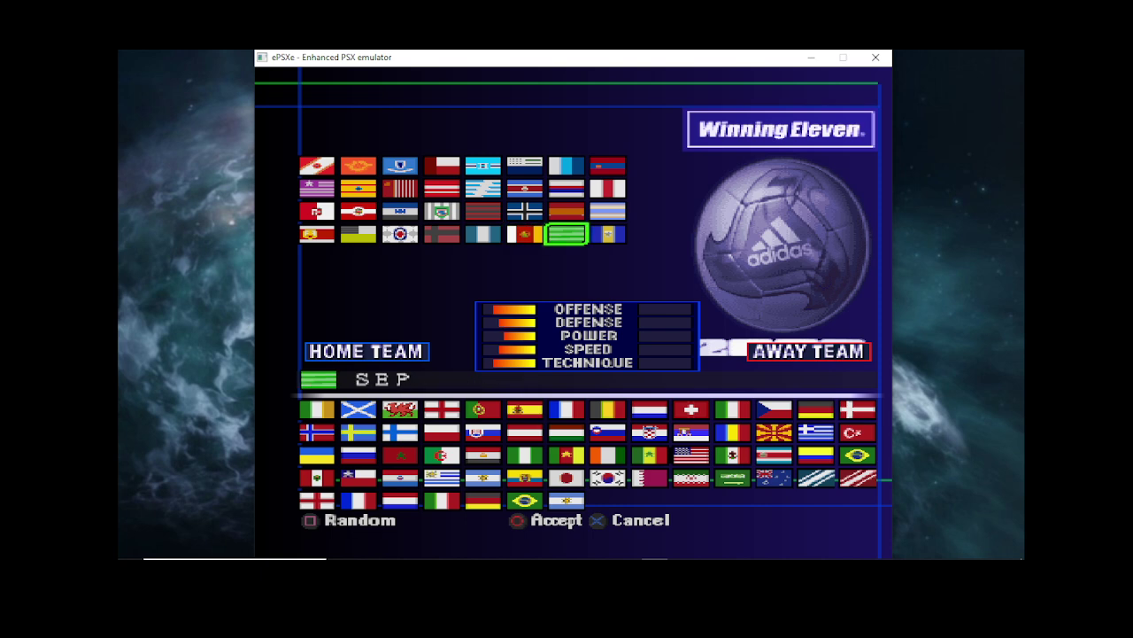
Step: Examine the ratings of the home-team clubs in the grid's third row, from SSNPL past ATL and PSV
{"action": "key", "text": "Right"}
{"action": "key", "text": "Up"}
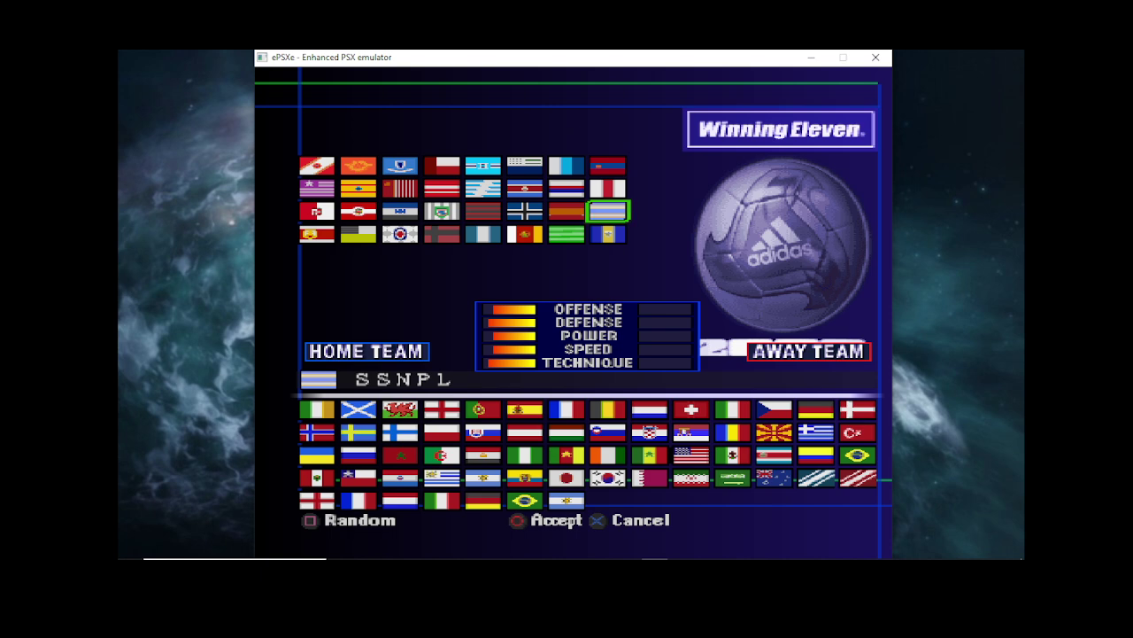
{"action": "key", "text": "Left"}
{"action": "key", "text": "Left"}
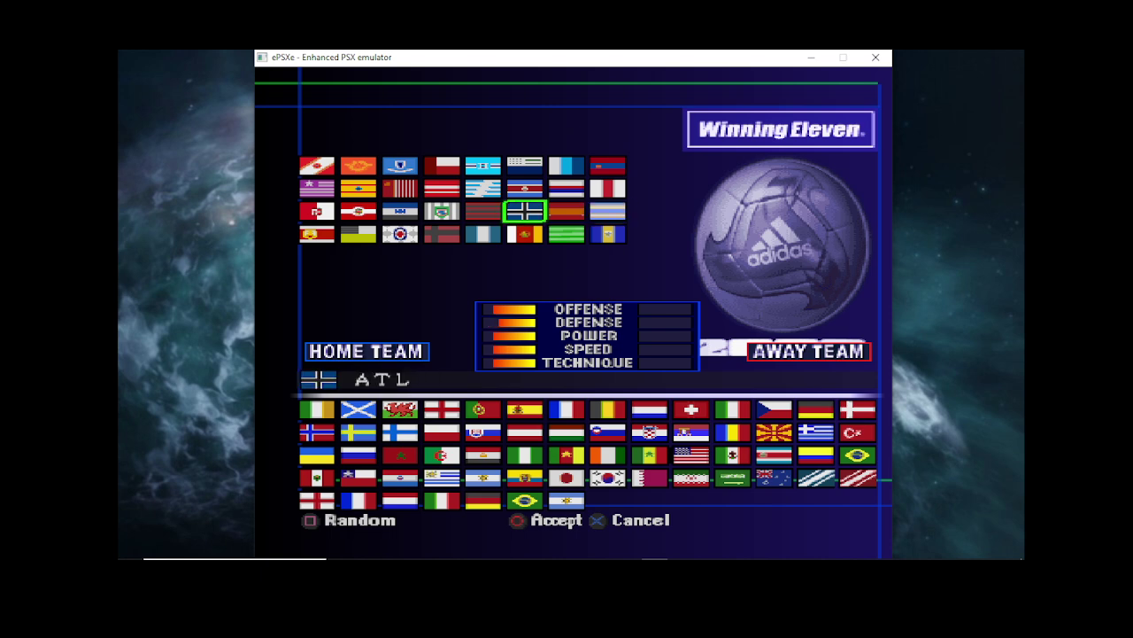
{"action": "key", "text": "Left"}
{"action": "key", "text": "Left"}
{"action": "key", "text": "Left"}
{"action": "key", "text": "Left"}
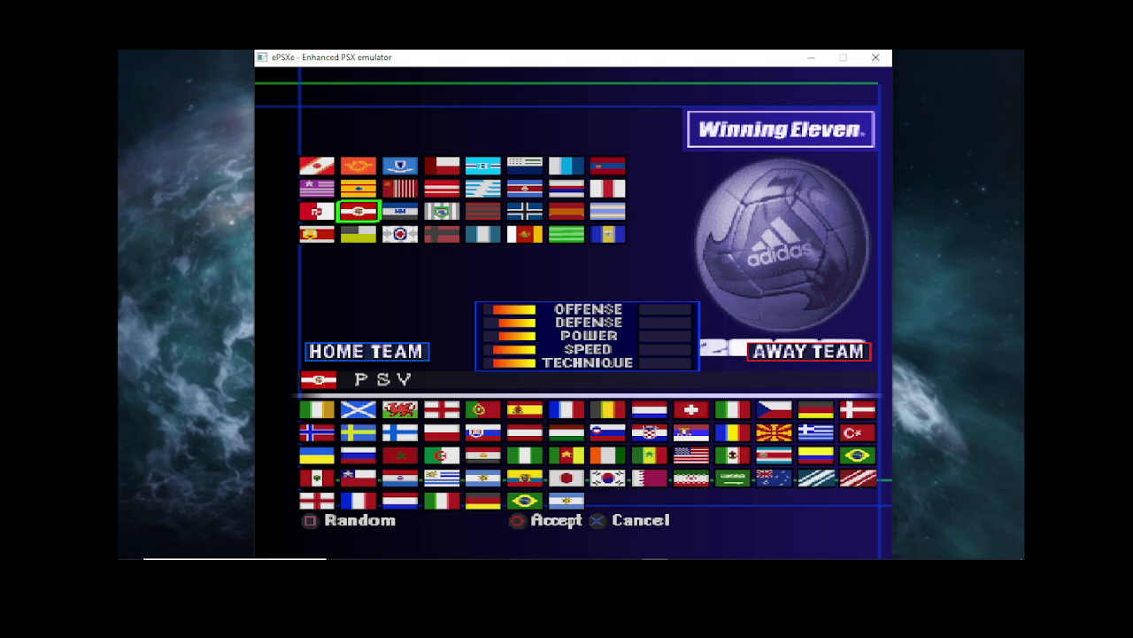
{"action": "key", "text": "Left"}
Step: Examine the ratings of the home-team clubs in the grid's second row, including Atletic and Lyon
{"action": "key", "text": "Up"}
{"action": "key", "text": "Right"}
{"action": "key", "text": "Right"}
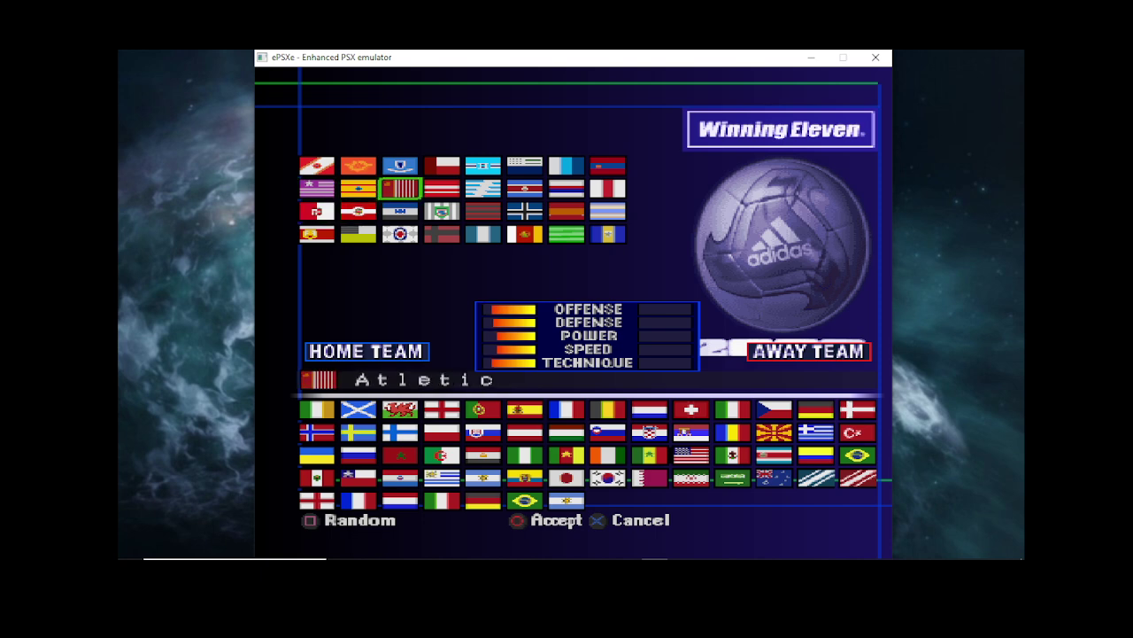
{"action": "key", "text": "Right"}
{"action": "key", "text": "Right"}
{"action": "key", "text": "Right"}
{"action": "key", "text": "Right"}
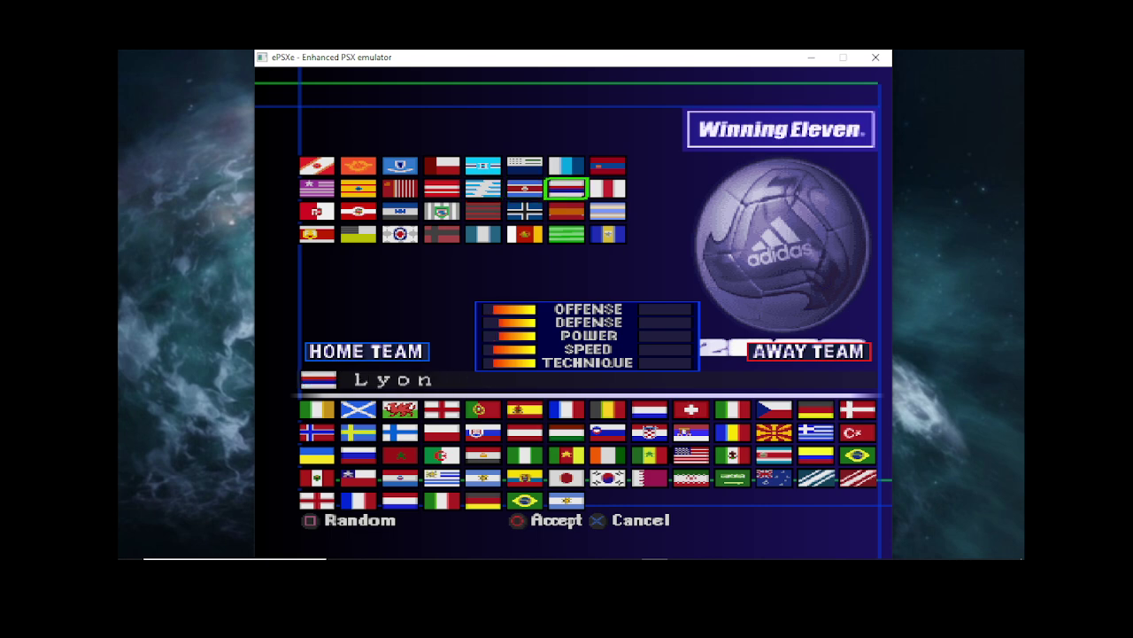
{"action": "key", "text": "Right"}
Step: Examine the ratings of the home-team clubs in the grid's first row, from Zenit SP past ManCity to Man U
{"action": "key", "text": "Up"}
{"action": "key", "text": "Left"}
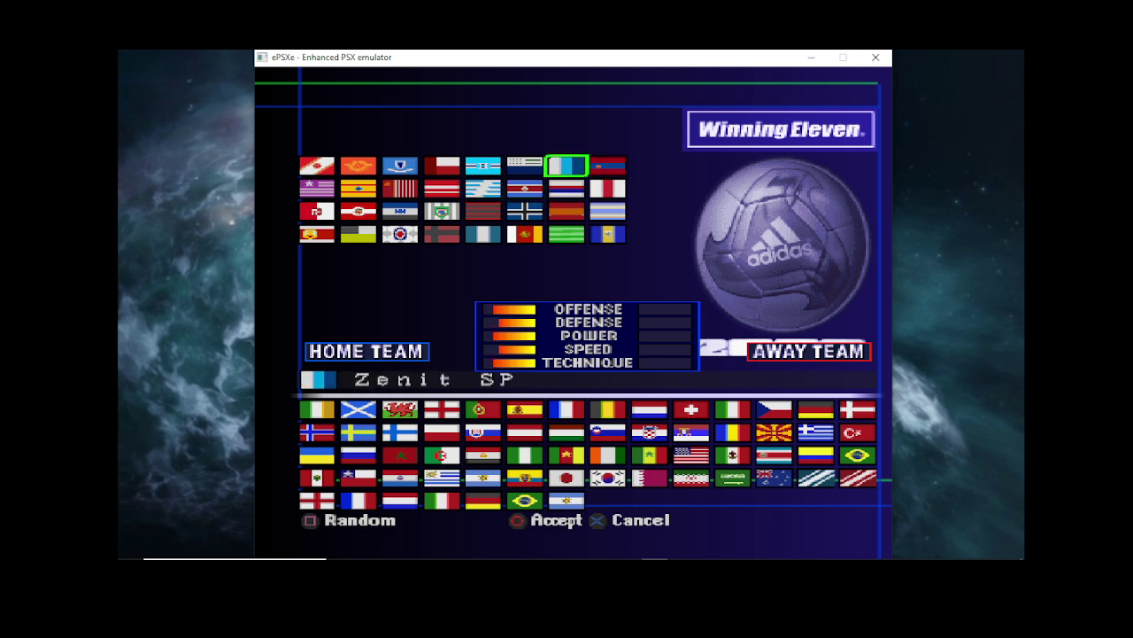
{"action": "key", "text": "Left"}
{"action": "key", "text": "Right"}
{"action": "key", "text": "Left"}
{"action": "key", "text": "Left"}
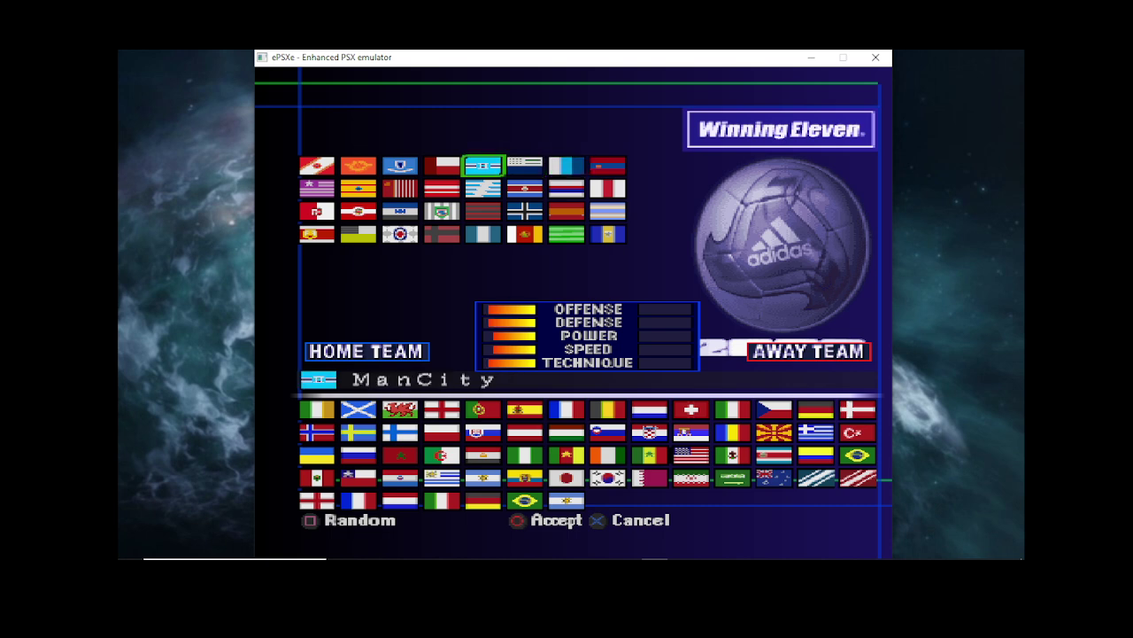
{"action": "key", "text": "Left"}
{"action": "key", "text": "Right"}
{"action": "key", "text": "Left"}
{"action": "key", "text": "Left"}
{"action": "key", "text": "Left"}
{"action": "key", "text": "Left"}
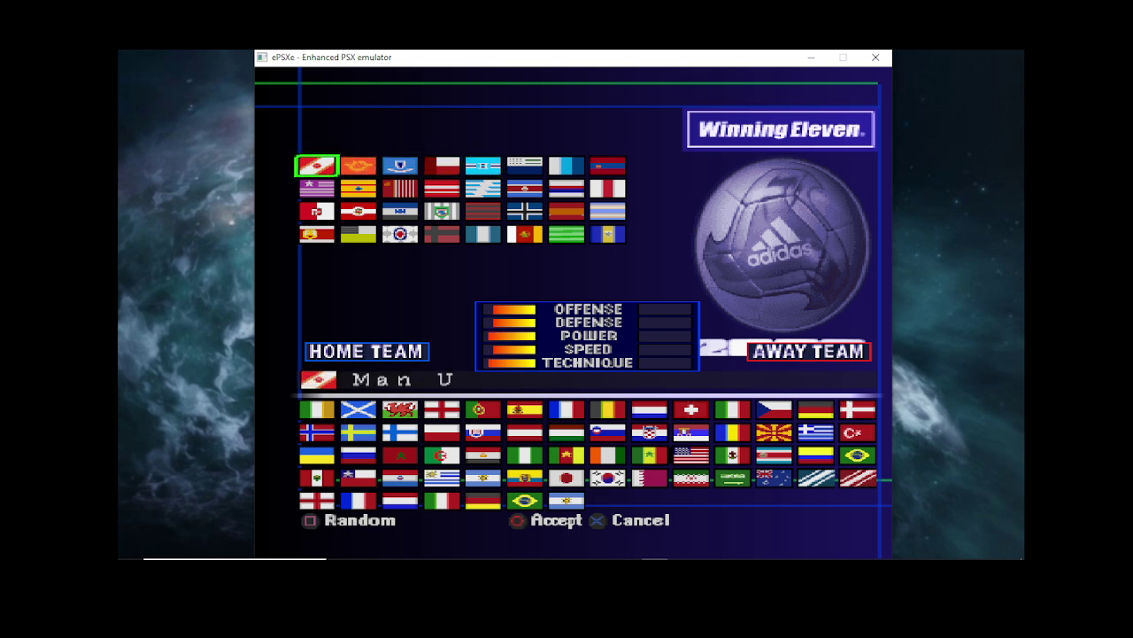
Step: Stop the running Winning Eleven game and exit the emulator
{"action": "key", "text": "Escape"}
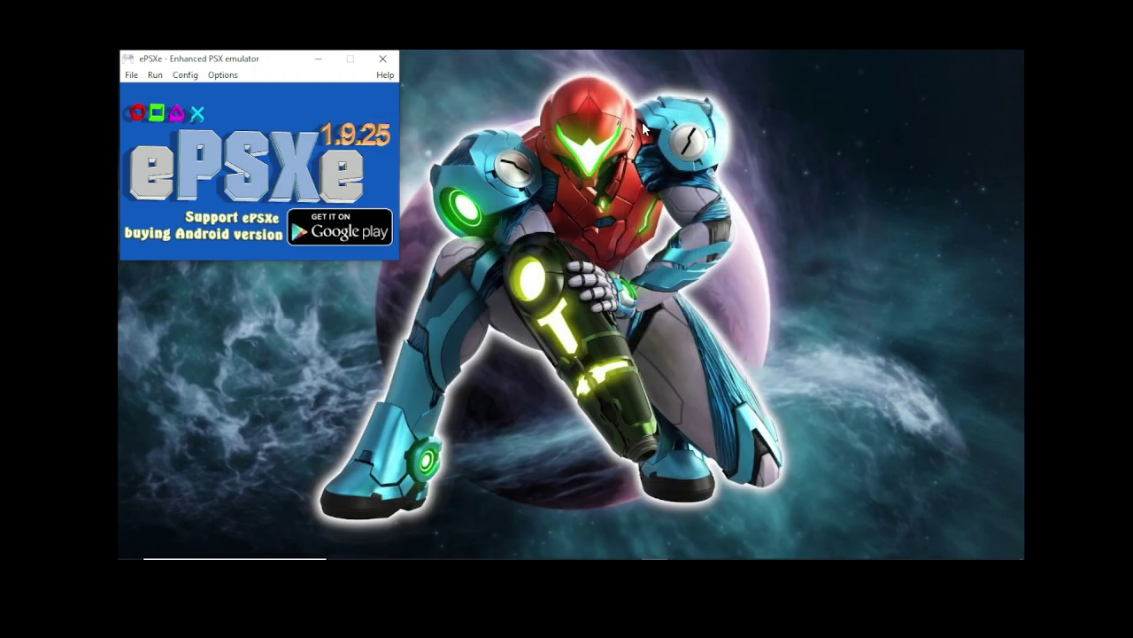
{"action": "left_click", "coordinate": [131, 75]}
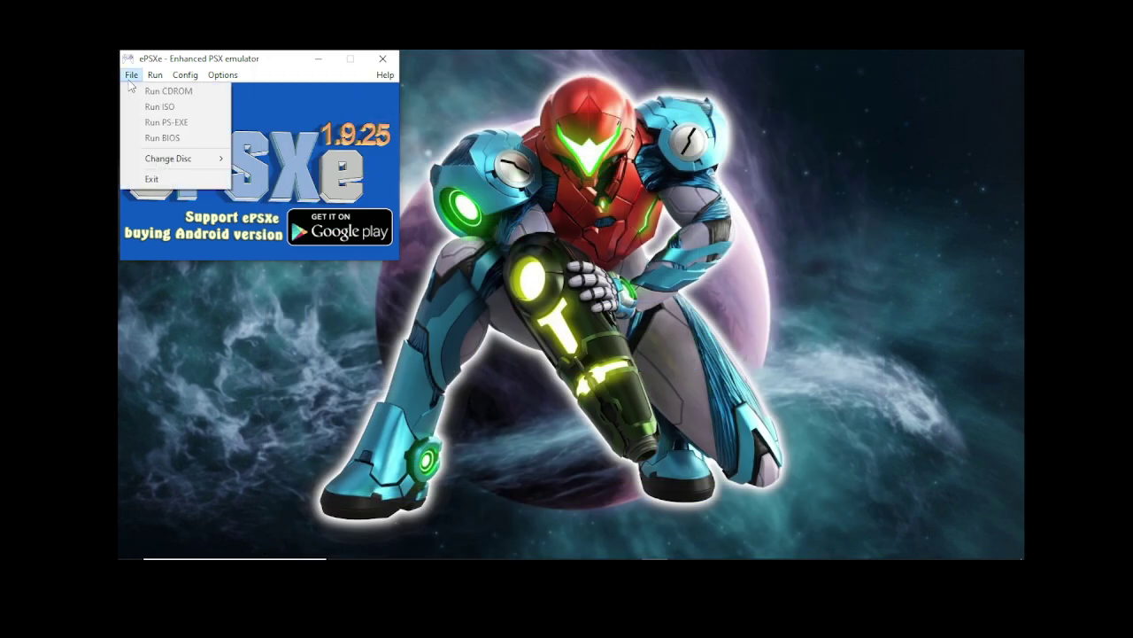
{"action": "left_click", "coordinate": [144, 179]}
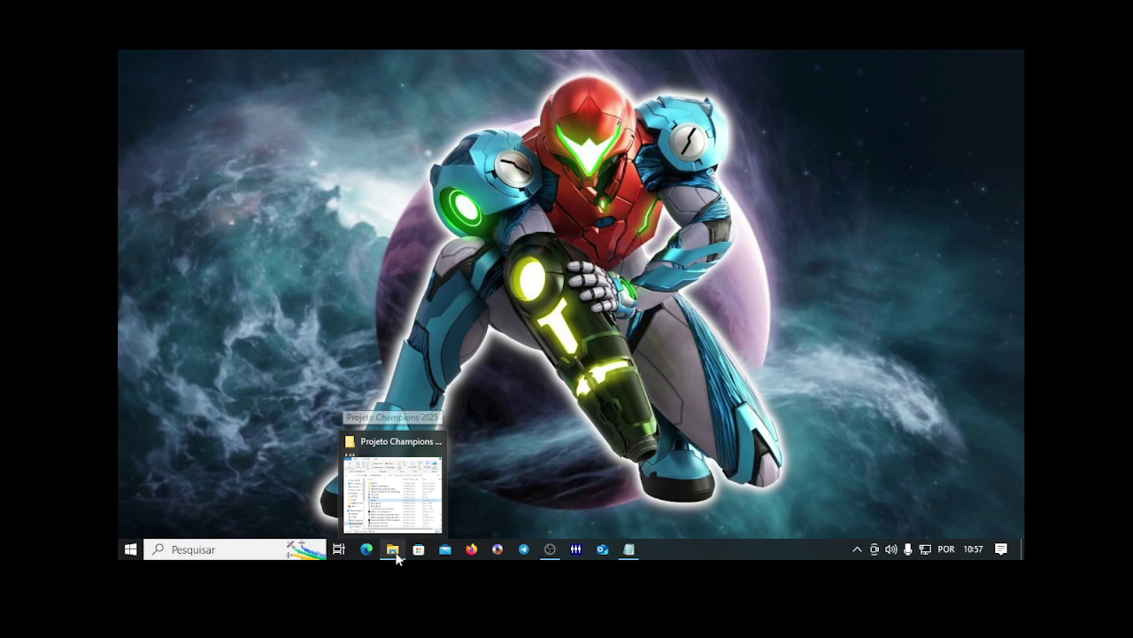
Step: Open the Downloads folder in a new File Explorer window and look over the recent files
{"action": "middle_click", "coordinate": [393, 549]}
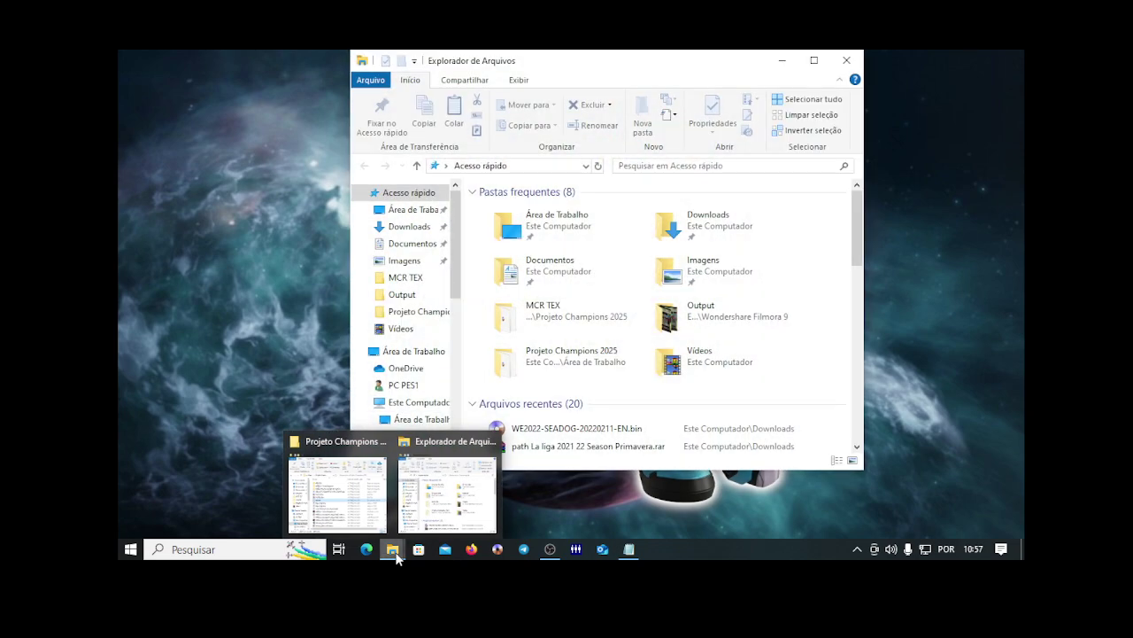
{"action": "left_click", "coordinate": [423, 225]}
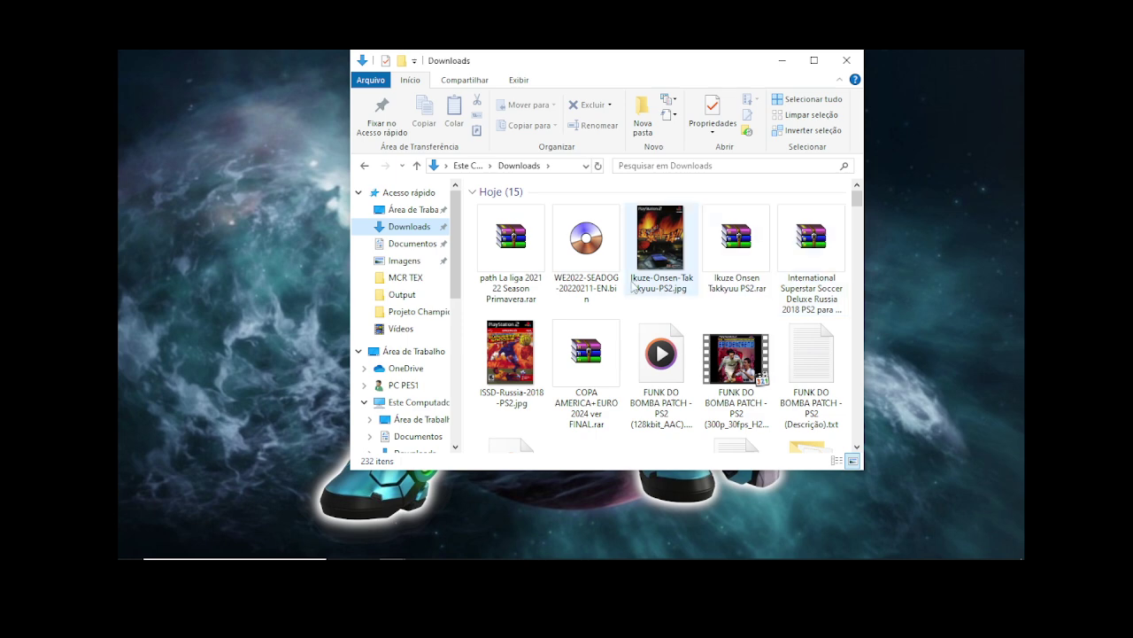
{"action": "mouse_move", "coordinate": [596, 358]}
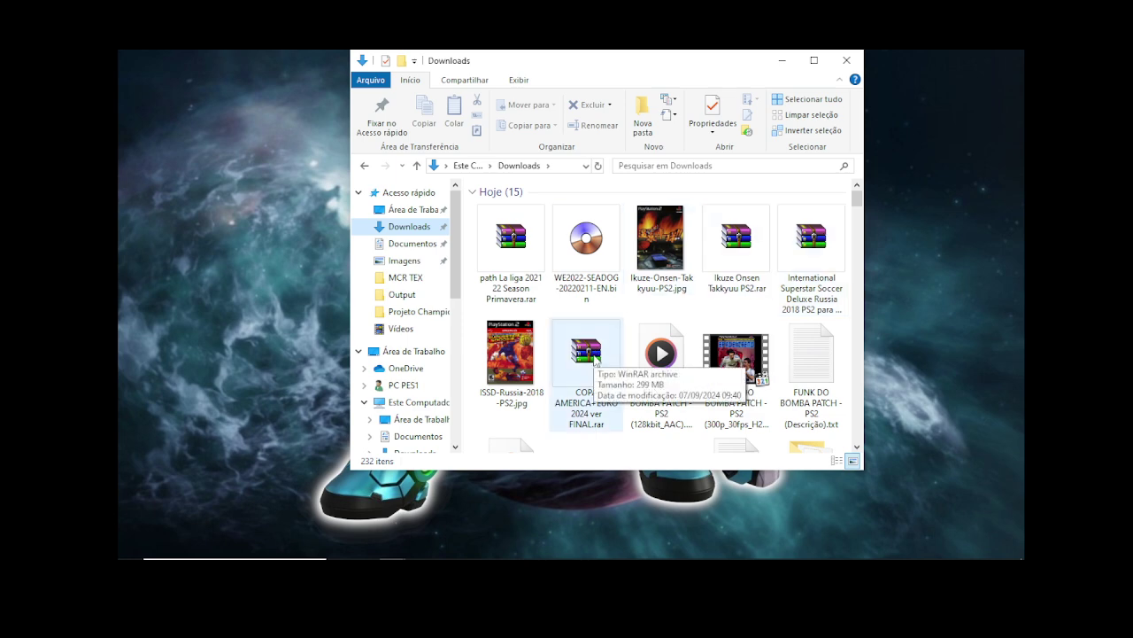
Step: Switch to Firefox and open its list of downloads
{"action": "left_click", "coordinate": [472, 549]}
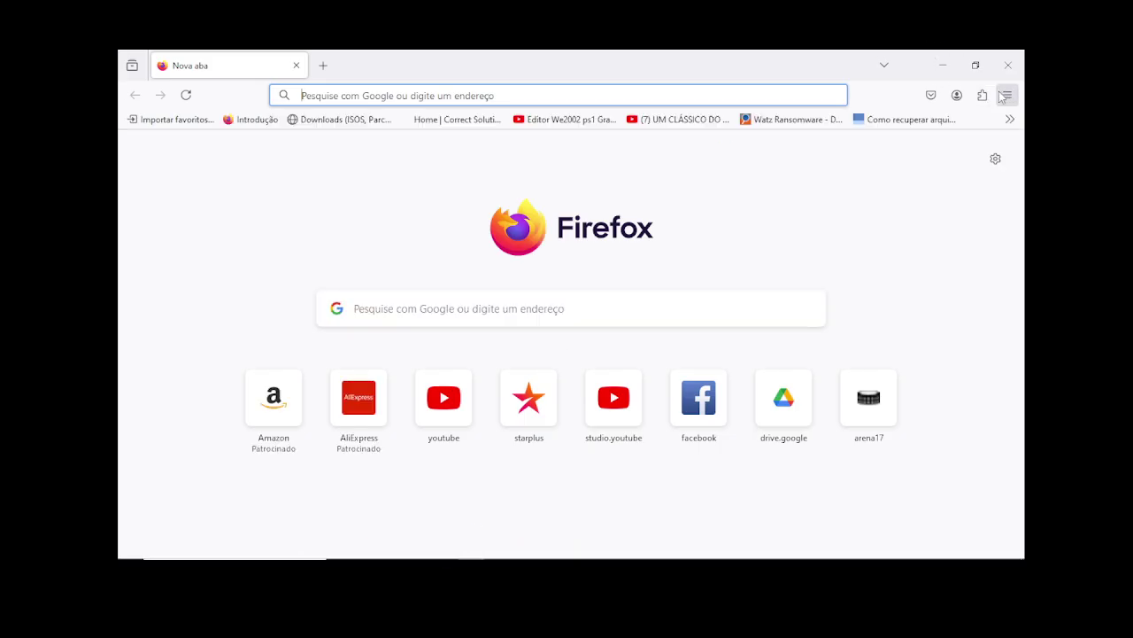
{"action": "left_click", "coordinate": [1008, 96]}
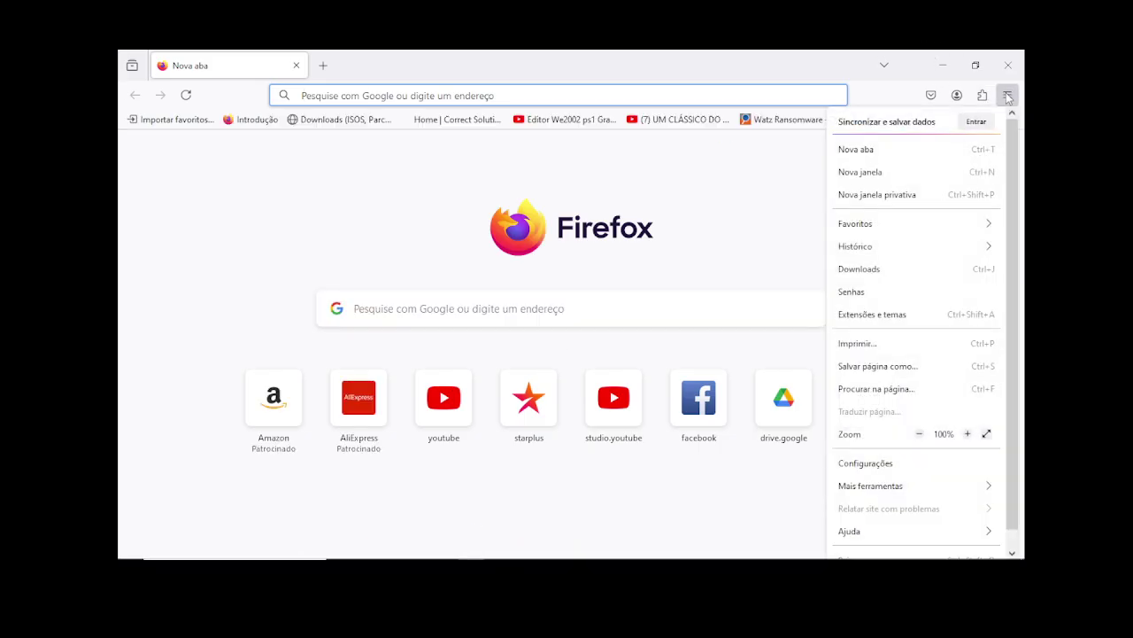
{"action": "left_click", "coordinate": [875, 270]}
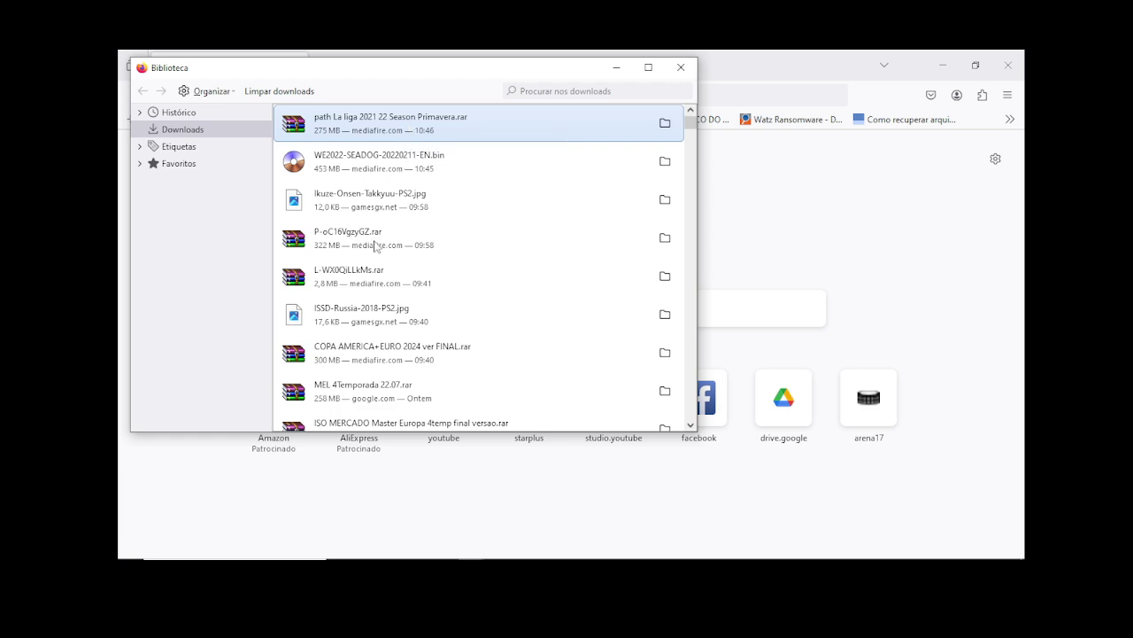
Step: Show "path La liga 2021 22 Season Primavera.rar" in its containing folder and extract it to a folder of the same name
{"action": "left_click", "coordinate": [665, 123]}
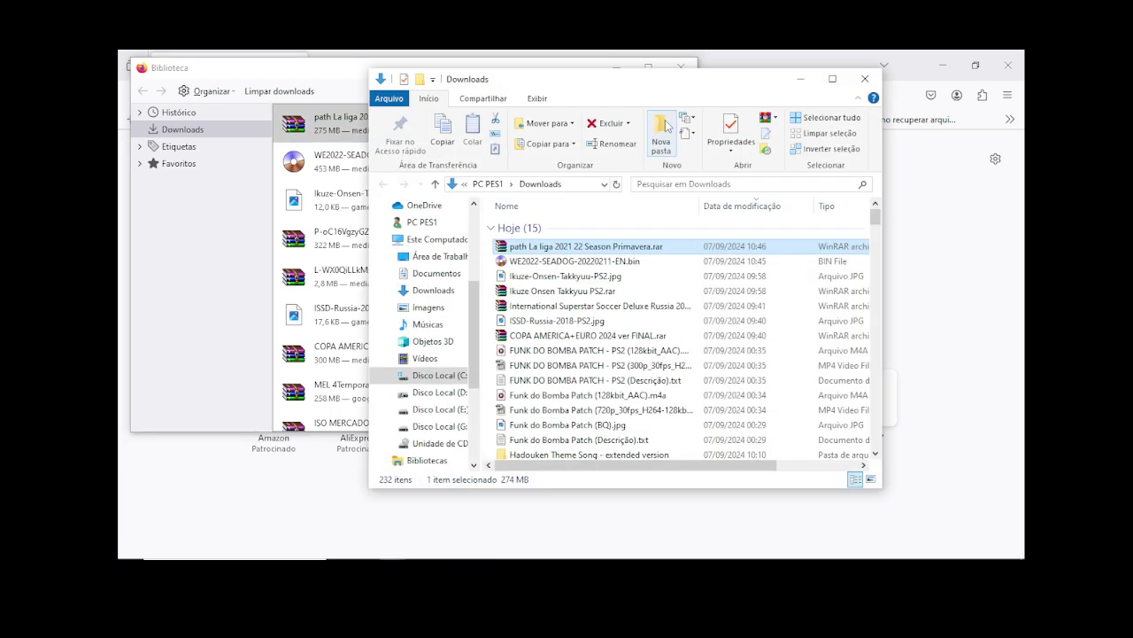
{"action": "right_click", "coordinate": [563, 253]}
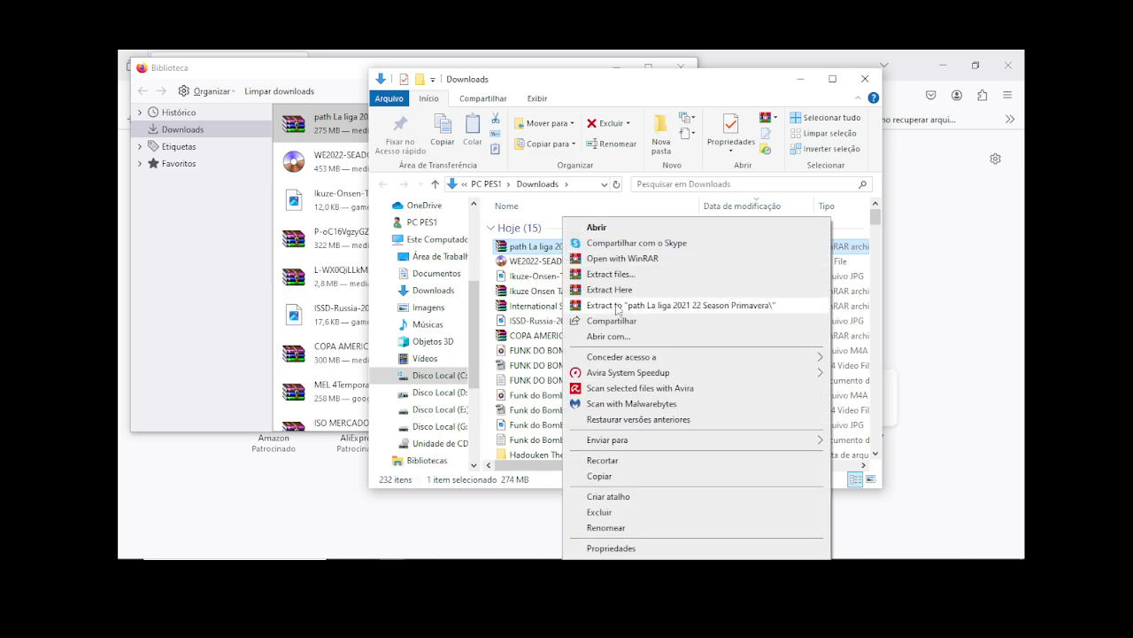
{"action": "left_click", "coordinate": [613, 301]}
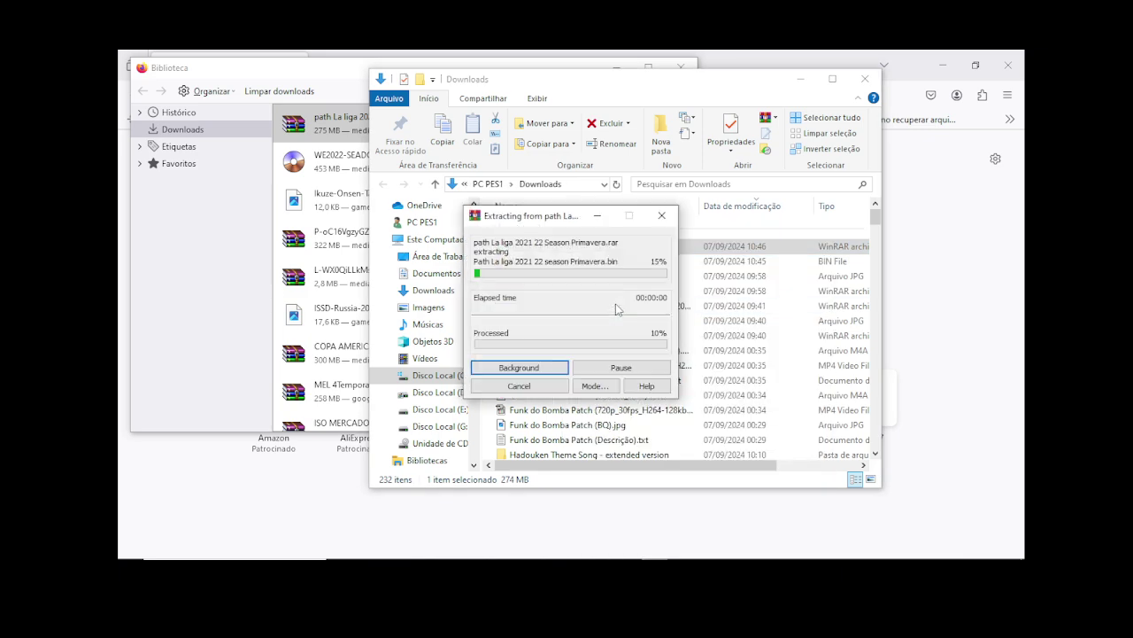
Step: Close the Firefox window, its downloads list and both Downloads folder windows
{"action": "left_click", "coordinate": [954, 62]}
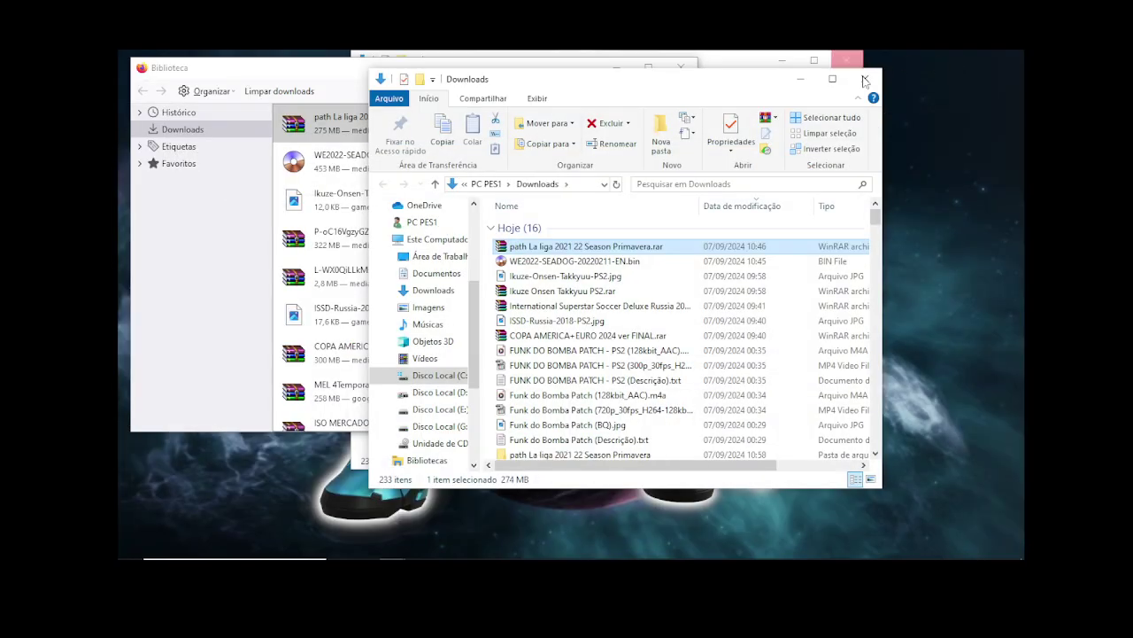
{"action": "left_click", "coordinate": [865, 78]}
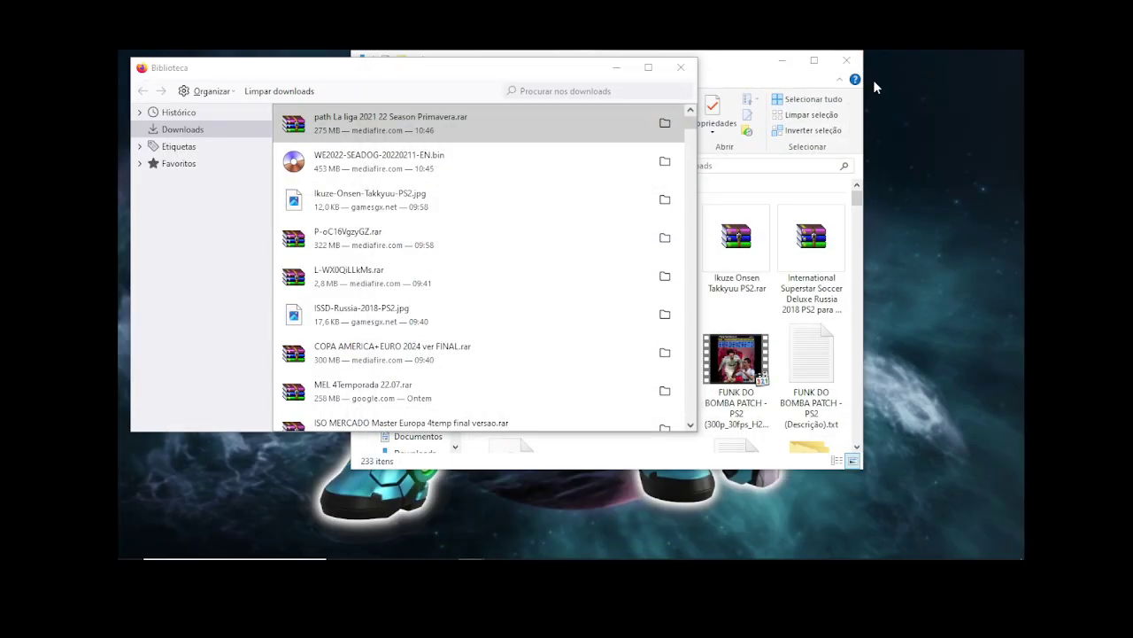
{"action": "left_click", "coordinate": [680, 67]}
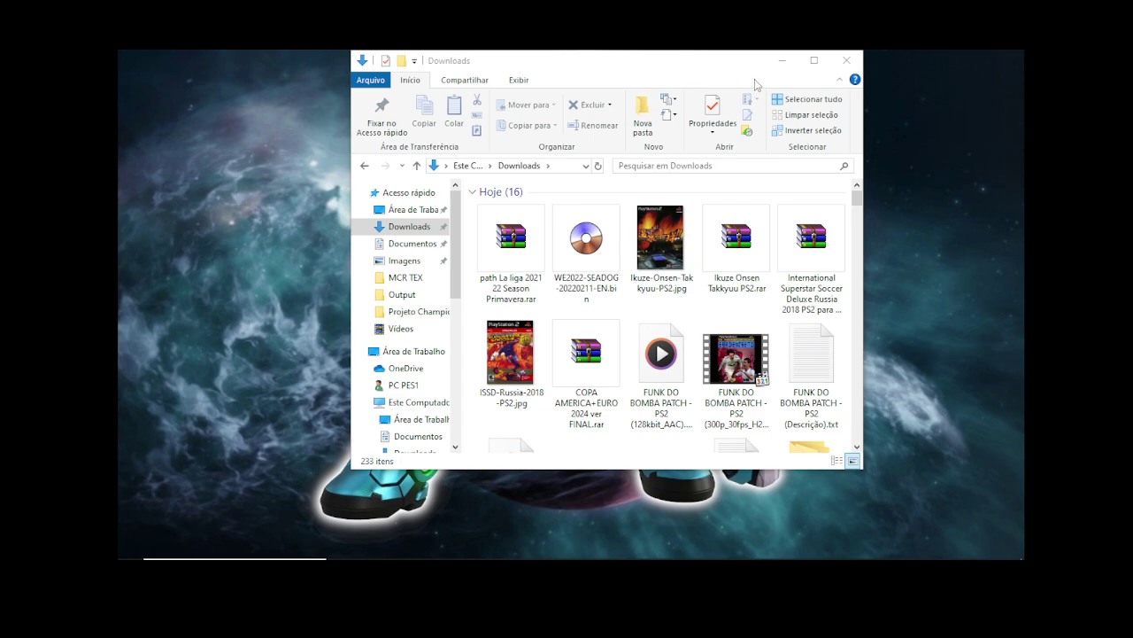
{"action": "left_click", "coordinate": [847, 60]}
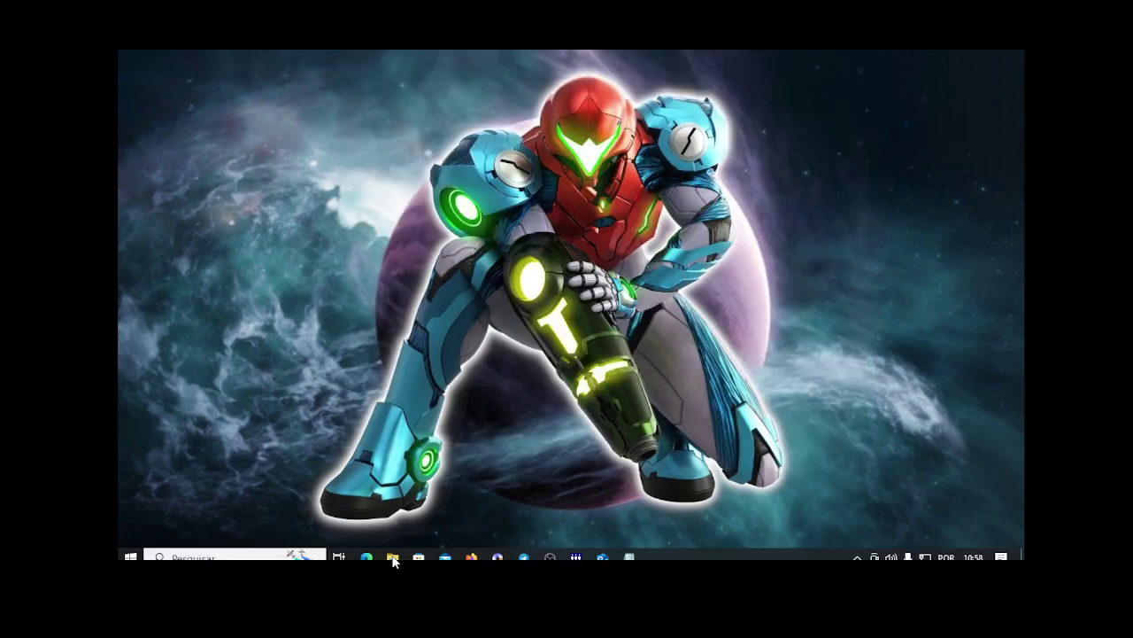
Step: Close the extra File Explorer window on quick access and show the desktop icons
{"action": "left_click", "coordinate": [391, 550]}
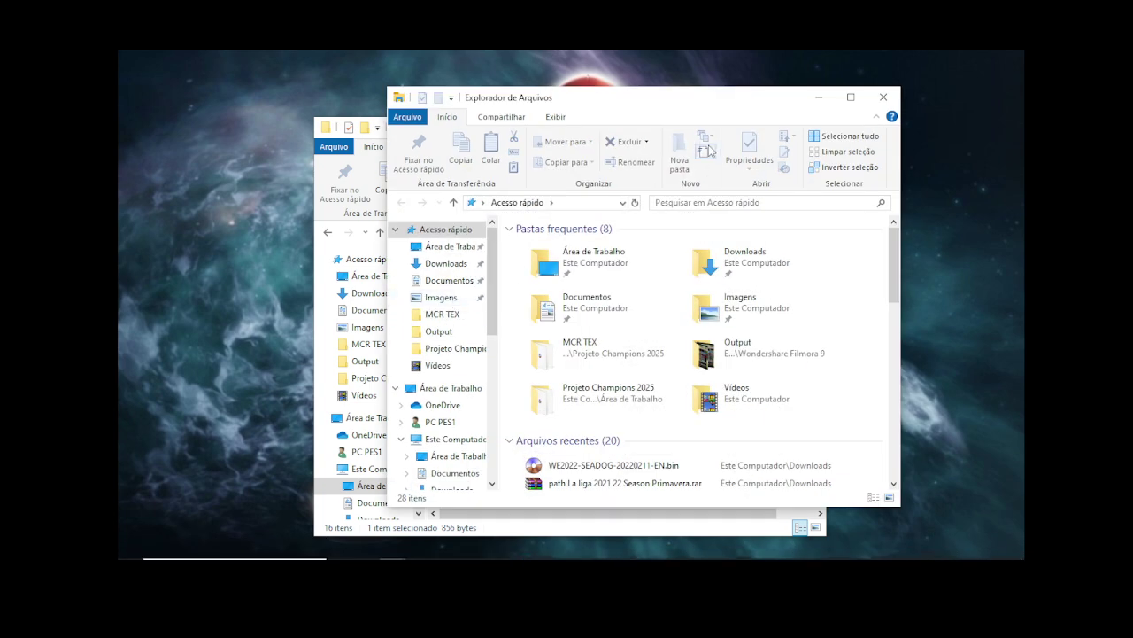
{"action": "left_click", "coordinate": [883, 97]}
{"action": "right_click", "coordinate": [848, 101]}
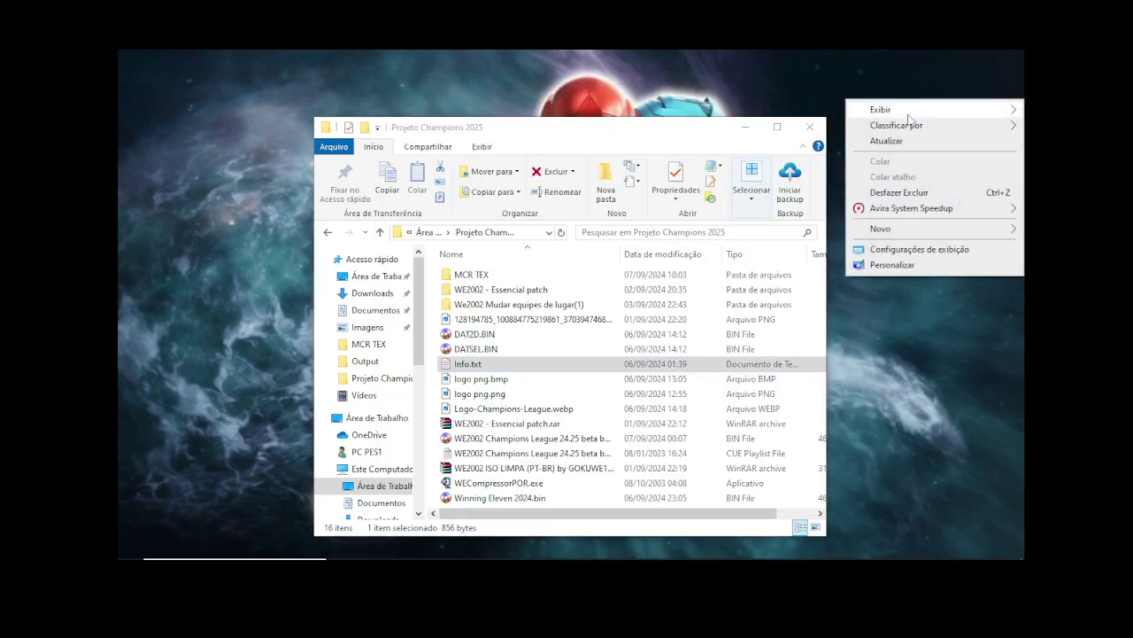
{"action": "mouse_move", "coordinate": [881, 110]}
{"action": "left_click", "coordinate": [795, 195]}
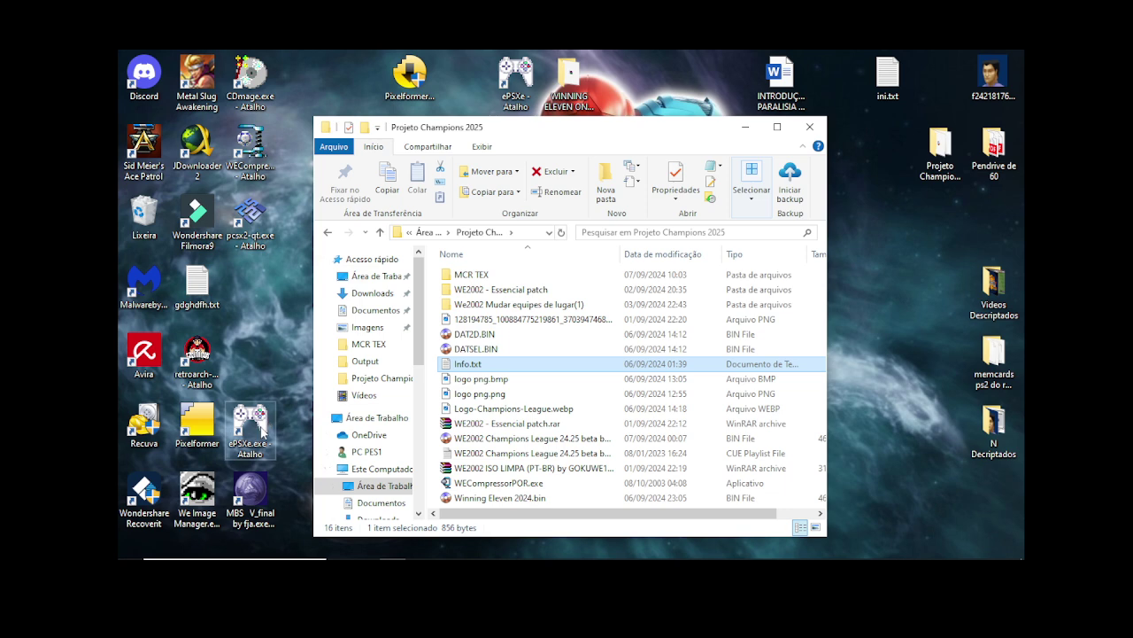
Step: Launch ePSXe from its desktop shortcut and hide the desktop icons again
{"action": "double_click", "coordinate": [262, 432]}
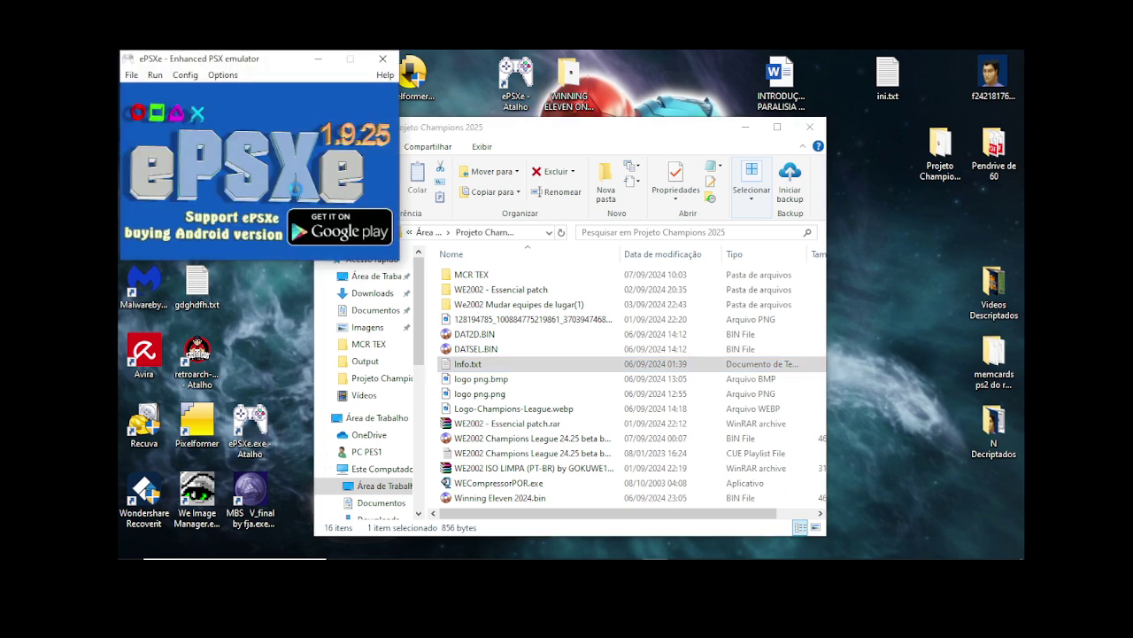
{"action": "right_click", "coordinate": [847, 251]}
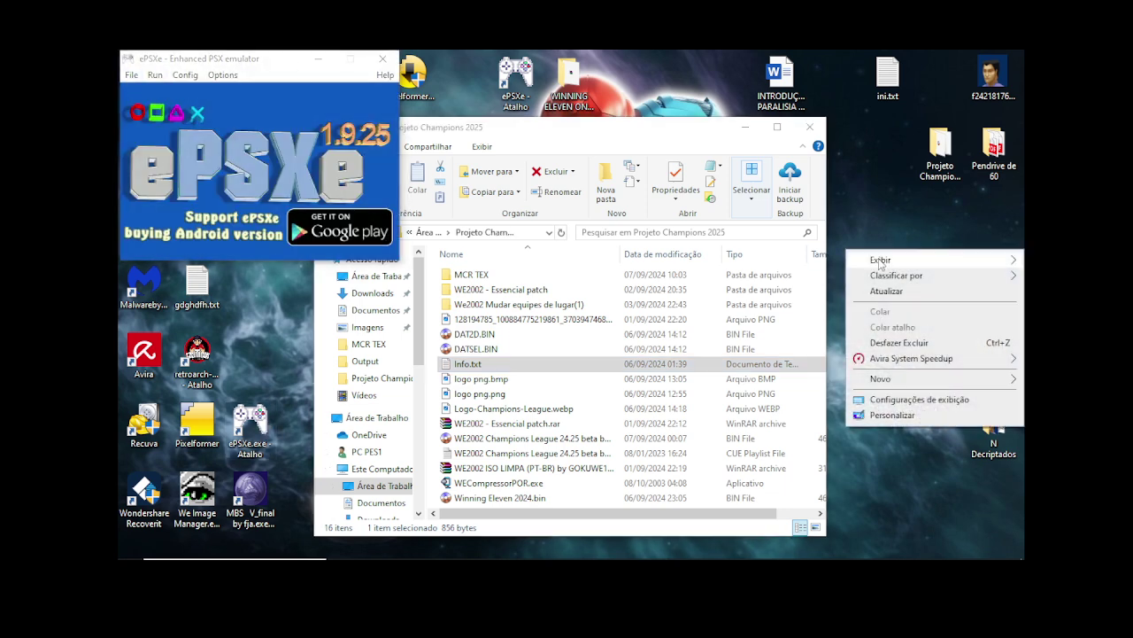
{"action": "mouse_move", "coordinate": [881, 259]}
{"action": "left_click", "coordinate": [711, 348]}
Step: Run the La Liga 2021 22 Season Primavera game image from its extracted folder in Downloads
{"action": "left_click", "coordinate": [131, 74]}
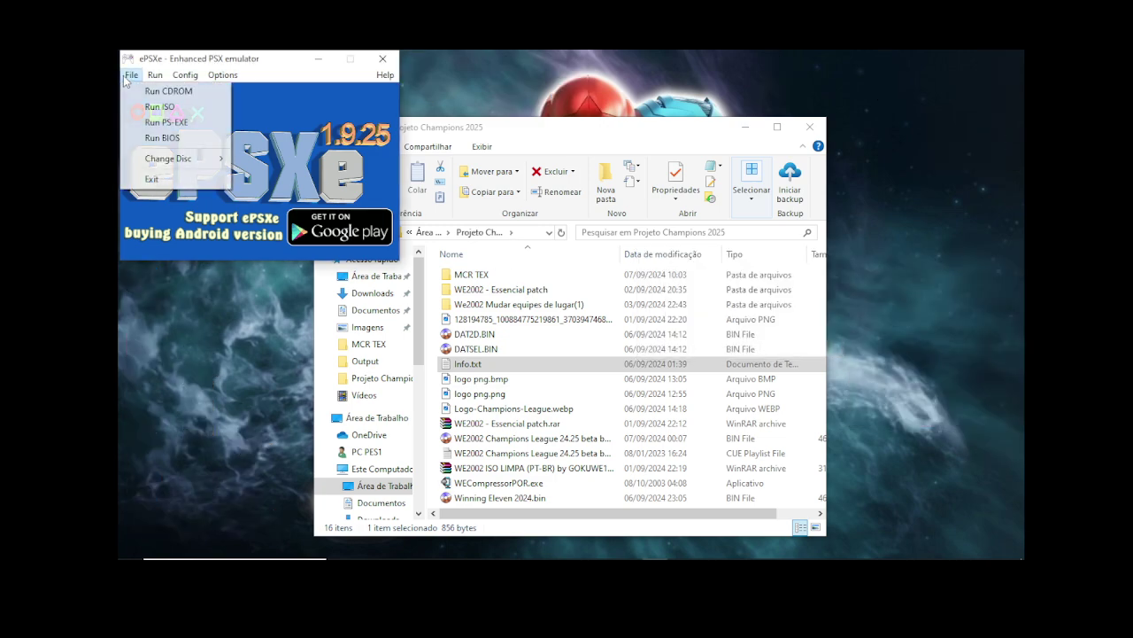
{"action": "left_click", "coordinate": [168, 108]}
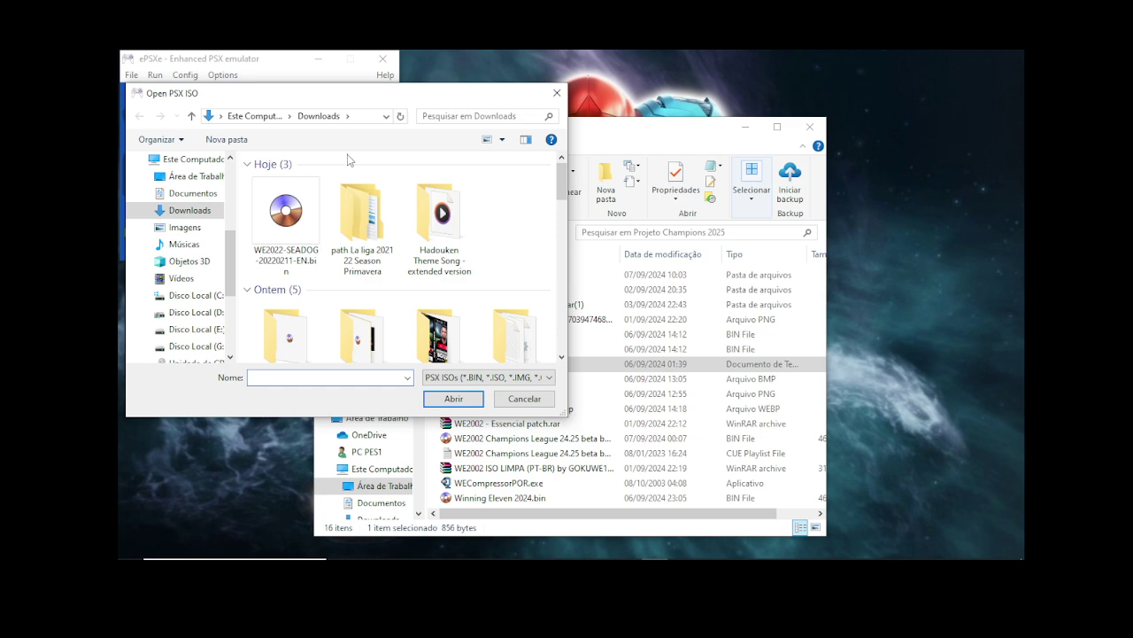
{"action": "double_click", "coordinate": [365, 202]}
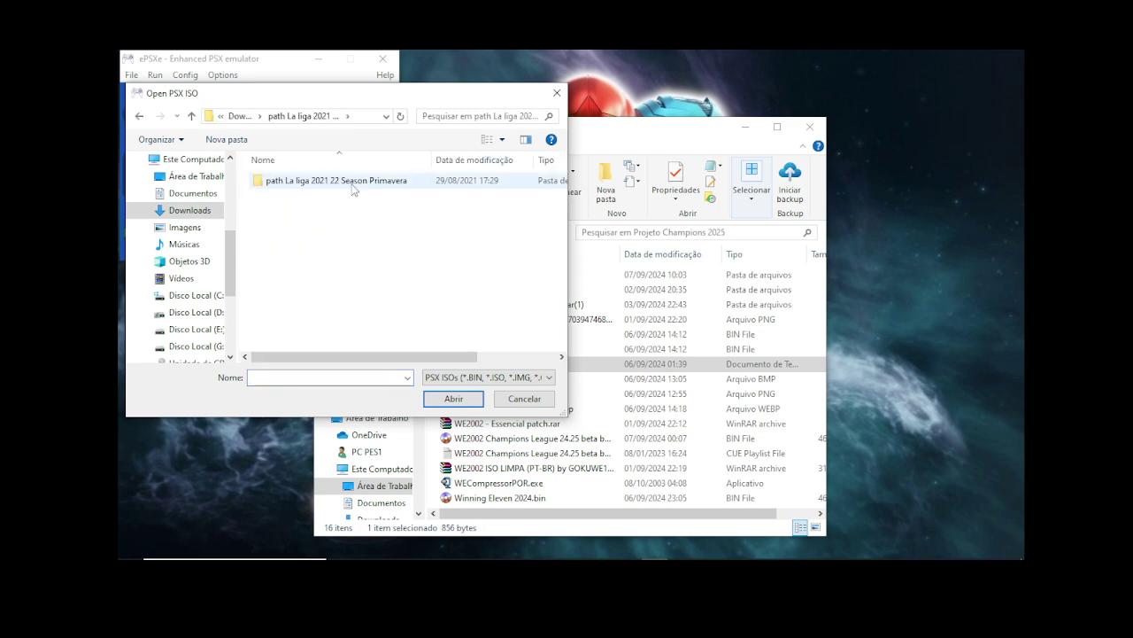
{"action": "double_click", "coordinate": [292, 197]}
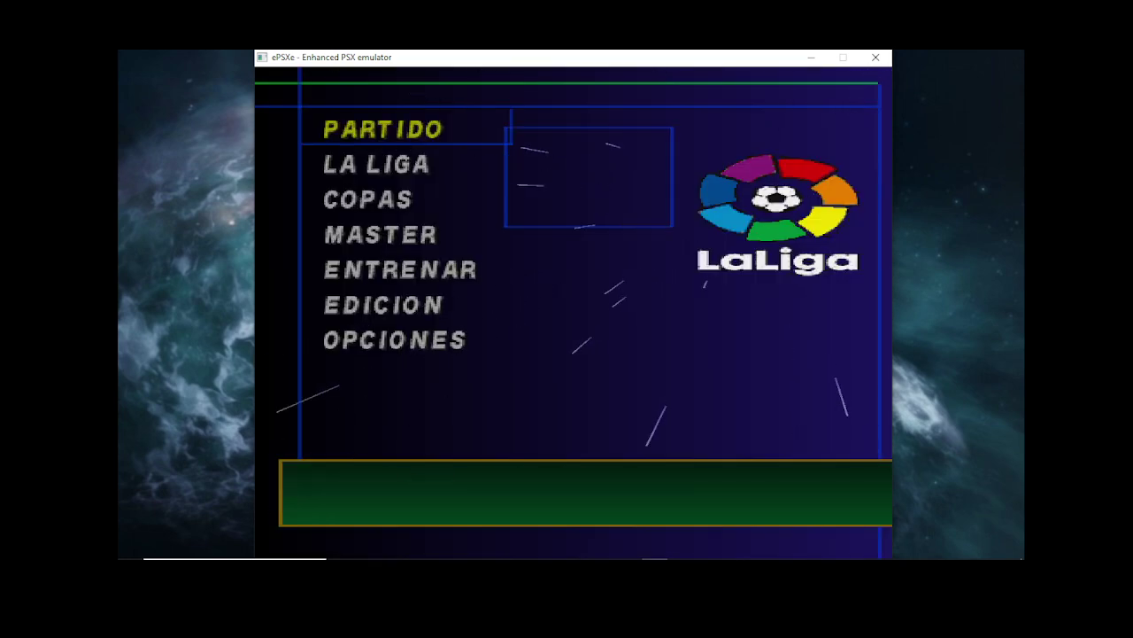
Step: Open the Partido team selection and look through the teams in the upper flag grid, from Leganes to Malag
{"action": "key", "text": "x"}
{"action": "key", "text": "x"}
{"action": "key", "text": "Up"}
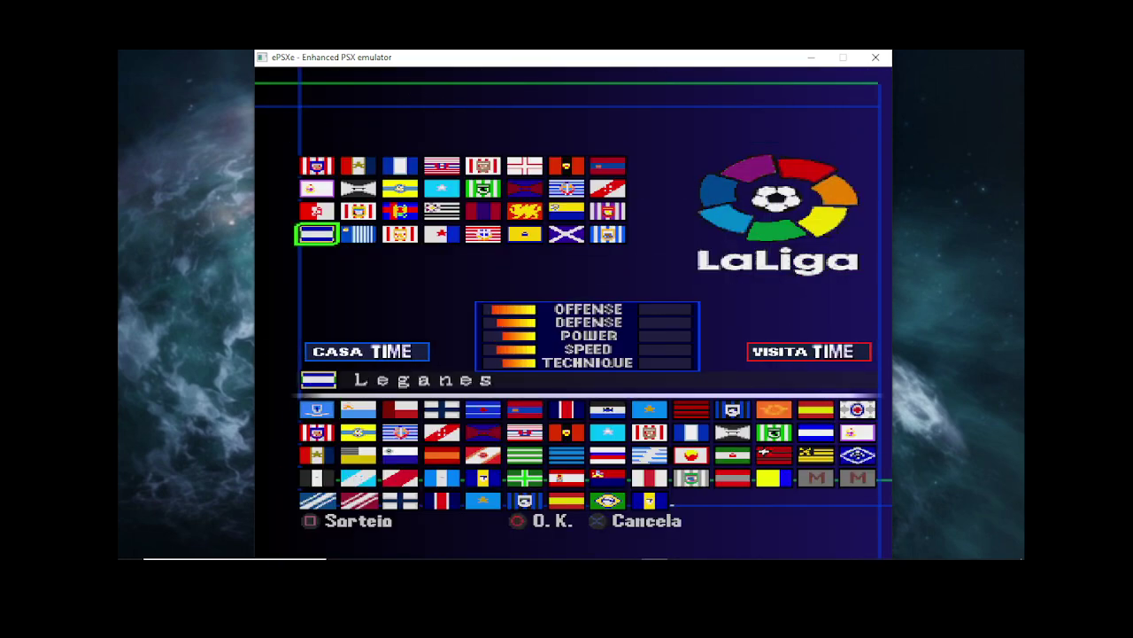
{"action": "key", "text": "Right"}
{"action": "key", "text": "Up"}
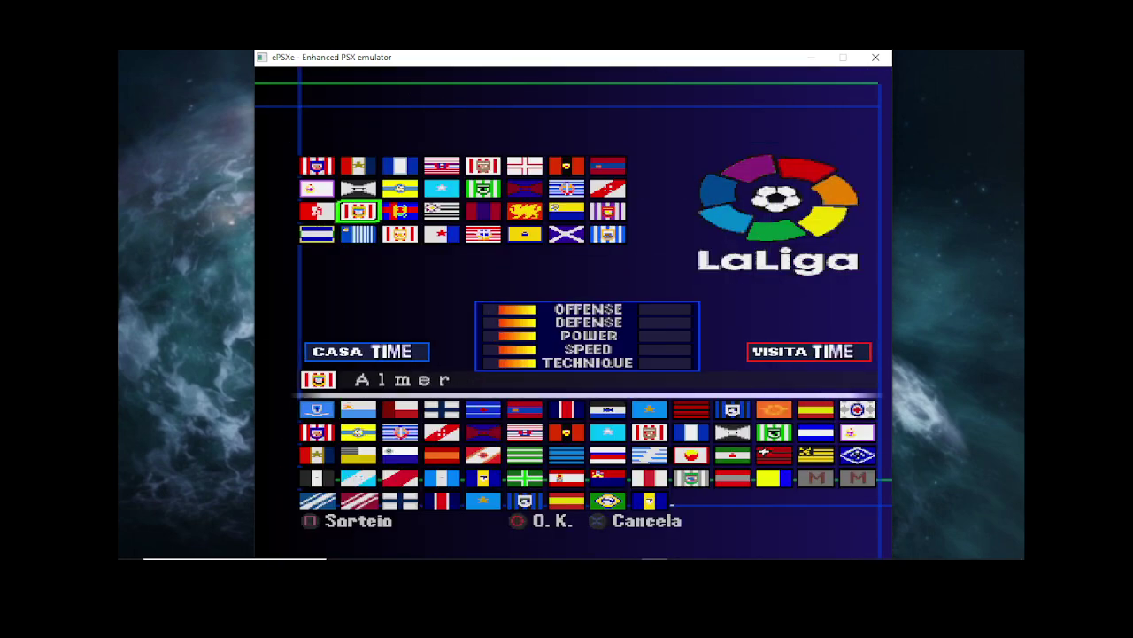
{"action": "key", "text": "Right"}
{"action": "key", "text": "Up"}
{"action": "key", "text": "Right"}
{"action": "key", "text": "Up"}
{"action": "key", "text": "Right"}
{"action": "key", "text": "Right"}
{"action": "key", "text": "Down"}
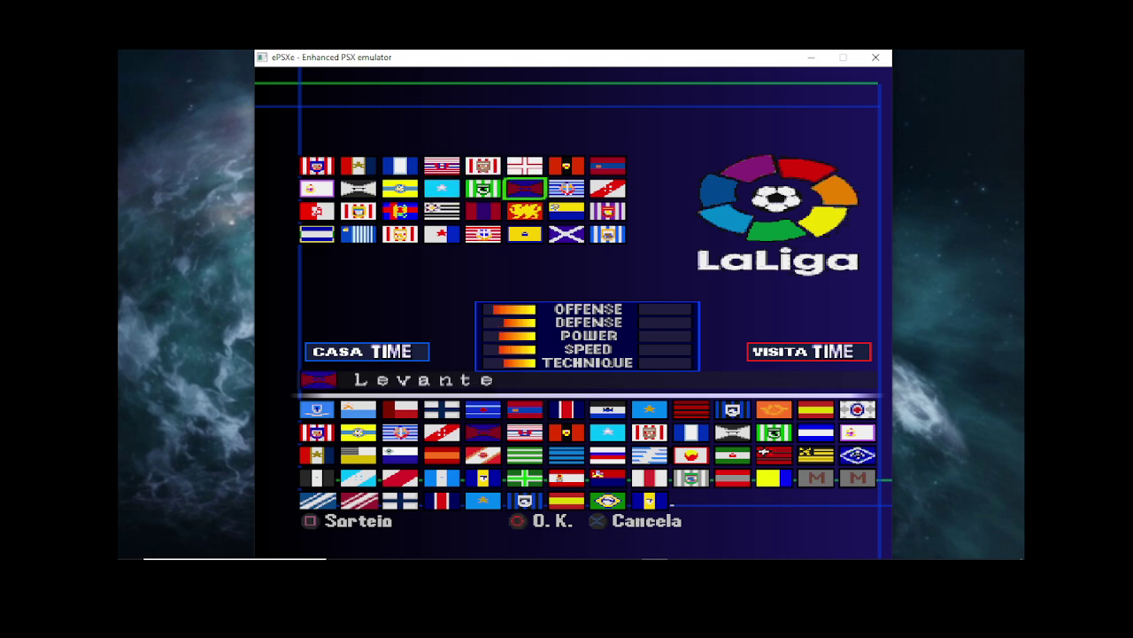
{"action": "key", "text": "Down"}
{"action": "key", "text": "Down"}
{"action": "key", "text": "Right"}
{"action": "key", "text": "Right"}
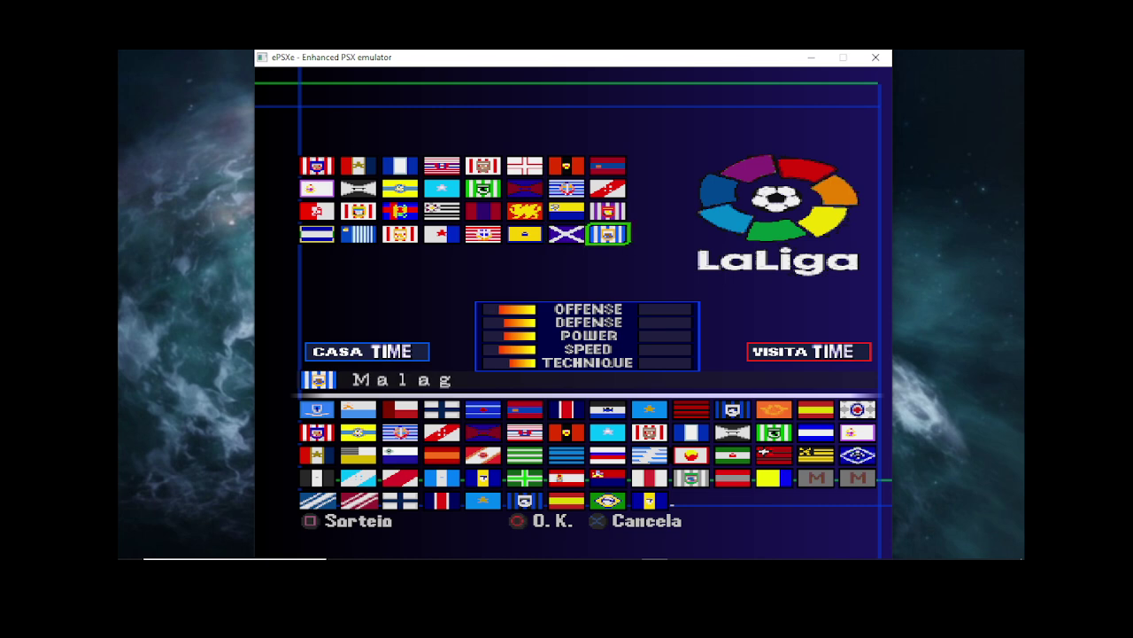
Step: Look through the first column of the lower flag grid, from Chelsea down to Santo
{"action": "key", "text": "Down"}
{"action": "key", "text": "Left"}
{"action": "key", "text": "Left"}
{"action": "key", "text": "Left"}
{"action": "key", "text": "Left"}
{"action": "key", "text": "Left"}
{"action": "key", "text": "Left"}
{"action": "key", "text": "Left"}
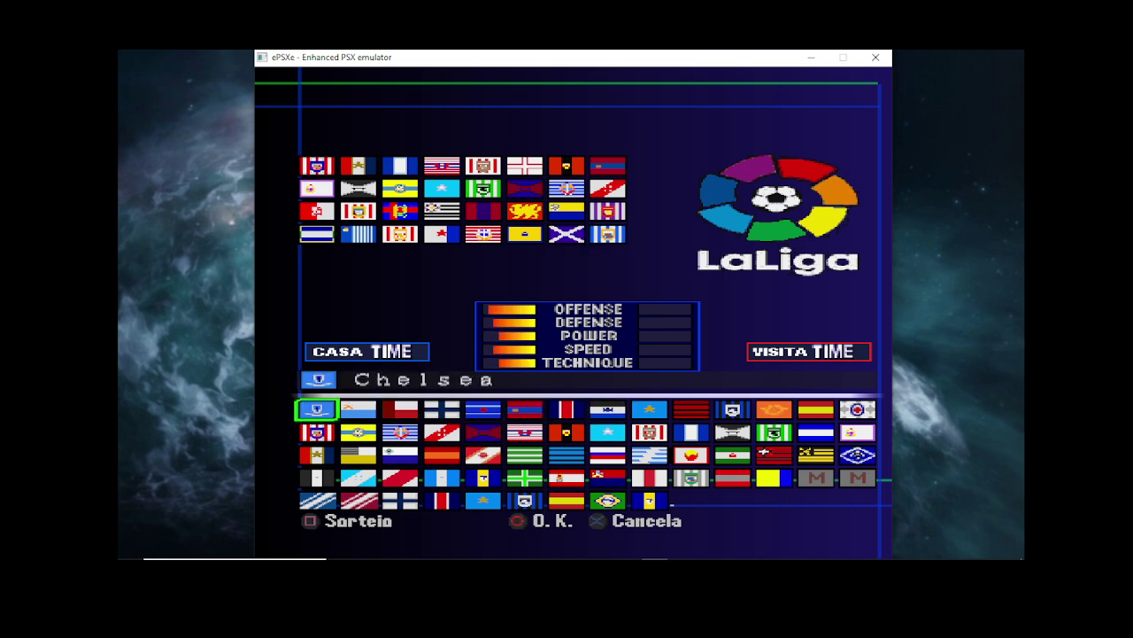
{"action": "key", "text": "Left"}
{"action": "key", "text": "Right"}
{"action": "key", "text": "Down"}
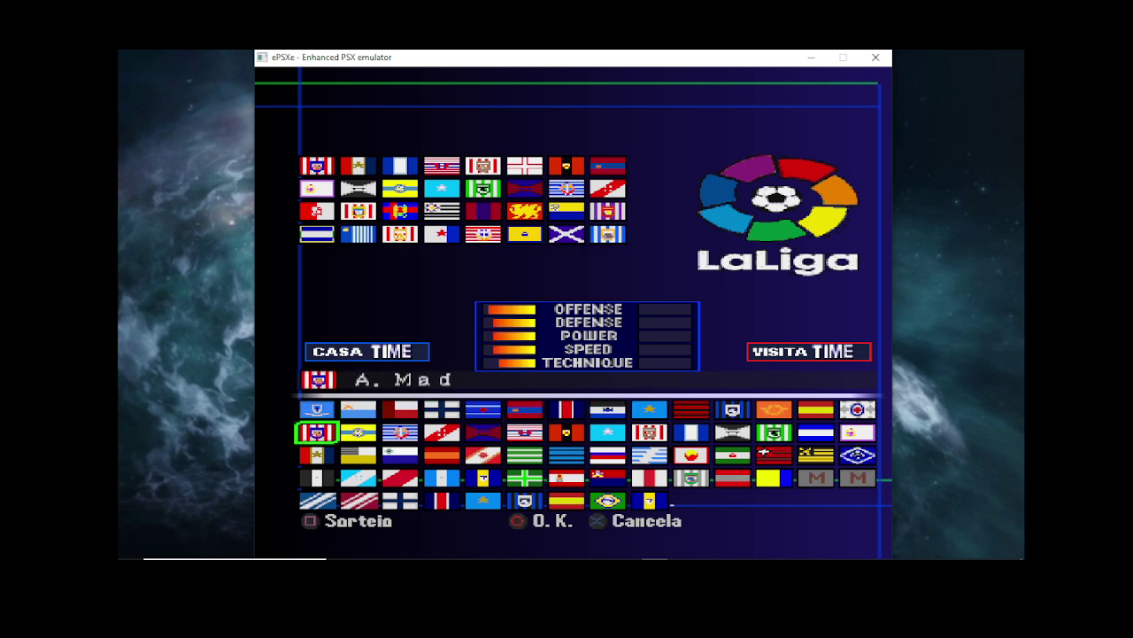
{"action": "key", "text": "Down"}
{"action": "key", "text": "Down"}
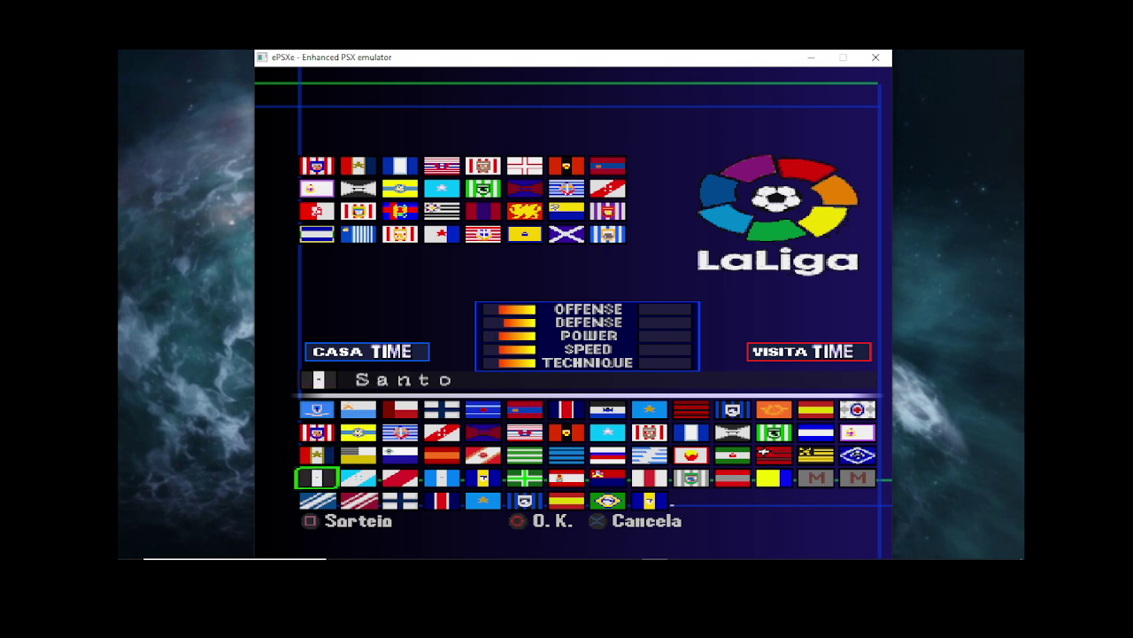
Step: Look through the fourth row of the lower flag grid, from Santo to Masters Time
{"action": "key", "text": "Right"}
{"action": "key", "text": "Right"}
{"action": "key", "text": "Right"}
{"action": "key", "text": "Right"}
{"action": "key", "text": "Right"}
{"action": "key", "text": "Right"}
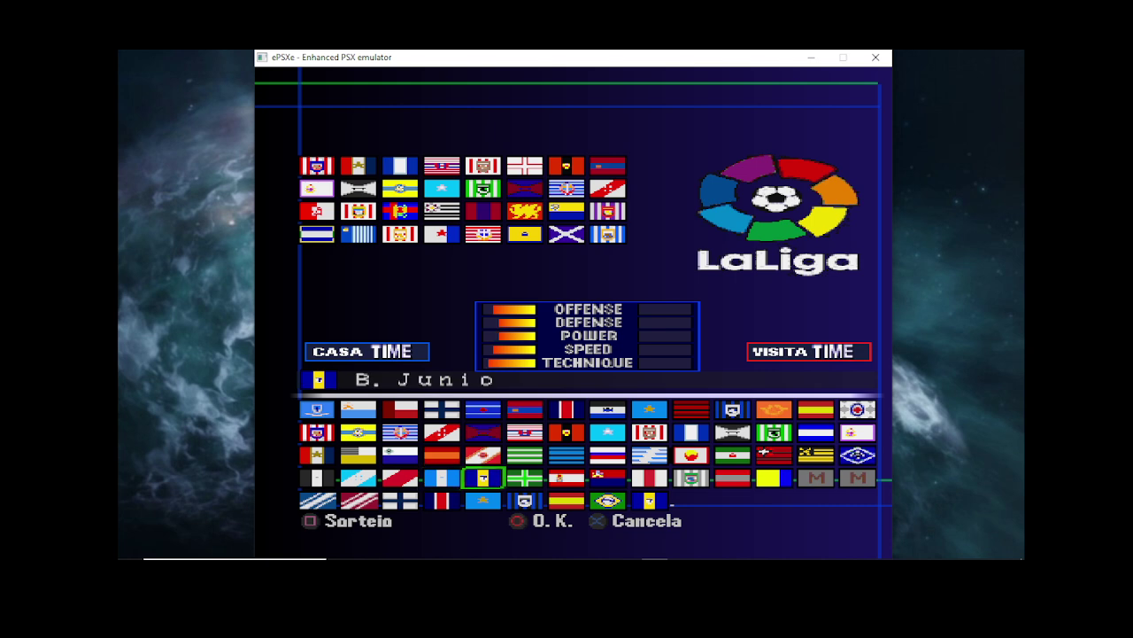
{"action": "key", "text": "Right"}
{"action": "key", "text": "Right"}
{"action": "key", "text": "Right"}
{"action": "key", "text": "Right"}
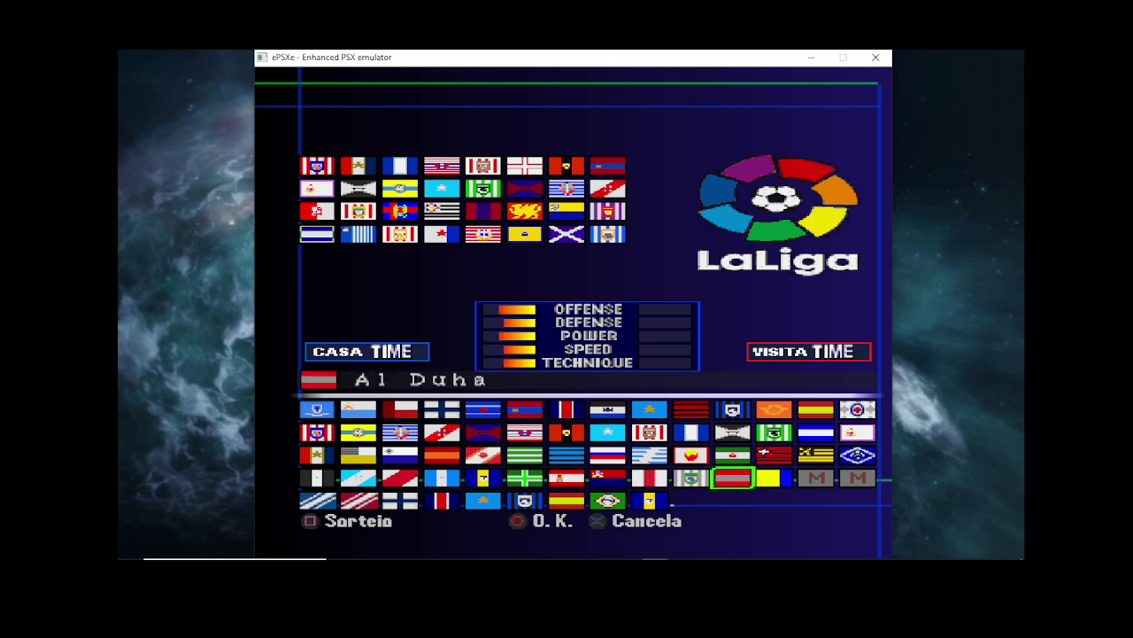
{"action": "key", "text": "Right"}
{"action": "key", "text": "Right"}
{"action": "key", "text": "Right"}
{"action": "key", "text": "Right"}
{"action": "key", "text": "Right"}
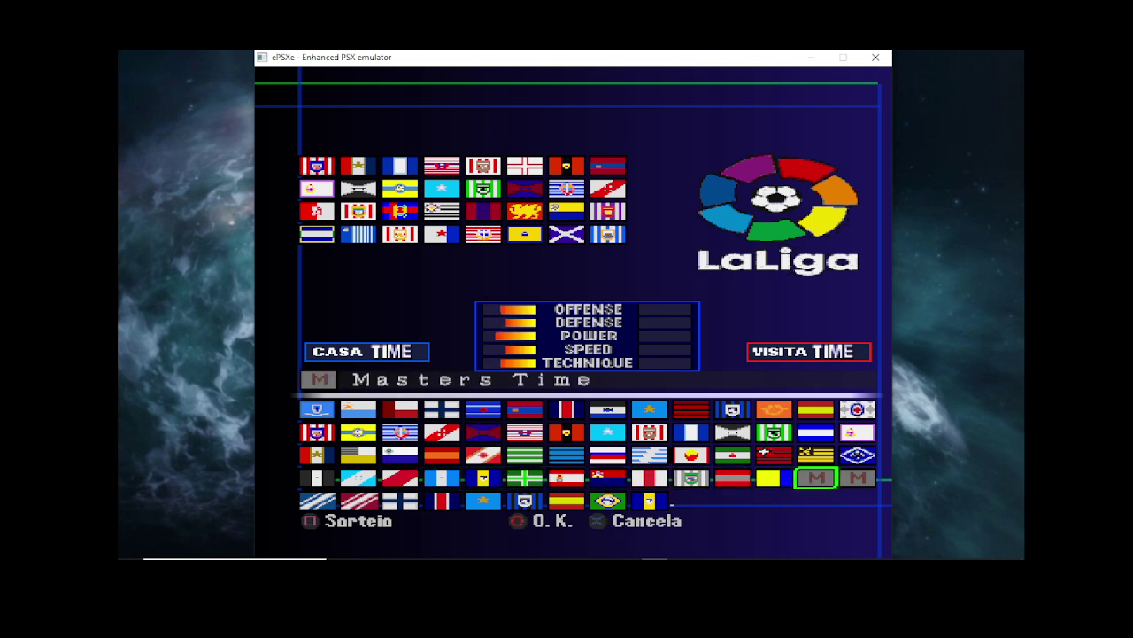
Step: Look through the classic teams in the last row of the lower flag grid, ending on Cl. Argentina
{"action": "key", "text": "Right"}
{"action": "key", "text": "Right"}
{"action": "key", "text": "Right"}
{"action": "key", "text": "Right"}
{"action": "key", "text": "Right"}
{"action": "key", "text": "Right"}
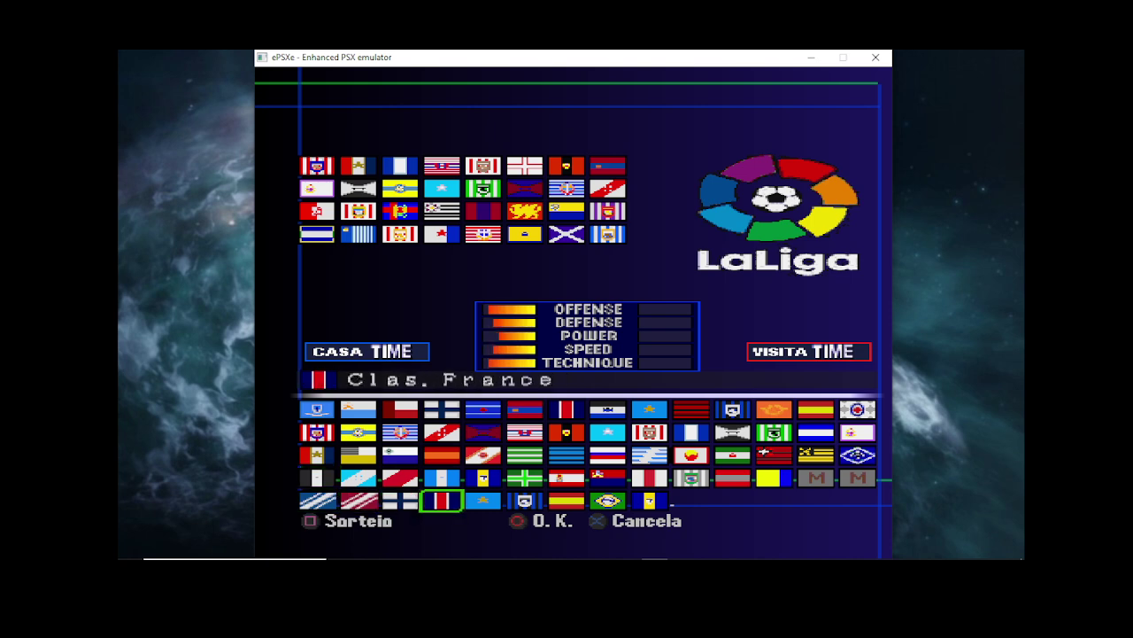
{"action": "key", "text": "Right"}
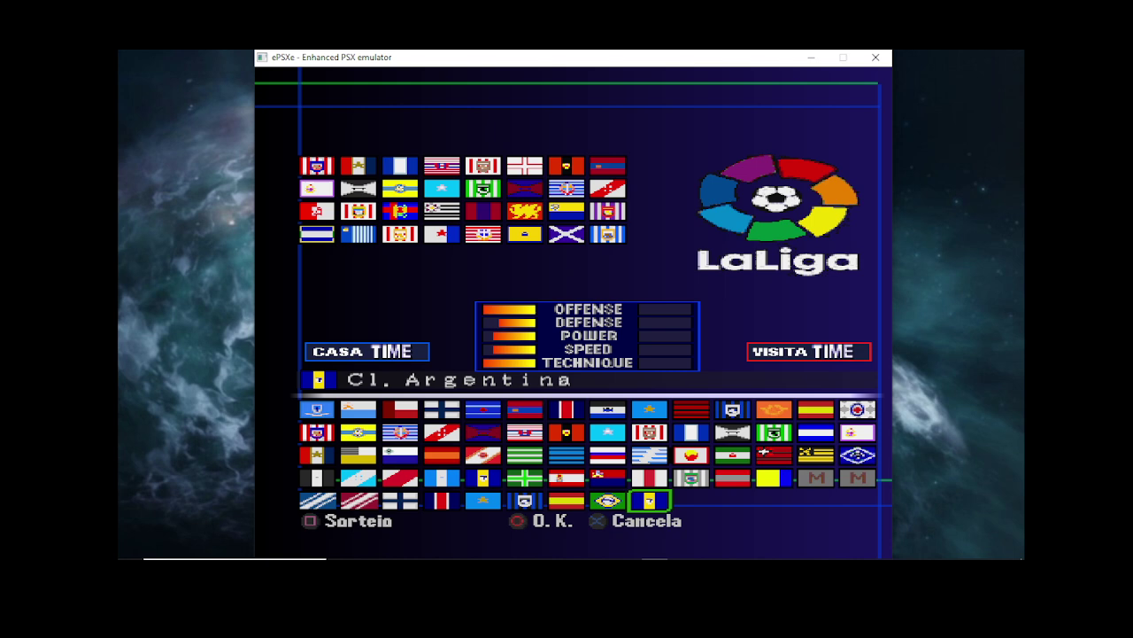
Step: Look through the third row of the lower flag grid, including Penar, D. Kie, Bruja, Lyon and Palme
{"action": "key", "text": "Up"}
{"action": "key", "text": "Up"}
{"action": "key", "text": "Right"}
{"action": "key", "text": "Right"}
{"action": "key", "text": "Right"}
{"action": "key", "text": "Right"}
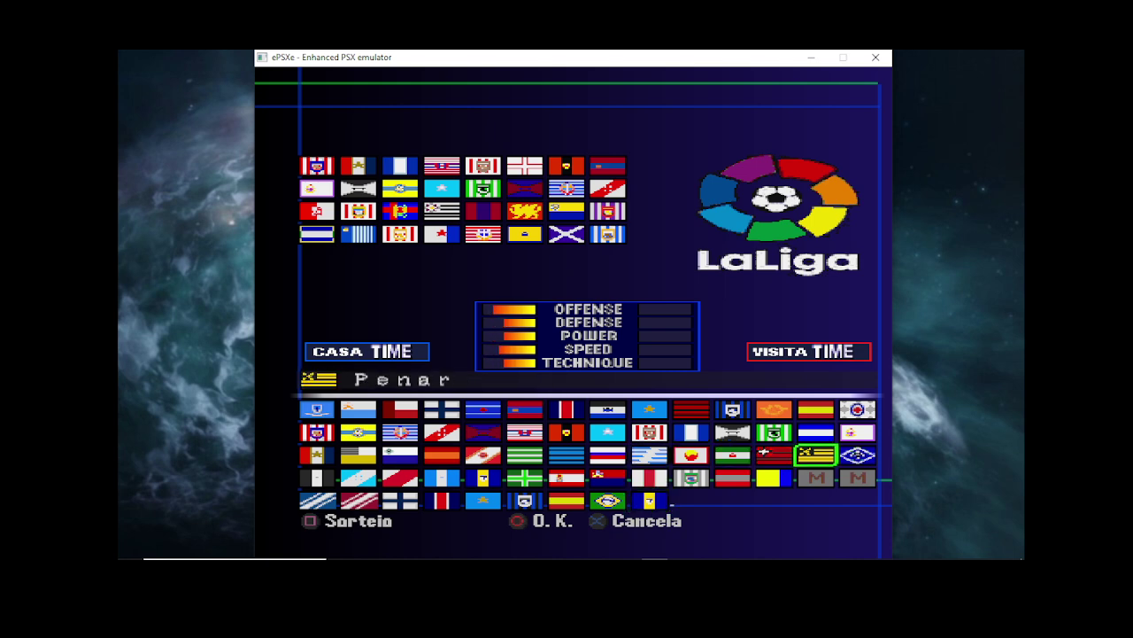
{"action": "key", "text": "Right"}
{"action": "key", "text": "Right"}
{"action": "key", "text": "Right"}
{"action": "key", "text": "Right"}
{"action": "key", "text": "Right"}
{"action": "key", "text": "Right"}
{"action": "key", "text": "Right"}
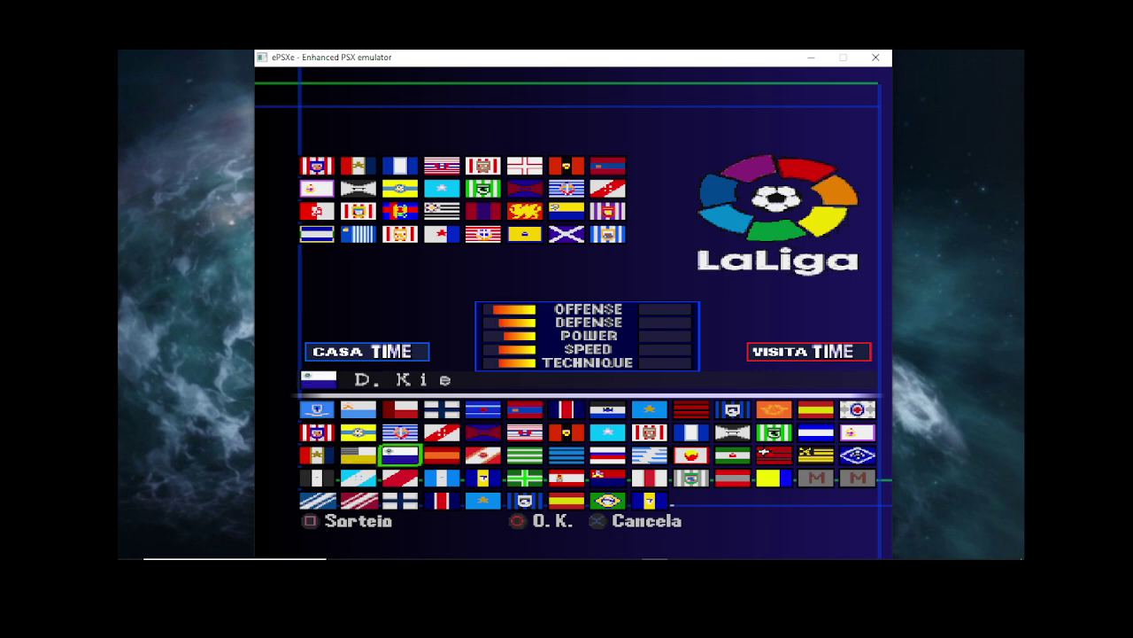
{"action": "key", "text": "Right"}
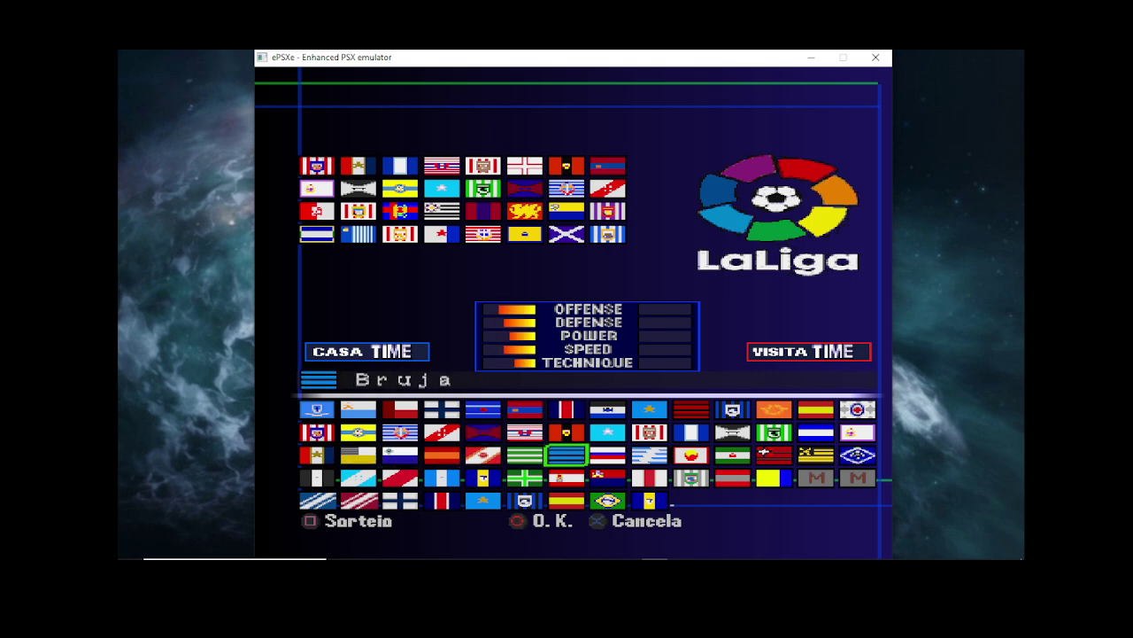
{"action": "key", "text": "Right"}
{"action": "key", "text": "Left"}
{"action": "key", "text": "Right"}
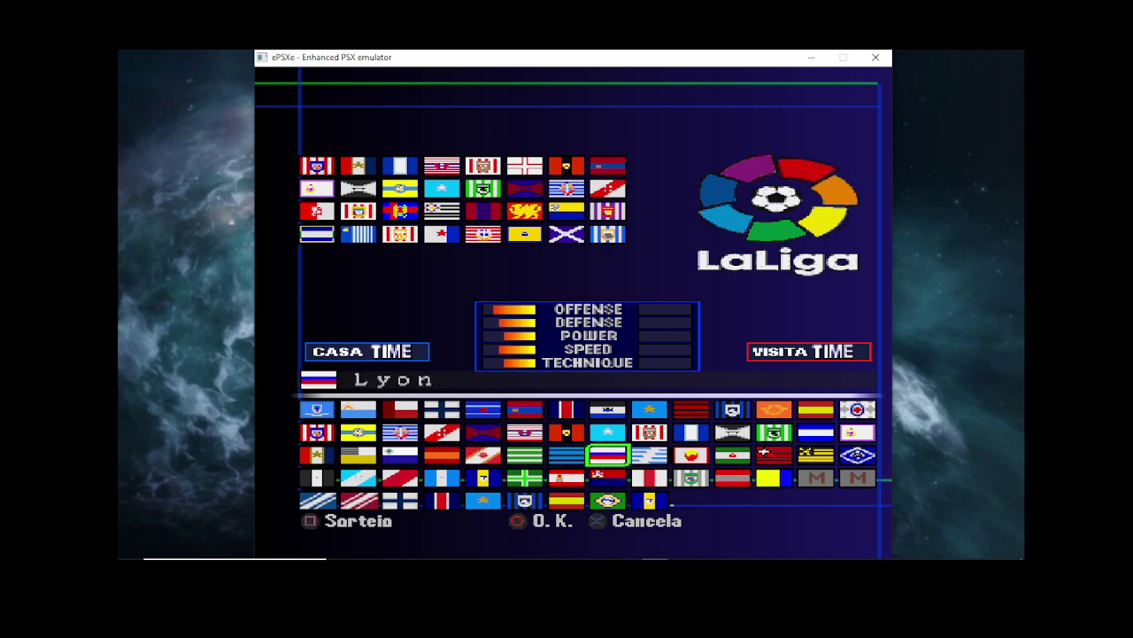
{"action": "key", "text": "Right"}
{"action": "key", "text": "Right"}
{"action": "key", "text": "Right"}
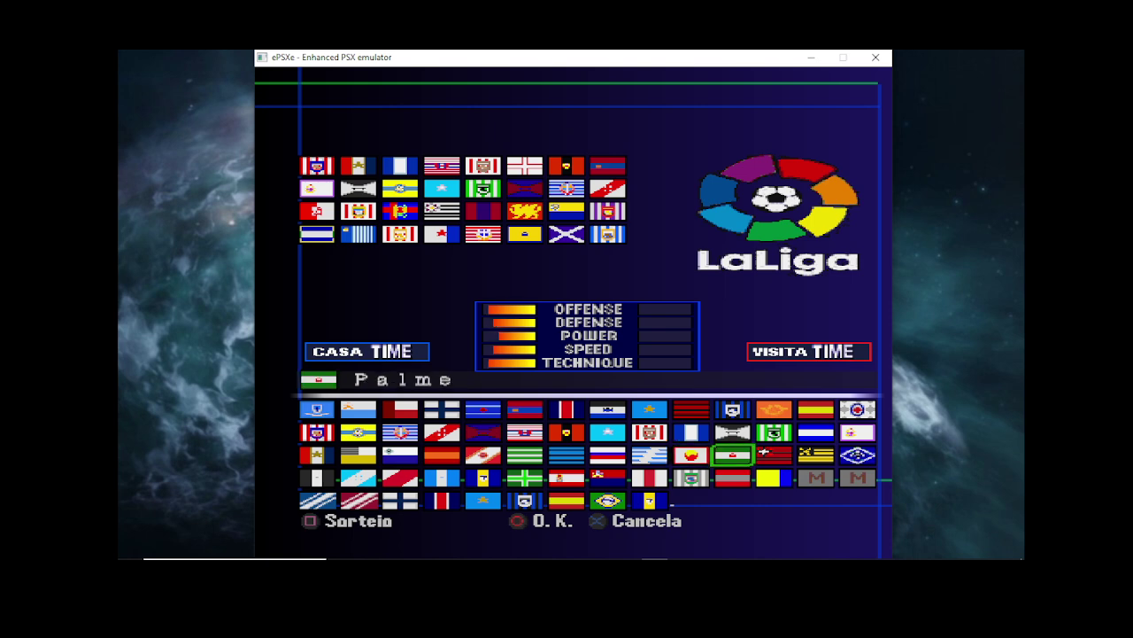
{"action": "key", "text": "Right"}
{"action": "key", "text": "Right"}
{"action": "key", "text": "Right"}
Step: Look through the second row of the lower flag grid, from Alave back to A. Mad
{"action": "key", "text": "Up"}
{"action": "key", "text": "Left"}
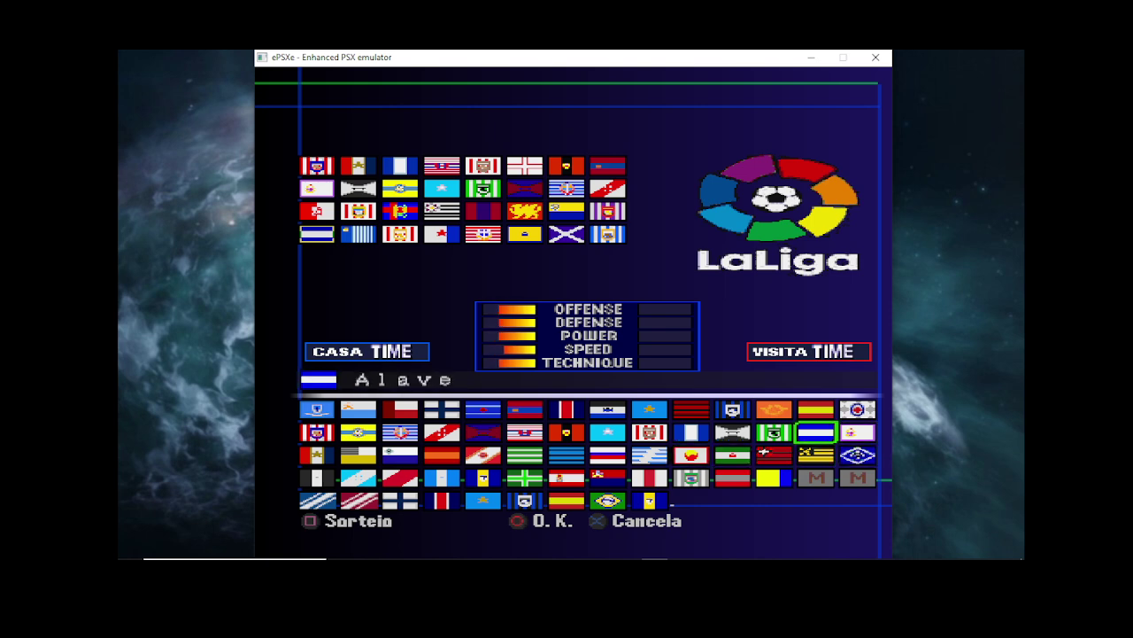
{"action": "key", "text": "Left"}
{"action": "key", "text": "Left"}
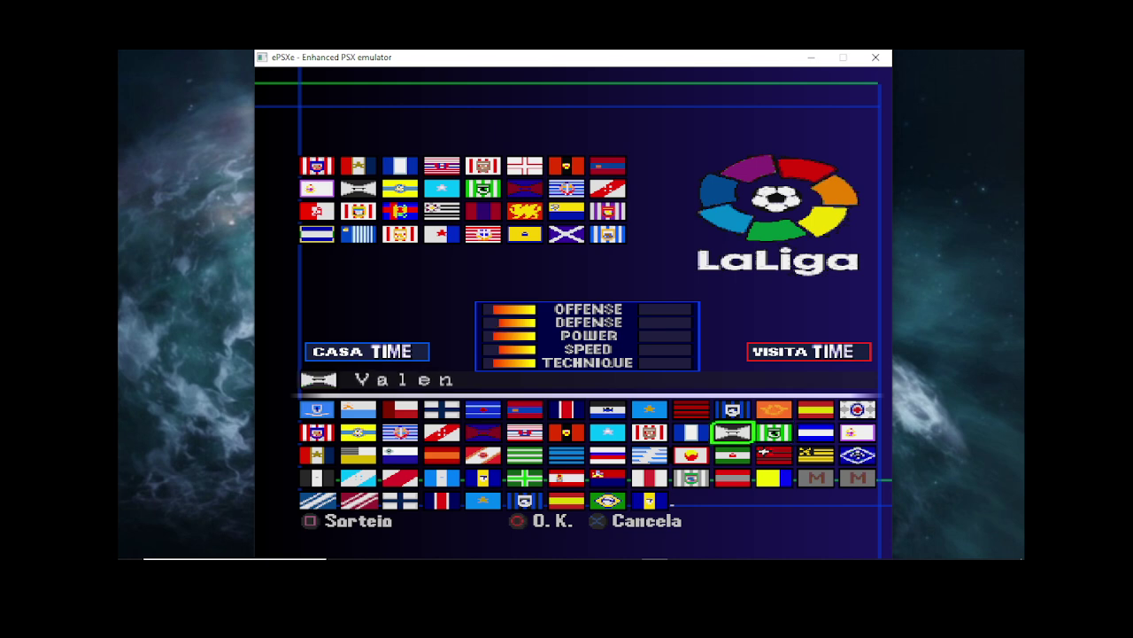
{"action": "key", "text": "Left"}
{"action": "key", "text": "Left"}
{"action": "key", "text": "Right"}
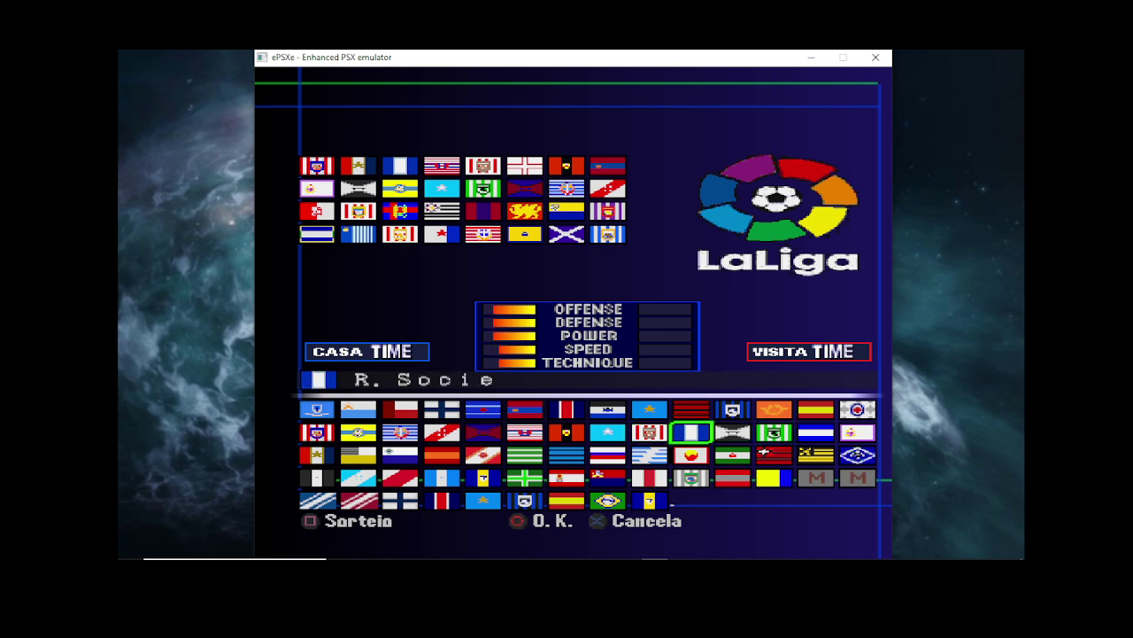
{"action": "key", "text": "Left"}
{"action": "key", "text": "Left"}
{"action": "key", "text": "Left"}
{"action": "key", "text": "Left"}
{"action": "key", "text": "Left"}
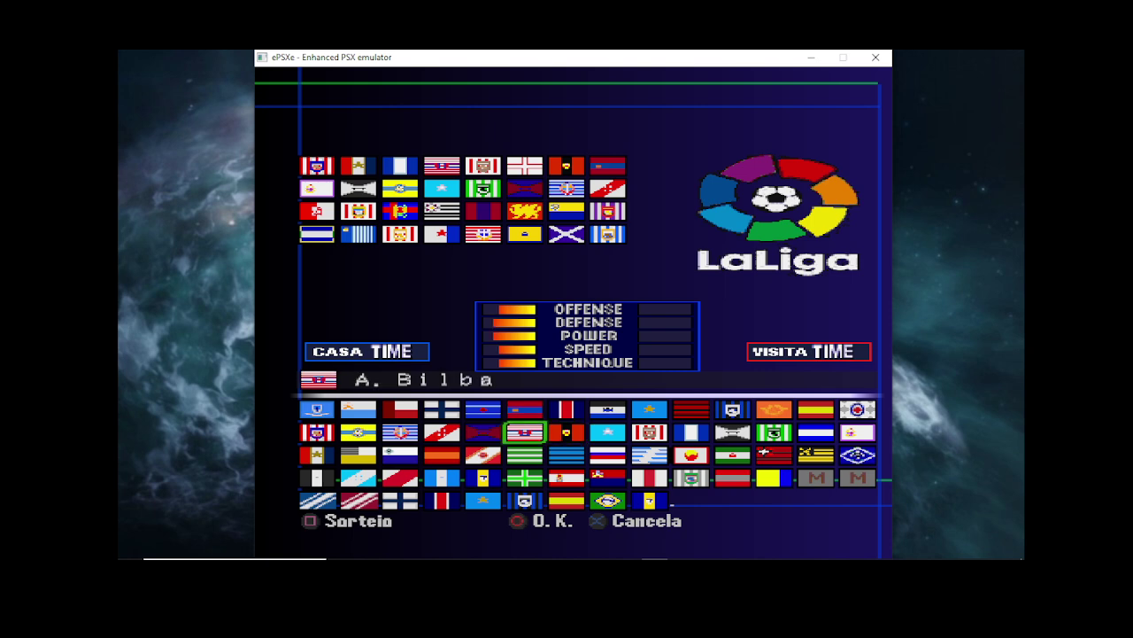
{"action": "key", "text": "Left"}
{"action": "key", "text": "Left"}
{"action": "key", "text": "Left"}
{"action": "key", "text": "Left"}
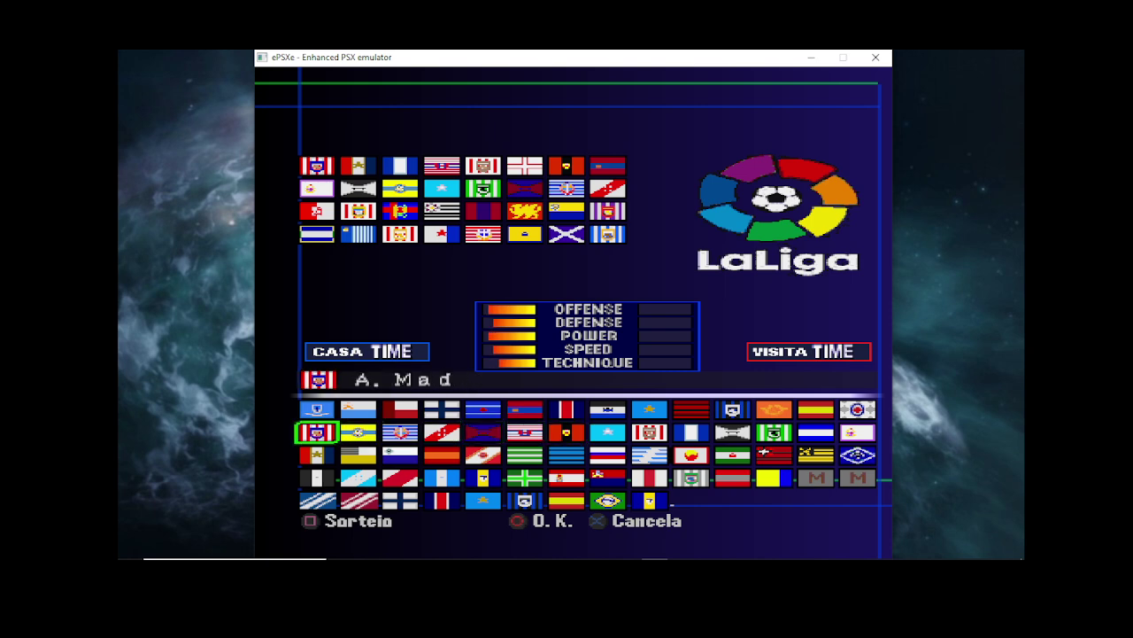
Step: Look through the first row of the lower flag grid, past Barce and Arsen to B. Mun
{"action": "key", "text": "Up"}
{"action": "key", "text": "Right"}
{"action": "key", "text": "Right"}
{"action": "key", "text": "Right"}
{"action": "key", "text": "Right"}
{"action": "key", "text": "Right"}
{"action": "key", "text": "Right"}
{"action": "key", "text": "Right"}
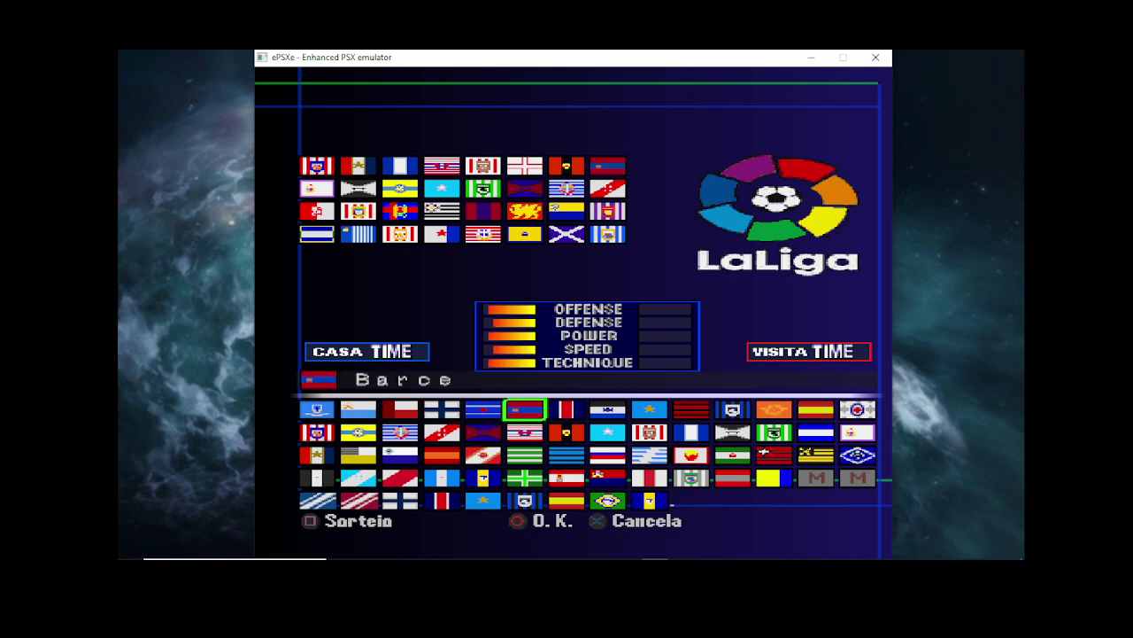
{"action": "key", "text": "Right"}
{"action": "key", "text": "Right"}
{"action": "key", "text": "Right"}
{"action": "key", "text": "Right"}
{"action": "key", "text": "Right"}
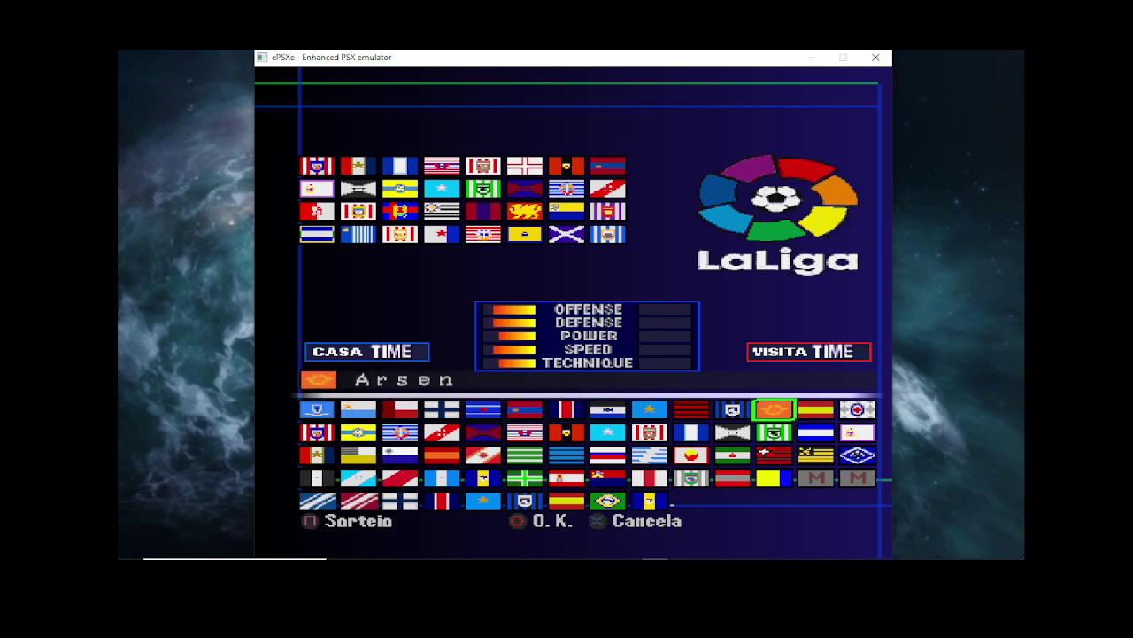
{"action": "key", "text": "Right"}
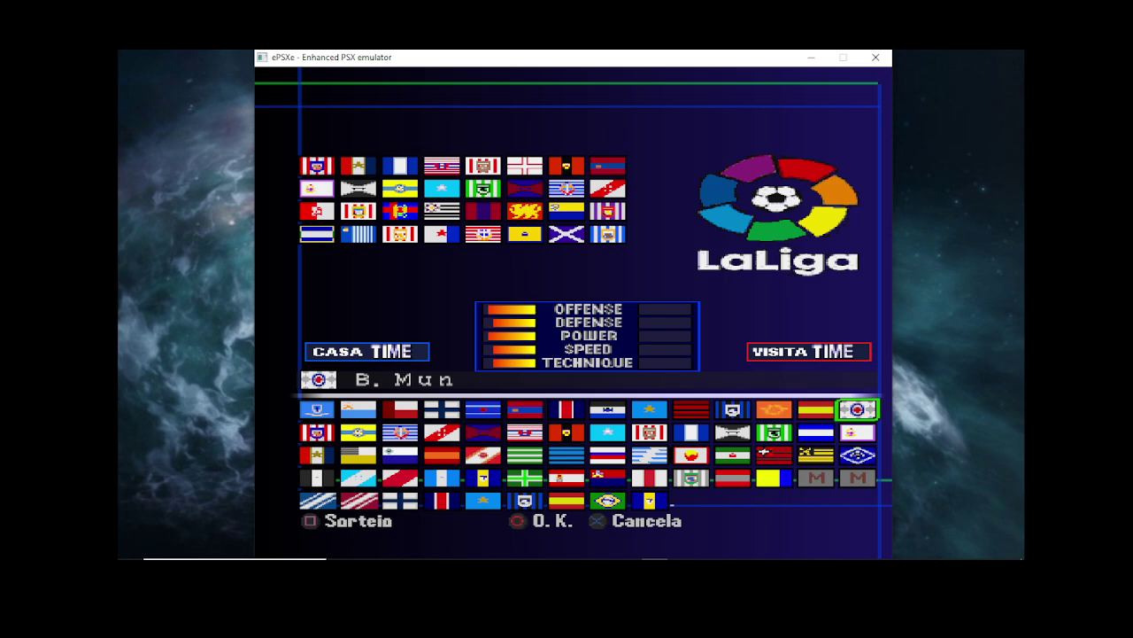
Step: Leave the running La Liga game and exit ePSXe
{"action": "key", "text": "Escape"}
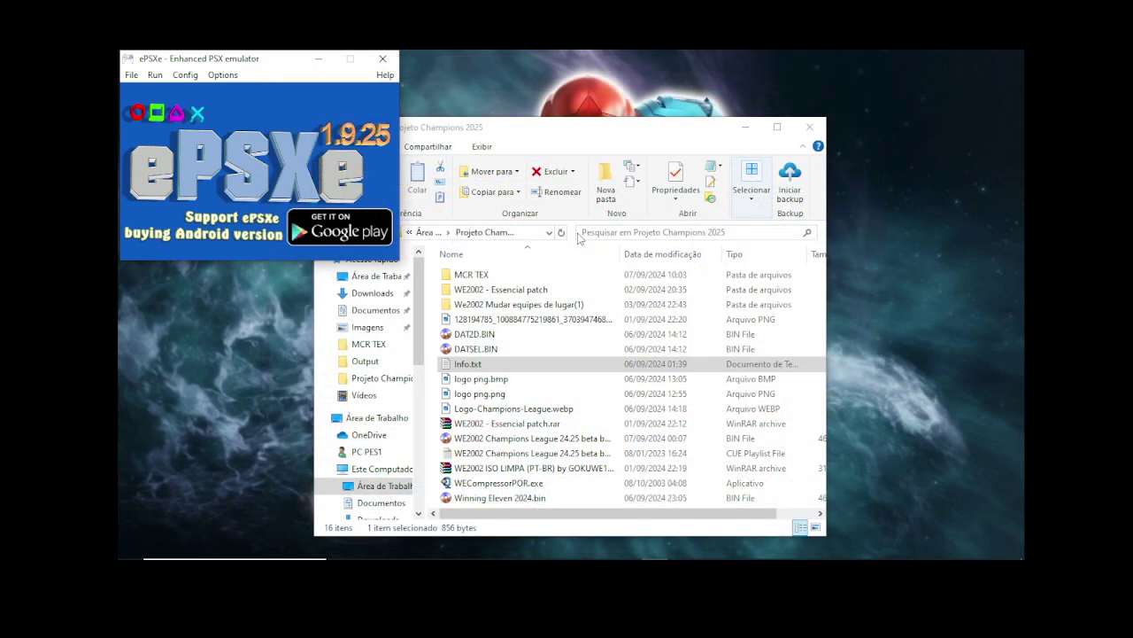
{"action": "left_click", "coordinate": [131, 75]}
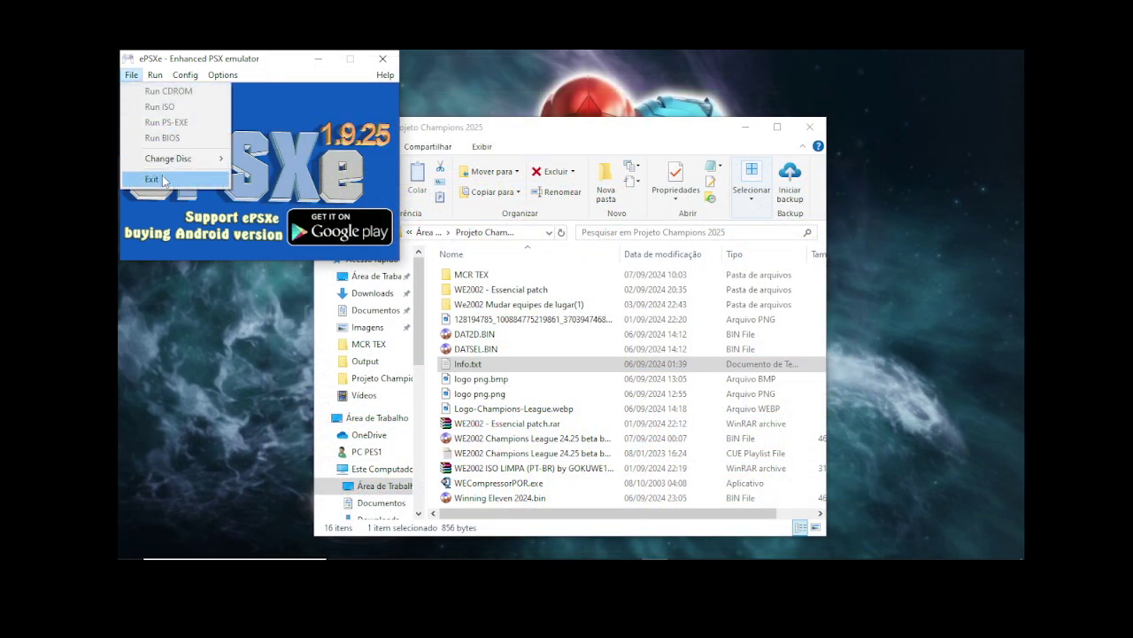
{"action": "left_click", "coordinate": [162, 176]}
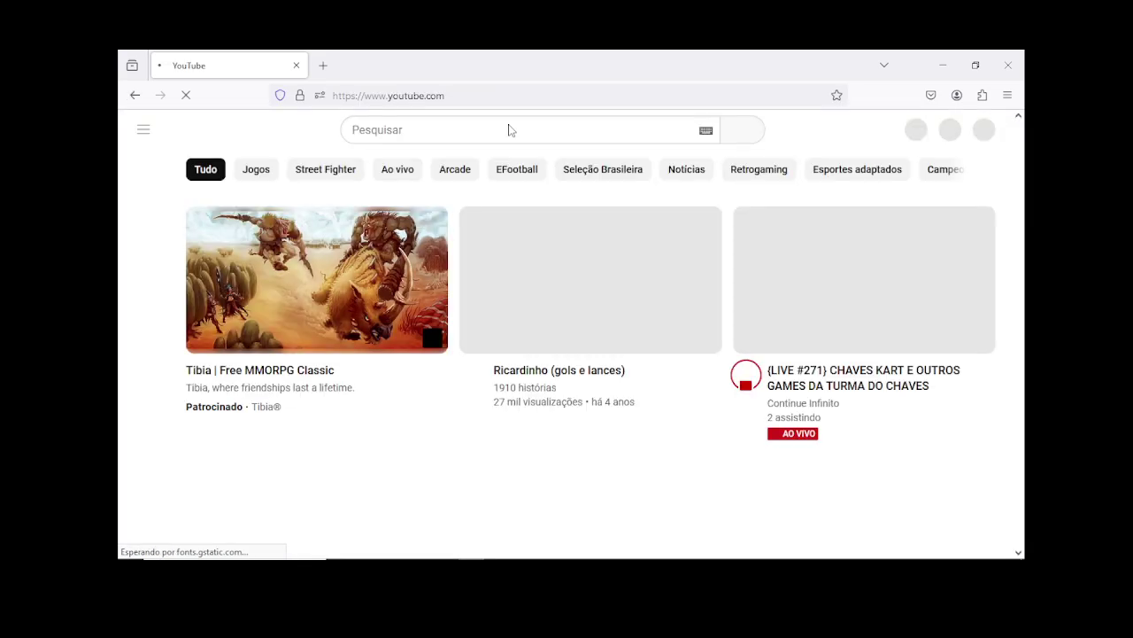
Step: Search YouTube in Firefox for "fenerbace s´pace roses"
{"action": "left_click", "coordinate": [510, 127]}
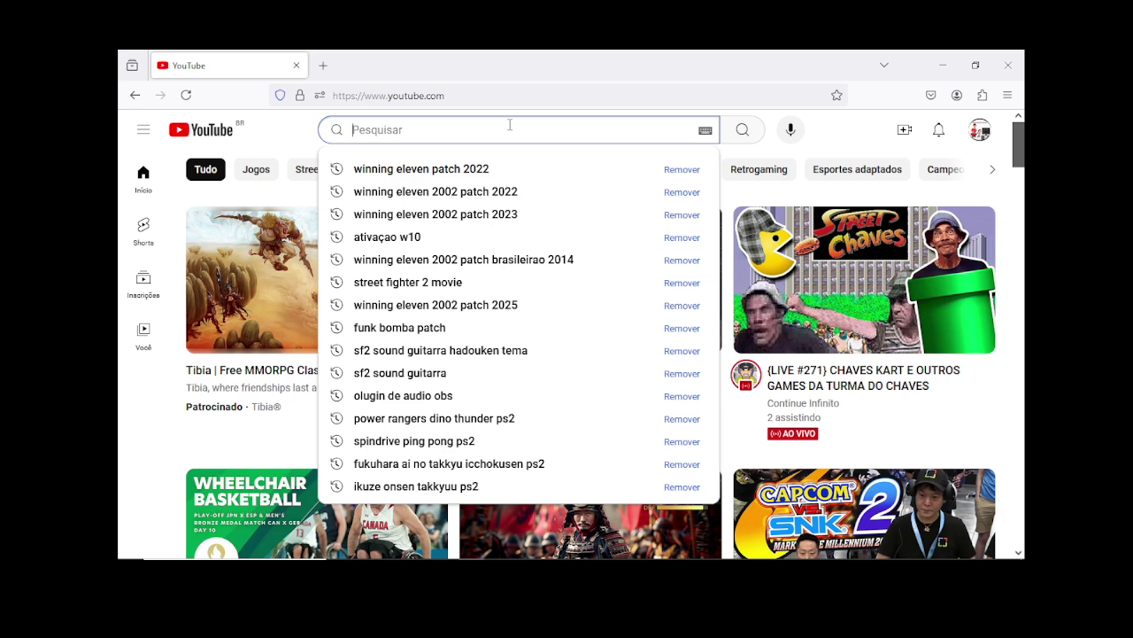
{"action": "type", "text": "form"}
{"action": "key", "text": "BackSpace"}
{"action": "key", "text": "BackSpace"}
{"action": "key", "text": "BackSpace"}
{"action": "type", "text": "eb"}
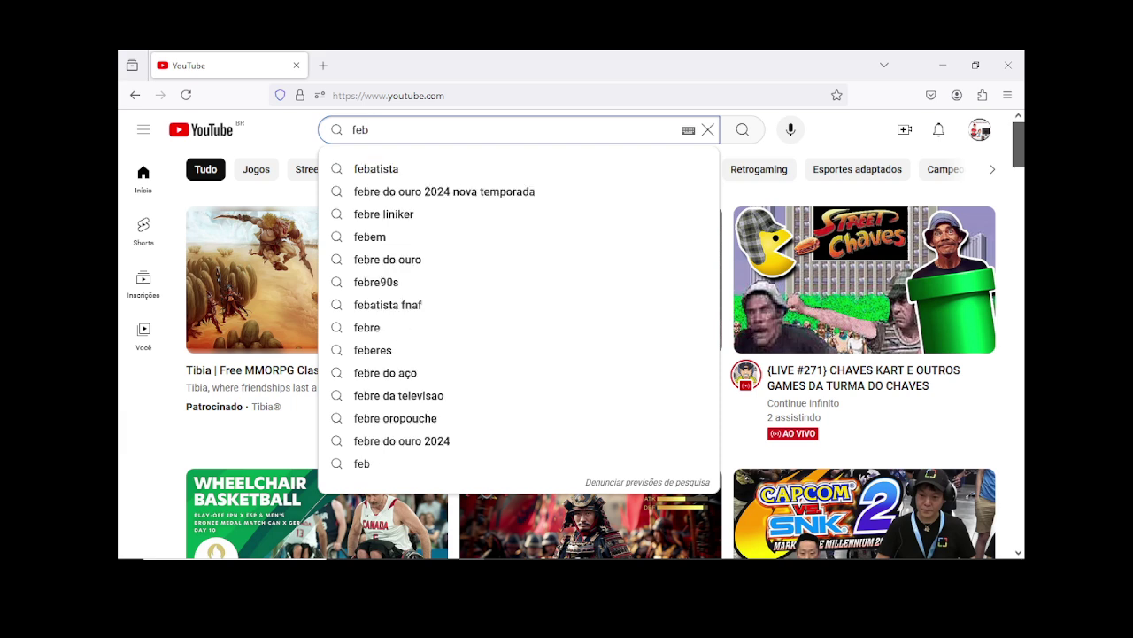
{"action": "key", "text": "BackSpace"}
{"action": "type", "text": "ner"}
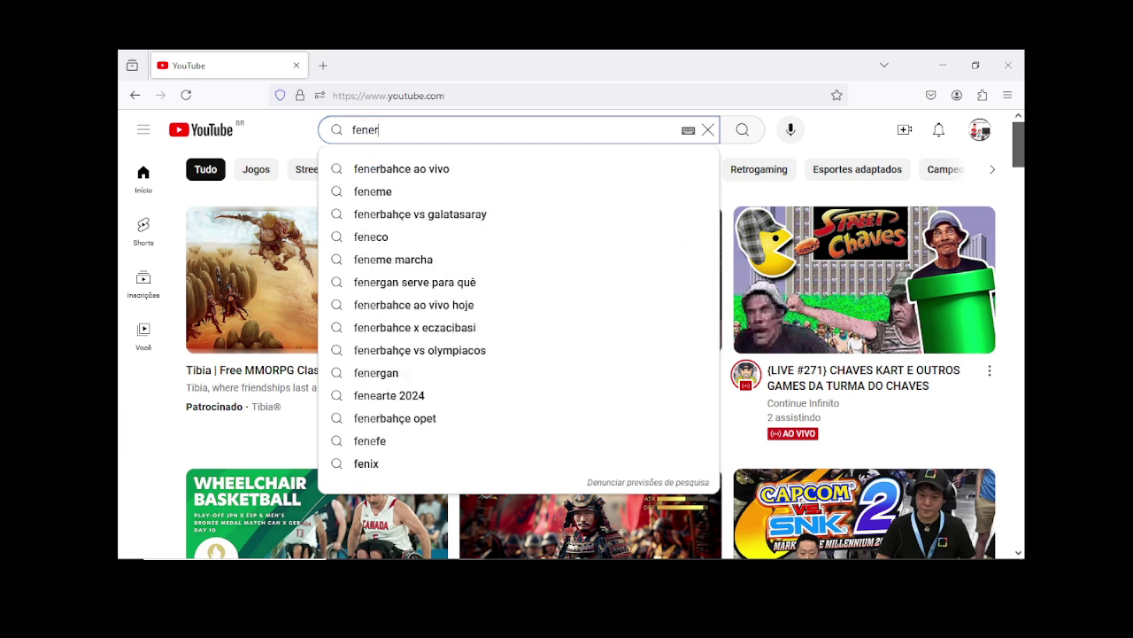
{"action": "type", "text": "bace s"}
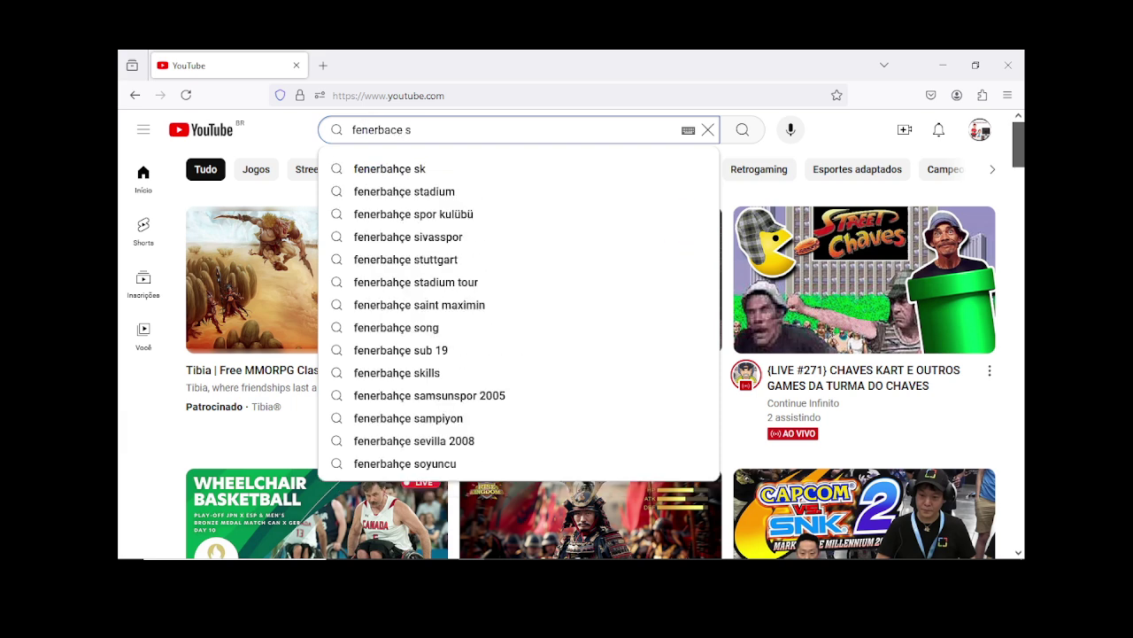
{"action": "type", "text": "´pace"}
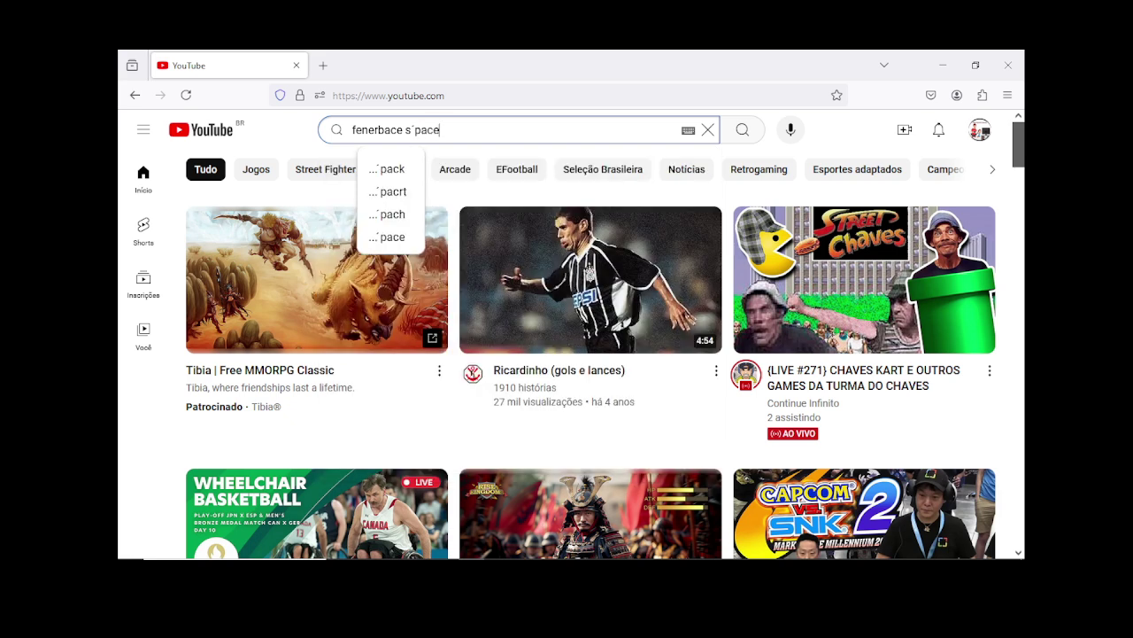
{"action": "type", "text": " rosese"}
{"action": "key", "text": "Return"}
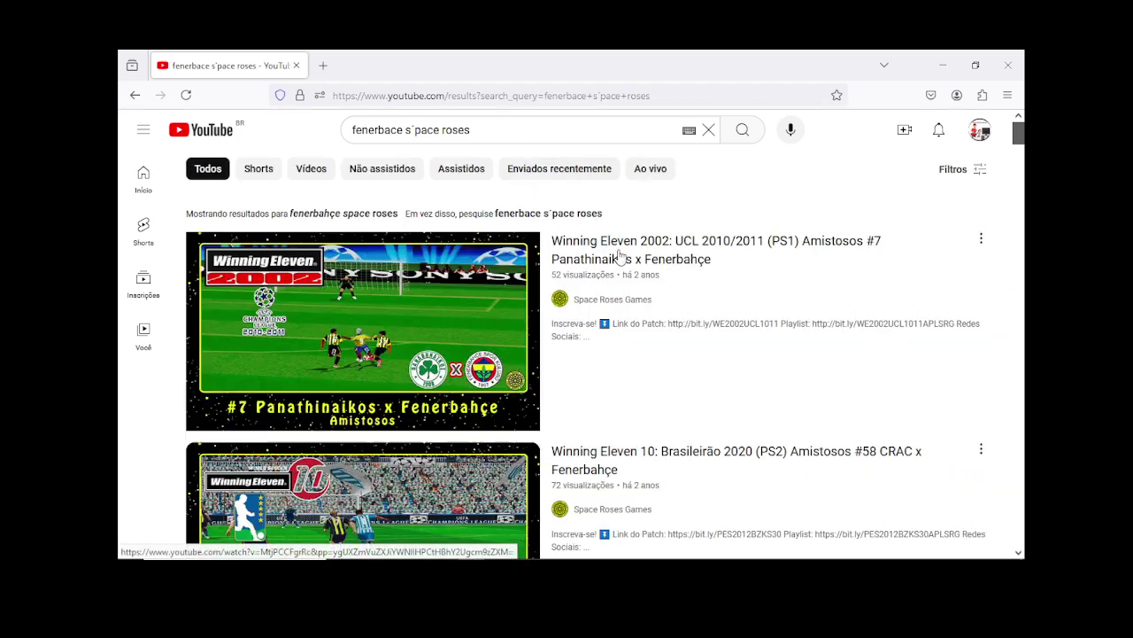
{"action": "mouse_move", "coordinate": [621, 255]}
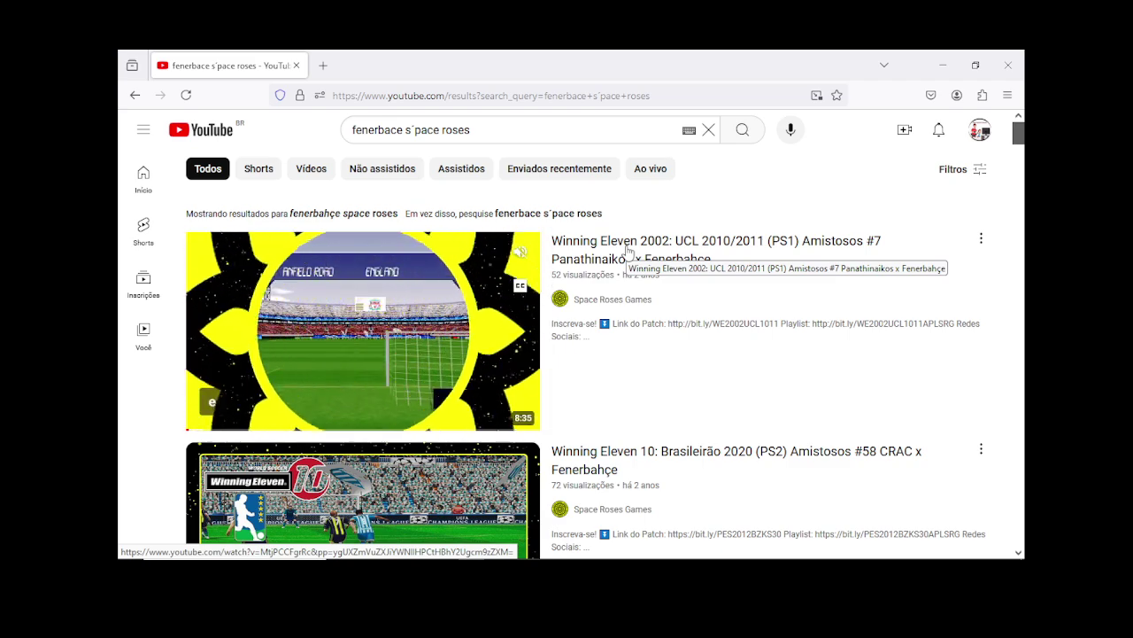
Step: Open the Winning Eleven 2002 UCL 2010/2011 Panathinaikos x Fenerbahçe and Winning Eleven 10 Brasileirão 2020 CRAC x Fenerbahçe videos in background tabs
{"action": "scroll", "coordinate": [626, 252], "scroll_direction": "down", "scroll_amount": 3}
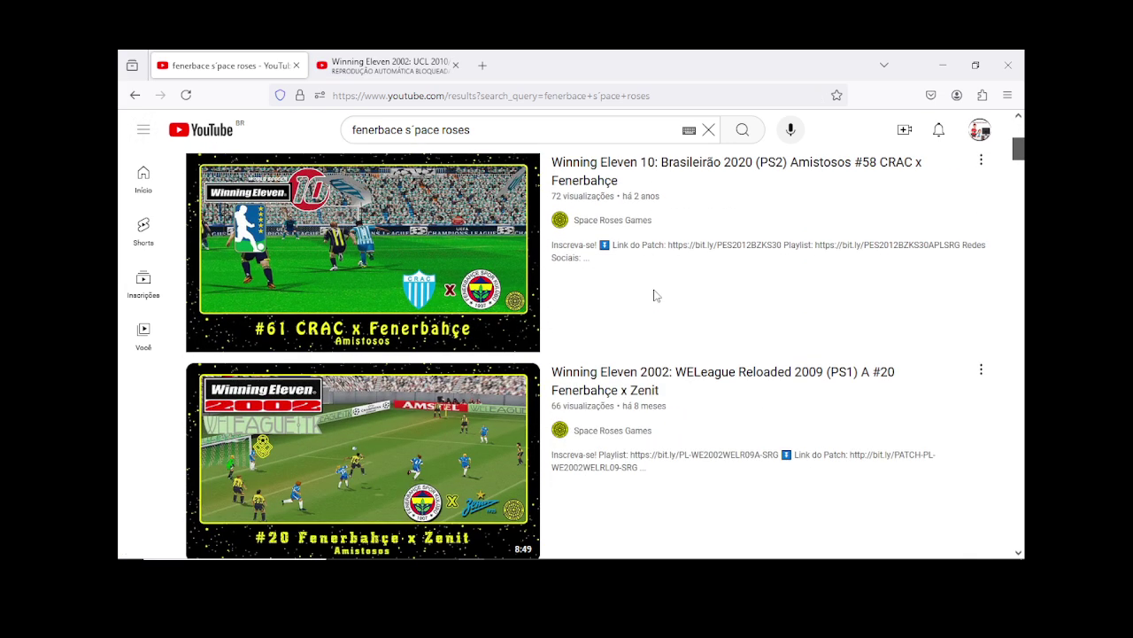
{"action": "mouse_move", "coordinate": [655, 295]}
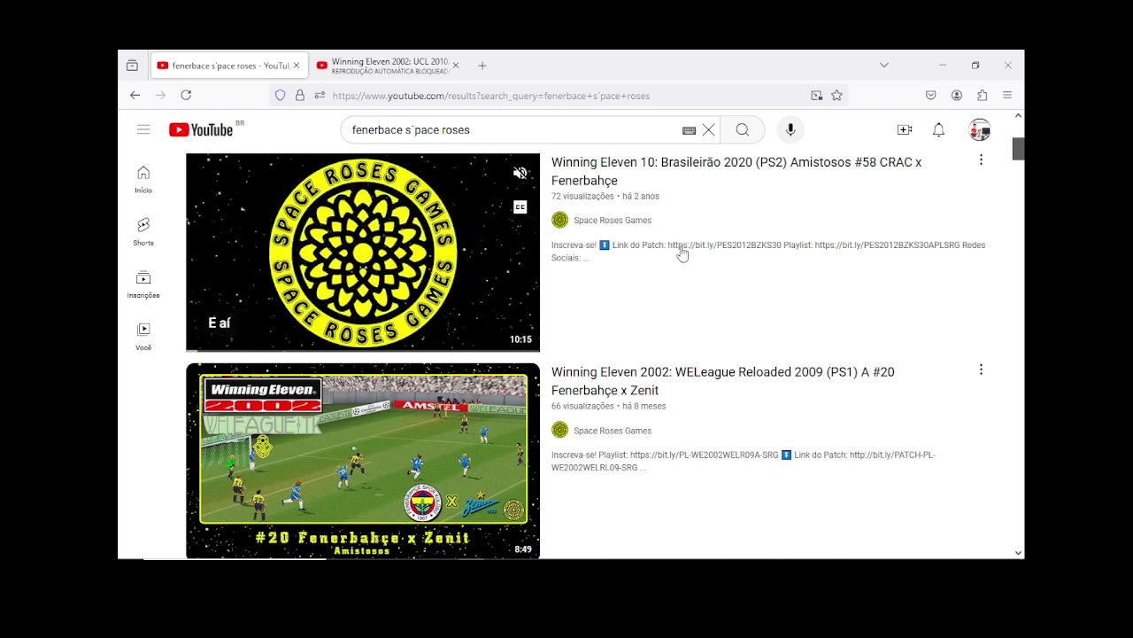
{"action": "middle_click", "coordinate": [733, 170]}
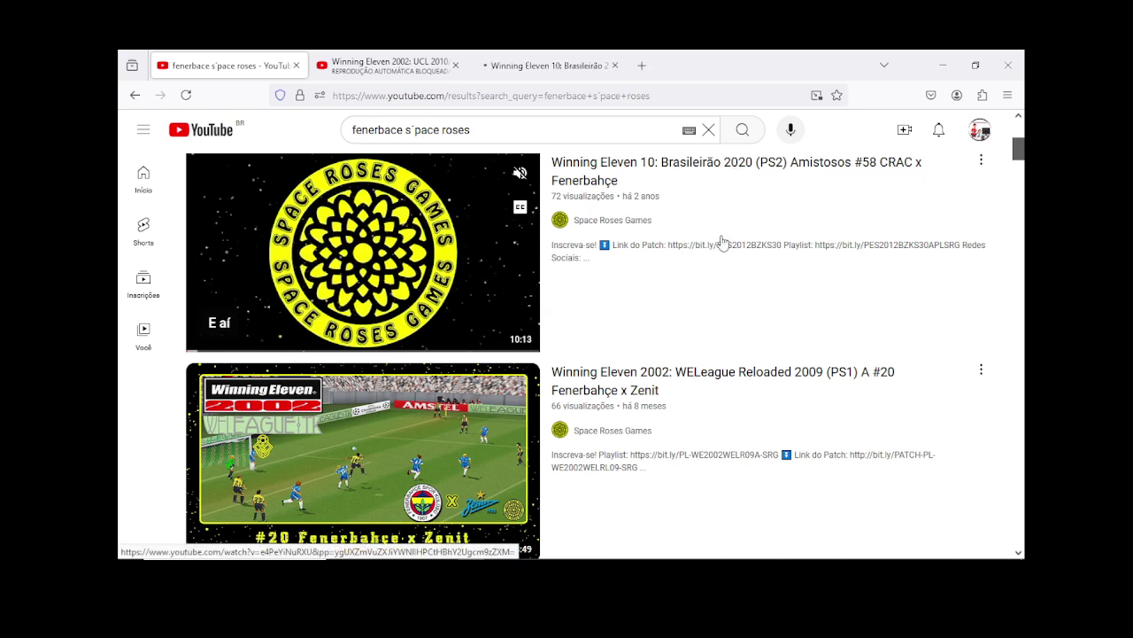
Step: Look through the search results for patches with Fenerbahçe, down to the eFootball 2024 River Plate x Roma video
{"action": "scroll", "coordinate": [713, 265], "scroll_direction": "down", "scroll_amount": 2}
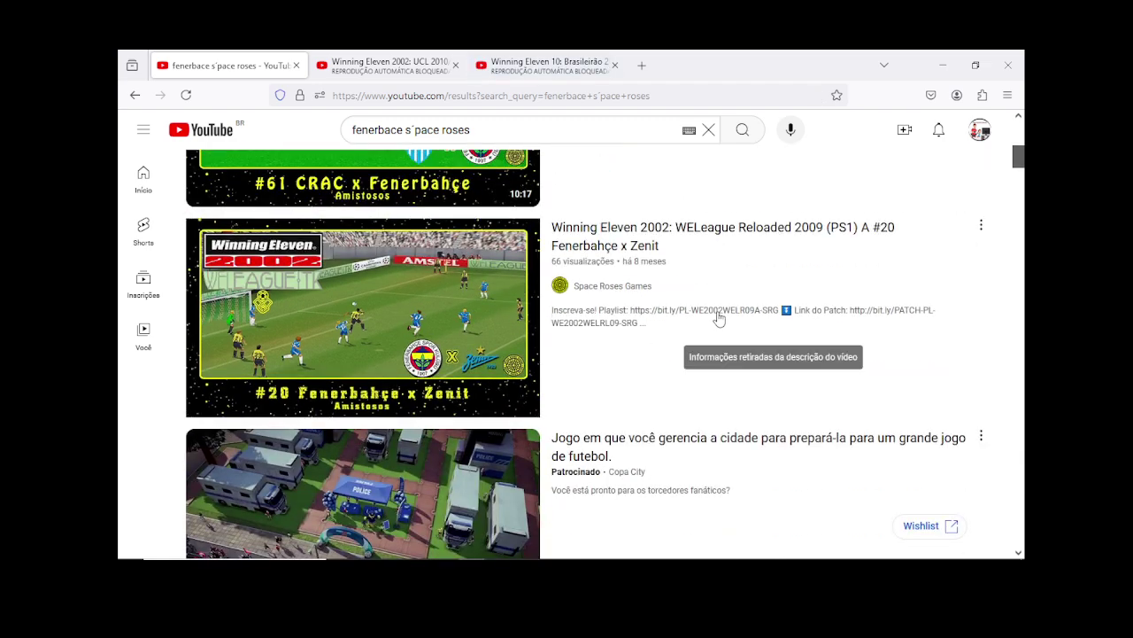
{"action": "scroll", "coordinate": [716, 316], "scroll_direction": "down", "scroll_amount": 3}
{"action": "scroll", "coordinate": [720, 317], "scroll_direction": "down", "scroll_amount": 2}
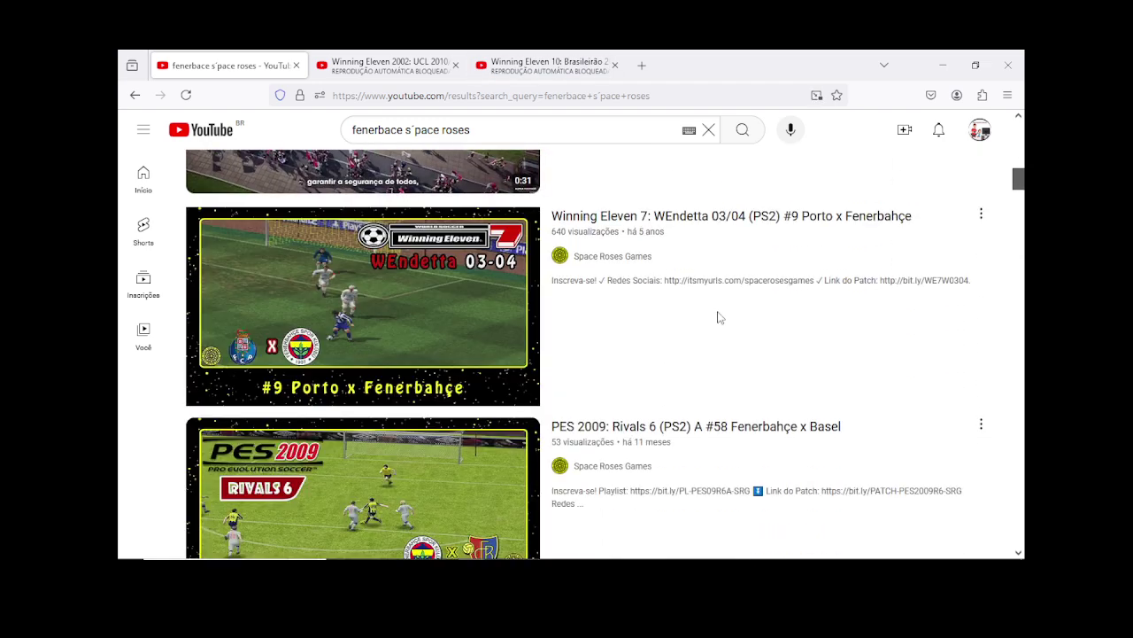
{"action": "scroll", "coordinate": [719, 317], "scroll_direction": "down", "scroll_amount": 5}
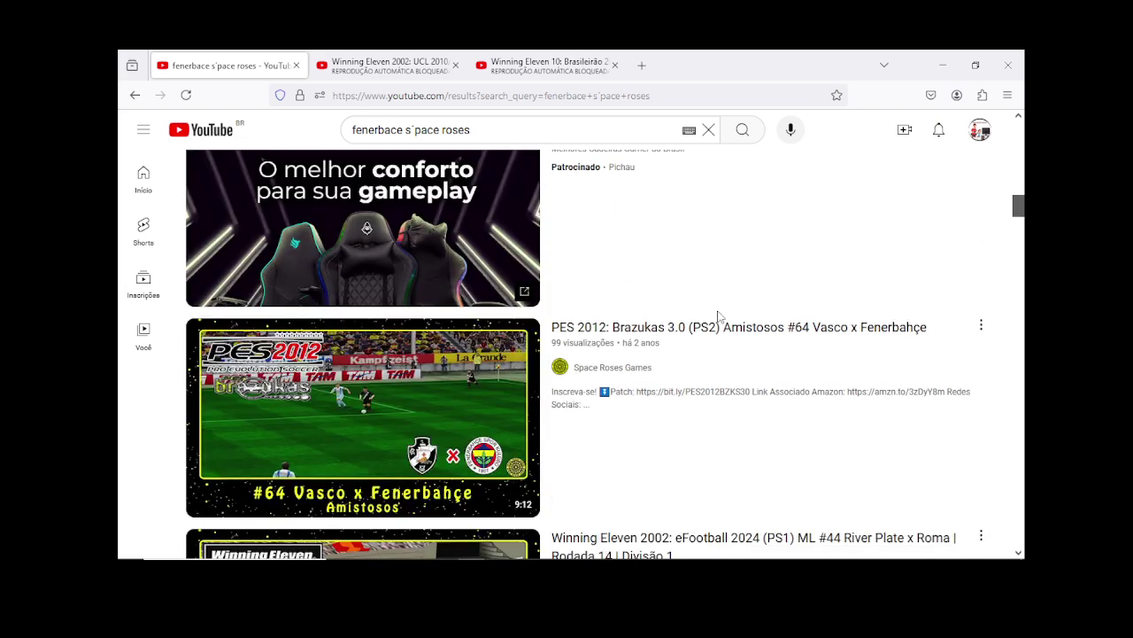
{"action": "scroll", "coordinate": [719, 317], "scroll_direction": "down", "scroll_amount": 3}
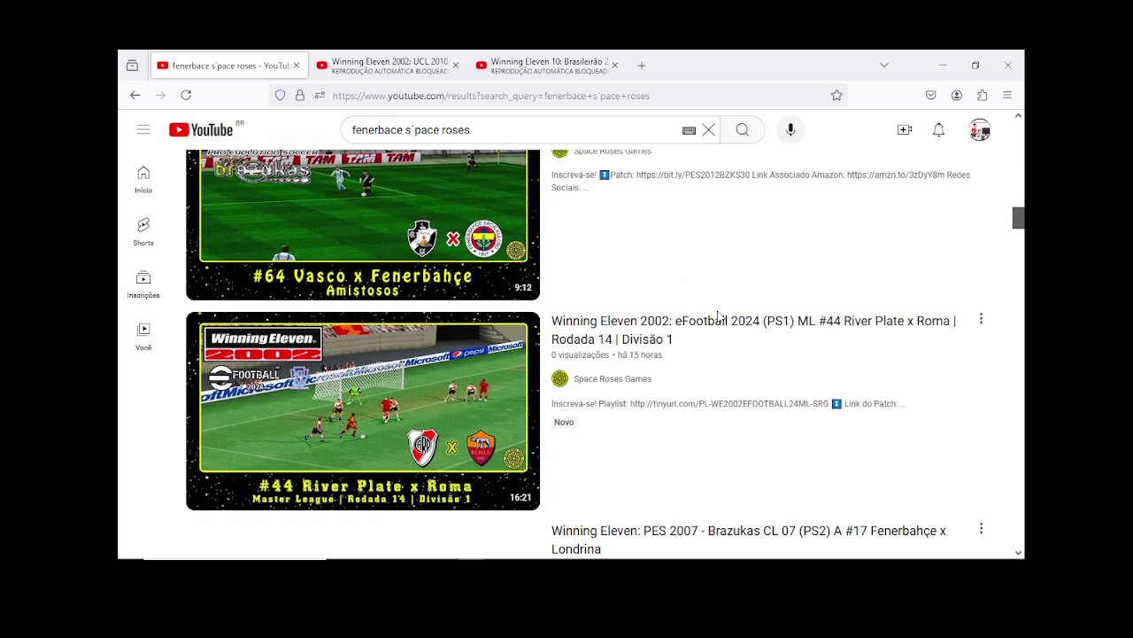
{"action": "scroll", "coordinate": [717, 323], "scroll_direction": "down", "scroll_amount": 1}
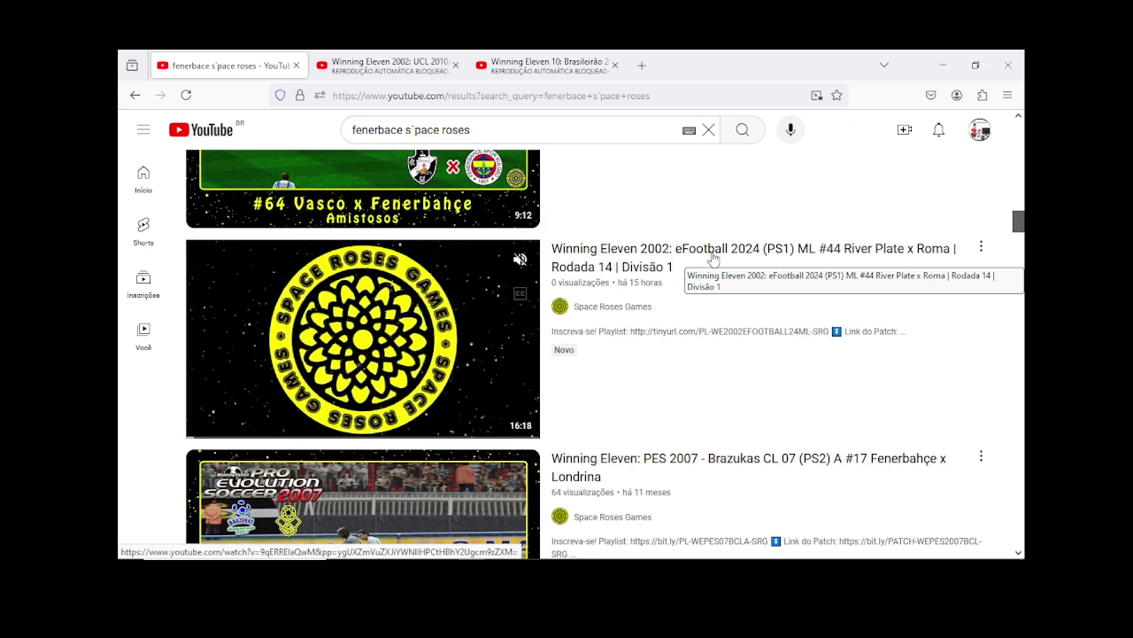
{"action": "scroll", "coordinate": [658, 362], "scroll_direction": "down", "scroll_amount": 1}
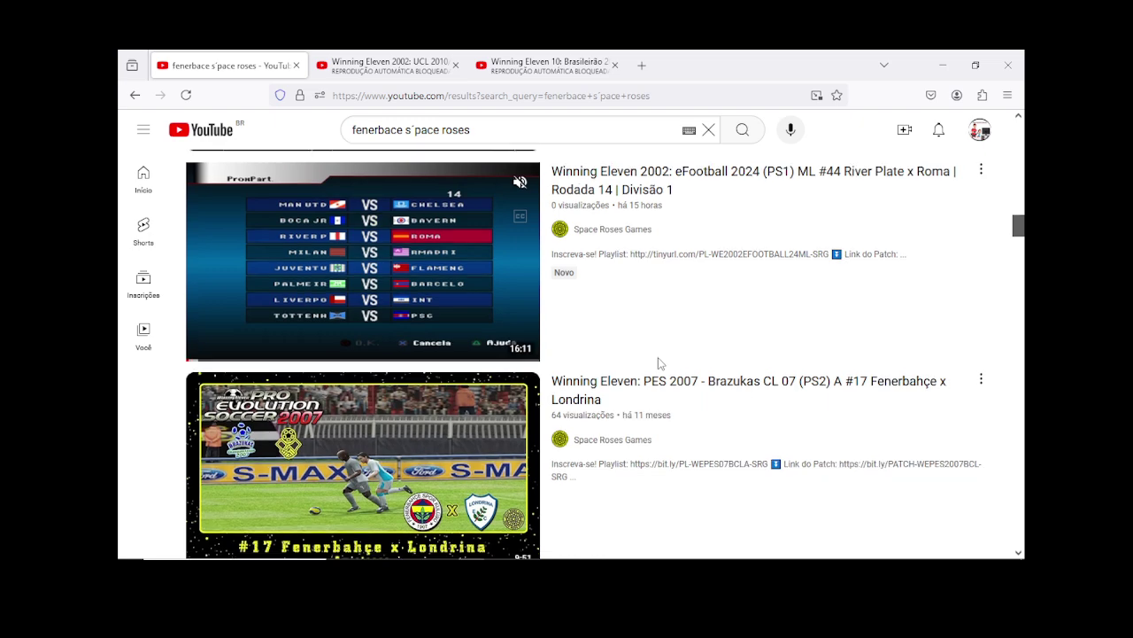
Step: Examine the results from PES 2007 Brazukas Fenerbahçe x Londrina down to PES 2020 CRYMAX 3.0 Fenerbahçe x Norwich
{"action": "scroll", "coordinate": [658, 362], "scroll_direction": "down", "scroll_amount": 1}
{"action": "scroll", "coordinate": [658, 362], "scroll_direction": "down", "scroll_amount": 3}
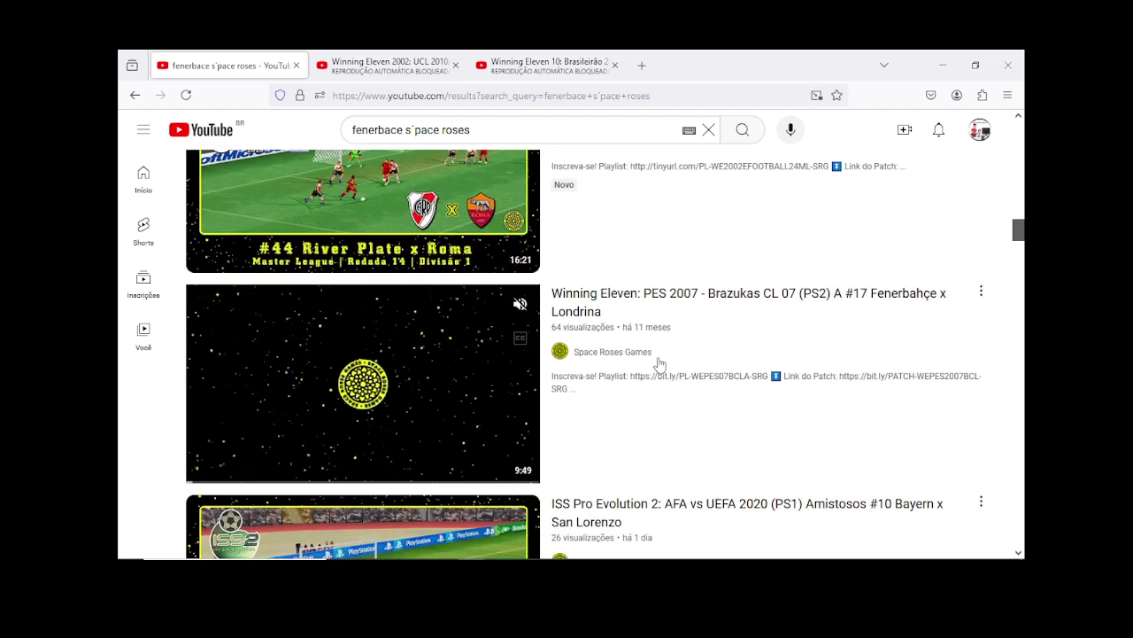
{"action": "scroll", "coordinate": [658, 362], "scroll_direction": "up", "scroll_amount": 2}
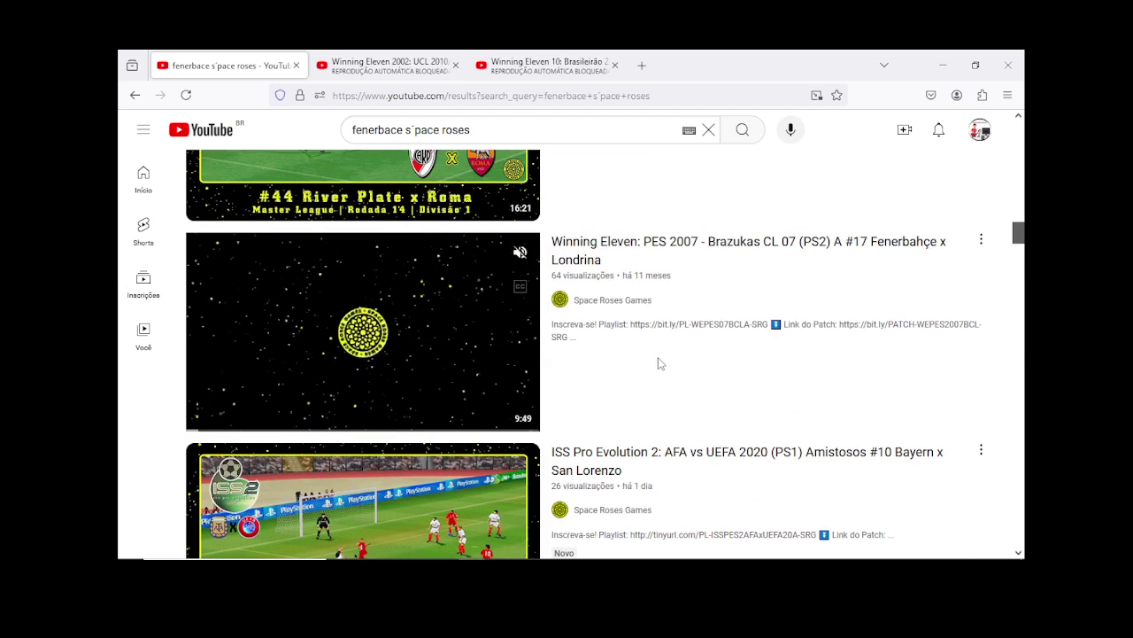
{"action": "scroll", "coordinate": [658, 362], "scroll_direction": "down", "scroll_amount": 2}
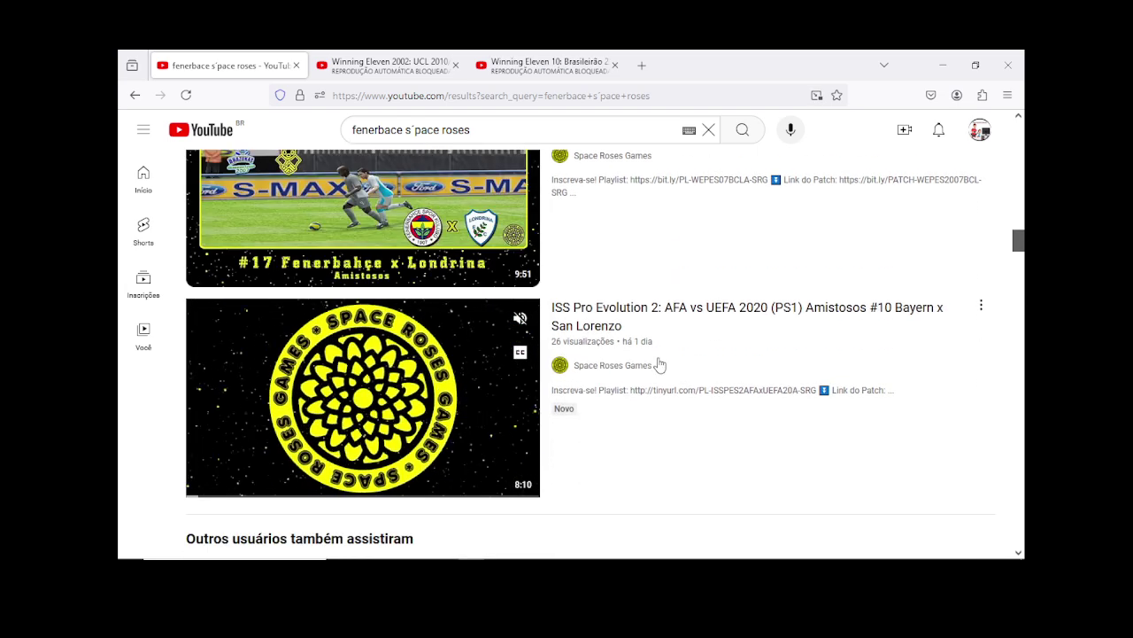
{"action": "scroll", "coordinate": [658, 362], "scroll_direction": "down", "scroll_amount": 5}
{"action": "scroll", "coordinate": [660, 364], "scroll_direction": "down", "scroll_amount": 8}
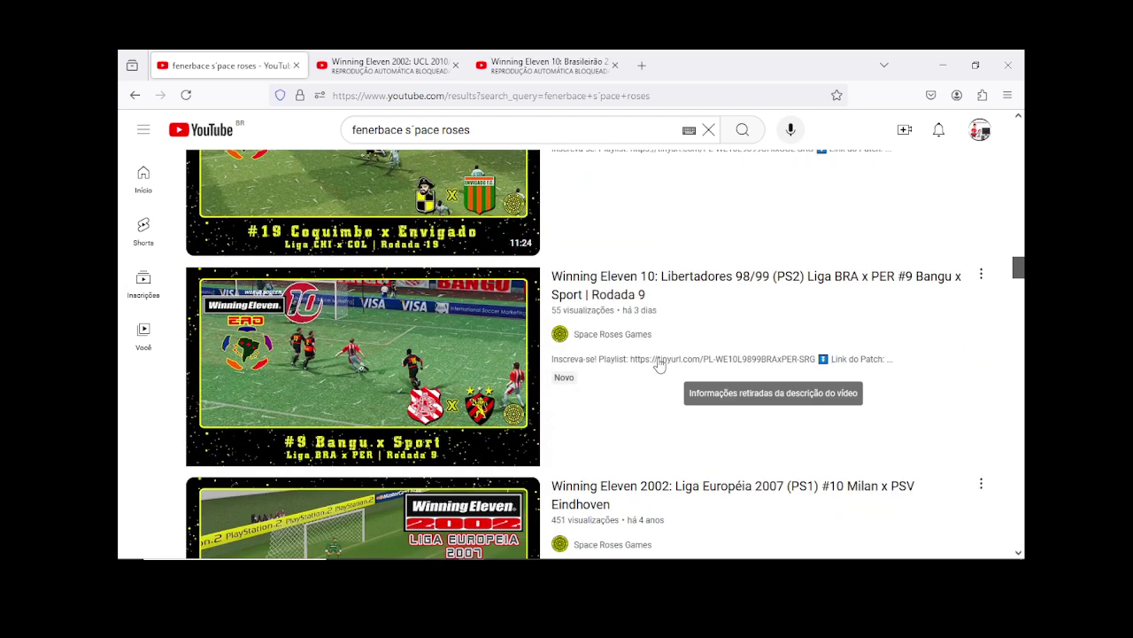
{"action": "scroll", "coordinate": [659, 363], "scroll_direction": "down", "scroll_amount": 3}
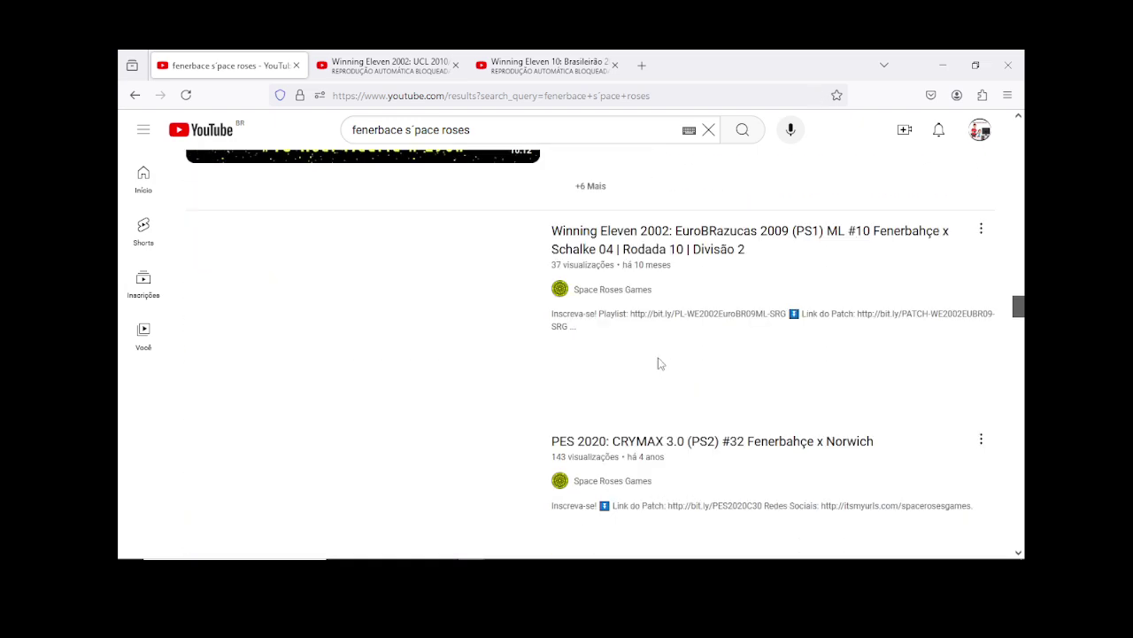
{"action": "scroll", "coordinate": [658, 362], "scroll_direction": "down", "scroll_amount": 1}
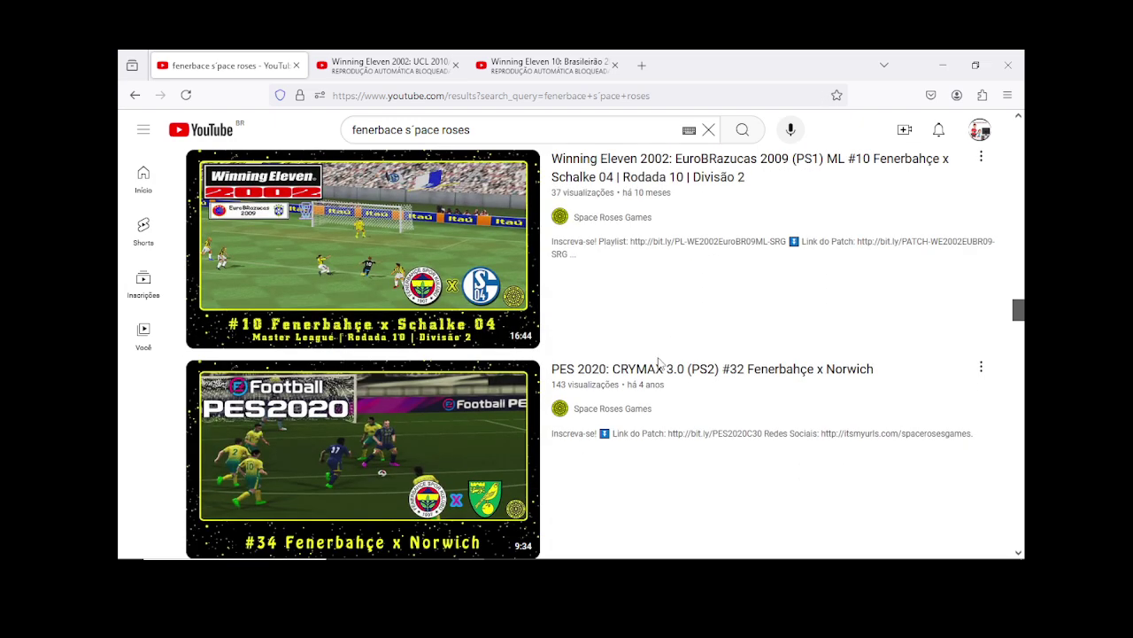
{"action": "scroll", "coordinate": [658, 363], "scroll_direction": "down", "scroll_amount": 1}
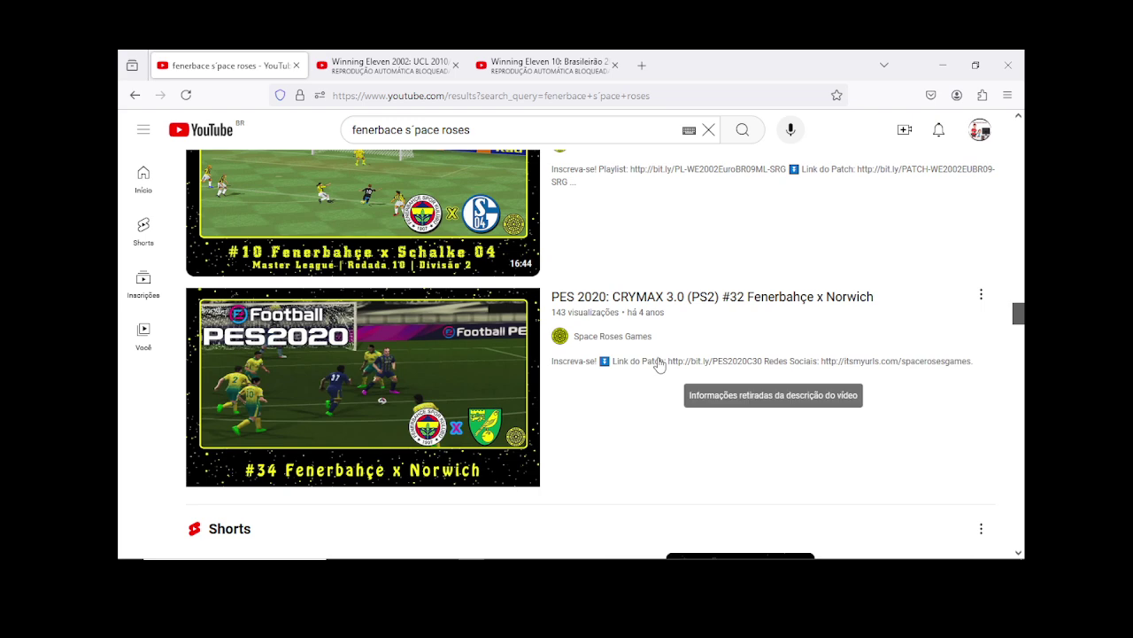
{"action": "mouse_move", "coordinate": [659, 364]}
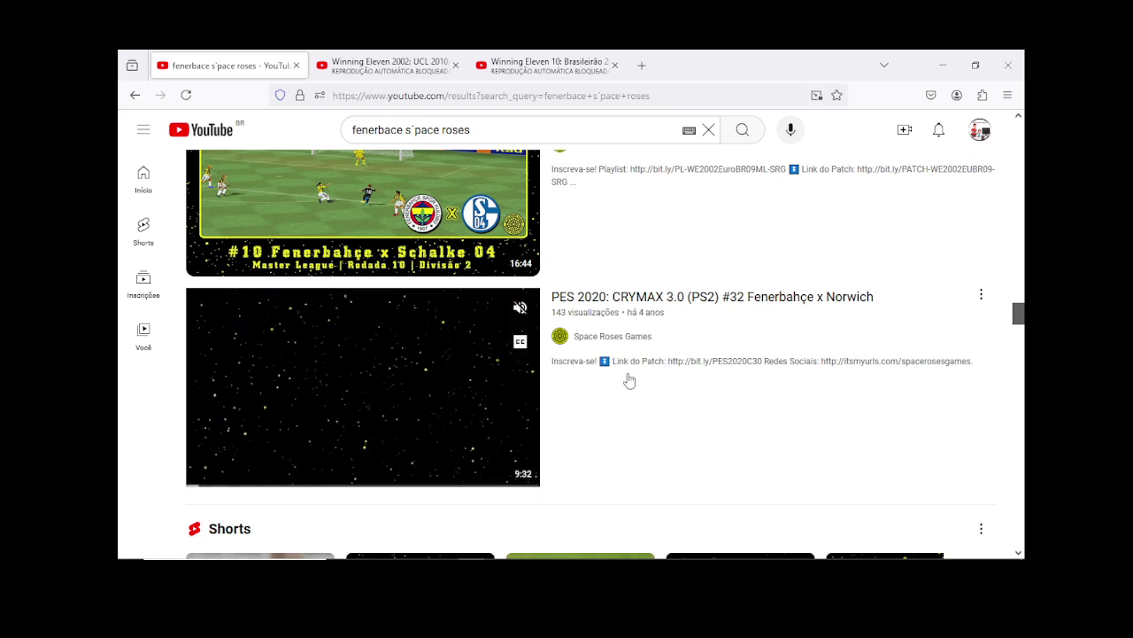
Step: Expand the description of the Brasileirão 2020 CRAC x Fenerbahçe video and open its patch link
{"action": "left_click", "coordinate": [538, 58]}
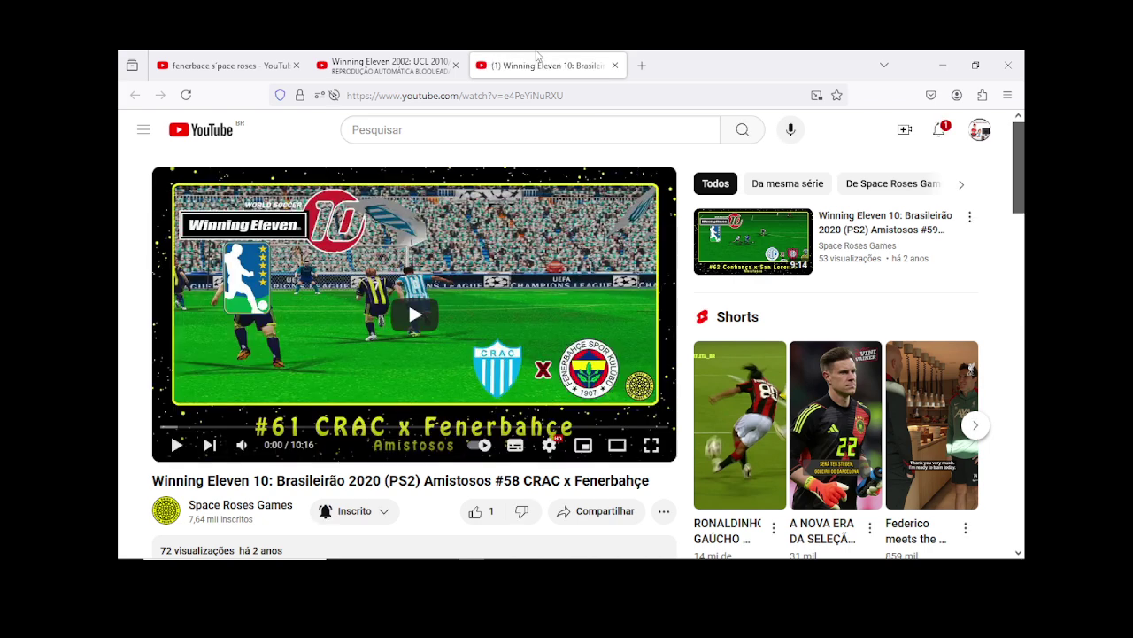
{"action": "scroll", "coordinate": [438, 330], "scroll_direction": "down", "scroll_amount": 3}
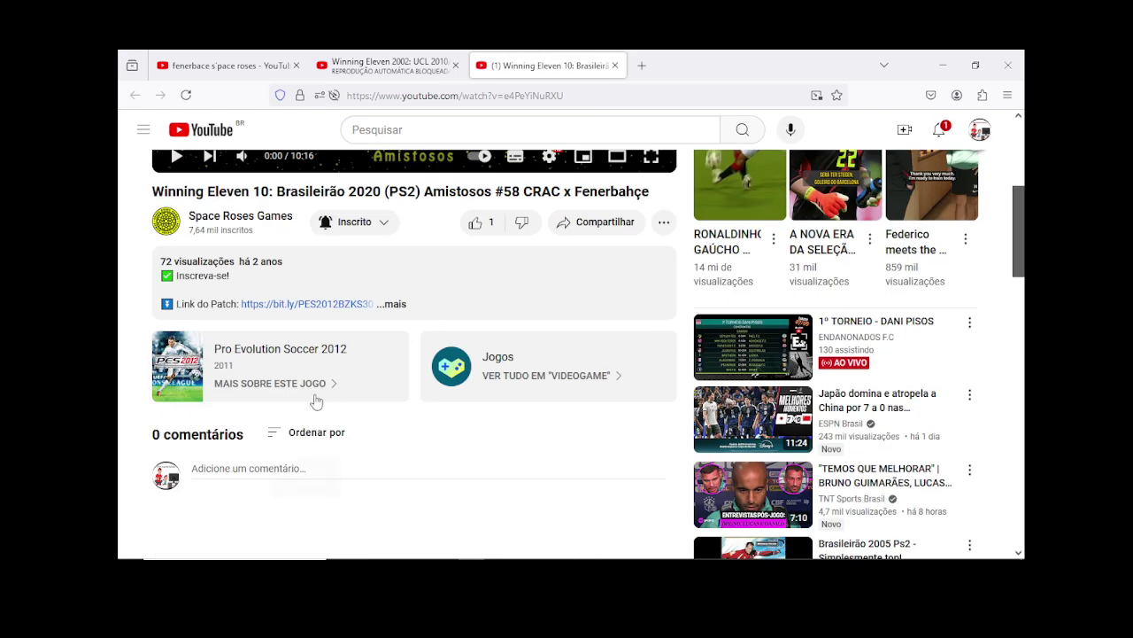
{"action": "left_click", "coordinate": [391, 306]}
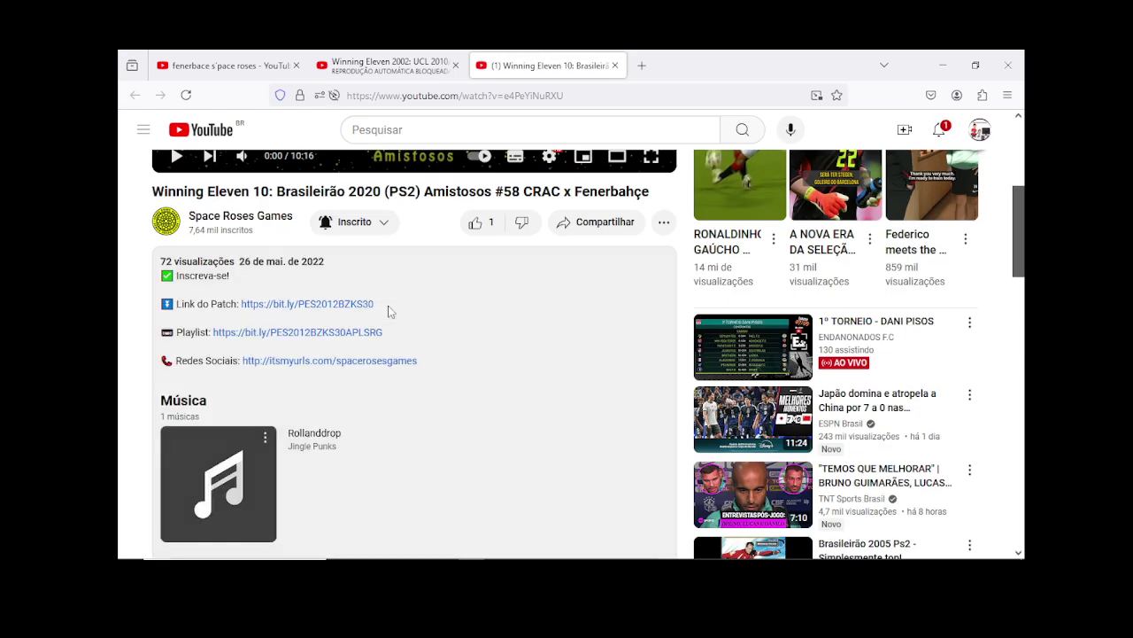
{"action": "left_click", "coordinate": [326, 305]}
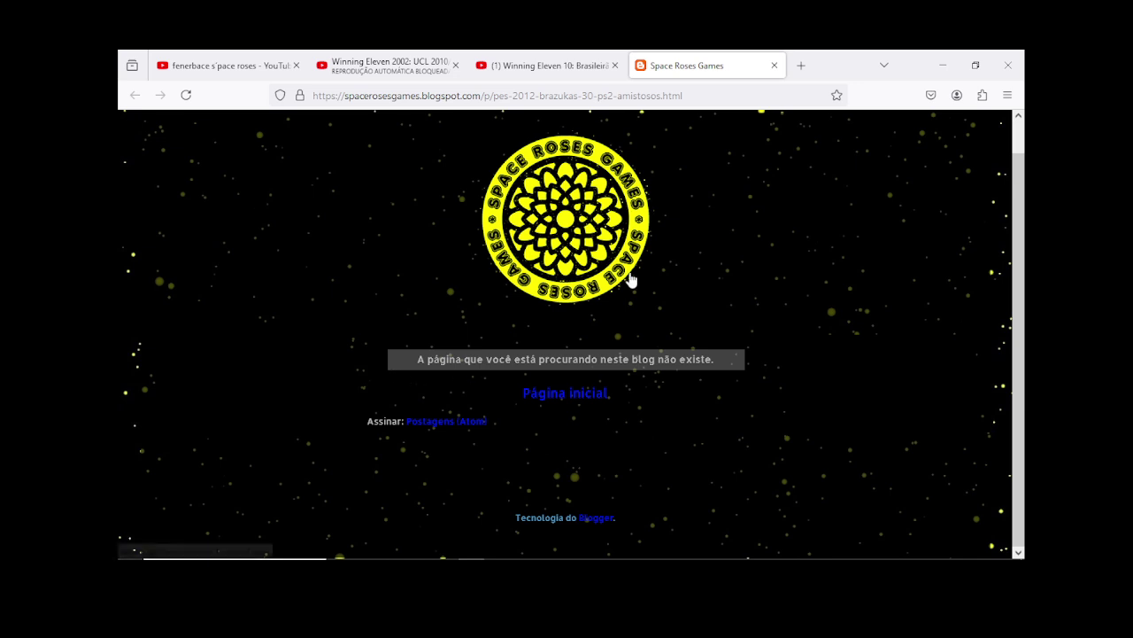
Step: Close the Space Roses Games blog page and the CRAC x Fenerbahçe video, and return to the search results
{"action": "left_click", "coordinate": [774, 64]}
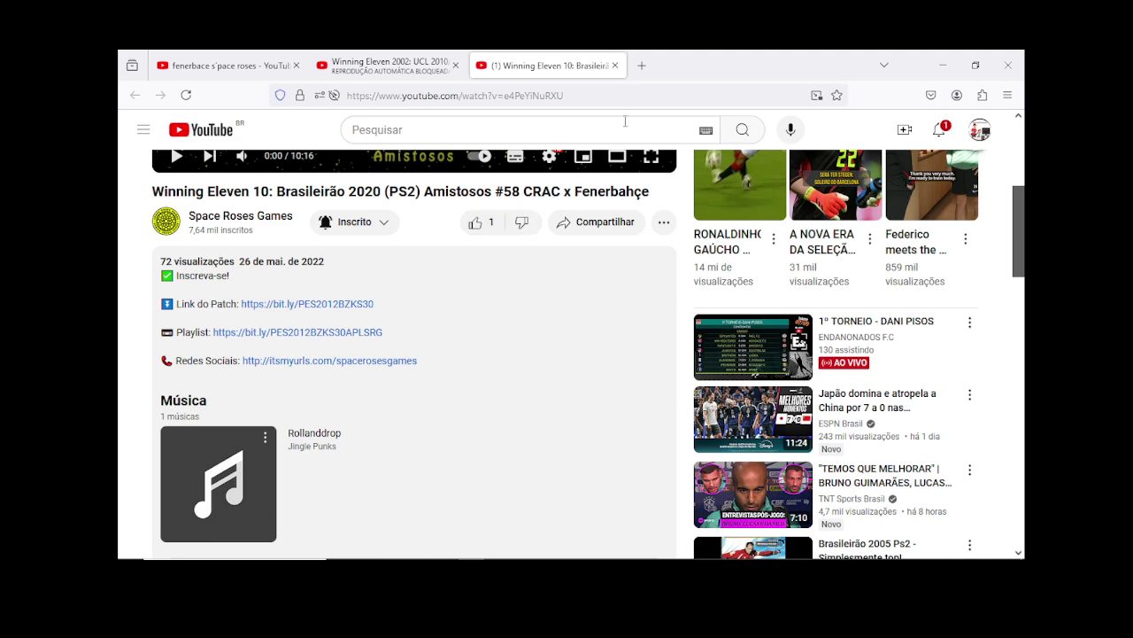
{"action": "left_click", "coordinate": [615, 64]}
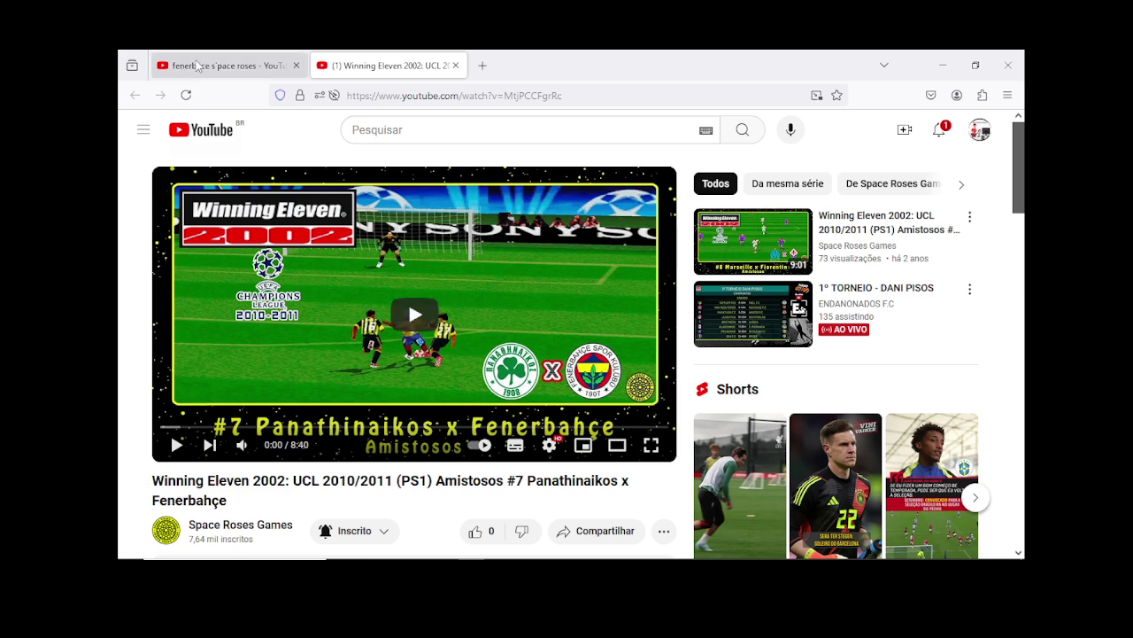
{"action": "left_click", "coordinate": [197, 66]}
Step: Open the PES 2020 CRYMAX 3.0 Fenerbahçe x Norwich and Winning Eleven 2002 European Championship 2013 Fenerbahçe x Hannover 96 videos in background tabs
{"action": "mouse_move", "coordinate": [408, 361]}
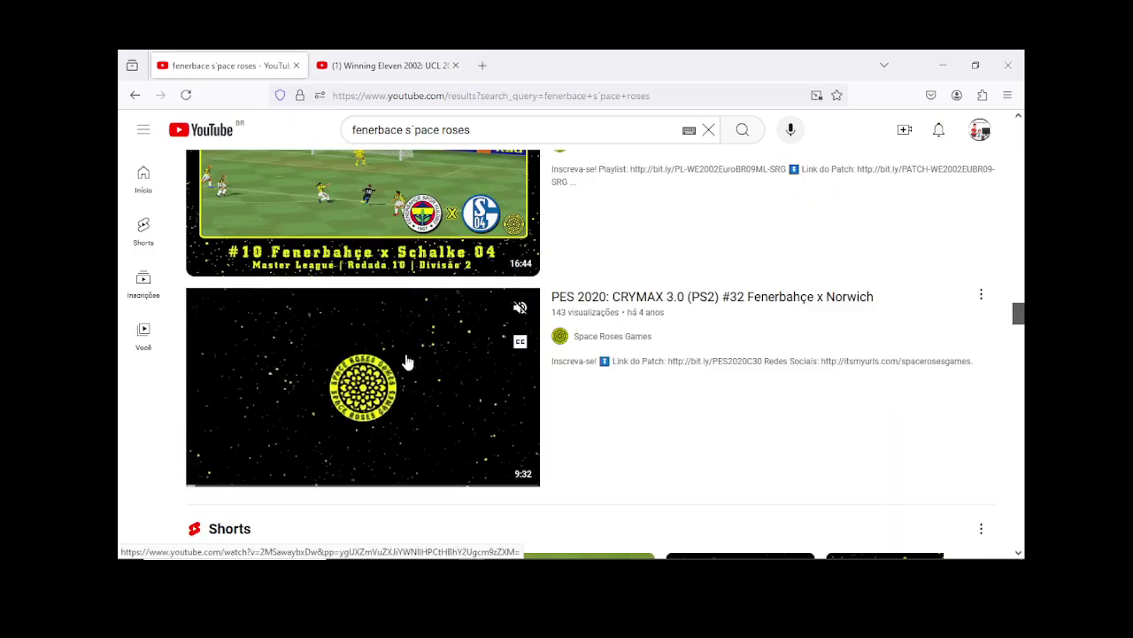
{"action": "scroll", "coordinate": [408, 361], "scroll_direction": "down", "scroll_amount": 1}
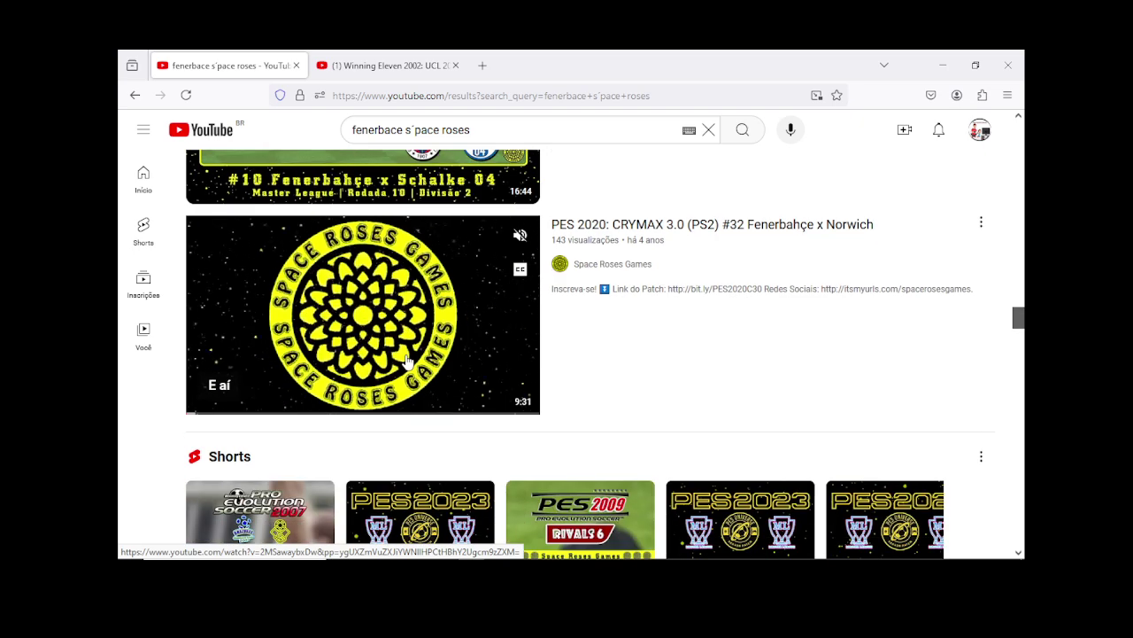
{"action": "middle_click", "coordinate": [613, 229]}
{"action": "scroll", "coordinate": [590, 274], "scroll_direction": "down", "scroll_amount": 2}
{"action": "scroll", "coordinate": [590, 273], "scroll_direction": "down", "scroll_amount": 6}
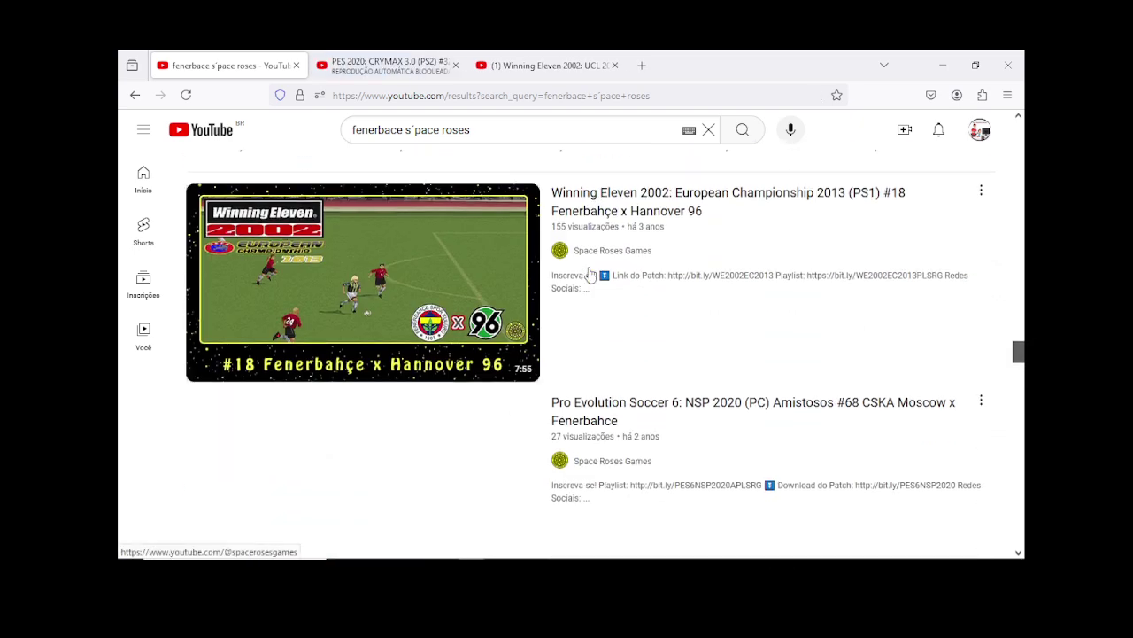
{"action": "mouse_move", "coordinate": [591, 274]}
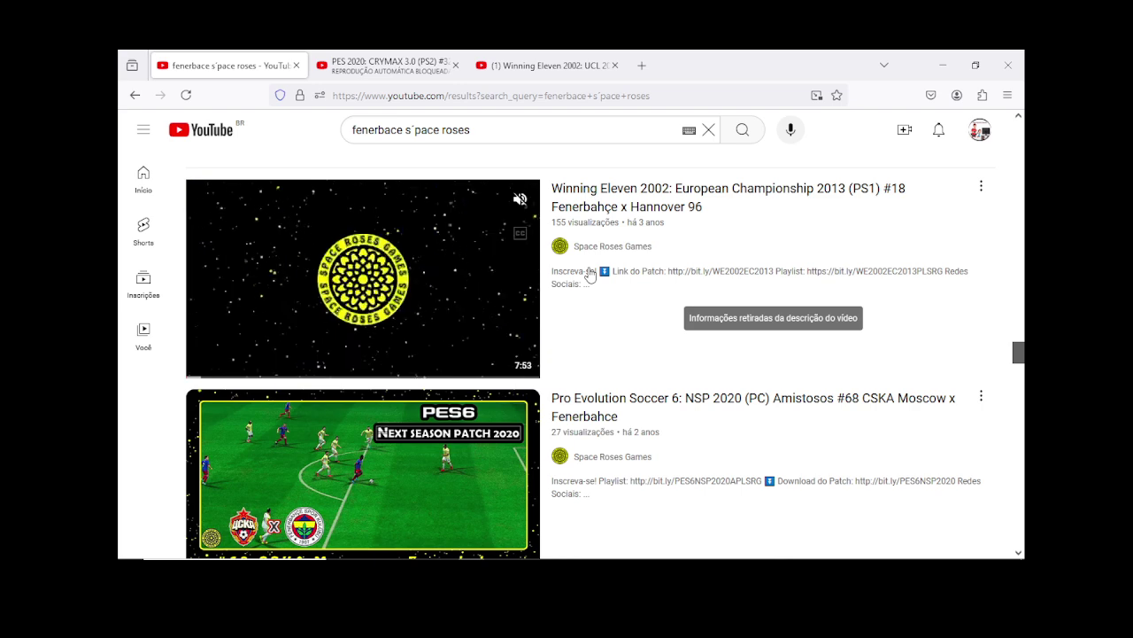
{"action": "middle_click", "coordinate": [638, 204]}
Step: Look through the remaining results for Fenerbahçe patches, down to the Winning Eleven 2002 Türkiye Lig 2015/2016 Fenerbahçe x Galatasaray video
{"action": "scroll", "coordinate": [638, 204], "scroll_direction": "down", "scroll_amount": 8}
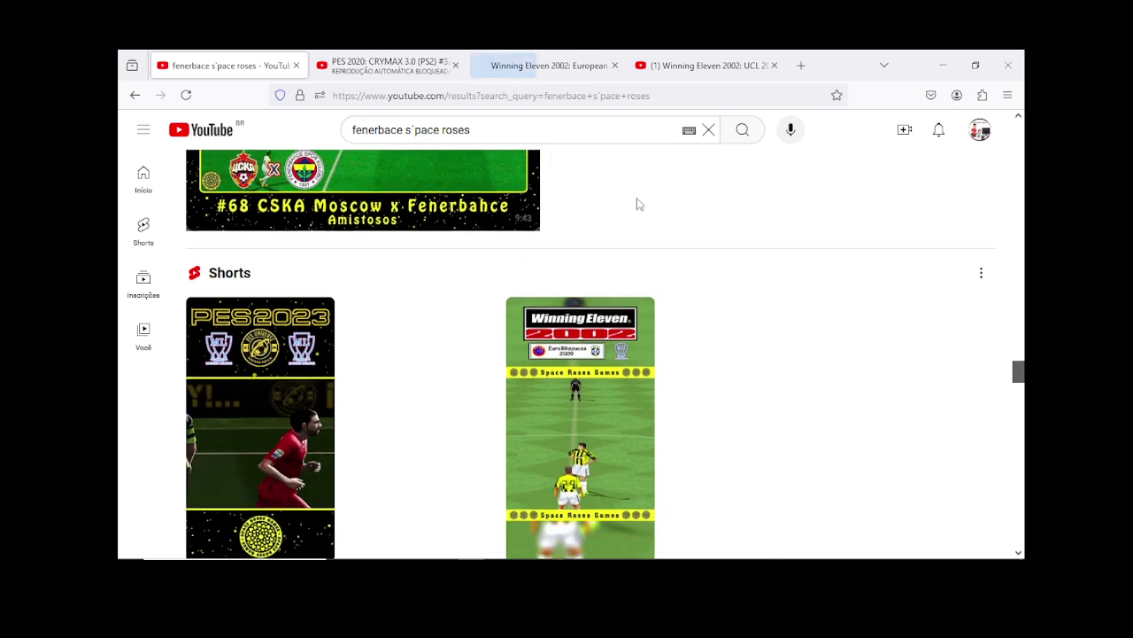
{"action": "scroll", "coordinate": [638, 204], "scroll_direction": "down", "scroll_amount": 1}
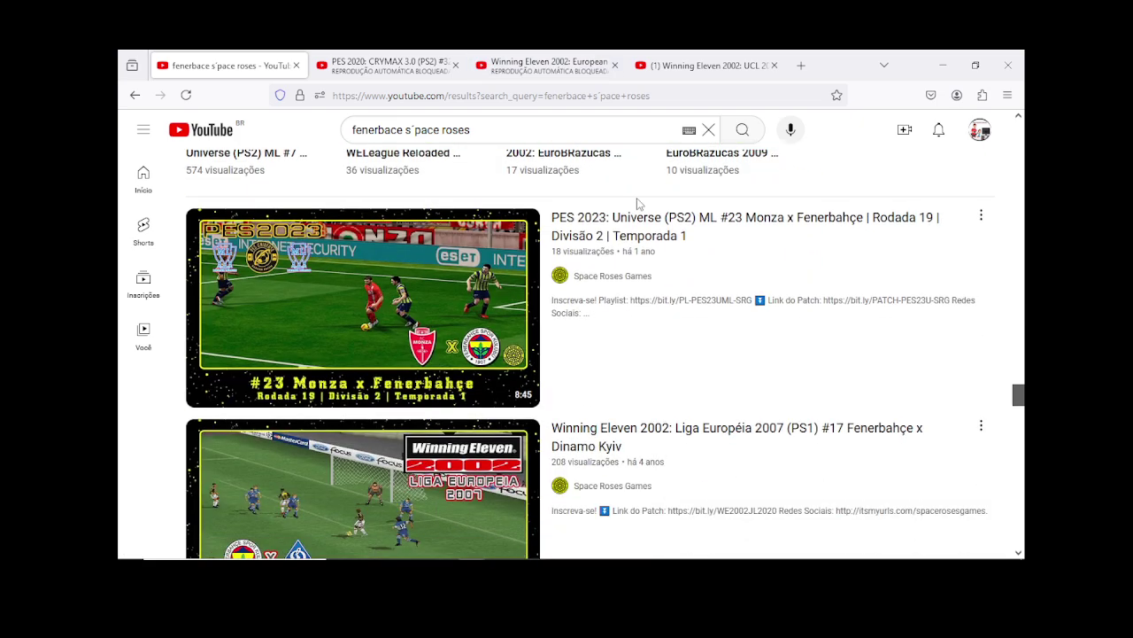
{"action": "scroll", "coordinate": [637, 203], "scroll_direction": "down", "scroll_amount": 3}
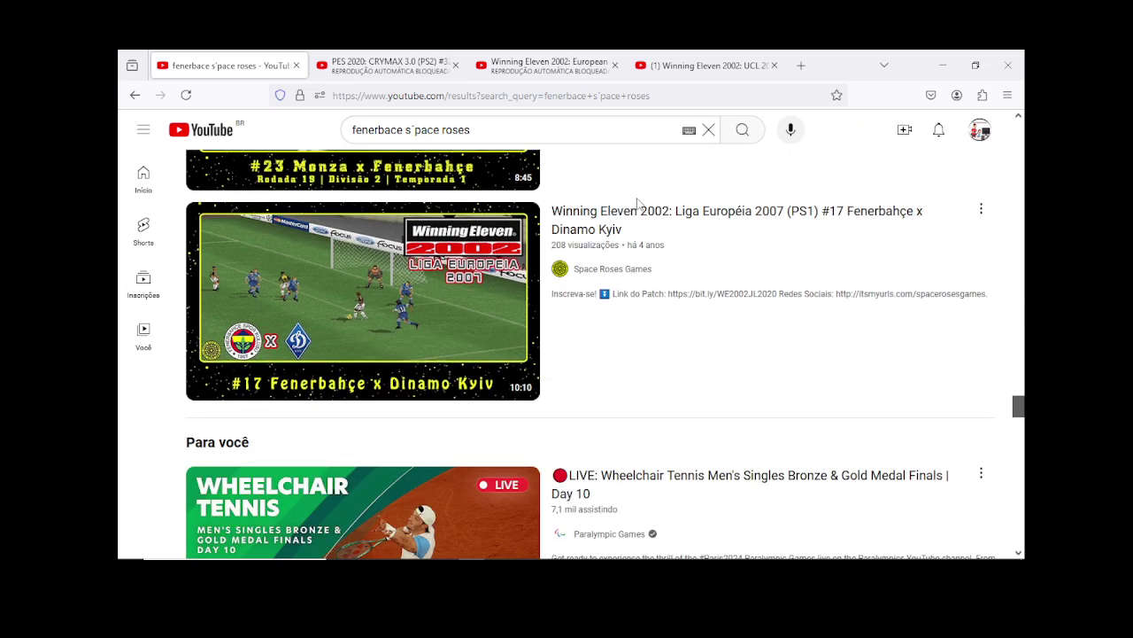
{"action": "scroll", "coordinate": [637, 204], "scroll_direction": "down", "scroll_amount": 1}
{"action": "scroll", "coordinate": [638, 203], "scroll_direction": "up", "scroll_amount": 1}
{"action": "scroll", "coordinate": [643, 217], "scroll_direction": "down", "scroll_amount": 9}
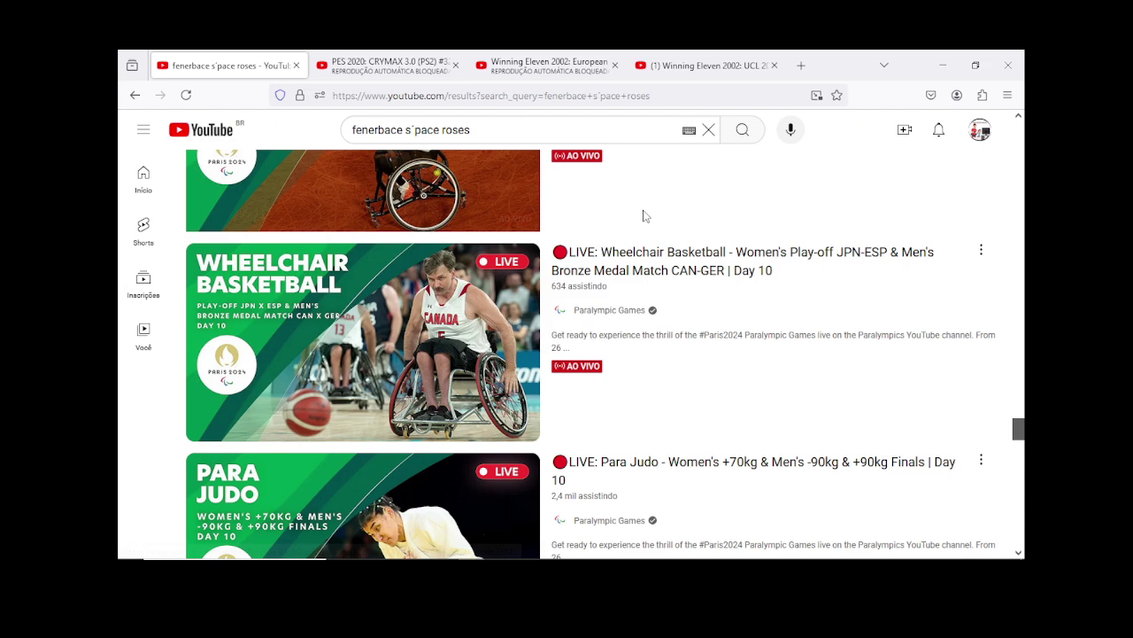
{"action": "scroll", "coordinate": [644, 217], "scroll_direction": "down", "scroll_amount": 3}
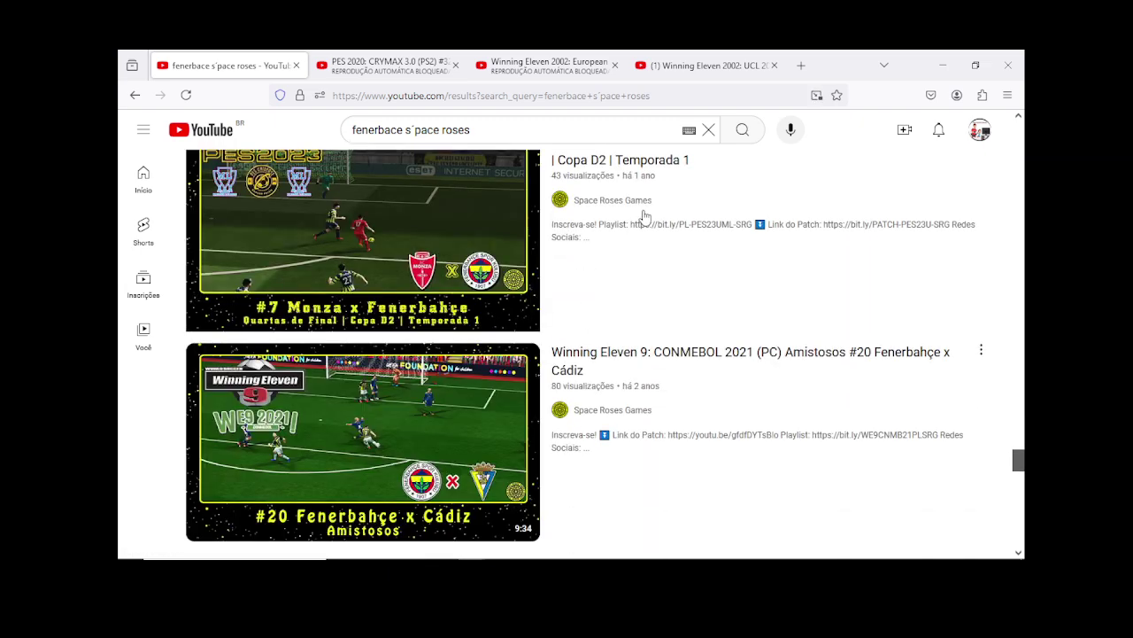
{"action": "scroll", "coordinate": [644, 217], "scroll_direction": "up", "scroll_amount": 1}
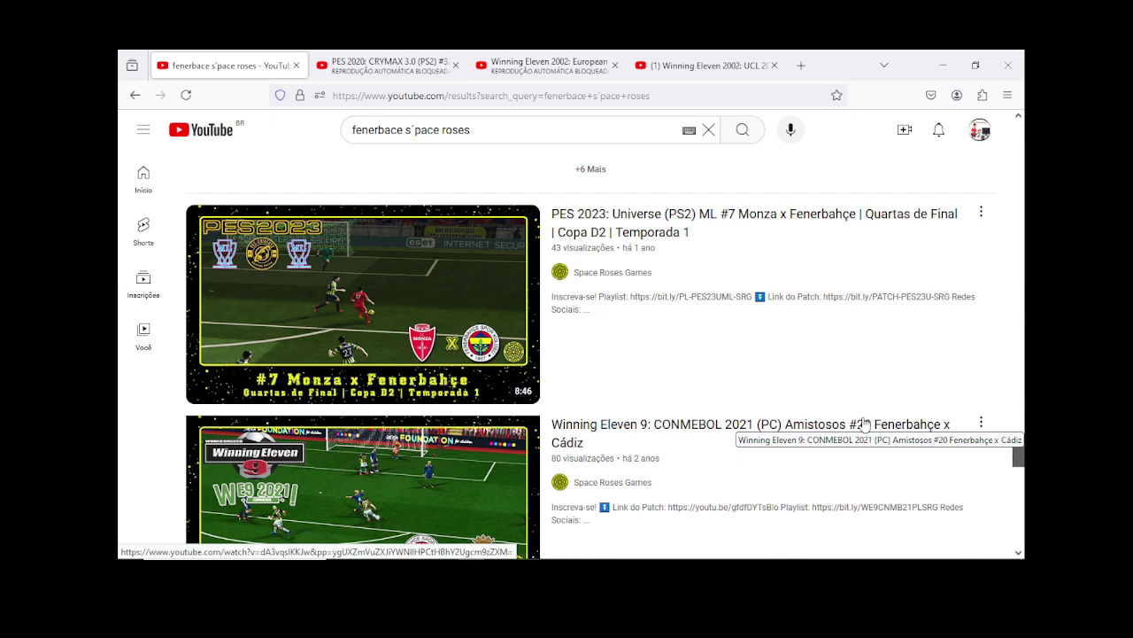
{"action": "scroll", "coordinate": [865, 423], "scroll_direction": "down", "scroll_amount": 5}
{"action": "scroll", "coordinate": [864, 424], "scroll_direction": "down", "scroll_amount": 8}
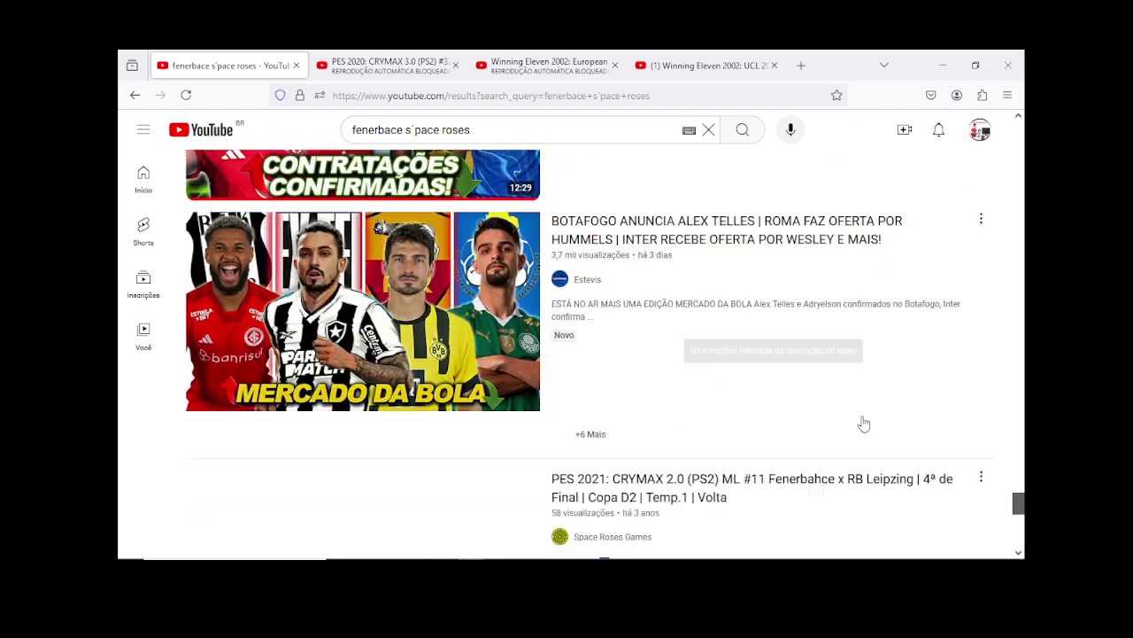
{"action": "scroll", "coordinate": [864, 423], "scroll_direction": "down", "scroll_amount": 3}
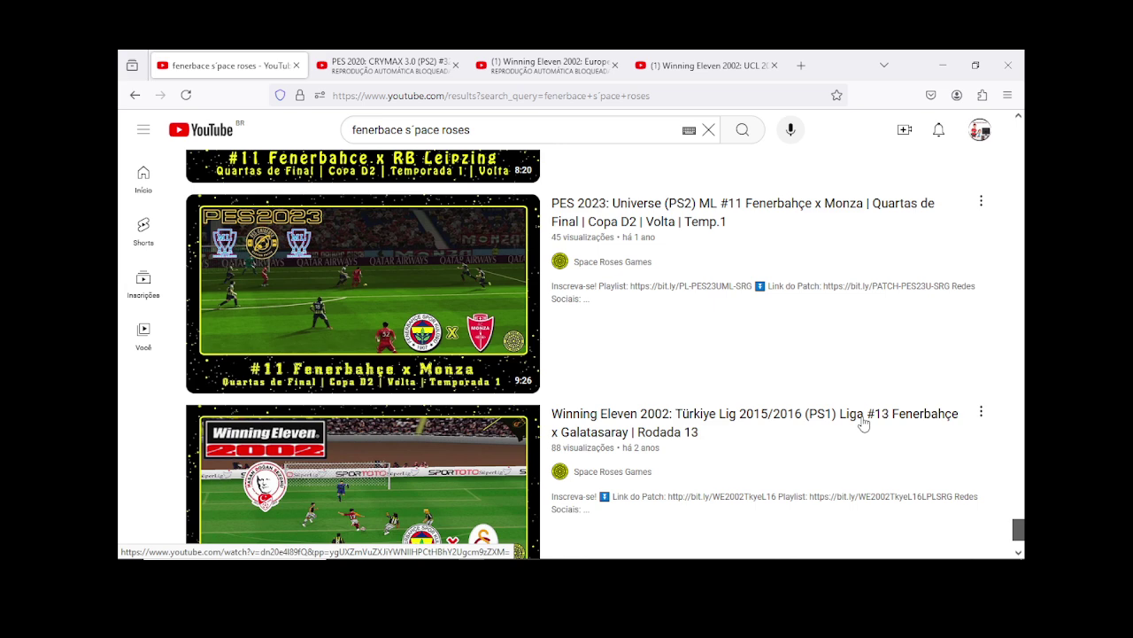
Step: Open the Türkiye Lig 2015/2016 Fenerbahçe x Galatasaray video in a new tab, and close the PES 2020, European Championship 2013 and UCL 2010/2011 videos
{"action": "scroll", "coordinate": [864, 423], "scroll_direction": "down", "scroll_amount": 1}
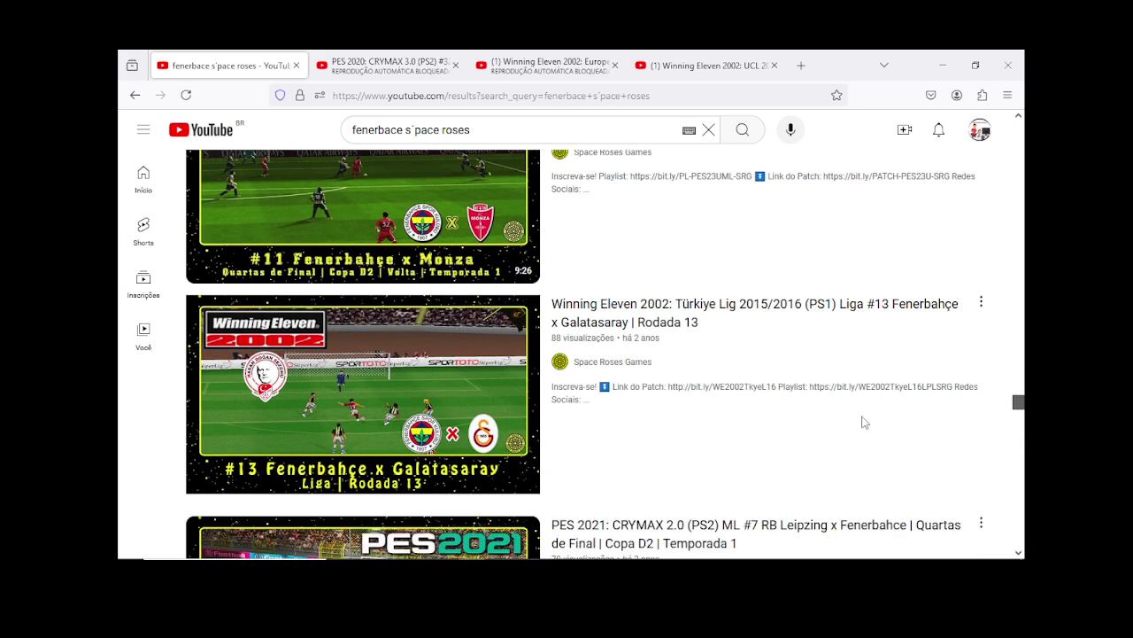
{"action": "middle_click", "coordinate": [700, 306]}
{"action": "left_click", "coordinate": [372, 60]}
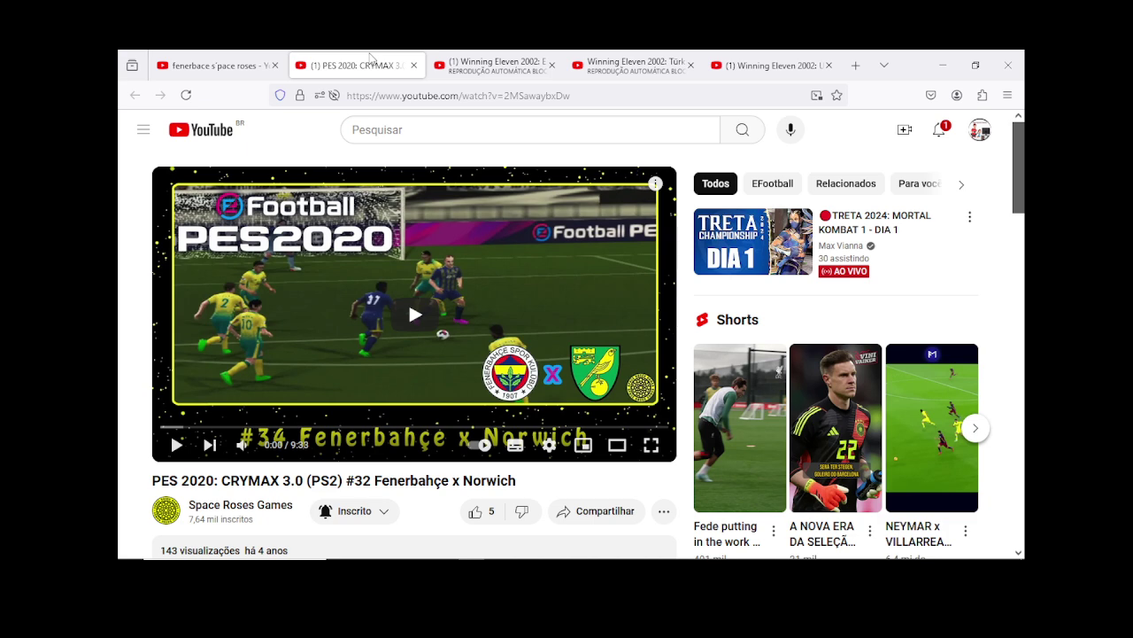
{"action": "left_click", "coordinate": [413, 65]}
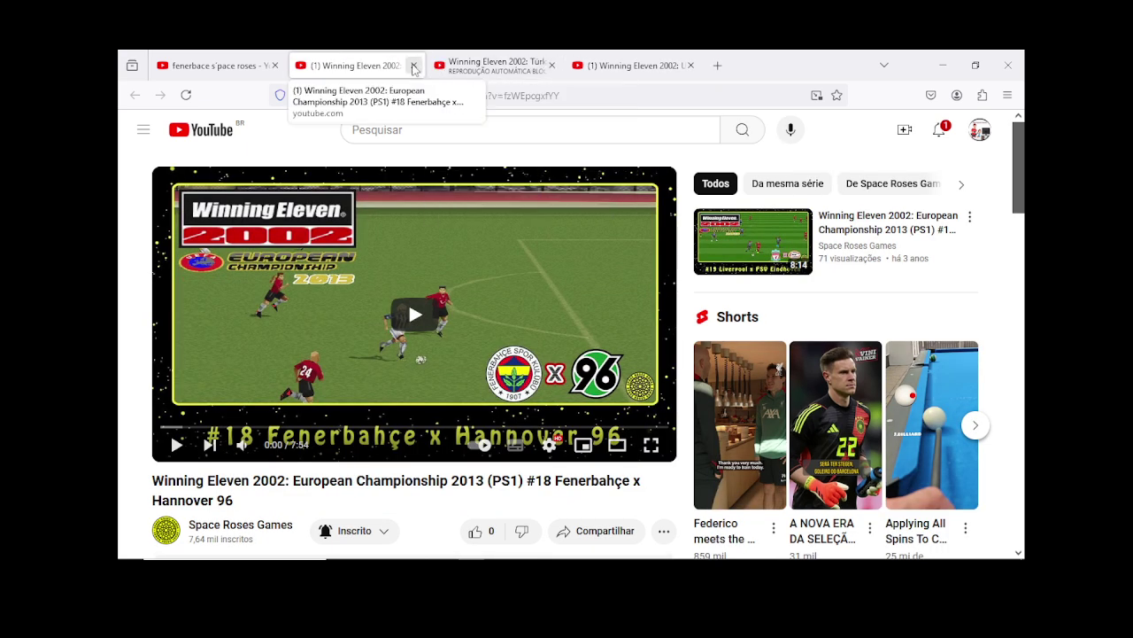
{"action": "left_click", "coordinate": [413, 66]}
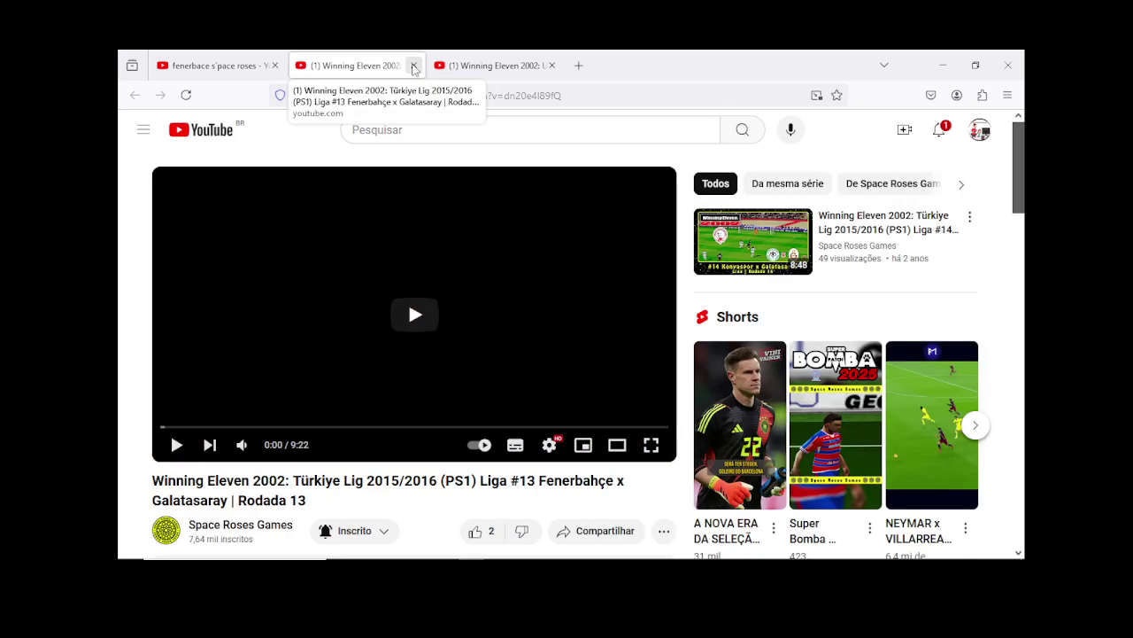
{"action": "left_click", "coordinate": [487, 66]}
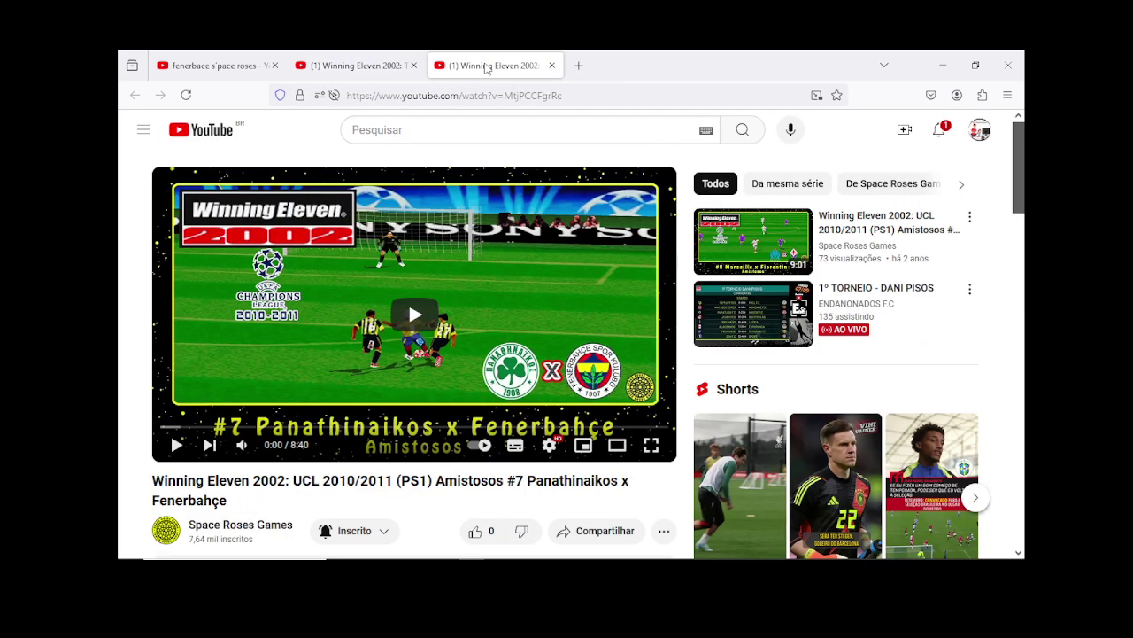
{"action": "left_click", "coordinate": [550, 66]}
Step: Follow the patch link in the Türkiye Lig 2015/2016 Fenerbahçe x Galatasaray video's description, and close the blog page it opens
{"action": "scroll", "coordinate": [466, 278], "scroll_direction": "down", "scroll_amount": 3}
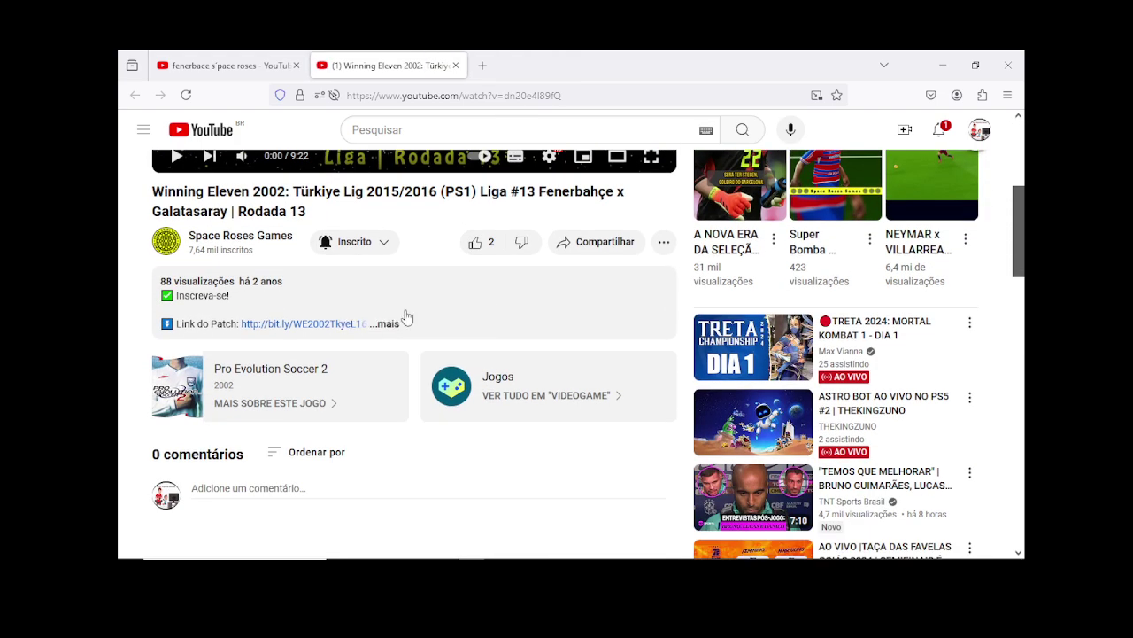
{"action": "left_click", "coordinate": [274, 325]}
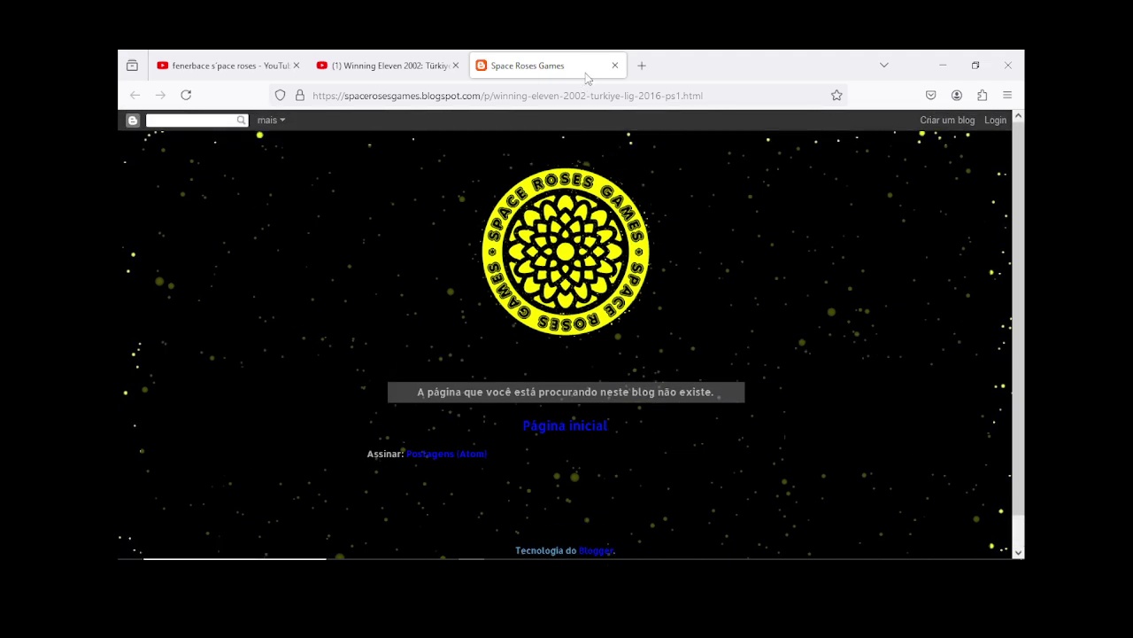
{"action": "left_click", "coordinate": [615, 66]}
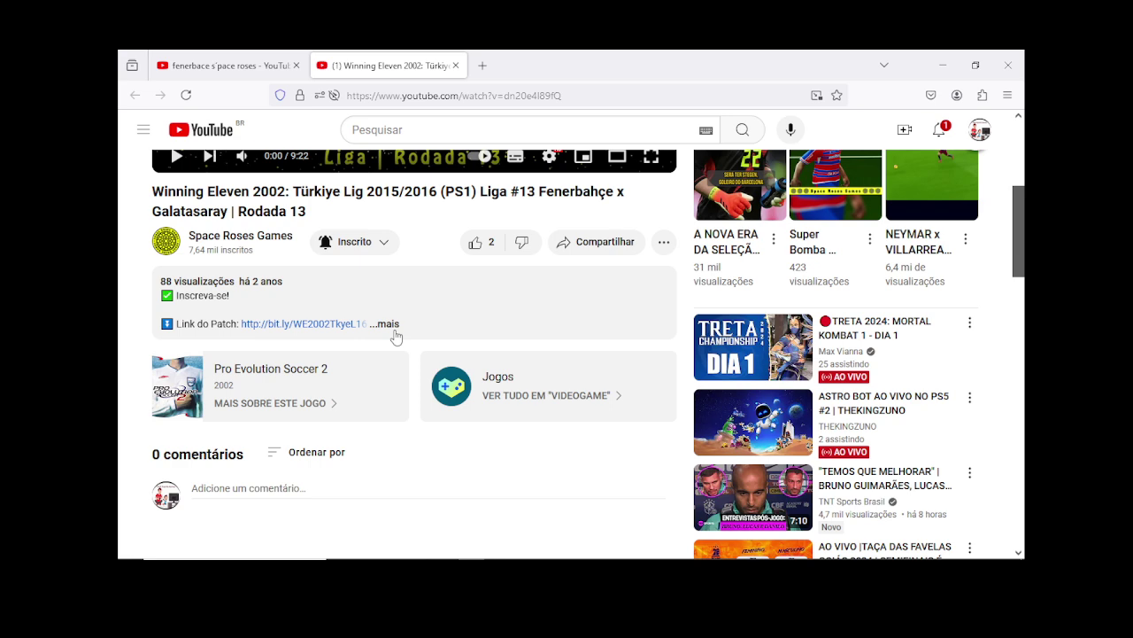
Step: Follow the patch link of the suggested Türkiye Lig 2015/2016 #14 Konyaspor x Galatasaray video, and close the blog page and the video
{"action": "scroll", "coordinate": [396, 338], "scroll_direction": "up", "scroll_amount": 3}
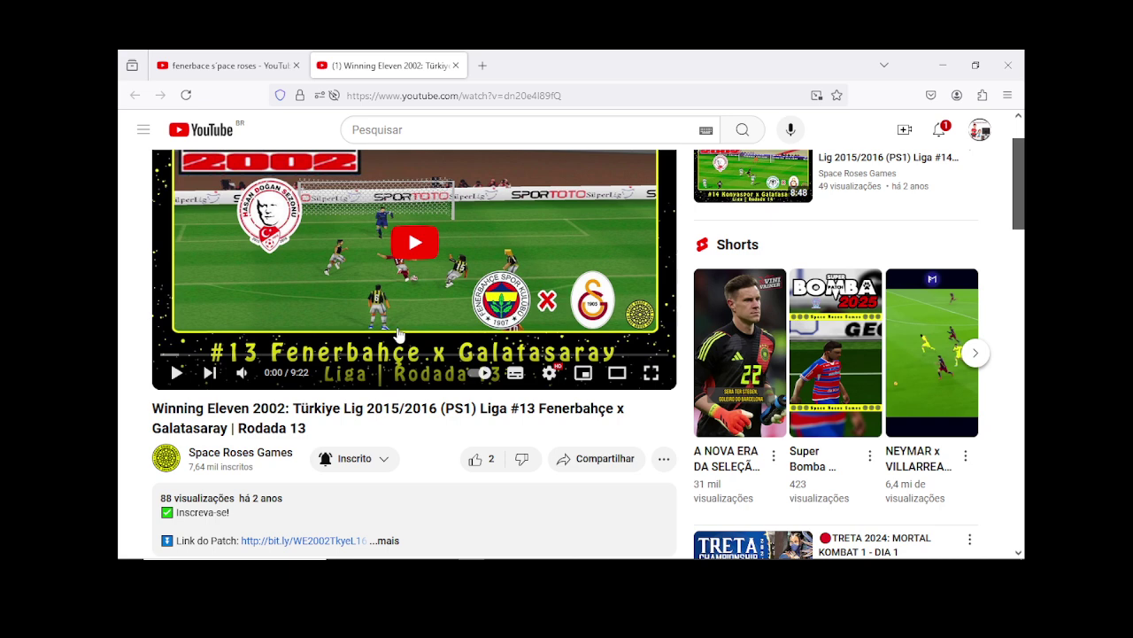
{"action": "scroll", "coordinate": [400, 335], "scroll_direction": "up", "scroll_amount": 1}
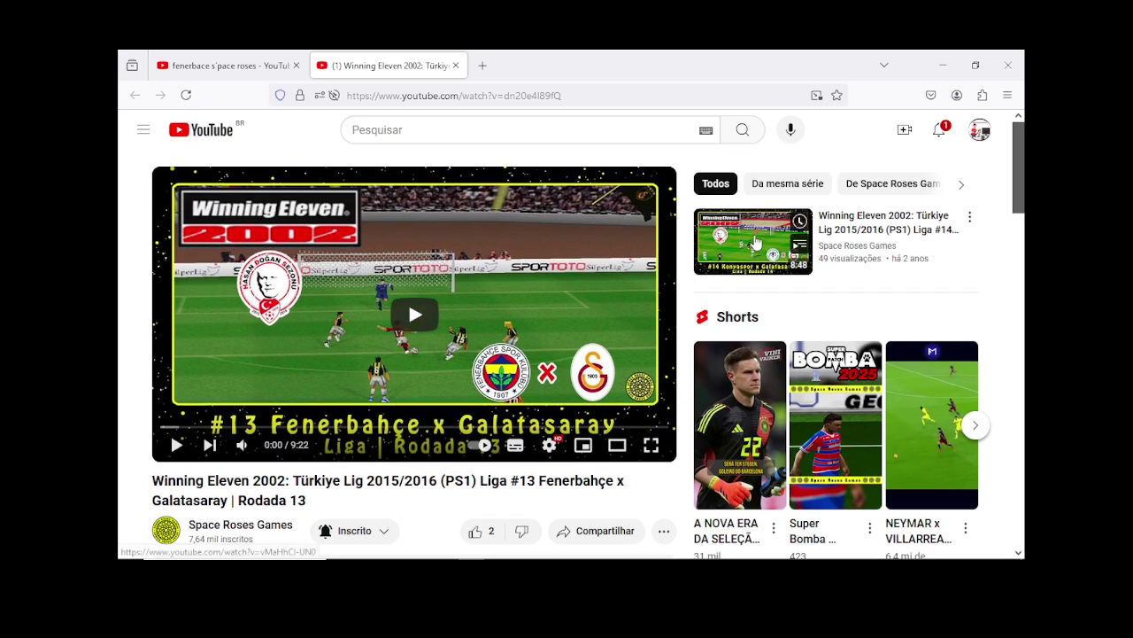
{"action": "left_click", "coordinate": [862, 232]}
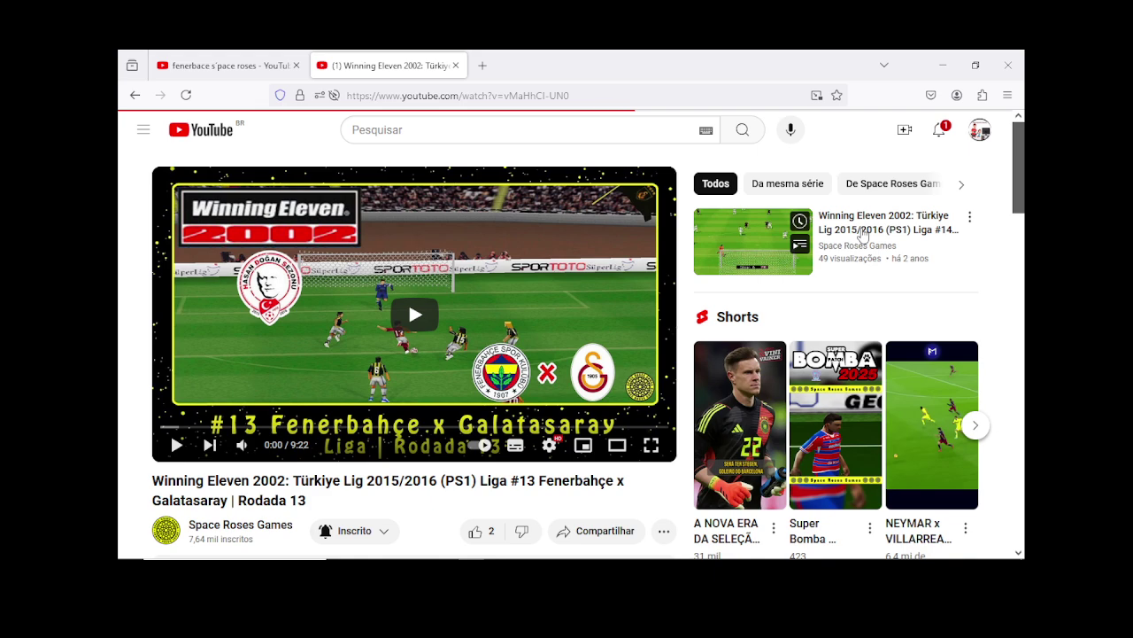
{"action": "scroll", "coordinate": [277, 450], "scroll_direction": "down", "scroll_amount": 3}
{"action": "scroll", "coordinate": [277, 451], "scroll_direction": "down", "scroll_amount": 2}
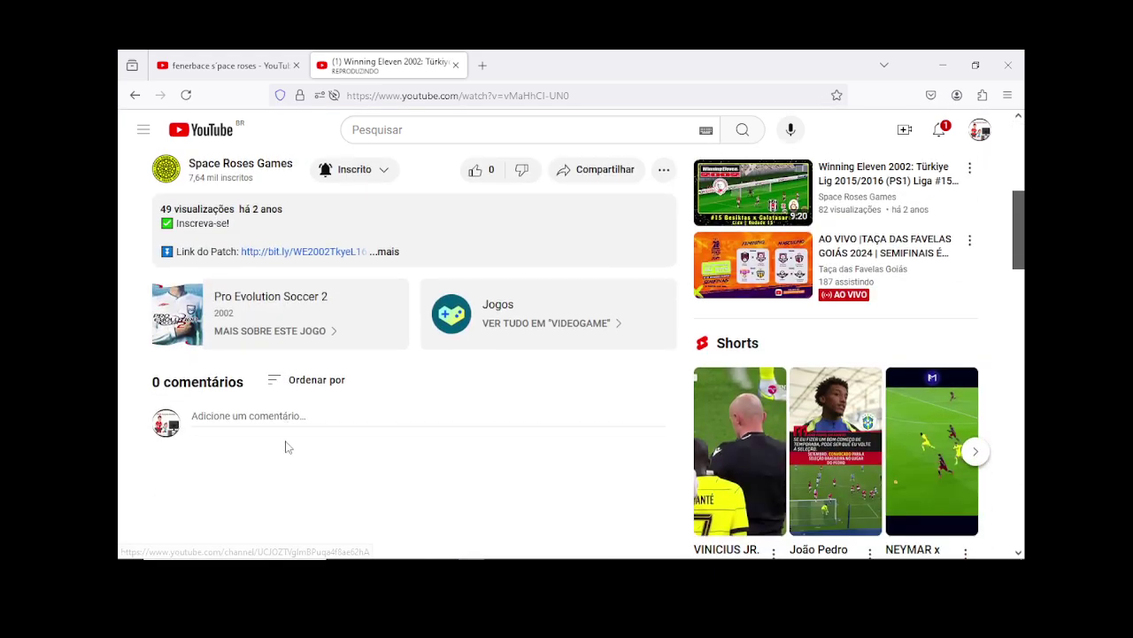
{"action": "left_click", "coordinate": [299, 256]}
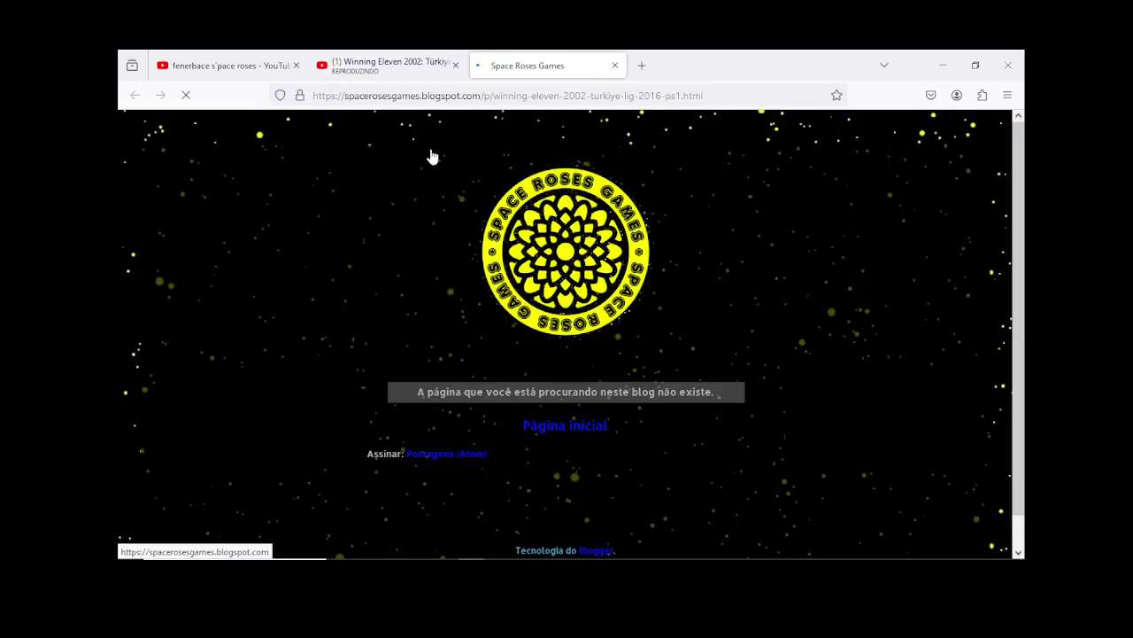
{"action": "left_click", "coordinate": [612, 66]}
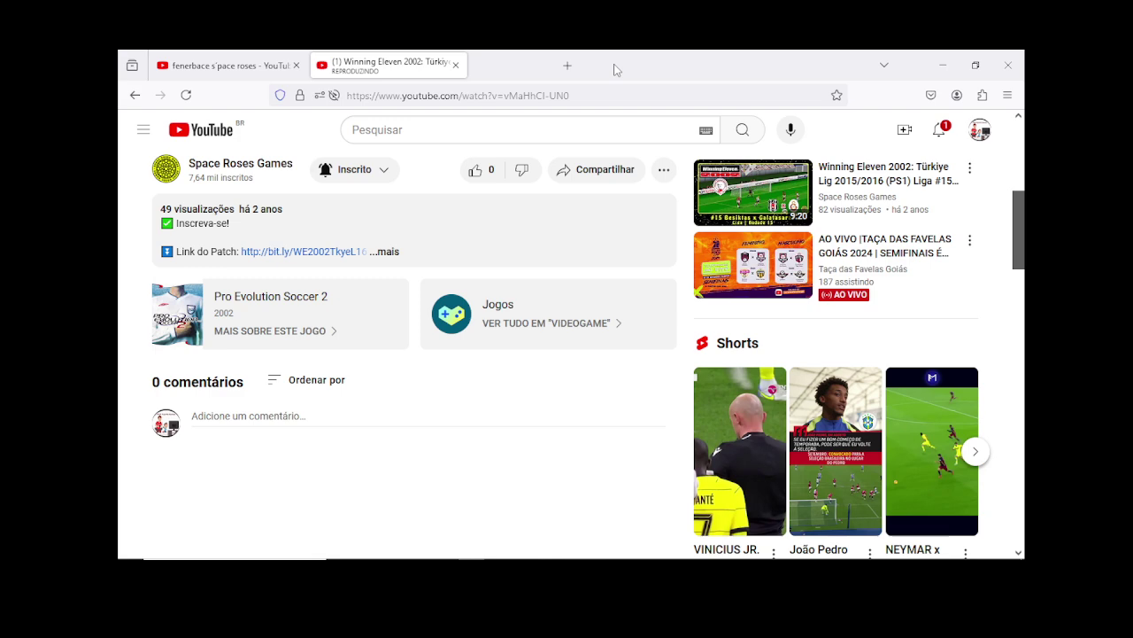
{"action": "left_click", "coordinate": [456, 66]}
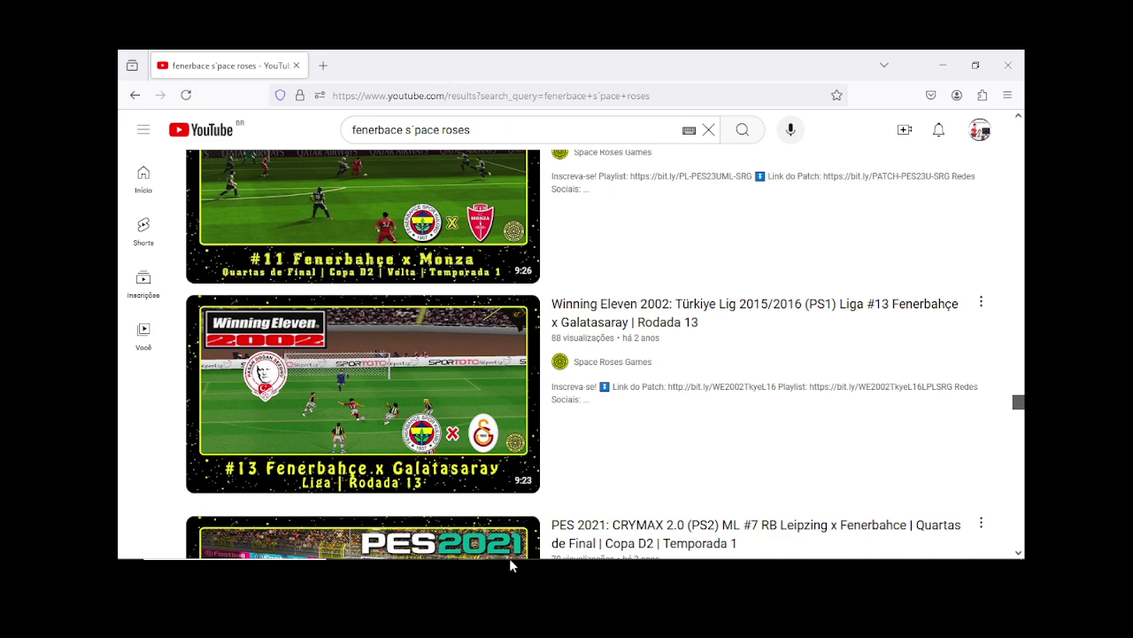
Step: Minimize the browser, launch Discord and open the WE11WORLD server's general channel
{"action": "mouse_move", "coordinate": [505, 555]}
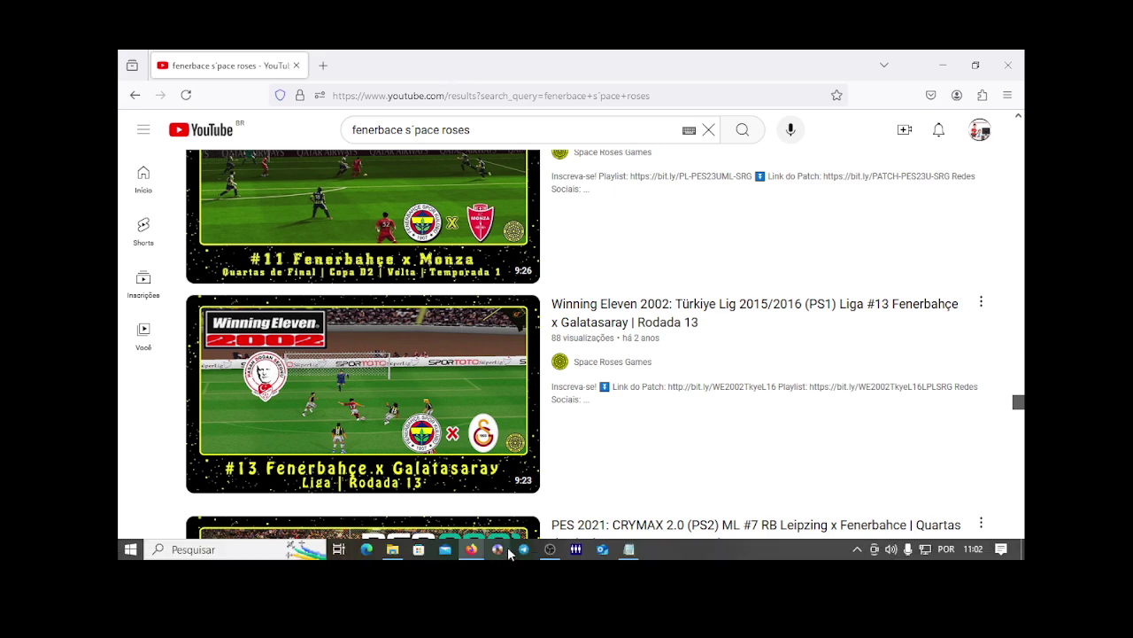
{"action": "left_click", "coordinate": [944, 66]}
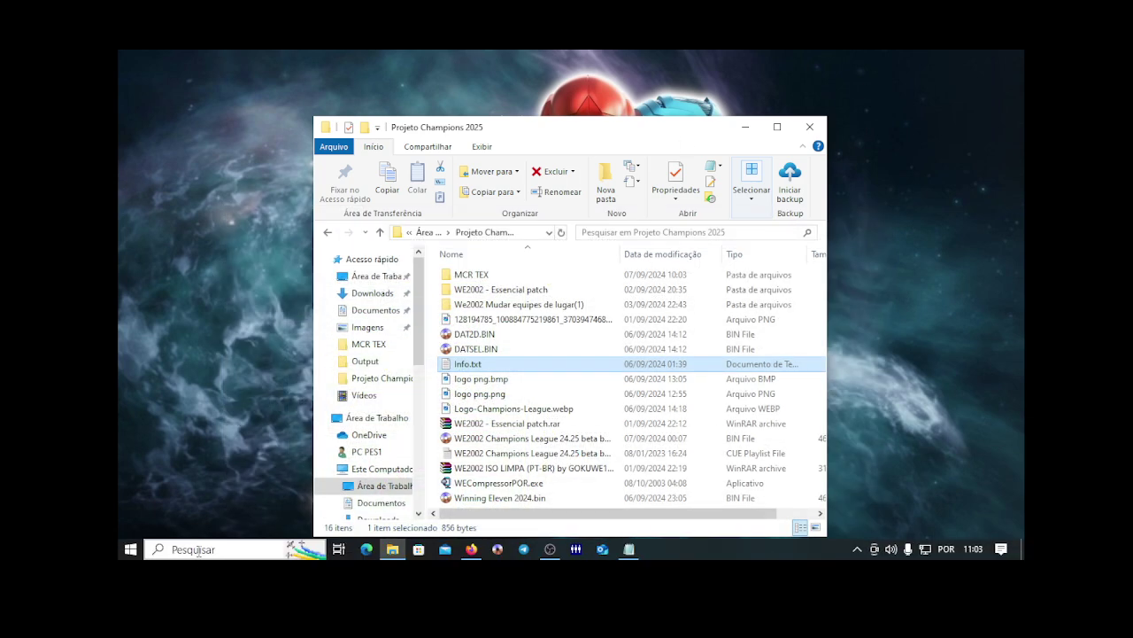
{"action": "left_click", "coordinate": [198, 551]}
{"action": "type", "text": "dis"}
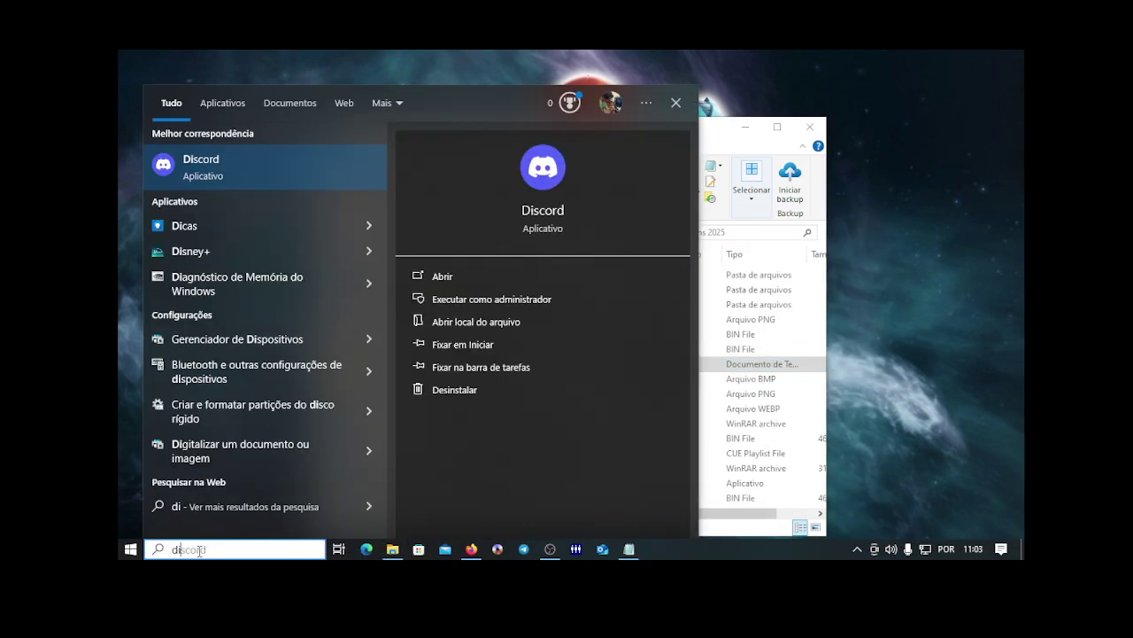
{"action": "left_click", "coordinate": [231, 163]}
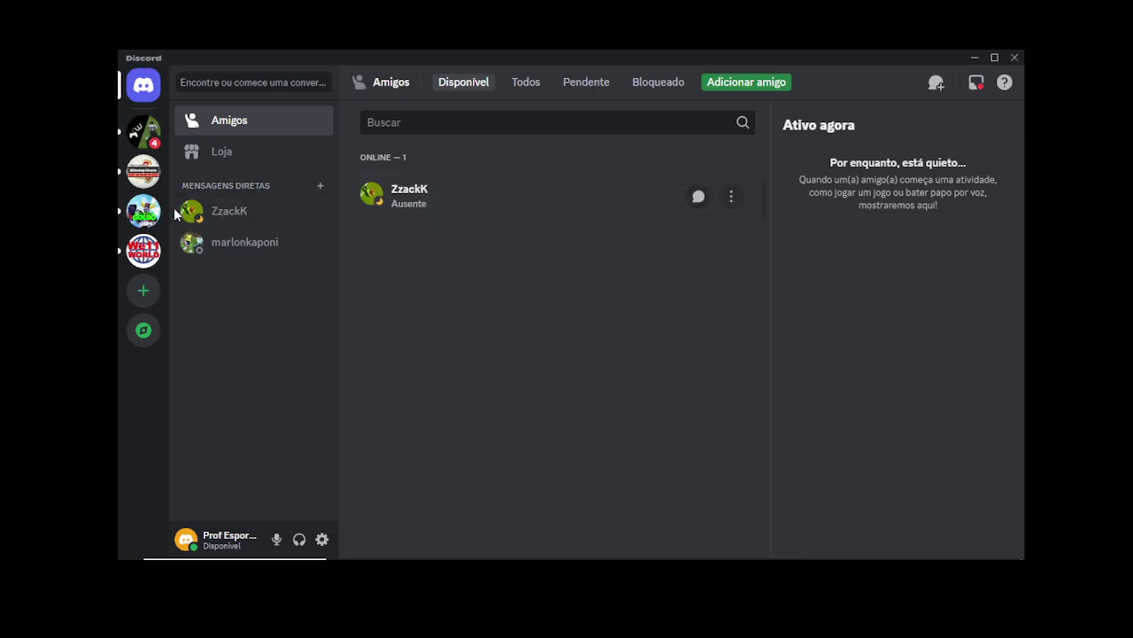
{"action": "left_click", "coordinate": [143, 250]}
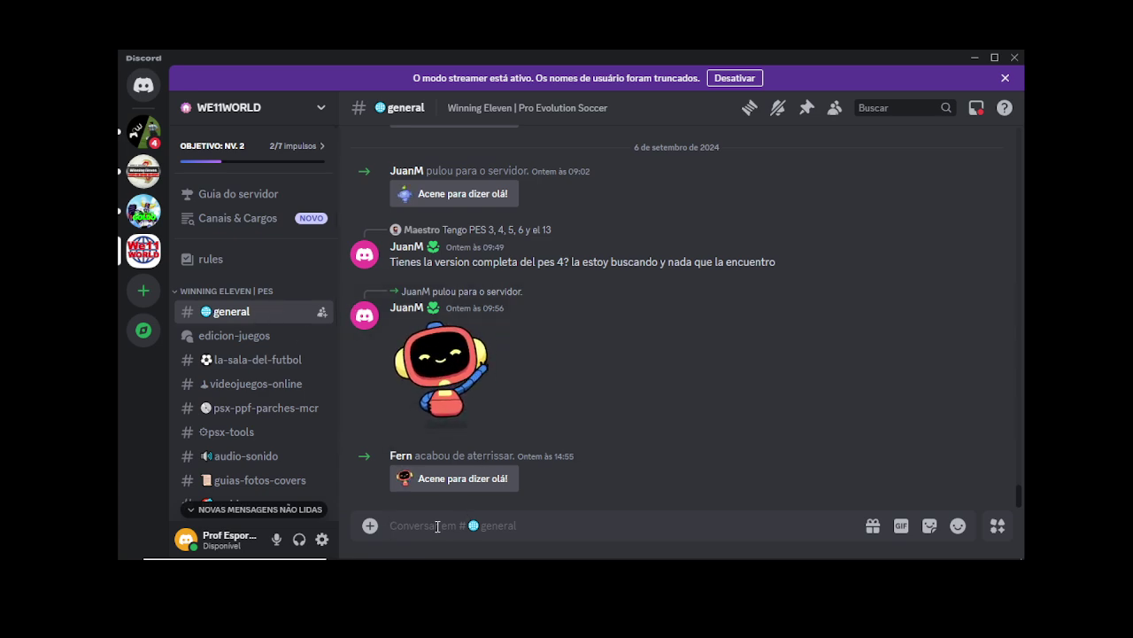
Step: Post "bom dia hermanos, alguem tem a tex Fenerbaçe?" in the general channel and close the Discord window
{"action": "type", "text": "bom "}
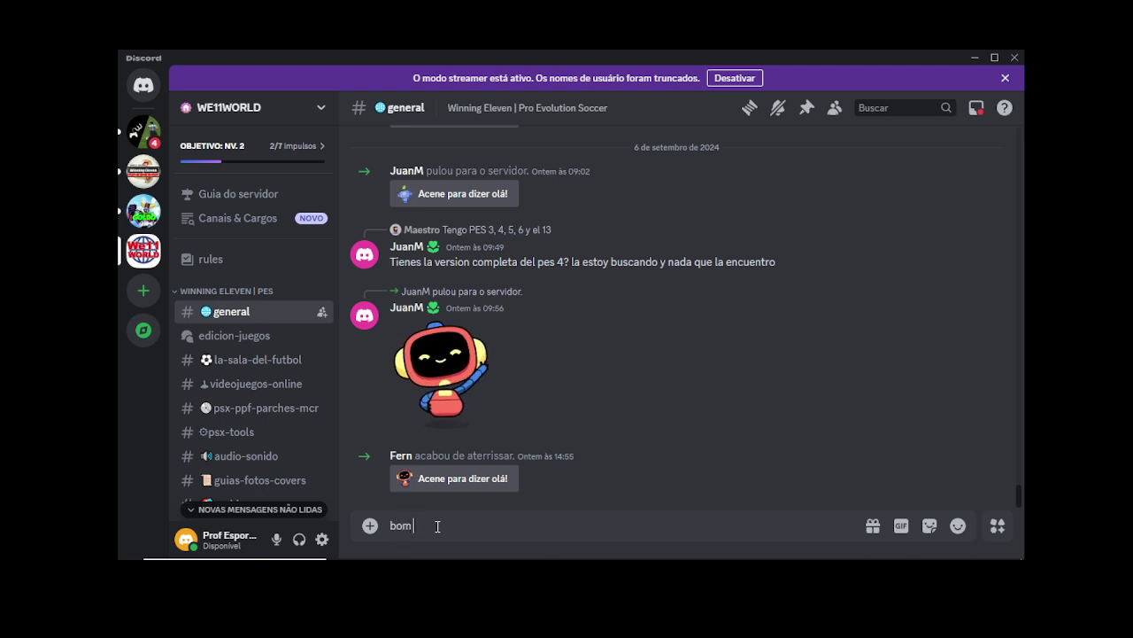
{"action": "type", "text": "dia hermanos, al"}
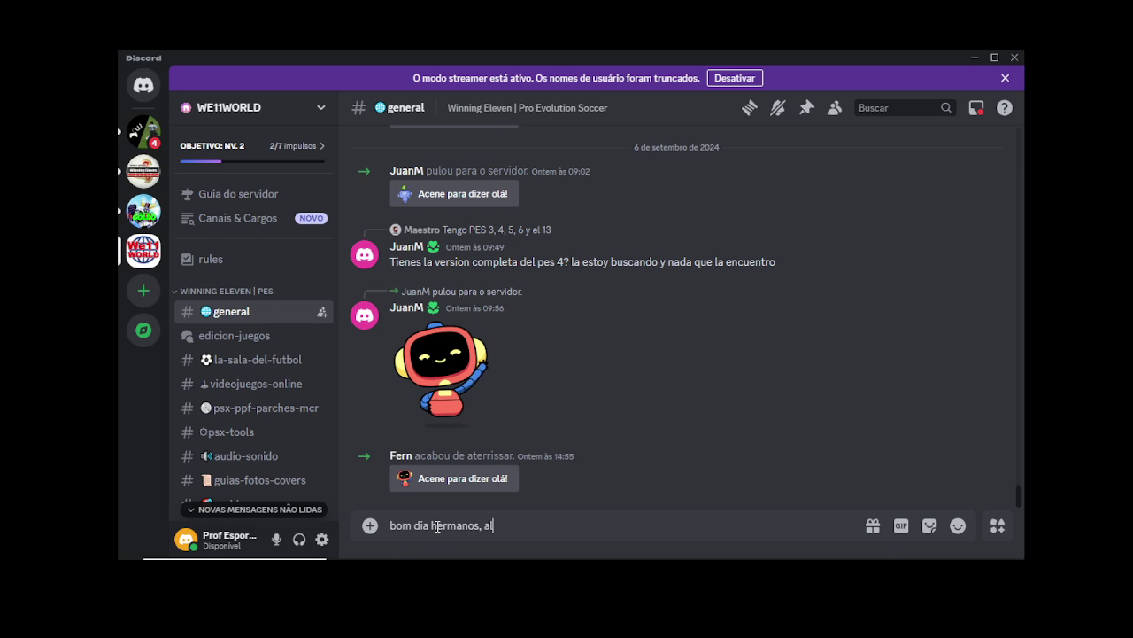
{"action": "type", "text": "guem tem a tex Fenerbaçe?"}
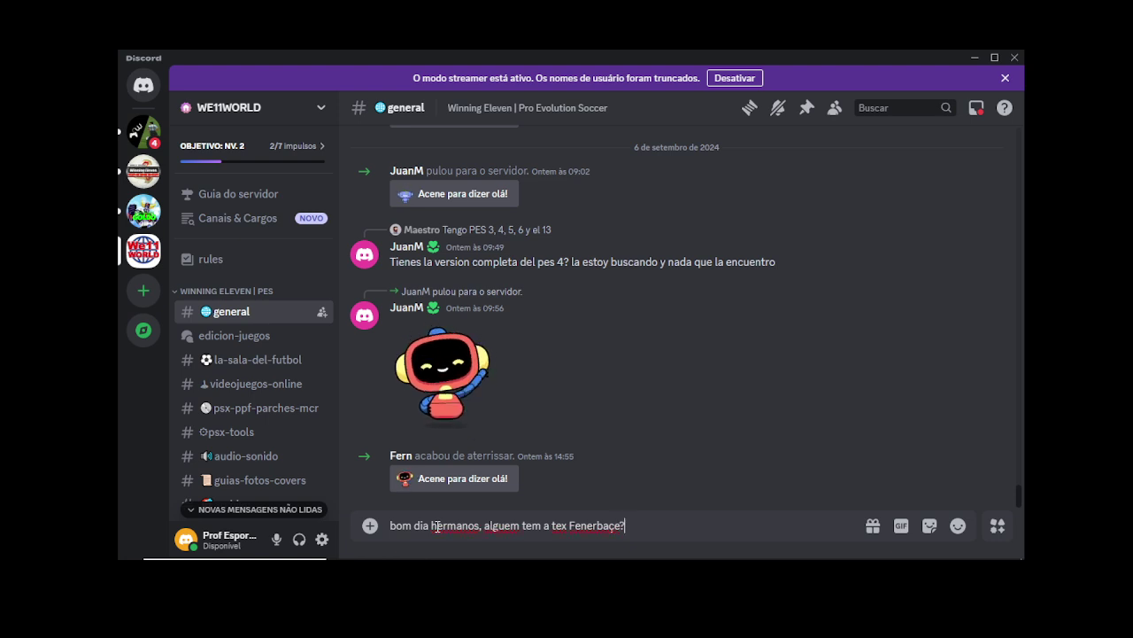
{"action": "key", "text": "Return"}
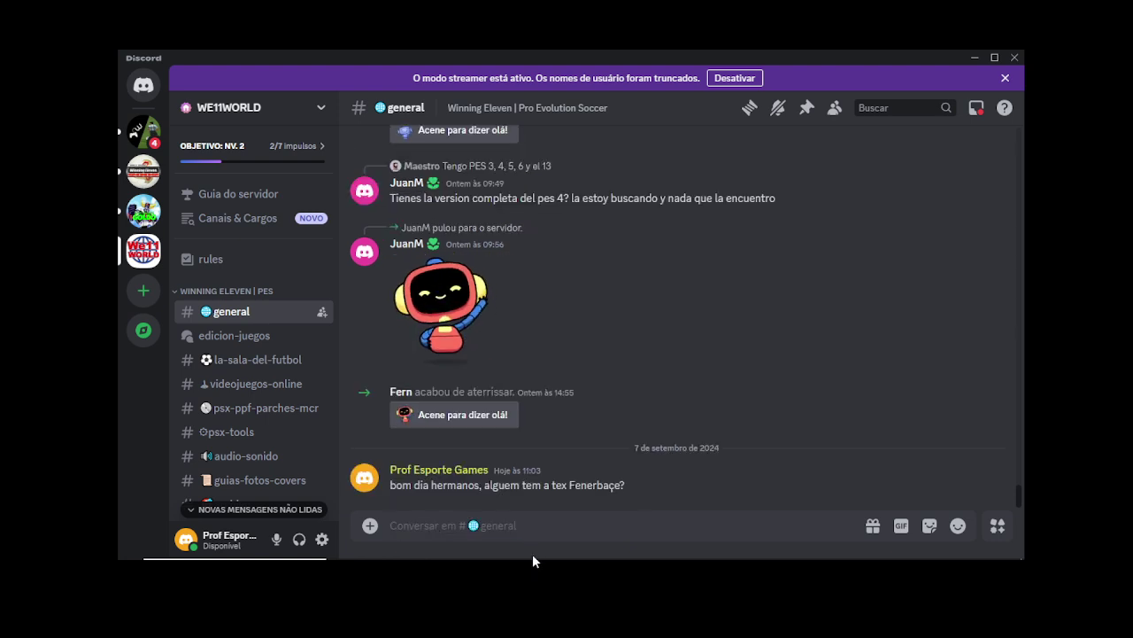
{"action": "left_click", "coordinate": [1025, 57]}
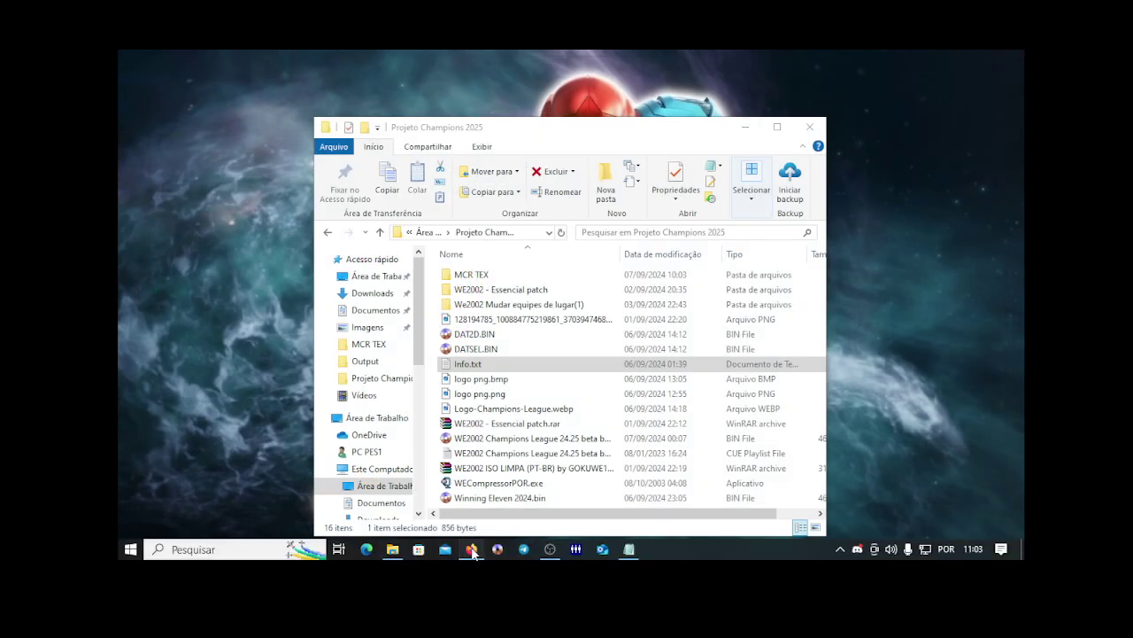
Step: Switch back to Firefox and search YouTube for "winning eleven 2002 patch efootbal 2023"
{"action": "left_click", "coordinate": [471, 549]}
{"action": "left_click_drag", "start_coordinate": [487, 130], "coordinate": [353, 129]}
{"action": "type", "text": "w"}
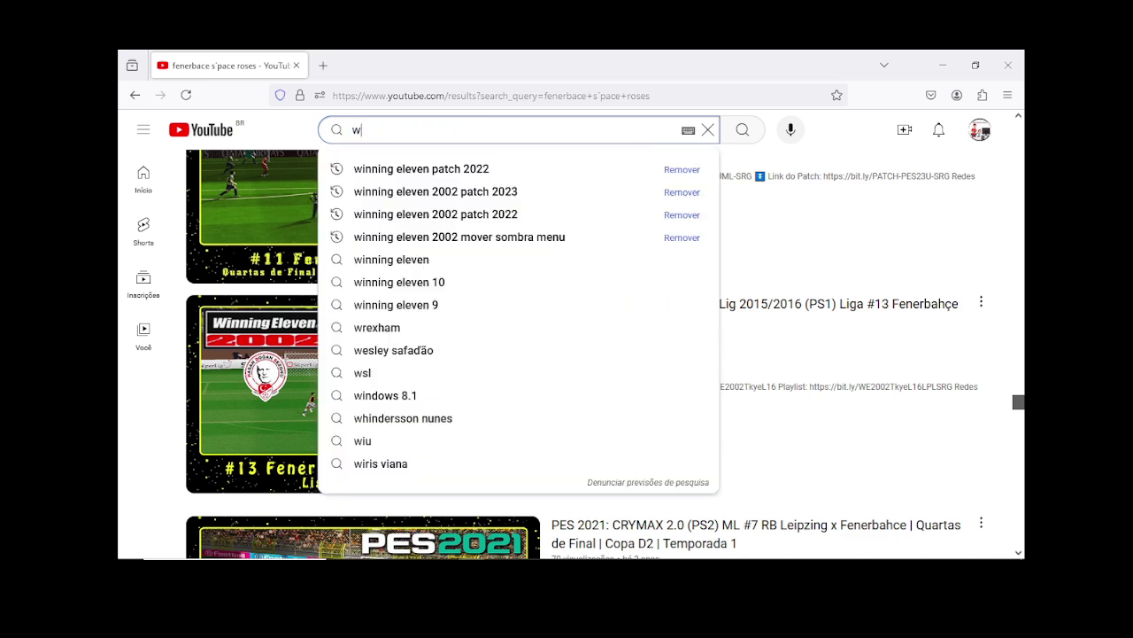
{"action": "type", "text": "inning eleven 2002"}
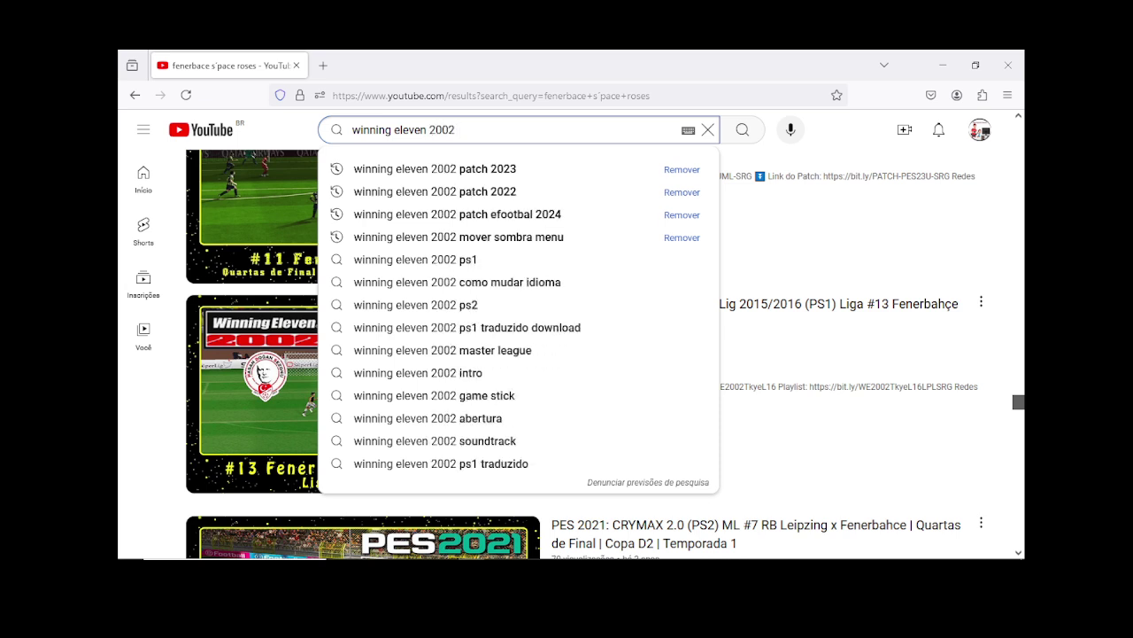
{"action": "type", "text": " patch"}
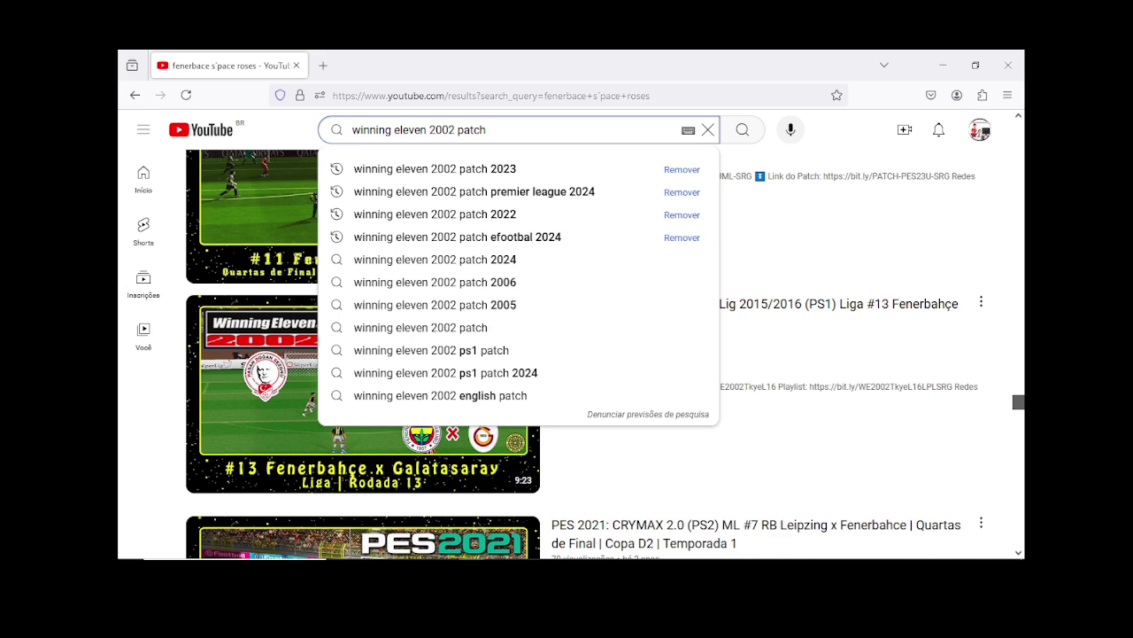
{"action": "type", "text": " efoot"}
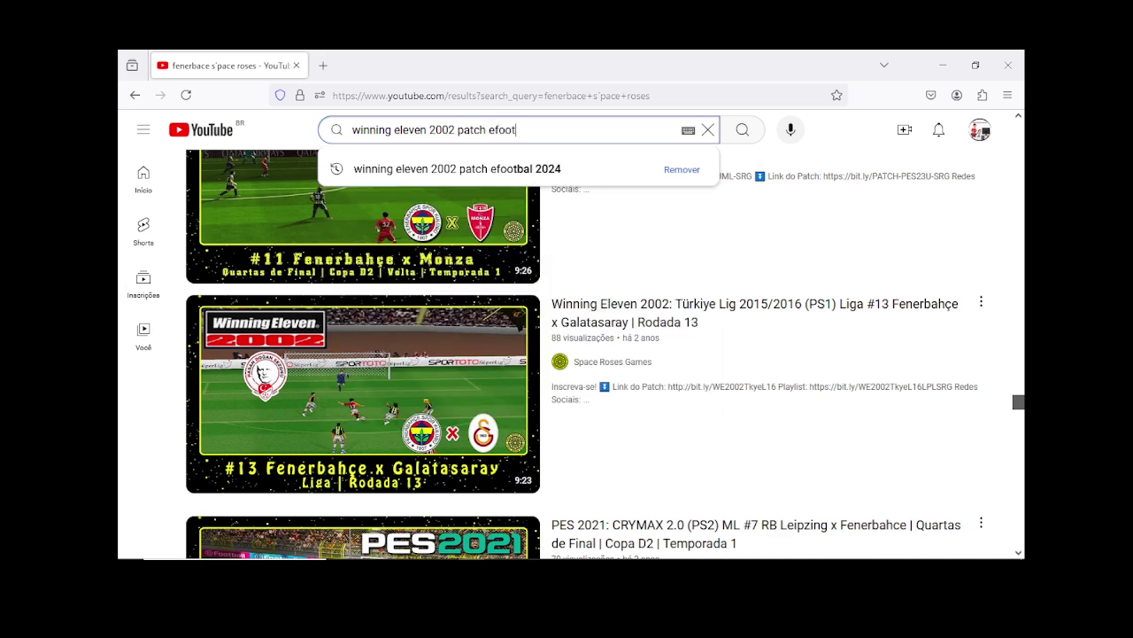
{"action": "type", "text": "ba"}
{"action": "type", "text": "ll 2023"}
{"action": "key", "text": "Return"}
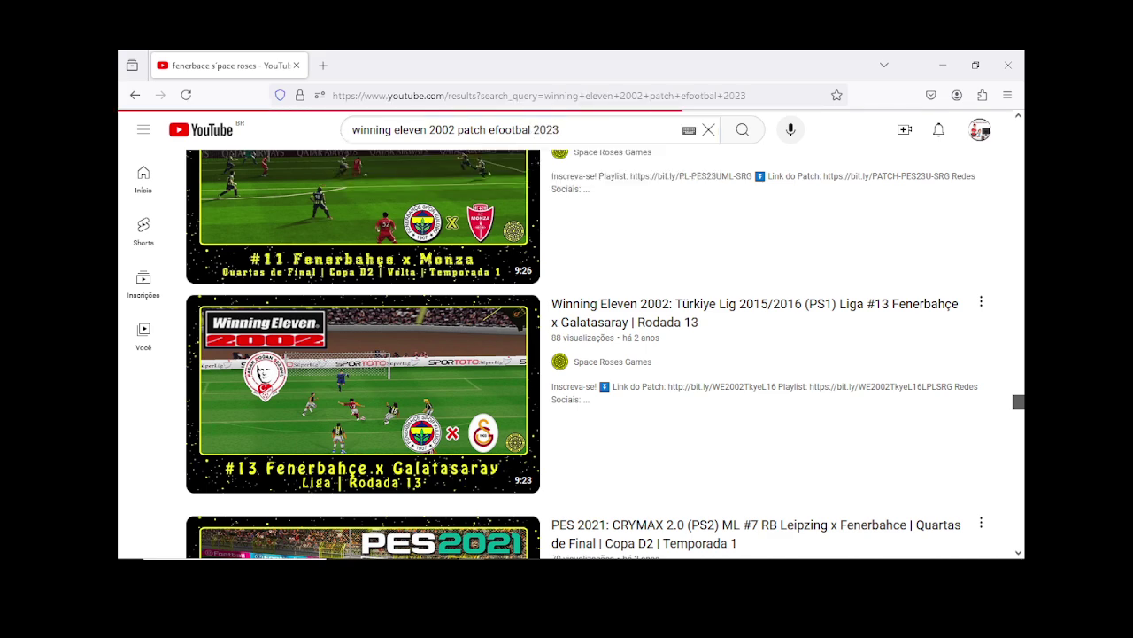
Step: Look through the results for eFootball patches and open the EFOOTBALL 2024 WINNING ELEVEN PS1 Atualizado Download pes 2002 video
{"action": "scroll", "coordinate": [417, 316], "scroll_direction": "down", "scroll_amount": 3}
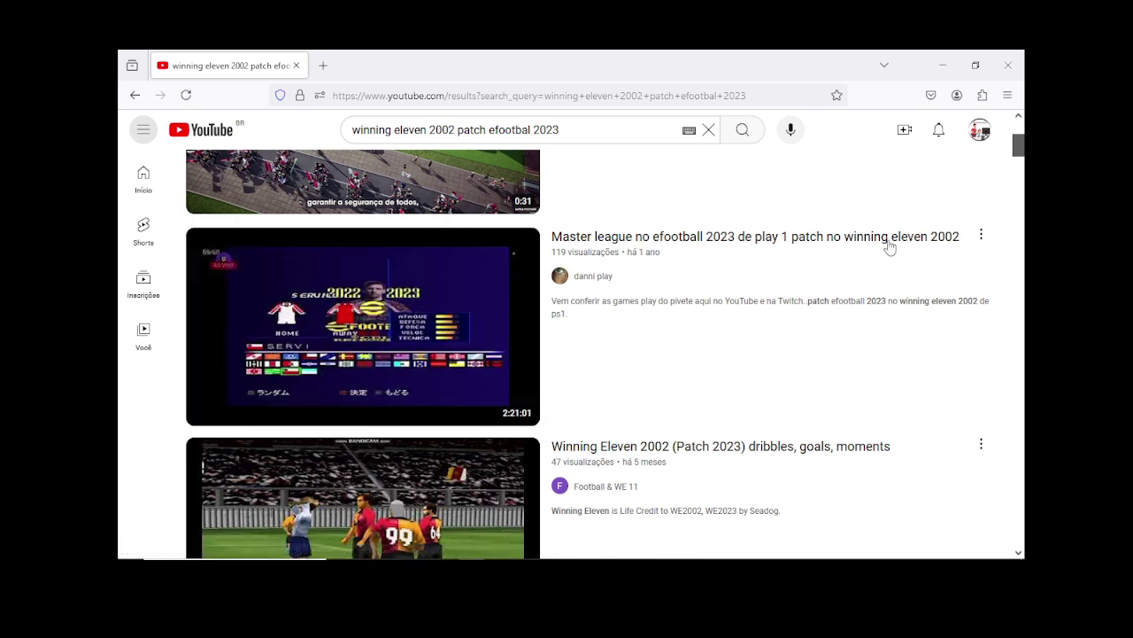
{"action": "scroll", "coordinate": [885, 245], "scroll_direction": "down", "scroll_amount": 3}
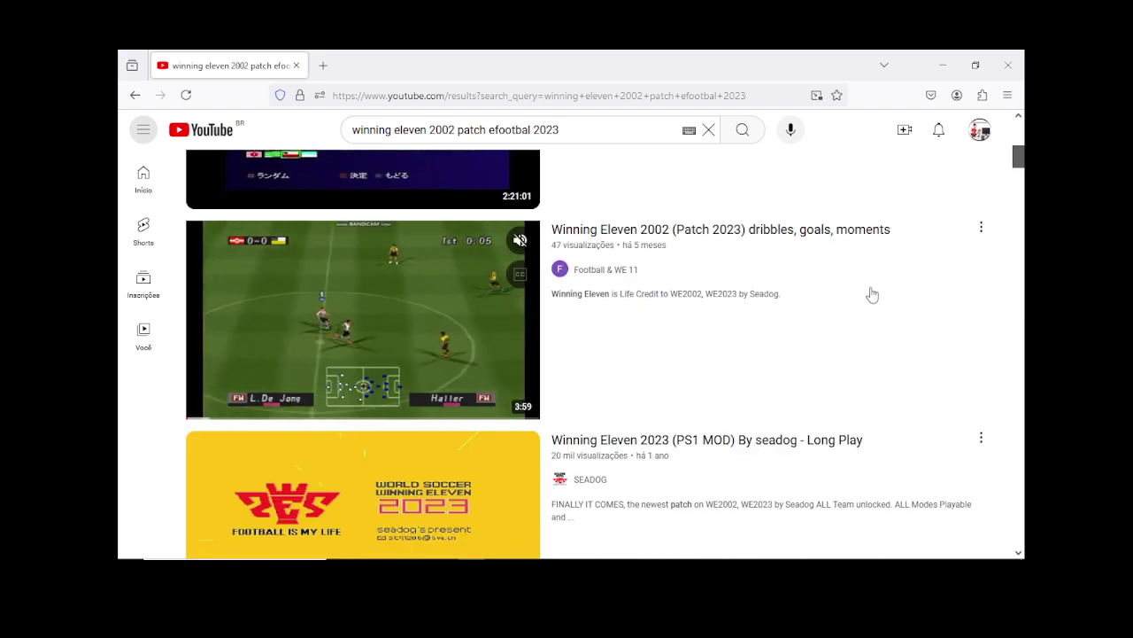
{"action": "scroll", "coordinate": [872, 294], "scroll_direction": "down", "scroll_amount": 3}
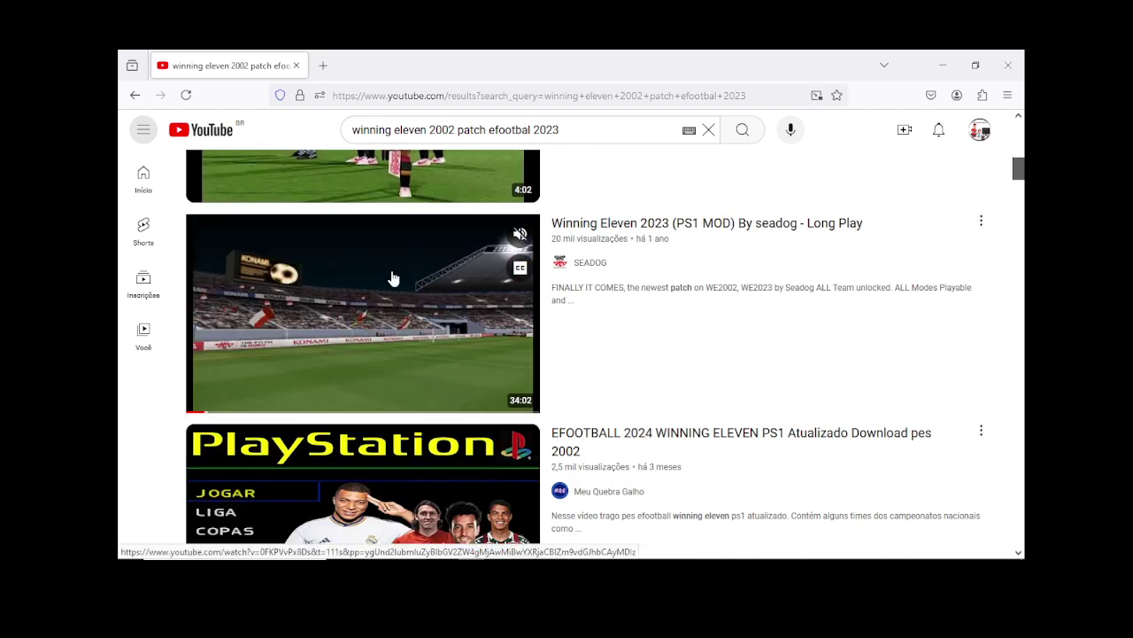
{"action": "scroll", "coordinate": [394, 278], "scroll_direction": "down", "scroll_amount": 3}
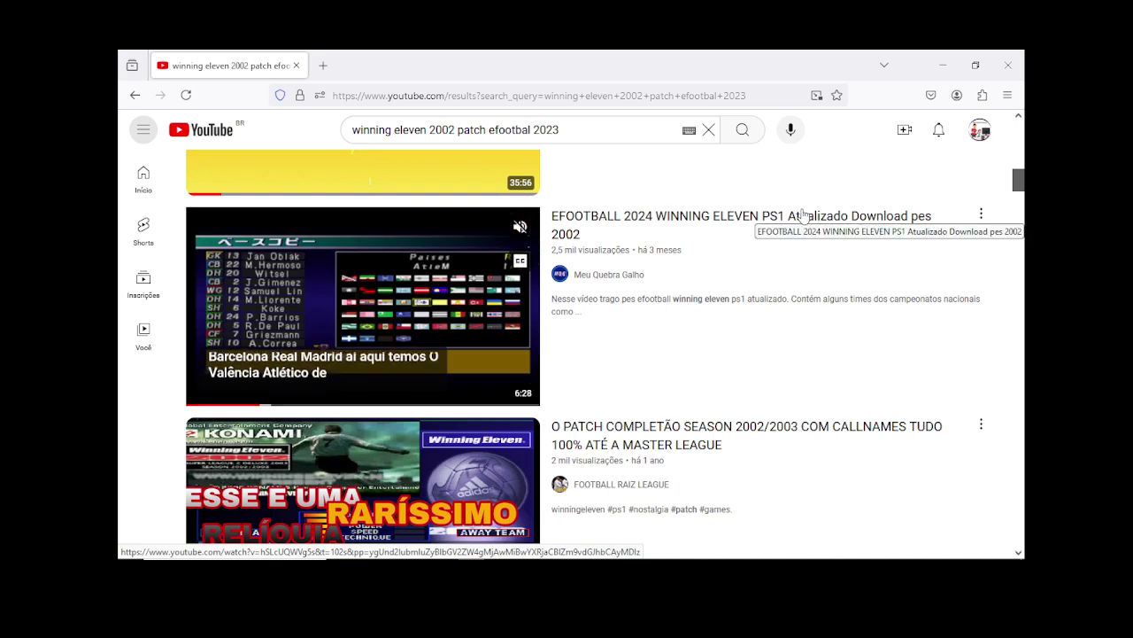
{"action": "left_click", "coordinate": [653, 222]}
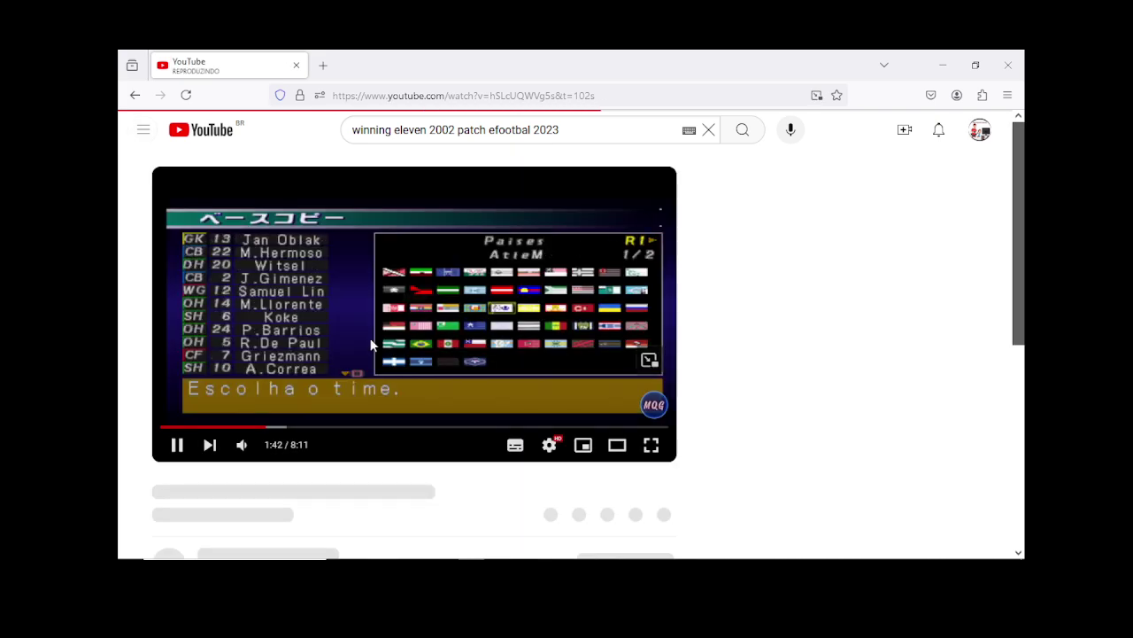
Step: Check the video's full description and try to open the patch download link in the channel's pinned comment
{"action": "scroll", "coordinate": [363, 355], "scroll_direction": "down", "scroll_amount": 3}
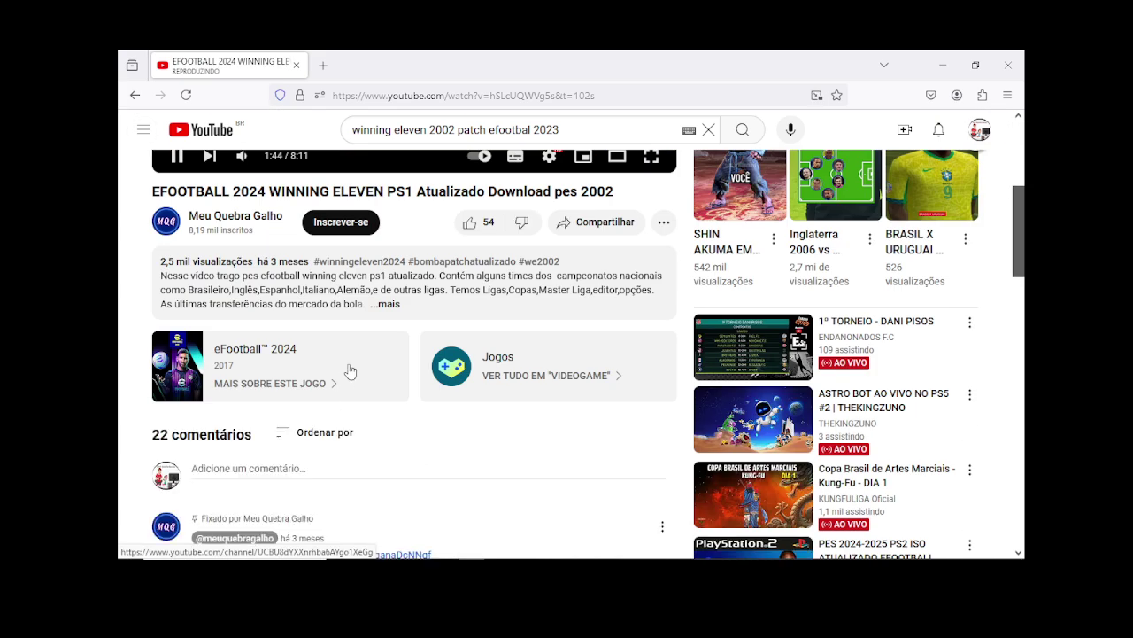
{"action": "left_click", "coordinate": [393, 304]}
{"action": "scroll", "coordinate": [393, 303], "scroll_direction": "down", "scroll_amount": 10}
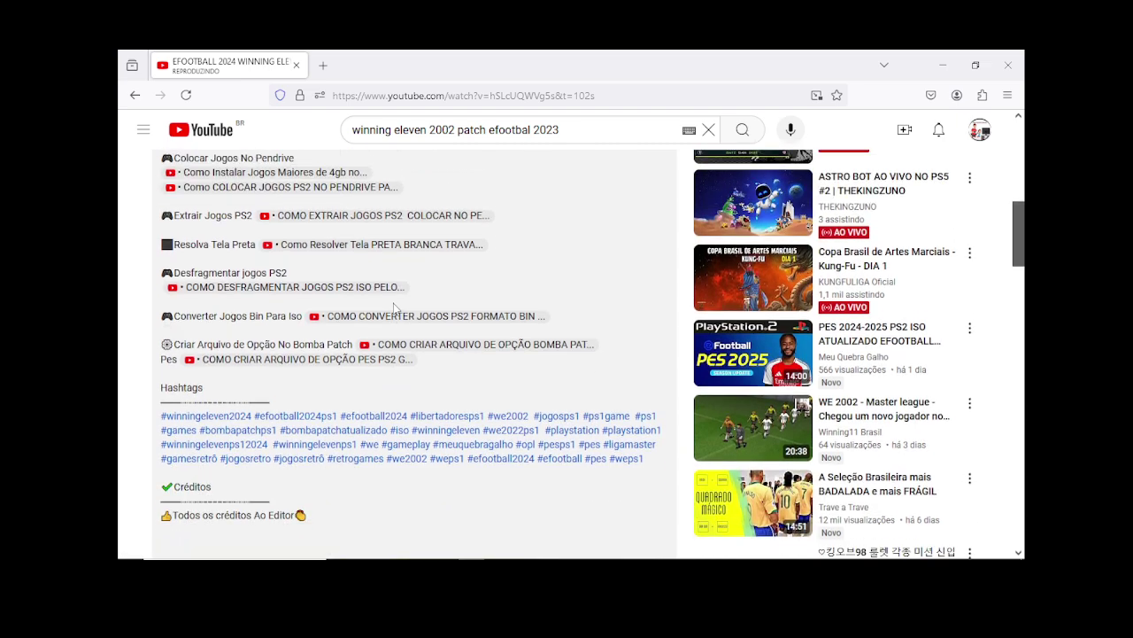
{"action": "scroll", "coordinate": [394, 308], "scroll_direction": "down", "scroll_amount": 3}
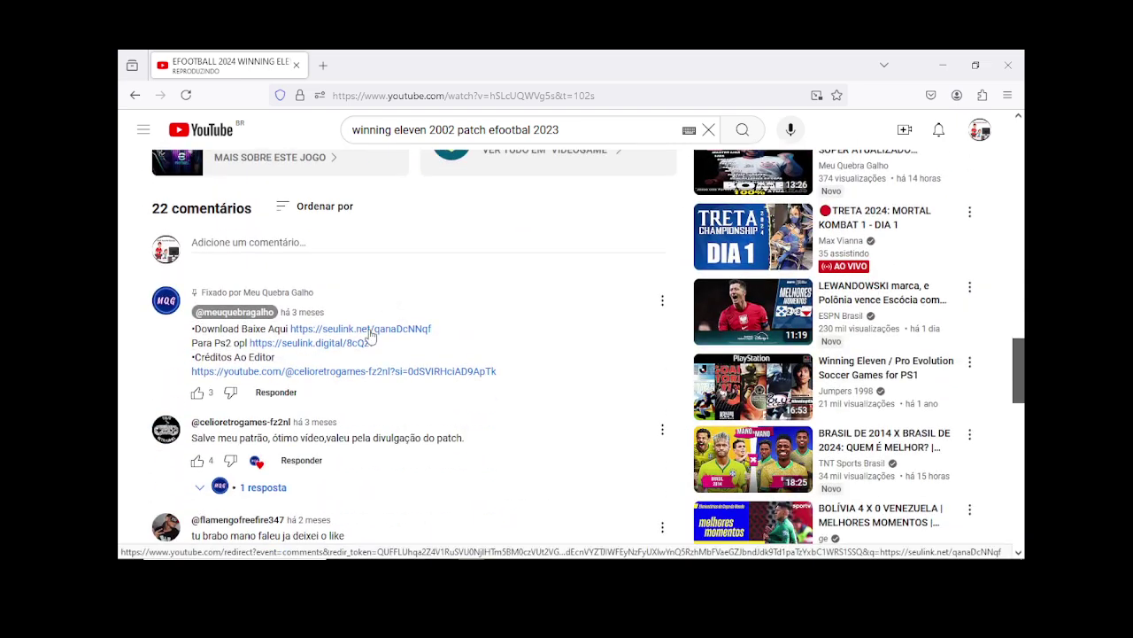
{"action": "left_click", "coordinate": [371, 335]}
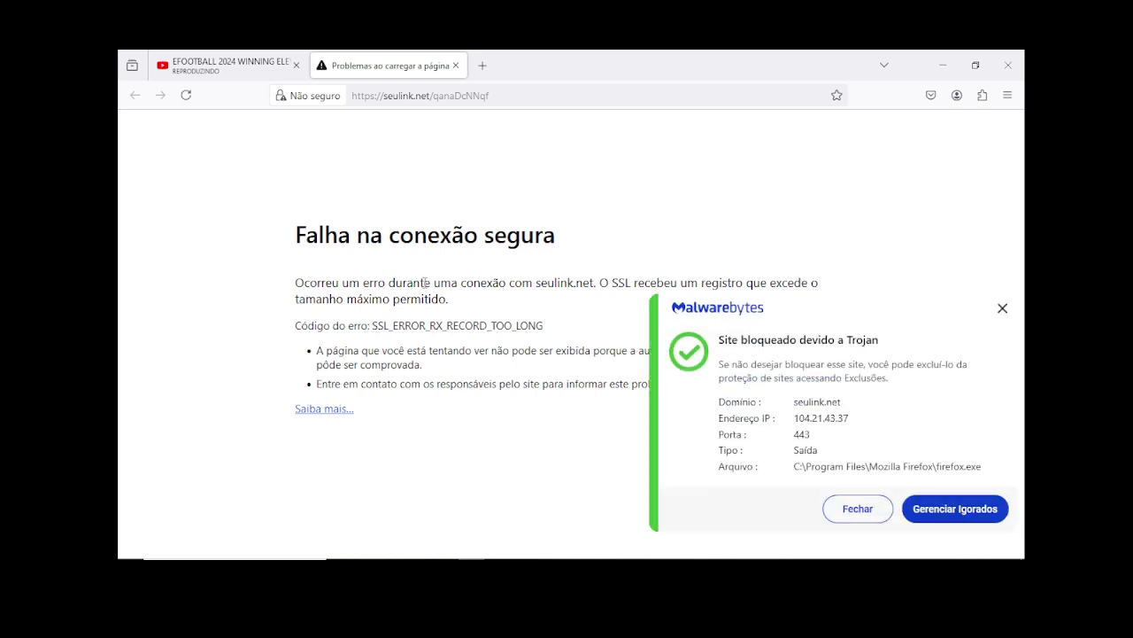
{"action": "left_click", "coordinate": [456, 65]}
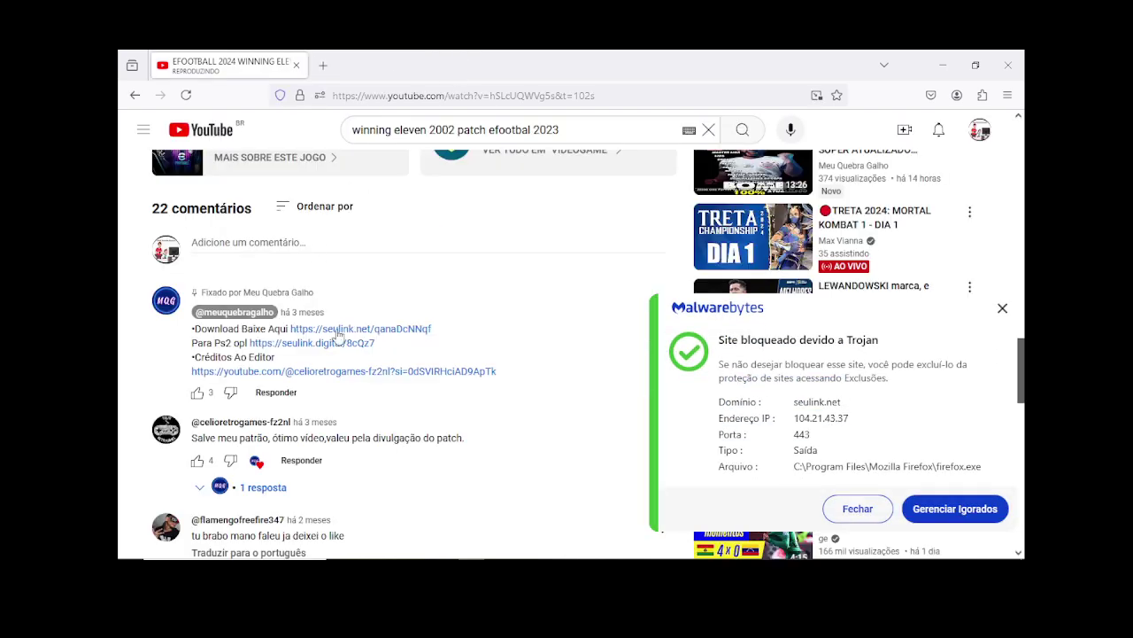
{"action": "left_click", "coordinate": [339, 328]}
{"action": "left_click", "coordinate": [456, 66]}
Step: Close Firefox, dismiss the Malwarebytes alert and minimize the Projeto Champions 2025 folder window
{"action": "left_click", "coordinate": [1007, 64]}
{"action": "left_click", "coordinate": [1002, 310]}
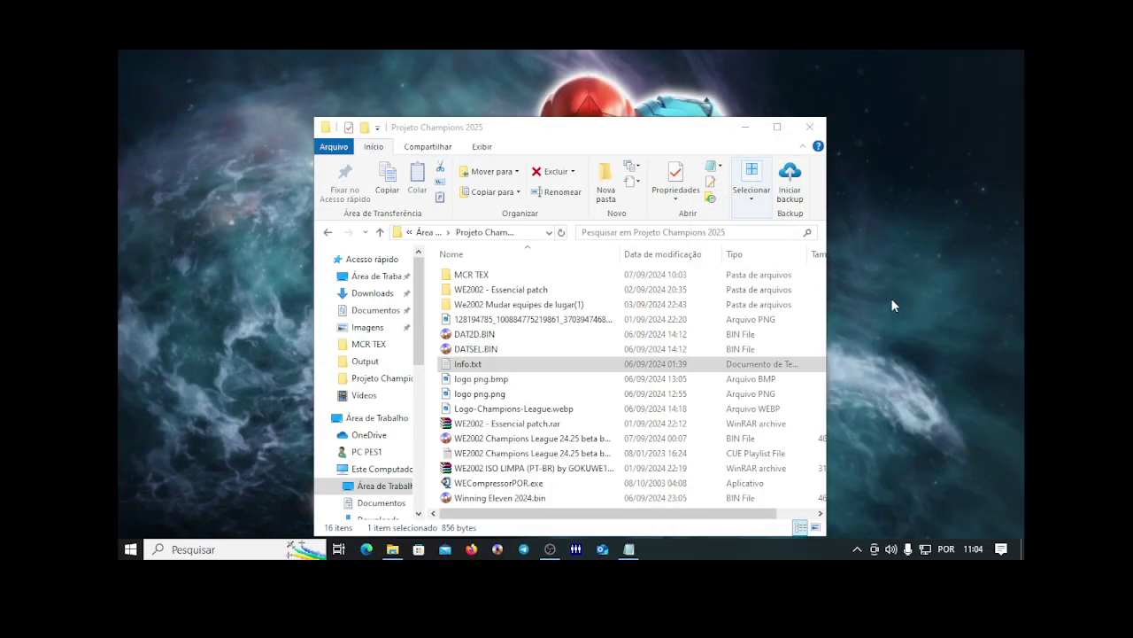
{"action": "left_click", "coordinate": [744, 128]}
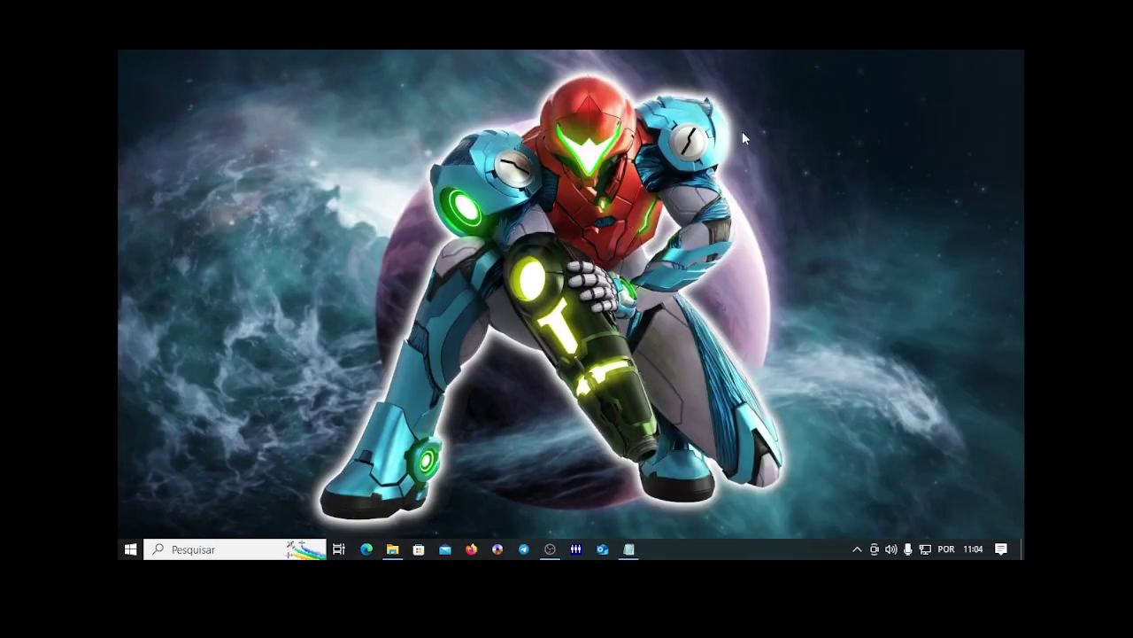
Step: Launch Firefox and search Google for "fenerbace tranfermark 24/25"
{"action": "left_click", "coordinate": [475, 549]}
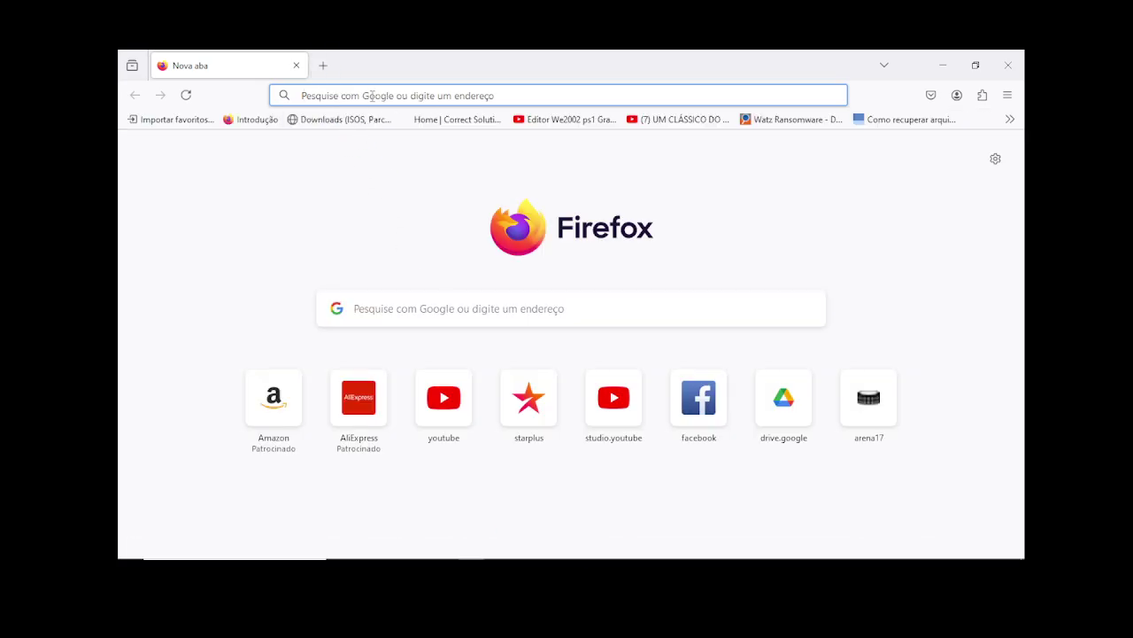
{"action": "type", "text": "fenerba"}
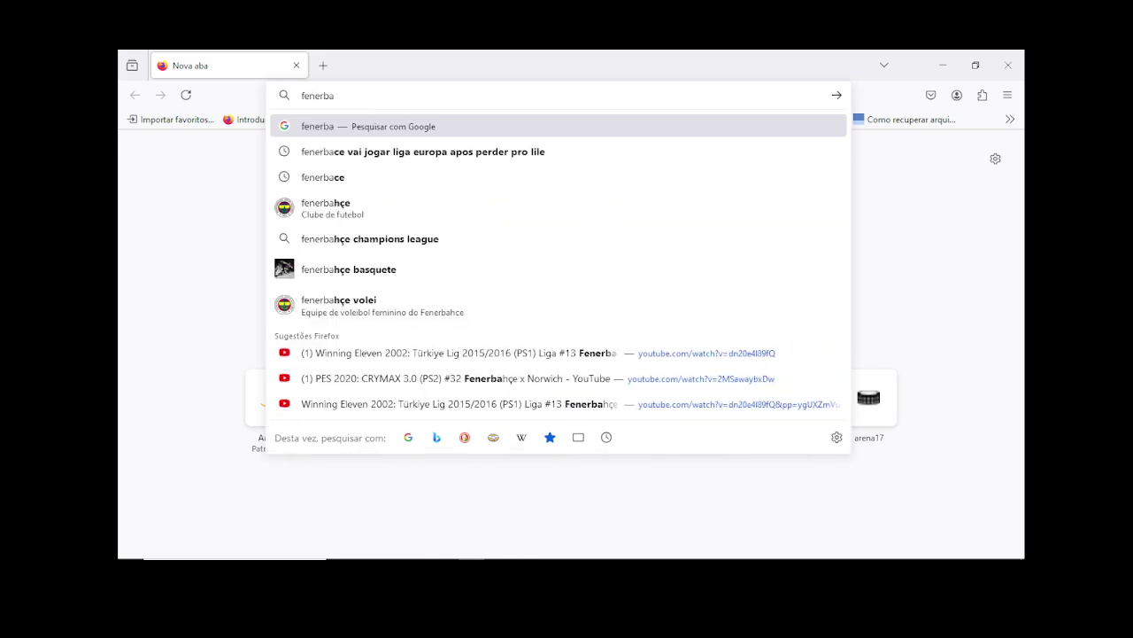
{"action": "type", "text": "ce"}
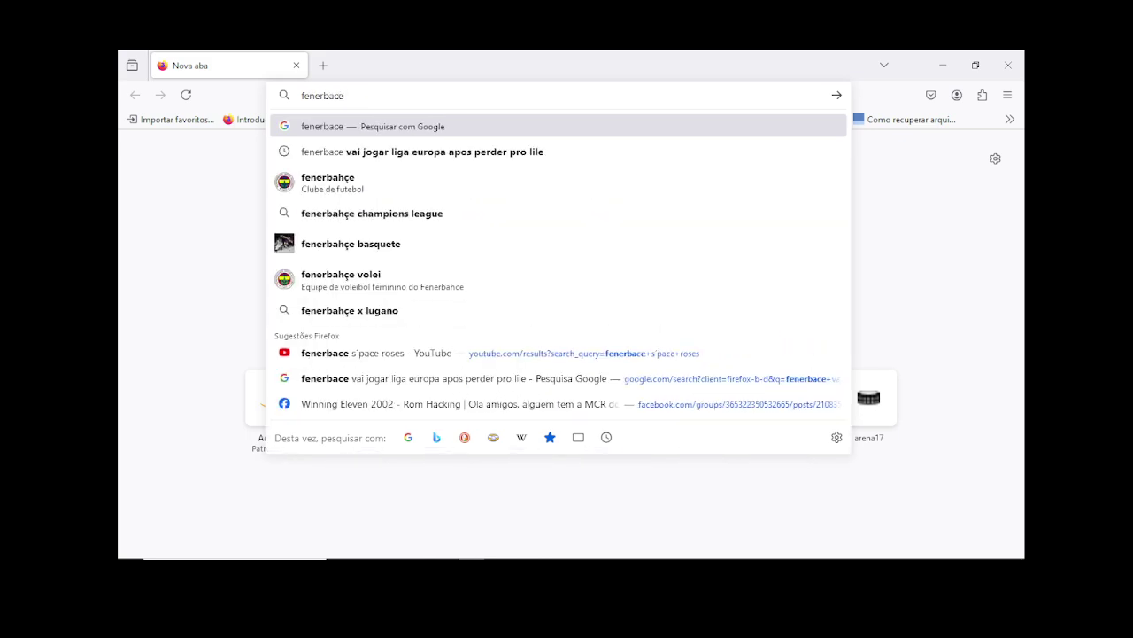
{"action": "type", "text": " tranfermark"}
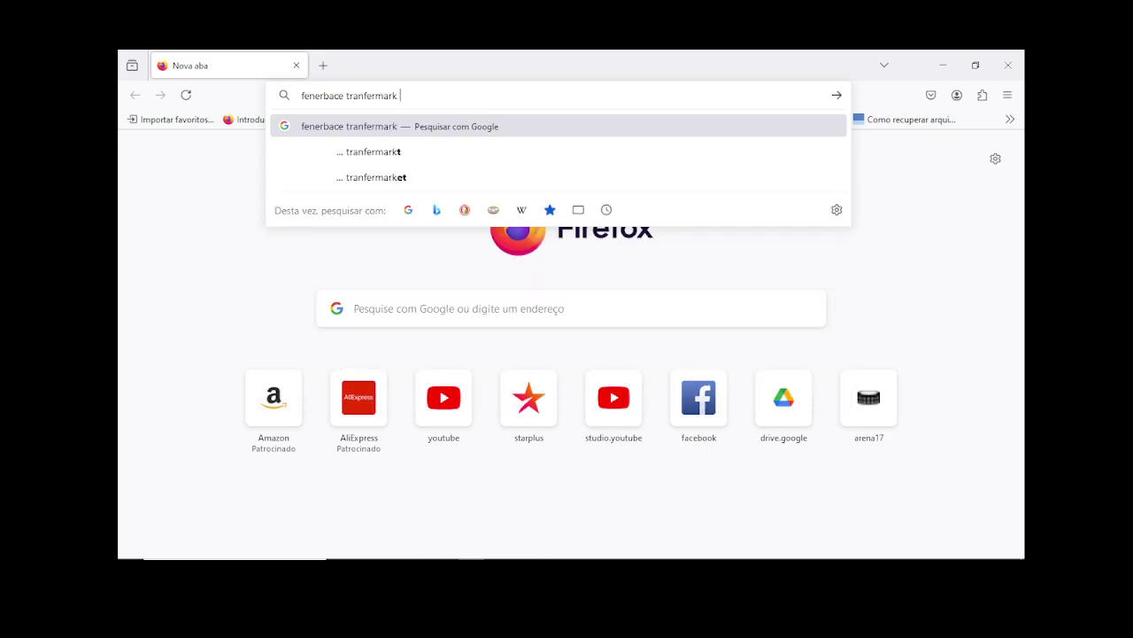
{"action": "type", "text": " 24/25"}
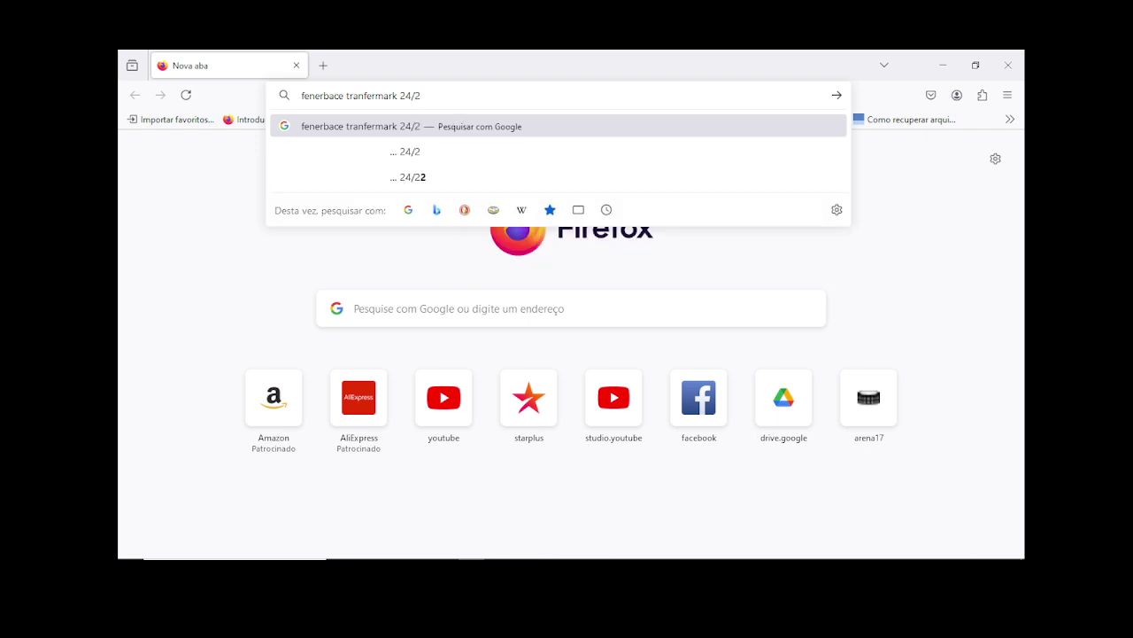
{"action": "key", "text": "Return"}
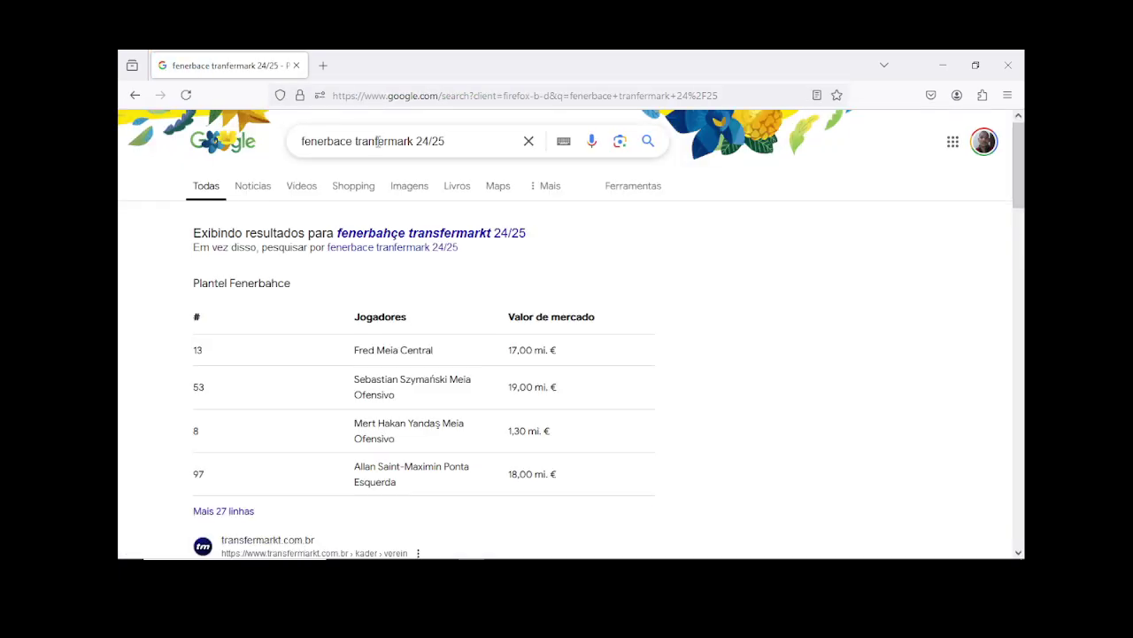
Step: Open Transfermarkt's Fenerbahce 24/25 transfers page in a new tab and its detailed 24/25 squad page in the current tab
{"action": "scroll", "coordinate": [381, 366], "scroll_direction": "down", "scroll_amount": 3}
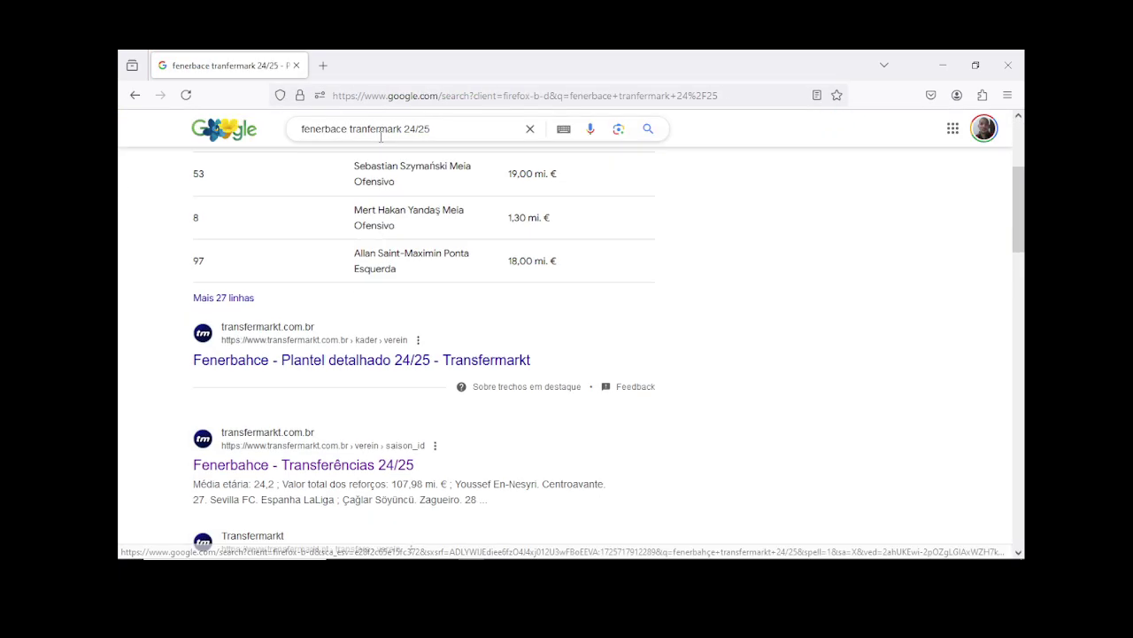
{"action": "middle_click", "coordinate": [339, 463]}
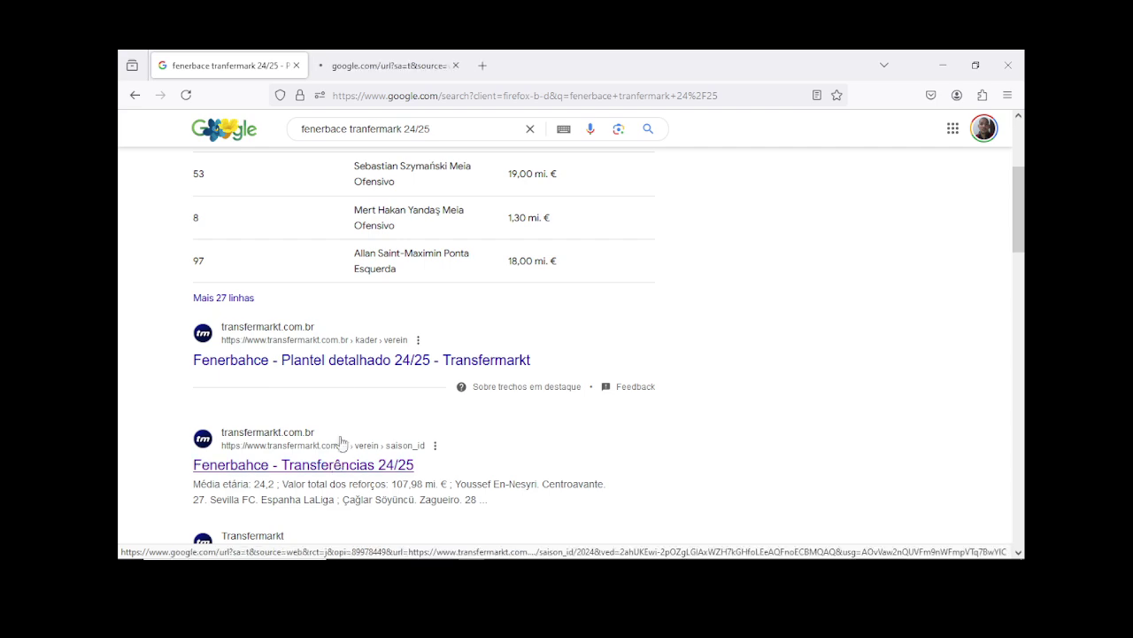
{"action": "left_click", "coordinate": [352, 359]}
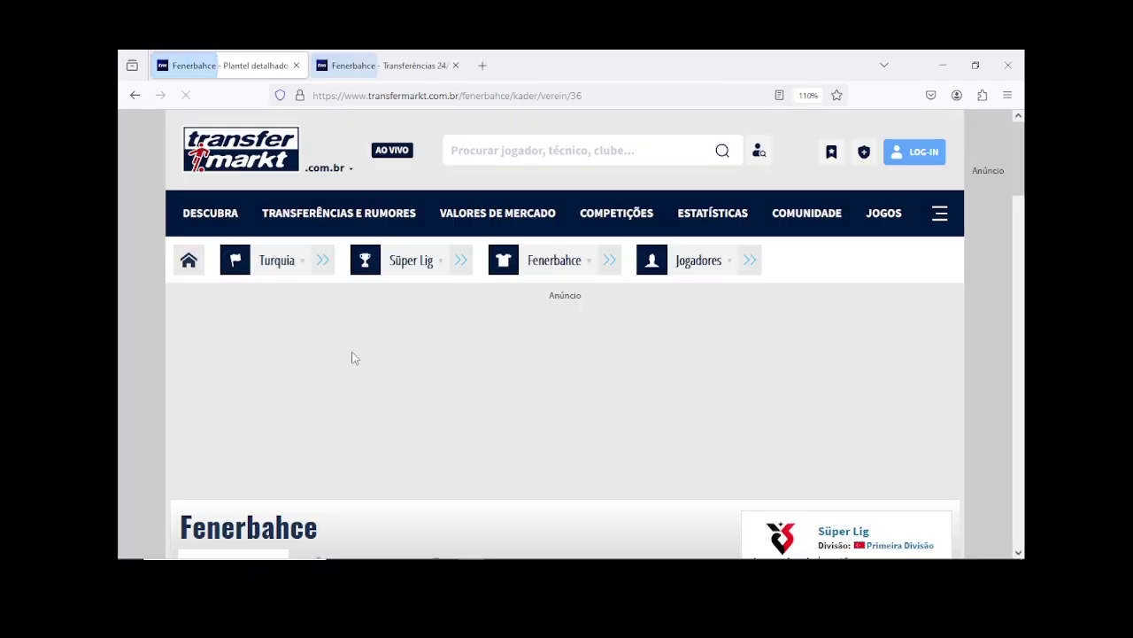
Step: Examine the Fenerbahce 24/25 squad list from goalkeepers to centre-forwards, checking shirt numbers and positions
{"action": "scroll", "coordinate": [352, 358], "scroll_direction": "down", "scroll_amount": 4}
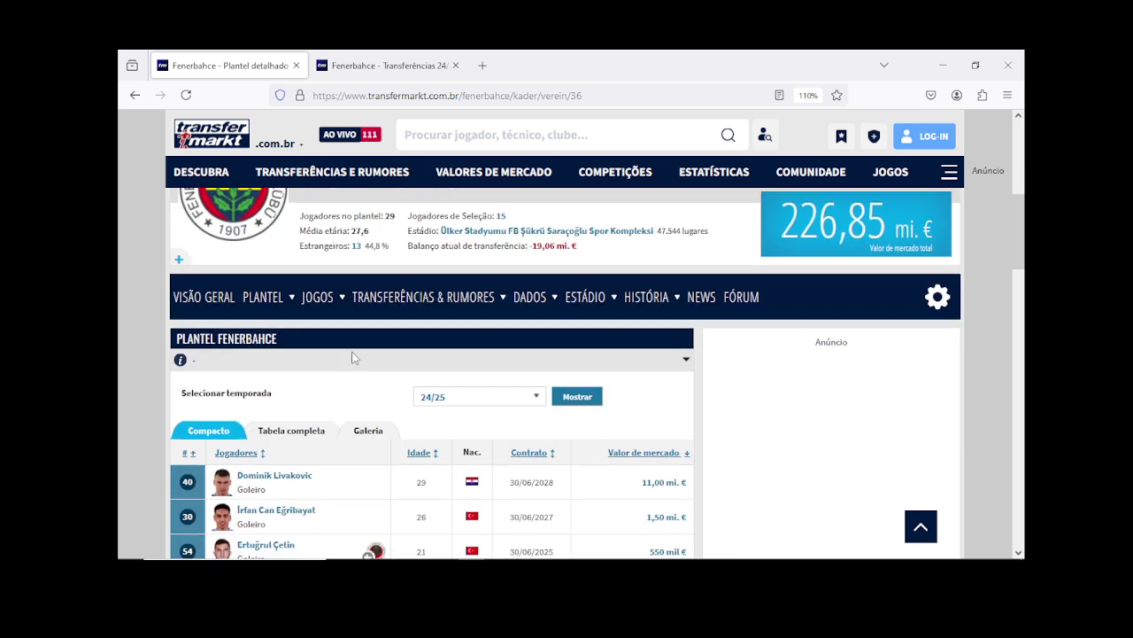
{"action": "scroll", "coordinate": [351, 358], "scroll_direction": "down", "scroll_amount": 3}
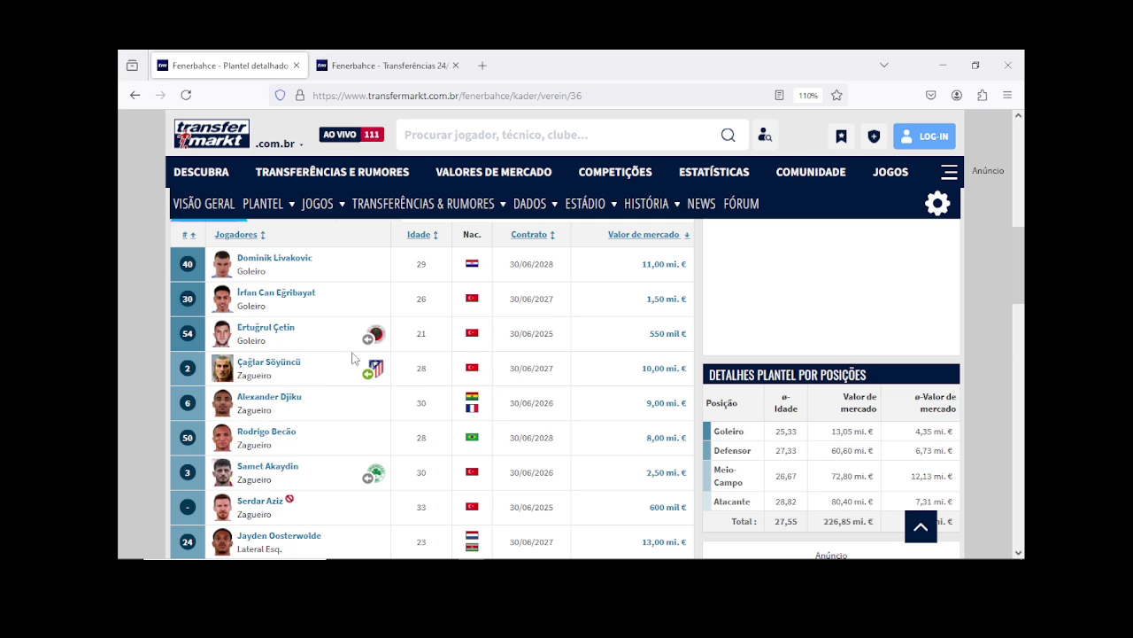
{"action": "scroll", "coordinate": [351, 358], "scroll_direction": "down", "scroll_amount": 6}
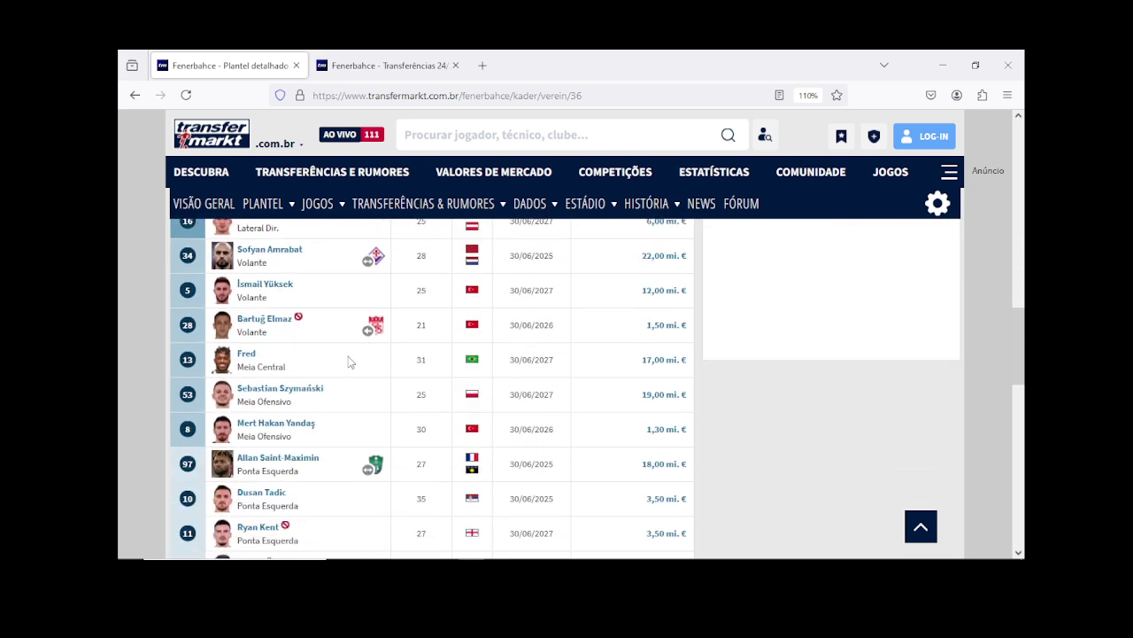
{"action": "scroll", "coordinate": [350, 361], "scroll_direction": "down", "scroll_amount": 5}
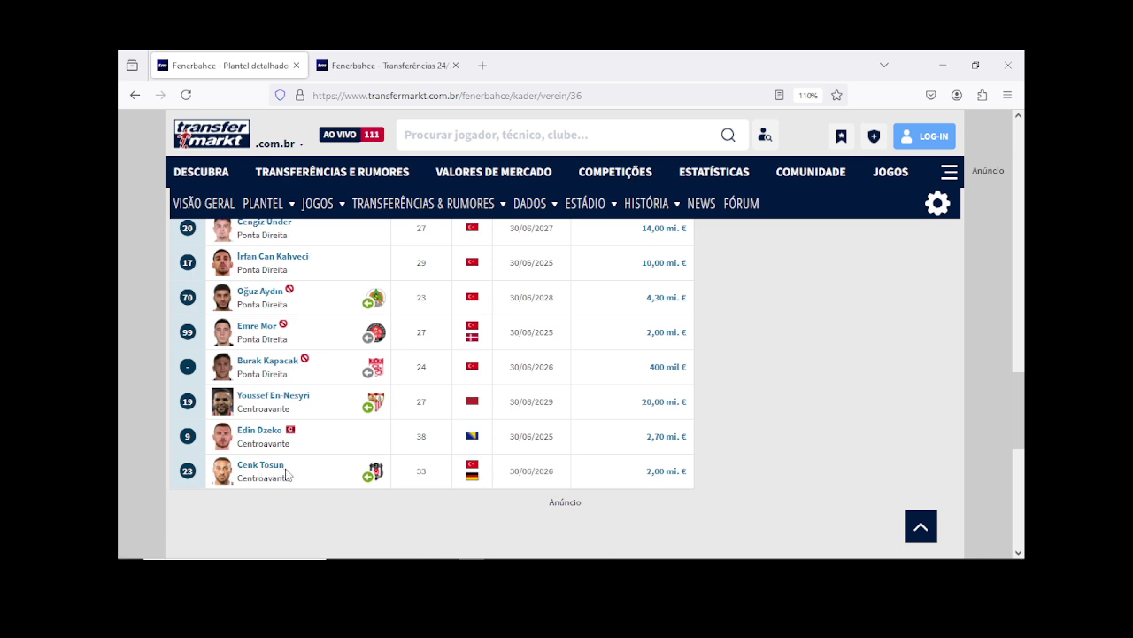
{"action": "scroll", "coordinate": [286, 475], "scroll_direction": "up", "scroll_amount": 3}
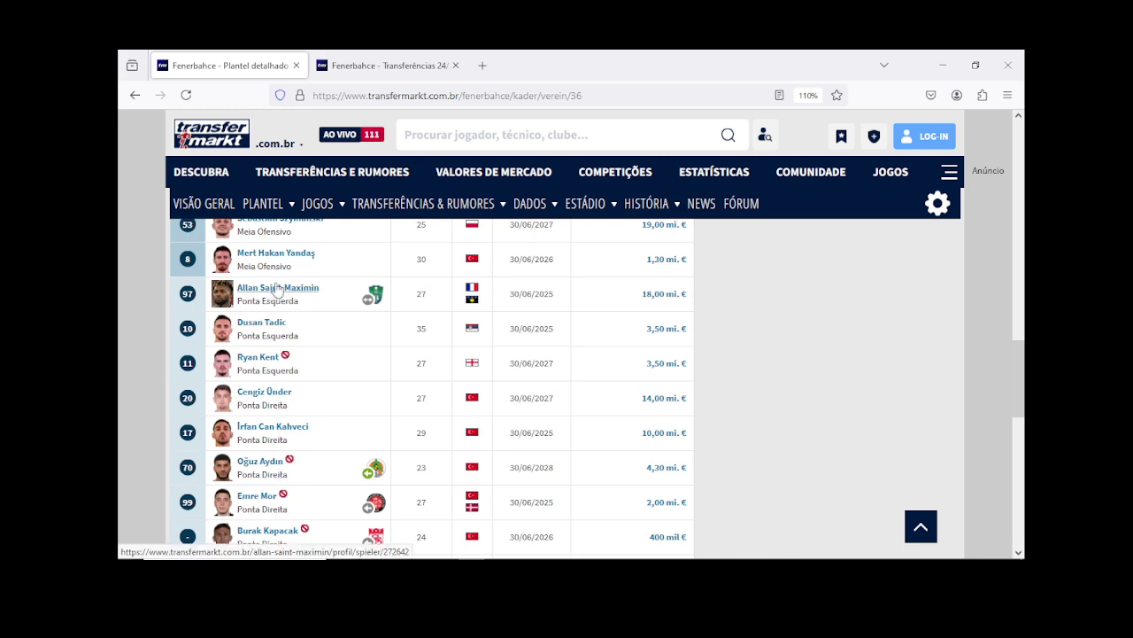
{"action": "scroll", "coordinate": [277, 290], "scroll_direction": "up", "scroll_amount": 2}
{"action": "scroll", "coordinate": [278, 310], "scroll_direction": "up", "scroll_amount": 2}
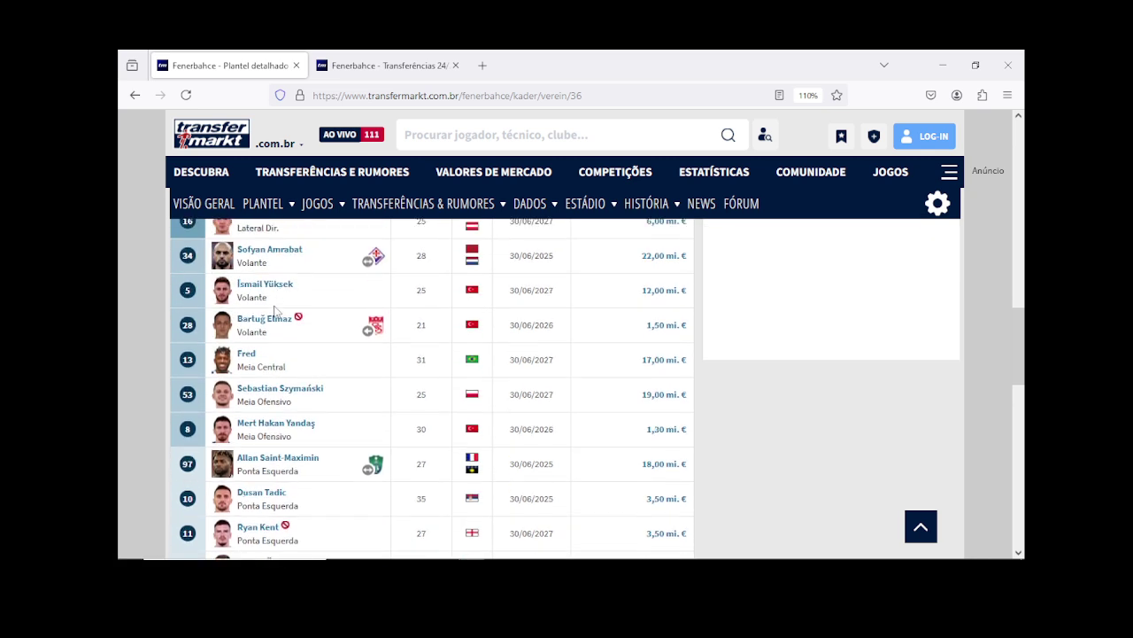
{"action": "scroll", "coordinate": [250, 359], "scroll_direction": "up", "scroll_amount": 2}
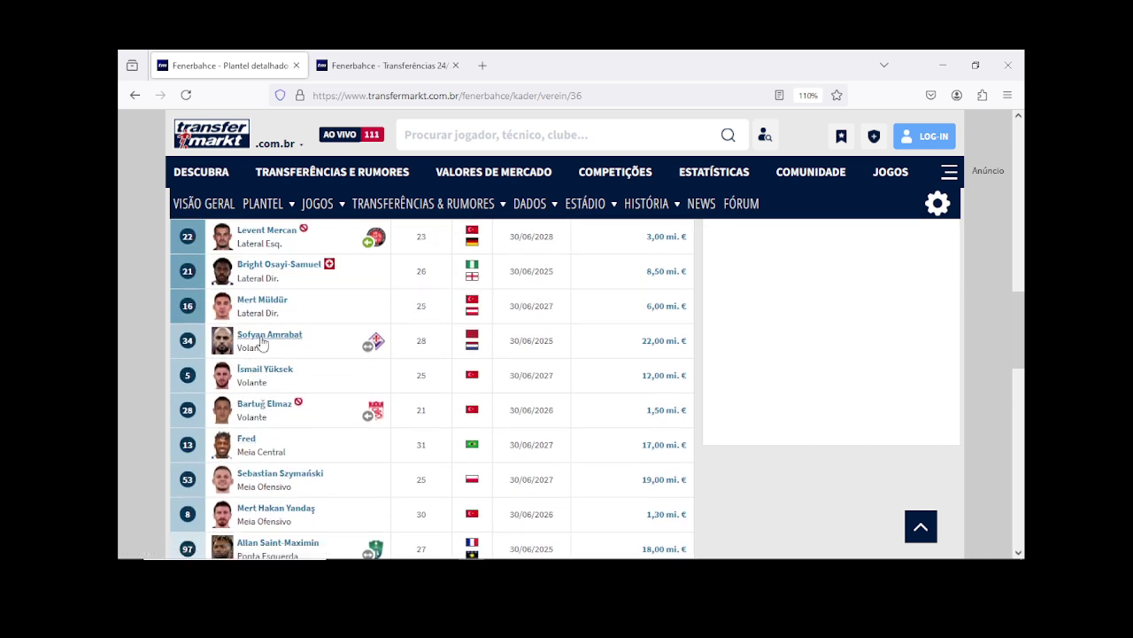
{"action": "scroll", "coordinate": [262, 343], "scroll_direction": "up", "scroll_amount": 2}
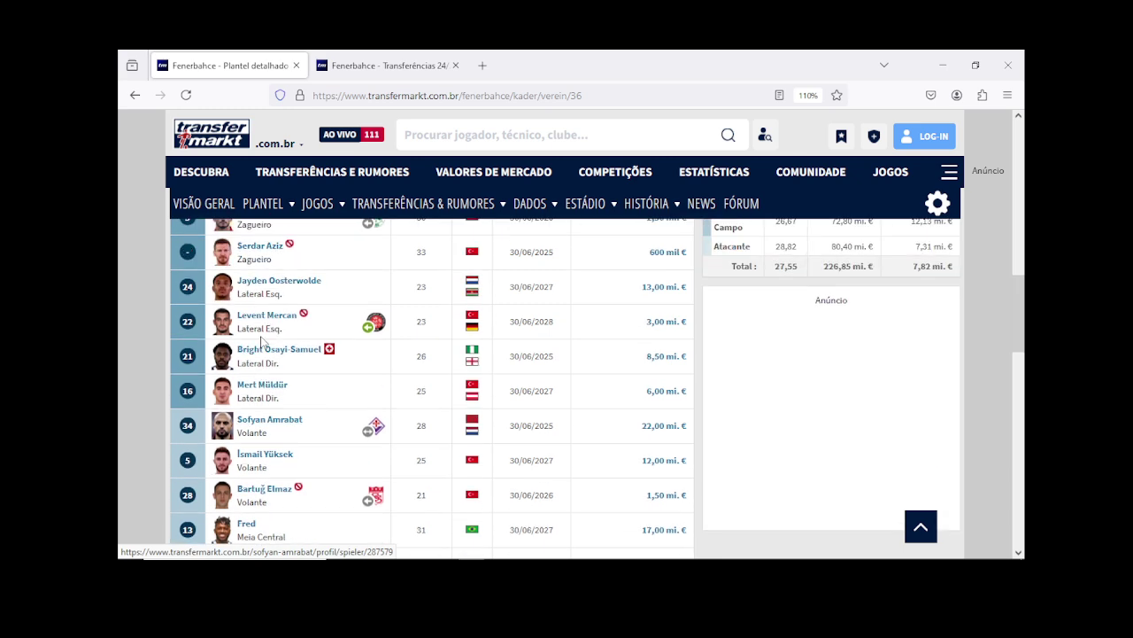
{"action": "scroll", "coordinate": [261, 341], "scroll_direction": "up", "scroll_amount": 2}
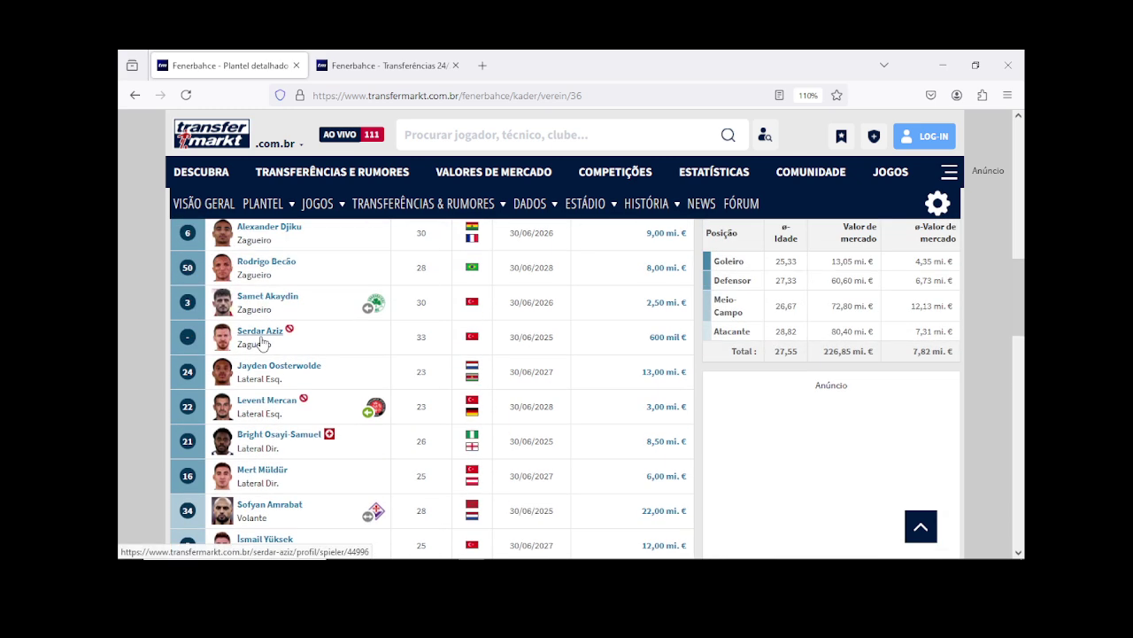
{"action": "scroll", "coordinate": [262, 344], "scroll_direction": "up", "scroll_amount": 2}
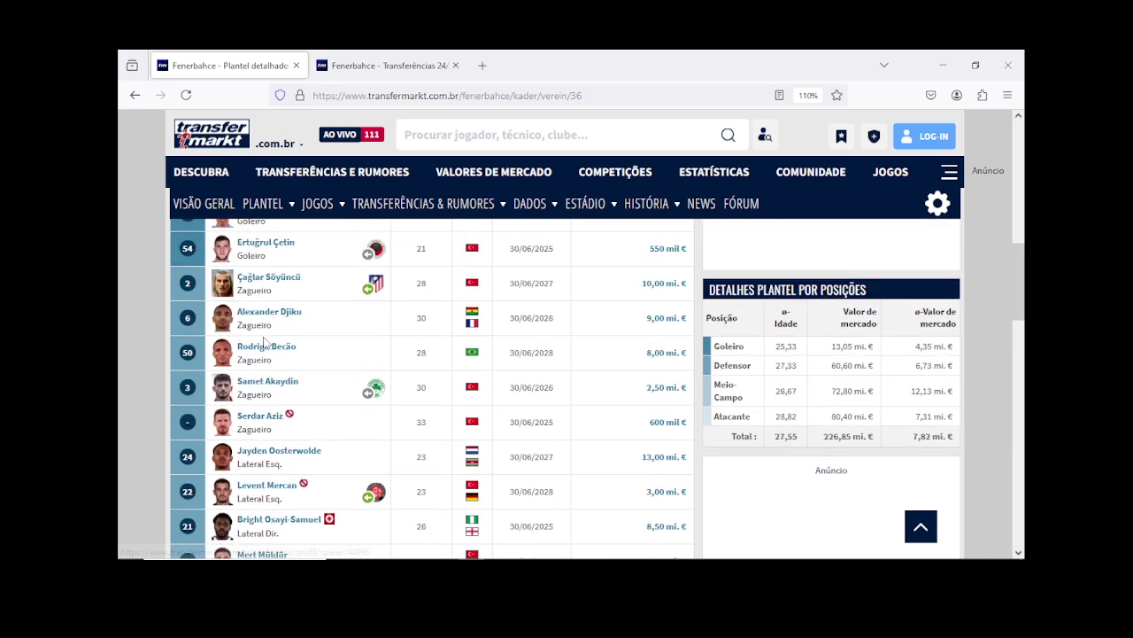
{"action": "scroll", "coordinate": [270, 351], "scroll_direction": "up", "scroll_amount": 2}
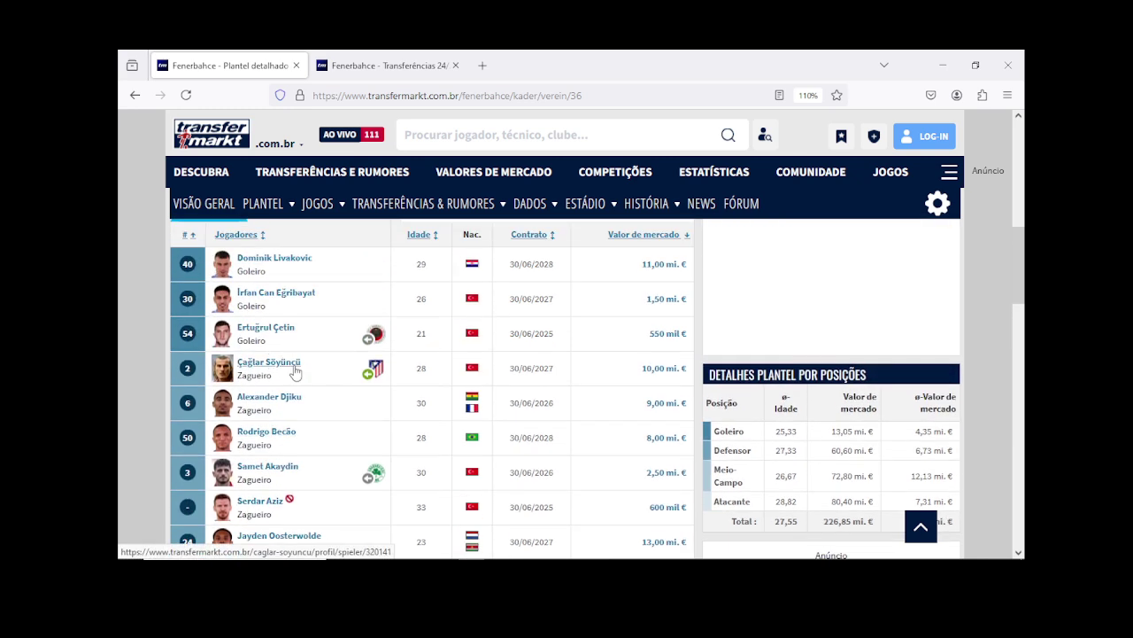
{"action": "scroll", "coordinate": [295, 372], "scroll_direction": "up", "scroll_amount": 3}
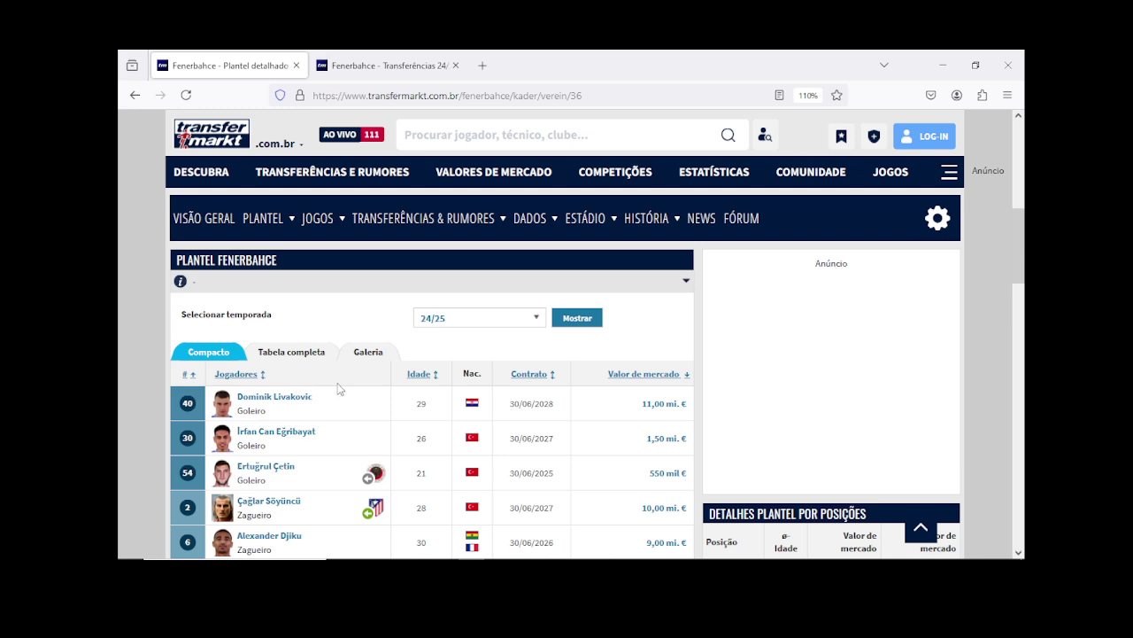
{"action": "scroll", "coordinate": [338, 388], "scroll_direction": "down", "scroll_amount": 3}
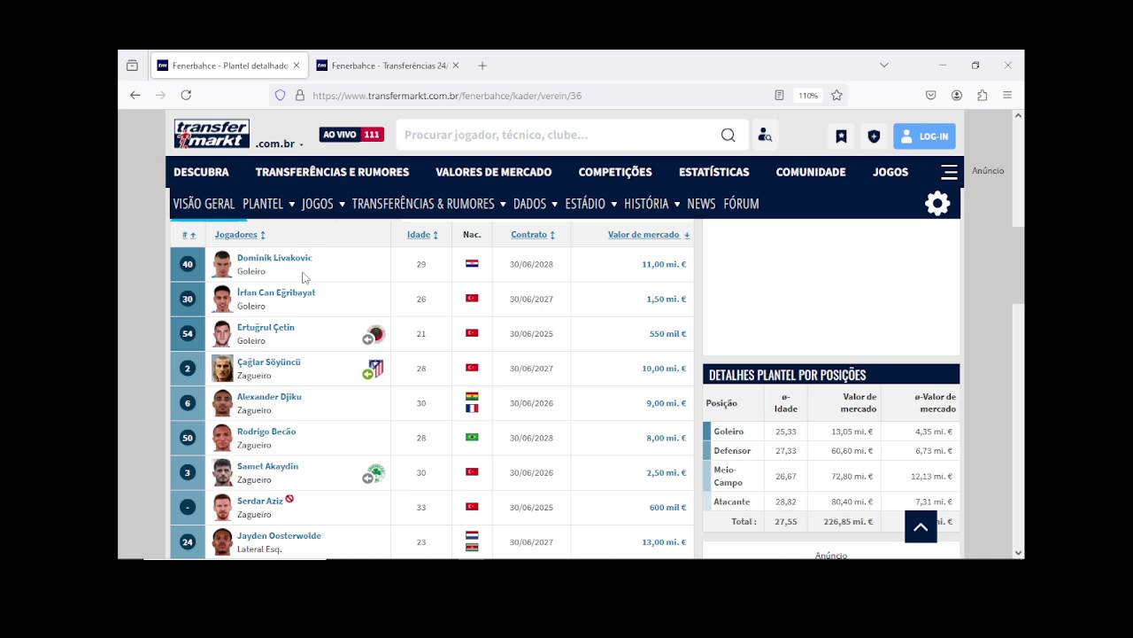
Step: Launch WE2002 Team Editor and load WINNING ELEVEN 2024.bin from the WE2024BYCELIOV-FINAL folder in Downloads, accepting the file size mismatch
{"action": "mouse_move", "coordinate": [524, 556]}
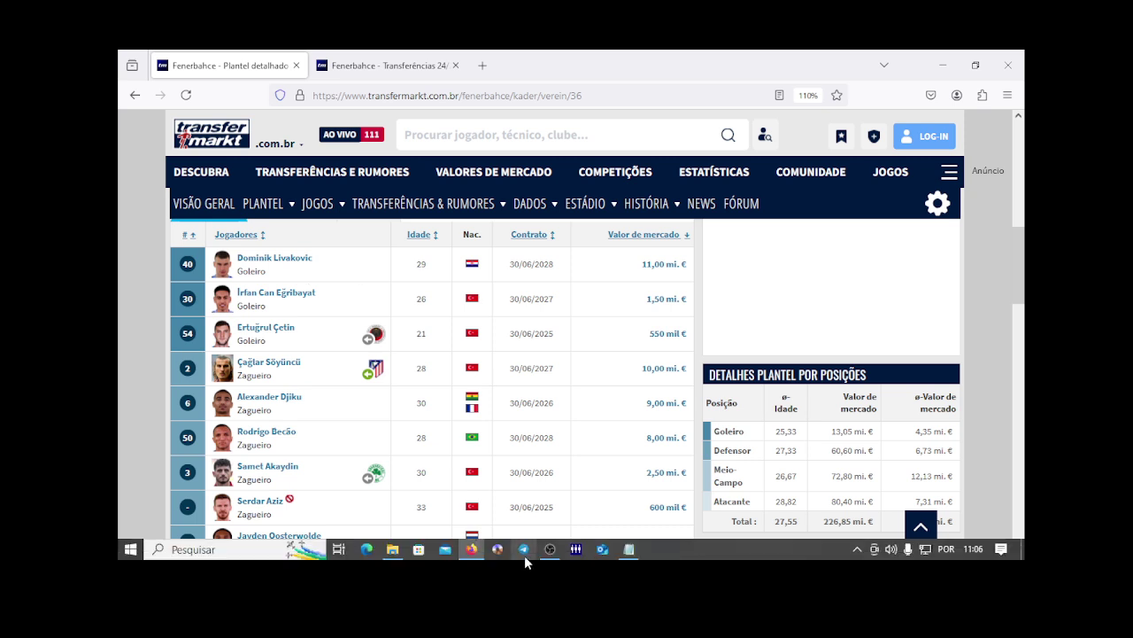
{"action": "left_click", "coordinate": [577, 550]}
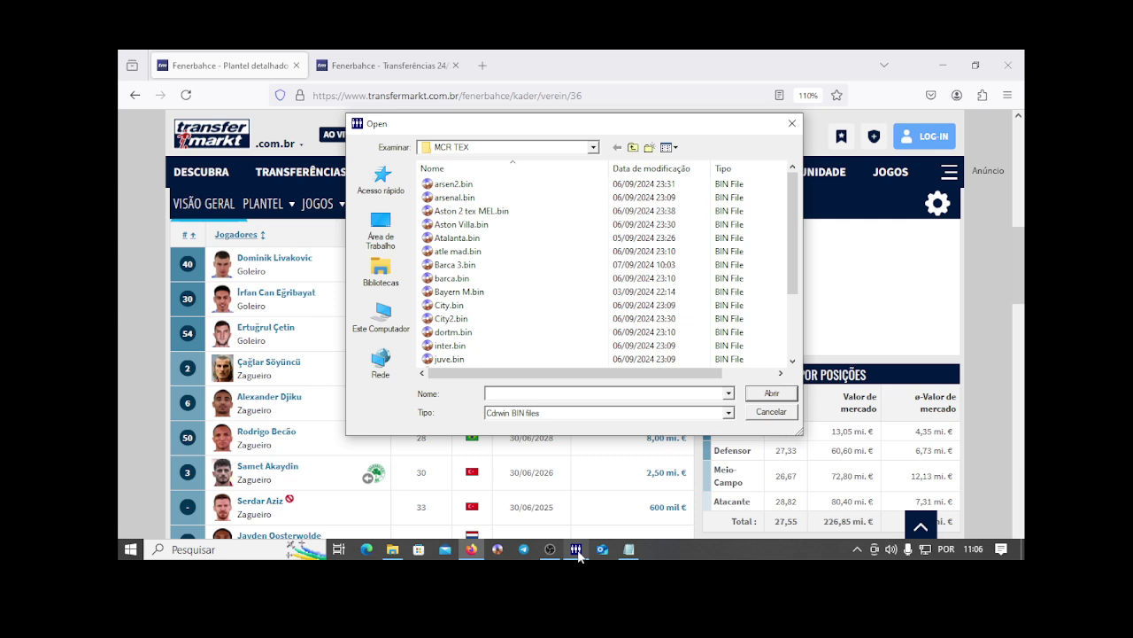
{"action": "left_click", "coordinate": [633, 147]}
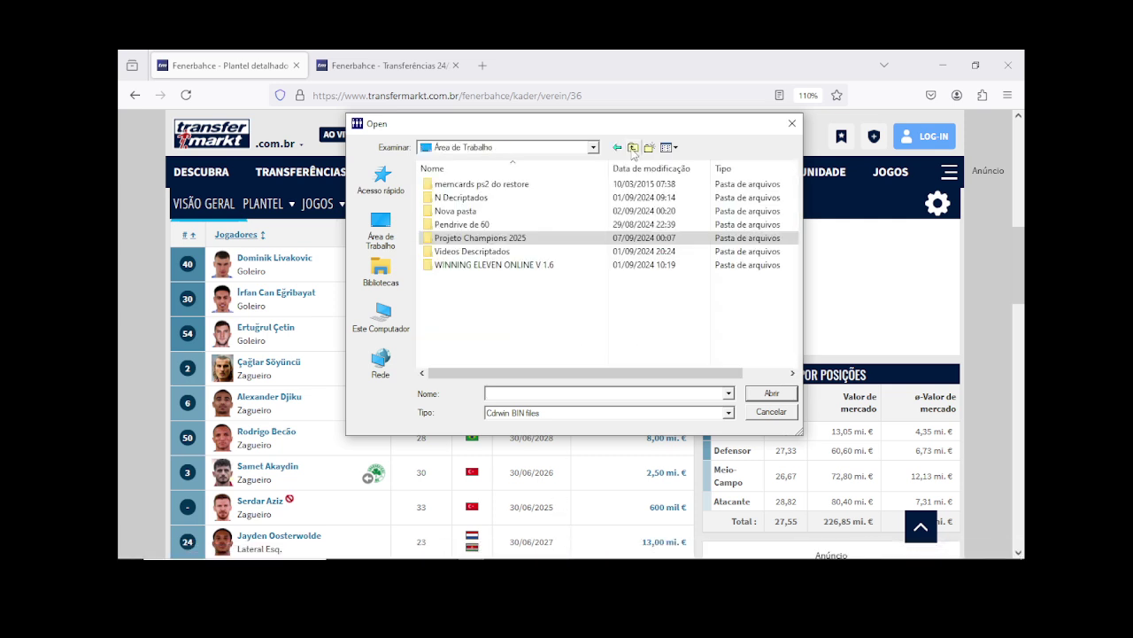
{"action": "left_click", "coordinate": [497, 241]}
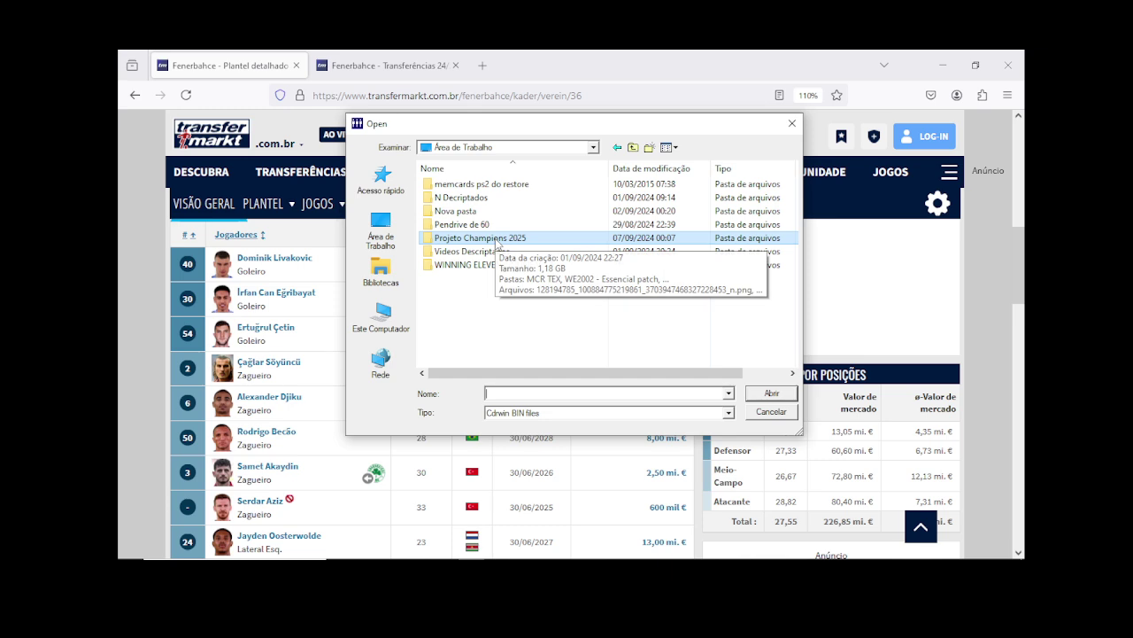
{"action": "double_click", "coordinate": [497, 241]}
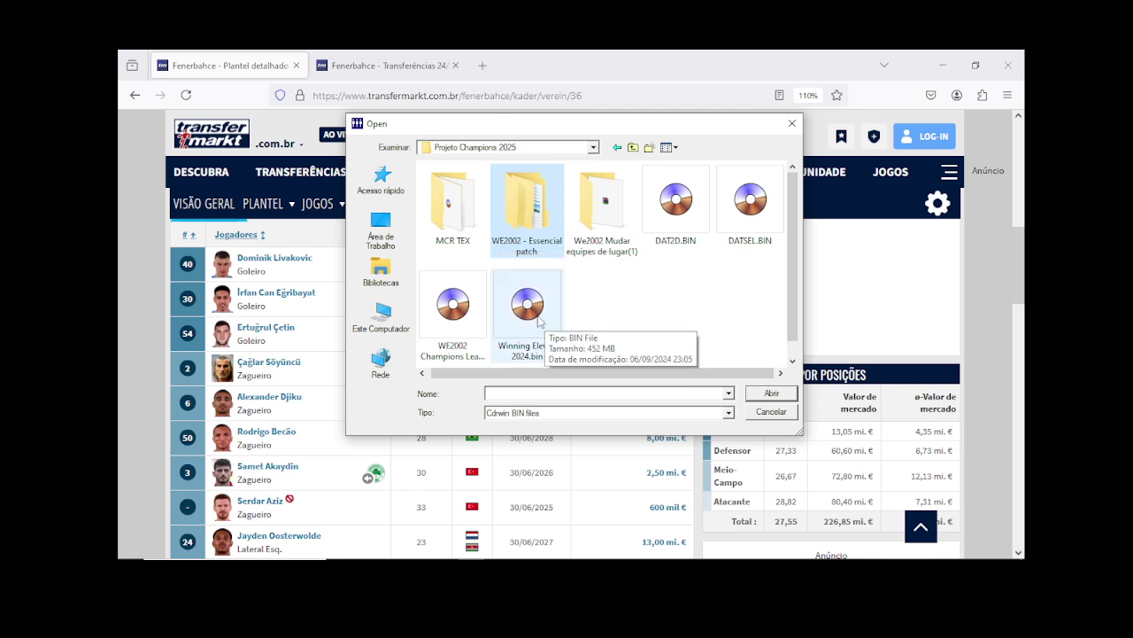
{"action": "left_click", "coordinate": [381, 316]}
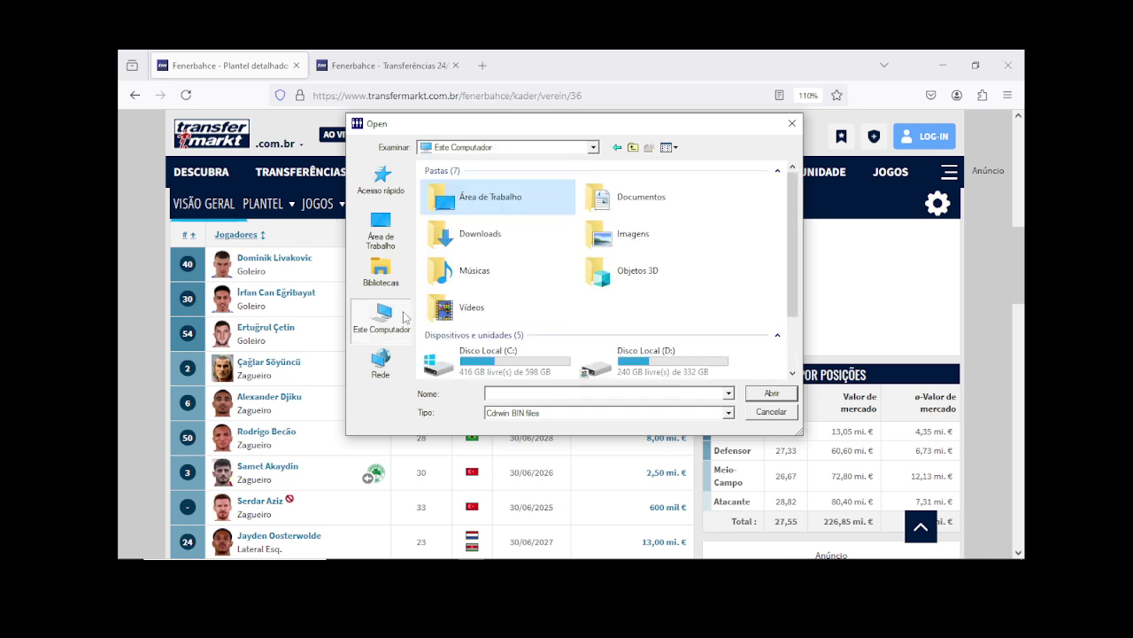
{"action": "double_click", "coordinate": [496, 247]}
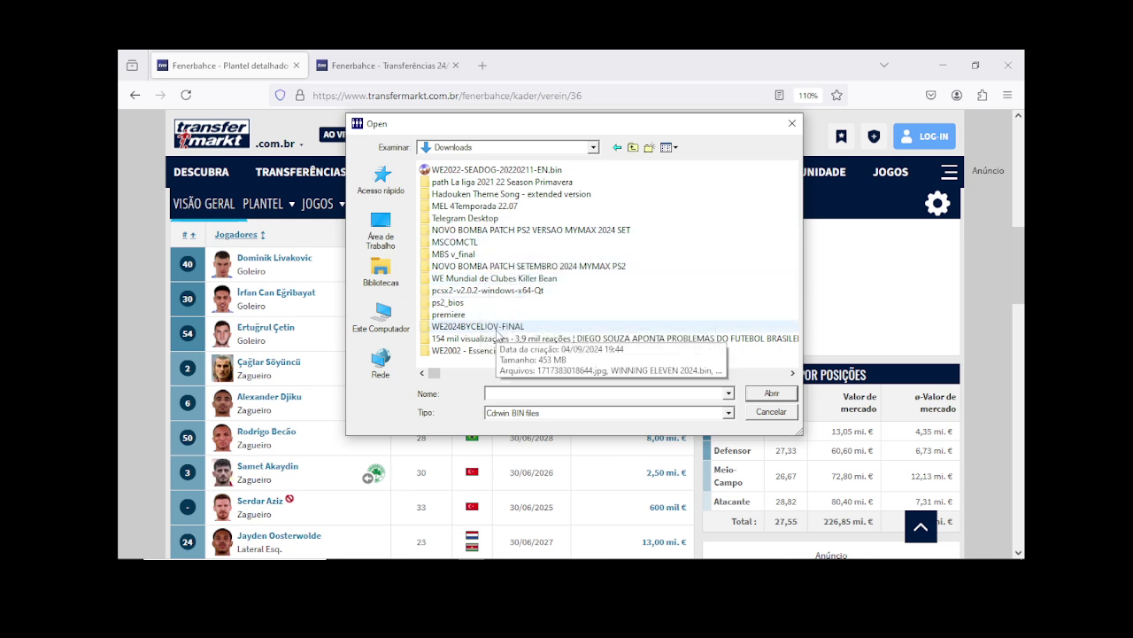
{"action": "double_click", "coordinate": [497, 328]}
{"action": "double_click", "coordinate": [471, 184]}
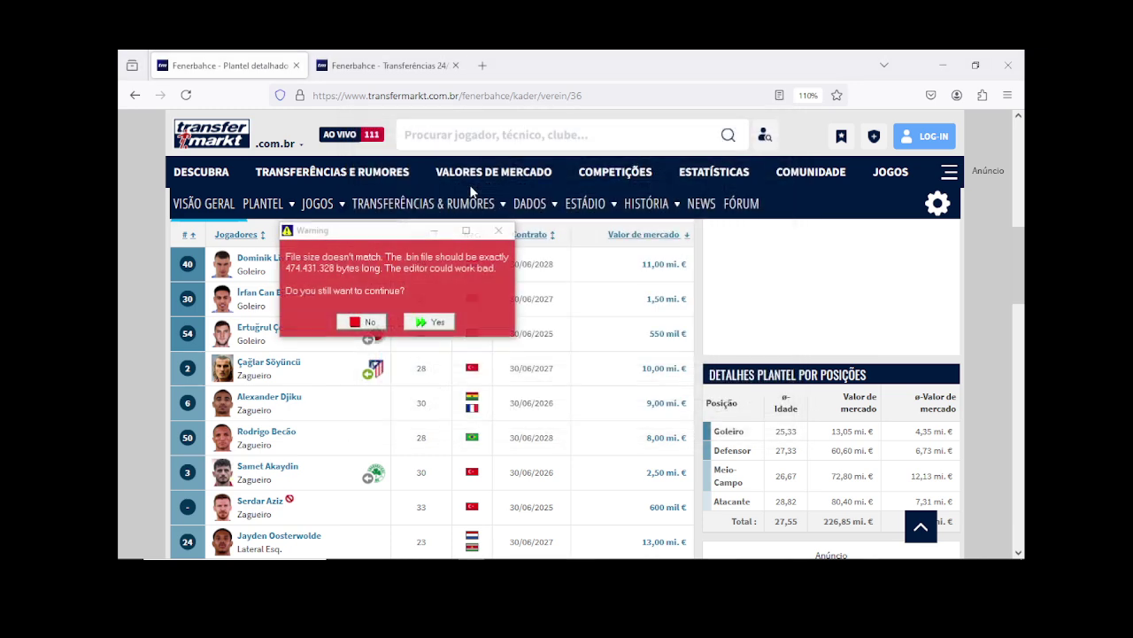
{"action": "key", "text": "Return"}
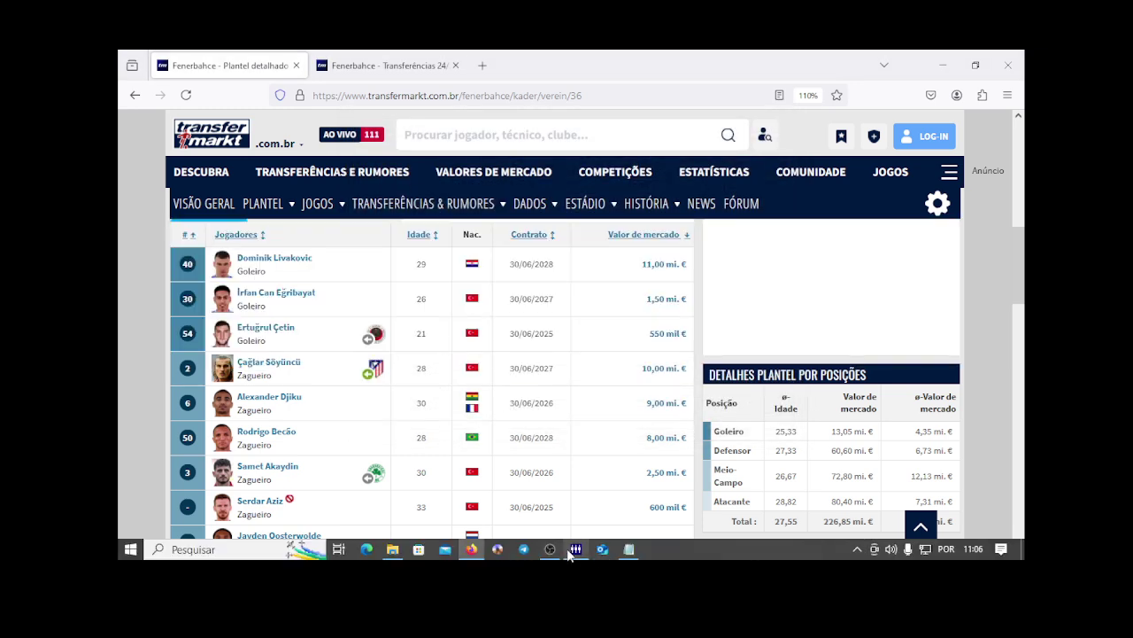
{"action": "left_click", "coordinate": [432, 323]}
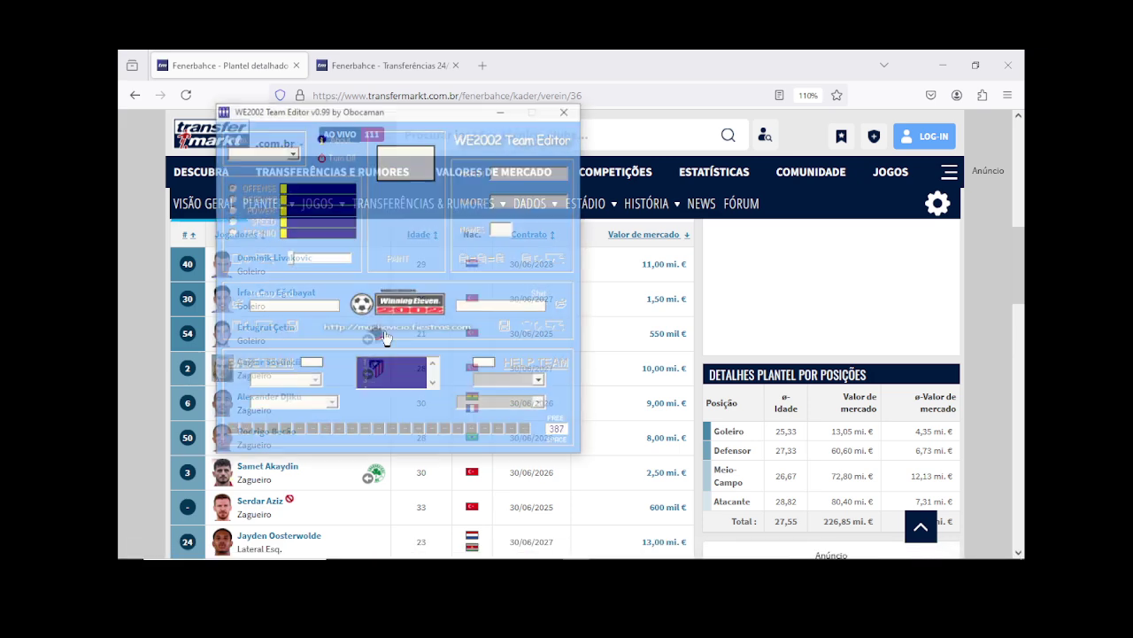
{"action": "left_click_drag", "start_coordinate": [358, 113], "coordinate": [575, 100]}
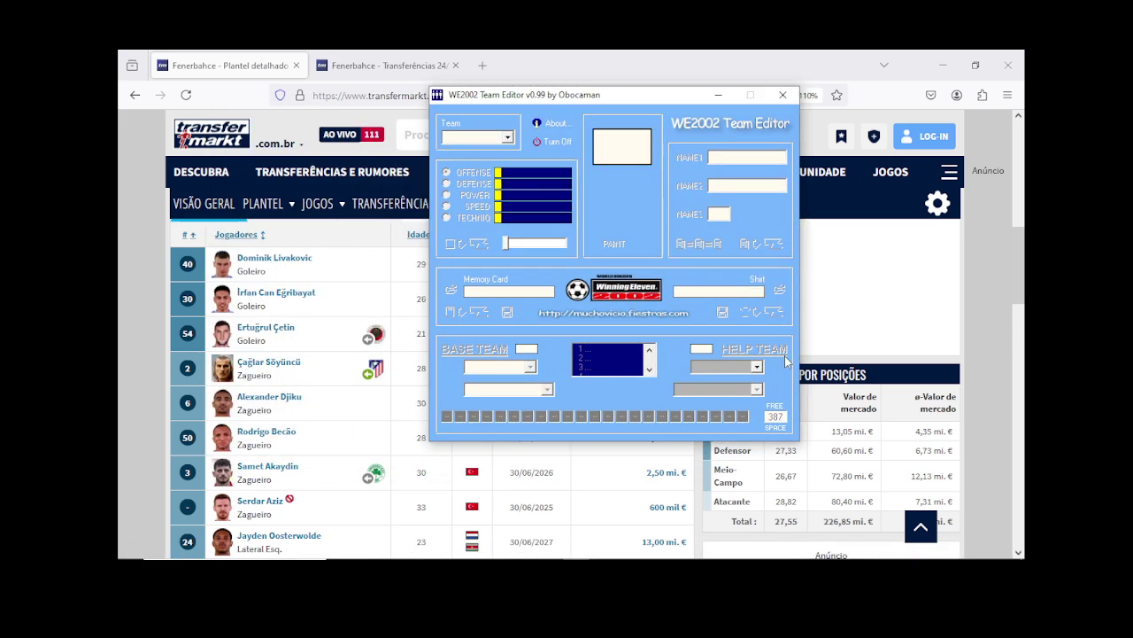
Step: Look through the Help Team list of the loaded BIN file and close the editor
{"action": "left_click", "coordinate": [757, 366]}
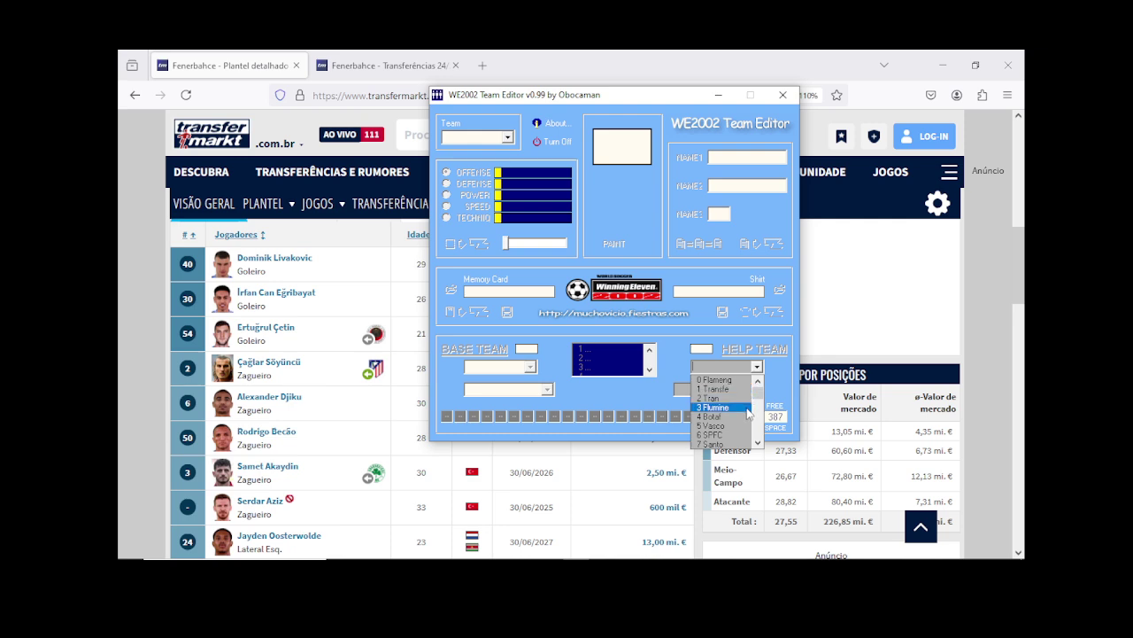
{"action": "scroll", "coordinate": [748, 413], "scroll_direction": "down", "scroll_amount": 5}
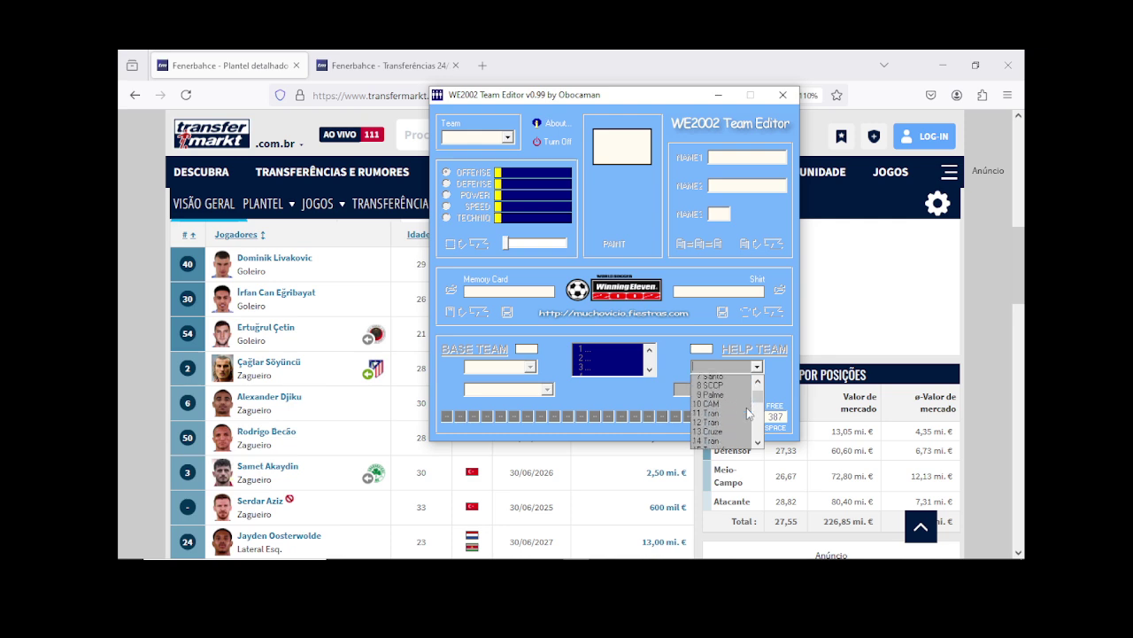
{"action": "scroll", "coordinate": [746, 407], "scroll_direction": "down", "scroll_amount": 2}
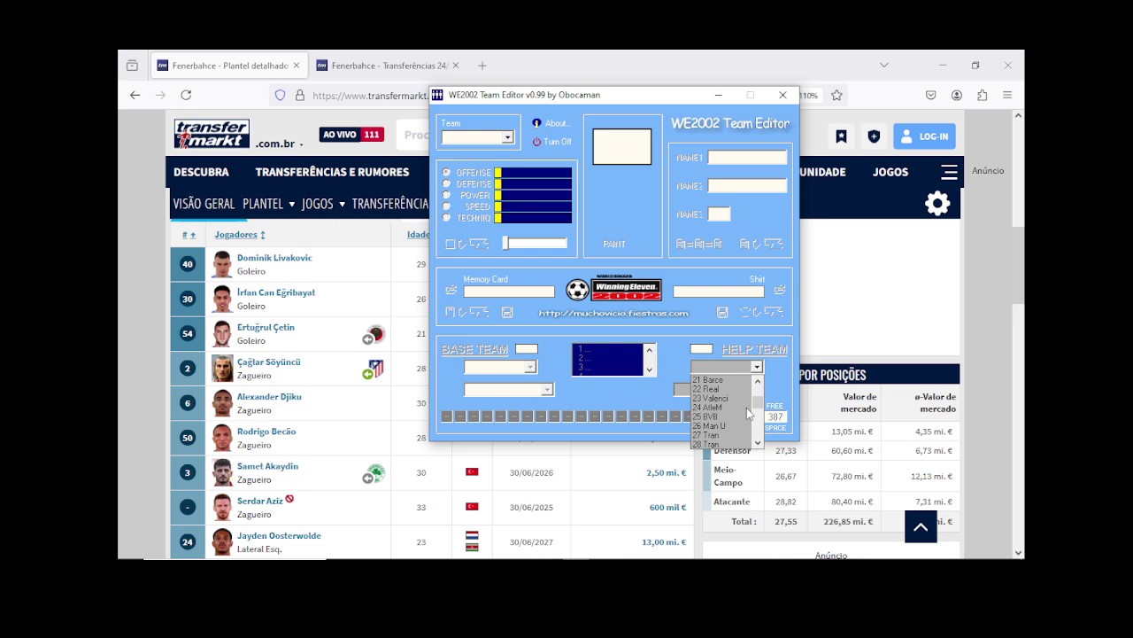
{"action": "left_click", "coordinate": [787, 103]}
{"action": "left_click", "coordinate": [784, 98]}
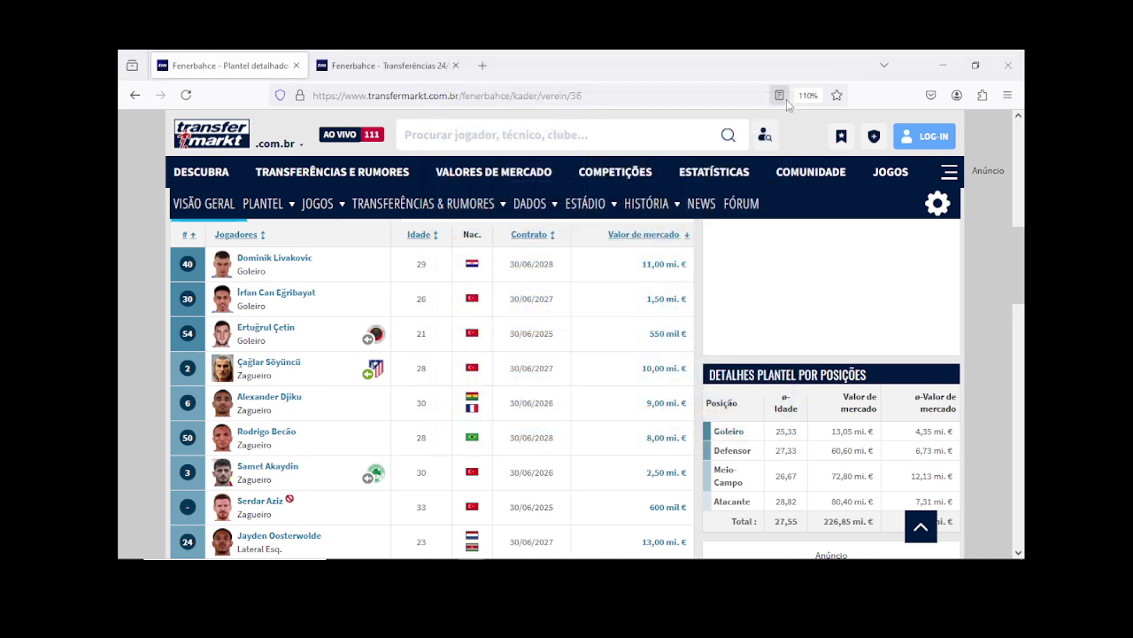
Step: Relaunch WE2002 Team Editor and load Winning Eleven 2024.bin from the Projeto Champions 2025 folder on the desktop
{"action": "left_click", "coordinate": [582, 551]}
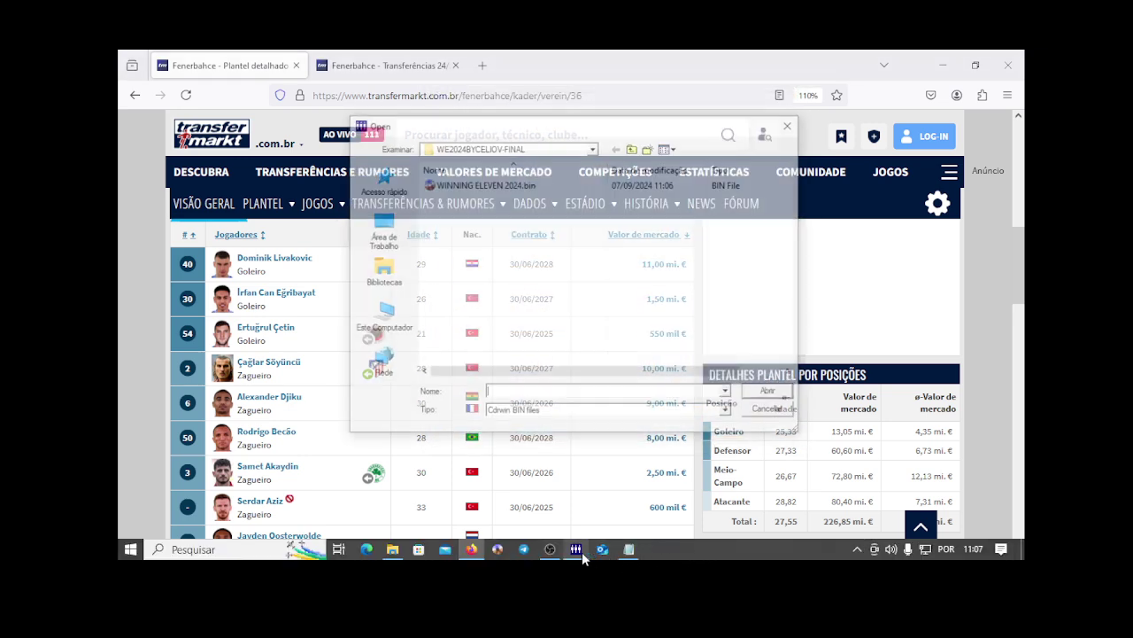
{"action": "left_click", "coordinate": [383, 315]}
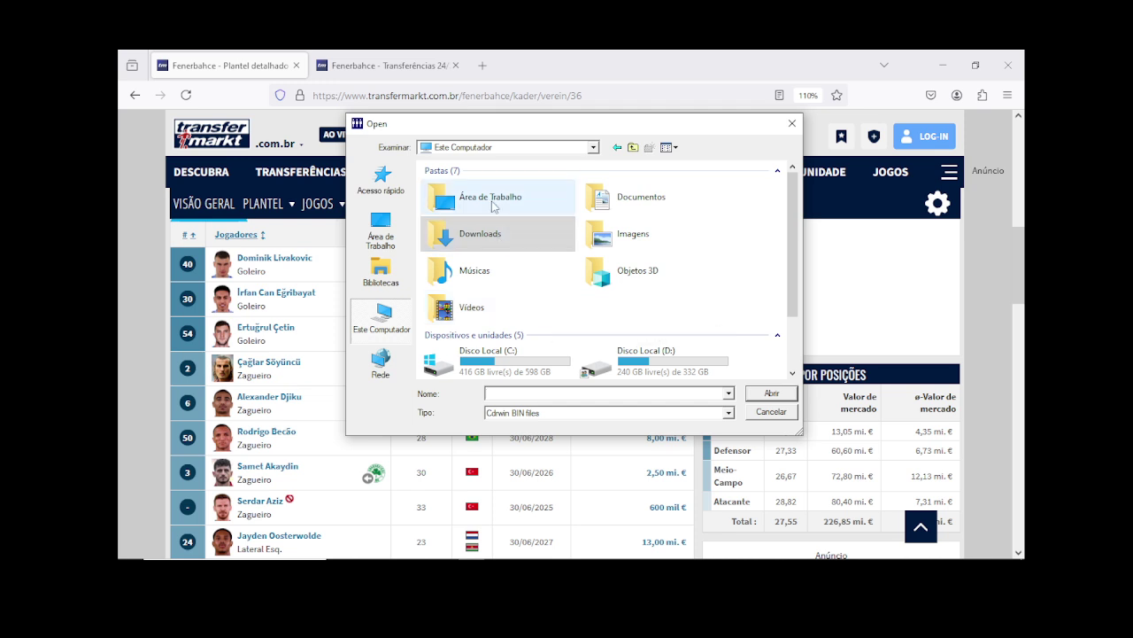
{"action": "double_click", "coordinate": [492, 196]}
{"action": "double_click", "coordinate": [496, 237]}
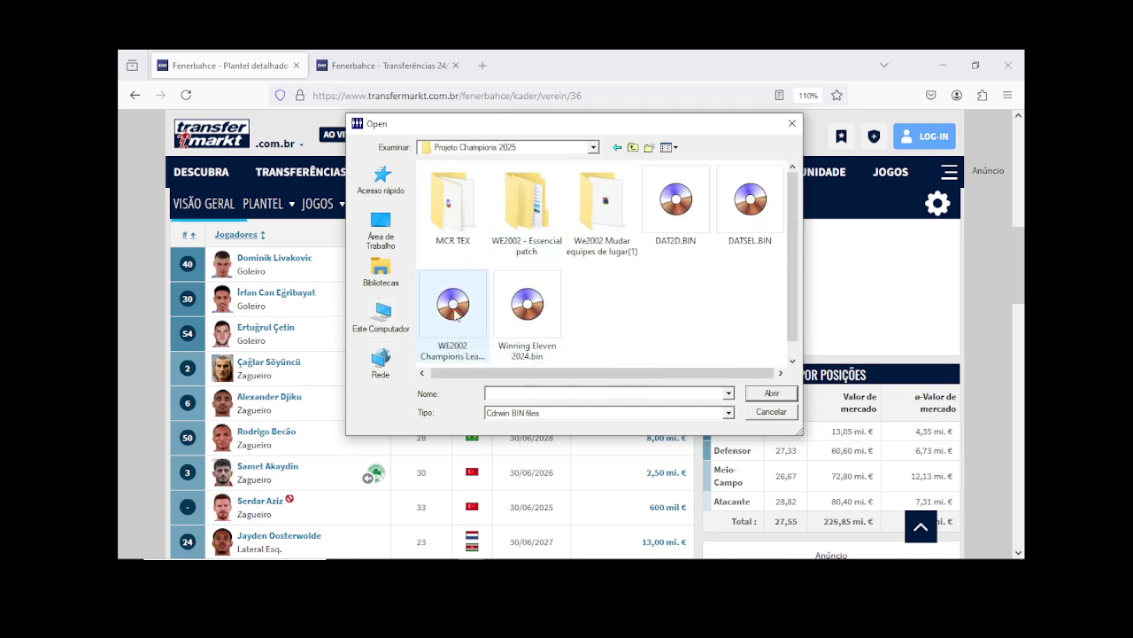
{"action": "left_click", "coordinate": [527, 310]}
{"action": "double_click", "coordinate": [528, 310]}
{"action": "left_click", "coordinate": [436, 325]}
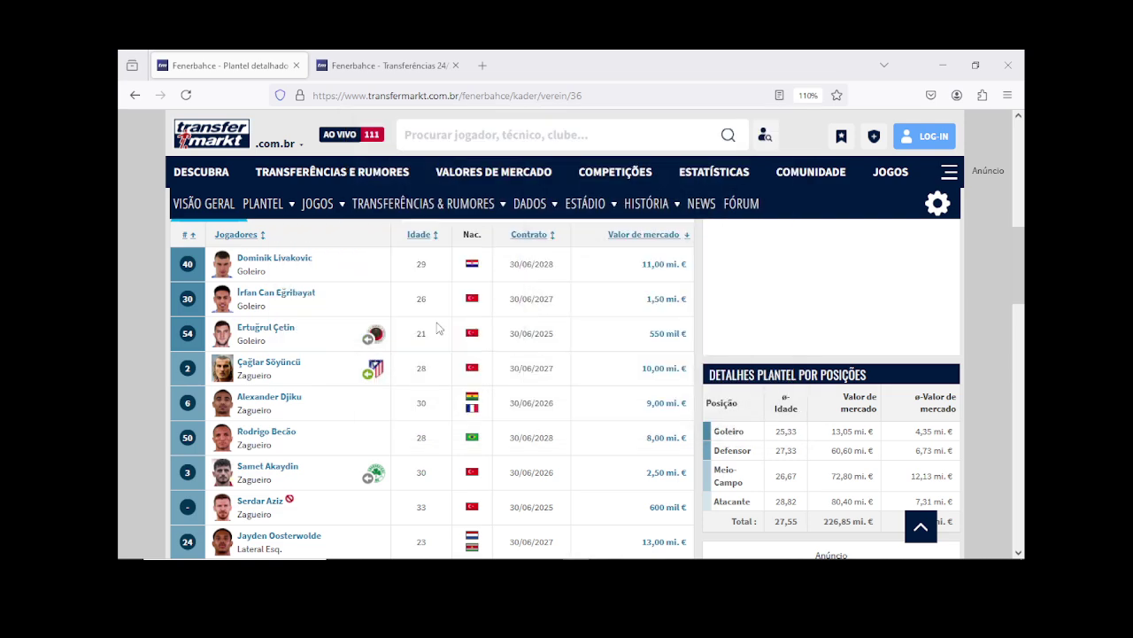
{"action": "left_click_drag", "start_coordinate": [380, 192], "coordinate": [621, 178]}
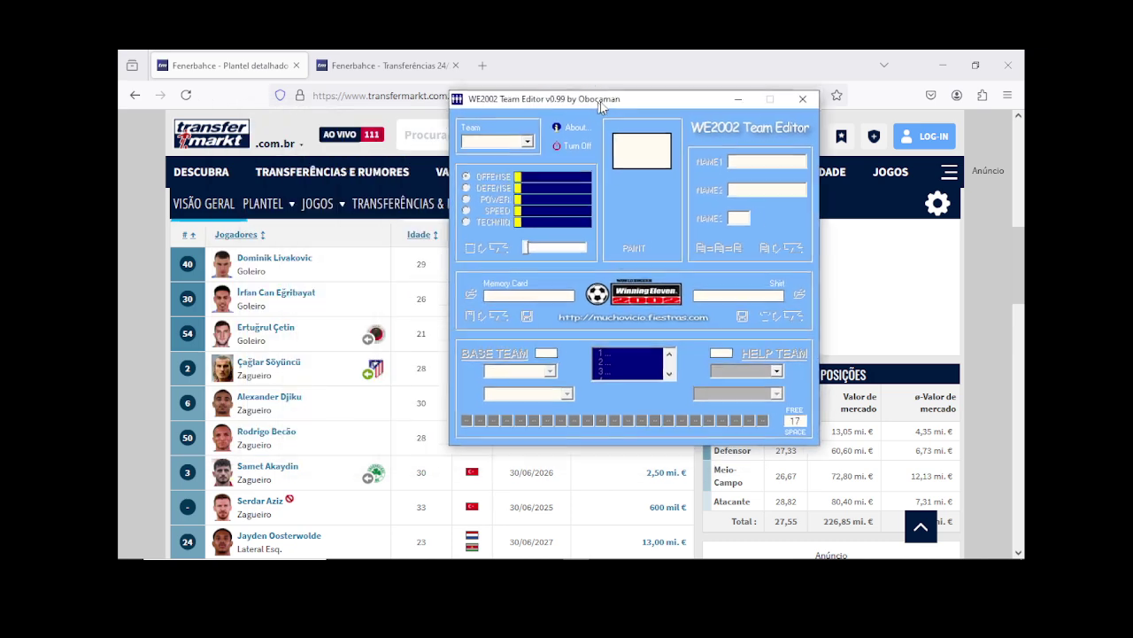
Step: Set the help team to 10 TUR
{"action": "left_click", "coordinate": [783, 368]}
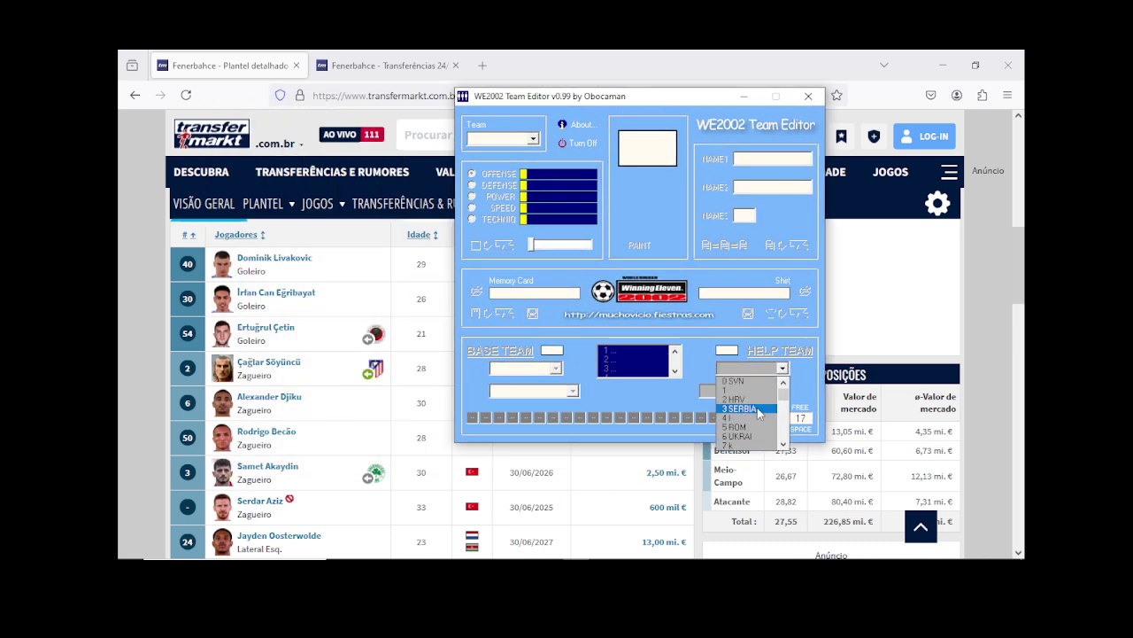
{"action": "scroll", "coordinate": [757, 409], "scroll_direction": "down", "scroll_amount": 2}
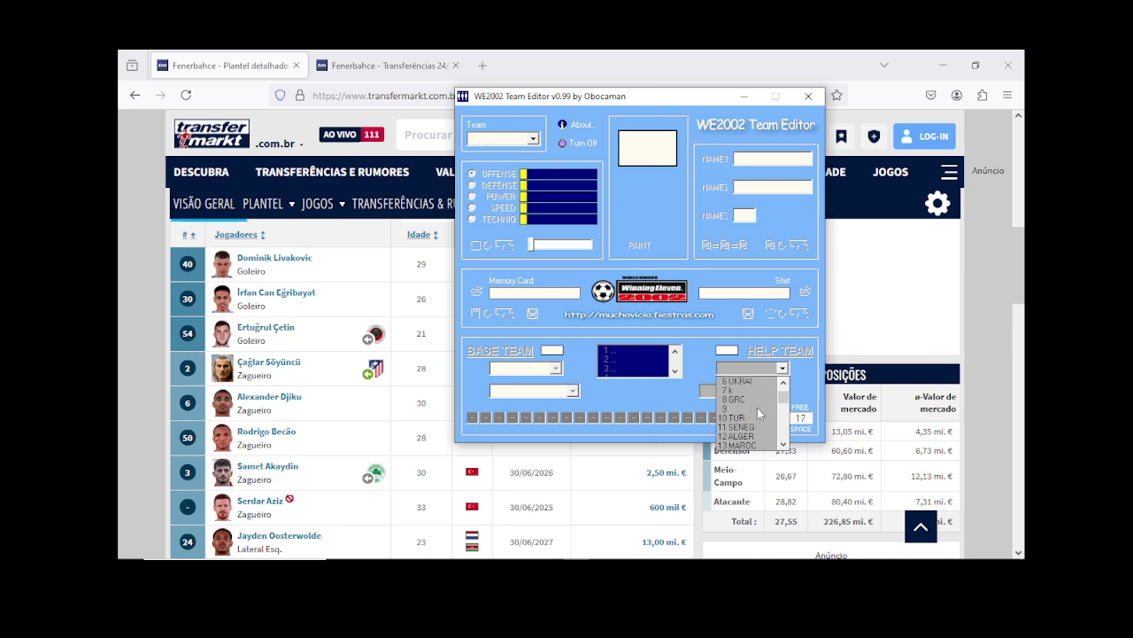
{"action": "left_click", "coordinate": [749, 417]}
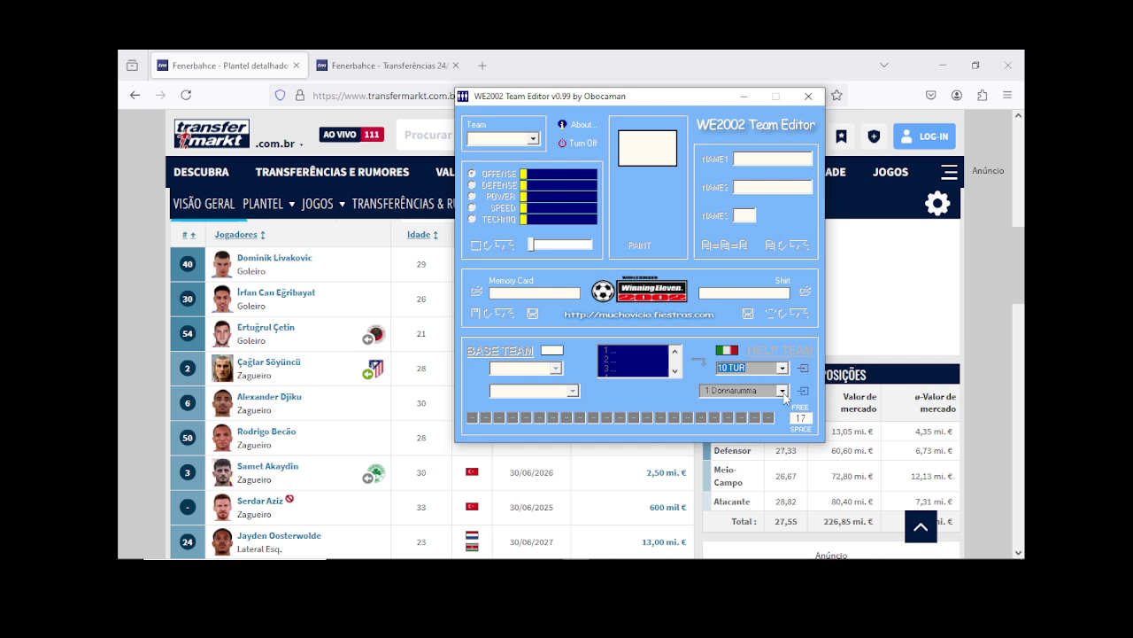
Step: Select 22 Croatia as the base team
{"action": "left_click", "coordinate": [500, 139]}
{"action": "left_click", "coordinate": [518, 149]}
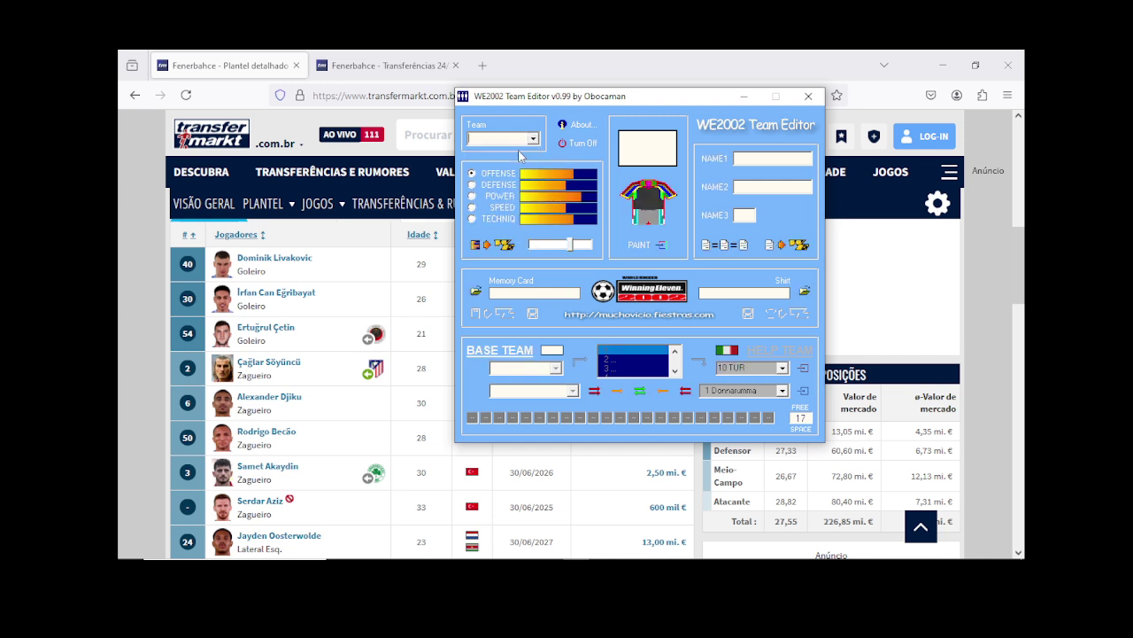
{"action": "key", "text": "Down"}
{"action": "key", "text": "Down"}
{"action": "key", "text": "Down"}
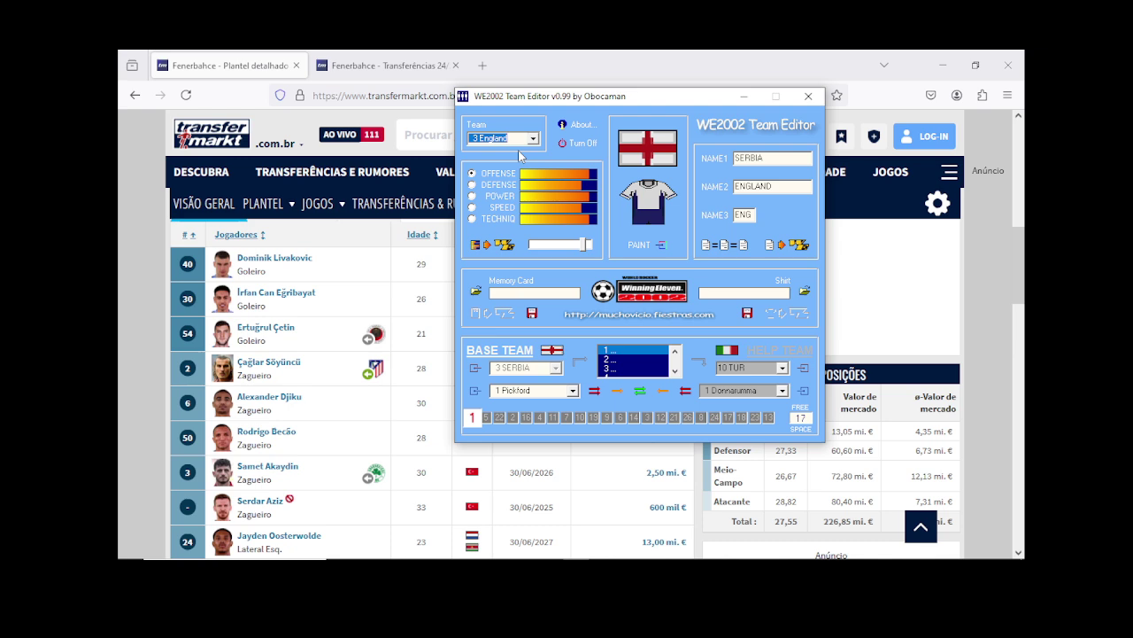
{"action": "key", "text": "Down"}
{"action": "key", "text": "Down"}
{"action": "key", "text": "Down"}
{"action": "key", "text": "Down"}
{"action": "key", "text": "Down"}
{"action": "key", "text": "Down"}
{"action": "key", "text": "Down"}
{"action": "key", "text": "Down"}
{"action": "key", "text": "Down"}
{"action": "key", "text": "Down"}
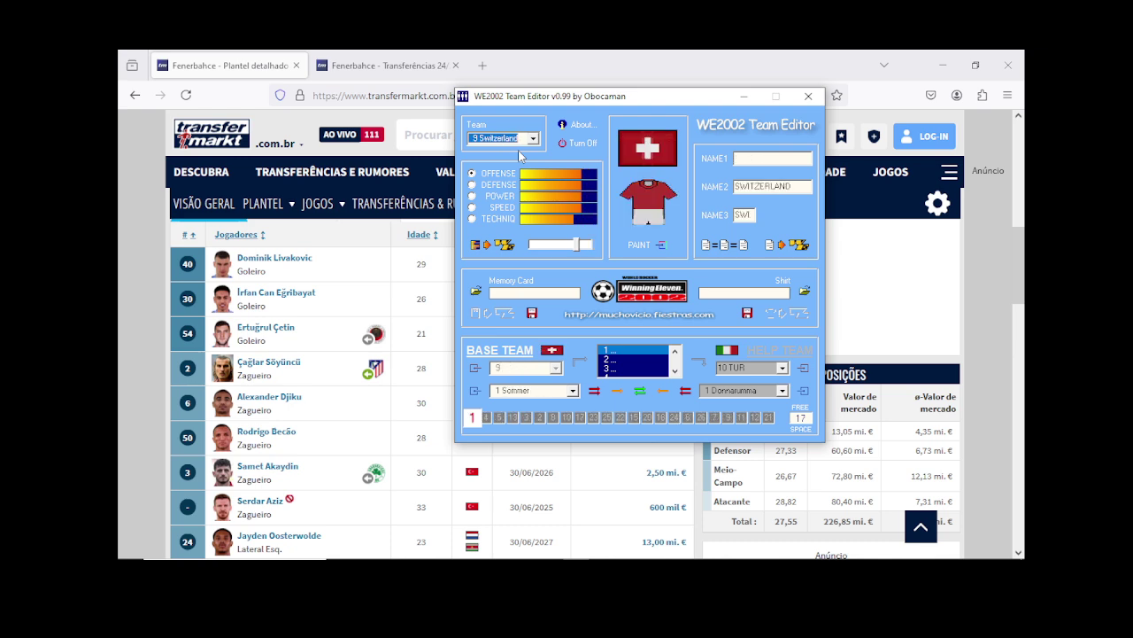
{"action": "key", "text": "Down"}
{"action": "key", "text": "Down"}
{"action": "key", "text": "Down"}
{"action": "key", "text": "Down"}
{"action": "key", "text": "Down"}
{"action": "key", "text": "Down"}
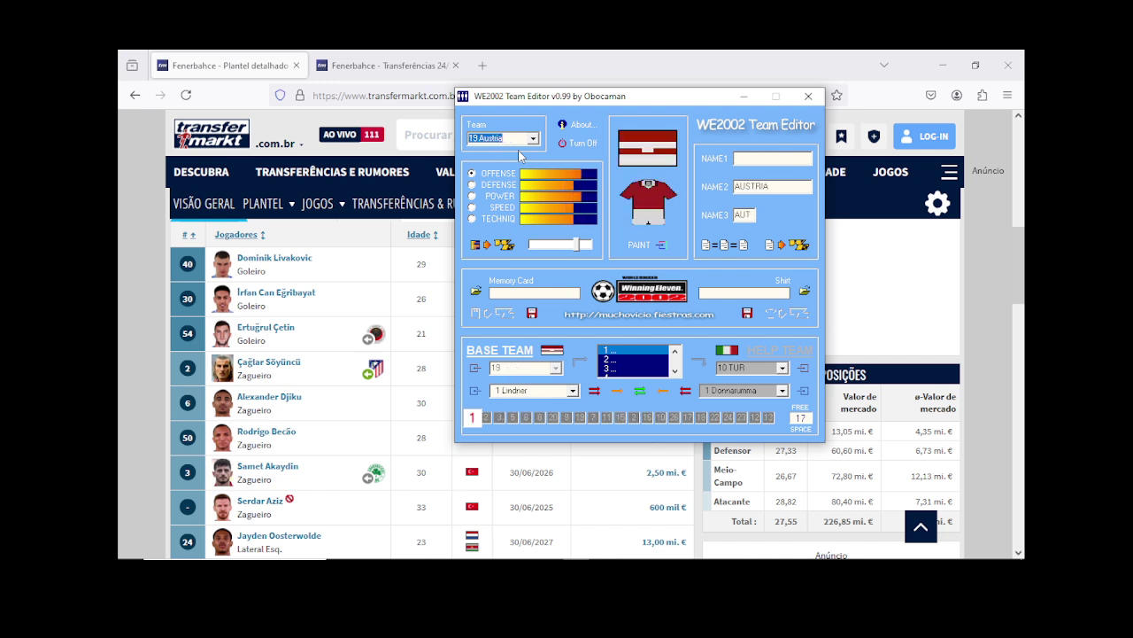
{"action": "key", "text": "Down"}
{"action": "key", "text": "Down"}
{"action": "key", "text": "Down"}
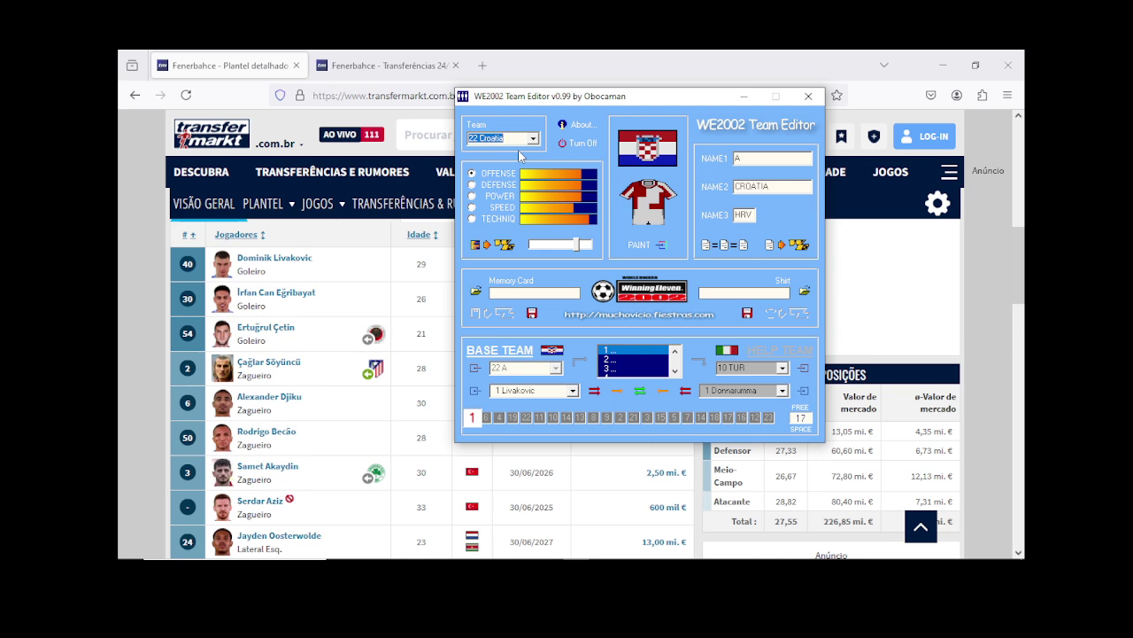
Step: Set the help team to 95 Default ML and link Croatia's goalkeeper Livakovic into its player slot 1
{"action": "left_click", "coordinate": [782, 368]}
{"action": "left_click_drag", "start_coordinate": [784, 391], "coordinate": [788, 442]}
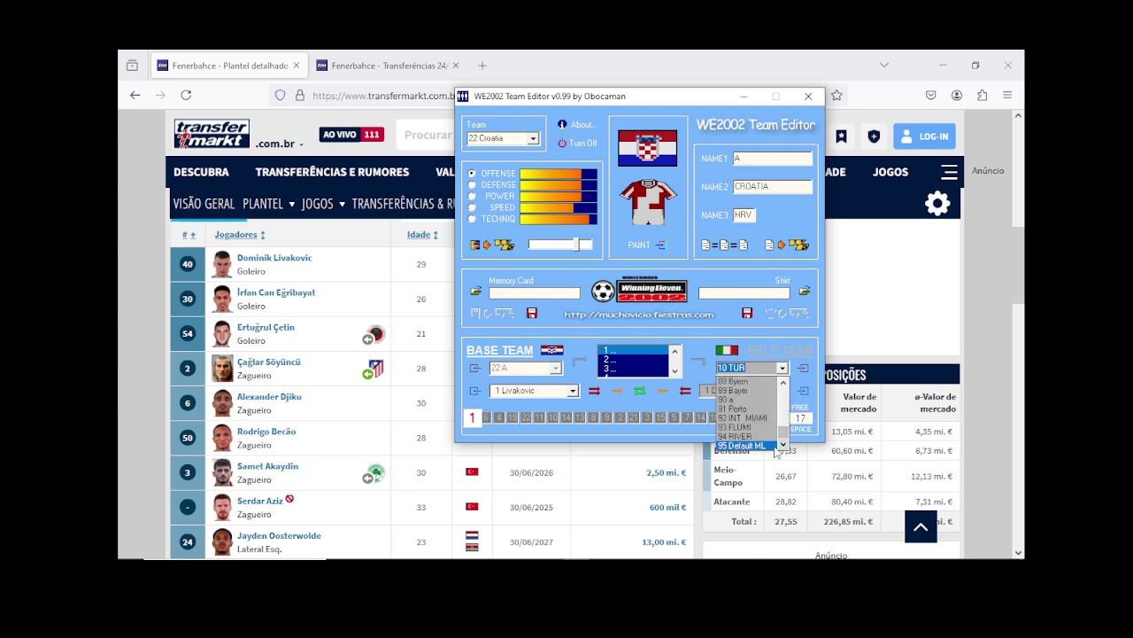
{"action": "left_click", "coordinate": [777, 450]}
{"action": "left_click", "coordinate": [783, 390]}
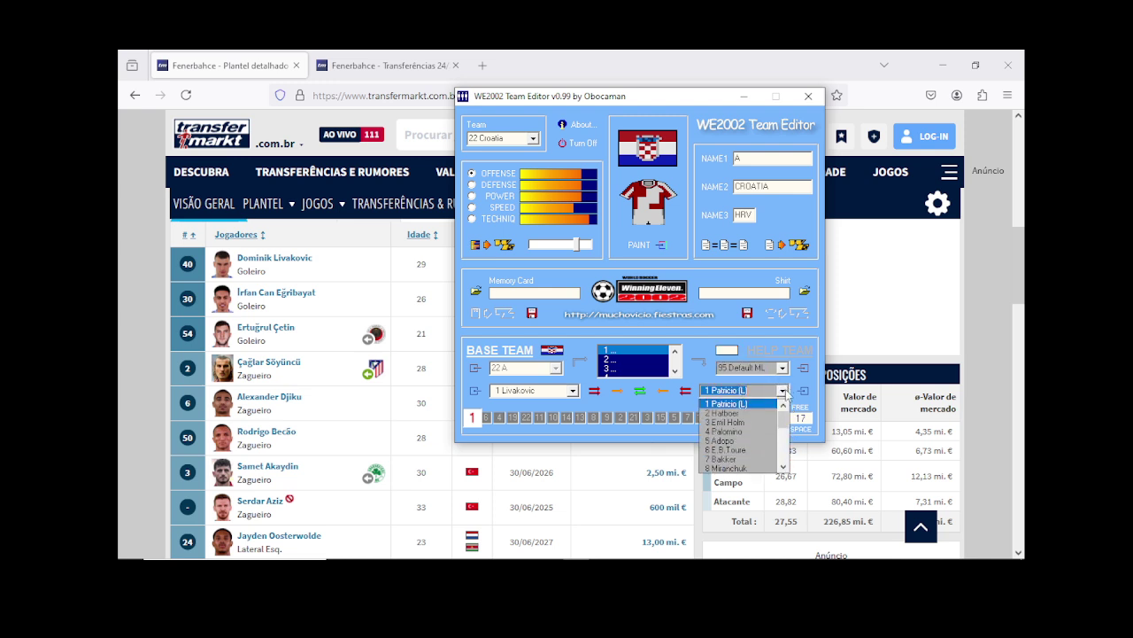
{"action": "left_click", "coordinate": [784, 395]}
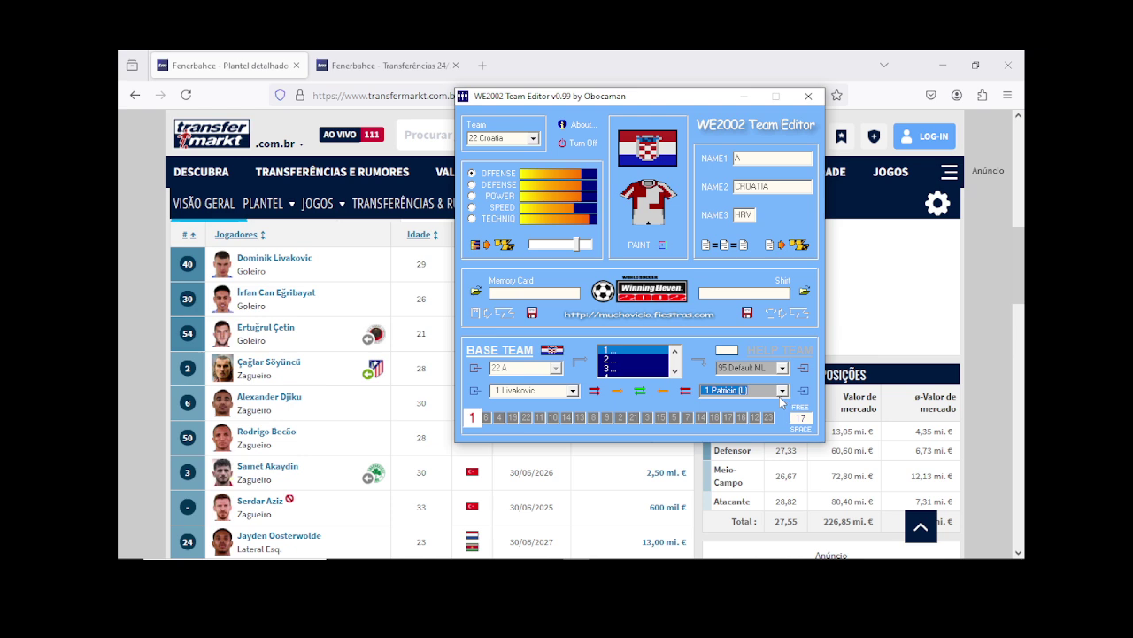
{"action": "left_click", "coordinate": [783, 394]}
{"action": "left_click", "coordinate": [783, 394]}
{"action": "left_click", "coordinate": [617, 400]}
Step: Unlink Livakovic in Default ML as a new player, set his Deffense and Body Balance to 18 and raise his Jump
{"action": "left_click", "coordinate": [803, 390]}
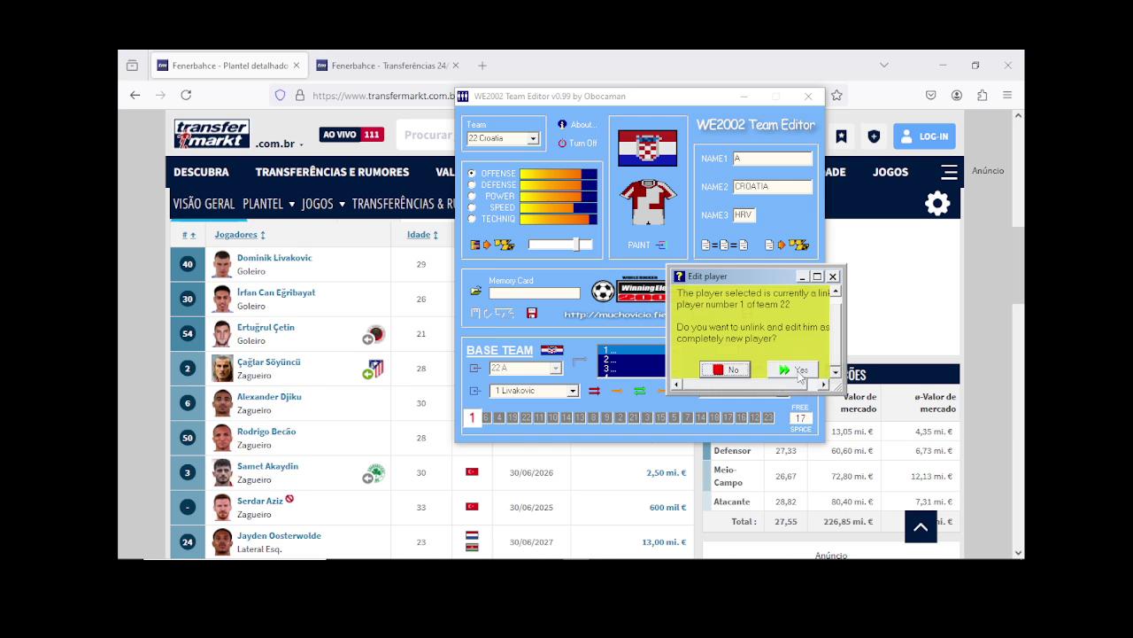
{"action": "left_click", "coordinate": [800, 372]}
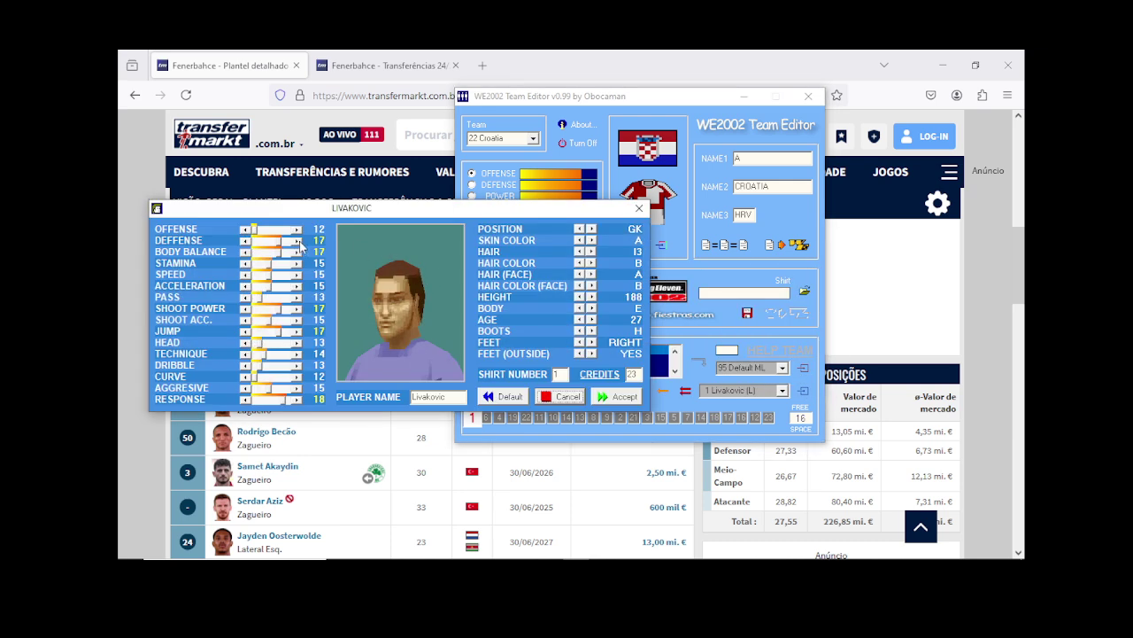
{"action": "left_click", "coordinate": [298, 240]}
{"action": "left_click", "coordinate": [297, 252]}
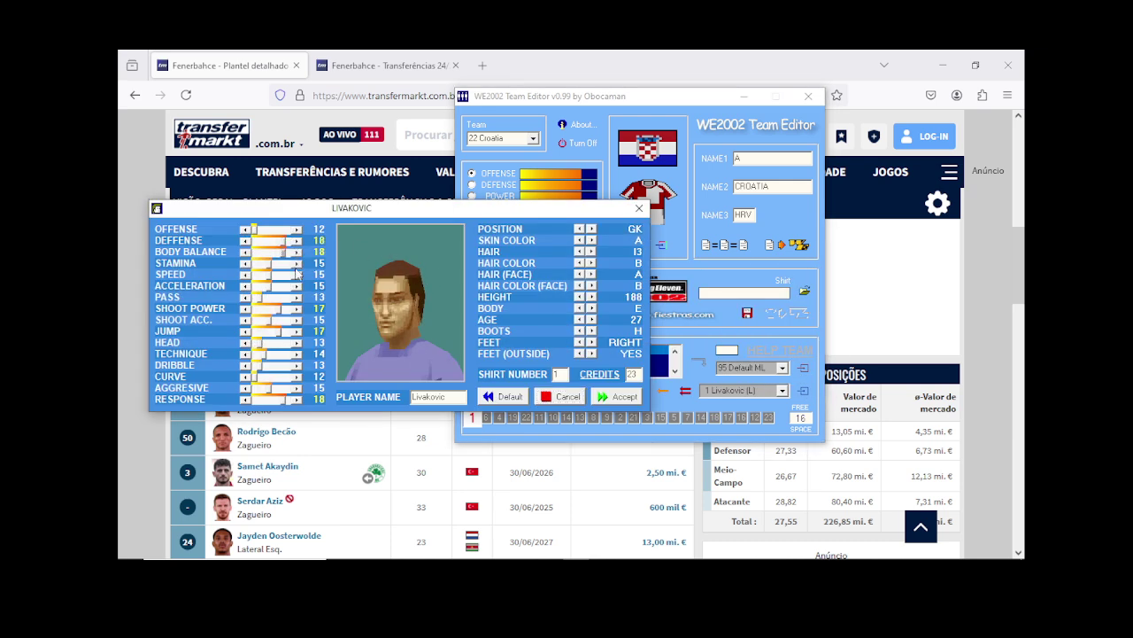
{"action": "left_click", "coordinate": [297, 331]}
{"action": "key", "text": "alt+Tab"}
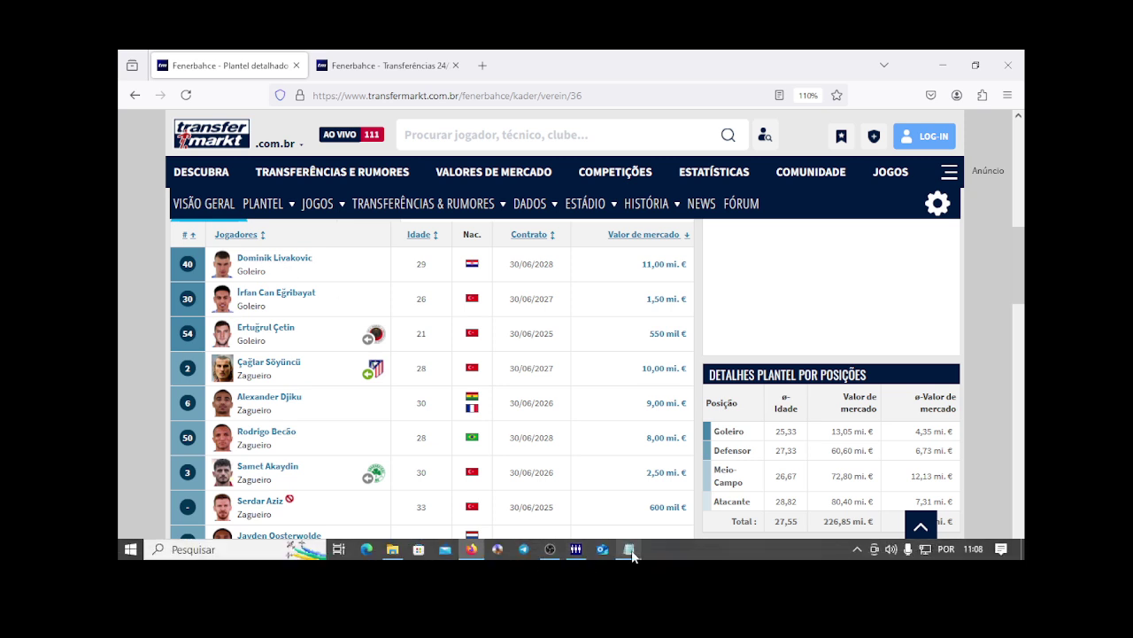
Step: Return to WE2002 Team Editor and set Livakovic's hair to E2 and hair color to A
{"action": "mouse_move", "coordinate": [631, 552]}
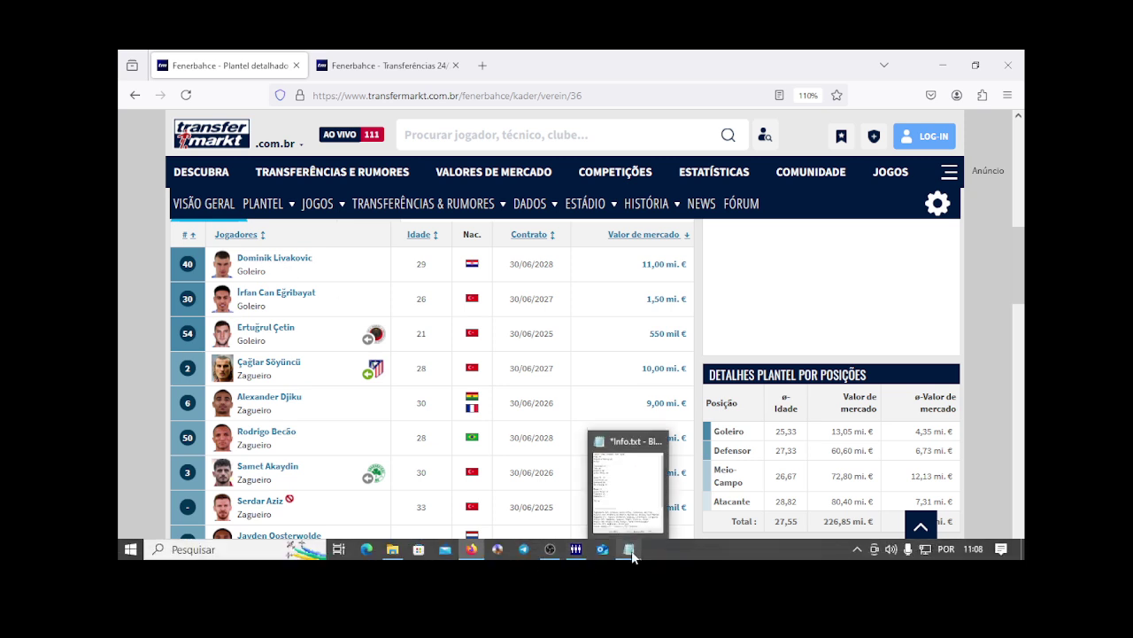
{"action": "left_click", "coordinate": [576, 551]}
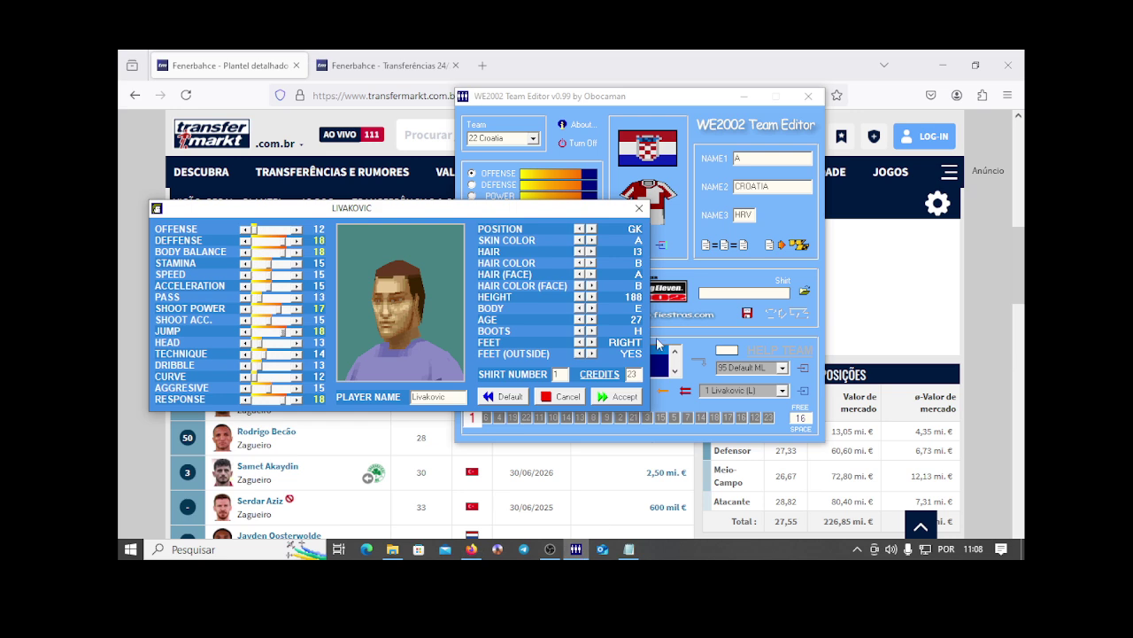
{"action": "left_click", "coordinate": [590, 240]}
{"action": "left_click", "coordinate": [579, 240]}
{"action": "left_click", "coordinate": [591, 251]}
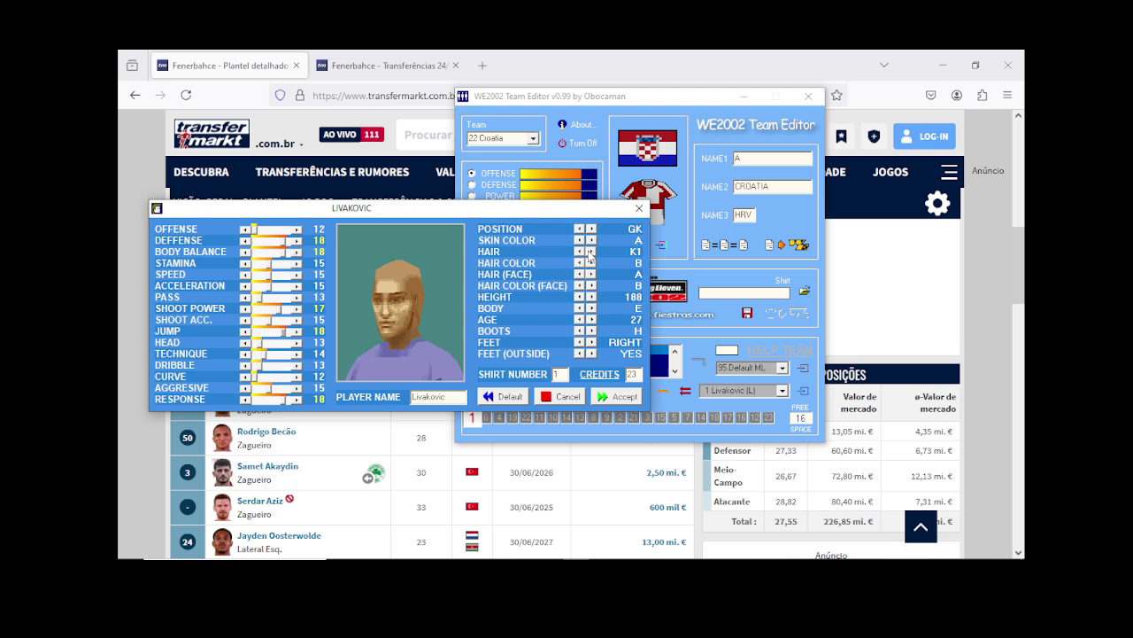
{"action": "left_click", "coordinate": [590, 252]}
{"action": "left_click", "coordinate": [591, 251]}
{"action": "left_click", "coordinate": [580, 251]}
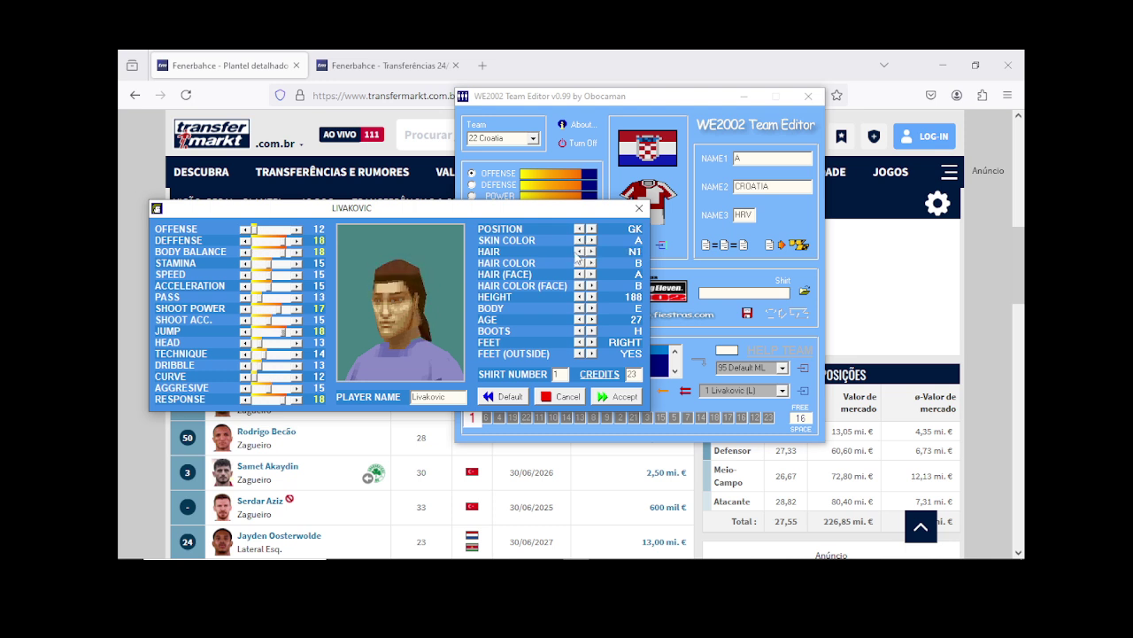
{"action": "left_click", "coordinate": [579, 251]}
{"action": "left_click", "coordinate": [579, 251]}
{"action": "left_click", "coordinate": [579, 252]}
{"action": "left_click", "coordinate": [579, 252]}
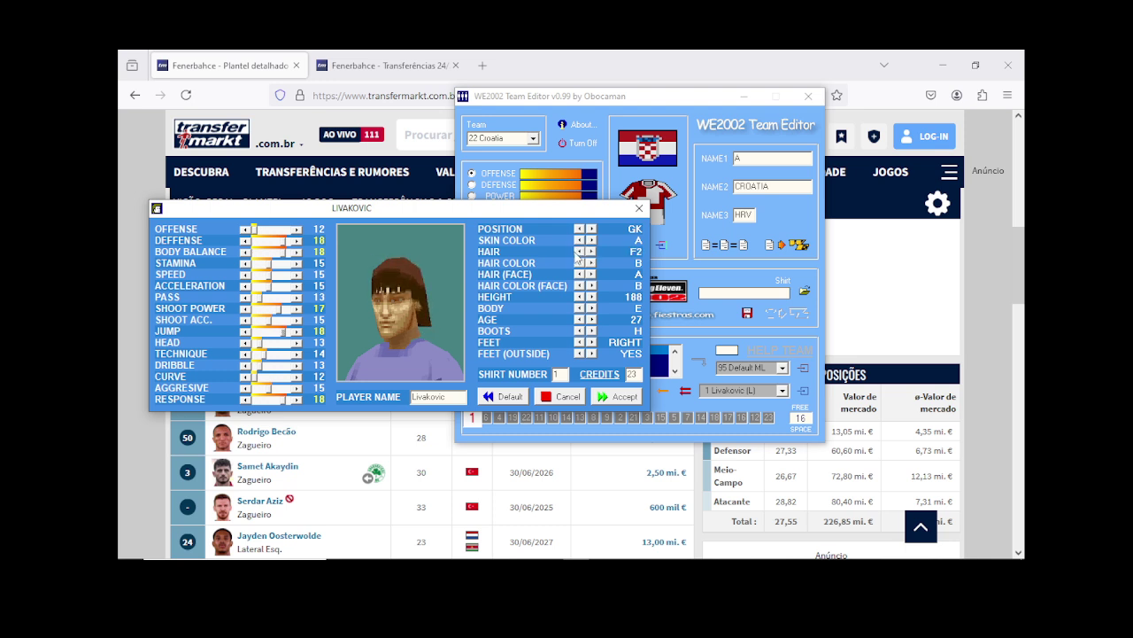
{"action": "left_click", "coordinate": [579, 252]}
{"action": "left_click", "coordinate": [579, 253]}
{"action": "left_click", "coordinate": [591, 251]}
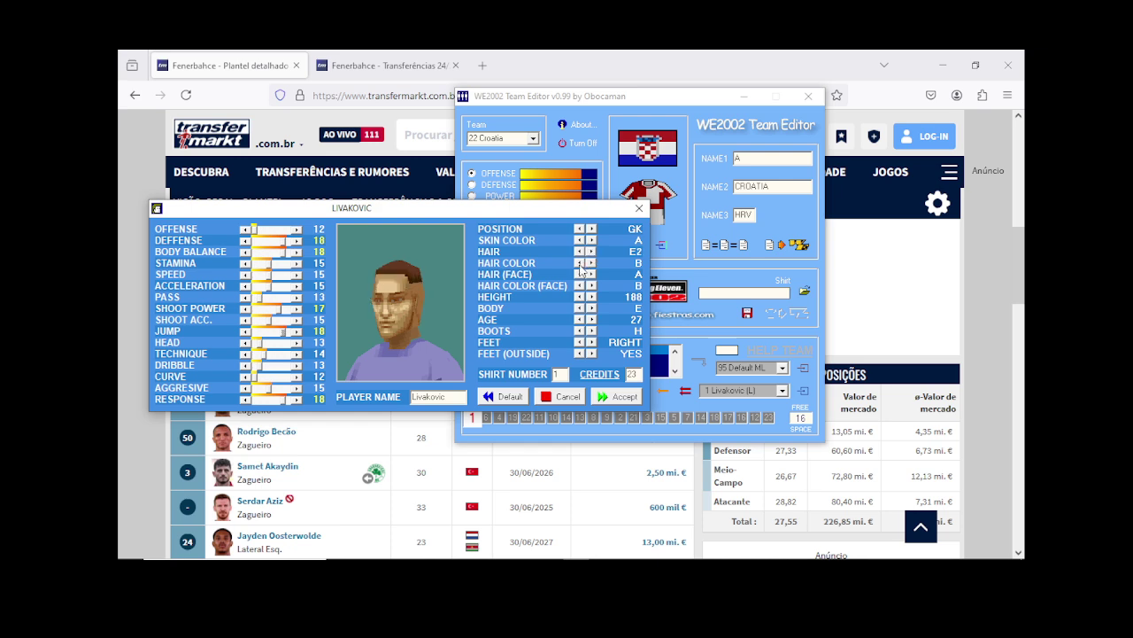
{"action": "left_click", "coordinate": [590, 251]}
Step: Set Livakovic's body type to D and accept the player edits
{"action": "left_click_drag", "start_coordinate": [432, 212], "coordinate": [620, 196]}
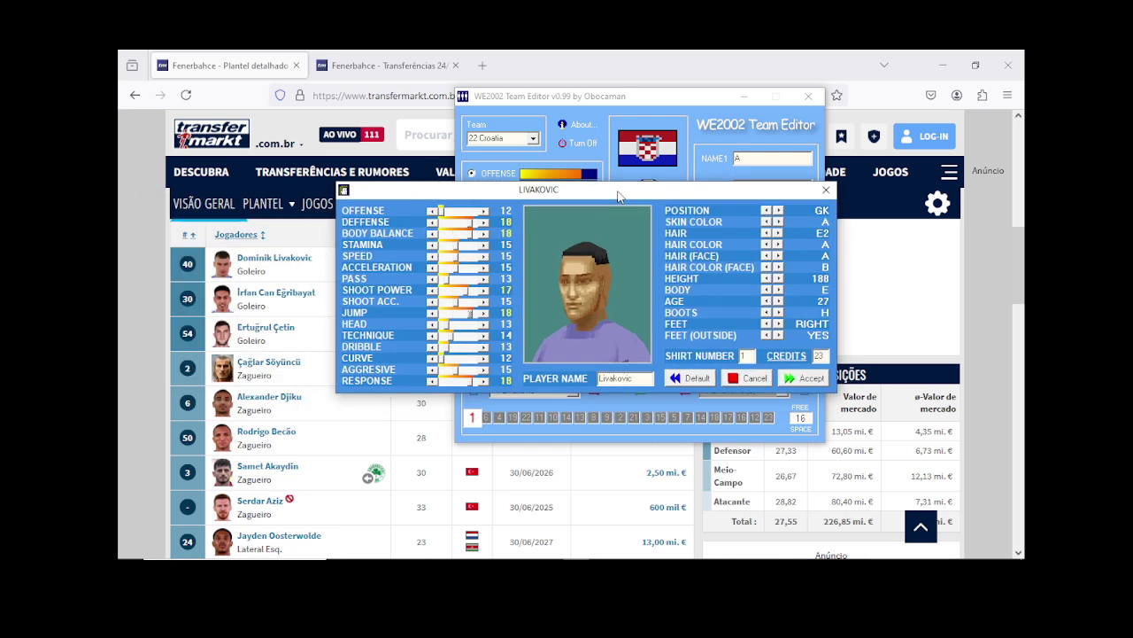
{"action": "left_click", "coordinate": [766, 289]}
{"action": "left_click", "coordinate": [803, 378]}
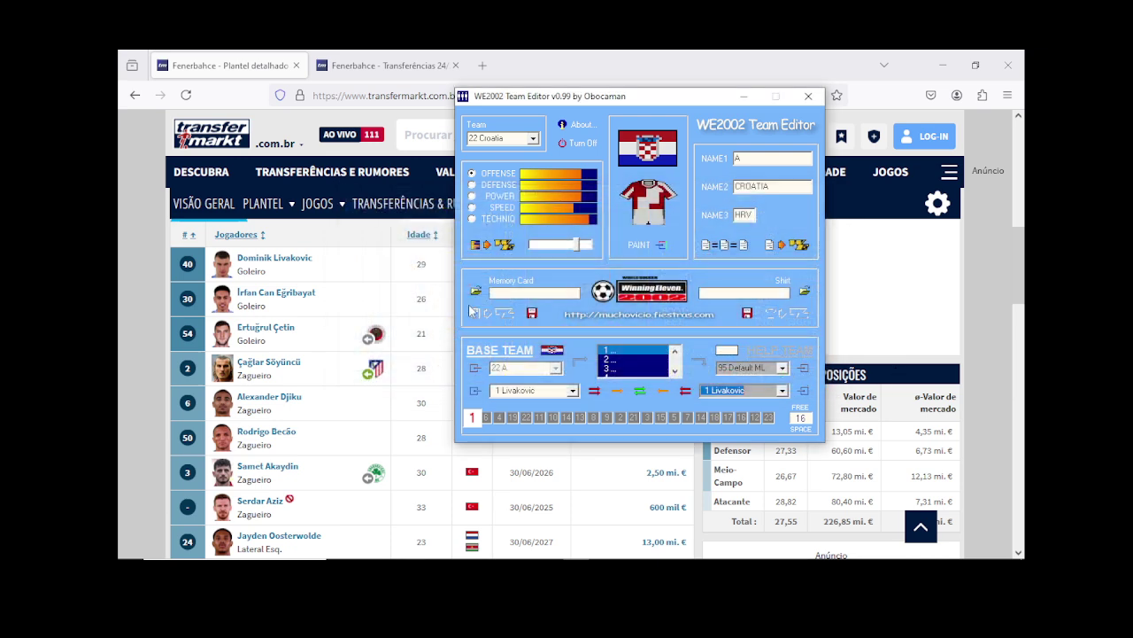
Step: Search the web for "fenerbace espn 24" in a new browser tab and open ESPN's Fenerbahçe 2024-25 squad page
{"action": "left_click", "coordinate": [484, 64]}
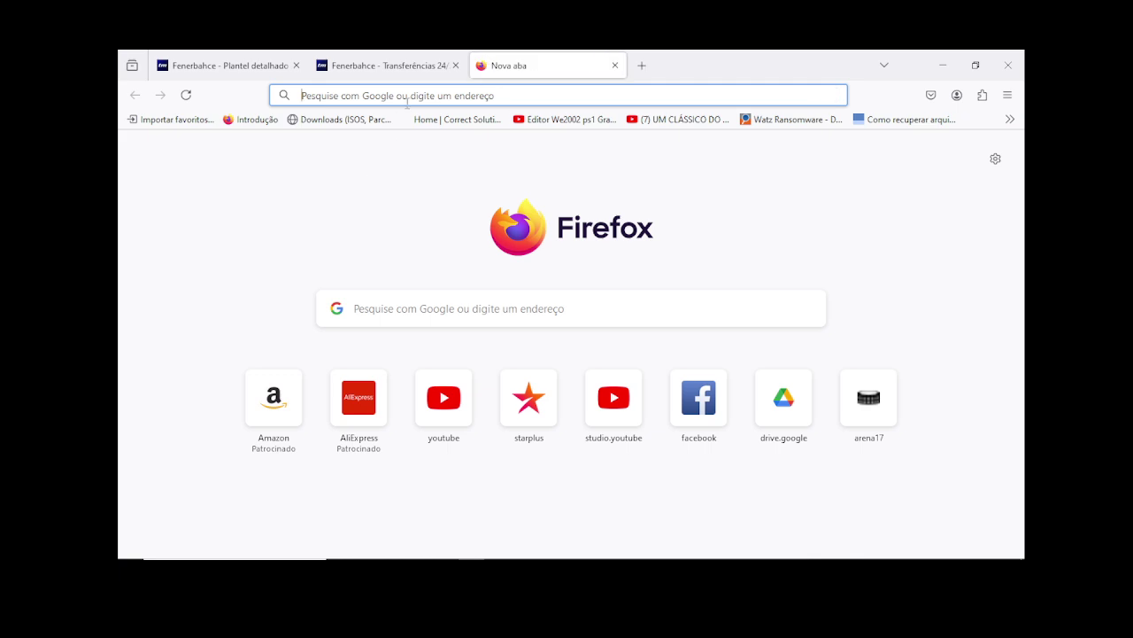
{"action": "type", "text": "fene"}
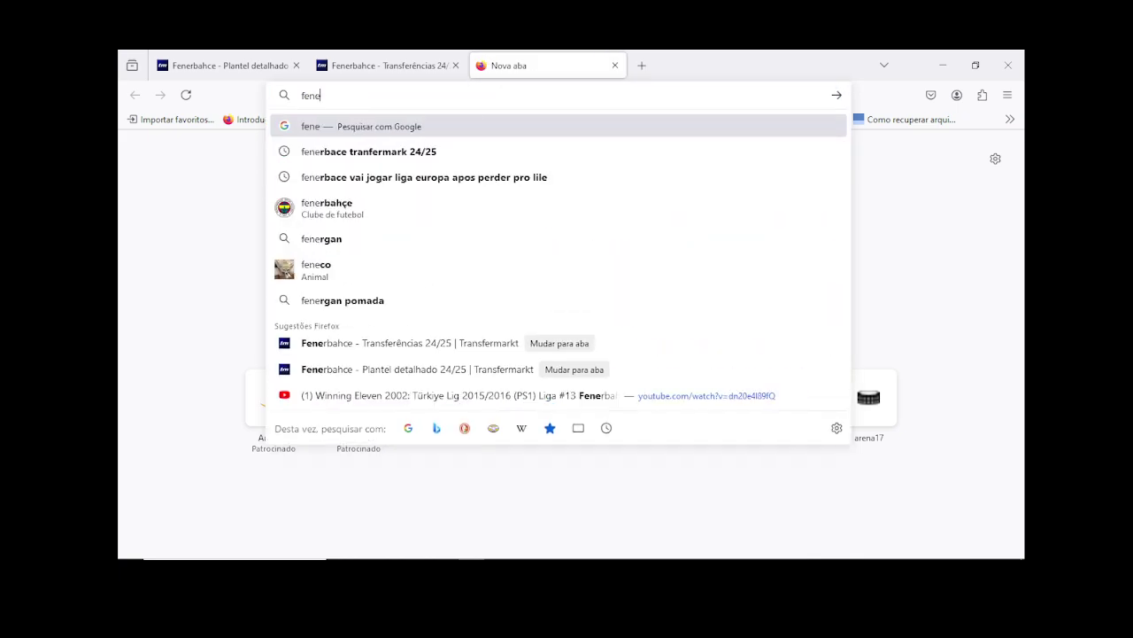
{"action": "type", "text": "rbace es"}
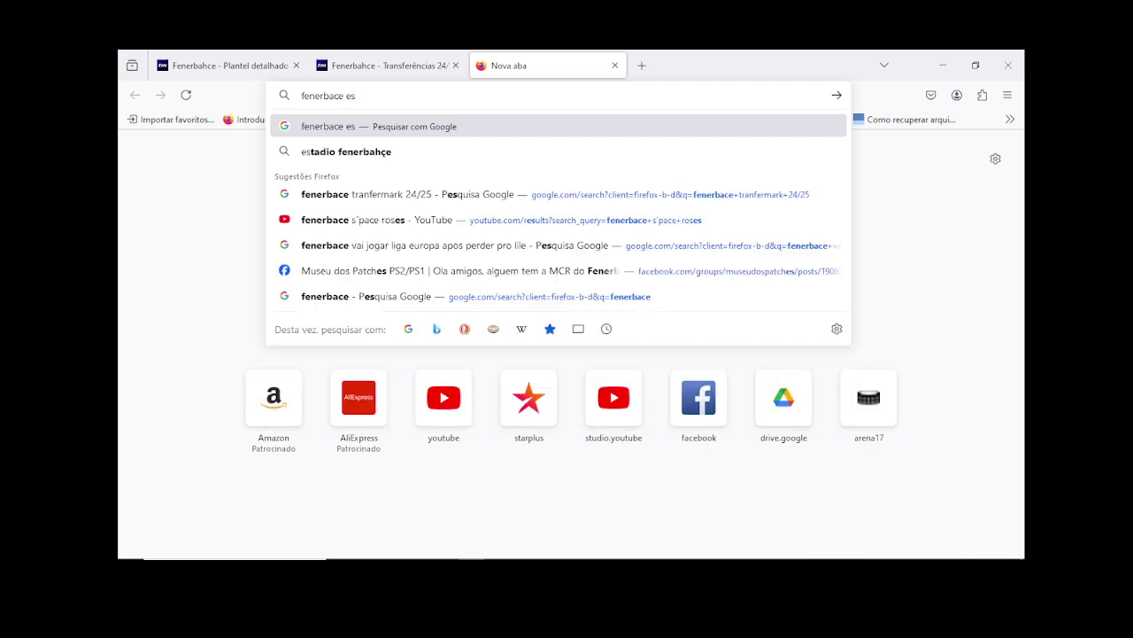
{"action": "type", "text": "pn 24"}
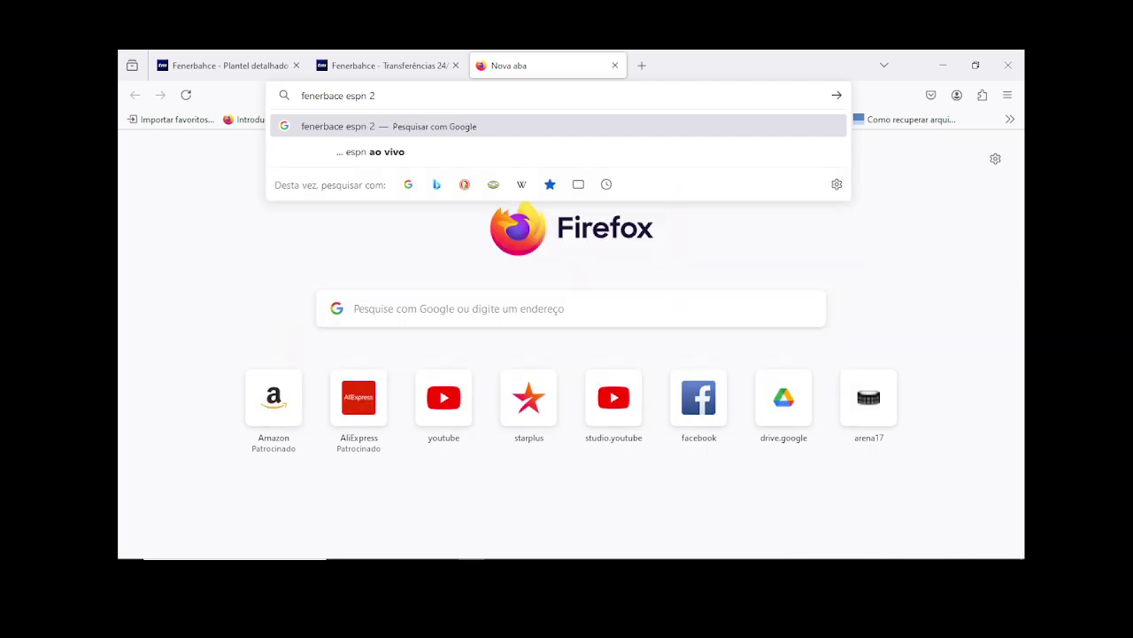
{"action": "key", "text": "Return"}
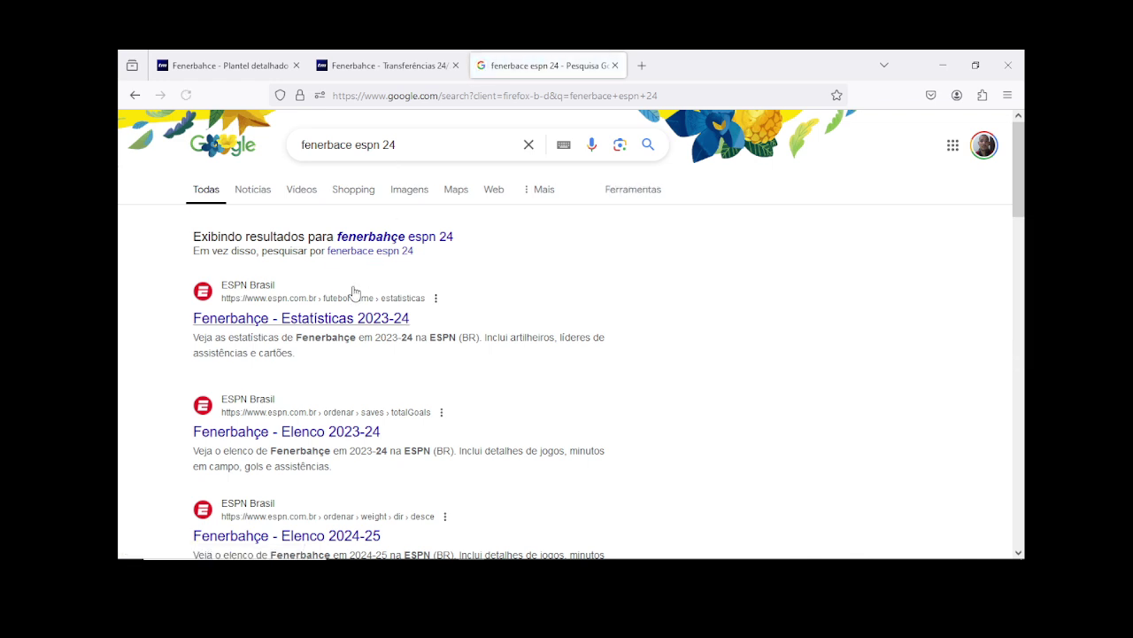
{"action": "left_click", "coordinate": [339, 542]}
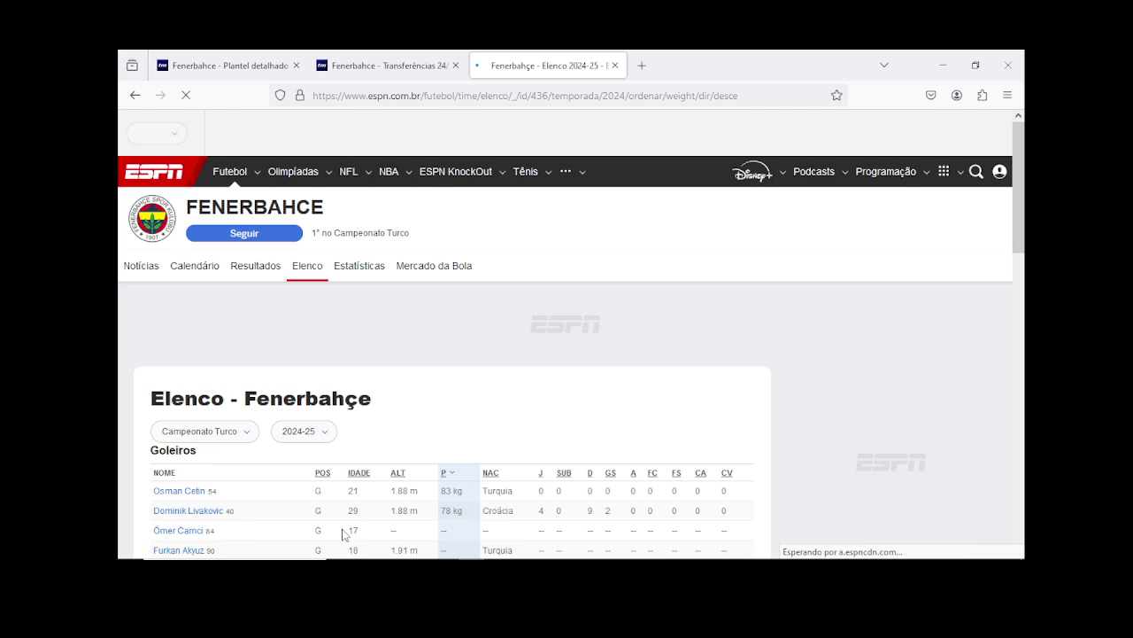
{"action": "scroll", "coordinate": [346, 425], "scroll_direction": "down", "scroll_amount": 3}
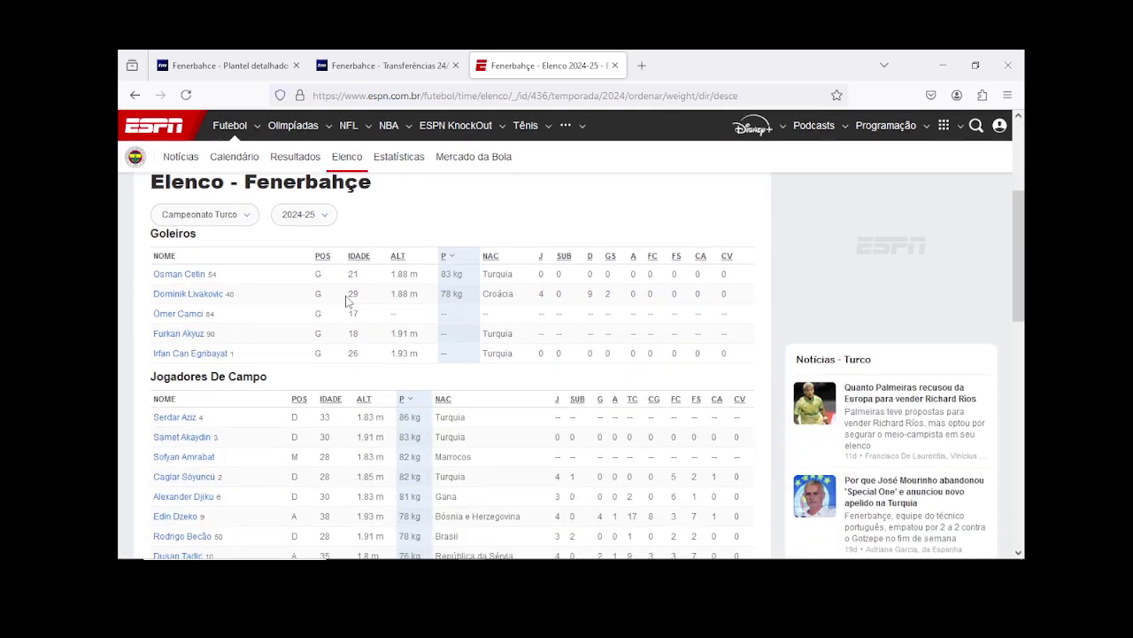
Step: Reopen Livakovic in the Default ML help team in WE2002 Team Editor, set his age to 29 and accept
{"action": "mouse_move", "coordinate": [655, 558]}
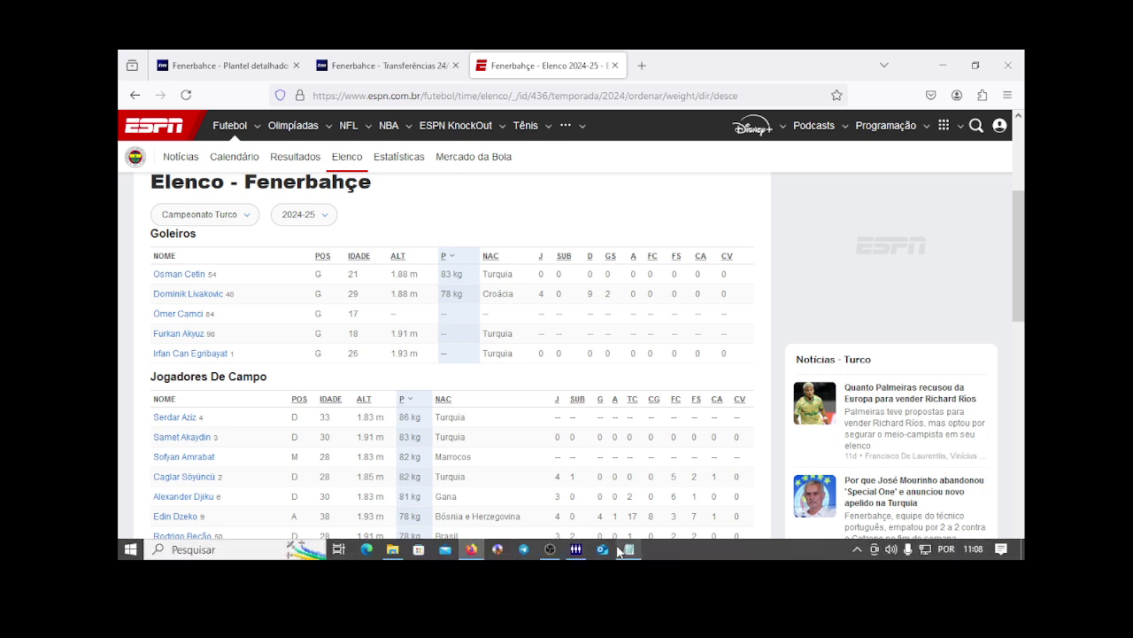
{"action": "left_click", "coordinate": [575, 549]}
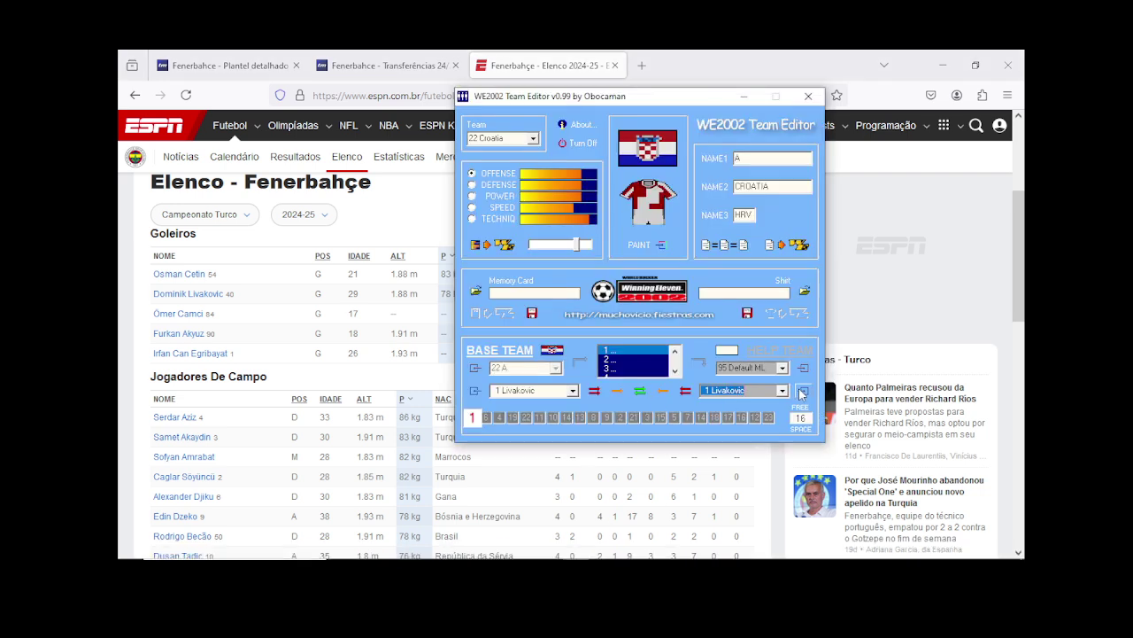
{"action": "left_click", "coordinate": [803, 391]}
{"action": "left_click", "coordinate": [778, 301]}
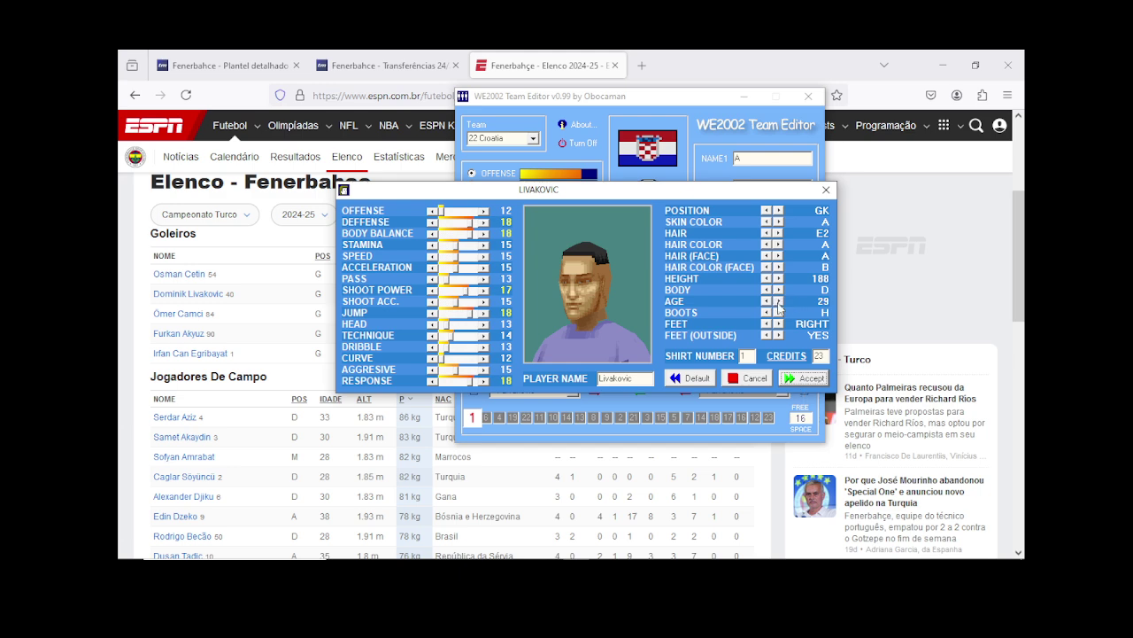
{"action": "left_click", "coordinate": [804, 378]}
Step: Move the editor window aside and return to Transfermarkt's detailed Fenerbahce squad page in the browser
{"action": "left_click_drag", "start_coordinate": [632, 99], "coordinate": [757, 92]}
{"action": "left_click", "coordinate": [398, 65]}
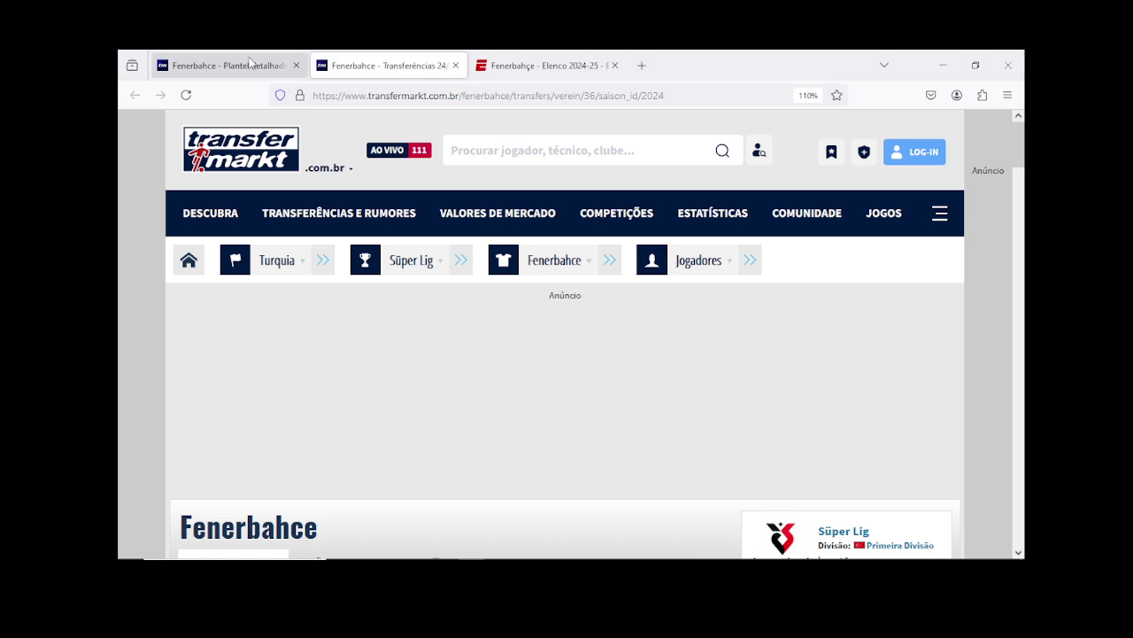
{"action": "left_click", "coordinate": [251, 64]}
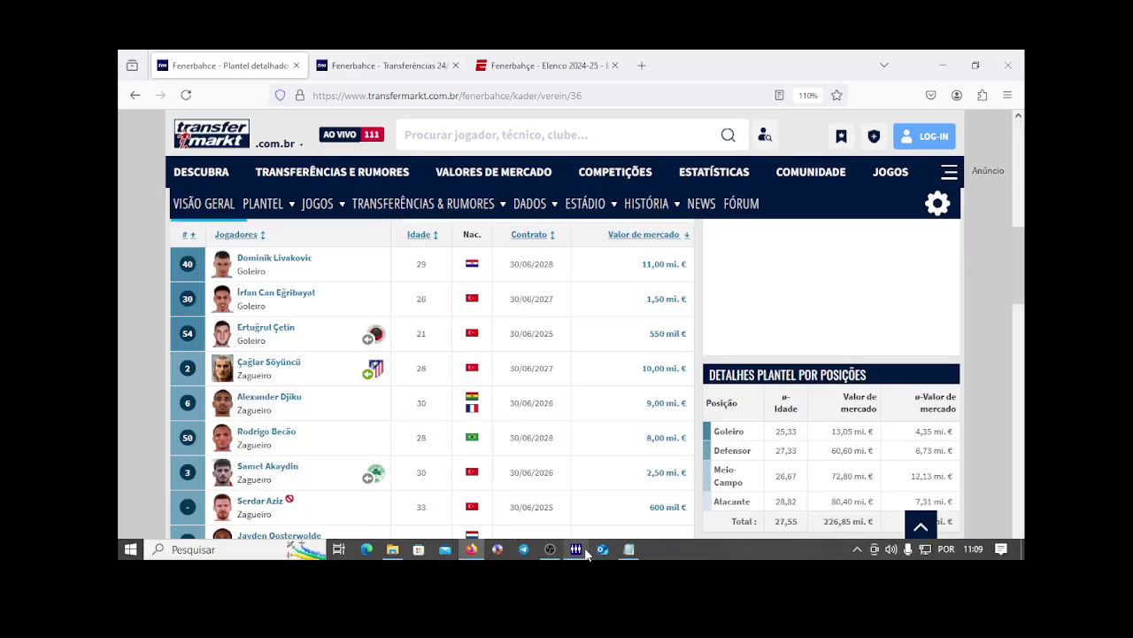
Step: Bring up WE2002 Team Editor and select 27 Turkey as the base team
{"action": "left_click", "coordinate": [576, 556]}
{"action": "left_click", "coordinate": [639, 131]}
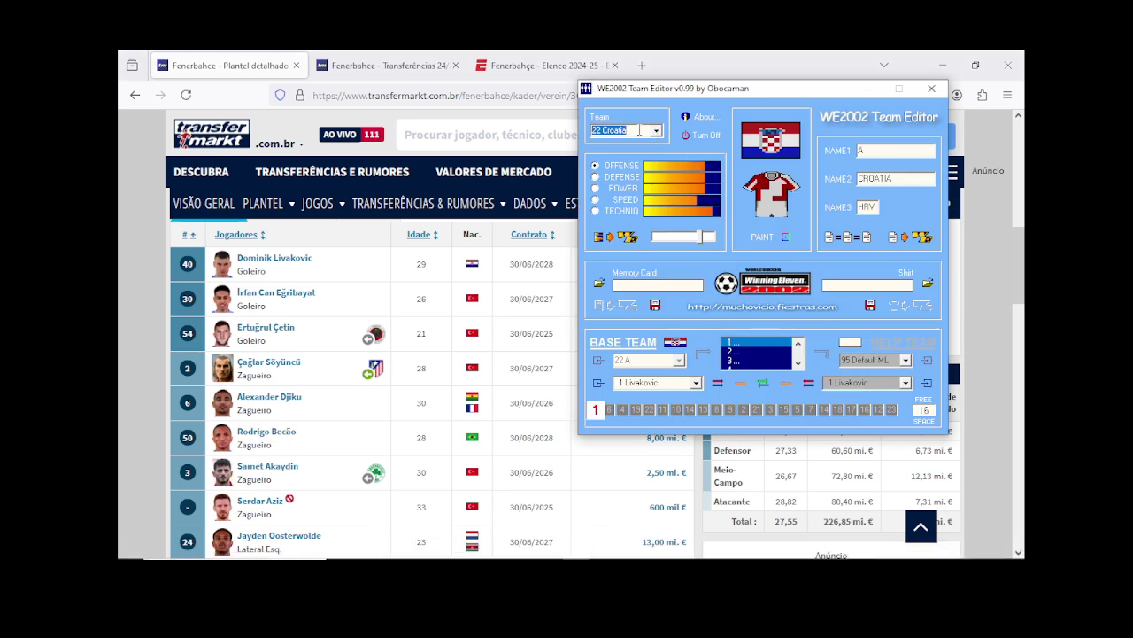
{"action": "key", "text": "Down"}
{"action": "key", "text": "Down"}
{"action": "key", "text": "Down"}
{"action": "key", "text": "Down"}
{"action": "key", "text": "Down"}
{"action": "key", "text": "Down"}
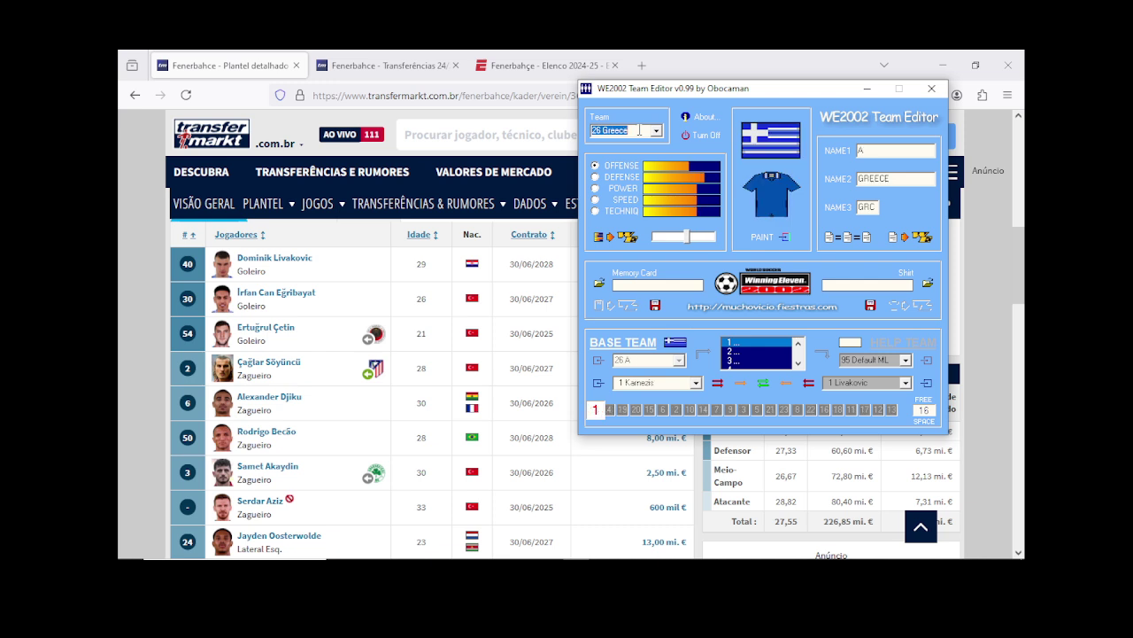
{"action": "key", "text": "Up"}
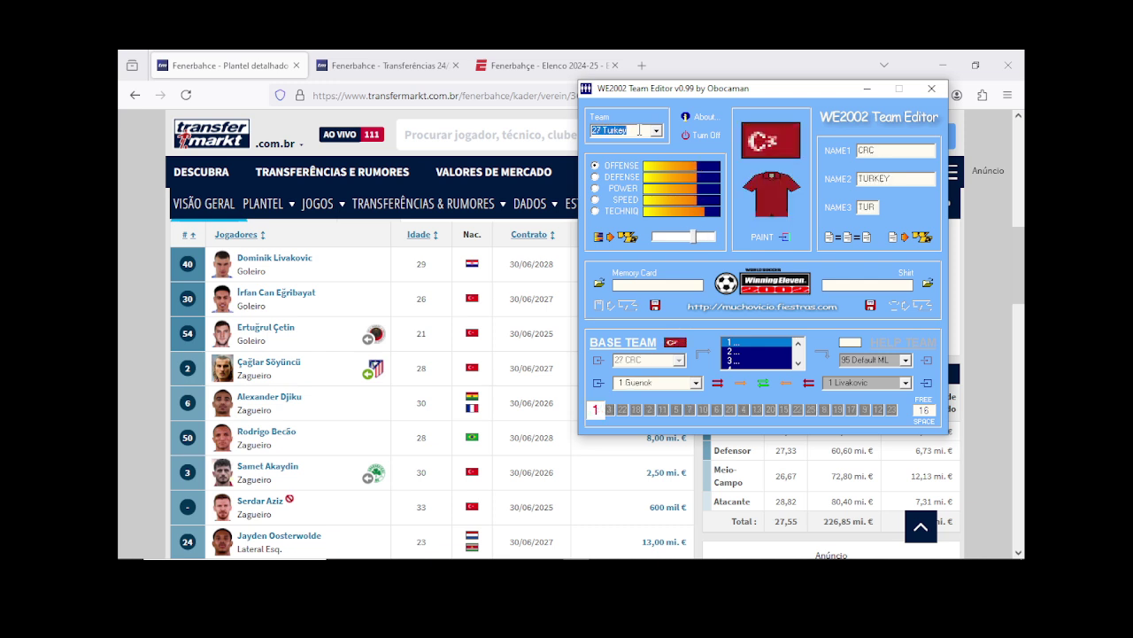
Step: Look through Turkey's player list for Fenerbahçe players, comparing it with the squad listed on Transfermarkt
{"action": "left_click", "coordinate": [696, 384]}
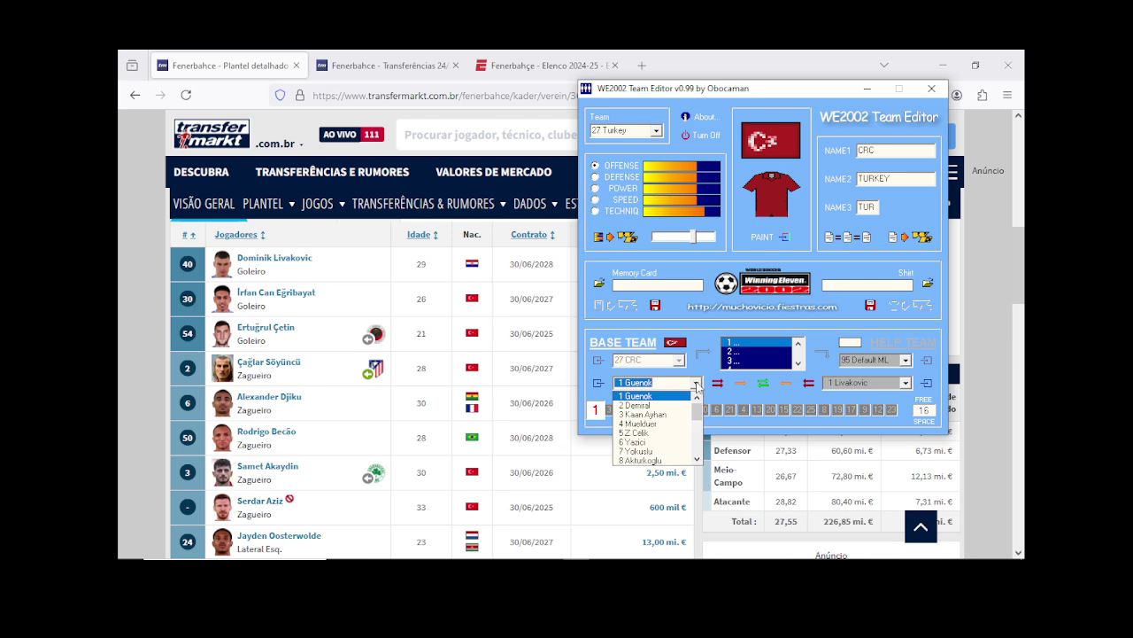
{"action": "scroll", "coordinate": [696, 384], "scroll_direction": "down", "scroll_amount": 5}
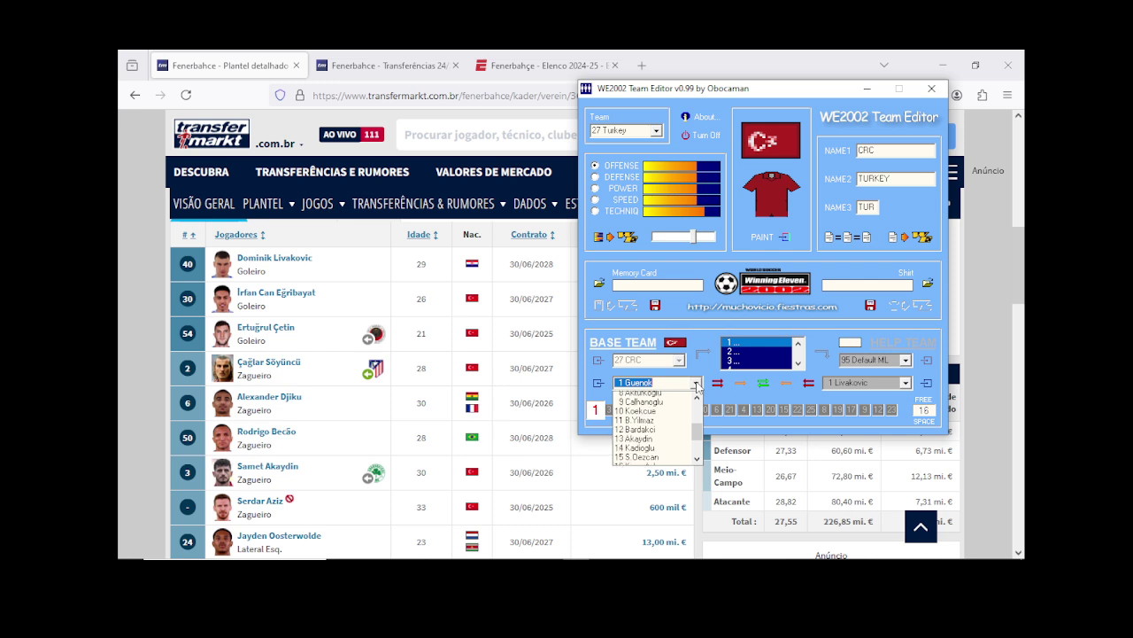
{"action": "scroll", "coordinate": [696, 386], "scroll_direction": "down", "scroll_amount": 2}
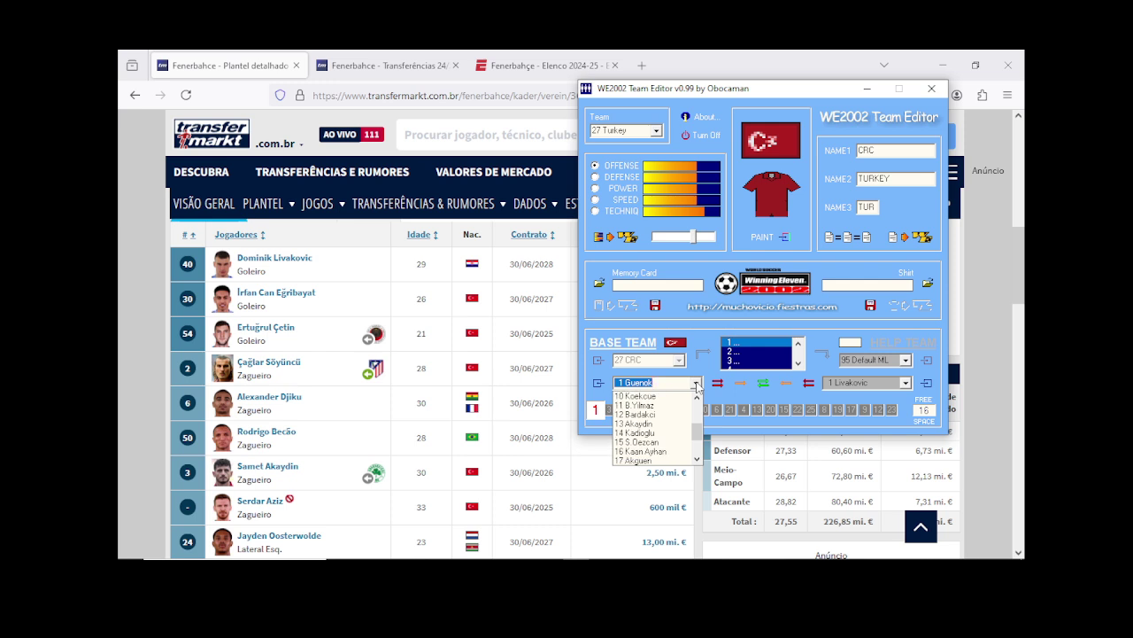
{"action": "scroll", "coordinate": [696, 386], "scroll_direction": "down", "scroll_amount": 3}
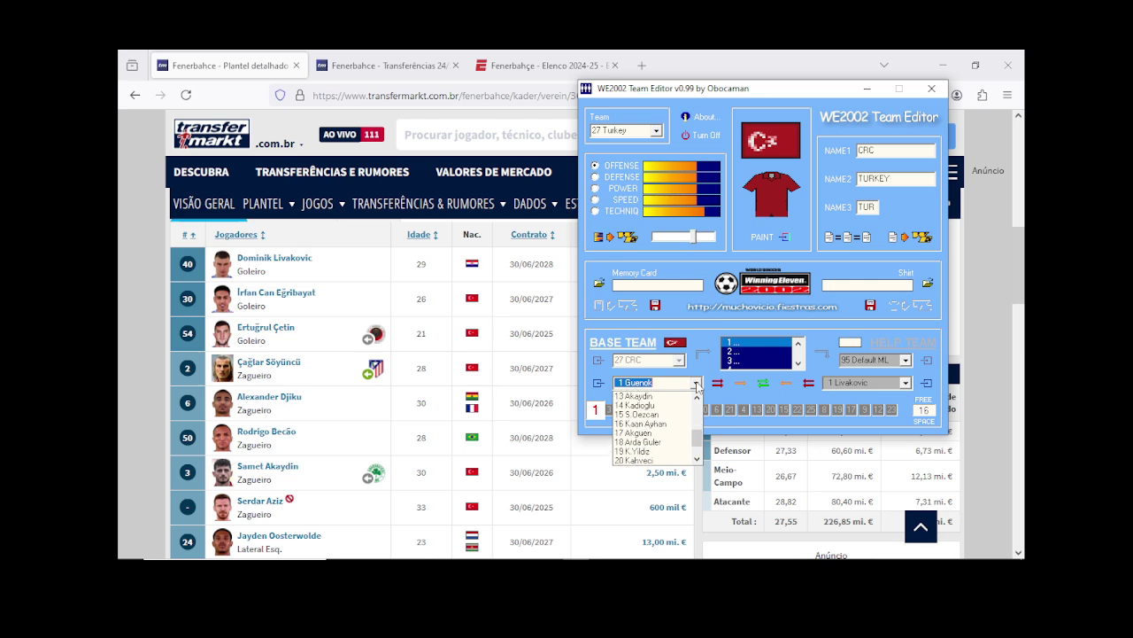
{"action": "scroll", "coordinate": [696, 386], "scroll_direction": "up", "scroll_amount": 3}
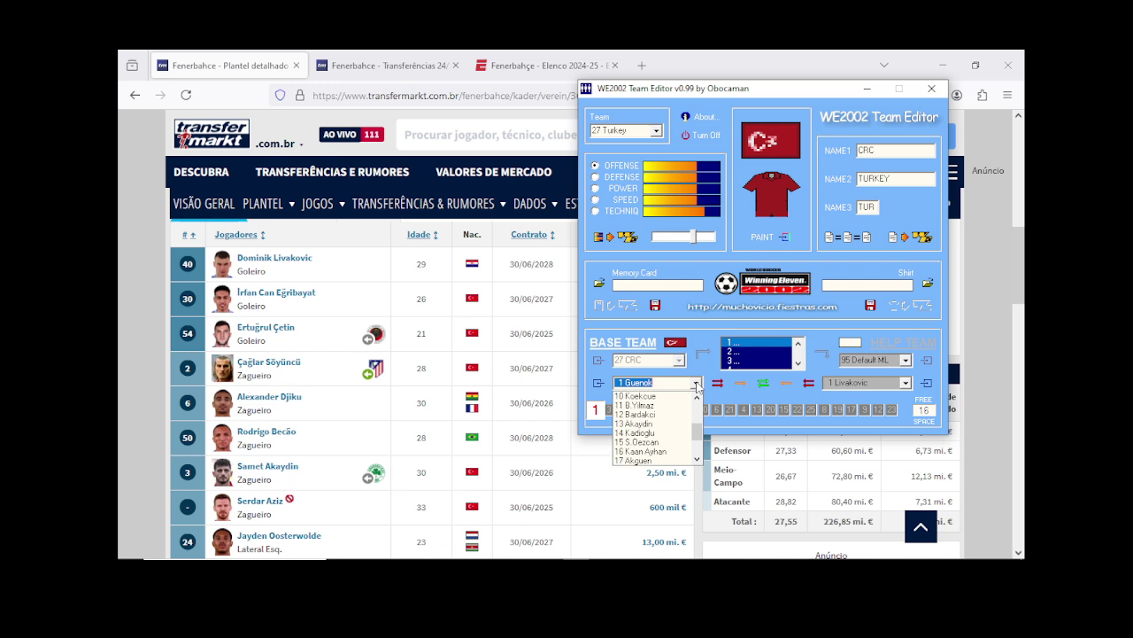
{"action": "scroll", "coordinate": [696, 386], "scroll_direction": "up", "scroll_amount": 3}
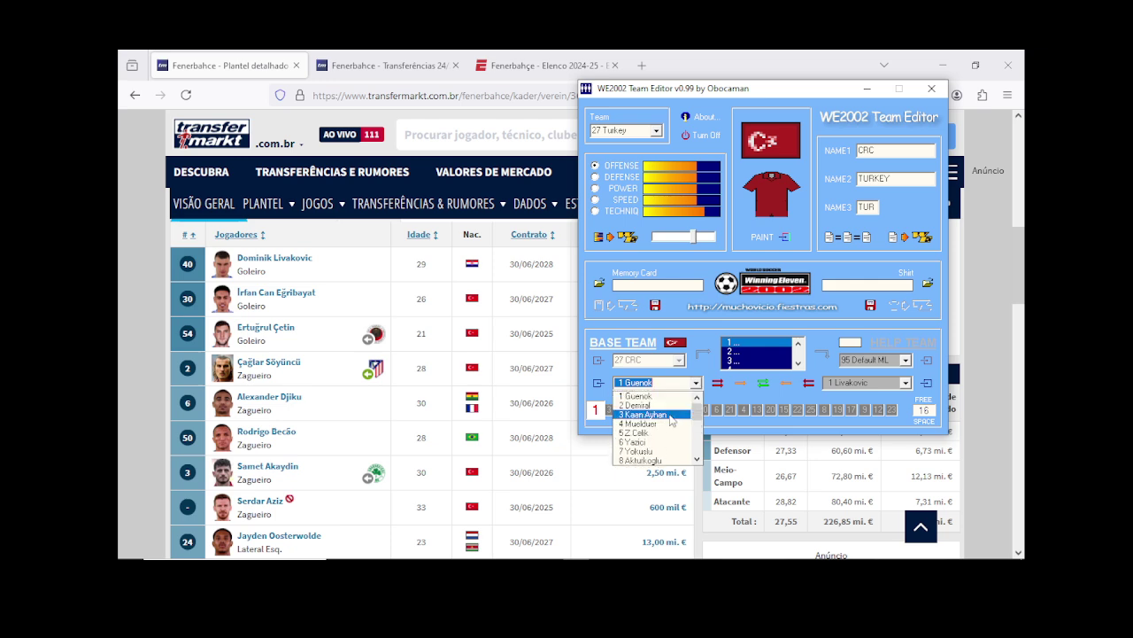
{"action": "scroll", "coordinate": [678, 421], "scroll_direction": "down", "scroll_amount": 3}
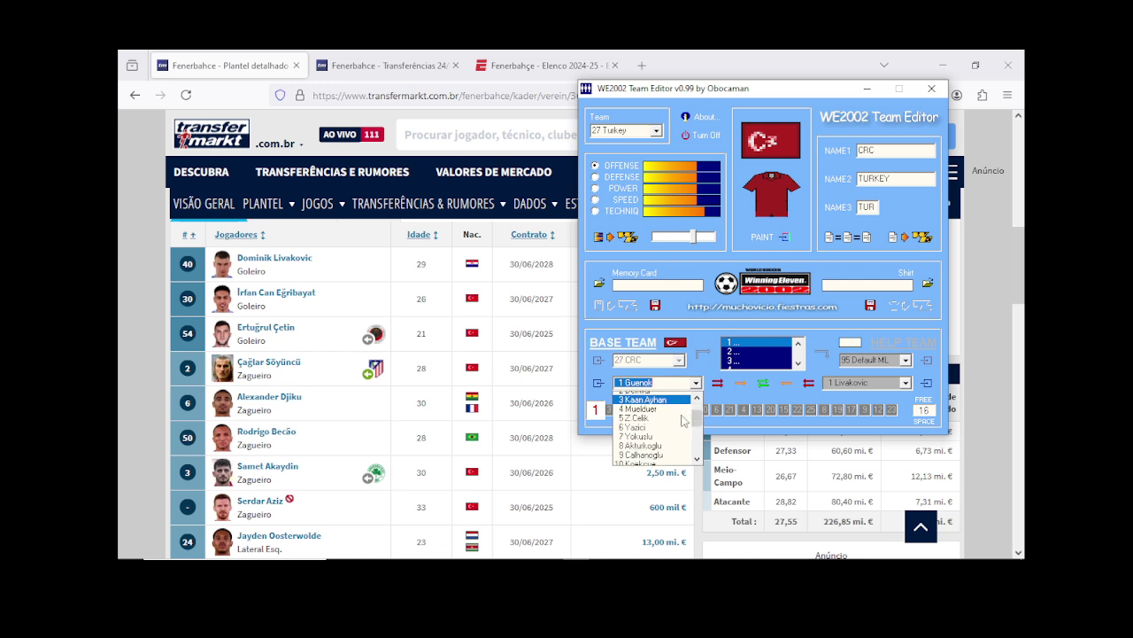
{"action": "scroll", "coordinate": [682, 421], "scroll_direction": "down", "scroll_amount": 4}
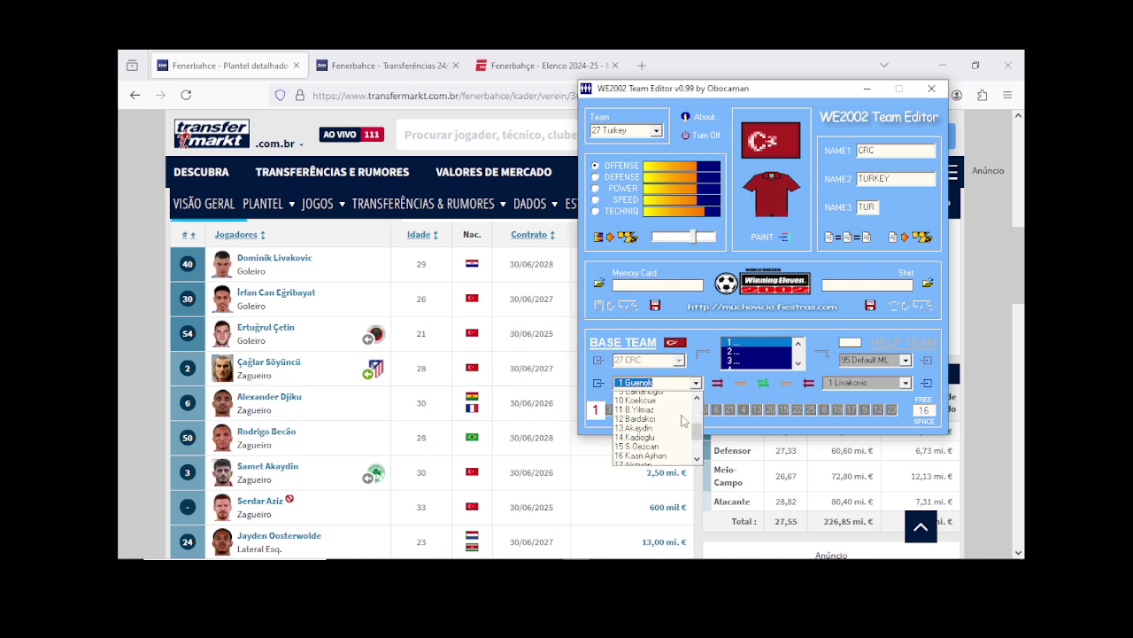
{"action": "scroll", "coordinate": [683, 421], "scroll_direction": "down", "scroll_amount": 2}
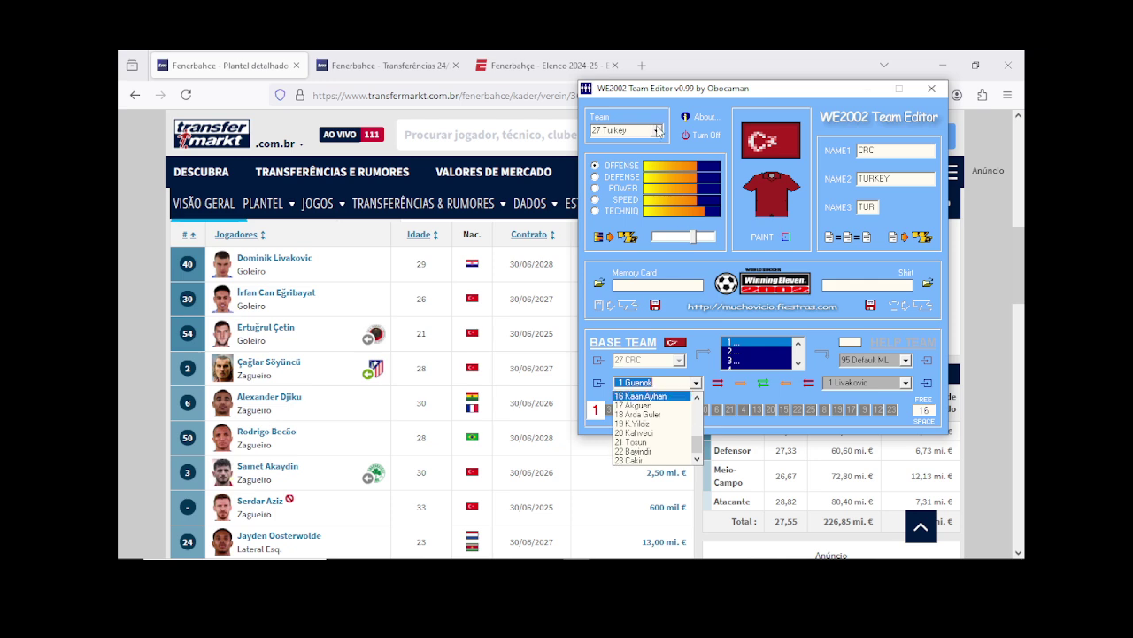
{"action": "left_click", "coordinate": [657, 130]}
{"action": "left_click", "coordinate": [657, 130]}
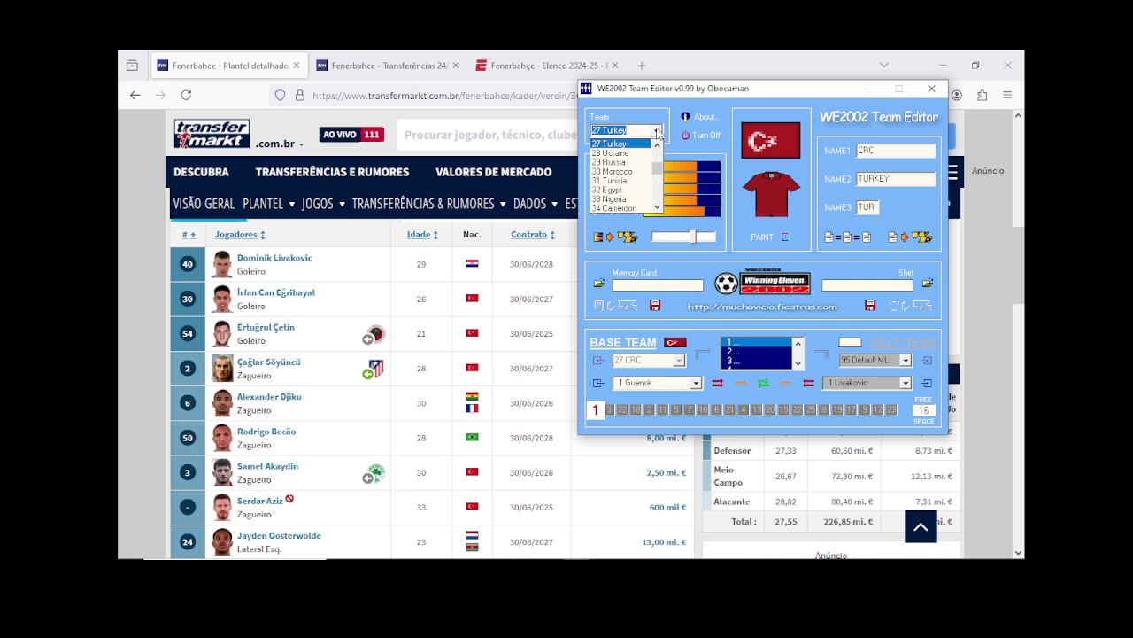
{"action": "left_click", "coordinate": [657, 131]}
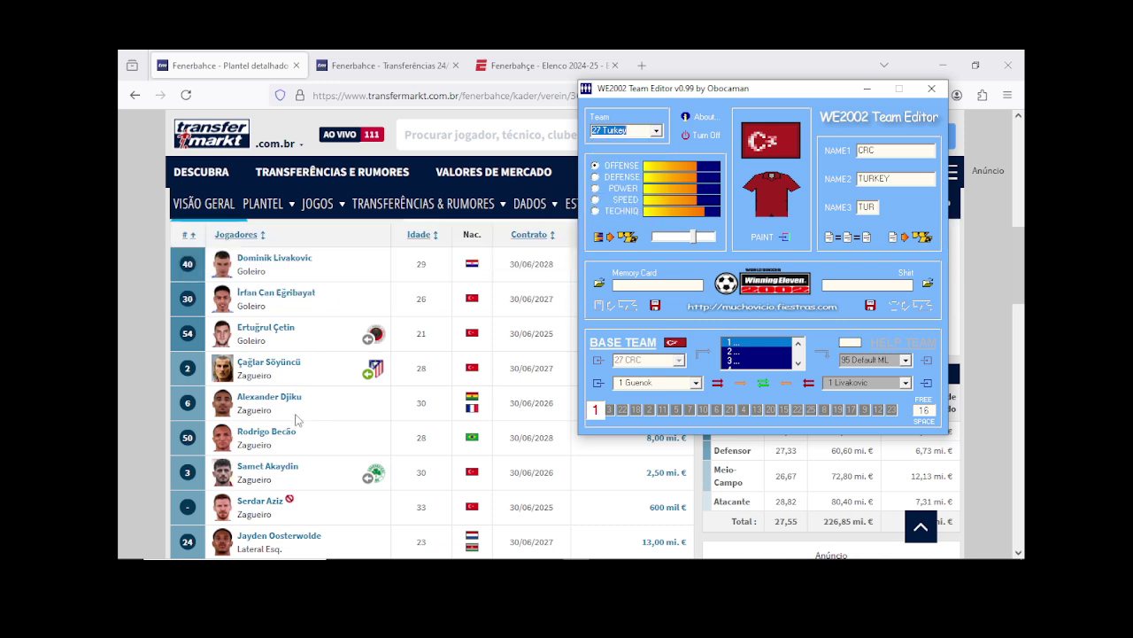
{"action": "scroll", "coordinate": [333, 496], "scroll_direction": "down", "scroll_amount": 1}
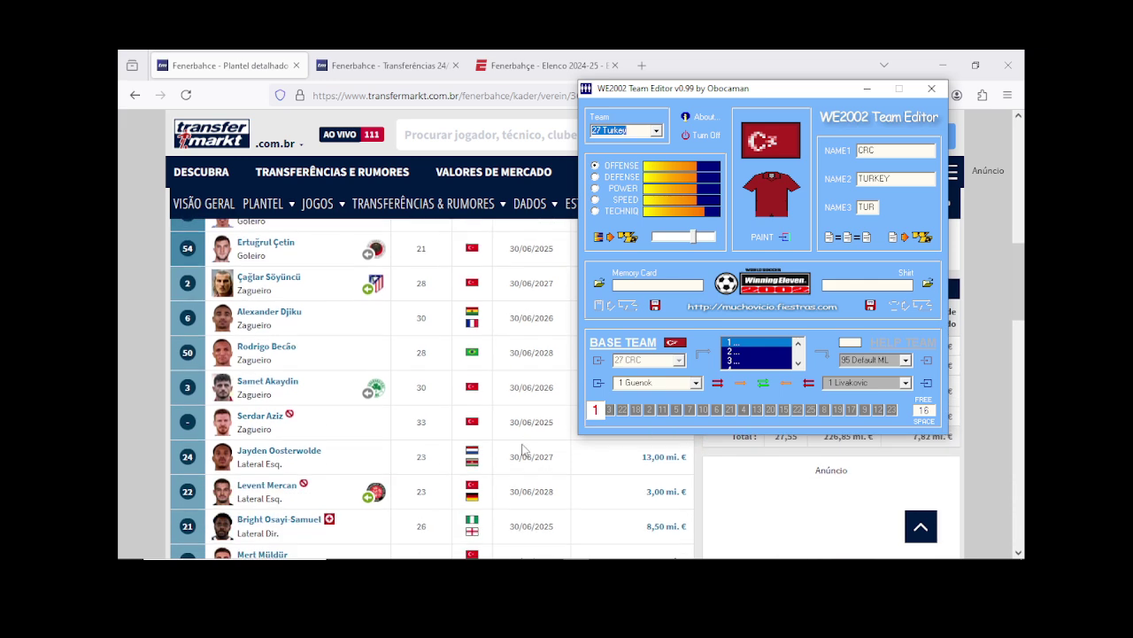
Step: Review the rest of the Fenerbahce squad on Transfermarkt, through the wingers and centre-forwards
{"action": "scroll", "coordinate": [512, 451], "scroll_direction": "down", "scroll_amount": 2}
{"action": "scroll", "coordinate": [512, 452], "scroll_direction": "down", "scroll_amount": 4}
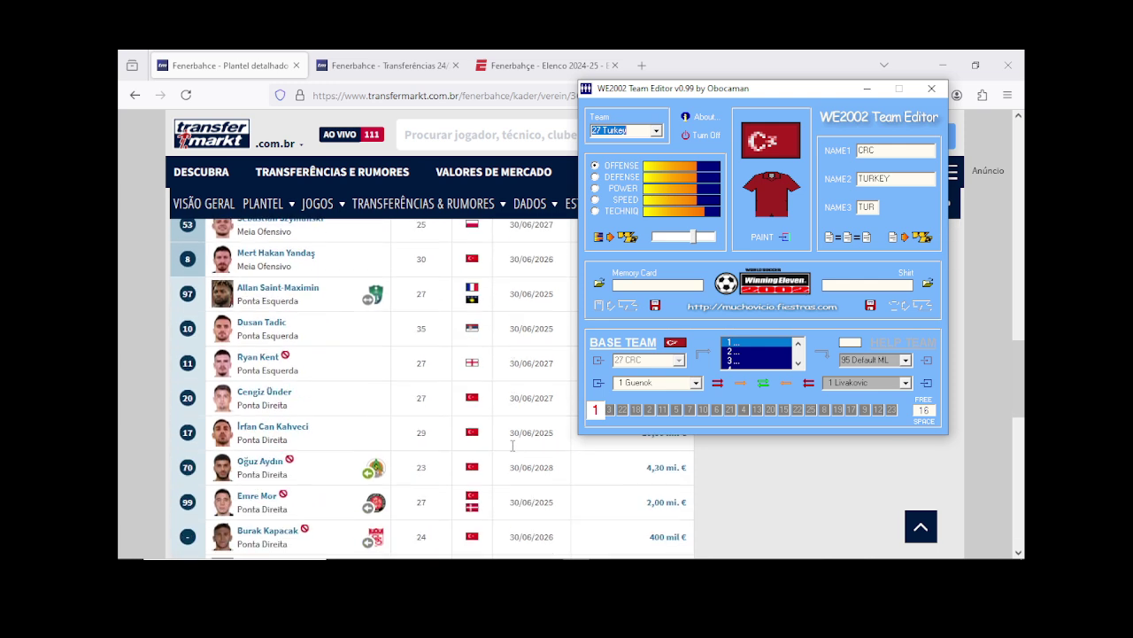
{"action": "scroll", "coordinate": [512, 451], "scroll_direction": "down", "scroll_amount": 2}
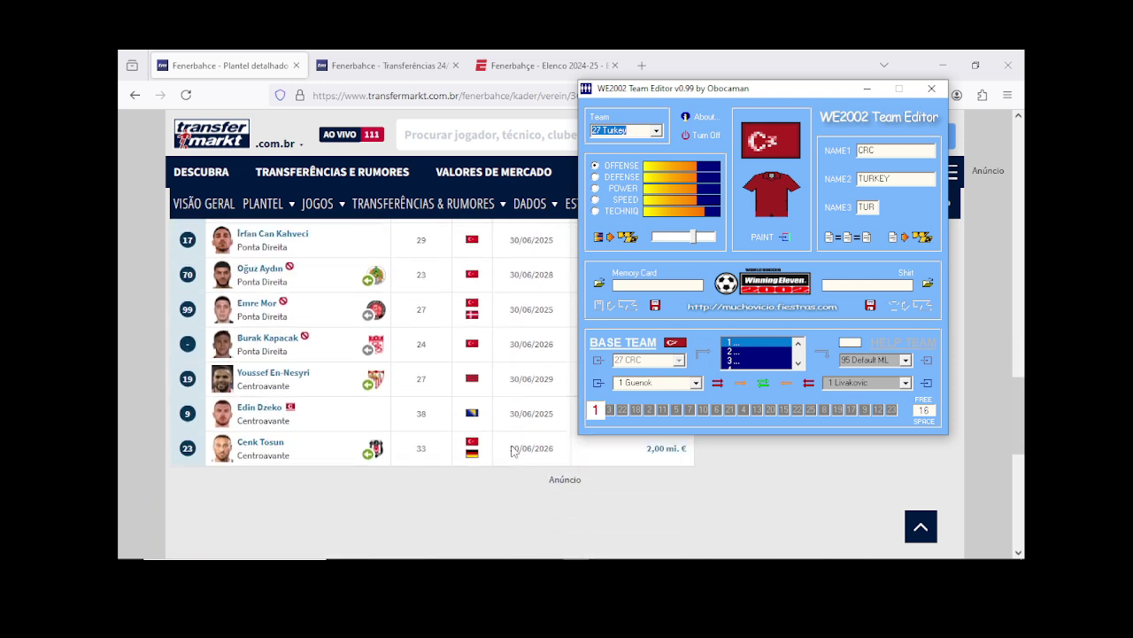
Step: Find 21 Tosun in the Turkey base team, change his player name to Cenk Tosun and accept
{"action": "left_click", "coordinate": [696, 383]}
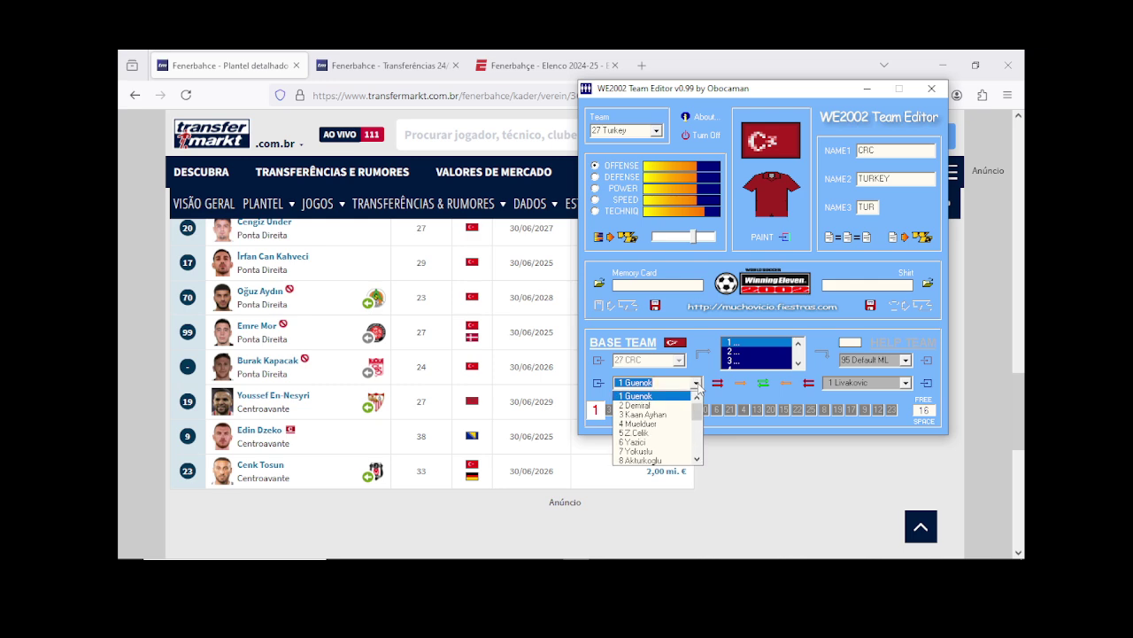
{"action": "scroll", "coordinate": [699, 386], "scroll_direction": "down", "scroll_amount": 1}
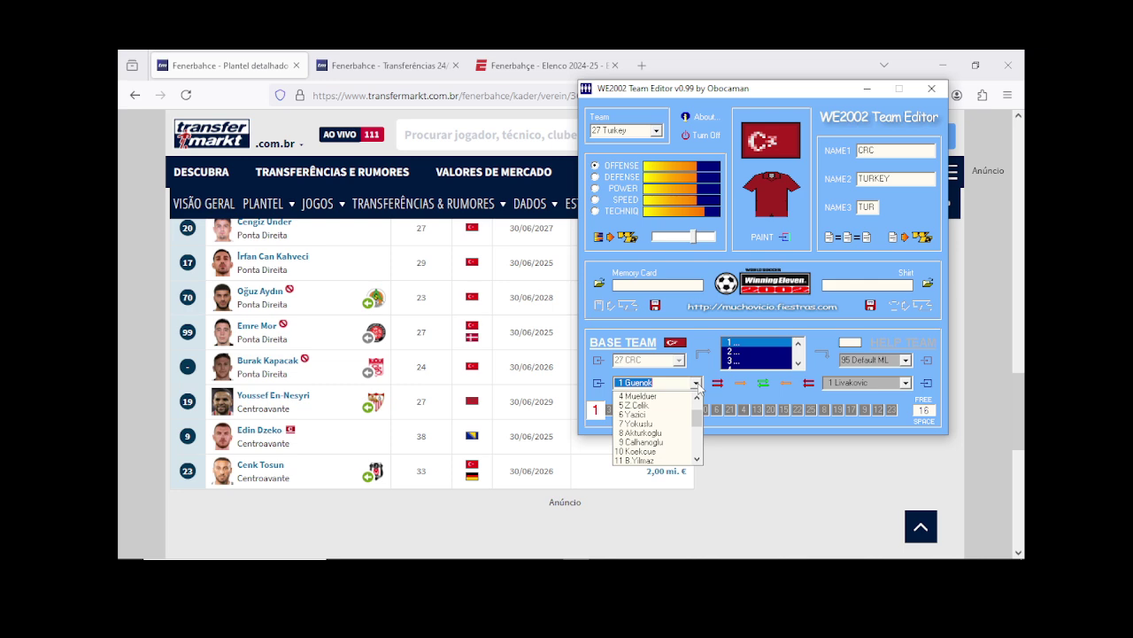
{"action": "scroll", "coordinate": [699, 386], "scroll_direction": "down", "scroll_amount": 2}
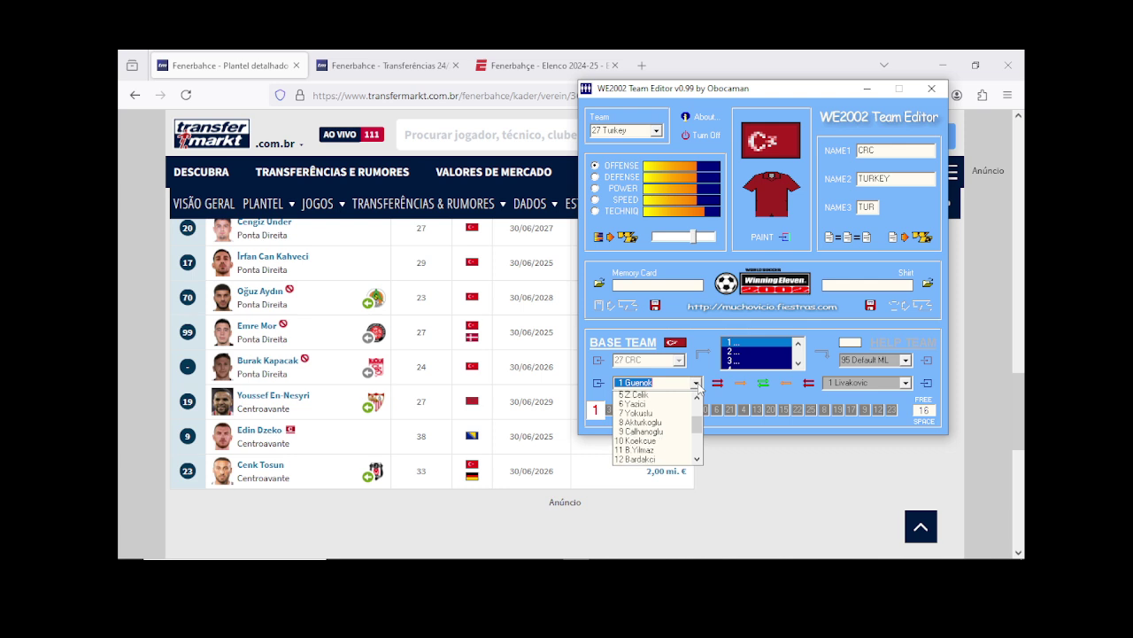
{"action": "scroll", "coordinate": [699, 386], "scroll_direction": "down", "scroll_amount": 1}
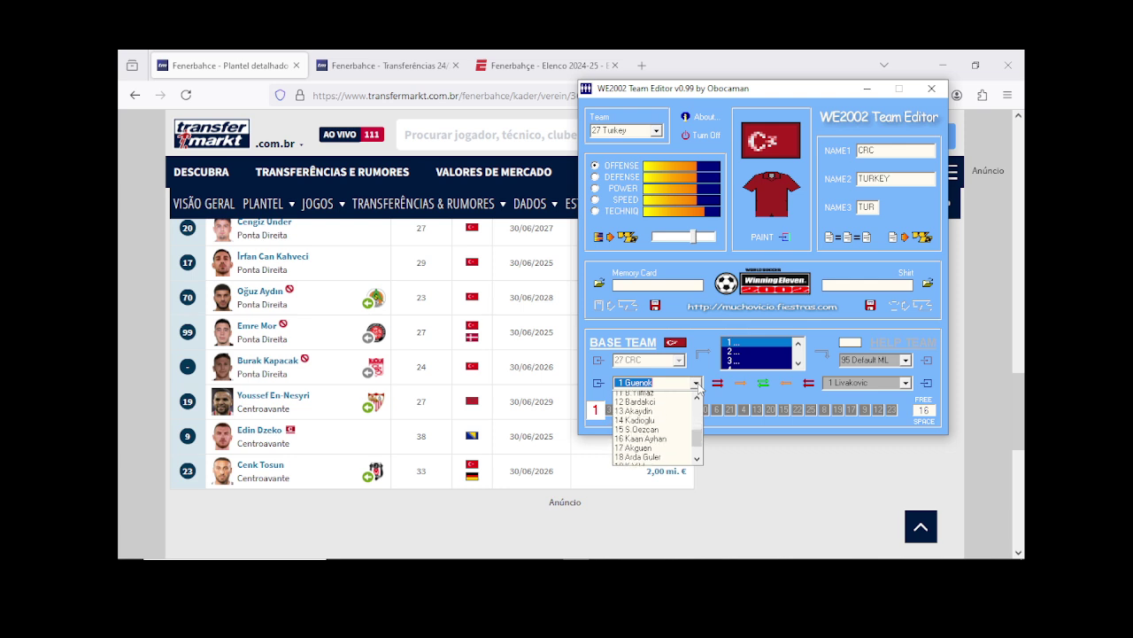
{"action": "scroll", "coordinate": [699, 386], "scroll_direction": "down", "scroll_amount": 1}
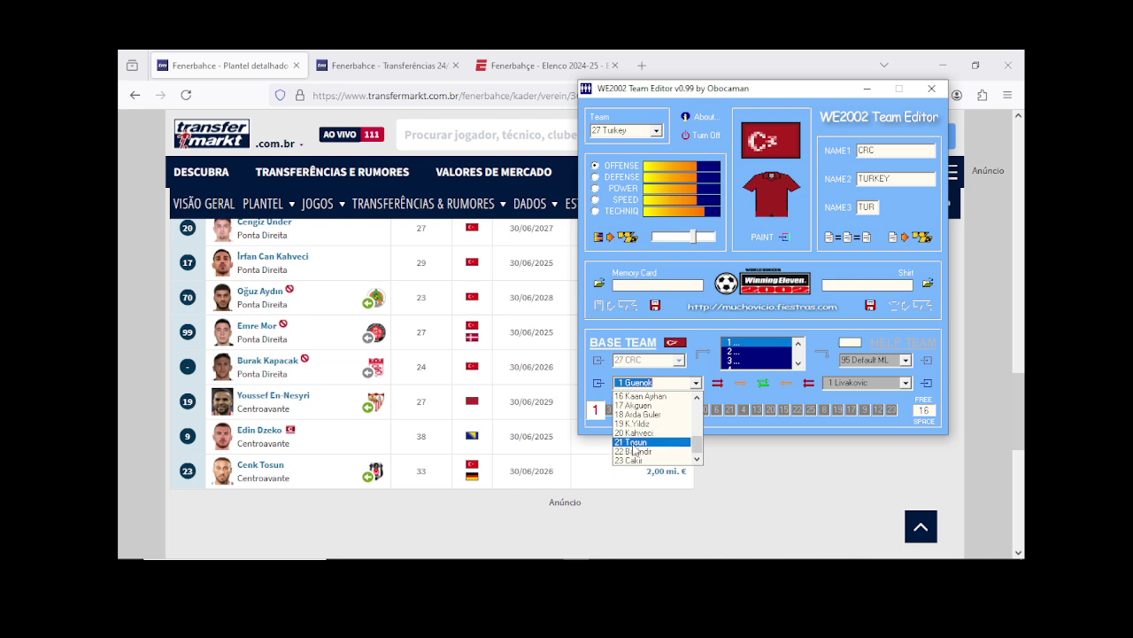
{"action": "left_click", "coordinate": [634, 451]}
{"action": "left_click", "coordinate": [596, 385]}
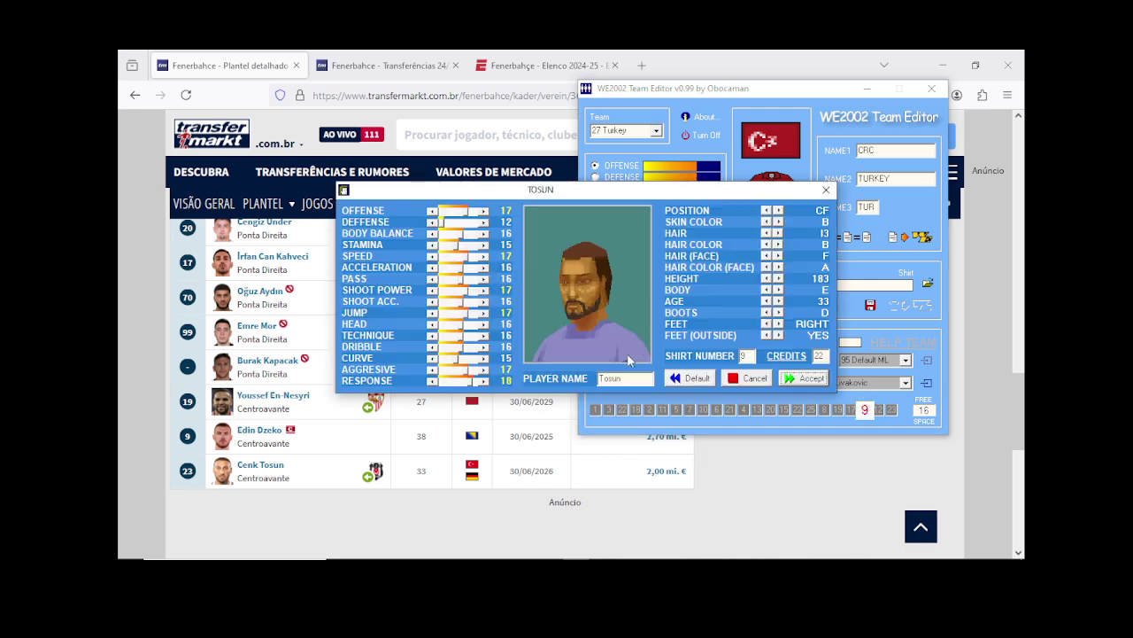
{"action": "left_click", "coordinate": [601, 378]}
{"action": "type", "text": "Cenk"}
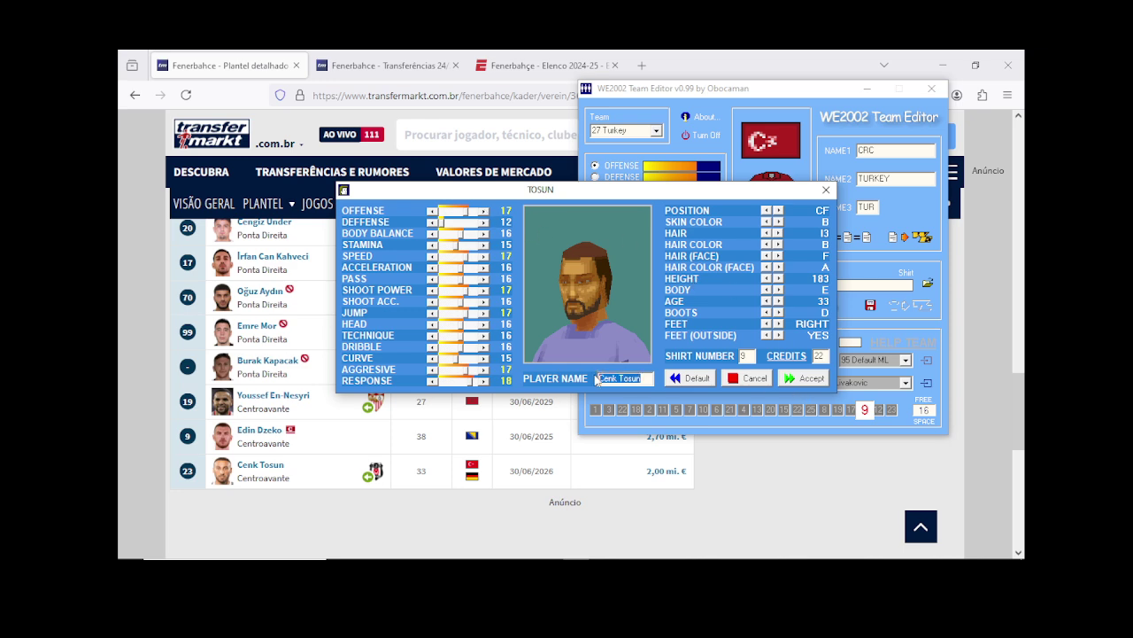
{"action": "left_click", "coordinate": [812, 379]}
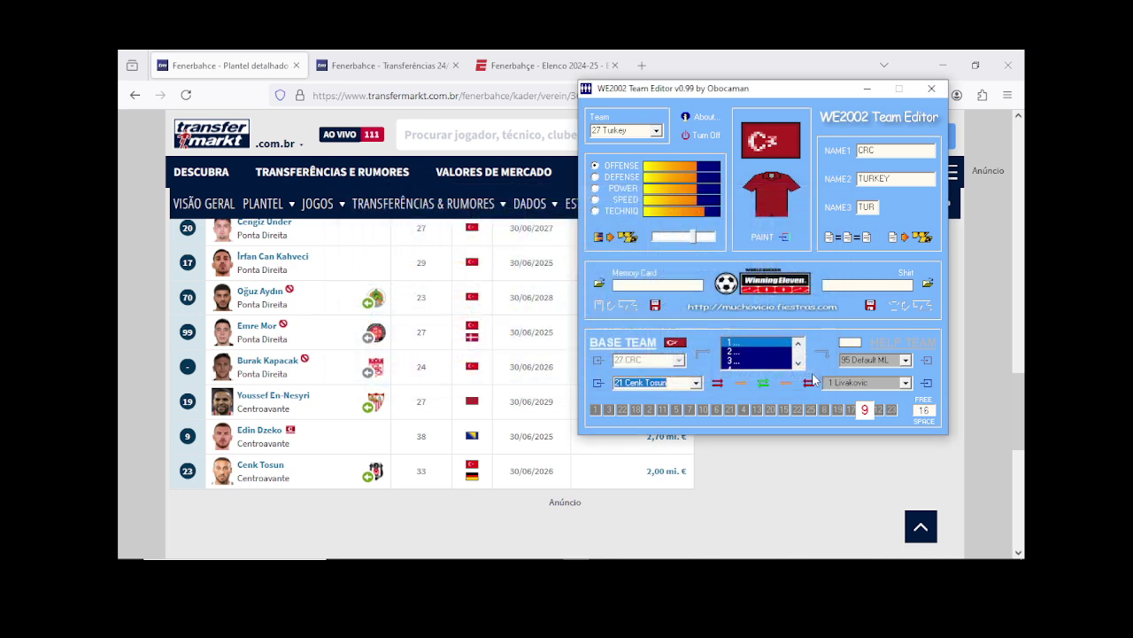
Step: Search Google for "cenk tosun" in a new browser tab and look over the player's overview
{"action": "left_click", "coordinate": [642, 66]}
{"action": "right_click", "coordinate": [538, 96]}
{"action": "left_click", "coordinate": [559, 203]}
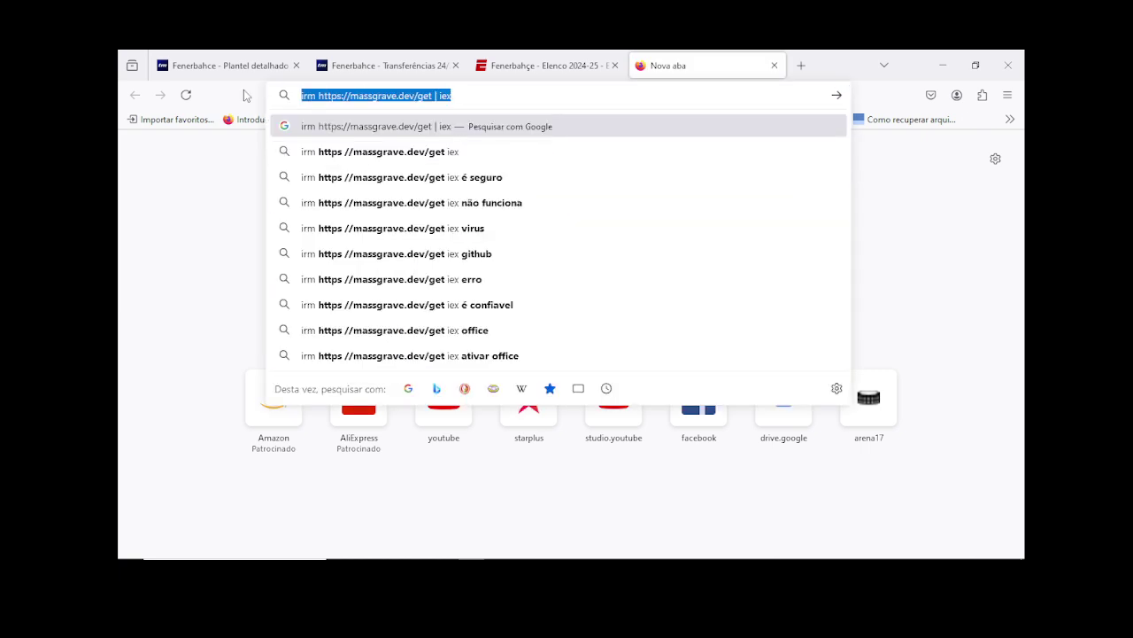
{"action": "type", "text": "cenk "}
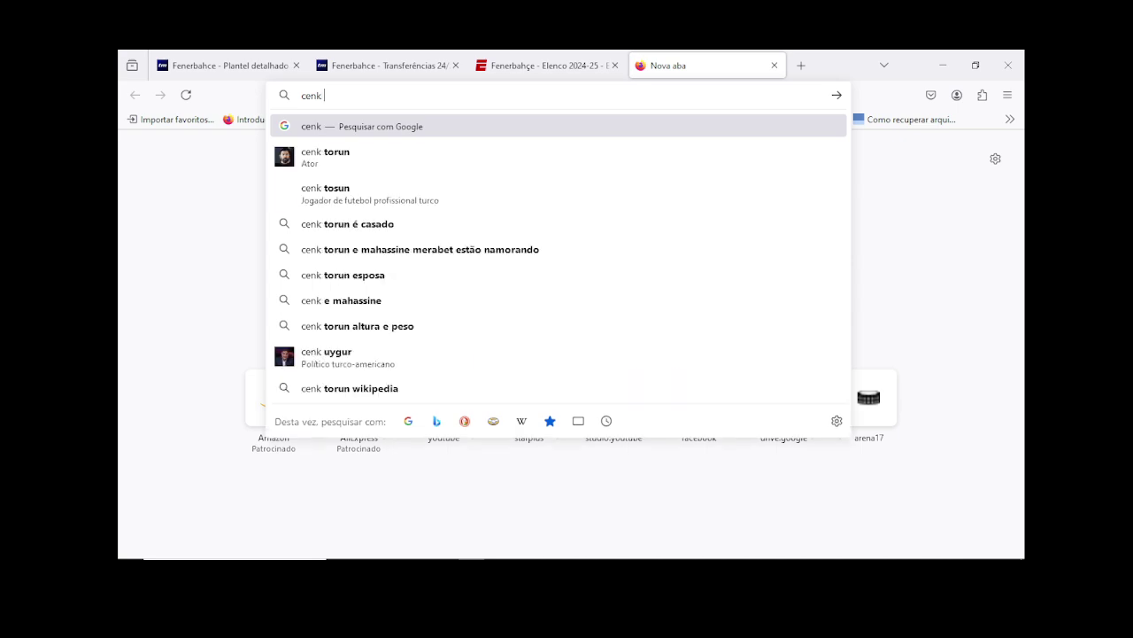
{"action": "type", "text": "tosun"}
{"action": "key", "text": "Return"}
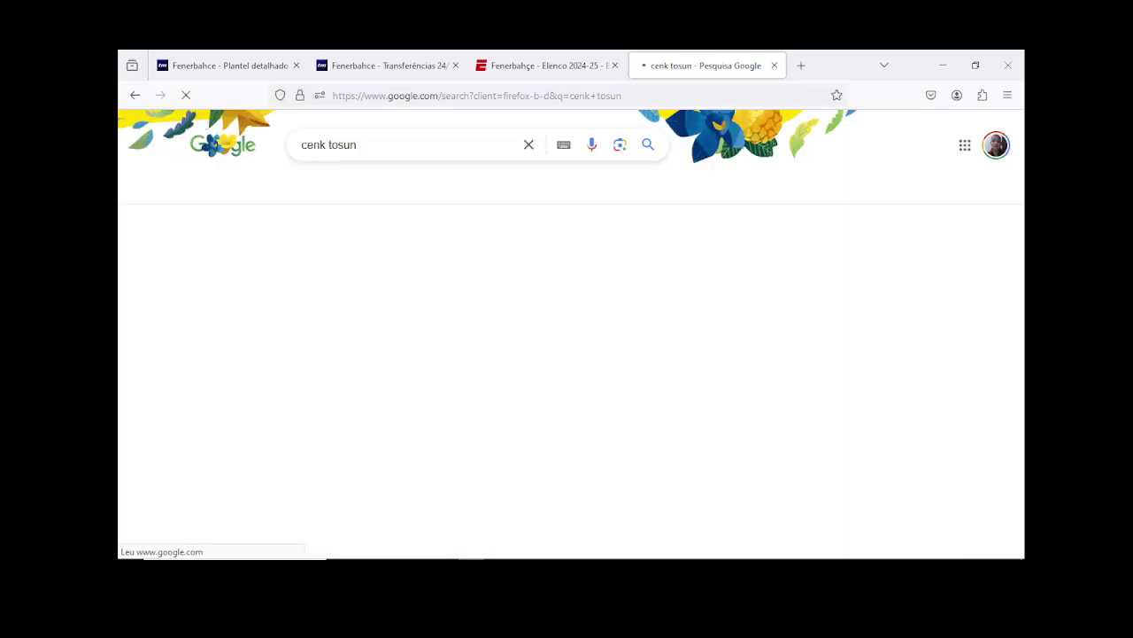
{"action": "scroll", "coordinate": [359, 283], "scroll_direction": "down", "scroll_amount": 2}
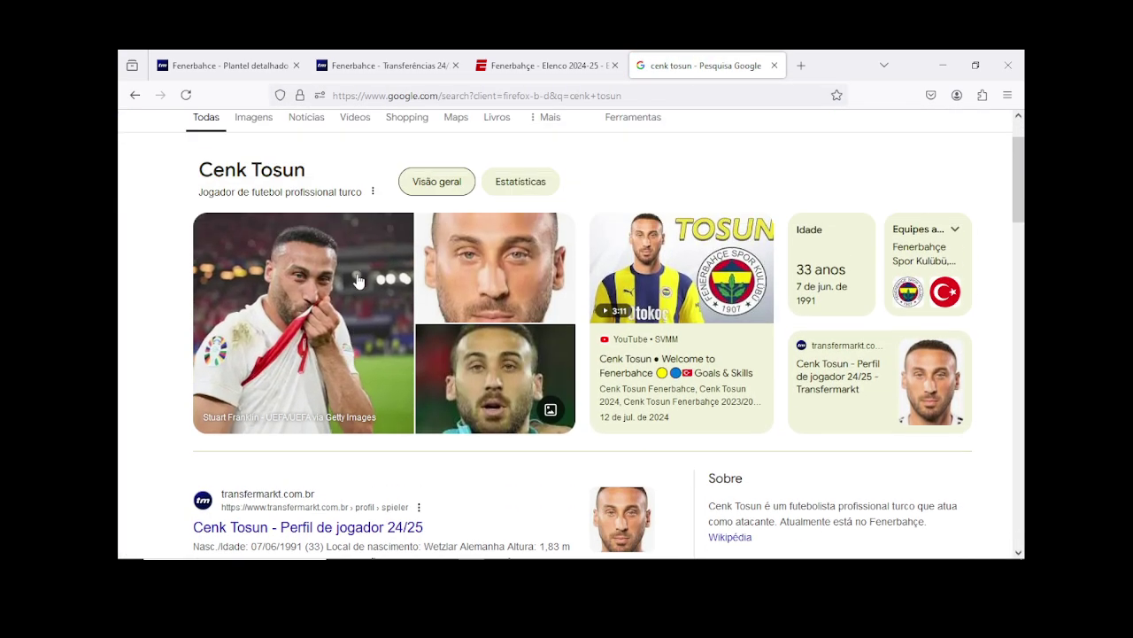
{"action": "scroll", "coordinate": [360, 283], "scroll_direction": "up", "scroll_amount": 1}
Step: Refine the Google search to "cenk tosun eafc 24" and open EA's FC 24 player ratings page for him
{"action": "left_click", "coordinate": [378, 145]}
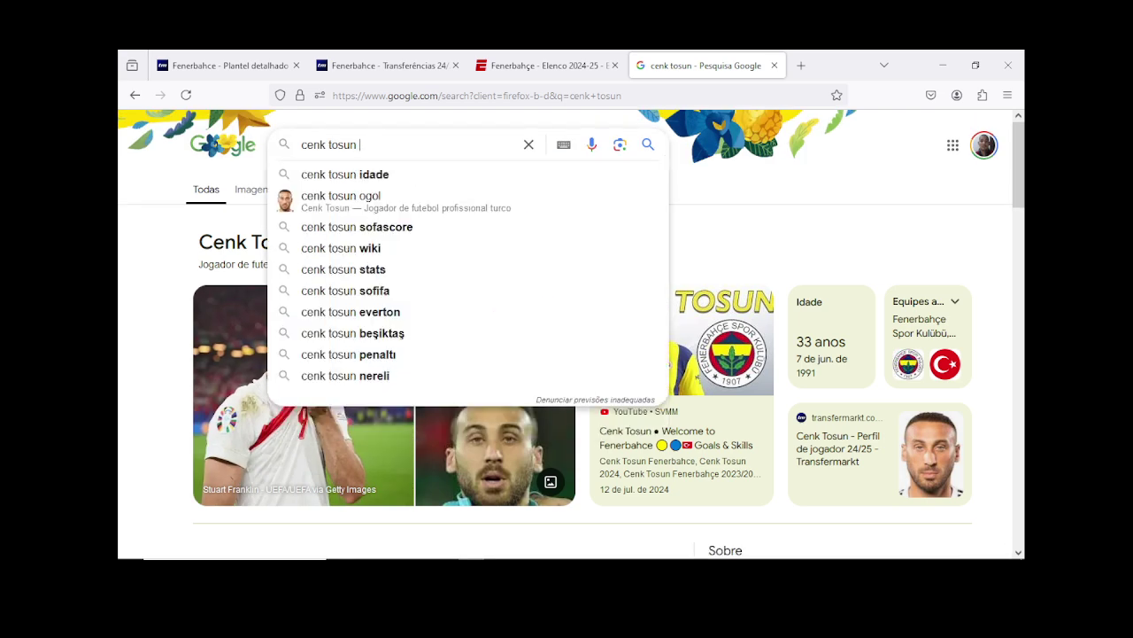
{"action": "type", "text": "e"}
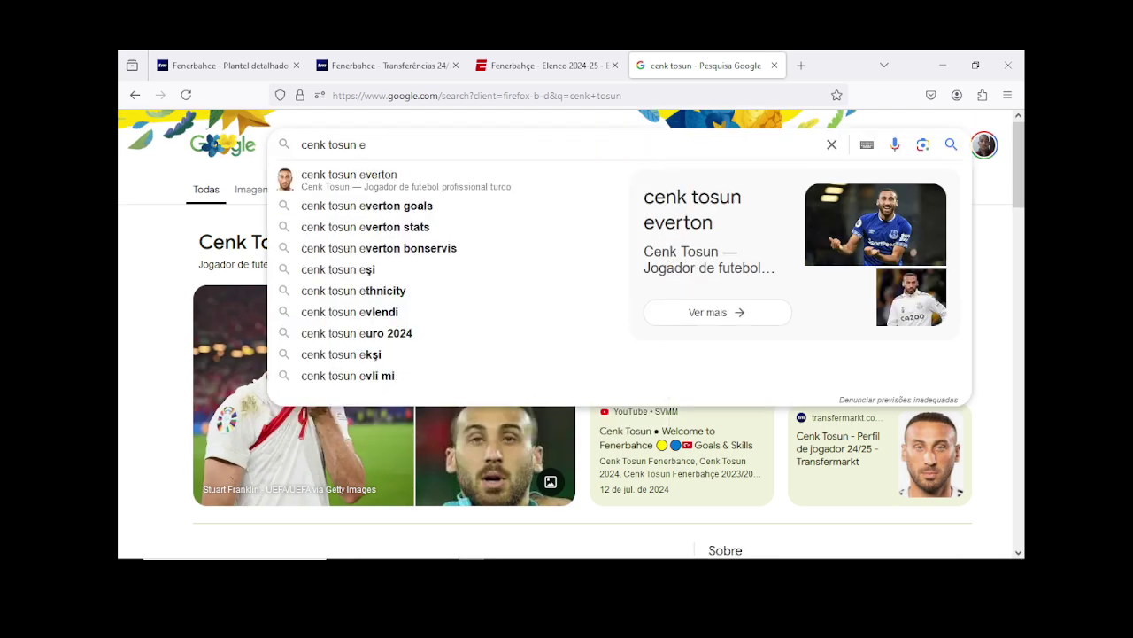
{"action": "type", "text": "afc 24"}
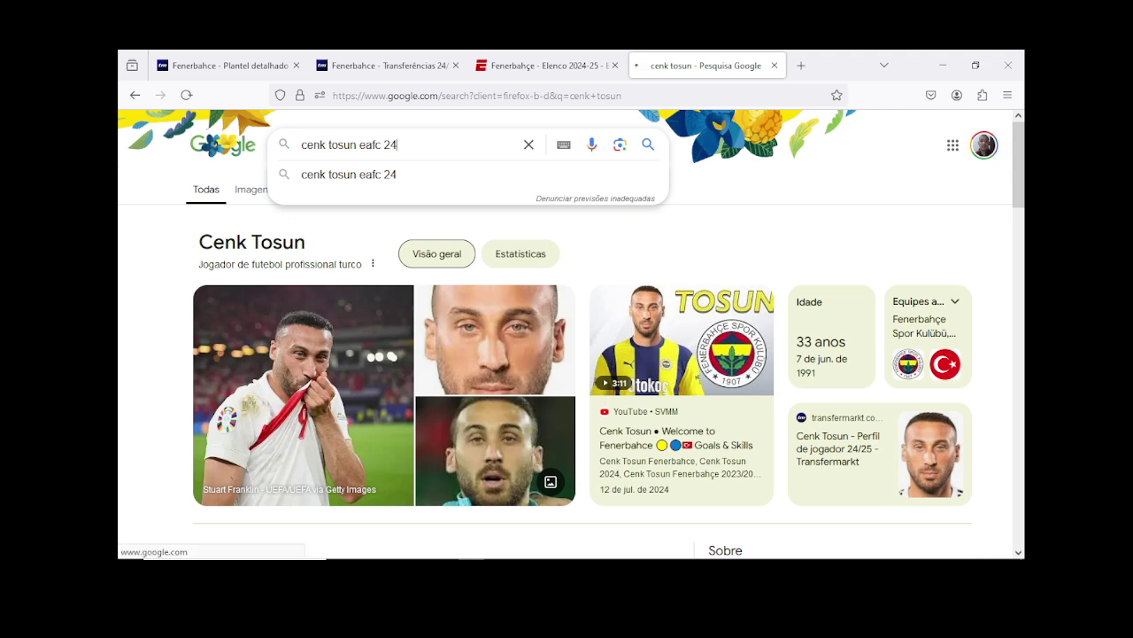
{"action": "key", "text": "Return"}
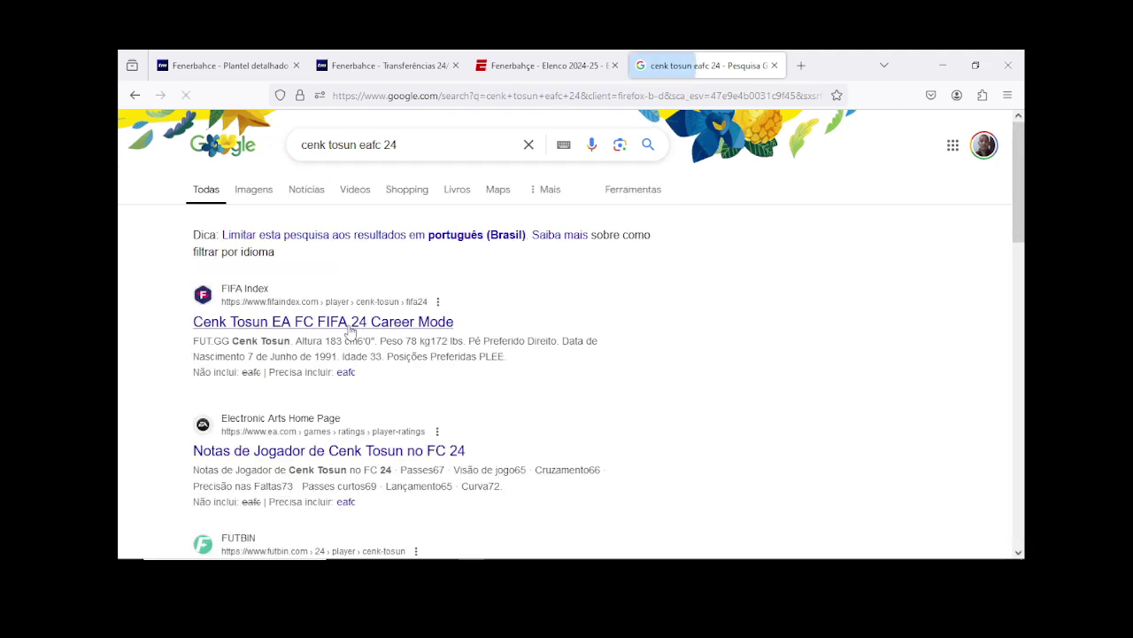
{"action": "scroll", "coordinate": [372, 384], "scroll_direction": "down", "scroll_amount": 1}
{"action": "left_click", "coordinate": [375, 384]}
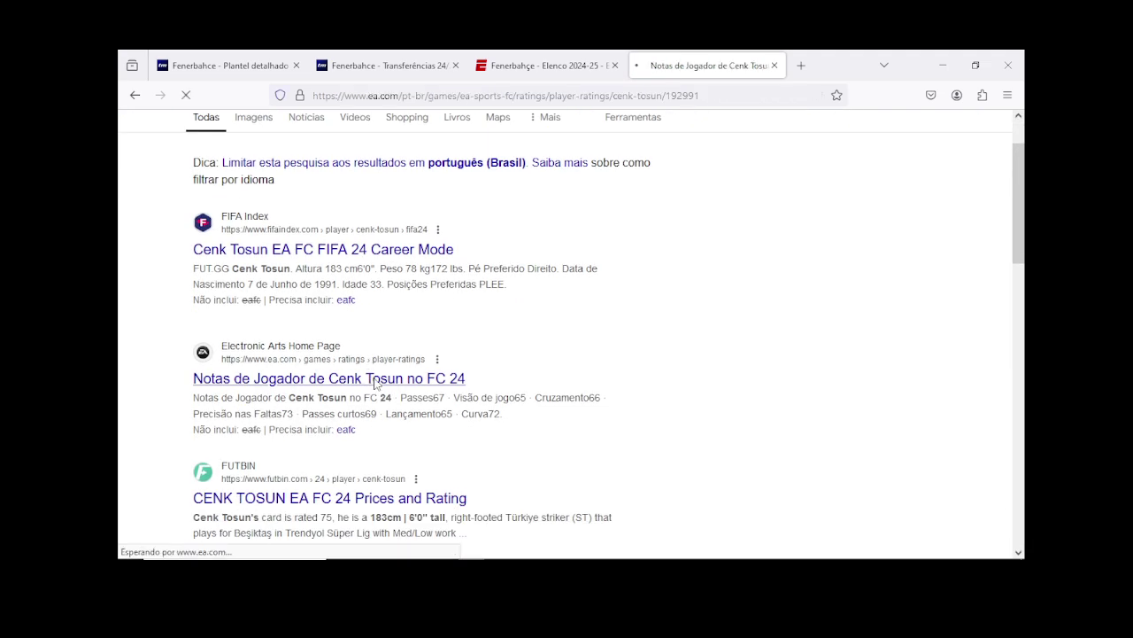
Step: Examine Cenk Tosun's player card, profile details and attribute ratings on the EA FC 24 page
{"action": "scroll", "coordinate": [417, 392], "scroll_direction": "down", "scroll_amount": 5}
{"action": "scroll", "coordinate": [418, 394], "scroll_direction": "down", "scroll_amount": 4}
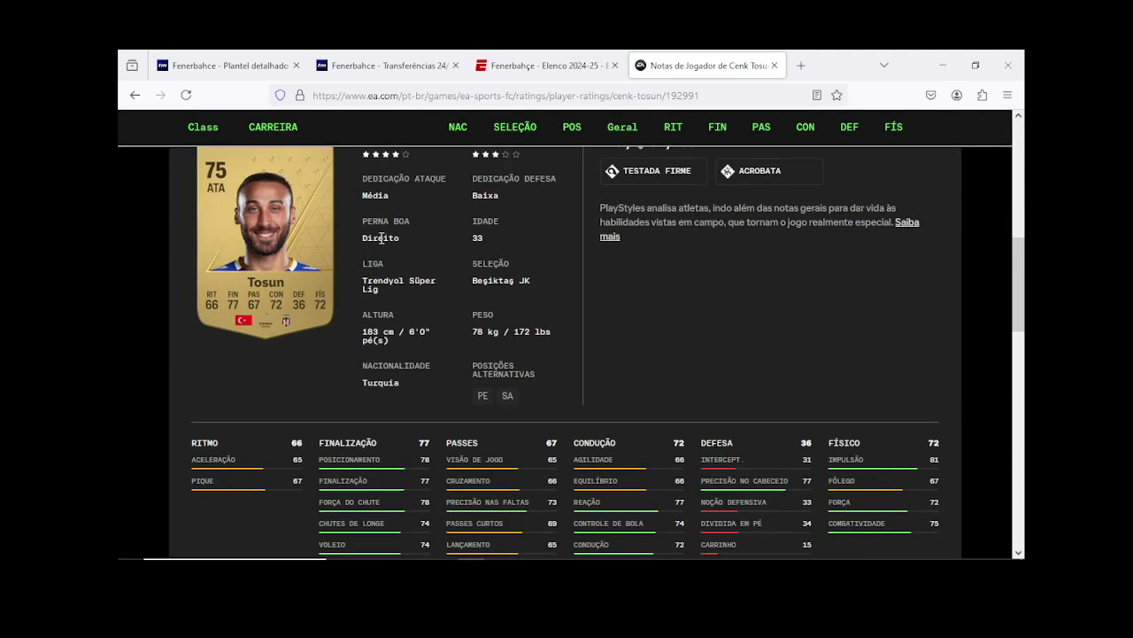
{"action": "scroll", "coordinate": [447, 343], "scroll_direction": "down", "scroll_amount": 3}
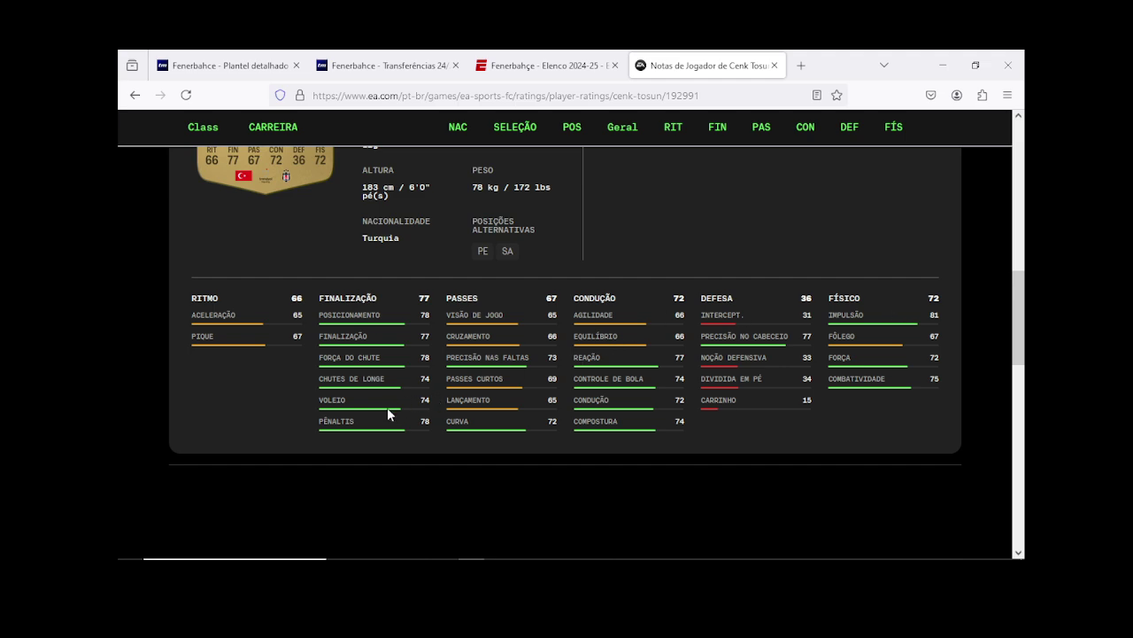
{"action": "scroll", "coordinate": [495, 372], "scroll_direction": "up", "scroll_amount": 7}
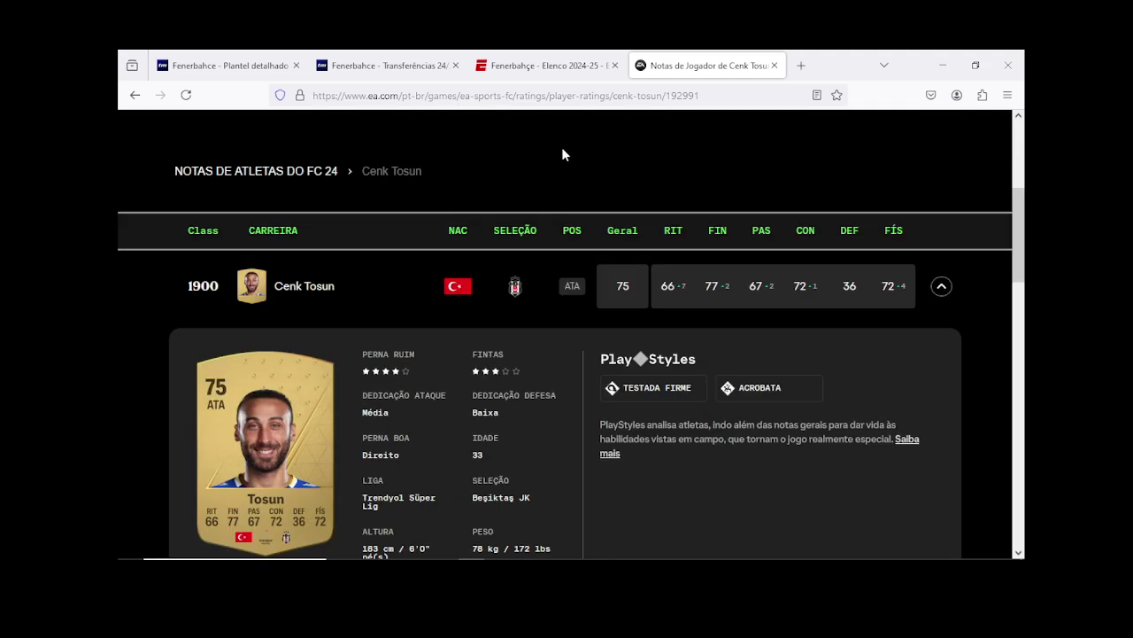
Step: Open YouTube in a new browser tab and copy the name Cenk Tosun from the EA ratings page heading
{"action": "left_click", "coordinate": [802, 68]}
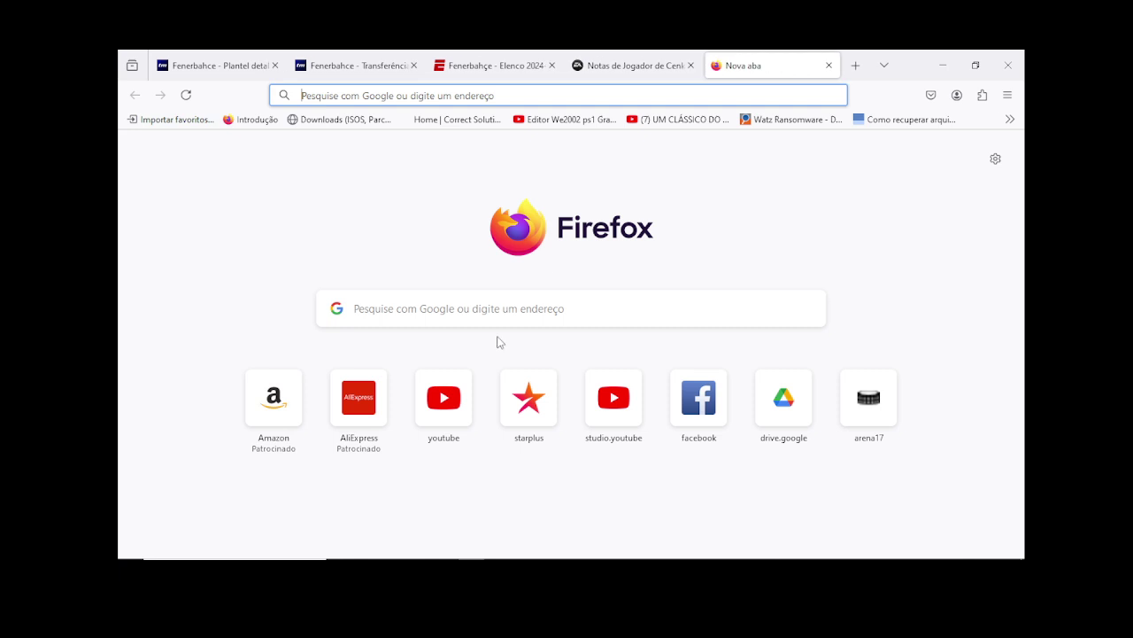
{"action": "left_click", "coordinate": [444, 405]}
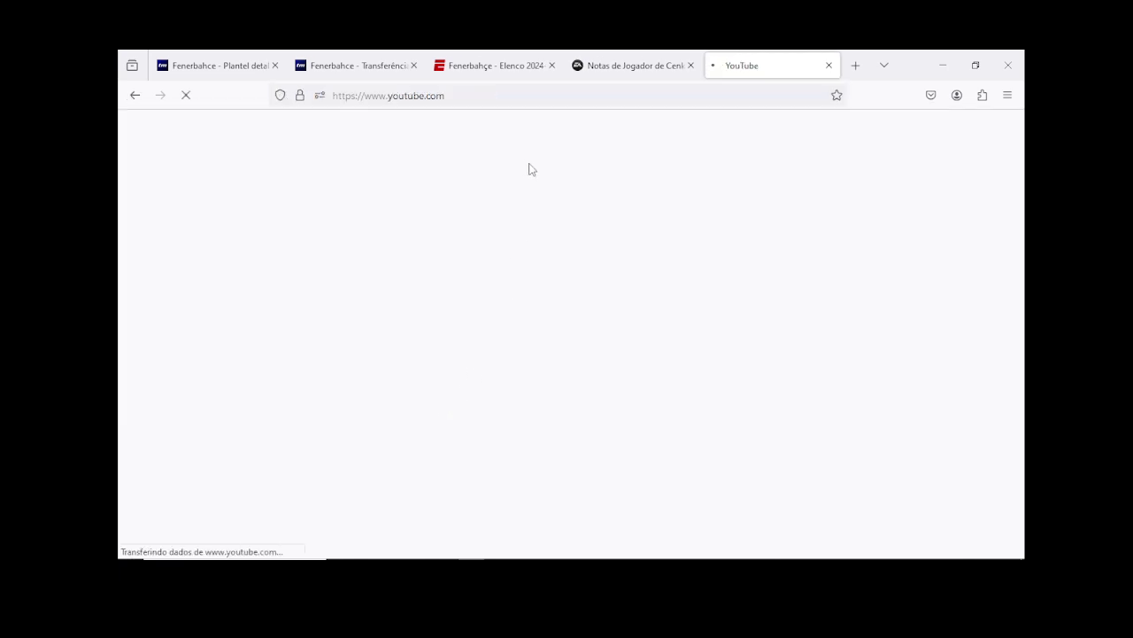
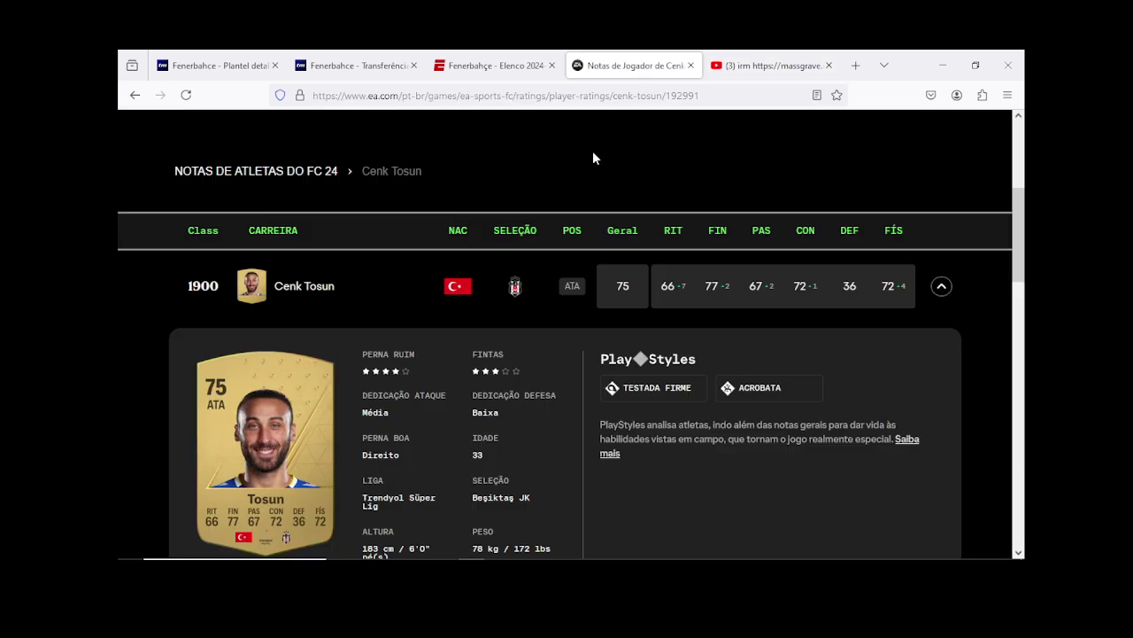
{"action": "scroll", "coordinate": [292, 213], "scroll_direction": "up", "scroll_amount": 2}
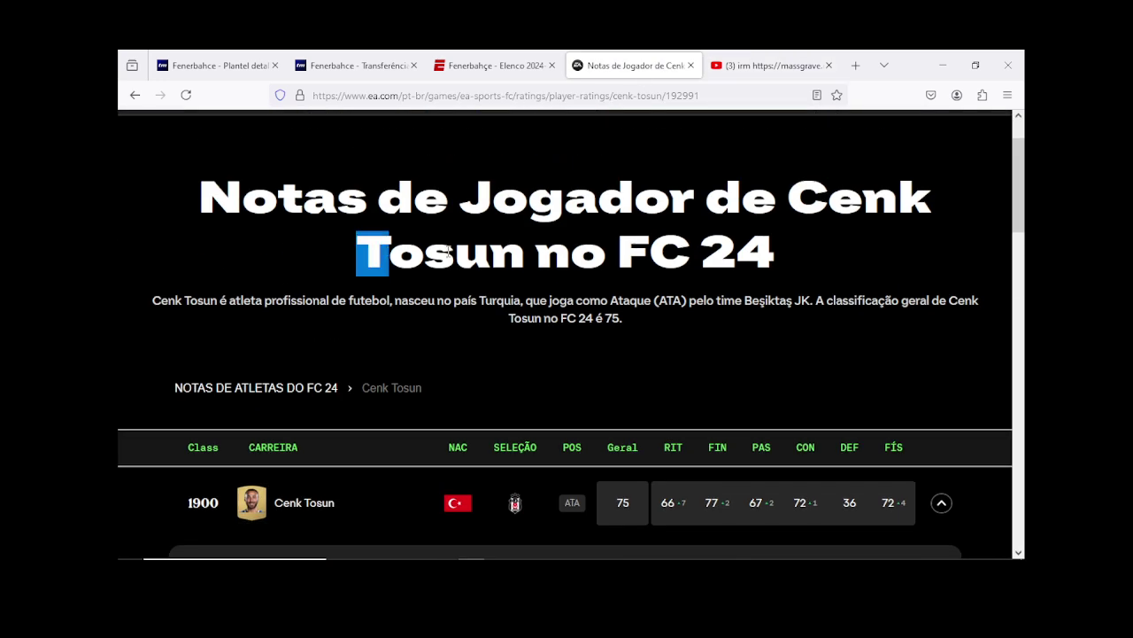
{"action": "left_click_drag", "start_coordinate": [447, 250], "coordinate": [624, 249]}
{"action": "left_click", "coordinate": [800, 194]}
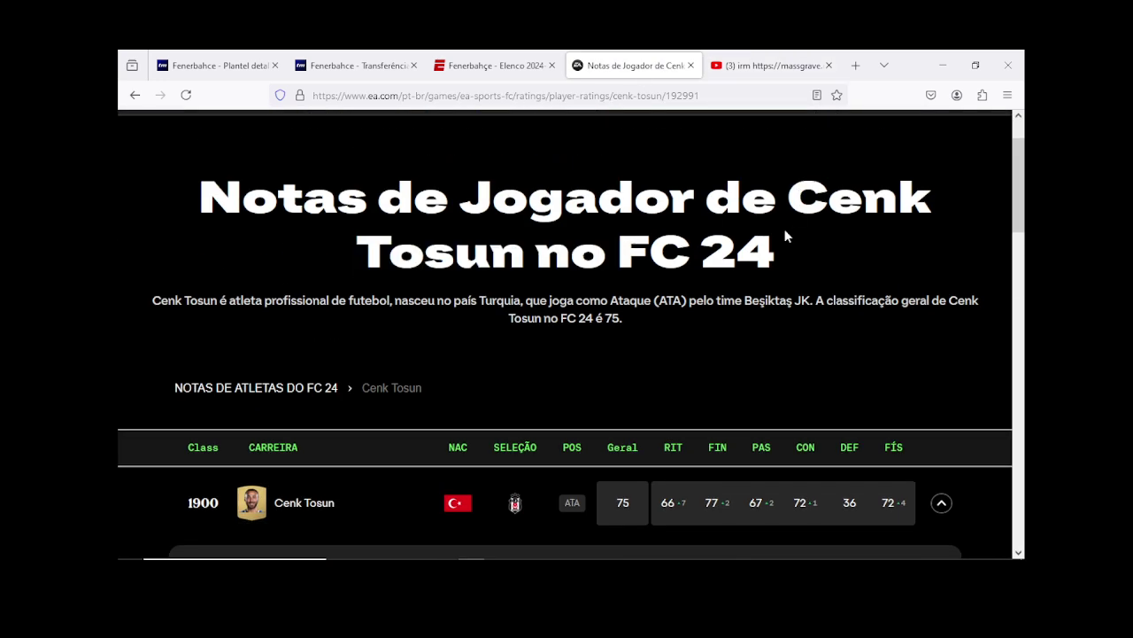
{"action": "left_click_drag", "start_coordinate": [785, 232], "coordinate": [516, 256]}
{"action": "right_click", "coordinate": [511, 256]}
{"action": "left_click", "coordinate": [532, 267]}
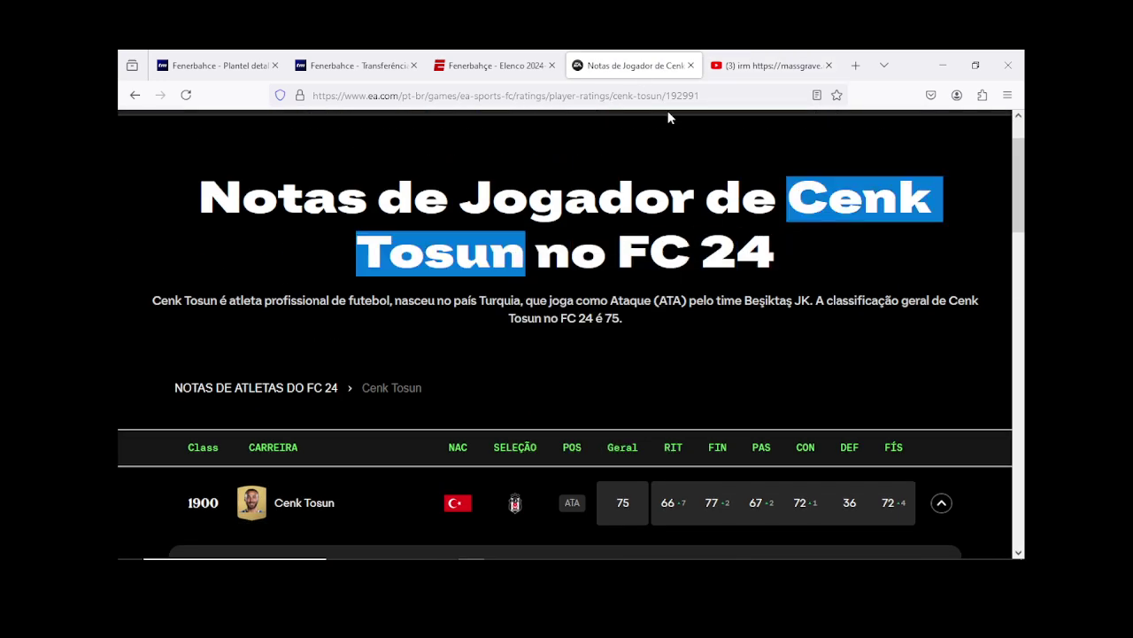
Step: Search YouTube for Cenk Tosun using the copied name
{"action": "left_click", "coordinate": [713, 67]}
{"action": "left_click", "coordinate": [708, 131]}
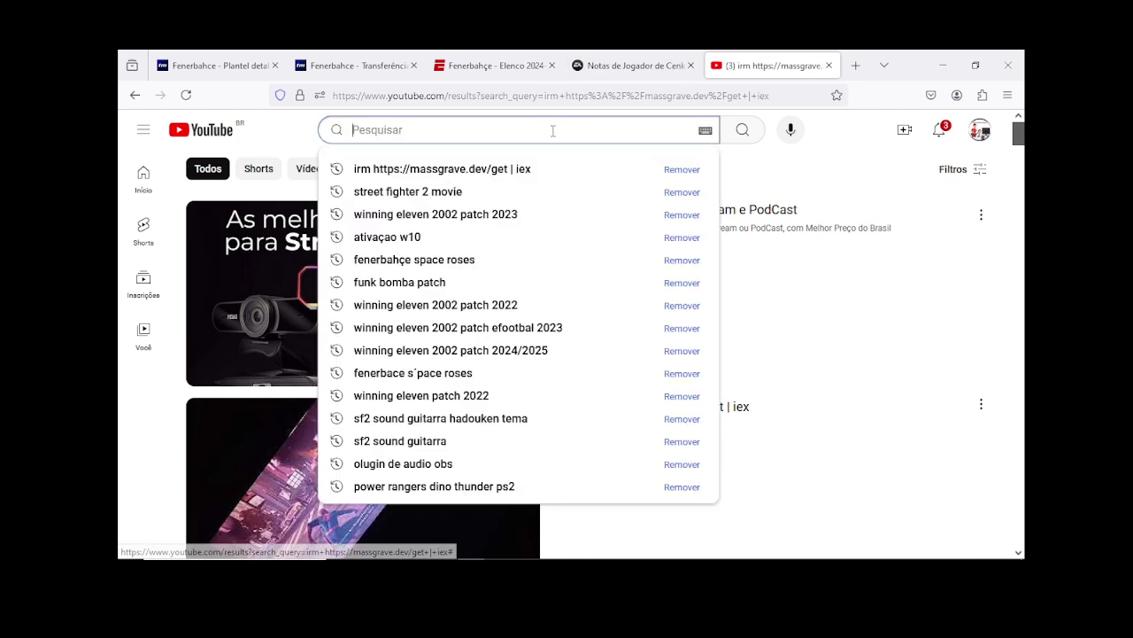
{"action": "right_click", "coordinate": [552, 131]}
{"action": "left_click", "coordinate": [592, 245]}
{"action": "left_click", "coordinate": [730, 140]}
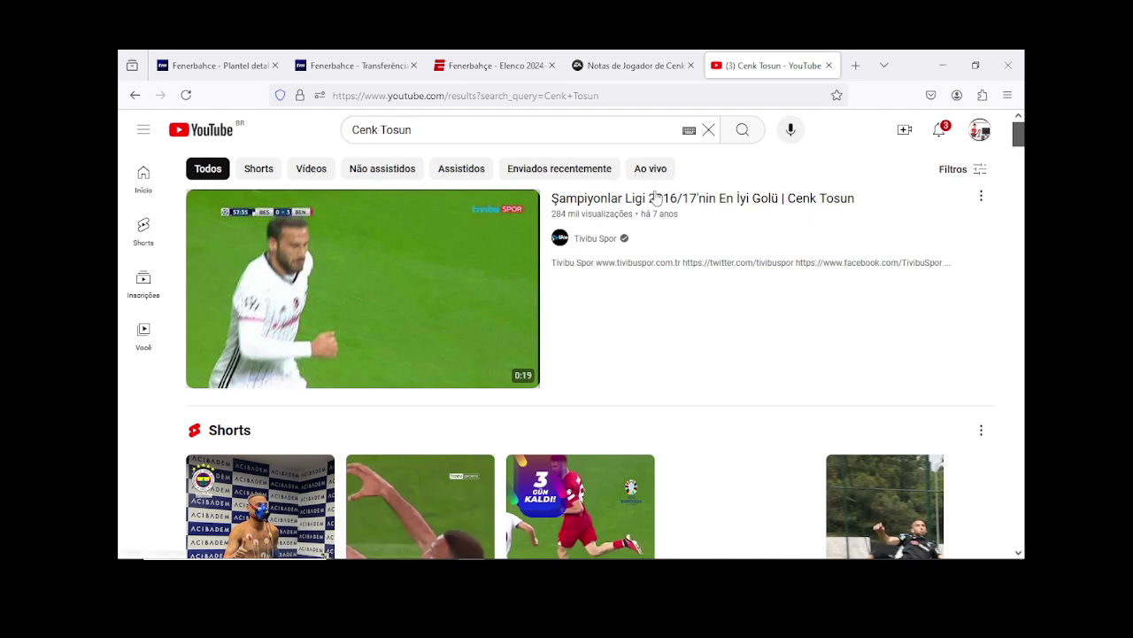
Step: Find the SVMM video "Cenk Tosun ● Welcome to Fenerbahce Goals & Skills" in the YouTube results and open it
{"action": "mouse_move", "coordinate": [600, 296]}
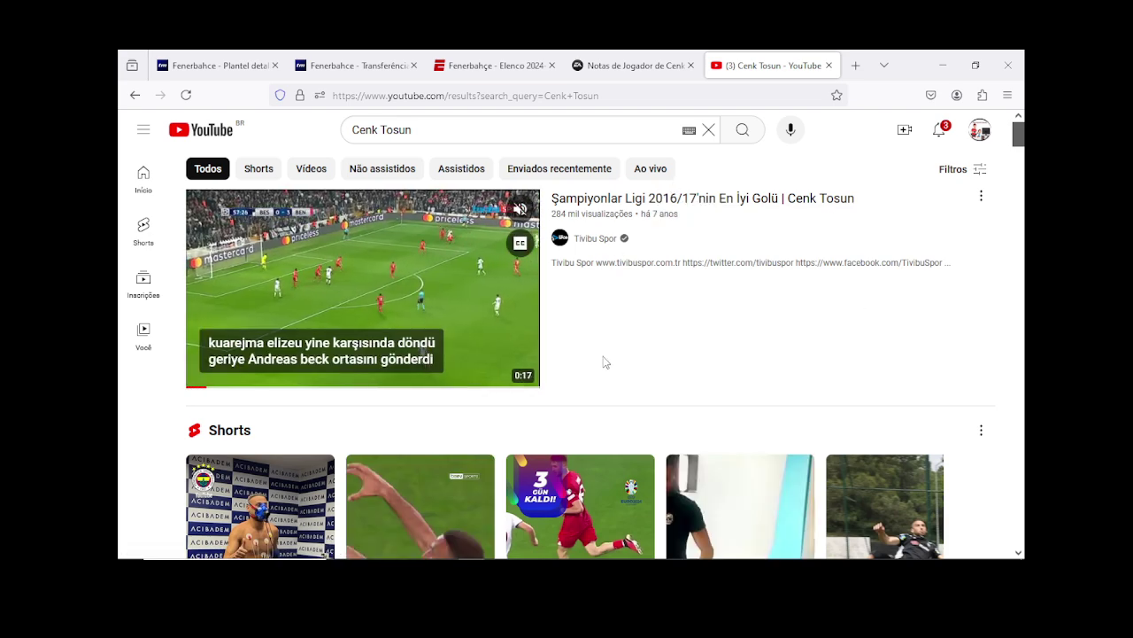
{"action": "mouse_move", "coordinate": [613, 211]}
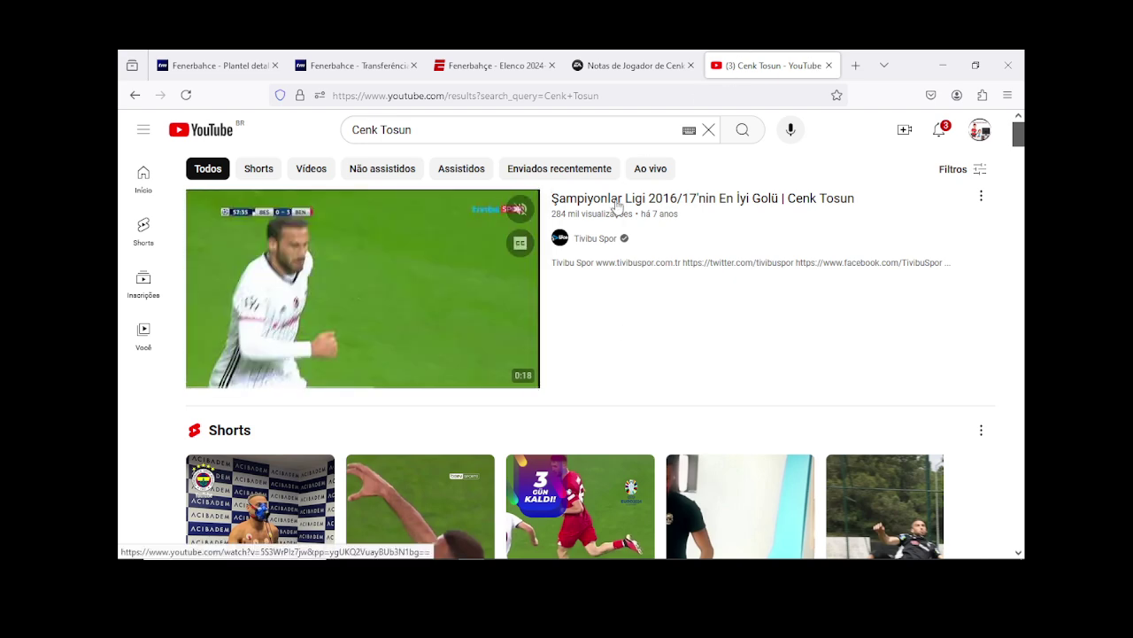
{"action": "scroll", "coordinate": [584, 322], "scroll_direction": "down", "scroll_amount": 5}
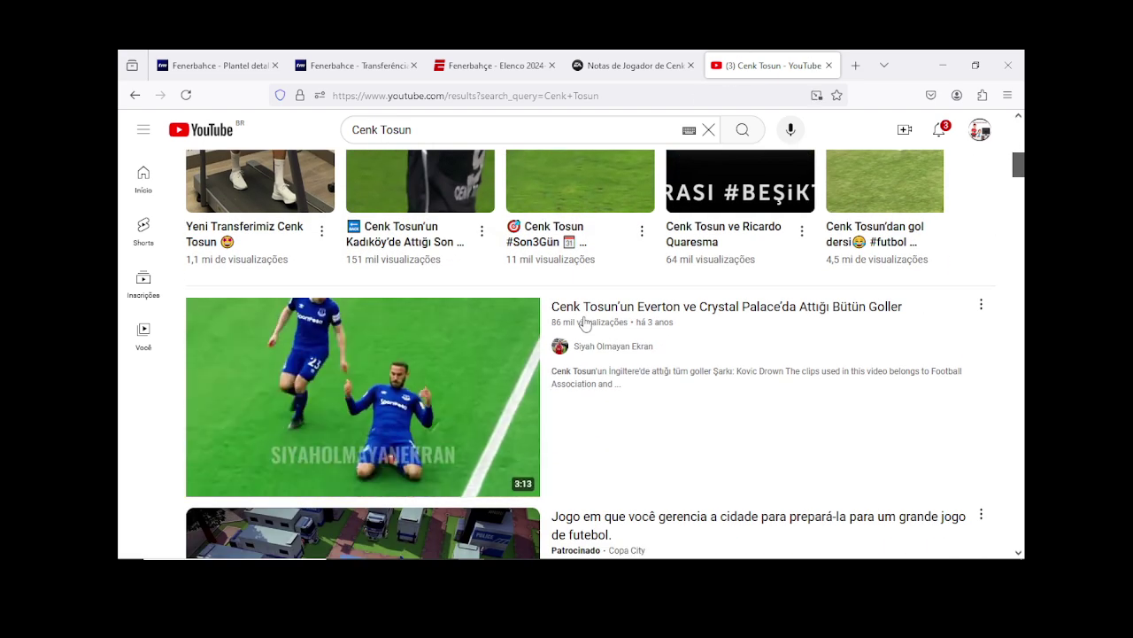
{"action": "scroll", "coordinate": [583, 322], "scroll_direction": "down", "scroll_amount": 2}
{"action": "scroll", "coordinate": [584, 322], "scroll_direction": "down", "scroll_amount": 3}
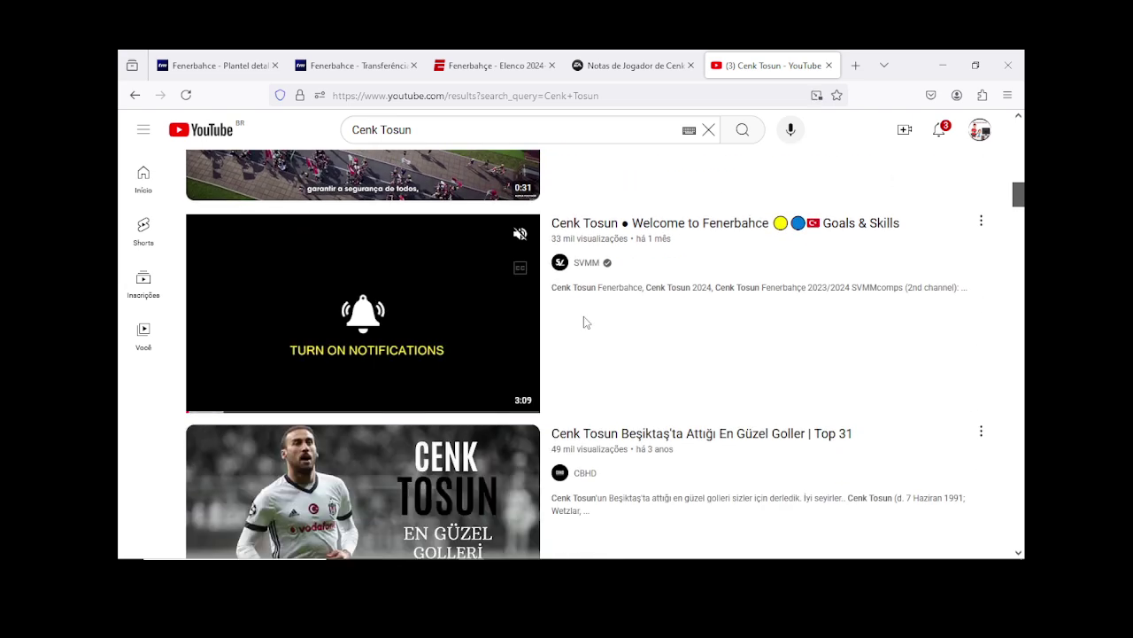
{"action": "left_click", "coordinate": [636, 231]}
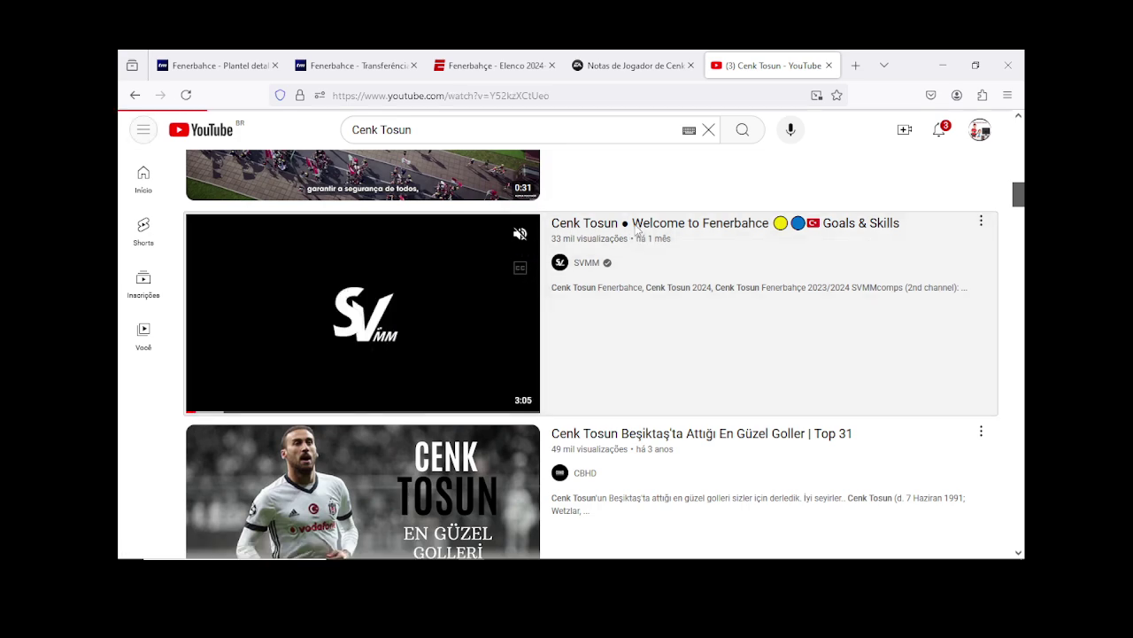
Step: Mute the YouTube tab and play the SVMM video "Cenk Tosun ● Welcome to Fenerbahce Goals & Skills"
{"action": "left_click", "coordinate": [727, 70]}
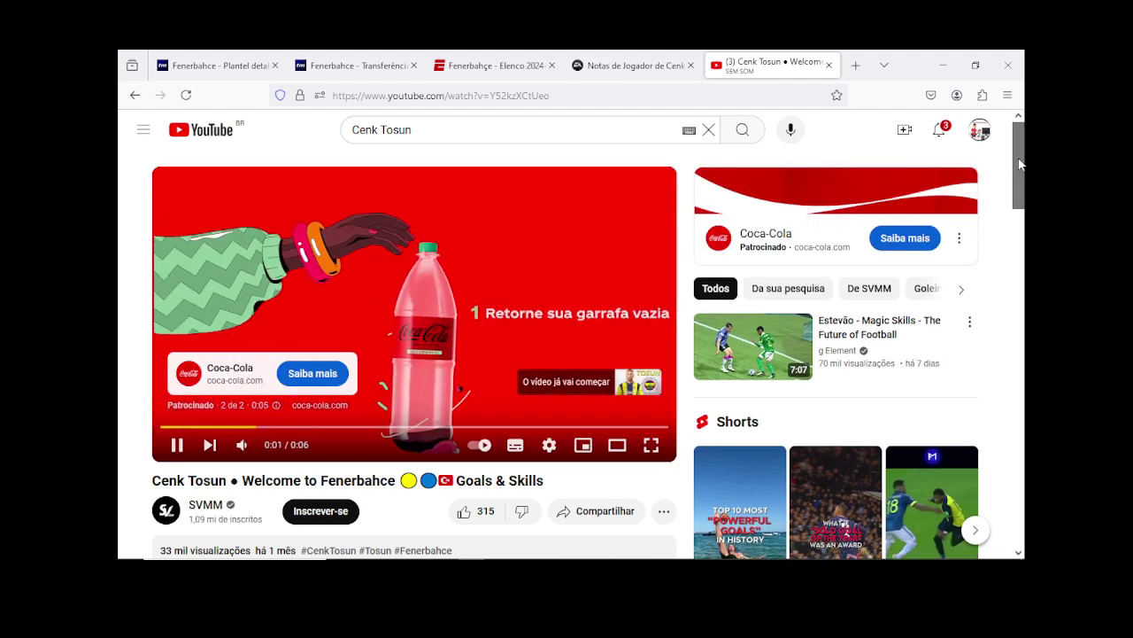
{"action": "mouse_move", "coordinate": [1018, 163]}
{"action": "left_mouse_down"}
{"action": "mouse_move", "coordinate": [1019, 203]}
{"action": "mouse_move", "coordinate": [1020, 174]}
{"action": "left_mouse_up"}
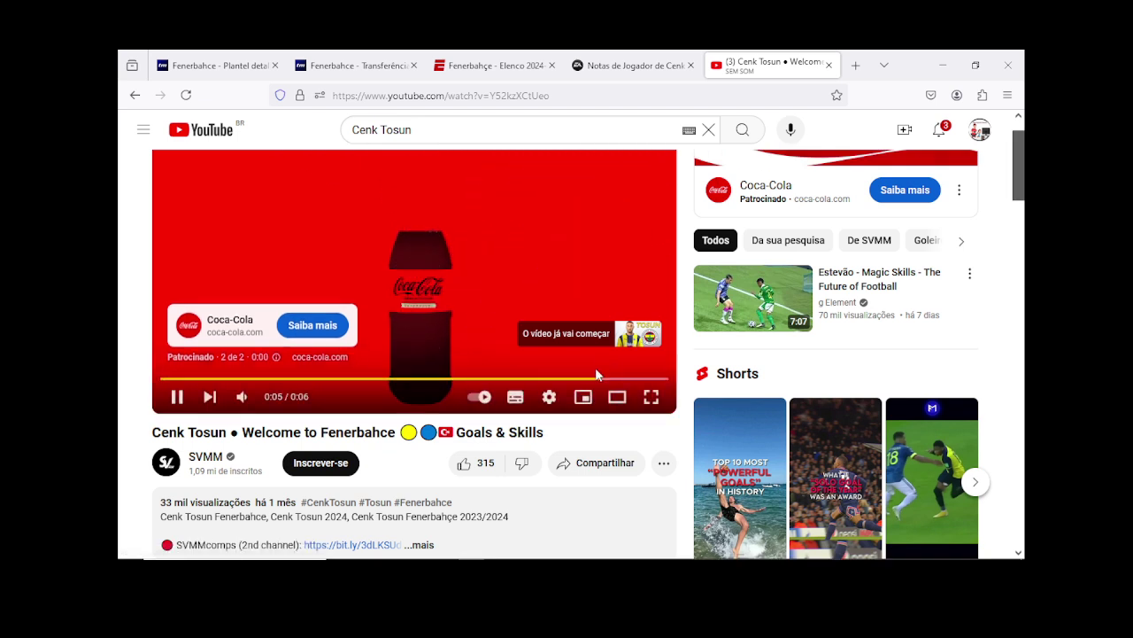
{"action": "mouse_move", "coordinate": [249, 396]}
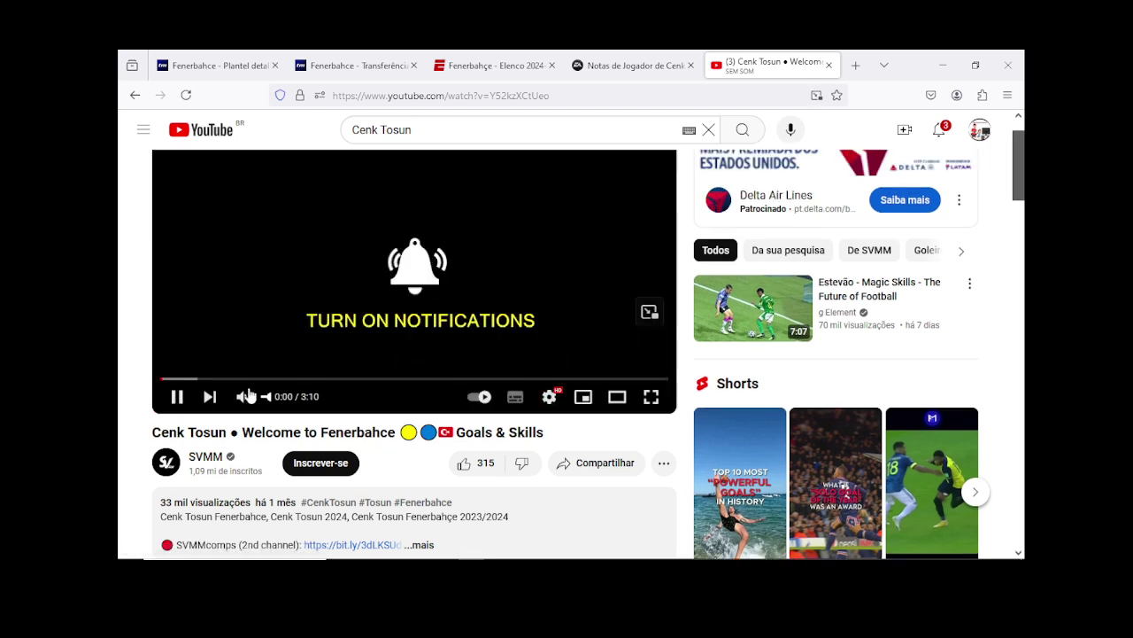
{"action": "left_click_drag", "start_coordinate": [197, 379], "coordinate": [196, 392]}
{"action": "left_click", "coordinate": [177, 398]}
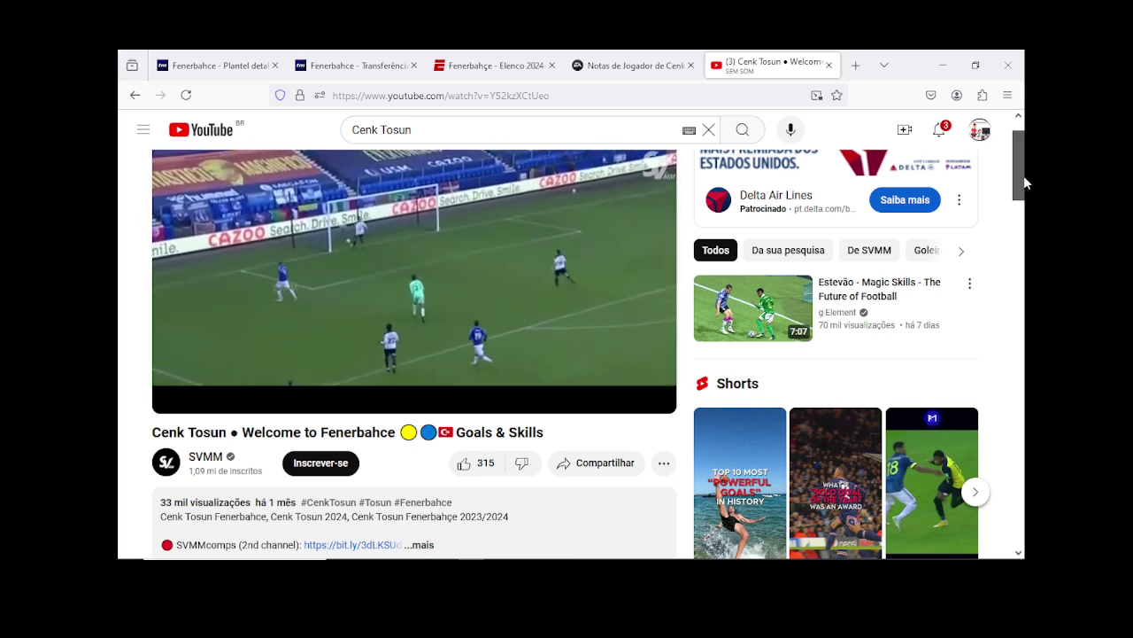
Step: Skim the rest of the Cenk Tosun video, skipping ahead to about 1:54, 2:08 and 2:20
{"action": "left_click_drag", "start_coordinate": [1021, 175], "coordinate": [1024, 183]}
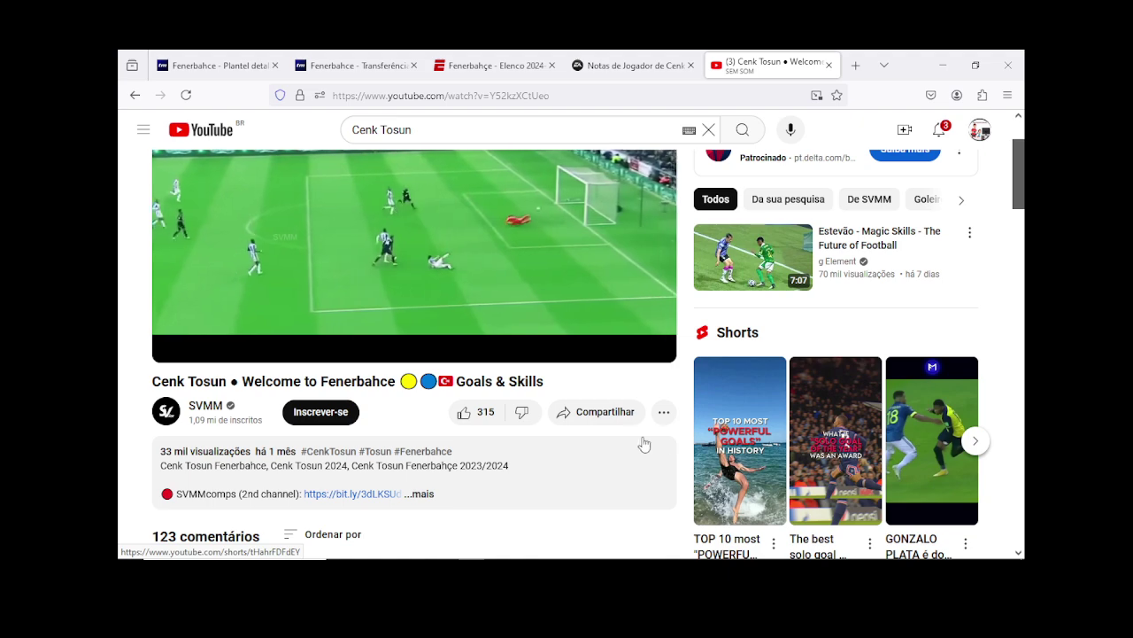
{"action": "scroll", "coordinate": [627, 445], "scroll_direction": "up", "scroll_amount": 1}
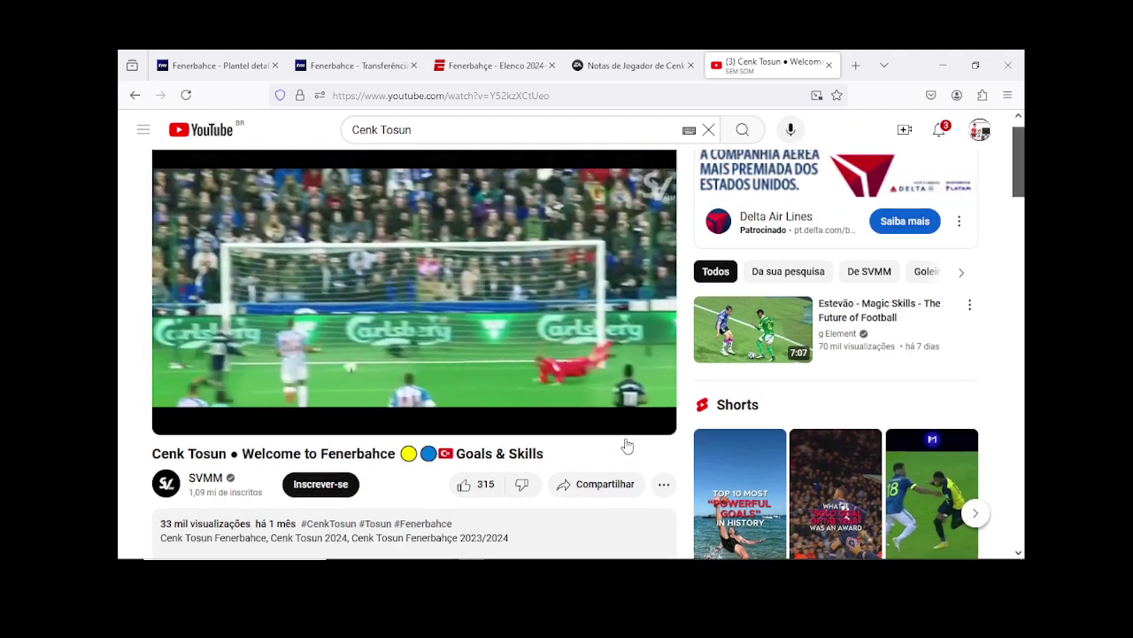
{"action": "scroll", "coordinate": [627, 445], "scroll_direction": "down", "scroll_amount": 1}
{"action": "scroll", "coordinate": [627, 444], "scroll_direction": "up", "scroll_amount": 2}
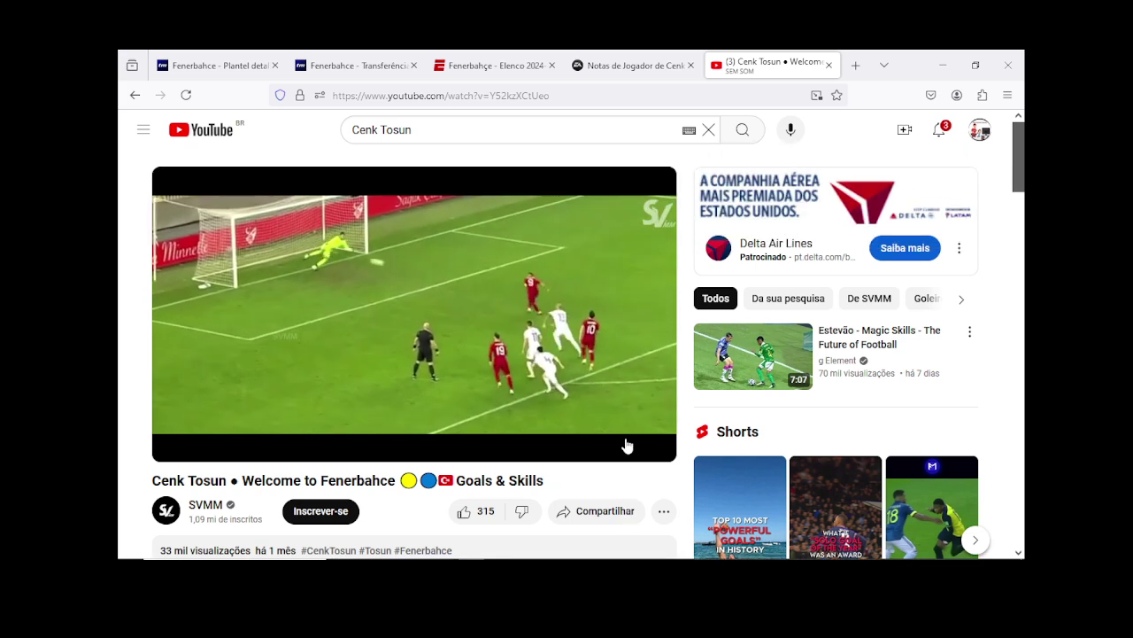
{"action": "scroll", "coordinate": [627, 445], "scroll_direction": "down", "scroll_amount": 1}
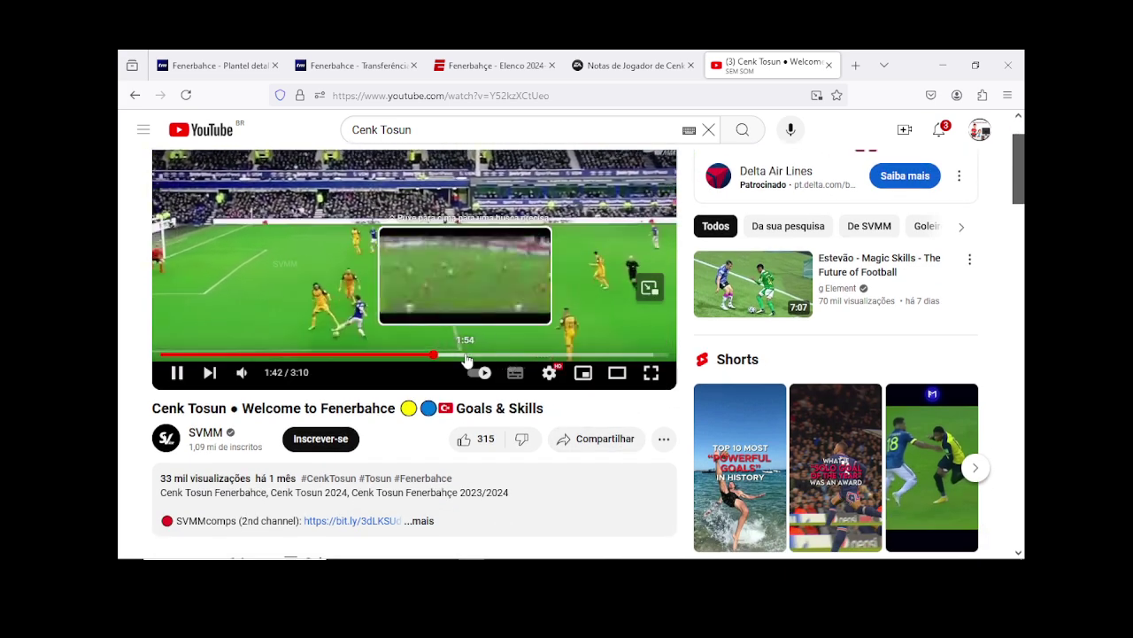
{"action": "left_click", "coordinate": [467, 355]}
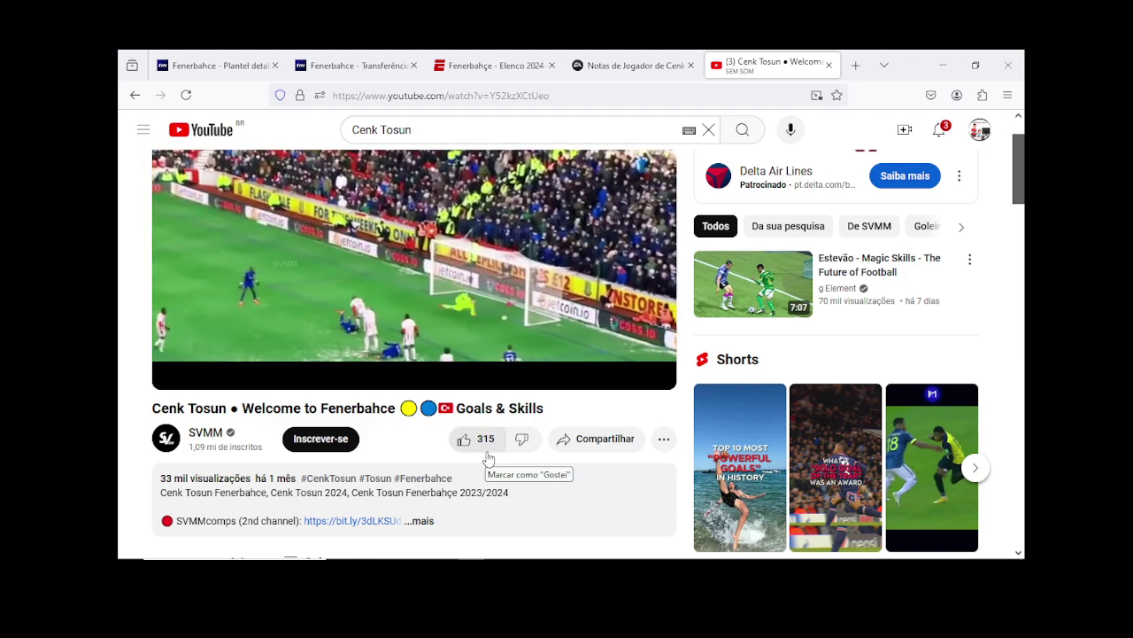
{"action": "left_click", "coordinate": [501, 355]}
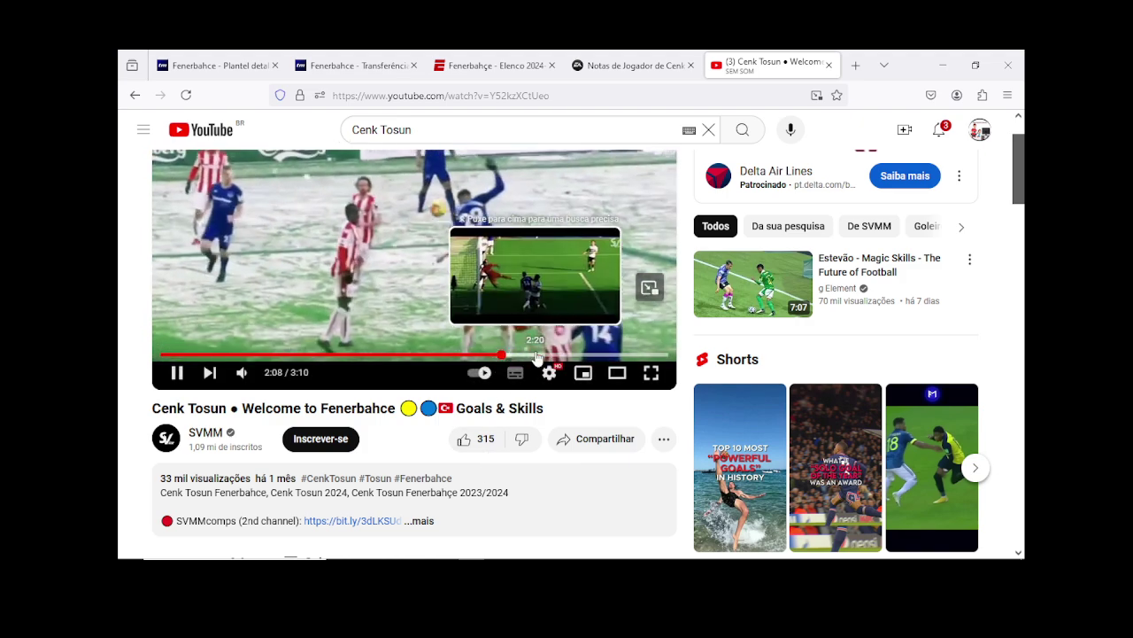
{"action": "left_click", "coordinate": [537, 355]}
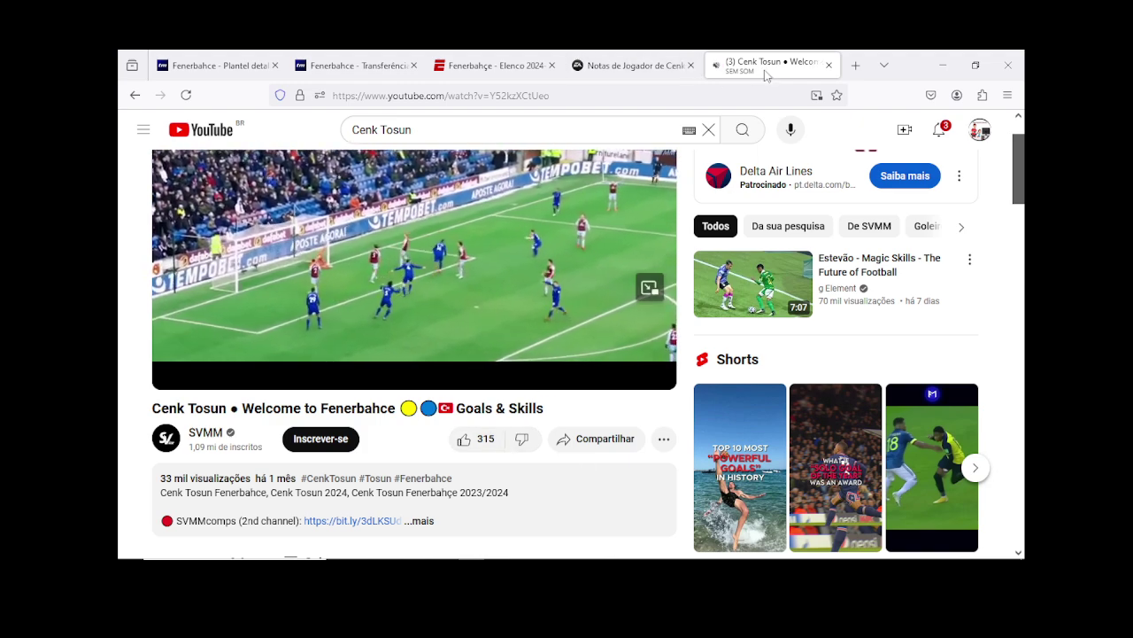
Step: Close the YouTube video, return from the EA ratings page to Google and search for "cenk tosun pes stats"
{"action": "left_click", "coordinate": [829, 65]}
{"action": "scroll", "coordinate": [534, 378], "scroll_direction": "down", "scroll_amount": 8}
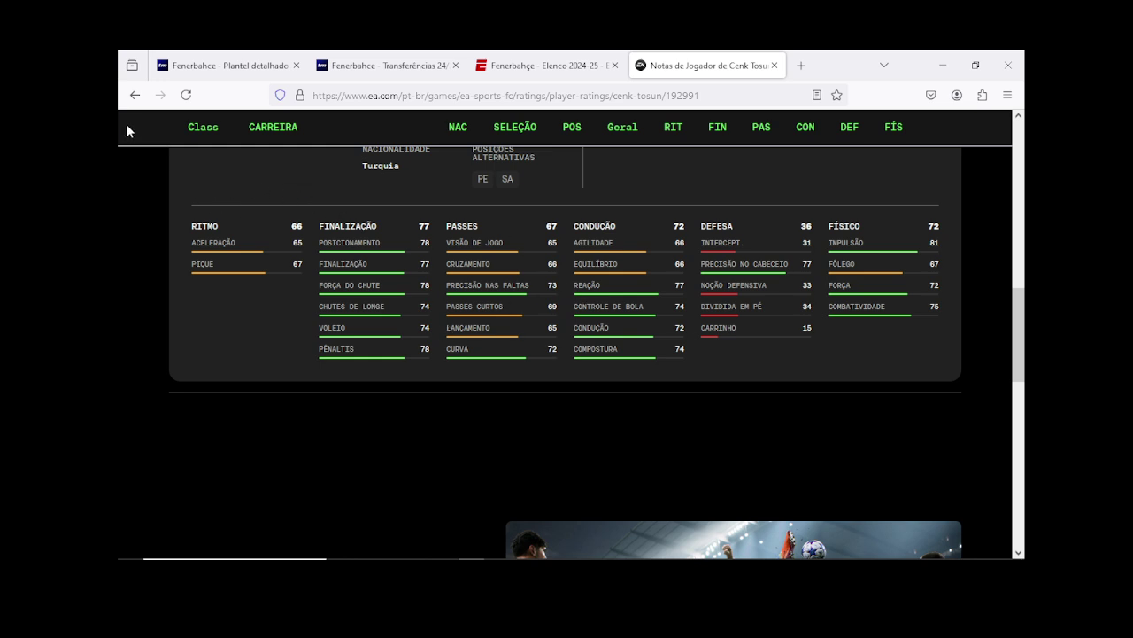
{"action": "left_click", "coordinate": [135, 96]}
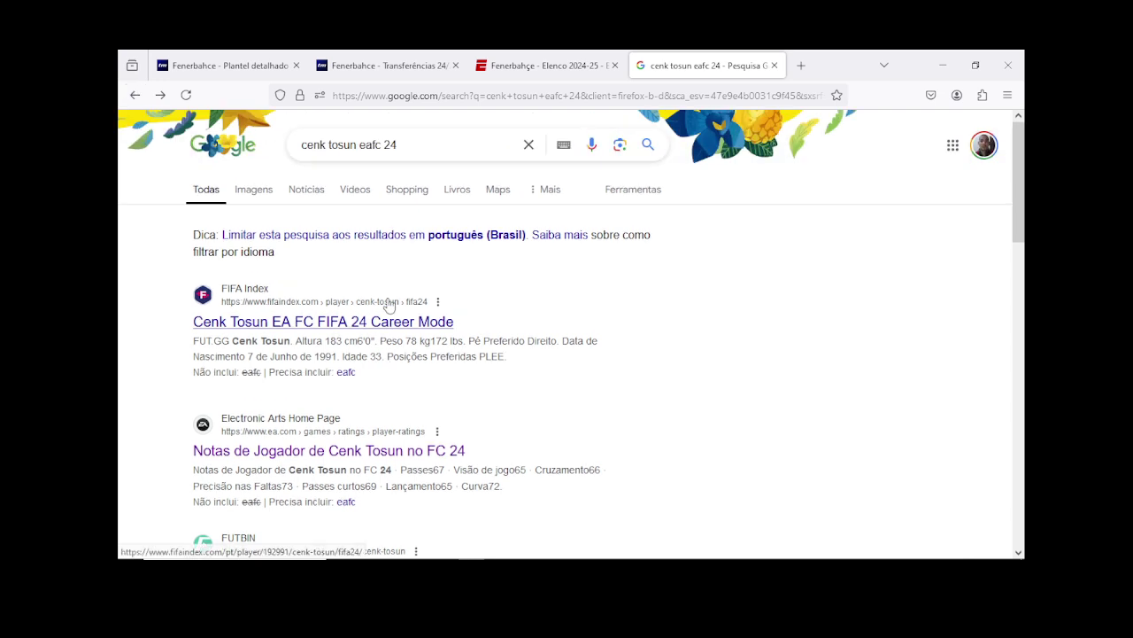
{"action": "left_click", "coordinate": [384, 147]}
{"action": "left_click_drag", "start_coordinate": [360, 146], "coordinate": [432, 146]}
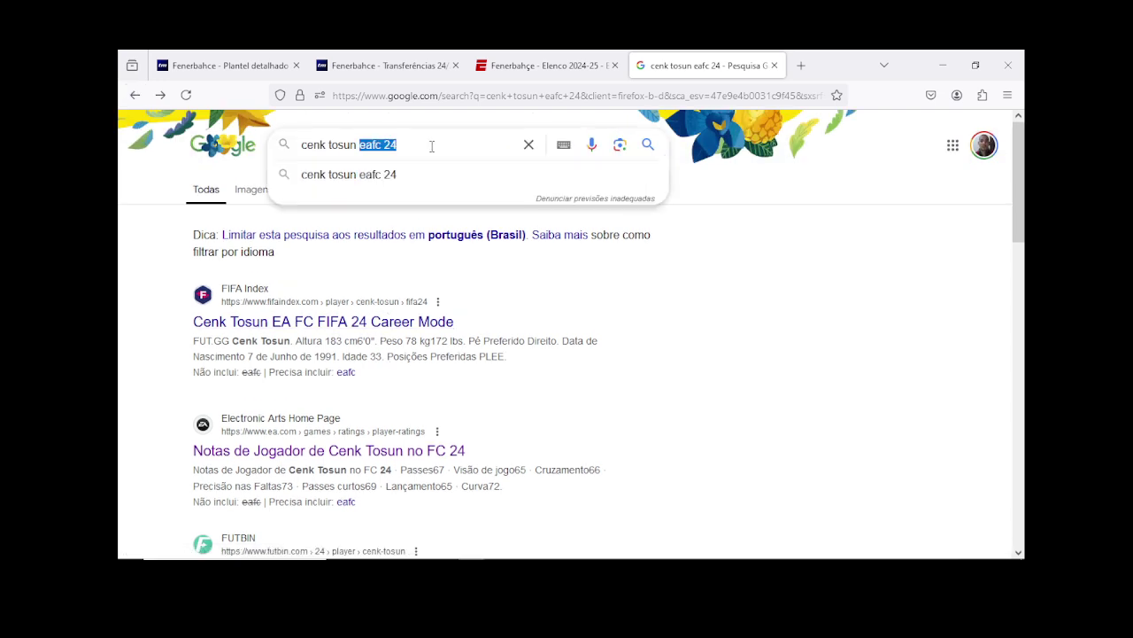
{"action": "type", "text": "pes stats"}
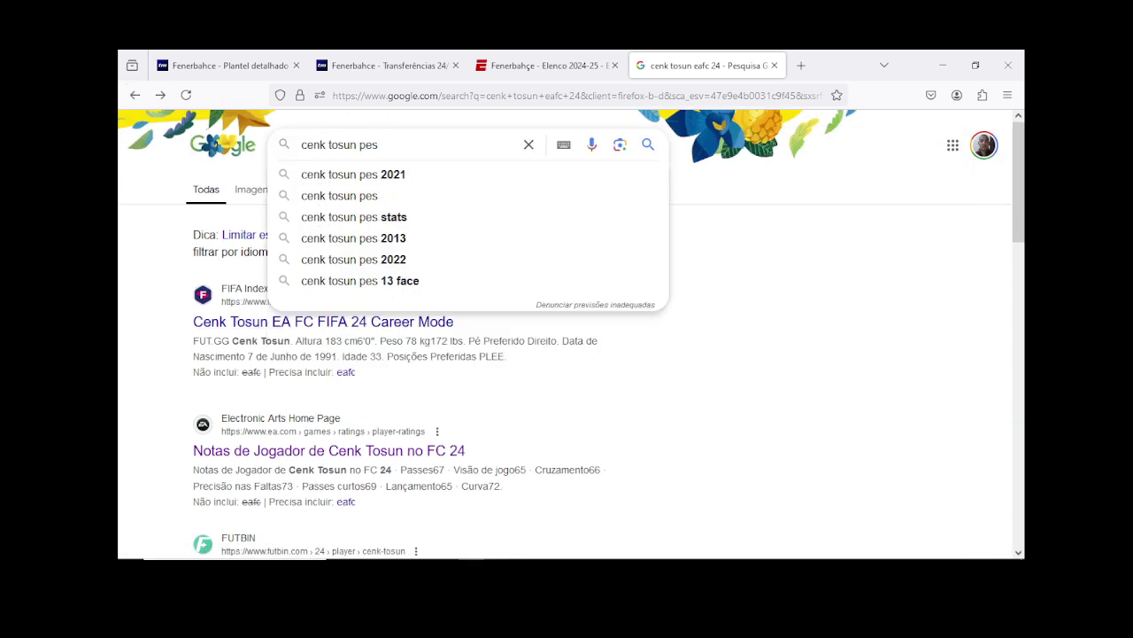
{"action": "key", "text": "Return"}
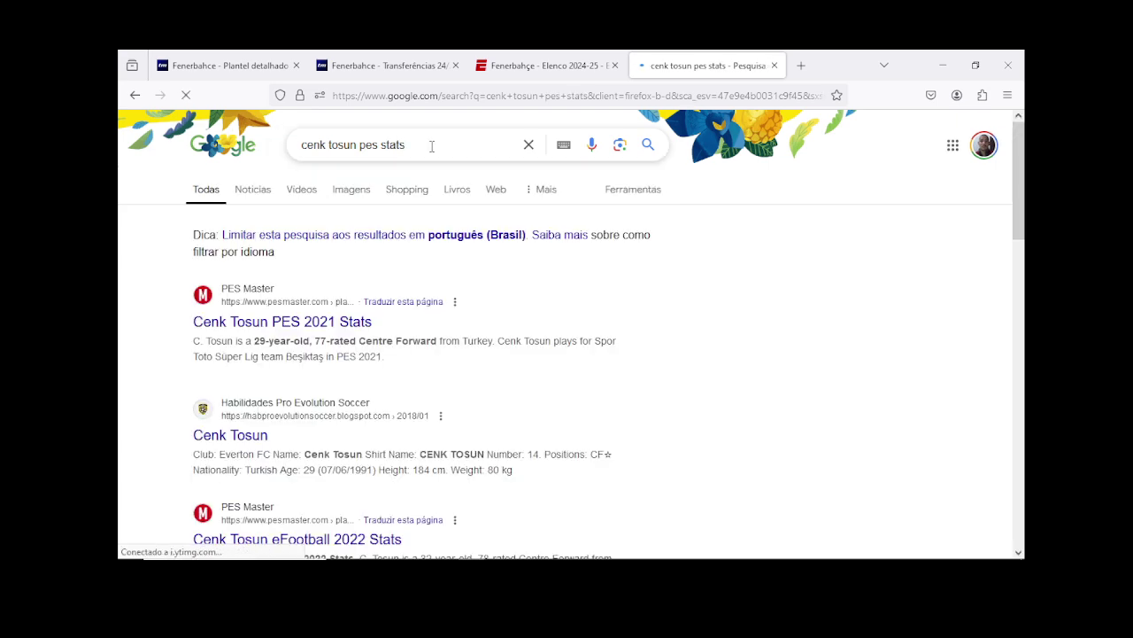
Step: Open Cenk Tosun's page on Habilidades Pro Evolution Soccer and examine his ability ratings
{"action": "left_click", "coordinate": [265, 437]}
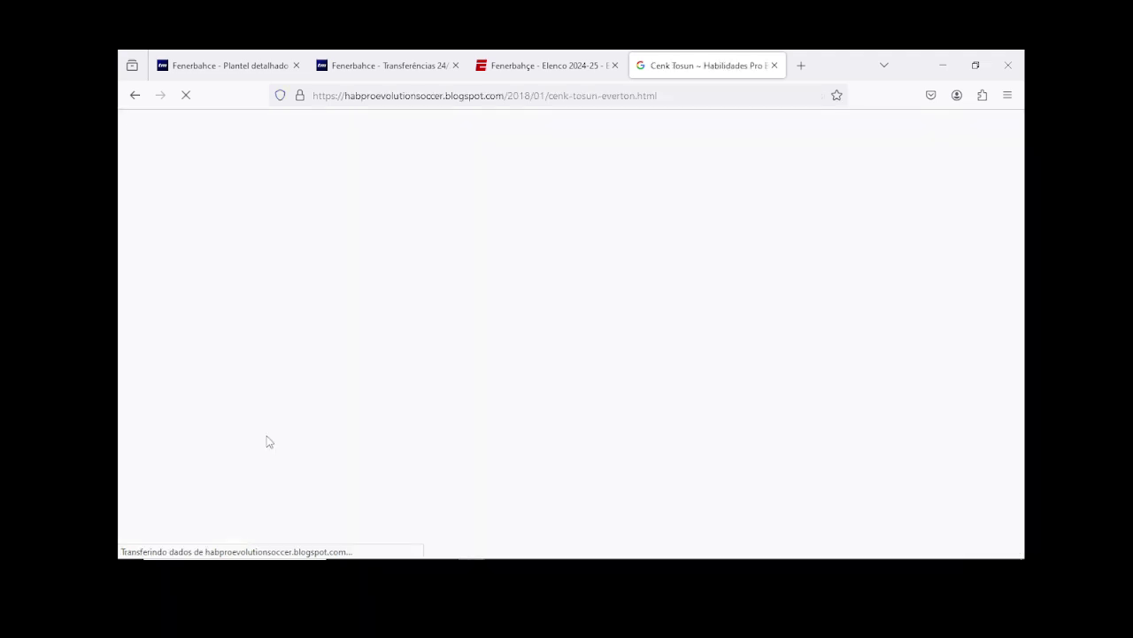
{"action": "scroll", "coordinate": [363, 442], "scroll_direction": "down", "scroll_amount": 3}
{"action": "scroll", "coordinate": [363, 442], "scroll_direction": "down", "scroll_amount": 2}
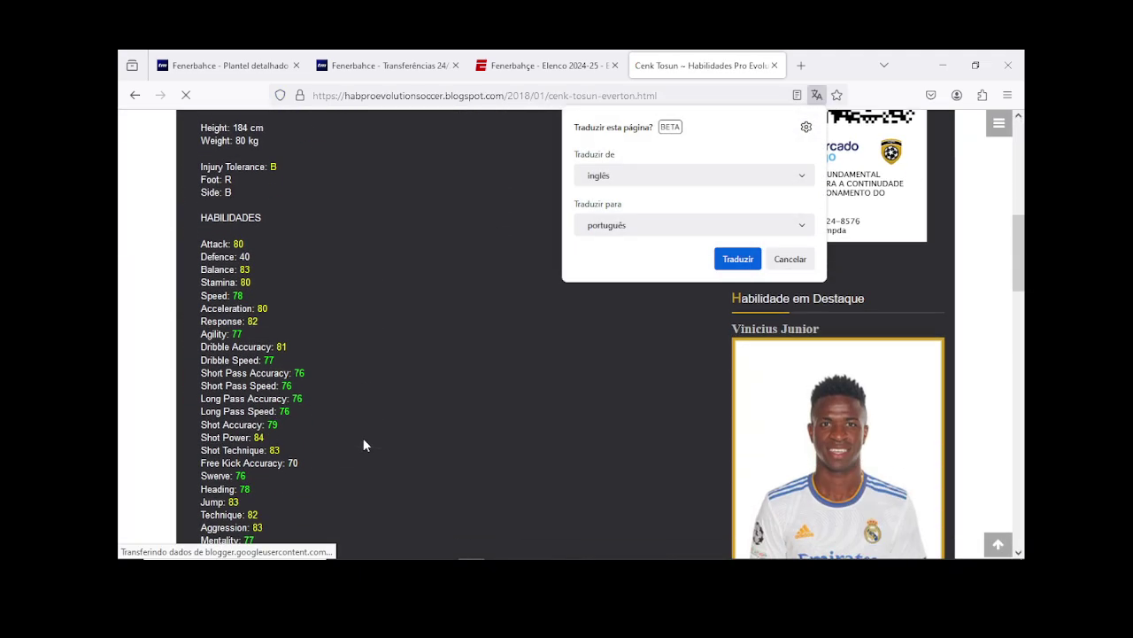
{"action": "scroll", "coordinate": [363, 443], "scroll_direction": "down", "scroll_amount": 2}
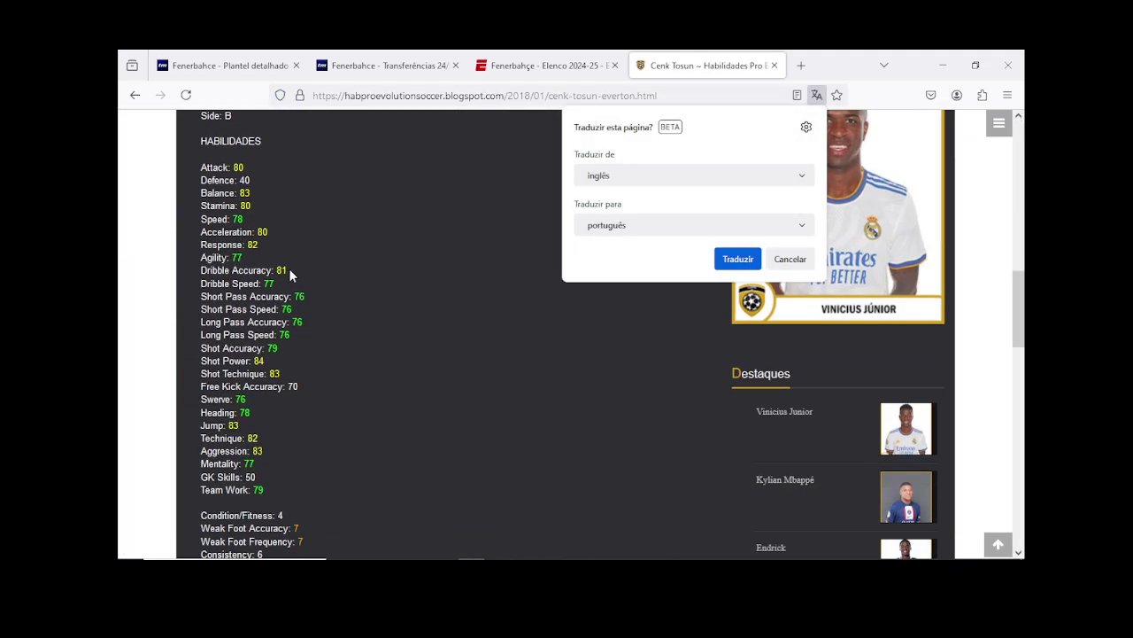
Step: Close the stats page, switch to WE2002 Team Editor and open Cenk Tosun's player data for editing
{"action": "left_click", "coordinate": [774, 66]}
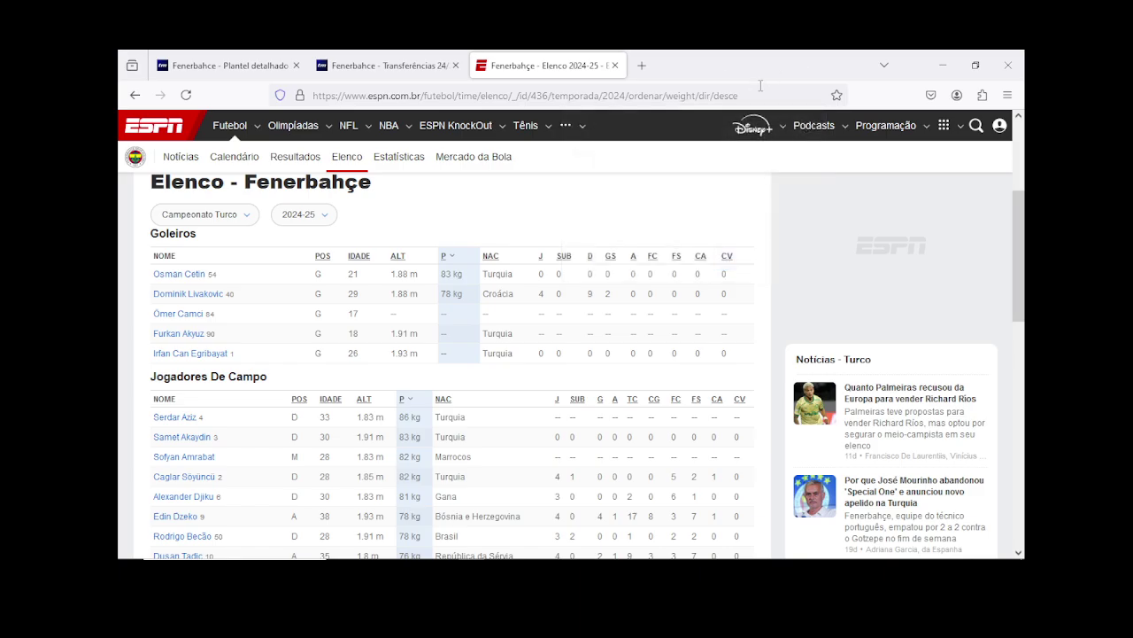
{"action": "left_click", "coordinate": [943, 64]}
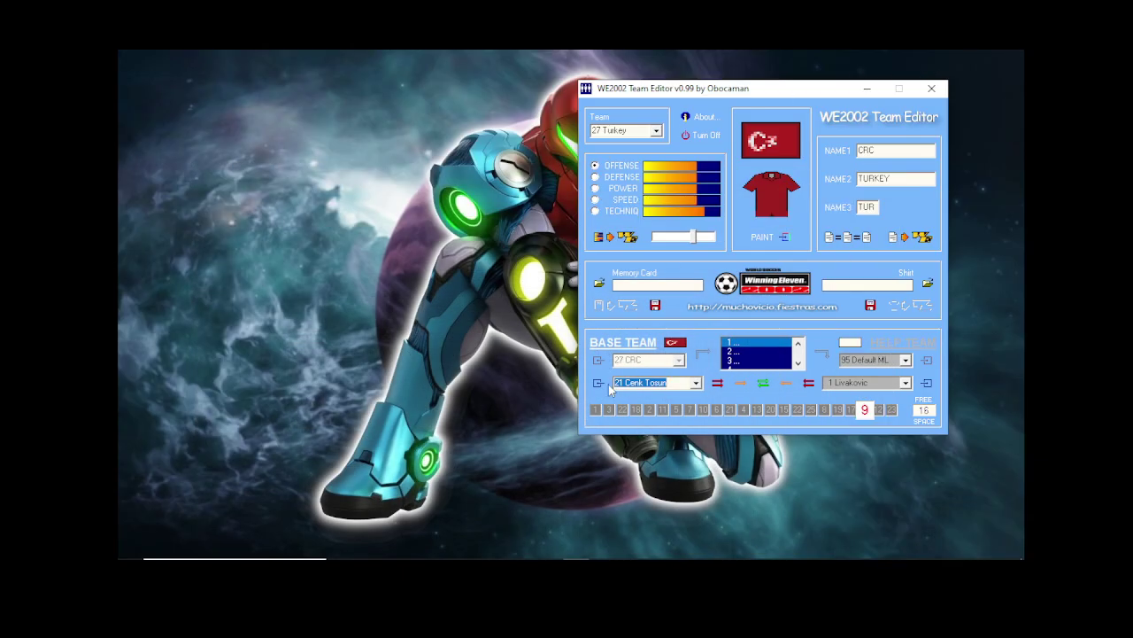
{"action": "left_click", "coordinate": [599, 384]}
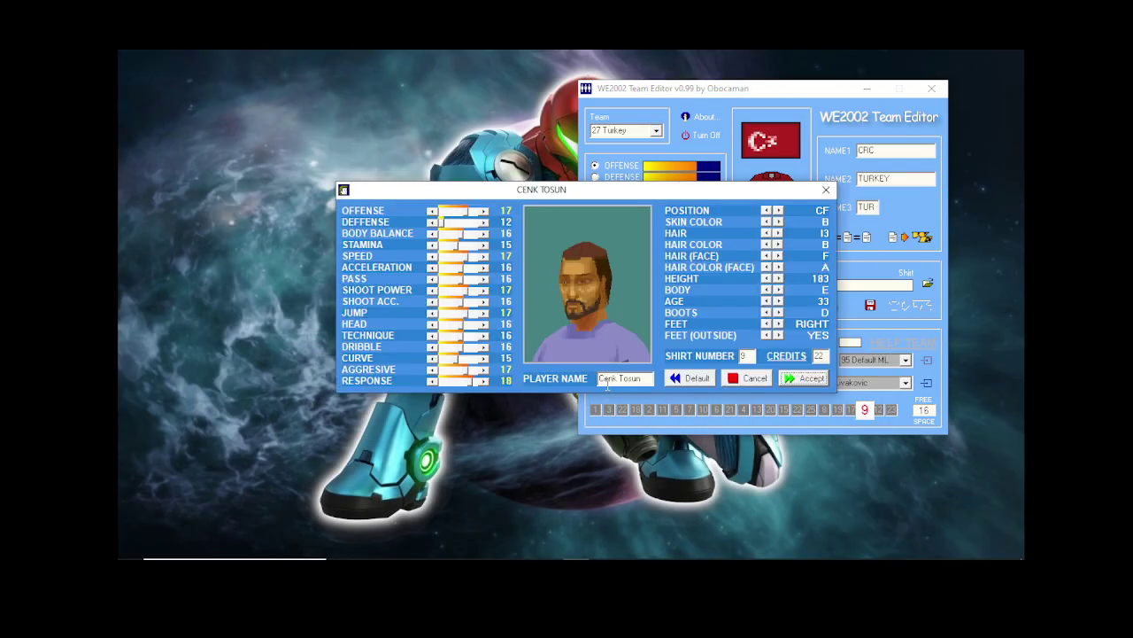
Step: Set Cenk Tosun's body type to D, offense to 18 and body balance to 17
{"action": "left_click", "coordinate": [767, 291]}
{"action": "left_click", "coordinate": [484, 211]}
{"action": "left_click", "coordinate": [484, 211]}
{"action": "left_click", "coordinate": [432, 212]}
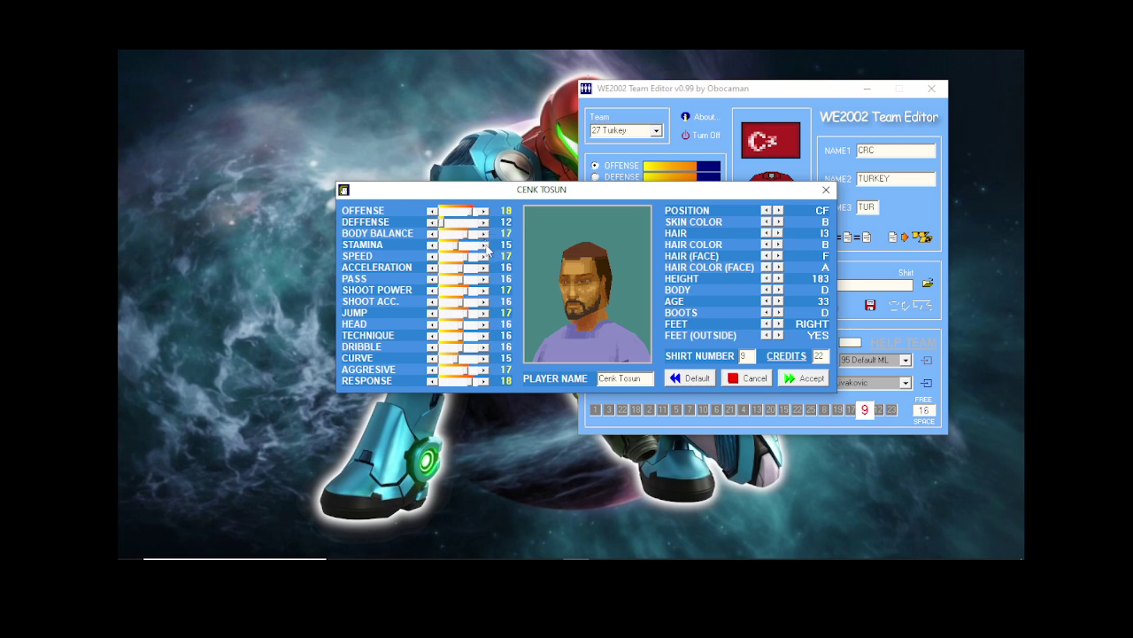
Step: Set stamina to 17, speed to 18, acceleration to 17, shoot accuracy to 18, head, technique and dribble to 17, and curve to 16
{"action": "left_click", "coordinate": [484, 245]}
{"action": "left_click", "coordinate": [484, 256]}
{"action": "left_click", "coordinate": [484, 301]}
{"action": "left_click", "coordinate": [484, 324]}
{"action": "left_click", "coordinate": [483, 335]}
{"action": "left_click", "coordinate": [484, 347]}
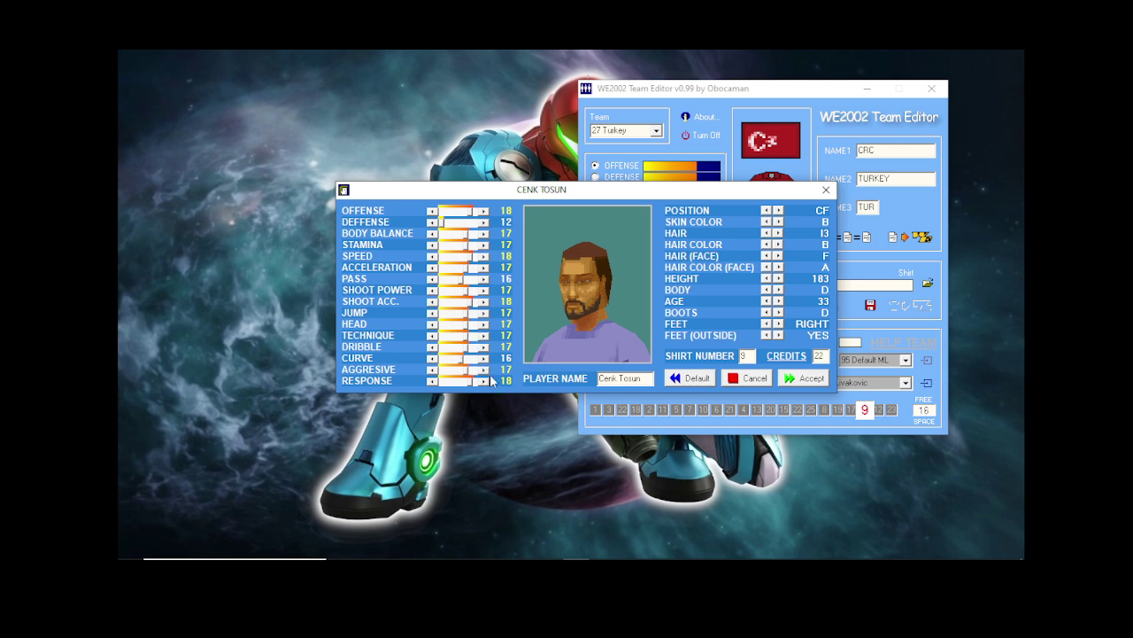
Step: Set Cenk Tosun's aggressive rating to 18, keep technique at 17 and accept the player changes
{"action": "left_click", "coordinate": [485, 370]}
{"action": "left_click", "coordinate": [484, 335]}
{"action": "left_click", "coordinate": [432, 336]}
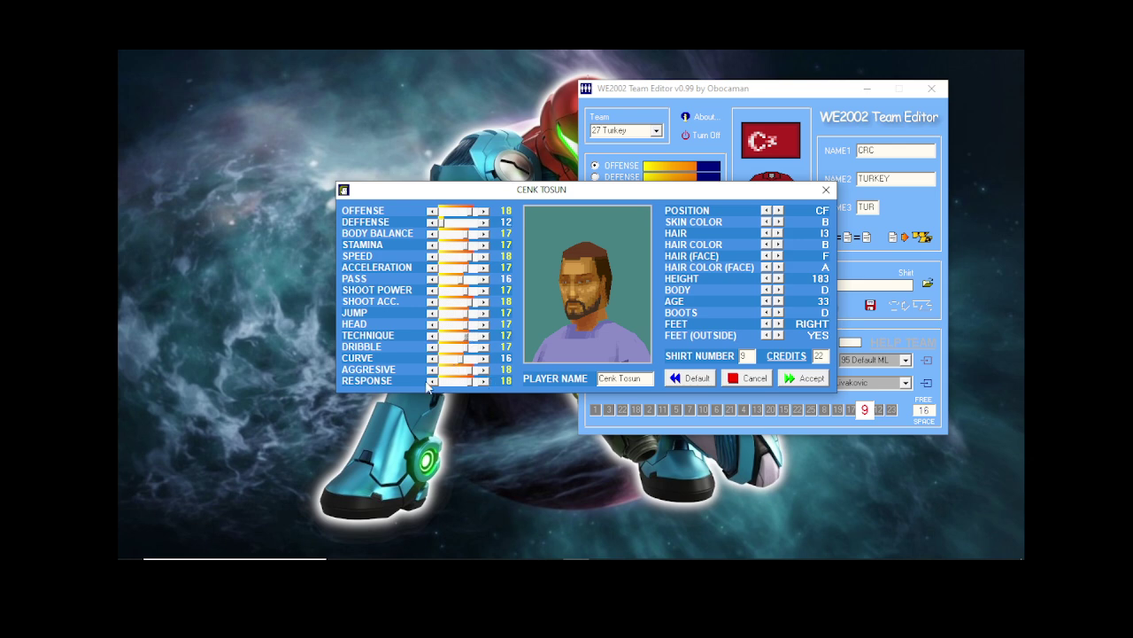
{"action": "left_click", "coordinate": [811, 379]}
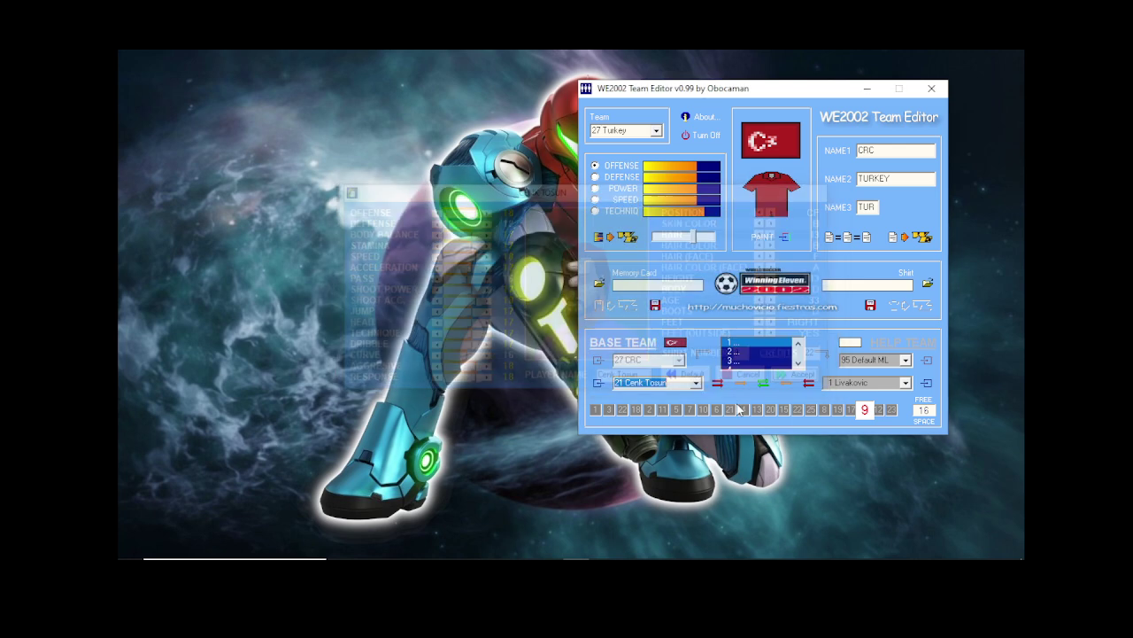
Step: Check the Turkey player list in the editor, then switch to Firefox and review Fenerbahce's forwards in the Transfermarkt squad list
{"action": "left_click", "coordinate": [697, 384]}
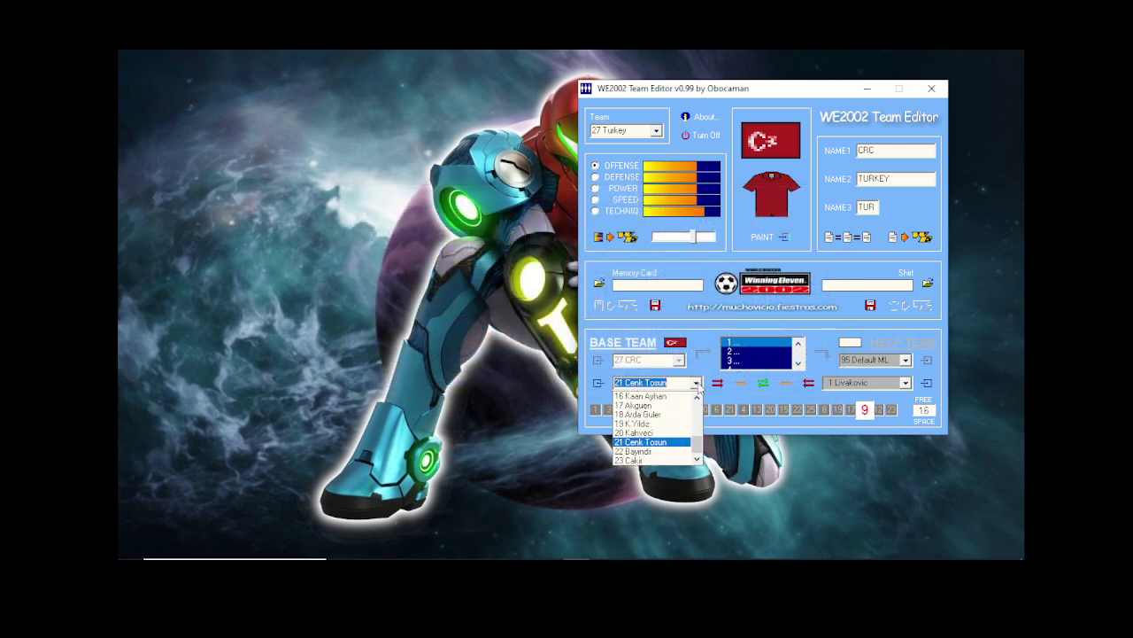
{"action": "left_click", "coordinate": [699, 384]}
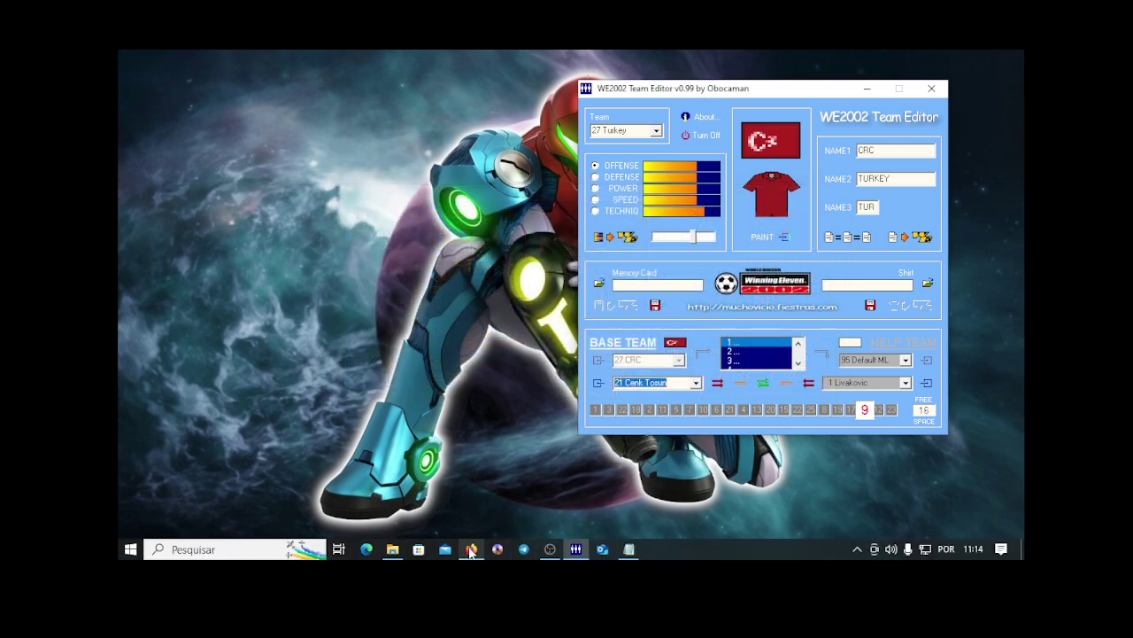
{"action": "left_click", "coordinate": [471, 549]}
{"action": "left_click", "coordinate": [353, 64]}
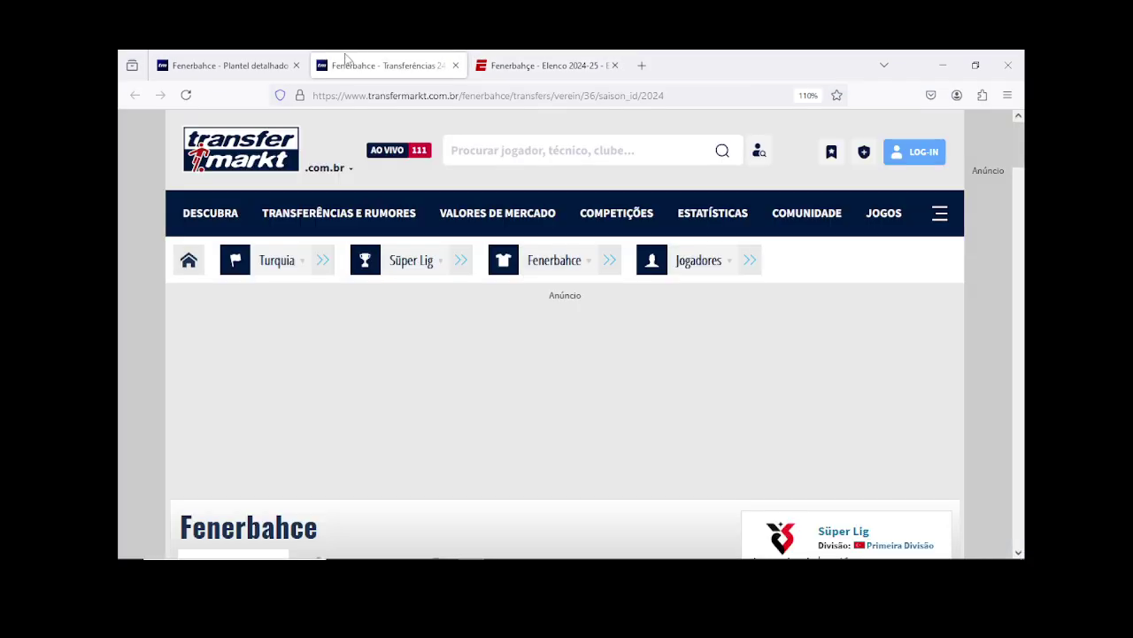
{"action": "left_click", "coordinate": [265, 66]}
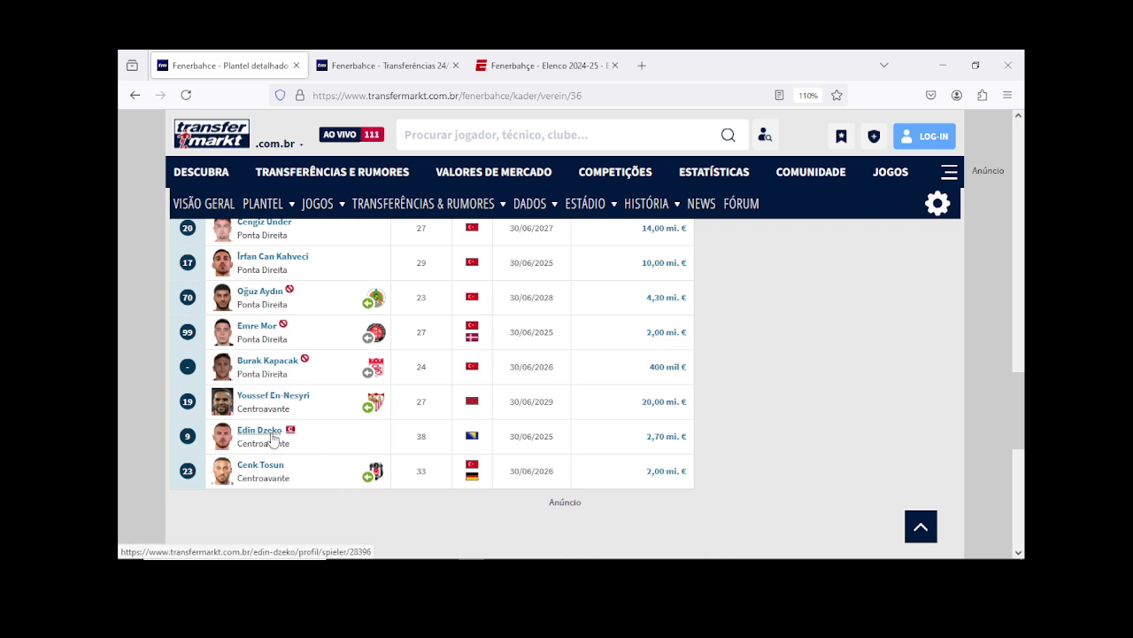
{"action": "left_click", "coordinate": [386, 65]}
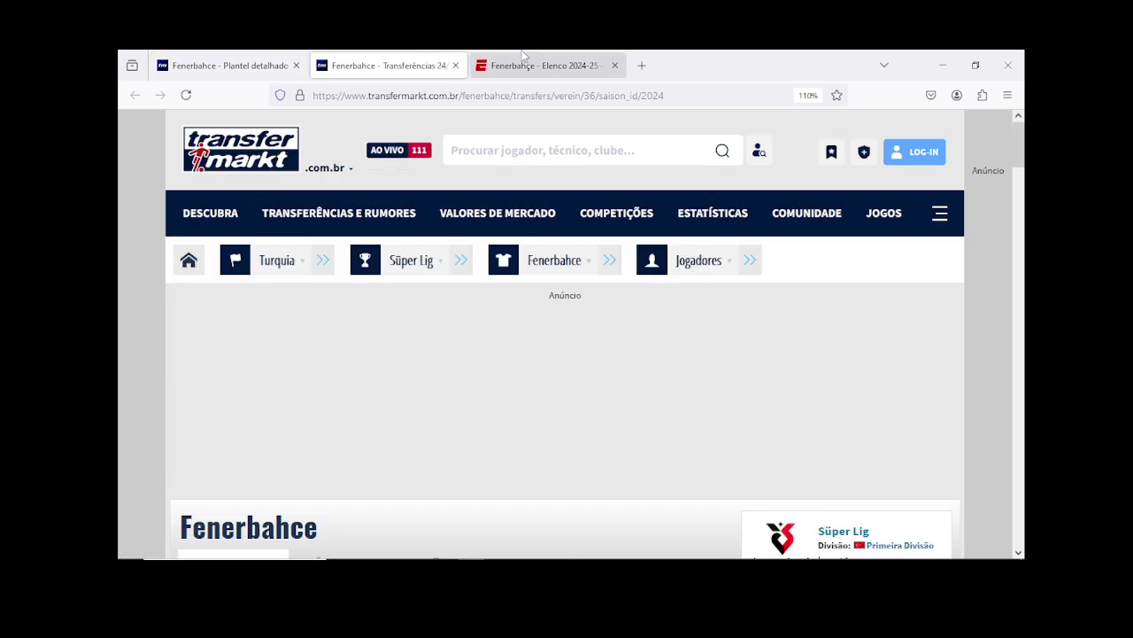
Step: Examine ESPN's 2024-25 Fenerbahçe squad table, from the goalkeepers through all the outfield players
{"action": "left_click", "coordinate": [522, 60]}
{"action": "scroll", "coordinate": [314, 477], "scroll_direction": "down", "scroll_amount": 5}
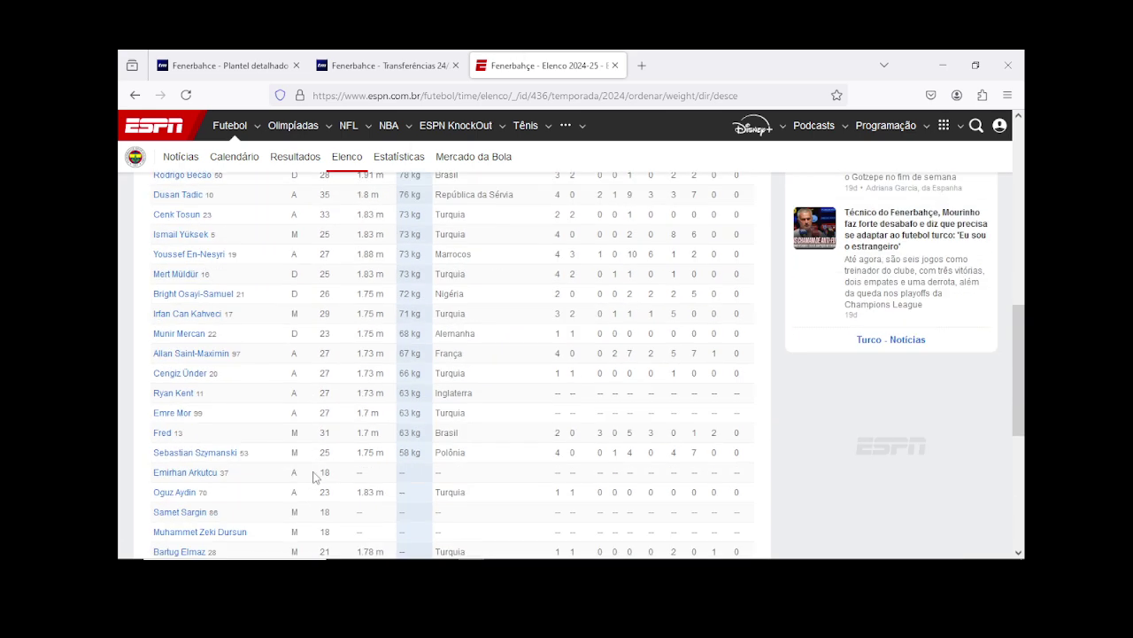
{"action": "scroll", "coordinate": [313, 476], "scroll_direction": "down", "scroll_amount": 3}
{"action": "scroll", "coordinate": [314, 477], "scroll_direction": "up", "scroll_amount": 1}
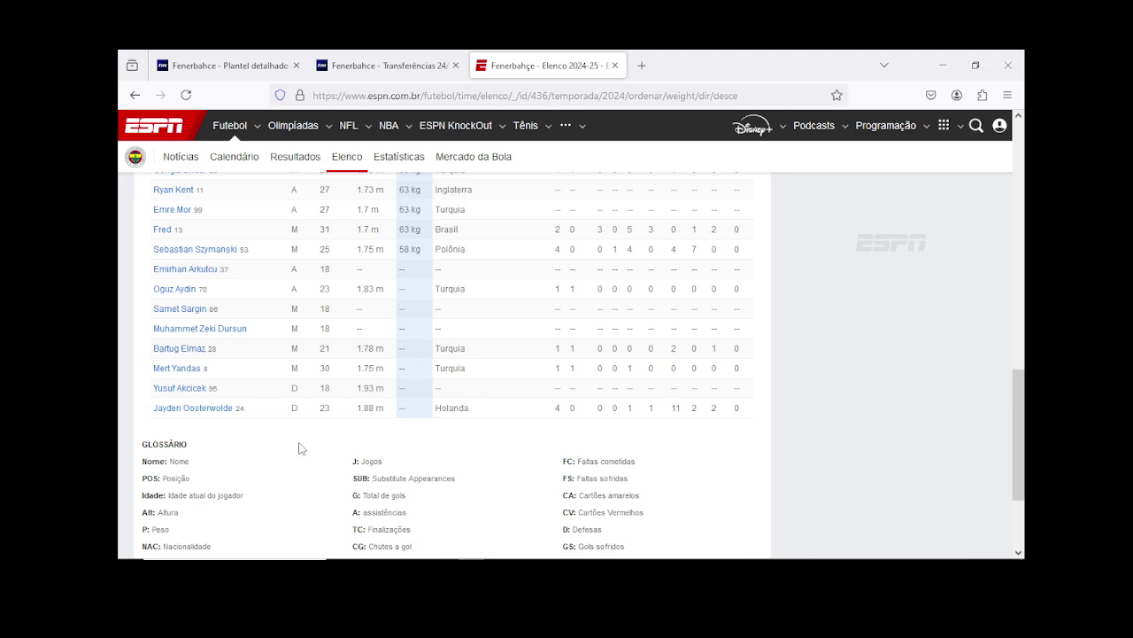
{"action": "scroll", "coordinate": [298, 448], "scroll_direction": "up", "scroll_amount": 1}
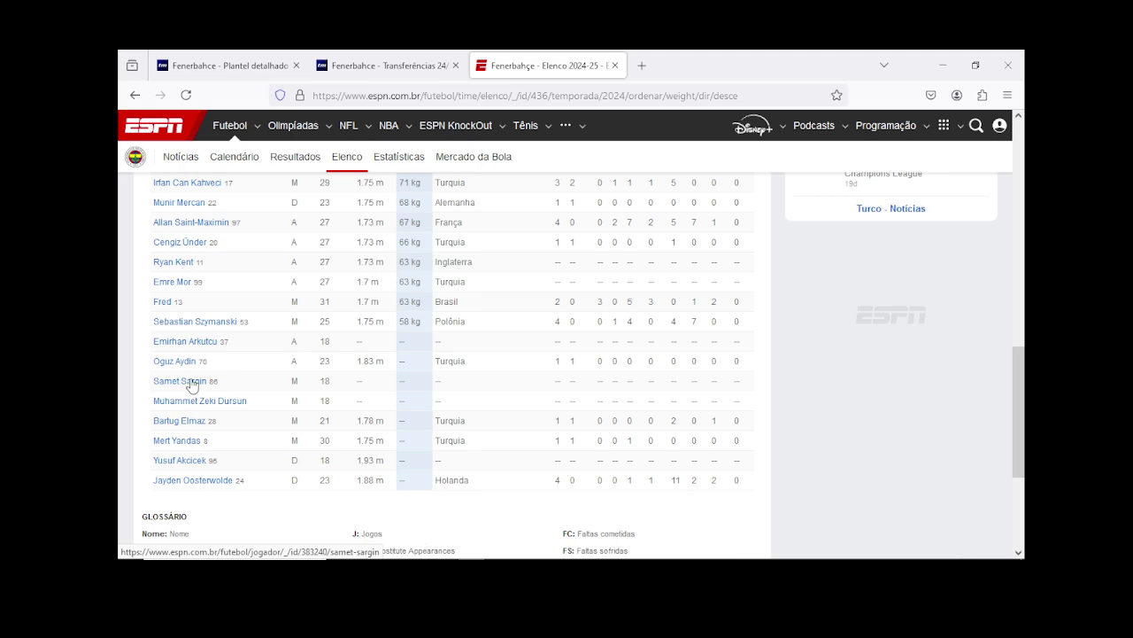
{"action": "scroll", "coordinate": [203, 393], "scroll_direction": "down", "scroll_amount": 2}
{"action": "scroll", "coordinate": [202, 394], "scroll_direction": "up", "scroll_amount": 7}
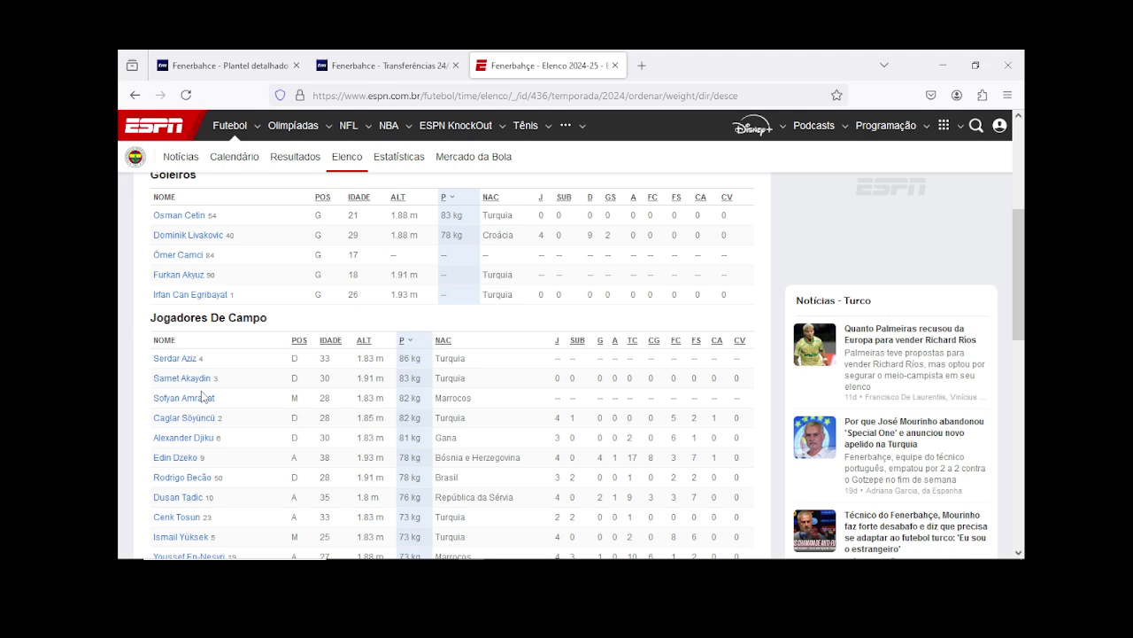
Step: Recheck ESPN's Fenerbahçe squad table, switch to WE2002 Team Editor and check the Turkey player list
{"action": "scroll", "coordinate": [202, 396], "scroll_direction": "up", "scroll_amount": 1}
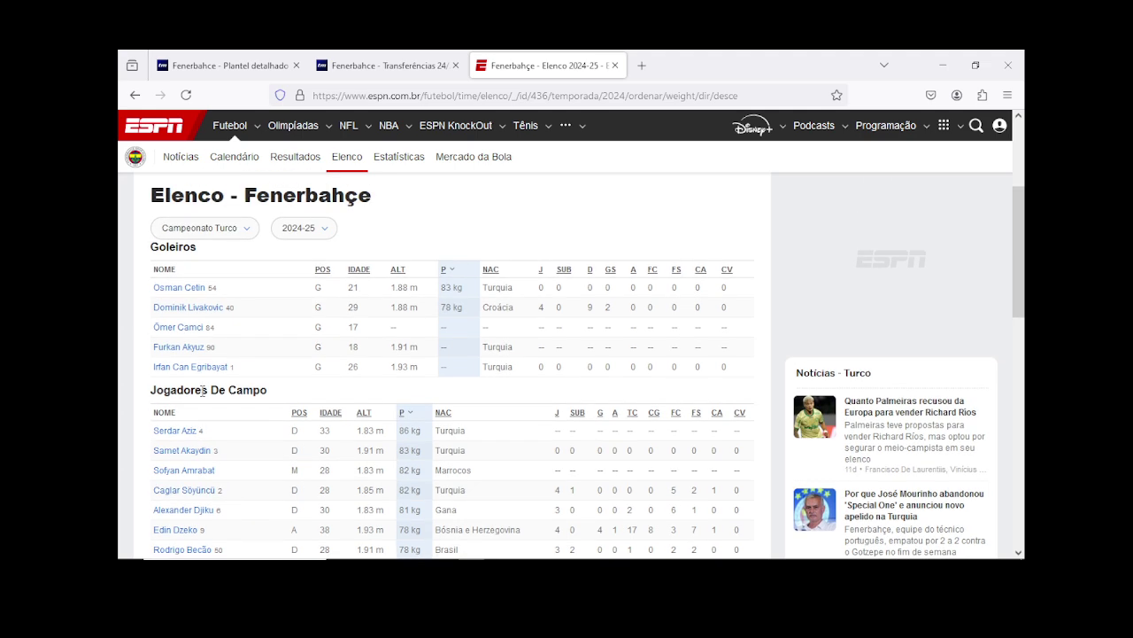
{"action": "scroll", "coordinate": [202, 399], "scroll_direction": "down", "scroll_amount": 3}
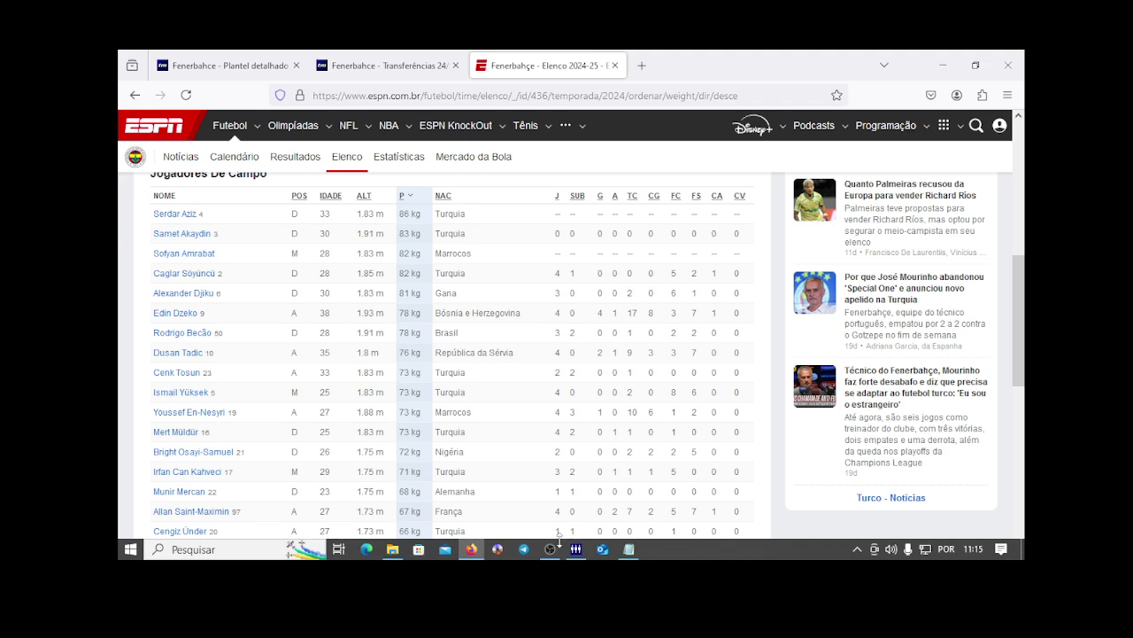
{"action": "left_click", "coordinate": [577, 550]}
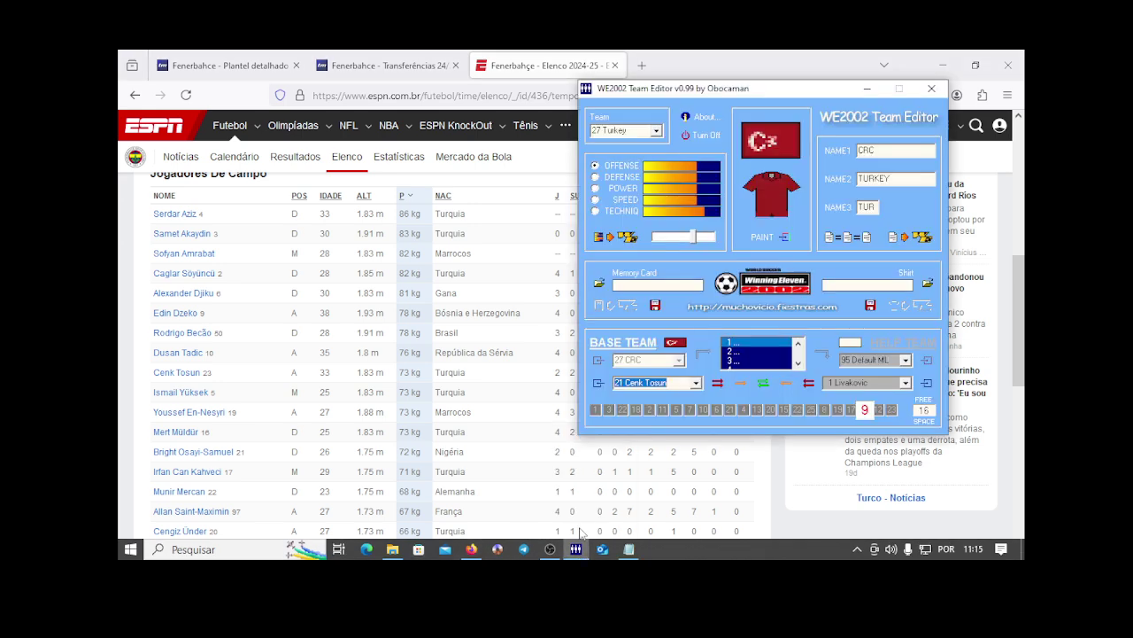
{"action": "left_click", "coordinate": [696, 382]}
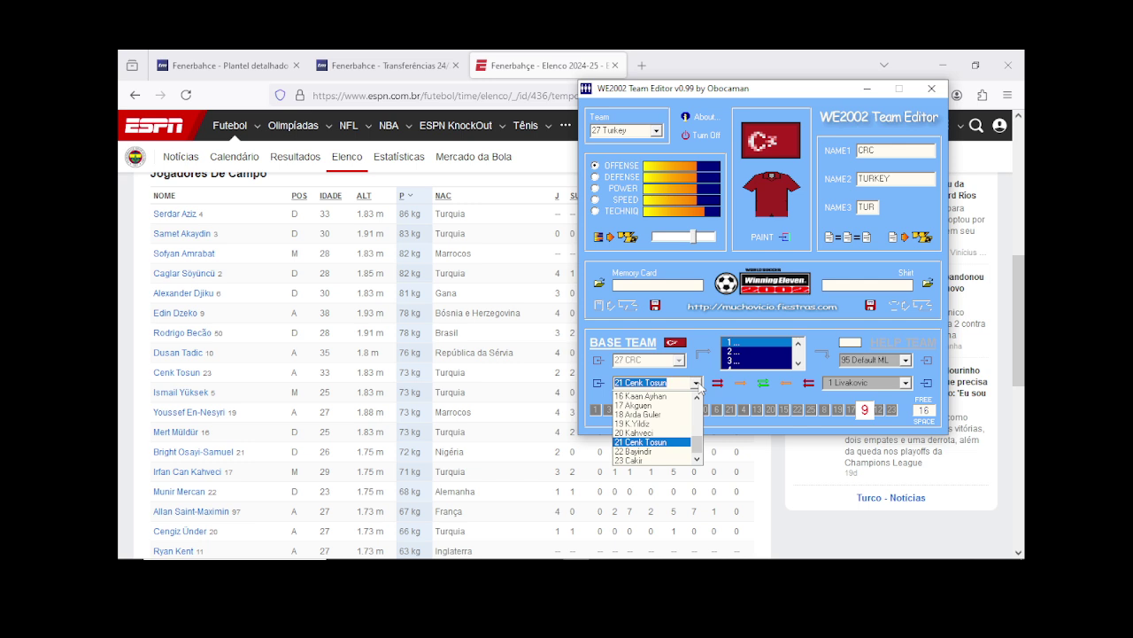
{"action": "left_click", "coordinate": [698, 386]}
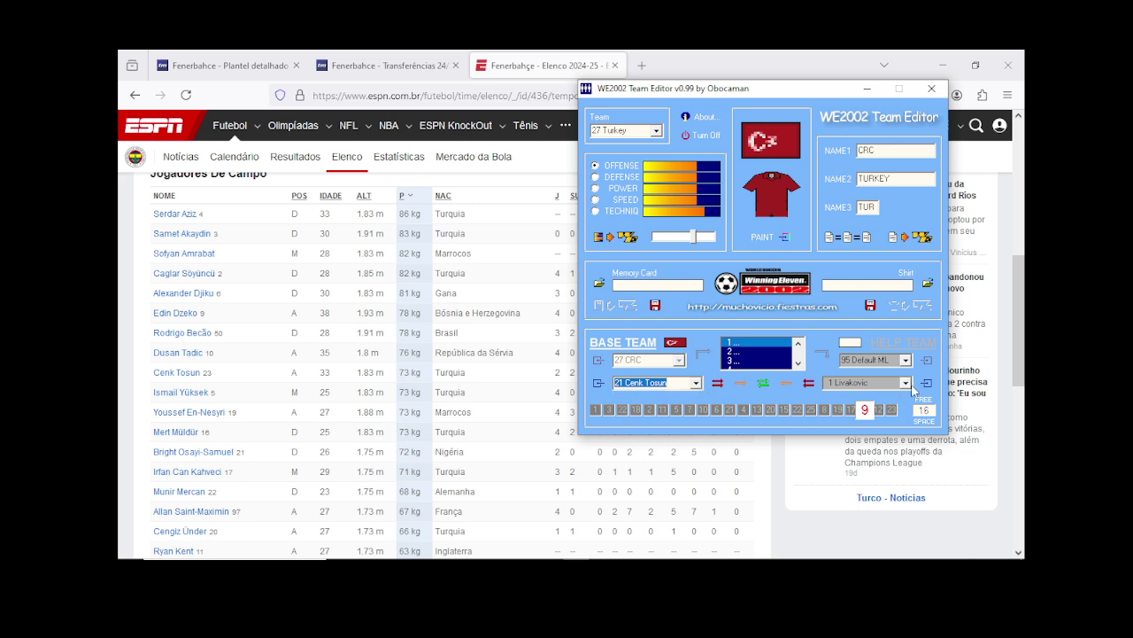
Step: Rename Default ML player 2, Hatboer, to "x" and accept the player changes
{"action": "left_click", "coordinate": [905, 384]}
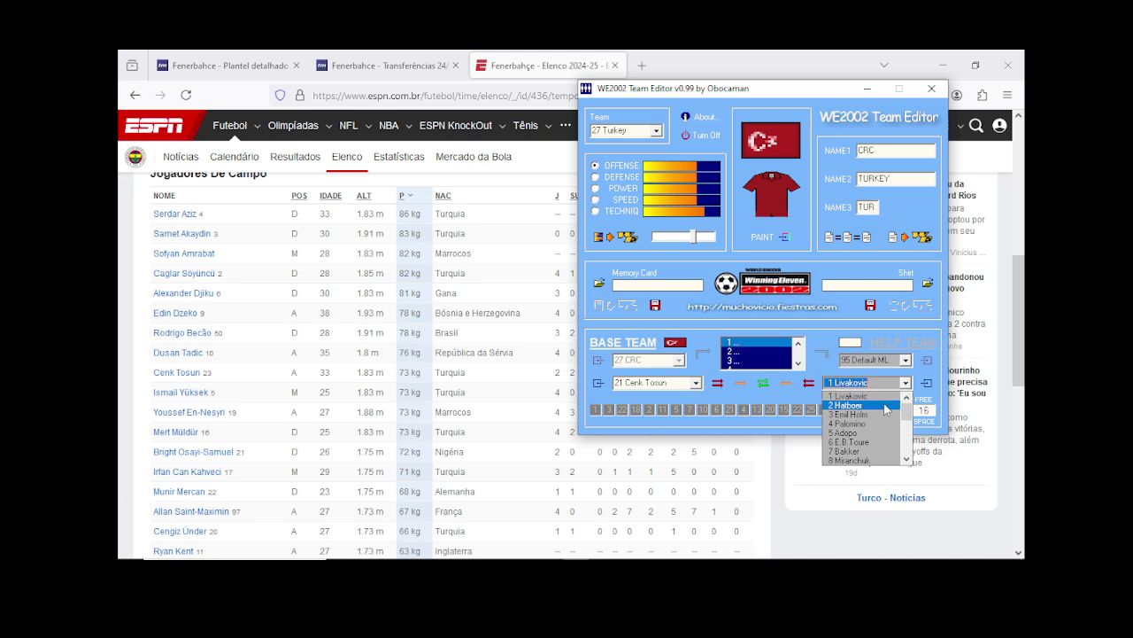
{"action": "left_click", "coordinate": [886, 406]}
{"action": "left_click", "coordinate": [926, 383]}
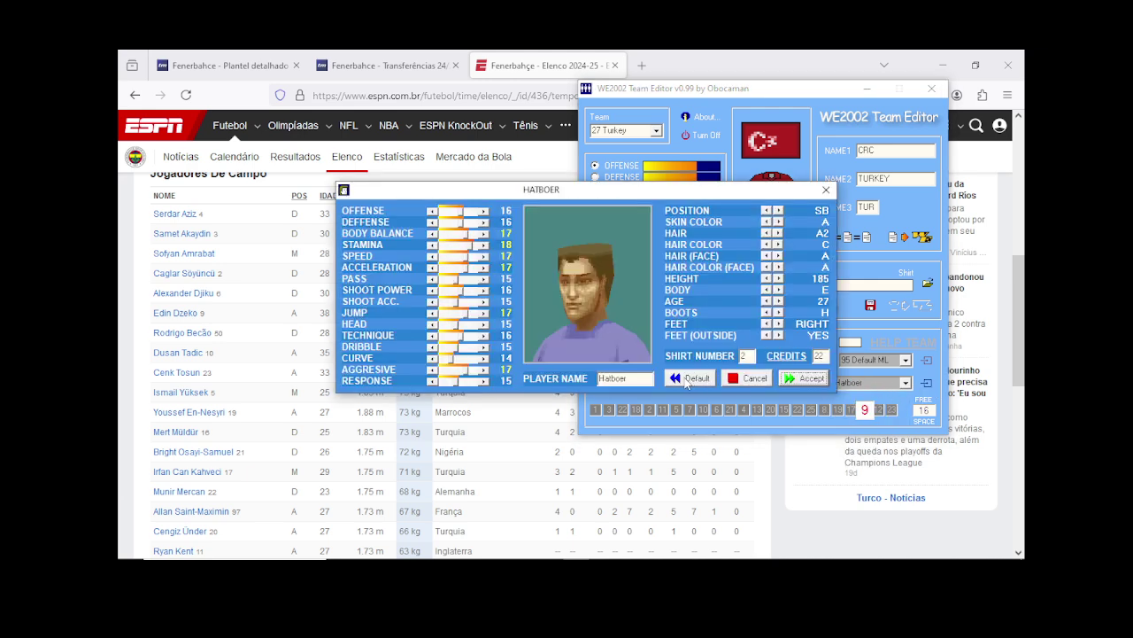
{"action": "left_click_drag", "start_coordinate": [647, 378], "coordinate": [578, 381]}
{"action": "type", "text": "x"}
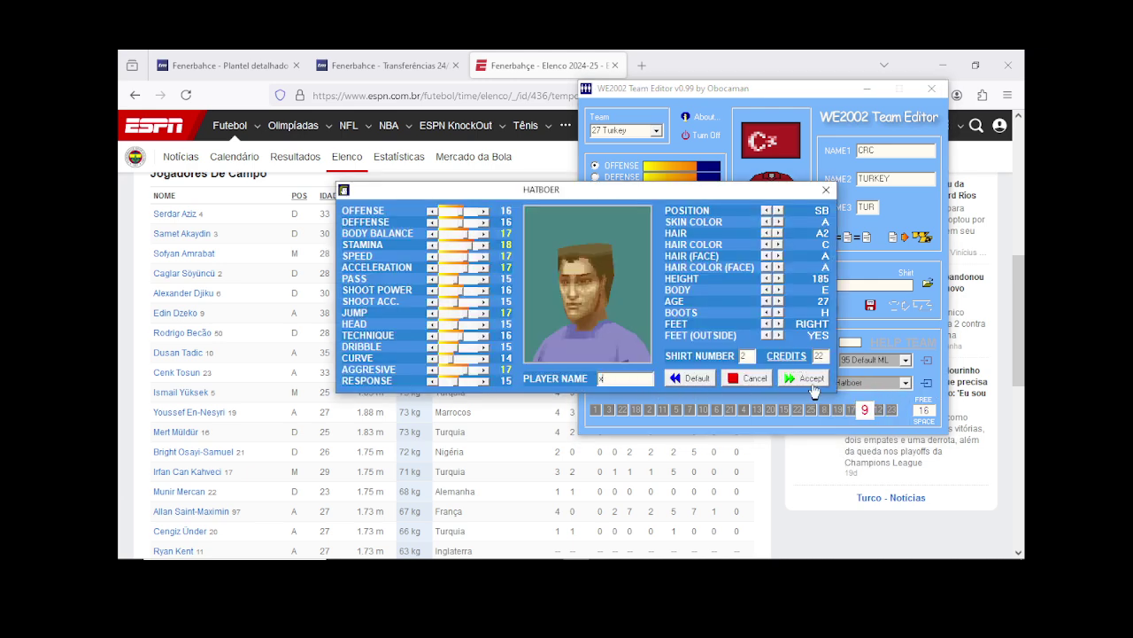
{"action": "left_click", "coordinate": [809, 378]}
Step: Rename Default ML player 3, Emil Holm, to "x" and accept the player changes
{"action": "left_click", "coordinate": [905, 382]}
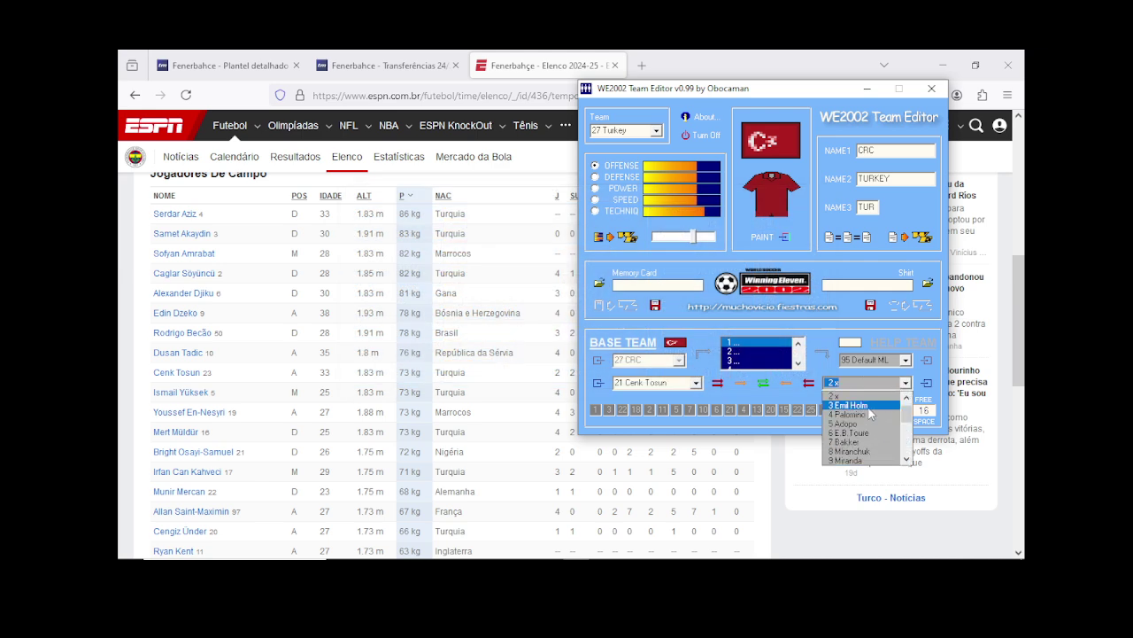
{"action": "left_click", "coordinate": [877, 405]}
{"action": "left_click", "coordinate": [926, 382]}
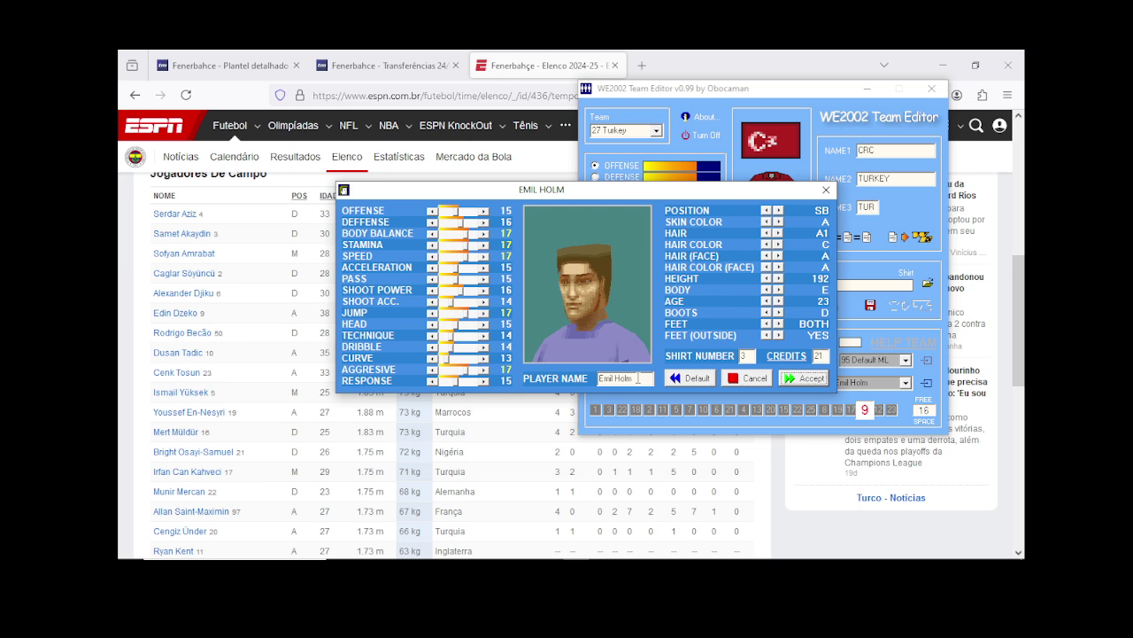
{"action": "left_click_drag", "start_coordinate": [639, 378], "coordinate": [596, 379]}
{"action": "type", "text": "x"}
{"action": "left_click", "coordinate": [810, 378]}
Step: Rename Default ML player 4, Palomino, to "x" and accept the player changes
{"action": "left_click", "coordinate": [905, 383]}
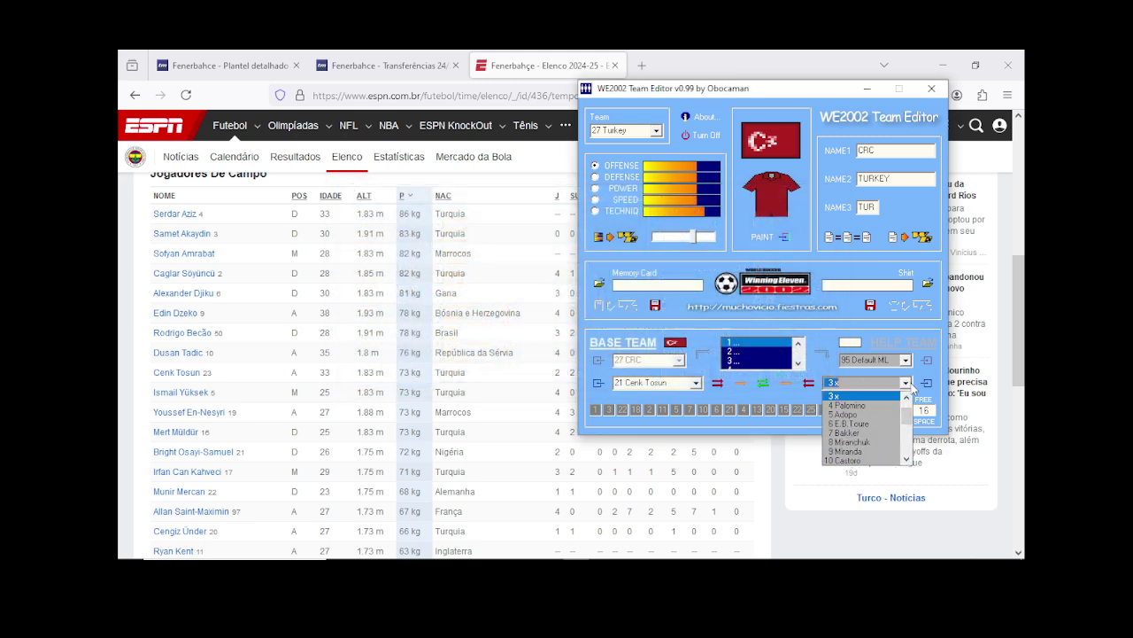
{"action": "left_click", "coordinate": [877, 404]}
{"action": "left_click", "coordinate": [926, 382]}
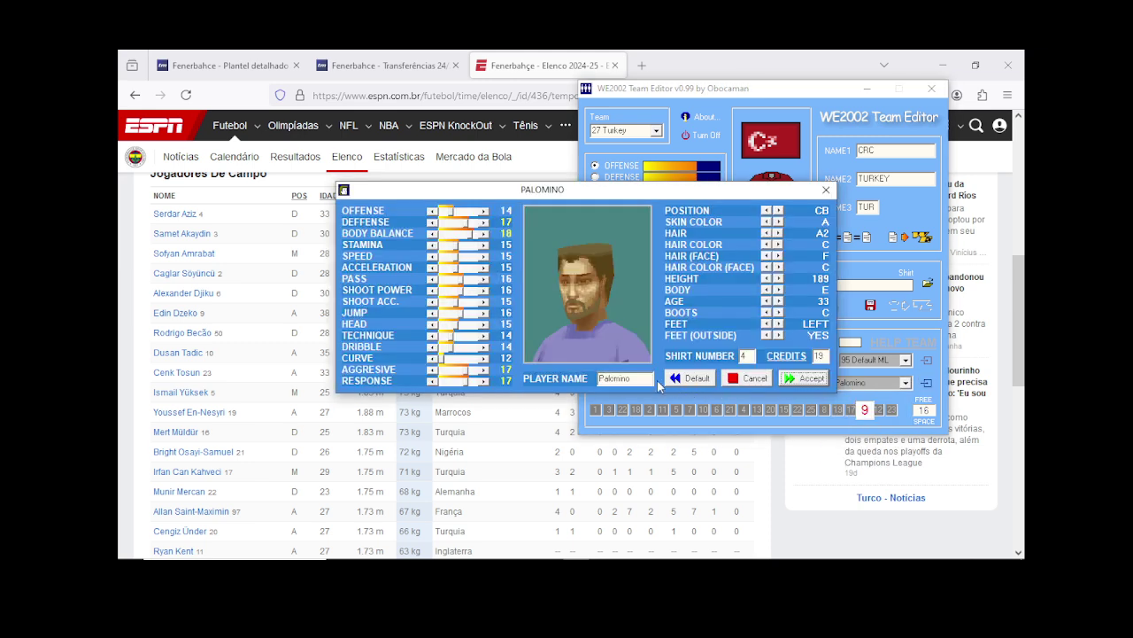
{"action": "left_click_drag", "start_coordinate": [650, 378], "coordinate": [597, 379]}
{"action": "type", "text": "x"}
{"action": "left_click", "coordinate": [810, 378]}
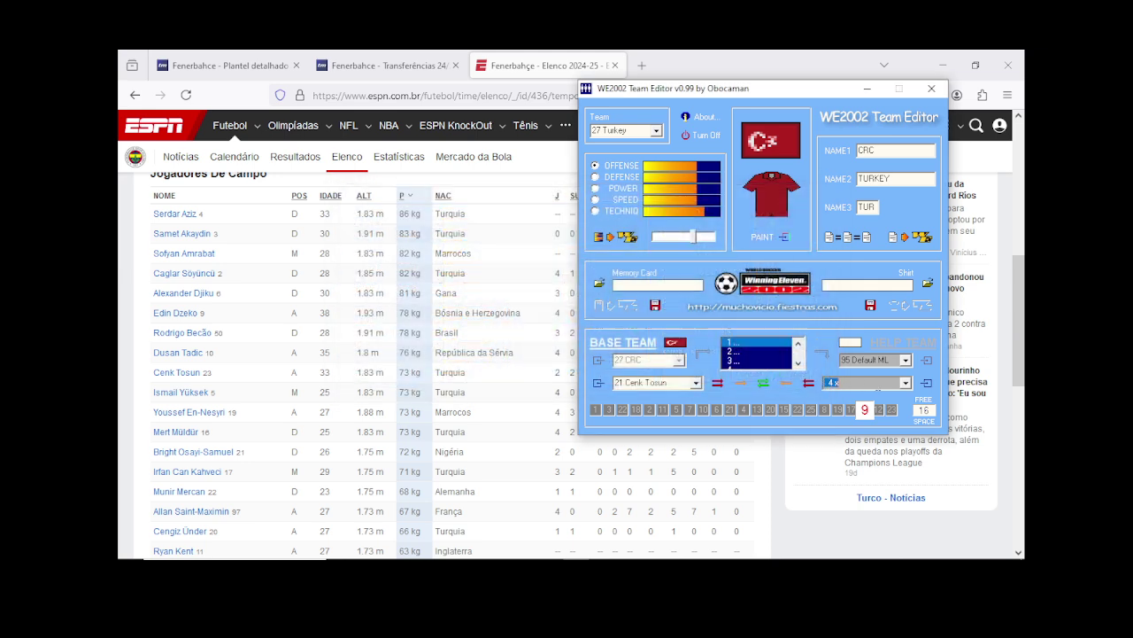
Step: Rename Default ML player 5, Adopo, to "x" and accept the player changes
{"action": "left_click", "coordinate": [905, 383]}
{"action": "left_click", "coordinate": [882, 404]}
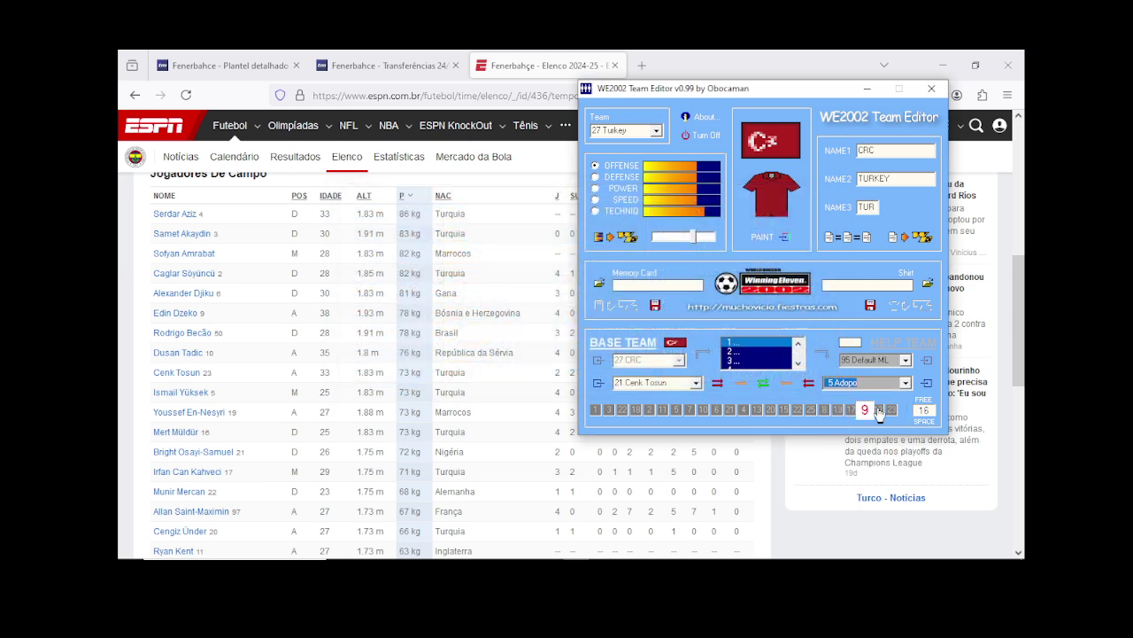
{"action": "left_click", "coordinate": [926, 383]}
{"action": "left_click_drag", "start_coordinate": [639, 379], "coordinate": [597, 379]}
{"action": "type", "text": "x"}
{"action": "left_click", "coordinate": [810, 378]}
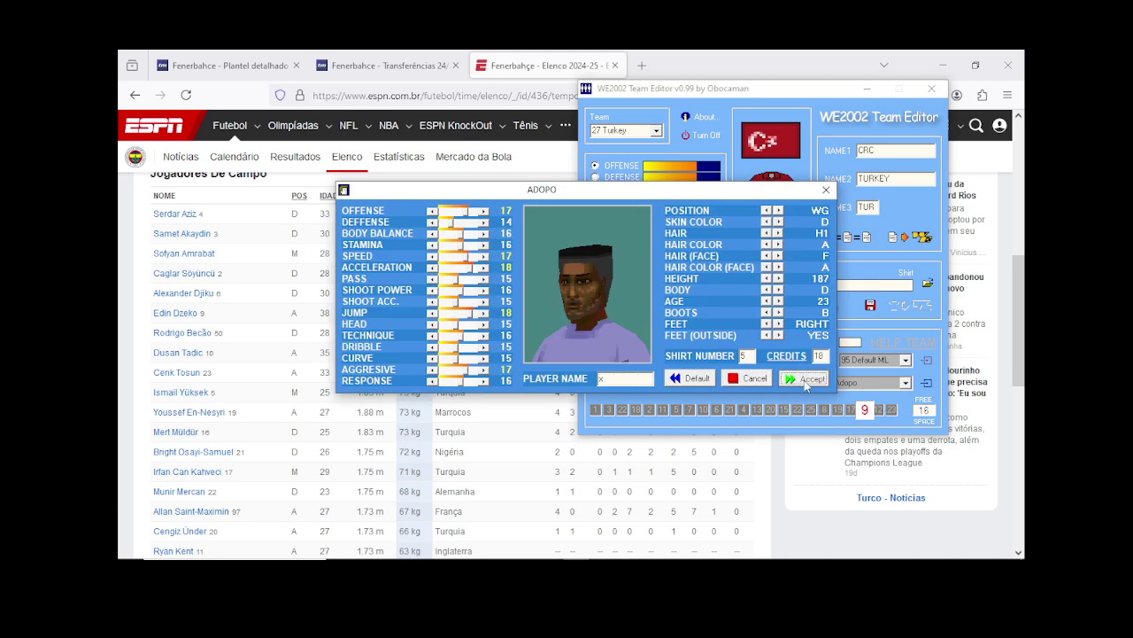
Step: Rename Default ML player 6, E.B.Toure, to "x" and accept the player changes
{"action": "left_click", "coordinate": [905, 383]}
{"action": "left_click", "coordinate": [882, 404]}
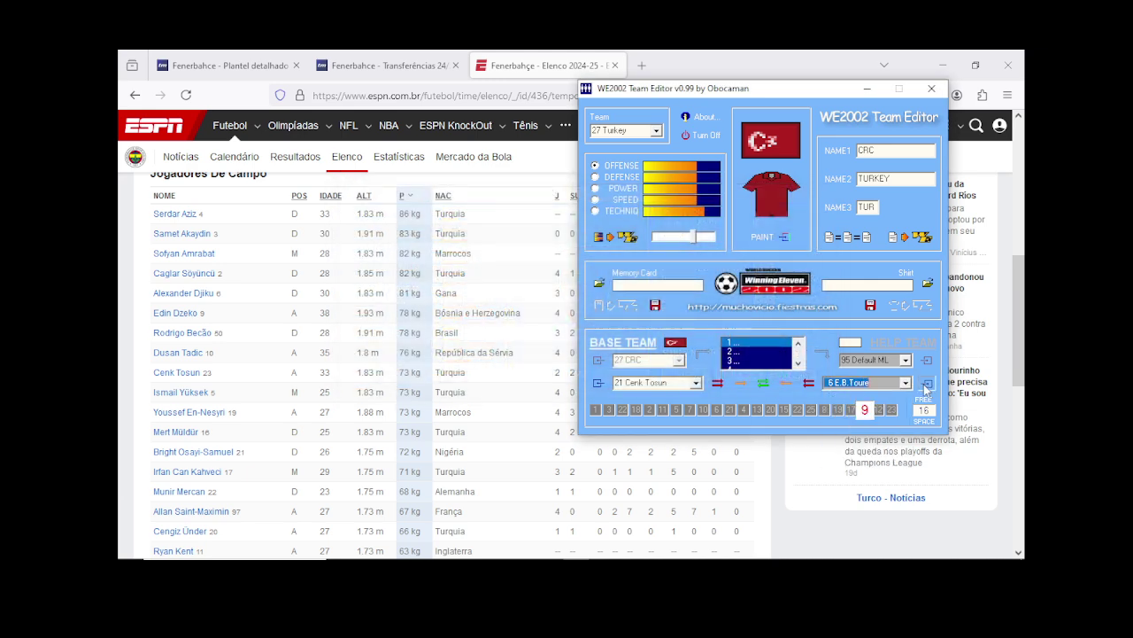
{"action": "left_click", "coordinate": [926, 383]}
{"action": "left_click_drag", "start_coordinate": [646, 379], "coordinate": [597, 379]}
{"action": "type", "text": "x"}
{"action": "left_click", "coordinate": [810, 378]}
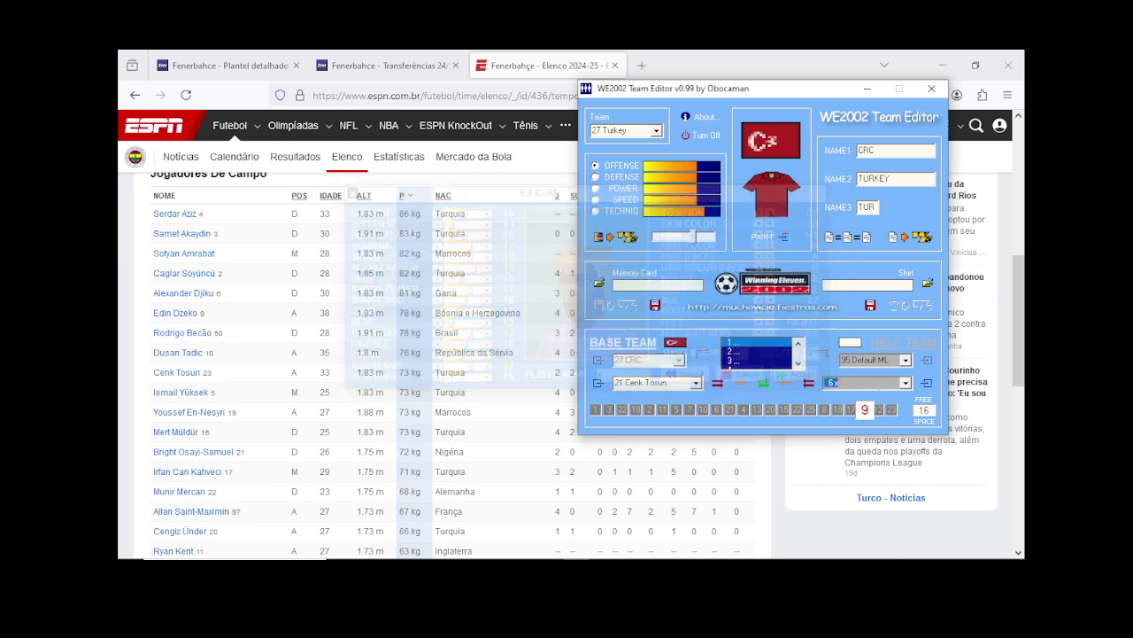
Step: Rename Default ML player 7, Bakker, to "x" and accept the player changes
{"action": "left_click", "coordinate": [905, 382]}
{"action": "left_click", "coordinate": [882, 405]}
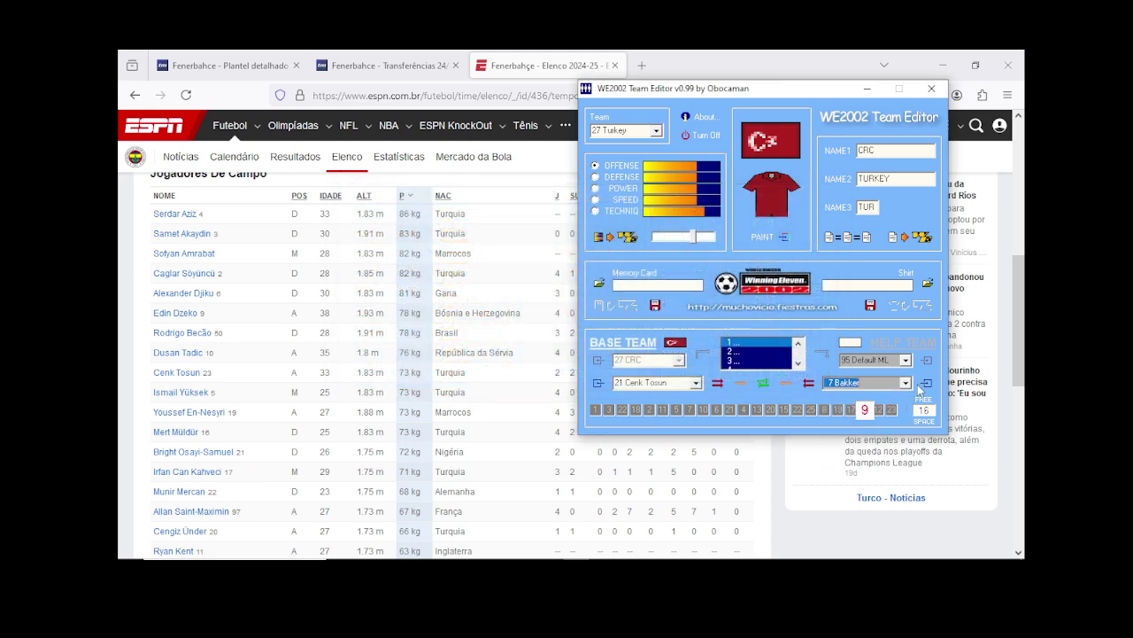
{"action": "left_click", "coordinate": [926, 382]}
{"action": "left_click_drag", "start_coordinate": [648, 378], "coordinate": [597, 378]}
{"action": "type", "text": "x"}
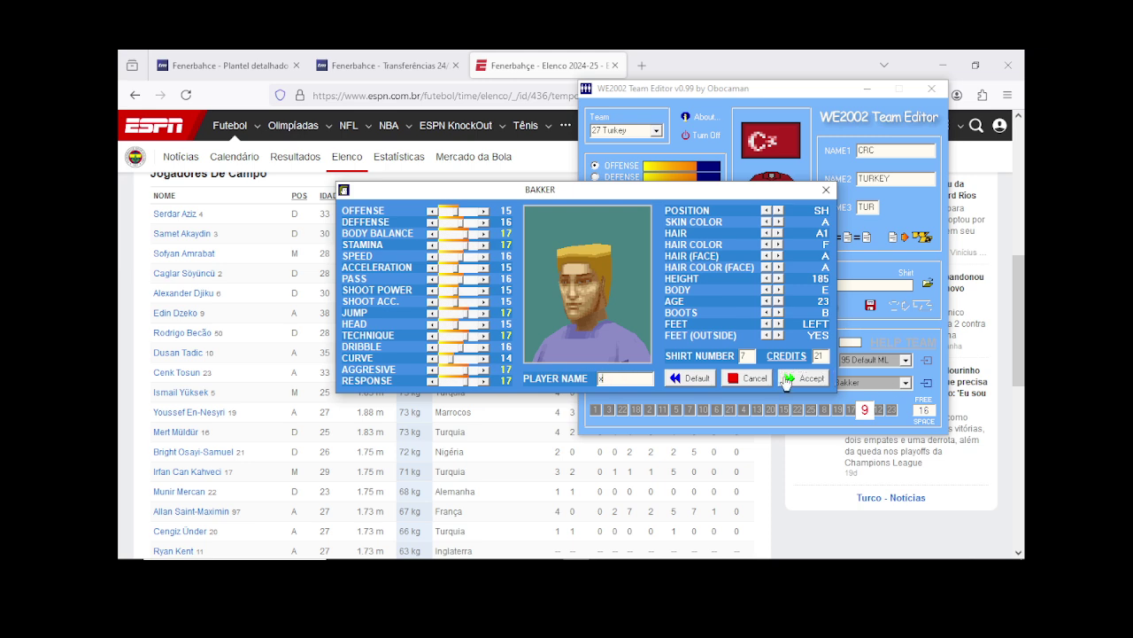
{"action": "left_click", "coordinate": [806, 378]}
Step: Rename Default ML player 8, Miranchuk, to "x" and accept the player changes
{"action": "left_click", "coordinate": [905, 382]}
{"action": "left_click", "coordinate": [882, 405]}
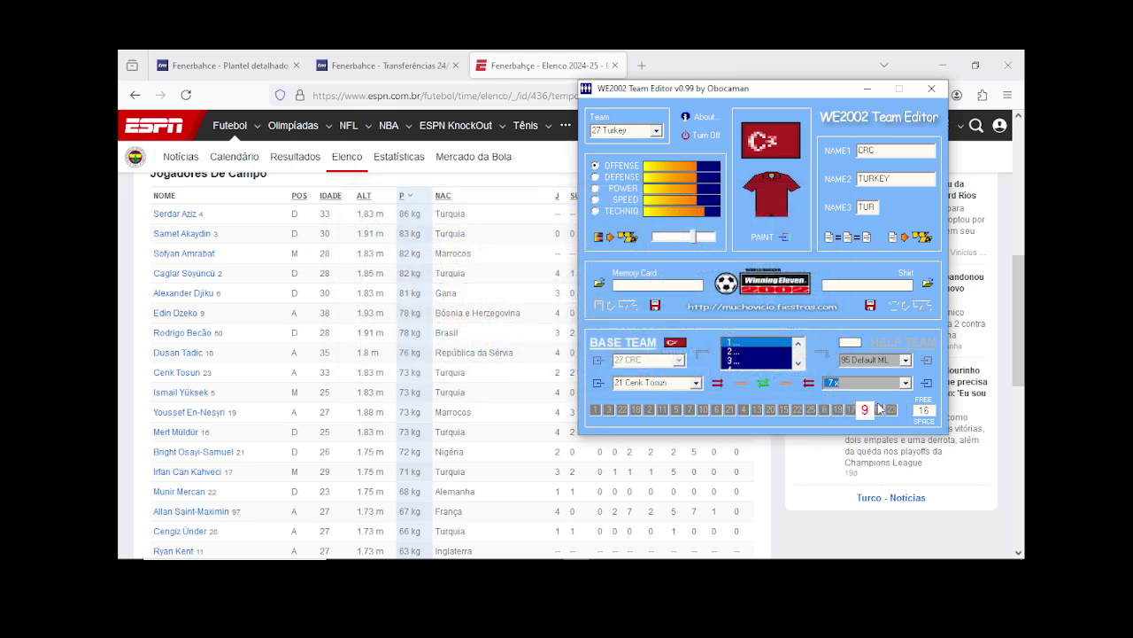
{"action": "left_click", "coordinate": [926, 382]}
{"action": "left_click_drag", "start_coordinate": [650, 379], "coordinate": [599, 378]}
{"action": "type", "text": "x"}
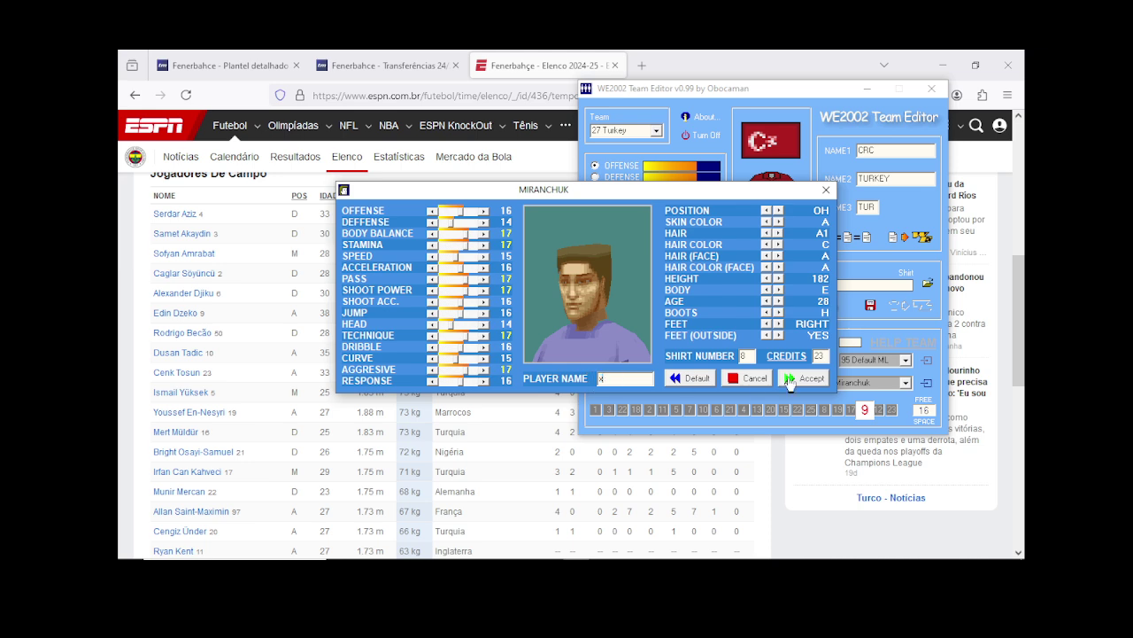
{"action": "left_click", "coordinate": [806, 378]}
Step: Rename Default ML player 9, Miranda, to "x" and accept the player changes
{"action": "left_click", "coordinate": [905, 383]}
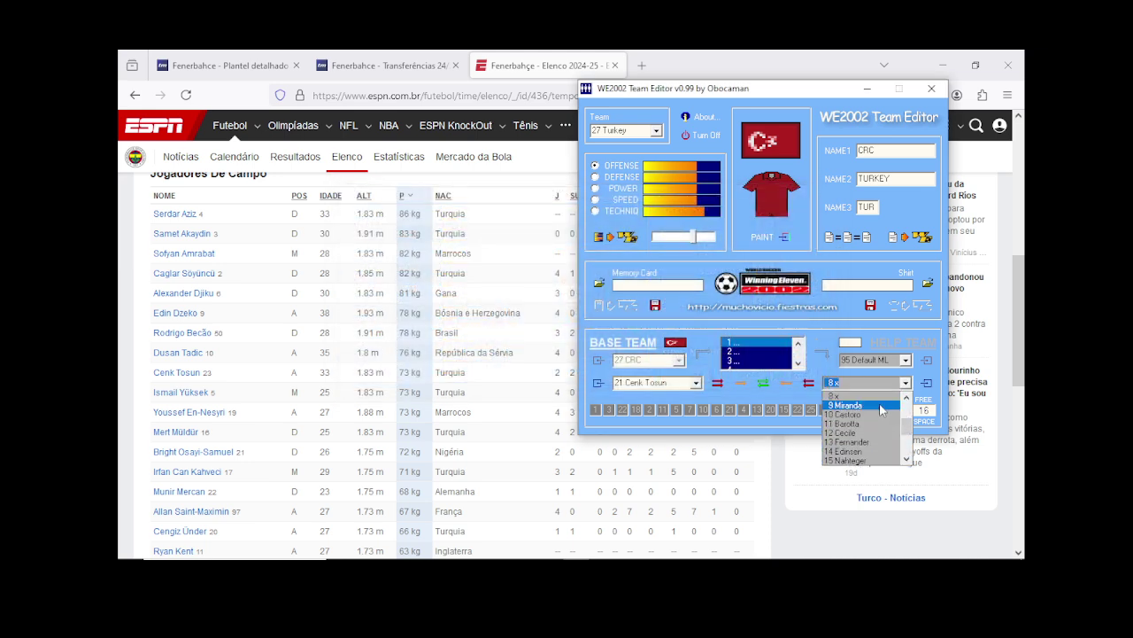
{"action": "left_click", "coordinate": [882, 406]}
{"action": "left_click", "coordinate": [926, 383]}
{"action": "left_click_drag", "start_coordinate": [650, 378], "coordinate": [598, 378]}
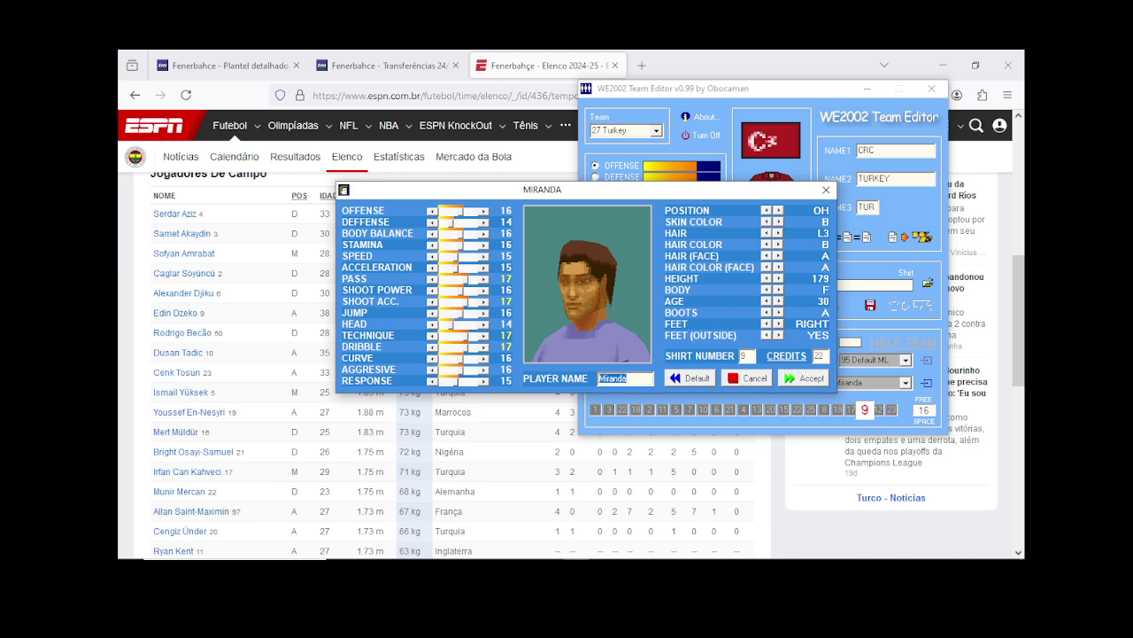
{"action": "type", "text": "x"}
{"action": "left_click", "coordinate": [806, 378]}
Step: Rename Default ML player 10, Castoro, to "x" and accept the player changes
{"action": "left_click", "coordinate": [905, 383]}
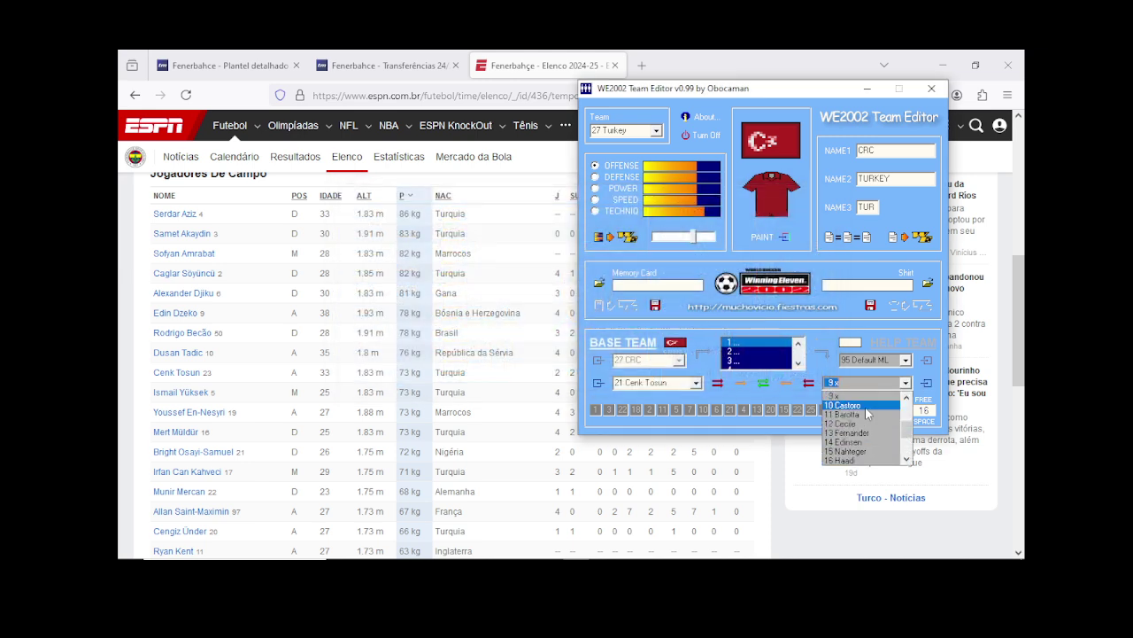
{"action": "left_click", "coordinate": [865, 407]}
{"action": "left_click", "coordinate": [926, 382]}
{"action": "left_click_drag", "start_coordinate": [650, 378], "coordinate": [599, 378]}
{"action": "type", "text": "x"}
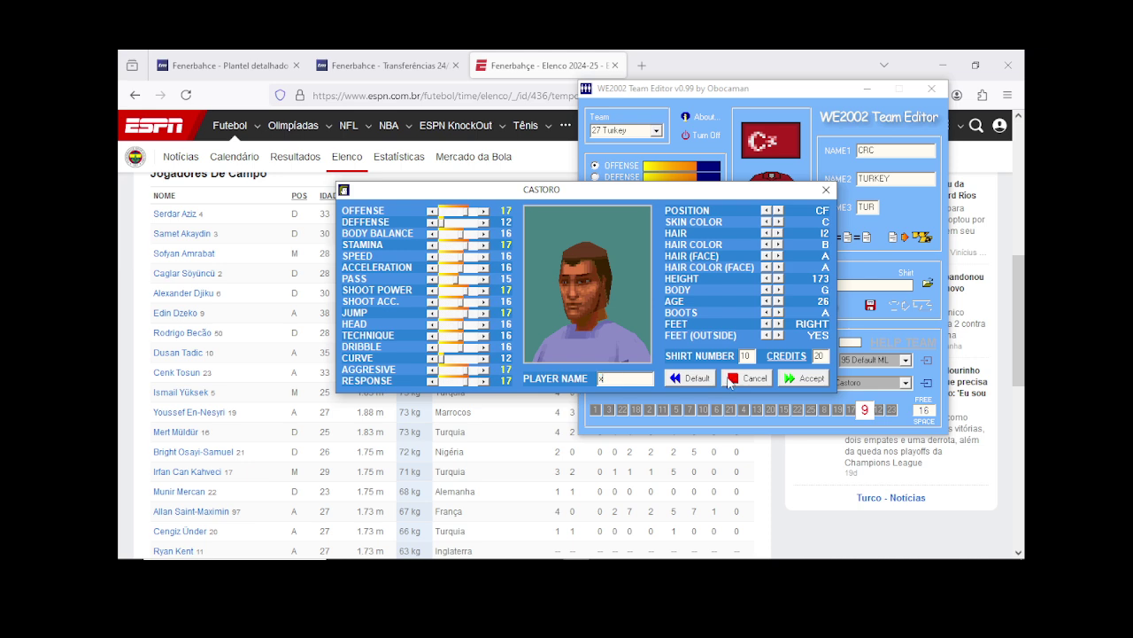
{"action": "left_click", "coordinate": [806, 378]}
Step: Rename Default ML player 11, Barotta, to "x" and accept the player changes
{"action": "left_click", "coordinate": [905, 382]}
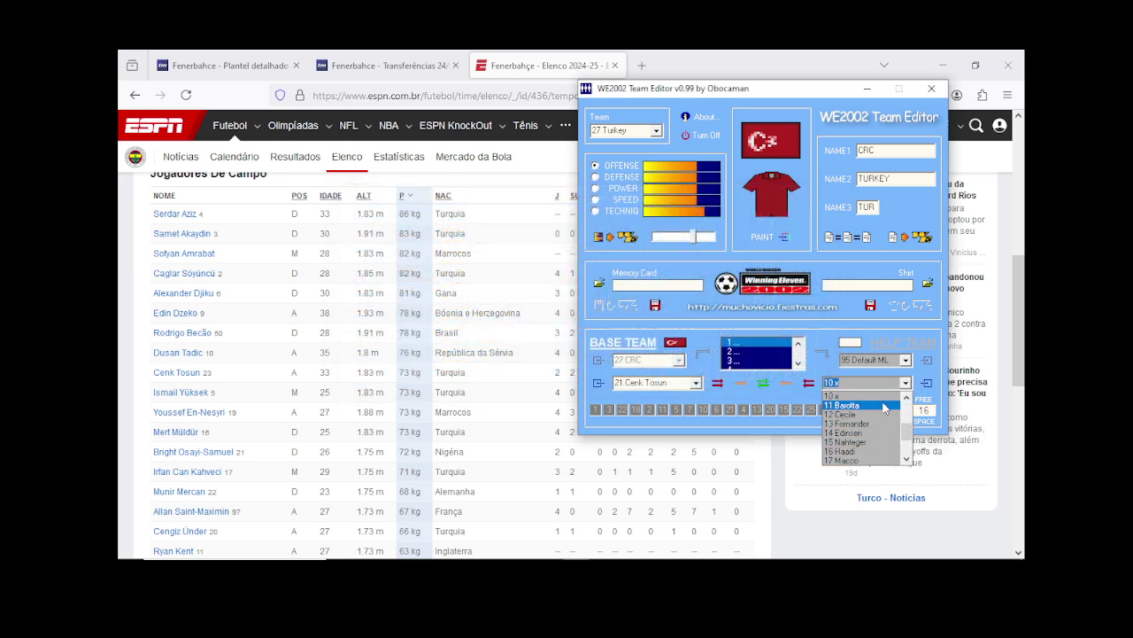
{"action": "left_click", "coordinate": [865, 407]}
{"action": "left_click", "coordinate": [926, 383]}
{"action": "left_click_drag", "start_coordinate": [649, 379], "coordinate": [599, 378]}
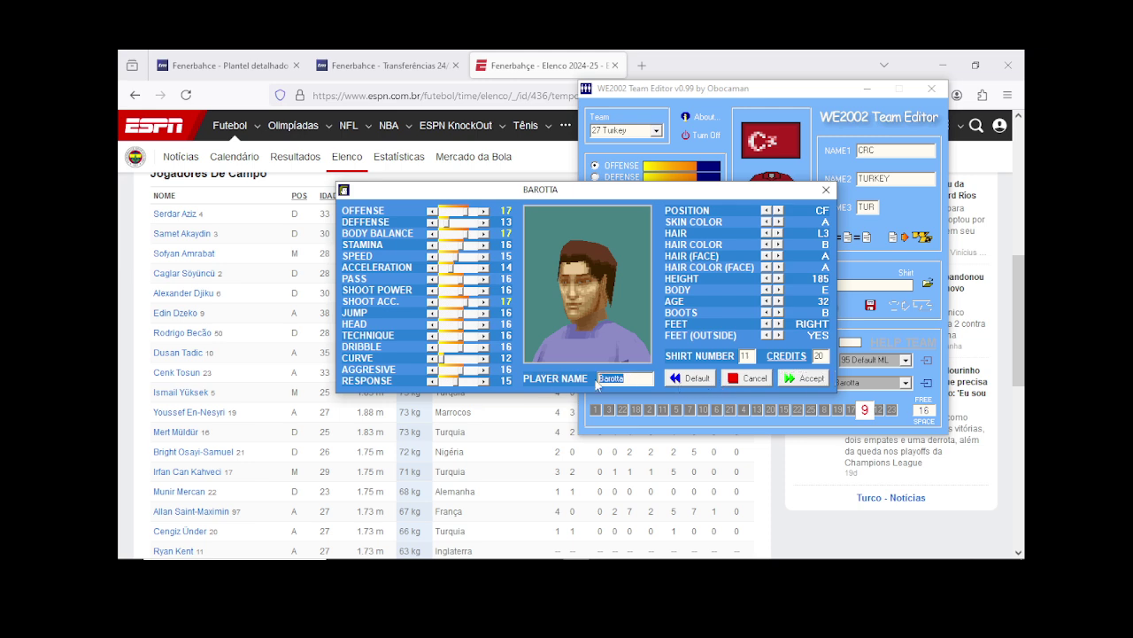
{"action": "type", "text": "x"}
{"action": "left_click", "coordinate": [806, 378]}
Step: Rename Default ML player 12, Cecile, to "x" and accept the player changes
{"action": "left_click", "coordinate": [905, 382]}
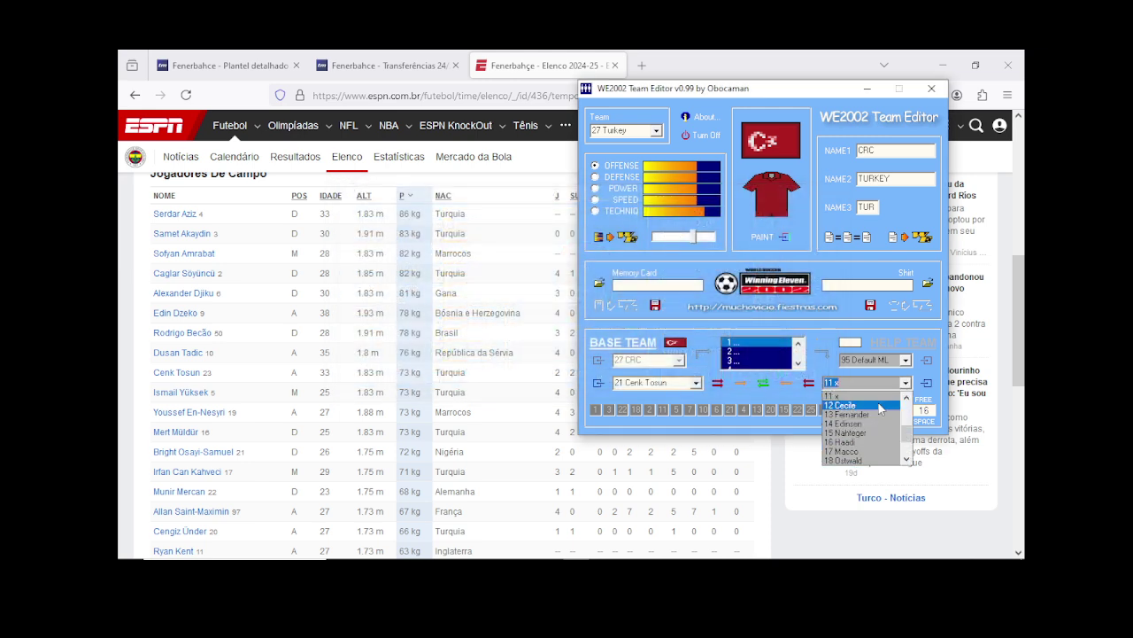
{"action": "left_click", "coordinate": [865, 407]}
{"action": "left_click", "coordinate": [927, 382]}
{"action": "left_click_drag", "start_coordinate": [650, 378], "coordinate": [599, 378]}
{"action": "type", "text": "x"}
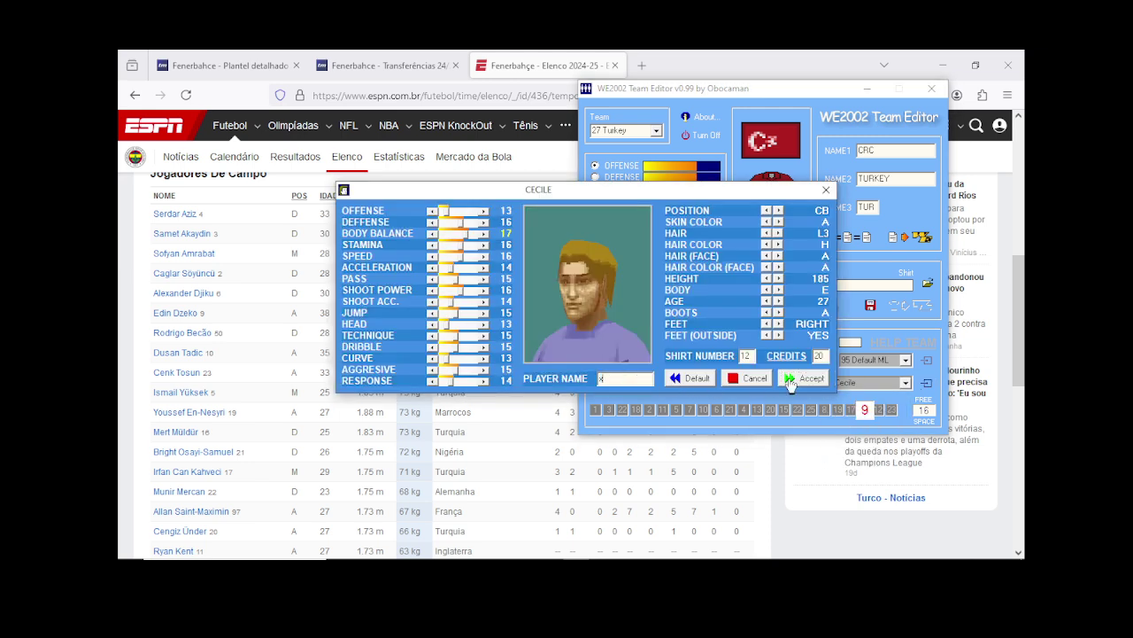
{"action": "left_click", "coordinate": [806, 378]}
Step: Open Default ML player 13, Fernander, for editing and select the whole player name
{"action": "left_click", "coordinate": [905, 383]}
{"action": "left_click", "coordinate": [885, 405]}
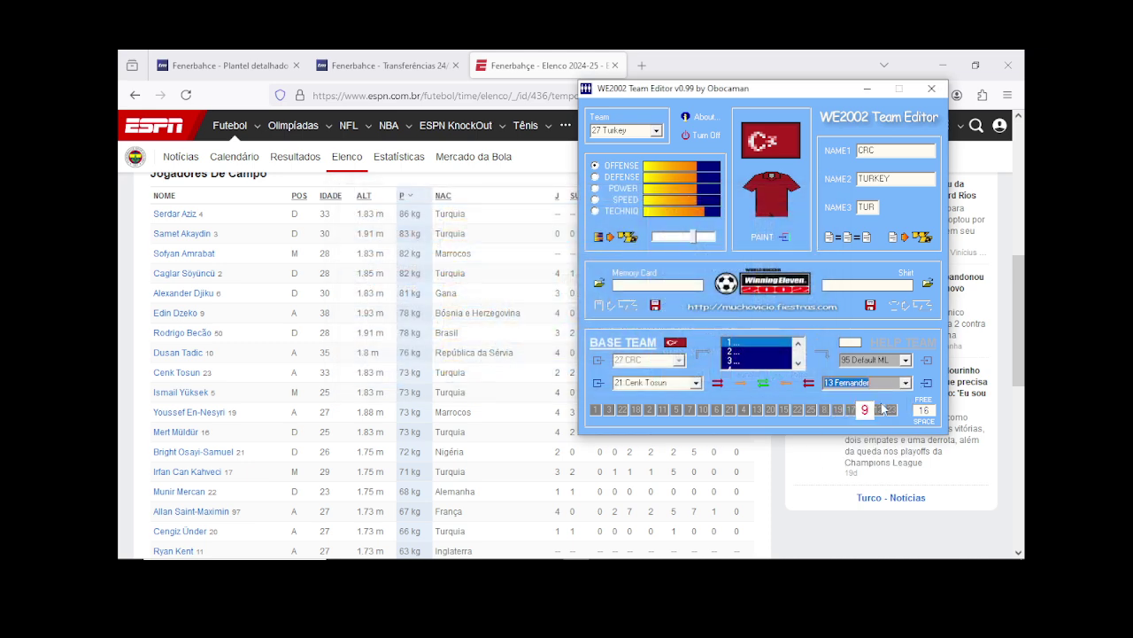
{"action": "left_click", "coordinate": [927, 383]}
{"action": "left_click_drag", "start_coordinate": [634, 378], "coordinate": [598, 378]}
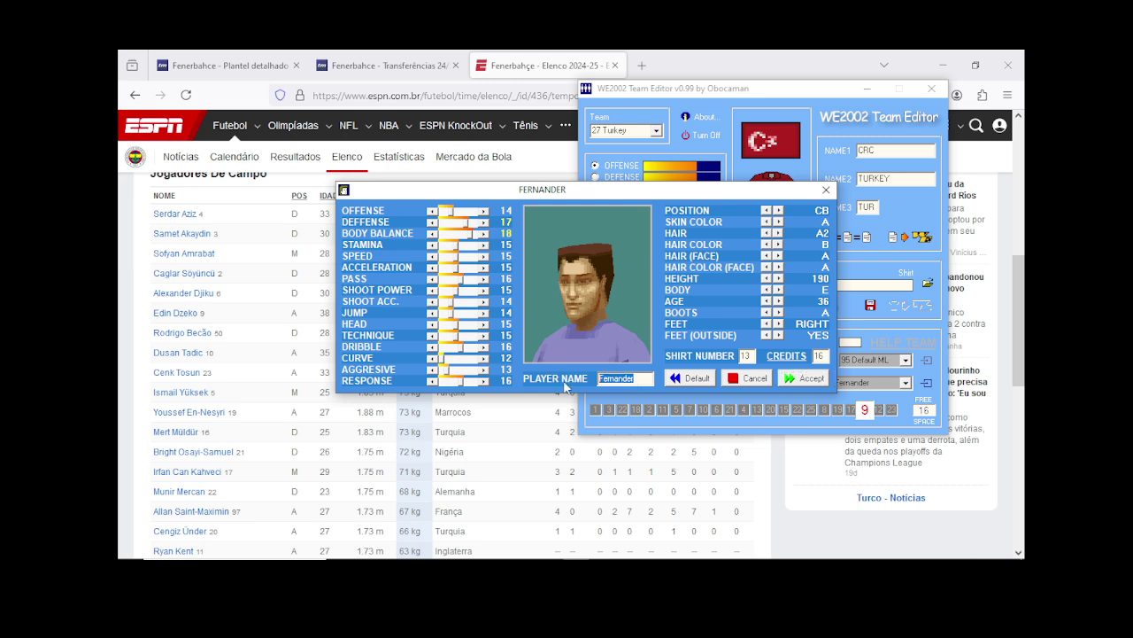
Step: Rename Default ML players 13 Fernander and 14 Edinsen as x
{"action": "type", "text": "x"}
{"action": "left_click", "coordinate": [806, 378]}
{"action": "left_click", "coordinate": [904, 383]}
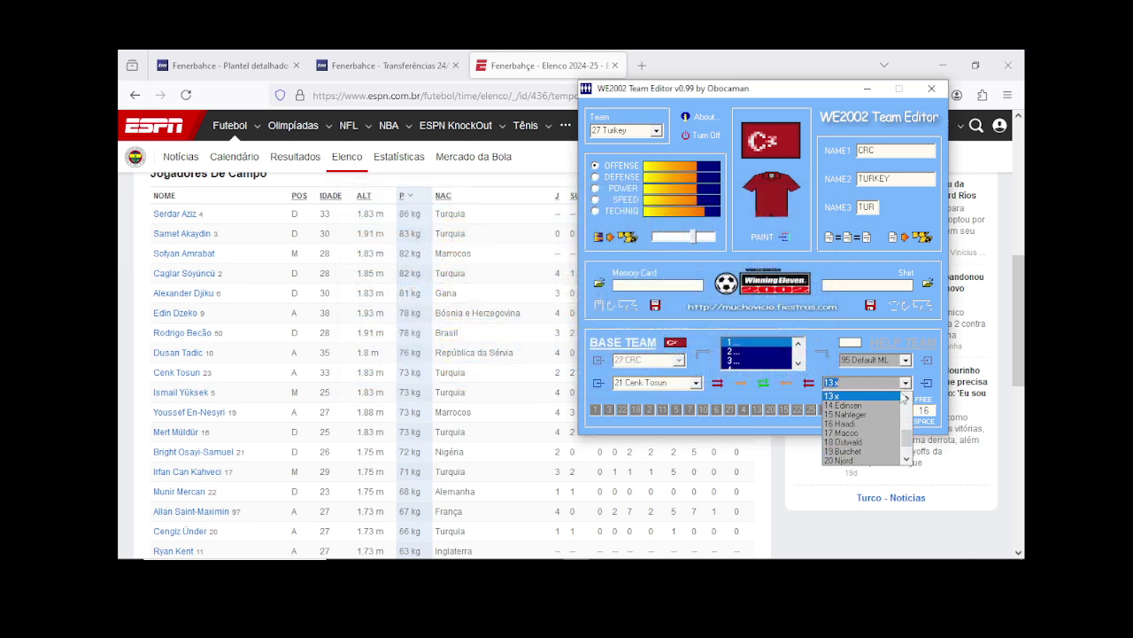
{"action": "left_click", "coordinate": [876, 405]}
{"action": "left_click", "coordinate": [926, 383]}
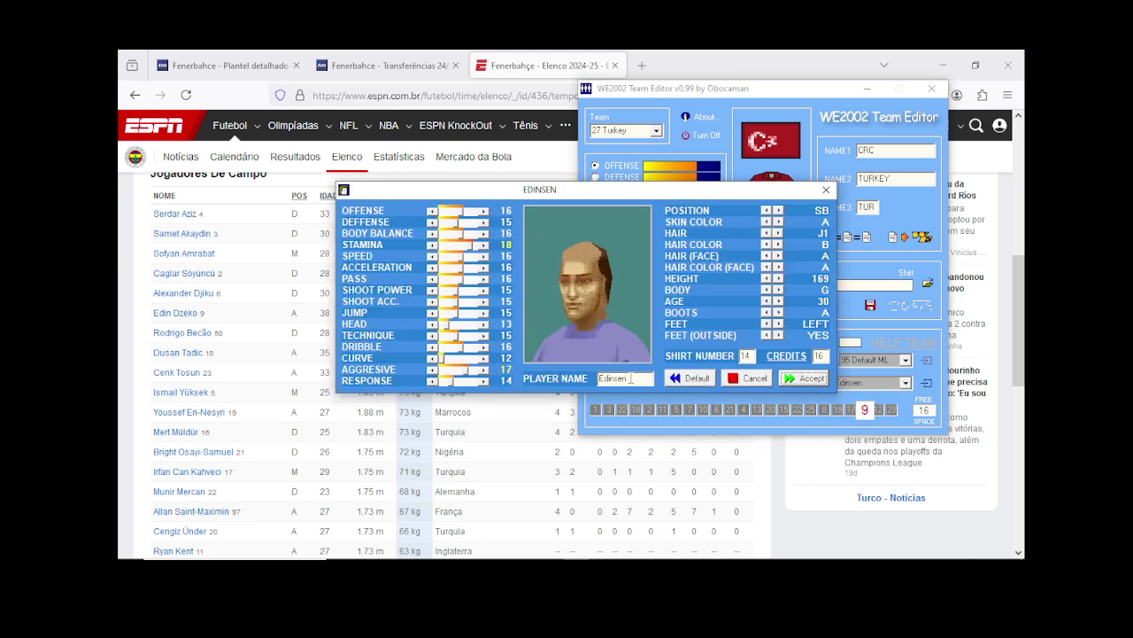
{"action": "left_click_drag", "start_coordinate": [653, 379], "coordinate": [599, 378]}
{"action": "type", "text": "x"}
{"action": "left_click", "coordinate": [808, 379]}
Step: Rename Default ML player 15 Nahteger as x
{"action": "left_click", "coordinate": [905, 383]}
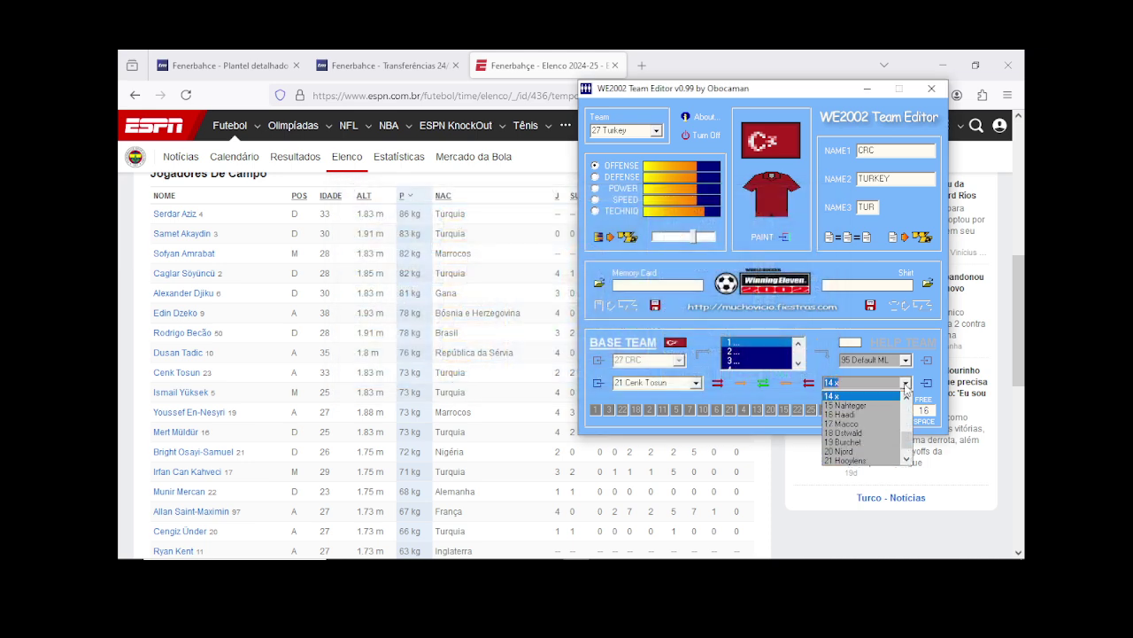
{"action": "left_click", "coordinate": [879, 413]}
{"action": "left_click", "coordinate": [923, 385]}
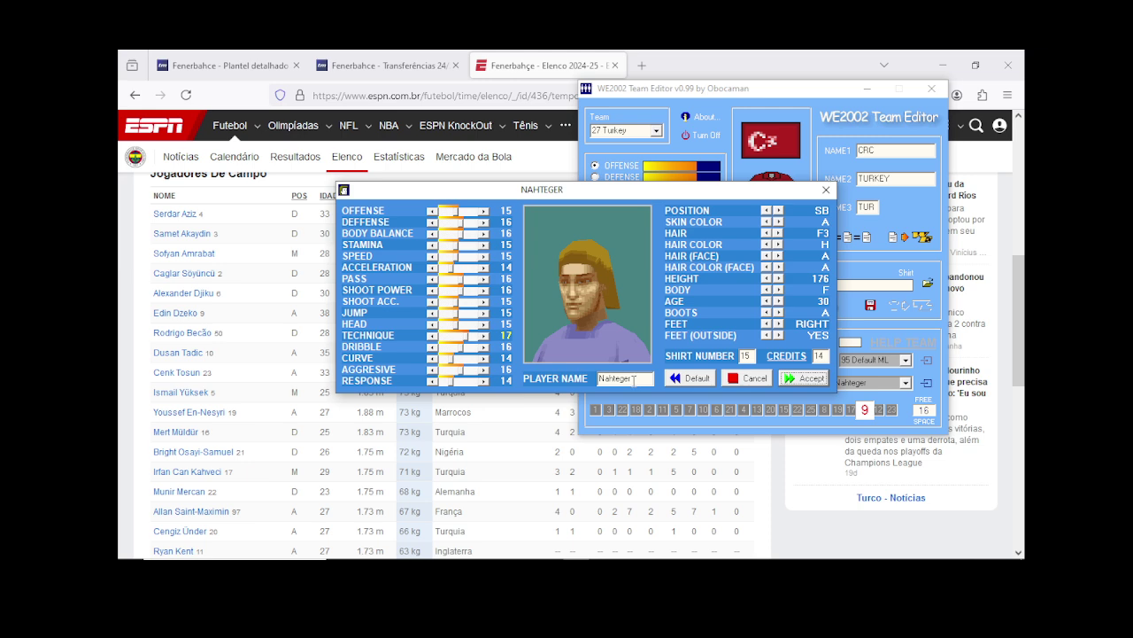
{"action": "left_click_drag", "start_coordinate": [637, 381], "coordinate": [599, 381]}
{"action": "type", "text": "x"}
{"action": "left_click", "coordinate": [788, 382]}
Step: Rename Default ML player 16 Haadi as x
{"action": "left_click", "coordinate": [905, 383]}
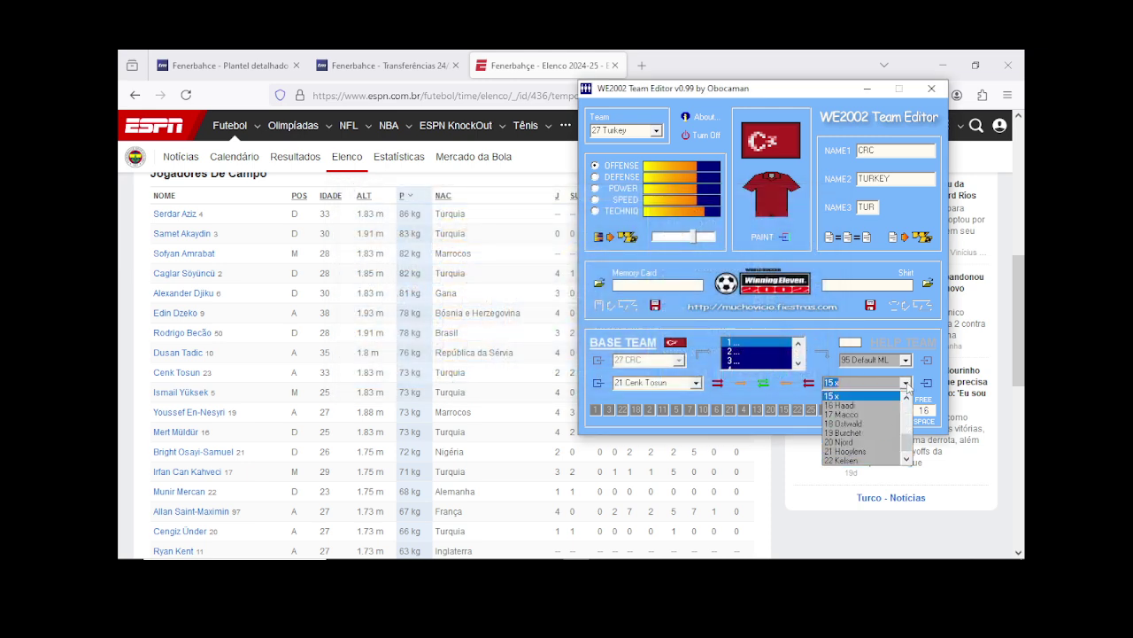
{"action": "left_click", "coordinate": [891, 411]}
{"action": "left_click", "coordinate": [921, 385]}
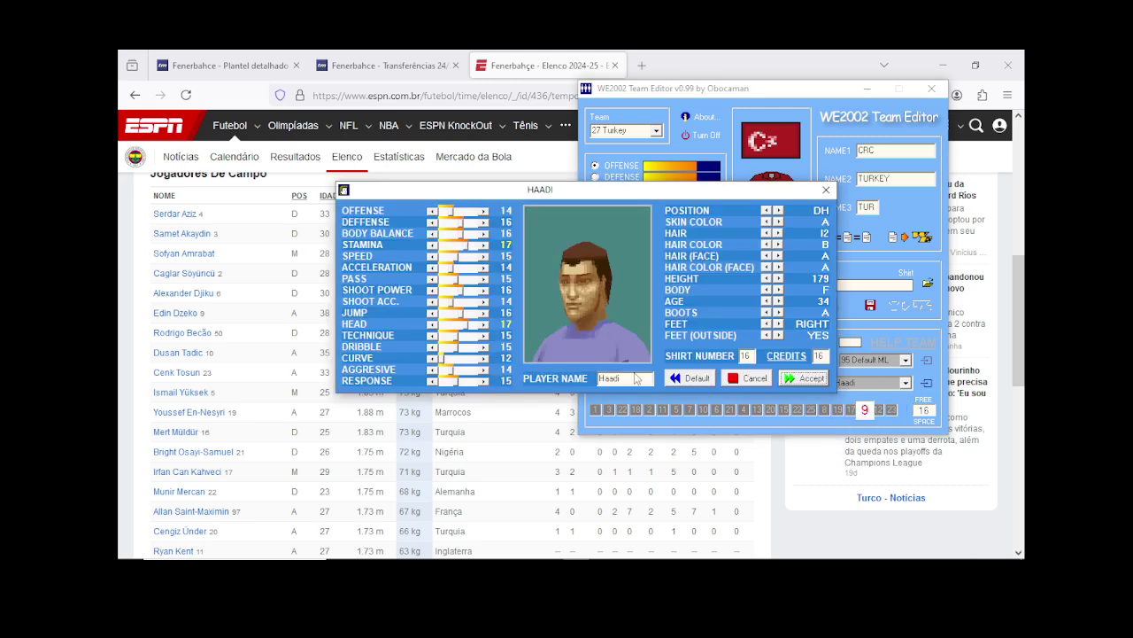
{"action": "left_click_drag", "start_coordinate": [638, 380], "coordinate": [599, 381]}
{"action": "type", "text": "x"}
{"action": "left_click", "coordinate": [781, 379]}
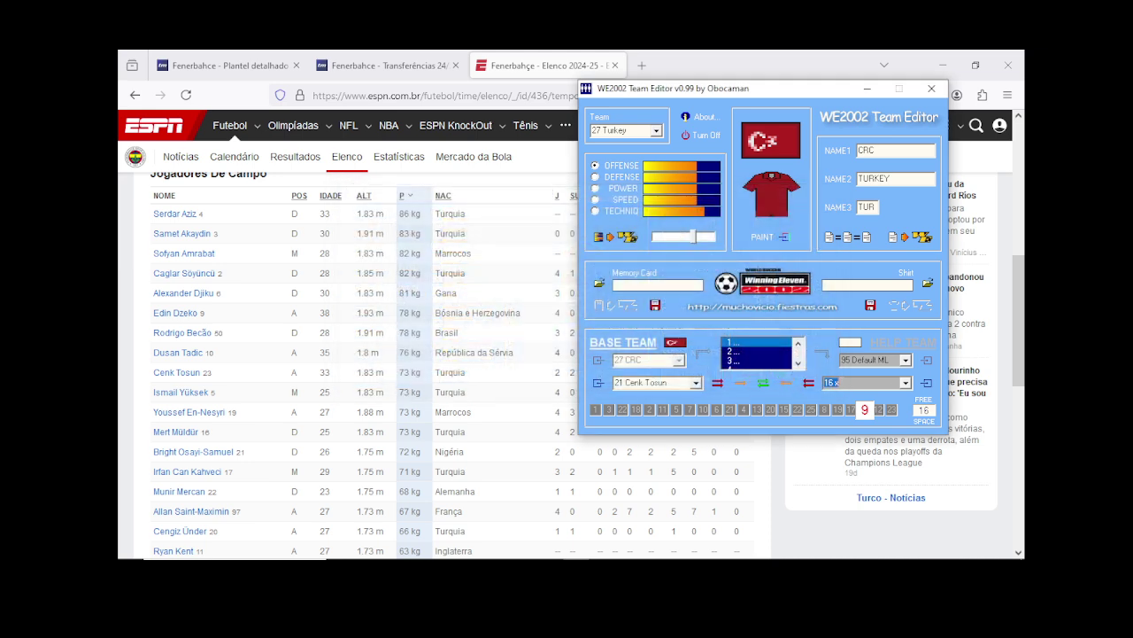
Step: Rename Default ML player 17 Macco as x
{"action": "left_click", "coordinate": [905, 382]}
{"action": "left_click", "coordinate": [891, 406]}
{"action": "left_click", "coordinate": [926, 383]}
{"action": "left_click_drag", "start_coordinate": [633, 380], "coordinate": [598, 381]}
{"action": "type", "text": "x"}
{"action": "left_click", "coordinate": [802, 378]}
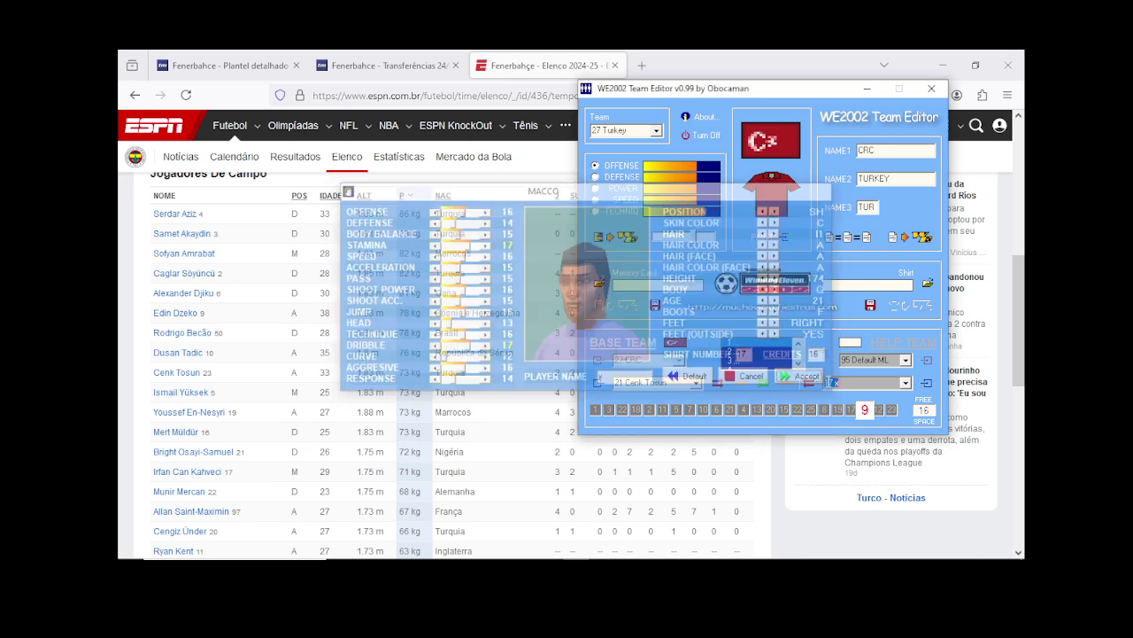
Step: Rename Default ML player 18 Ostwald as x
{"action": "left_click", "coordinate": [905, 383]}
{"action": "left_click", "coordinate": [889, 409]}
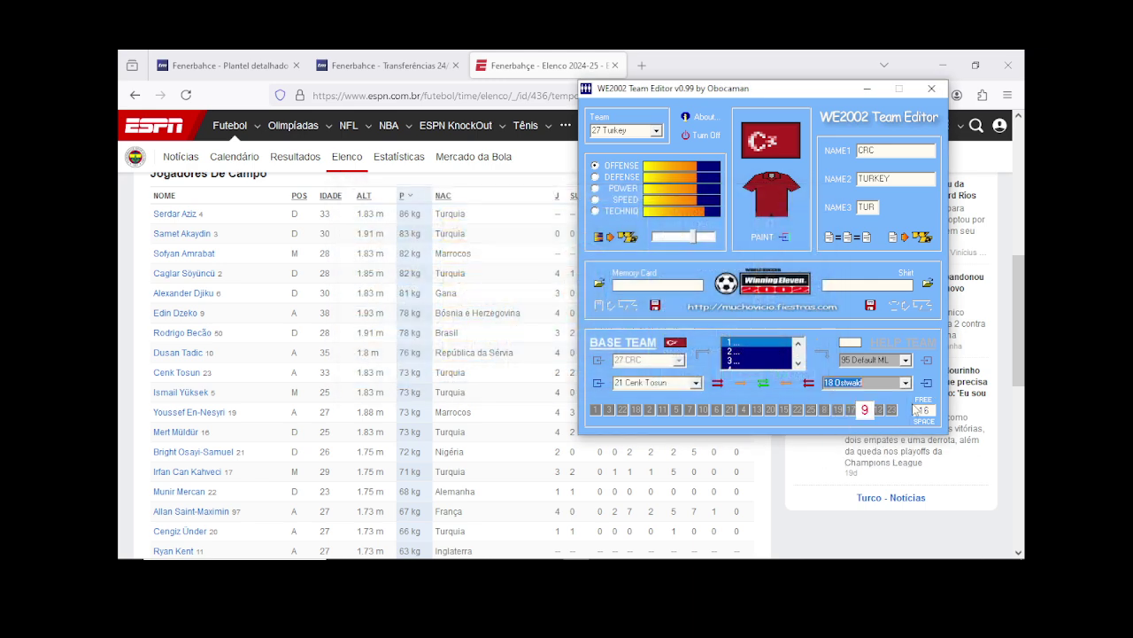
{"action": "left_click", "coordinate": [926, 383]}
{"action": "left_click_drag", "start_coordinate": [633, 381], "coordinate": [598, 381]}
{"action": "type", "text": "x"}
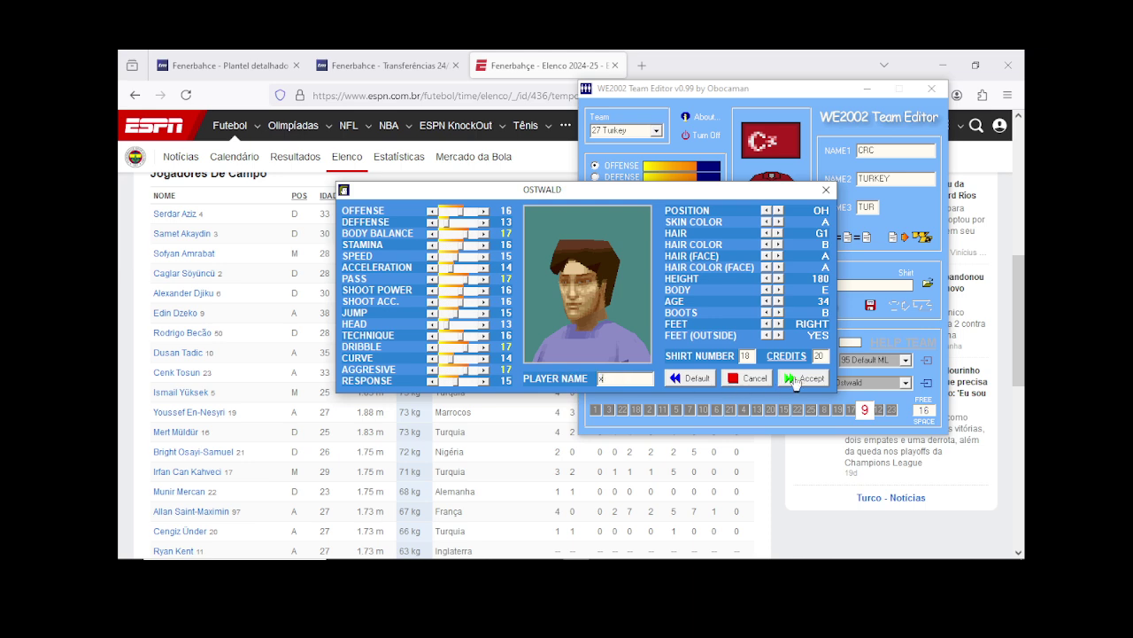
{"action": "left_click", "coordinate": [801, 378]}
Step: Rename Default ML player 19 Burchet as x
{"action": "left_click", "coordinate": [905, 383]}
{"action": "left_click", "coordinate": [892, 394]}
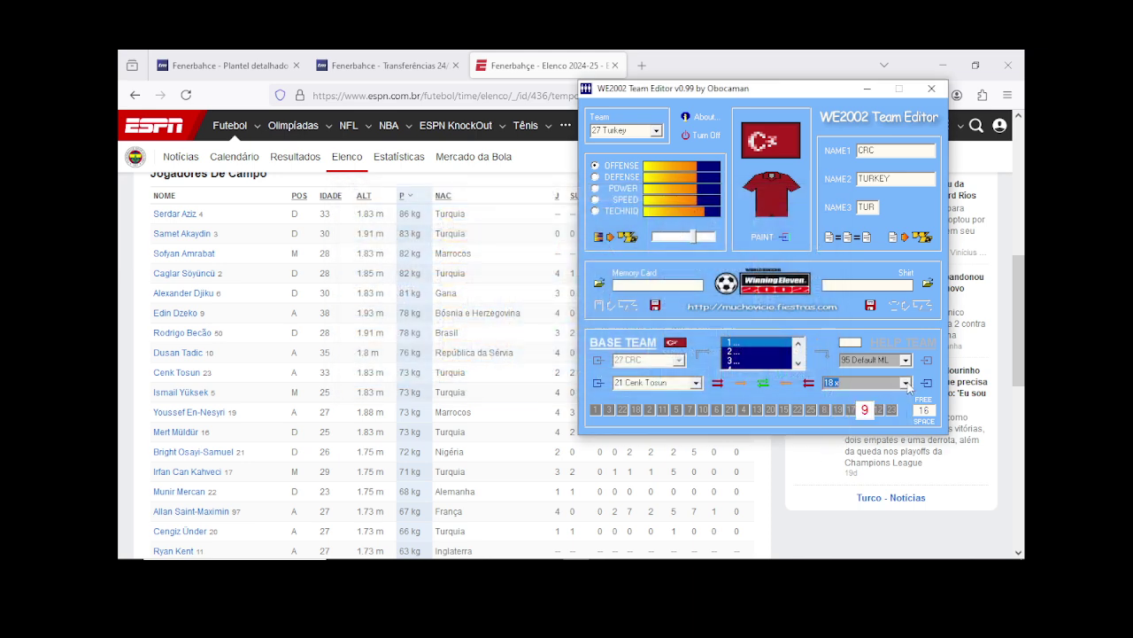
{"action": "left_click", "coordinate": [904, 382]}
{"action": "left_click", "coordinate": [885, 425]}
{"action": "left_click", "coordinate": [926, 383]}
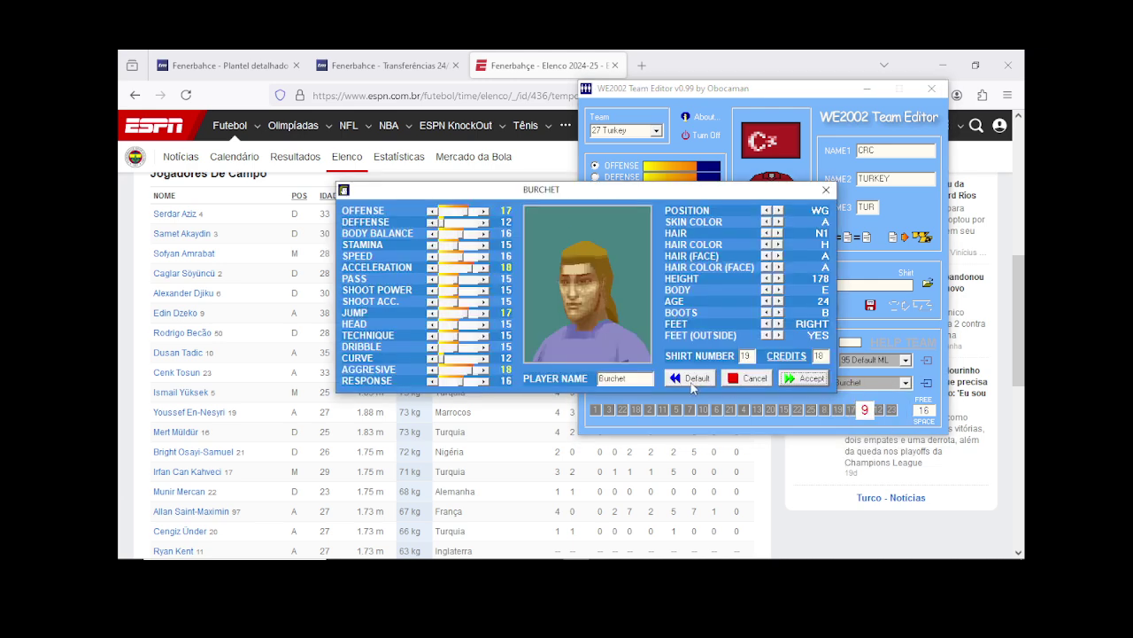
{"action": "left_click_drag", "start_coordinate": [633, 380], "coordinate": [599, 381]}
{"action": "type", "text": "x"}
{"action": "left_click", "coordinate": [801, 378]}
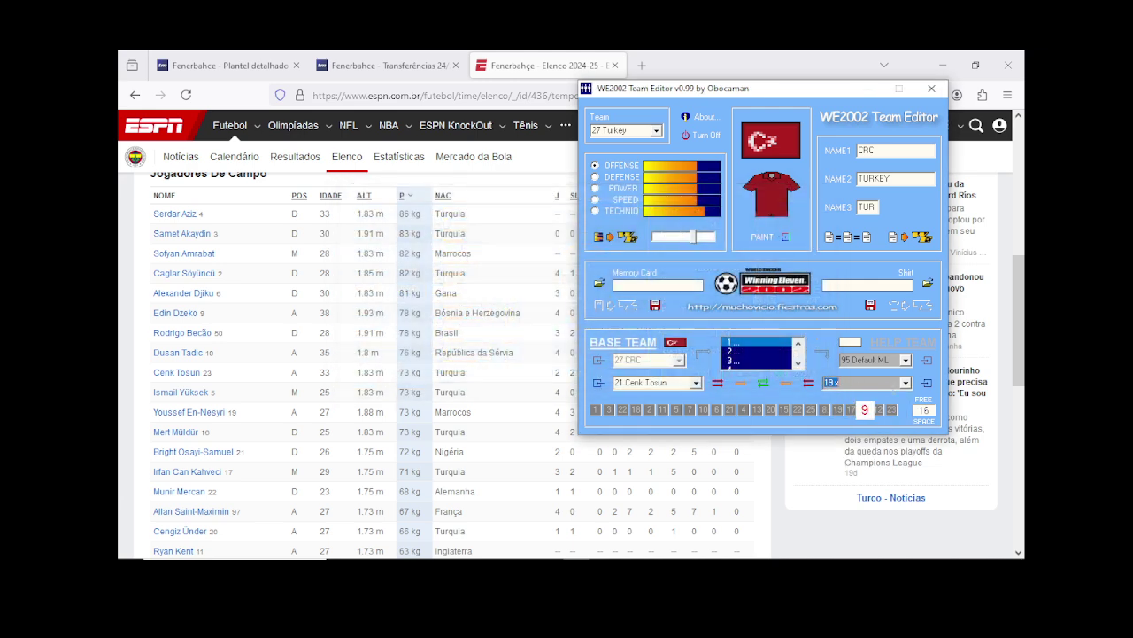
Step: Rename Default ML player 20 Njord as x
{"action": "left_click", "coordinate": [905, 382]}
{"action": "left_click", "coordinate": [885, 427]}
{"action": "left_click", "coordinate": [927, 383]}
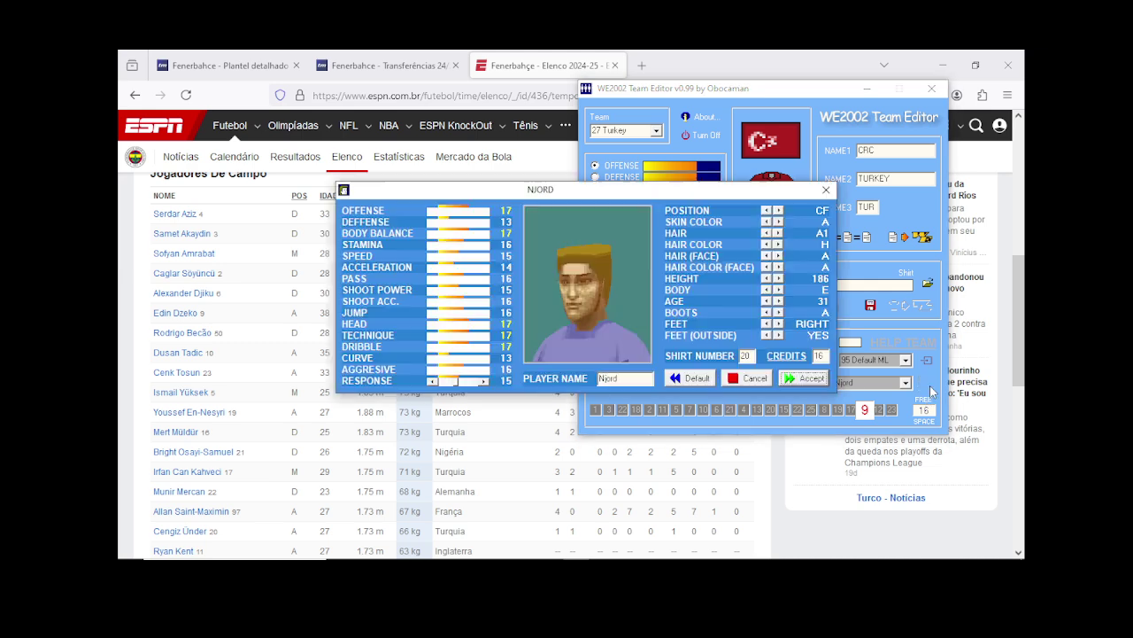
{"action": "left_click_drag", "start_coordinate": [645, 380], "coordinate": [599, 381]}
{"action": "type", "text": "x"}
{"action": "left_click", "coordinate": [805, 378]}
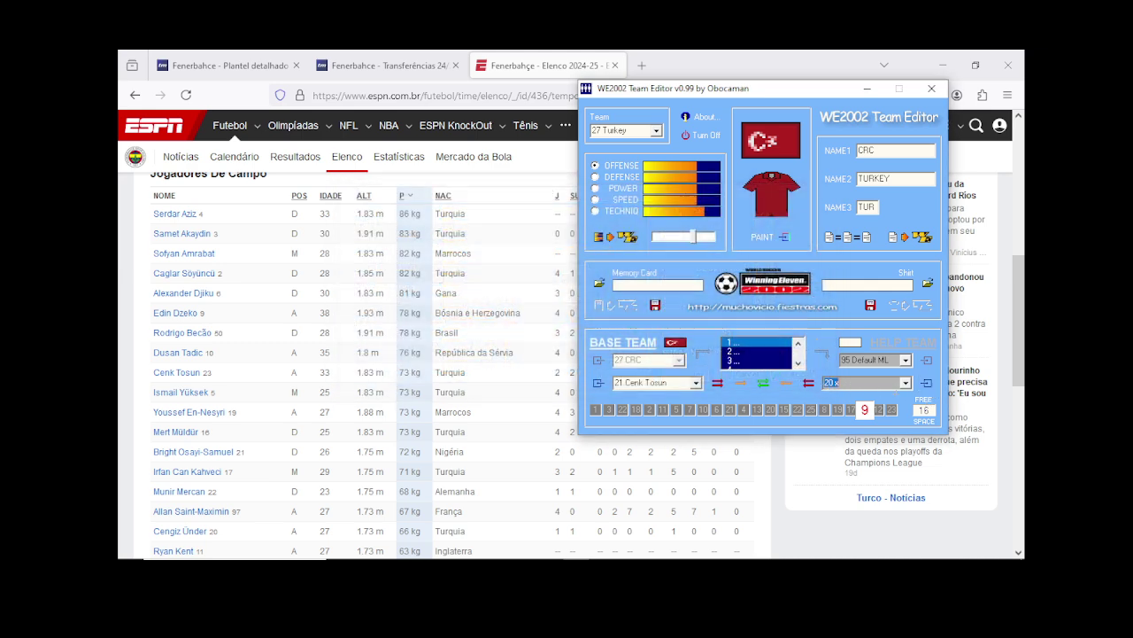
Step: Rename Default ML player 21 Hooylens as x
{"action": "left_click", "coordinate": [905, 382]}
{"action": "left_click", "coordinate": [890, 403]}
{"action": "left_click", "coordinate": [926, 384]}
{"action": "left_click_drag", "start_coordinate": [645, 381], "coordinate": [599, 381]}
{"action": "type", "text": "x"}
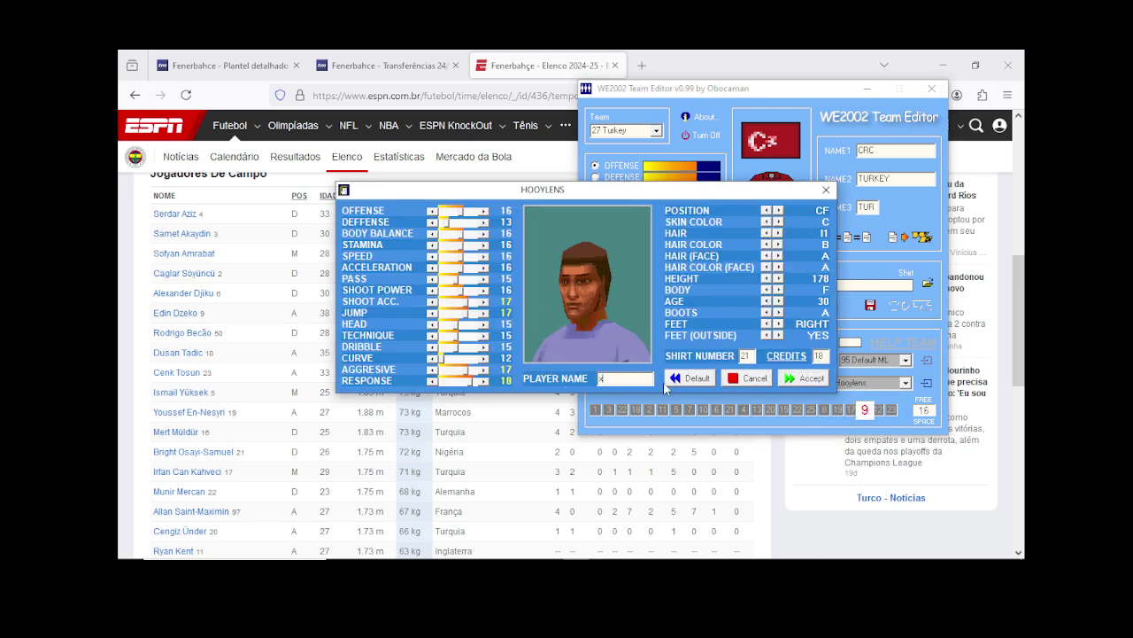
{"action": "left_click", "coordinate": [801, 378]}
Step: Rename Default ML player 22 Kelsen as x
{"action": "left_click", "coordinate": [905, 382]}
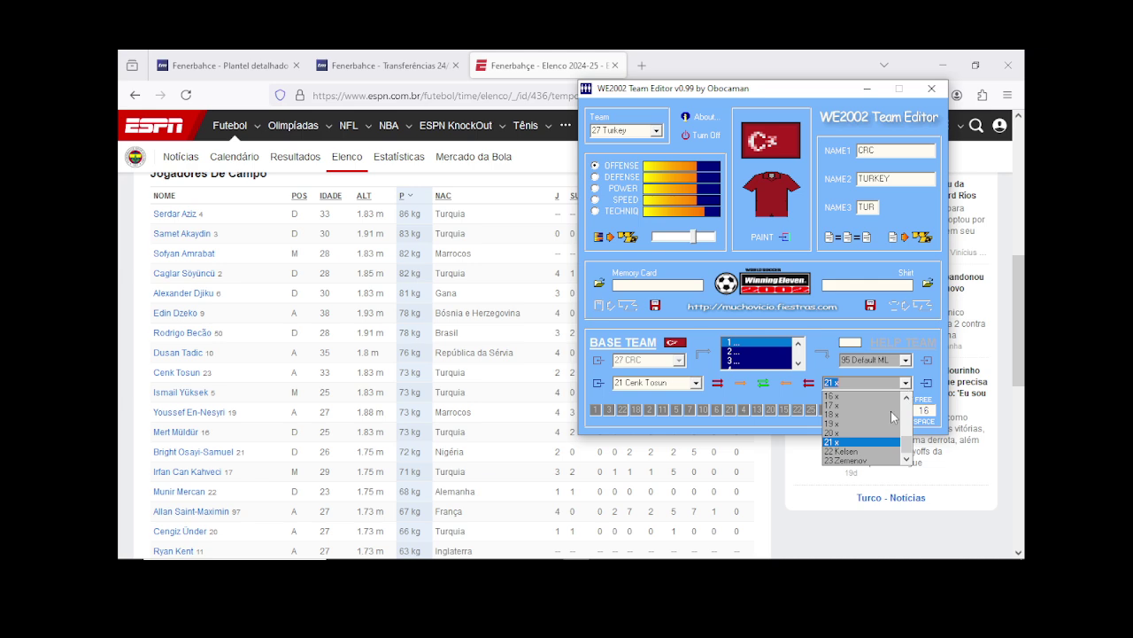
{"action": "left_click", "coordinate": [891, 407]}
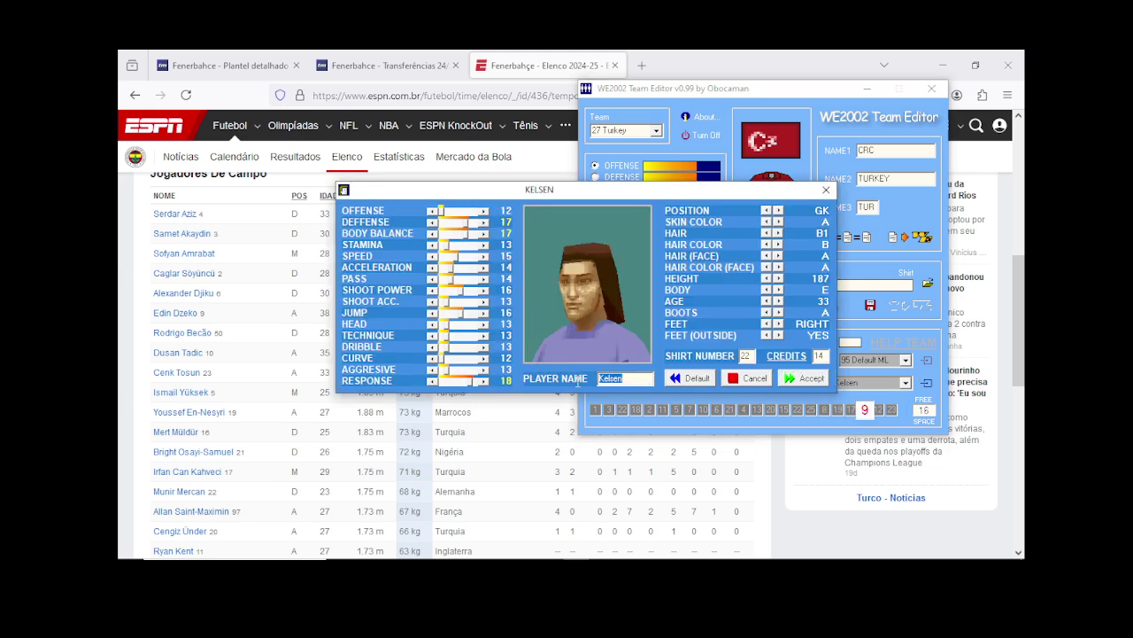
{"action": "left_click", "coordinate": [810, 381]}
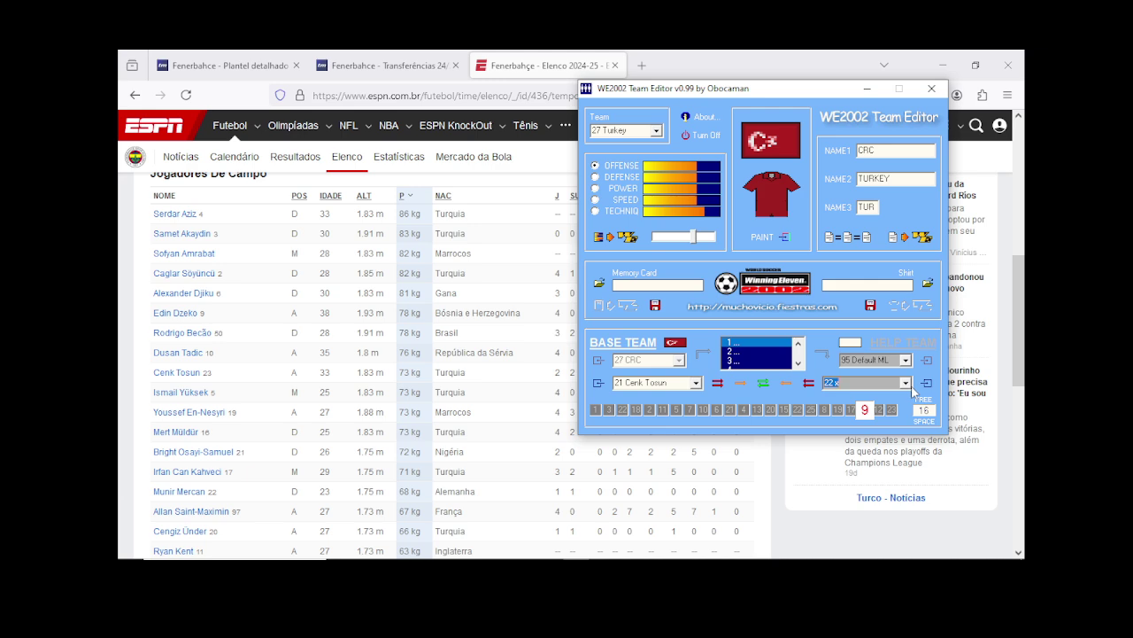
Step: Rename Default ML player 23 Zemenov as x
{"action": "left_click", "coordinate": [907, 384]}
{"action": "left_click", "coordinate": [872, 462]}
{"action": "left_click", "coordinate": [926, 384]}
{"action": "type", "text": "x"}
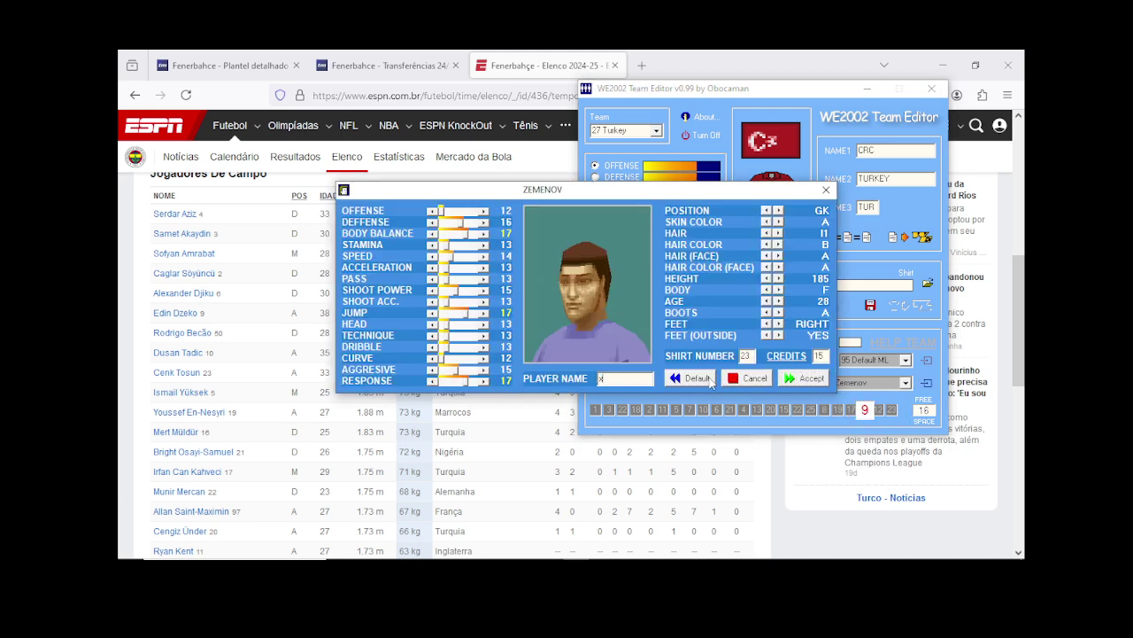
{"action": "left_click", "coordinate": [802, 381]}
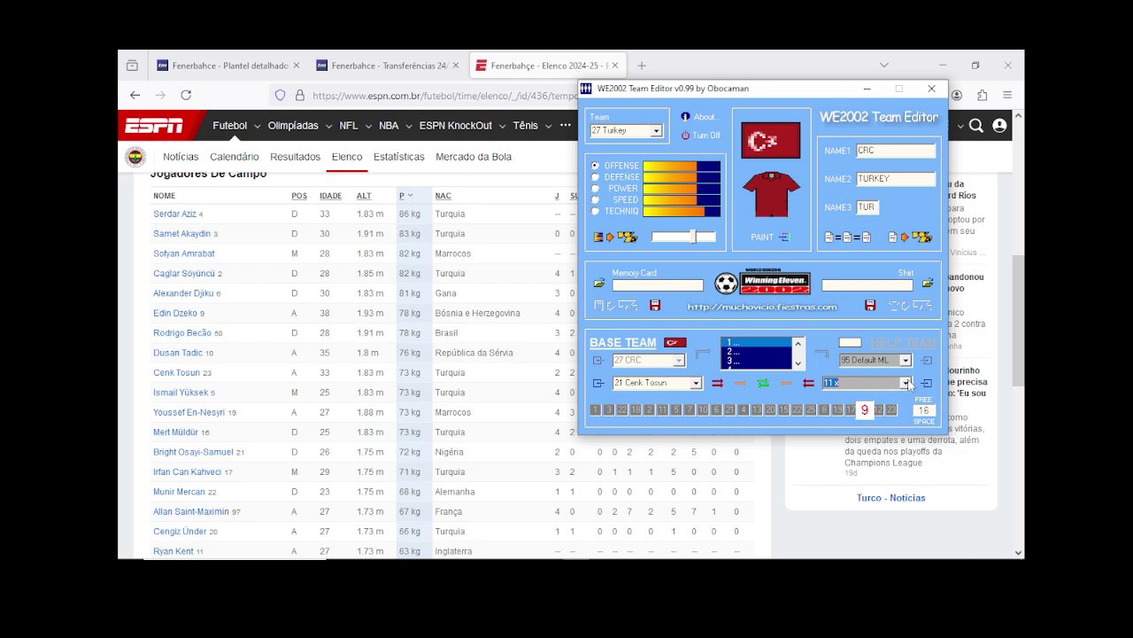
Step: Link Cenk Tosun from the Turkey team into Default ML slot 11, and select Turkey's player 19 K.Yildiz
{"action": "left_click", "coordinate": [763, 386]}
{"action": "left_click", "coordinate": [697, 383]}
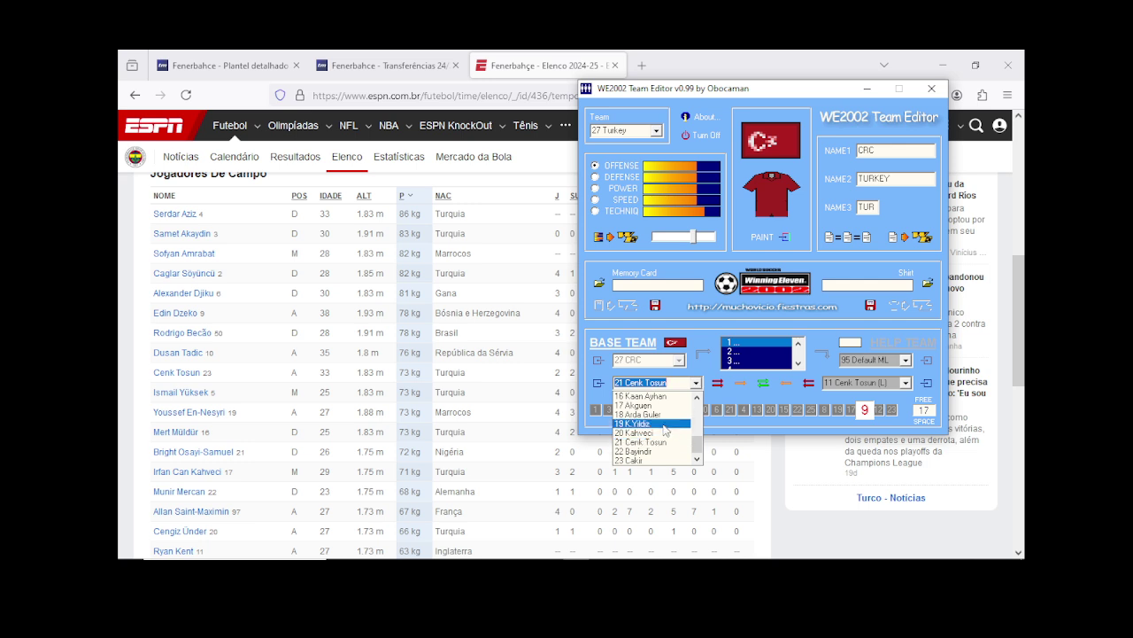
{"action": "left_click", "coordinate": [634, 424]}
Step: Look through the outfield players on the ESPN Fenerbahçe 2024-25 squad page
{"action": "scroll", "coordinate": [312, 429], "scroll_direction": "down", "scroll_amount": 2}
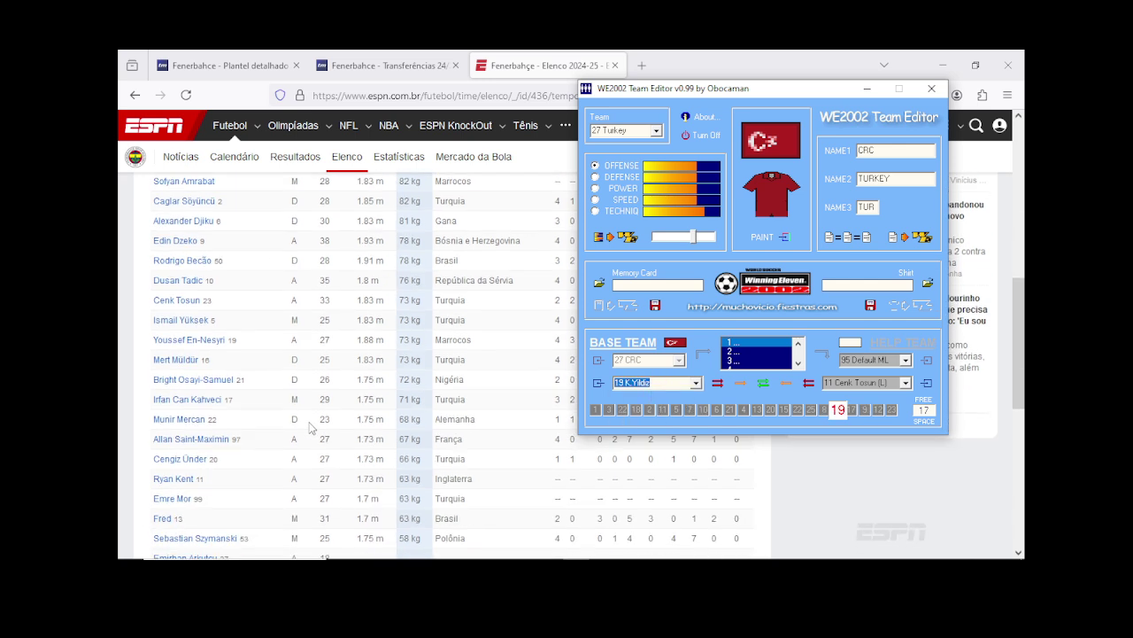
{"action": "scroll", "coordinate": [312, 428], "scroll_direction": "down", "scroll_amount": 6}
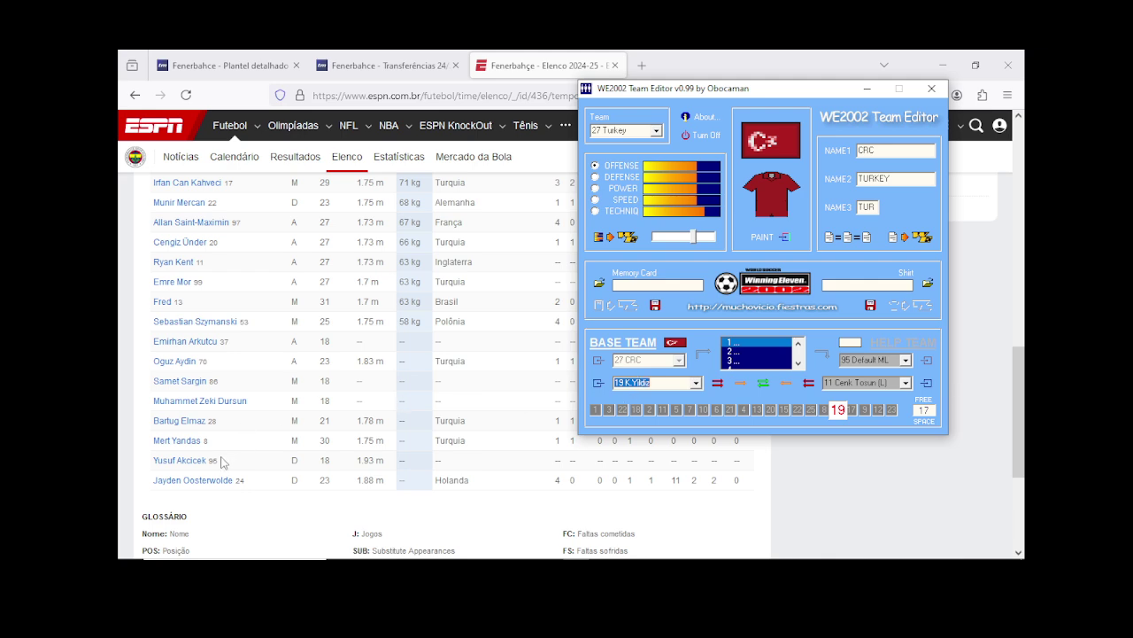
{"action": "scroll", "coordinate": [223, 463], "scroll_direction": "up", "scroll_amount": 8}
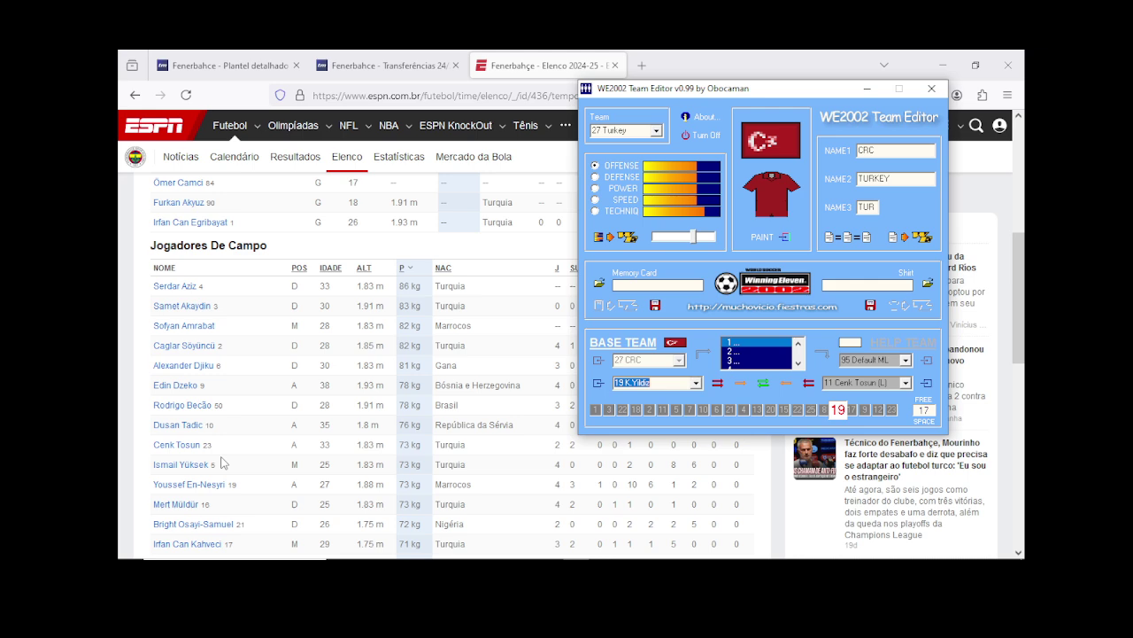
{"action": "scroll", "coordinate": [223, 462], "scroll_direction": "down", "scroll_amount": 6}
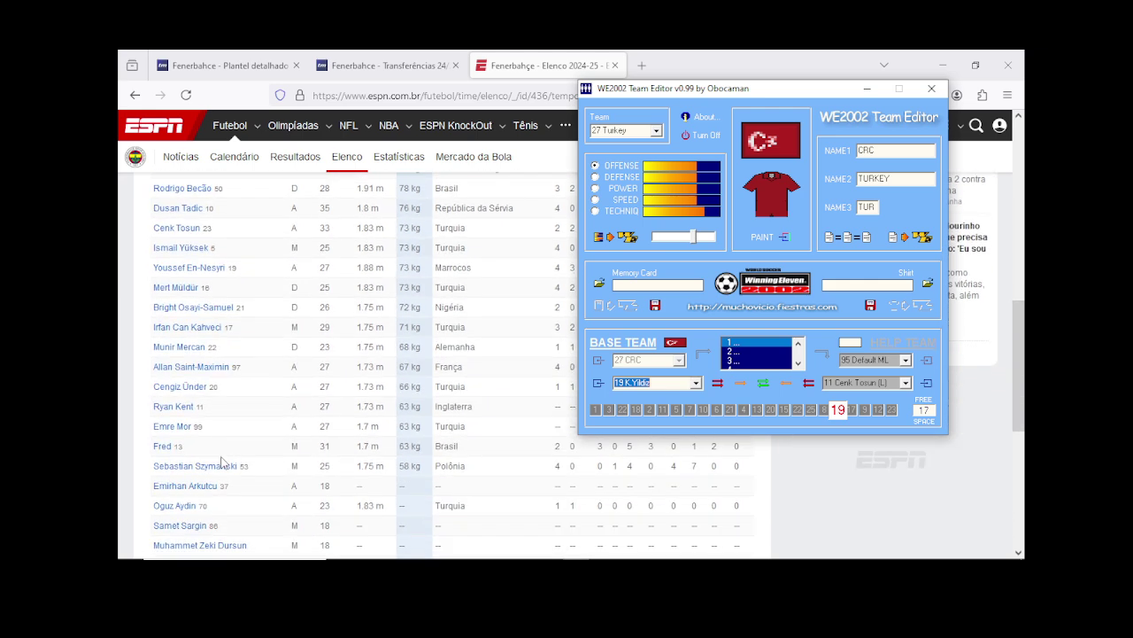
{"action": "scroll", "coordinate": [222, 461], "scroll_direction": "down", "scroll_amount": 3}
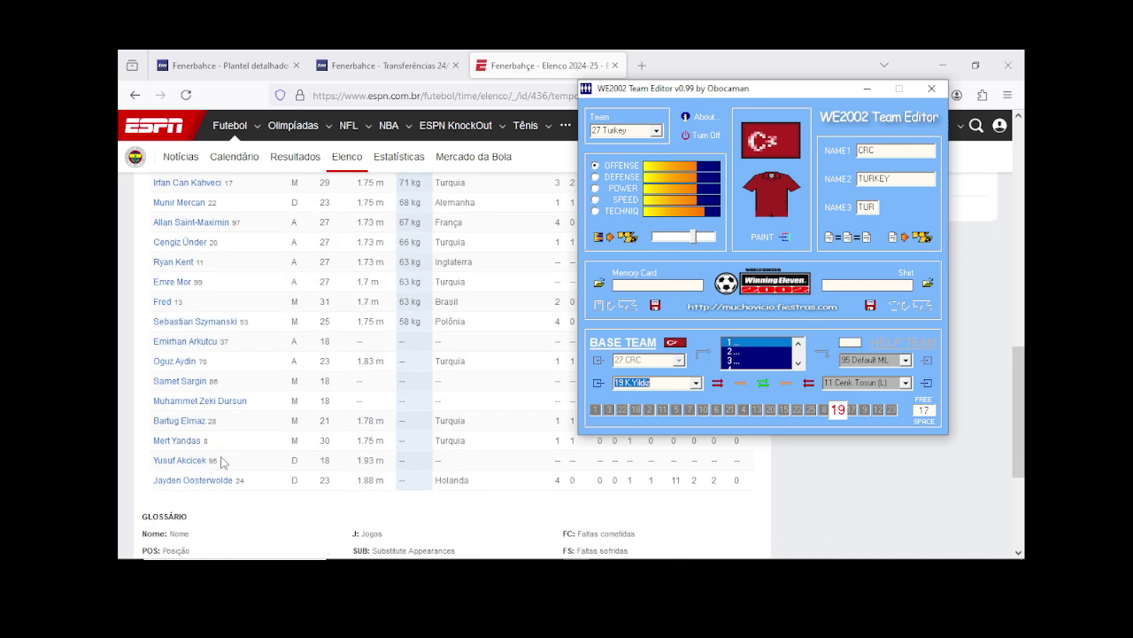
{"action": "scroll", "coordinate": [223, 461], "scroll_direction": "up", "scroll_amount": 3}
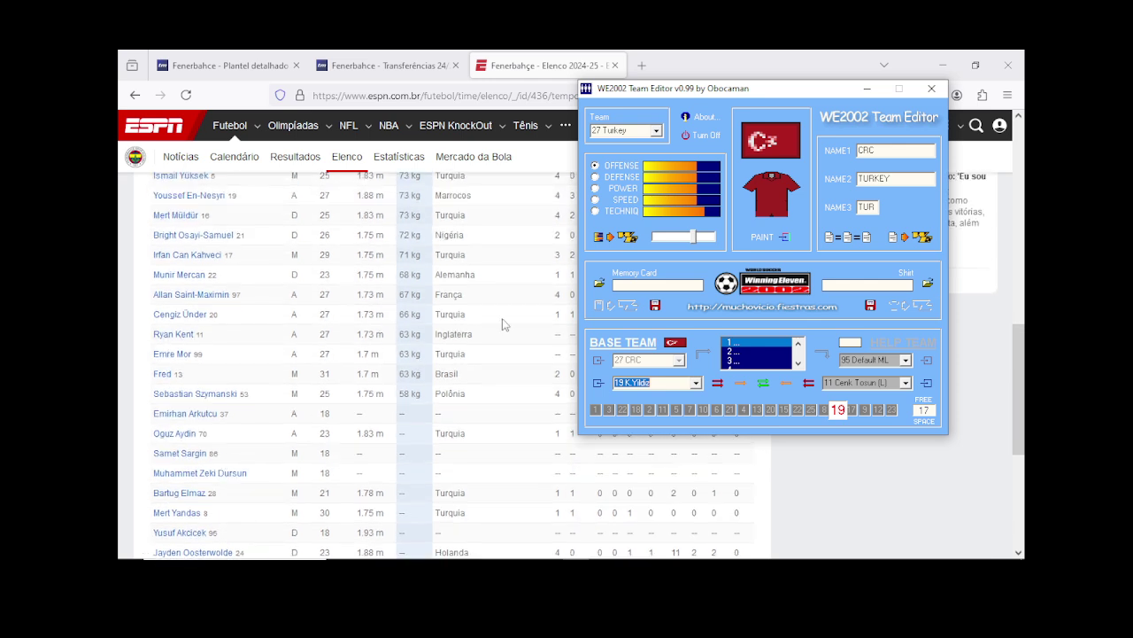
Step: Switch the base team from Turkey to the 73 Deportivo entry, which holds the ATLETICO M. squad
{"action": "left_click", "coordinate": [642, 131]}
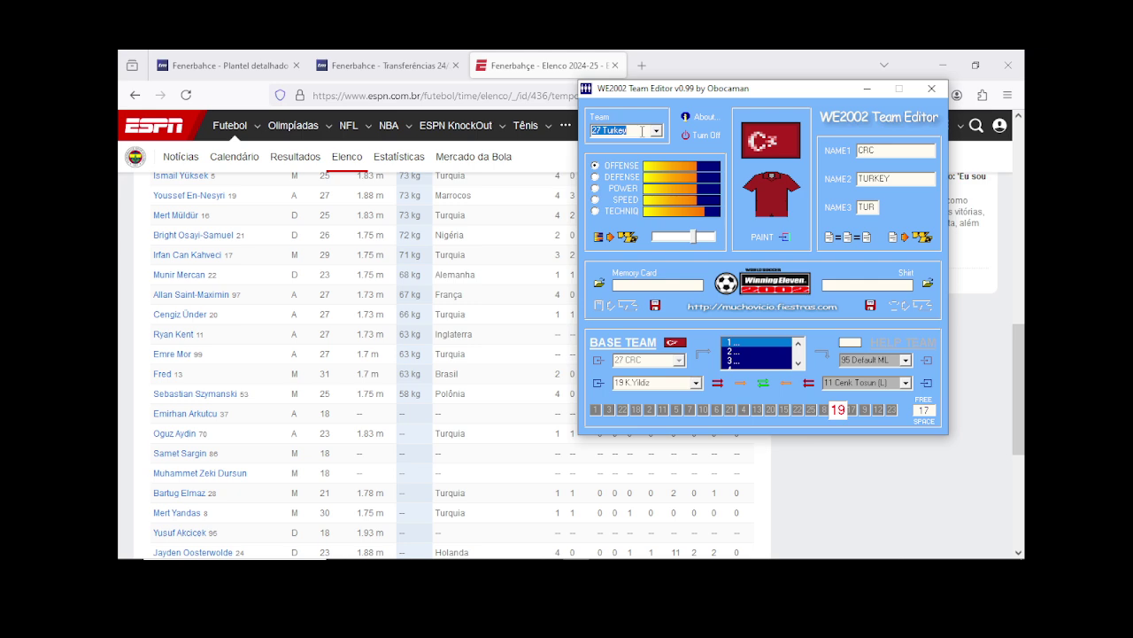
{"action": "key", "text": "Down"}
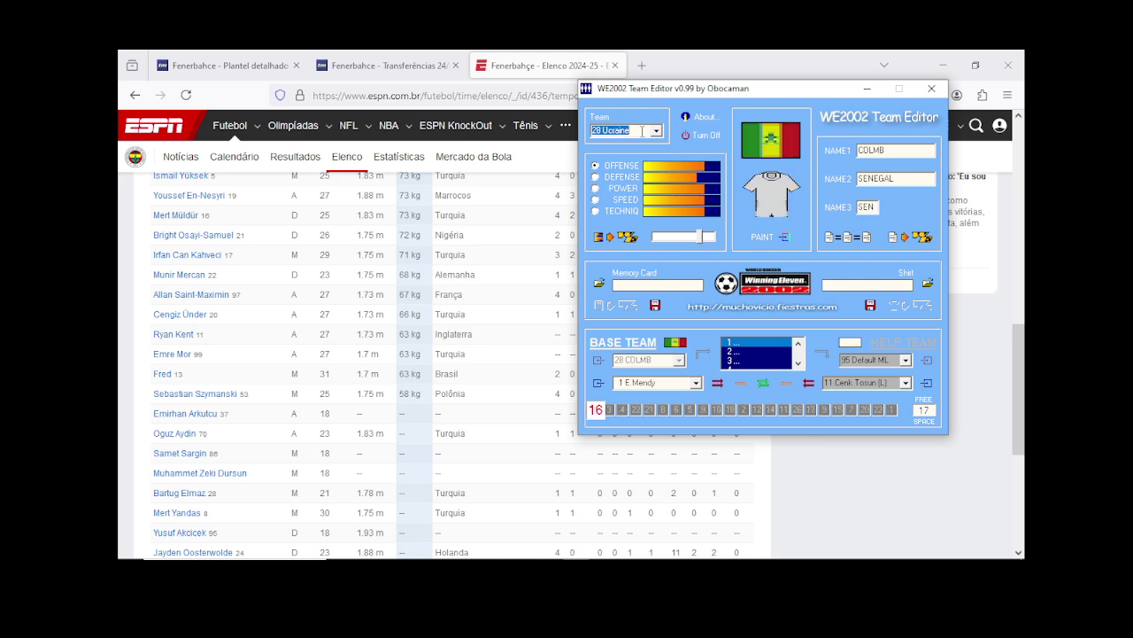
{"action": "left_click", "coordinate": [642, 131]}
{"action": "scroll", "coordinate": [624, 177], "scroll_direction": "down", "scroll_amount": 15}
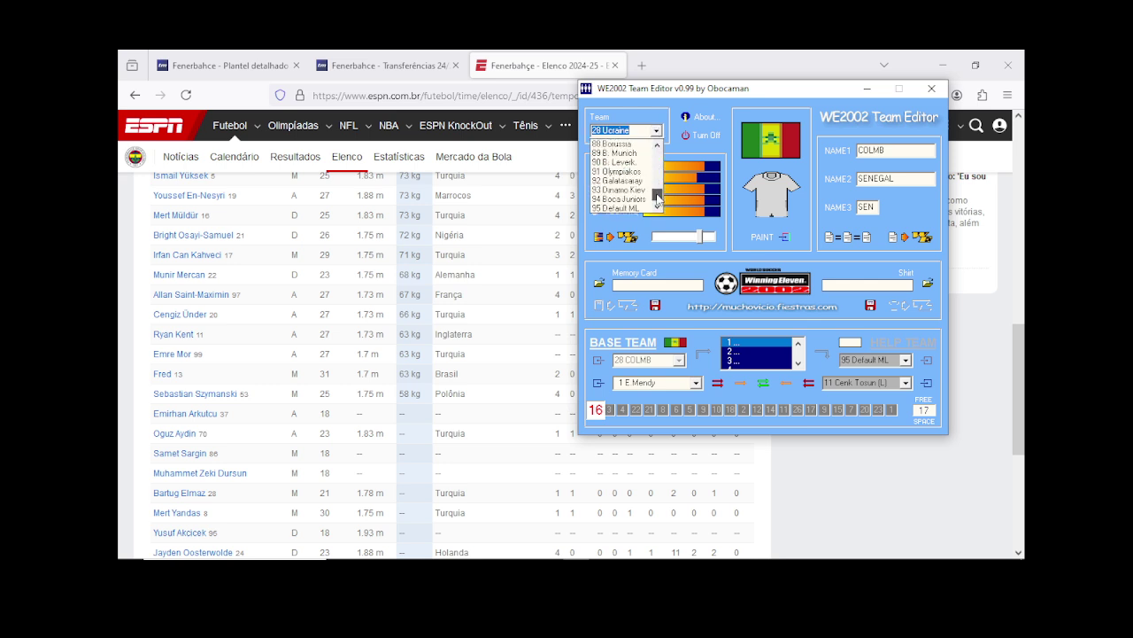
{"action": "left_click", "coordinate": [628, 205]}
{"action": "key", "text": "Up"}
{"action": "key", "text": "Up"}
{"action": "key", "text": "Up"}
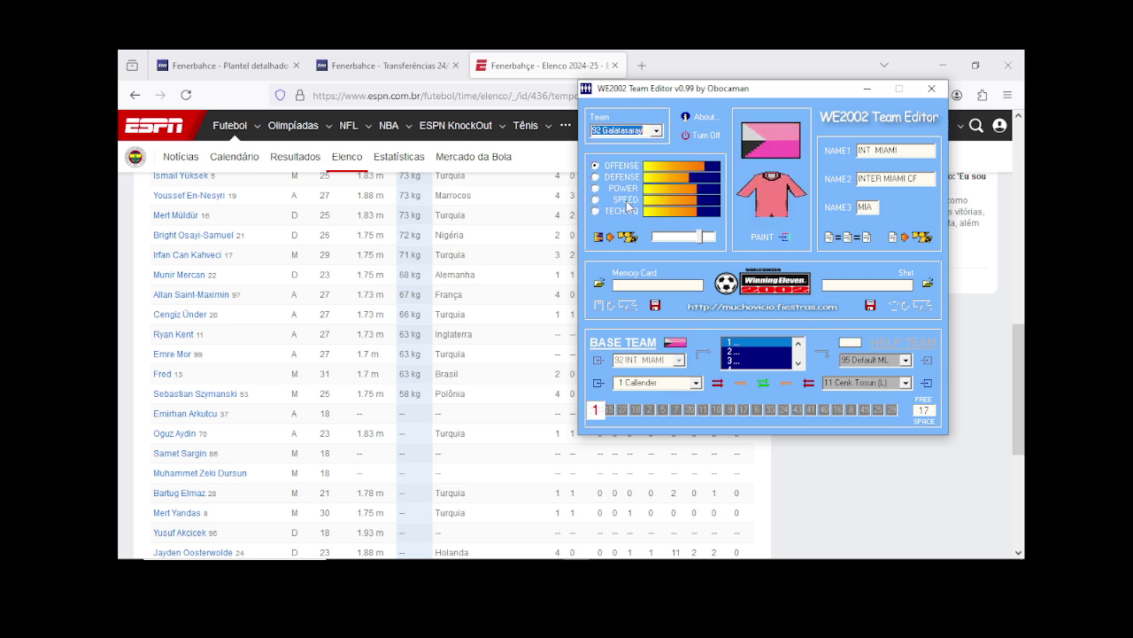
{"action": "key", "text": "Up"}
{"action": "key", "text": "Up"}
{"action": "key", "text": "Up"}
{"action": "key", "text": "Up"}
{"action": "key", "text": "Up"}
{"action": "key", "text": "Up"}
{"action": "key", "text": "Up"}
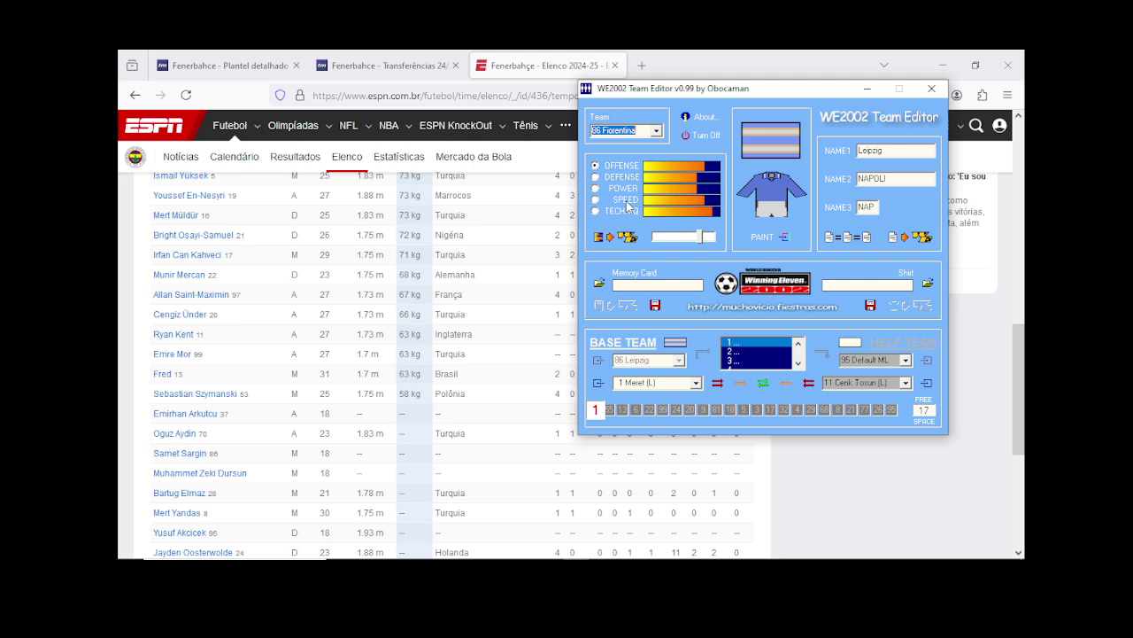
{"action": "key", "text": "Up"}
{"action": "key", "text": "Up"}
{"action": "key", "text": "Up"}
{"action": "key", "text": "Up"}
{"action": "key", "text": "Up"}
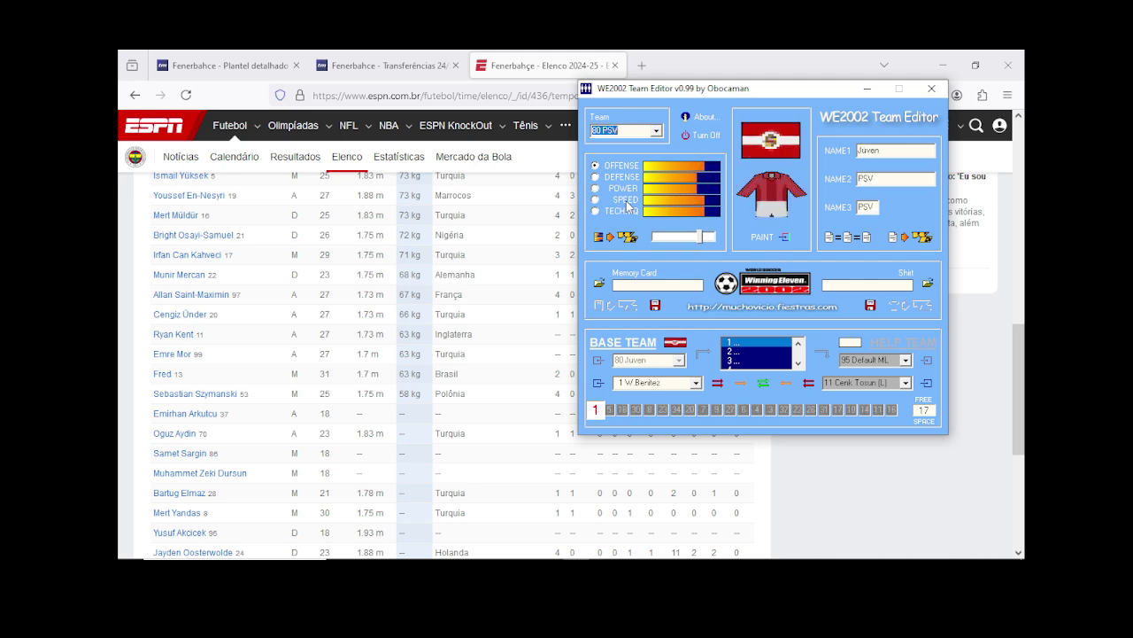
{"action": "key", "text": "Up"}
{"action": "key", "text": "Up"}
{"action": "key", "text": "Up"}
{"action": "key", "text": "Up"}
{"action": "key", "text": "Up"}
{"action": "key", "text": "Up"}
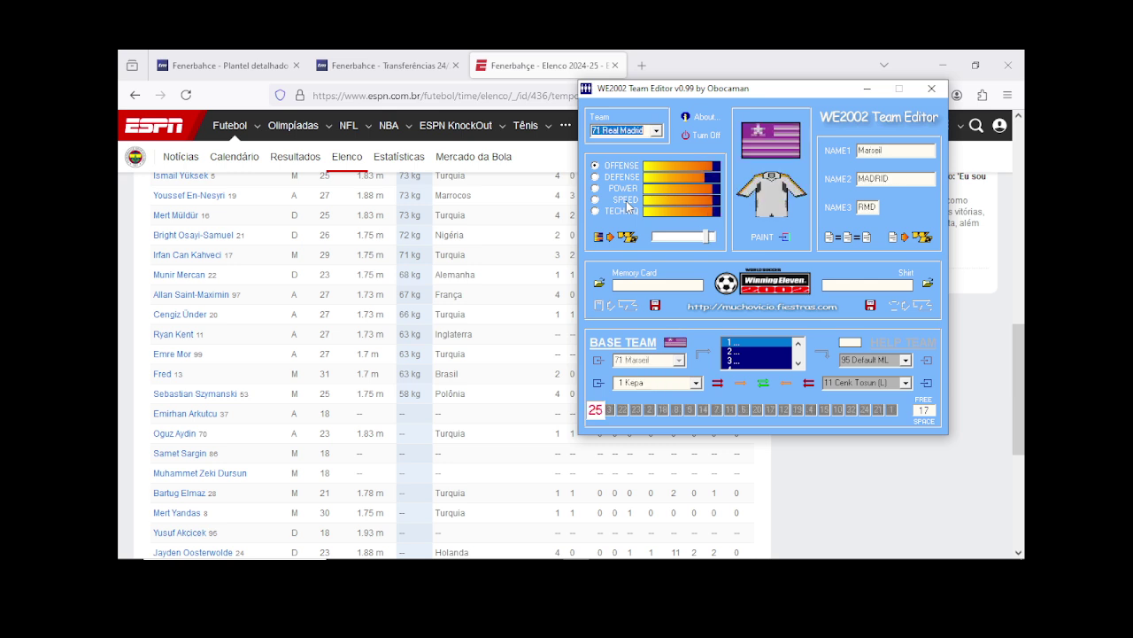
Step: Look through the ATLETICO M. player list for Söyüncü
{"action": "left_click", "coordinate": [696, 382]}
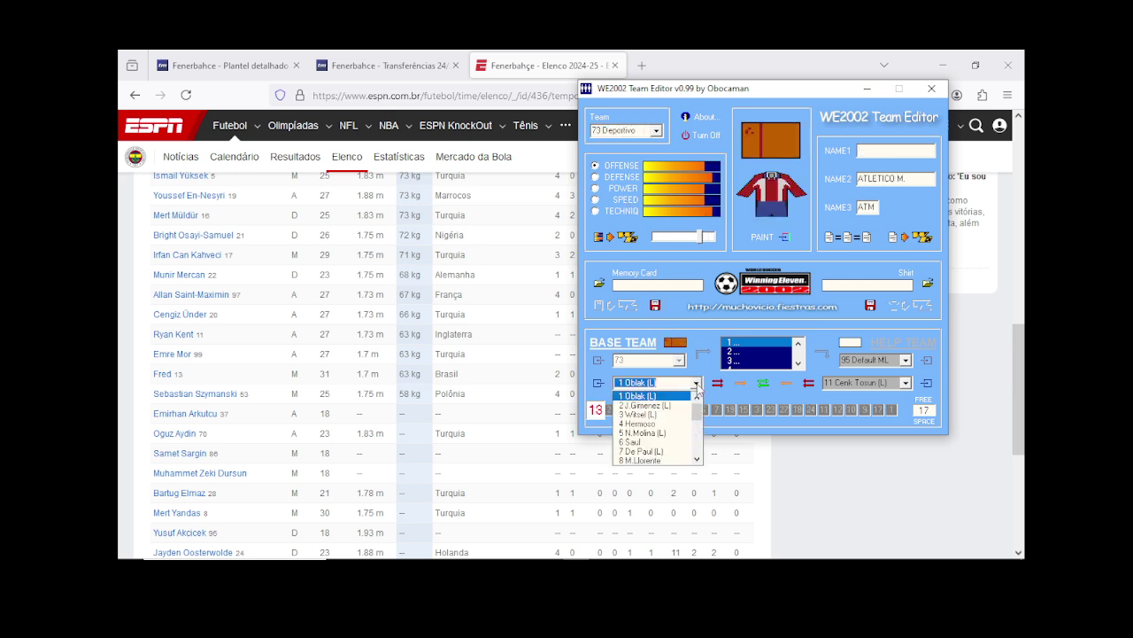
{"action": "scroll", "coordinate": [697, 387], "scroll_direction": "down", "scroll_amount": 2}
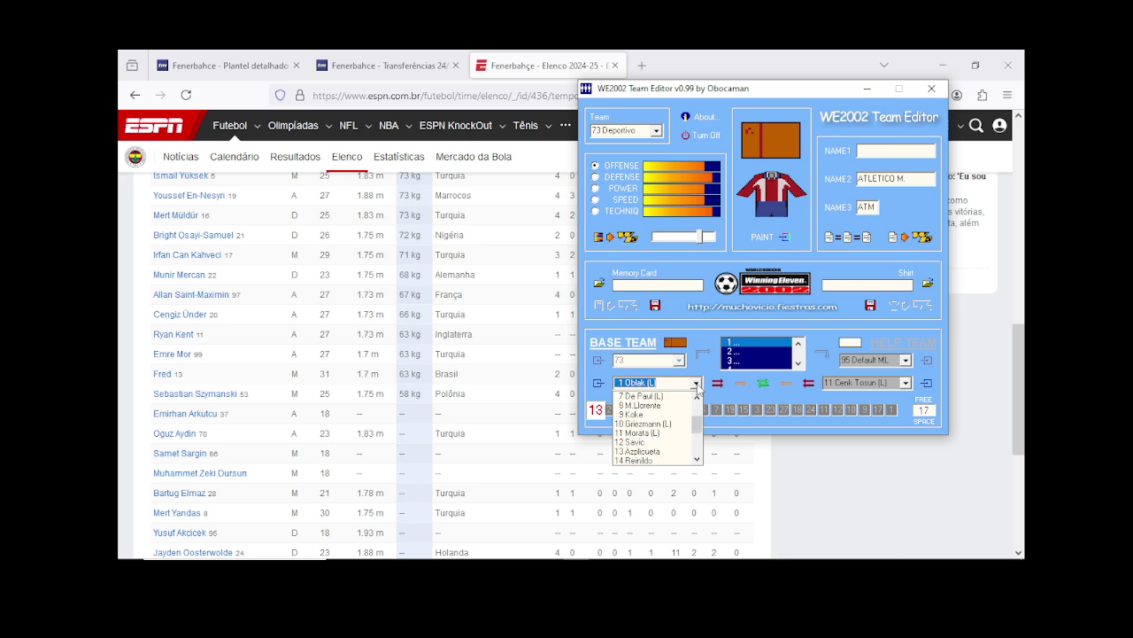
{"action": "scroll", "coordinate": [697, 387], "scroll_direction": "down", "scroll_amount": 2}
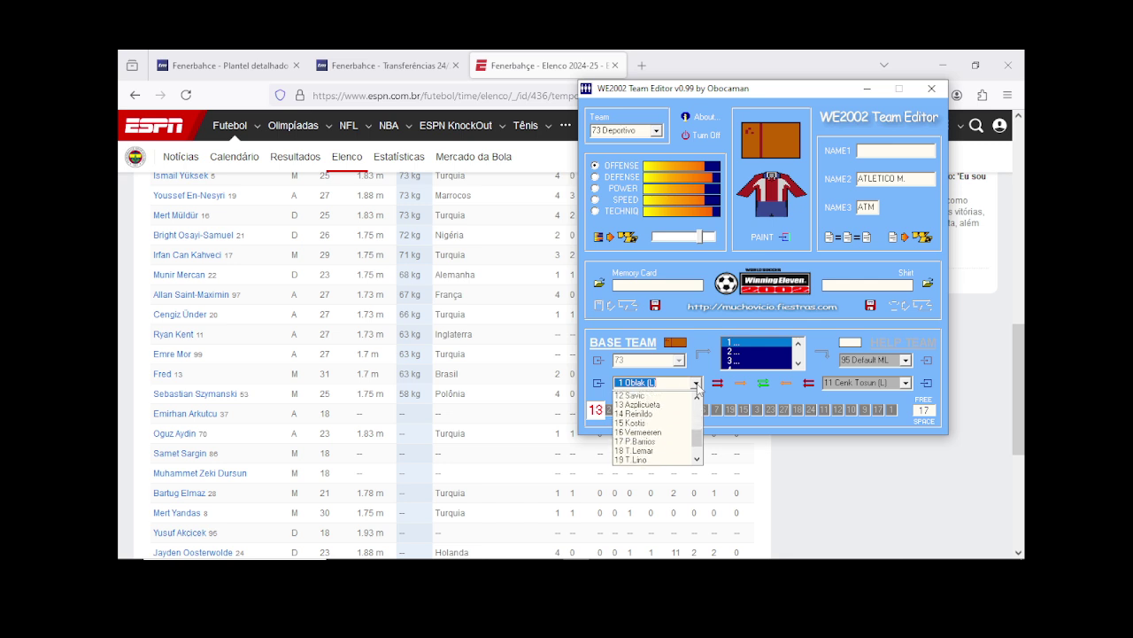
{"action": "left_click", "coordinate": [697, 383]}
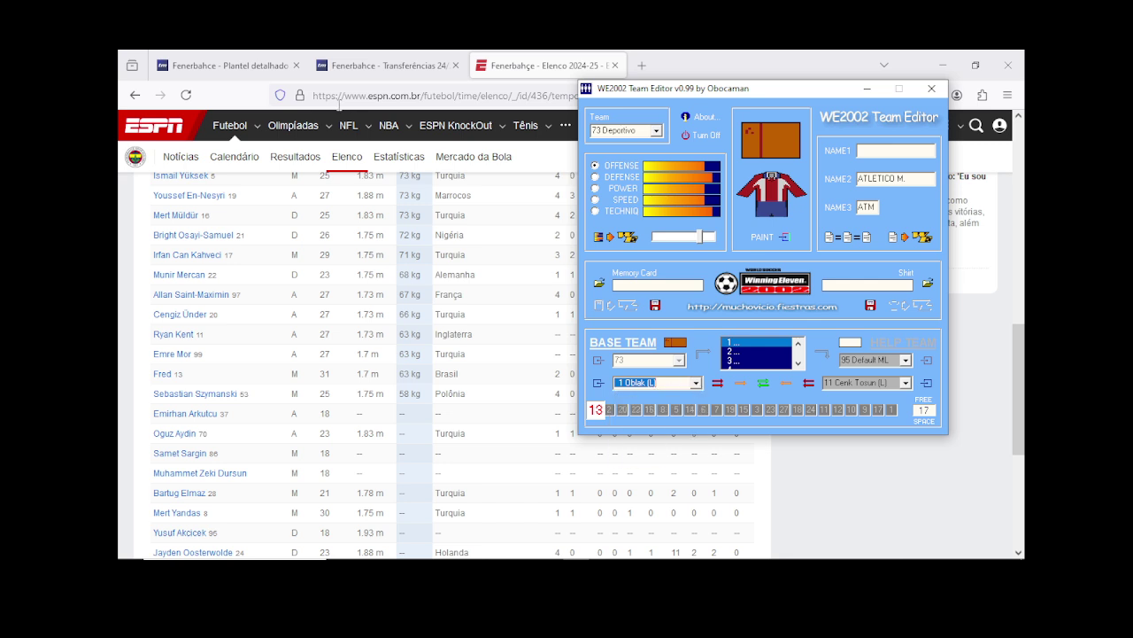
Step: Open Çağlar Söyüncü's Transfermarkt profile from the Fenerbahce squad page and check his transfer history
{"action": "left_click", "coordinate": [226, 66]}
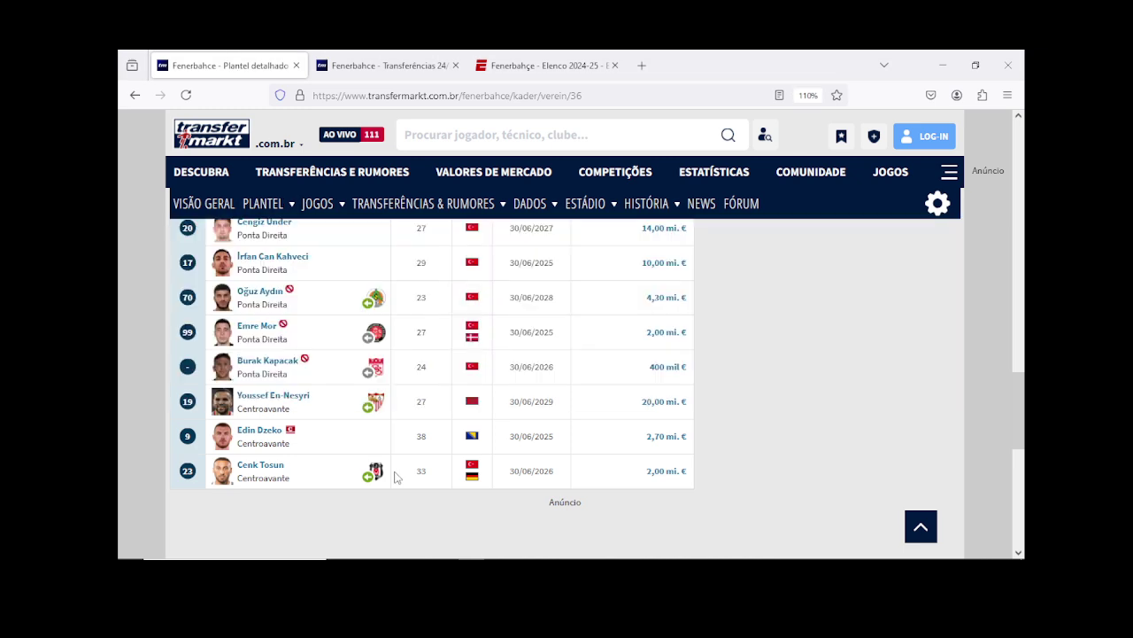
{"action": "scroll", "coordinate": [396, 476], "scroll_direction": "up", "scroll_amount": 10}
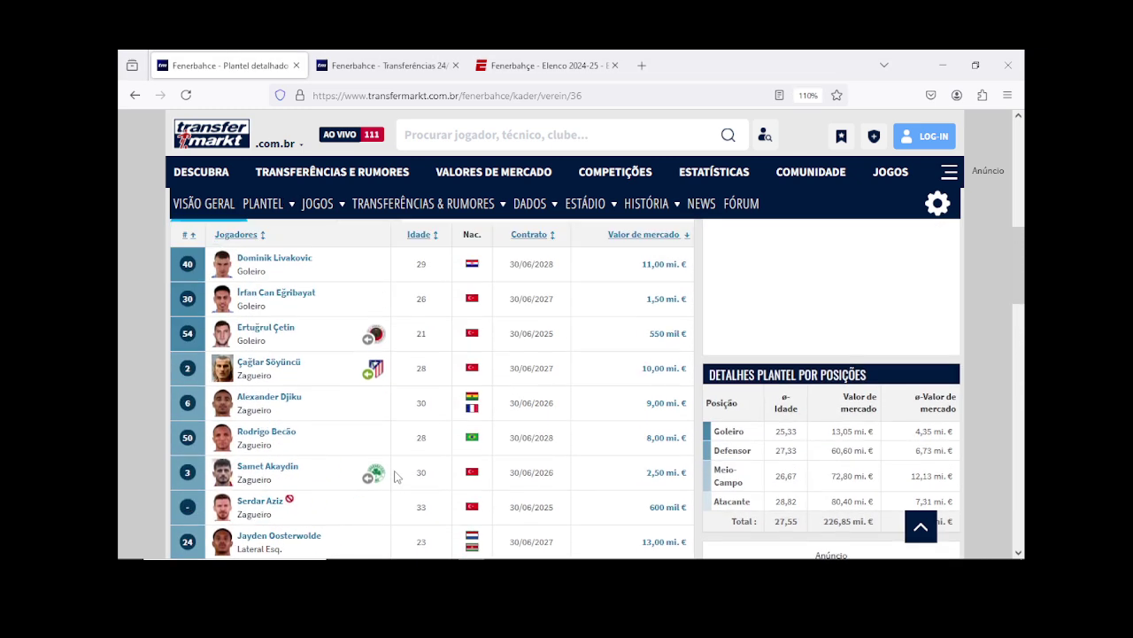
{"action": "middle_click", "coordinate": [283, 370]}
{"action": "left_click", "coordinate": [378, 65]}
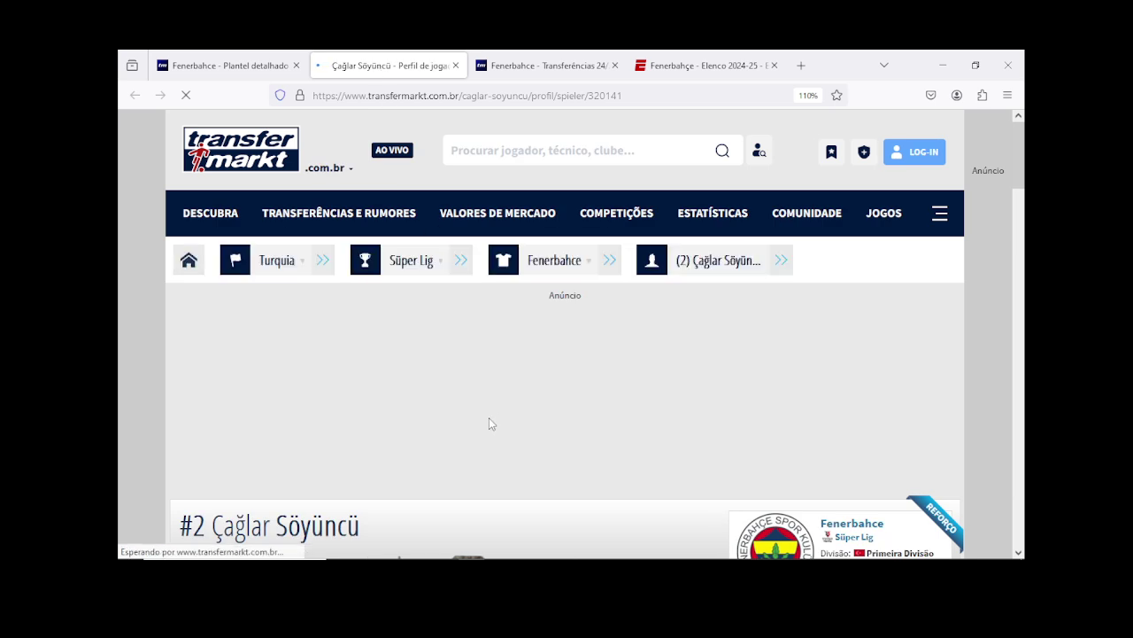
{"action": "scroll", "coordinate": [488, 423], "scroll_direction": "down", "scroll_amount": 5}
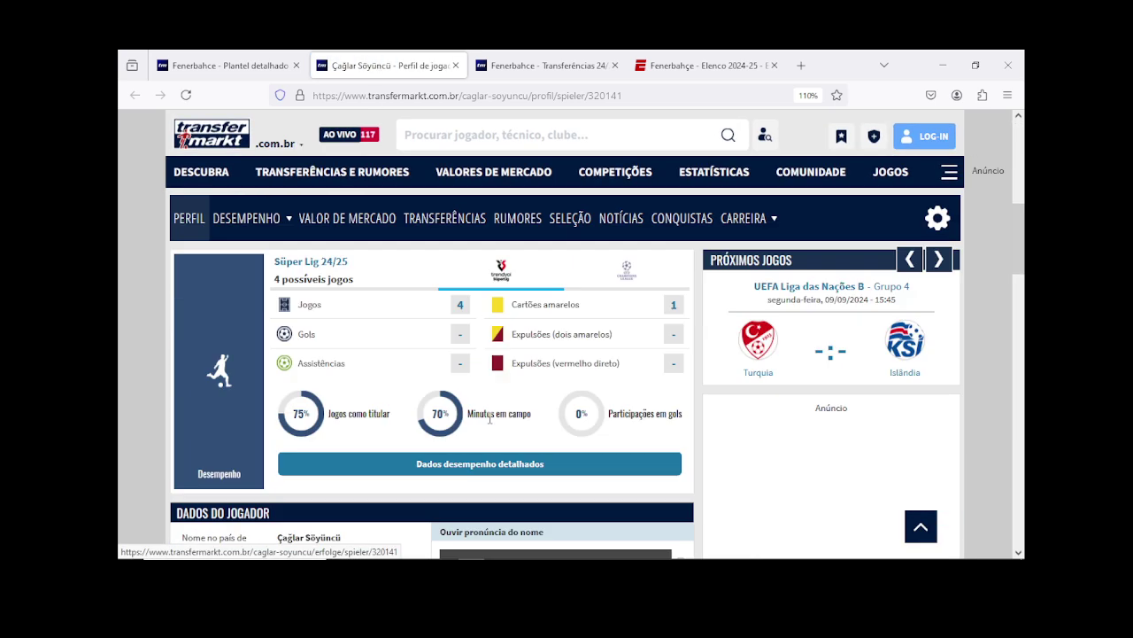
{"action": "scroll", "coordinate": [489, 417], "scroll_direction": "down", "scroll_amount": 10}
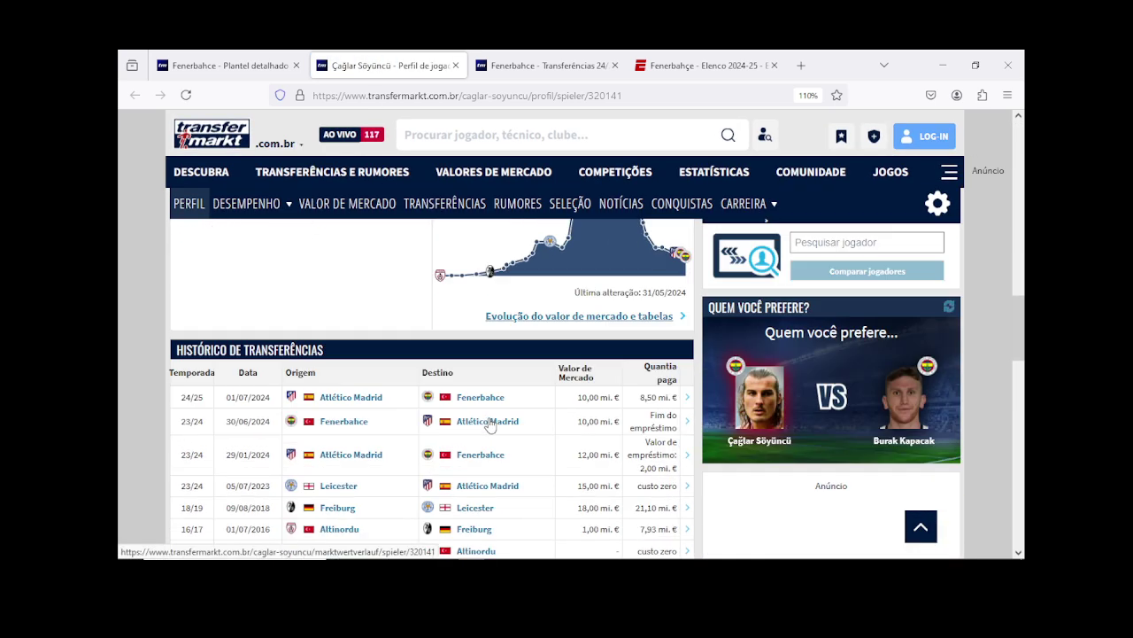
{"action": "scroll", "coordinate": [489, 425], "scroll_direction": "down", "scroll_amount": 1}
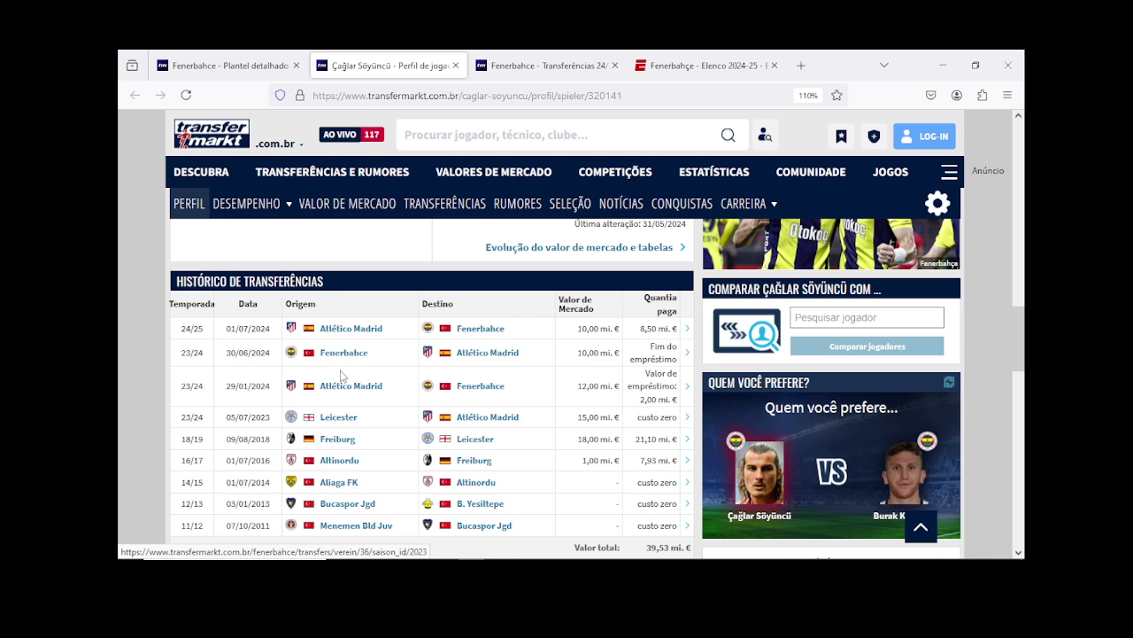
Step: Check Söyüncü's entry in the ESPN Fenerbahçe 2024-25 squad list against the Transfermarkt squad page
{"action": "left_click", "coordinate": [236, 62]}
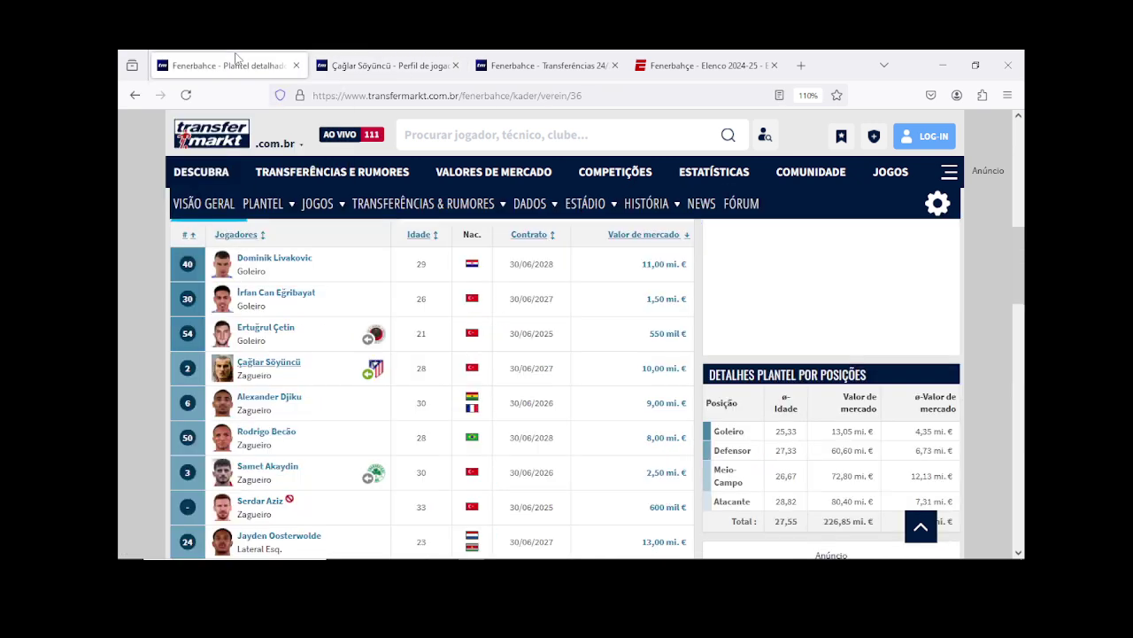
{"action": "left_click", "coordinate": [695, 65]}
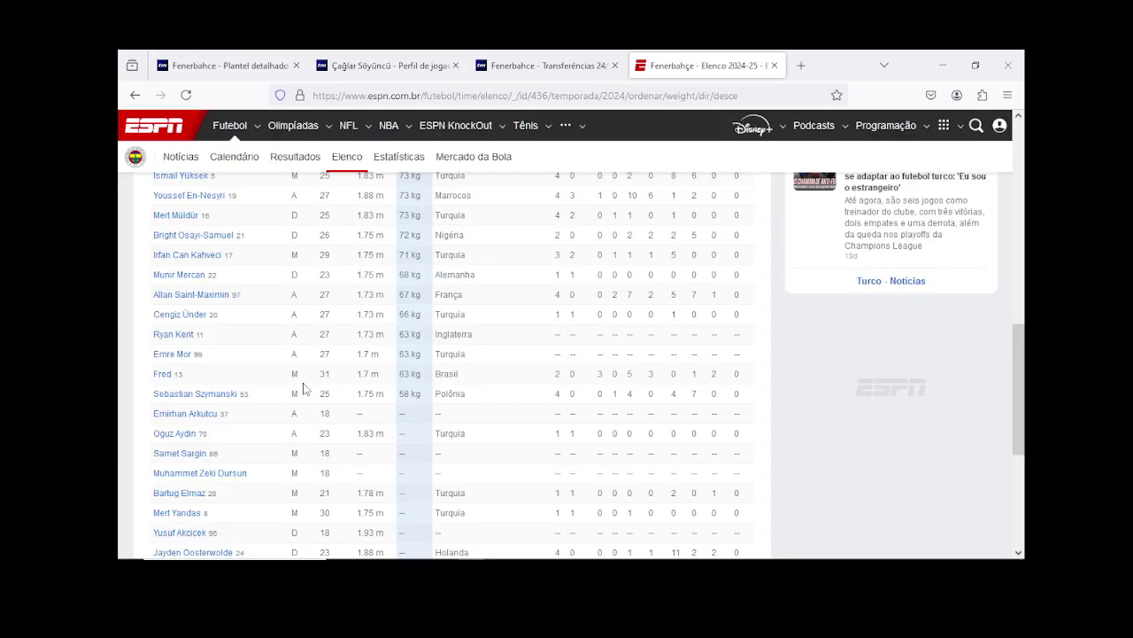
{"action": "scroll", "coordinate": [303, 388], "scroll_direction": "down", "scroll_amount": 2}
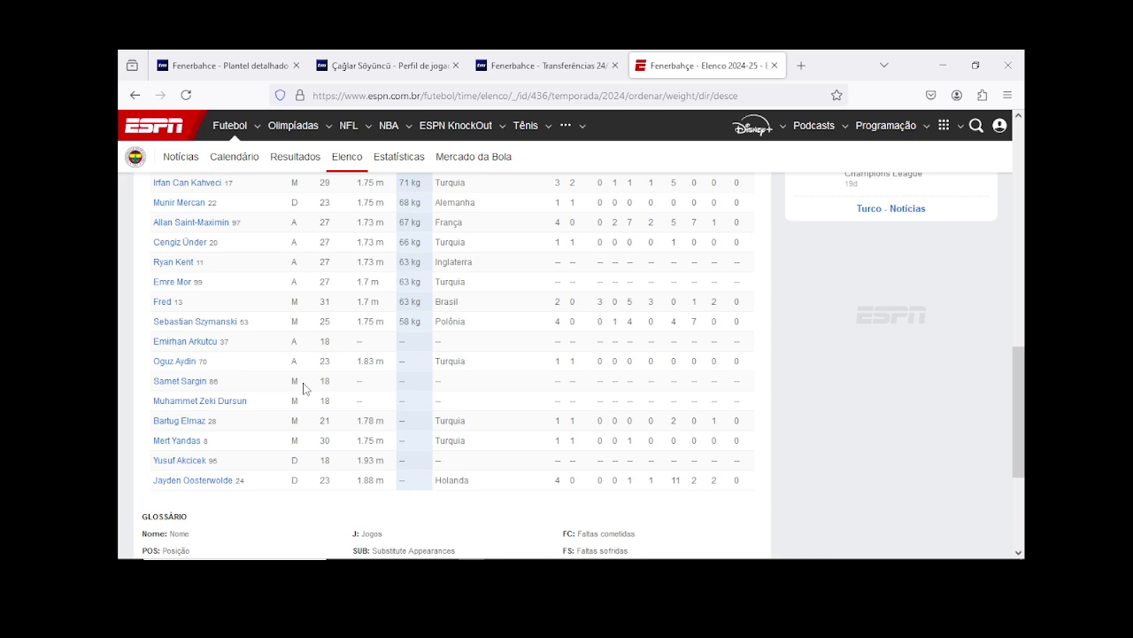
{"action": "scroll", "coordinate": [303, 387], "scroll_direction": "up", "scroll_amount": 5}
{"action": "scroll", "coordinate": [303, 388], "scroll_direction": "up", "scroll_amount": 2}
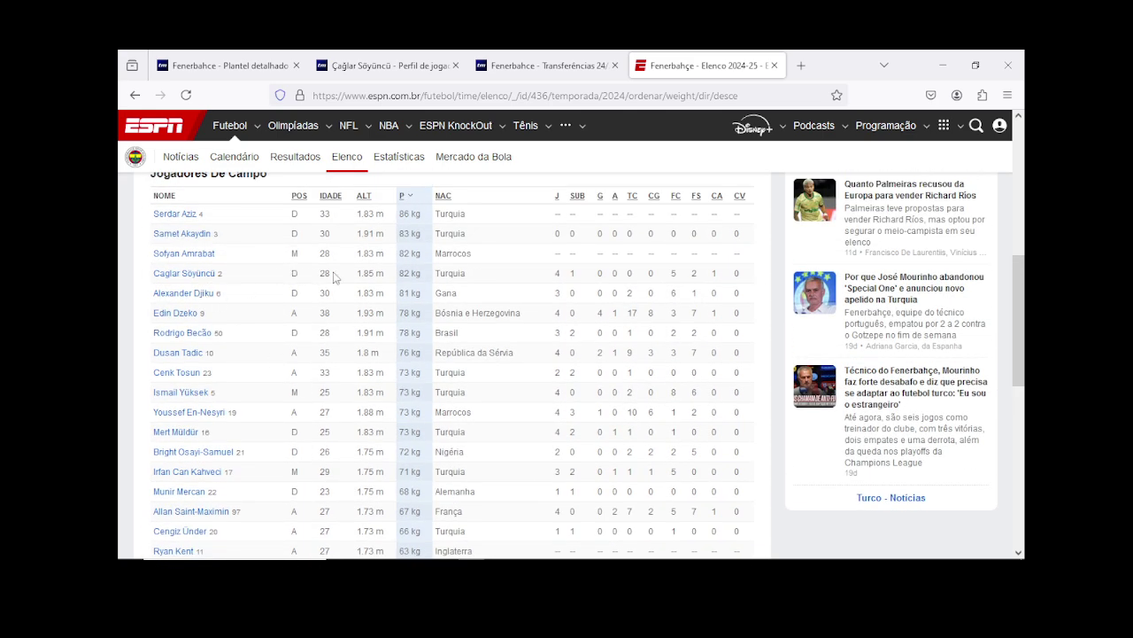
{"action": "scroll", "coordinate": [238, 351], "scroll_direction": "up", "scroll_amount": 7}
{"action": "scroll", "coordinate": [239, 349], "scroll_direction": "up", "scroll_amount": 3}
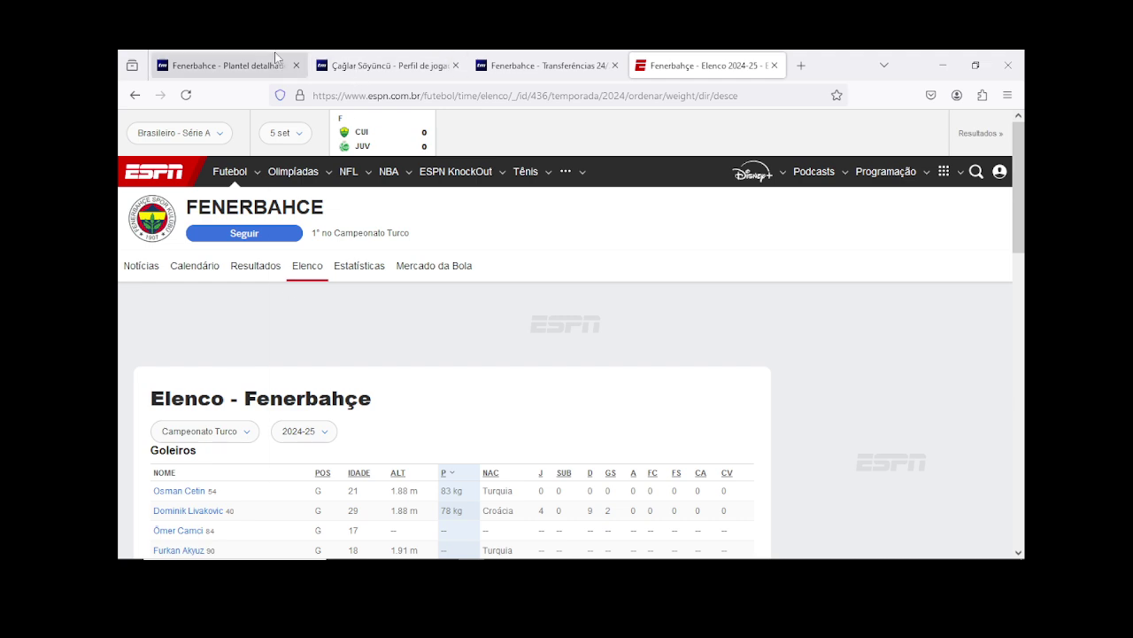
{"action": "left_click", "coordinate": [265, 62]}
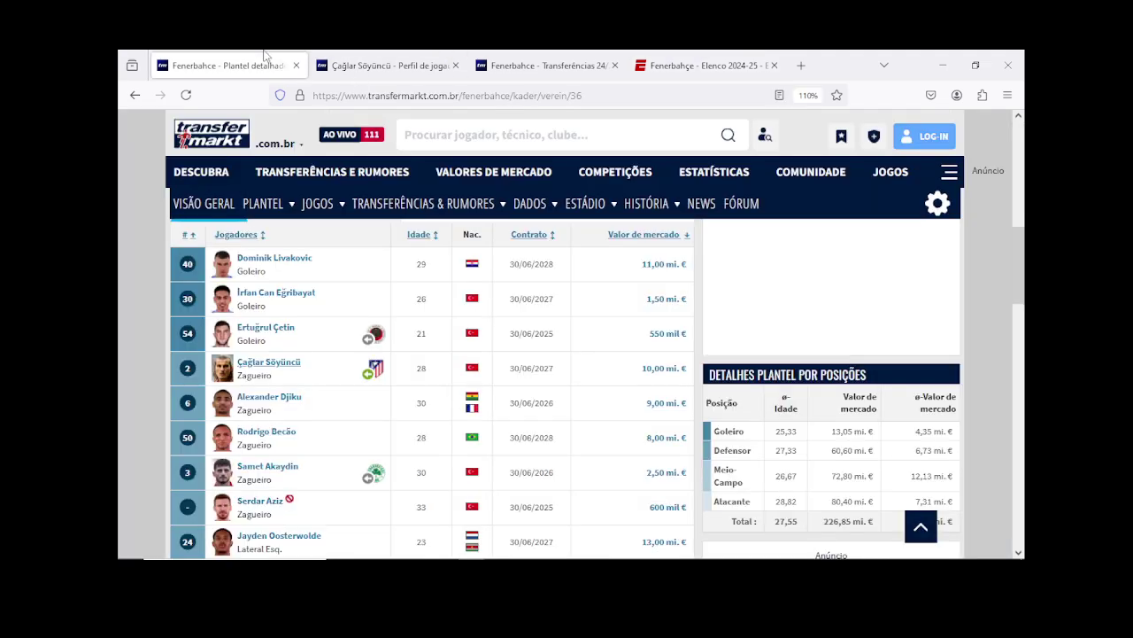
Step: Bring up Söyüncü's Transfermarkt personal details and, in the WE2002 Team Editor, rename Default ML player 2 as Soyuncu
{"action": "left_click", "coordinate": [396, 62]}
{"action": "scroll", "coordinate": [322, 378], "scroll_direction": "up", "scroll_amount": 15}
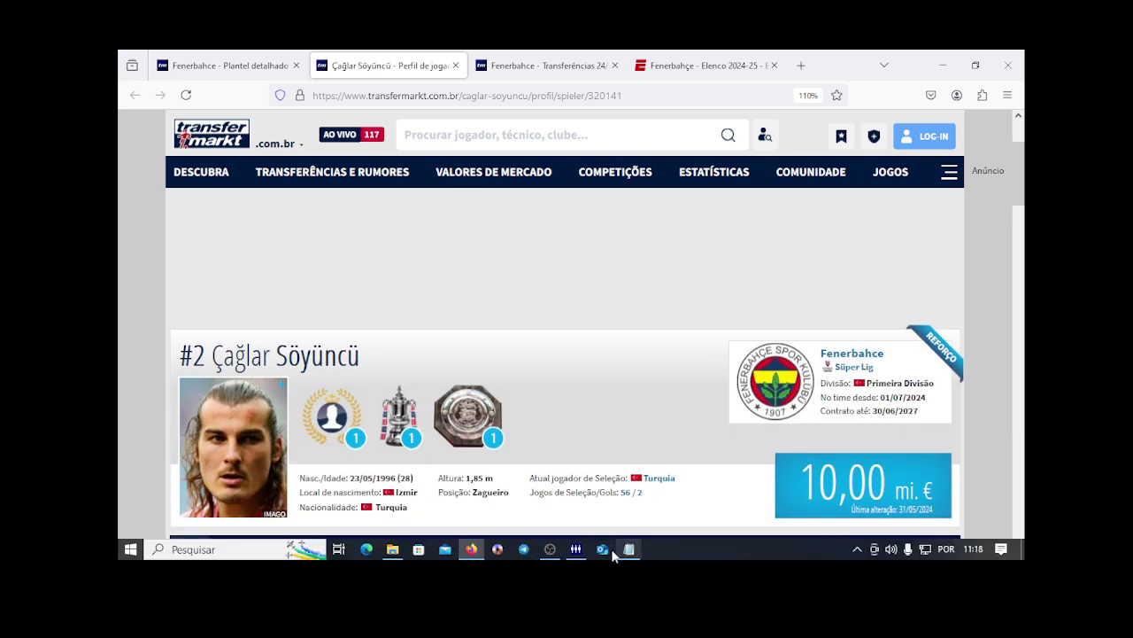
{"action": "left_click", "coordinate": [577, 549]}
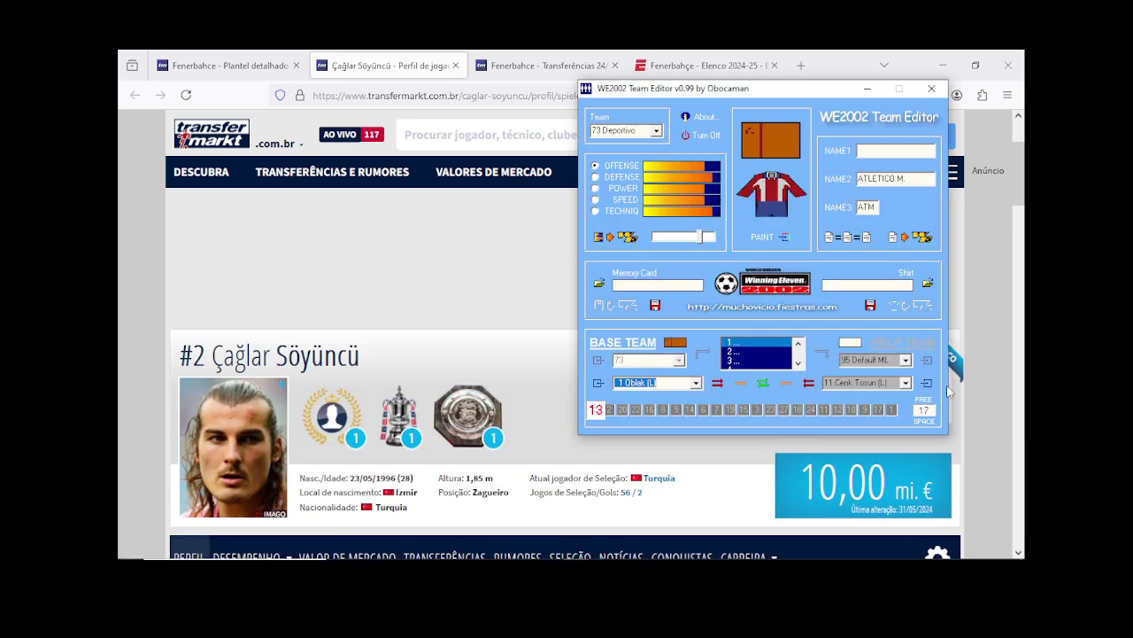
{"action": "left_click", "coordinate": [905, 383]}
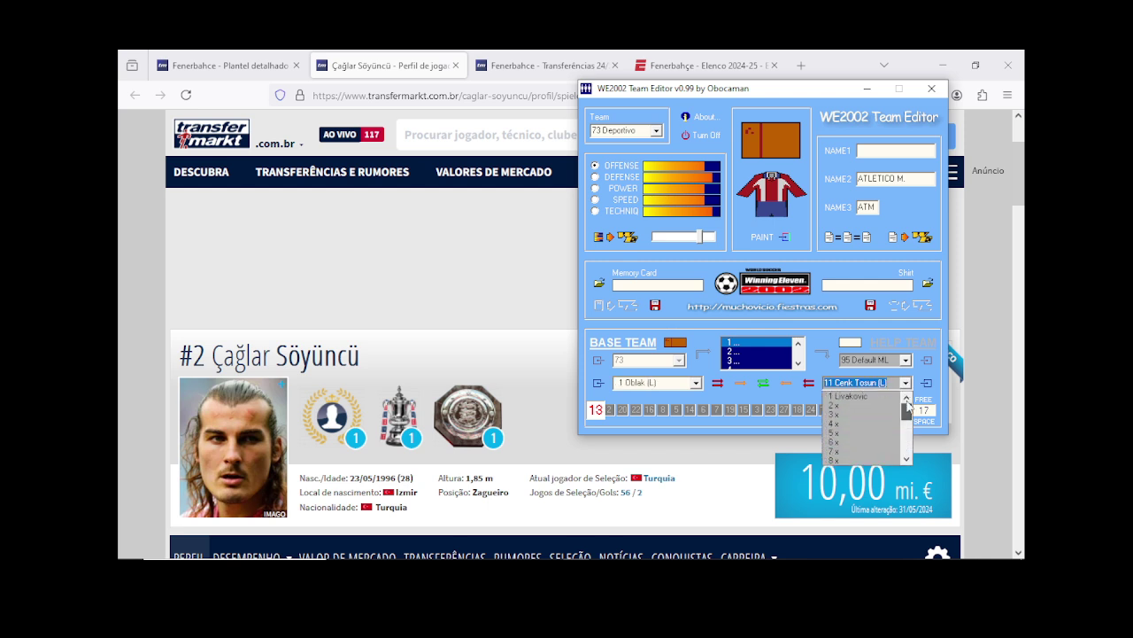
{"action": "left_click_drag", "start_coordinate": [908, 433], "coordinate": [908, 405]}
{"action": "left_click", "coordinate": [872, 405]}
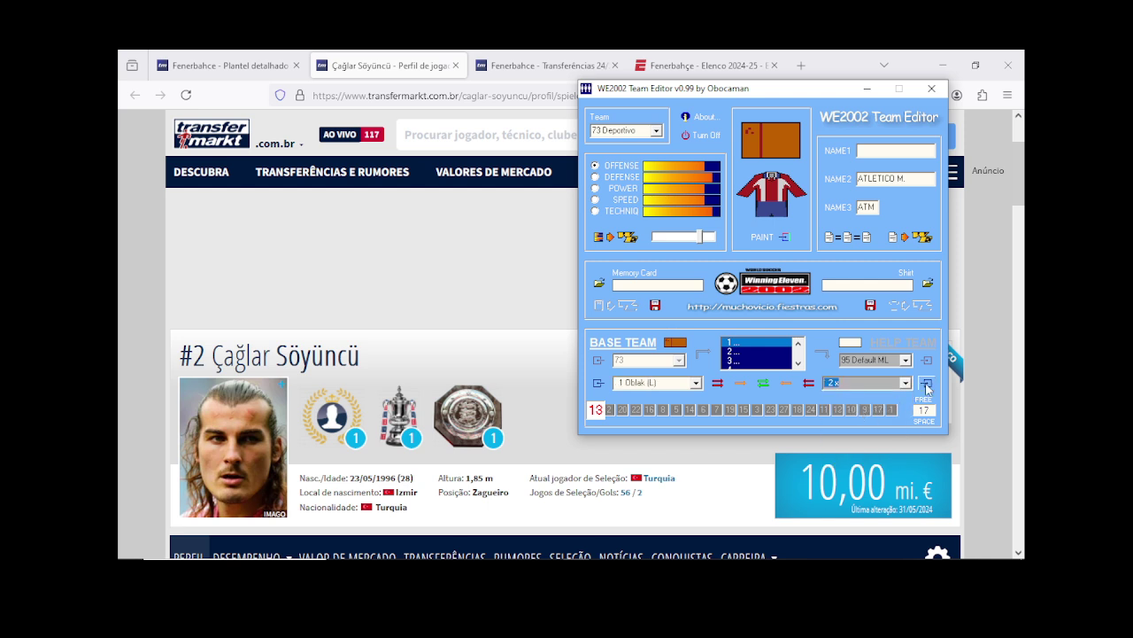
{"action": "double_click", "coordinate": [862, 383]}
{"action": "double_click", "coordinate": [608, 377]}
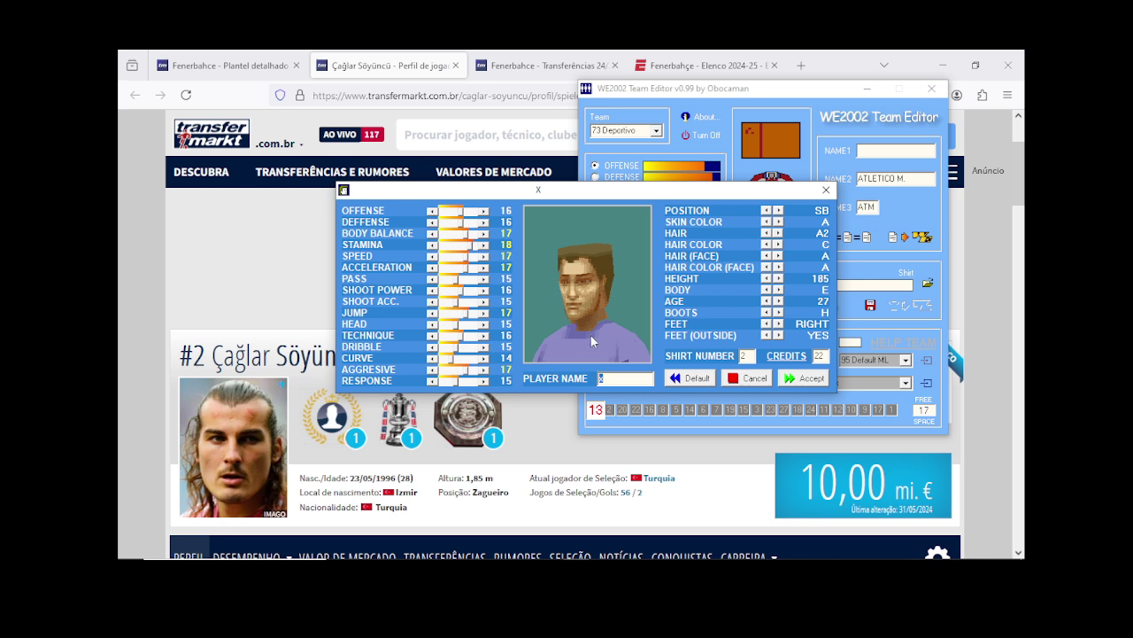
{"action": "left_click_drag", "start_coordinate": [599, 195], "coordinate": [697, 153]}
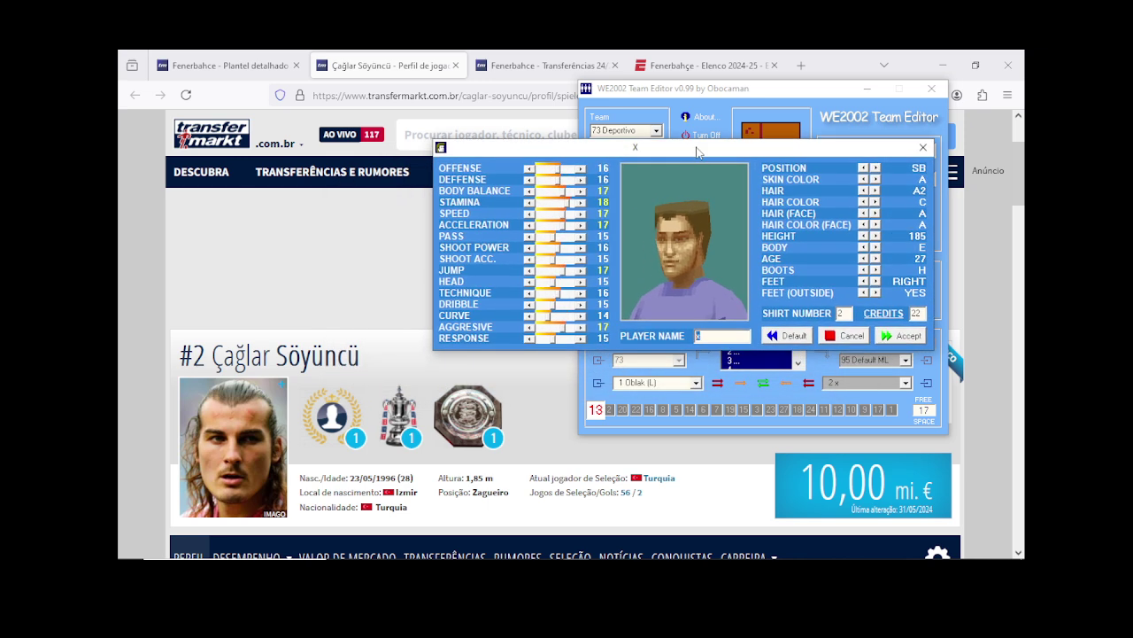
{"action": "type", "text": "Soyuncu"}
Step: Set Soyuncu's hair style to B1, age to 28 and position to CB
{"action": "left_click", "coordinate": [863, 191]}
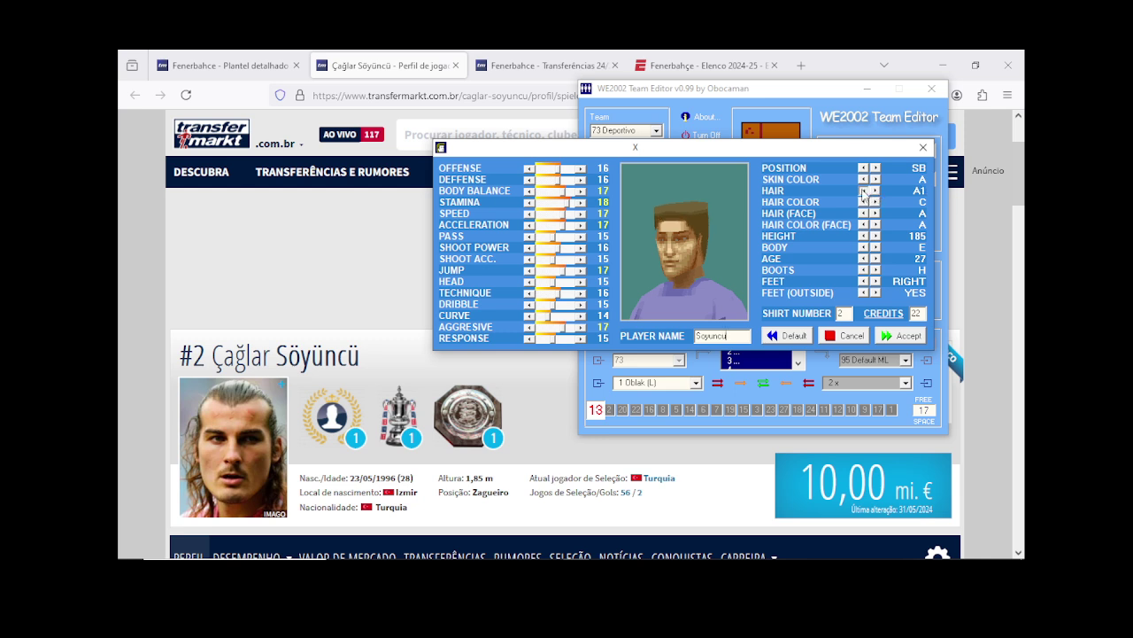
{"action": "left_click", "coordinate": [876, 191]}
{"action": "left_click", "coordinate": [875, 191]}
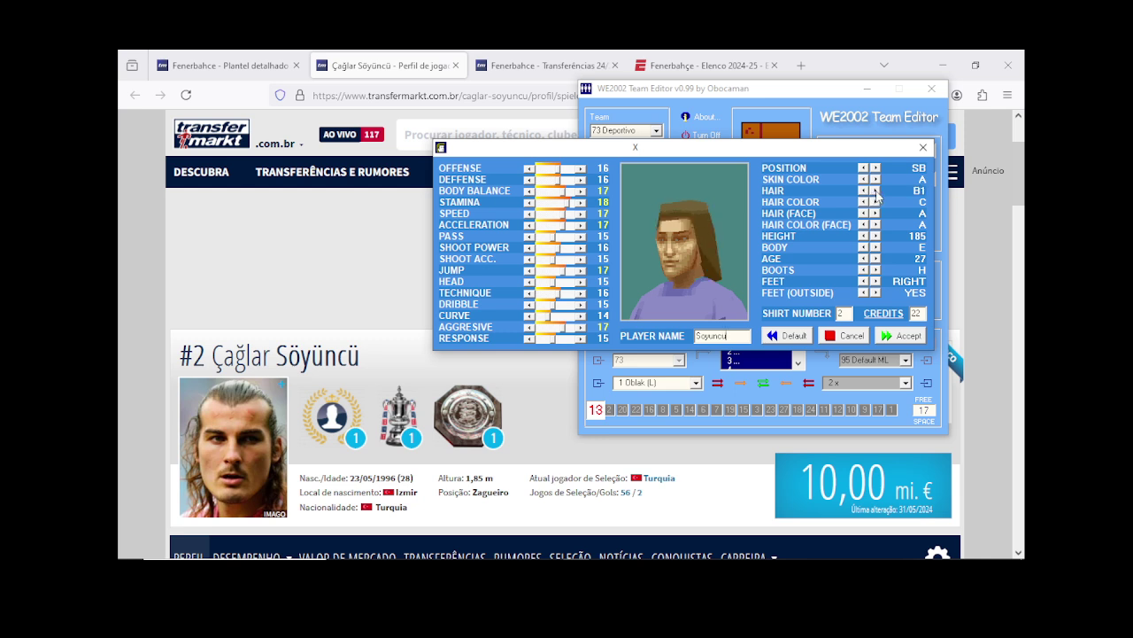
{"action": "left_click", "coordinate": [875, 191]}
{"action": "left_click", "coordinate": [876, 191]}
{"action": "left_click", "coordinate": [876, 191]}
{"action": "left_click", "coordinate": [876, 190]}
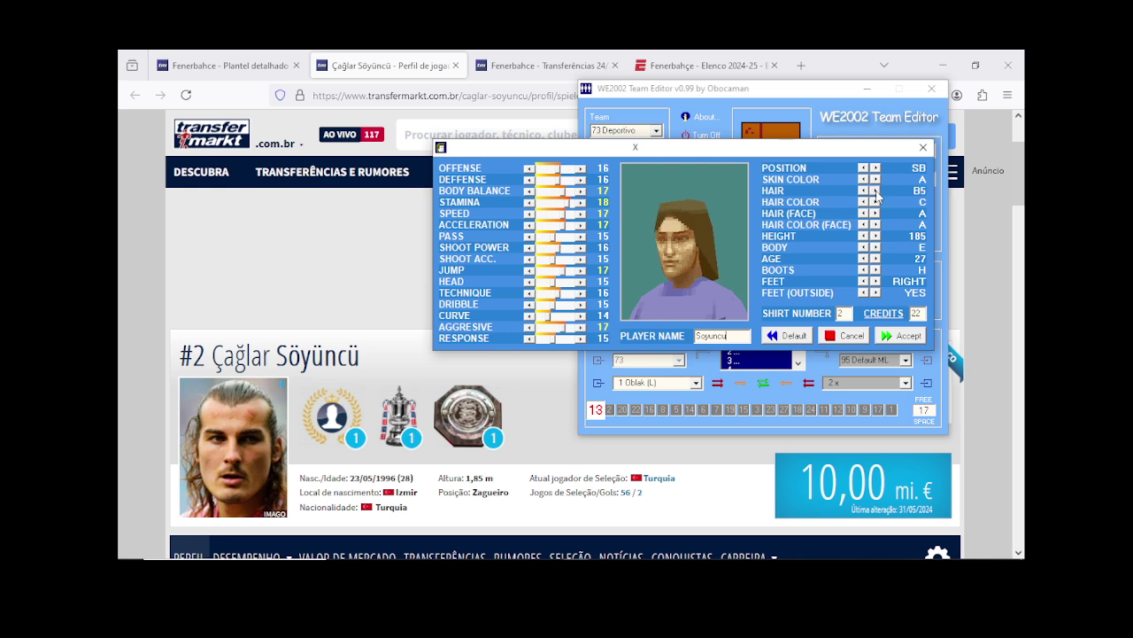
{"action": "left_click", "coordinate": [875, 191]}
{"action": "left_click", "coordinate": [863, 191]}
{"action": "left_click", "coordinate": [864, 191]}
{"action": "left_click", "coordinate": [863, 191]}
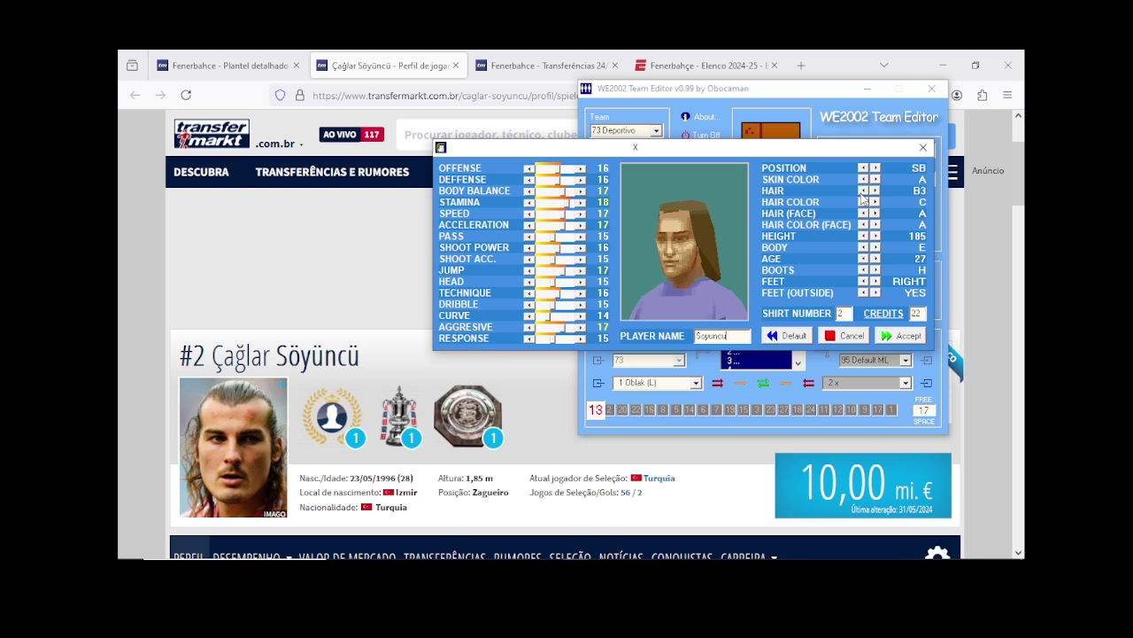
{"action": "left_click", "coordinate": [863, 191]}
{"action": "left_click", "coordinate": [863, 191]}
{"action": "left_click", "coordinate": [876, 259]}
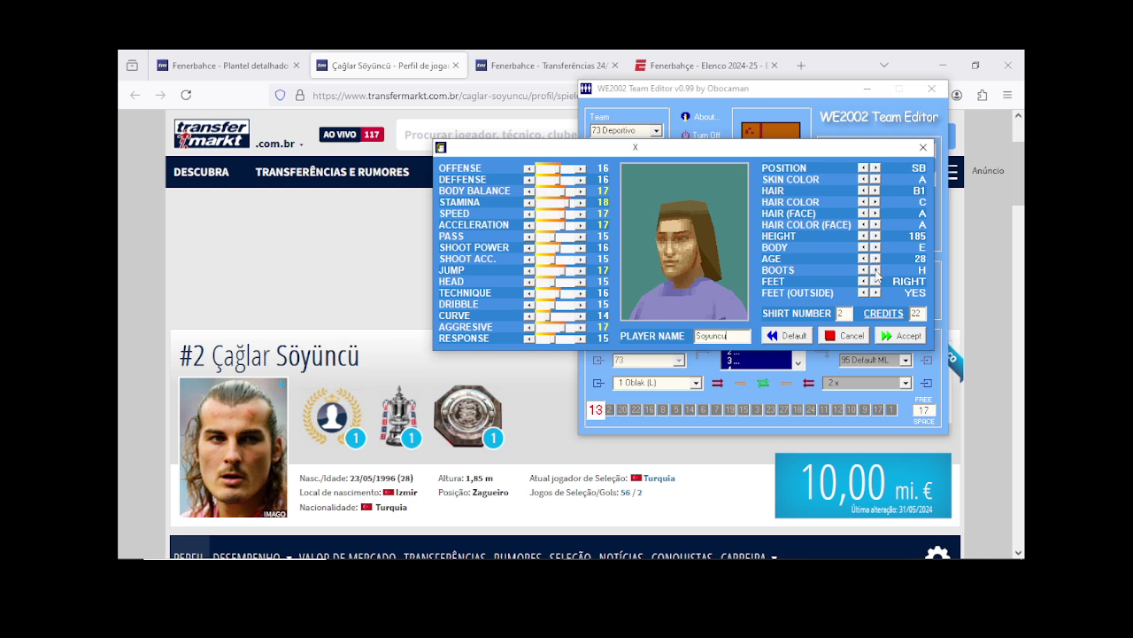
{"action": "left_click", "coordinate": [864, 168]}
Step: Set Soyuncu's Offense to 14, Deffense and Body Balance to 18, Stamina to 17, and Speed and Acceleration to 16
{"action": "left_click", "coordinate": [529, 168]}
{"action": "left_click", "coordinate": [529, 167]}
{"action": "left_click", "coordinate": [580, 178]}
{"action": "left_click", "coordinate": [581, 179]}
{"action": "left_click", "coordinate": [581, 190]}
{"action": "left_click", "coordinate": [528, 202]}
{"action": "left_click", "coordinate": [528, 214]}
{"action": "left_click", "coordinate": [529, 225]}
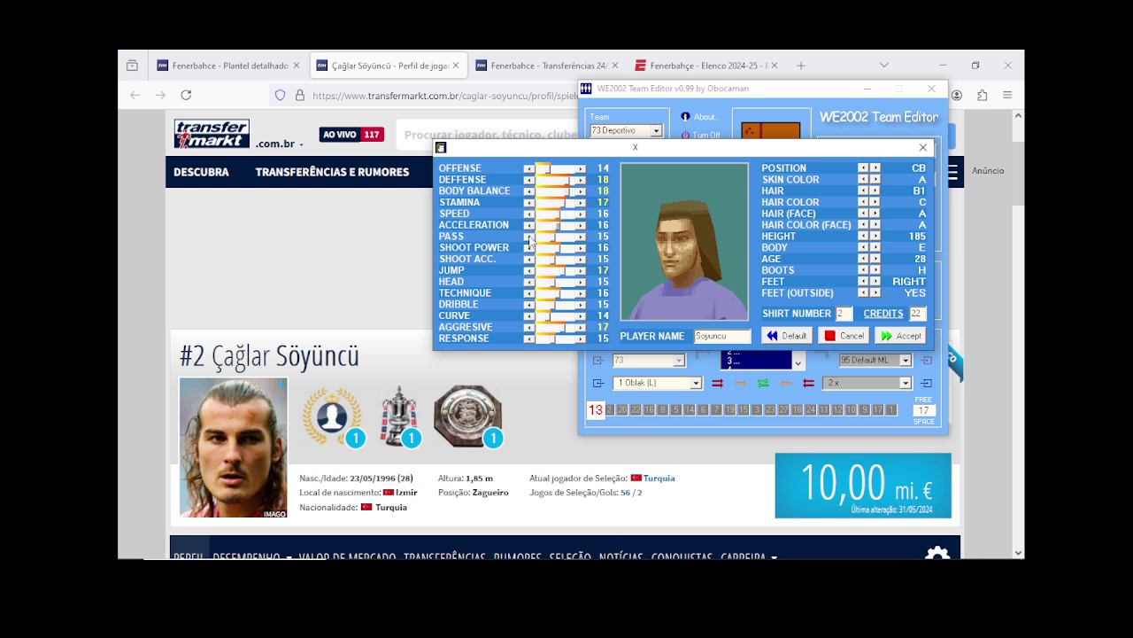
Step: Raise Soyuncu's Pass and Head ratings, lower Dribble and Aggressive, and accept the player edits
{"action": "left_click", "coordinate": [582, 236]}
{"action": "left_click", "coordinate": [581, 281]}
{"action": "left_click", "coordinate": [582, 281]}
{"action": "left_click", "coordinate": [581, 283]}
{"action": "left_click", "coordinate": [529, 304]}
{"action": "left_click", "coordinate": [529, 327]}
{"action": "left_click", "coordinate": [907, 337]}
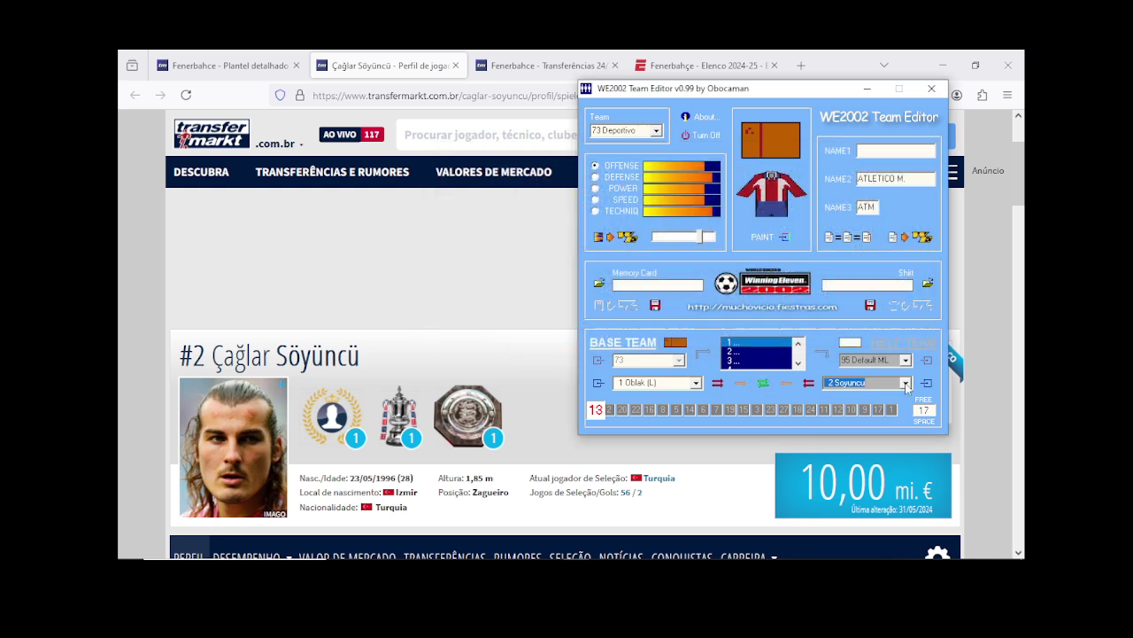
Step: Select placeholder 3 in Default ML, close Söyüncü's page and open Rodrigo Becão's profile from the Transfermarkt Fenerbahce squad page
{"action": "left_click", "coordinate": [906, 383]}
{"action": "left_click", "coordinate": [890, 413]}
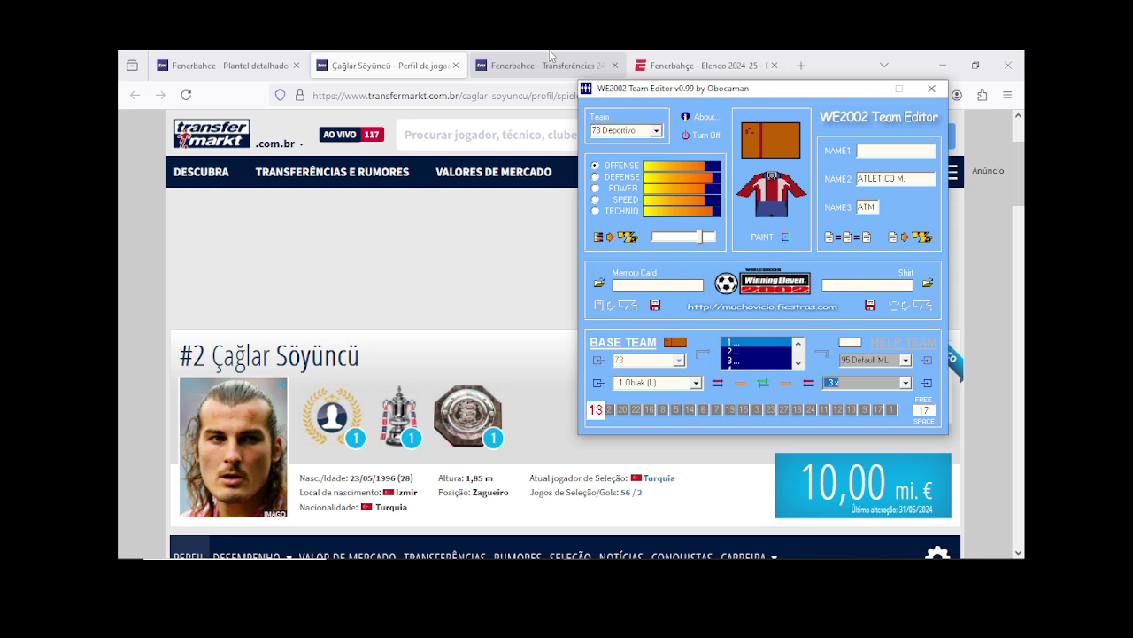
{"action": "left_click", "coordinate": [456, 66]}
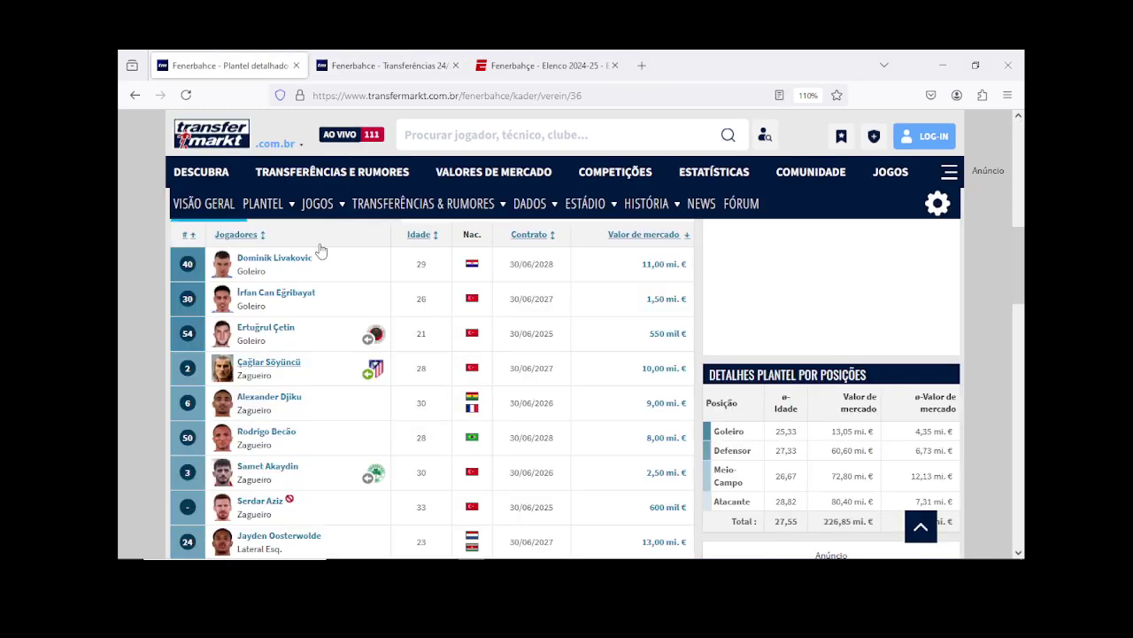
{"action": "scroll", "coordinate": [375, 353], "scroll_direction": "down", "scroll_amount": 2}
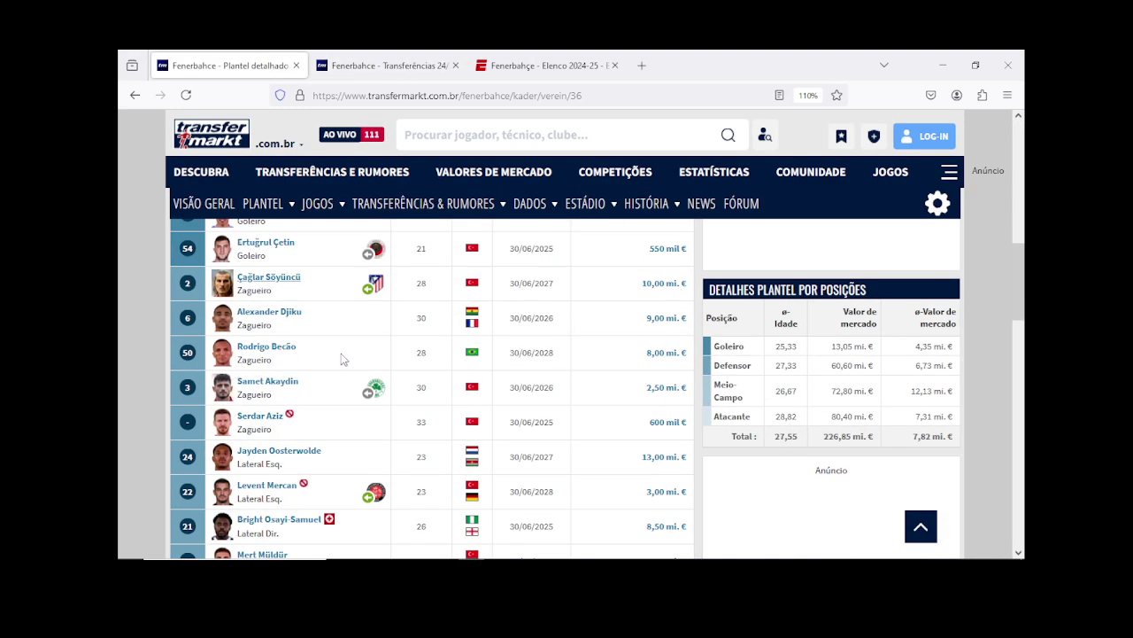
{"action": "middle_click", "coordinate": [275, 346]}
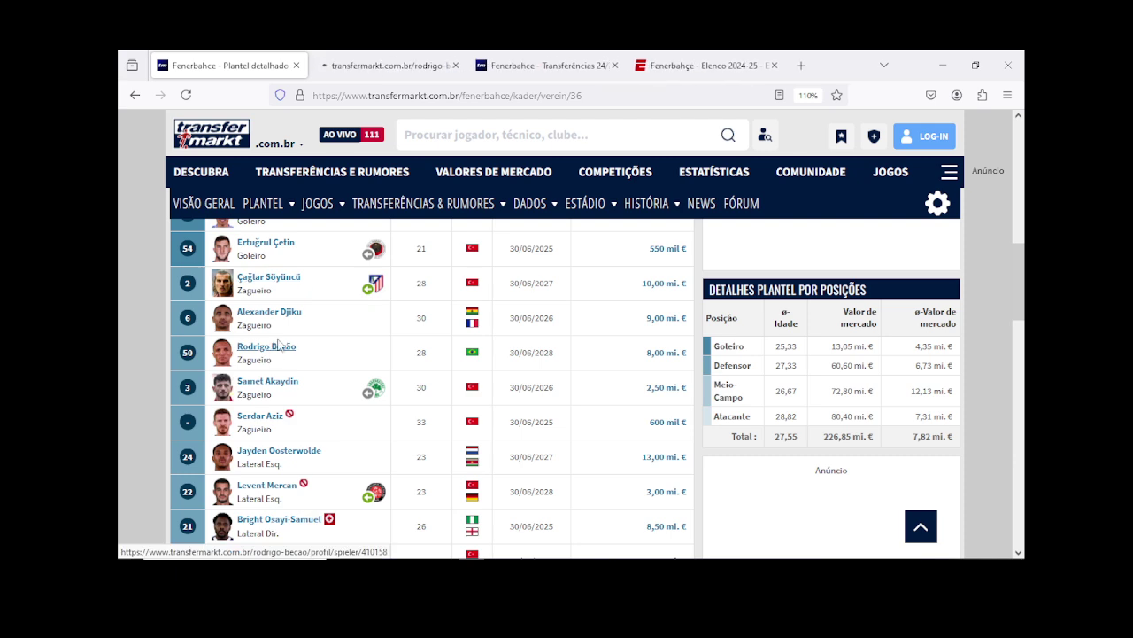
{"action": "left_click", "coordinate": [389, 66]}
Step: Check Rodrigo Becão's transfer history and personal details on his Transfermarkt profile
{"action": "scroll", "coordinate": [373, 385], "scroll_direction": "down", "scroll_amount": 15}
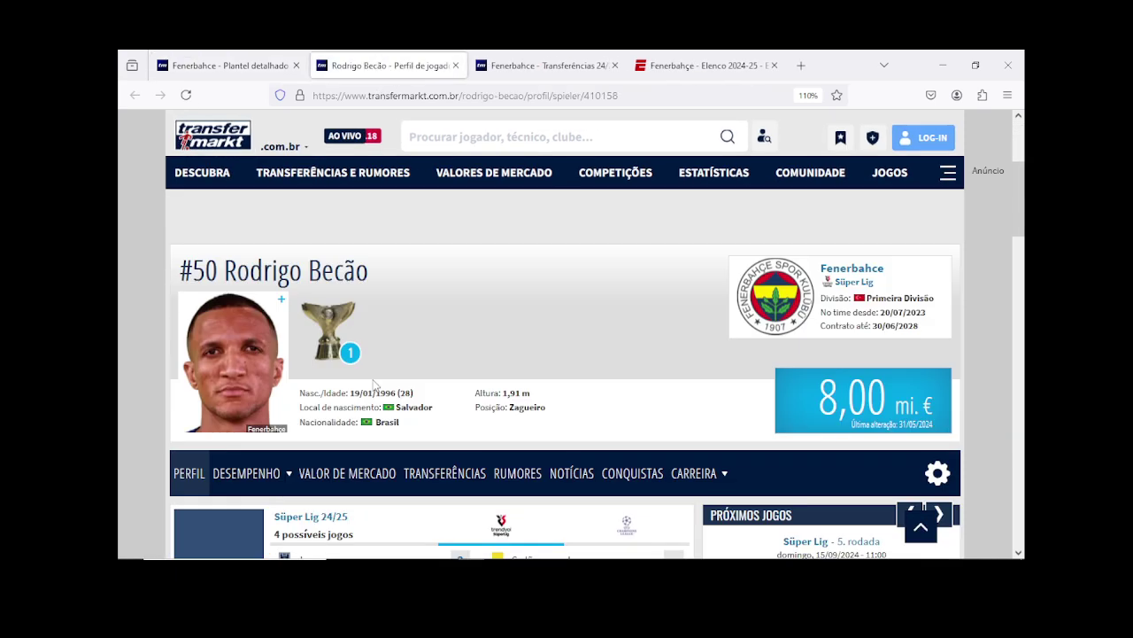
{"action": "scroll", "coordinate": [373, 386], "scroll_direction": "down", "scroll_amount": 2}
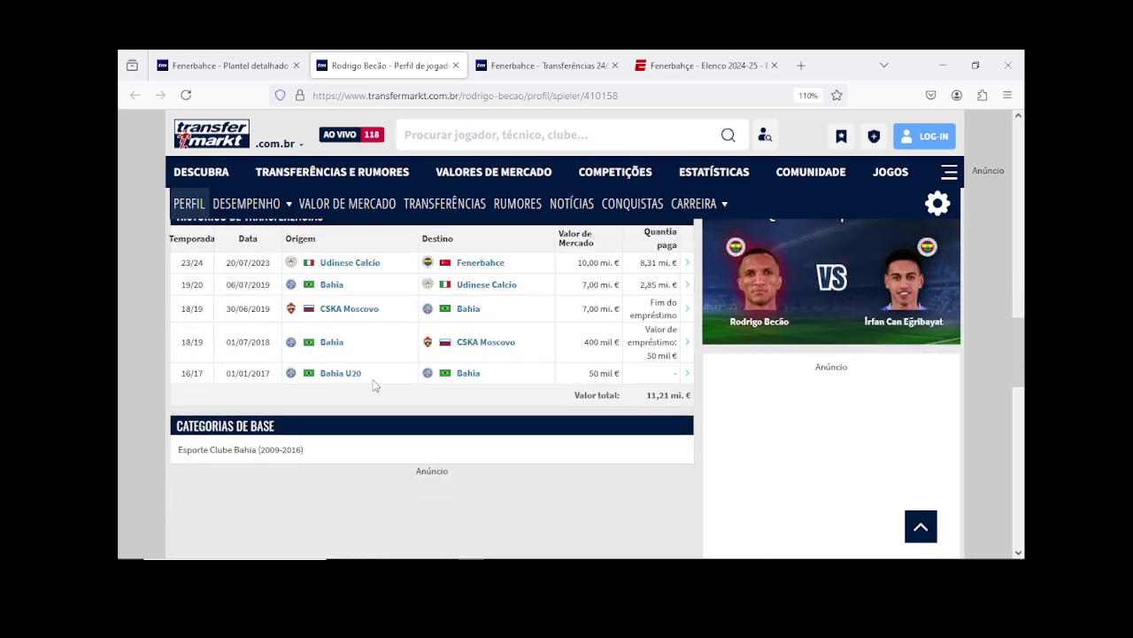
{"action": "scroll", "coordinate": [373, 385], "scroll_direction": "up", "scroll_amount": 2}
{"action": "scroll", "coordinate": [366, 354], "scroll_direction": "up", "scroll_amount": 10}
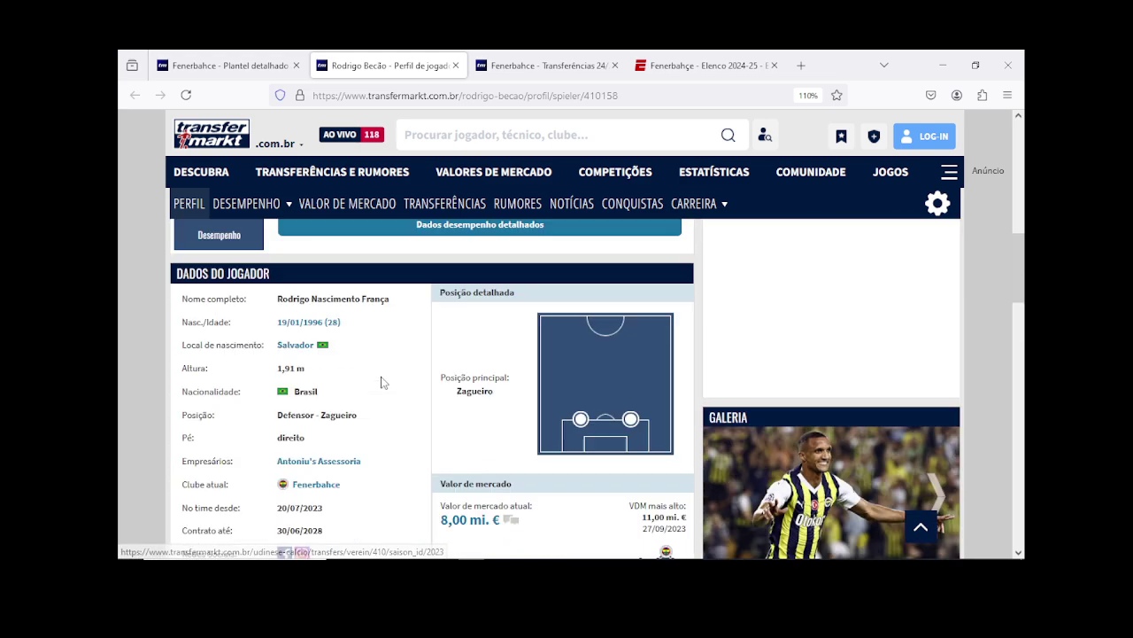
{"action": "scroll", "coordinate": [383, 385], "scroll_direction": "up", "scroll_amount": 3}
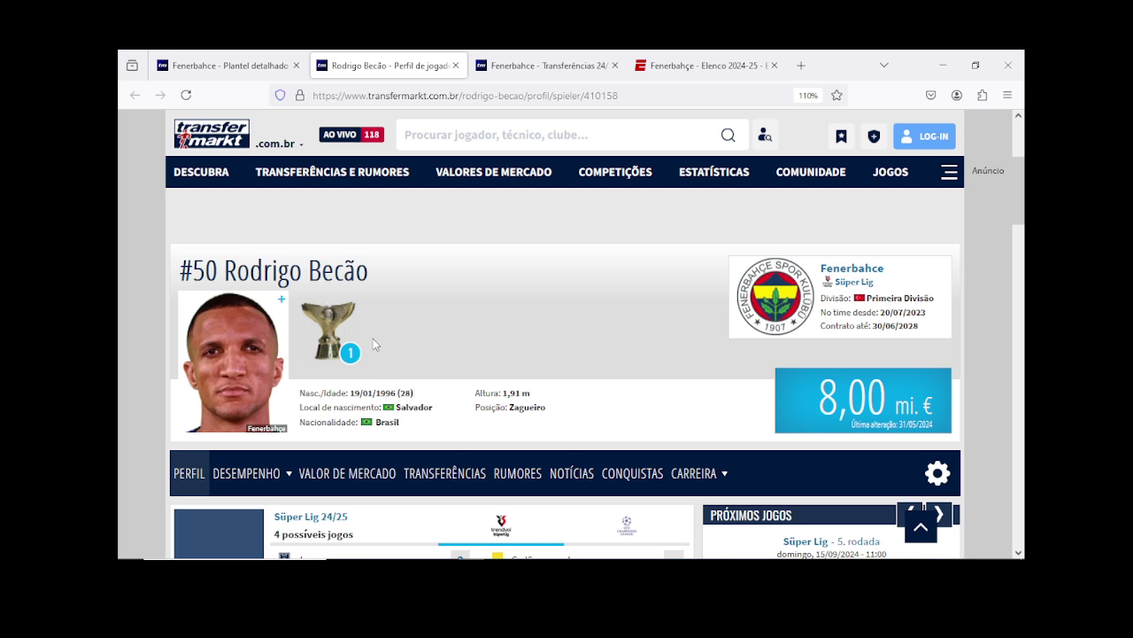
{"action": "scroll", "coordinate": [422, 334], "scroll_direction": "down", "scroll_amount": 1}
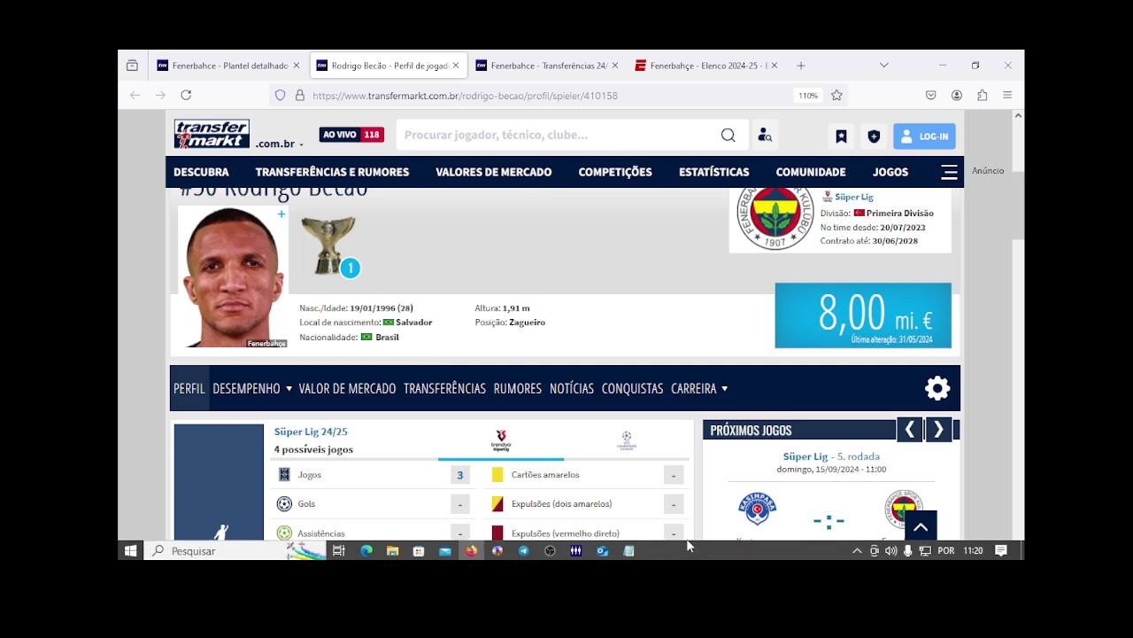
Step: In the WE2002 Team Editor, rename Default ML player 3 as R.Becao and set the skin color to C
{"action": "left_click", "coordinate": [577, 551]}
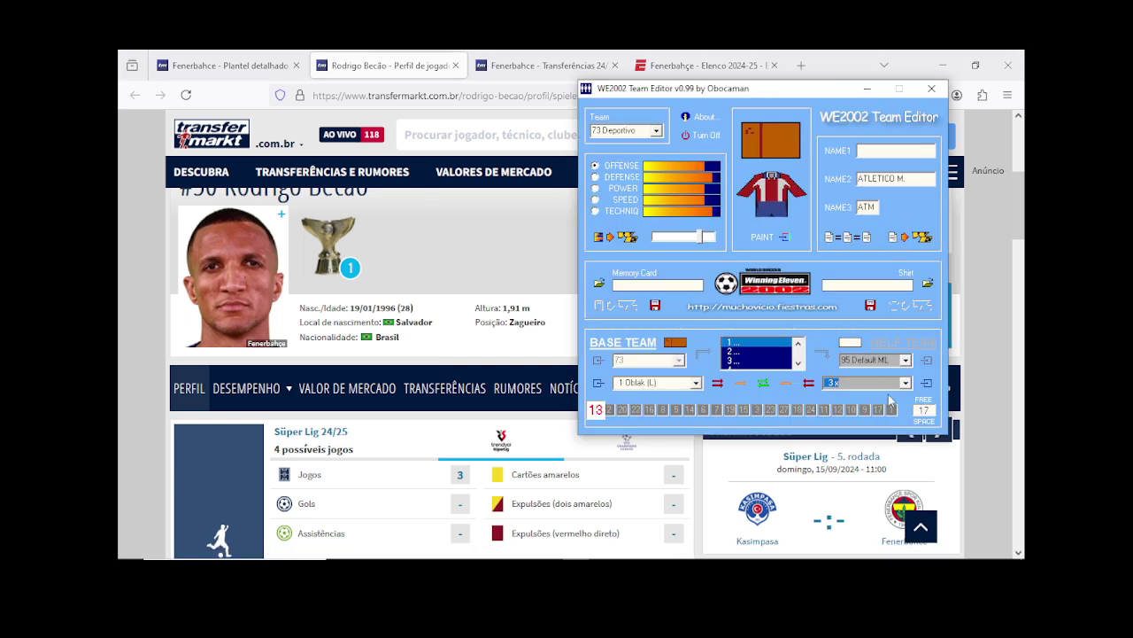
{"action": "left_click", "coordinate": [926, 385]}
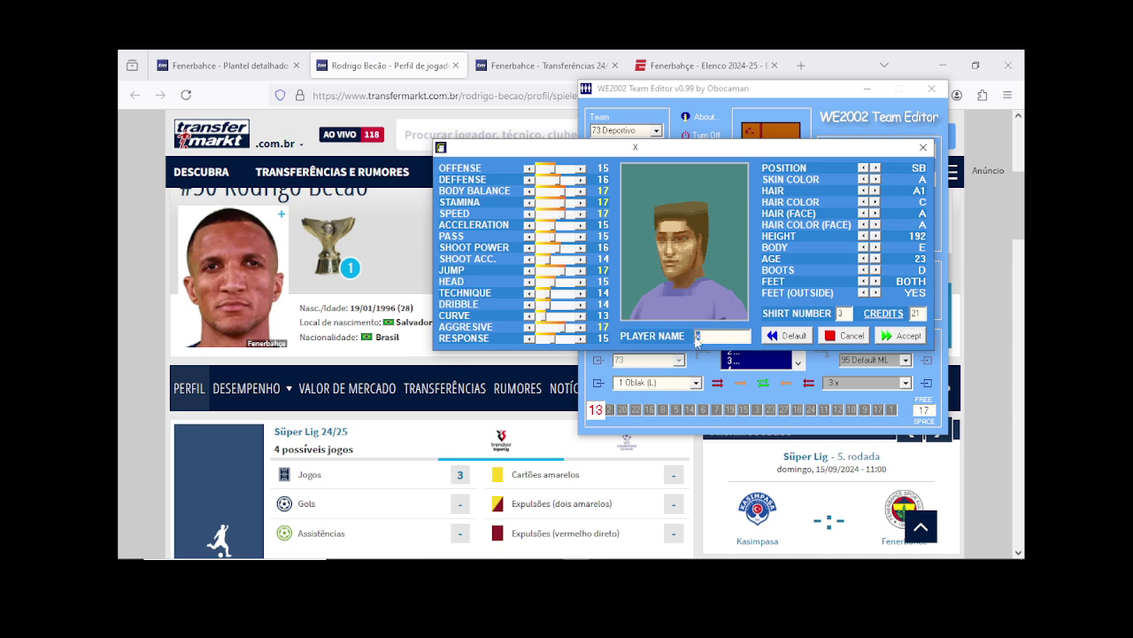
{"action": "type", "text": "R.Becao"}
{"action": "left_click", "coordinate": [875, 179]}
{"action": "left_click", "coordinate": [875, 178]}
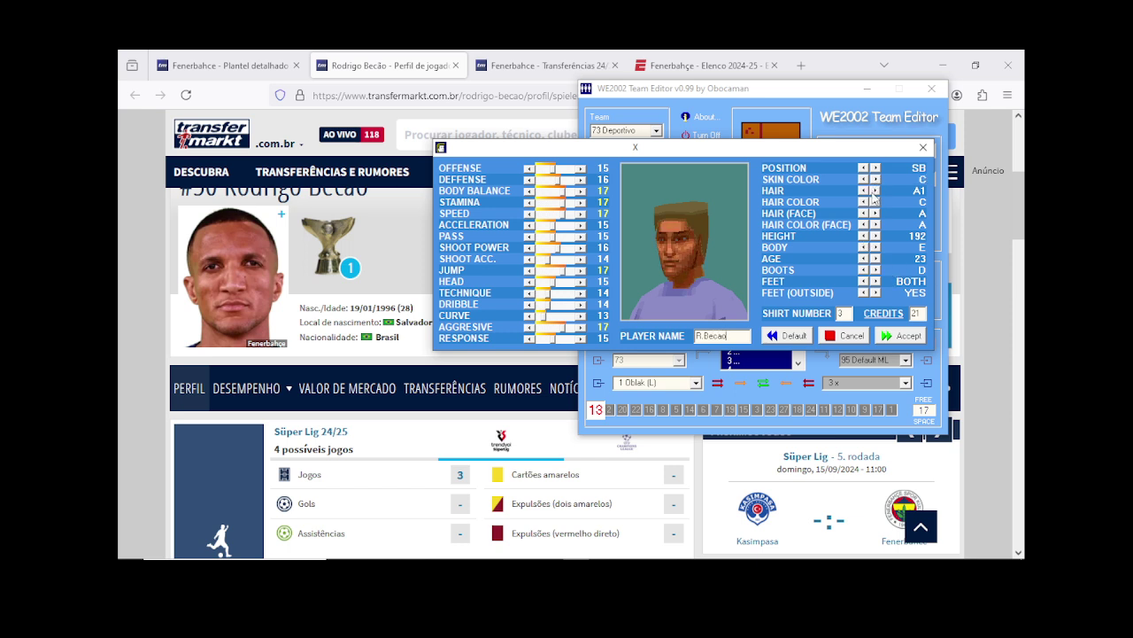
Step: Set R.Becao's hair style to E2 and hair color to A
{"action": "left_click", "coordinate": [877, 191]}
{"action": "left_click", "coordinate": [877, 190]}
{"action": "left_click", "coordinate": [877, 191]}
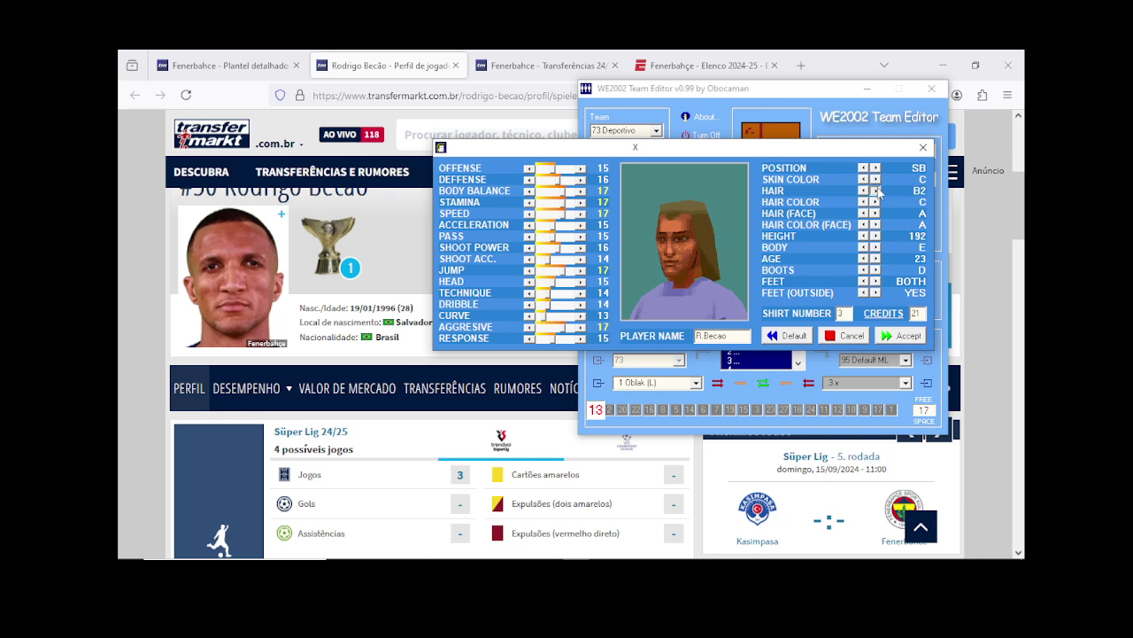
{"action": "left_click", "coordinate": [876, 191]}
{"action": "left_click", "coordinate": [877, 190]}
{"action": "left_click", "coordinate": [876, 191]}
{"action": "left_click", "coordinate": [864, 190]}
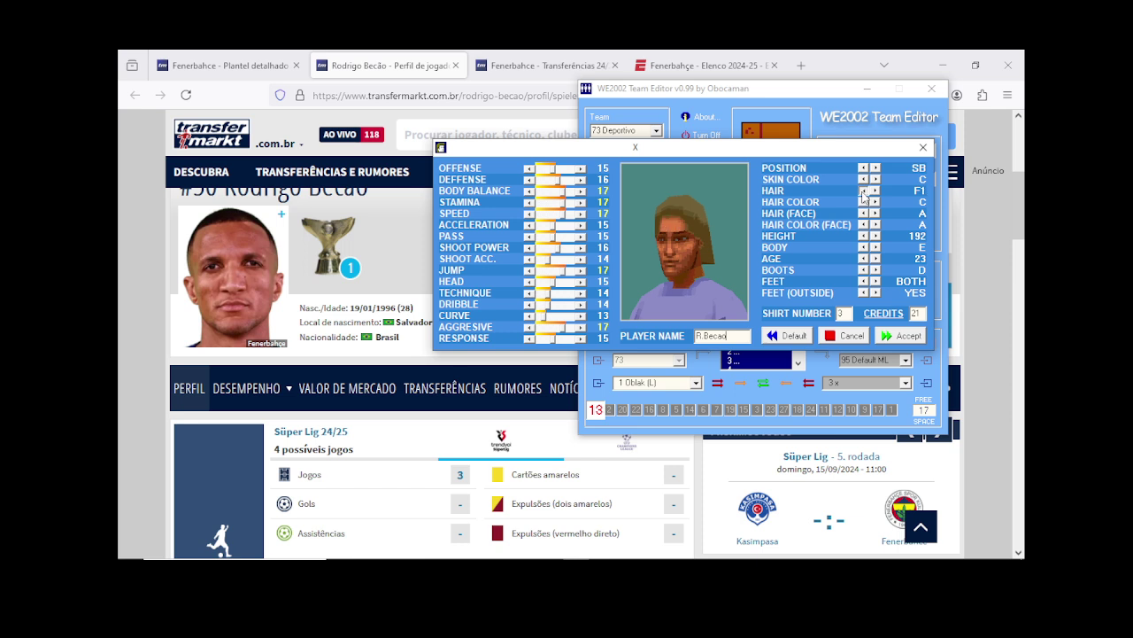
{"action": "left_click", "coordinate": [864, 190]}
{"action": "left_click", "coordinate": [863, 202]}
{"action": "left_click", "coordinate": [863, 201]}
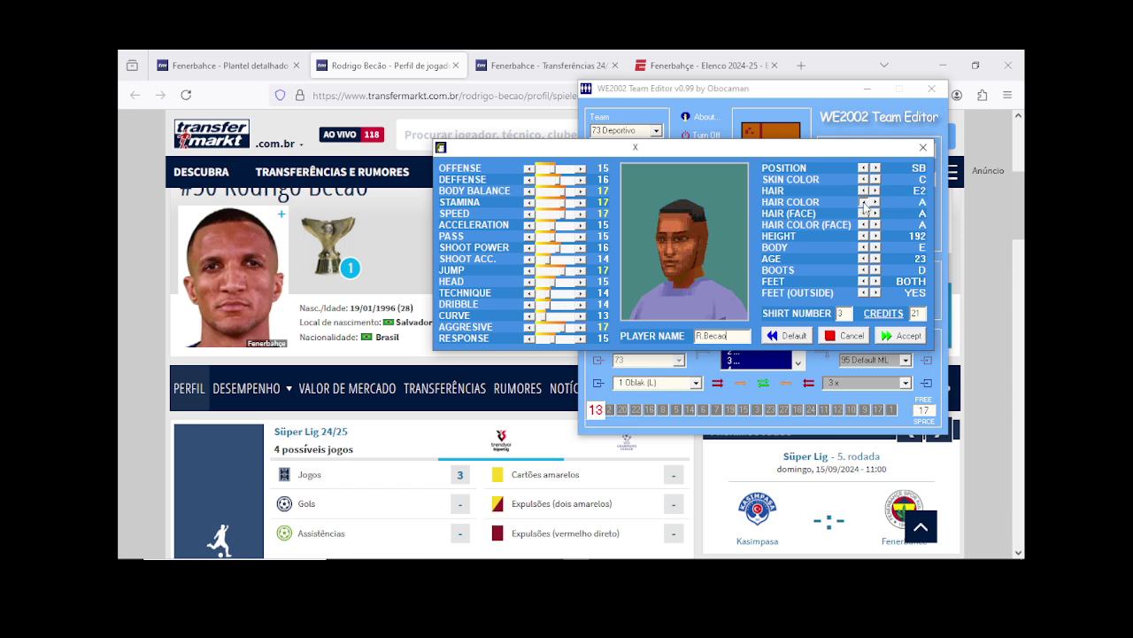
Step: Set R.Becao's height to 191, body to D, age to 28 and feet to RIGHT
{"action": "left_click", "coordinate": [863, 236]}
{"action": "left_click", "coordinate": [863, 247]}
{"action": "left_click", "coordinate": [876, 258]}
{"action": "left_click", "coordinate": [876, 258]}
{"action": "left_click", "coordinate": [863, 281]}
Step: Set R.Becao's Offense to 13, Deffense to 17, Body Balance to 19, Speed, Acceleration and Pass to 16, and Shoot Power to 17
{"action": "left_click_drag", "start_coordinate": [551, 170], "coordinate": [544, 178]}
{"action": "left_click", "coordinate": [581, 179]}
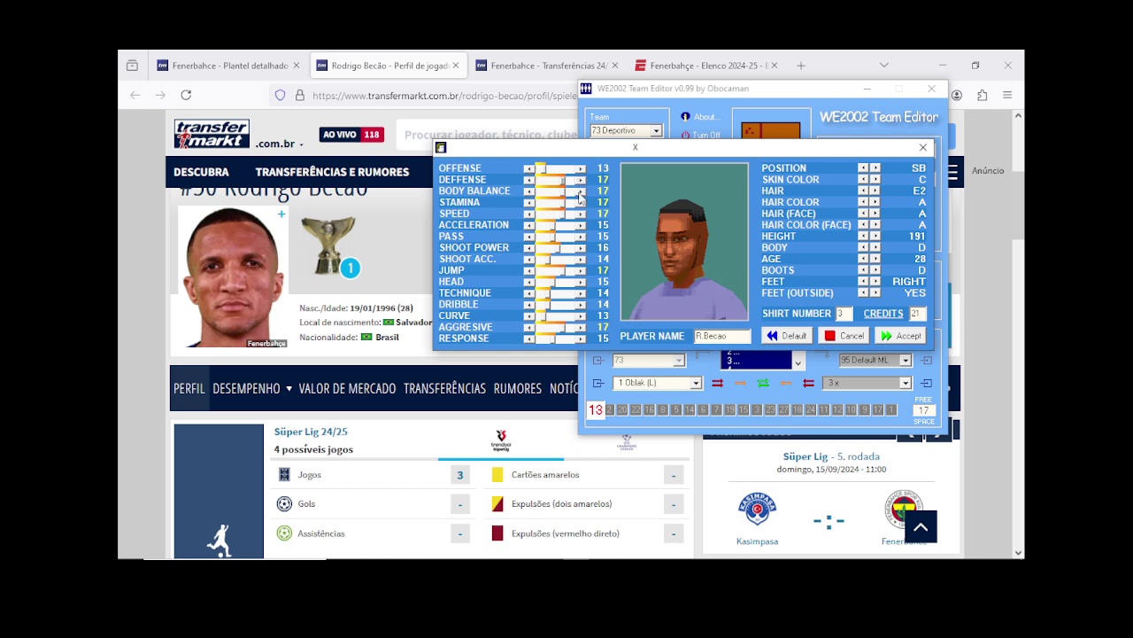
{"action": "left_click", "coordinate": [580, 192]}
{"action": "left_click", "coordinate": [580, 192]}
{"action": "left_click", "coordinate": [529, 215]}
{"action": "left_click", "coordinate": [581, 248]}
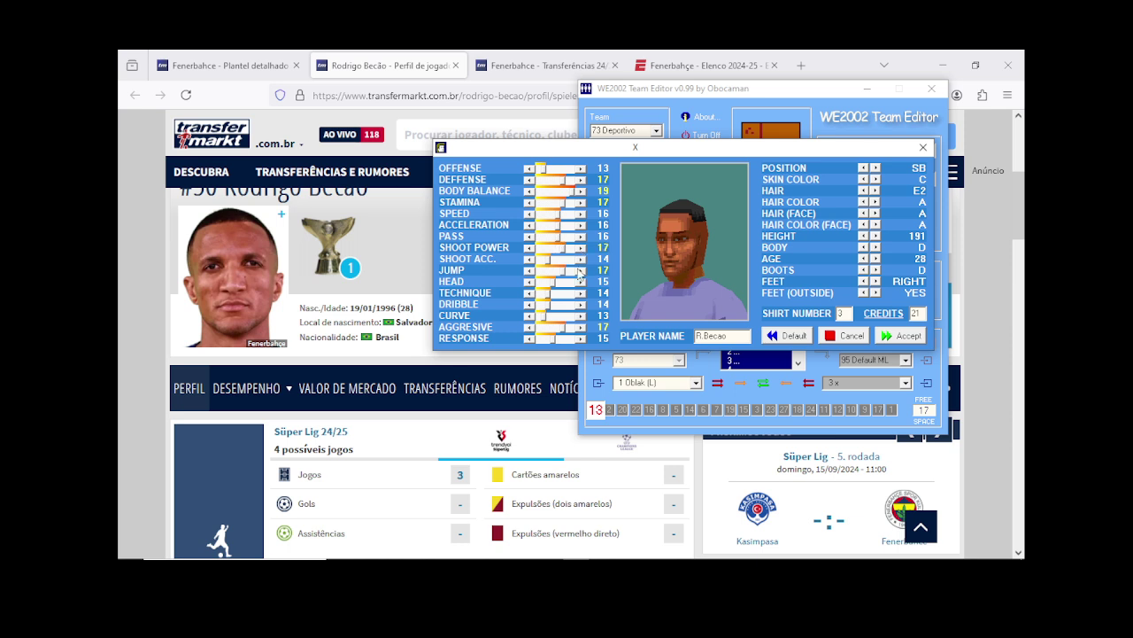
Step: Raise R.Becao's Shoot Acc., Head and Response ratings, change his position and accept the player edits
{"action": "left_click", "coordinate": [582, 258]}
{"action": "left_click", "coordinate": [581, 280]}
{"action": "left_click", "coordinate": [581, 280]}
{"action": "left_click", "coordinate": [583, 296]}
{"action": "left_click", "coordinate": [583, 295]}
{"action": "left_click", "coordinate": [530, 296]}
{"action": "left_click", "coordinate": [530, 296]}
{"action": "left_click", "coordinate": [582, 337]}
{"action": "left_click", "coordinate": [582, 338]}
{"action": "left_click", "coordinate": [862, 167]}
{"action": "left_click", "coordinate": [899, 338]}
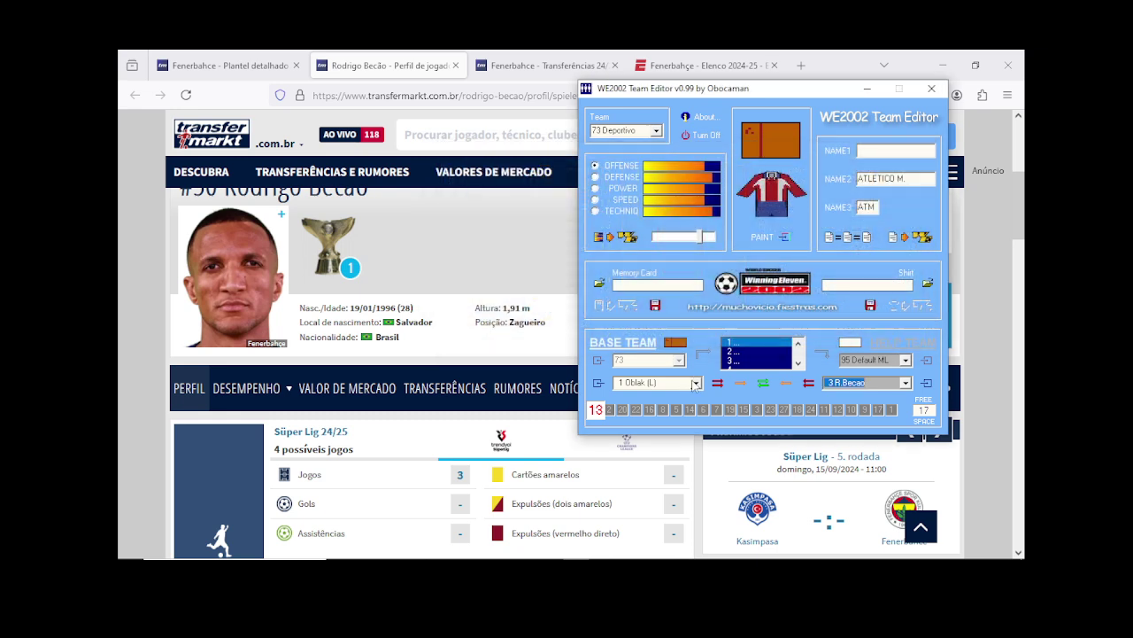
Step: Select placeholder 4 in Default ML and look through the Transfermarkt Fenerbahce squad for the next player
{"action": "left_click", "coordinate": [906, 384]}
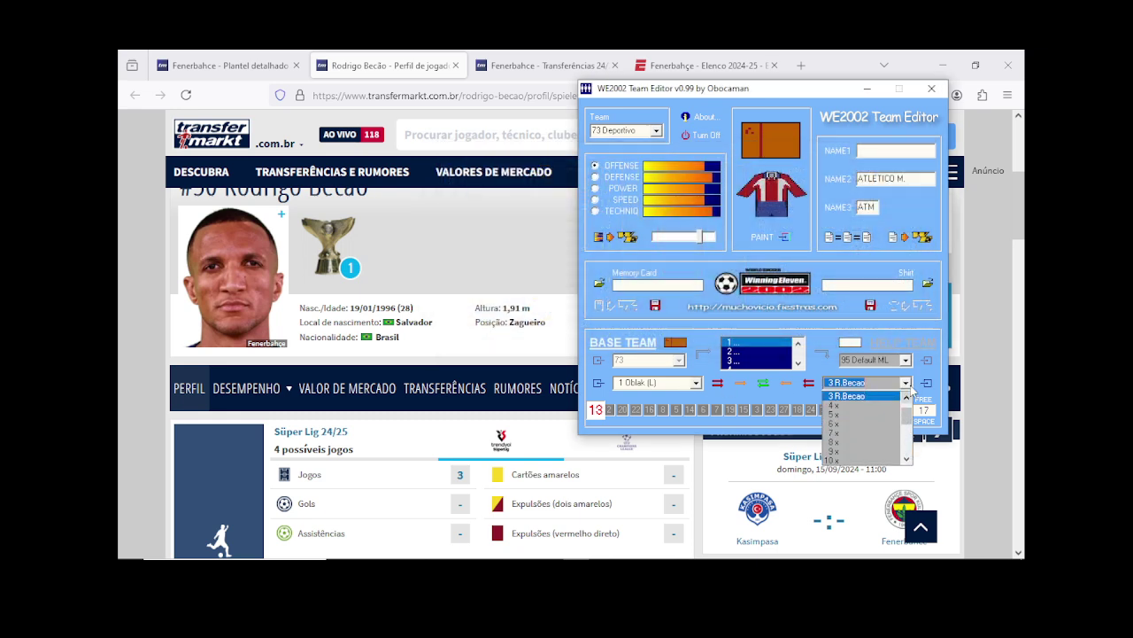
{"action": "left_click", "coordinate": [896, 405]}
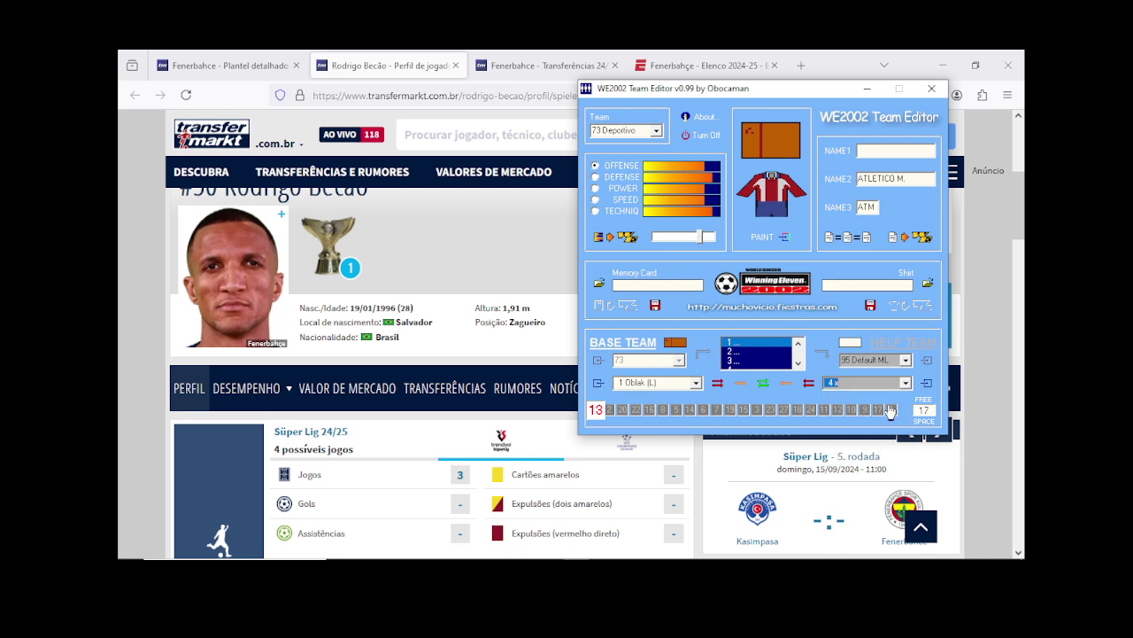
{"action": "left_click", "coordinate": [223, 61]}
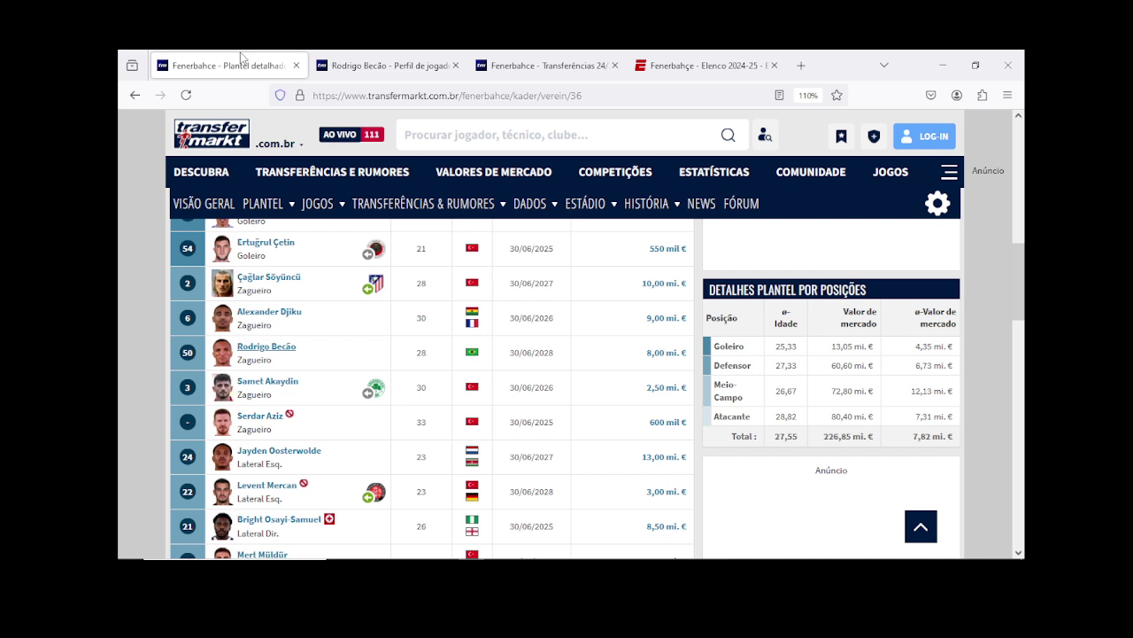
{"action": "scroll", "coordinate": [387, 361], "scroll_direction": "down", "scroll_amount": 4}
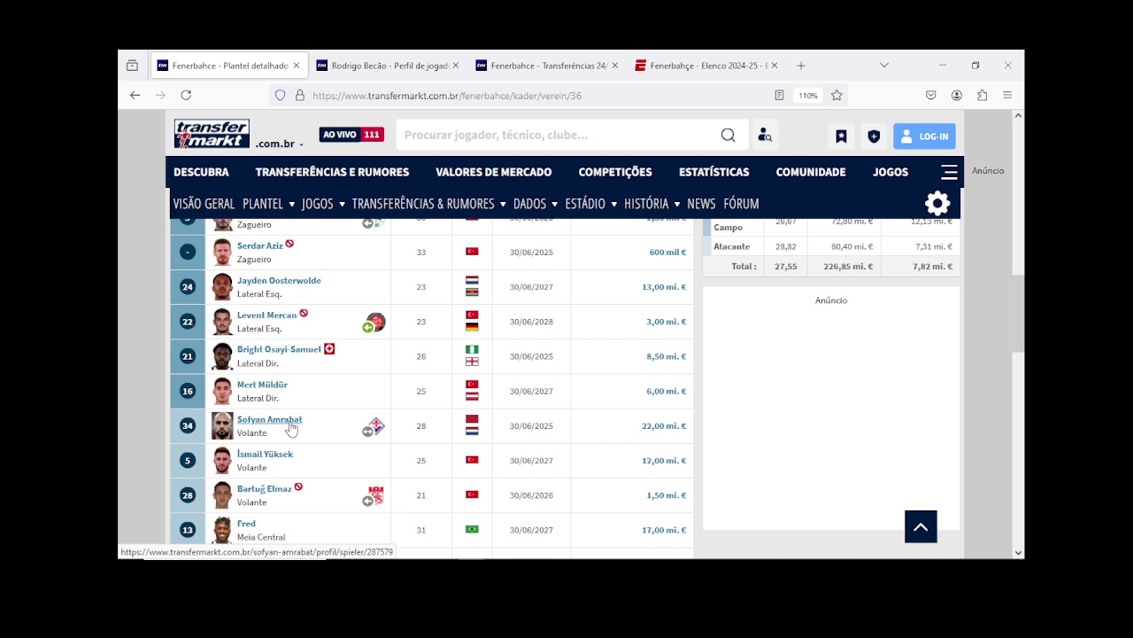
Step: Switch to WE2002 Team Editor and load team 30 Morocco as the base team
{"action": "mouse_move", "coordinate": [518, 560]}
{"action": "left_click", "coordinate": [577, 549]}
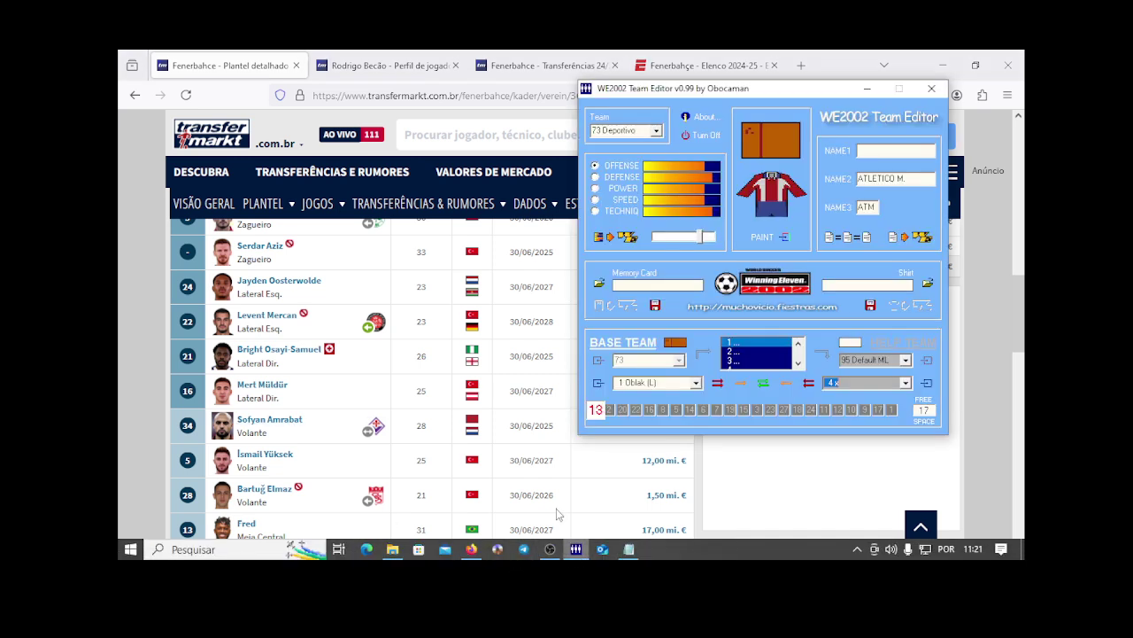
{"action": "left_click", "coordinate": [660, 132]}
{"action": "left_click", "coordinate": [660, 132]}
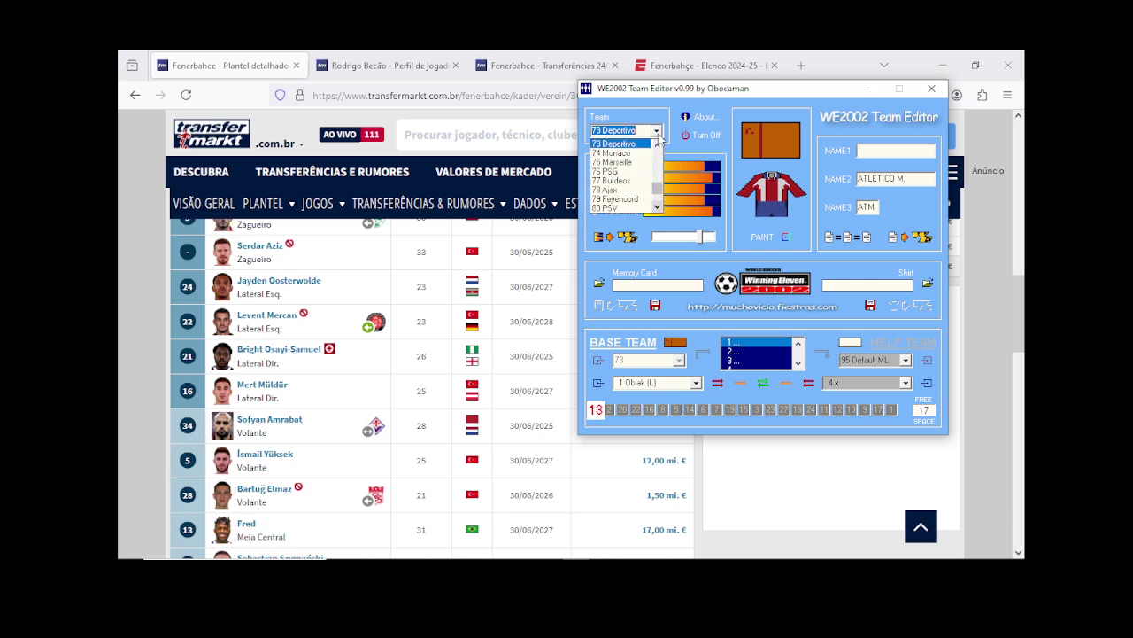
{"action": "left_click_drag", "start_coordinate": [657, 188], "coordinate": [657, 200]}
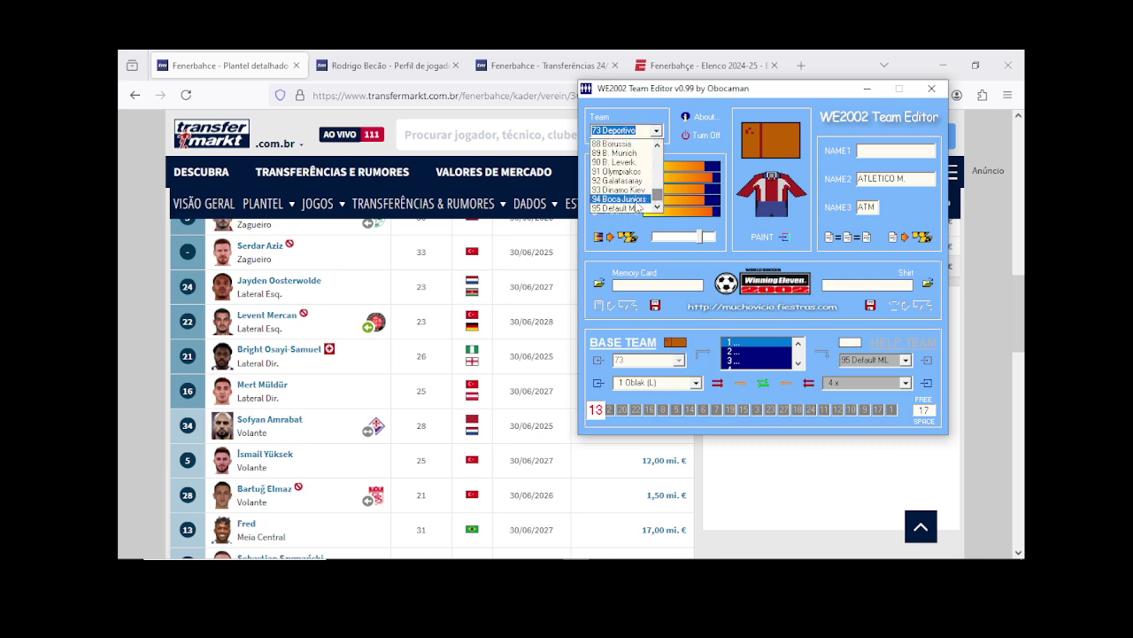
{"action": "left_click", "coordinate": [635, 200]}
{"action": "key", "text": "Up"}
{"action": "key", "text": "Up"}
{"action": "key", "text": "Up"}
{"action": "key", "text": "Up"}
{"action": "key", "text": "Up"}
{"action": "key", "text": "Up"}
{"action": "key", "text": "Up"}
{"action": "key", "text": "Up"}
{"action": "key", "text": "Up"}
{"action": "key", "text": "Up"}
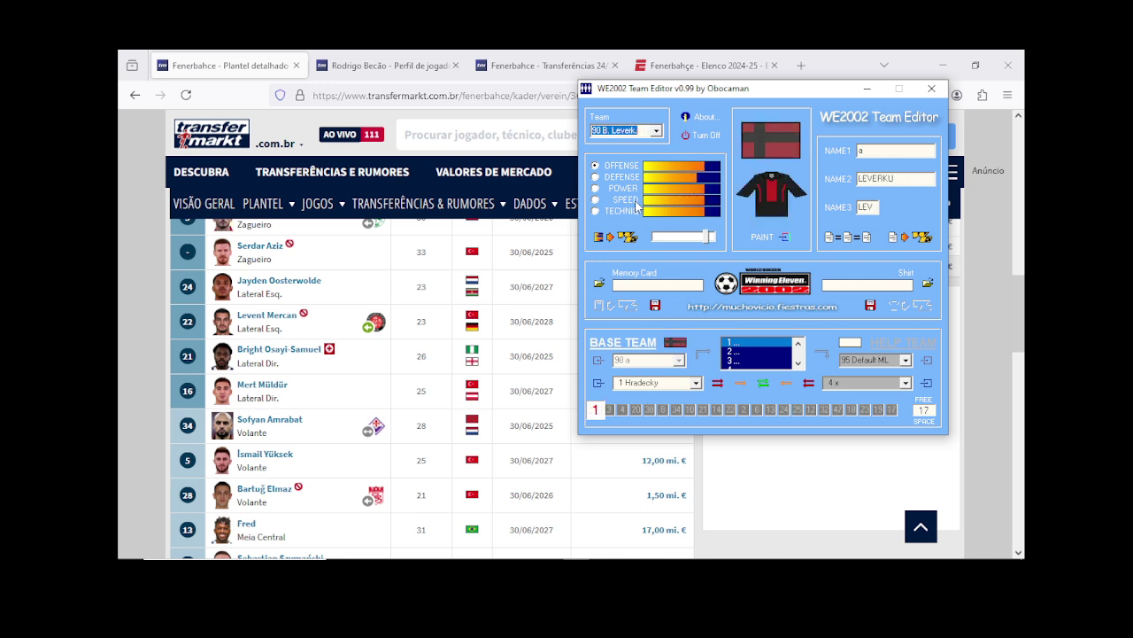
{"action": "key", "text": "Up"}
{"action": "key", "text": "Up"}
{"action": "key", "text": "Up"}
{"action": "key", "text": "Up"}
{"action": "key", "text": "Up"}
{"action": "key", "text": "Up"}
{"action": "key", "text": "Up"}
{"action": "key", "text": "Up"}
{"action": "key", "text": "Up"}
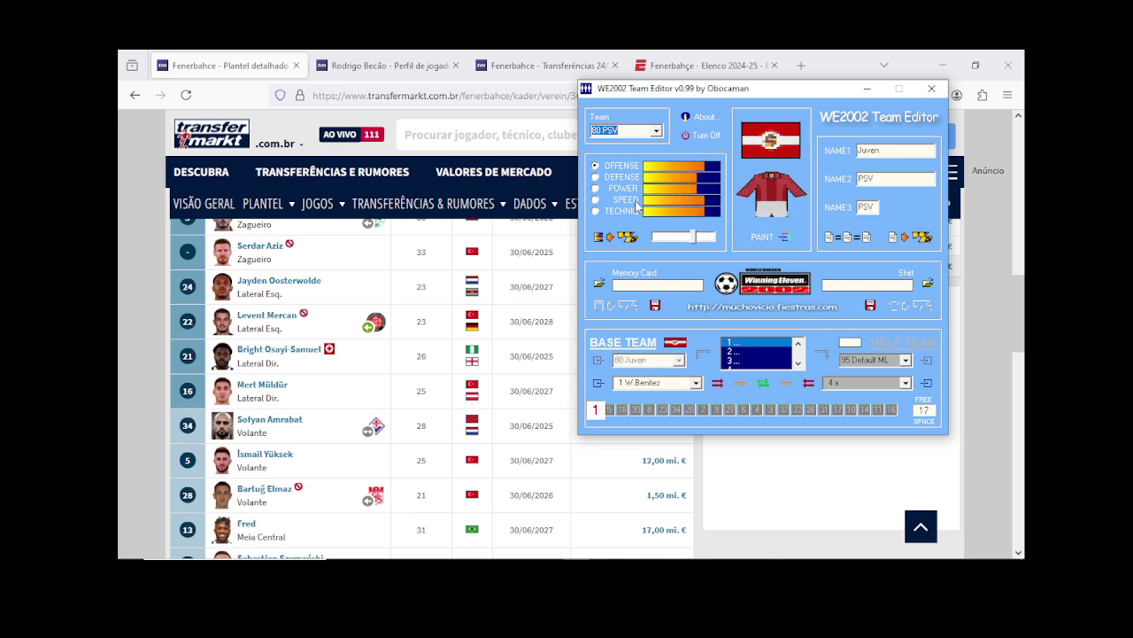
{"action": "key", "text": "Up"}
{"action": "key", "text": "Up"}
{"action": "key", "text": "Up"}
{"action": "key", "text": "Up"}
{"action": "key", "text": "Up"}
{"action": "key", "text": "Up"}
{"action": "key", "text": "Up"}
{"action": "key", "text": "Up"}
{"action": "key", "text": "Up"}
{"action": "key", "text": "Up"}
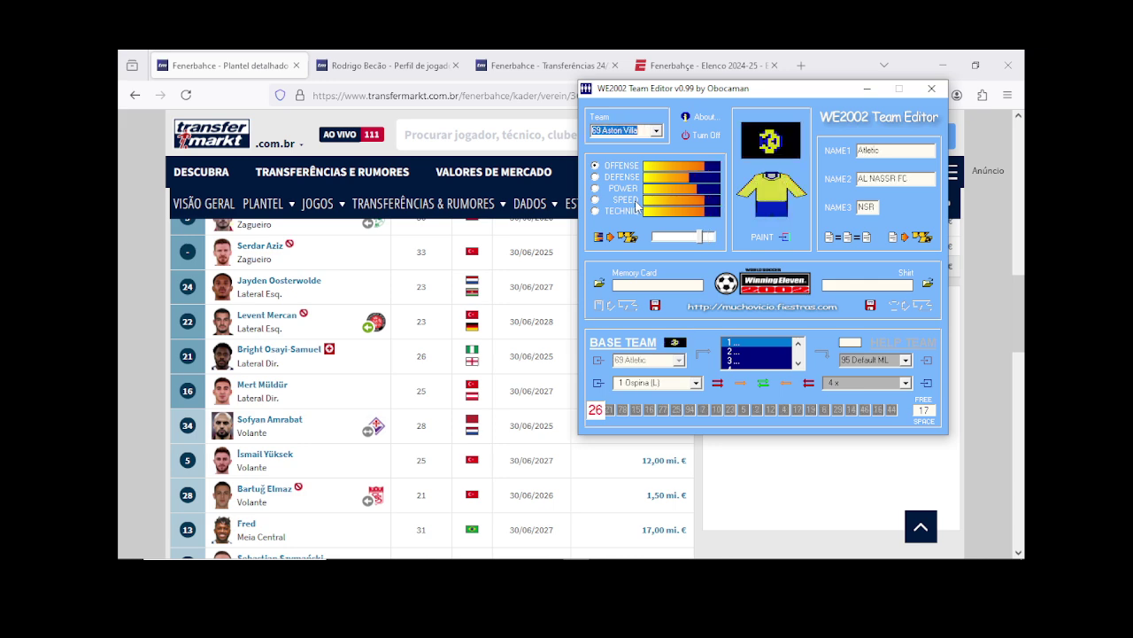
{"action": "key", "text": "Up"}
{"action": "key", "text": "Up"}
{"action": "key", "text": "Up"}
{"action": "key", "text": "Up"}
{"action": "key", "text": "Up"}
{"action": "key", "text": "Up"}
{"action": "key", "text": "Up"}
{"action": "key", "text": "Up"}
{"action": "key", "text": "Up"}
{"action": "key", "text": "Up"}
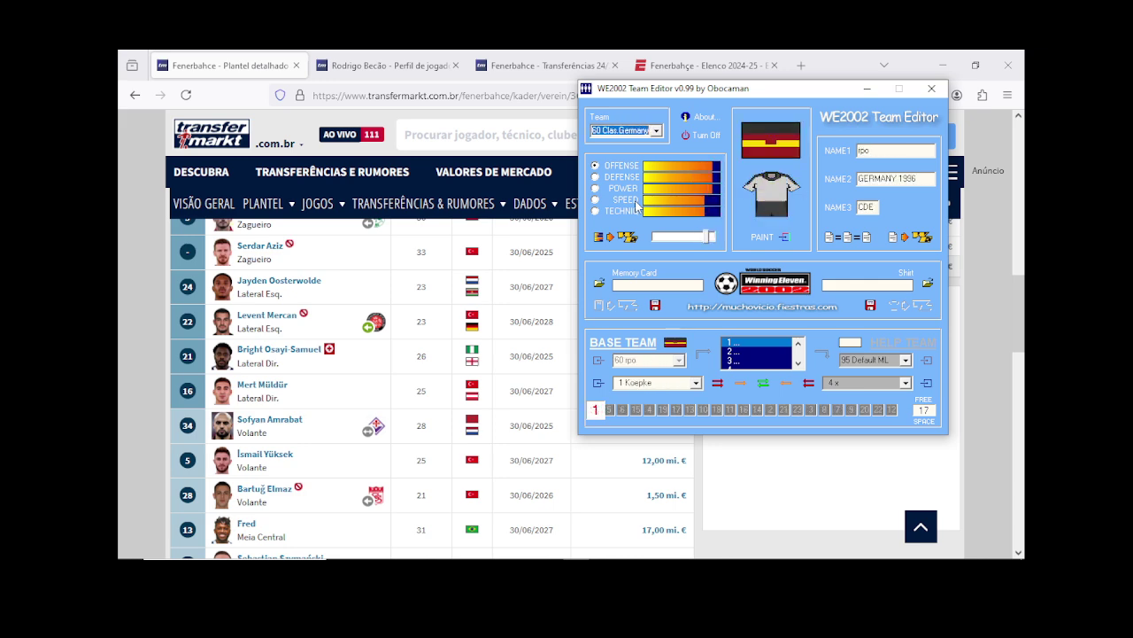
{"action": "key", "text": "Up"}
{"action": "key", "text": "Up"}
{"action": "key", "text": "Up"}
{"action": "key", "text": "Up"}
{"action": "key", "text": "Up"}
{"action": "key", "text": "Up"}
{"action": "key", "text": "Up"}
{"action": "key", "text": "Up"}
{"action": "key", "text": "Up"}
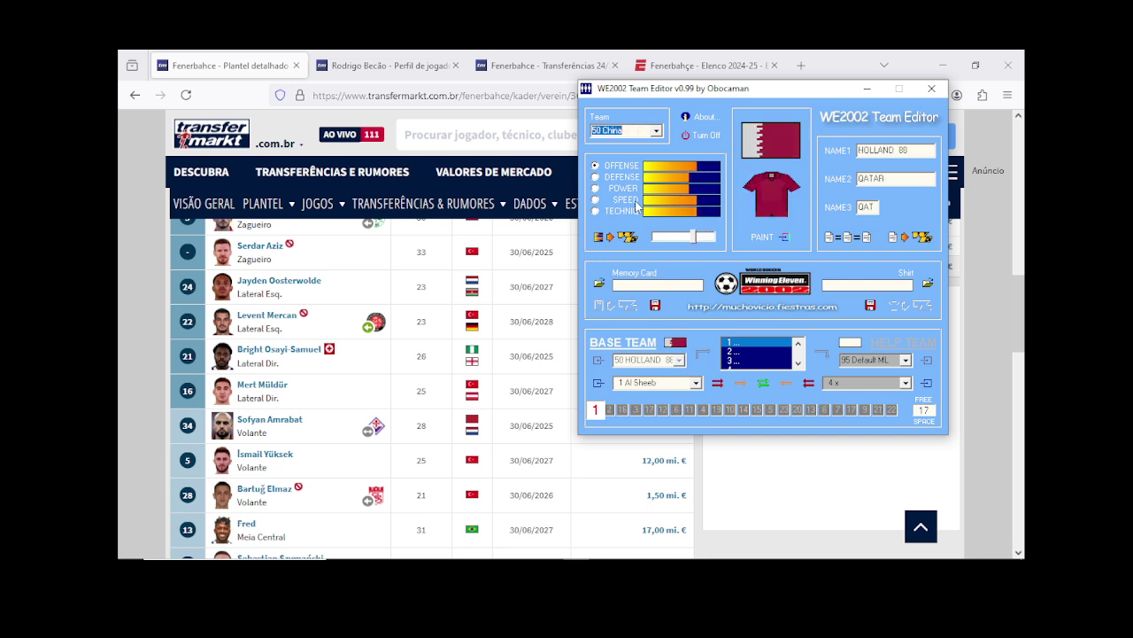
{"action": "key", "text": "Up"}
{"action": "key", "text": "Up"}
{"action": "key", "text": "Up"}
{"action": "key", "text": "Up"}
{"action": "key", "text": "Up"}
{"action": "key", "text": "Up"}
{"action": "key", "text": "Up"}
{"action": "key", "text": "Up"}
{"action": "key", "text": "Up"}
{"action": "key", "text": "Up"}
{"action": "key", "text": "Up"}
{"action": "key", "text": "Up"}
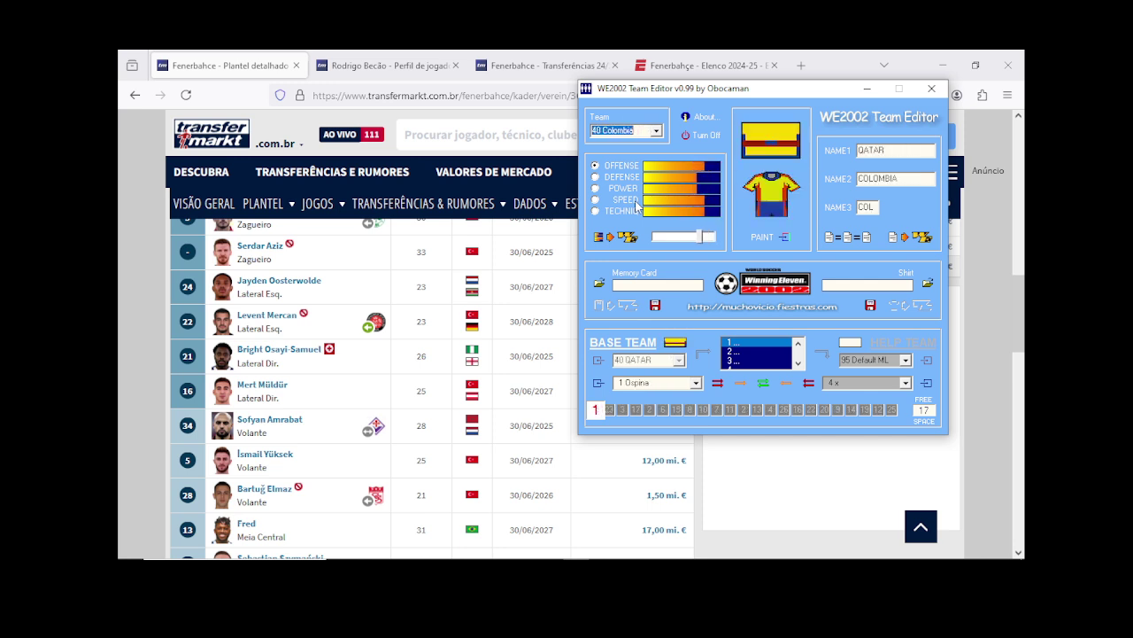
{"action": "key", "text": "Up"}
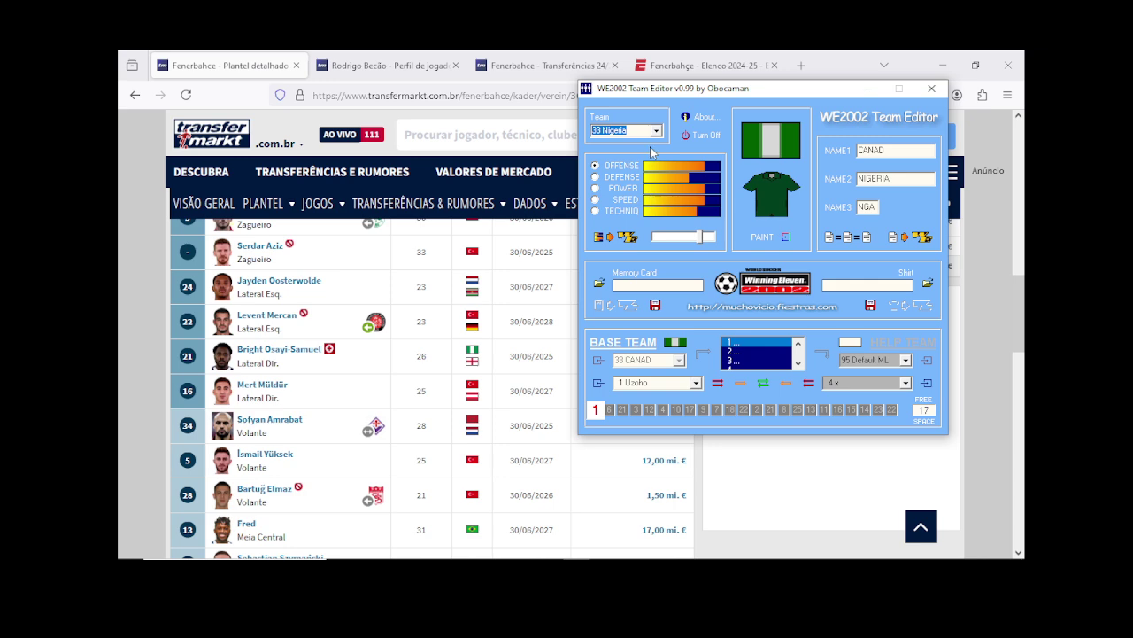
{"action": "key", "text": "Down"}
{"action": "key", "text": "Down"}
{"action": "key", "text": "Down"}
{"action": "key", "text": "Down"}
{"action": "key", "text": "Down"}
{"action": "key", "text": "Down"}
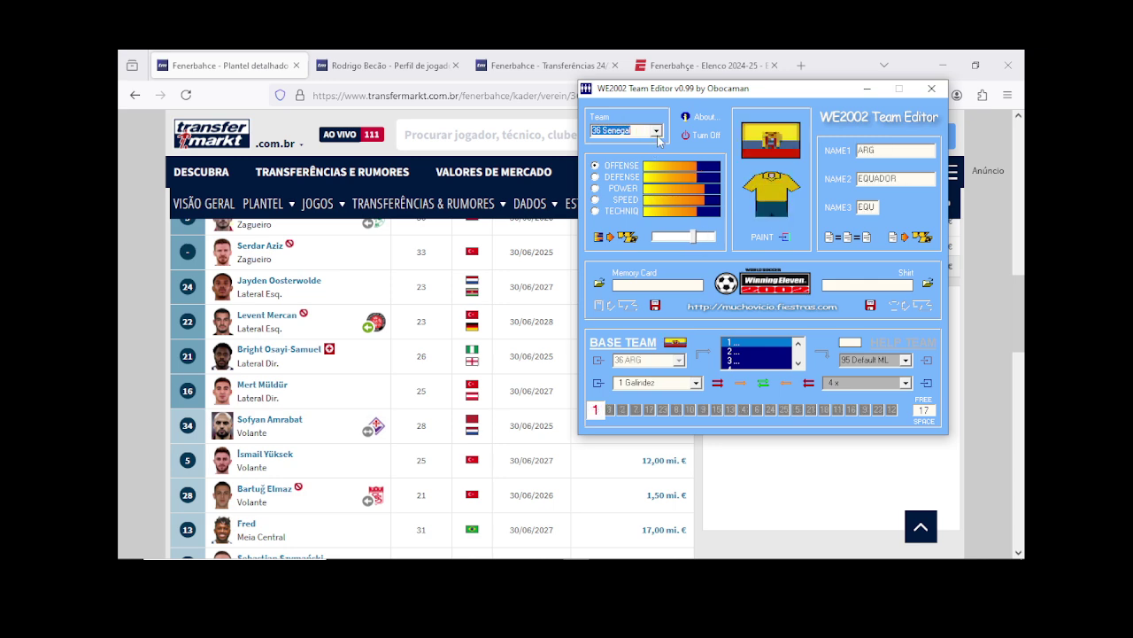
{"action": "key", "text": "Down"}
{"action": "key", "text": "Down"}
{"action": "key", "text": "Down"}
{"action": "key", "text": "Down"}
{"action": "key", "text": "Down"}
{"action": "key", "text": "Down"}
{"action": "key", "text": "Down"}
{"action": "key", "text": "Down"}
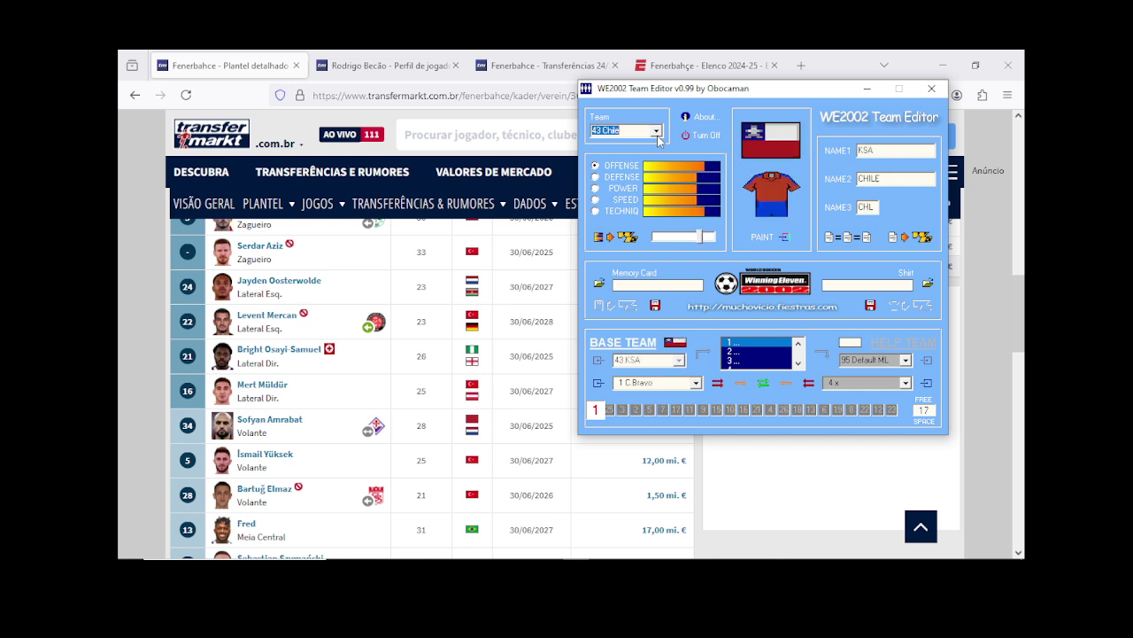
{"action": "key", "text": "Down"}
{"action": "key", "text": "Down"}
{"action": "key", "text": "Down"}
{"action": "key", "text": "Down"}
{"action": "key", "text": "Down"}
{"action": "key", "text": "Down"}
{"action": "key", "text": "Down"}
{"action": "key", "text": "Down"}
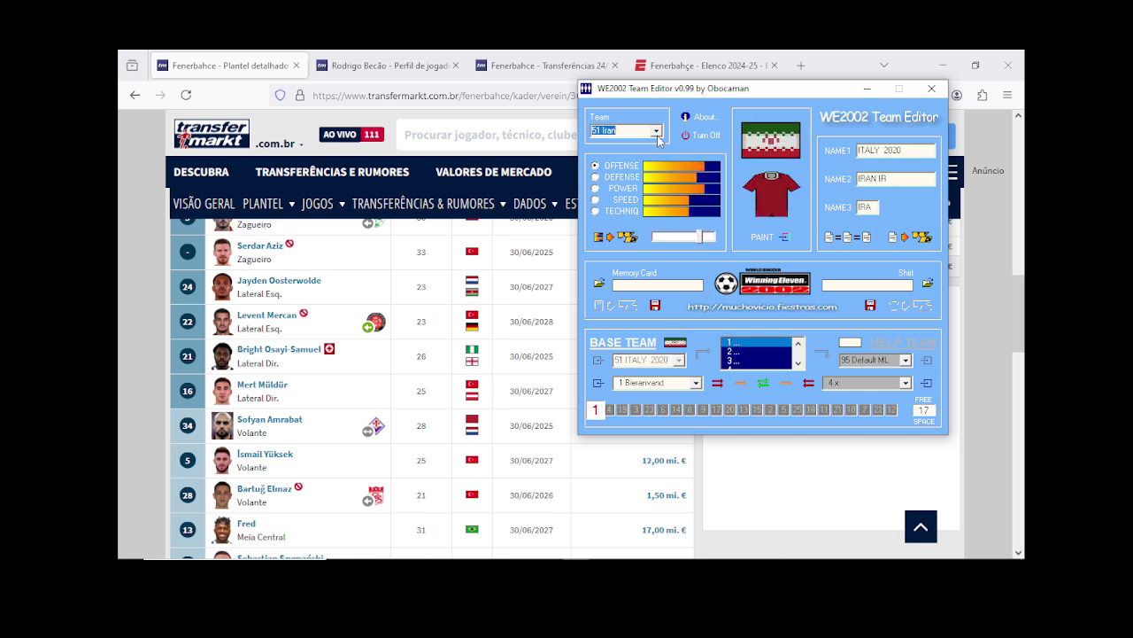
{"action": "key", "text": "Up"}
{"action": "key", "text": "Up"}
{"action": "key", "text": "Up"}
{"action": "key", "text": "Up"}
{"action": "key", "text": "Up"}
{"action": "key", "text": "Up"}
{"action": "key", "text": "Up"}
{"action": "key", "text": "Up"}
{"action": "key", "text": "Up"}
{"action": "key", "text": "Up"}
{"action": "key", "text": "Up"}
{"action": "key", "text": "Up"}
{"action": "key", "text": "Up"}
{"action": "key", "text": "Up"}
{"action": "key", "text": "Up"}
{"action": "key", "text": "Up"}
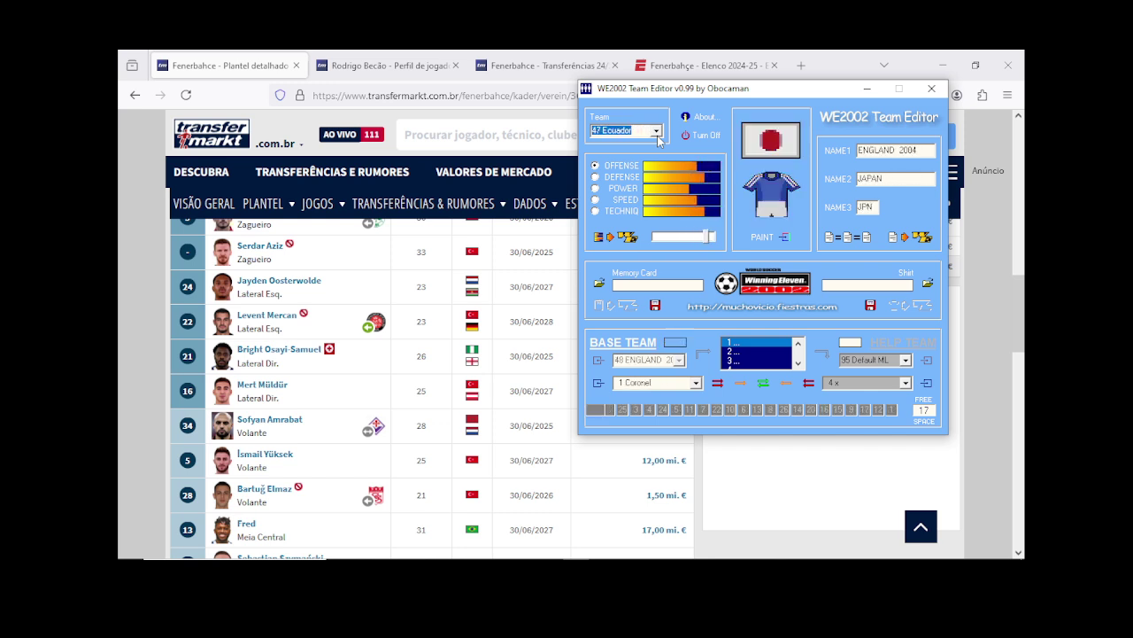
{"action": "key", "text": "Up"}
{"action": "key", "text": "Up"}
{"action": "key", "text": "Up"}
{"action": "key", "text": "Up"}
{"action": "key", "text": "Up"}
{"action": "key", "text": "Up"}
{"action": "key", "text": "Up"}
{"action": "key", "text": "Up"}
{"action": "key", "text": "Up"}
{"action": "key", "text": "Up"}
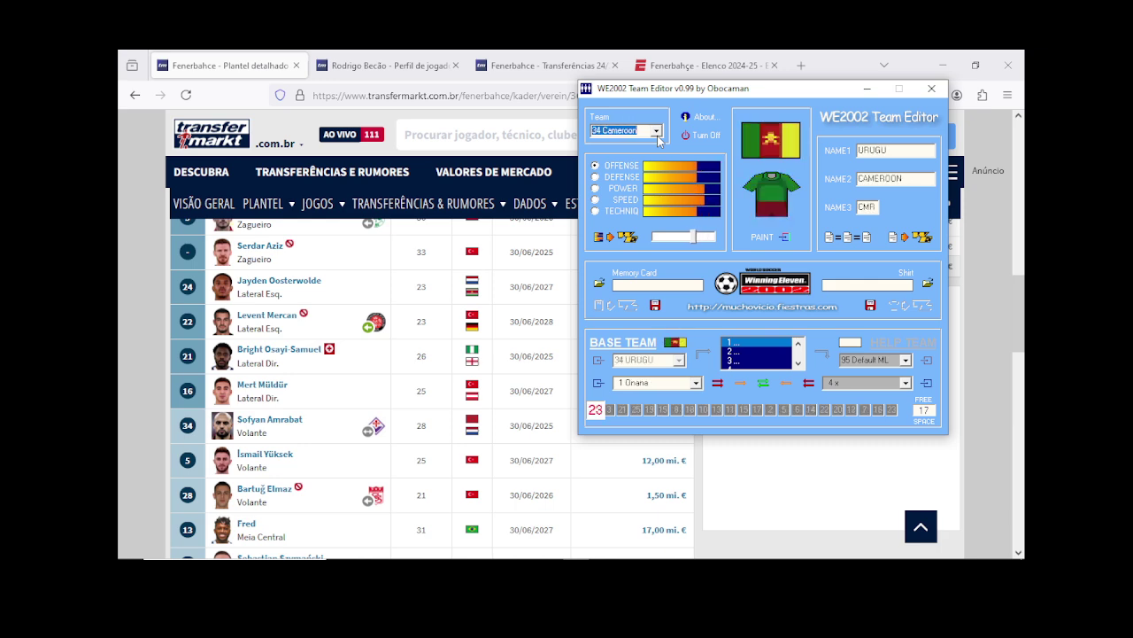
{"action": "key", "text": "Up"}
{"action": "key", "text": "Up"}
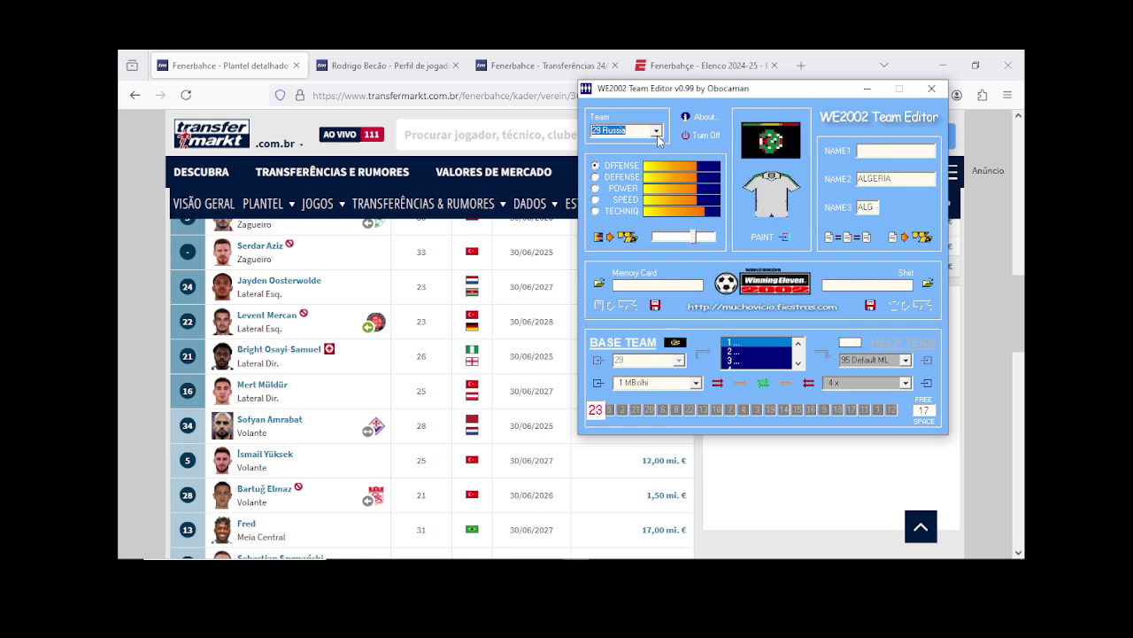
{"action": "key", "text": "Down"}
{"action": "key", "text": "Down"}
{"action": "key", "text": "Down"}
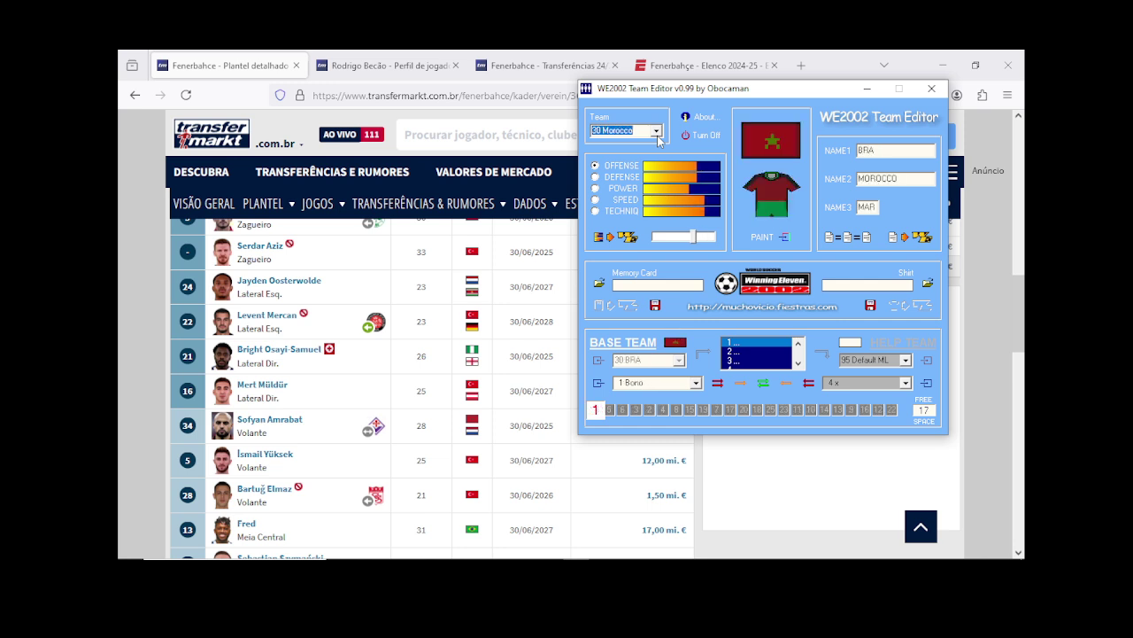
Step: Select player 6, S.Amrabat, in the Morocco base team
{"action": "left_click", "coordinate": [695, 383]}
{"action": "key", "text": "Down"}
{"action": "key", "text": "Down"}
{"action": "key", "text": "Down"}
{"action": "key", "text": "Down"}
{"action": "key", "text": "Down"}
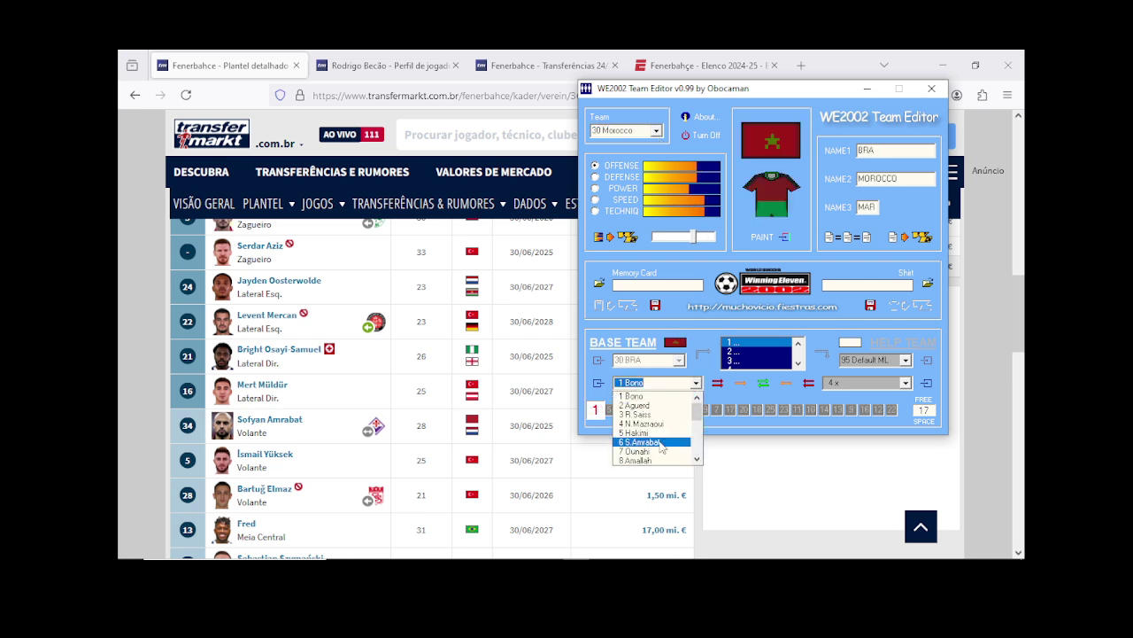
{"action": "key", "text": "Return"}
Step: Link S.Amrabat from Morocco into placeholder 6 of the Default ML team
{"action": "left_click", "coordinate": [907, 360]}
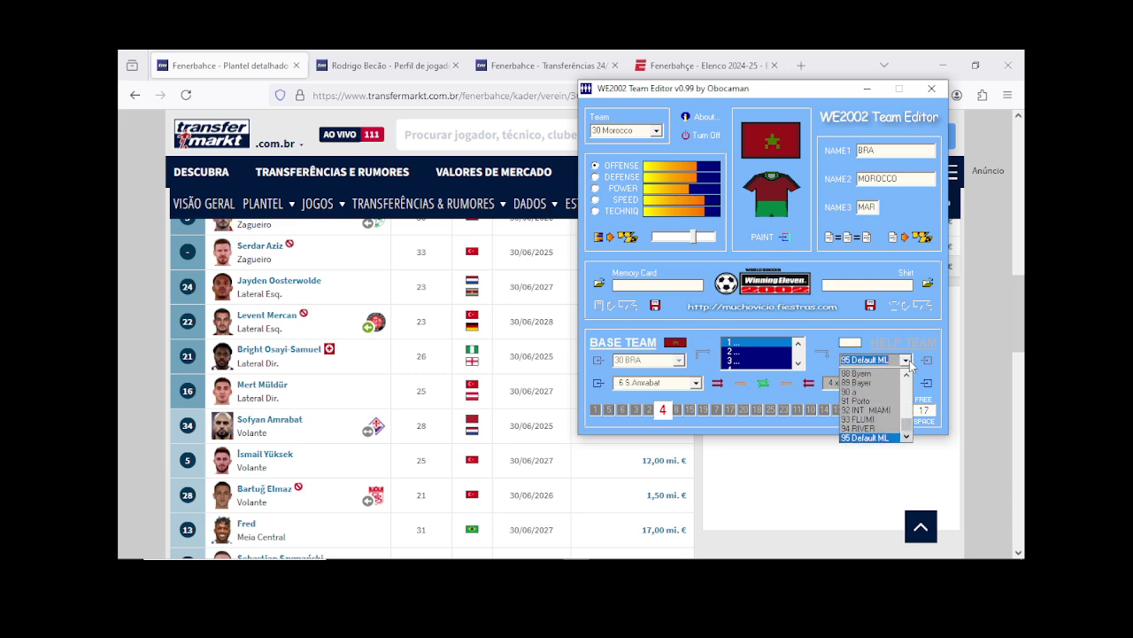
{"action": "left_click", "coordinate": [907, 360]}
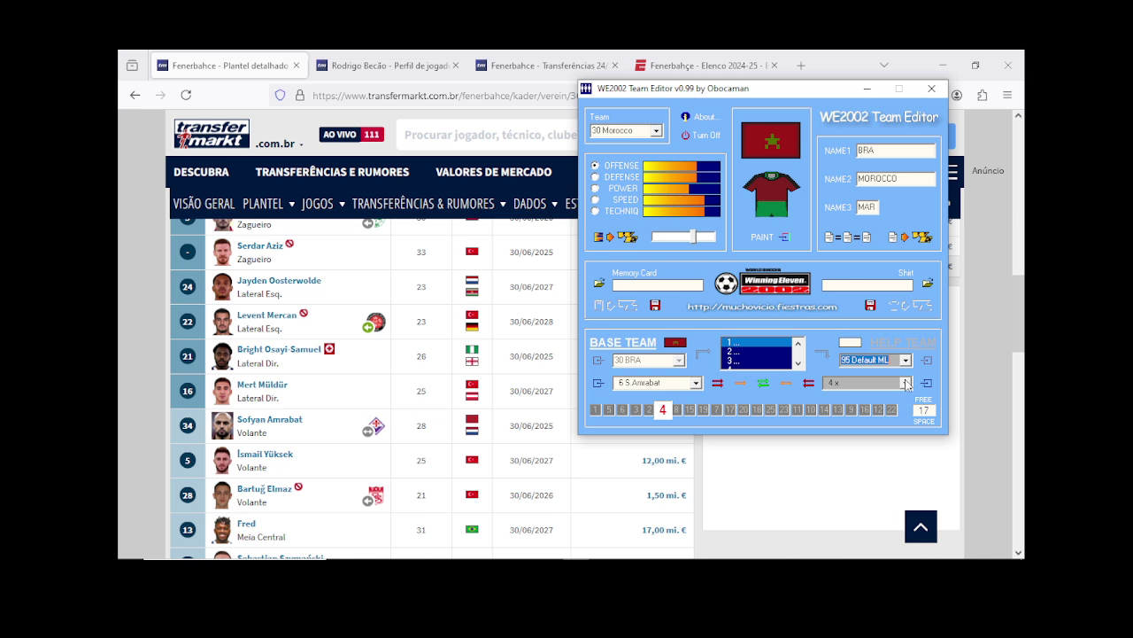
{"action": "left_click", "coordinate": [907, 382]}
{"action": "scroll", "coordinate": [881, 409], "scroll_direction": "up", "scroll_amount": 1}
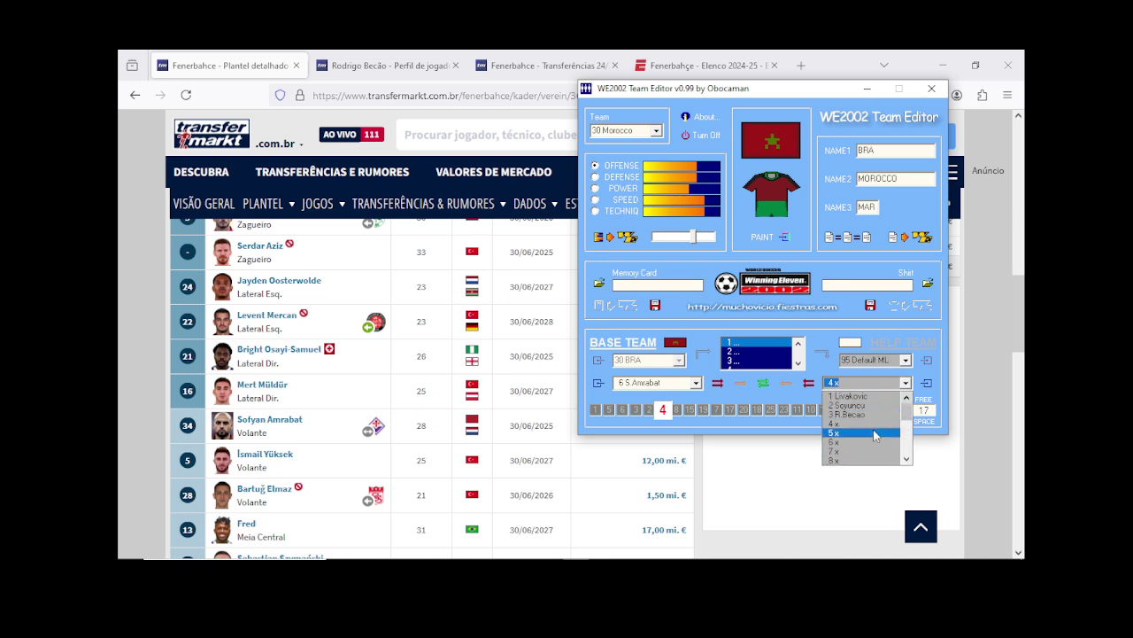
{"action": "scroll", "coordinate": [874, 435], "scroll_direction": "down", "scroll_amount": 1}
{"action": "scroll", "coordinate": [873, 429], "scroll_direction": "down", "scroll_amount": 3}
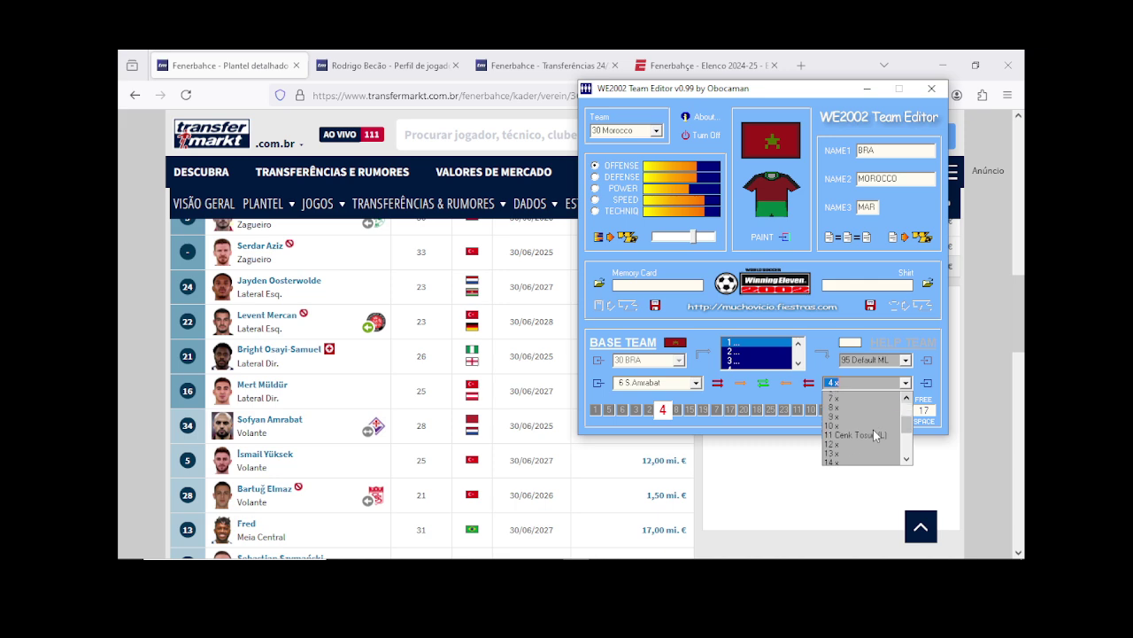
{"action": "scroll", "coordinate": [873, 430], "scroll_direction": "down", "scroll_amount": 1}
{"action": "scroll", "coordinate": [873, 430], "scroll_direction": "up", "scroll_amount": 4}
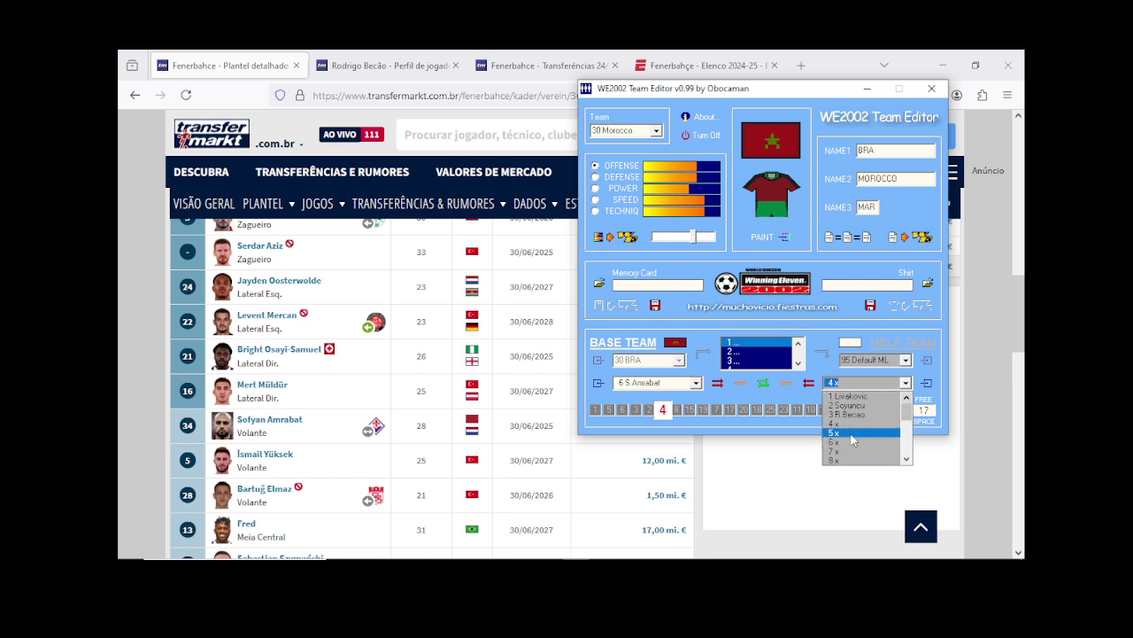
{"action": "left_click", "coordinate": [853, 442]}
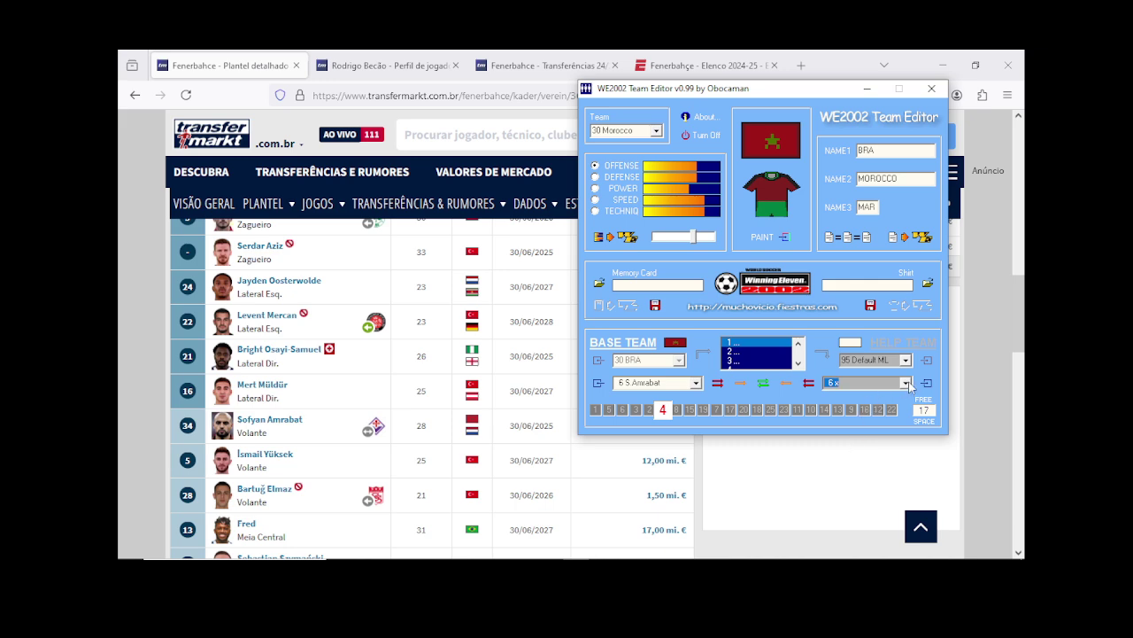
{"action": "left_click", "coordinate": [741, 382]}
Step: Open the linked S.Amrabat's player data and set facial hair to F, body to D and age to 28
{"action": "left_click", "coordinate": [926, 382]}
{"action": "left_click", "coordinate": [916, 361]}
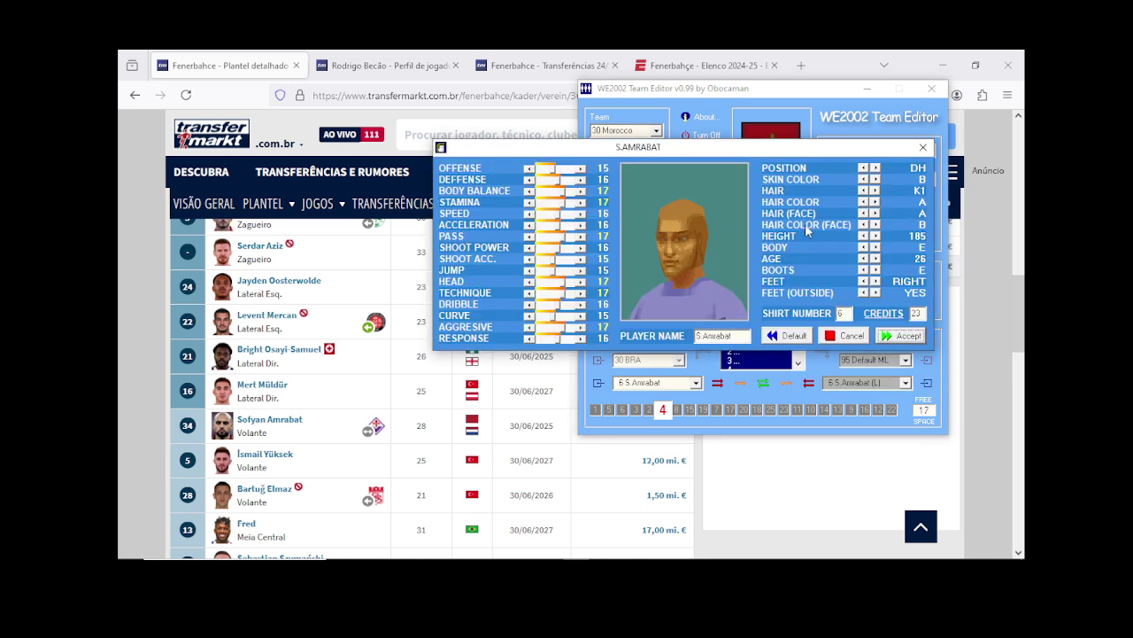
{"action": "left_click", "coordinate": [875, 213]}
{"action": "left_click", "coordinate": [876, 213]}
{"action": "left_click", "coordinate": [876, 214]}
{"action": "left_click", "coordinate": [876, 213]}
{"action": "left_click", "coordinate": [876, 213]}
{"action": "left_click", "coordinate": [876, 258]}
Step: Set S.Amrabat's Pass to 18, Shoot Power, Shoot Acc. and Jump to 17, and Head to 16
{"action": "left_click", "coordinate": [582, 236]}
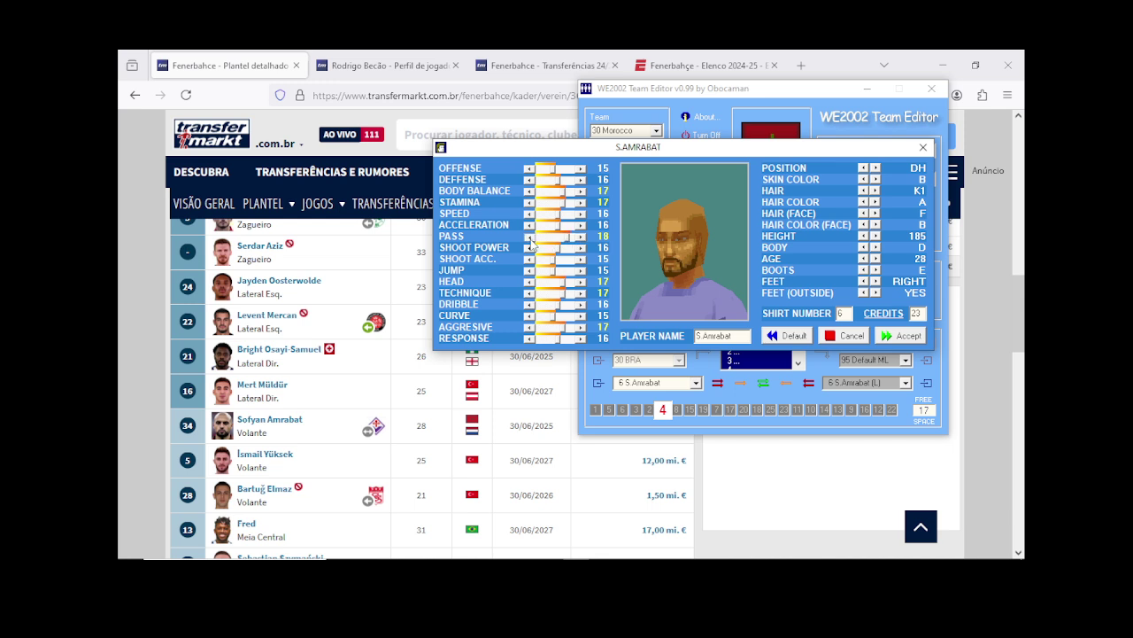
{"action": "left_click", "coordinate": [583, 249]}
{"action": "left_click", "coordinate": [582, 259]}
{"action": "left_click", "coordinate": [582, 259]}
{"action": "left_click", "coordinate": [582, 270]}
{"action": "left_click", "coordinate": [530, 281]}
{"action": "left_click", "coordinate": [582, 270]}
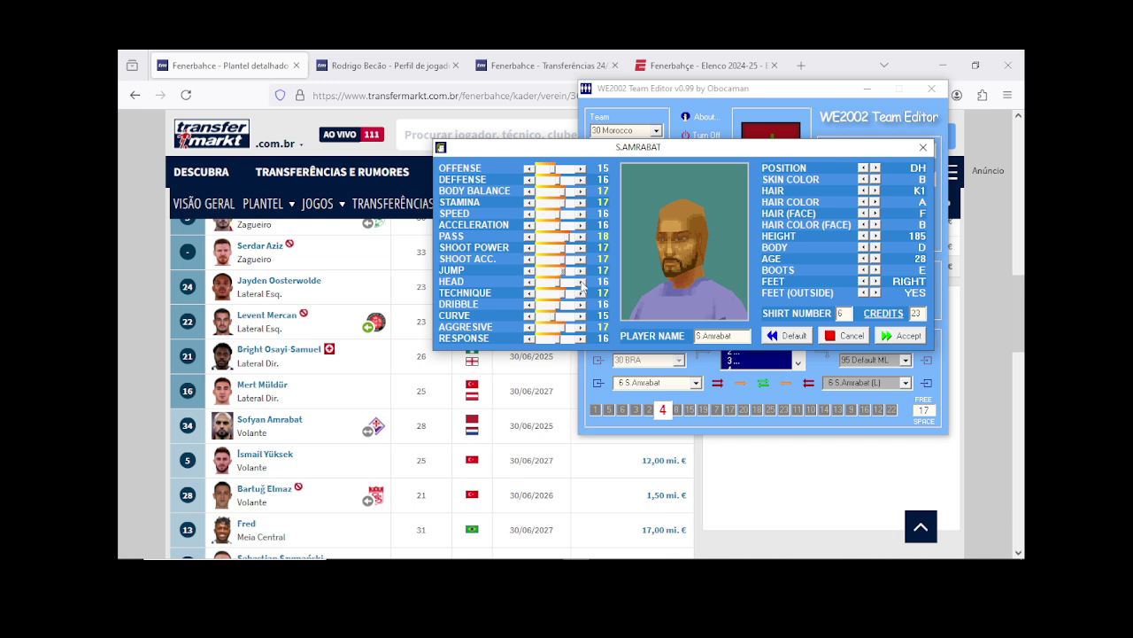
Step: Set S.Amrabat's Technique to 18, Dribble and Response to 17 and Curve to 16, raise Stamina one point, and accept the edits
{"action": "left_click", "coordinate": [582, 292]}
{"action": "left_click", "coordinate": [582, 304]}
{"action": "left_click", "coordinate": [581, 315]}
{"action": "left_click", "coordinate": [581, 338]}
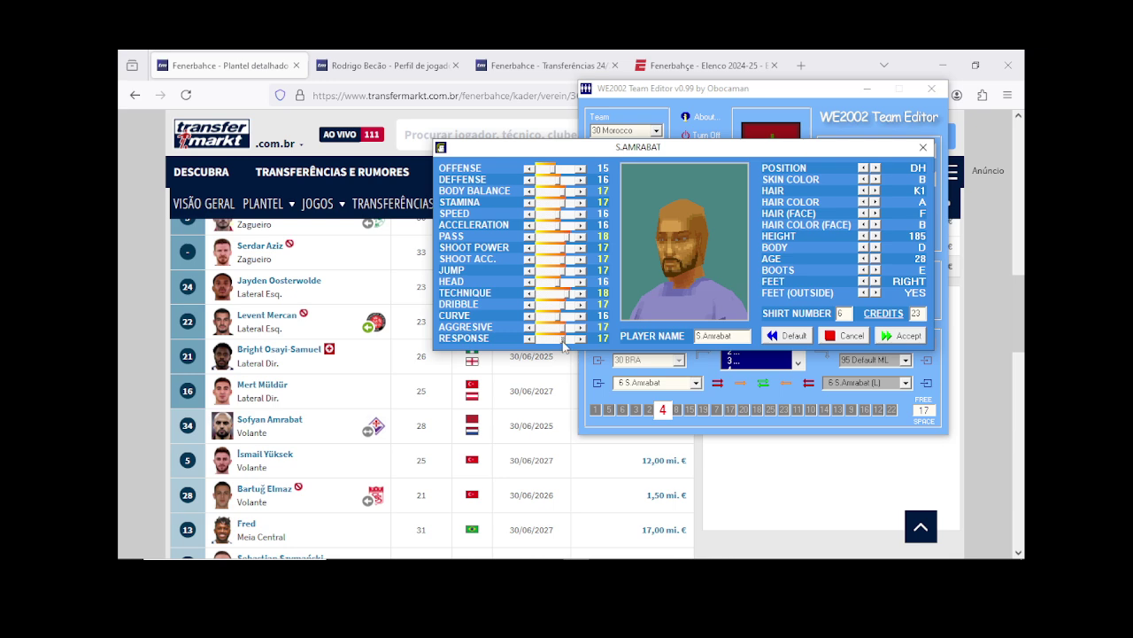
{"action": "left_click", "coordinate": [582, 202]}
{"action": "left_click", "coordinate": [907, 336]}
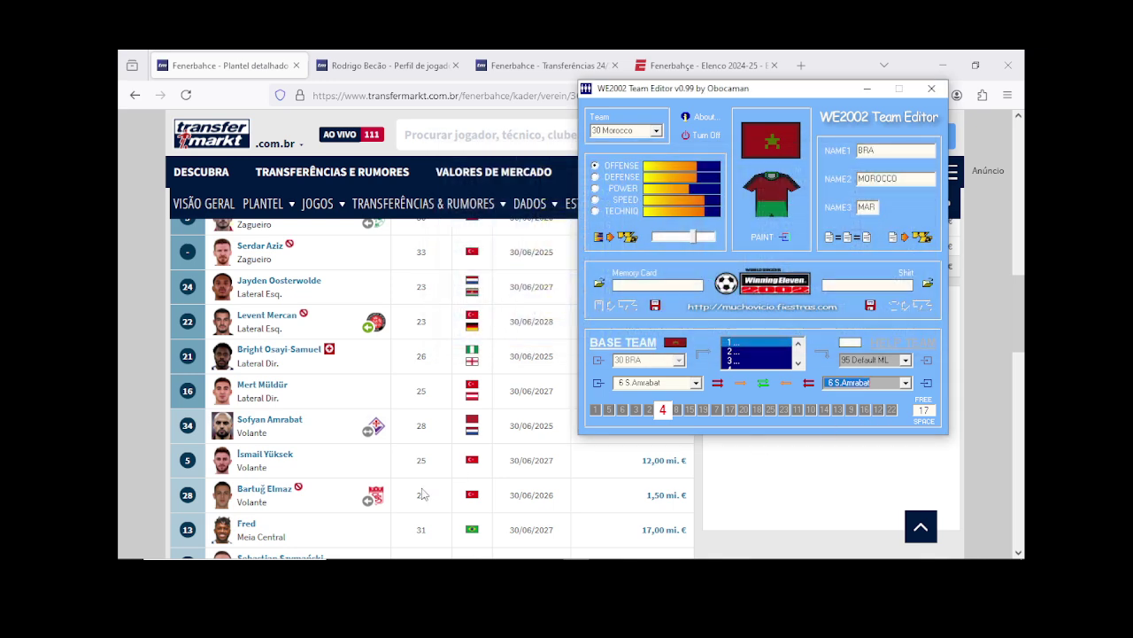
Step: Open player 10, an unused placeholder in the Default ML team, and name him Dzeko
{"action": "scroll", "coordinate": [422, 493], "scroll_direction": "down", "scroll_amount": 4}
{"action": "scroll", "coordinate": [422, 493], "scroll_direction": "down", "scroll_amount": 4}
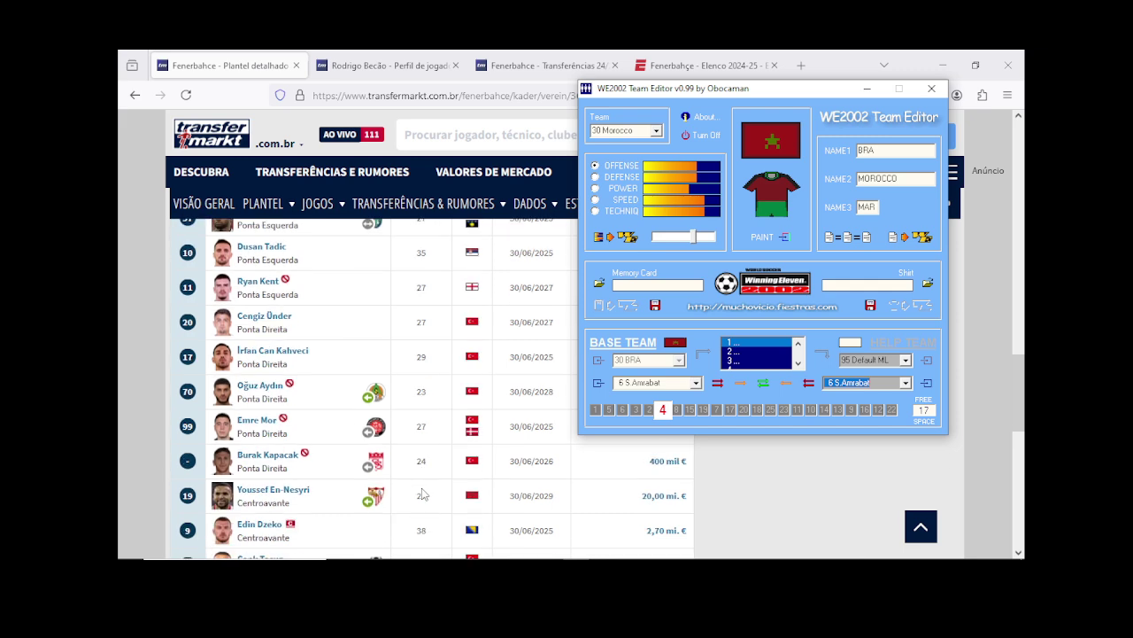
{"action": "left_click", "coordinate": [905, 383]}
{"action": "left_click", "coordinate": [905, 385]}
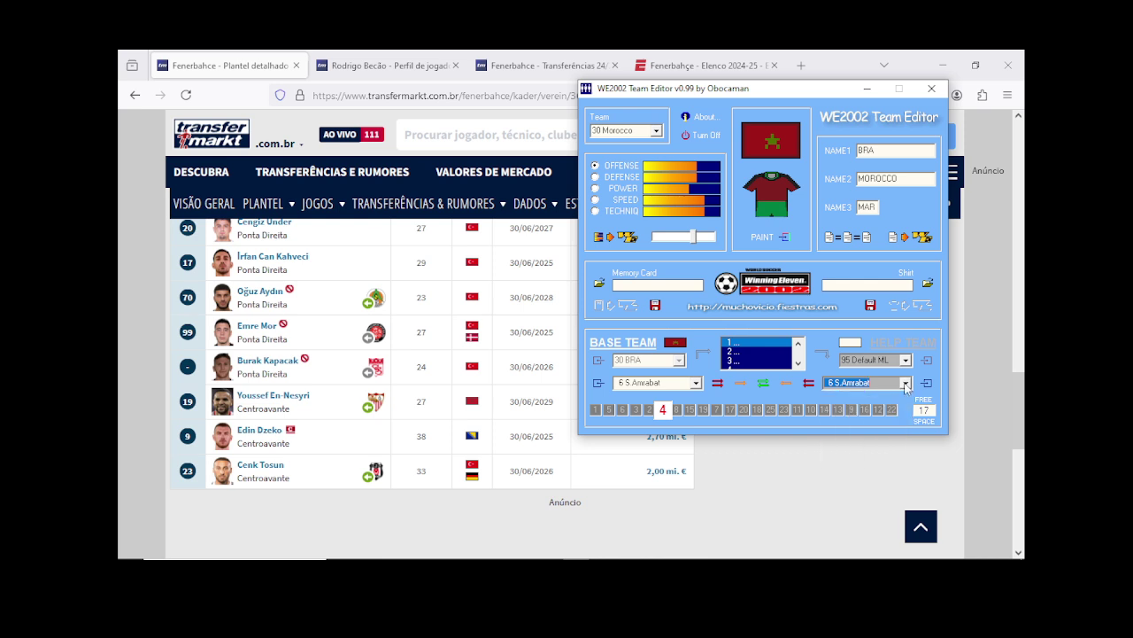
{"action": "left_click", "coordinate": [696, 384]}
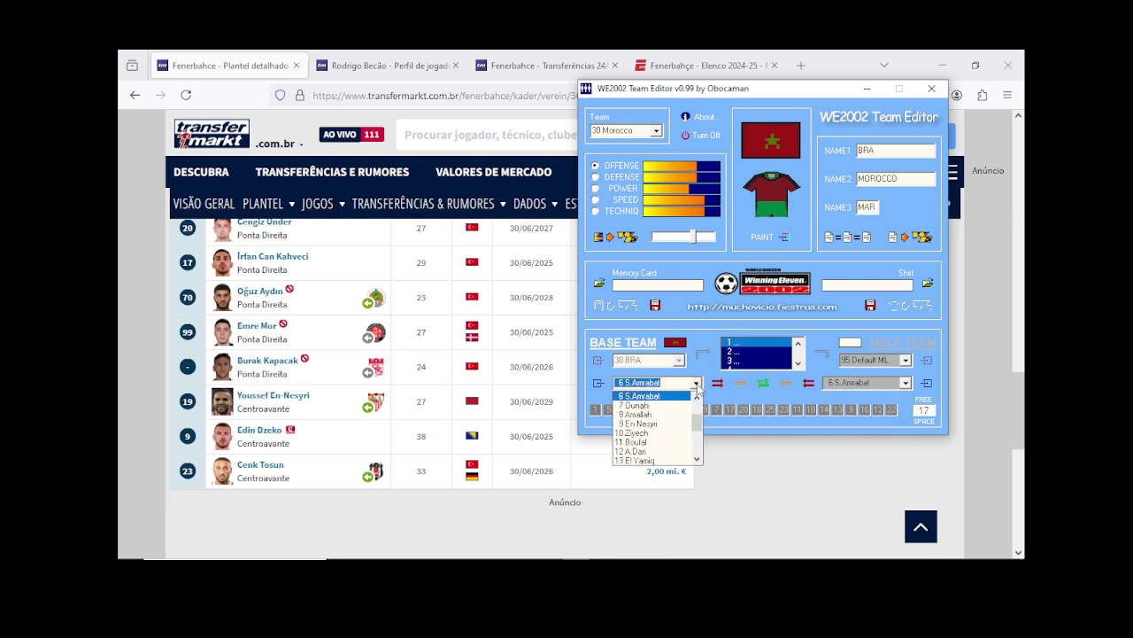
{"action": "scroll", "coordinate": [698, 386], "scroll_direction": "down", "scroll_amount": 1}
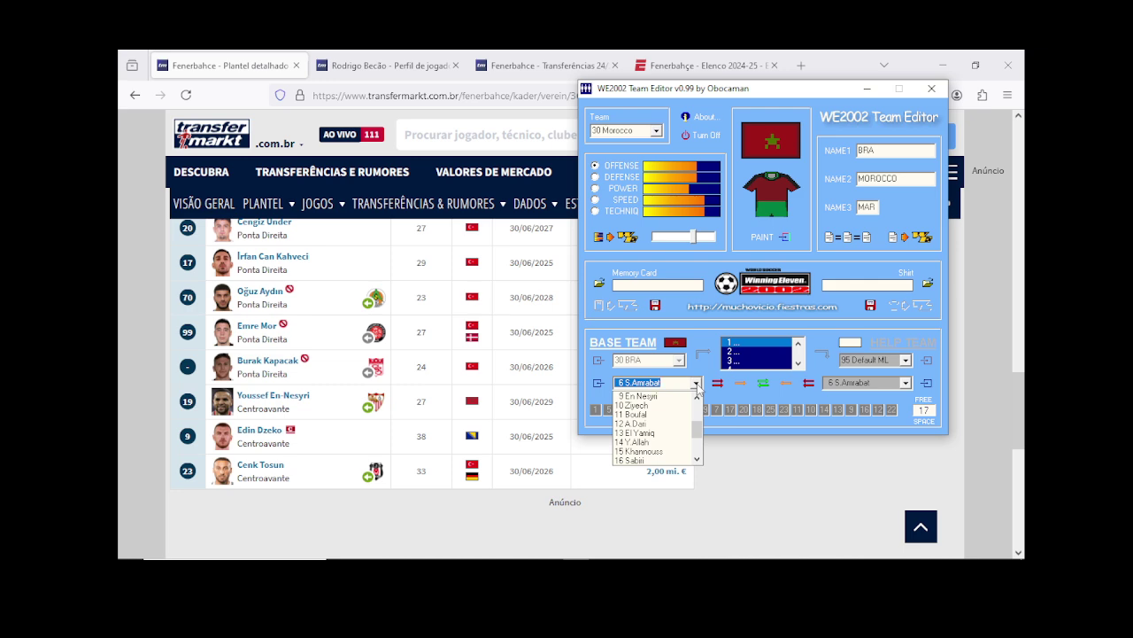
{"action": "left_click", "coordinate": [908, 382]}
{"action": "left_click", "coordinate": [908, 383]}
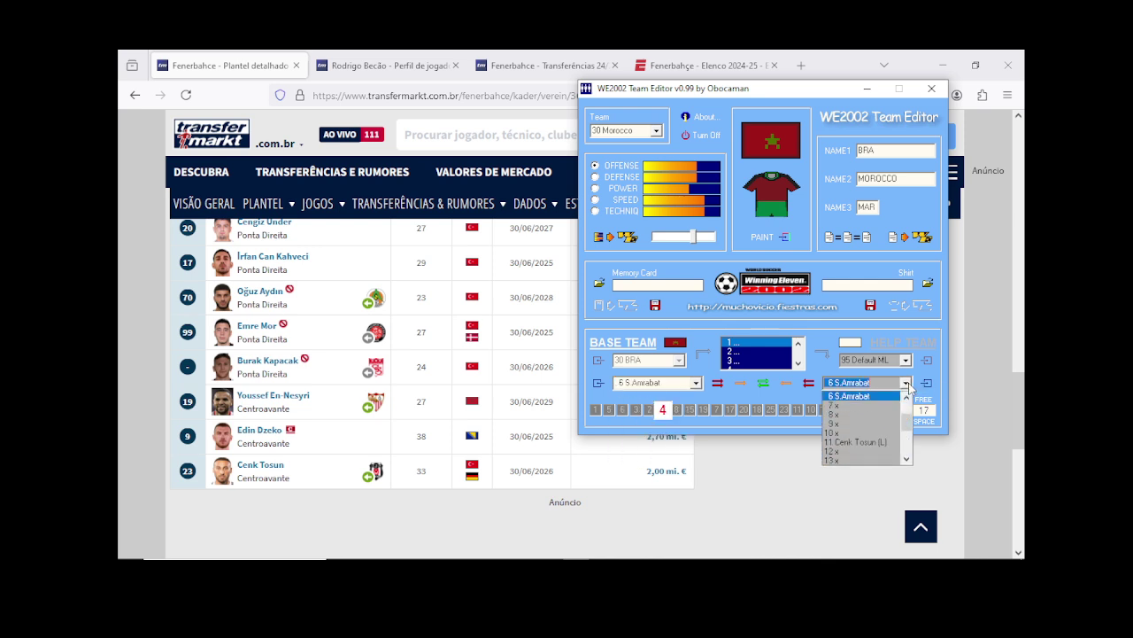
{"action": "left_click", "coordinate": [857, 439]}
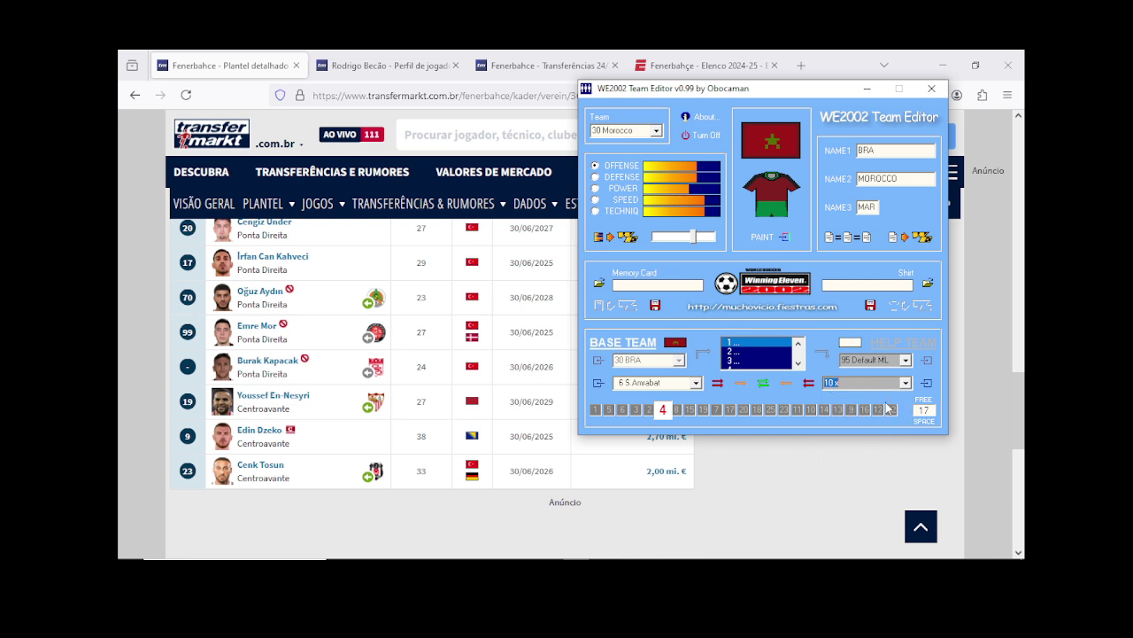
{"action": "left_click", "coordinate": [926, 382]}
{"action": "left_click_drag", "start_coordinate": [722, 335], "coordinate": [691, 339]}
{"action": "type", "text": "Dzeko"}
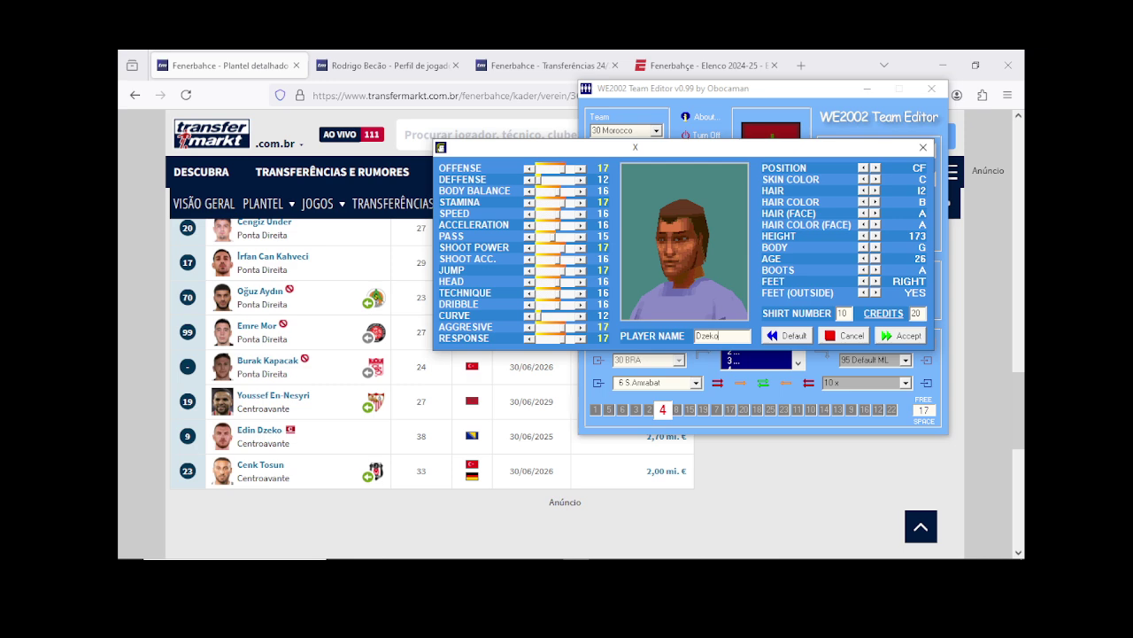
Step: Set Dzeko's hair to I1, hair color to G and skin color to A
{"action": "left_click", "coordinate": [865, 191]}
{"action": "left_click", "coordinate": [864, 202]}
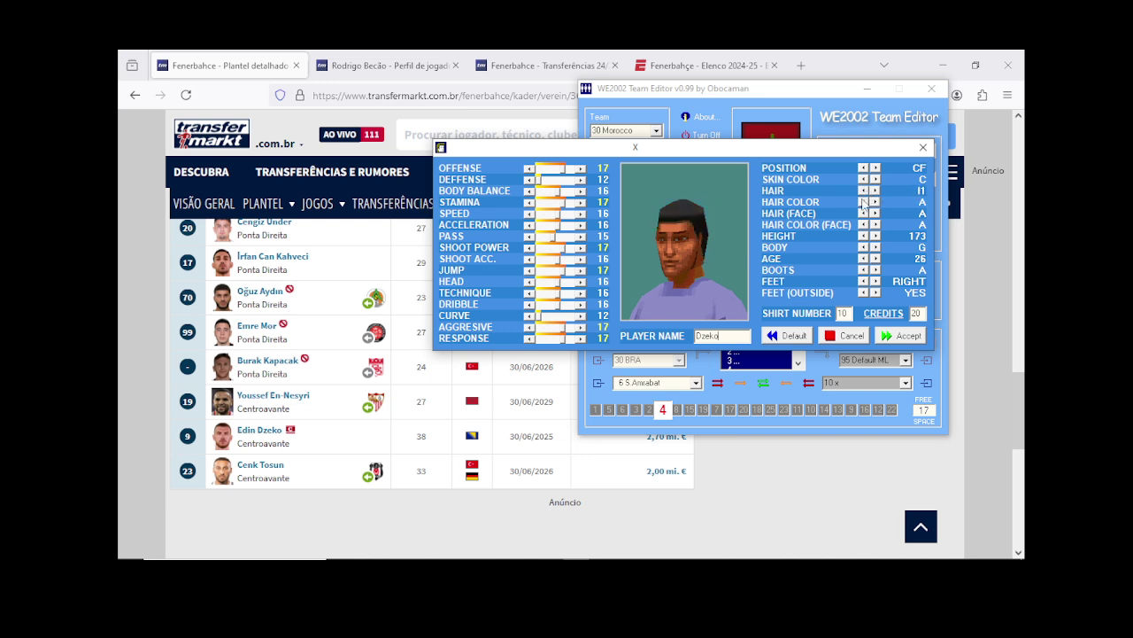
{"action": "left_click", "coordinate": [877, 203]}
{"action": "left_click", "coordinate": [877, 203]}
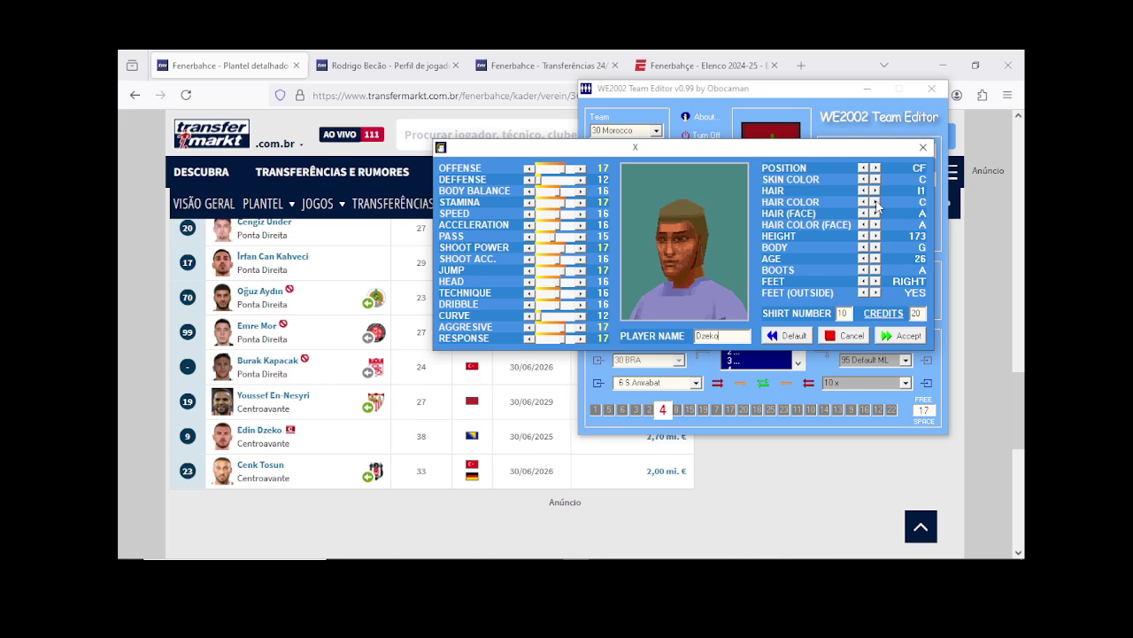
{"action": "left_click", "coordinate": [864, 203]}
{"action": "left_click", "coordinate": [864, 204]}
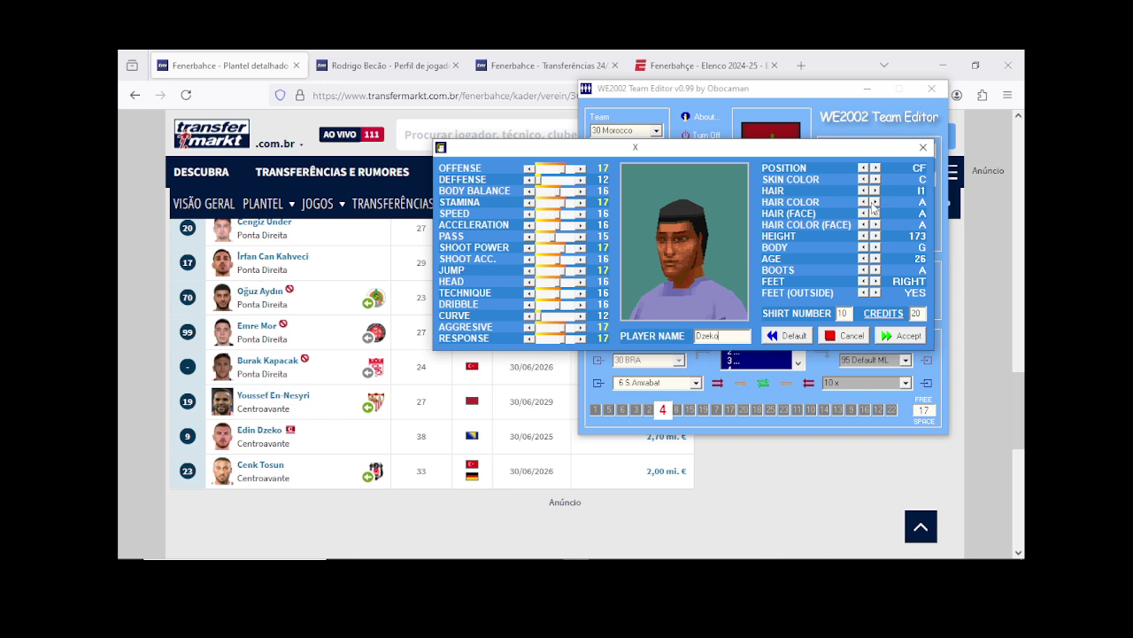
{"action": "left_click", "coordinate": [873, 204]}
{"action": "left_click", "coordinate": [874, 203]}
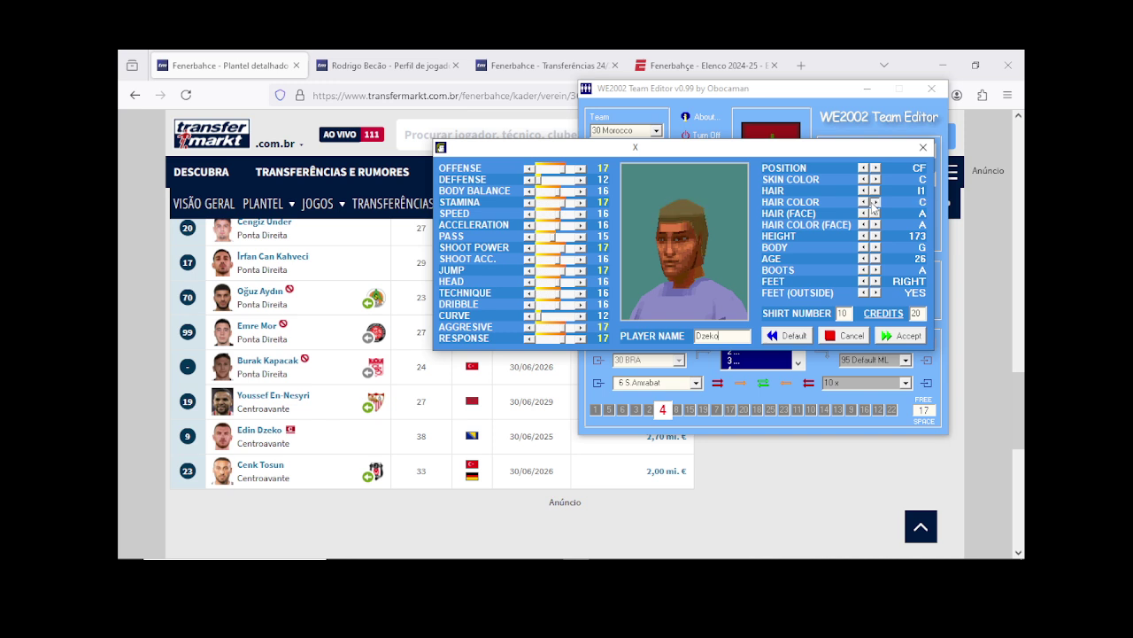
{"action": "left_click", "coordinate": [874, 203]}
{"action": "left_click", "coordinate": [874, 203]}
{"action": "left_click", "coordinate": [874, 203]}
{"action": "left_click", "coordinate": [874, 203]}
{"action": "left_click", "coordinate": [874, 203]}
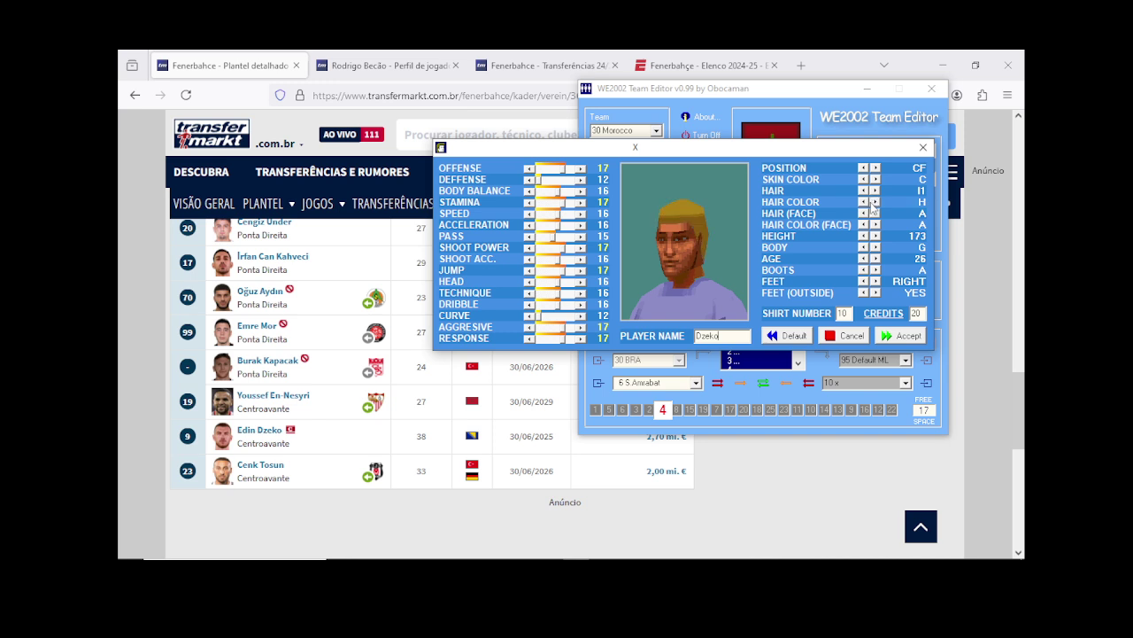
{"action": "left_click", "coordinate": [861, 203]}
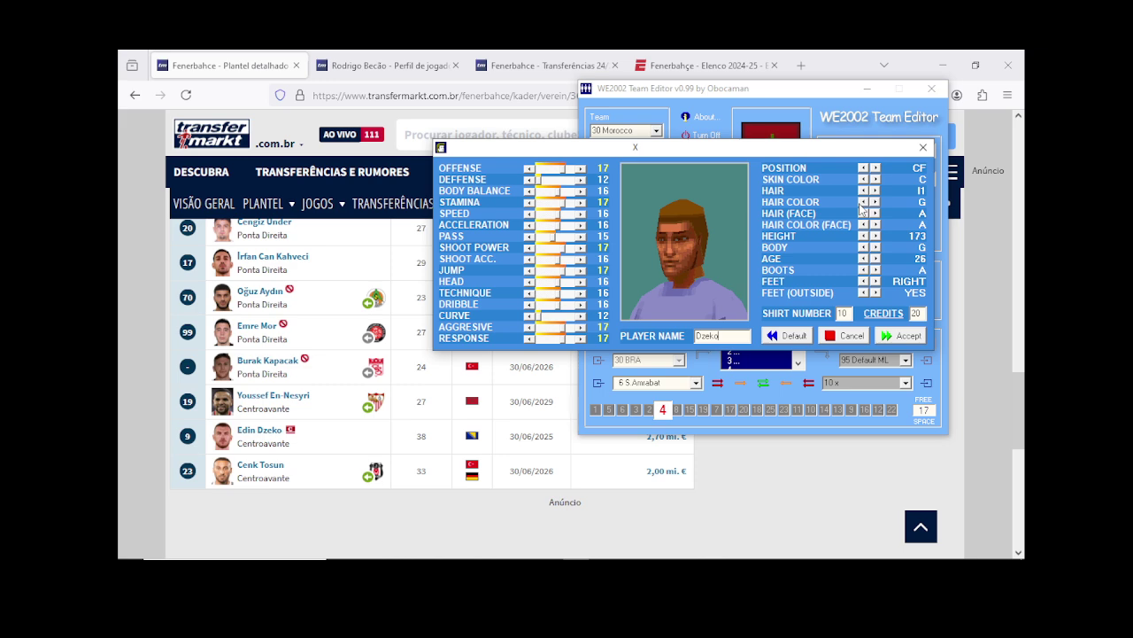
{"action": "left_click", "coordinate": [862, 179]}
{"action": "left_click", "coordinate": [863, 179]}
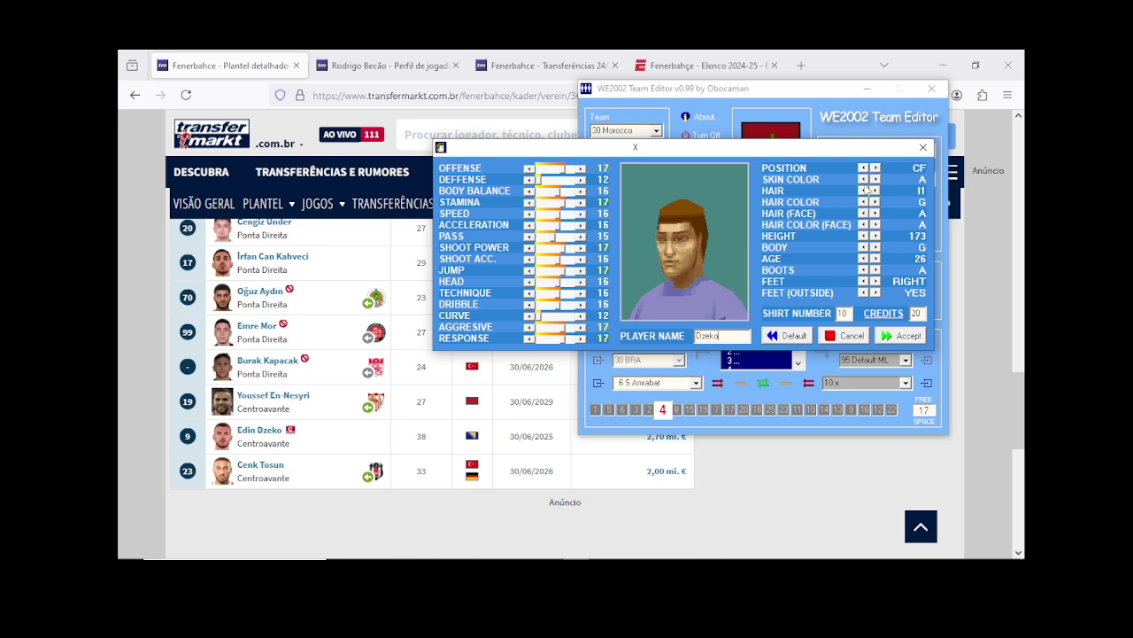
Step: Set Dzeko's facial hair to F and facial hair color to B
{"action": "left_click", "coordinate": [875, 214]}
{"action": "left_click", "coordinate": [875, 213]}
{"action": "left_click", "coordinate": [875, 213]}
{"action": "left_click", "coordinate": [875, 213]}
{"action": "left_click", "coordinate": [875, 213]}
{"action": "left_click", "coordinate": [875, 225]}
{"action": "left_click", "coordinate": [864, 225]}
Step: Set Dzeko's height to 193, body to F, age to 38 and feet to BOTH
{"action": "left_click", "coordinate": [875, 237]}
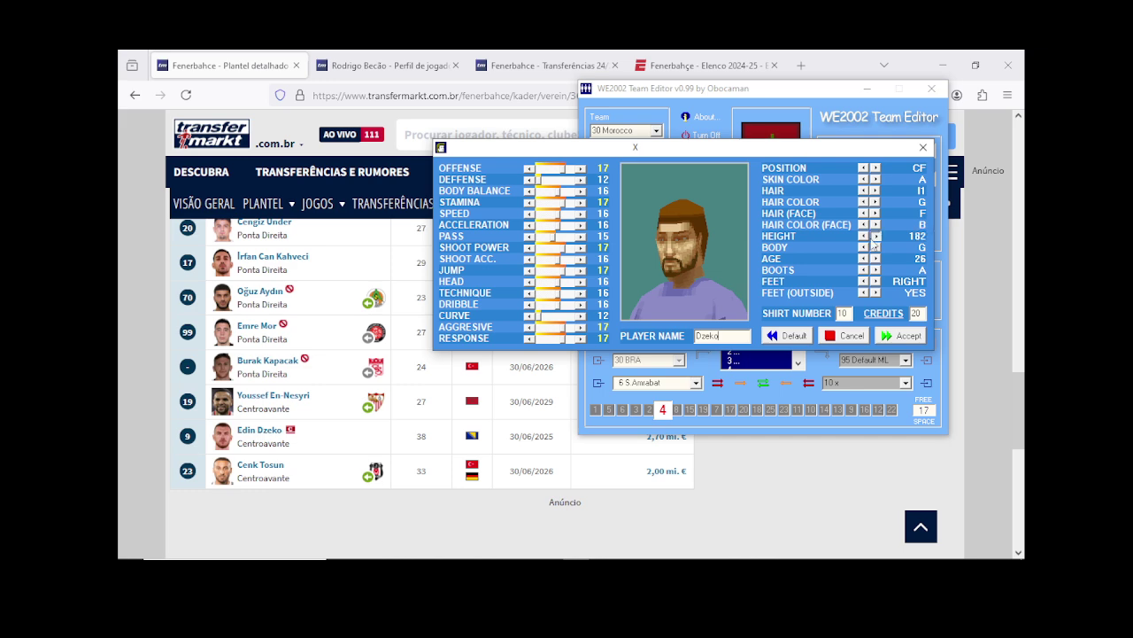
{"action": "left_click", "coordinate": [875, 236]}
{"action": "left_click", "coordinate": [875, 260]}
{"action": "left_click", "coordinate": [876, 259]}
{"action": "left_click", "coordinate": [864, 259]}
{"action": "left_click", "coordinate": [863, 261]}
{"action": "left_click", "coordinate": [875, 282]}
{"action": "left_click", "coordinate": [876, 281]}
Step: Set Dzeko's Offense and Body Balance to 18 and Stamina to 16
{"action": "left_click", "coordinate": [581, 168]}
{"action": "left_click", "coordinate": [581, 190]}
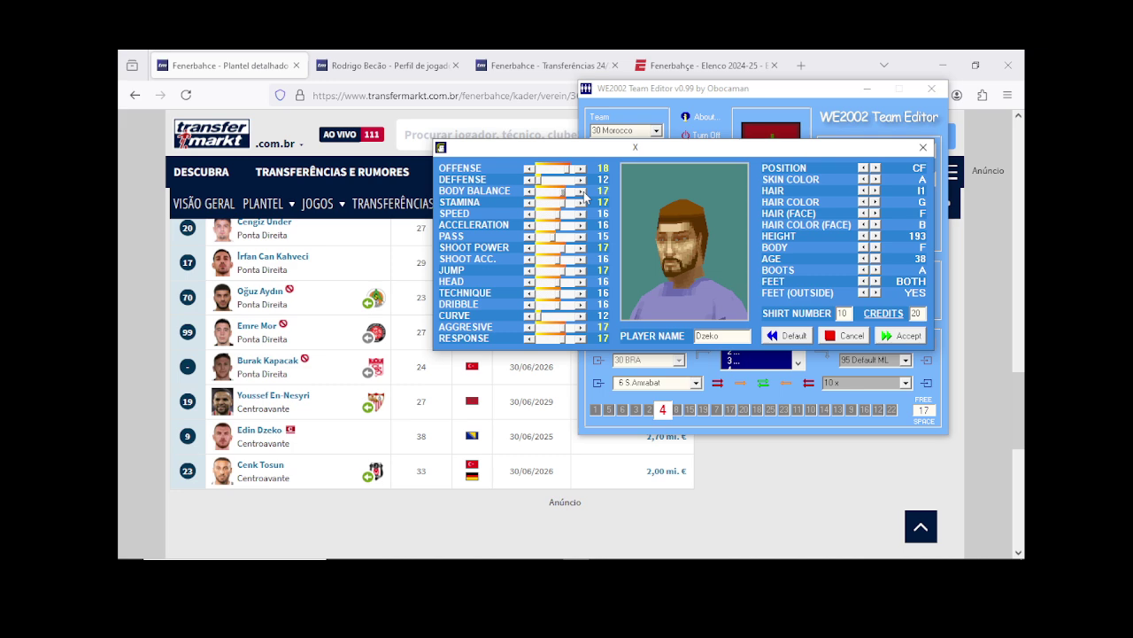
{"action": "left_click", "coordinate": [581, 190]}
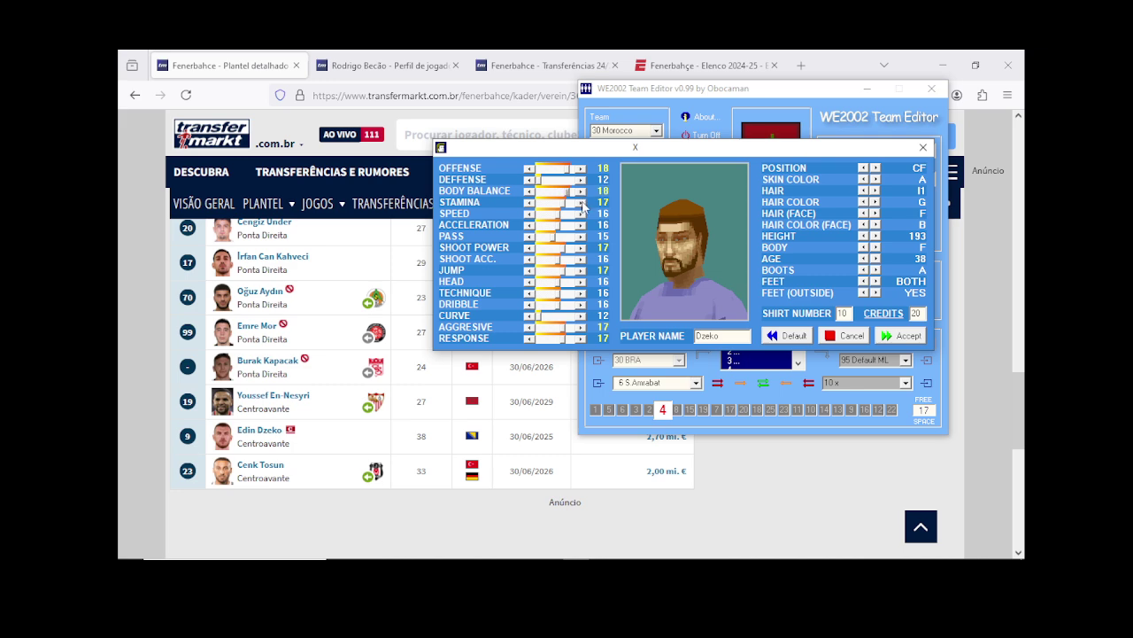
{"action": "left_click", "coordinate": [537, 204]}
Step: Set Dzeko's Pass to 16, Shoot Power, Shoot Acc. and Head to 18, and Technique and Dribble to 17, and accept the edits
{"action": "left_click", "coordinate": [581, 237]}
{"action": "left_click", "coordinate": [581, 247]}
{"action": "left_click", "coordinate": [581, 258]}
{"action": "left_click", "coordinate": [581, 259]}
{"action": "double_click", "coordinate": [580, 281]}
{"action": "left_click", "coordinate": [582, 293]}
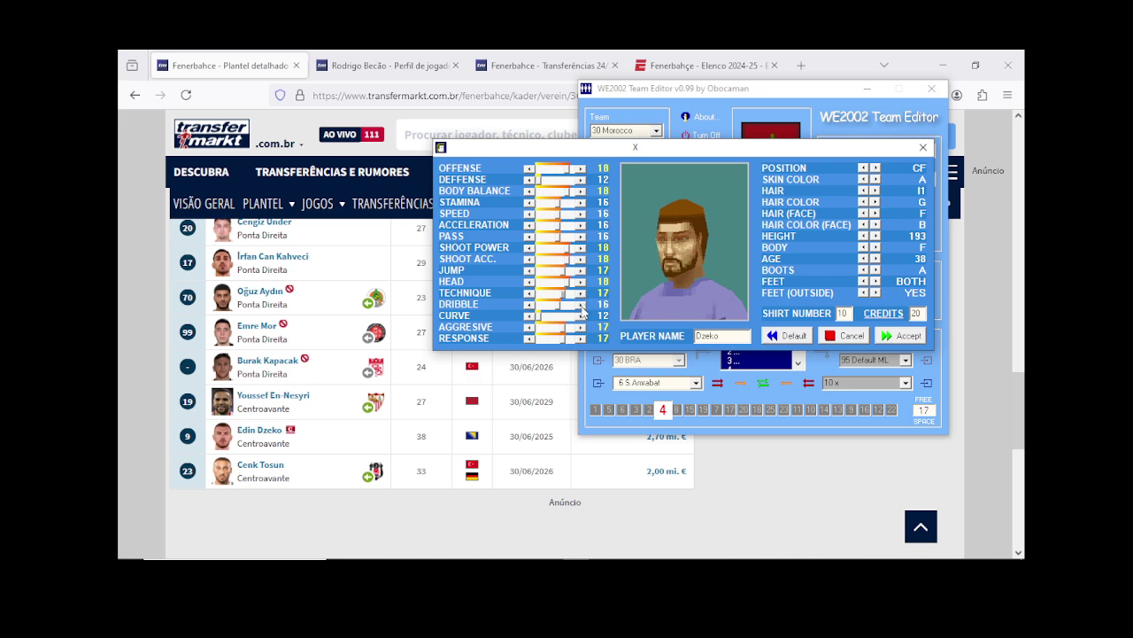
{"action": "left_click", "coordinate": [581, 304]}
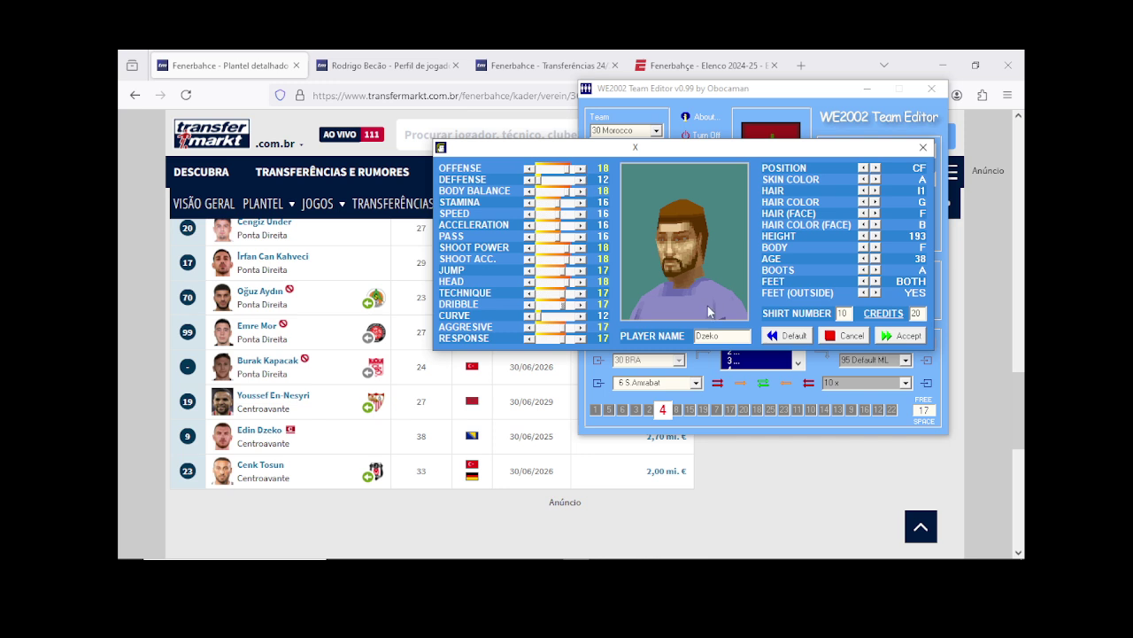
{"action": "left_click", "coordinate": [903, 338]}
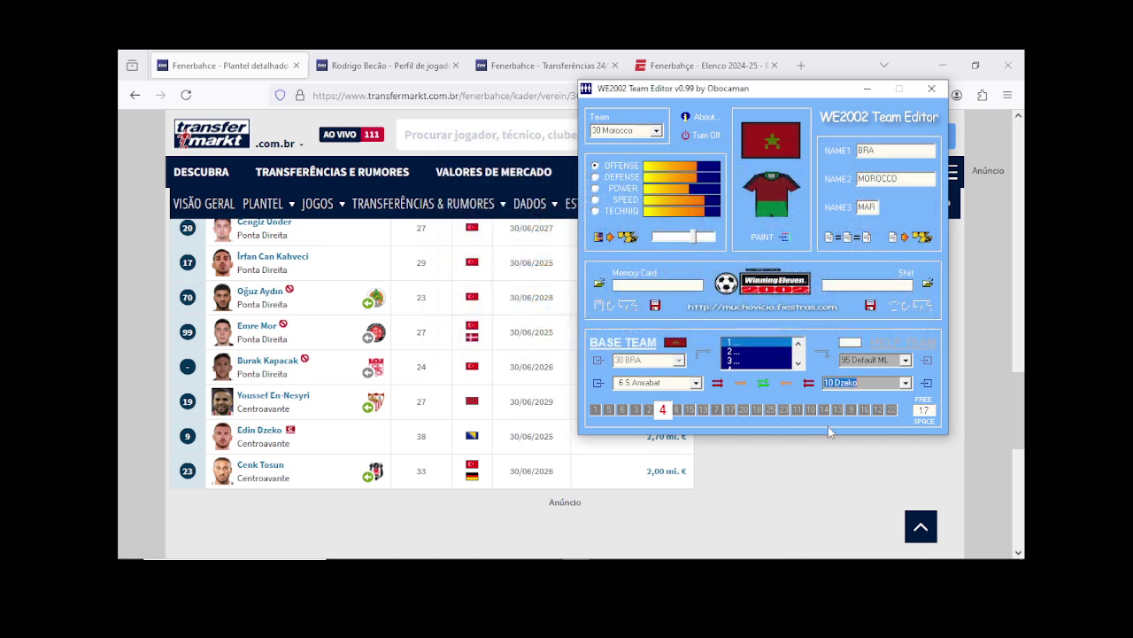
Step: Open placeholder 9 of the Default ML team and name the player S.Maximin
{"action": "left_click", "coordinate": [905, 383]}
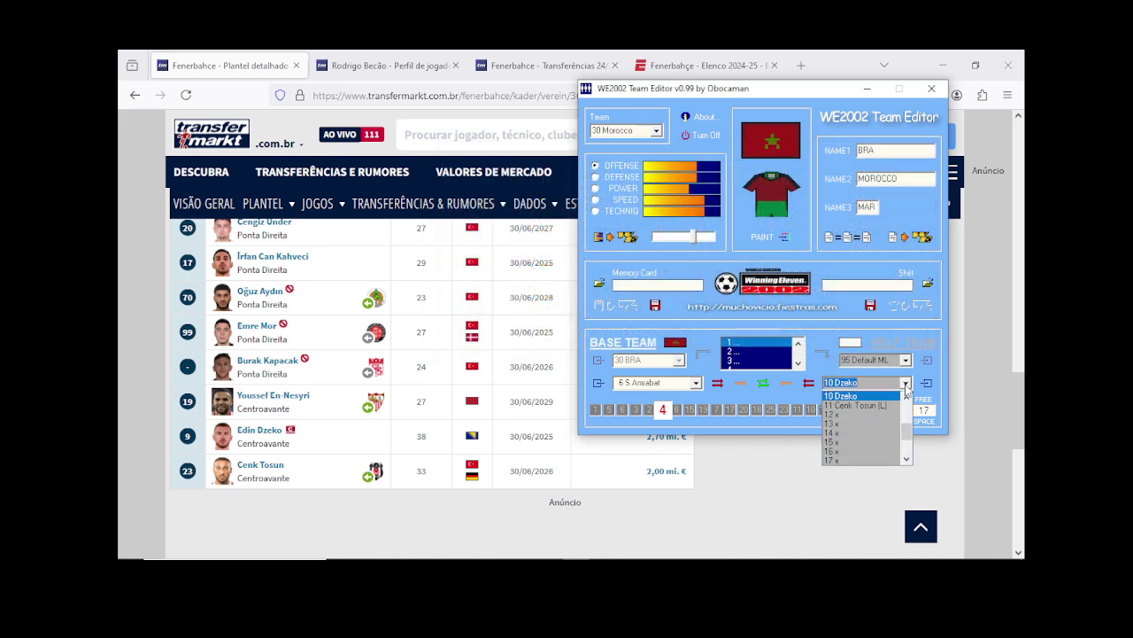
{"action": "scroll", "coordinate": [907, 388], "scroll_direction": "up", "scroll_amount": 3}
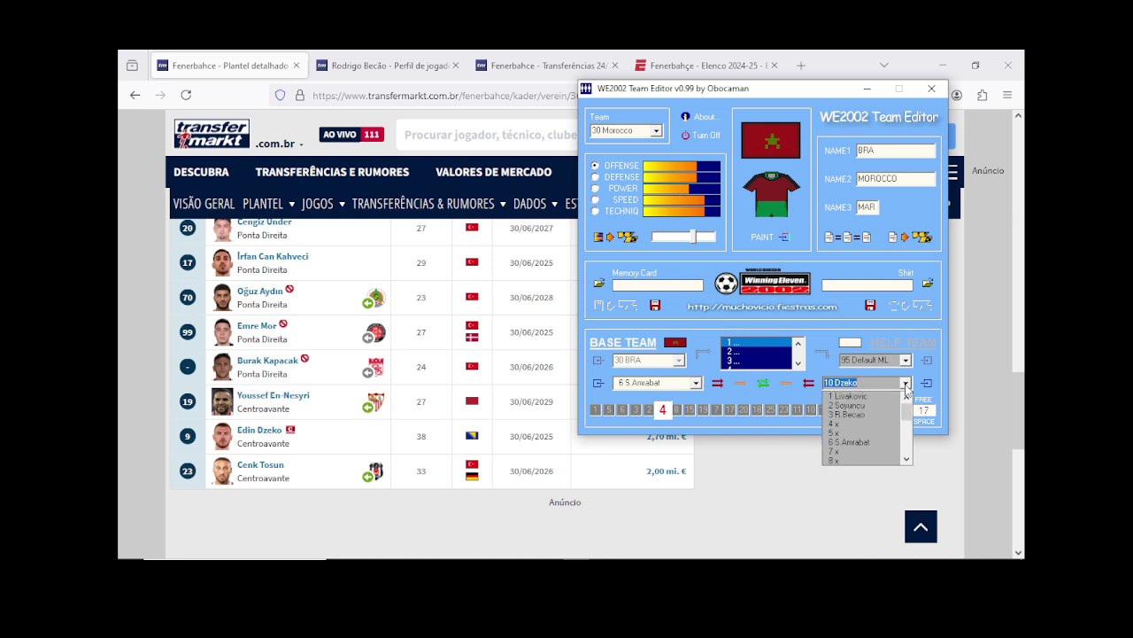
{"action": "scroll", "coordinate": [907, 388], "scroll_direction": "down", "scroll_amount": 4}
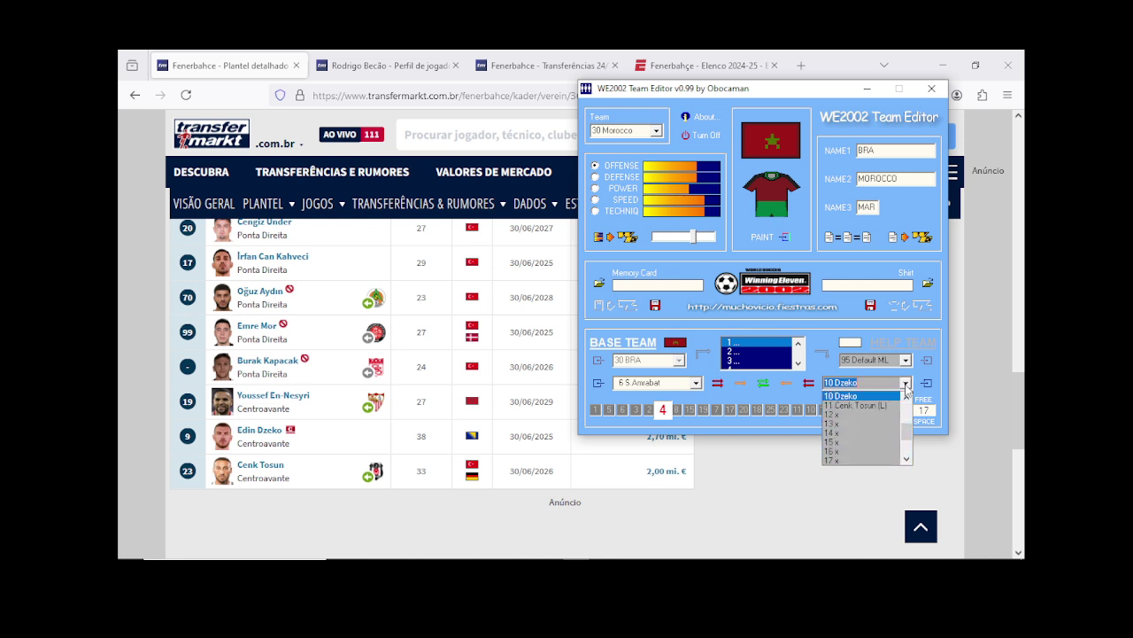
{"action": "scroll", "coordinate": [906, 388], "scroll_direction": "up", "scroll_amount": 1}
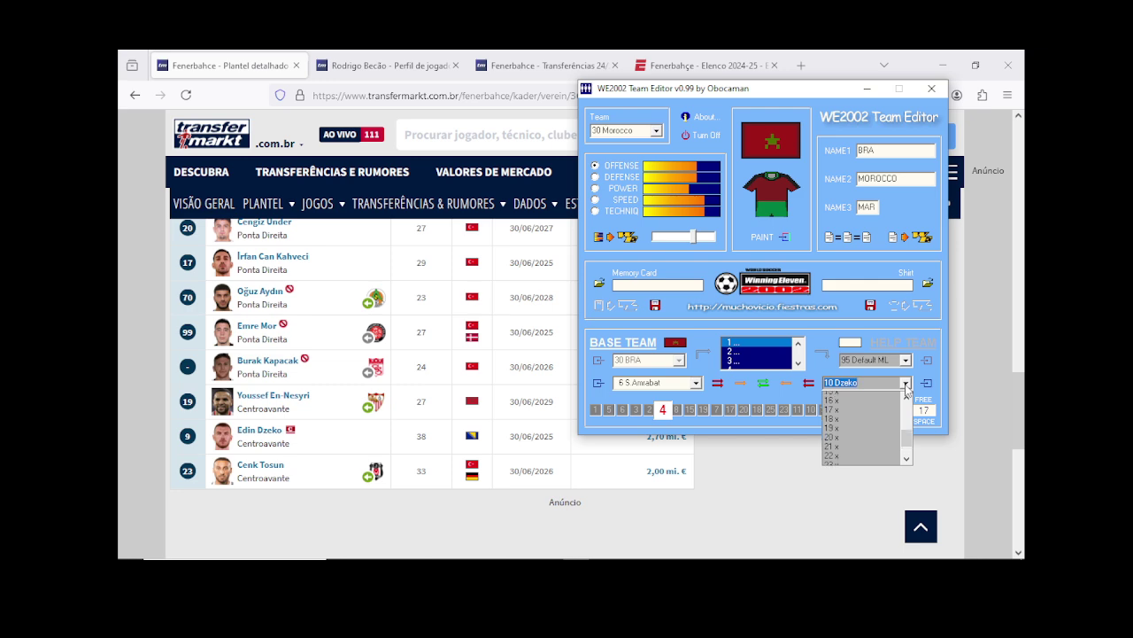
{"action": "scroll", "coordinate": [877, 412], "scroll_direction": "up", "scroll_amount": 3}
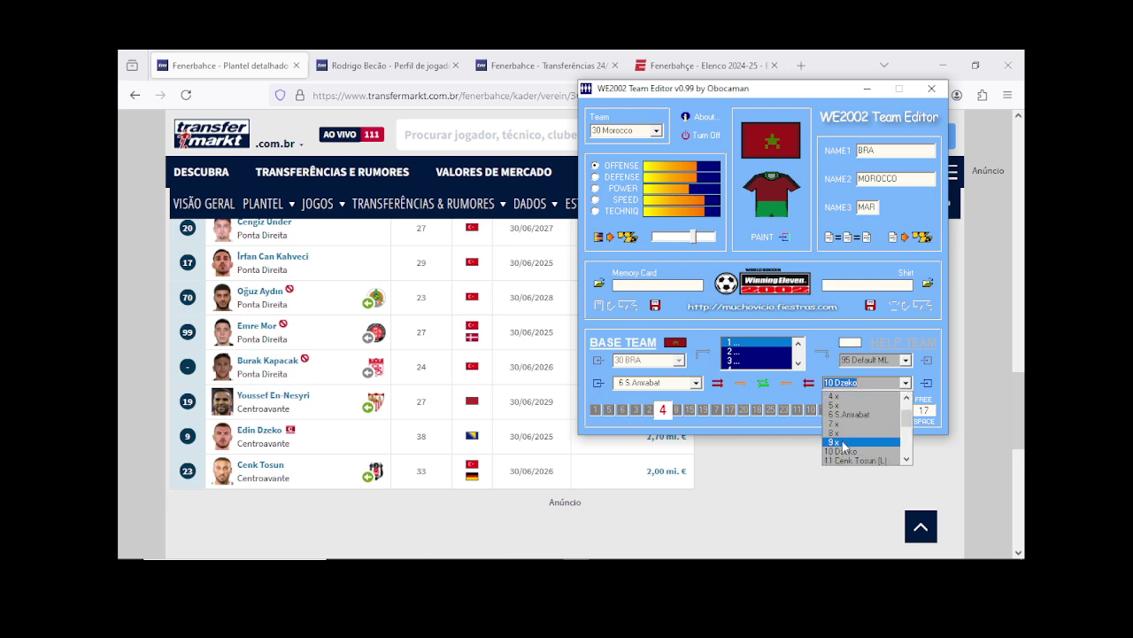
{"action": "left_click", "coordinate": [863, 435]}
{"action": "left_click", "coordinate": [924, 383]}
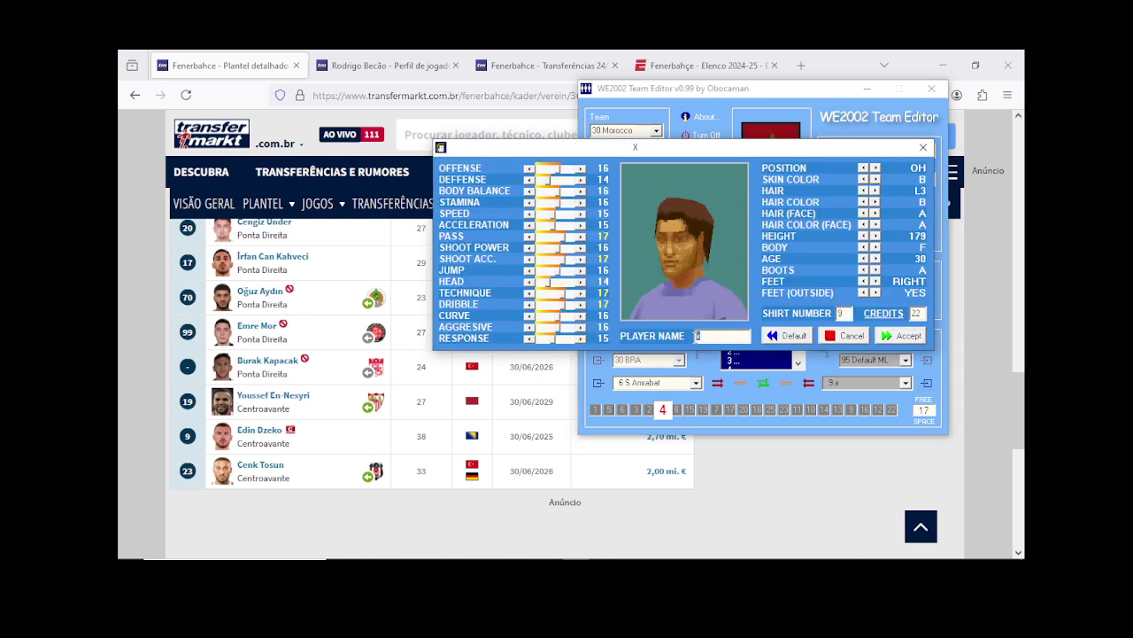
{"action": "type", "text": "S.Maximin"}
{"action": "scroll", "coordinate": [283, 431], "scroll_direction": "up", "scroll_amount": 3}
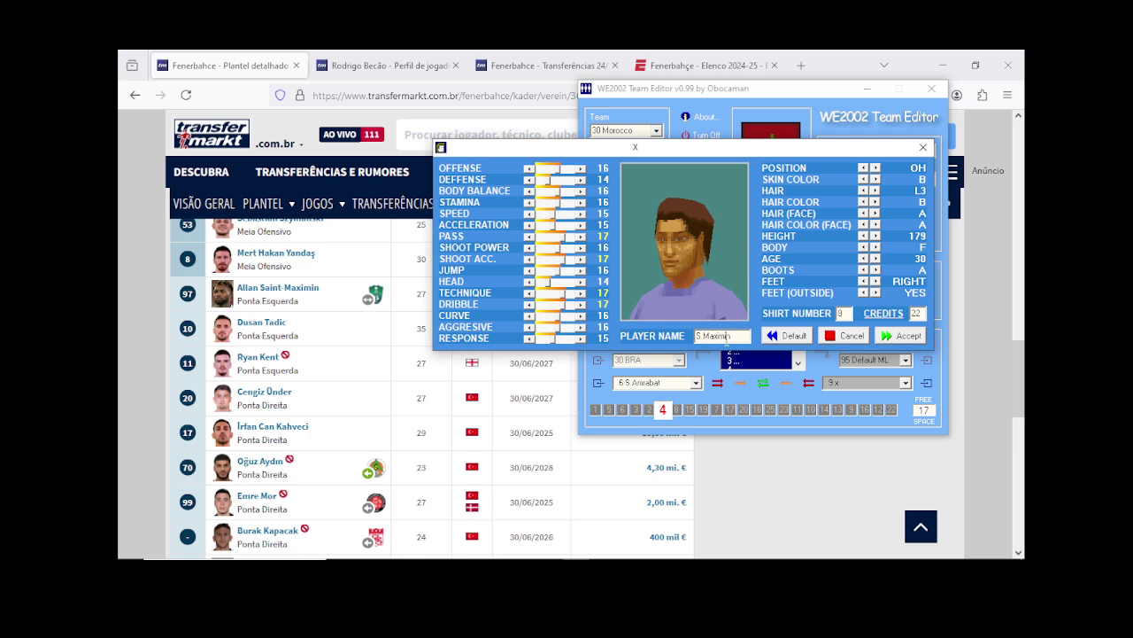
Step: Set S.Maximin's skin color to D, hair to L2 and hair color to H
{"action": "left_click", "coordinate": [864, 181]}
{"action": "left_click", "coordinate": [876, 181]}
{"action": "left_click", "coordinate": [876, 181]}
{"action": "left_click", "coordinate": [876, 180]}
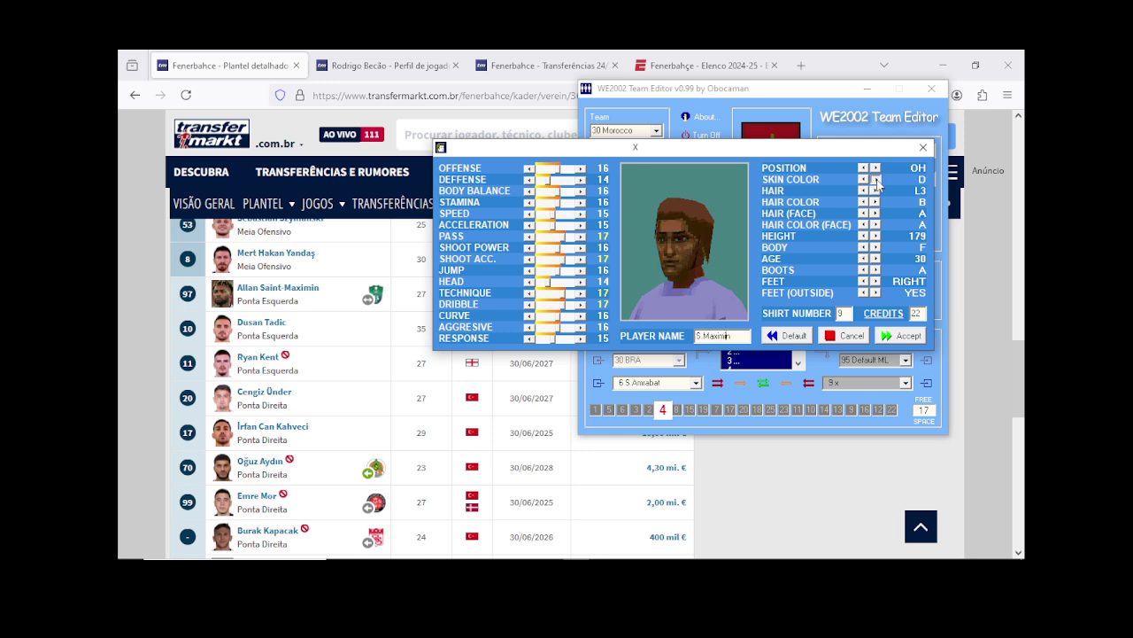
{"action": "left_click", "coordinate": [863, 192]}
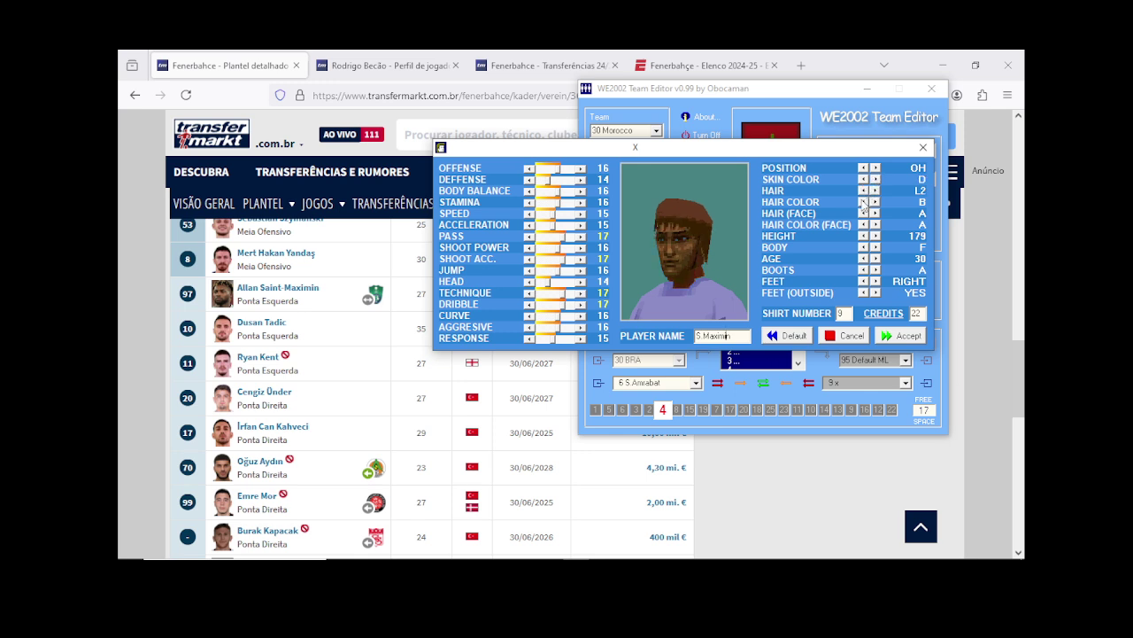
{"action": "left_click", "coordinate": [863, 203]}
{"action": "left_click", "coordinate": [875, 203]}
{"action": "left_click", "coordinate": [876, 203]}
{"action": "left_click", "coordinate": [876, 203]}
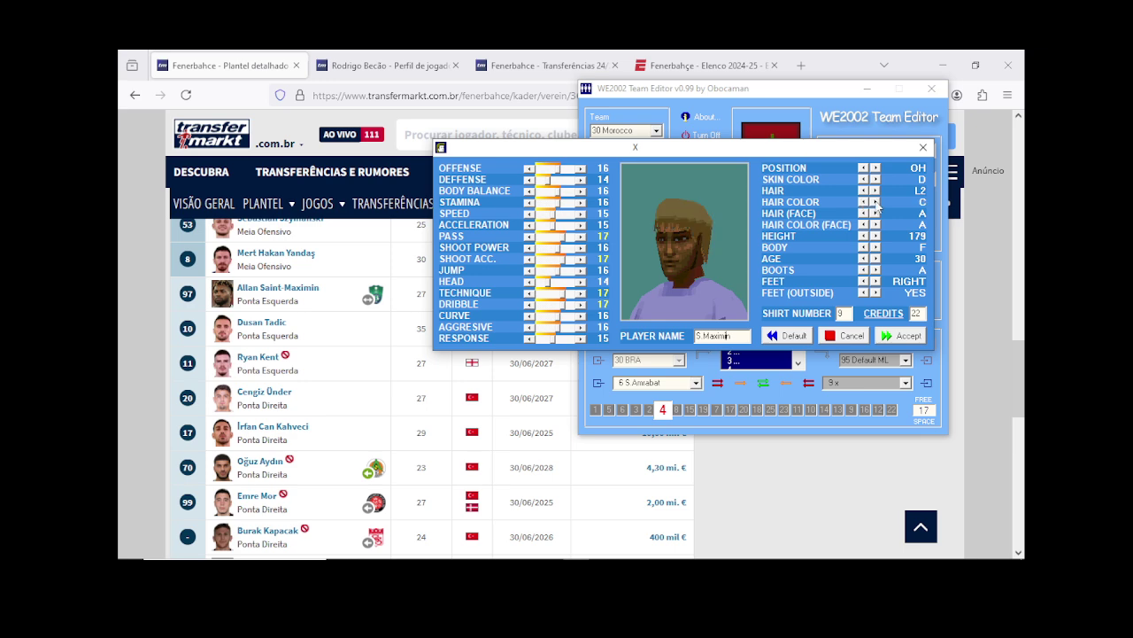
{"action": "left_click", "coordinate": [876, 202]}
{"action": "left_click", "coordinate": [876, 202]}
{"action": "left_click", "coordinate": [876, 203]}
{"action": "left_click", "coordinate": [876, 203]}
{"action": "left_click", "coordinate": [864, 203]}
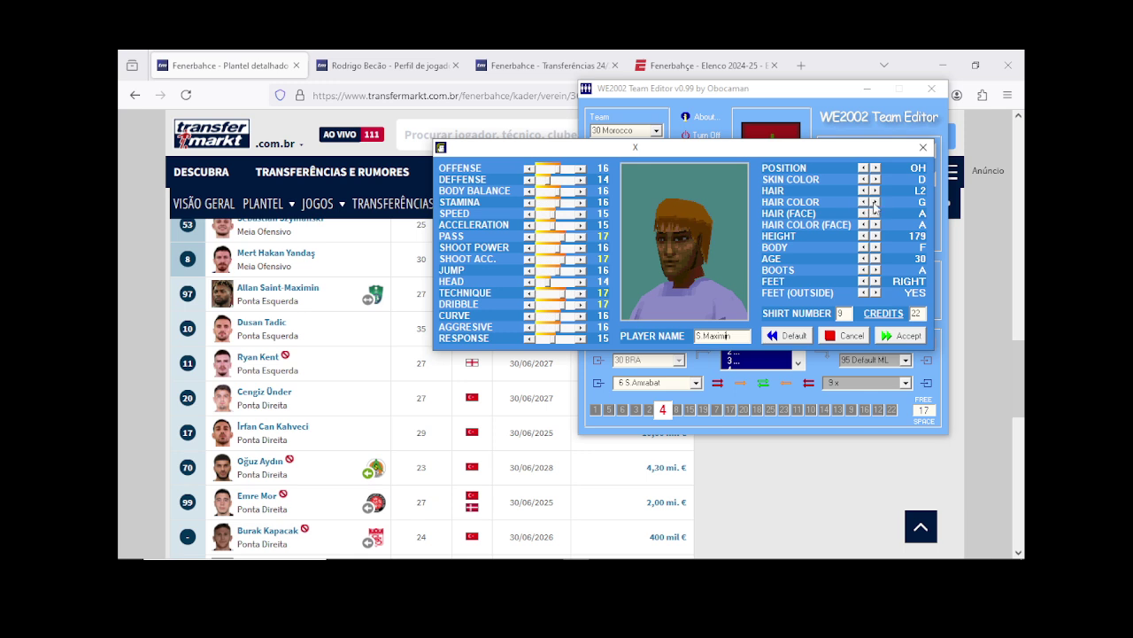
{"action": "left_click", "coordinate": [876, 202]}
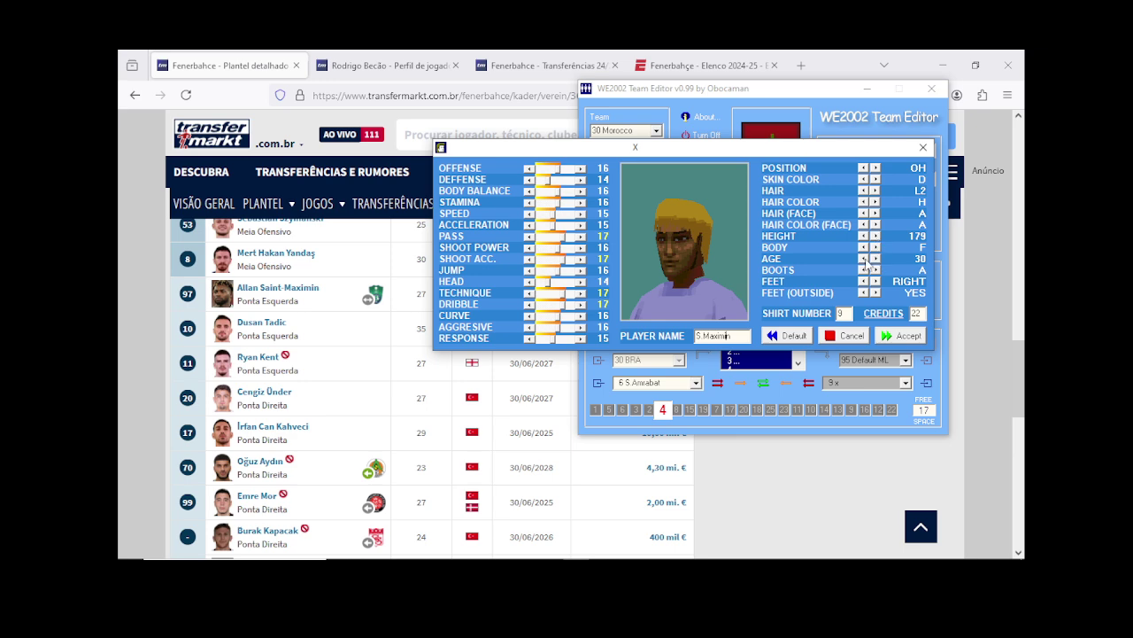
Step: Set S.Maximin's age to 27 and position to WG, and open Allan Saint-Maximin's Transfermarkt profile
{"action": "left_click", "coordinate": [864, 259]}
{"action": "left_click", "coordinate": [864, 258]}
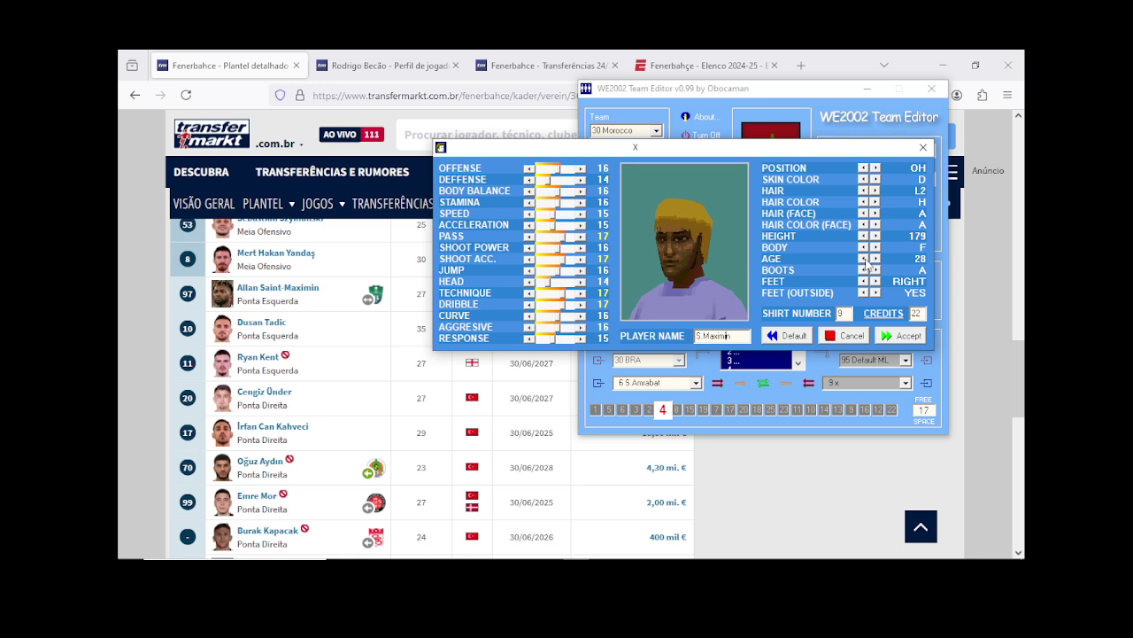
{"action": "left_click", "coordinate": [877, 170]}
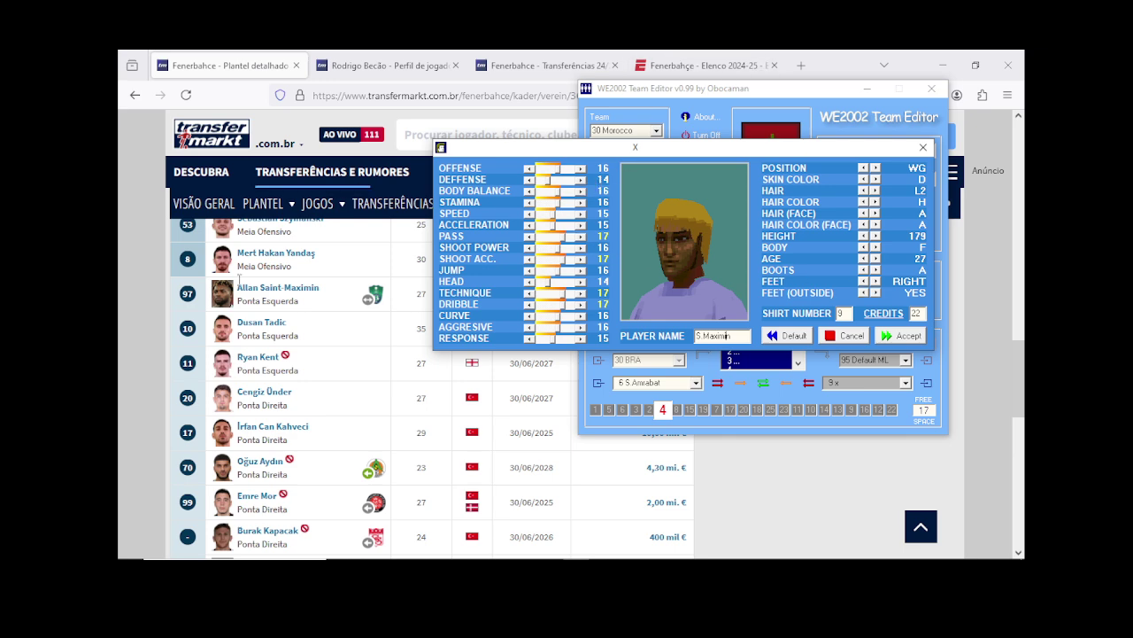
{"action": "left_click", "coordinate": [262, 299]}
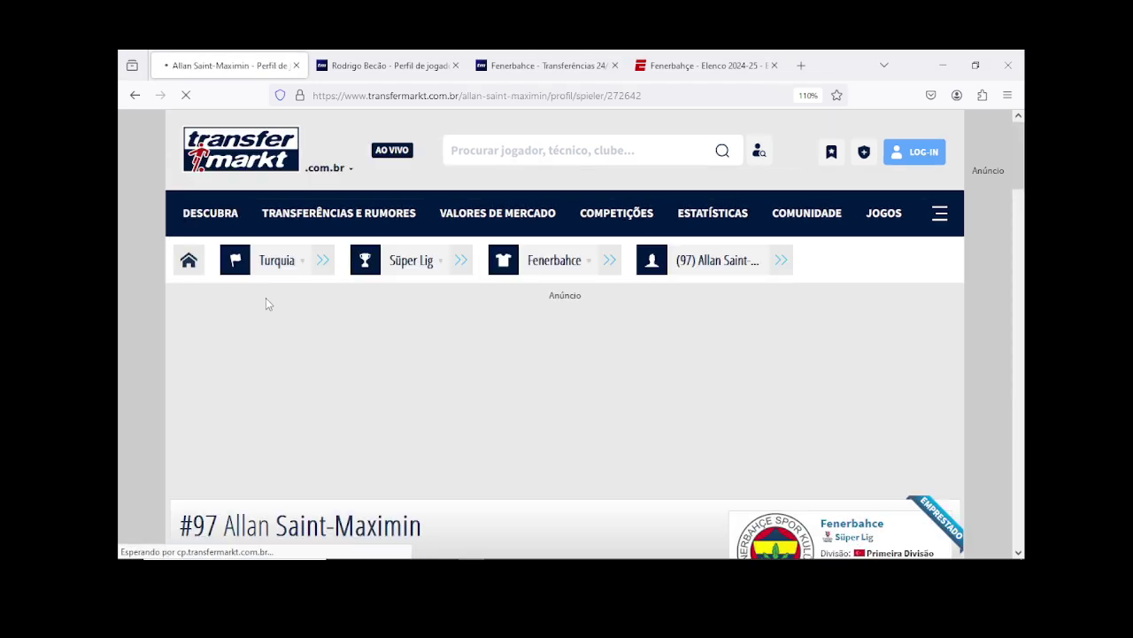
Step: Check Allan Saint-Maximin's height on his Transfermarkt profile, return to the squad list, and set S.Maximin's height to 173 in the WE2002 Team Editor
{"action": "scroll", "coordinate": [339, 386], "scroll_direction": "down", "scroll_amount": 3}
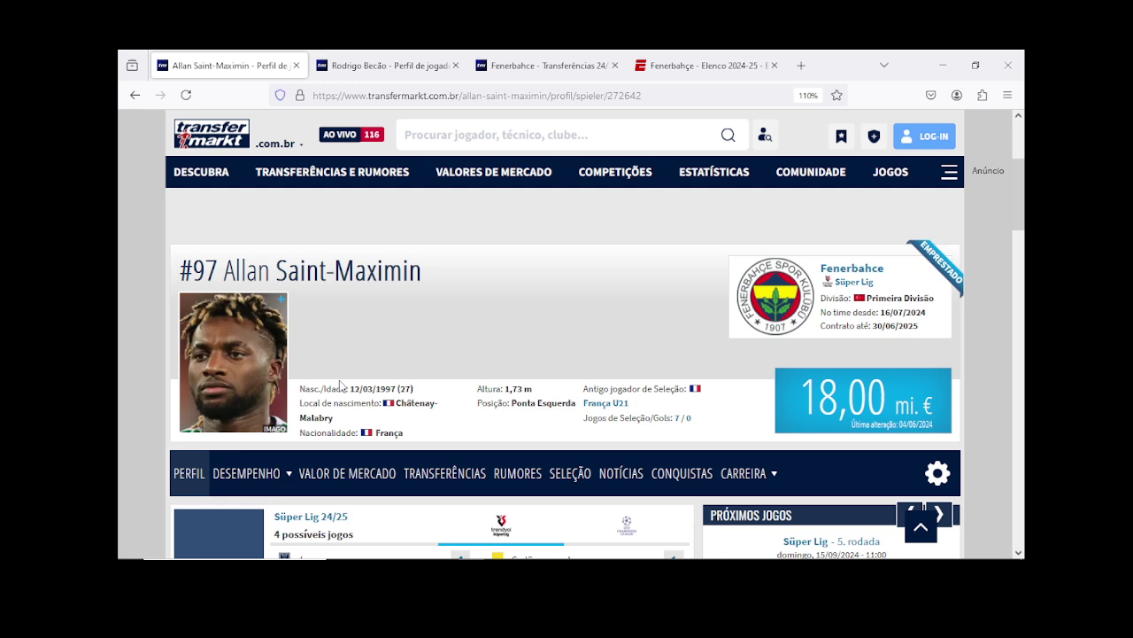
{"action": "left_click", "coordinate": [133, 96]}
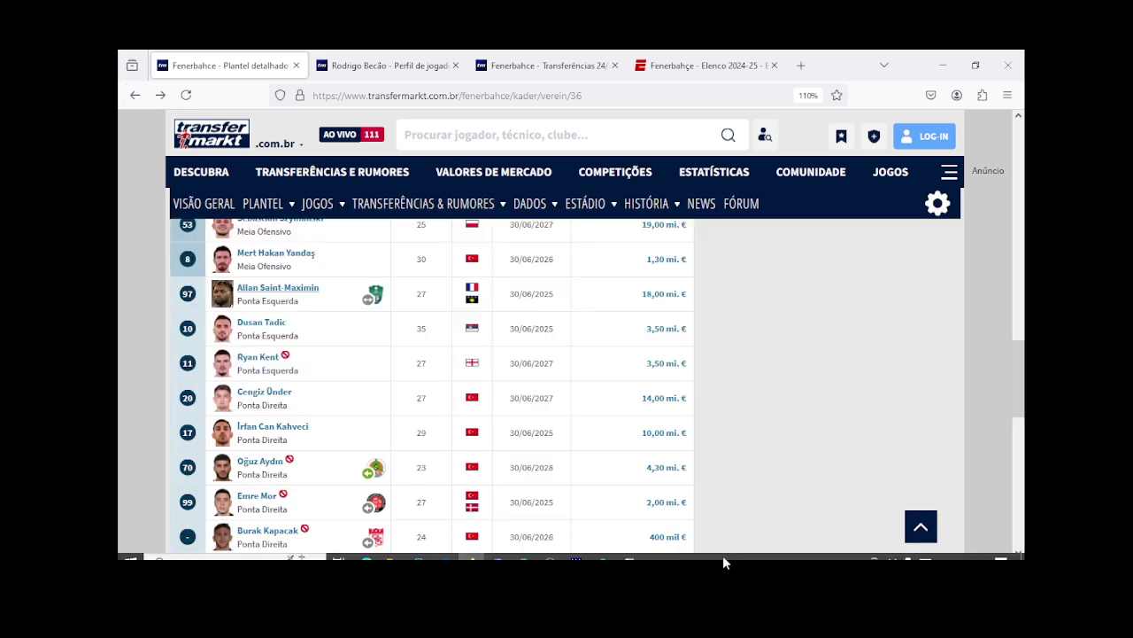
{"action": "left_click", "coordinate": [576, 549]}
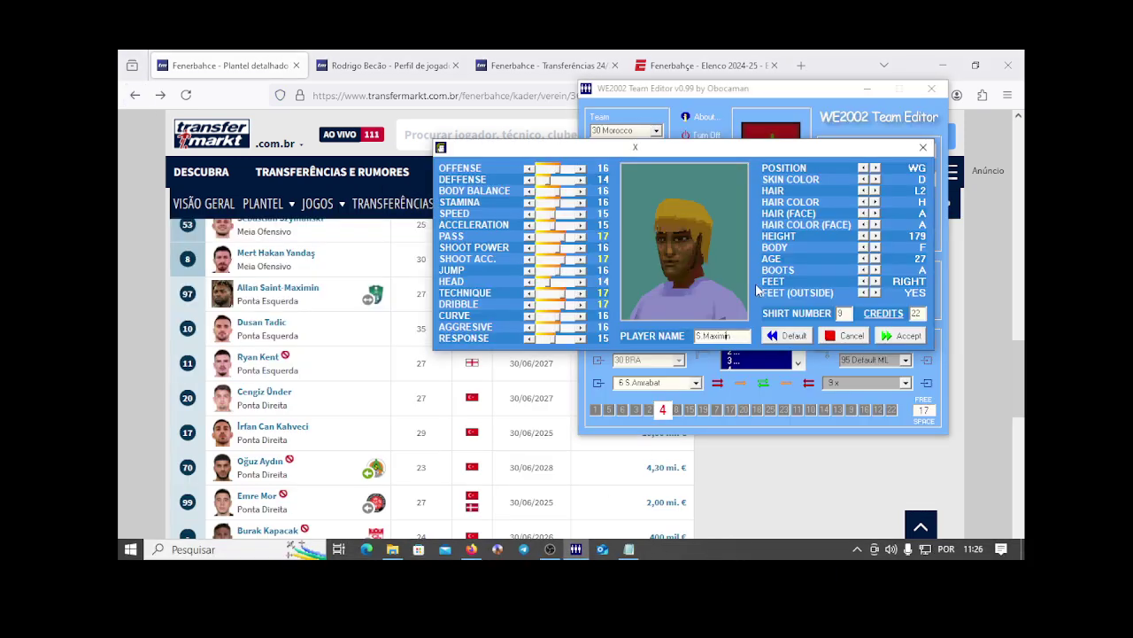
{"action": "left_click", "coordinate": [862, 236]}
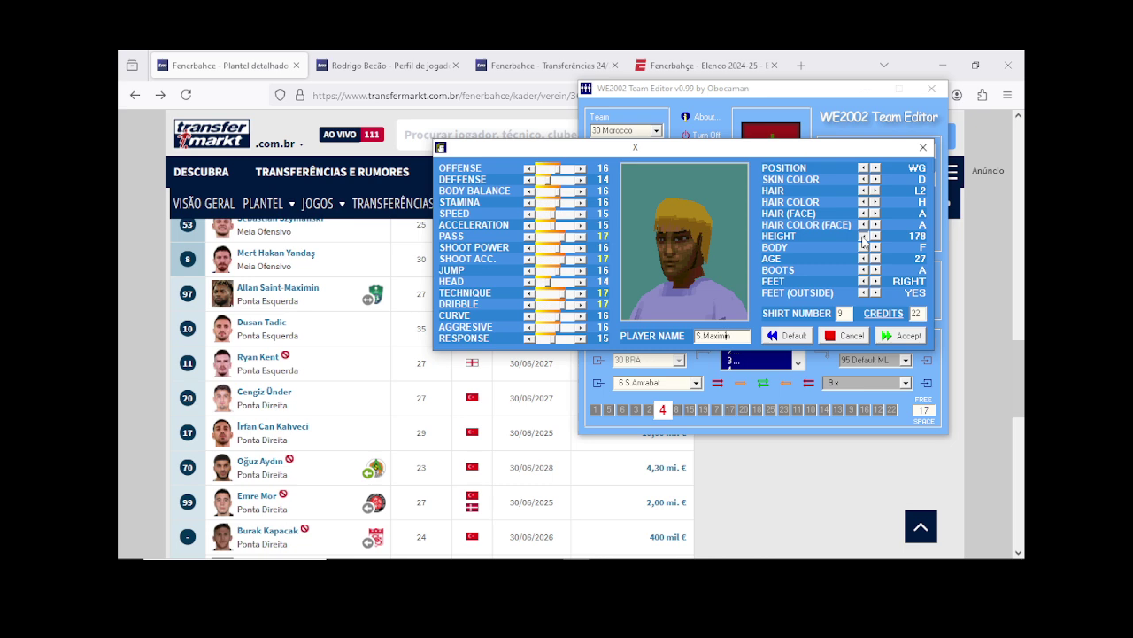
{"action": "left_click", "coordinate": [863, 236]}
{"action": "left_click", "coordinate": [862, 237]}
{"action": "left_click", "coordinate": [862, 237]}
Step: Set S.Maximin's Offense and Stamina to 17, and Body Balance, Speed and Acceleration to 18
{"action": "left_click", "coordinate": [581, 167]}
{"action": "left_click", "coordinate": [581, 190]}
{"action": "left_click", "coordinate": [581, 191]}
{"action": "left_click", "coordinate": [581, 202]}
{"action": "left_click", "coordinate": [581, 213]}
{"action": "left_click", "coordinate": [581, 214]}
{"action": "left_click", "coordinate": [580, 214]}
{"action": "left_click", "coordinate": [581, 224]}
{"action": "left_click", "coordinate": [581, 225]}
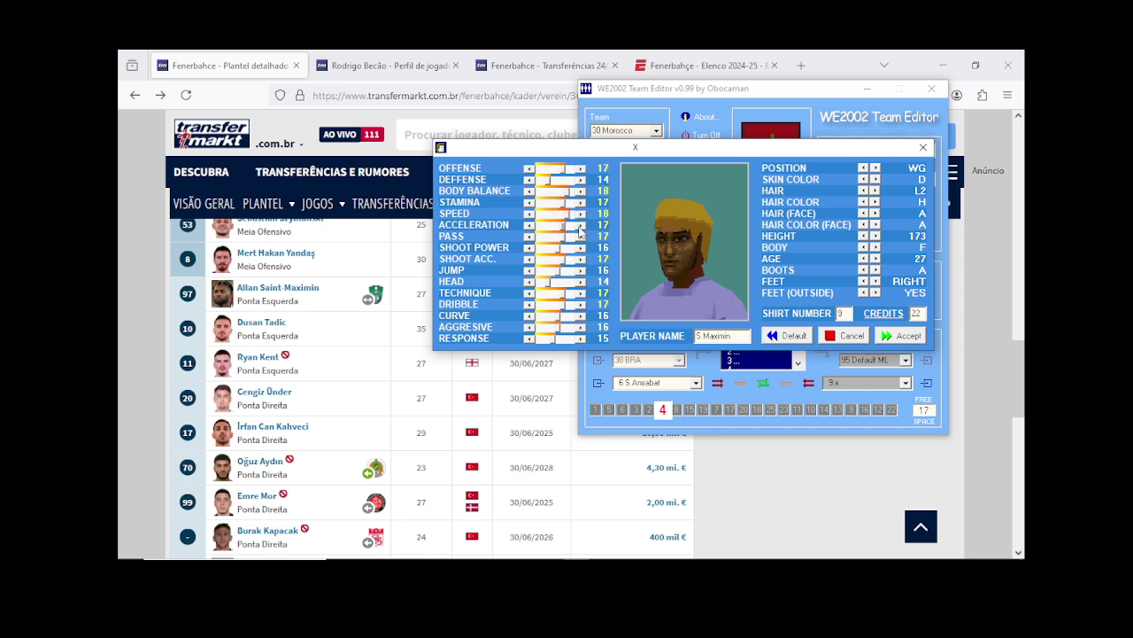
{"action": "left_click", "coordinate": [580, 225]}
Step: Set S.Maximin's Shoot Power and Response to 17, and Technique, Dribble and Aggressive to 18, and accept the edits
{"action": "left_click", "coordinate": [581, 247]}
{"action": "left_click", "coordinate": [581, 293]}
{"action": "left_click", "coordinate": [581, 304]}
{"action": "left_click", "coordinate": [581, 327]}
{"action": "left_click", "coordinate": [581, 338]}
{"action": "left_click", "coordinate": [581, 327]}
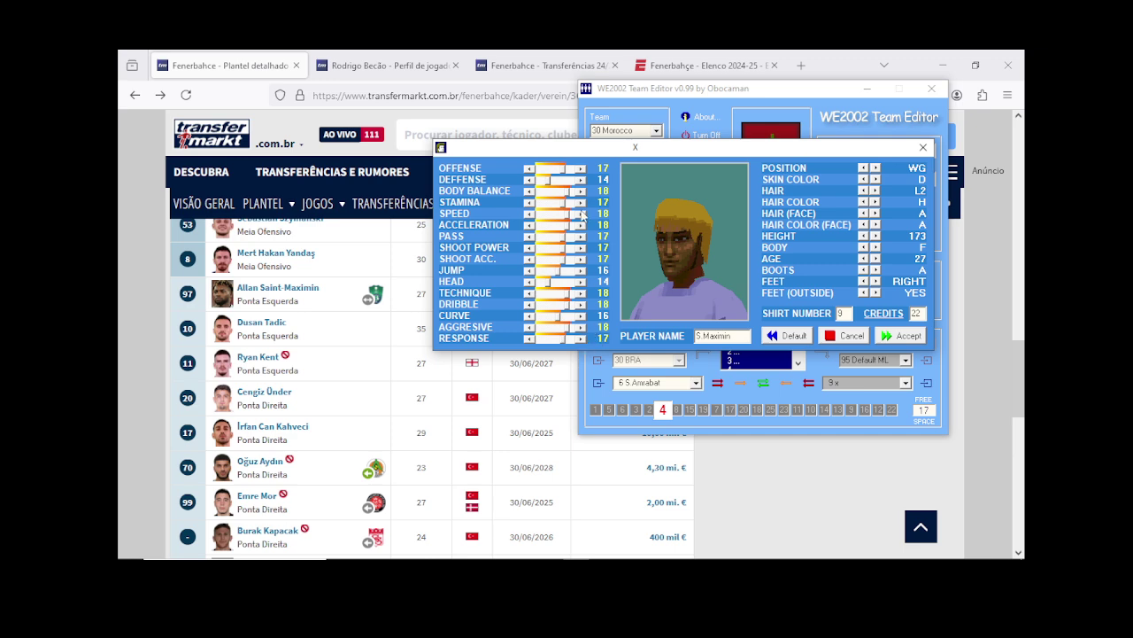
{"action": "left_click", "coordinate": [898, 337]}
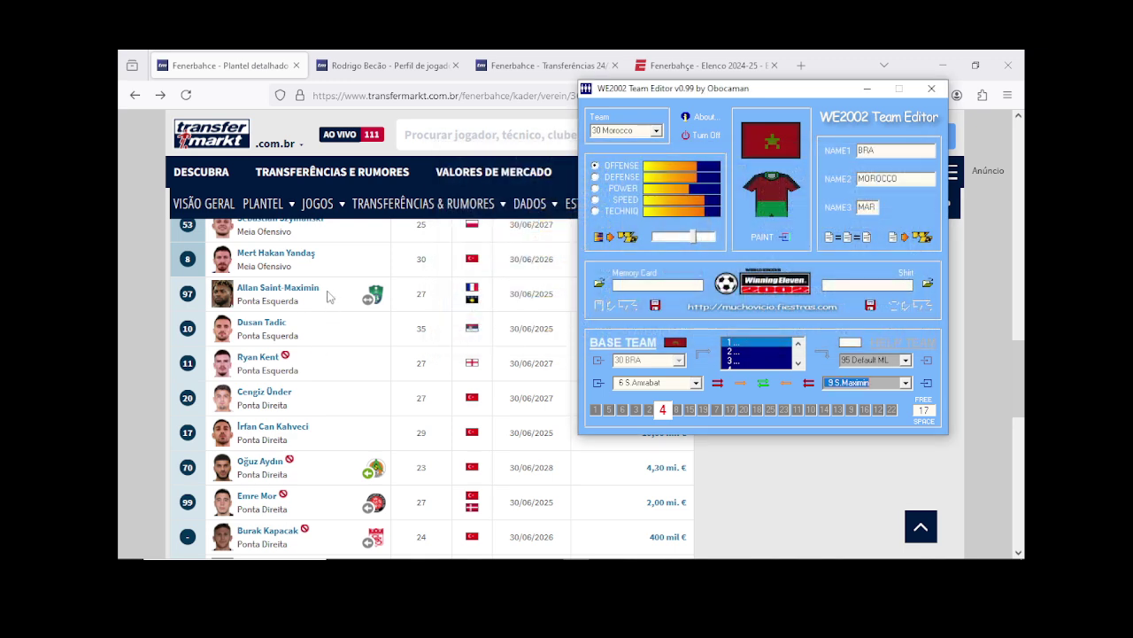
Step: Copy Allan Saint-Maximin's name from the Transfermarkt squad list and search Google for it in a new browser tab
{"action": "left_click_drag", "start_coordinate": [322, 289], "coordinate": [239, 295]}
{"action": "right_click", "coordinate": [239, 295]}
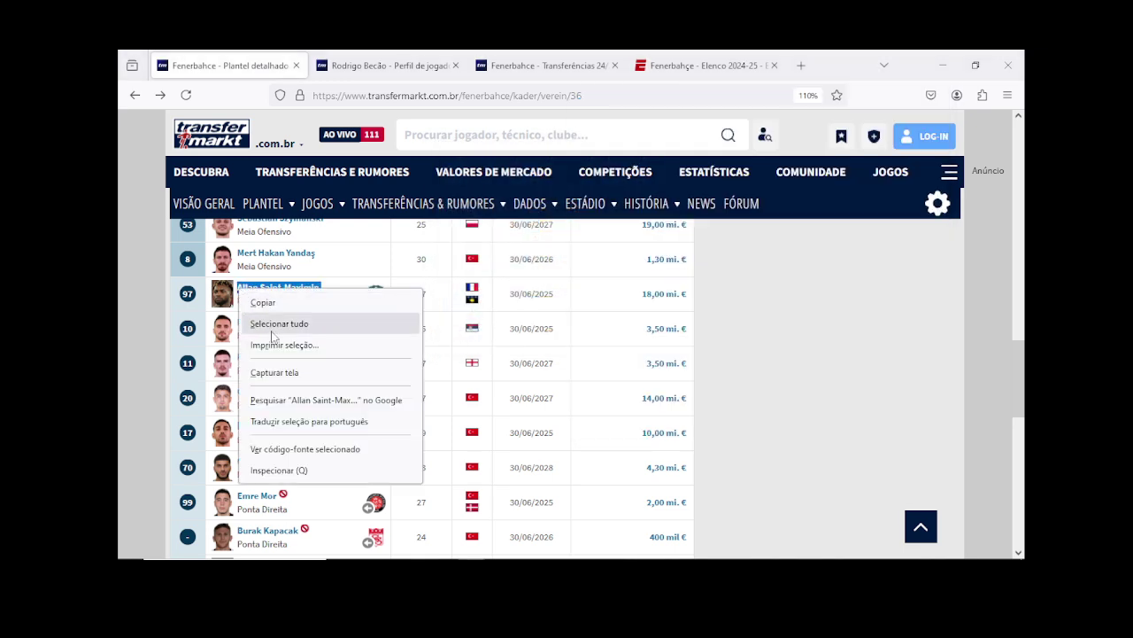
{"action": "left_click", "coordinate": [266, 302]}
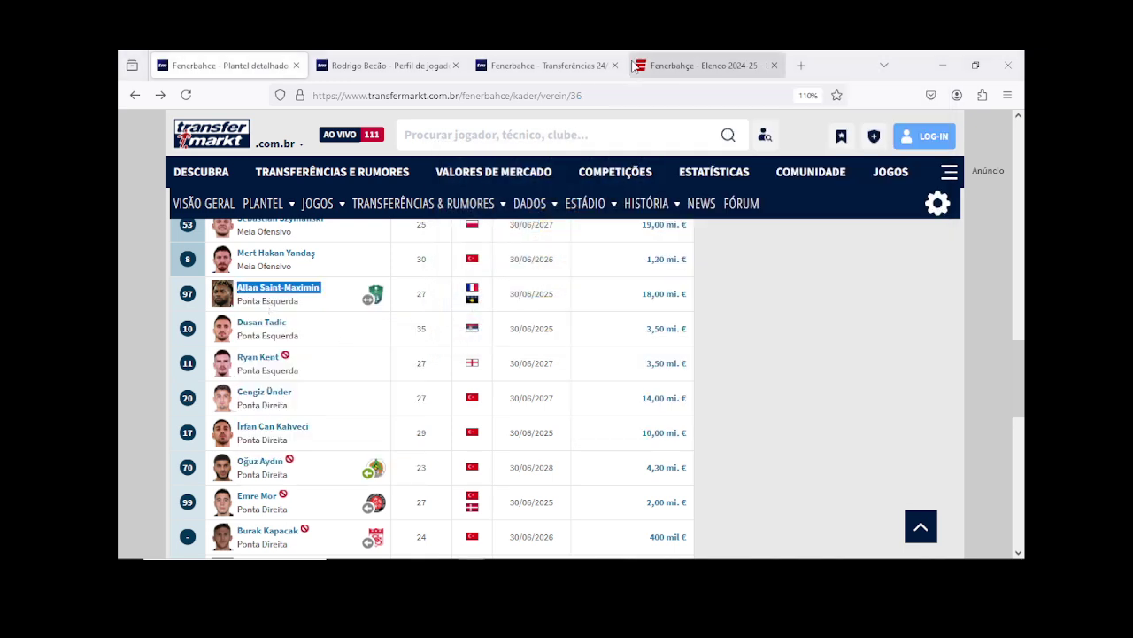
{"action": "left_click", "coordinate": [704, 64]}
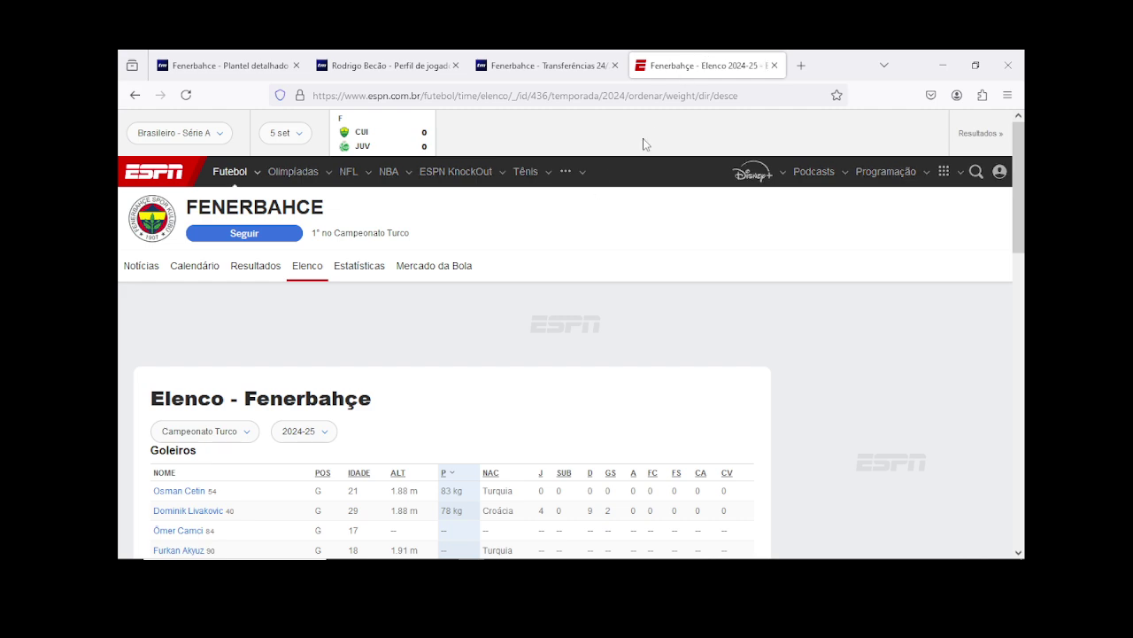
{"action": "left_click", "coordinate": [801, 65]}
{"action": "right_click", "coordinate": [561, 96]}
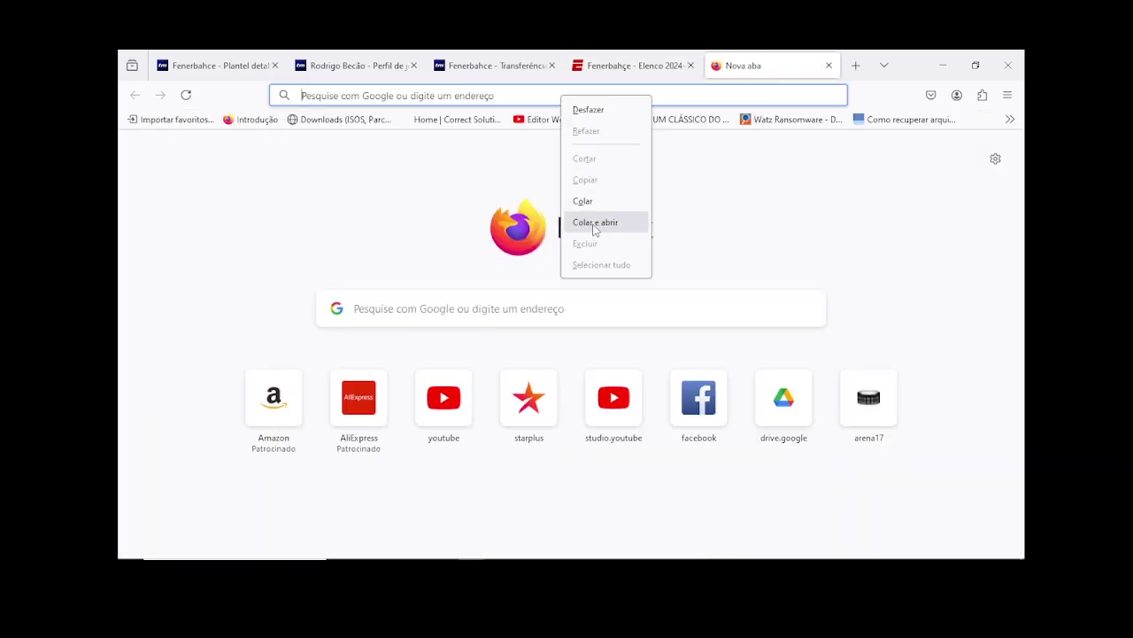
{"action": "left_click", "coordinate": [584, 223]}
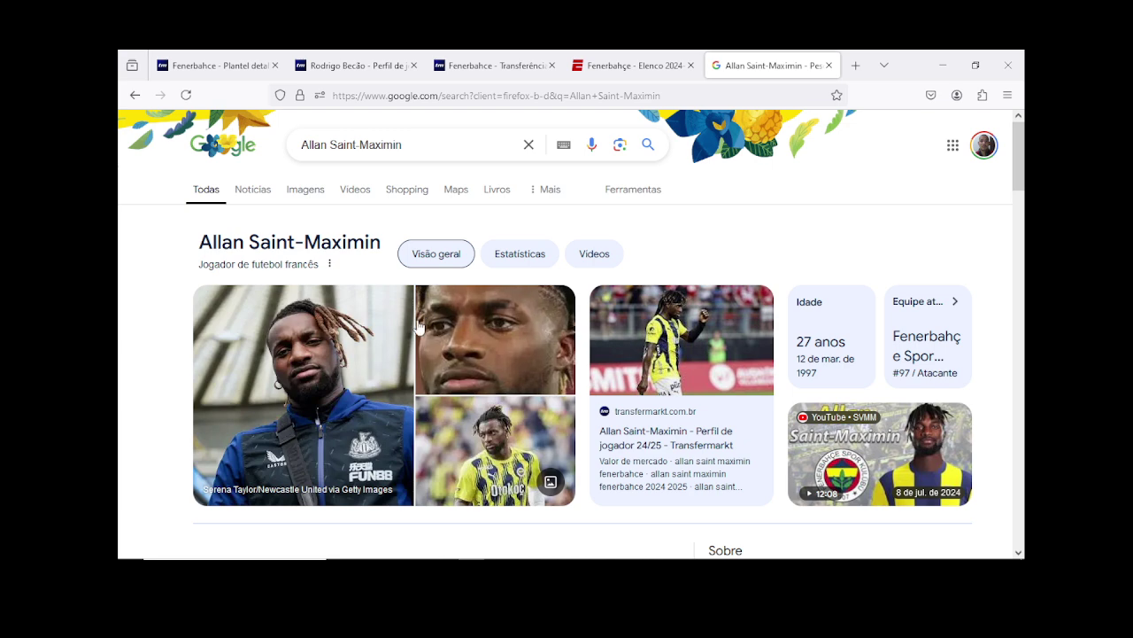
Step: Open Allan Saint-Maximin's EA FC 24 ratings page from the search results and examine his detailed attributes
{"action": "scroll", "coordinate": [420, 323], "scroll_direction": "down", "scroll_amount": 2}
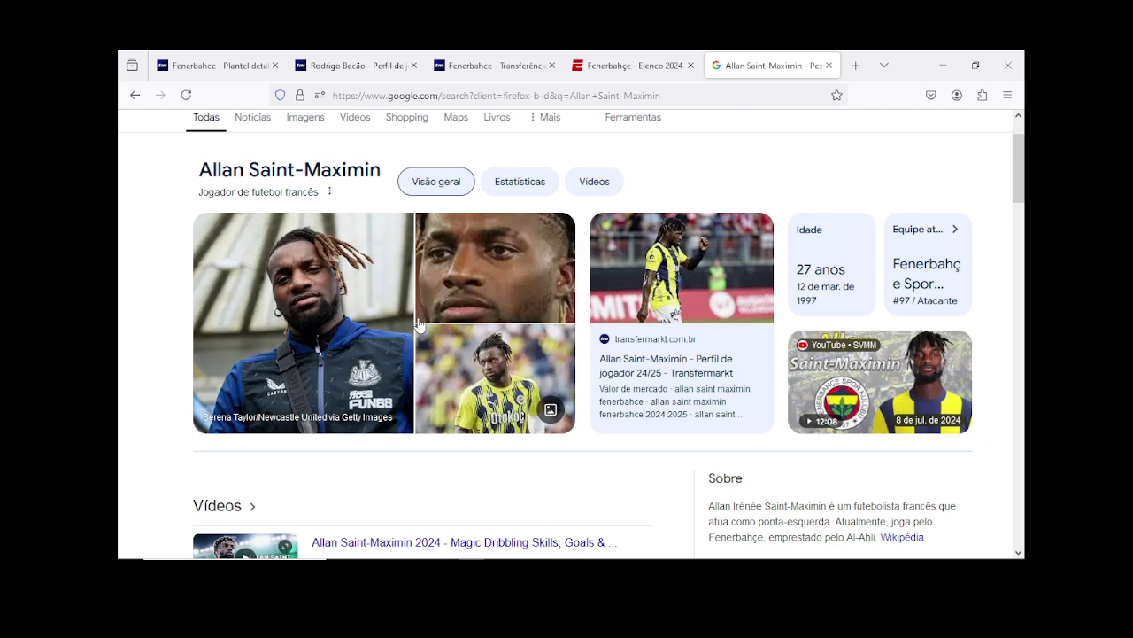
{"action": "scroll", "coordinate": [420, 323], "scroll_direction": "down", "scroll_amount": 3}
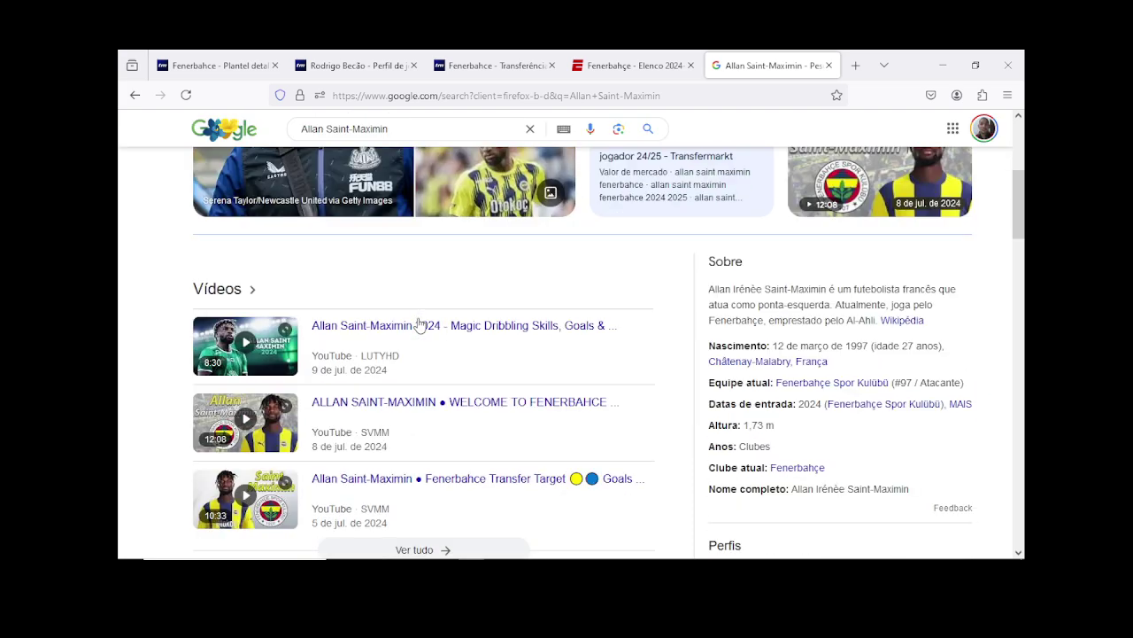
{"action": "scroll", "coordinate": [420, 323], "scroll_direction": "down", "scroll_amount": 3}
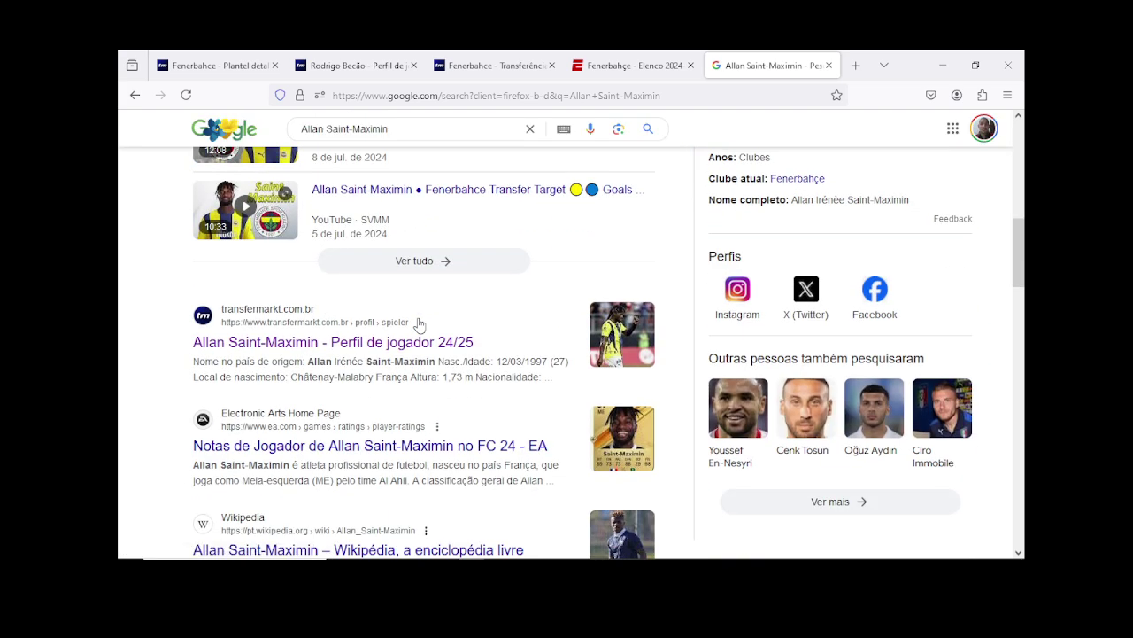
{"action": "left_click", "coordinate": [387, 445]}
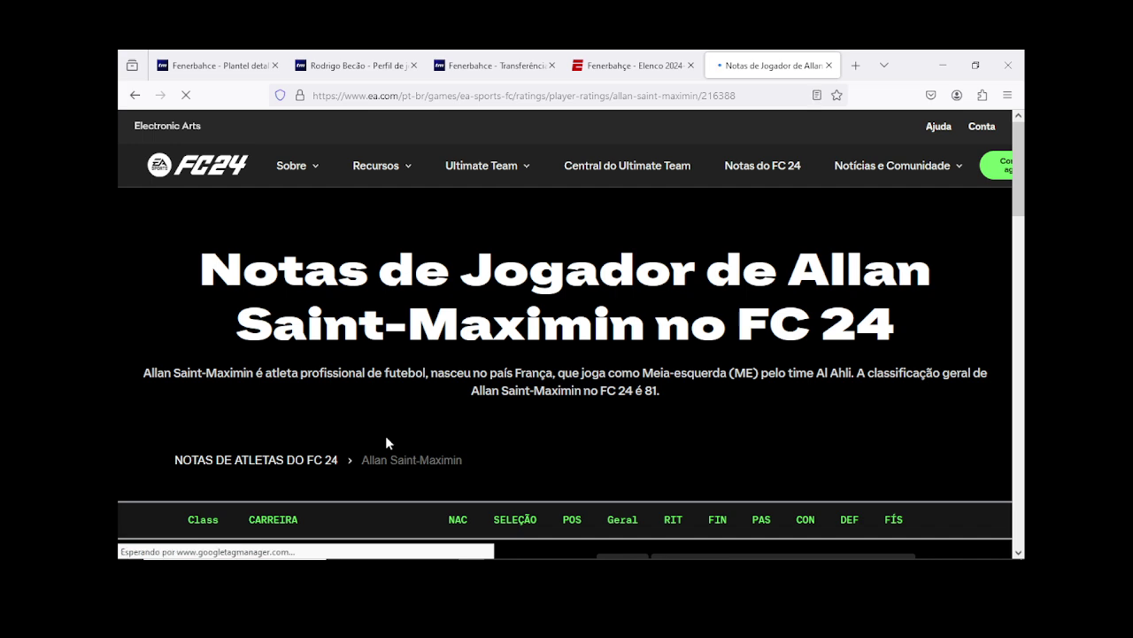
{"action": "scroll", "coordinate": [392, 422], "scroll_direction": "down", "scroll_amount": 5}
{"action": "scroll", "coordinate": [395, 422], "scroll_direction": "down", "scroll_amount": 3}
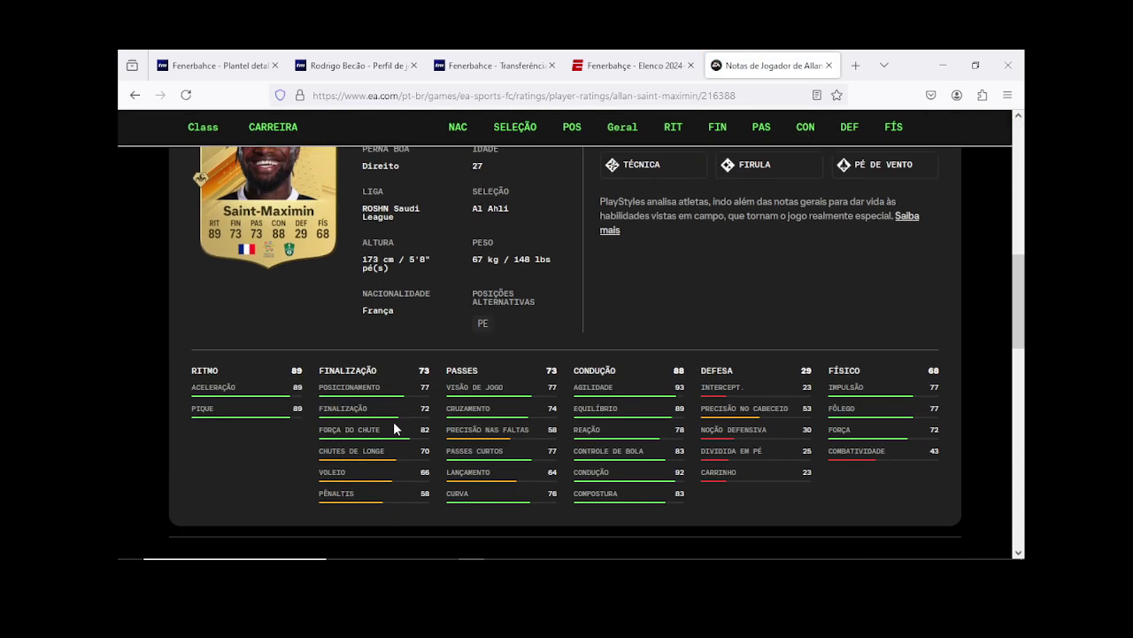
{"action": "scroll", "coordinate": [393, 421], "scroll_direction": "down", "scroll_amount": 1}
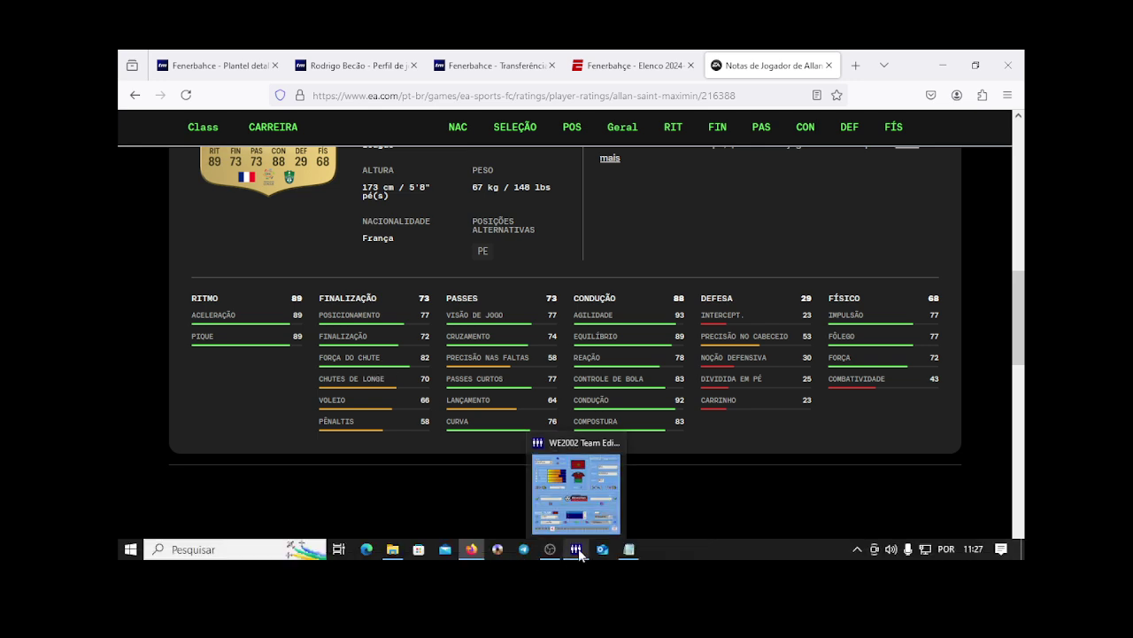
Step: Reopen S.Maximin in the WE2002 Team Editor, set Response and Shoot Power to 18, and accept the edits
{"action": "left_click", "coordinate": [578, 550]}
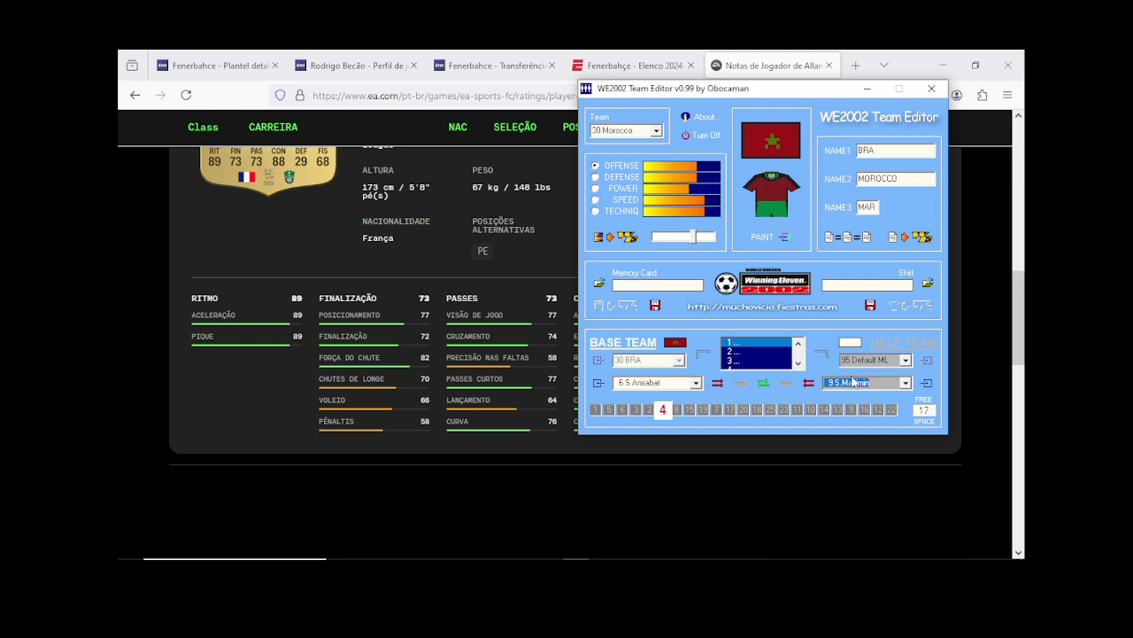
{"action": "left_click", "coordinate": [926, 382]}
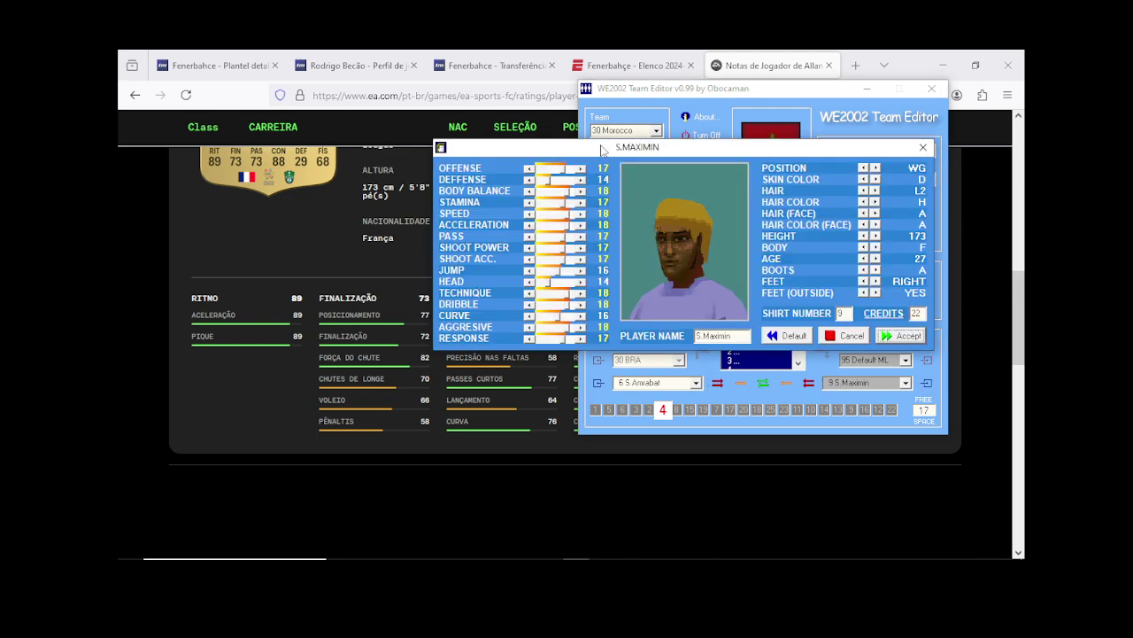
{"action": "left_click_drag", "start_coordinate": [601, 150], "coordinate": [610, 84]}
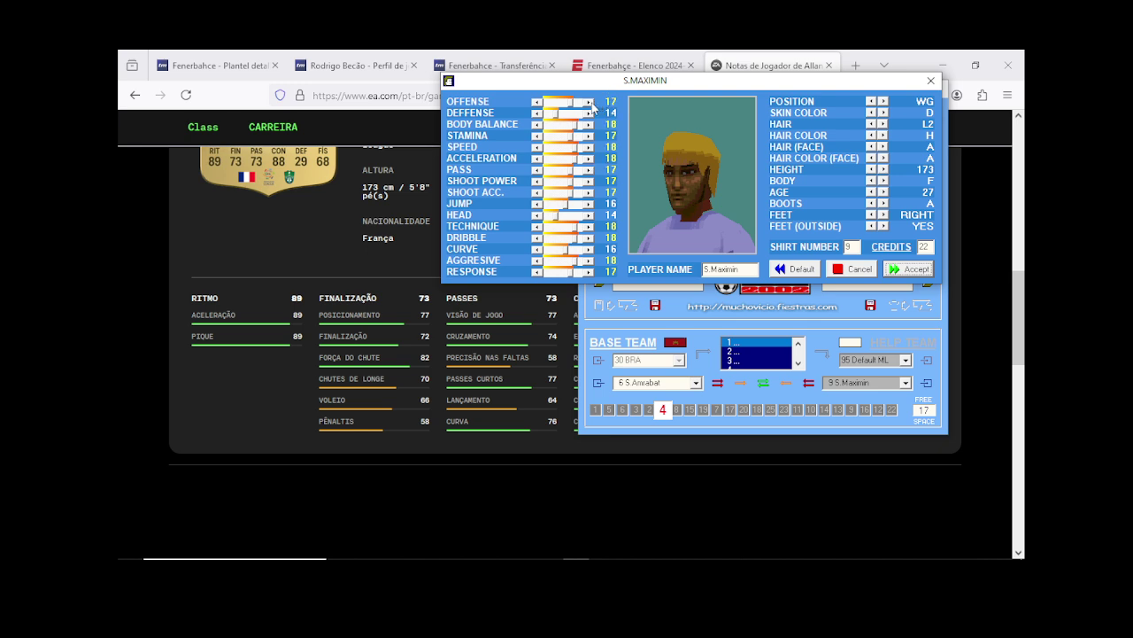
{"action": "left_click", "coordinate": [588, 272]}
{"action": "left_click", "coordinate": [588, 180]}
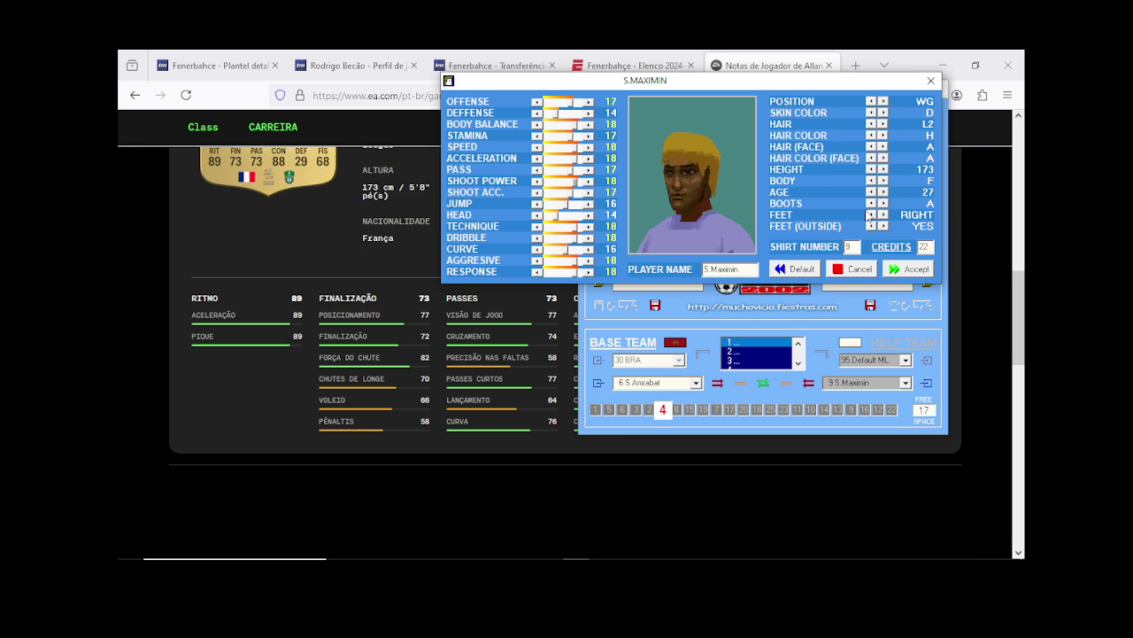
{"action": "left_click", "coordinate": [915, 269]}
Step: Compare the Default ML player list with Transfermarkt's Fenerbahçe squad list to find the next player to add
{"action": "left_click", "coordinate": [905, 383]}
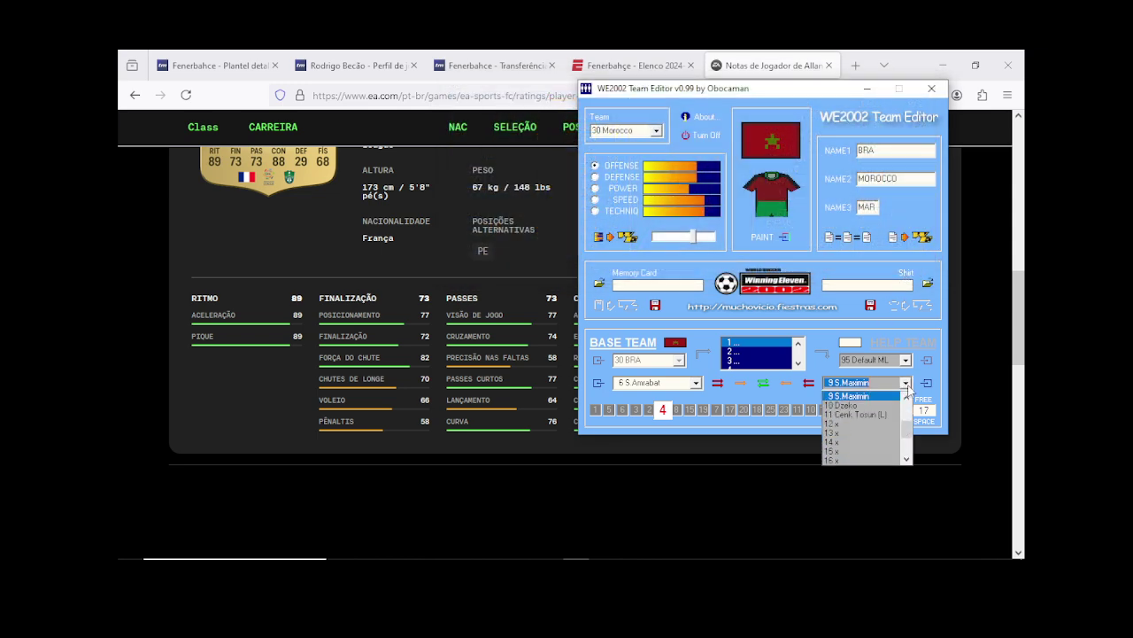
{"action": "scroll", "coordinate": [908, 390], "scroll_direction": "up", "scroll_amount": 3}
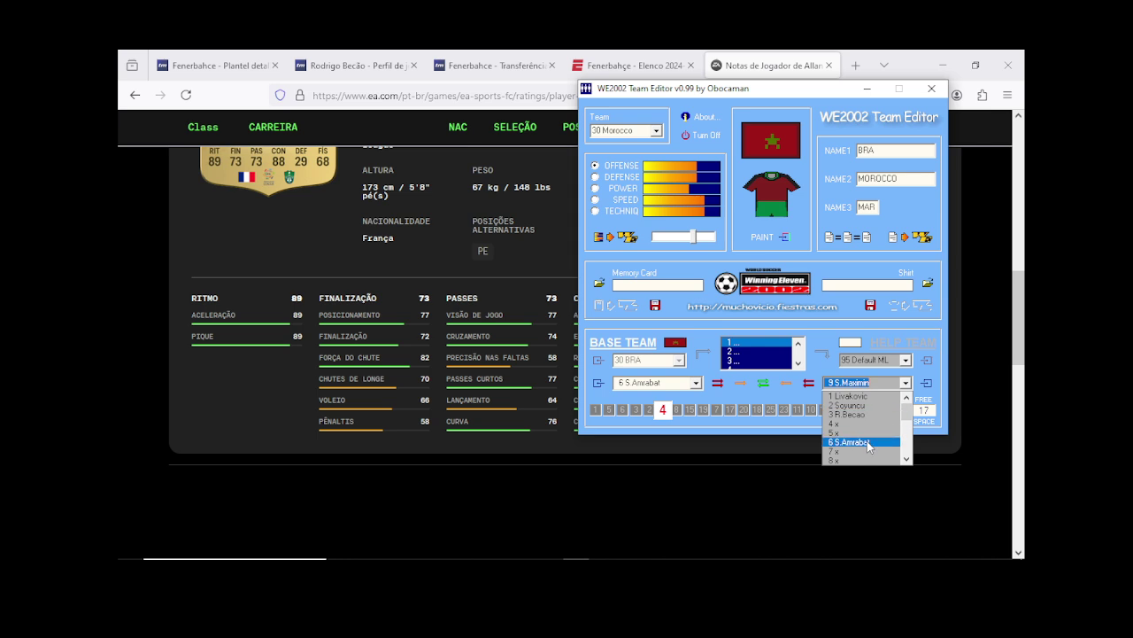
{"action": "scroll", "coordinate": [867, 442], "scroll_direction": "down", "scroll_amount": 1}
{"action": "scroll", "coordinate": [867, 443], "scroll_direction": "down", "scroll_amount": 3}
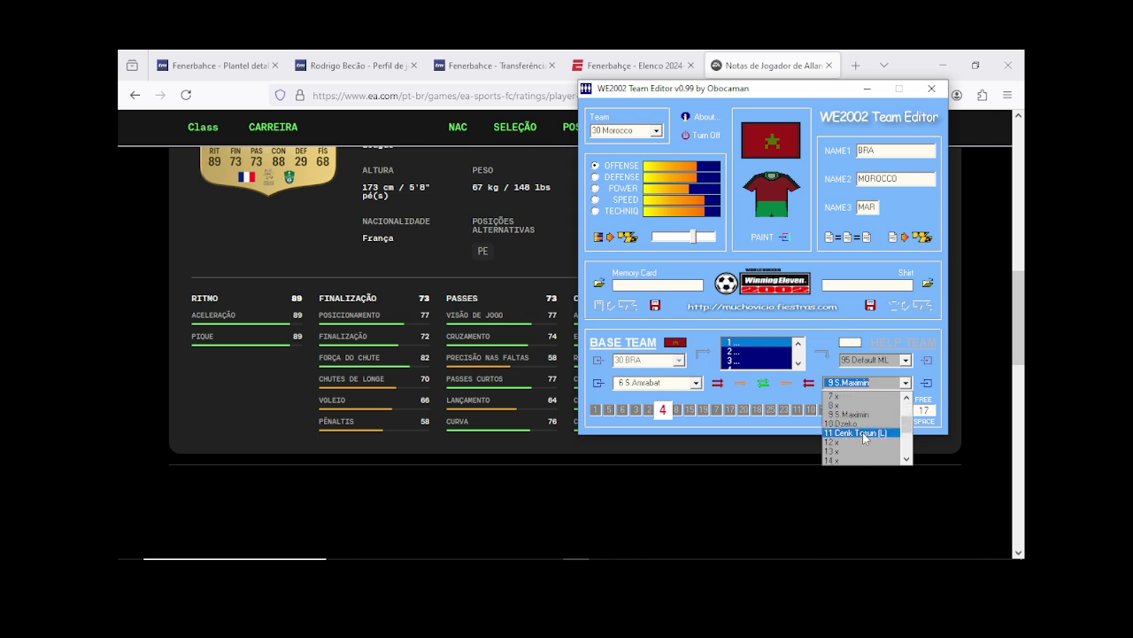
{"action": "left_click", "coordinate": [905, 385]}
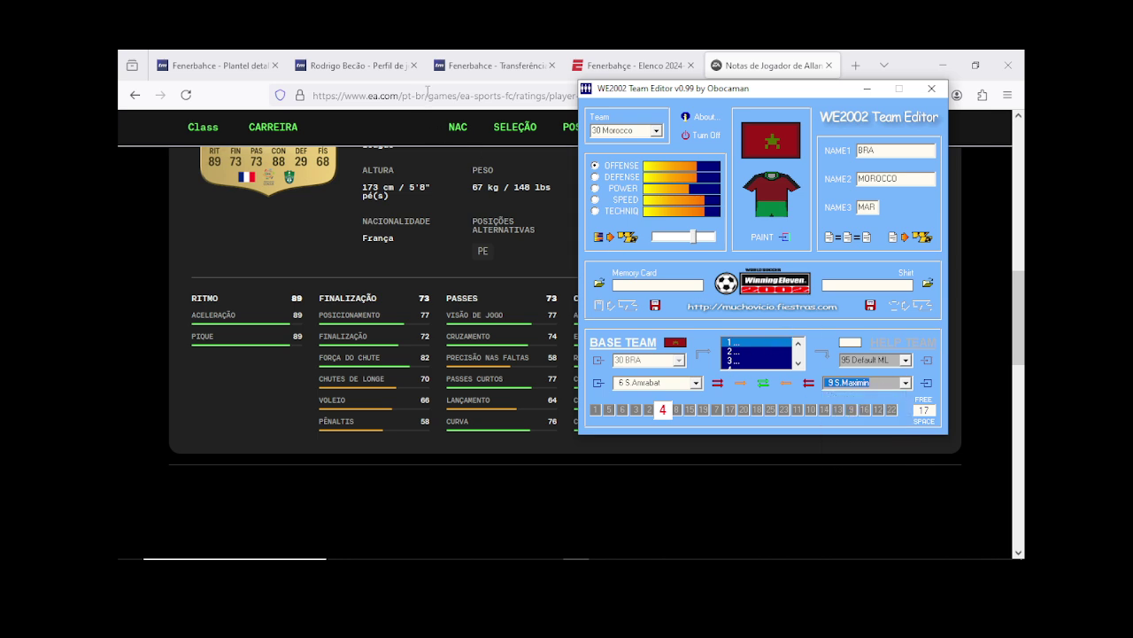
{"action": "left_click", "coordinate": [217, 65]}
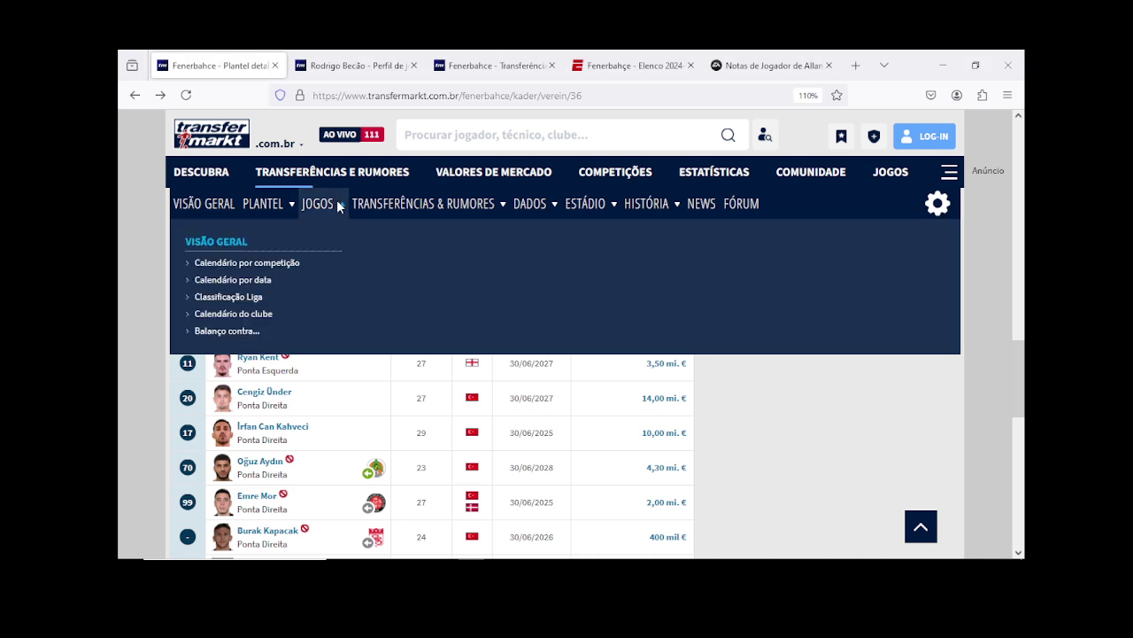
{"action": "scroll", "coordinate": [415, 508], "scroll_direction": "down", "scroll_amount": 2}
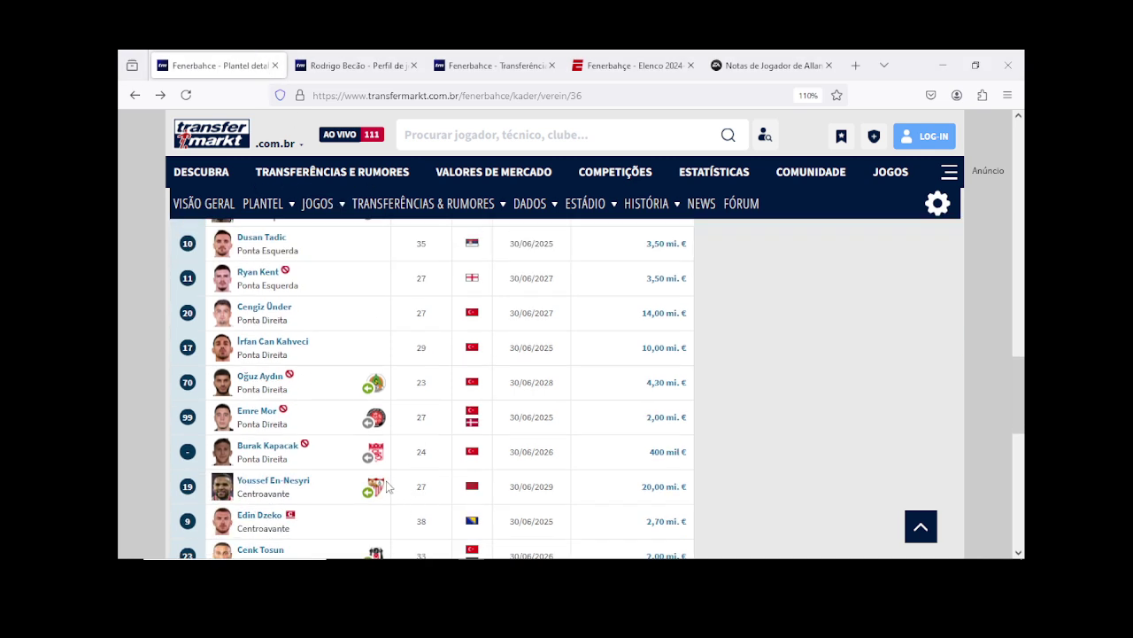
{"action": "scroll", "coordinate": [387, 486], "scroll_direction": "up", "scroll_amount": 2}
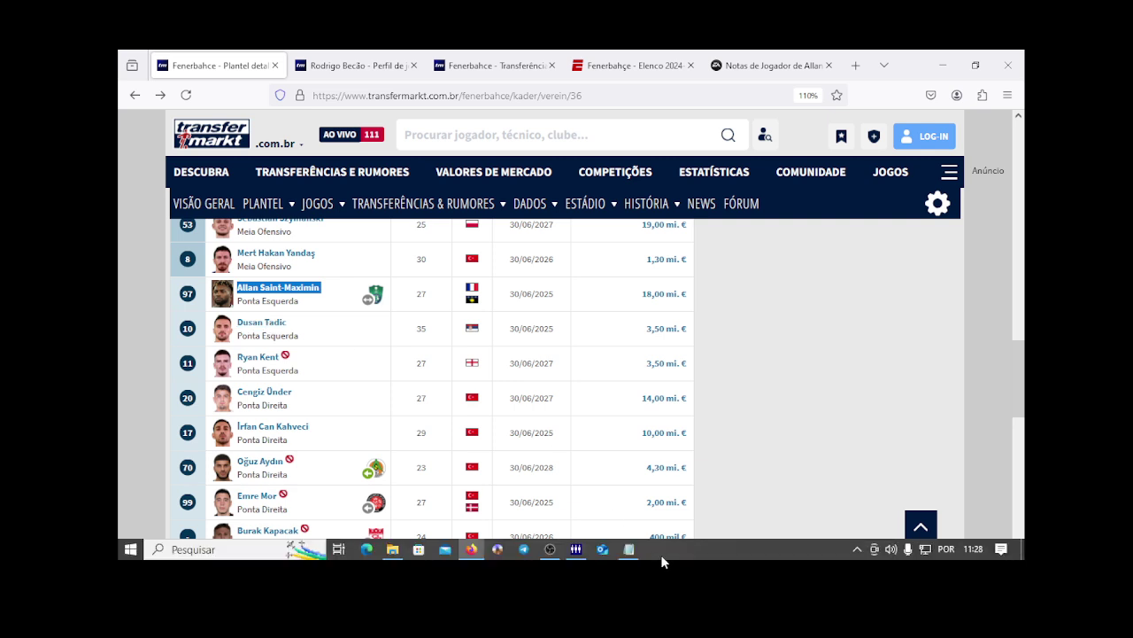
Step: In the WE2002 Team Editor, load team 23 Yugoslavia as the base team and select Tadic
{"action": "left_click", "coordinate": [576, 549]}
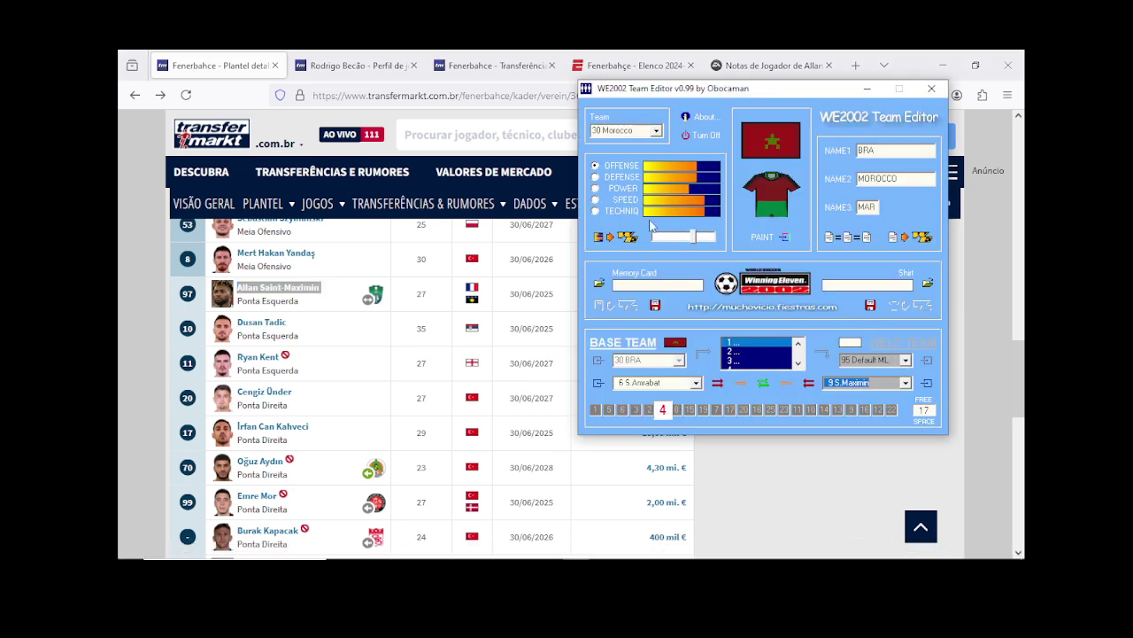
{"action": "left_click", "coordinate": [642, 130]}
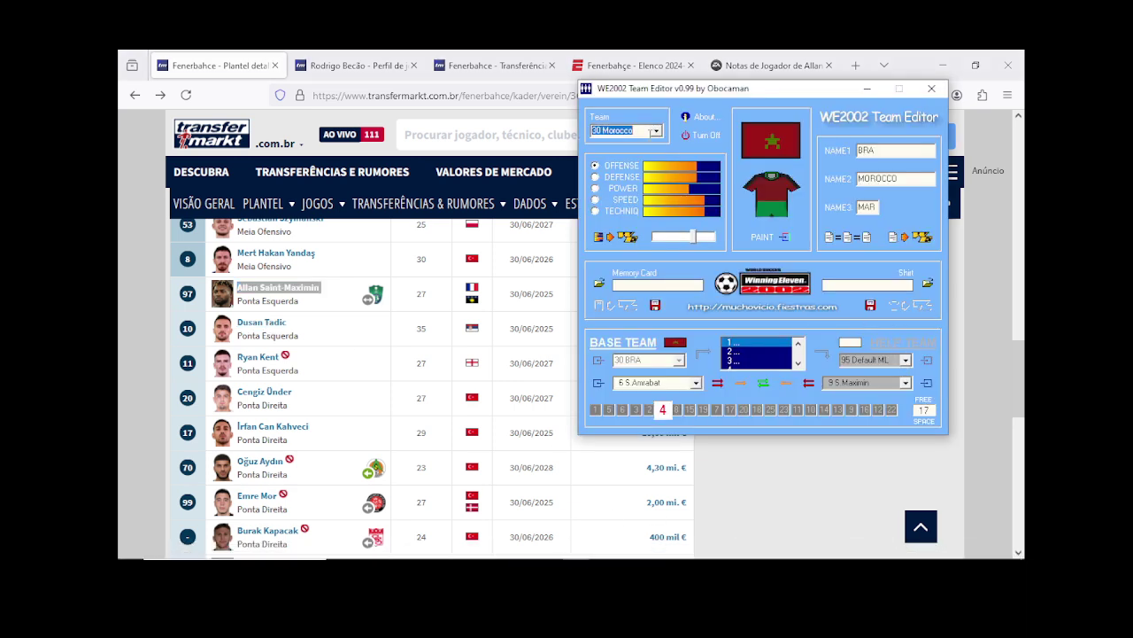
{"action": "scroll", "coordinate": [653, 132], "scroll_direction": "up", "scroll_amount": 6}
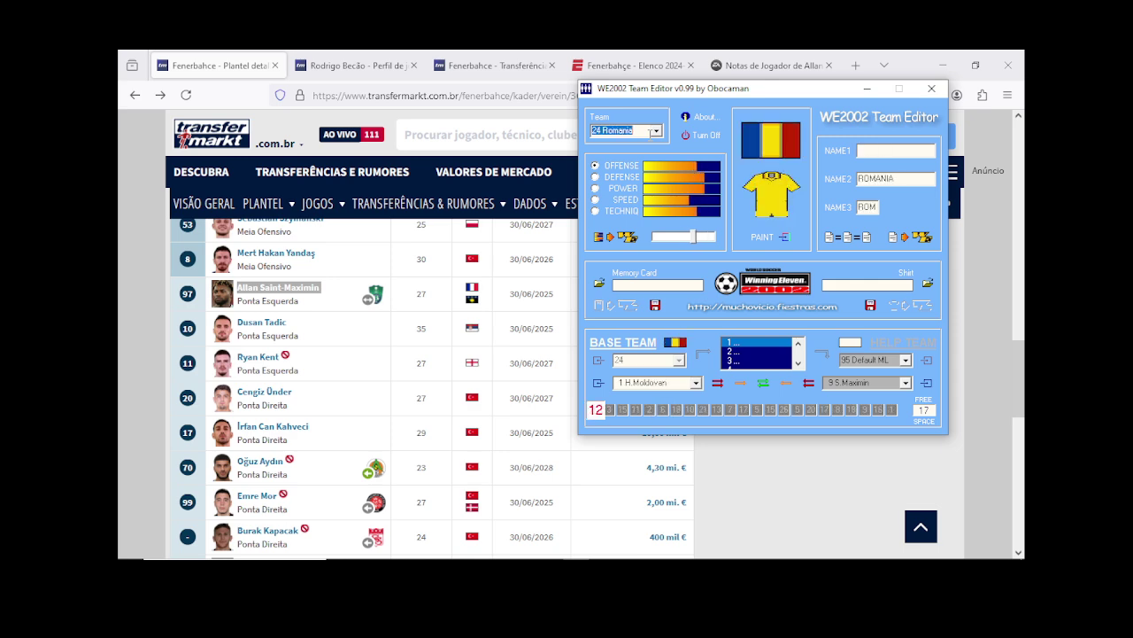
{"action": "scroll", "coordinate": [653, 132], "scroll_direction": "up", "scroll_amount": 2}
{"action": "scroll", "coordinate": [652, 132], "scroll_direction": "down", "scroll_amount": 1}
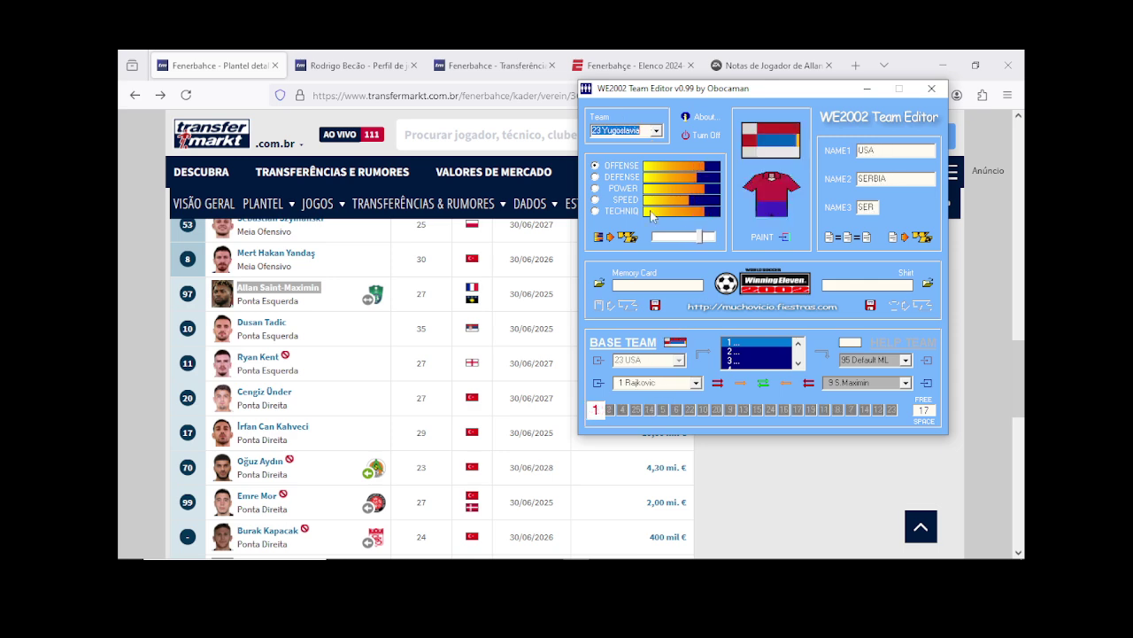
{"action": "left_click", "coordinate": [696, 384]}
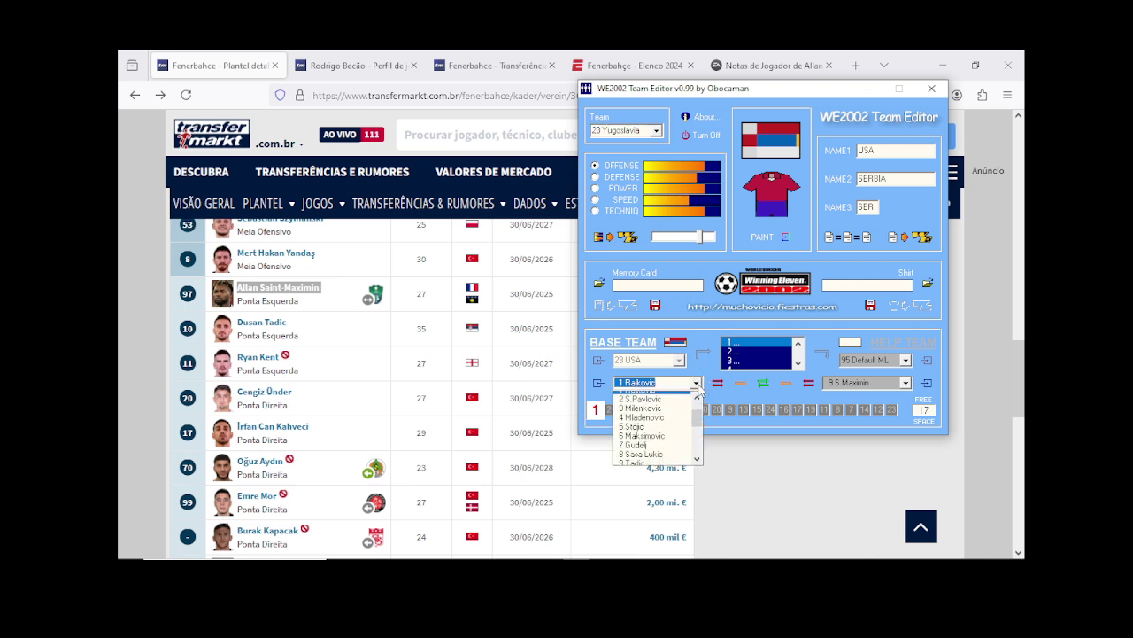
{"action": "left_click", "coordinate": [664, 440]}
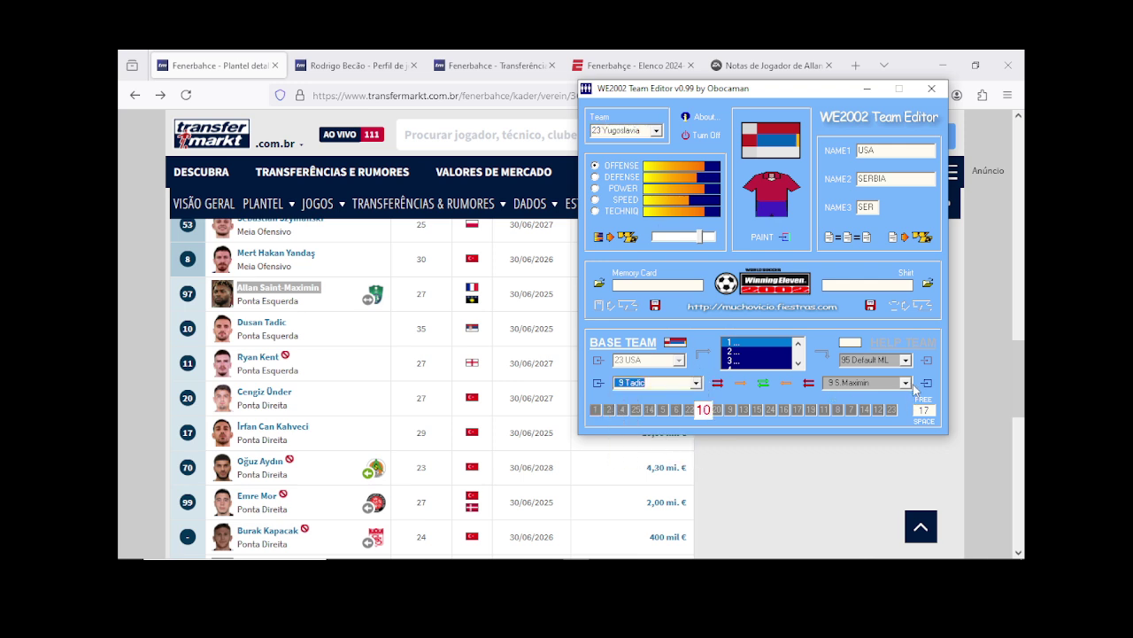
Step: Link Tadic into slot 8 of the Default ML team and unlink him for editing as a completely new player
{"action": "left_click", "coordinate": [905, 383]}
{"action": "left_click", "coordinate": [906, 396]}
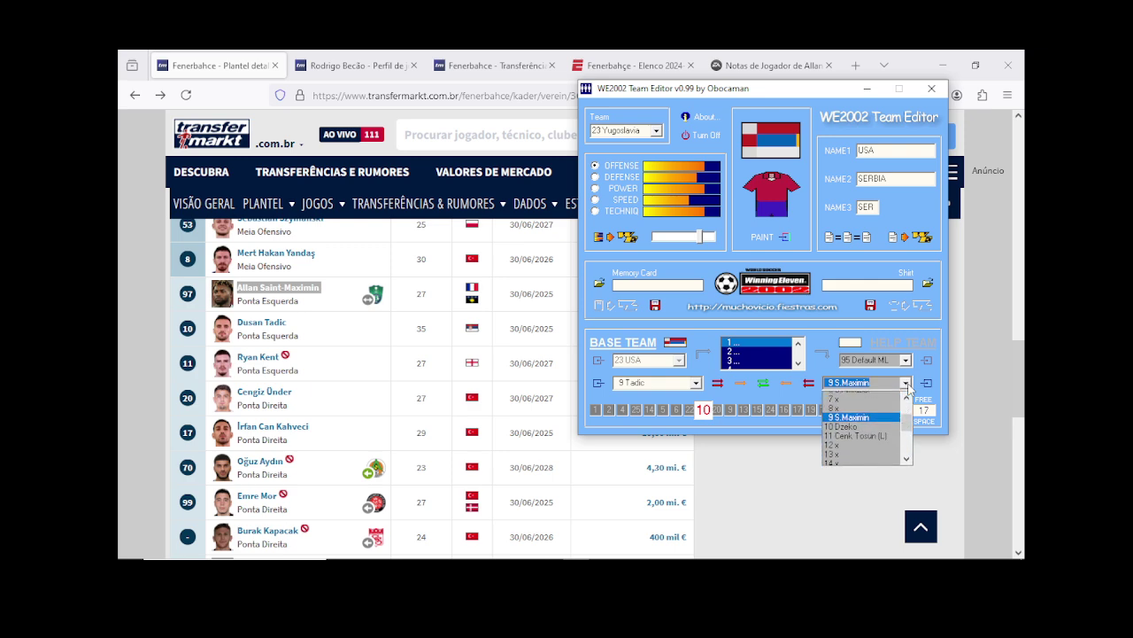
{"action": "left_click", "coordinate": [841, 396]}
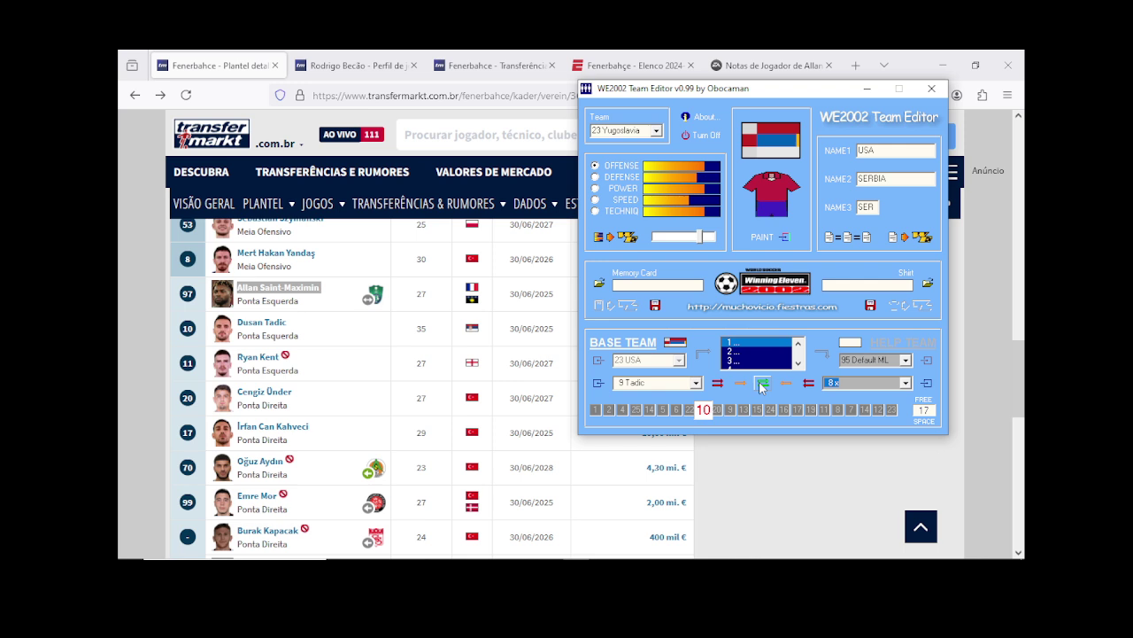
{"action": "left_click", "coordinate": [926, 383]}
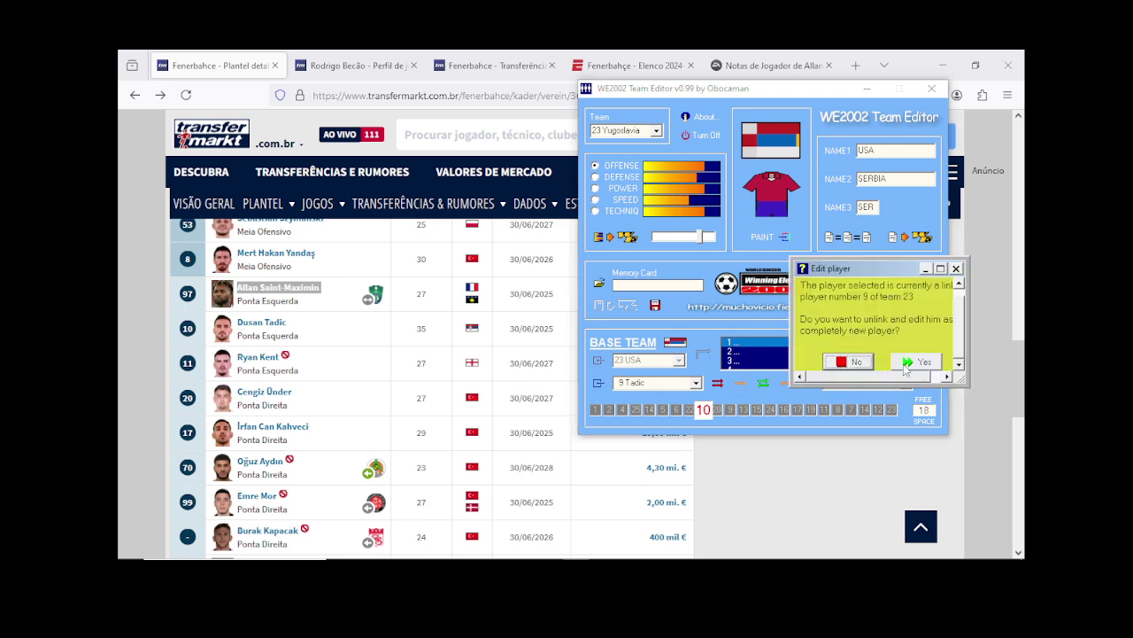
{"action": "left_click", "coordinate": [920, 362]}
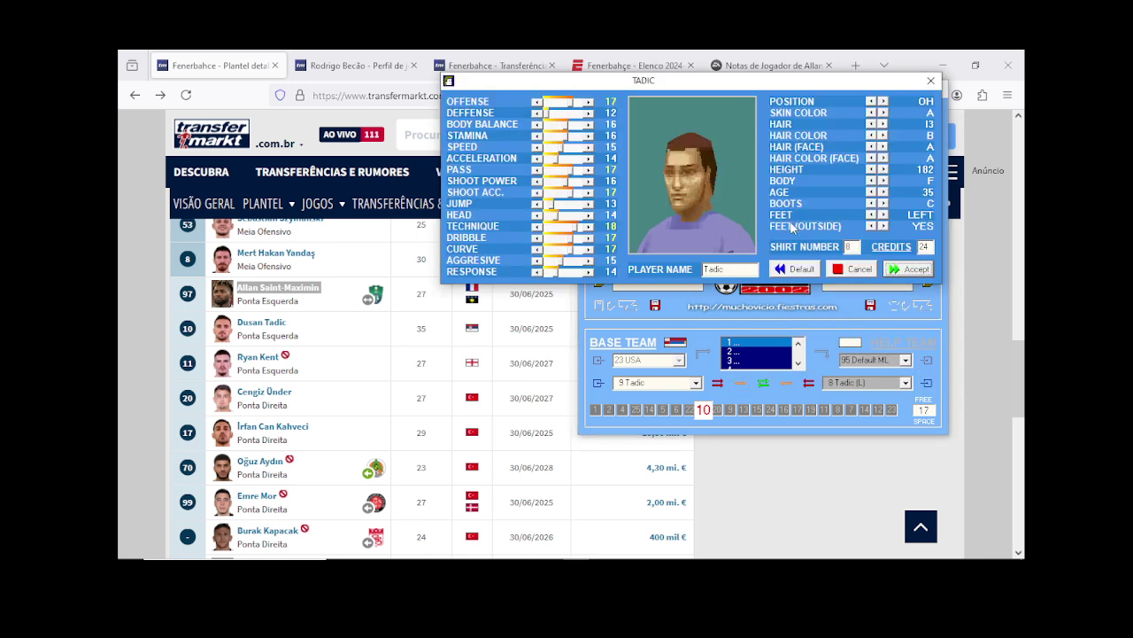
Step: Set Tadic's facial hair to F with facial hair color B, his hair to E2 and his body to C
{"action": "left_click", "coordinate": [883, 147]}
{"action": "left_click", "coordinate": [883, 147]}
{"action": "left_click", "coordinate": [883, 147]}
{"action": "left_click", "coordinate": [883, 147]}
{"action": "left_click", "coordinate": [882, 147]}
{"action": "left_click", "coordinate": [884, 159]}
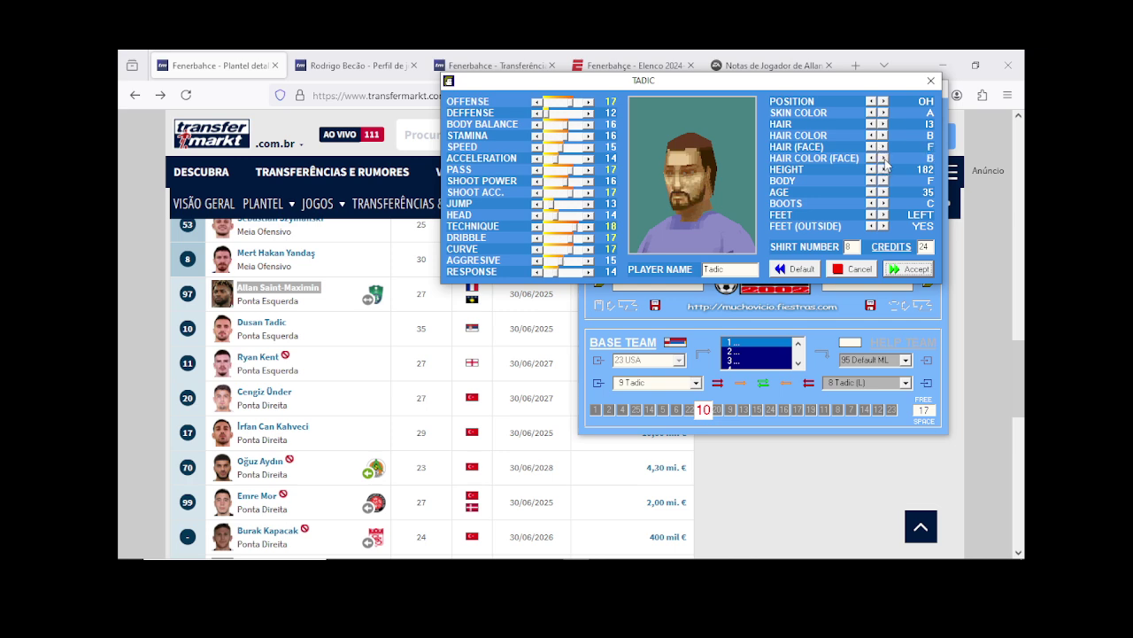
{"action": "left_click", "coordinate": [872, 125]}
{"action": "left_click", "coordinate": [872, 125]}
{"action": "left_click", "coordinate": [872, 125]}
{"action": "left_click", "coordinate": [873, 125]}
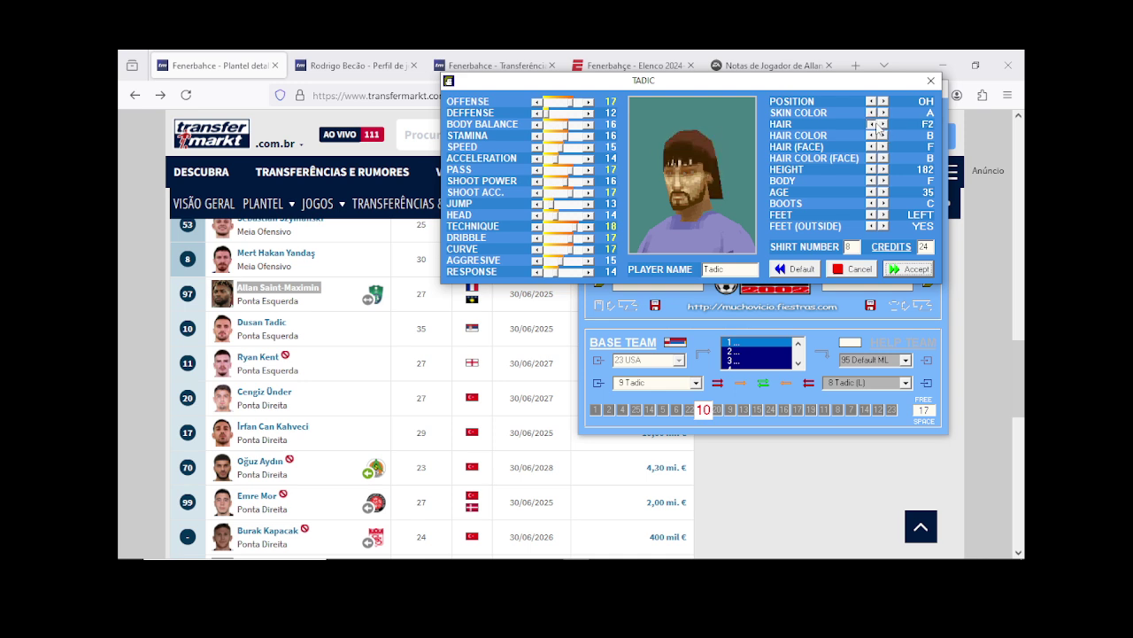
{"action": "left_click", "coordinate": [872, 125]}
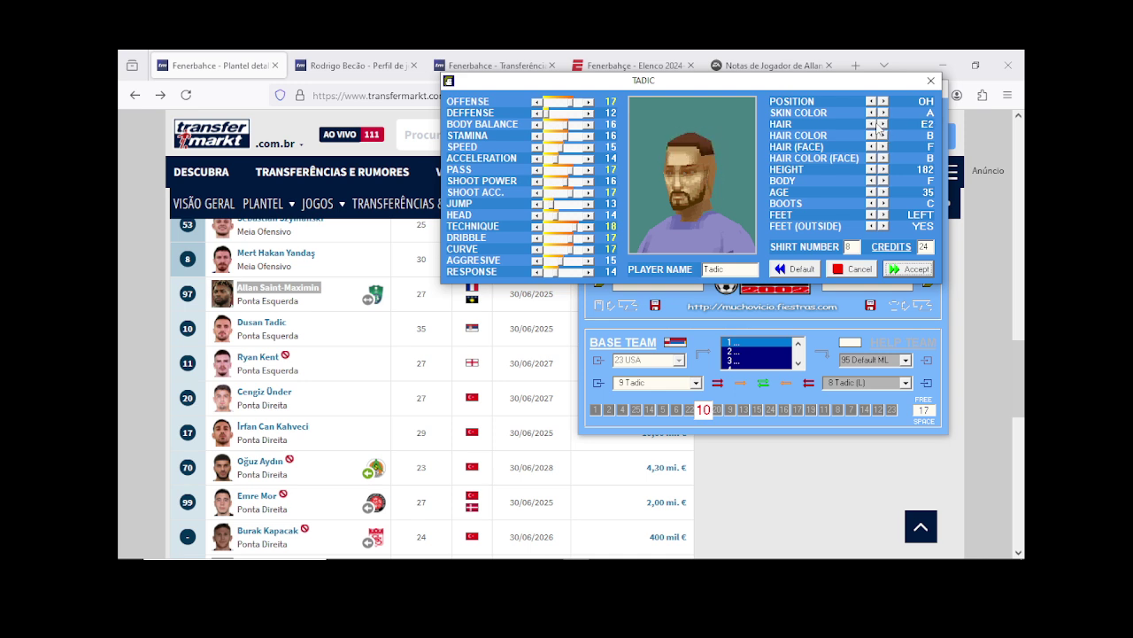
{"action": "left_click", "coordinate": [872, 181]}
{"action": "left_click", "coordinate": [872, 181]}
Step: Set Tadic's Body Balance to 17, Stamina, Speed and Acceleration to 16, Pass, Shoot Power and Shoot Accuracy to 18, and Jump to 15
{"action": "left_click", "coordinate": [588, 124]}
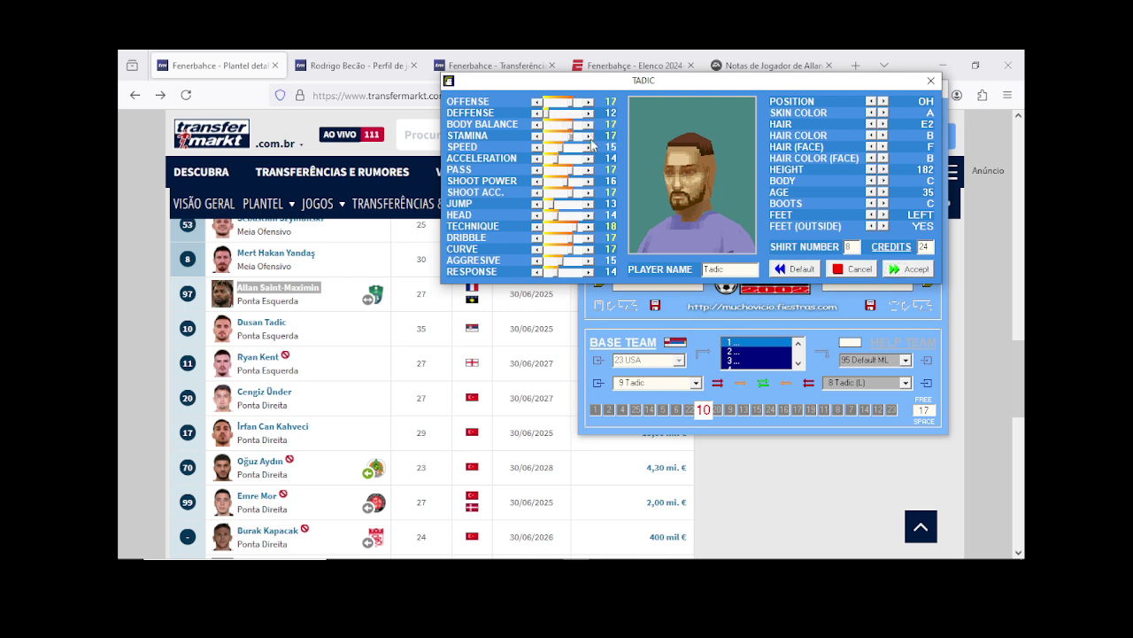
{"action": "left_click", "coordinate": [587, 135]}
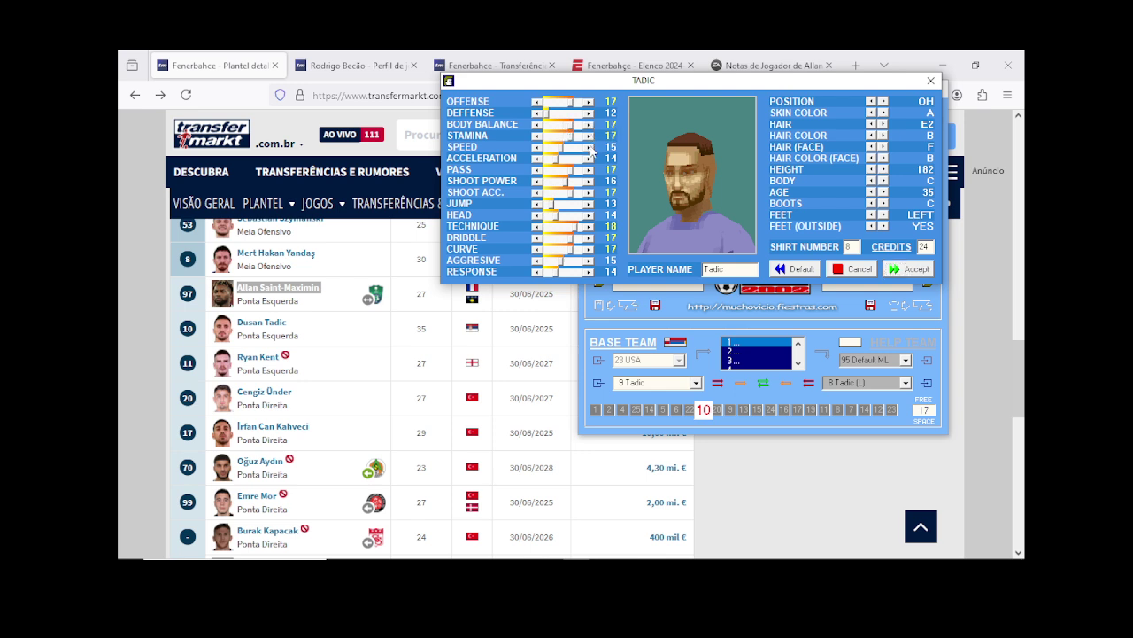
{"action": "left_click", "coordinate": [544, 139]}
{"action": "left_click", "coordinate": [588, 147]}
{"action": "left_click", "coordinate": [589, 159]}
{"action": "left_click", "coordinate": [589, 158]}
{"action": "left_click", "coordinate": [588, 169]}
{"action": "left_click", "coordinate": [589, 181]}
{"action": "left_click", "coordinate": [589, 181]}
{"action": "left_click", "coordinate": [589, 192]}
{"action": "left_click", "coordinate": [589, 204]}
{"action": "left_click", "coordinate": [589, 203]}
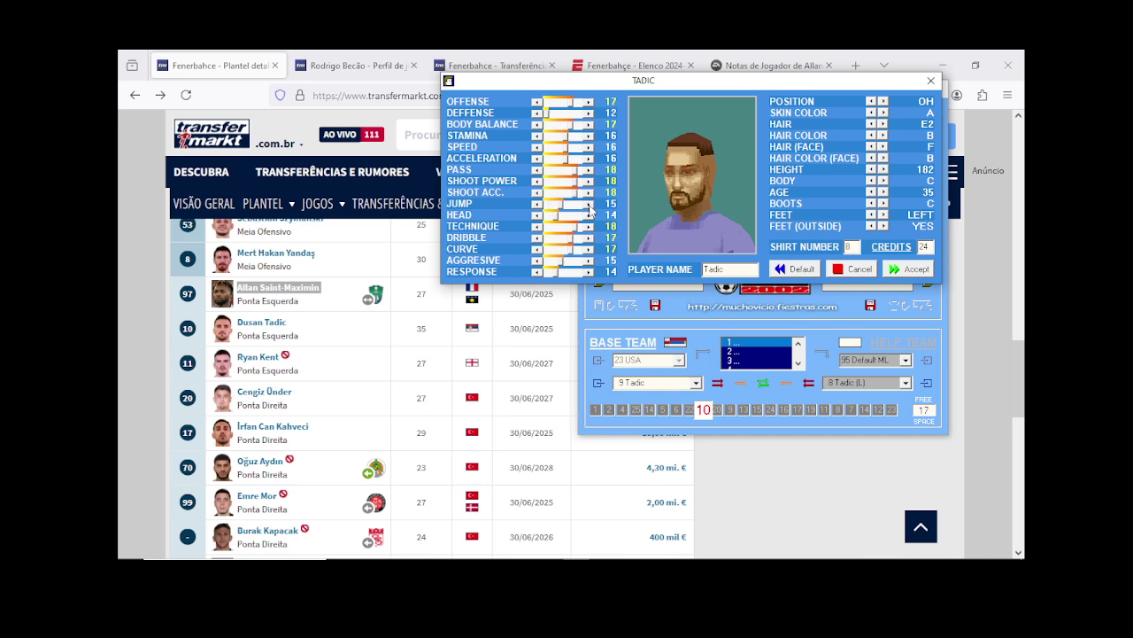
Step: Raise Tadic's Jump, Curve, Aggressive, Response and Acceleration ratings further and accept the edits
{"action": "left_click", "coordinate": [589, 205]}
{"action": "left_click", "coordinate": [588, 250]}
{"action": "left_click", "coordinate": [589, 262]}
{"action": "left_click", "coordinate": [590, 273]}
{"action": "left_click", "coordinate": [589, 272]}
{"action": "left_click", "coordinate": [590, 272]}
{"action": "left_click", "coordinate": [590, 261]}
{"action": "left_click", "coordinate": [590, 160]}
{"action": "left_click", "coordinate": [907, 268]}
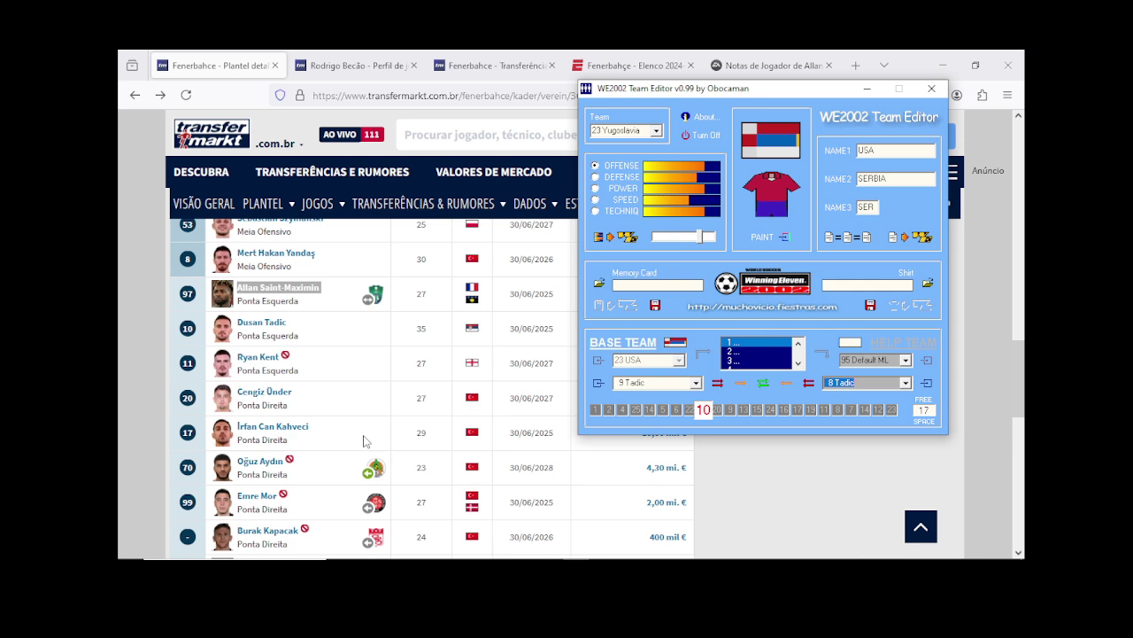
Step: Find Youssef En-Nesyri among the centre forwards in Transfermarkt's Fenerbahçe squad list and copy his name
{"action": "scroll", "coordinate": [315, 458], "scroll_direction": "down", "scroll_amount": 2}
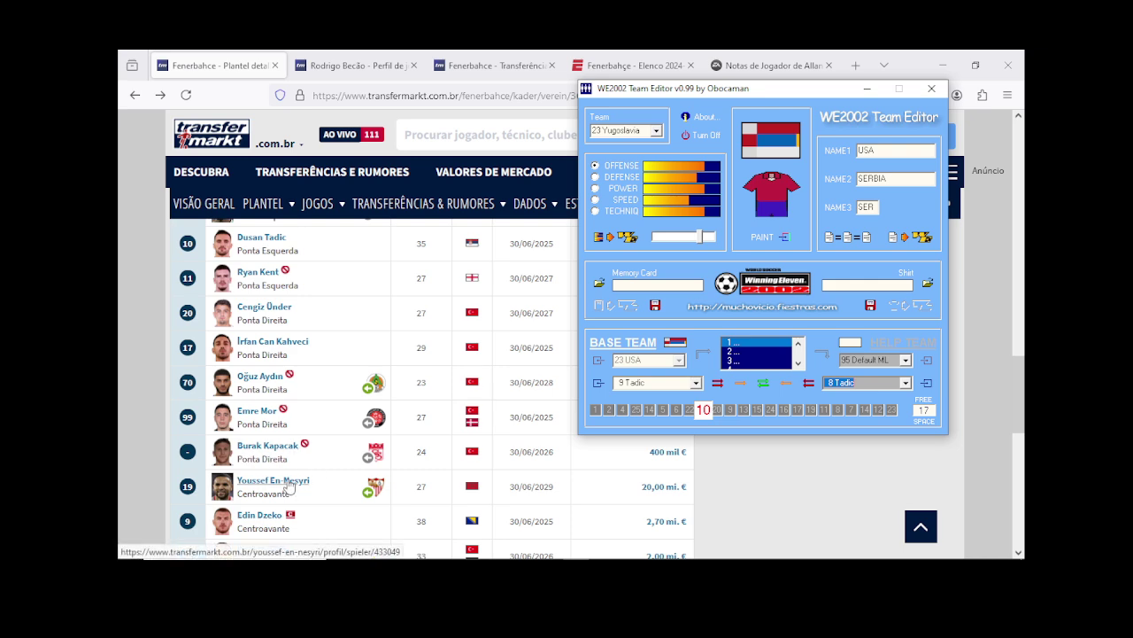
{"action": "scroll", "coordinate": [289, 486], "scroll_direction": "down", "scroll_amount": 2}
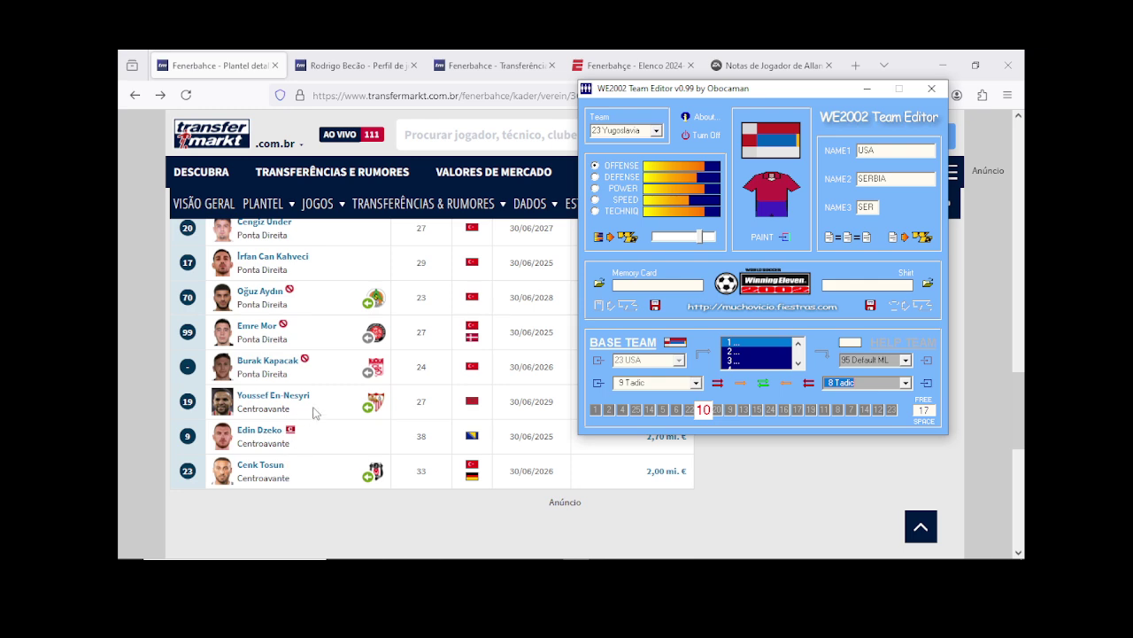
{"action": "left_click_drag", "start_coordinate": [322, 401], "coordinate": [237, 397]}
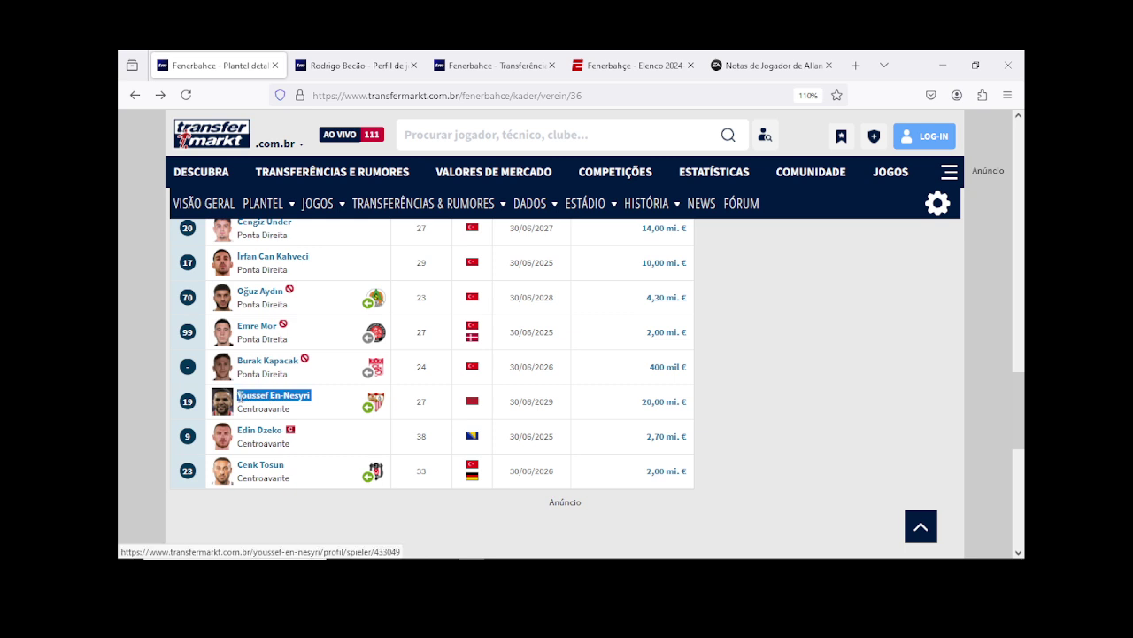
{"action": "right_click", "coordinate": [251, 403]}
{"action": "left_click", "coordinate": [279, 261]}
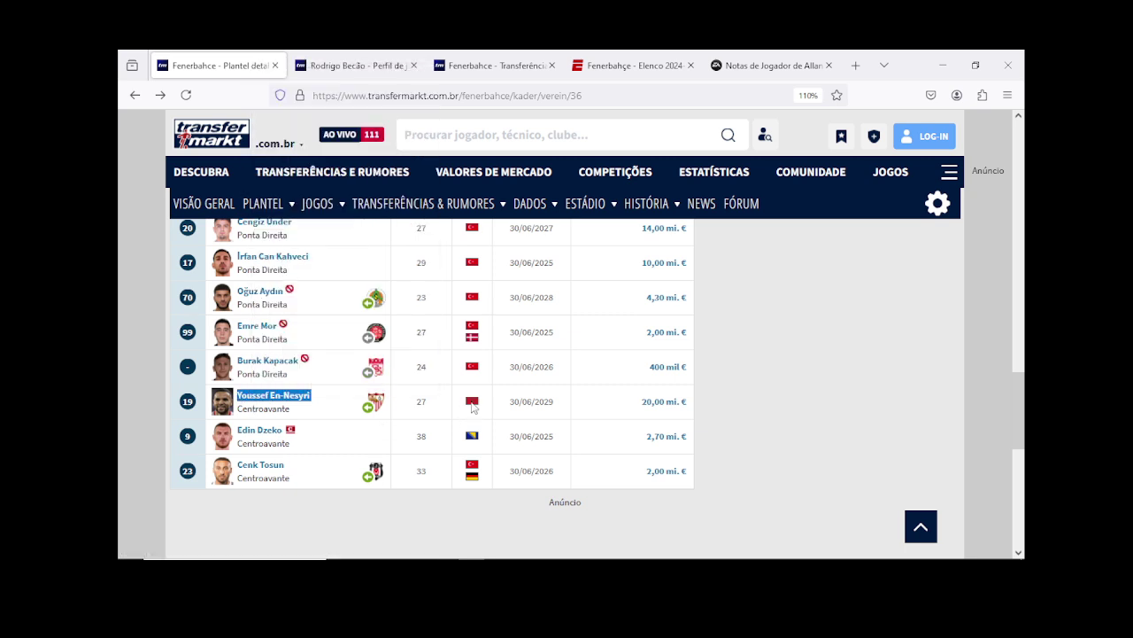
Step: Back in the WE2002 Team Editor, load team 30 Morocco as the base team and select En Nesyri
{"action": "mouse_move", "coordinate": [777, 558]}
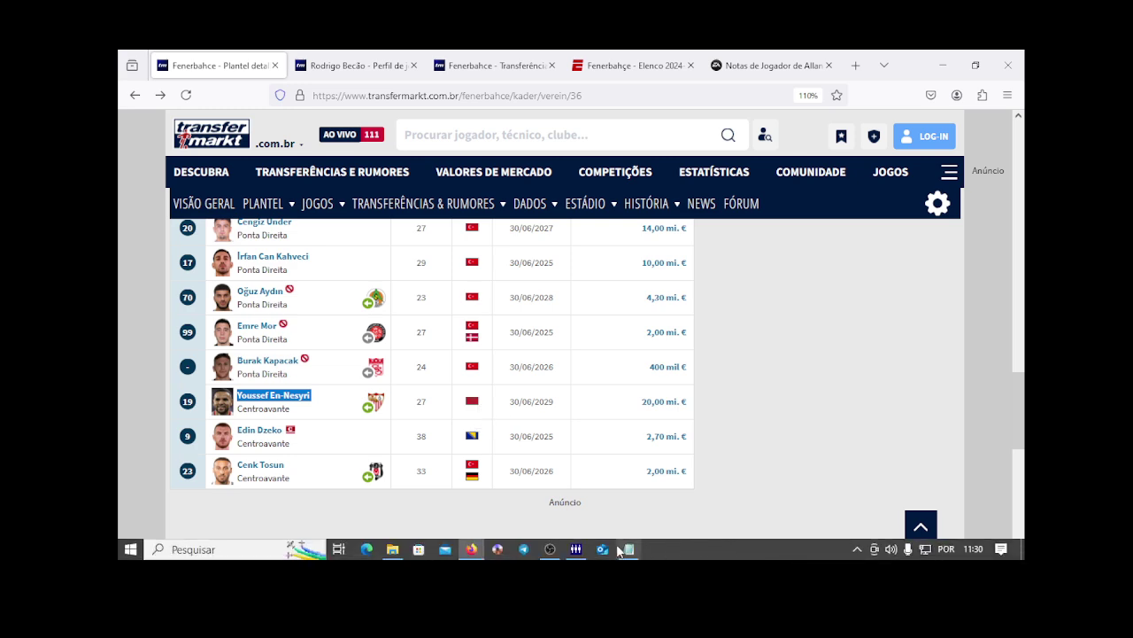
{"action": "left_click", "coordinate": [577, 549]}
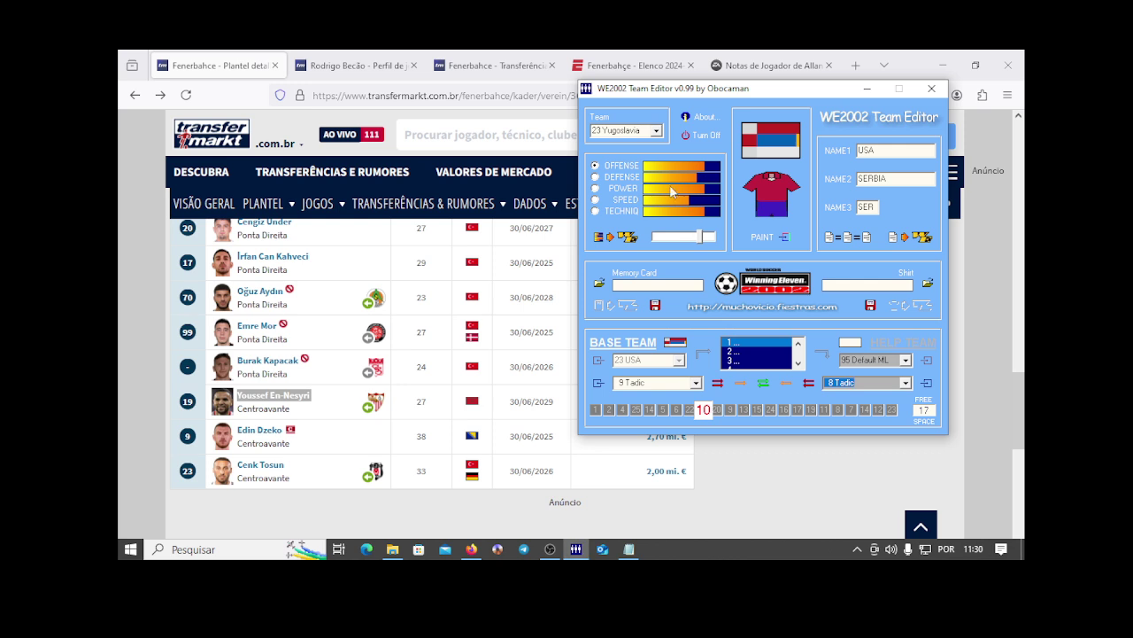
{"action": "scroll", "coordinate": [623, 131], "scroll_direction": "down", "scroll_amount": 8}
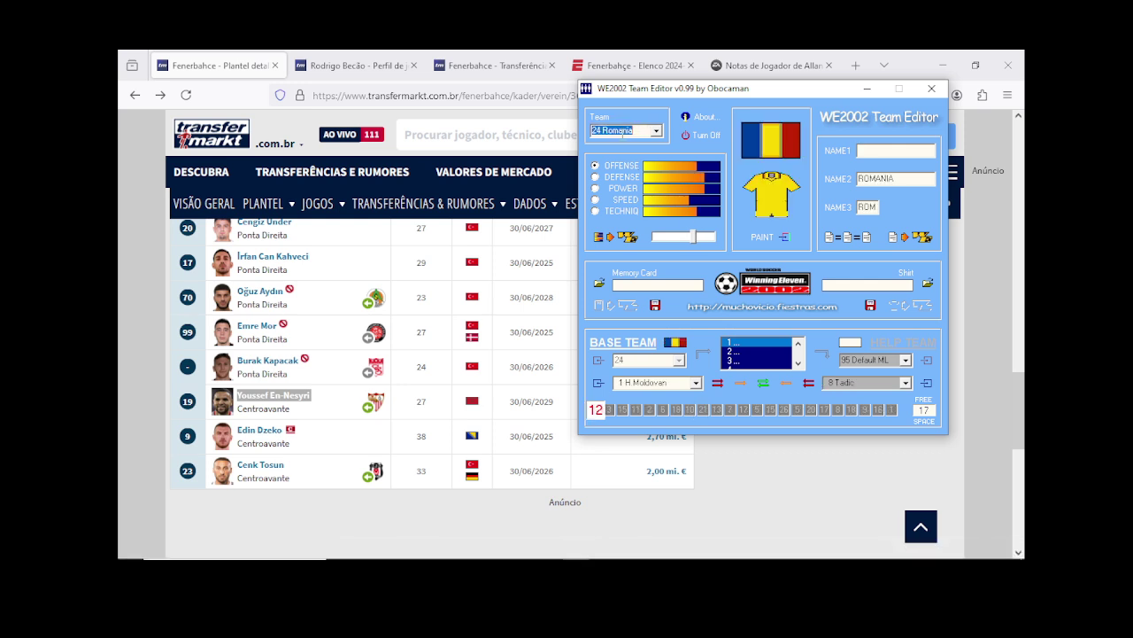
{"action": "scroll", "coordinate": [622, 131], "scroll_direction": "up", "scroll_amount": 1}
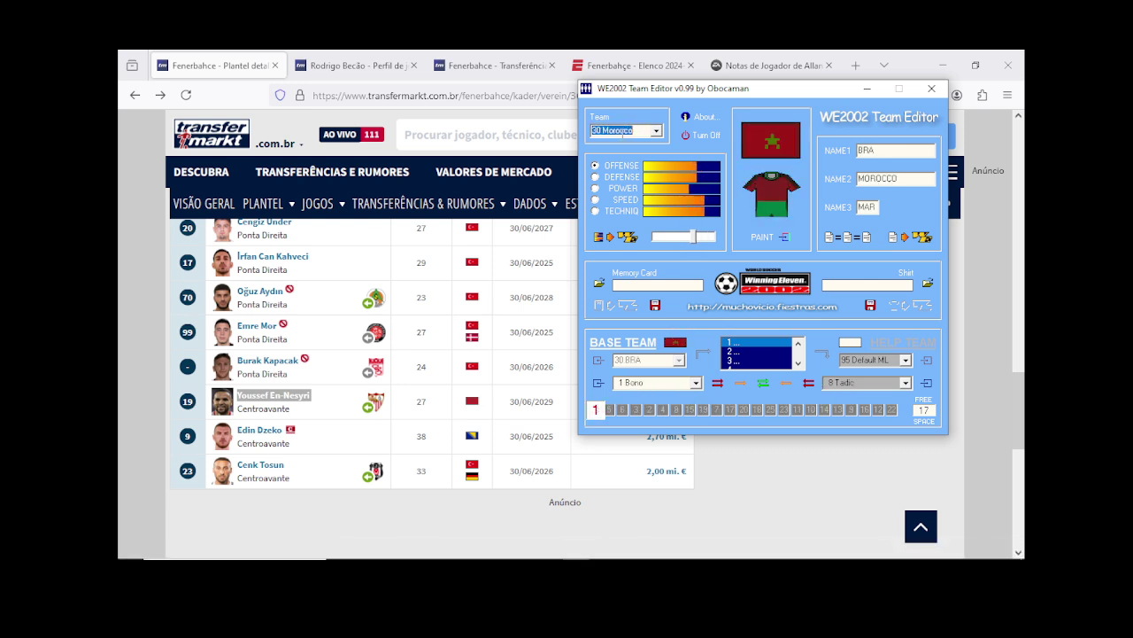
{"action": "left_click", "coordinate": [696, 383]}
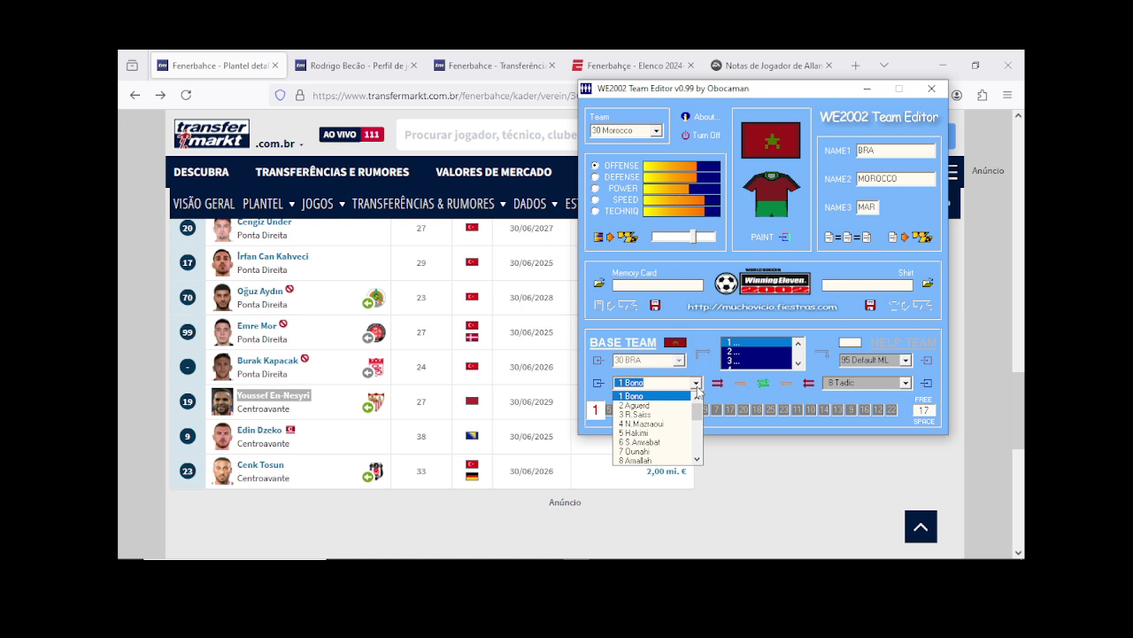
{"action": "scroll", "coordinate": [696, 391], "scroll_direction": "down", "scroll_amount": 2}
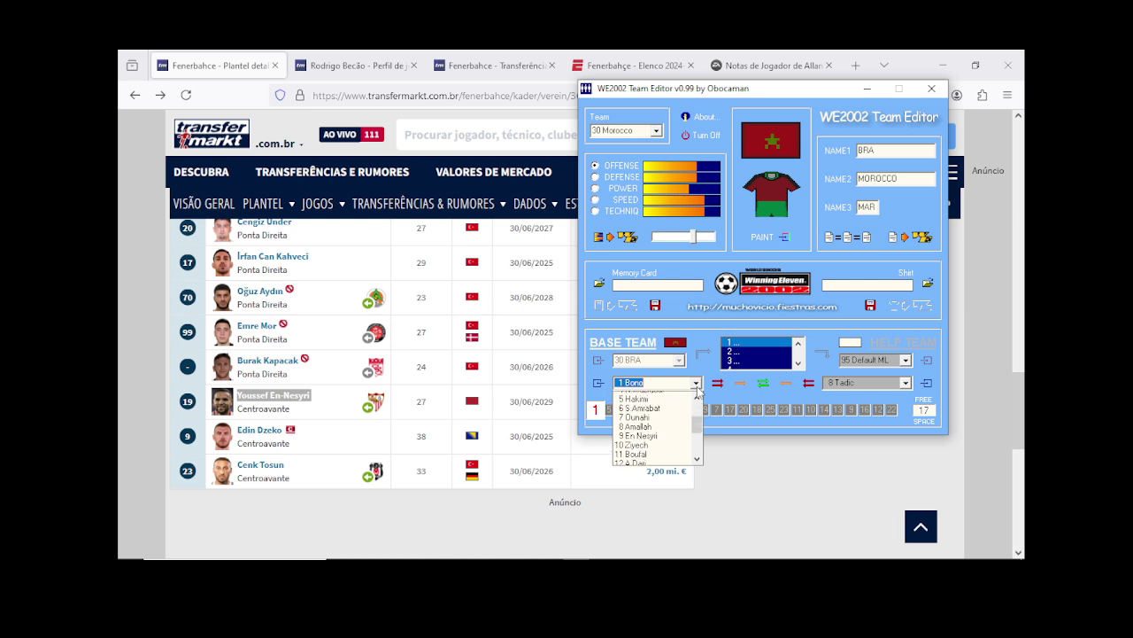
{"action": "left_click", "coordinate": [657, 416]}
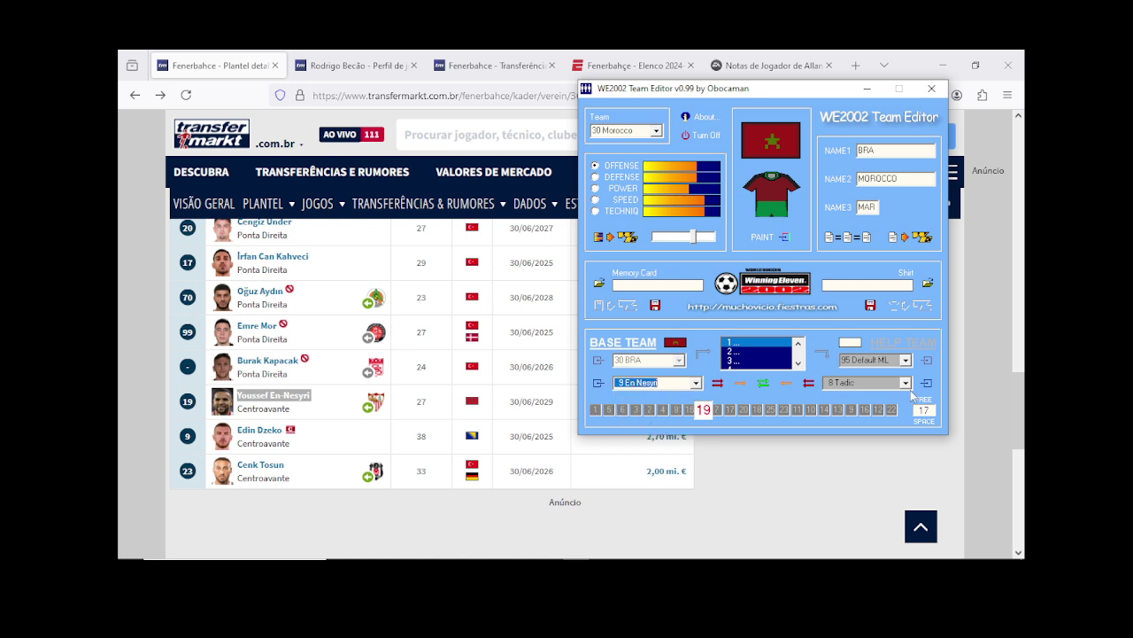
Step: Link En Nesyri into slot 22 of the Default ML team, unlink him as a new player and accept his existing attributes
{"action": "left_click", "coordinate": [905, 382]}
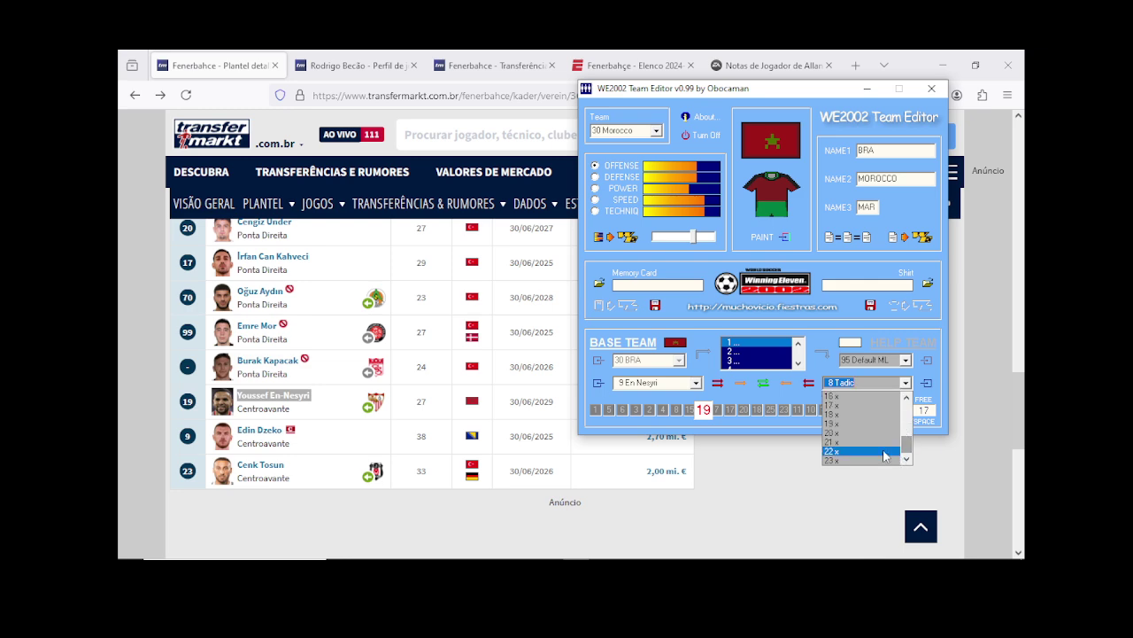
{"action": "left_click", "coordinate": [836, 451]}
{"action": "left_click", "coordinate": [745, 387]}
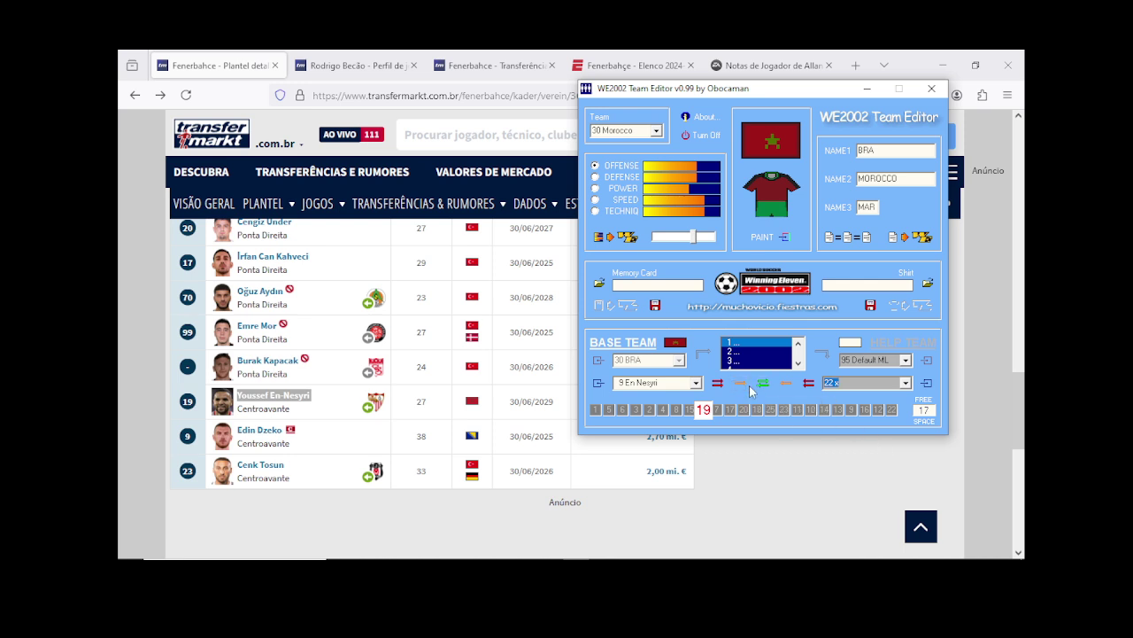
{"action": "left_click", "coordinate": [926, 387]}
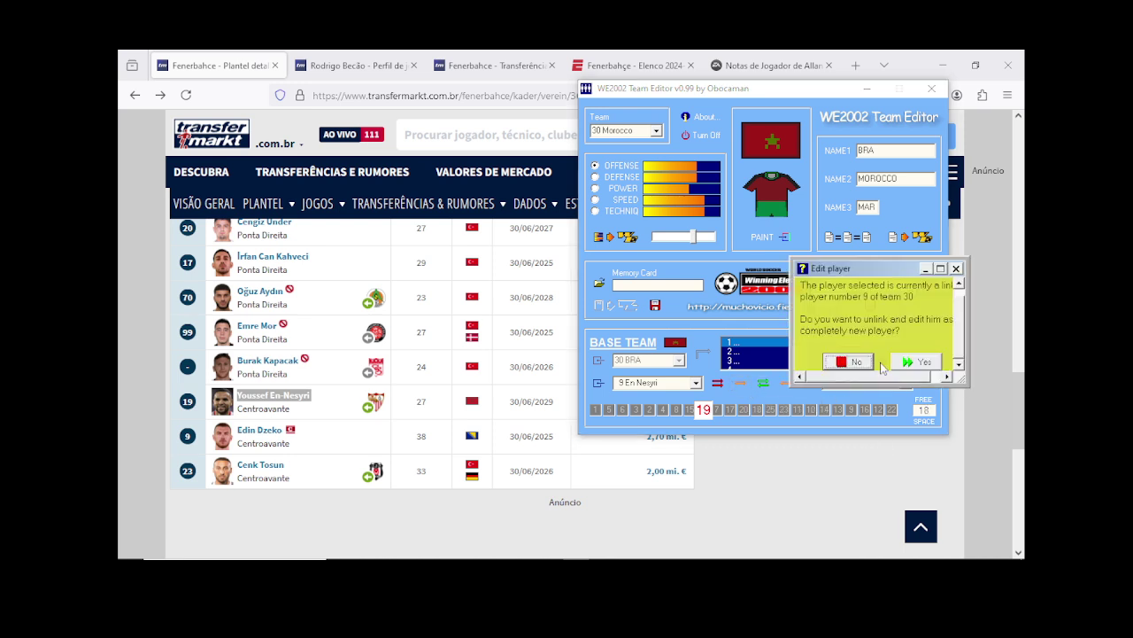
{"action": "left_click", "coordinate": [912, 363]}
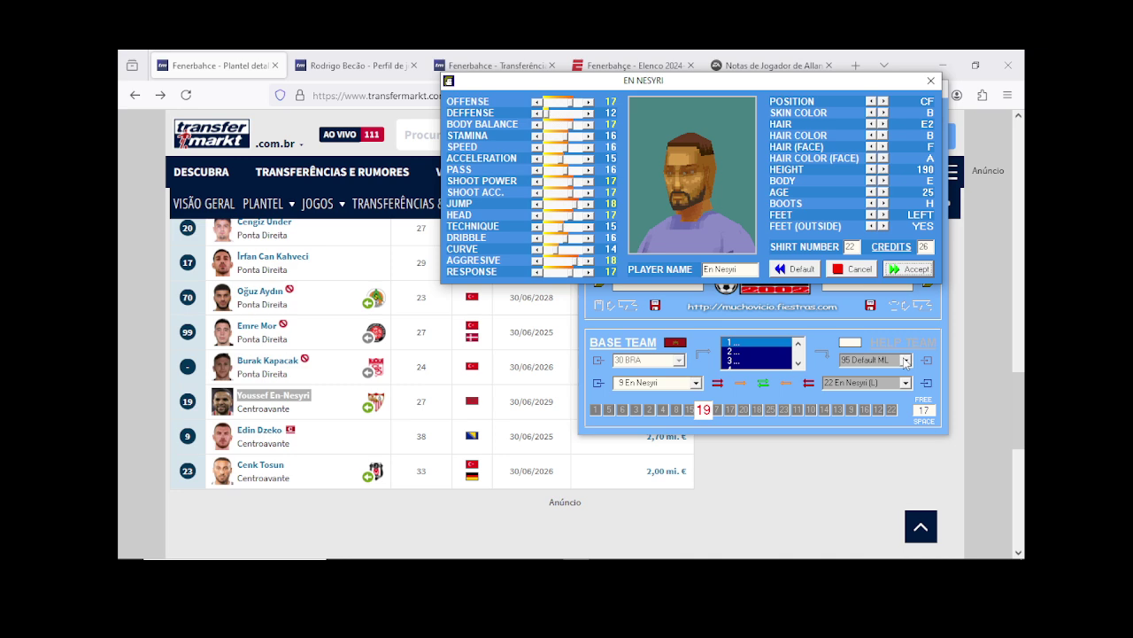
{"action": "left_click", "coordinate": [914, 271]}
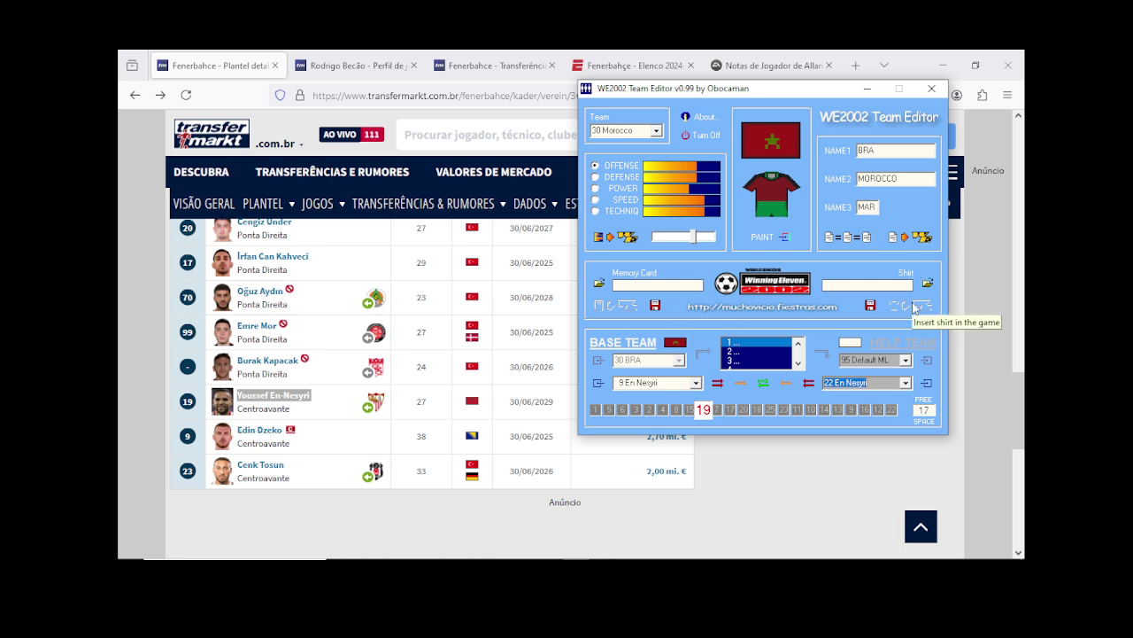
Step: In the browser, search Google for "Youssef En-Nesyri eafc" using the copied player name
{"action": "left_click", "coordinate": [797, 65]}
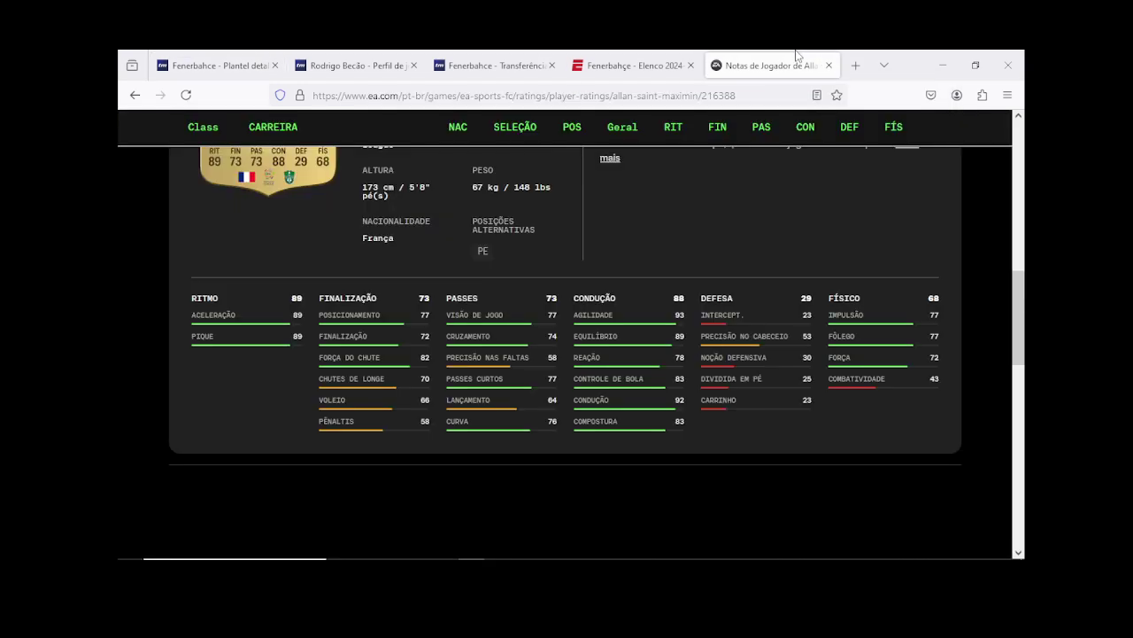
{"action": "left_click", "coordinate": [135, 95]}
{"action": "scroll", "coordinate": [399, 310], "scroll_direction": "up", "scroll_amount": 5}
{"action": "left_click_drag", "start_coordinate": [390, 129], "coordinate": [286, 133]}
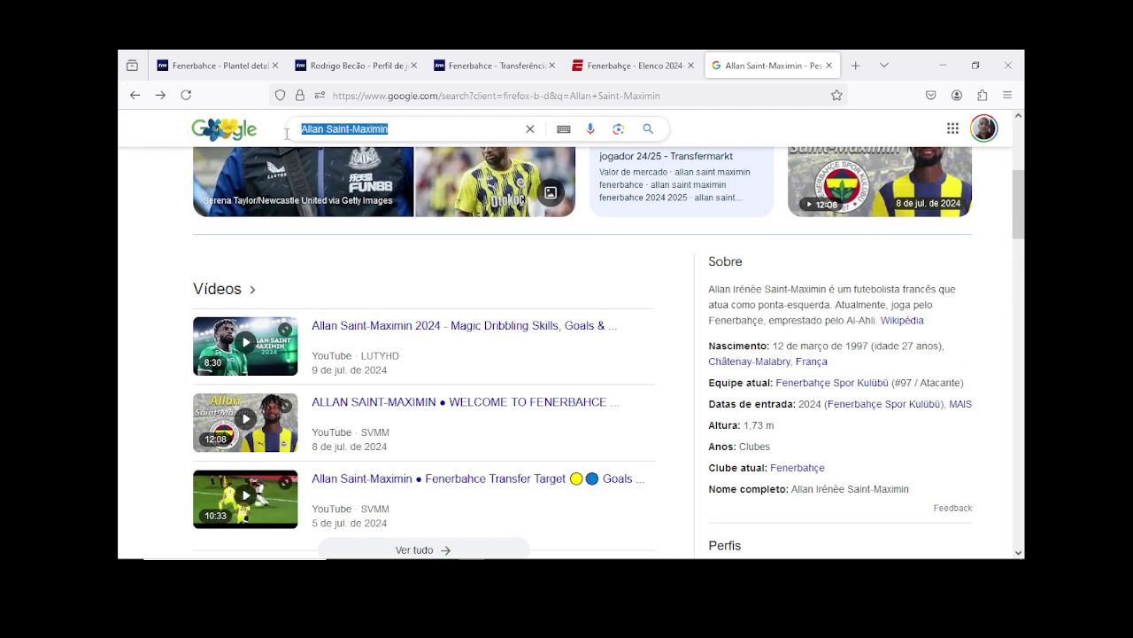
{"action": "right_click", "coordinate": [306, 130]}
{"action": "left_click", "coordinate": [350, 232]}
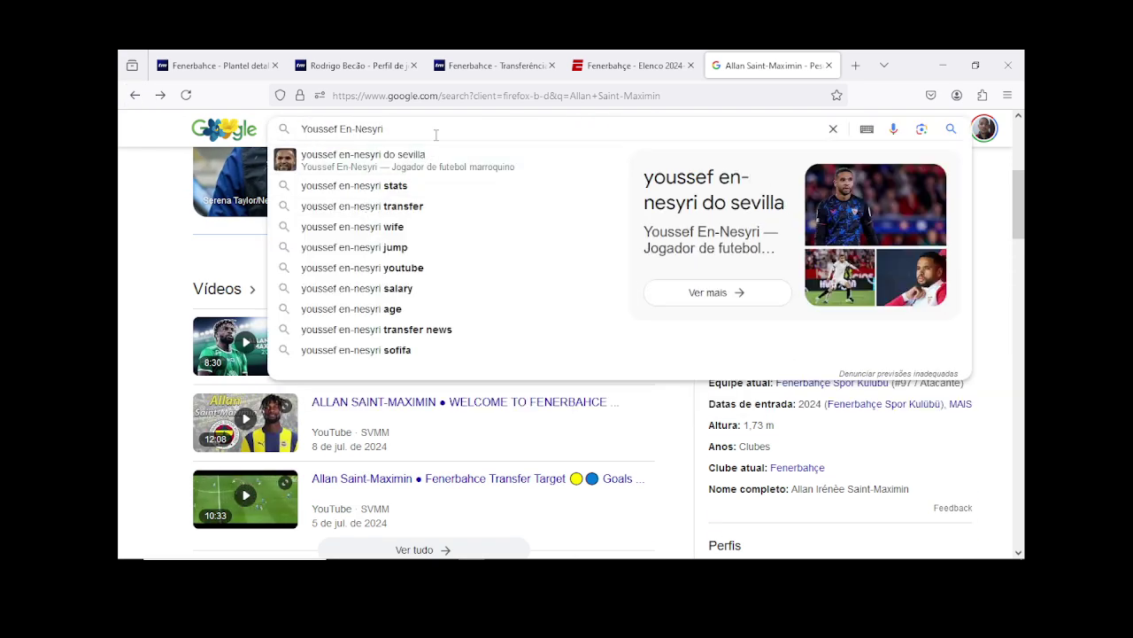
{"action": "type", "text": "e"}
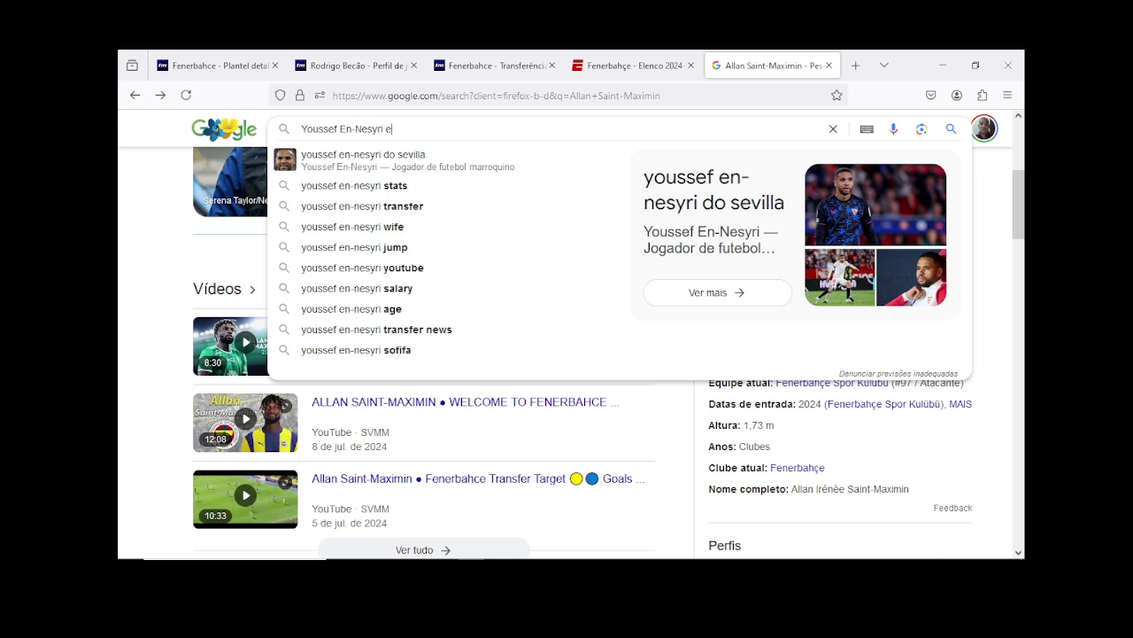
{"action": "type", "text": "a"}
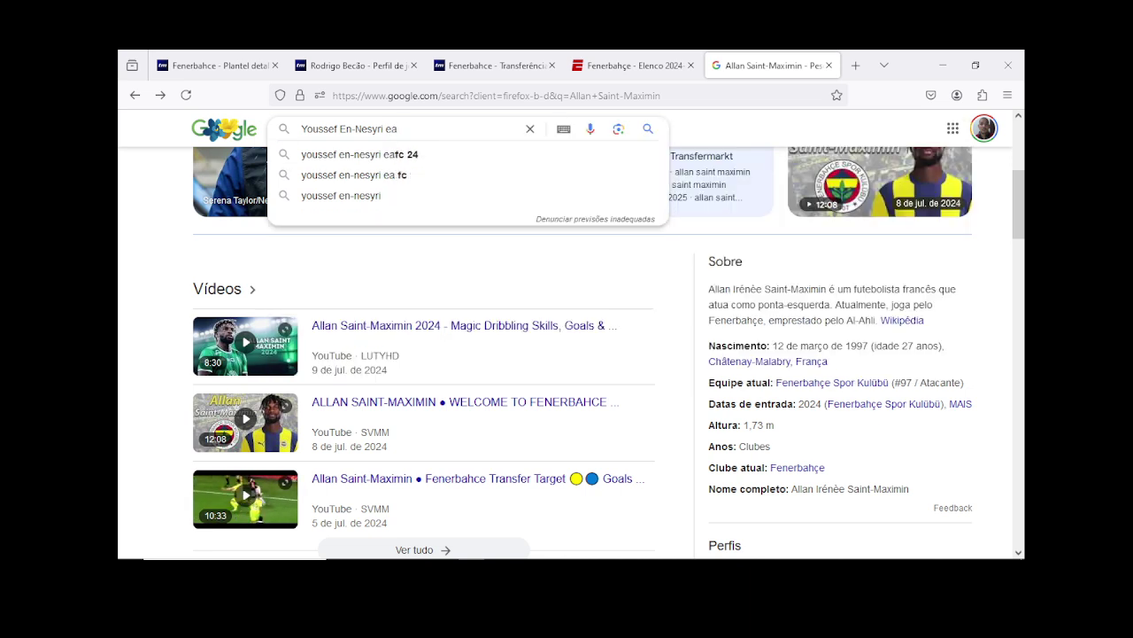
{"action": "type", "text": "fc"}
{"action": "key", "text": "Return"}
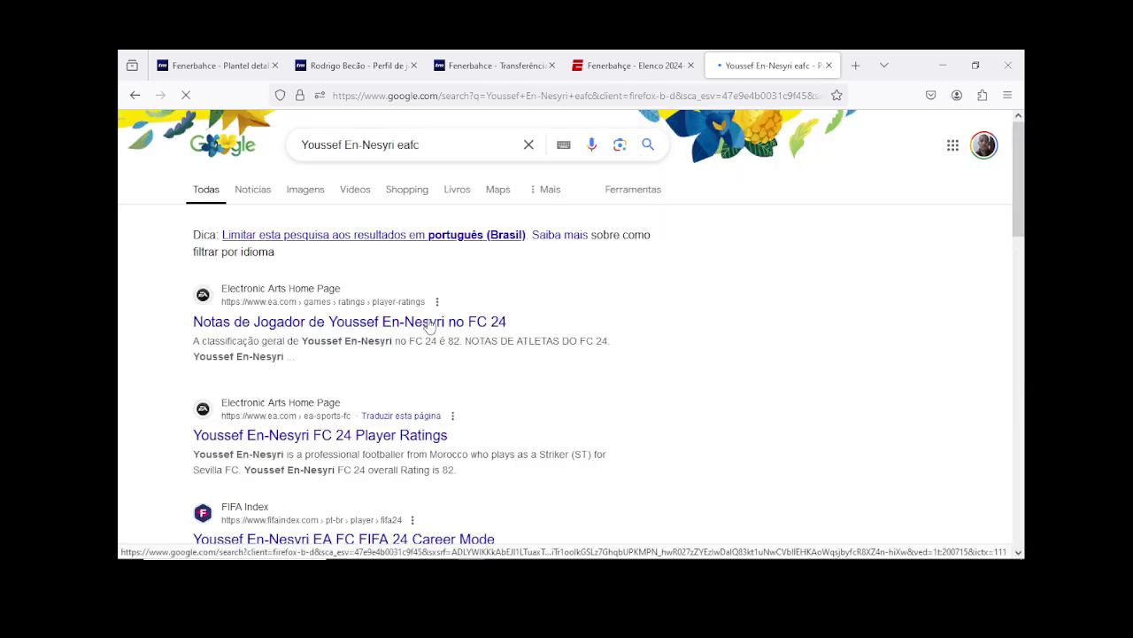
Step: Open En-Nesyri's EA FC 24 ratings page and examine his physical profile and detailed attribute ratings
{"action": "left_click", "coordinate": [408, 331]}
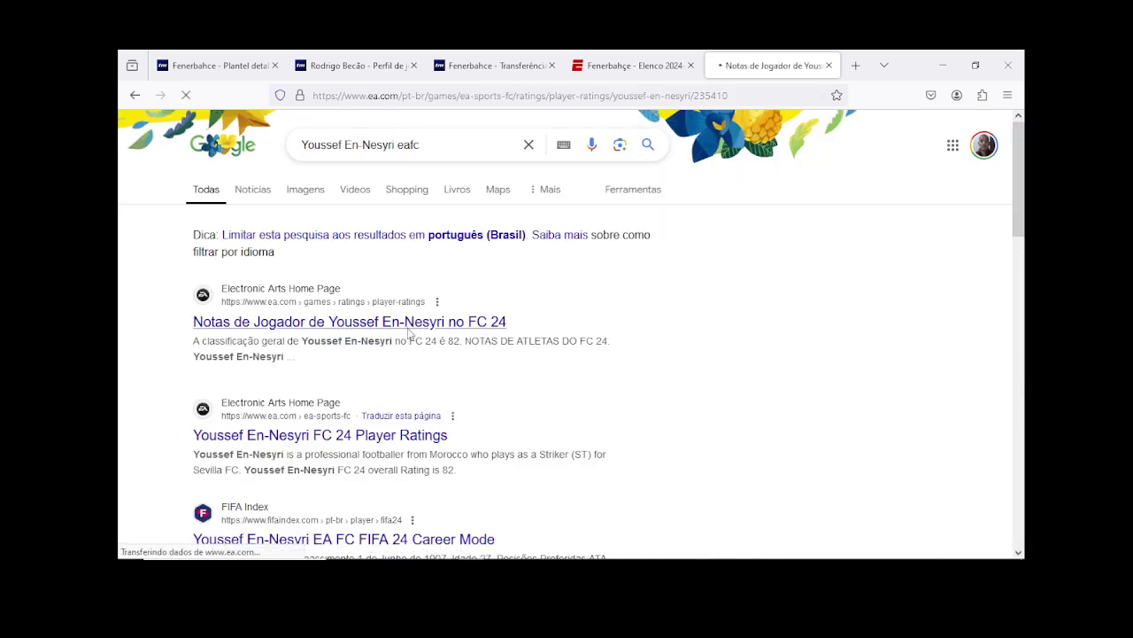
{"action": "scroll", "coordinate": [406, 327], "scroll_direction": "down", "scroll_amount": 4}
{"action": "scroll", "coordinate": [431, 390], "scroll_direction": "down", "scroll_amount": 1}
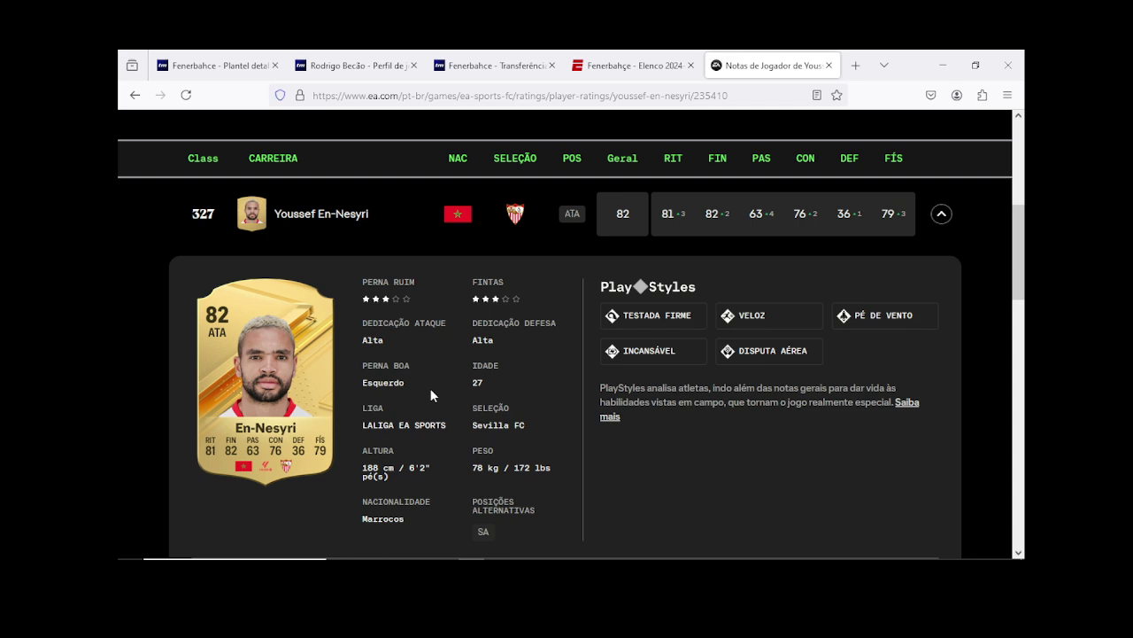
{"action": "scroll", "coordinate": [430, 388], "scroll_direction": "down", "scroll_amount": 3}
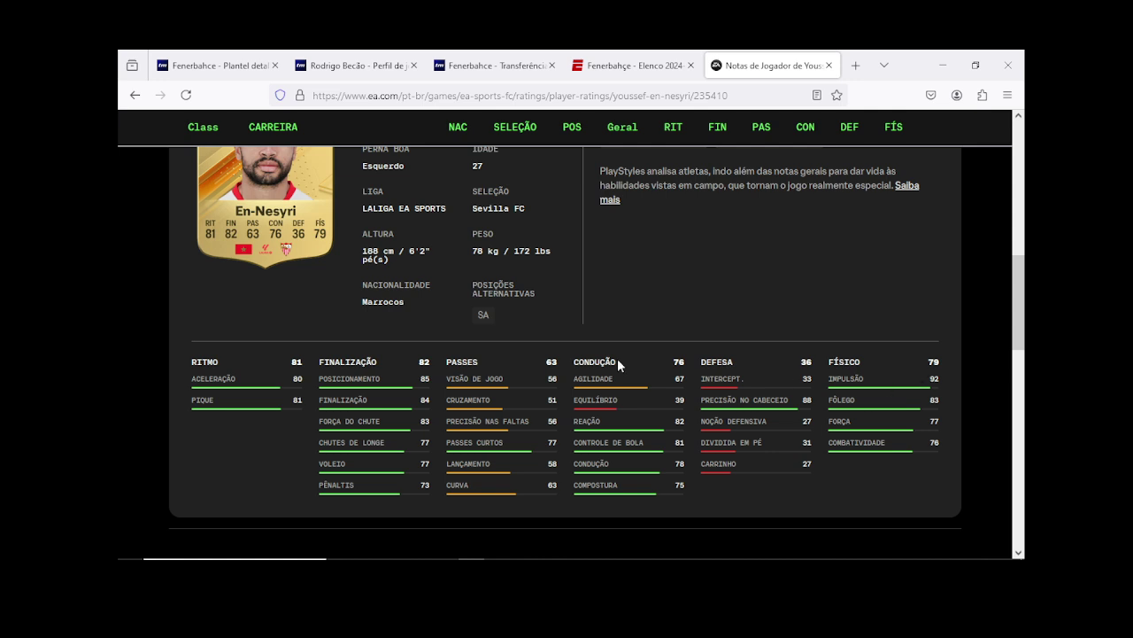
{"action": "scroll", "coordinate": [421, 362], "scroll_direction": "up", "scroll_amount": 2}
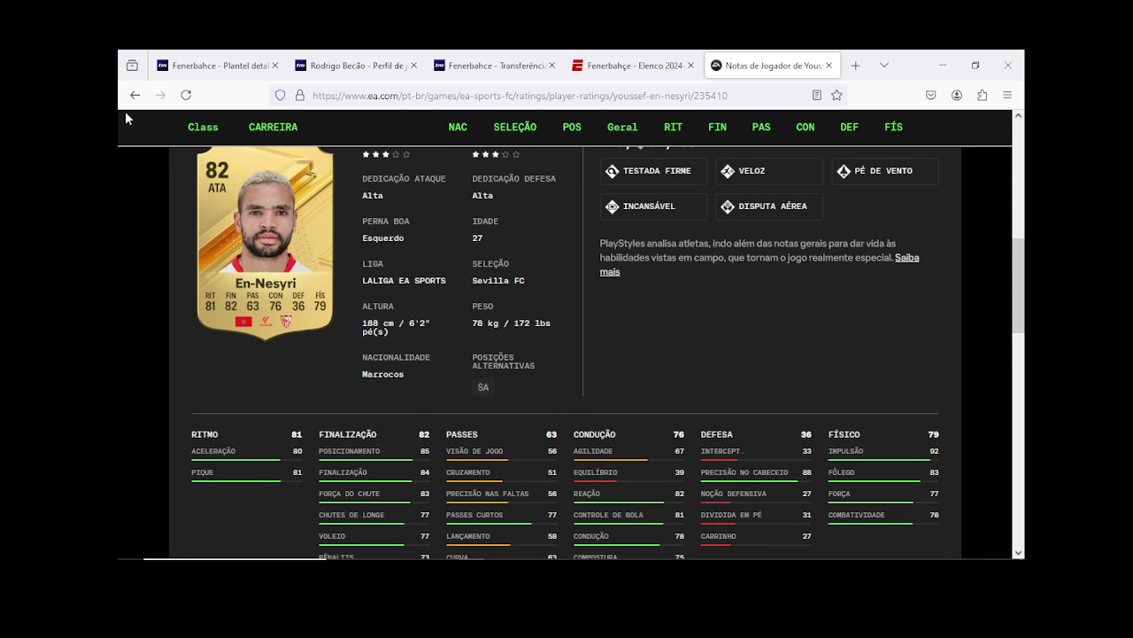
{"action": "left_click", "coordinate": [134, 94]}
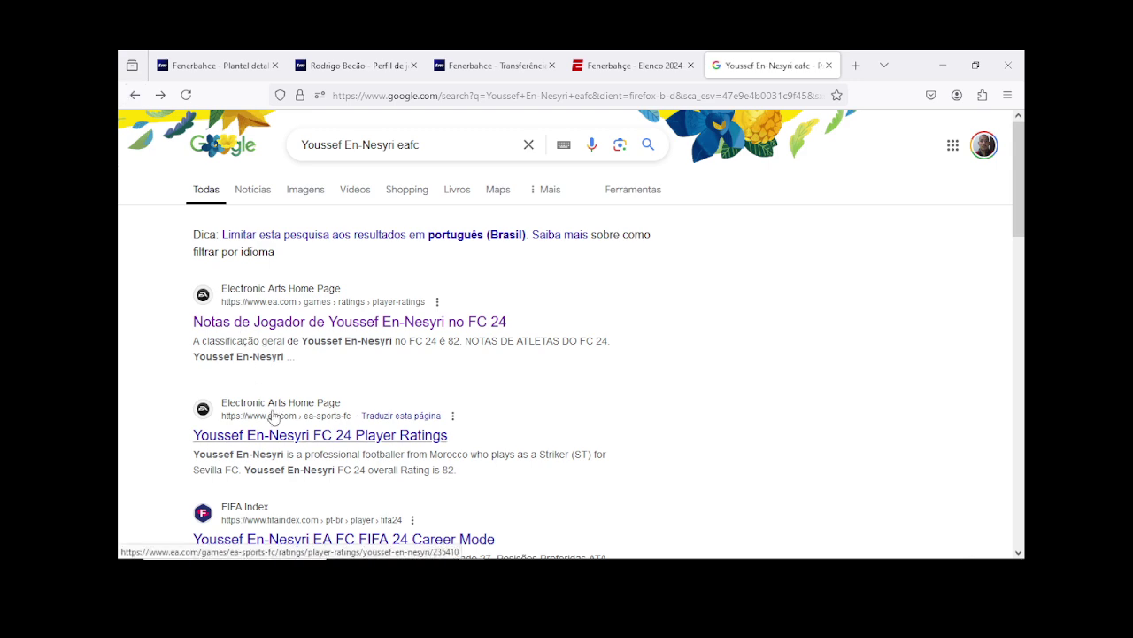
{"action": "scroll", "coordinate": [274, 417], "scroll_direction": "down", "scroll_amount": 3}
{"action": "left_click", "coordinate": [297, 390]}
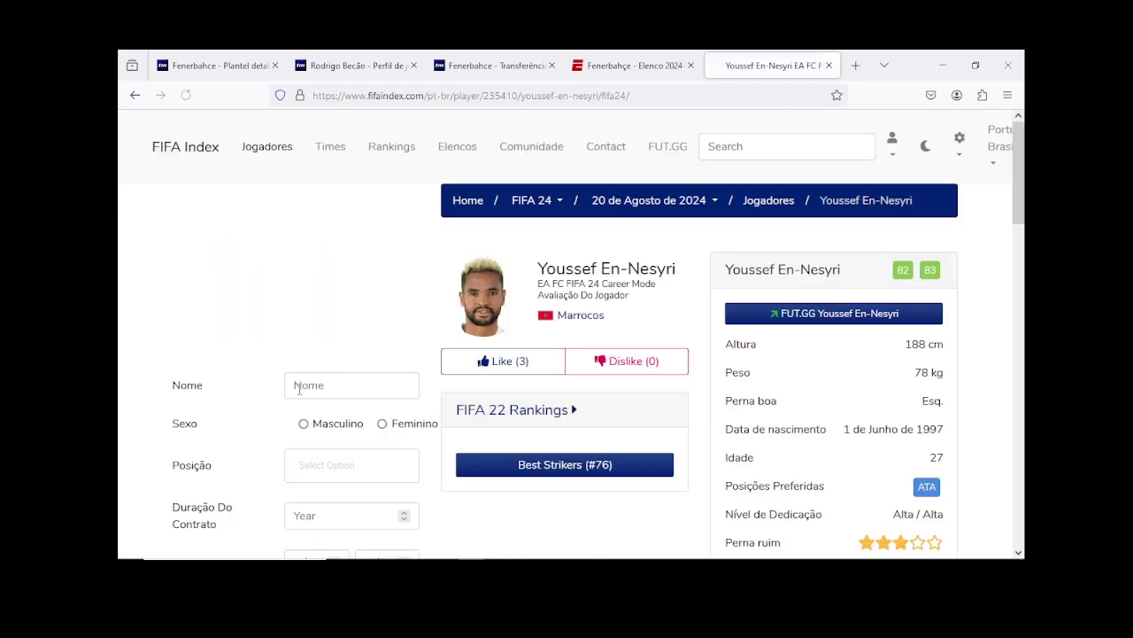
{"action": "scroll", "coordinate": [693, 364], "scroll_direction": "down", "scroll_amount": 2}
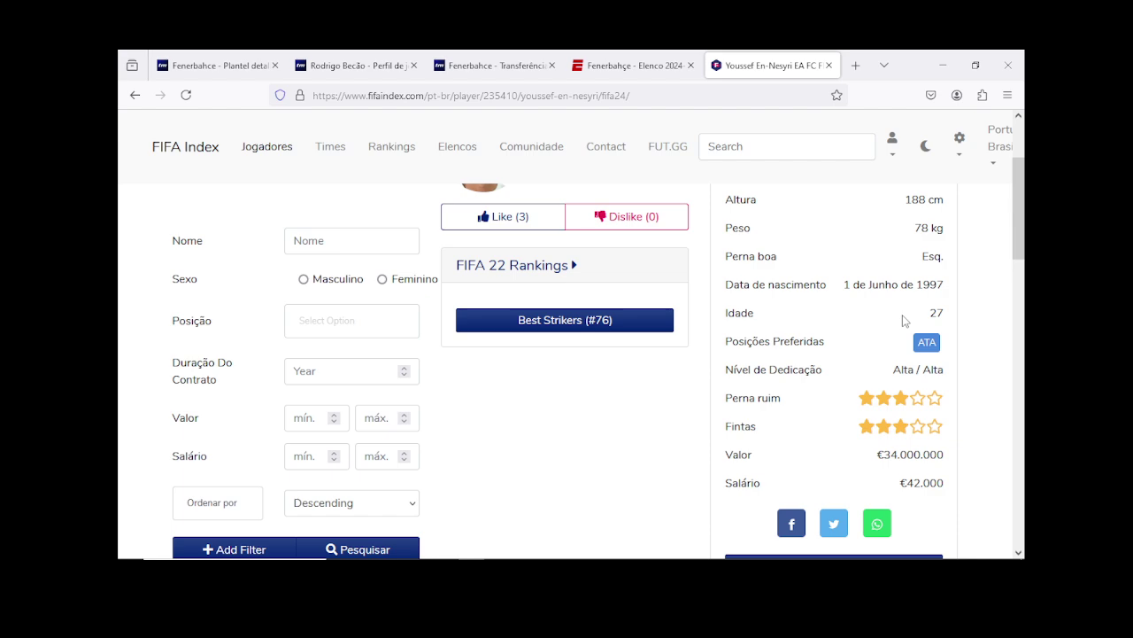
{"action": "left_click", "coordinate": [135, 95]}
{"action": "scroll", "coordinate": [253, 242], "scroll_direction": "up", "scroll_amount": 3}
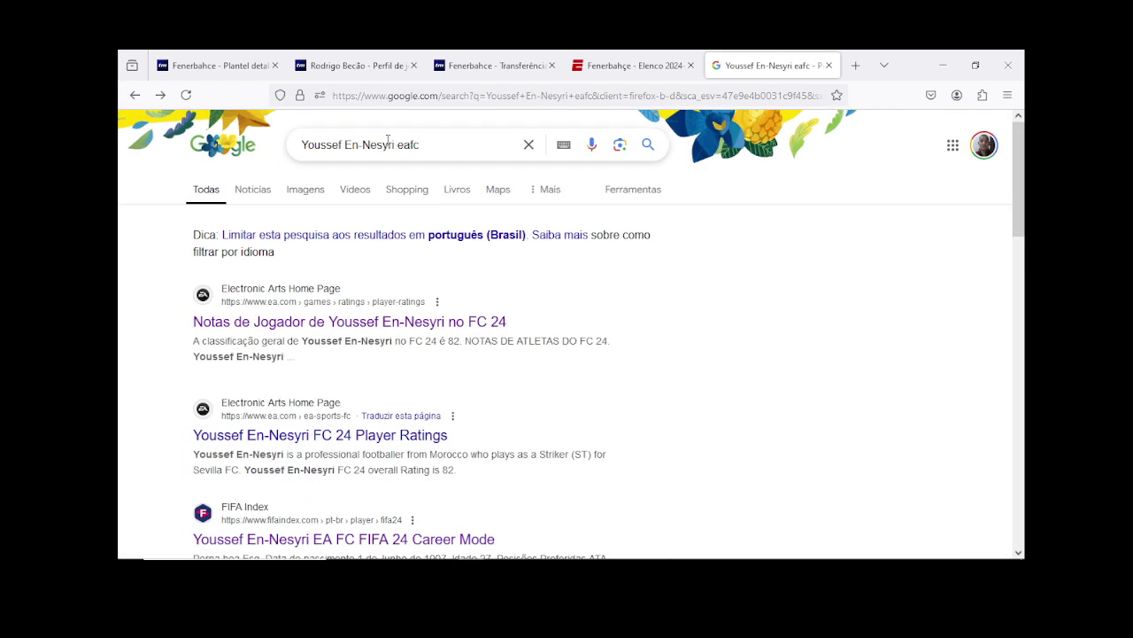
Step: Search for "Youssef En-Nesyri pes stats" and open his Habilidades Pro Evolution Soccer page to read his physical data
{"action": "double_click", "coordinate": [399, 144]}
{"action": "key", "text": "BackSpace"}
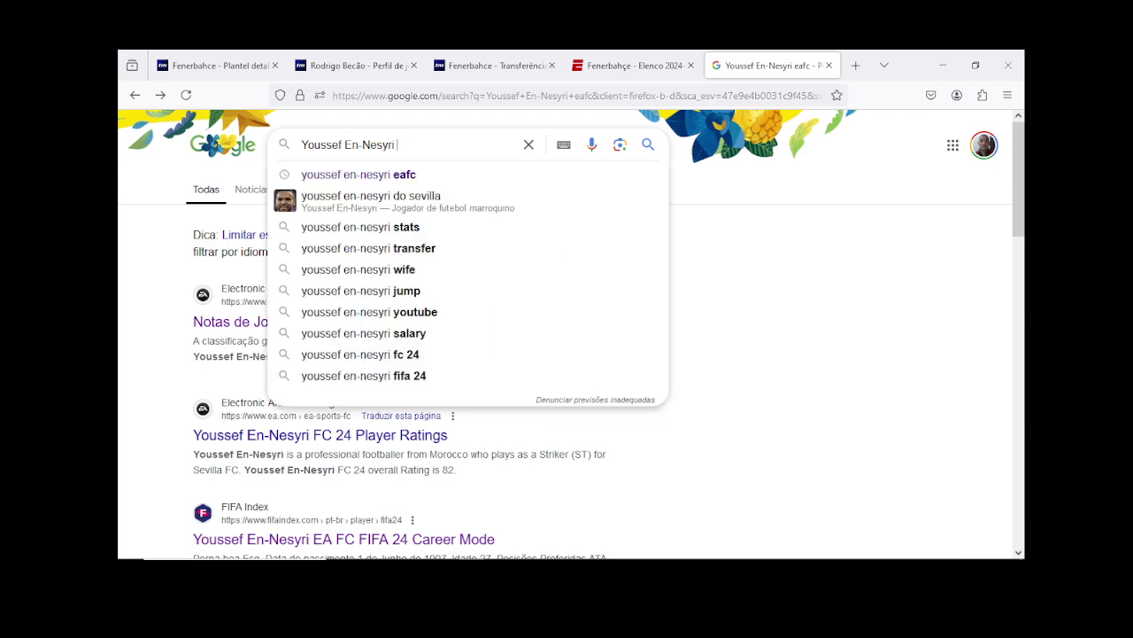
{"action": "type", "text": "pes stats"}
{"action": "key", "text": "Return"}
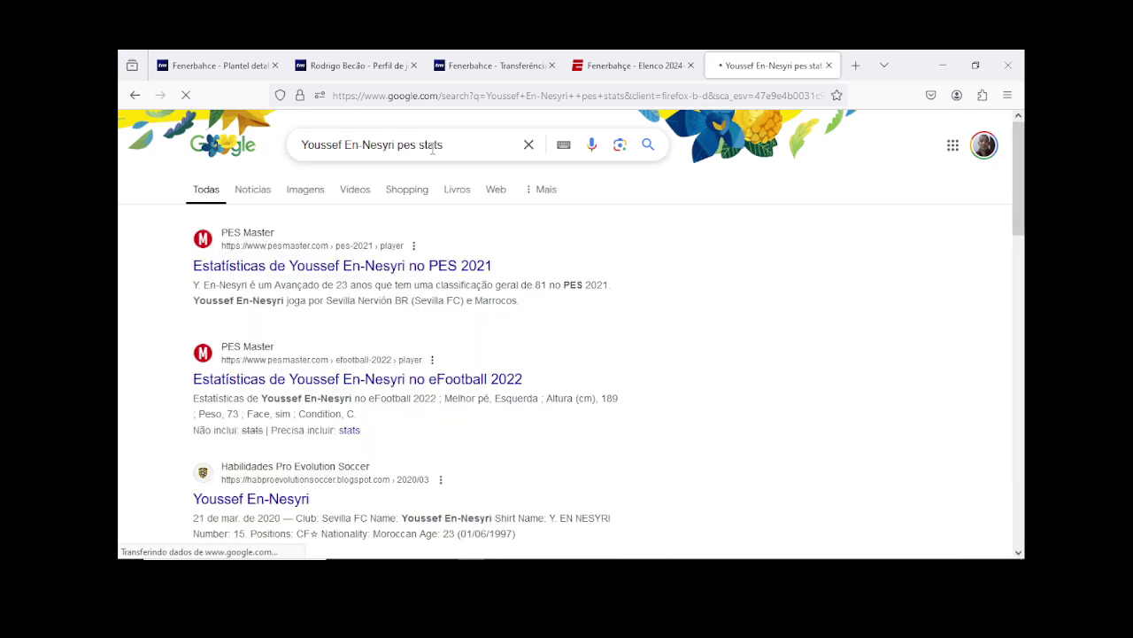
{"action": "scroll", "coordinate": [283, 371], "scroll_direction": "down", "scroll_amount": 2}
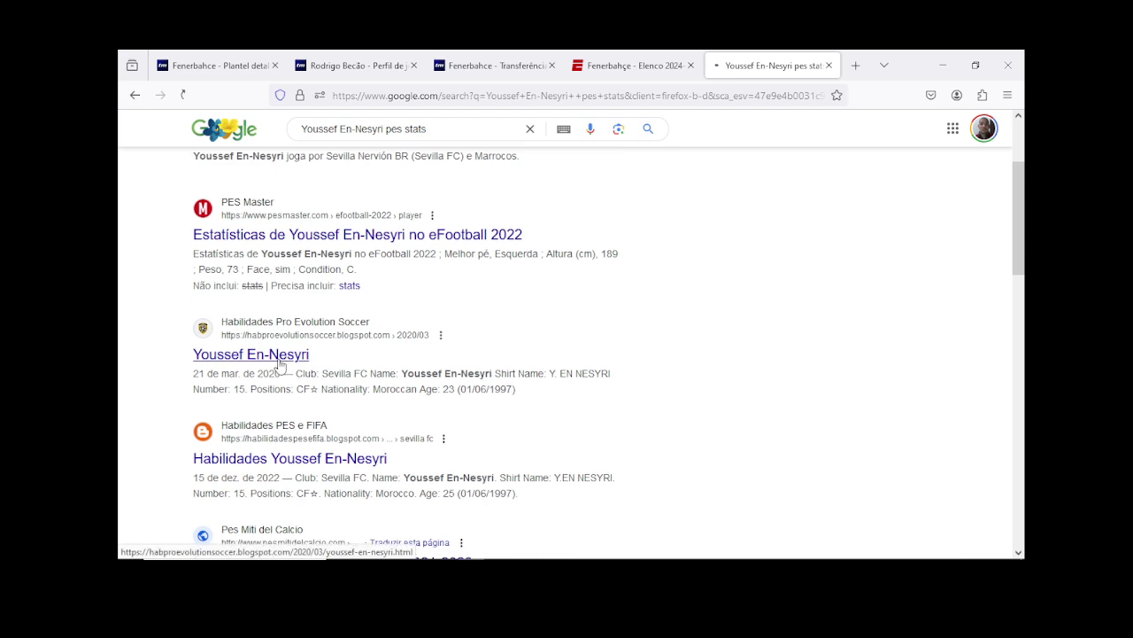
{"action": "left_click", "coordinate": [278, 356]}
{"action": "scroll", "coordinate": [284, 363], "scroll_direction": "down", "scroll_amount": 5}
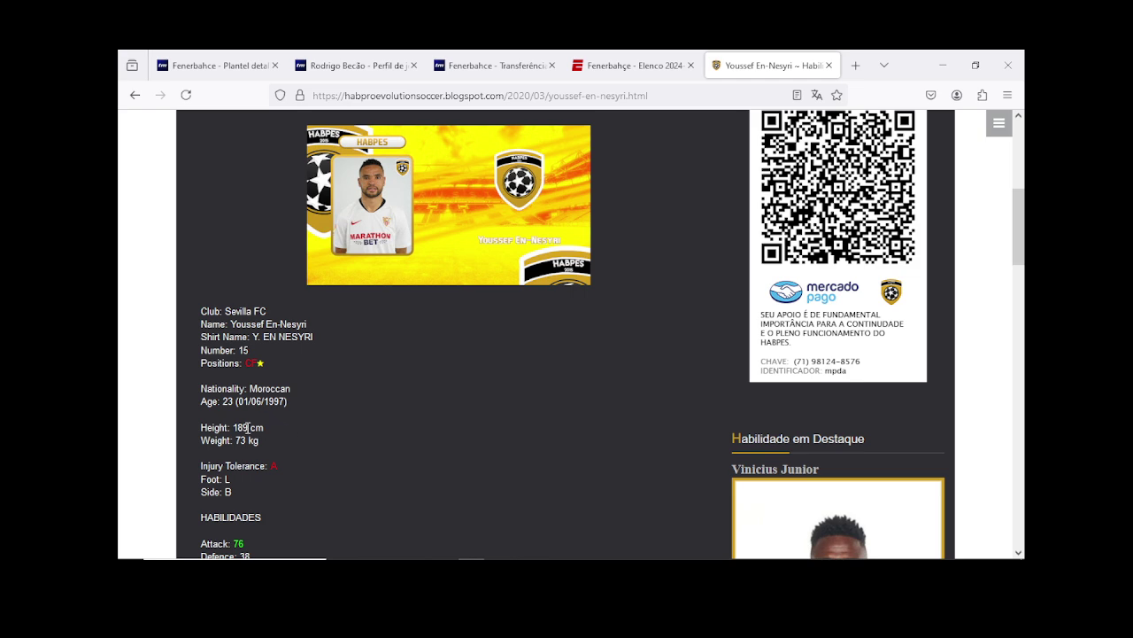
Step: Back in the WE2002 Team Editor, open En Nesyri's attributes from the base team and set his hair color to H
{"action": "left_click", "coordinate": [942, 64]}
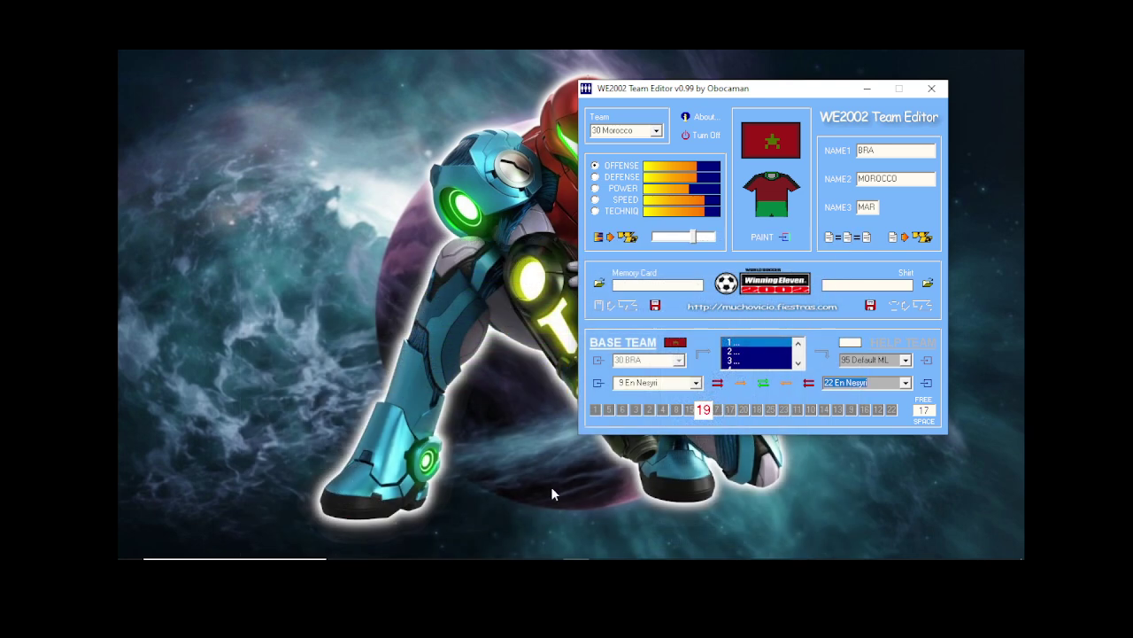
{"action": "left_click_drag", "start_coordinate": [761, 92], "coordinate": [784, 92]}
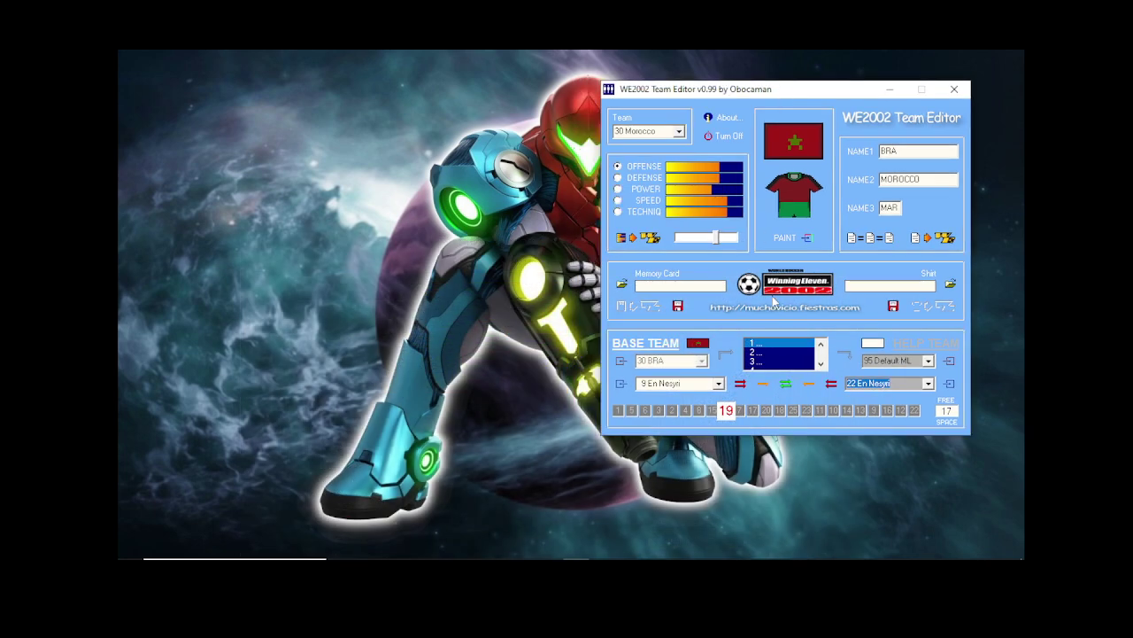
{"action": "left_click", "coordinate": [620, 382]}
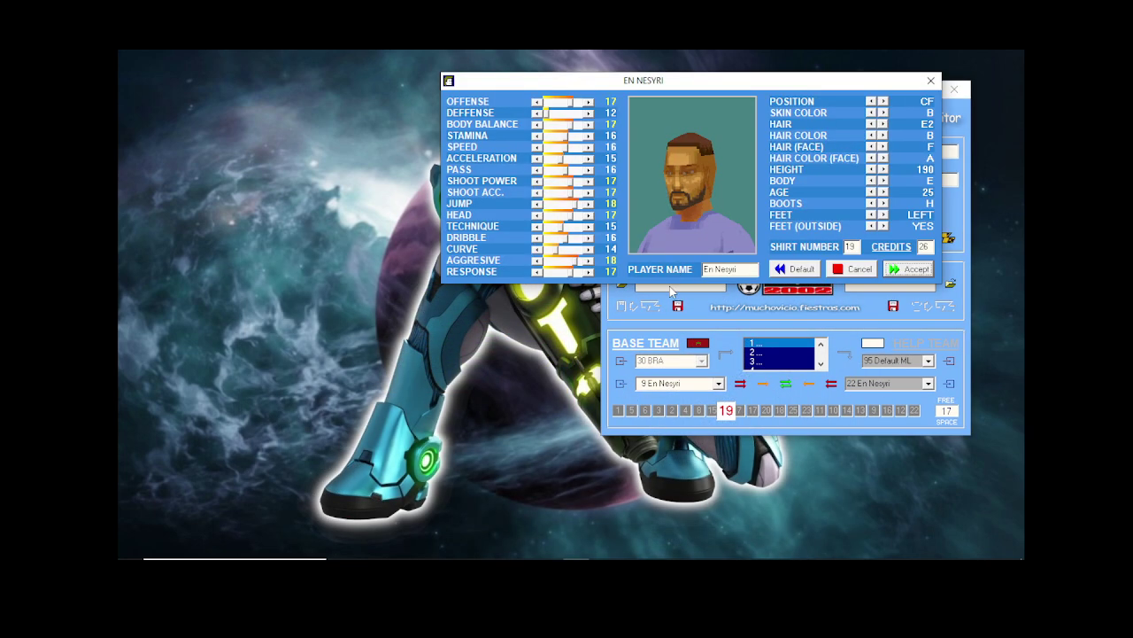
{"action": "left_click", "coordinate": [883, 135]}
{"action": "left_click", "coordinate": [883, 135]}
{"action": "left_click", "coordinate": [883, 136]}
{"action": "left_click", "coordinate": [882, 136]}
{"action": "left_click", "coordinate": [883, 135]}
{"action": "left_click", "coordinate": [883, 136]}
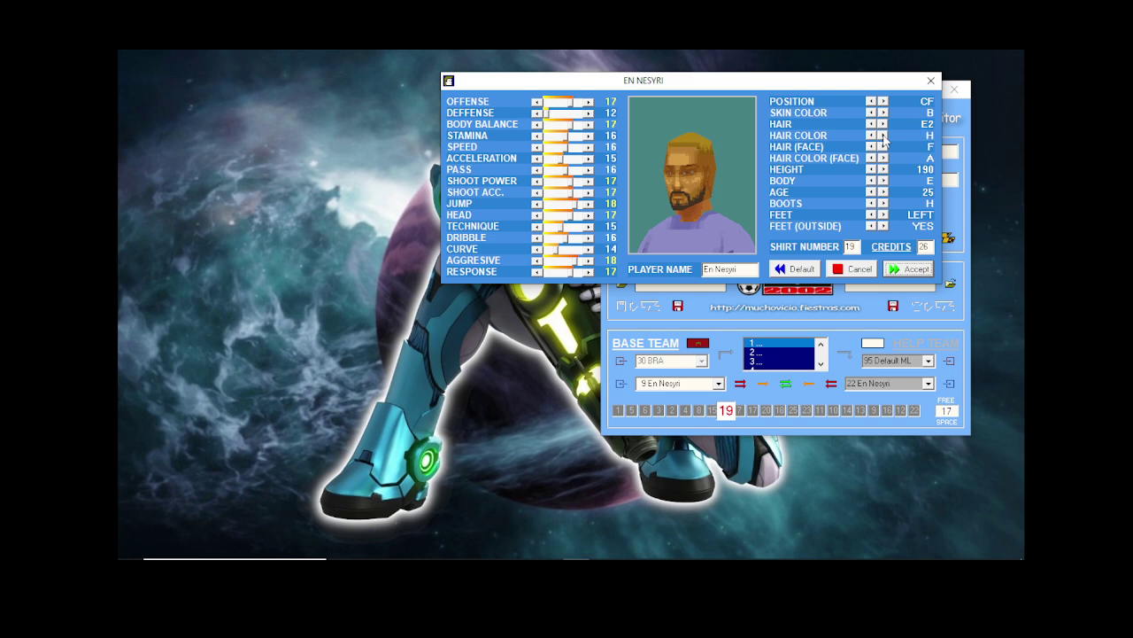
Step: Set En Nesyri's body type to D and his age to 27
{"action": "left_click", "coordinate": [871, 182]}
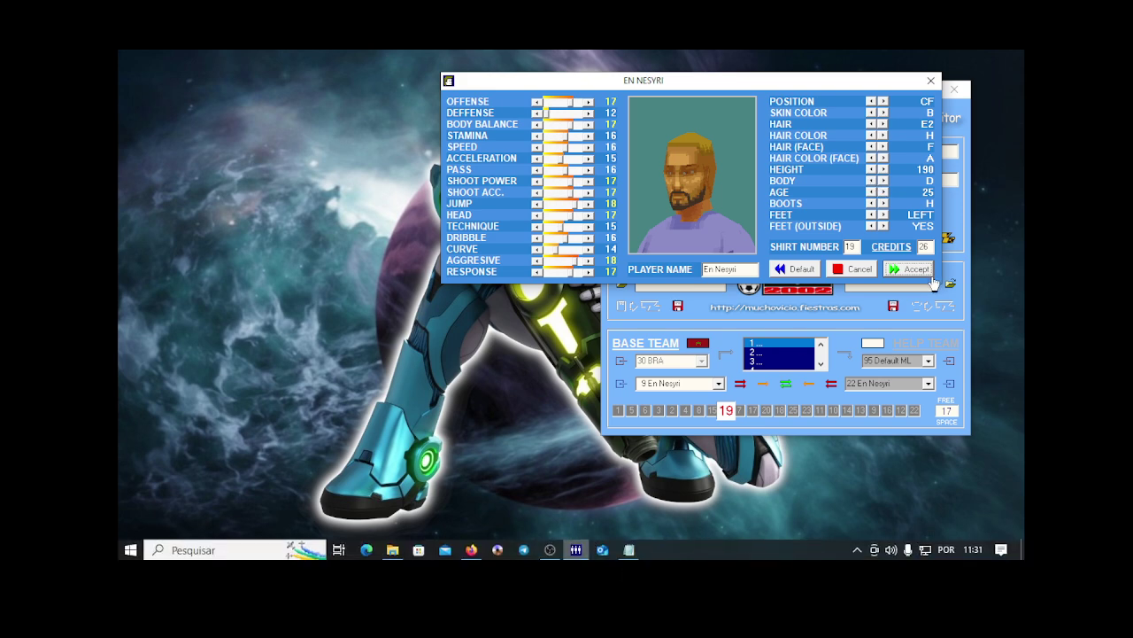
{"action": "left_click", "coordinate": [883, 191]}
{"action": "left_click", "coordinate": [883, 191]}
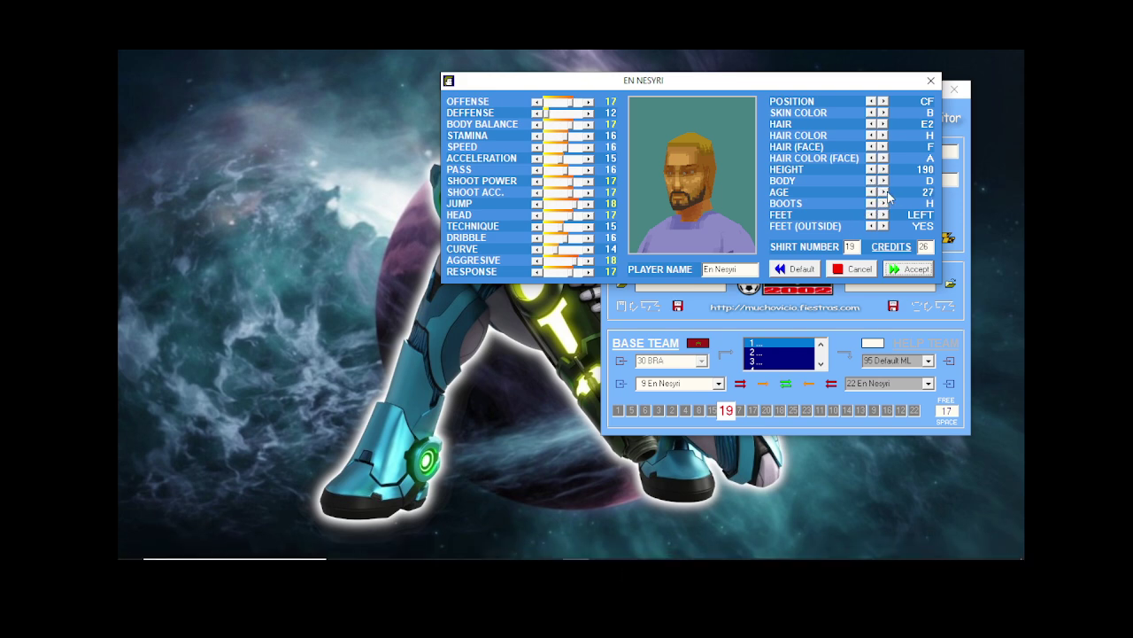
Step: Raise En Nesyri's Offense, Body Balance and Shoot Acc. to 18, and his Stamina, Speed and Acceleration to 17
{"action": "left_click", "coordinate": [590, 103]}
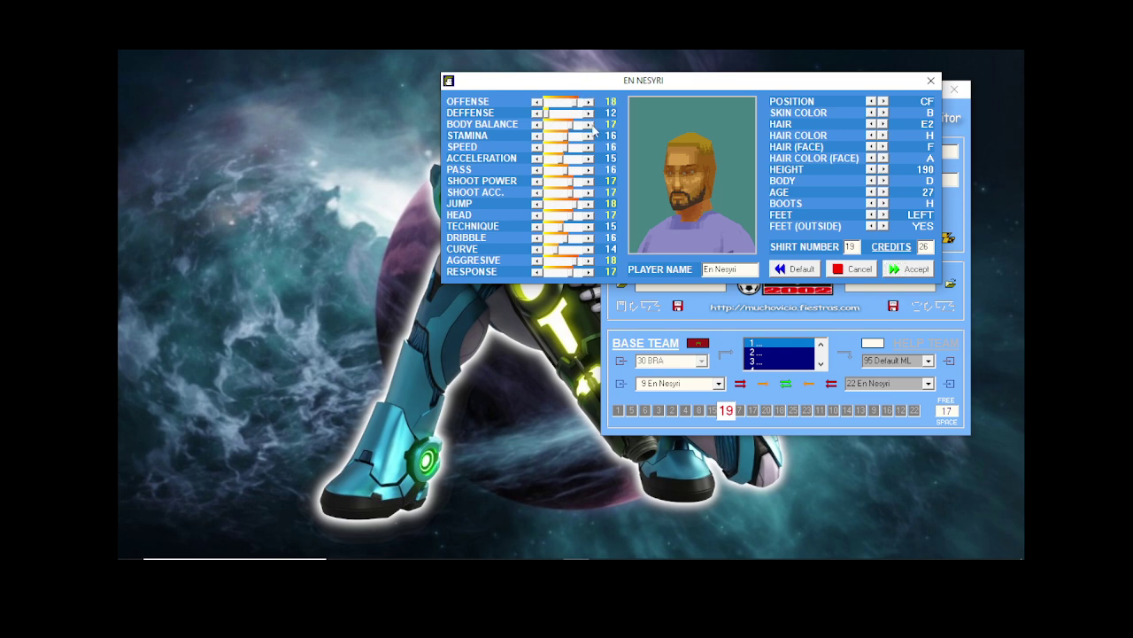
{"action": "left_click", "coordinate": [588, 124]}
{"action": "left_click", "coordinate": [589, 136]}
{"action": "left_click", "coordinate": [588, 147]}
{"action": "left_click", "coordinate": [589, 159]}
{"action": "left_click", "coordinate": [589, 158]}
{"action": "left_click", "coordinate": [589, 192]}
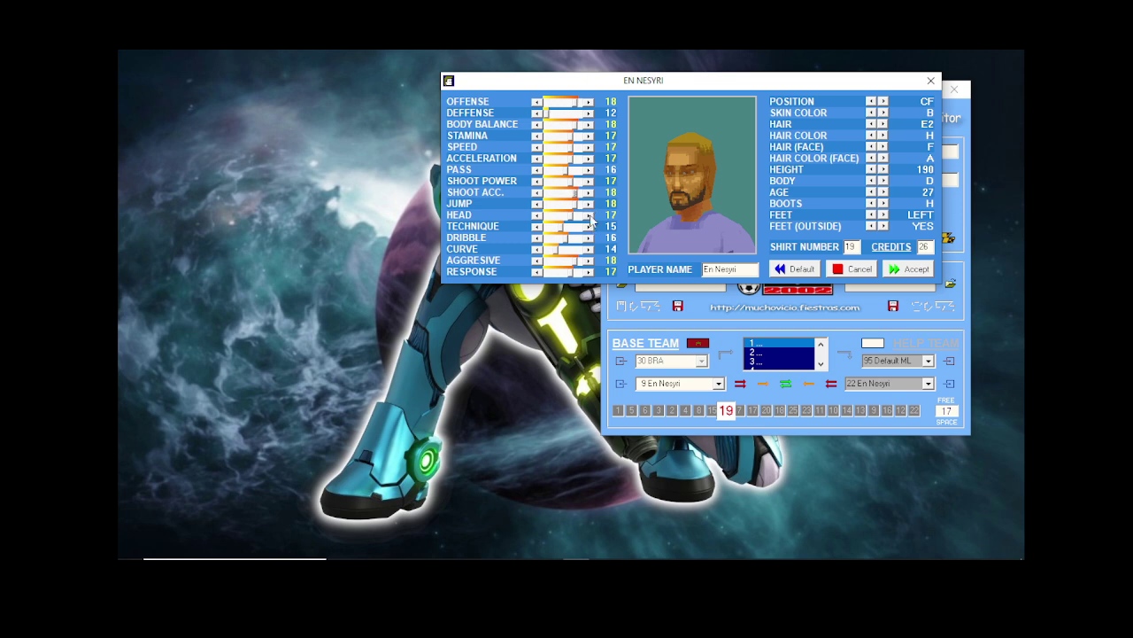
Step: Check En-Nesyri's PES ability ratings in the browser, adjust his Jump rating in the editor and accept the edits
{"action": "mouse_move", "coordinate": [543, 557]}
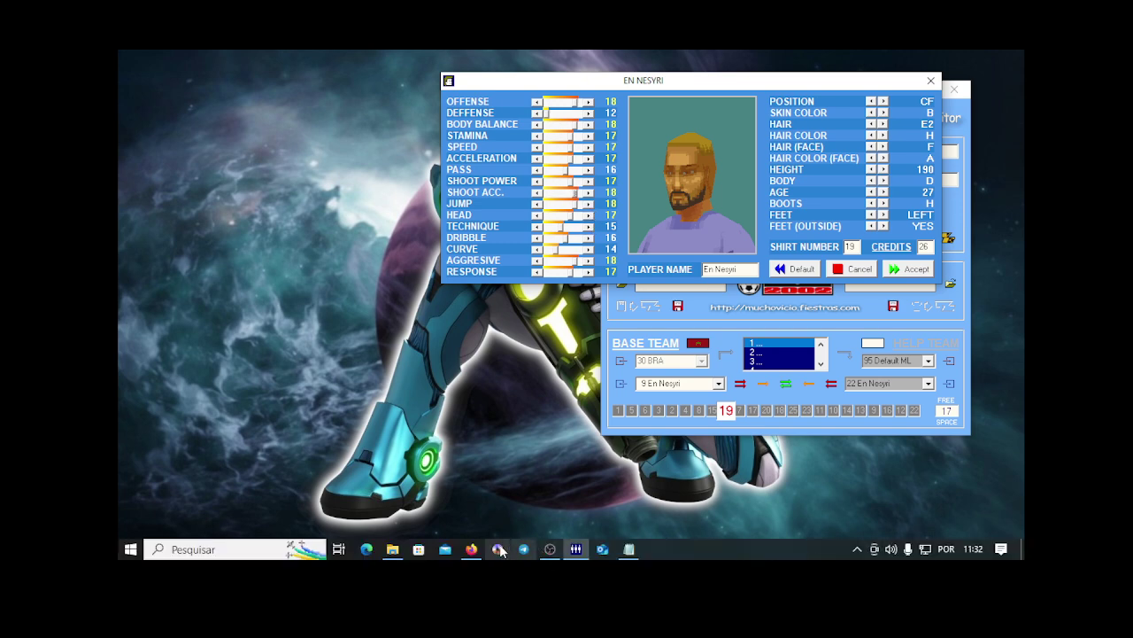
{"action": "left_click", "coordinate": [472, 549]}
{"action": "scroll", "coordinate": [458, 380], "scroll_direction": "down", "scroll_amount": 5}
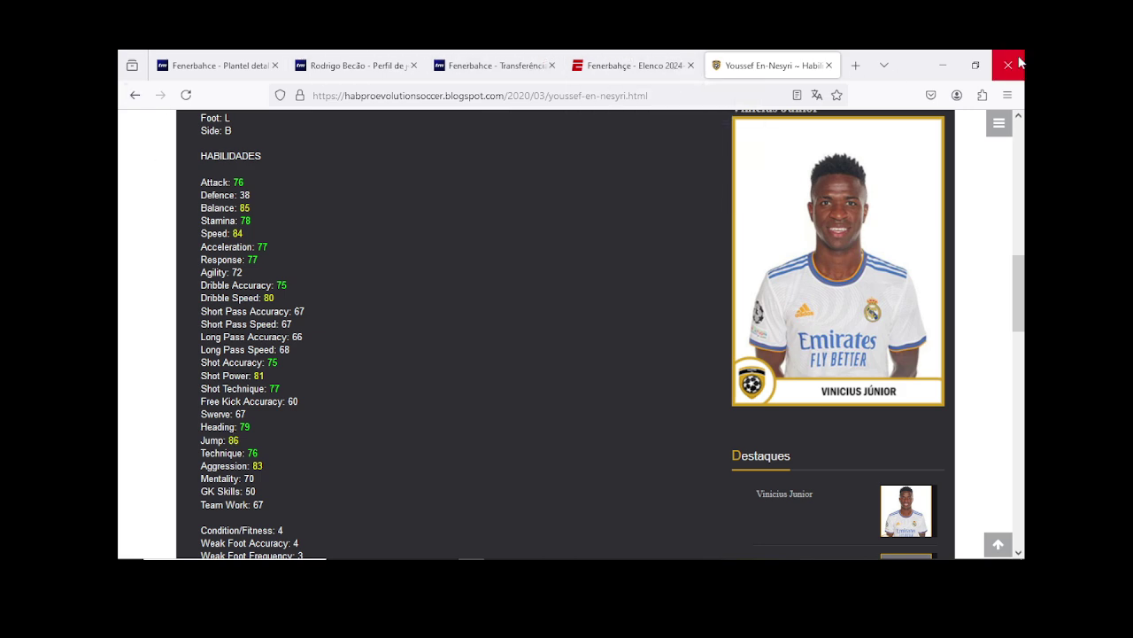
{"action": "left_click", "coordinate": [955, 62]}
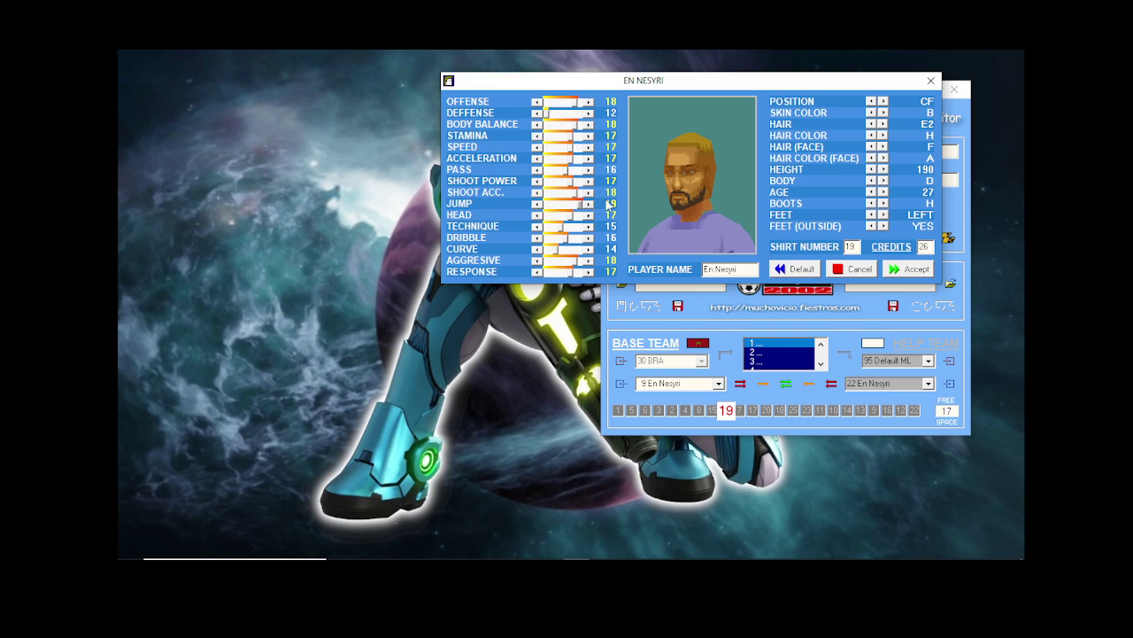
{"action": "left_click", "coordinate": [536, 204]}
{"action": "left_click", "coordinate": [902, 269]}
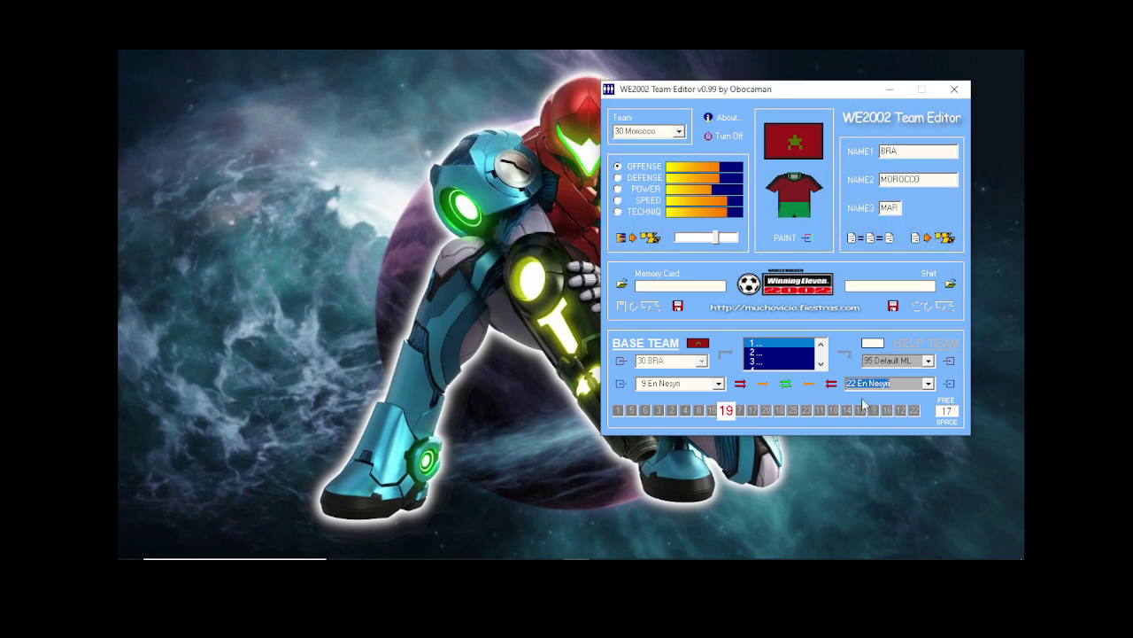
Step: Switch to the browser and return to the forwards in Transfermarkt's Fenerbahçe squad list
{"action": "left_click", "coordinate": [927, 383]}
{"action": "left_click", "coordinate": [928, 383]}
{"action": "left_click", "coordinate": [471, 549]}
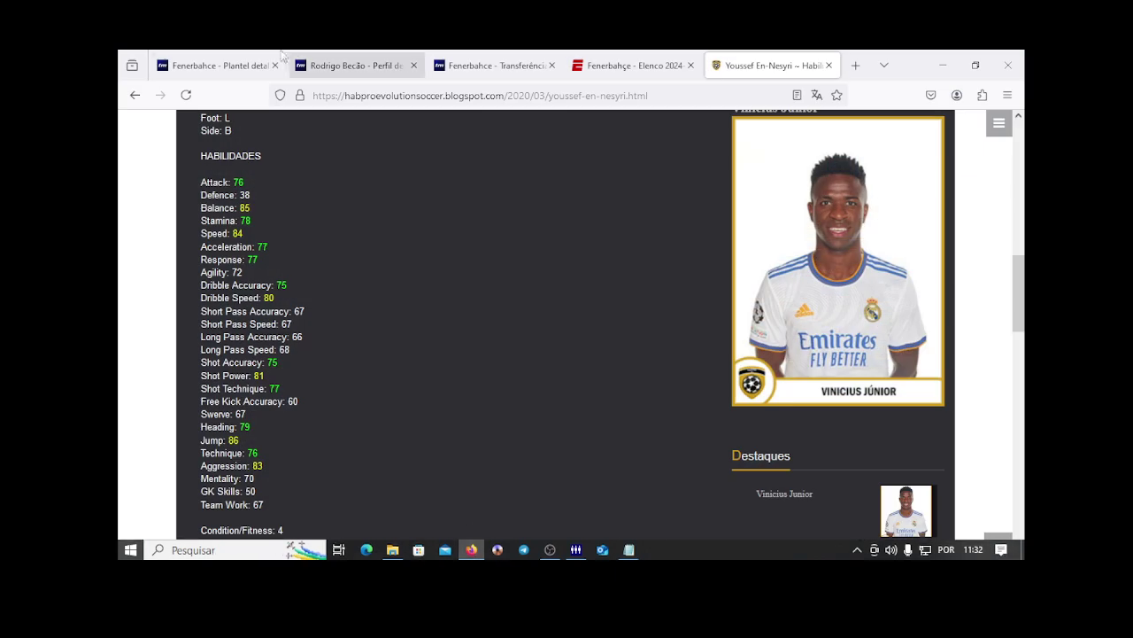
{"action": "scroll", "coordinate": [513, 277], "scroll_direction": "up", "scroll_amount": 10}
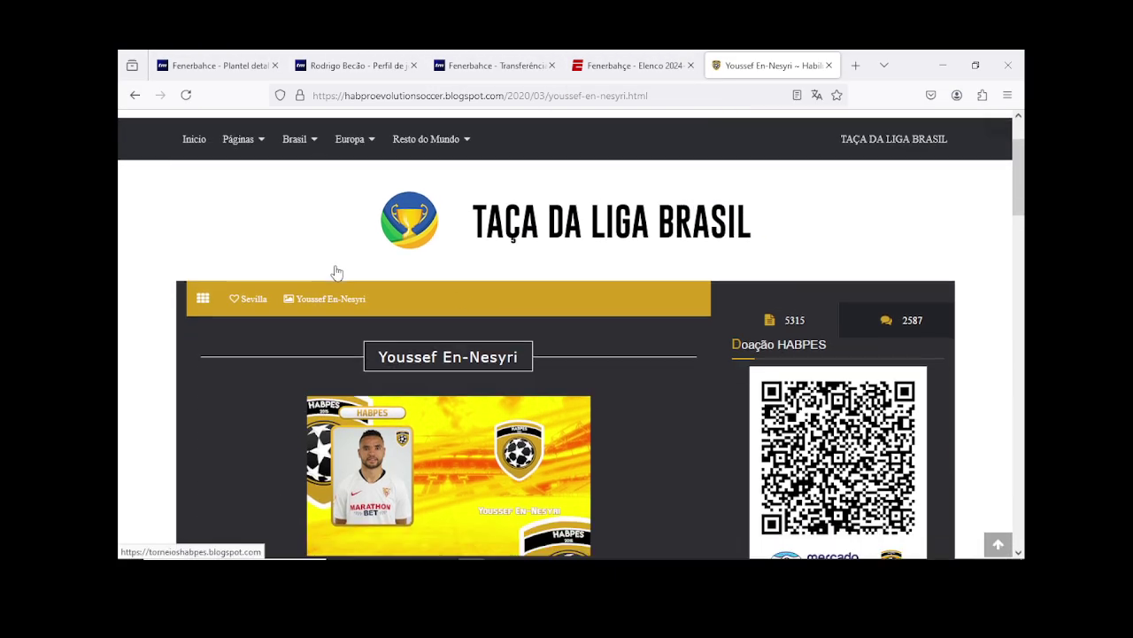
{"action": "scroll", "coordinate": [334, 270], "scroll_direction": "down", "scroll_amount": 3}
{"action": "left_click", "coordinate": [208, 62]}
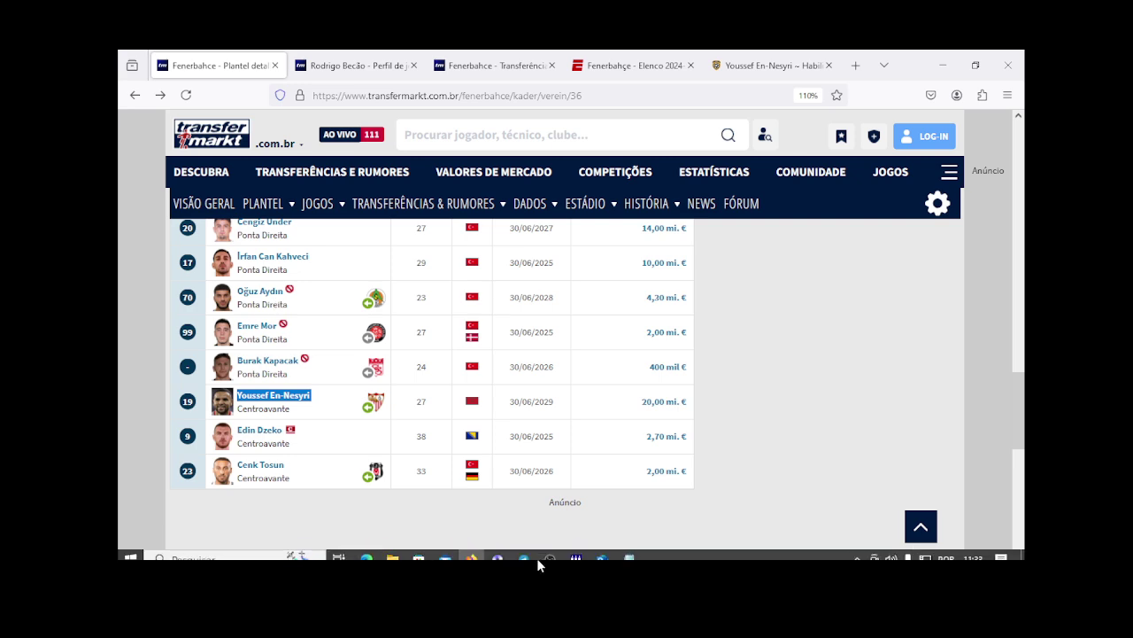
Step: Back in the WE2002 Team Editor, load team 27 Turkey as the base team
{"action": "left_click", "coordinate": [575, 549]}
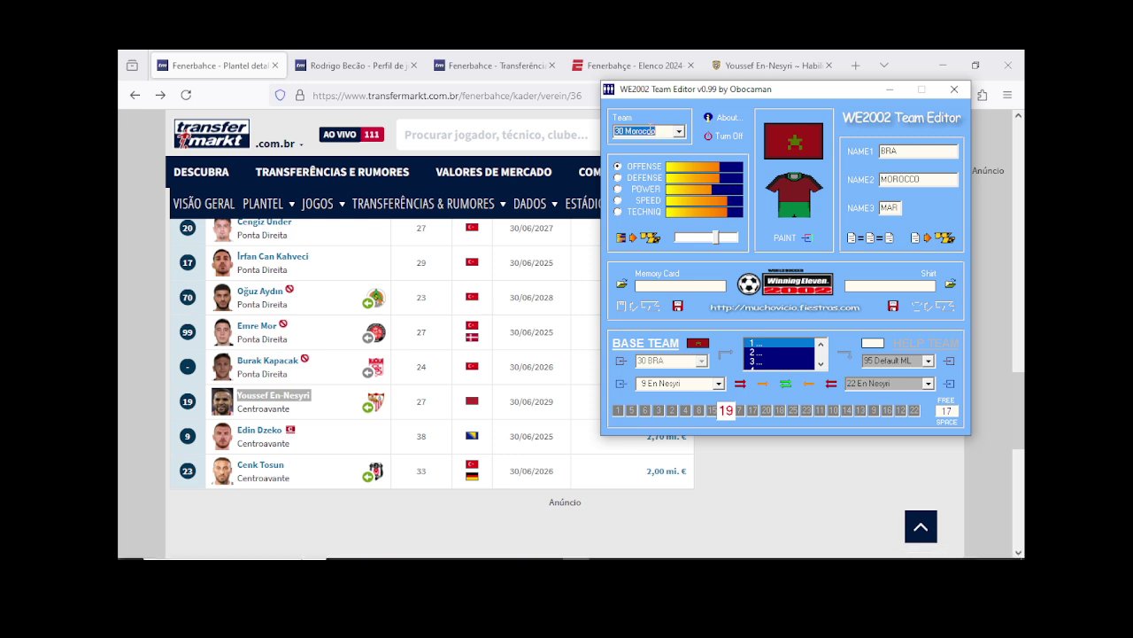
{"action": "left_click", "coordinate": [651, 129]}
{"action": "scroll", "coordinate": [651, 129], "scroll_direction": "up", "scroll_amount": 3}
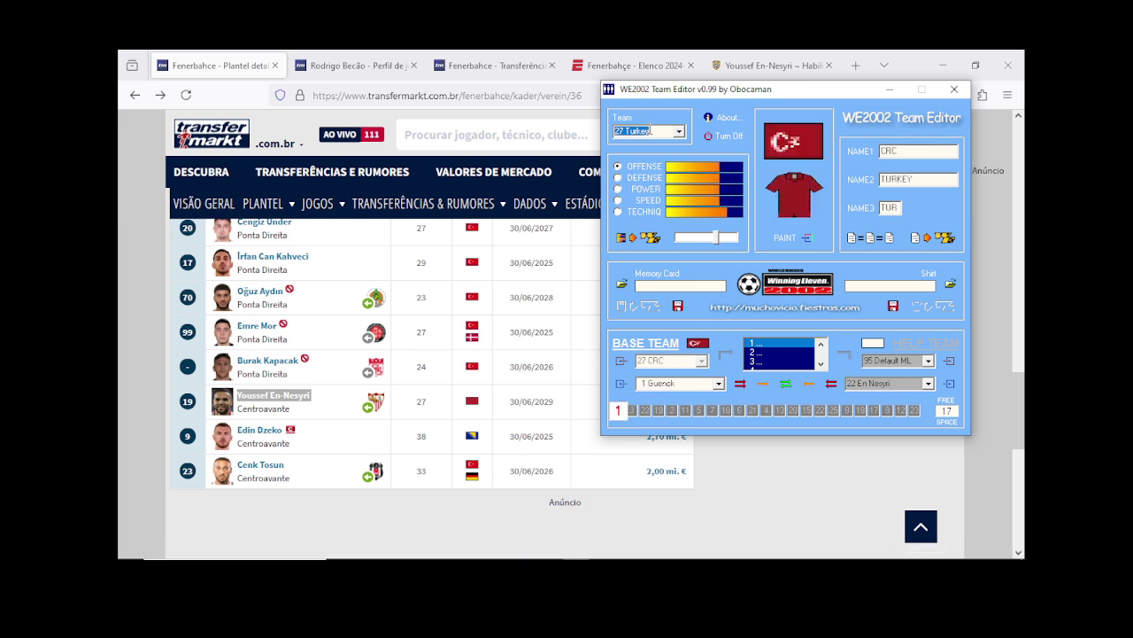
Step: Look through the Turkey base team's whole player list for players who belong to the Fenerbahçe squad
{"action": "left_click", "coordinate": [718, 383]}
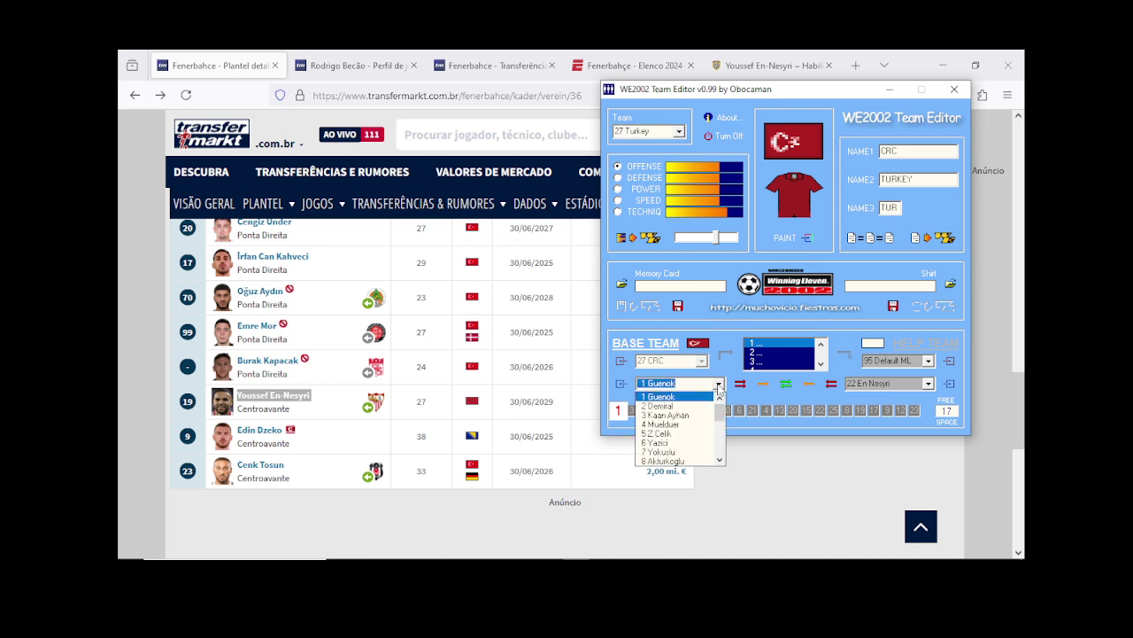
{"action": "scroll", "coordinate": [718, 387], "scroll_direction": "down", "scroll_amount": 3}
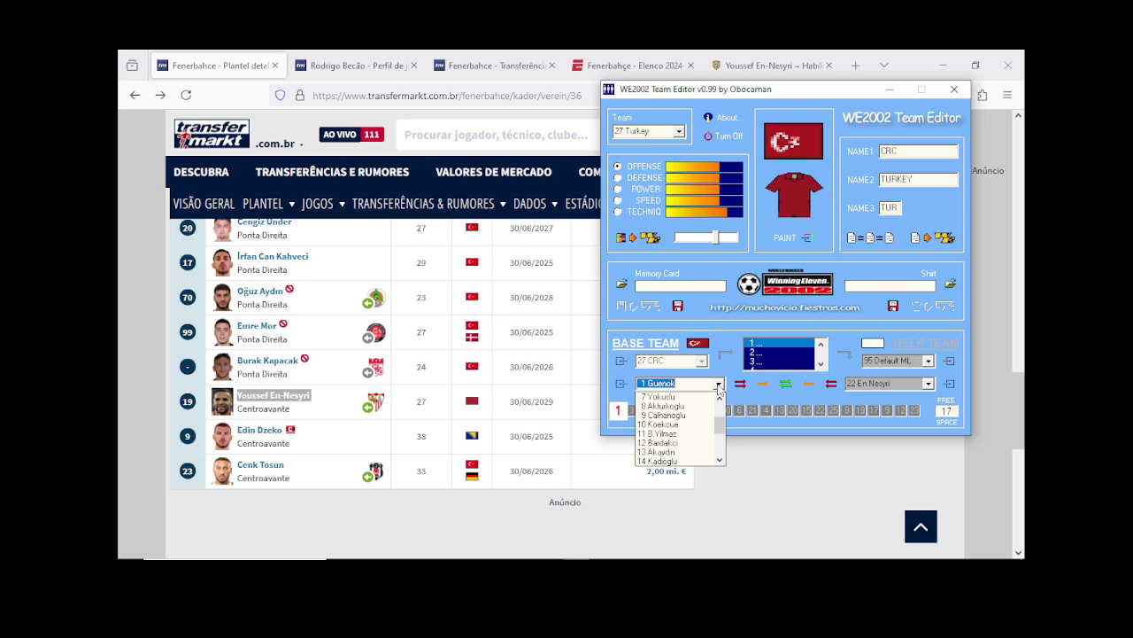
{"action": "scroll", "coordinate": [718, 387], "scroll_direction": "down", "scroll_amount": 1}
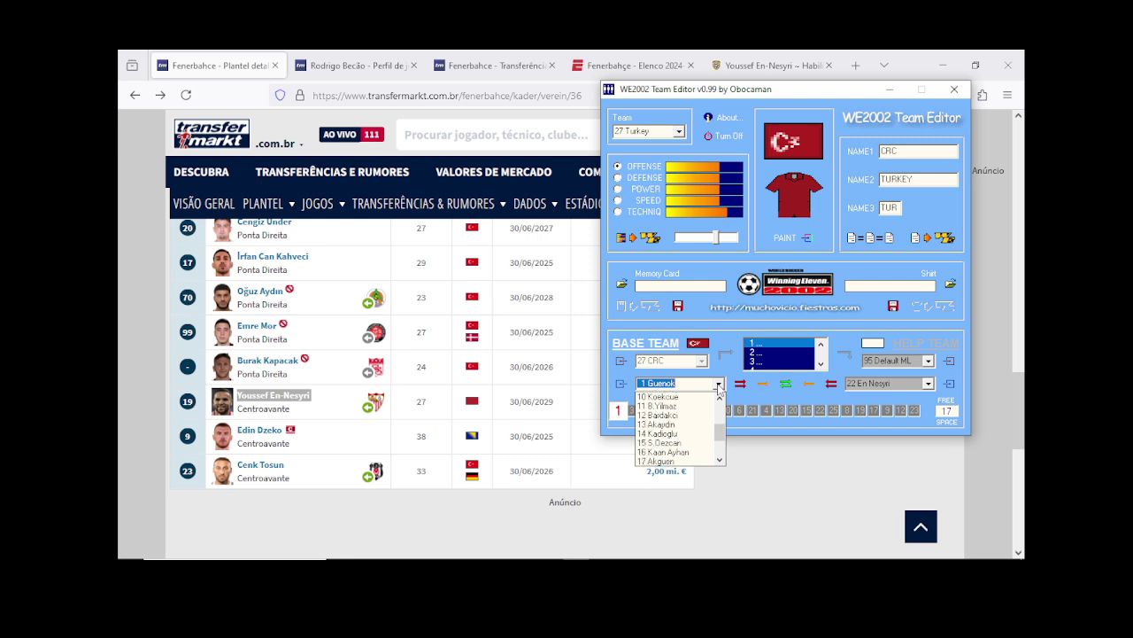
{"action": "scroll", "coordinate": [718, 387], "scroll_direction": "down", "scroll_amount": 3}
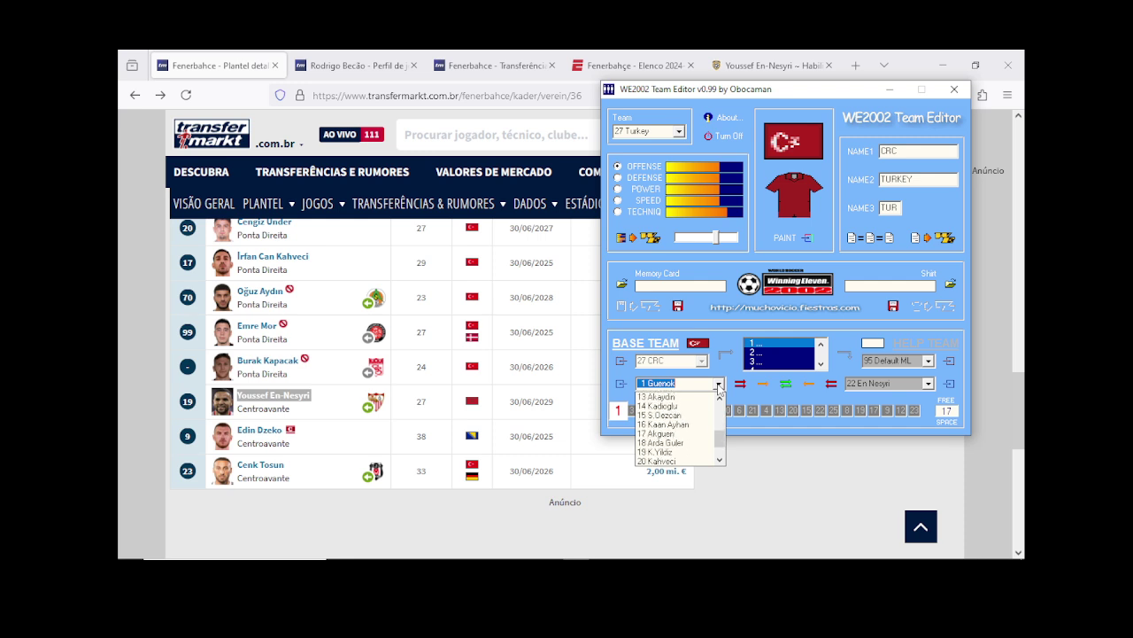
{"action": "scroll", "coordinate": [720, 388], "scroll_direction": "down", "scroll_amount": 3}
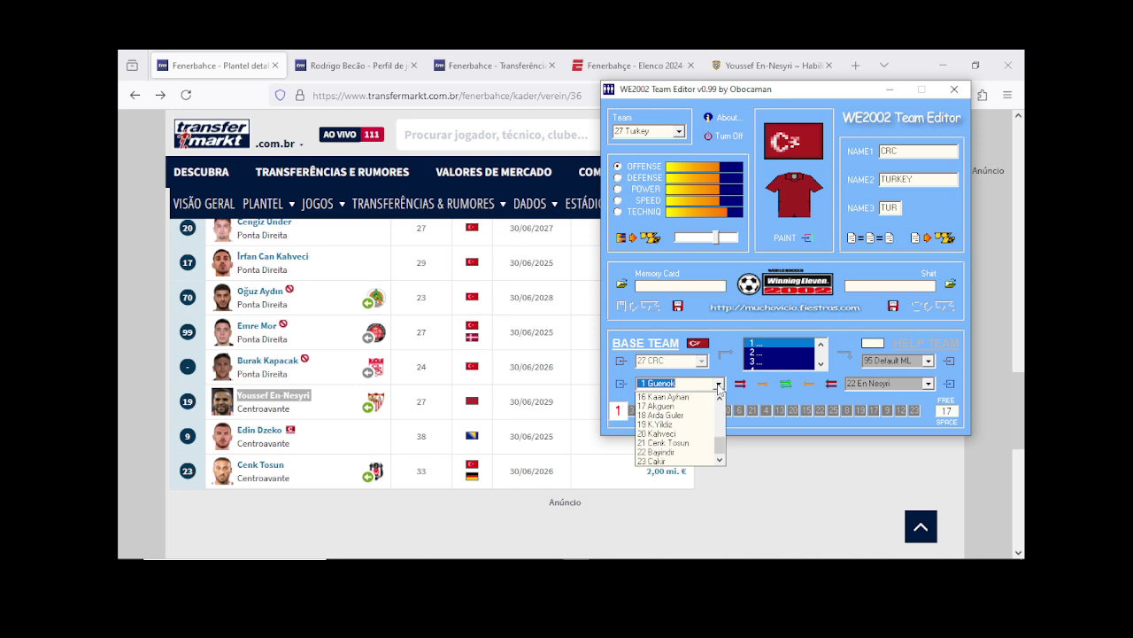
{"action": "left_click", "coordinate": [718, 387]}
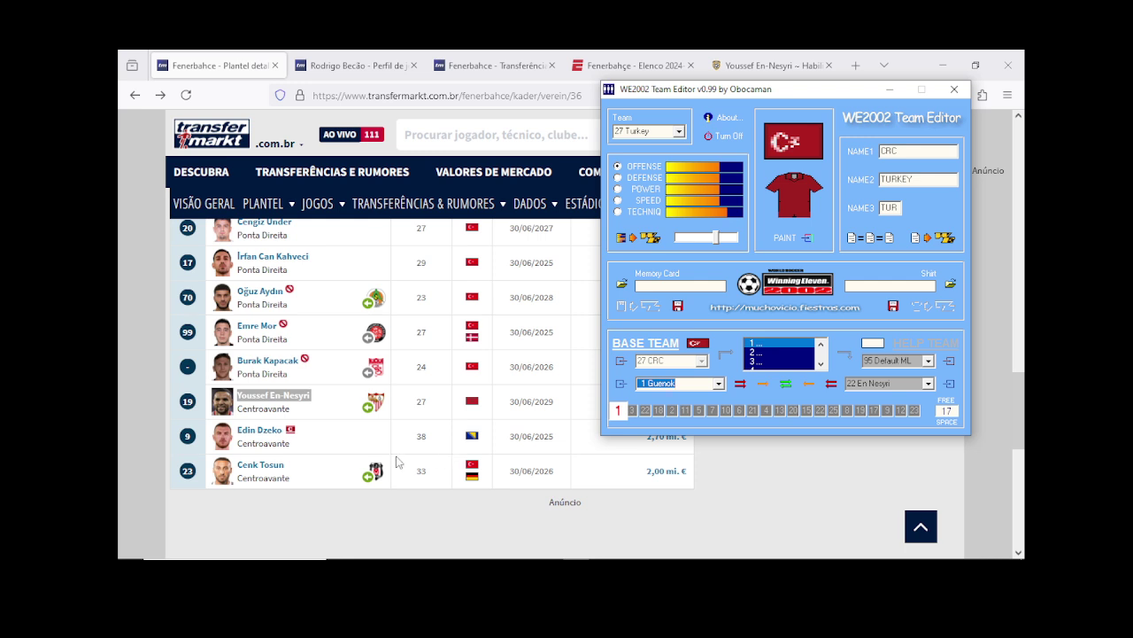
Step: Compare the midfielders and wingers in Transfermarkt's Fenerbahçe squad with the Turkey player list in the team editor
{"action": "scroll", "coordinate": [397, 461], "scroll_direction": "up", "scroll_amount": 3}
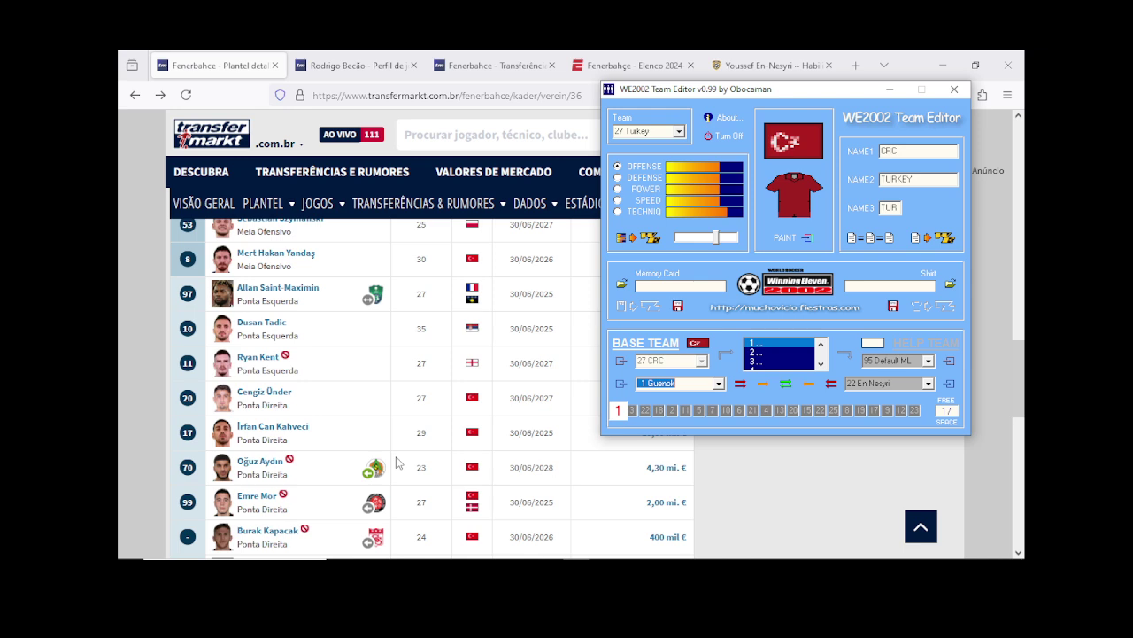
{"action": "scroll", "coordinate": [396, 461], "scroll_direction": "up", "scroll_amount": 2}
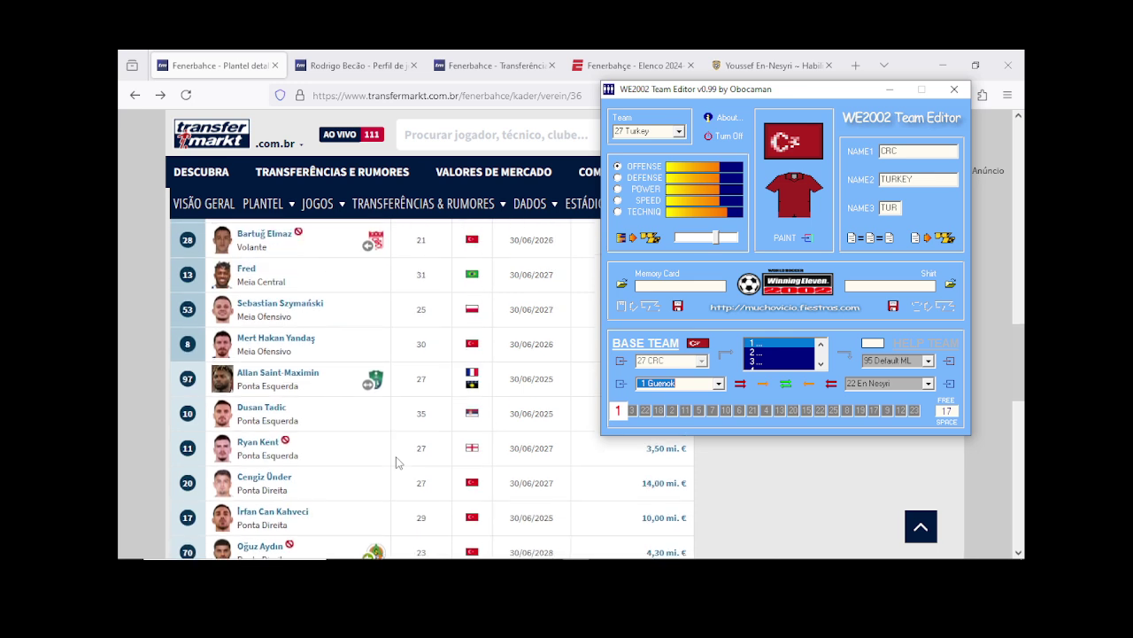
{"action": "scroll", "coordinate": [397, 461], "scroll_direction": "up", "scroll_amount": 2}
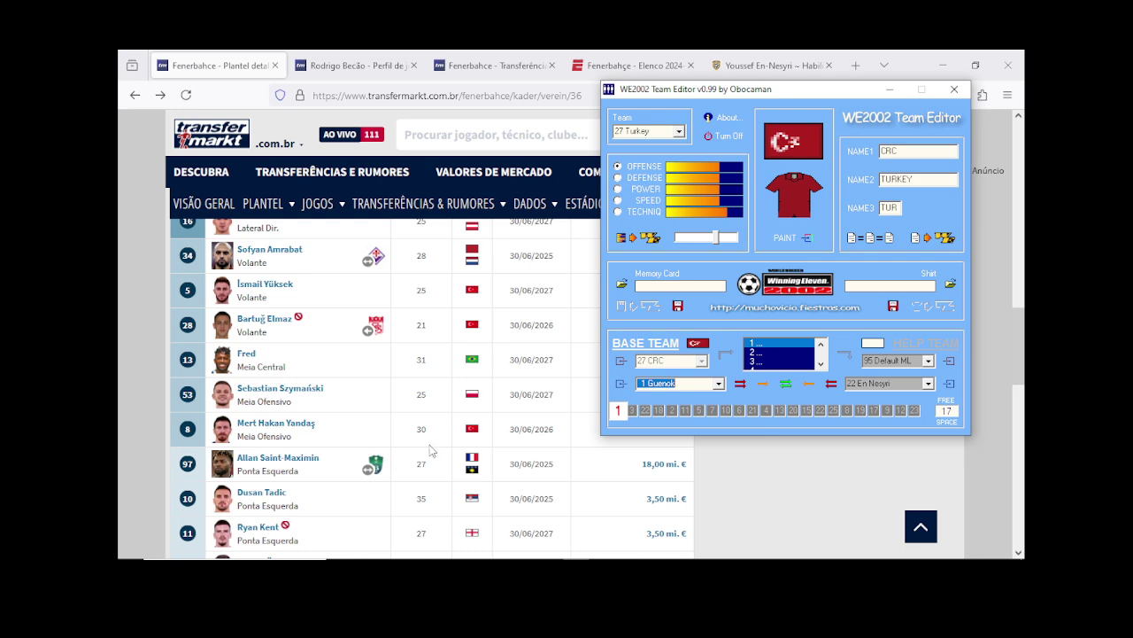
{"action": "left_click", "coordinate": [718, 385]}
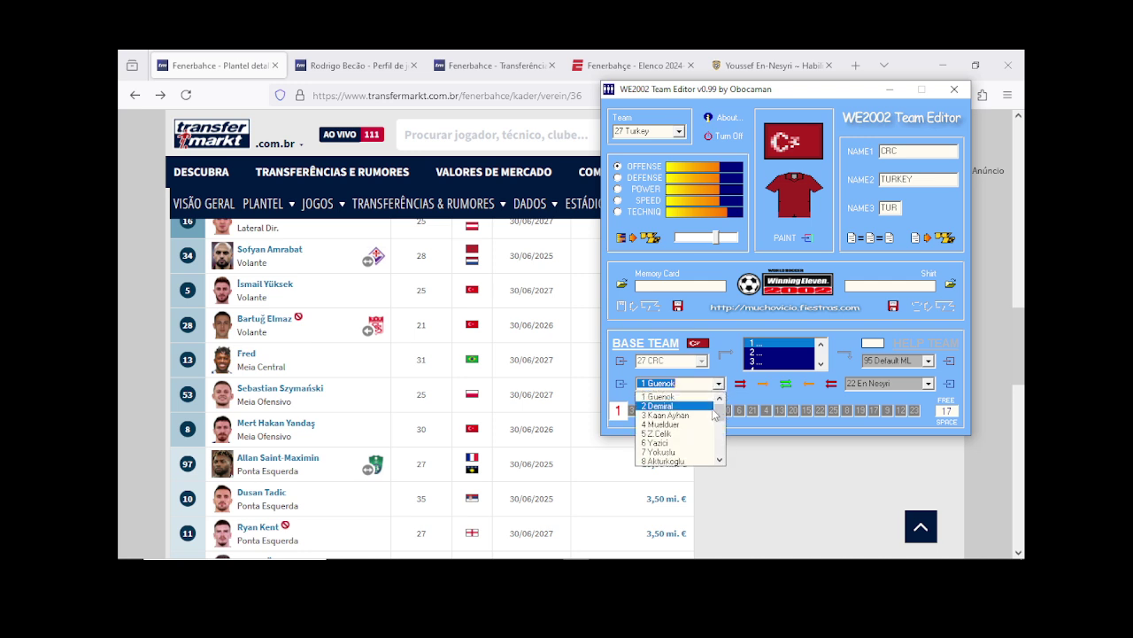
{"action": "scroll", "coordinate": [705, 432], "scroll_direction": "down", "scroll_amount": 1}
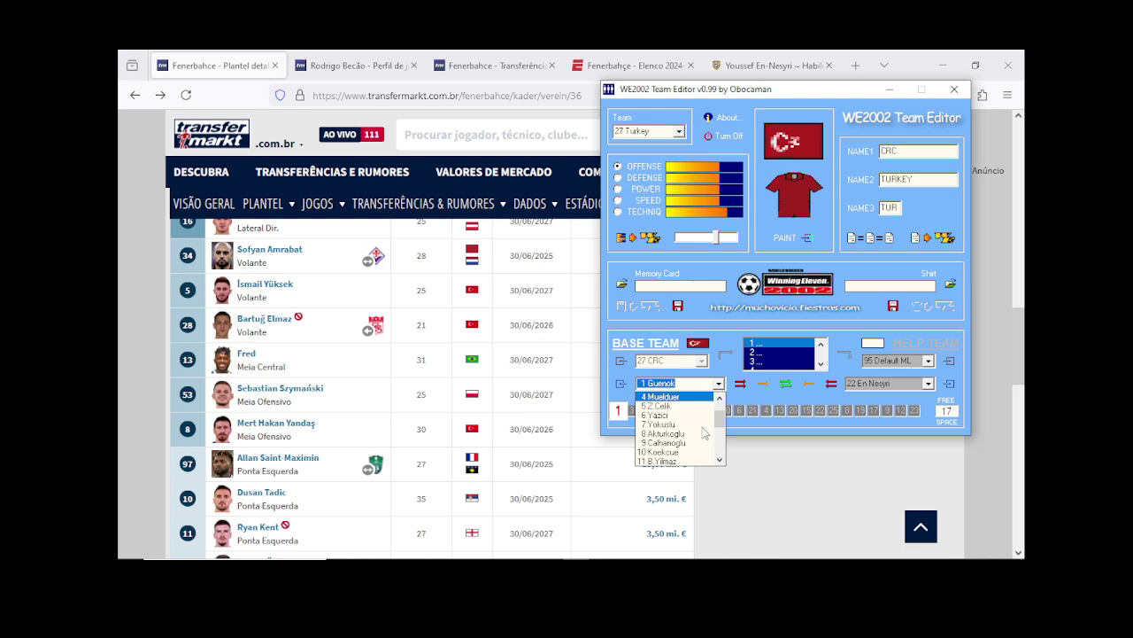
{"action": "scroll", "coordinate": [705, 432], "scroll_direction": "down", "scroll_amount": 1}
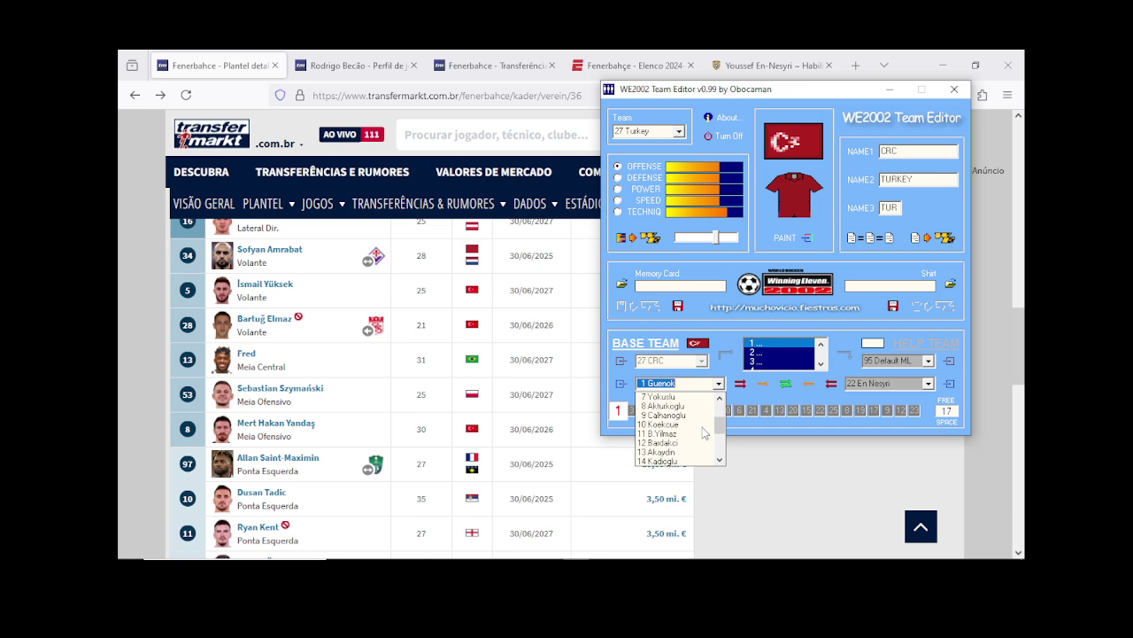
{"action": "scroll", "coordinate": [705, 432], "scroll_direction": "down", "scroll_amount": 1}
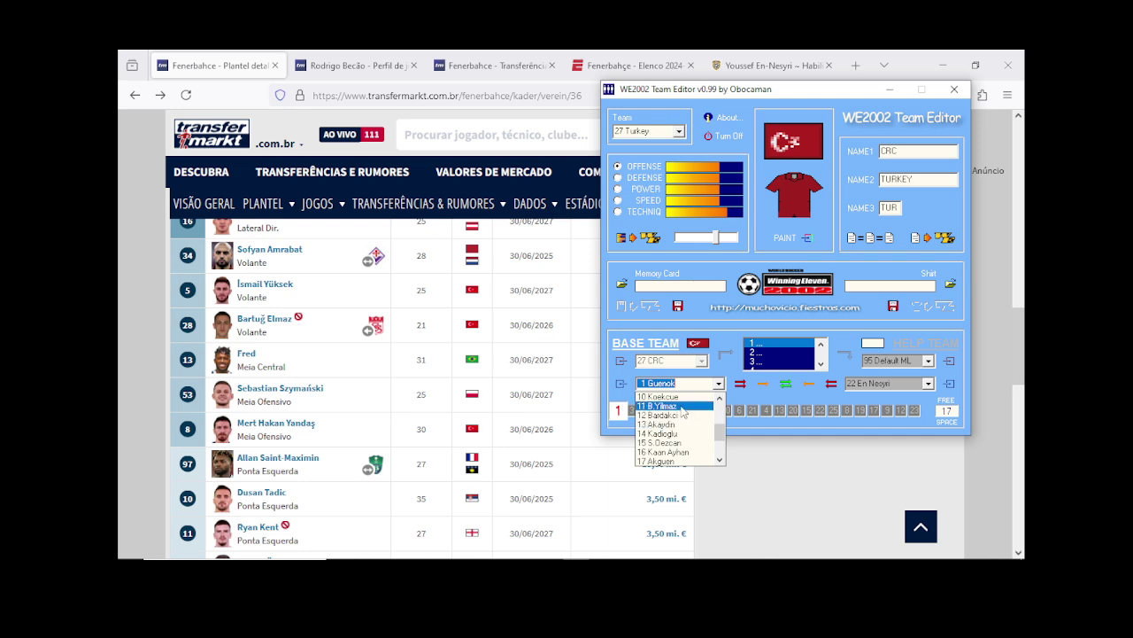
{"action": "scroll", "coordinate": [694, 441], "scroll_direction": "down", "scroll_amount": 1}
{"action": "scroll", "coordinate": [695, 442], "scroll_direction": "down", "scroll_amount": 1}
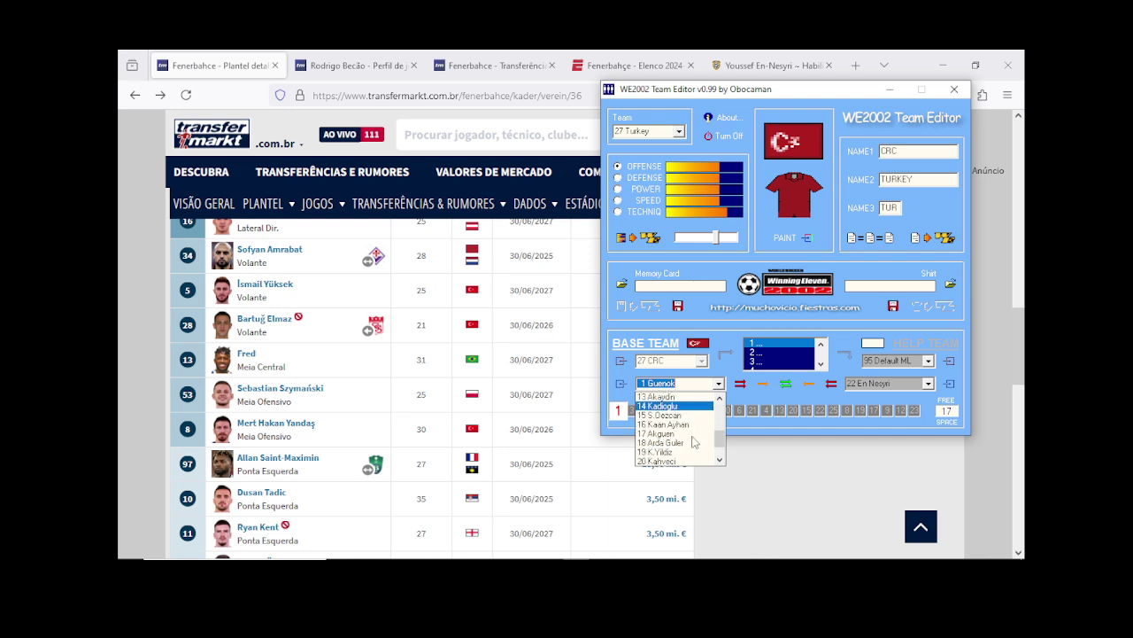
{"action": "scroll", "coordinate": [694, 442], "scroll_direction": "down", "scroll_amount": 2}
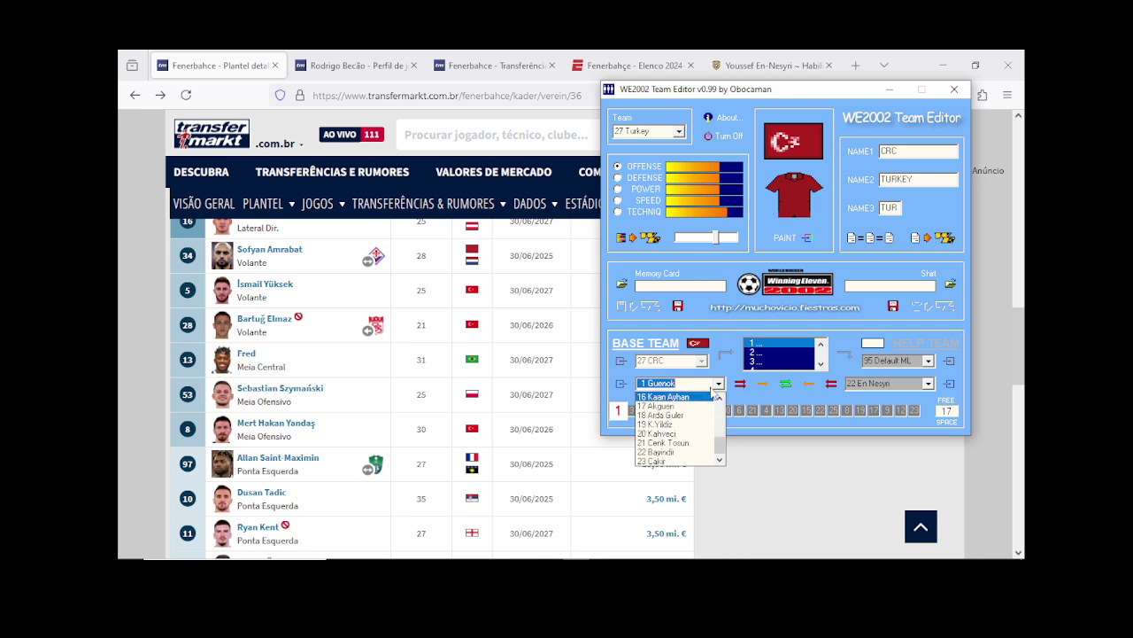
{"action": "left_click", "coordinate": [718, 383]}
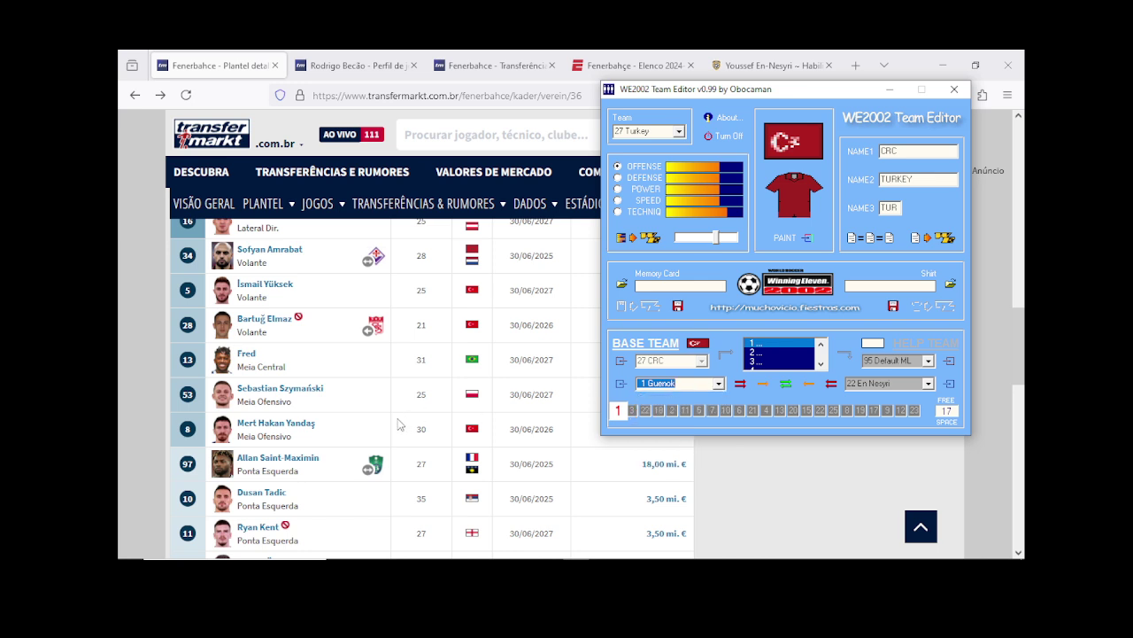
Step: Review the defenders and midfielders on Transfermarkt, and examine the outfield players in ESPN's Fenerbahçe squad table
{"action": "scroll", "coordinate": [399, 425], "scroll_direction": "up", "scroll_amount": 2}
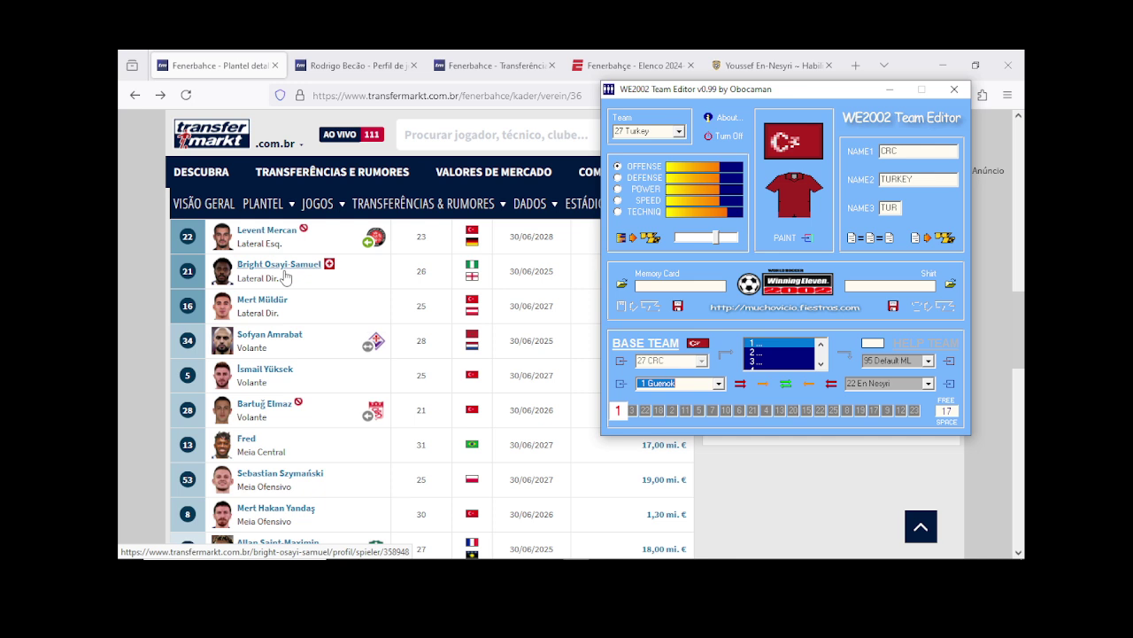
{"action": "scroll", "coordinate": [283, 390], "scroll_direction": "down", "scroll_amount": 2}
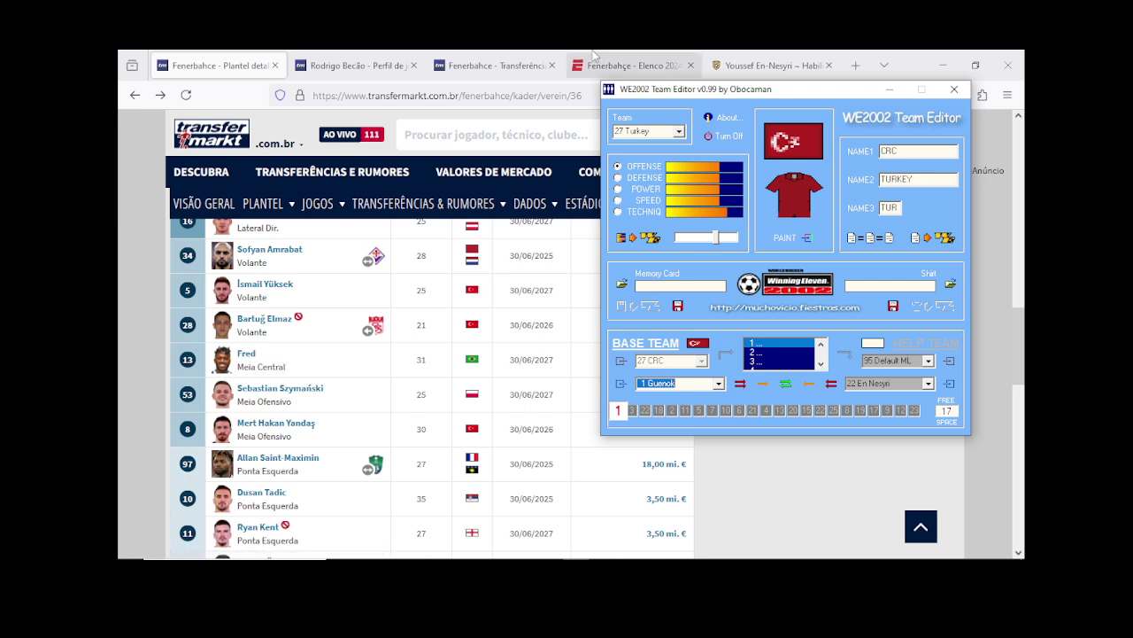
{"action": "left_click", "coordinate": [594, 59]}
{"action": "scroll", "coordinate": [355, 434], "scroll_direction": "down", "scroll_amount": 5}
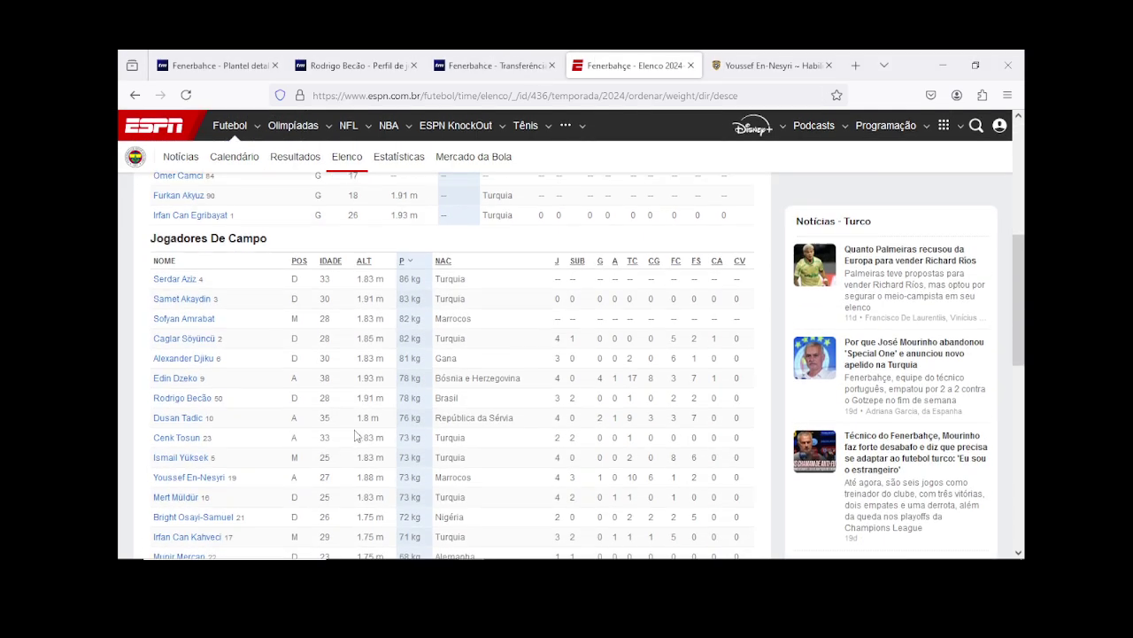
{"action": "scroll", "coordinate": [355, 434], "scroll_direction": "down", "scroll_amount": 1}
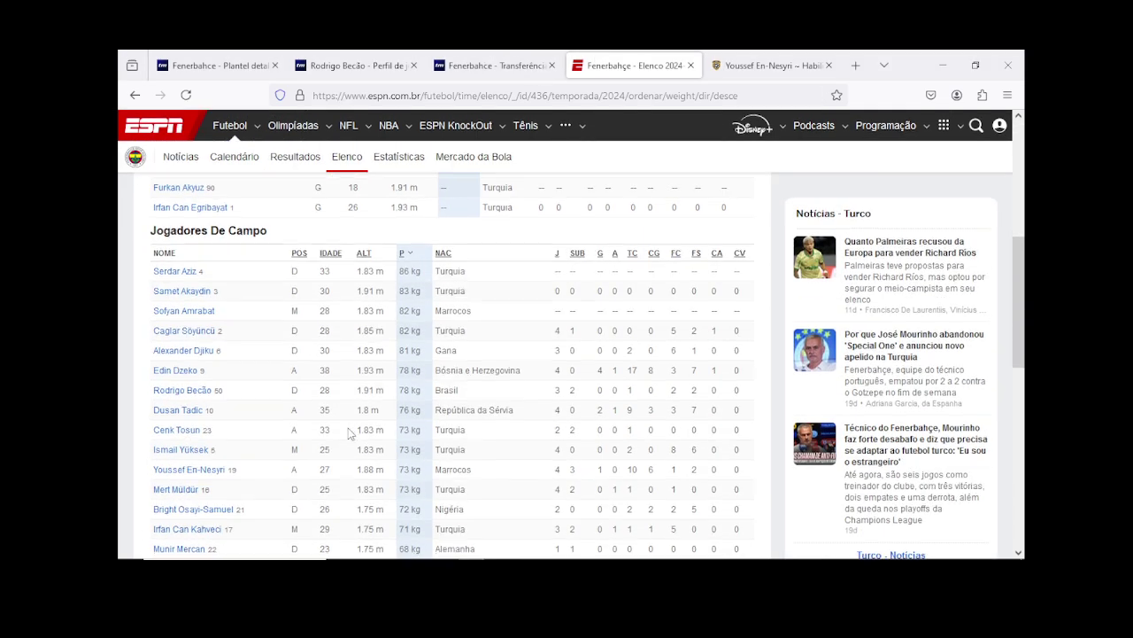
{"action": "scroll", "coordinate": [350, 433], "scroll_direction": "down", "scroll_amount": 1}
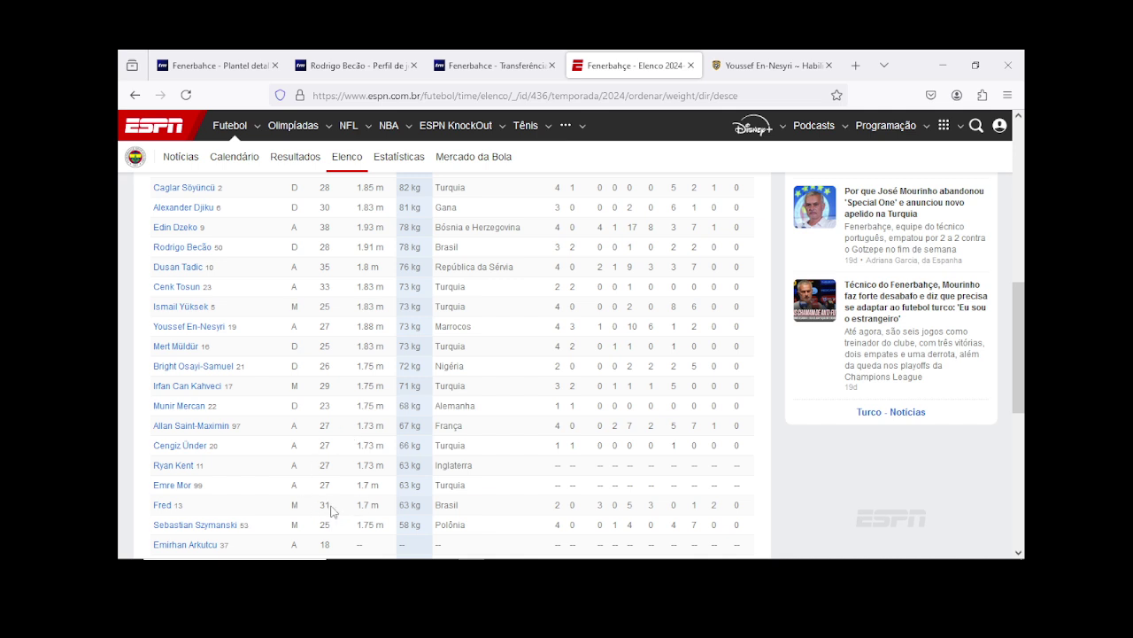
Step: Close the Rodrigo Becão profile page and go back from En-Nesyri's HABPES page to the Google results
{"action": "left_click", "coordinate": [315, 58]}
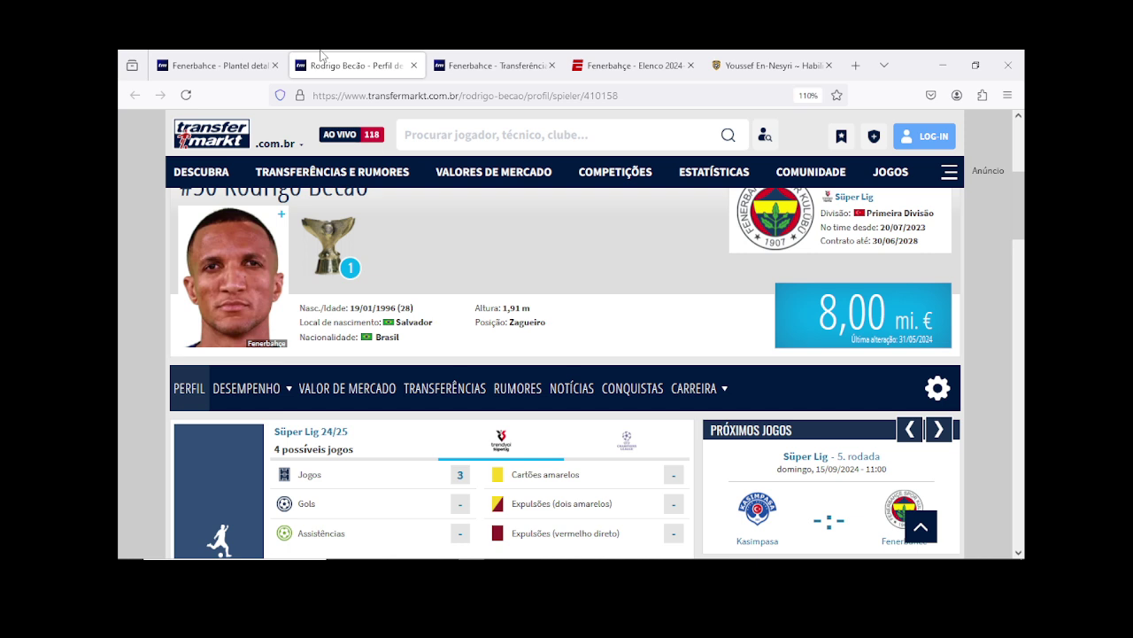
{"action": "left_click", "coordinate": [413, 65]}
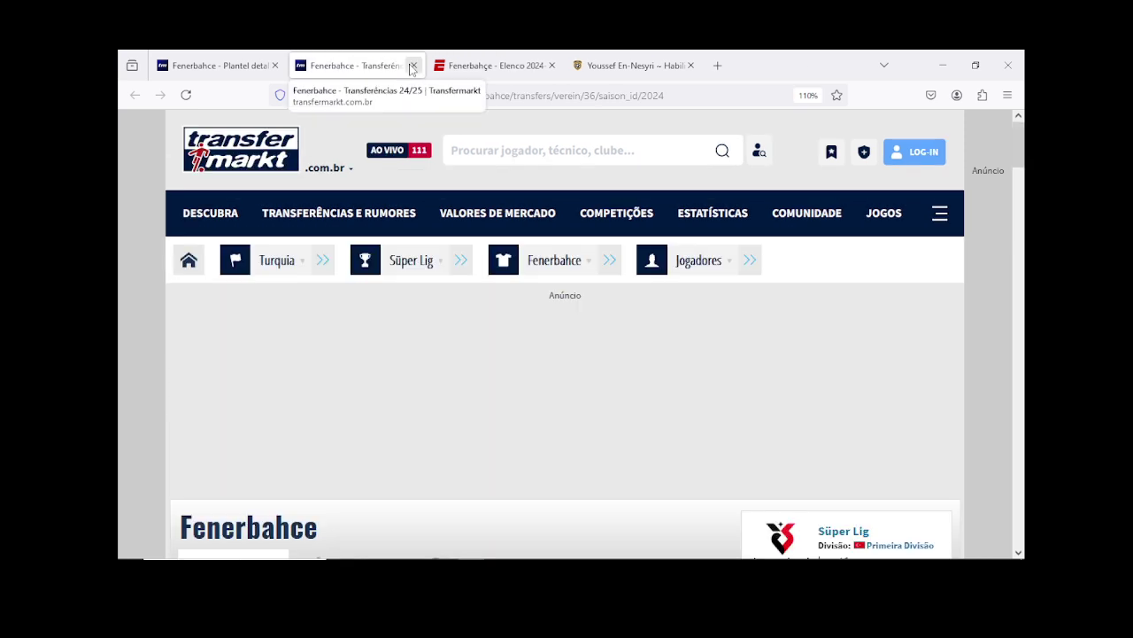
{"action": "left_click", "coordinate": [675, 69]}
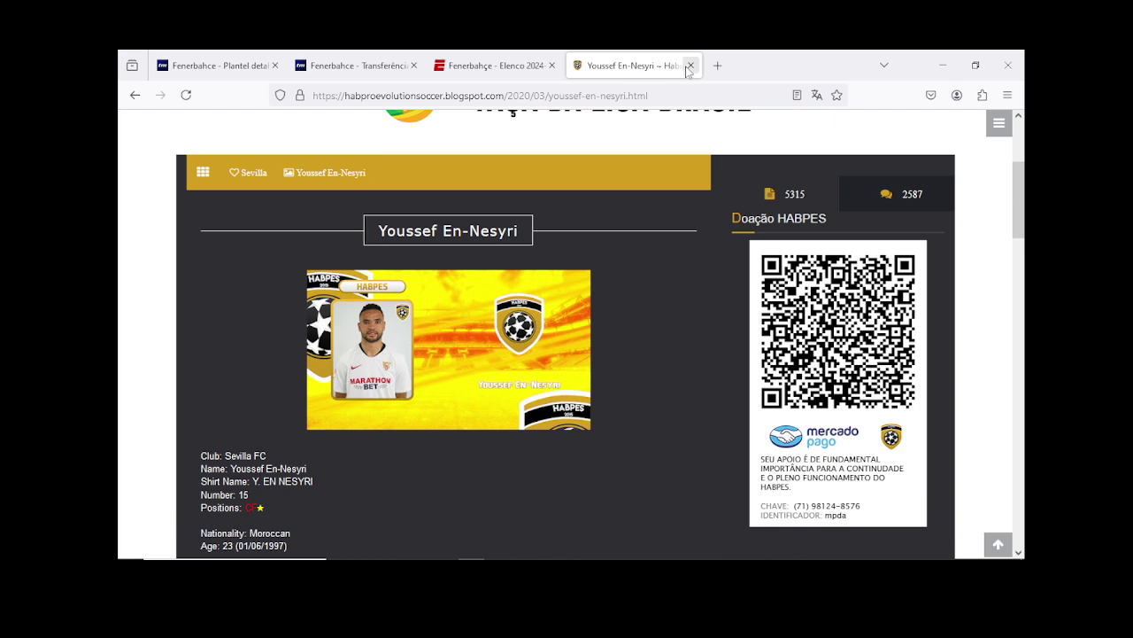
{"action": "left_click", "coordinate": [134, 95]}
{"action": "scroll", "coordinate": [240, 222], "scroll_direction": "up", "scroll_amount": 3}
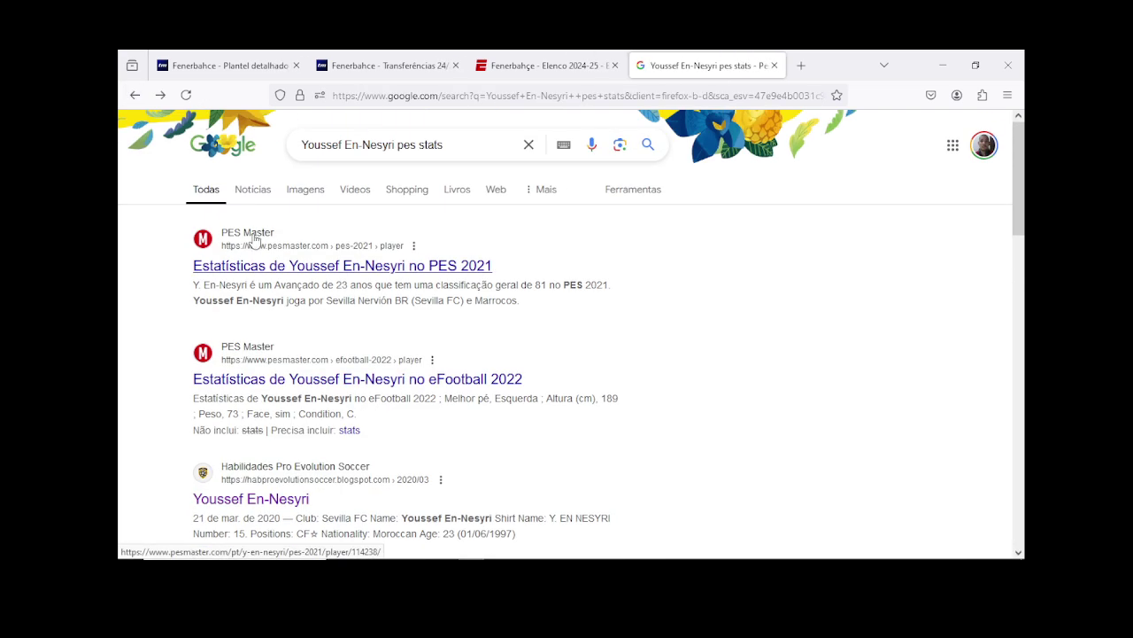
Step: Search Google for "Fred fenerbace eafc" and accept the suggested spelling "Fred fenerbahçe ea fc"
{"action": "triple_click", "coordinate": [451, 145]}
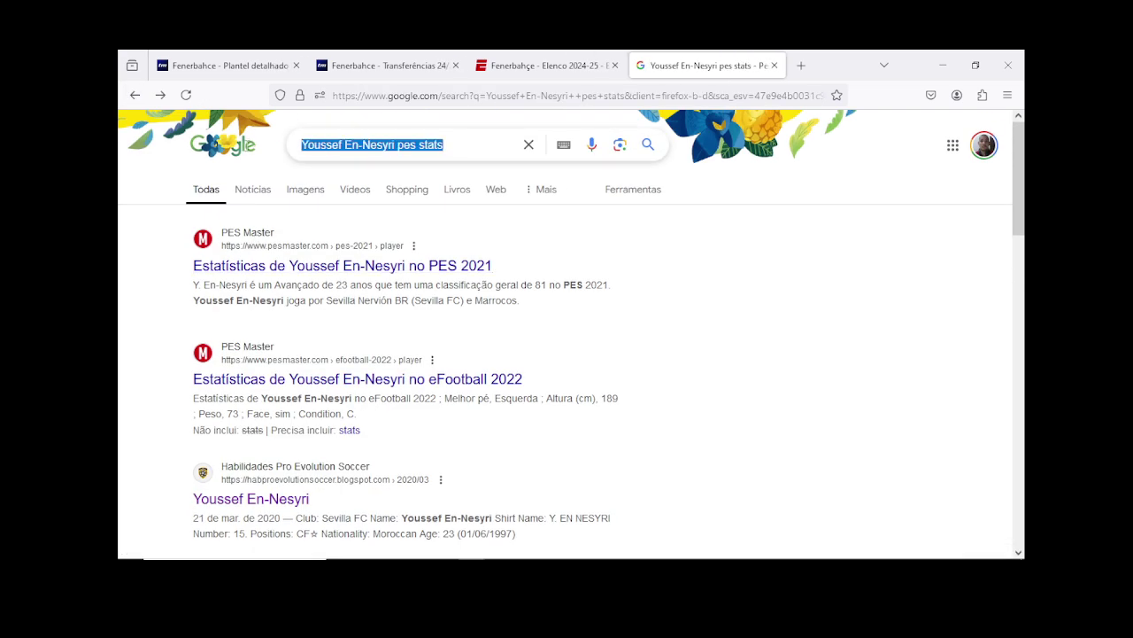
{"action": "type", "text": "Fred "}
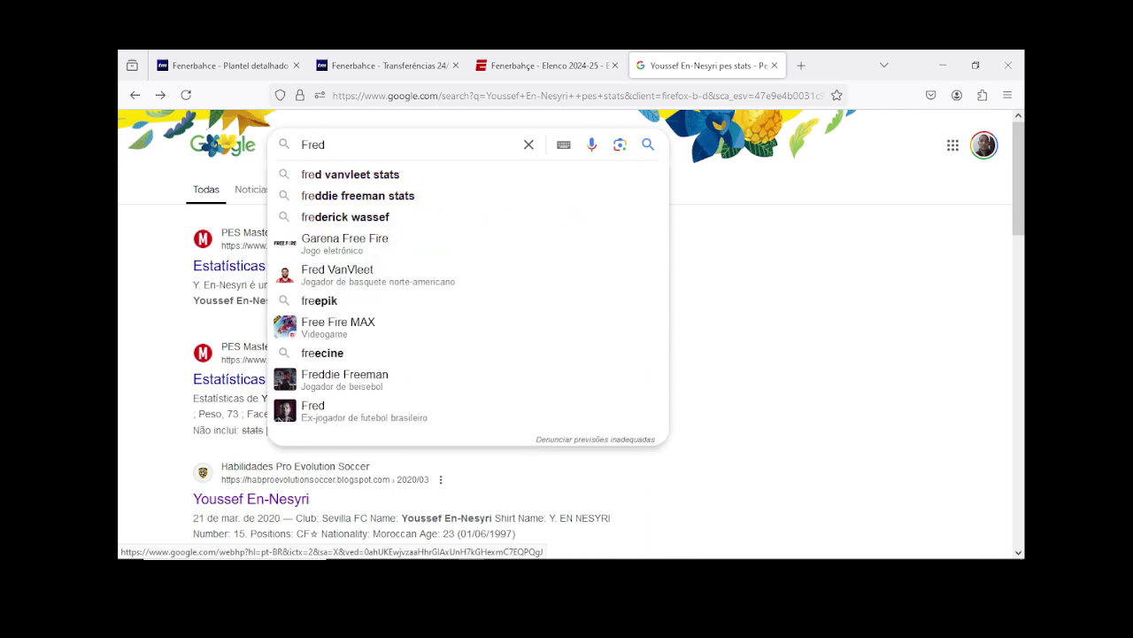
{"action": "type", "text": "fe"}
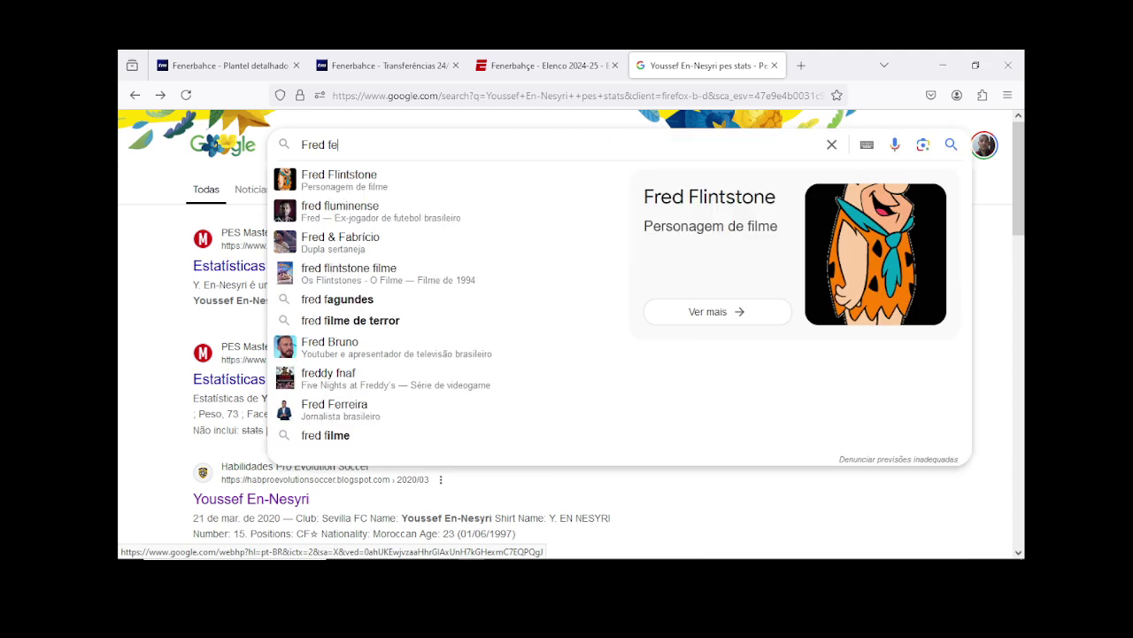
{"action": "type", "text": "nerba"}
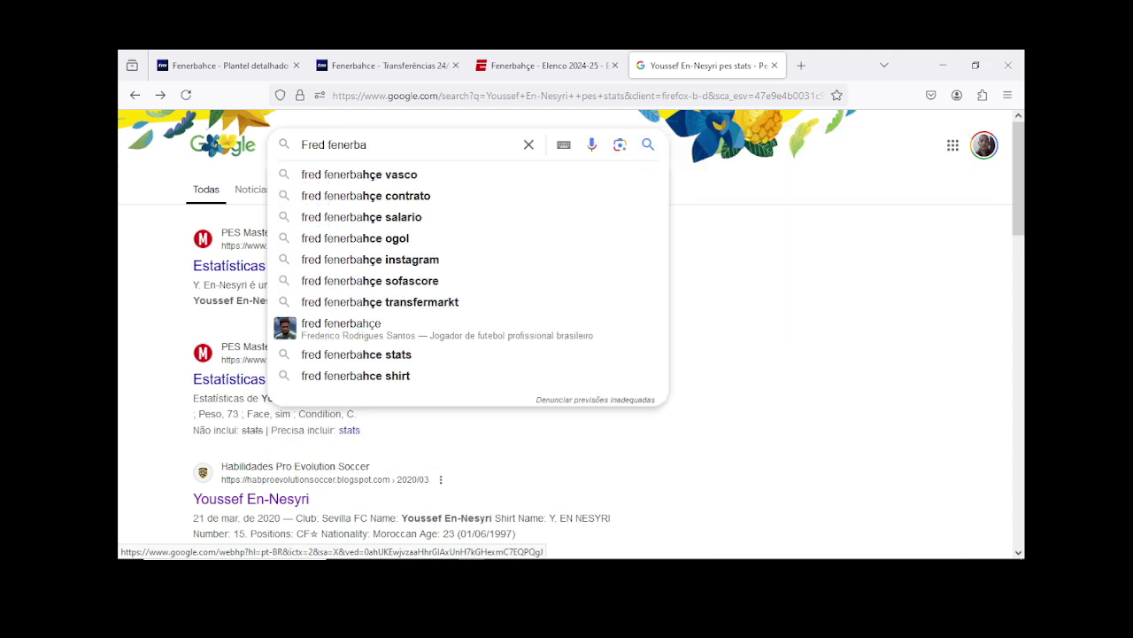
{"action": "type", "text": "ce eafc"}
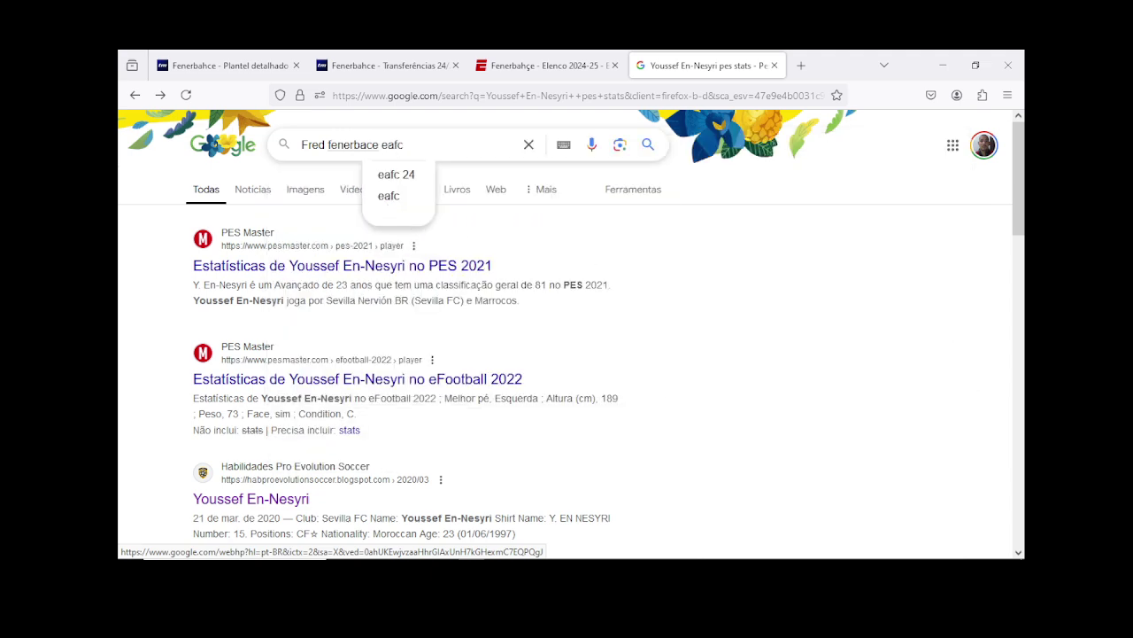
{"action": "key", "text": "Return"}
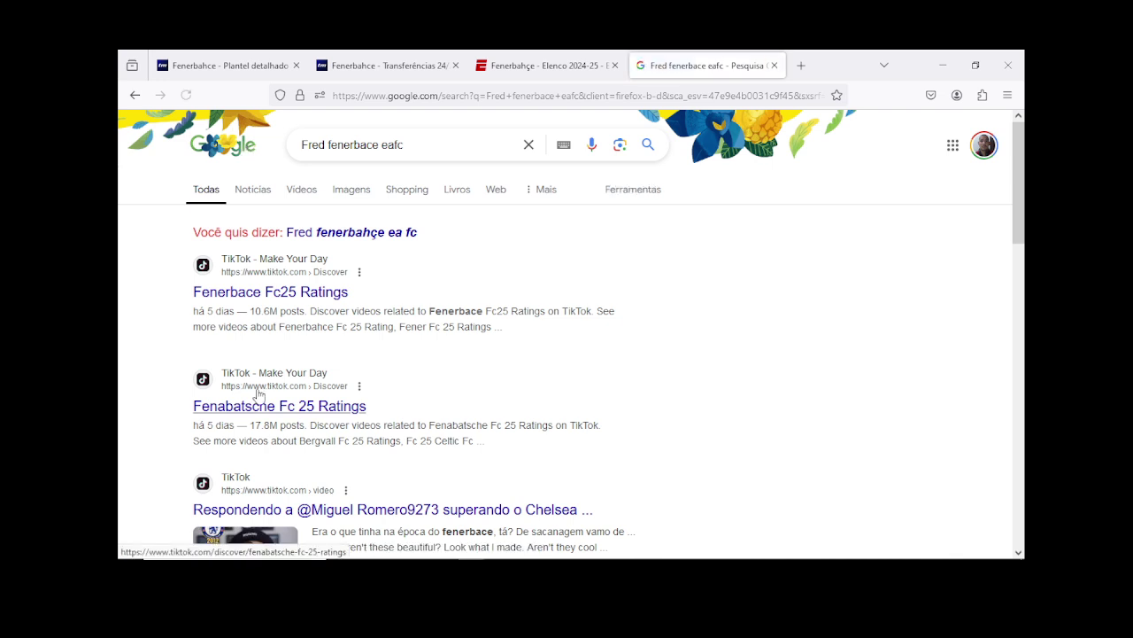
{"action": "left_click", "coordinate": [369, 235]}
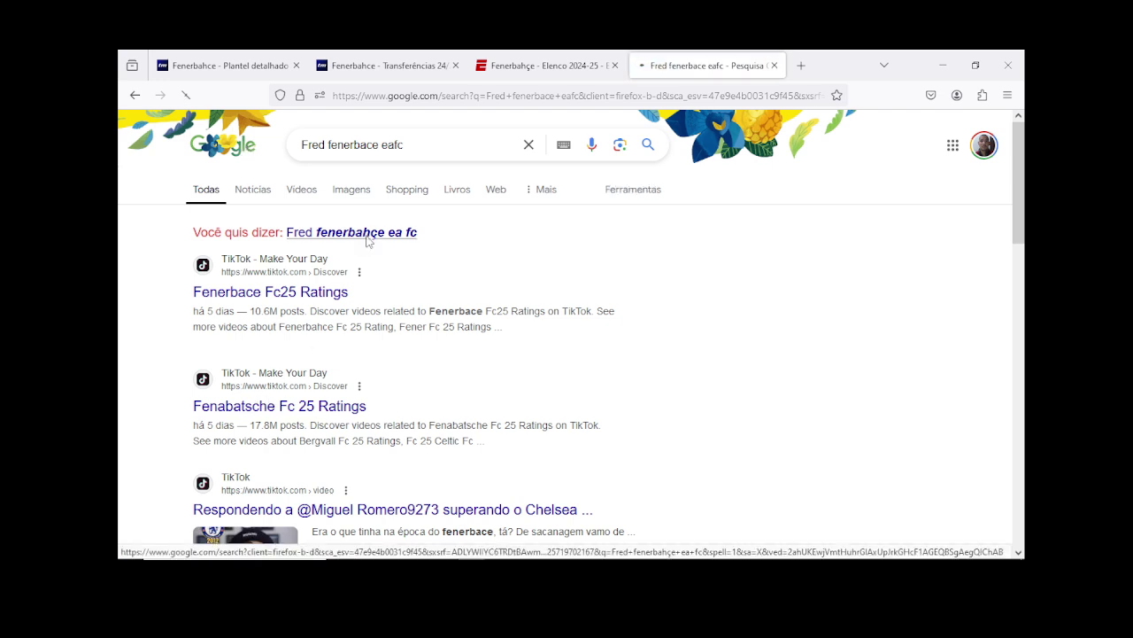
Step: Open Fred's player ratings page on the EA Sports FC 24 site and examine his profile and attributes
{"action": "left_click", "coordinate": [343, 273]}
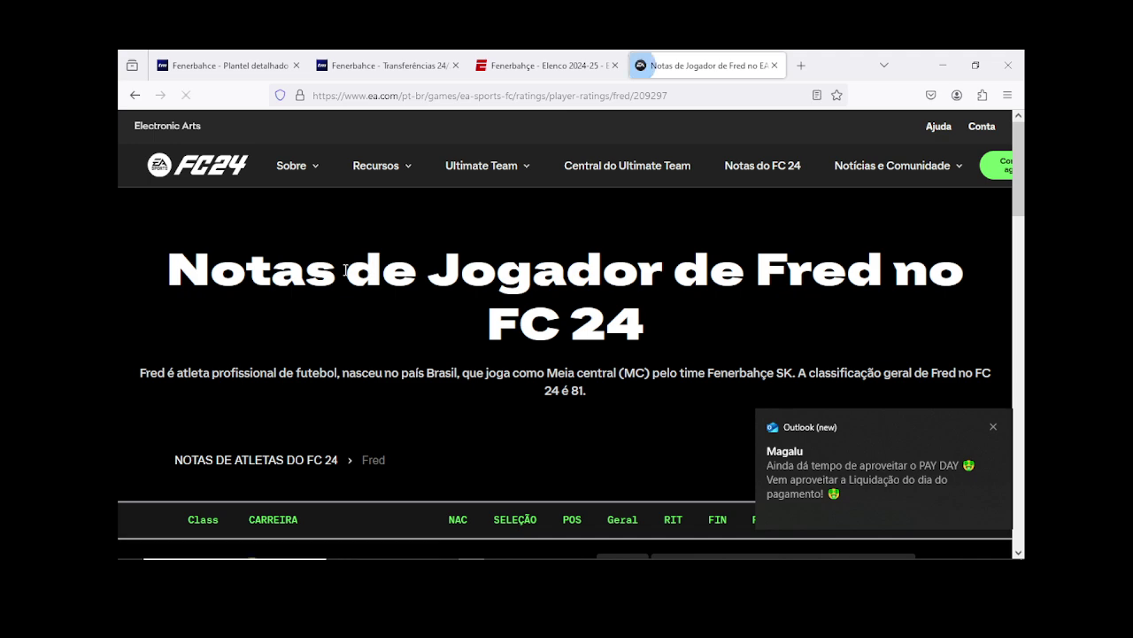
{"action": "left_click", "coordinate": [993, 427]}
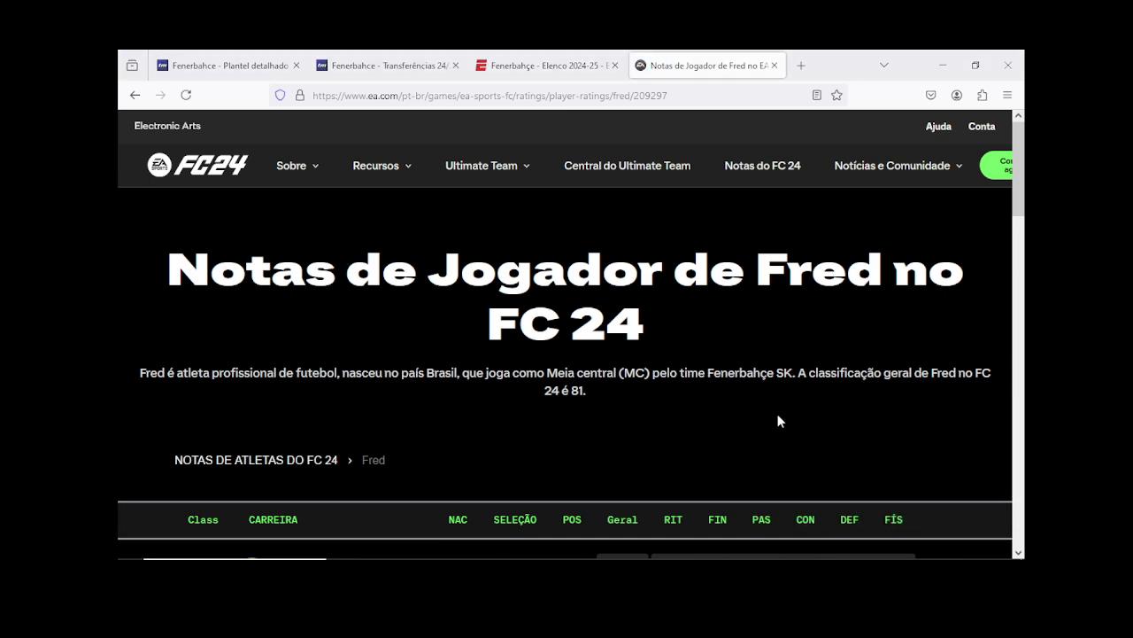
{"action": "scroll", "coordinate": [777, 414], "scroll_direction": "down", "scroll_amount": 3}
{"action": "scroll", "coordinate": [597, 400], "scroll_direction": "down", "scroll_amount": 2}
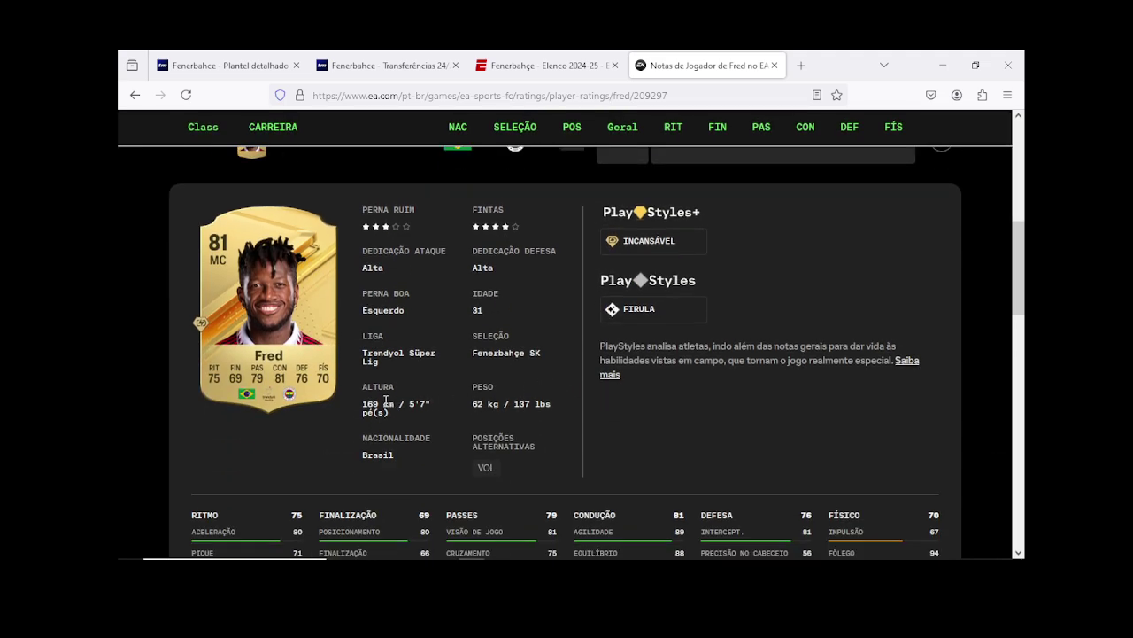
Step: Switch to WE2002 Team Editor, open the placeholder in slot 7 of Default ML, and name the player Fred
{"action": "scroll", "coordinate": [397, 400], "scroll_direction": "down", "scroll_amount": 3}
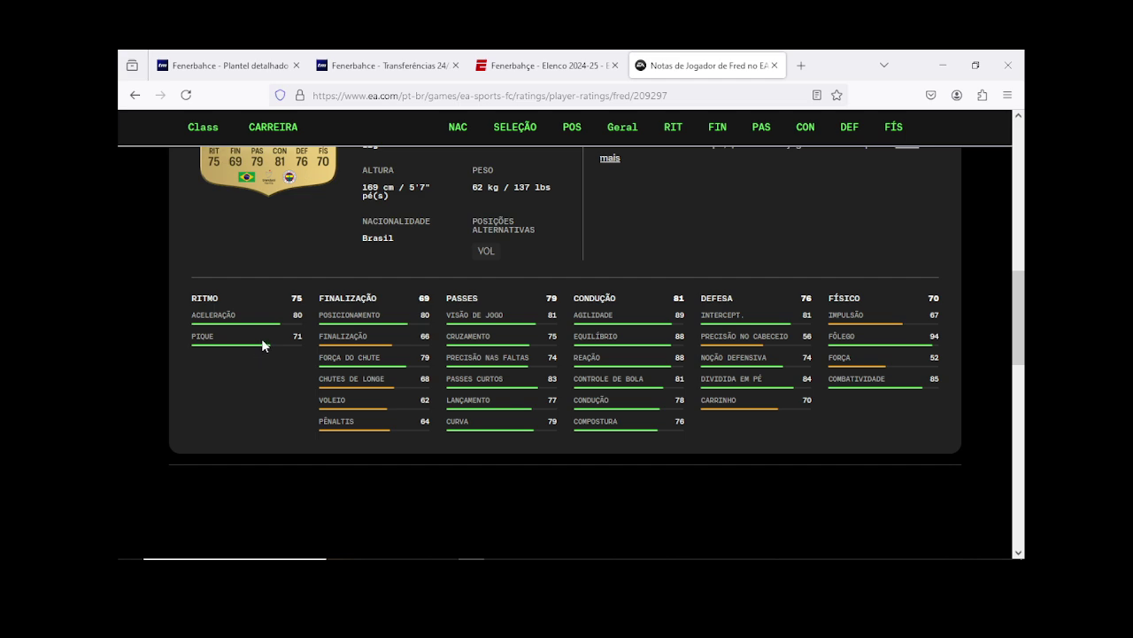
{"action": "mouse_move", "coordinate": [496, 561]}
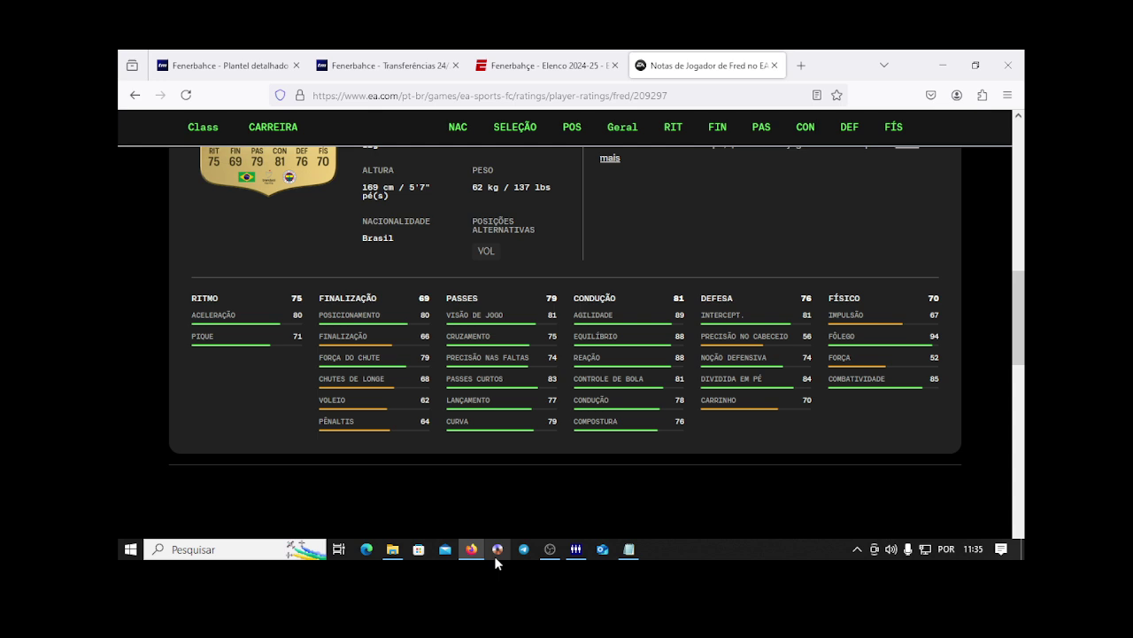
{"action": "left_click", "coordinate": [577, 549]}
{"action": "left_click", "coordinate": [928, 383]}
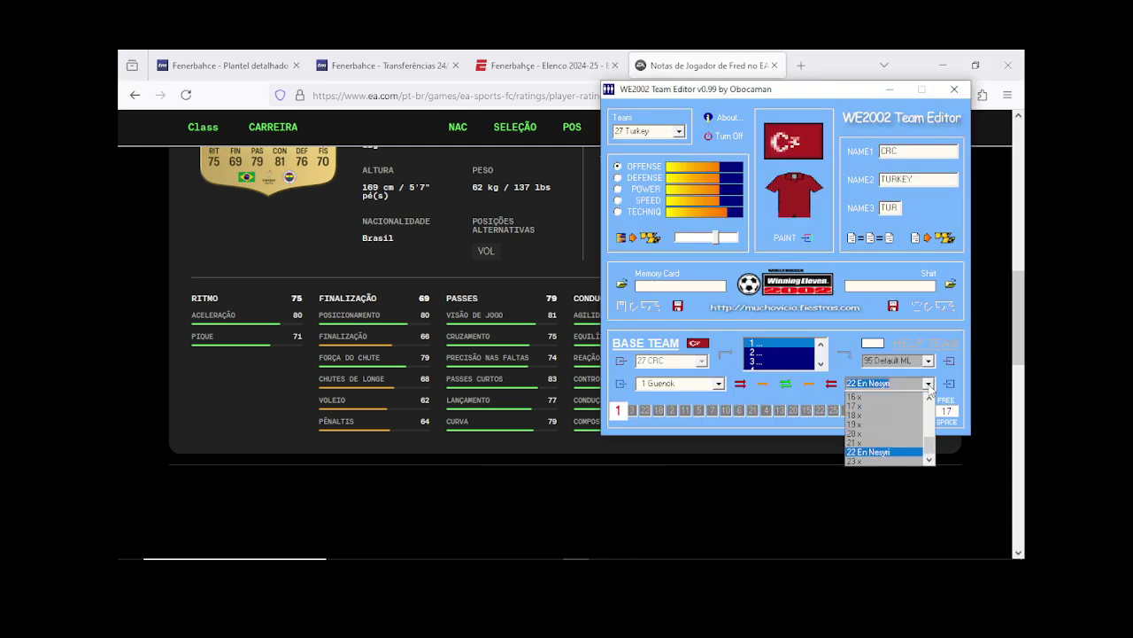
{"action": "scroll", "coordinate": [930, 390], "scroll_direction": "up", "scroll_amount": 2}
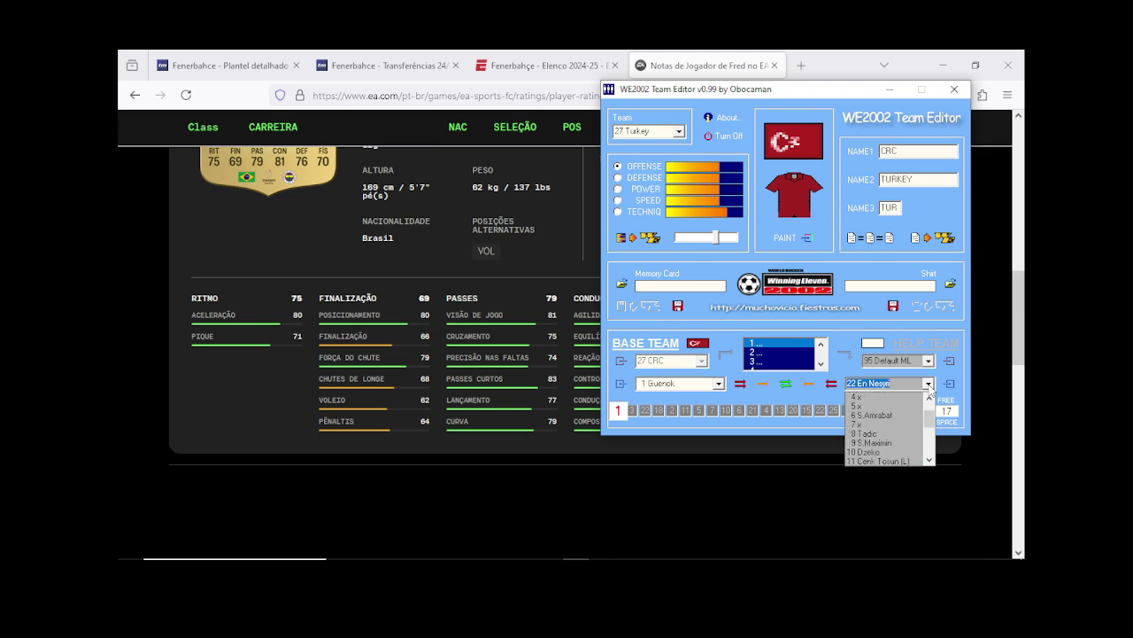
{"action": "left_click", "coordinate": [892, 409]}
{"action": "left_click", "coordinate": [945, 386]}
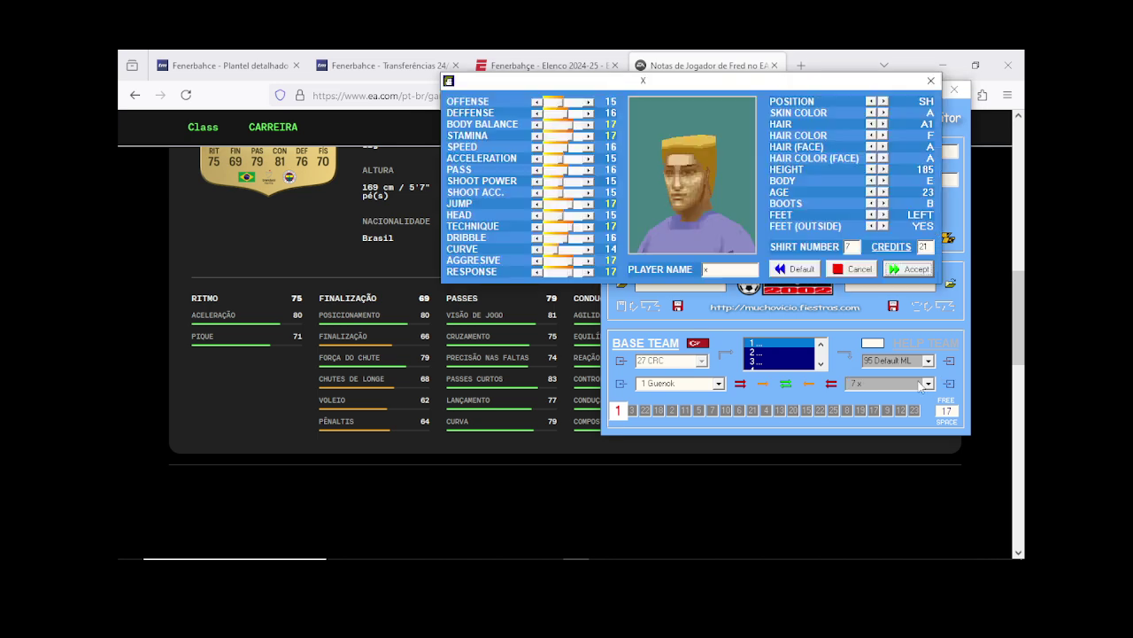
{"action": "left_click", "coordinate": [703, 268]}
{"action": "type", "text": "Fred"}
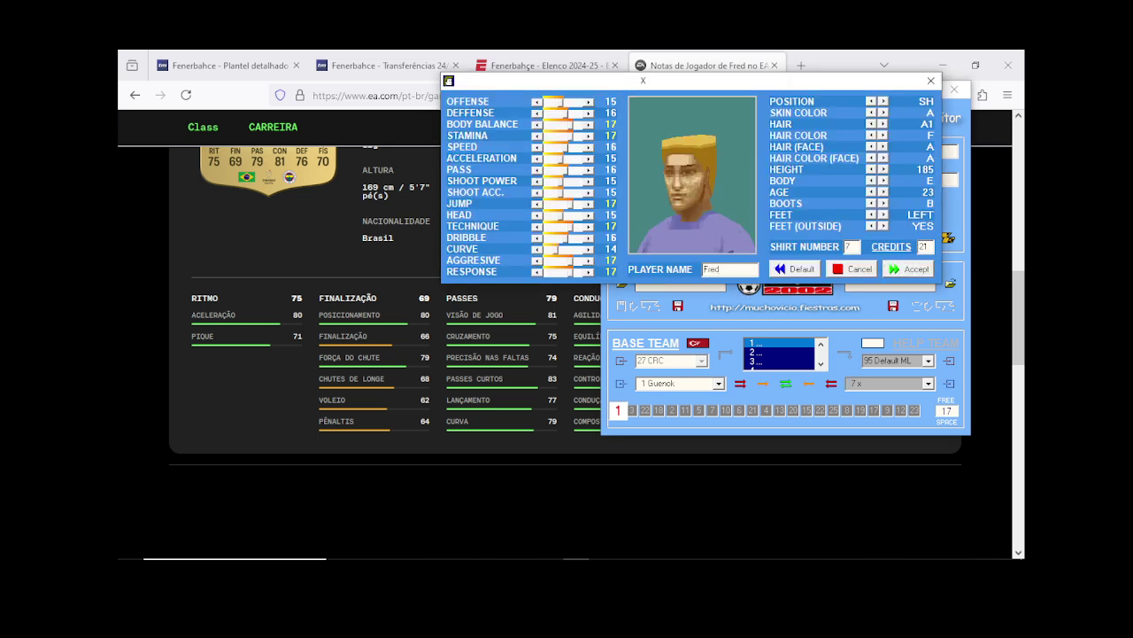
Step: Set Fred's hair style to O1 and his hair color to A
{"action": "scroll", "coordinate": [343, 319], "scroll_direction": "up", "scroll_amount": 3}
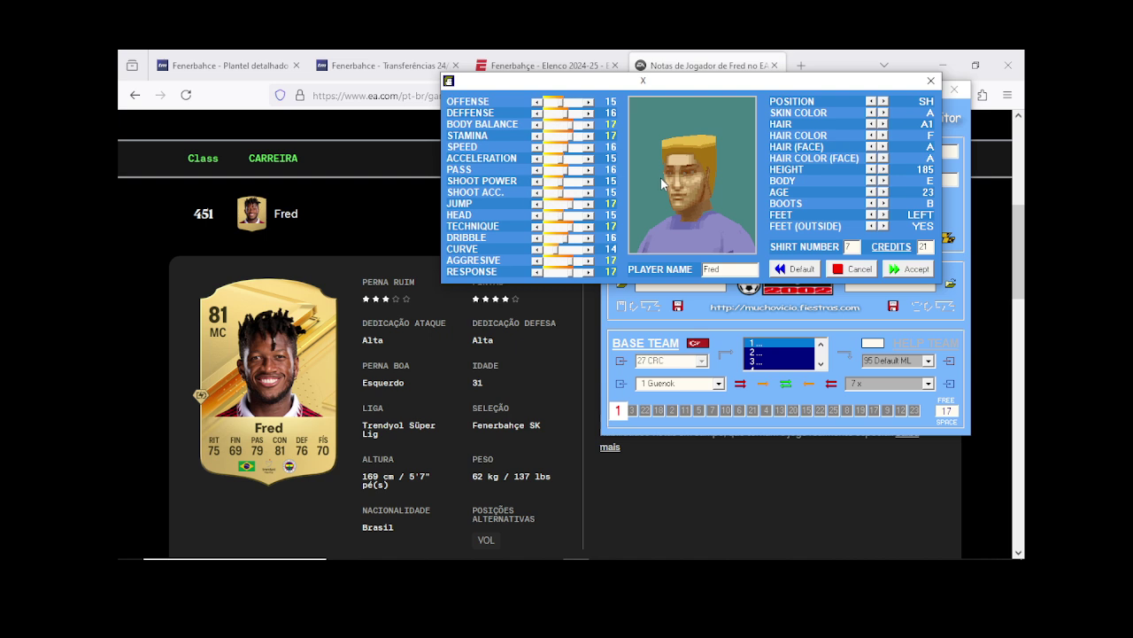
{"action": "left_click", "coordinate": [883, 125]}
{"action": "left_click", "coordinate": [883, 125]}
{"action": "left_click", "coordinate": [882, 125]}
{"action": "left_click", "coordinate": [883, 125]}
{"action": "left_click", "coordinate": [883, 125]}
{"action": "left_click", "coordinate": [883, 125]}
{"action": "left_click", "coordinate": [883, 124]}
{"action": "left_click", "coordinate": [882, 125]}
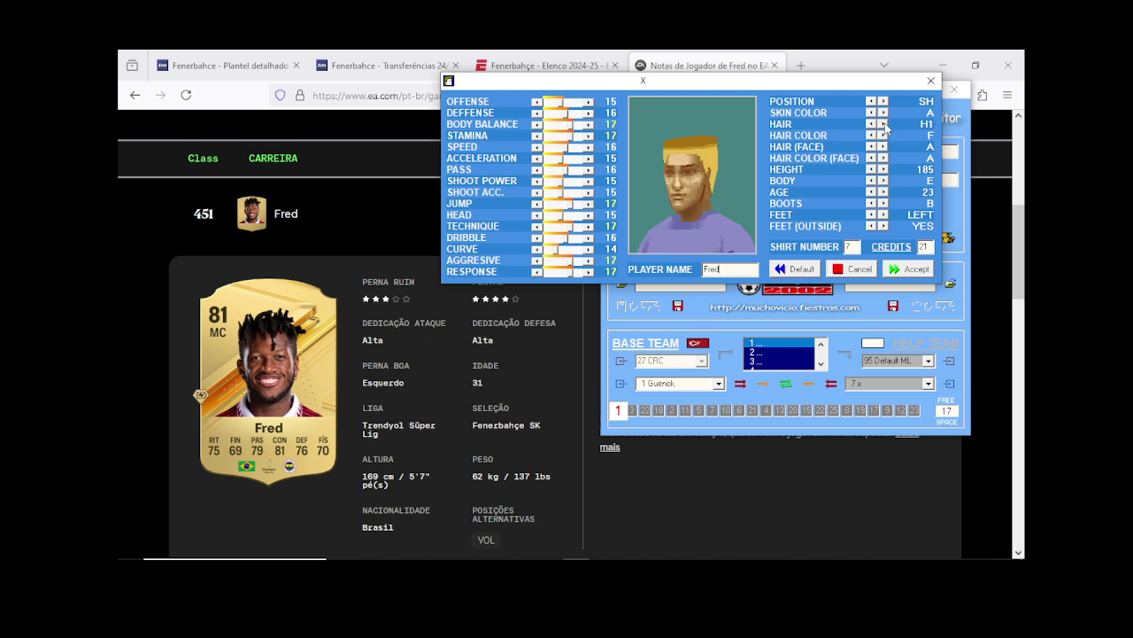
{"action": "left_click", "coordinate": [883, 125]}
{"action": "left_click", "coordinate": [882, 125]}
{"action": "left_click", "coordinate": [883, 125]}
{"action": "left_click", "coordinate": [883, 125]}
{"action": "left_click", "coordinate": [884, 126]}
{"action": "left_click", "coordinate": [883, 125]}
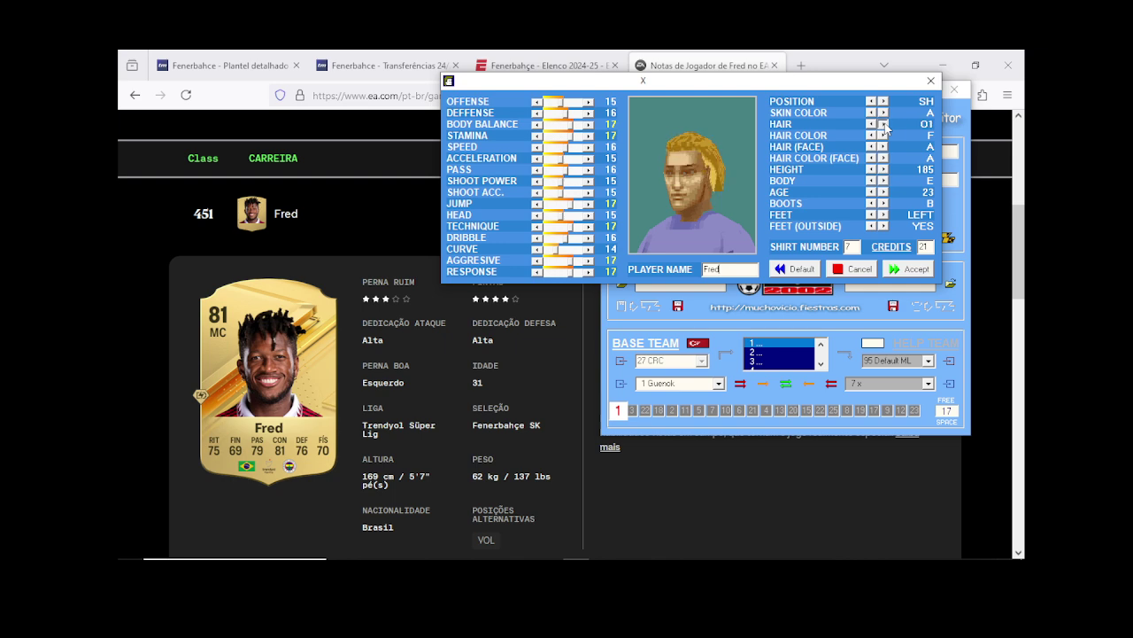
{"action": "left_click", "coordinate": [884, 125]}
{"action": "left_click", "coordinate": [871, 125]}
{"action": "left_click", "coordinate": [872, 124]}
{"action": "left_click", "coordinate": [871, 125]}
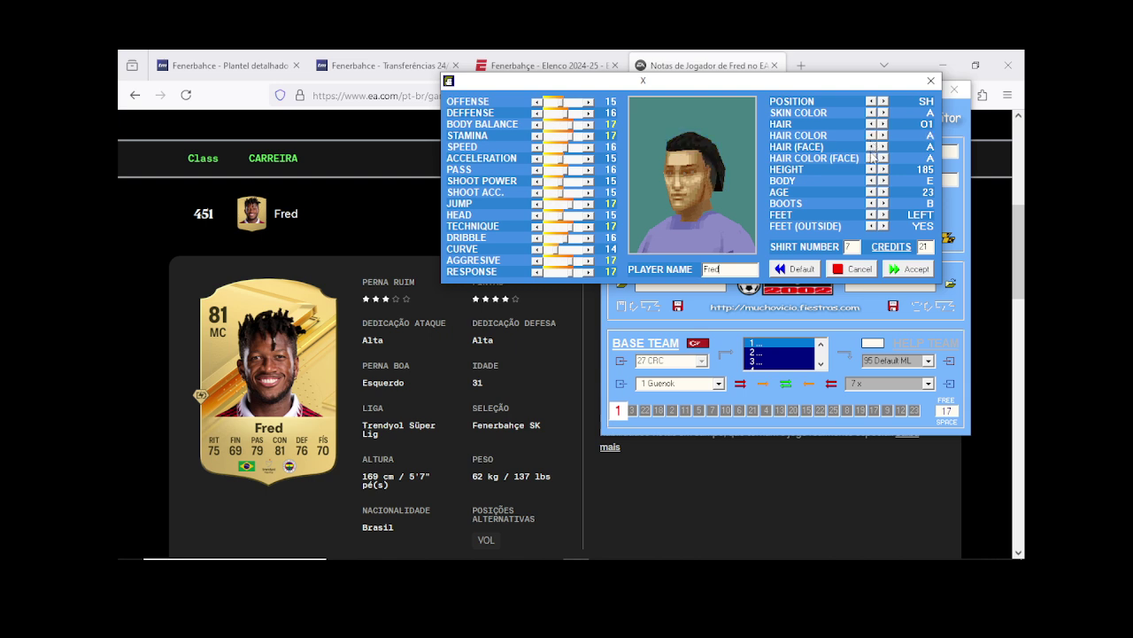
Step: Set Fred's skin color to D and try other hair colors before returning to A
{"action": "left_click", "coordinate": [884, 114]}
{"action": "left_click", "coordinate": [885, 115]}
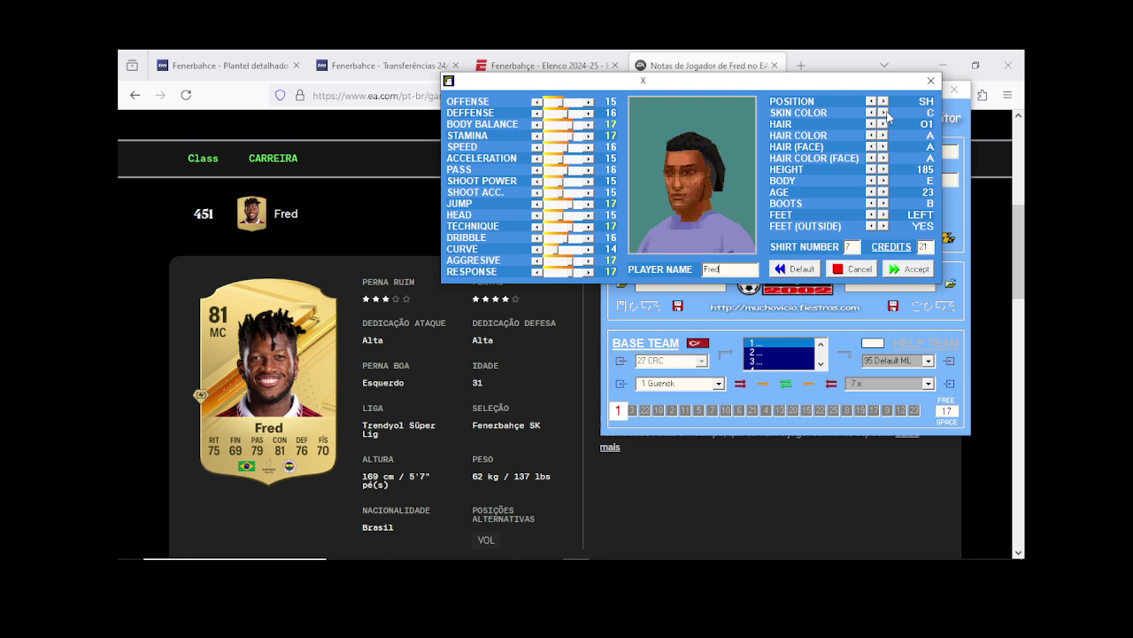
{"action": "left_click", "coordinate": [886, 114]}
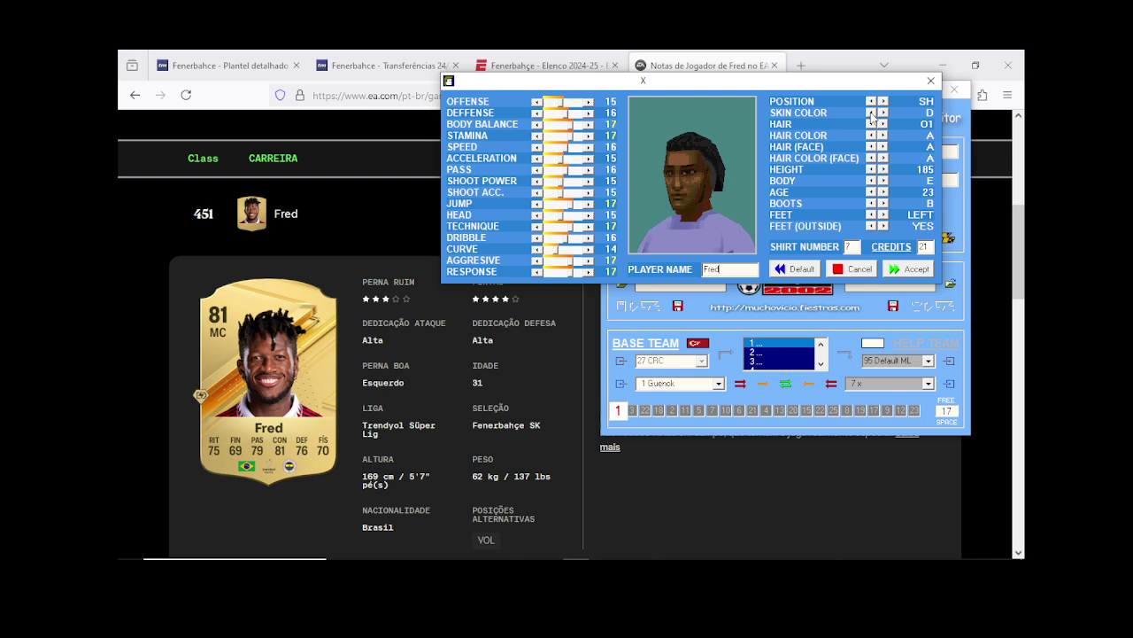
{"action": "left_click", "coordinate": [884, 136]}
{"action": "left_click", "coordinate": [883, 136]}
{"action": "left_click", "coordinate": [871, 136]}
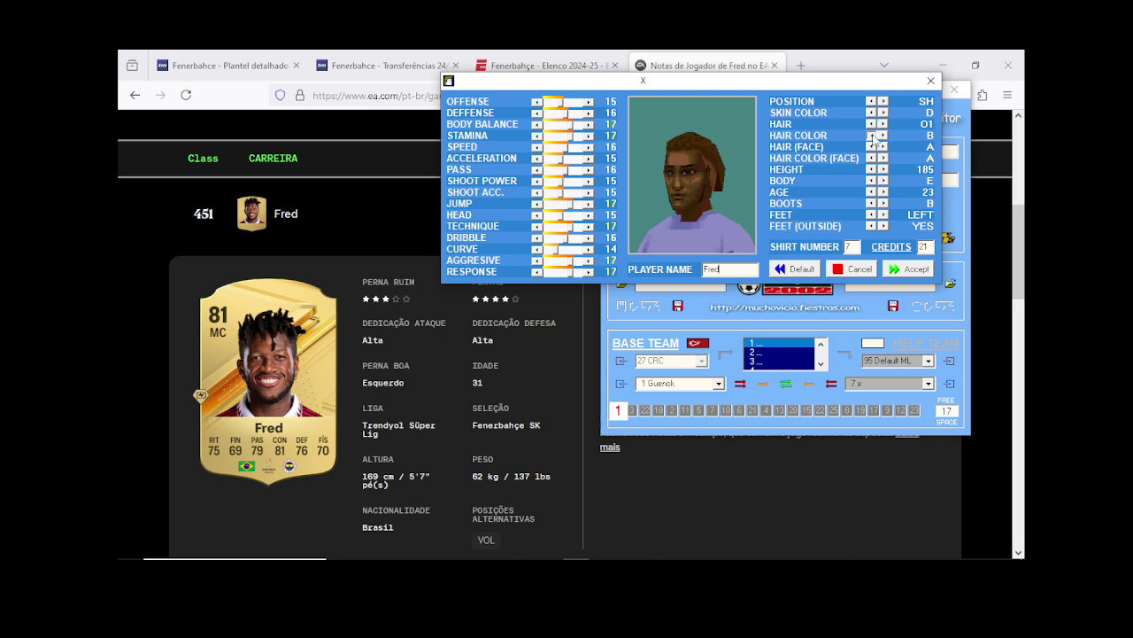
{"action": "left_click", "coordinate": [872, 136]}
Step: Set Fred's facial hair to G and his skin color to C
{"action": "left_click", "coordinate": [883, 147]}
{"action": "left_click", "coordinate": [883, 147]}
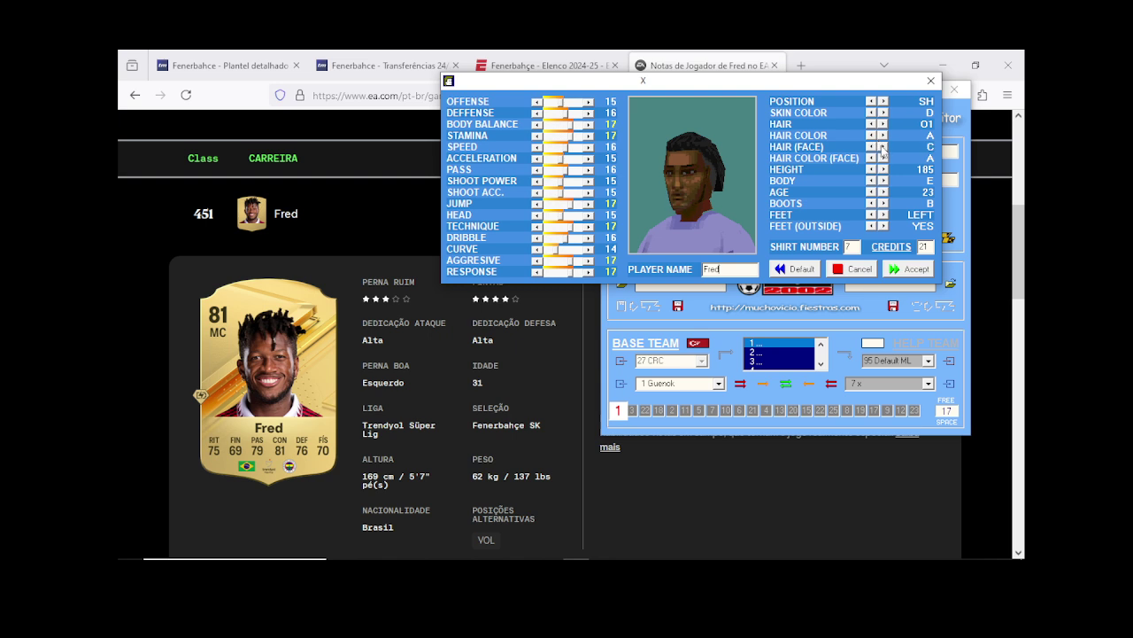
{"action": "left_click", "coordinate": [883, 147]}
{"action": "left_click", "coordinate": [883, 147]}
{"action": "left_click", "coordinate": [883, 147]}
{"action": "left_click", "coordinate": [883, 147]}
{"action": "left_click", "coordinate": [872, 113]}
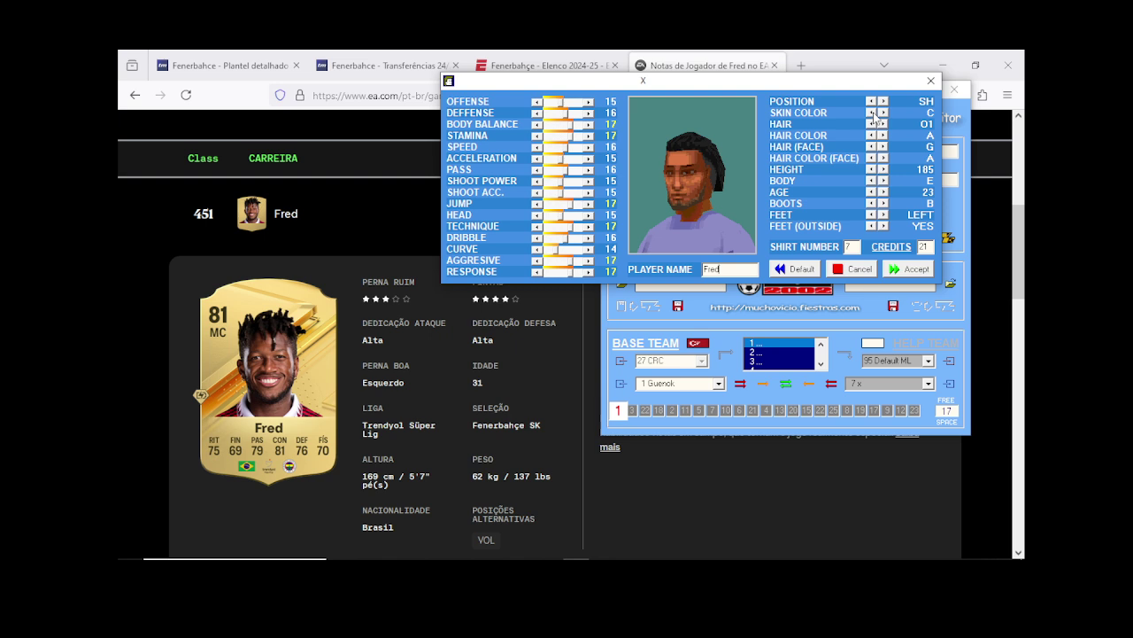
Step: Set Fred's height to 170 and his body type to D
{"action": "left_click", "coordinate": [872, 170]}
{"action": "left_click", "coordinate": [872, 170]}
{"action": "left_click", "coordinate": [871, 170]}
{"action": "left_click", "coordinate": [871, 170]}
{"action": "left_click", "coordinate": [872, 170]}
{"action": "left_click", "coordinate": [871, 170]}
{"action": "left_click", "coordinate": [871, 170]}
{"action": "left_click", "coordinate": [871, 170]}
{"action": "left_click", "coordinate": [871, 170]}
{"action": "left_click", "coordinate": [872, 181]}
Step: Set Fred's age to 31
{"action": "left_click", "coordinate": [882, 192]}
{"action": "left_click", "coordinate": [883, 192]}
{"action": "left_click", "coordinate": [883, 192]}
{"action": "left_click", "coordinate": [883, 193]}
{"action": "left_click", "coordinate": [883, 192]}
Step: Set Fred's offense to 16, stamina to 19, speed to 17 and acceleration to 17
{"action": "left_click", "coordinate": [589, 103]}
{"action": "left_click", "coordinate": [589, 136]}
{"action": "left_click", "coordinate": [589, 137]}
{"action": "left_click", "coordinate": [589, 147]}
{"action": "left_click", "coordinate": [590, 159]}
{"action": "left_click", "coordinate": [590, 158]}
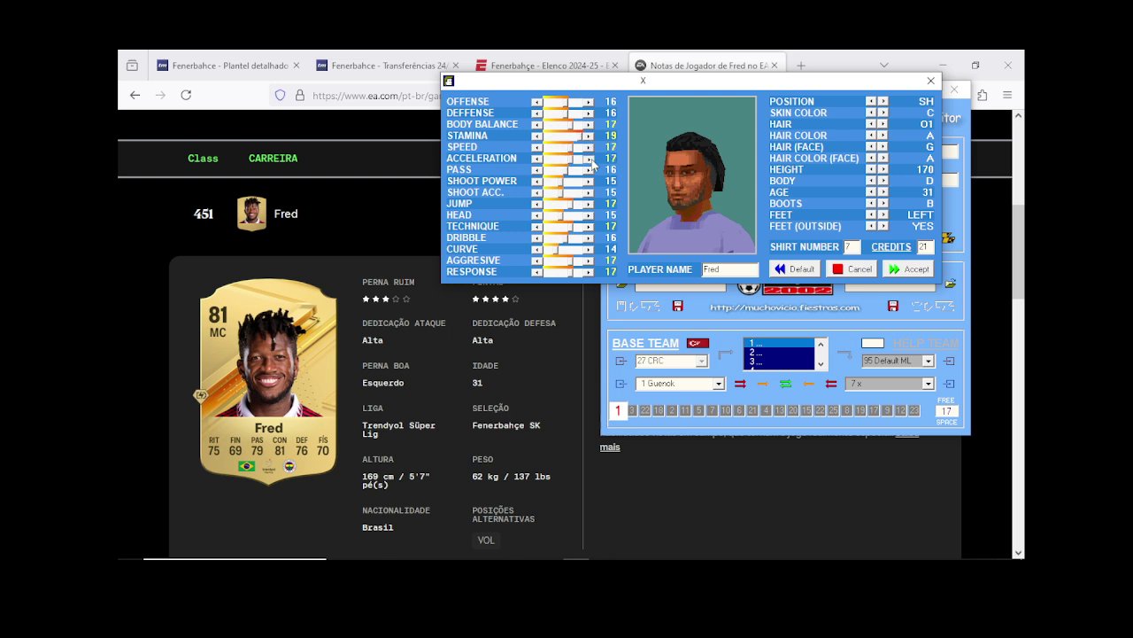
Step: Set Fred's pass and shoot power to 17, shoot accuracy to 16 and jump to 18
{"action": "left_click", "coordinate": [589, 169]}
{"action": "left_click", "coordinate": [589, 181]}
{"action": "left_click", "coordinate": [589, 180]}
{"action": "left_click", "coordinate": [589, 192]}
{"action": "left_click", "coordinate": [590, 203]}
Step: Adjust Fred's acceleration and response to 18, and his dribble and jump to 17, using his EA attributes as reference
{"action": "scroll", "coordinate": [497, 360], "scroll_direction": "down", "scroll_amount": 1}
{"action": "scroll", "coordinate": [497, 360], "scroll_direction": "down", "scroll_amount": 1}
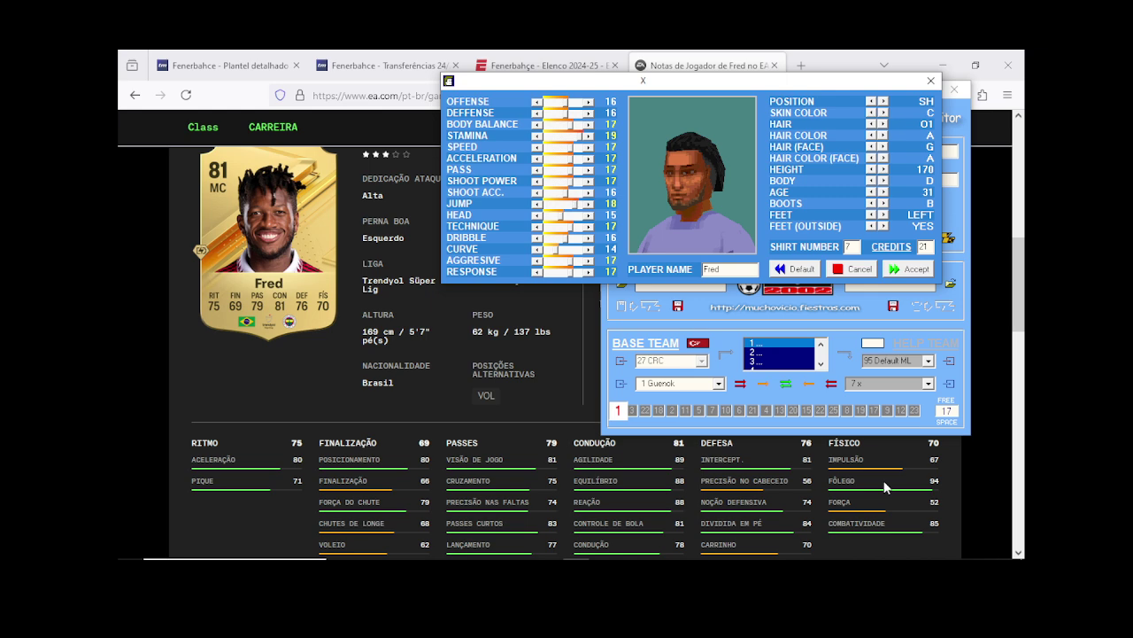
{"action": "scroll", "coordinate": [885, 486], "scroll_direction": "down", "scroll_amount": 1}
{"action": "scroll", "coordinate": [885, 486], "scroll_direction": "up", "scroll_amount": 1}
{"action": "left_click", "coordinate": [588, 159]}
{"action": "left_click", "coordinate": [589, 272]}
{"action": "left_click", "coordinate": [589, 272]}
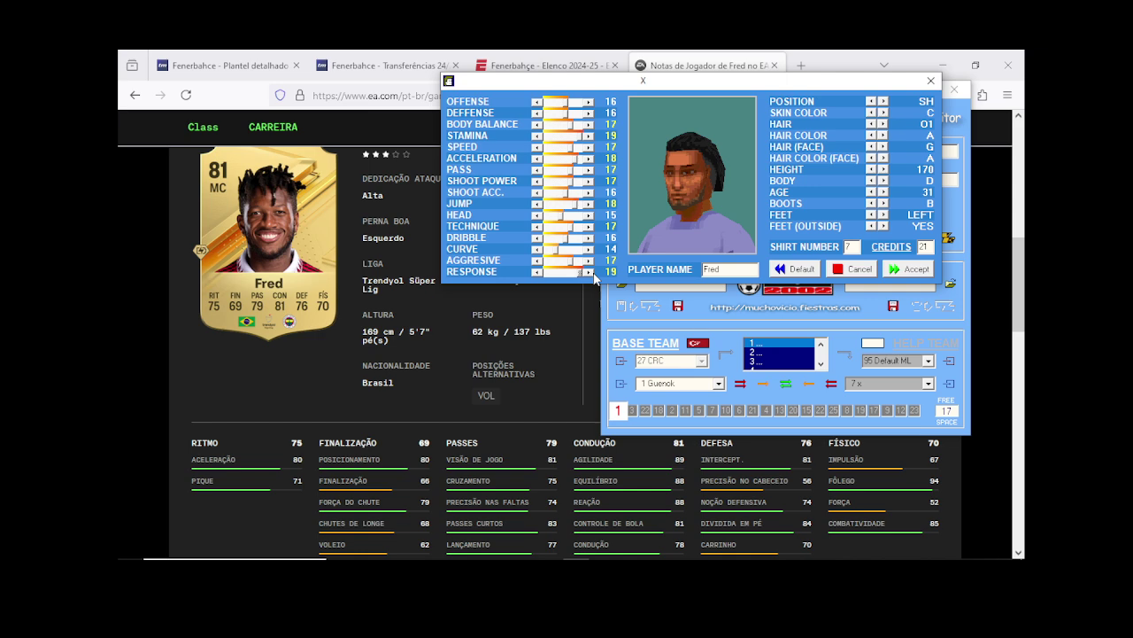
{"action": "left_click", "coordinate": [537, 273]}
{"action": "left_click", "coordinate": [589, 238]}
{"action": "left_click", "coordinate": [542, 208]}
Step: Go back to the Google results for Fred in the browser and examine his photos in the image results
{"action": "left_click", "coordinate": [683, 55]}
{"action": "left_click", "coordinate": [135, 95]}
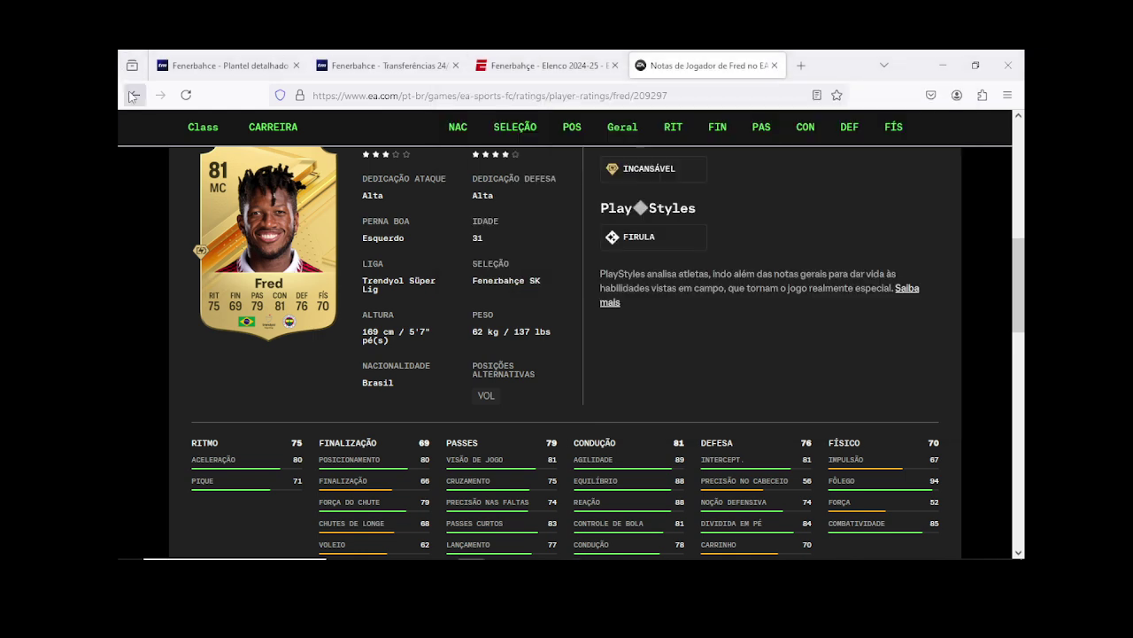
{"action": "left_click", "coordinate": [303, 190]}
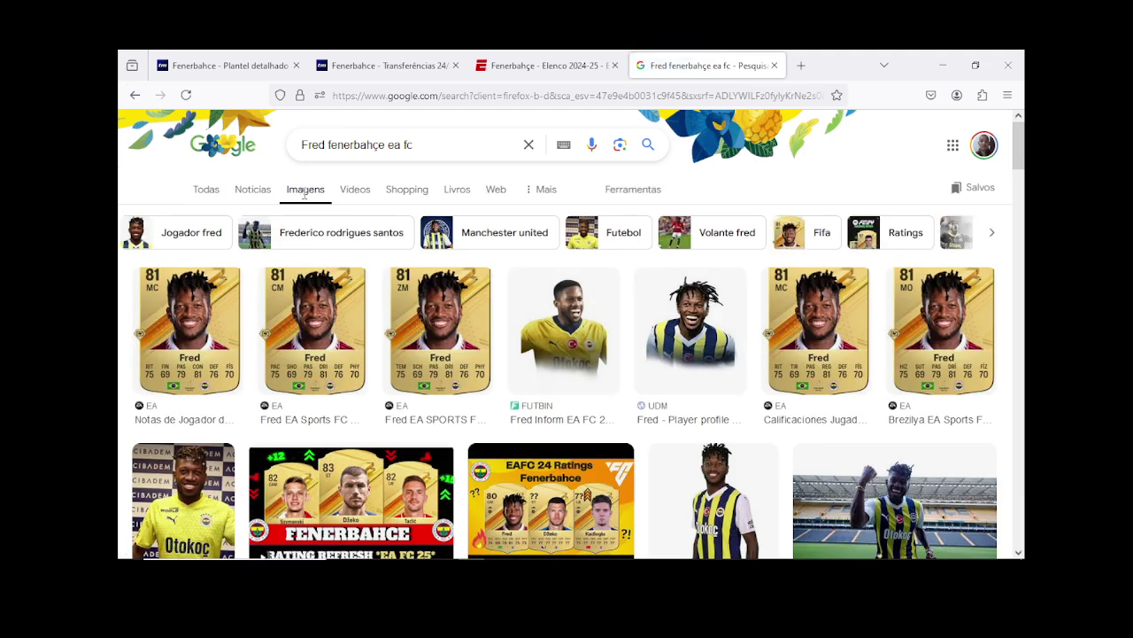
{"action": "scroll", "coordinate": [389, 369], "scroll_direction": "down", "scroll_amount": 3}
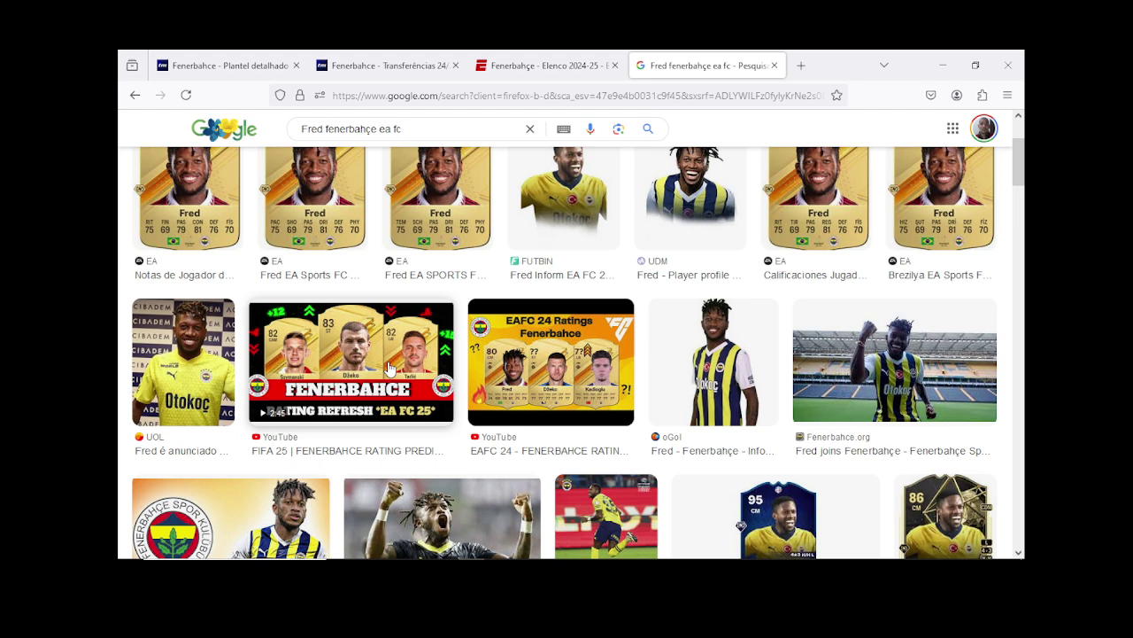
{"action": "scroll", "coordinate": [389, 368], "scroll_direction": "down", "scroll_amount": 2}
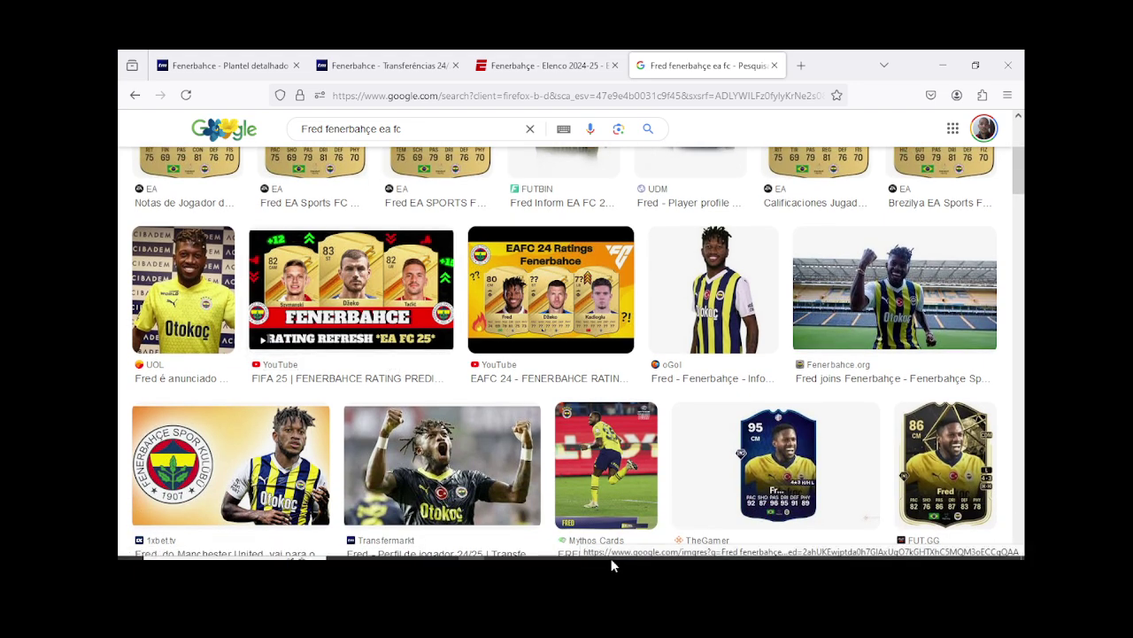
{"action": "mouse_move", "coordinate": [667, 555]}
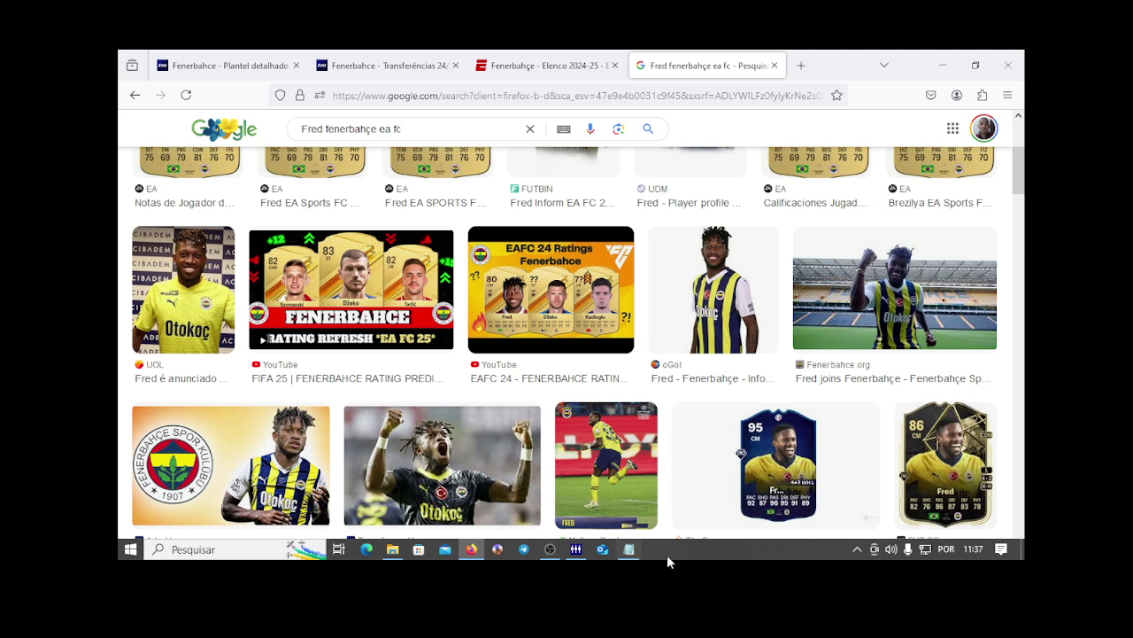
Step: Return to WE2002 Team Editor, readjust Fred's hair style and skin color, and accept his player edits
{"action": "left_click", "coordinate": [581, 550]}
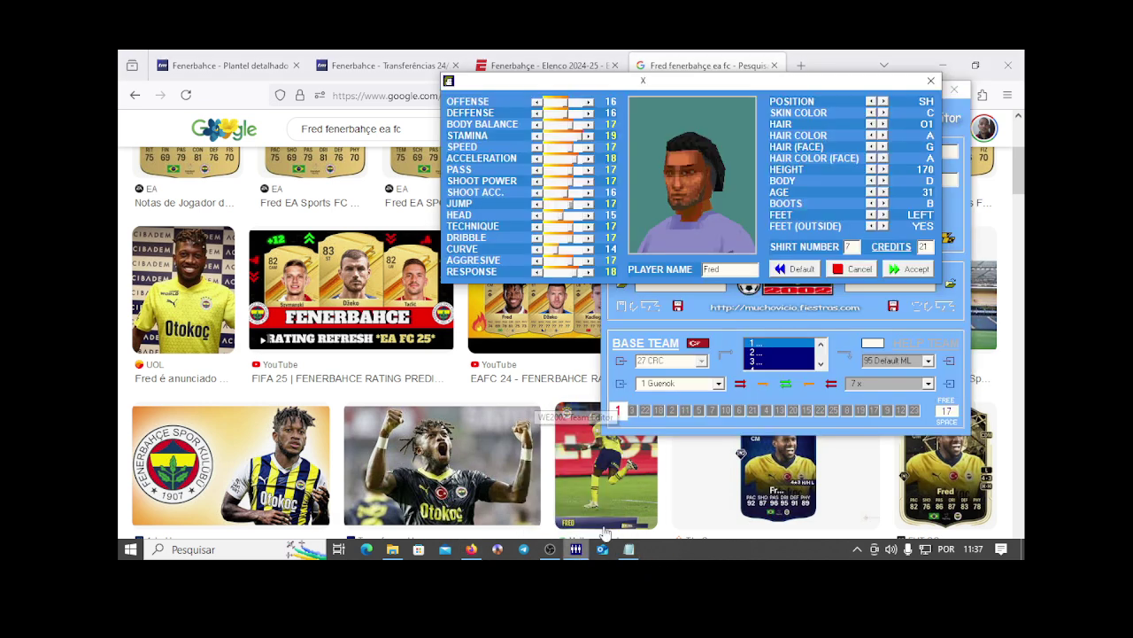
{"action": "left_click", "coordinate": [871, 125]}
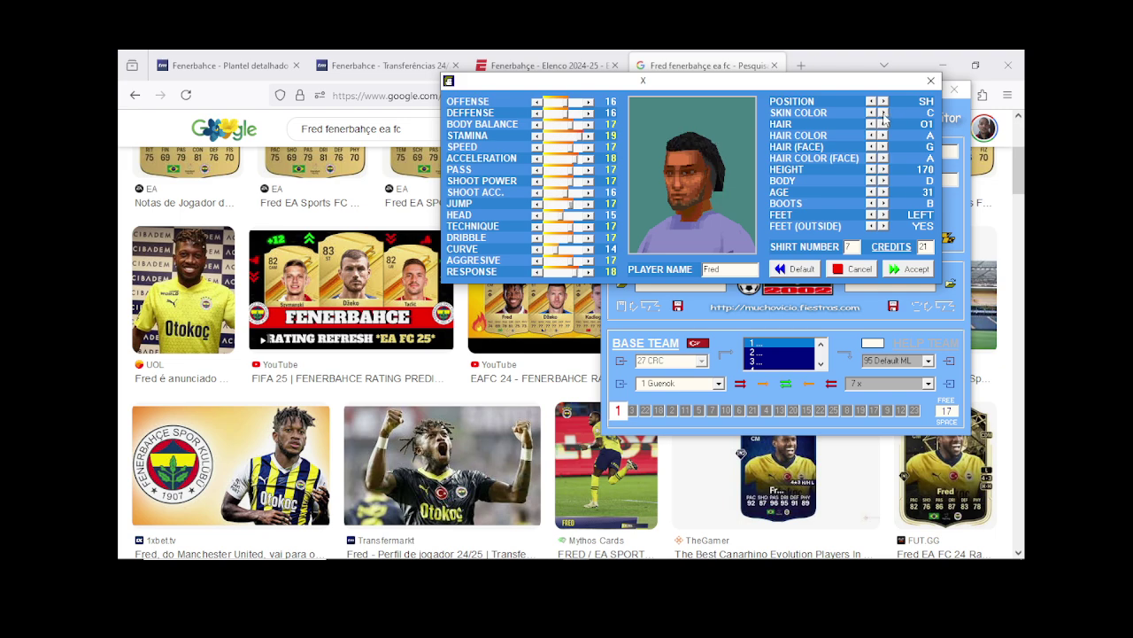
{"action": "left_click", "coordinate": [872, 124]}
{"action": "left_click", "coordinate": [883, 113]}
{"action": "left_click", "coordinate": [904, 271]}
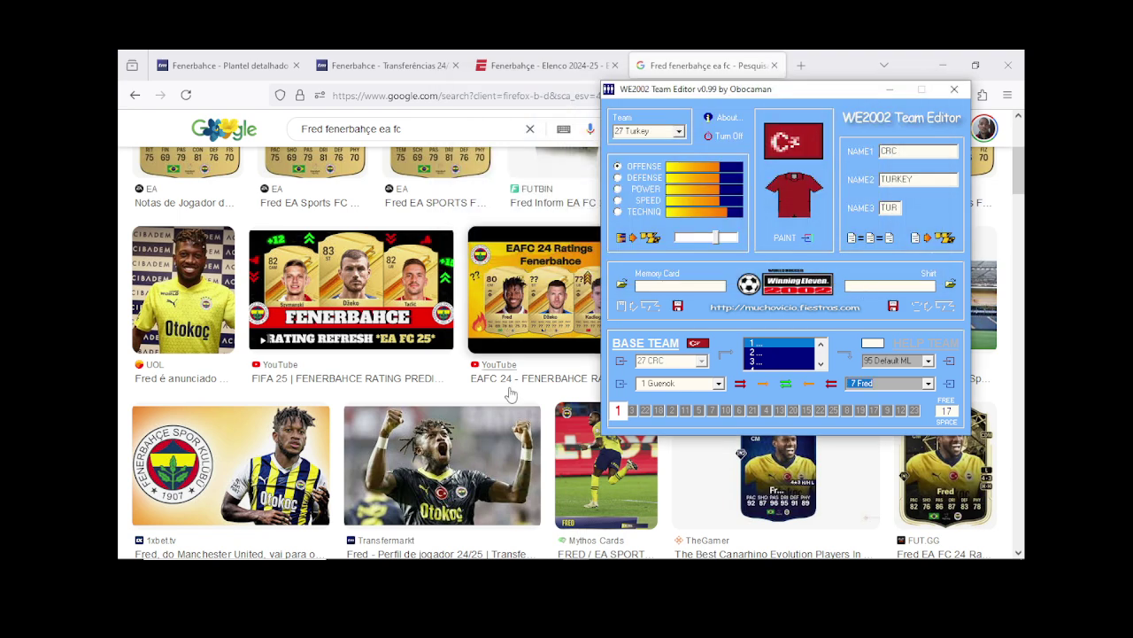
Step: Select the placeholder player in slot 5 of the Default ML team
{"action": "scroll", "coordinate": [354, 355], "scroll_direction": "up", "scroll_amount": 5}
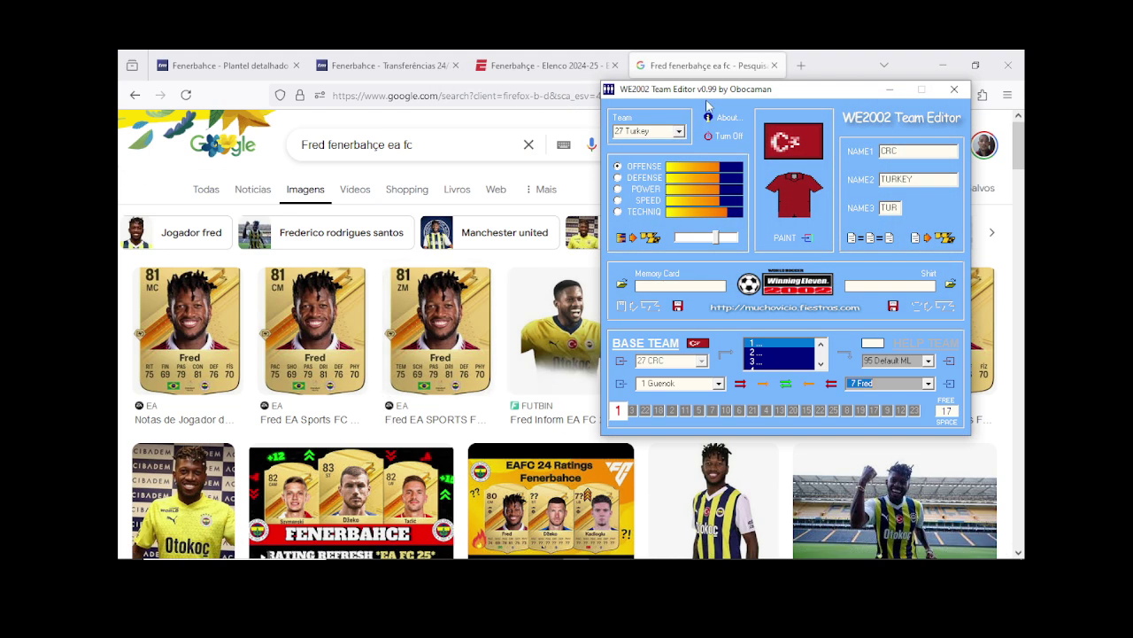
{"action": "left_click", "coordinate": [928, 384]}
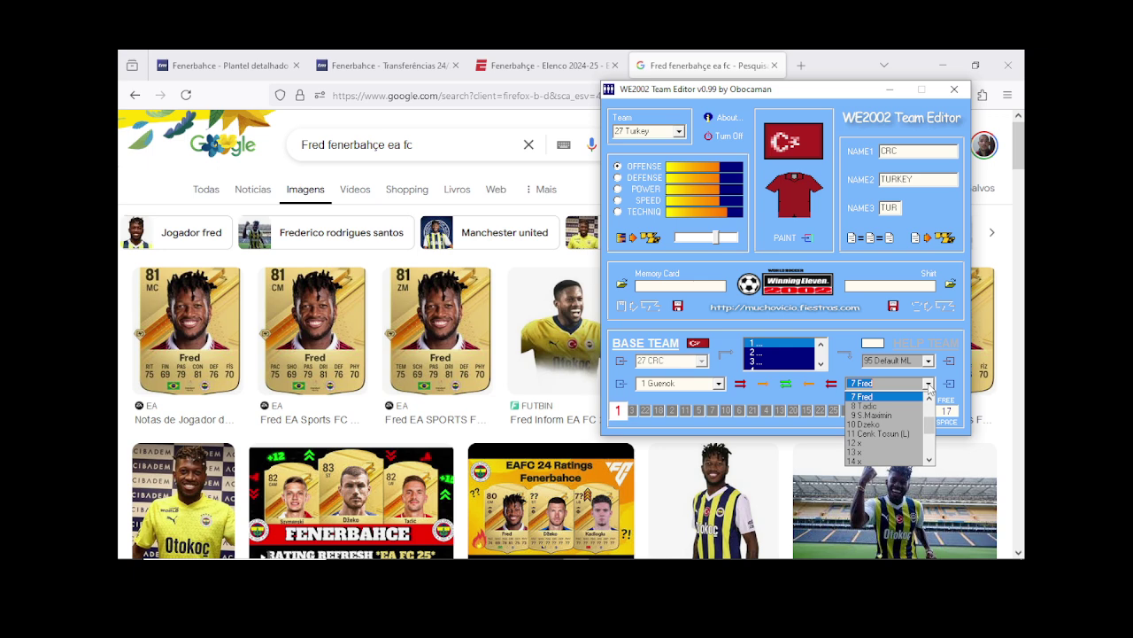
{"action": "scroll", "coordinate": [928, 387], "scroll_direction": "up", "scroll_amount": 2}
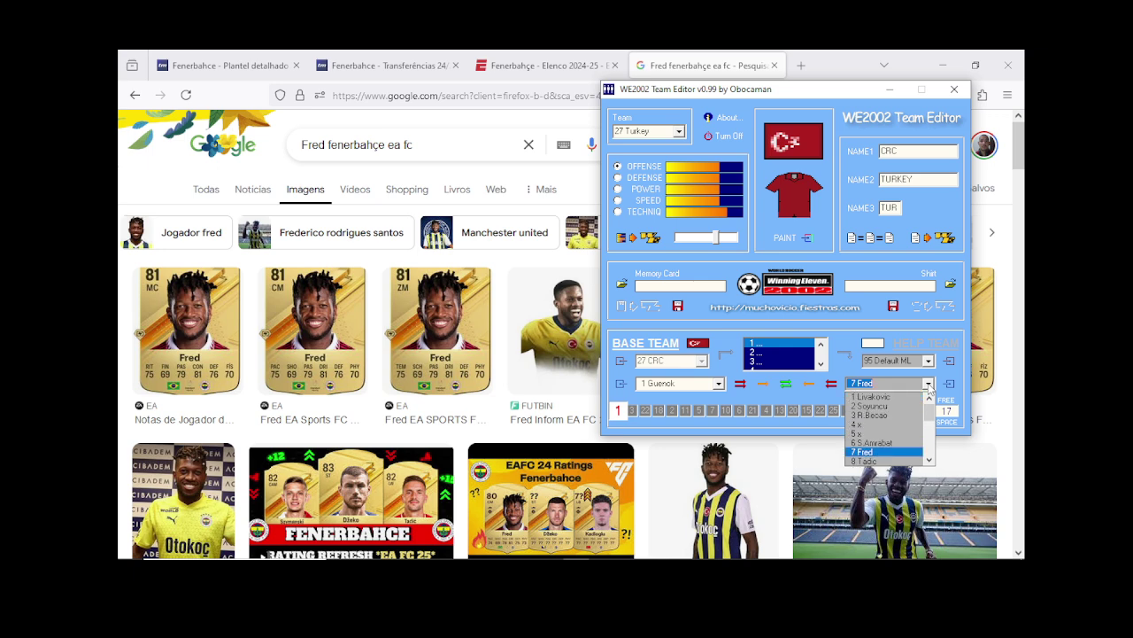
{"action": "left_click", "coordinate": [868, 434]}
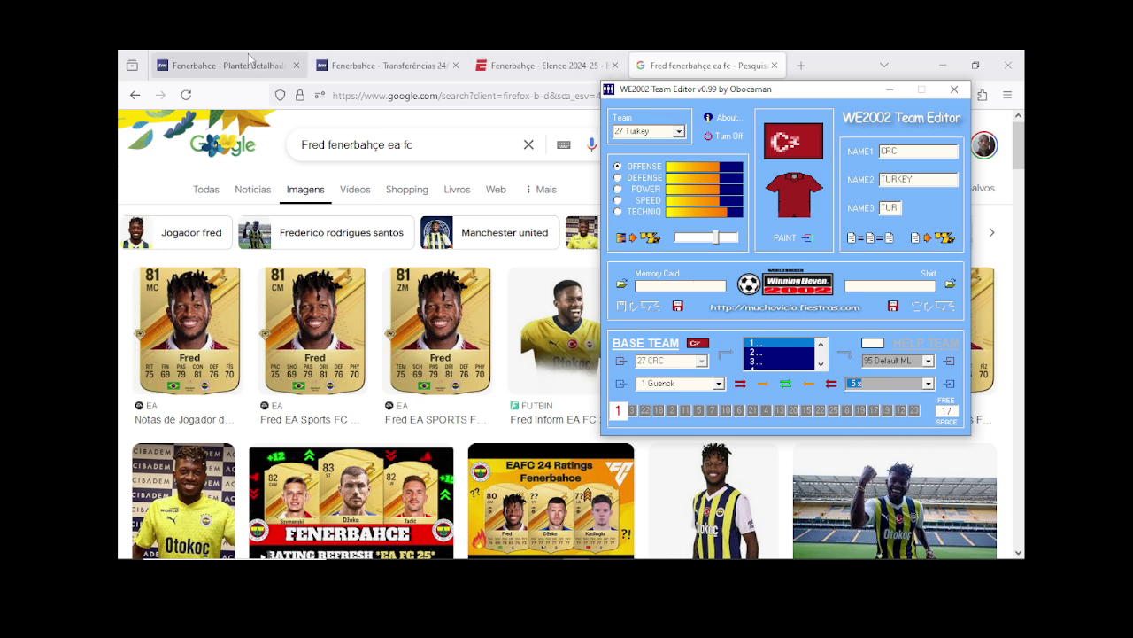
Step: Copy Bright Osayi-Samuel's name from Transfermarkt's Fenerbahçe squad list and return to the Google image results
{"action": "left_click", "coordinate": [223, 66]}
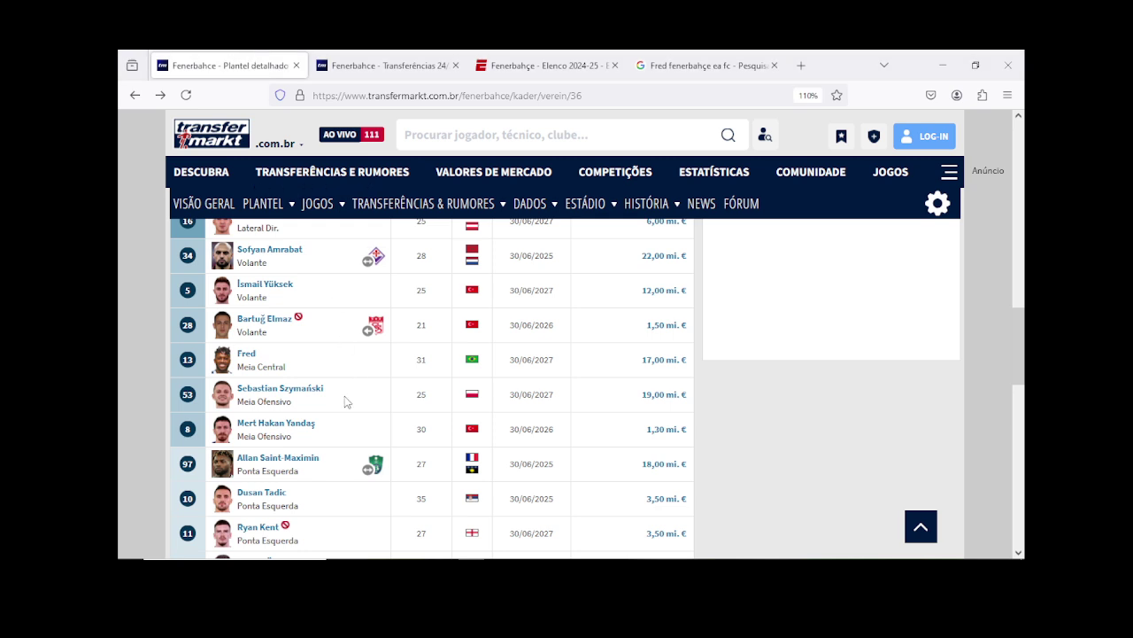
{"action": "scroll", "coordinate": [346, 400], "scroll_direction": "up", "scroll_amount": 2}
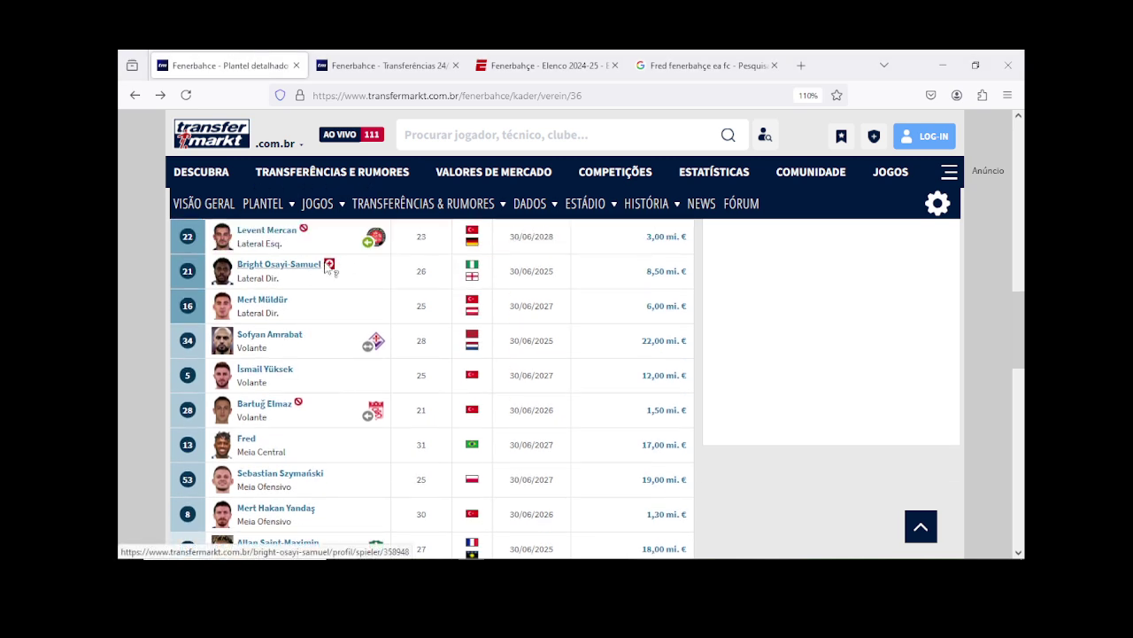
{"action": "mouse_move", "coordinate": [301, 263]}
{"action": "left_mouse_down"}
{"action": "mouse_move", "coordinate": [246, 257]}
{"action": "mouse_move", "coordinate": [321, 265]}
{"action": "left_mouse_up"}
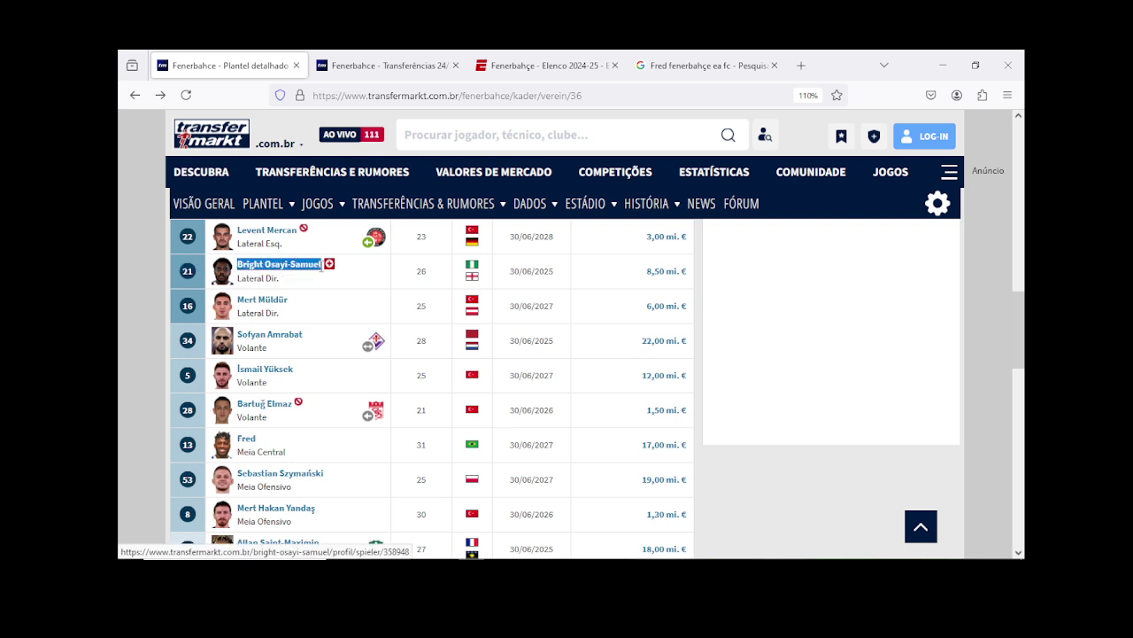
{"action": "right_click", "coordinate": [322, 272]}
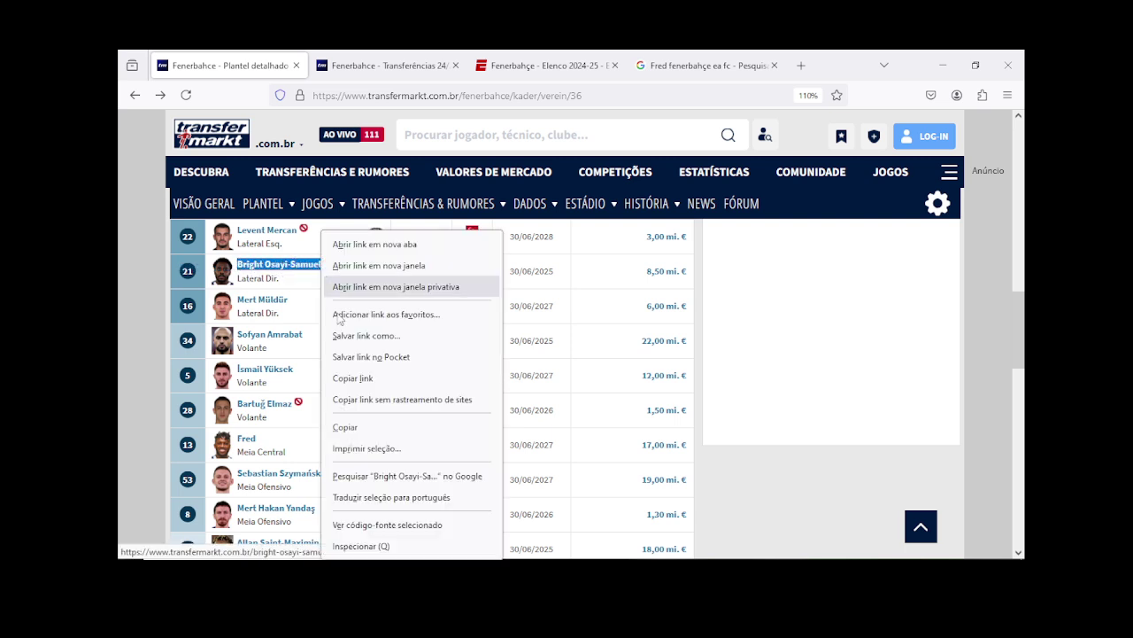
{"action": "left_click", "coordinate": [354, 429]}
{"action": "left_click", "coordinate": [704, 66]}
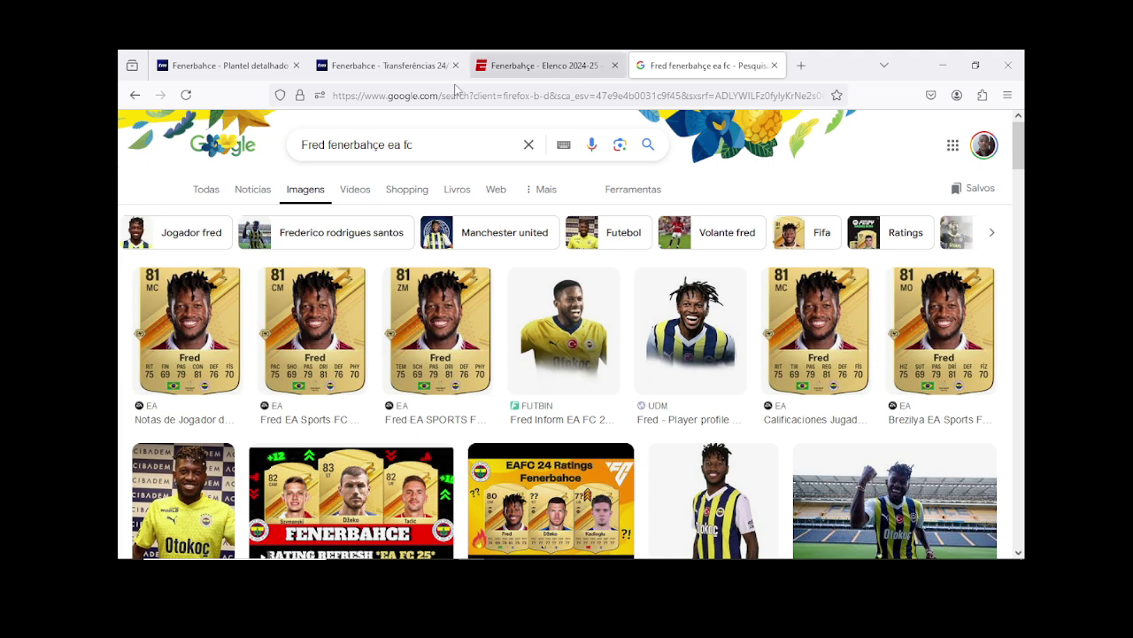
Step: Search Google for "Bright Osayi-Samuel ea fc" and examine his profile and attributes on EA's FC 24 player ratings page
{"action": "left_click", "coordinate": [135, 96]}
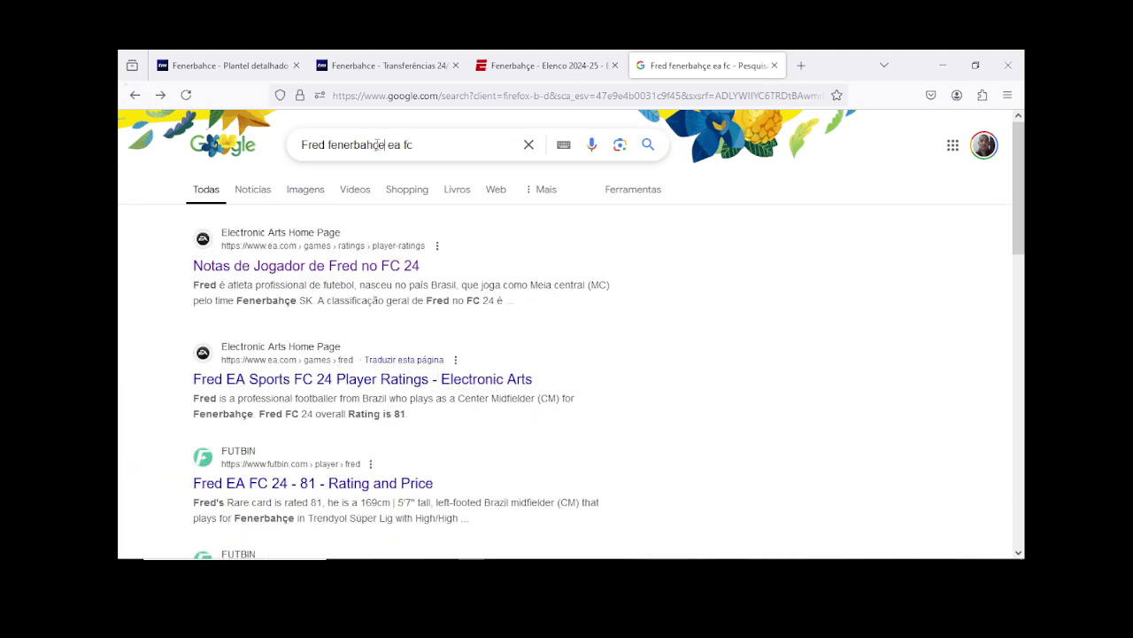
{"action": "left_click_drag", "start_coordinate": [386, 144], "coordinate": [302, 145]}
{"action": "key", "text": "ctrl+v"}
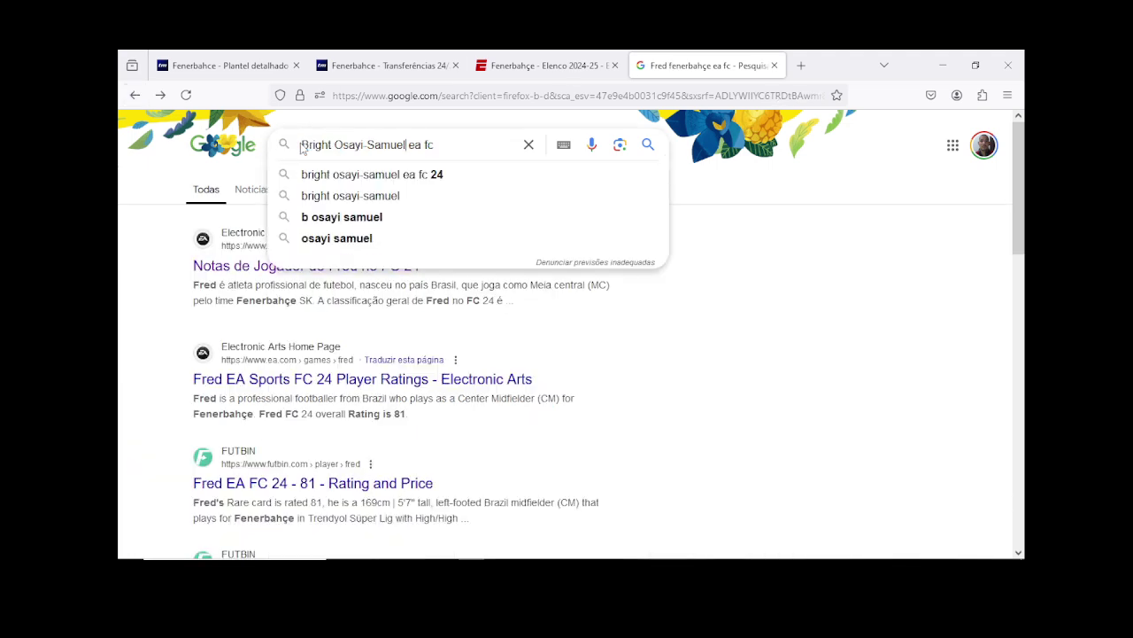
{"action": "key", "text": "Return"}
{"action": "left_click", "coordinate": [331, 322]}
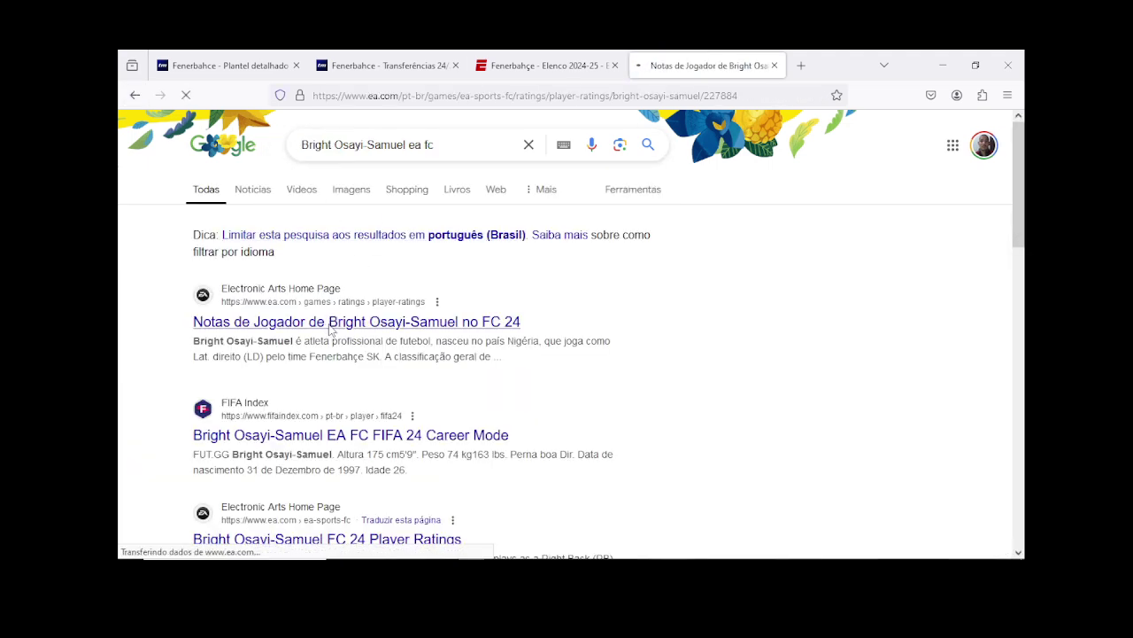
{"action": "scroll", "coordinate": [358, 311], "scroll_direction": "down", "scroll_amount": 4}
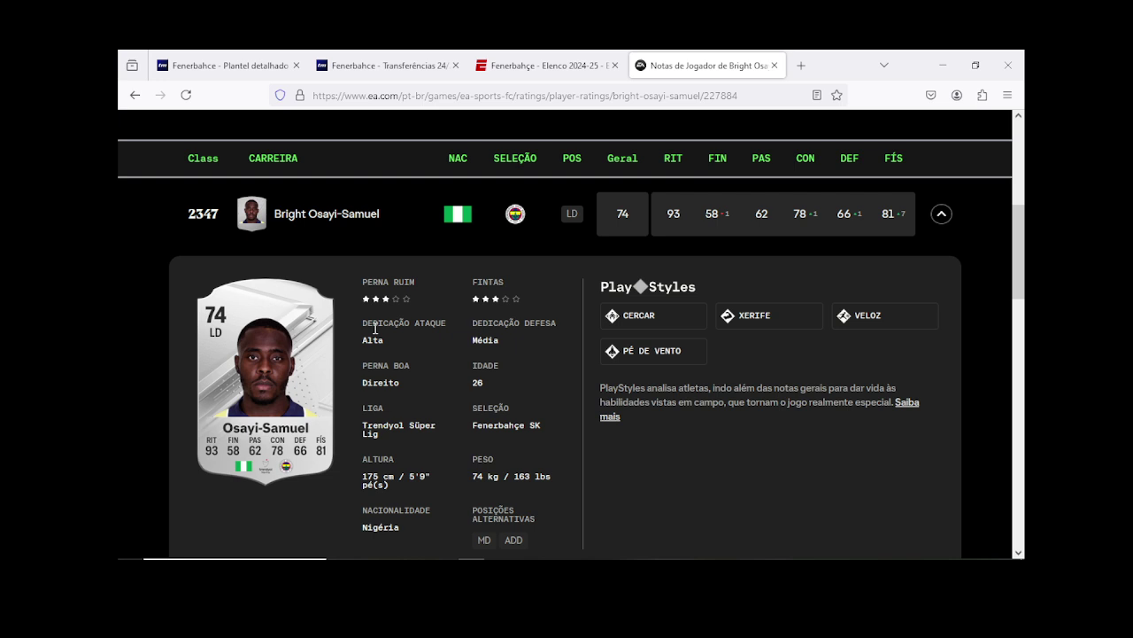
{"action": "scroll", "coordinate": [376, 330], "scroll_direction": "down", "scroll_amount": 1}
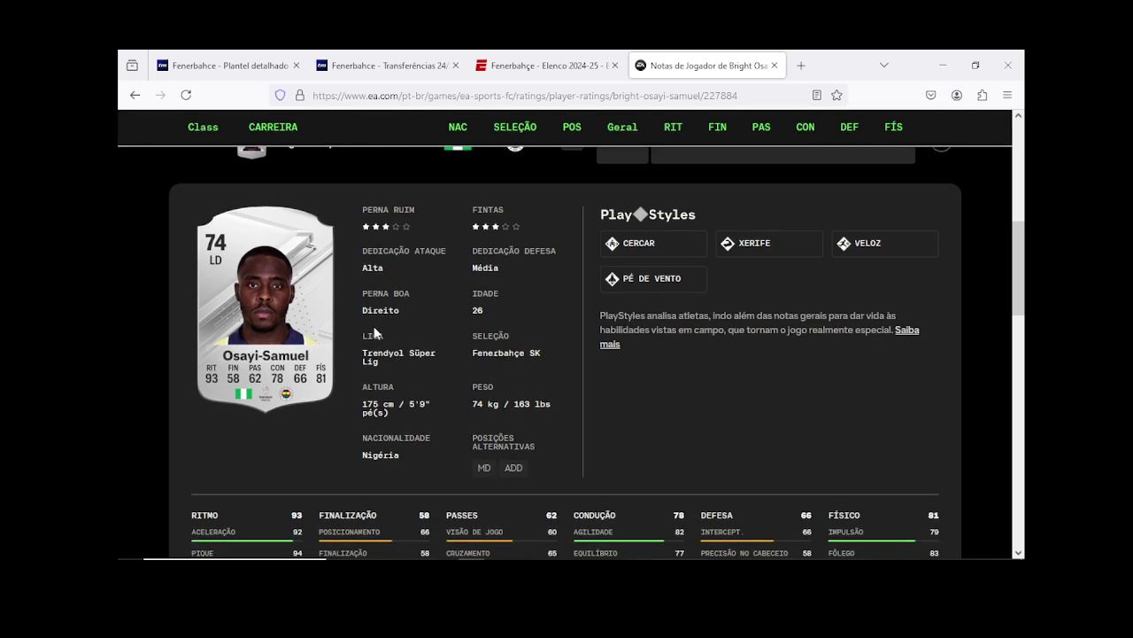
{"action": "scroll", "coordinate": [478, 379], "scroll_direction": "down", "scroll_amount": 3}
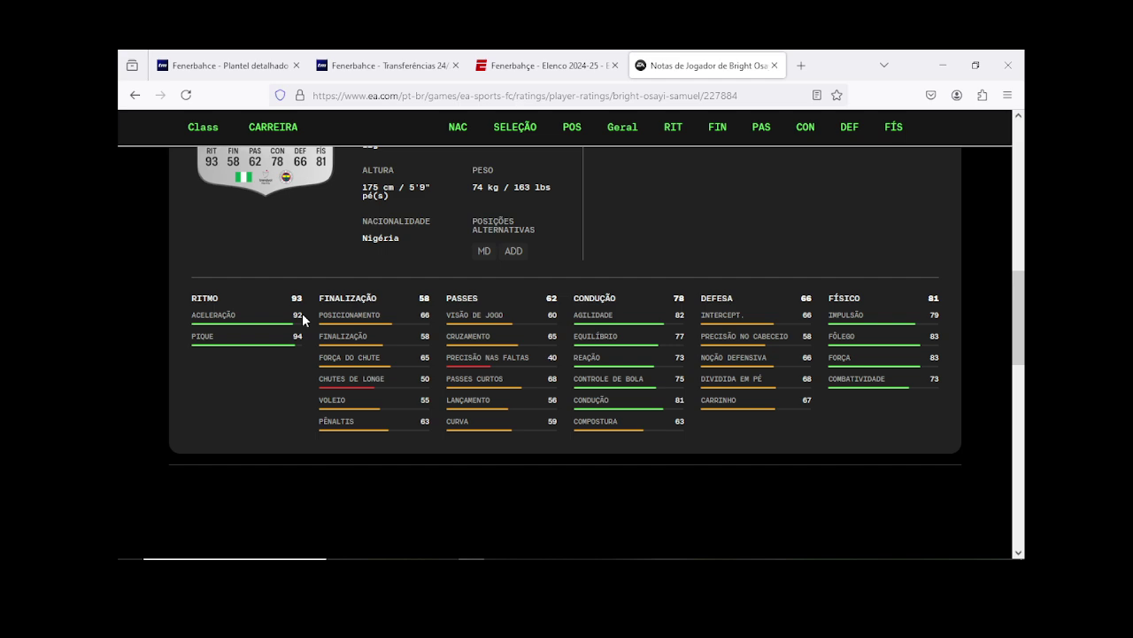
Step: Switch to WE2002 Team Editor and open the slot 5 placeholder of the Default ML team for editing
{"action": "mouse_move", "coordinate": [598, 553]}
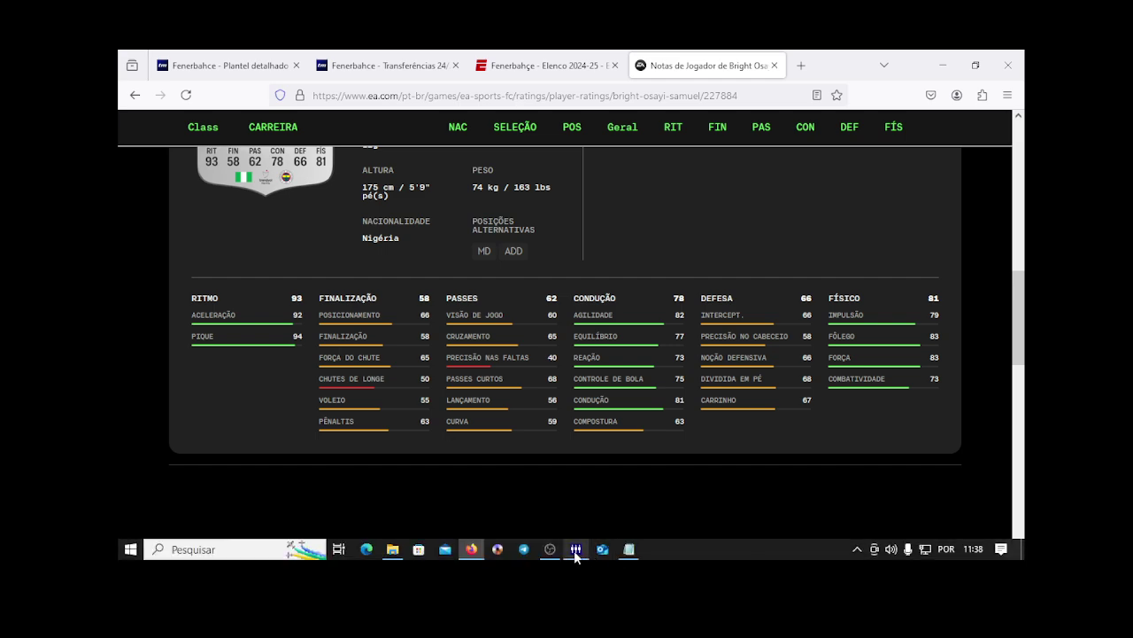
{"action": "scroll", "coordinate": [521, 434], "scroll_direction": "up", "scroll_amount": 3}
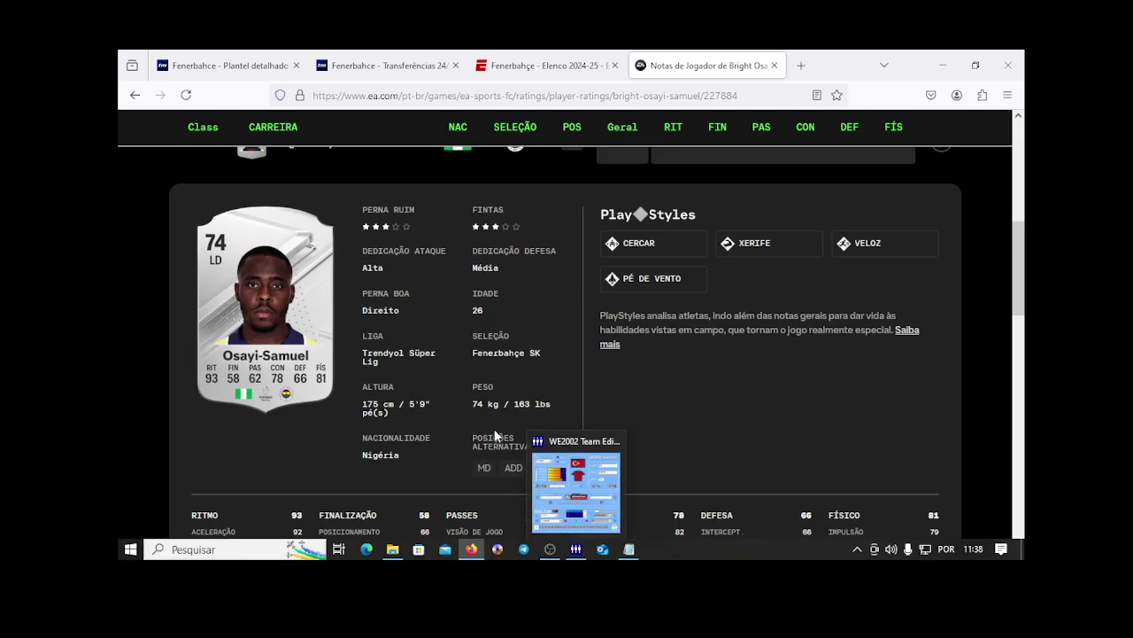
{"action": "left_click", "coordinate": [628, 549]}
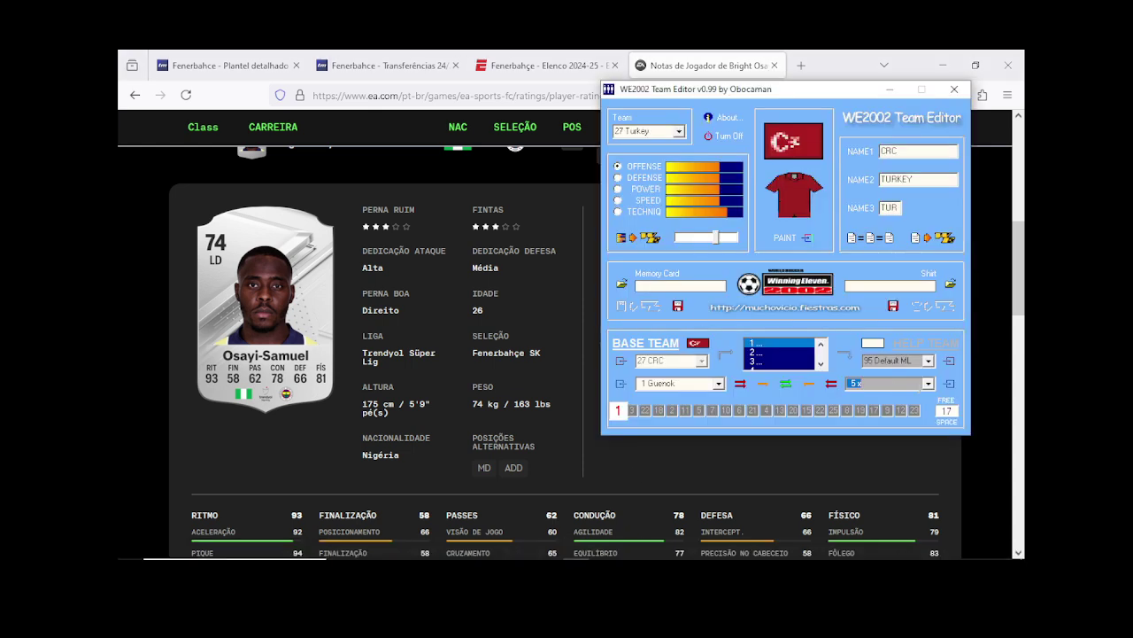
{"action": "left_click", "coordinate": [930, 384]}
{"action": "left_click", "coordinate": [949, 386]}
{"action": "left_click", "coordinate": [949, 385]}
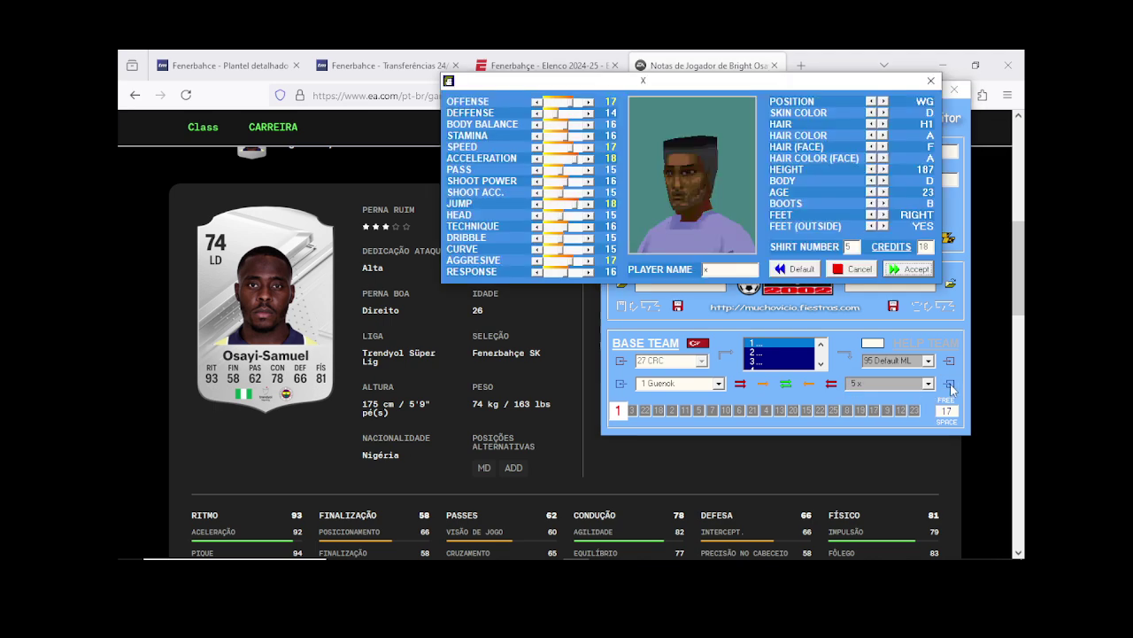
Step: Replace the placeholder's player name with B.Osayi
{"action": "left_click", "coordinate": [720, 271]}
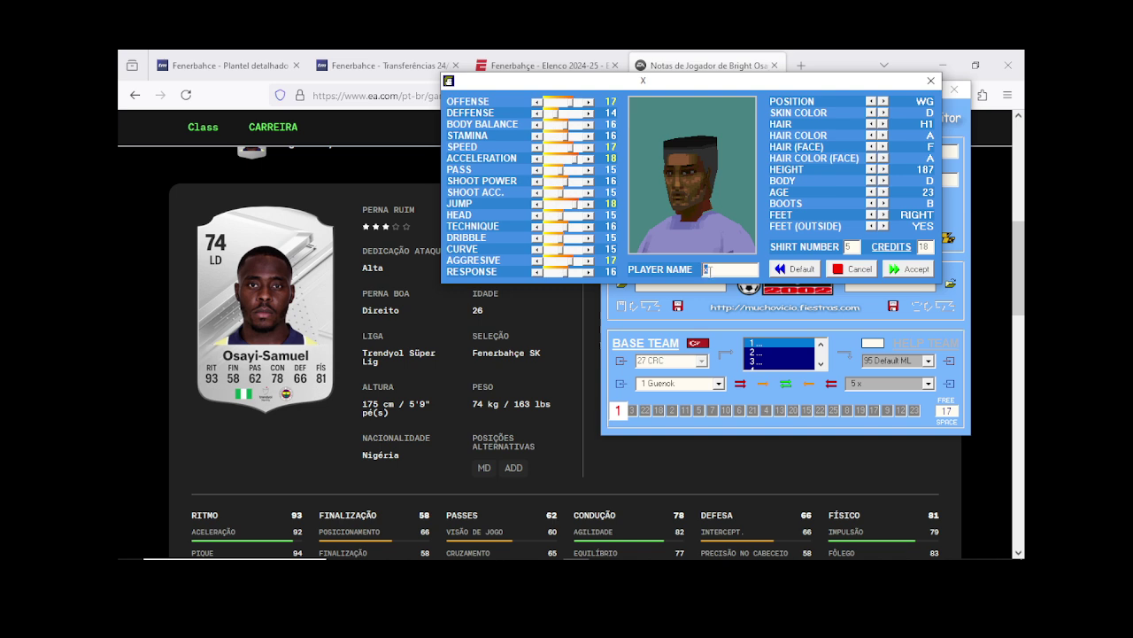
{"action": "right_click", "coordinate": [706, 270]}
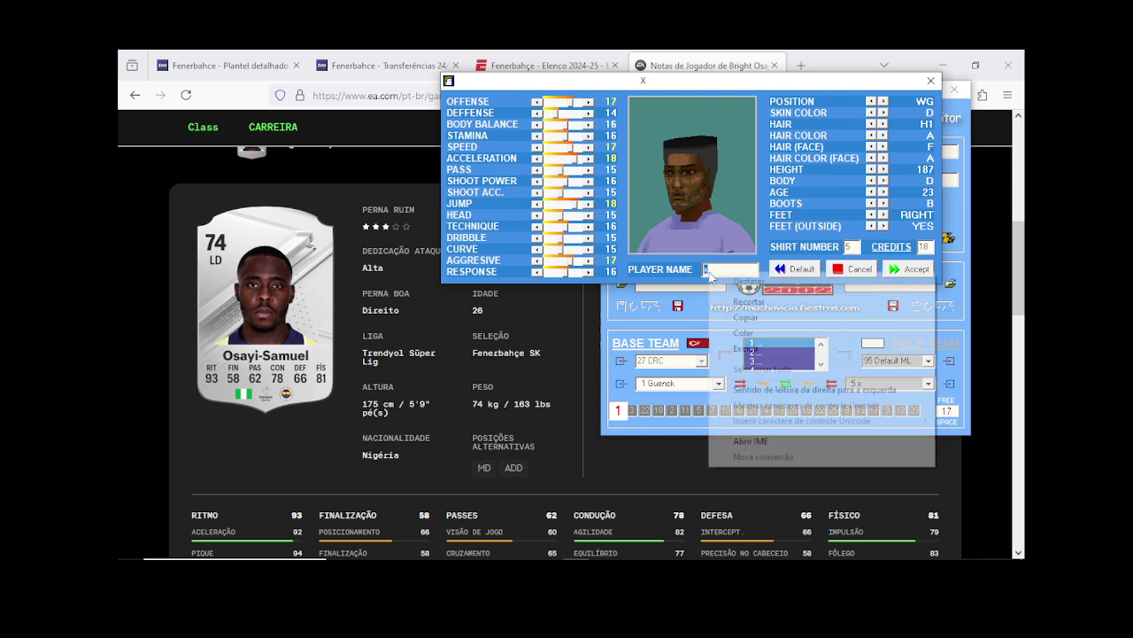
{"action": "left_click", "coordinate": [753, 334]}
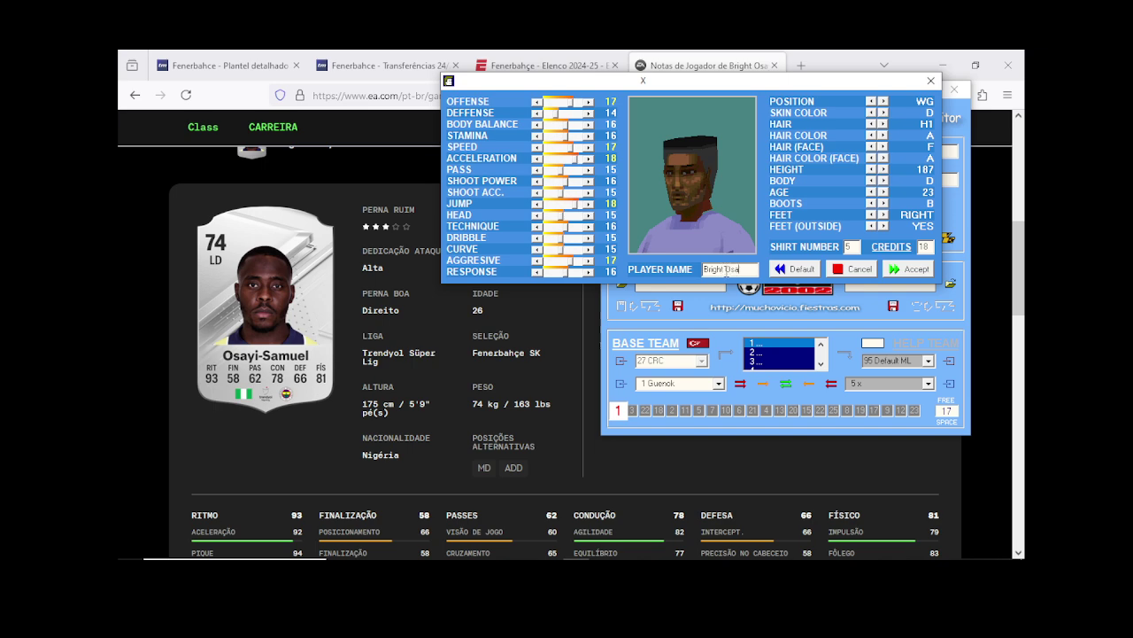
{"action": "left_click_drag", "start_coordinate": [726, 270], "coordinate": [680, 277]}
{"action": "key", "text": "BackSpace"}
{"action": "scroll", "coordinate": [362, 296], "scroll_direction": "up", "scroll_amount": 5}
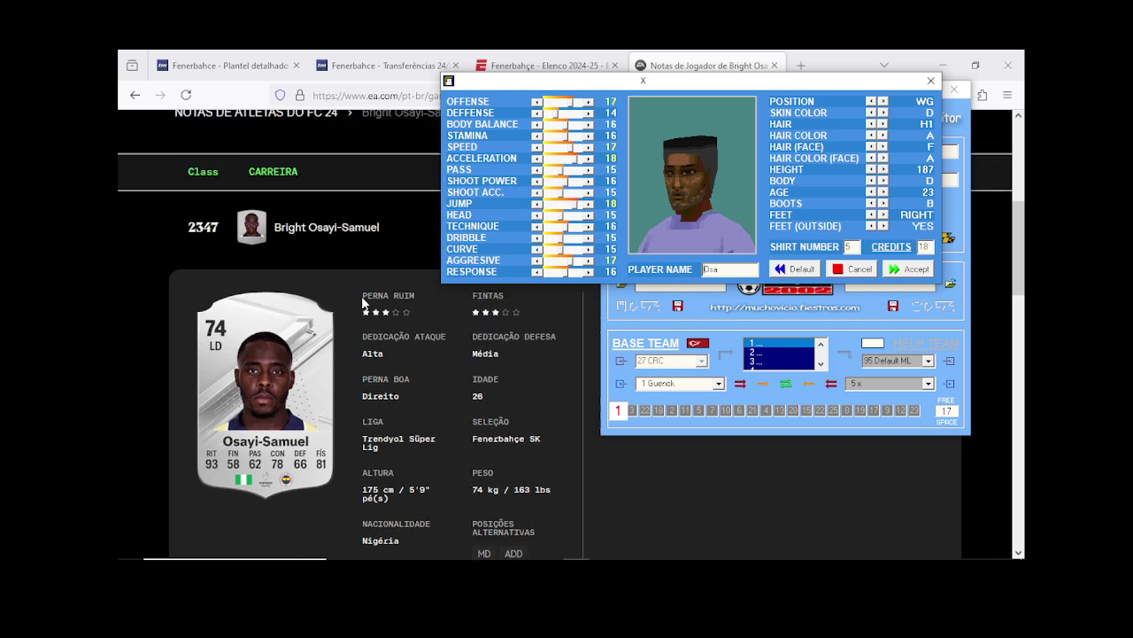
{"action": "scroll", "coordinate": [381, 299], "scroll_direction": "up", "scroll_amount": 2}
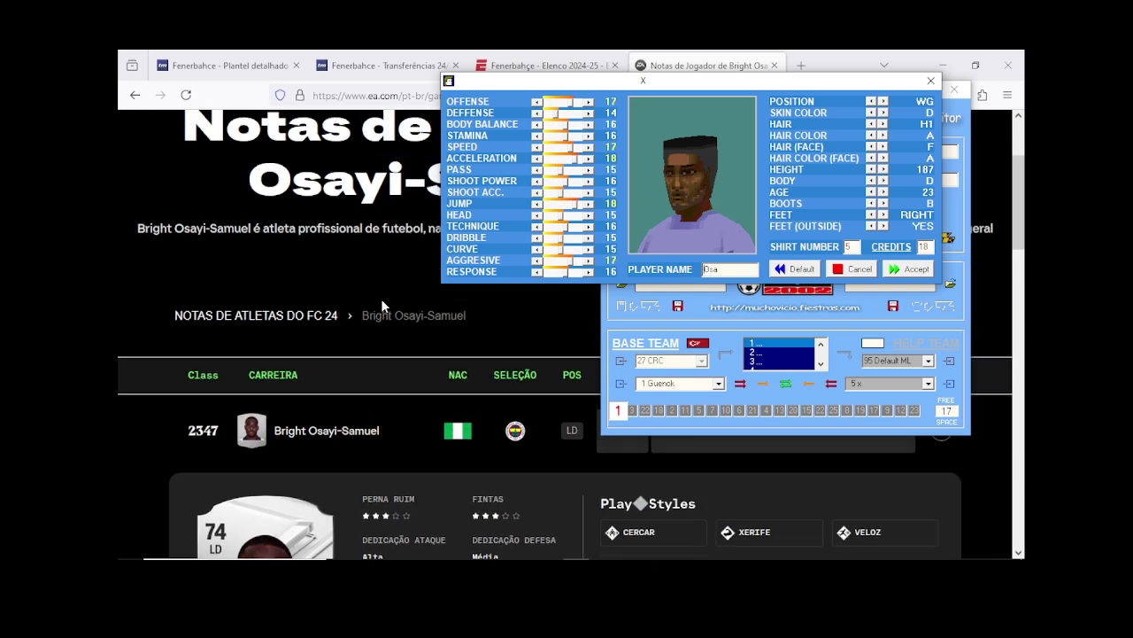
{"action": "scroll", "coordinate": [382, 298], "scroll_direction": "down", "scroll_amount": 2}
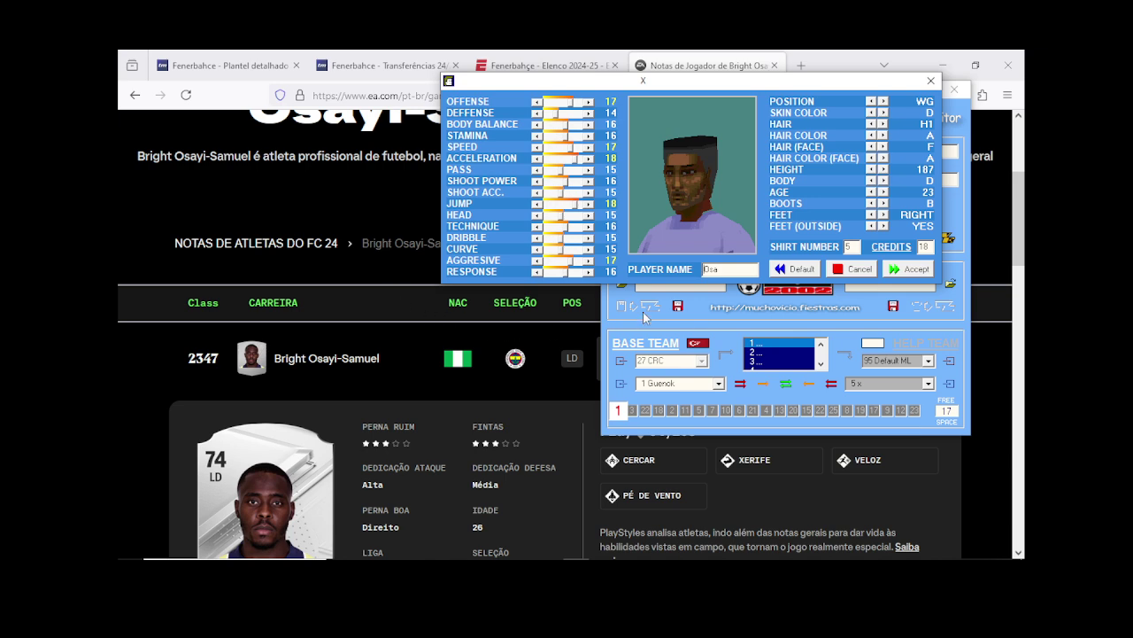
{"action": "left_click_drag", "start_coordinate": [722, 268], "coordinate": [689, 270]}
{"action": "type", "text": "B.Osayi"}
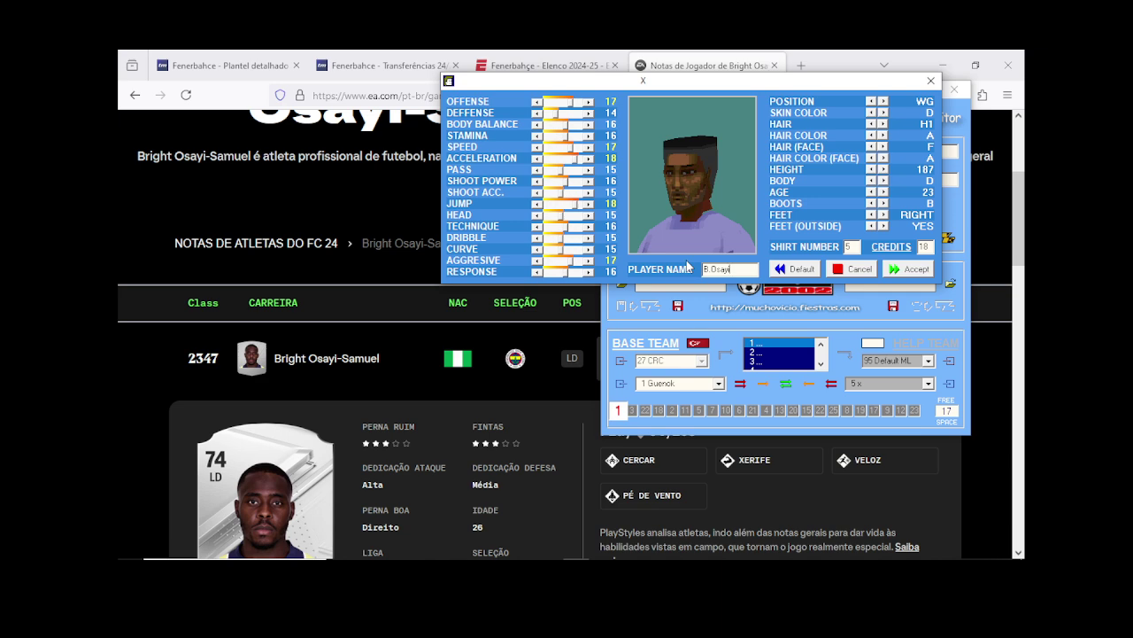
Step: Set B.Osayi's position to SB and his skin color to D
{"action": "left_click", "coordinate": [872, 102]}
{"action": "left_click", "coordinate": [873, 102]}
{"action": "left_click", "coordinate": [872, 101]}
{"action": "left_click", "coordinate": [873, 102]}
{"action": "left_click", "coordinate": [872, 102]}
{"action": "left_click", "coordinate": [874, 113]}
{"action": "left_click", "coordinate": [883, 114]}
Step: Compare hair styles for B.Osayi and set his hair to E2 with hair color A
{"action": "left_click", "coordinate": [872, 125]}
{"action": "left_click", "coordinate": [871, 125]}
{"action": "left_click", "coordinate": [872, 124]}
{"action": "left_click", "coordinate": [871, 125]}
{"action": "left_click", "coordinate": [872, 125]}
{"action": "left_click", "coordinate": [871, 124]}
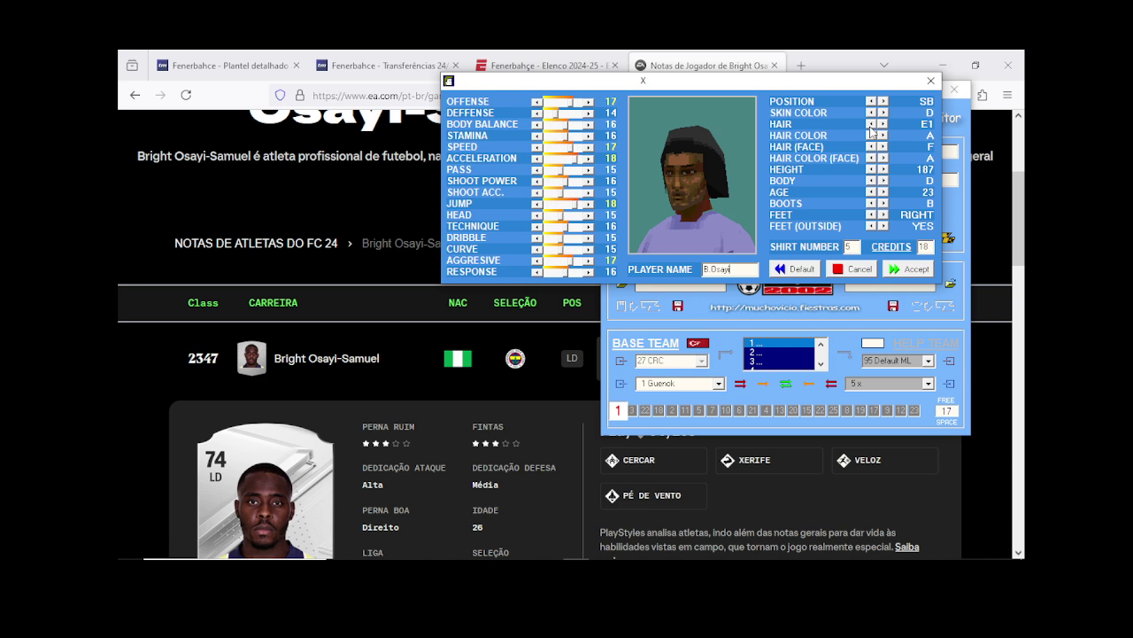
{"action": "left_click", "coordinate": [883, 136]}
{"action": "left_click", "coordinate": [872, 135]}
{"action": "left_click", "coordinate": [871, 124]}
{"action": "left_click", "coordinate": [883, 124]}
{"action": "left_click", "coordinate": [883, 125]}
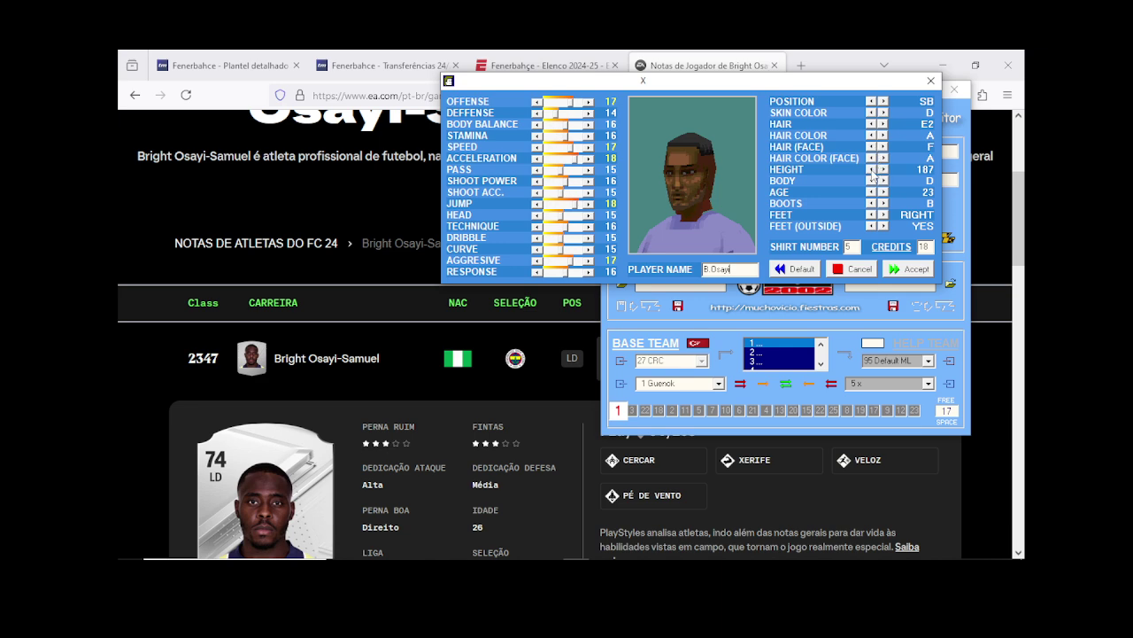
Step: Lower B.Osayi's height to 179
{"action": "left_click", "coordinate": [871, 169]}
{"action": "left_click", "coordinate": [871, 169]}
{"action": "left_click", "coordinate": [871, 169]}
{"action": "scroll", "coordinate": [559, 385], "scroll_direction": "down", "scroll_amount": 3}
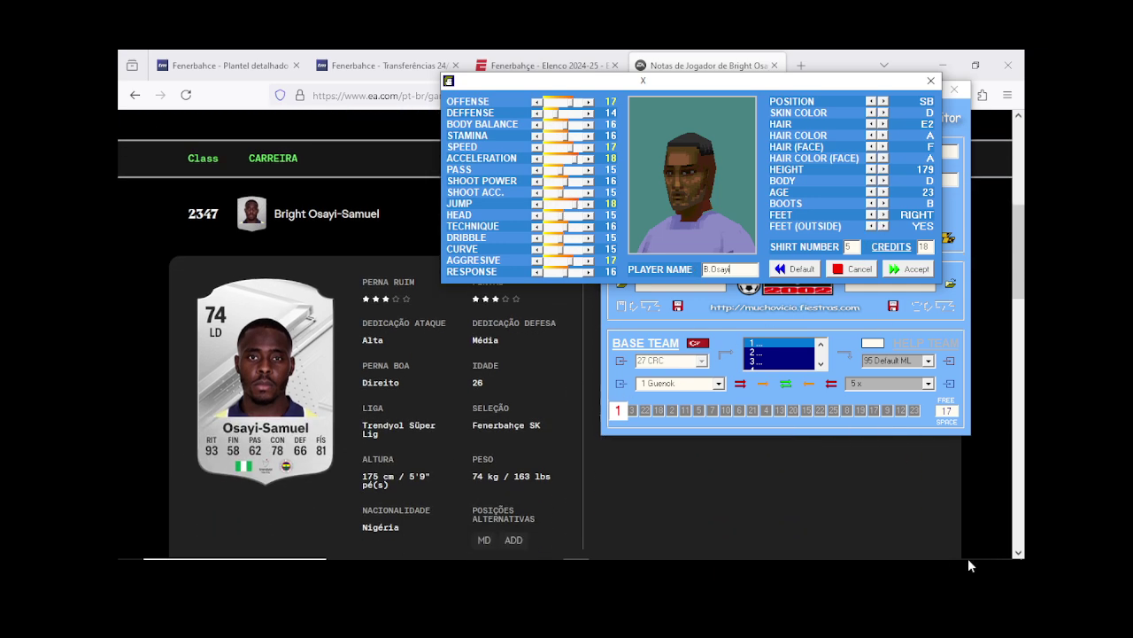
{"action": "mouse_move", "coordinate": [684, 550]}
{"action": "left_click", "coordinate": [551, 551]}
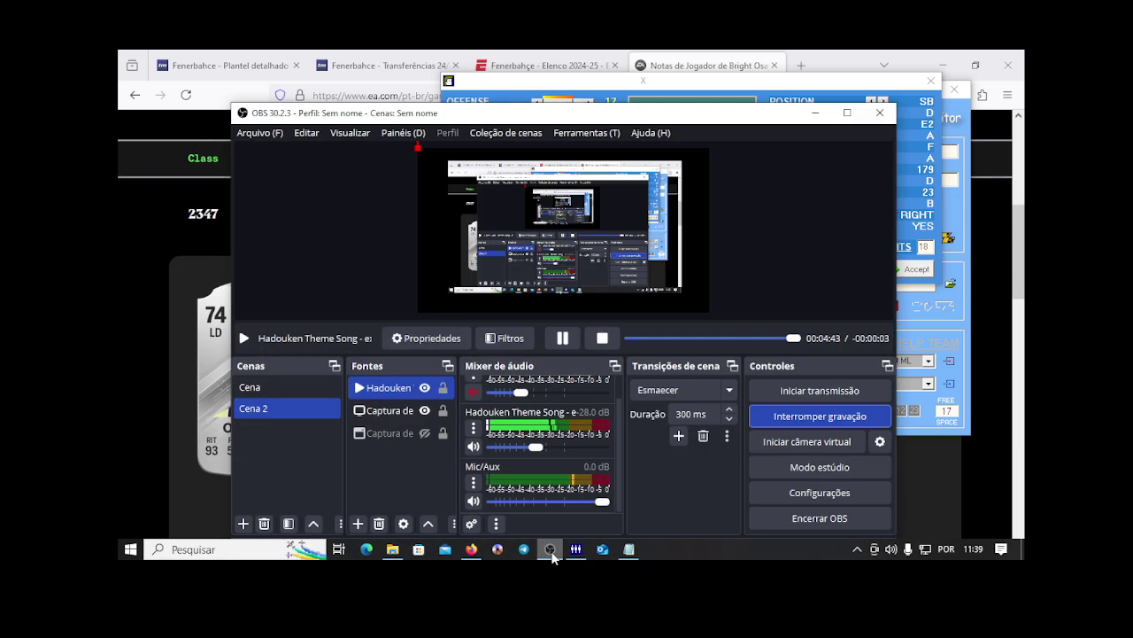
Step: In the player editor for B.Osayi, set the height to 175, the body to C and the age to 26
{"action": "left_click", "coordinate": [551, 549]}
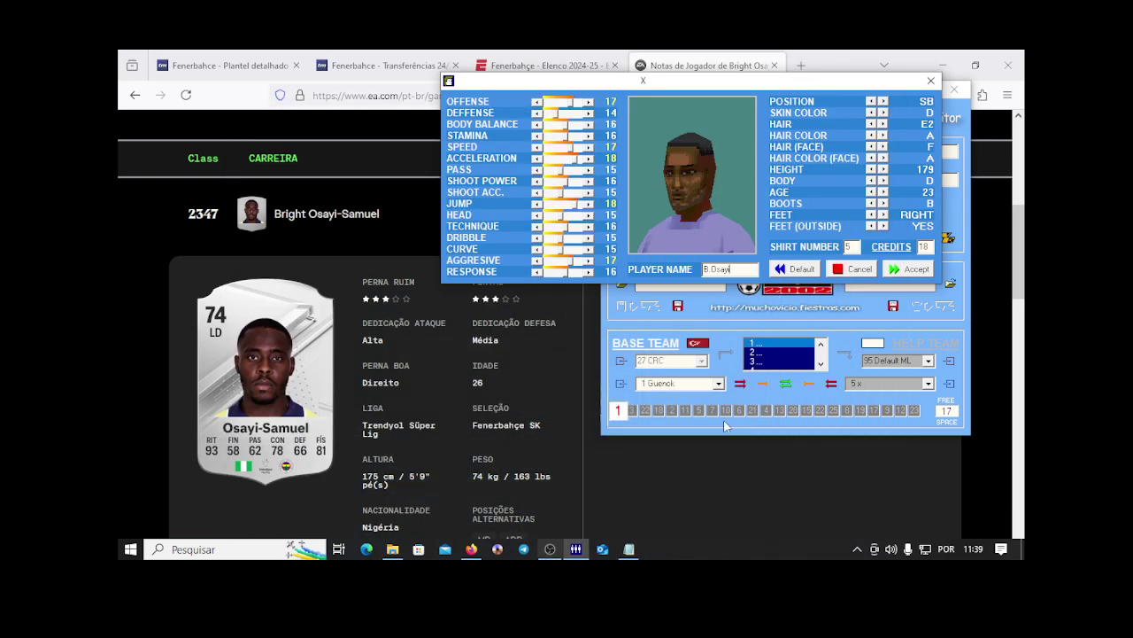
{"action": "double_click", "coordinate": [871, 169]}
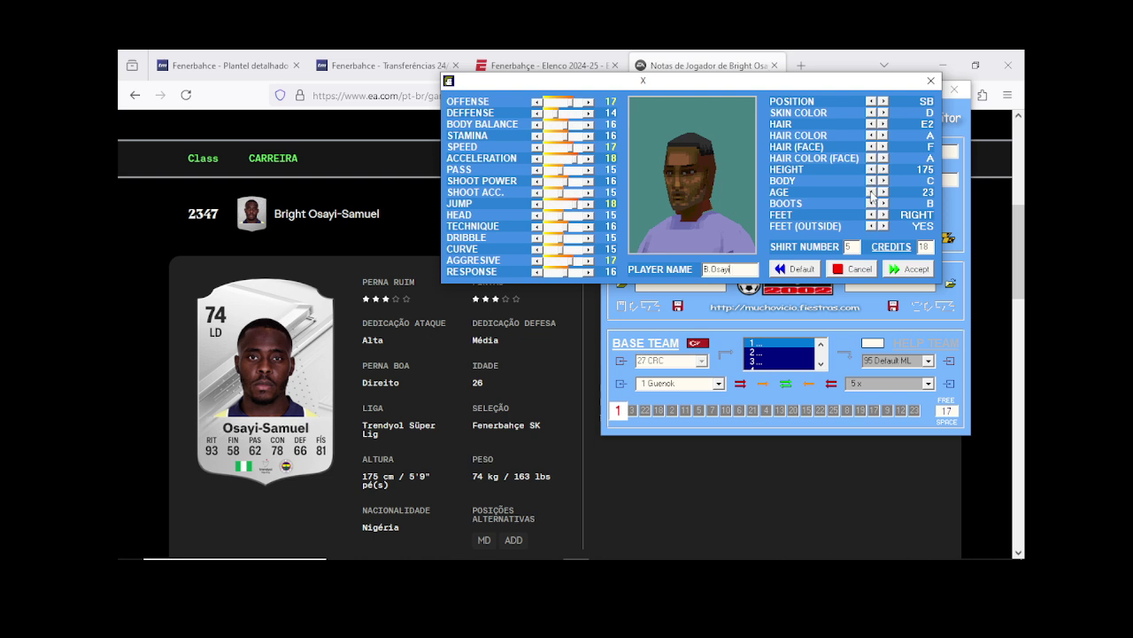
{"action": "left_click", "coordinate": [882, 192]}
{"action": "double_click", "coordinate": [882, 193]}
Step: Set B.Osayi's offense and defense to 16, body balance and stamina to 17, speed to 19 and acceleration to 16
{"action": "left_click", "coordinate": [537, 103]}
{"action": "double_click", "coordinate": [588, 115]}
{"action": "left_click", "coordinate": [589, 125]}
{"action": "left_click", "coordinate": [588, 136]}
{"action": "double_click", "coordinate": [588, 147]}
{"action": "double_click", "coordinate": [536, 160]}
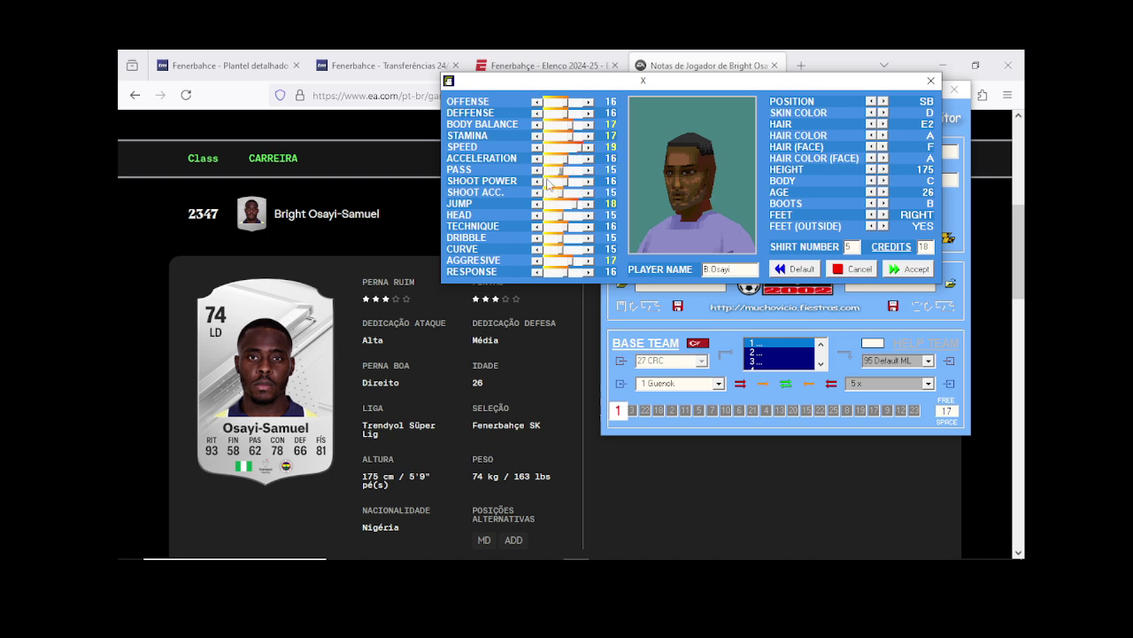
Step: Set B.Osayi's pass to 16, shoot power to 17 and shoot accuracy to 16
{"action": "left_click", "coordinate": [589, 169]}
{"action": "left_click", "coordinate": [589, 180]}
{"action": "left_click", "coordinate": [589, 192]}
Step: Lower B.Osayi's jump, raise his dribble and response to match the EA ratings, and accept the player's changes
{"action": "scroll", "coordinate": [481, 337], "scroll_direction": "down", "scroll_amount": 1}
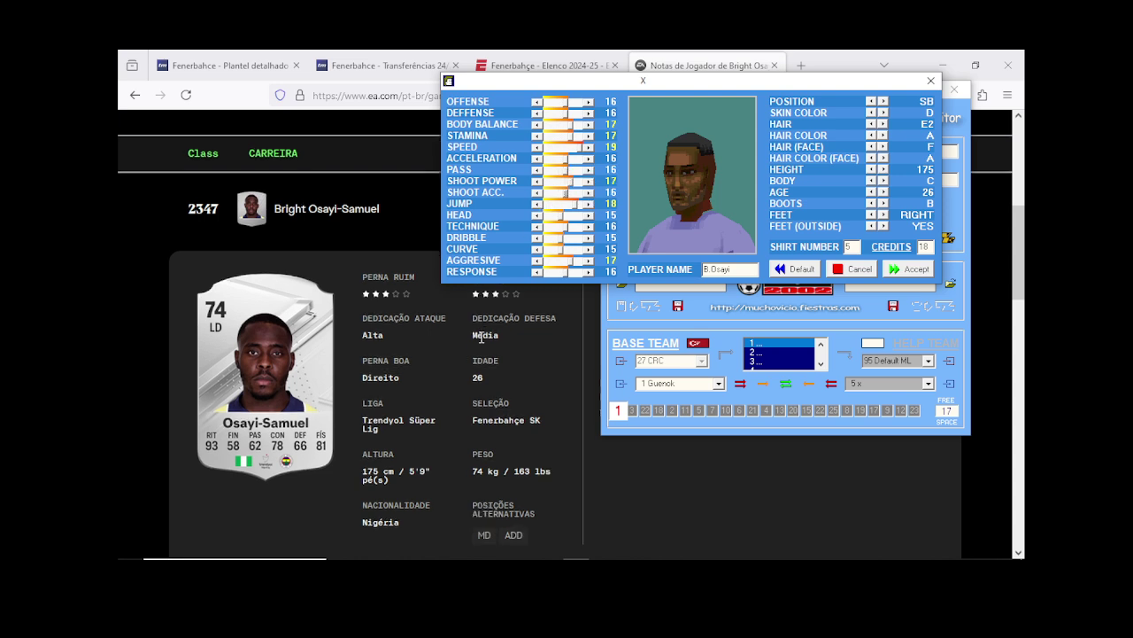
{"action": "scroll", "coordinate": [483, 338], "scroll_direction": "down", "scroll_amount": 2}
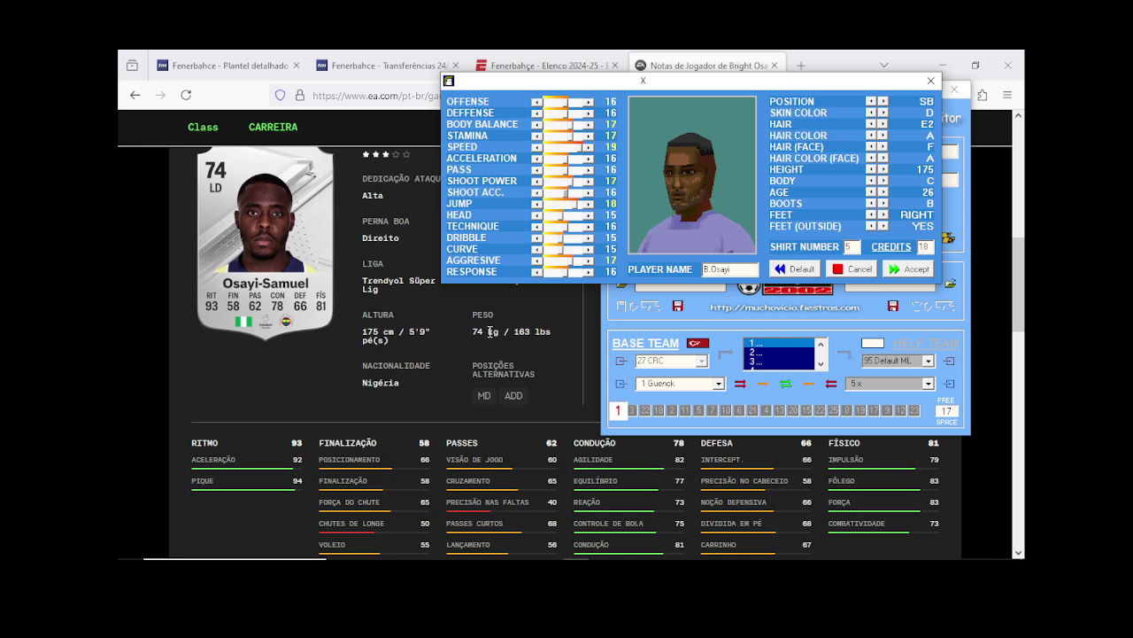
{"action": "left_click", "coordinate": [536, 204]}
{"action": "left_click", "coordinate": [589, 237]}
{"action": "left_click", "coordinate": [589, 239]}
{"action": "left_click", "coordinate": [588, 274]}
{"action": "left_click", "coordinate": [917, 269]}
Step: Select player slot 4 of the help team and return to the defenders in Fenerbahce's squad list on Transfermarkt in the browser
{"action": "left_click", "coordinate": [927, 383]}
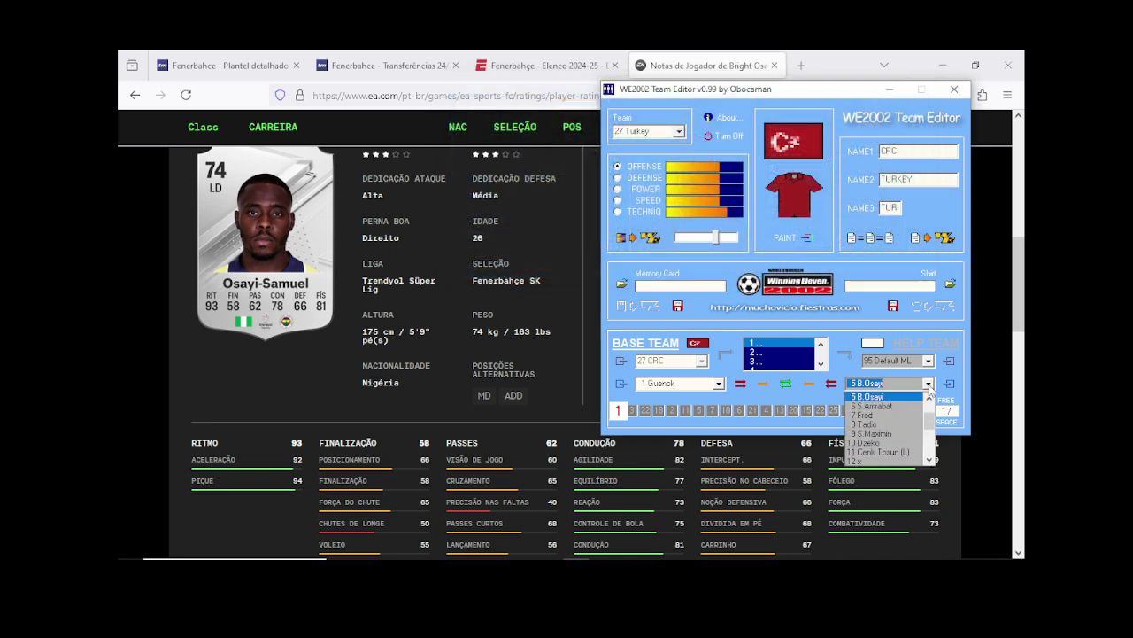
{"action": "left_click", "coordinate": [899, 414]}
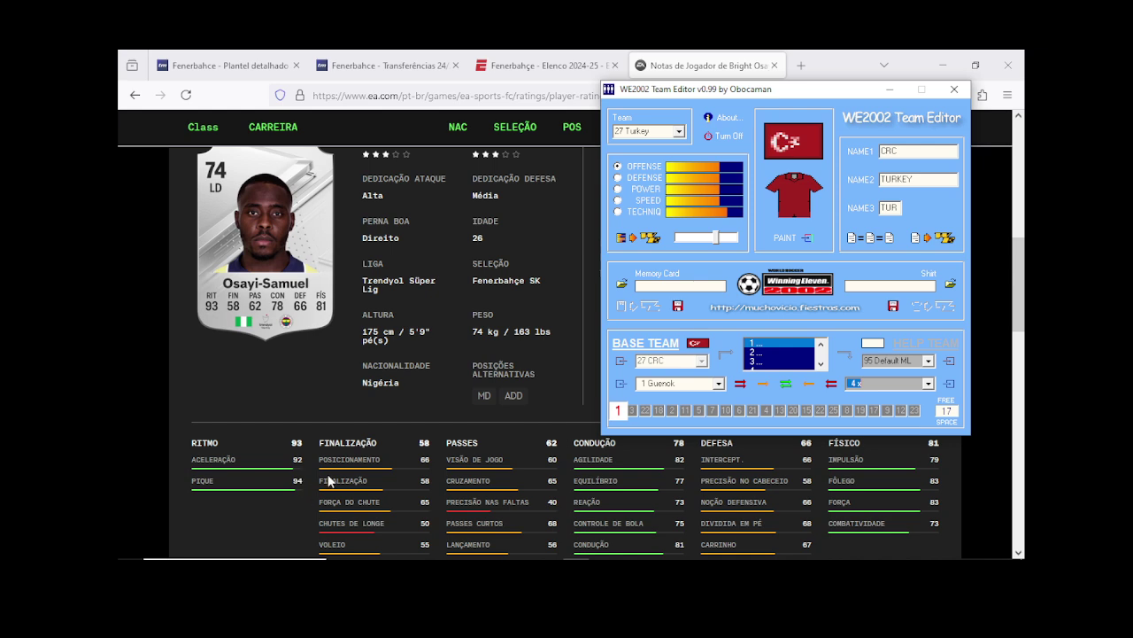
{"action": "left_click", "coordinate": [134, 95]}
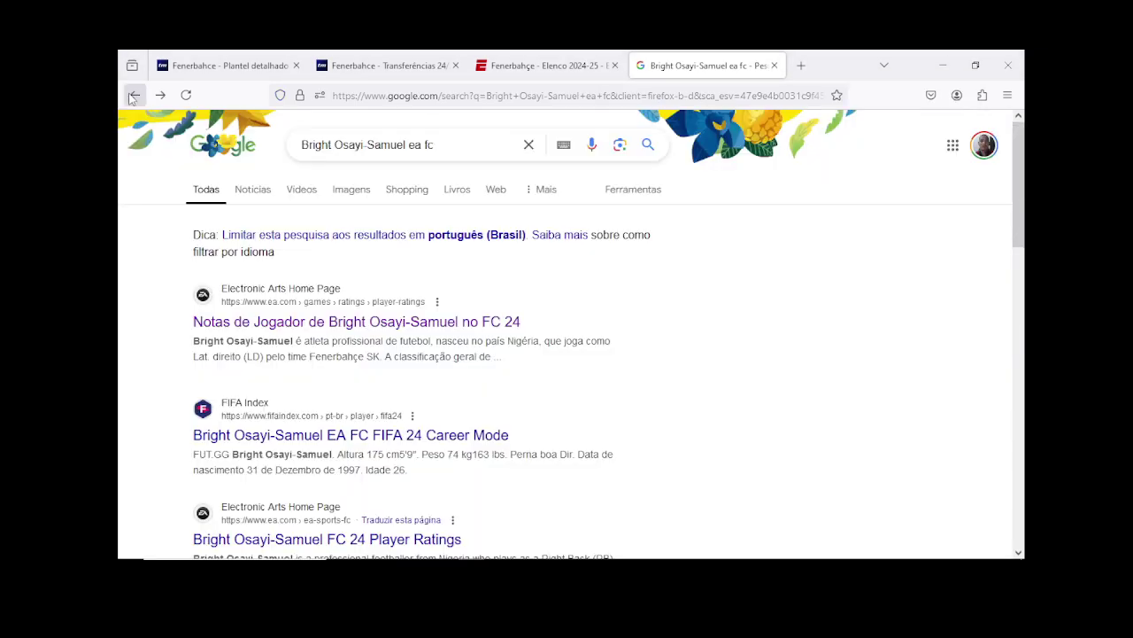
{"action": "left_click", "coordinate": [223, 70]}
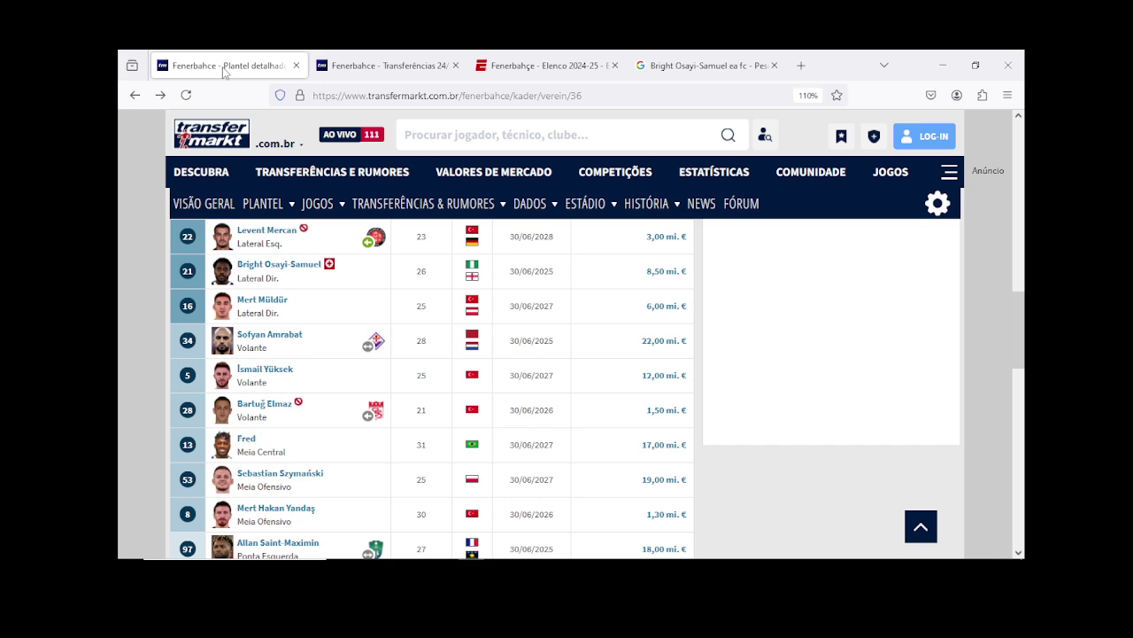
{"action": "scroll", "coordinate": [324, 438], "scroll_direction": "up", "scroll_amount": 2}
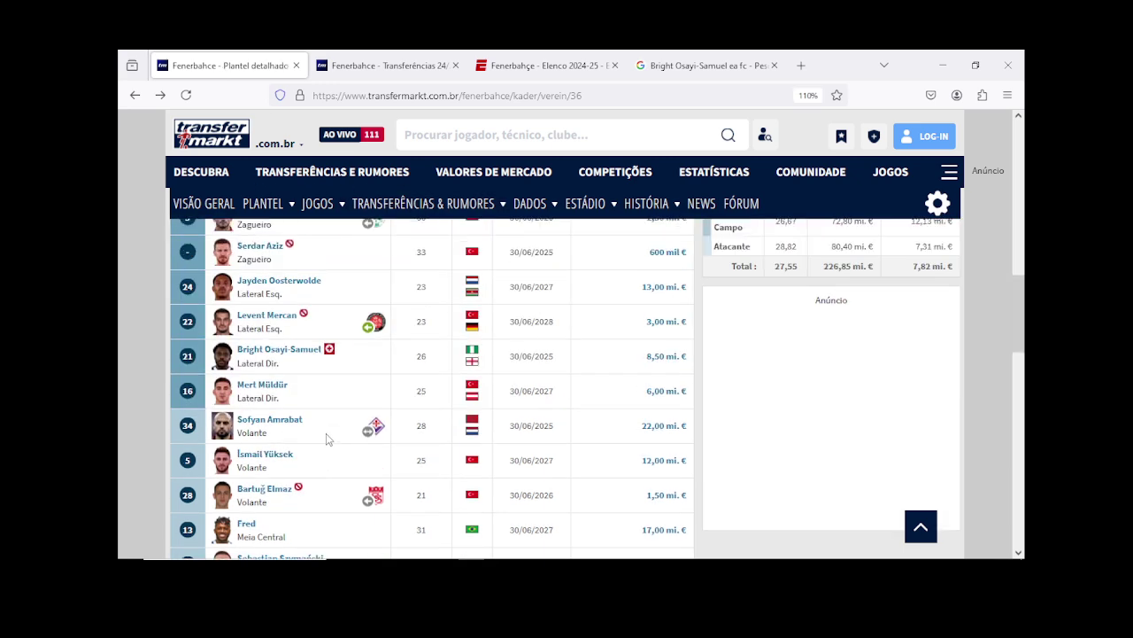
{"action": "scroll", "coordinate": [327, 438], "scroll_direction": "up", "scroll_amount": 2}
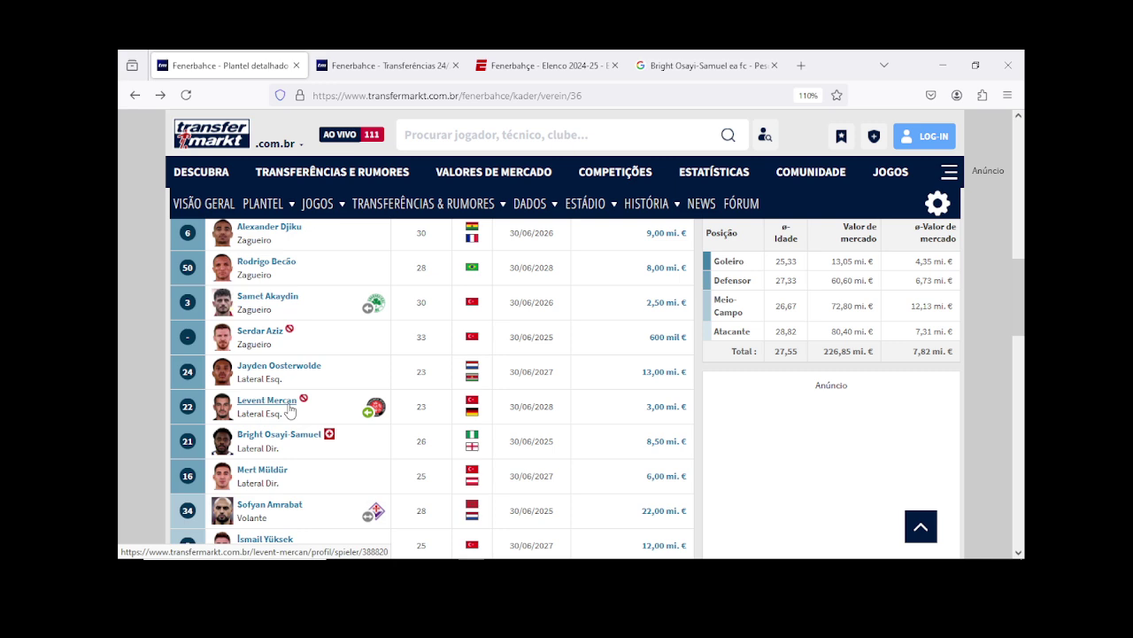
Step: Switch to WE2002 Team Editor and look through the Turkey base team's player list for Fenerbahce players
{"action": "left_click", "coordinate": [576, 549]}
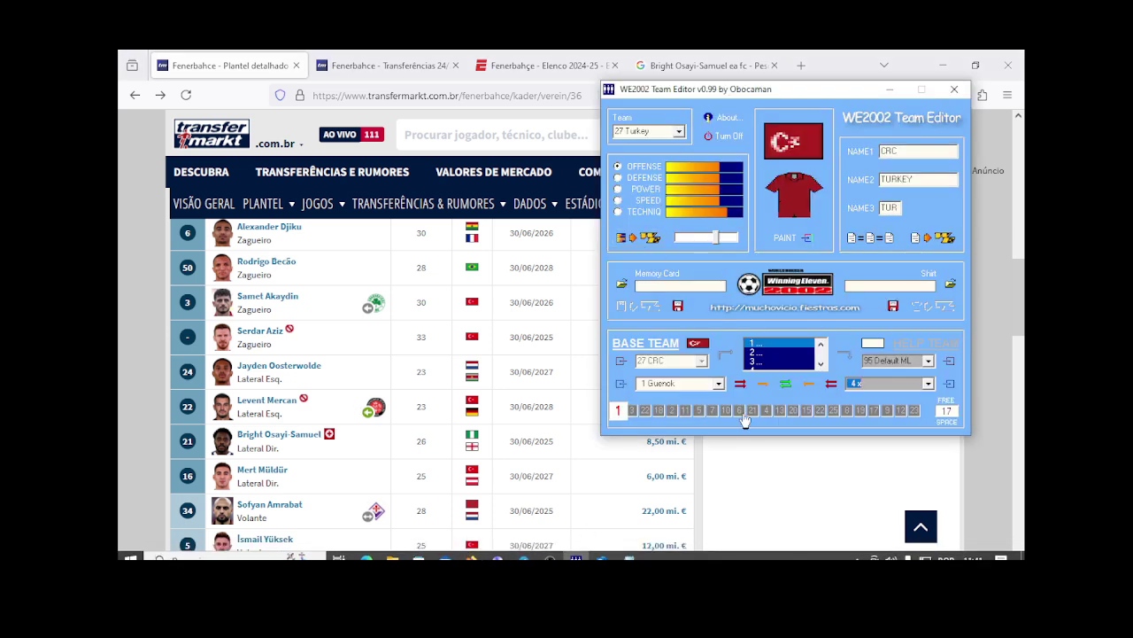
{"action": "left_click", "coordinate": [718, 385]}
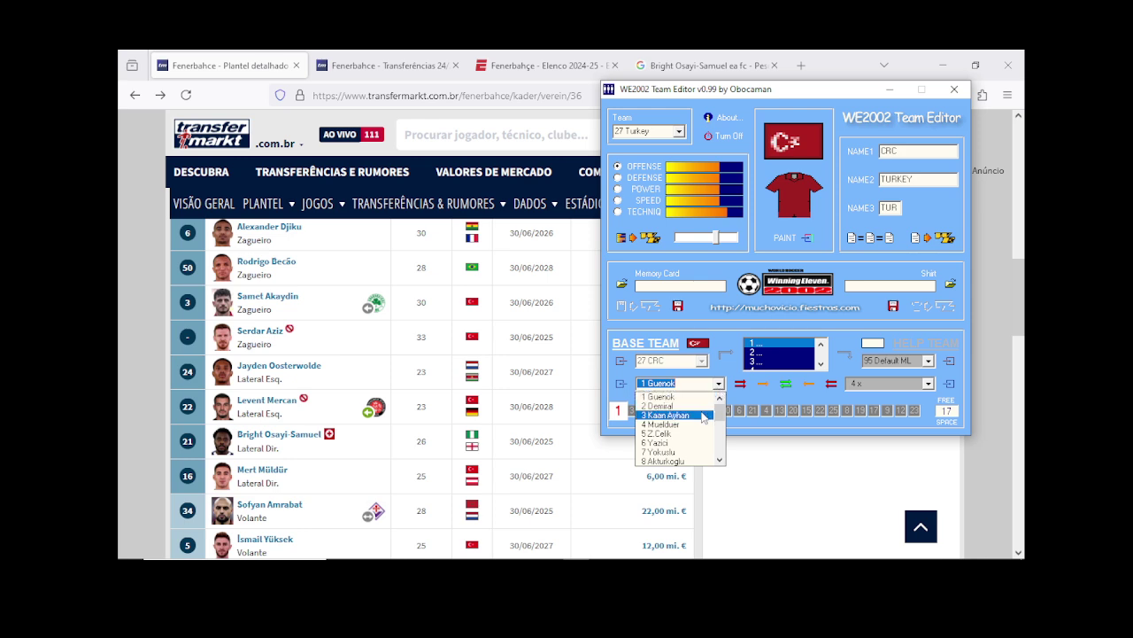
{"action": "scroll", "coordinate": [704, 417], "scroll_direction": "down", "scroll_amount": 1}
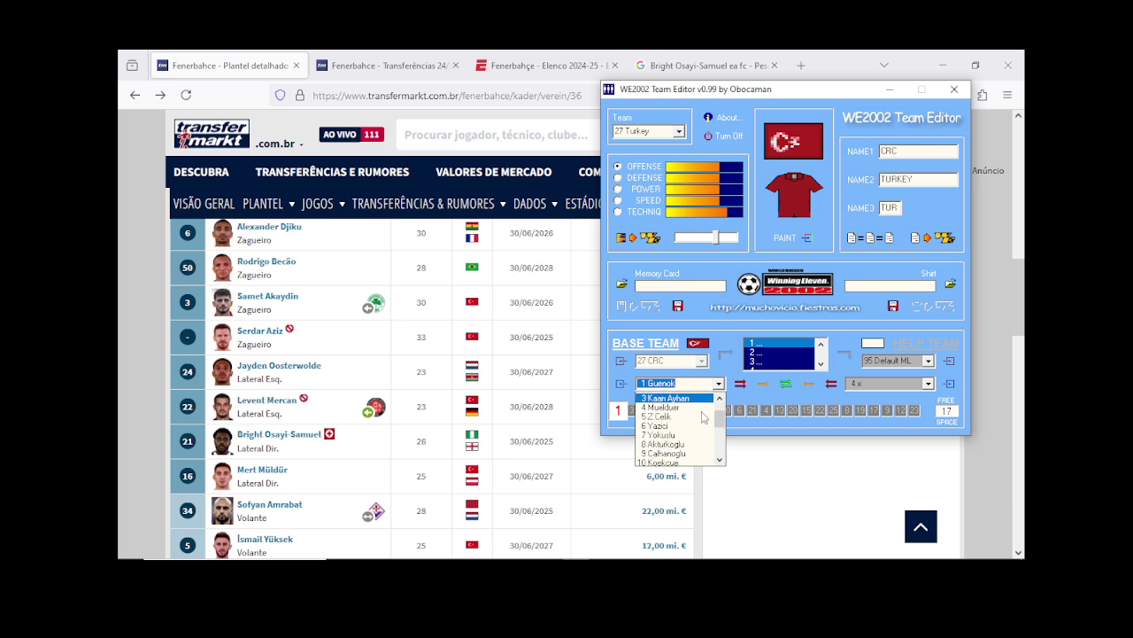
{"action": "scroll", "coordinate": [704, 417], "scroll_direction": "down", "scroll_amount": 2}
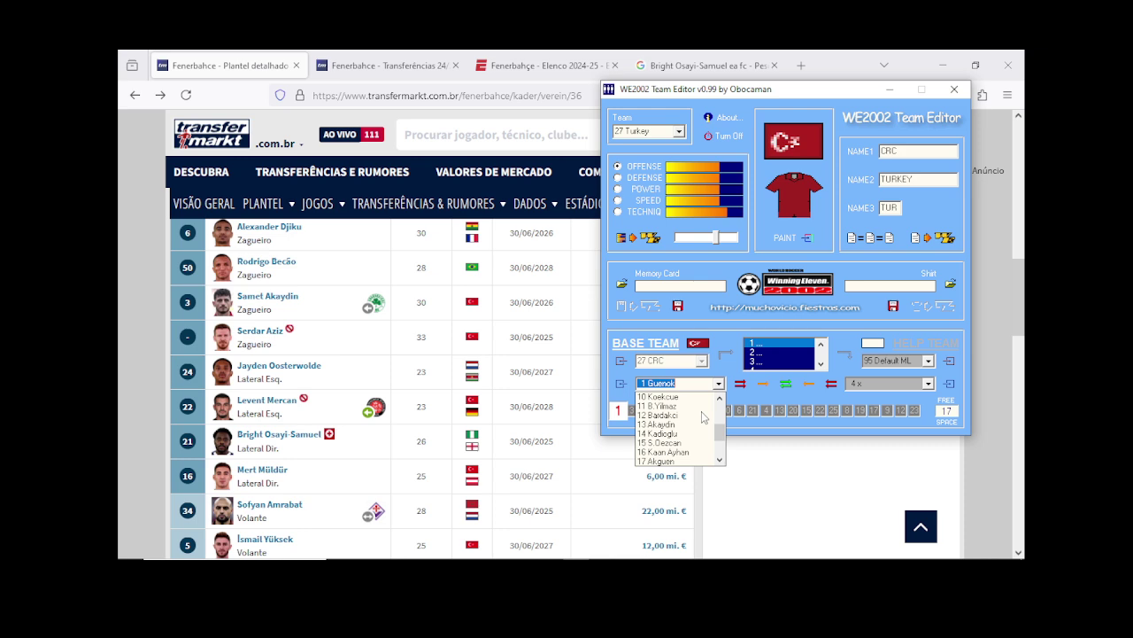
{"action": "scroll", "coordinate": [702, 410], "scroll_direction": "down", "scroll_amount": 1}
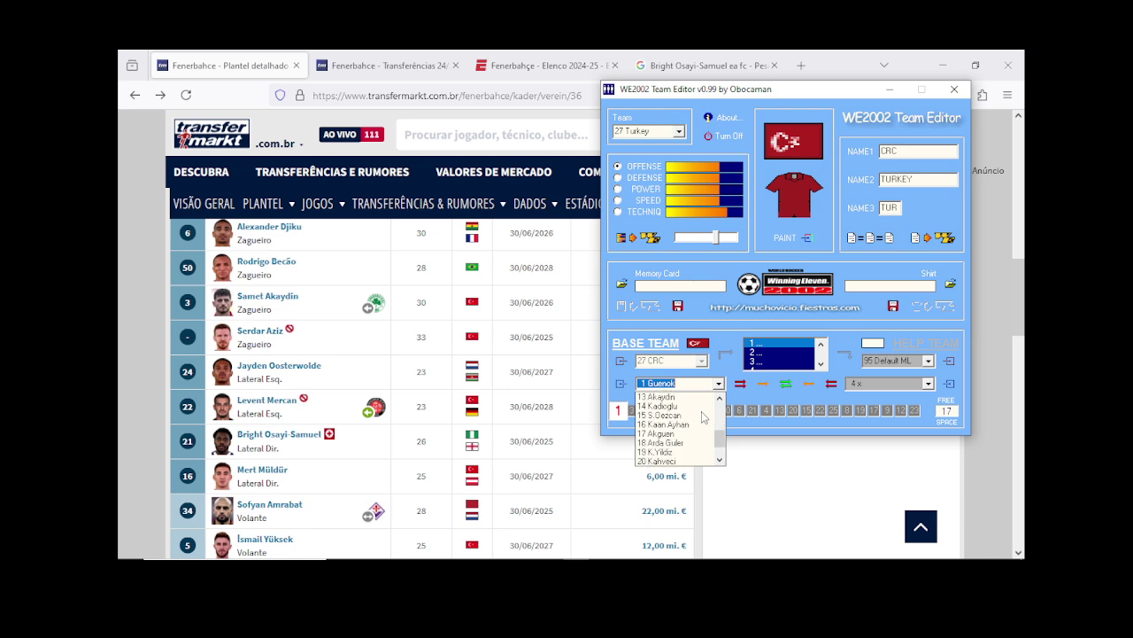
{"action": "scroll", "coordinate": [703, 417], "scroll_direction": "down", "scroll_amount": 1}
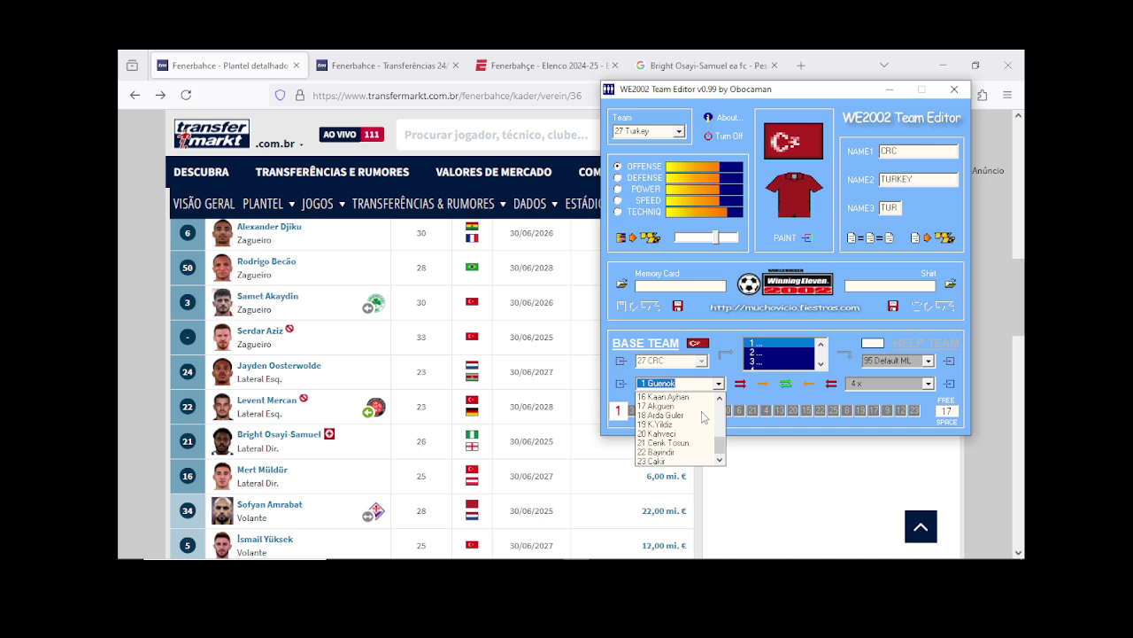
{"action": "left_click", "coordinate": [719, 384]}
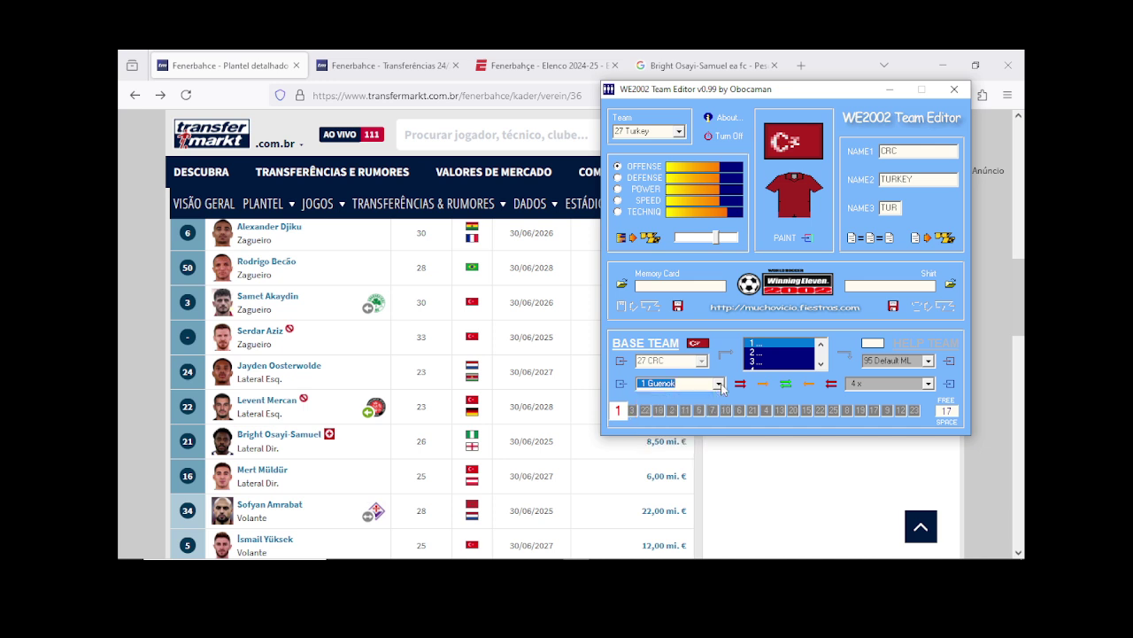
Step: Review Levent Mercan's Transfermarkt profile, including his position and transfer history, and return to the squad list
{"action": "left_click", "coordinate": [308, 403]}
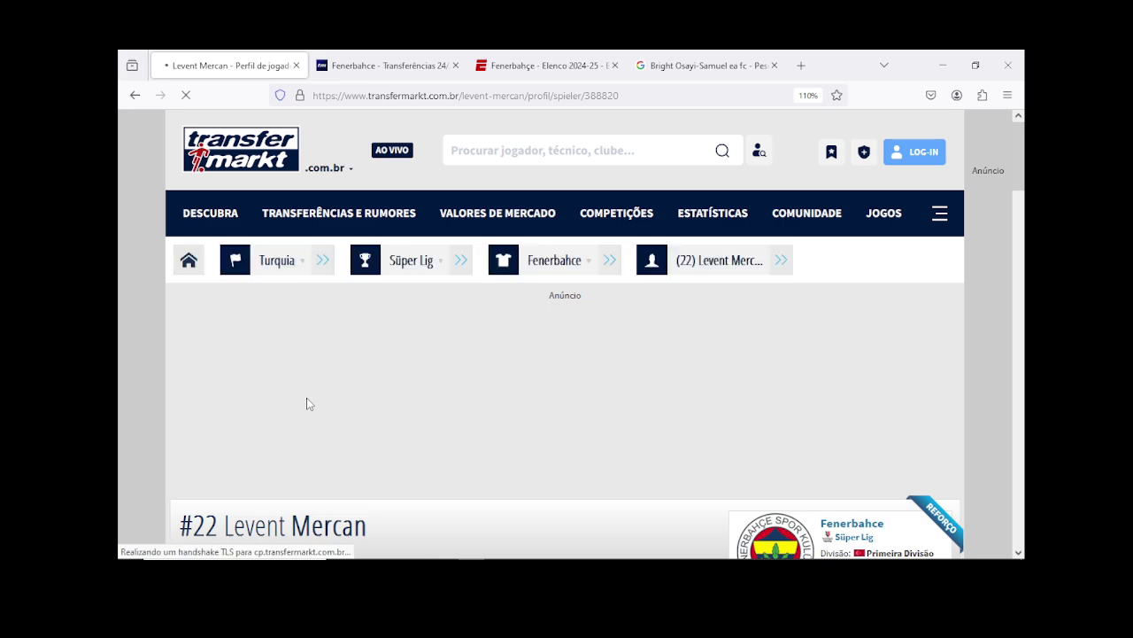
{"action": "scroll", "coordinate": [308, 396], "scroll_direction": "down", "scroll_amount": 6}
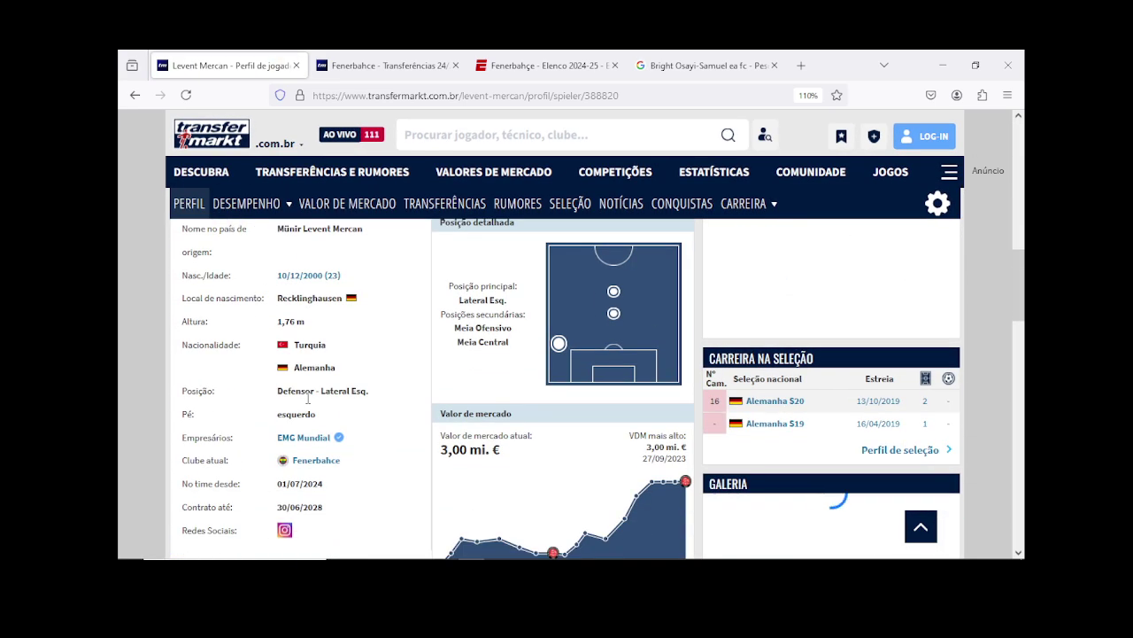
{"action": "scroll", "coordinate": [308, 398], "scroll_direction": "down", "scroll_amount": 4}
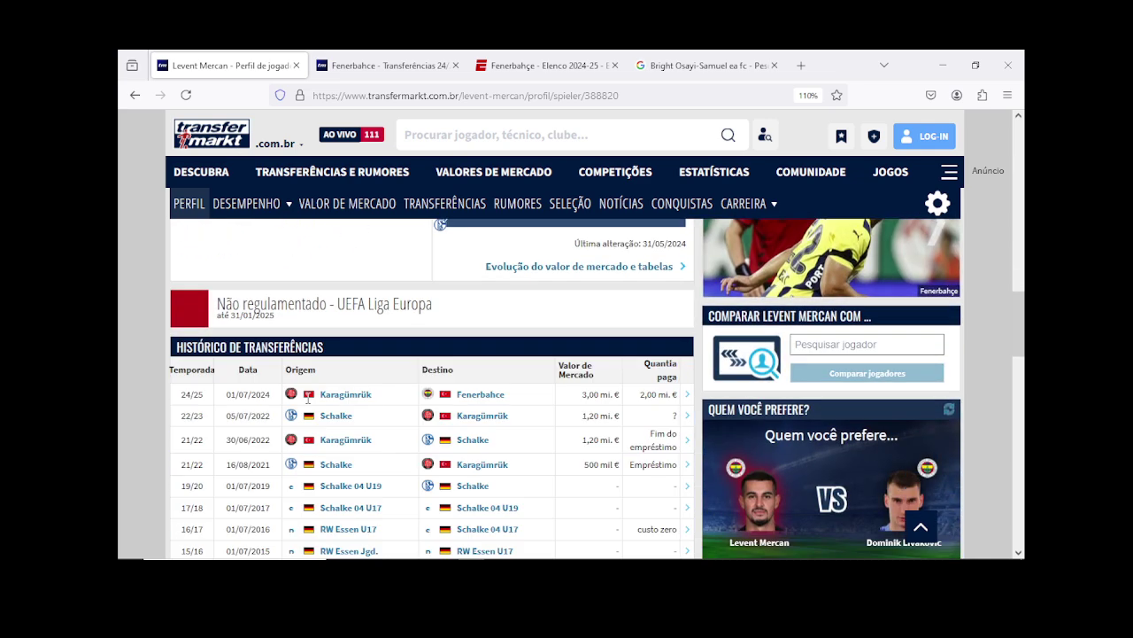
{"action": "left_click", "coordinate": [134, 95]}
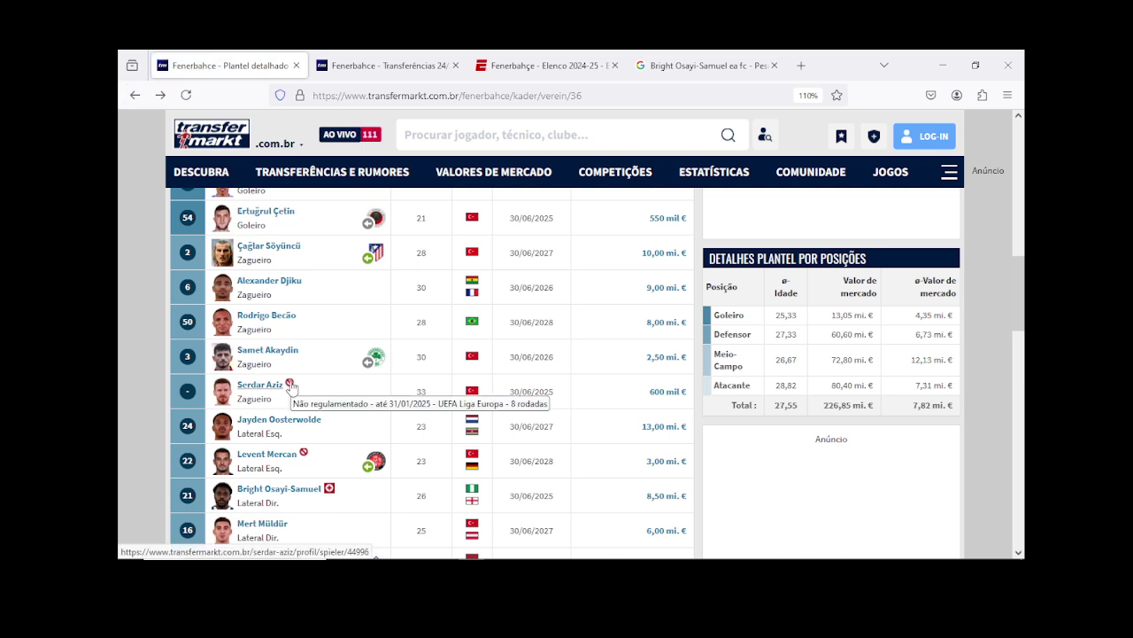
Step: Copy Levent Mercan's name from the squad list and search Google for "Levent Mercan ea fc"
{"action": "mouse_move", "coordinate": [292, 389]}
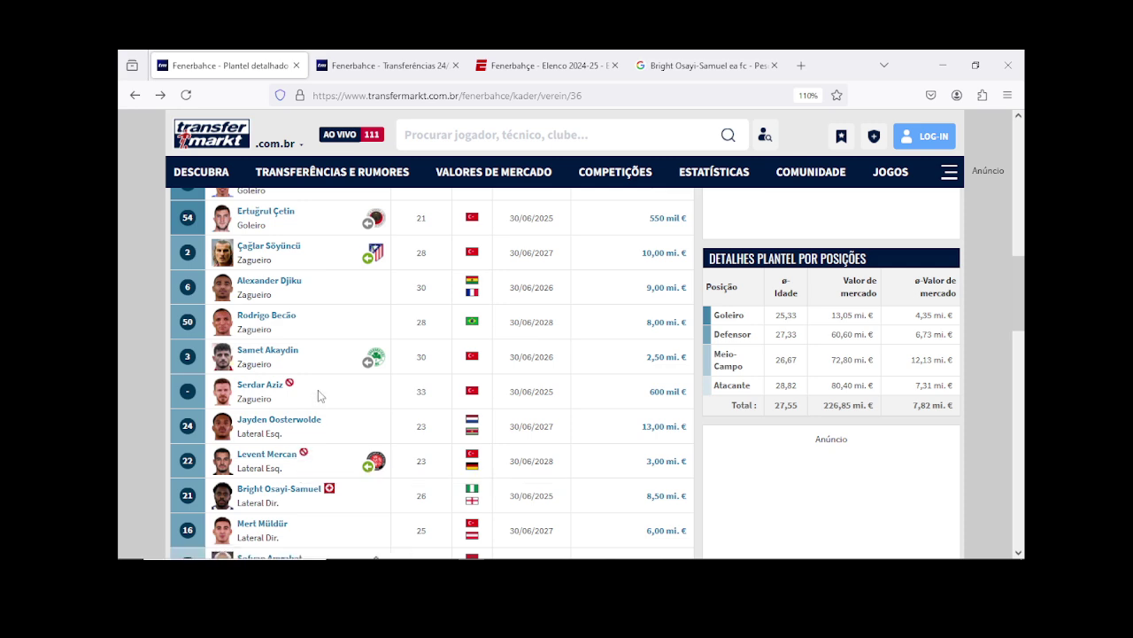
{"action": "scroll", "coordinate": [318, 396], "scroll_direction": "down", "scroll_amount": 5}
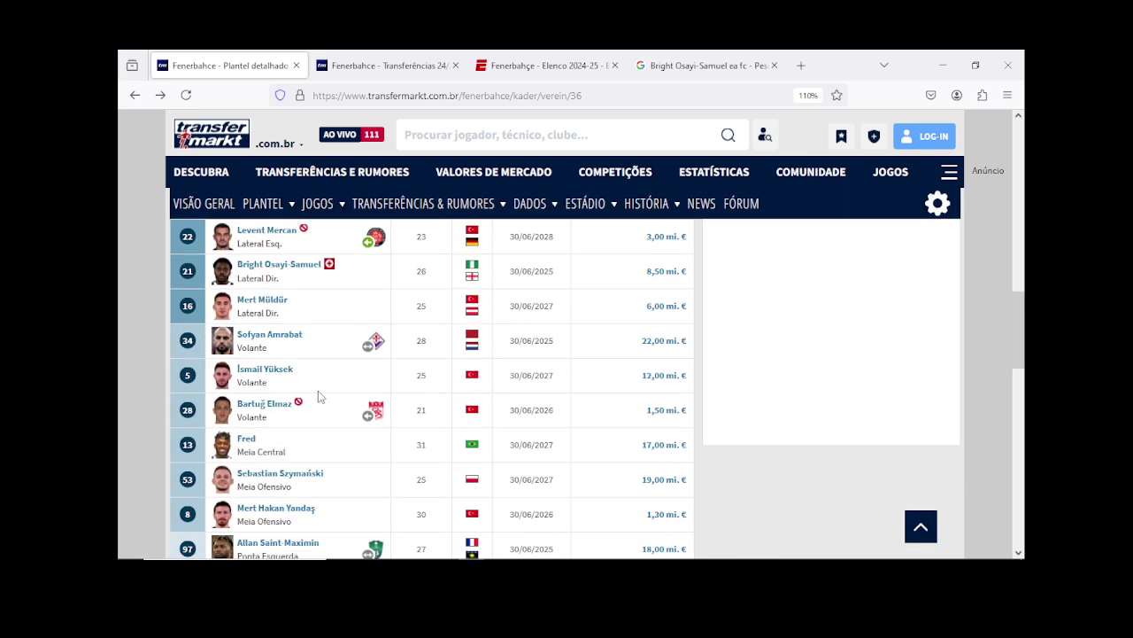
{"action": "scroll", "coordinate": [318, 396], "scroll_direction": "up", "scroll_amount": 4}
{"action": "scroll", "coordinate": [318, 396], "scroll_direction": "down", "scroll_amount": 2}
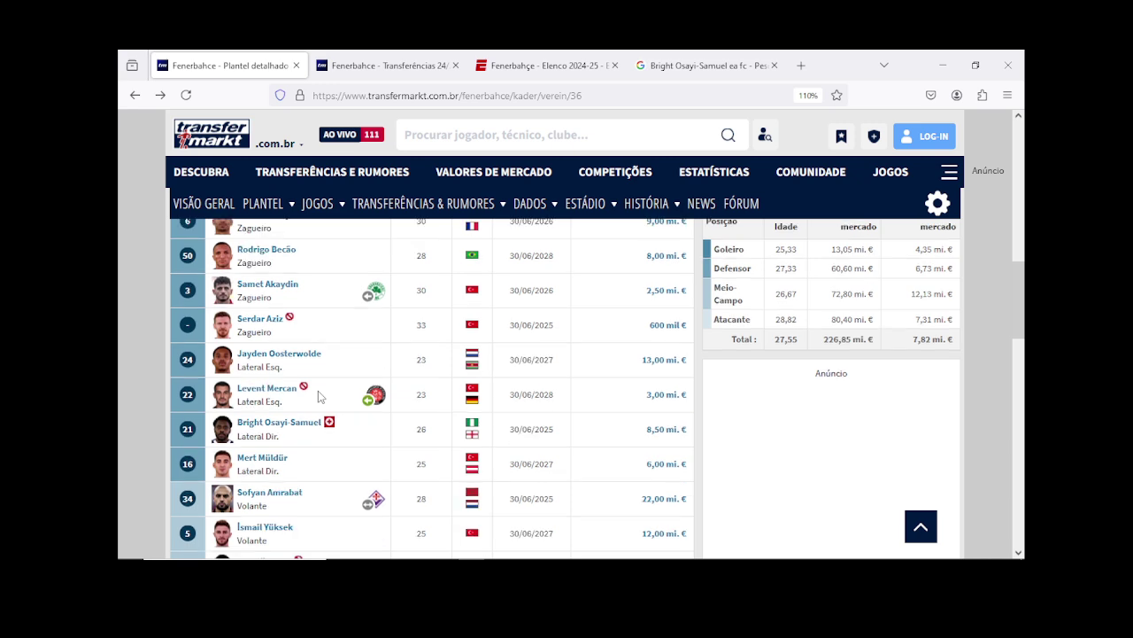
{"action": "left_click_drag", "start_coordinate": [299, 315], "coordinate": [238, 313]}
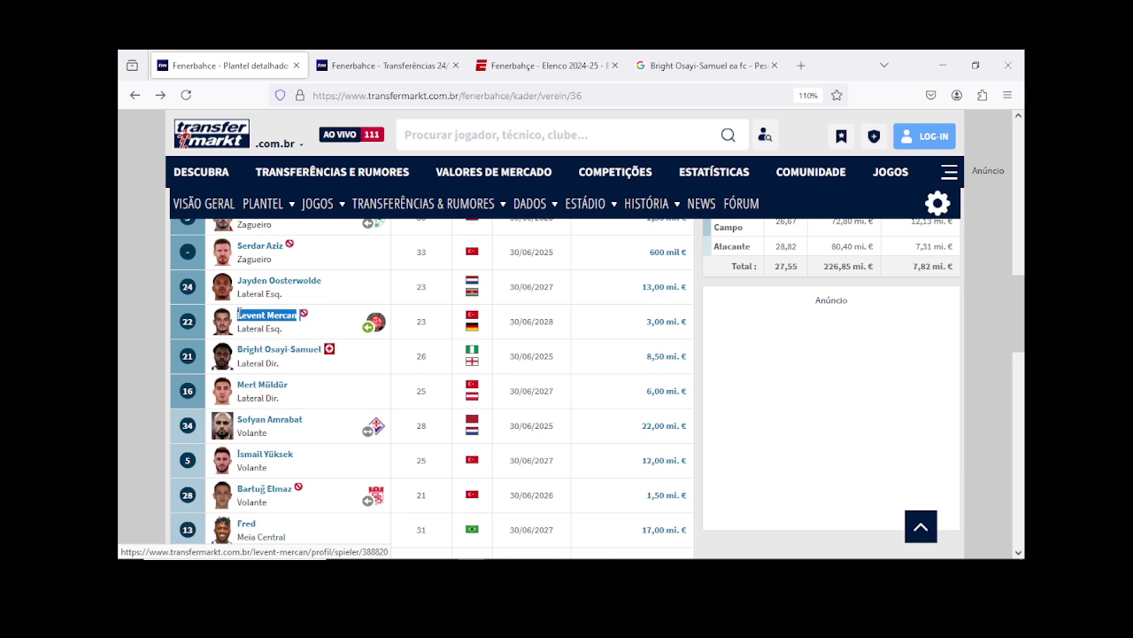
{"action": "right_click", "coordinate": [259, 320]}
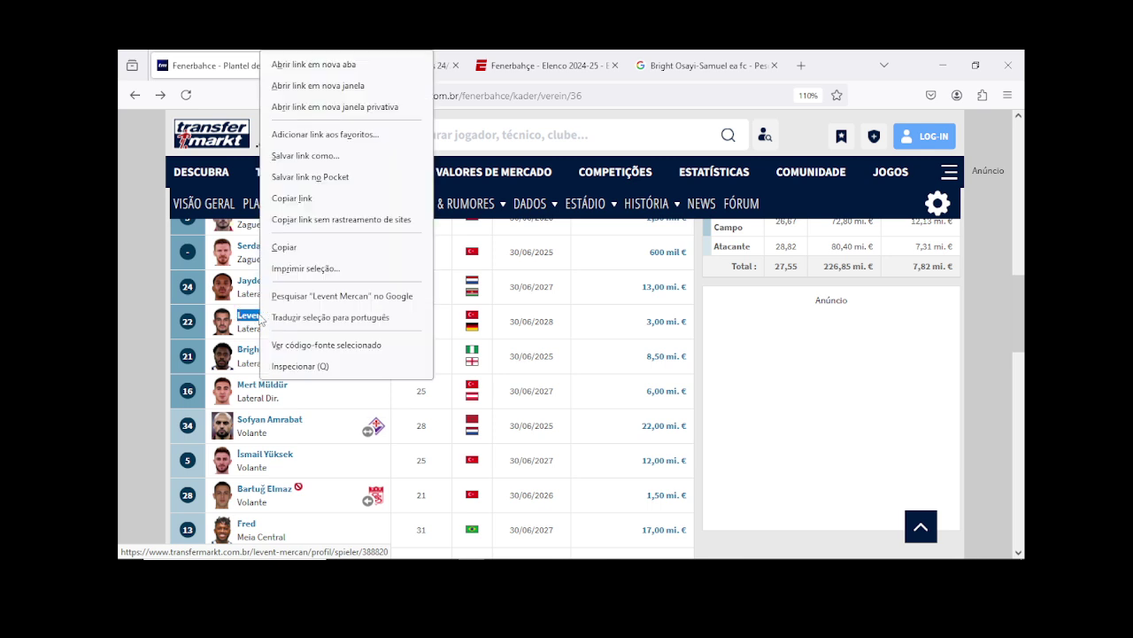
{"action": "left_click", "coordinate": [288, 245]}
{"action": "left_click", "coordinate": [664, 65]}
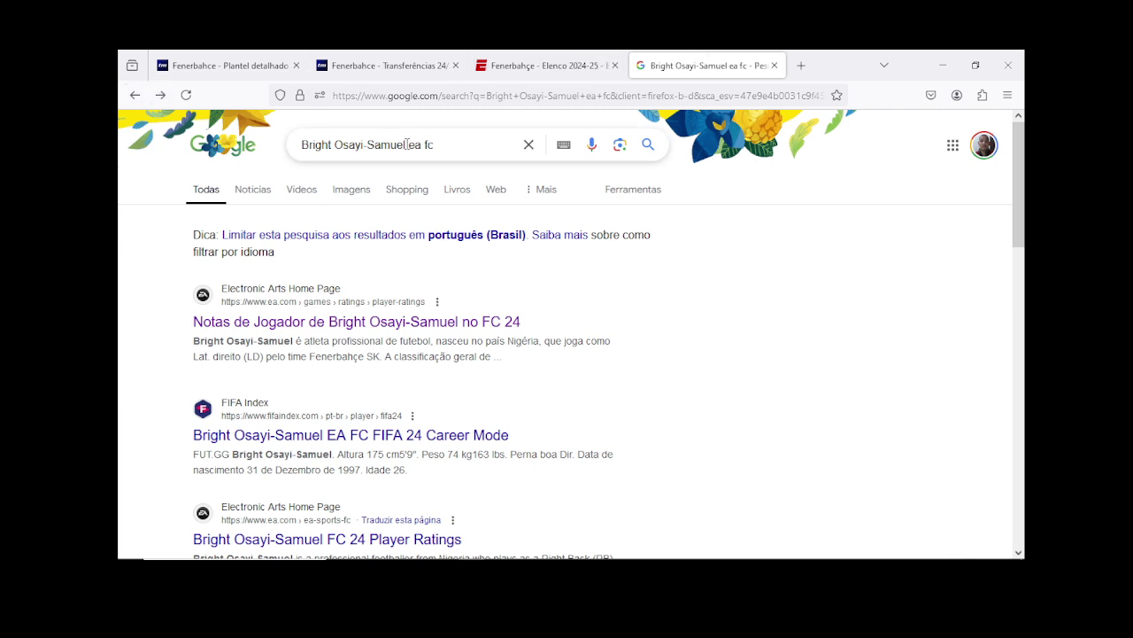
{"action": "left_click_drag", "start_coordinate": [406, 144], "coordinate": [297, 149]}
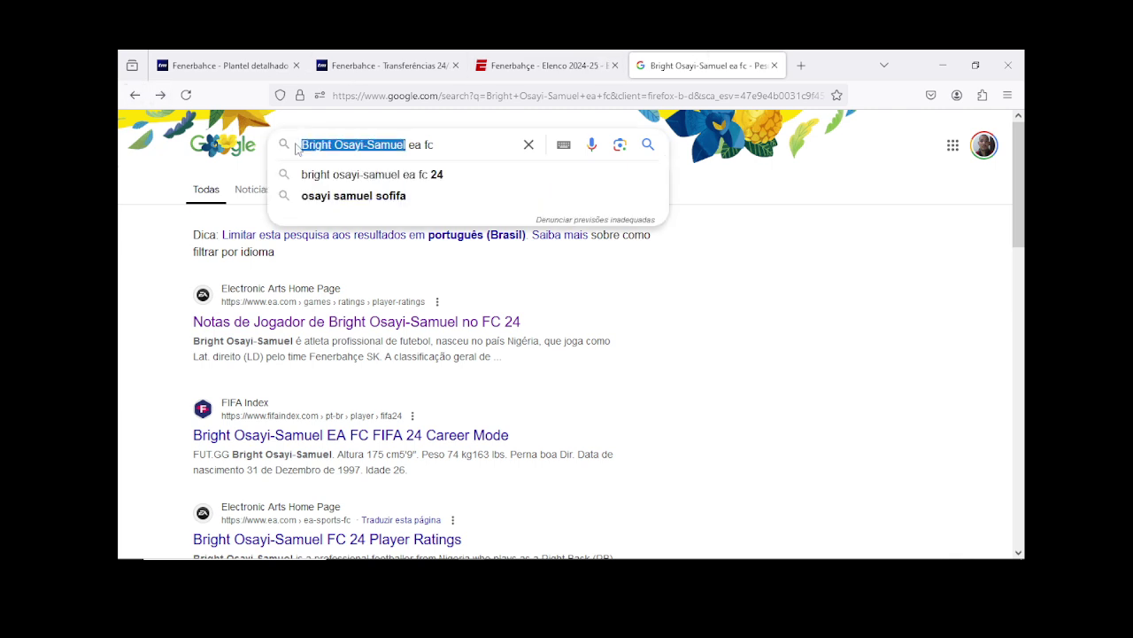
{"action": "key", "text": "ctrl+v"}
{"action": "key", "text": "Return"}
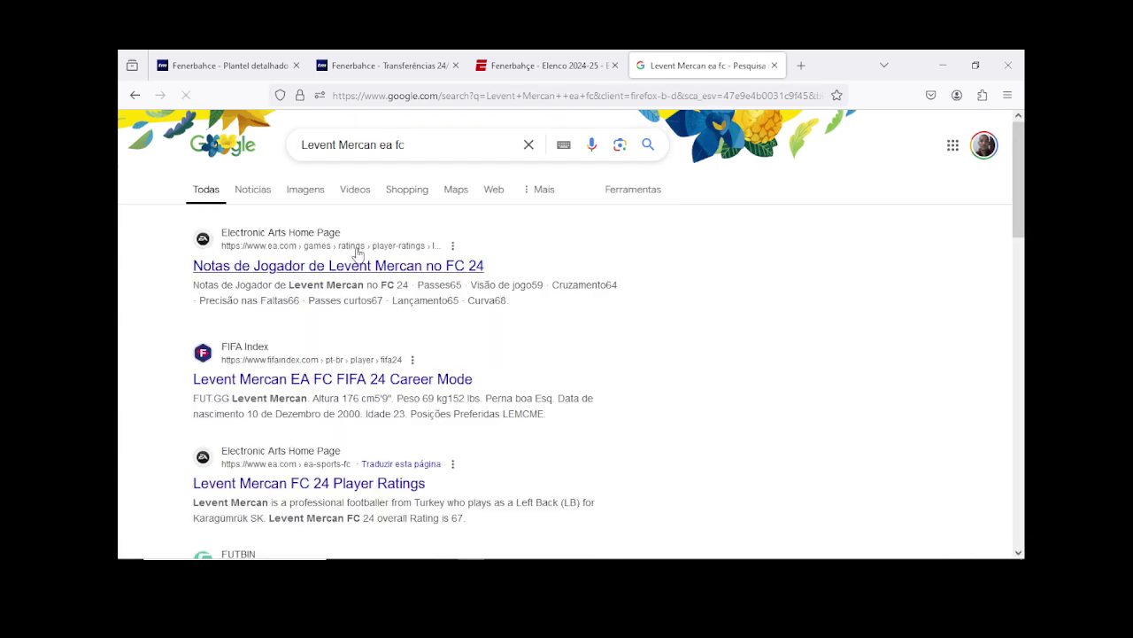
Step: Open Levent Mercan's FC 24 ratings page on the EA site and examine his attributes
{"action": "left_click", "coordinate": [364, 271]}
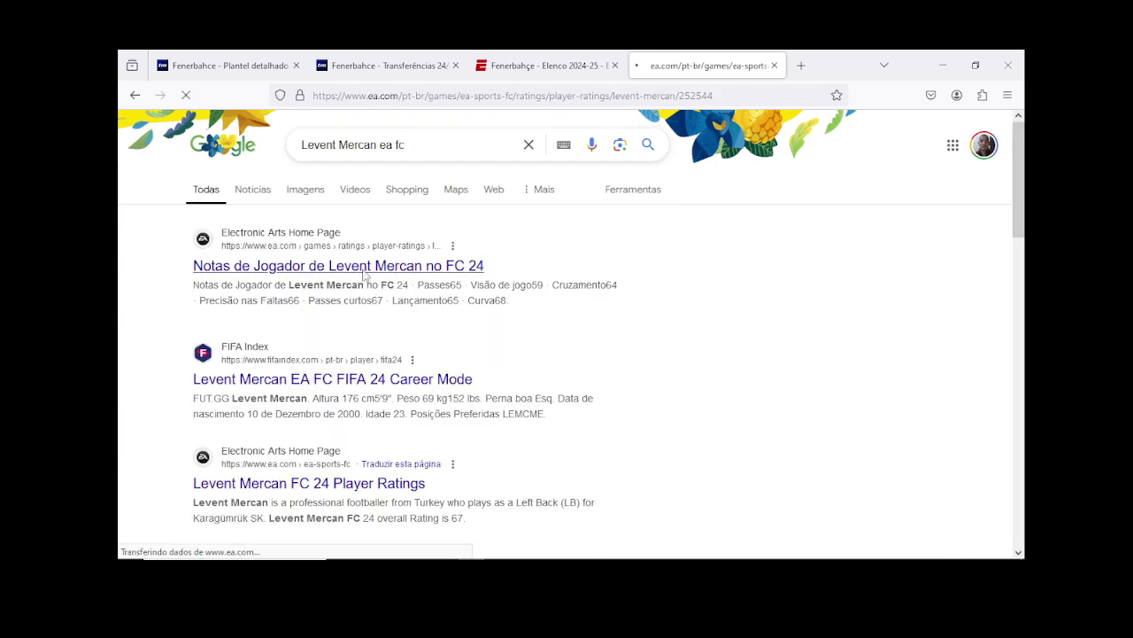
{"action": "scroll", "coordinate": [378, 394], "scroll_direction": "down", "scroll_amount": 5}
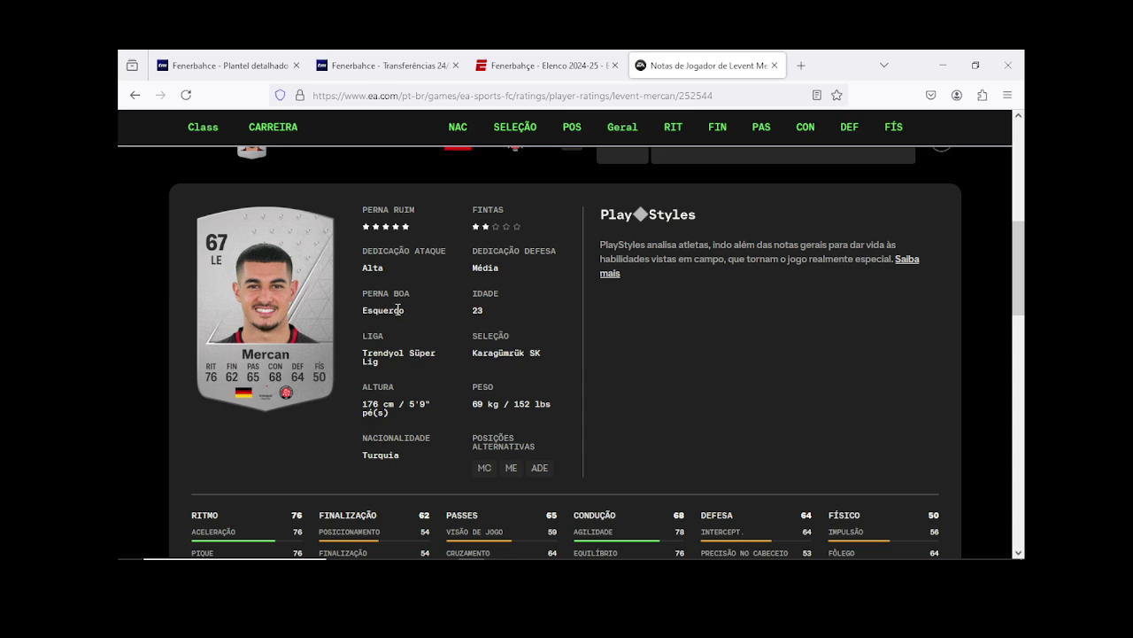
{"action": "scroll", "coordinate": [397, 309], "scroll_direction": "down", "scroll_amount": 3}
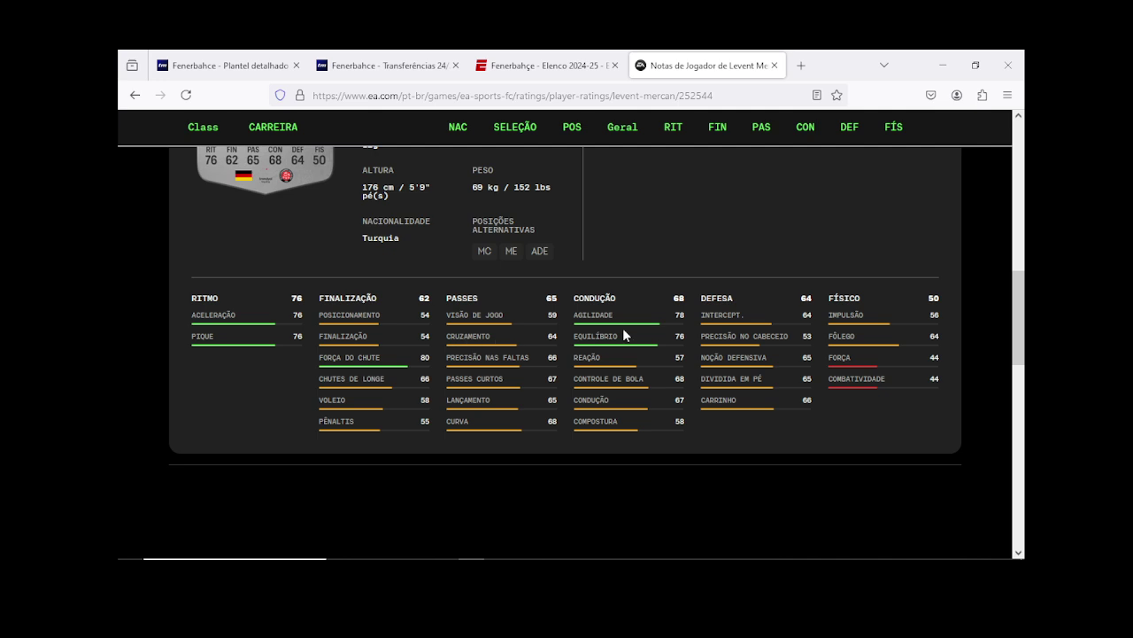
{"action": "scroll", "coordinate": [615, 348], "scroll_direction": "up", "scroll_amount": 2}
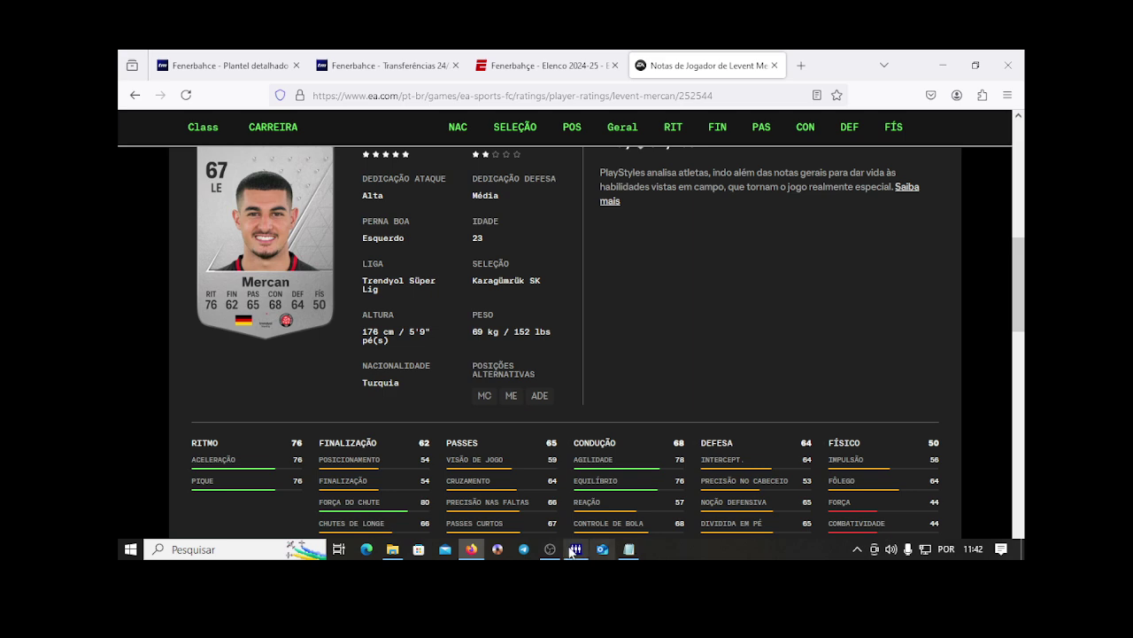
Step: Switch to WE2002 Team Editor, open player 14 of the 95 Default ML team and name him L.Mercan
{"action": "left_click", "coordinate": [575, 557]}
{"action": "left_click", "coordinate": [927, 384]}
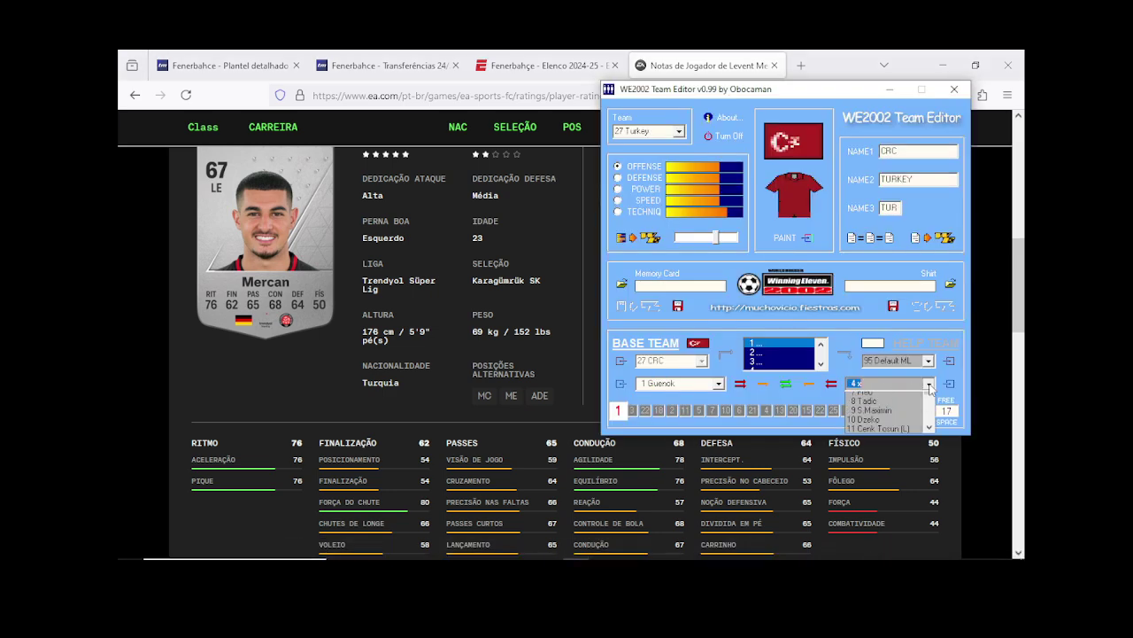
{"action": "scroll", "coordinate": [886, 416], "scroll_direction": "down", "scroll_amount": 3}
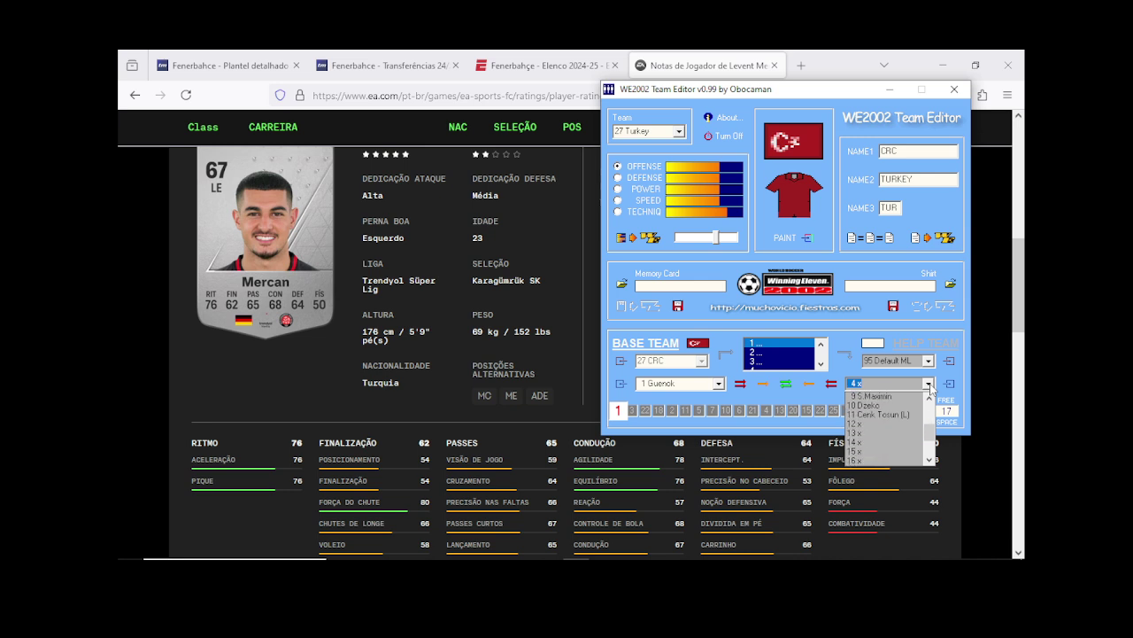
{"action": "left_click", "coordinate": [872, 434]}
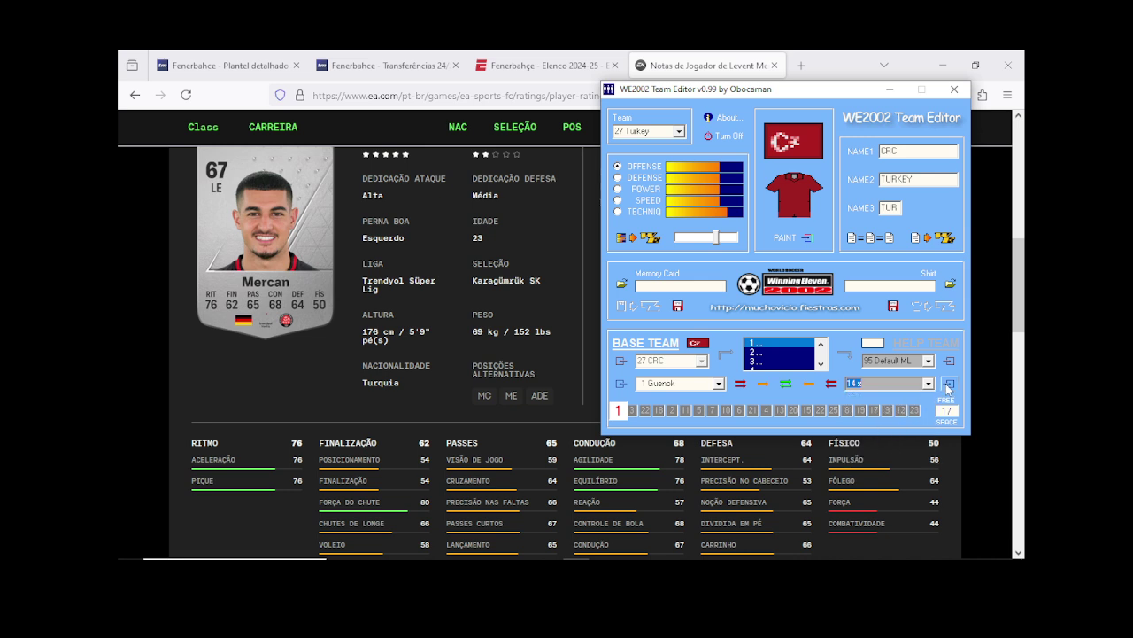
{"action": "left_click", "coordinate": [948, 384]}
{"action": "left_click_drag", "start_coordinate": [714, 271], "coordinate": [700, 270]}
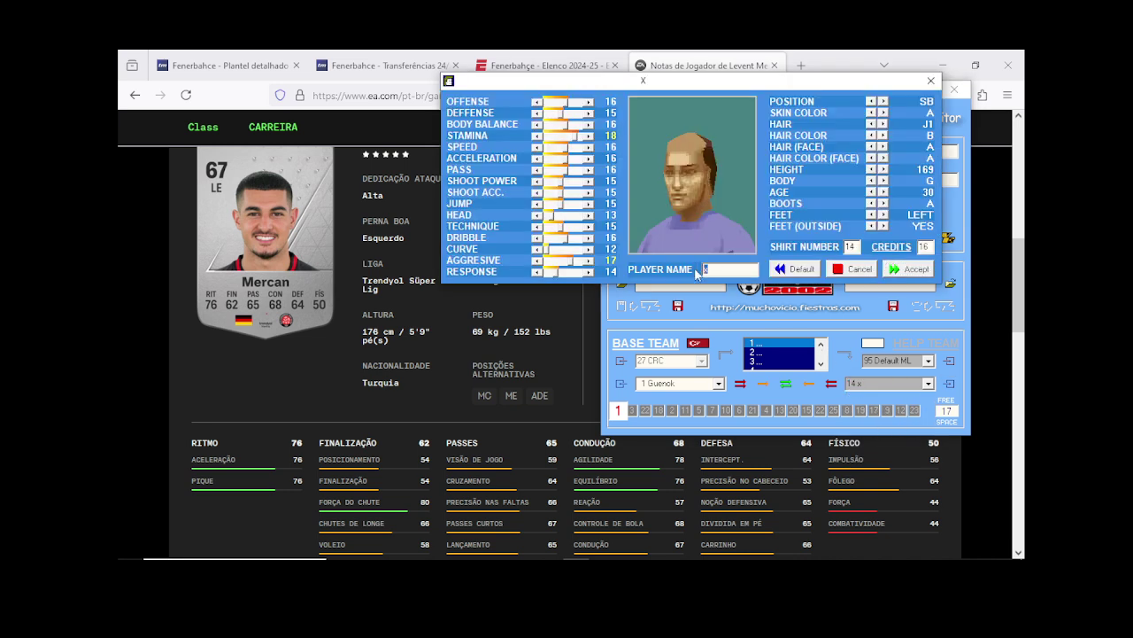
{"action": "scroll", "coordinate": [438, 384], "scroll_direction": "up", "scroll_amount": 3}
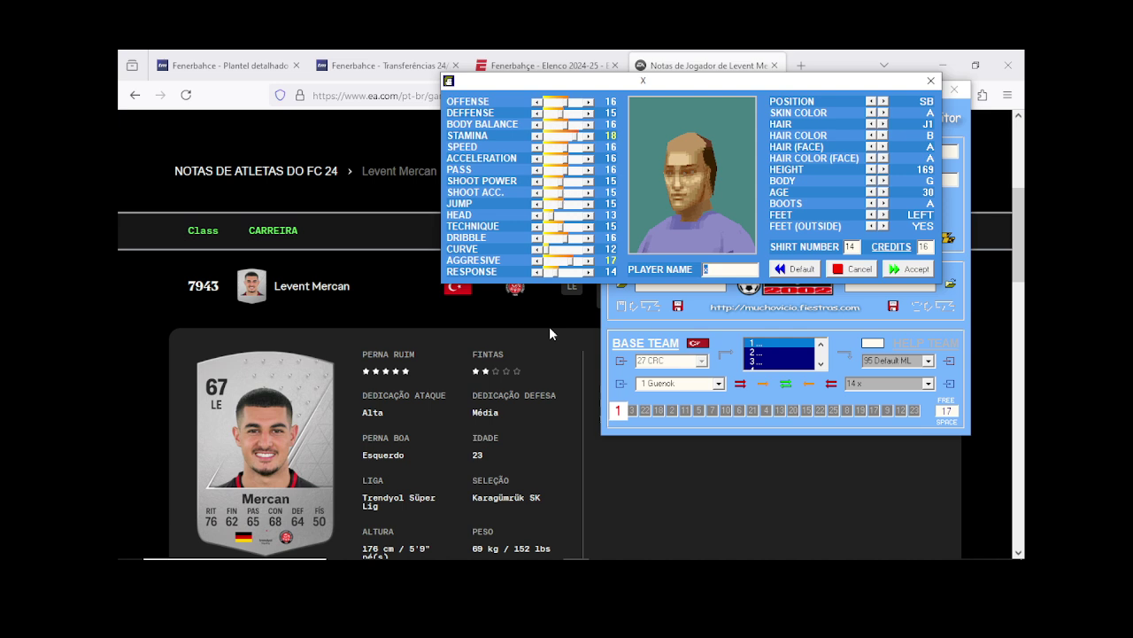
{"action": "type", "text": "L.Mercan"}
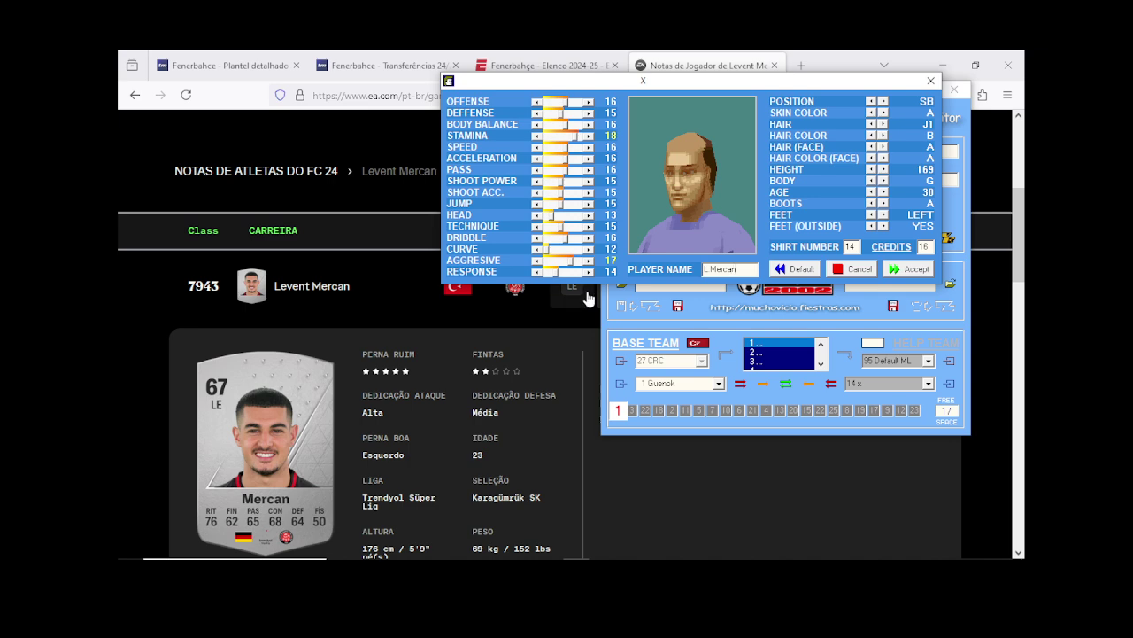
Step: Set L.Mercan's skin color to B and his hair style to E2
{"action": "left_click", "coordinate": [883, 113]}
{"action": "left_click", "coordinate": [871, 124]}
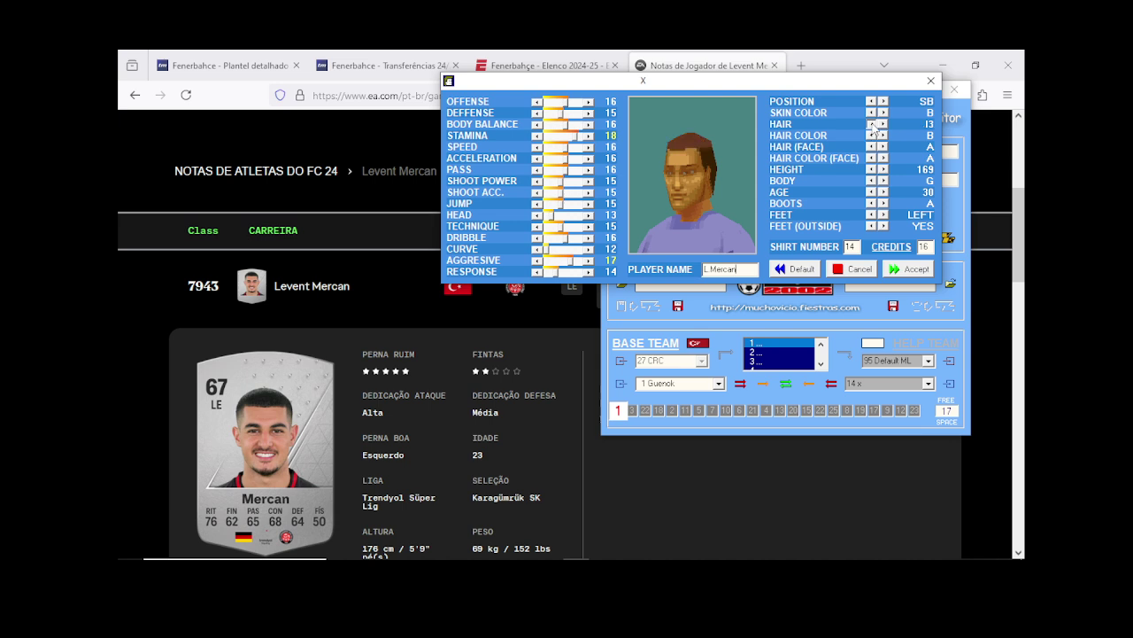
{"action": "left_click", "coordinate": [871, 125]}
{"action": "left_click", "coordinate": [871, 124]}
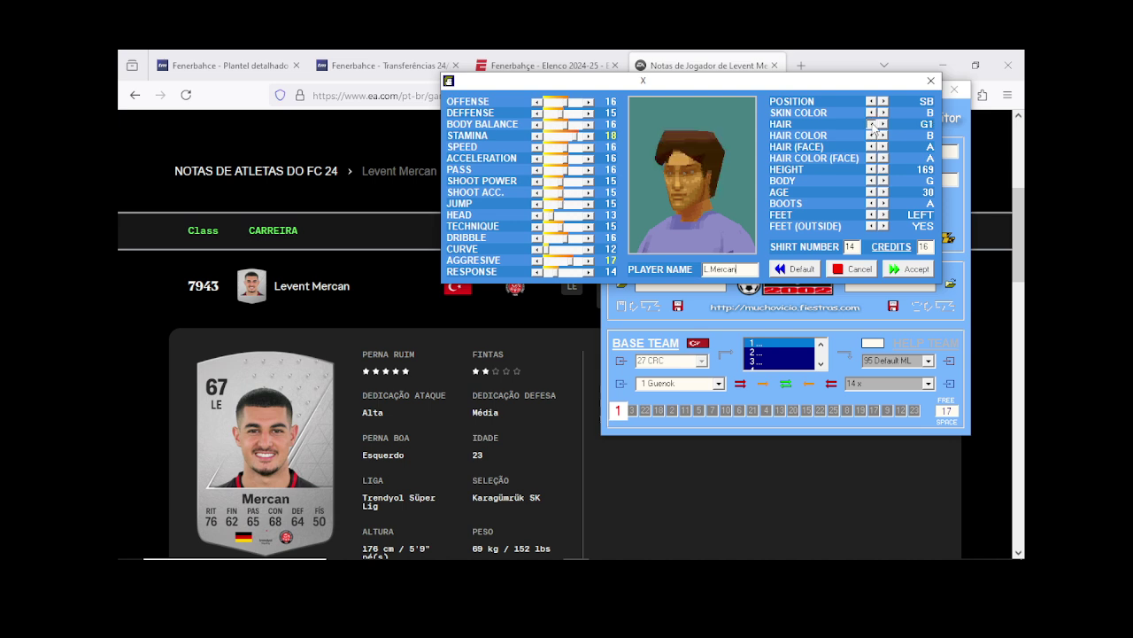
{"action": "left_click", "coordinate": [871, 125]}
{"action": "left_click", "coordinate": [871, 125]}
{"action": "left_click", "coordinate": [871, 125]}
{"action": "left_click", "coordinate": [871, 125]}
{"action": "left_click", "coordinate": [871, 125]}
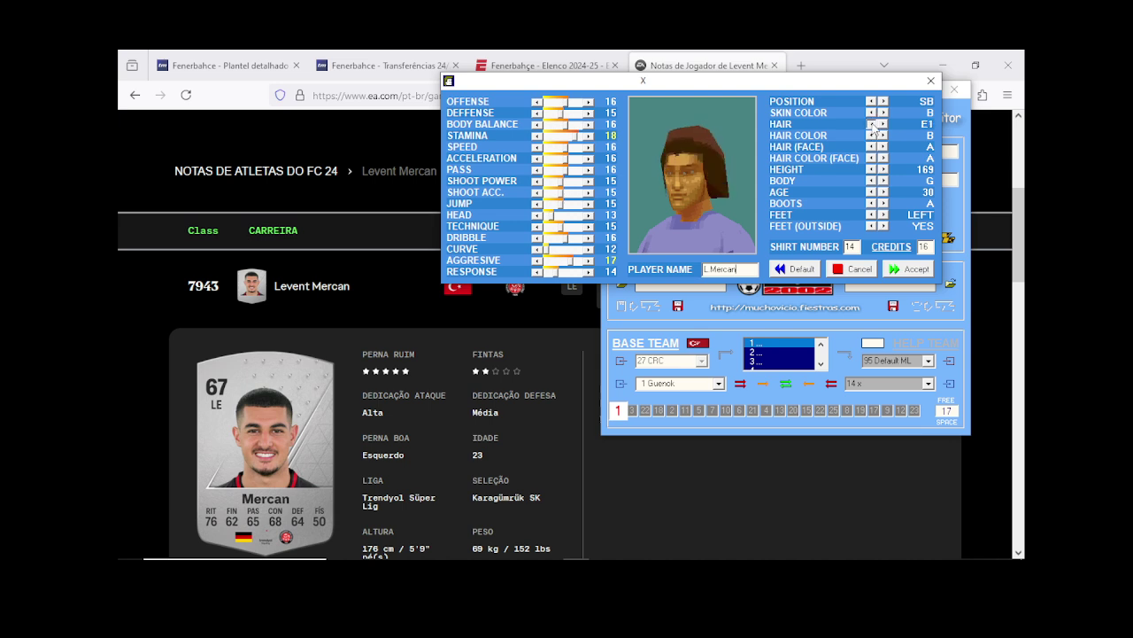
{"action": "left_click", "coordinate": [871, 124]}
{"action": "left_click", "coordinate": [871, 125]}
{"action": "left_click", "coordinate": [884, 125]}
{"action": "left_click", "coordinate": [883, 125]}
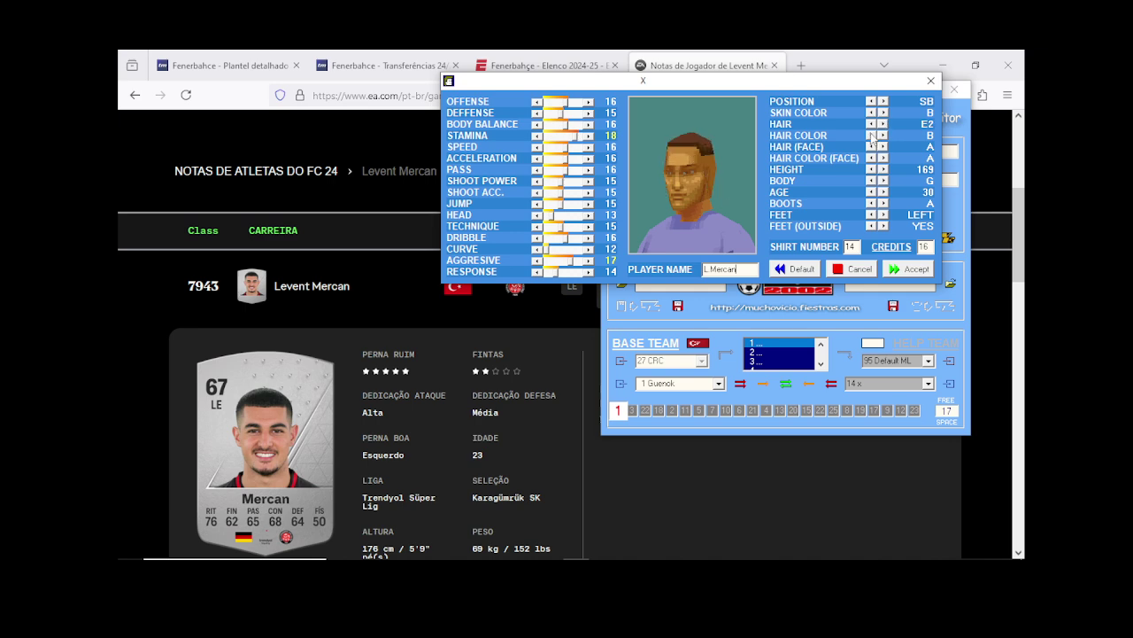
Step: Set L.Mercan's hair color to A and his facial hair to E
{"action": "left_click", "coordinate": [871, 135]}
{"action": "left_click", "coordinate": [883, 147]}
{"action": "left_click", "coordinate": [883, 147]}
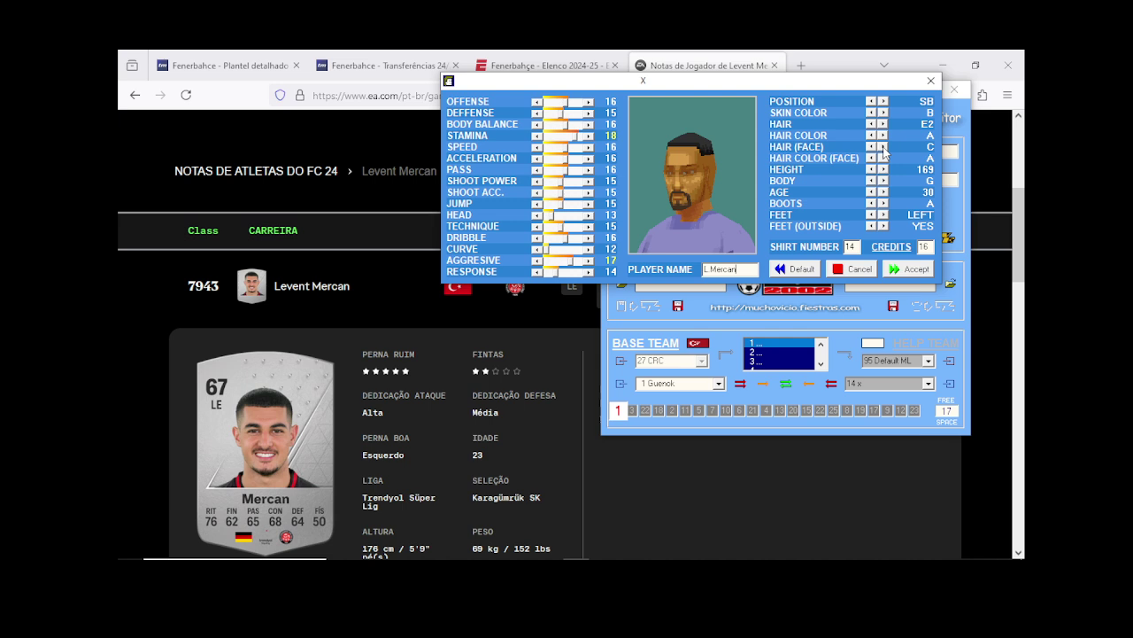
{"action": "left_click", "coordinate": [882, 147]}
{"action": "left_click", "coordinate": [883, 147]}
{"action": "left_click", "coordinate": [883, 170]}
{"action": "left_click", "coordinate": [883, 170]}
{"action": "left_click", "coordinate": [883, 170]}
{"action": "left_click", "coordinate": [883, 170]}
{"action": "left_click", "coordinate": [883, 170]}
{"action": "left_click", "coordinate": [883, 170]}
{"action": "left_click", "coordinate": [883, 170]}
{"action": "left_click", "coordinate": [871, 192]}
{"action": "left_click", "coordinate": [872, 192]}
{"action": "left_click", "coordinate": [871, 192]}
{"action": "left_click", "coordinate": [871, 192]}
{"action": "left_click", "coordinate": [871, 193]}
{"action": "left_click", "coordinate": [871, 181]}
{"action": "left_click", "coordinate": [871, 181]}
{"action": "left_click", "coordinate": [871, 180]}
{"action": "left_click", "coordinate": [870, 180]}
{"action": "left_click", "coordinate": [871, 180]}
Step: Set L.Mercan's stamina, speed and acceleration to 17
{"action": "left_click", "coordinate": [588, 114]}
{"action": "left_click", "coordinate": [536, 137]}
{"action": "left_click", "coordinate": [588, 147]}
{"action": "left_click", "coordinate": [588, 159]}
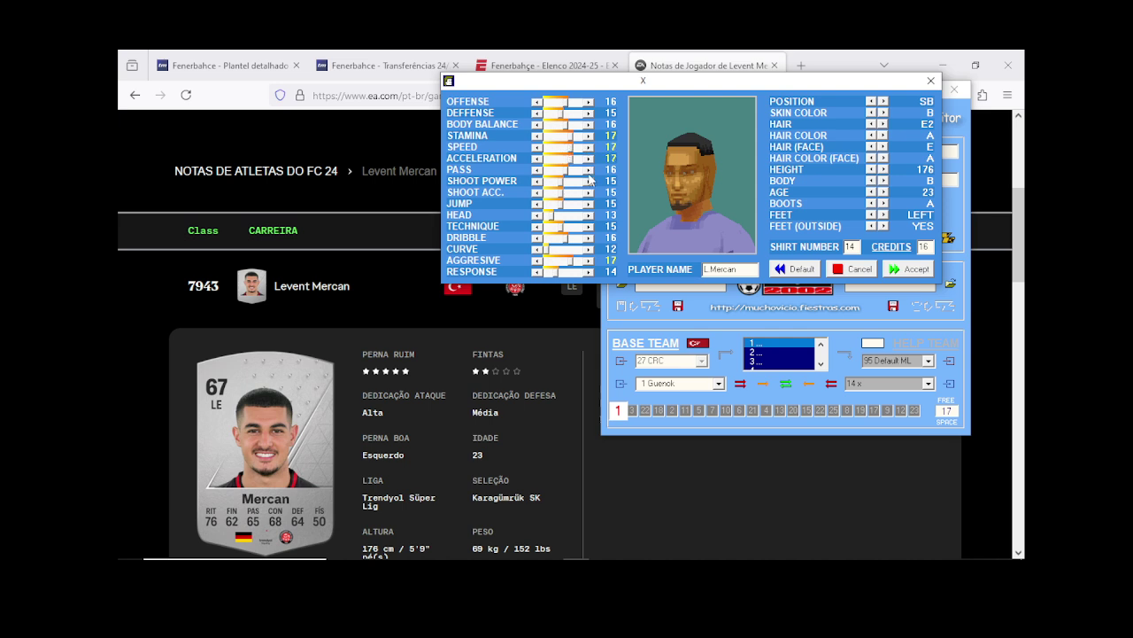
Step: Set L.Mercan's shoot power, shoot accuracy and technique to 16, jump and dribble to 17, and head to 14
{"action": "left_click", "coordinate": [588, 181]}
{"action": "left_click", "coordinate": [588, 192]}
{"action": "left_click", "coordinate": [588, 204]}
{"action": "left_click", "coordinate": [588, 203]}
{"action": "left_click", "coordinate": [588, 215]}
{"action": "left_click", "coordinate": [588, 226]}
{"action": "left_click", "coordinate": [589, 239]}
Step: Raise L.Mercan's response and stamina ratings and accept the player's edits
{"action": "left_click", "coordinate": [589, 272]}
{"action": "left_click", "coordinate": [589, 272]}
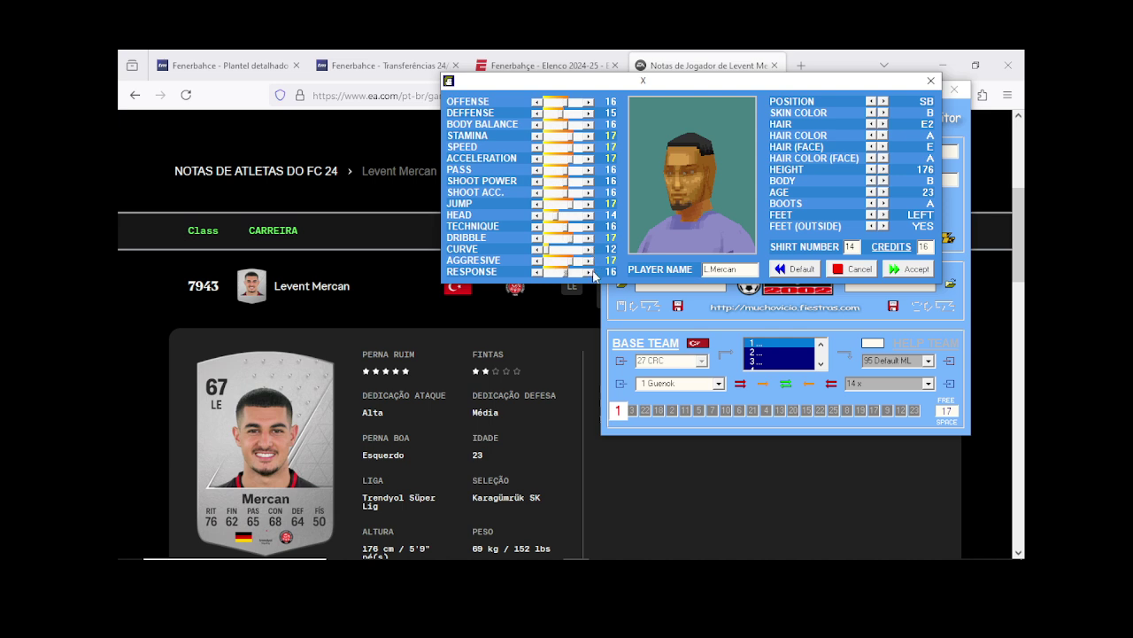
{"action": "left_click", "coordinate": [589, 272]}
{"action": "left_click", "coordinate": [588, 136]}
{"action": "left_click", "coordinate": [909, 269]}
Step: Select the unnamed player slot 4 in the 95 Default ML team
{"action": "left_click", "coordinate": [928, 383]}
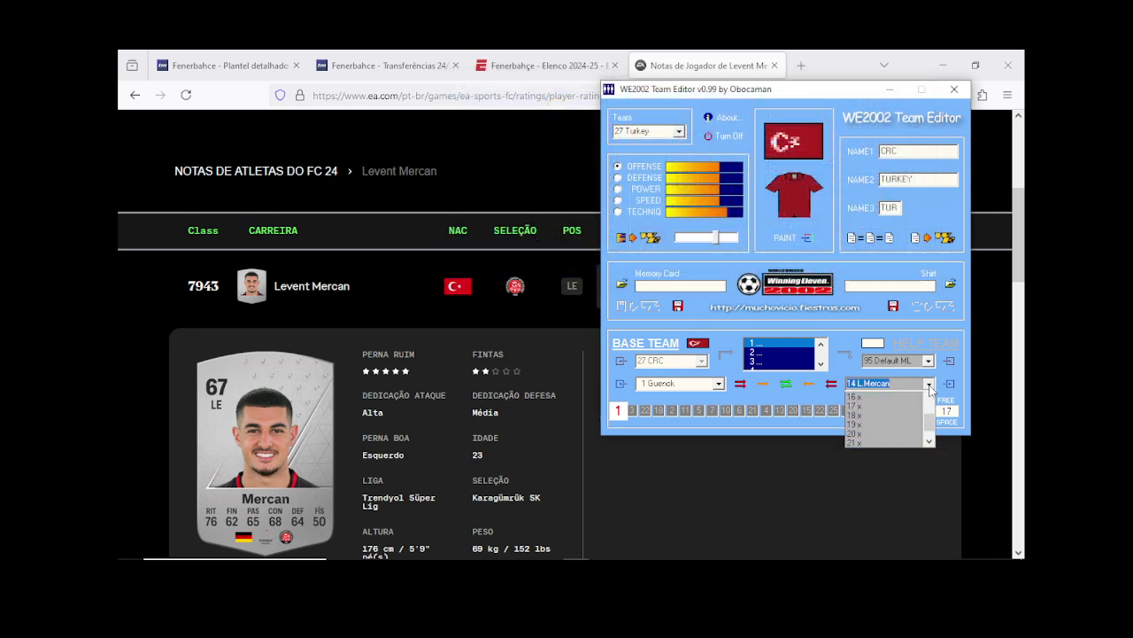
{"action": "left_click_drag", "start_coordinate": [932, 442], "coordinate": [930, 398]}
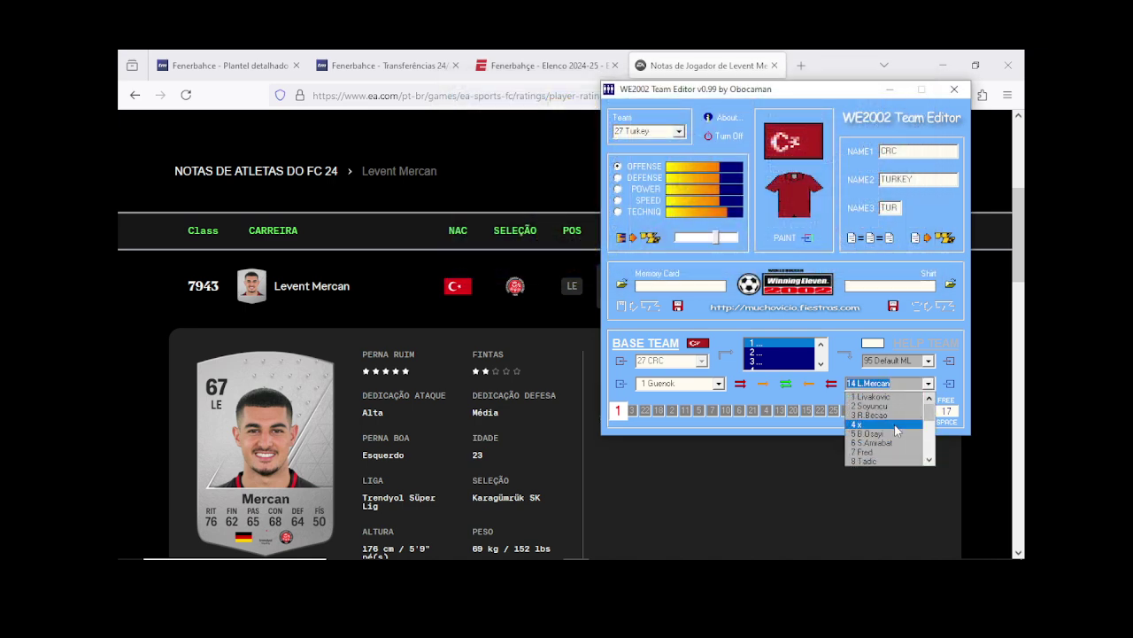
{"action": "left_click", "coordinate": [863, 433]}
Step: Copy Oosterwolde's surname from the Transfermarkt squad list, search Google for "Oosterwolde ea fc" and open his EA FC 24 ratings page
{"action": "left_click", "coordinate": [239, 66]}
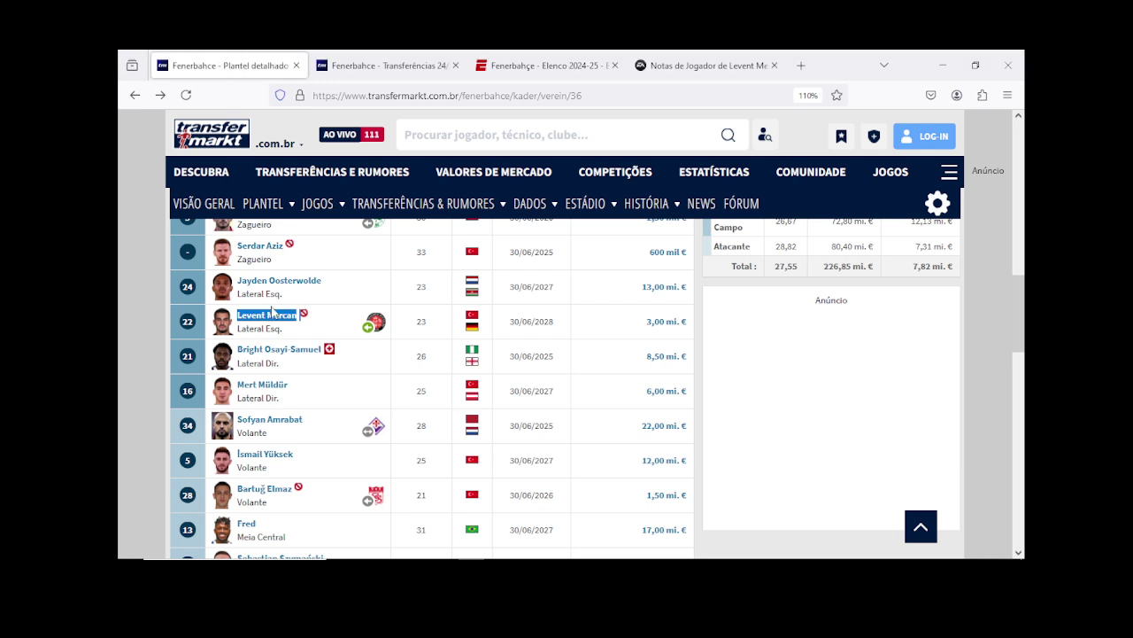
{"action": "left_click_drag", "start_coordinate": [326, 281], "coordinate": [272, 285]}
{"action": "right_click", "coordinate": [272, 285]}
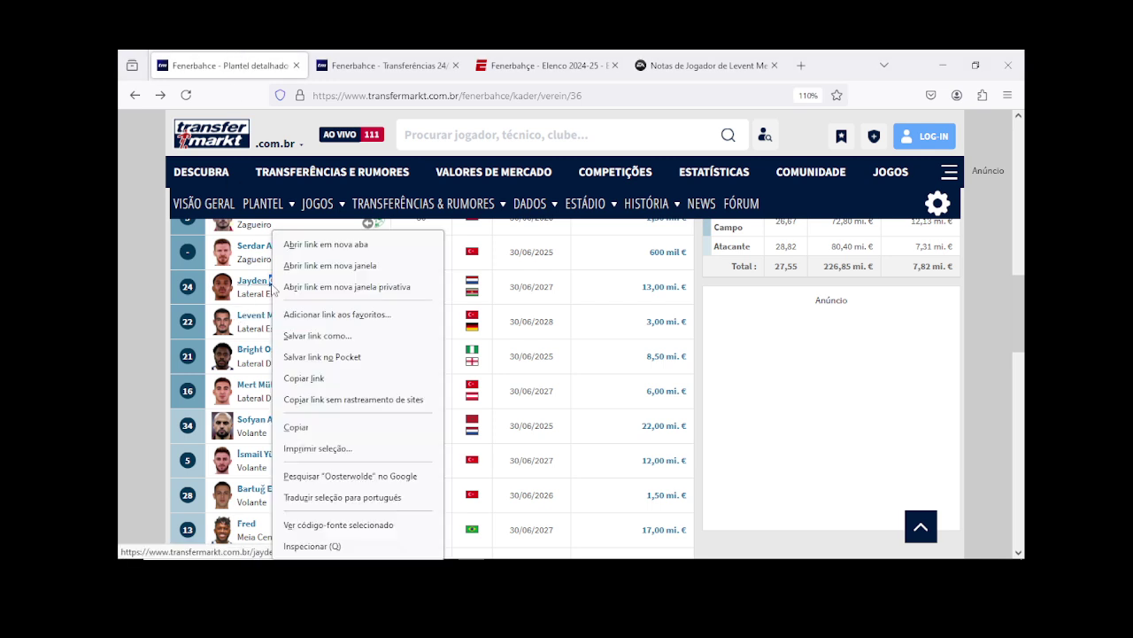
{"action": "left_click", "coordinate": [296, 428]}
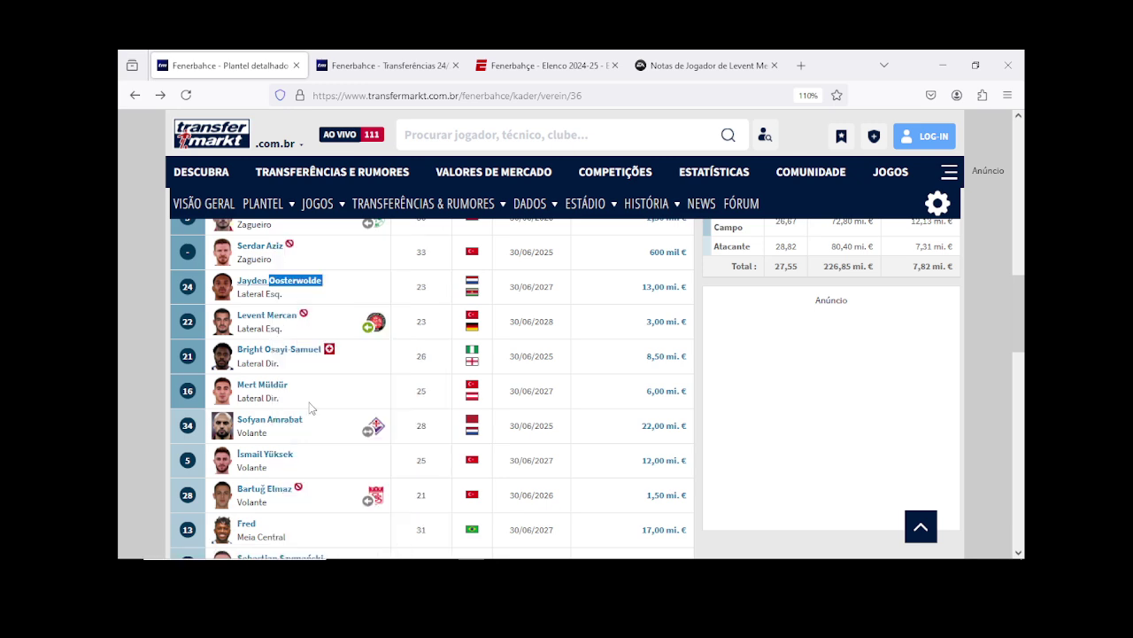
{"action": "left_click", "coordinate": [704, 65]}
{"action": "left_click", "coordinate": [134, 95]}
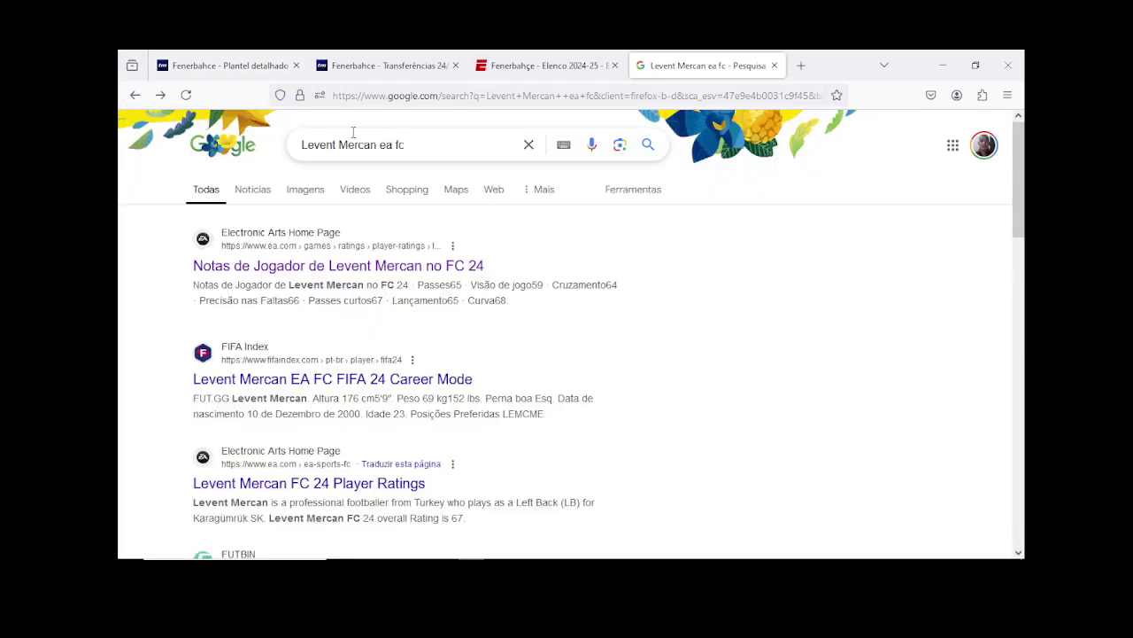
{"action": "left_click_drag", "start_coordinate": [379, 149], "coordinate": [296, 146]}
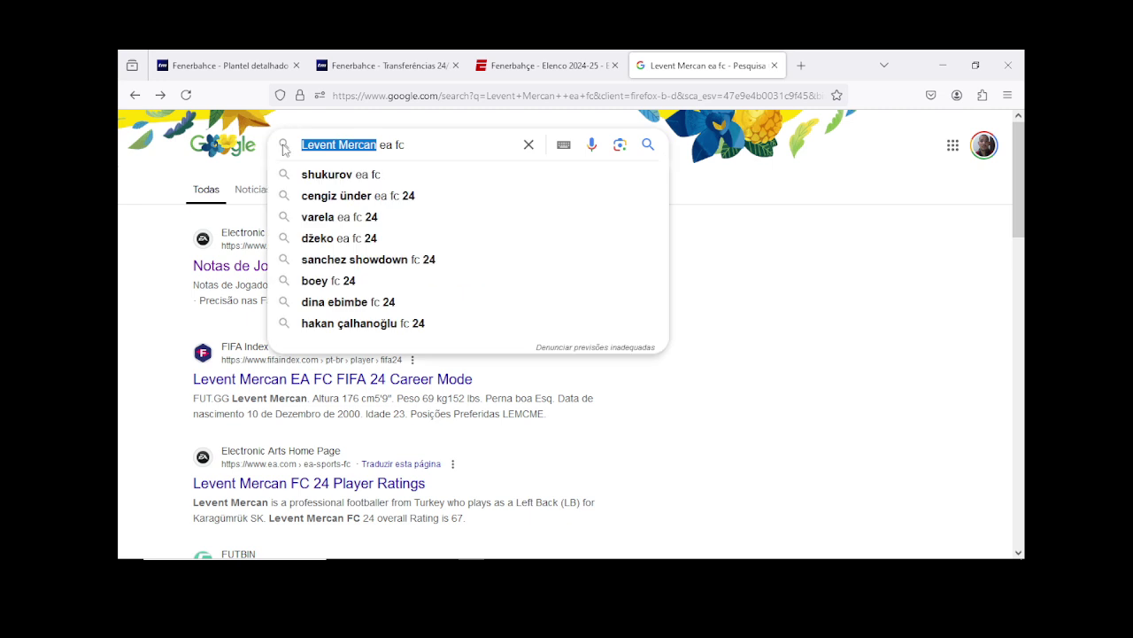
{"action": "type", "text": "Oosterwolde"}
{"action": "key", "text": "Return"}
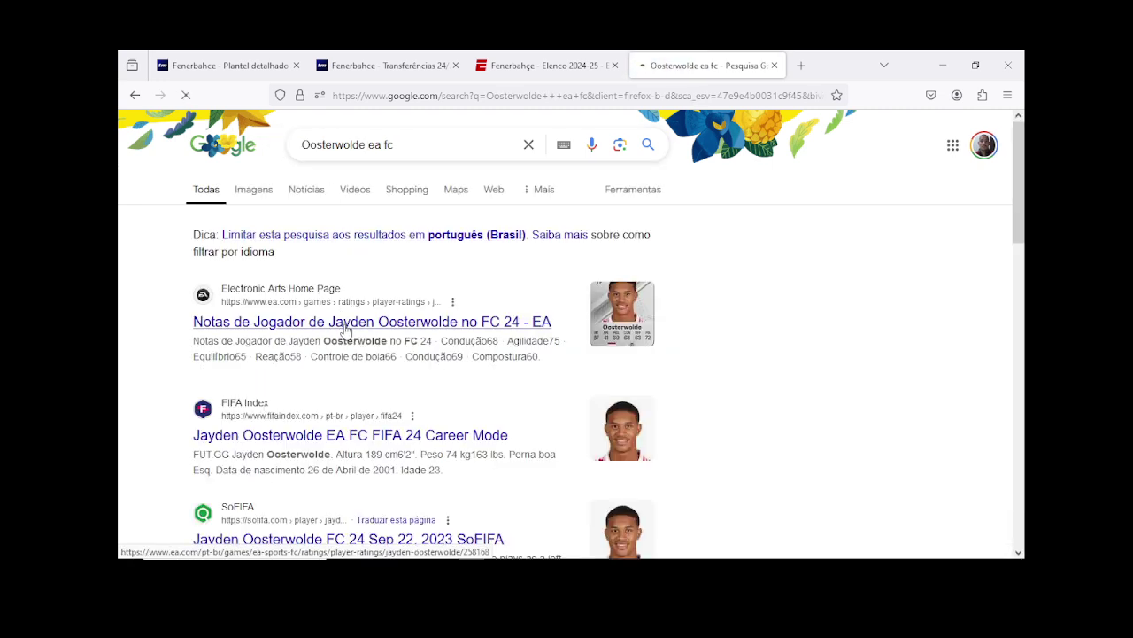
Step: Switch to WE2002 Team Editor and change the base team to 8 Netherlands
{"action": "left_click", "coordinate": [576, 549]}
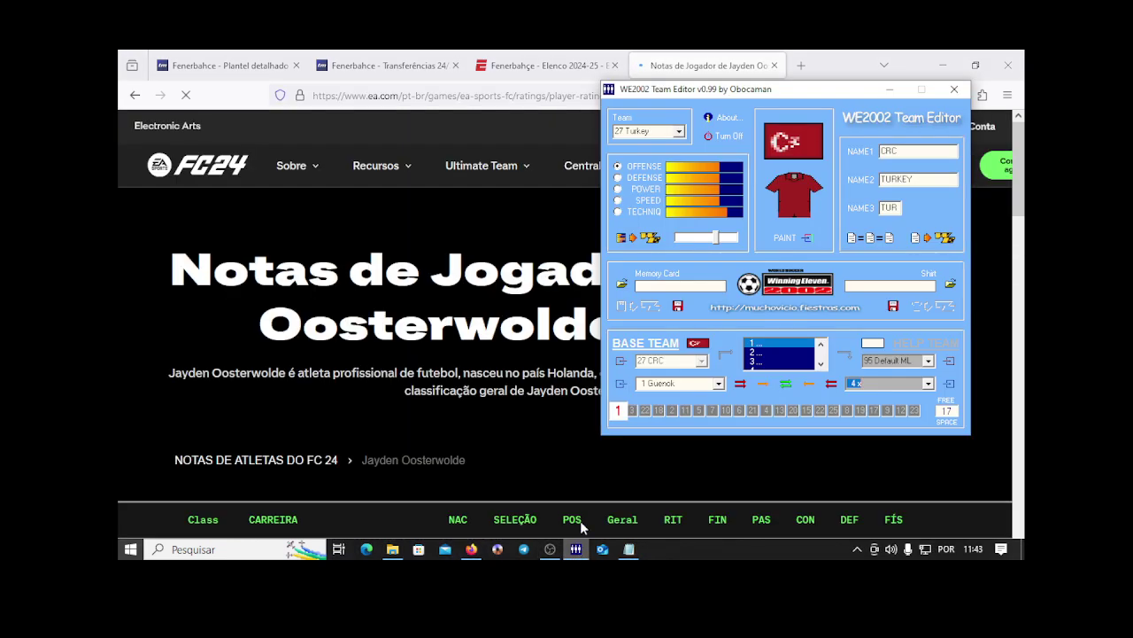
{"action": "left_click", "coordinate": [659, 130]}
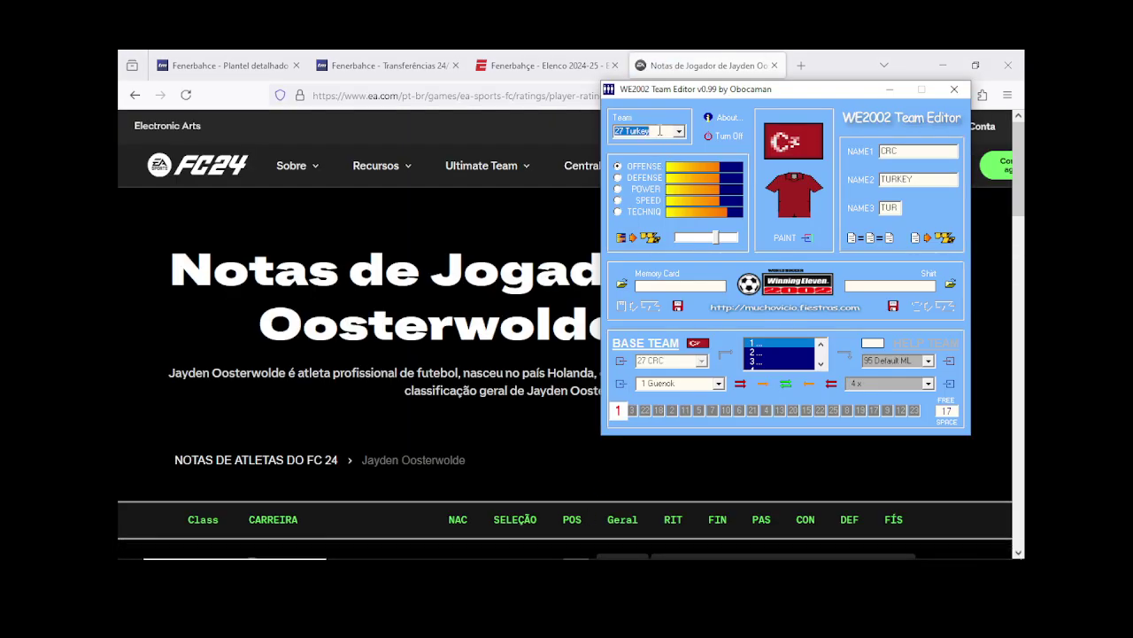
{"action": "key", "text": "Up"}
{"action": "key", "text": "Up"}
{"action": "key", "text": "Up"}
{"action": "key", "text": "Up"}
{"action": "key", "text": "Up"}
{"action": "key", "text": "Up"}
{"action": "key", "text": "Up"}
{"action": "key", "text": "Up"}
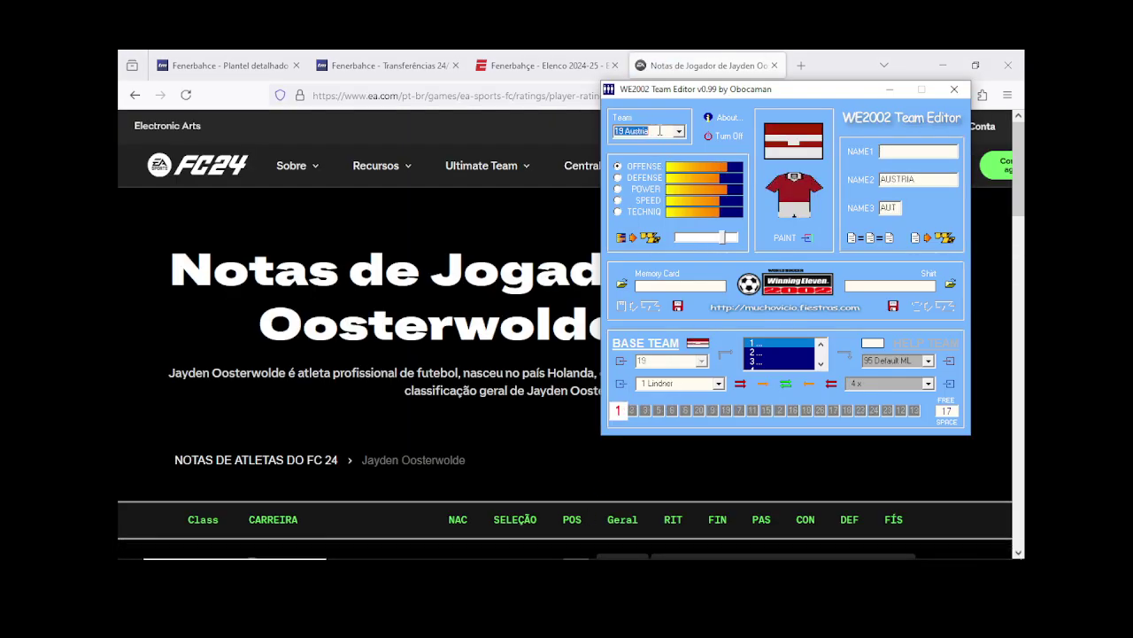
{"action": "key", "text": "Up"}
{"action": "key", "text": "Up"}
{"action": "key", "text": "Up"}
{"action": "key", "text": "Up"}
{"action": "key", "text": "Up"}
{"action": "key", "text": "Up"}
{"action": "key", "text": "Up"}
{"action": "key", "text": "Up"}
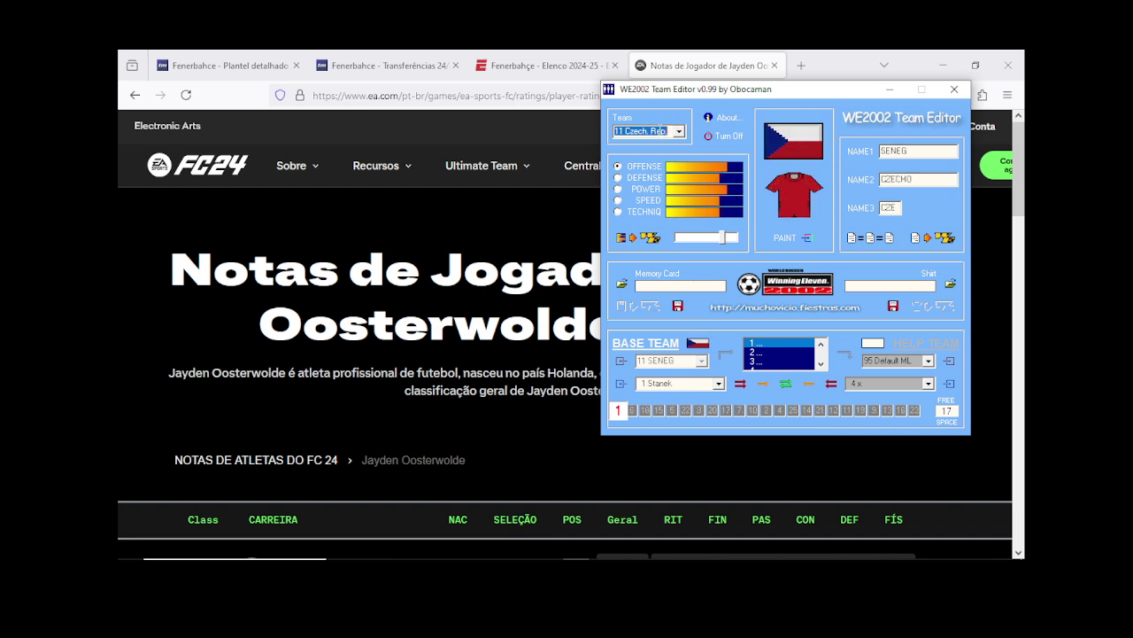
{"action": "key", "text": "Up"}
{"action": "key", "text": "Up"}
{"action": "key", "text": "Up"}
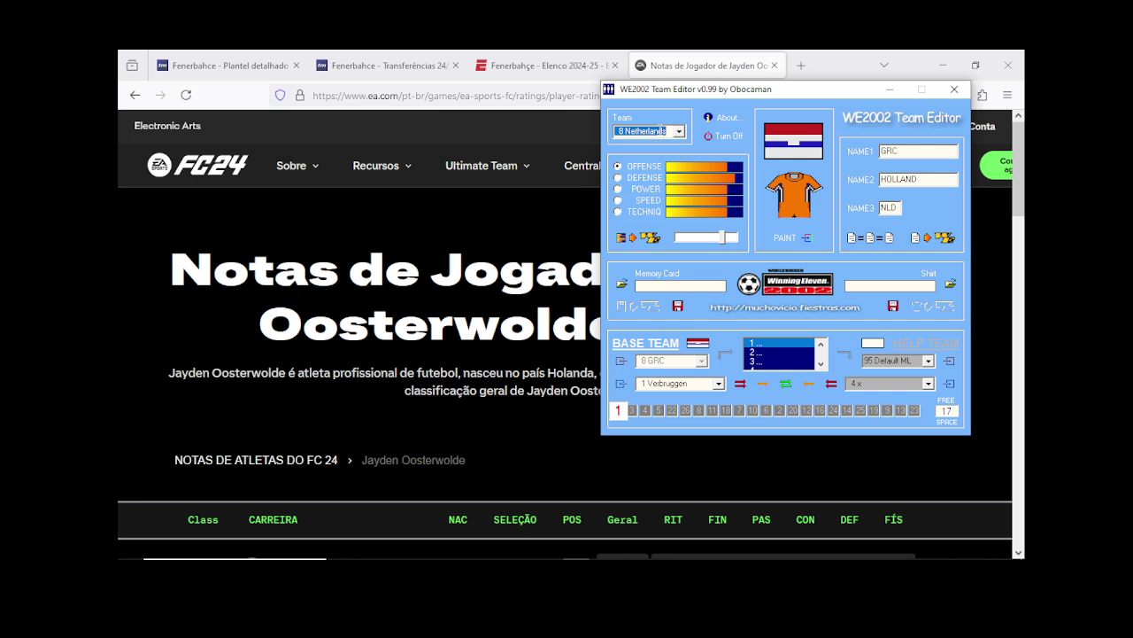
Step: Look through the Netherlands base team's player list for Oosterwolde
{"action": "left_click", "coordinate": [718, 383]}
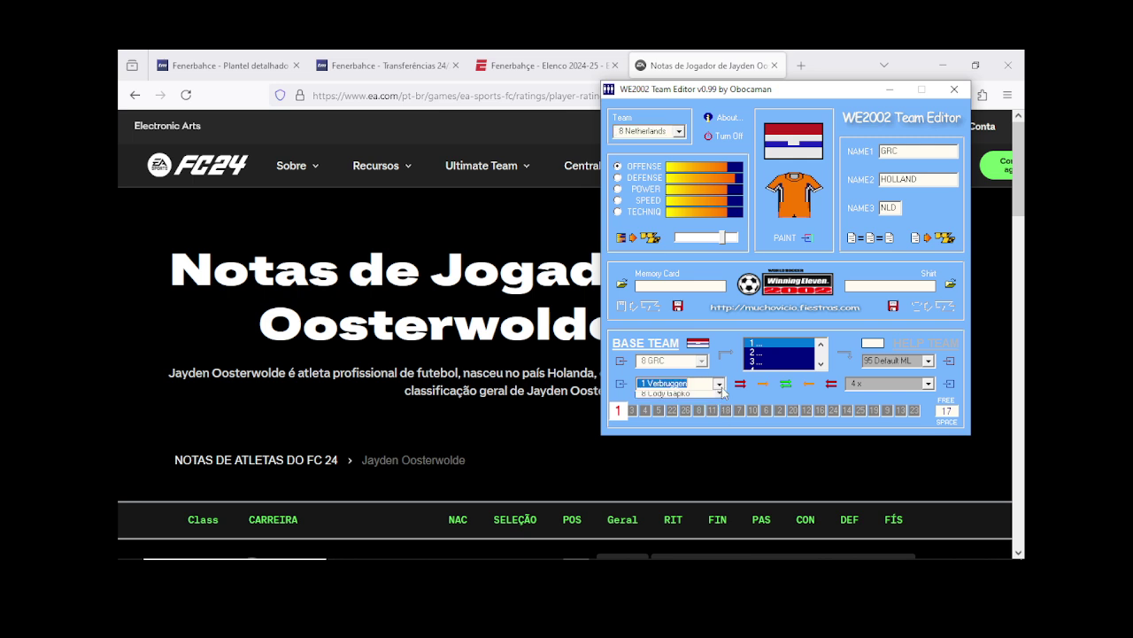
{"action": "scroll", "coordinate": [708, 421], "scroll_direction": "down", "scroll_amount": 2}
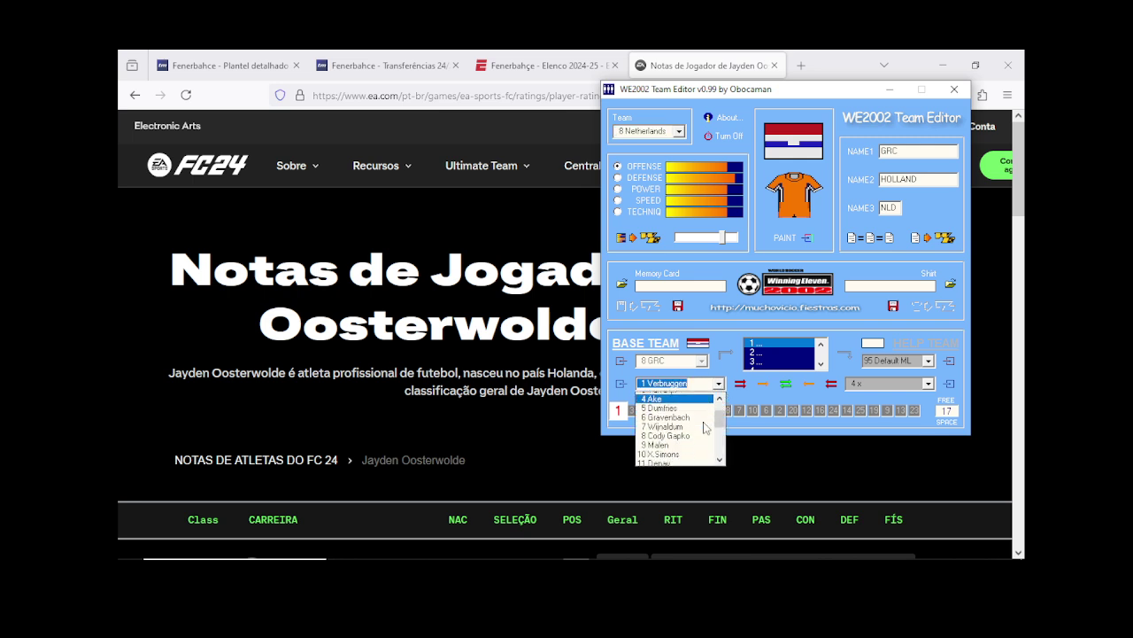
{"action": "scroll", "coordinate": [706, 427], "scroll_direction": "down", "scroll_amount": 1}
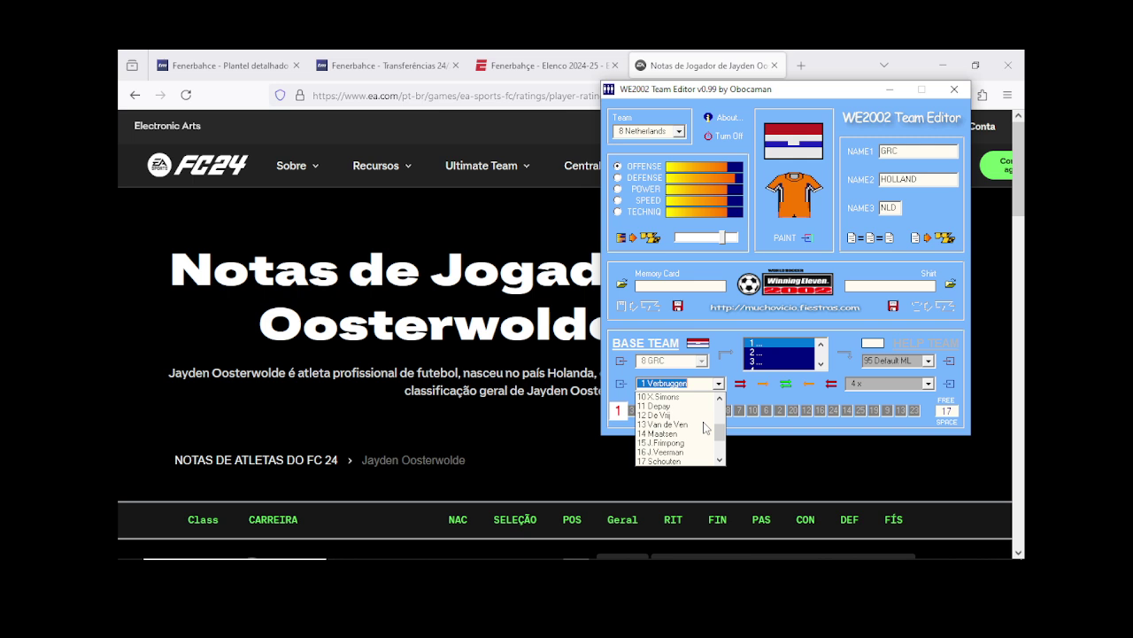
{"action": "scroll", "coordinate": [705, 428], "scroll_direction": "down", "scroll_amount": 1}
{"action": "scroll", "coordinate": [706, 428], "scroll_direction": "down", "scroll_amount": 1}
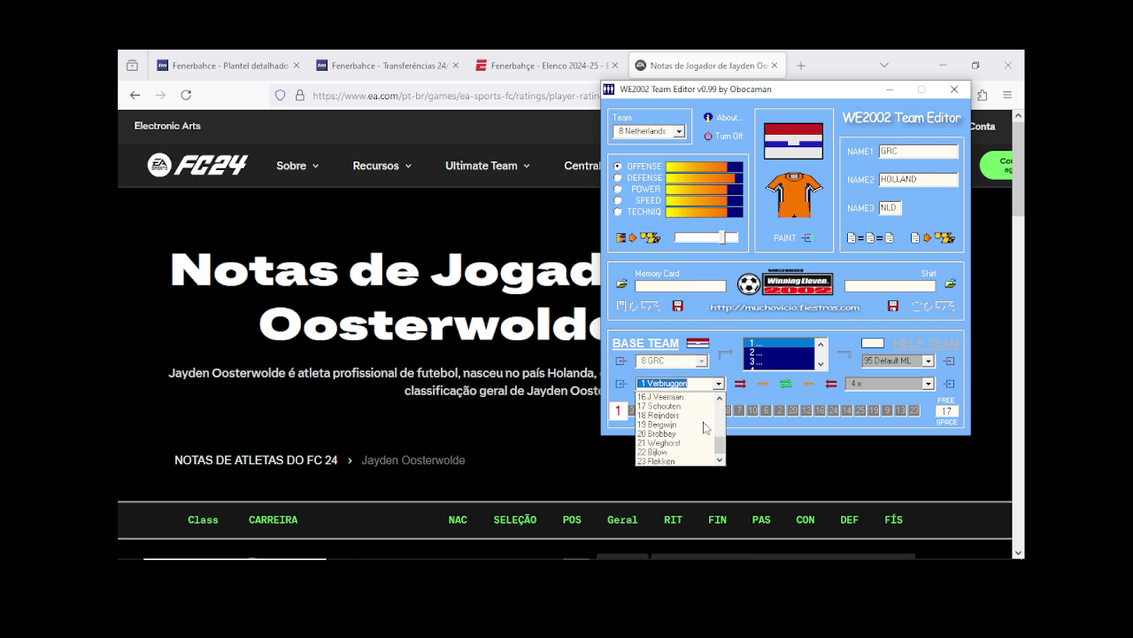
Step: Change the base team back to 27 Turkey
{"action": "left_click", "coordinate": [662, 132]}
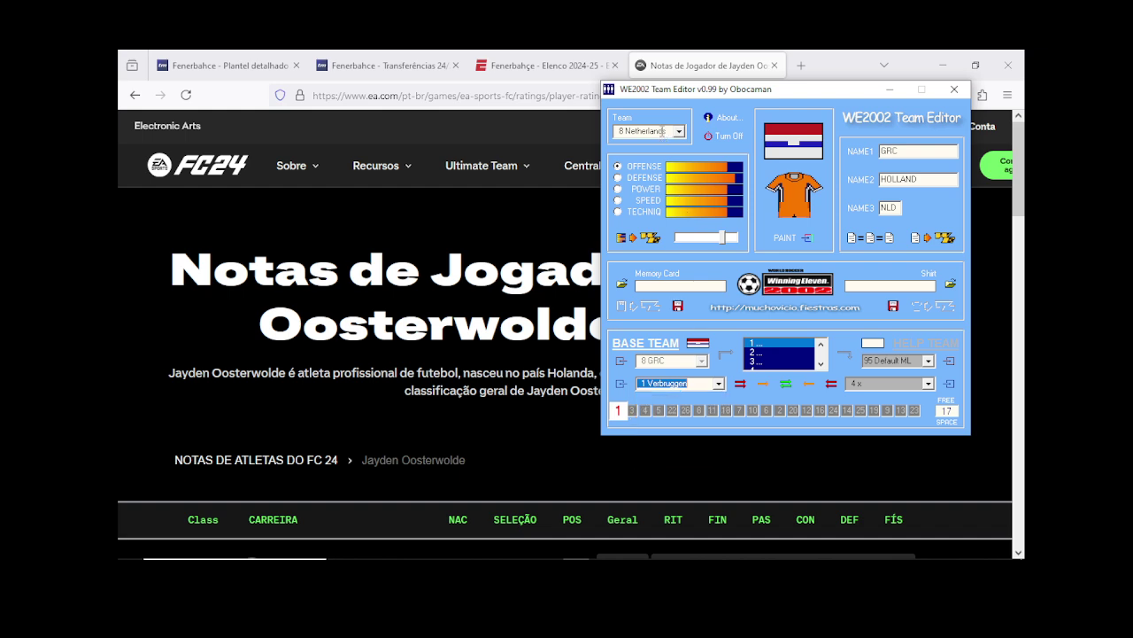
{"action": "left_click", "coordinate": [661, 132]}
{"action": "scroll", "coordinate": [661, 132], "scroll_direction": "down", "scroll_amount": 7}
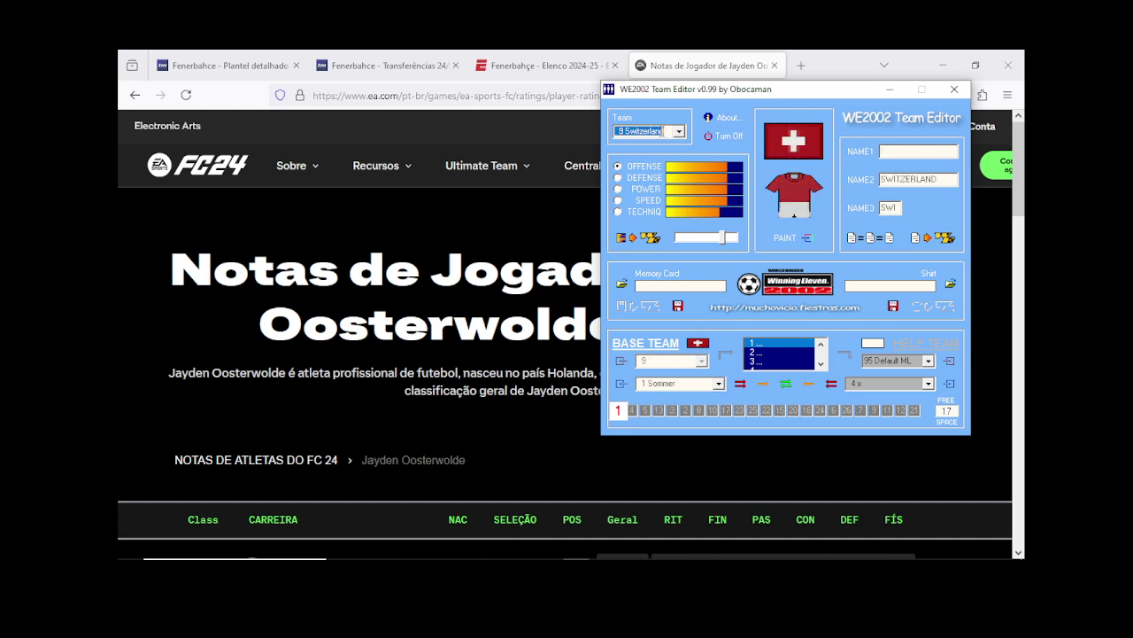
{"action": "scroll", "coordinate": [661, 132], "scroll_direction": "down", "scroll_amount": 8}
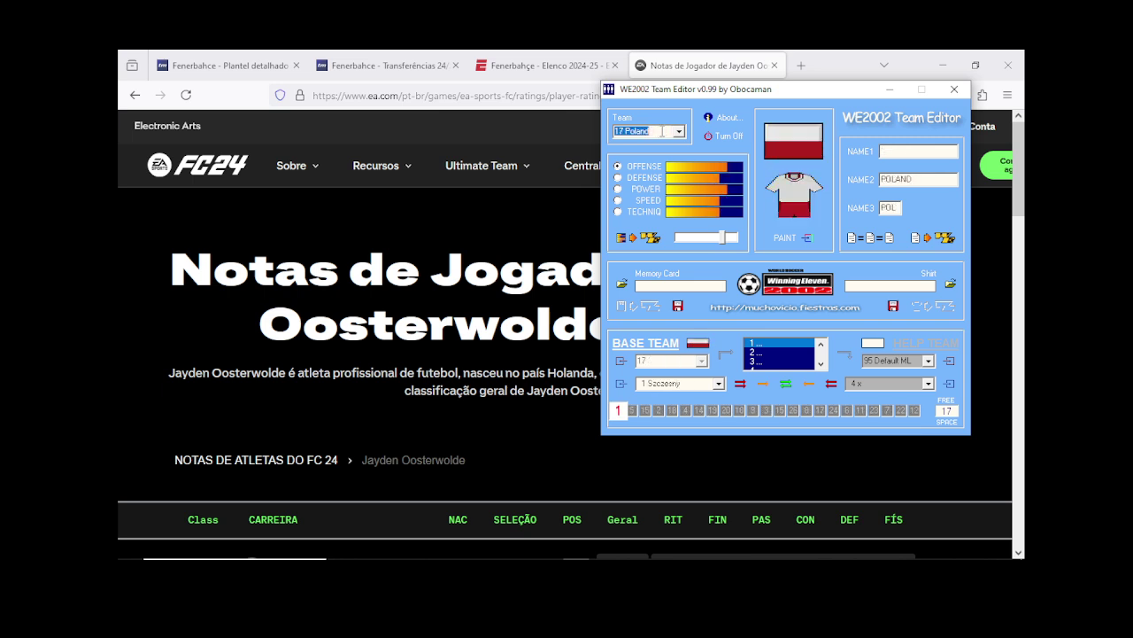
{"action": "scroll", "coordinate": [661, 132], "scroll_direction": "down", "scroll_amount": 4}
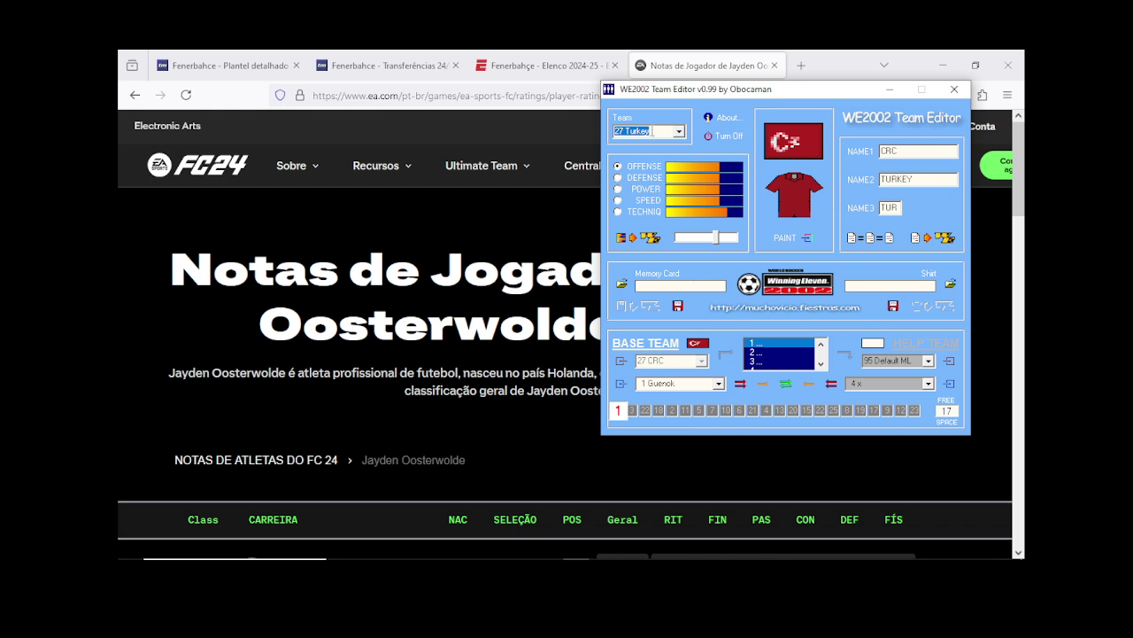
Step: View Oosterwolde's EA FC 24 attributes, switch to WE2002 Team Editor and set the name of the help team's player 4 to Oosterwold
{"action": "left_click", "coordinate": [473, 283]}
{"action": "scroll", "coordinate": [473, 283], "scroll_direction": "down", "scroll_amount": 5}
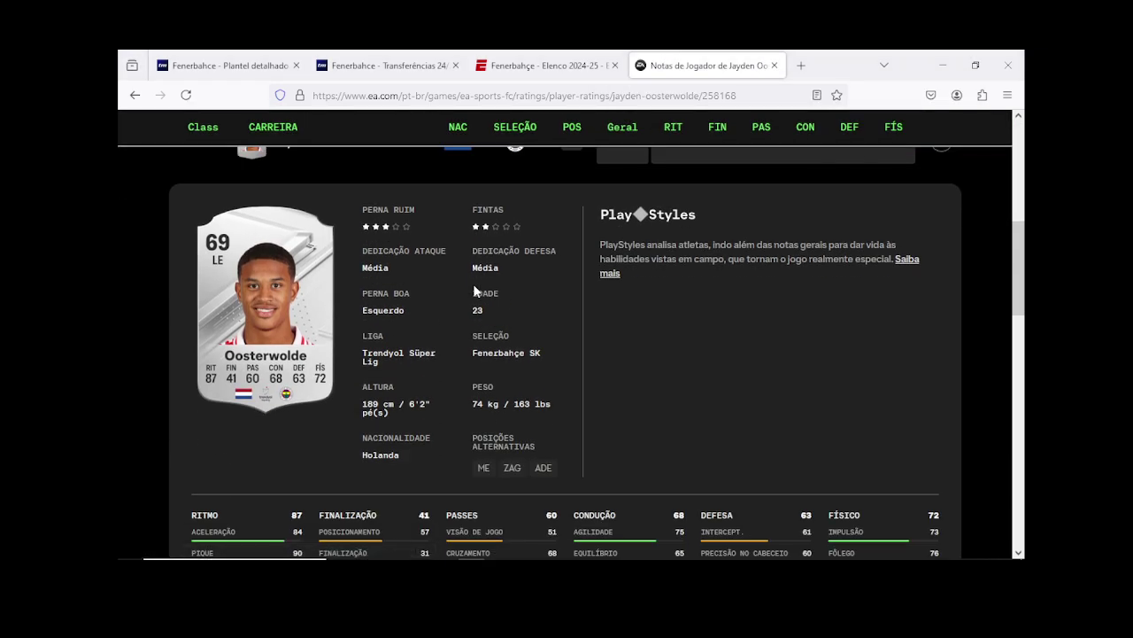
{"action": "scroll", "coordinate": [473, 290], "scroll_direction": "down", "scroll_amount": 3}
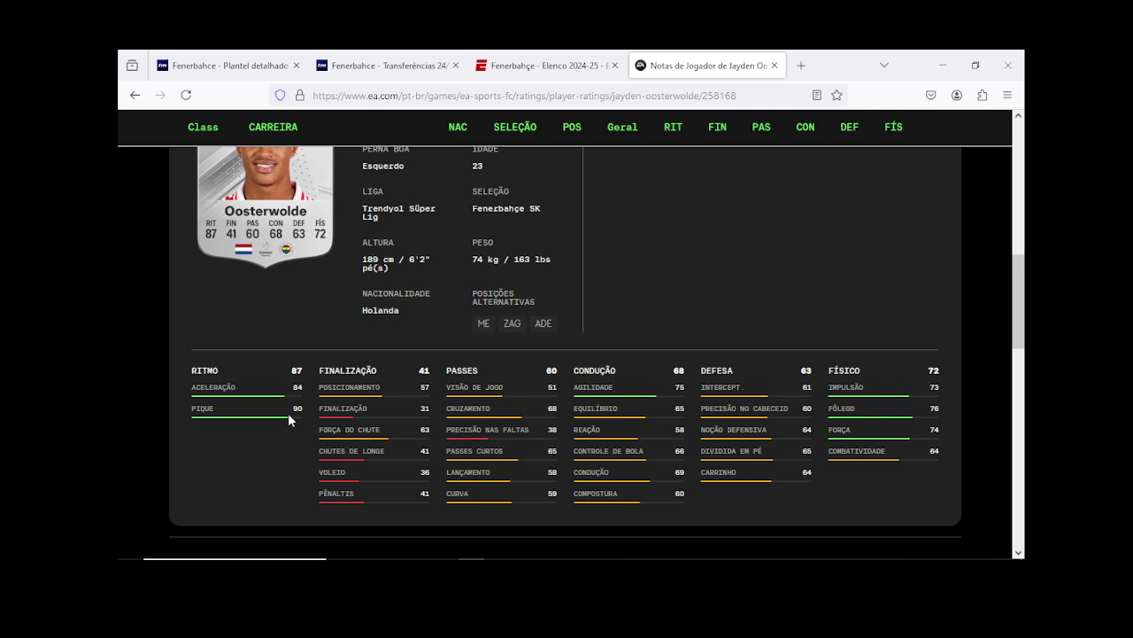
{"action": "mouse_move", "coordinate": [586, 551]}
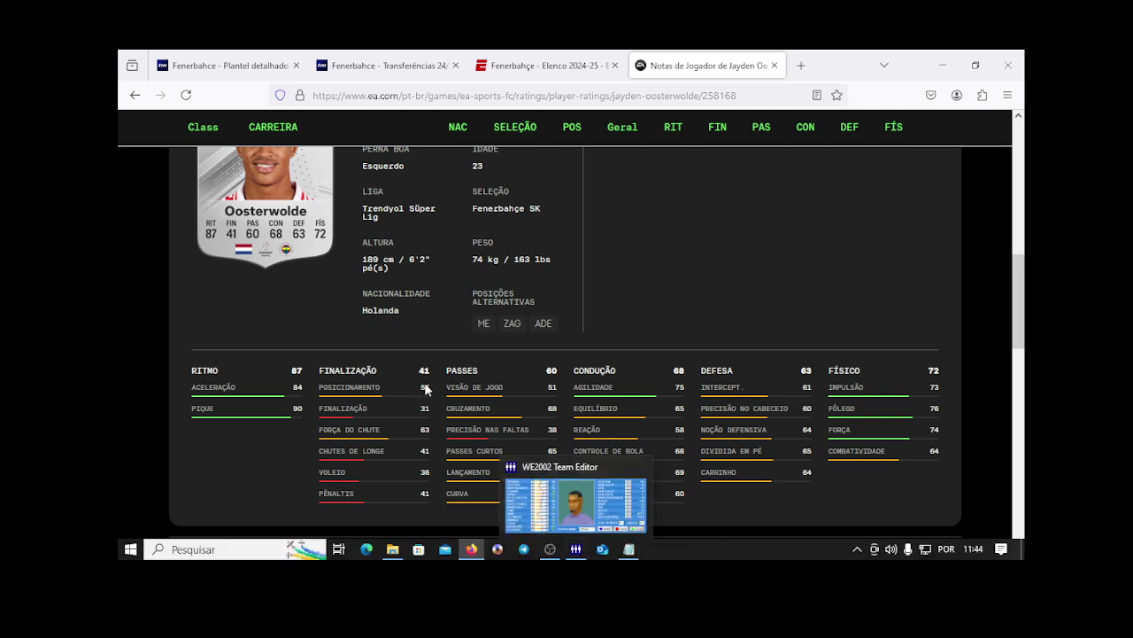
{"action": "scroll", "coordinate": [469, 418], "scroll_direction": "up", "scroll_amount": 2}
{"action": "left_click", "coordinate": [574, 550]}
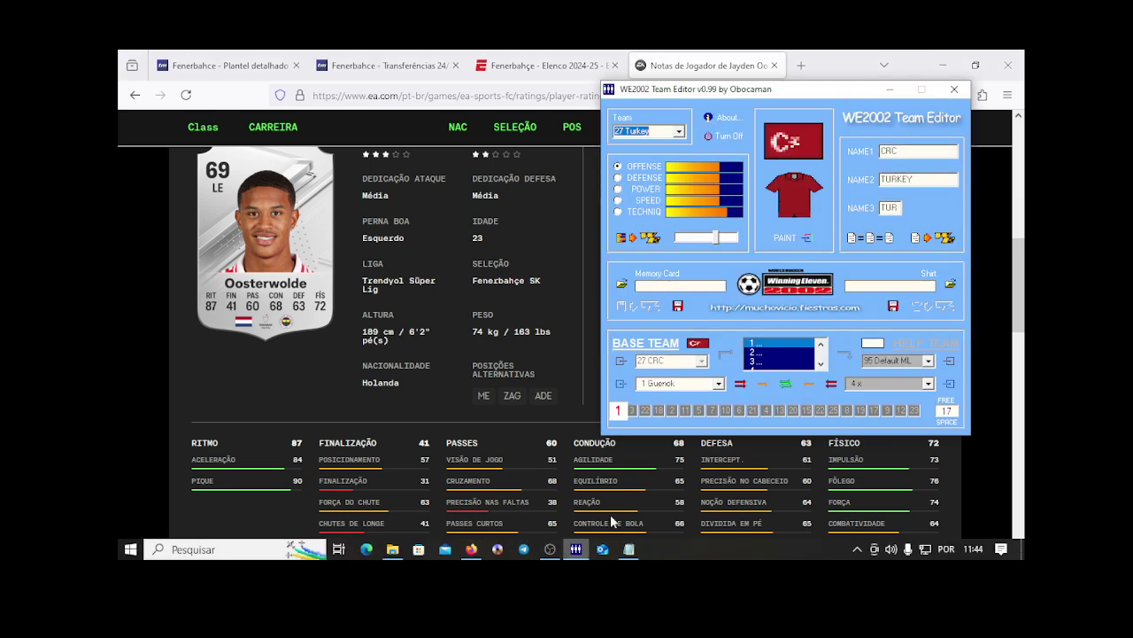
{"action": "left_click", "coordinate": [950, 383]}
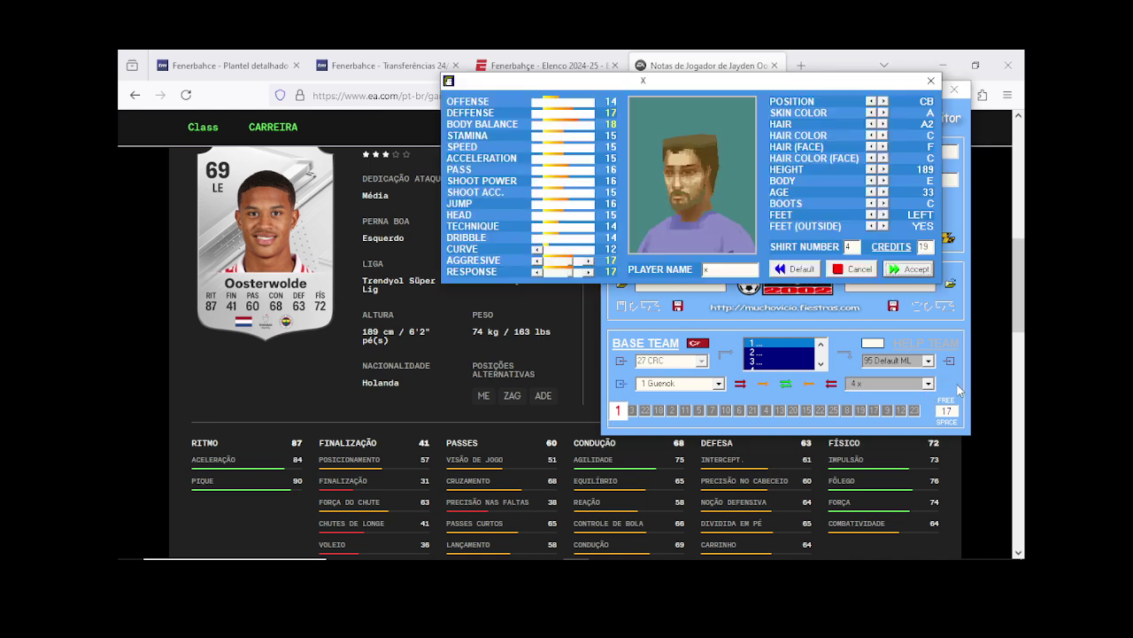
{"action": "right_click", "coordinate": [706, 271]}
{"action": "left_click", "coordinate": [748, 337]}
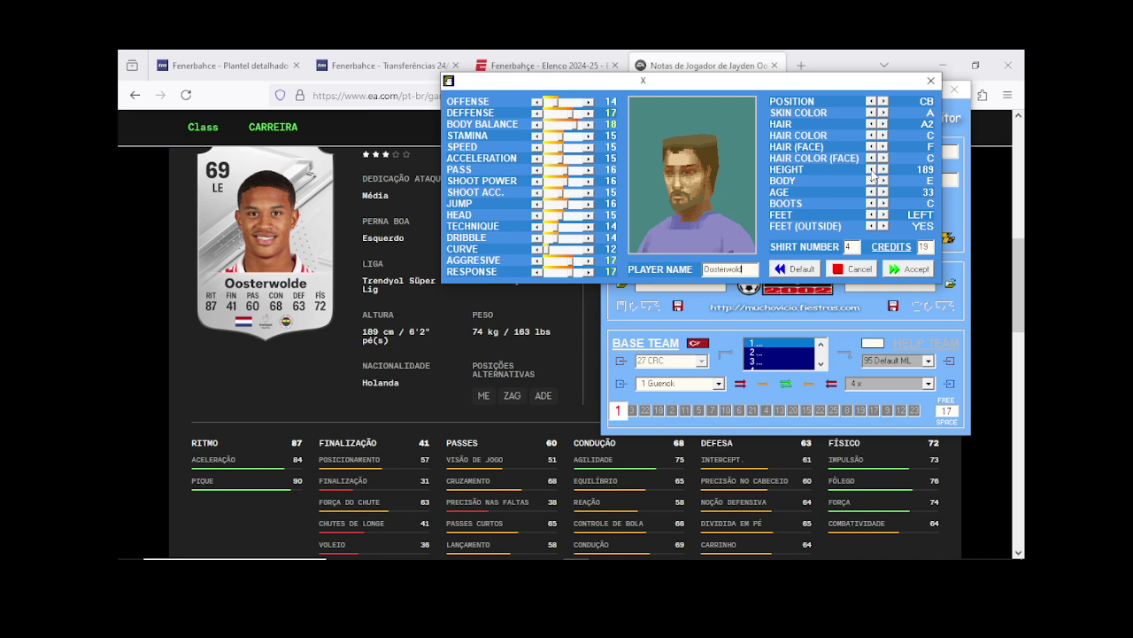
{"action": "mouse_move", "coordinate": [677, 90]}
{"action": "left_mouse_down"}
{"action": "mouse_move", "coordinate": [704, 85]}
{"action": "mouse_move", "coordinate": [689, 93]}
{"action": "left_mouse_up"}
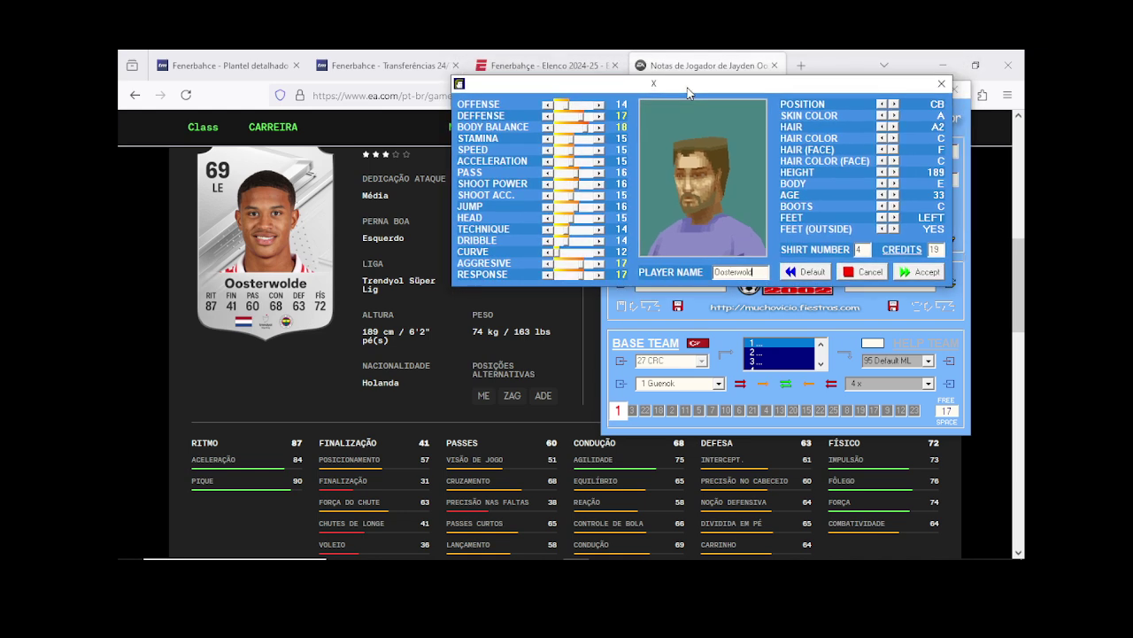
Step: Set the player's age to 23, body type to A and position to SB
{"action": "left_click", "coordinate": [881, 196]}
{"action": "left_click", "coordinate": [881, 183]}
{"action": "left_click", "coordinate": [881, 183]}
{"action": "left_click", "coordinate": [893, 104]}
Step: Set offense and defense to 15, body balance and stamina to 17, and speed and acceleration to 18
{"action": "left_click", "coordinate": [548, 116]}
{"action": "left_click", "coordinate": [547, 116]}
{"action": "left_click", "coordinate": [547, 127]}
{"action": "left_click", "coordinate": [599, 140]}
{"action": "left_click", "coordinate": [598, 140]}
{"action": "left_click", "coordinate": [598, 150]}
{"action": "left_click", "coordinate": [598, 150]}
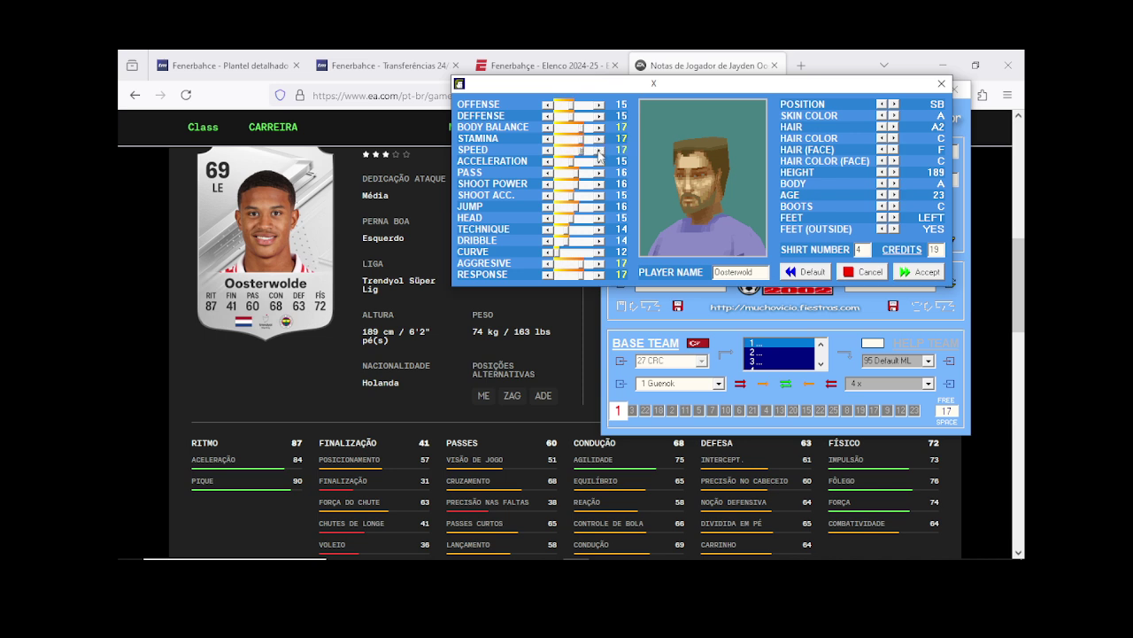
{"action": "left_click", "coordinate": [599, 150]}
{"action": "left_click", "coordinate": [598, 162]}
{"action": "left_click", "coordinate": [598, 162]}
{"action": "left_click", "coordinate": [598, 162]}
Step: Set shoot power and jump to 17, shoot accuracy, technique, dribble and aggressive to 16, and response to 18
{"action": "left_click", "coordinate": [598, 184]}
{"action": "left_click", "coordinate": [599, 195]}
{"action": "left_click", "coordinate": [599, 206]}
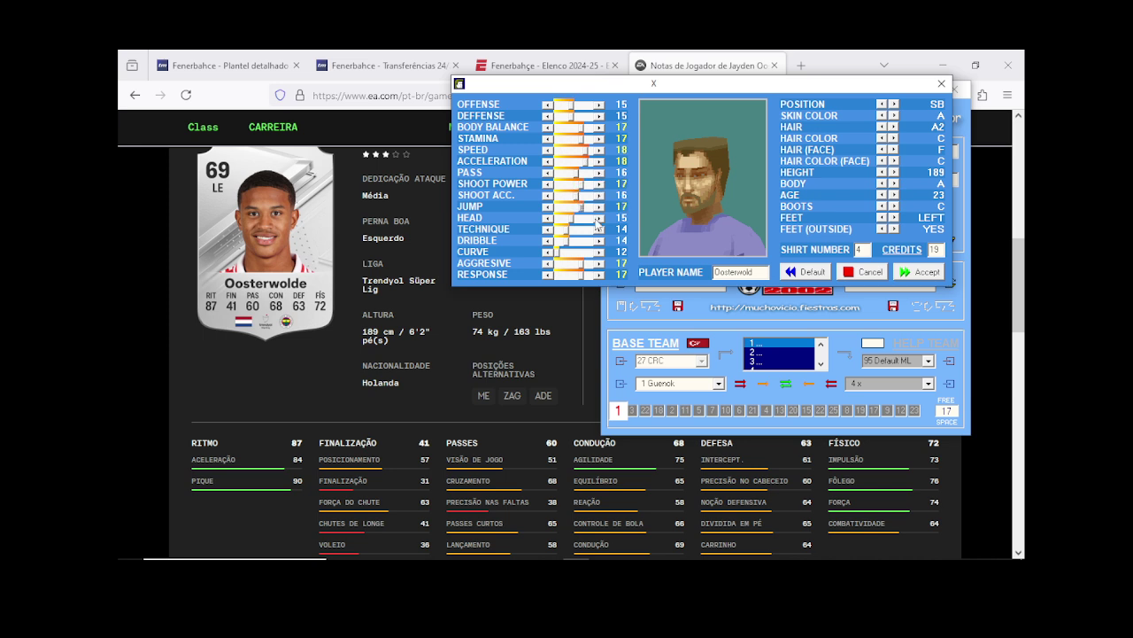
{"action": "left_click", "coordinate": [599, 228]}
{"action": "left_click", "coordinate": [599, 228]}
{"action": "left_click", "coordinate": [599, 240]}
{"action": "left_click", "coordinate": [547, 263]}
{"action": "left_click", "coordinate": [599, 275]}
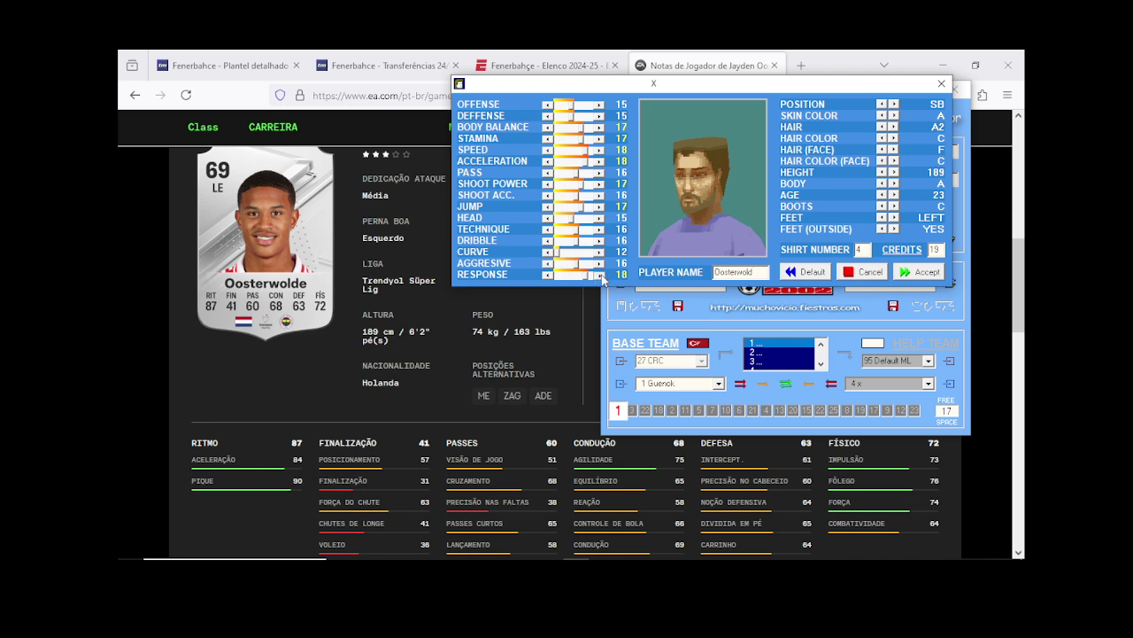
Step: Set the player's skin color to B and hair style to E2
{"action": "left_click", "coordinate": [895, 116]}
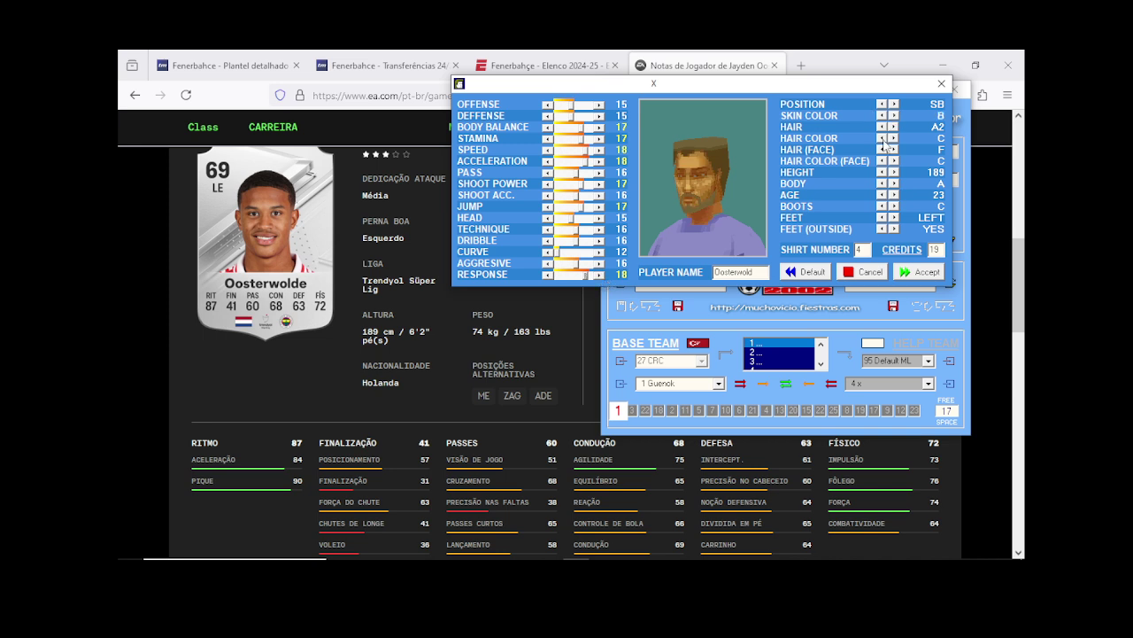
{"action": "left_click", "coordinate": [893, 139]}
{"action": "left_click", "coordinate": [893, 139]}
{"action": "left_click", "coordinate": [893, 139]}
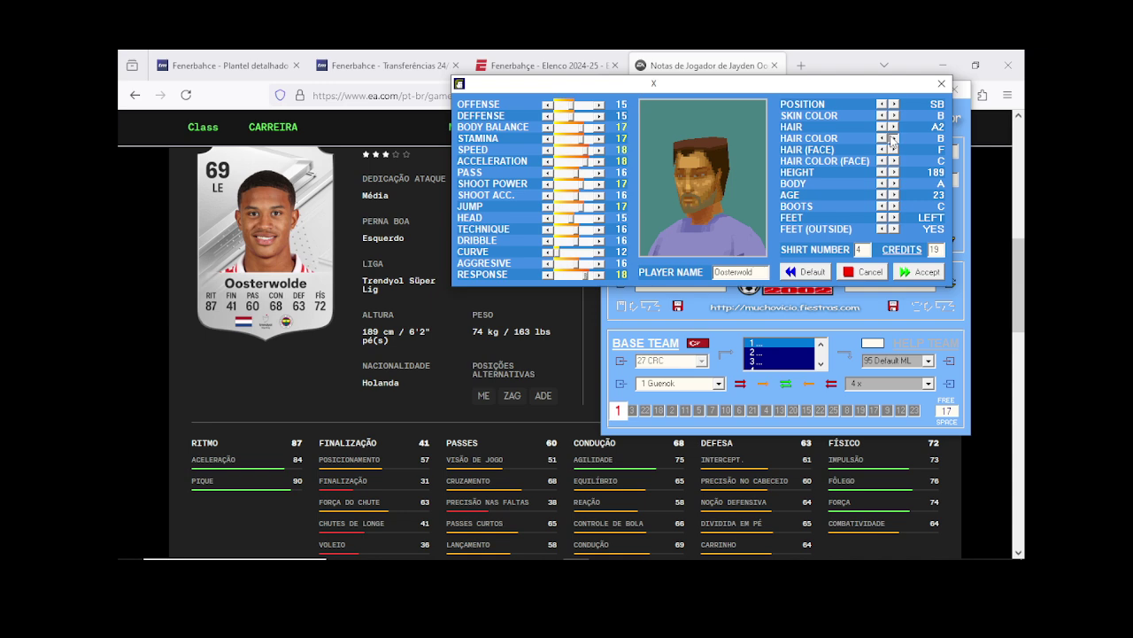
{"action": "left_click", "coordinate": [892, 139]}
{"action": "left_click", "coordinate": [895, 126]}
{"action": "left_click", "coordinate": [894, 127]}
{"action": "left_click", "coordinate": [894, 127]}
{"action": "left_click", "coordinate": [895, 127]}
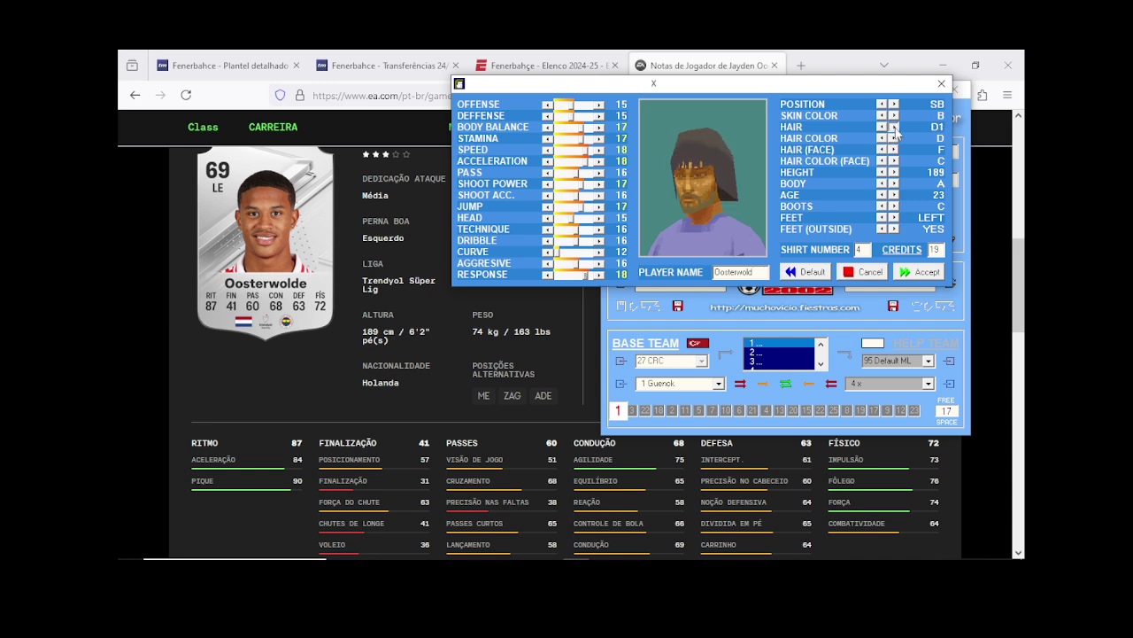
{"action": "left_click", "coordinate": [894, 126]}
{"action": "left_click", "coordinate": [895, 126]}
{"action": "left_click", "coordinate": [894, 127]}
{"action": "left_click", "coordinate": [882, 127]}
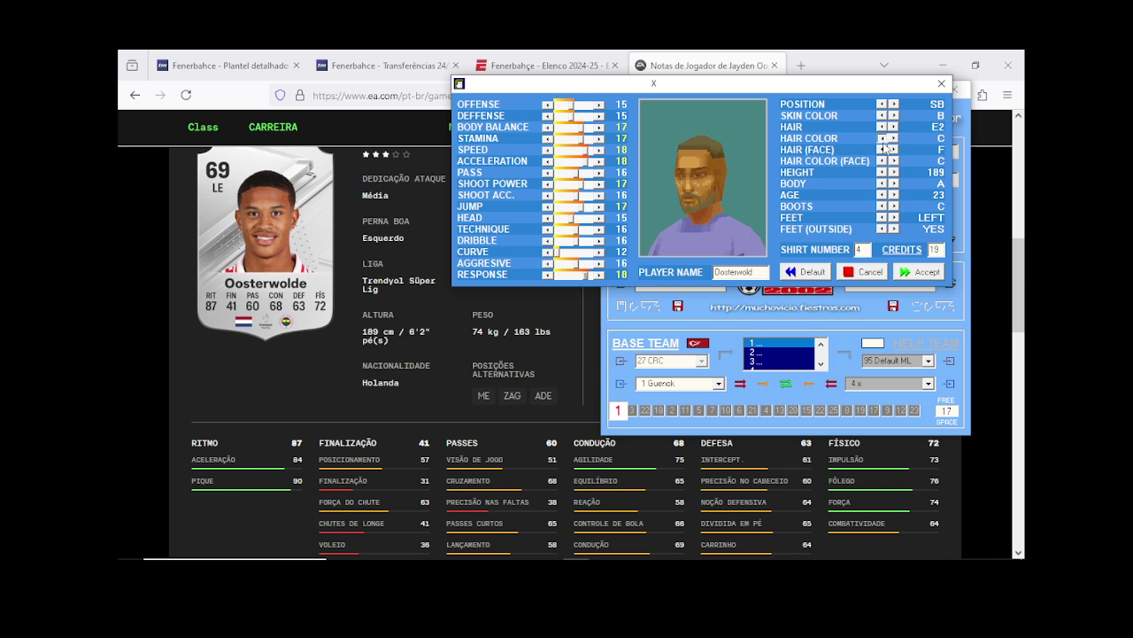
Step: Set the hair color to A, change the facial hair style and accept the player's edits
{"action": "left_click", "coordinate": [882, 139]}
{"action": "left_click", "coordinate": [882, 150]}
{"action": "left_click", "coordinate": [882, 149]}
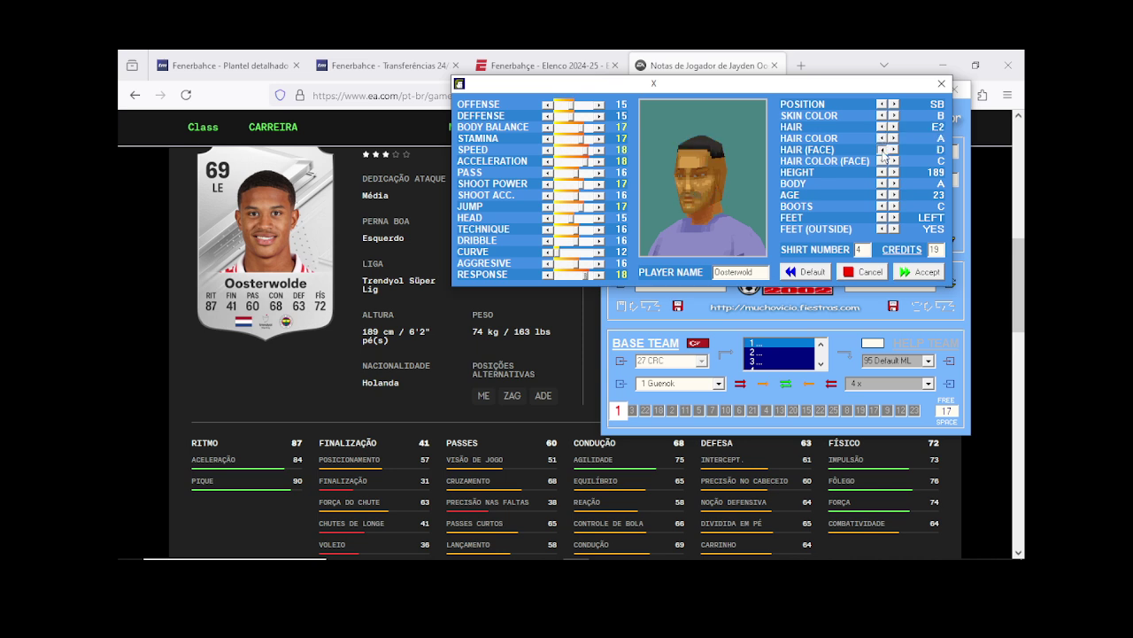
{"action": "left_click", "coordinate": [881, 149]}
{"action": "left_click", "coordinate": [882, 149]}
{"action": "left_click", "coordinate": [916, 274]}
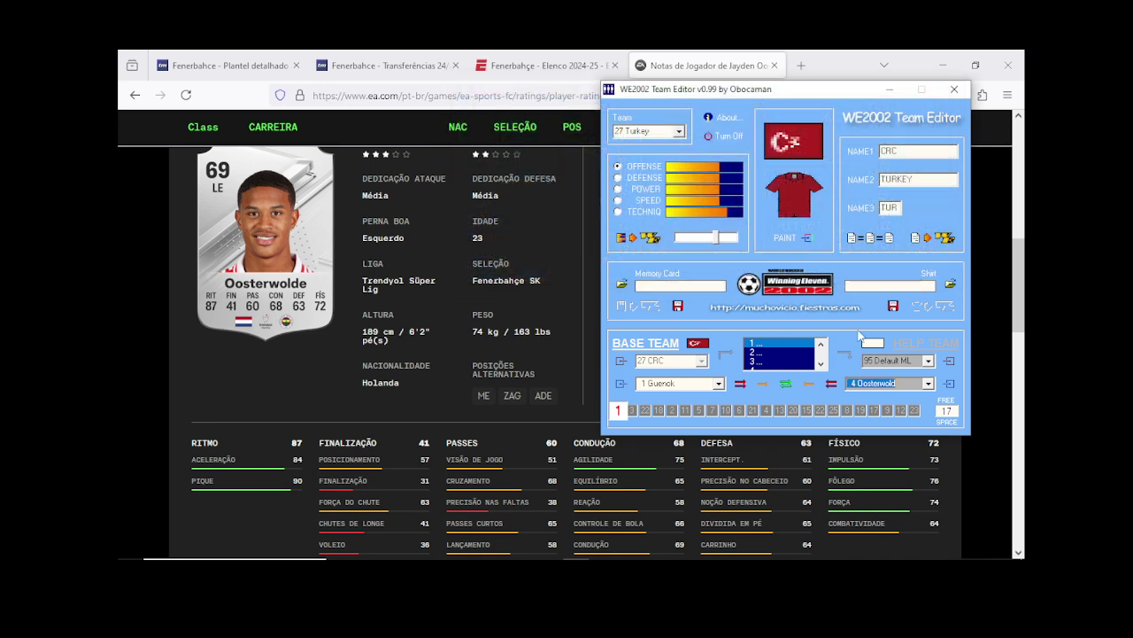
Step: Look through the help team's player list for the players already entered and the free slots
{"action": "left_click", "coordinate": [928, 383]}
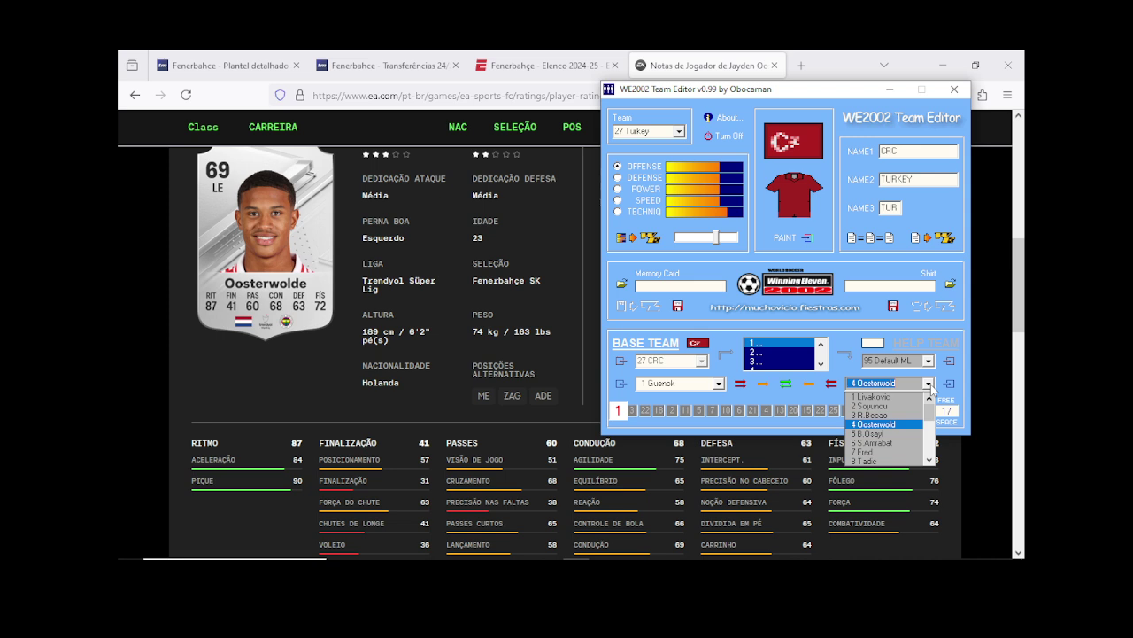
{"action": "scroll", "coordinate": [932, 388], "scroll_direction": "down", "scroll_amount": 3}
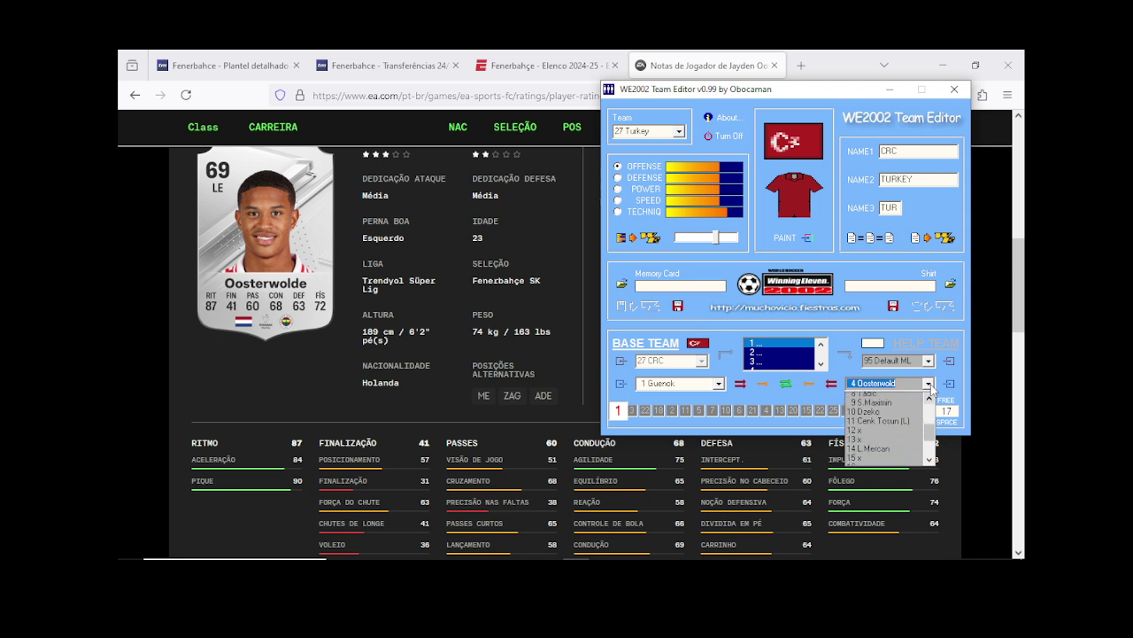
{"action": "scroll", "coordinate": [932, 388], "scroll_direction": "up", "scroll_amount": 3}
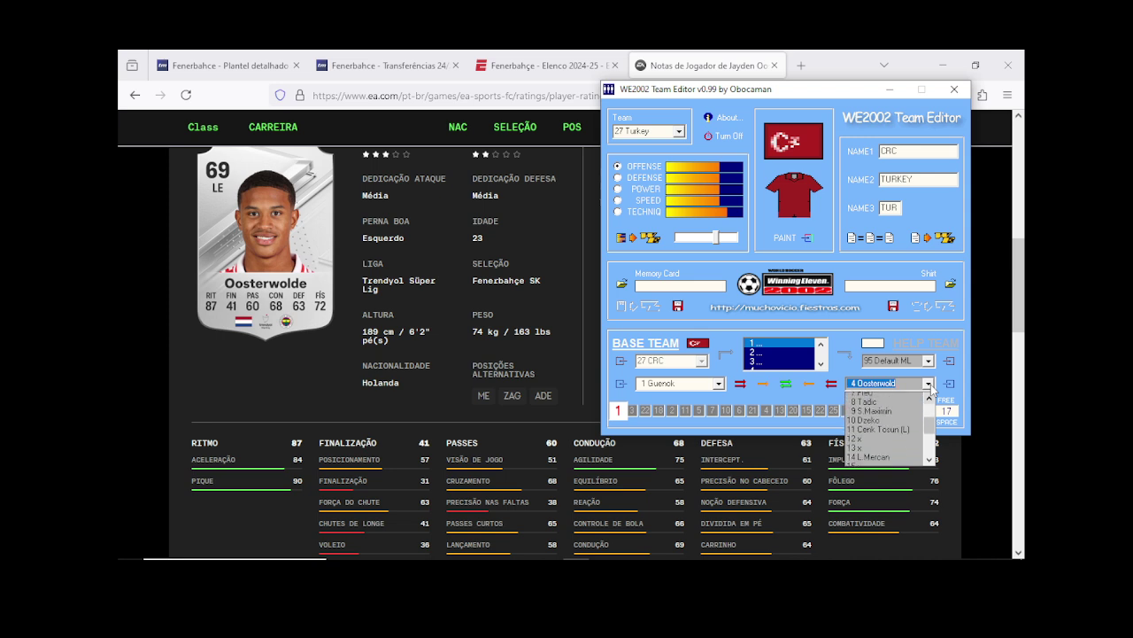
{"action": "left_click", "coordinate": [930, 386]}
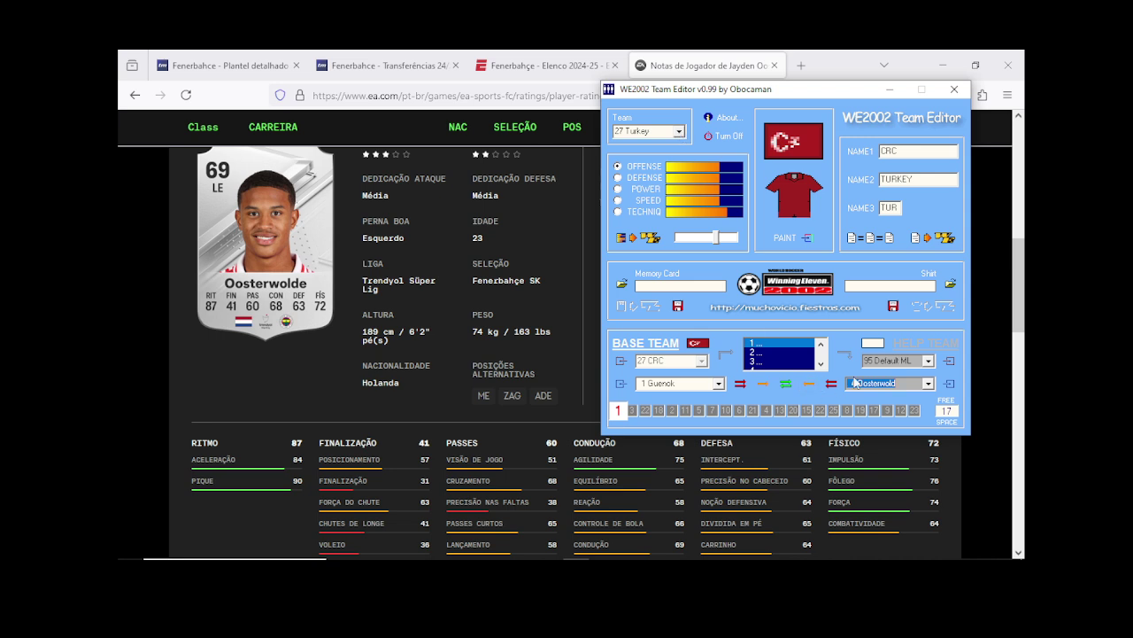
{"action": "left_click", "coordinate": [929, 384]}
{"action": "scroll", "coordinate": [929, 387], "scroll_direction": "down", "scroll_amount": 2}
{"action": "scroll", "coordinate": [885, 430], "scroll_direction": "down", "scroll_amount": 3}
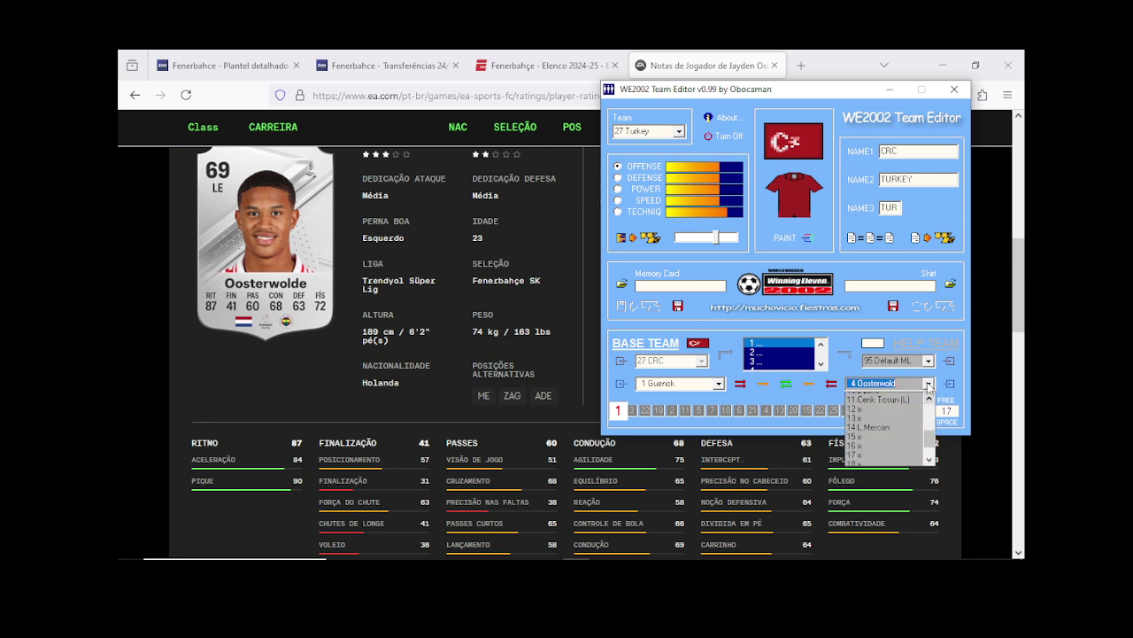
{"action": "mouse_move", "coordinate": [843, 558]}
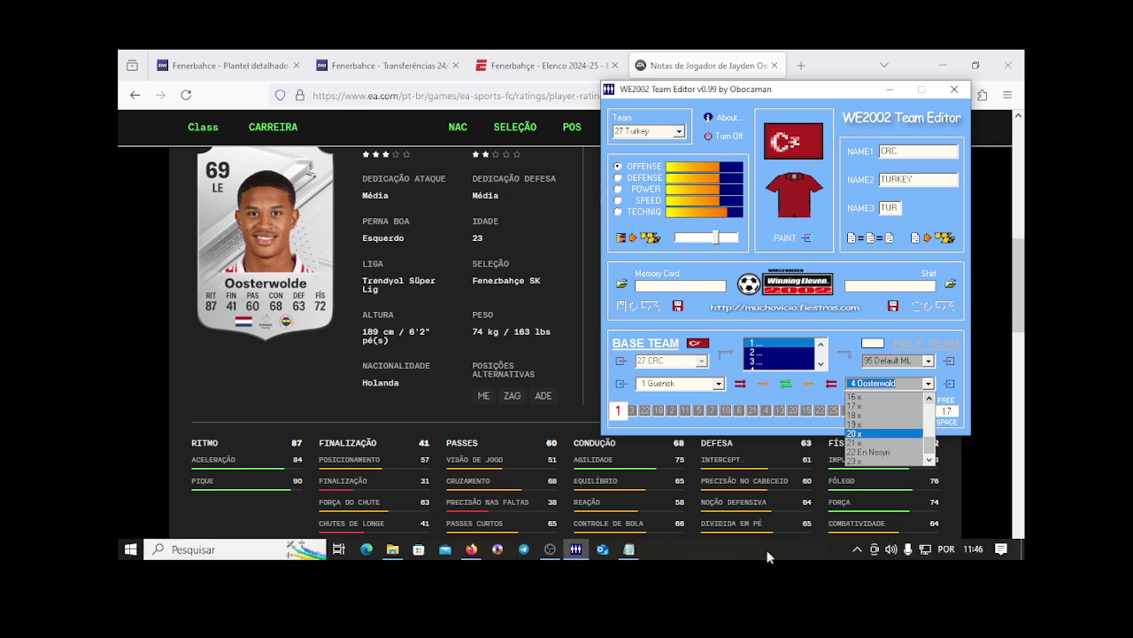
{"action": "left_click", "coordinate": [550, 549]}
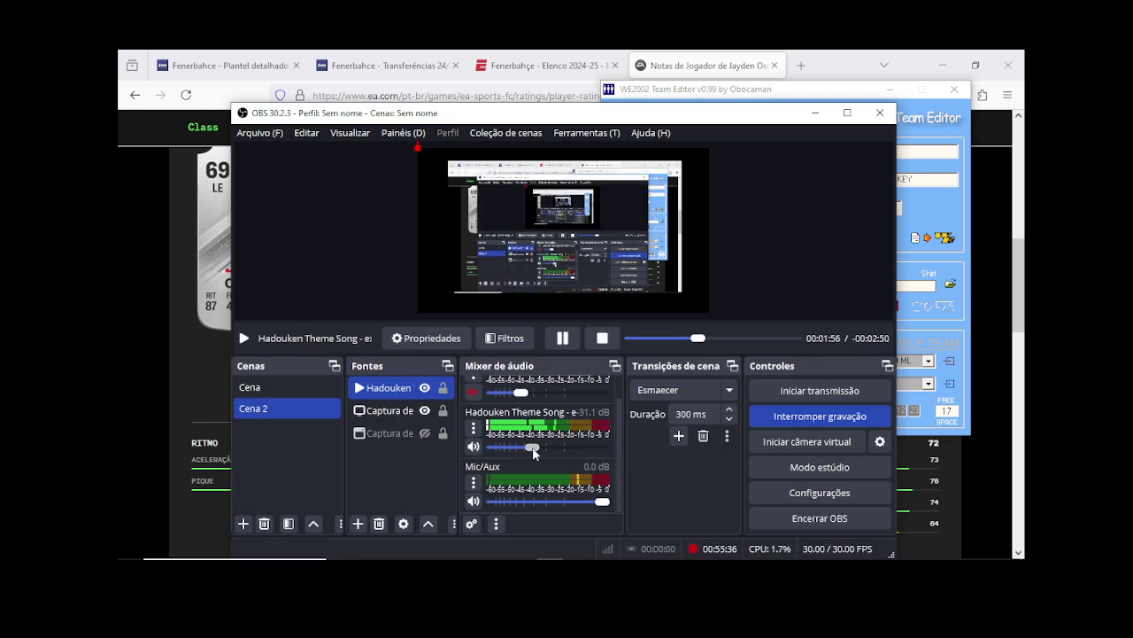
{"action": "left_click", "coordinate": [819, 113]}
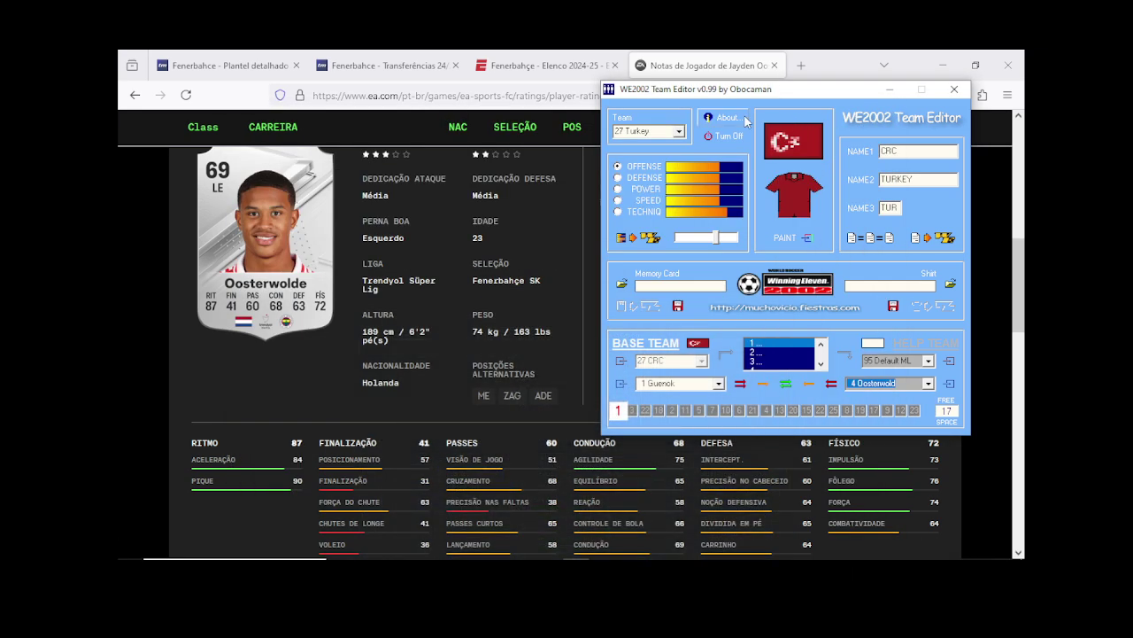
Step: Switch to the Transfermarkt squad page in the browser and copy Samet Akaydin's name
{"action": "left_click", "coordinate": [237, 55]}
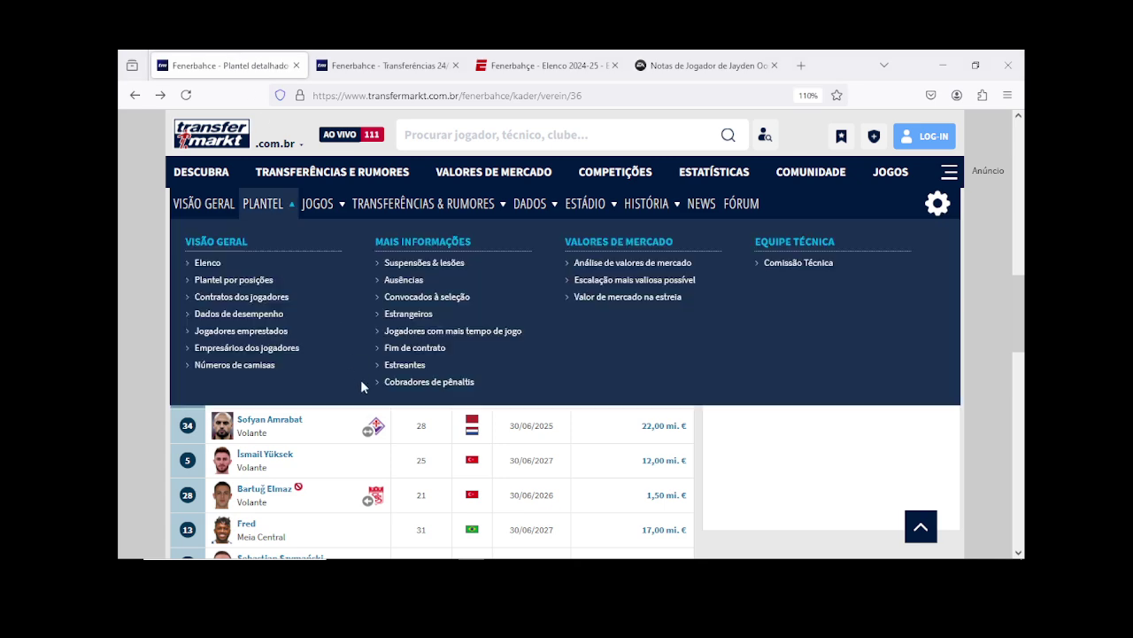
{"action": "scroll", "coordinate": [324, 471], "scroll_direction": "up", "scroll_amount": 2}
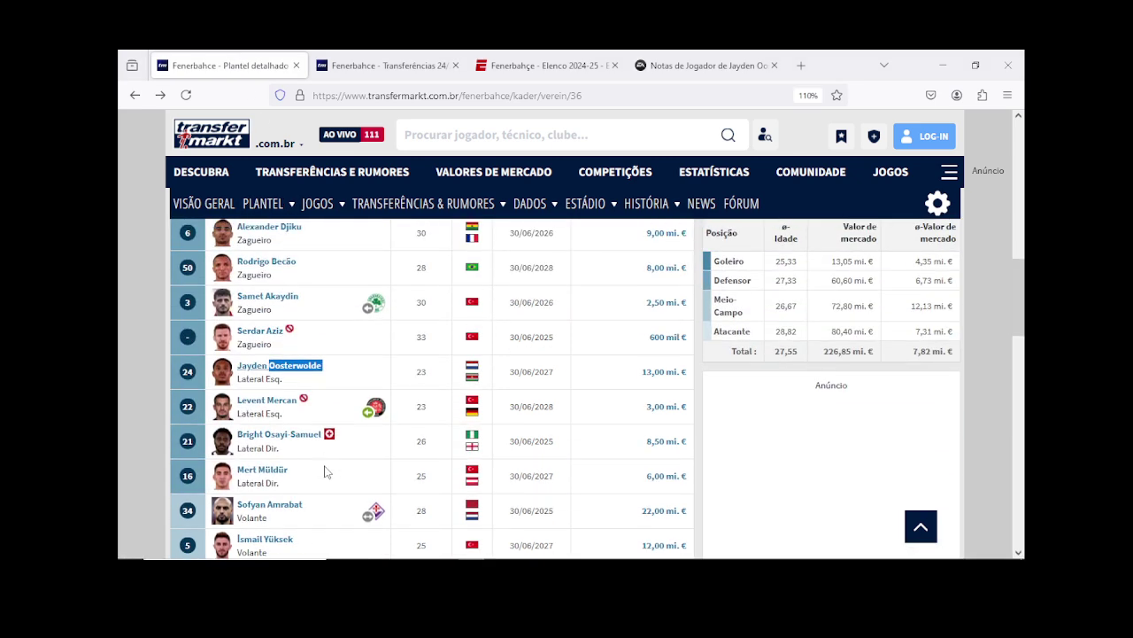
{"action": "scroll", "coordinate": [324, 471], "scroll_direction": "up", "scroll_amount": 2}
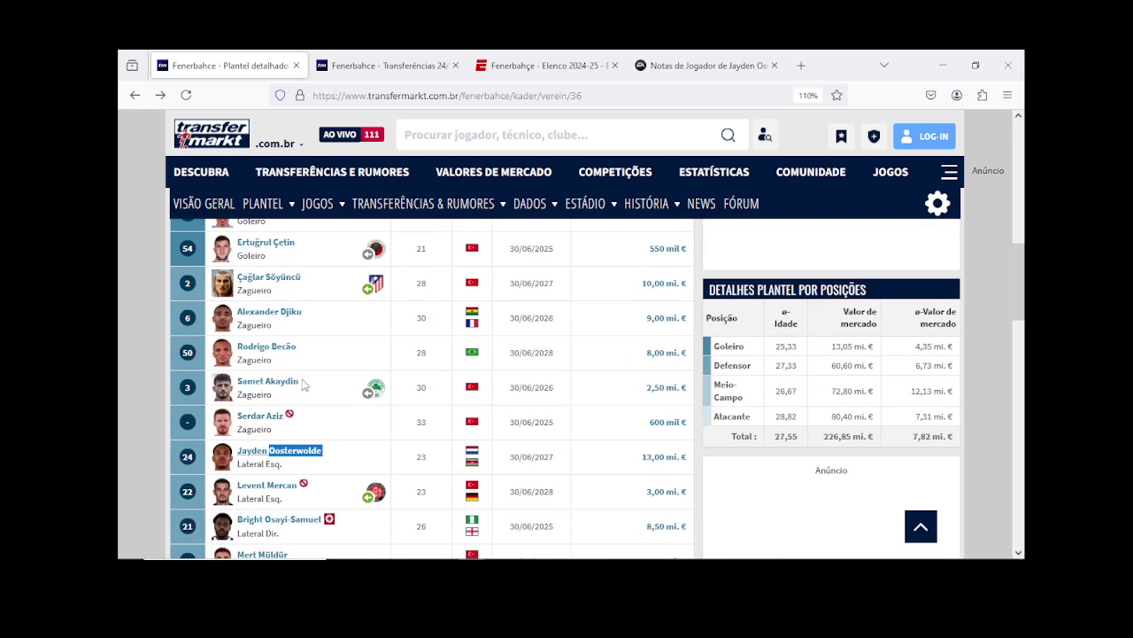
{"action": "left_click_drag", "start_coordinate": [307, 382], "coordinate": [237, 387]}
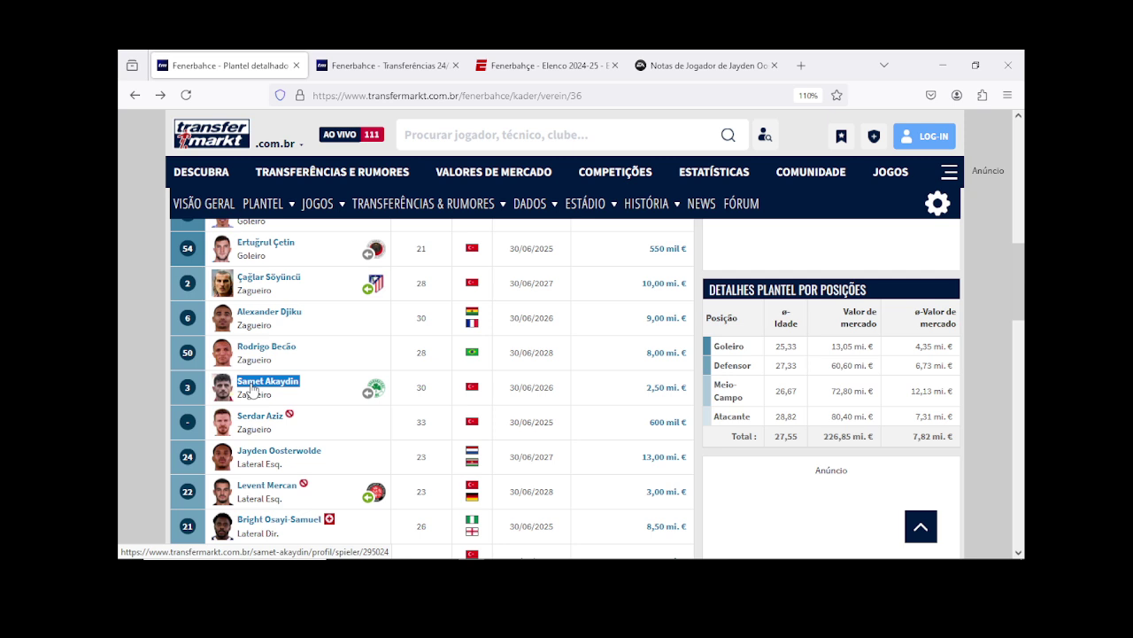
{"action": "right_click", "coordinate": [253, 386]}
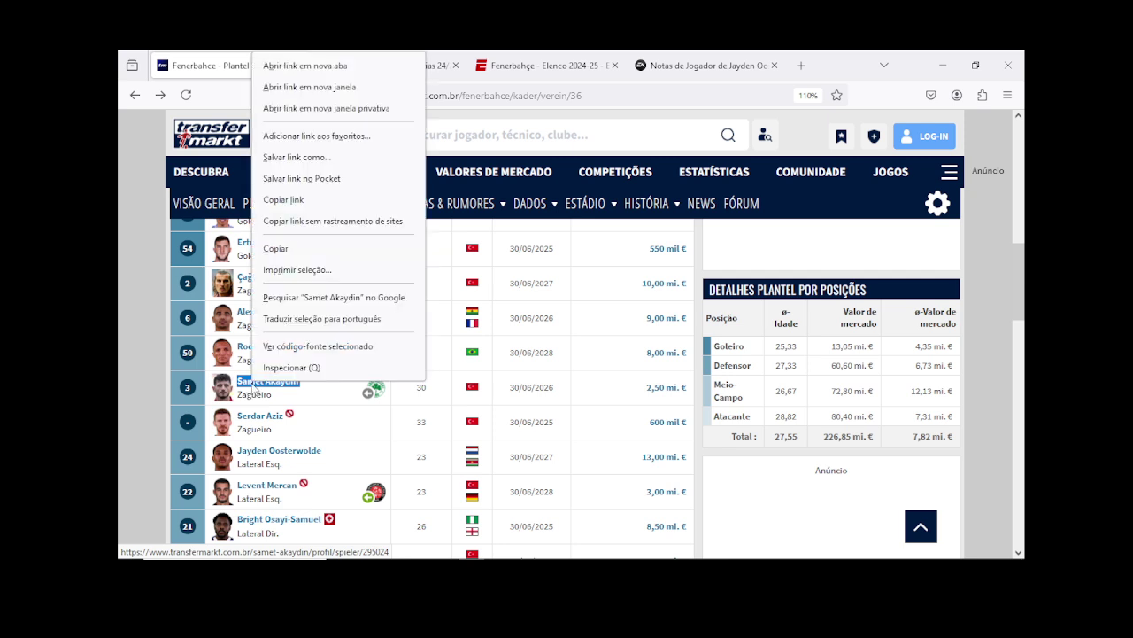
{"action": "left_click", "coordinate": [283, 247]}
Step: Switch to WE2002 Team Editor and transfer Akaydin from the base team into help team slot 12
{"action": "mouse_move", "coordinate": [585, 553]}
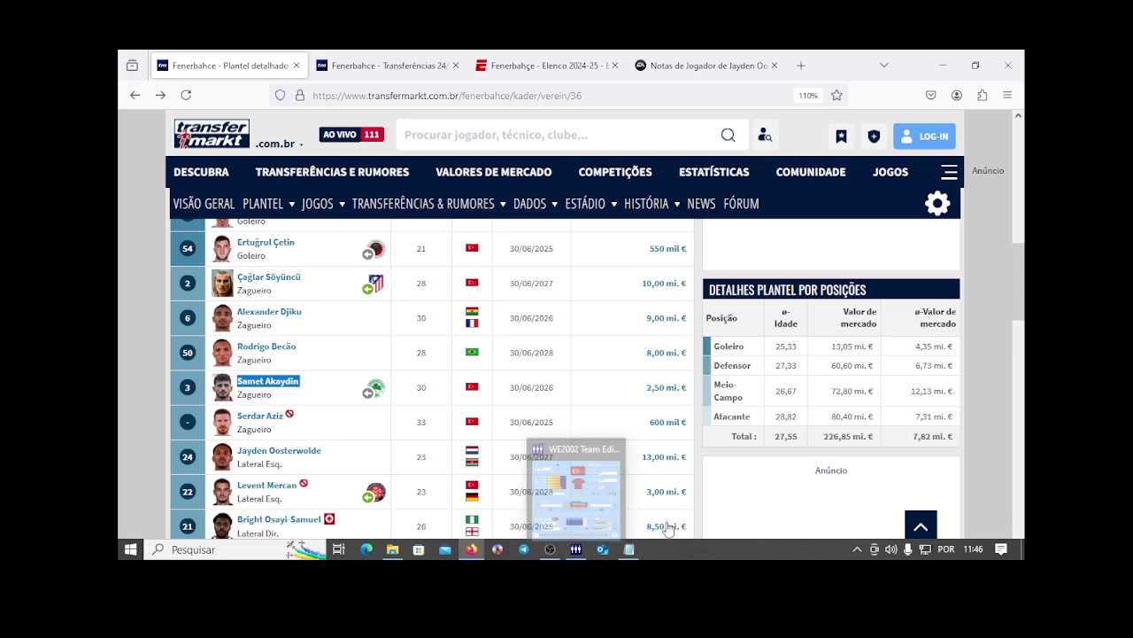
{"action": "left_click", "coordinate": [577, 549]}
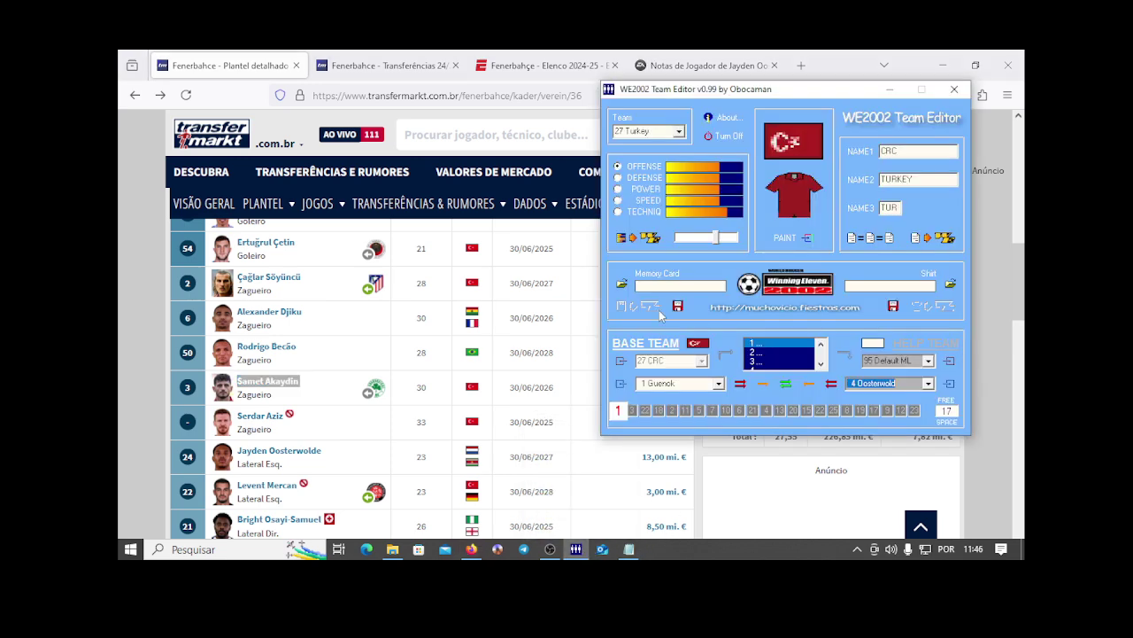
{"action": "left_click", "coordinate": [718, 384]}
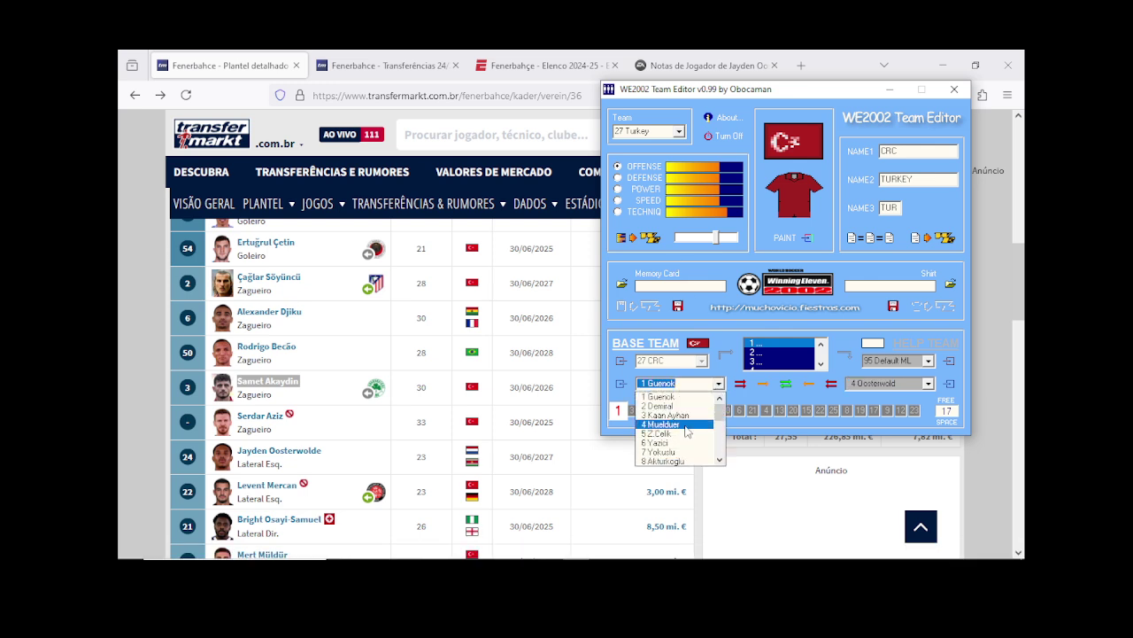
{"action": "scroll", "coordinate": [687, 431], "scroll_direction": "down", "scroll_amount": 2}
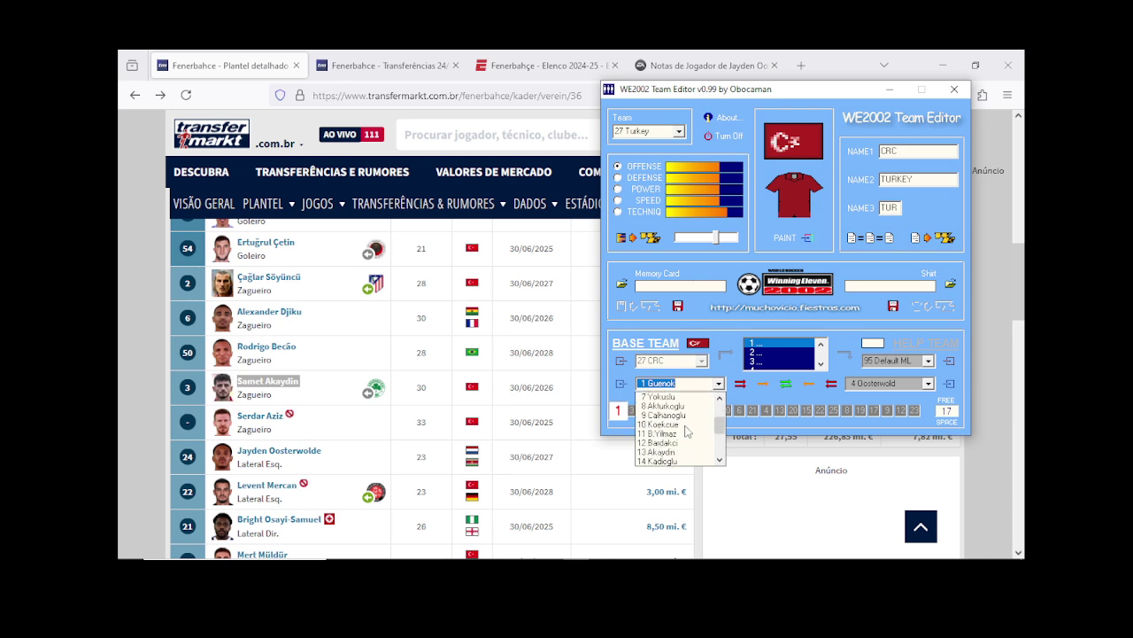
{"action": "left_click", "coordinate": [680, 452]}
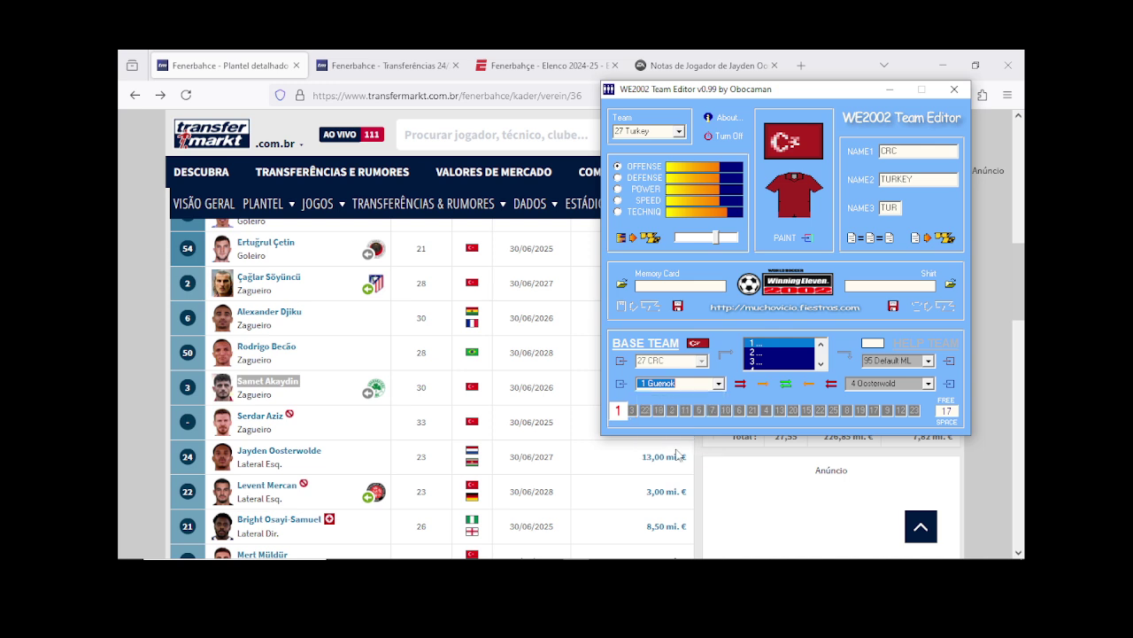
{"action": "left_click", "coordinate": [928, 386]}
{"action": "scroll", "coordinate": [886, 434], "scroll_direction": "down", "scroll_amount": 2}
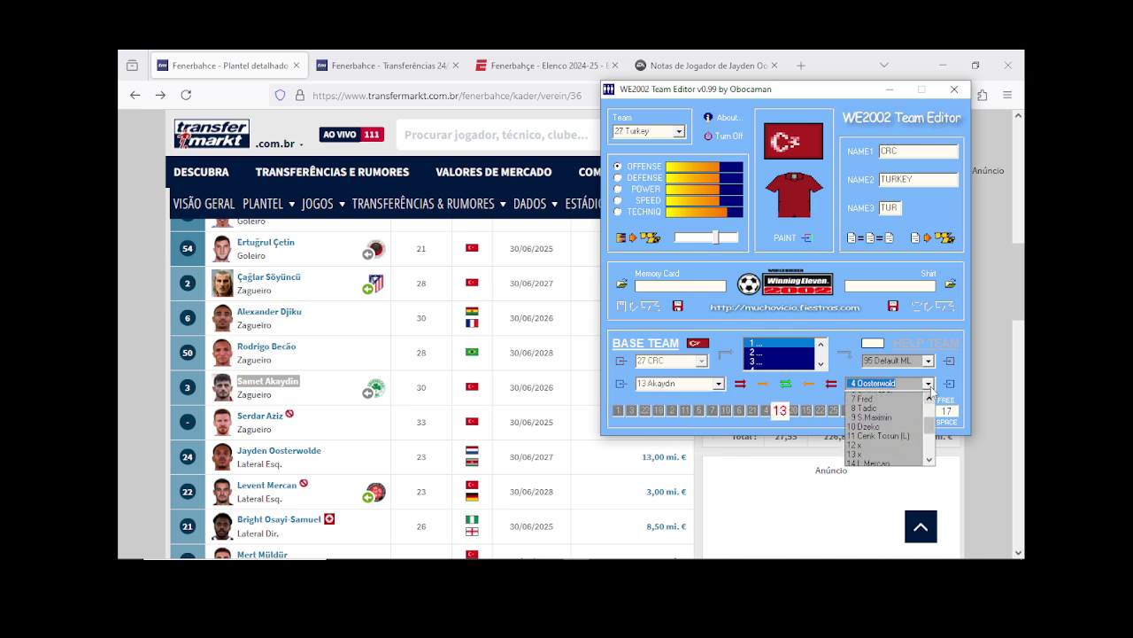
{"action": "left_click", "coordinate": [882, 443]}
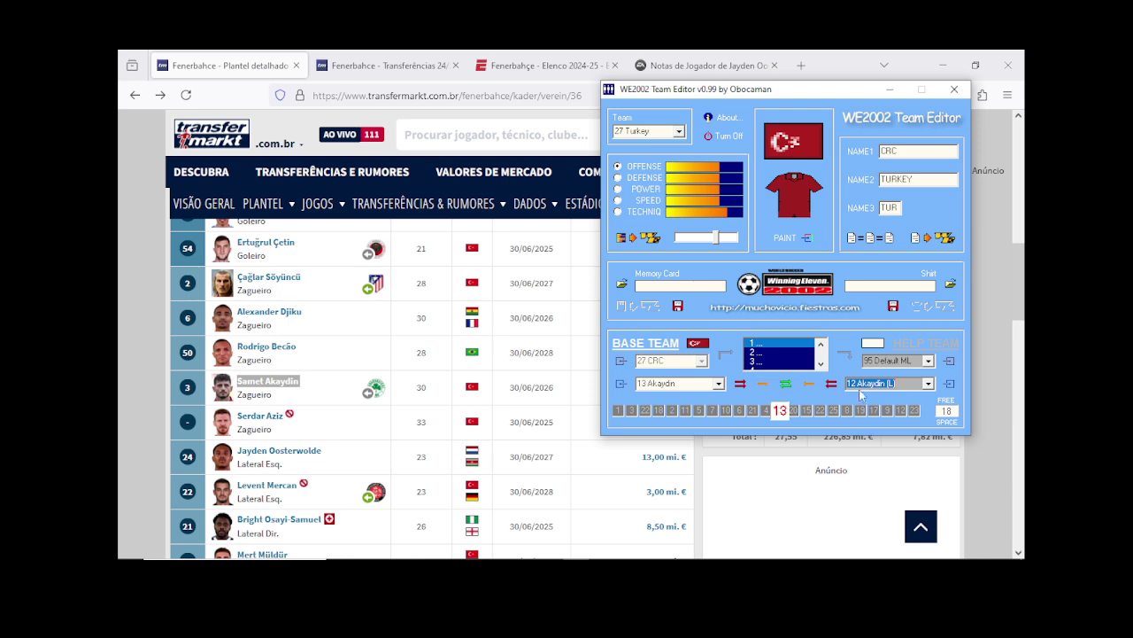
Step: Open Akaydin's attributes and set defense to 17, body balance 18, stamina 17, speed 16, head 17 and response 17
{"action": "left_click", "coordinate": [949, 384]}
{"action": "left_click", "coordinate": [938, 363]}
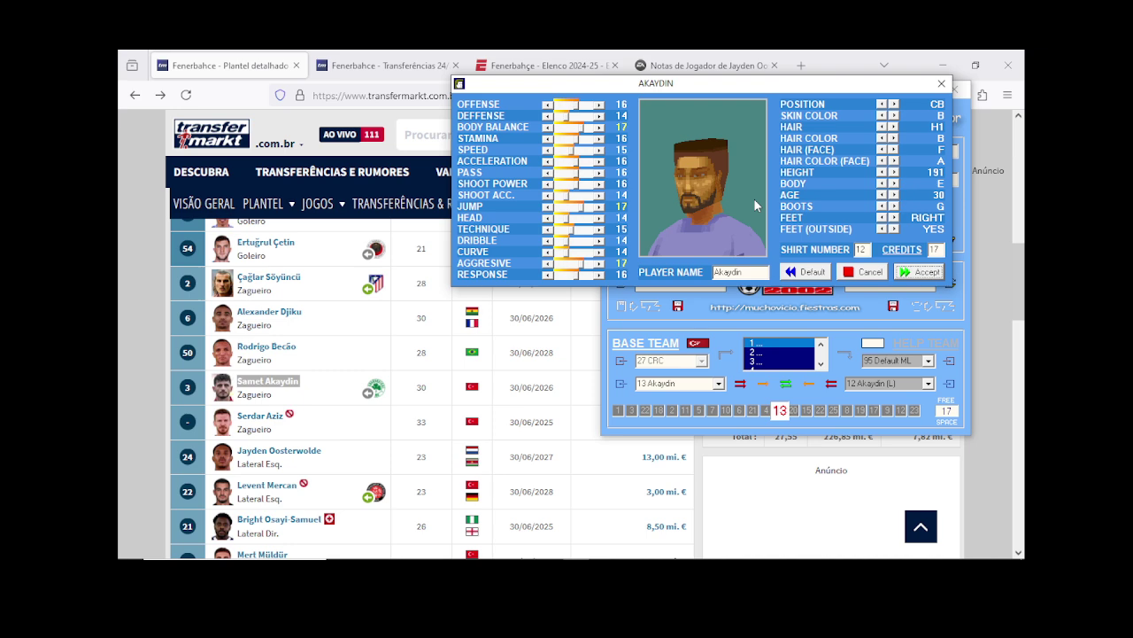
{"action": "left_click", "coordinate": [599, 116]}
{"action": "left_click", "coordinate": [599, 116]}
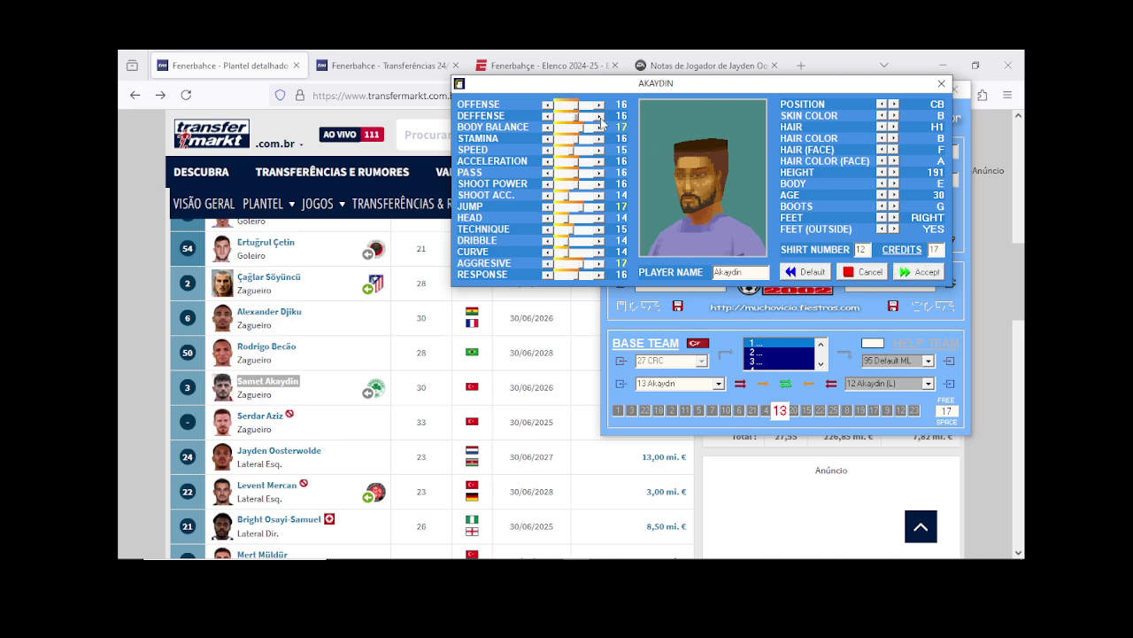
{"action": "left_click", "coordinate": [599, 116]}
{"action": "left_click", "coordinate": [600, 128]}
{"action": "left_click", "coordinate": [599, 150]}
{"action": "left_click", "coordinate": [600, 218]}
{"action": "left_click", "coordinate": [599, 217]}
{"action": "left_click", "coordinate": [599, 217]}
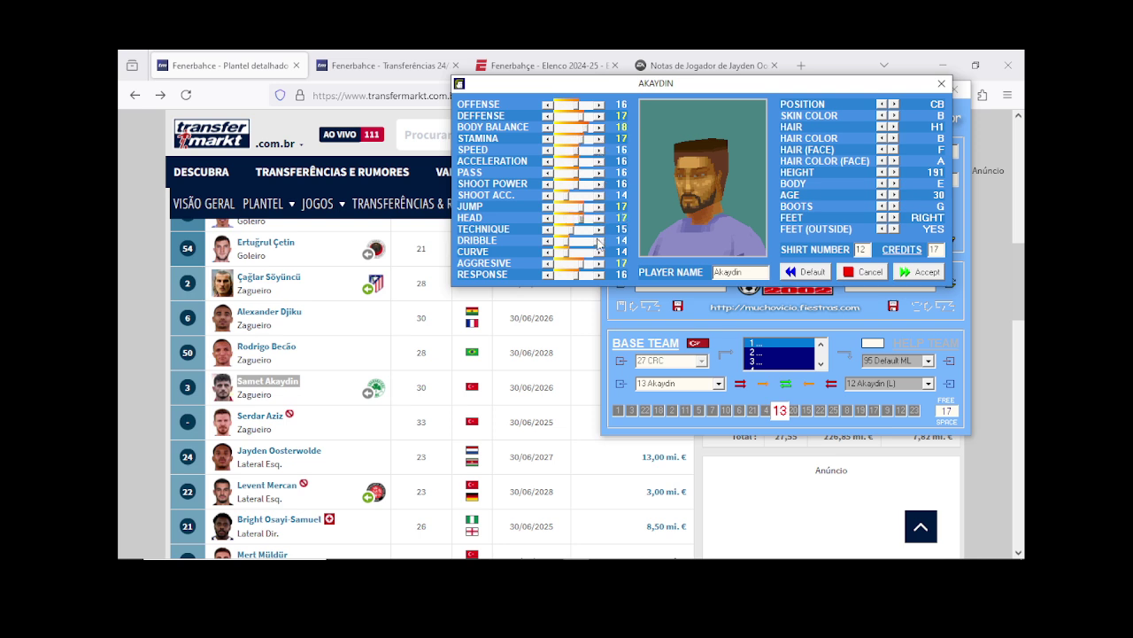
{"action": "left_click", "coordinate": [600, 276]}
Step: Set Akaydin's body type to D, check his height and weight on the ESPN squad page and accept the edits
{"action": "left_click", "coordinate": [882, 185]}
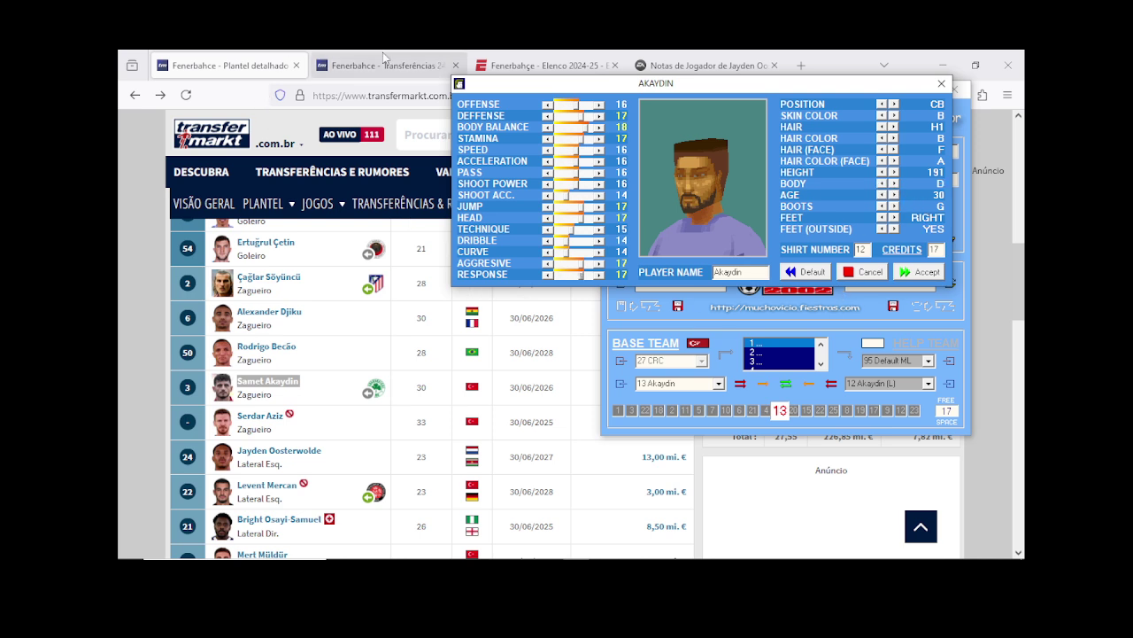
{"action": "left_click", "coordinate": [584, 55]}
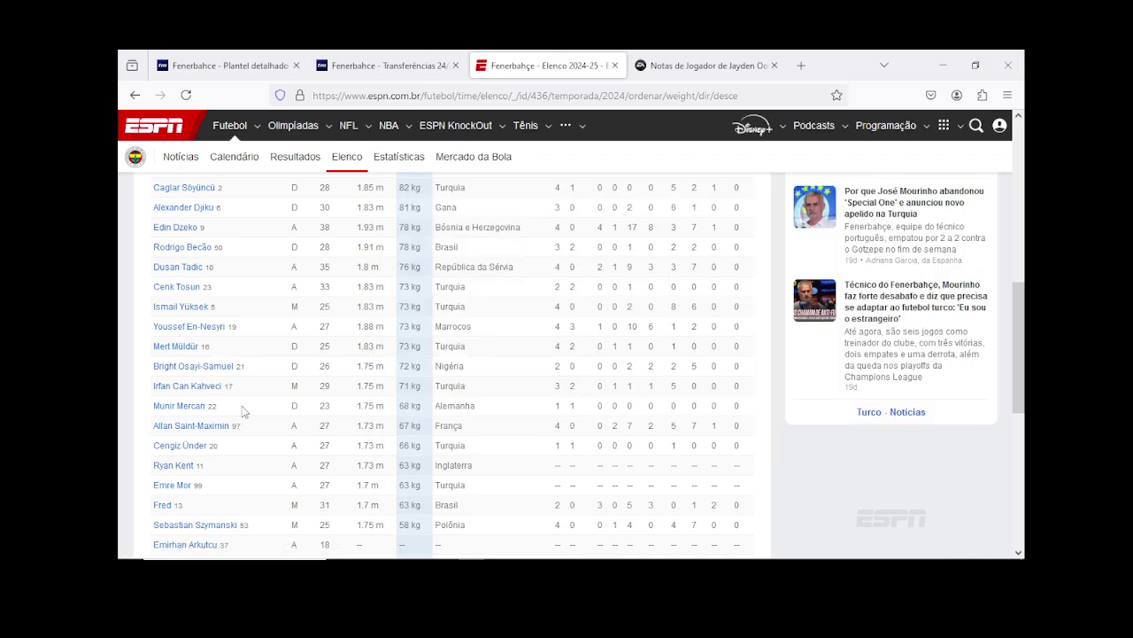
{"action": "scroll", "coordinate": [243, 411], "scroll_direction": "up", "scroll_amount": 1}
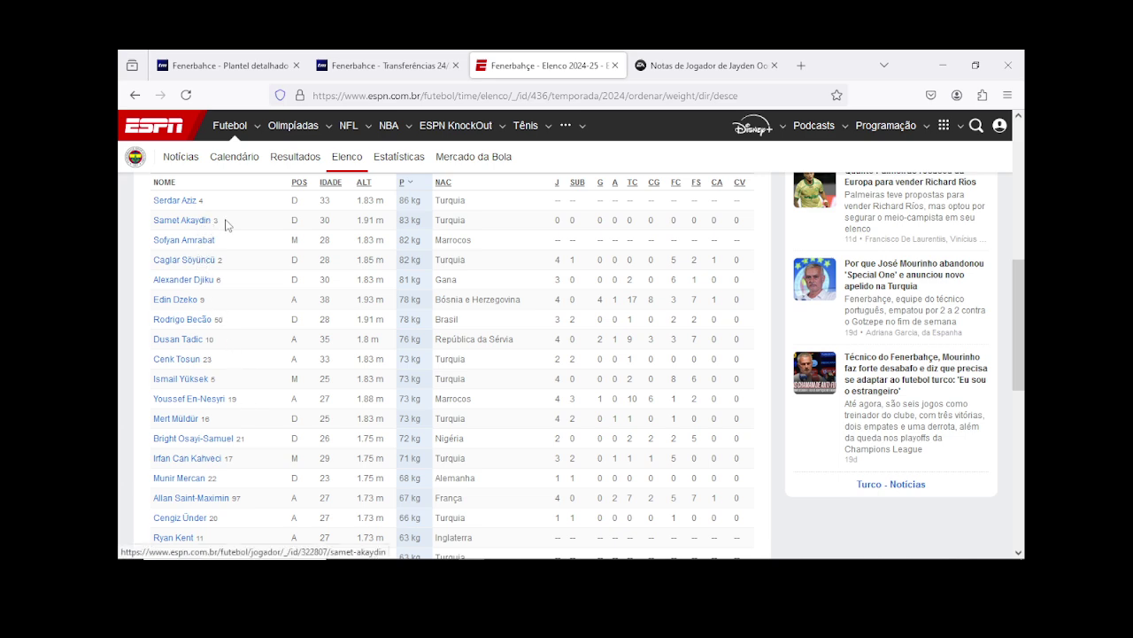
{"action": "left_click", "coordinate": [248, 65]}
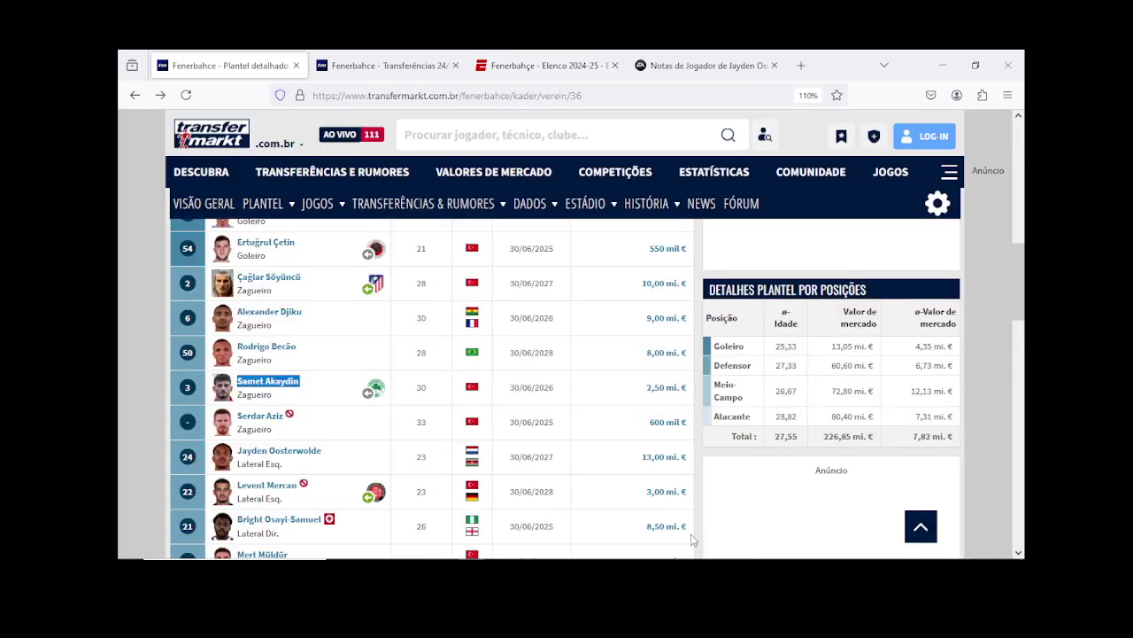
{"action": "left_click", "coordinate": [576, 549]}
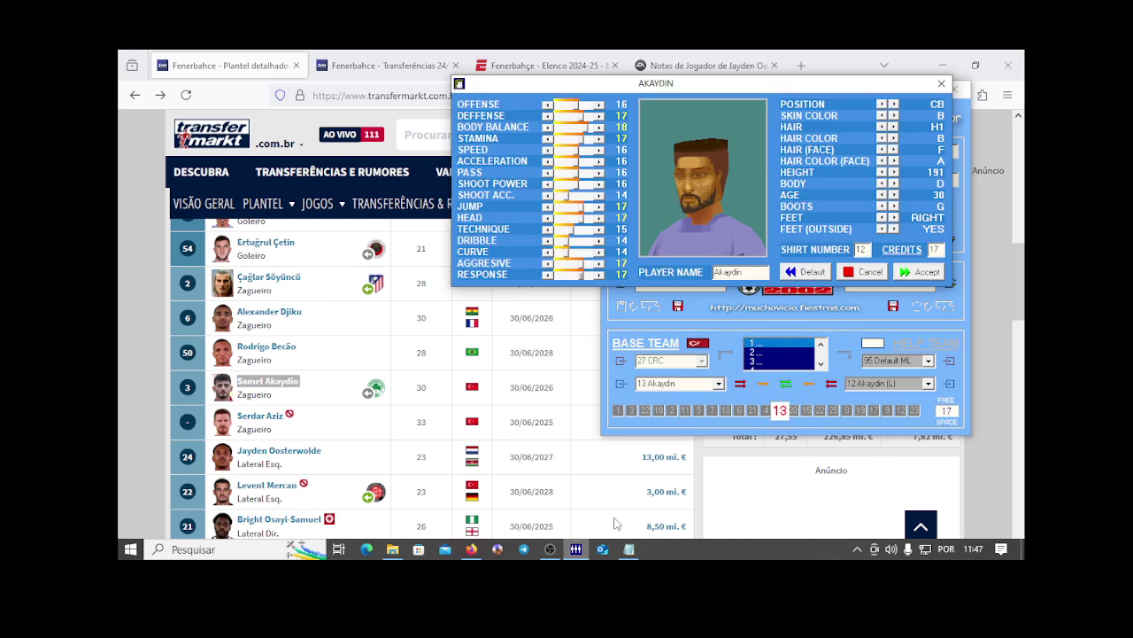
{"action": "left_click", "coordinate": [920, 273]}
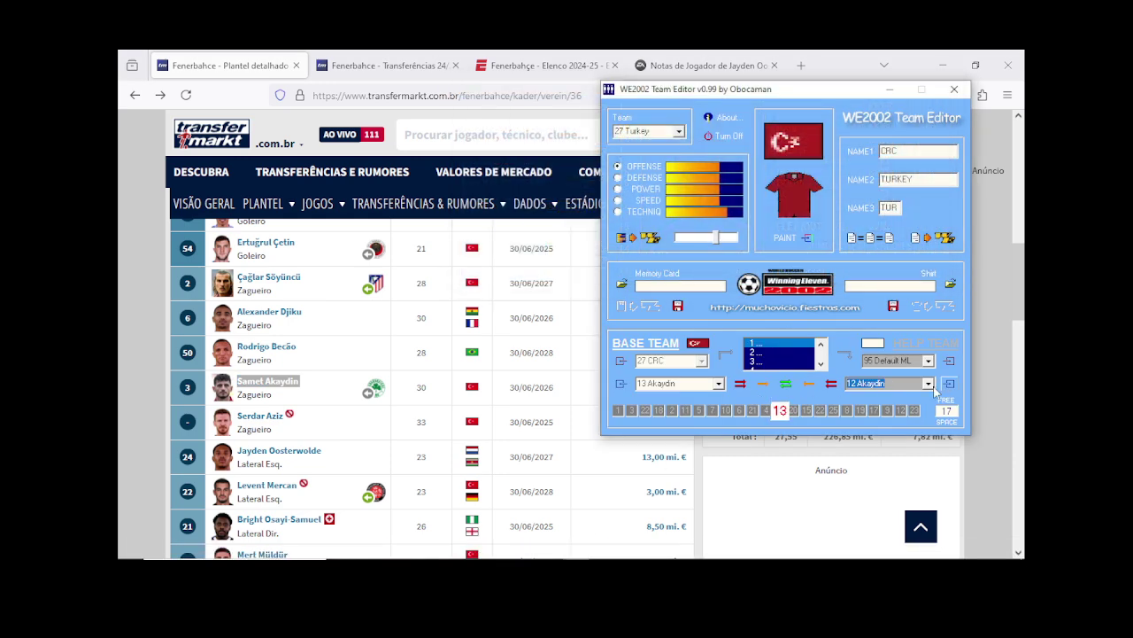
Step: Select free slot 13 in the help team and copy Alexander Djiku's name from the Transfermarkt squad page
{"action": "left_click", "coordinate": [929, 385]}
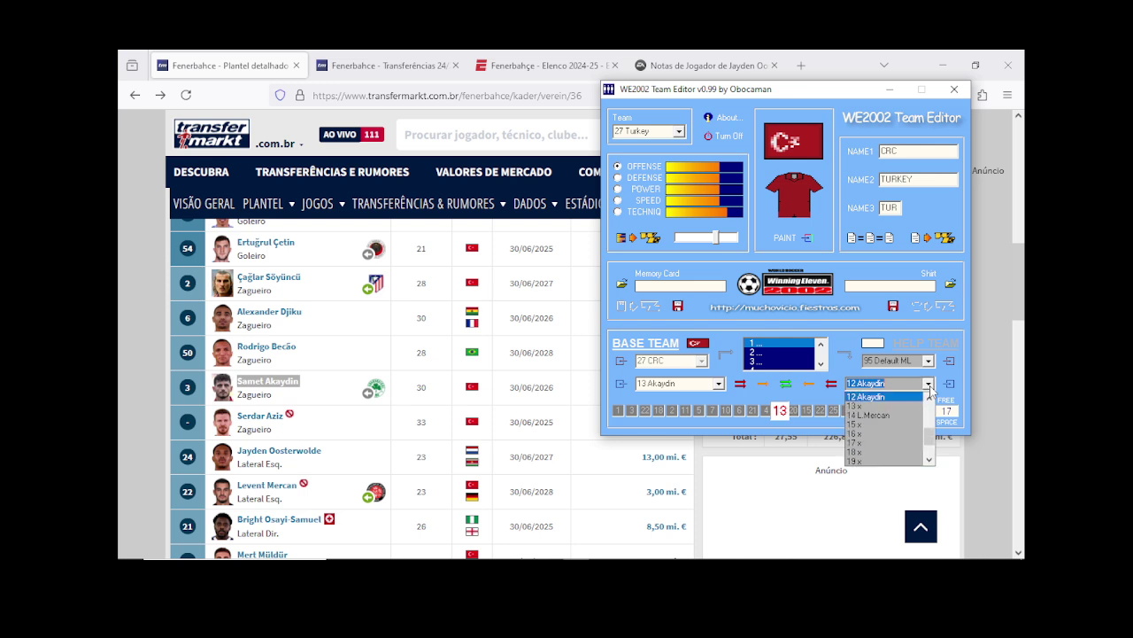
{"action": "scroll", "coordinate": [930, 387], "scroll_direction": "up", "scroll_amount": 3}
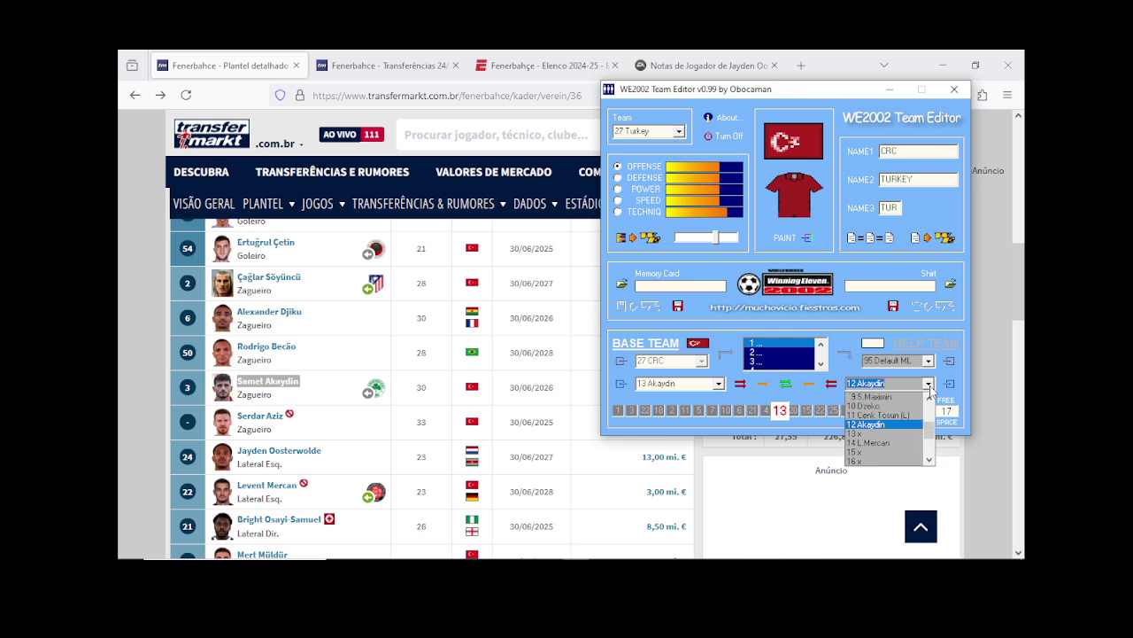
{"action": "left_click", "coordinate": [867, 433]}
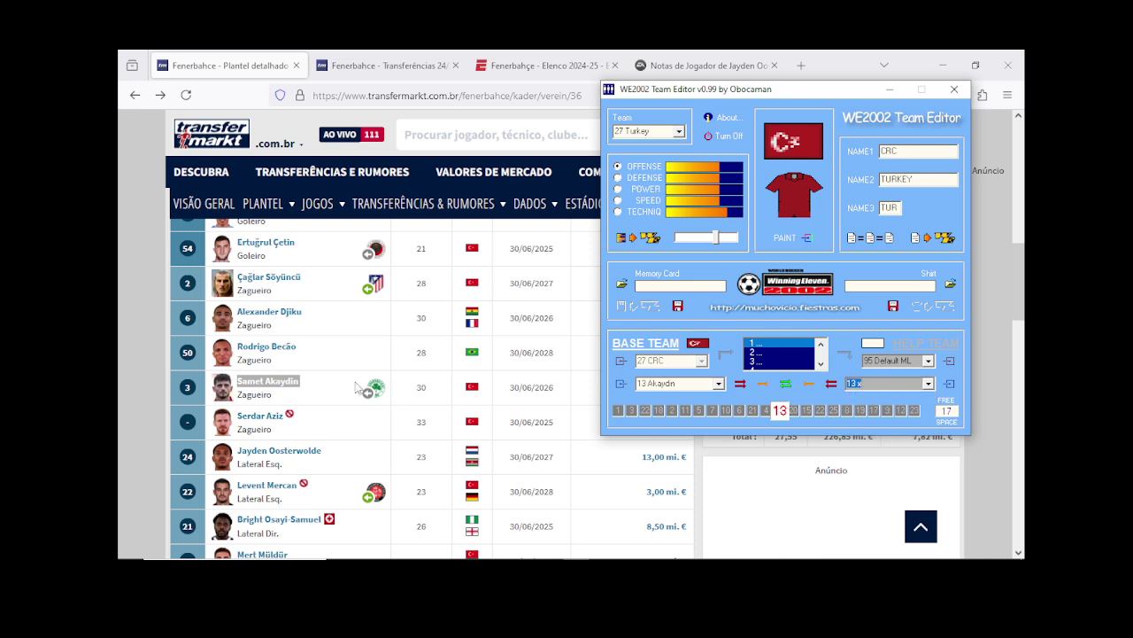
{"action": "scroll", "coordinate": [350, 383], "scroll_direction": "up", "scroll_amount": 2}
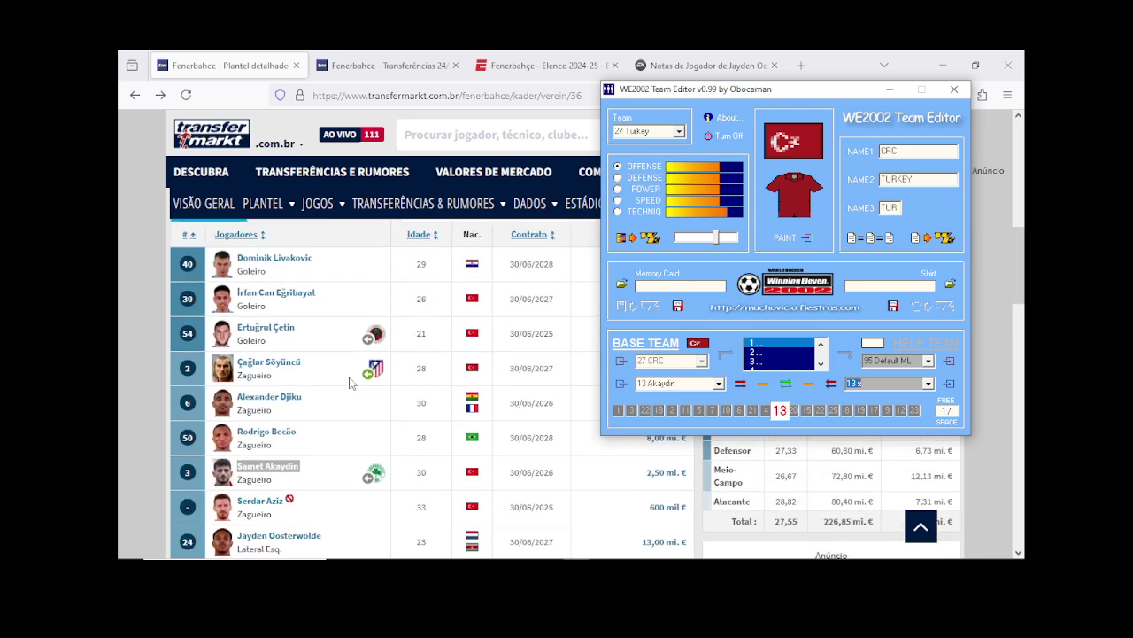
{"action": "scroll", "coordinate": [349, 382], "scroll_direction": "down", "scroll_amount": 3}
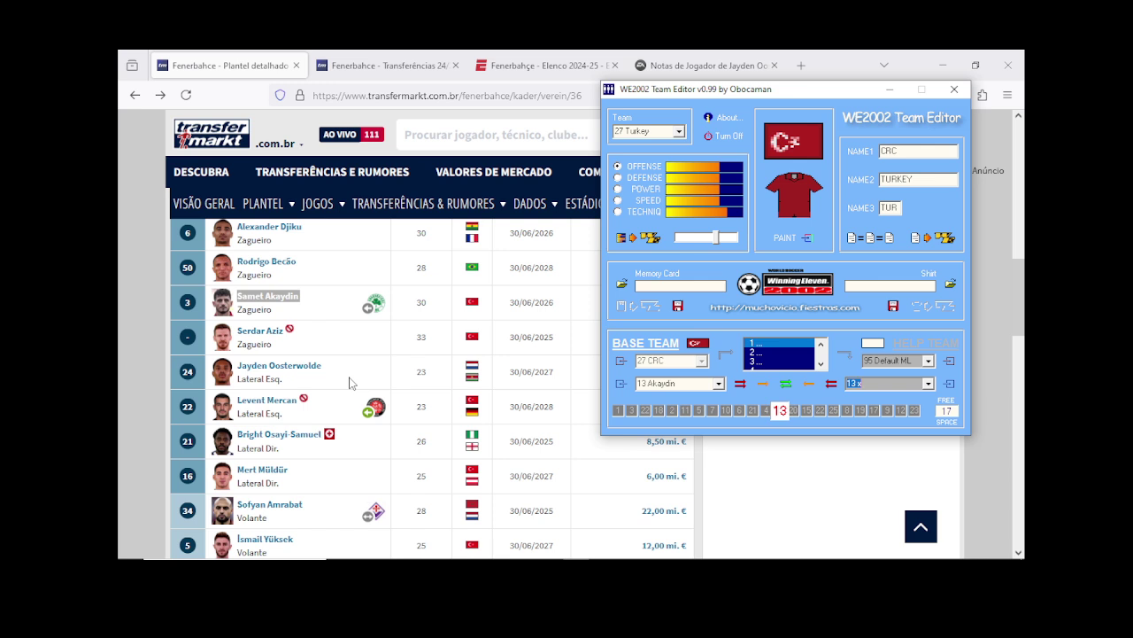
{"action": "scroll", "coordinate": [349, 383], "scroll_direction": "up", "scroll_amount": 2}
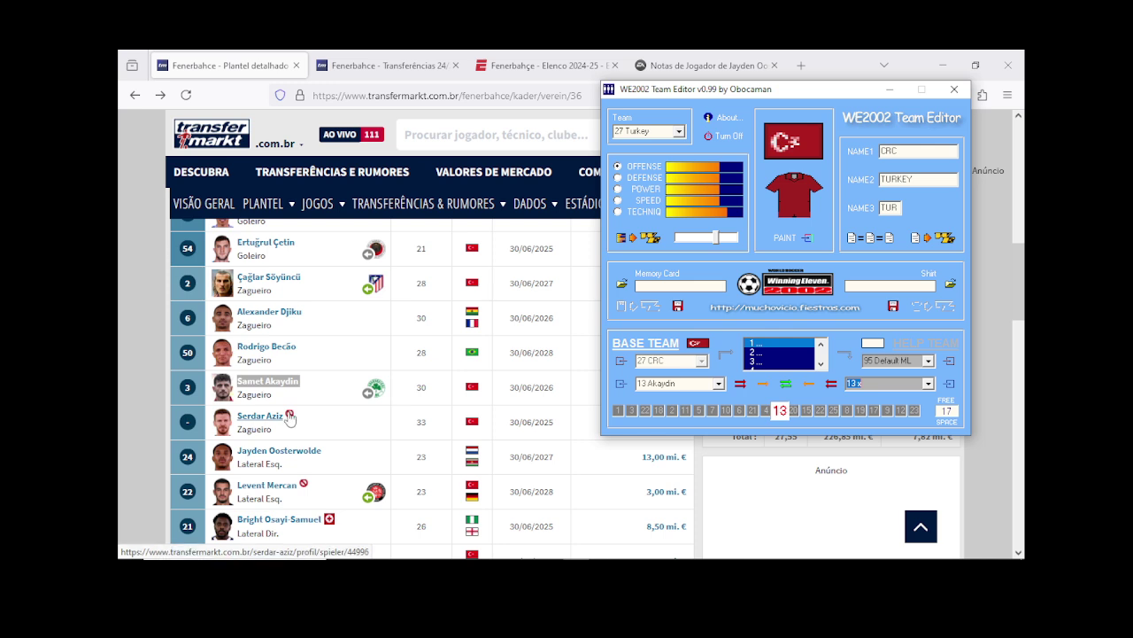
{"action": "left_click_drag", "start_coordinate": [305, 315], "coordinate": [237, 311]}
{"action": "right_click", "coordinate": [237, 311]}
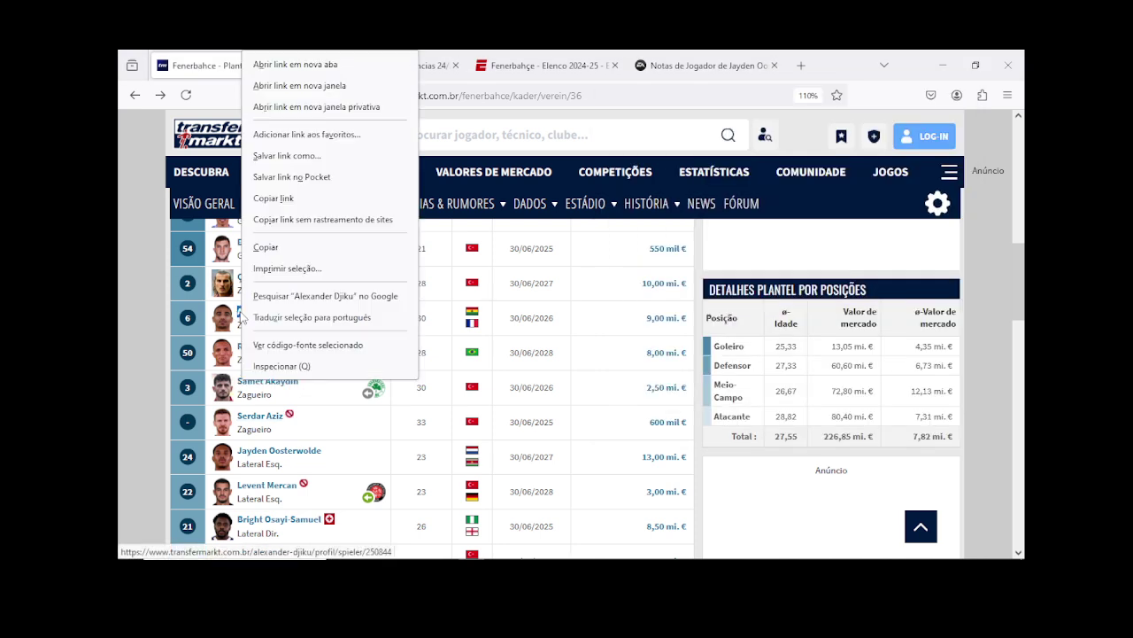
{"action": "left_click", "coordinate": [276, 245]}
Step: Search Google for "Alexander Djiku ea fc" in the ratings tab, copying the surname Djiku from the query
{"action": "left_click", "coordinate": [700, 65]}
{"action": "left_click", "coordinate": [134, 95]}
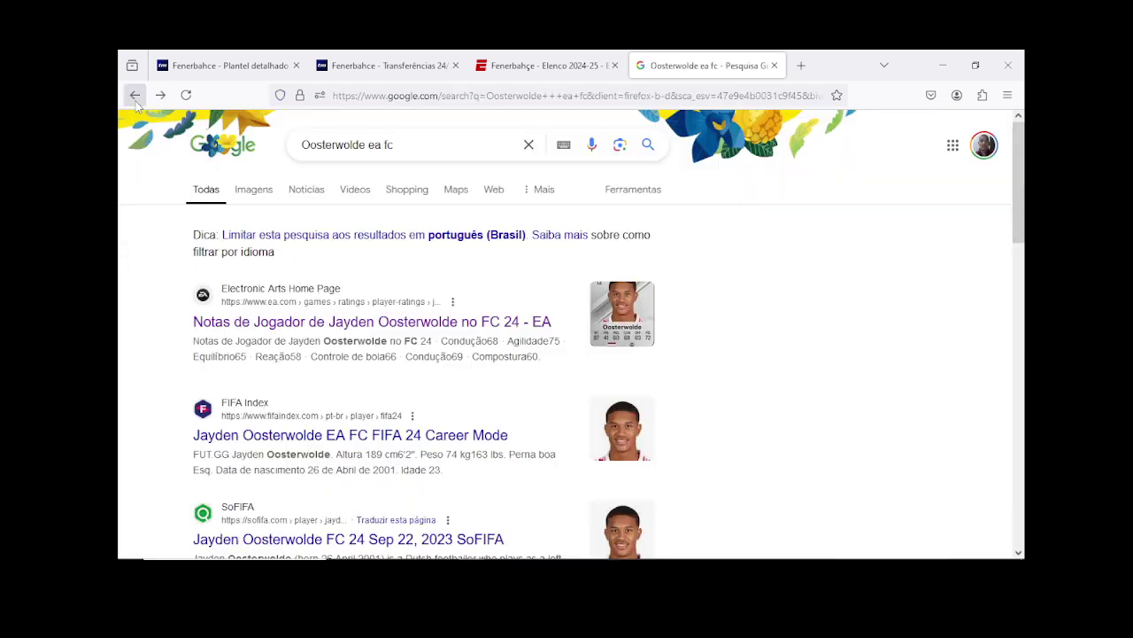
{"action": "left_click_drag", "start_coordinate": [364, 145], "coordinate": [302, 145]}
{"action": "right_click", "coordinate": [319, 149]}
{"action": "left_click", "coordinate": [356, 254]}
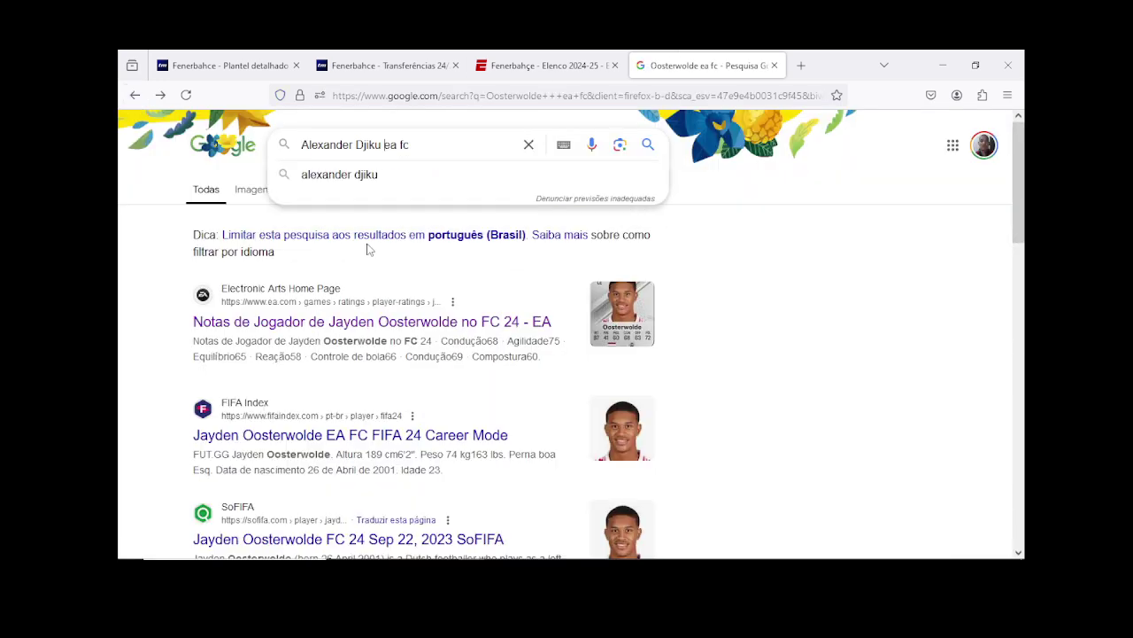
{"action": "double_click", "coordinate": [383, 144]}
{"action": "right_click", "coordinate": [362, 145]}
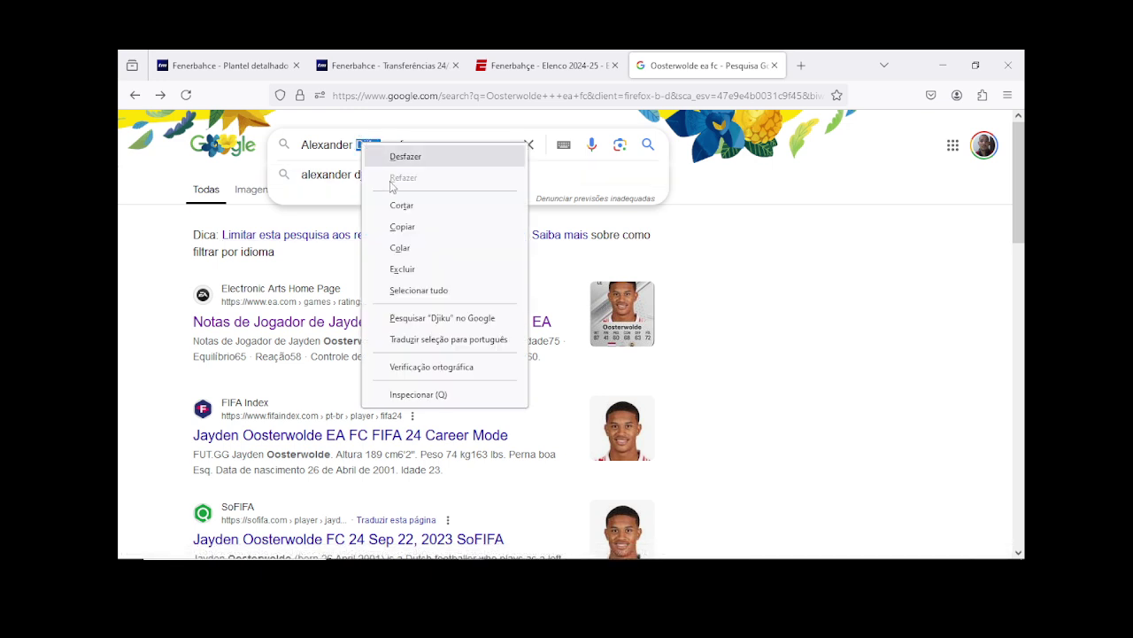
{"action": "left_click", "coordinate": [403, 227]}
{"action": "left_click", "coordinate": [649, 144]}
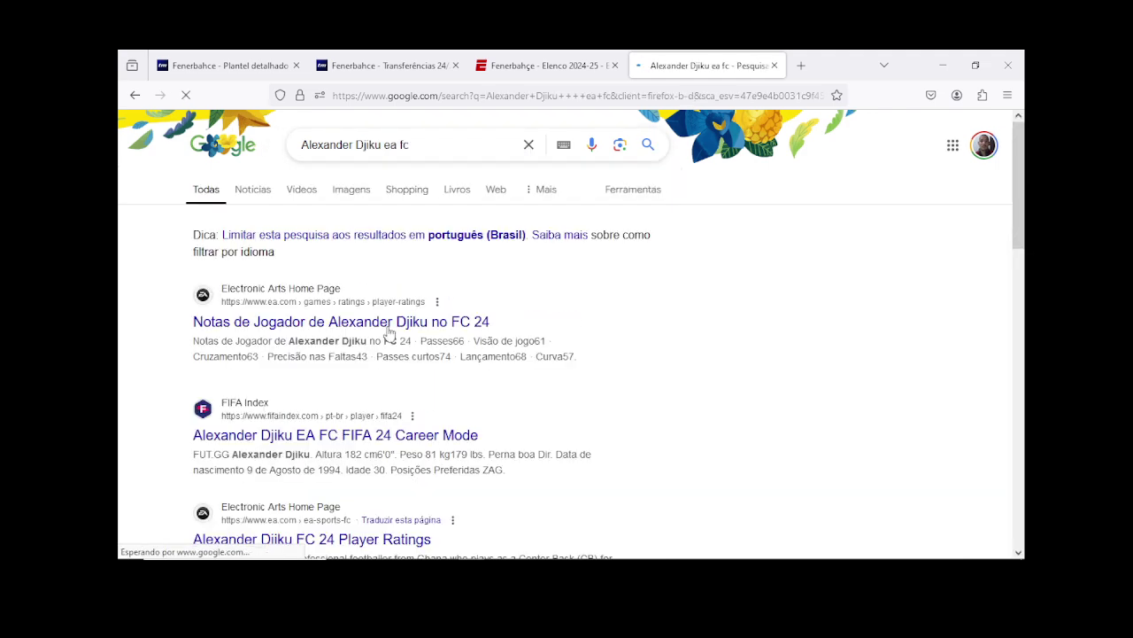
Step: Open EA's FC 24 ratings page for Alexander Djiku and review his profile and detailed attributes
{"action": "left_click", "coordinate": [389, 324]}
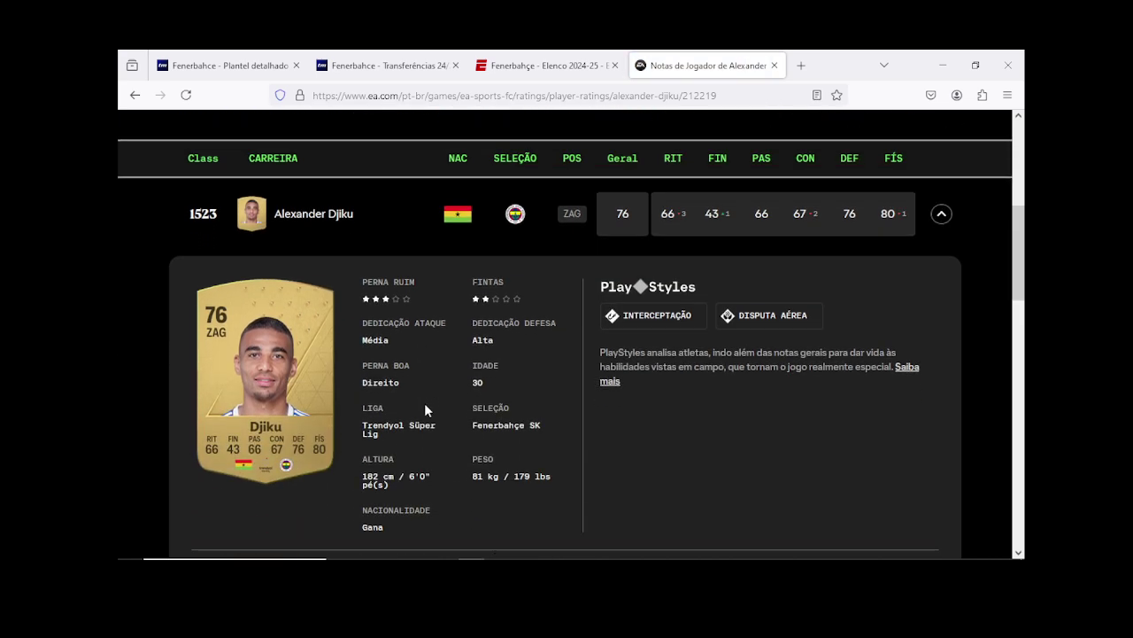
{"action": "scroll", "coordinate": [424, 403], "scroll_direction": "down", "scroll_amount": 3}
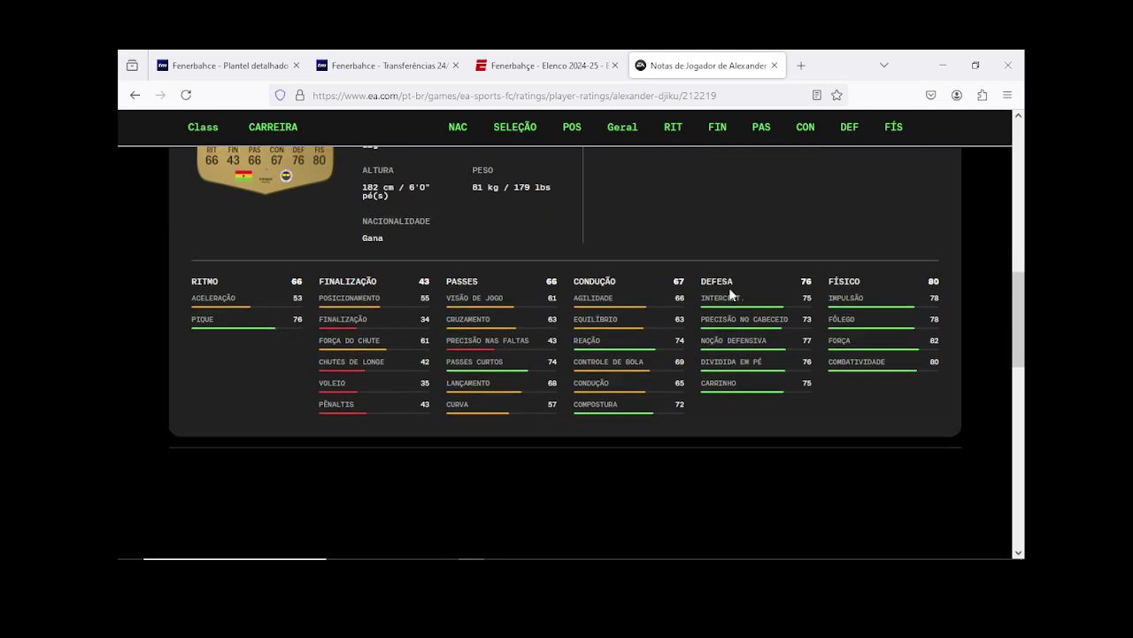
{"action": "scroll", "coordinate": [301, 294], "scroll_direction": "up", "scroll_amount": 2}
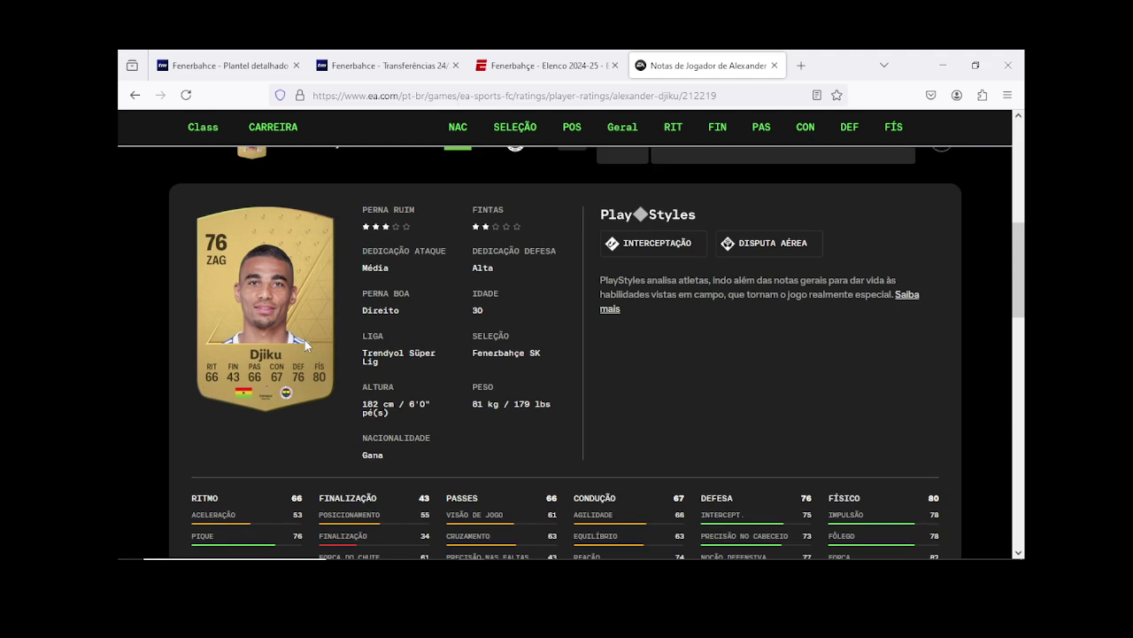
Step: Open help team slot 13 for editing in WE2002 Team Editor, name the player A.Djiku and set the height to 182
{"action": "left_click", "coordinate": [576, 549]}
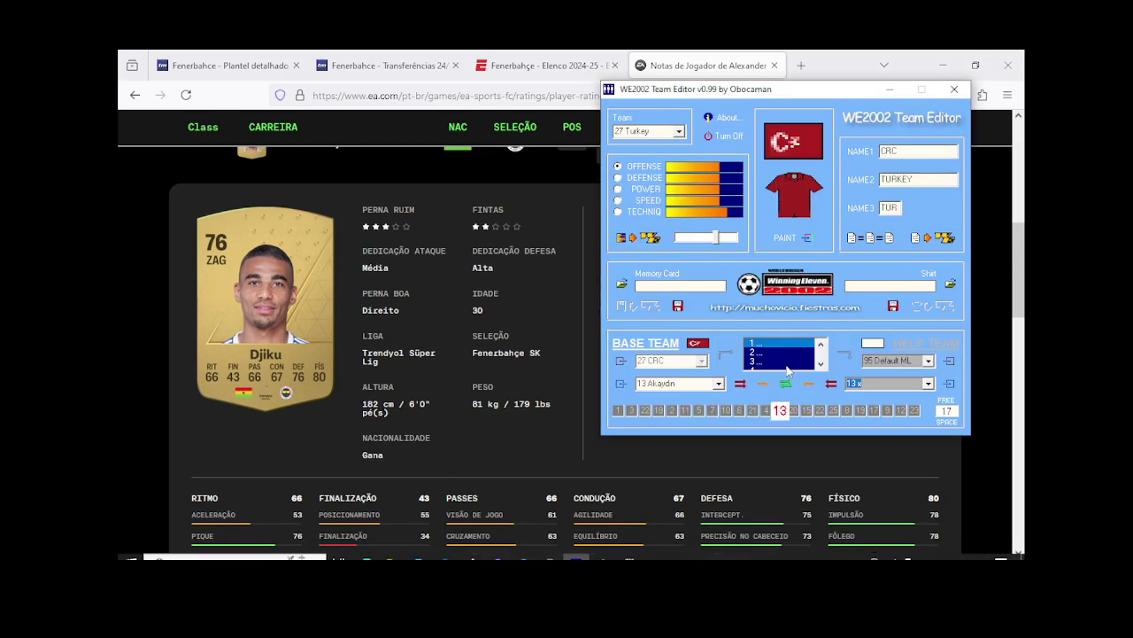
{"action": "left_click", "coordinate": [948, 382]}
{"action": "double_click", "coordinate": [714, 272]}
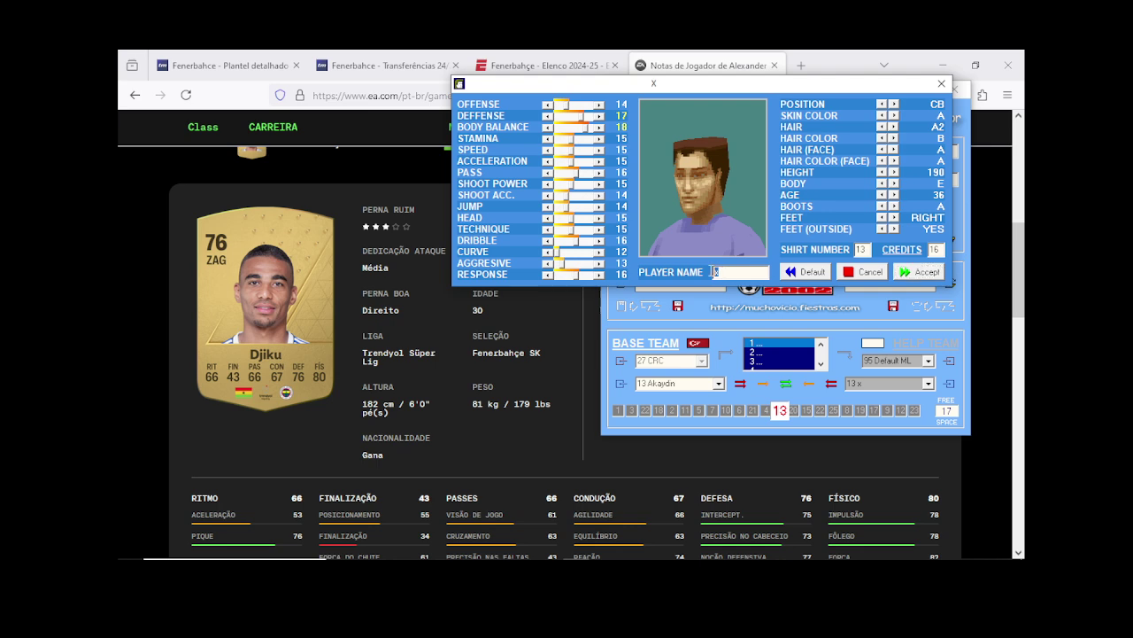
{"action": "right_click", "coordinate": [717, 273]}
{"action": "left_click", "coordinate": [762, 336]}
{"action": "scroll", "coordinate": [368, 305], "scroll_direction": "up", "scroll_amount": 5}
{"action": "scroll", "coordinate": [369, 305], "scroll_direction": "down", "scroll_amount": 1}
{"action": "scroll", "coordinate": [370, 305], "scroll_direction": "up", "scroll_amount": 1}
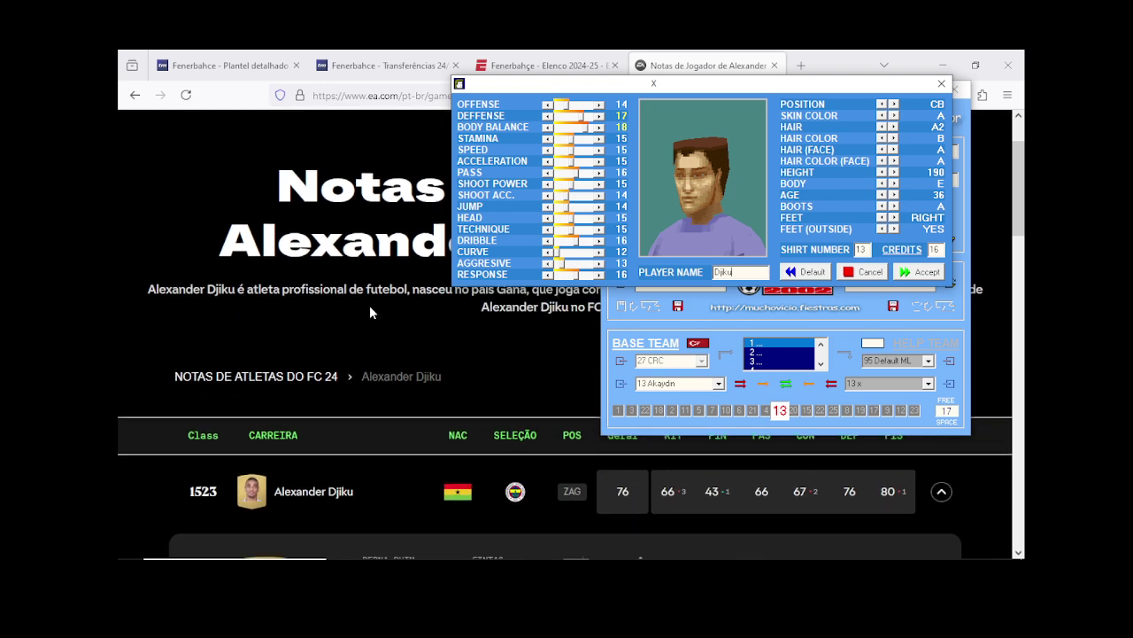
{"action": "scroll", "coordinate": [370, 305], "scroll_direction": "up", "scroll_amount": 1}
{"action": "scroll", "coordinate": [369, 305], "scroll_direction": "down", "scroll_amount": 2}
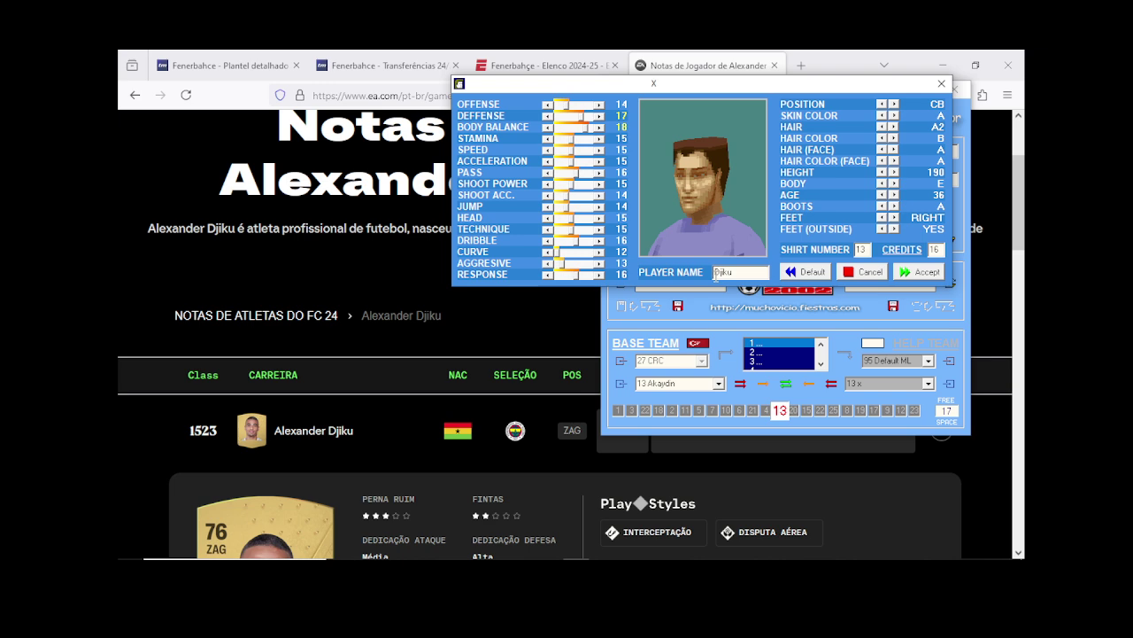
{"action": "left_click", "coordinate": [715, 273]}
{"action": "type", "text": "A."}
{"action": "scroll", "coordinate": [495, 434], "scroll_direction": "down", "scroll_amount": 3}
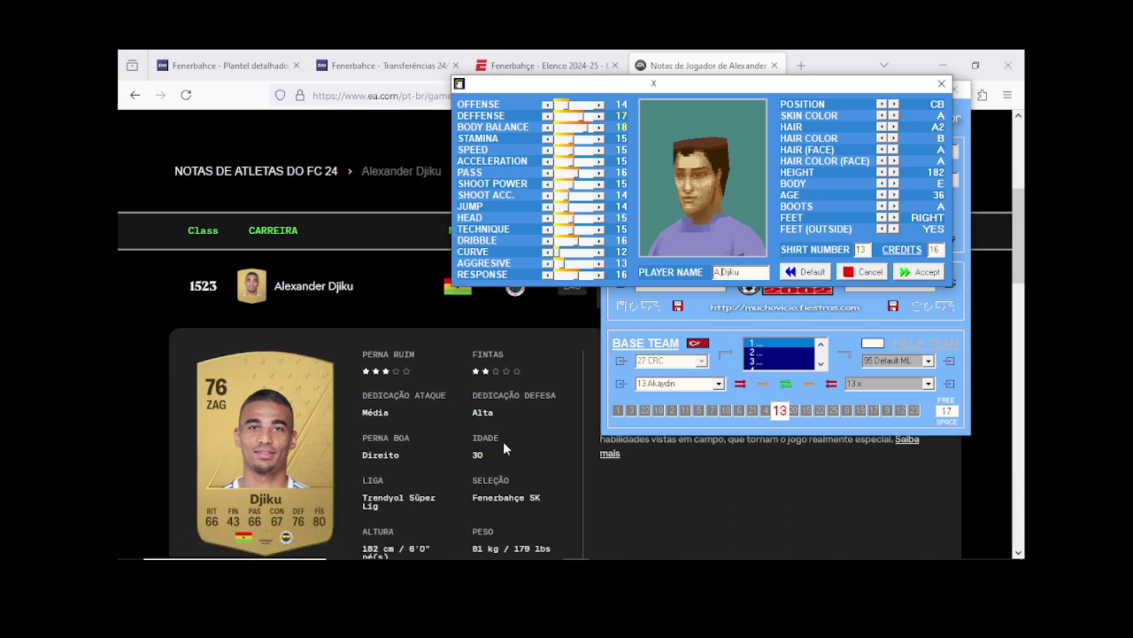
Step: Set Djiku's body type to D, age to 30 and skin color to B
{"action": "scroll", "coordinate": [503, 441], "scroll_direction": "down", "scroll_amount": 2}
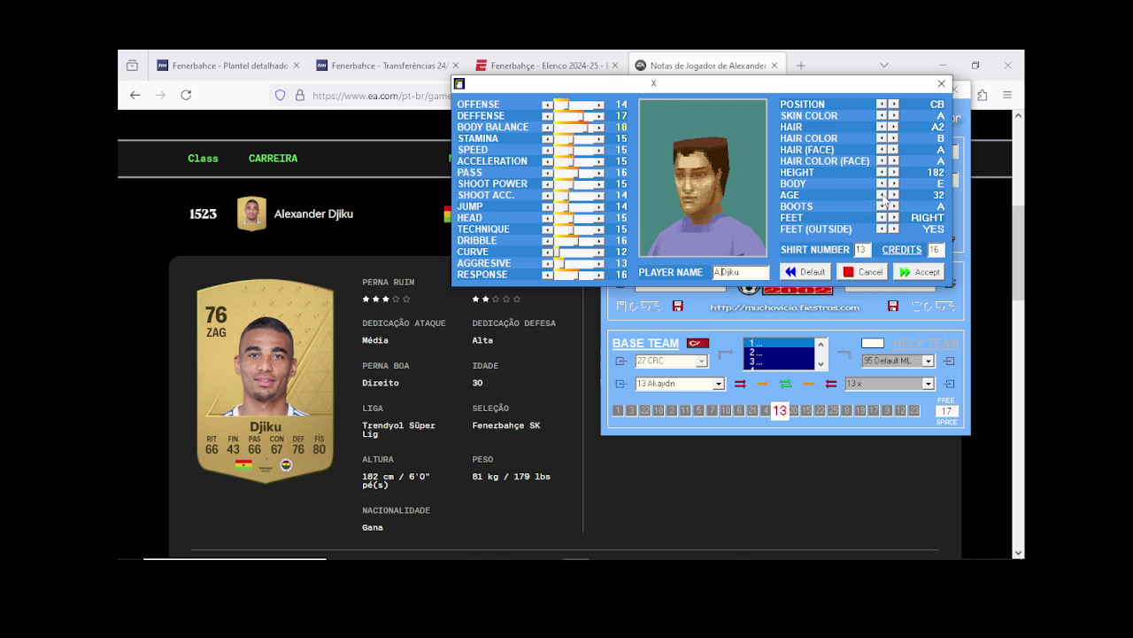
{"action": "left_click", "coordinate": [881, 195]}
{"action": "left_click", "coordinate": [895, 116]}
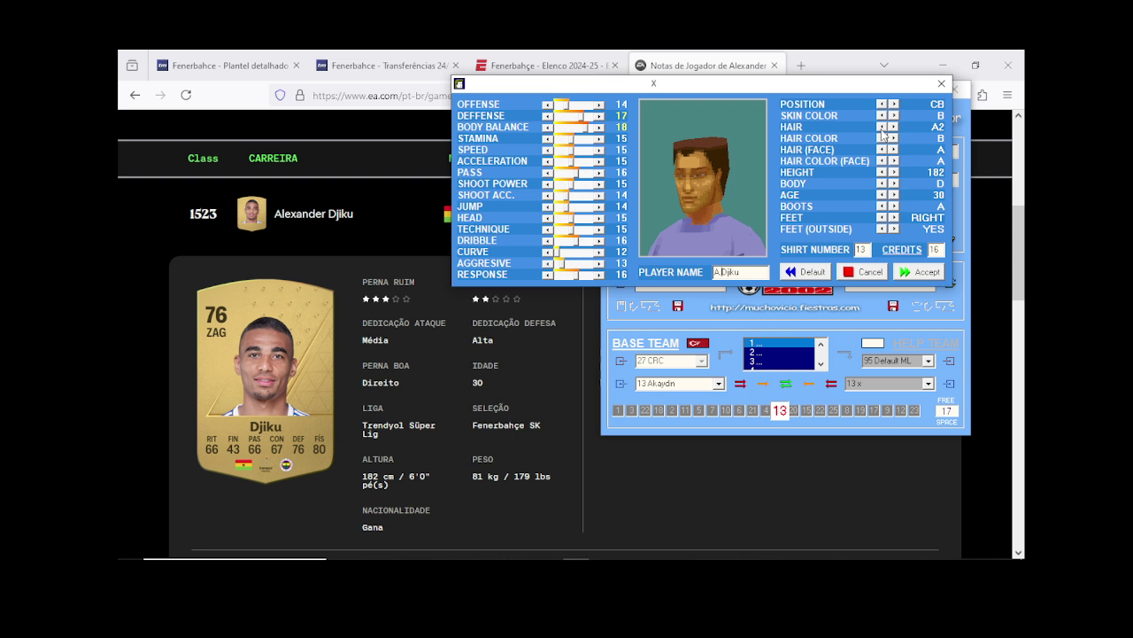
Step: Change Djiku's hairstyle to E2 and his facial hair to E, matching his EA portrait
{"action": "left_click", "coordinate": [882, 128]}
{"action": "left_click", "coordinate": [895, 127]}
{"action": "left_click", "coordinate": [894, 128]}
{"action": "left_click", "coordinate": [894, 127]}
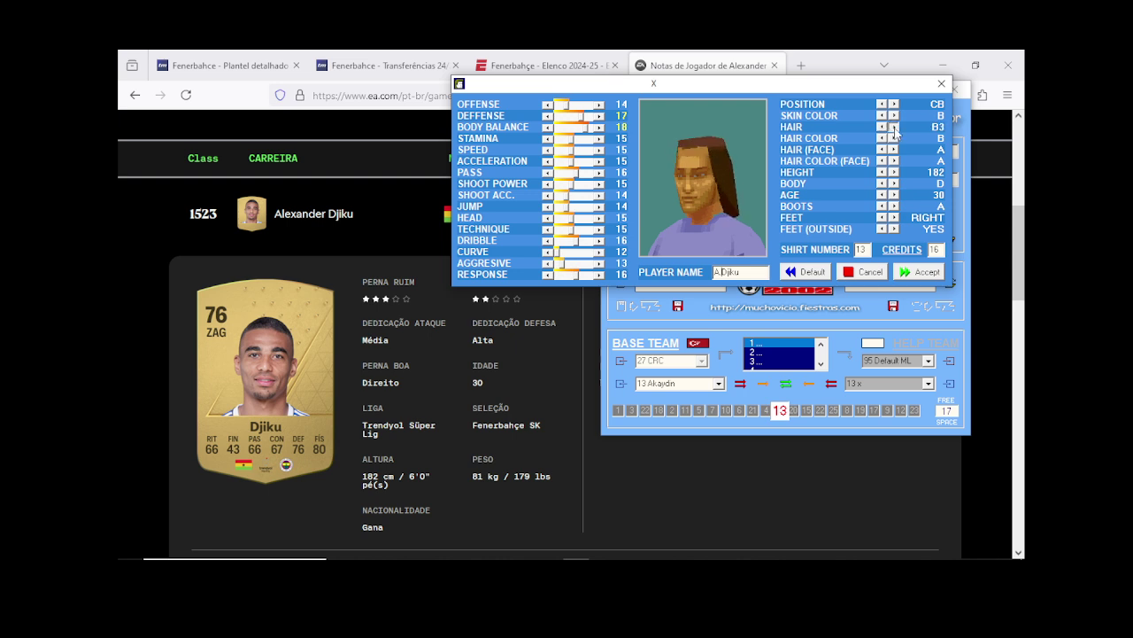
{"action": "left_click", "coordinate": [895, 128]}
{"action": "left_click", "coordinate": [894, 127]}
{"action": "left_click", "coordinate": [894, 128]}
{"action": "left_click", "coordinate": [894, 127]}
{"action": "left_click", "coordinate": [895, 127]}
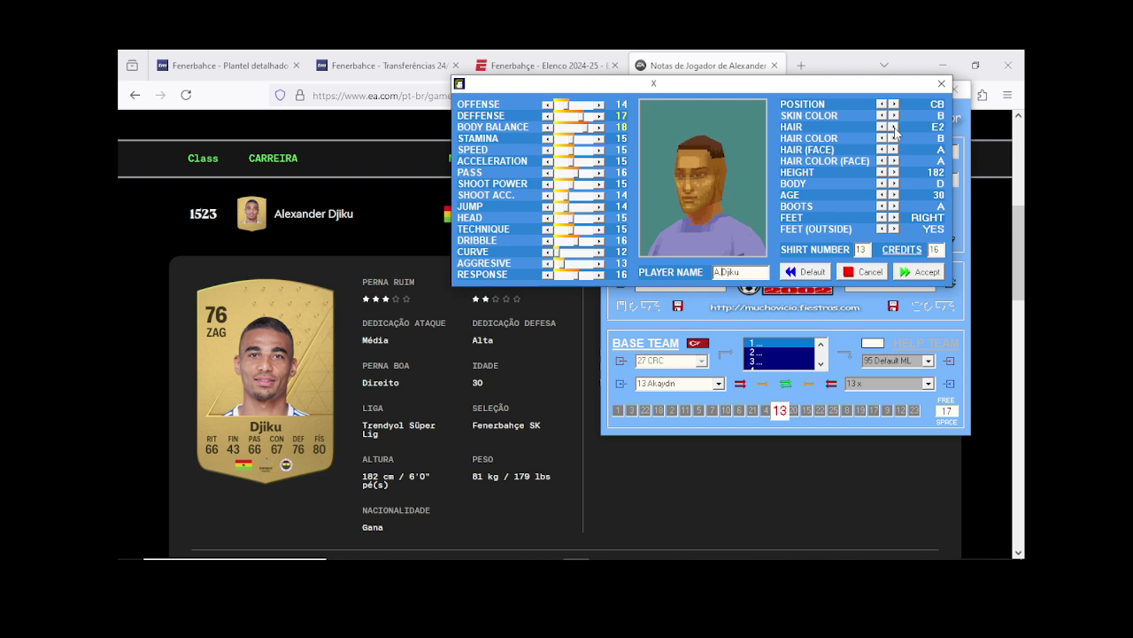
{"action": "left_click", "coordinate": [894, 148]}
{"action": "left_click", "coordinate": [895, 149]}
{"action": "left_click", "coordinate": [894, 149]}
{"action": "left_click", "coordinate": [894, 149]}
Step: Raise Djiku's stamina to 17, speed, acceleration and shoot power to 16, jump to 17 and head to 16
{"action": "left_click", "coordinate": [600, 139]}
{"action": "left_click", "coordinate": [600, 150]}
{"action": "left_click", "coordinate": [600, 138]}
{"action": "left_click", "coordinate": [600, 161]}
{"action": "left_click", "coordinate": [600, 184]}
{"action": "left_click", "coordinate": [599, 206]}
{"action": "left_click", "coordinate": [600, 206]}
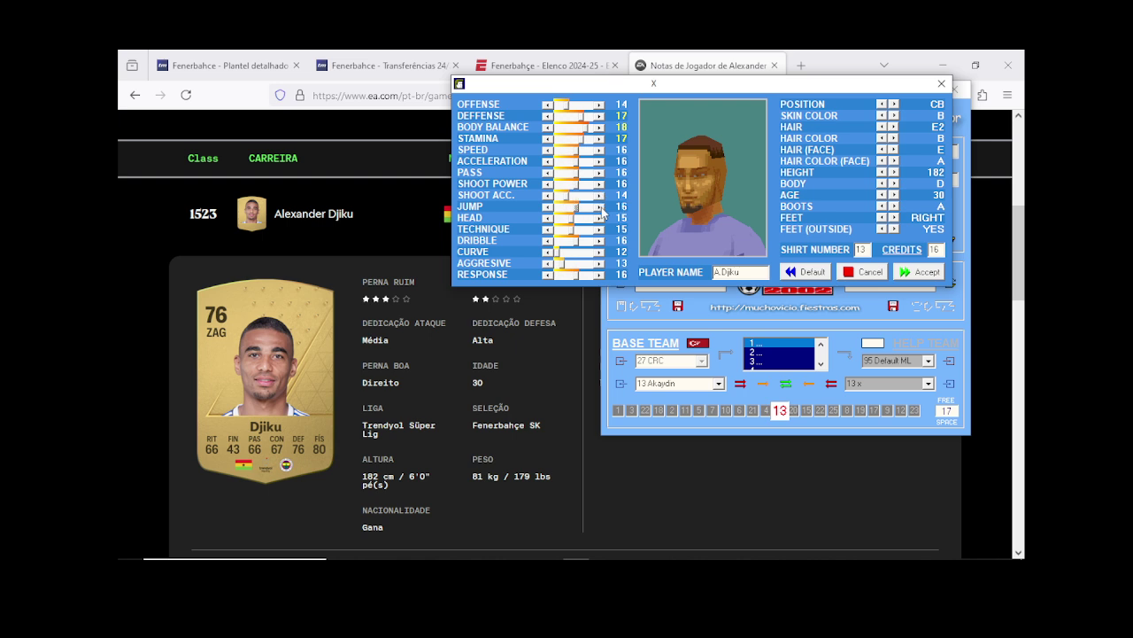
{"action": "left_click", "coordinate": [600, 206]}
{"action": "left_click", "coordinate": [599, 218]}
Step: Set Djiku's dribble and technique to 14, pass to 15, response to 17 and aggression to 14, and accept the player
{"action": "left_click", "coordinate": [547, 240]}
{"action": "left_click", "coordinate": [548, 240]}
{"action": "left_click", "coordinate": [547, 228]}
{"action": "left_click", "coordinate": [549, 173]}
{"action": "left_click", "coordinate": [599, 273]}
{"action": "left_click", "coordinate": [599, 264]}
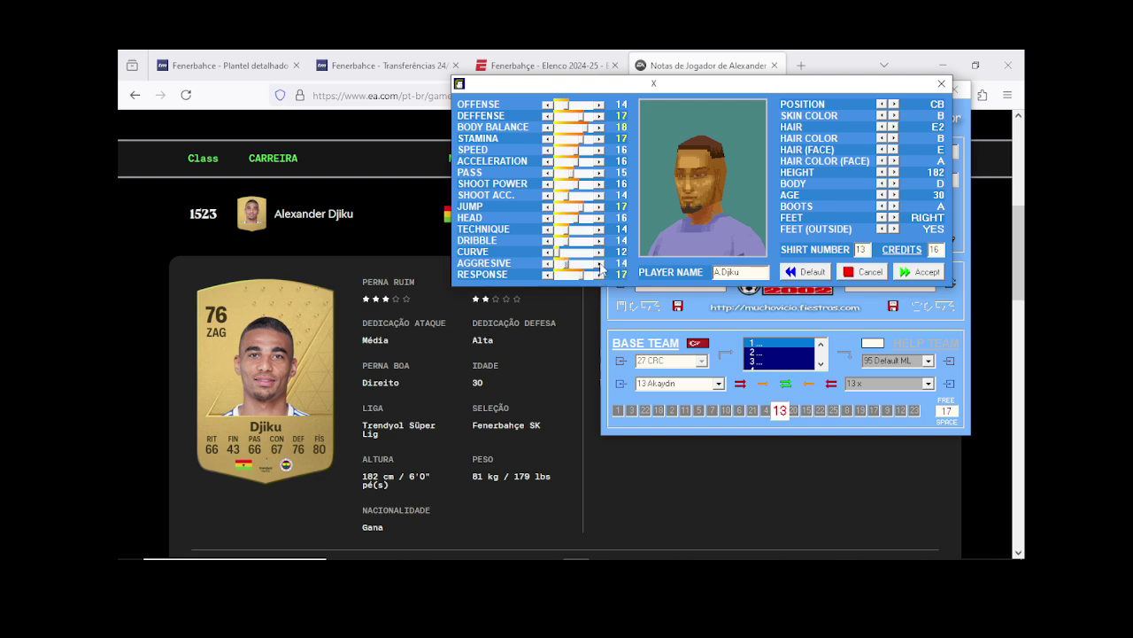
{"action": "left_click", "coordinate": [925, 273]}
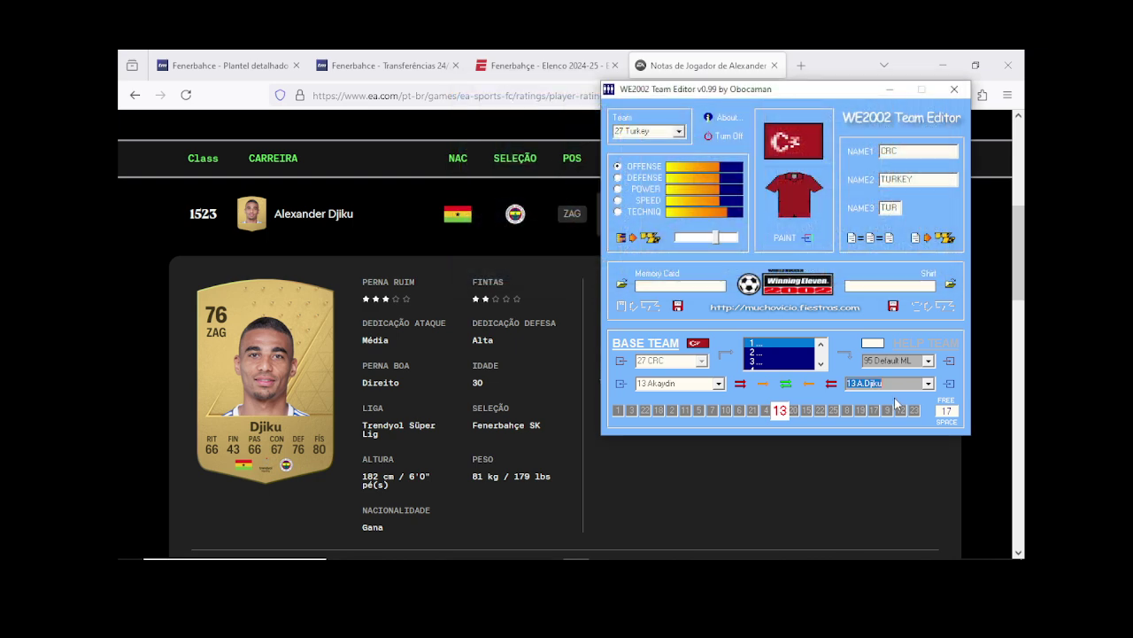
Step: Copy Bartuğ Elmaz's name from the Transfermarkt squad page
{"action": "left_click", "coordinate": [247, 55]}
{"action": "left_click", "coordinate": [244, 59]}
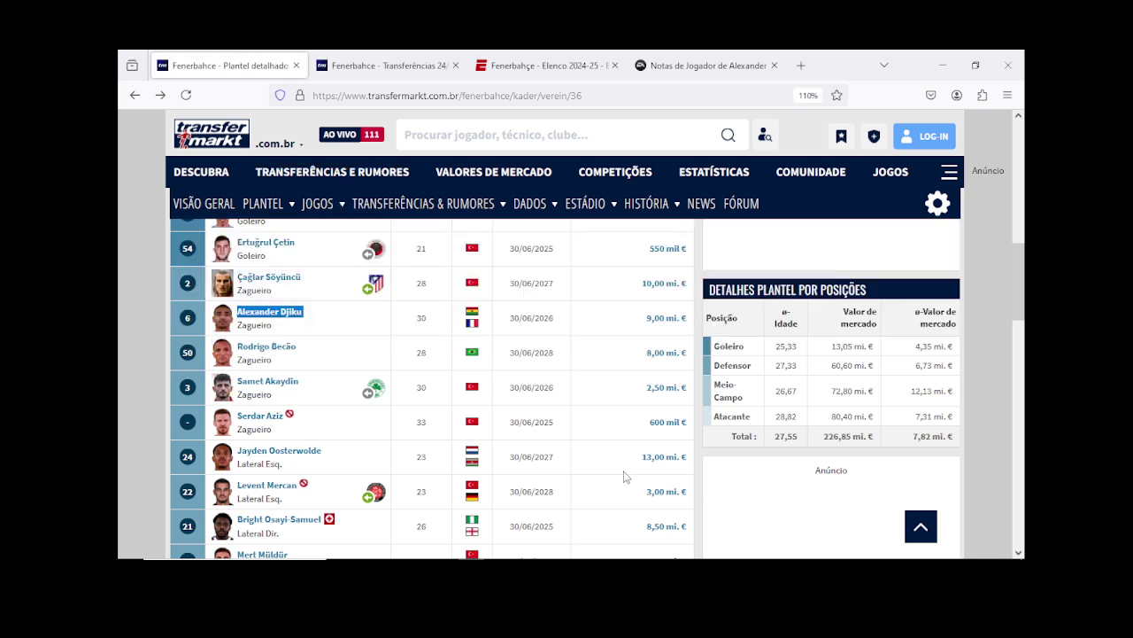
{"action": "scroll", "coordinate": [624, 476], "scroll_direction": "down", "scroll_amount": 4}
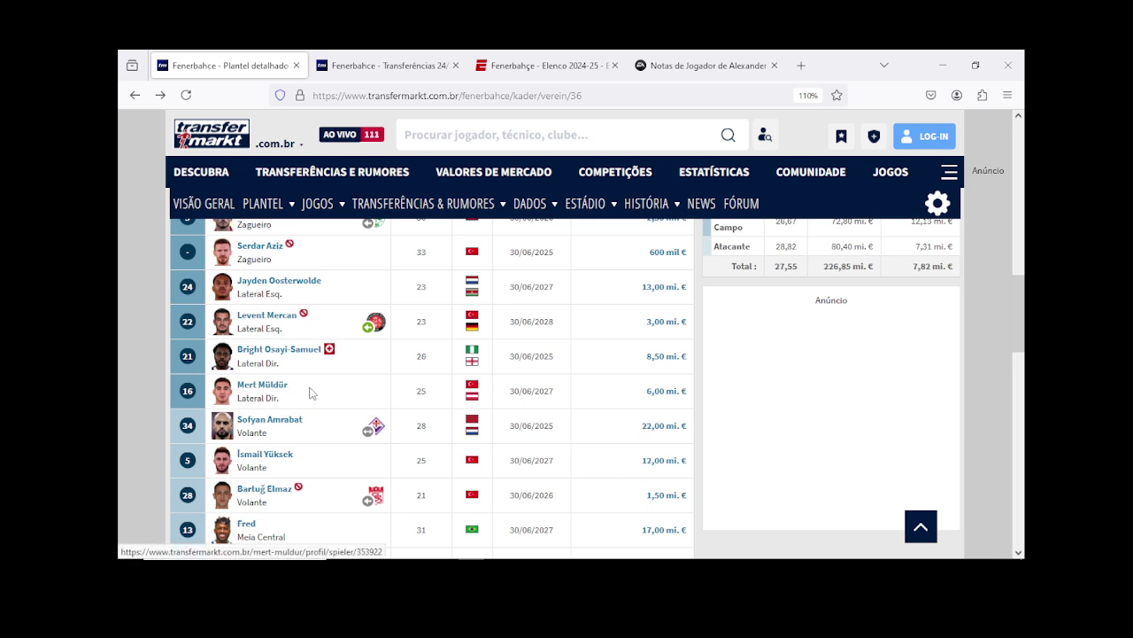
{"action": "scroll", "coordinate": [340, 396], "scroll_direction": "down", "scroll_amount": 2}
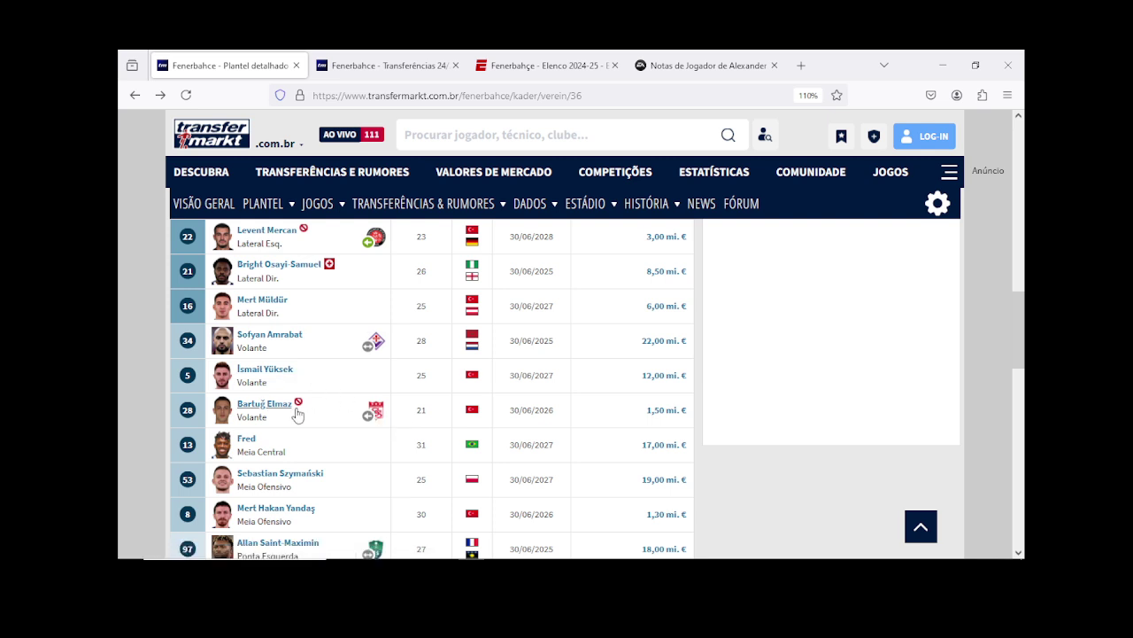
{"action": "left_click_drag", "start_coordinate": [295, 407], "coordinate": [236, 407]}
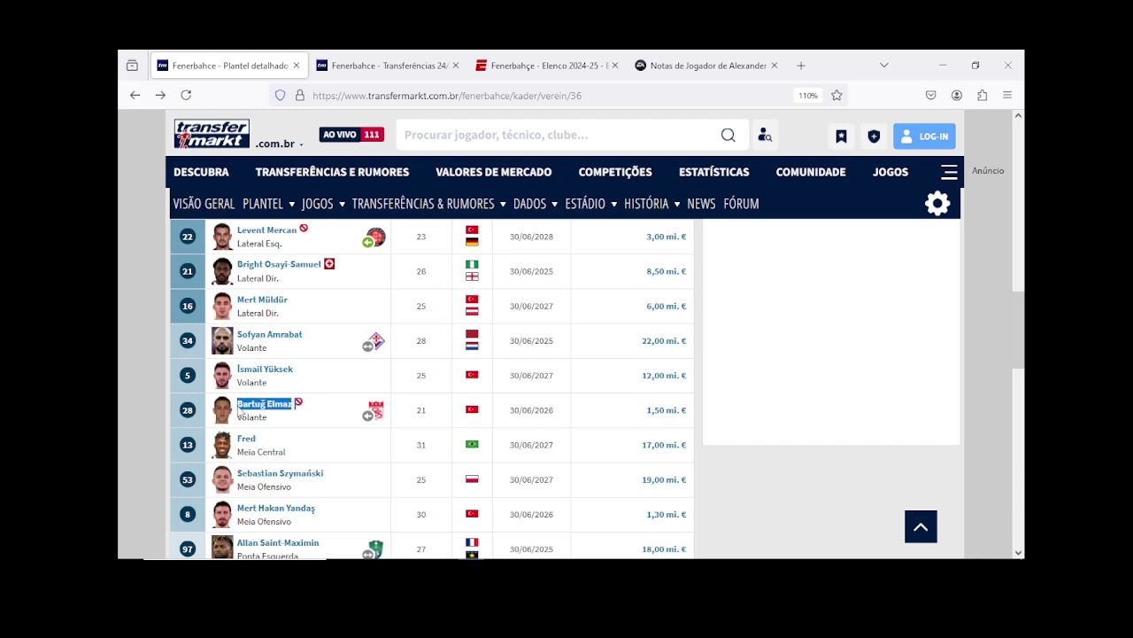
{"action": "right_click", "coordinate": [250, 404]}
{"action": "left_click", "coordinate": [292, 277]}
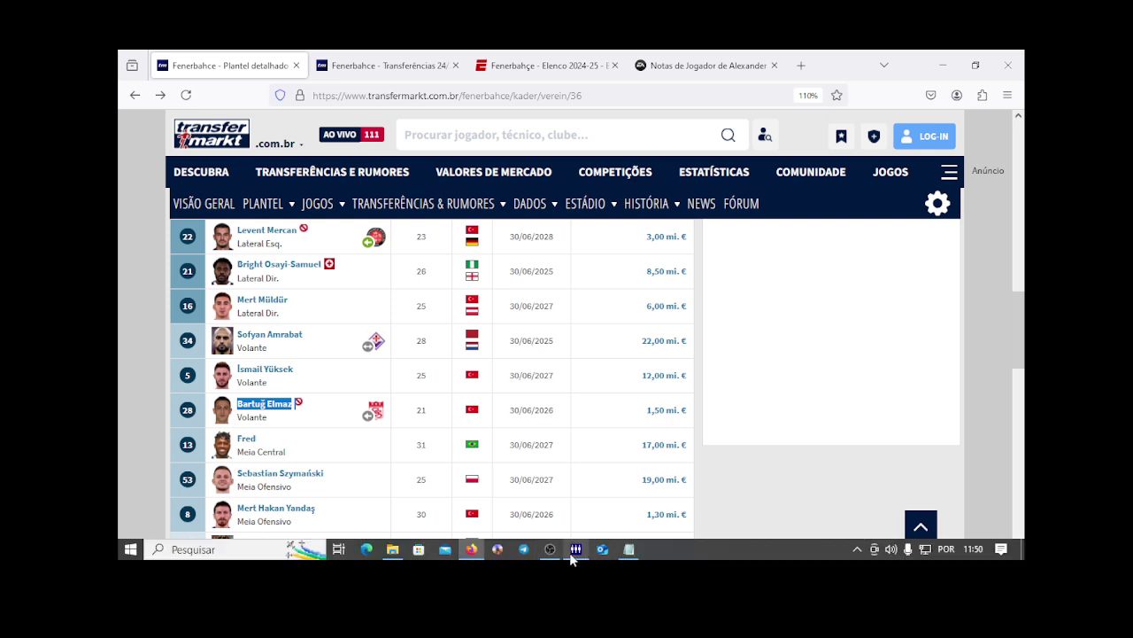
Step: Open help team slot 16 for editing in WE2002 Team Editor and paste the copied name, giving Bartug Elm
{"action": "left_click", "coordinate": [575, 556]}
{"action": "left_click", "coordinate": [928, 383]}
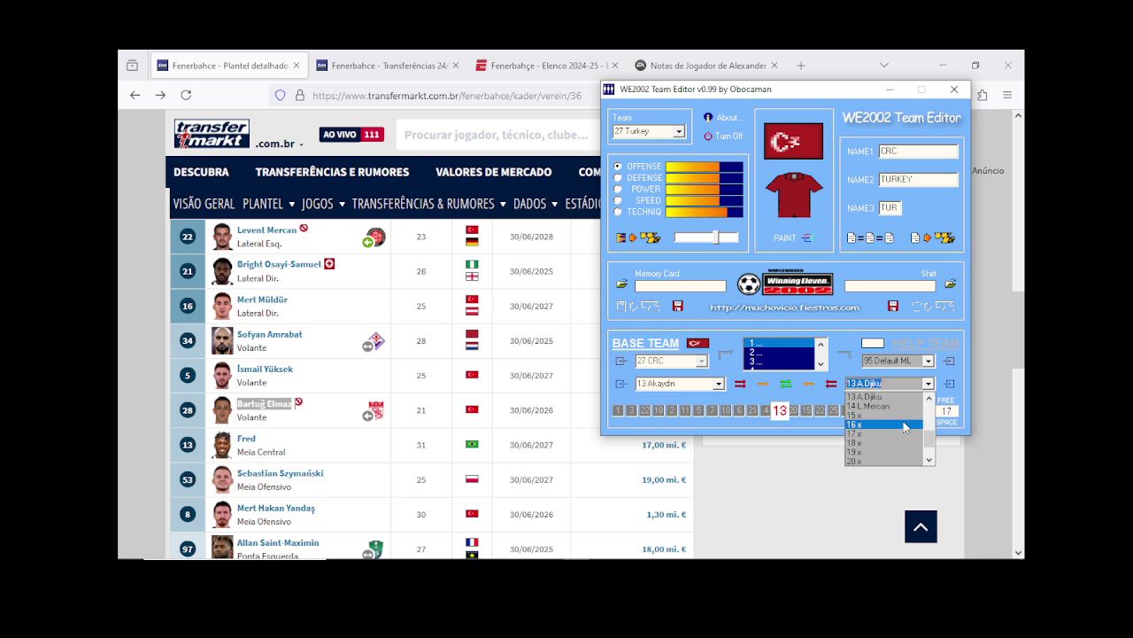
{"action": "scroll", "coordinate": [904, 428], "scroll_direction": "up", "scroll_amount": 1}
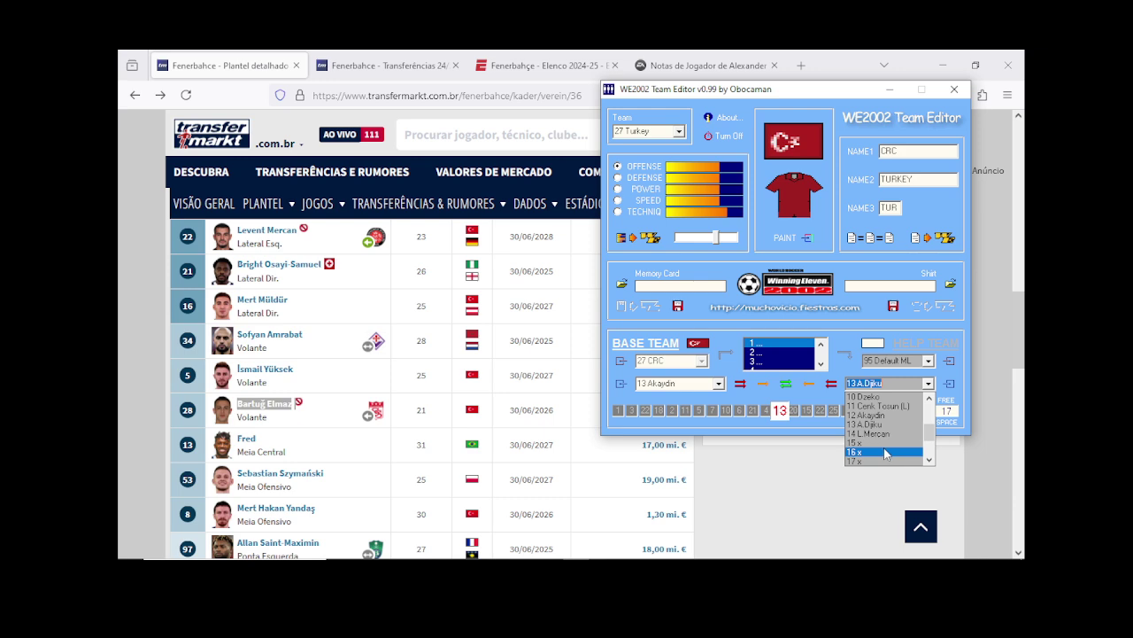
{"action": "left_click", "coordinate": [889, 453]}
{"action": "left_click", "coordinate": [949, 383]}
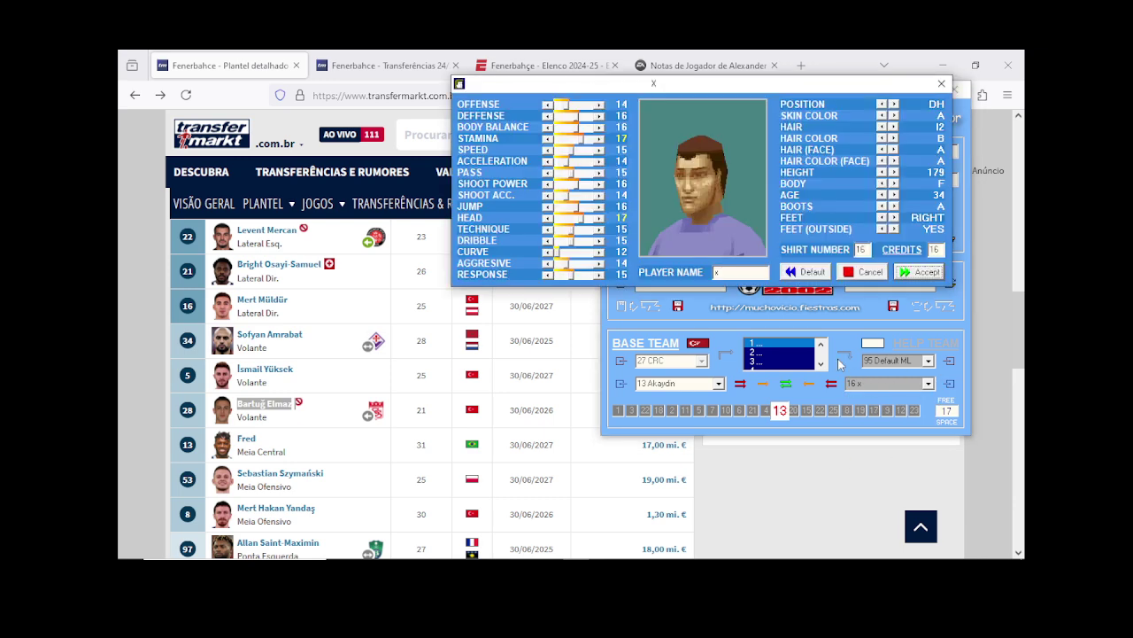
{"action": "right_click", "coordinate": [716, 272]}
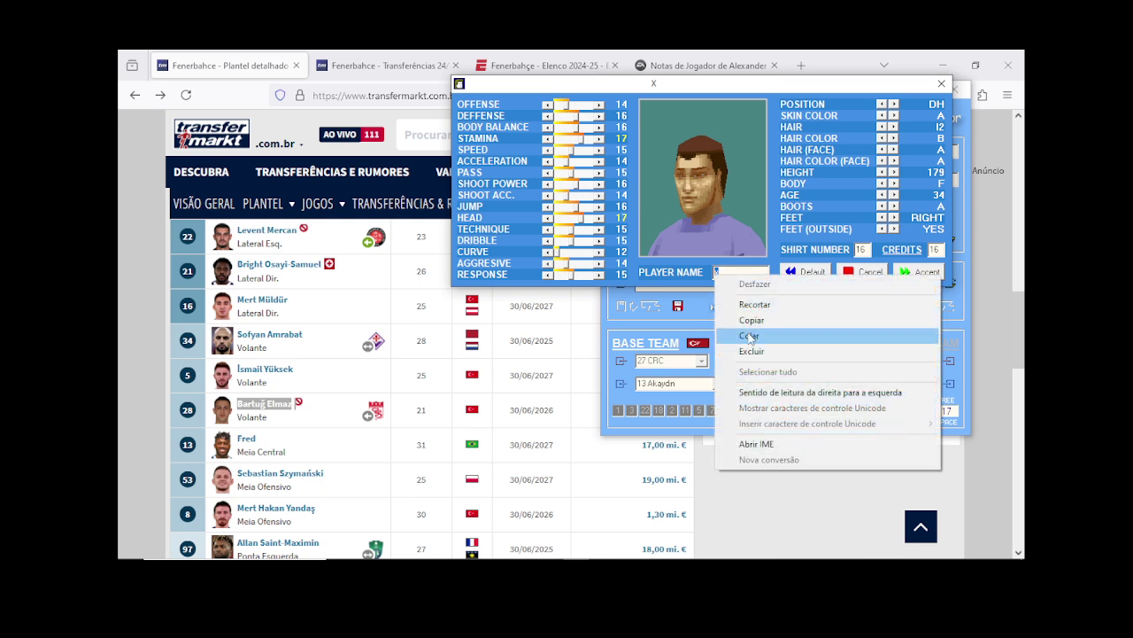
{"action": "left_click", "coordinate": [754, 329]}
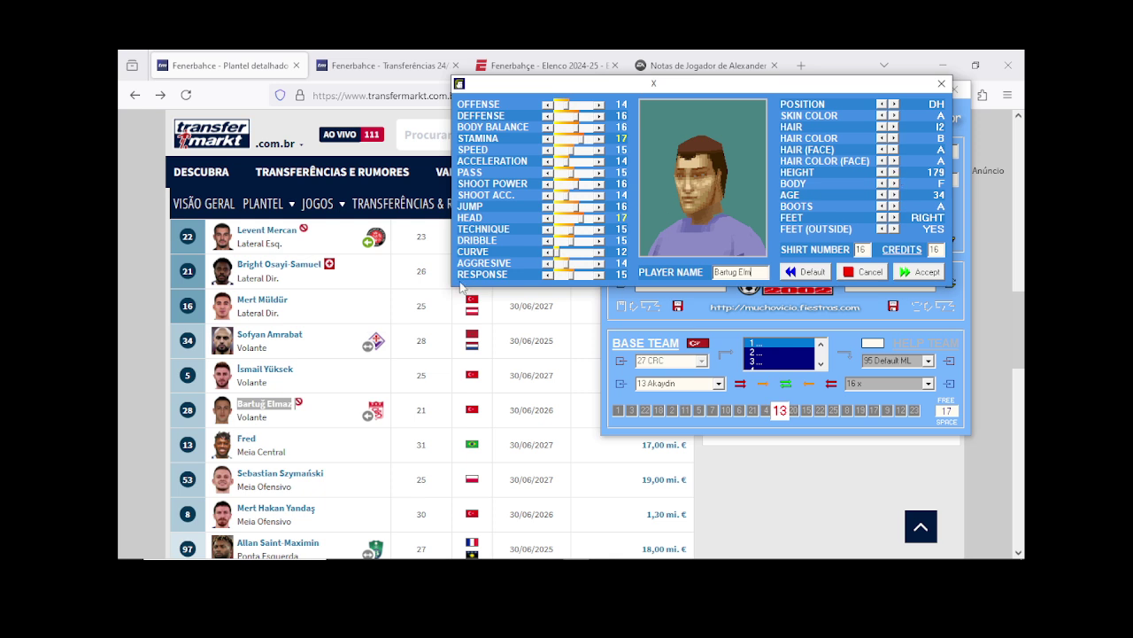
Step: Search Google for "Bartuğ Elmaz ea fc" in the browser's ratings tab
{"action": "left_click", "coordinate": [678, 73]}
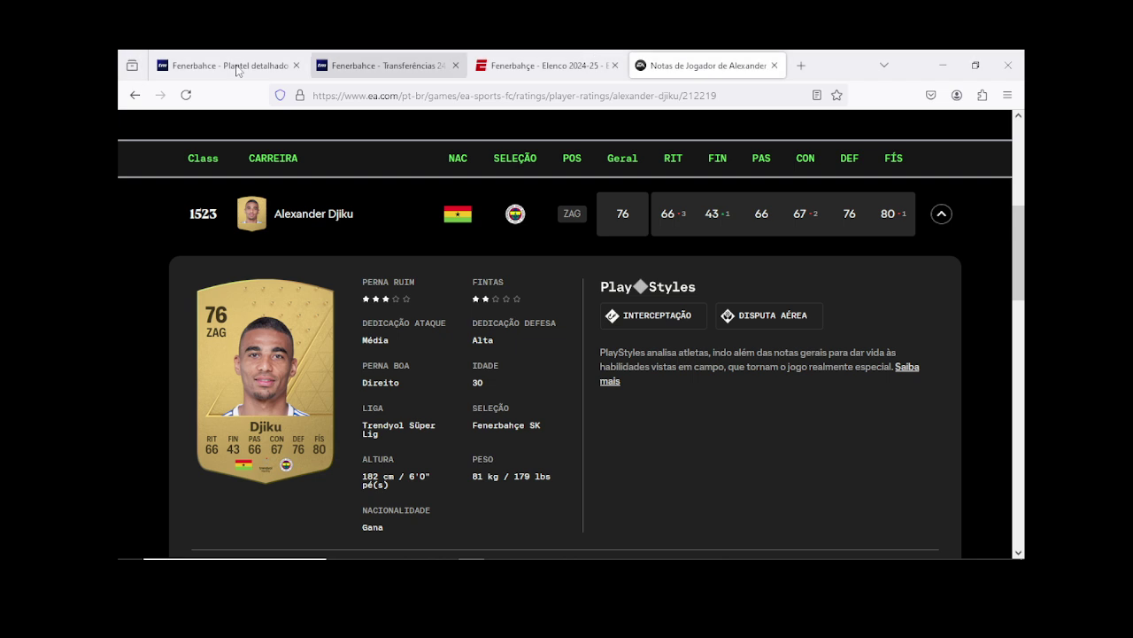
{"action": "left_click", "coordinate": [135, 95]}
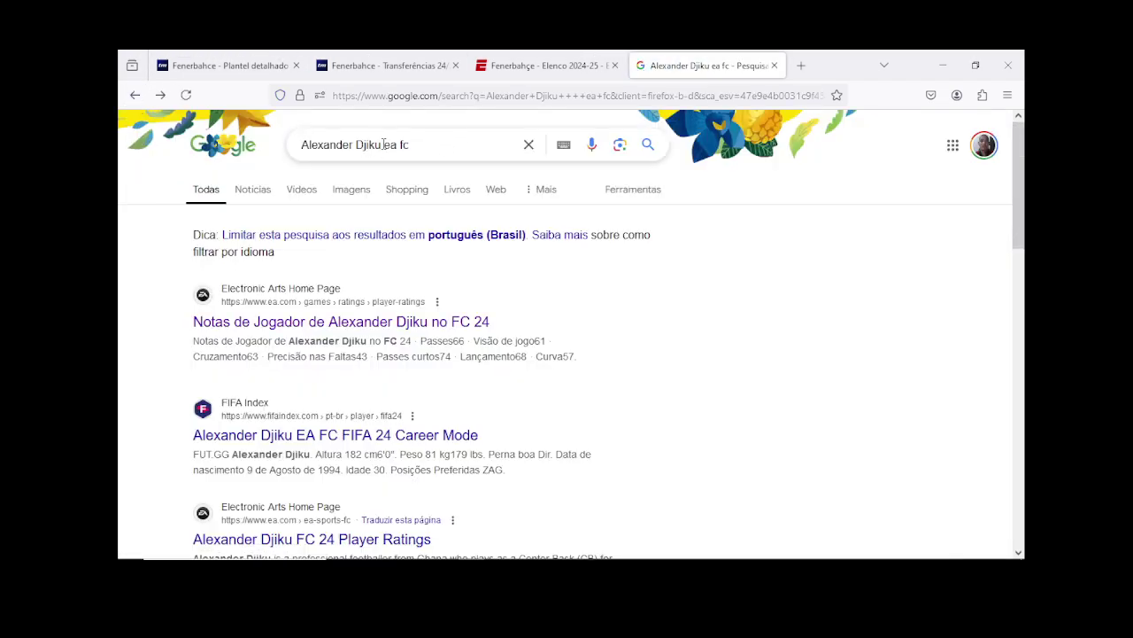
{"action": "left_click_drag", "start_coordinate": [384, 144], "coordinate": [320, 146]}
{"action": "right_click", "coordinate": [321, 149]}
{"action": "left_click", "coordinate": [354, 254]}
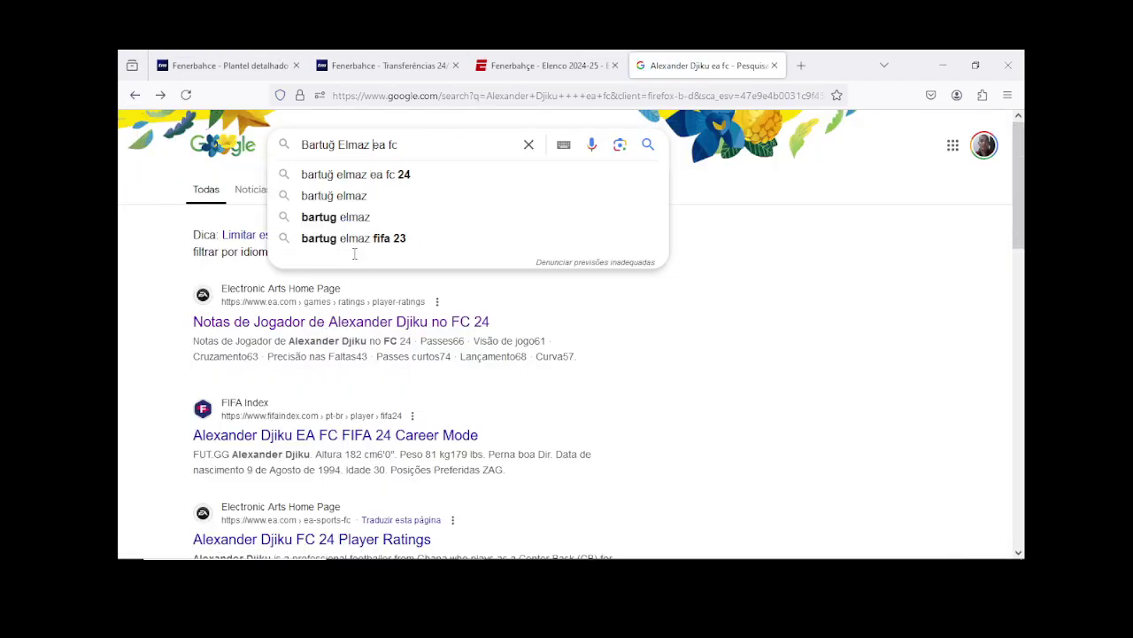
{"action": "key", "text": "Return"}
Step: Open EA's FC 24 ratings page for Bartuğ Elmaz and review his profile and detailed attributes
{"action": "left_click", "coordinate": [325, 326]}
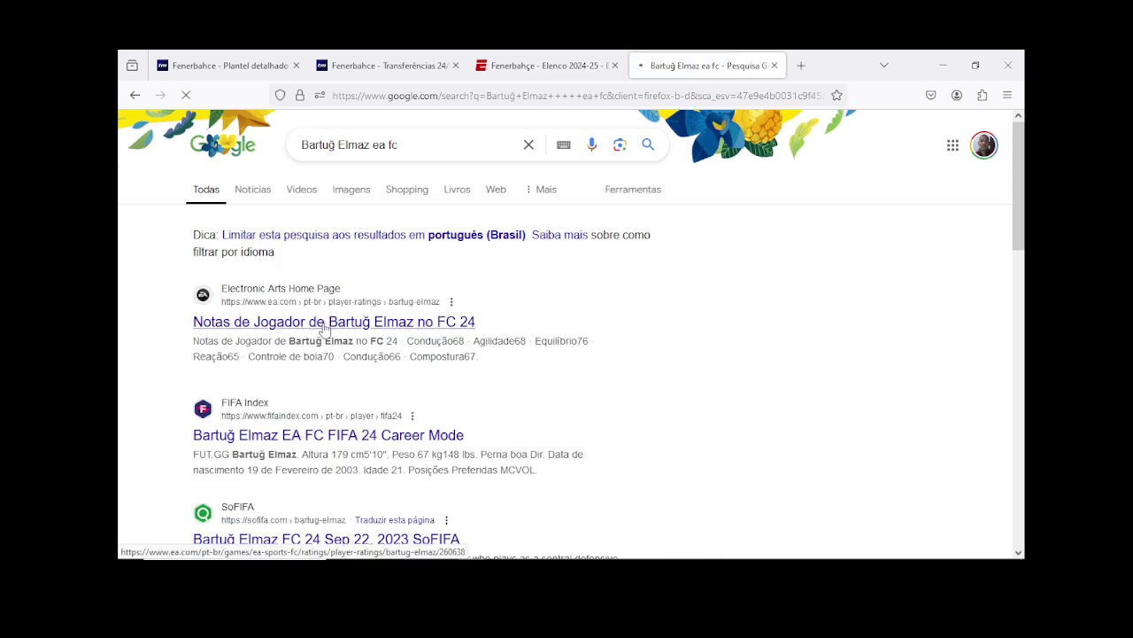
{"action": "scroll", "coordinate": [467, 361], "scroll_direction": "down", "scroll_amount": 4}
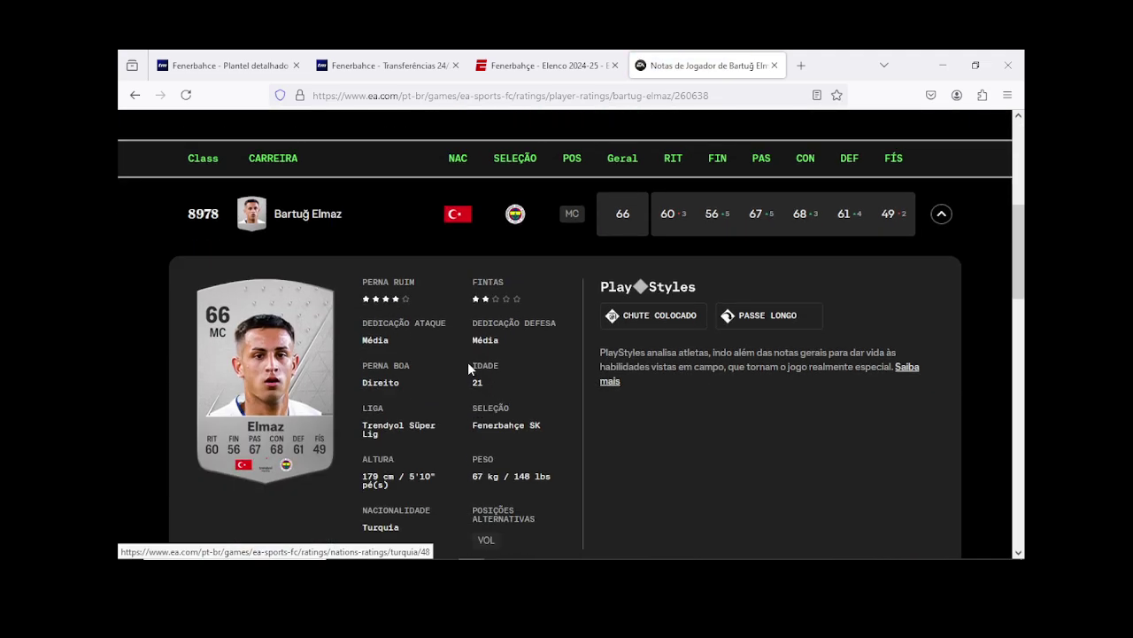
{"action": "scroll", "coordinate": [468, 367], "scroll_direction": "down", "scroll_amount": 1}
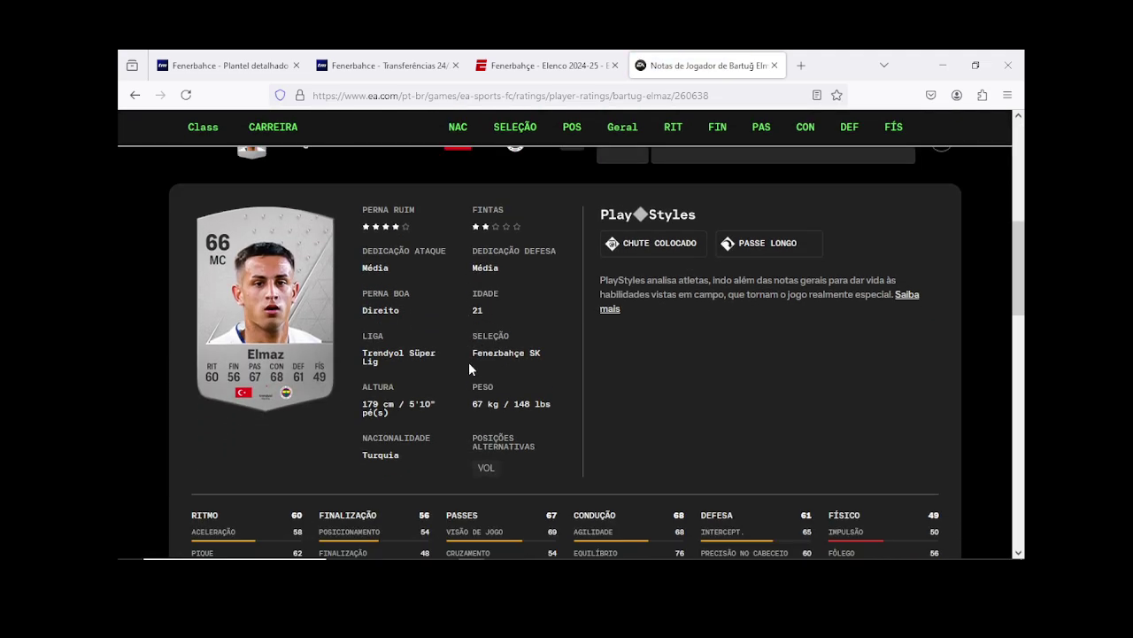
{"action": "scroll", "coordinate": [468, 361], "scroll_direction": "down", "scroll_amount": 3}
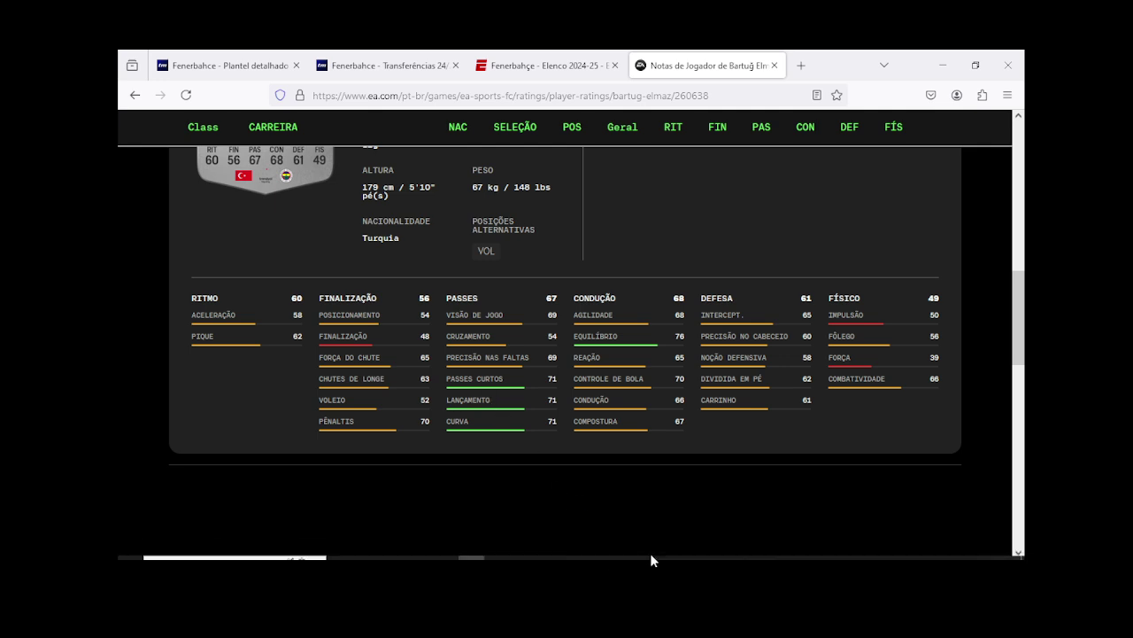
Step: In the WE2002 Team Editor player window, set Elmaz's skin color to B, hair color to A, hairstyle to E2 and age to 21
{"action": "left_click", "coordinate": [576, 549]}
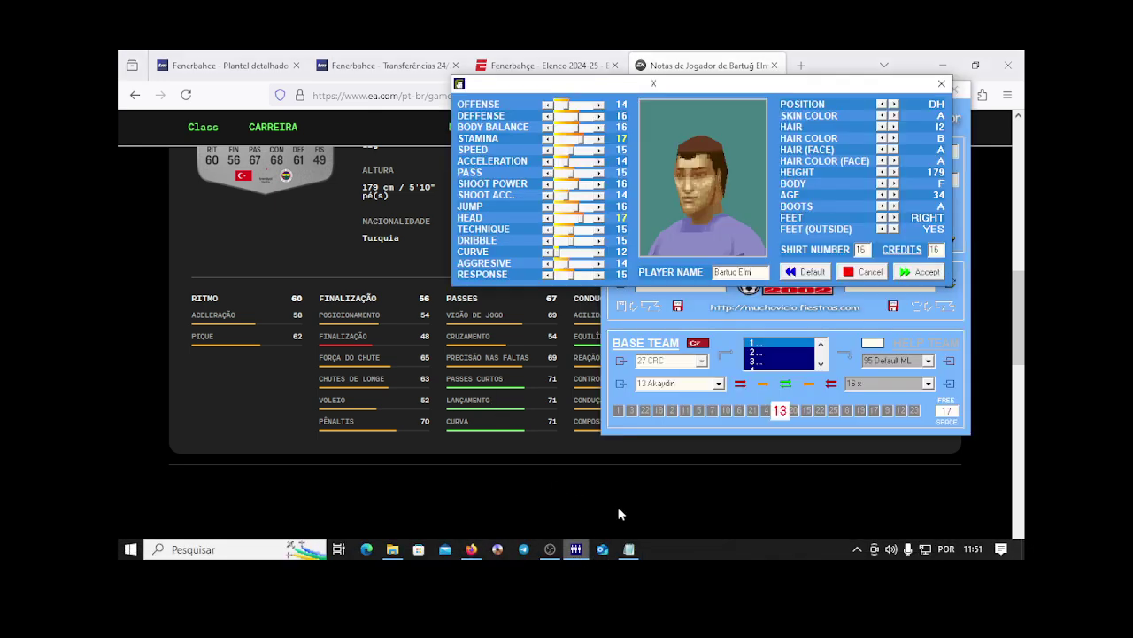
{"action": "left_click", "coordinate": [893, 116]}
{"action": "scroll", "coordinate": [270, 352], "scroll_direction": "up", "scroll_amount": 3}
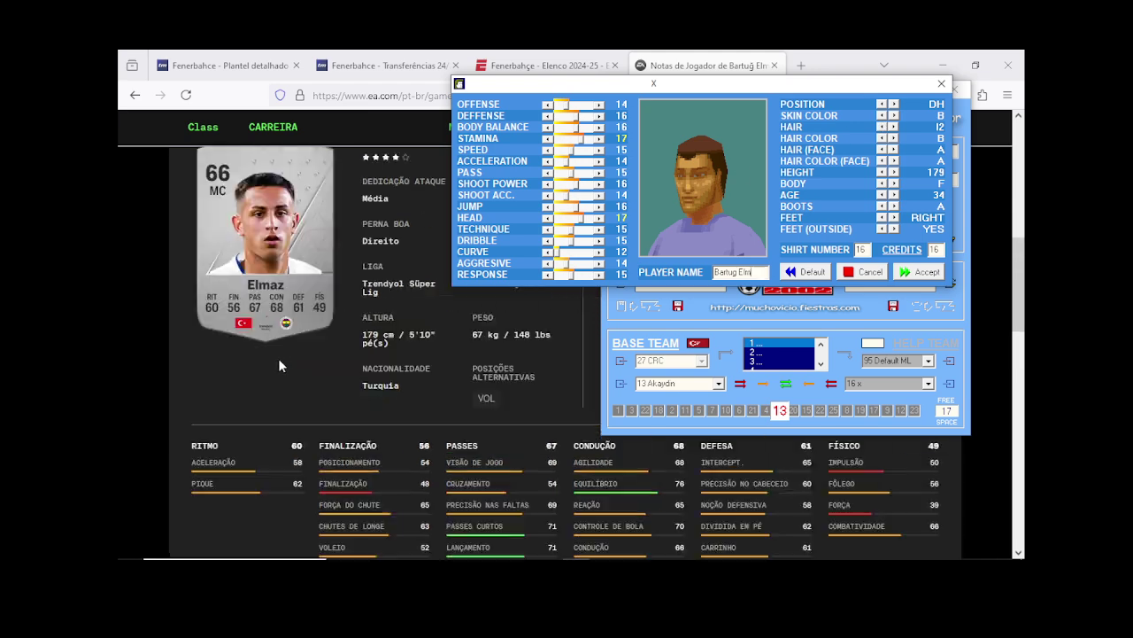
{"action": "left_click", "coordinate": [882, 127]}
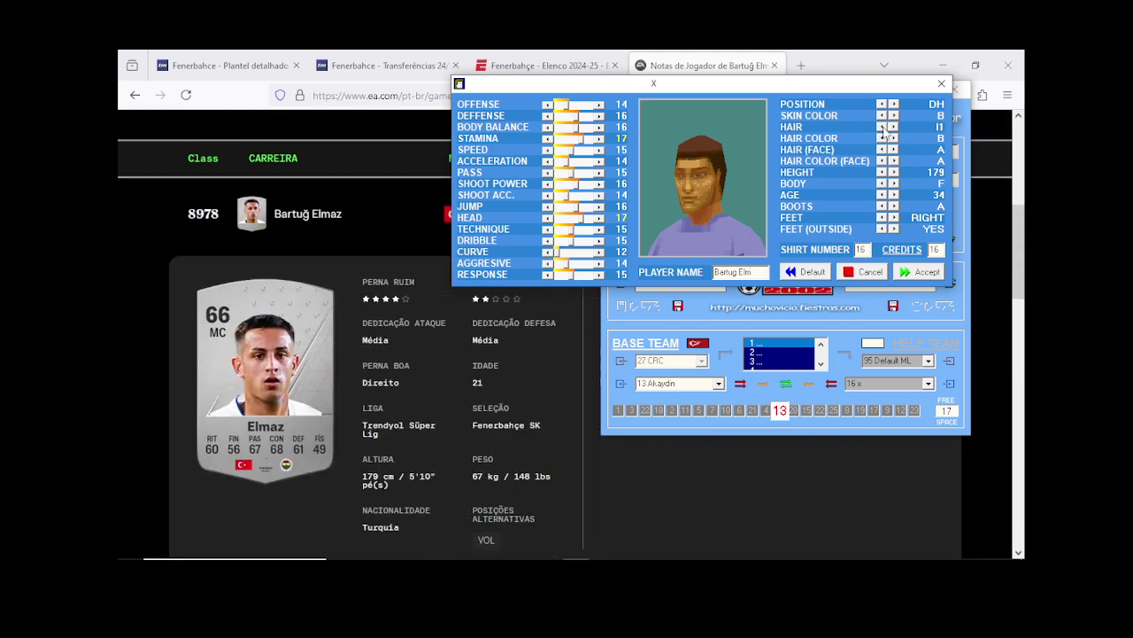
{"action": "left_click", "coordinate": [894, 127]}
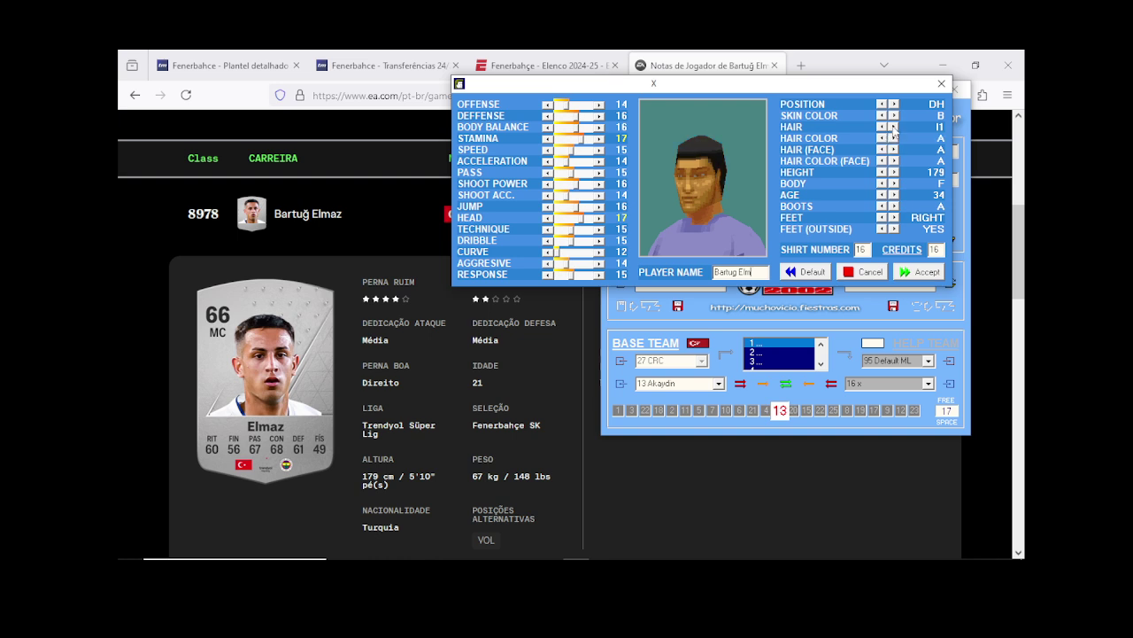
{"action": "left_click", "coordinate": [893, 126]}
{"action": "left_click", "coordinate": [893, 127]}
{"action": "left_click", "coordinate": [893, 126]}
{"action": "left_click", "coordinate": [894, 127]}
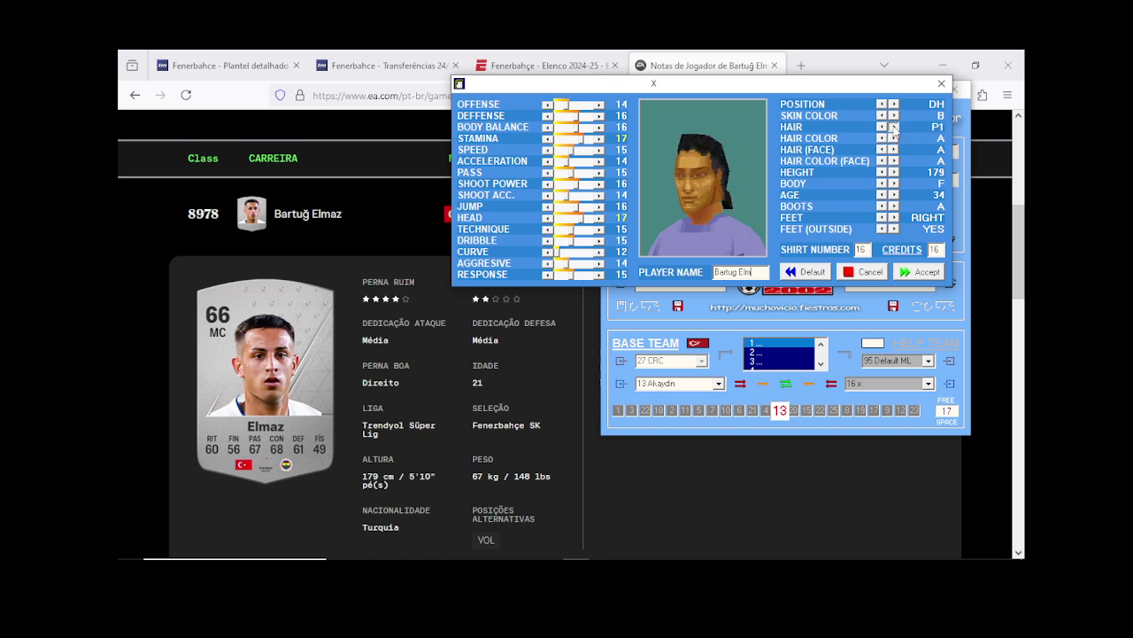
{"action": "left_click", "coordinate": [882, 127]}
{"action": "left_click", "coordinate": [882, 127]}
{"action": "left_click", "coordinate": [882, 127]}
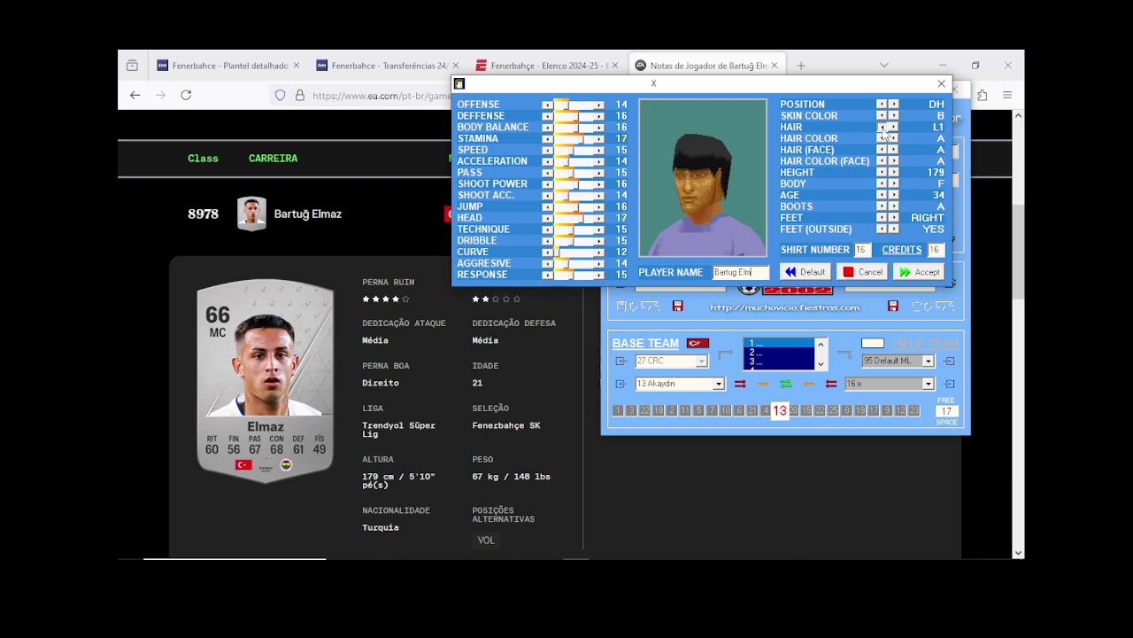
{"action": "left_click", "coordinate": [882, 126]}
{"action": "left_click", "coordinate": [882, 126]}
{"action": "left_click", "coordinate": [882, 126]}
{"action": "left_click", "coordinate": [882, 126]}
{"action": "left_click", "coordinate": [882, 127]}
{"action": "left_click", "coordinate": [882, 126]}
{"action": "left_click", "coordinate": [882, 127]}
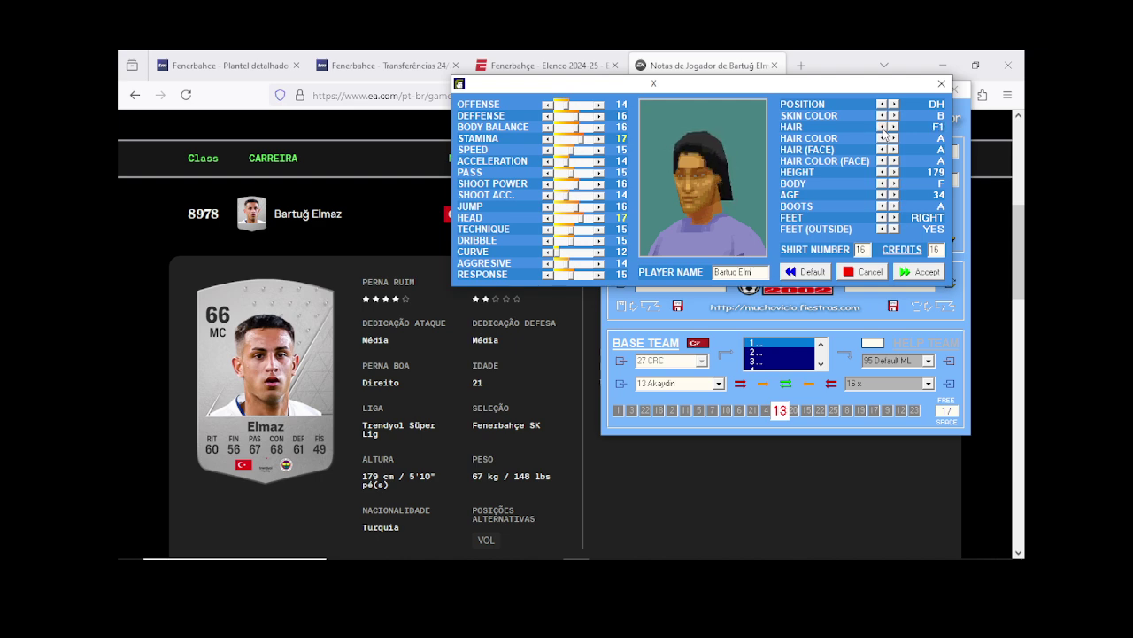
{"action": "left_click", "coordinate": [882, 127]}
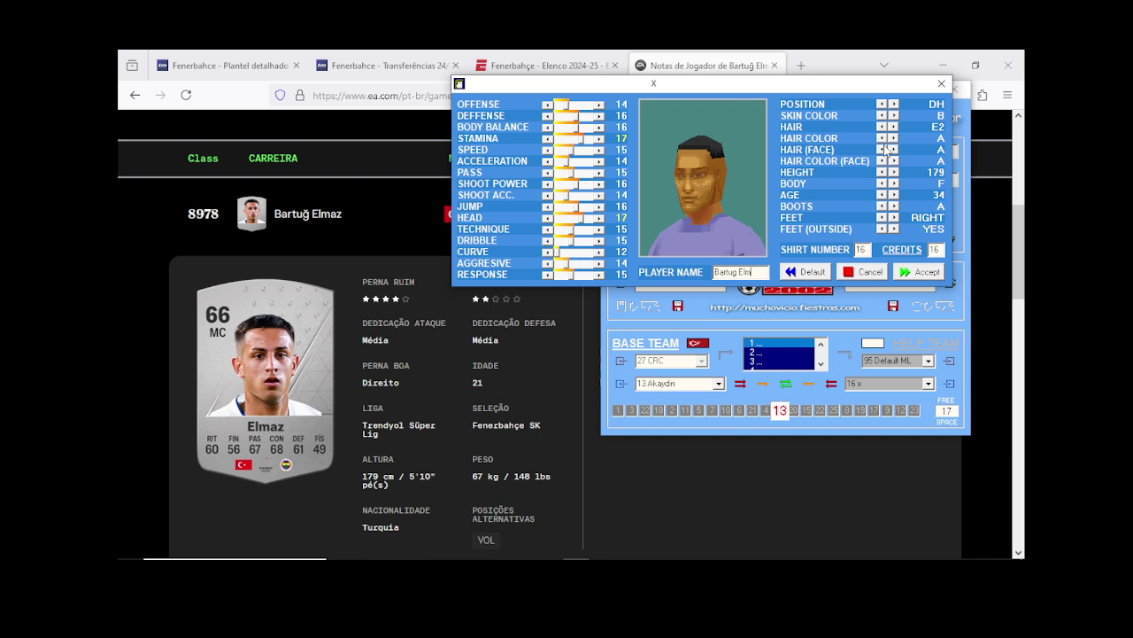
{"action": "left_click", "coordinate": [882, 196]}
Step: Raise Elmaz's stamina to 18, speed to 17, acceleration to 16 and pass to 17
{"action": "left_click", "coordinate": [599, 140]}
{"action": "left_click", "coordinate": [599, 151]}
{"action": "left_click", "coordinate": [599, 151]}
{"action": "left_click", "coordinate": [599, 161]}
{"action": "left_click", "coordinate": [600, 161]}
{"action": "left_click", "coordinate": [599, 173]}
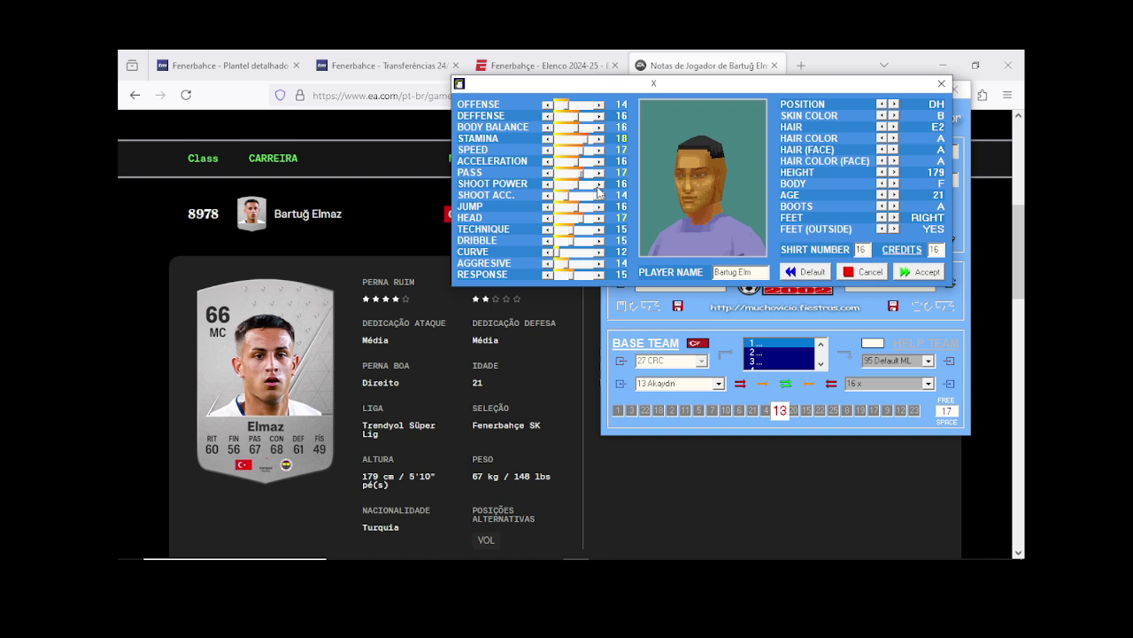
Step: Set Elmaz's shoot power to 17, shooting accuracy to 16, jump to 17 and head to 16
{"action": "left_click", "coordinate": [599, 184]}
{"action": "left_click", "coordinate": [599, 195]}
{"action": "left_click", "coordinate": [600, 195]}
{"action": "left_click", "coordinate": [600, 206]}
{"action": "left_click", "coordinate": [547, 218]}
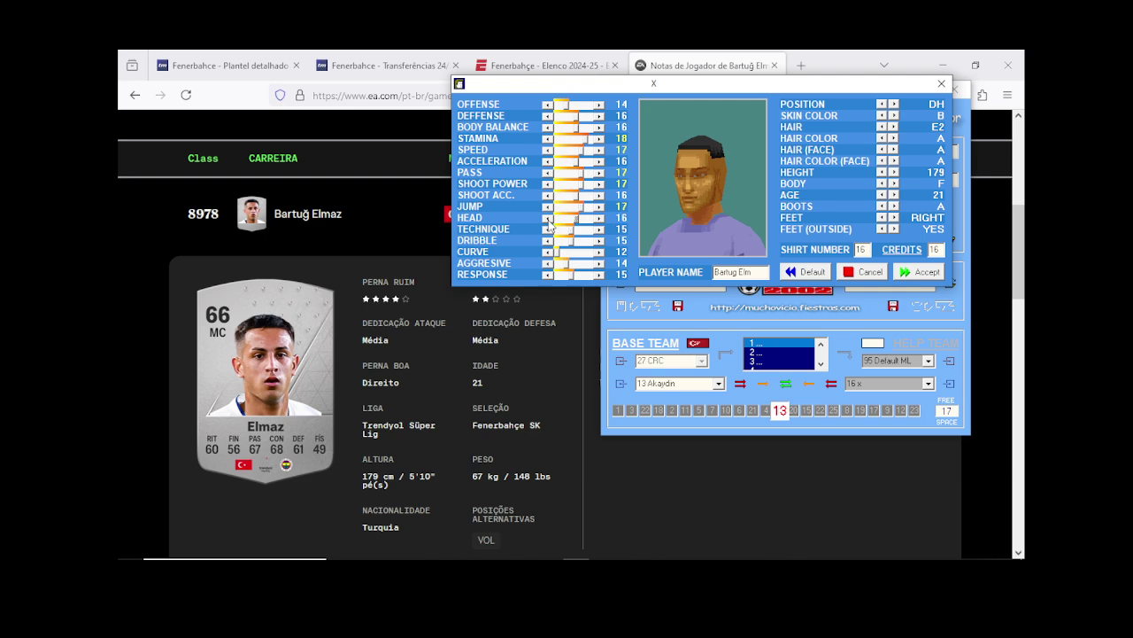
Step: Raise Elmaz's technique to 17 and his dribble, aggression, response and curve to 16
{"action": "left_click", "coordinate": [599, 228]}
{"action": "left_click", "coordinate": [600, 229]}
{"action": "left_click", "coordinate": [599, 240]}
{"action": "left_click", "coordinate": [600, 263]}
{"action": "left_click", "coordinate": [600, 263]}
{"action": "left_click", "coordinate": [600, 274]}
{"action": "left_click", "coordinate": [599, 251]}
{"action": "left_click", "coordinate": [599, 251]}
{"action": "left_click", "coordinate": [599, 251]}
{"action": "left_click", "coordinate": [600, 252]}
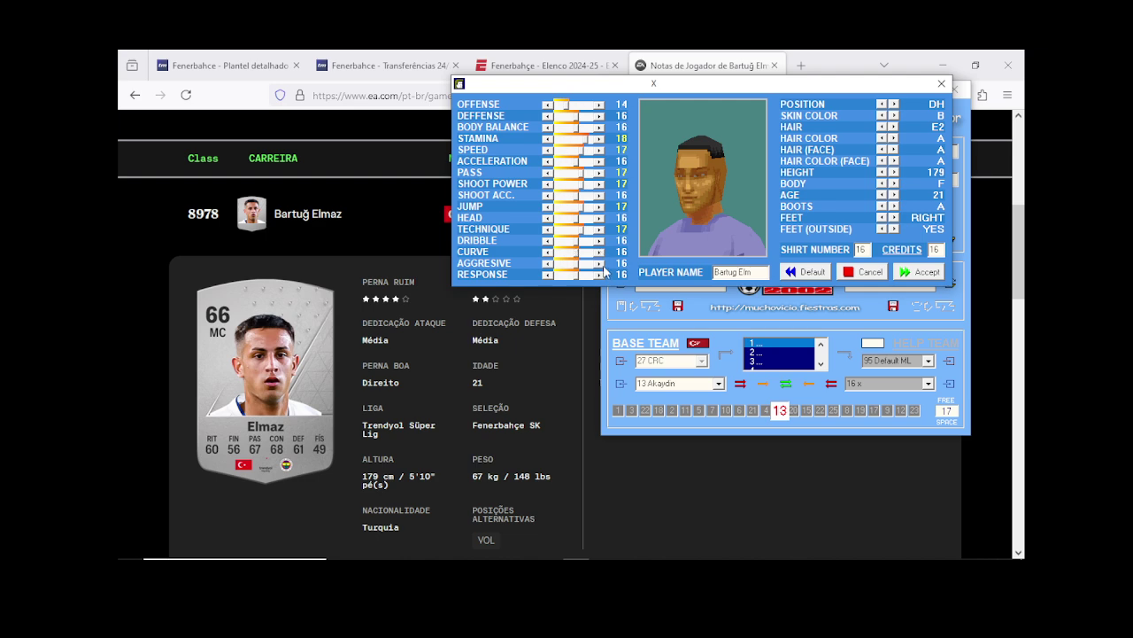
Step: Raise Elmaz's response to 17 and set his body type to C, saving both changes
{"action": "left_click", "coordinate": [600, 275]}
{"action": "left_click", "coordinate": [917, 273]}
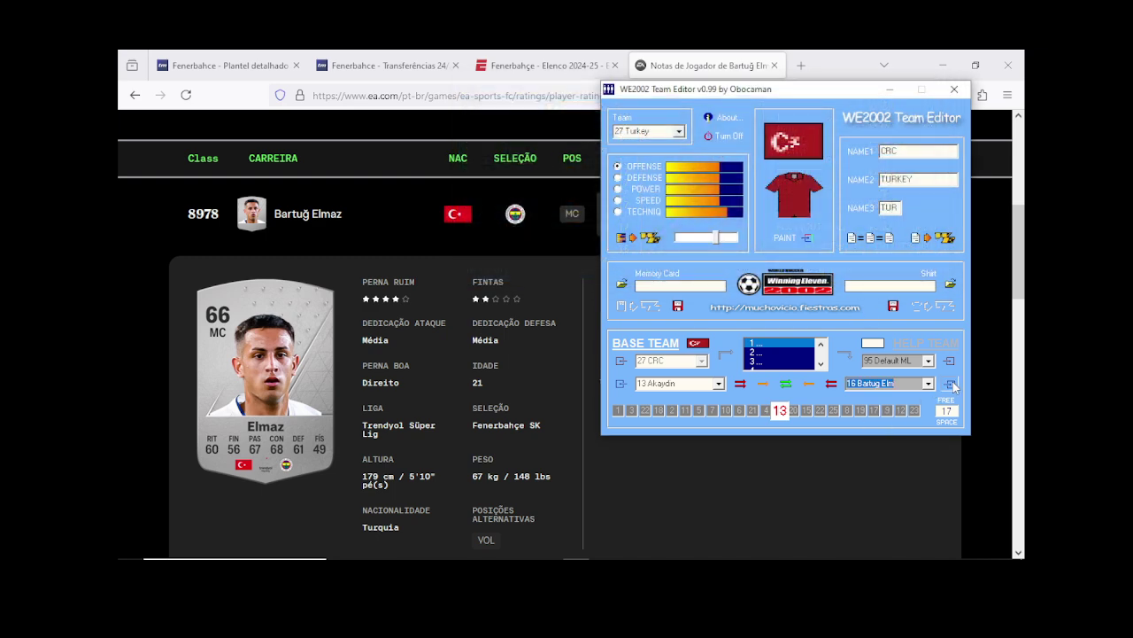
{"action": "left_click", "coordinate": [949, 384]}
{"action": "left_click", "coordinate": [881, 183]}
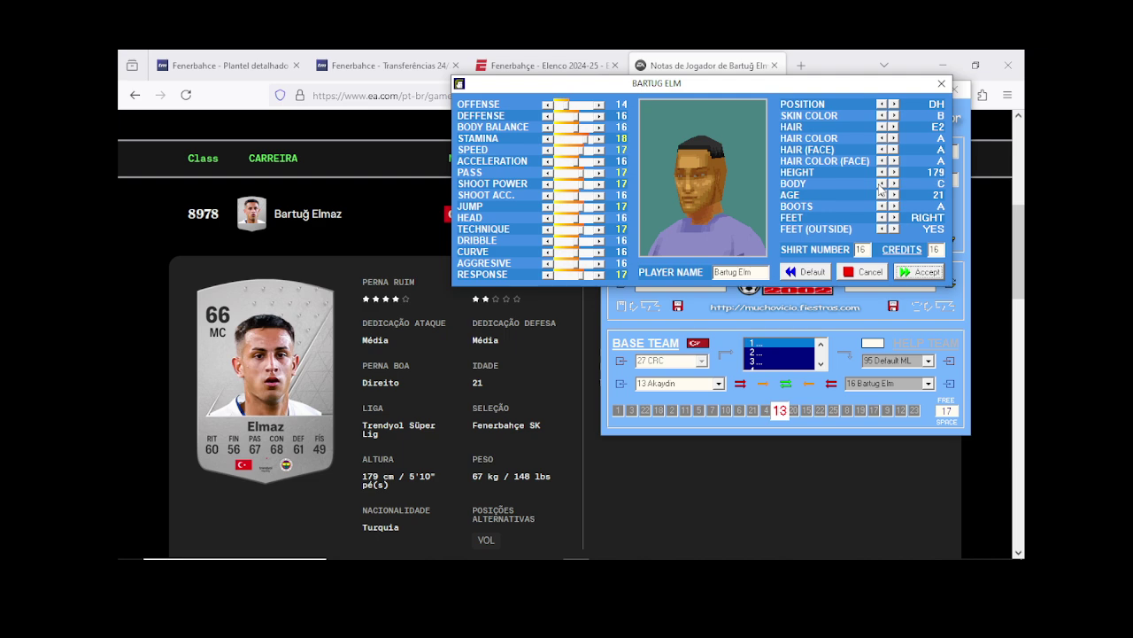
{"action": "left_click", "coordinate": [920, 272]}
Step: Switch to the Transfermarkt squad page in the browser and copy the surname Szymański
{"action": "left_click", "coordinate": [247, 66]}
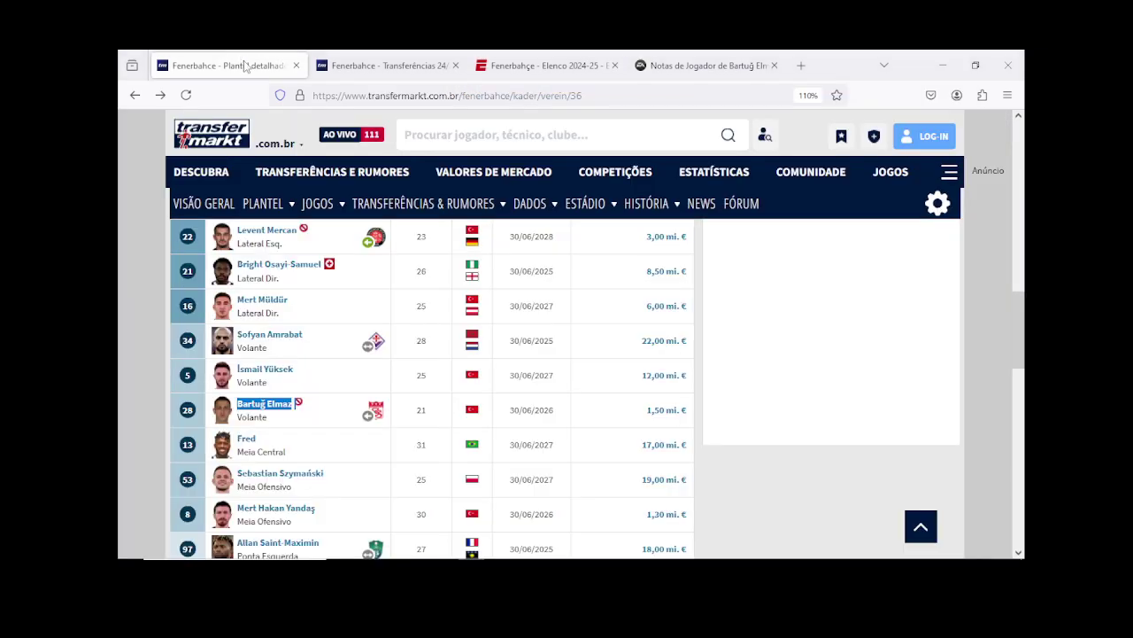
{"action": "scroll", "coordinate": [407, 438], "scroll_direction": "down", "scroll_amount": 2}
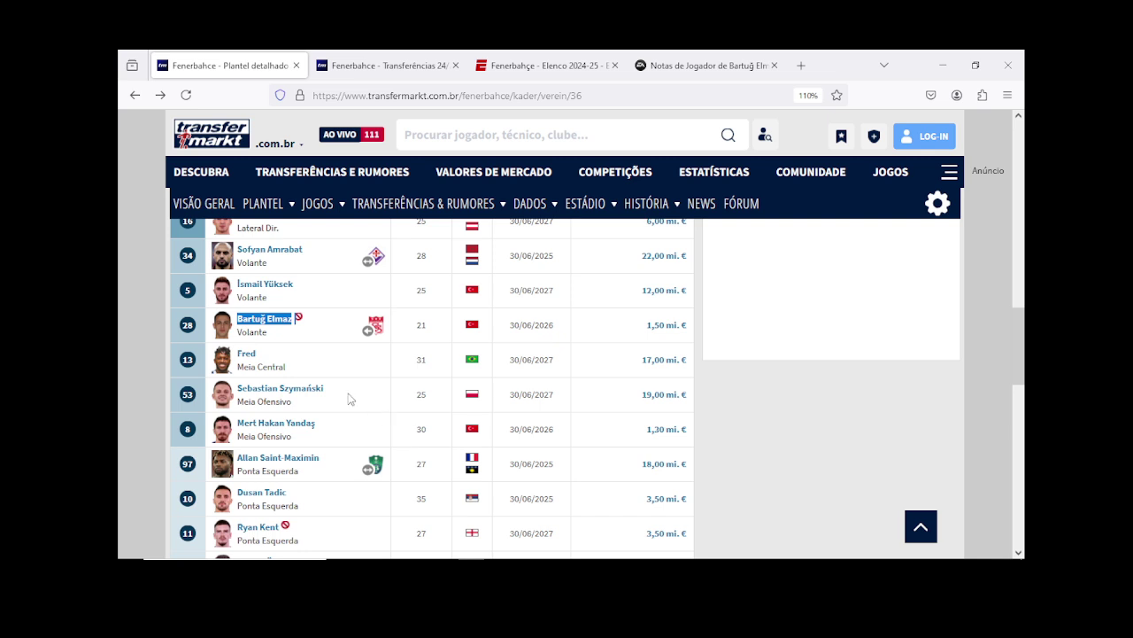
{"action": "left_click_drag", "start_coordinate": [328, 389], "coordinate": [280, 391]}
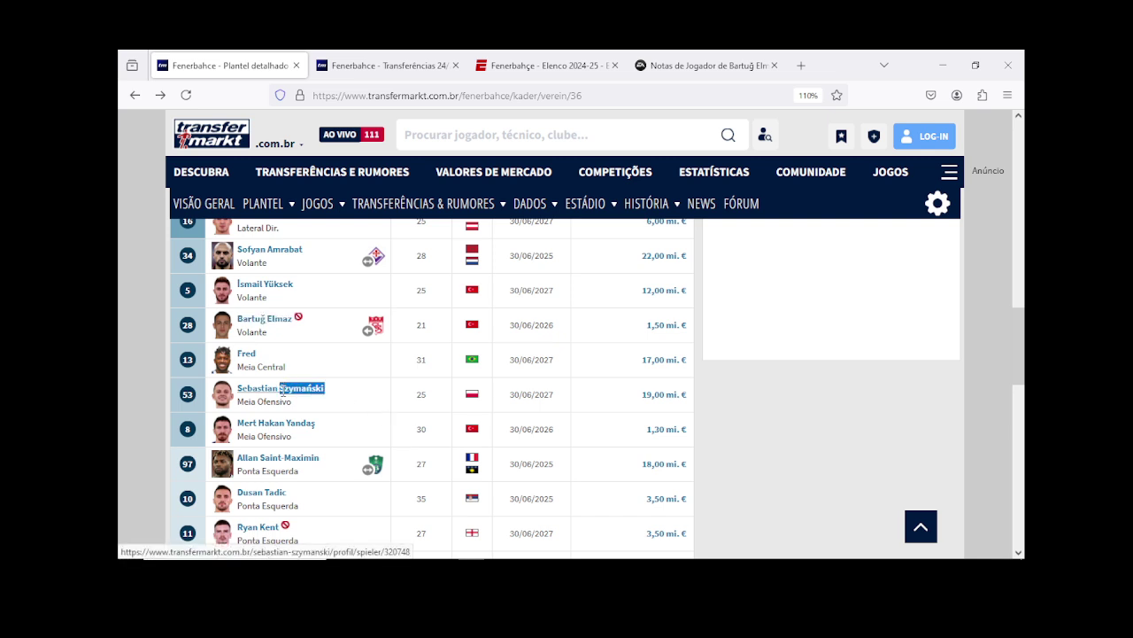
{"action": "right_click", "coordinate": [300, 396]}
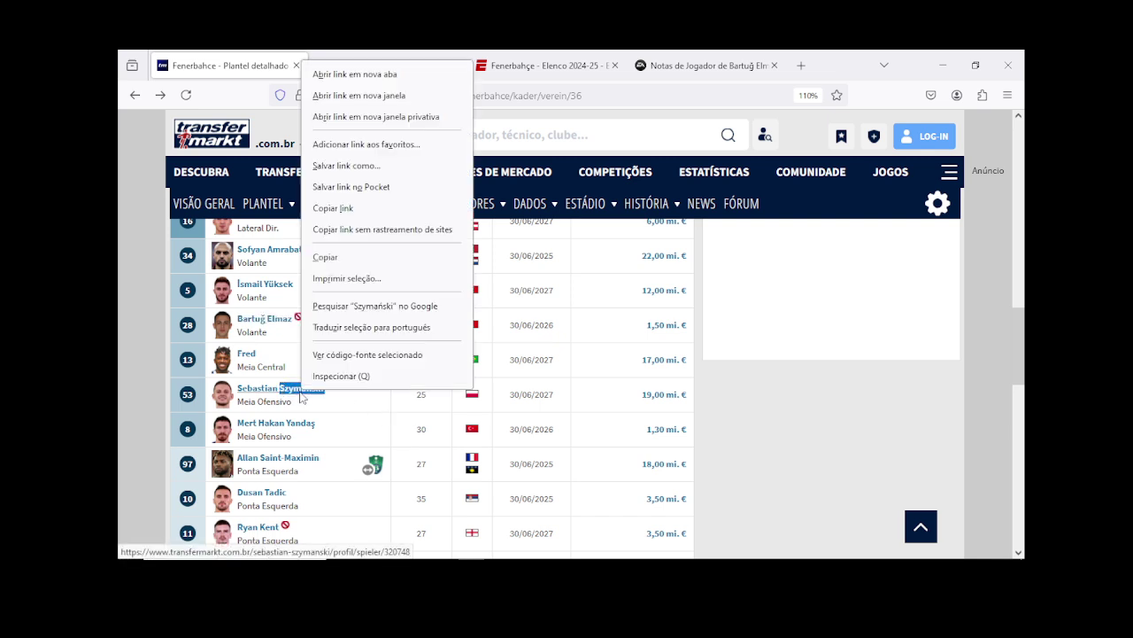
{"action": "left_click", "coordinate": [337, 257]}
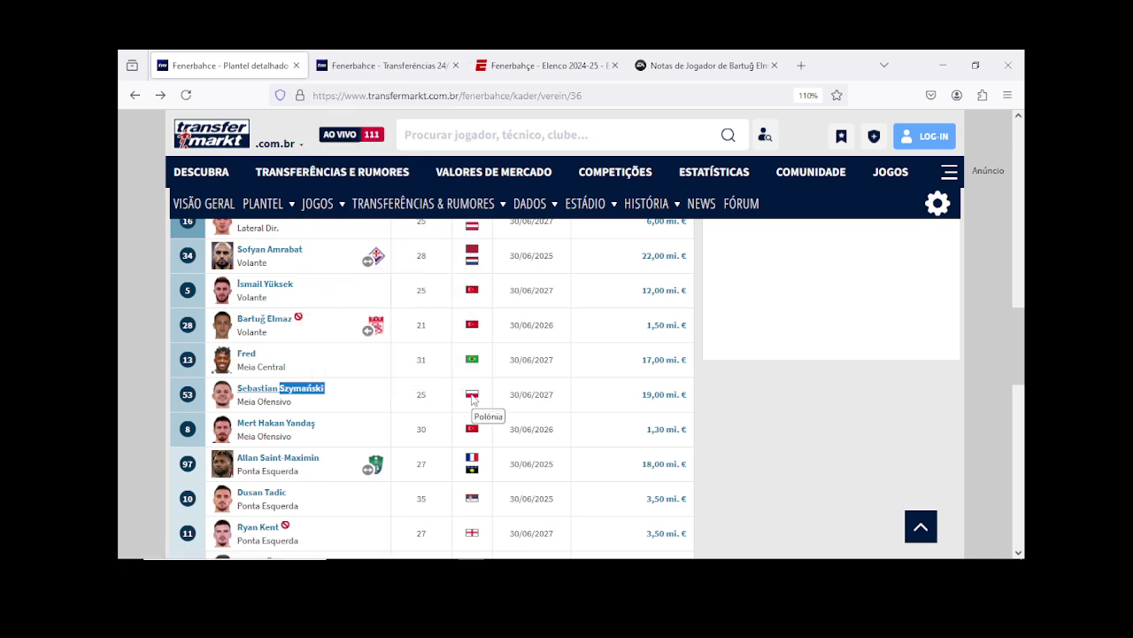
Step: Switch to WE2002 Team Editor and load 17 Poland as the base team
{"action": "mouse_move", "coordinate": [523, 558]}
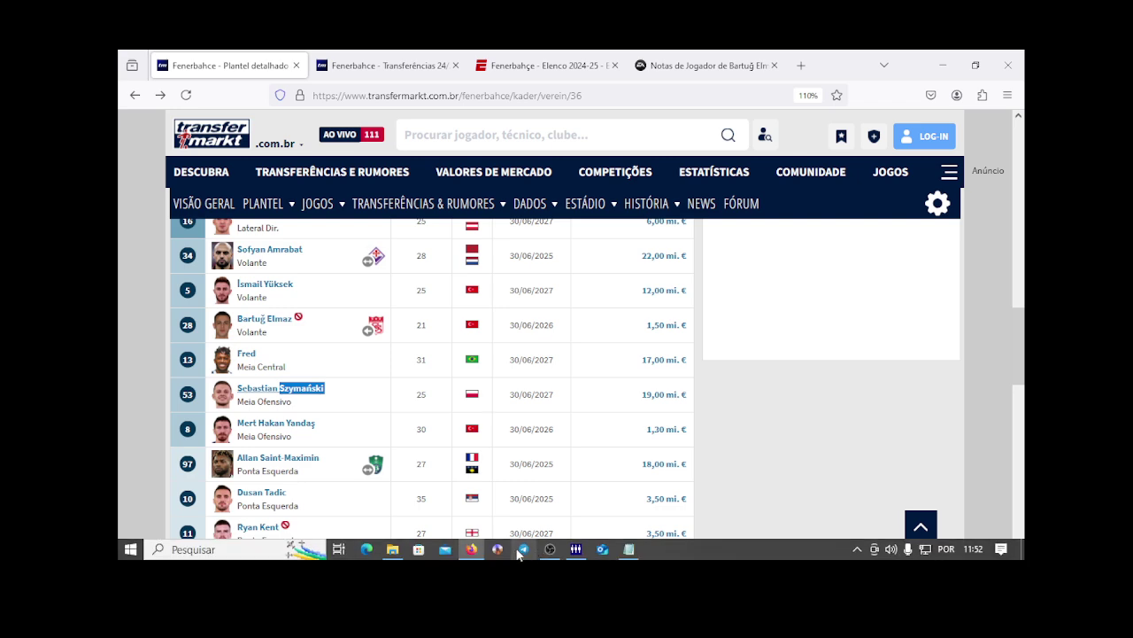
{"action": "left_click", "coordinate": [575, 549]}
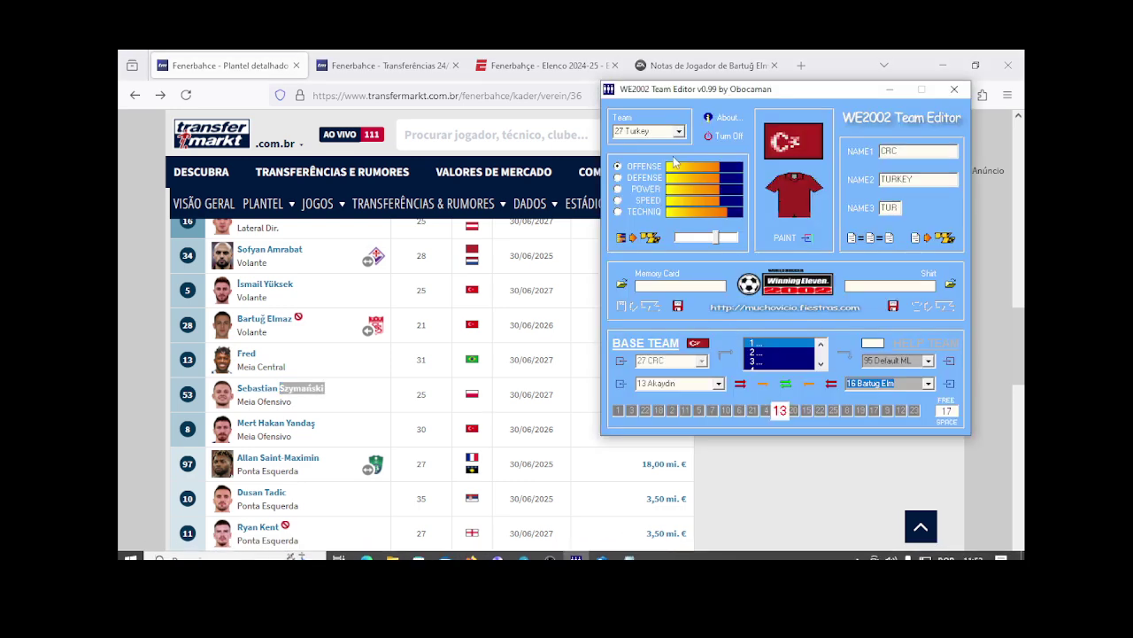
{"action": "left_click", "coordinate": [650, 131]}
{"action": "key", "text": "Up"}
{"action": "key", "text": "Up"}
{"action": "key", "text": "Up"}
{"action": "key", "text": "Up"}
{"action": "key", "text": "Up"}
{"action": "key", "text": "Up"}
{"action": "key", "text": "Up"}
{"action": "key", "text": "Up"}
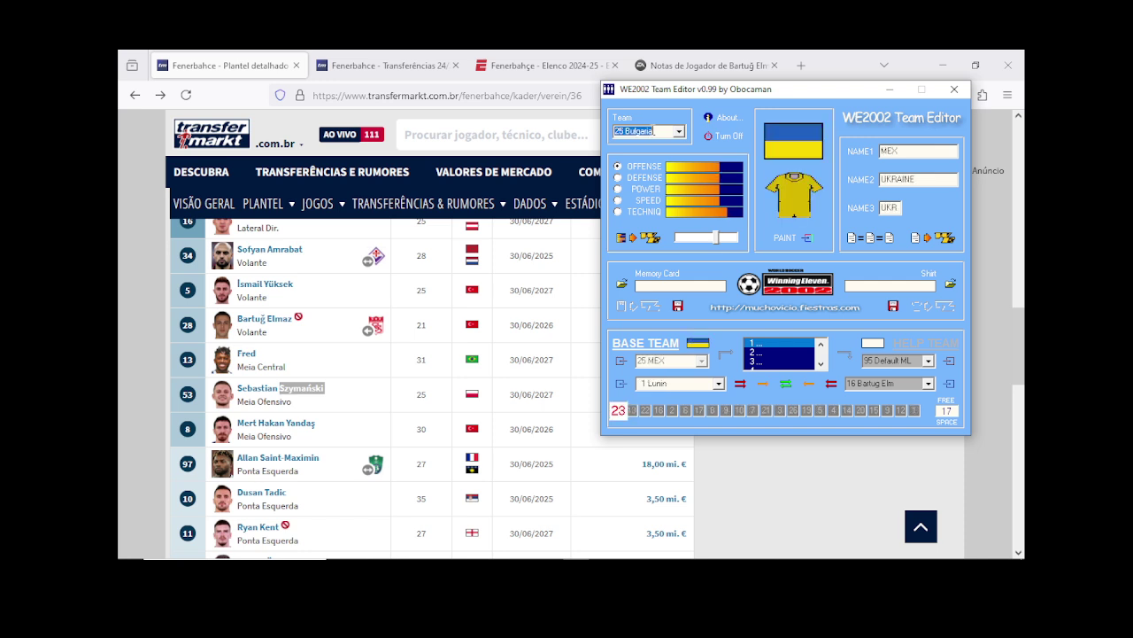
{"action": "key", "text": "Up"}
{"action": "key", "text": "Up"}
{"action": "key", "text": "Up"}
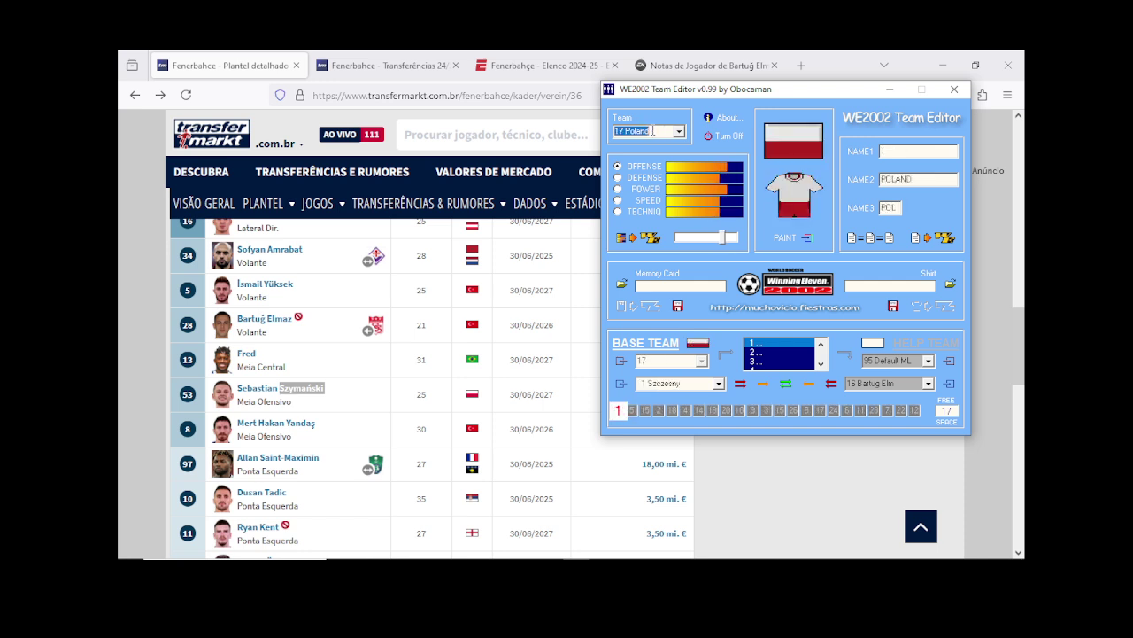
{"action": "key", "text": "Down"}
Step: Look through Poland's player list and select player 16, D.Szymnski
{"action": "left_click", "coordinate": [723, 382]}
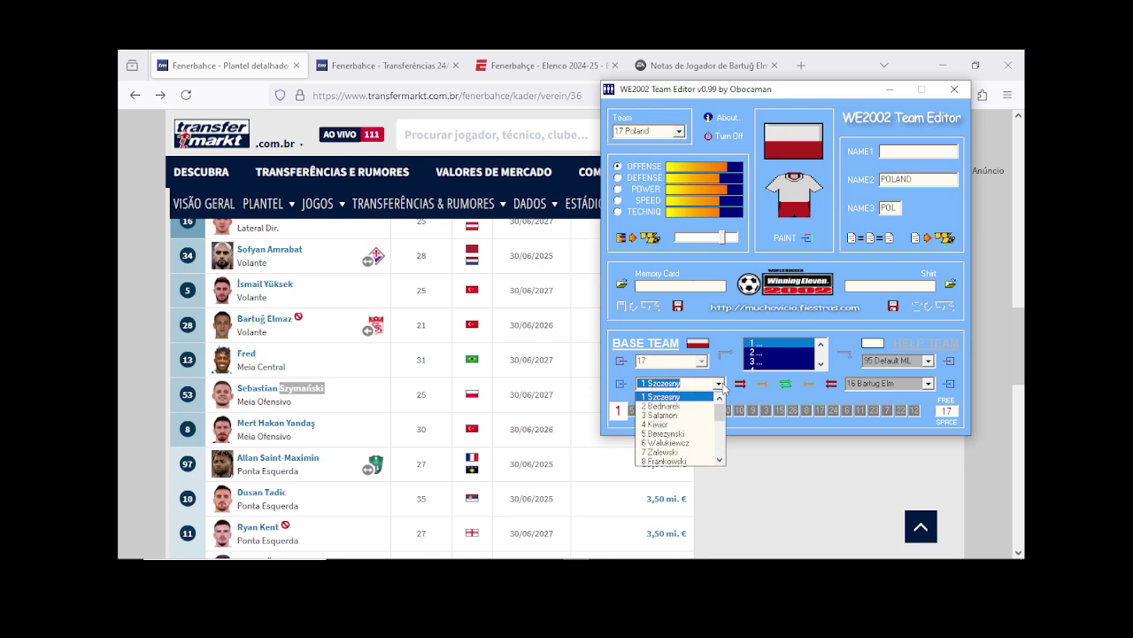
{"action": "scroll", "coordinate": [691, 452], "scroll_direction": "down", "scroll_amount": 1}
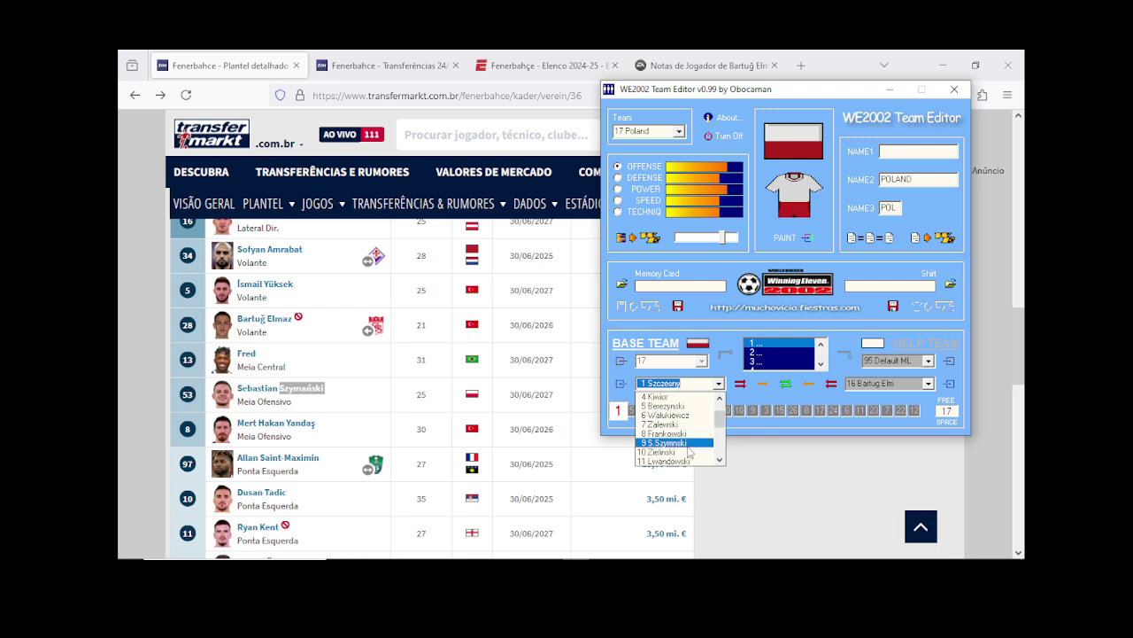
{"action": "scroll", "coordinate": [689, 453], "scroll_direction": "down", "scroll_amount": 1}
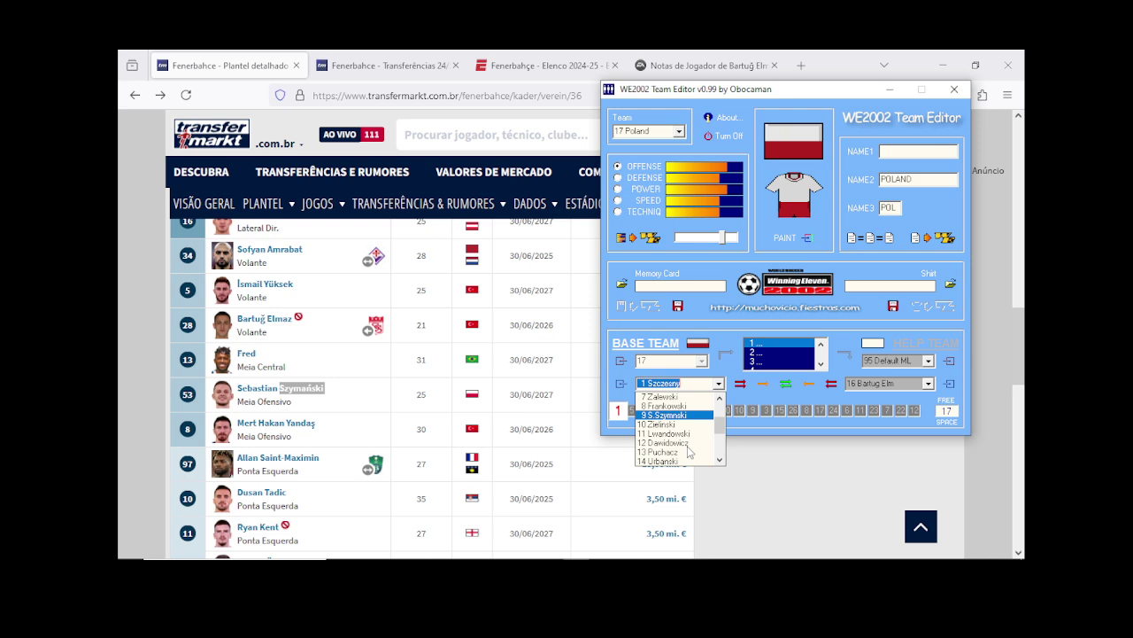
{"action": "scroll", "coordinate": [690, 454], "scroll_direction": "down", "scroll_amount": 1}
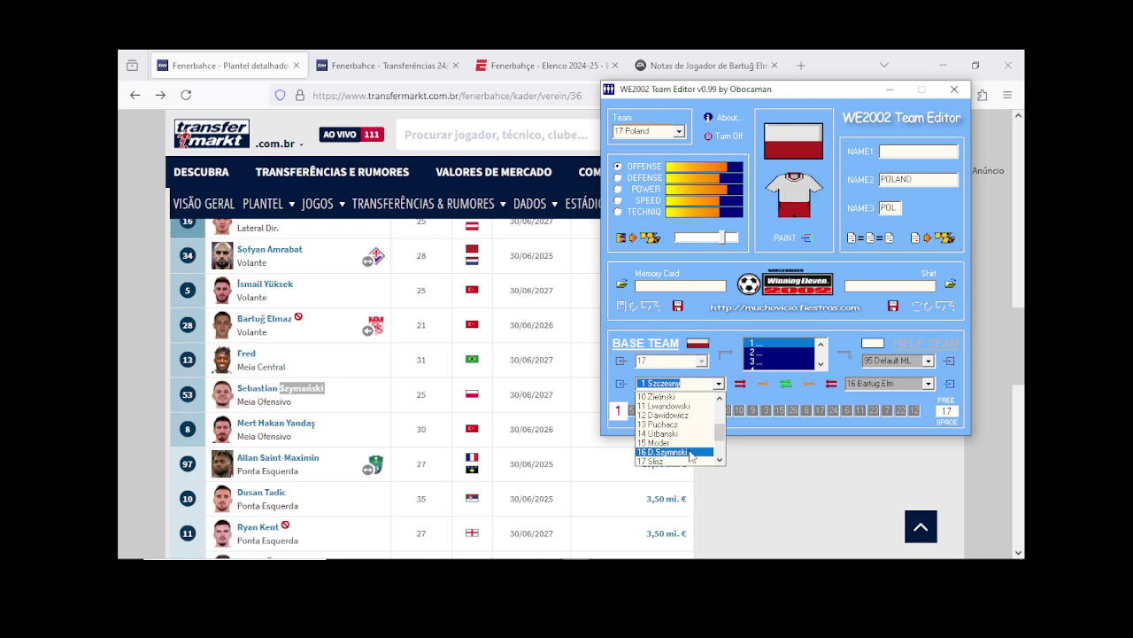
{"action": "scroll", "coordinate": [691, 455], "scroll_direction": "down", "scroll_amount": 2}
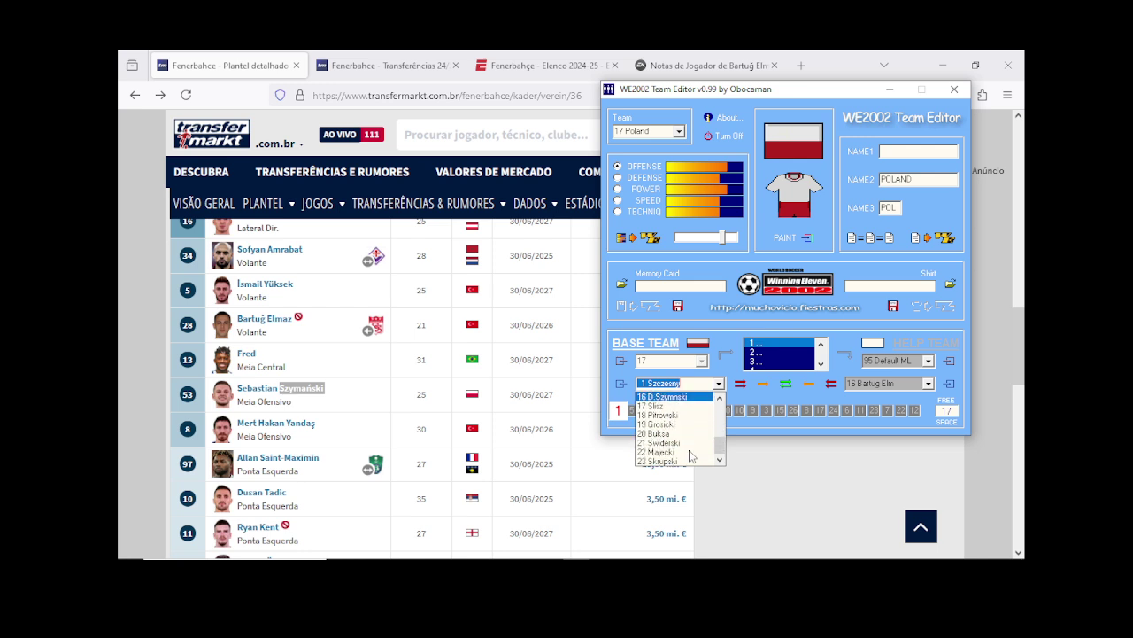
{"action": "scroll", "coordinate": [692, 455], "scroll_direction": "up", "scroll_amount": 1}
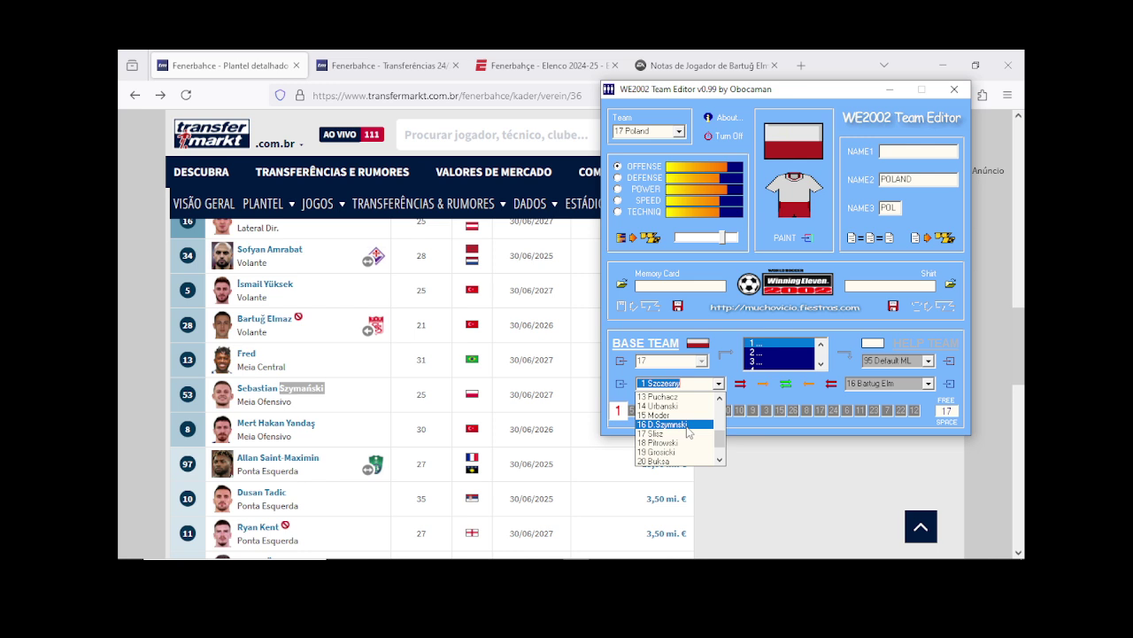
{"action": "left_click", "coordinate": [688, 425]}
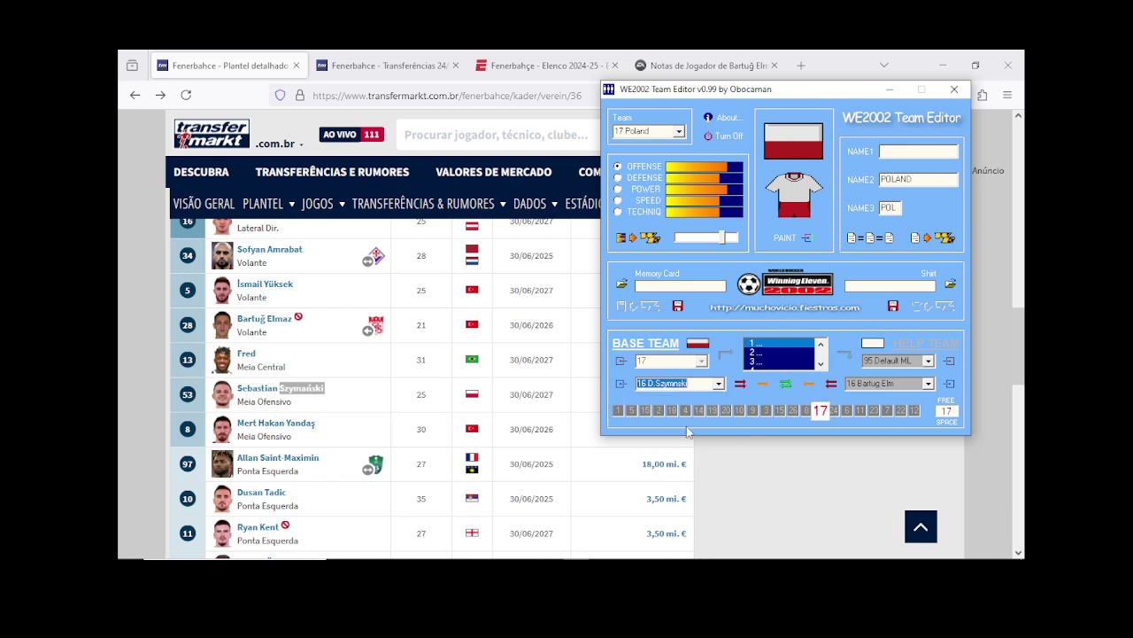
Step: Return to the browser's Google results and search for "Szymański ea fc"
{"action": "left_click", "coordinate": [711, 66]}
{"action": "left_click", "coordinate": [134, 95]}
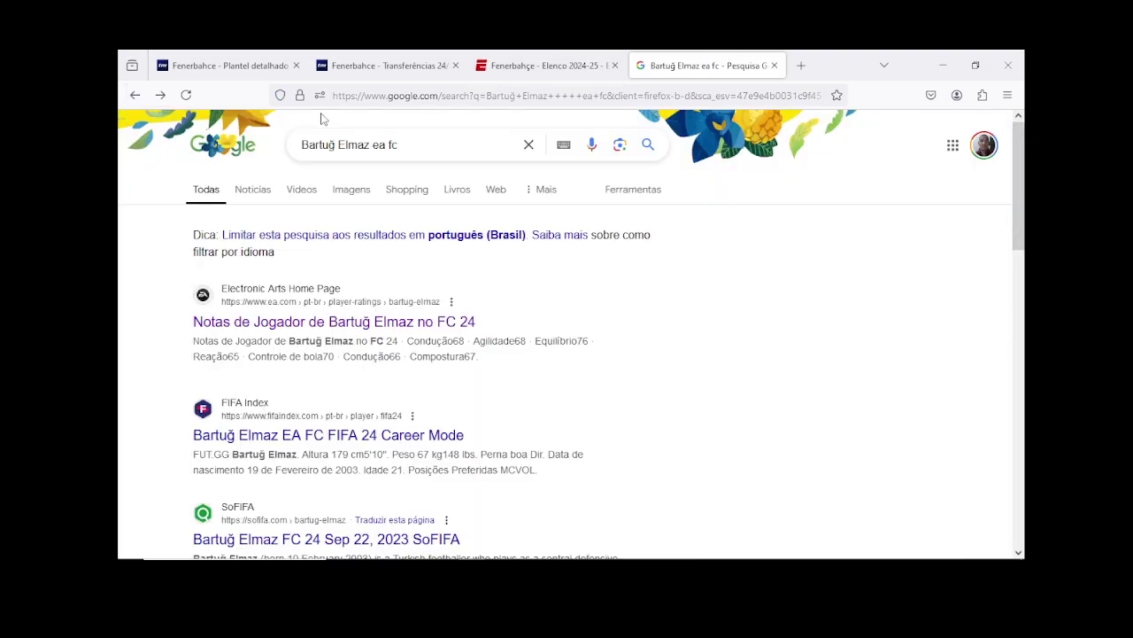
{"action": "left_click_drag", "start_coordinate": [370, 143], "coordinate": [296, 147]}
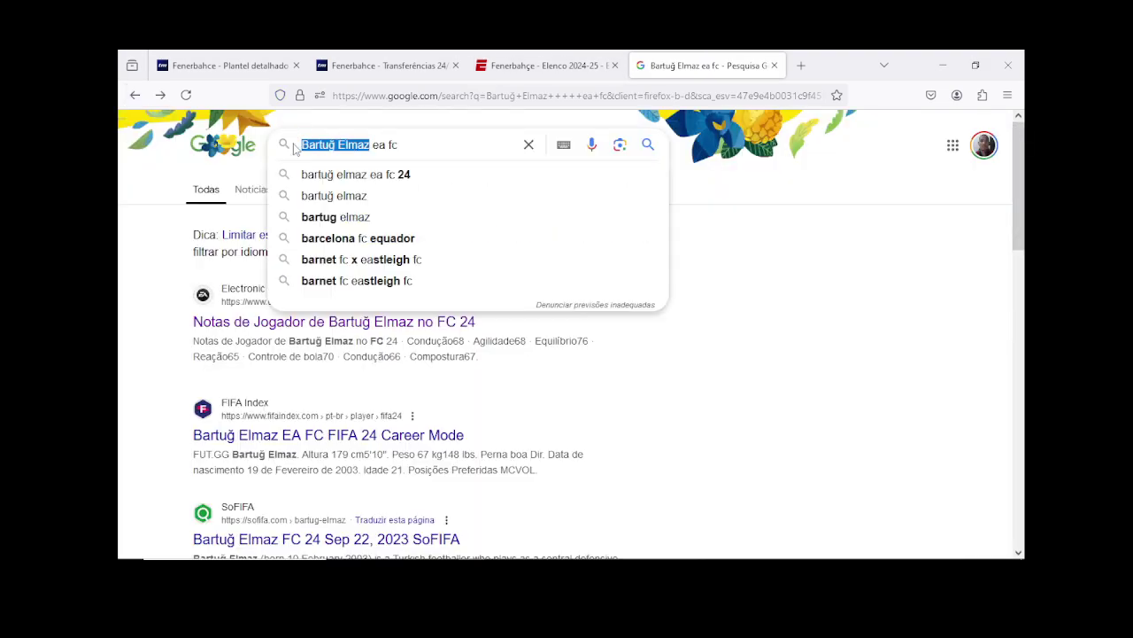
{"action": "type", "text": "Szymański"}
{"action": "key", "text": "Return"}
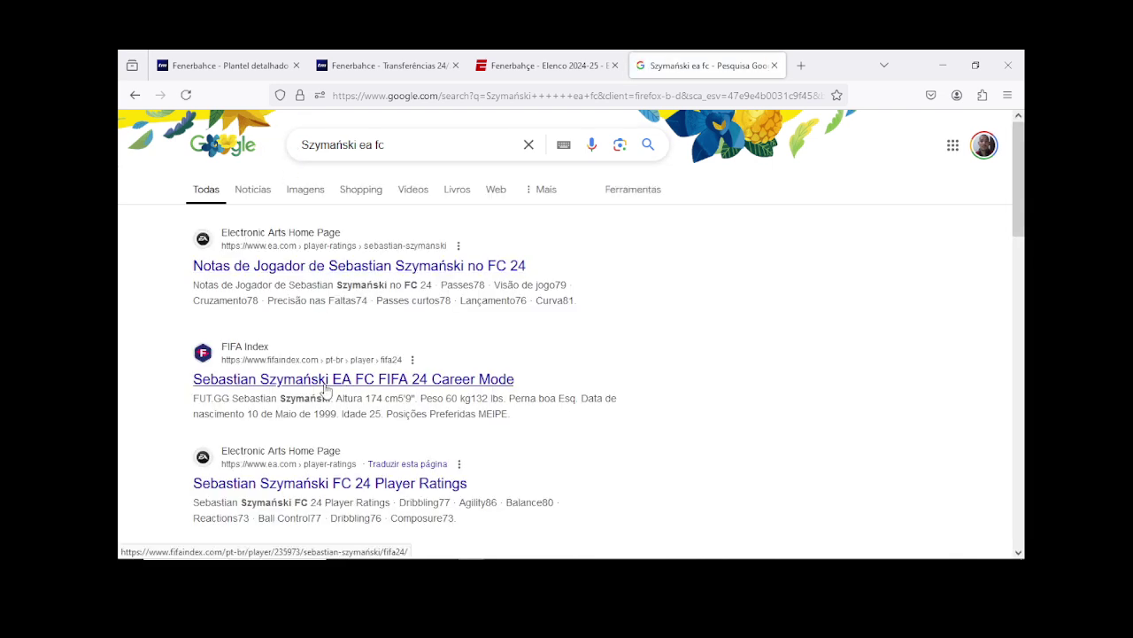
Step: Open Sebastian Szymański's FC 24 ratings page on the EA site and examine his profile and attribute ratings
{"action": "left_click", "coordinate": [325, 388]}
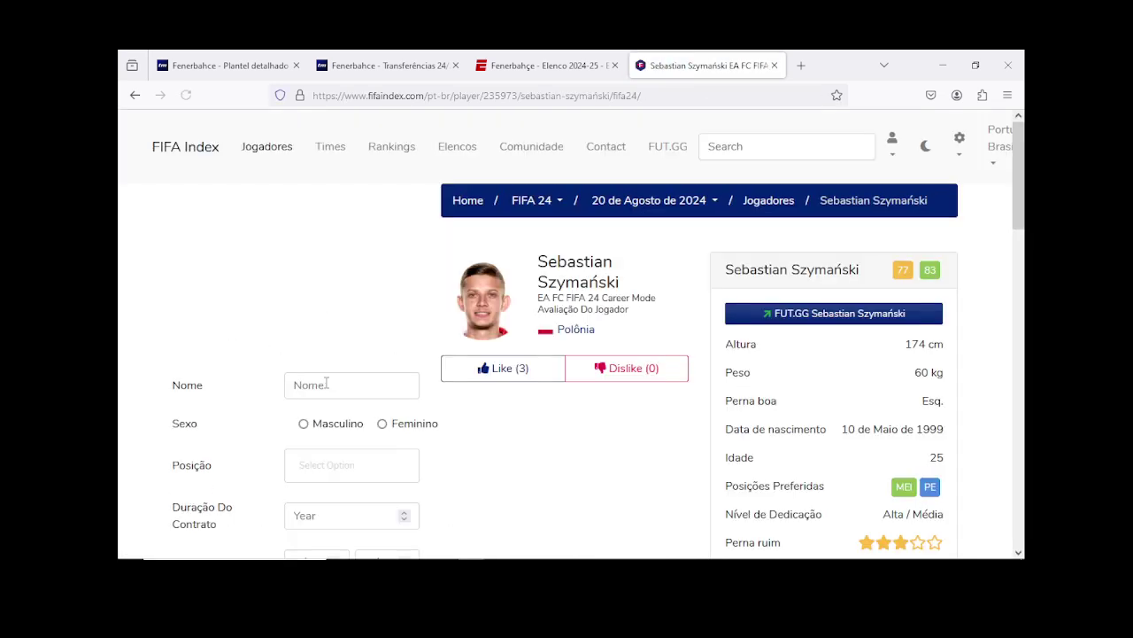
{"action": "left_click", "coordinate": [135, 95]}
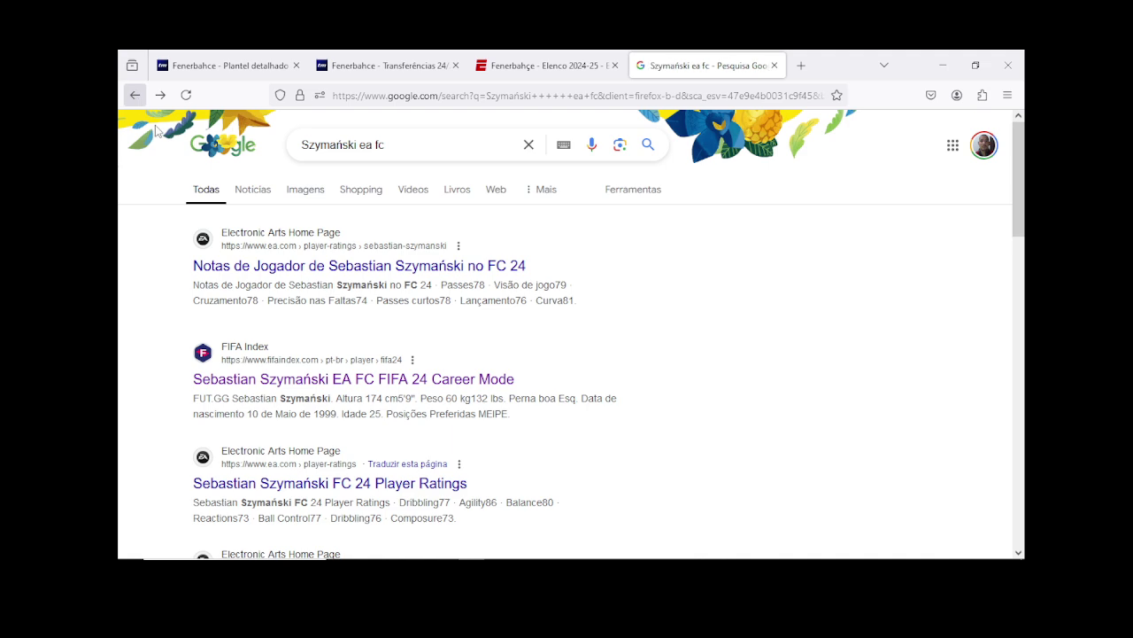
{"action": "left_click", "coordinate": [302, 276]}
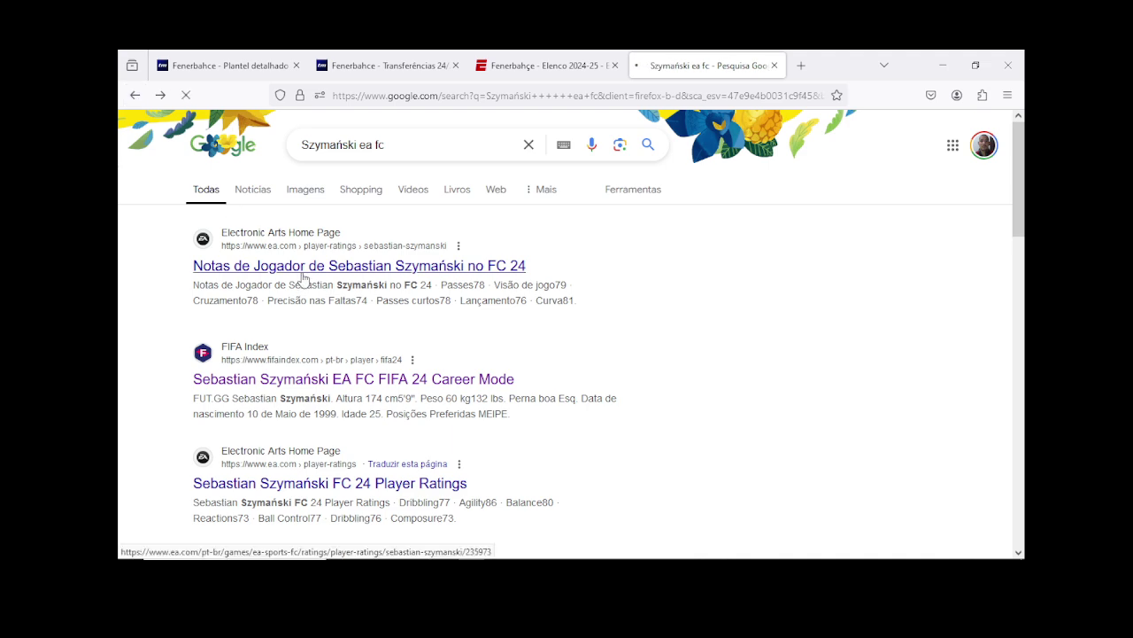
{"action": "scroll", "coordinate": [326, 376], "scroll_direction": "down", "scroll_amount": 3}
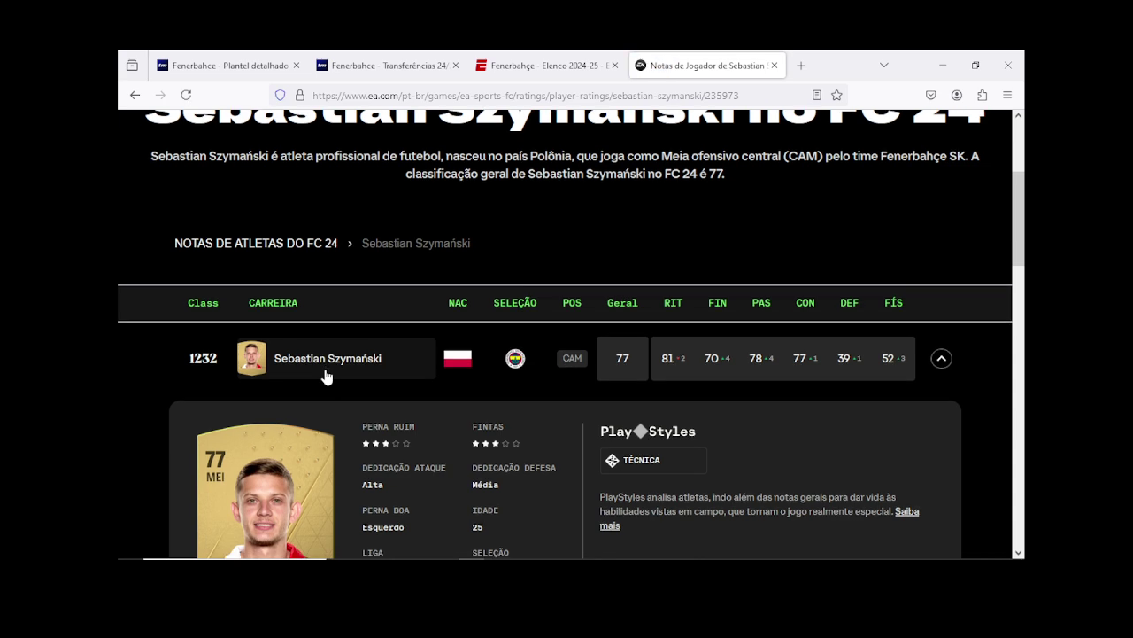
{"action": "scroll", "coordinate": [326, 376], "scroll_direction": "down", "scroll_amount": 3}
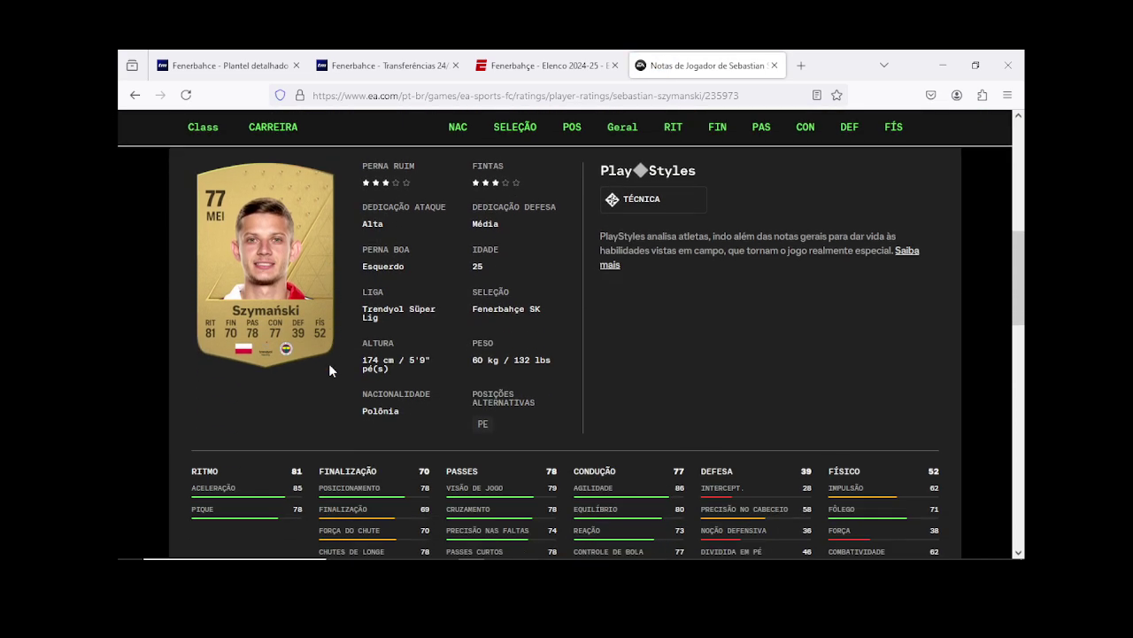
{"action": "scroll", "coordinate": [329, 370], "scroll_direction": "down", "scroll_amount": 2}
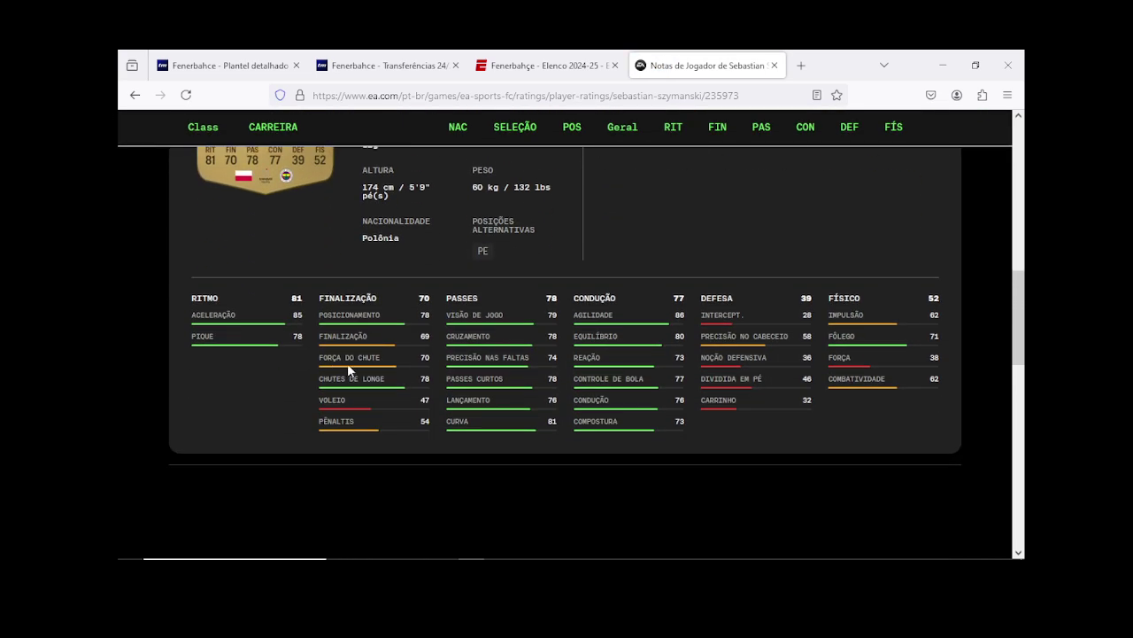
{"action": "scroll", "coordinate": [349, 370], "scroll_direction": "up", "scroll_amount": 2}
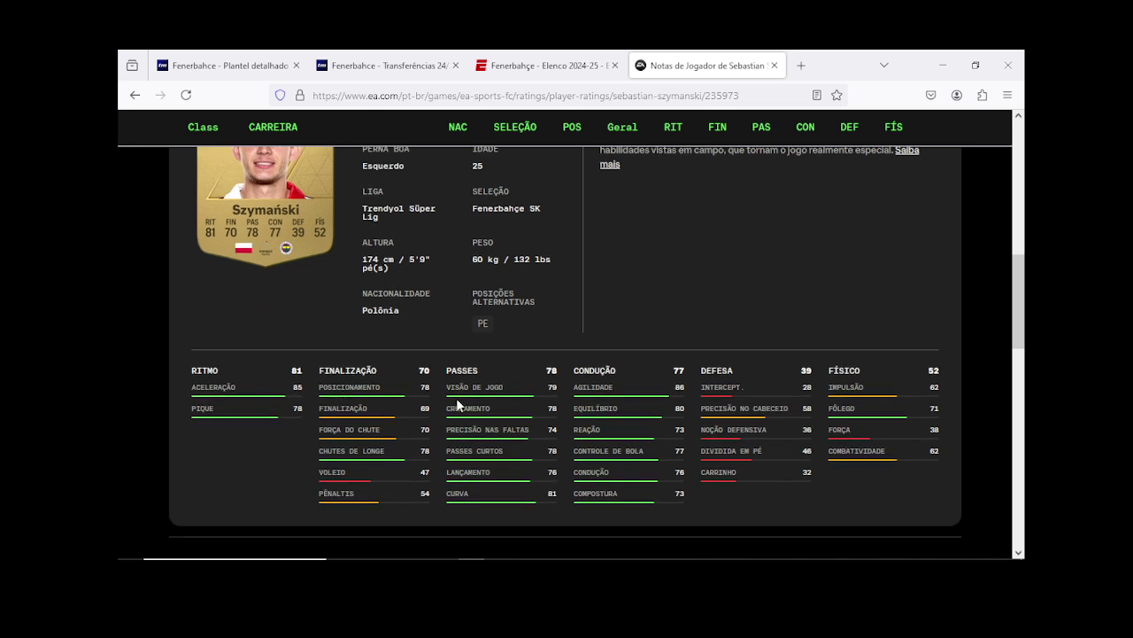
Step: In WE2002 Team Editor, copy D.Szymnski into slot 19 of 95 Default ML and unlink him for editing as a new player
{"action": "mouse_move", "coordinate": [563, 556]}
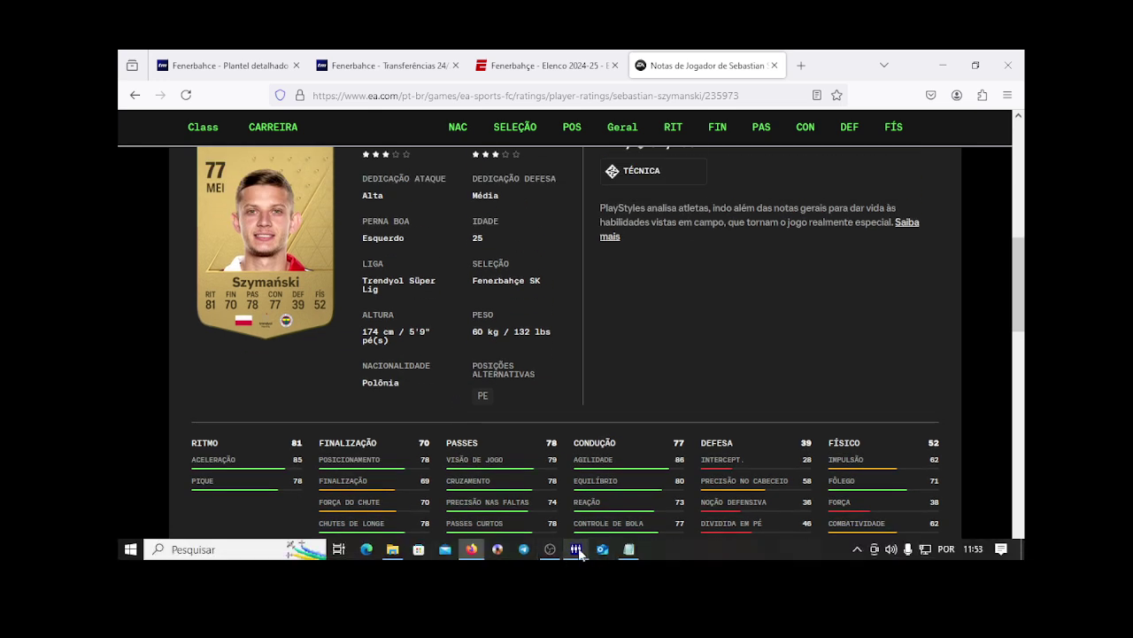
{"action": "left_click", "coordinate": [577, 551]}
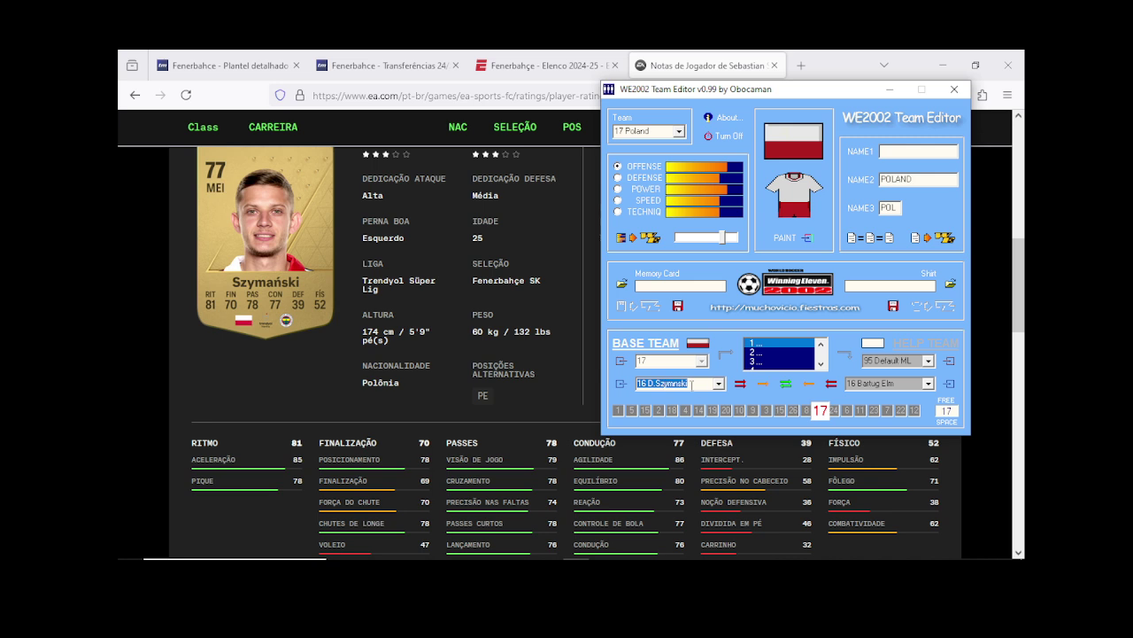
{"action": "left_click", "coordinate": [927, 383]}
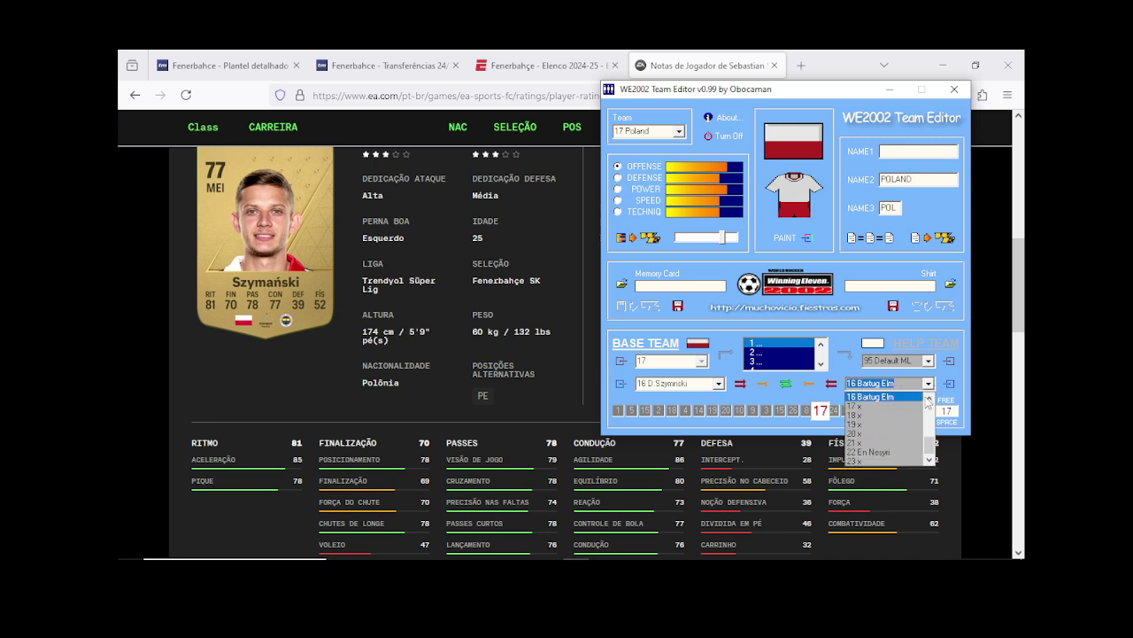
{"action": "left_click", "coordinate": [902, 424]}
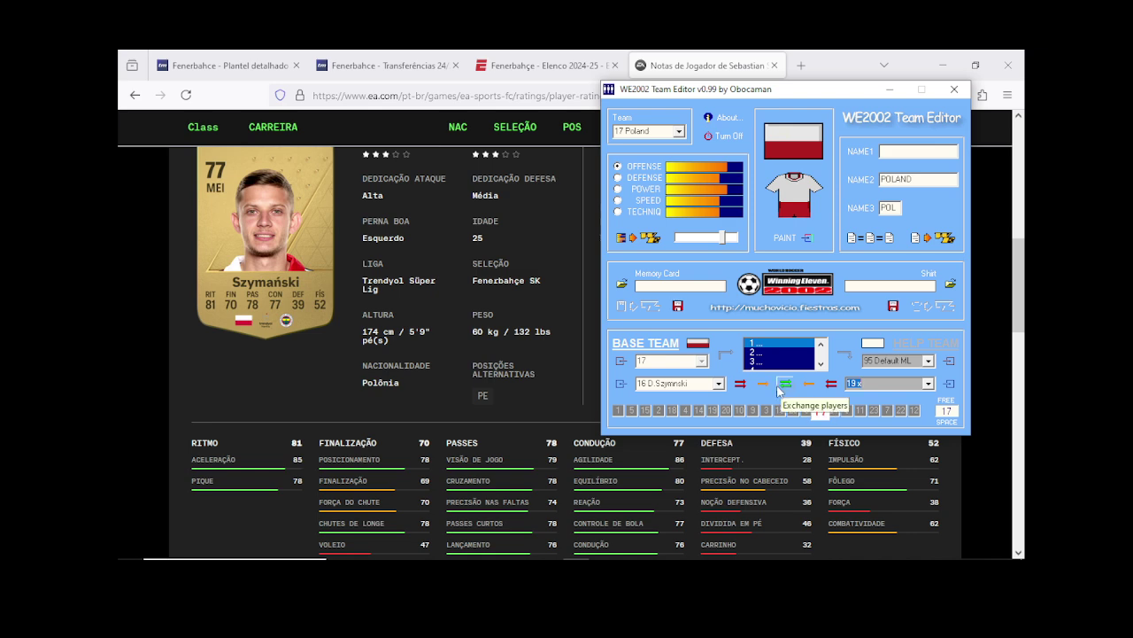
{"action": "left_click", "coordinate": [762, 384]}
{"action": "left_click", "coordinate": [946, 386]}
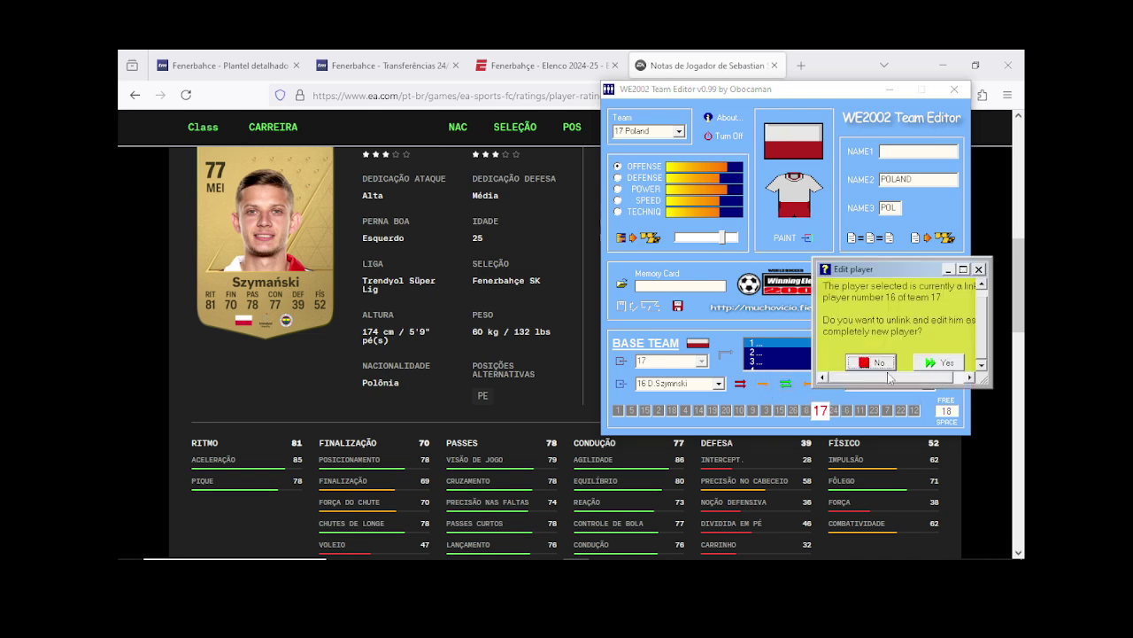
{"action": "left_click", "coordinate": [940, 369]}
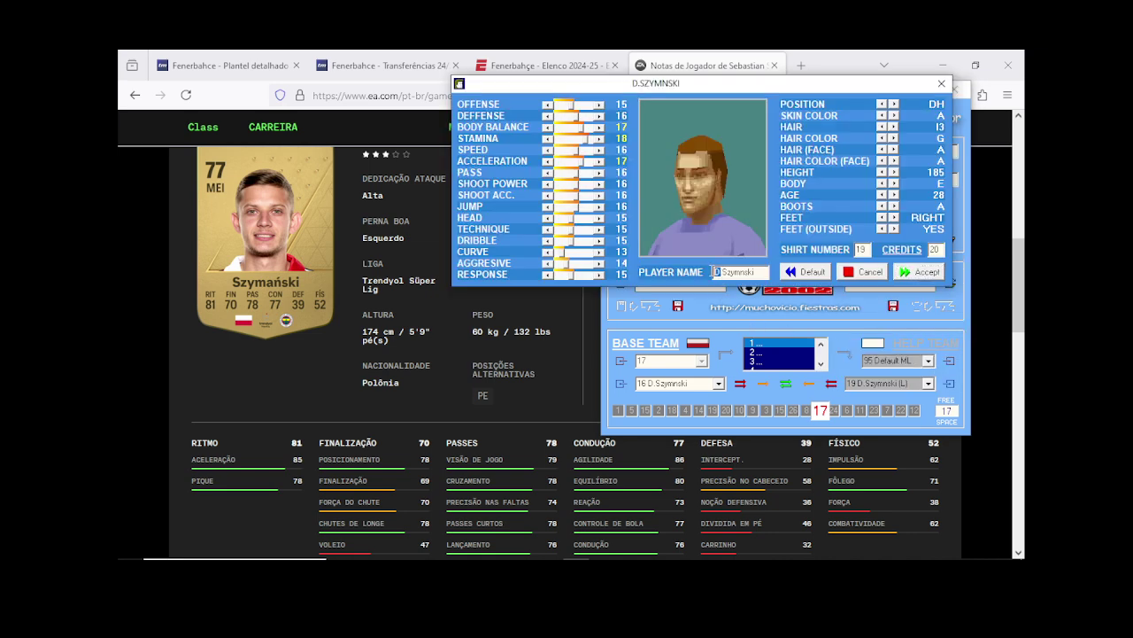
Step: Replace the initial in the copied player's name so that it reads S.Szymnski
{"action": "left_click", "coordinate": [714, 272]}
{"action": "key", "text": "Delete"}
{"action": "scroll", "coordinate": [428, 333], "scroll_direction": "up", "scroll_amount": 3}
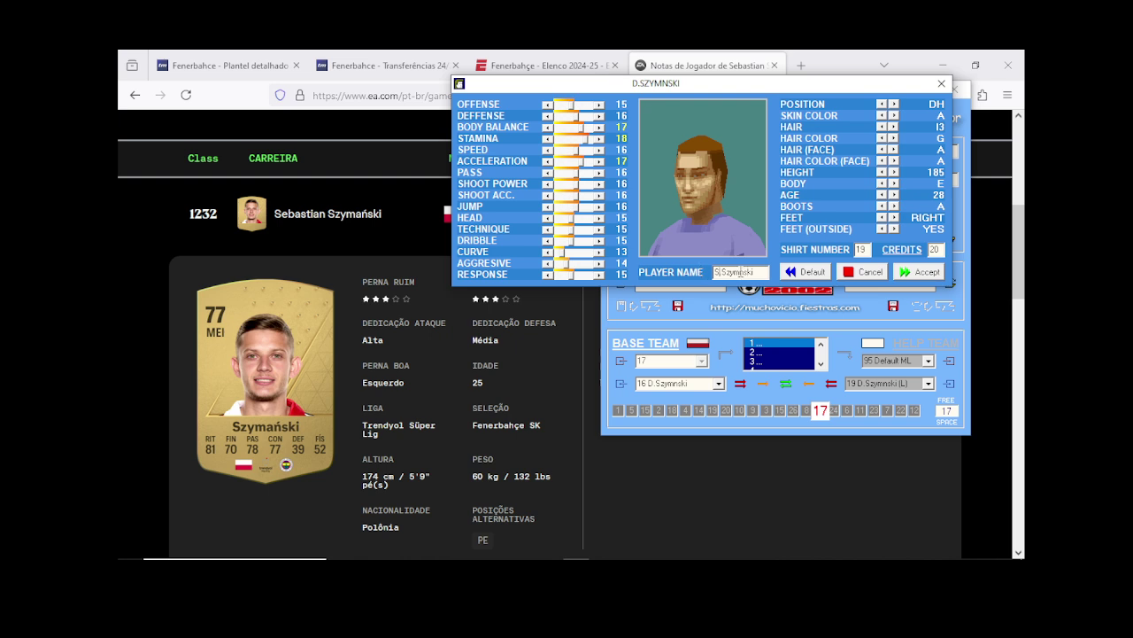
Step: Correct the copied player's name to S.Szymansk and set his hair style to E2
{"action": "left_click_drag", "start_coordinate": [740, 272], "coordinate": [758, 272]}
{"action": "type", "text": "a"}
{"action": "left_click", "coordinate": [881, 127]}
{"action": "left_click", "coordinate": [894, 127]}
{"action": "left_click", "coordinate": [893, 127]}
{"action": "left_click", "coordinate": [894, 127]}
{"action": "left_click", "coordinate": [894, 127]}
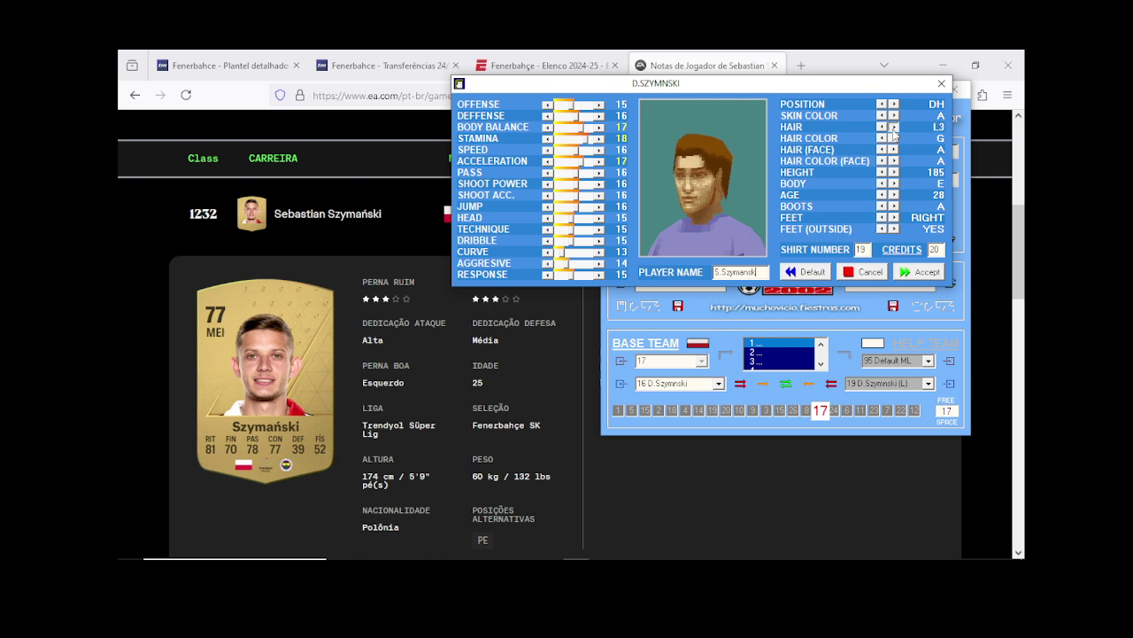
{"action": "left_click", "coordinate": [893, 127]}
{"action": "left_click", "coordinate": [894, 127]}
{"action": "left_click", "coordinate": [882, 126]}
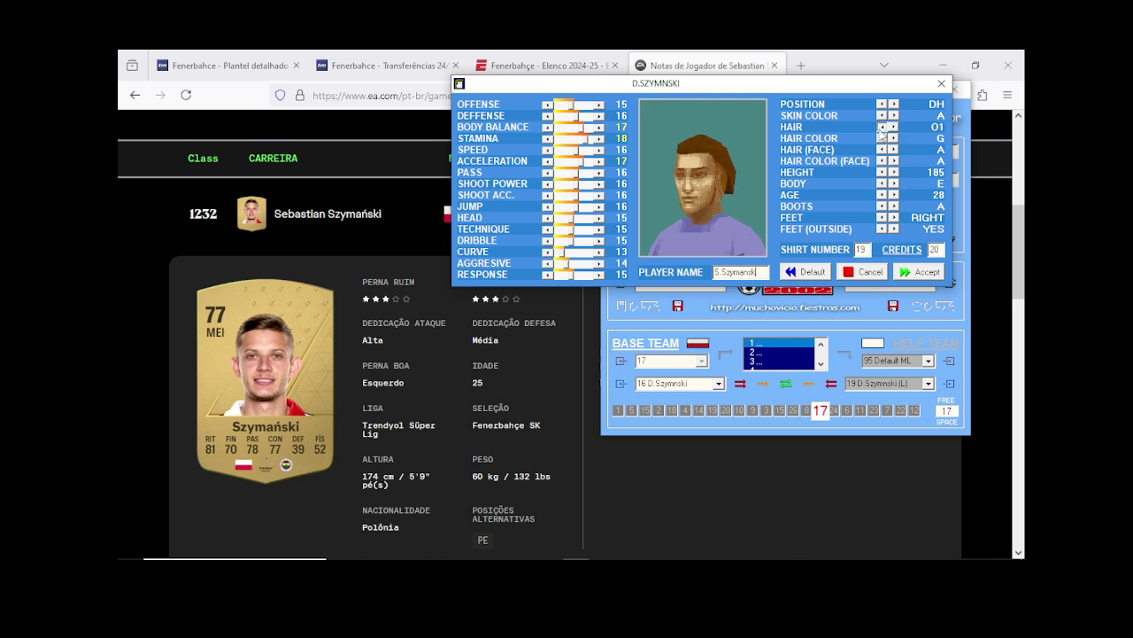
{"action": "left_click", "coordinate": [881, 127]}
{"action": "left_click", "coordinate": [881, 126]}
{"action": "left_click", "coordinate": [881, 127]}
{"action": "left_click", "coordinate": [881, 127]}
{"action": "left_click", "coordinate": [881, 127]}
{"action": "left_click", "coordinate": [881, 127]}
{"action": "left_click", "coordinate": [881, 127]}
{"action": "left_click", "coordinate": [881, 127]}
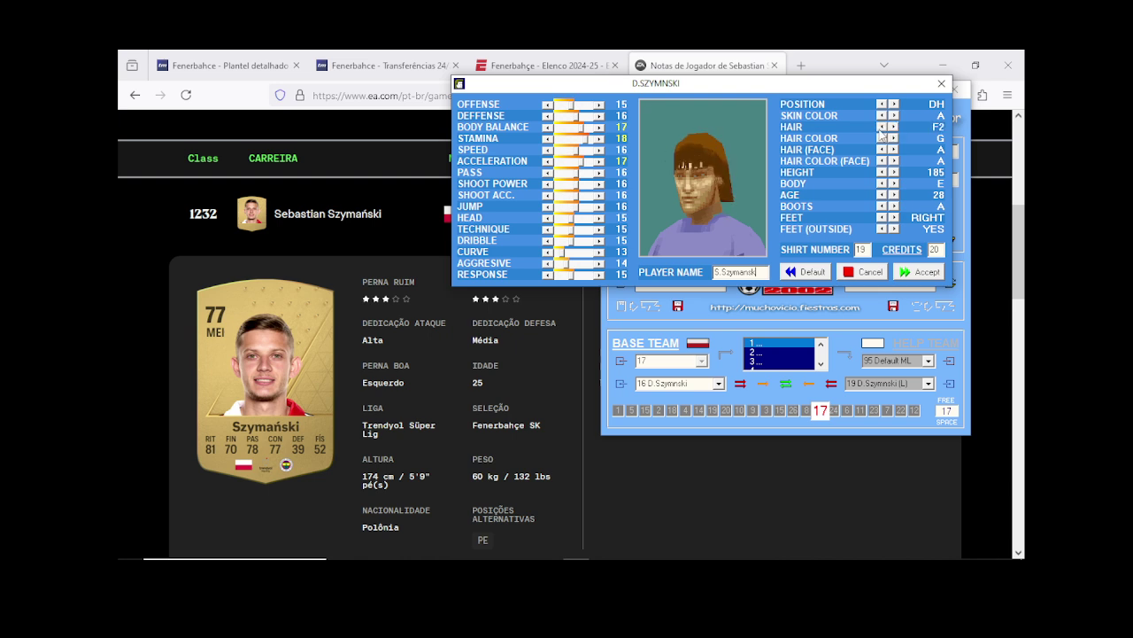
{"action": "left_click", "coordinate": [881, 127]}
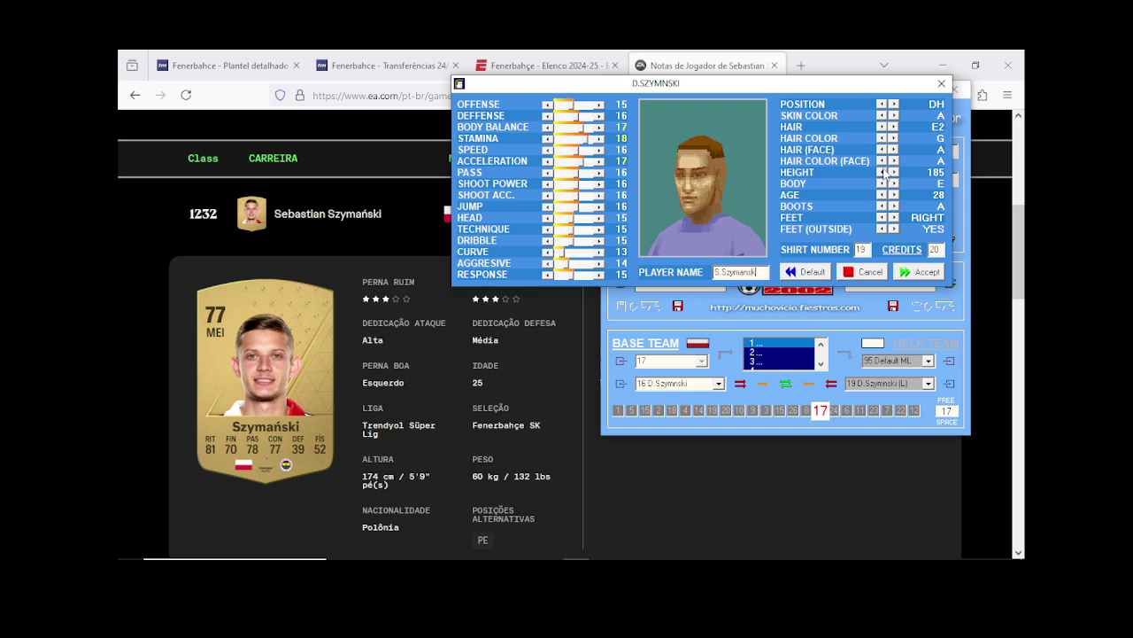
Step: Set Szymański's height to 174, body to B, age to 25, position to SH and preferred foot to left
{"action": "left_click", "coordinate": [882, 171]}
{"action": "left_click", "coordinate": [882, 172]}
{"action": "left_click", "coordinate": [882, 172]}
{"action": "left_click", "coordinate": [882, 172]}
{"action": "left_click", "coordinate": [895, 171]}
{"action": "left_click", "coordinate": [882, 183]}
{"action": "left_click", "coordinate": [882, 184]}
{"action": "left_click", "coordinate": [882, 183]}
{"action": "left_click", "coordinate": [894, 104]}
{"action": "left_click", "coordinate": [895, 217]}
Step: Using his FC 24 ratings, set Szymański's acceleration to 18, and speed, pass, shoot power, shoot accuracy and jump to 17
{"action": "scroll", "coordinate": [514, 422], "scroll_direction": "down", "scroll_amount": 5}
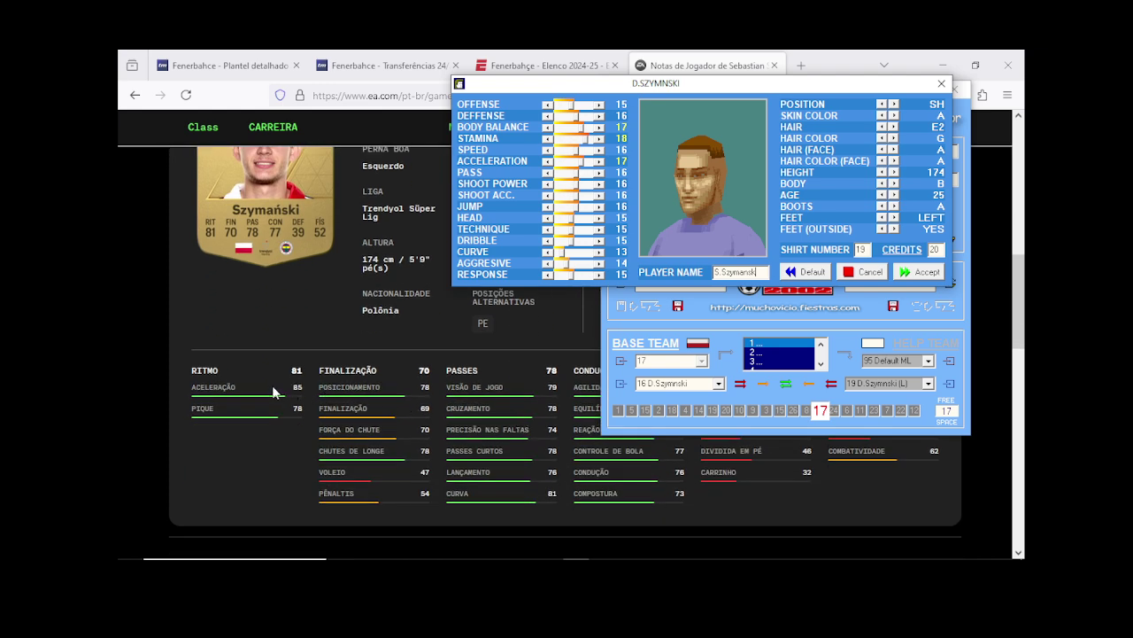
{"action": "left_click", "coordinate": [601, 151]}
{"action": "left_click", "coordinate": [601, 161]}
{"action": "left_click", "coordinate": [600, 173]}
{"action": "left_click", "coordinate": [601, 183]}
{"action": "left_click", "coordinate": [600, 195]}
{"action": "left_click", "coordinate": [600, 206]}
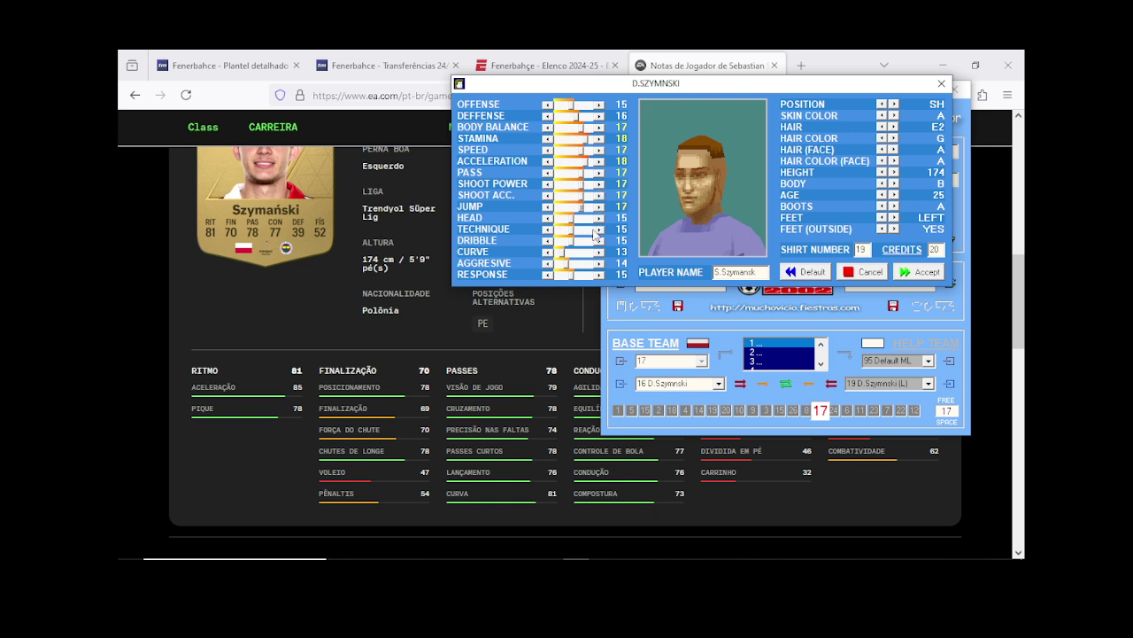
Step: Set Szymański's technique to 17 and his response to 18, checking his ratings on the EA page
{"action": "left_click", "coordinate": [600, 228]}
{"action": "left_click", "coordinate": [599, 228]}
{"action": "scroll", "coordinate": [534, 424], "scroll_direction": "up", "scroll_amount": 2}
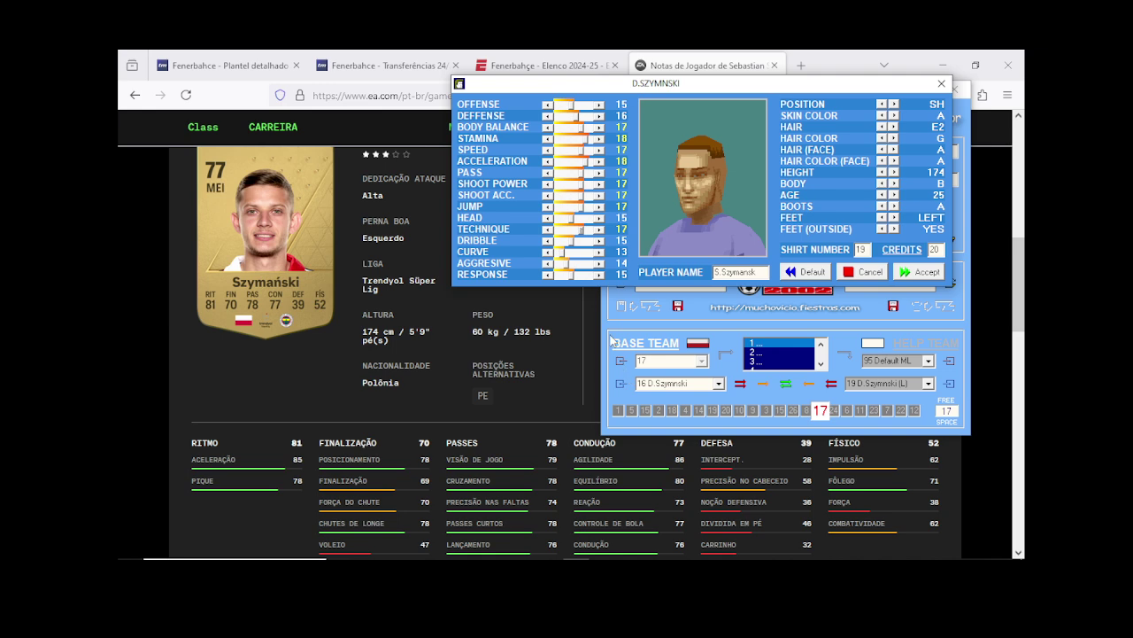
{"action": "double_click", "coordinate": [601, 275]}
{"action": "left_click", "coordinate": [602, 275]}
{"action": "scroll", "coordinate": [829, 485], "scroll_direction": "up", "scroll_amount": 1}
{"action": "scroll", "coordinate": [830, 486], "scroll_direction": "down", "scroll_amount": 2}
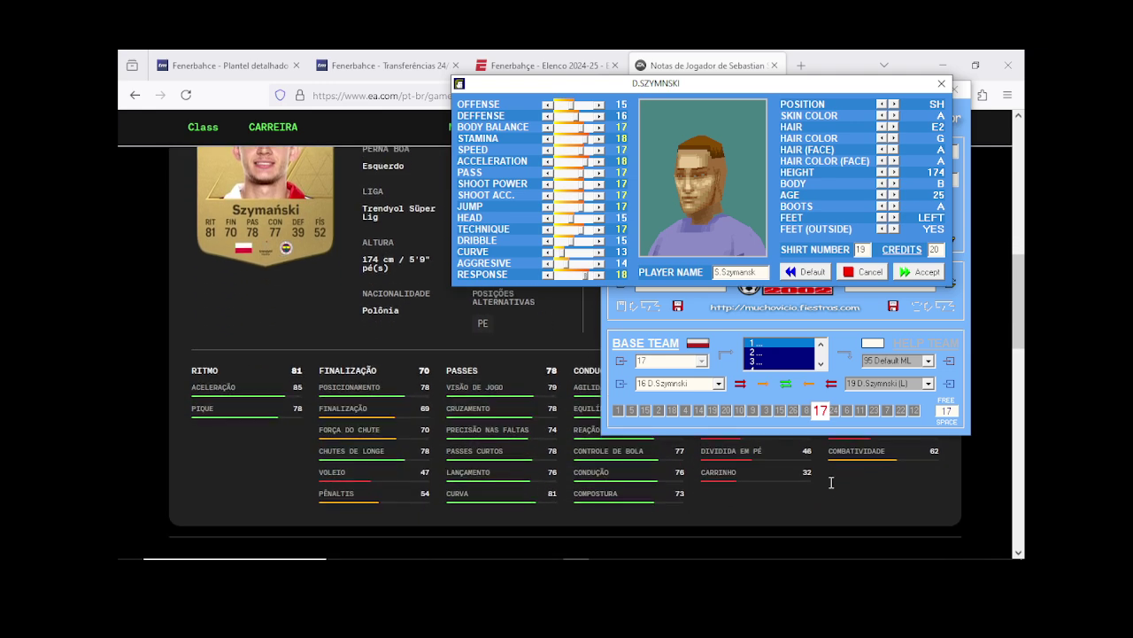
Step: Raise Szymański's dribble, curve and aggressive attributes to 17
{"action": "left_click", "coordinate": [599, 240]}
{"action": "left_click", "coordinate": [600, 240]}
{"action": "left_click", "coordinate": [599, 251]}
{"action": "left_click", "coordinate": [600, 251]}
{"action": "left_click", "coordinate": [599, 252]}
{"action": "left_click", "coordinate": [600, 251]}
{"action": "left_click", "coordinate": [599, 263]}
{"action": "left_click", "coordinate": [599, 263]}
{"action": "left_click", "coordinate": [600, 263]}
Step: Set Szymański's offense to 17 and defense to 14, and accept the edited player
{"action": "left_click", "coordinate": [601, 106]}
{"action": "left_click", "coordinate": [601, 105]}
{"action": "left_click", "coordinate": [548, 116]}
{"action": "left_click", "coordinate": [548, 116]}
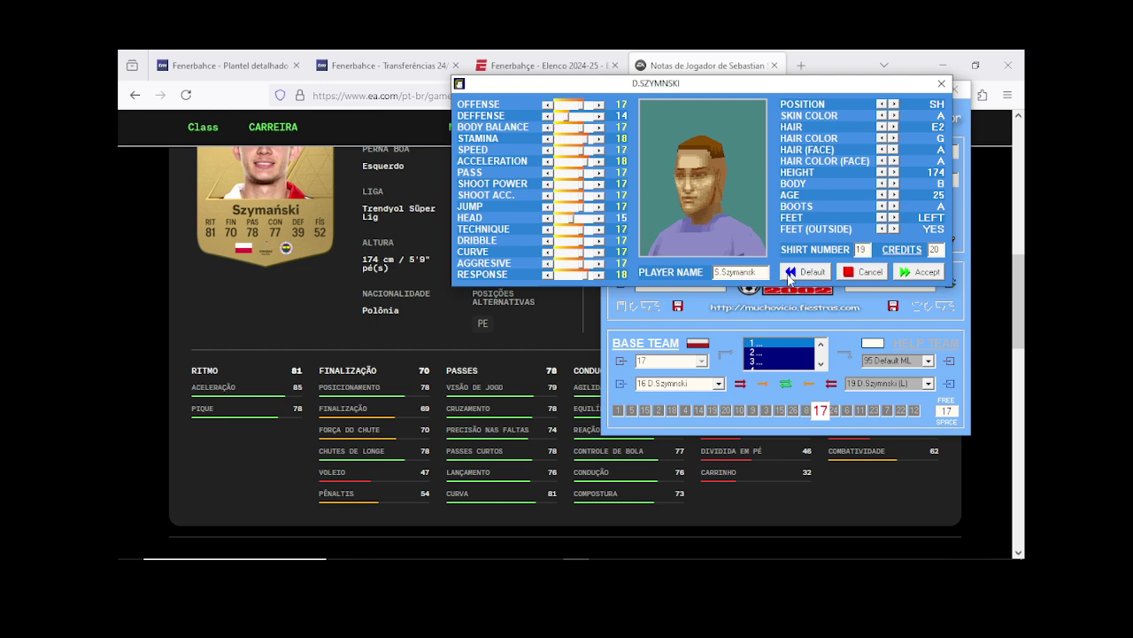
{"action": "left_click", "coordinate": [912, 272]}
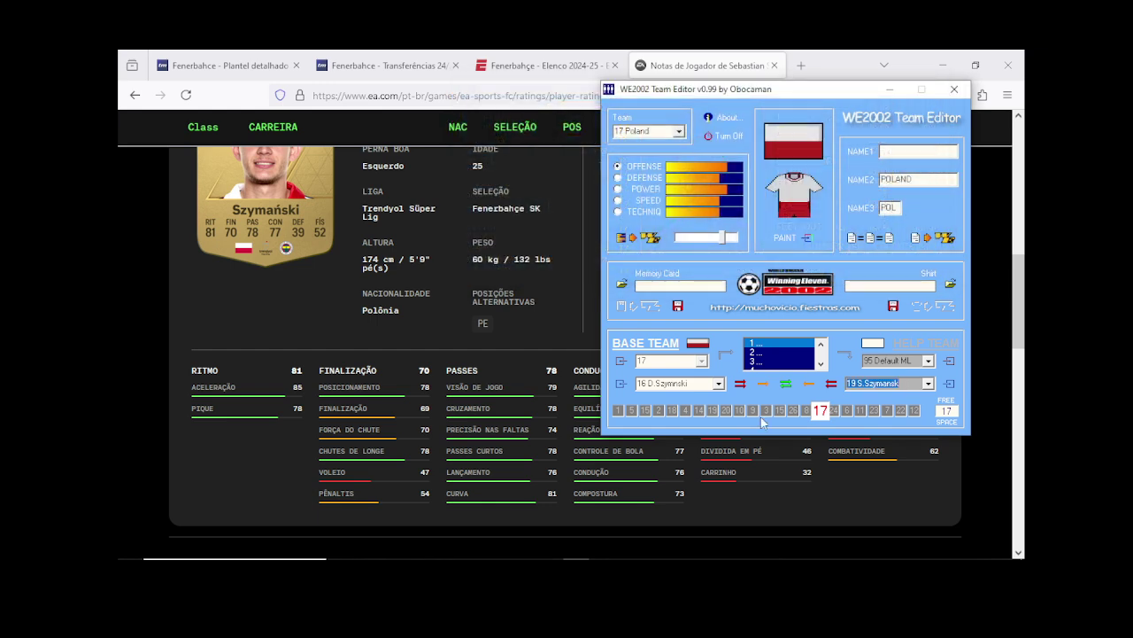
Step: Copy Mert Hakan Yandaş's name from the Fenerbahçe squad list on Transfermarkt
{"action": "left_click", "coordinate": [250, 58]}
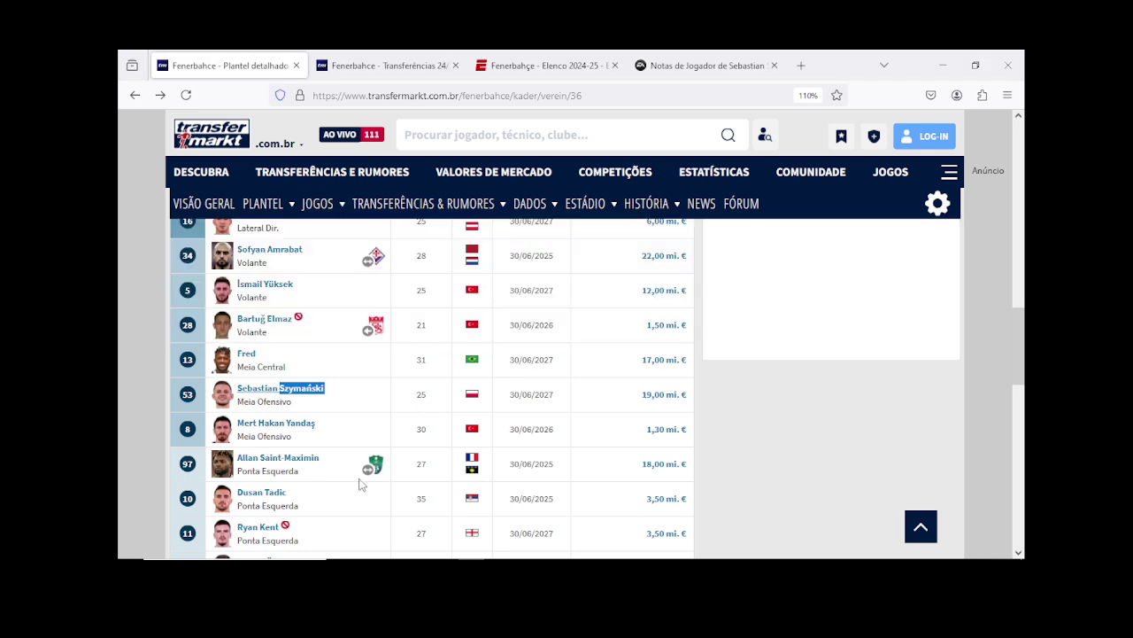
{"action": "scroll", "coordinate": [360, 484], "scroll_direction": "down", "scroll_amount": 2}
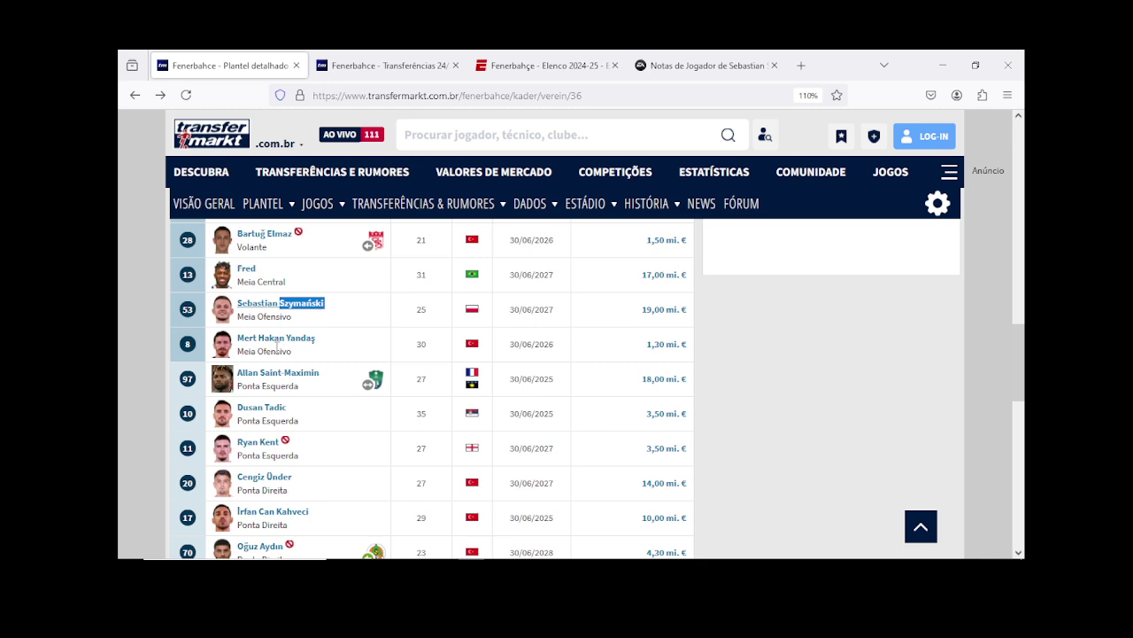
{"action": "left_click_drag", "start_coordinate": [324, 338], "coordinate": [238, 348]}
{"action": "right_click", "coordinate": [239, 344]}
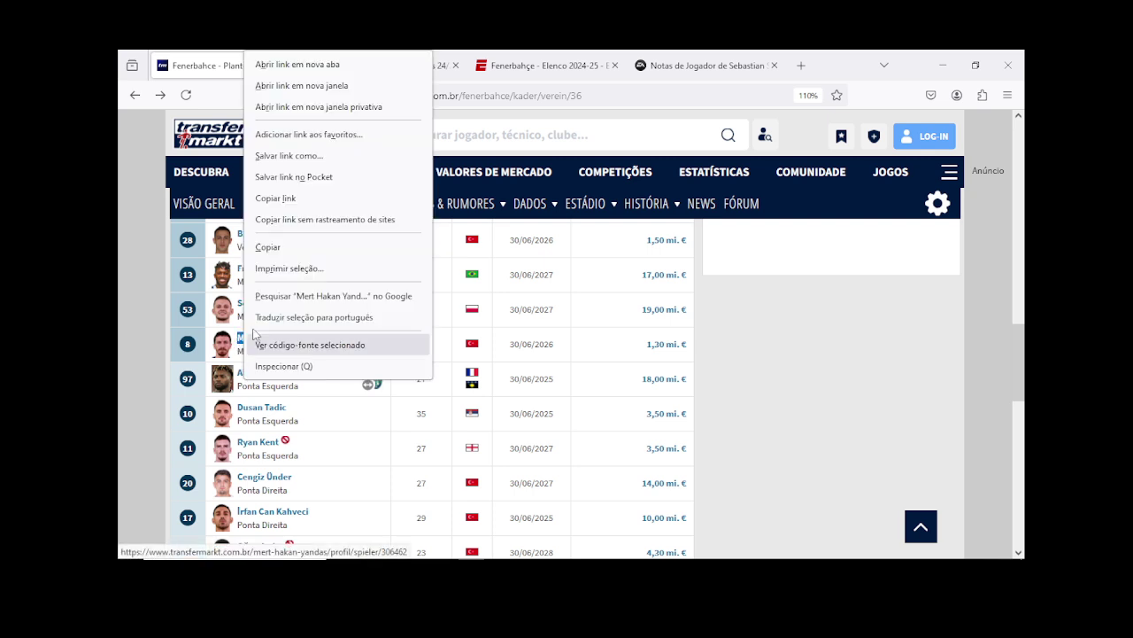
{"action": "left_click", "coordinate": [271, 252]}
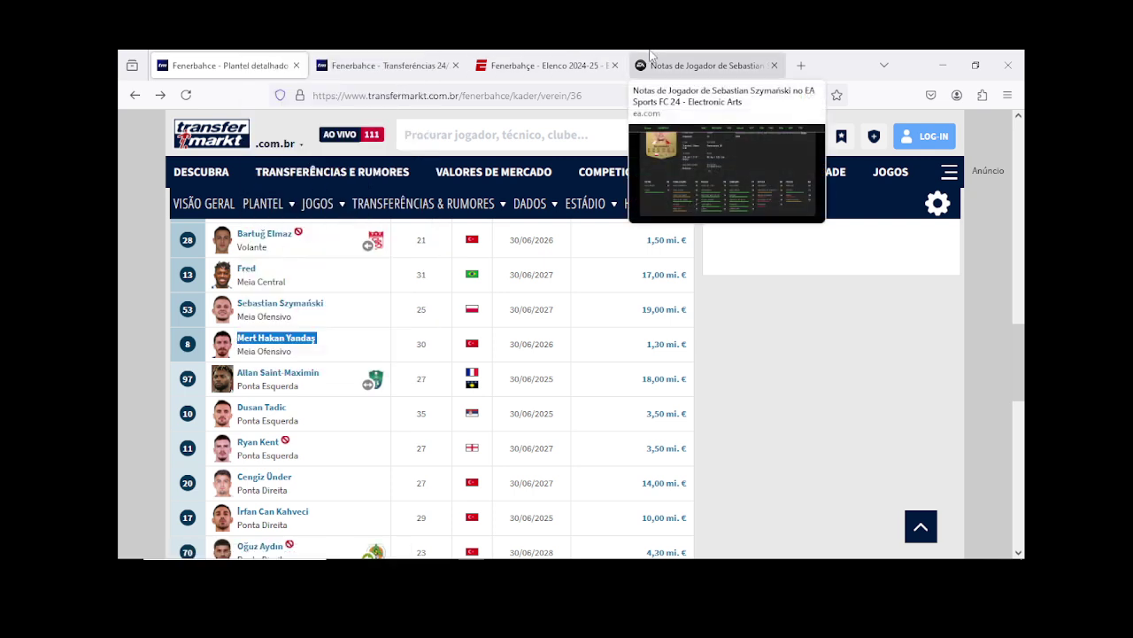
Step: Search Google for "Mert Hakan Yandaş ea fc" and open his FC 24 ratings page on the EA site
{"action": "left_click", "coordinate": [701, 66]}
{"action": "left_click", "coordinate": [134, 95]}
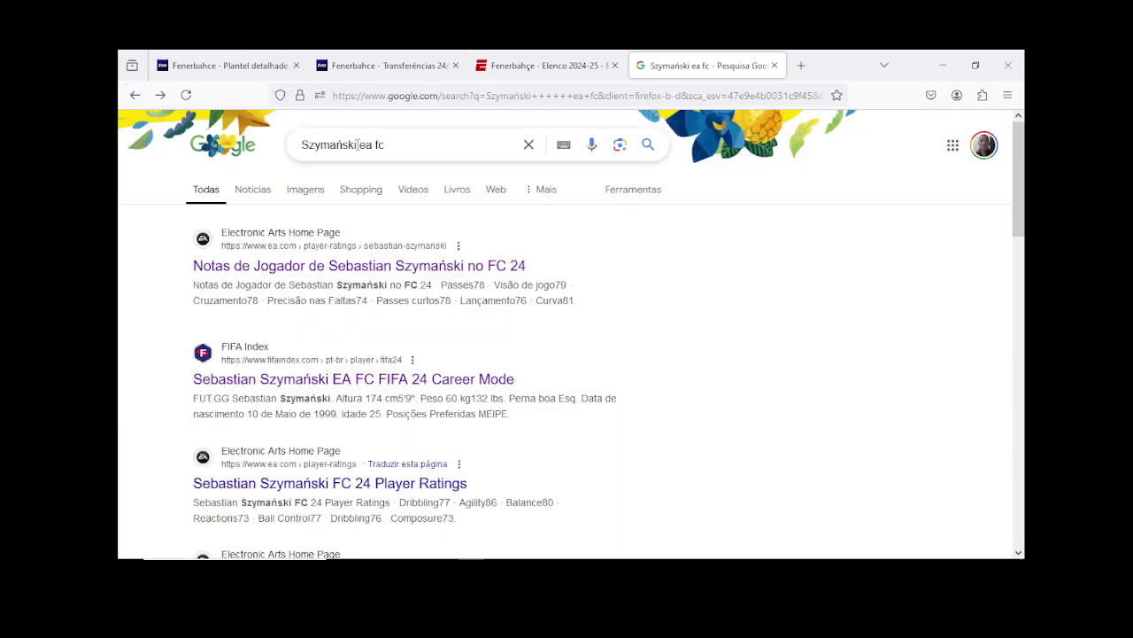
{"action": "left_click_drag", "start_coordinate": [358, 144], "coordinate": [282, 146]}
{"action": "key", "text": "ctrl+v"}
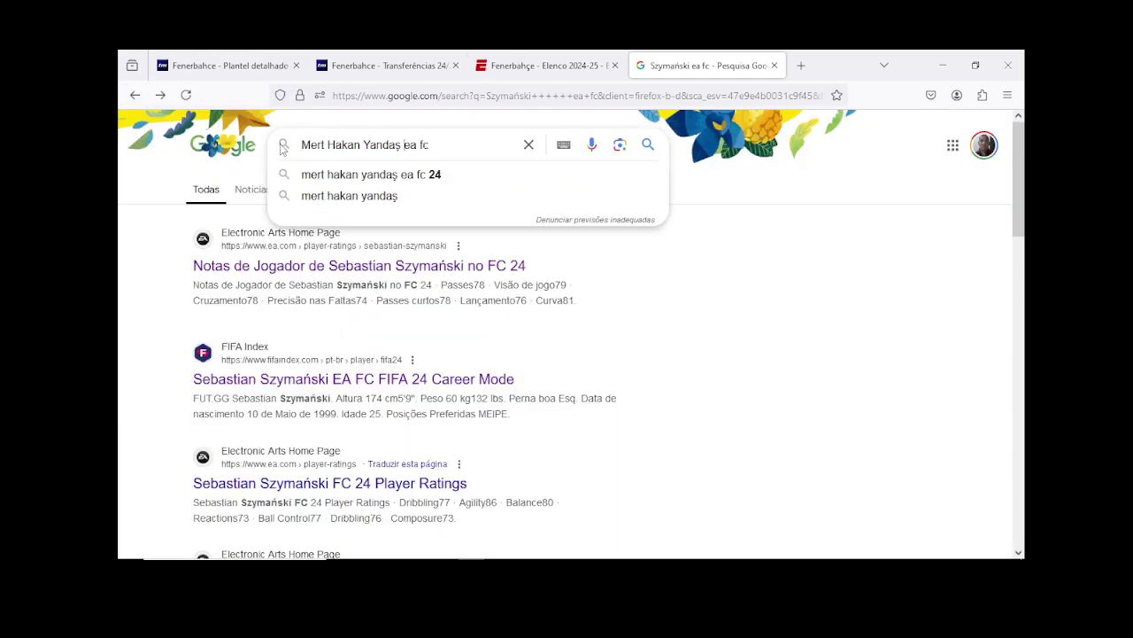
{"action": "key", "text": "Return"}
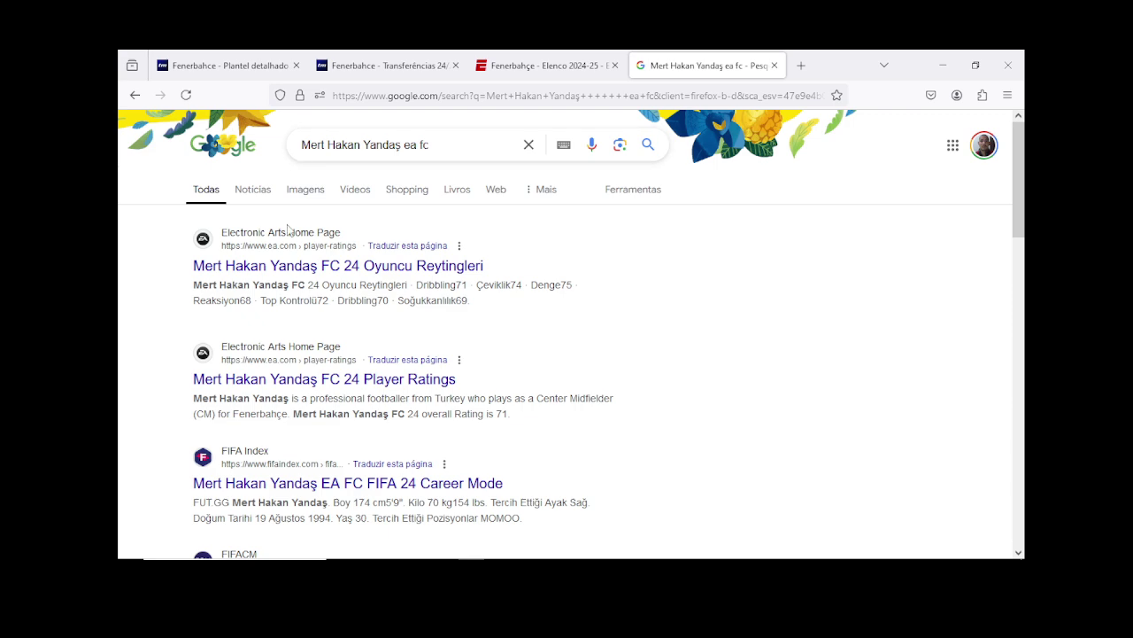
{"action": "left_click", "coordinate": [301, 270]}
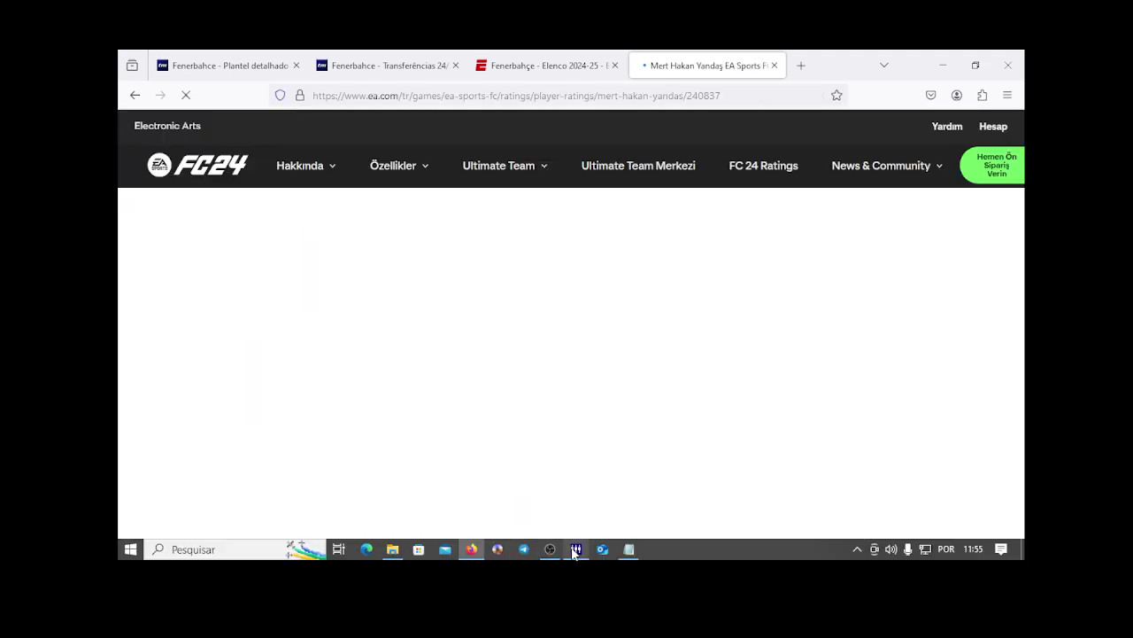
Step: Switch to WE2002 Team Editor, select team 27 Turkey and look through its player list for Yandaş
{"action": "left_click", "coordinate": [576, 549]}
{"action": "key", "text": "Tab"}
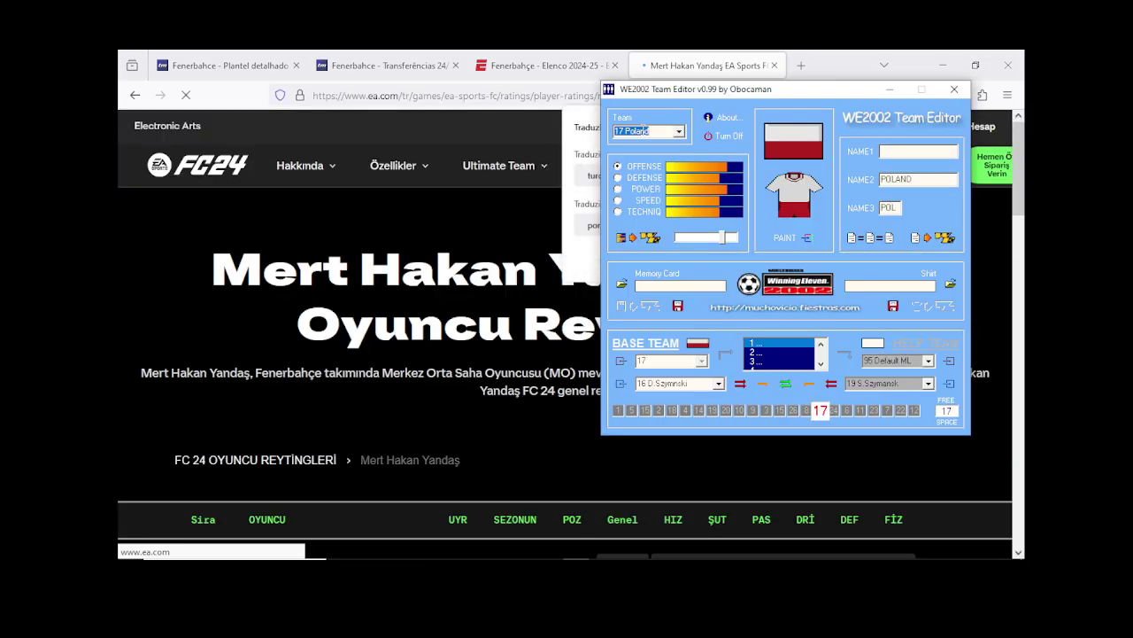
{"action": "key", "text": "Down"}
{"action": "key", "text": "Down"}
{"action": "key", "text": "Down"}
{"action": "key", "text": "Down"}
{"action": "key", "text": "Down"}
{"action": "key", "text": "Down"}
{"action": "key", "text": "Down"}
{"action": "key", "text": "Down"}
{"action": "key", "text": "Down"}
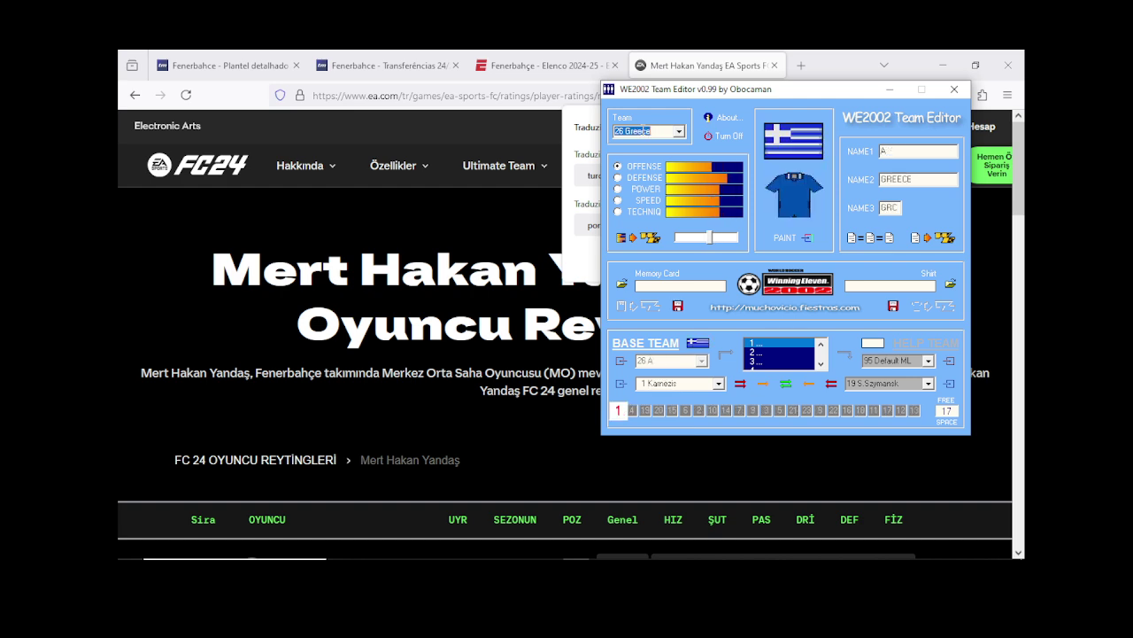
{"action": "key", "text": "Down"}
{"action": "key", "text": "Down"}
{"action": "left_click", "coordinate": [719, 383]}
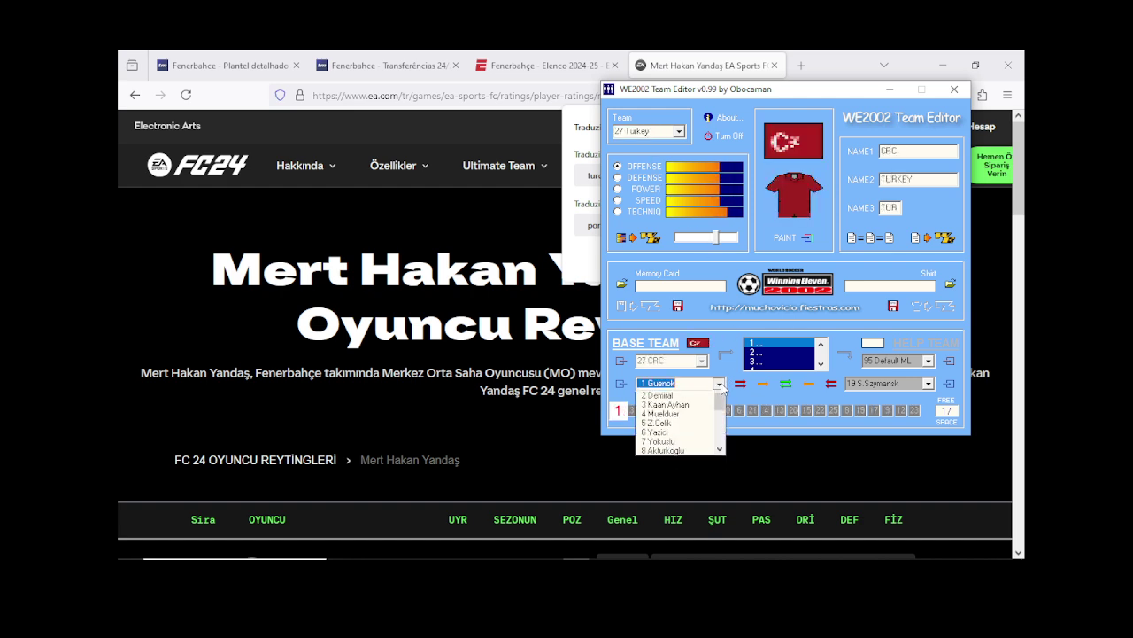
{"action": "scroll", "coordinate": [722, 387], "scroll_direction": "down", "scroll_amount": 3}
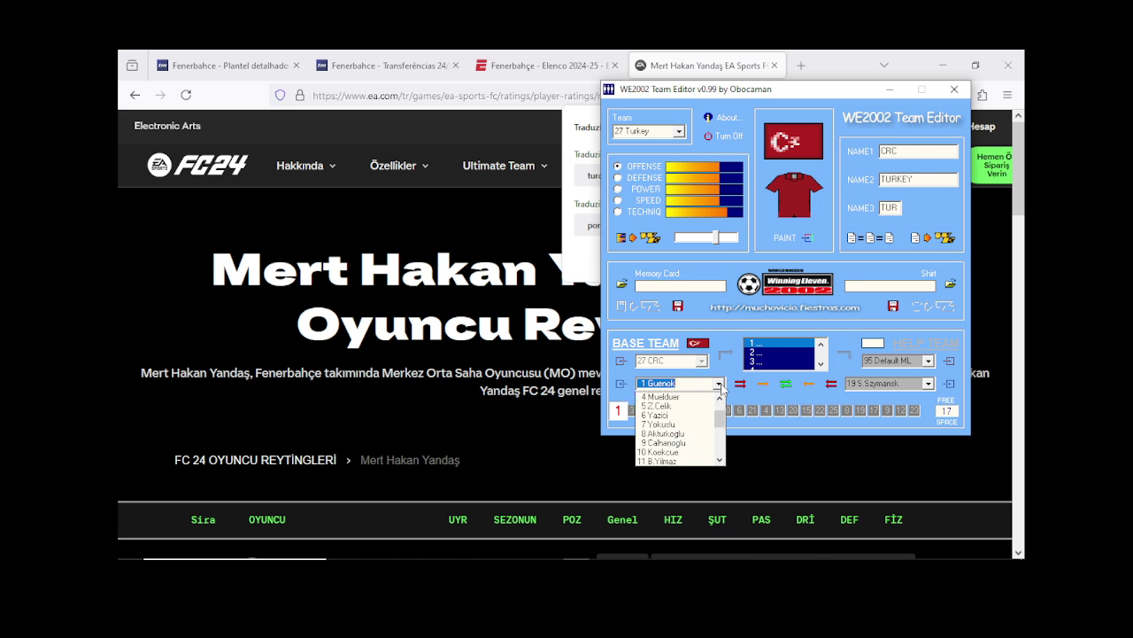
{"action": "scroll", "coordinate": [722, 387], "scroll_direction": "down", "scroll_amount": 1}
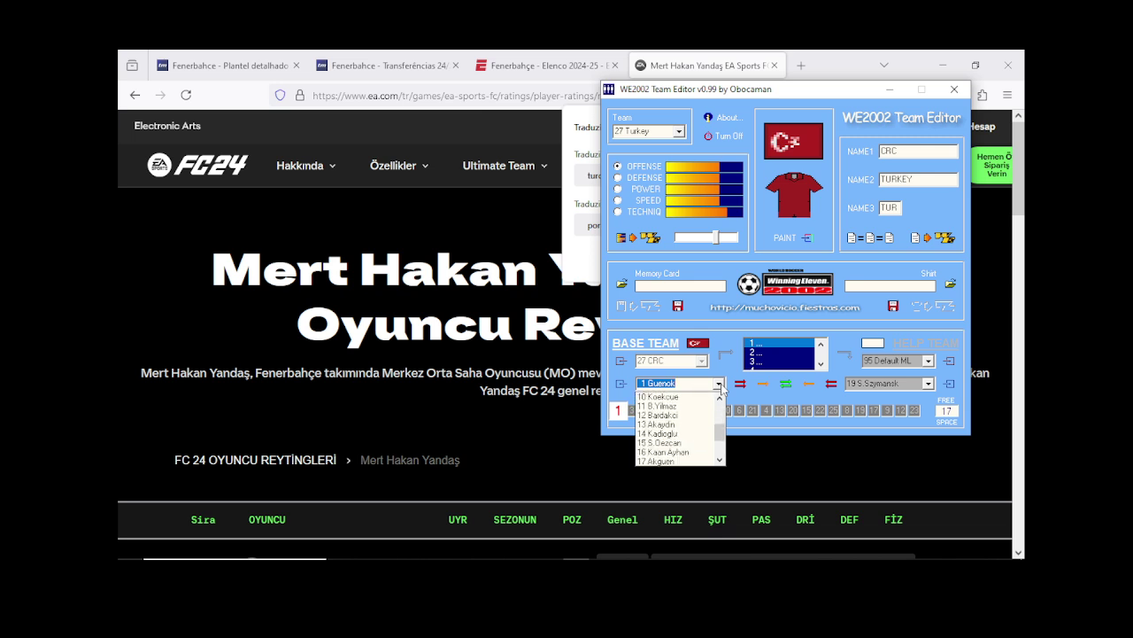
{"action": "scroll", "coordinate": [721, 387], "scroll_direction": "down", "scroll_amount": 3}
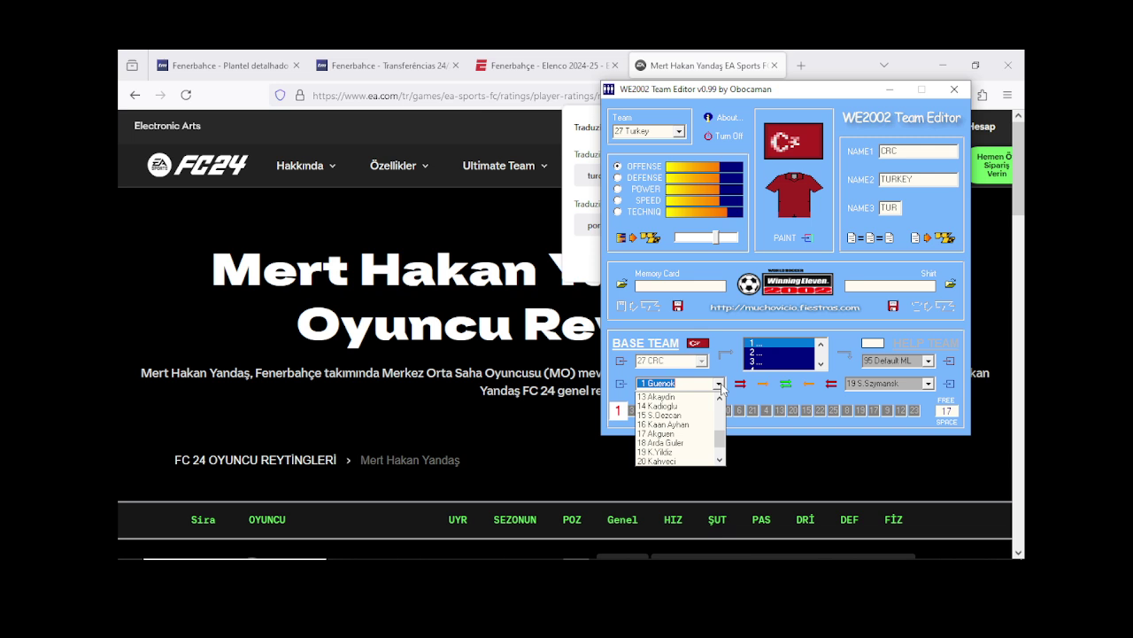
{"action": "scroll", "coordinate": [722, 387], "scroll_direction": "down", "scroll_amount": 3}
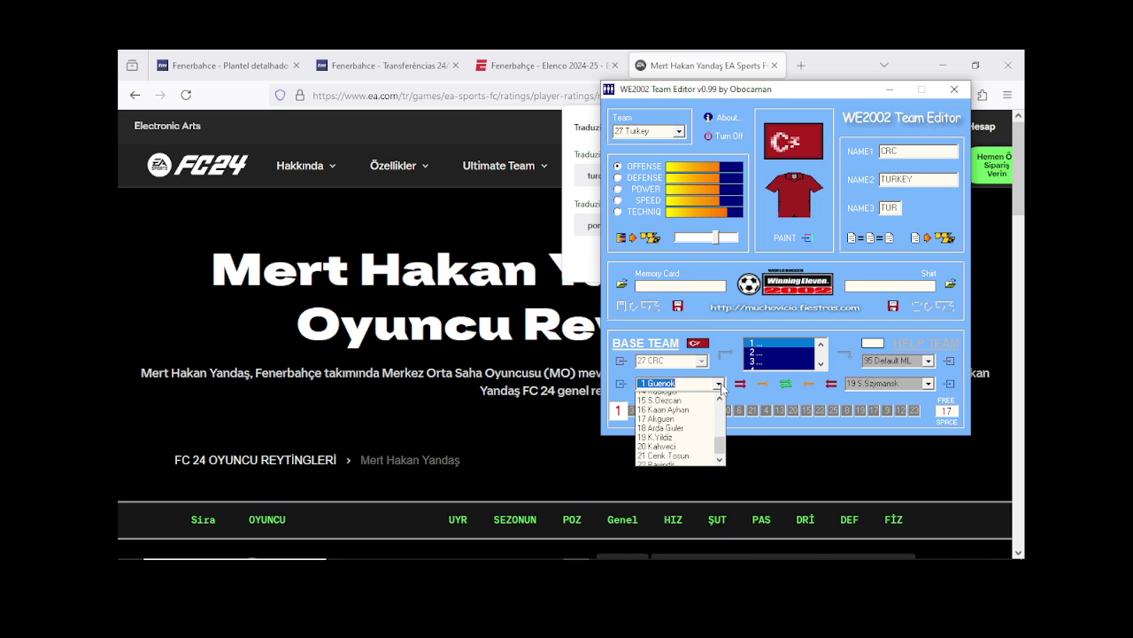
{"action": "left_click", "coordinate": [722, 387]}
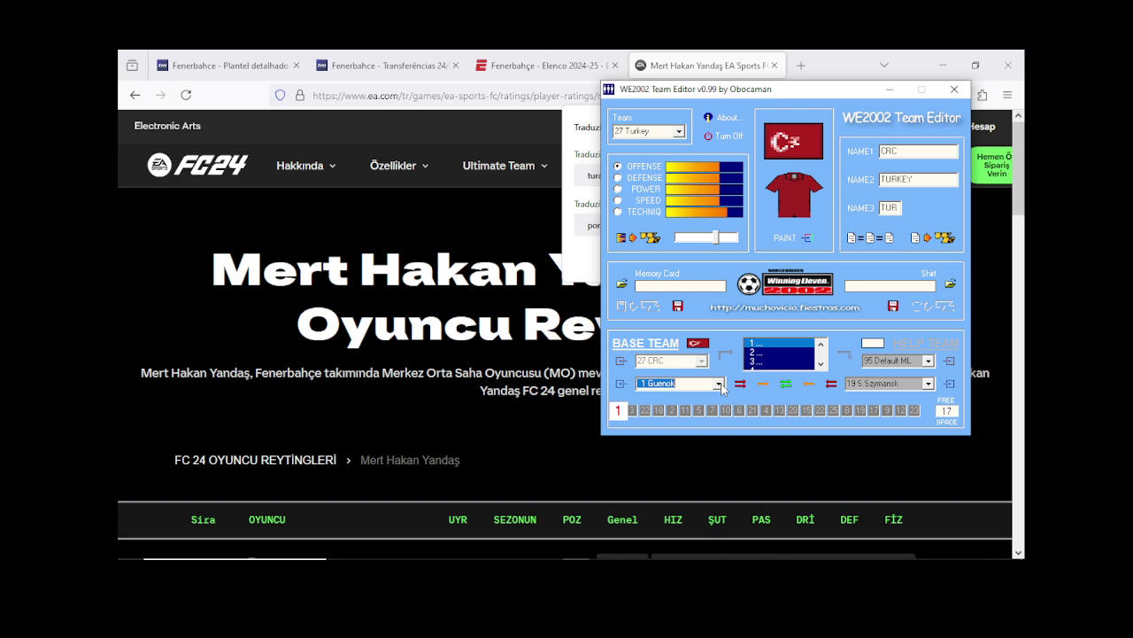
Step: Select slot 18 of 95 Default ML, and dismiss the translation offer on Yandaş's EA ratings page
{"action": "left_click", "coordinate": [932, 386]}
{"action": "left_click", "coordinate": [932, 386]}
{"action": "left_click", "coordinate": [931, 386]}
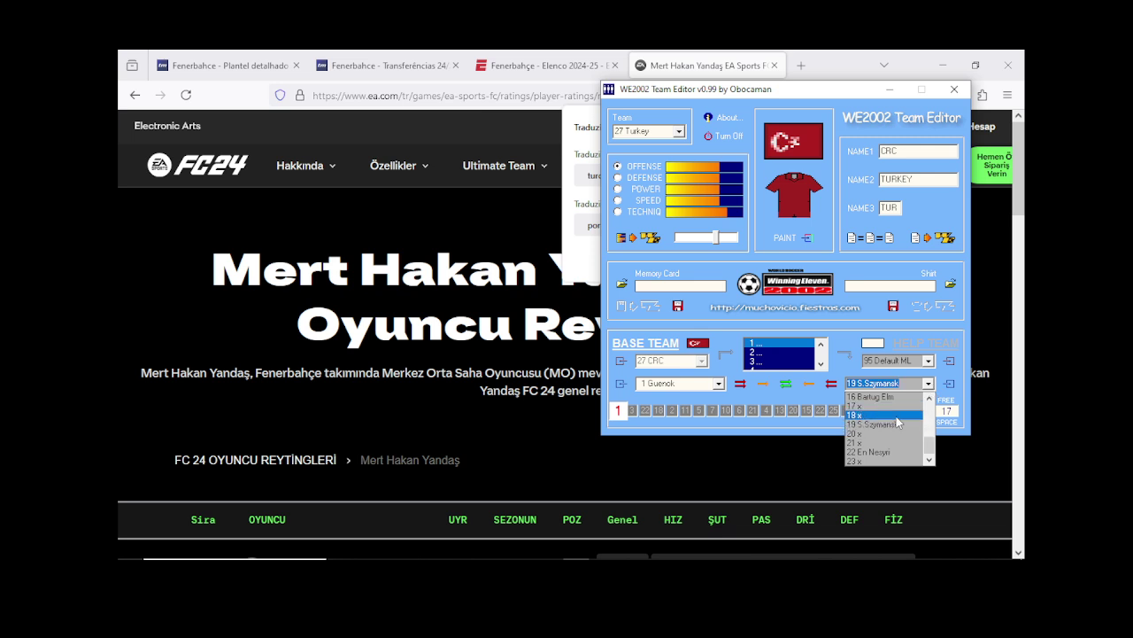
{"action": "left_click", "coordinate": [896, 414]}
{"action": "left_click", "coordinate": [947, 385]}
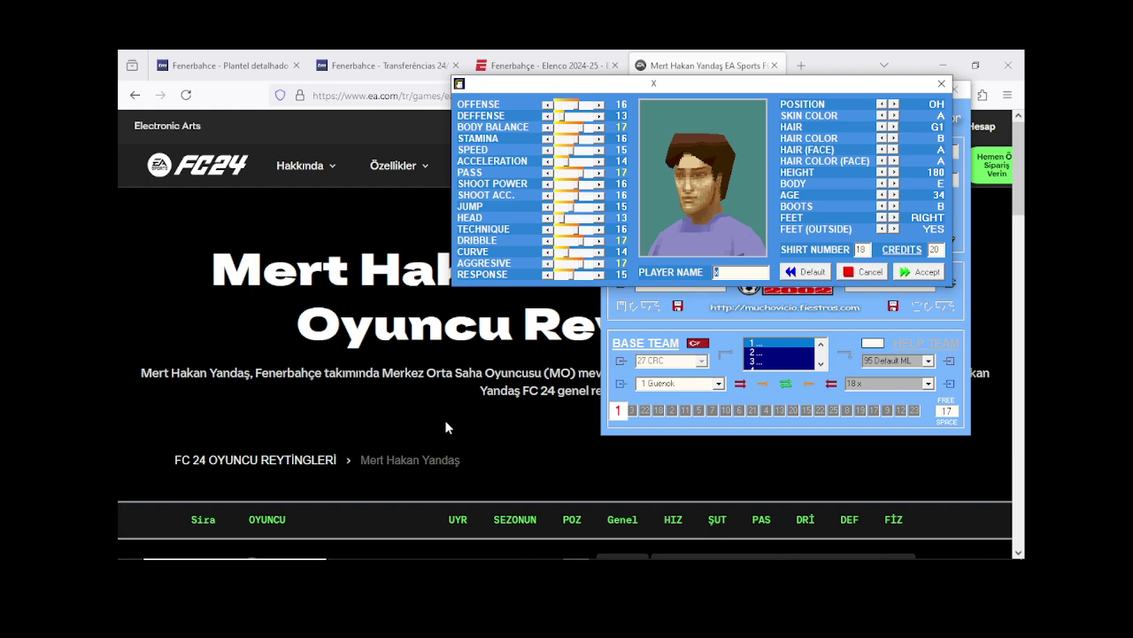
{"action": "left_click", "coordinate": [919, 271]}
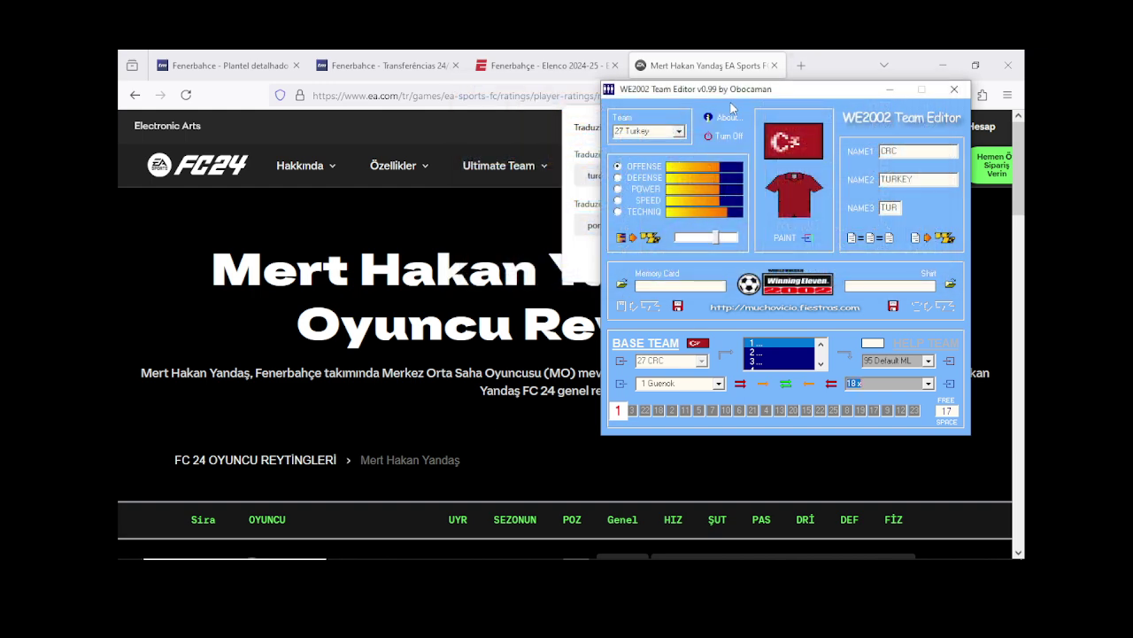
{"action": "left_click_drag", "start_coordinate": [716, 100], "coordinate": [284, 141]}
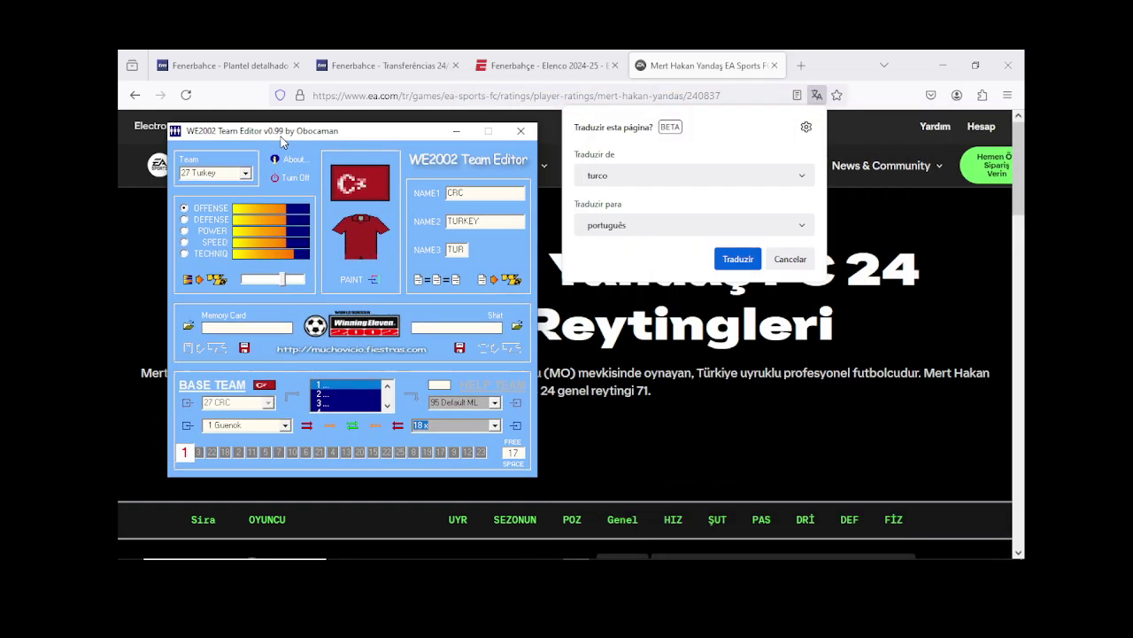
{"action": "left_click", "coordinate": [774, 261]}
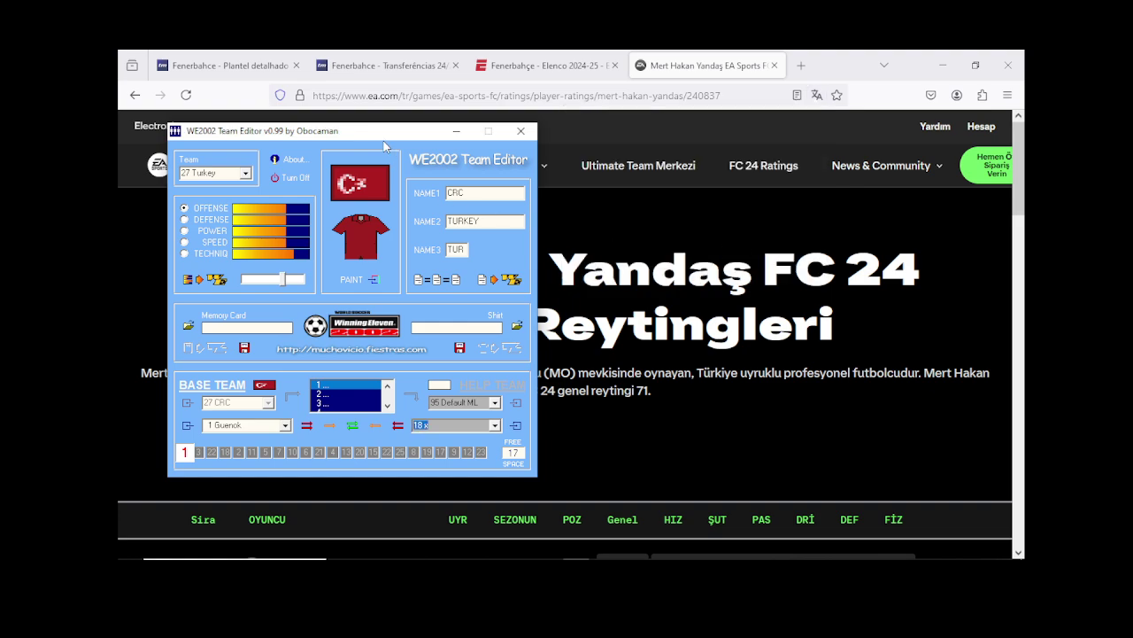
{"action": "left_click_drag", "start_coordinate": [383, 140], "coordinate": [692, 131]}
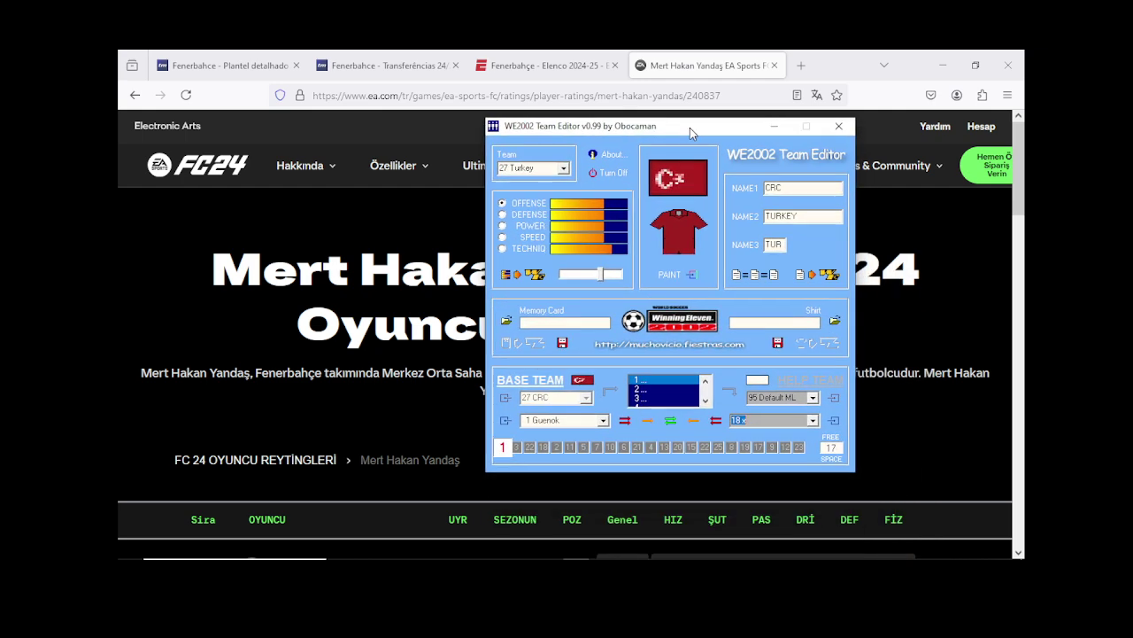
Step: Open the slot 18 player for editing, name him H.Yandas and bring Yandaş's profile on the EA page into view
{"action": "left_click", "coordinate": [834, 420]}
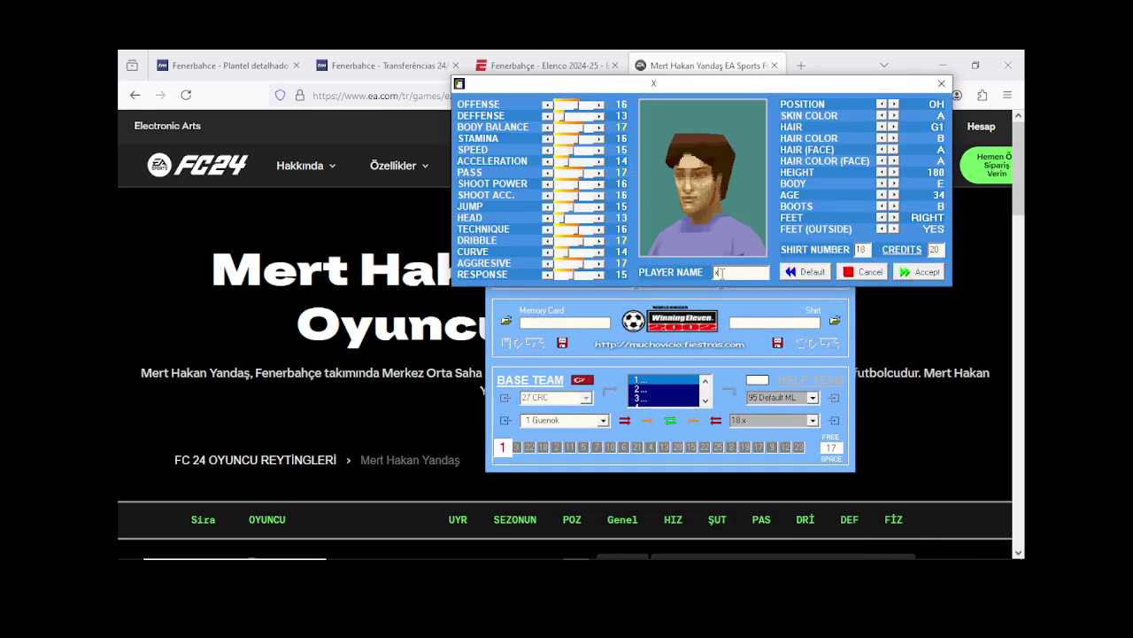
{"action": "left_click_drag", "start_coordinate": [719, 274], "coordinate": [710, 277]}
{"action": "type", "text": "H.Yandas"}
{"action": "scroll", "coordinate": [380, 521], "scroll_direction": "down", "scroll_amount": 3}
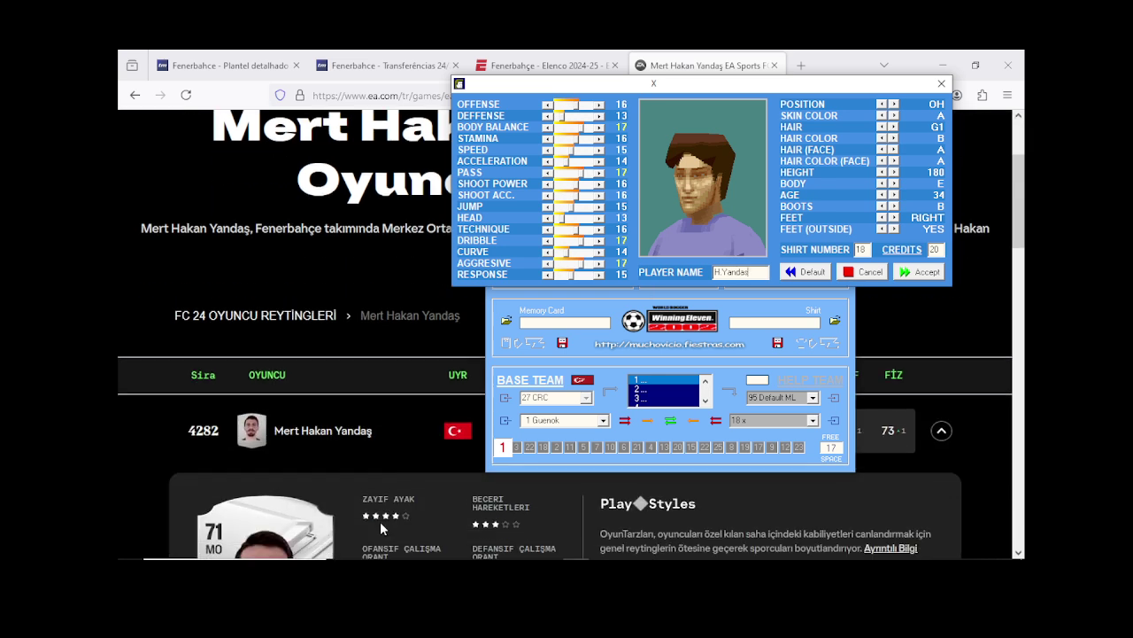
{"action": "scroll", "coordinate": [380, 521], "scroll_direction": "down", "scroll_amount": 2}
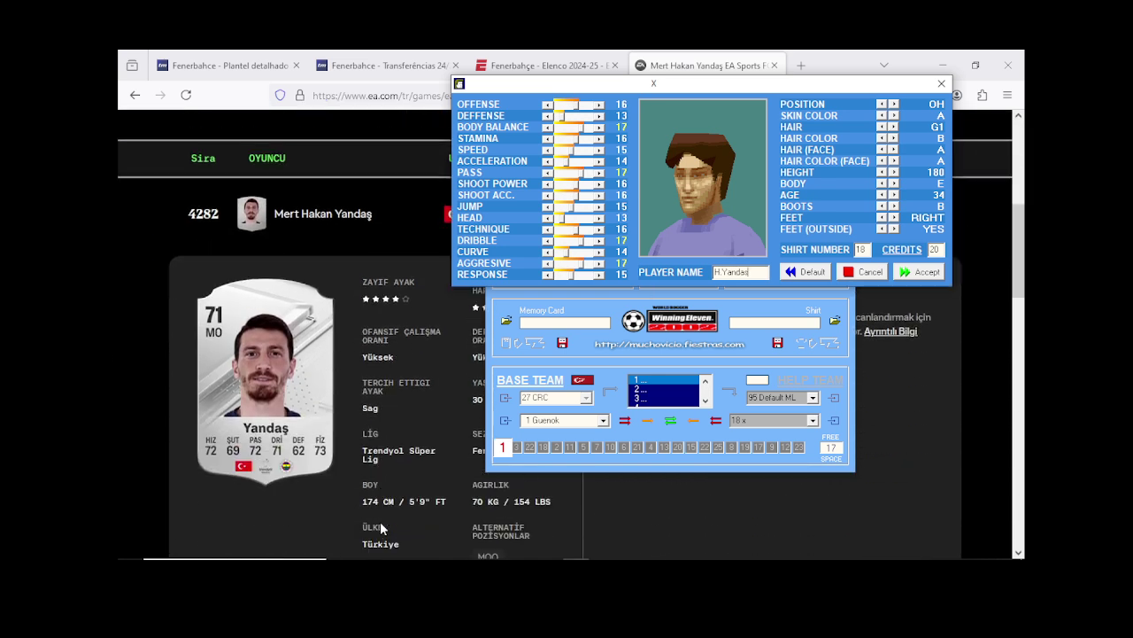
Step: Set H.Yandas's hair style to A1 and facial hair to F
{"action": "left_click", "coordinate": [883, 128]}
{"action": "left_click", "coordinate": [883, 127]}
{"action": "left_click", "coordinate": [882, 127]}
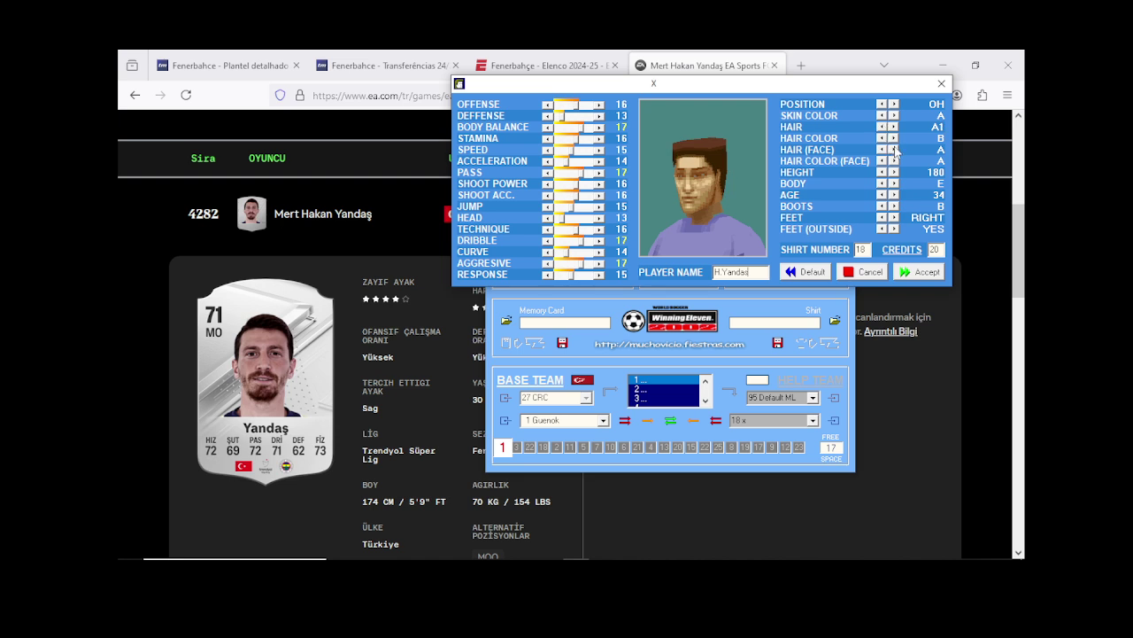
{"action": "left_click", "coordinate": [894, 149]}
{"action": "left_click", "coordinate": [894, 149]}
{"action": "left_click", "coordinate": [895, 150]}
{"action": "left_click", "coordinate": [894, 150]}
Step: Set H.Yandas's height to 174 and age to 30, and move the player window aside from the EA ratings page
{"action": "left_click", "coordinate": [882, 174]}
{"action": "left_click", "coordinate": [882, 173]}
{"action": "left_click", "coordinate": [882, 174]}
{"action": "left_click", "coordinate": [882, 174]}
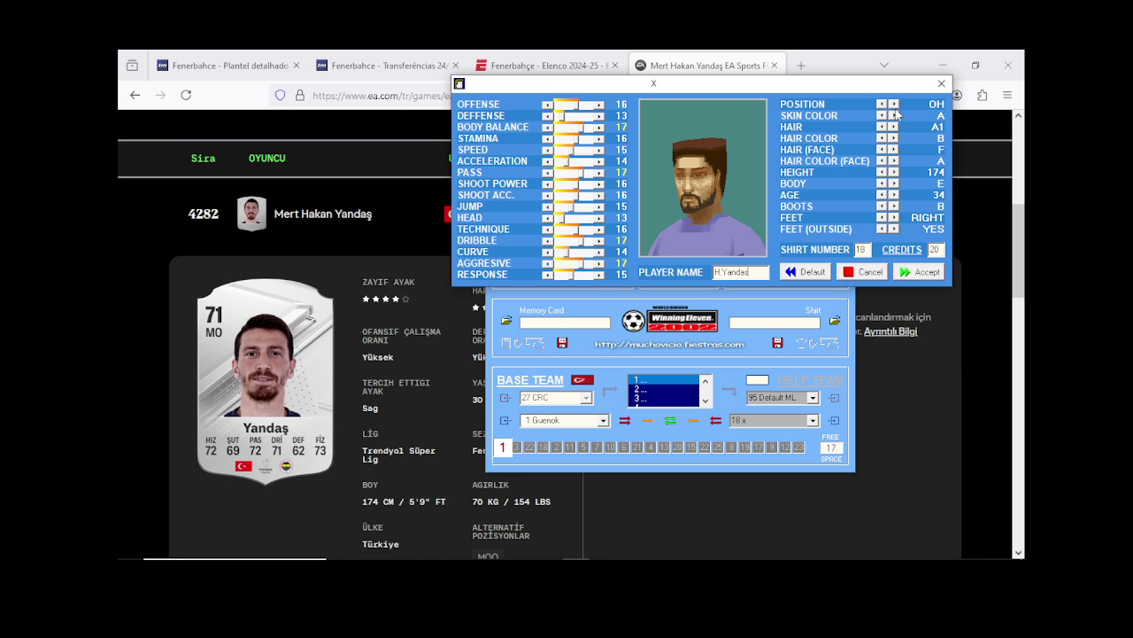
{"action": "left_click", "coordinate": [882, 194]}
{"action": "double_click", "coordinate": [881, 194]}
{"action": "left_click_drag", "start_coordinate": [694, 91], "coordinate": [734, 93]}
{"action": "scroll", "coordinate": [421, 396], "scroll_direction": "up", "scroll_amount": 1}
{"action": "scroll", "coordinate": [420, 388], "scroll_direction": "down", "scroll_amount": 5}
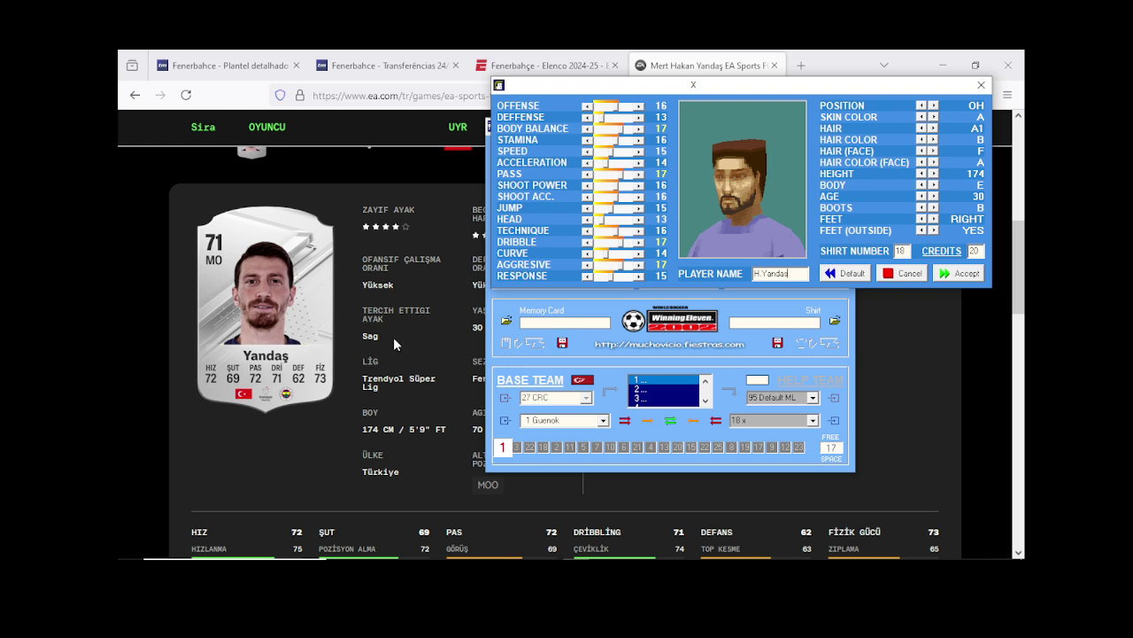
Step: Translate Yandaş's EA ratings page from Turkish to Portuguese and return to the player editor
{"action": "left_click", "coordinate": [298, 453]}
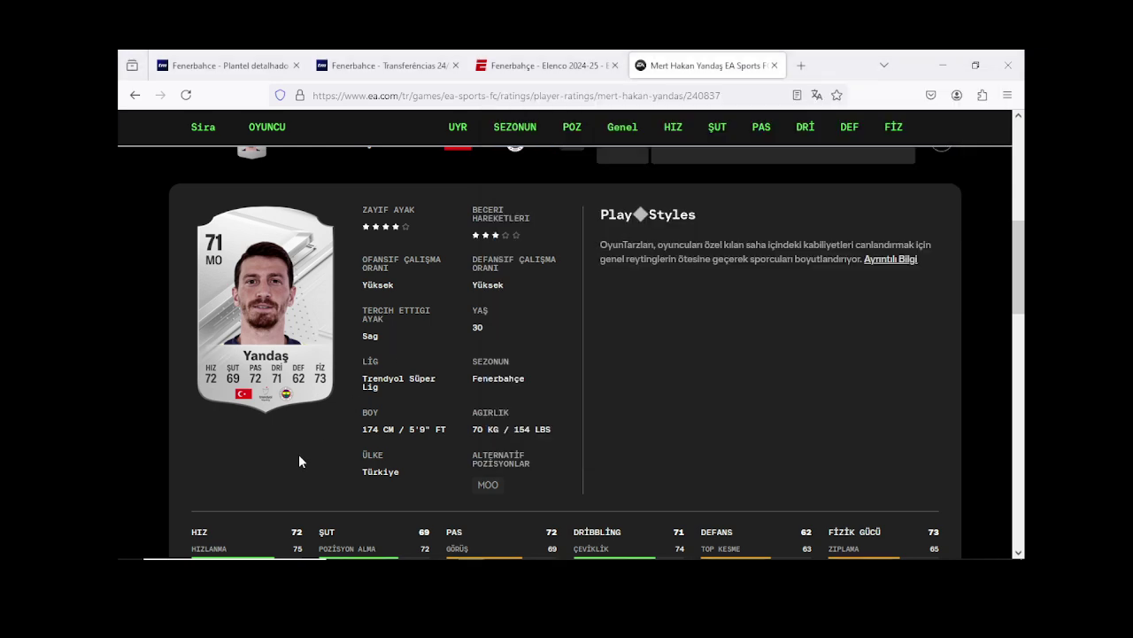
{"action": "left_click", "coordinate": [1007, 95]}
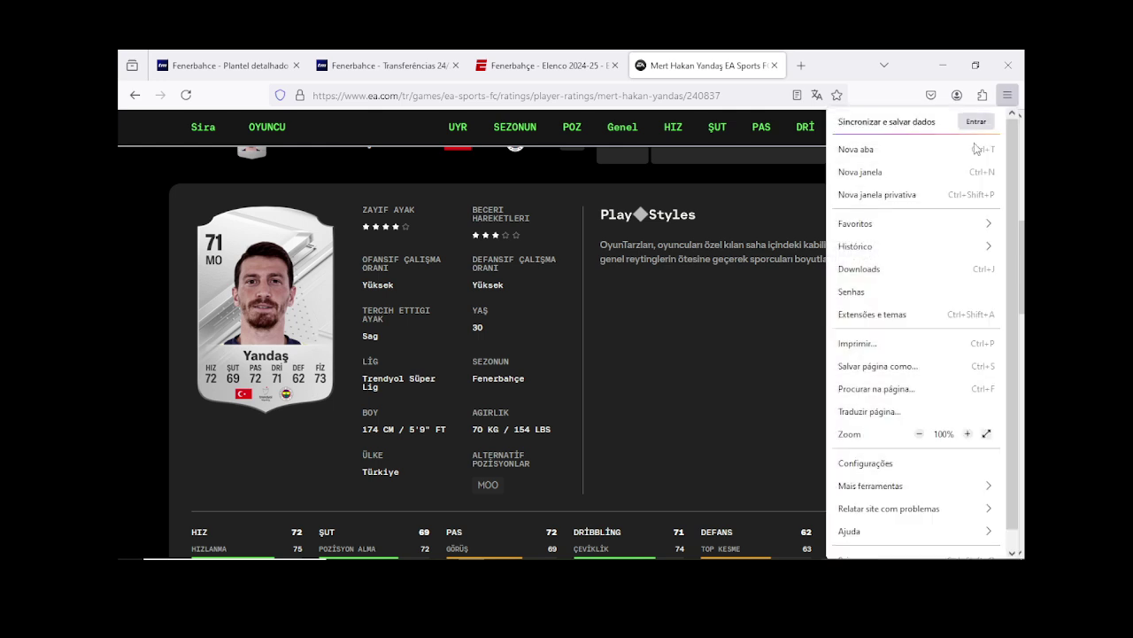
{"action": "left_click", "coordinate": [869, 411]}
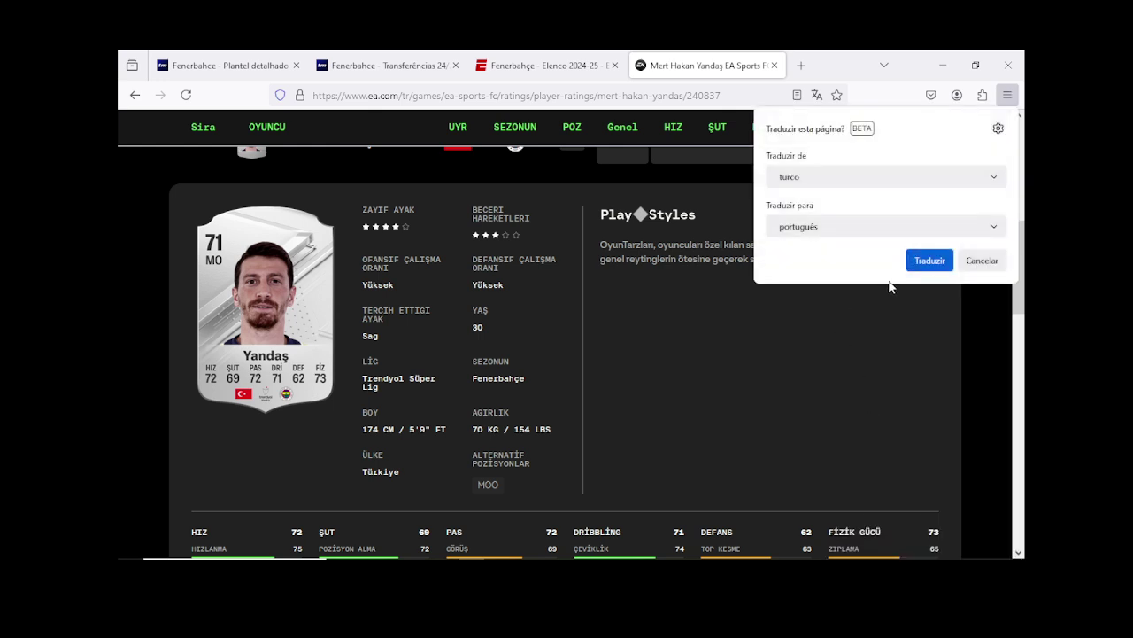
{"action": "left_click", "coordinate": [928, 258]}
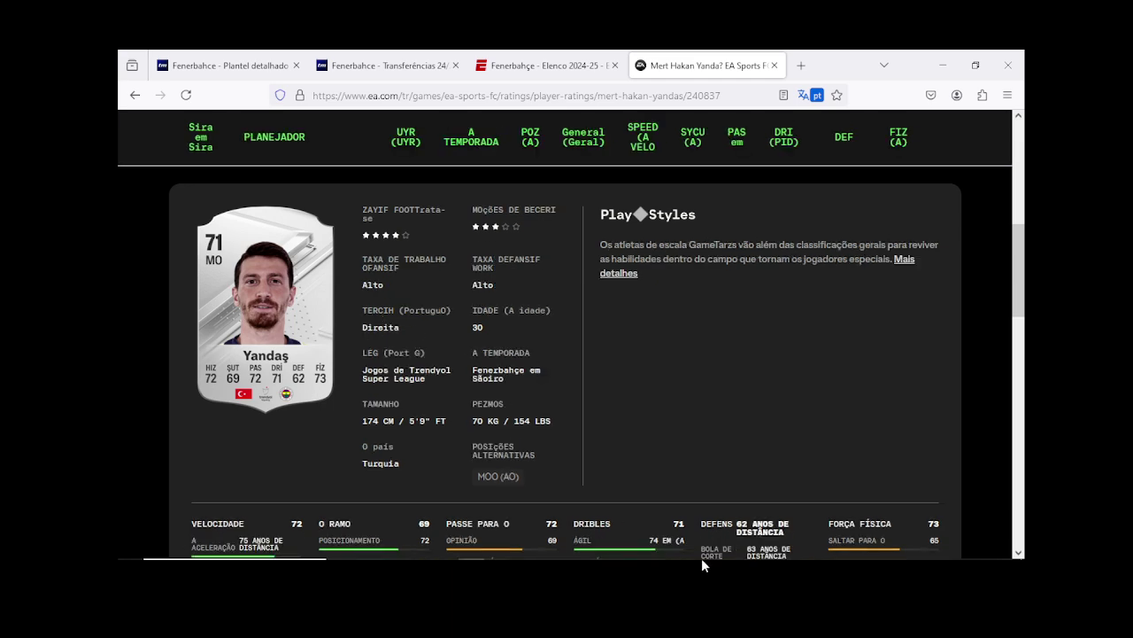
{"action": "mouse_move", "coordinate": [702, 559]}
{"action": "left_click", "coordinate": [576, 549]}
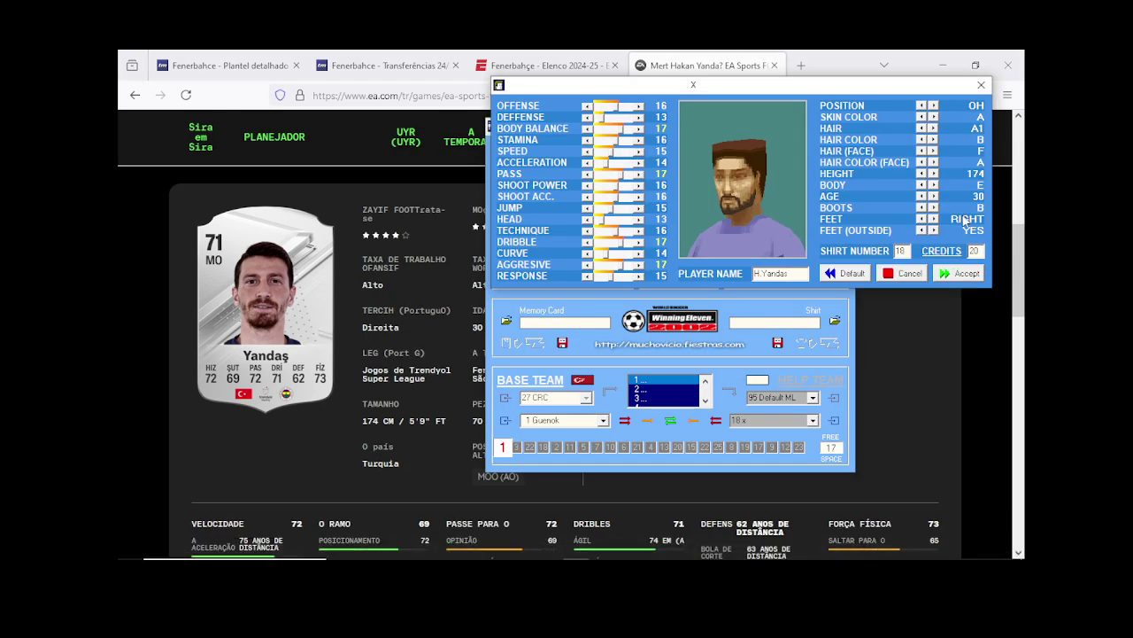
{"action": "scroll", "coordinate": [300, 372], "scroll_direction": "down", "scroll_amount": 2}
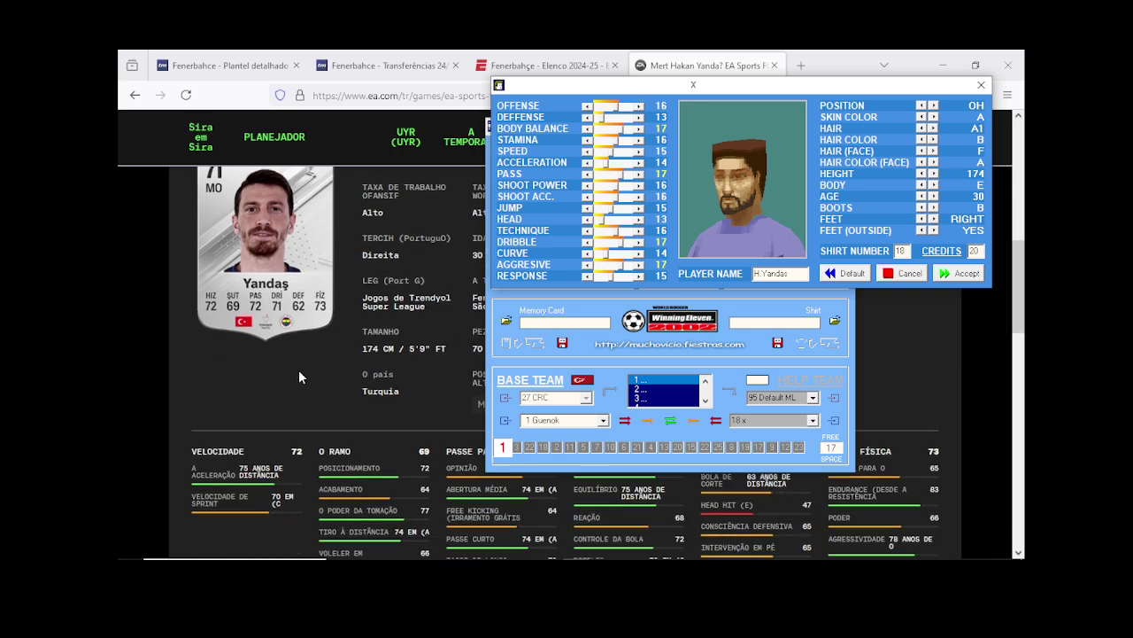
Step: Accept the H.Yandas edits, move the main editor window off the ratings, and reopen slot 18 of 95 Default ML for editing
{"action": "left_click", "coordinate": [961, 272]}
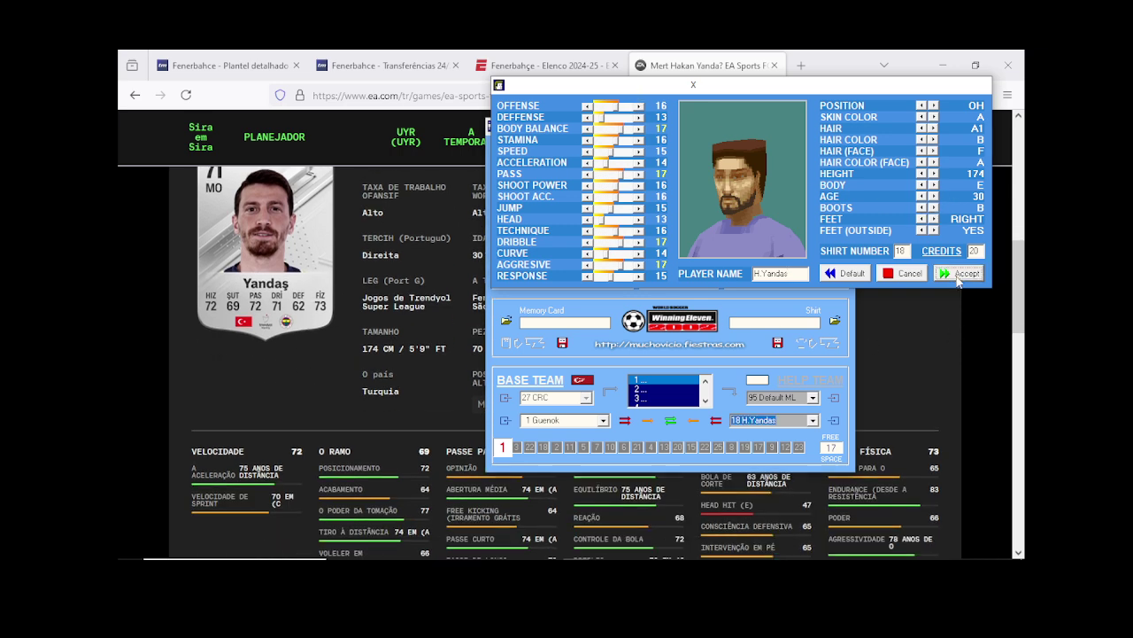
{"action": "left_click_drag", "start_coordinate": [526, 120], "coordinate": [671, 64]}
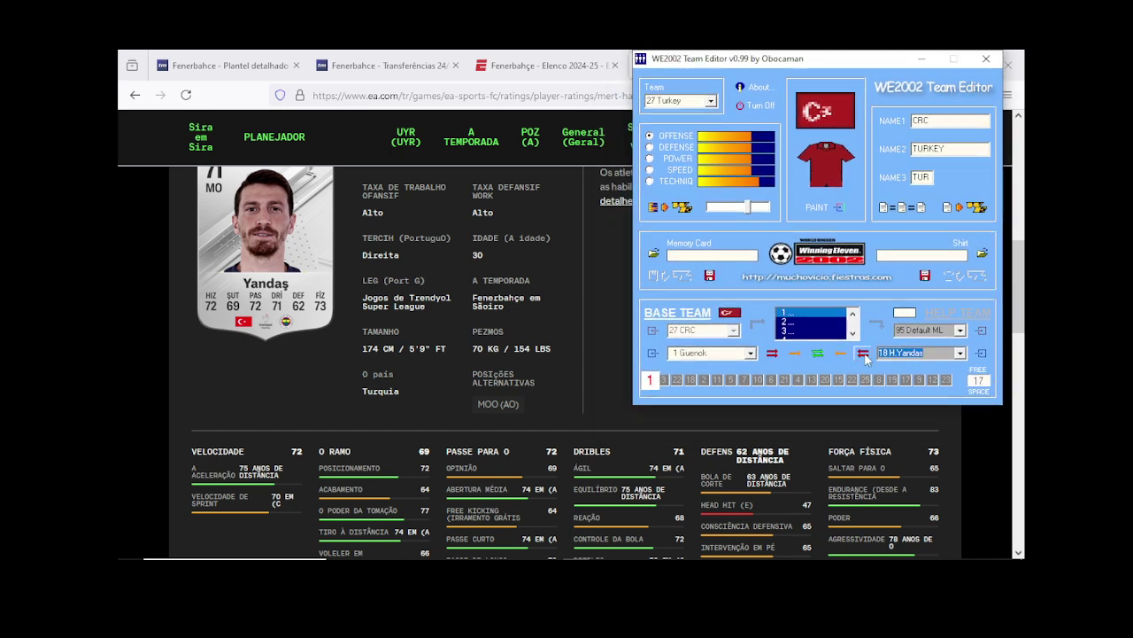
{"action": "left_click", "coordinate": [981, 353]}
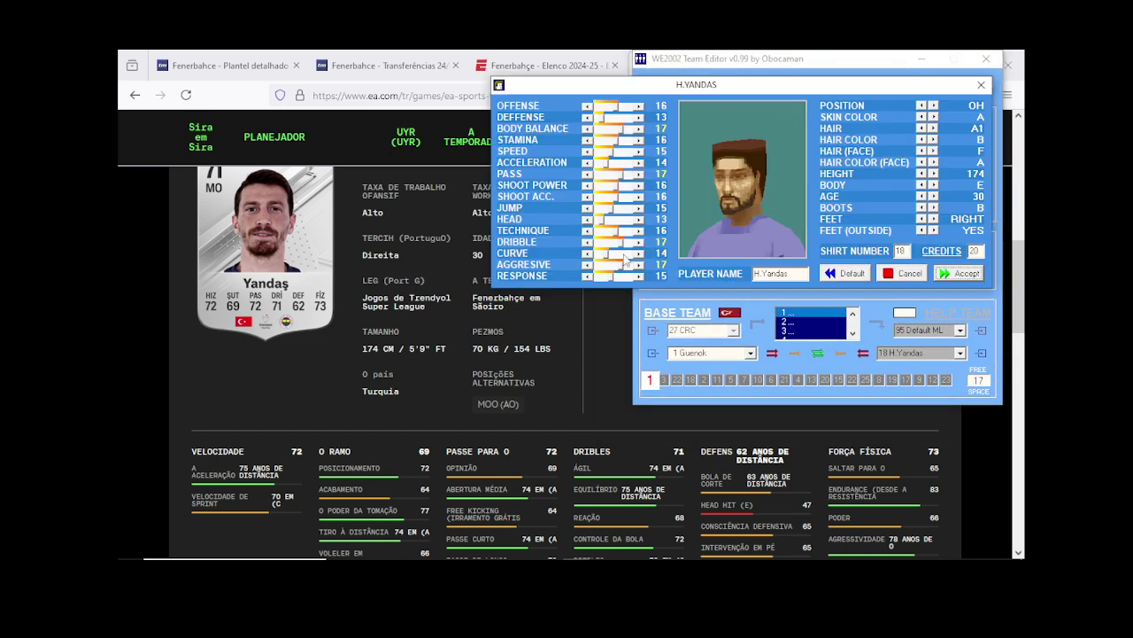
Step: Reopen Yandaş's untranslated EA ratings page from the Google results and return to the player editor
{"action": "scroll", "coordinate": [363, 439], "scroll_direction": "down", "scroll_amount": 2}
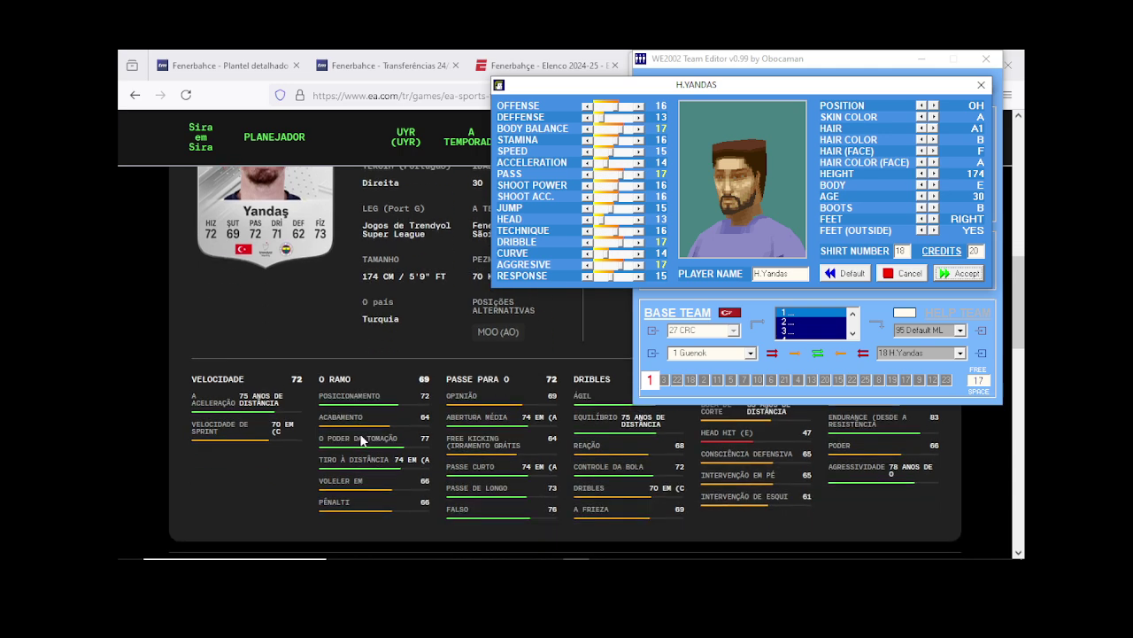
{"action": "scroll", "coordinate": [361, 435], "scroll_direction": "up", "scroll_amount": 2}
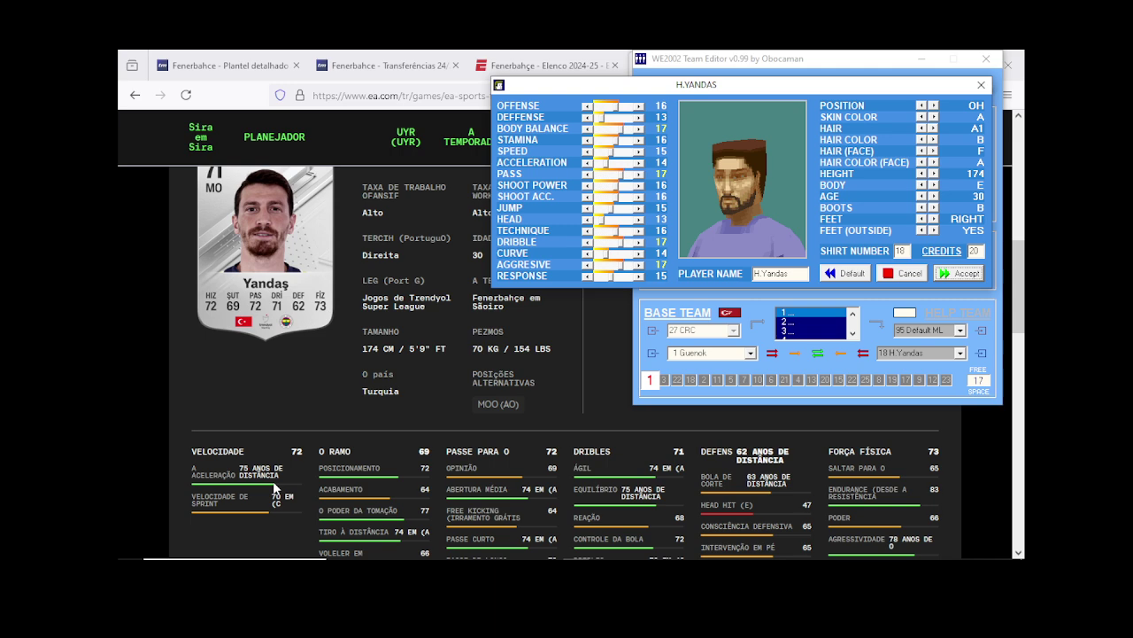
{"action": "scroll", "coordinate": [320, 487], "scroll_direction": "down", "scroll_amount": 2}
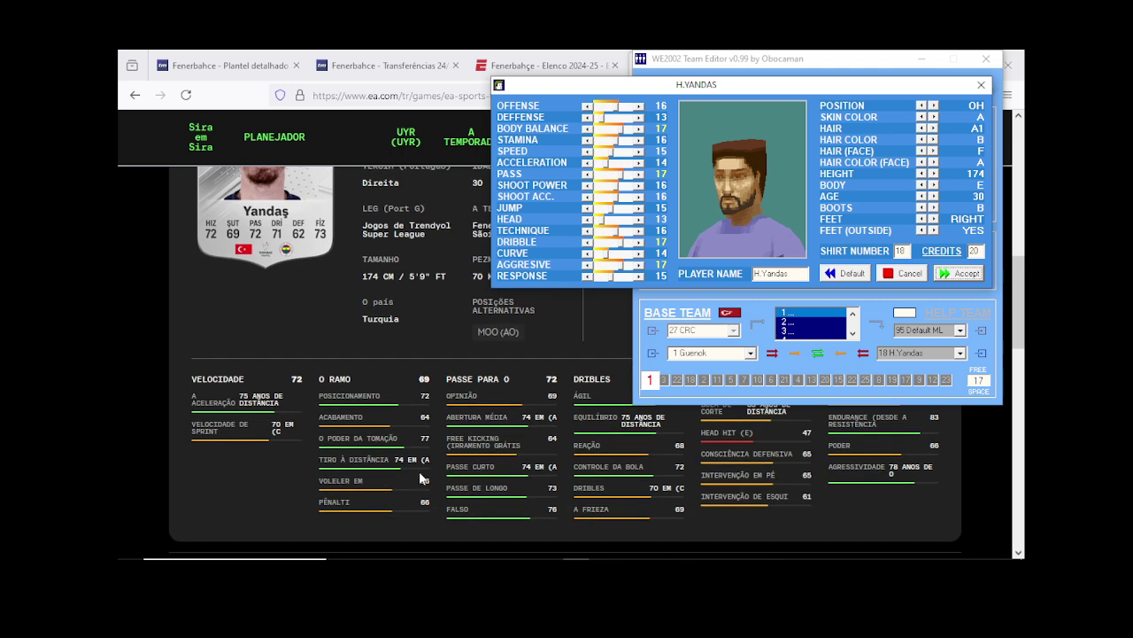
{"action": "scroll", "coordinate": [425, 479], "scroll_direction": "up", "scroll_amount": 2}
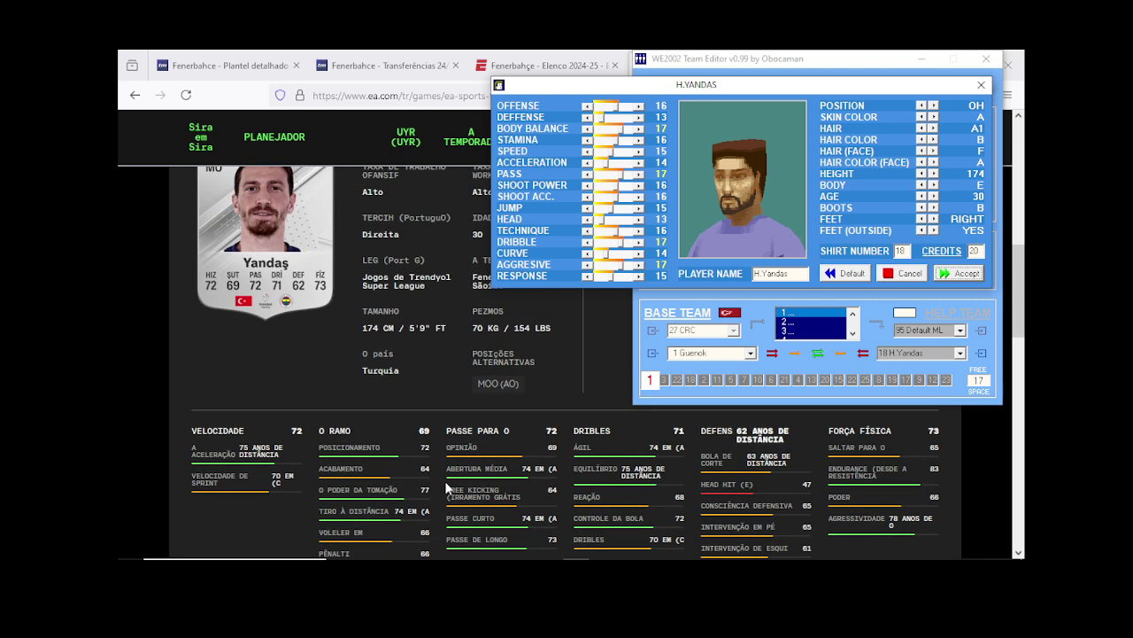
{"action": "left_click", "coordinate": [135, 95]}
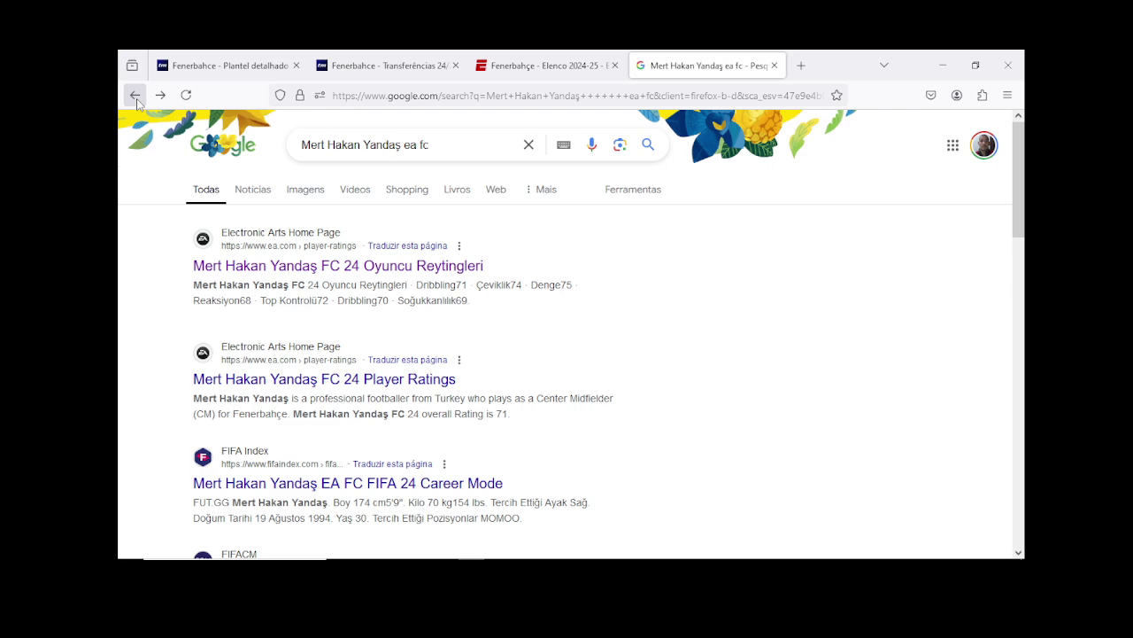
{"action": "left_click", "coordinate": [255, 263]}
{"action": "scroll", "coordinate": [439, 368], "scroll_direction": "down", "scroll_amount": 12}
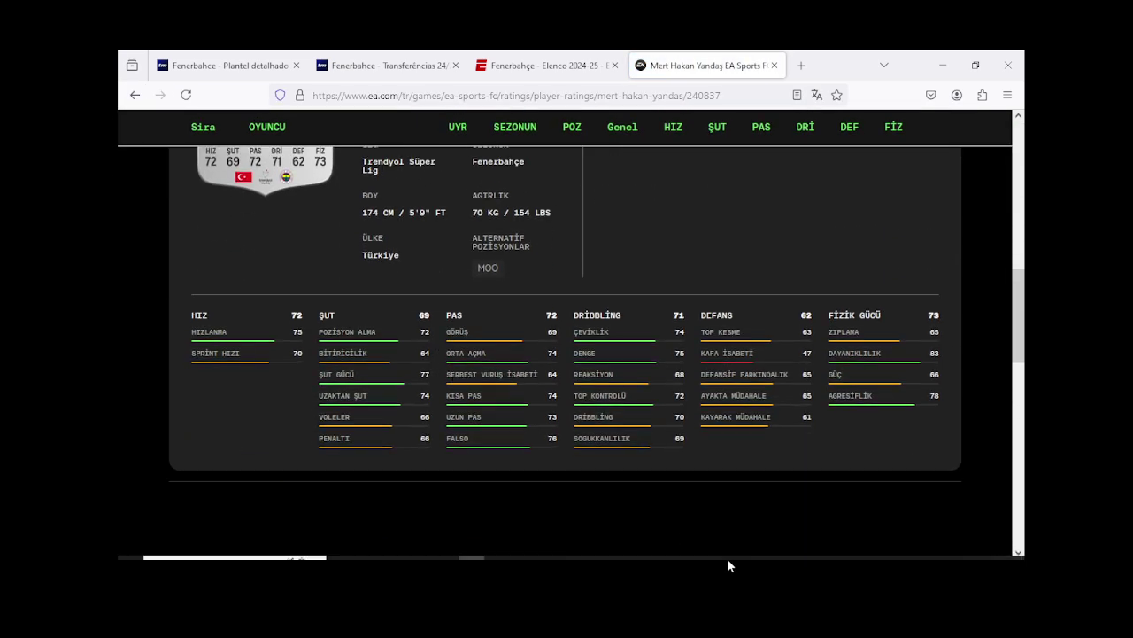
{"action": "left_click", "coordinate": [580, 549]}
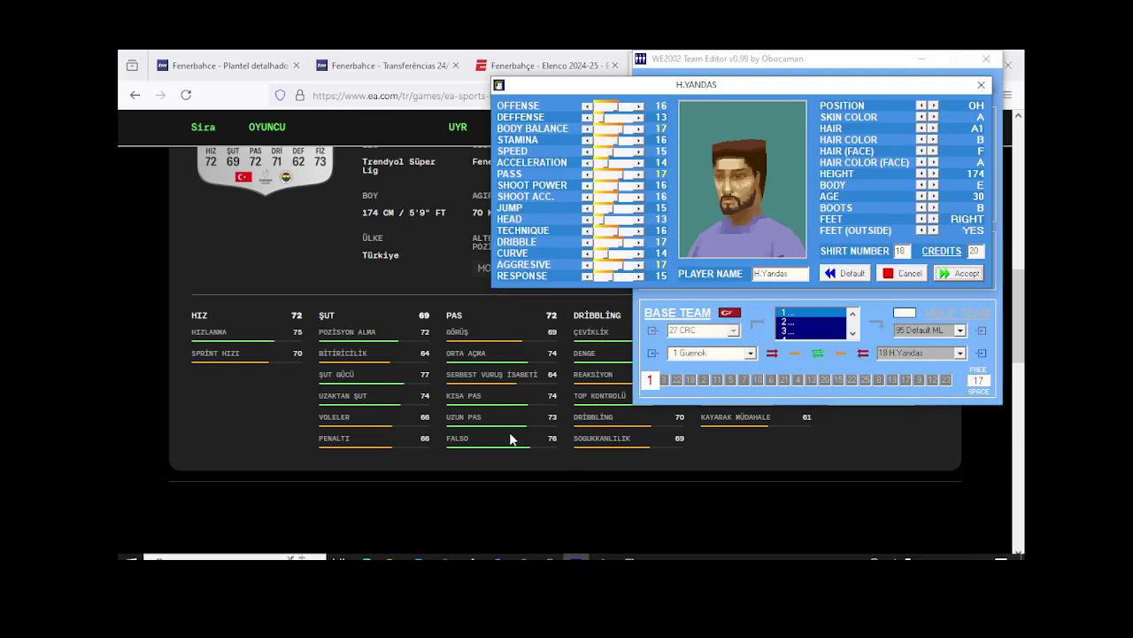
Step: Compare H.Yandas's attributes with his EA ratings and set stamina to 17, speed to 16 and acceleration to 17
{"action": "scroll", "coordinate": [511, 437], "scroll_direction": "up", "scroll_amount": 2}
{"action": "scroll", "coordinate": [510, 437], "scroll_direction": "up", "scroll_amount": 2}
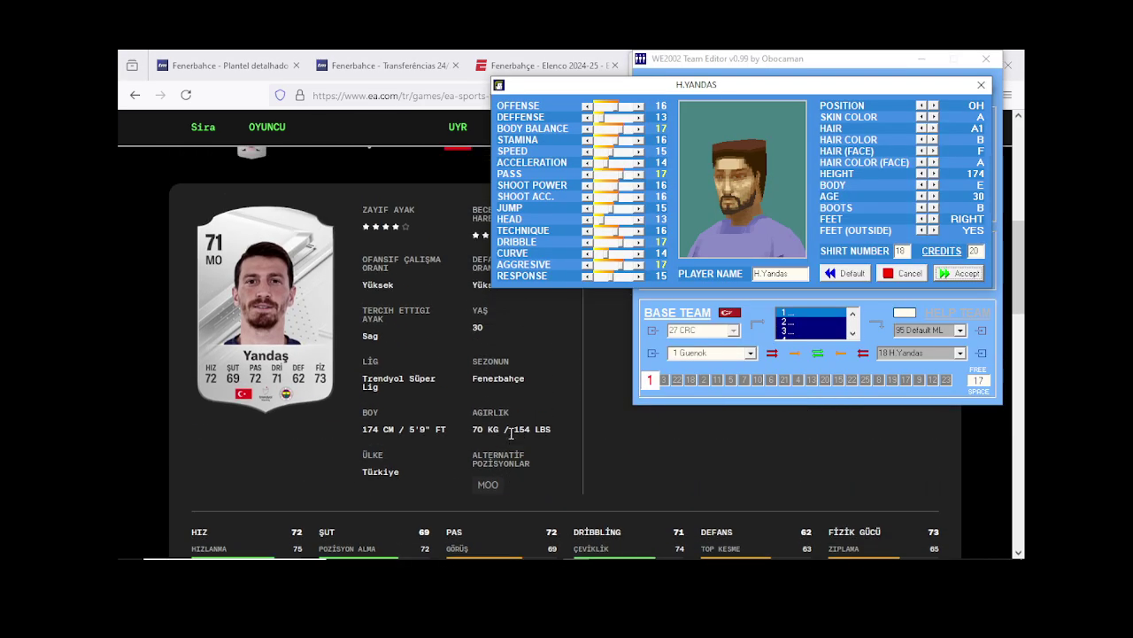
{"action": "scroll", "coordinate": [510, 437], "scroll_direction": "down", "scroll_amount": 2}
{"action": "scroll", "coordinate": [510, 438], "scroll_direction": "up", "scroll_amount": 2}
{"action": "scroll", "coordinate": [510, 437], "scroll_direction": "down", "scroll_amount": 2}
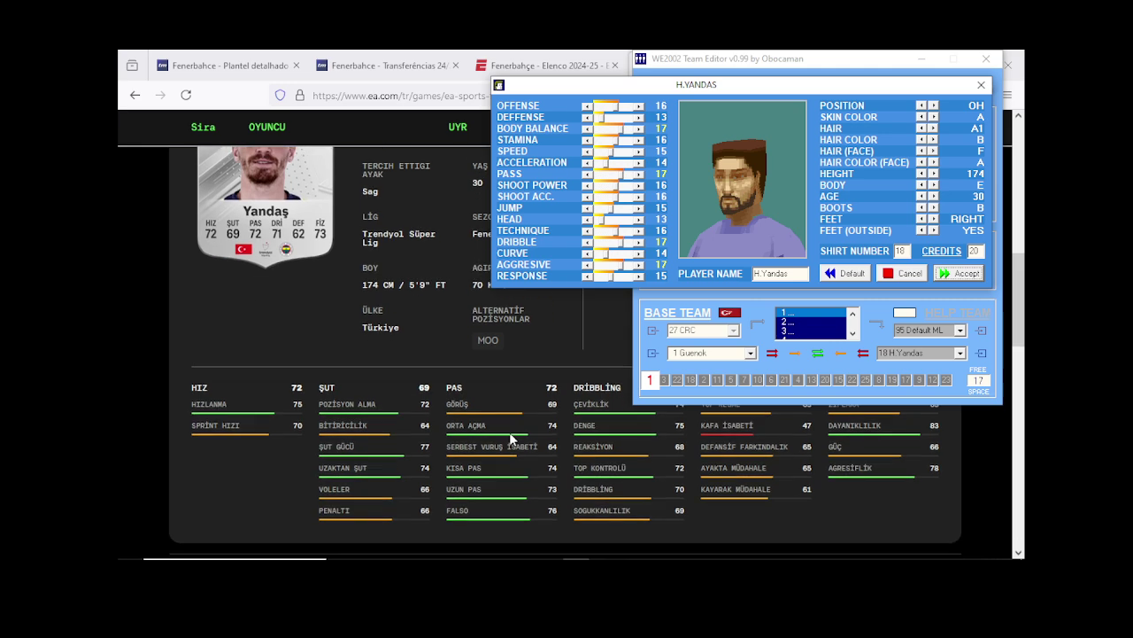
{"action": "scroll", "coordinate": [510, 437], "scroll_direction": "up", "scroll_amount": 3}
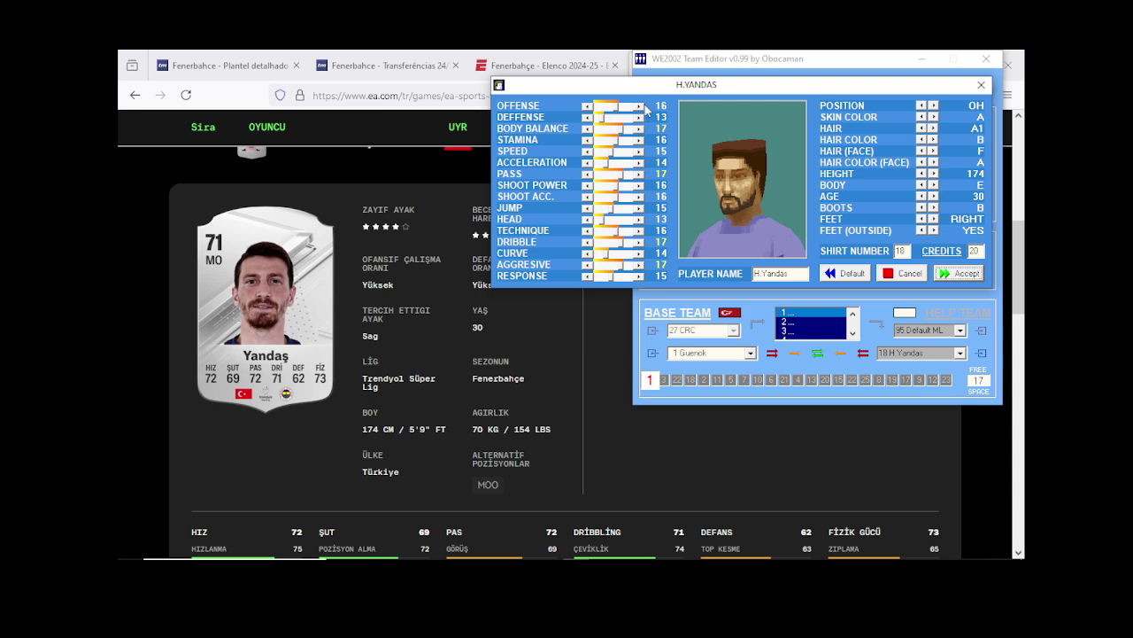
{"action": "left_click", "coordinate": [638, 140]}
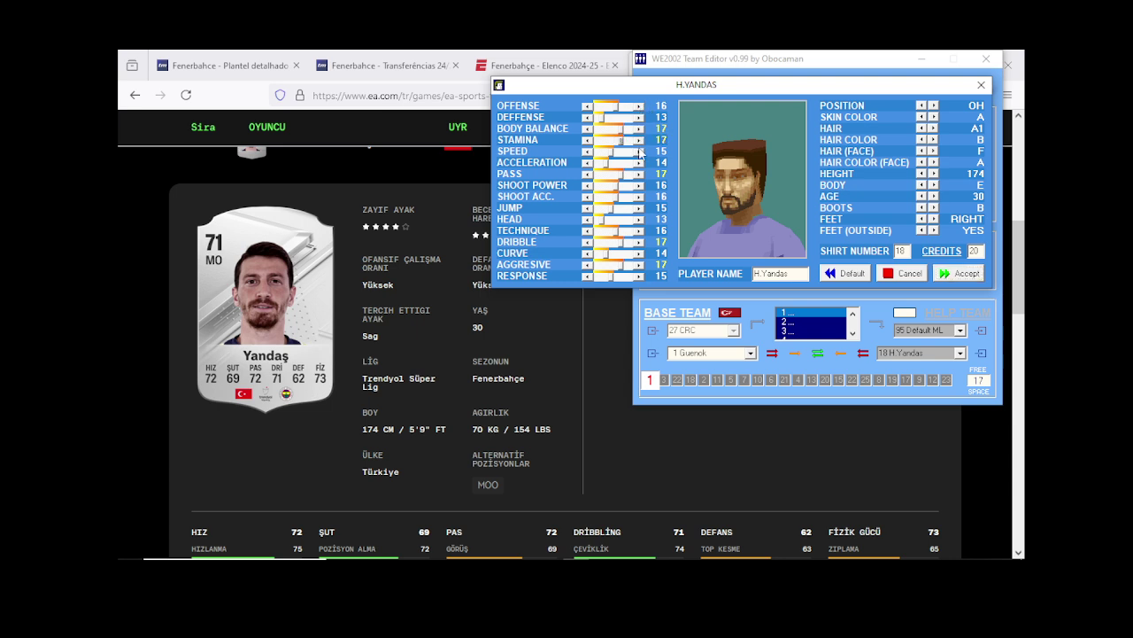
{"action": "left_click", "coordinate": [639, 152]}
{"action": "left_click", "coordinate": [640, 163]}
{"action": "left_click", "coordinate": [639, 163]}
{"action": "left_click", "coordinate": [640, 163]}
Step: Set H.Yandas's shoot power and shoot accuracy to 17, jump to 16 and head to 14
{"action": "left_click", "coordinate": [640, 185]}
{"action": "left_click", "coordinate": [639, 196]}
{"action": "left_click", "coordinate": [639, 208]}
{"action": "left_click", "coordinate": [640, 218]}
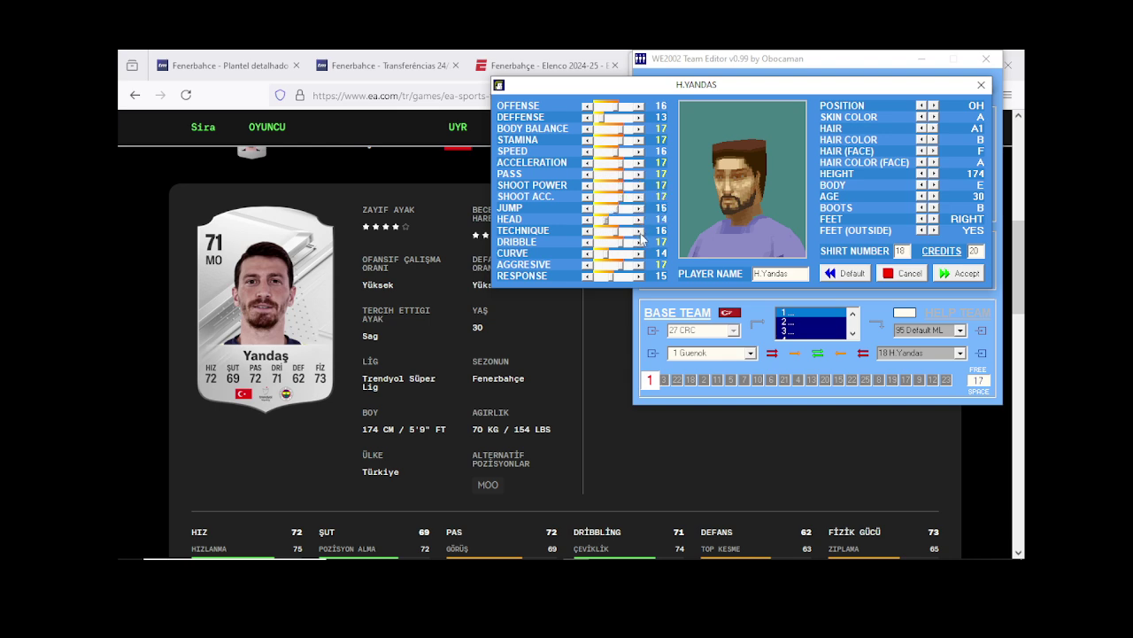
Step: Raise H.Yandas's technique and response by one and curve by two, and accept the player's edits
{"action": "left_click", "coordinate": [639, 230]}
{"action": "left_click", "coordinate": [639, 253]}
{"action": "left_click", "coordinate": [639, 254]}
{"action": "left_click", "coordinate": [639, 277]}
{"action": "left_click", "coordinate": [947, 276]}
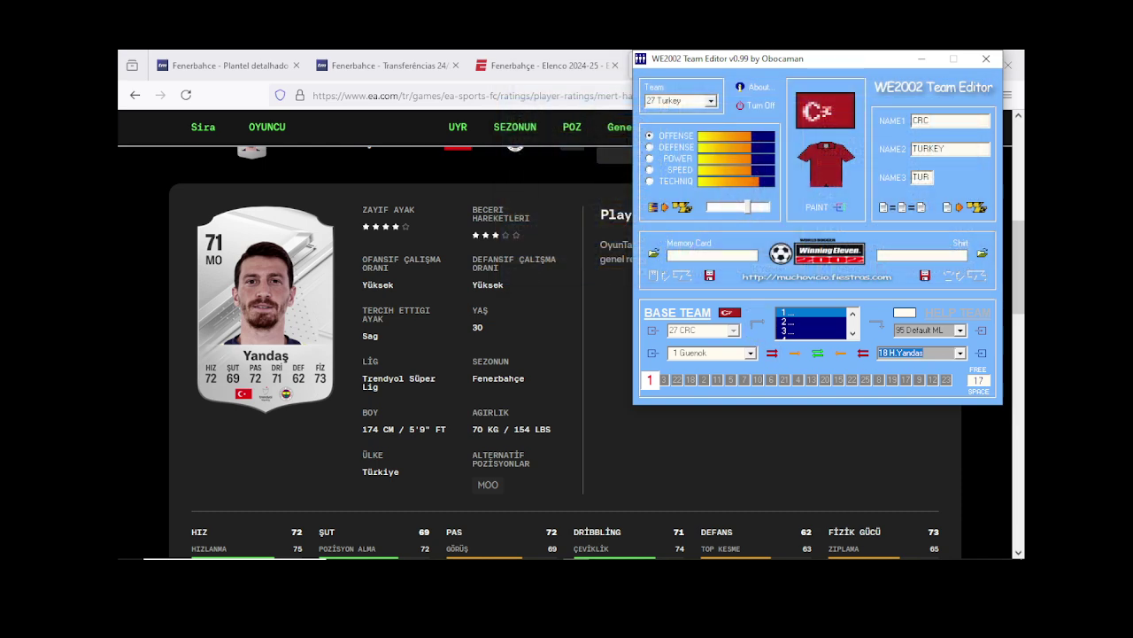
Step: Switch to Fenerbahçe's Transfermarkt squad list in the browser and copy the name İrfan Can Kahveci
{"action": "left_click", "coordinate": [963, 353]}
{"action": "left_click", "coordinate": [963, 353]}
{"action": "left_click", "coordinate": [226, 65]}
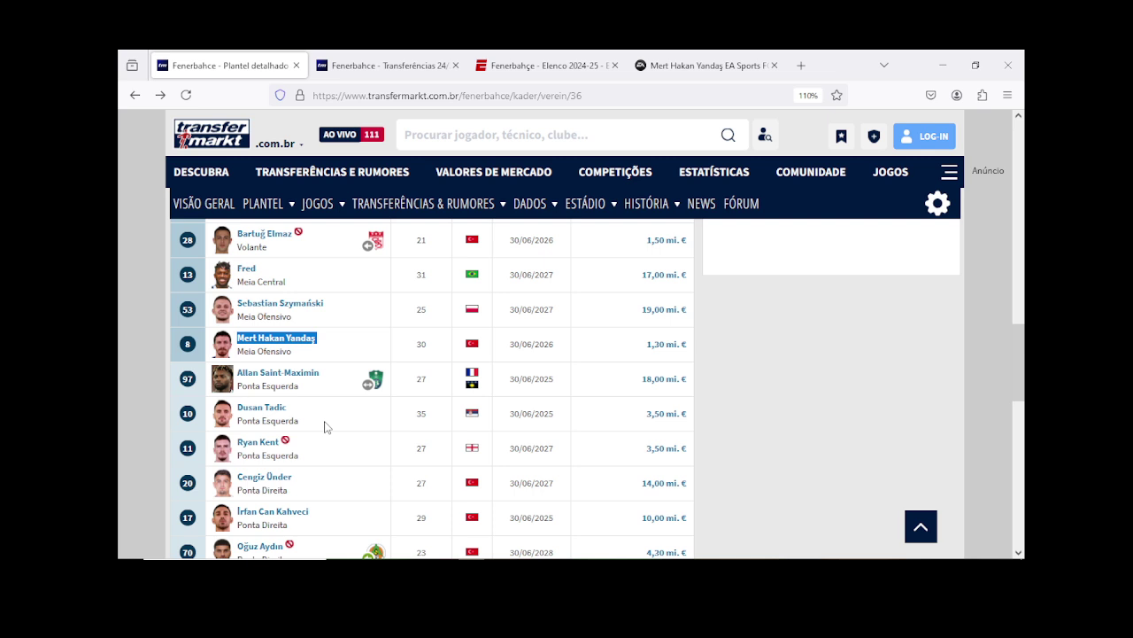
{"action": "scroll", "coordinate": [325, 427], "scroll_direction": "down", "scroll_amount": 1}
{"action": "scroll", "coordinate": [325, 426], "scroll_direction": "down", "scroll_amount": 1}
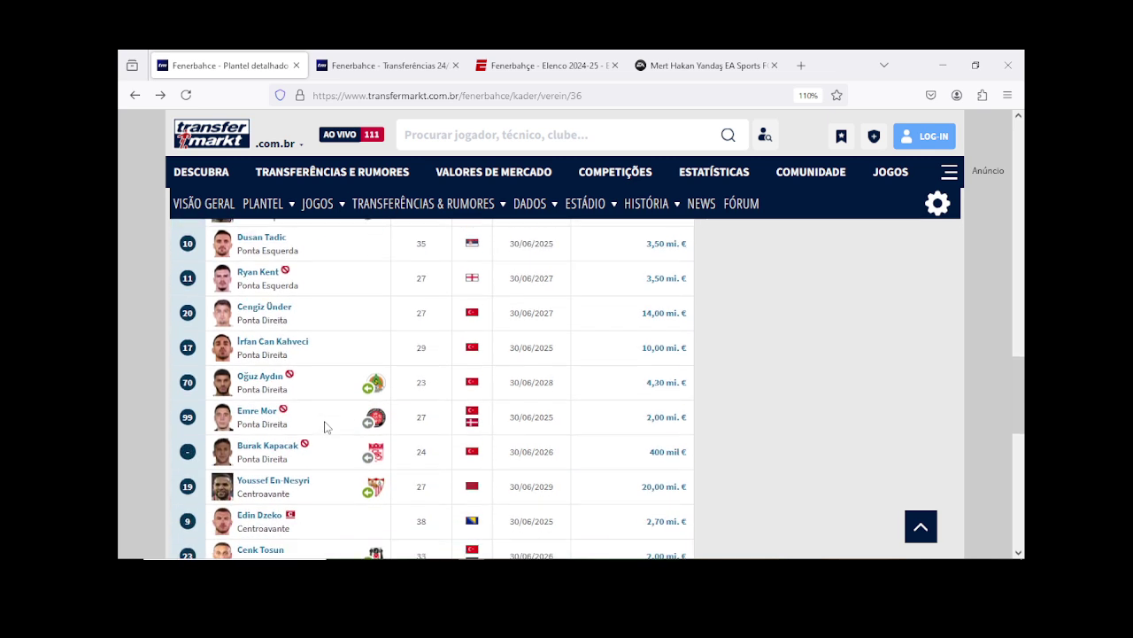
{"action": "scroll", "coordinate": [325, 427], "scroll_direction": "down", "scroll_amount": 1}
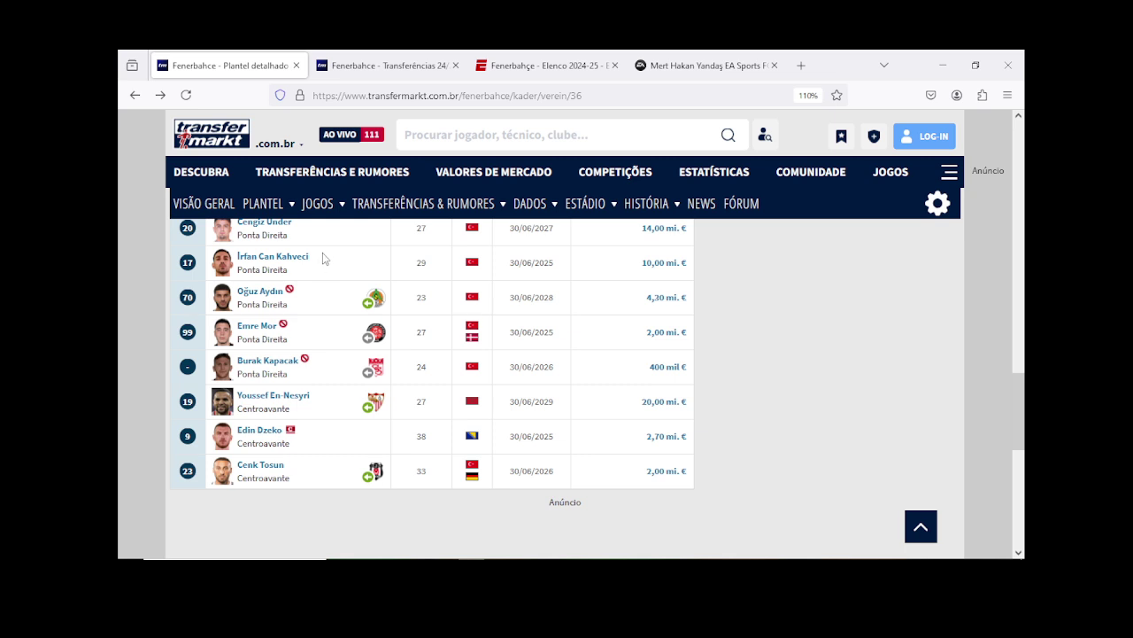
{"action": "left_click_drag", "start_coordinate": [322, 253], "coordinate": [231, 261]}
{"action": "right_click", "coordinate": [263, 265]}
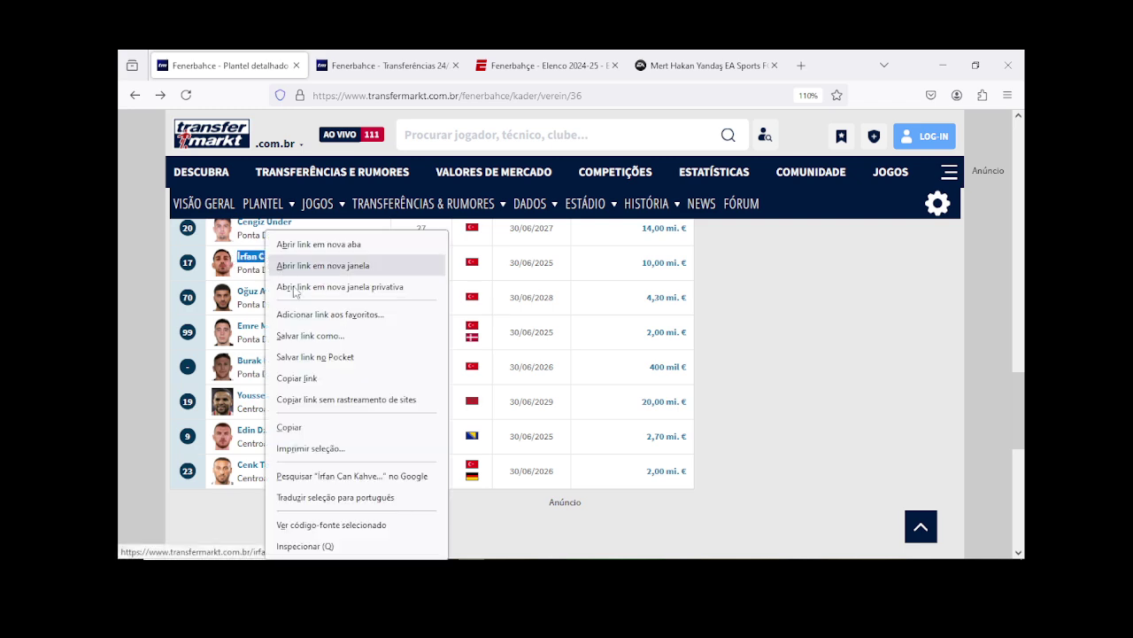
{"action": "left_click", "coordinate": [292, 428]}
Step: Search Google for "İrfan Can Kahveci ea fc", open his FC 24 ratings page and bring his detailed ratings into view
{"action": "left_click", "coordinate": [639, 55]}
{"action": "left_click", "coordinate": [135, 94]}
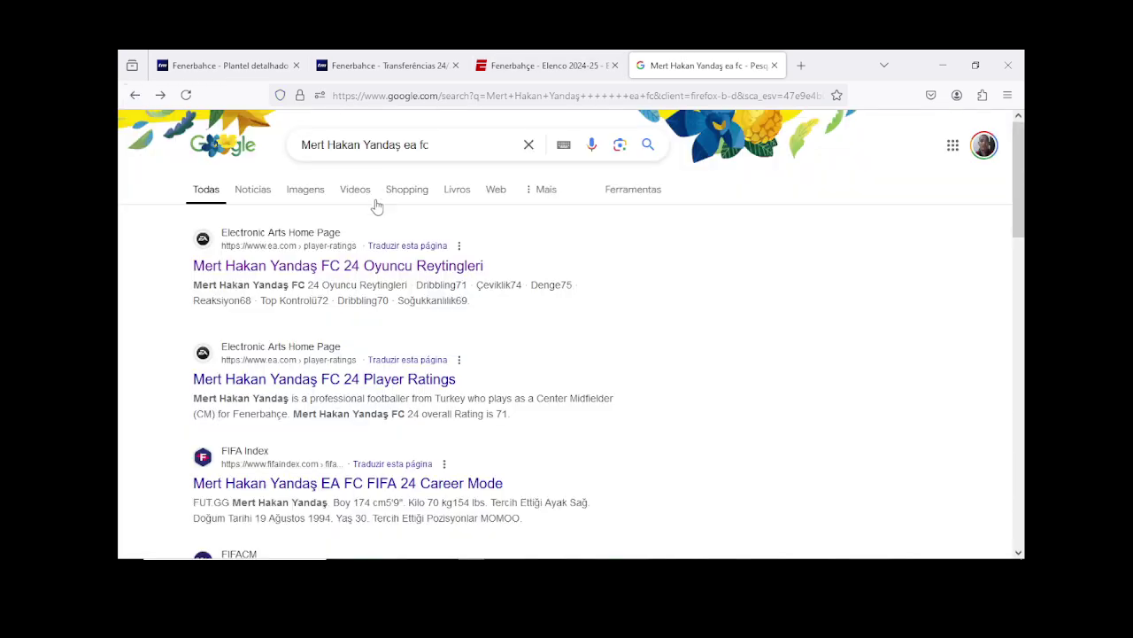
{"action": "left_click_drag", "start_coordinate": [392, 150], "coordinate": [292, 152]}
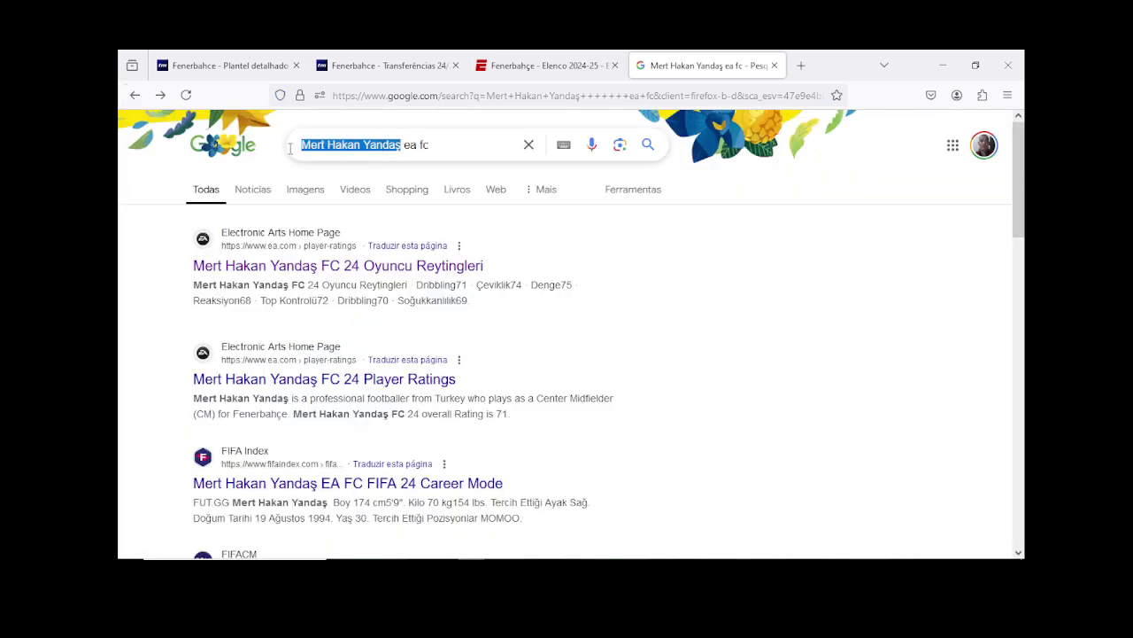
{"action": "key", "text": "ctrl+v"}
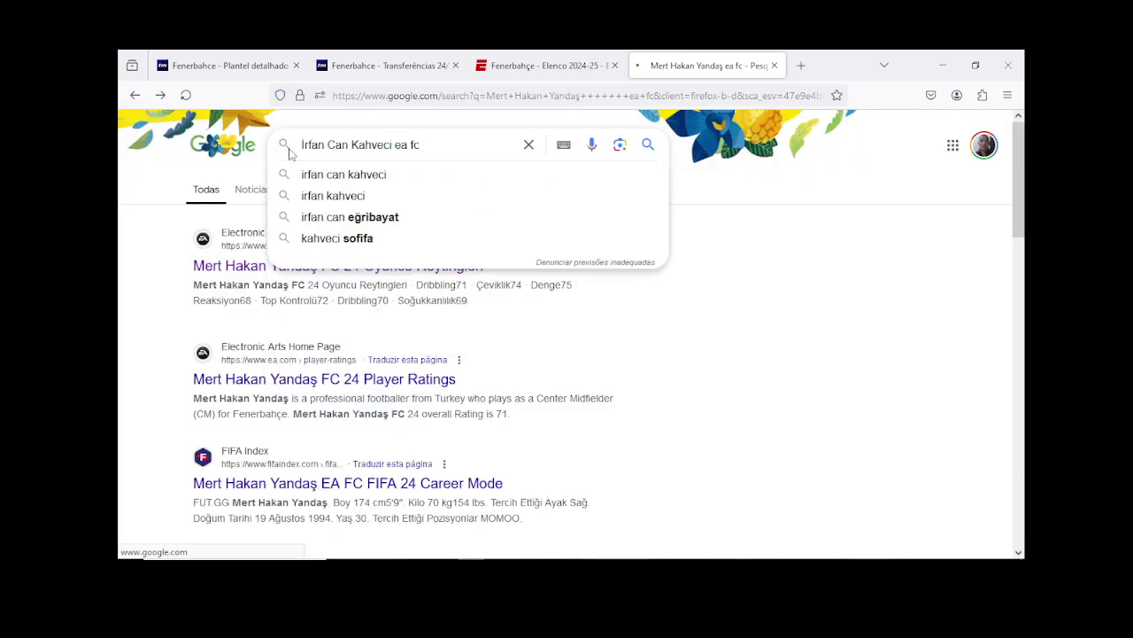
{"action": "key", "text": "Return"}
{"action": "left_click", "coordinate": [335, 319]}
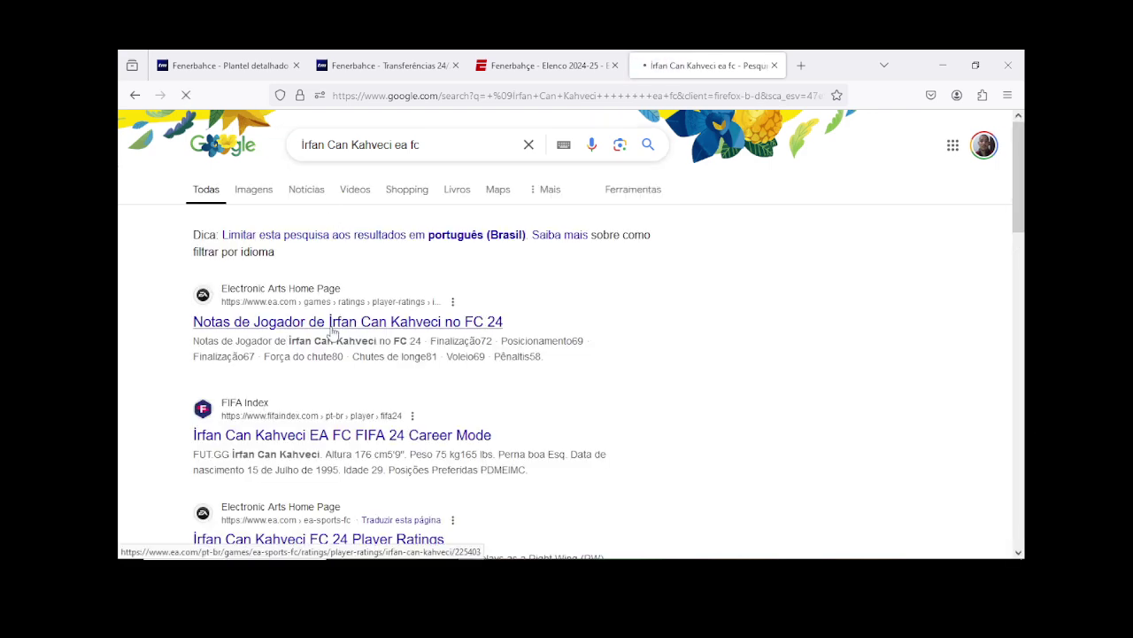
{"action": "scroll", "coordinate": [331, 331], "scroll_direction": "down", "scroll_amount": 5}
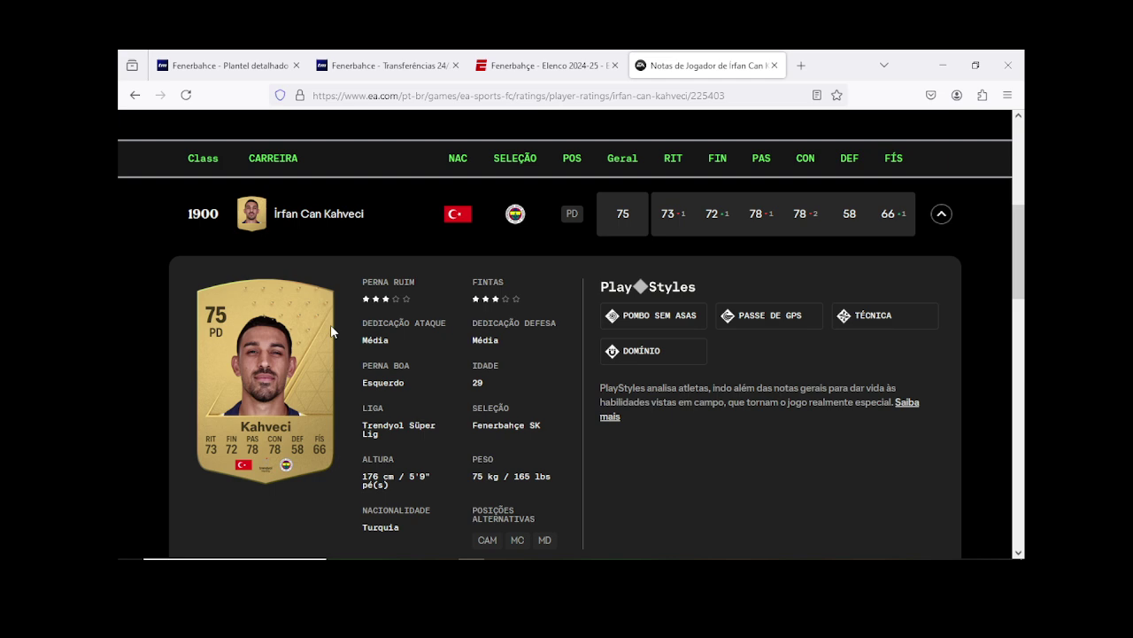
{"action": "scroll", "coordinate": [330, 327], "scroll_direction": "down", "scroll_amount": 4}
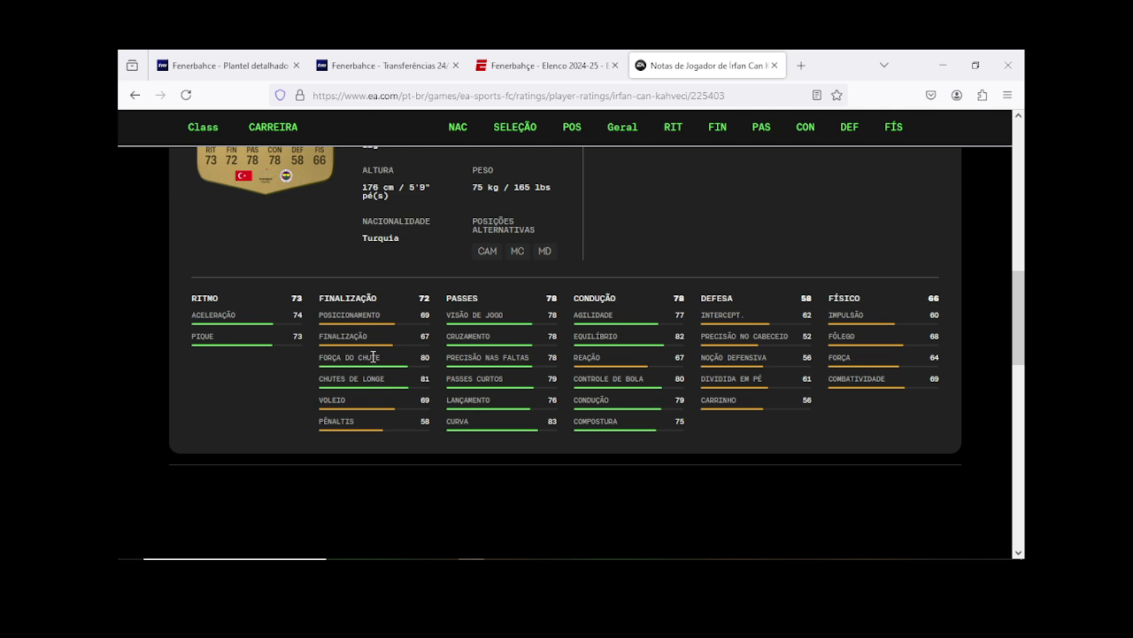
Step: Copy the surname Kahveci from the heading of his FC 24 ratings page
{"action": "scroll", "coordinate": [373, 356], "scroll_direction": "up", "scroll_amount": 5}
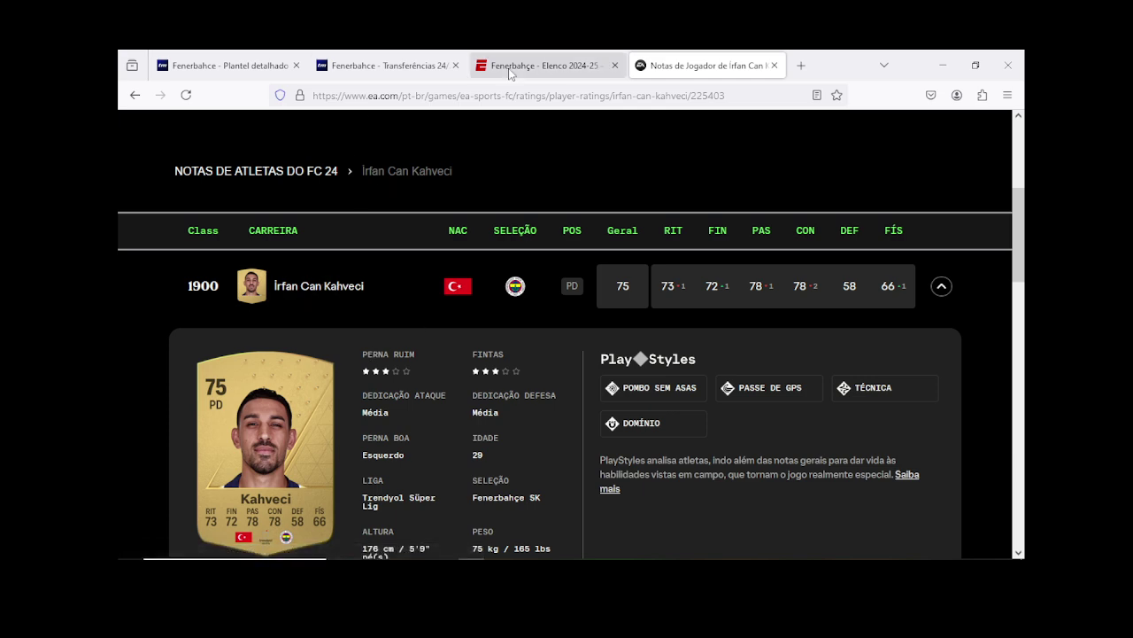
{"action": "left_click_drag", "start_coordinate": [460, 172], "coordinate": [411, 171]}
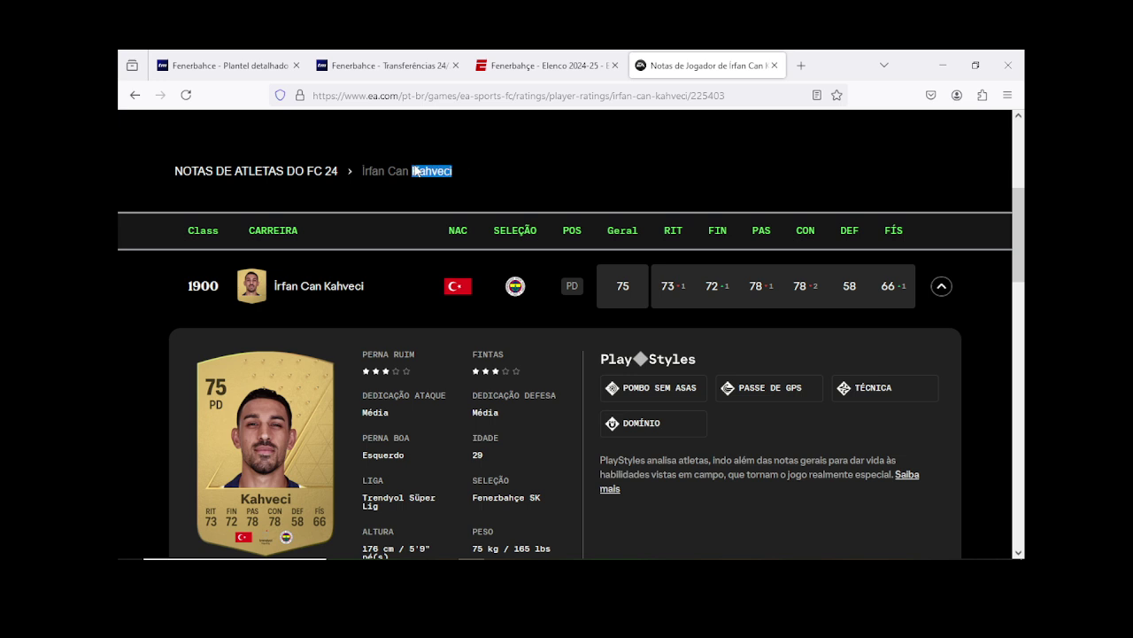
{"action": "right_click", "coordinate": [413, 170]}
{"action": "left_click", "coordinate": [449, 182]}
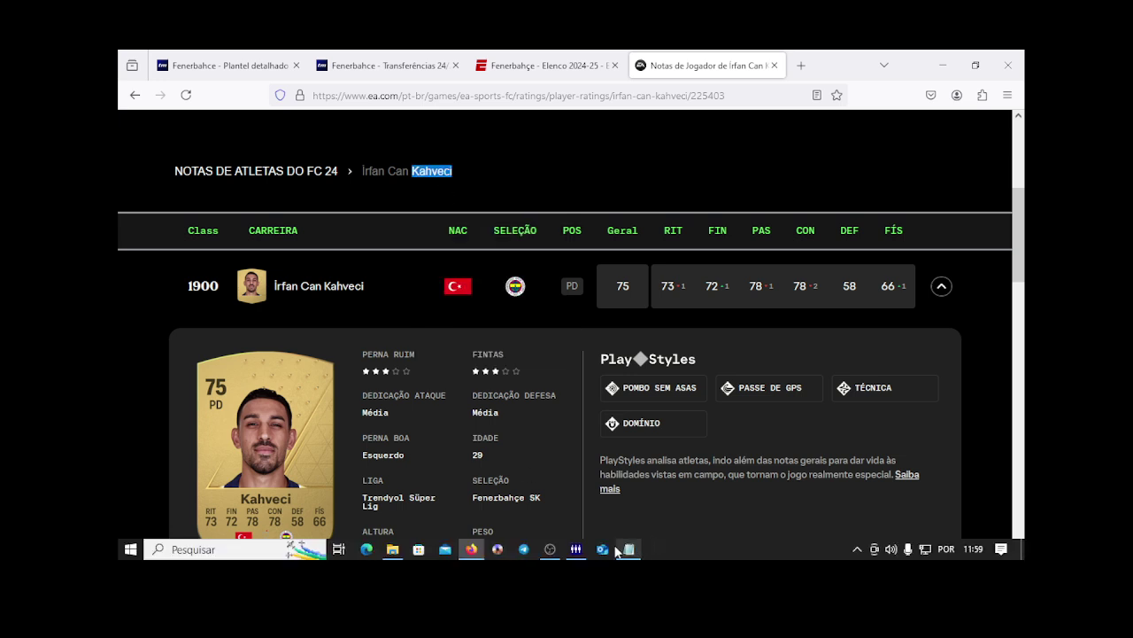
Step: Switch to WE2002 Team Editor, open player 20 of the Default ML team for editing and name him Kahveci
{"action": "left_click", "coordinate": [576, 549]}
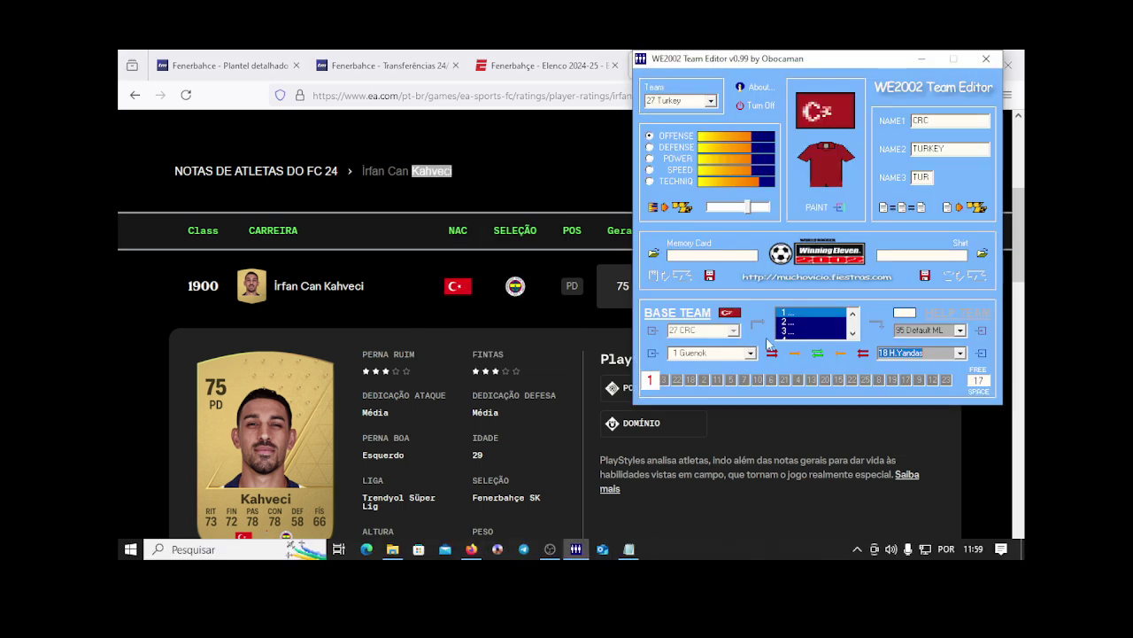
{"action": "left_click", "coordinate": [959, 354]}
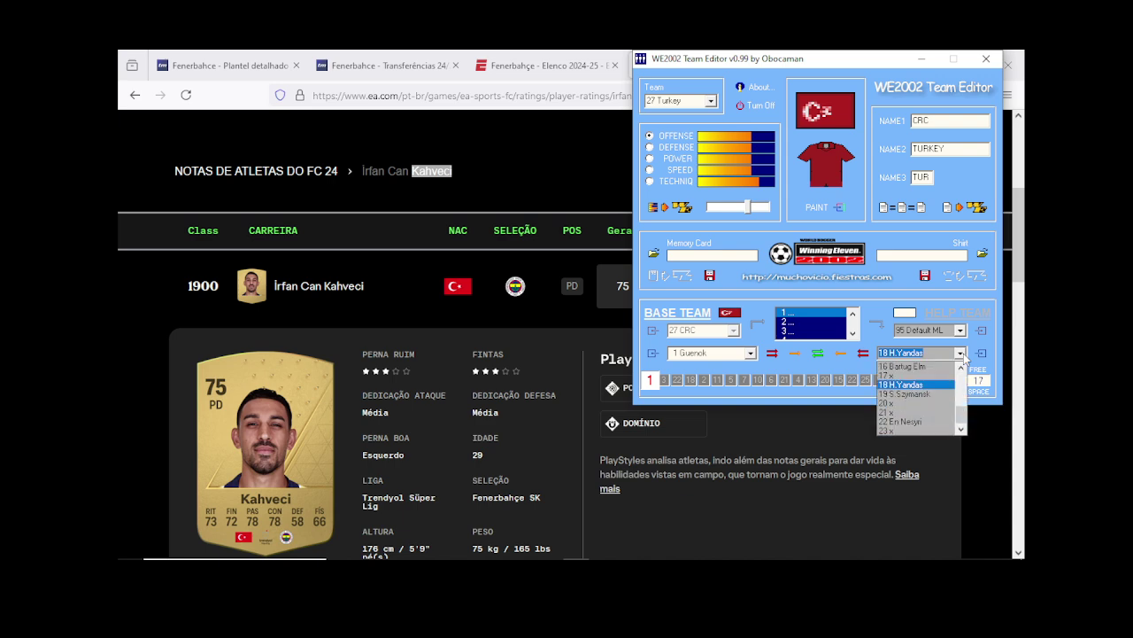
{"action": "left_click", "coordinate": [935, 403]}
{"action": "left_click", "coordinate": [980, 354]}
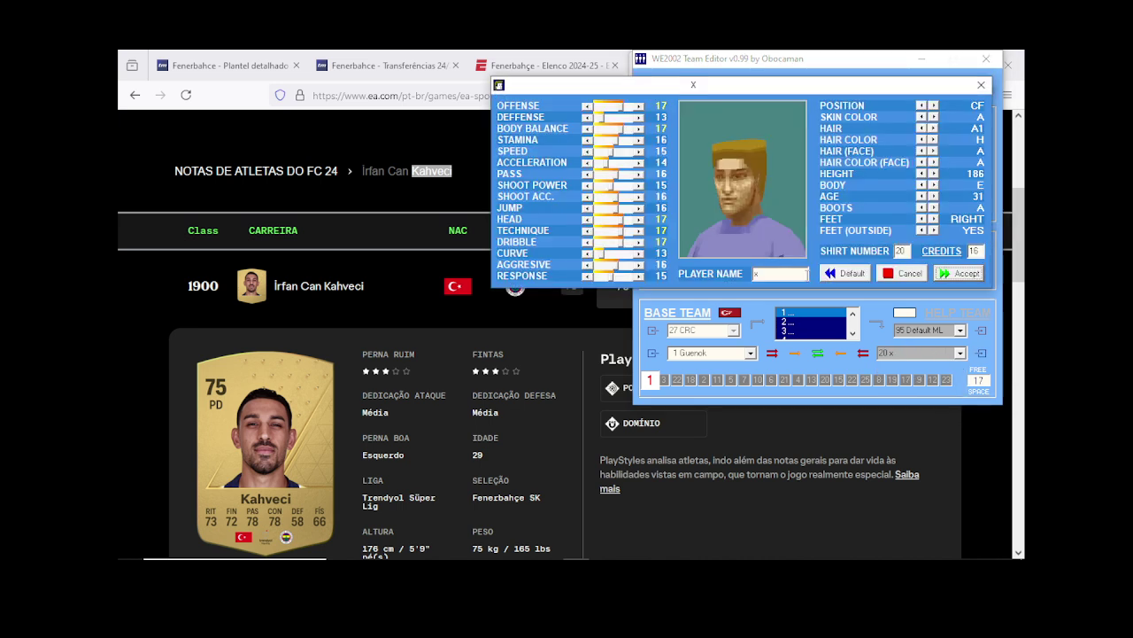
{"action": "double_click", "coordinate": [757, 274]}
{"action": "right_click", "coordinate": [755, 274]}
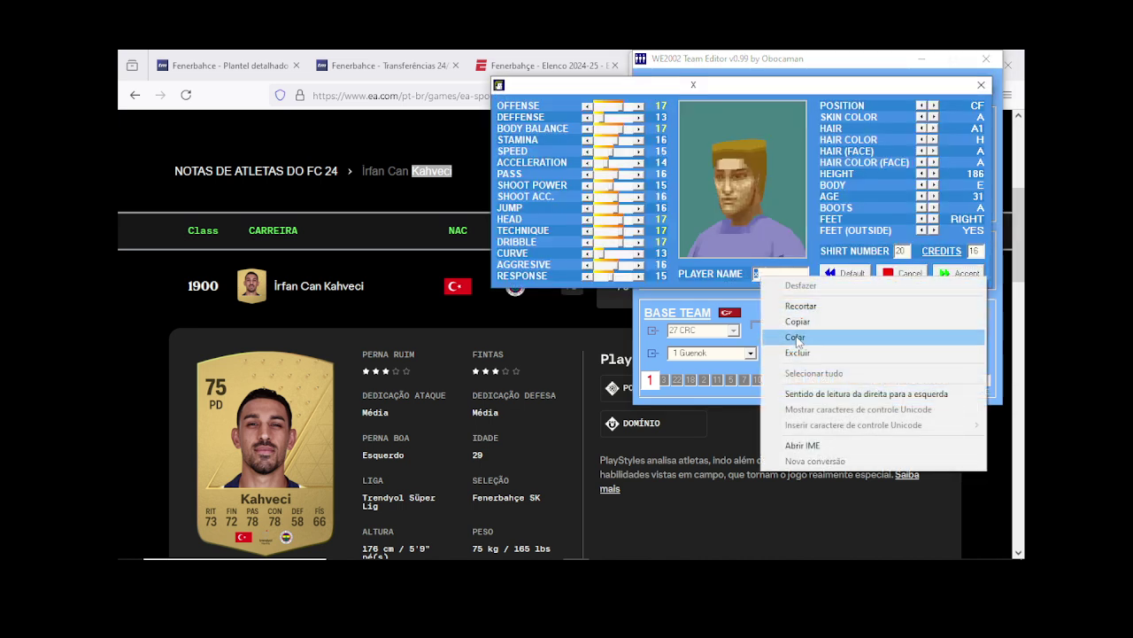
{"action": "left_click", "coordinate": [795, 338]}
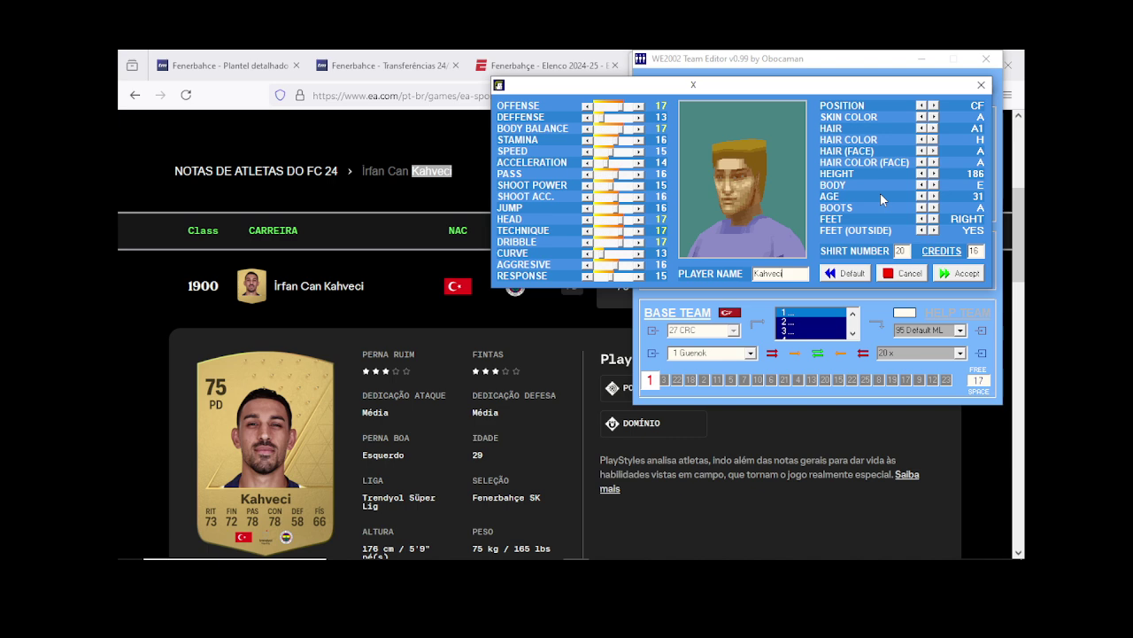
Step: Browse the hairstyles for Kahveci and set his hair to E2
{"action": "left_click", "coordinate": [933, 129]}
{"action": "left_click", "coordinate": [934, 129]}
{"action": "left_click", "coordinate": [933, 128]}
{"action": "left_click", "coordinate": [933, 129]}
{"action": "left_click", "coordinate": [933, 129]}
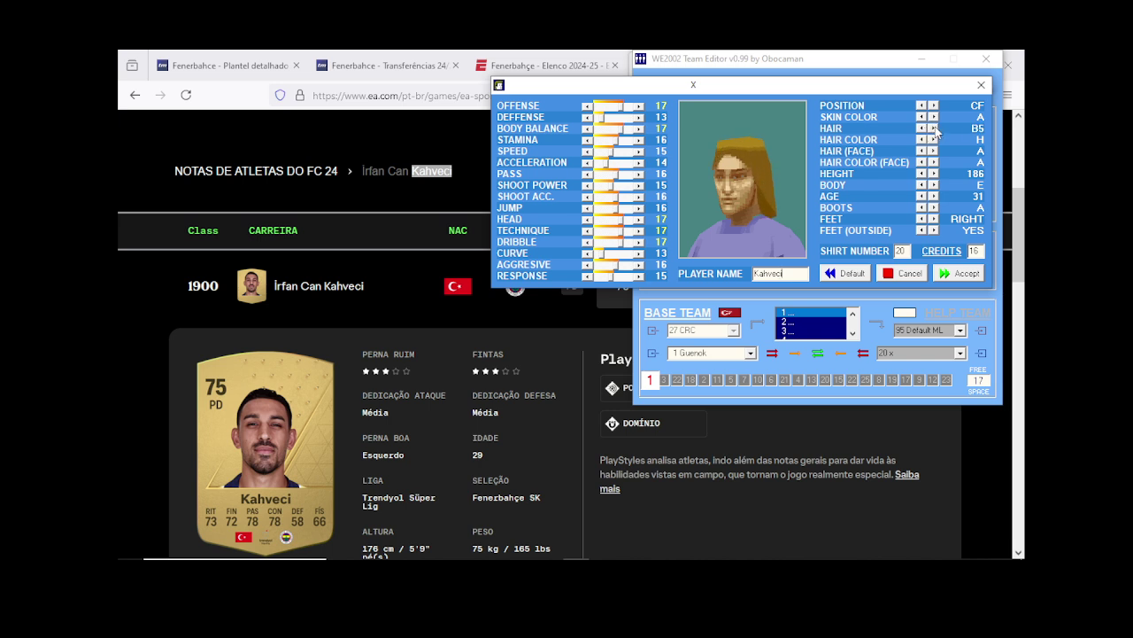
{"action": "left_click", "coordinate": [934, 129]}
{"action": "left_click", "coordinate": [933, 129]}
{"action": "left_click", "coordinate": [933, 128]}
{"action": "left_click", "coordinate": [933, 128]}
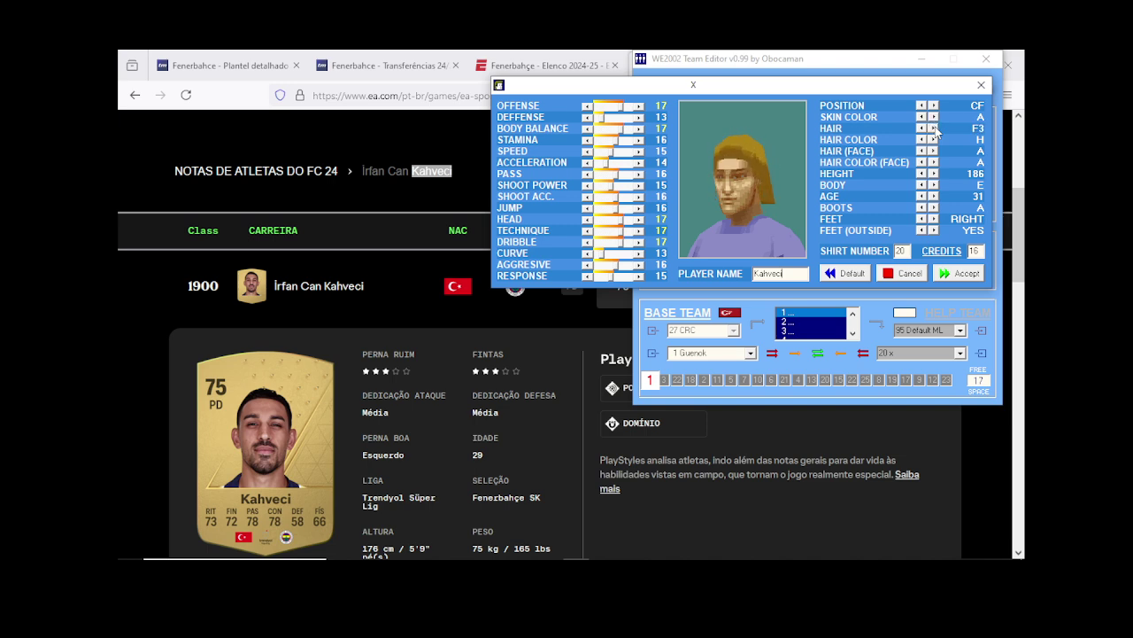
{"action": "left_click", "coordinate": [934, 129]}
{"action": "left_click", "coordinate": [922, 128]}
{"action": "left_click", "coordinate": [922, 129]}
{"action": "left_click", "coordinate": [922, 129]}
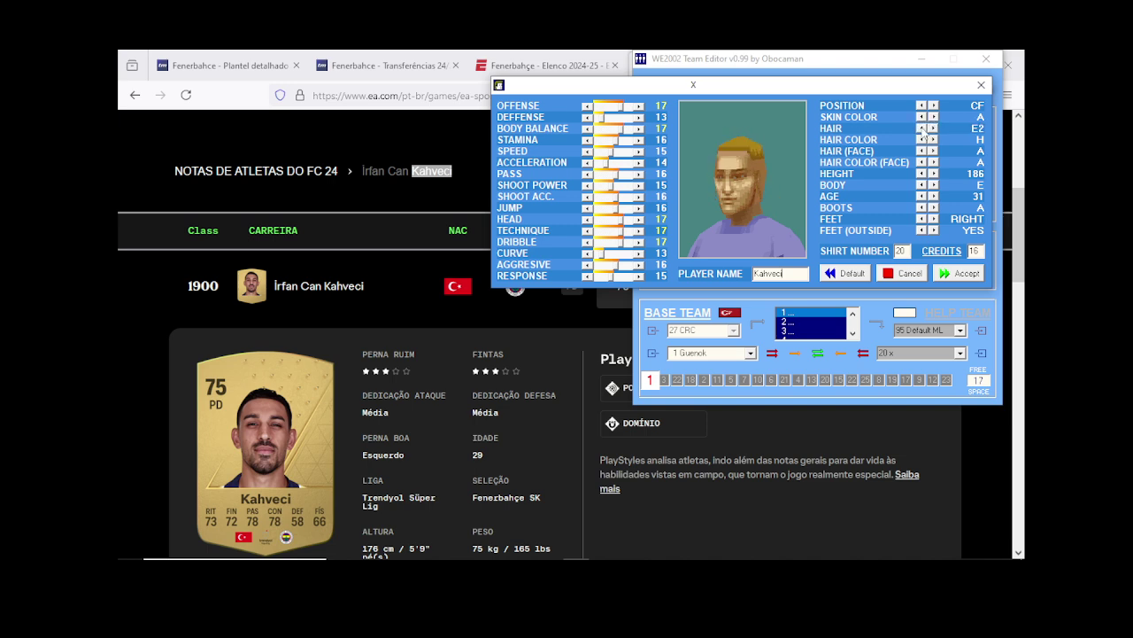
Step: Set Kahveci's hair color to A and his facial hair to F
{"action": "left_click", "coordinate": [922, 140]}
{"action": "left_click", "coordinate": [922, 140]}
{"action": "left_click", "coordinate": [922, 140]}
{"action": "left_click", "coordinate": [922, 140]}
{"action": "left_click", "coordinate": [922, 140]}
{"action": "left_click", "coordinate": [921, 140]}
{"action": "left_click", "coordinate": [921, 140]}
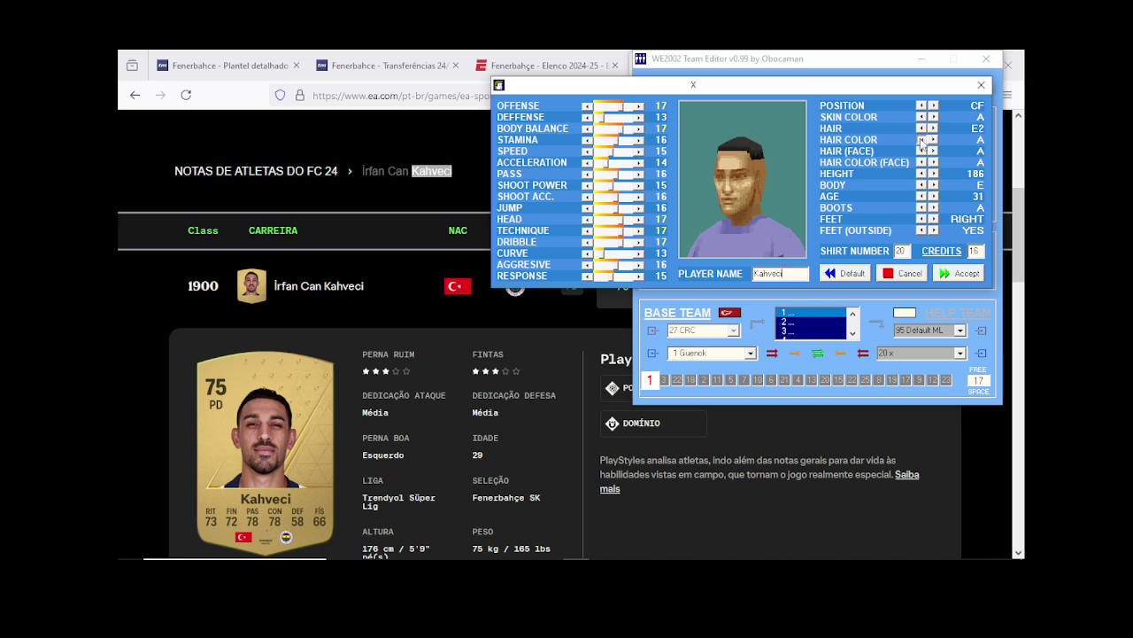
{"action": "left_click", "coordinate": [933, 151]}
{"action": "left_click", "coordinate": [933, 151]}
{"action": "left_click", "coordinate": [933, 150]}
{"action": "left_click", "coordinate": [934, 150]}
{"action": "left_click", "coordinate": [933, 151]}
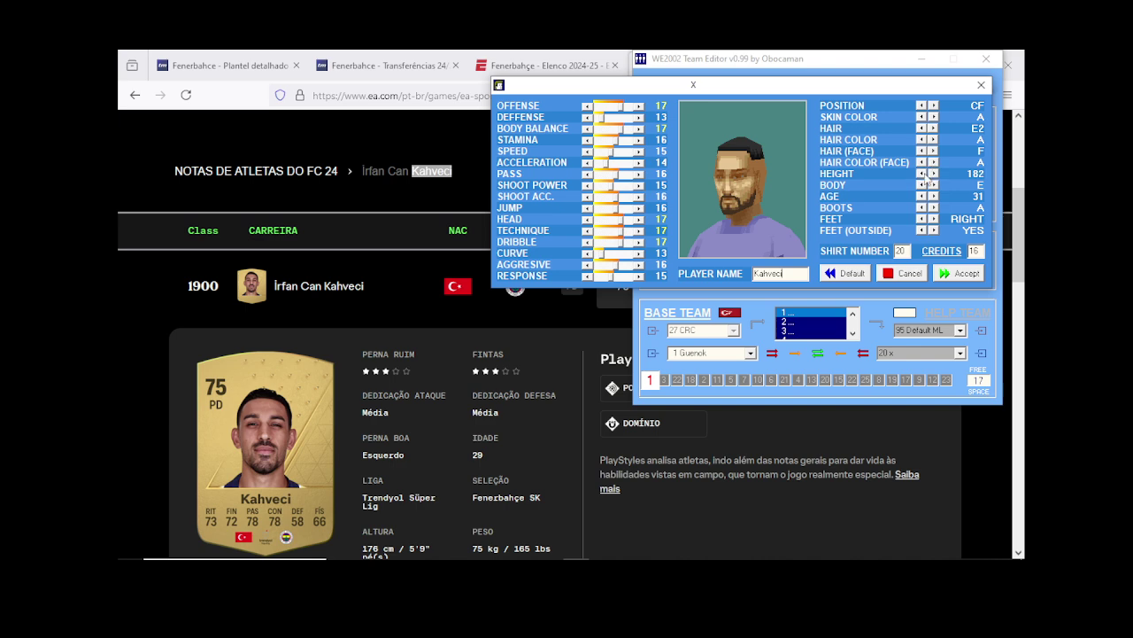
Step: Set Kahveci's height to 176, body to B, age to 29 and preferred foot to left
{"action": "left_click", "coordinate": [922, 174]}
{"action": "left_click", "coordinate": [922, 174]}
{"action": "left_click", "coordinate": [922, 185]}
{"action": "left_click", "coordinate": [922, 185]}
{"action": "left_click", "coordinate": [922, 186]}
{"action": "left_click", "coordinate": [922, 197]}
{"action": "left_click", "coordinate": [922, 196]}
{"action": "left_click", "coordinate": [933, 219]}
Step: Set Kahveci's body balance to 16, stamina and speed to 17, and acceleration to 18
{"action": "left_click", "coordinate": [587, 129]}
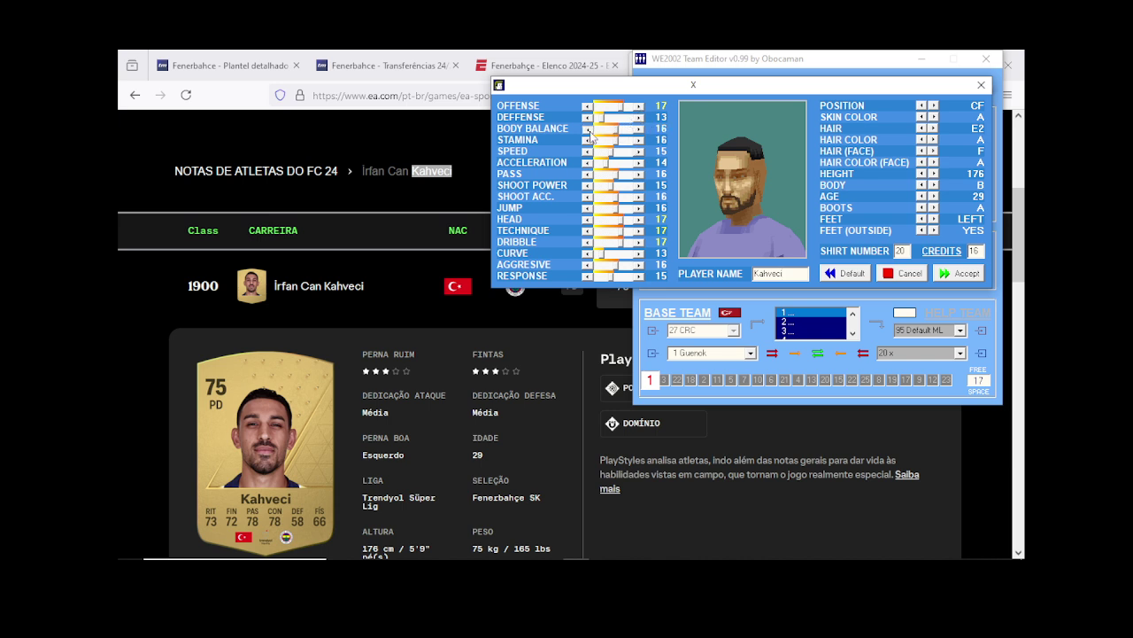
{"action": "left_click", "coordinate": [639, 140]}
{"action": "left_click", "coordinate": [640, 151]}
{"action": "left_click", "coordinate": [639, 152]}
{"action": "left_click", "coordinate": [639, 163]}
{"action": "left_click", "coordinate": [639, 163]}
{"action": "left_click", "coordinate": [640, 163]}
{"action": "left_click", "coordinate": [639, 163]}
Step: Set Kahveci's shoot power and shoot accuracy to 17 and head to 15, and raise his jump by one
{"action": "left_click", "coordinate": [639, 185]}
{"action": "left_click", "coordinate": [639, 185]}
{"action": "left_click", "coordinate": [639, 197]}
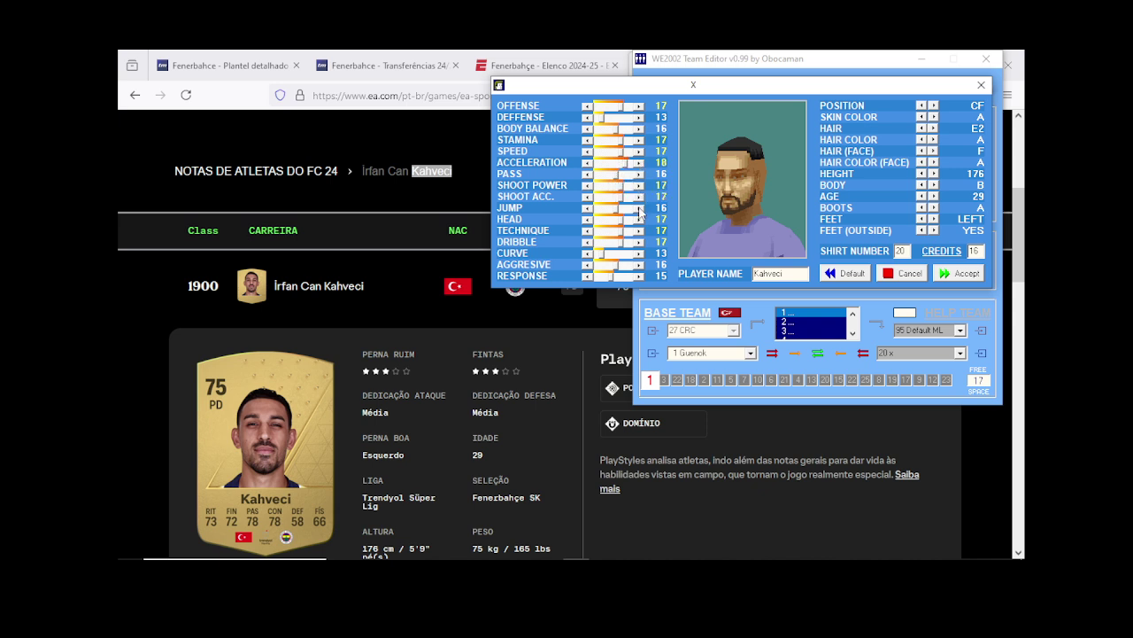
{"action": "left_click", "coordinate": [587, 219]}
{"action": "left_click", "coordinate": [587, 219]}
{"action": "left_click", "coordinate": [587, 219]}
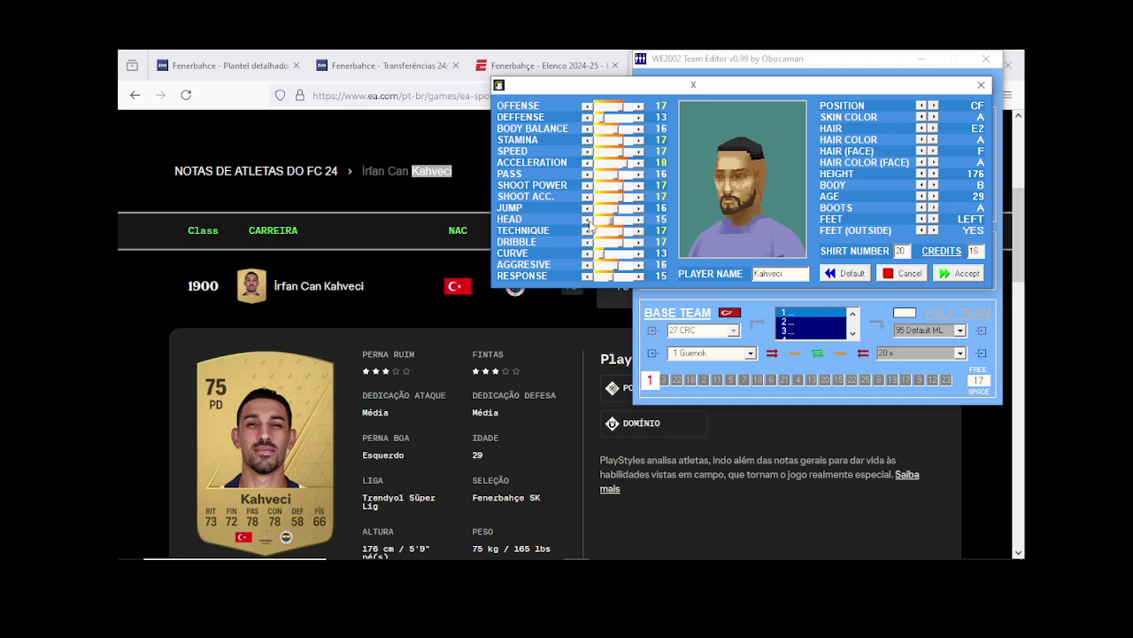
{"action": "left_click", "coordinate": [640, 207]}
Step: Raise Kahveci's curve by three, aggression by one and response by two, and accept the player's edits
{"action": "left_click", "coordinate": [639, 253]}
{"action": "left_click", "coordinate": [639, 253]}
{"action": "left_click", "coordinate": [639, 253]}
{"action": "left_click", "coordinate": [640, 265]}
{"action": "left_click", "coordinate": [639, 276]}
{"action": "left_click", "coordinate": [639, 275]}
{"action": "left_click", "coordinate": [960, 272]}
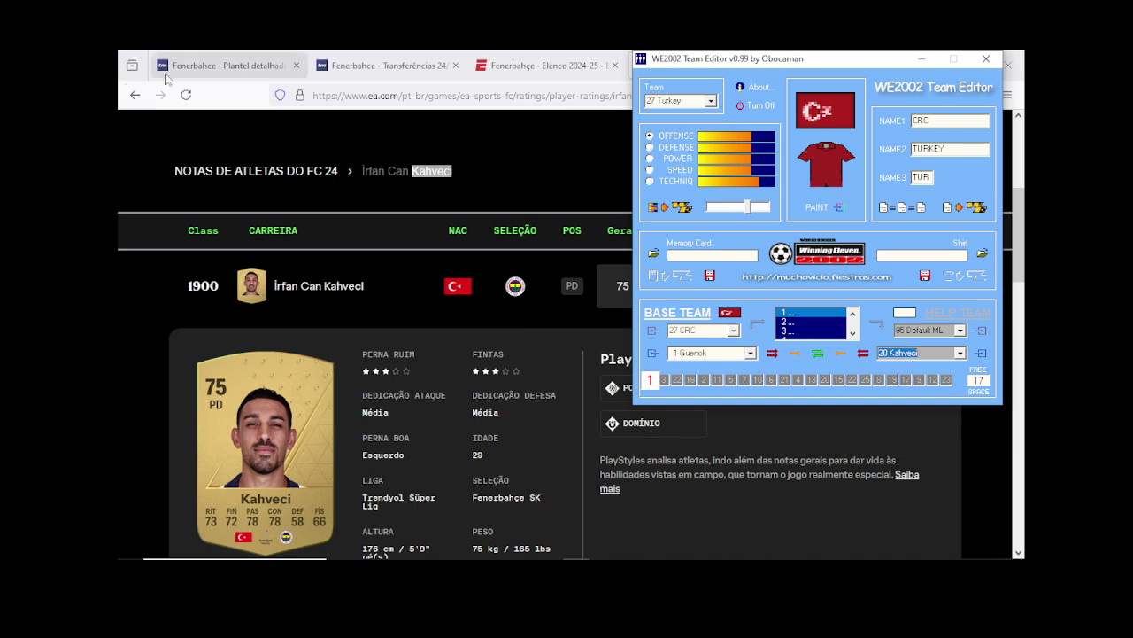
Step: Switch to Fenerbahçe's Transfermarkt squad list in the browser and copy the name Cengiz Ünder
{"action": "left_click", "coordinate": [221, 65]}
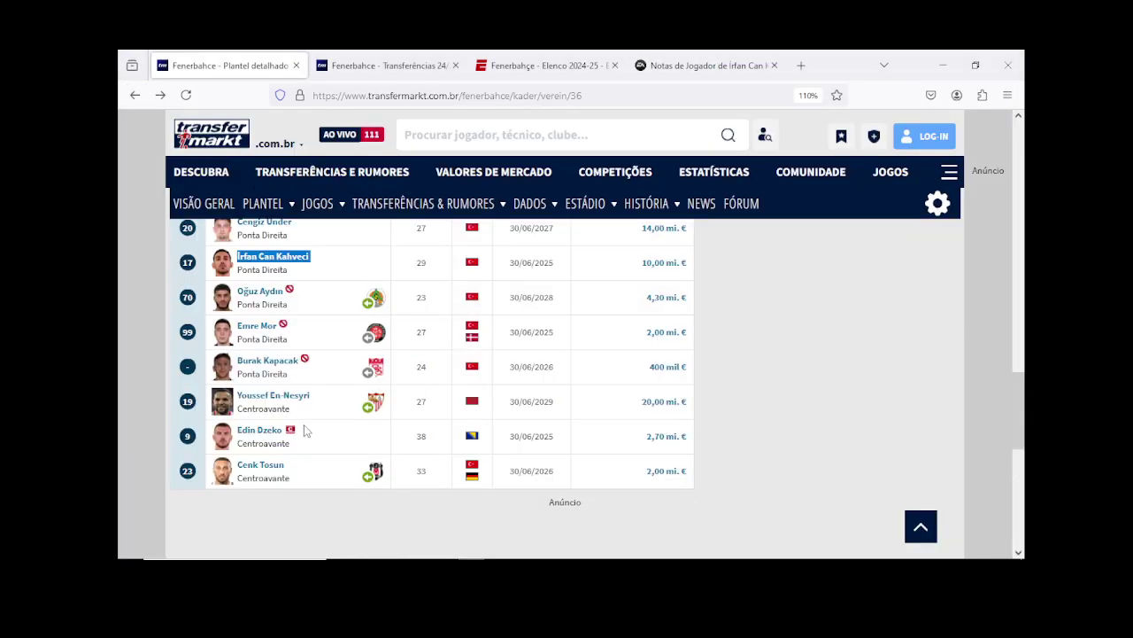
{"action": "scroll", "coordinate": [304, 430], "scroll_direction": "up", "scroll_amount": 2}
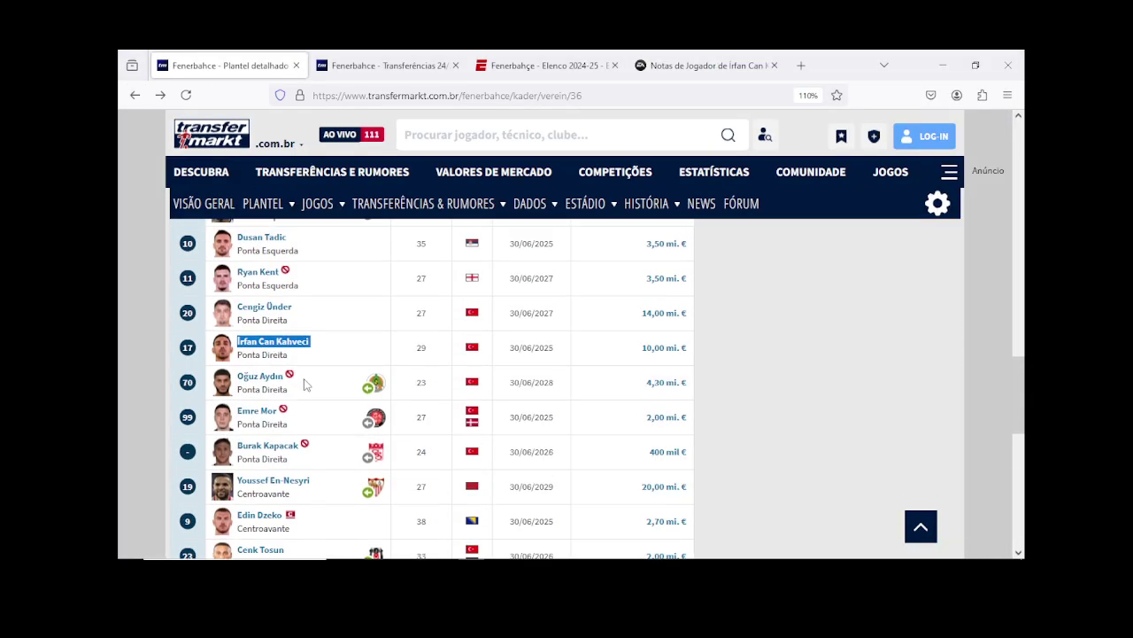
{"action": "left_click_drag", "start_coordinate": [294, 306], "coordinate": [237, 306]}
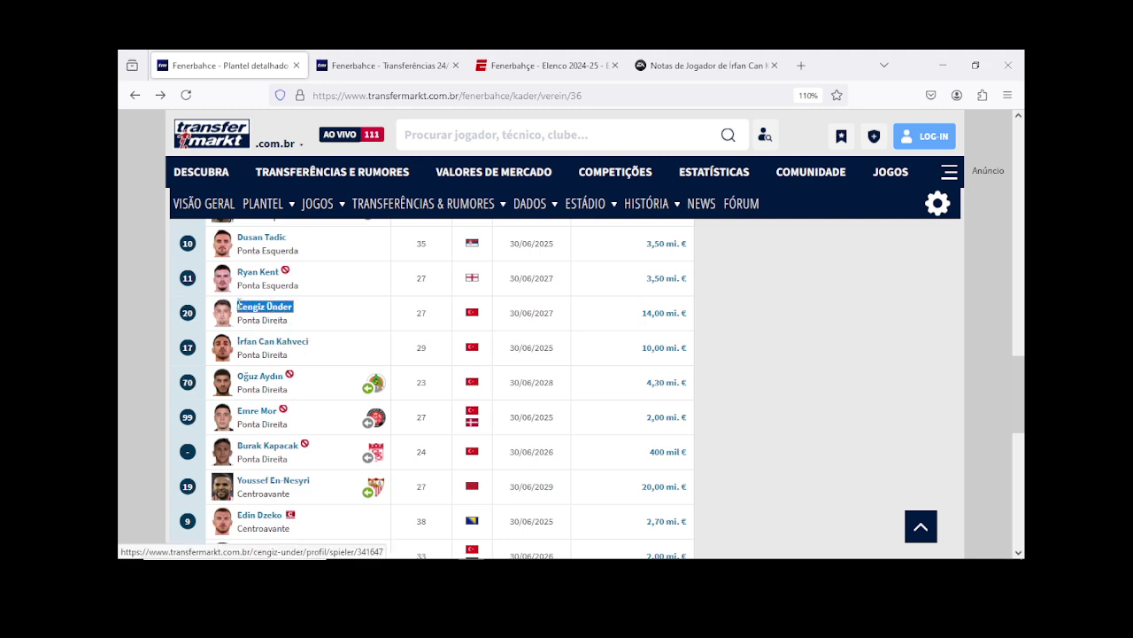
{"action": "right_click", "coordinate": [261, 312]}
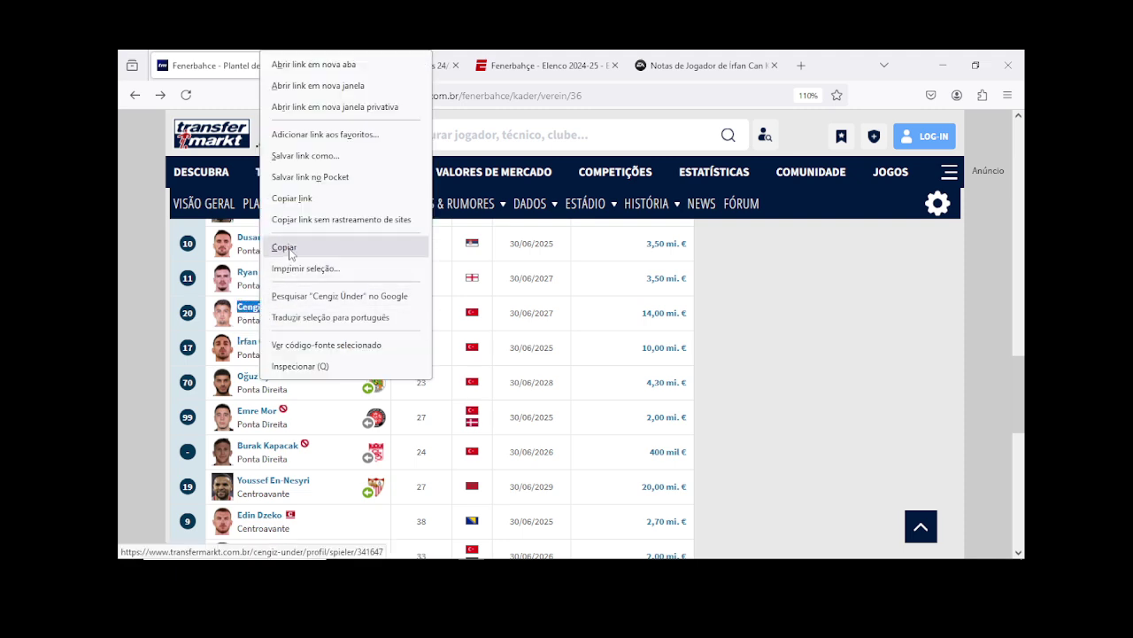
{"action": "left_click", "coordinate": [285, 247]}
Step: Return to the earlier Google results and search for "Cengiz Ünder ea fc" instead
{"action": "left_click", "coordinate": [702, 58]}
{"action": "left_click", "coordinate": [134, 95]}
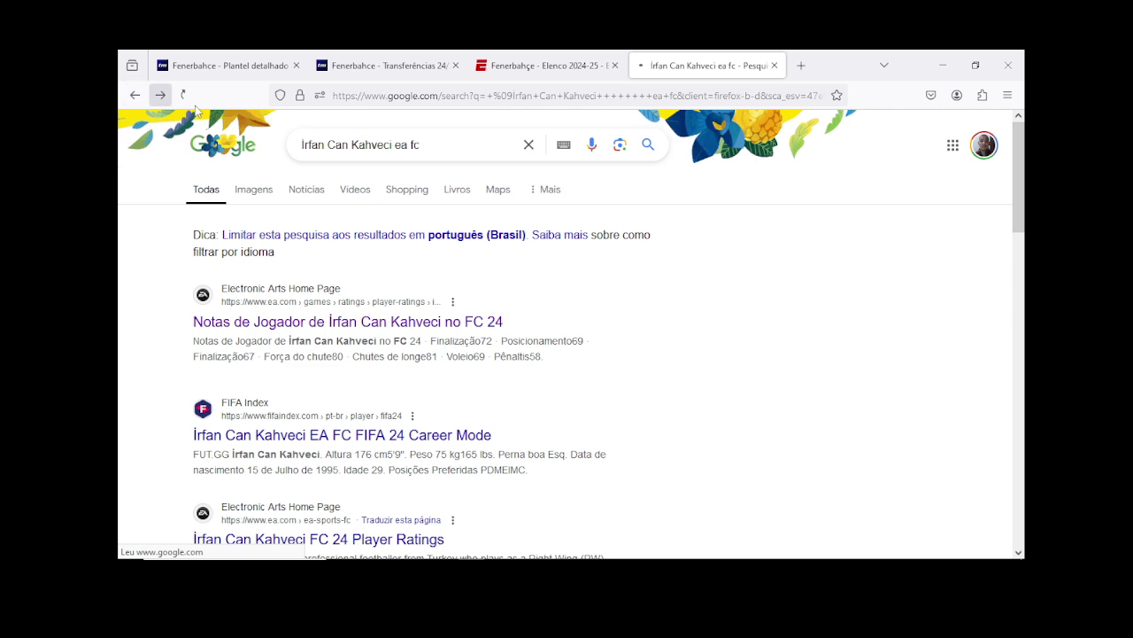
{"action": "left_click_drag", "start_coordinate": [394, 145], "coordinate": [301, 145]}
{"action": "right_click", "coordinate": [309, 148]}
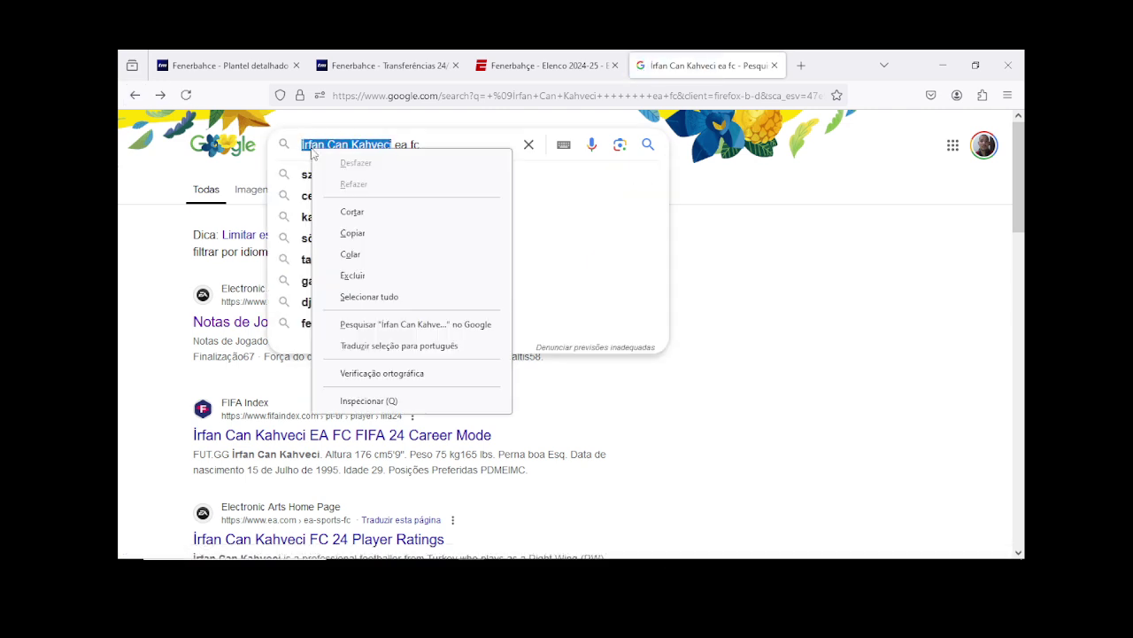
{"action": "left_click", "coordinate": [350, 254]}
{"action": "left_click", "coordinate": [648, 145]}
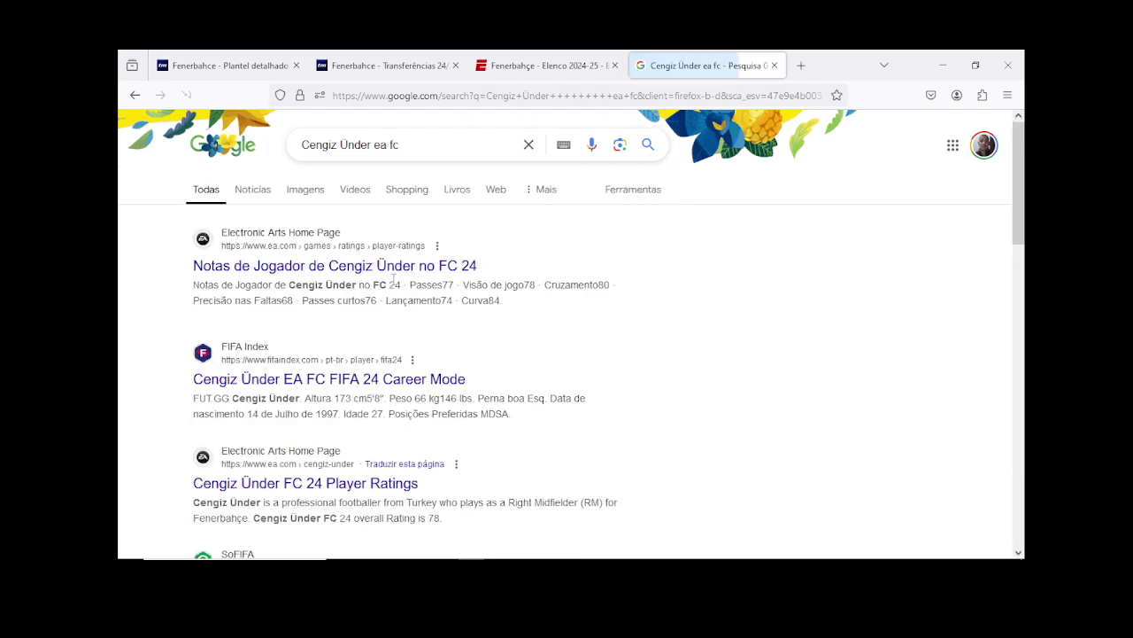
Step: Open Cengiz Ünder's FC 24 ratings page and bring his profile and detailed ratings into view
{"action": "left_click", "coordinate": [376, 268]}
{"action": "scroll", "coordinate": [401, 310], "scroll_direction": "down", "scroll_amount": 8}
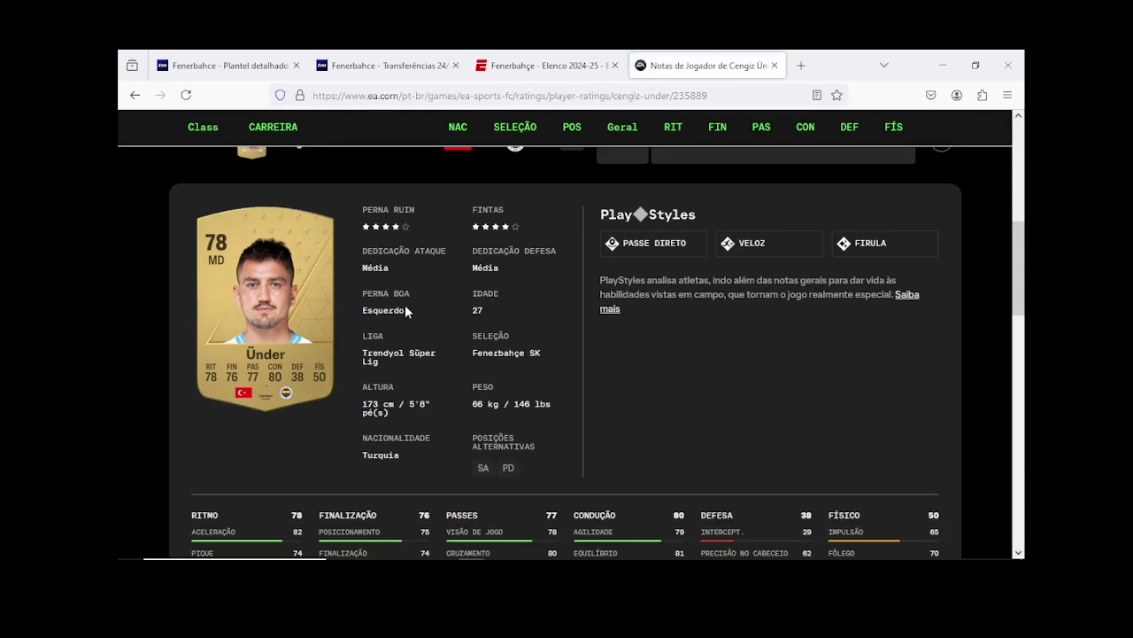
{"action": "scroll", "coordinate": [400, 314], "scroll_direction": "down", "scroll_amount": 3}
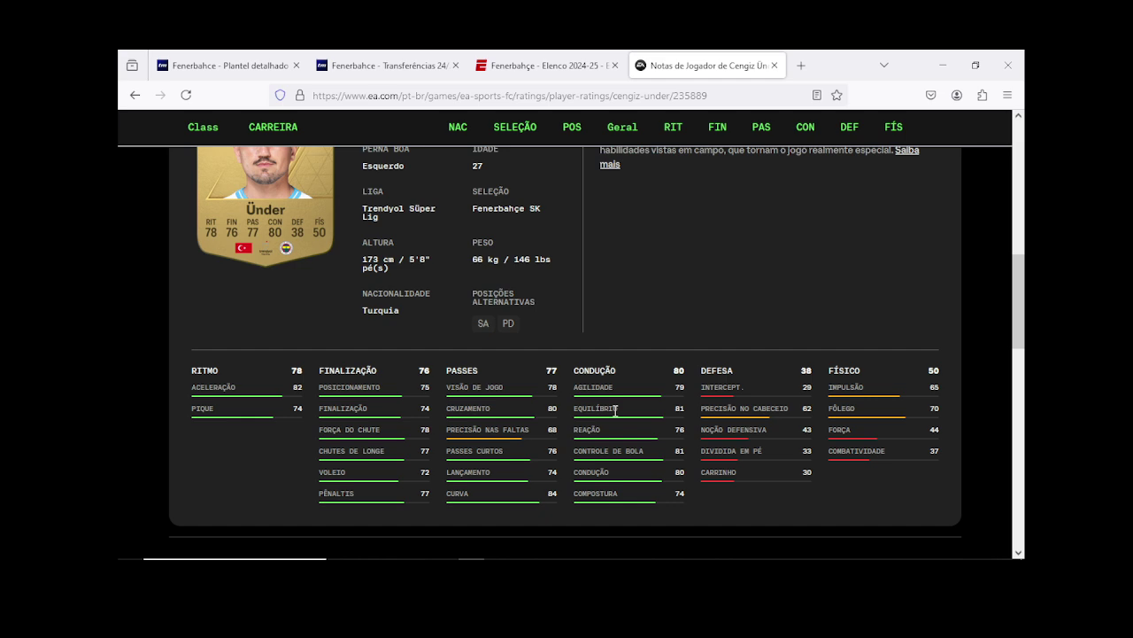
{"action": "scroll", "coordinate": [615, 409], "scroll_direction": "up", "scroll_amount": 1}
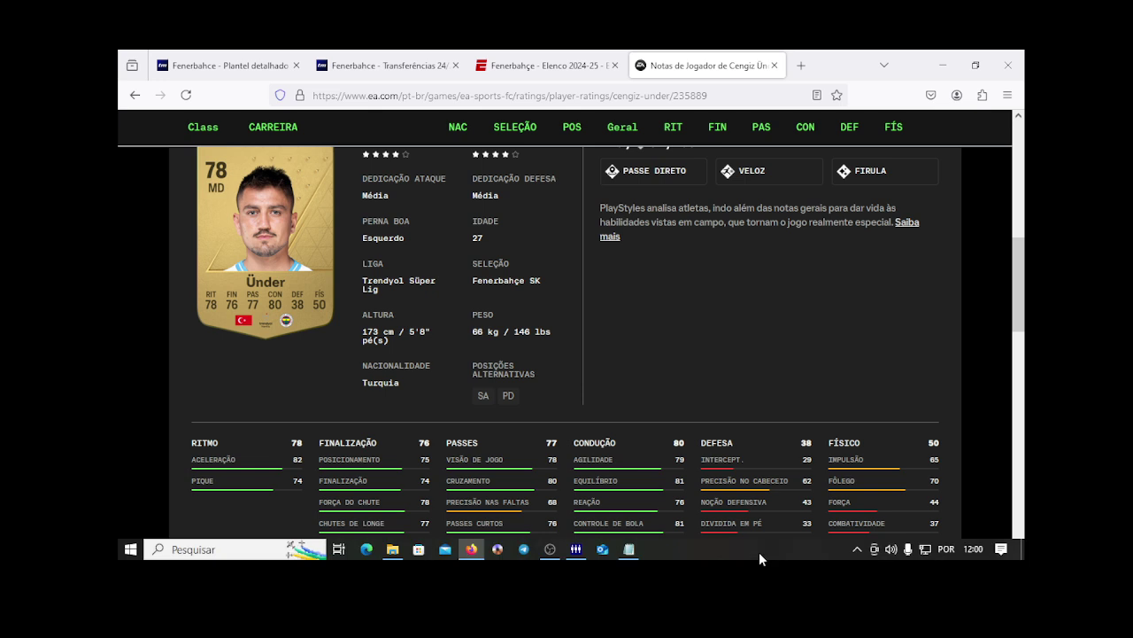
Step: Switch to WE2002 Team Editor and open player 21 of the Default ML team for editing
{"action": "left_click", "coordinate": [576, 549]}
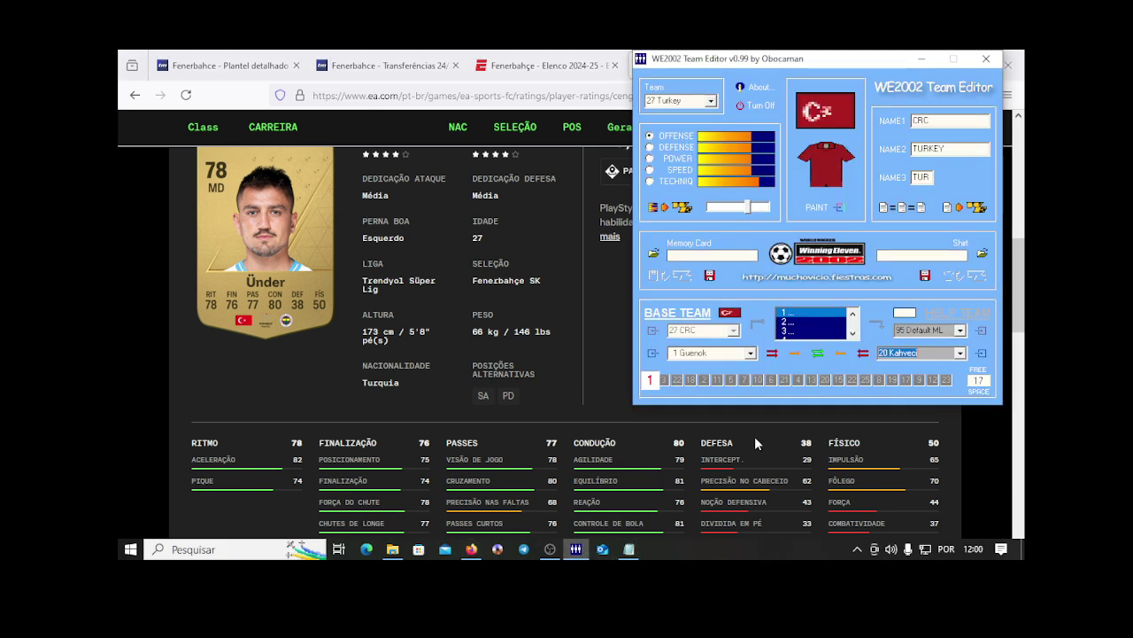
{"action": "left_click", "coordinate": [960, 353]}
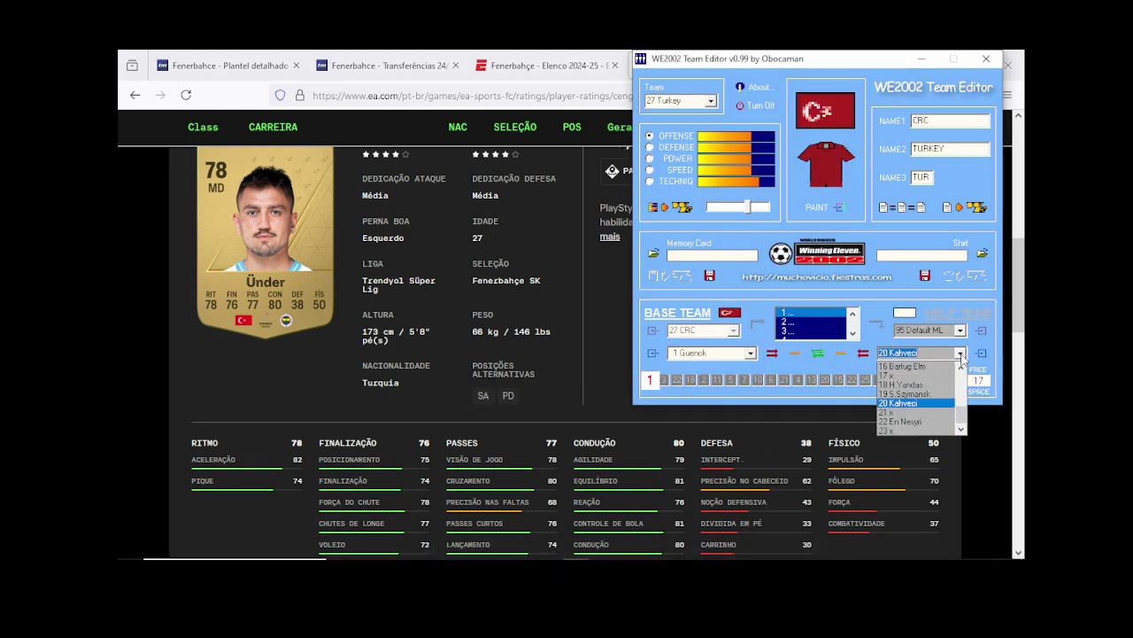
{"action": "left_click", "coordinate": [919, 414]}
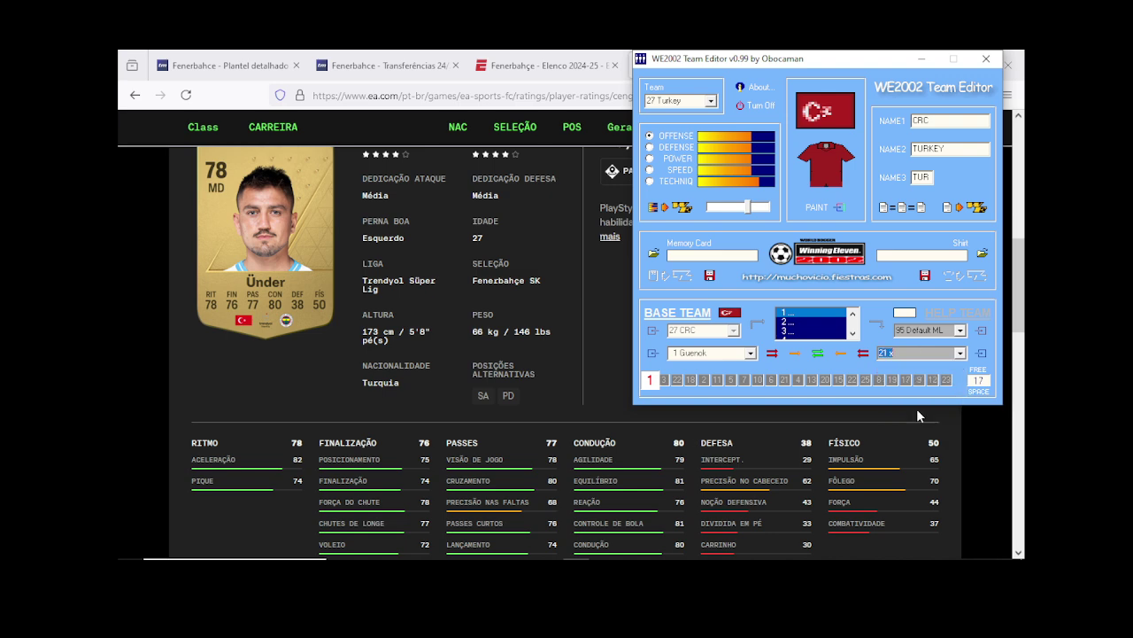
{"action": "left_click", "coordinate": [961, 354]}
{"action": "scroll", "coordinate": [962, 356], "scroll_direction": "up", "scroll_amount": 2}
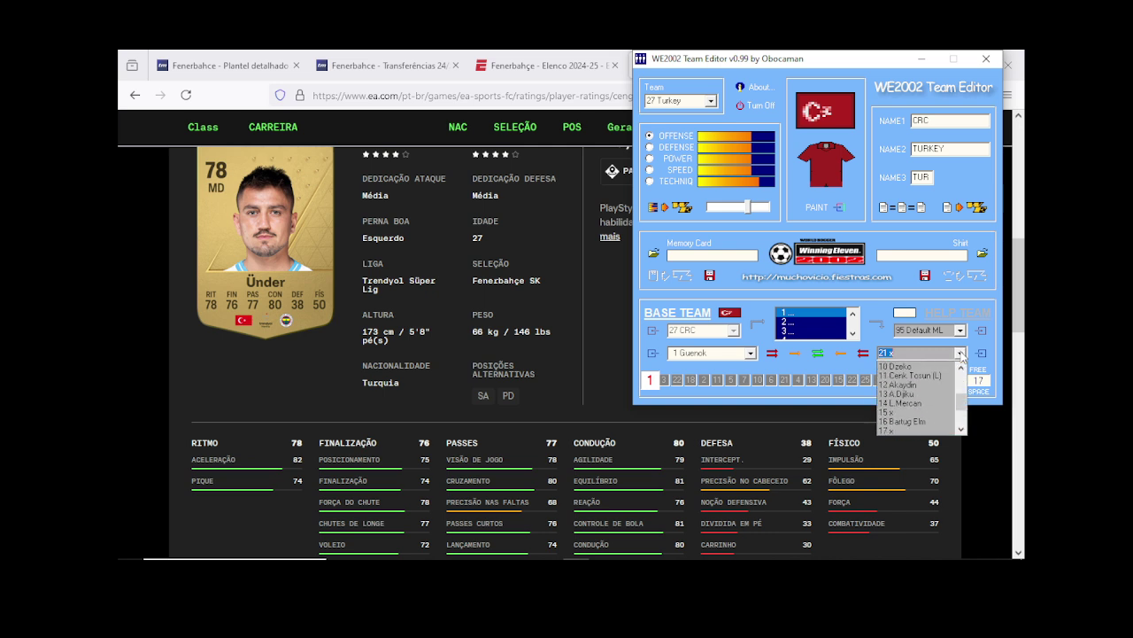
{"action": "scroll", "coordinate": [961, 356], "scroll_direction": "down", "scroll_amount": 3}
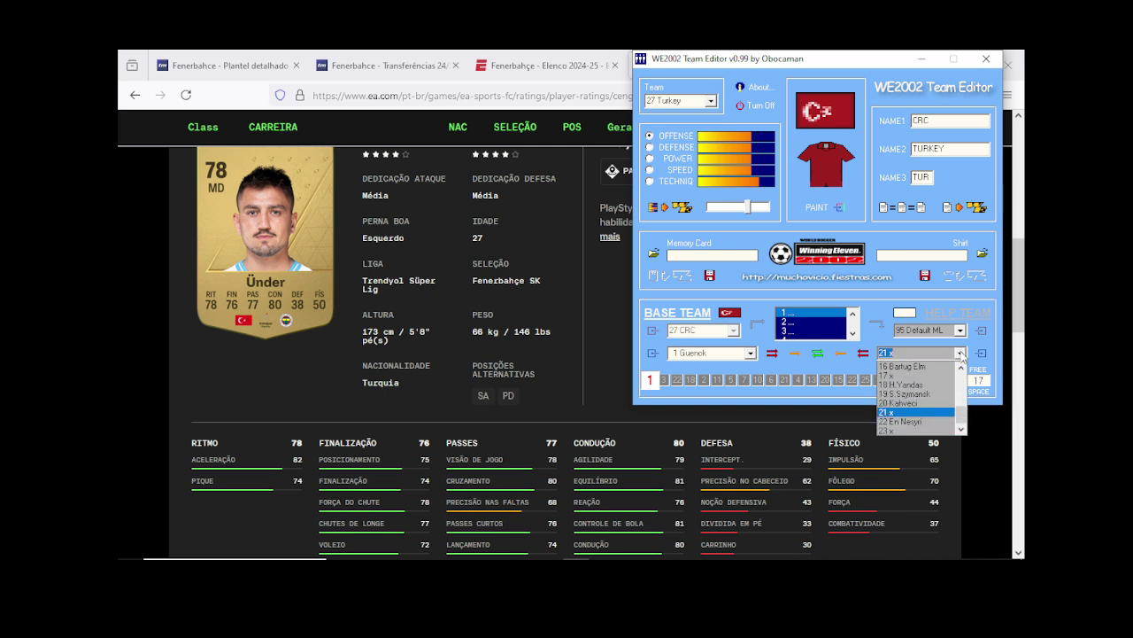
{"action": "left_click", "coordinate": [915, 412]}
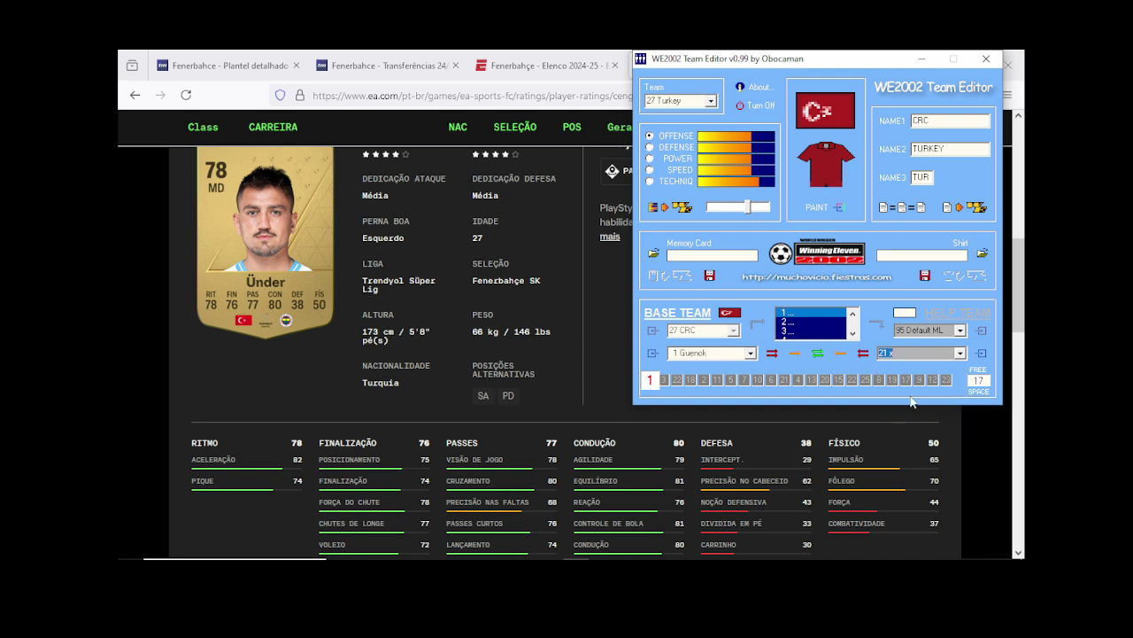
{"action": "left_click", "coordinate": [981, 356]}
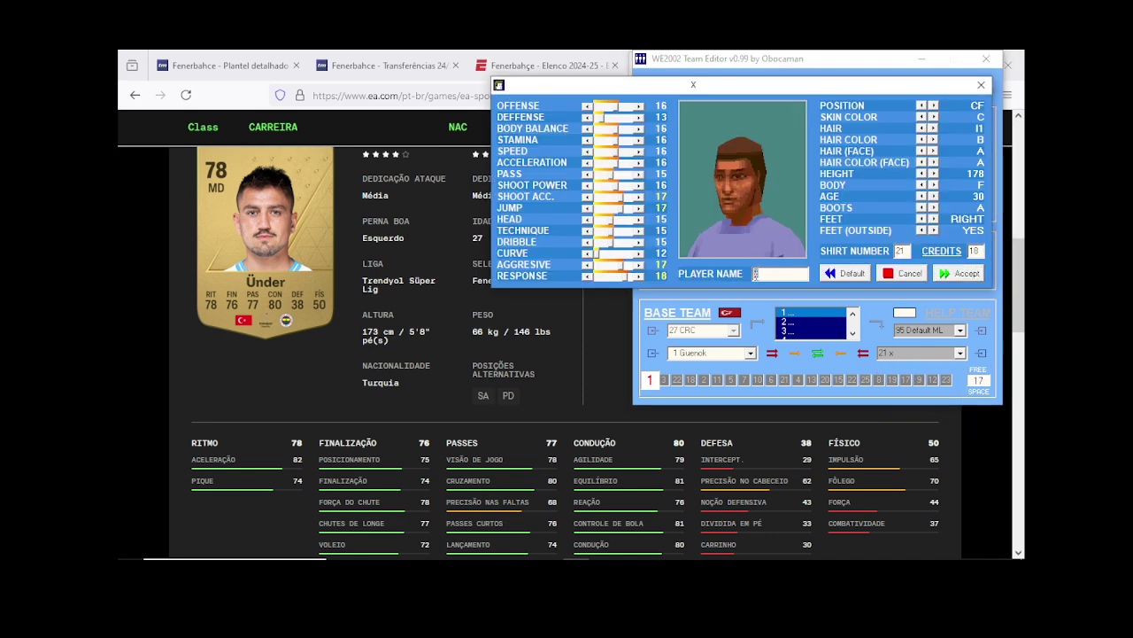
Step: Name player 21 "C. Under" in place of the pasted full name
{"action": "right_click", "coordinate": [756, 275]}
{"action": "left_click", "coordinate": [792, 334]}
{"action": "scroll", "coordinate": [318, 349], "scroll_direction": "up", "scroll_amount": 3}
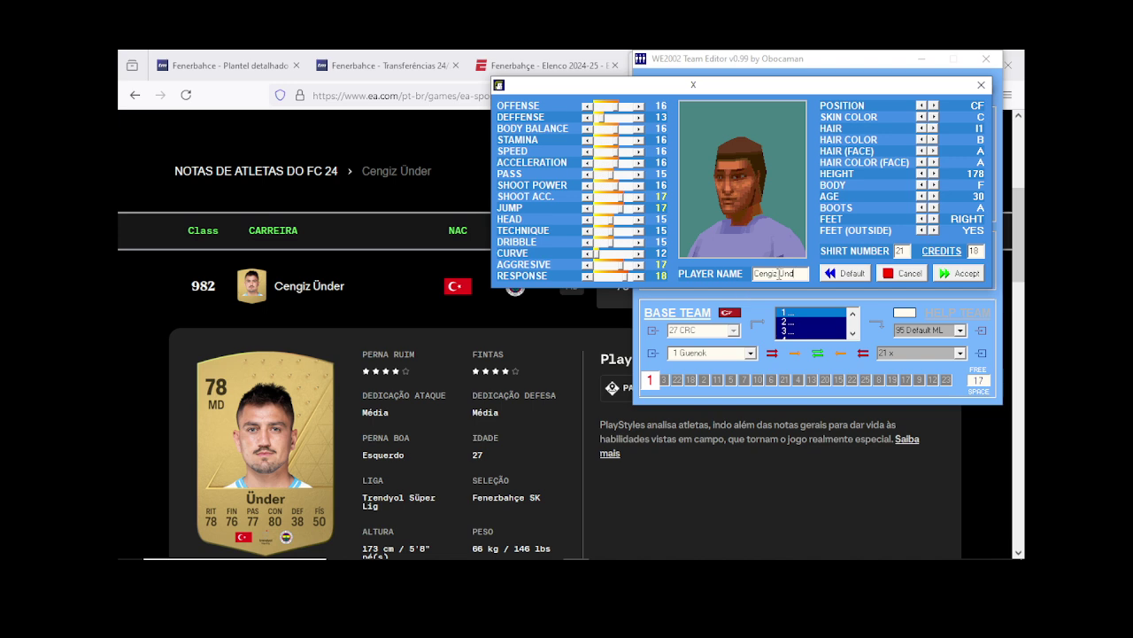
{"action": "left_click_drag", "start_coordinate": [776, 273], "coordinate": [759, 273]}
{"action": "type", "text": "C. Under"}
Step: Set the player's position to SH and skin color to A
{"action": "left_click", "coordinate": [922, 106]}
{"action": "left_click", "coordinate": [922, 117]}
{"action": "left_click", "coordinate": [922, 117]}
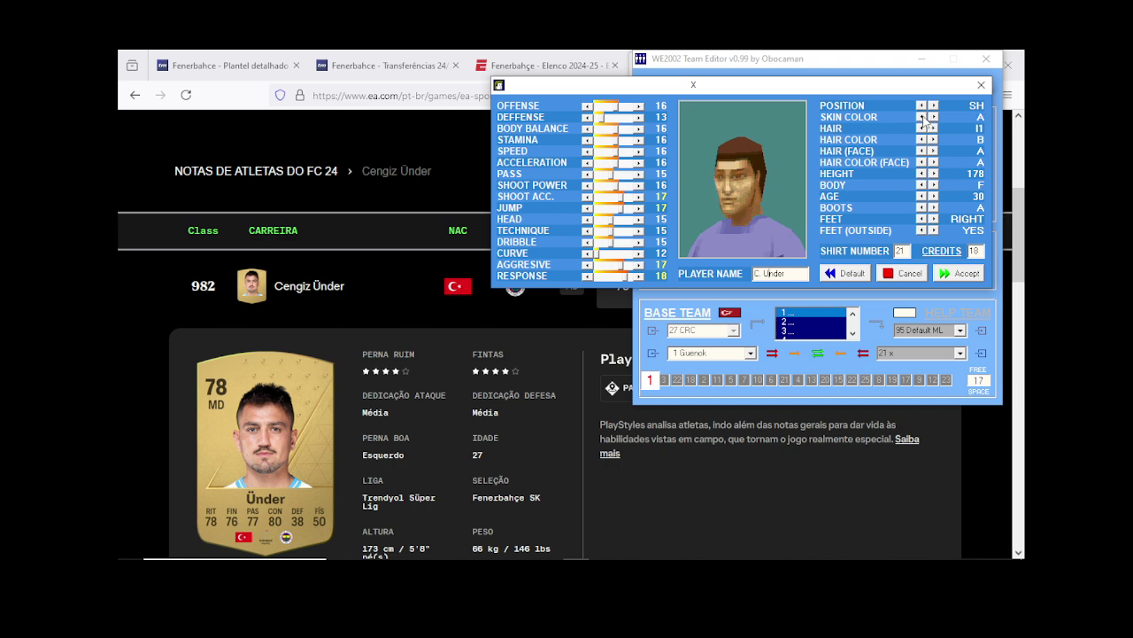
Step: Try the available hairstyles against the ratings card photo and set the player's hair to E2
{"action": "left_click", "coordinate": [933, 129]}
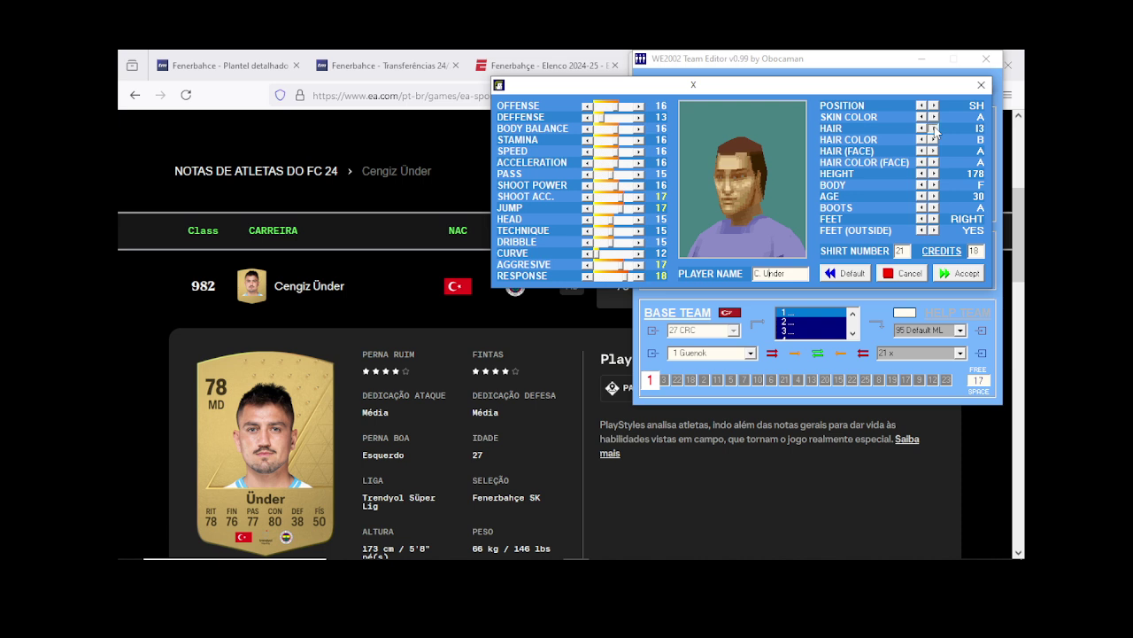
{"action": "left_click", "coordinate": [934, 128]}
{"action": "left_click", "coordinate": [933, 128]}
{"action": "left_click", "coordinate": [933, 128]}
{"action": "left_click", "coordinate": [934, 128]}
{"action": "left_click", "coordinate": [933, 129]}
{"action": "left_click", "coordinate": [933, 128]}
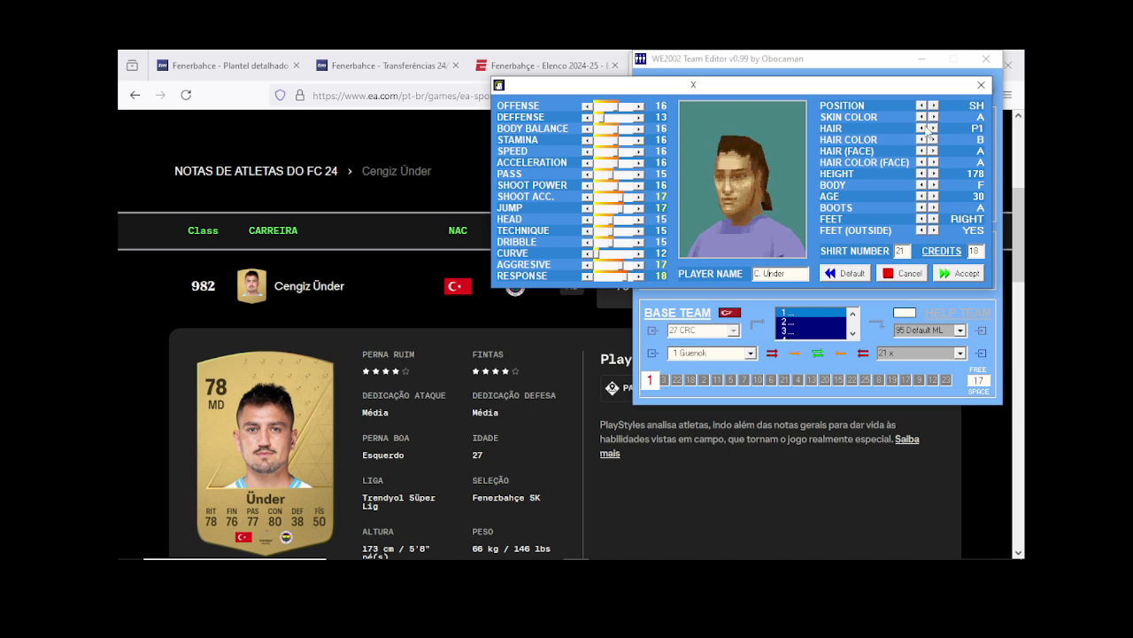
{"action": "left_click", "coordinate": [922, 129]}
{"action": "left_click", "coordinate": [923, 129]}
{"action": "left_click", "coordinate": [923, 128]}
{"action": "left_click", "coordinate": [923, 128]}
{"action": "left_click", "coordinate": [923, 129]}
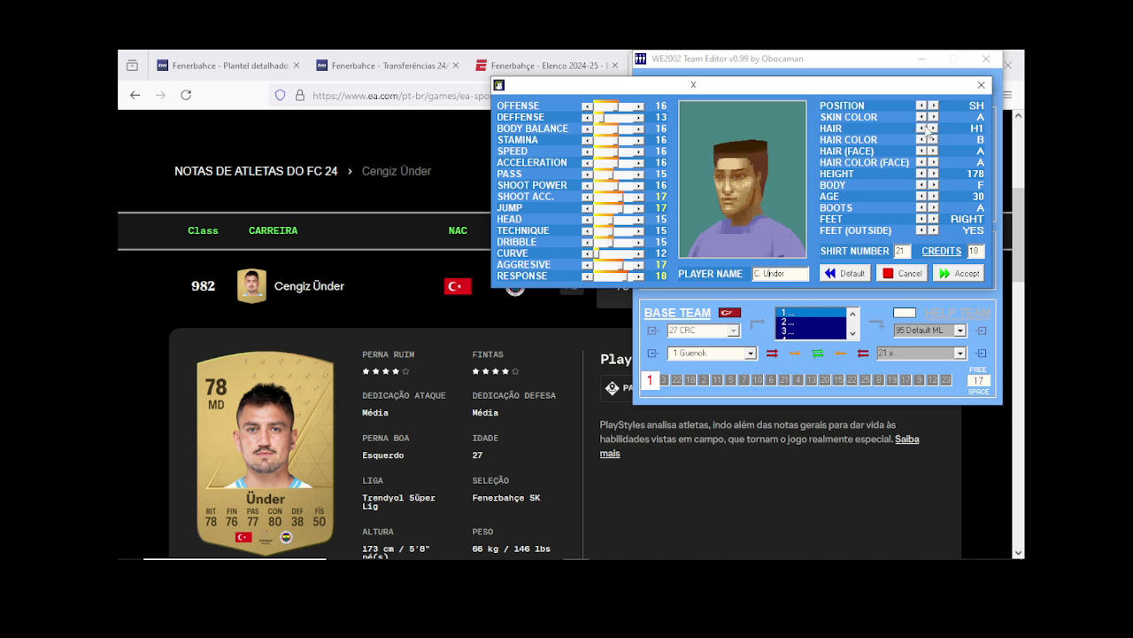
{"action": "left_click", "coordinate": [922, 129]}
{"action": "left_click", "coordinate": [922, 129]}
{"action": "left_click", "coordinate": [923, 128]}
{"action": "left_click", "coordinate": [923, 128]}
{"action": "left_click", "coordinate": [923, 129]}
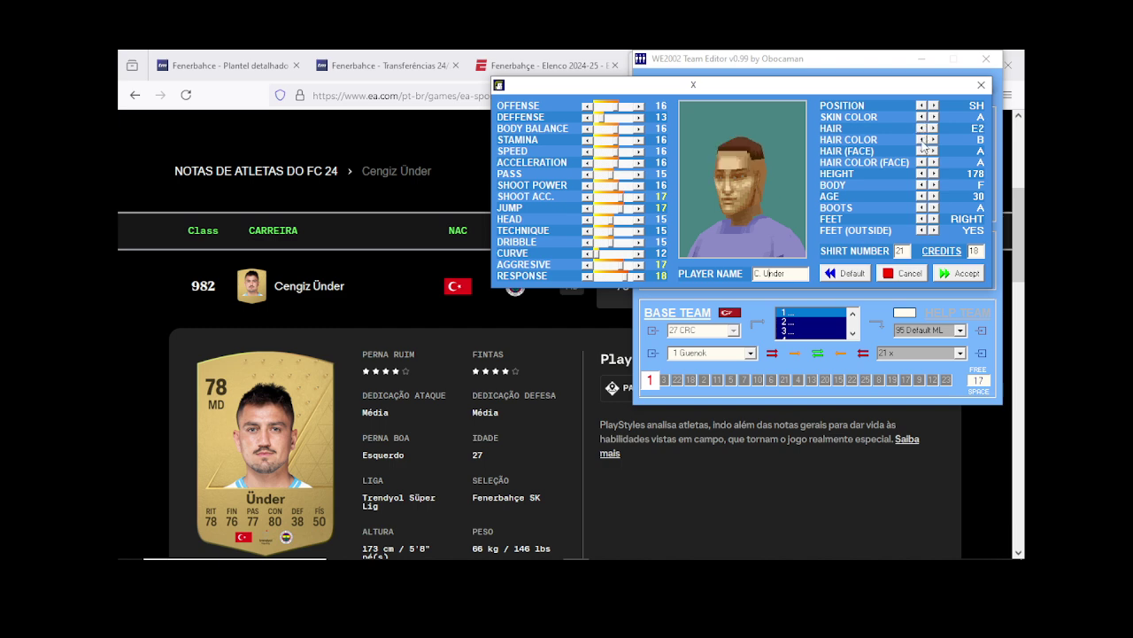
Step: Set the player's hair color to A and facial hair to B
{"action": "left_click", "coordinate": [922, 140]}
{"action": "left_click", "coordinate": [933, 151]}
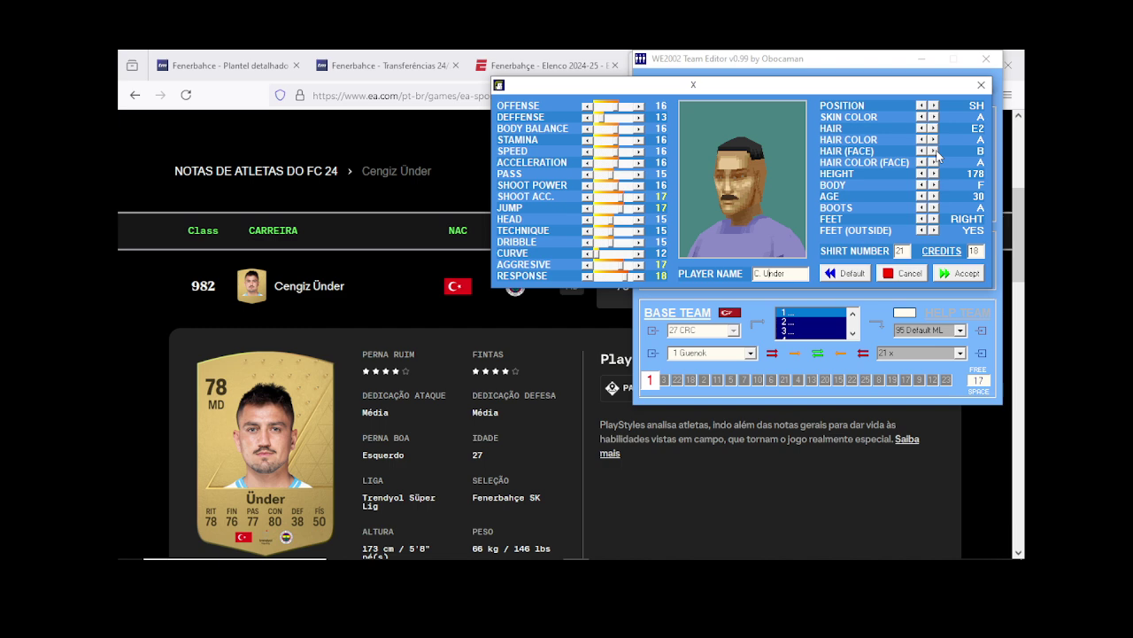
{"action": "left_click", "coordinate": [935, 151]}
{"action": "left_click", "coordinate": [935, 151]}
{"action": "left_click", "coordinate": [935, 152]}
{"action": "left_click", "coordinate": [935, 151]}
{"action": "left_click", "coordinate": [935, 152]}
{"action": "left_click", "coordinate": [935, 151]}
Step: Set the player's height to 173, body to C, age to 27 and preferred foot to left
{"action": "left_click", "coordinate": [924, 174]}
{"action": "left_click", "coordinate": [924, 175]}
{"action": "left_click", "coordinate": [924, 175]}
{"action": "left_click", "coordinate": [923, 174]}
{"action": "left_click", "coordinate": [922, 184]}
{"action": "left_click", "coordinate": [922, 184]}
{"action": "left_click", "coordinate": [922, 185]}
{"action": "left_click", "coordinate": [922, 197]}
{"action": "left_click", "coordinate": [934, 219]}
Step: Set Offense to 17, Defense to 14, Body Balance to 18, and Stamina, Speed, Acceleration and Pass to 17
{"action": "left_click", "coordinate": [639, 106]}
{"action": "left_click", "coordinate": [638, 130]}
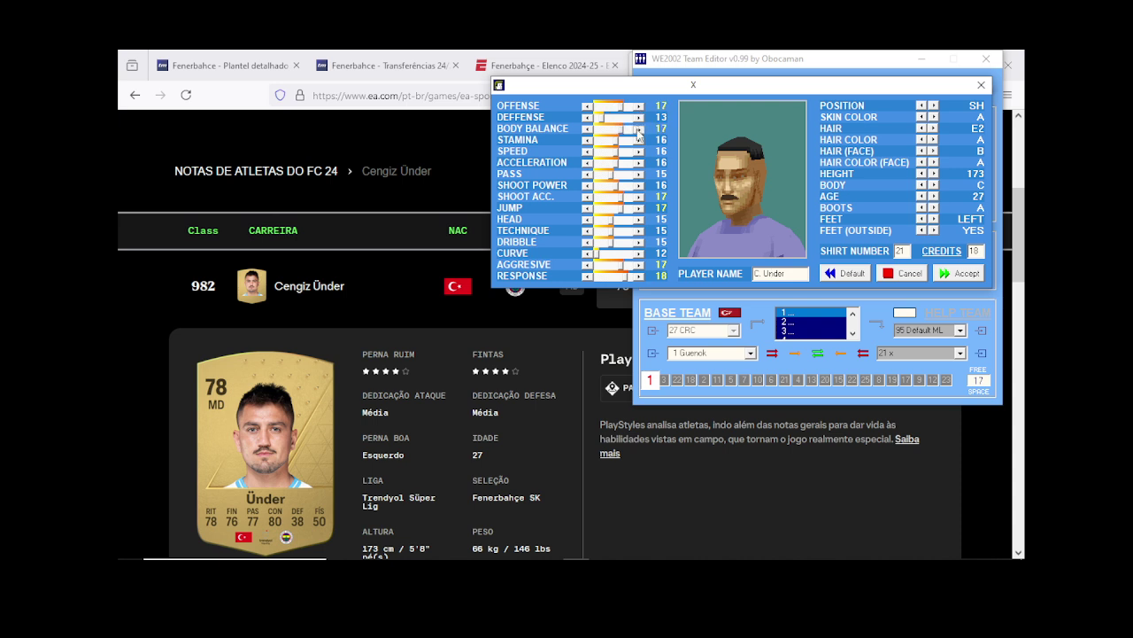
{"action": "left_click", "coordinate": [638, 129]}
{"action": "left_click", "coordinate": [638, 117]}
{"action": "left_click", "coordinate": [638, 140]}
{"action": "left_click", "coordinate": [638, 151]}
{"action": "left_click", "coordinate": [639, 163]}
{"action": "left_click", "coordinate": [638, 175]}
{"action": "left_click", "coordinate": [638, 175]}
{"action": "left_click", "coordinate": [638, 196]}
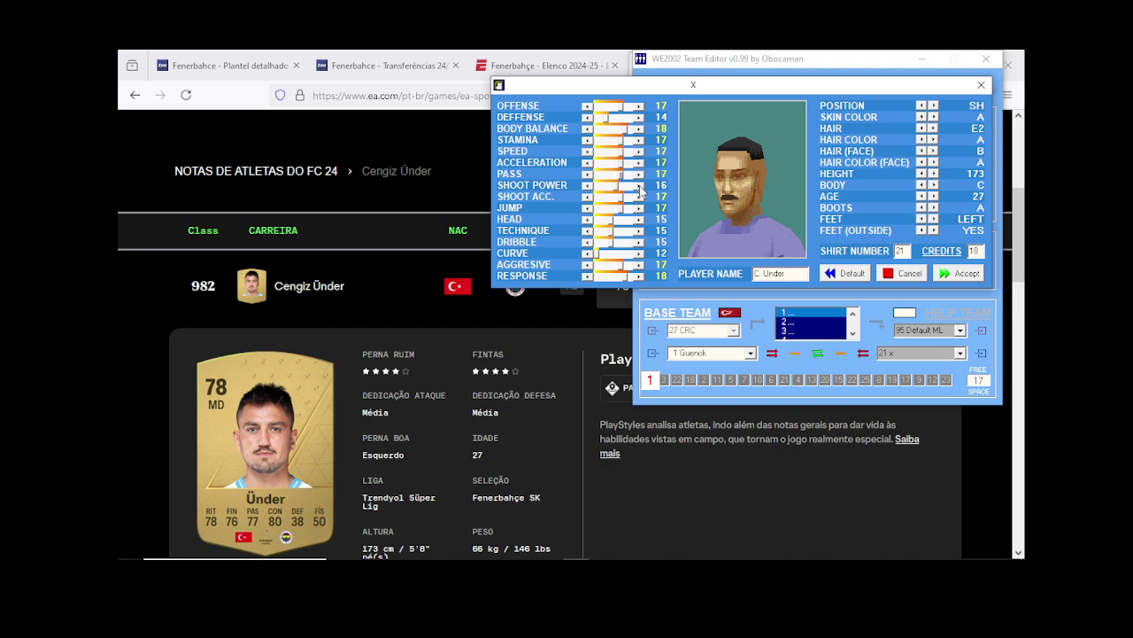
Step: Set the player's Shoot Power, Technique, Dribble, Curve and Response to 17
{"action": "left_click", "coordinate": [639, 186]}
{"action": "left_click", "coordinate": [639, 231]}
{"action": "left_click", "coordinate": [638, 231]}
{"action": "left_click", "coordinate": [639, 241]}
{"action": "left_click", "coordinate": [639, 242]}
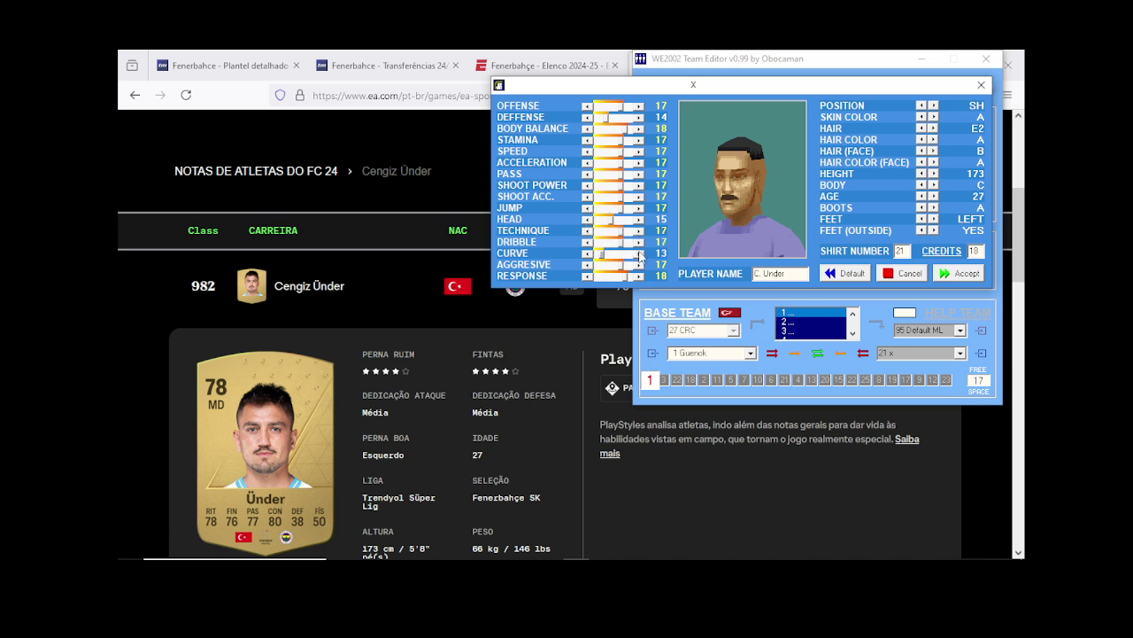
{"action": "left_click", "coordinate": [639, 254]}
{"action": "left_click", "coordinate": [640, 255]}
{"action": "left_click", "coordinate": [639, 254]}
{"action": "left_click", "coordinate": [640, 254]}
{"action": "left_click", "coordinate": [586, 275]}
Step: Check the player's detailed FC 24 ratings, set Body Balance to 17, raise Acceleration by one and accept the player
{"action": "scroll", "coordinate": [447, 443], "scroll_direction": "down", "scroll_amount": 3}
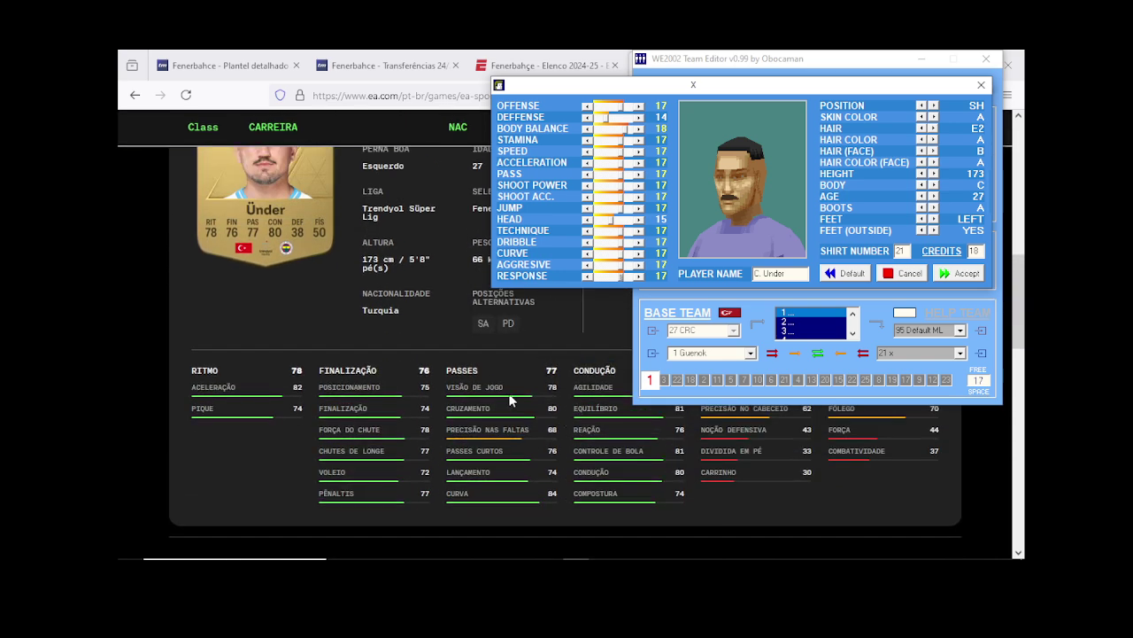
{"action": "scroll", "coordinate": [447, 454], "scroll_direction": "up", "scroll_amount": 1}
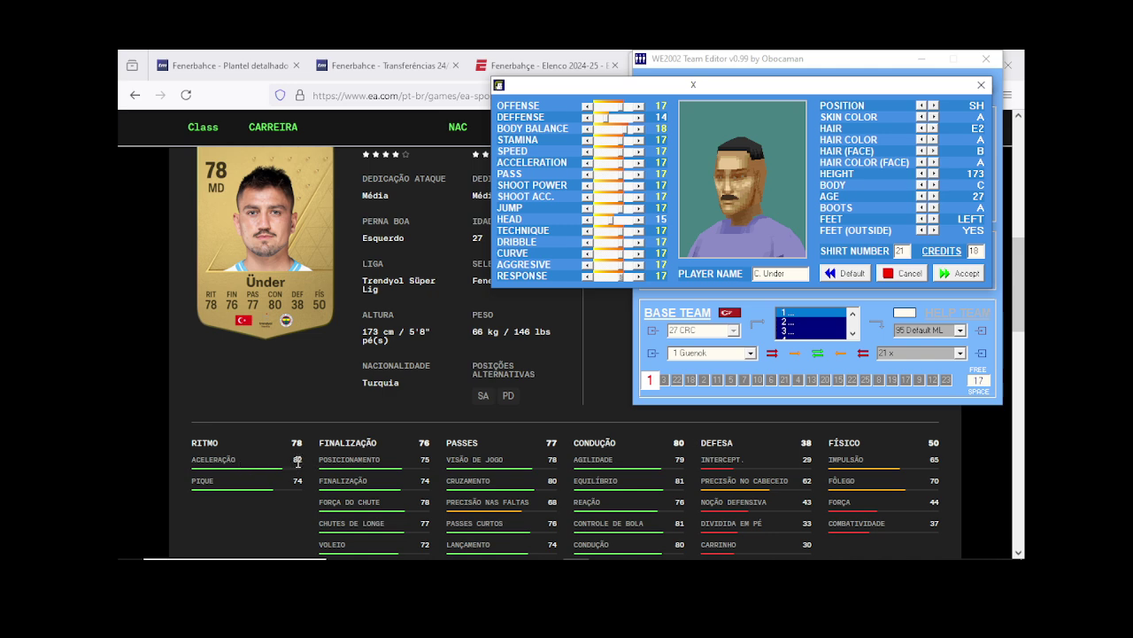
{"action": "scroll", "coordinate": [306, 462], "scroll_direction": "down", "scroll_amount": 1}
{"action": "scroll", "coordinate": [307, 462], "scroll_direction": "up", "scroll_amount": 1}
{"action": "scroll", "coordinate": [522, 483], "scroll_direction": "down", "scroll_amount": 2}
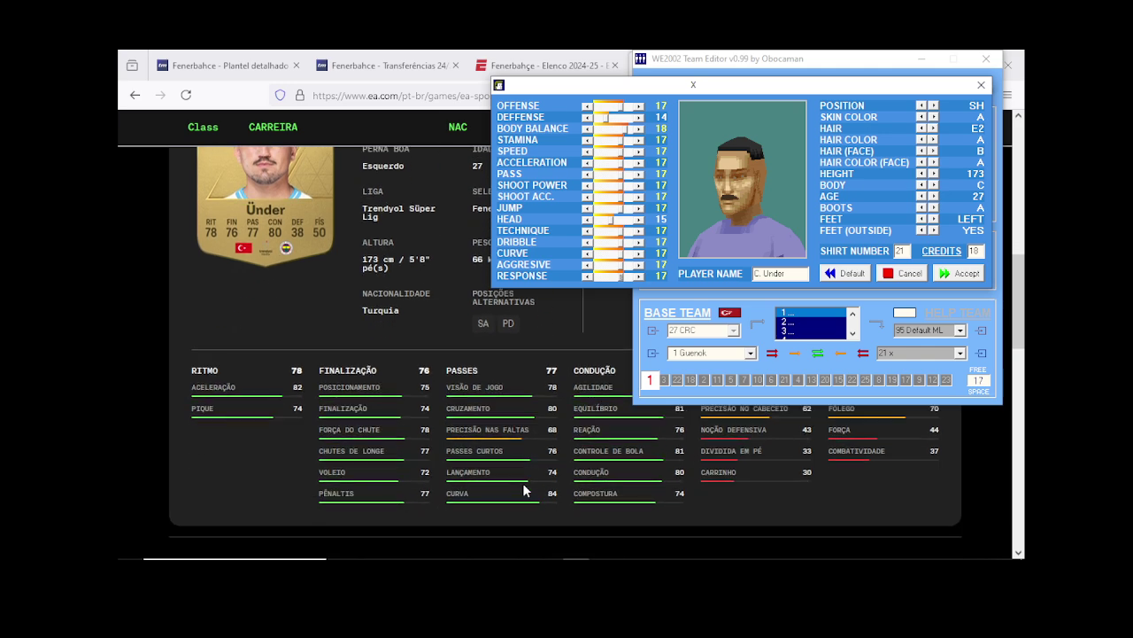
{"action": "scroll", "coordinate": [523, 484], "scroll_direction": "up", "scroll_amount": 2}
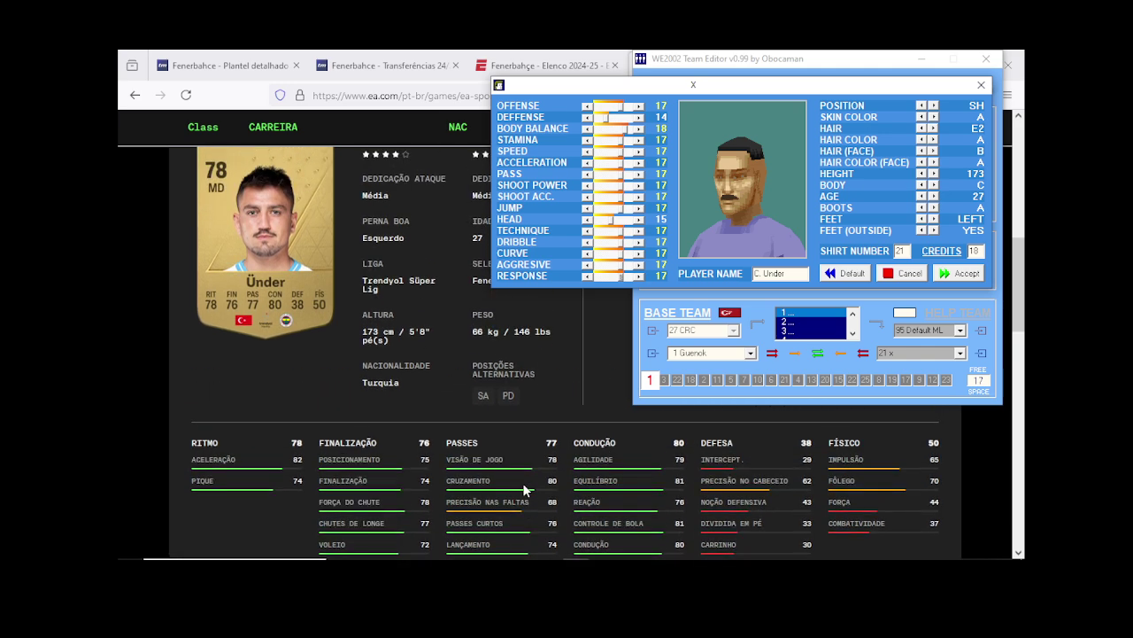
{"action": "scroll", "coordinate": [528, 490], "scroll_direction": "down", "scroll_amount": 2}
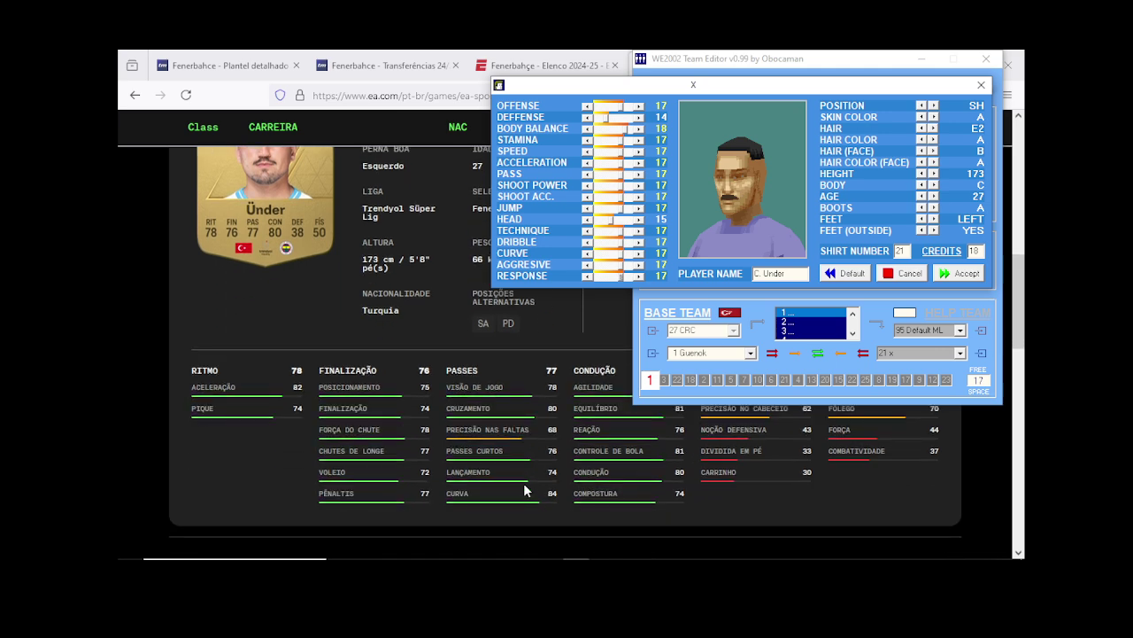
{"action": "left_click", "coordinate": [587, 129]}
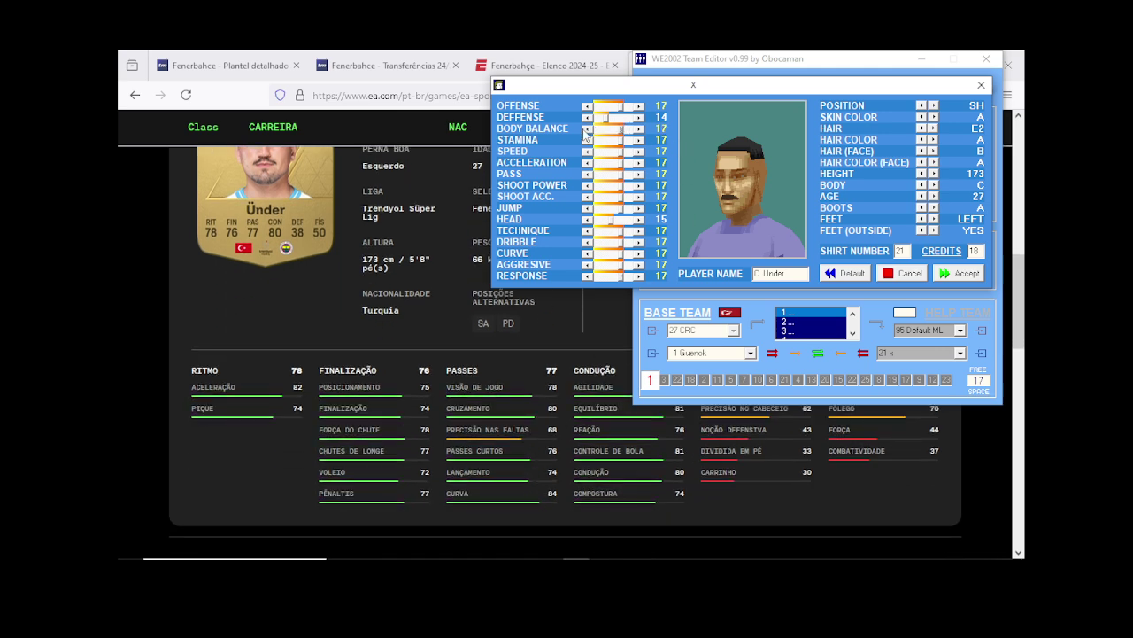
{"action": "left_click", "coordinate": [638, 163]}
{"action": "left_click", "coordinate": [967, 273]}
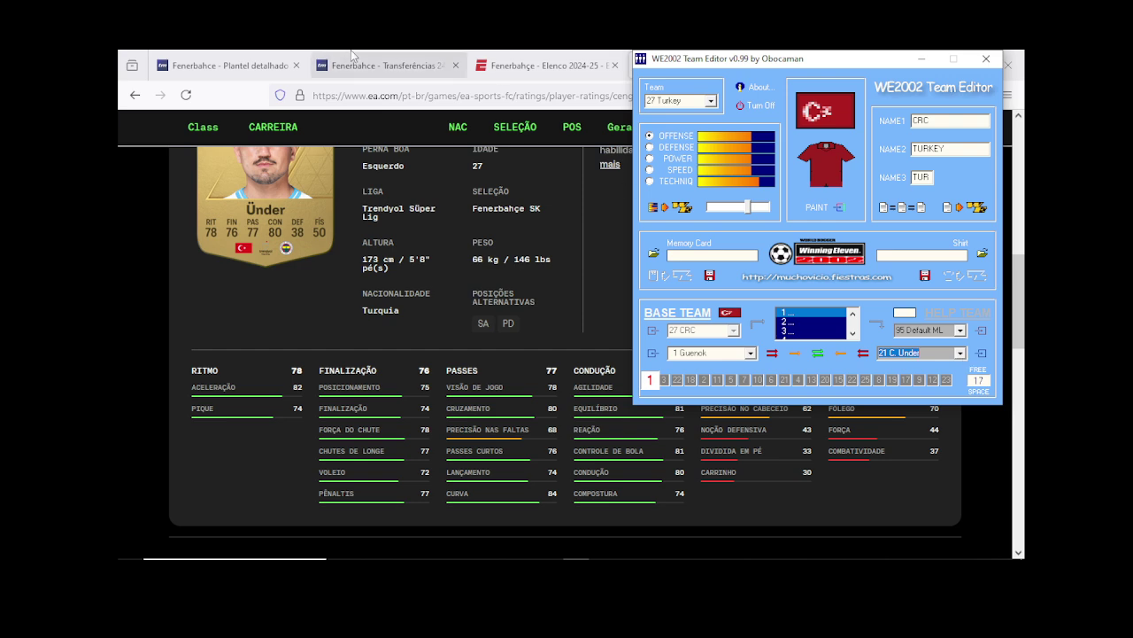
Step: Switch to Fenerbahçe's Transfermarkt squad list in the browser and copy the name İsmail Yüksek
{"action": "left_click", "coordinate": [252, 64]}
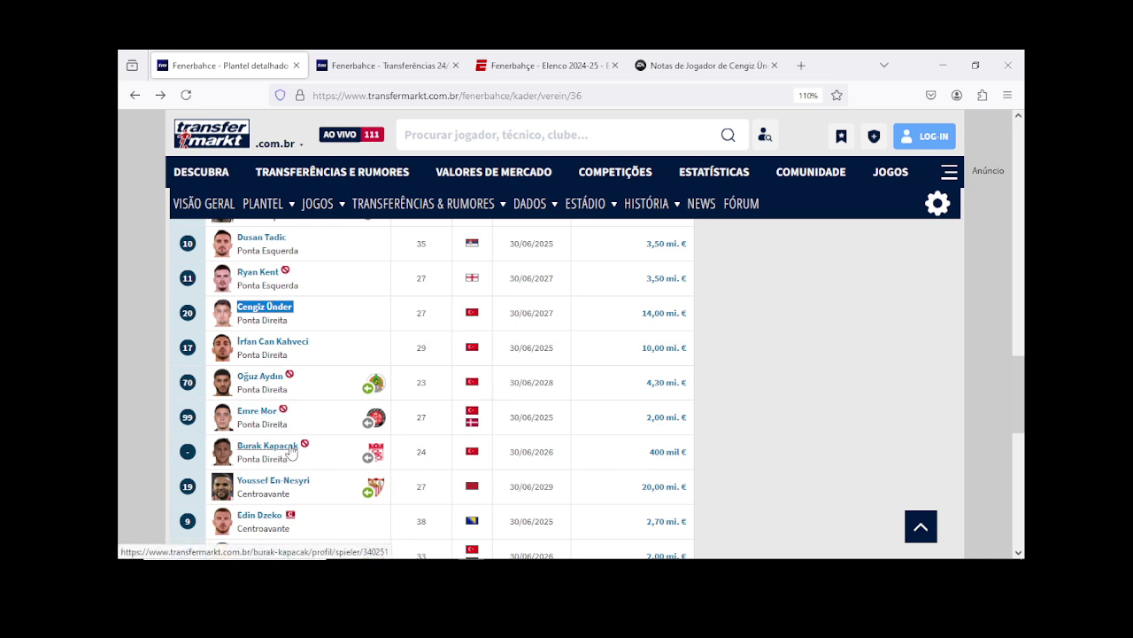
{"action": "scroll", "coordinate": [291, 451], "scroll_direction": "down", "scroll_amount": 2}
{"action": "scroll", "coordinate": [290, 445], "scroll_direction": "up", "scroll_amount": 3}
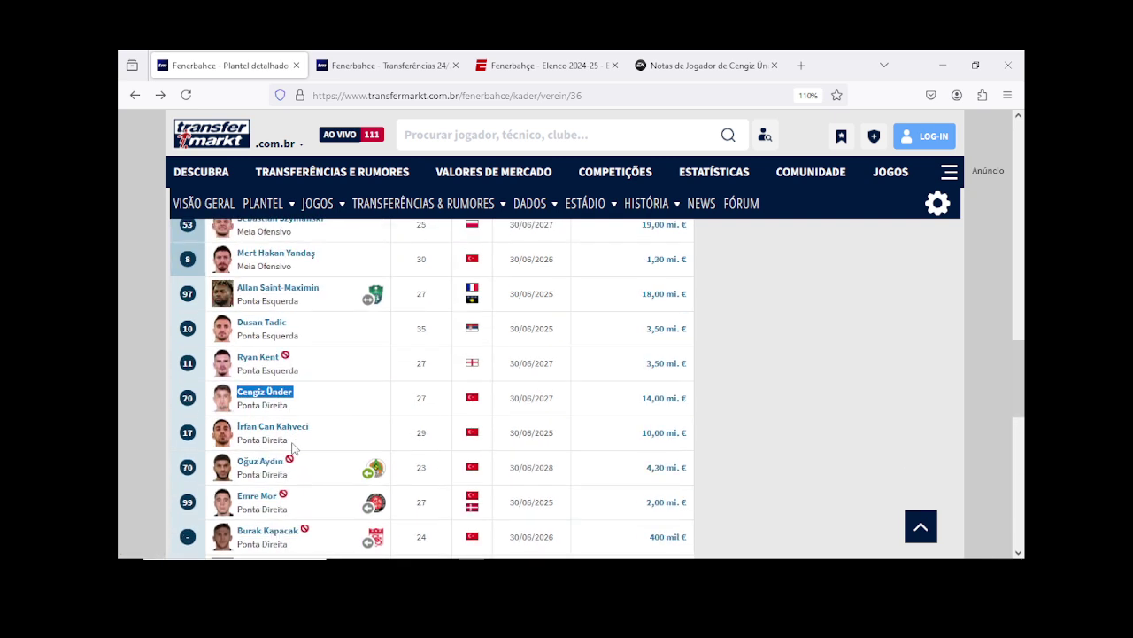
{"action": "scroll", "coordinate": [293, 448], "scroll_direction": "up", "scroll_amount": 1}
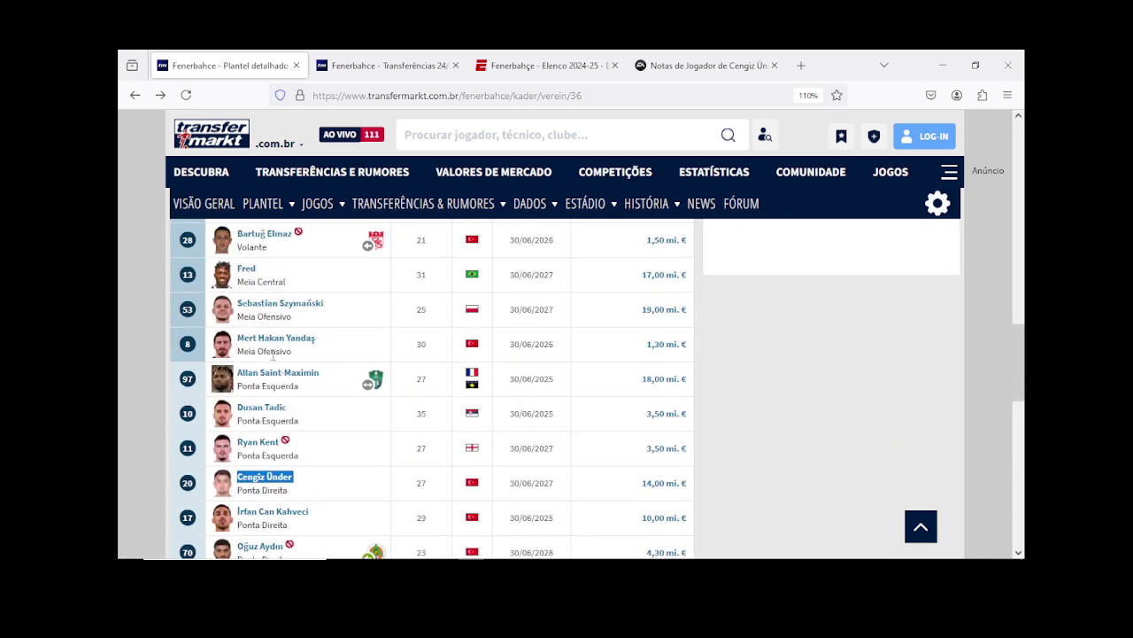
{"action": "scroll", "coordinate": [289, 329], "scroll_direction": "up", "scroll_amount": 1}
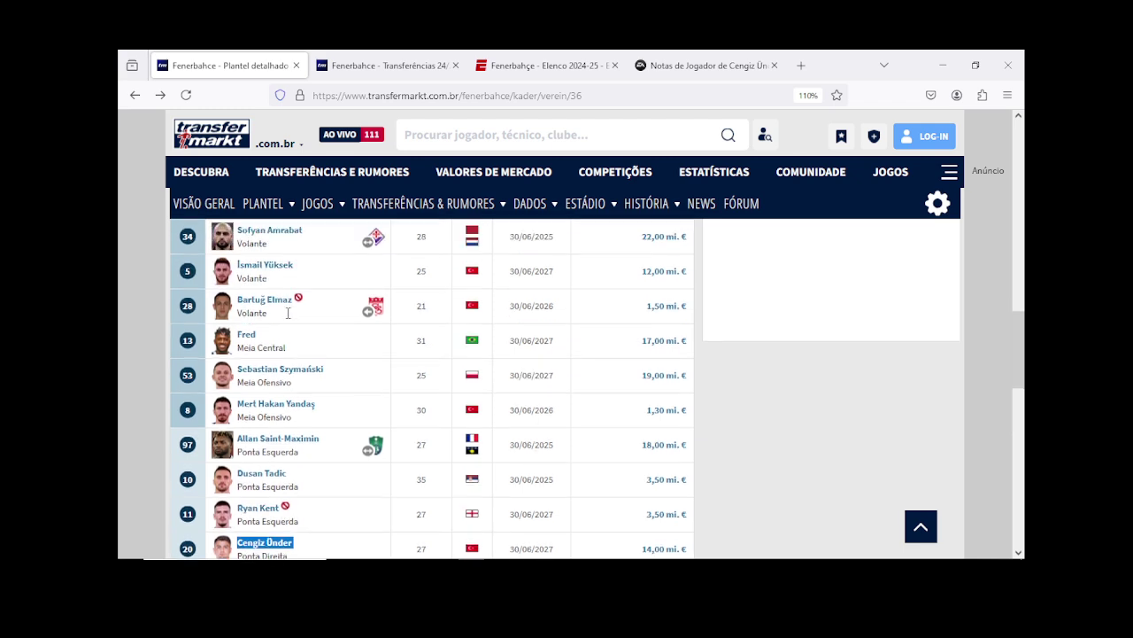
{"action": "scroll", "coordinate": [291, 336], "scroll_direction": "up", "scroll_amount": 1}
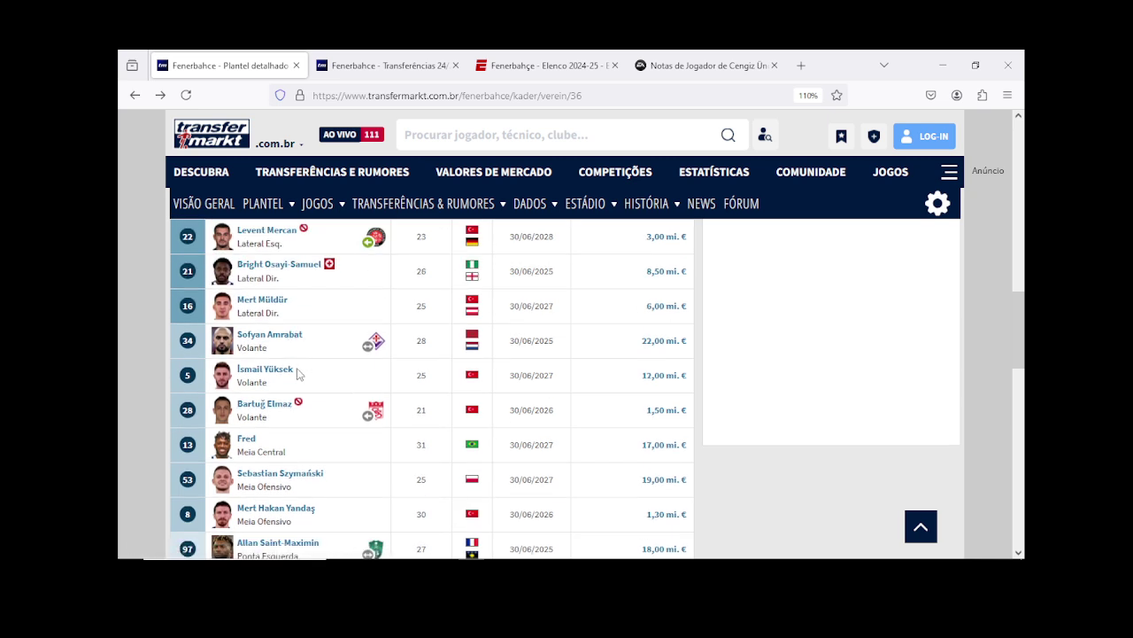
{"action": "left_click_drag", "start_coordinate": [297, 372], "coordinate": [237, 368]}
{"action": "key", "text": "ctrl+c"}
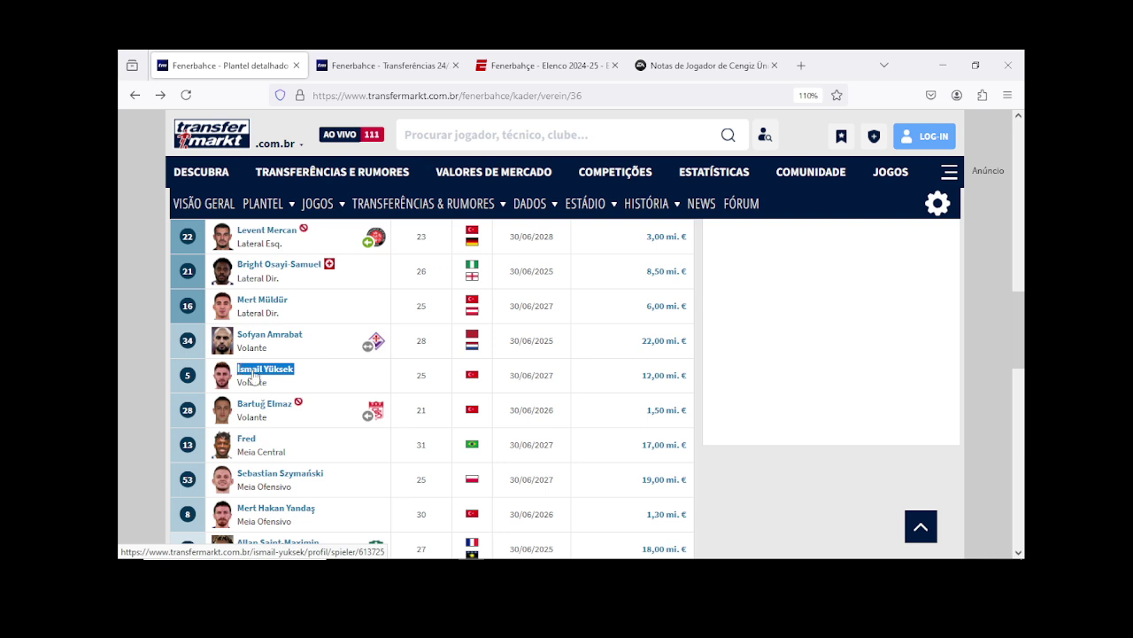
{"action": "right_click", "coordinate": [255, 375]}
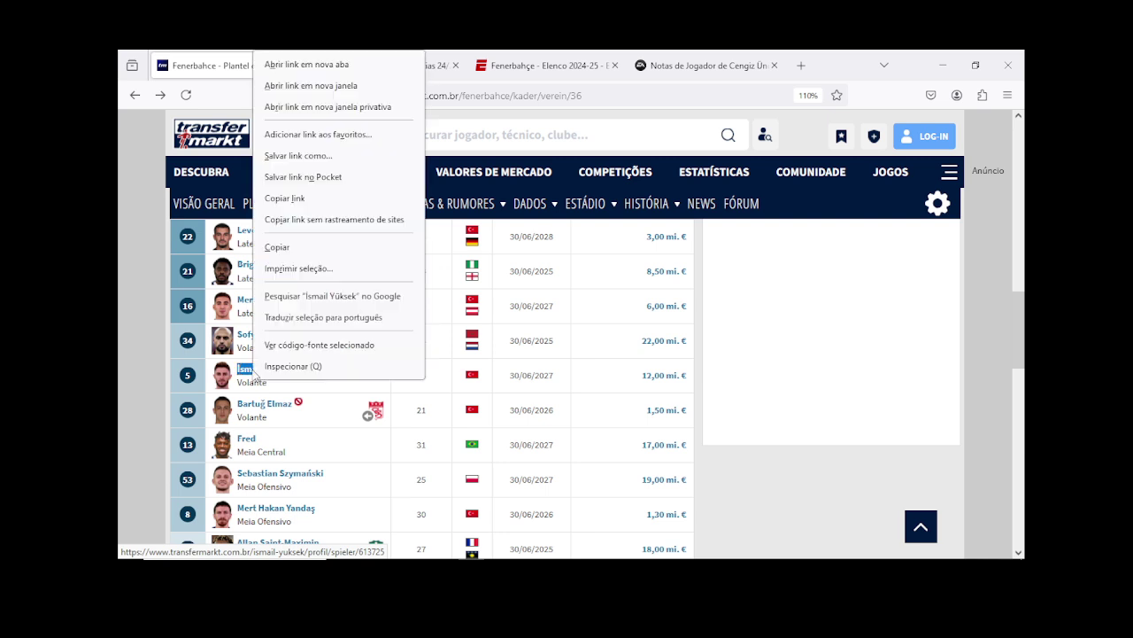
{"action": "left_click", "coordinate": [274, 242]}
Step: Return to the earlier Google results, search for "İsmail Yüksek ea fc" and open his FC 24 ratings page at the profile card
{"action": "left_click", "coordinate": [705, 61]}
{"action": "left_click", "coordinate": [134, 95]}
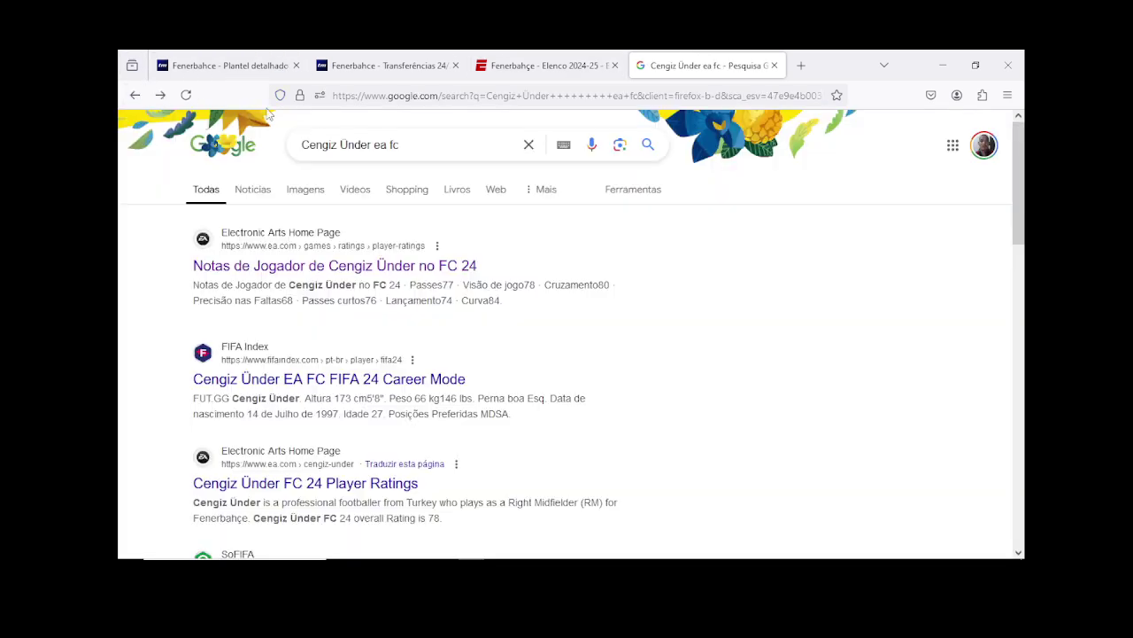
{"action": "left_click_drag", "start_coordinate": [373, 146], "coordinate": [302, 145]}
{"action": "right_click", "coordinate": [306, 144]}
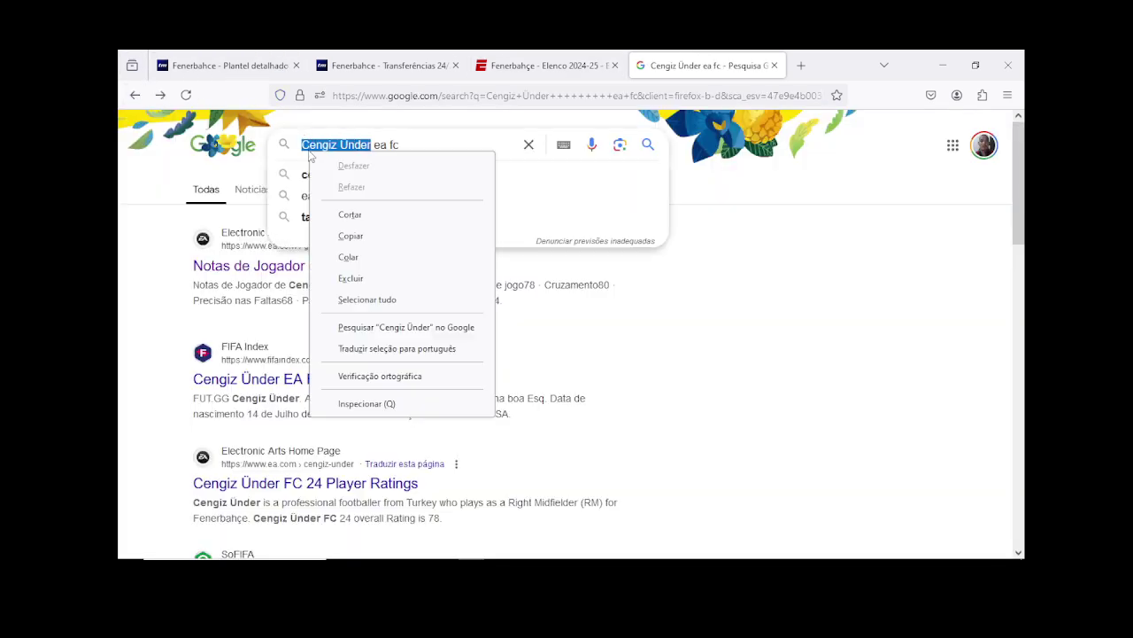
{"action": "left_click", "coordinate": [335, 255]}
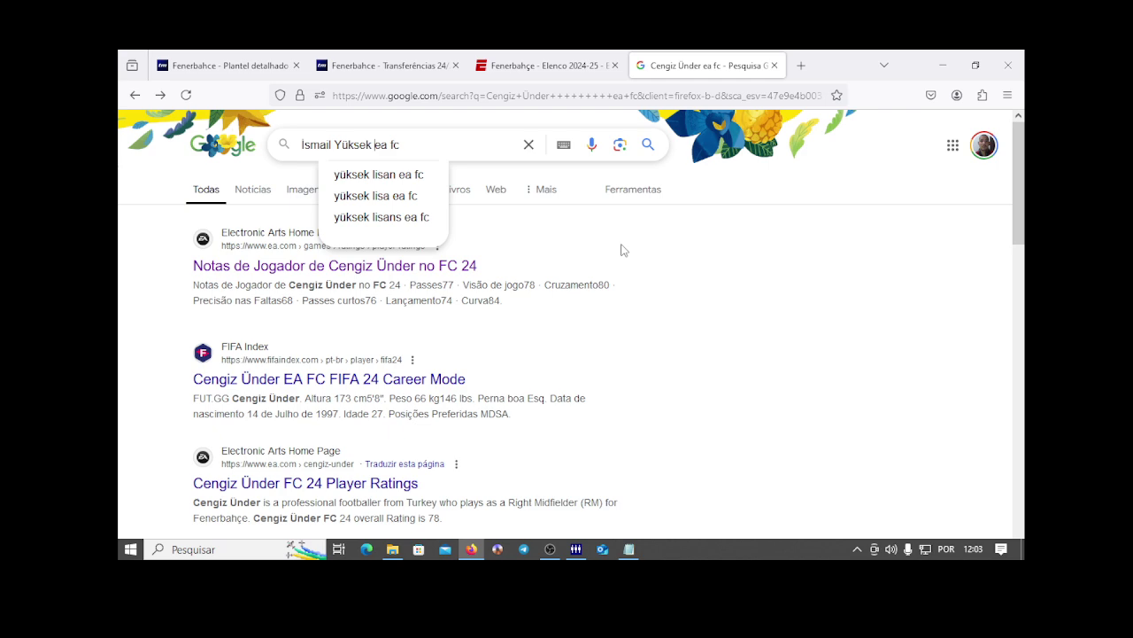
{"action": "left_click", "coordinate": [648, 145]}
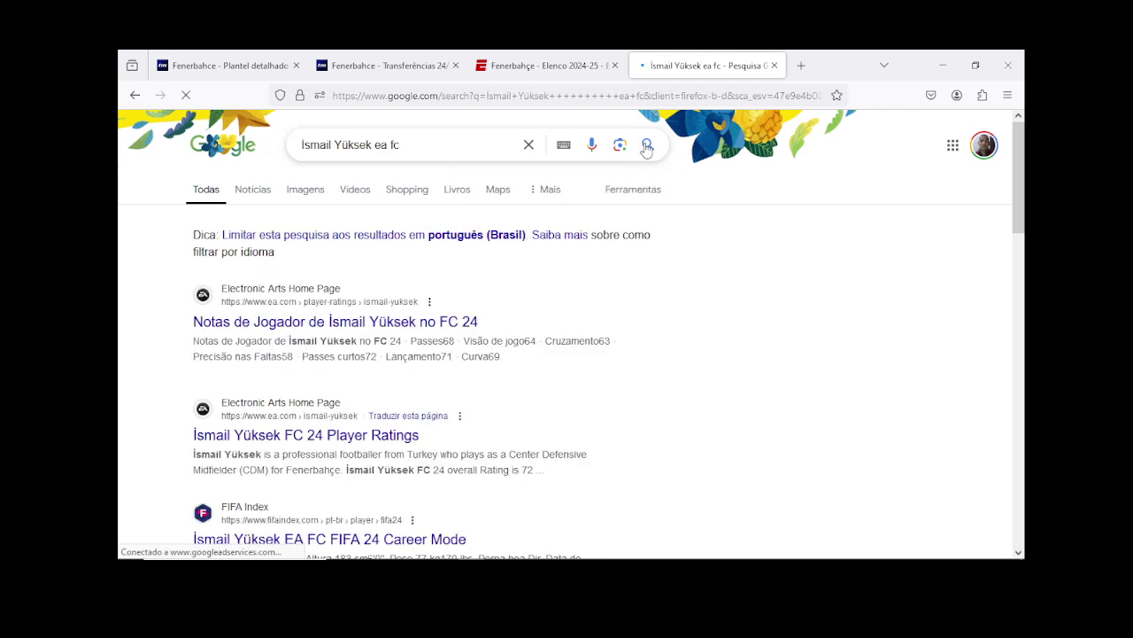
{"action": "left_click", "coordinate": [285, 324]}
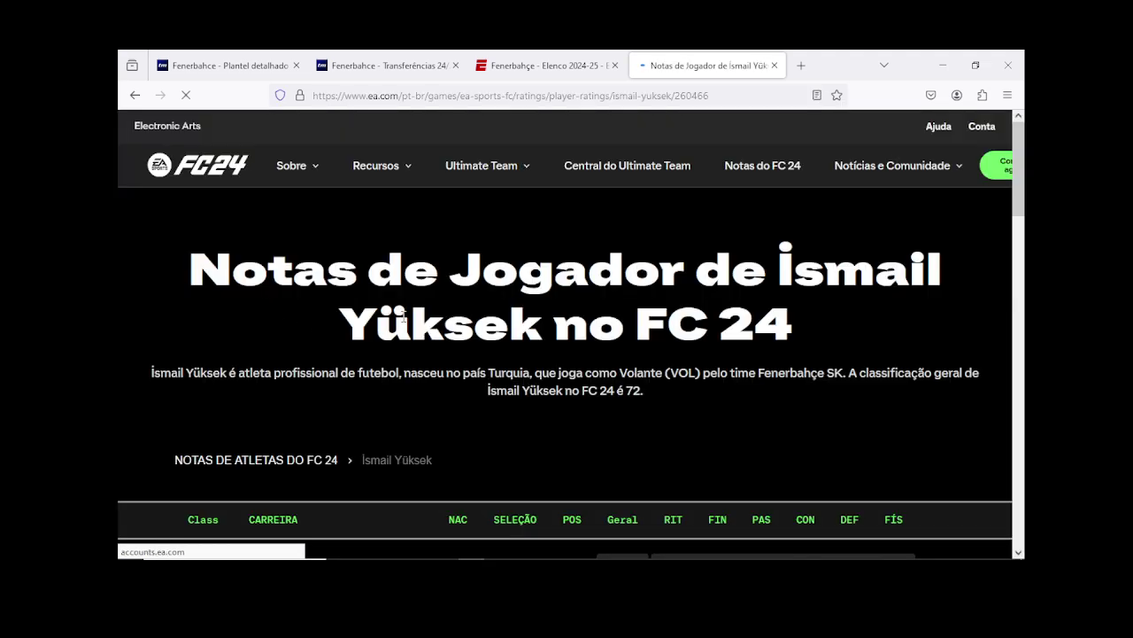
{"action": "scroll", "coordinate": [420, 321], "scroll_direction": "down", "scroll_amount": 5}
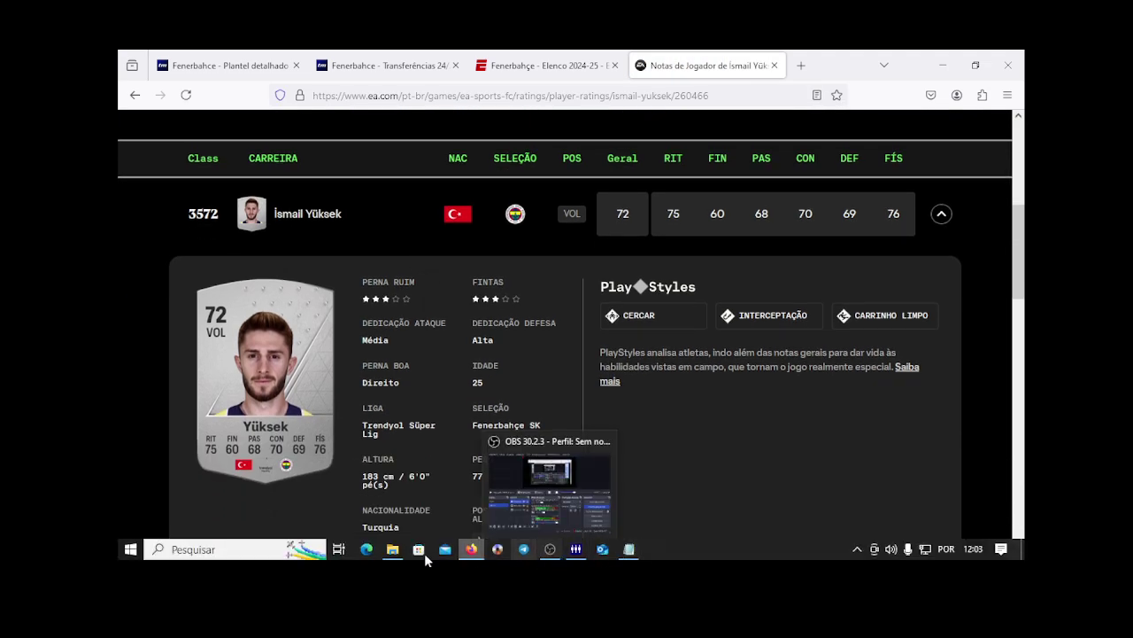
Step: Switch to Discord and check the WE11WORLD general channel for replies to the Fenerbahçe tex request
{"action": "left_click", "coordinate": [255, 550]}
{"action": "left_click", "coordinate": [339, 294]}
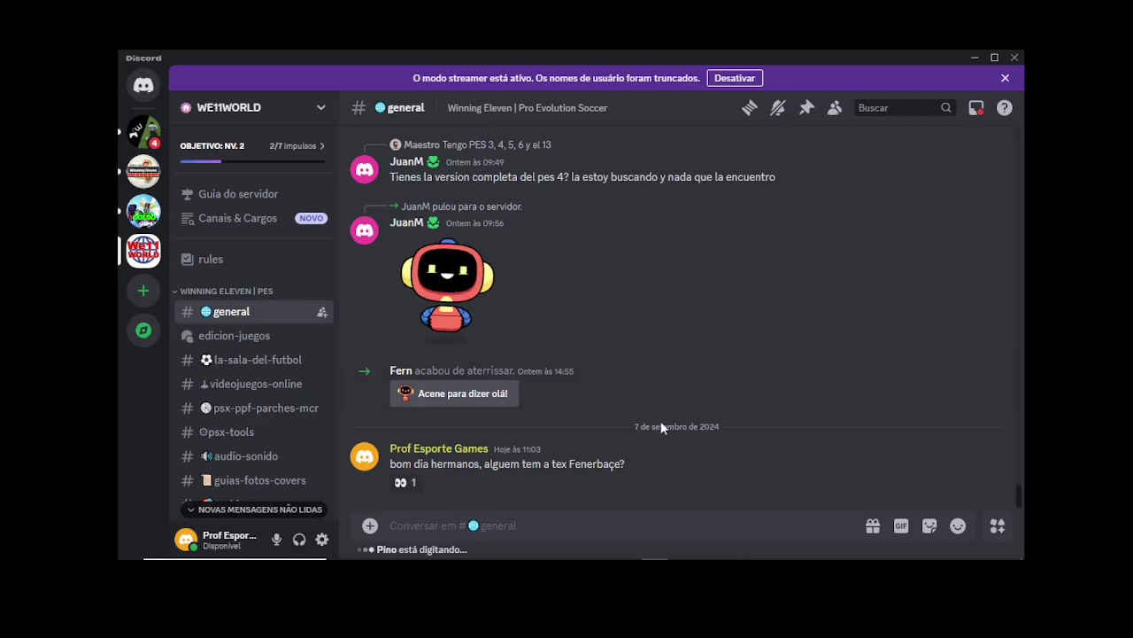
{"action": "mouse_move", "coordinate": [402, 484]}
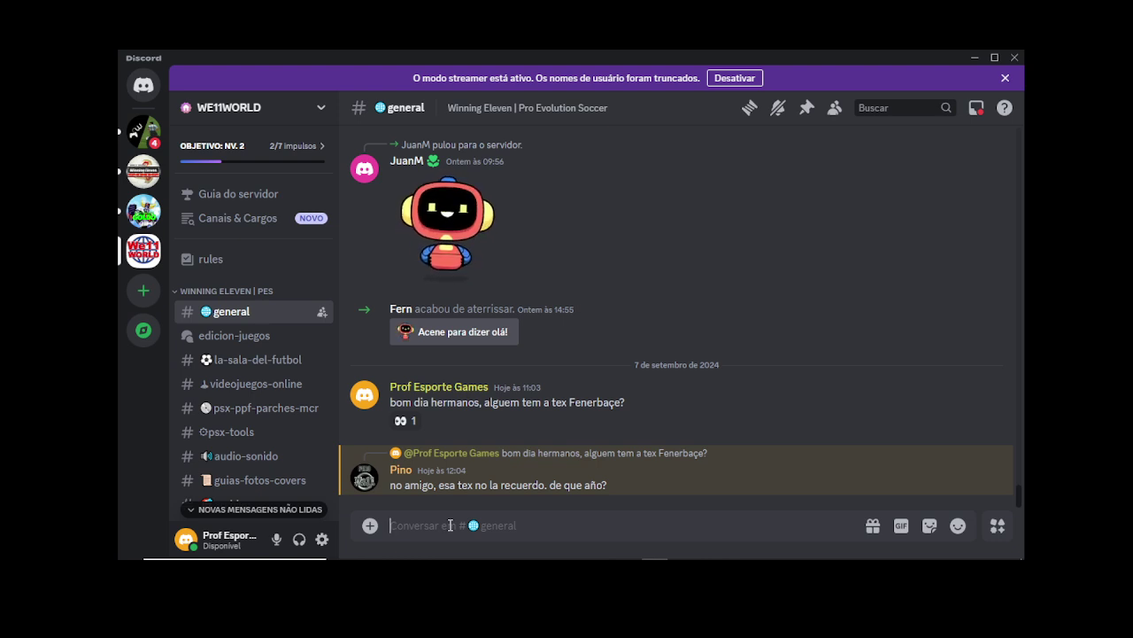
Step: Reply "pode ser 2022 ou 2023 ou 2024" in the WE11WORLD general channel and minimize the chat window
{"action": "type", "text": "pode ser "}
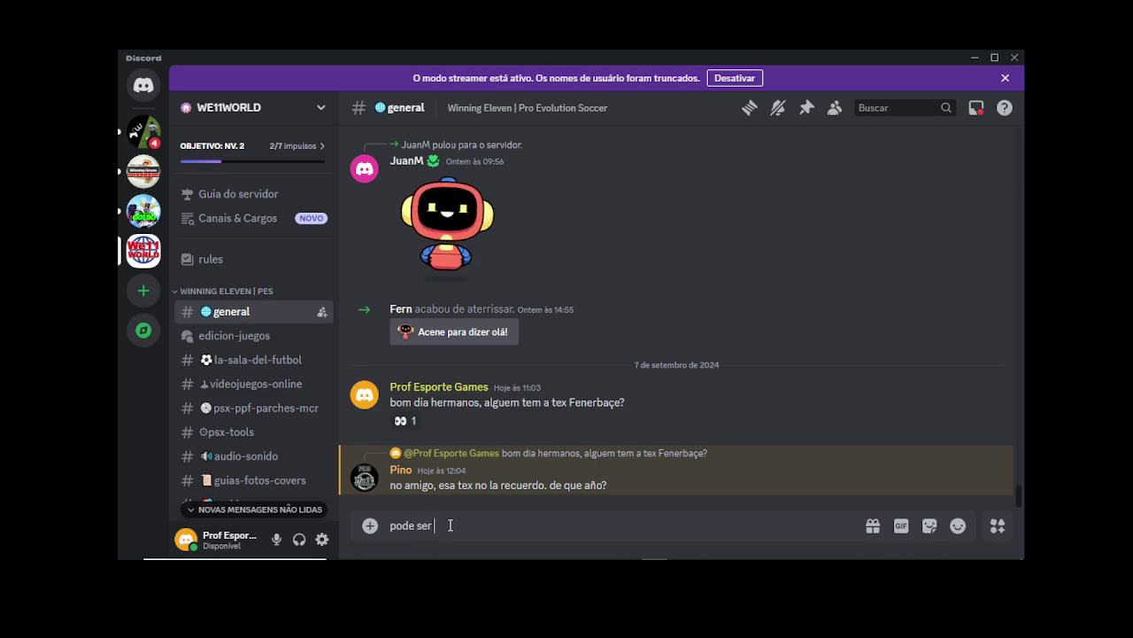
{"action": "type", "text": "200"}
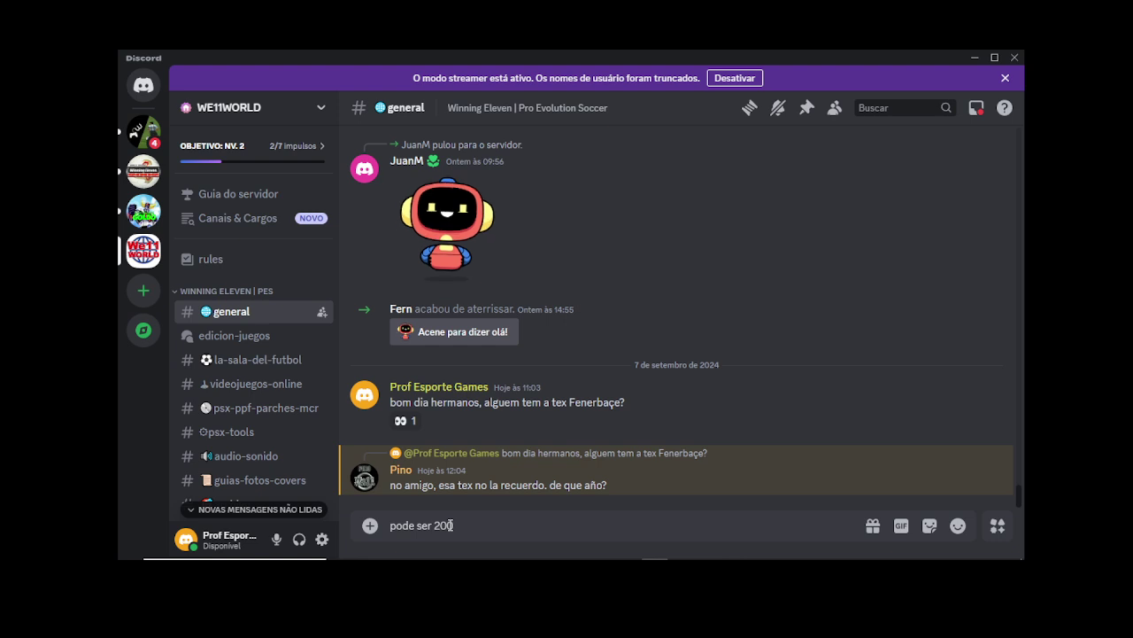
{"action": "key", "text": "BackSpace"}
{"action": "type", "text": "22 ou 2023 ou 200"}
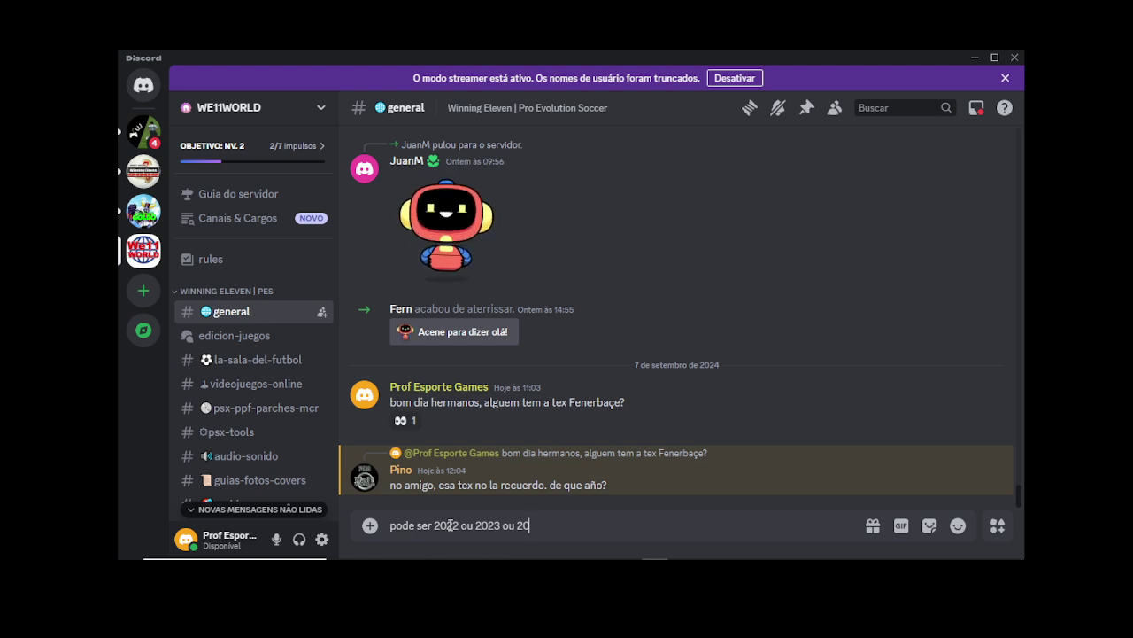
{"action": "type", "text": "24"}
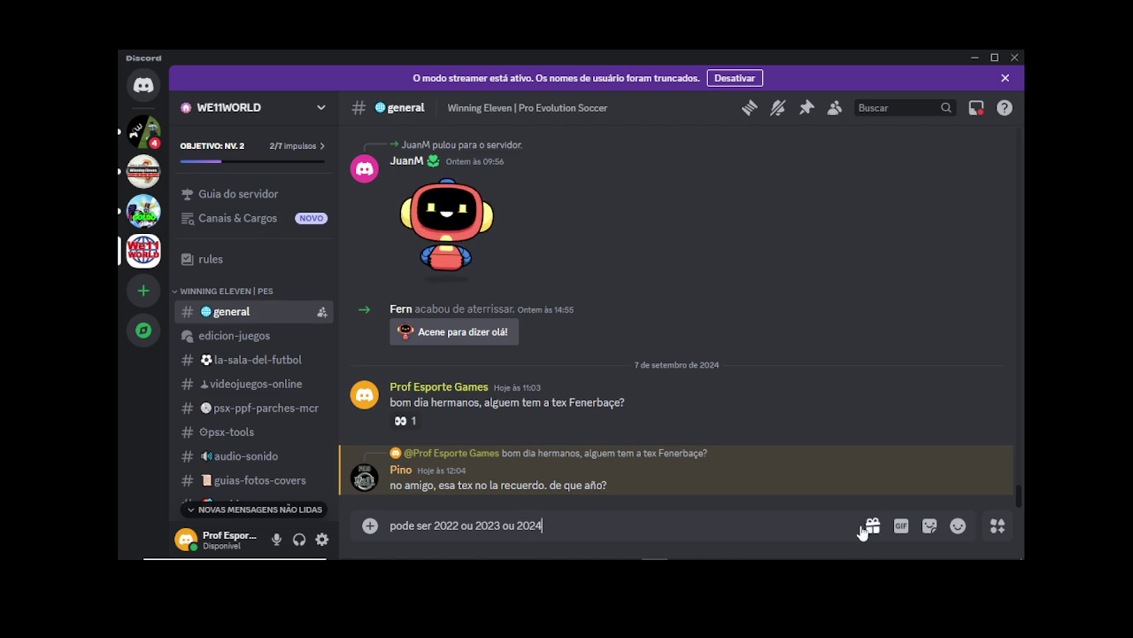
{"action": "key", "text": "Return"}
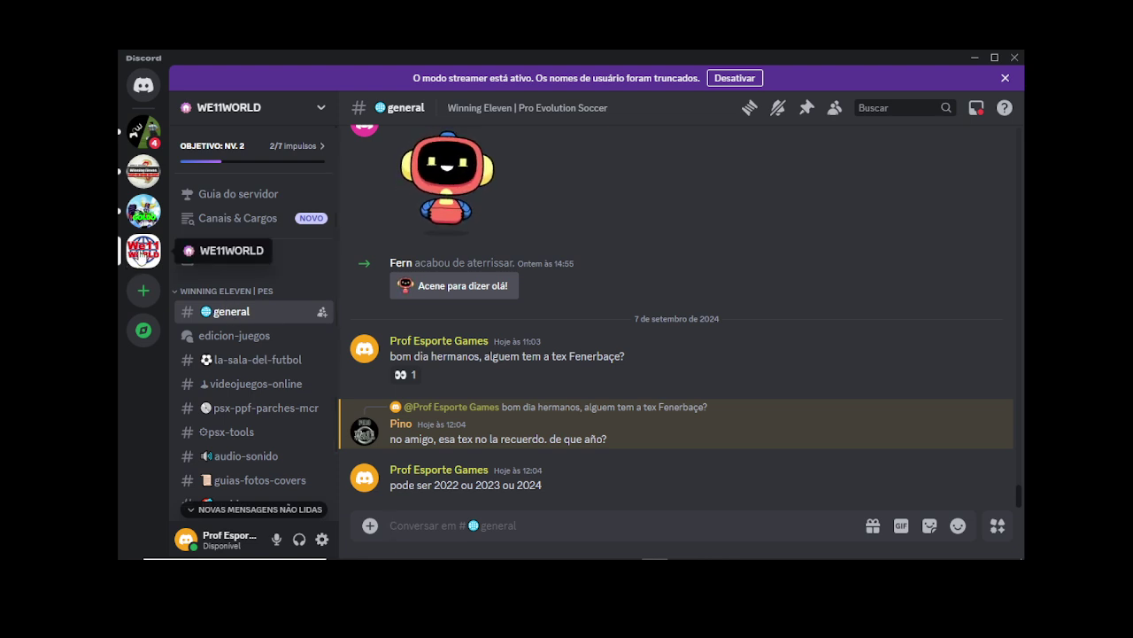
{"action": "left_click", "coordinate": [975, 57]}
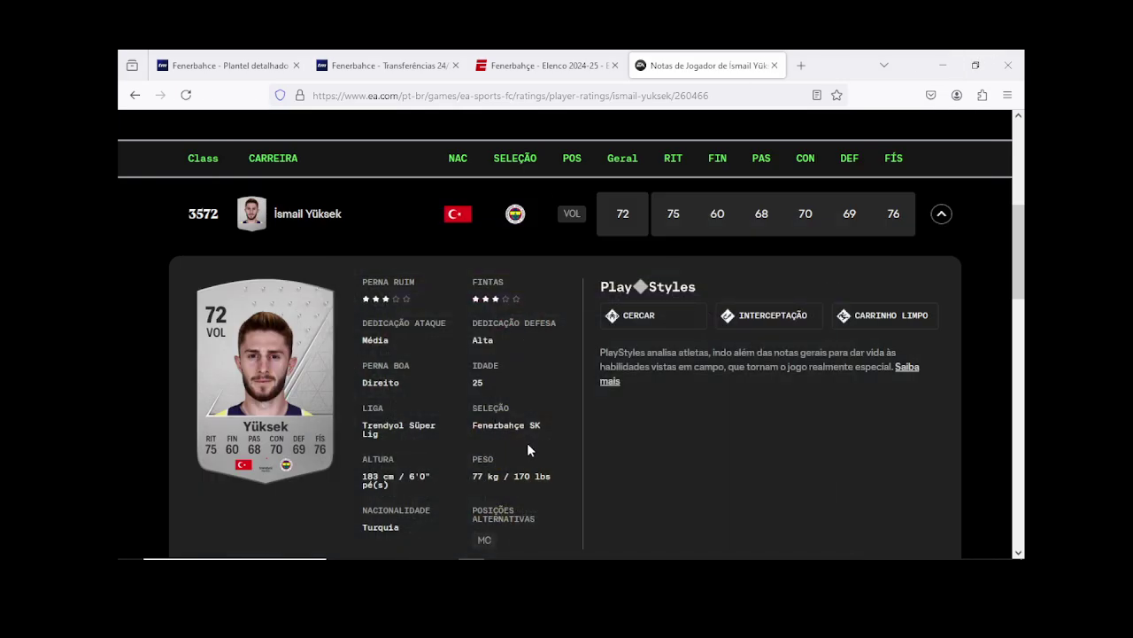
Step: Switch to WE2002 Team Editor and open the placeholder player in slot 17 of the Default ML team for editing
{"action": "scroll", "coordinate": [527, 443], "scroll_direction": "down", "scroll_amount": 1}
{"action": "mouse_move", "coordinate": [714, 557]}
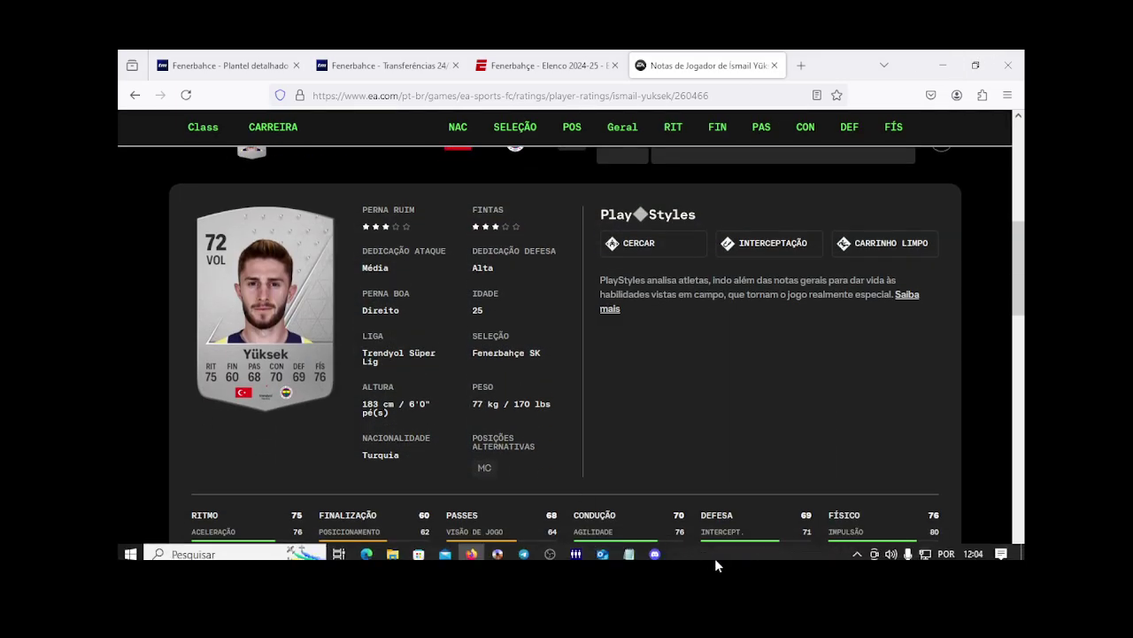
{"action": "left_click", "coordinate": [575, 550]}
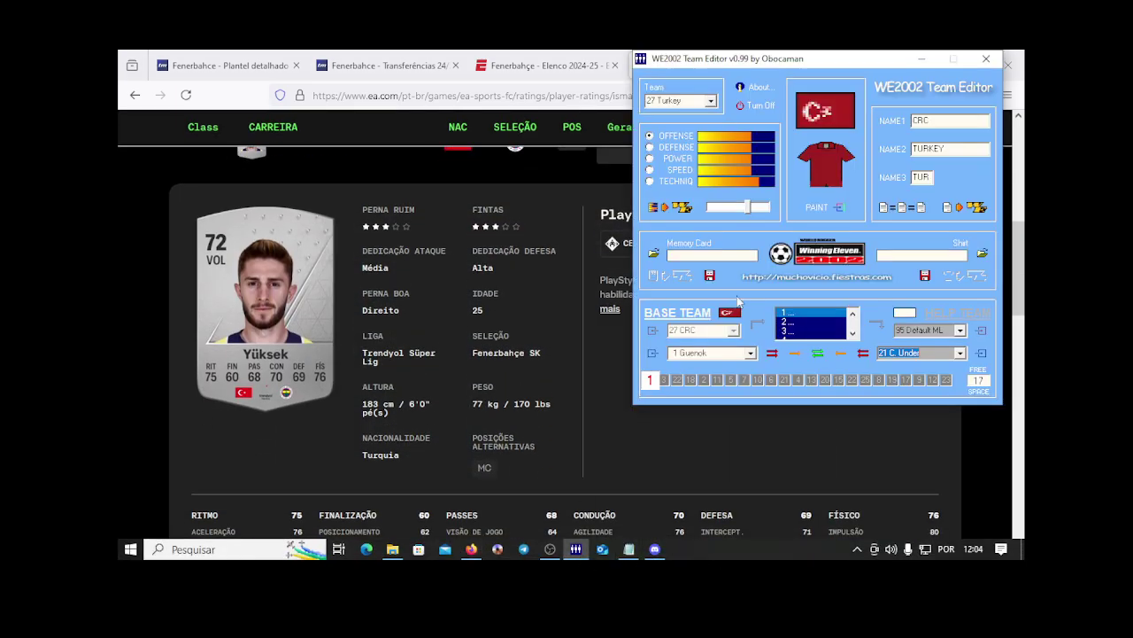
{"action": "left_click", "coordinate": [959, 353]}
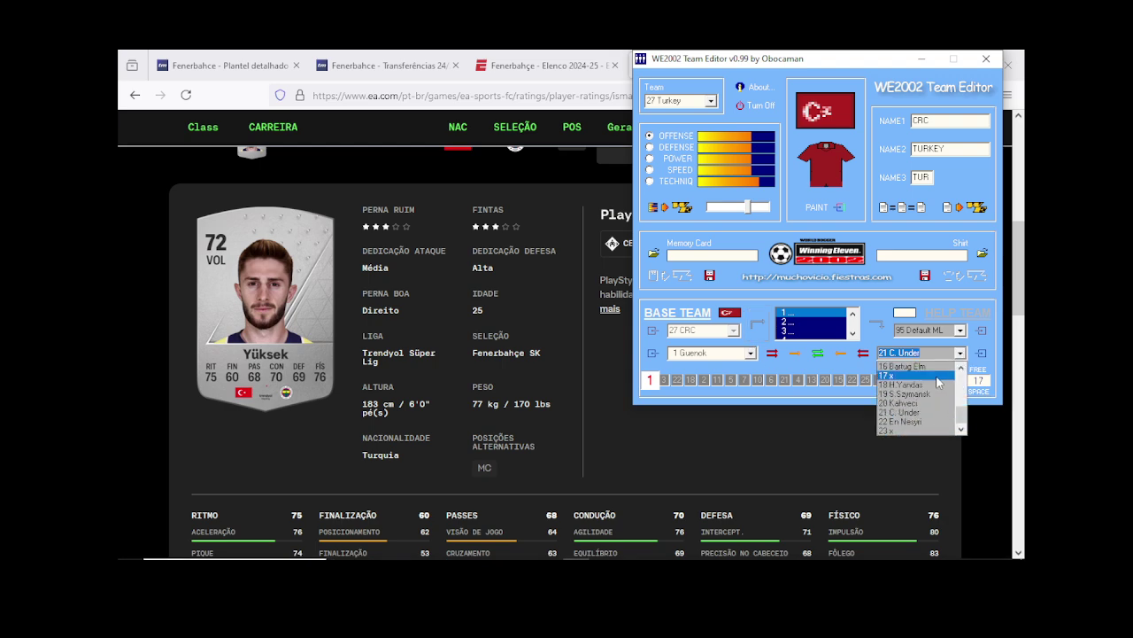
{"action": "left_click", "coordinate": [896, 376]}
{"action": "left_click", "coordinate": [982, 353]}
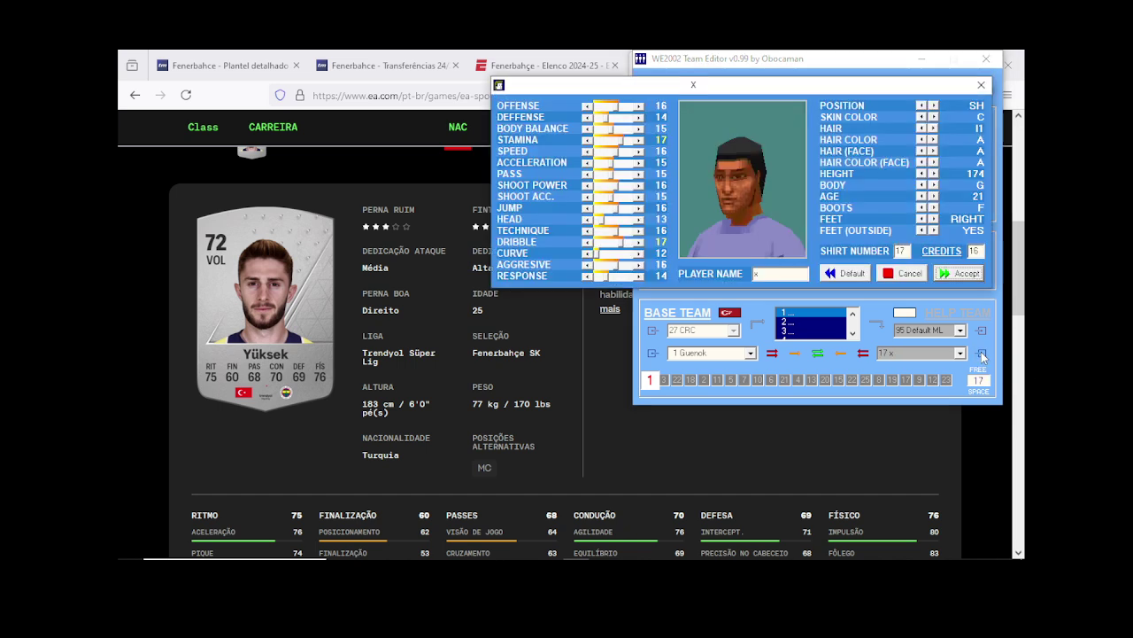
Step: Set the player's skin color to A, position to DH, hair to H1 and hair color to B
{"action": "left_click", "coordinate": [921, 117]}
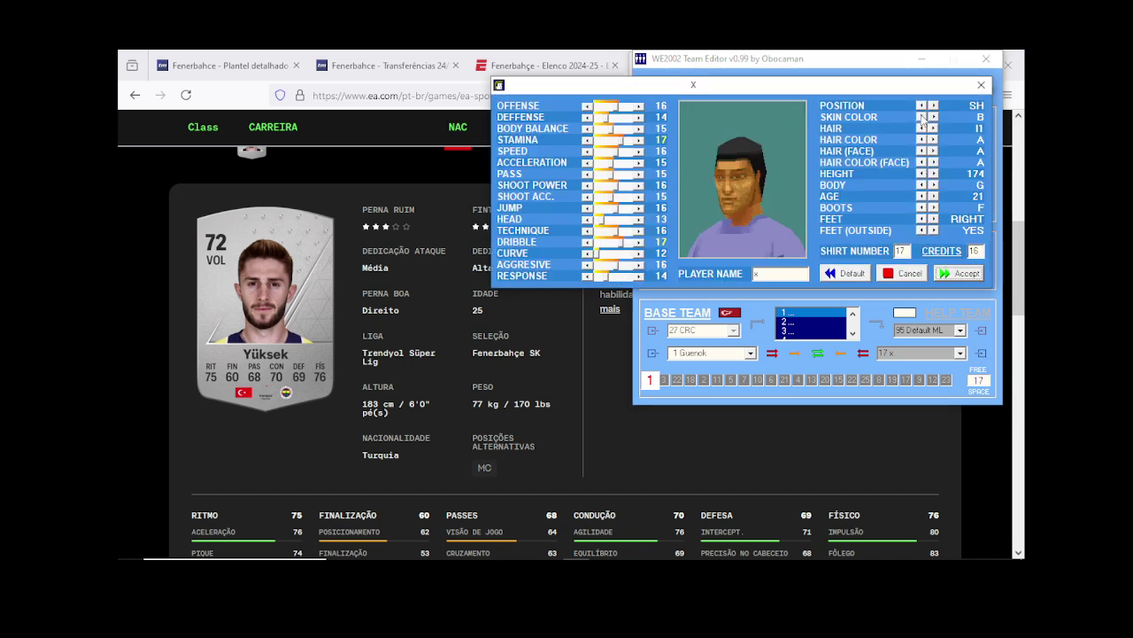
{"action": "left_click", "coordinate": [922, 116]}
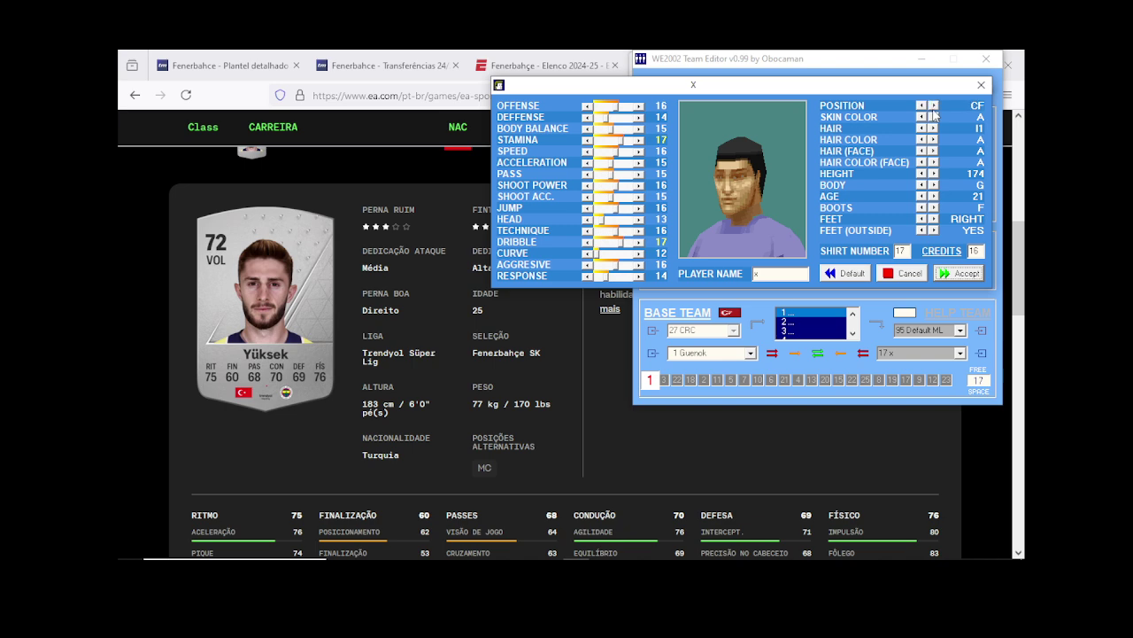
{"action": "left_click", "coordinate": [923, 106]}
{"action": "left_click", "coordinate": [922, 129]}
{"action": "left_click", "coordinate": [922, 129]}
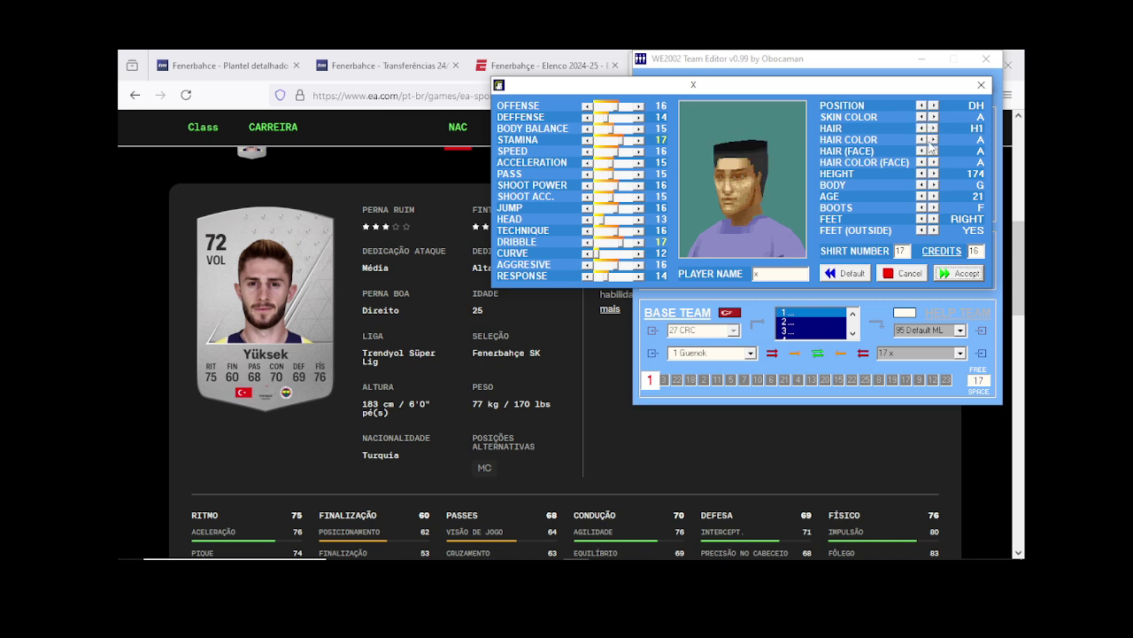
{"action": "left_click", "coordinate": [934, 139]}
{"action": "left_click", "coordinate": [933, 140]}
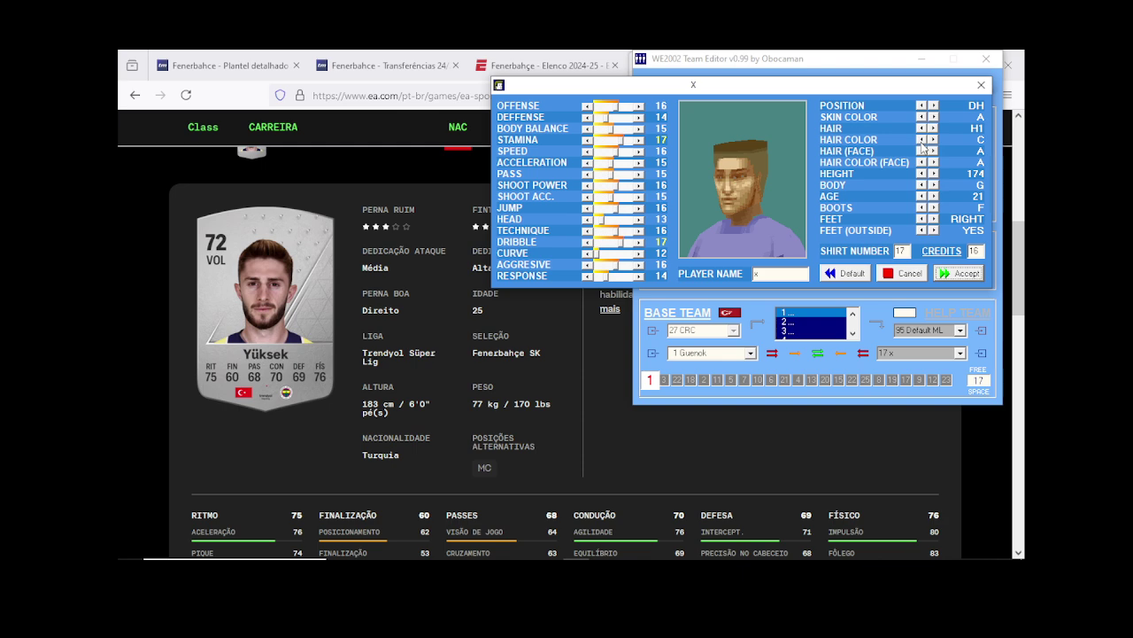
{"action": "left_click", "coordinate": [922, 140]}
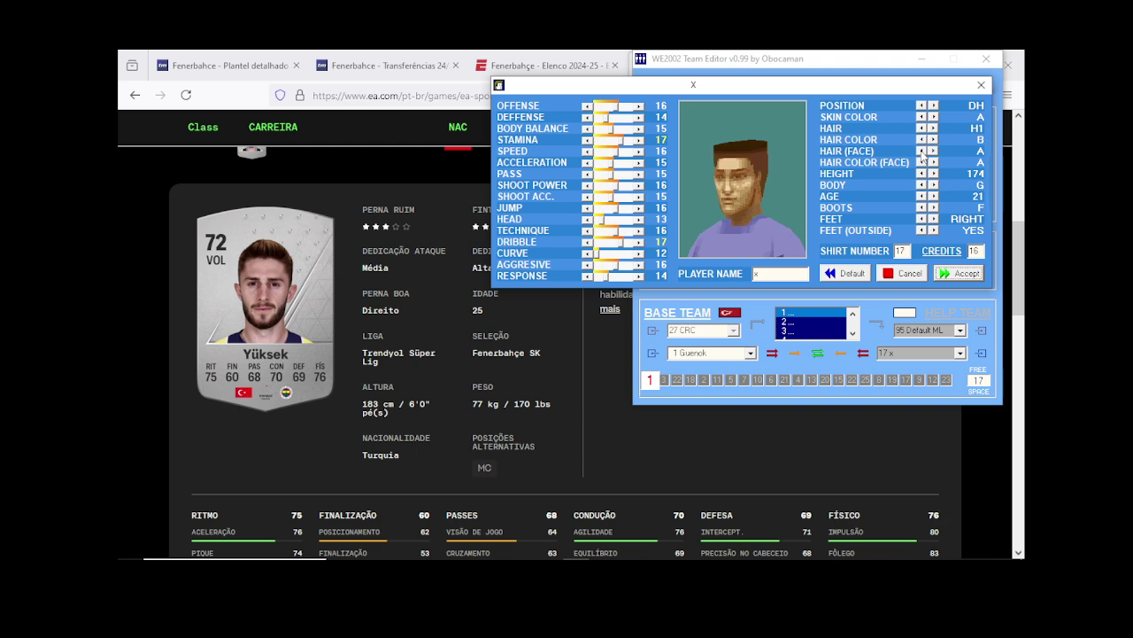
Step: Set the player's facial hair to F, body to A, height to 183 and age to 25
{"action": "left_click", "coordinate": [933, 150]}
{"action": "left_click", "coordinate": [933, 151]}
{"action": "left_click", "coordinate": [934, 150]}
{"action": "left_click", "coordinate": [933, 151]}
{"action": "left_click", "coordinate": [933, 151]}
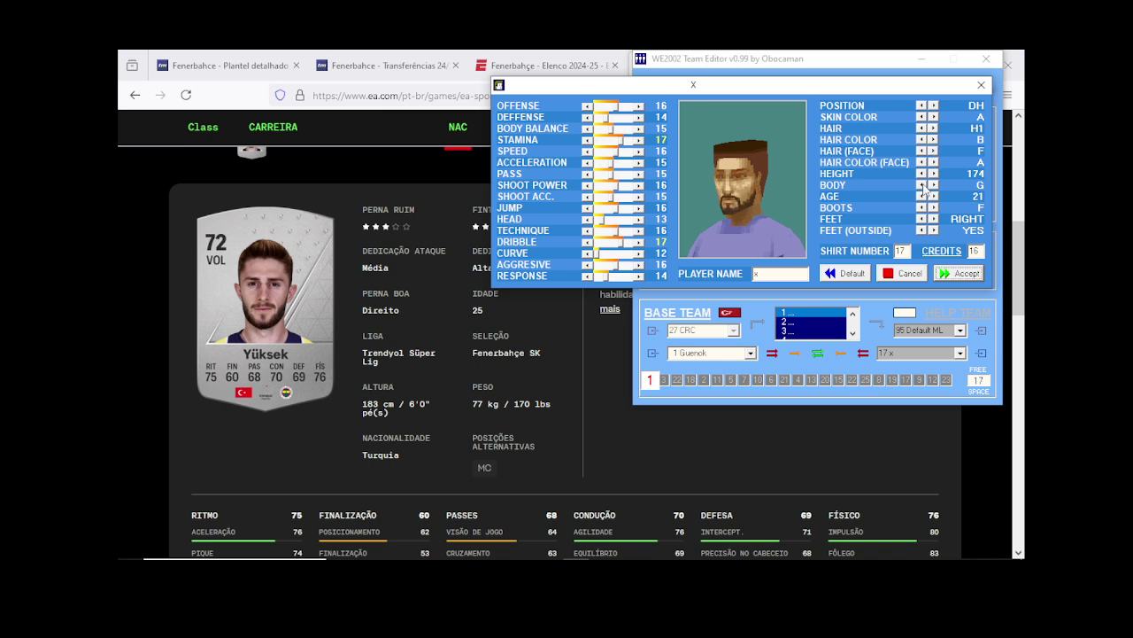
{"action": "left_click", "coordinate": [922, 184]}
{"action": "left_click", "coordinate": [933, 174]}
{"action": "left_click", "coordinate": [934, 174]}
{"action": "left_click", "coordinate": [934, 197]}
Step: Using the EA ratings page as reference, set the player's offense to 14, defense to 16 and body balance to 17
{"action": "scroll", "coordinate": [297, 346], "scroll_direction": "down", "scroll_amount": 1}
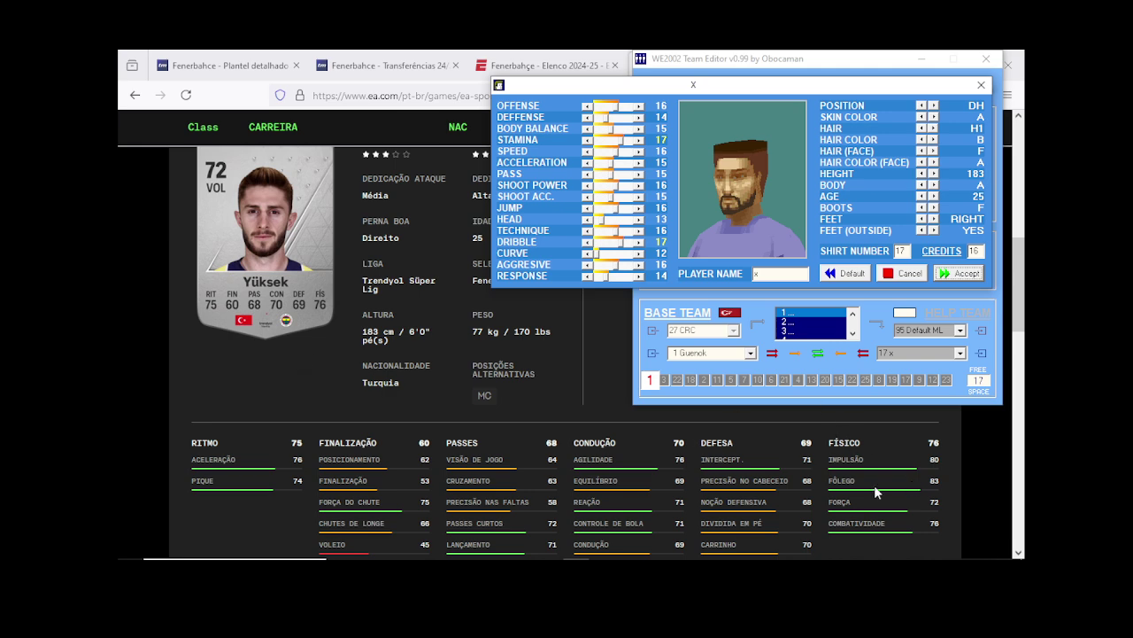
{"action": "scroll", "coordinate": [819, 496], "scroll_direction": "down", "scroll_amount": 1}
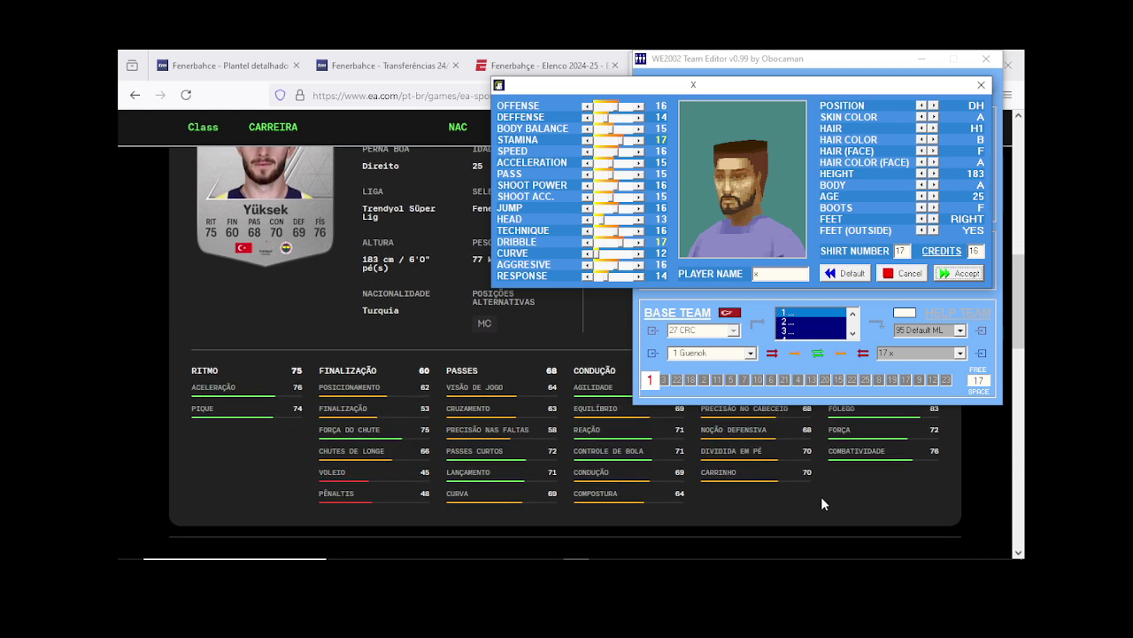
{"action": "scroll", "coordinate": [821, 496], "scroll_direction": "up", "scroll_amount": 1}
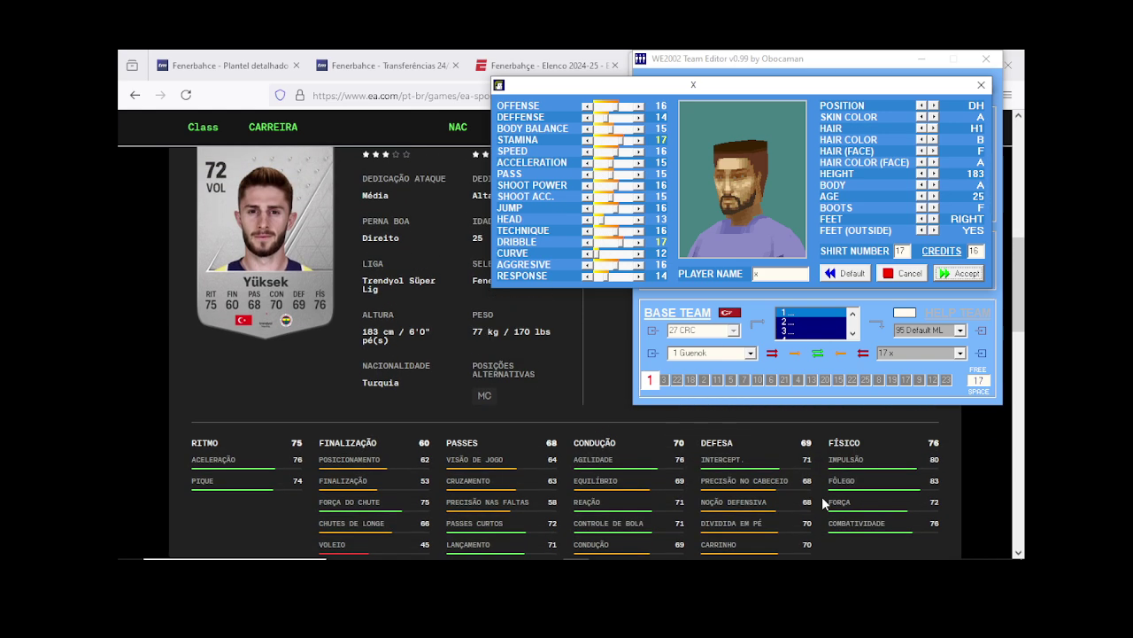
{"action": "scroll", "coordinate": [822, 496], "scroll_direction": "down", "scroll_amount": 1}
{"action": "scroll", "coordinate": [821, 496], "scroll_direction": "up", "scroll_amount": 1}
{"action": "left_click", "coordinate": [587, 106]}
{"action": "left_click", "coordinate": [587, 107]}
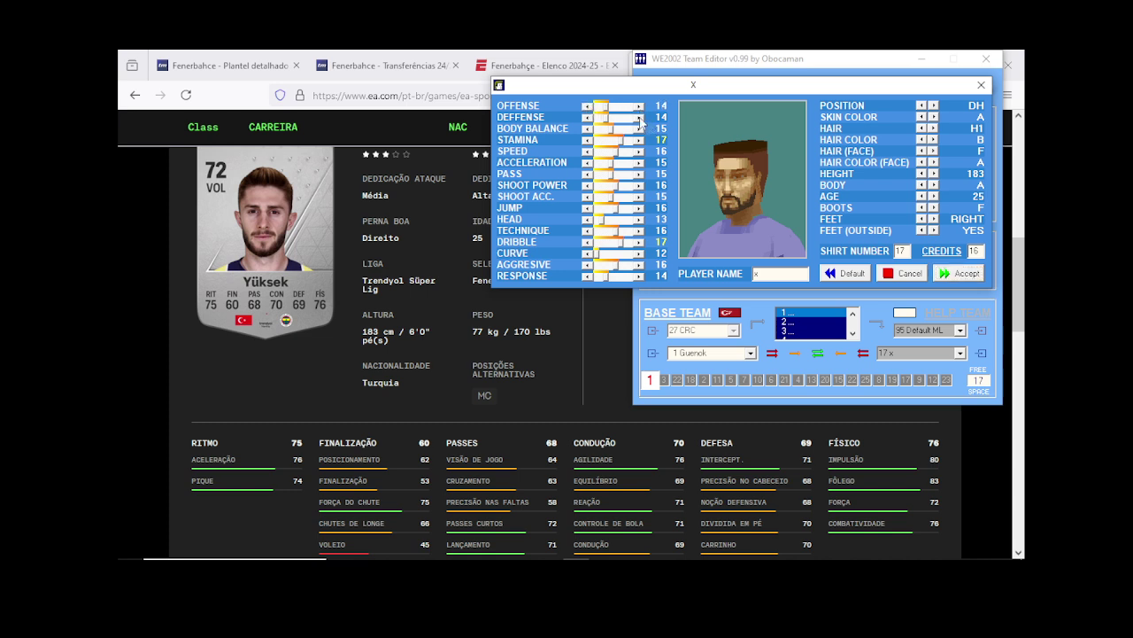
{"action": "left_click", "coordinate": [639, 117]}
{"action": "left_click", "coordinate": [639, 117]}
{"action": "left_click", "coordinate": [639, 128]}
{"action": "left_click", "coordinate": [640, 129]}
Step: Set the player's acceleration to 16, pass to 16, jump to 17, head to 14 and dribble to 16
{"action": "left_click", "coordinate": [639, 163]}
{"action": "left_click", "coordinate": [640, 174]}
{"action": "left_click", "coordinate": [640, 207]}
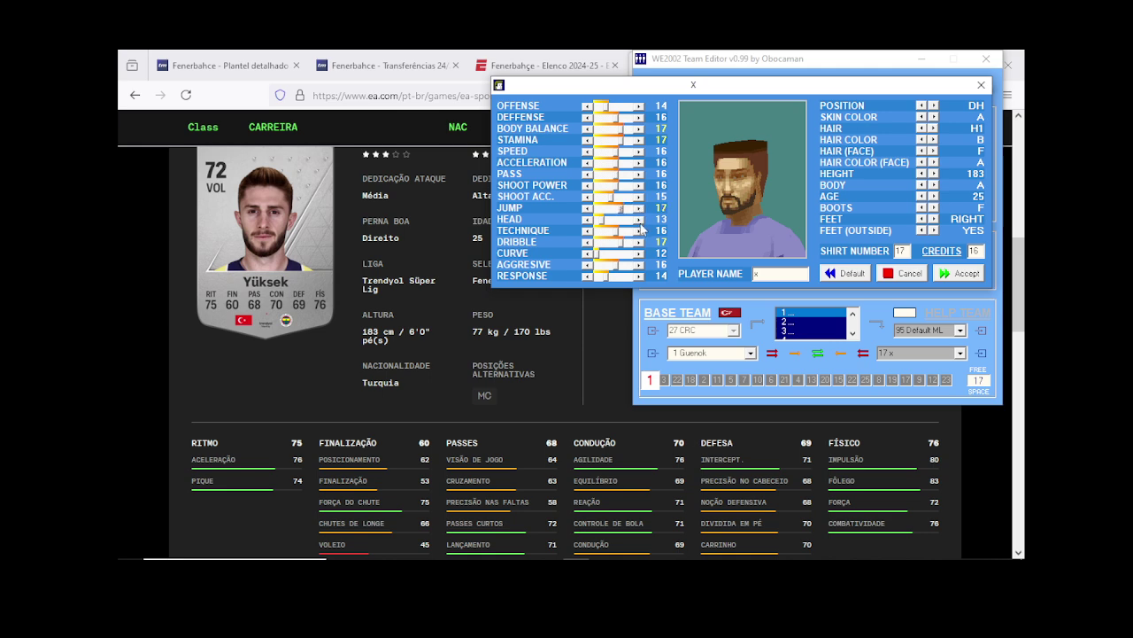
{"action": "left_click", "coordinate": [640, 221]}
{"action": "left_click", "coordinate": [586, 242]}
Step: Set aggressive to 16, response to 17, stamina to 18 and pass to 17, and accept the player's edits
{"action": "left_click", "coordinate": [639, 264]}
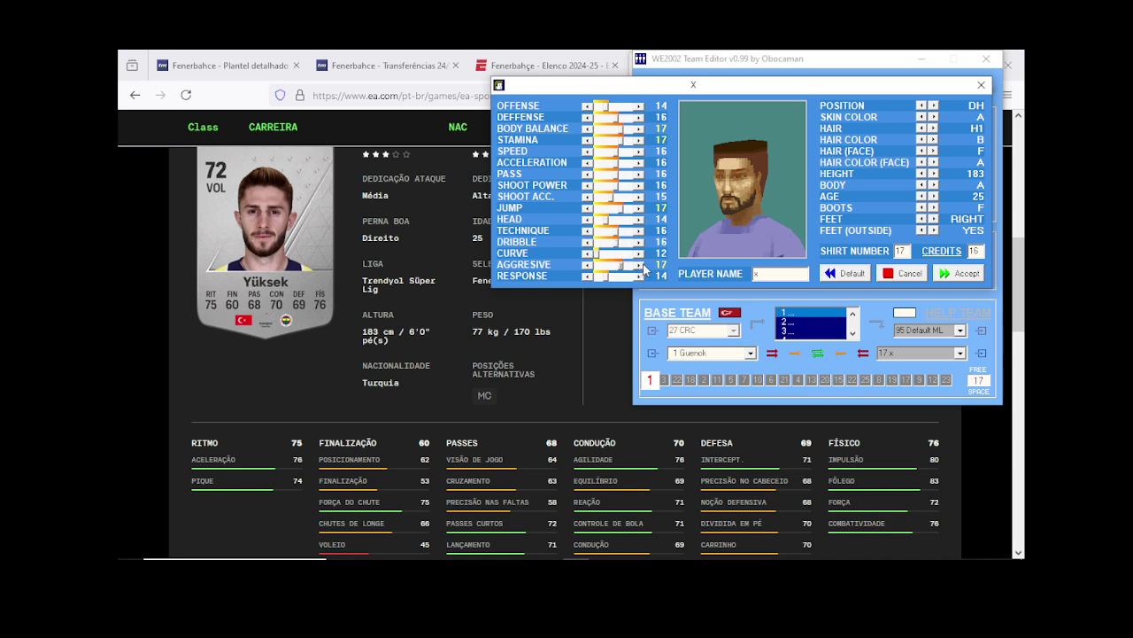
{"action": "left_click", "coordinate": [594, 265]}
{"action": "left_click", "coordinate": [639, 276]}
{"action": "left_click", "coordinate": [639, 276]}
{"action": "left_click", "coordinate": [640, 276]}
{"action": "left_click", "coordinate": [639, 140]}
{"action": "left_click", "coordinate": [640, 140]}
{"action": "left_click", "coordinate": [587, 140]}
{"action": "left_click", "coordinate": [640, 174]}
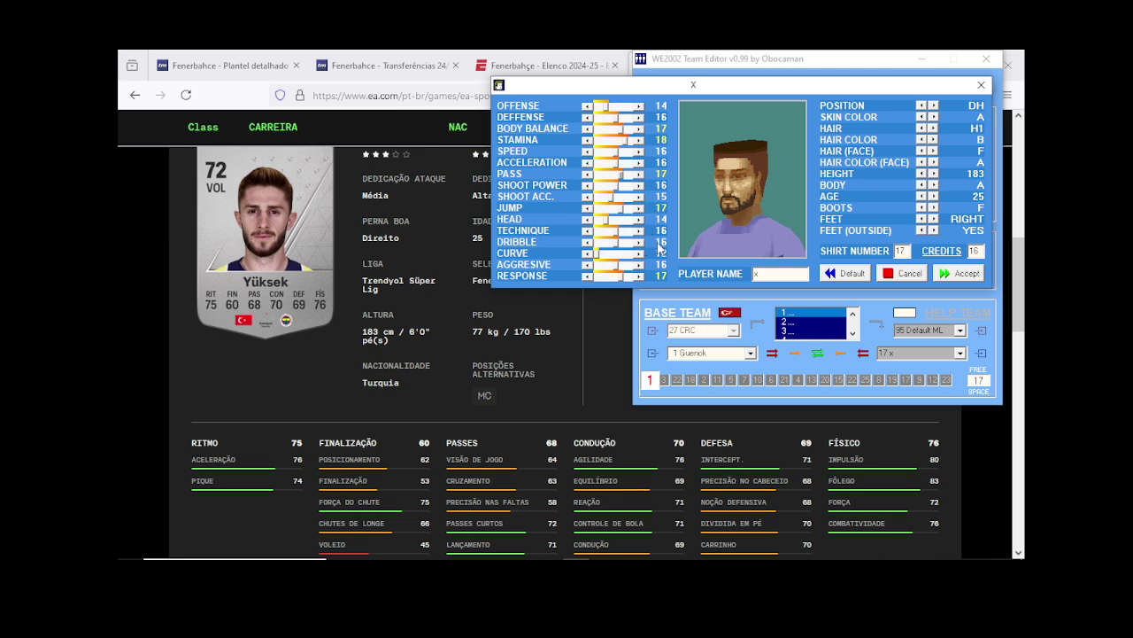
{"action": "left_click", "coordinate": [950, 274]}
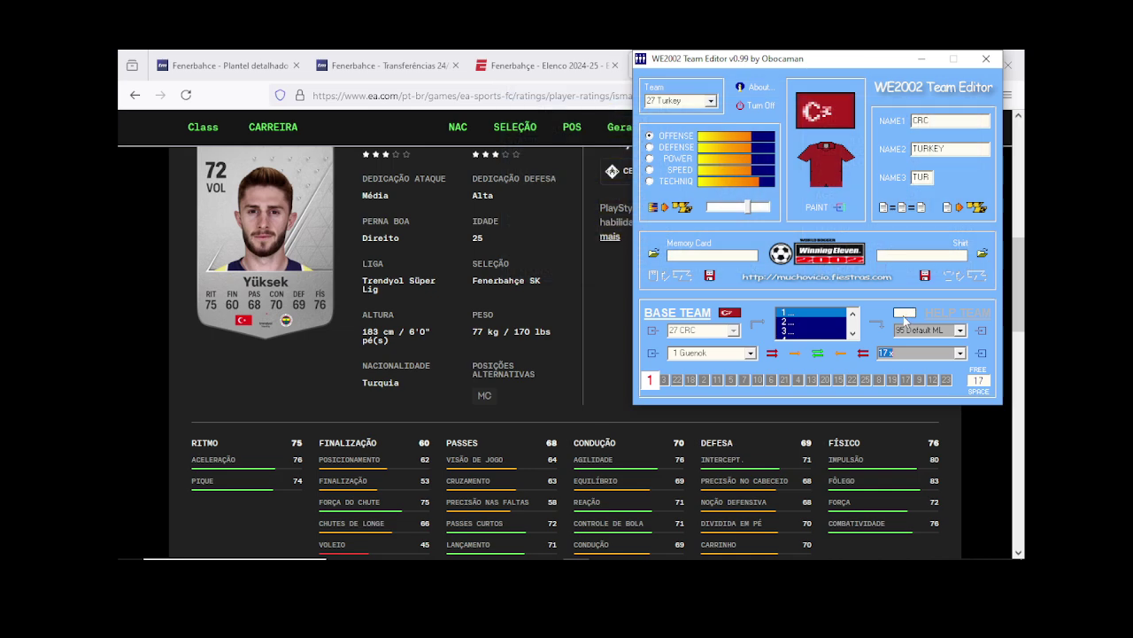
Step: Reopen the slot 17 player, set the player name to I.Yuksek and accept the change
{"action": "left_click", "coordinate": [981, 353]}
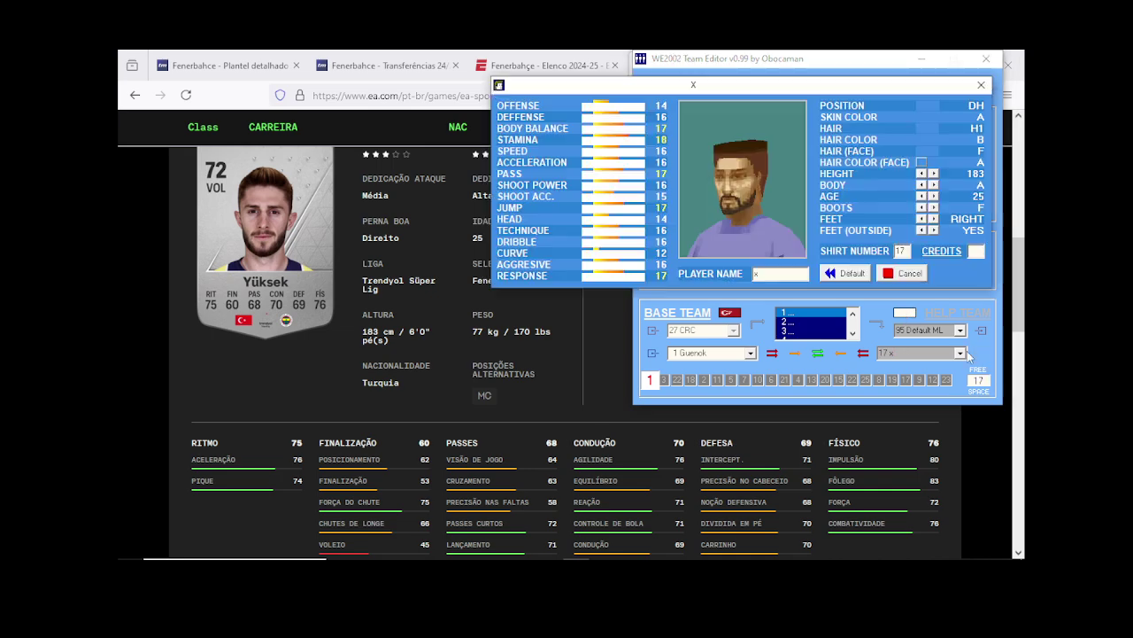
{"action": "scroll", "coordinate": [366, 304], "scroll_direction": "up", "scroll_amount": 3}
{"action": "scroll", "coordinate": [366, 303], "scroll_direction": "up", "scroll_amount": 2}
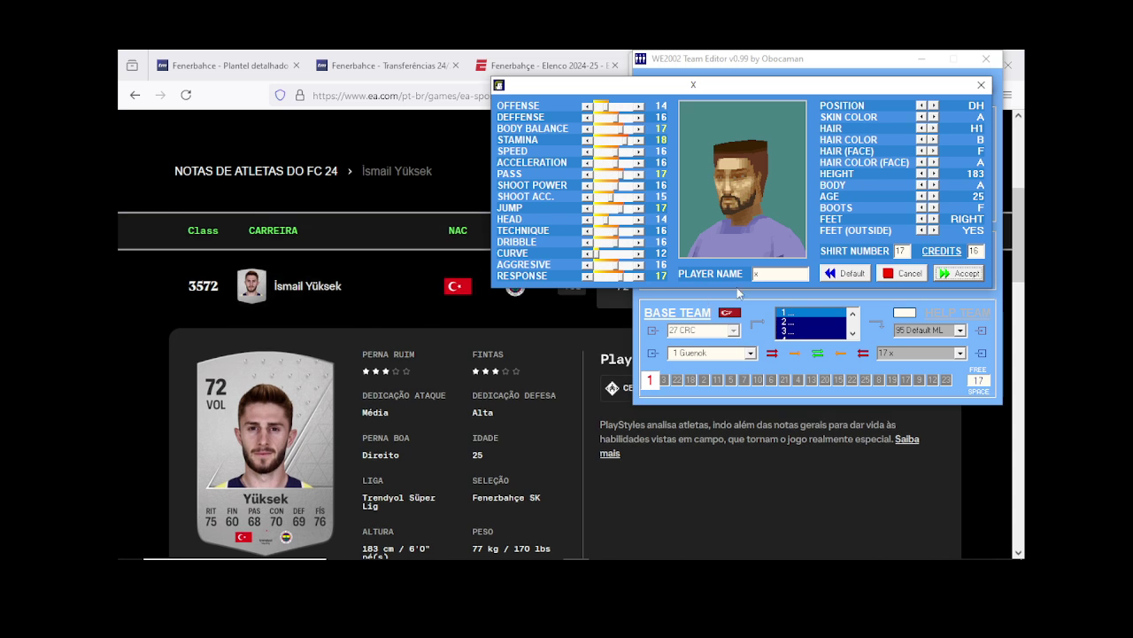
{"action": "left_click", "coordinate": [760, 274]}
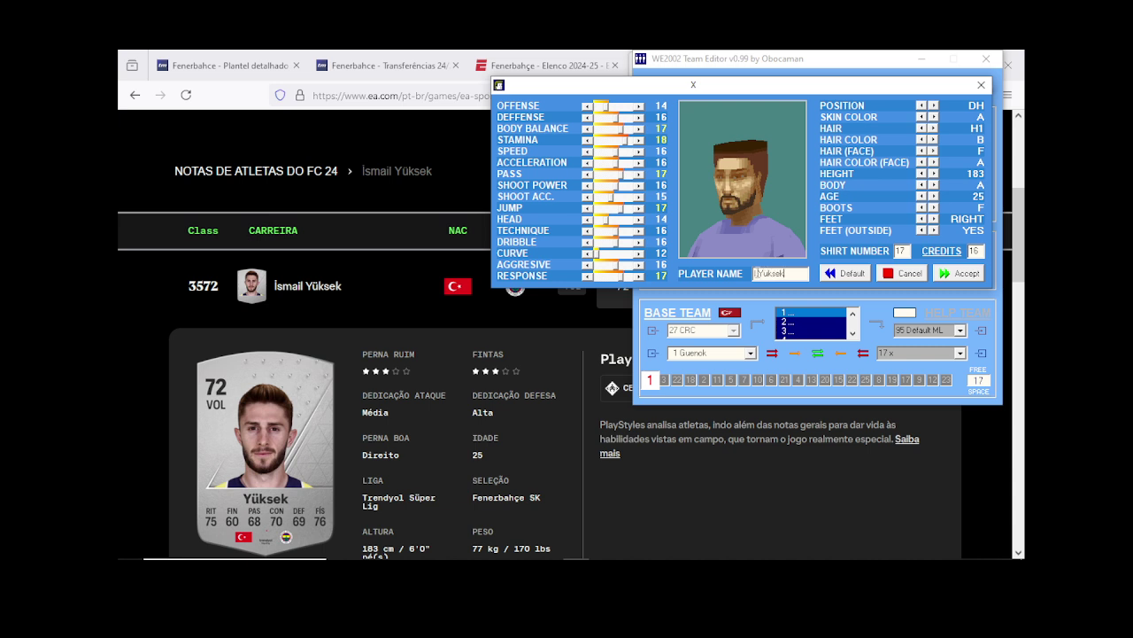
{"action": "left_click", "coordinate": [942, 275]}
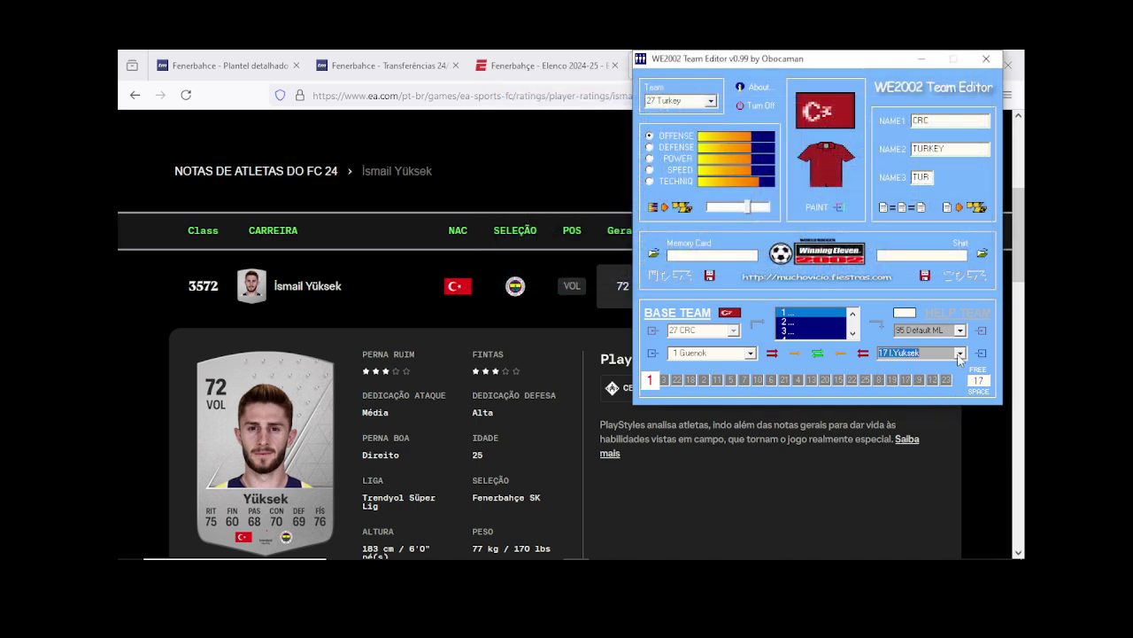
Step: Compare the Default ML player list's remaining slots with the Fenerbahçe squad list on Transfermarkt, down to the forwards
{"action": "left_click", "coordinate": [959, 354]}
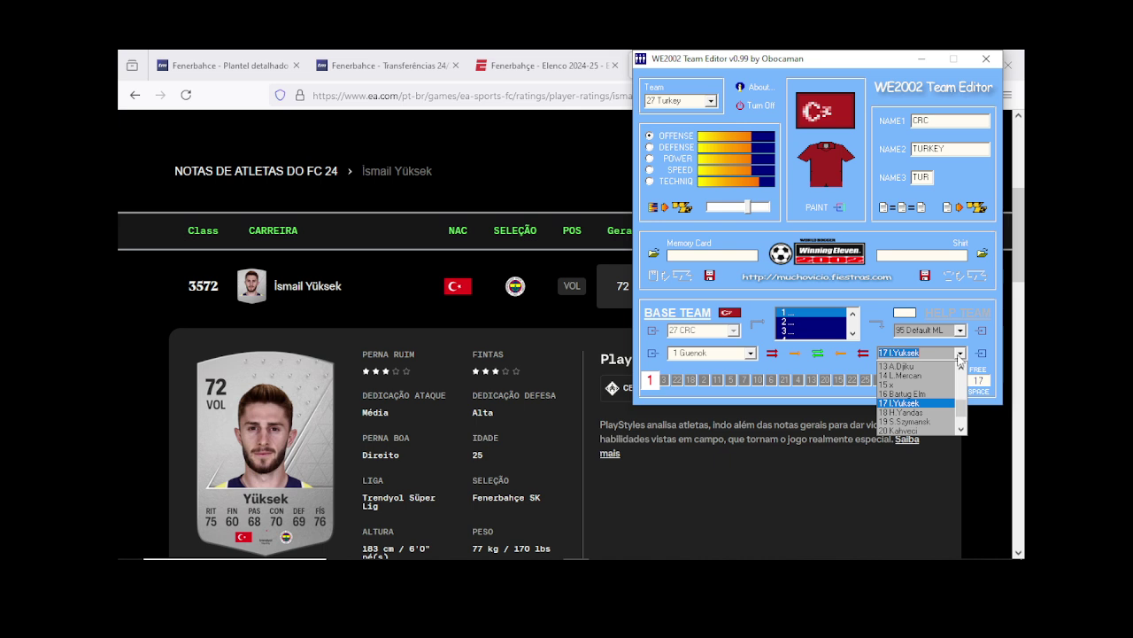
{"action": "scroll", "coordinate": [959, 358], "scroll_direction": "up", "scroll_amount": 1}
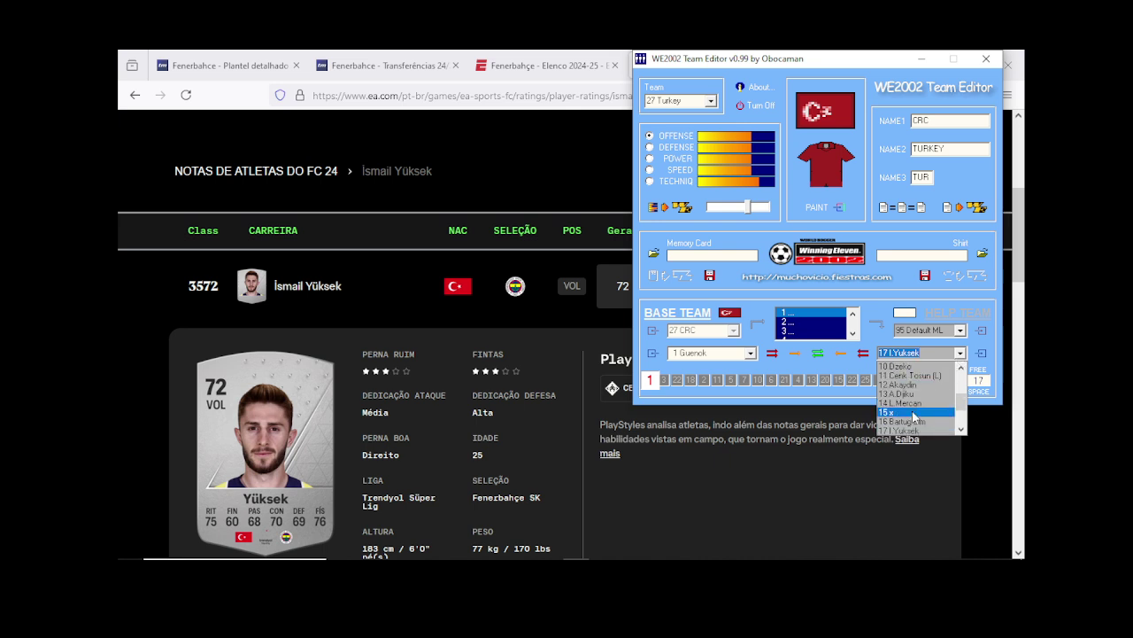
{"action": "scroll", "coordinate": [915, 416], "scroll_direction": "down", "scroll_amount": 2}
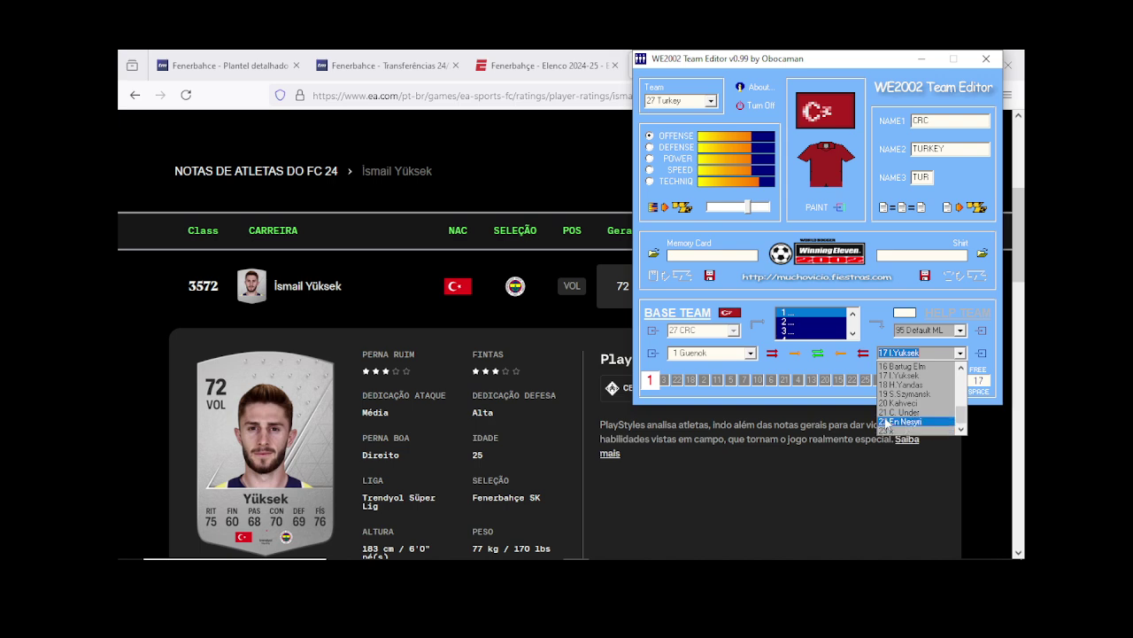
{"action": "left_click", "coordinate": [259, 62]}
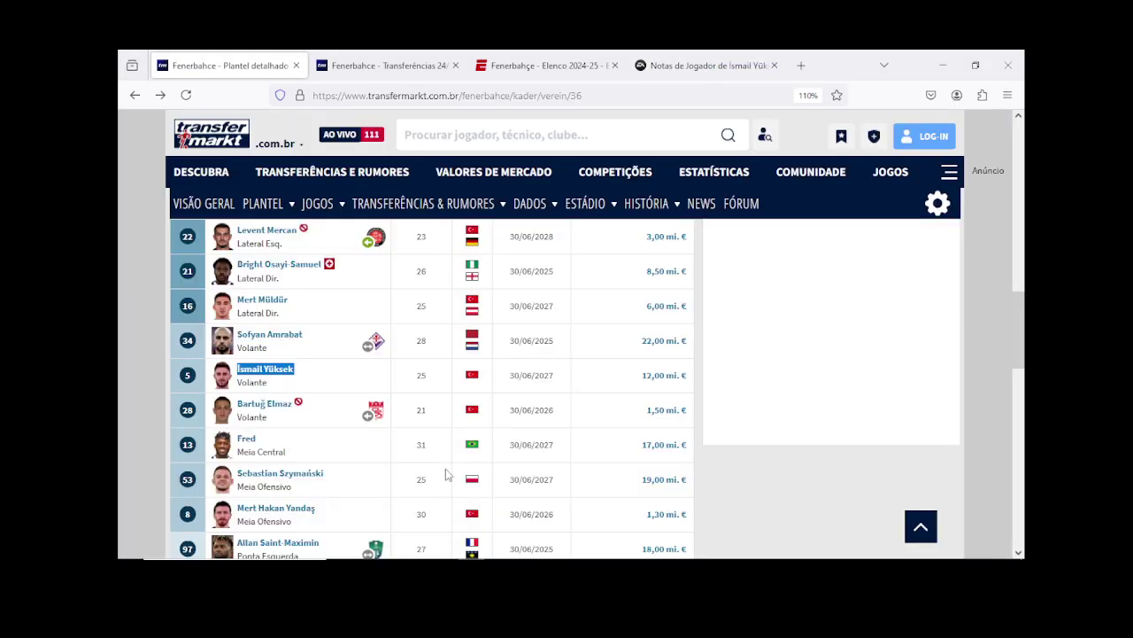
{"action": "scroll", "coordinate": [446, 472], "scroll_direction": "up", "scroll_amount": 1}
{"action": "scroll", "coordinate": [446, 471], "scroll_direction": "down", "scroll_amount": 2}
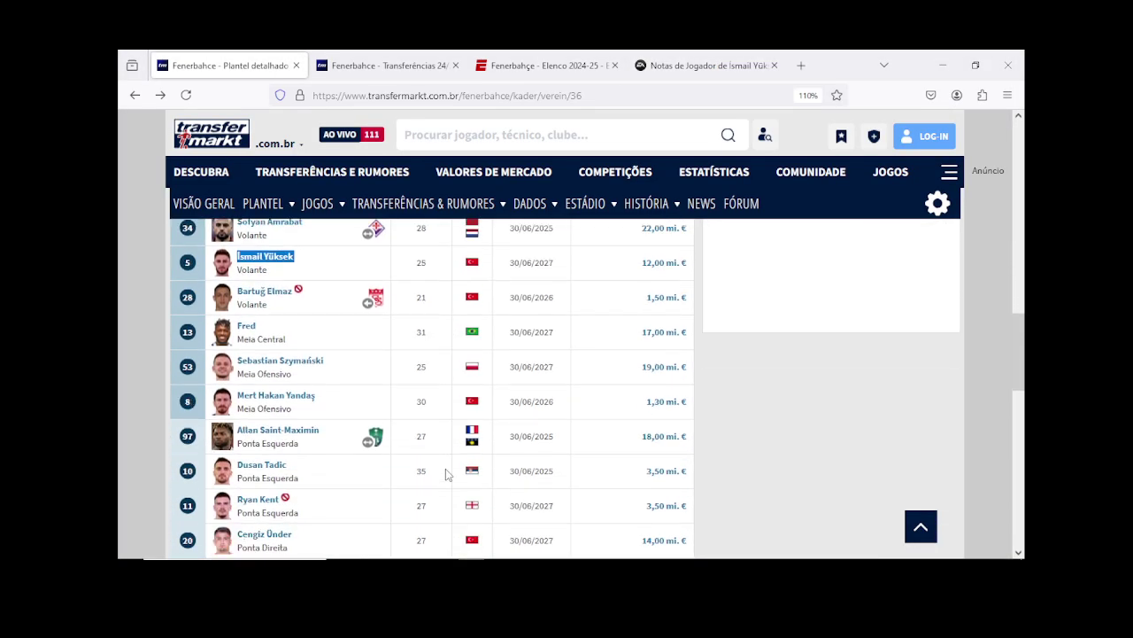
{"action": "scroll", "coordinate": [446, 472], "scroll_direction": "down", "scroll_amount": 2}
{"action": "scroll", "coordinate": [447, 474], "scroll_direction": "down", "scroll_amount": 2}
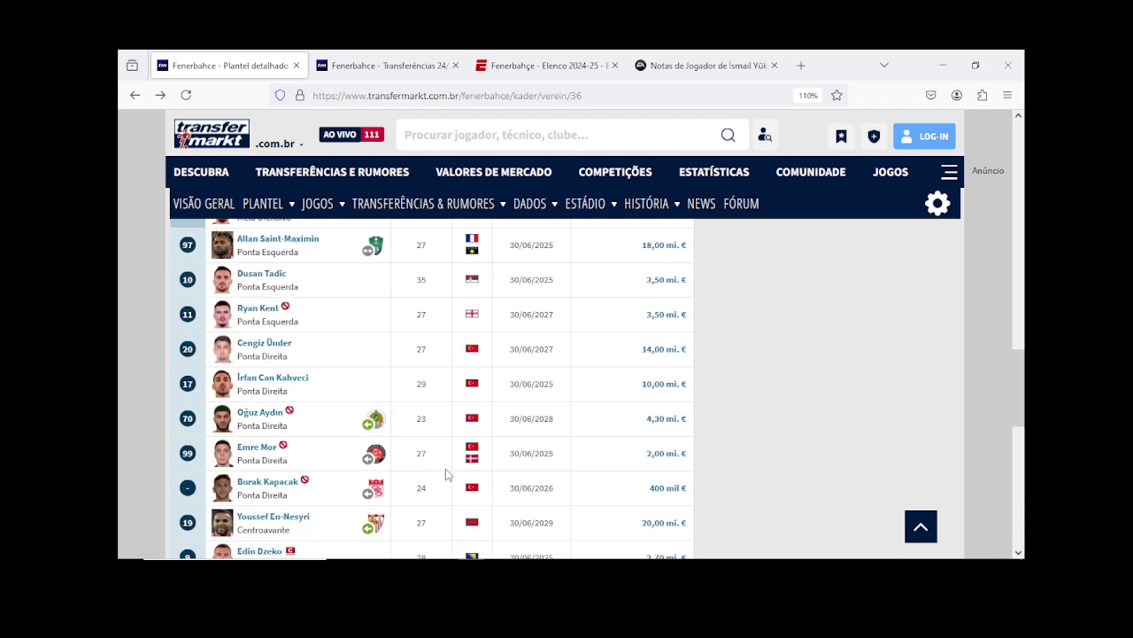
{"action": "scroll", "coordinate": [445, 473], "scroll_direction": "down", "scroll_amount": 2}
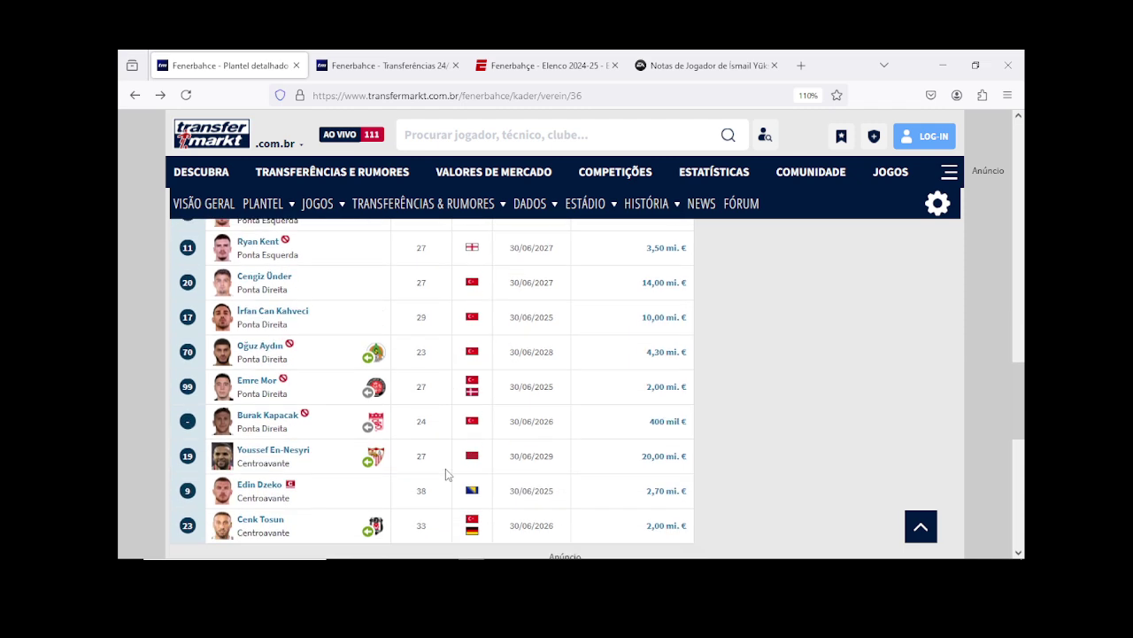
Step: Find Mert Müldür among the full-backs in Transfermarkt's Fenerbahçe squad list and copy his name
{"action": "scroll", "coordinate": [456, 435], "scroll_direction": "up", "scroll_amount": 2}
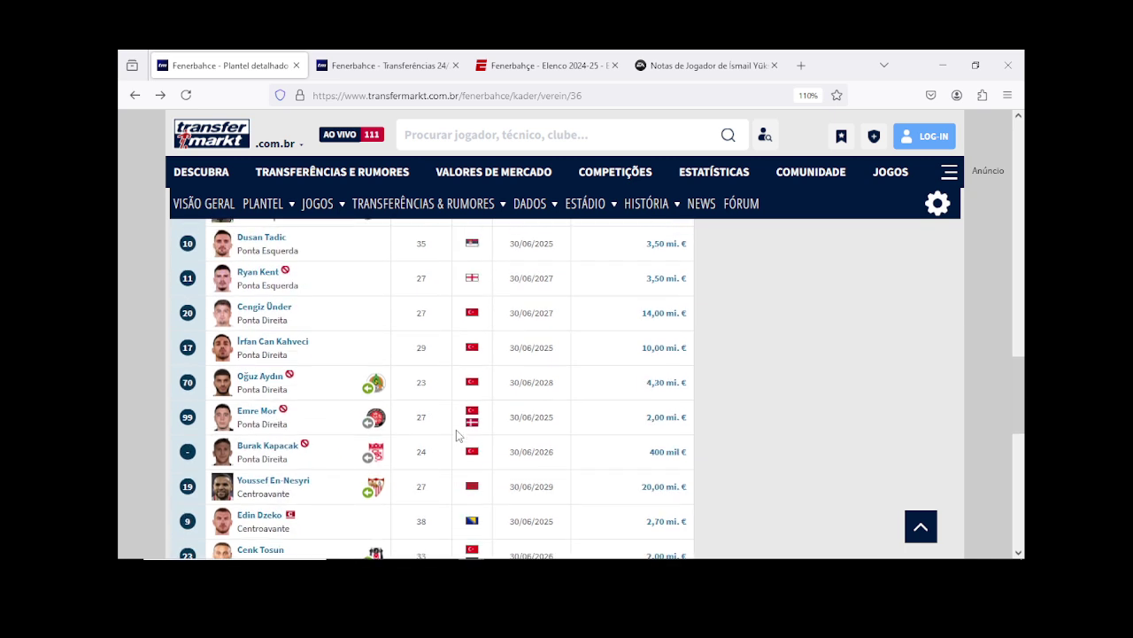
{"action": "scroll", "coordinate": [310, 323], "scroll_direction": "down", "scroll_amount": 2}
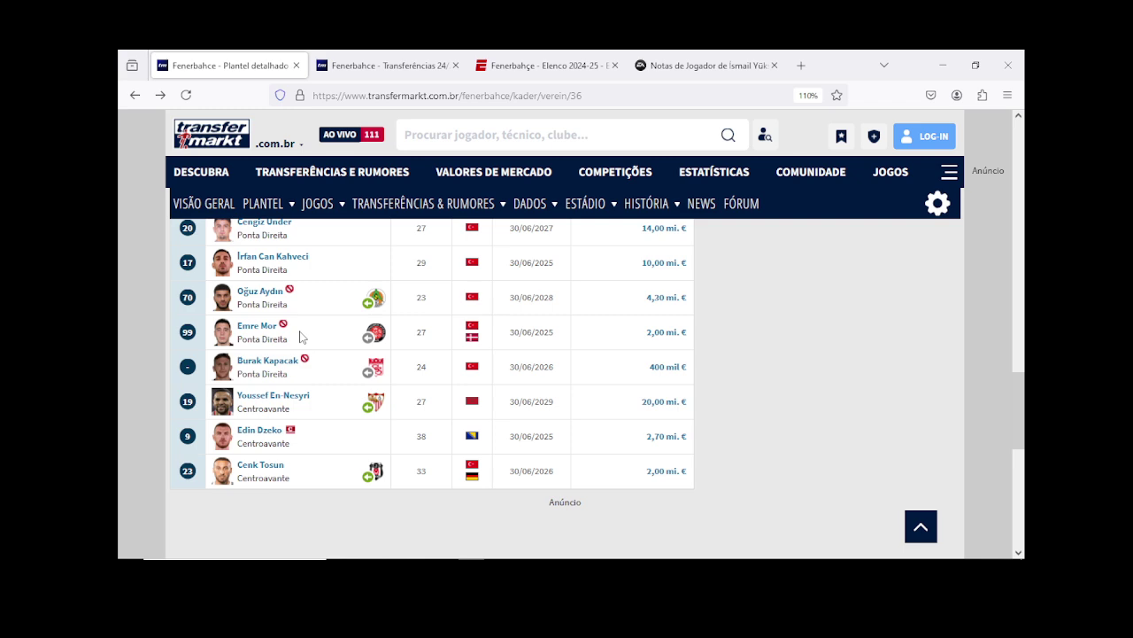
{"action": "scroll", "coordinate": [299, 337], "scroll_direction": "up", "scroll_amount": 3}
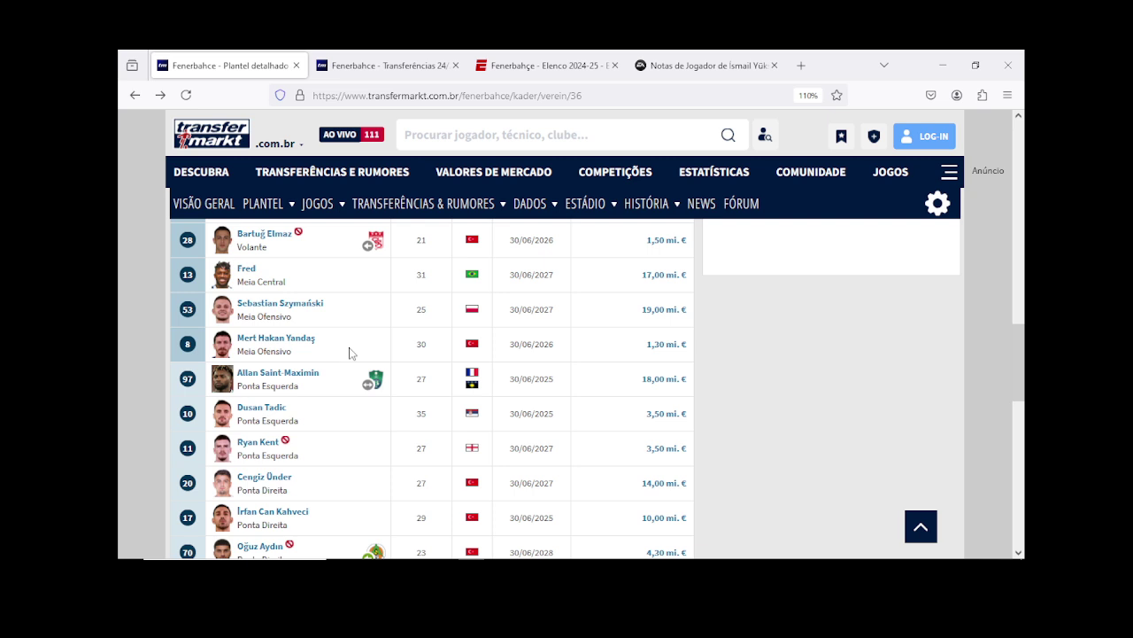
{"action": "scroll", "coordinate": [350, 353], "scroll_direction": "up", "scroll_amount": 2}
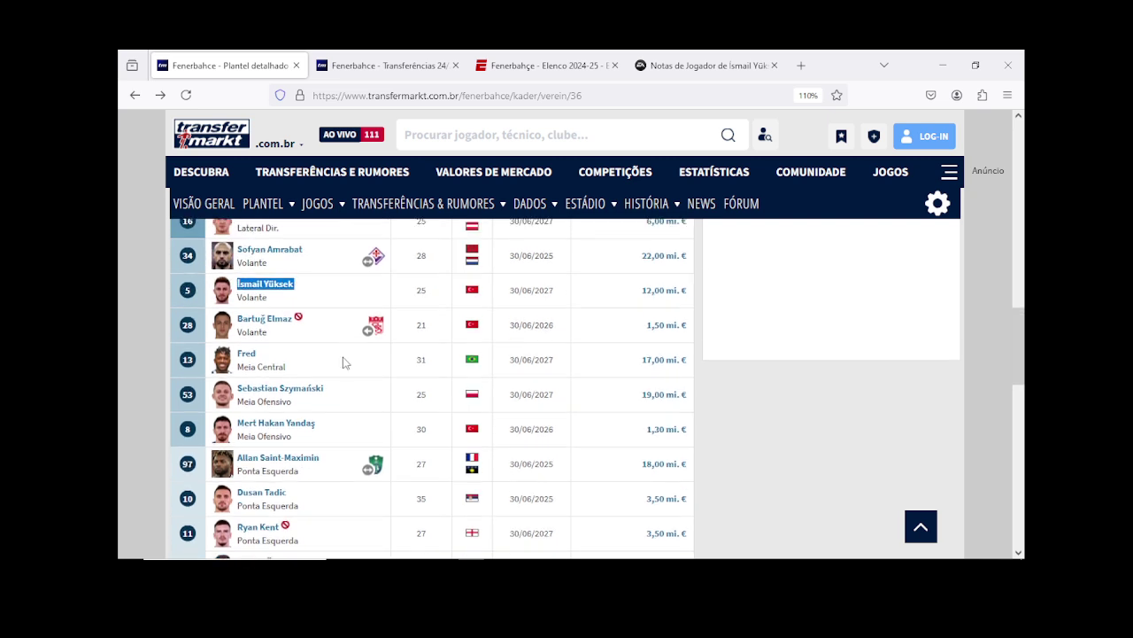
{"action": "scroll", "coordinate": [348, 356], "scroll_direction": "up", "scroll_amount": 2}
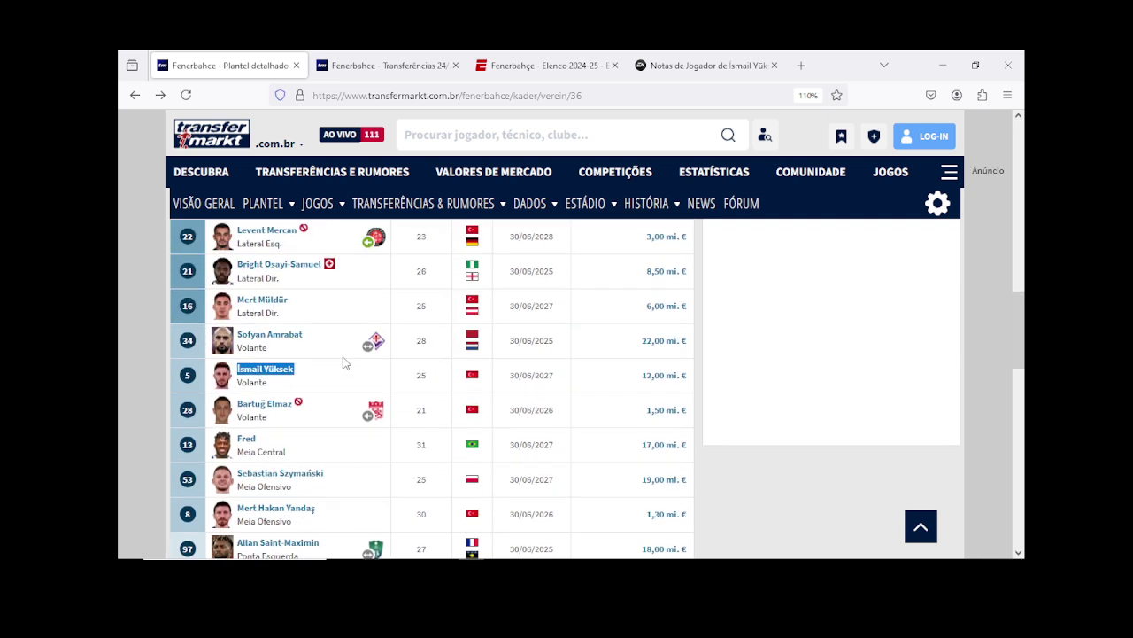
{"action": "left_click", "coordinate": [294, 306]}
{"action": "left_click_drag", "start_coordinate": [294, 307], "coordinate": [239, 302]}
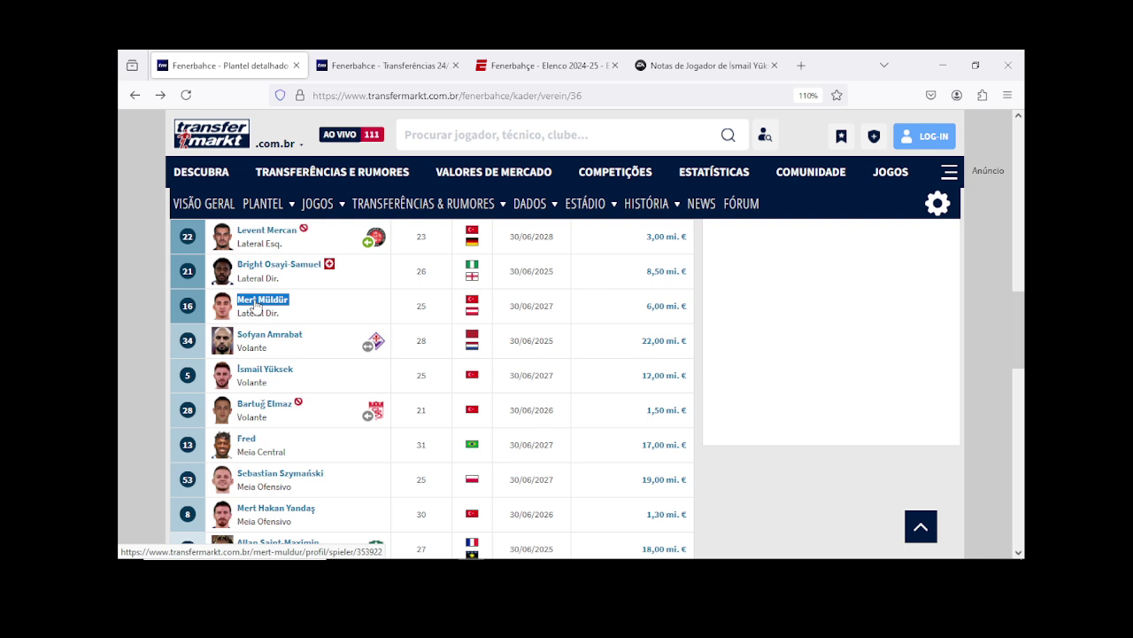
{"action": "right_click", "coordinate": [255, 307]}
{"action": "left_click", "coordinate": [286, 428]}
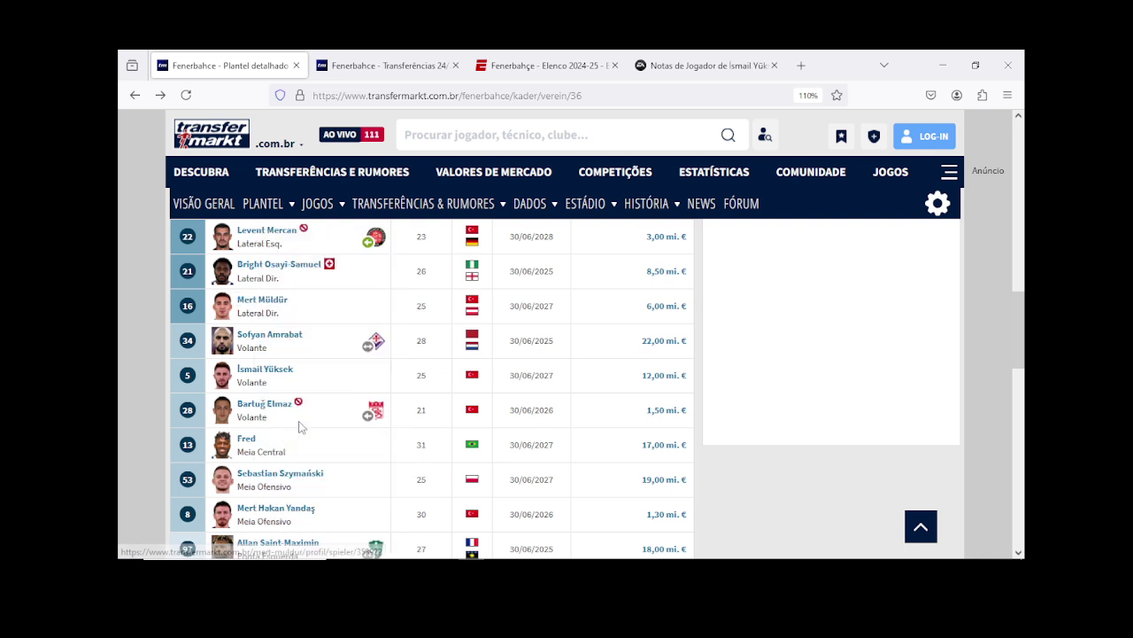
Step: Switch to WE2002 Team Editor, open the slot 15 player of Default ML and set the player name to M.Muldur
{"action": "mouse_move", "coordinate": [708, 560]}
{"action": "left_click", "coordinate": [575, 549]}
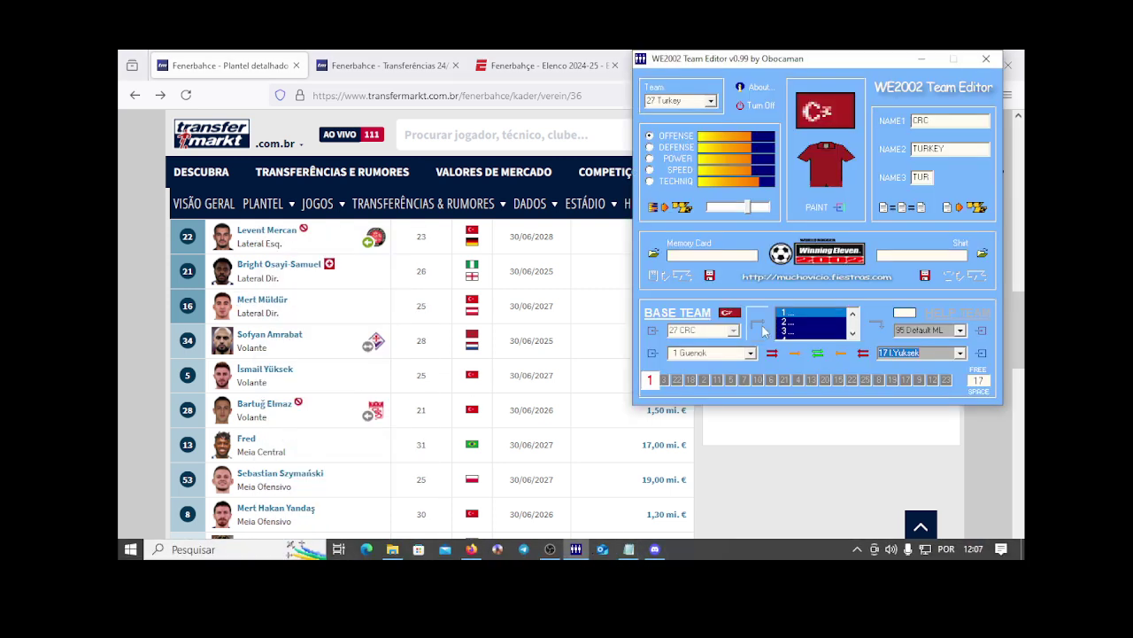
{"action": "left_click", "coordinate": [960, 352]}
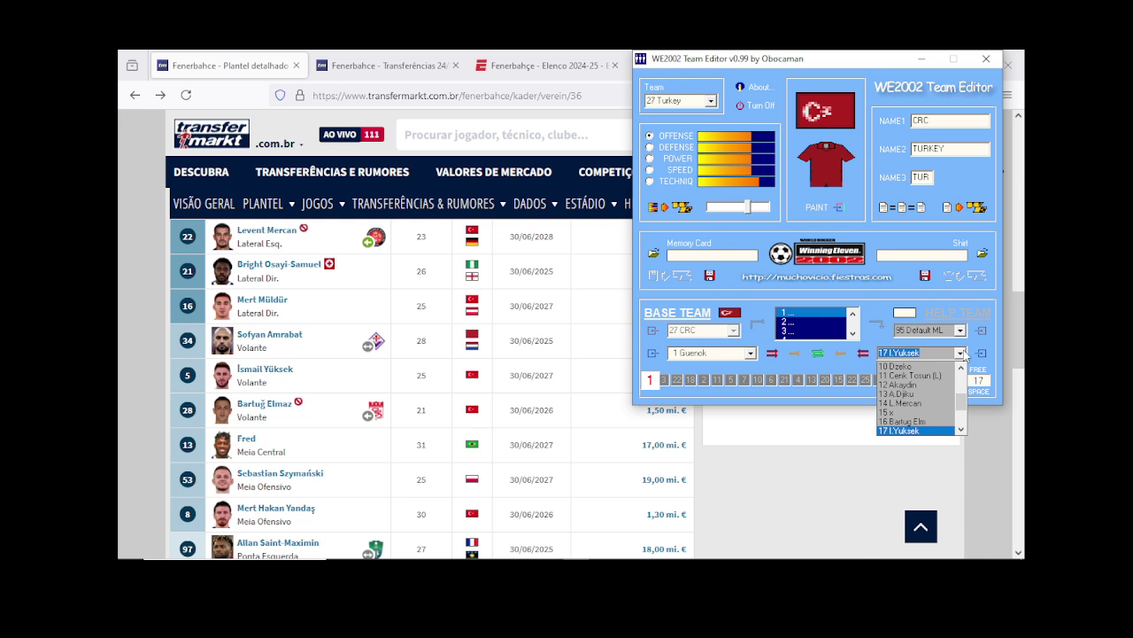
{"action": "left_click", "coordinate": [964, 354]}
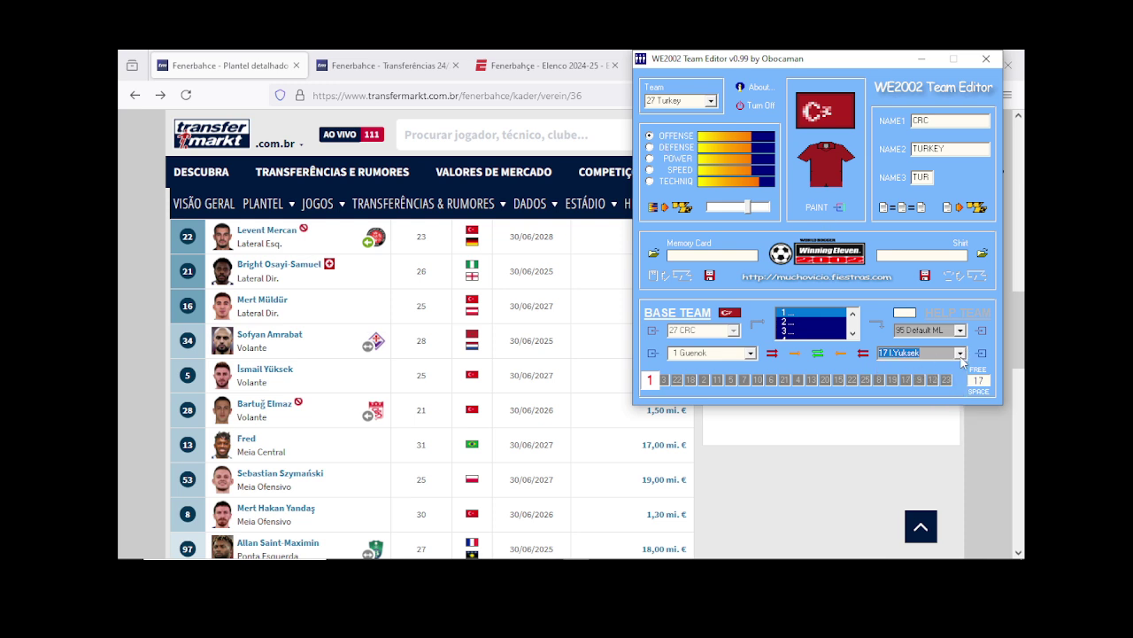
{"action": "left_click", "coordinate": [961, 357]}
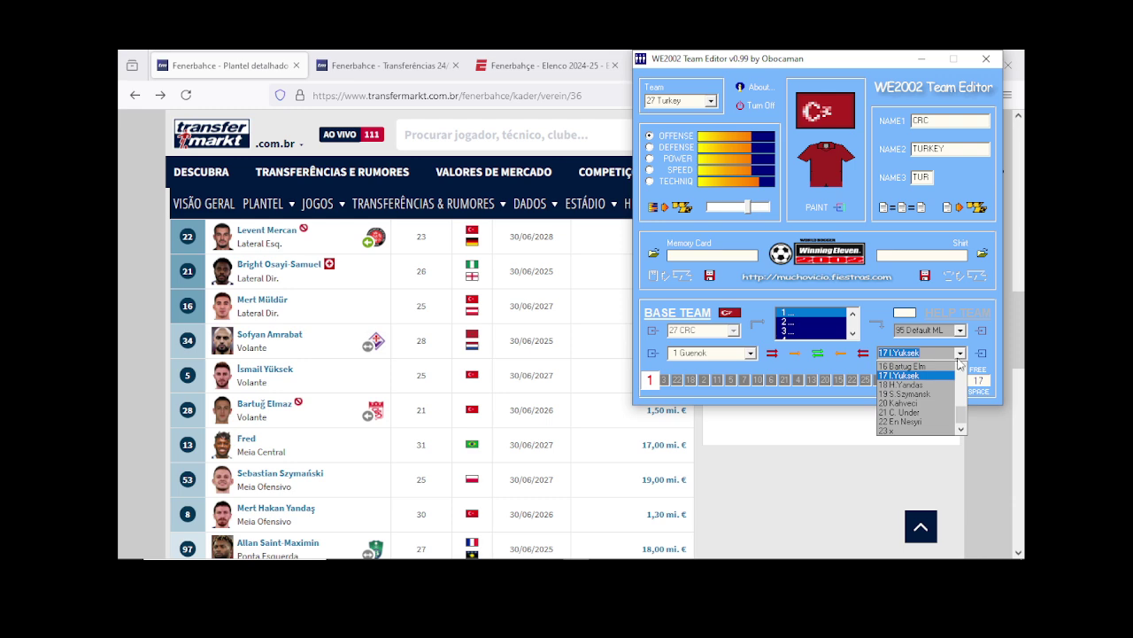
{"action": "scroll", "coordinate": [930, 389], "scroll_direction": "up", "scroll_amount": 1}
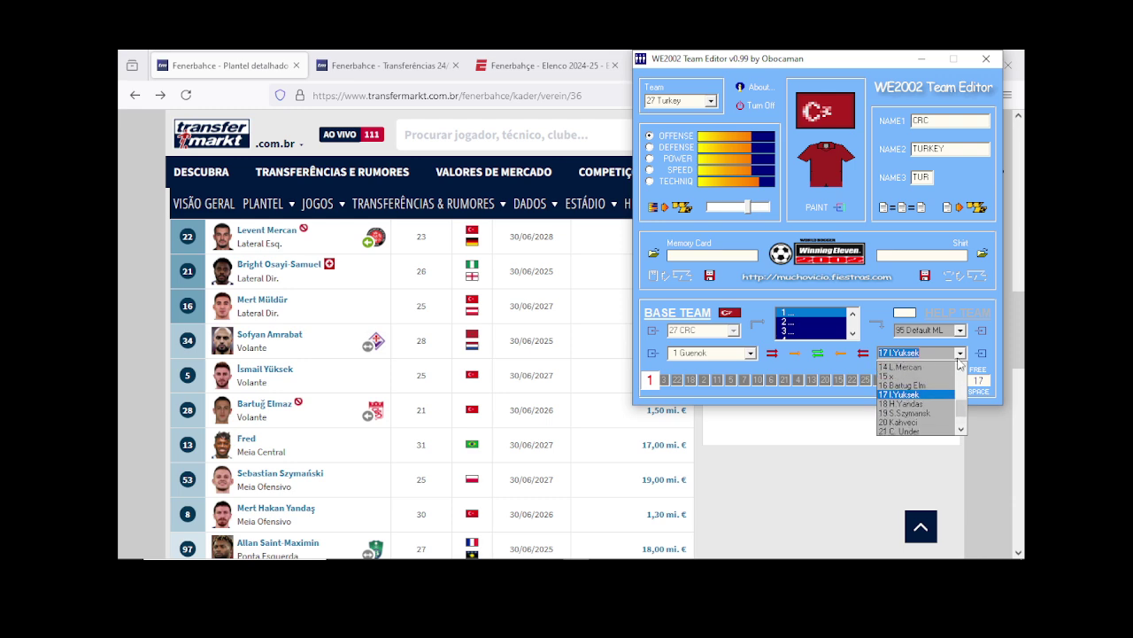
{"action": "left_click", "coordinate": [930, 383]}
{"action": "left_click", "coordinate": [981, 354]}
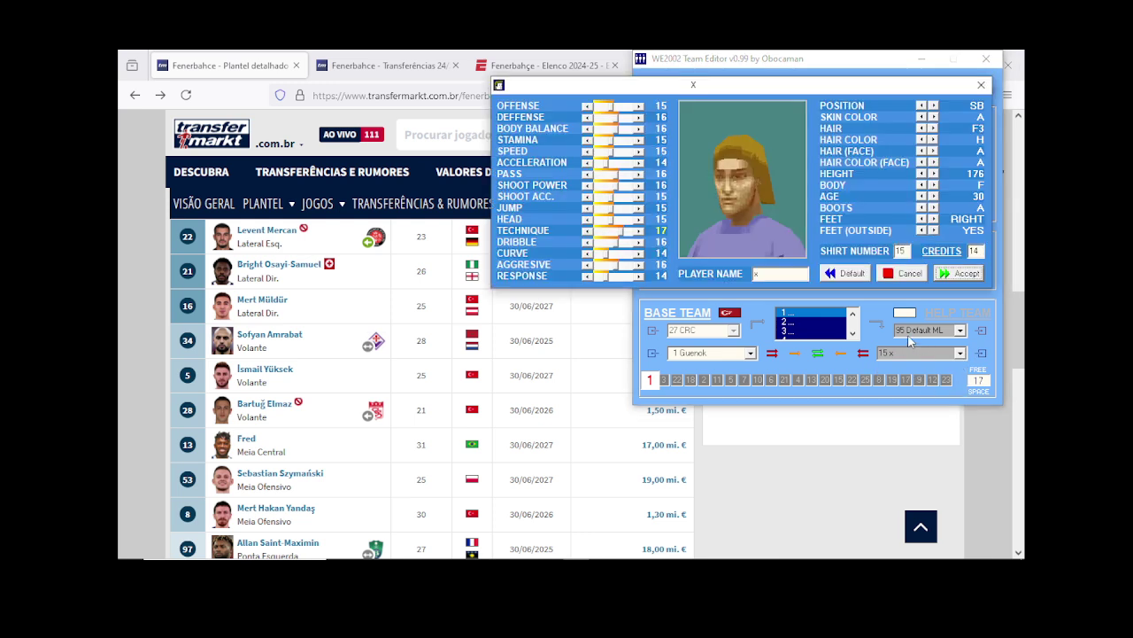
{"action": "left_click_drag", "start_coordinate": [785, 274], "coordinate": [752, 275]}
{"action": "type", "text": "S"}
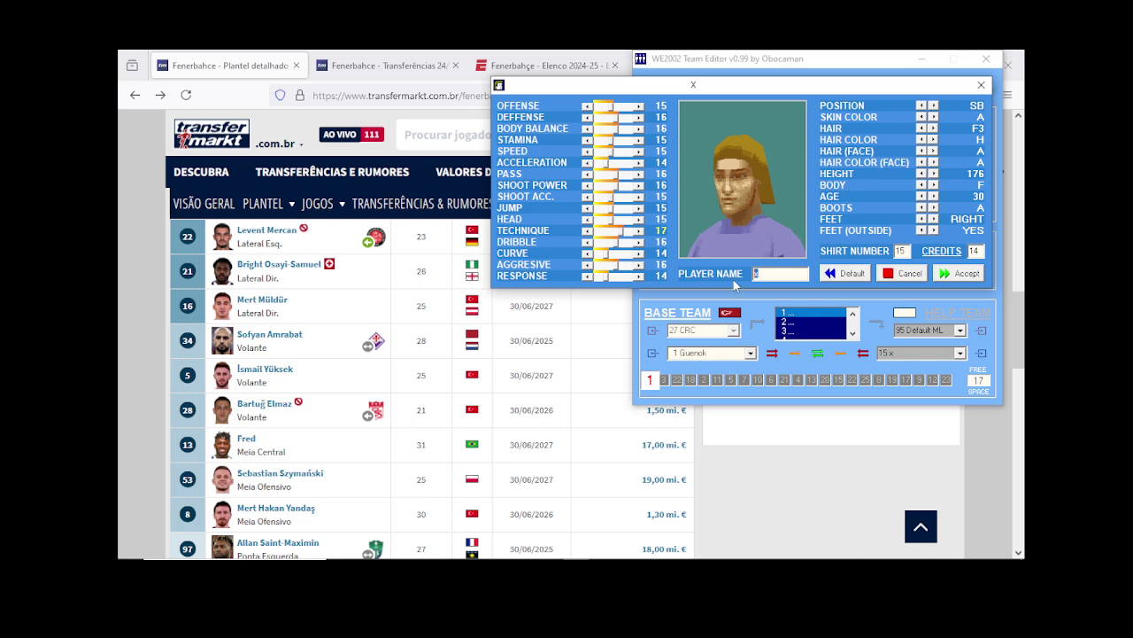
{"action": "type", "text": "M.Muldur"}
Step: Set the player's hair style to E2
{"action": "left_click", "coordinate": [922, 128]}
{"action": "left_click", "coordinate": [921, 129]}
{"action": "left_click", "coordinate": [922, 129]}
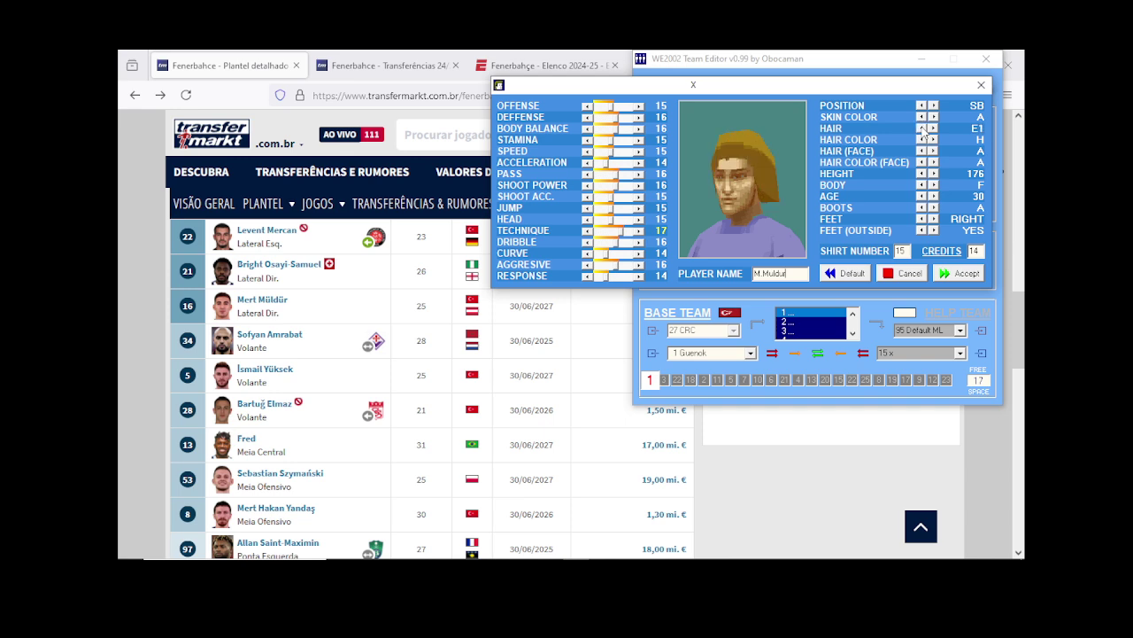
{"action": "left_click", "coordinate": [923, 128]}
{"action": "left_click", "coordinate": [932, 128]}
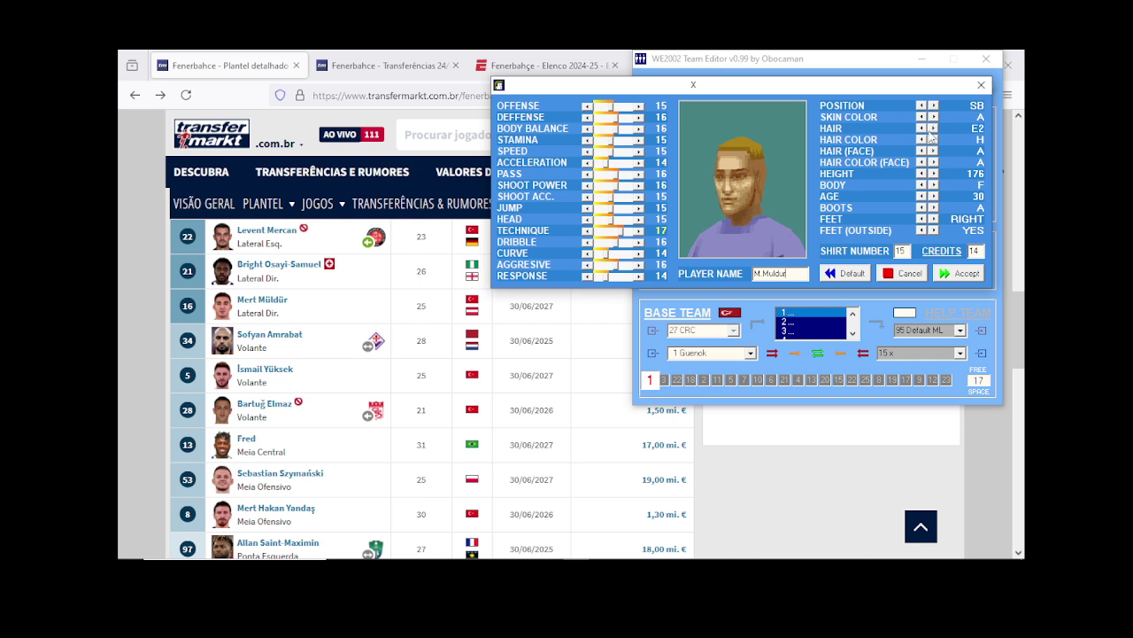
Step: Set the player's hair color to B
{"action": "left_click", "coordinate": [922, 140]}
{"action": "left_click", "coordinate": [922, 139]}
{"action": "left_click", "coordinate": [922, 140]}
{"action": "left_click", "coordinate": [921, 140]}
{"action": "left_click", "coordinate": [921, 139]}
{"action": "left_click", "coordinate": [921, 140]}
{"action": "left_click", "coordinate": [922, 140]}
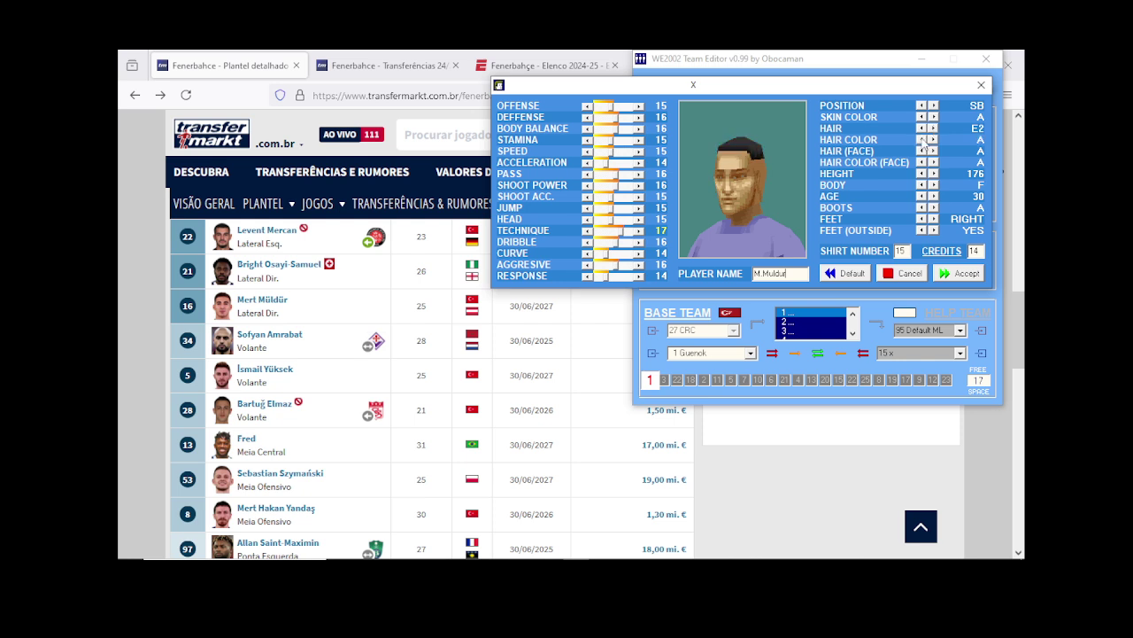
{"action": "left_click", "coordinate": [932, 139]}
Step: Set the player's facial hair to E
{"action": "left_click", "coordinate": [933, 152]}
{"action": "left_click", "coordinate": [933, 151]}
{"action": "left_click", "coordinate": [932, 152]}
{"action": "left_click", "coordinate": [932, 152]}
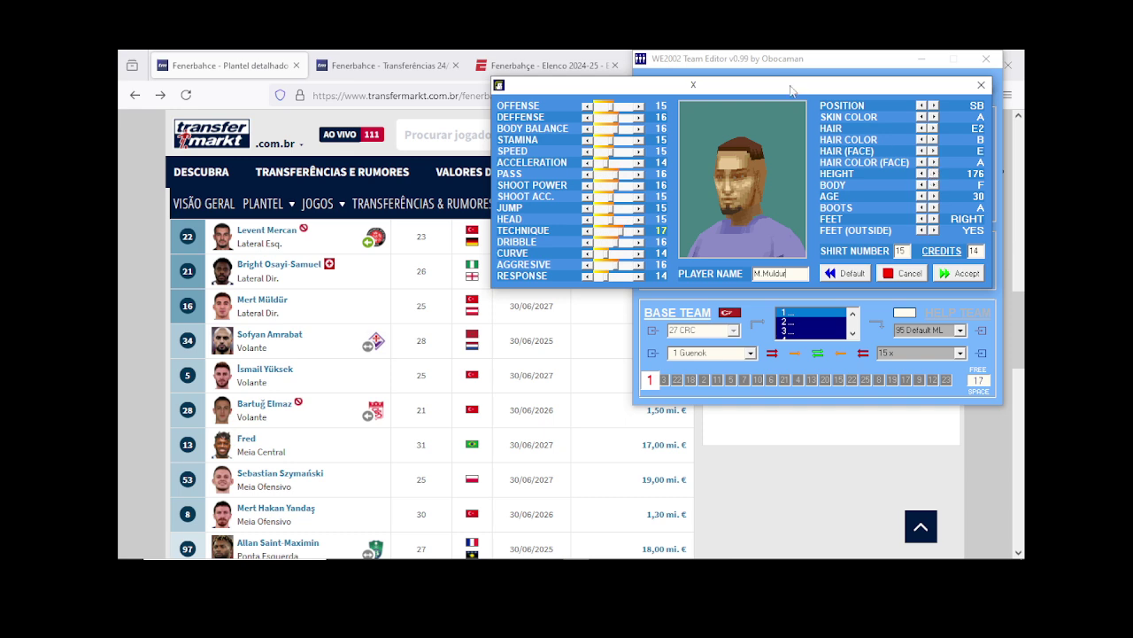
Step: Switch to the browser, search Google for "Mert Müldür ea fc" and examine the detailed attributes on his EA FC 24 ratings page
{"action": "left_click", "coordinate": [580, 65]}
{"action": "left_click", "coordinate": [700, 65]}
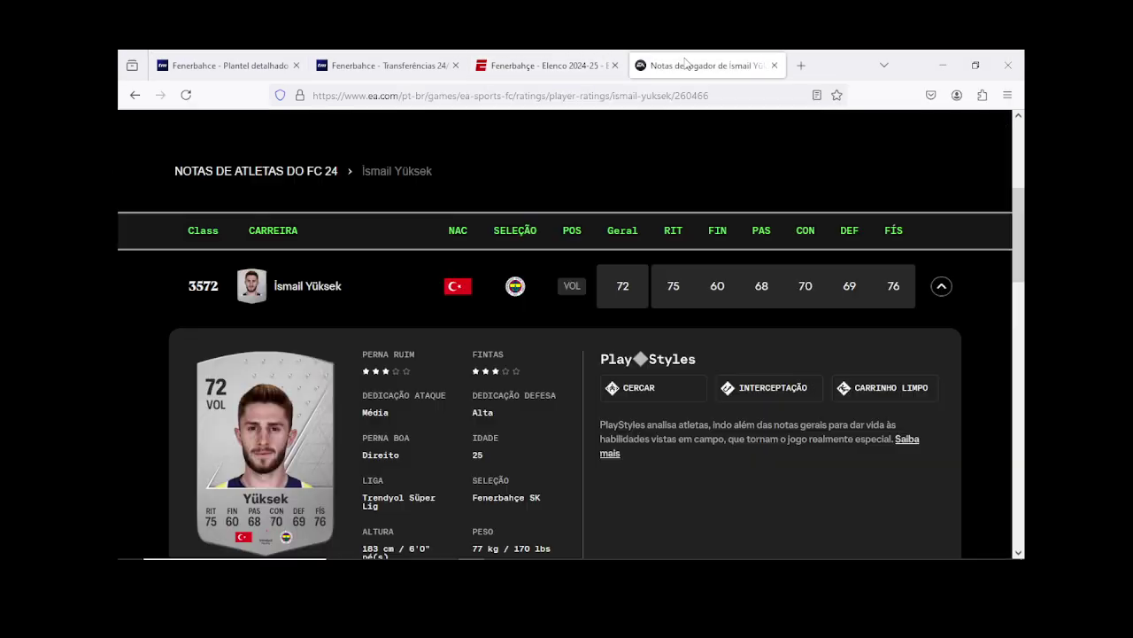
{"action": "left_click", "coordinate": [135, 94]}
{"action": "left_click_drag", "start_coordinate": [372, 146], "coordinate": [300, 144]}
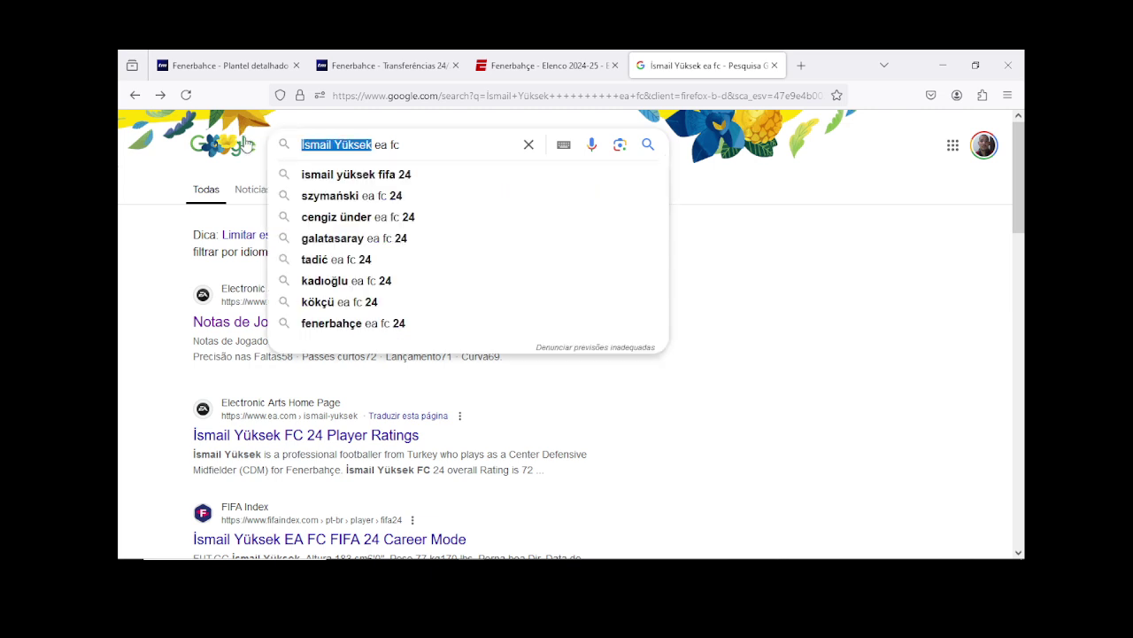
{"action": "type", "text": "Mert Müldür"}
{"action": "key", "text": "Return"}
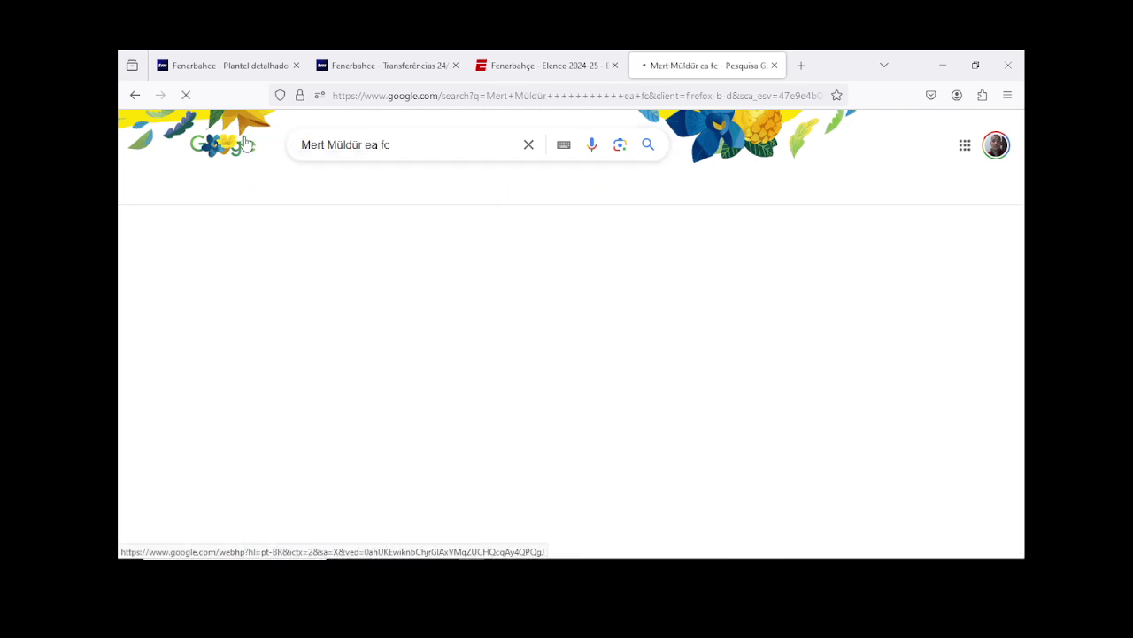
{"action": "left_click", "coordinate": [288, 328]}
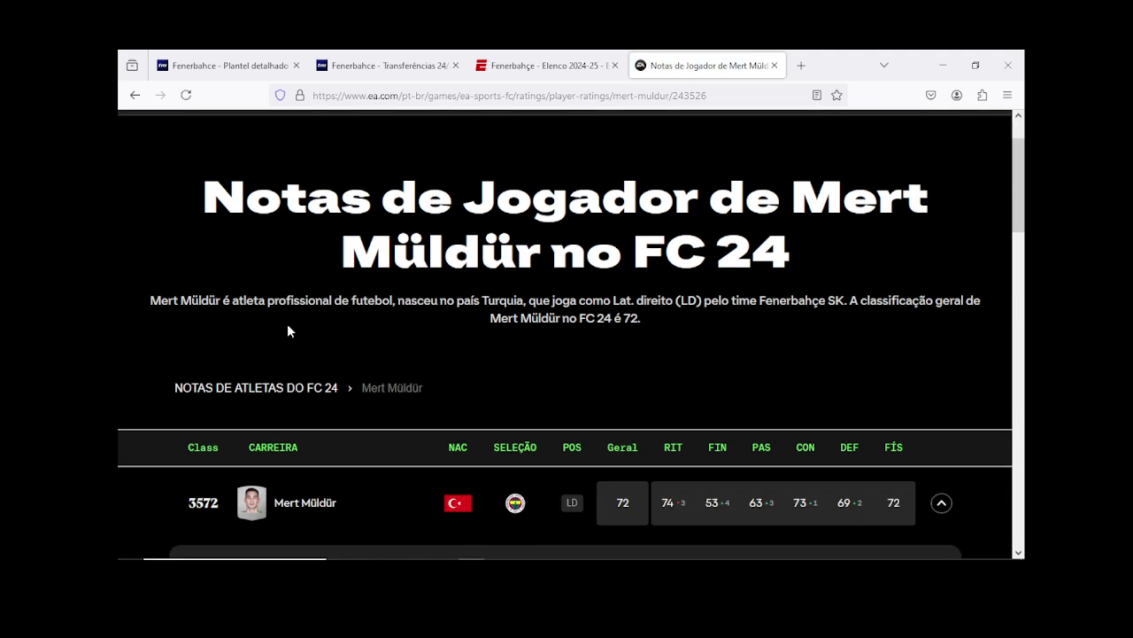
{"action": "scroll", "coordinate": [293, 321], "scroll_direction": "down", "scroll_amount": 3}
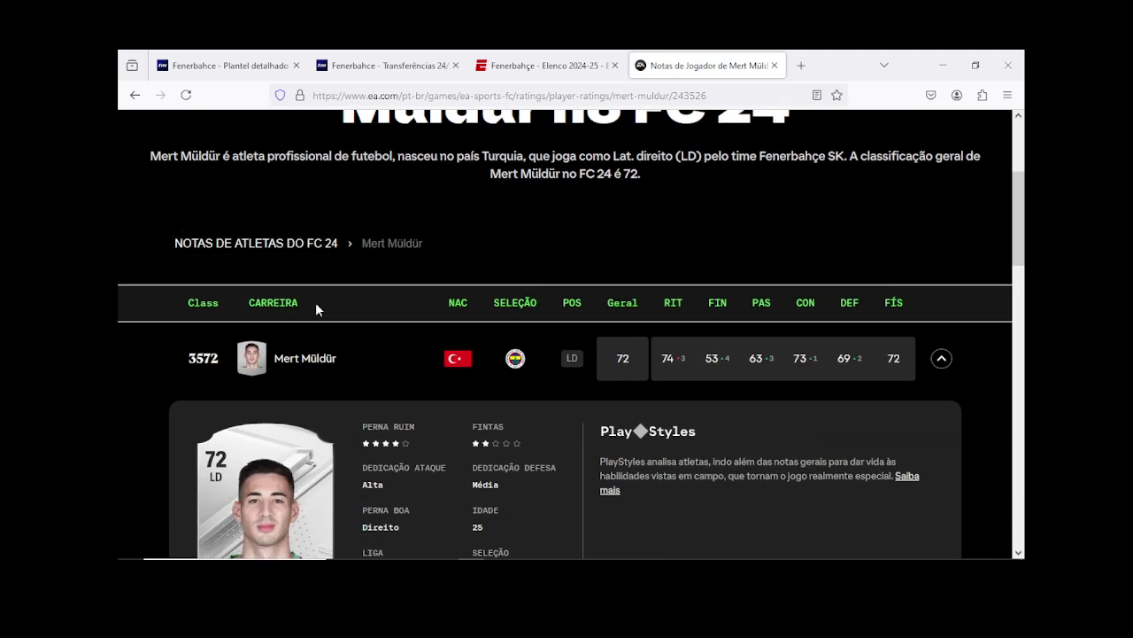
{"action": "scroll", "coordinate": [315, 302], "scroll_direction": "down", "scroll_amount": 3}
{"action": "scroll", "coordinate": [328, 306], "scroll_direction": "down", "scroll_amount": 2}
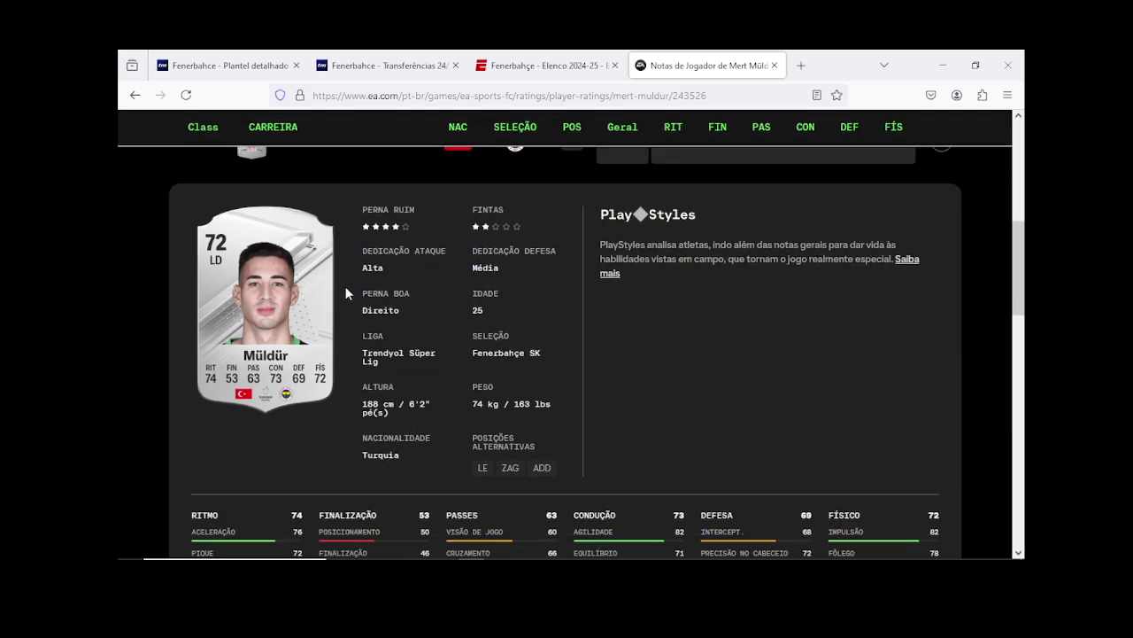
{"action": "scroll", "coordinate": [390, 329], "scroll_direction": "down", "scroll_amount": 3}
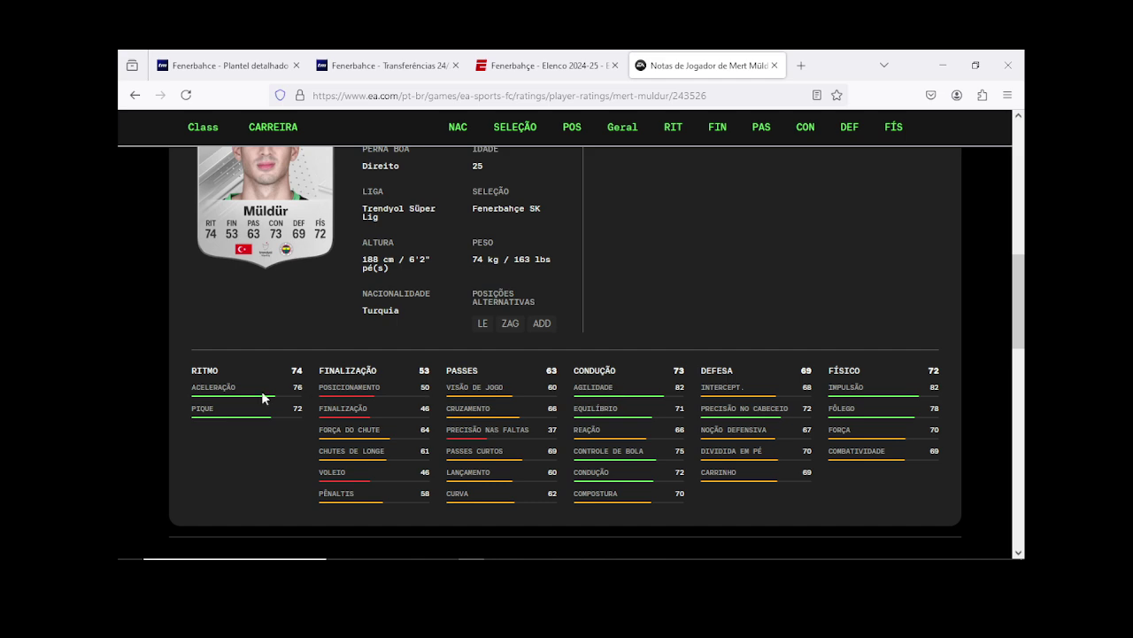
{"action": "mouse_move", "coordinate": [655, 553]}
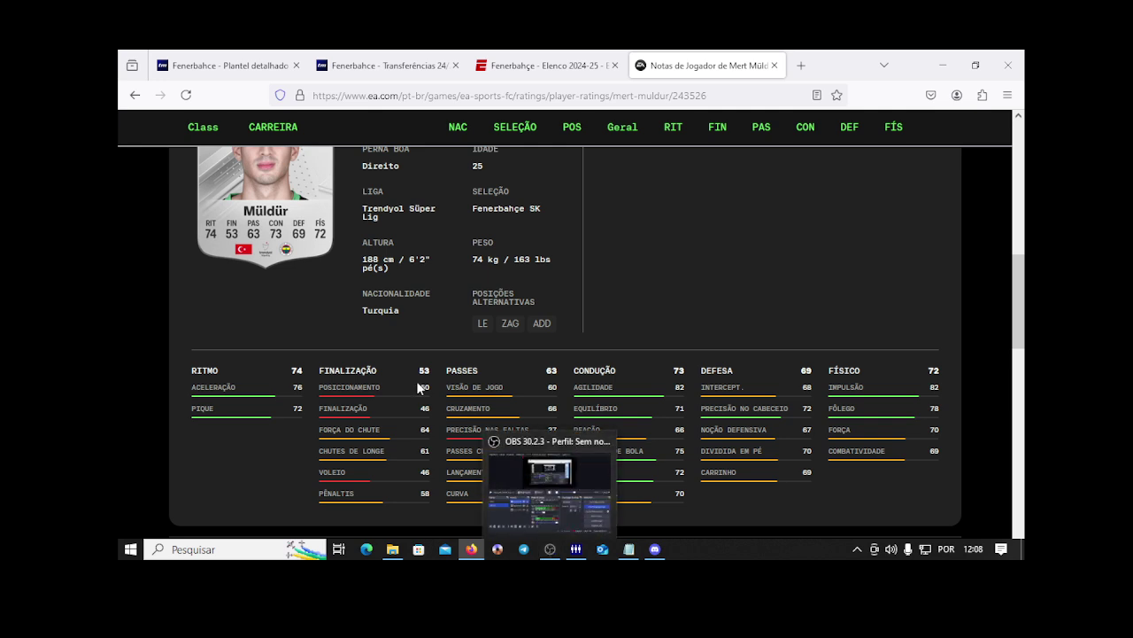
{"action": "scroll", "coordinate": [416, 380], "scroll_direction": "up", "scroll_amount": 3}
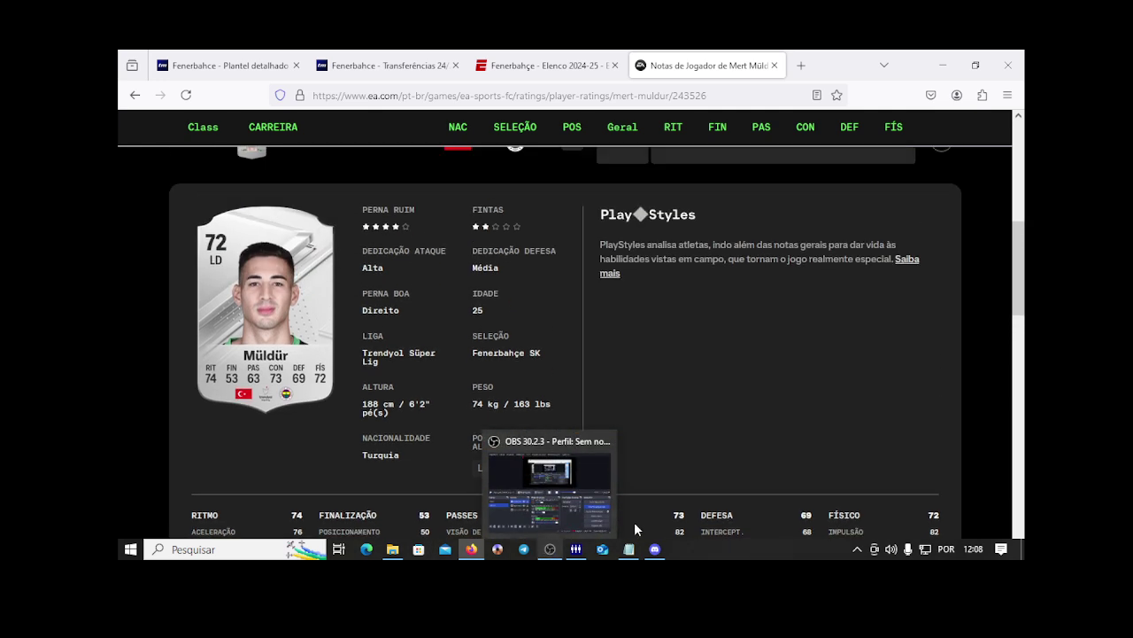
Step: Return to WE2002 Team Editor and set the player's hair color to A and facial hair to A, keeping hair style E2
{"action": "left_click", "coordinate": [576, 549]}
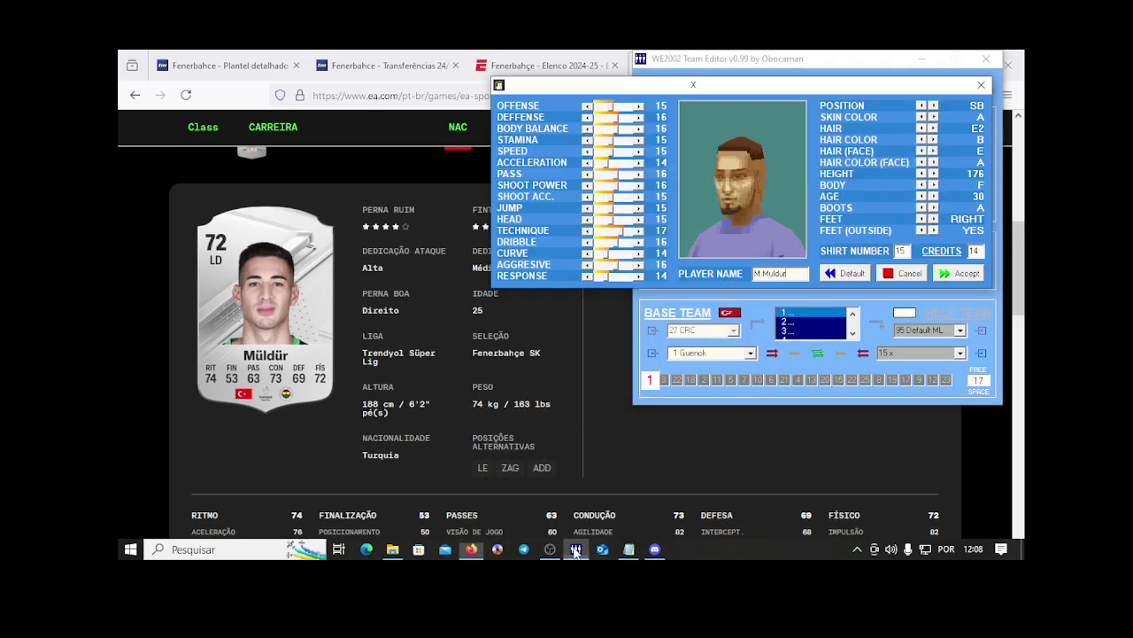
{"action": "left_click", "coordinate": [922, 128]}
{"action": "left_click", "coordinate": [934, 128]}
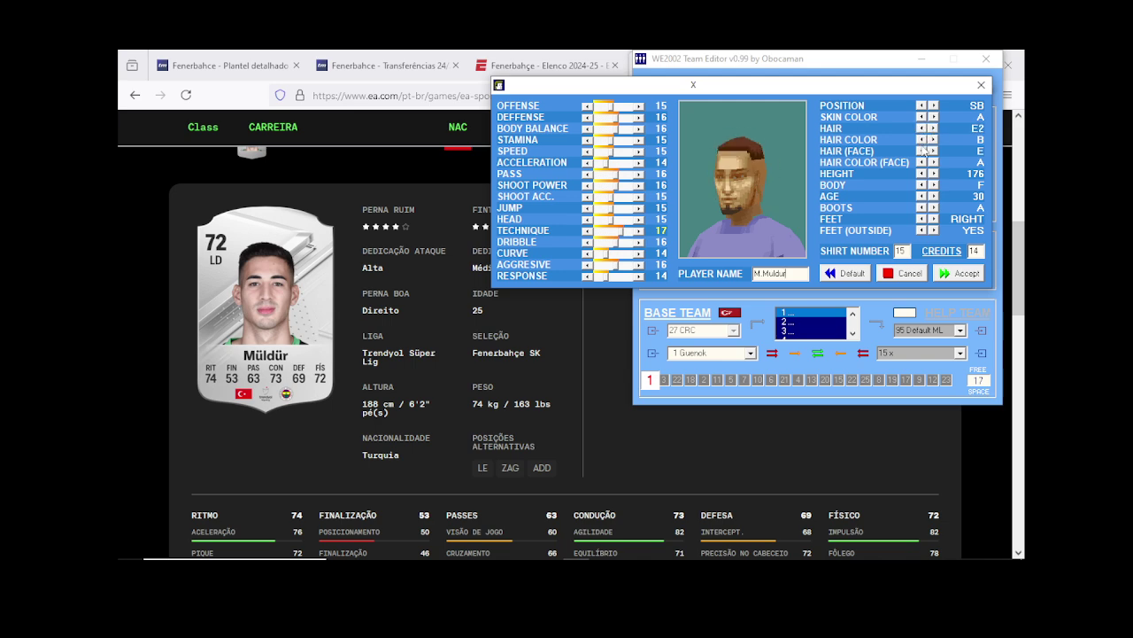
{"action": "left_click", "coordinate": [922, 140]}
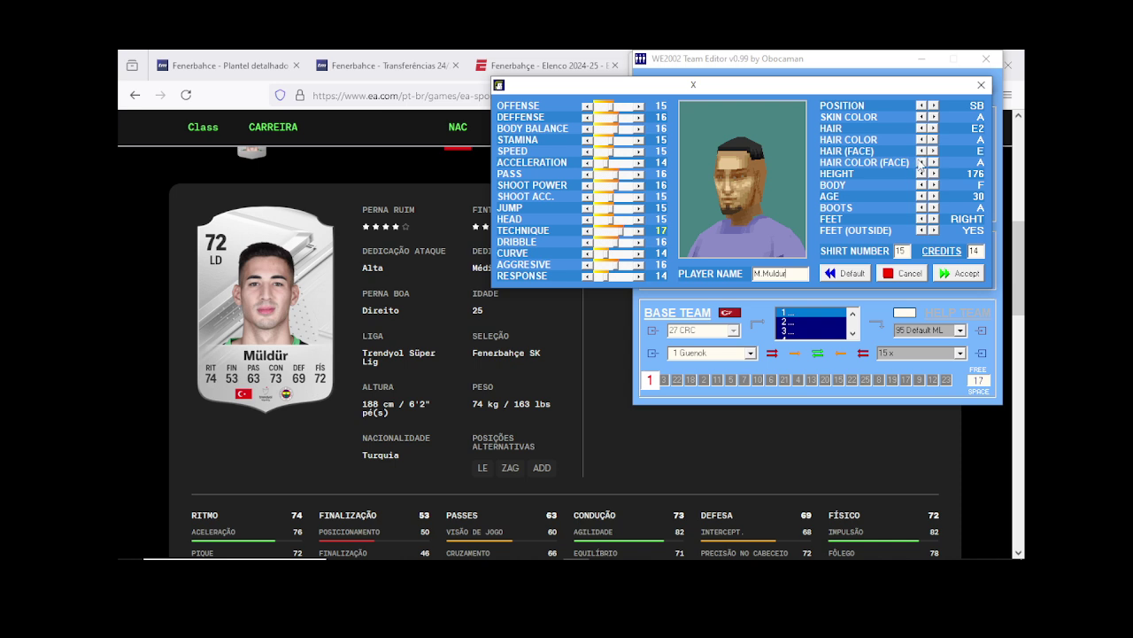
{"action": "left_click", "coordinate": [922, 151]}
{"action": "left_click", "coordinate": [922, 151]}
{"action": "left_click", "coordinate": [921, 150]}
Step: Set the player's height to 188 and age to 25
{"action": "left_click", "coordinate": [933, 174]}
{"action": "left_click", "coordinate": [933, 173]}
{"action": "left_click", "coordinate": [933, 173]}
{"action": "left_click", "coordinate": [933, 174]}
{"action": "left_click", "coordinate": [933, 174]}
Step: Set the player's body balance to 17, stamina to 17, speed to 17 and acceleration to 16
{"action": "left_click", "coordinate": [639, 129]}
{"action": "left_click", "coordinate": [639, 140]}
{"action": "left_click", "coordinate": [639, 140]}
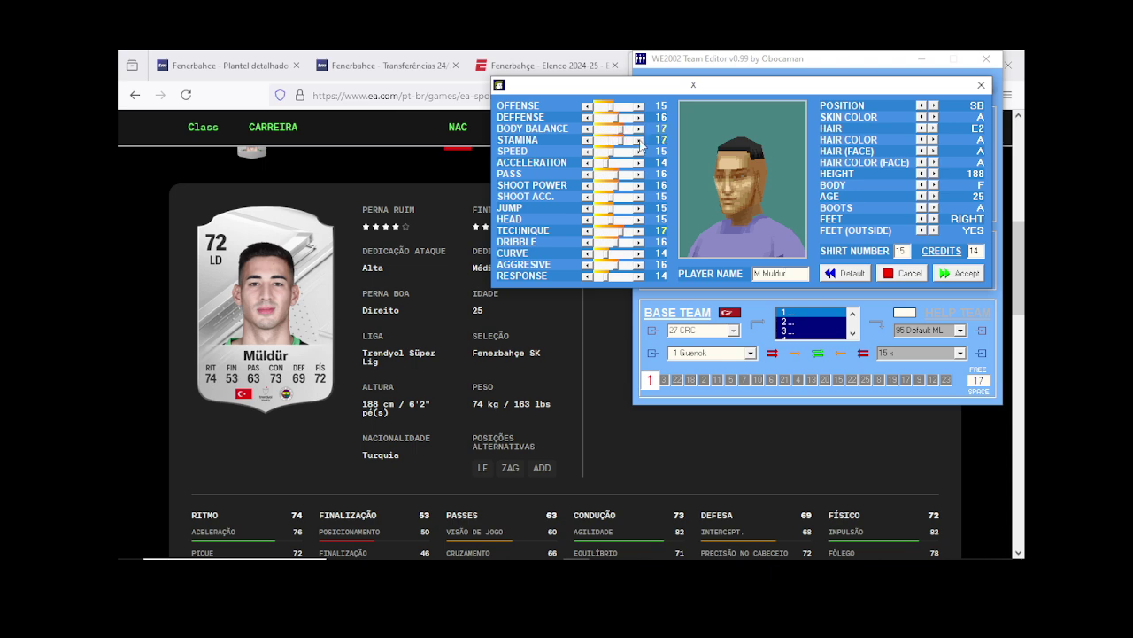
{"action": "left_click", "coordinate": [640, 151]}
{"action": "left_click", "coordinate": [640, 151]}
{"action": "left_click", "coordinate": [638, 163]}
{"action": "left_click", "coordinate": [638, 163]}
Step: Set the player's jump to 18, head to 14 and technique to 16
{"action": "left_click", "coordinate": [640, 209]}
{"action": "left_click", "coordinate": [639, 209]}
{"action": "left_click", "coordinate": [588, 219]}
{"action": "left_click", "coordinate": [588, 218]}
{"action": "left_click", "coordinate": [586, 230]}
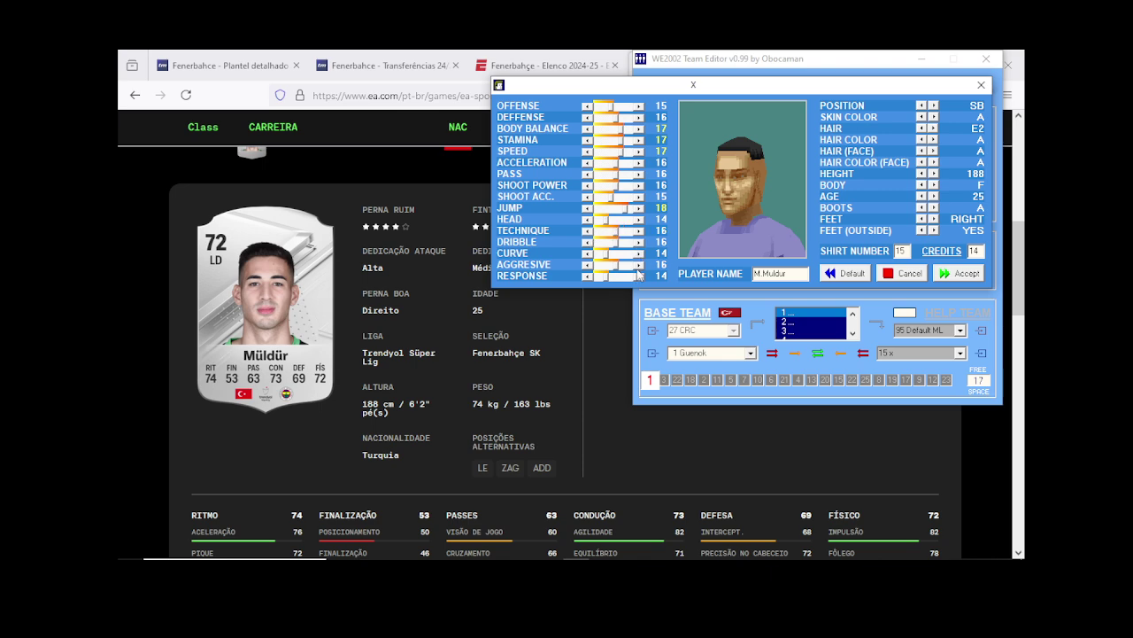
Step: Raise the player's response and speed, and accept the player's edits
{"action": "left_click", "coordinate": [640, 276]}
{"action": "left_click", "coordinate": [639, 277]}
{"action": "left_click", "coordinate": [639, 276]}
{"action": "left_click", "coordinate": [639, 152]}
{"action": "left_click", "coordinate": [966, 277]}
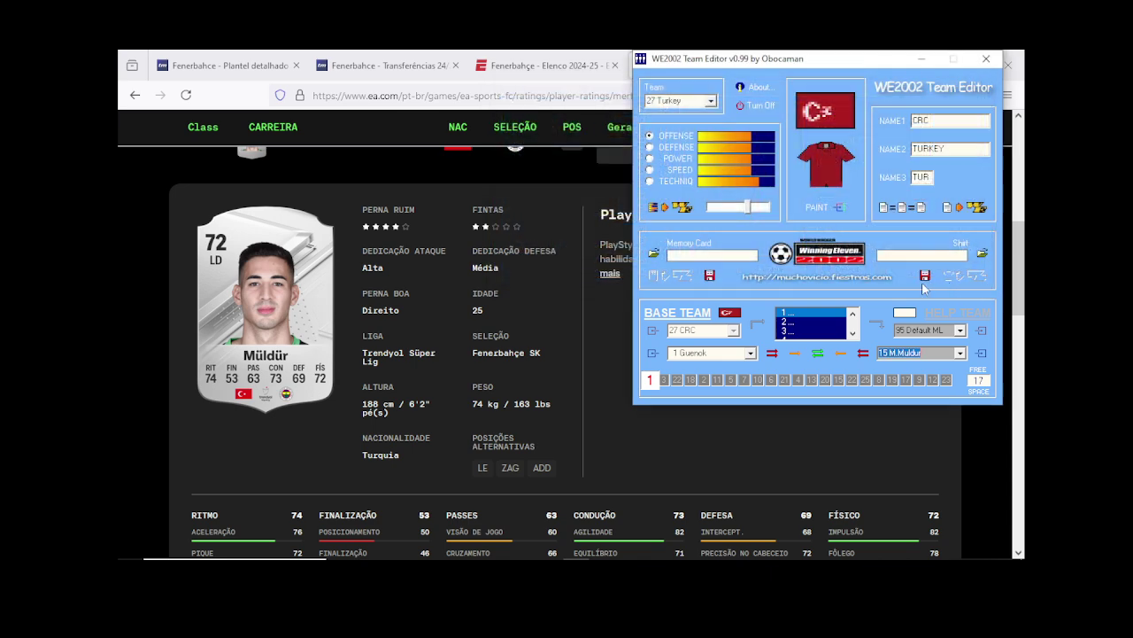
Step: Select the unnamed slot 23 player of Default ML and return to the Fenerbahçe squad list on Transfermarkt
{"action": "left_click", "coordinate": [960, 353]}
{"action": "scroll", "coordinate": [961, 359], "scroll_direction": "down", "scroll_amount": 2}
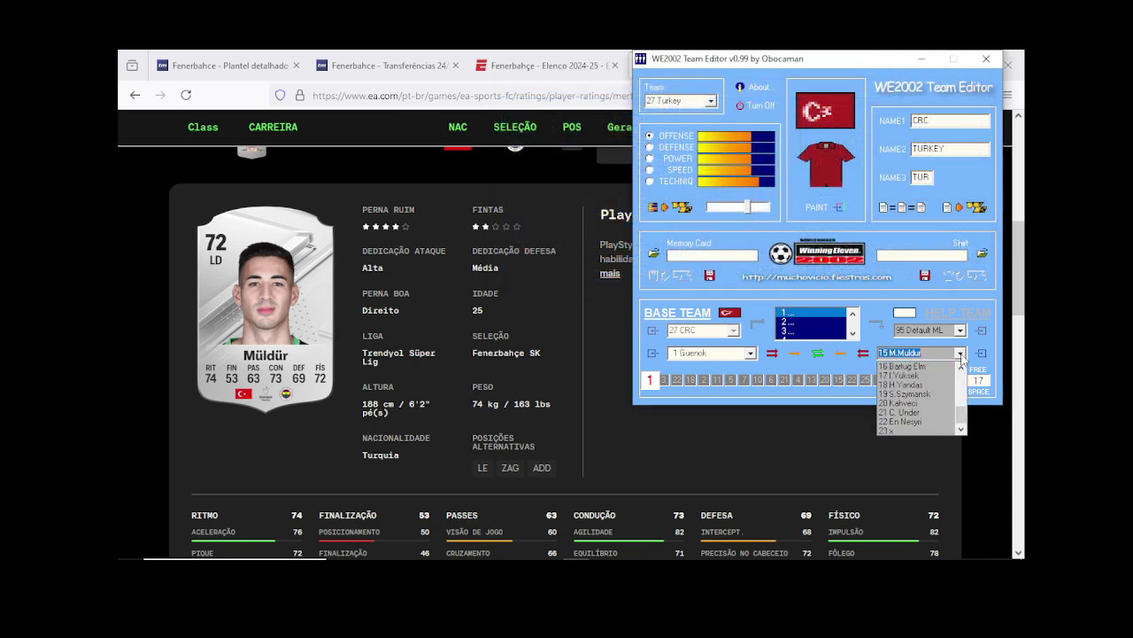
{"action": "left_click", "coordinate": [924, 431]}
{"action": "left_click", "coordinate": [222, 64]}
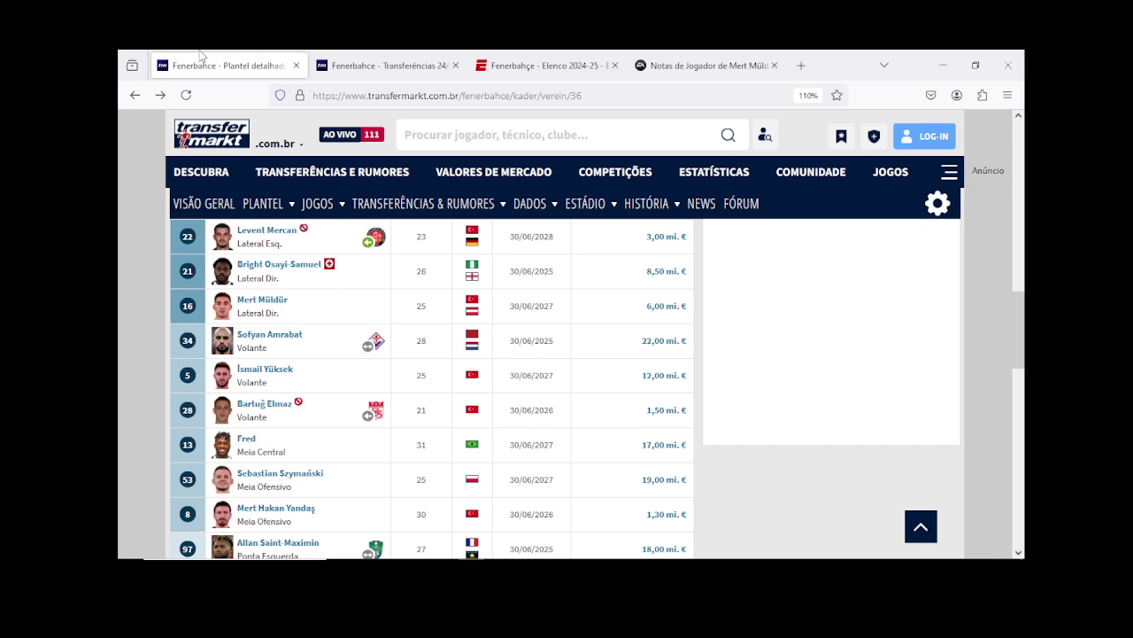
Step: Find goalkeeper İrfan Can Eğribayat in the Transfermarkt squad list and copy his surname
{"action": "scroll", "coordinate": [344, 435], "scroll_direction": "up", "scroll_amount": 2}
{"action": "scroll", "coordinate": [343, 436], "scroll_direction": "up", "scroll_amount": 5}
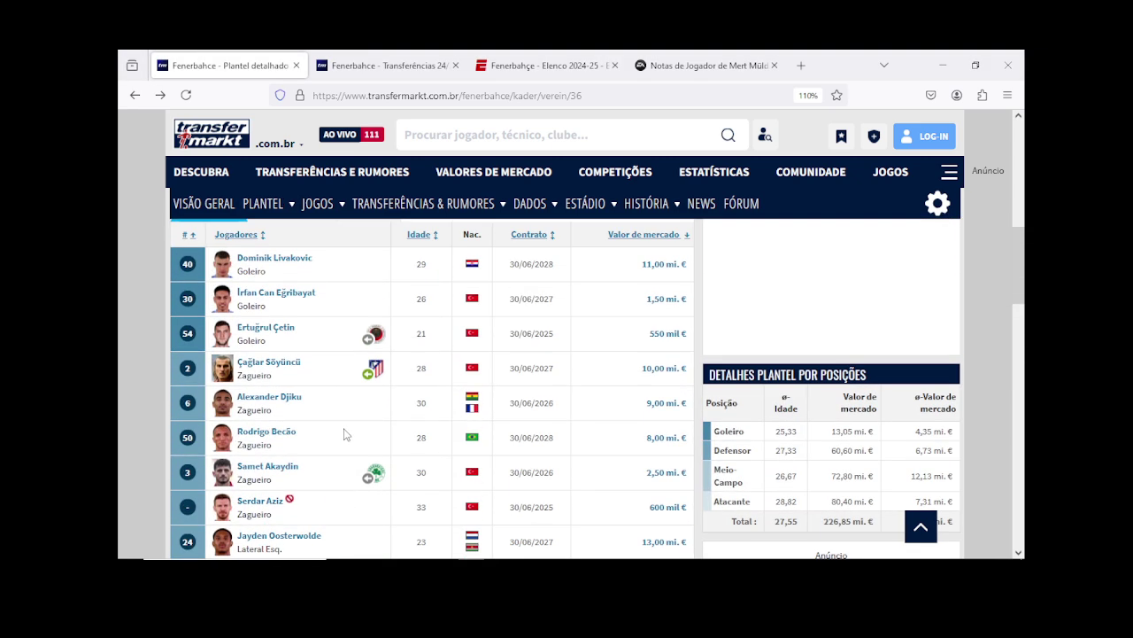
{"action": "scroll", "coordinate": [346, 434], "scroll_direction": "down", "scroll_amount": 2}
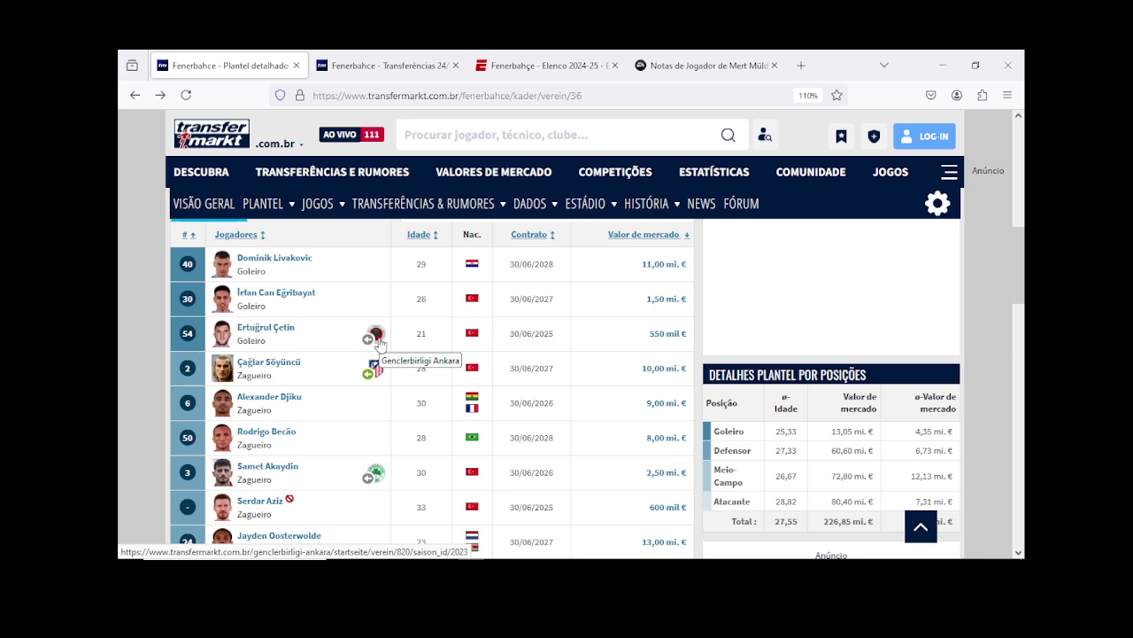
{"action": "scroll", "coordinate": [389, 340], "scroll_direction": "down", "scroll_amount": 1}
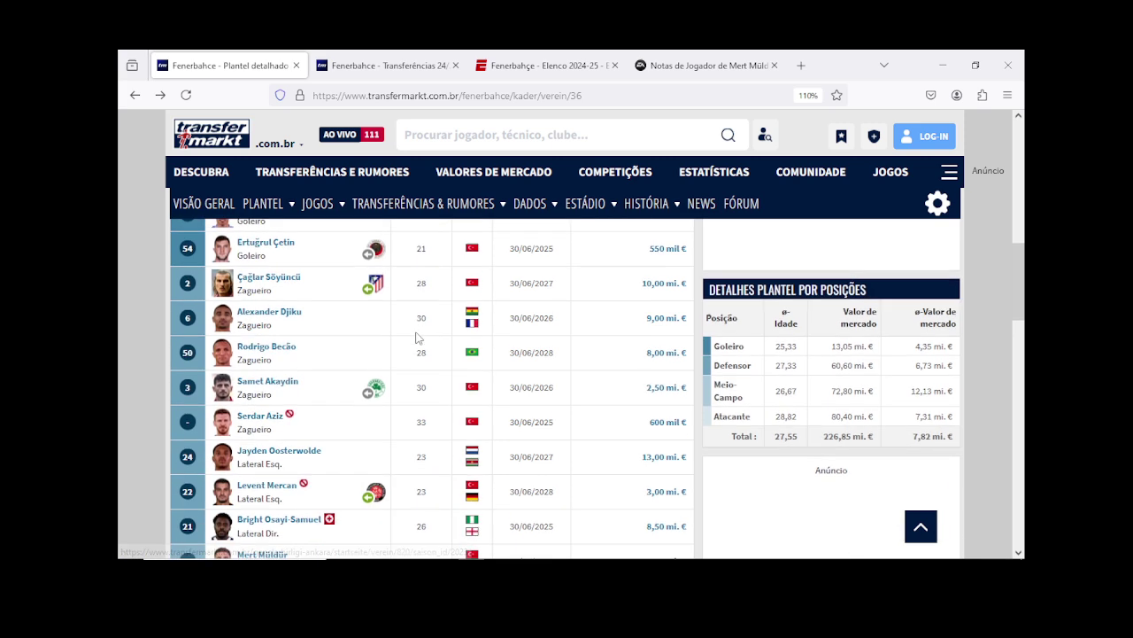
{"action": "scroll", "coordinate": [387, 339], "scroll_direction": "up", "scroll_amount": 3}
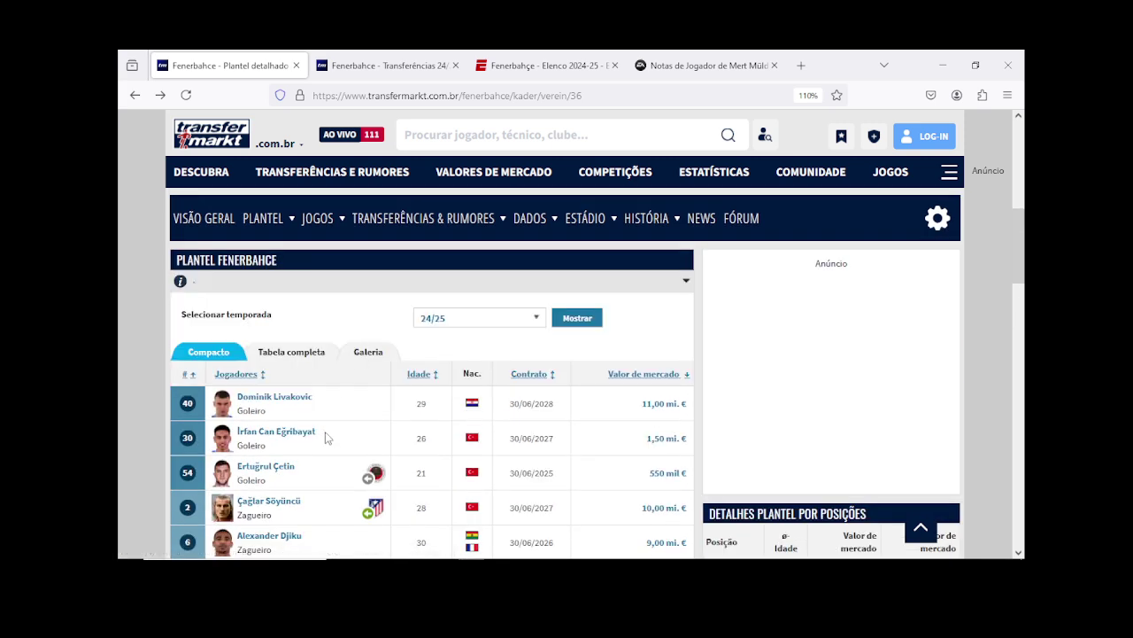
{"action": "left_click_drag", "start_coordinate": [317, 432], "coordinate": [276, 432]}
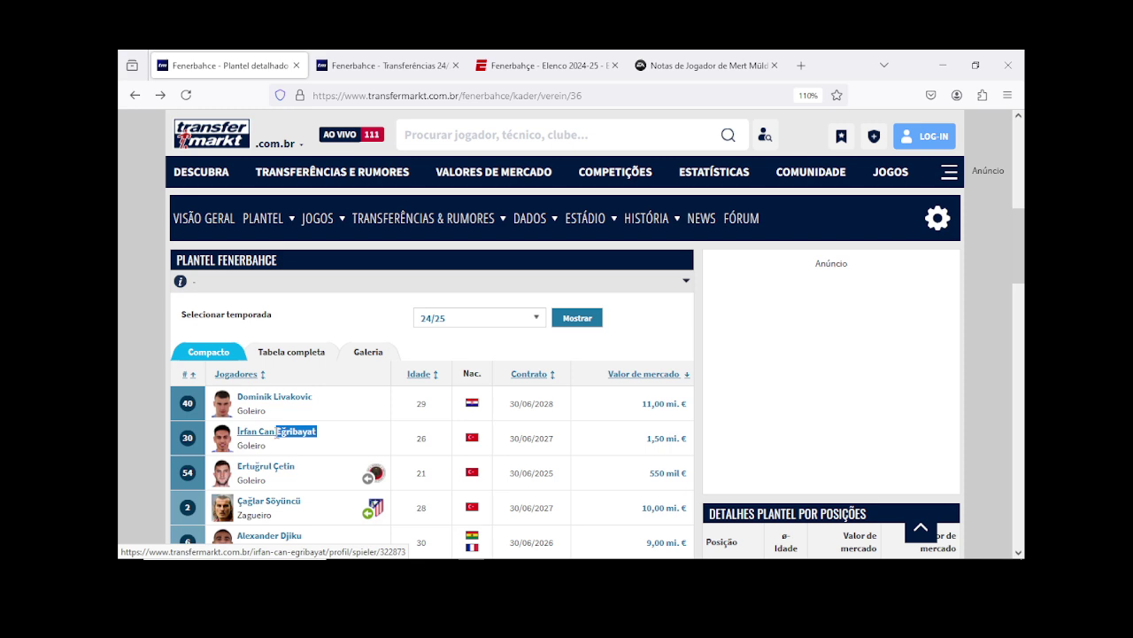
{"action": "right_click", "coordinate": [299, 434]}
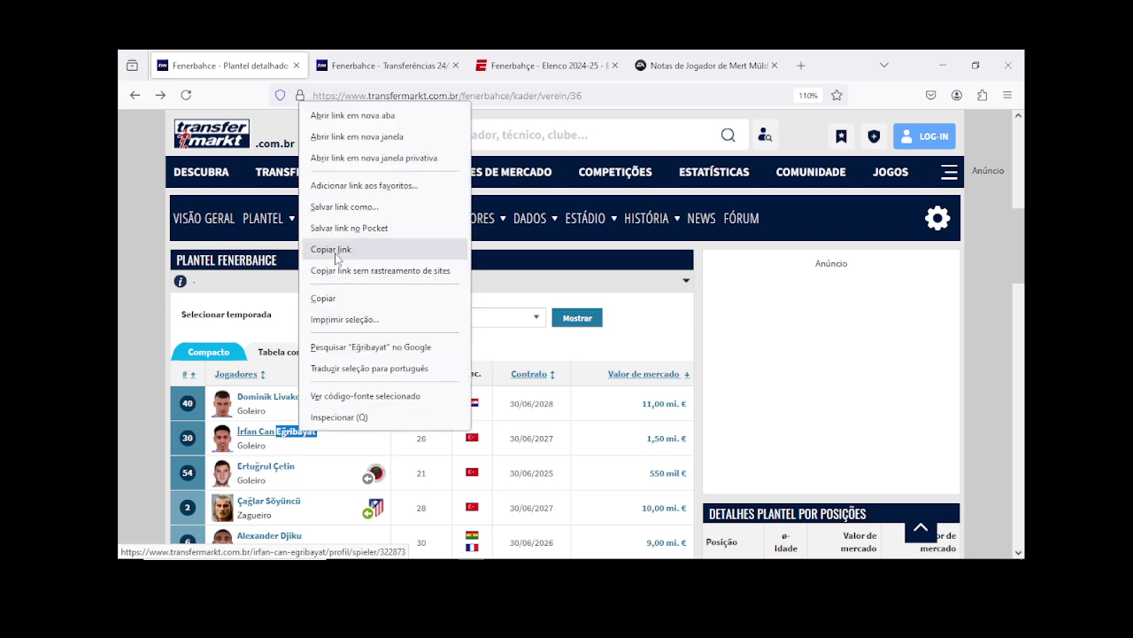
{"action": "left_click", "coordinate": [324, 299]}
Step: Switch to WE2002 Team Editor and look through the Turkey player list for Eğribayat
{"action": "mouse_move", "coordinate": [625, 556]}
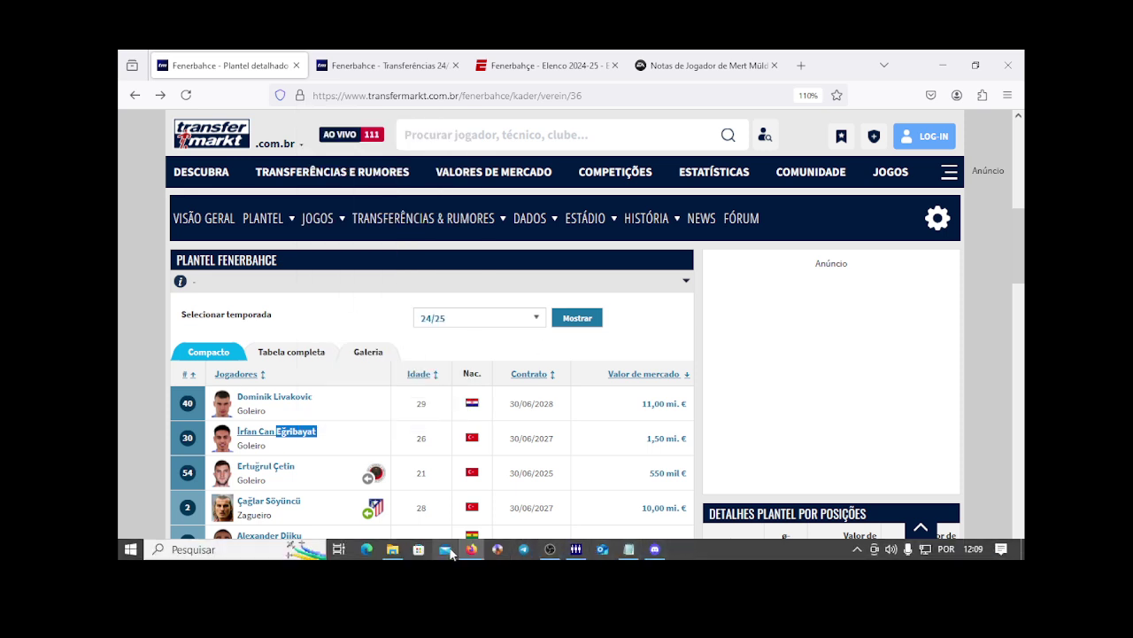
{"action": "left_click", "coordinate": [577, 549]}
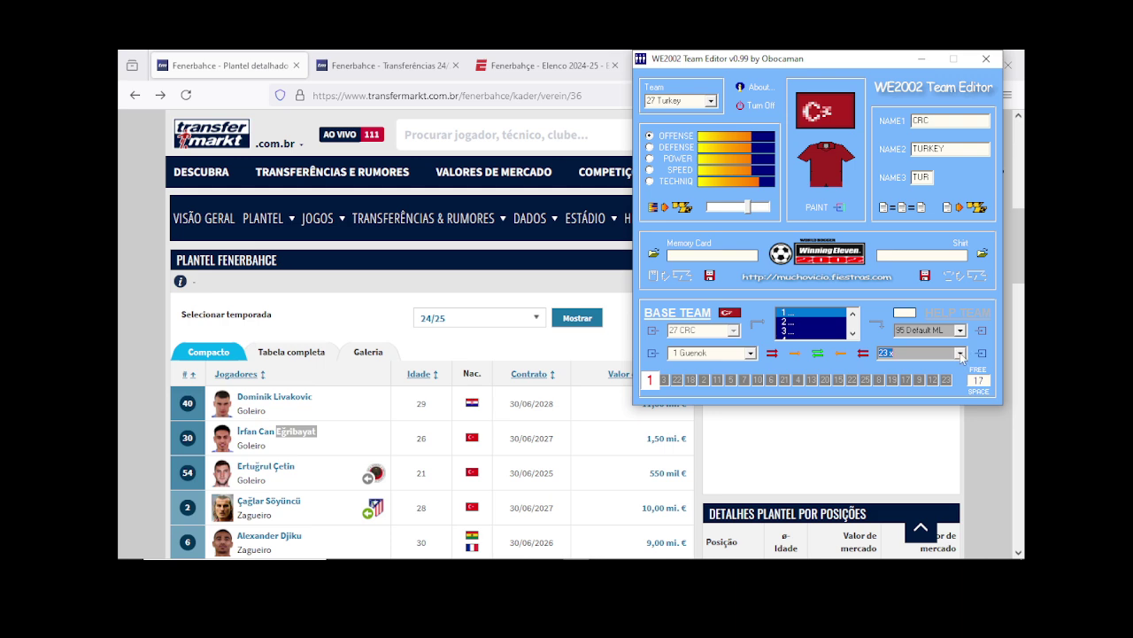
{"action": "left_click", "coordinate": [927, 353]}
{"action": "left_click", "coordinate": [751, 353]}
{"action": "left_click", "coordinate": [751, 354]}
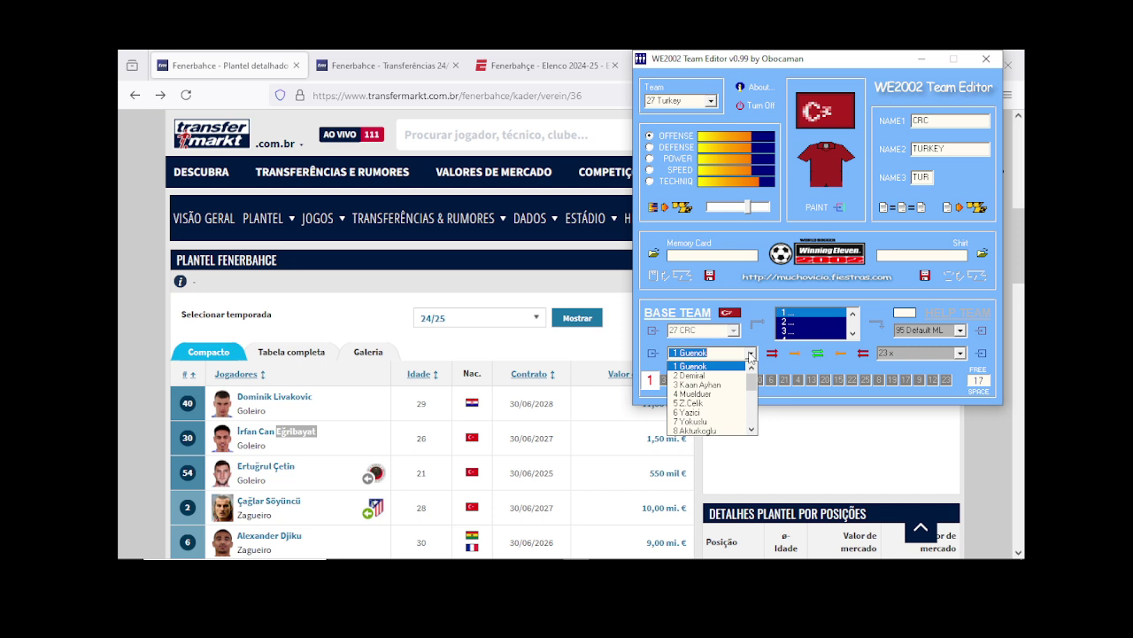
{"action": "scroll", "coordinate": [751, 356], "scroll_direction": "down", "scroll_amount": 2}
{"action": "scroll", "coordinate": [752, 356], "scroll_direction": "down", "scroll_amount": 3}
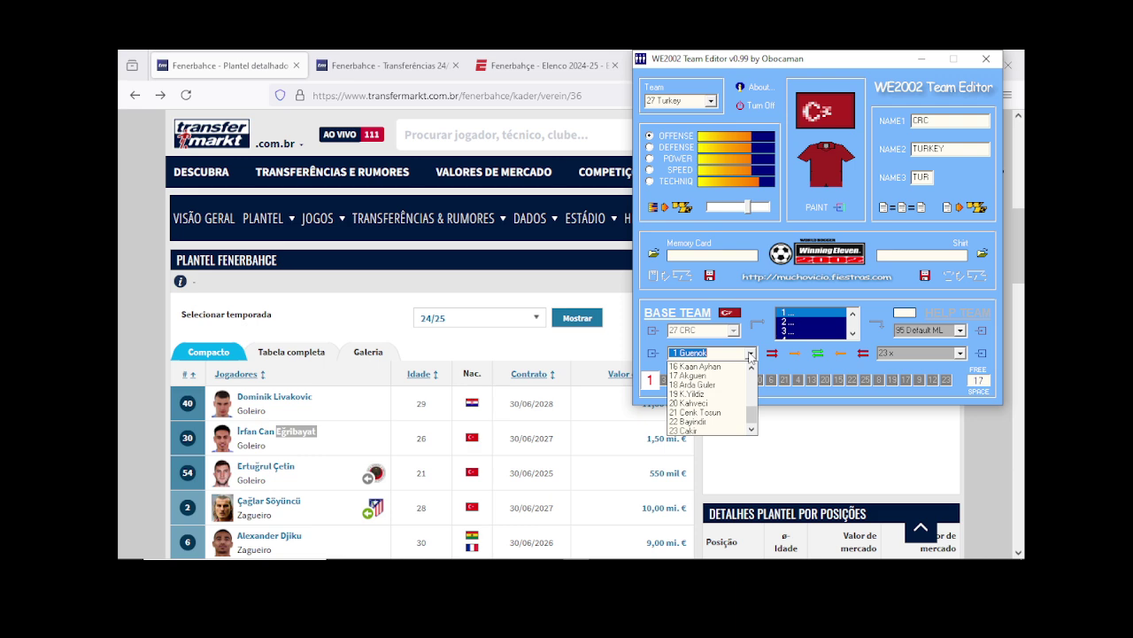
Step: Open the slot 23 player of Default ML for editing and name him Egribayat
{"action": "left_click", "coordinate": [981, 352]}
{"action": "left_click", "coordinate": [981, 352]}
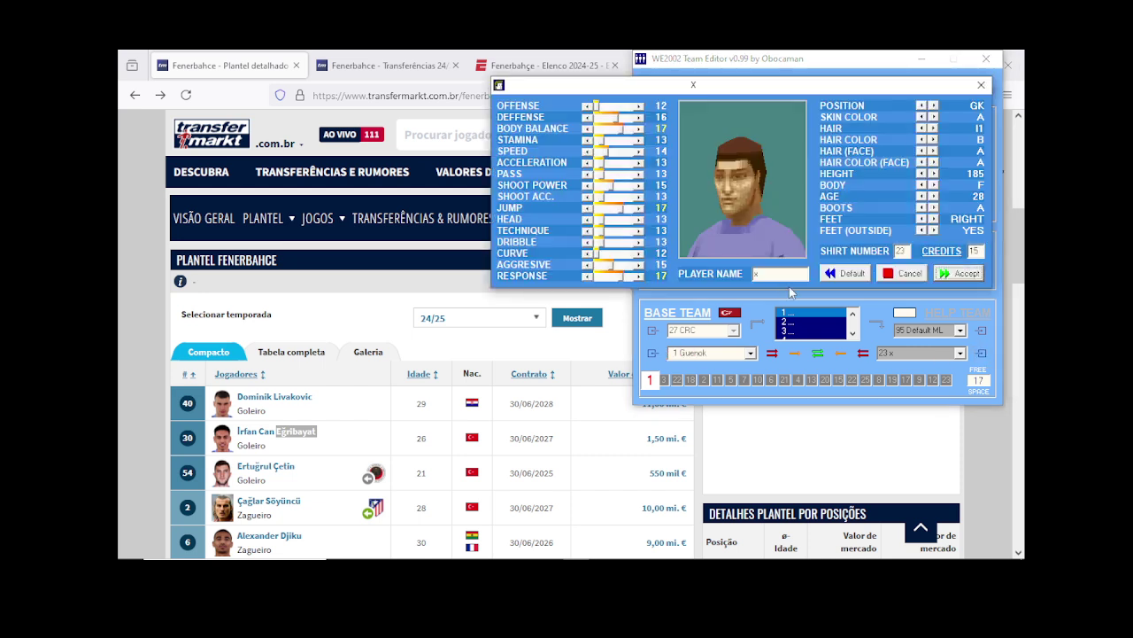
{"action": "double_click", "coordinate": [749, 273]}
{"action": "right_click", "coordinate": [758, 274]}
{"action": "left_click", "coordinate": [797, 337]}
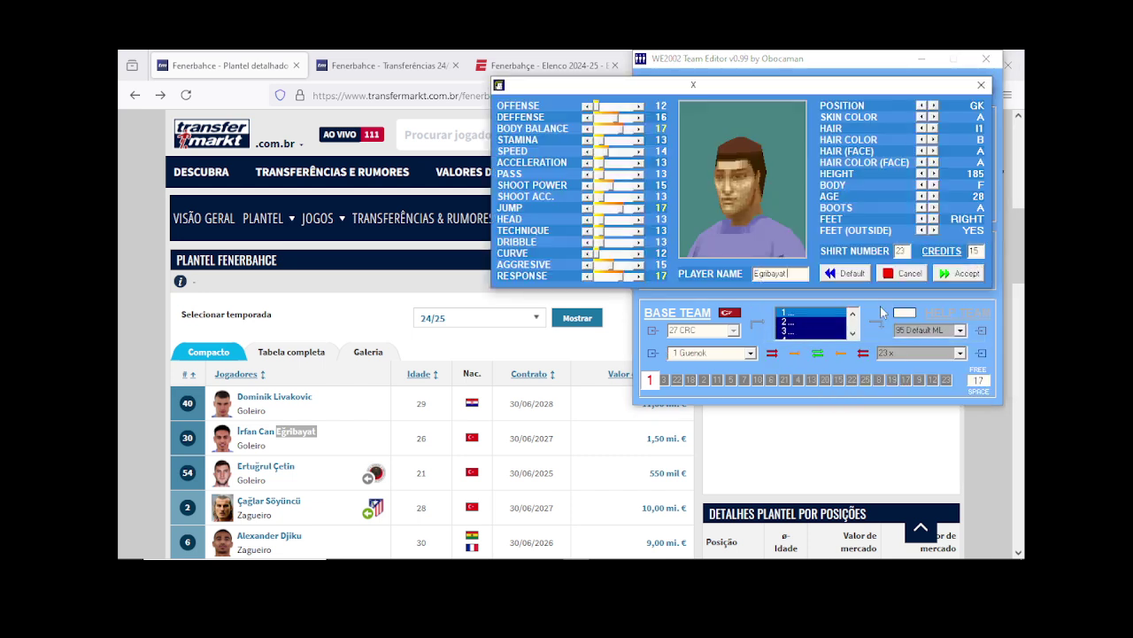
Step: Set the player's hair to H1, hair color to A, body to A and age to 26
{"action": "left_click", "coordinate": [921, 129]}
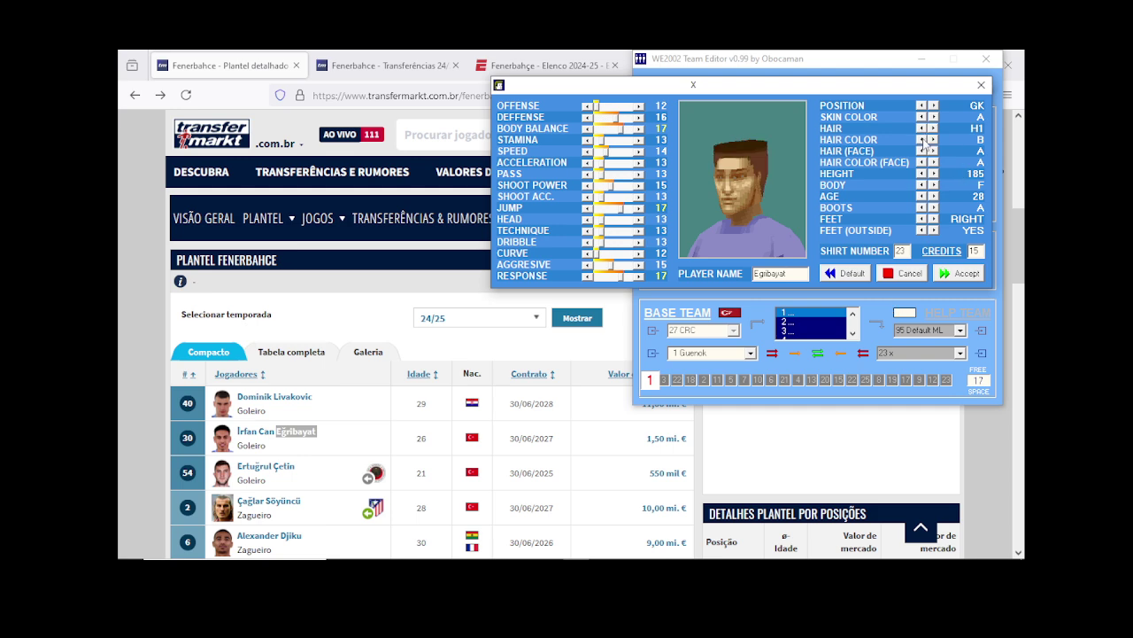
{"action": "left_click", "coordinate": [921, 140]}
{"action": "left_click", "coordinate": [922, 185]}
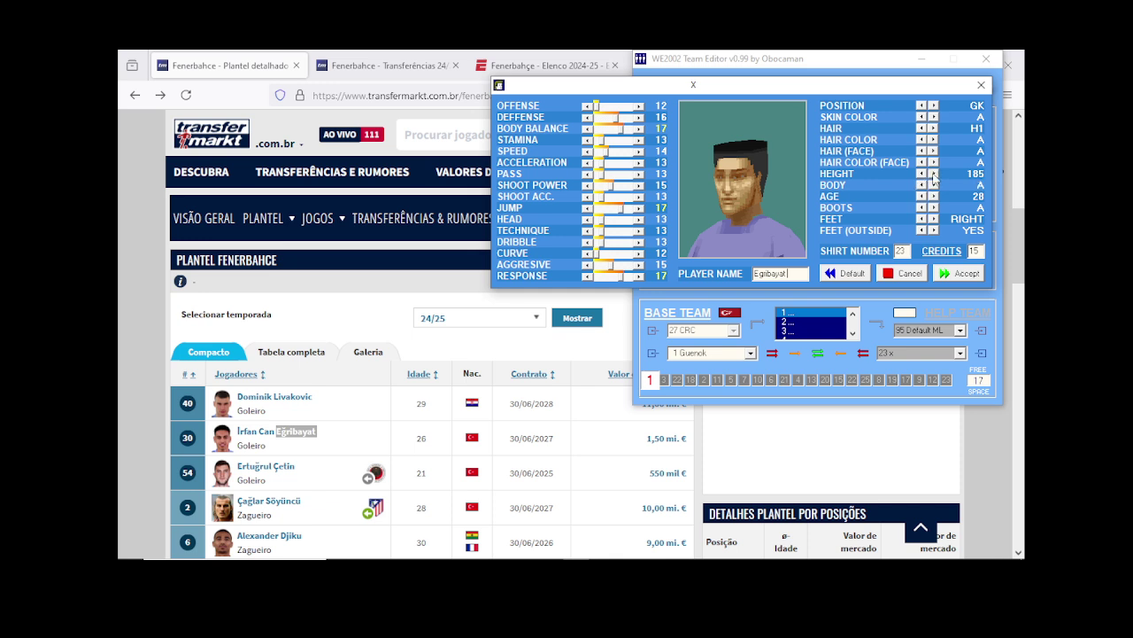
{"action": "left_click", "coordinate": [922, 197]}
{"action": "left_click", "coordinate": [932, 197]}
{"action": "left_click", "coordinate": [933, 197]}
{"action": "left_click", "coordinate": [923, 198]}
Step: Look up Eğribayat's height in the ESPN squad list and set the player's height to 193 in WE2002 Team Editor
{"action": "left_click", "coordinate": [516, 56]}
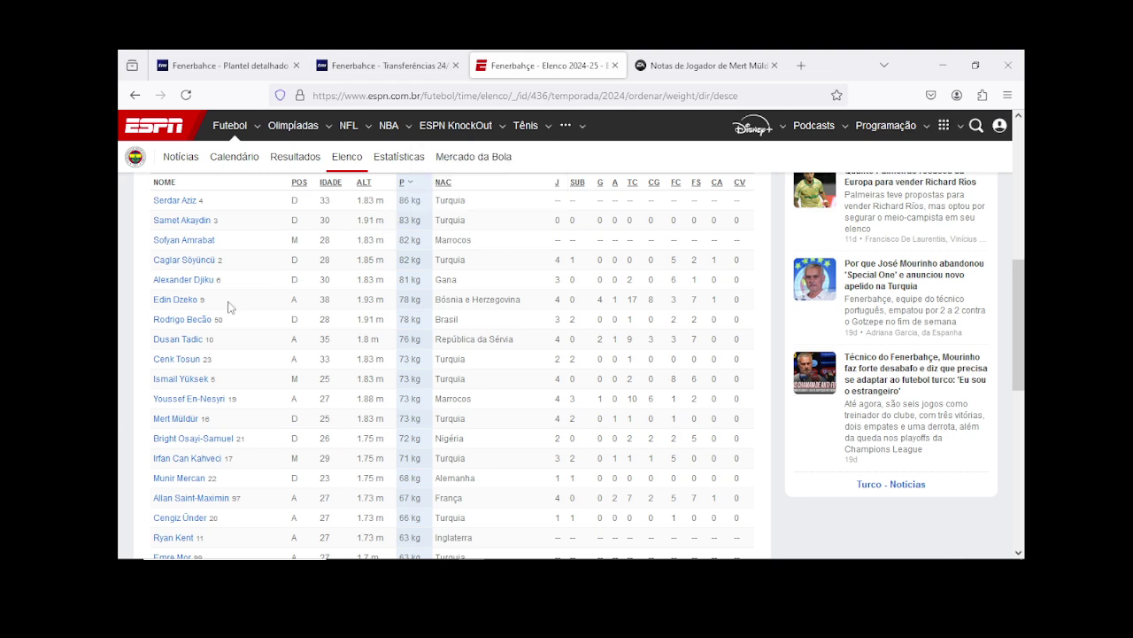
{"action": "scroll", "coordinate": [228, 307], "scroll_direction": "up", "scroll_amount": 2}
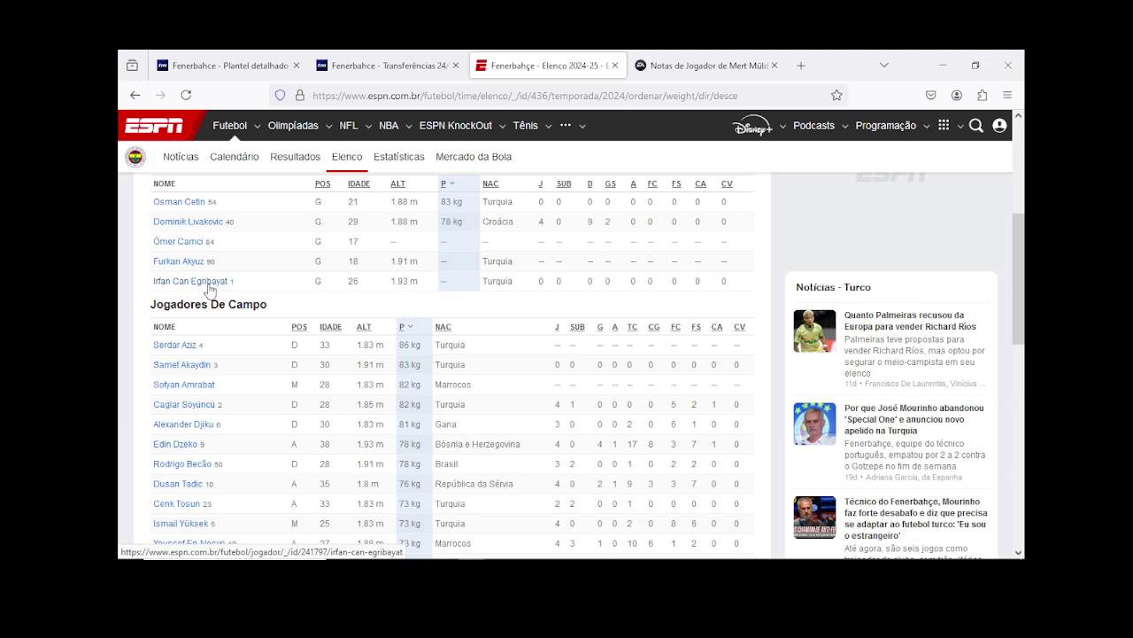
{"action": "mouse_move", "coordinate": [688, 564]}
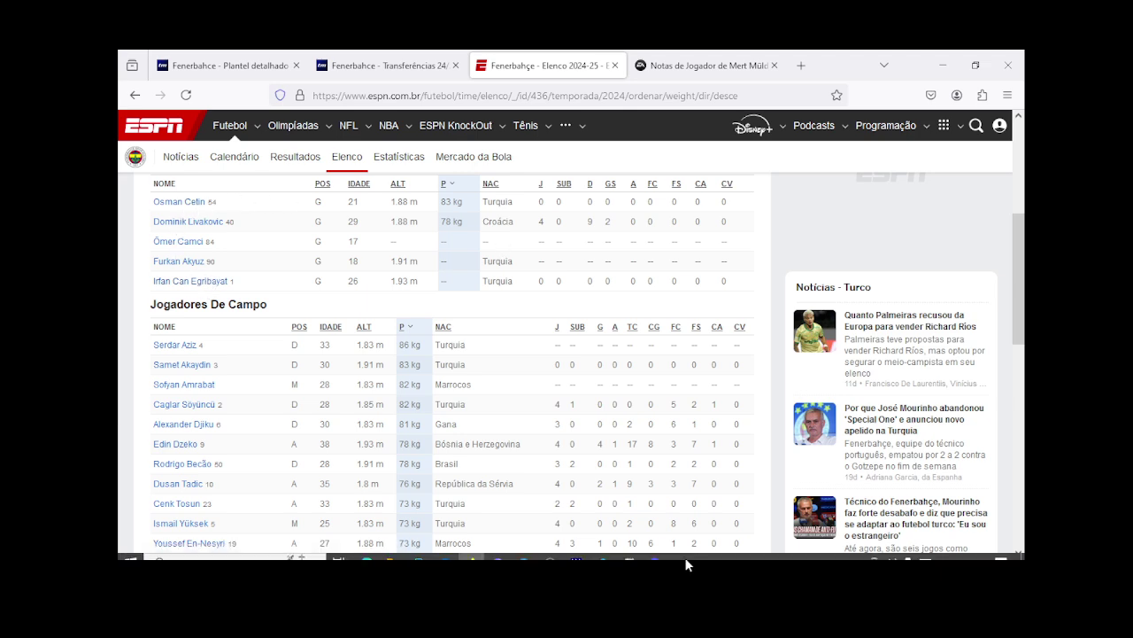
{"action": "left_click", "coordinate": [576, 549]}
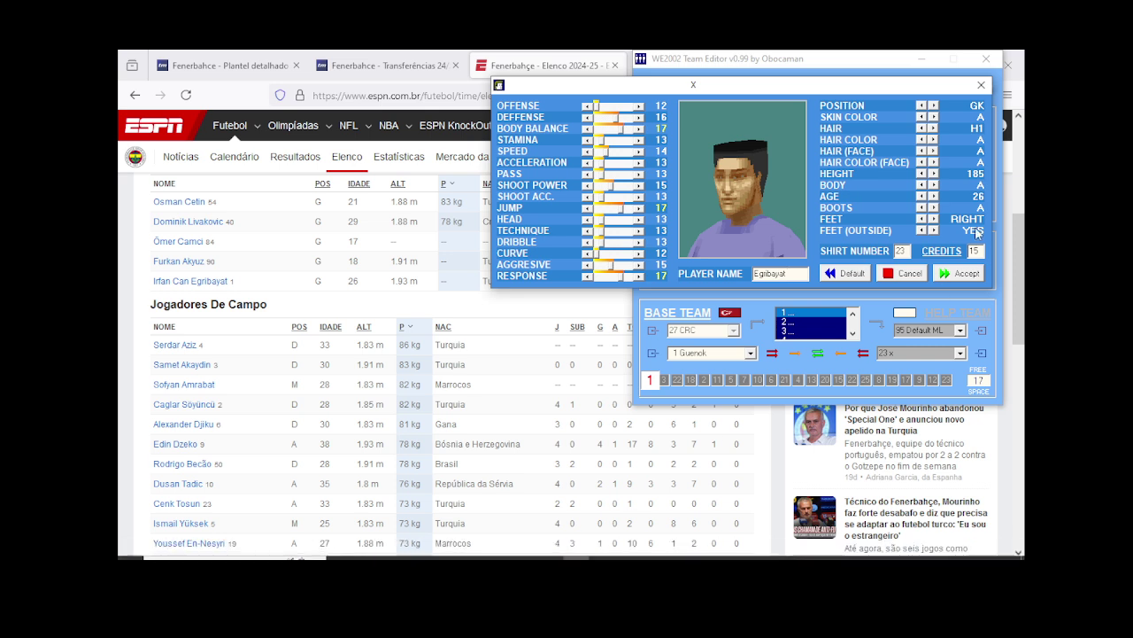
{"action": "left_click", "coordinate": [933, 173]}
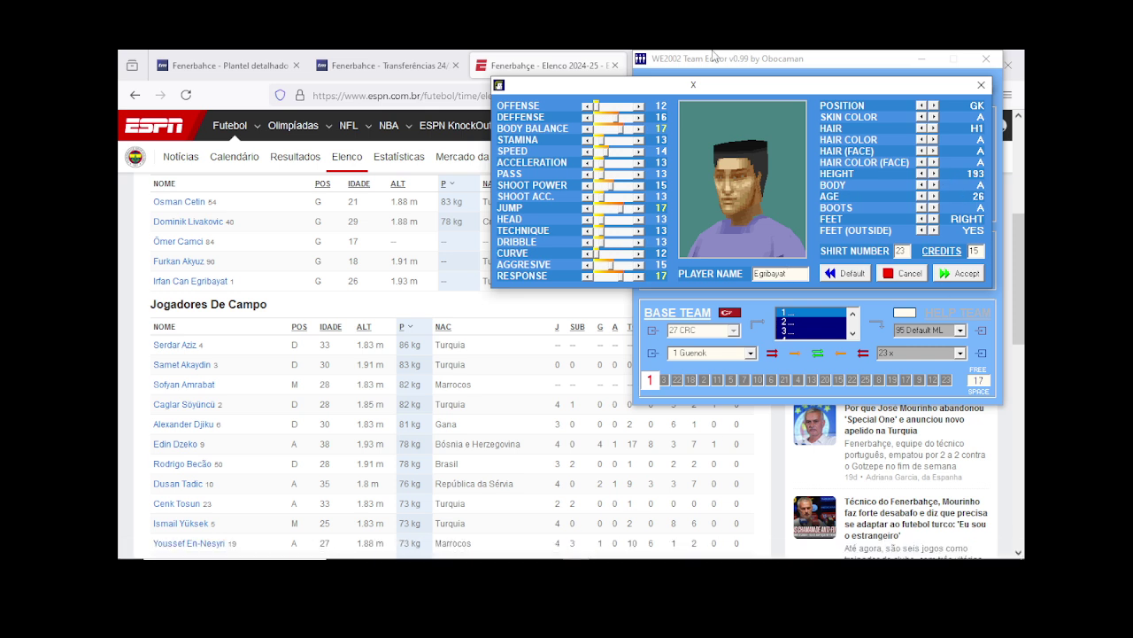
Step: Search Google in the browser for "Eğribayat ea fc" and open his FC 24 player ratings page to view his portrait and ratings
{"action": "key", "text": "alt+Tab"}
{"action": "left_click", "coordinate": [135, 95]}
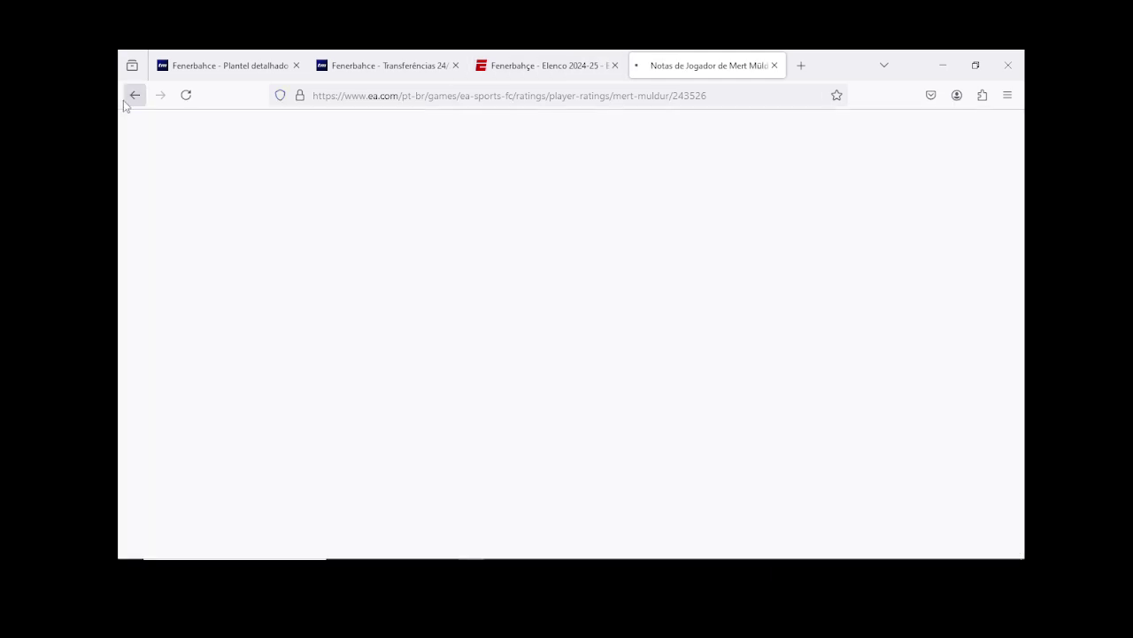
{"action": "left_click_drag", "start_coordinate": [364, 144], "coordinate": [297, 151]}
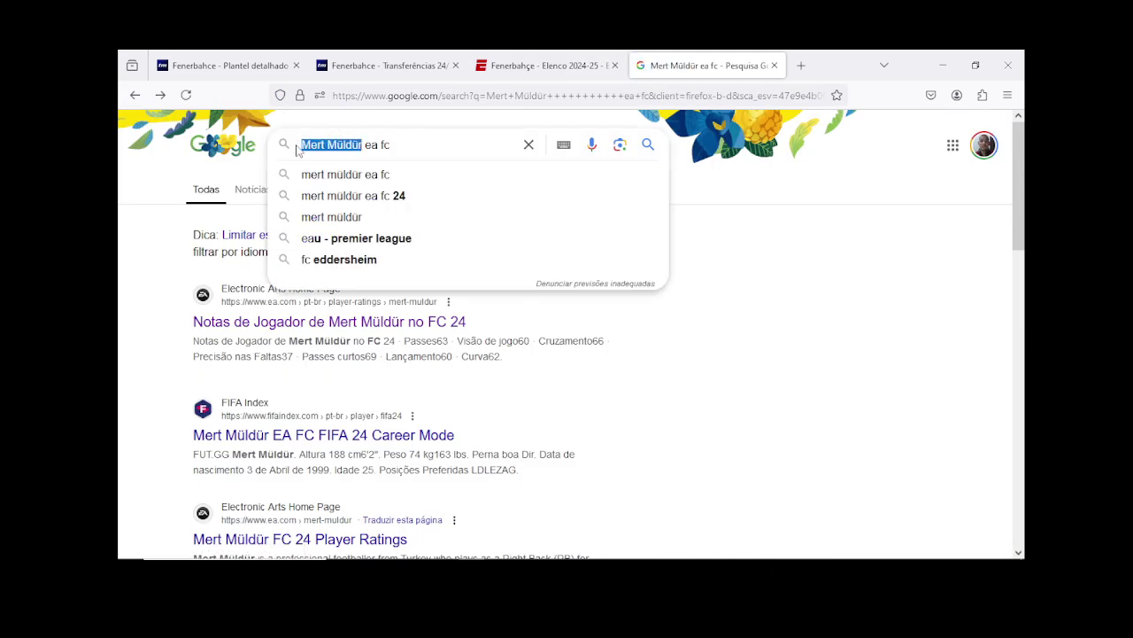
{"action": "key", "text": "ctrl+v"}
{"action": "key", "text": "Return"}
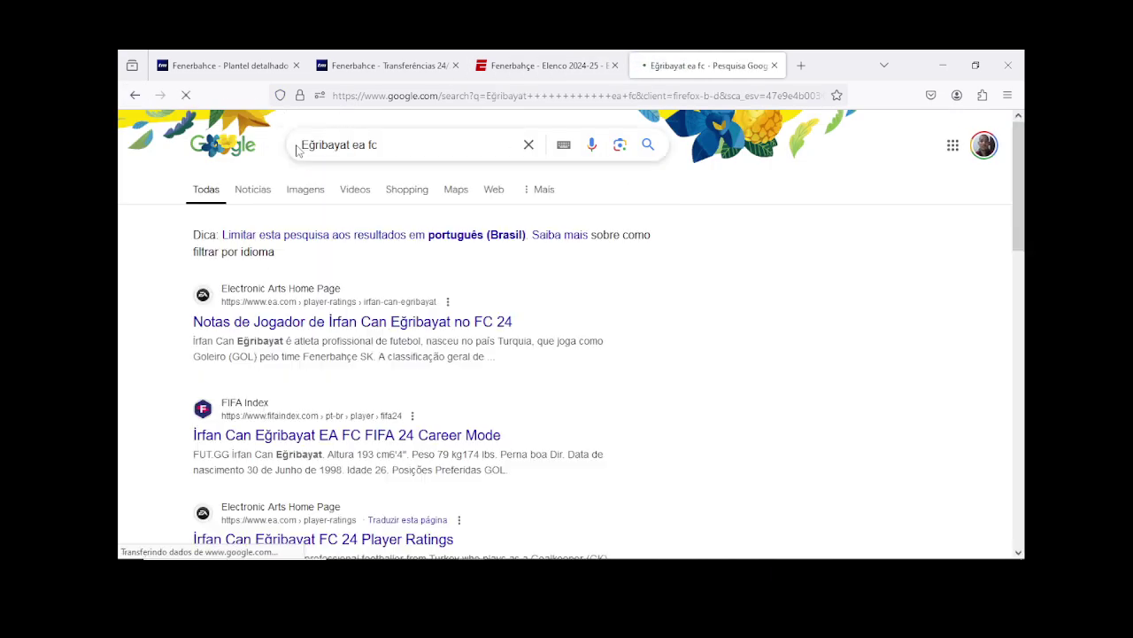
{"action": "left_click", "coordinate": [336, 321]}
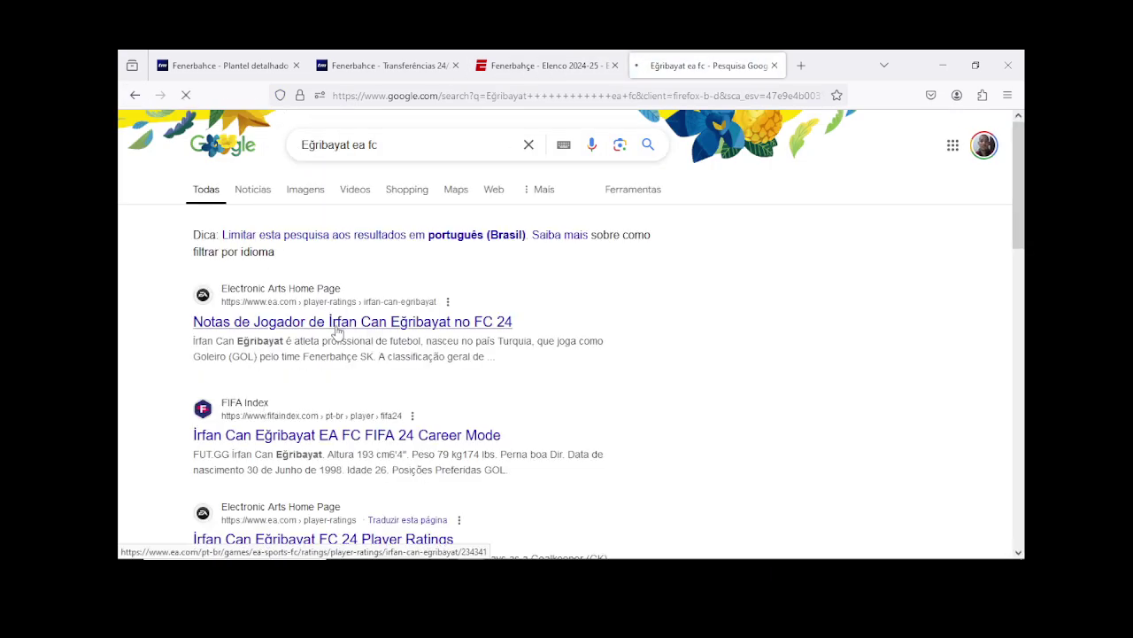
{"action": "scroll", "coordinate": [347, 330], "scroll_direction": "down", "scroll_amount": 5}
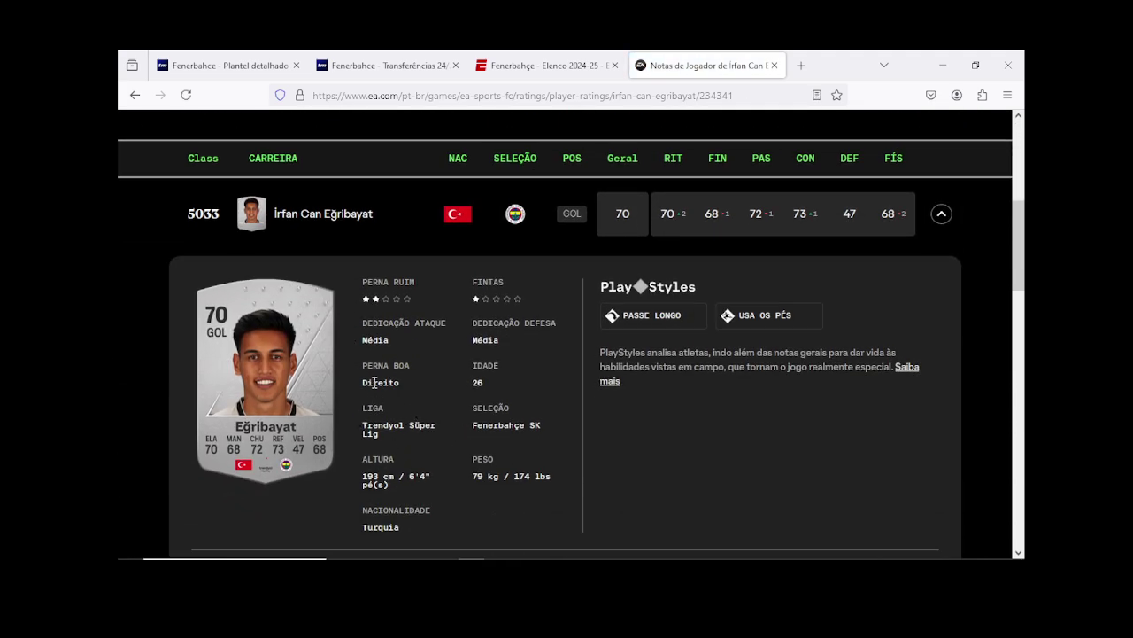
Step: Return to WE2002 Team Editor, set the player's skin color to B, raise his defense and accept the edits
{"action": "left_click", "coordinate": [947, 64]}
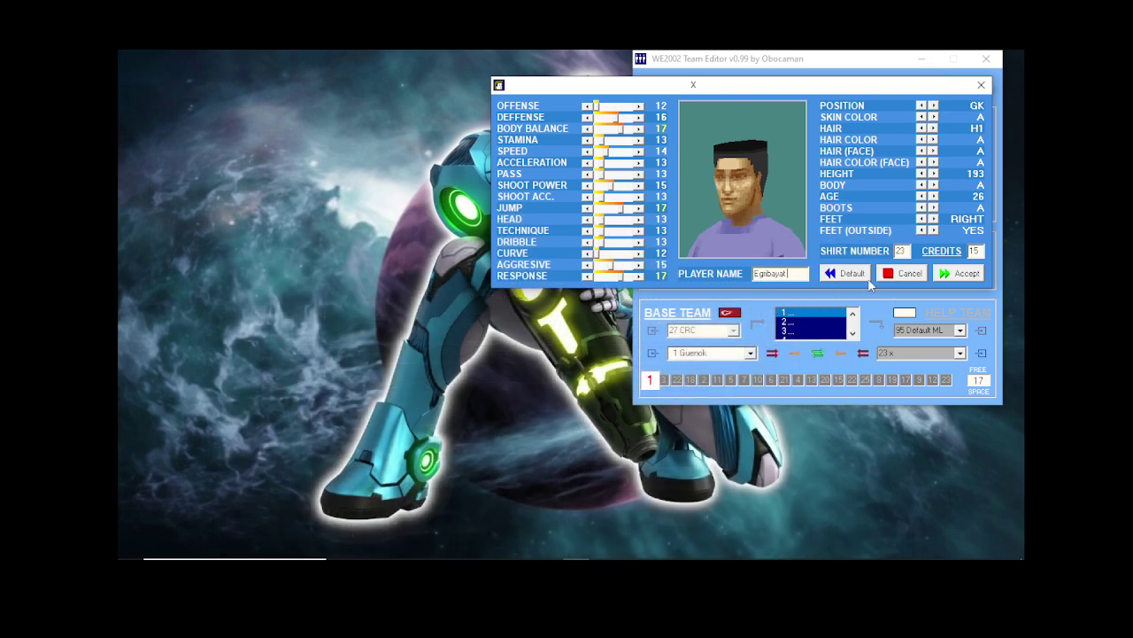
{"action": "left_click", "coordinate": [932, 118]}
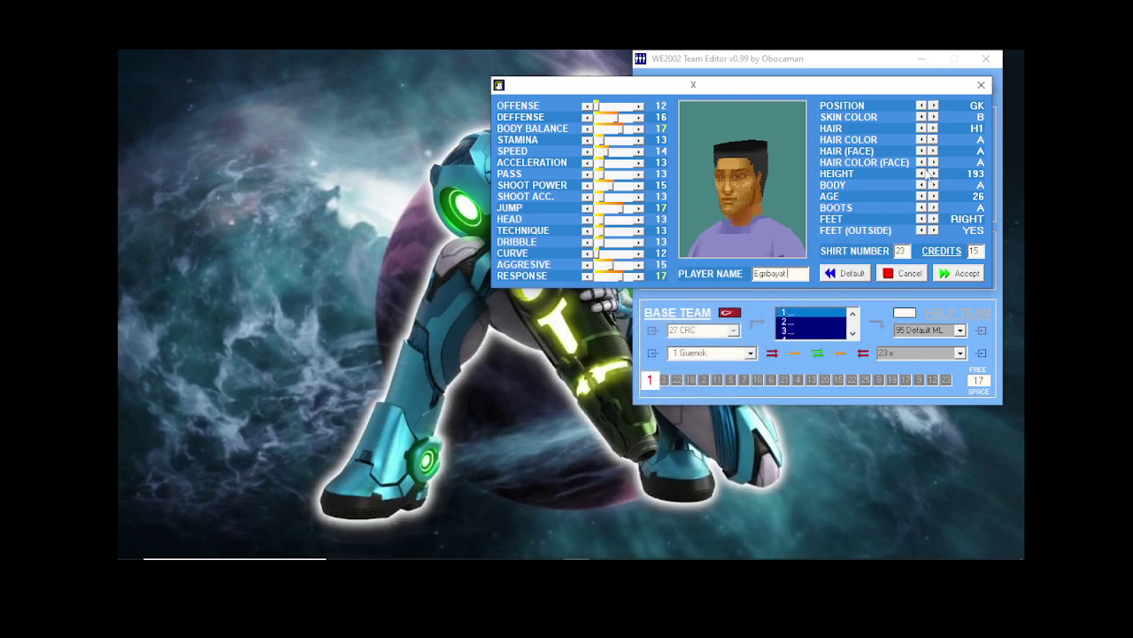
{"action": "left_click", "coordinate": [639, 117]}
{"action": "left_click", "coordinate": [953, 274]}
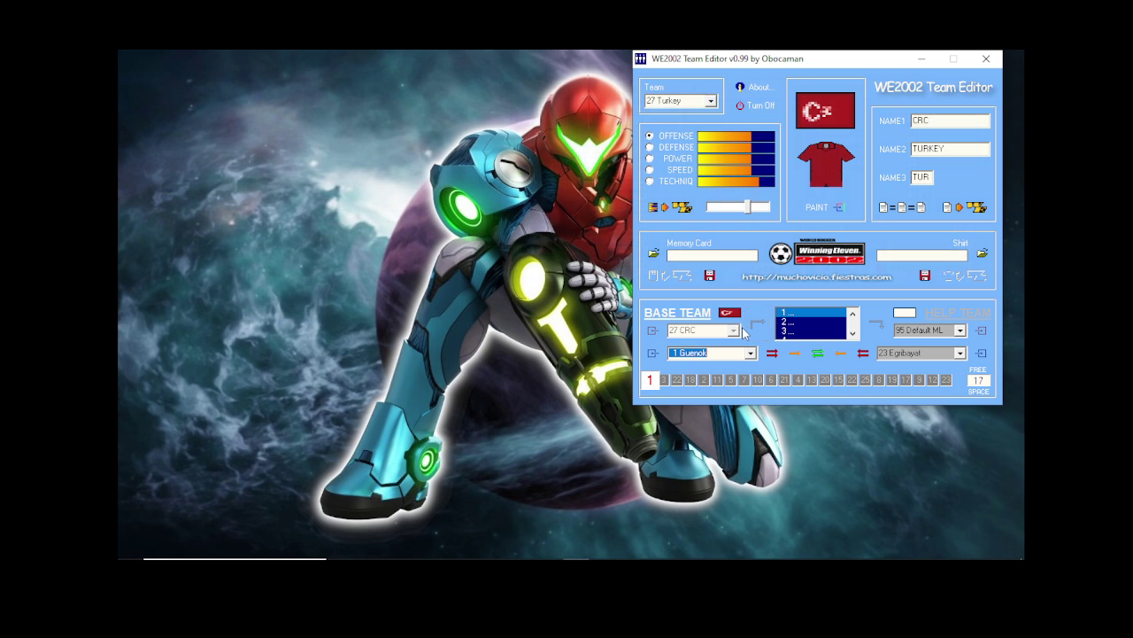
Step: Review the Default ML player list and load team 95 Default ML as the base team
{"action": "left_click", "coordinate": [961, 353]}
{"action": "scroll", "coordinate": [961, 354], "scroll_direction": "up", "scroll_amount": 2}
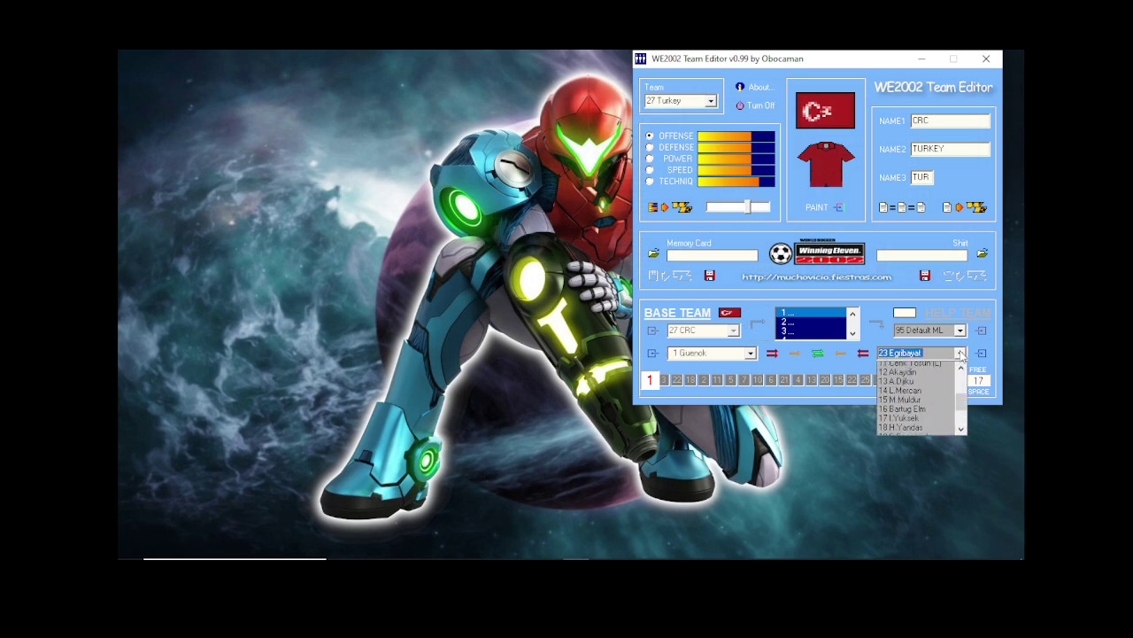
{"action": "scroll", "coordinate": [962, 355], "scroll_direction": "up", "scroll_amount": 3}
{"action": "left_click", "coordinate": [960, 353]}
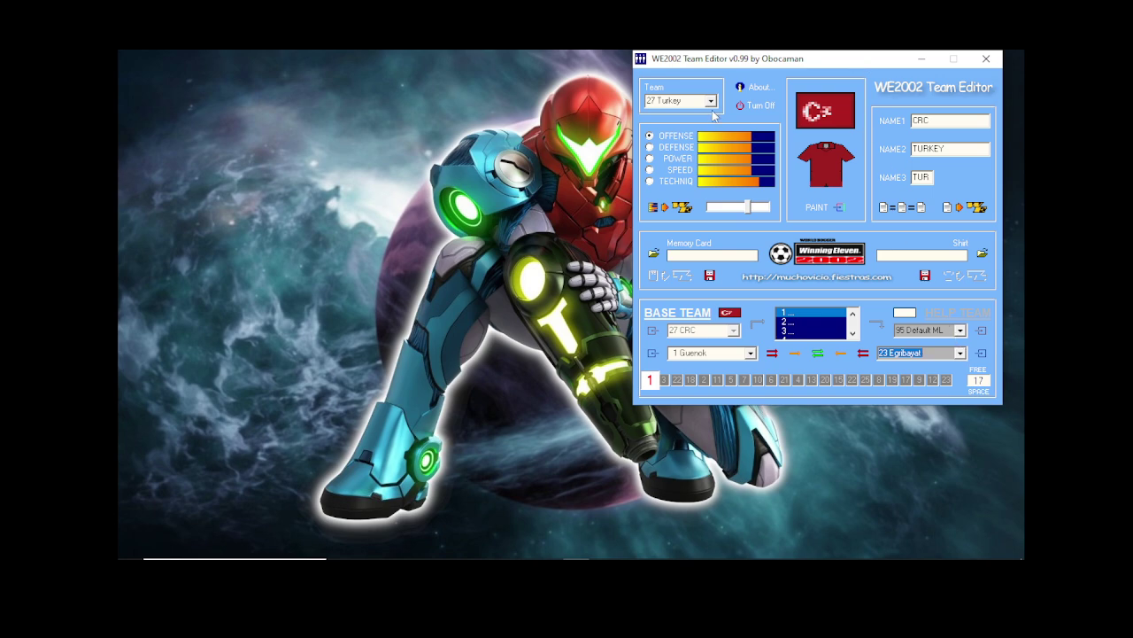
{"action": "left_click", "coordinate": [714, 102]}
{"action": "left_click_drag", "start_coordinate": [711, 140], "coordinate": [711, 174]}
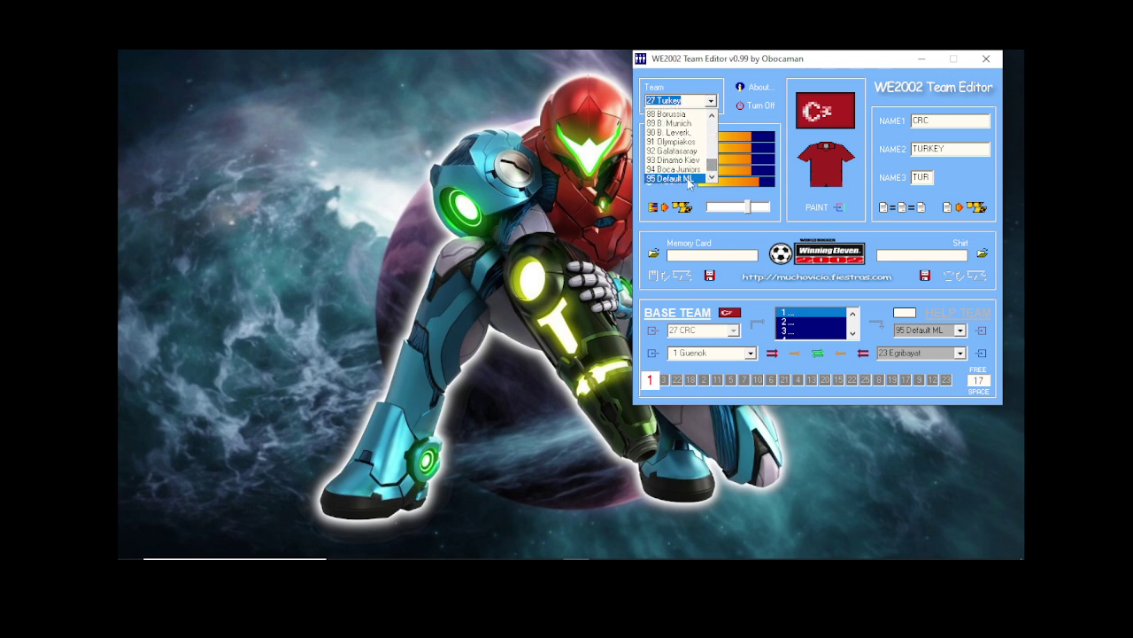
{"action": "left_click", "coordinate": [678, 178]}
{"action": "left_click", "coordinate": [751, 354]}
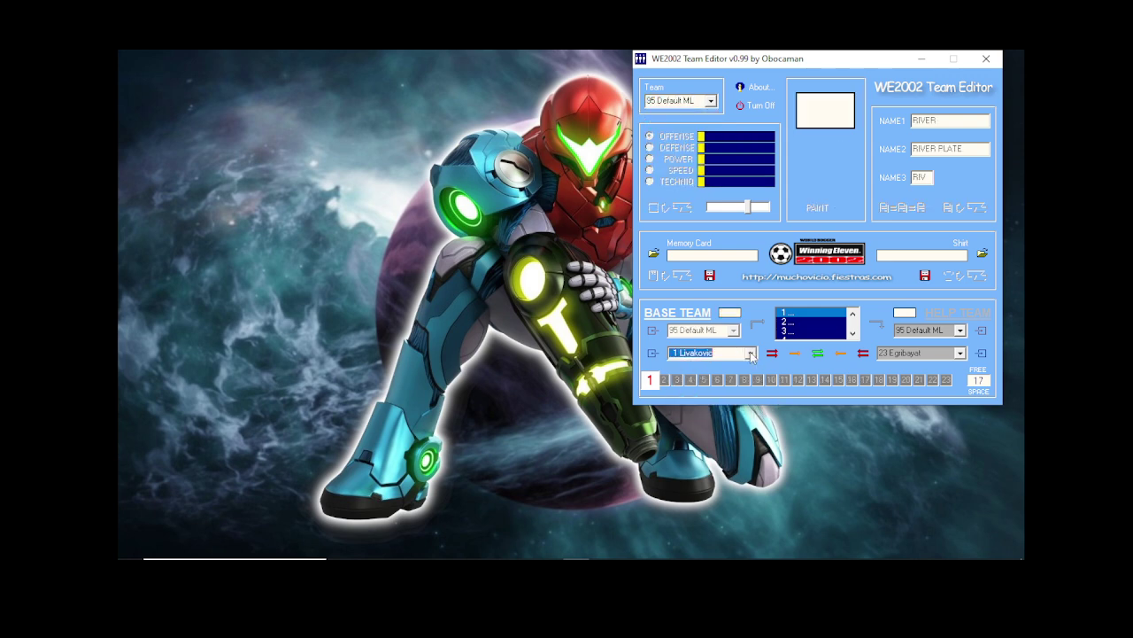
{"action": "left_click", "coordinate": [750, 354]}
Step: Extract the game's memory card into the MCR TEX folder as an MCR file named after Fenerbahçe
{"action": "left_click", "coordinate": [709, 275]}
{"action": "double_click", "coordinate": [453, 208]}
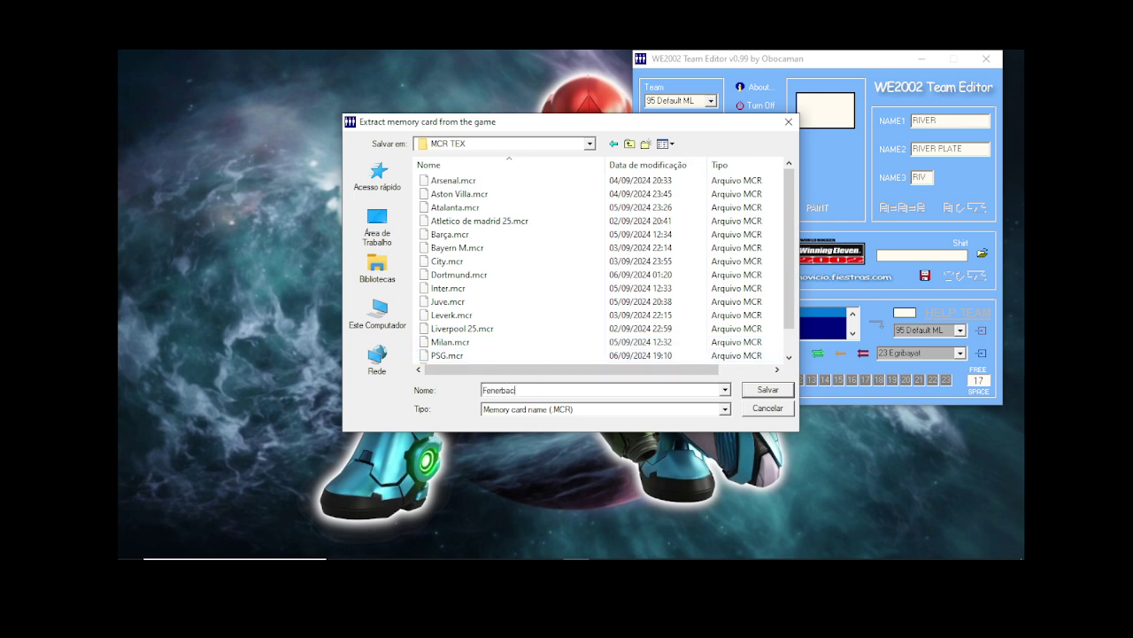
{"action": "left_click", "coordinate": [767, 391]}
{"action": "left_click", "coordinate": [397, 291]}
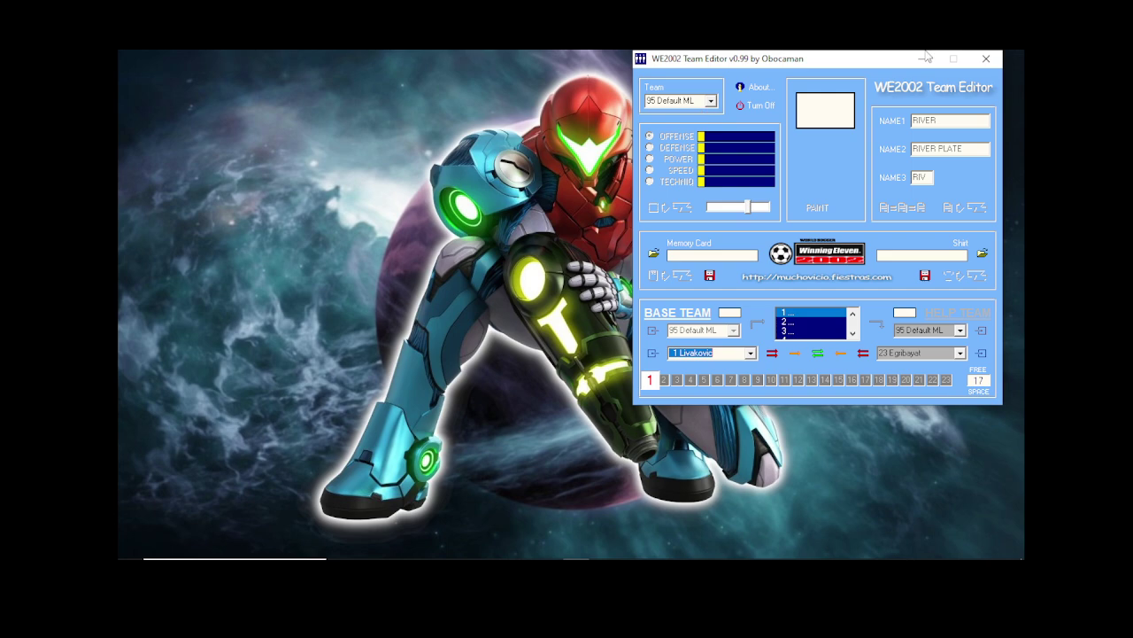
Step: Restart WE2002 Team Editor and open the WE2002 Champions League game image from the Projeto Champions 2025 folder
{"action": "left_click", "coordinate": [985, 59]}
{"action": "mouse_move", "coordinate": [544, 555]}
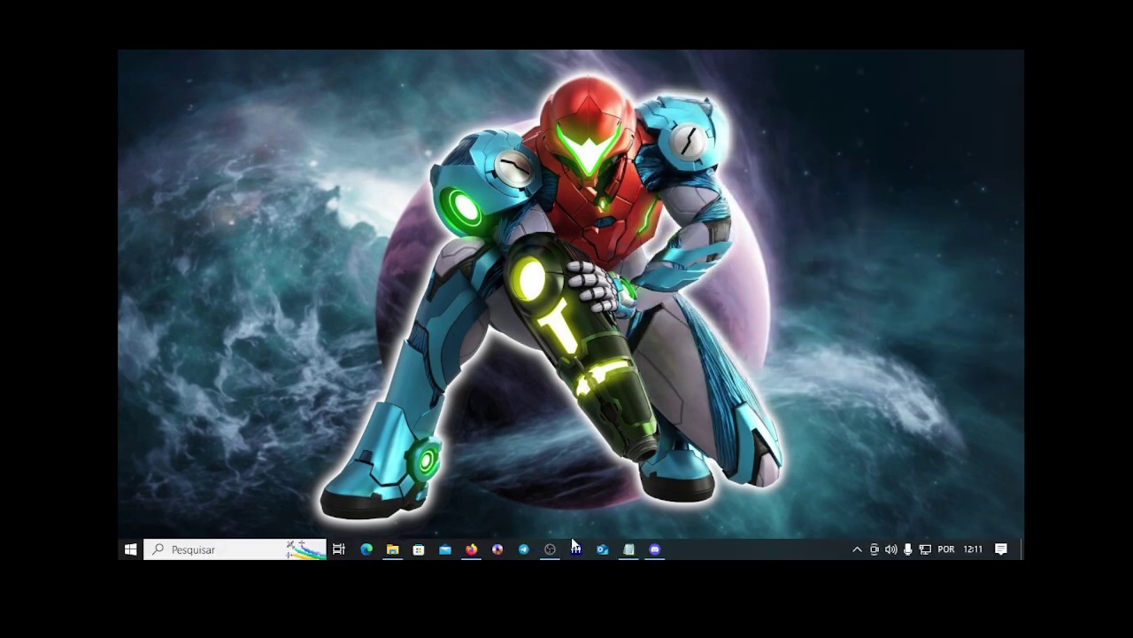
{"action": "left_click", "coordinate": [576, 549]}
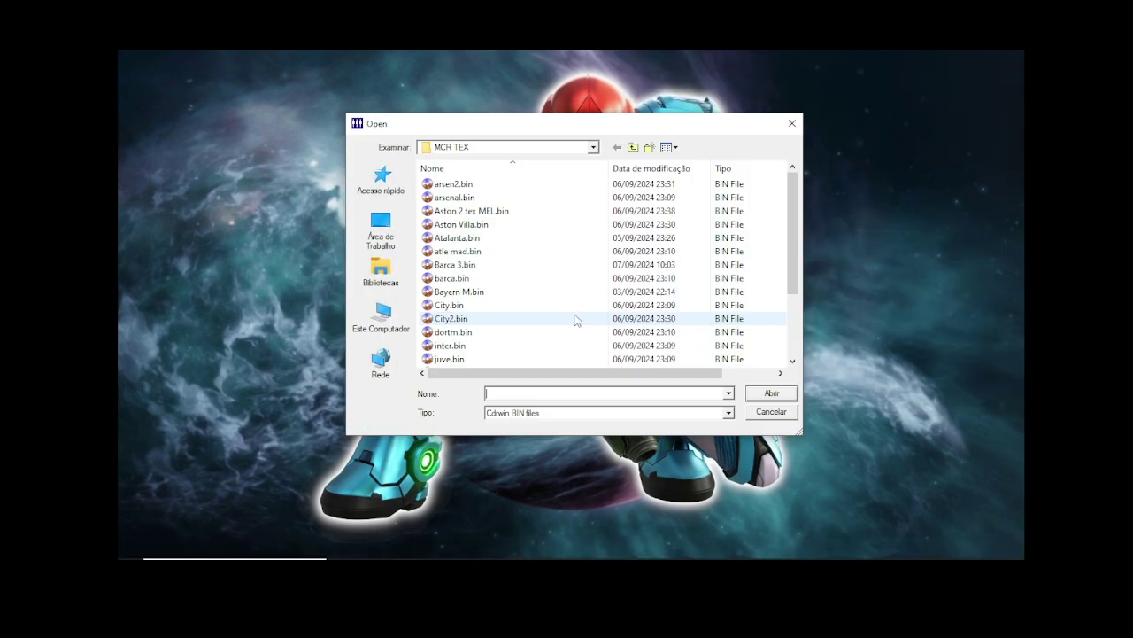
{"action": "left_click", "coordinate": [634, 147]}
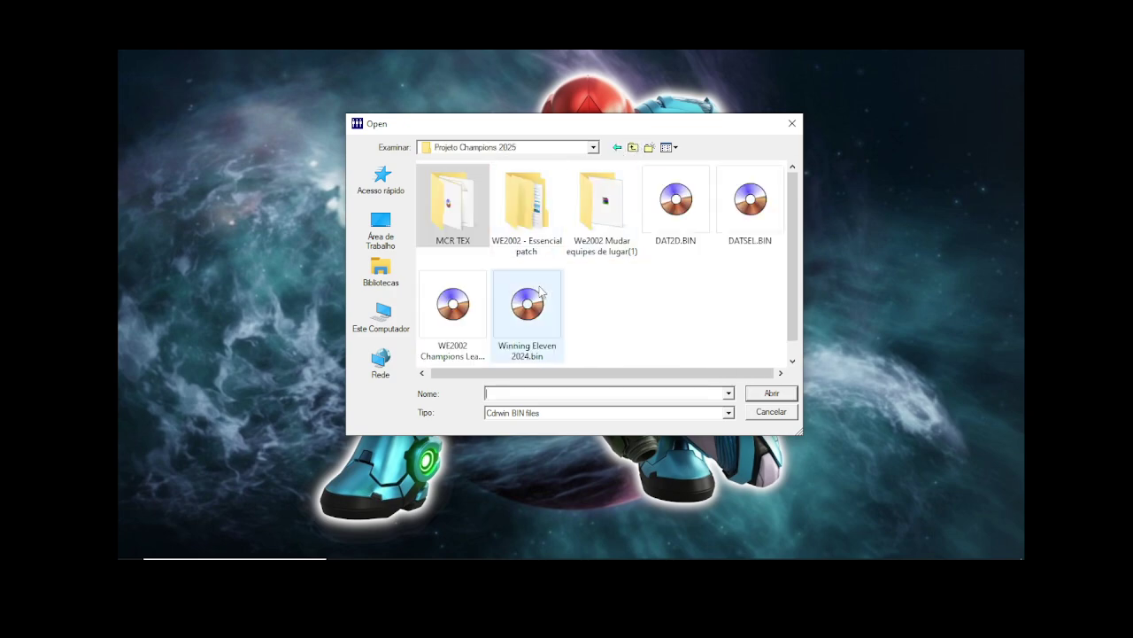
{"action": "double_click", "coordinate": [432, 319]}
{"action": "left_click", "coordinate": [383, 340]}
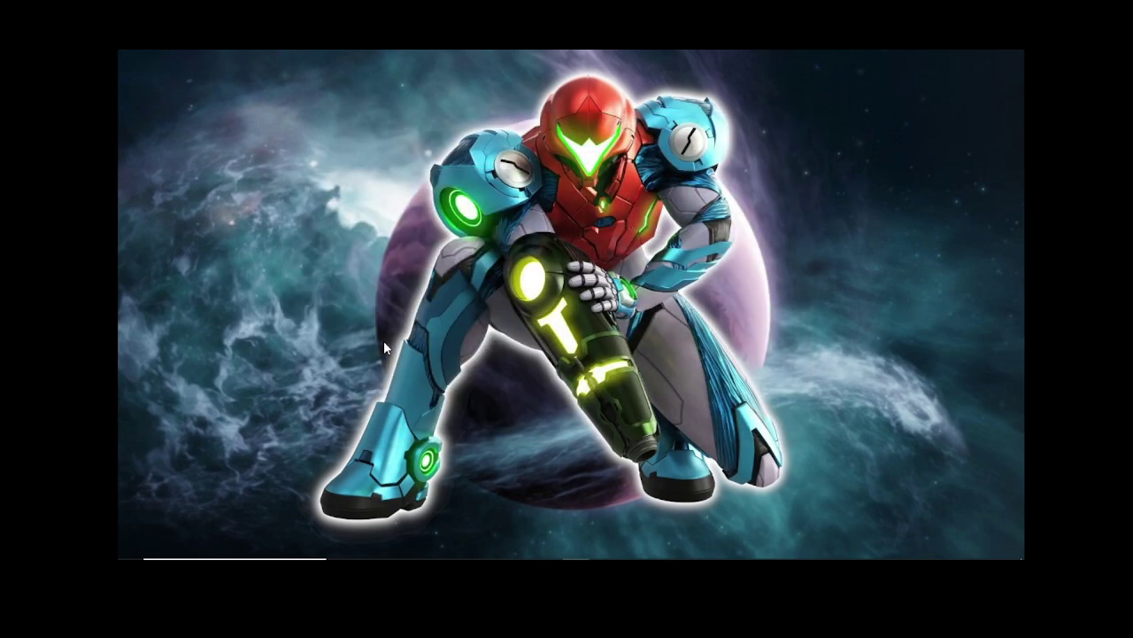
Step: Select team 91 Olympiakos and write the Fenerbace.mcr memory card from the MCR TEX folder into the game
{"action": "left_click", "coordinate": [450, 122]}
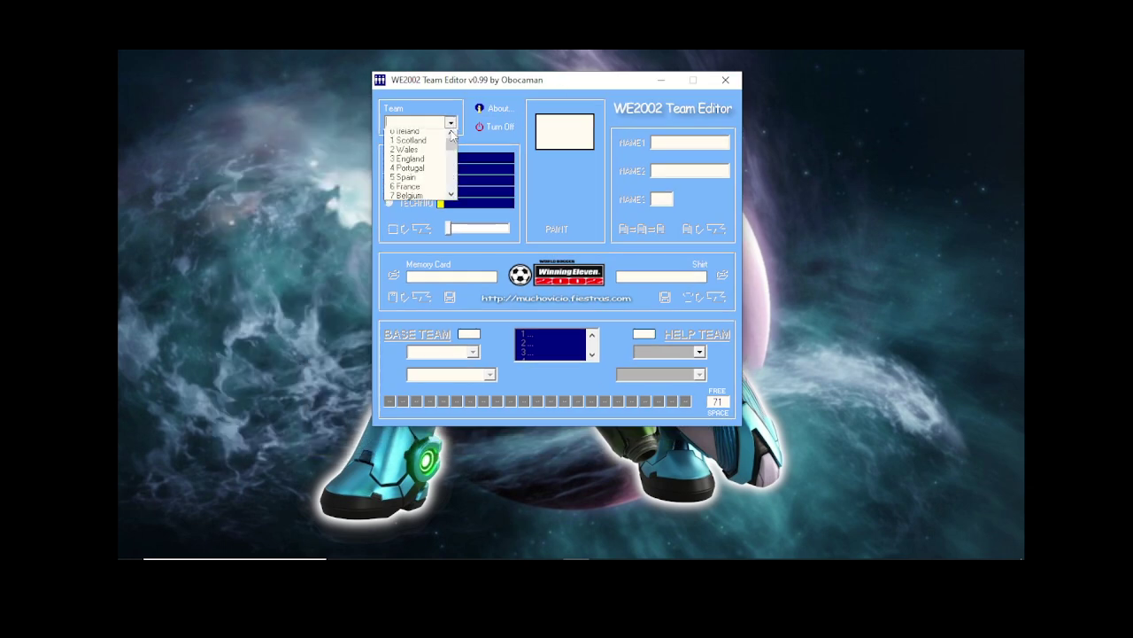
{"action": "scroll", "coordinate": [425, 168], "scroll_direction": "down", "scroll_amount": 20}
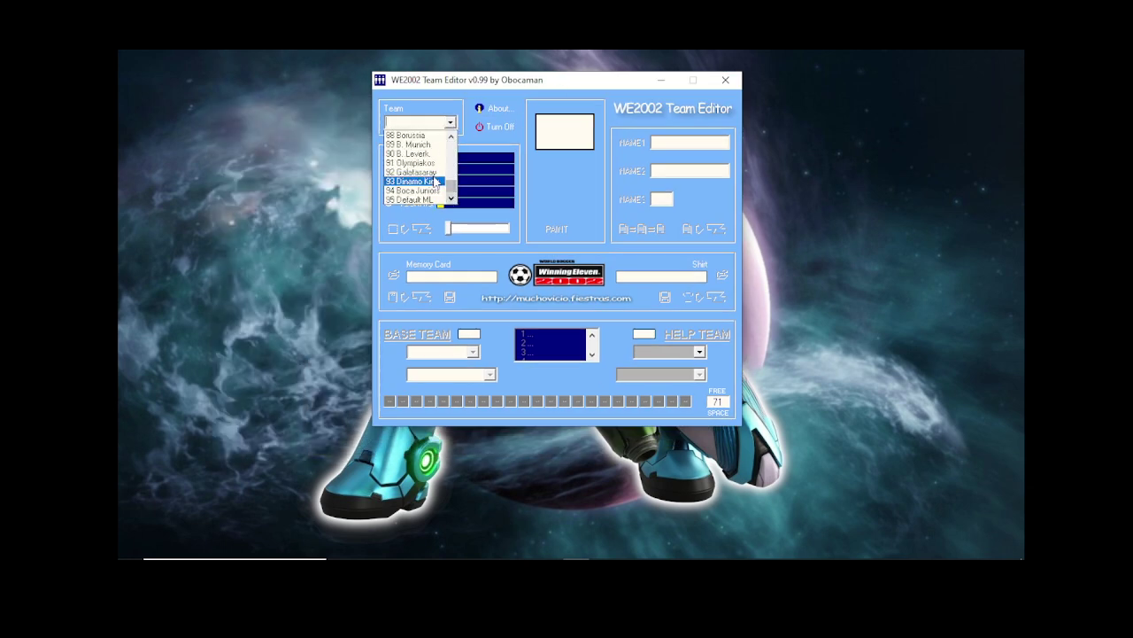
{"action": "left_click", "coordinate": [425, 163]}
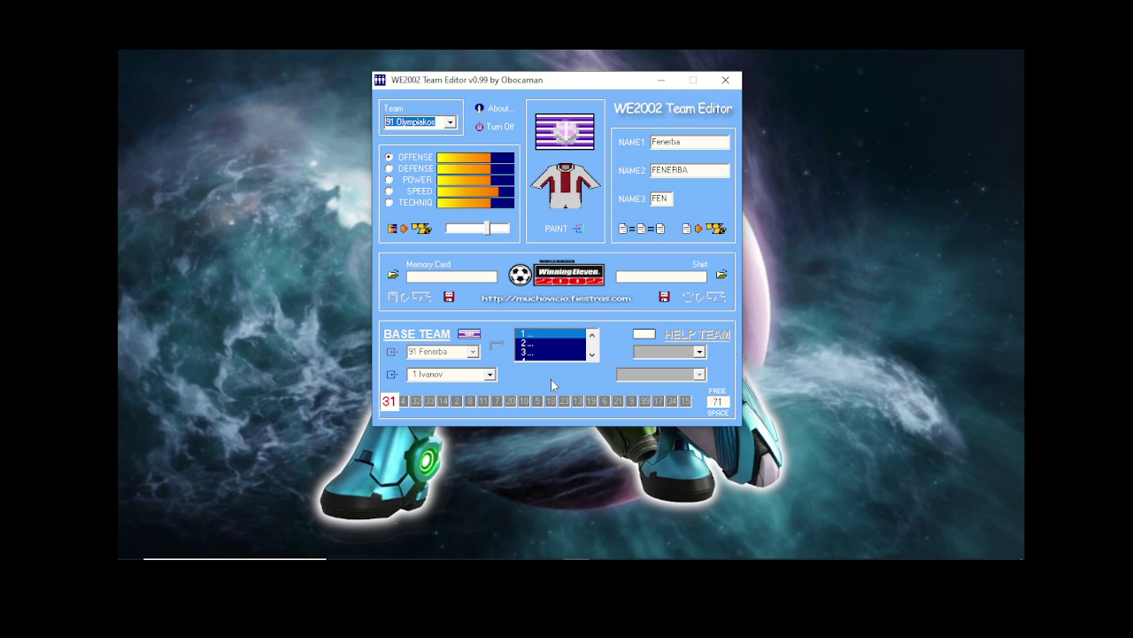
{"action": "left_click", "coordinate": [390, 275]}
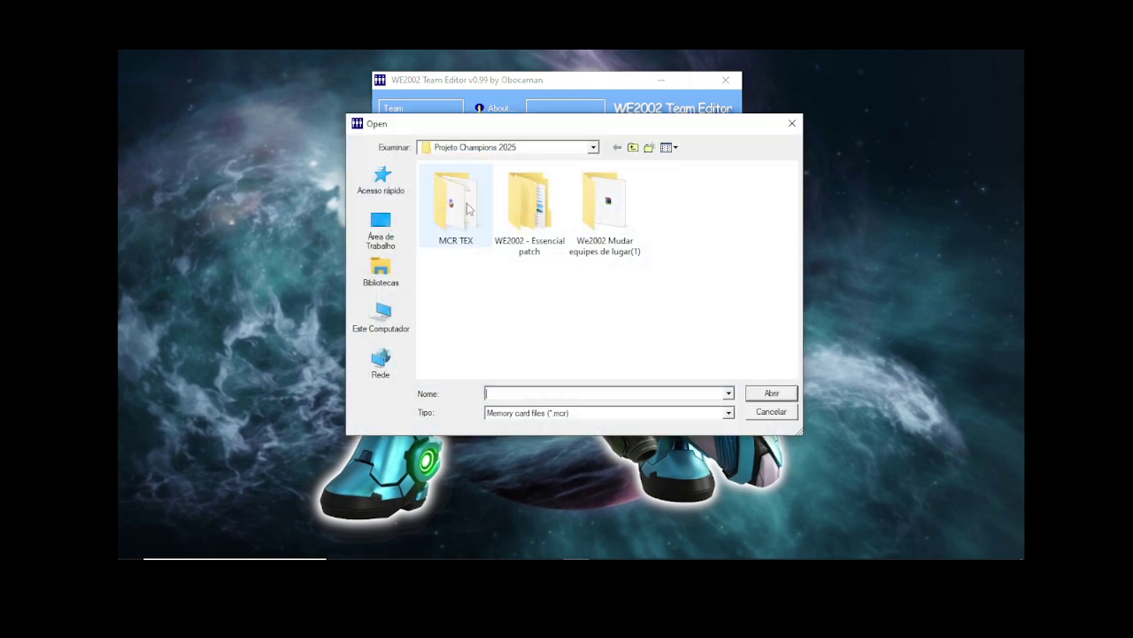
{"action": "double_click", "coordinate": [469, 209]}
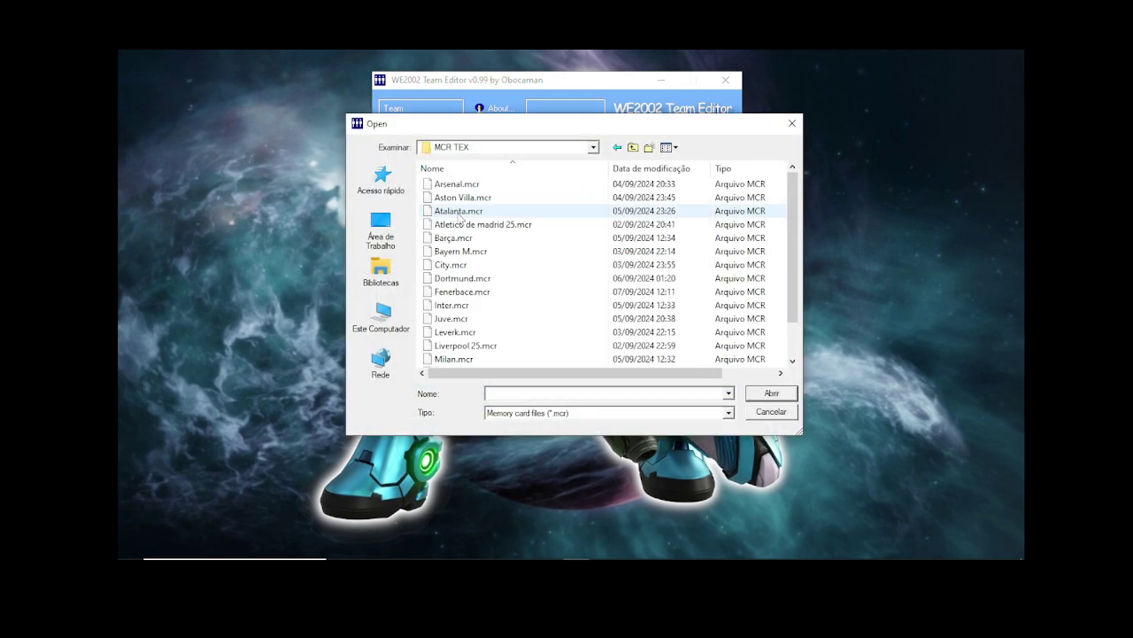
{"action": "double_click", "coordinate": [457, 294]}
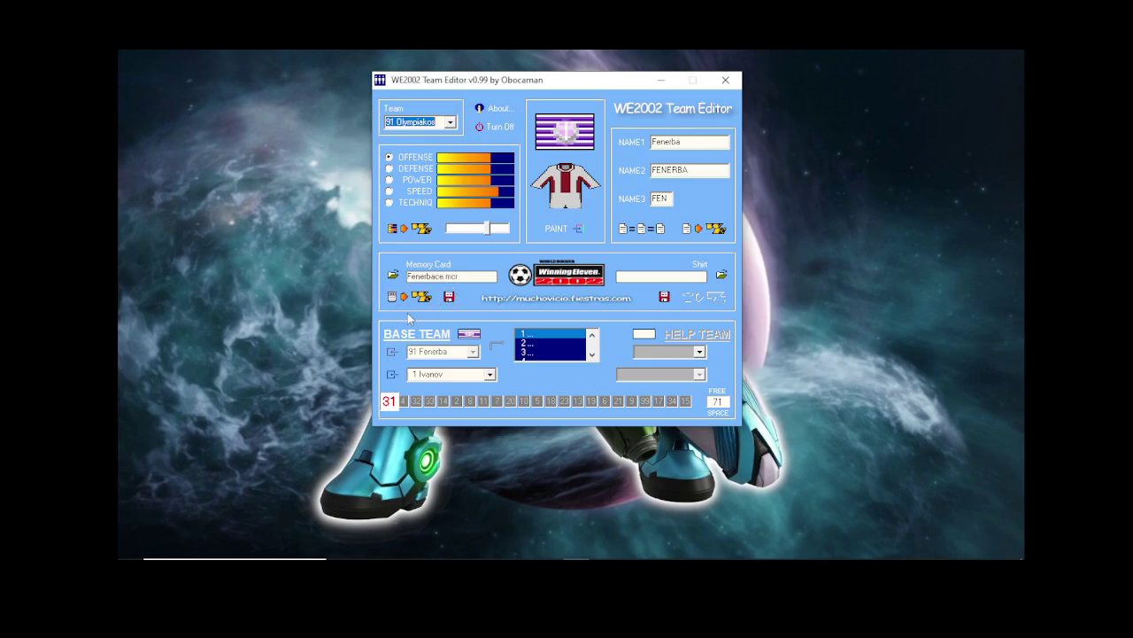
{"action": "left_click", "coordinate": [410, 304]}
{"action": "left_click", "coordinate": [400, 292]}
Step: Mix an orange for the 91 Olympiakos 2D flag in Paint and copy it over the rest of the flag palette
{"action": "left_click", "coordinate": [583, 235]}
{"action": "mouse_move", "coordinate": [414, 254]}
{"action": "left_mouse_down"}
{"action": "mouse_move", "coordinate": [520, 157]}
{"action": "mouse_move", "coordinate": [528, 168]}
{"action": "left_mouse_up"}
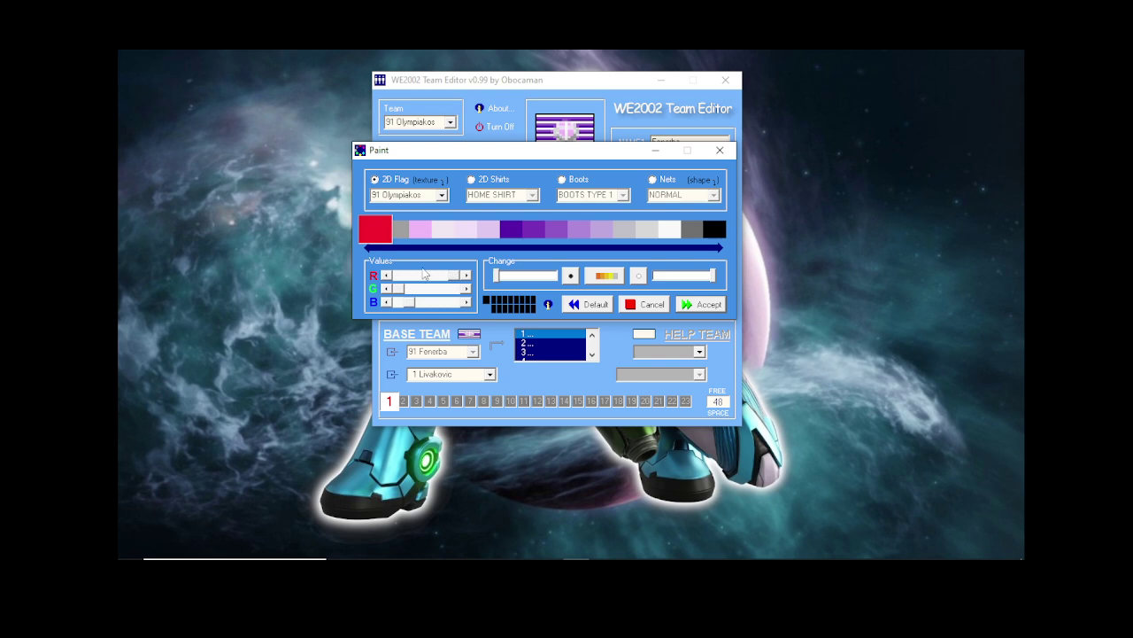
{"action": "mouse_move", "coordinate": [417, 295]}
{"action": "left_mouse_down"}
{"action": "mouse_move", "coordinate": [396, 300]}
{"action": "mouse_move", "coordinate": [460, 292]}
{"action": "mouse_move", "coordinate": [434, 290]}
{"action": "left_mouse_up"}
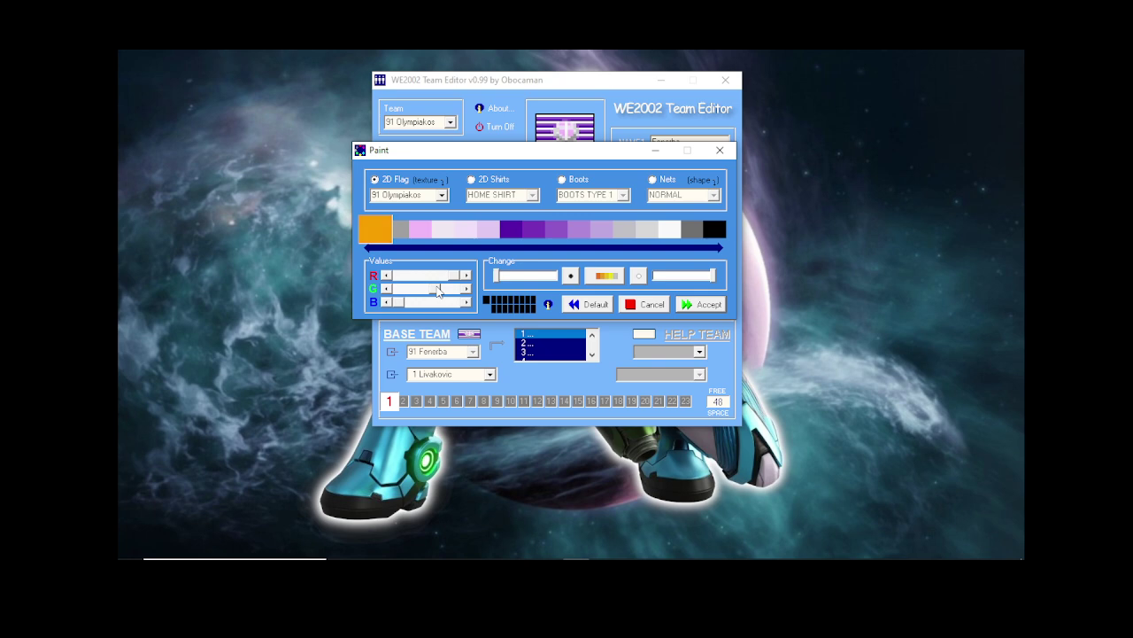
{"action": "left_click", "coordinate": [400, 232]}
{"action": "left_click", "coordinate": [400, 231]}
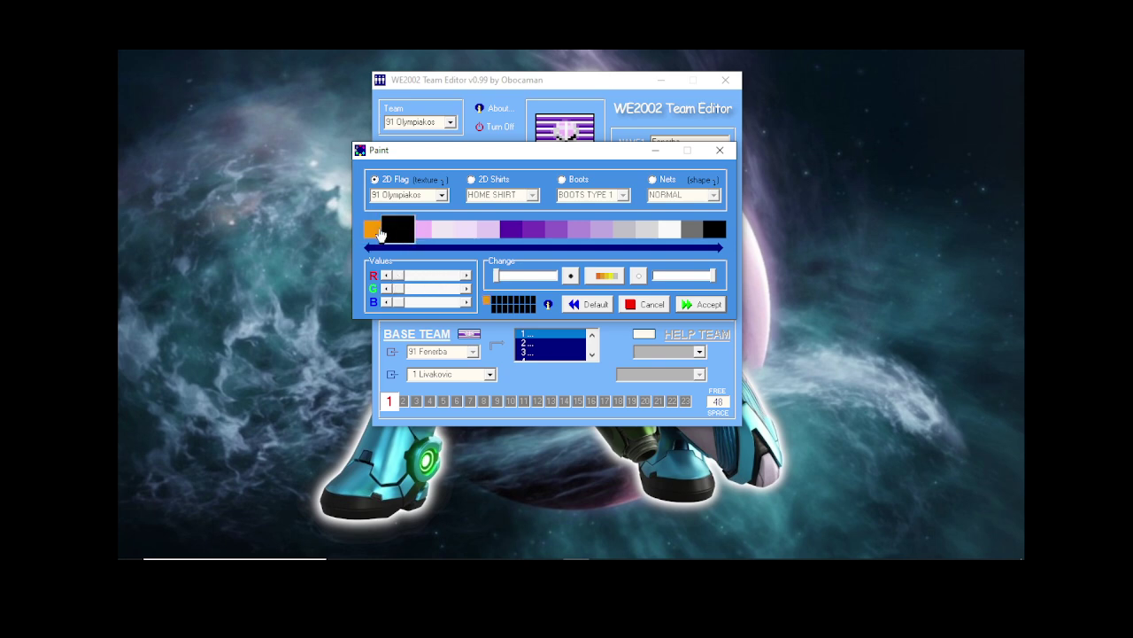
{"action": "left_click", "coordinate": [406, 235]}
{"action": "mouse_move", "coordinate": [407, 235]}
{"action": "left_mouse_down"}
{"action": "mouse_move", "coordinate": [709, 237]}
{"action": "mouse_move", "coordinate": [690, 234]}
{"action": "left_mouse_up"}
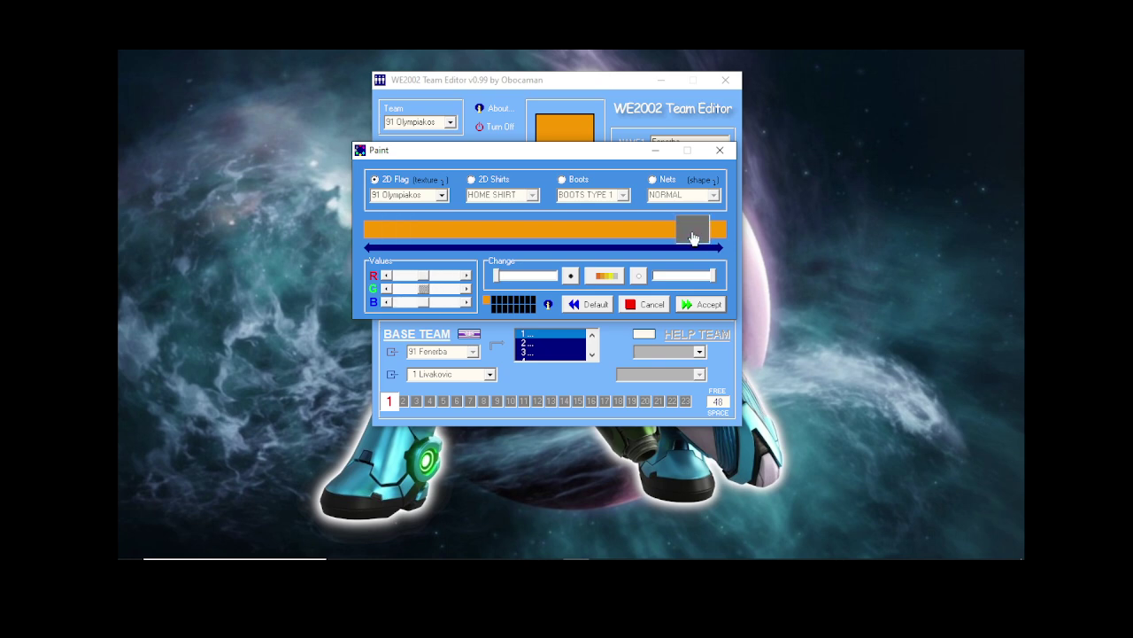
Step: Switch Paint to the 2D home shirt and replace its dark red palette colors with the copied orange
{"action": "left_click", "coordinate": [474, 180]}
{"action": "left_click_drag", "start_coordinate": [540, 162], "coordinate": [572, 241]}
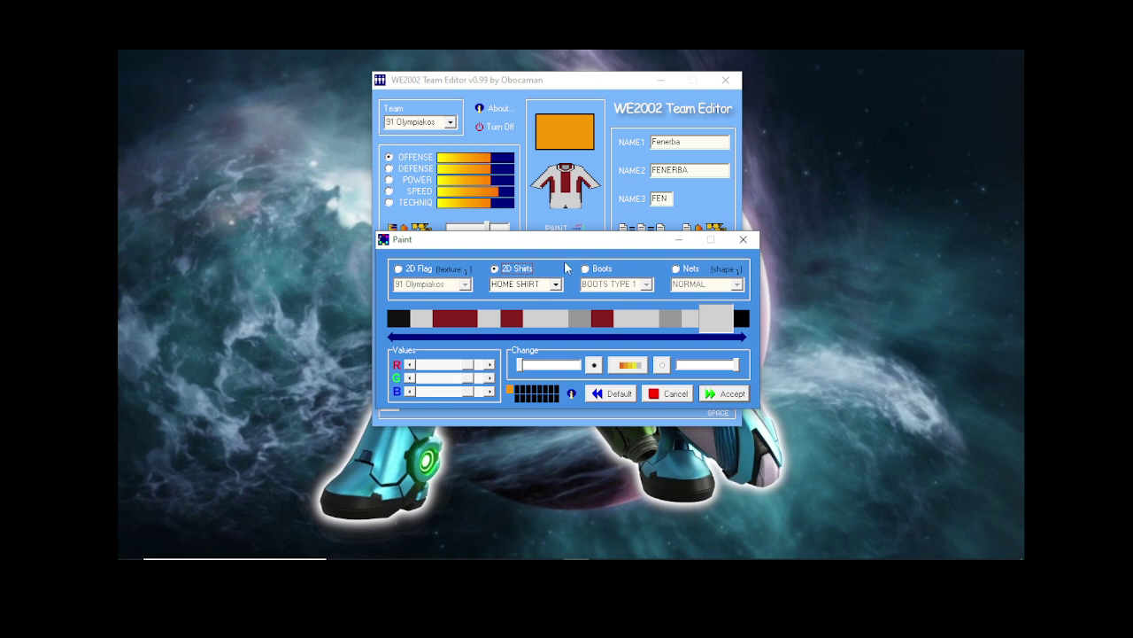
{"action": "left_click_drag", "start_coordinate": [444, 326], "coordinate": [476, 325]}
{"action": "left_click", "coordinate": [511, 324]}
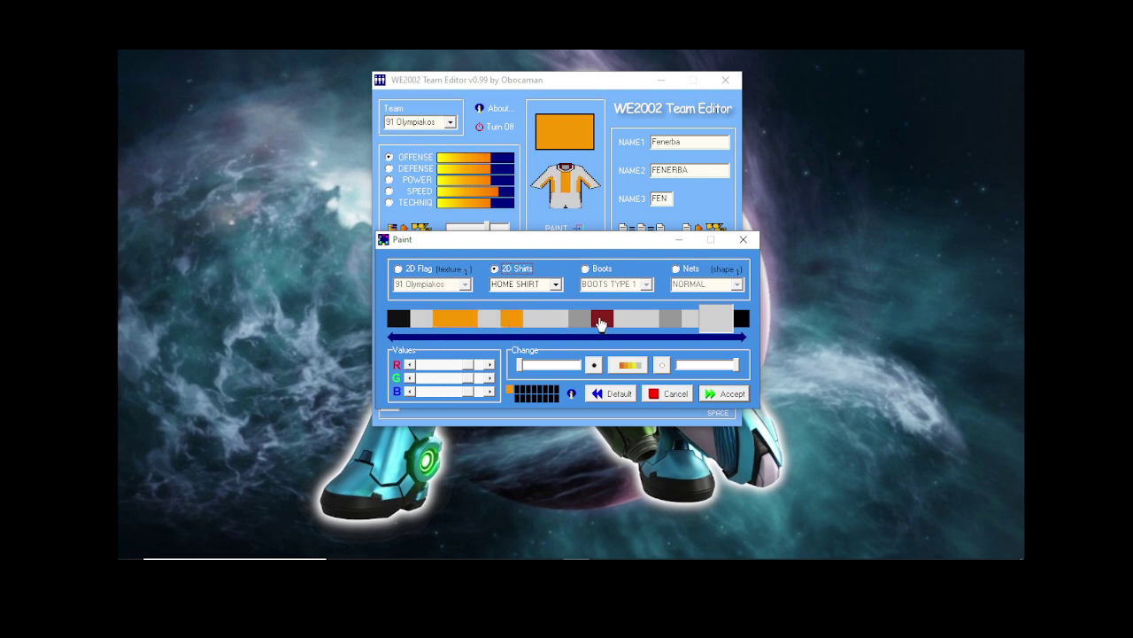
{"action": "left_click", "coordinate": [602, 324]}
Step: Mix a blue by removing red and green from the home shirt's first light grey, and copy it over the remaining light grey colors
{"action": "left_click", "coordinate": [427, 324]}
{"action": "left_click_drag", "start_coordinate": [467, 364], "coordinate": [419, 378]}
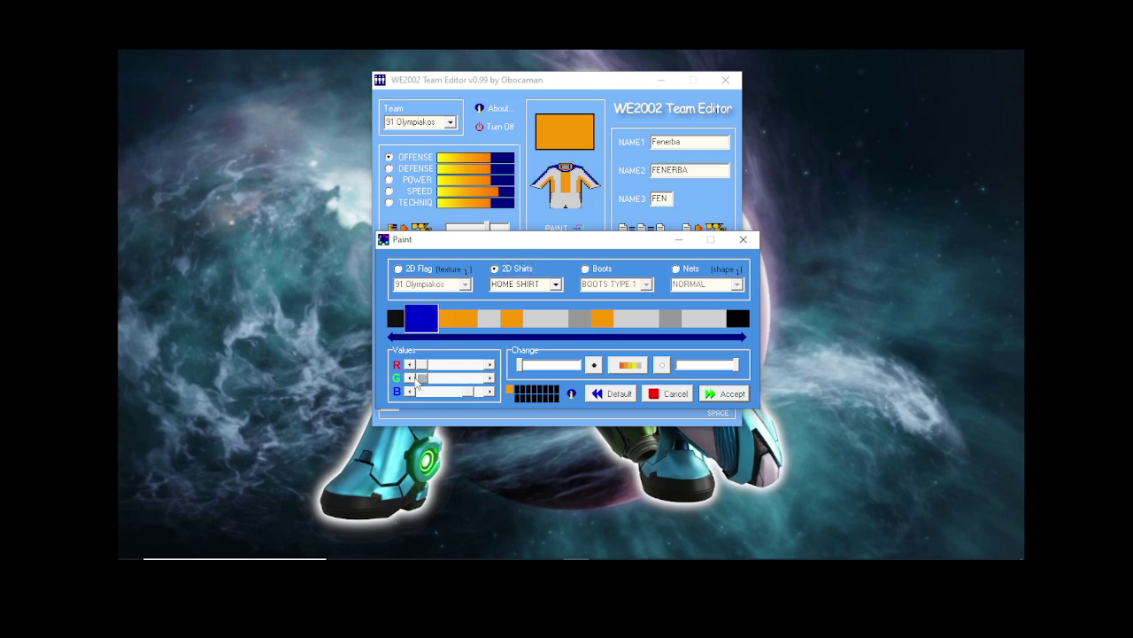
{"action": "left_click", "coordinate": [424, 326]}
{"action": "left_click", "coordinate": [492, 324]}
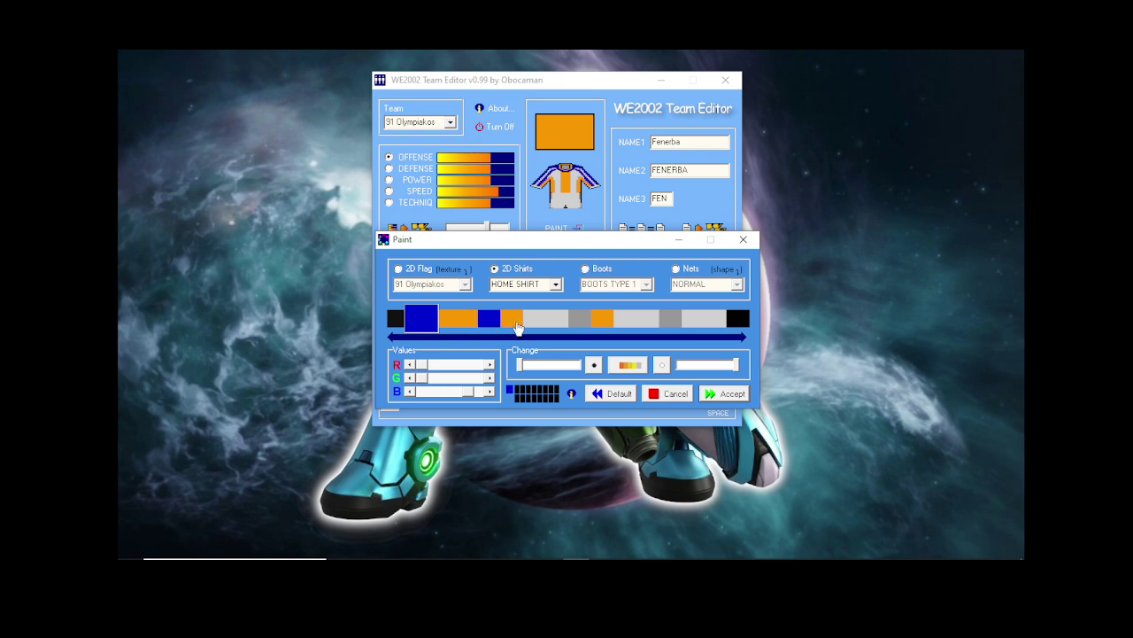
{"action": "left_click", "coordinate": [534, 324]}
{"action": "left_click", "coordinate": [556, 324]}
{"action": "left_click", "coordinate": [625, 324]}
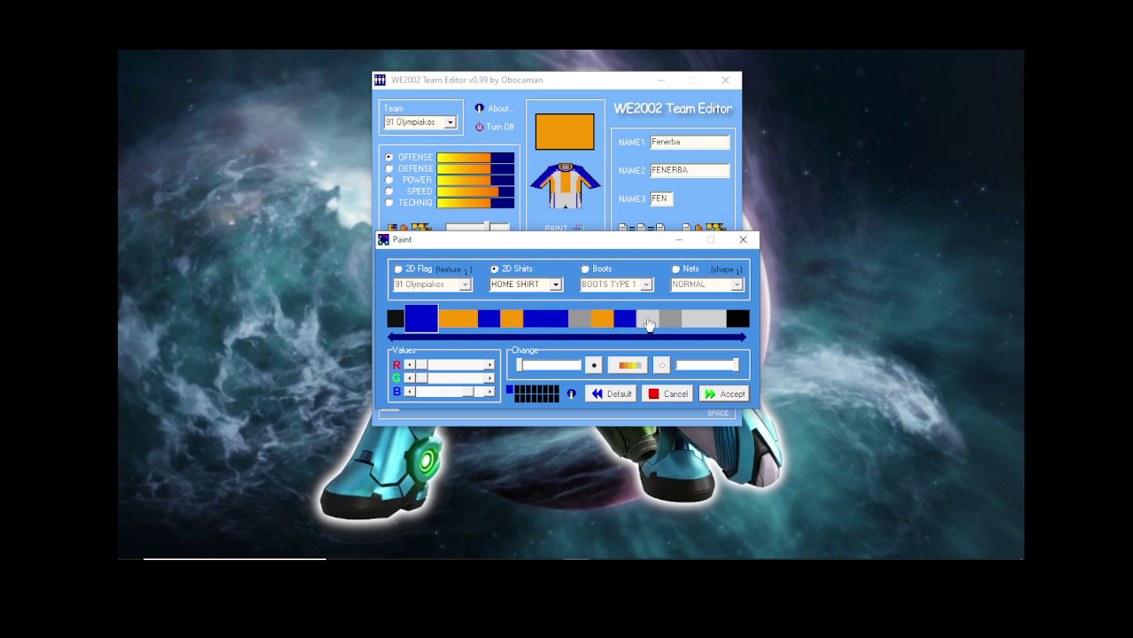
{"action": "left_click", "coordinate": [647, 324]}
{"action": "left_click", "coordinate": [693, 324]}
{"action": "left_click", "coordinate": [716, 324]}
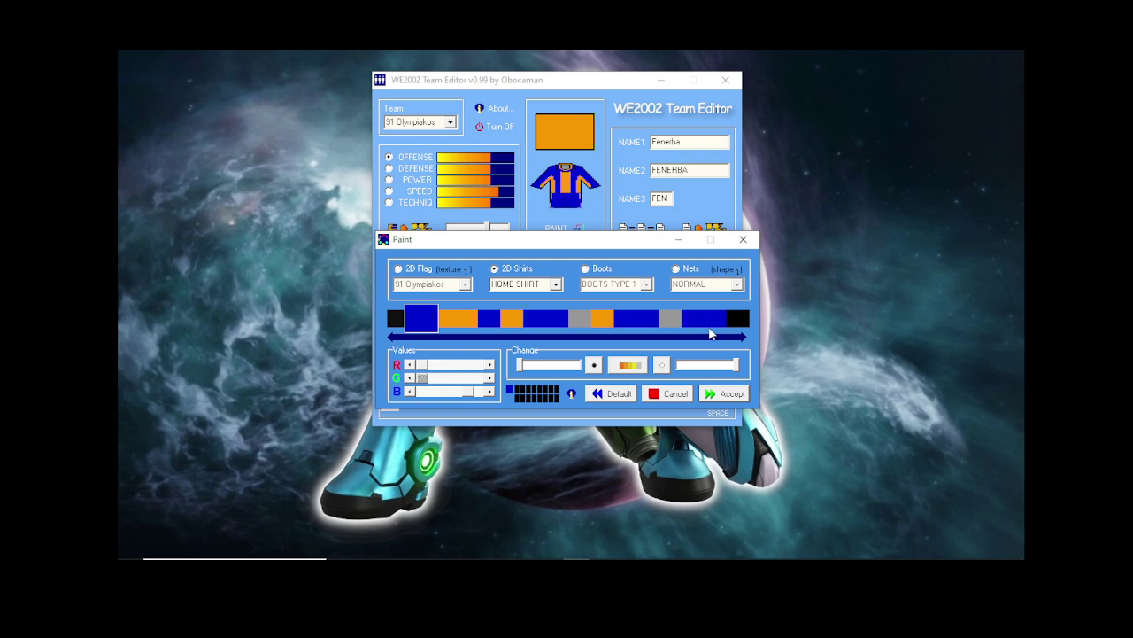
Step: Color the first light grey of the away shirt palette with the copied blue and accept the paint changes
{"action": "left_click", "coordinate": [555, 285]}
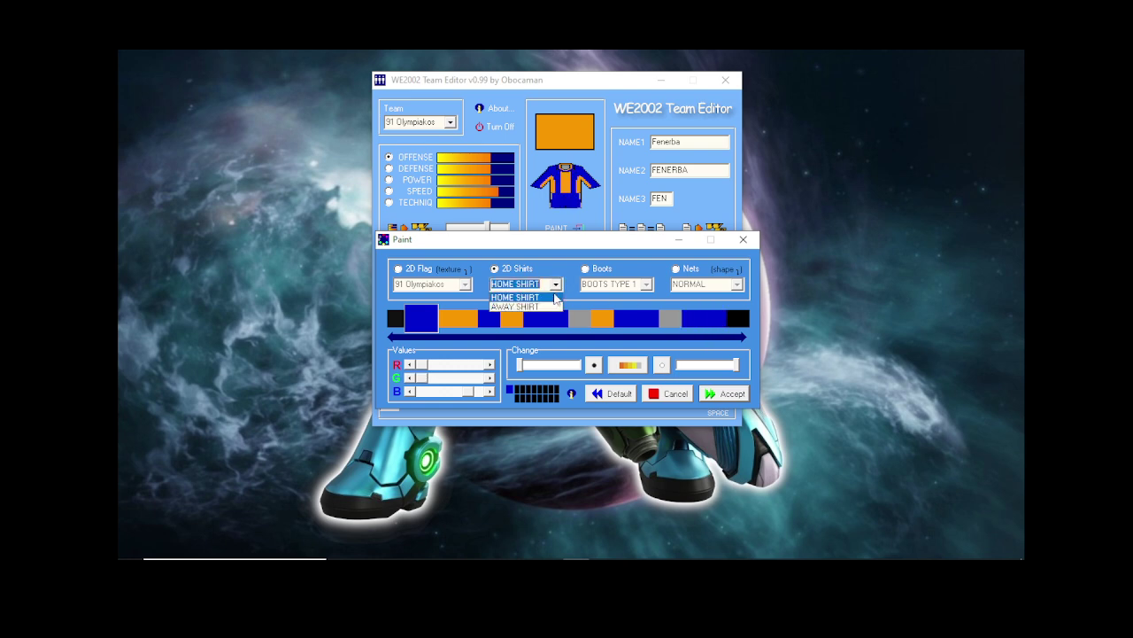
{"action": "left_click", "coordinate": [534, 305]}
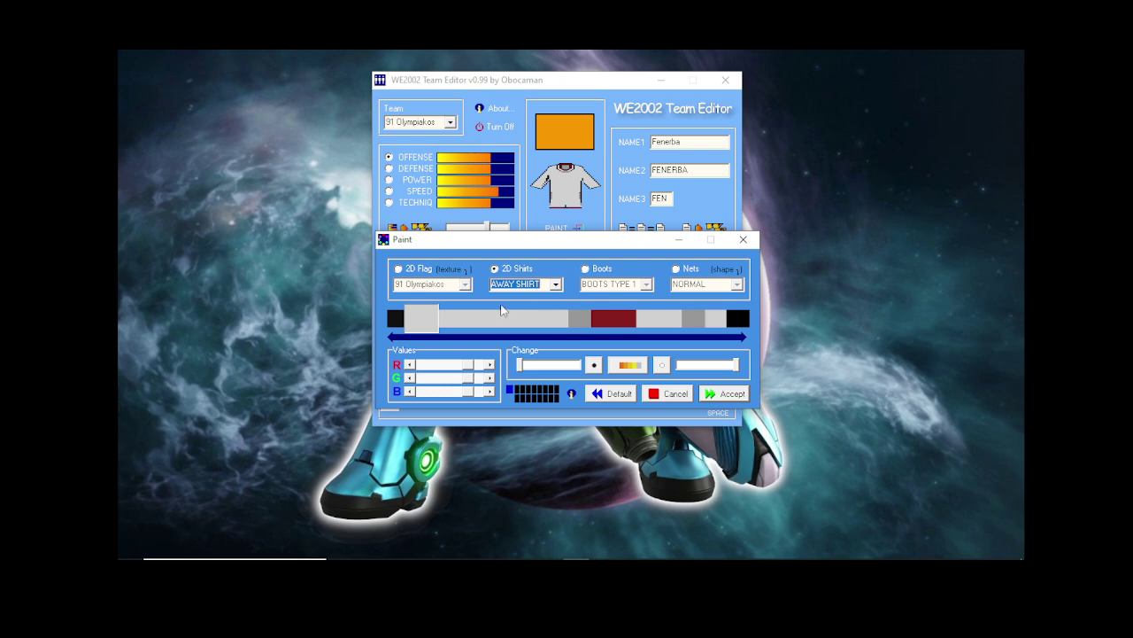
{"action": "left_click", "coordinate": [429, 319]}
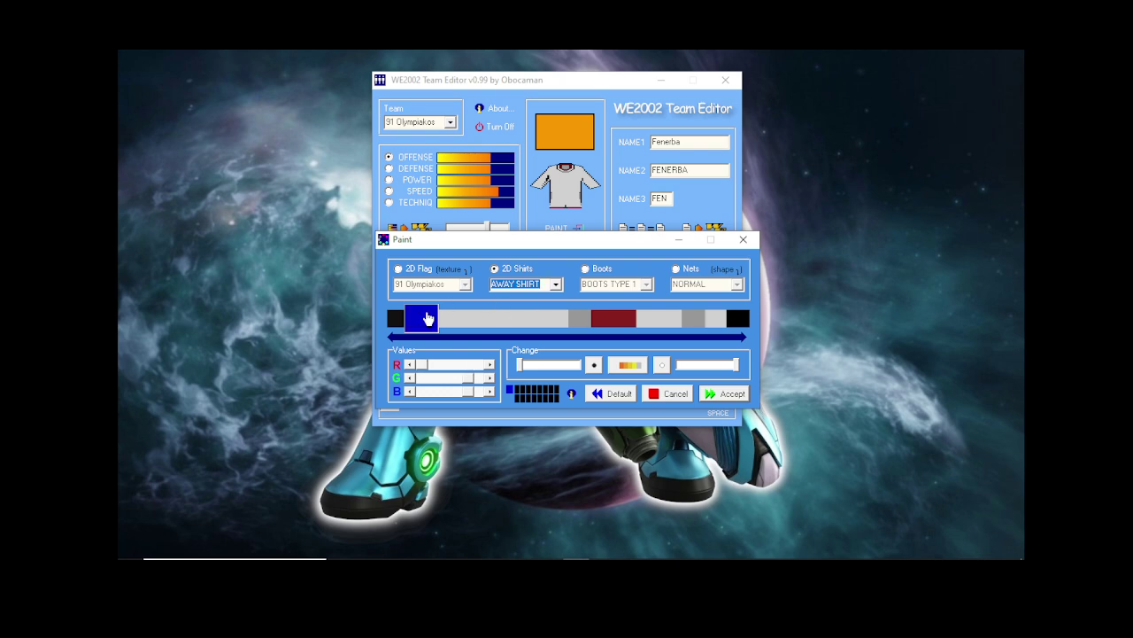
{"action": "left_click", "coordinate": [718, 394]}
Step: Search Google in the browser for "fenerbace uniforme 24" and view the image results
{"action": "mouse_move", "coordinate": [638, 558]}
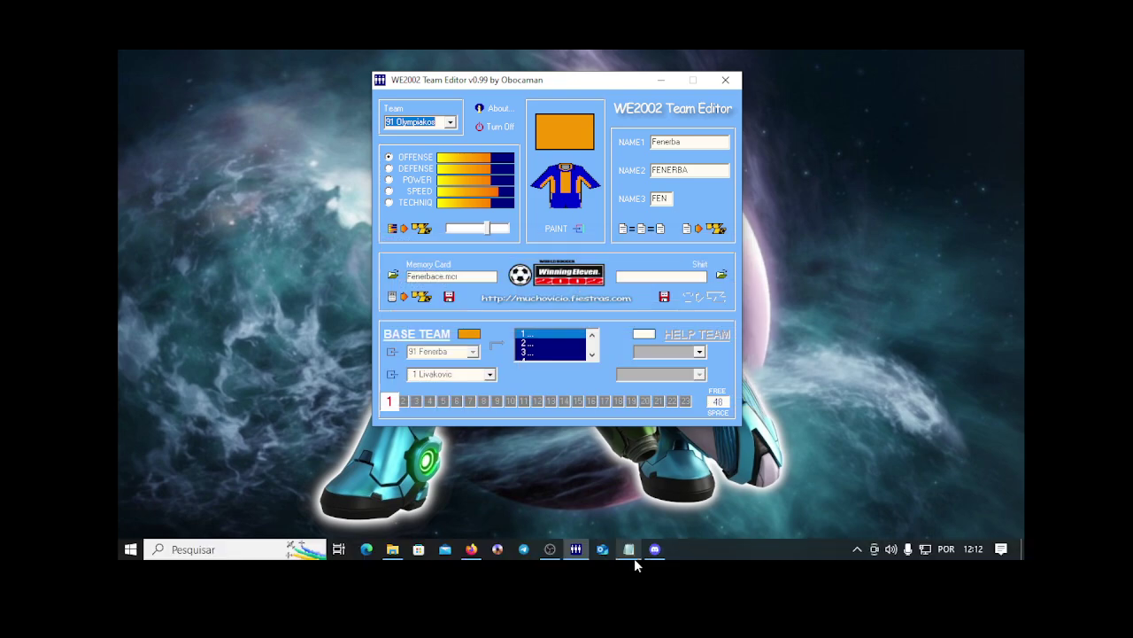
{"action": "left_click", "coordinate": [471, 549]}
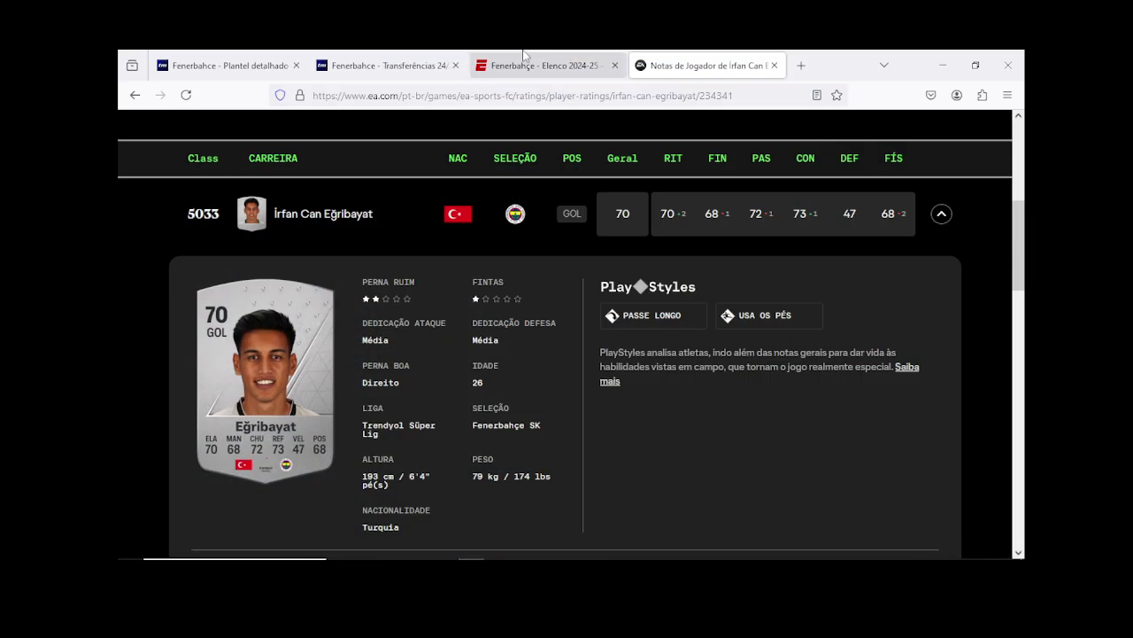
{"action": "left_click", "coordinate": [587, 101]}
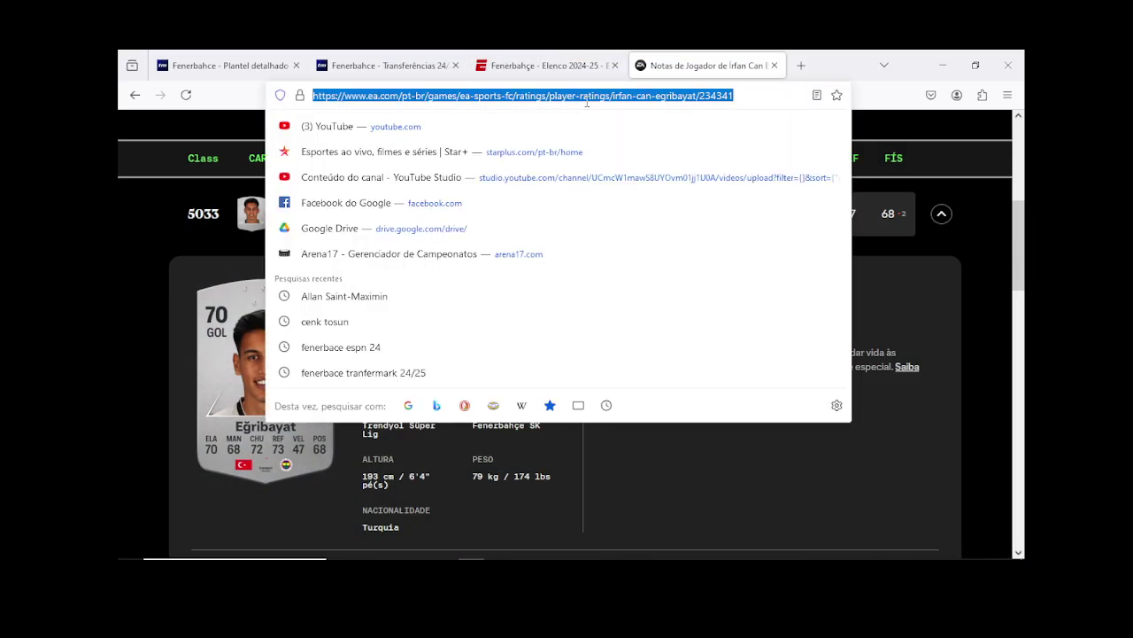
{"action": "type", "text": "fener"}
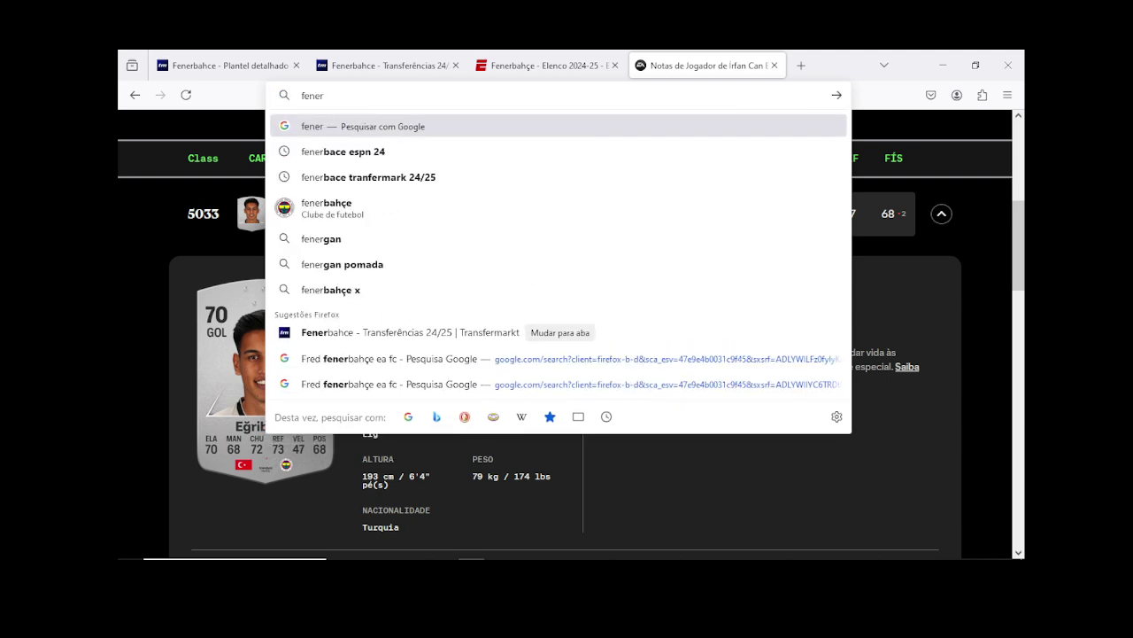
{"action": "type", "text": "bace uni"}
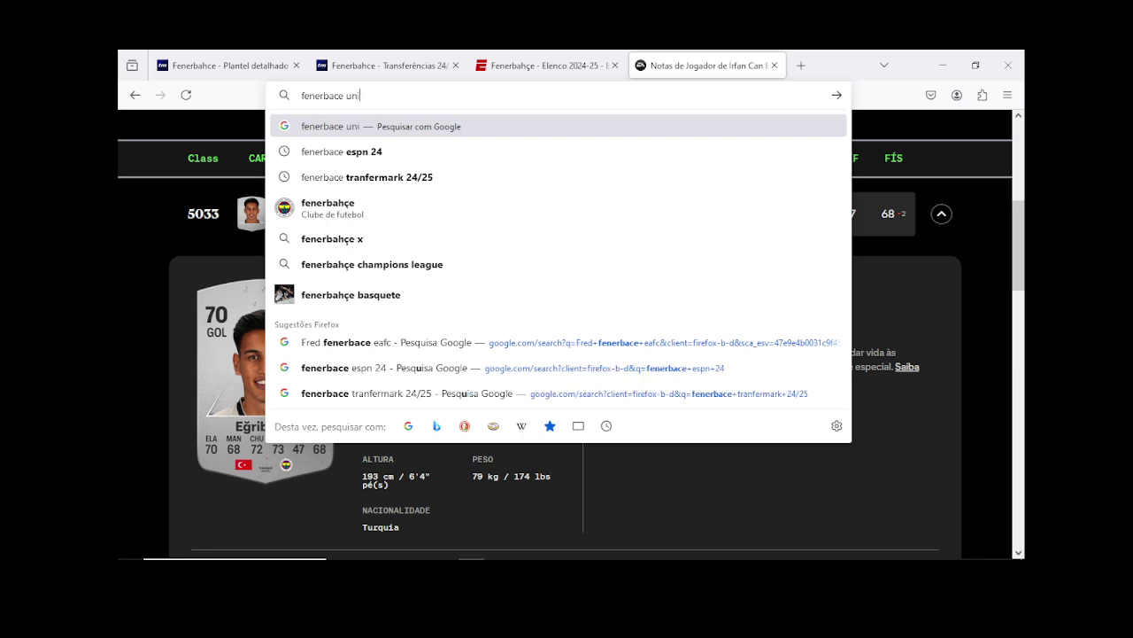
{"action": "type", "text": "forme 24"}
{"action": "key", "text": "Return"}
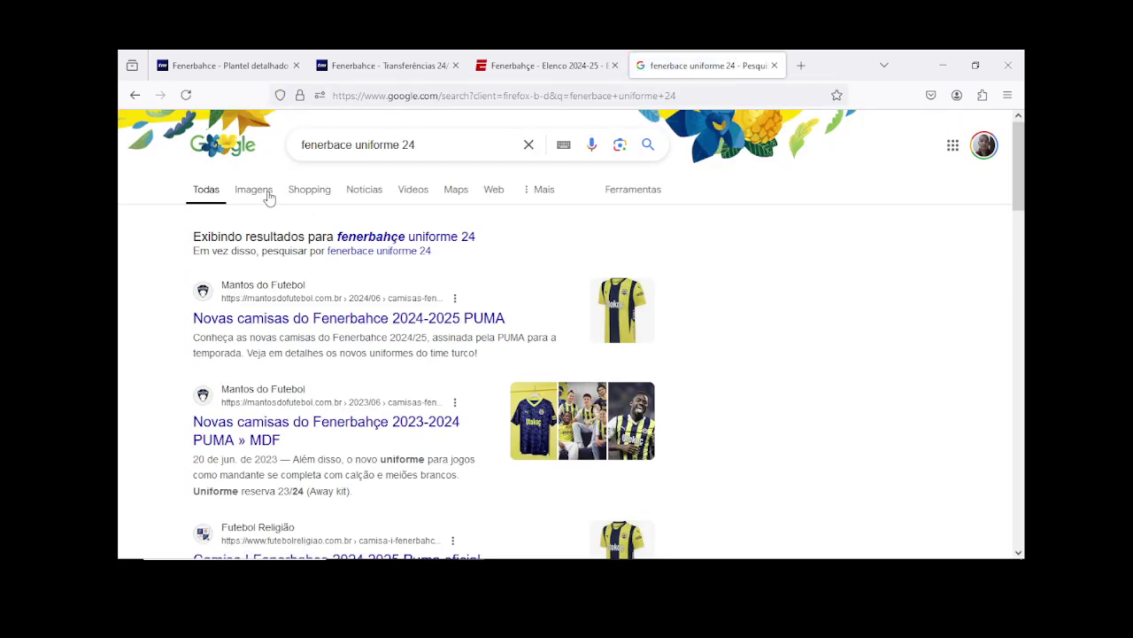
{"action": "left_click", "coordinate": [265, 191]}
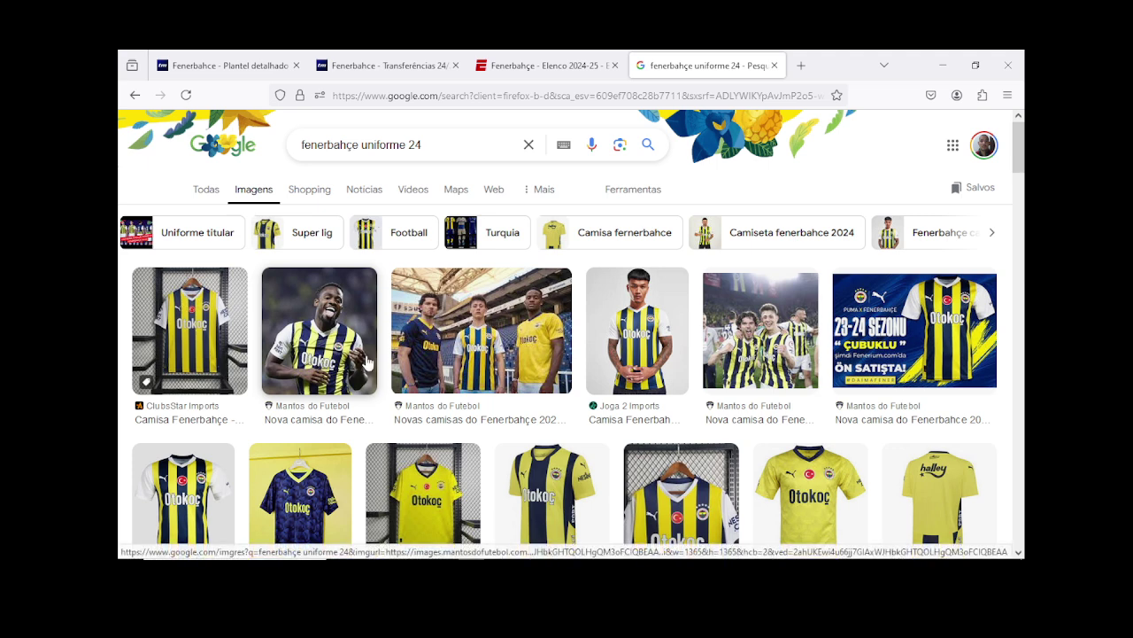
Step: Switch to WE2002 Team Editor and open the 2D home shirt palette in Paint, comparing it with the uniform image results
{"action": "mouse_move", "coordinate": [750, 557]}
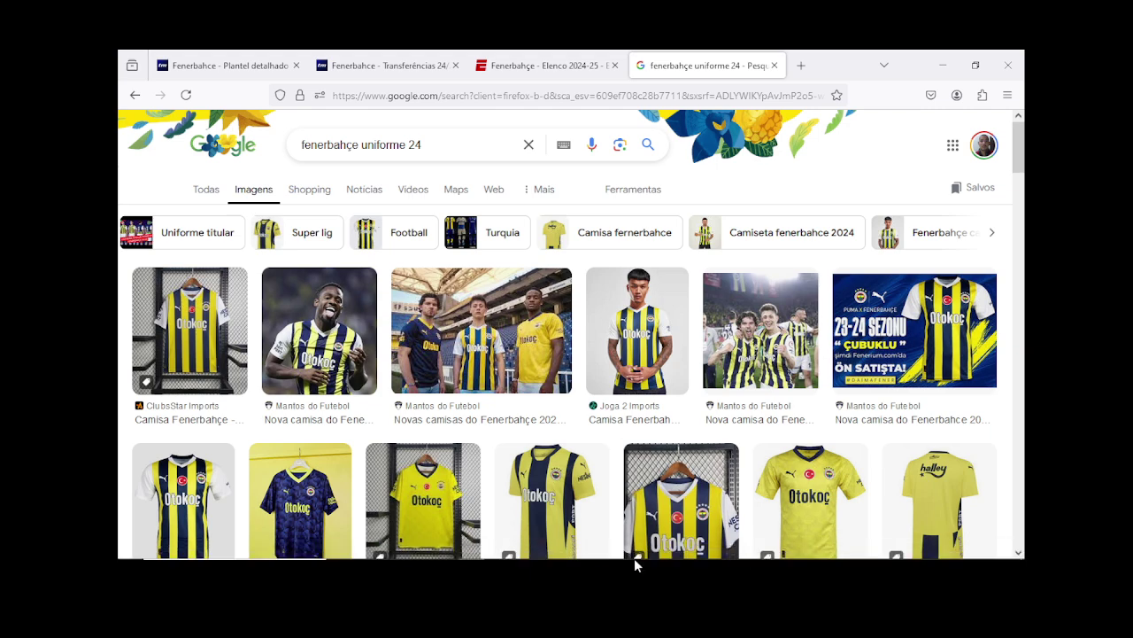
{"action": "left_click", "coordinate": [578, 551]}
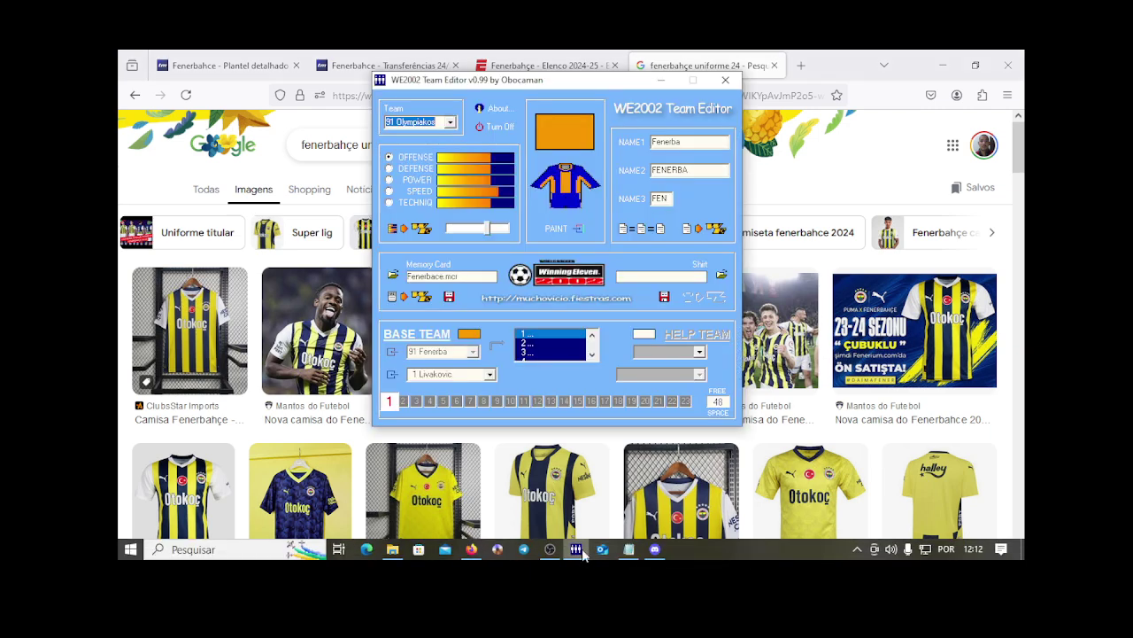
{"action": "left_click", "coordinate": [558, 229]}
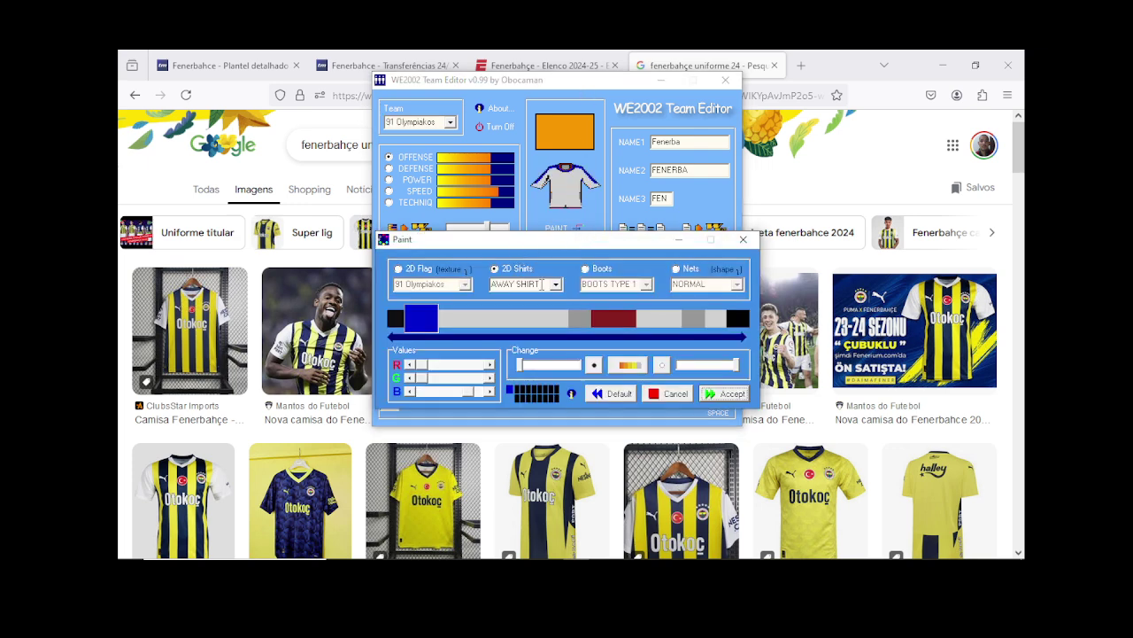
{"action": "left_click", "coordinate": [557, 288]}
{"action": "left_click", "coordinate": [534, 302]}
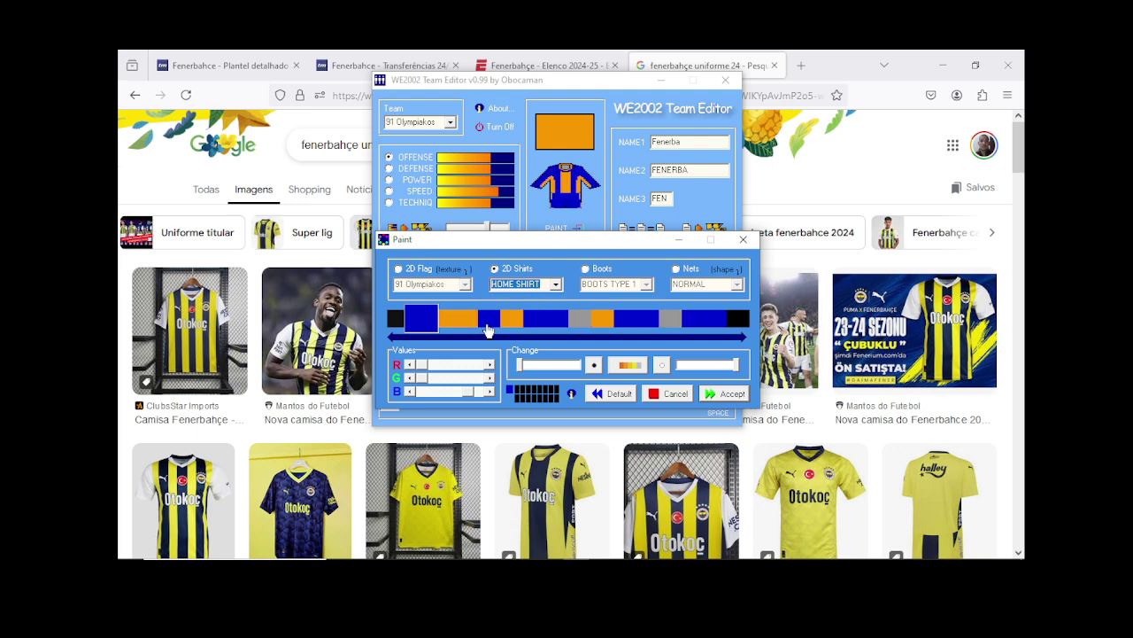
{"action": "scroll", "coordinate": [270, 435], "scroll_direction": "down", "scroll_amount": 3}
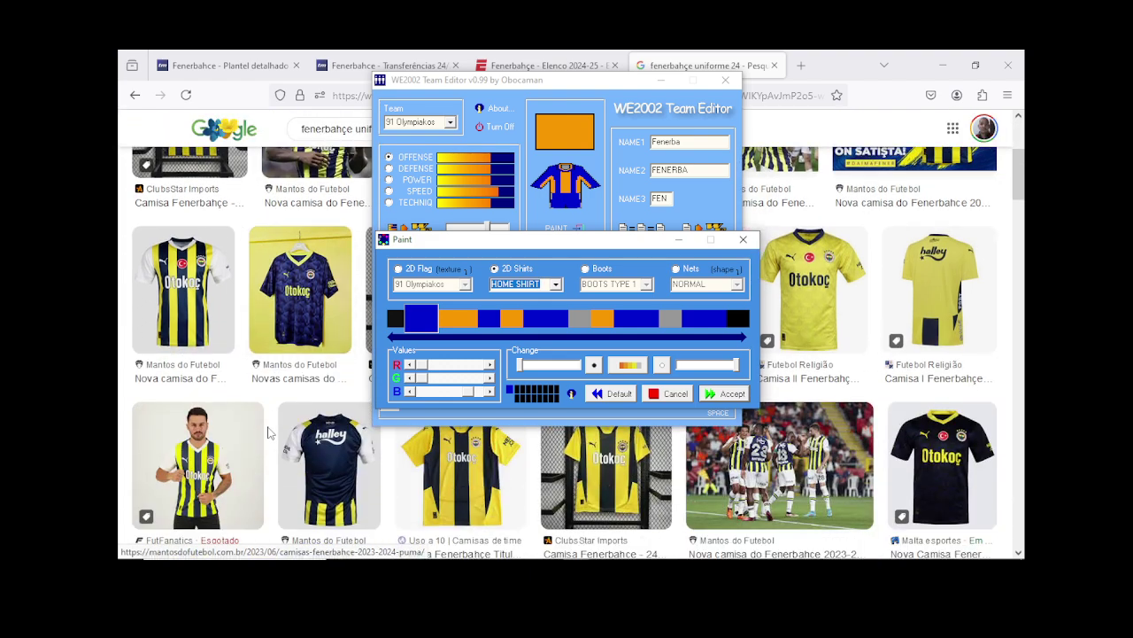
{"action": "scroll", "coordinate": [269, 432], "scroll_direction": "up", "scroll_amount": 3}
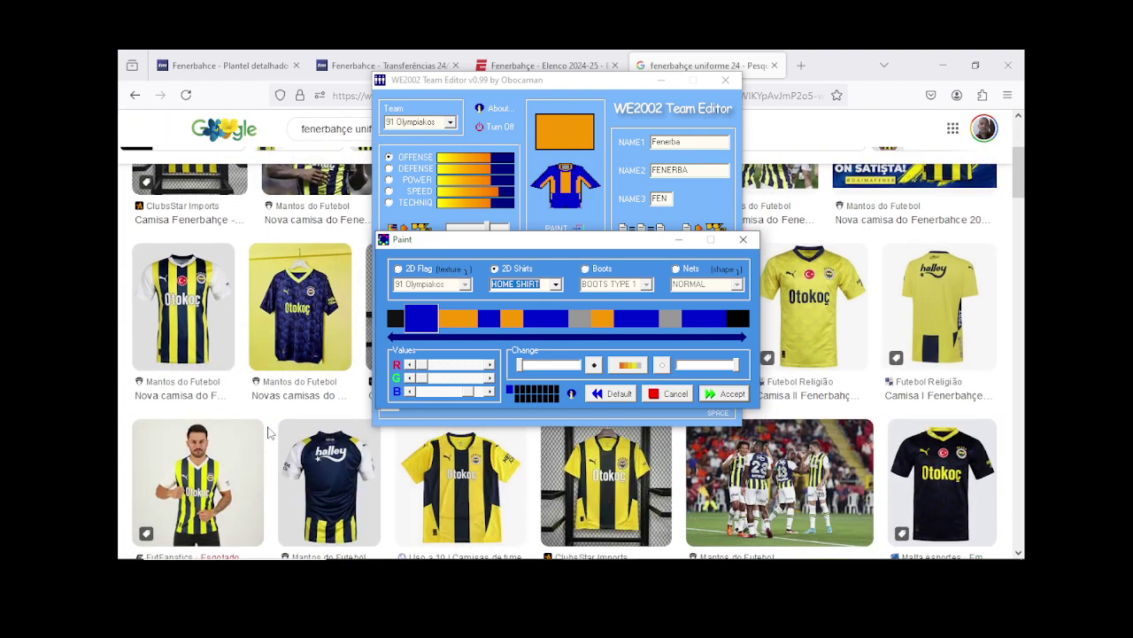
Step: Turn the home shirt's shorts colors near-white by raising red and green, replace the first blue with orange, and accept the changes
{"action": "left_click", "coordinate": [693, 321]}
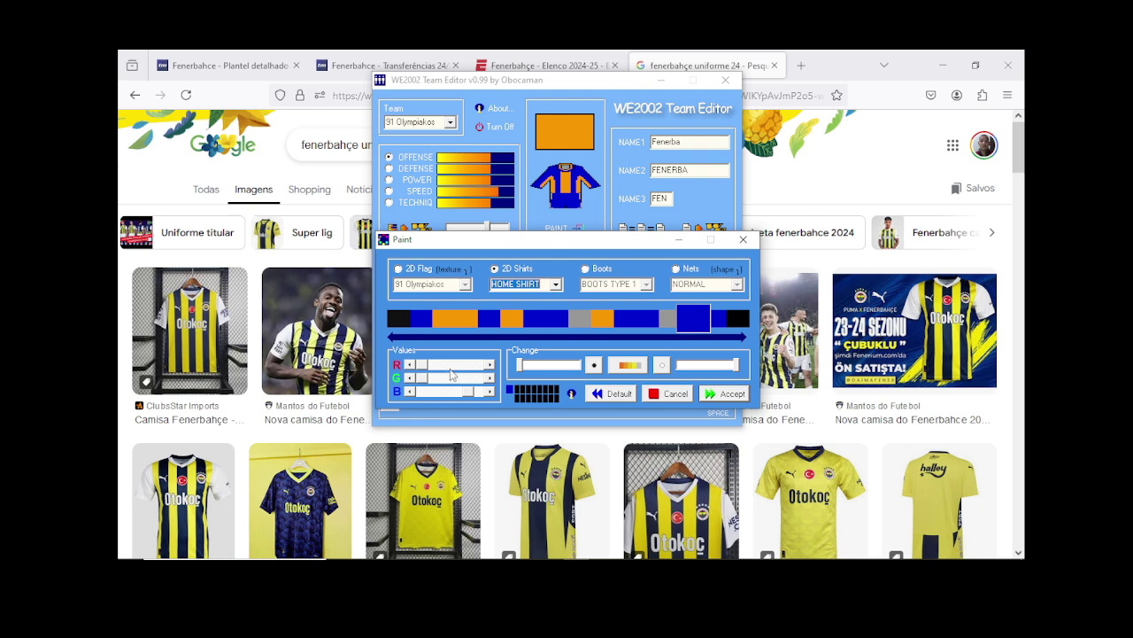
{"action": "left_click_drag", "start_coordinate": [429, 366], "coordinate": [486, 366]}
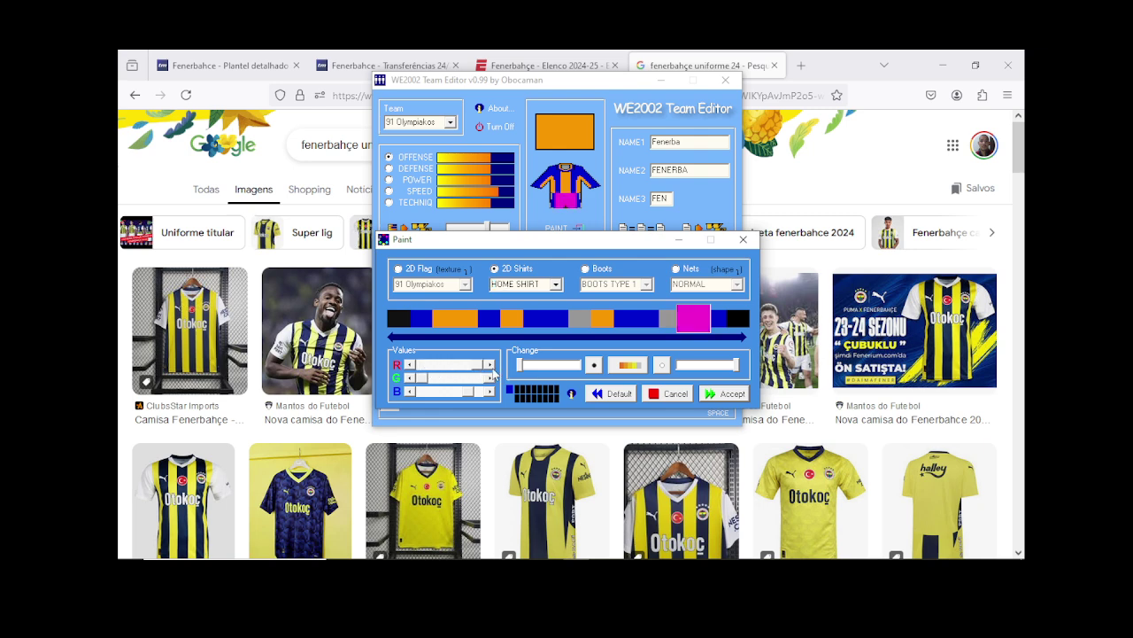
{"action": "left_click_drag", "start_coordinate": [422, 377], "coordinate": [475, 379]}
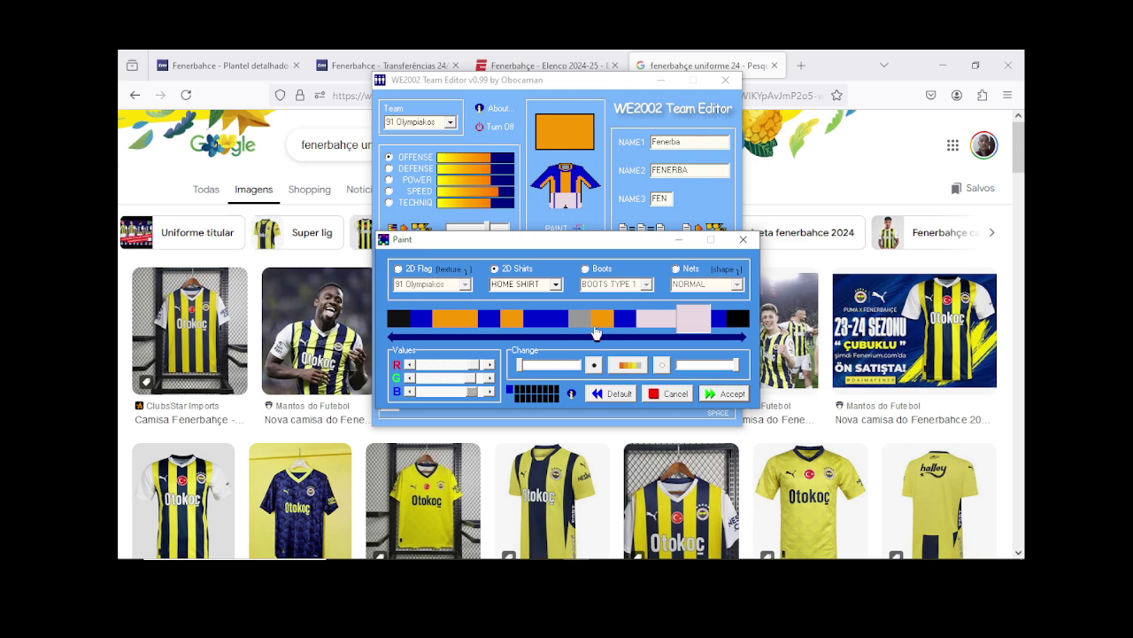
{"action": "left_click", "coordinate": [427, 325]}
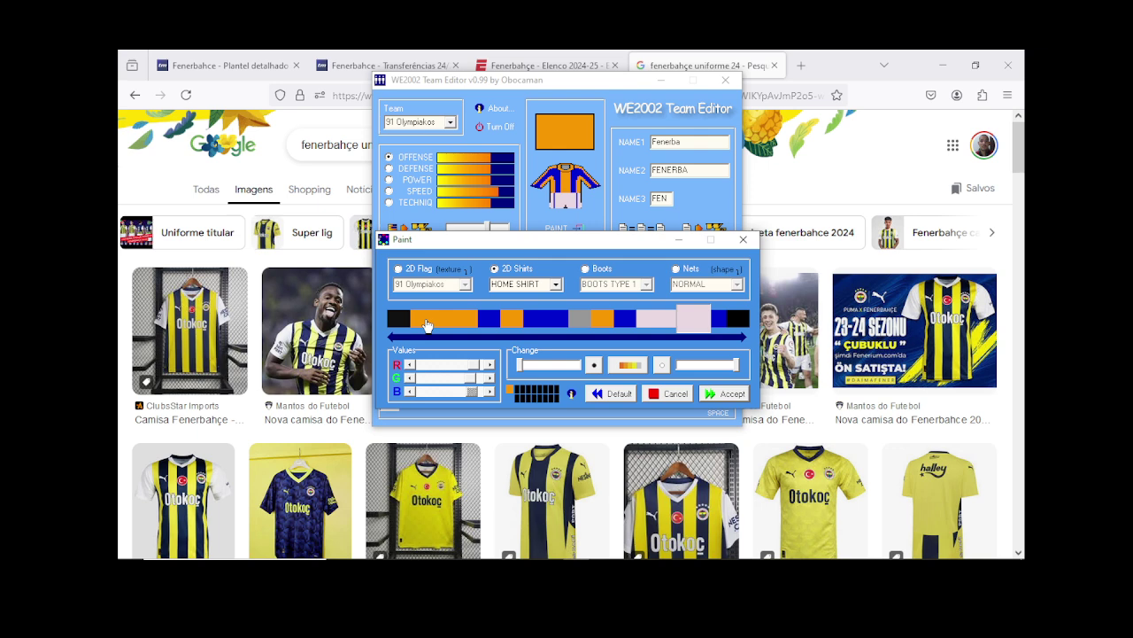
{"action": "left_click", "coordinate": [726, 395]}
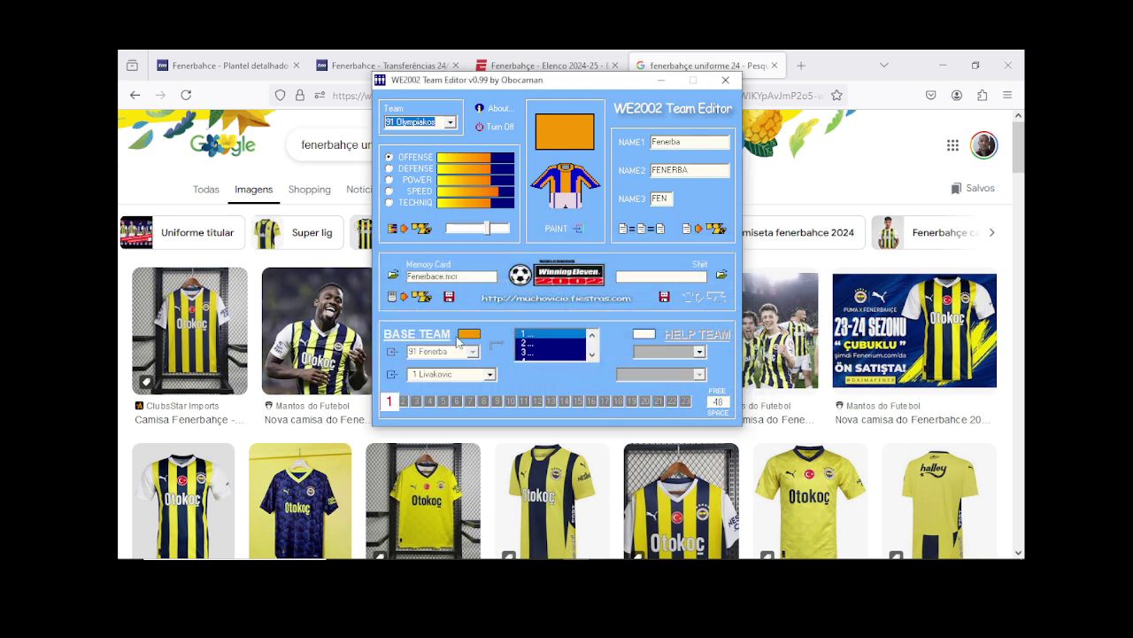
Step: Reopen Paint, turn the home shirt's first orange yellow by raising green, and copy it over the remaining orange colors
{"action": "left_click", "coordinate": [578, 230]}
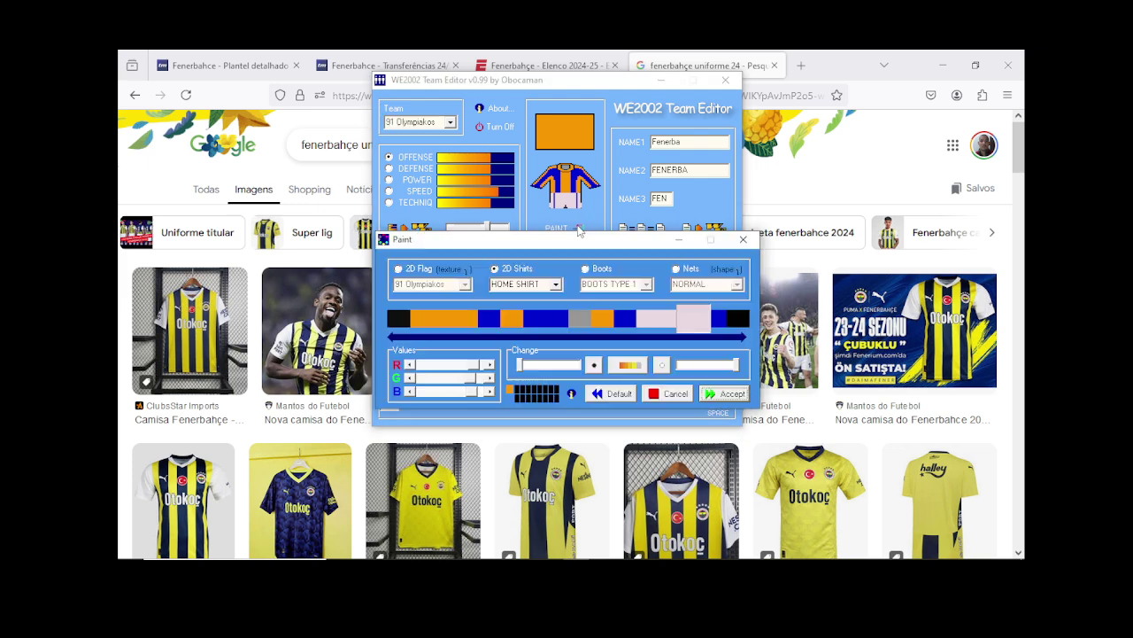
{"action": "left_click", "coordinate": [423, 319]}
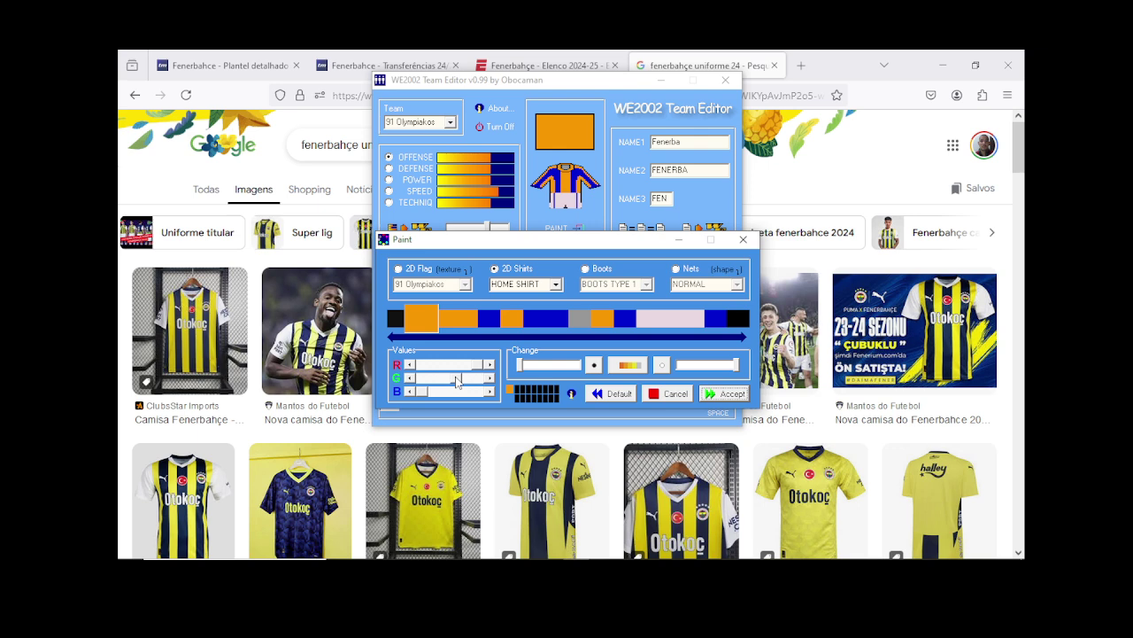
{"action": "mouse_move", "coordinate": [458, 381]}
{"action": "left_mouse_down"}
{"action": "mouse_move", "coordinate": [447, 380]}
{"action": "mouse_move", "coordinate": [471, 382]}
{"action": "left_mouse_up"}
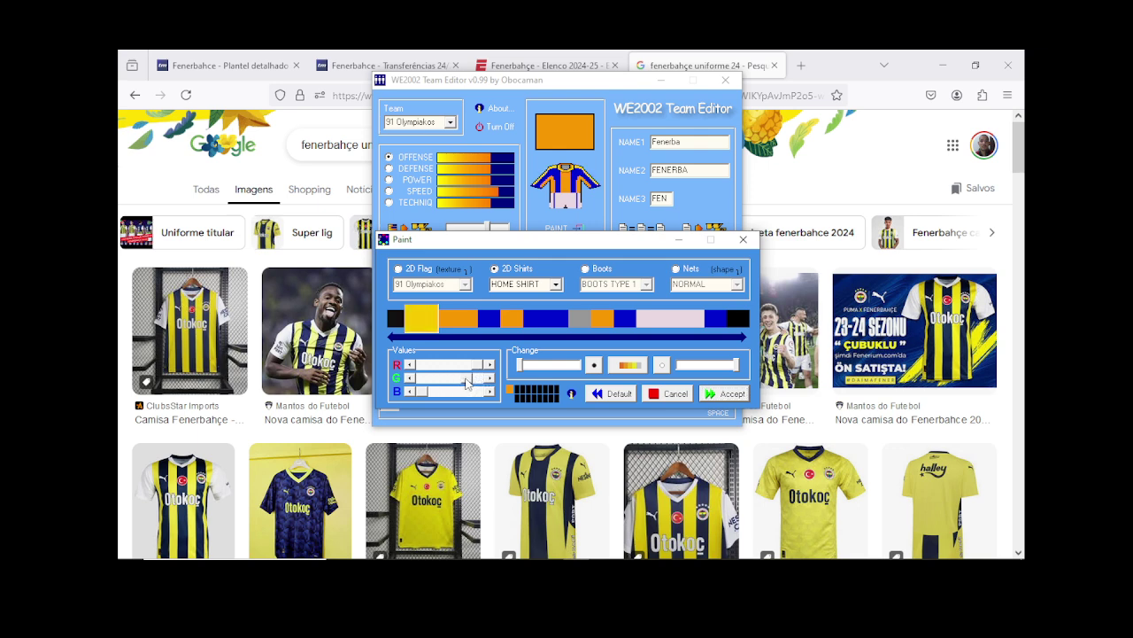
{"action": "left_click", "coordinate": [449, 328]}
{"action": "left_click", "coordinate": [469, 328]}
{"action": "left_click", "coordinate": [506, 324]}
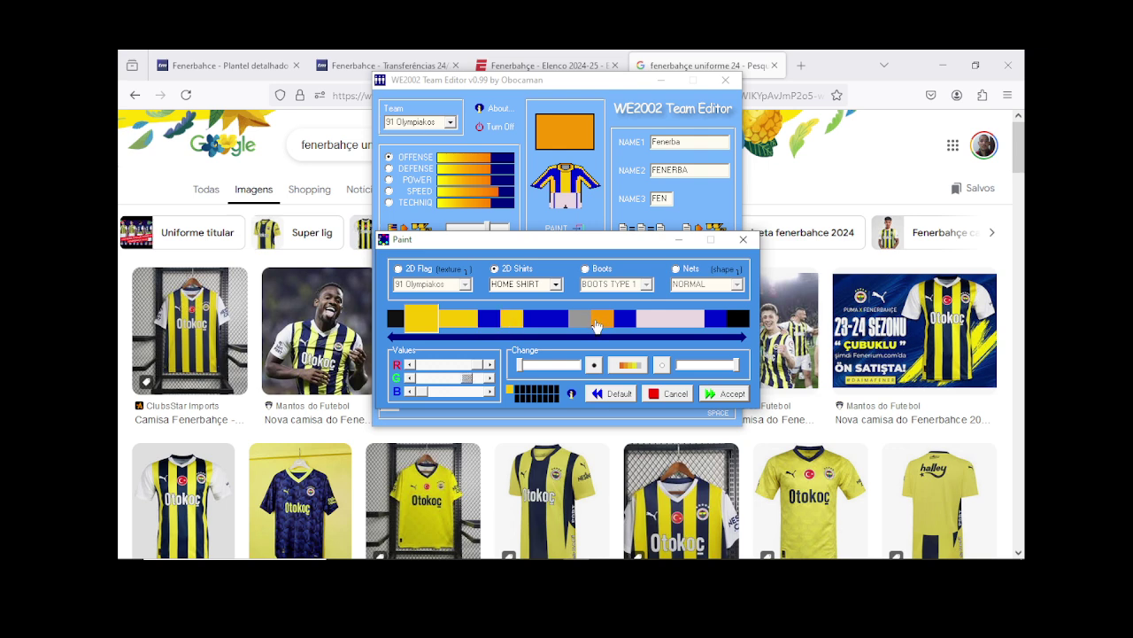
{"action": "left_click", "coordinate": [600, 324]}
Step: Fill the entire 2D flag palette of 91 Olympiakos with the copied yellow and accept the paint changes
{"action": "left_click", "coordinate": [423, 269]}
{"action": "left_click", "coordinate": [395, 322]}
{"action": "left_click_drag", "start_coordinate": [417, 325], "coordinate": [746, 326]}
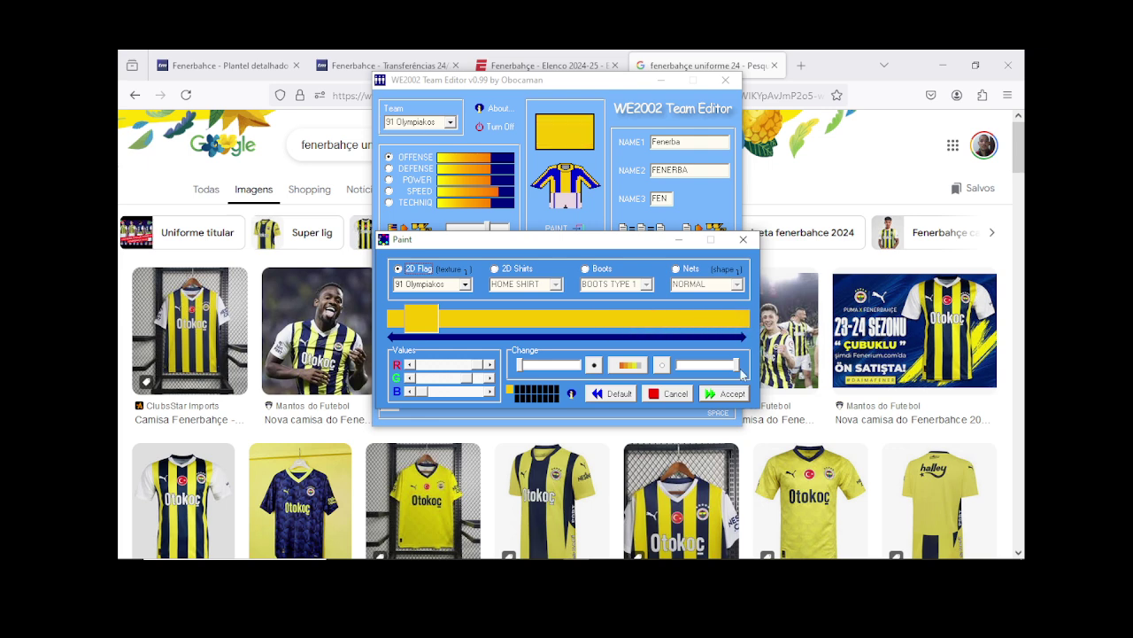
{"action": "left_click", "coordinate": [722, 393]}
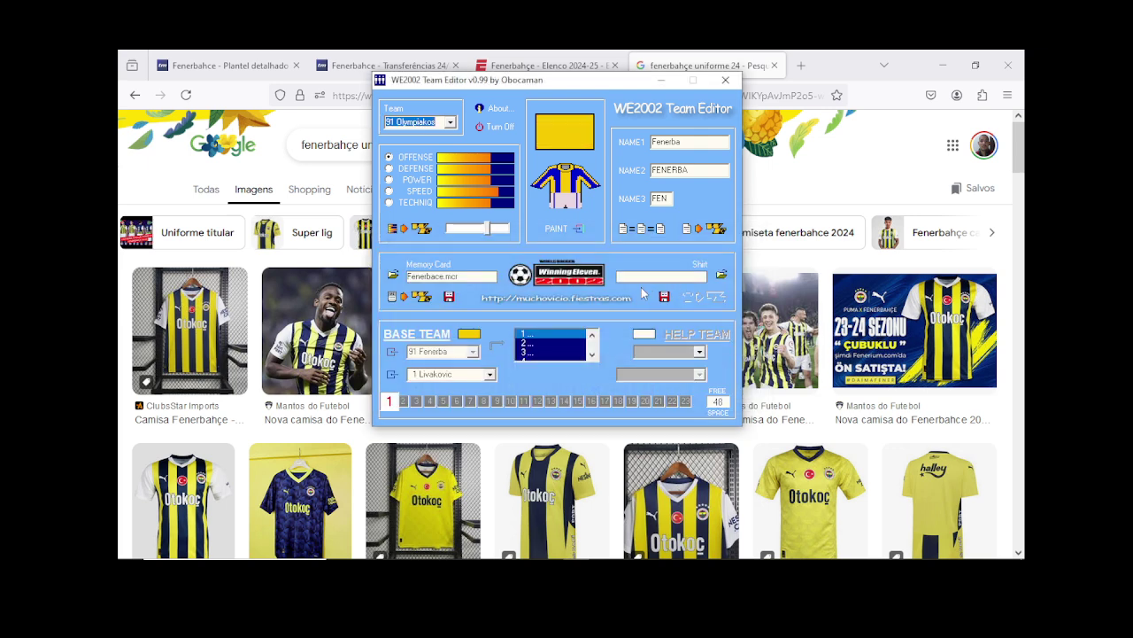
Step: Switch to Discord, follow the link to the psx-tools channel, and download KITS_GDB_PES6_a_WE2002.rar despite the download warning
{"action": "left_click", "coordinate": [654, 549]}
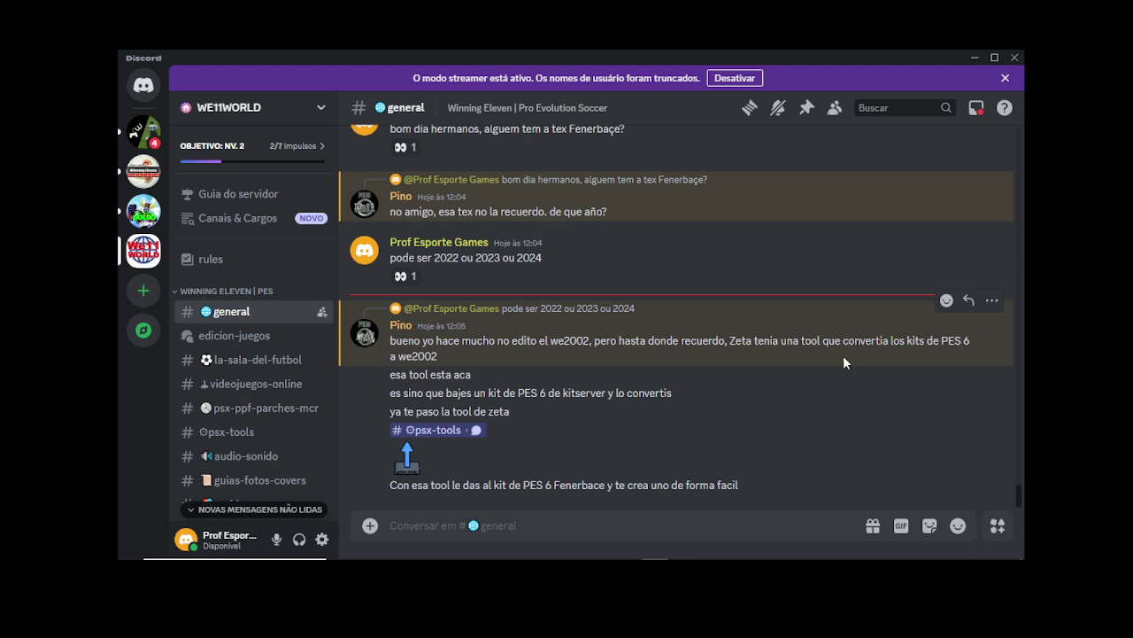
{"action": "left_click", "coordinate": [429, 432]}
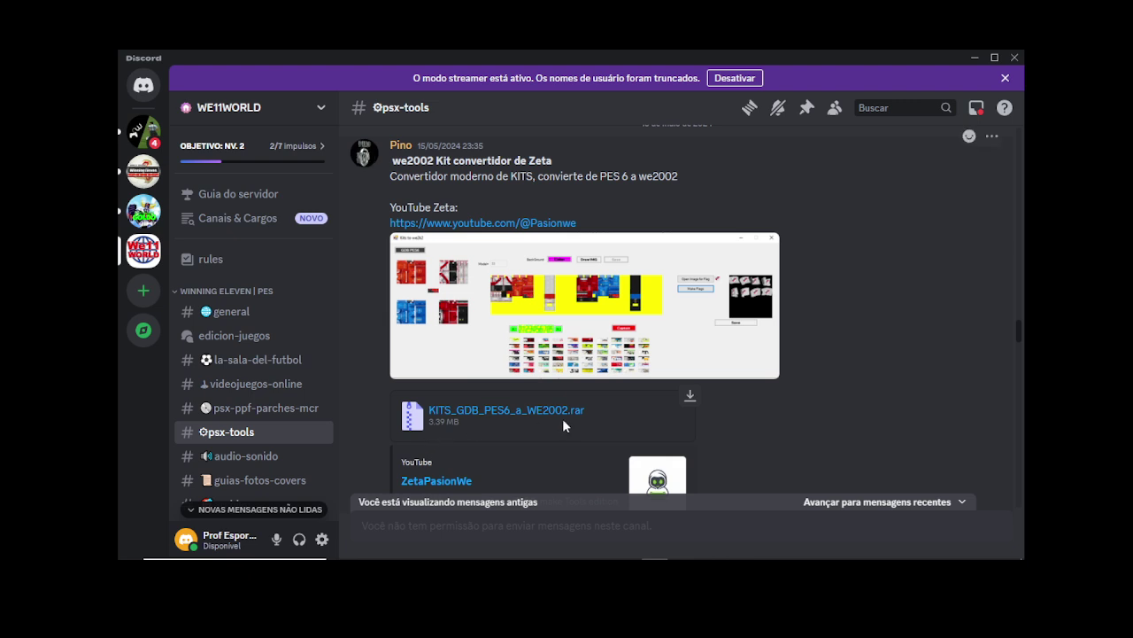
{"action": "scroll", "coordinate": [560, 421], "scroll_direction": "down", "scroll_amount": 2}
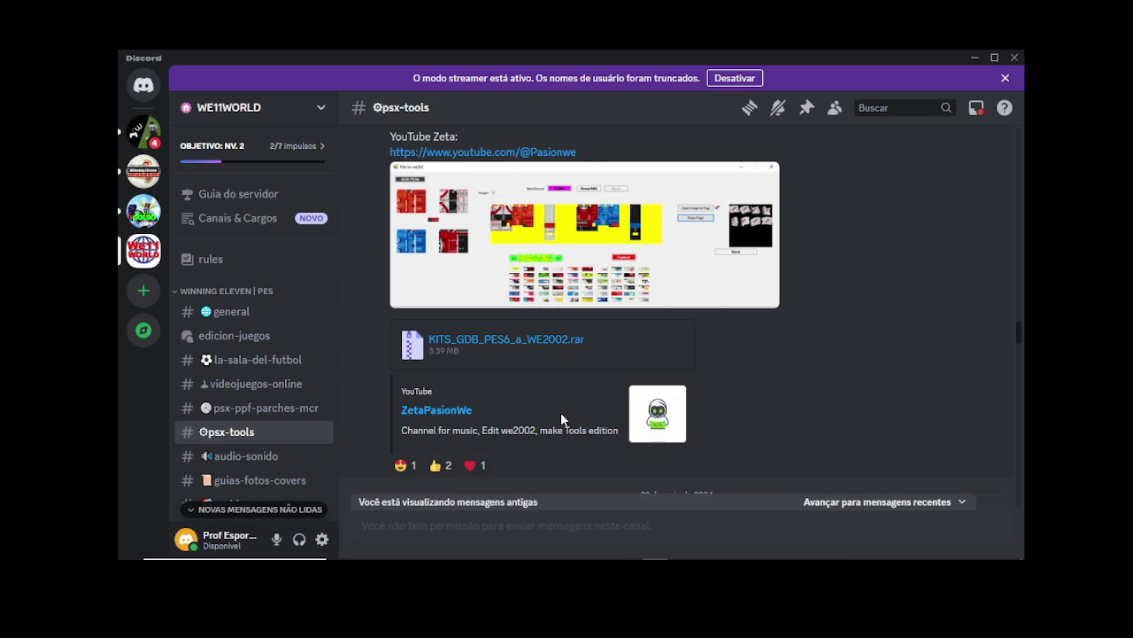
{"action": "left_click", "coordinate": [531, 339]}
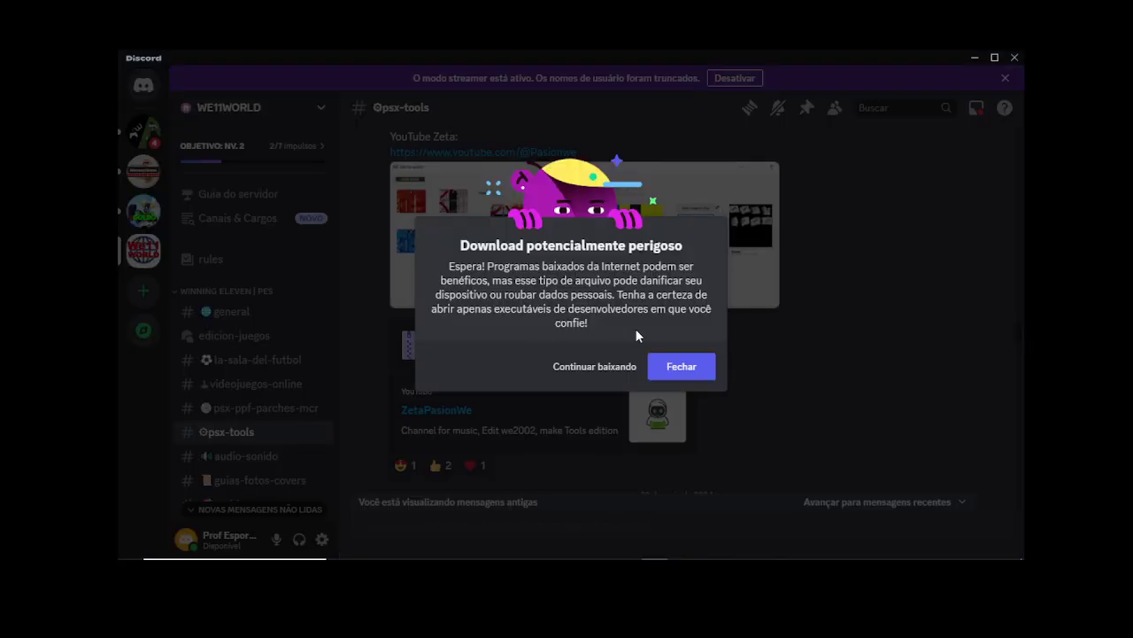
{"action": "left_click", "coordinate": [591, 370]}
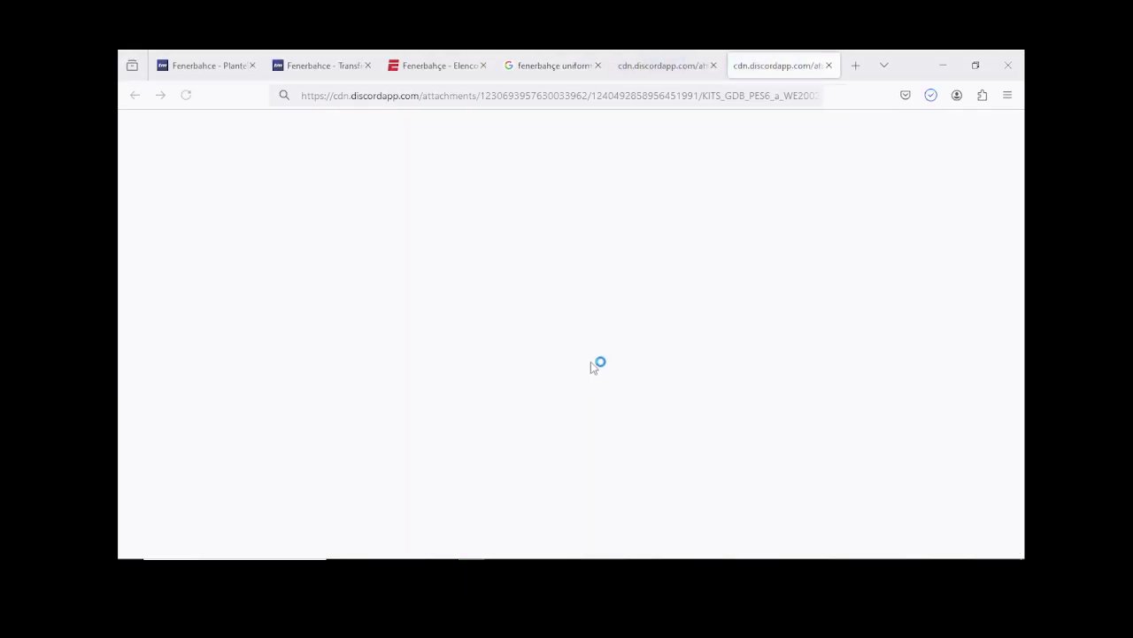
Step: Show the downloaded KITS_GDB_PES6_a_WE2002.rar in the Downloads folder and extract it into its own folder
{"action": "left_click", "coordinate": [930, 94]}
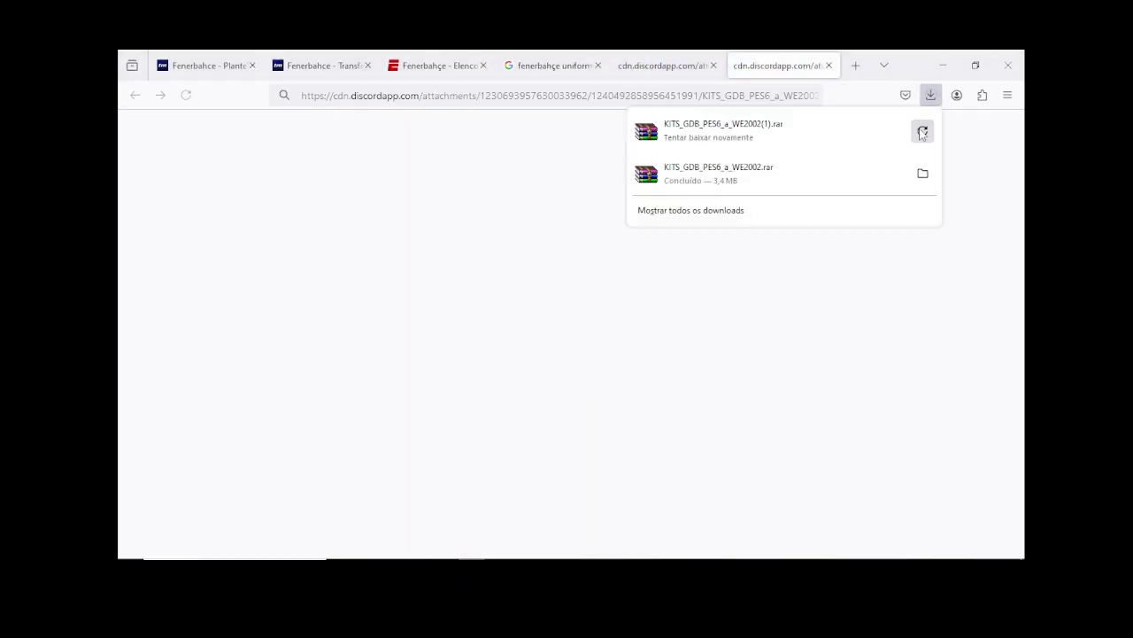
{"action": "left_click", "coordinate": [922, 132]}
{"action": "left_click", "coordinate": [923, 172]}
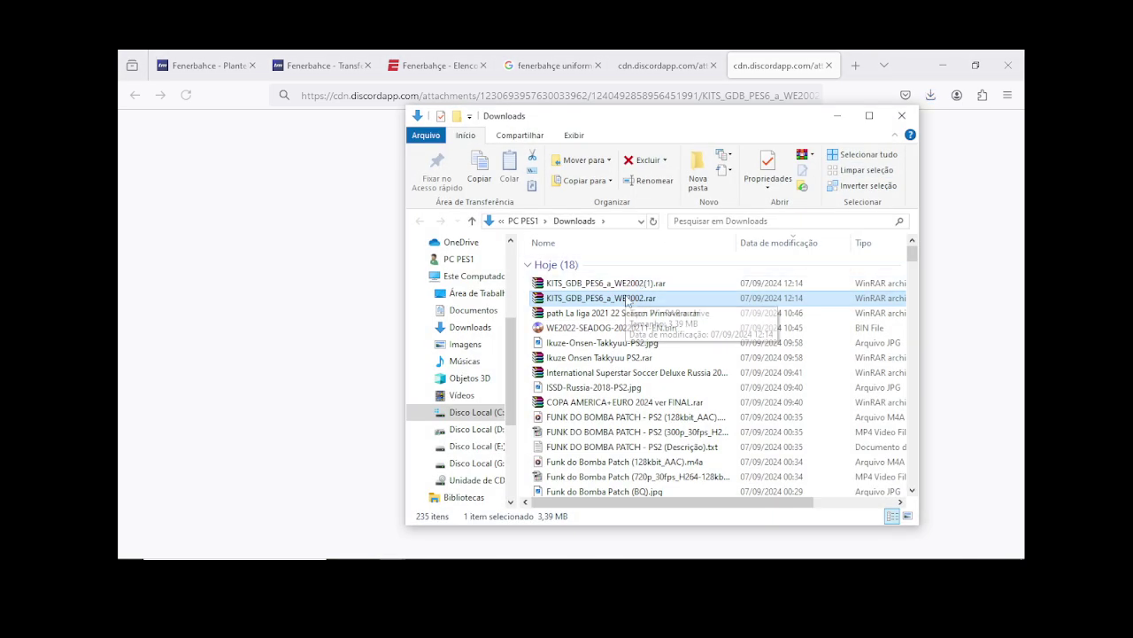
{"action": "right_click", "coordinate": [626, 302]}
{"action": "left_click", "coordinate": [664, 314]}
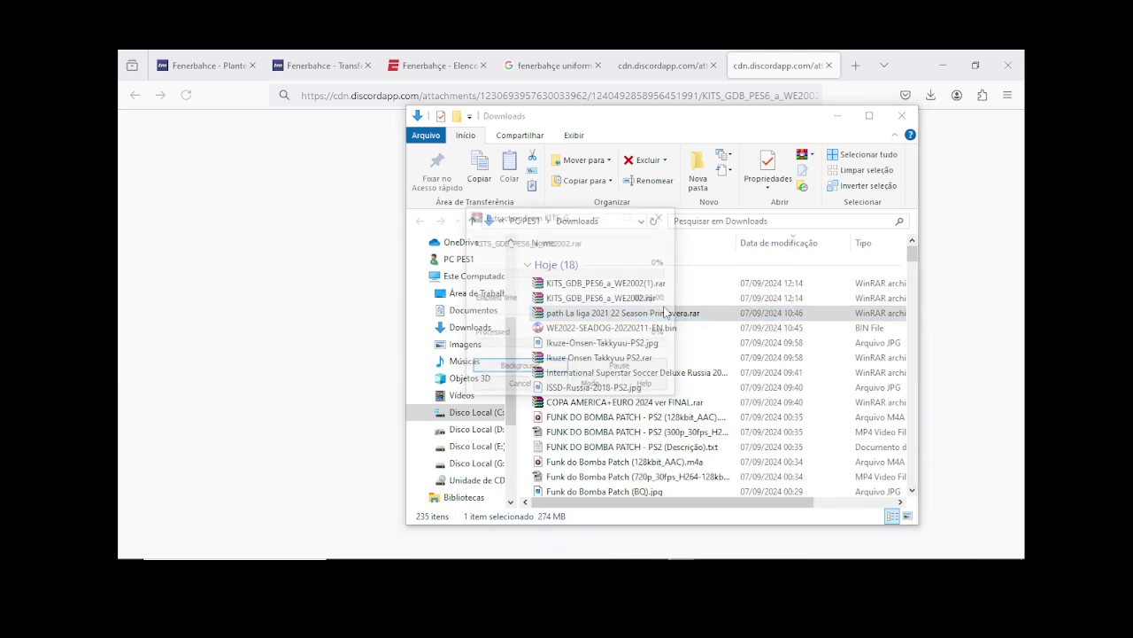
Step: Open the GDB PES6 a WE2002 folder inside the extracted KITS_GDB_PES6_a_WE2002 folder
{"action": "scroll", "coordinate": [664, 306], "scroll_direction": "down", "scroll_amount": 2}
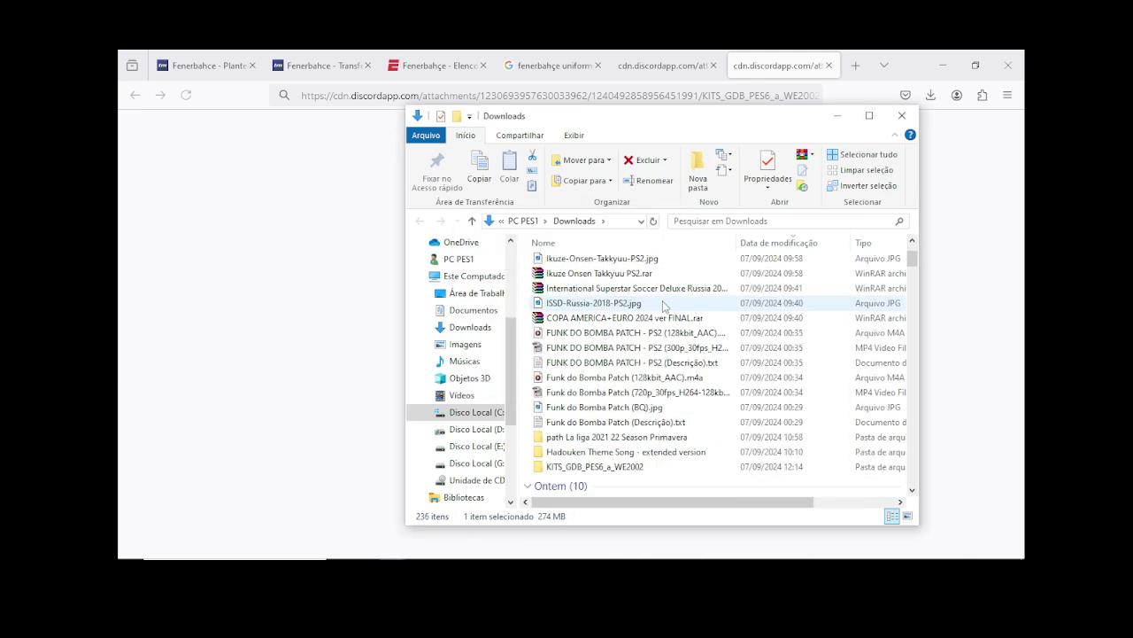
{"action": "double_click", "coordinate": [622, 438]}
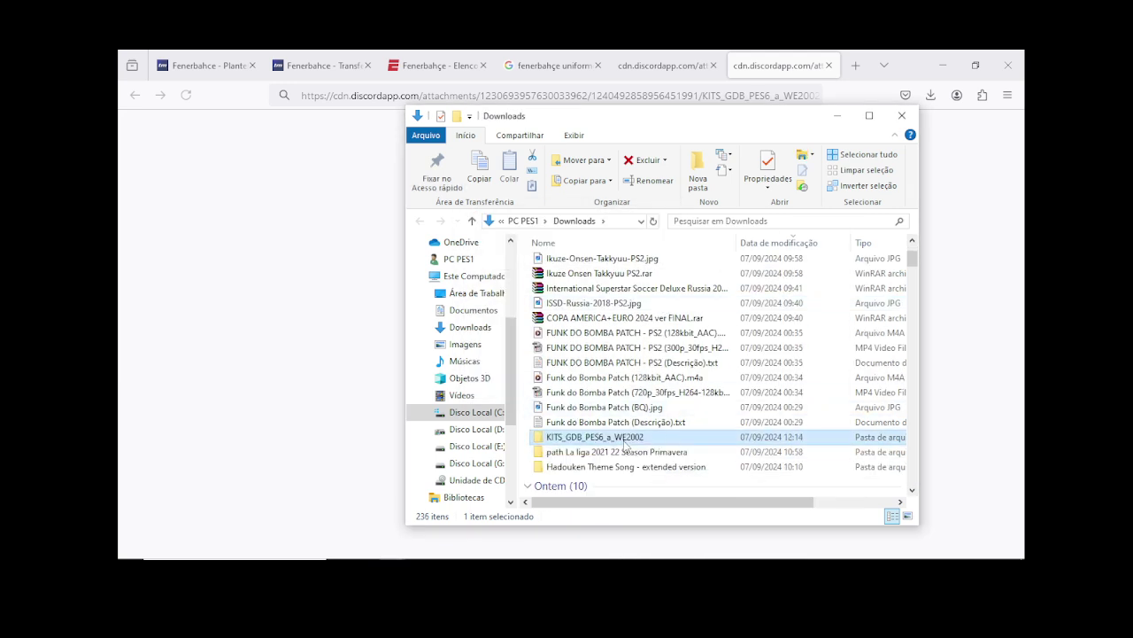
{"action": "double_click", "coordinate": [583, 269]}
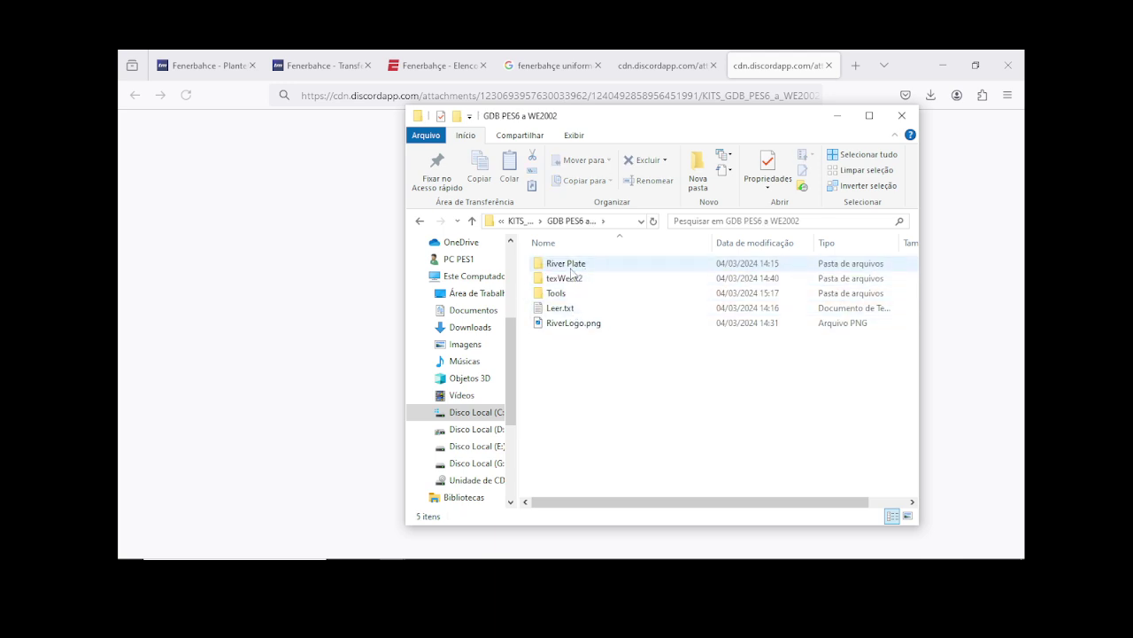
Step: Examine the contents of the River Plate and texWe2k2 folders, including Images and TIM, and return to GDB PES6 a WE2002
{"action": "double_click", "coordinate": [573, 270]}
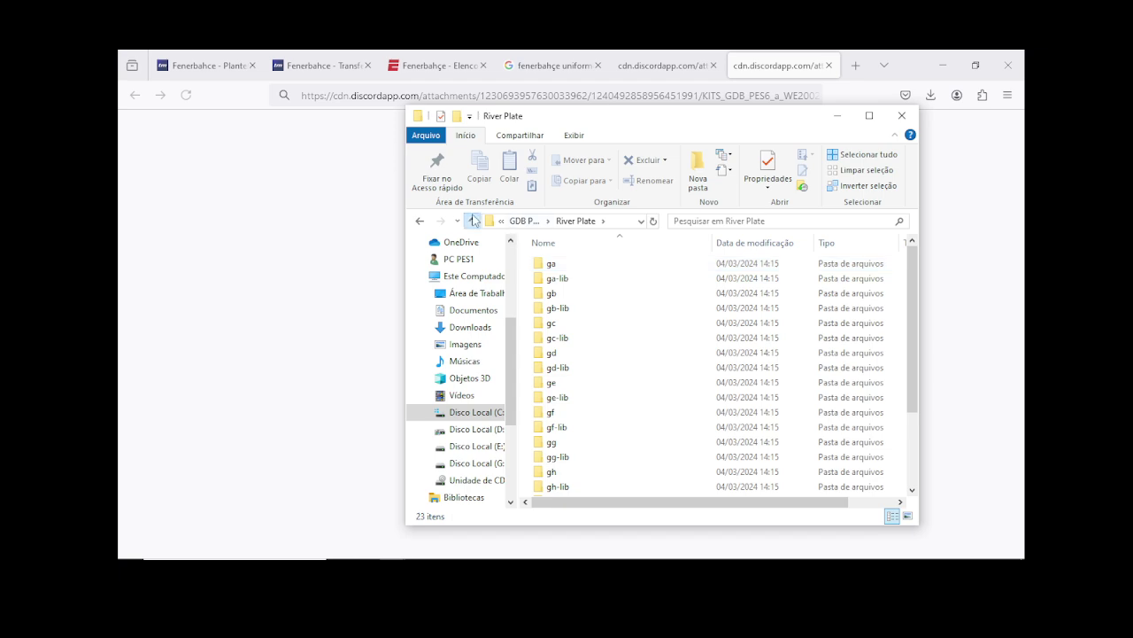
{"action": "left_click", "coordinate": [472, 221]}
{"action": "double_click", "coordinate": [564, 278]}
{"action": "left_click", "coordinate": [564, 278]}
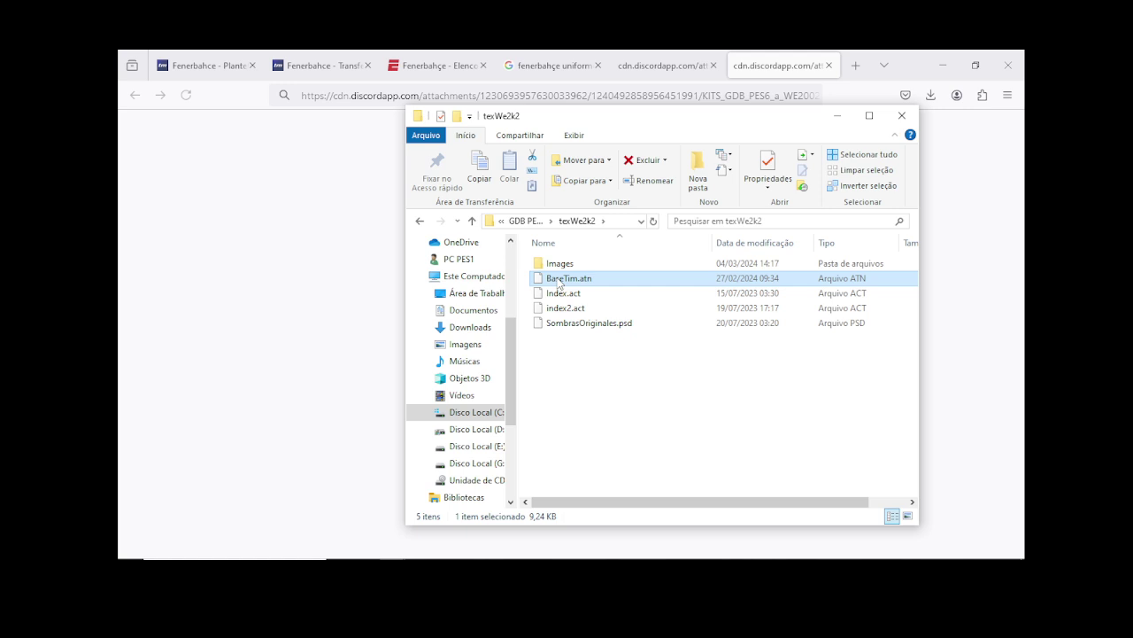
{"action": "double_click", "coordinate": [567, 264]}
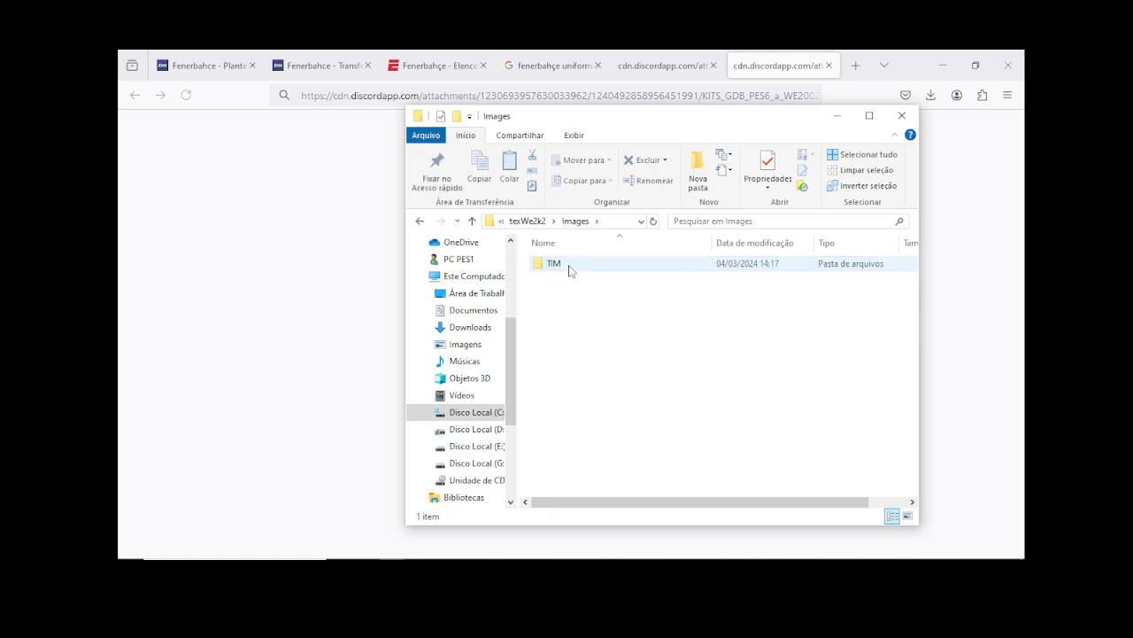
{"action": "double_click", "coordinate": [570, 267]}
{"action": "left_click", "coordinate": [473, 222]}
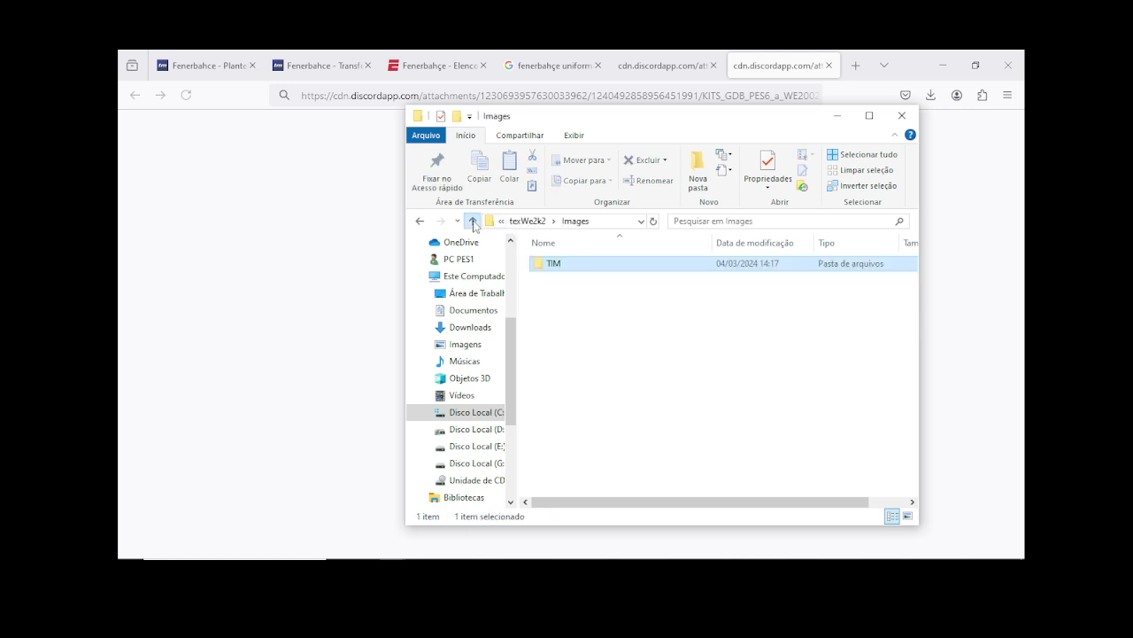
{"action": "left_click", "coordinate": [472, 222]}
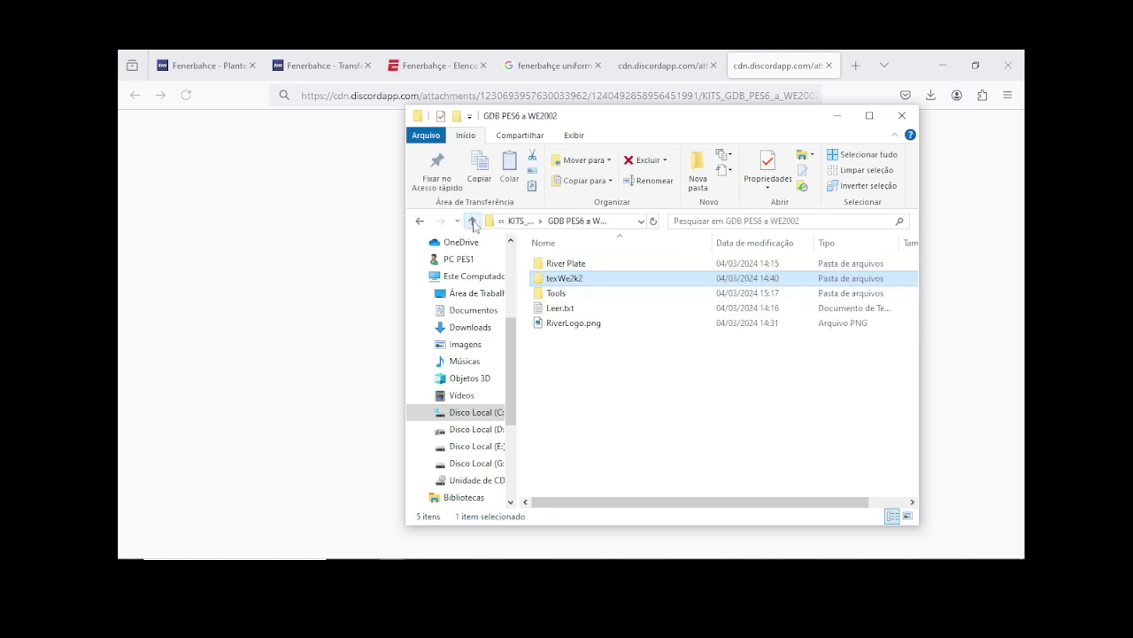
Step: Examine the glove textures in the Gloves folder under Tools, Kits to We2k2
{"action": "double_click", "coordinate": [558, 294]}
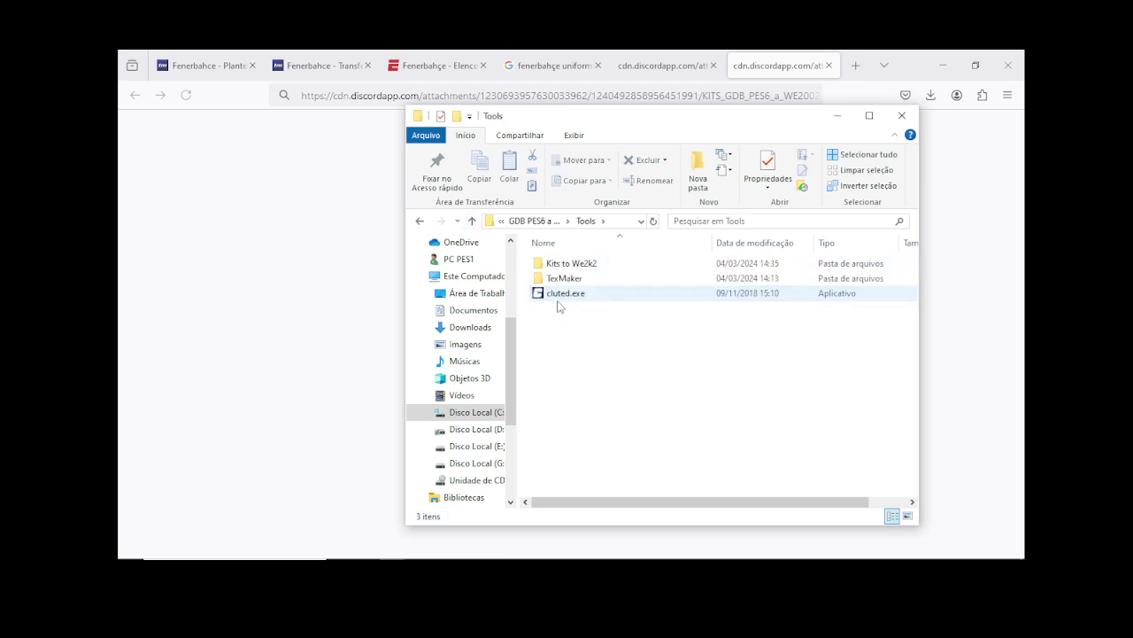
{"action": "double_click", "coordinate": [568, 264]}
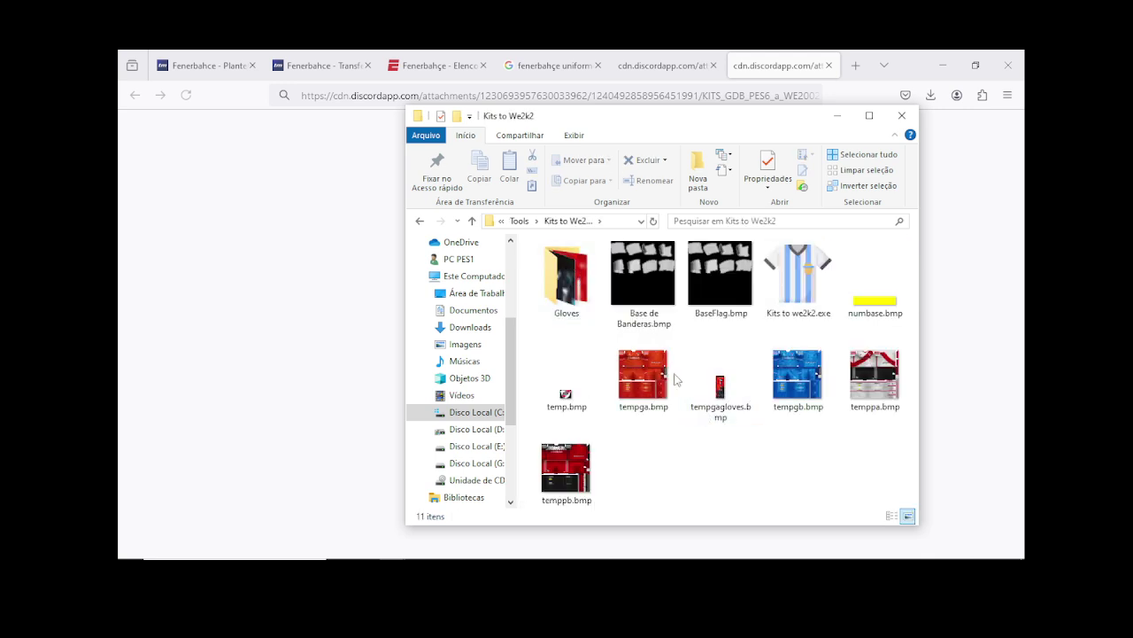
{"action": "double_click", "coordinate": [570, 297]}
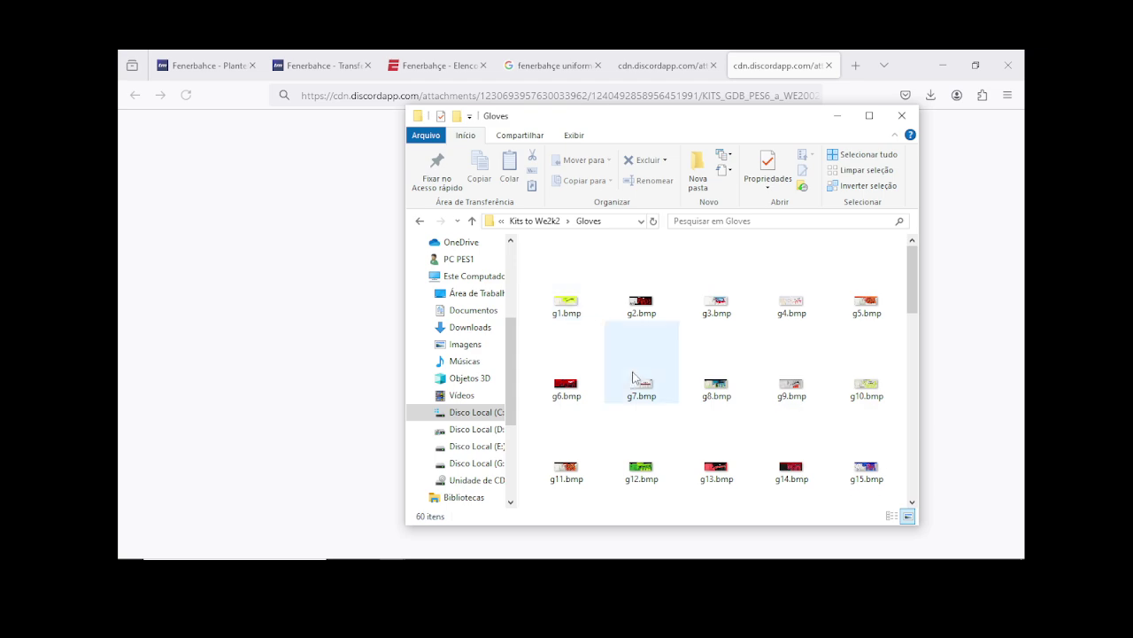
{"action": "scroll", "coordinate": [633, 378], "scroll_direction": "down", "scroll_amount": 8}
Step: View the glove texture g54.bmp enlarged, then close the image and the Gloves folder window
{"action": "double_click", "coordinate": [797, 417]}
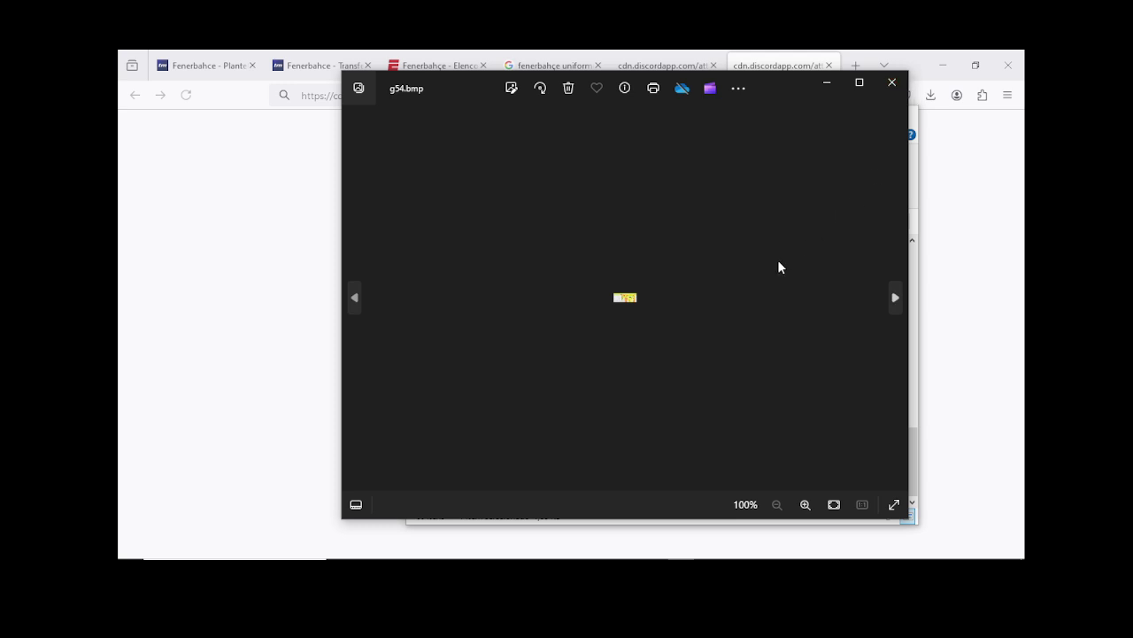
{"action": "left_click", "coordinate": [805, 504]}
{"action": "left_click", "coordinate": [805, 504]}
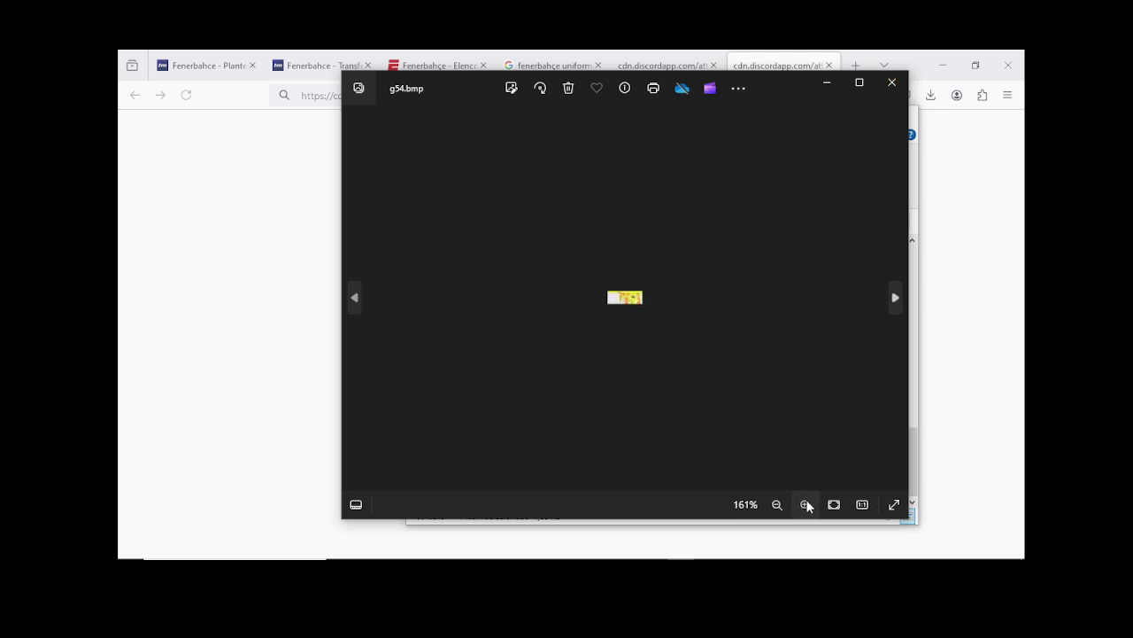
{"action": "left_click", "coordinate": [806, 504]}
{"action": "left_click", "coordinate": [806, 504]}
{"action": "left_click", "coordinate": [806, 504]}
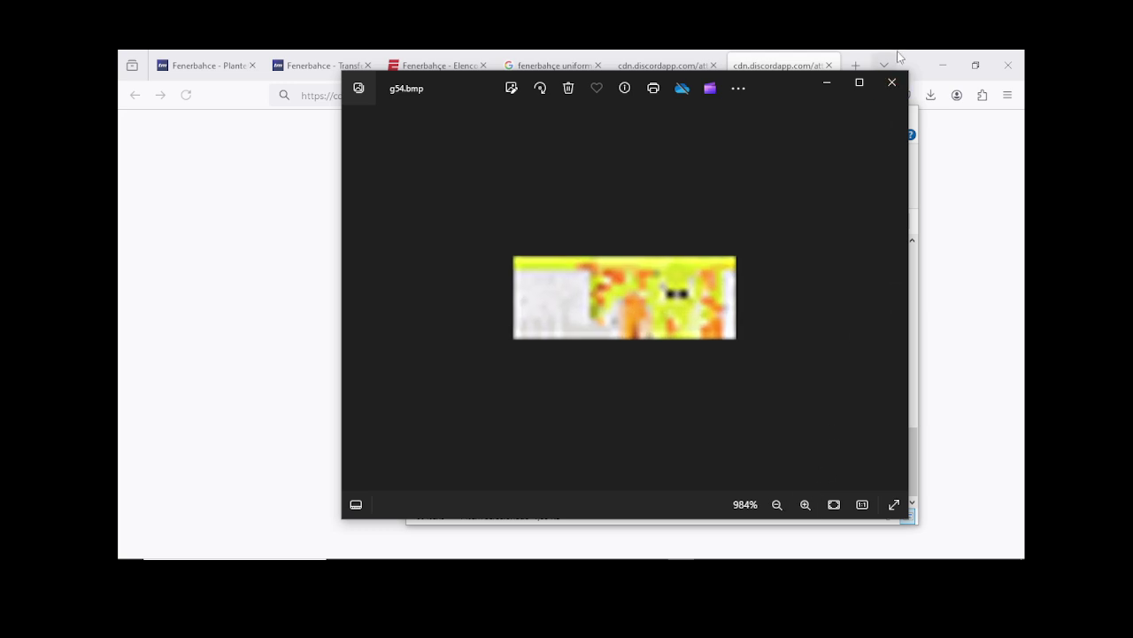
{"action": "left_click", "coordinate": [887, 84]}
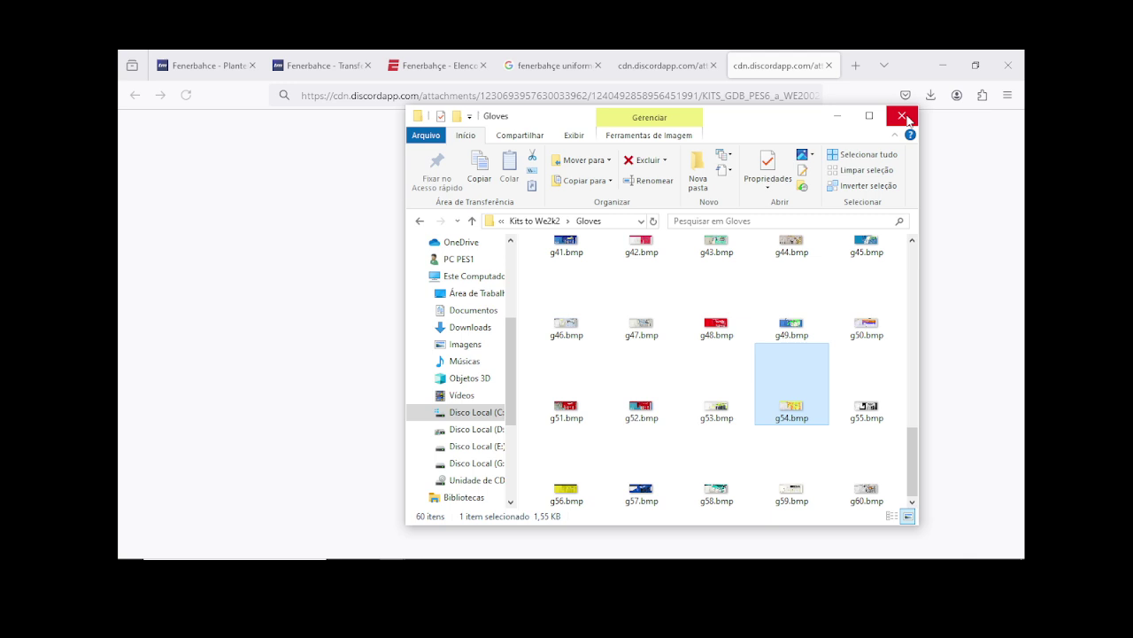
{"action": "scroll", "coordinate": [672, 406], "scroll_direction": "up", "scroll_amount": 5}
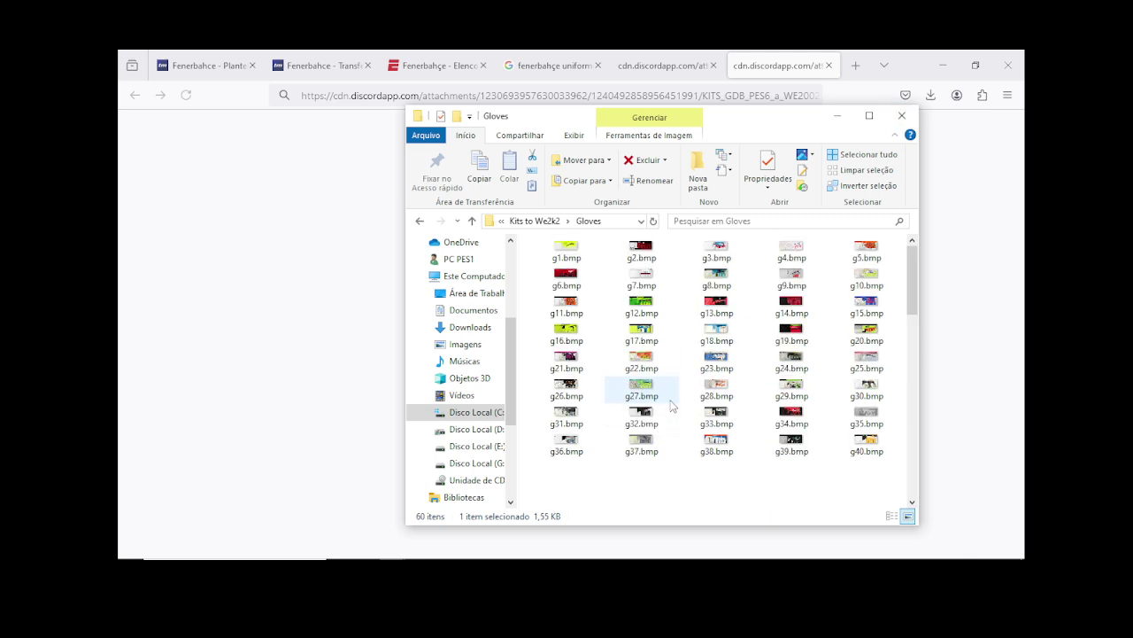
{"action": "left_click", "coordinate": [901, 116]}
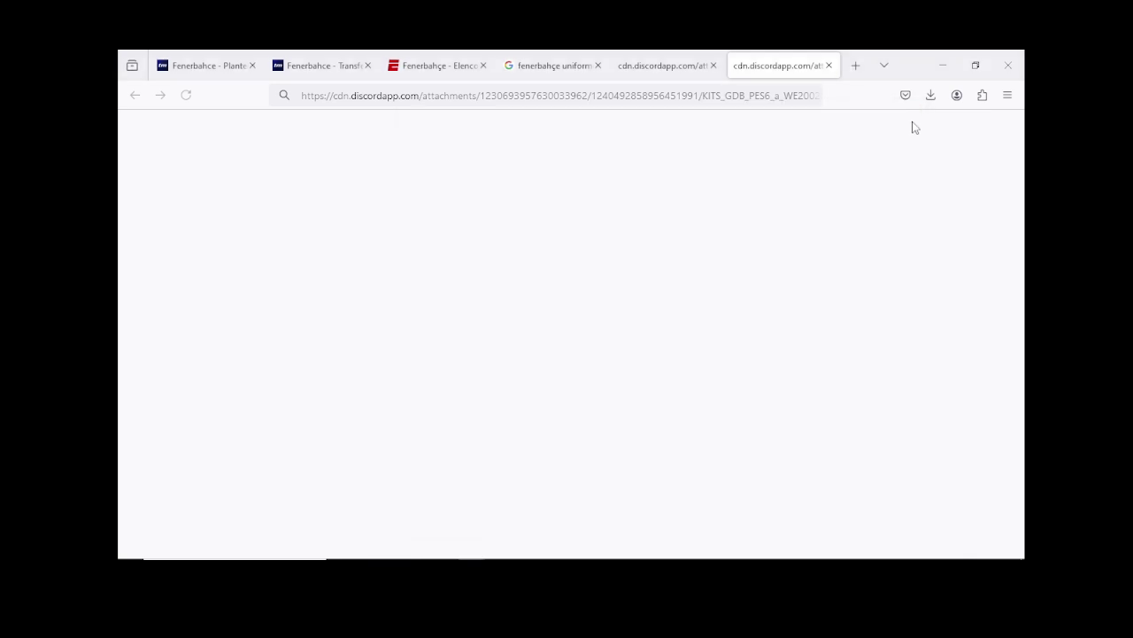
Step: Close the Discord download, uniform search, ESPN and Transfermarkt tabs, leaving only one new blank tab
{"action": "left_click", "coordinate": [713, 66]}
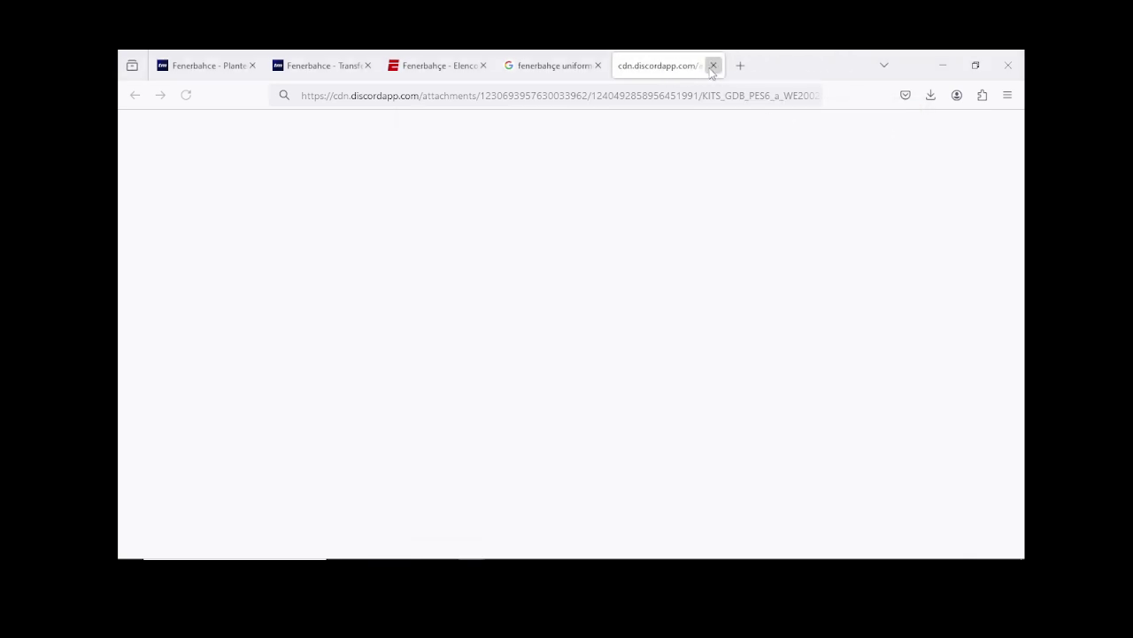
{"action": "left_click", "coordinate": [713, 65]}
{"action": "left_click", "coordinate": [713, 65]}
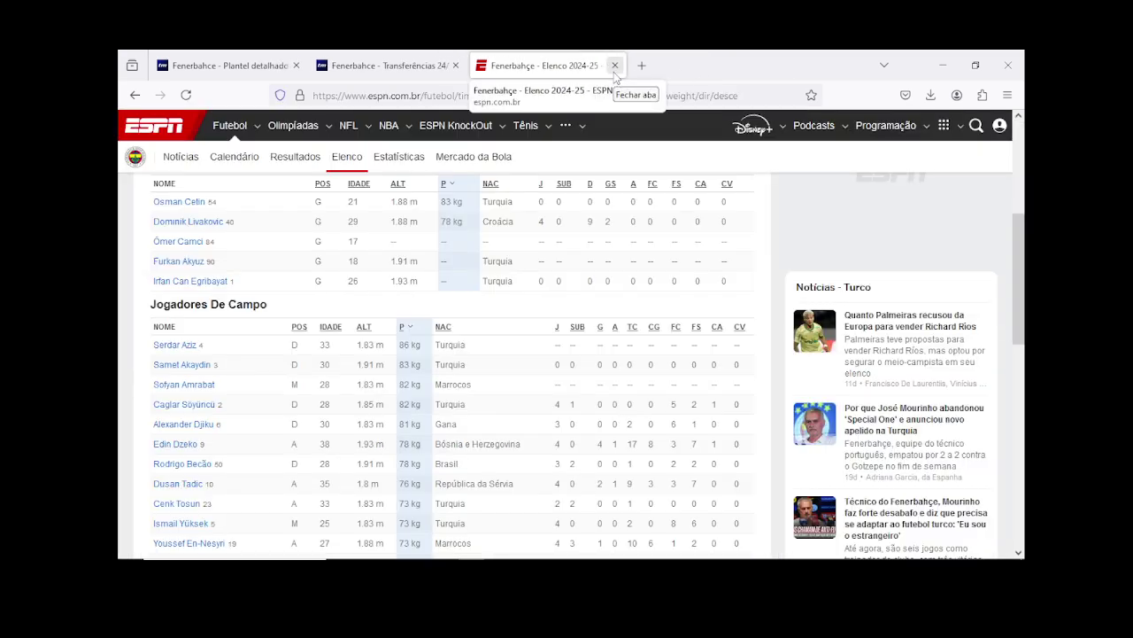
{"action": "left_click", "coordinate": [614, 66]}
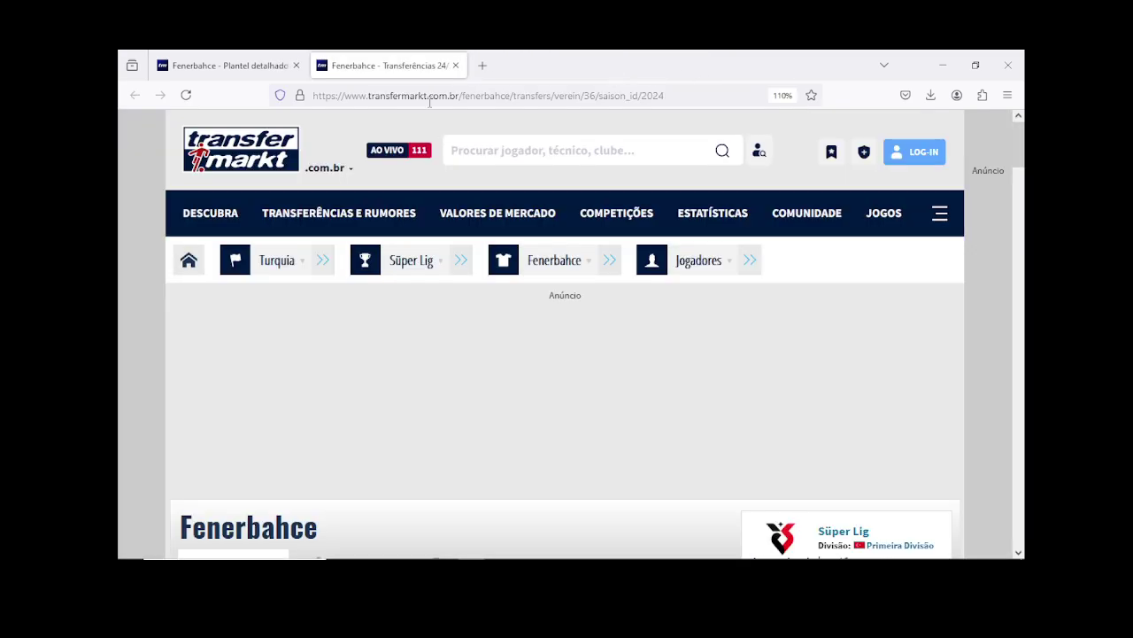
{"action": "left_click", "coordinate": [456, 65]}
{"action": "left_click", "coordinate": [323, 65]}
{"action": "left_click", "coordinate": [296, 65]}
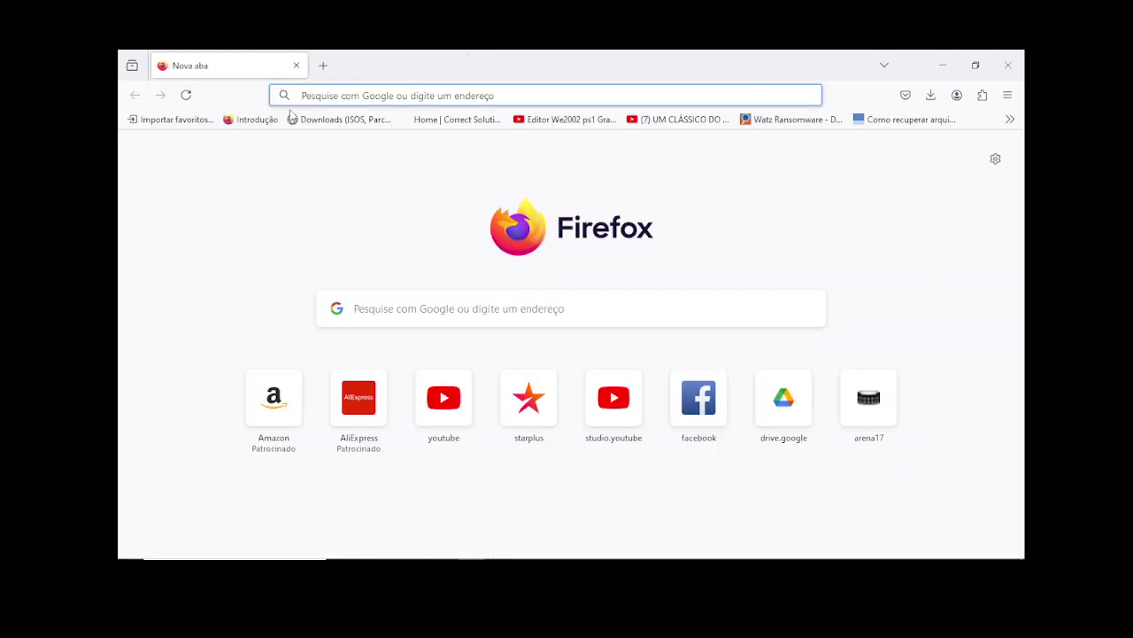
Step: Open YouTube and search for "winning eleven 2002 patch fenerbace"
{"action": "left_click", "coordinate": [442, 405]}
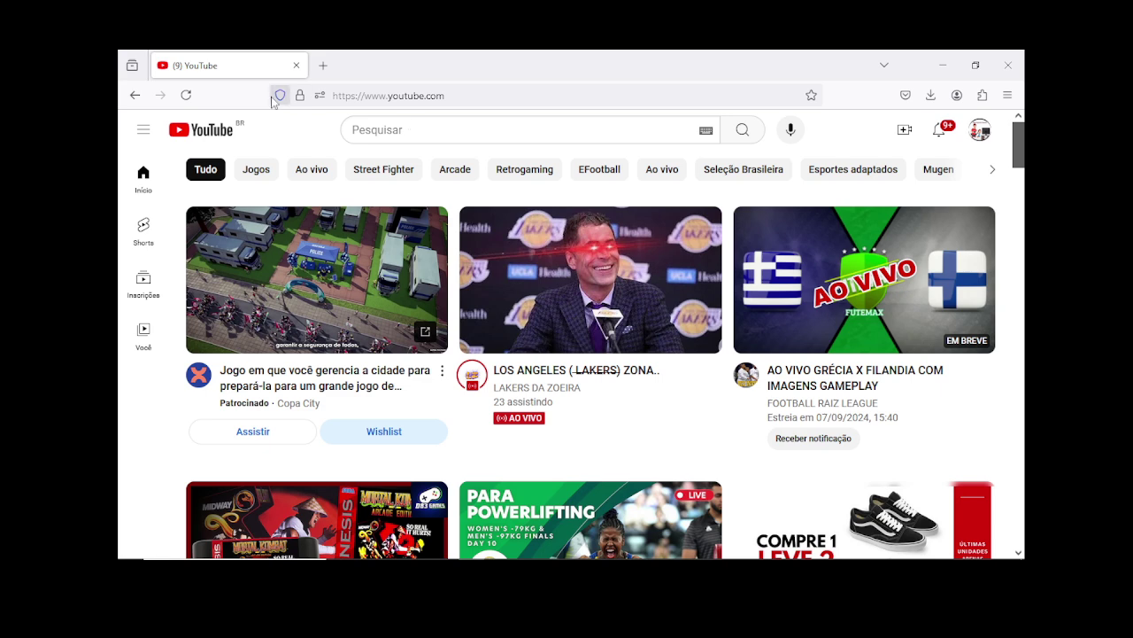
{"action": "left_click", "coordinate": [505, 131]}
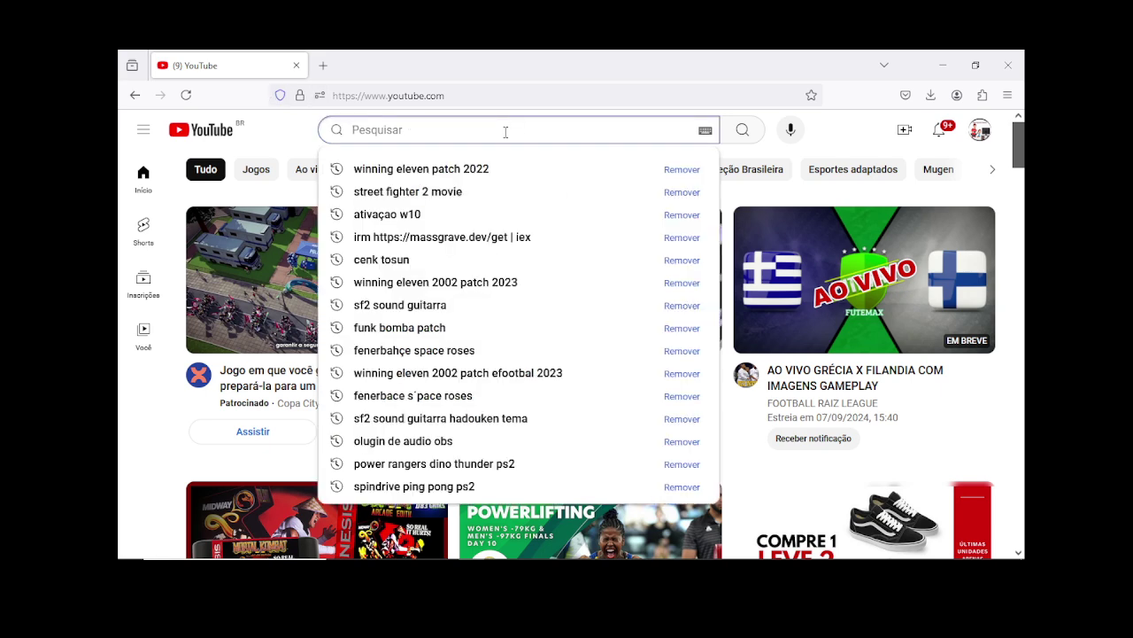
{"action": "type", "text": "winning "}
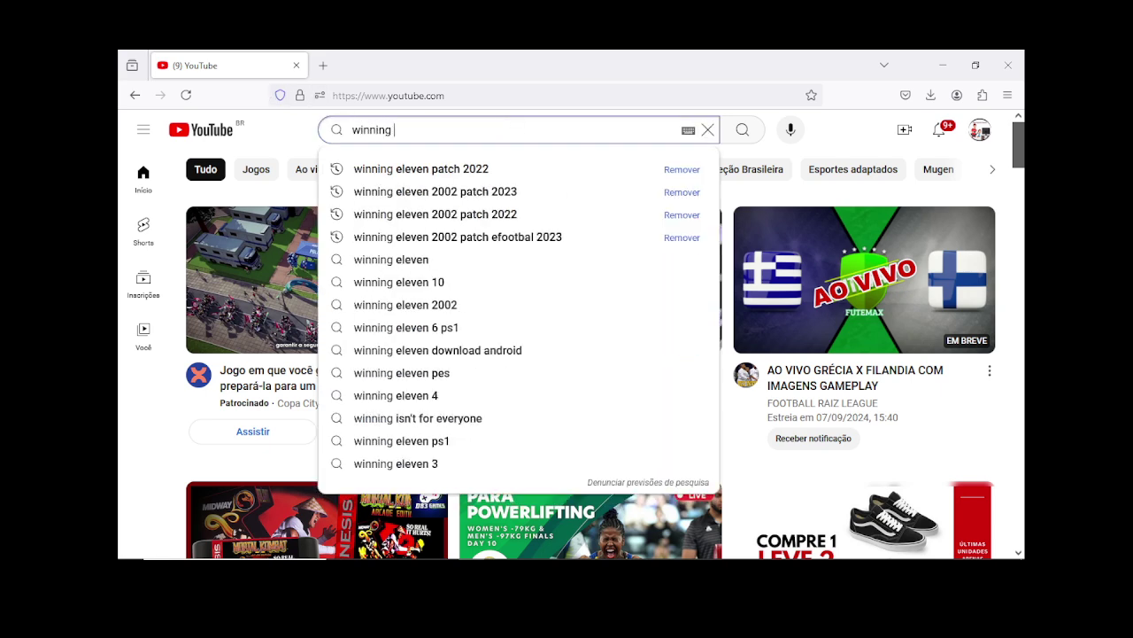
{"action": "type", "text": "eleven"}
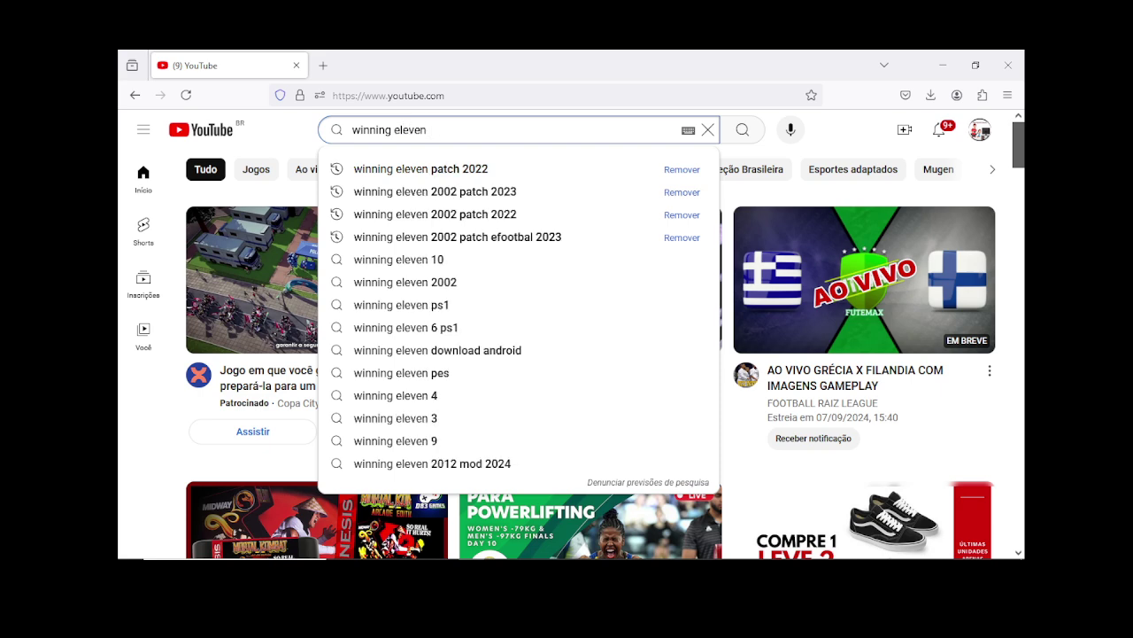
{"action": "type", "text": " 2002 patc"}
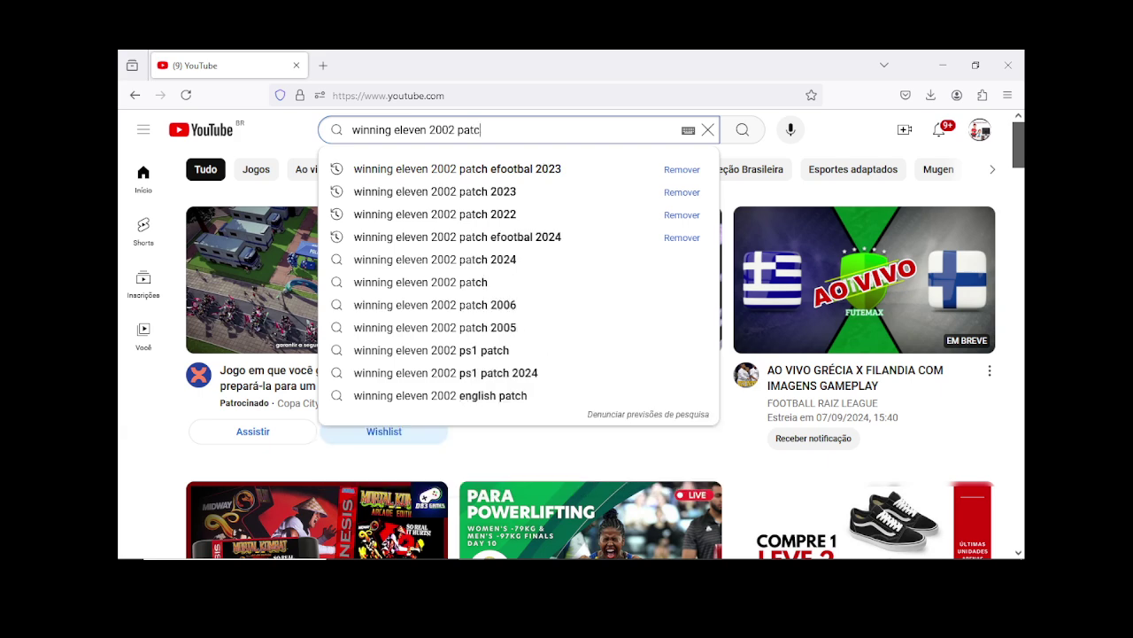
{"action": "type", "text": "h fenerb"}
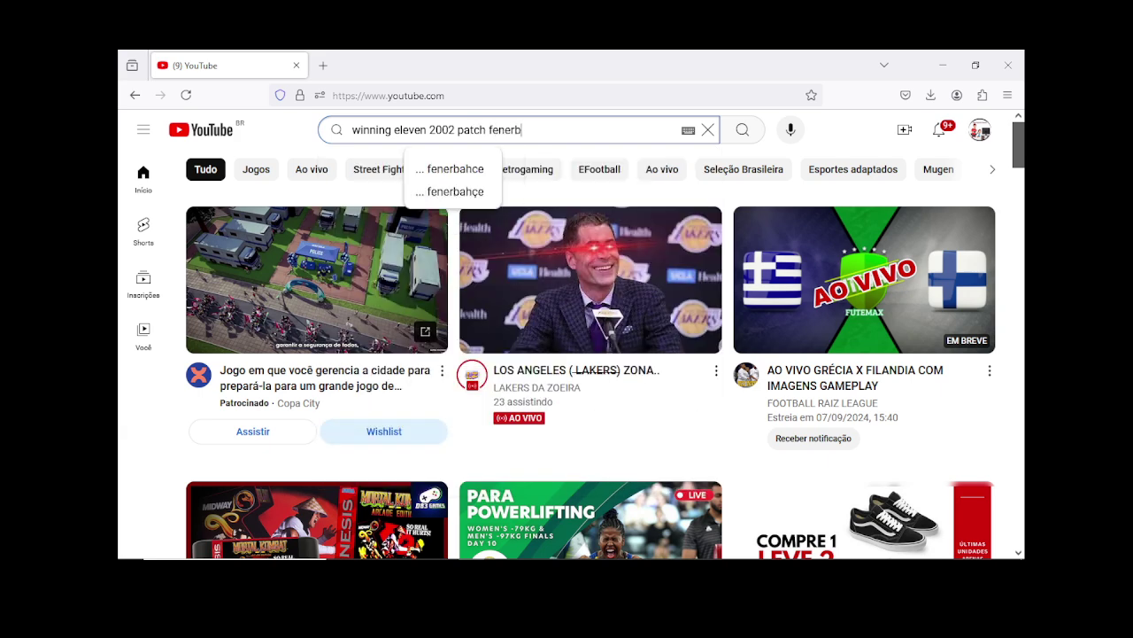
{"action": "type", "text": "ace"}
{"action": "key", "text": "Return"}
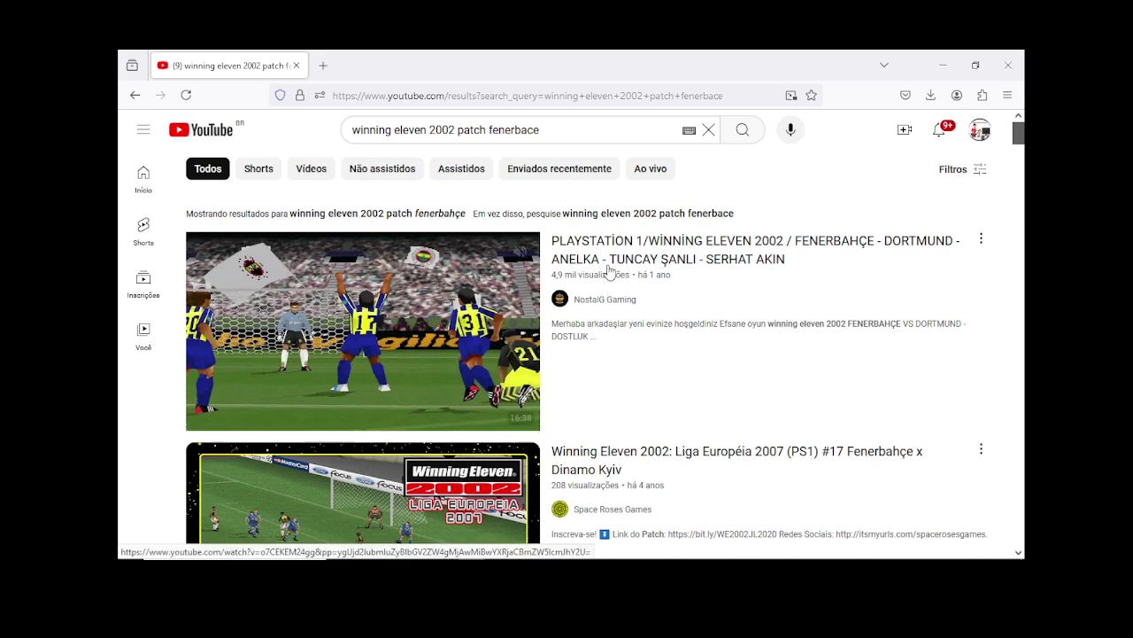
Step: Open the PlayStation 1 Winning Eleven 2002 Fenerbahçe - Dortmund video, read its full description and go to the comments
{"action": "left_click", "coordinate": [615, 259]}
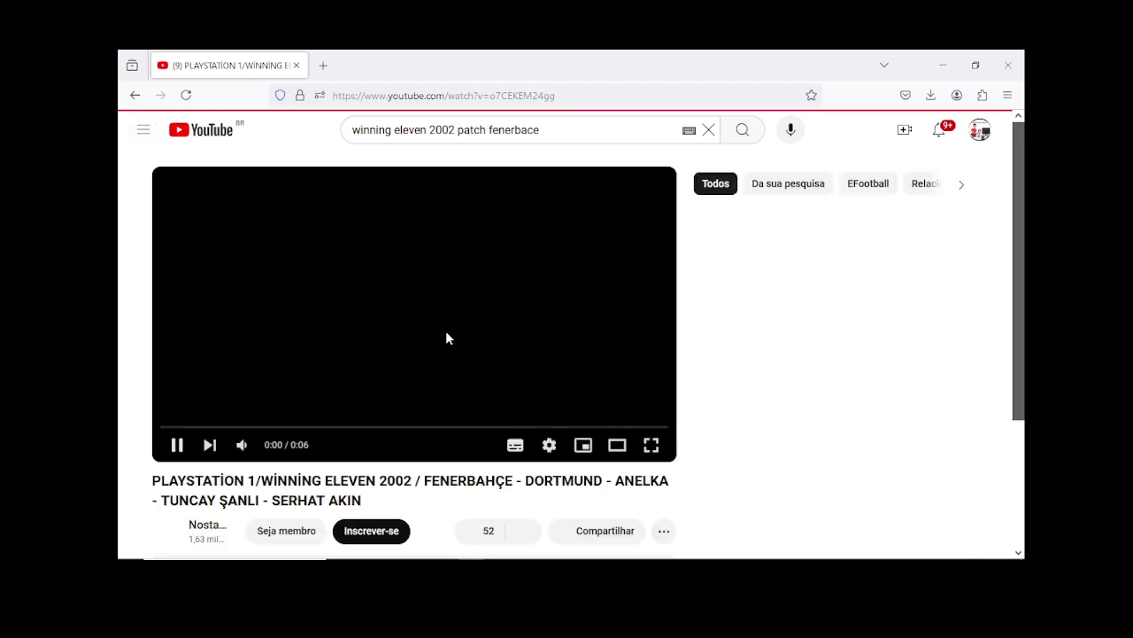
{"action": "scroll", "coordinate": [446, 336], "scroll_direction": "down", "scroll_amount": 2}
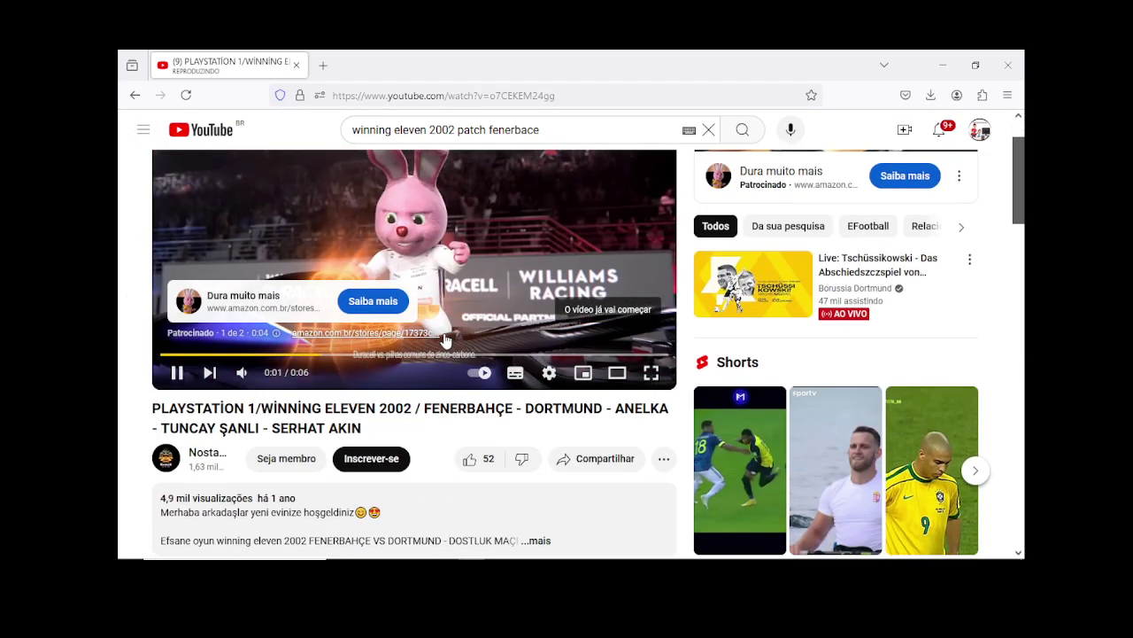
{"action": "scroll", "coordinate": [452, 381], "scroll_direction": "down", "scroll_amount": 3}
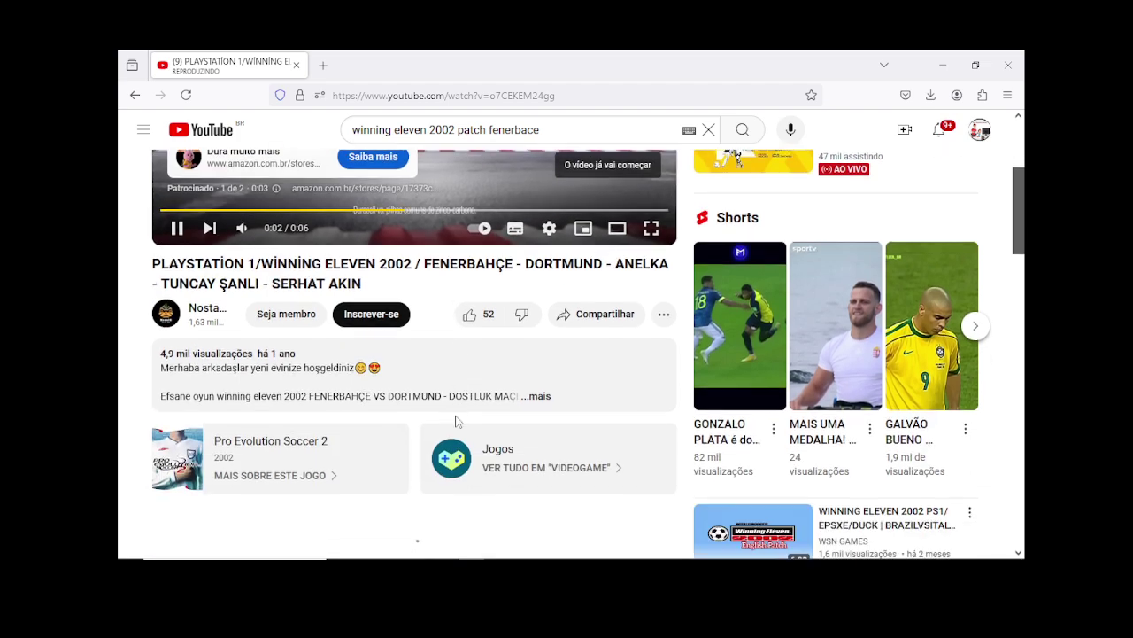
{"action": "double_click", "coordinate": [536, 396]}
{"action": "scroll", "coordinate": [495, 407], "scroll_direction": "down", "scroll_amount": 5}
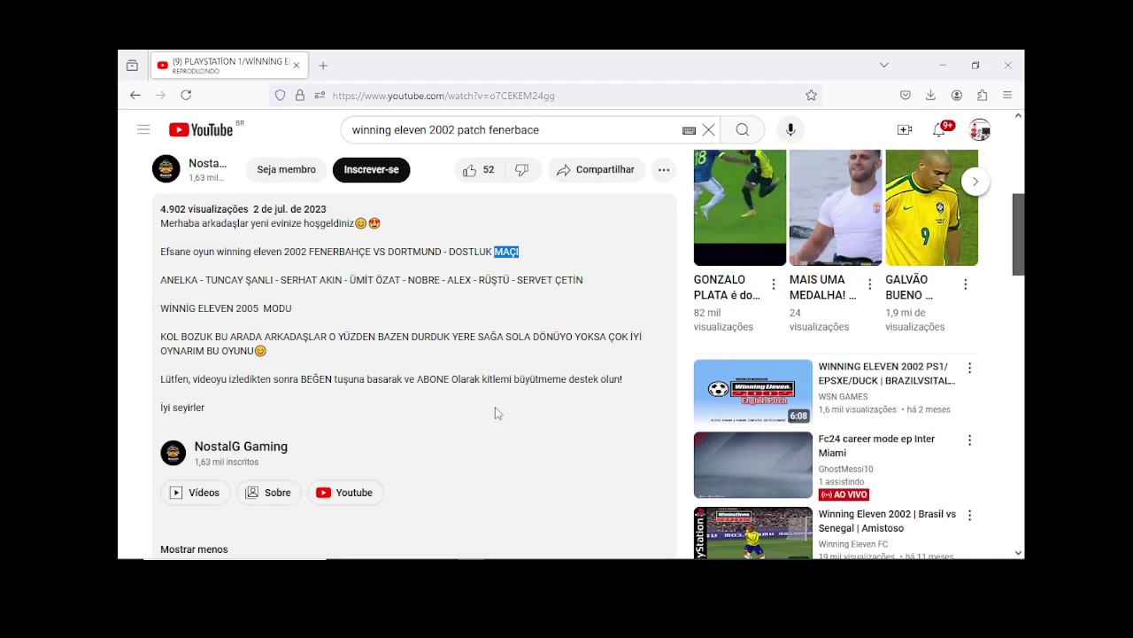
{"action": "scroll", "coordinate": [495, 413], "scroll_direction": "down", "scroll_amount": 3}
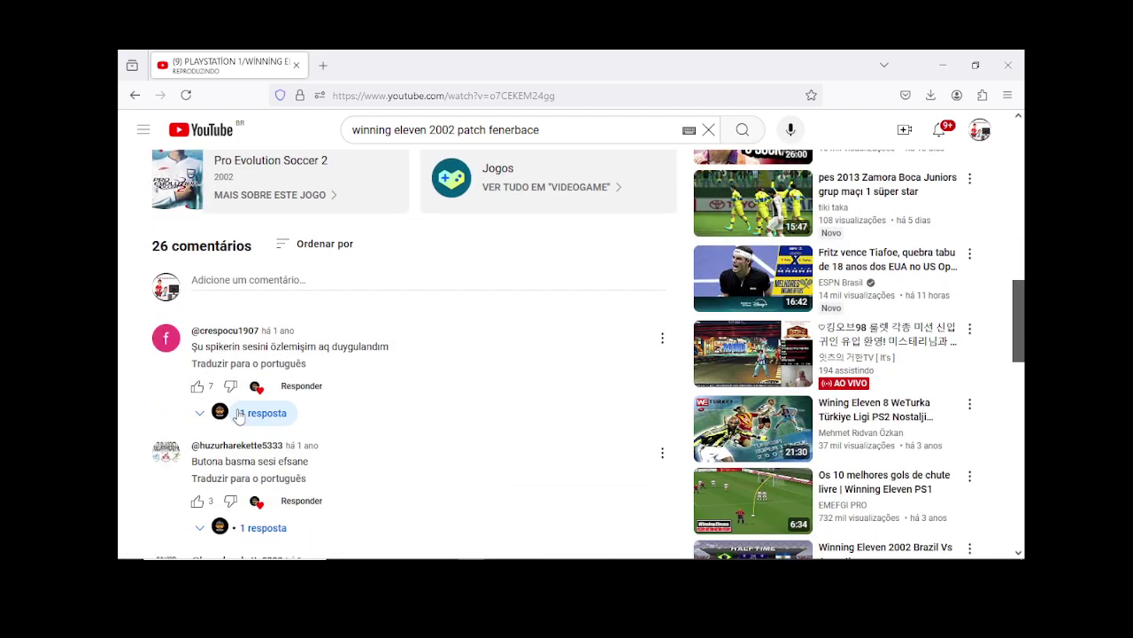
Step: Expand the replies under the video's comments and check them for a patch download link
{"action": "left_click", "coordinate": [259, 412]}
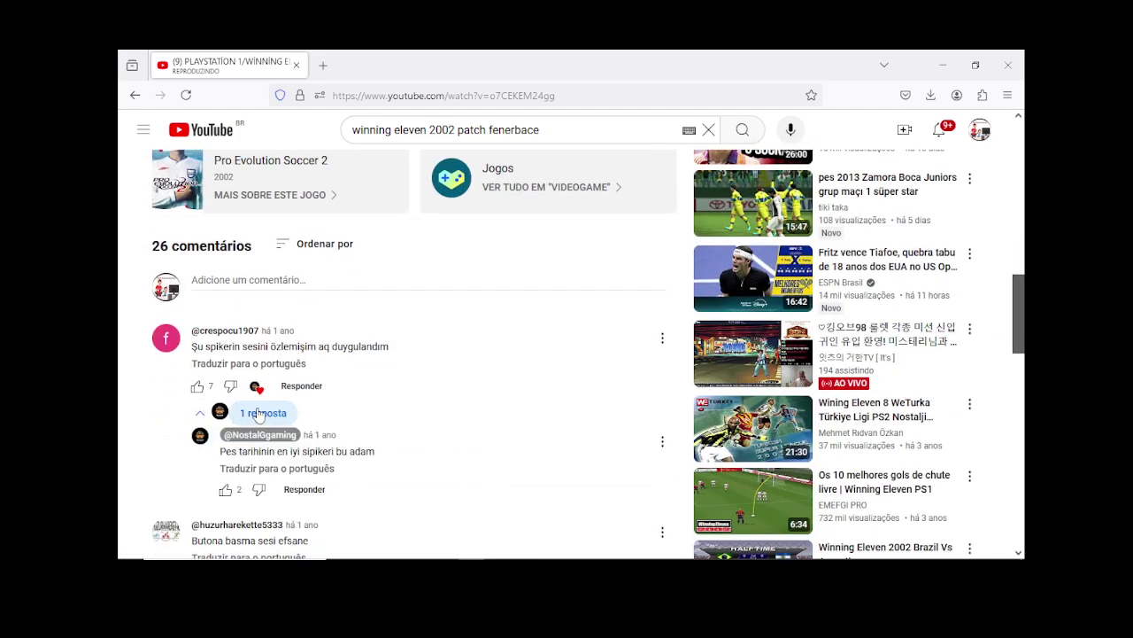
{"action": "scroll", "coordinate": [260, 413], "scroll_direction": "down", "scroll_amount": 2}
{"action": "left_click", "coordinate": [263, 390]}
{"action": "scroll", "coordinate": [266, 403], "scroll_direction": "down", "scroll_amount": 2}
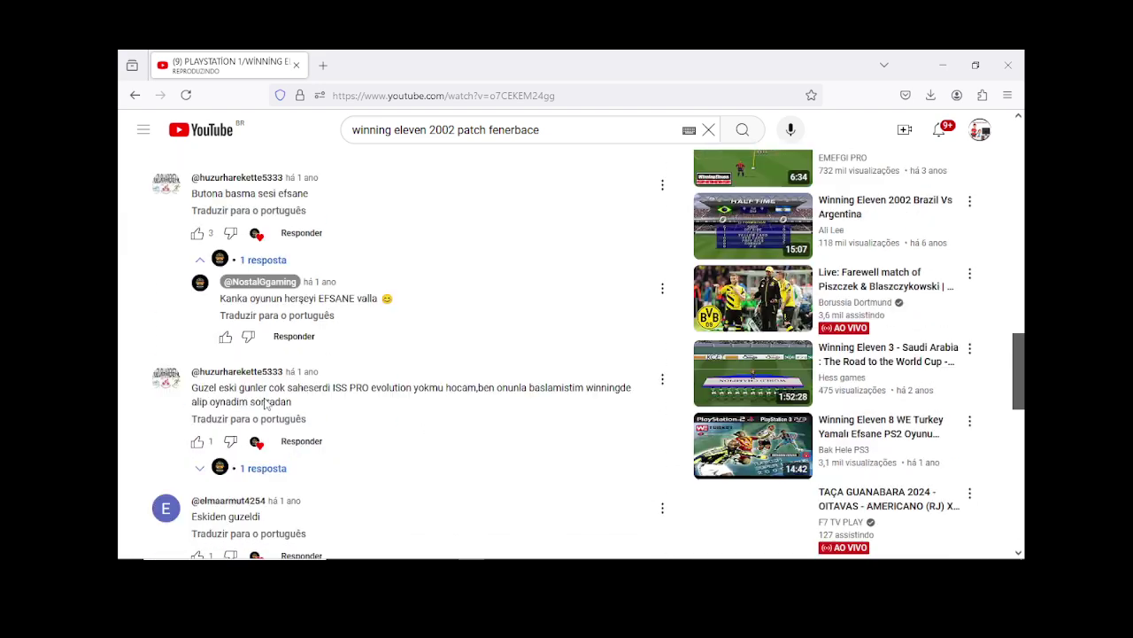
{"action": "scroll", "coordinate": [265, 403], "scroll_direction": "down", "scroll_amount": 2}
{"action": "left_click", "coordinate": [263, 310]}
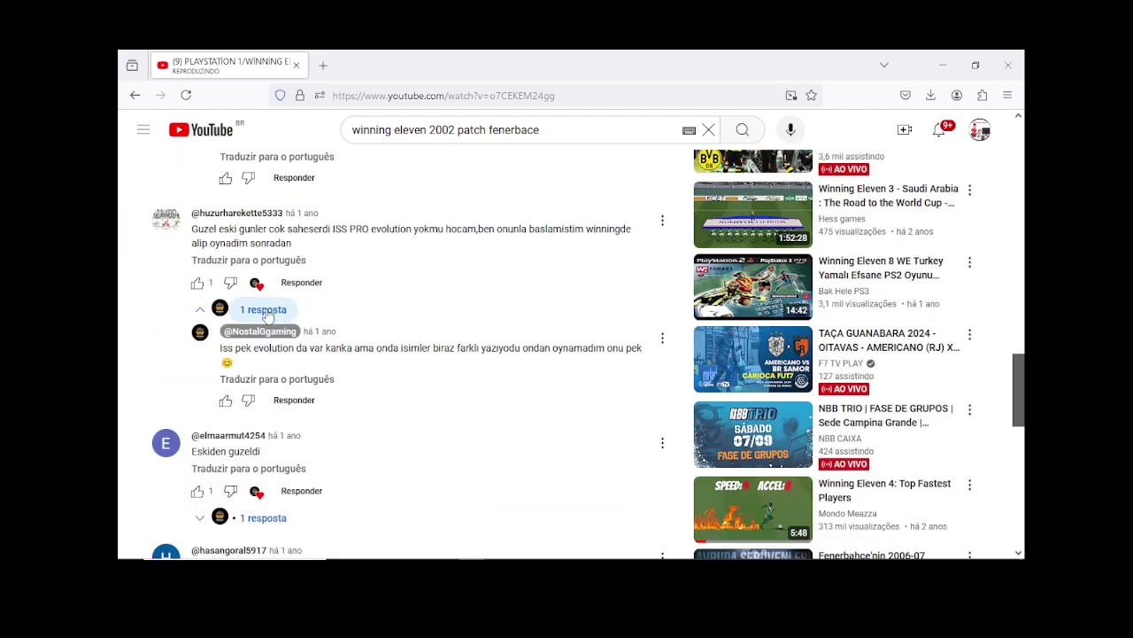
{"action": "scroll", "coordinate": [266, 314], "scroll_direction": "down", "scroll_amount": 2}
{"action": "left_click", "coordinate": [263, 373]}
{"action": "scroll", "coordinate": [263, 376], "scroll_direction": "down", "scroll_amount": 3}
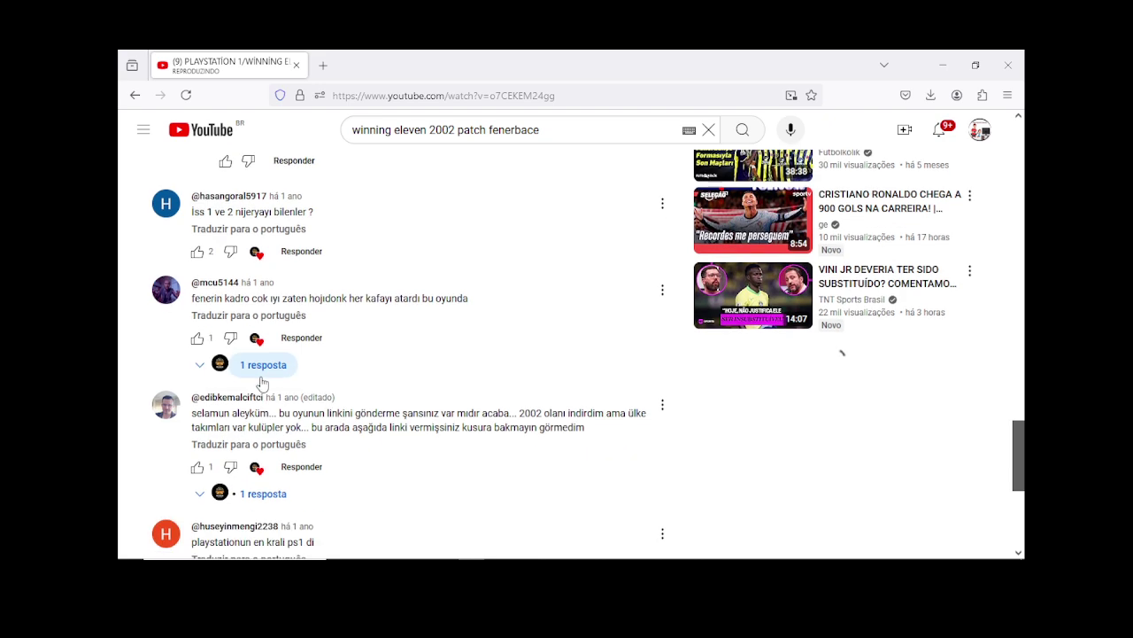
{"action": "left_click", "coordinate": [263, 365]}
{"action": "scroll", "coordinate": [267, 372], "scroll_direction": "down", "scroll_amount": 3}
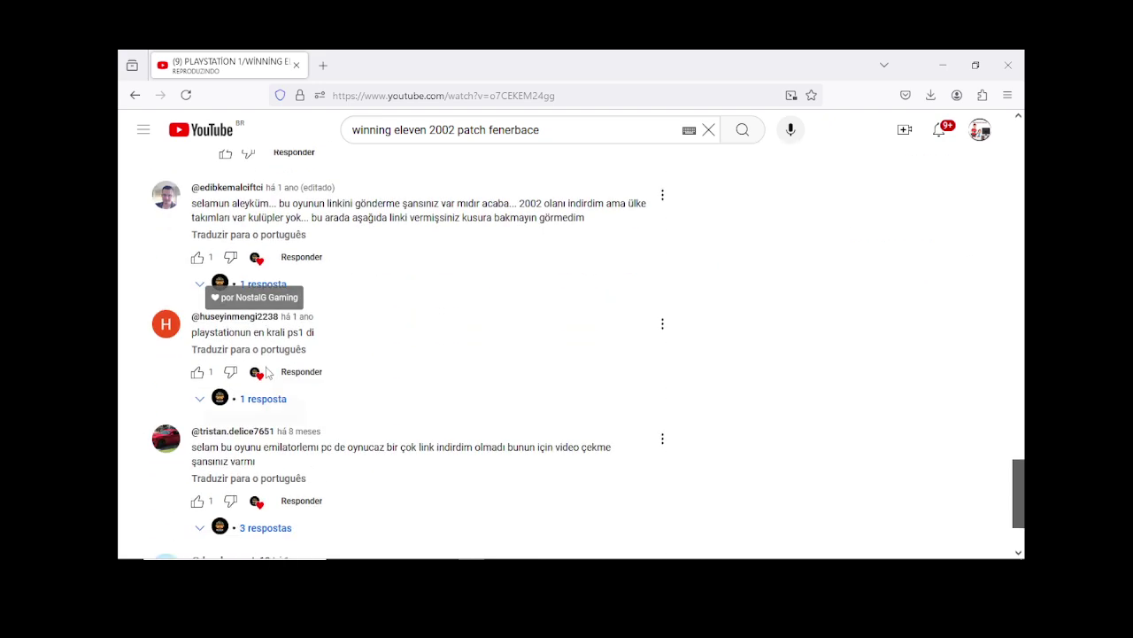
Step: Follow the Yandex Disk link in the uploader's reply, decline translation, download Winning Eleven 2002 Türkiye Ligi Ps1.rar and show it in its folder
{"action": "left_click", "coordinate": [270, 290]}
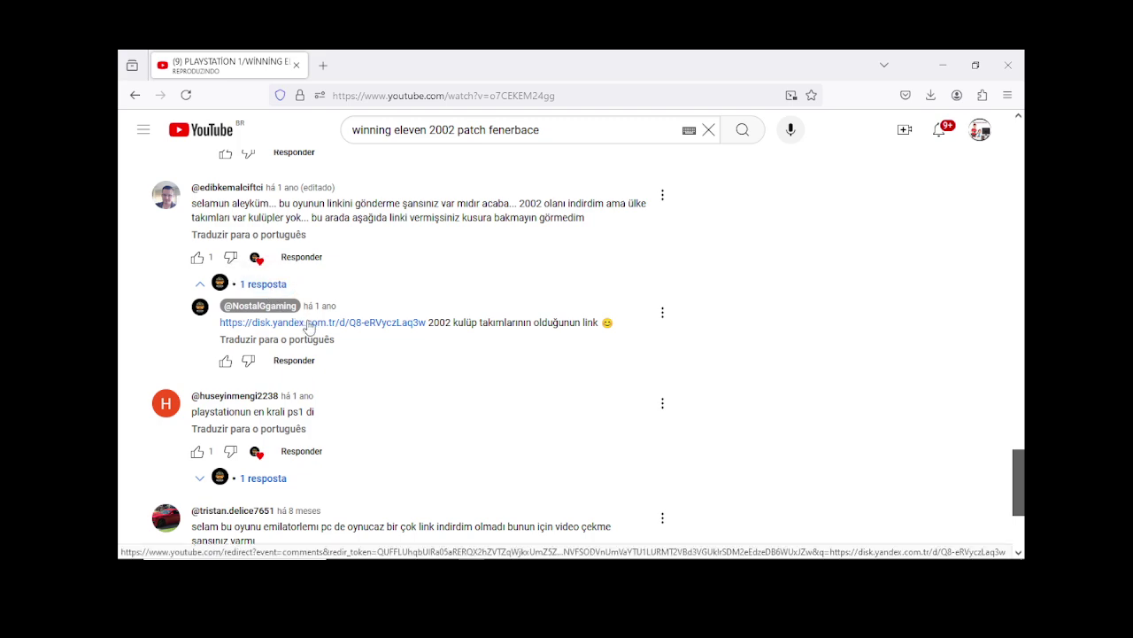
{"action": "left_click", "coordinate": [316, 325]}
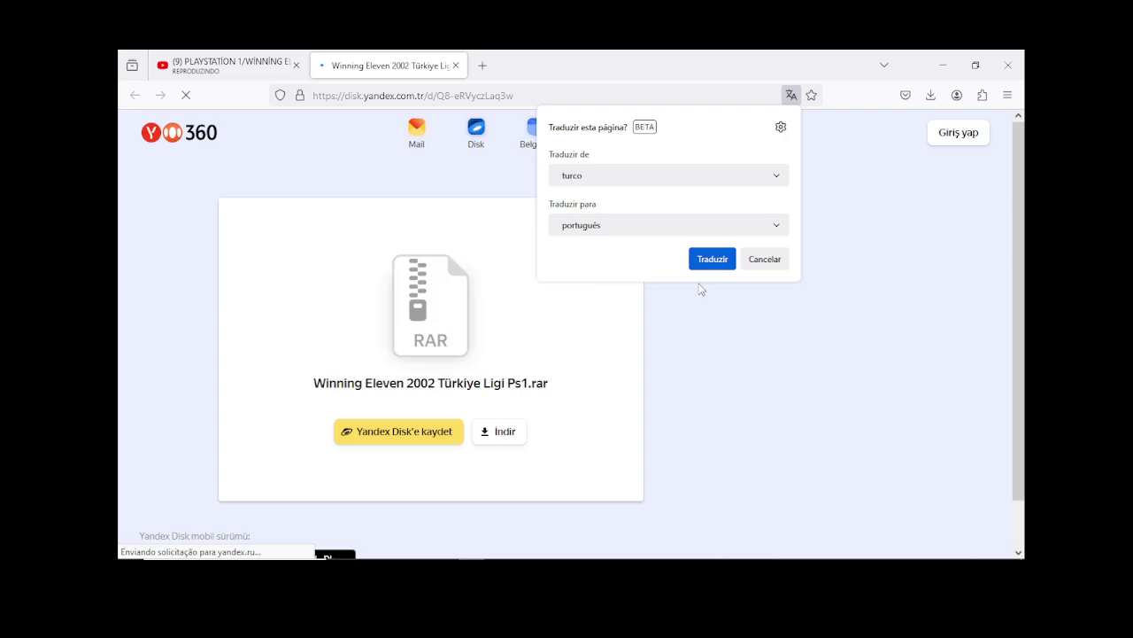
{"action": "left_click", "coordinate": [757, 257]}
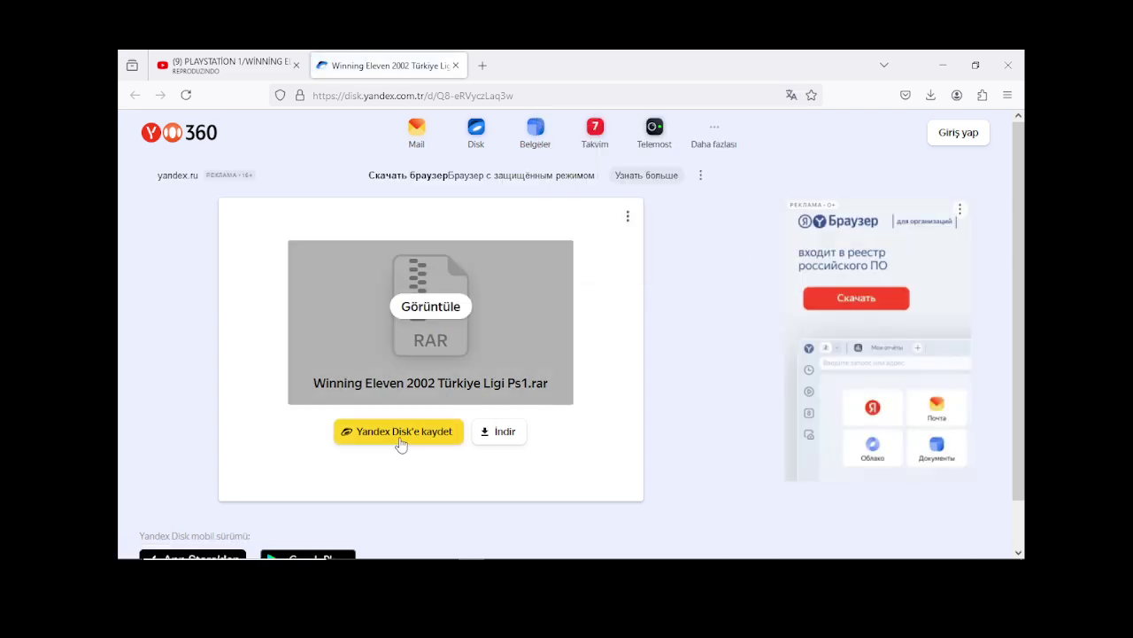
{"action": "left_click", "coordinate": [486, 433]}
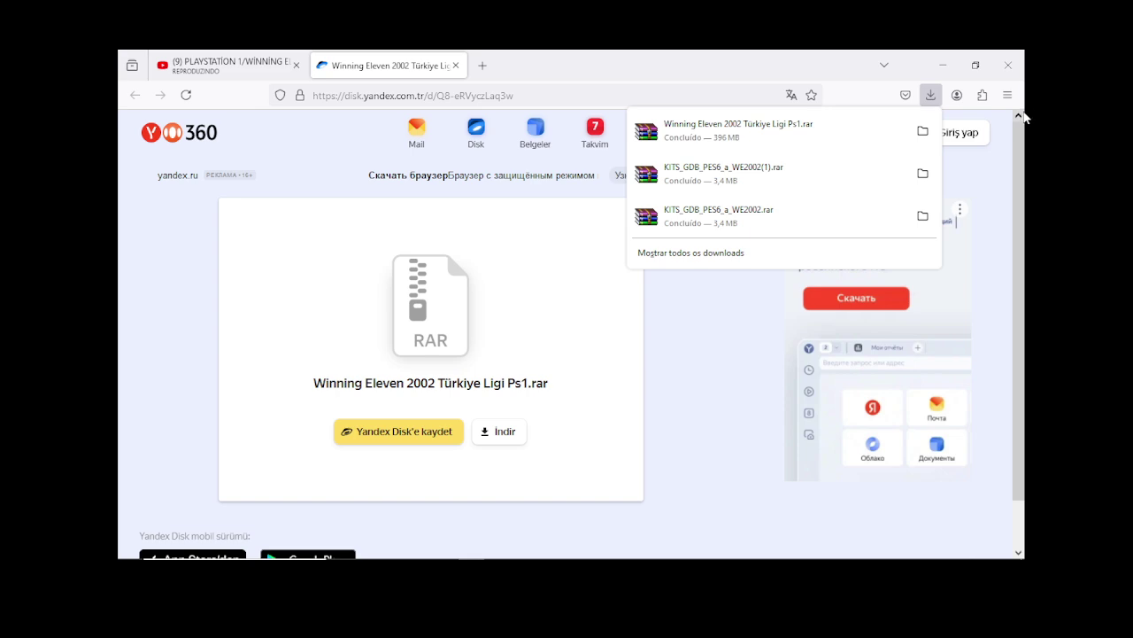
{"action": "left_click", "coordinate": [923, 131]}
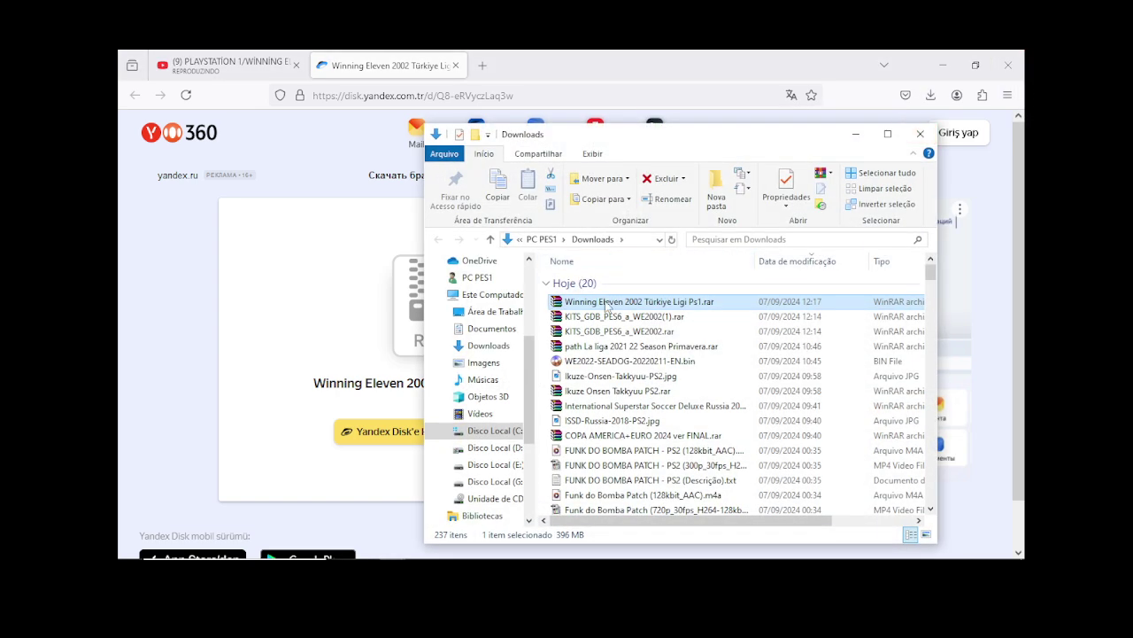
Step: Extract Winning Eleven 2002 Türkiye Ligi Ps1.rar and browse to its extracted folder in a new WE2002 Team Editor instance's file-opening dialog
{"action": "right_click", "coordinate": [607, 306]}
{"action": "left_click", "coordinate": [646, 306]}
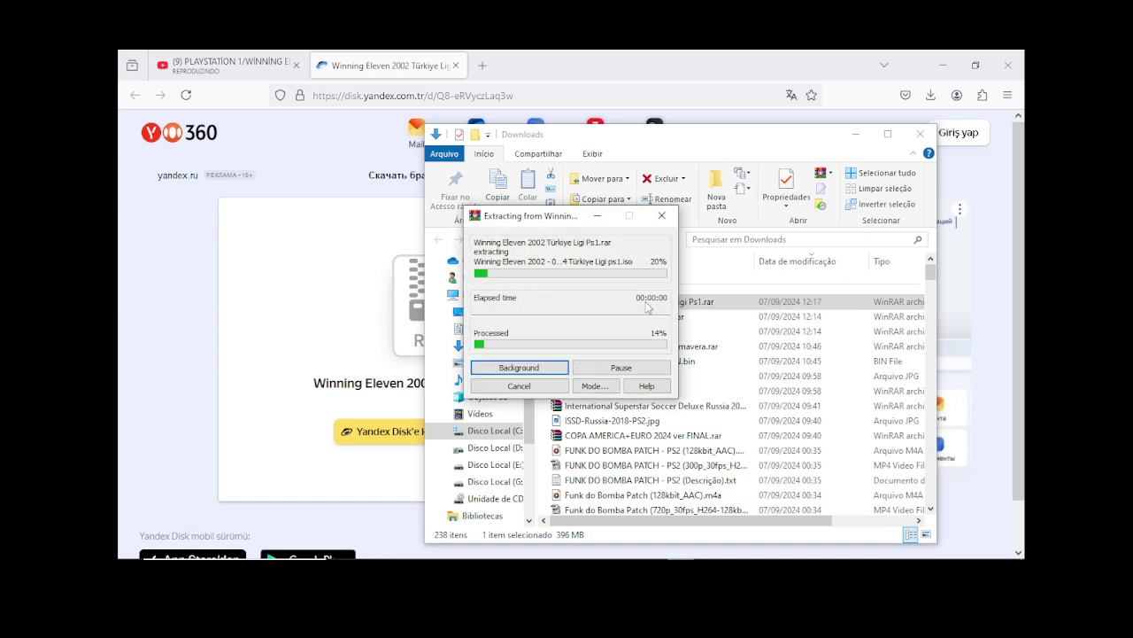
{"action": "left_click", "coordinate": [575, 549]}
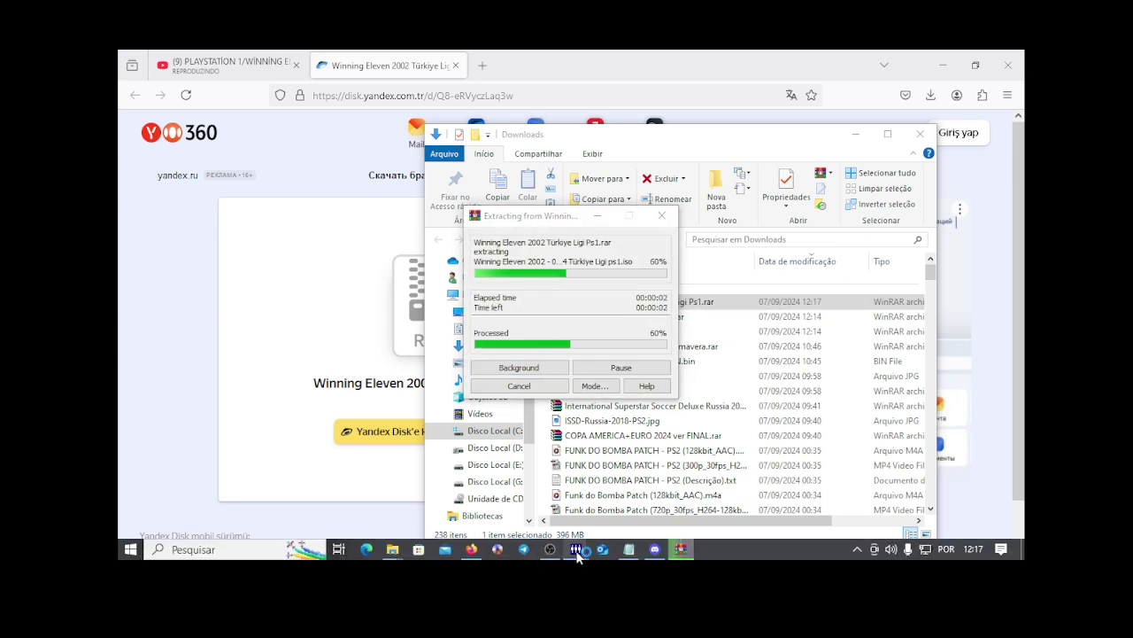
{"action": "left_click", "coordinate": [394, 232]}
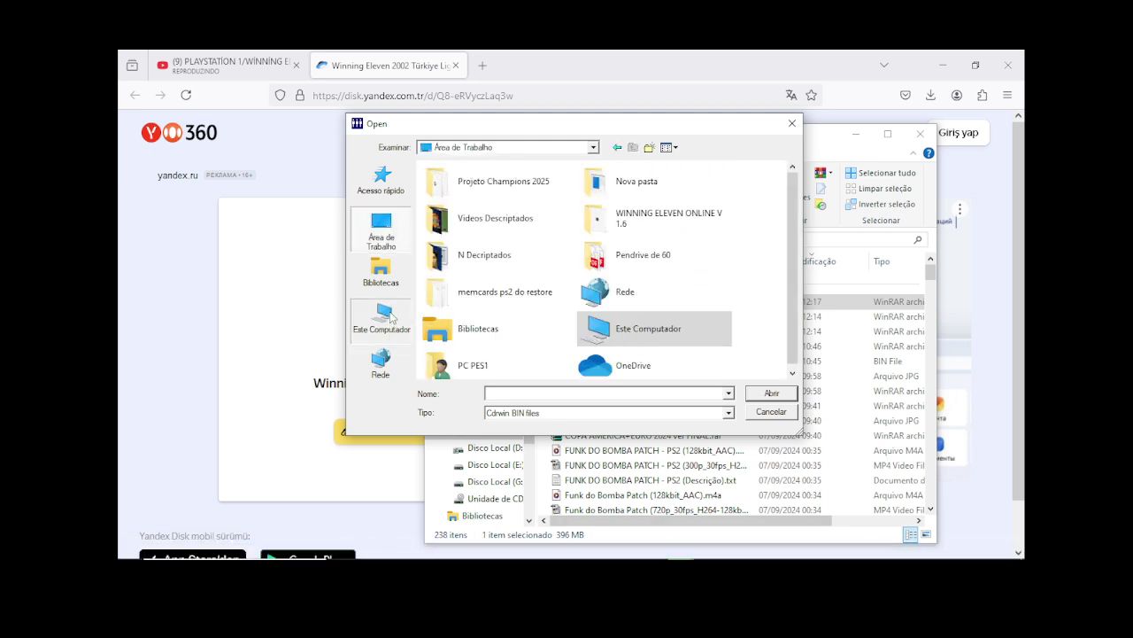
{"action": "left_click", "coordinate": [392, 317]}
{"action": "double_click", "coordinate": [456, 235]}
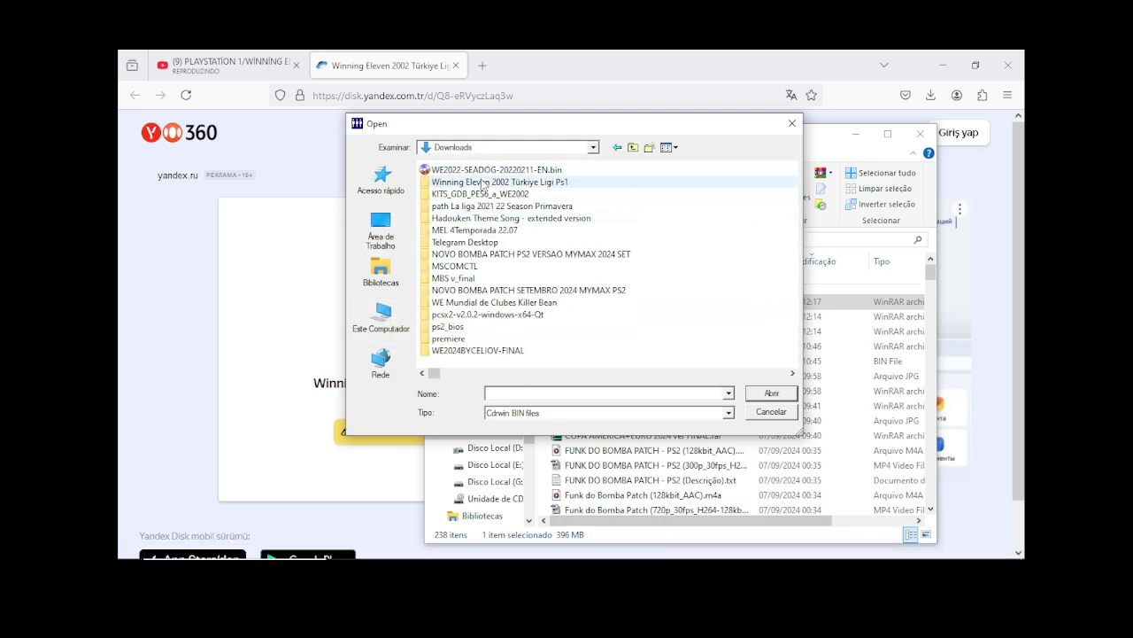
{"action": "double_click", "coordinate": [483, 182]}
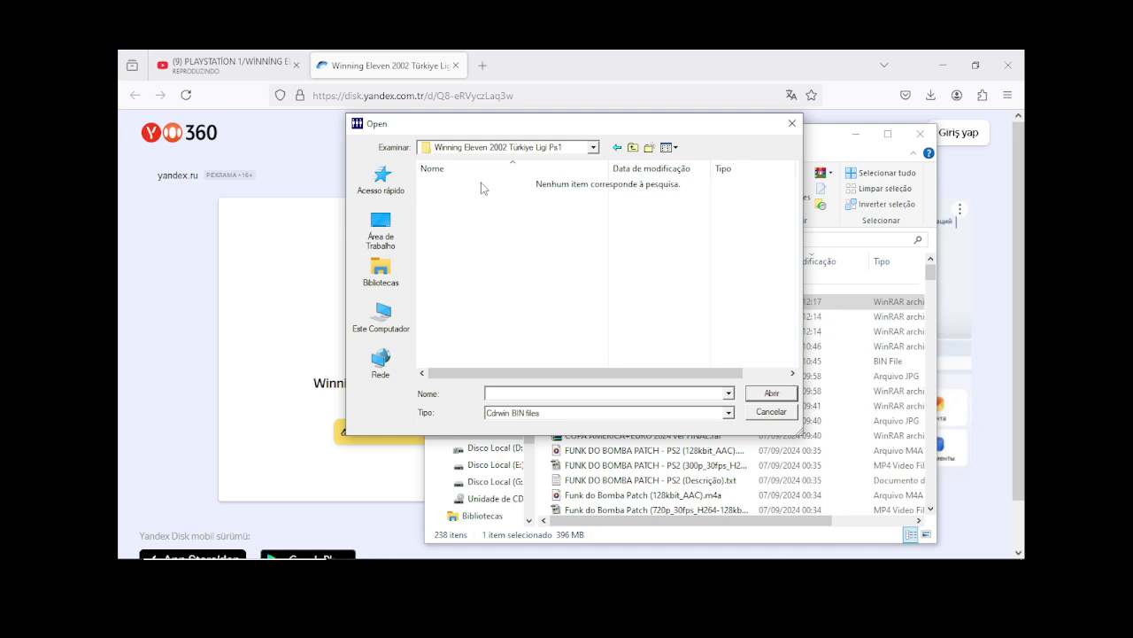
{"action": "mouse_move", "coordinate": [582, 556]}
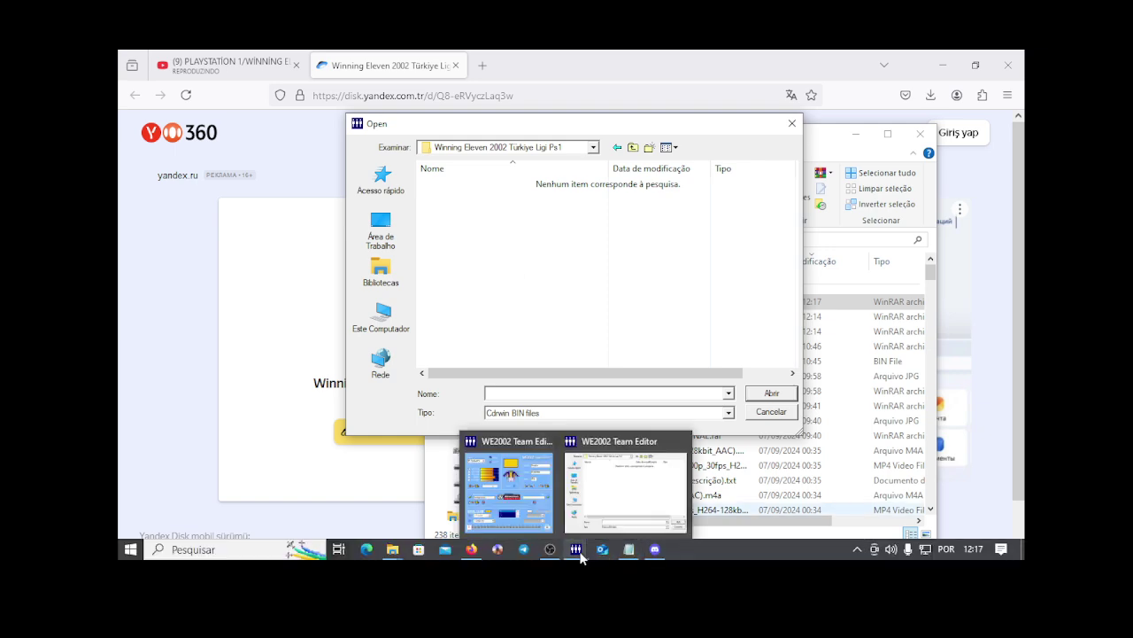
{"action": "left_click", "coordinate": [728, 412]}
{"action": "left_click", "coordinate": [729, 414]}
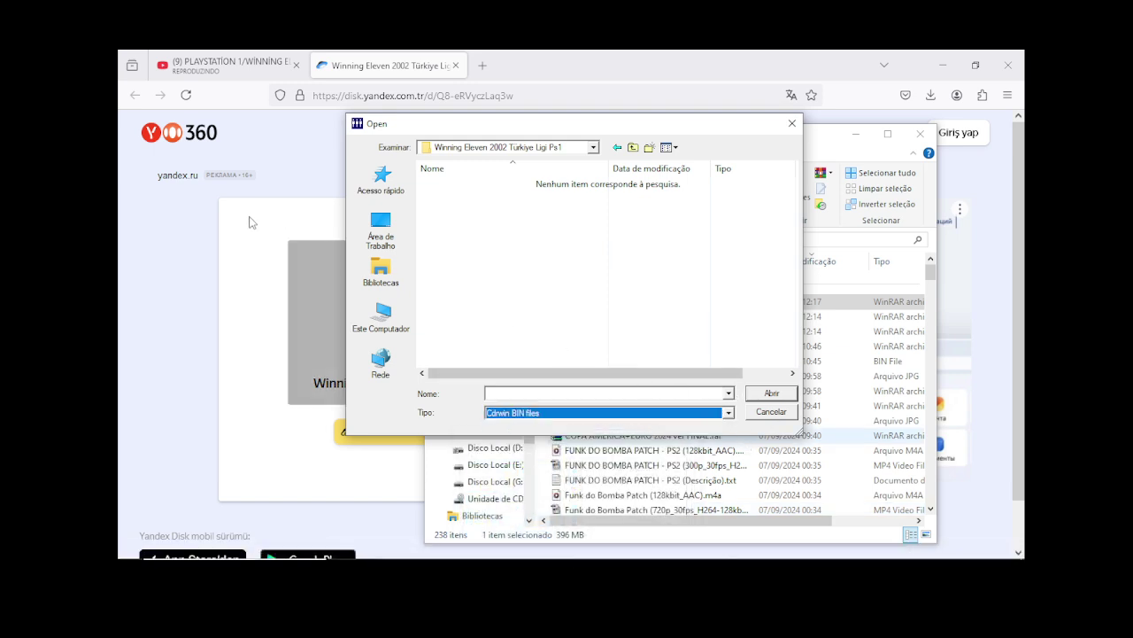
Step: Switch to the Downloads folder in File Explorer and open the extracted Winning Eleven 2002 Türkiye Ligi Ps1 folder
{"action": "mouse_move", "coordinate": [391, 550]}
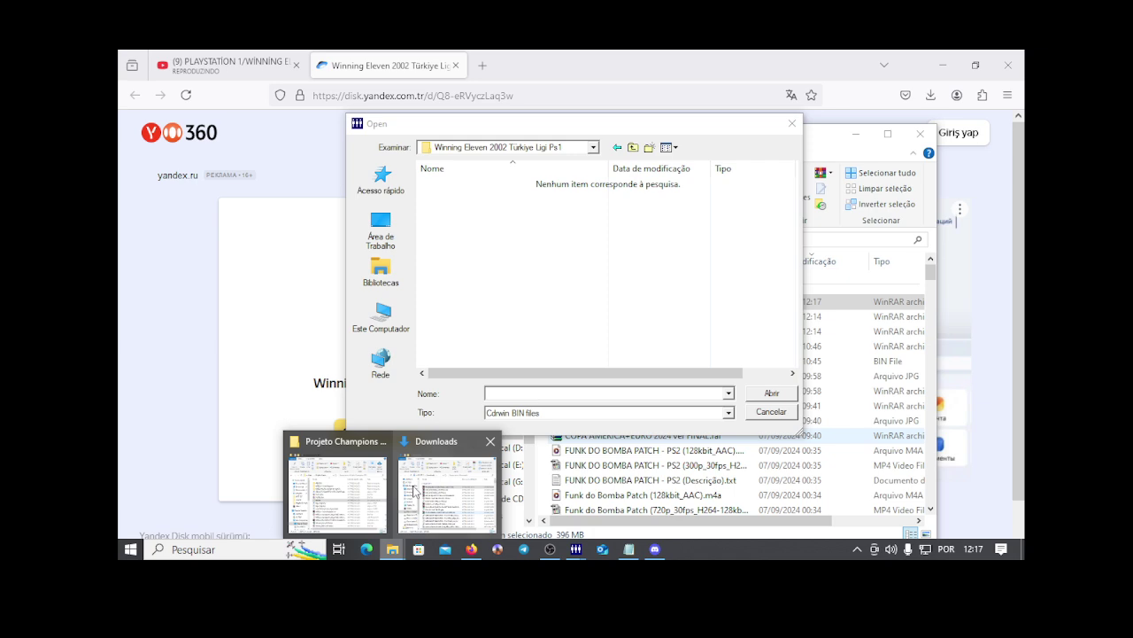
{"action": "left_click", "coordinate": [455, 486]}
{"action": "scroll", "coordinate": [611, 372], "scroll_direction": "down", "scroll_amount": 3}
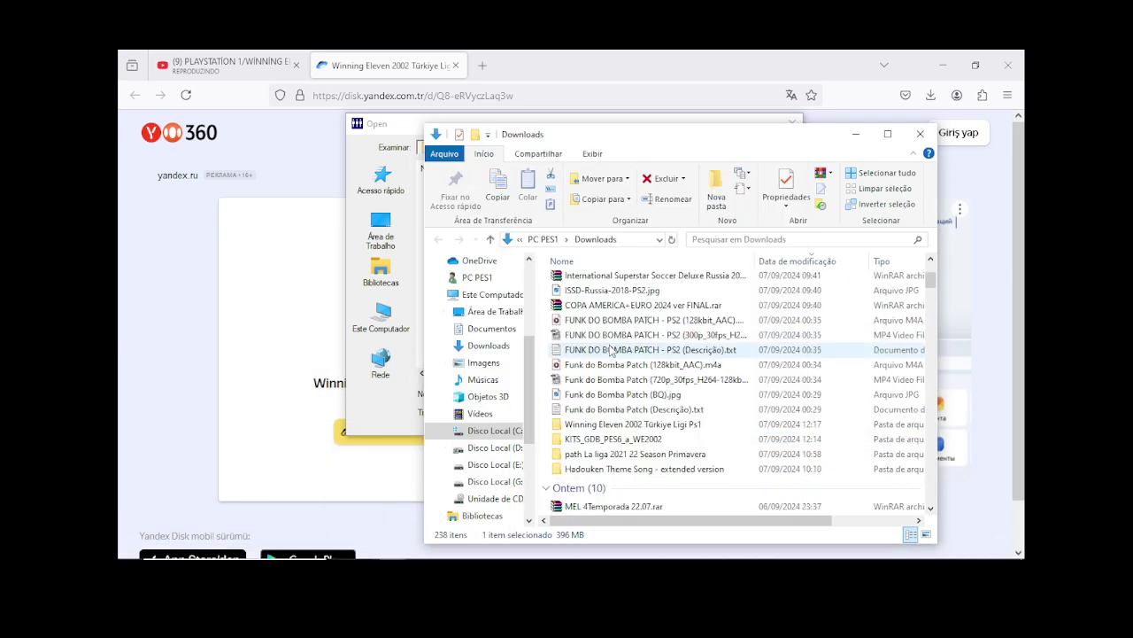
{"action": "double_click", "coordinate": [620, 425]}
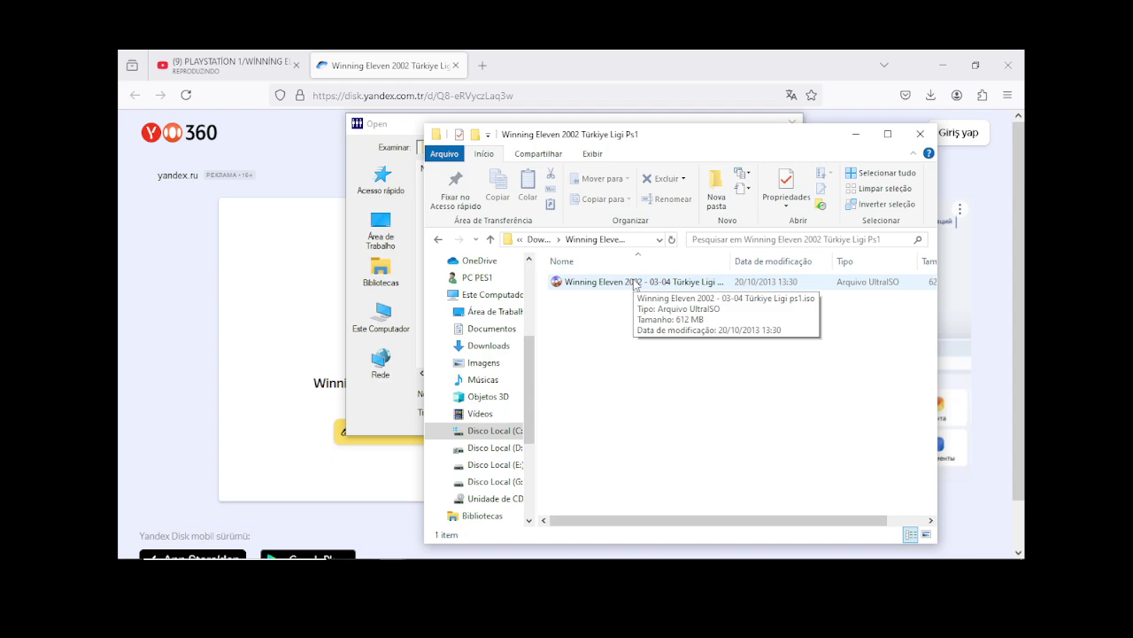
Step: Return to the Fenerbahçe - Dortmund video on YouTube, skip ahead to about 2:05 and pause it during the match
{"action": "left_click", "coordinate": [230, 65]}
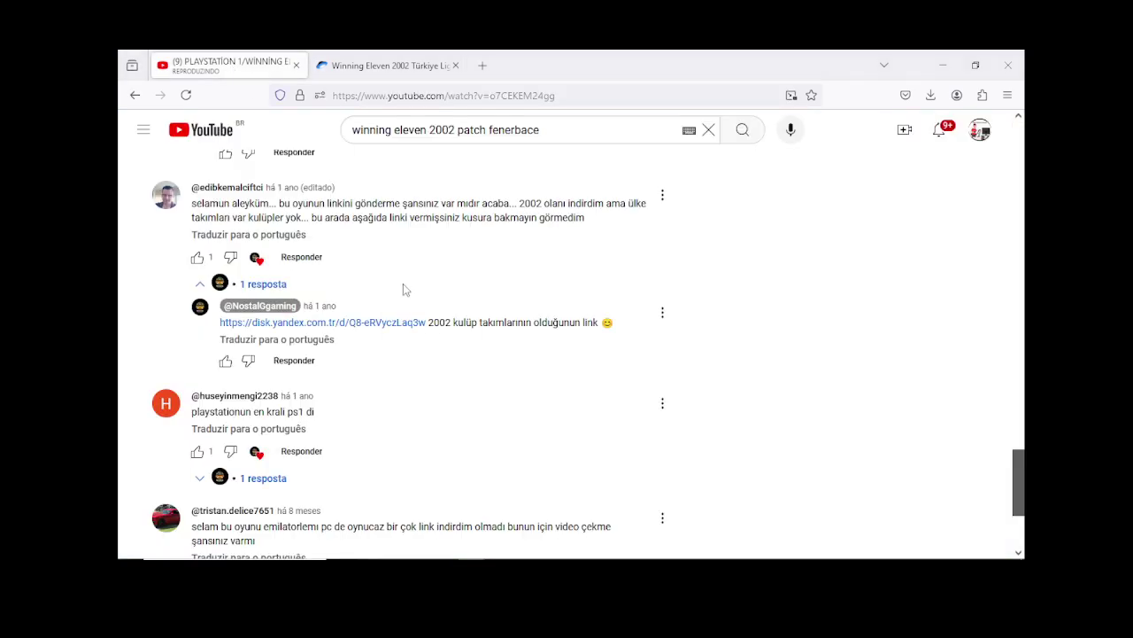
{"action": "scroll", "coordinate": [430, 367], "scroll_direction": "up", "scroll_amount": 10}
{"action": "scroll", "coordinate": [430, 366], "scroll_direction": "up", "scroll_amount": 15}
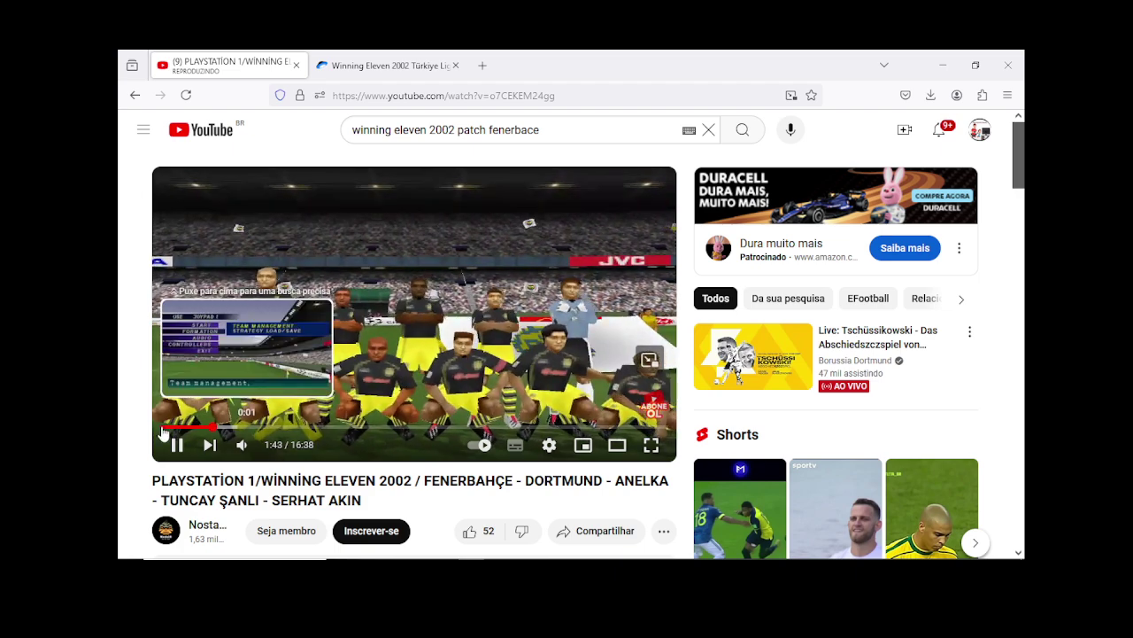
{"action": "left_click", "coordinate": [224, 427]}
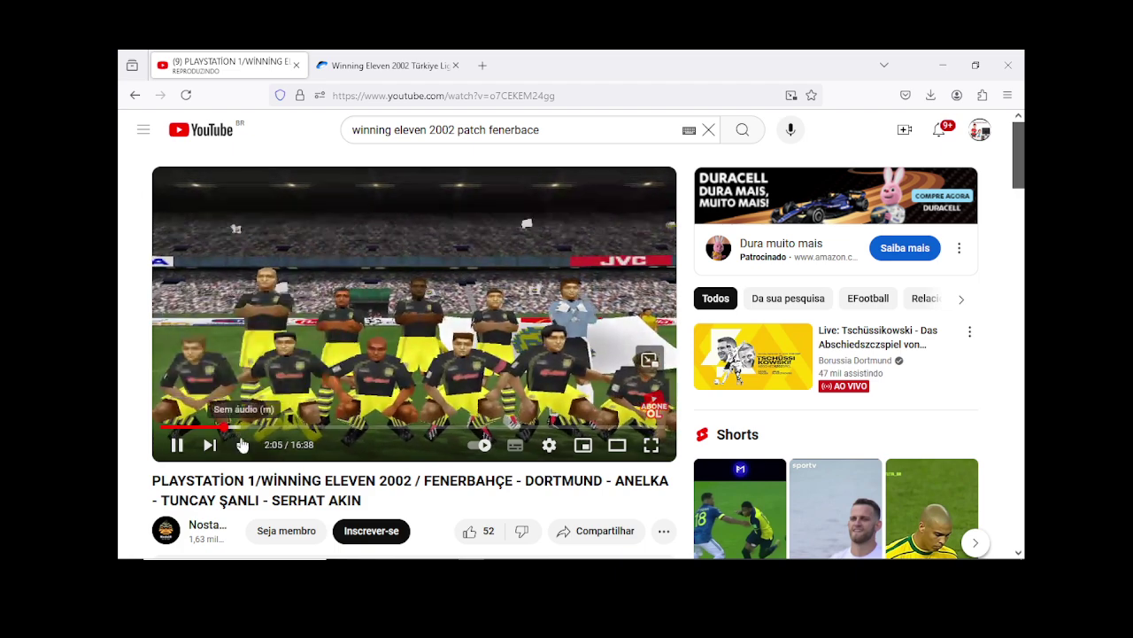
{"action": "mouse_move", "coordinate": [242, 444]}
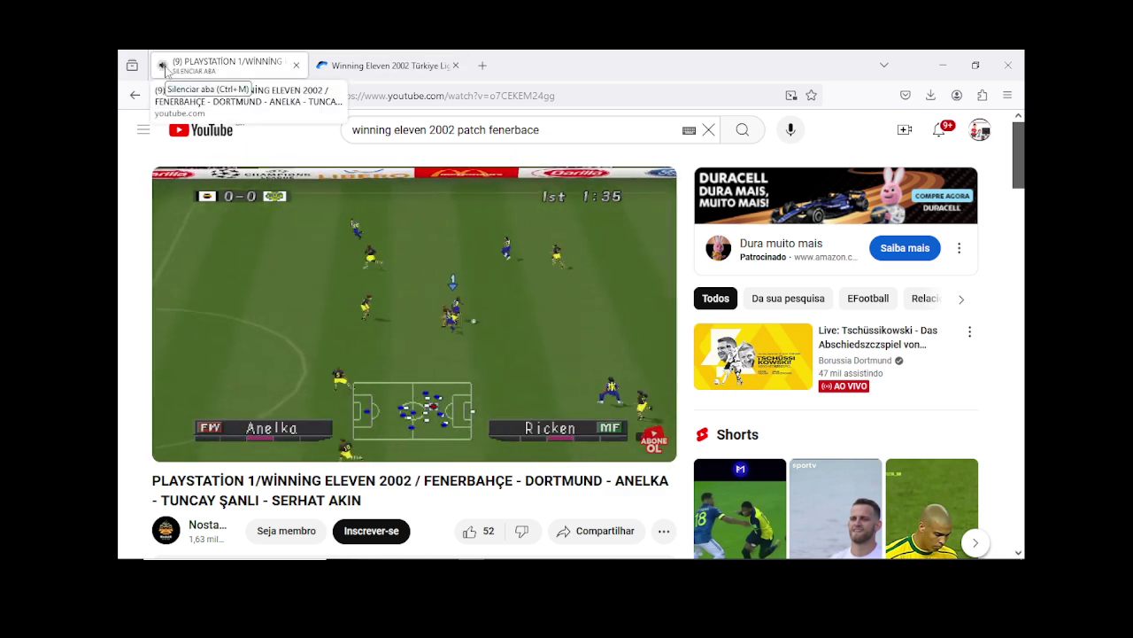
{"action": "left_click", "coordinate": [285, 245]}
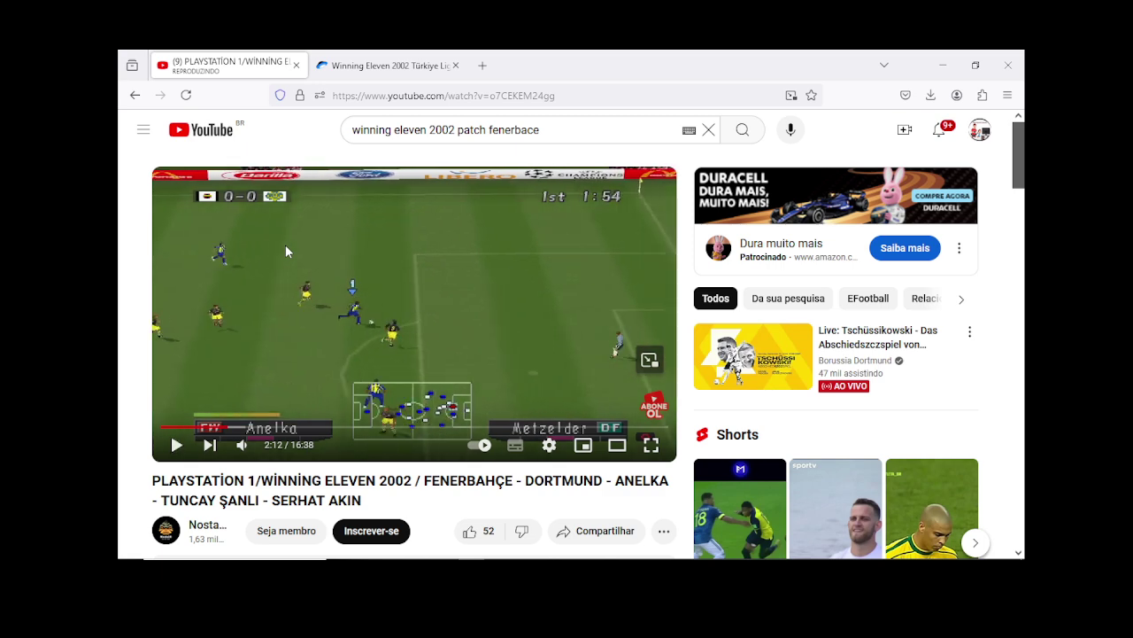
Step: In File Explorer, change the extension of the Winning Eleven 2002 - 03-04 Türkiye Ligi ps1 image to bin and accept the extension change
{"action": "mouse_move", "coordinate": [602, 553]}
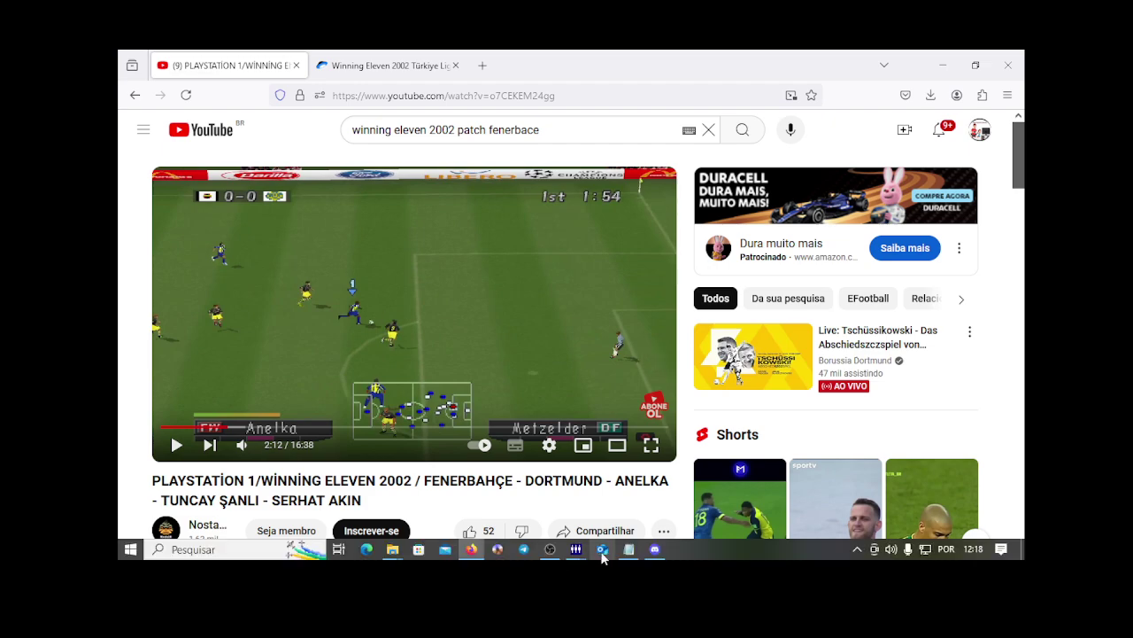
{"action": "mouse_move", "coordinate": [392, 549]}
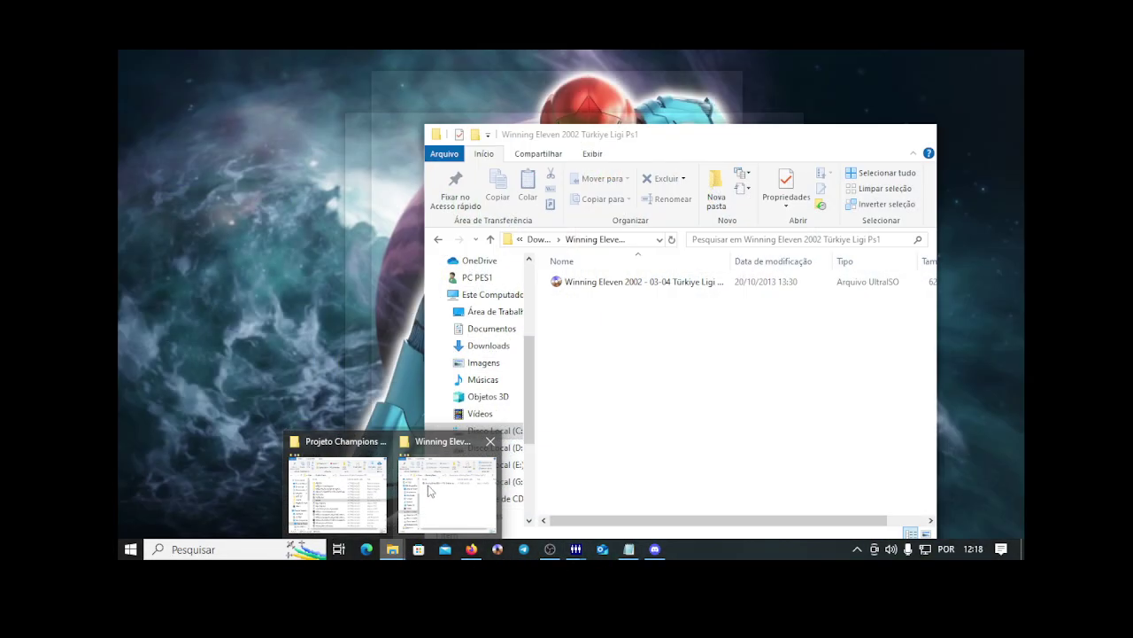
{"action": "left_click", "coordinate": [434, 496]}
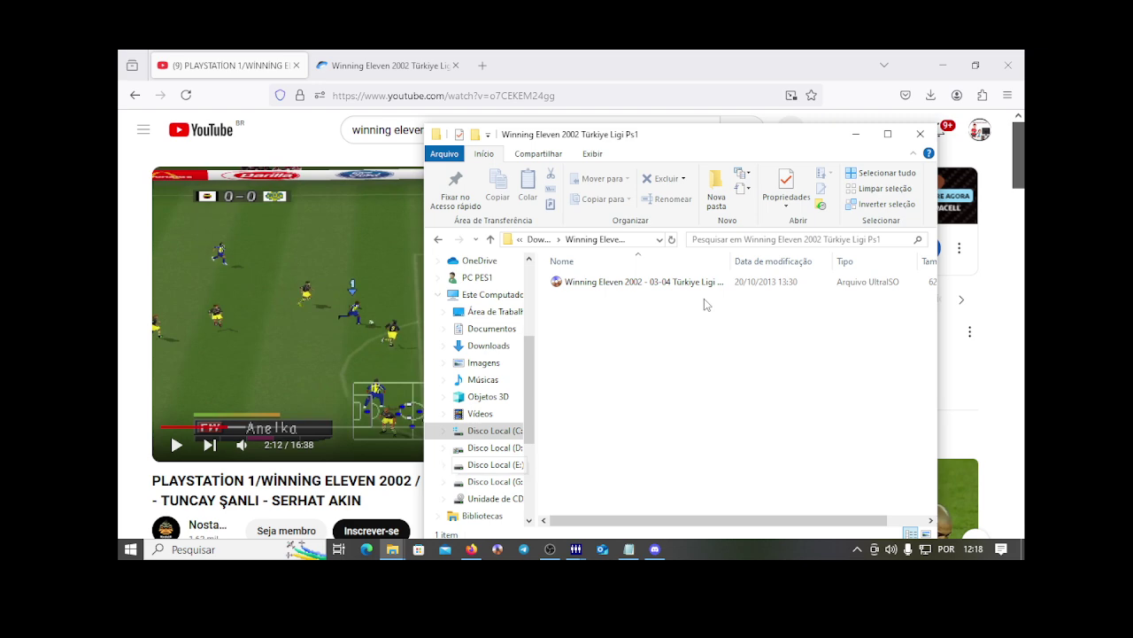
{"action": "left_click", "coordinate": [692, 282]}
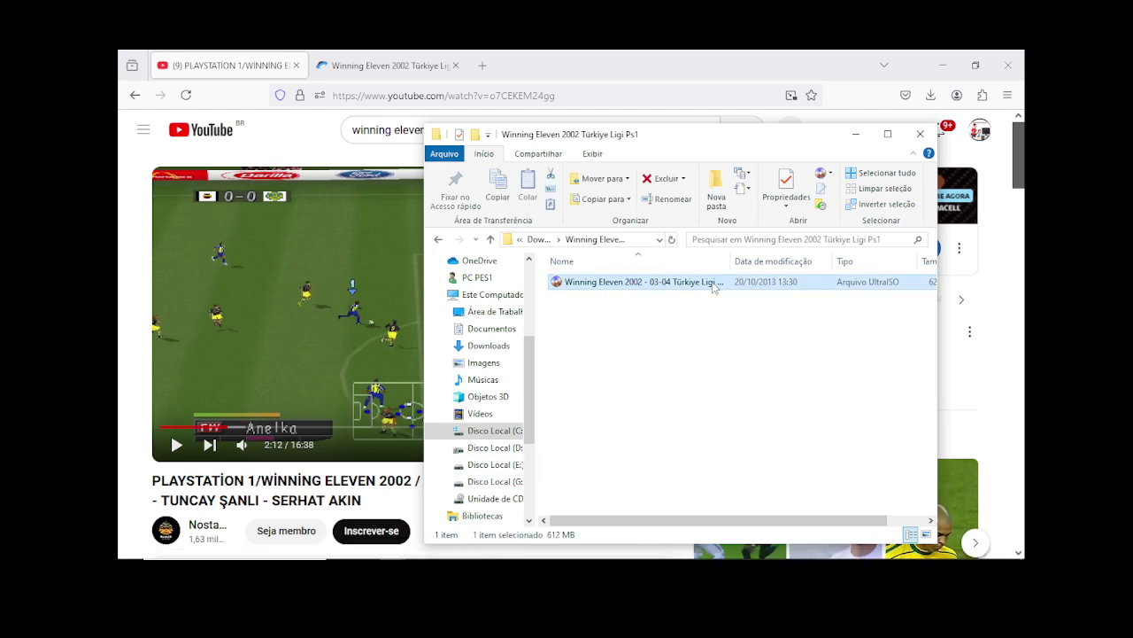
{"action": "left_click", "coordinate": [714, 284]}
{"action": "double_click", "coordinate": [746, 282]}
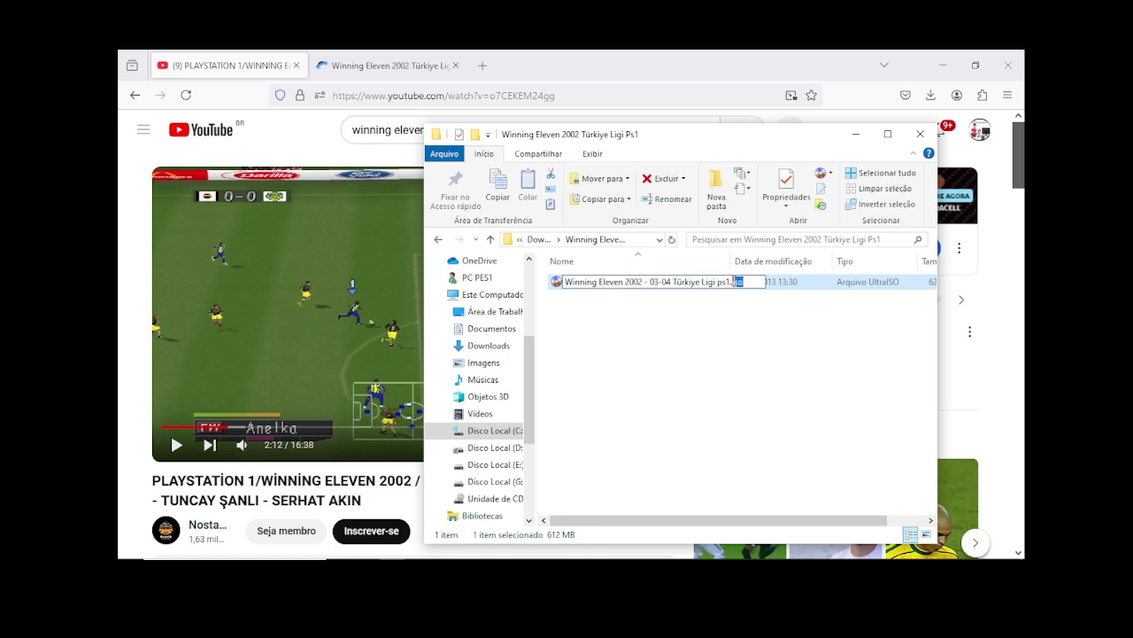
{"action": "type", "text": "bin"}
{"action": "key", "text": "Return"}
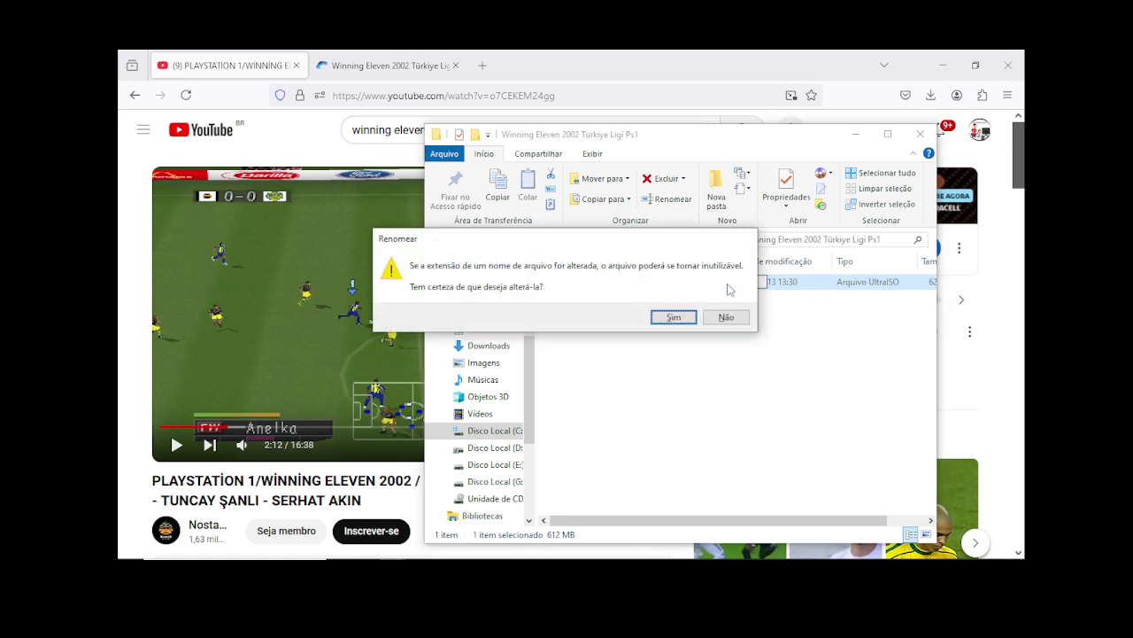
{"action": "left_click", "coordinate": [694, 319]}
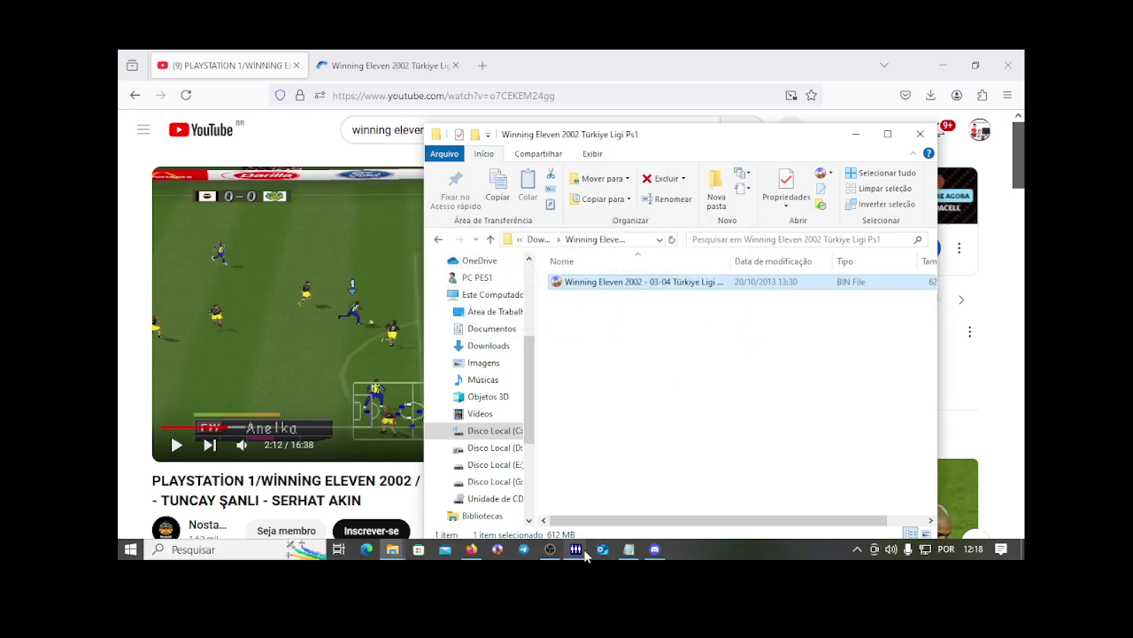
Step: Load the Winning Eleven 2002 - 03-04 Türkiye Ligi ps1 BIN file in WE2002 Team Editor and dismiss the splash screen
{"action": "mouse_move", "coordinate": [581, 553]}
{"action": "left_click", "coordinate": [623, 500]}
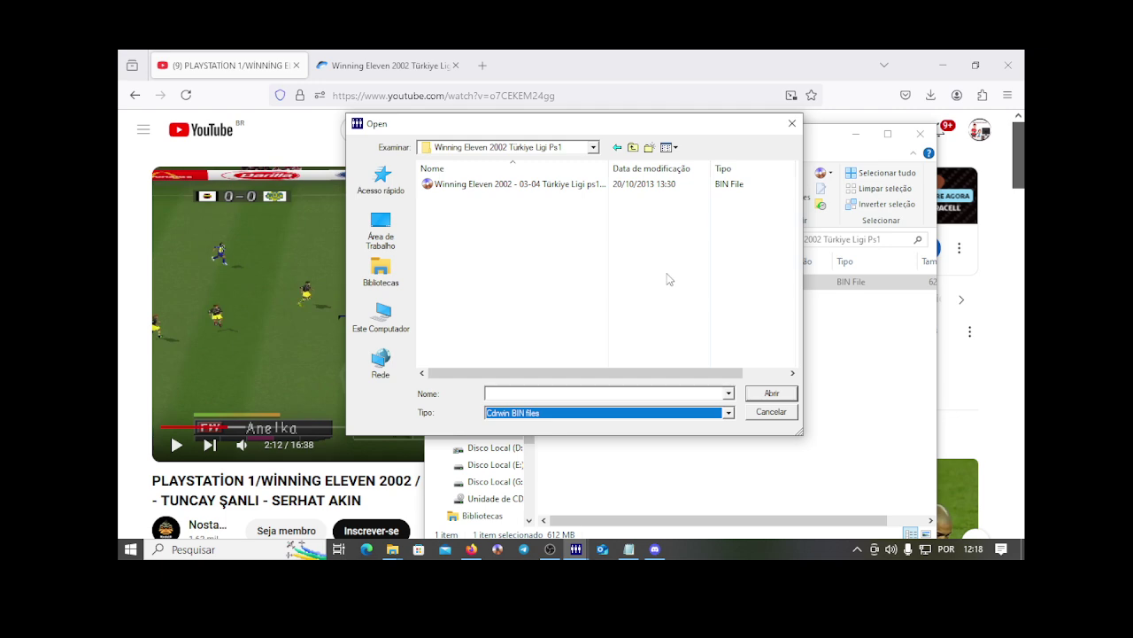
{"action": "double_click", "coordinate": [542, 189]}
{"action": "left_click", "coordinate": [426, 323]}
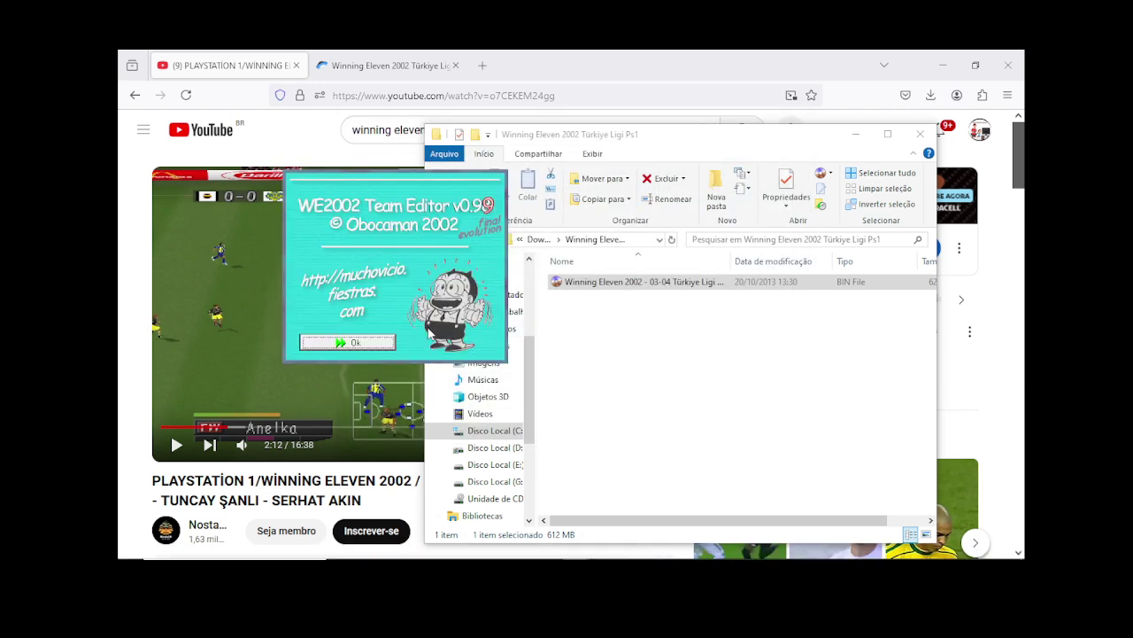
{"action": "left_click_drag", "start_coordinate": [405, 113], "coordinate": [560, 95]}
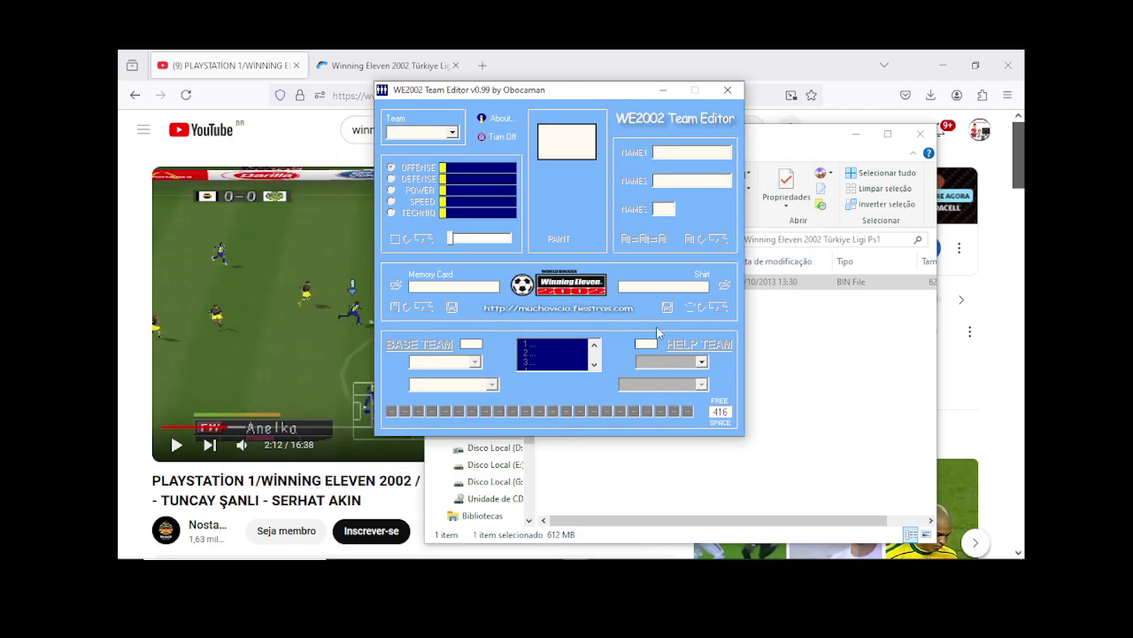
Step: Choose 1 Fenerba as the help team and look through its whole player list
{"action": "left_click", "coordinate": [702, 361]}
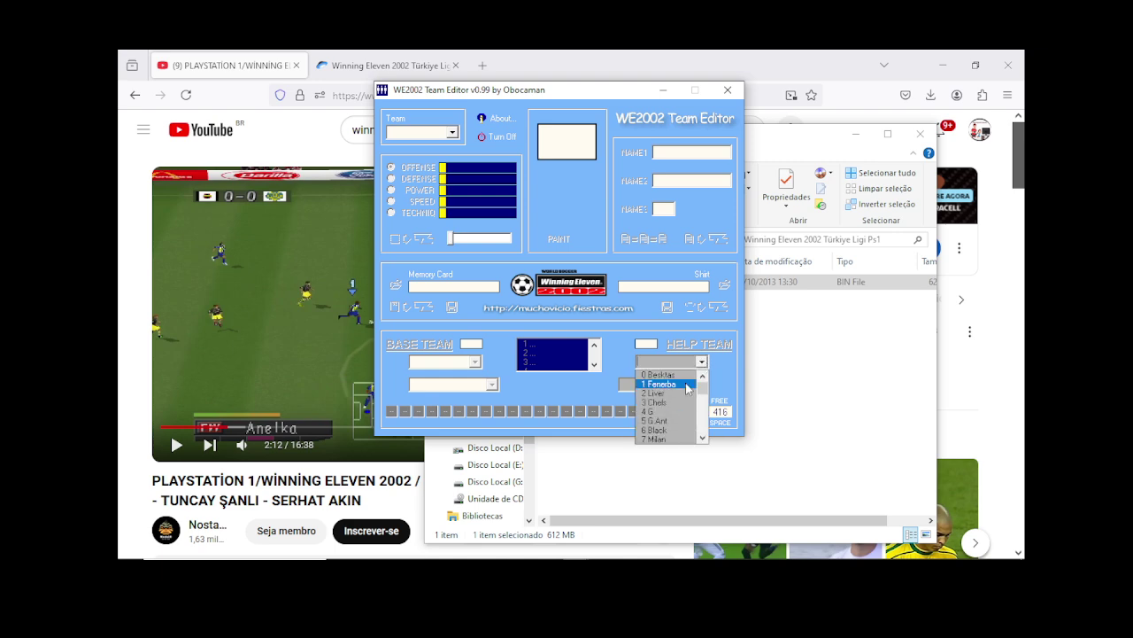
{"action": "left_click", "coordinate": [695, 375]}
{"action": "left_click", "coordinate": [699, 386]}
{"action": "scroll", "coordinate": [703, 390], "scroll_direction": "down", "scroll_amount": 1}
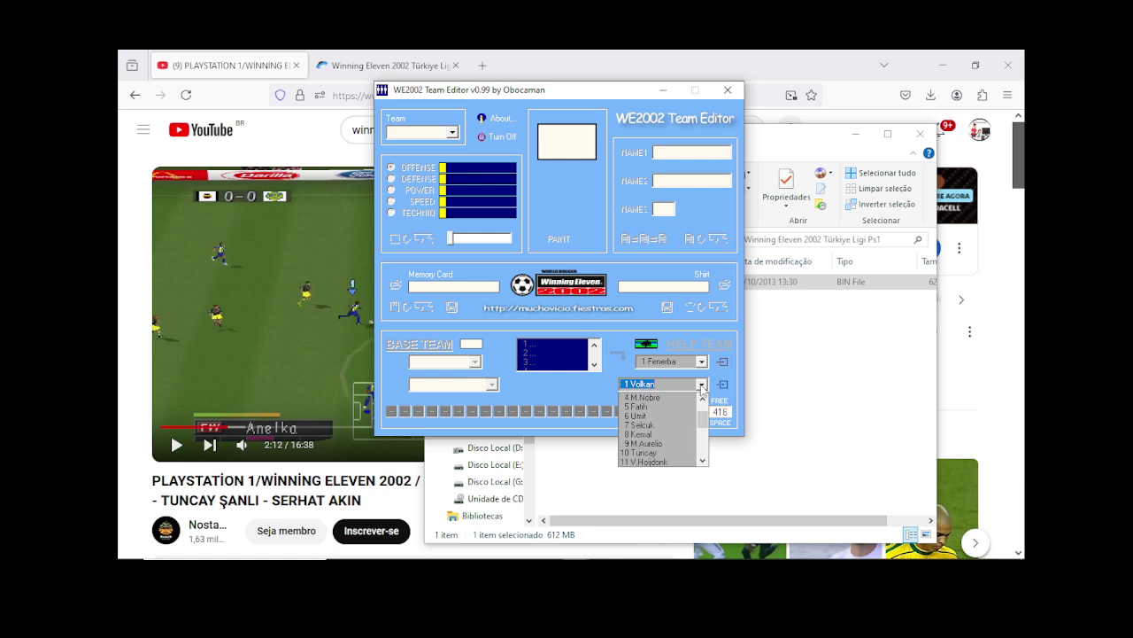
{"action": "scroll", "coordinate": [702, 389], "scroll_direction": "down", "scroll_amount": 4}
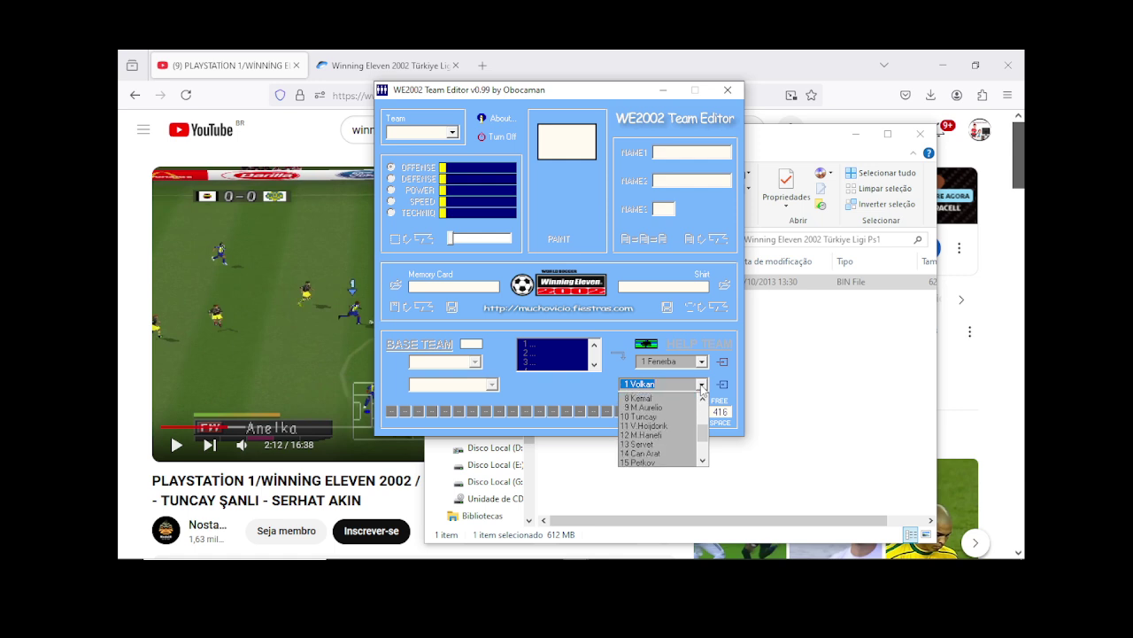
{"action": "scroll", "coordinate": [702, 390], "scroll_direction": "down", "scroll_amount": 1}
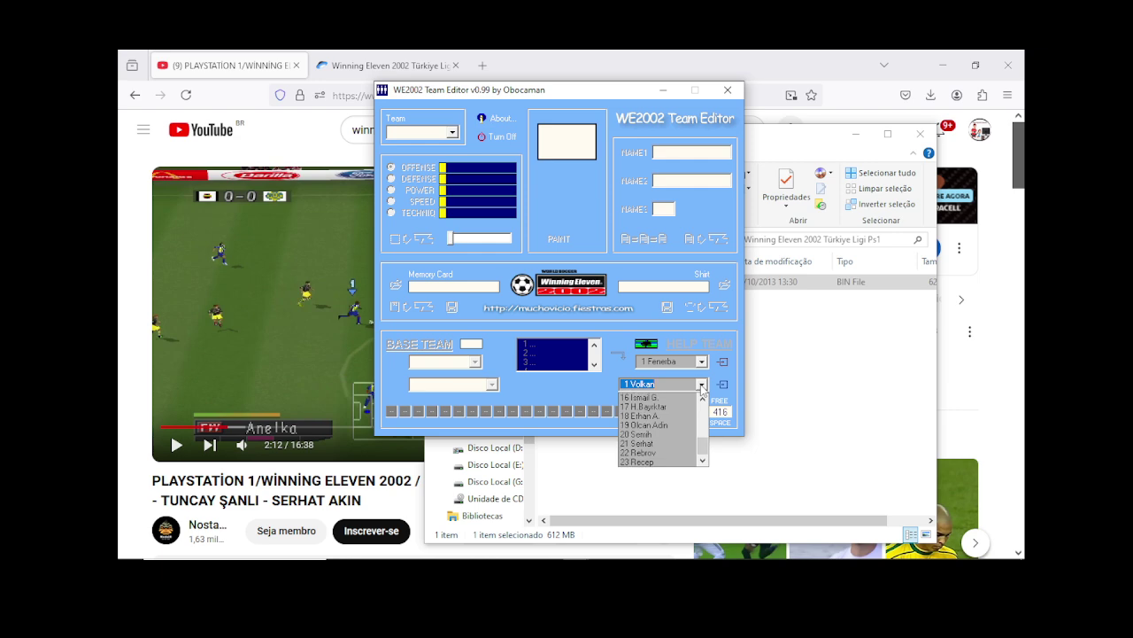
{"action": "scroll", "coordinate": [659, 456], "scroll_direction": "up", "scroll_amount": 2}
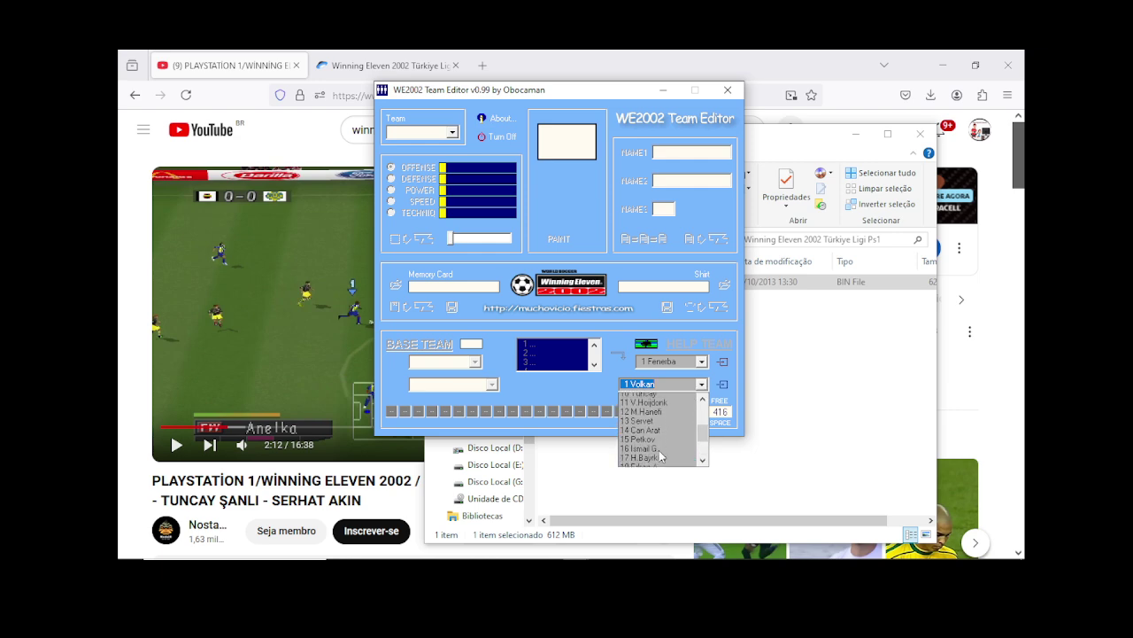
{"action": "scroll", "coordinate": [660, 456], "scroll_direction": "up", "scroll_amount": 1}
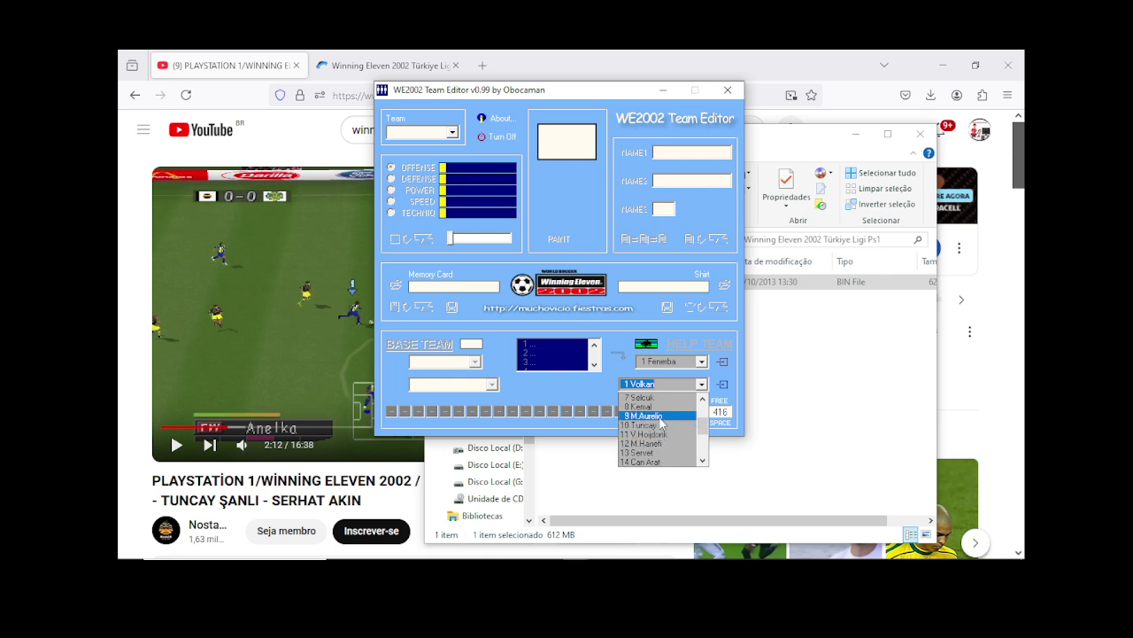
{"action": "scroll", "coordinate": [660, 423], "scroll_direction": "down", "scroll_amount": 2}
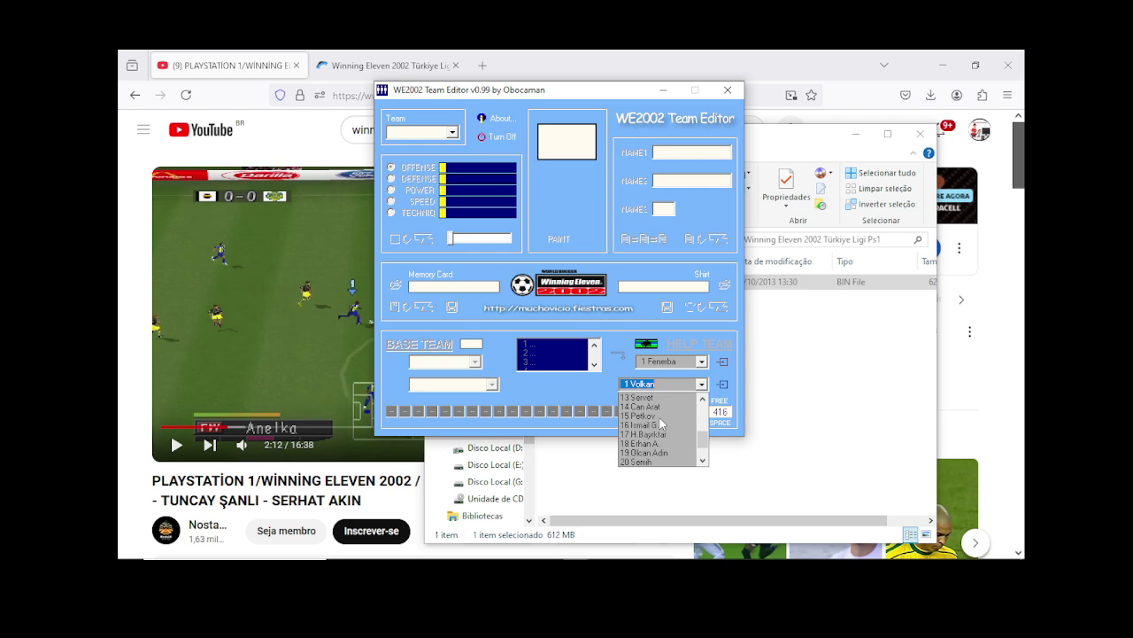
Step: Return to the Türkiye Ligi image in WE2002 Team Editor and select 1 Scotland as the team to edit
{"action": "left_click", "coordinate": [587, 100]}
{"action": "left_click", "coordinate": [740, 75]}
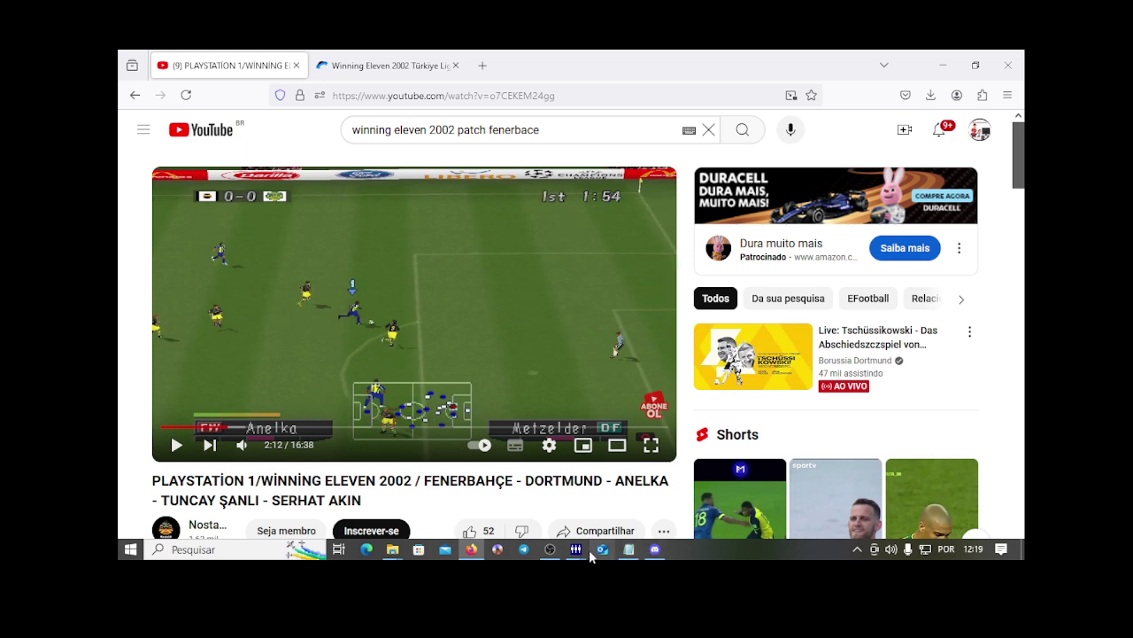
{"action": "mouse_move", "coordinate": [576, 550]}
{"action": "left_click", "coordinate": [626, 492]}
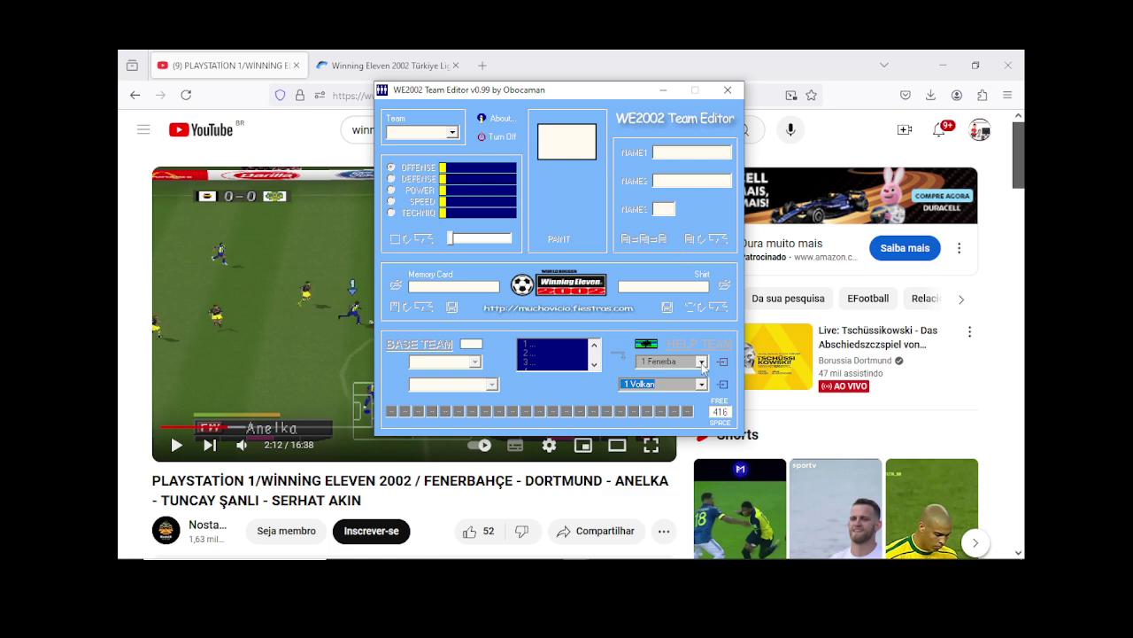
{"action": "left_click", "coordinate": [453, 133]}
{"action": "left_click", "coordinate": [442, 147]}
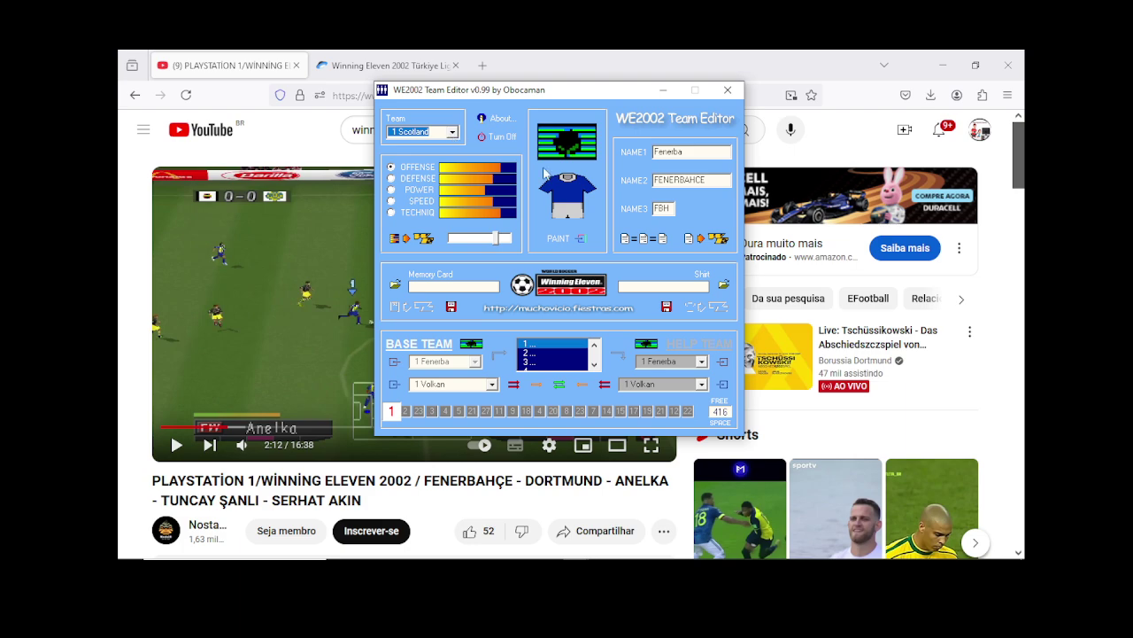
Step: Extract the Türkiye Ligi Fenerbahçe shirt as Fenerbace into Projeto Champions 2025's MCR TEX folder on the desktop, and close that editor window
{"action": "left_click", "coordinate": [669, 308]}
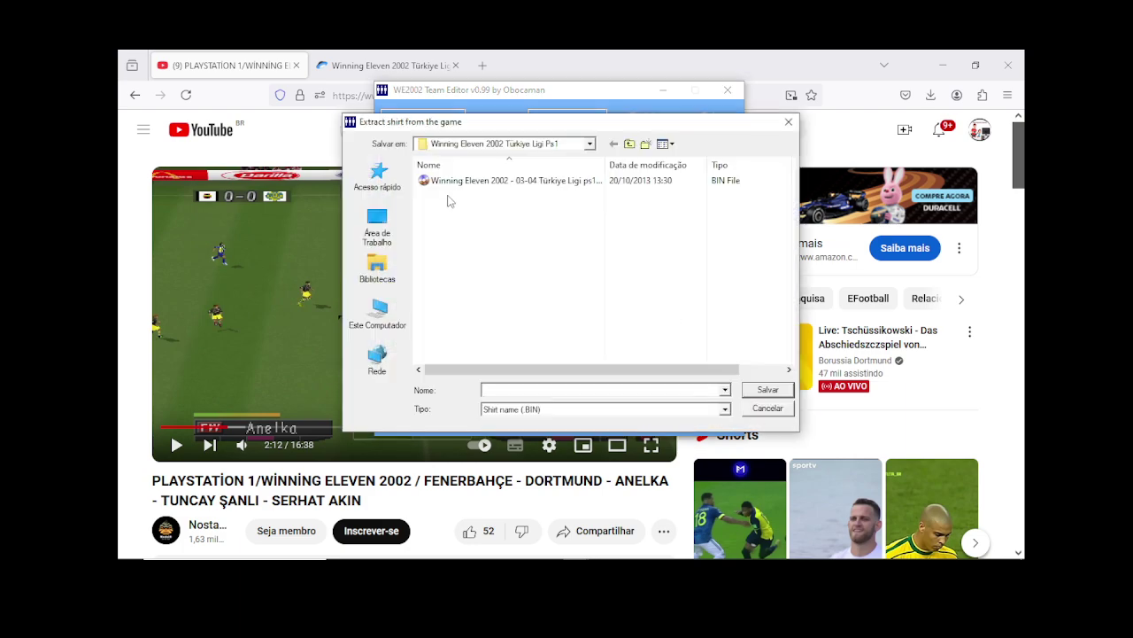
{"action": "left_click", "coordinate": [381, 228]}
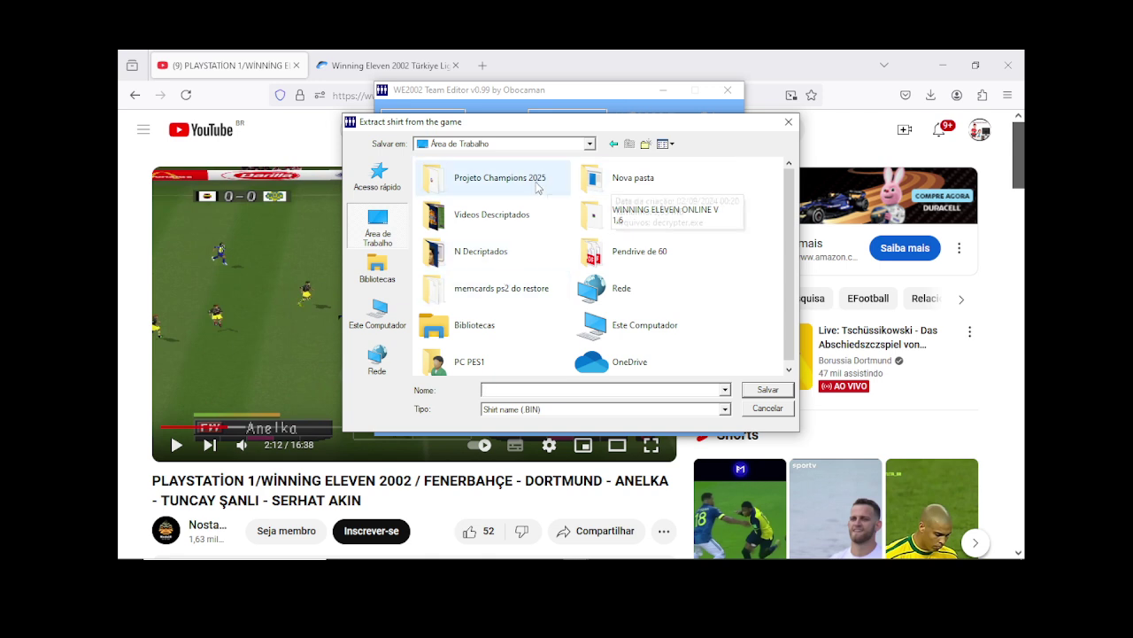
{"action": "double_click", "coordinate": [473, 181]}
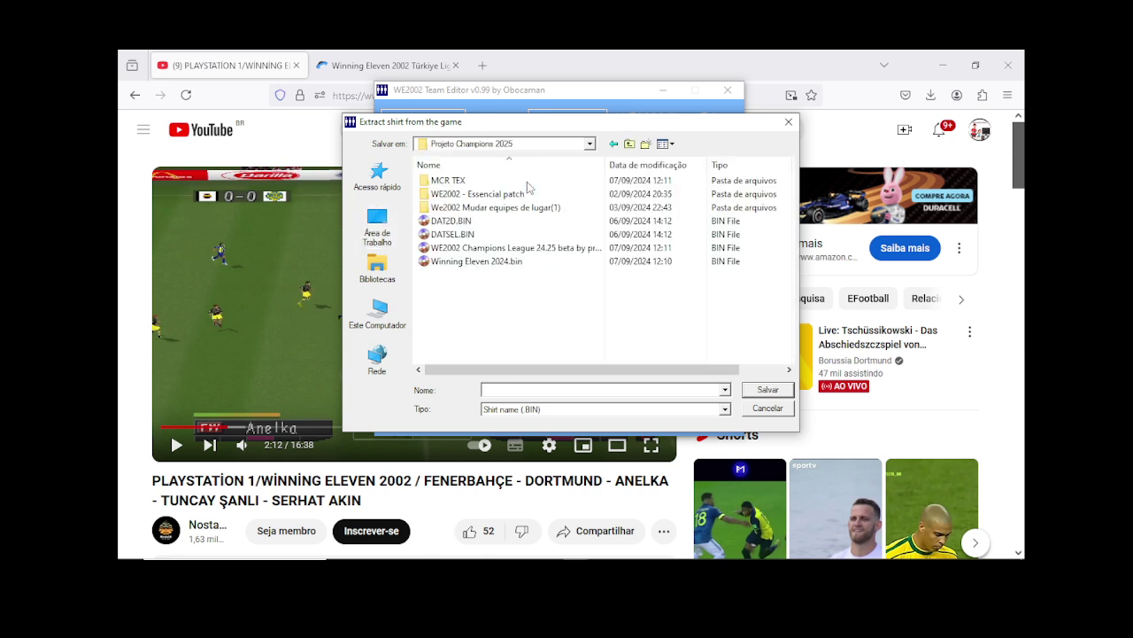
{"action": "double_click", "coordinate": [448, 181]}
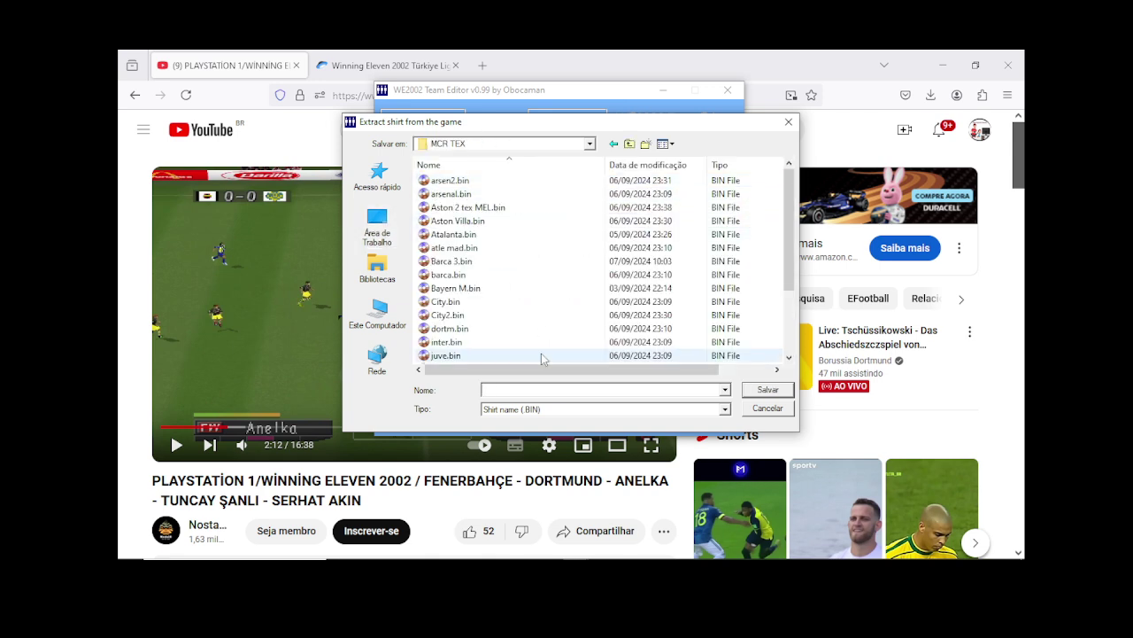
{"action": "left_click", "coordinate": [501, 390]}
{"action": "type", "text": "Fer"}
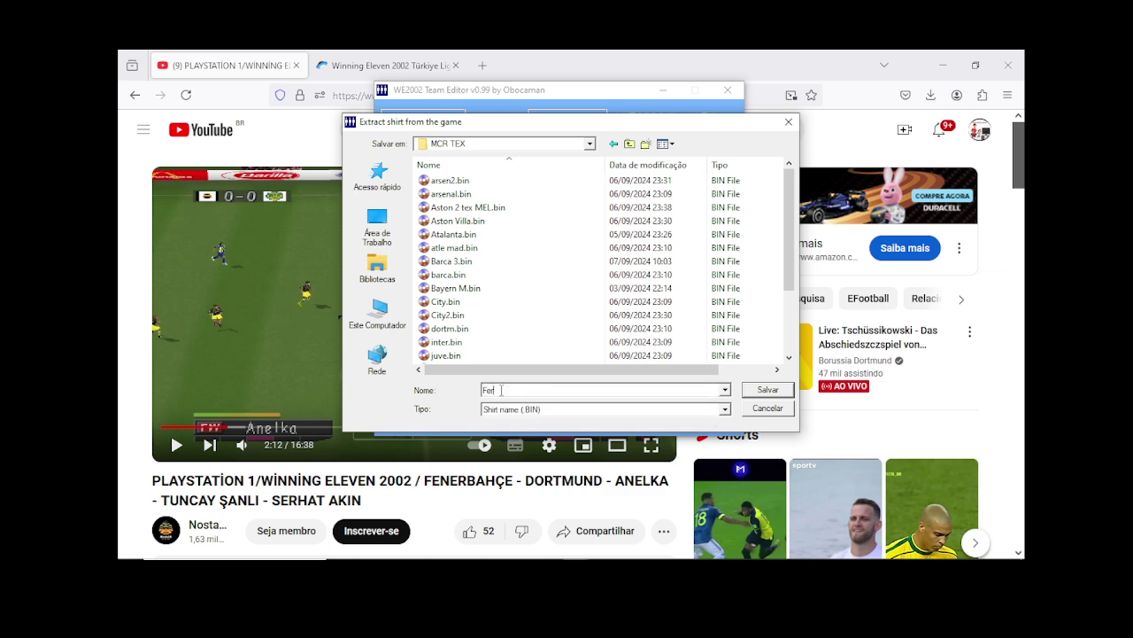
{"action": "key", "text": "BackSpace"}
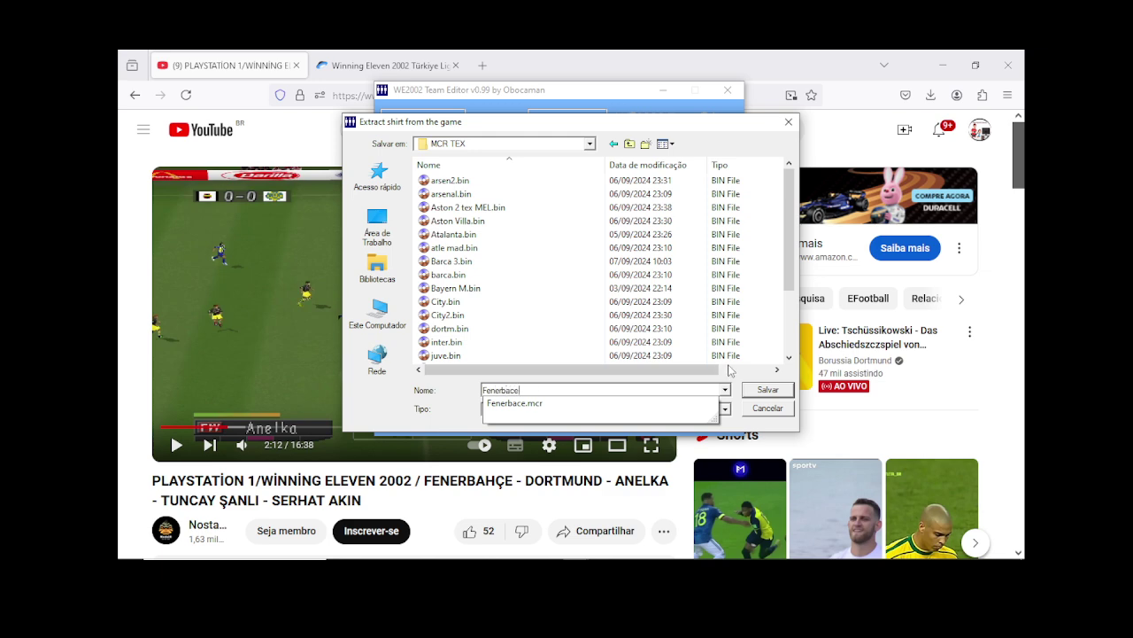
{"action": "left_click", "coordinate": [768, 390]}
{"action": "left_click", "coordinate": [403, 291]}
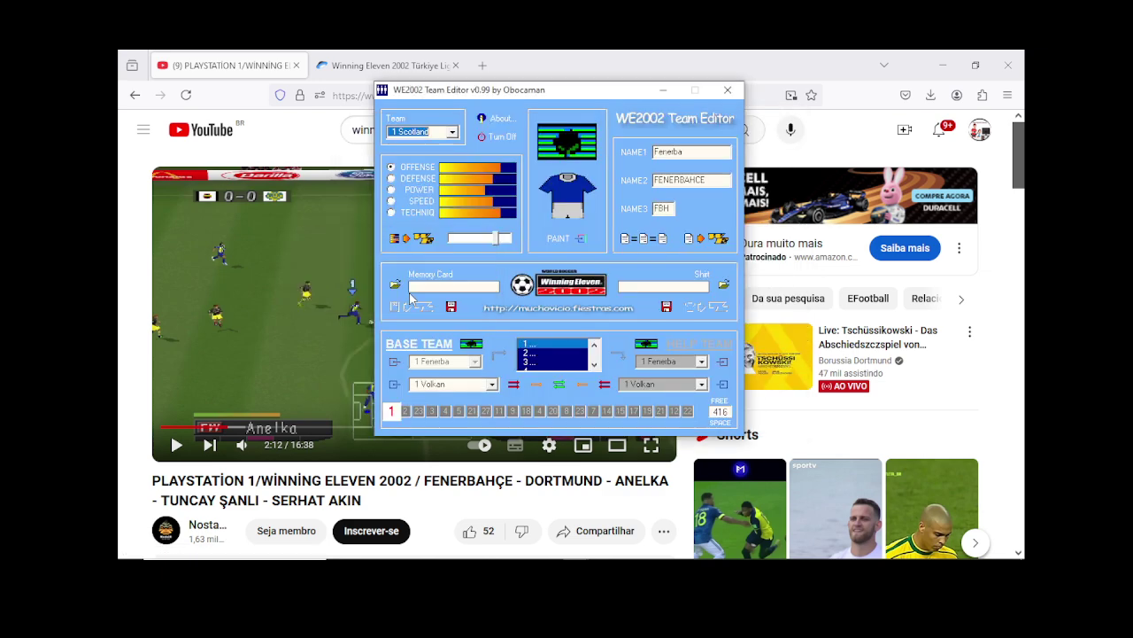
{"action": "left_click", "coordinate": [728, 90]}
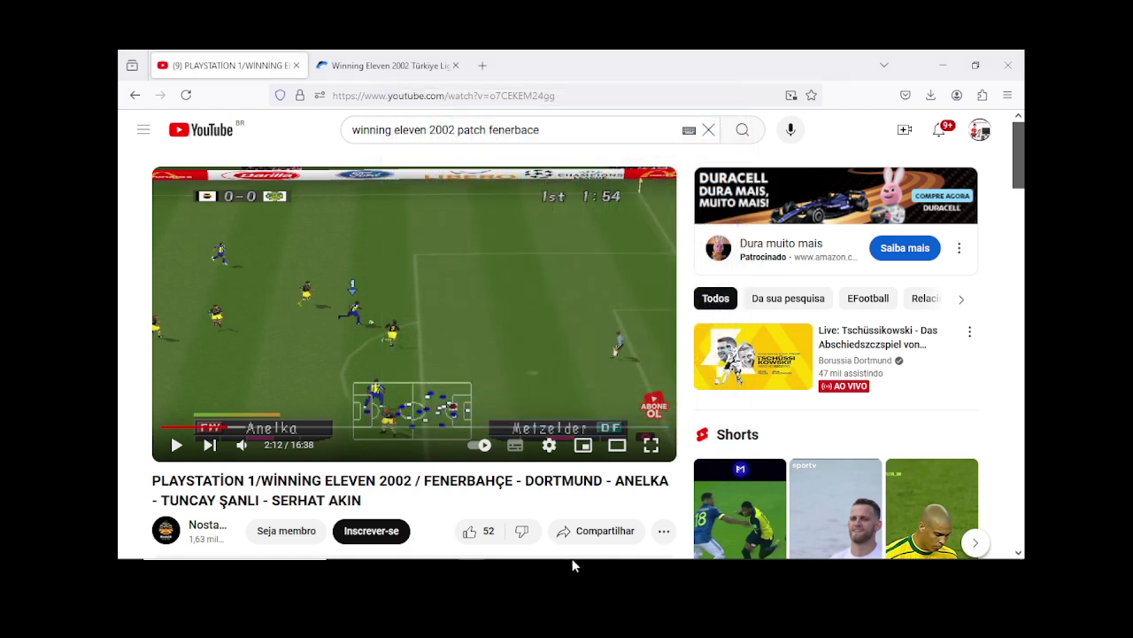
Step: In the WE2002 Team Editor window with 91 Olympiakos, load the Fenerbace.bin shirt and insert it in the game
{"action": "left_click", "coordinate": [575, 549]}
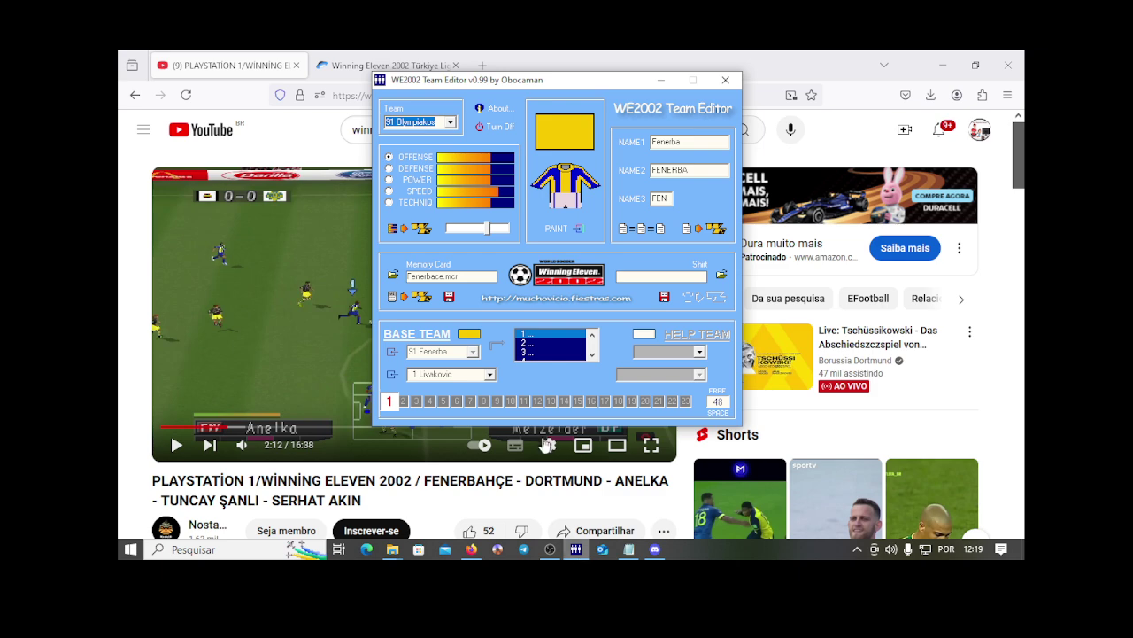
{"action": "left_click", "coordinate": [722, 275]}
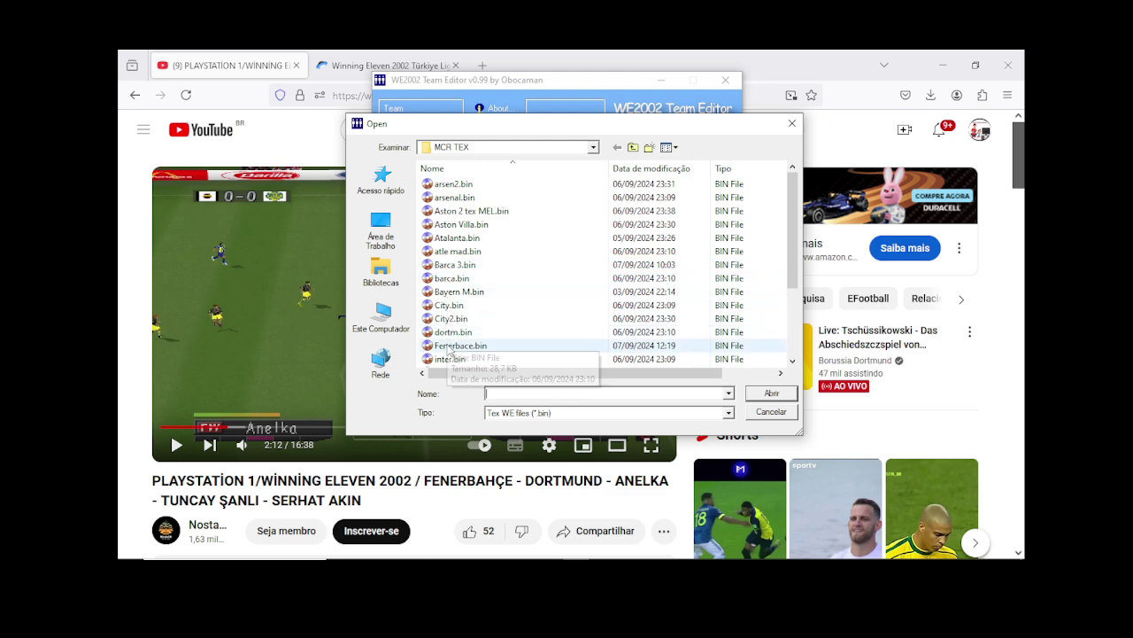
{"action": "double_click", "coordinate": [451, 346]}
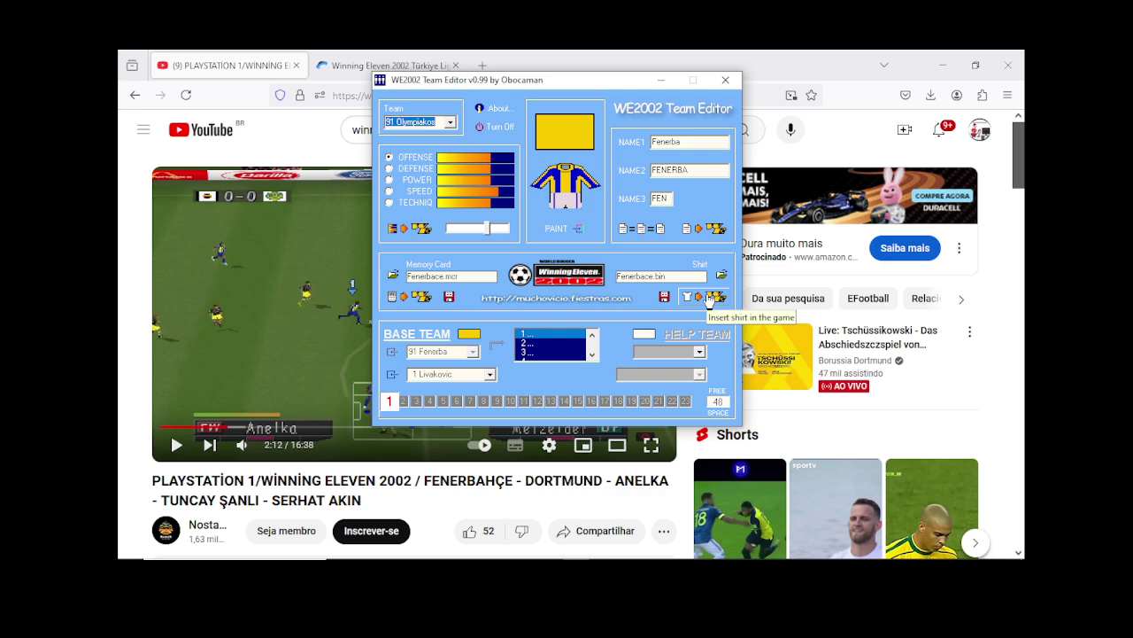
{"action": "left_click", "coordinate": [710, 298]}
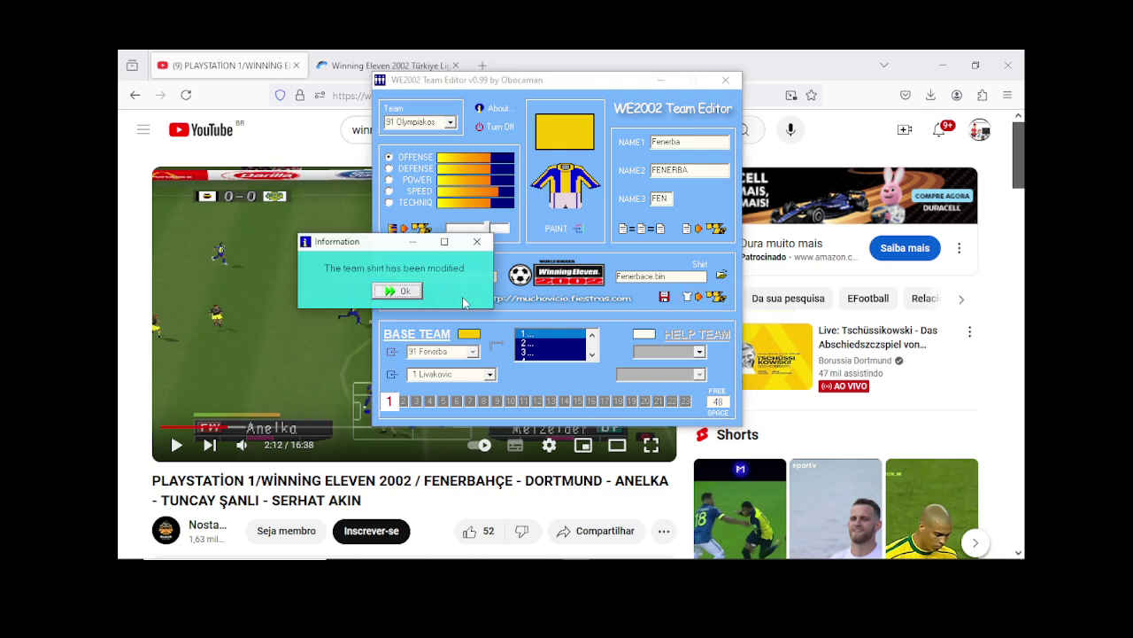
{"action": "left_click", "coordinate": [410, 295]}
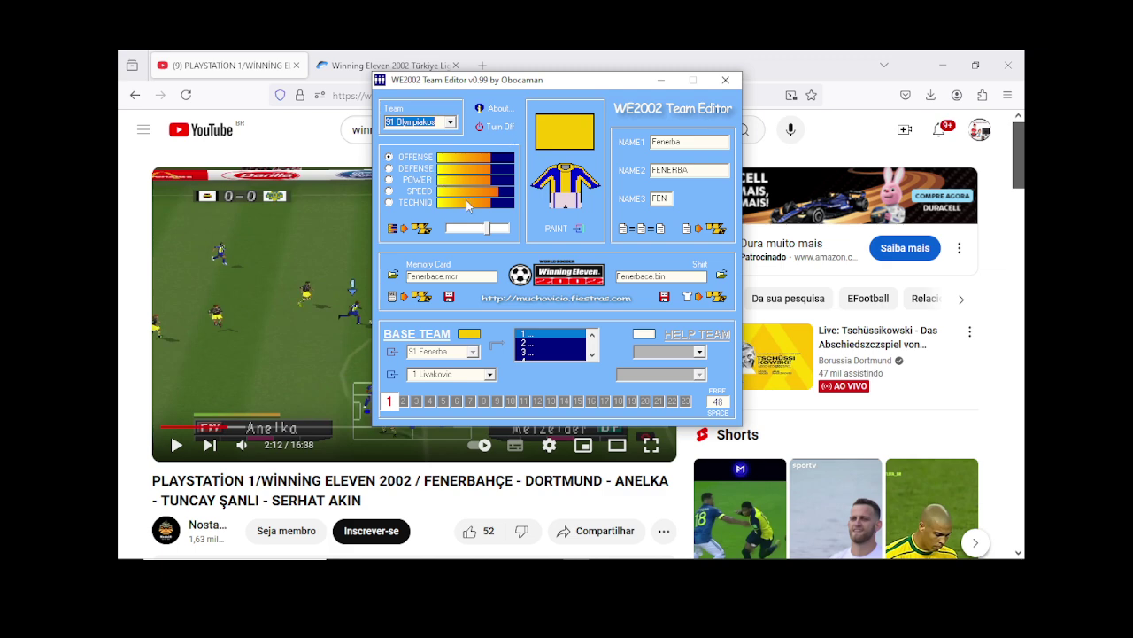
Step: Raise the team's OFFENSE bar, lower POWER, SPEED and TECHNIQ, and write the ability bars to the game
{"action": "left_click", "coordinate": [488, 232]}
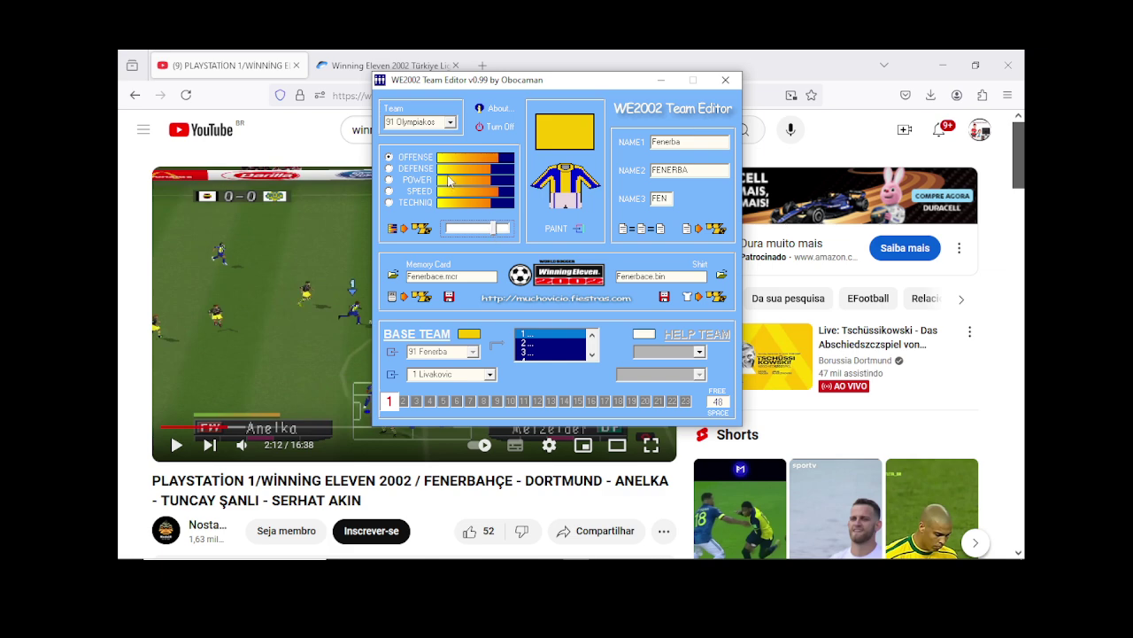
{"action": "left_click", "coordinate": [423, 170]}
{"action": "left_click", "coordinate": [420, 181]}
{"action": "left_click_drag", "start_coordinate": [488, 232], "coordinate": [476, 231]}
{"action": "left_click", "coordinate": [427, 191]}
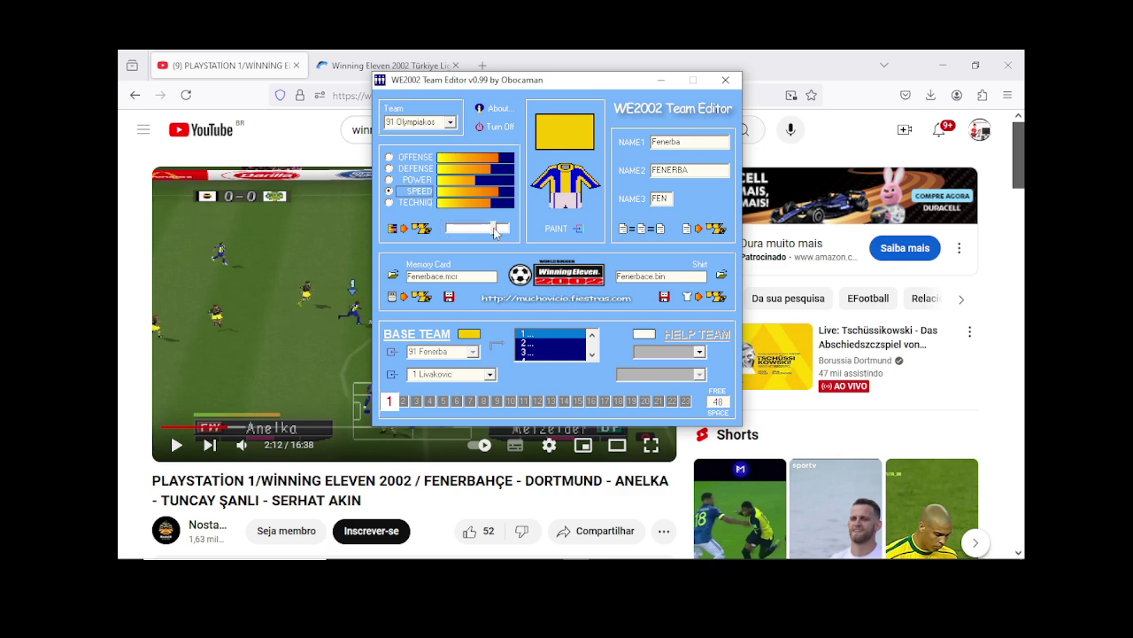
{"action": "left_click", "coordinate": [495, 231]}
{"action": "mouse_move", "coordinate": [495, 231]}
{"action": "left_mouse_down"}
{"action": "mouse_move", "coordinate": [454, 233]}
{"action": "mouse_move", "coordinate": [476, 235]}
{"action": "left_mouse_up"}
{"action": "left_click", "coordinate": [413, 203]}
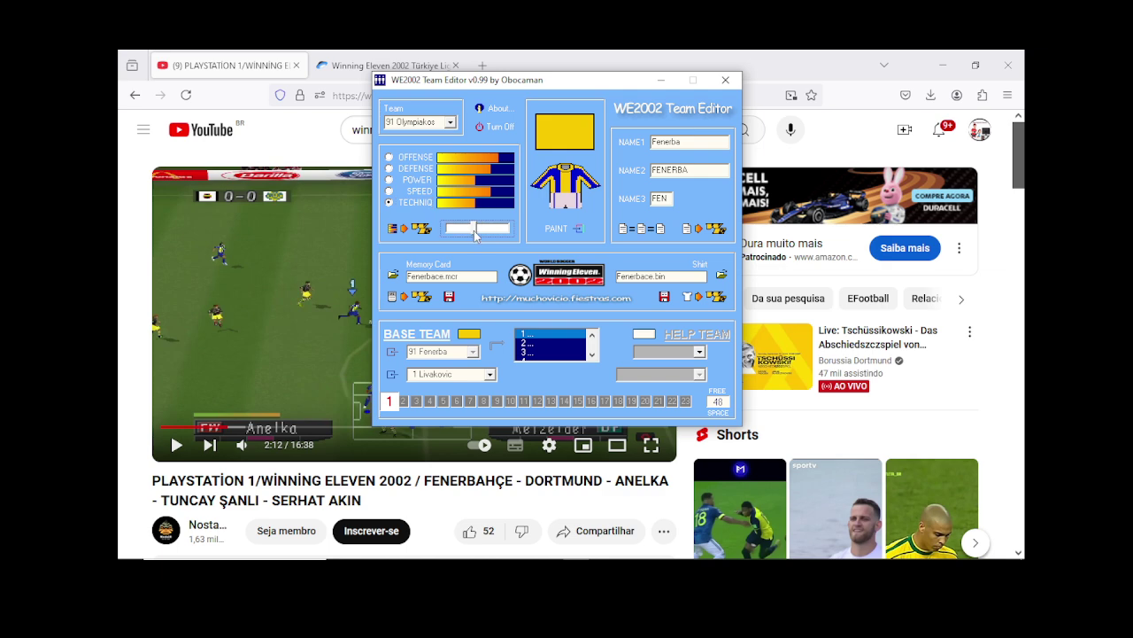
{"action": "left_click", "coordinate": [395, 228]}
{"action": "left_click", "coordinate": [410, 297]}
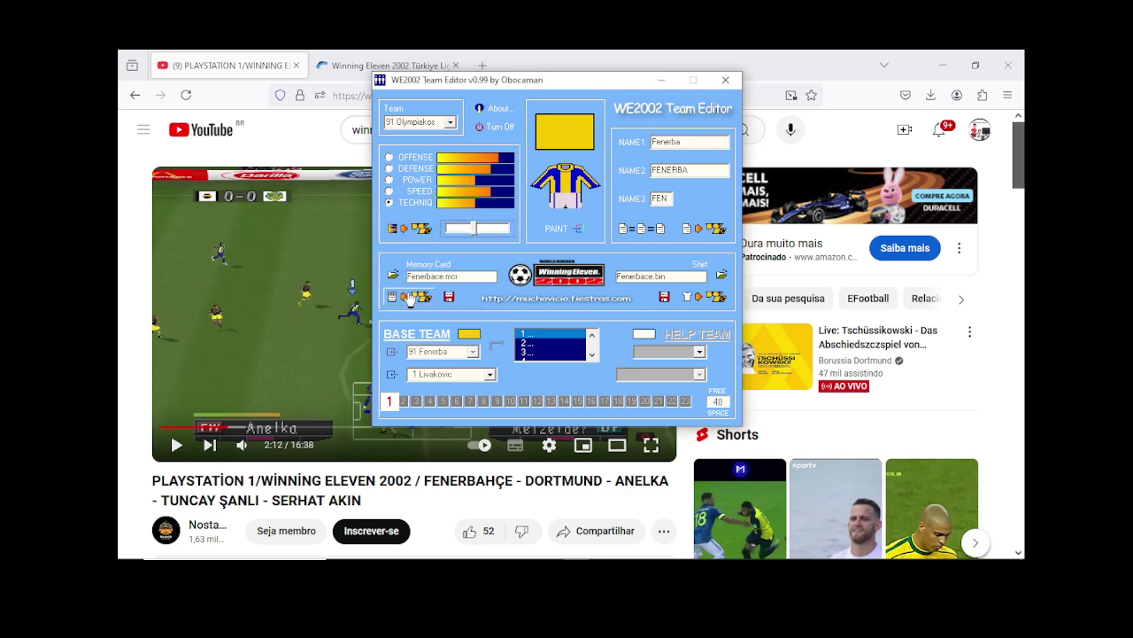
Step: Open Fenerba's formation settings and try the 4-4-2 A, 4-3-3 A and 4-3-3 B presets, ending on 4-5-1 B
{"action": "left_click", "coordinate": [394, 353]}
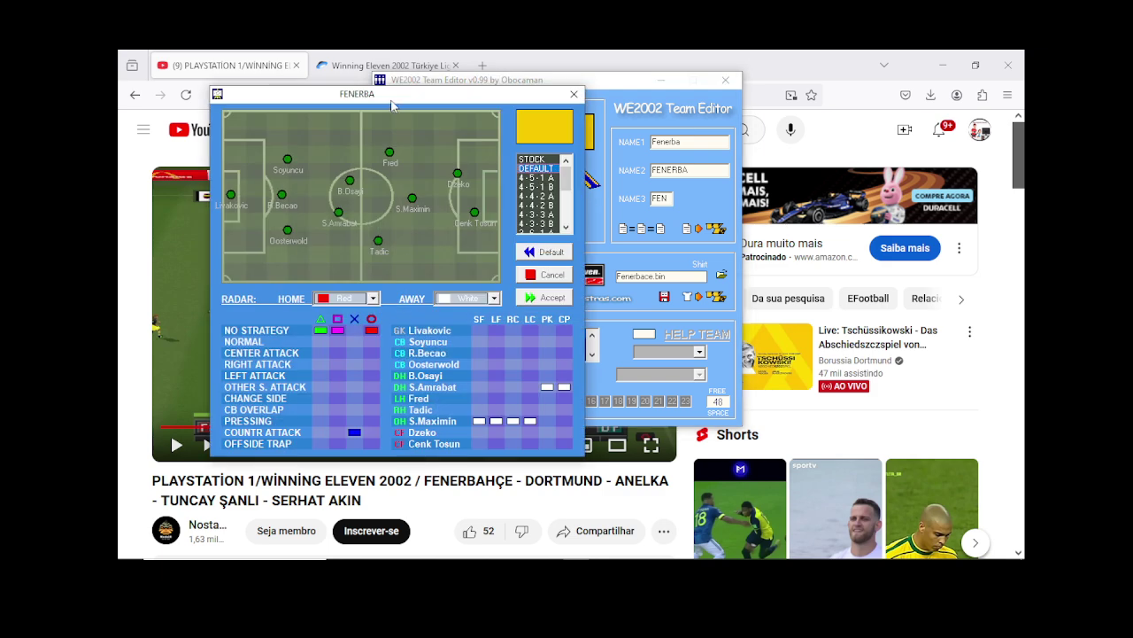
{"action": "left_click_drag", "start_coordinate": [392, 104], "coordinate": [514, 104]}
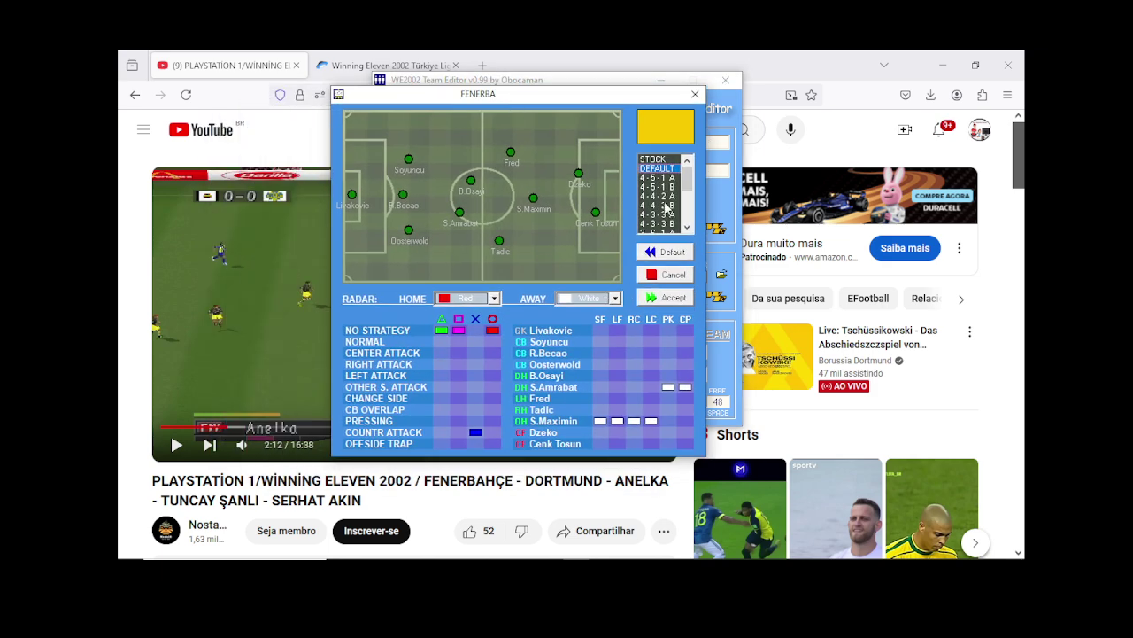
{"action": "left_click", "coordinate": [663, 199]}
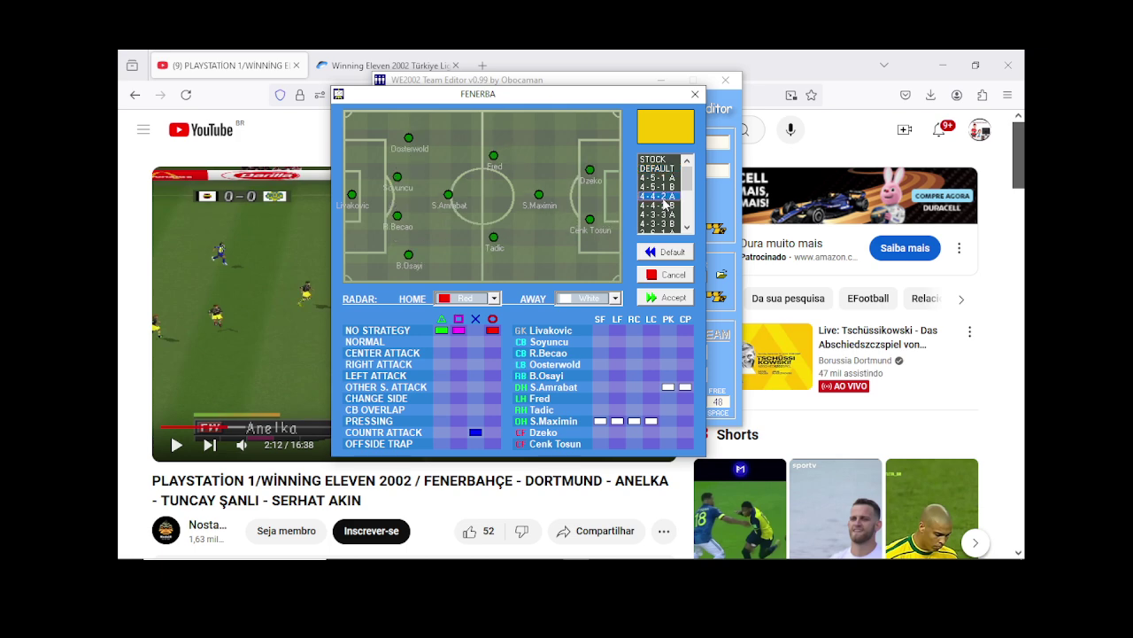
{"action": "left_click", "coordinate": [660, 215]}
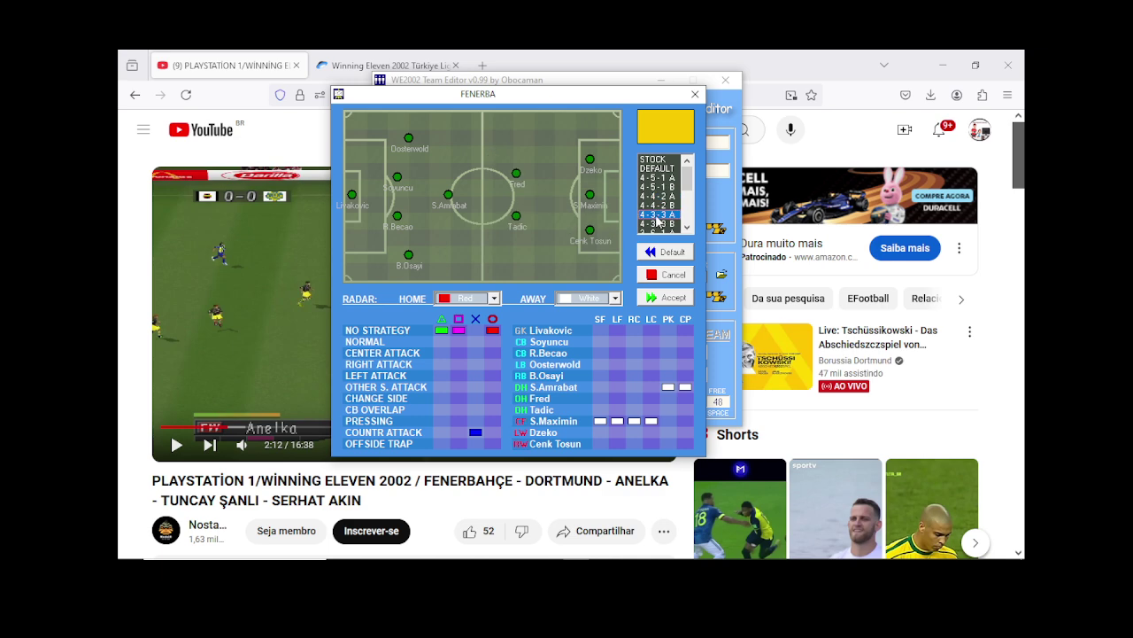
{"action": "left_click", "coordinate": [655, 224]}
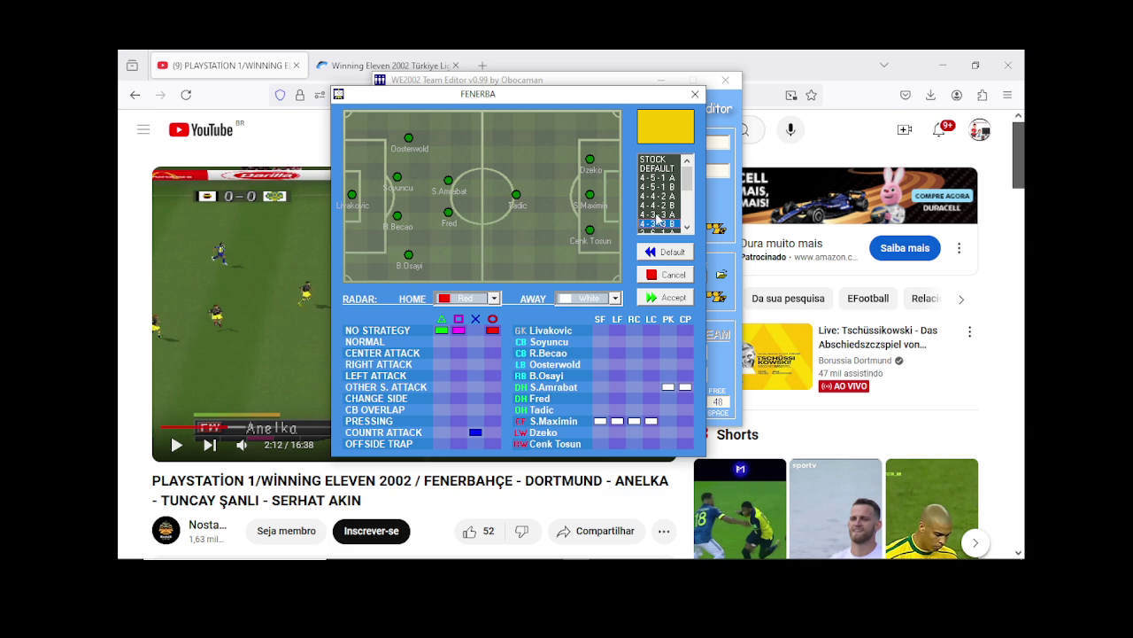
{"action": "left_click", "coordinate": [663, 188]}
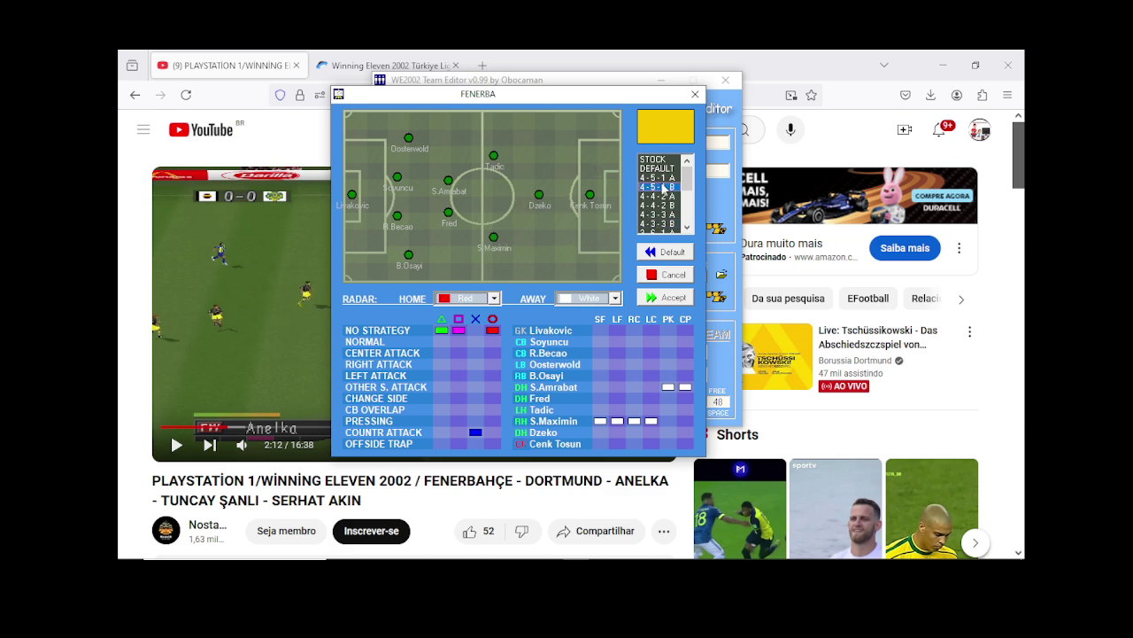
Step: Switch to Firefox and replace the Yandex Disk download page with a blank new tab
{"action": "left_click", "coordinate": [674, 55]}
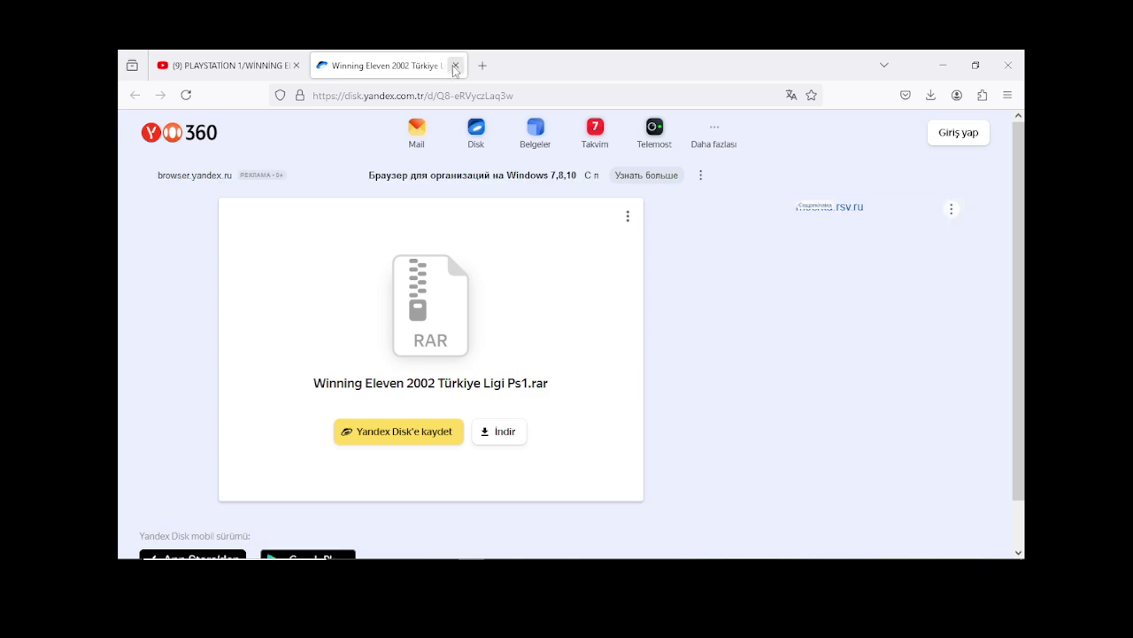
{"action": "left_click", "coordinate": [455, 66]}
{"action": "left_click", "coordinate": [319, 66]}
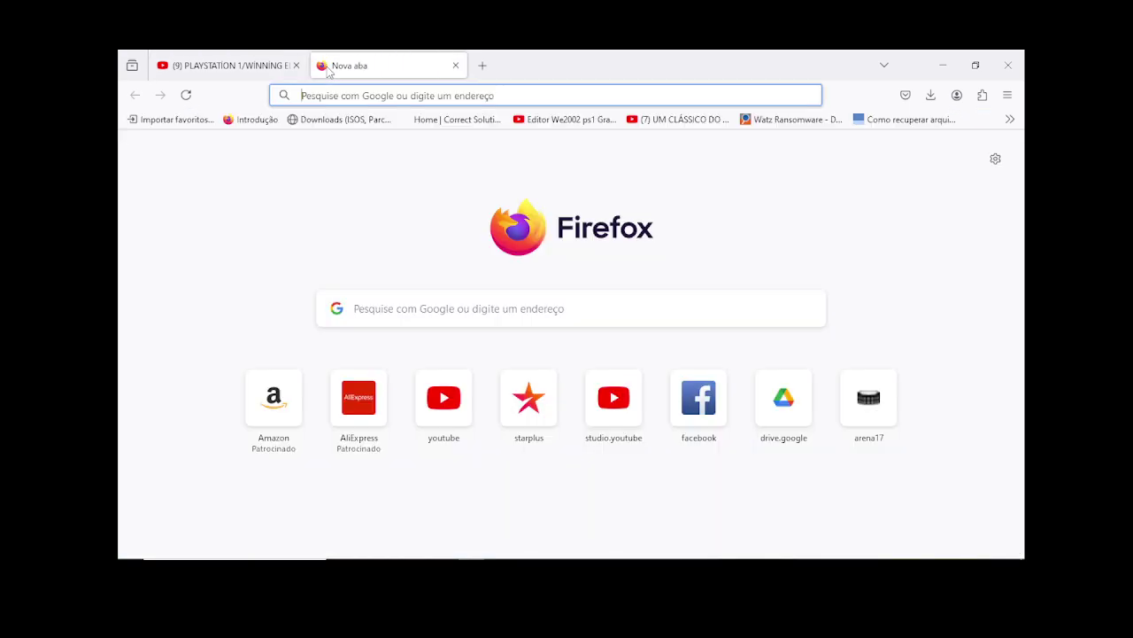
Step: Like the Fenerbahçe - Dortmund Winning Eleven 2002 video on YouTube and subscribe to its channel
{"action": "left_click", "coordinate": [247, 67]}
{"action": "left_click", "coordinate": [469, 535]}
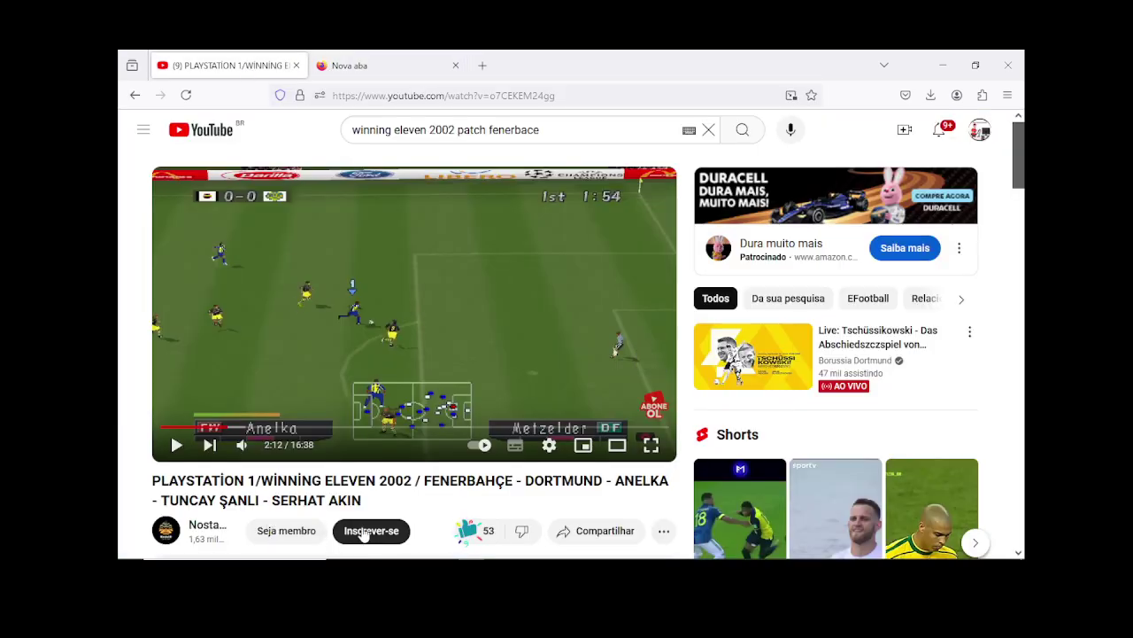
{"action": "left_click", "coordinate": [371, 531]}
Step: Search the web in the blank tab for "fenerbace 2024 mourinho escalaçao ficaha do jogo"
{"action": "left_click", "coordinate": [396, 58]}
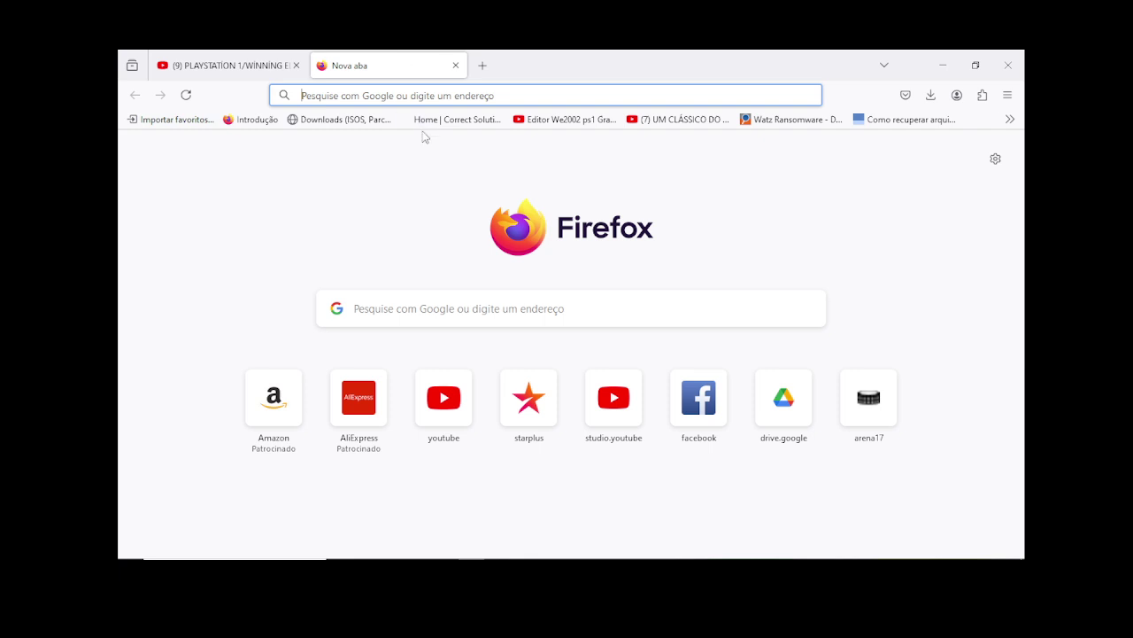
{"action": "left_click", "coordinate": [425, 92]}
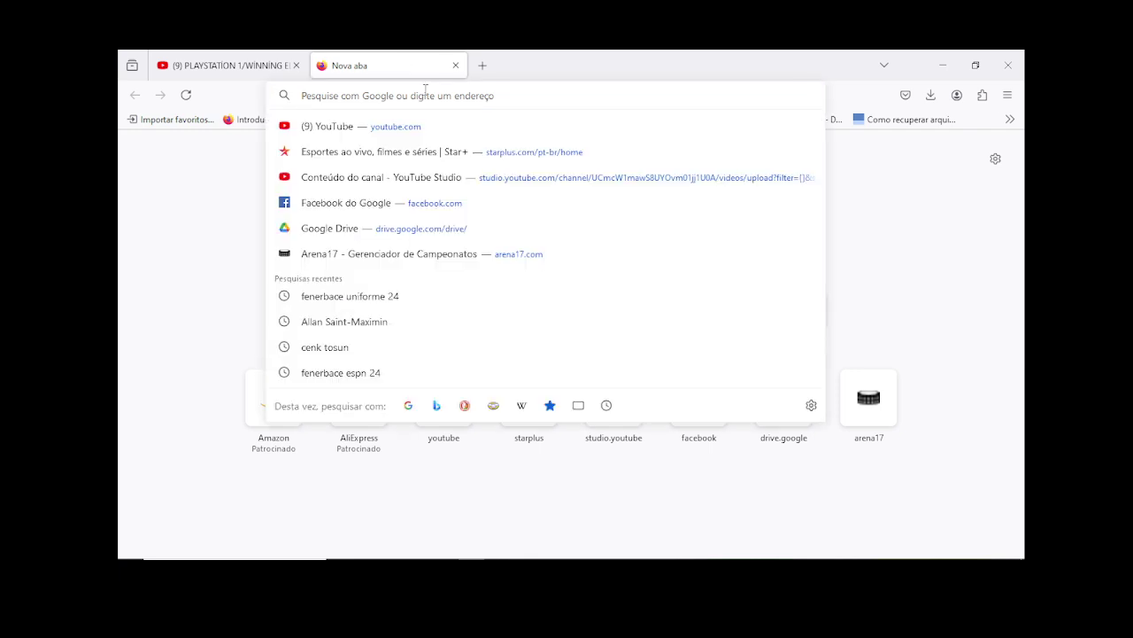
{"action": "type", "text": "fener"}
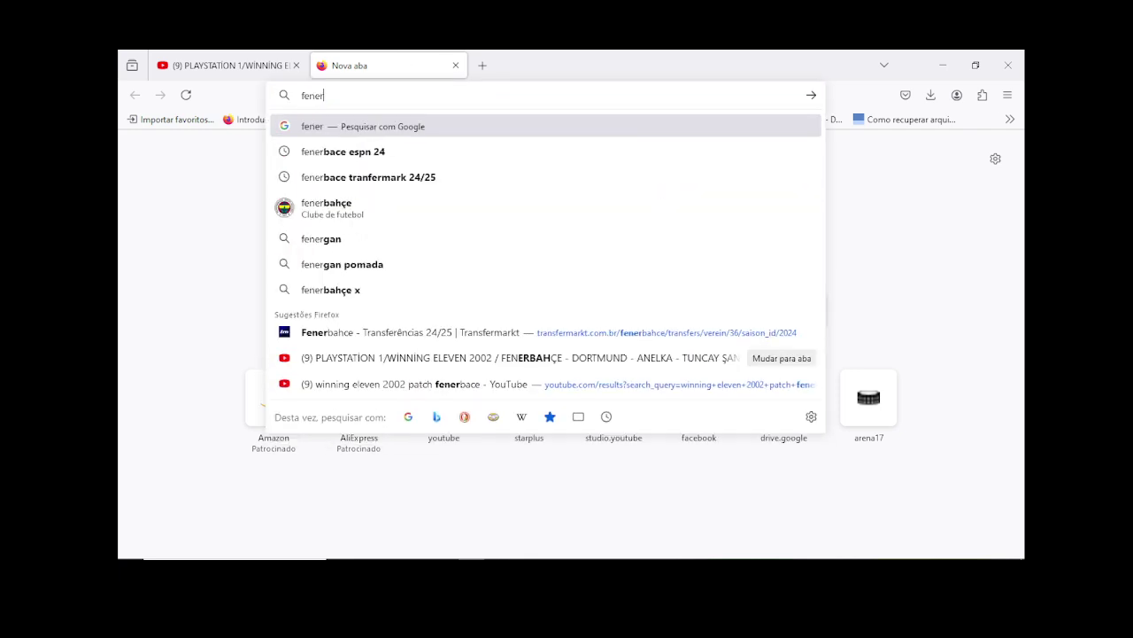
{"action": "type", "text": "bace"}
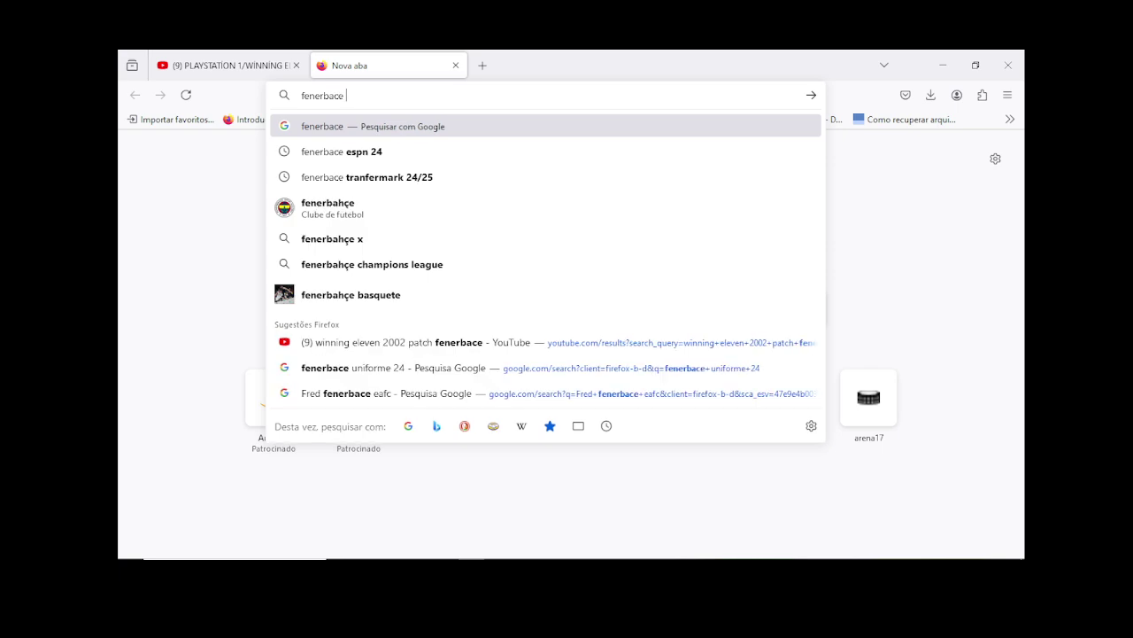
{"action": "type", "text": " 2024"}
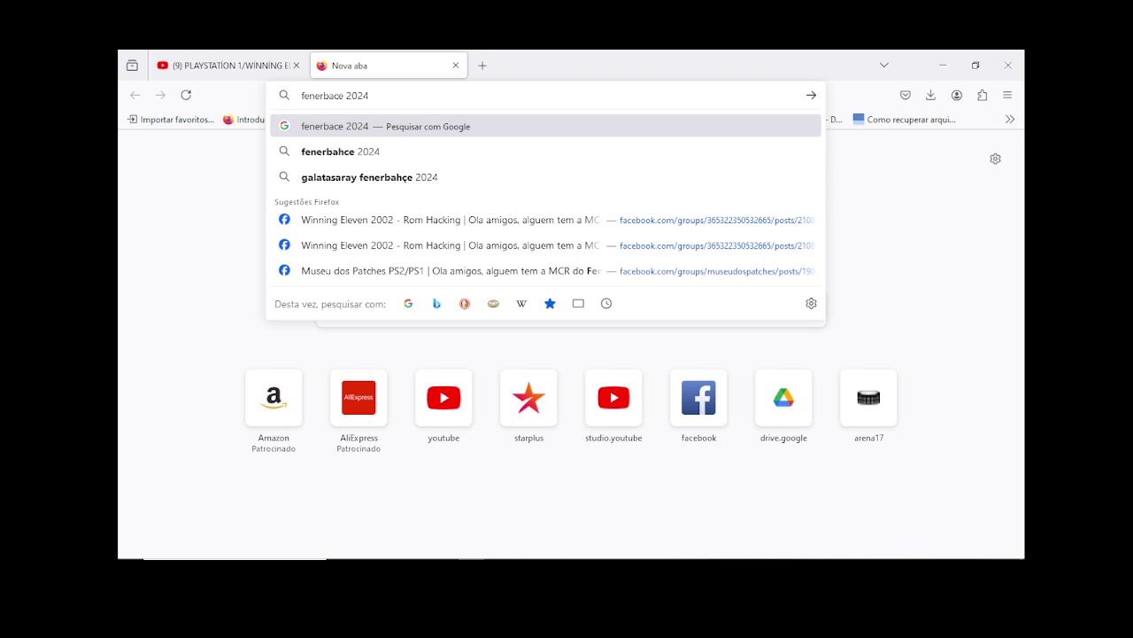
{"action": "type", "text": " mourinho"}
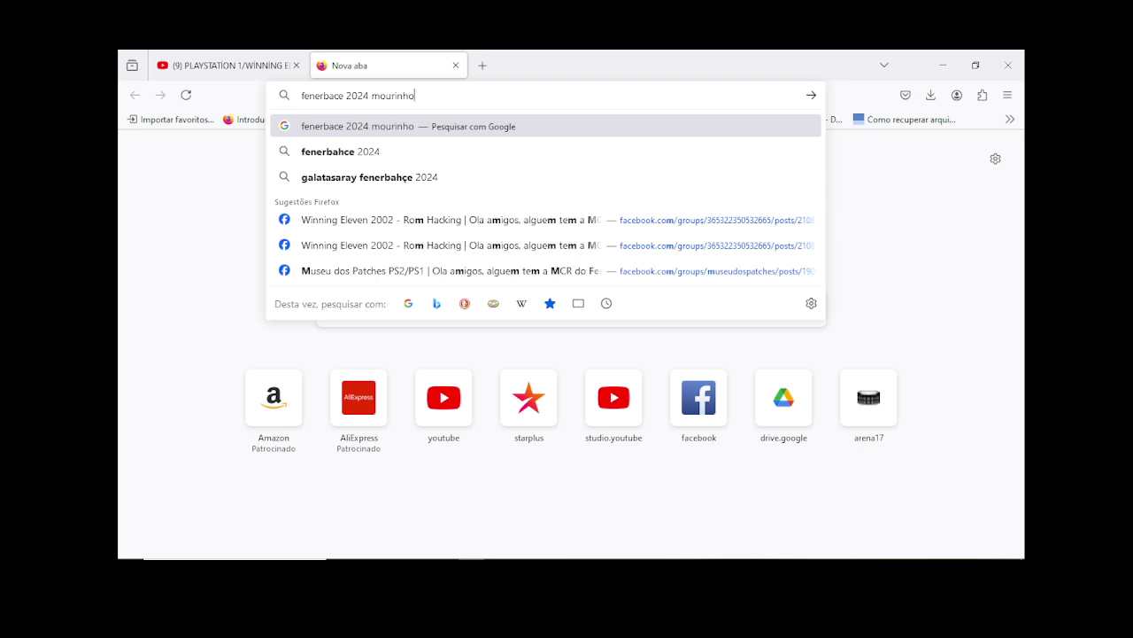
{"action": "type", "text": " escala"}
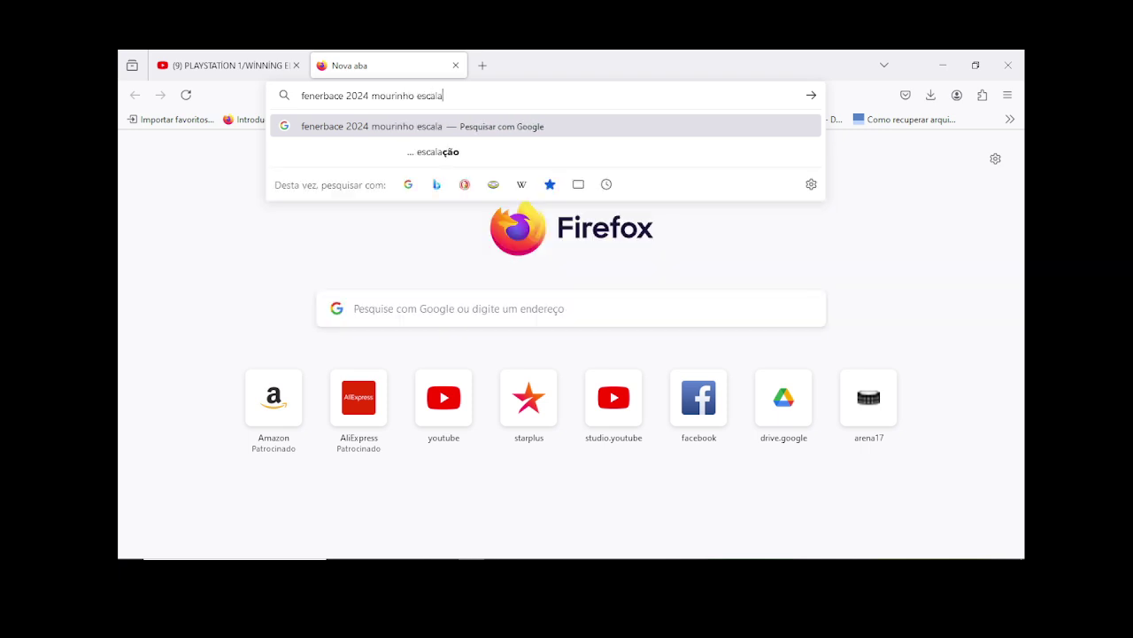
{"action": "type", "text": "çao fica"}
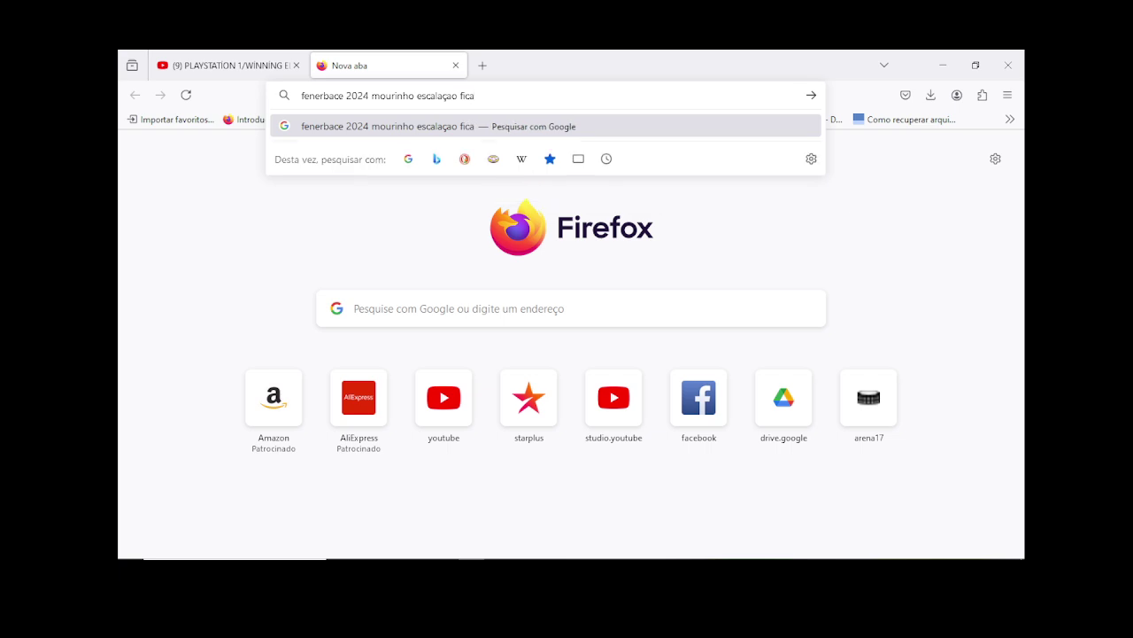
{"action": "type", "text": "ha do jo"}
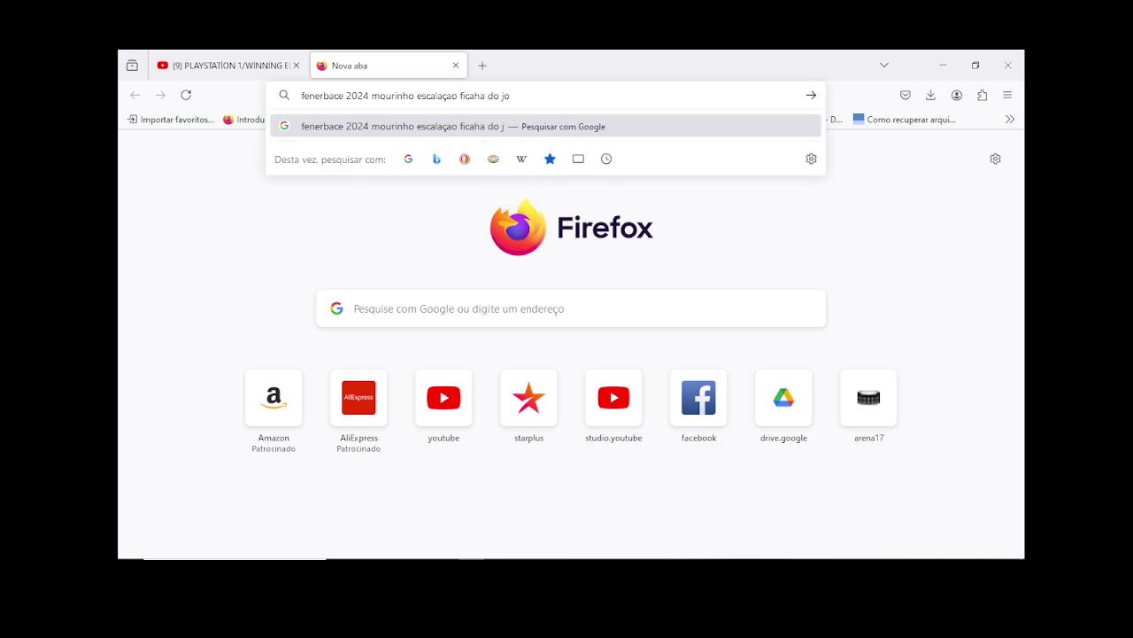
{"action": "type", "text": "go"}
{"action": "key", "text": "Return"}
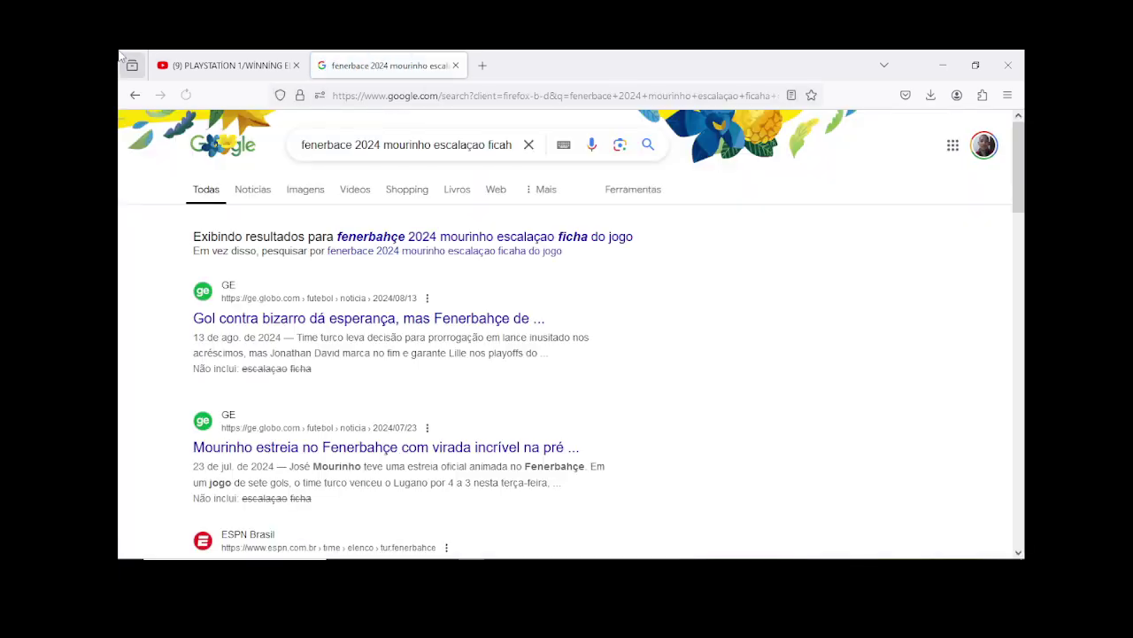
Step: Check the GE article on Mourinho's Fenerbahçe debut for a lineup, blocking its location request, and return to the search results
{"action": "scroll", "coordinate": [370, 390], "scroll_direction": "down", "scroll_amount": 2}
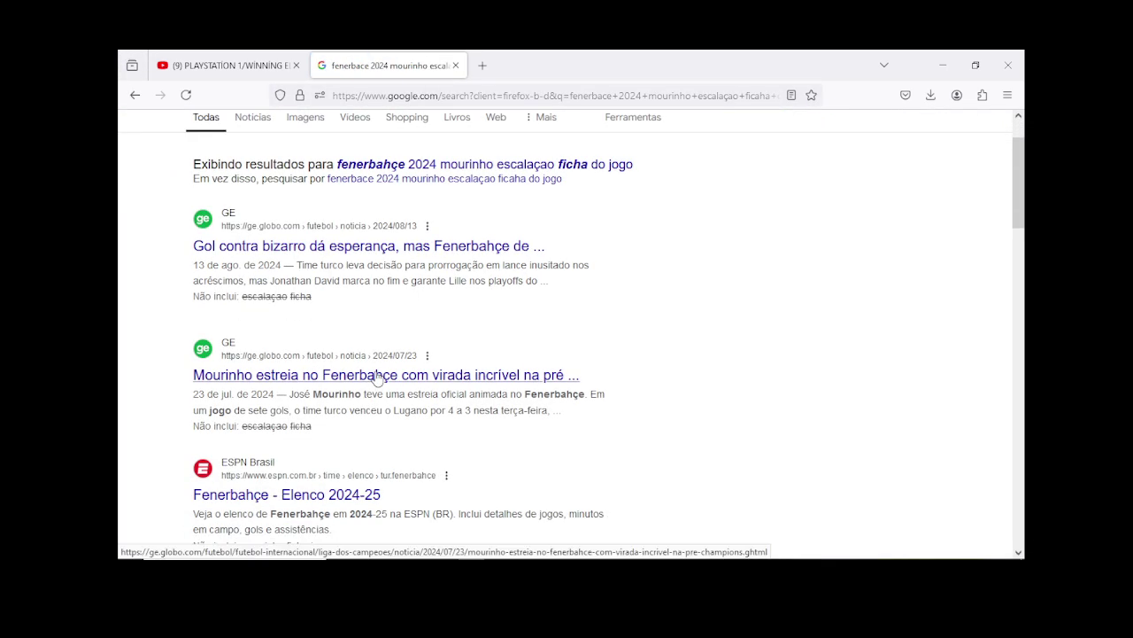
{"action": "left_click", "coordinate": [376, 375]}
{"action": "scroll", "coordinate": [377, 377], "scroll_direction": "down", "scroll_amount": 5}
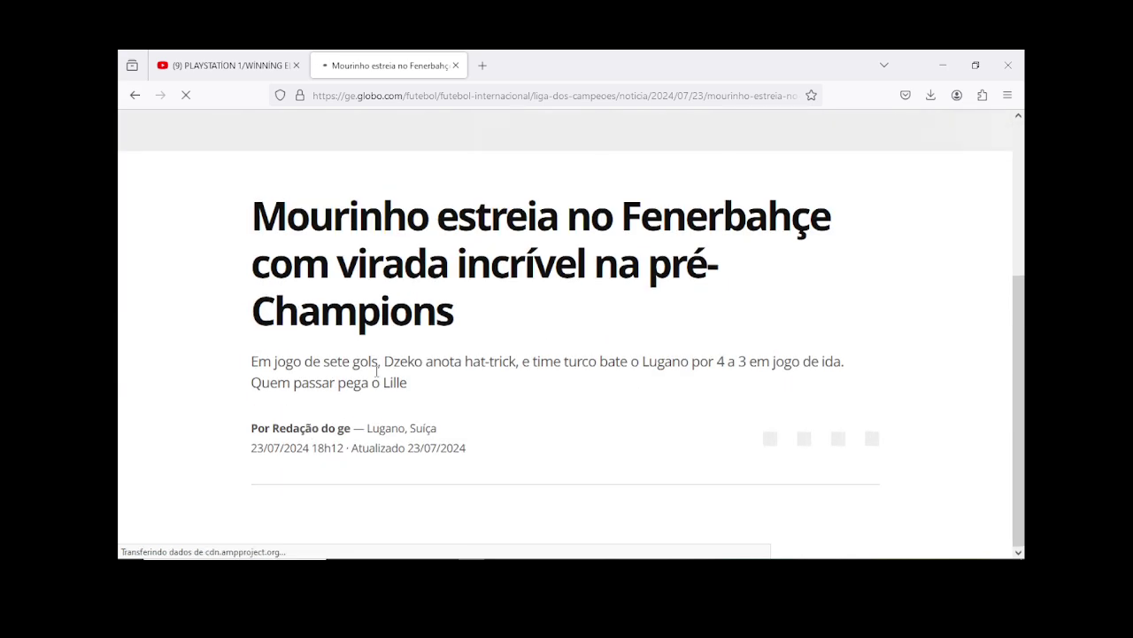
{"action": "scroll", "coordinate": [375, 376], "scroll_direction": "down", "scroll_amount": 10}
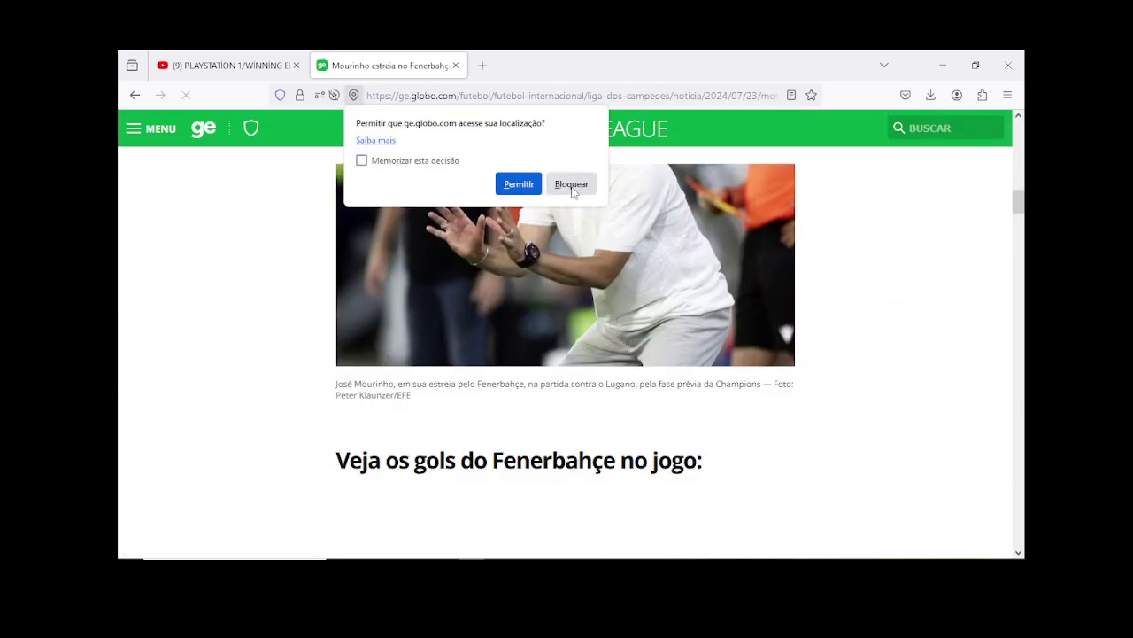
{"action": "left_click", "coordinate": [571, 184]}
{"action": "scroll", "coordinate": [398, 369], "scroll_direction": "down", "scroll_amount": 5}
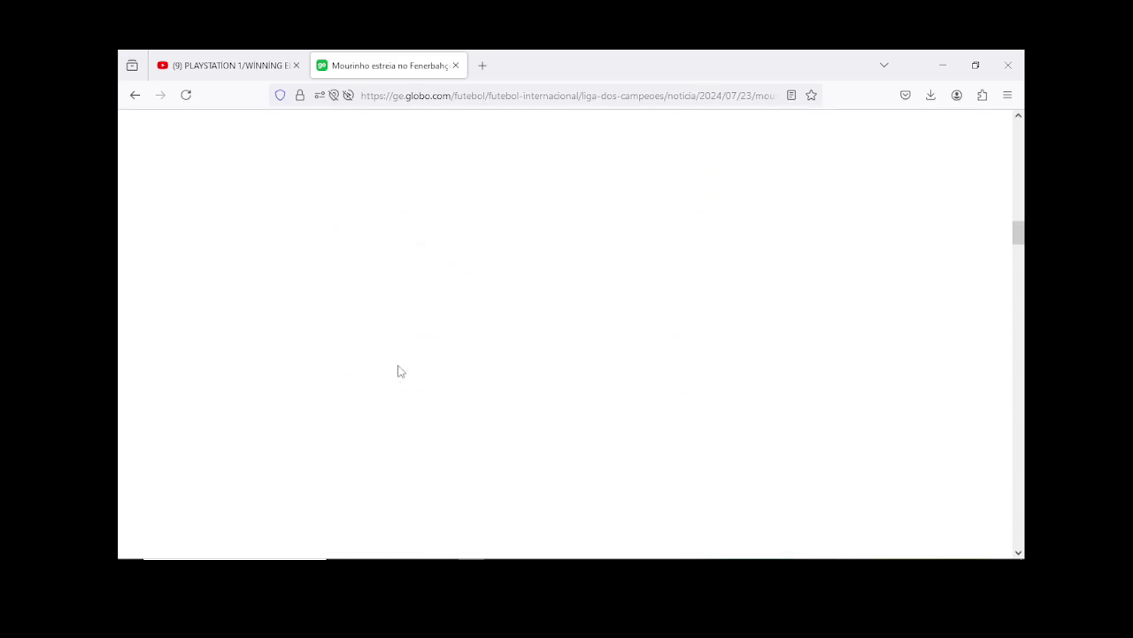
{"action": "scroll", "coordinate": [398, 371], "scroll_direction": "up", "scroll_amount": 5}
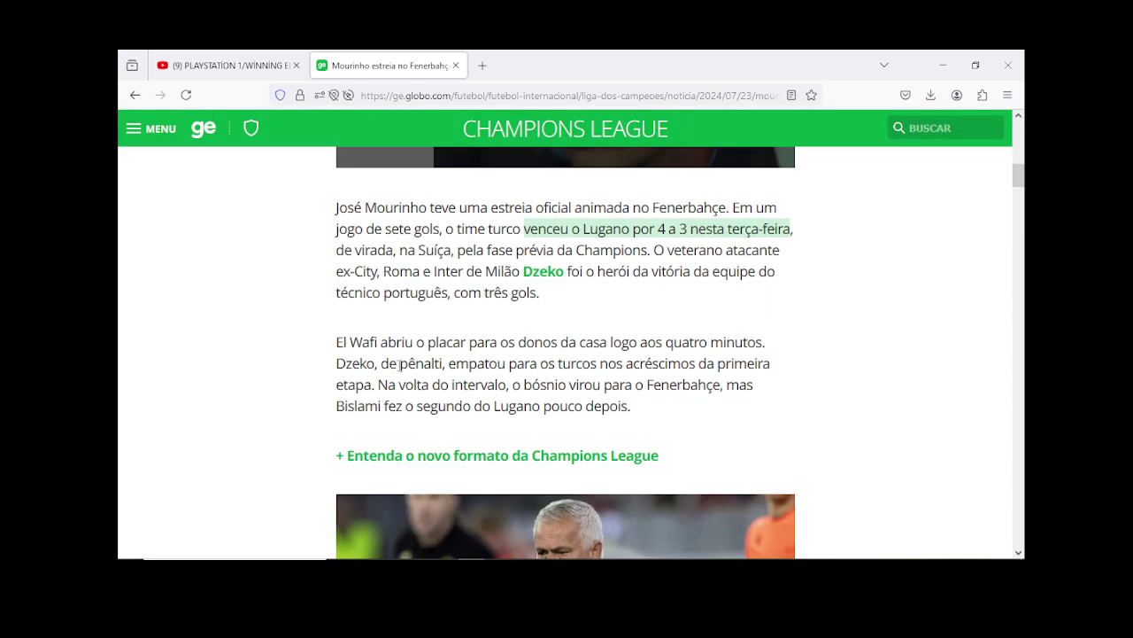
{"action": "scroll", "coordinate": [400, 363], "scroll_direction": "up", "scroll_amount": 5}
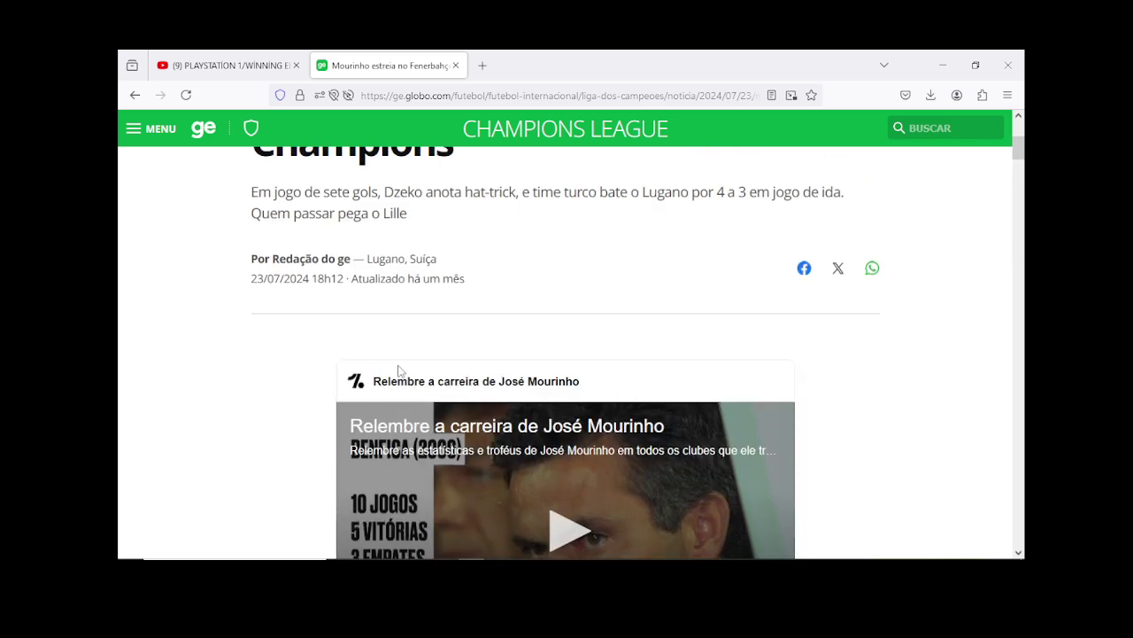
{"action": "scroll", "coordinate": [317, 346], "scroll_direction": "down", "scroll_amount": 3}
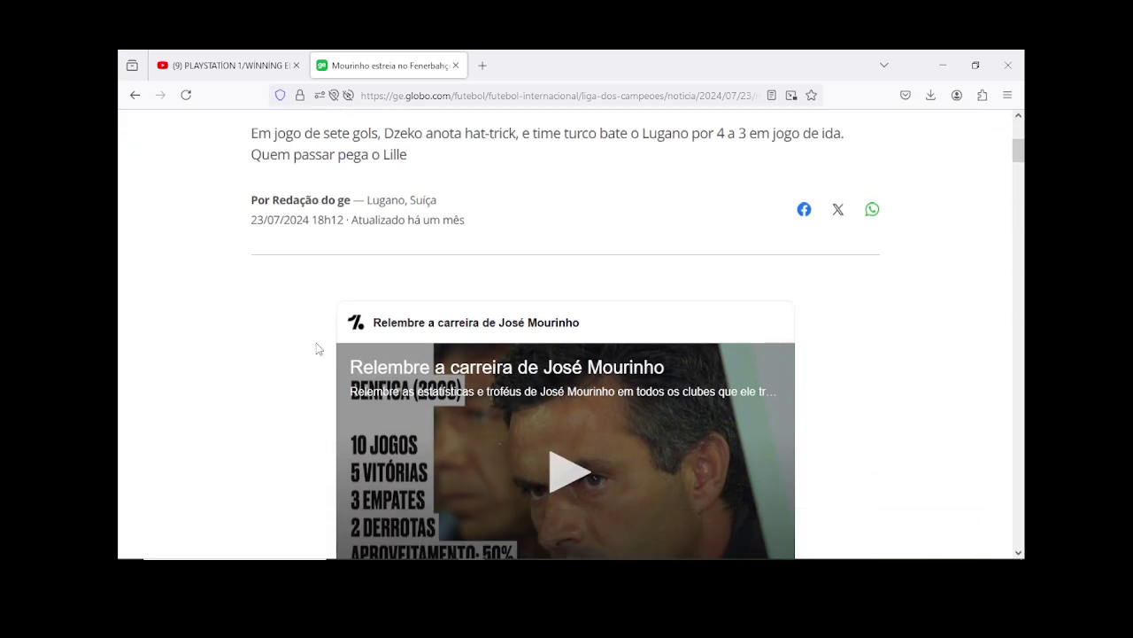
{"action": "scroll", "coordinate": [166, 197], "scroll_direction": "up", "scroll_amount": 4}
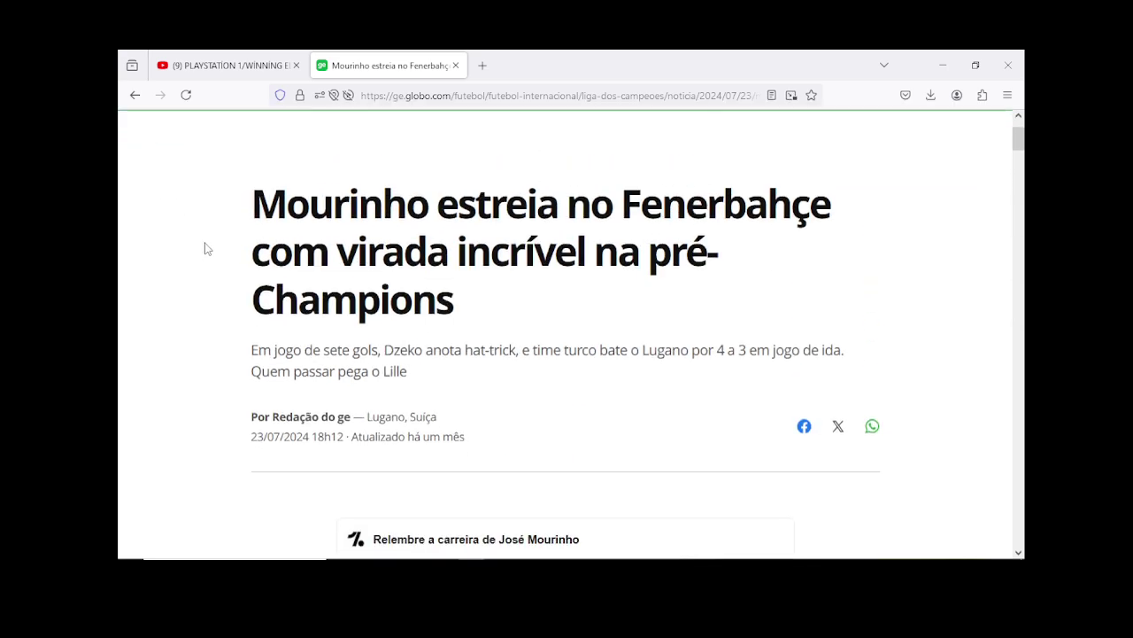
{"action": "left_click", "coordinate": [134, 94]}
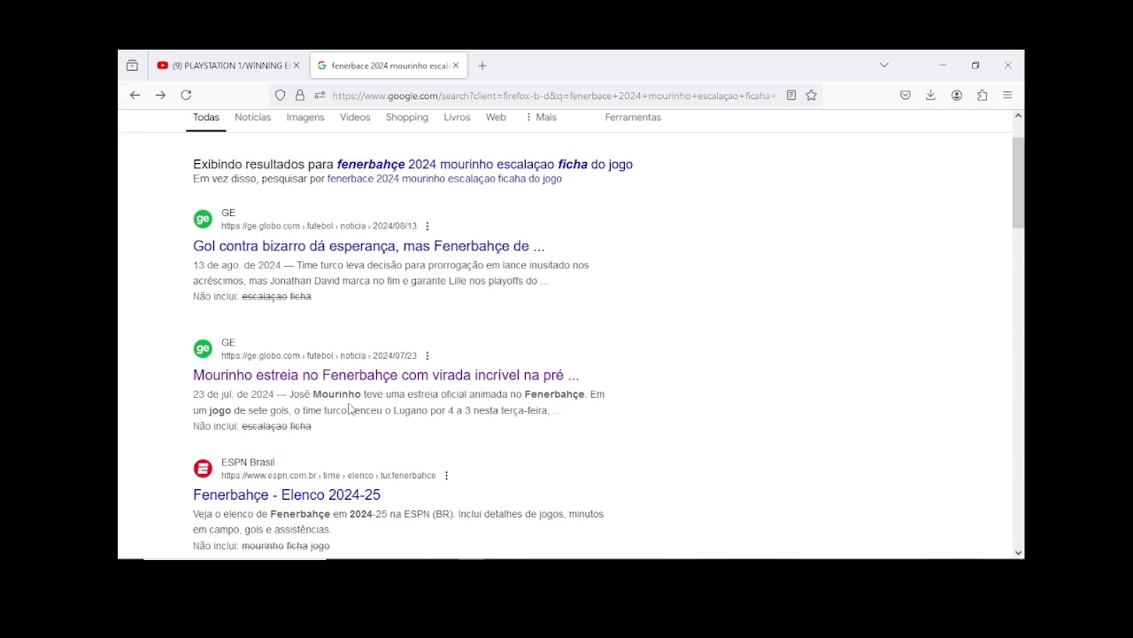
Step: Look through the GE article on the own goal and Lille match for Fenerbahçe's lineup, and go back to the results
{"action": "left_click", "coordinate": [344, 246]}
{"action": "scroll", "coordinate": [367, 402], "scroll_direction": "down", "scroll_amount": 10}
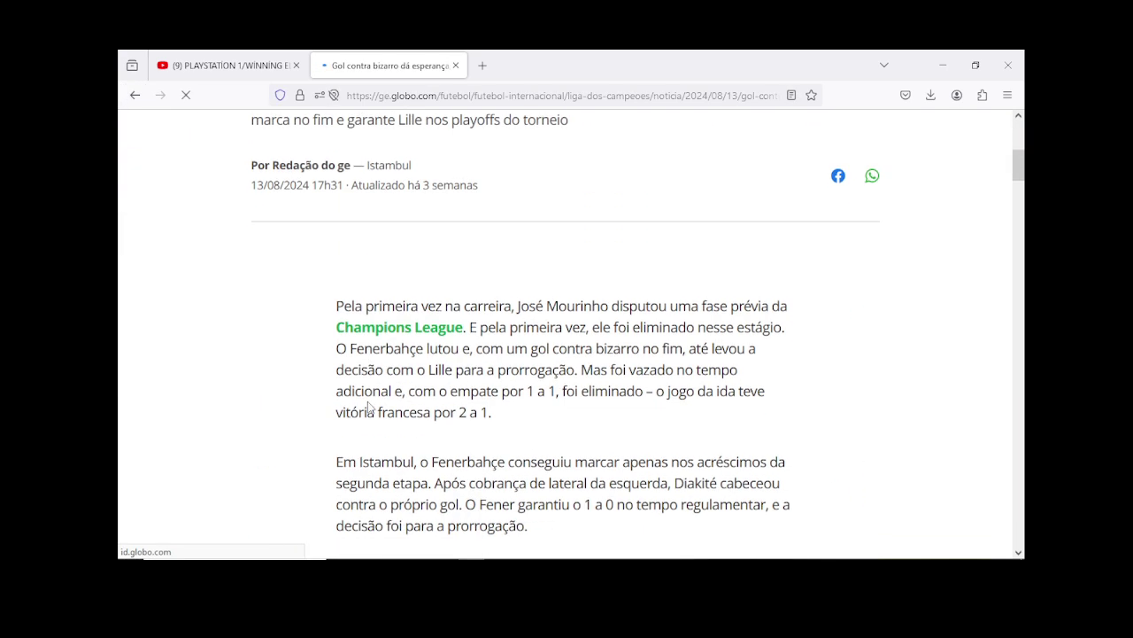
{"action": "scroll", "coordinate": [367, 402], "scroll_direction": "down", "scroll_amount": 10}
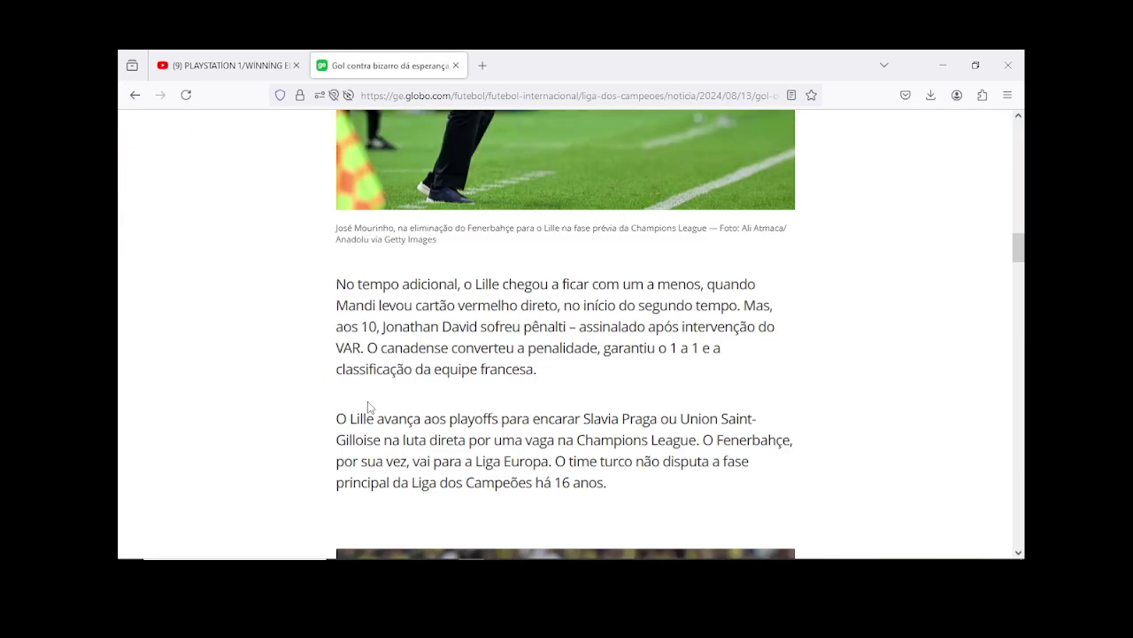
{"action": "scroll", "coordinate": [367, 401], "scroll_direction": "down", "scroll_amount": 5}
{"action": "scroll", "coordinate": [367, 401], "scroll_direction": "down", "scroll_amount": 5}
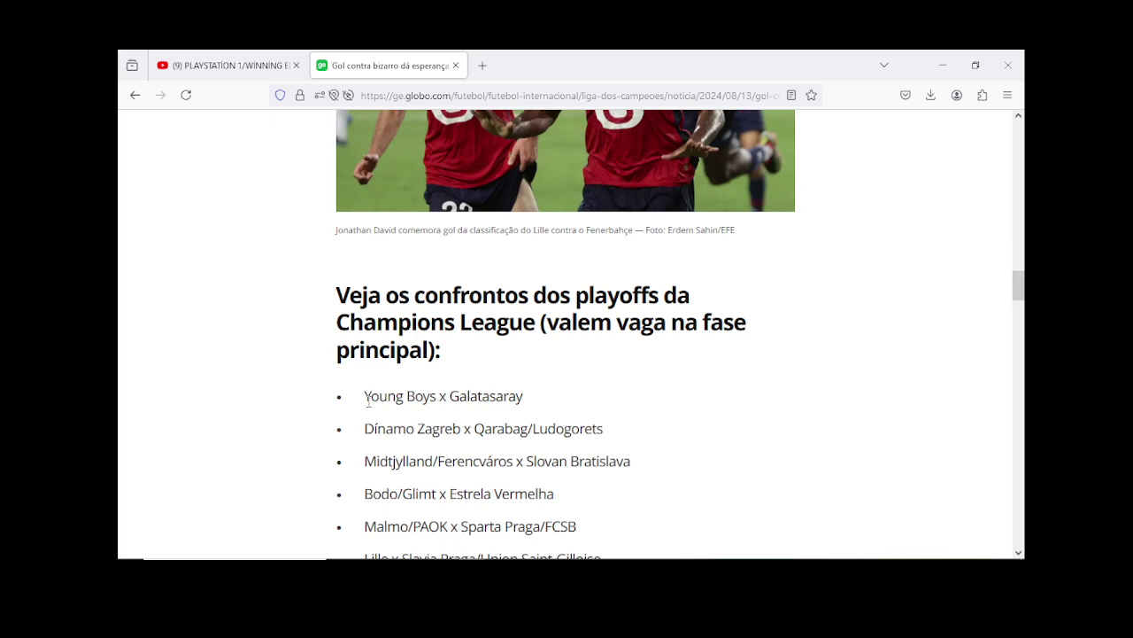
{"action": "scroll", "coordinate": [368, 401], "scroll_direction": "down", "scroll_amount": 7}
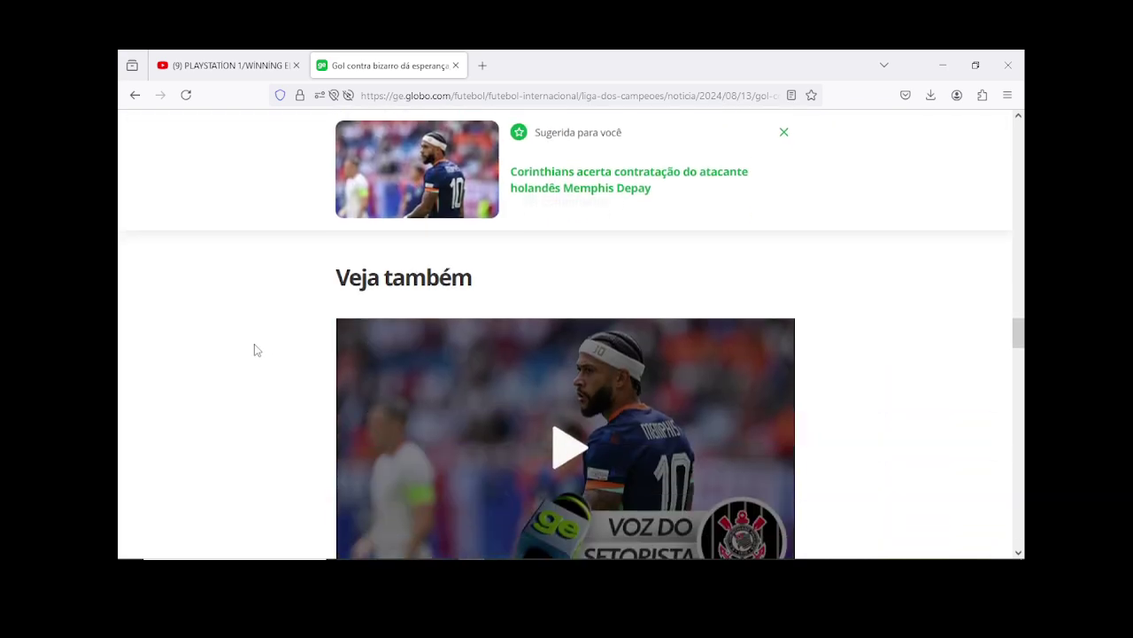
{"action": "scroll", "coordinate": [276, 387], "scroll_direction": "up", "scroll_amount": 4}
{"action": "scroll", "coordinate": [275, 387], "scroll_direction": "up", "scroll_amount": 3}
{"action": "left_click", "coordinate": [135, 94]}
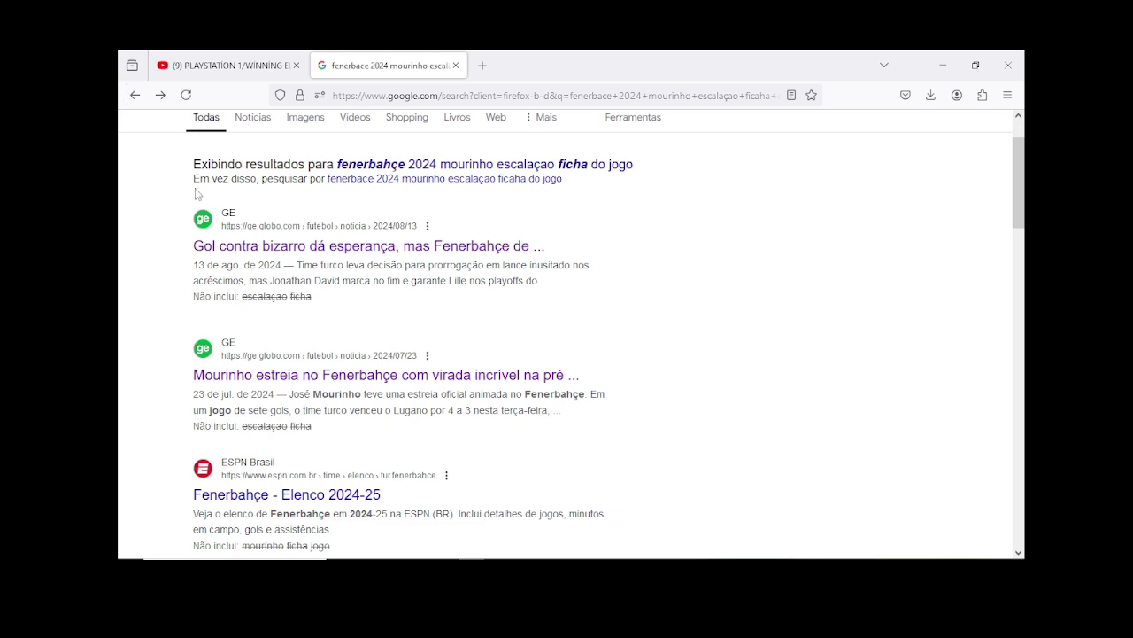
Step: View the player list on ESPN Brasil's Fenerbahçe - Elenco 2024-25 page and return to the search results
{"action": "left_click", "coordinate": [328, 352]}
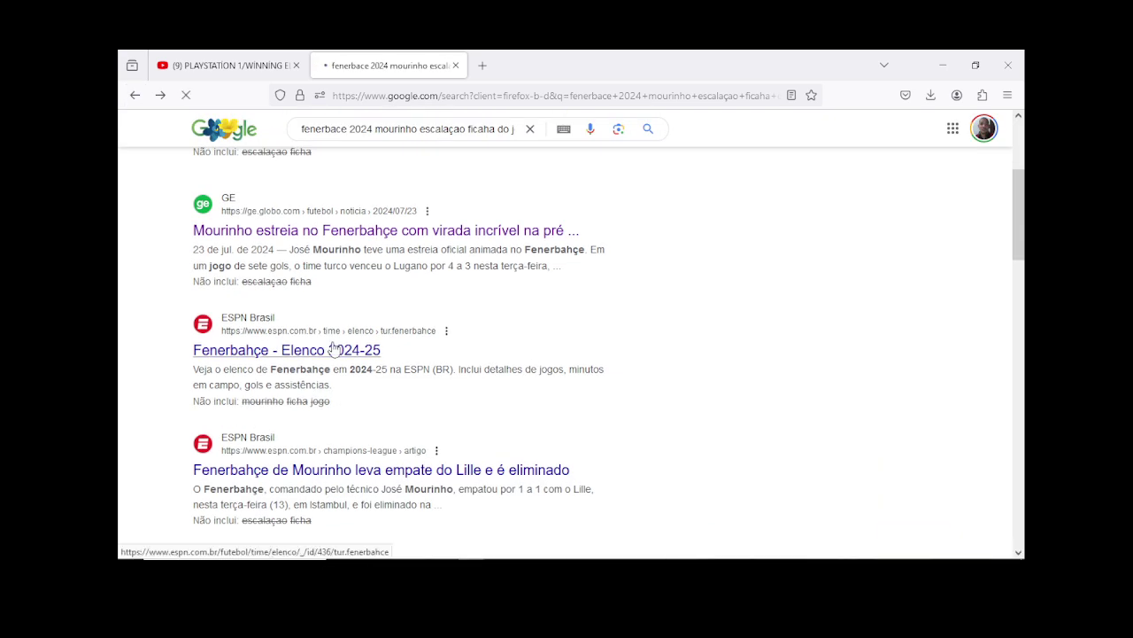
{"action": "scroll", "coordinate": [315, 457], "scroll_direction": "down", "scroll_amount": 15}
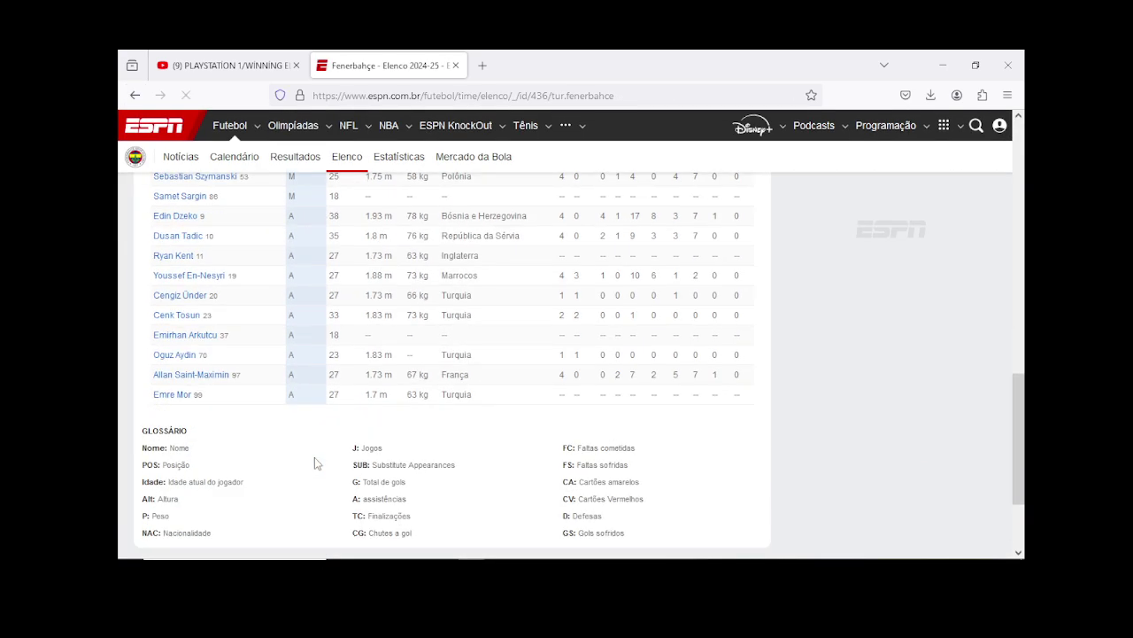
{"action": "left_click", "coordinate": [134, 95]}
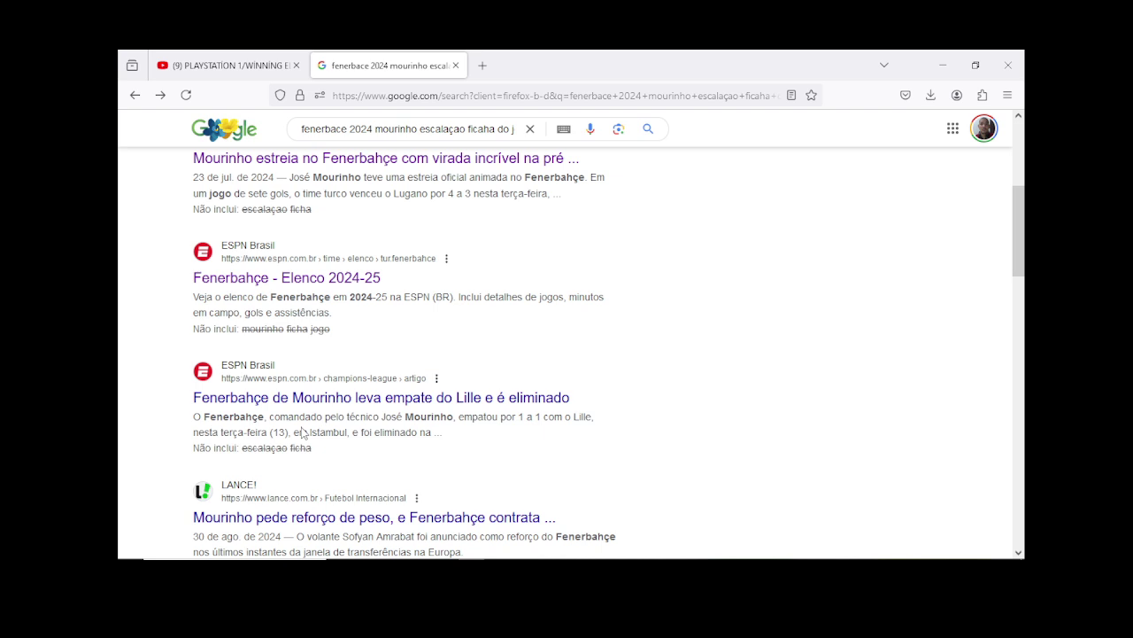
Step: Replace "2024 mourinho" with "x lile" in the query and search for the Fenerbahçe match lineup
{"action": "scroll", "coordinate": [302, 432], "scroll_direction": "down", "scroll_amount": 2}
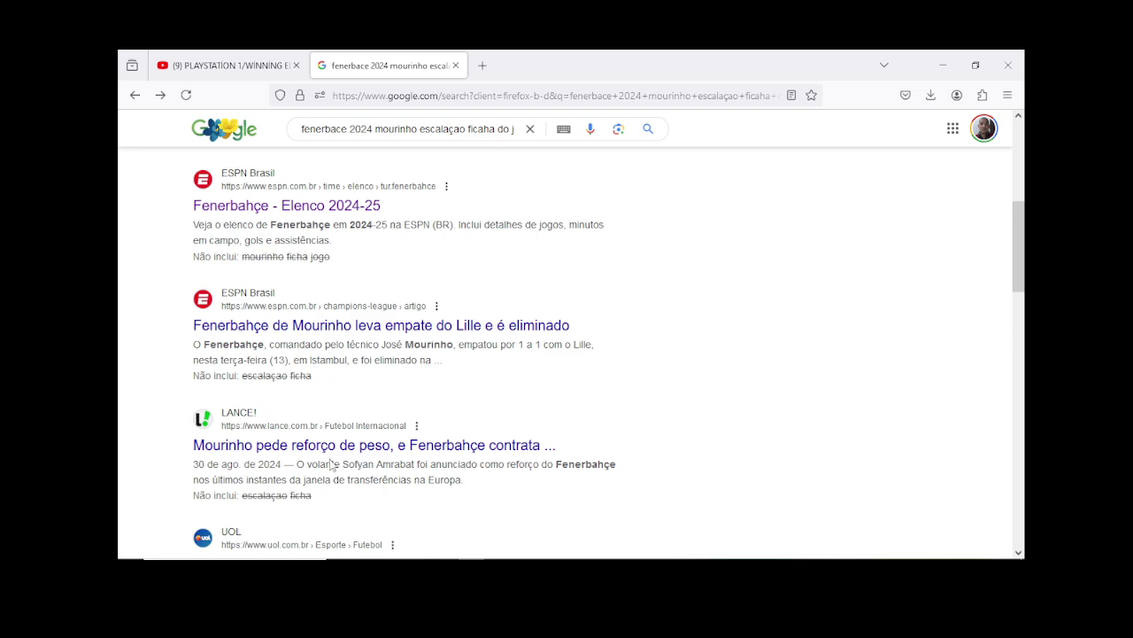
{"action": "scroll", "coordinate": [284, 469], "scroll_direction": "up", "scroll_amount": 5}
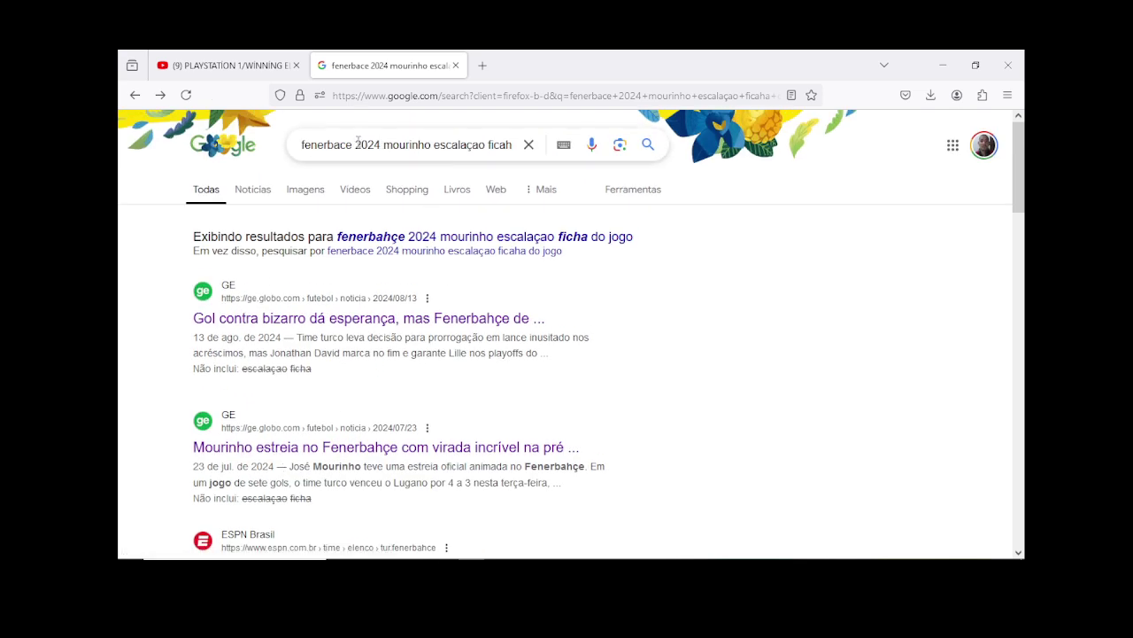
{"action": "left_click_drag", "start_coordinate": [355, 144], "coordinate": [432, 144]}
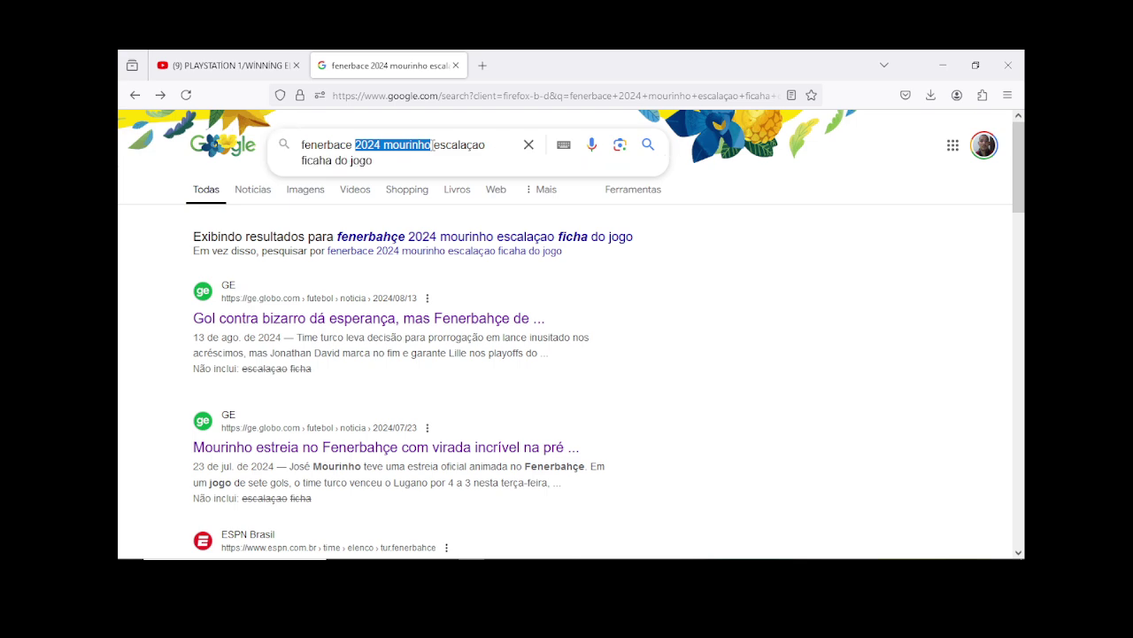
{"action": "type", "text": "x lile"}
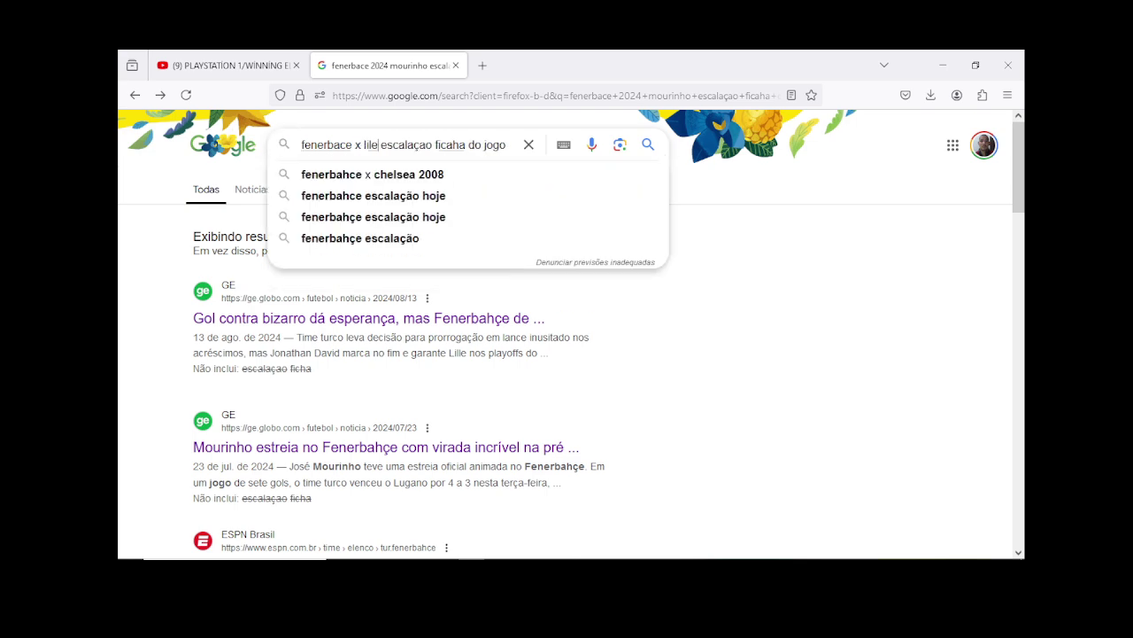
{"action": "key", "text": "Return"}
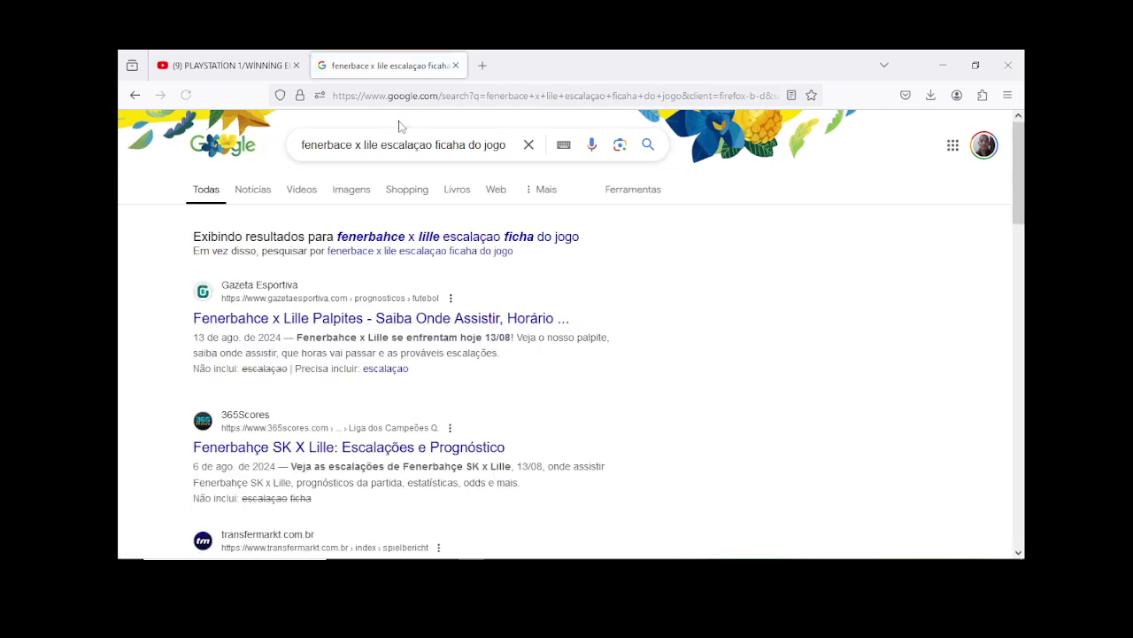
Step: Open the Gazeta Esportiva Fenerbahce x Lille article and find Fenerbahce's probable lineup, dismissing the pop-ups
{"action": "left_click", "coordinate": [425, 321]}
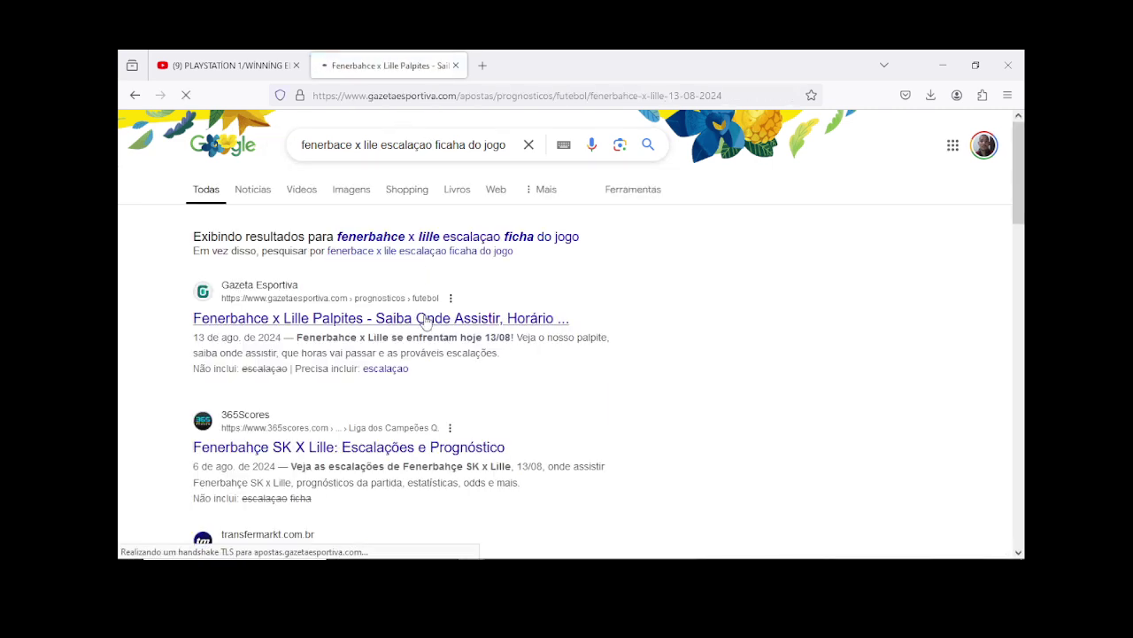
{"action": "scroll", "coordinate": [411, 374], "scroll_direction": "down", "scroll_amount": 5}
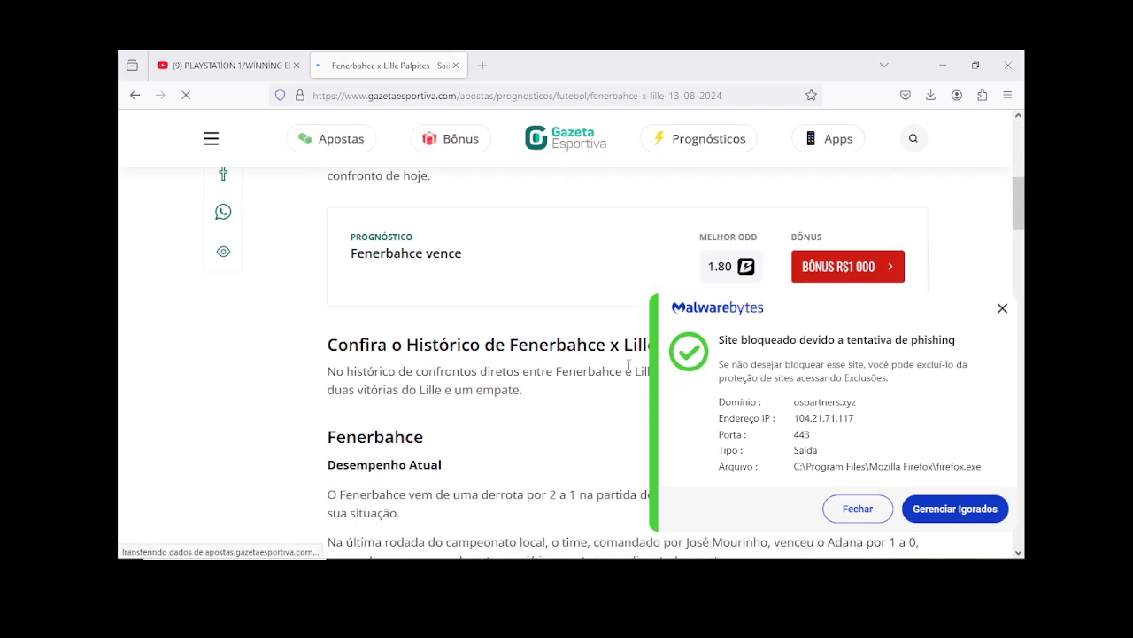
{"action": "left_click", "coordinate": [1002, 308]}
{"action": "scroll", "coordinate": [529, 398], "scroll_direction": "down", "scroll_amount": 1}
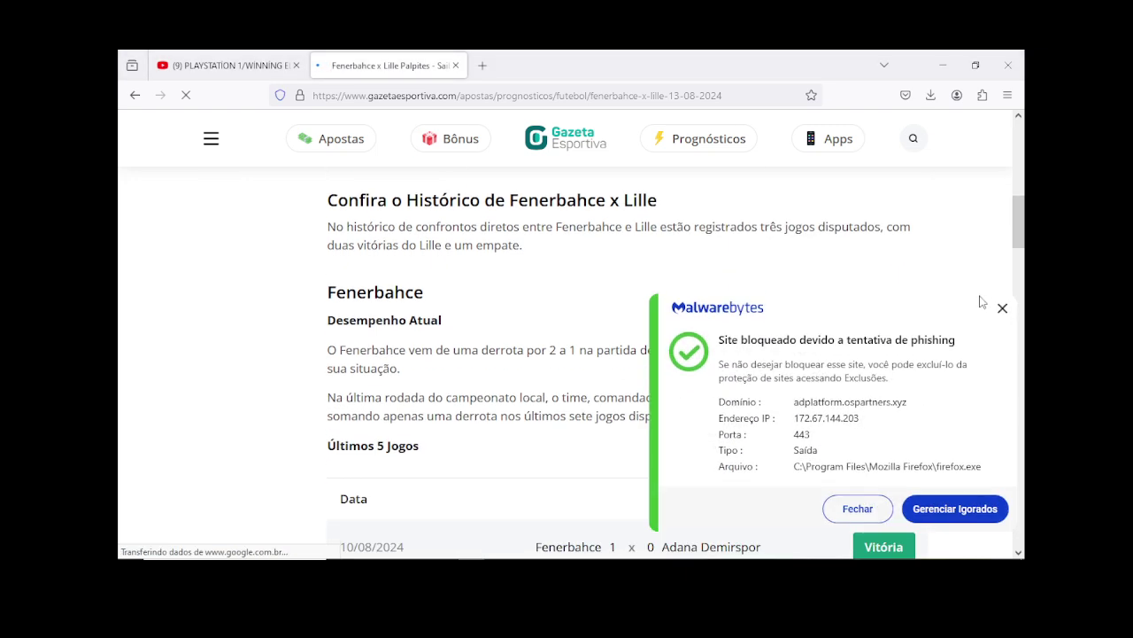
{"action": "left_click", "coordinate": [1001, 308]}
{"action": "scroll", "coordinate": [493, 379], "scroll_direction": "down", "scroll_amount": 1}
{"action": "scroll", "coordinate": [493, 379], "scroll_direction": "down", "scroll_amount": 2}
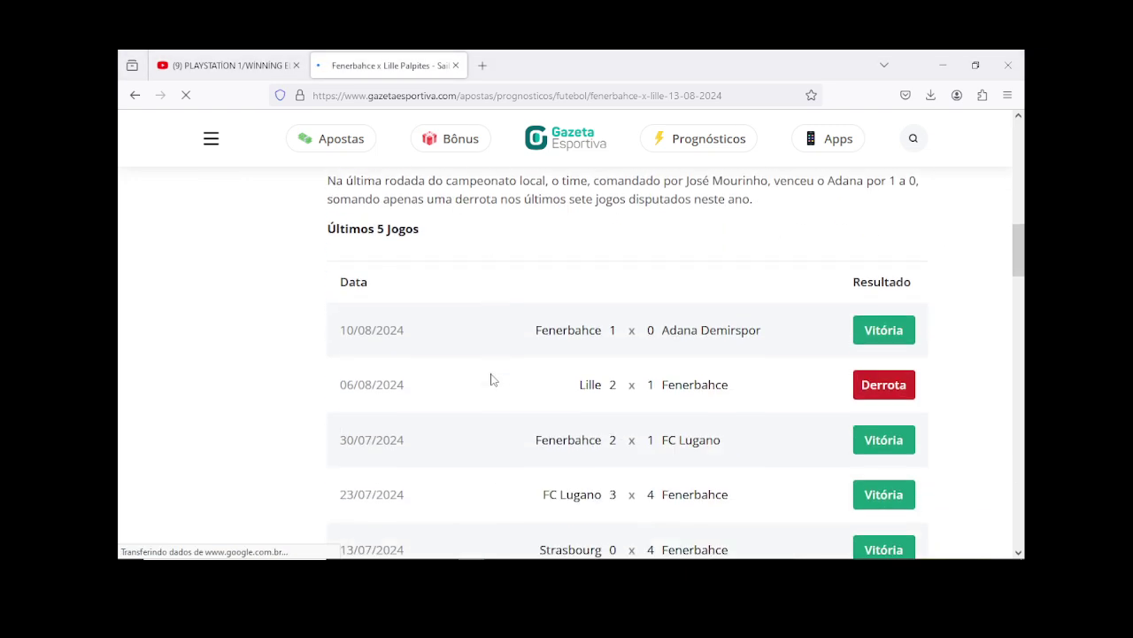
{"action": "scroll", "coordinate": [494, 379], "scroll_direction": "down", "scroll_amount": 4}
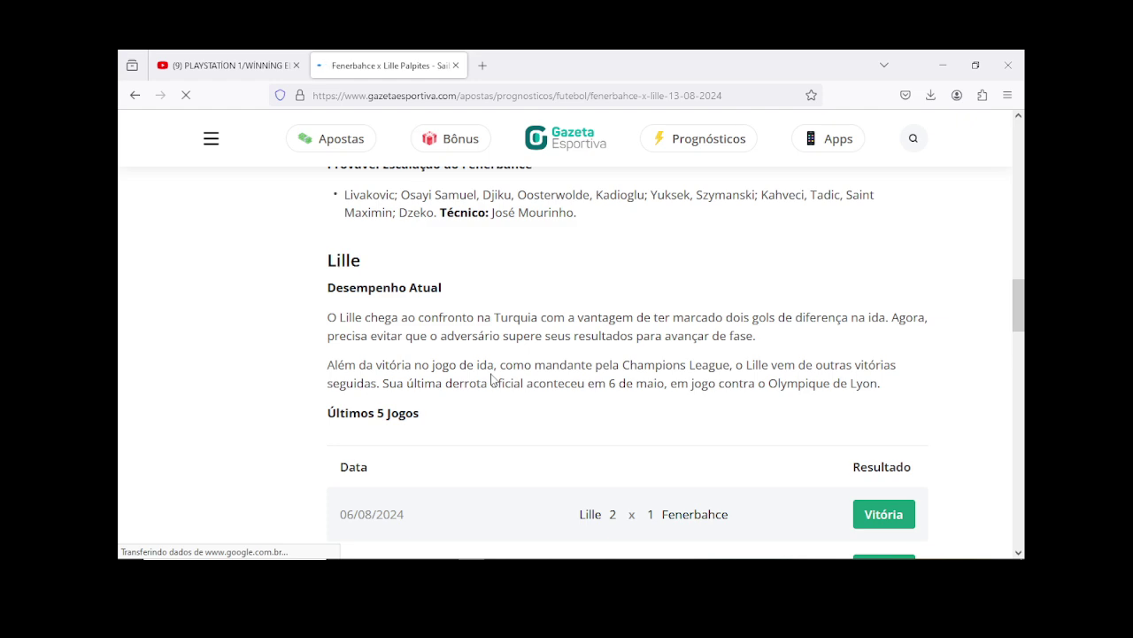
{"action": "scroll", "coordinate": [493, 379], "scroll_direction": "up", "scroll_amount": 1}
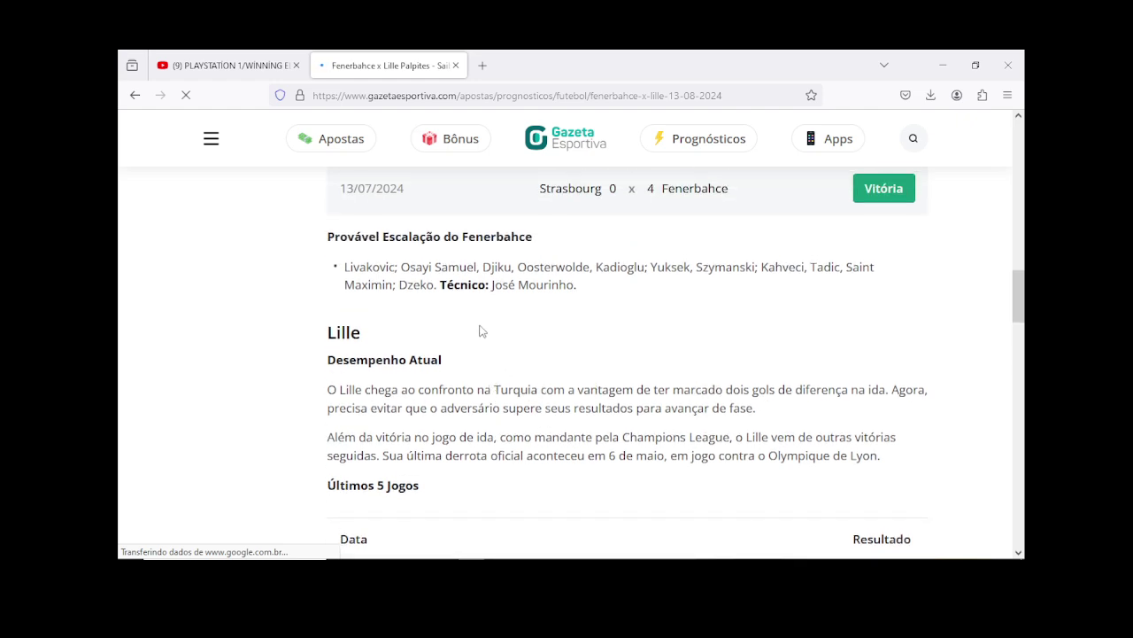
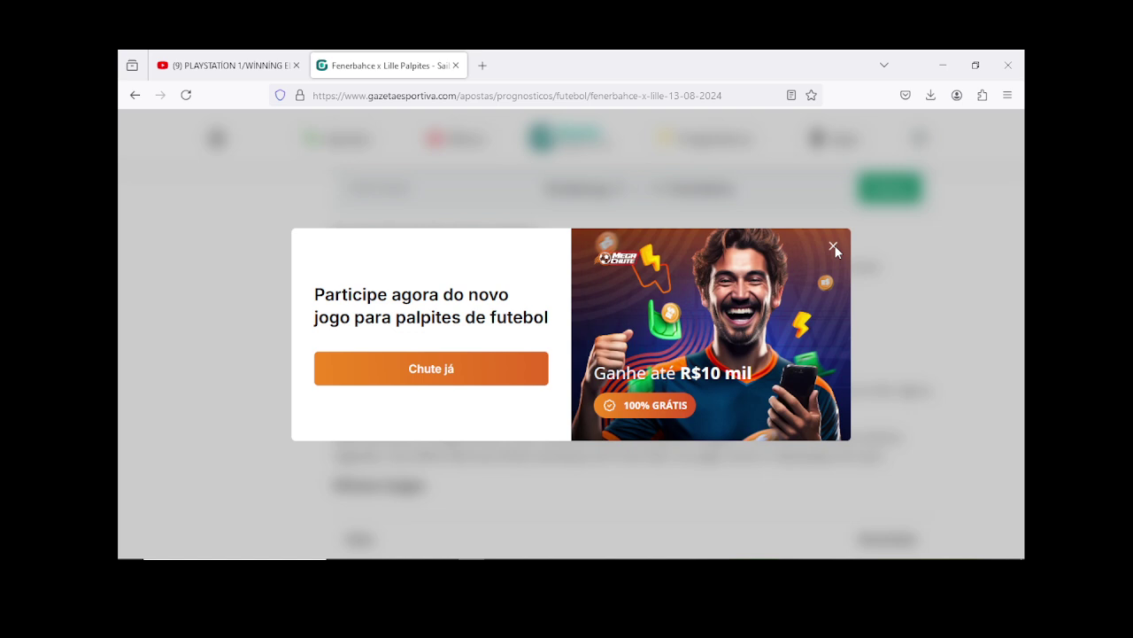
{"action": "left_click", "coordinate": [834, 246]}
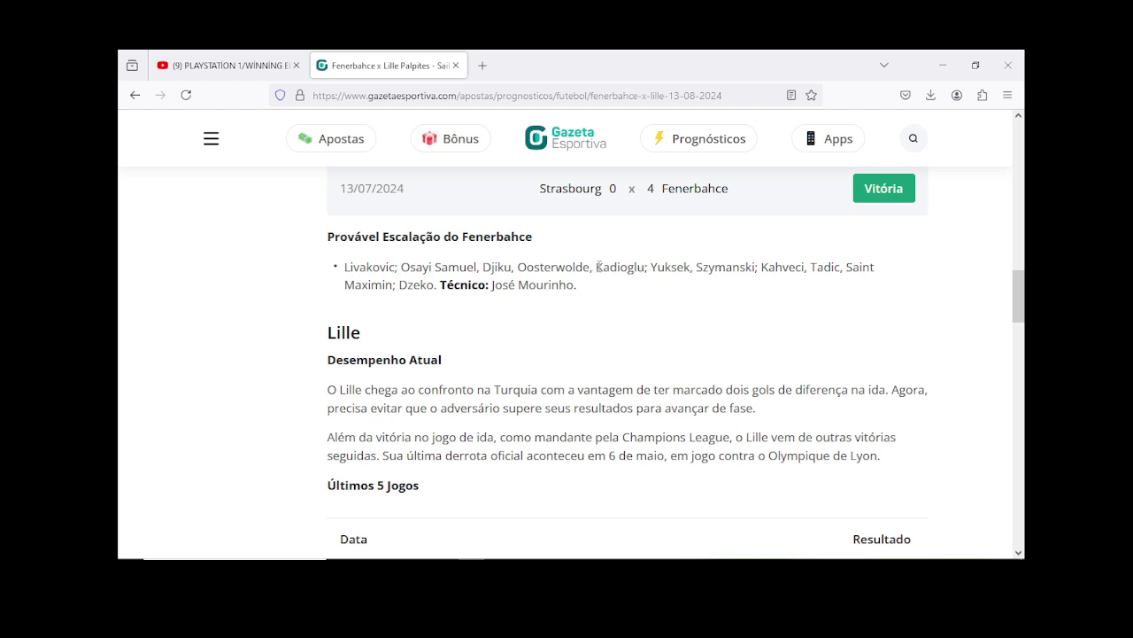
Step: Copy Kadioglu from the probable lineup and search for "kadioglu ea fc 24" in a new tab
{"action": "left_click_drag", "start_coordinate": [599, 266], "coordinate": [644, 268]}
{"action": "right_click", "coordinate": [642, 267]}
{"action": "left_click", "coordinate": [656, 281]}
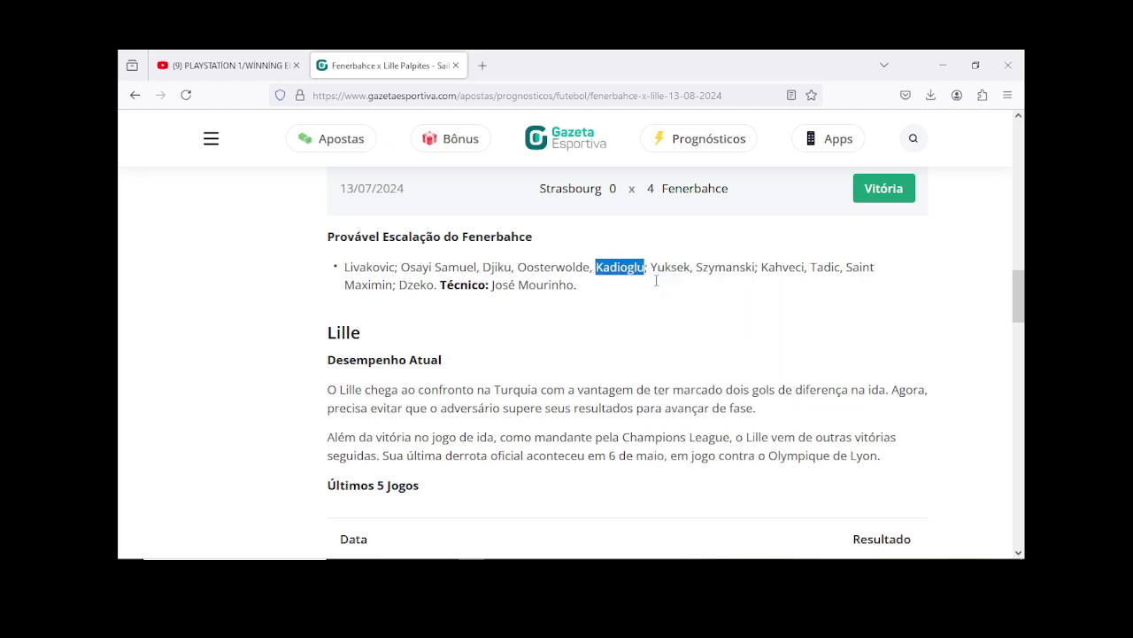
{"action": "left_click", "coordinate": [483, 65]}
{"action": "right_click", "coordinate": [469, 92]}
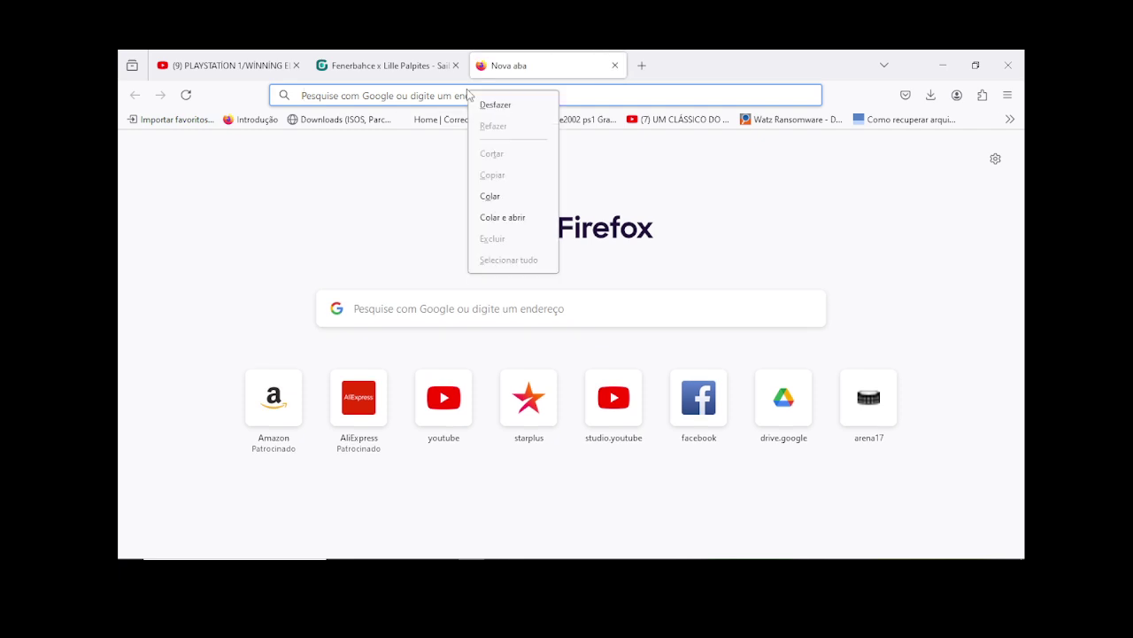
{"action": "left_click", "coordinate": [506, 195]}
{"action": "left_click", "coordinate": [387, 214]}
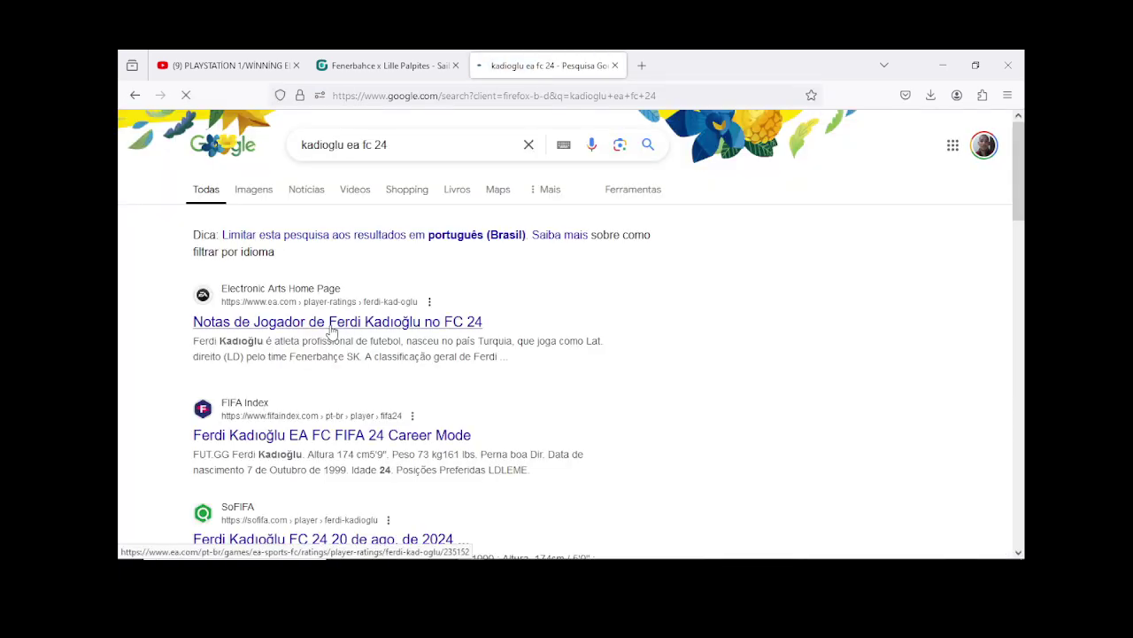
Step: Open the EA page with Ferdi Kadıoğlu's FC 24 ratings and examine his profile and detailed attributes
{"action": "left_click", "coordinate": [332, 326]}
{"action": "scroll", "coordinate": [331, 330], "scroll_direction": "down", "scroll_amount": 3}
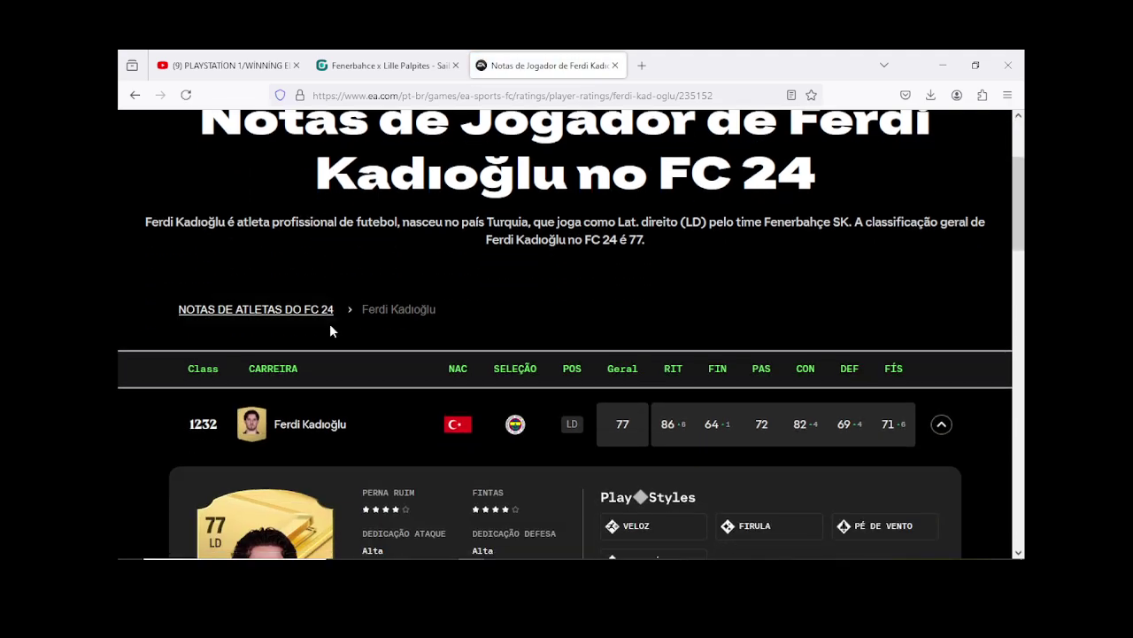
{"action": "scroll", "coordinate": [332, 328], "scroll_direction": "down", "scroll_amount": 3}
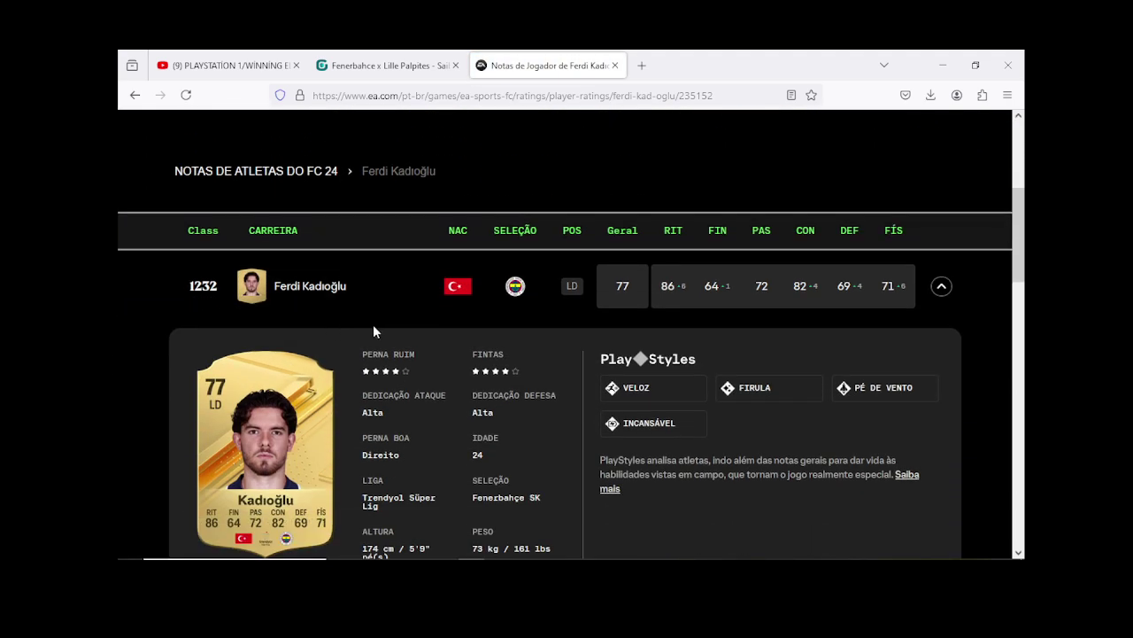
{"action": "scroll", "coordinate": [373, 326], "scroll_direction": "down", "scroll_amount": 2}
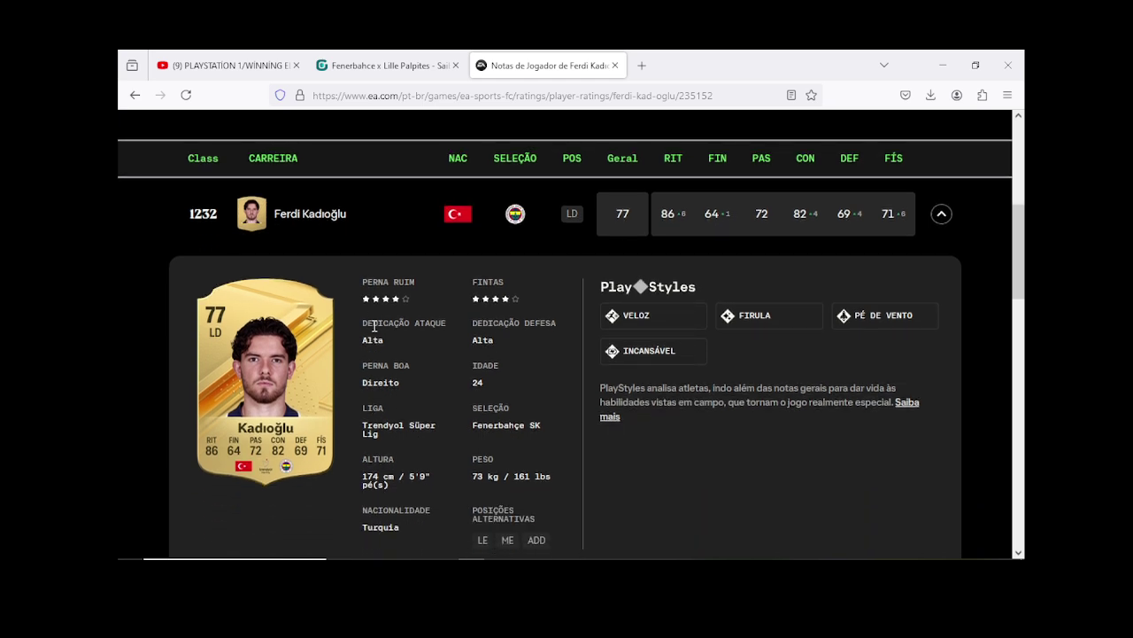
{"action": "scroll", "coordinate": [373, 326], "scroll_direction": "down", "scroll_amount": 5}
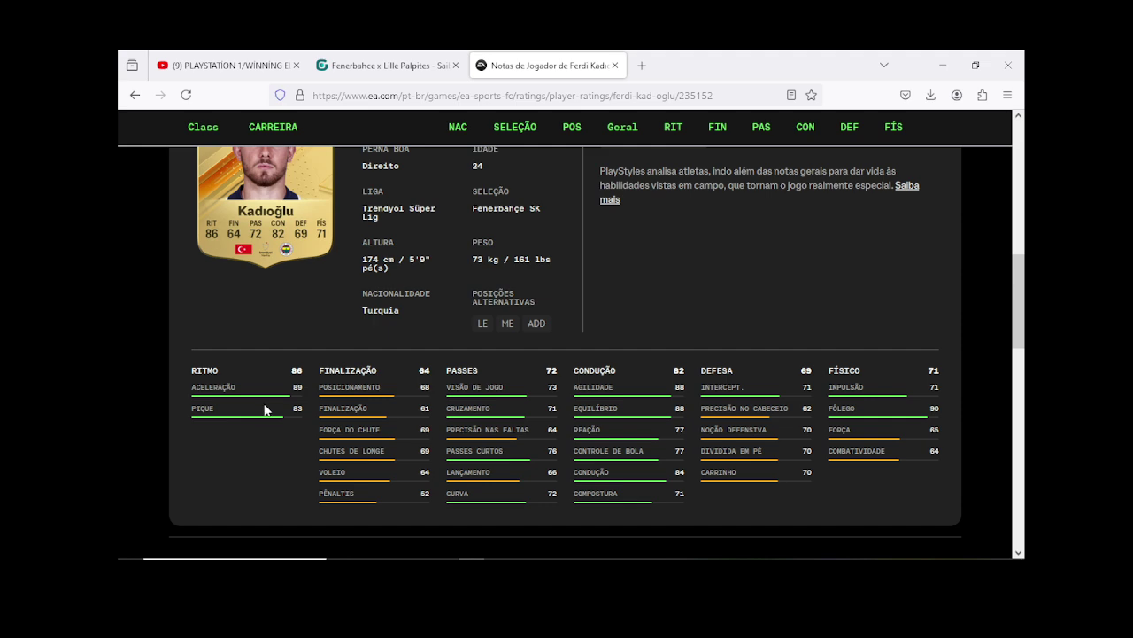
Step: Switch to WE2002 Team Editor and accept Fenerba's formation settings
{"action": "left_click", "coordinate": [576, 554]}
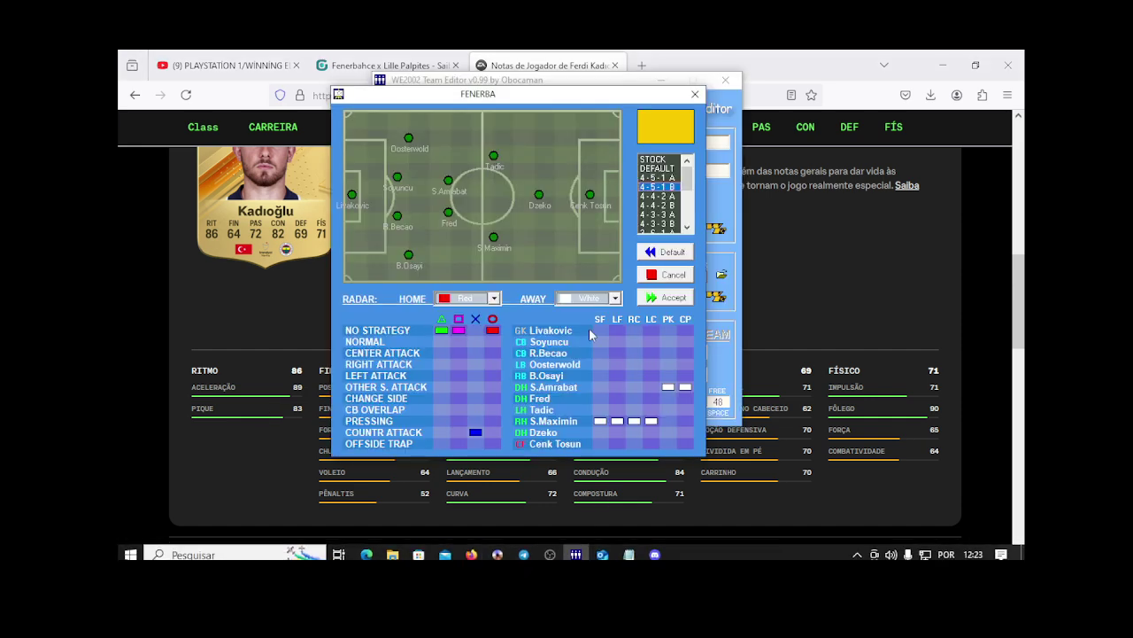
{"action": "left_click", "coordinate": [666, 297]}
Step: Open player 15 M.Muldur of Fenerba, check his attributes, and close the player editor
{"action": "left_click", "coordinate": [489, 374]}
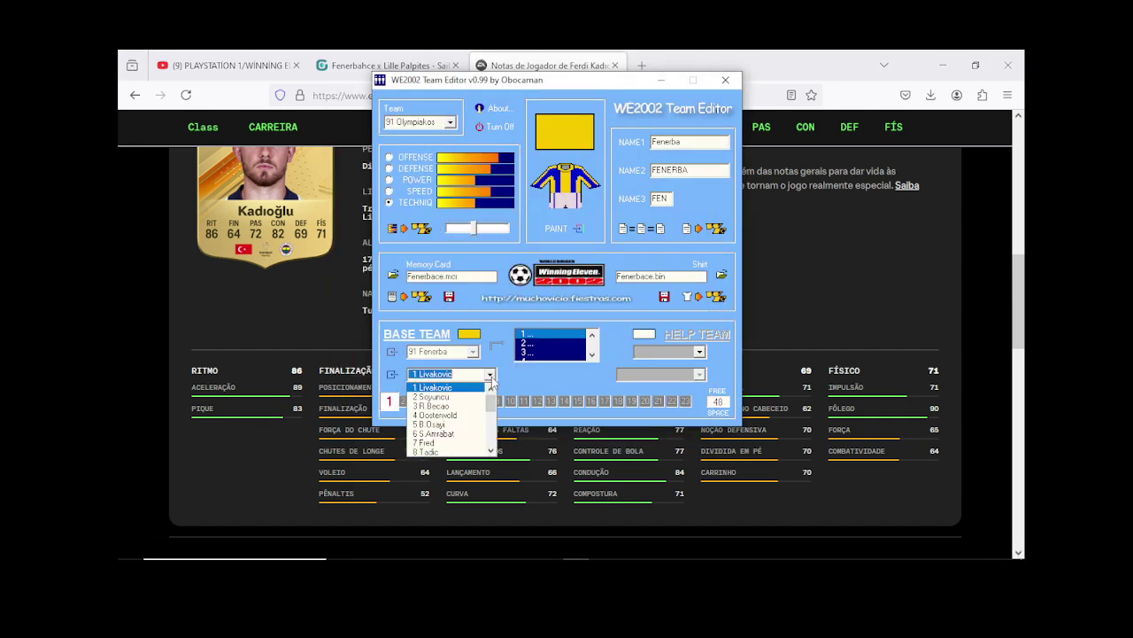
{"action": "scroll", "coordinate": [493, 379], "scroll_direction": "down", "scroll_amount": 2}
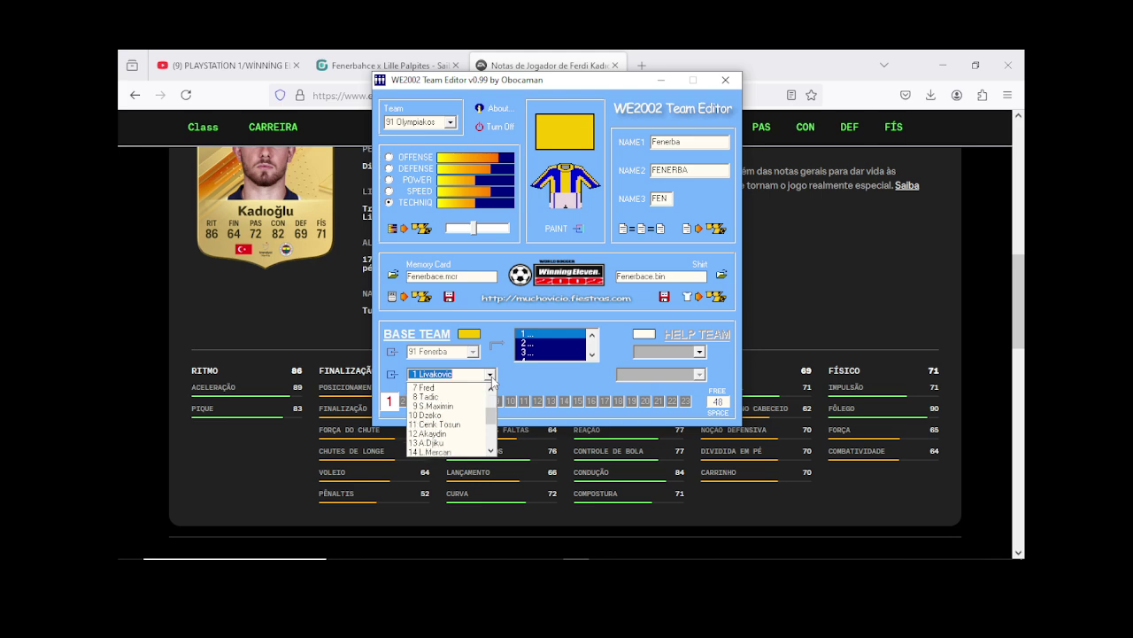
{"action": "scroll", "coordinate": [492, 379], "scroll_direction": "down", "scroll_amount": 1}
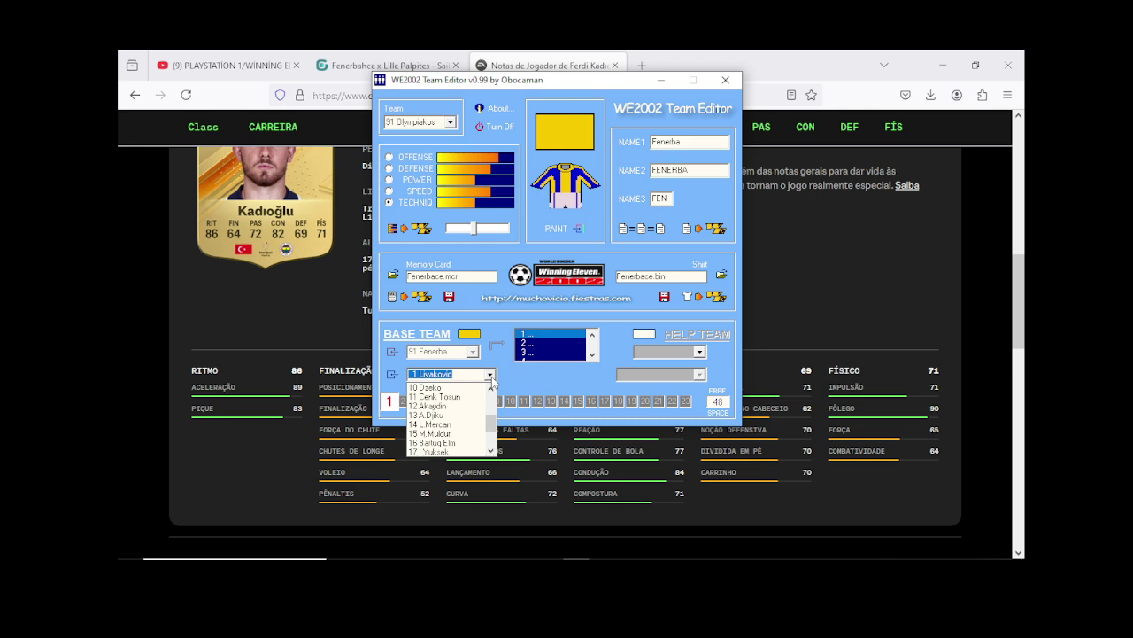
{"action": "left_click", "coordinate": [453, 434]}
{"action": "left_click", "coordinate": [389, 374]}
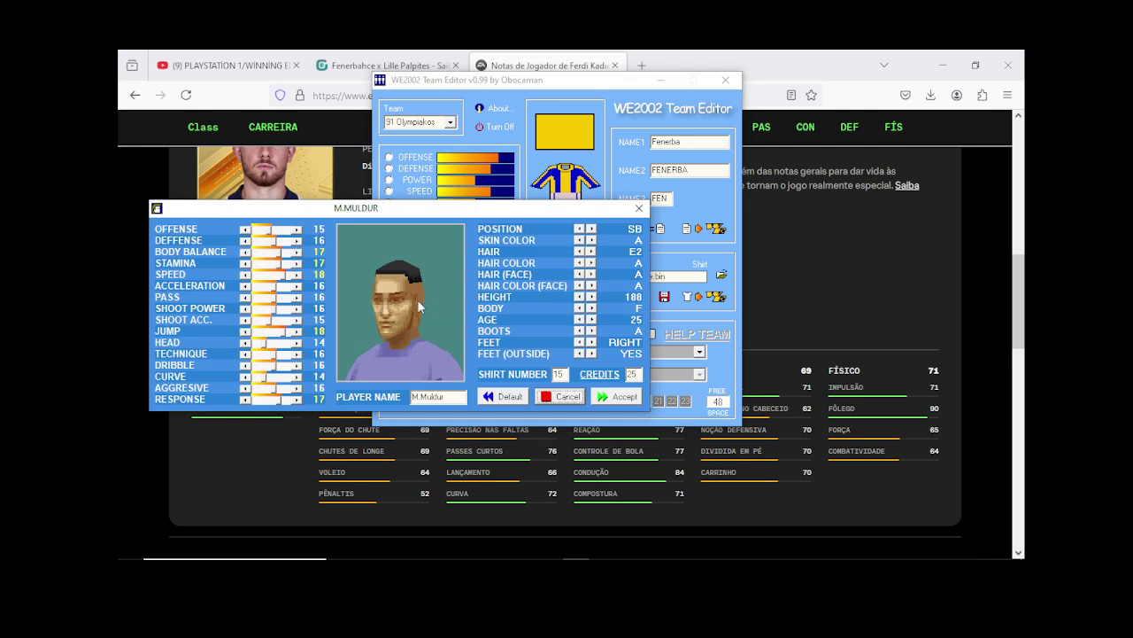
{"action": "left_click_drag", "start_coordinate": [396, 217], "coordinate": [596, 129]}
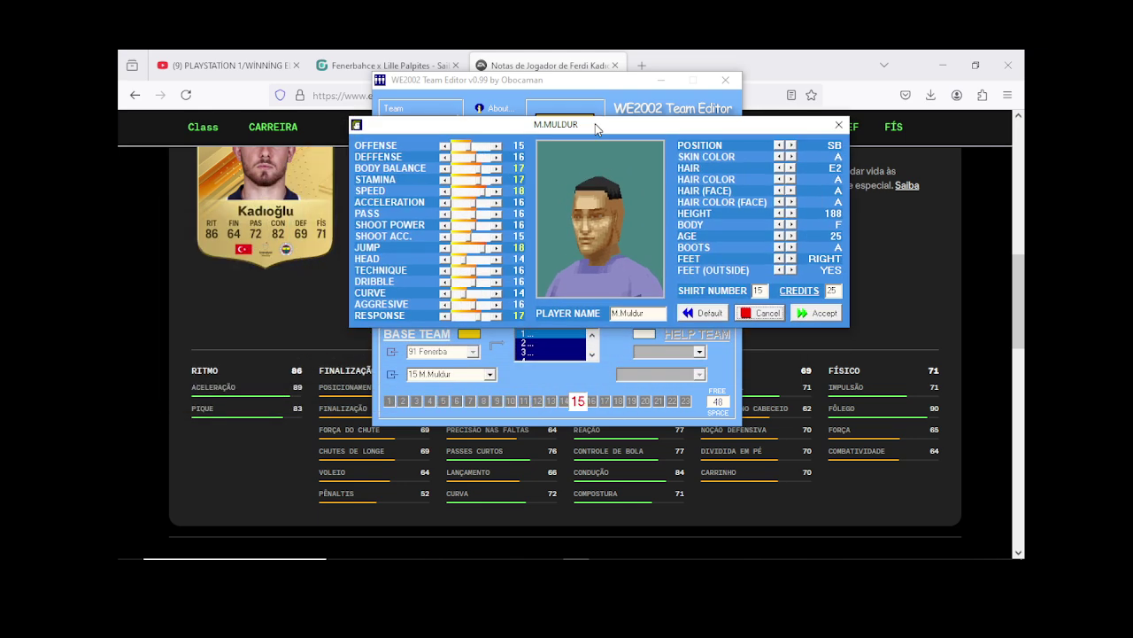
{"action": "left_click", "coordinate": [826, 314]}
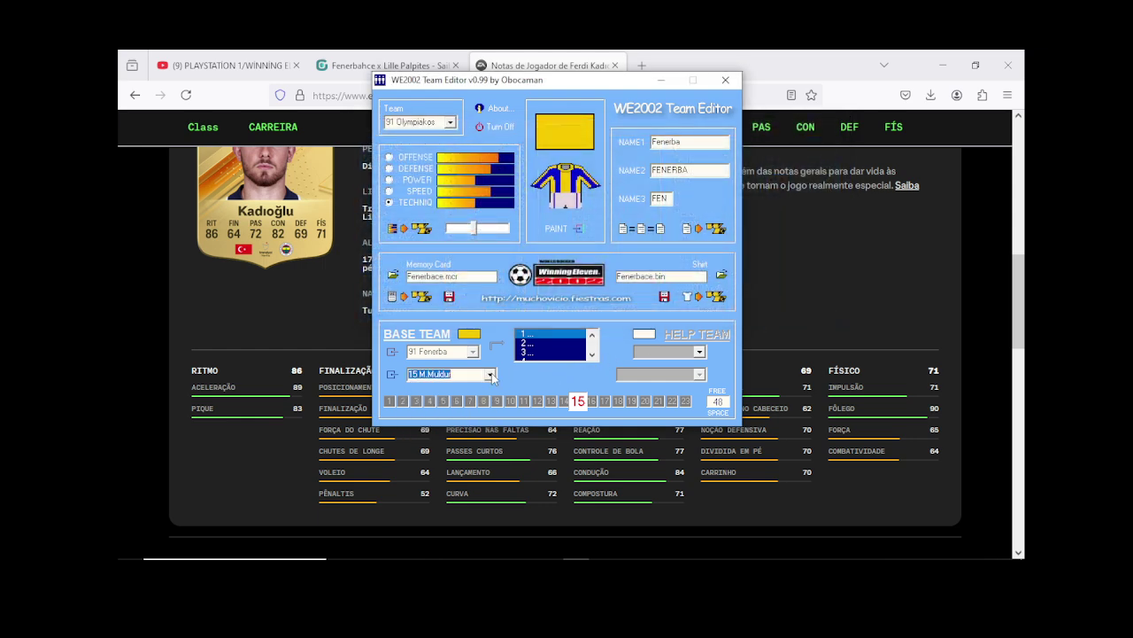
Step: Look back through Fenerba's player list up to the starting eleven
{"action": "left_click", "coordinate": [490, 374]}
{"action": "scroll", "coordinate": [492, 378], "scroll_direction": "up", "scroll_amount": 1}
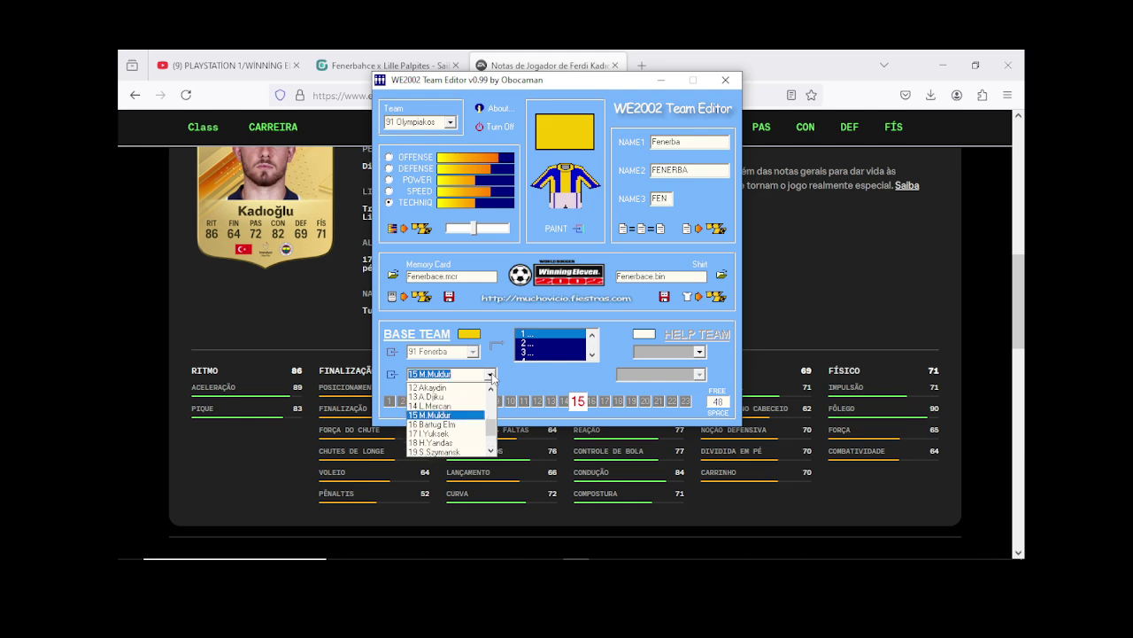
{"action": "scroll", "coordinate": [492, 377], "scroll_direction": "up", "scroll_amount": 3}
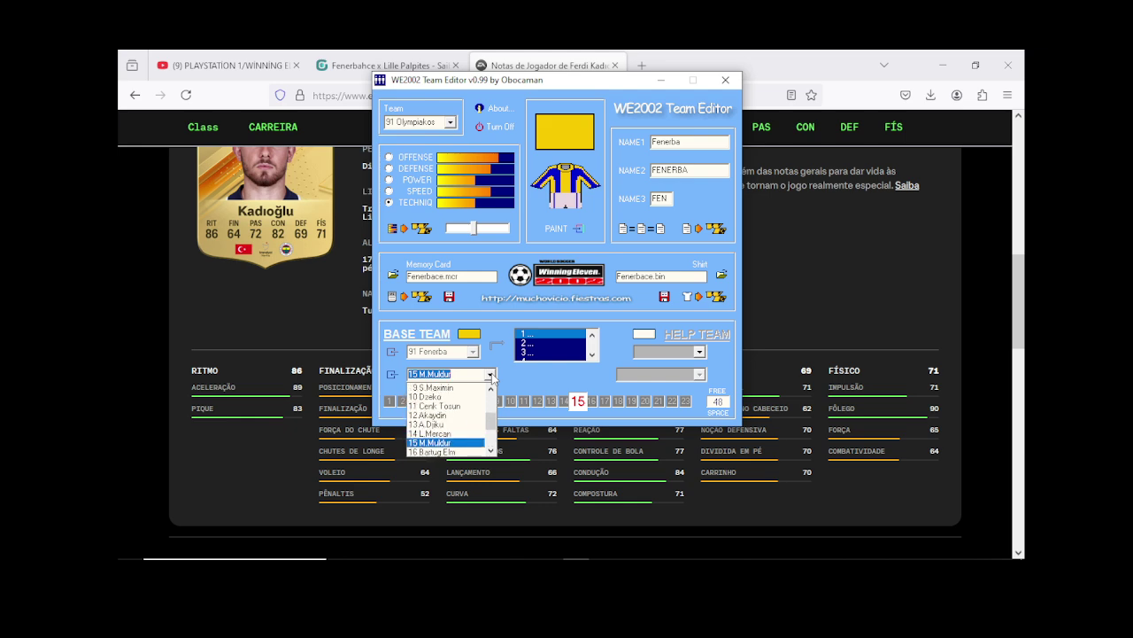
{"action": "scroll", "coordinate": [493, 378], "scroll_direction": "up", "scroll_amount": 1}
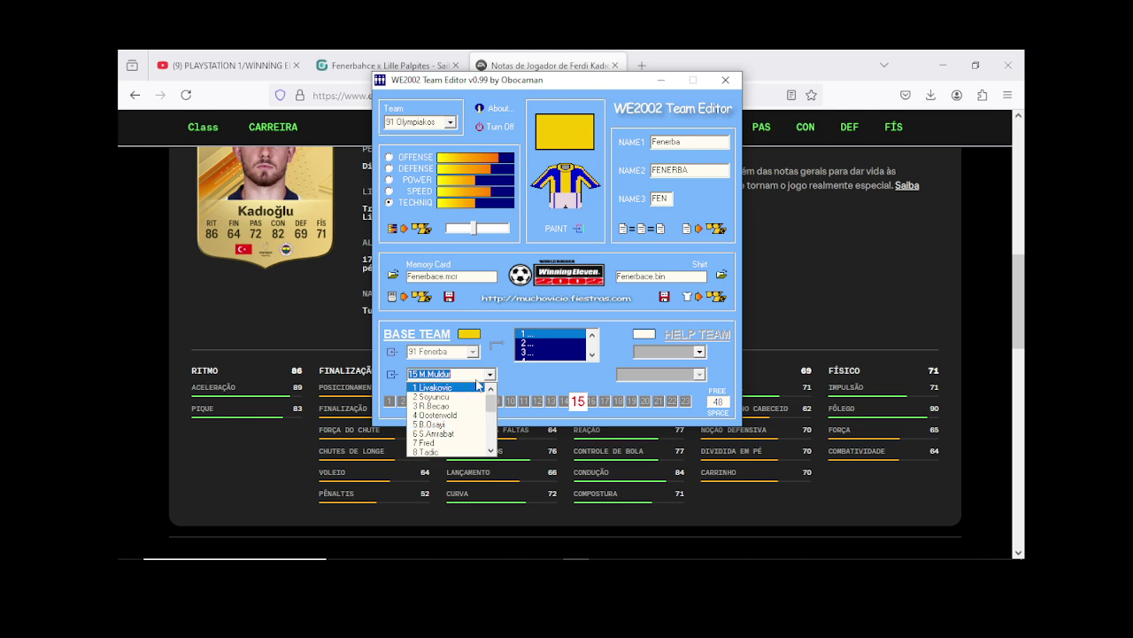
{"action": "left_click", "coordinate": [489, 374]}
Step: Start a second Team Editor window with the game BIN from the folder above MCR TEX, continuing despite the file size mismatch
{"action": "left_click", "coordinate": [571, 551]}
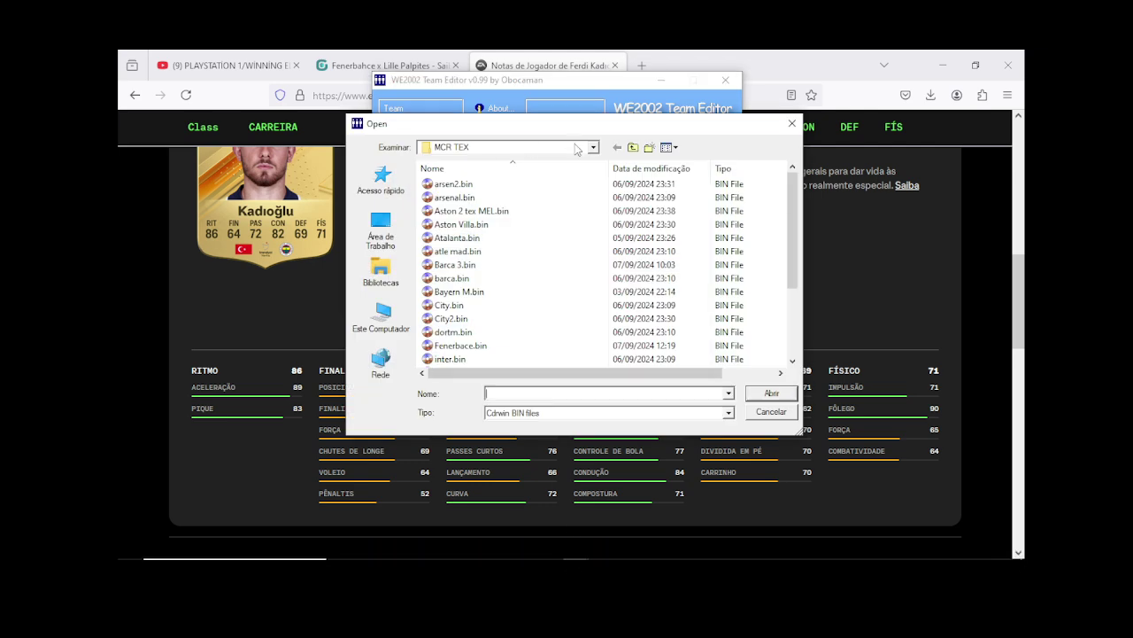
{"action": "left_click", "coordinate": [634, 146]}
{"action": "double_click", "coordinate": [493, 266]}
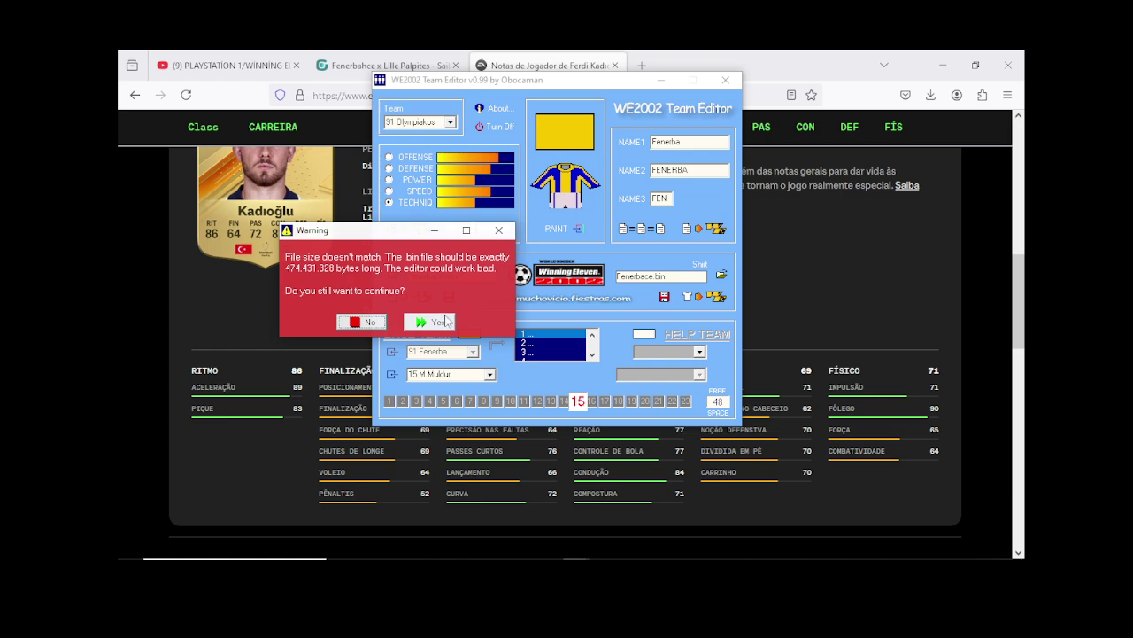
{"action": "left_click", "coordinate": [361, 322]}
{"action": "left_click", "coordinate": [367, 341]}
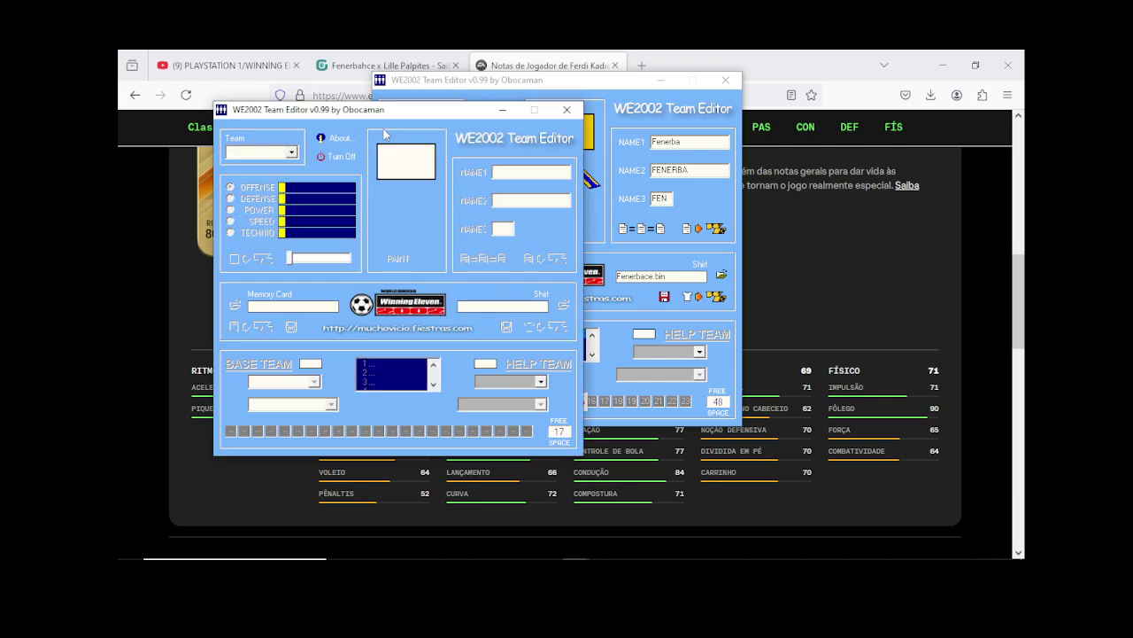
Step: Load team 27 Turkey in the second editor window
{"action": "scroll", "coordinate": [432, 151], "scroll_direction": "up", "scroll_amount": 1}
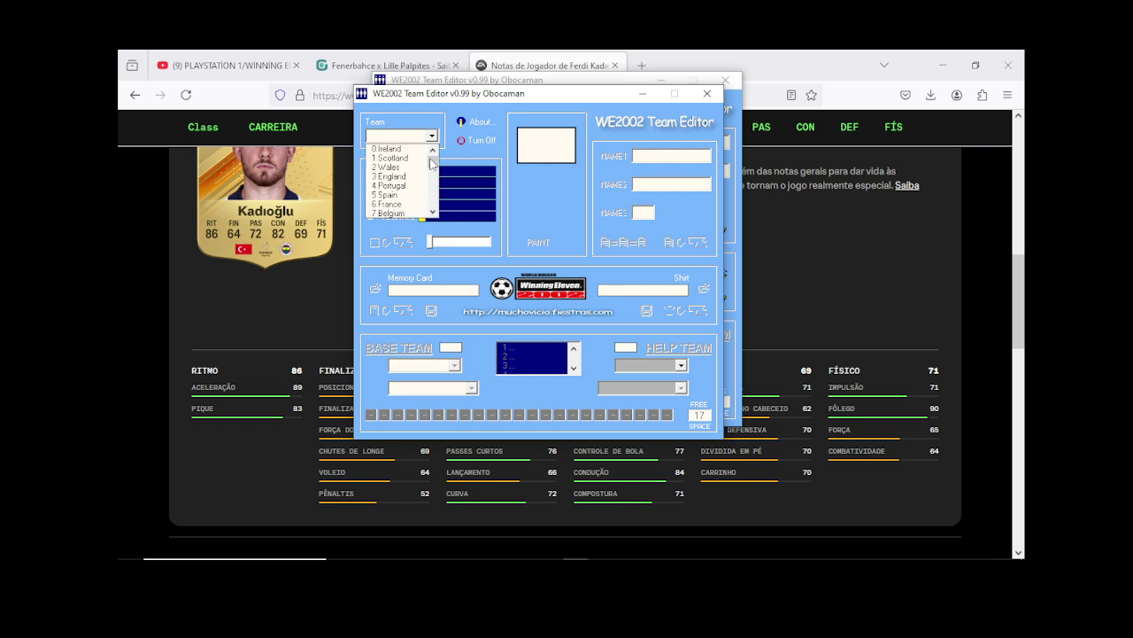
{"action": "left_click", "coordinate": [416, 182]}
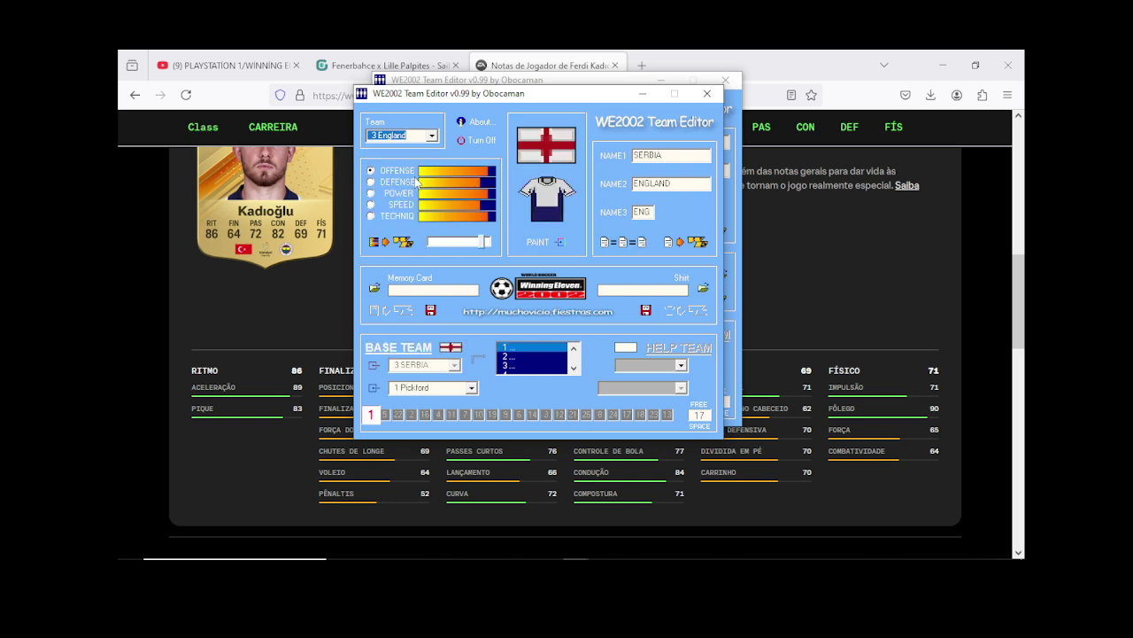
{"action": "key", "text": "Down"}
{"action": "key", "text": "Down"}
{"action": "key", "text": "Down"}
{"action": "key", "text": "Down"}
{"action": "key", "text": "Down"}
{"action": "key", "text": "Down"}
{"action": "key", "text": "Down"}
{"action": "key", "text": "Down"}
{"action": "key", "text": "Down"}
{"action": "key", "text": "Down"}
{"action": "key", "text": "Down"}
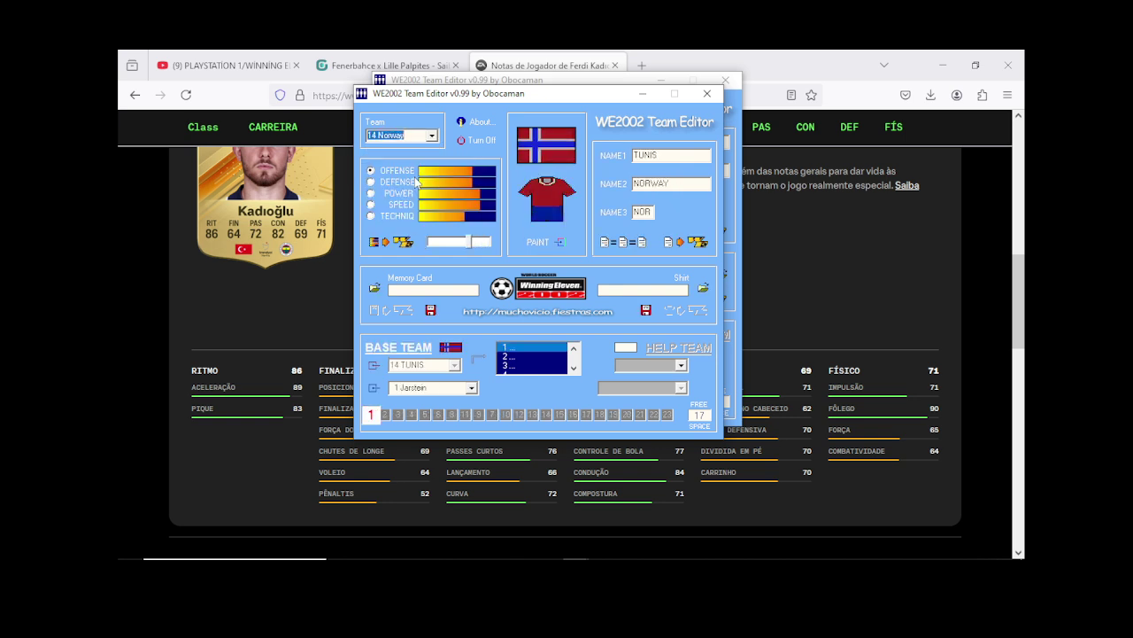
{"action": "key", "text": "Down"}
{"action": "key", "text": "Down"}
{"action": "key", "text": "Down"}
{"action": "key", "text": "Down"}
{"action": "key", "text": "Down"}
{"action": "key", "text": "Down"}
{"action": "key", "text": "Down"}
{"action": "key", "text": "Down"}
{"action": "key", "text": "Down"}
{"action": "key", "text": "Down"}
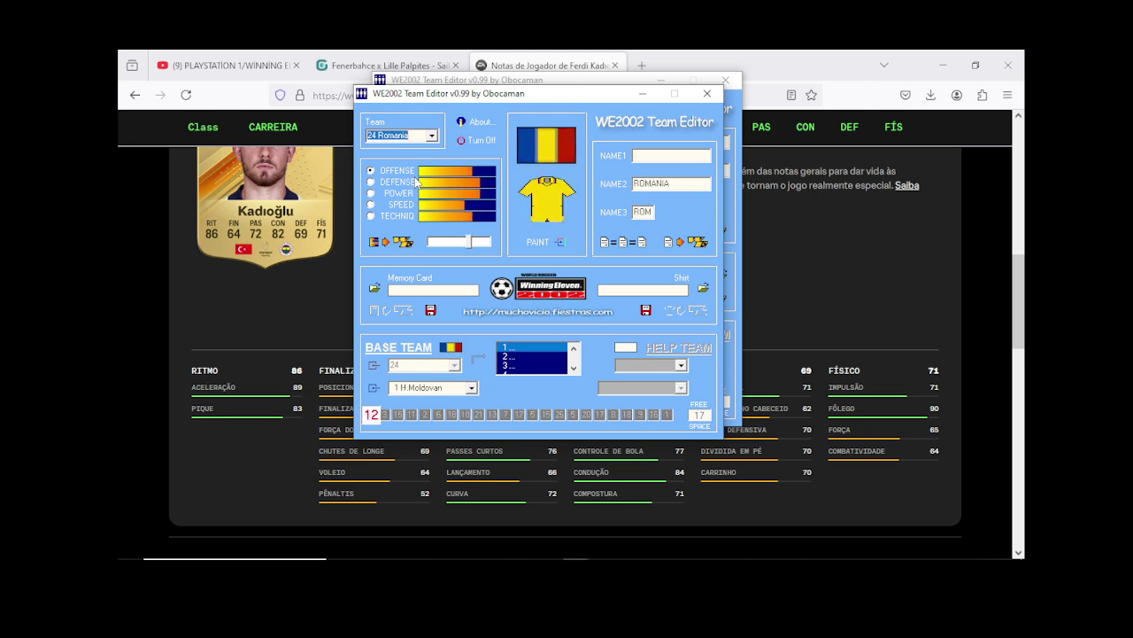
{"action": "key", "text": "Down"}
{"action": "key", "text": "Down"}
{"action": "key", "text": "Down"}
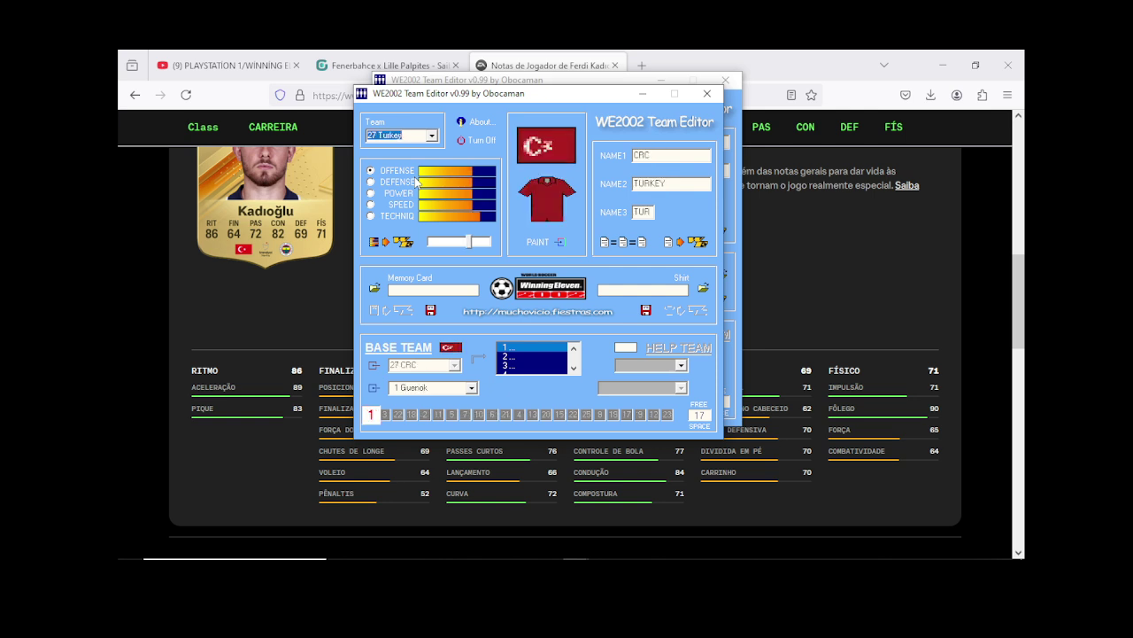
Step: Open player 14 Kadioglu of Turkey, check his attributes against the web ratings page, and close the player editor
{"action": "left_click", "coordinate": [472, 391]}
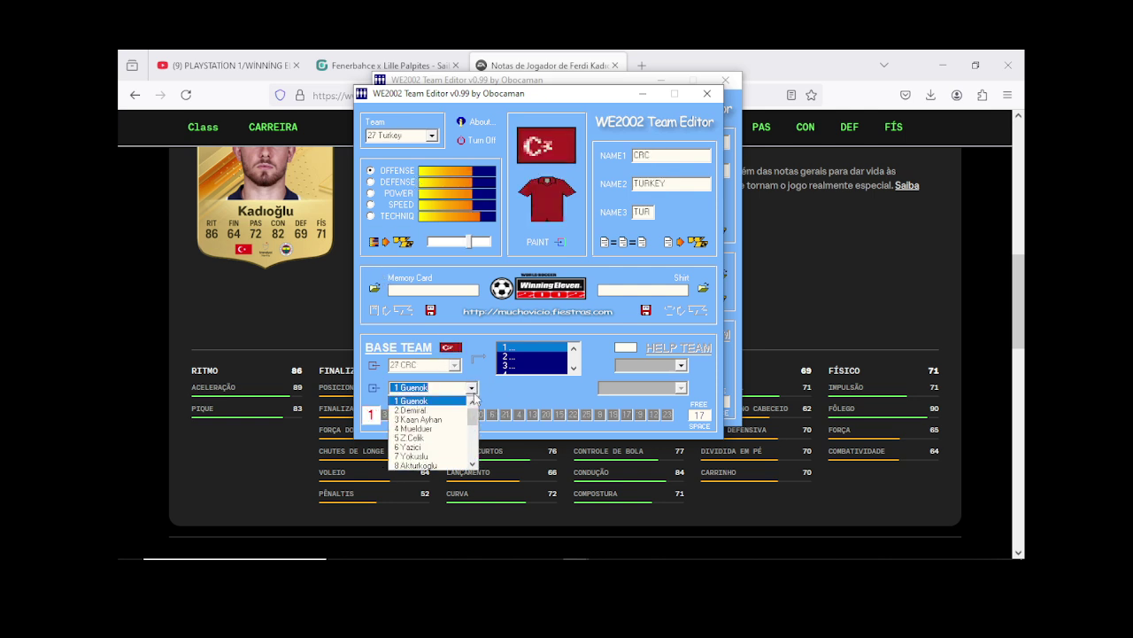
{"action": "scroll", "coordinate": [474, 396], "scroll_direction": "down", "scroll_amount": 2}
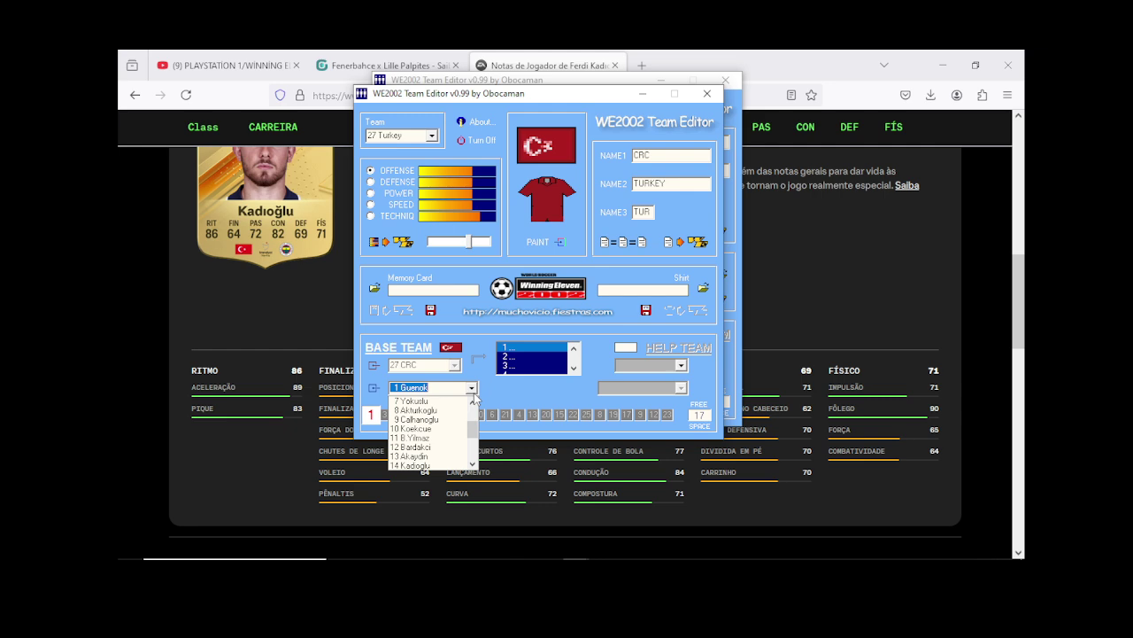
{"action": "left_click", "coordinate": [428, 464]}
{"action": "left_click", "coordinate": [372, 389]}
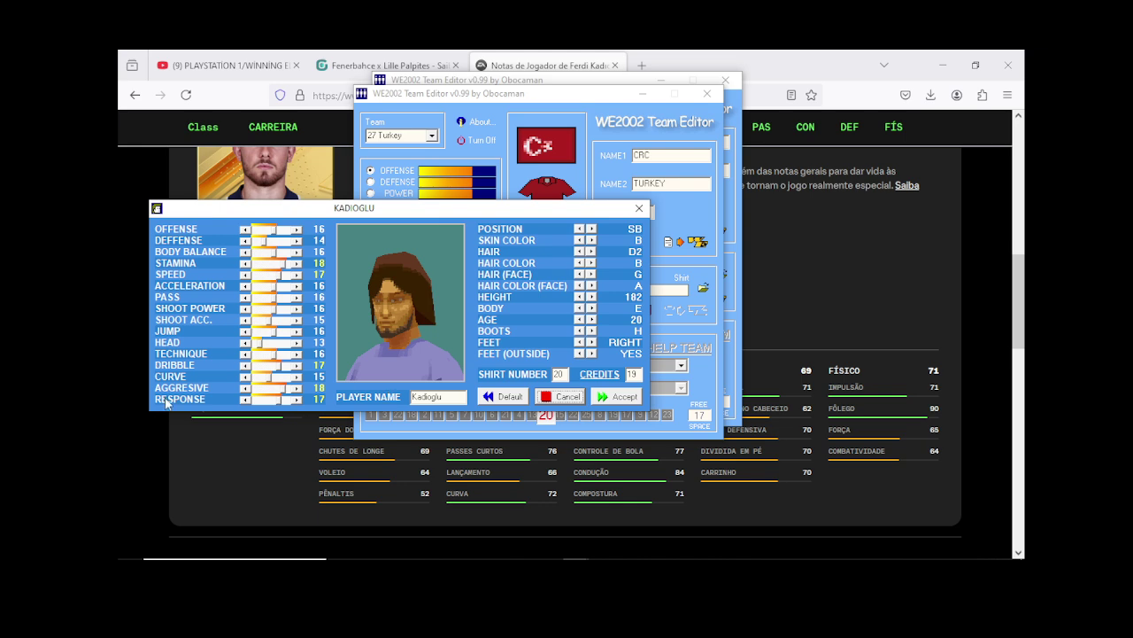
{"action": "scroll", "coordinate": [196, 438], "scroll_direction": "up", "scroll_amount": 1}
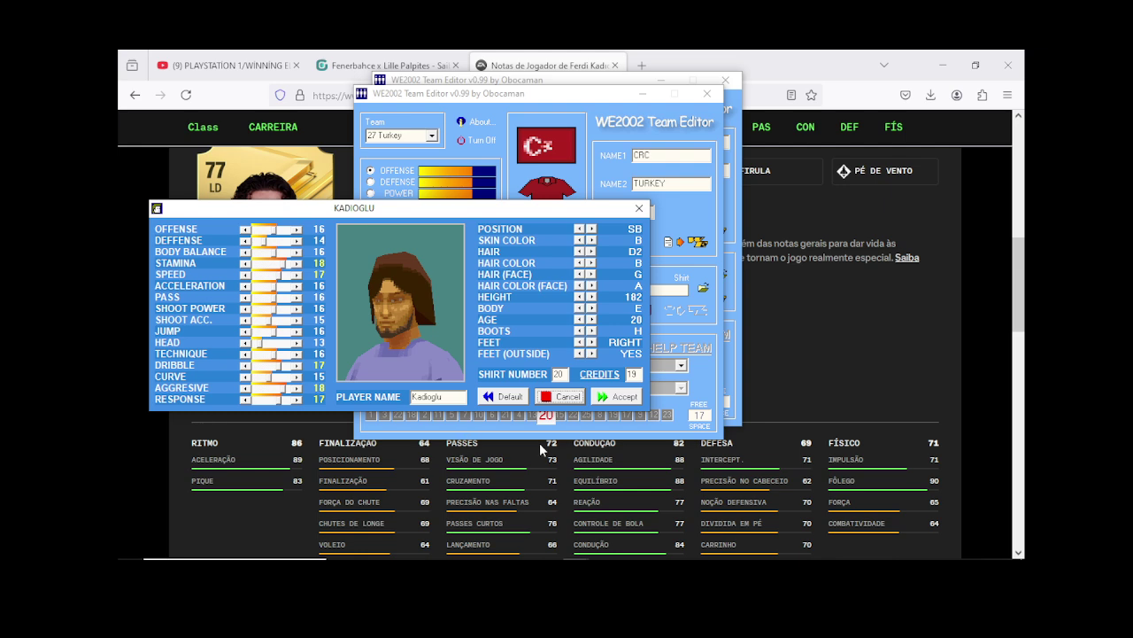
{"action": "left_click", "coordinate": [620, 397]}
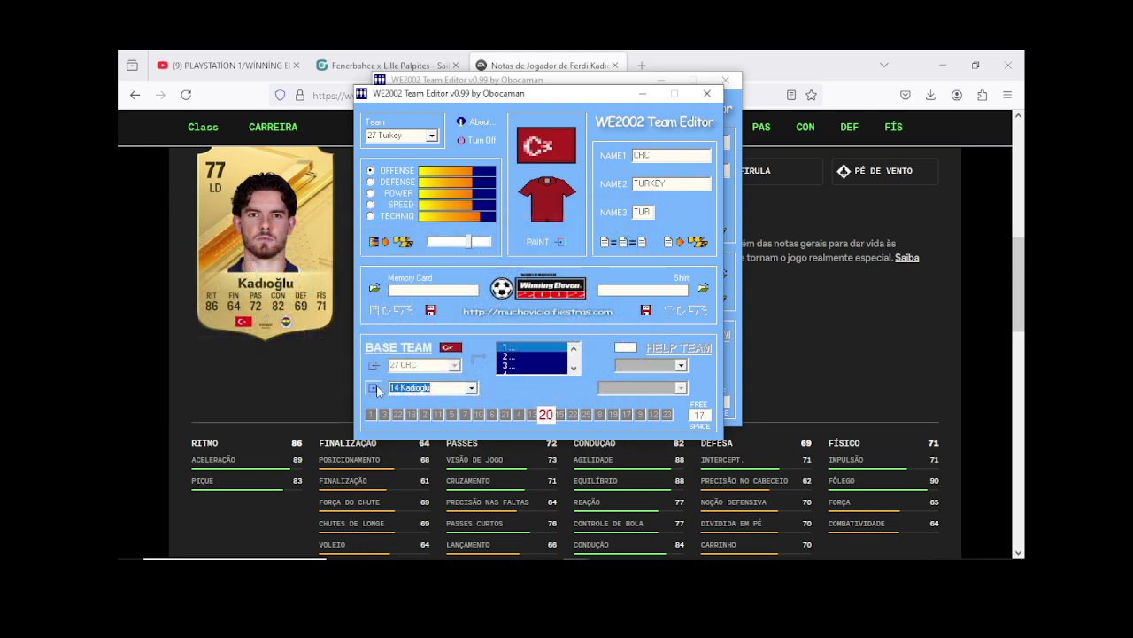
Step: Reopen Kadioglu's player editor and arrange the Turkey and Fenerba editor windows side by side
{"action": "left_click_drag", "start_coordinate": [472, 95], "coordinate": [767, 74]}
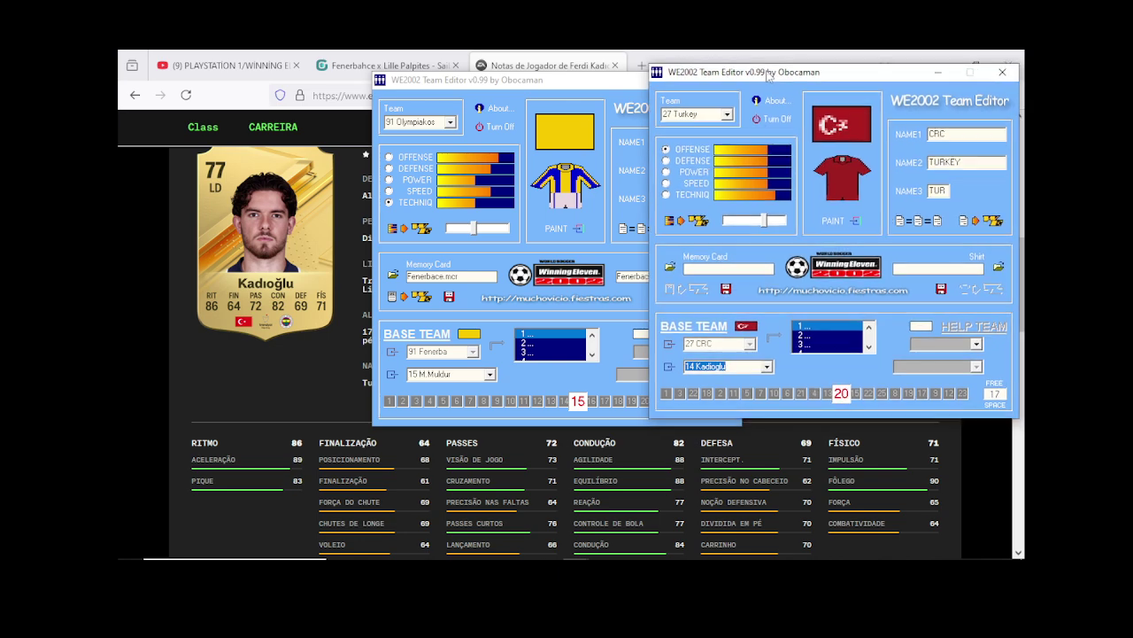
{"action": "double_click", "coordinate": [688, 366]}
{"action": "left_click_drag", "start_coordinate": [417, 205], "coordinate": [788, 114]}
{"action": "left_click", "coordinate": [526, 83]}
{"action": "left_click_drag", "start_coordinate": [525, 83], "coordinate": [356, 80]}
Step: Open Fenerba's player 15 M.Muldur beside Kadioglu's editor to compare their attributes, and close M.Muldur's editor
{"action": "left_click", "coordinate": [319, 372]}
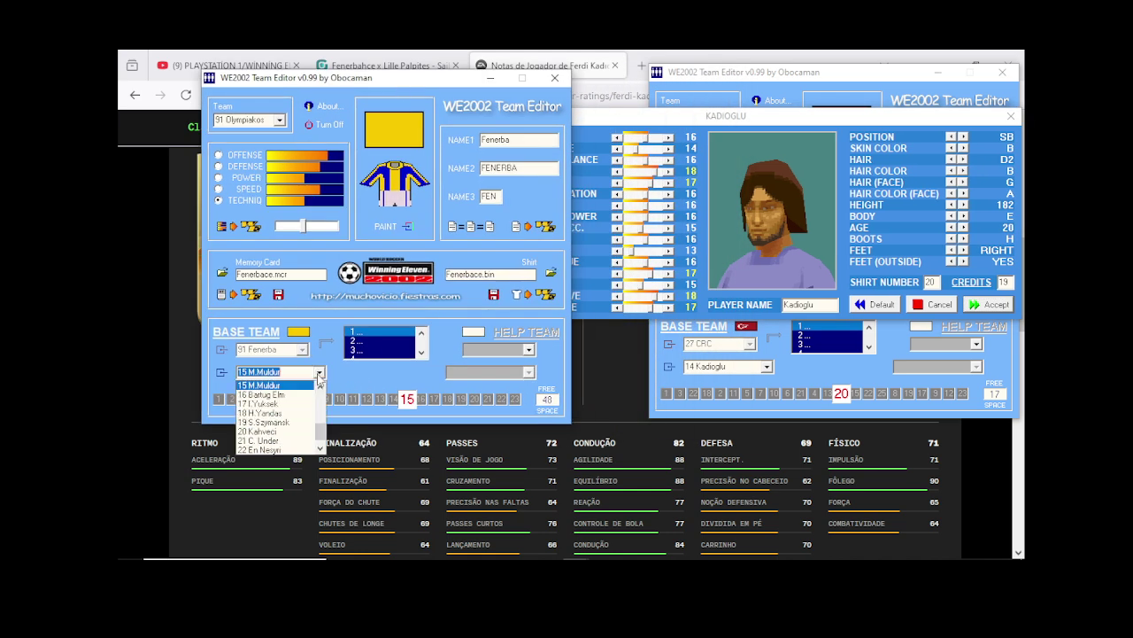
{"action": "left_click", "coordinate": [319, 372]}
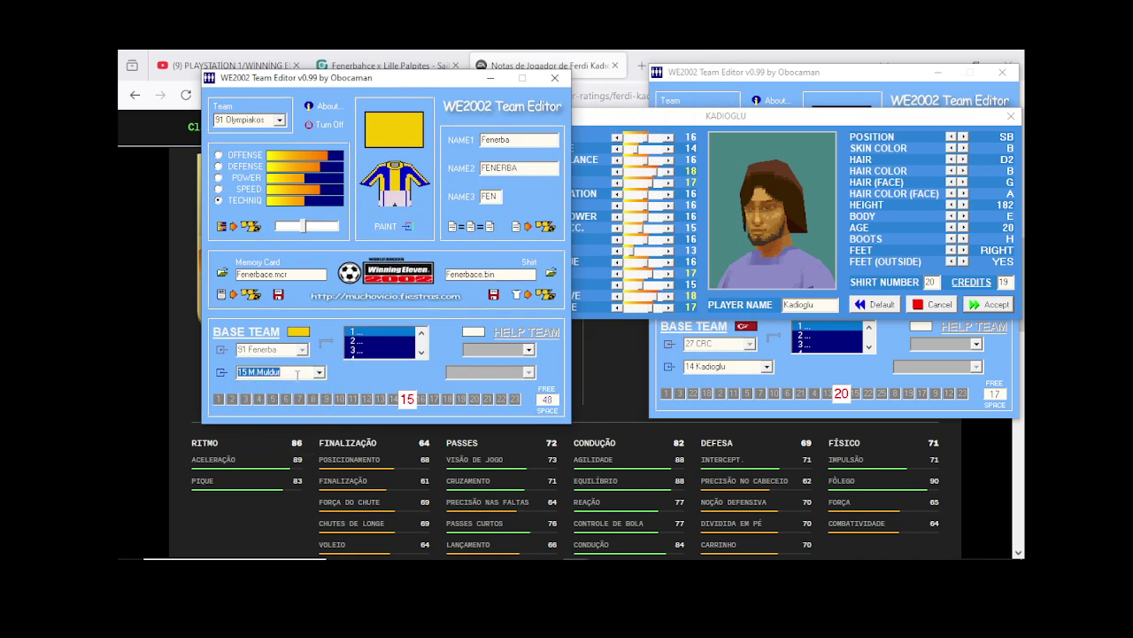
{"action": "left_click", "coordinate": [221, 376]}
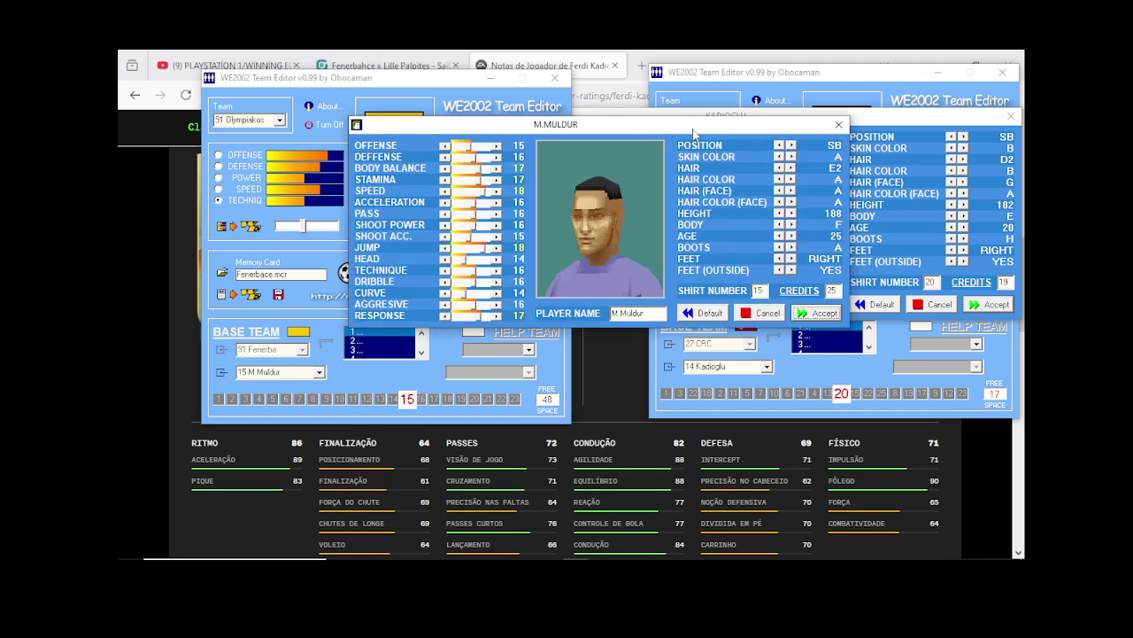
{"action": "left_click_drag", "start_coordinate": [694, 129], "coordinate": [542, 113]}
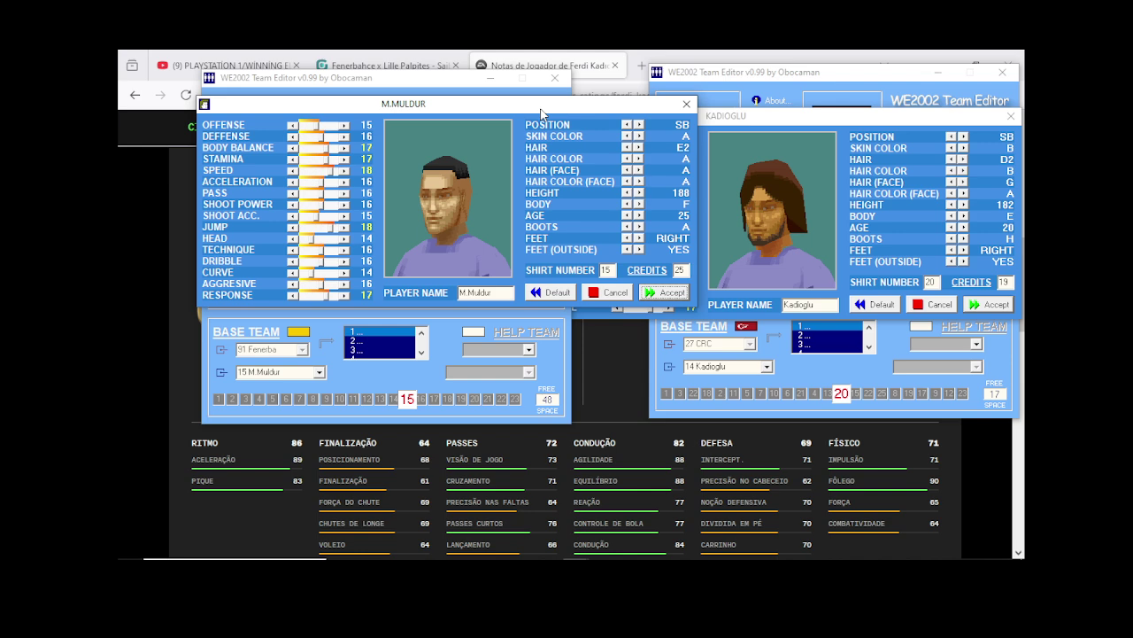
{"action": "left_click", "coordinate": [672, 292]}
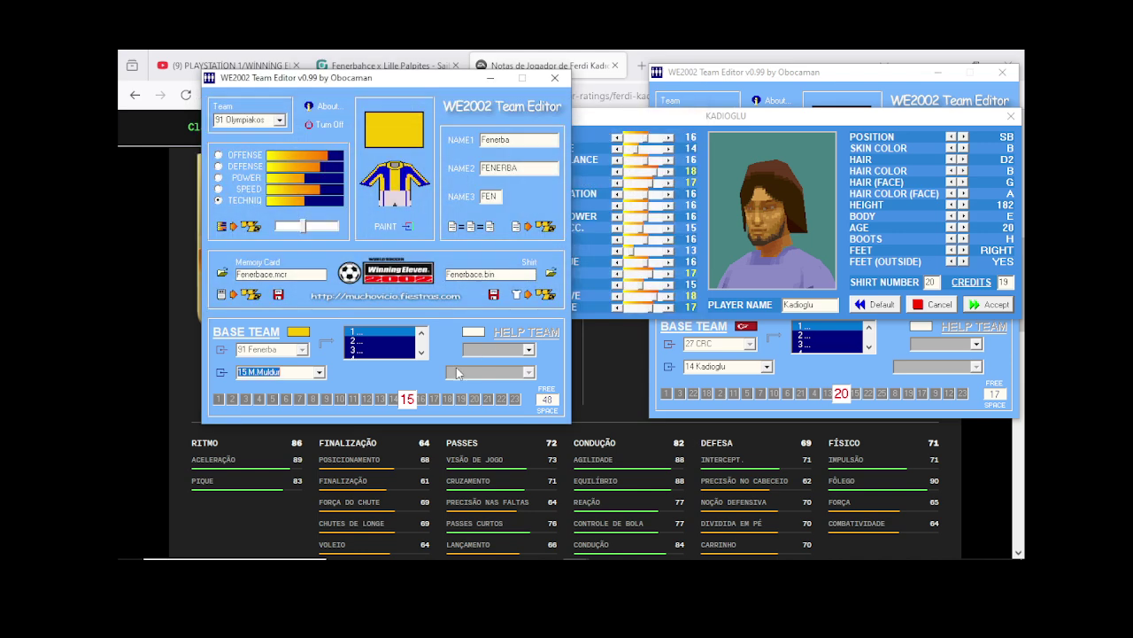
Step: Review the attributes of players 17 I.Yuksek and 18 H.Yandas in the Fenerba squad
{"action": "left_click", "coordinate": [319, 373]}
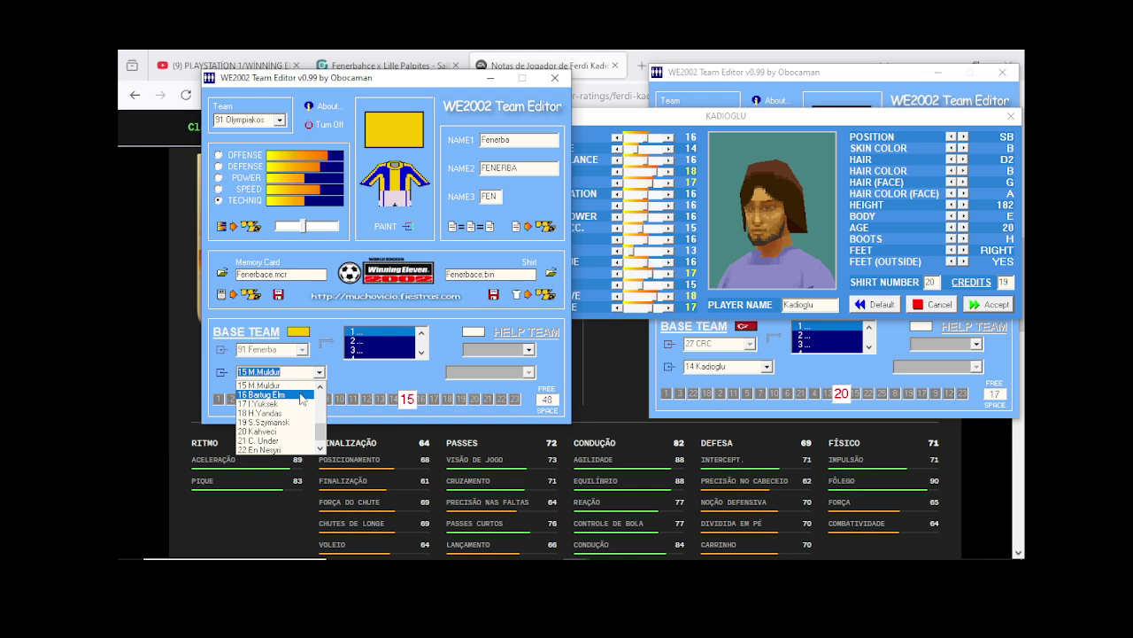
{"action": "left_click", "coordinate": [295, 405]}
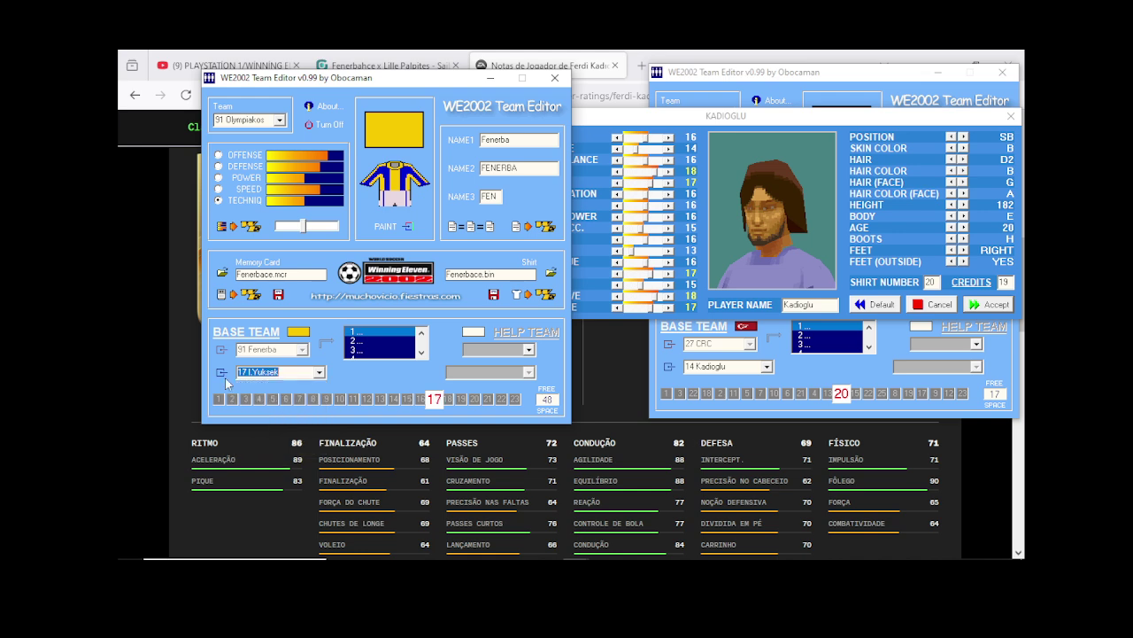
{"action": "left_click", "coordinate": [223, 373]}
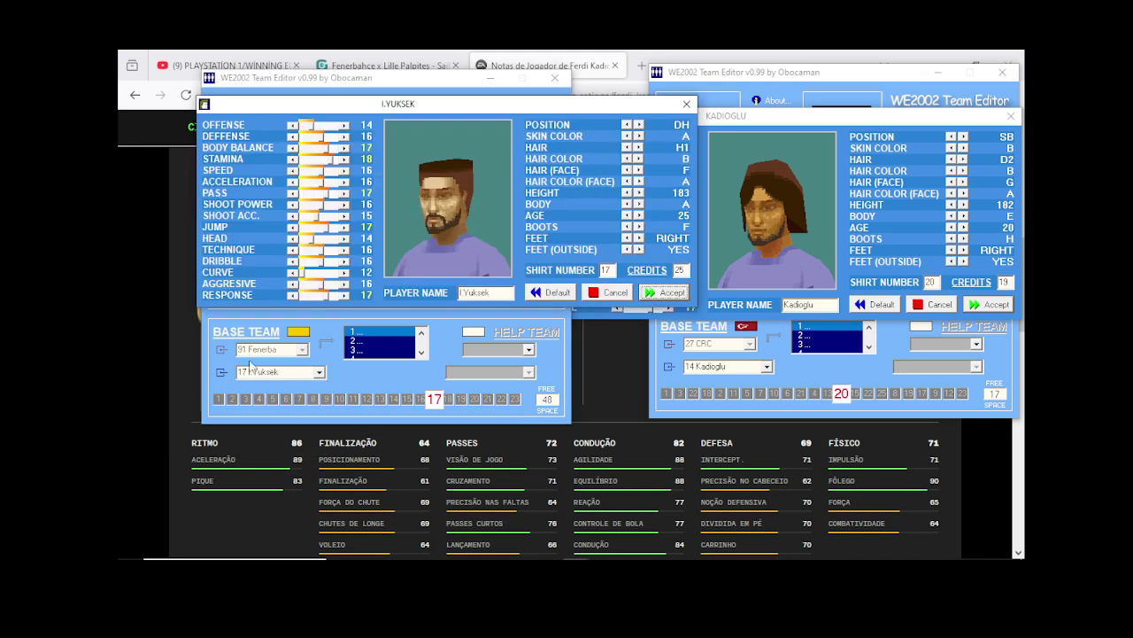
{"action": "left_click", "coordinate": [656, 293]}
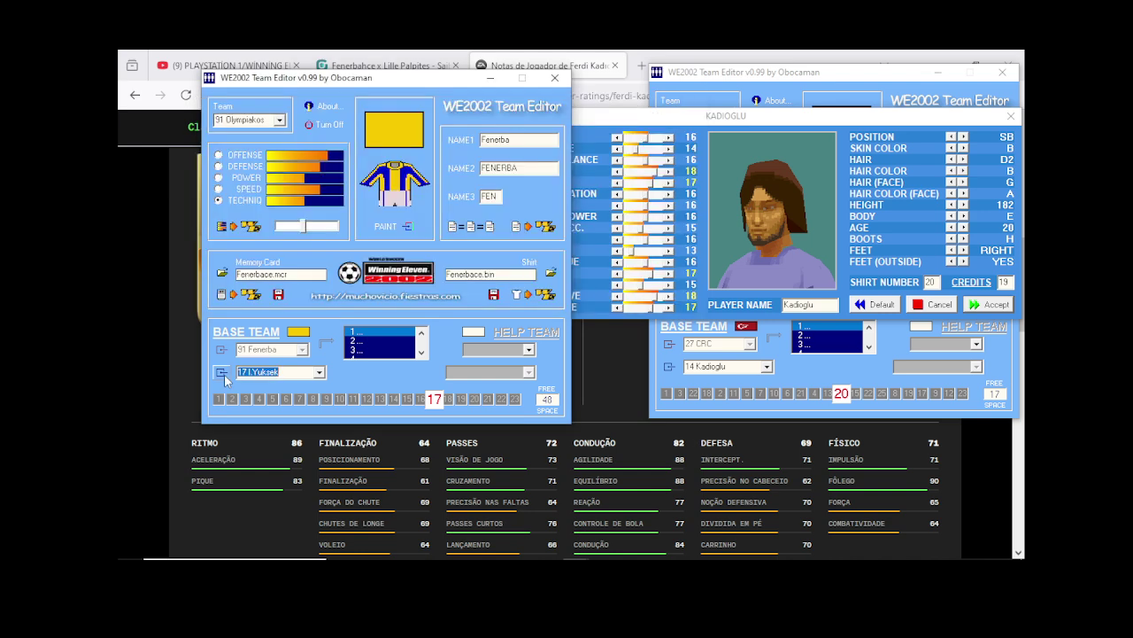
{"action": "left_click", "coordinate": [319, 372]}
{"action": "left_click", "coordinate": [262, 404]}
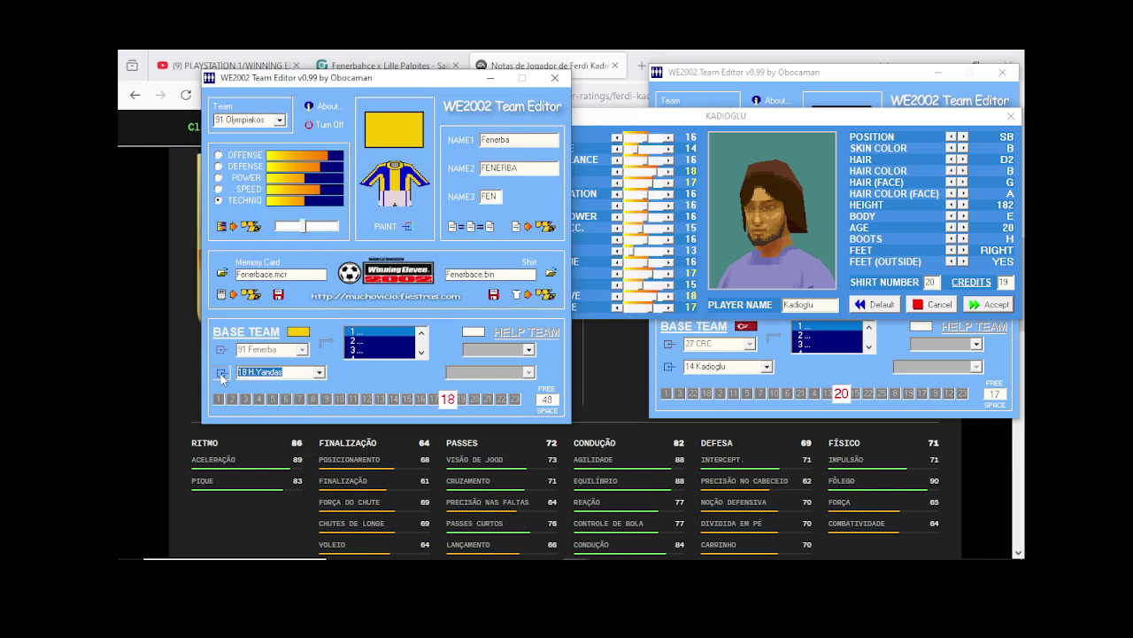
{"action": "left_click", "coordinate": [223, 373]}
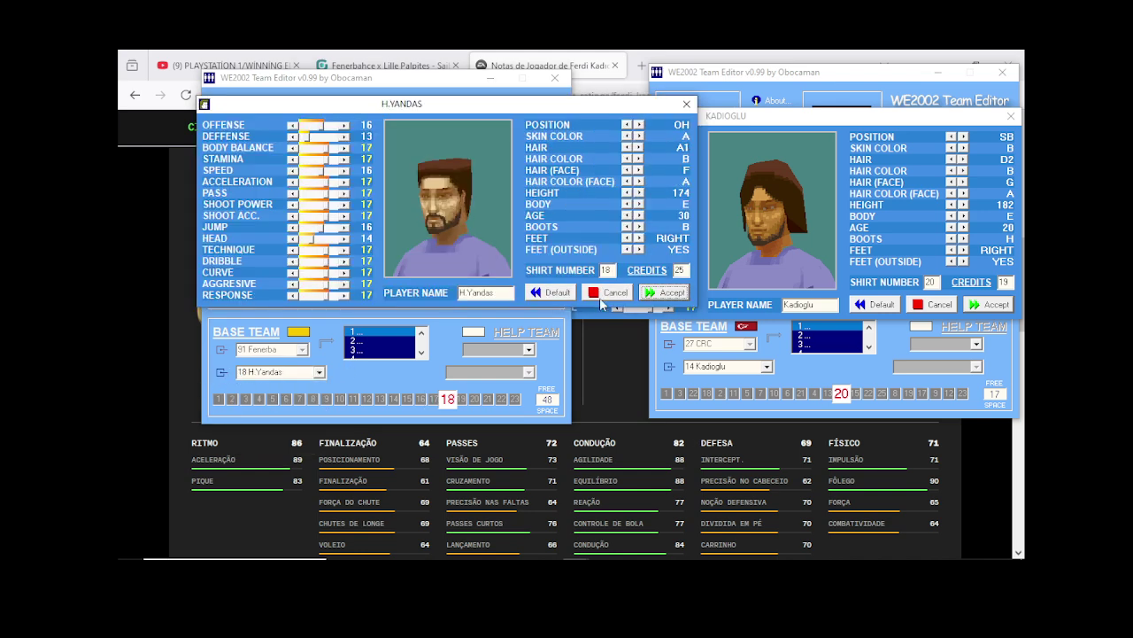
{"action": "left_click", "coordinate": [656, 294]}
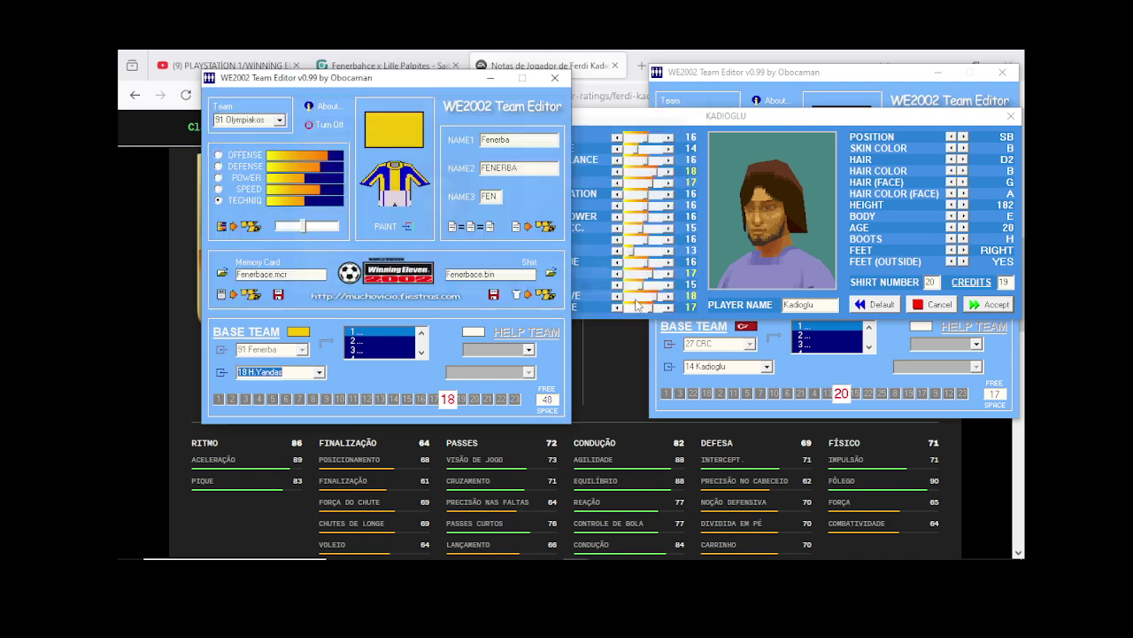
Step: Review the attributes of players 14 L.Mercan and 15 M.Muldur in the Fenerba squad
{"action": "left_click", "coordinate": [319, 373]}
{"action": "scroll", "coordinate": [320, 381], "scroll_direction": "up", "scroll_amount": 3}
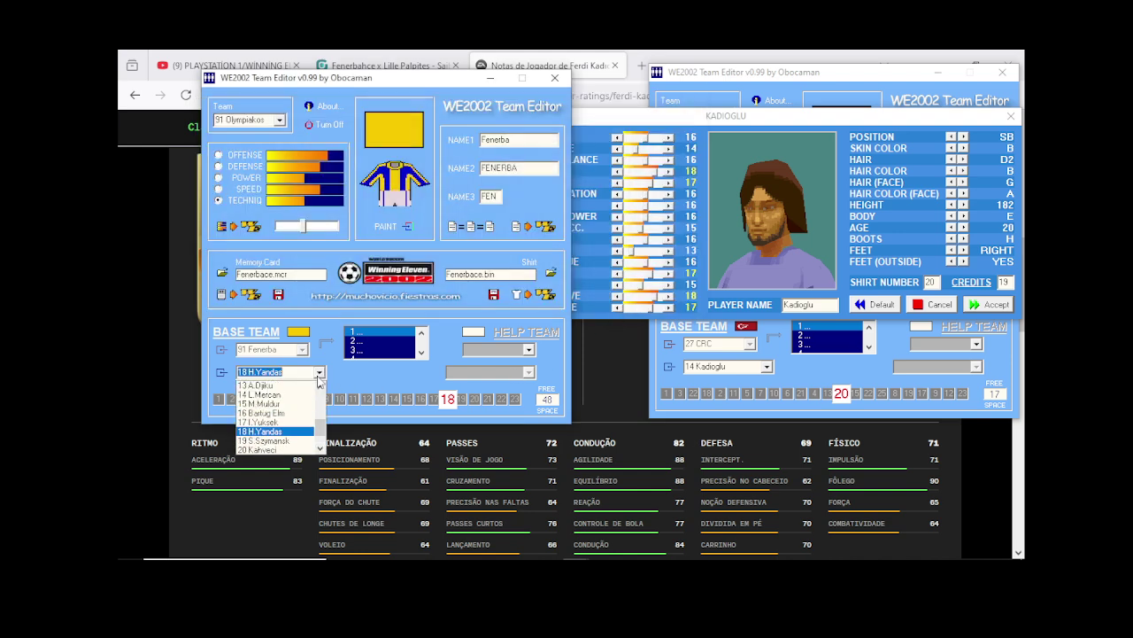
{"action": "left_click", "coordinate": [259, 394]}
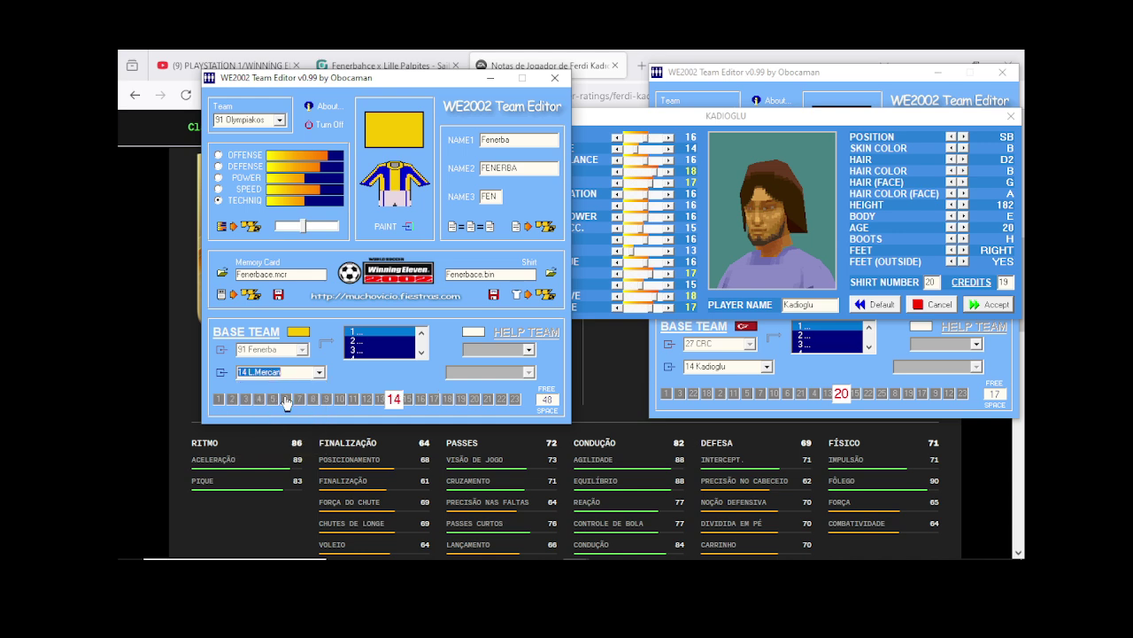
{"action": "left_click", "coordinate": [223, 373]}
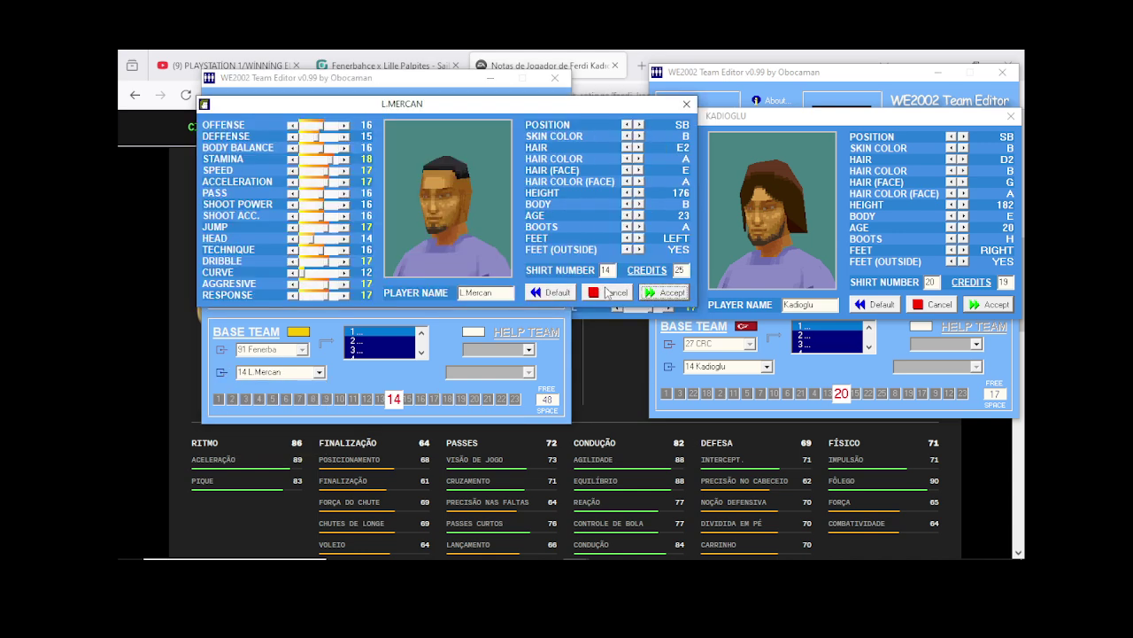
{"action": "left_click", "coordinate": [662, 292]}
{"action": "left_click", "coordinate": [318, 372]}
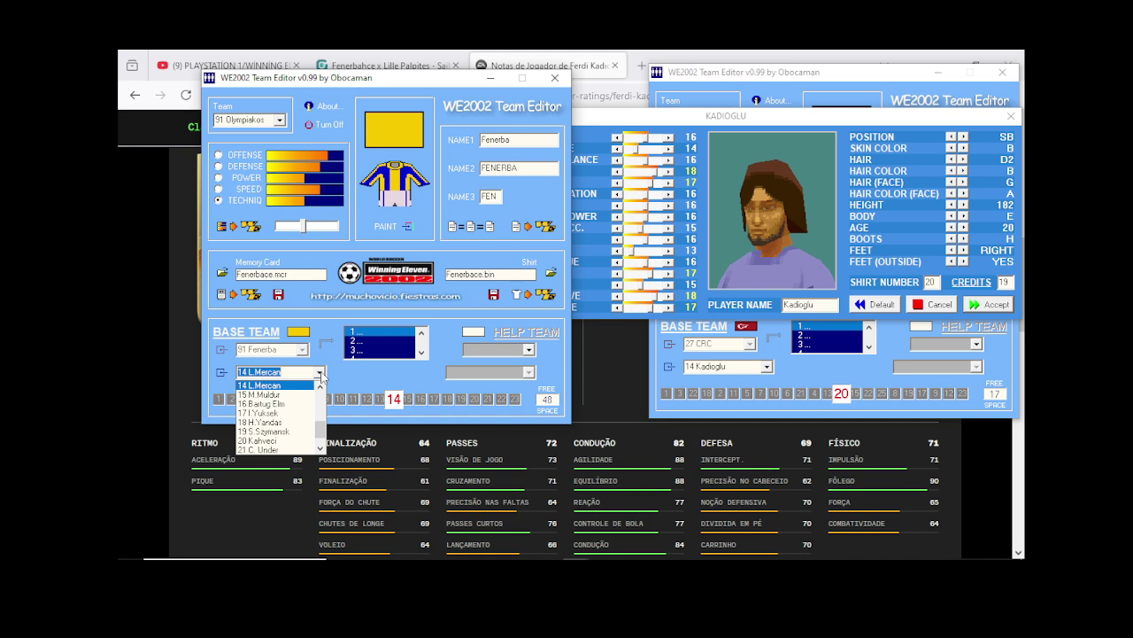
{"action": "left_click", "coordinate": [262, 394]}
{"action": "left_click", "coordinate": [224, 375]}
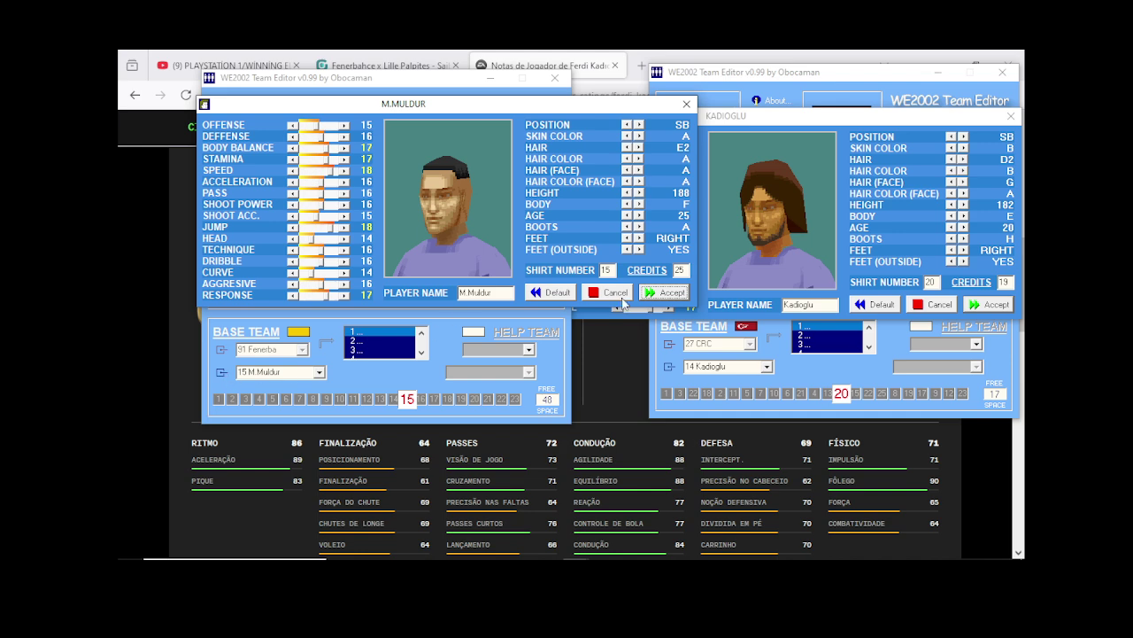
{"action": "left_click", "coordinate": [668, 293]}
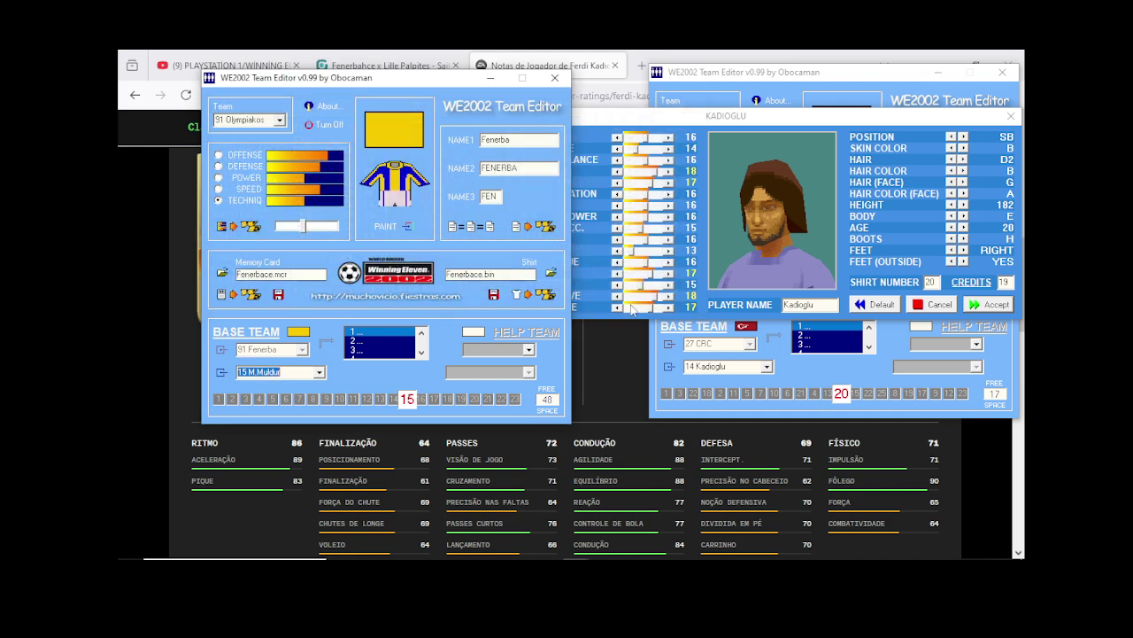
Step: Check the records of players 18 H.Yandas and 16 Bartug Elm in the Fenerba squad
{"action": "left_click", "coordinate": [320, 373]}
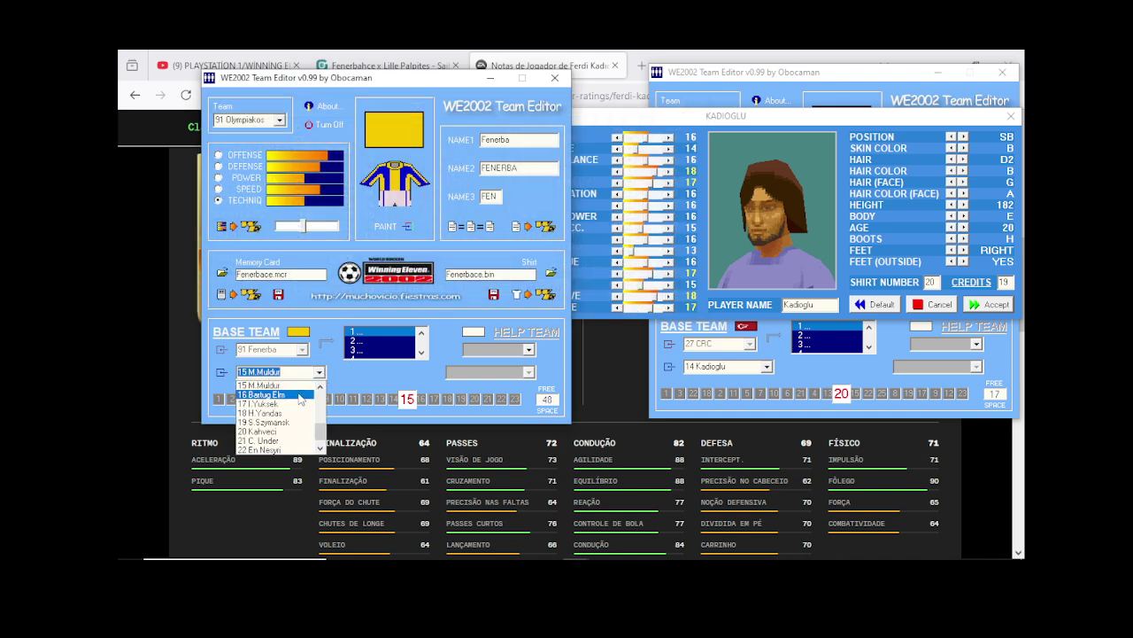
{"action": "left_click", "coordinate": [284, 411]}
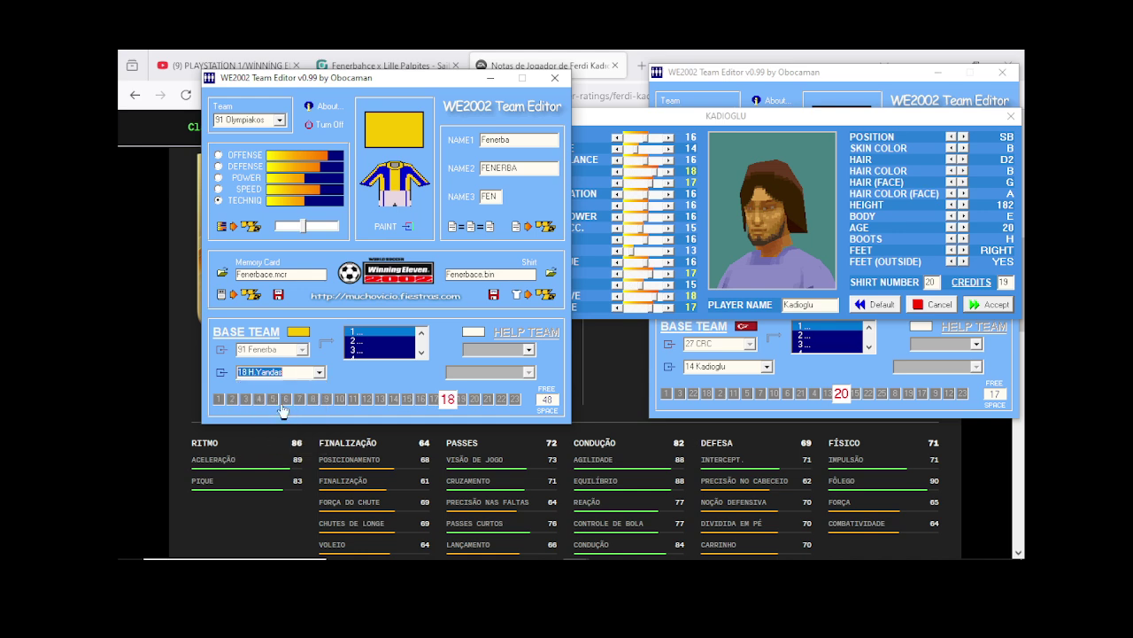
{"action": "left_click", "coordinate": [222, 371]}
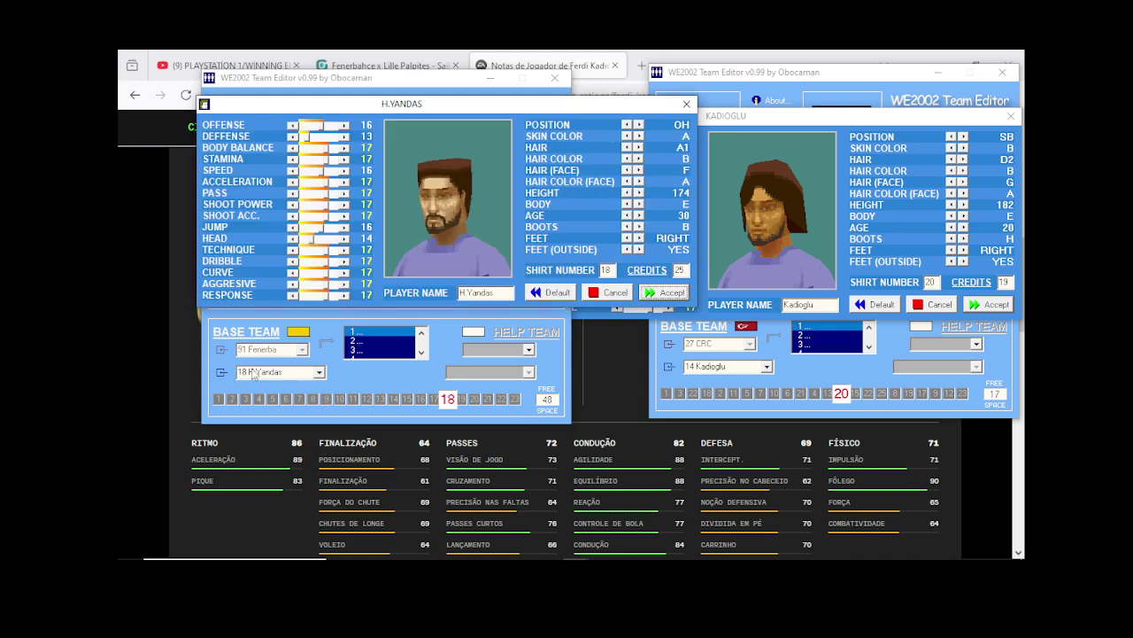
{"action": "left_click", "coordinate": [657, 295]}
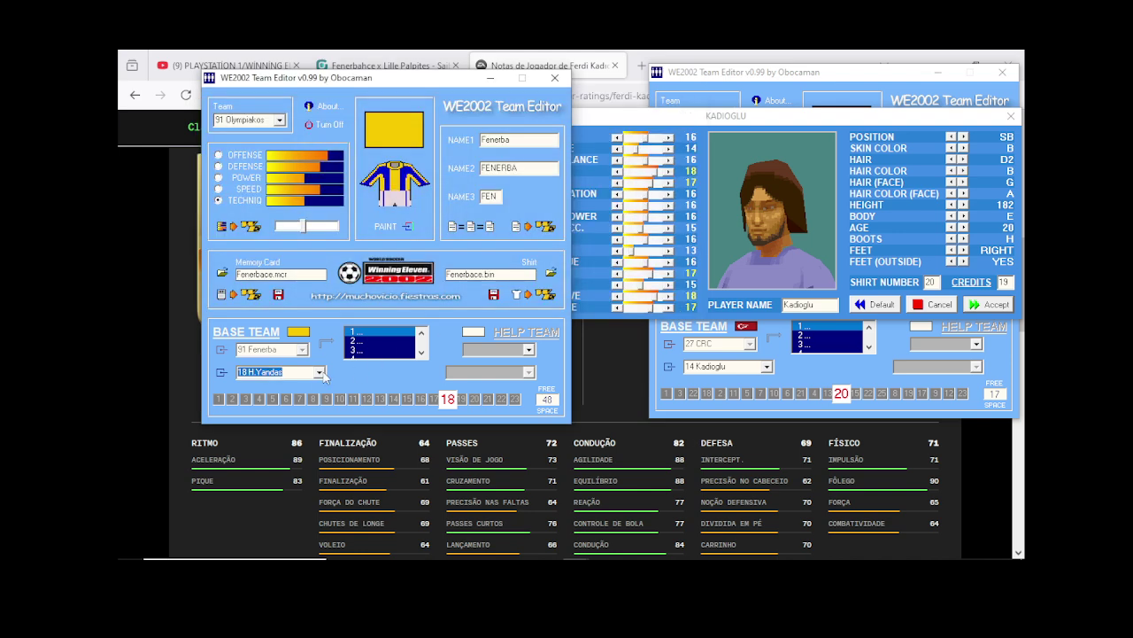
{"action": "left_click", "coordinate": [321, 373]}
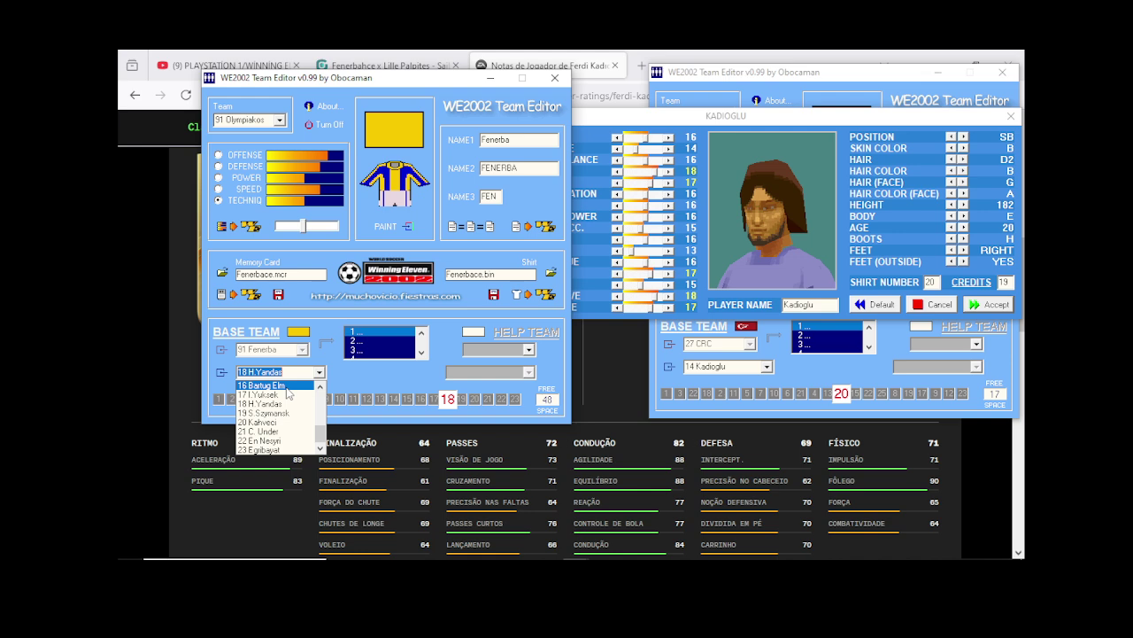
{"action": "left_click", "coordinate": [260, 385]}
{"action": "left_click", "coordinate": [223, 373]}
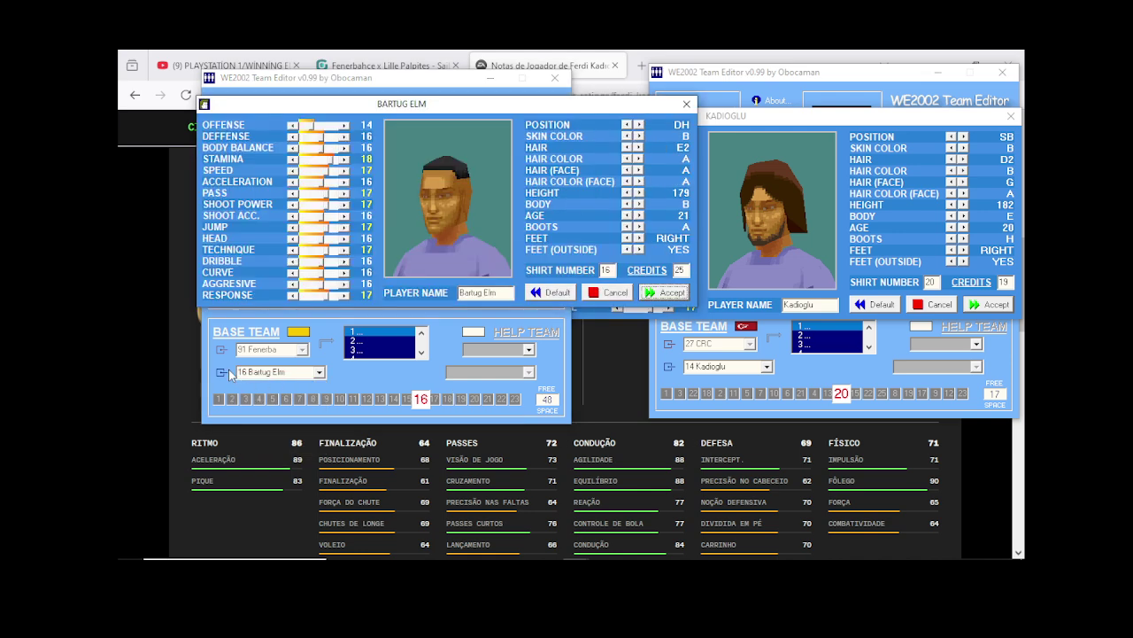
{"action": "left_click", "coordinate": [672, 292]}
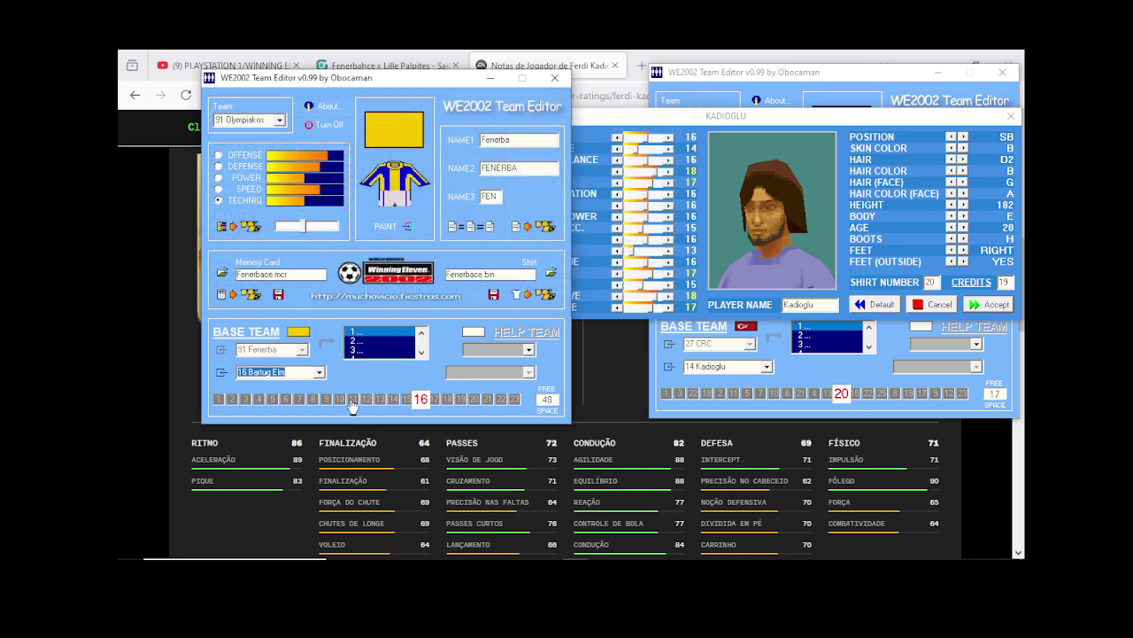
Step: Reopen squad player 16, Bartug Elm, and replace the player name with Kadioglu
{"action": "left_click", "coordinate": [223, 373]}
{"action": "left_click_drag", "start_coordinate": [502, 293], "coordinate": [456, 293]}
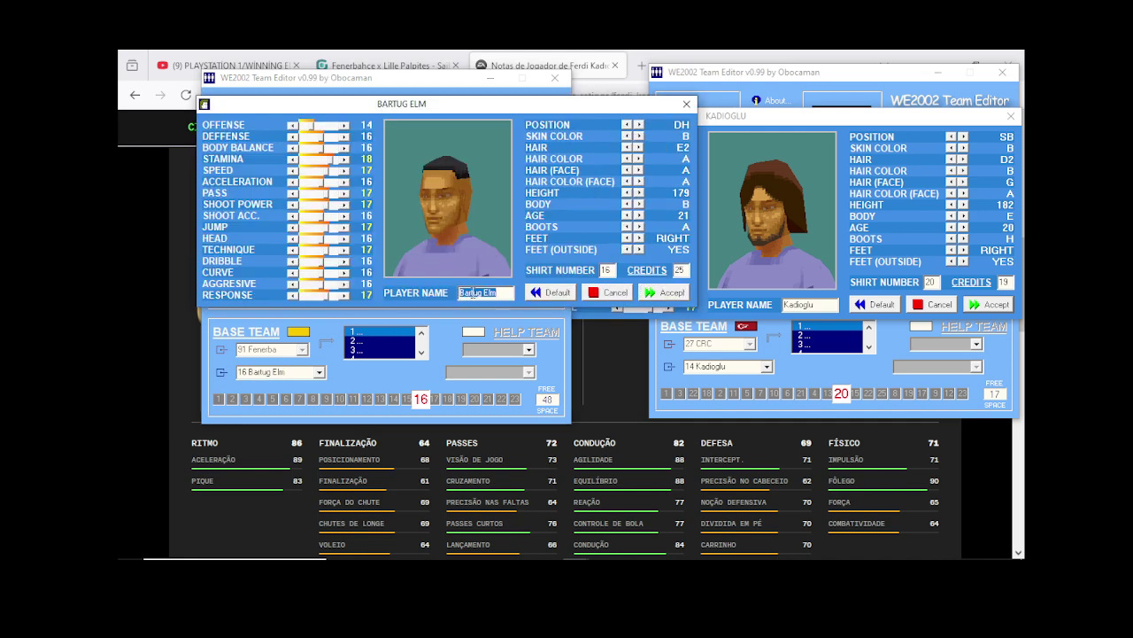
{"action": "right_click", "coordinate": [467, 291]}
{"action": "left_click", "coordinate": [518, 354]}
Step: Set player 16's position to SB, height to 182, body to D and age to 22
{"action": "left_click", "coordinate": [626, 125]}
{"action": "left_click", "coordinate": [626, 125]}
{"action": "left_click", "coordinate": [640, 192]}
{"action": "left_click", "coordinate": [640, 192]}
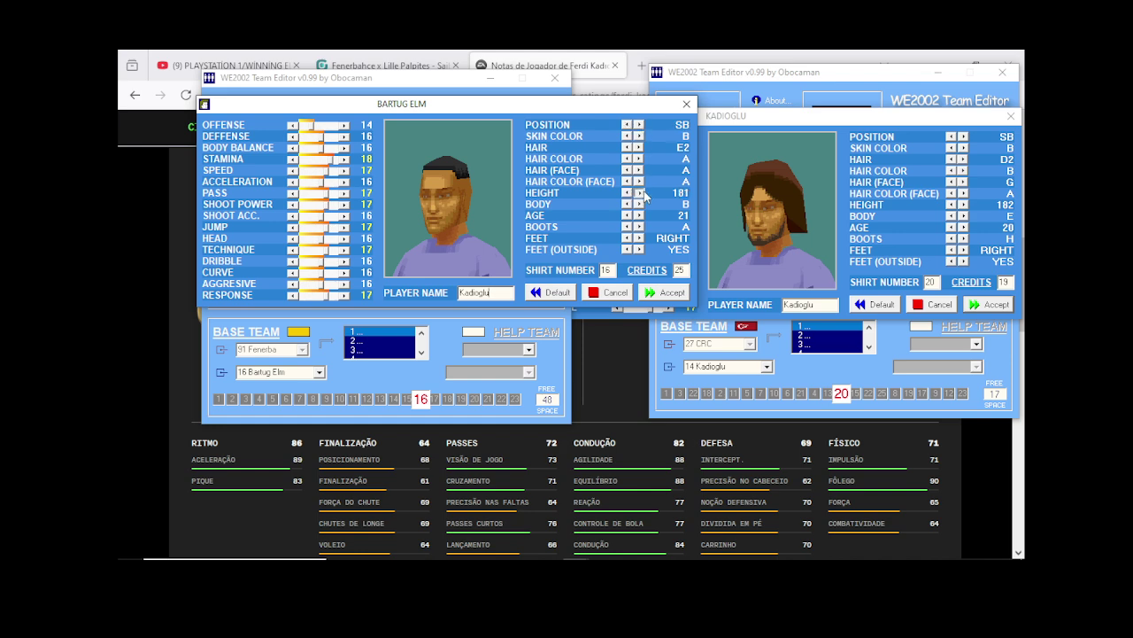
{"action": "left_click", "coordinate": [640, 192]}
{"action": "left_click", "coordinate": [637, 204]}
{"action": "left_click", "coordinate": [637, 205]}
{"action": "left_click", "coordinate": [638, 215]}
Step: Close the Turkey player record and its team editor, and accept the changes to Fenerba player 16
{"action": "left_click", "coordinate": [1010, 116]}
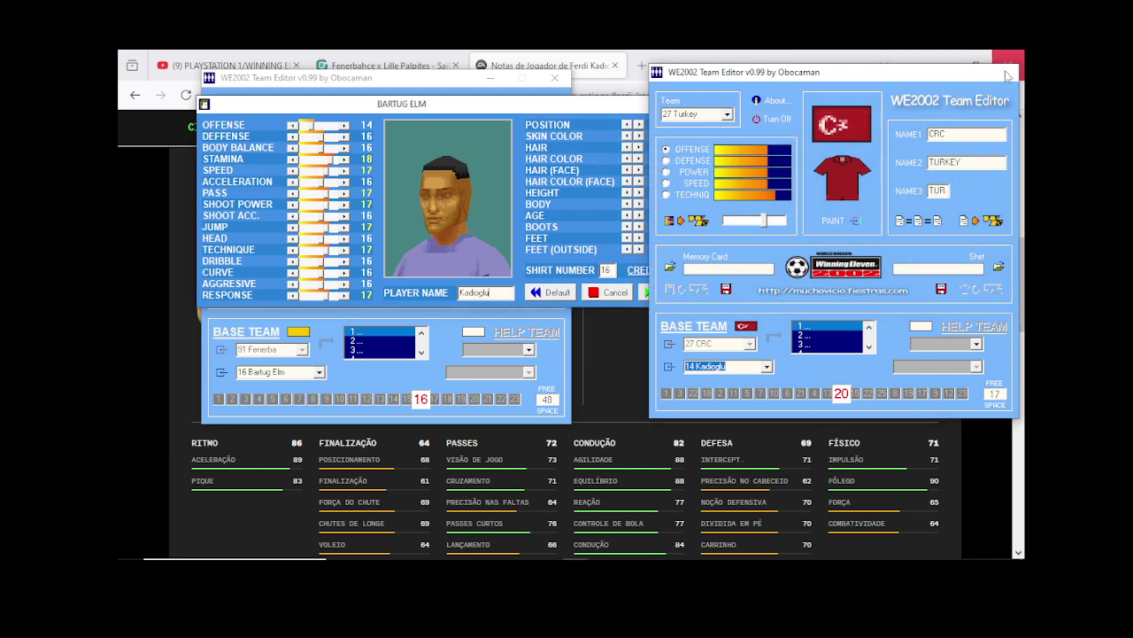
{"action": "left_click", "coordinate": [1002, 72]}
{"action": "left_click", "coordinate": [664, 292]}
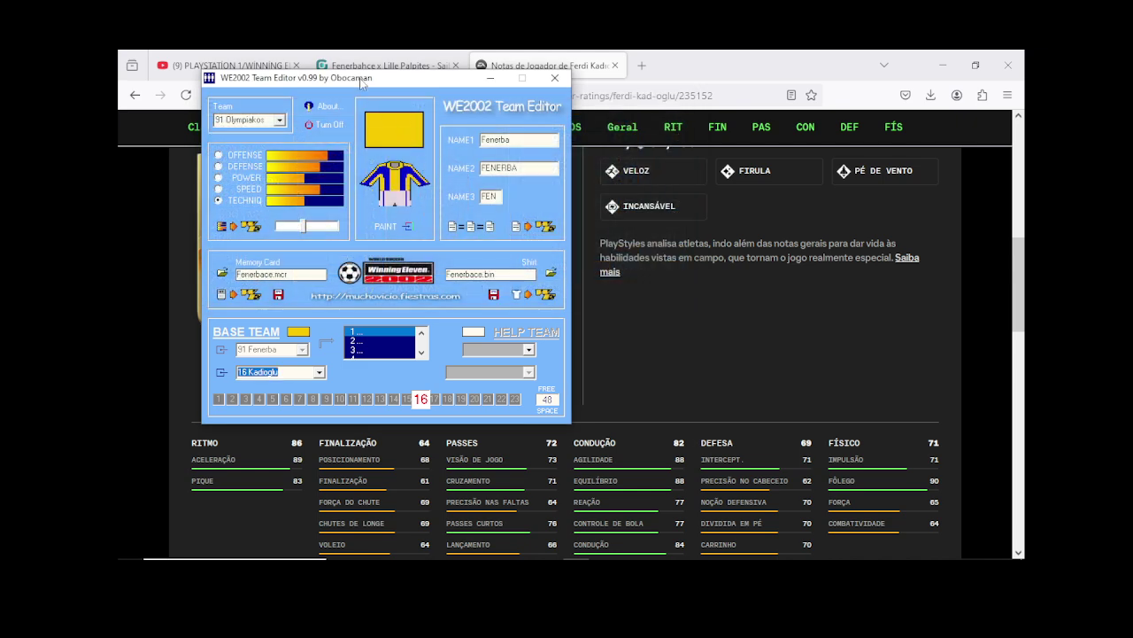
Step: Uncover the EA player card and reopen player 16 Kadioglu's record beside it
{"action": "left_click_drag", "start_coordinate": [357, 78], "coordinate": [726, 80]}
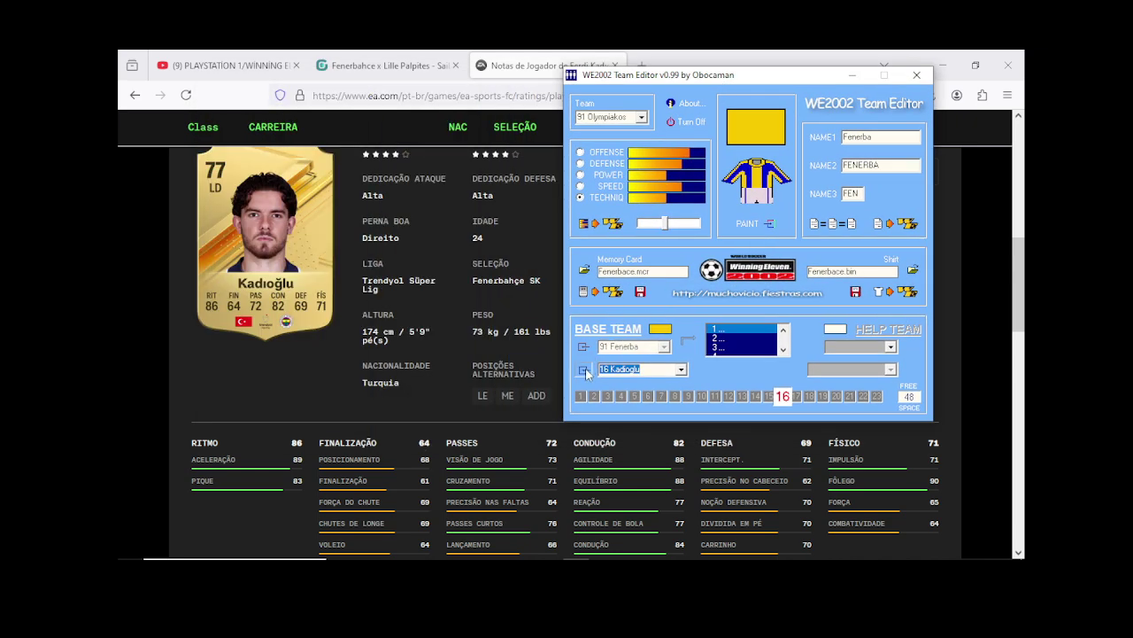
{"action": "left_click", "coordinate": [583, 368]}
{"action": "left_click_drag", "start_coordinate": [366, 109], "coordinate": [641, 91]}
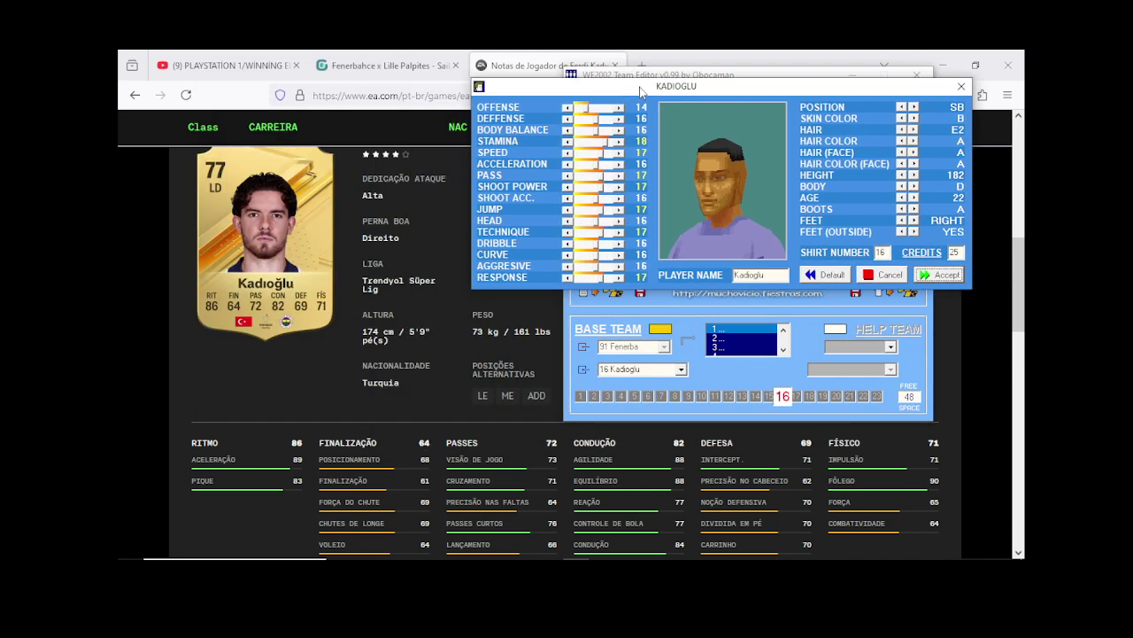
Step: Set Kadioglu's skin color to A and hair style to G1
{"action": "left_click", "coordinate": [901, 118]}
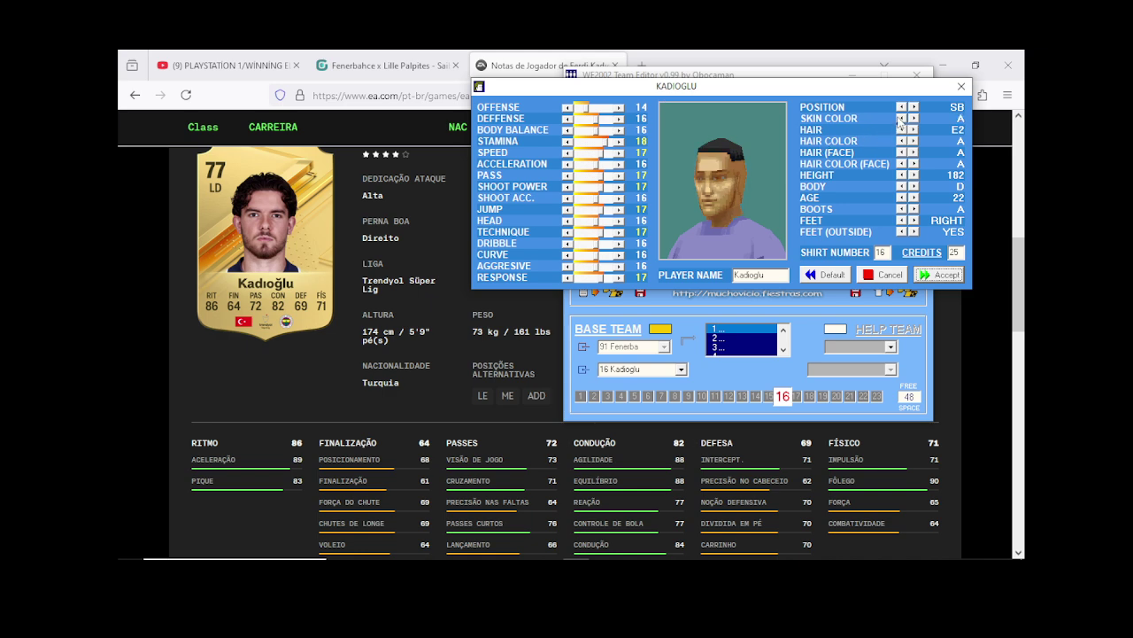
{"action": "left_click", "coordinate": [913, 130]}
{"action": "left_click", "coordinate": [913, 129]}
{"action": "left_click", "coordinate": [913, 129]}
{"action": "left_click", "coordinate": [913, 129]}
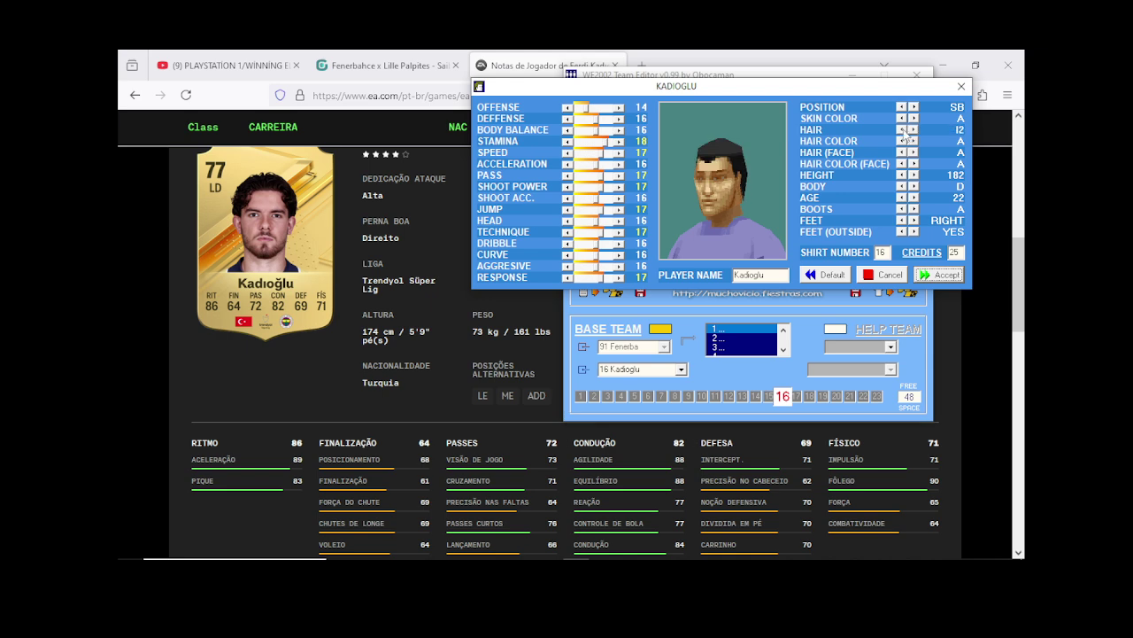
{"action": "left_click", "coordinate": [901, 130]}
{"action": "left_click", "coordinate": [901, 130]}
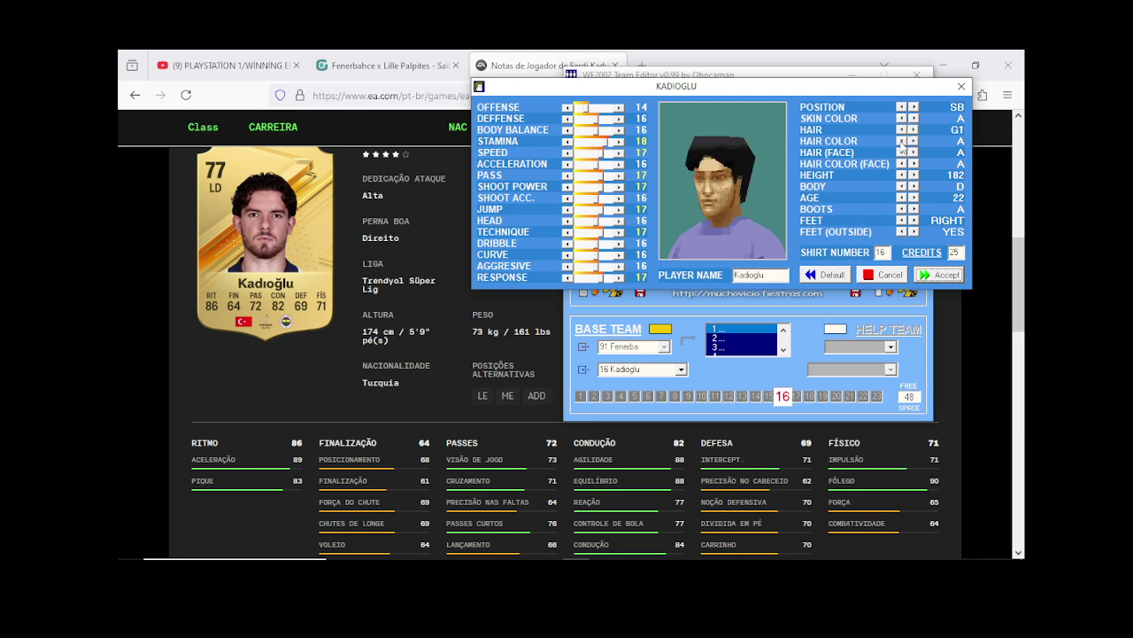
Step: Set Kadioglu's hair color to B and facial hair to F
{"action": "left_click", "coordinate": [913, 141]}
{"action": "left_click", "coordinate": [913, 152]}
{"action": "left_click", "coordinate": [913, 153]}
{"action": "left_click", "coordinate": [913, 152]}
{"action": "left_click", "coordinate": [913, 152]}
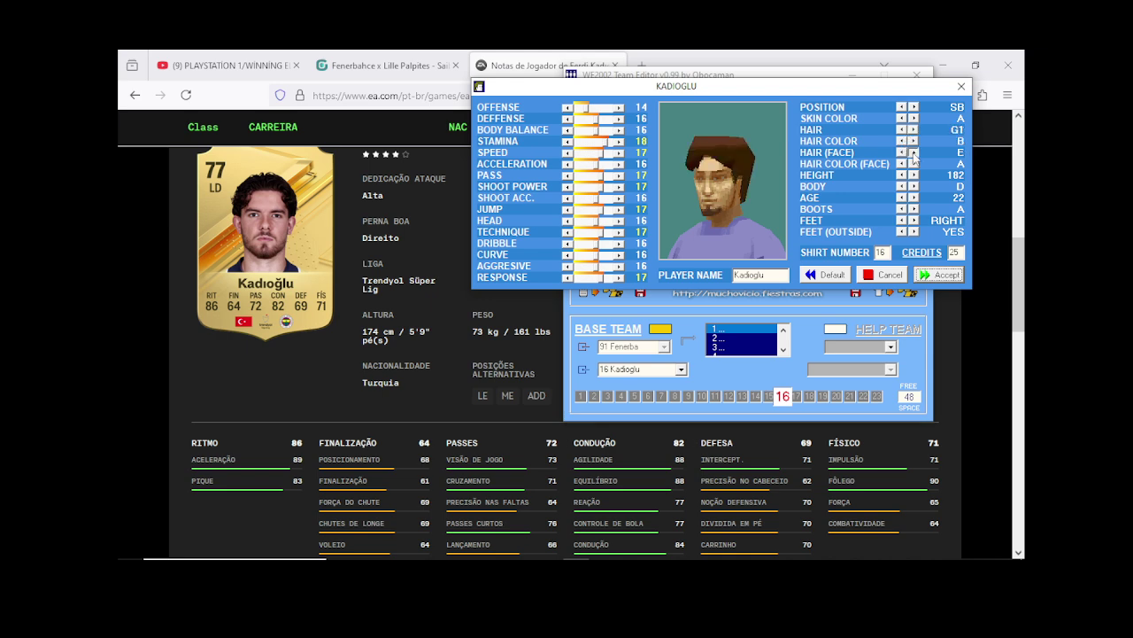
{"action": "left_click", "coordinate": [914, 155]}
Step: Match Kadioglu's height and age to the EA card by setting them to 174 and 24
{"action": "left_click", "coordinate": [902, 176]}
{"action": "left_click", "coordinate": [902, 176]}
{"action": "left_click", "coordinate": [903, 176]}
{"action": "scroll", "coordinate": [329, 432], "scroll_direction": "up", "scroll_amount": 3}
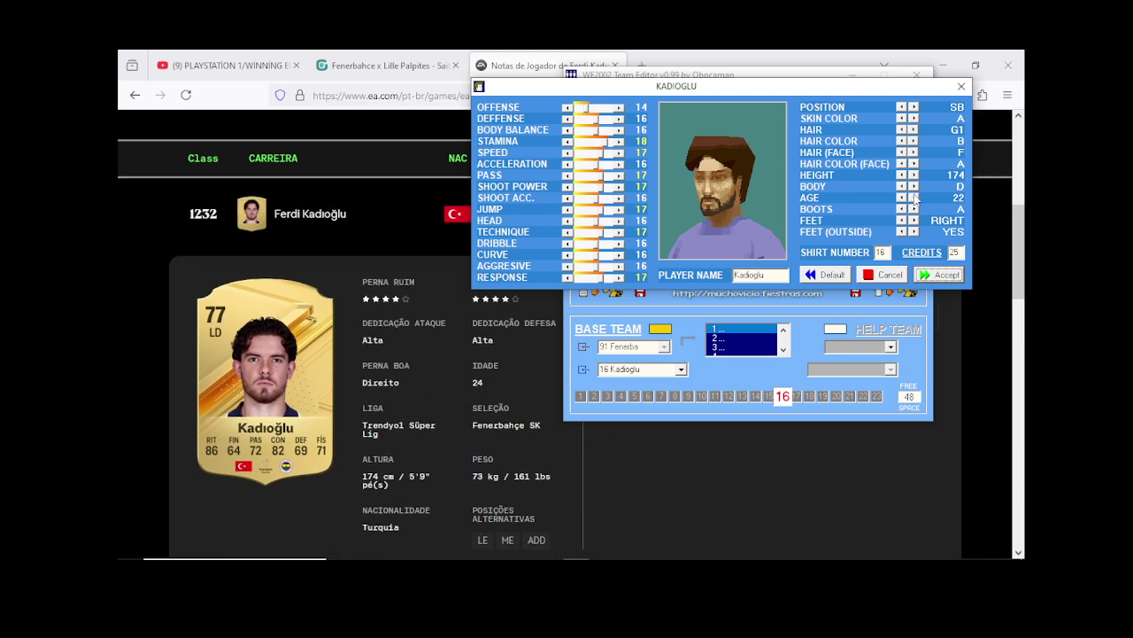
{"action": "left_click", "coordinate": [914, 198]}
{"action": "left_click", "coordinate": [914, 198]}
Step: Set Kadioglu's acceleration, speed and body balance to 18, and stamina to 17
{"action": "scroll", "coordinate": [427, 364], "scroll_direction": "down", "scroll_amount": 3}
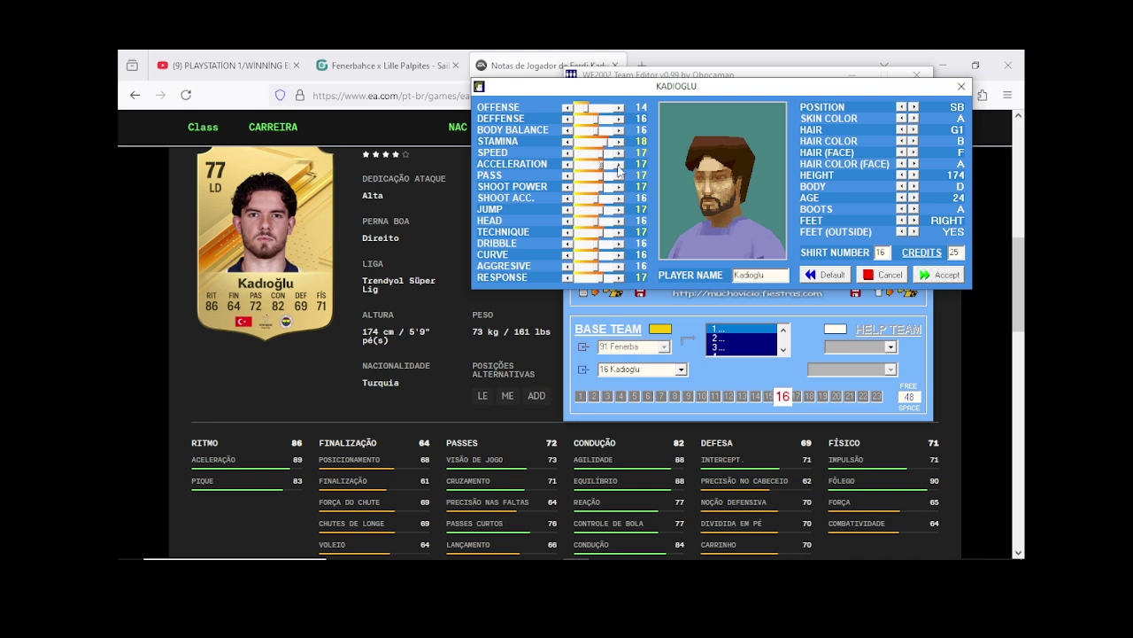
{"action": "left_click", "coordinate": [620, 164]}
{"action": "left_click", "coordinate": [620, 163]}
{"action": "left_click", "coordinate": [607, 144]}
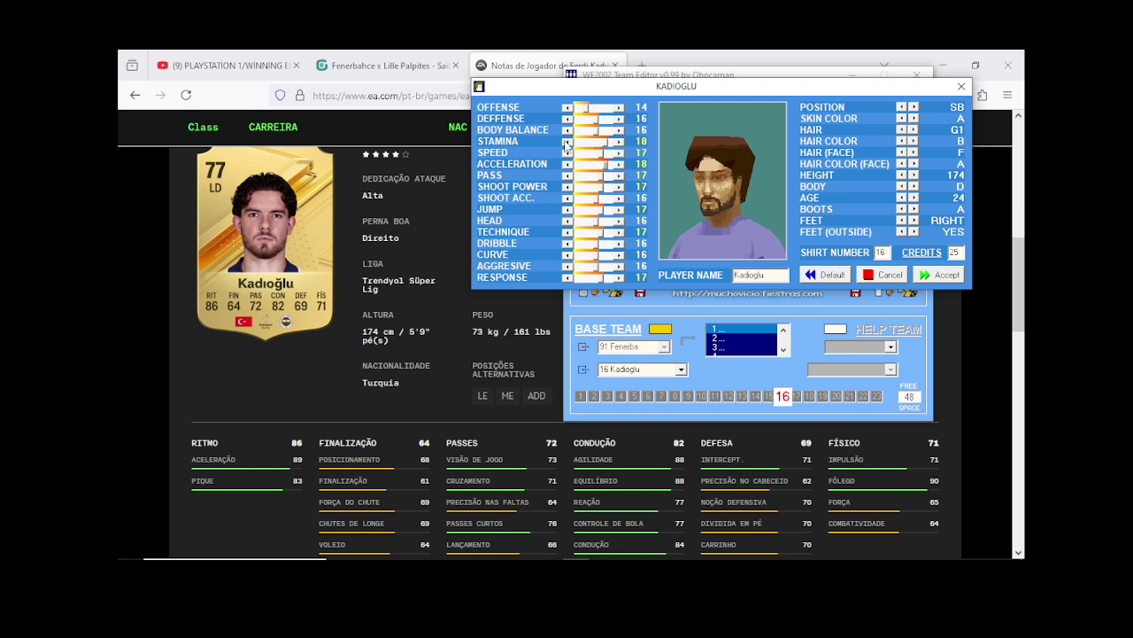
{"action": "left_click", "coordinate": [619, 130]}
{"action": "left_click", "coordinate": [620, 131]}
Step: Set Kadioglu's offense to 16, response to 18 and dribble to 17, consulting the EA ratings
{"action": "left_click", "coordinate": [620, 108]}
{"action": "left_click", "coordinate": [619, 107]}
{"action": "left_click", "coordinate": [619, 278]}
{"action": "scroll", "coordinate": [387, 435], "scroll_direction": "down", "scroll_amount": 2}
{"action": "scroll", "coordinate": [395, 431], "scroll_direction": "up", "scroll_amount": 4}
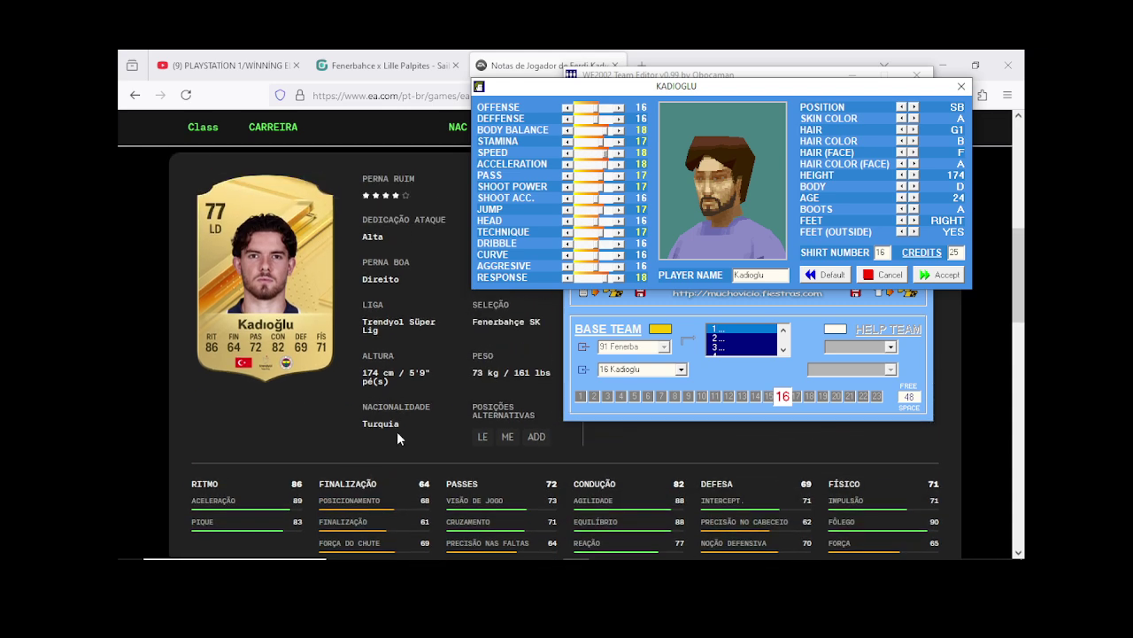
{"action": "left_click", "coordinate": [618, 246]}
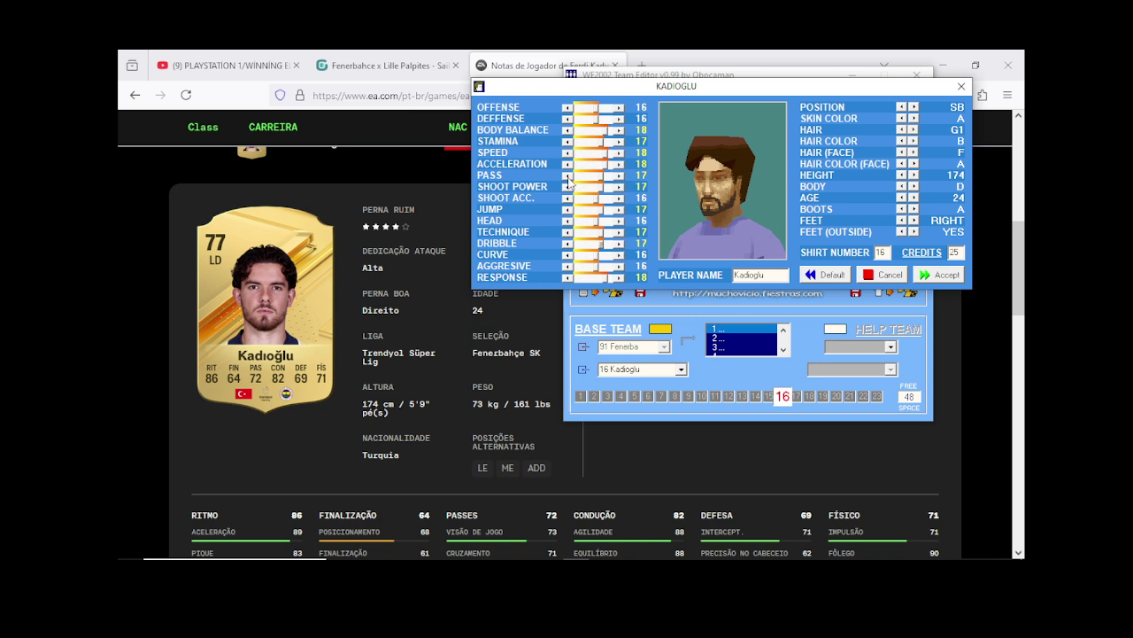
Step: Check Kadioglu's detailed EA ratings against his attributes and accept the edited player
{"action": "scroll", "coordinate": [395, 363], "scroll_direction": "down", "scroll_amount": 2}
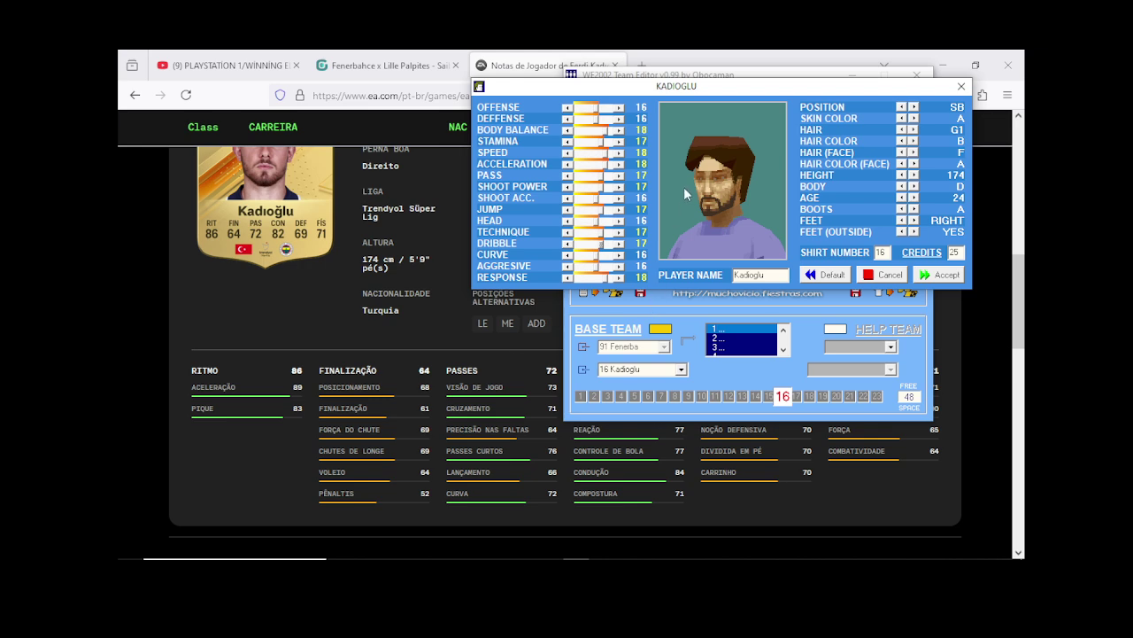
{"action": "left_click", "coordinate": [956, 278]}
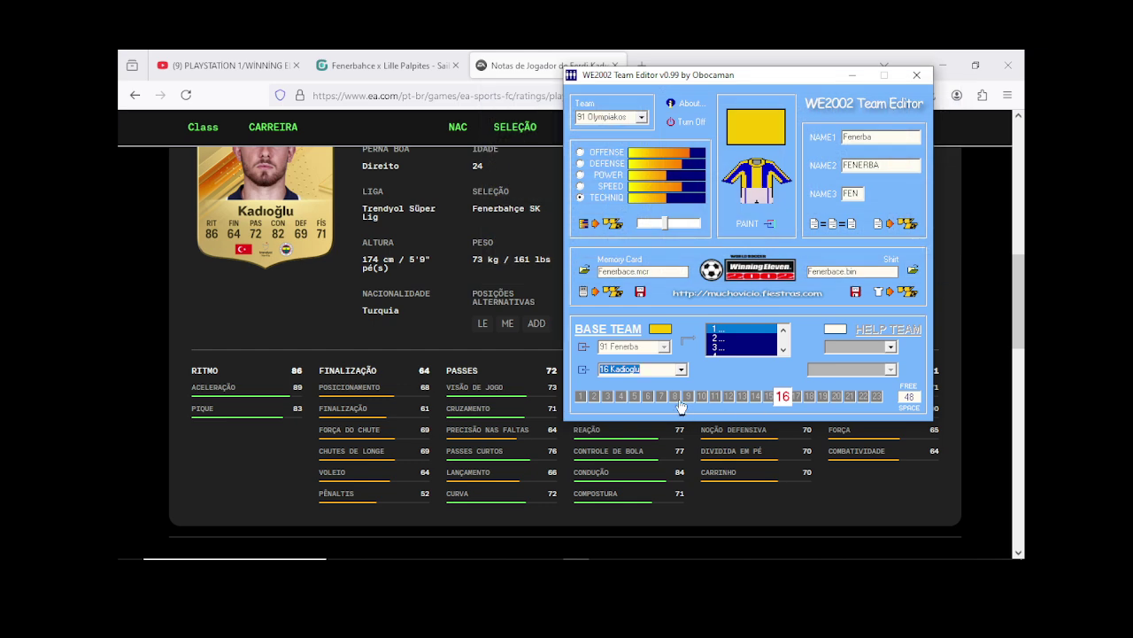
Step: Review the Gazeta Esportiva lineup and return to the search results for the Fenerbahce x Lille match
{"action": "left_click", "coordinate": [383, 65]}
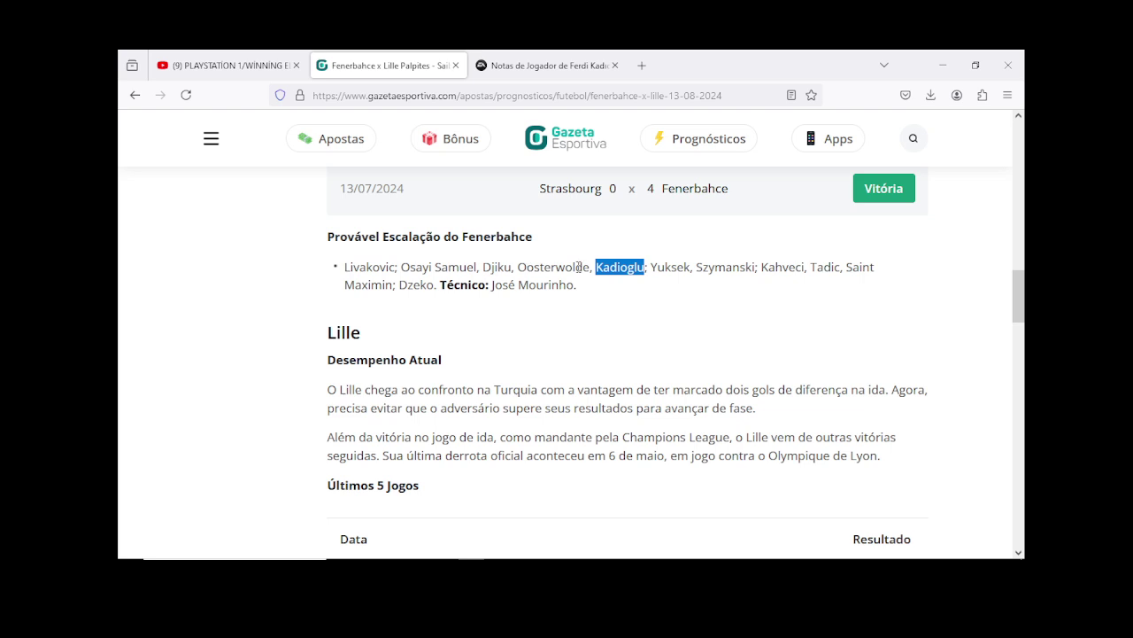
{"action": "left_click", "coordinate": [546, 71]}
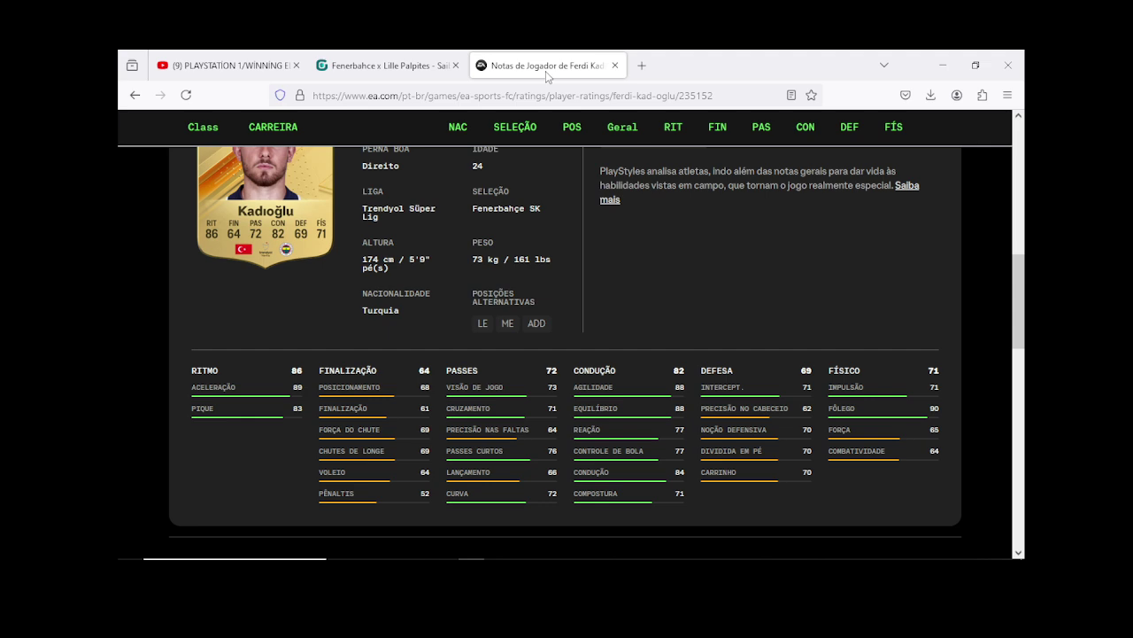
{"action": "scroll", "coordinate": [367, 286], "scroll_direction": "up", "scroll_amount": 2}
{"action": "left_click", "coordinate": [134, 95]}
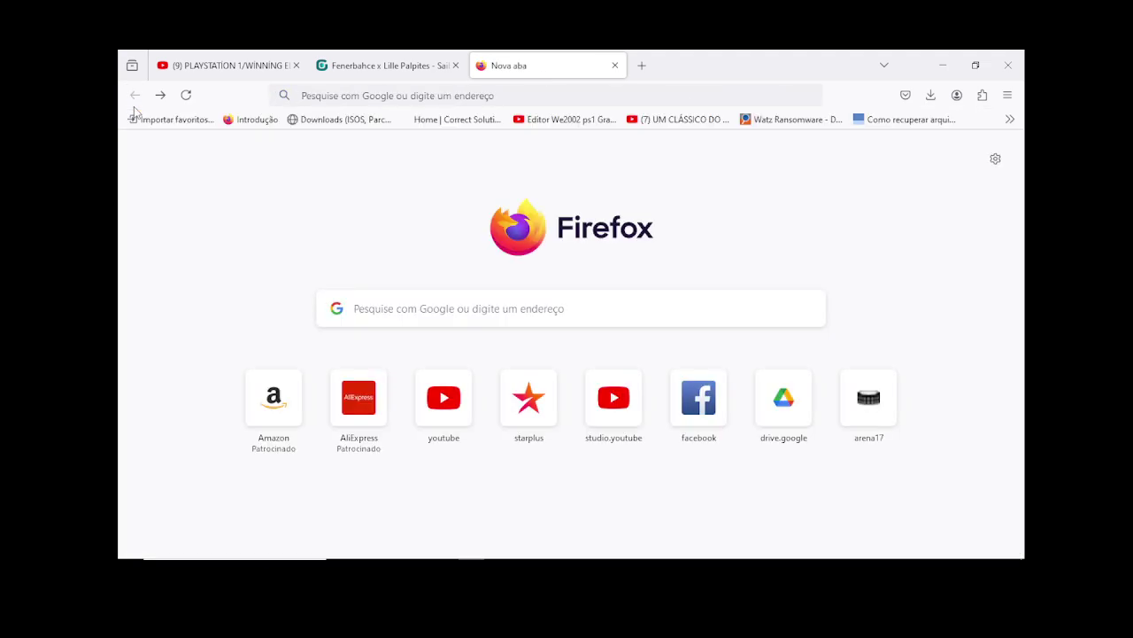
{"action": "left_click", "coordinate": [160, 95]}
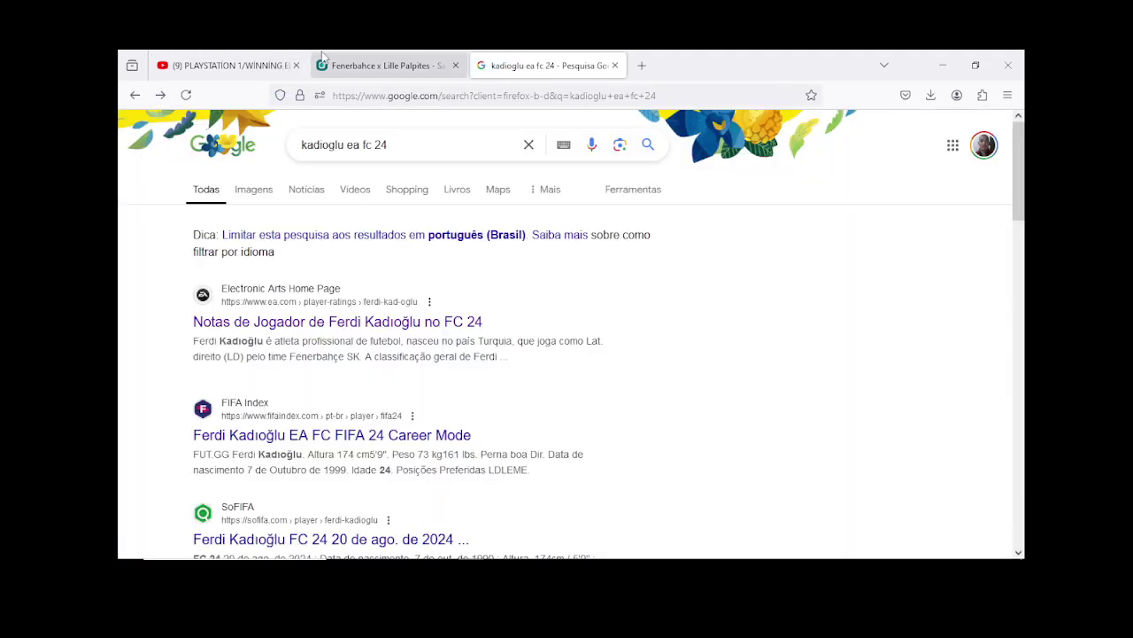
{"action": "left_click", "coordinate": [359, 61]}
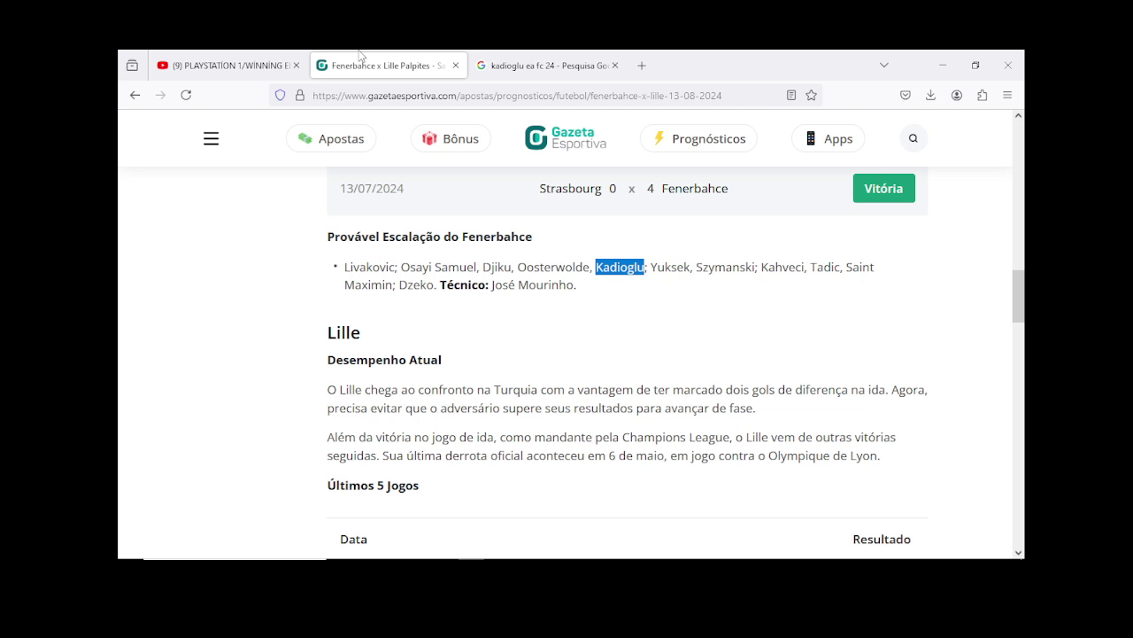
{"action": "left_click", "coordinate": [135, 94]}
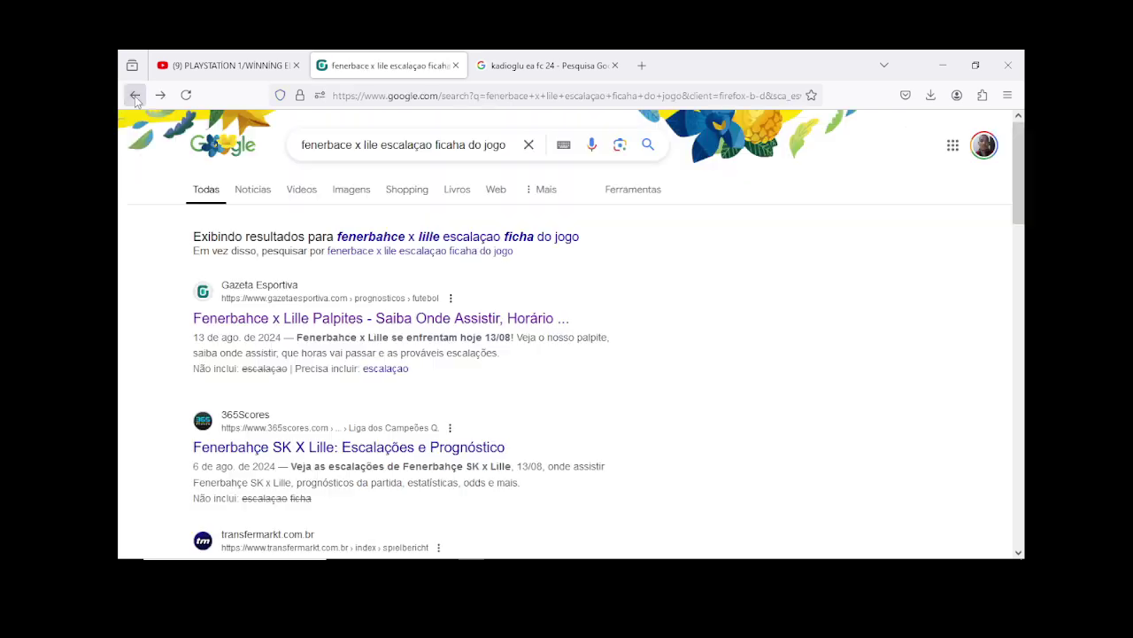
Step: Open the 365Scores page for Fenerbahçe SK x Lille, translate it into Portuguese and look for the lineup
{"action": "left_click", "coordinate": [298, 448]}
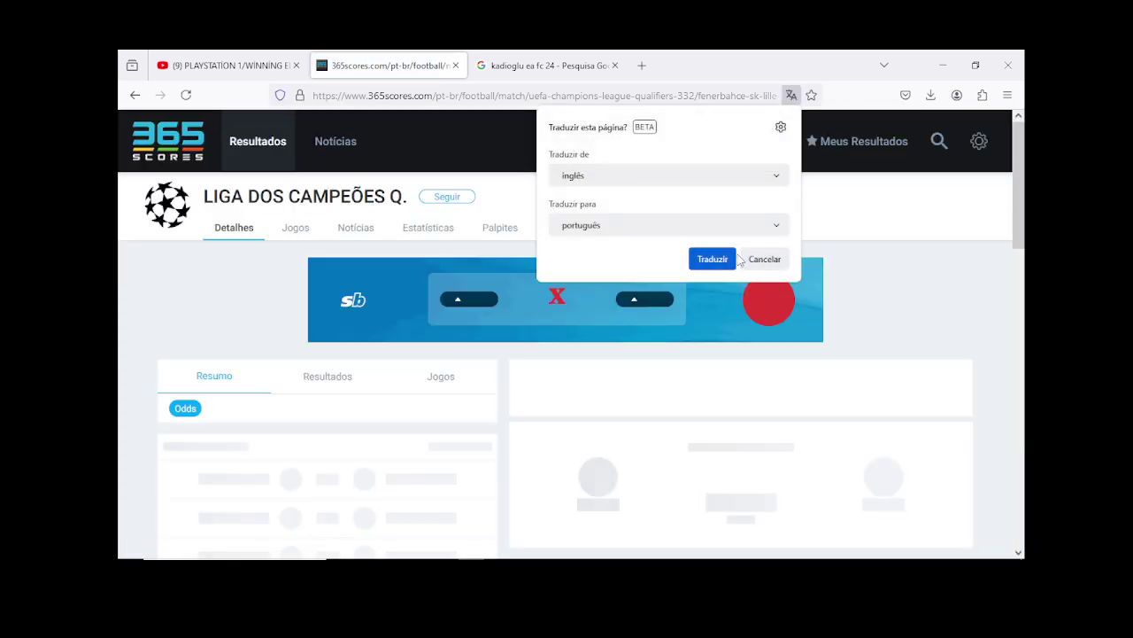
{"action": "left_click", "coordinate": [712, 258]}
{"action": "scroll", "coordinate": [589, 374], "scroll_direction": "down", "scroll_amount": 2}
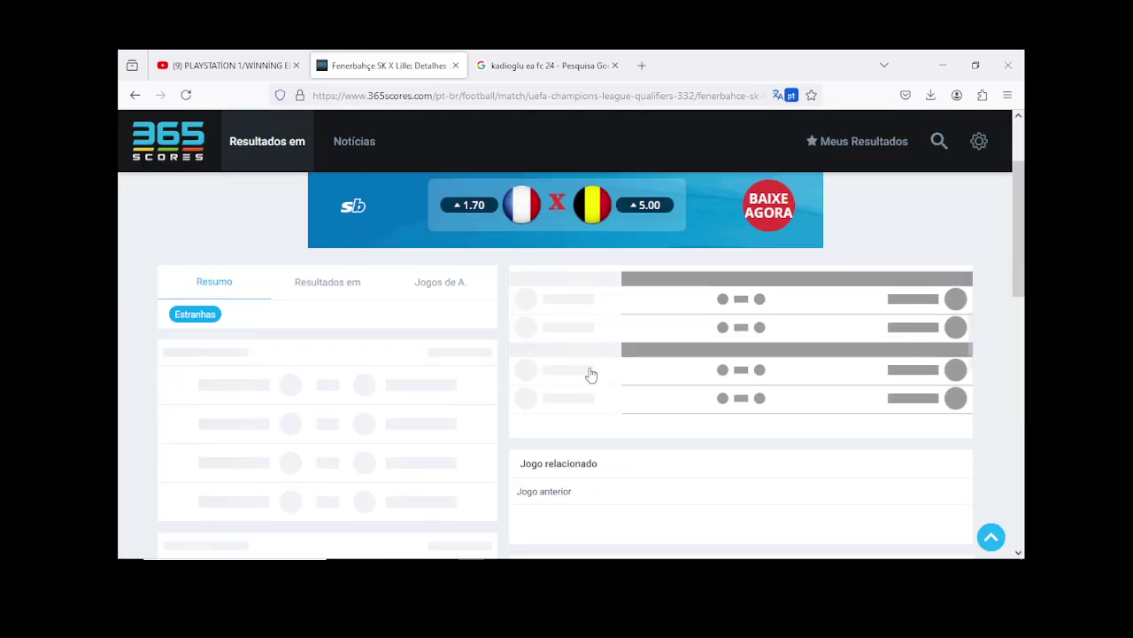
{"action": "scroll", "coordinate": [522, 398], "scroll_direction": "down", "scroll_amount": 10}
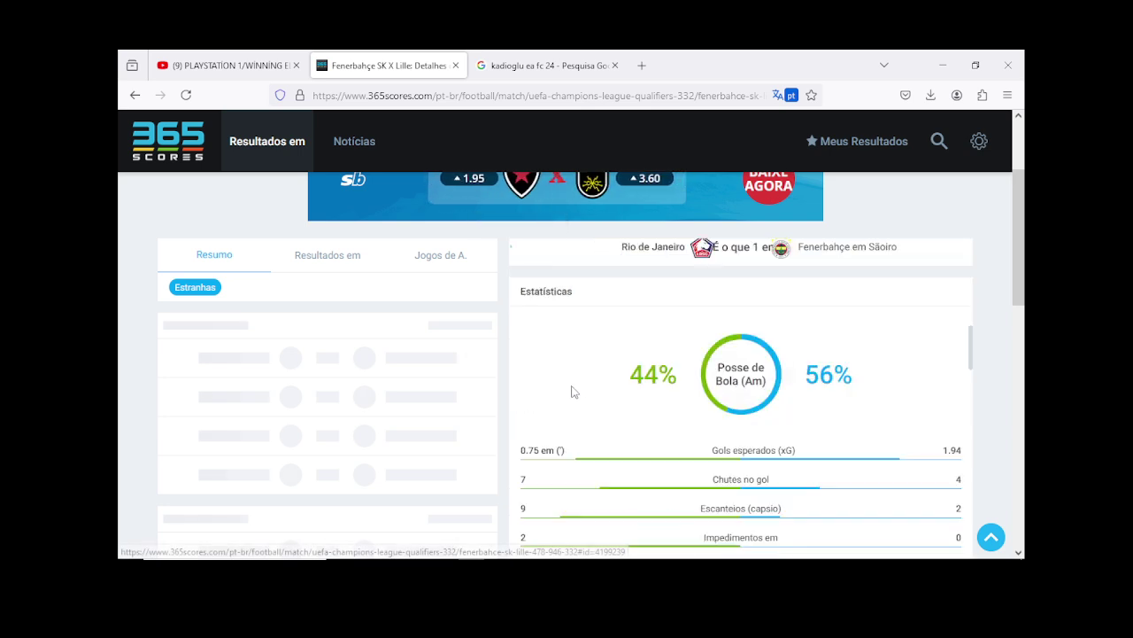
{"action": "scroll", "coordinate": [534, 398], "scroll_direction": "down", "scroll_amount": 3}
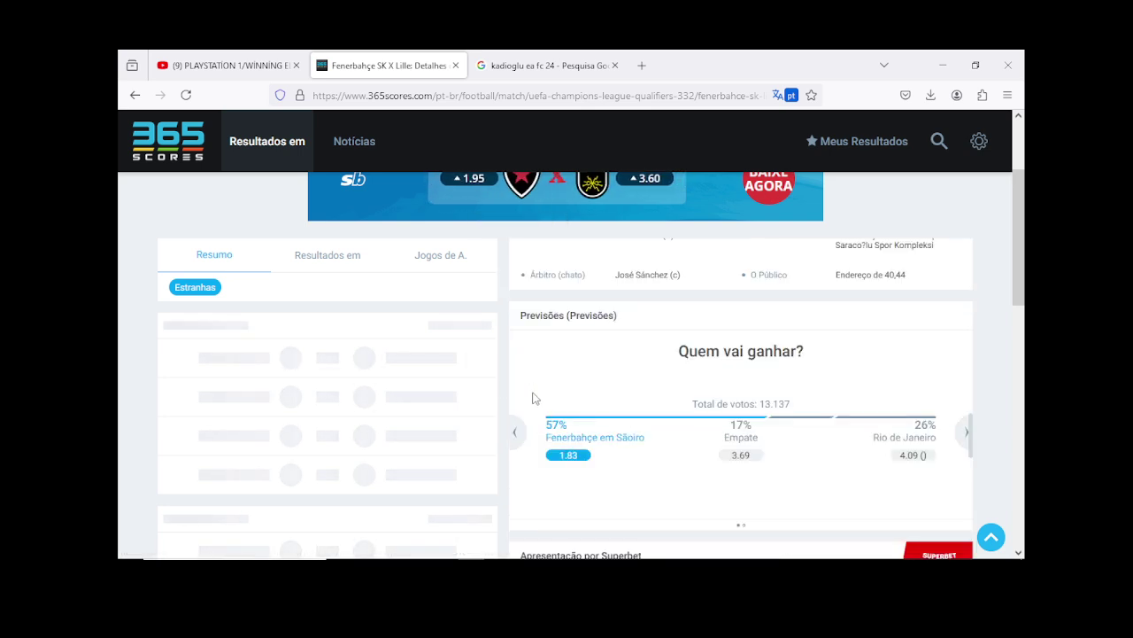
{"action": "scroll", "coordinate": [540, 410], "scroll_direction": "down", "scroll_amount": 3}
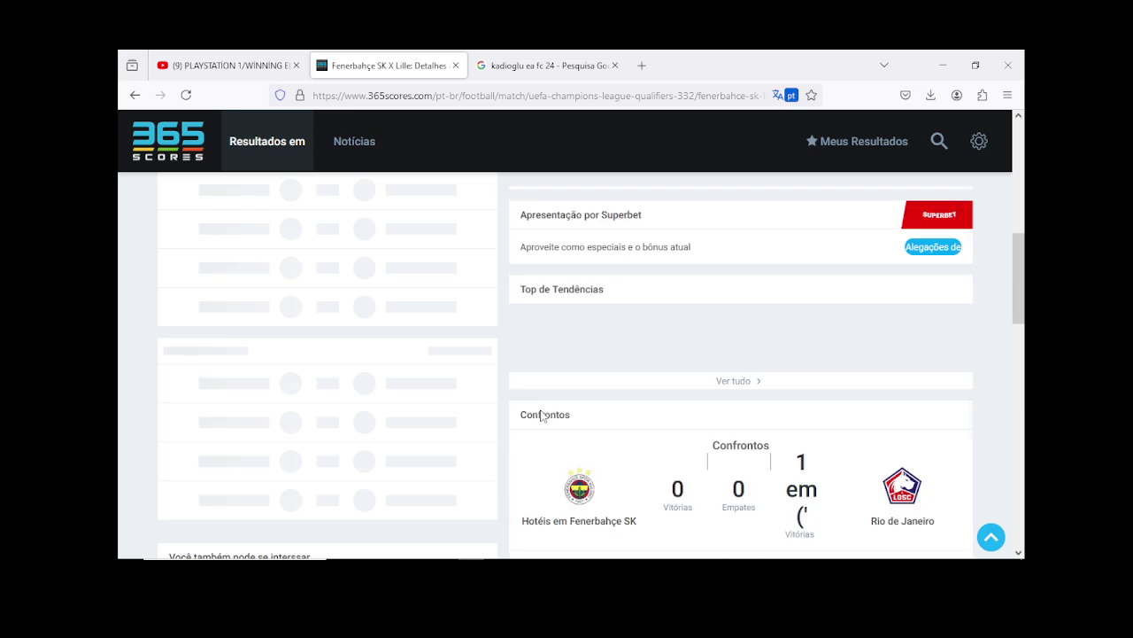
{"action": "scroll", "coordinate": [537, 416], "scroll_direction": "down", "scroll_amount": 5}
{"action": "scroll", "coordinate": [267, 415], "scroll_direction": "down", "scroll_amount": 5}
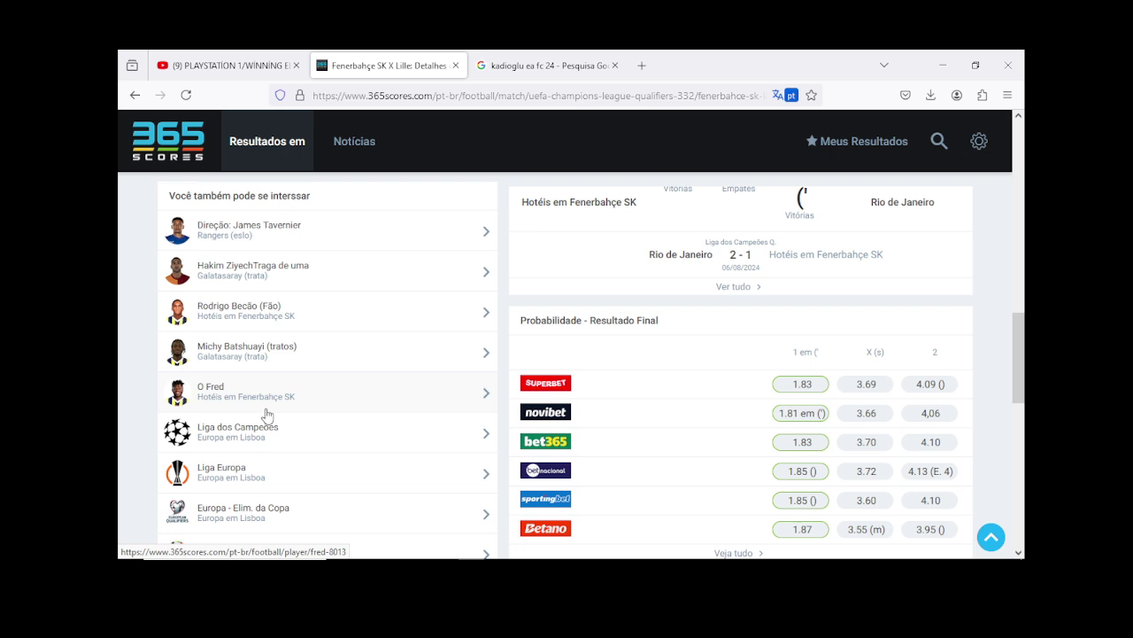
{"action": "scroll", "coordinate": [274, 413], "scroll_direction": "up", "scroll_amount": 6}
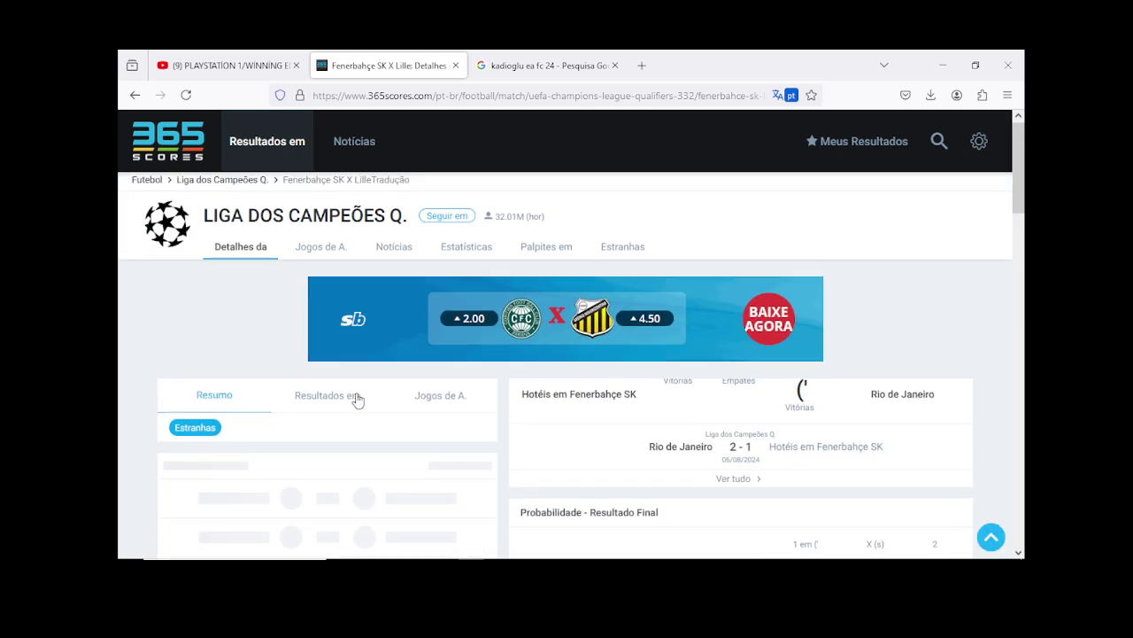
{"action": "scroll", "coordinate": [354, 397], "scroll_direction": "down", "scroll_amount": 3}
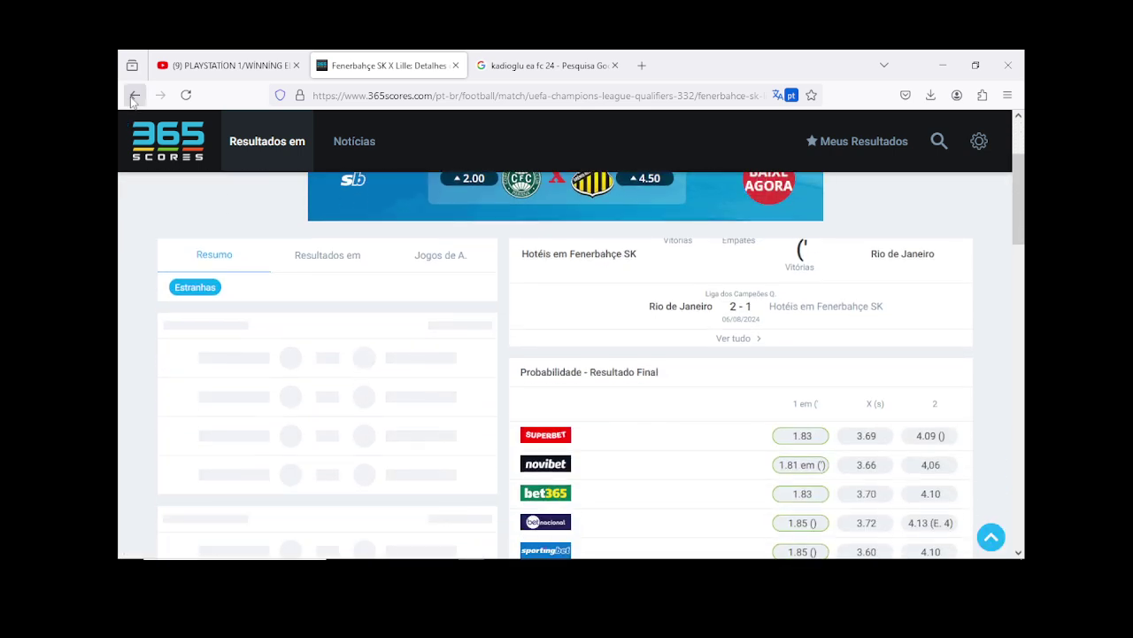
Step: Return to the search results, open the Sporting News article on Fenerbahce x Lille and find its lineups section
{"action": "left_click", "coordinate": [134, 94]}
{"action": "scroll", "coordinate": [332, 363], "scroll_direction": "down", "scroll_amount": 2}
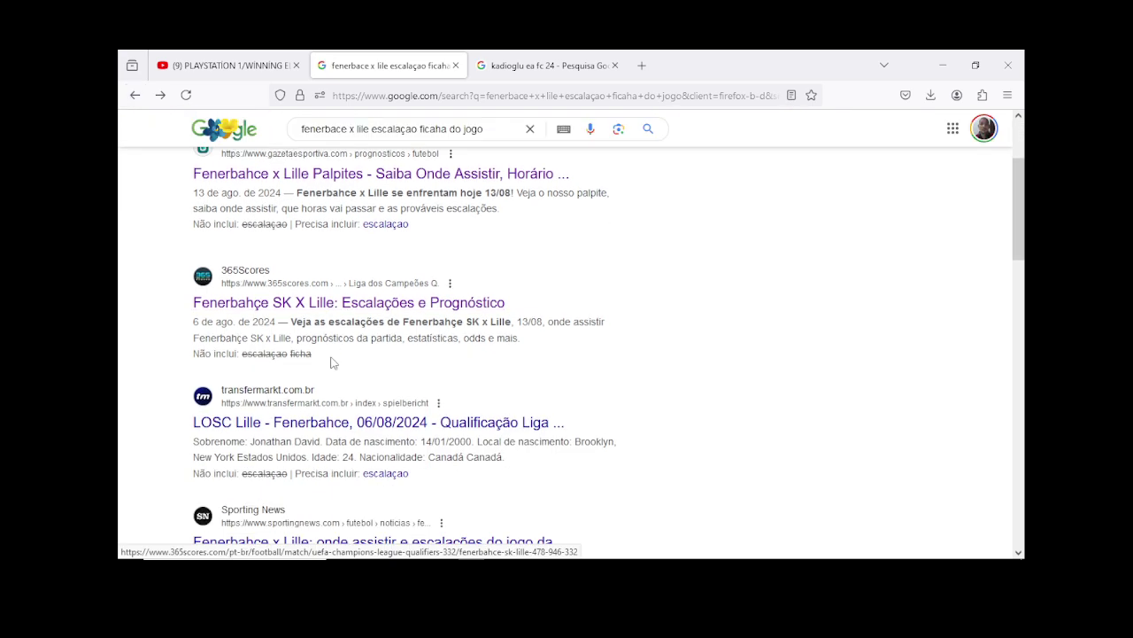
{"action": "scroll", "coordinate": [333, 363], "scroll_direction": "down", "scroll_amount": 1}
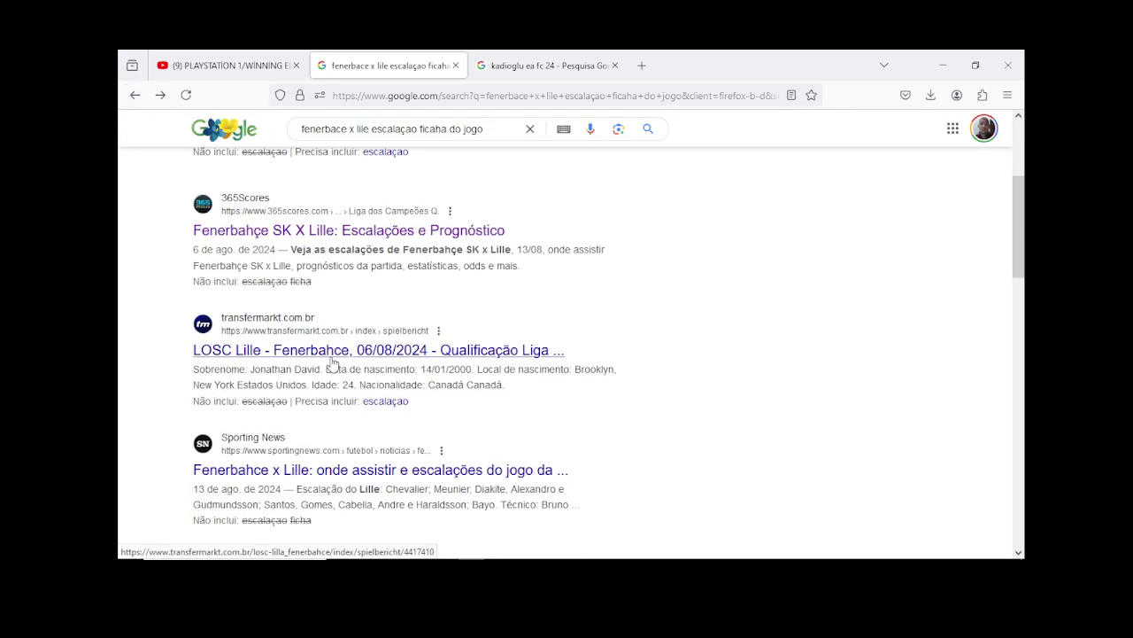
{"action": "scroll", "coordinate": [332, 363], "scroll_direction": "down", "scroll_amount": 2}
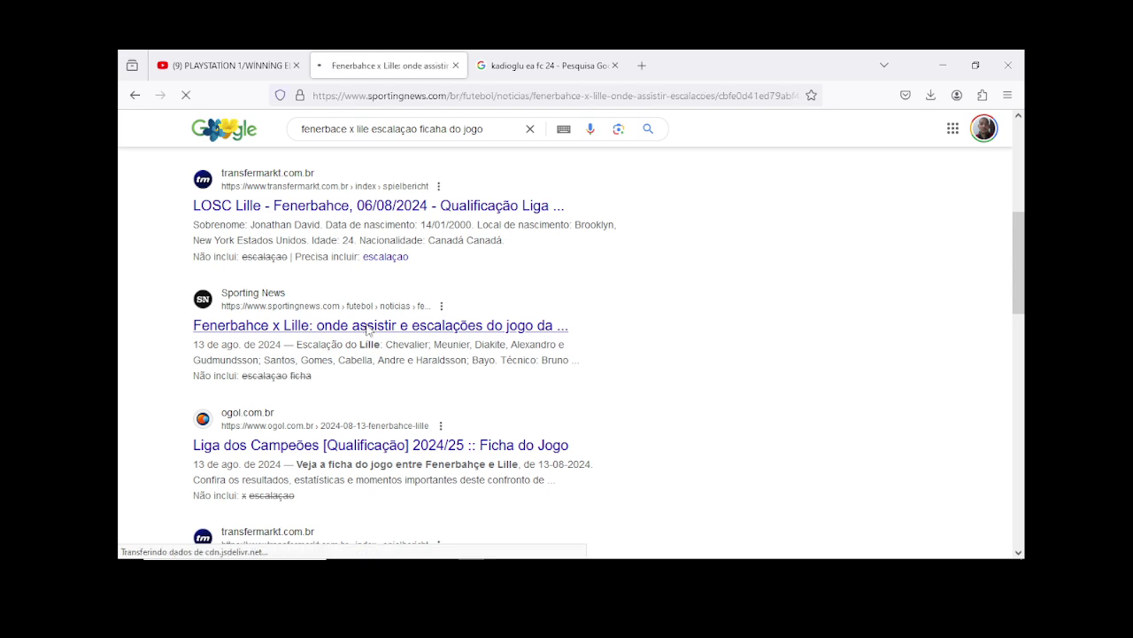
{"action": "scroll", "coordinate": [368, 330], "scroll_direction": "down", "scroll_amount": 5}
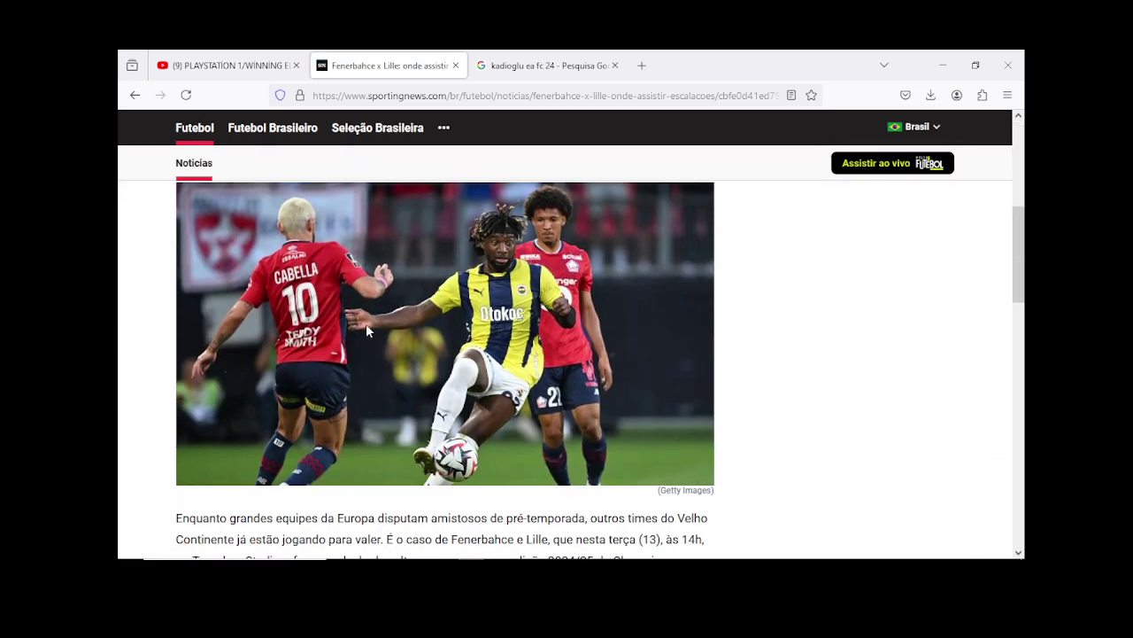
{"action": "scroll", "coordinate": [365, 323], "scroll_direction": "down", "scroll_amount": 4}
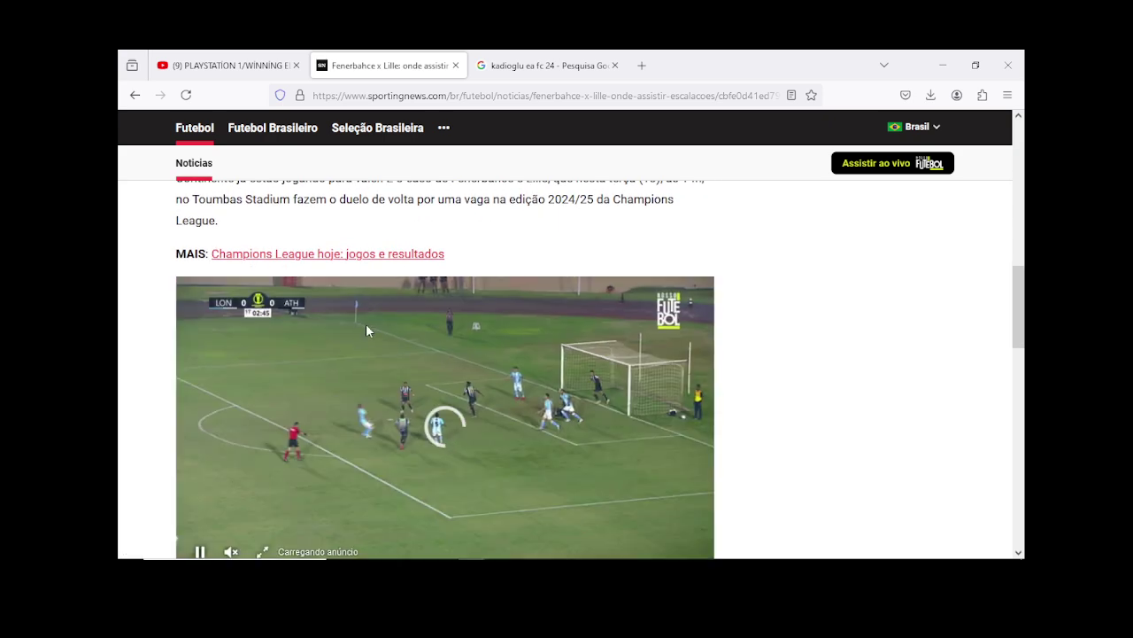
{"action": "scroll", "coordinate": [365, 323], "scroll_direction": "down", "scroll_amount": 2}
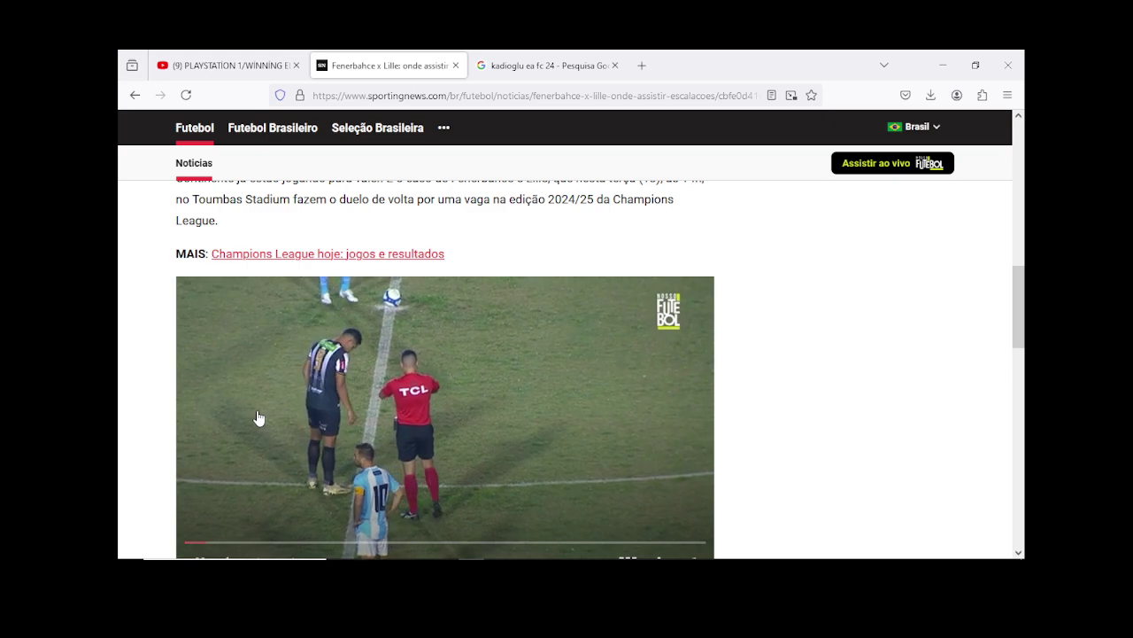
{"action": "scroll", "coordinate": [259, 417], "scroll_direction": "down", "scroll_amount": 4}
{"action": "scroll", "coordinate": [259, 417], "scroll_direction": "down", "scroll_amount": 3}
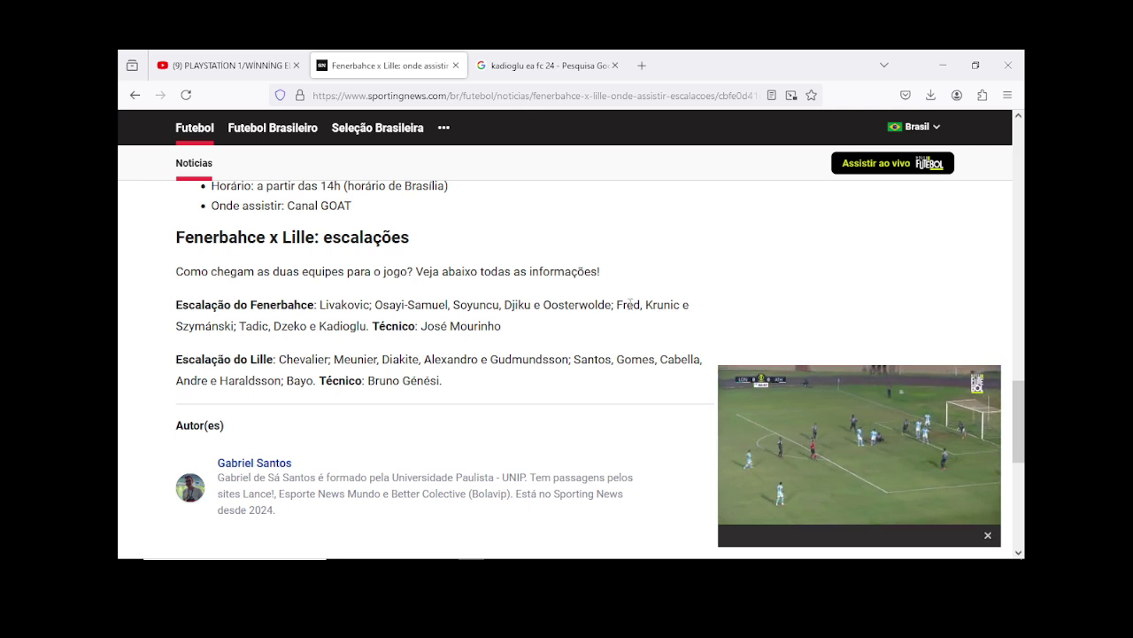
Step: Copy Krunic's name from the Fenerbahce lineup and search Google for "Krunic ea fc 24"
{"action": "left_click_drag", "start_coordinate": [679, 305], "coordinate": [647, 303]}
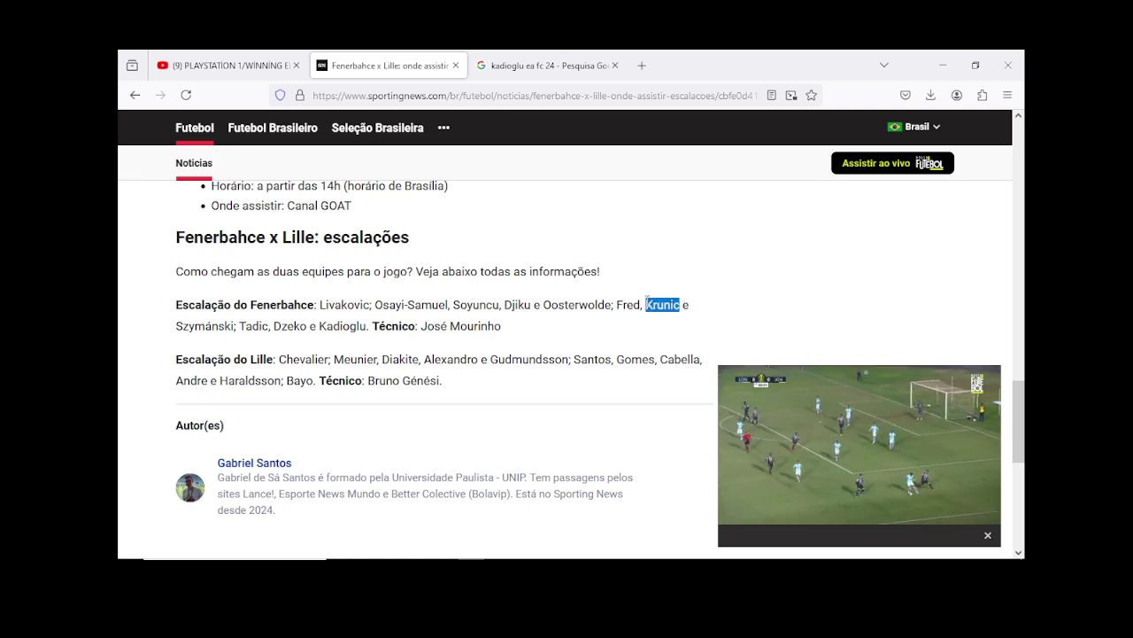
{"action": "right_click", "coordinate": [647, 304]}
{"action": "left_click", "coordinate": [671, 316]}
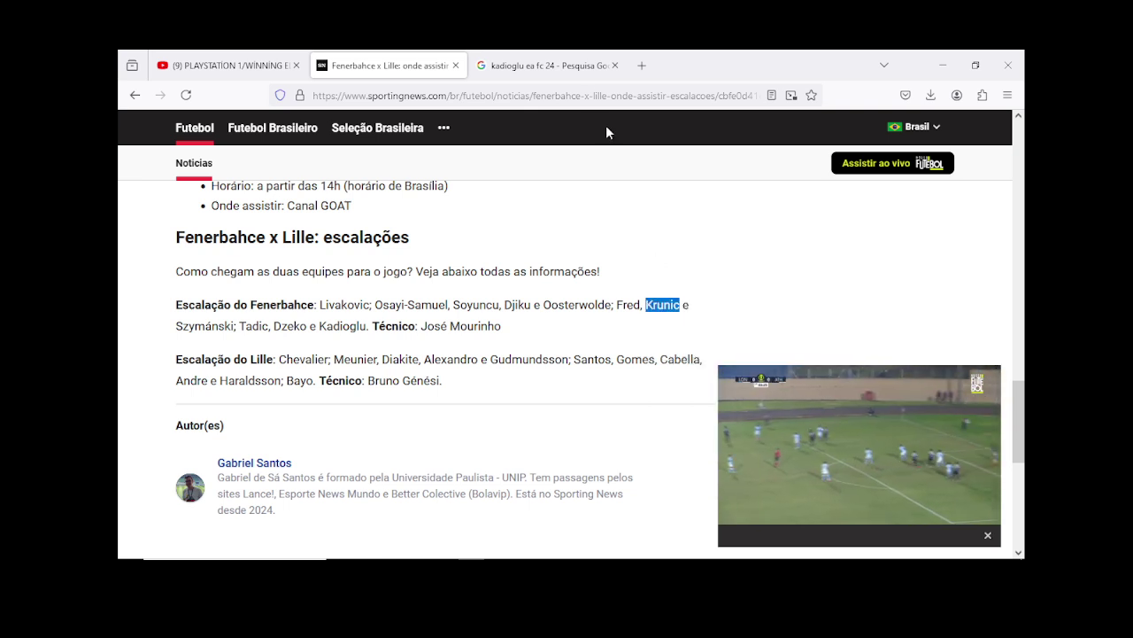
{"action": "left_click", "coordinate": [542, 65]}
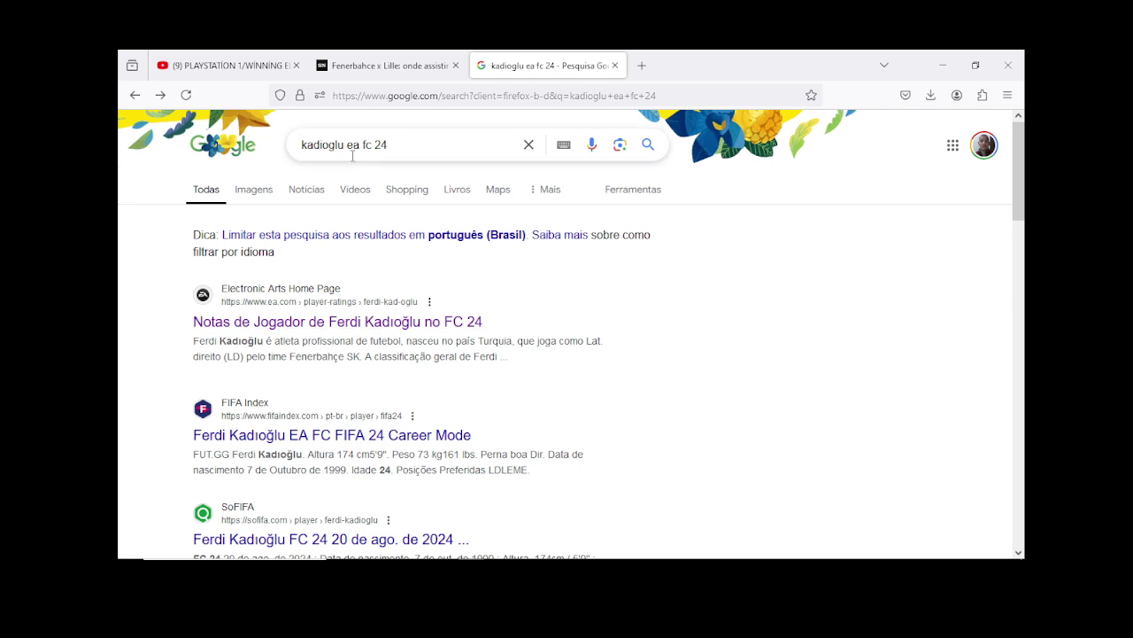
{"action": "left_click_drag", "start_coordinate": [344, 144], "coordinate": [301, 143]}
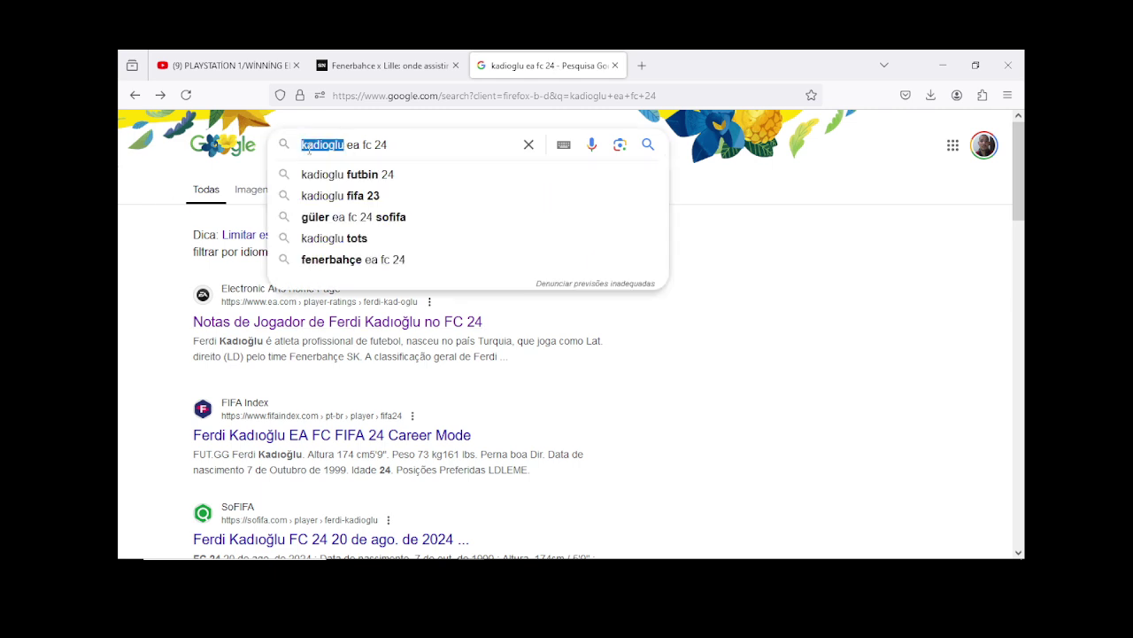
{"action": "right_click", "coordinate": [324, 152]}
{"action": "left_click", "coordinate": [358, 257]}
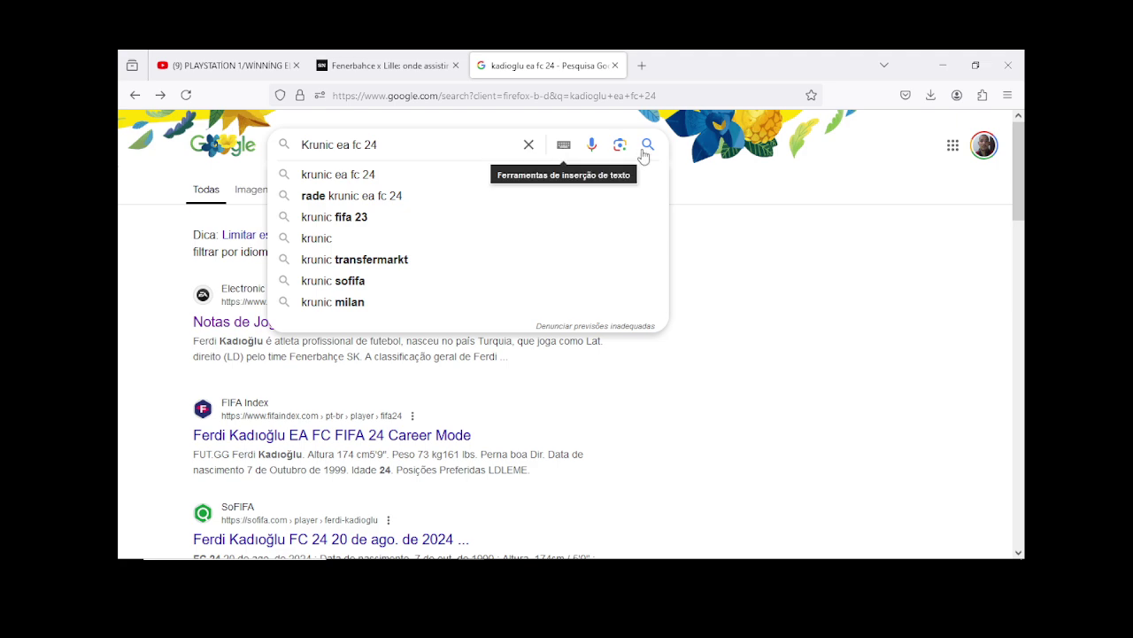
{"action": "left_click", "coordinate": [648, 148]}
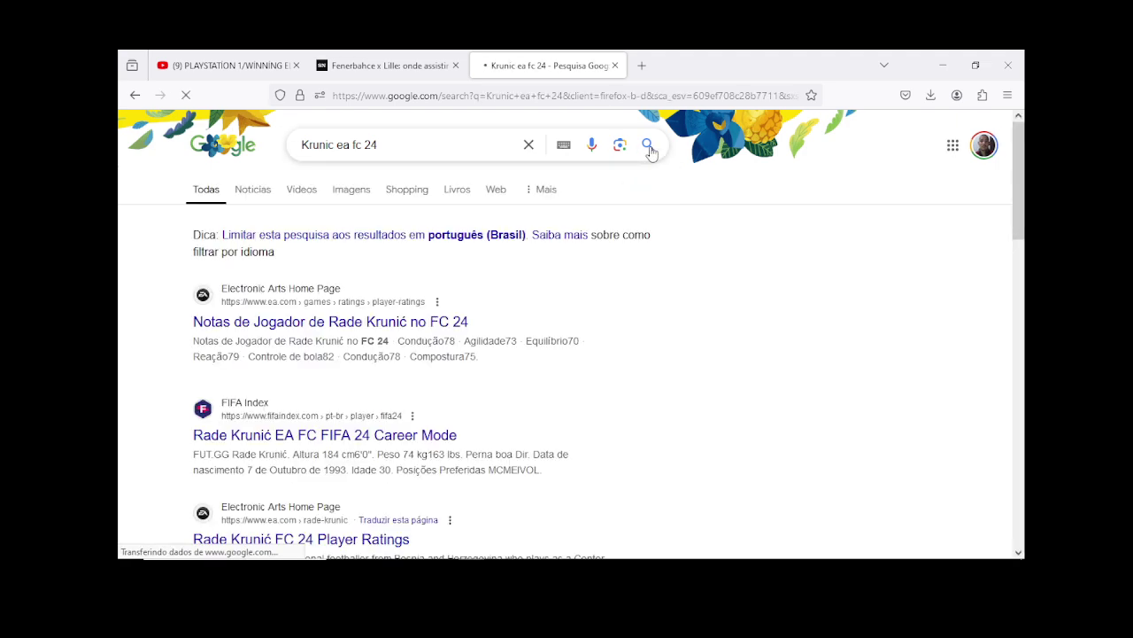
Step: Open the Portuguese EA FC 24 ratings page for Rade Krunić and examine his card and detailed attributes
{"action": "left_click", "coordinate": [342, 324]}
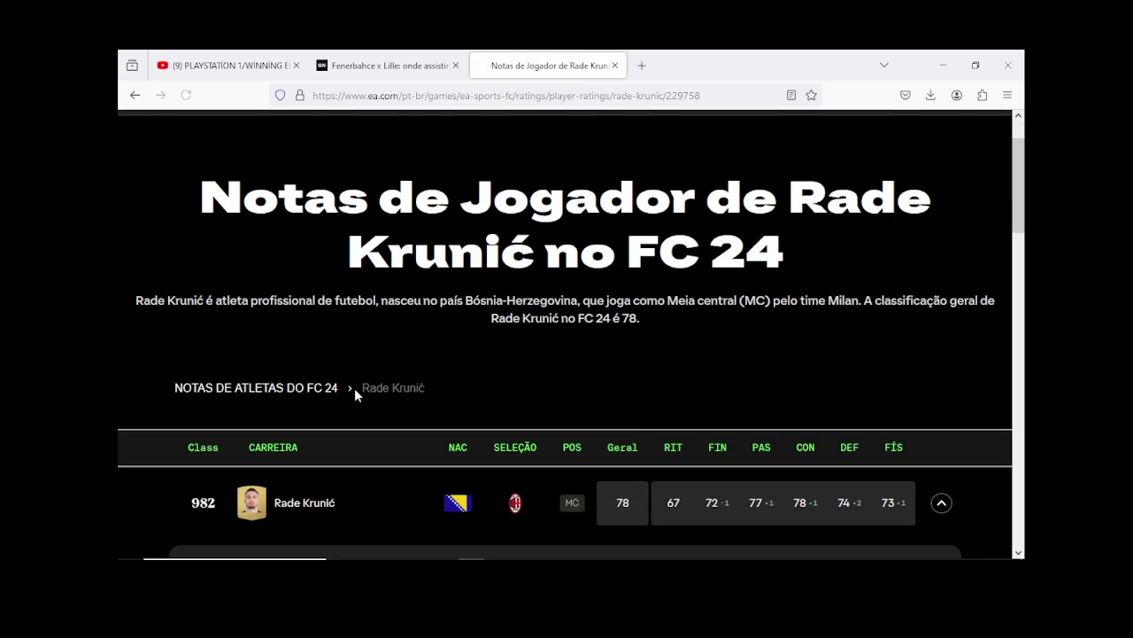
{"action": "scroll", "coordinate": [354, 388], "scroll_direction": "down", "scroll_amount": 3}
{"action": "scroll", "coordinate": [355, 390], "scroll_direction": "down", "scroll_amount": 1}
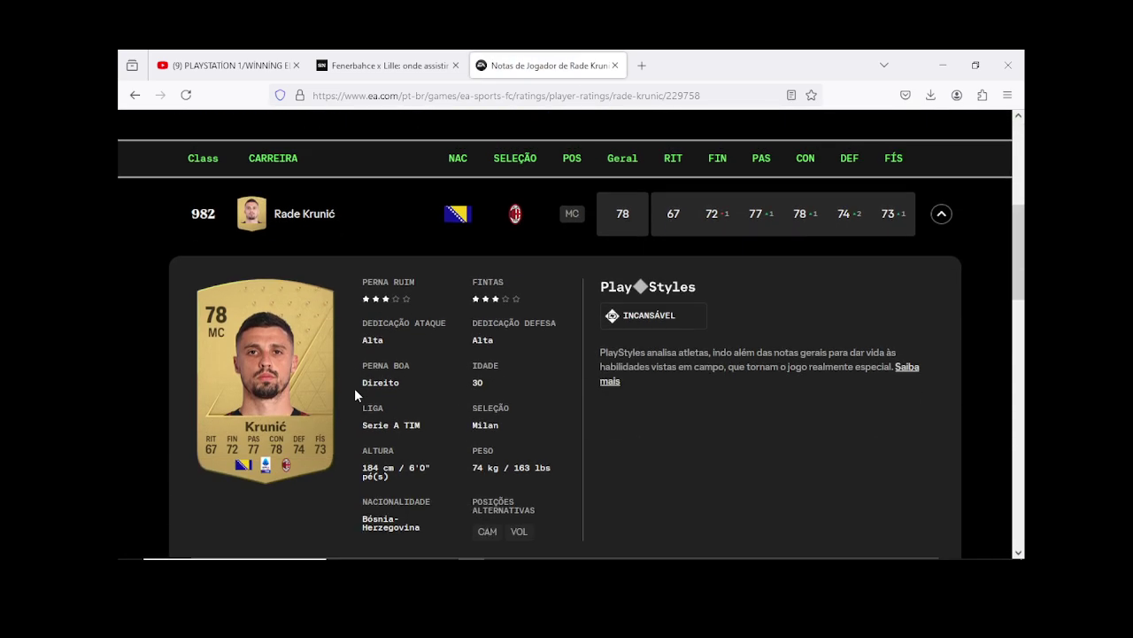
{"action": "scroll", "coordinate": [355, 391], "scroll_direction": "down", "scroll_amount": 4}
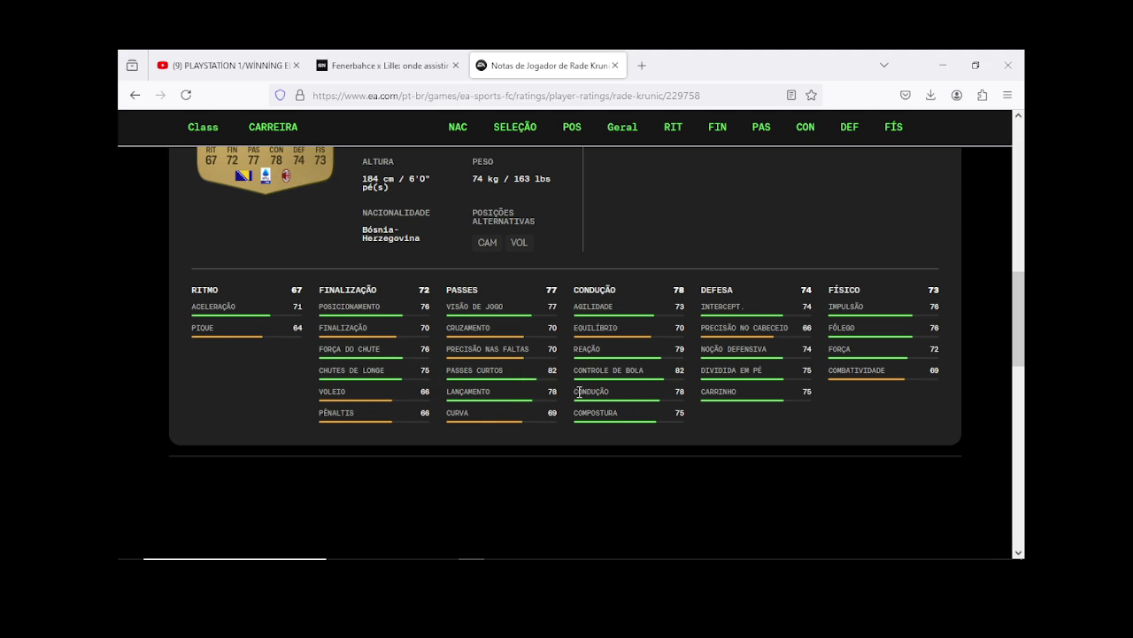
{"action": "scroll", "coordinate": [545, 413], "scroll_direction": "up", "scroll_amount": 3}
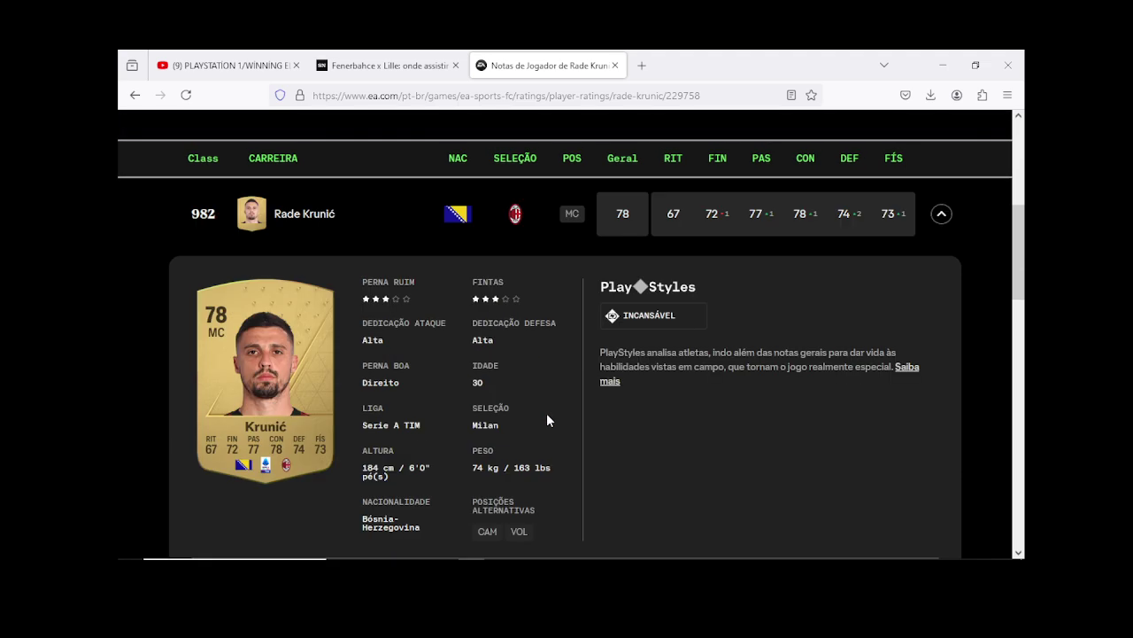
Step: Switch to WE2002 Team Editor, open player 14 L.Mercan of the base team and change the player name to Krunic
{"action": "left_click", "coordinate": [576, 556]}
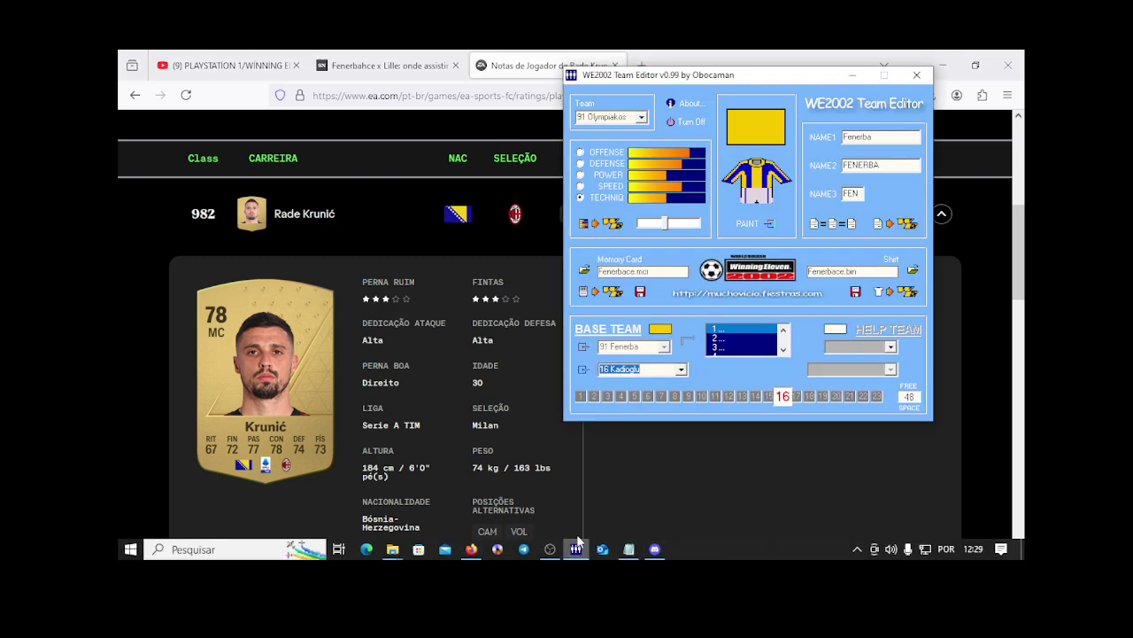
{"action": "left_click", "coordinate": [681, 370]}
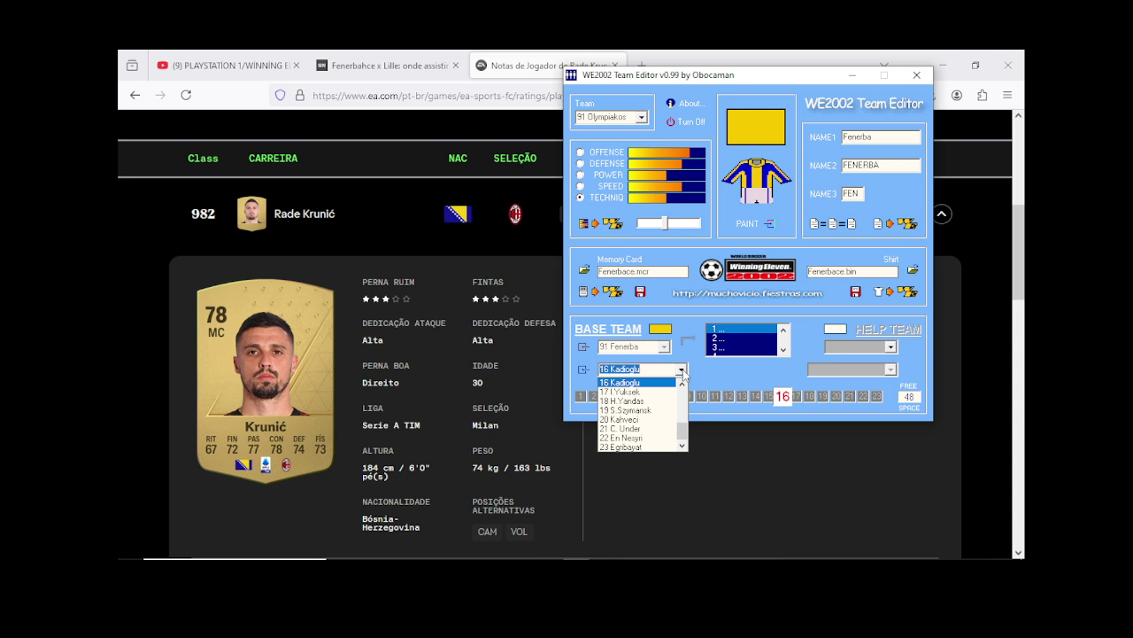
{"action": "scroll", "coordinate": [683, 373], "scroll_direction": "up", "scroll_amount": 1}
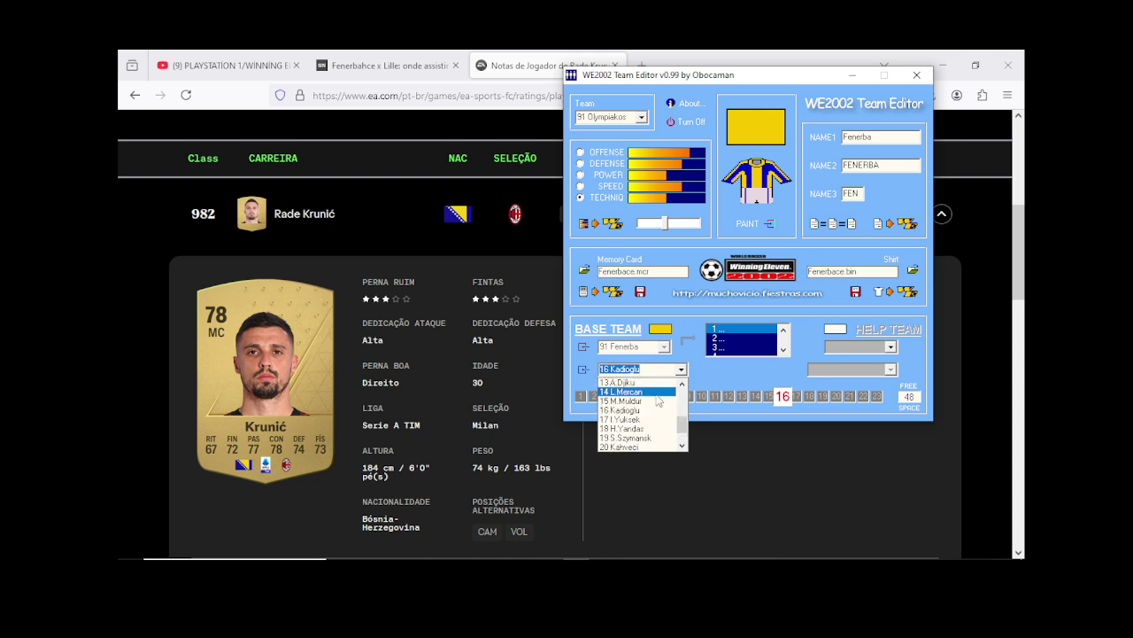
{"action": "left_click", "coordinate": [656, 397]}
{"action": "left_click", "coordinate": [583, 369]}
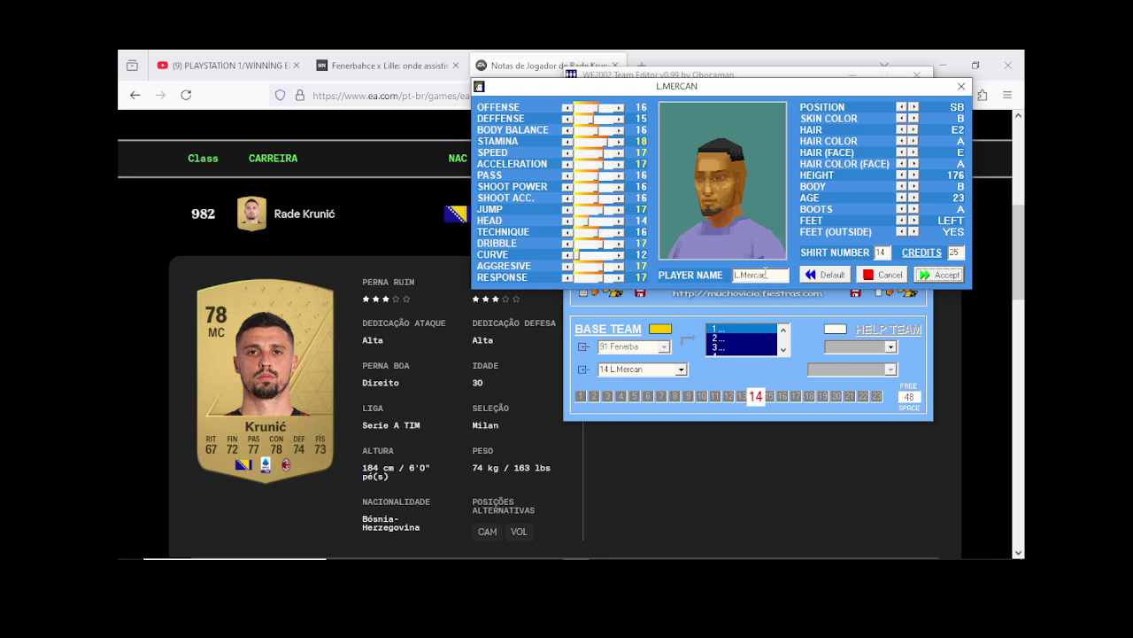
{"action": "left_click_drag", "start_coordinate": [771, 275], "coordinate": [734, 274]}
{"action": "right_click", "coordinate": [748, 274]}
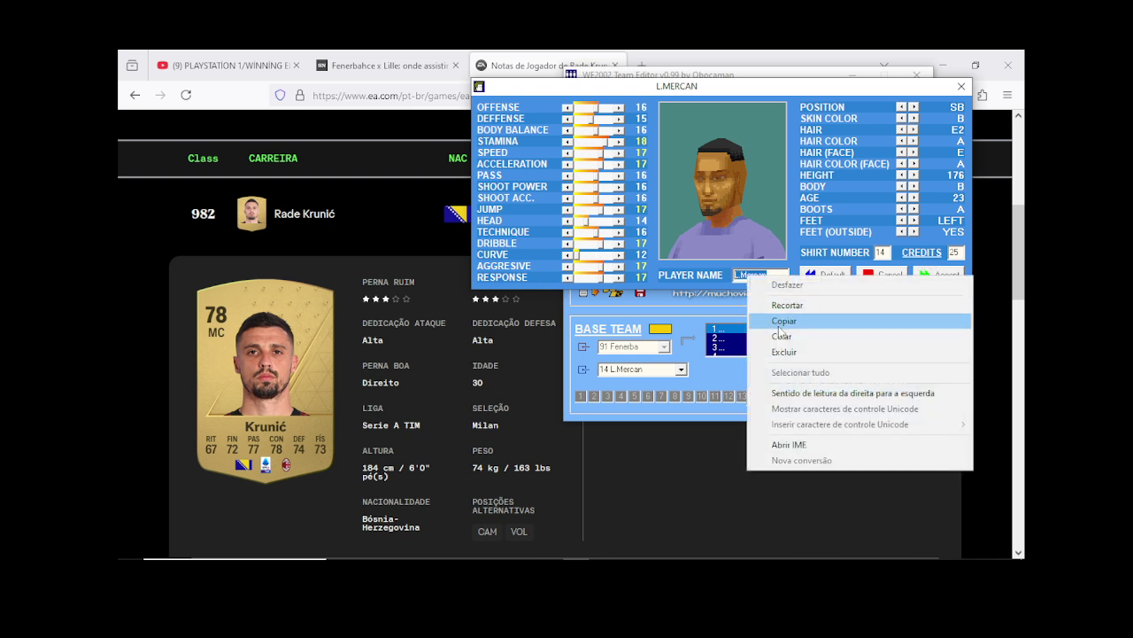
{"action": "left_click", "coordinate": [781, 336]}
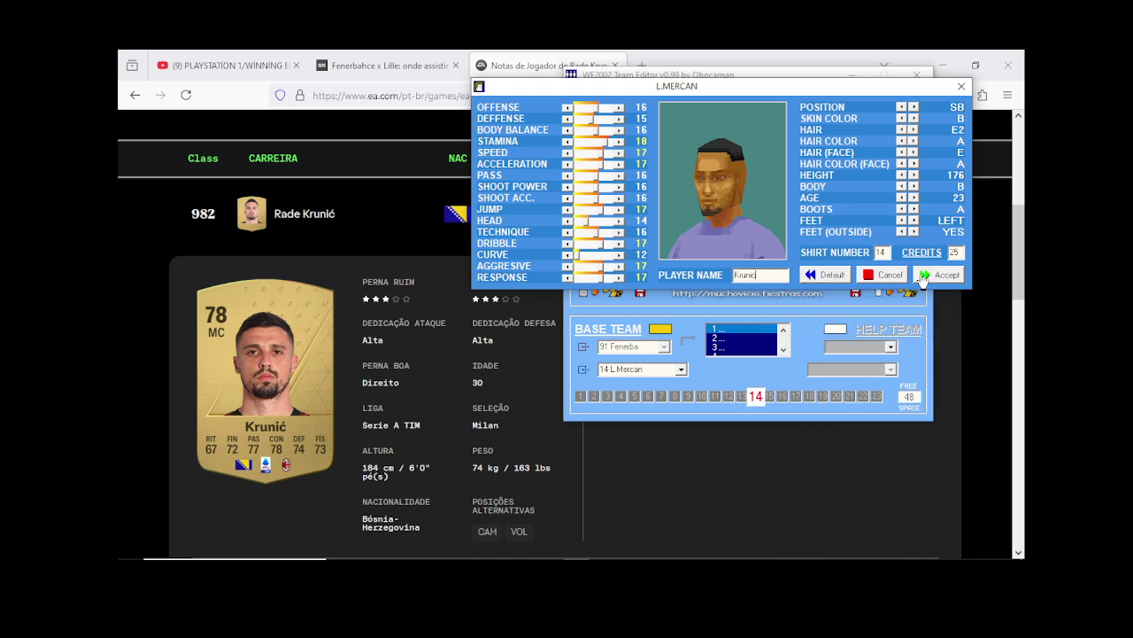
Step: Set Krunic's preferred foot to RIGHT, height to 184, body to D, skin color to A and facial hair to F
{"action": "left_click", "coordinate": [901, 221]}
{"action": "left_click", "coordinate": [913, 186]}
{"action": "left_click", "coordinate": [912, 186]}
{"action": "left_click", "coordinate": [902, 119]}
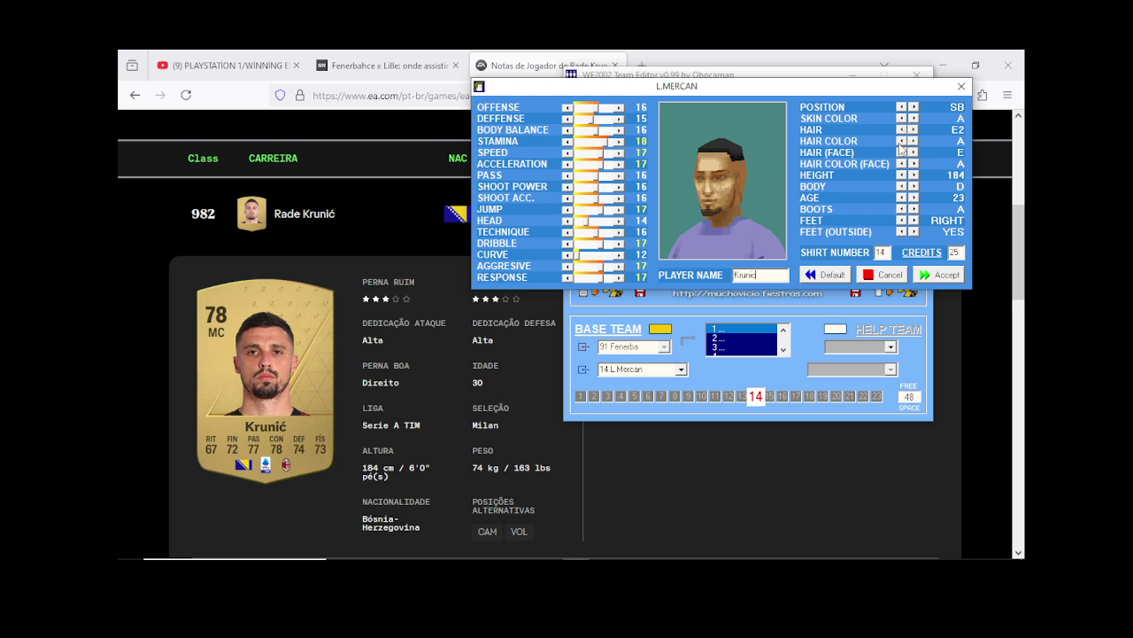
{"action": "left_click", "coordinate": [913, 152]}
Step: Set Krunic's offense to 14, defense to 17 and body balance to 18
{"action": "left_click", "coordinate": [588, 107]}
{"action": "left_click", "coordinate": [588, 107]}
{"action": "left_click", "coordinate": [619, 120]}
{"action": "left_click", "coordinate": [619, 120]}
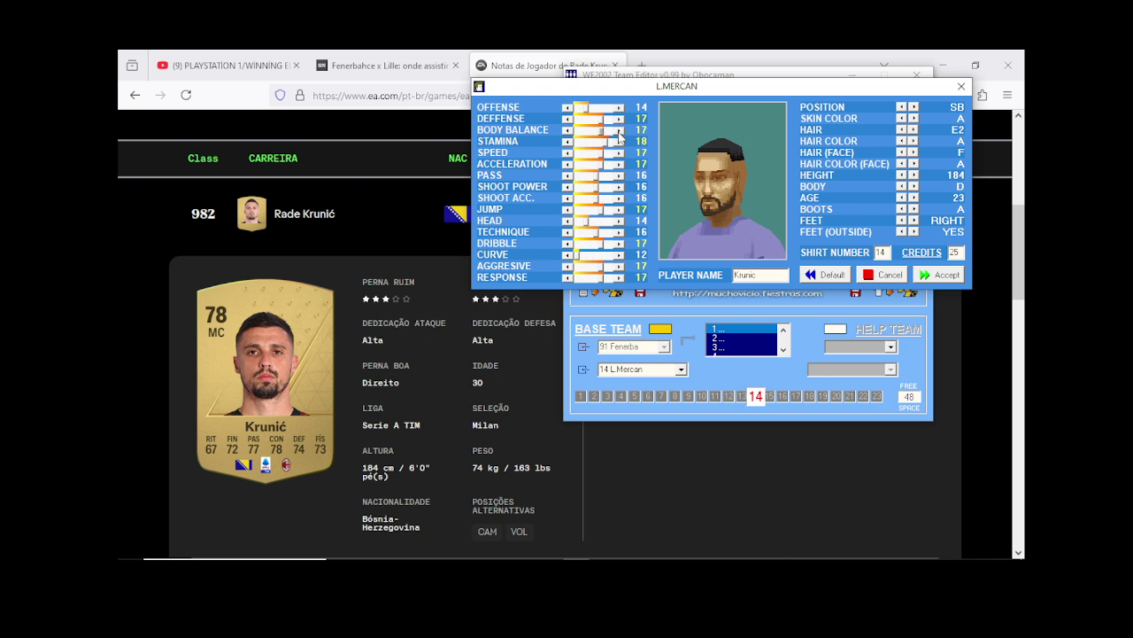
{"action": "left_click", "coordinate": [619, 130]}
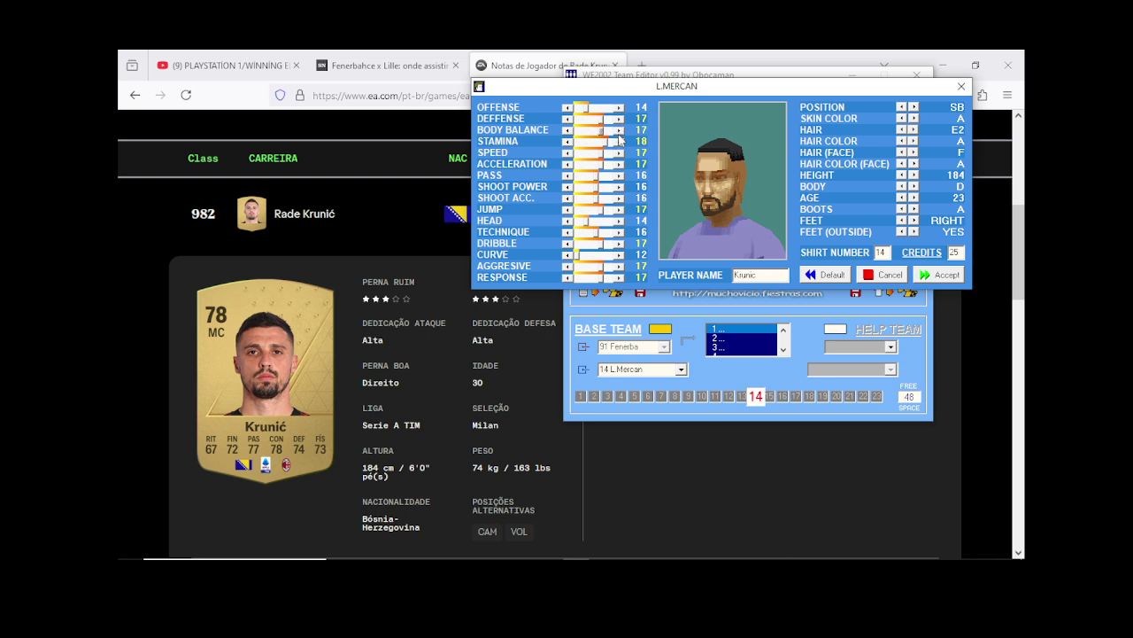
Step: Set Krunic's speed and acceleration to 16, pass to 17, shoot accuracy to 14 and aggressive to 18
{"action": "left_click", "coordinate": [568, 152]}
{"action": "left_click", "coordinate": [568, 164]}
{"action": "left_click", "coordinate": [619, 175]}
{"action": "left_click", "coordinate": [568, 198]}
{"action": "left_click", "coordinate": [567, 198]}
{"action": "left_click", "coordinate": [620, 265]}
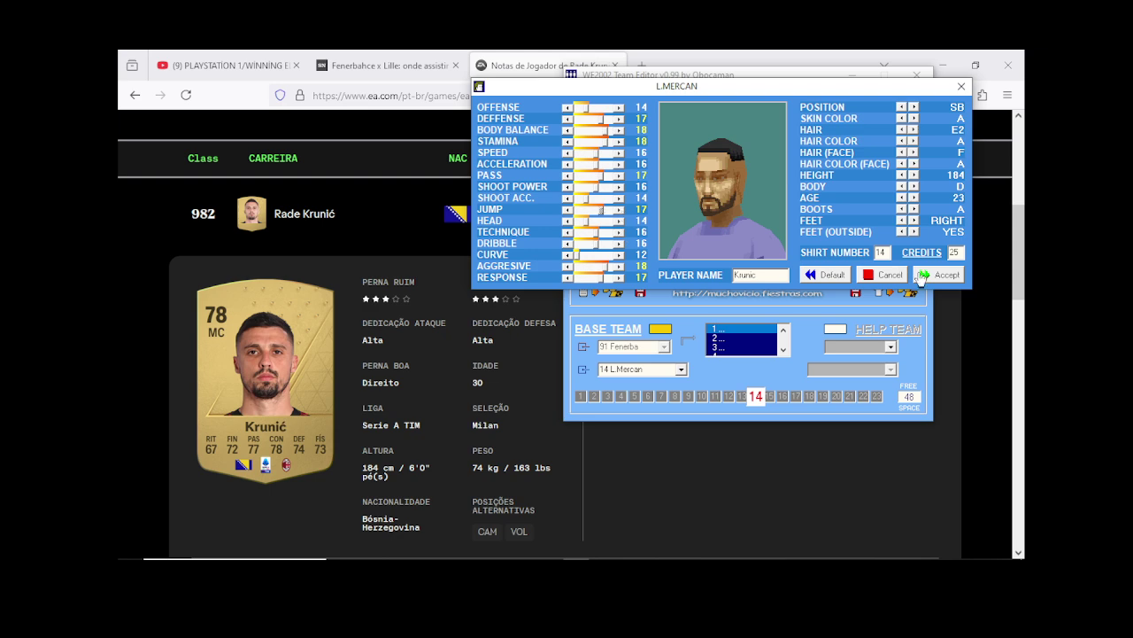
Step: Change Krunic's playing position from SB and accept the player edits
{"action": "left_click", "coordinate": [915, 107]}
{"action": "left_click", "coordinate": [915, 107]}
{"action": "left_click", "coordinate": [903, 108]}
{"action": "left_click", "coordinate": [940, 276]}
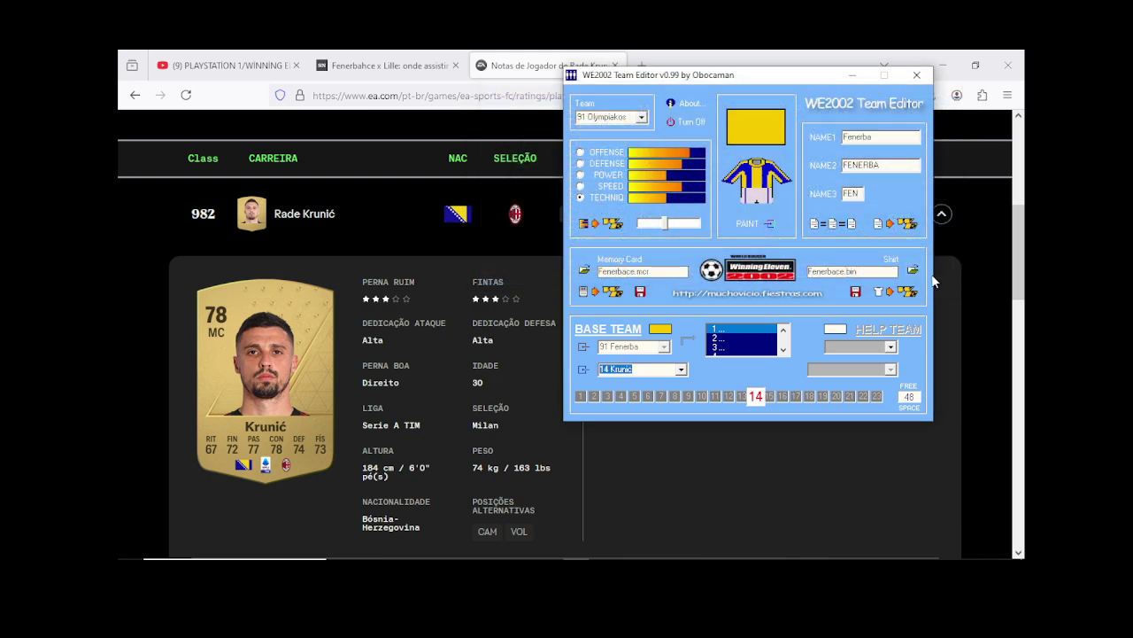
Step: Check the base team's player list and return to the Sporting News lineup article in the browser
{"action": "left_click", "coordinate": [682, 369]}
{"action": "left_click", "coordinate": [682, 369]}
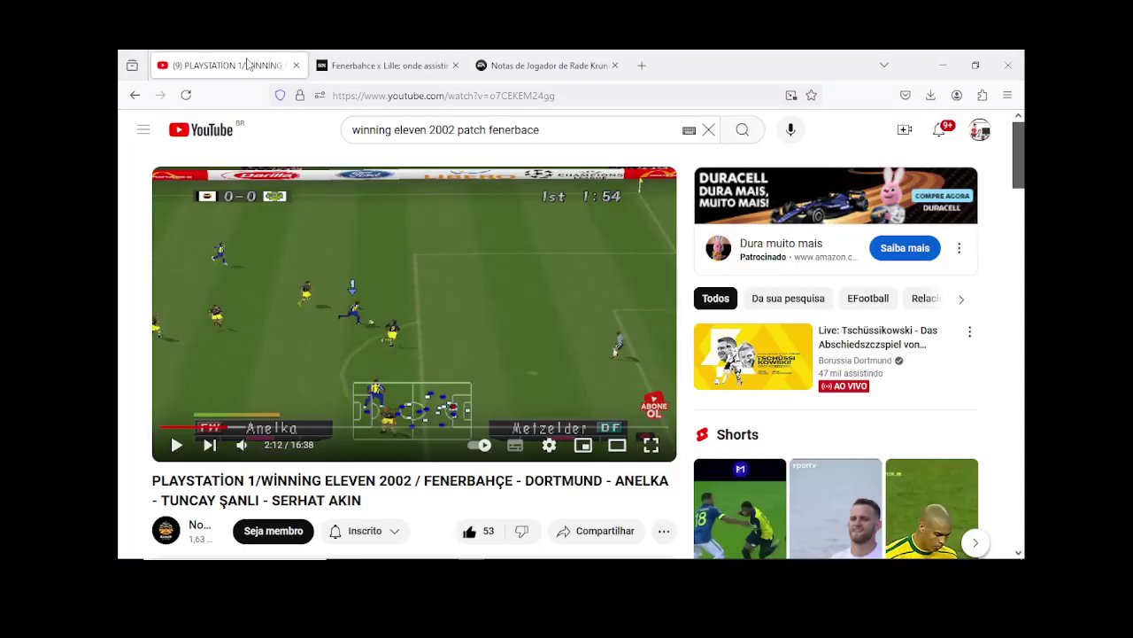
{"action": "left_click", "coordinate": [363, 65]}
Step: Switch to Discord's WE11WORLD general channel, react to the kit tool replies with a heart and a 100, and close Discord
{"action": "mouse_move", "coordinate": [660, 555]}
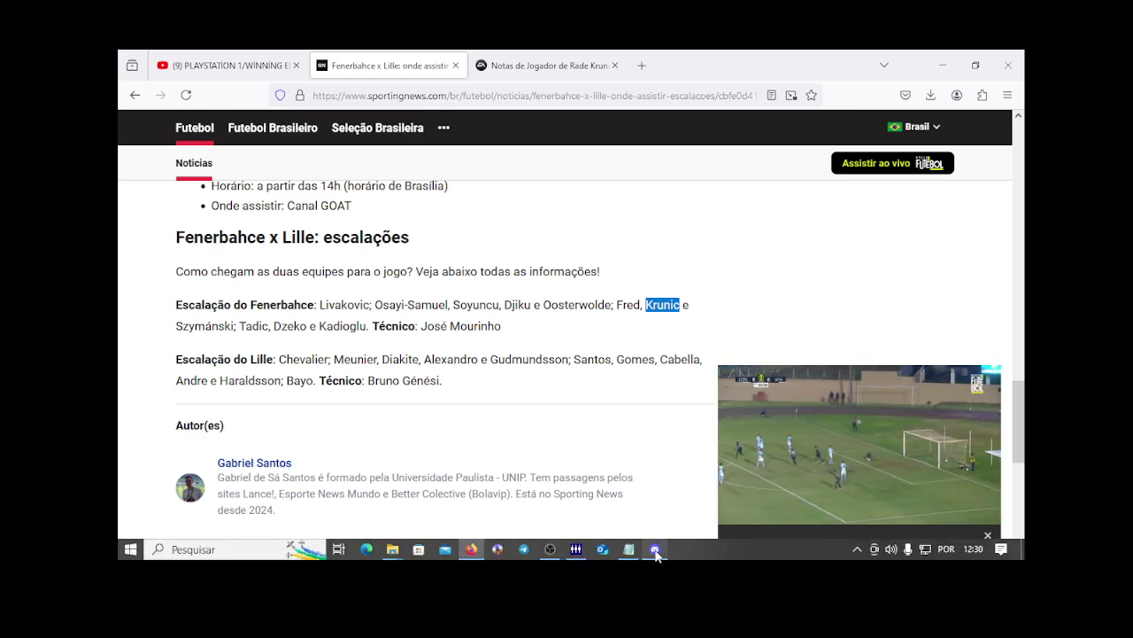
{"action": "left_click", "coordinate": [654, 550]}
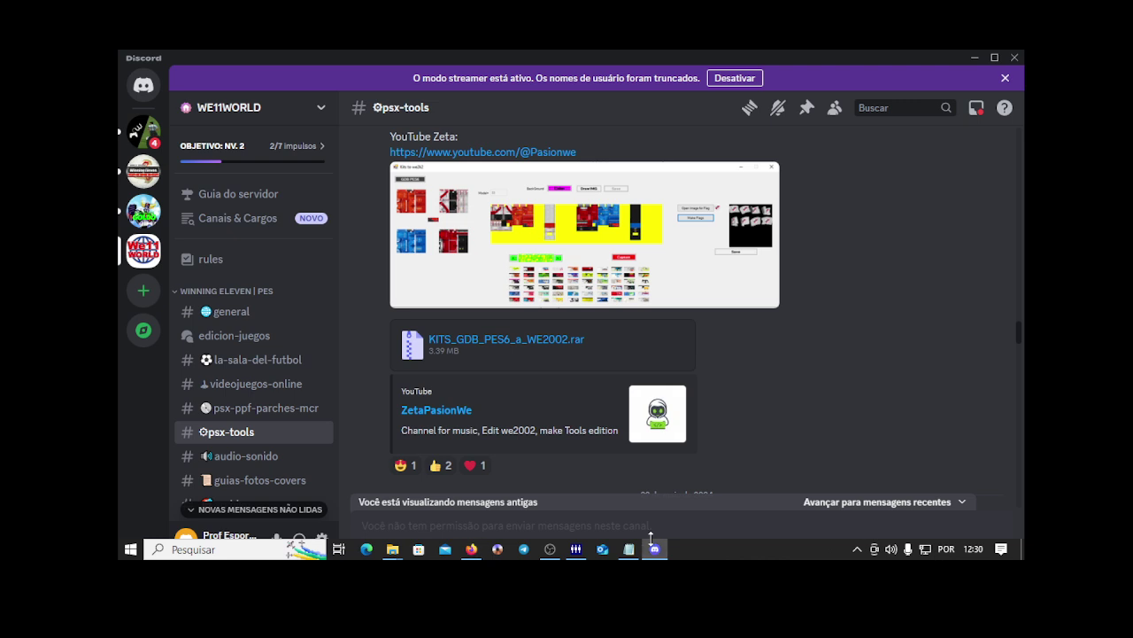
{"action": "left_click", "coordinate": [238, 313]}
{"action": "right_click", "coordinate": [470, 360]}
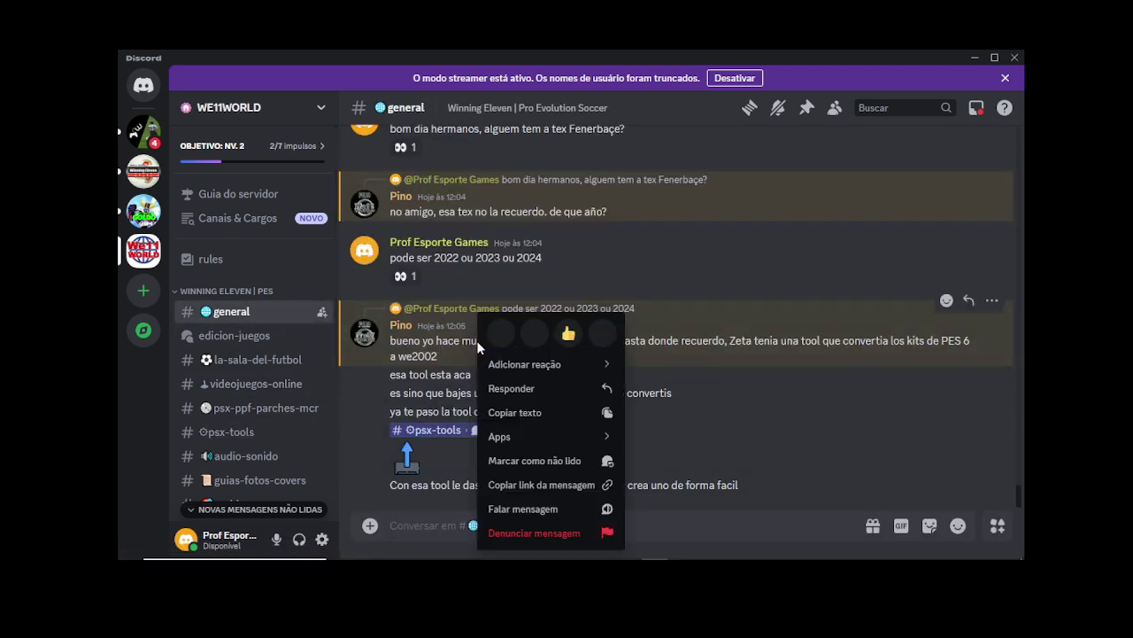
{"action": "left_click", "coordinate": [505, 332]}
{"action": "right_click", "coordinate": [502, 471]}
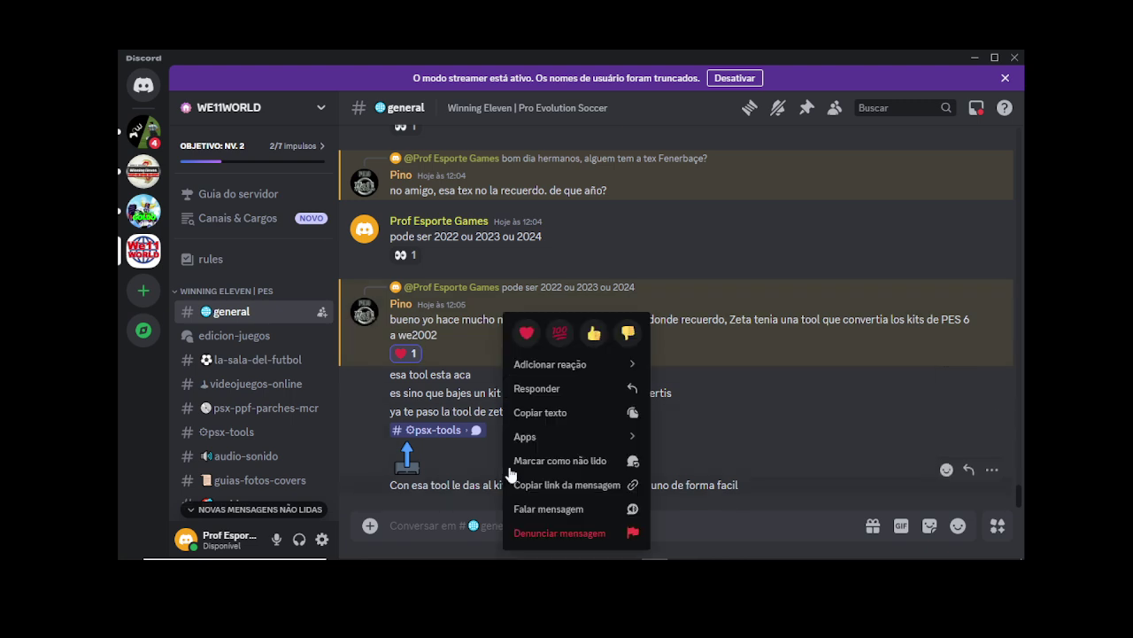
{"action": "left_click", "coordinate": [557, 333]}
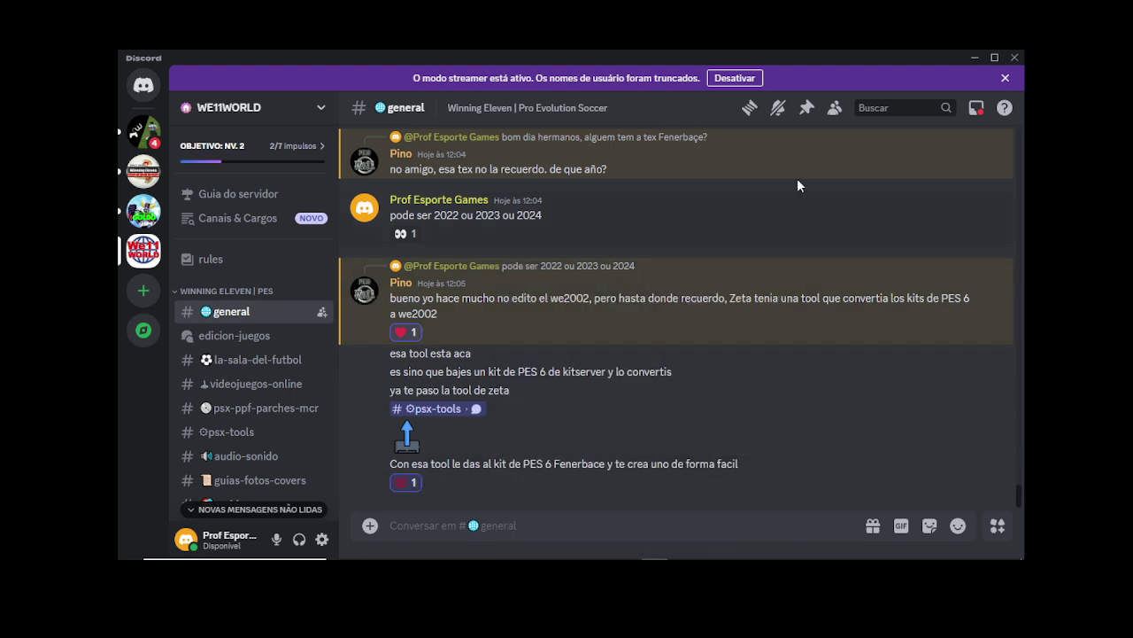
{"action": "left_click", "coordinate": [1016, 58]}
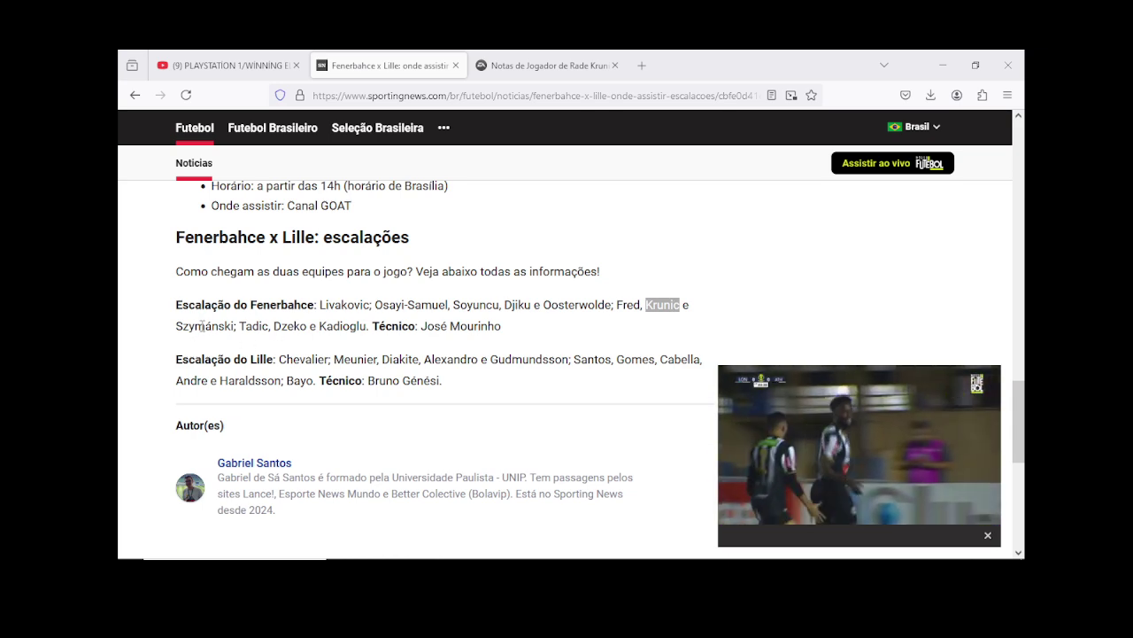
Step: Check Szymánski and Kadioglu in the Sporting News Fenerbahce lineup and close the floating video
{"action": "left_click_drag", "start_coordinate": [236, 326], "coordinate": [177, 328]}
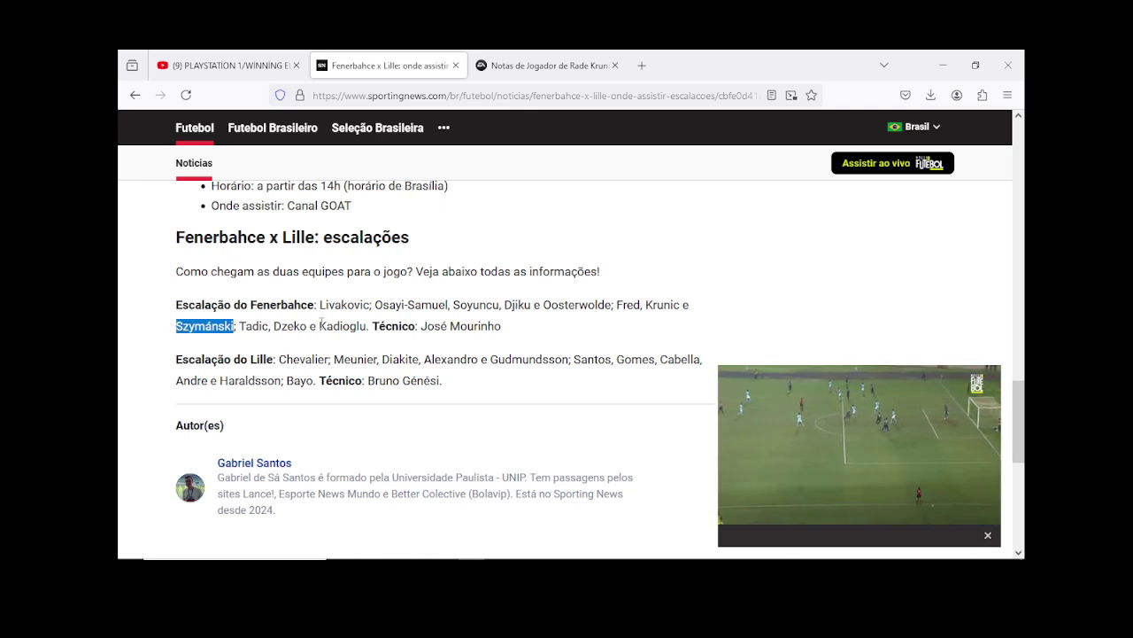
{"action": "left_click_drag", "start_coordinate": [367, 328], "coordinate": [318, 328]}
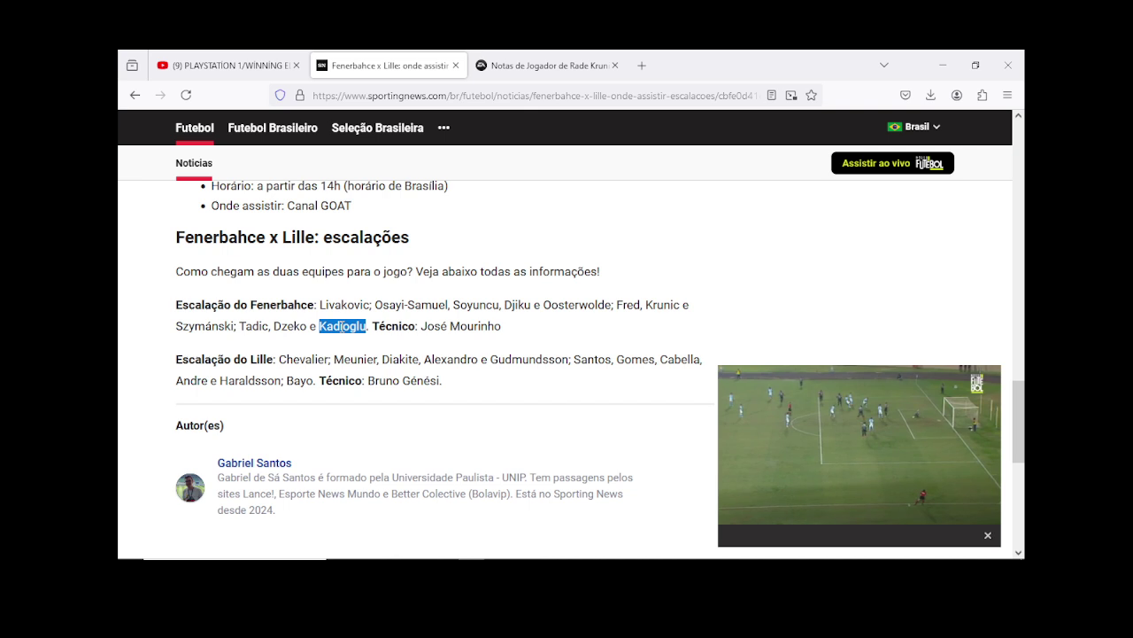
{"action": "left_click", "coordinate": [988, 534]}
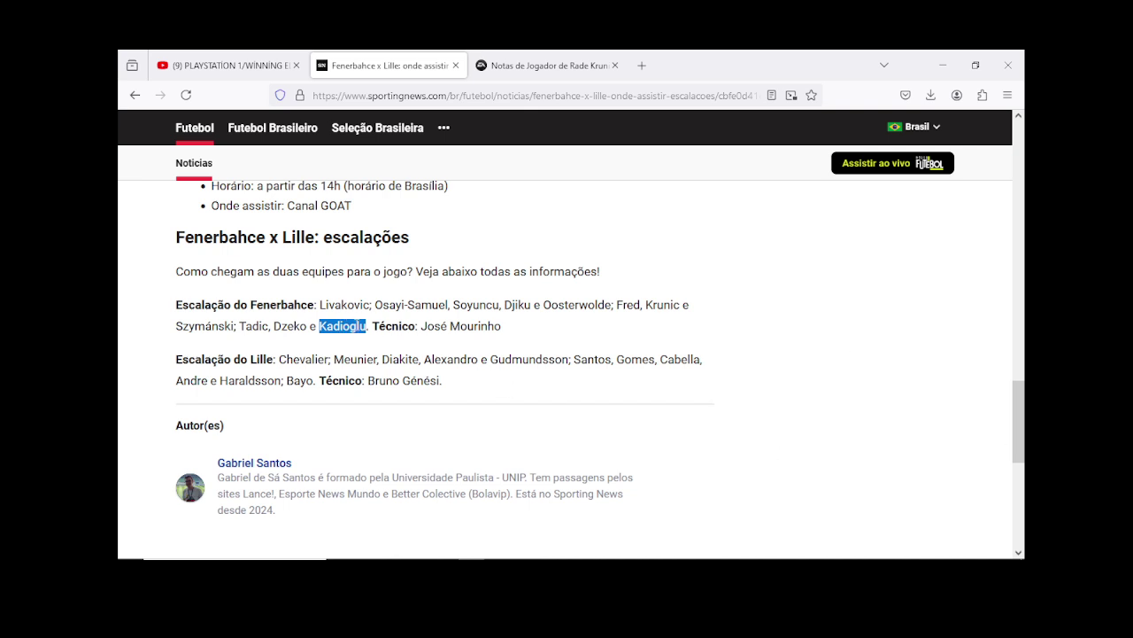
{"action": "left_click_drag", "start_coordinate": [449, 305], "coordinate": [314, 326]}
{"action": "left_click", "coordinate": [323, 326]}
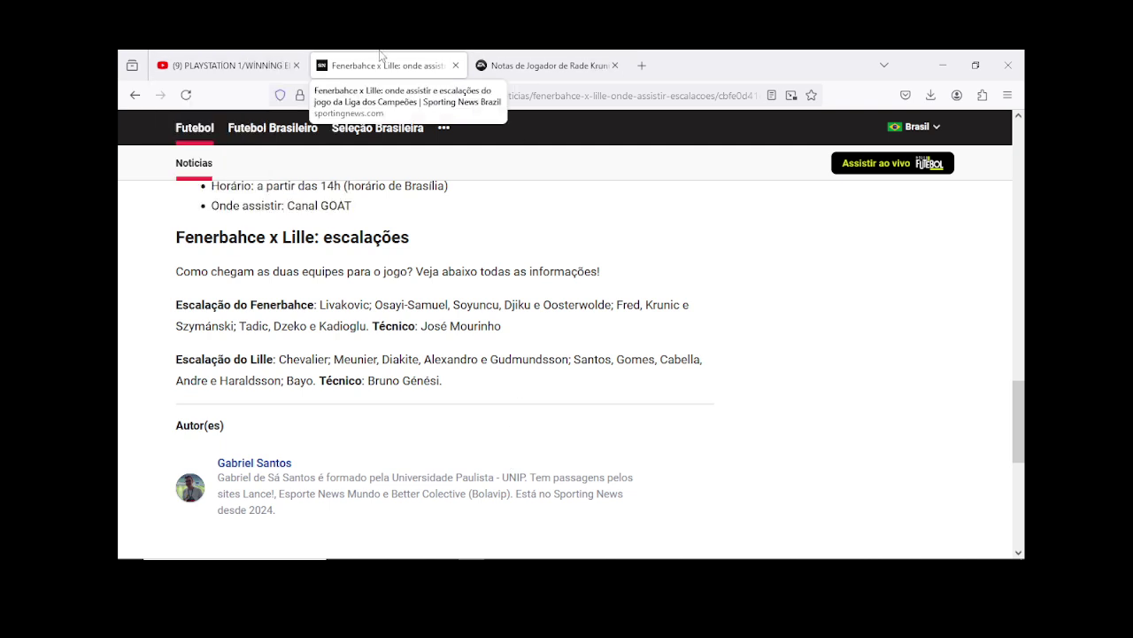
Step: Close the Sporting News article and the Rade Krunić ratings page
{"action": "left_click", "coordinate": [587, 66]}
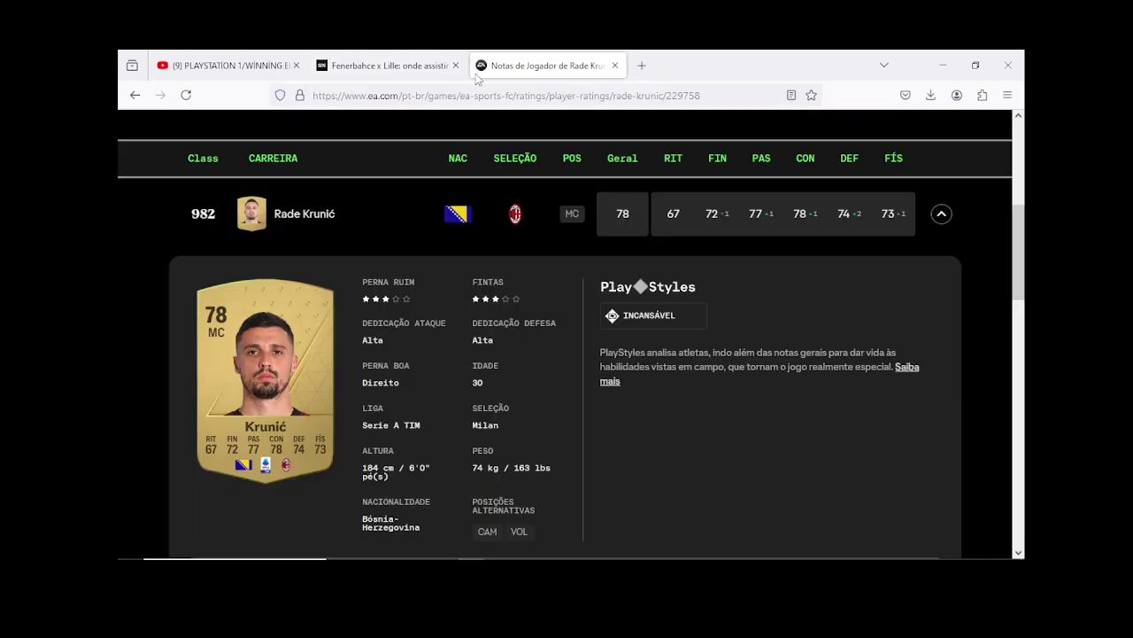
{"action": "left_click", "coordinate": [409, 67]}
{"action": "left_click", "coordinate": [456, 66]}
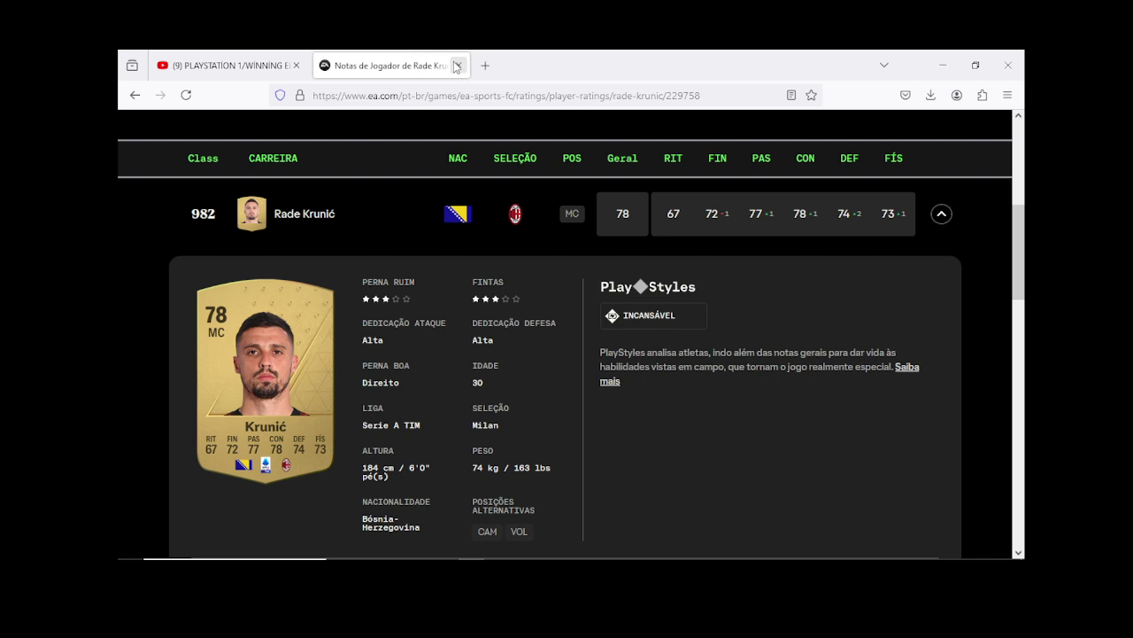
{"action": "left_click", "coordinate": [455, 66]}
Step: Search Google for "fenerbace 24 espn" in a new browser tab
{"action": "left_click", "coordinate": [324, 66]}
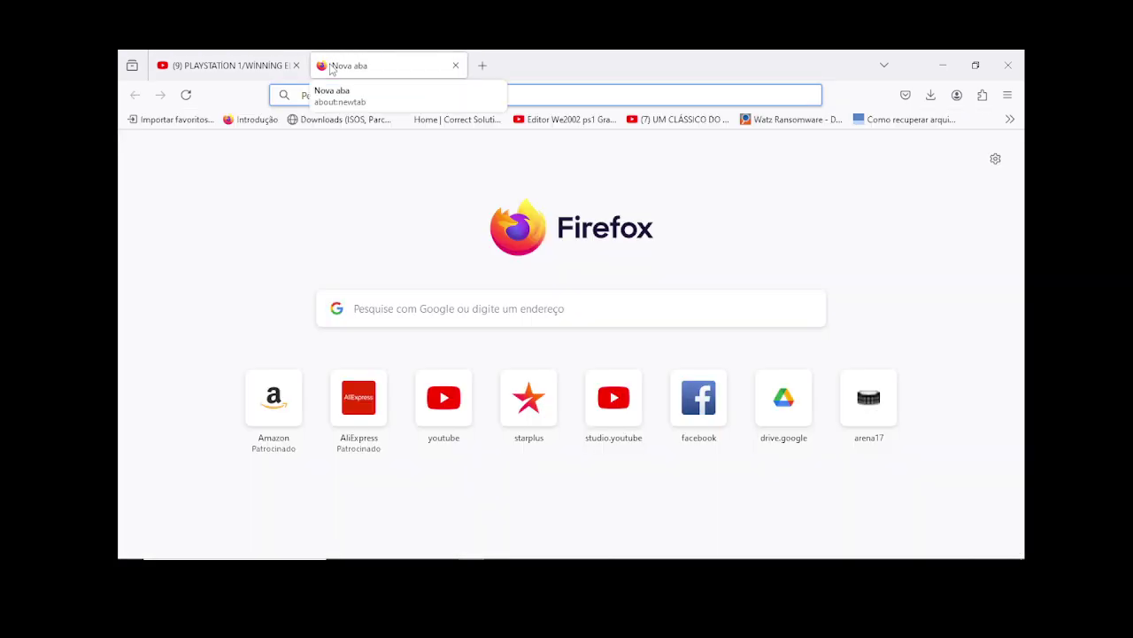
{"action": "type", "text": "feme"}
{"action": "key", "text": "BackSpace"}
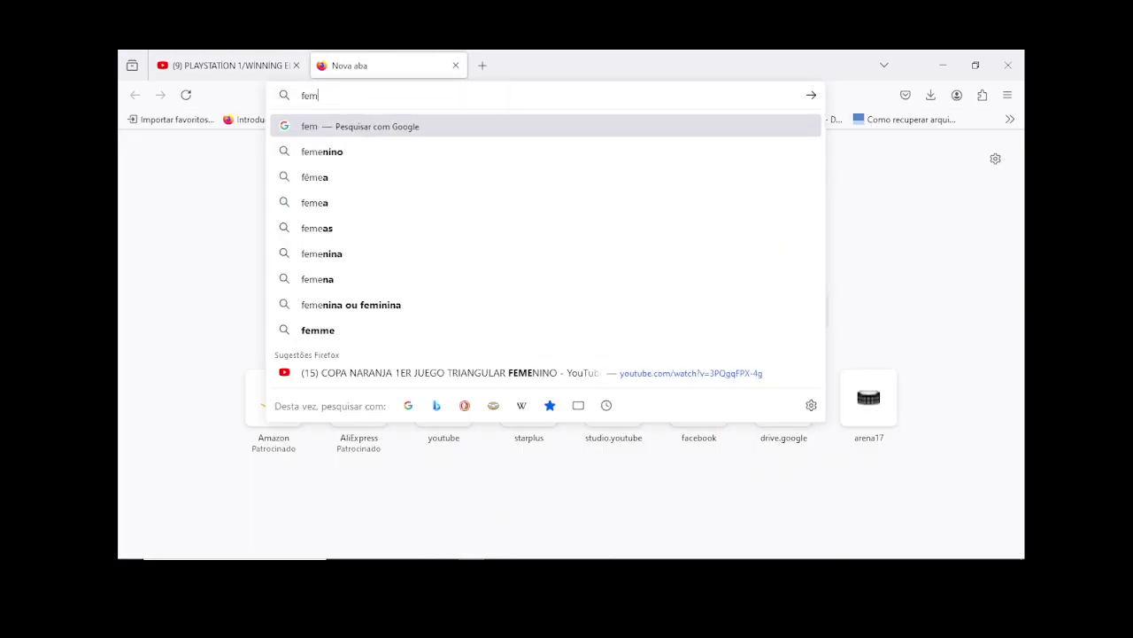
{"action": "key", "text": "BackSpace"}
{"action": "type", "text": "nerbac"}
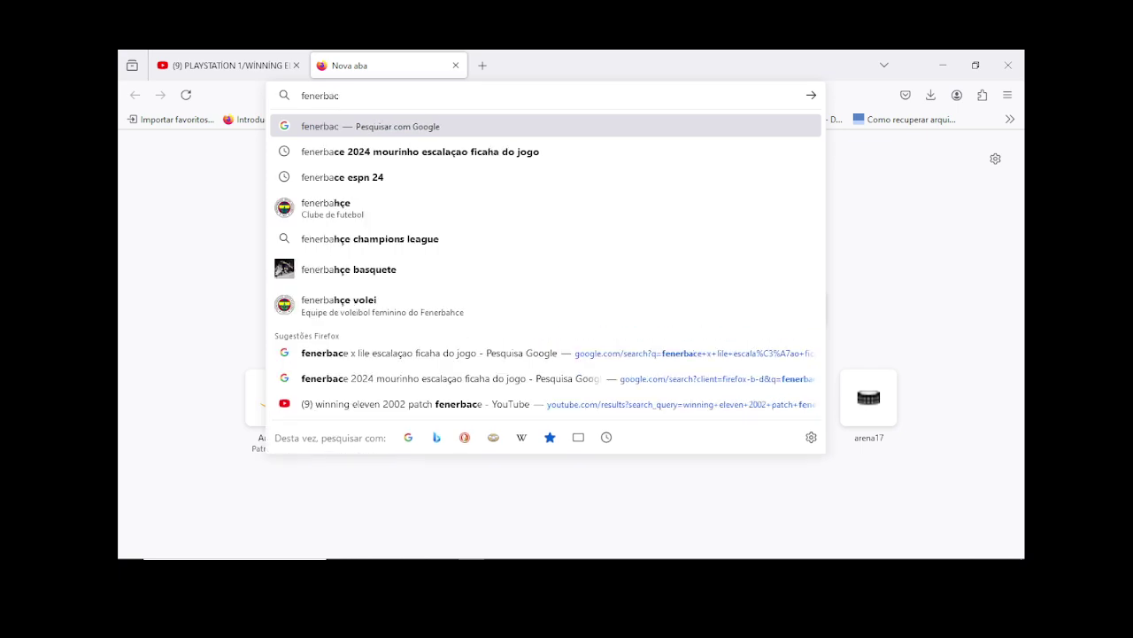
{"action": "type", "text": "e 24 "}
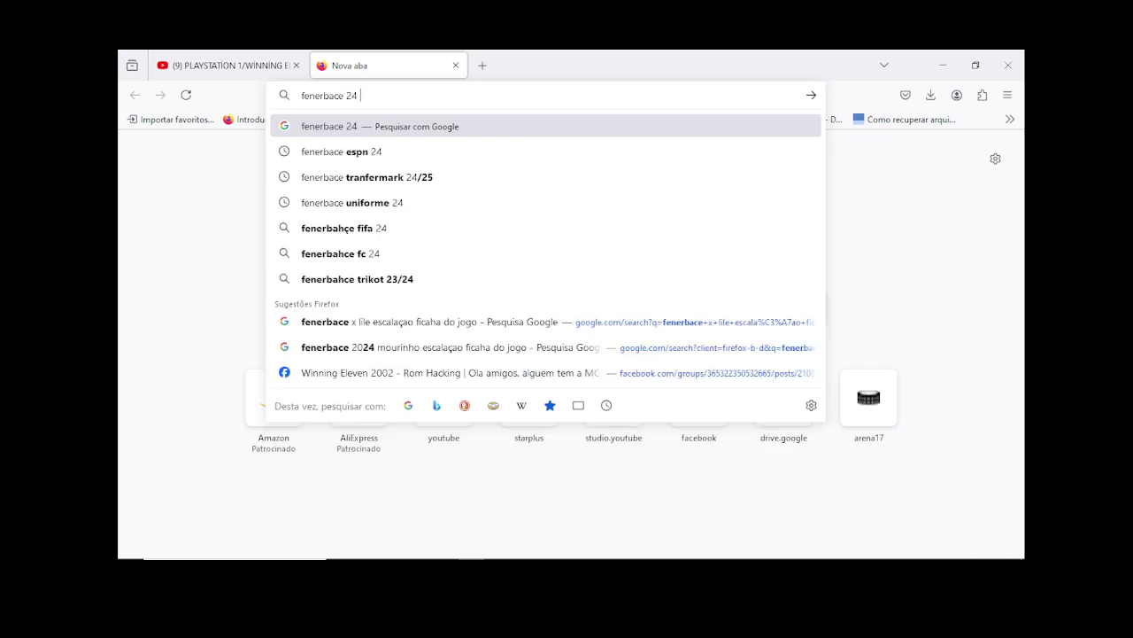
{"action": "type", "text": "espn"}
{"action": "key", "text": "Return"}
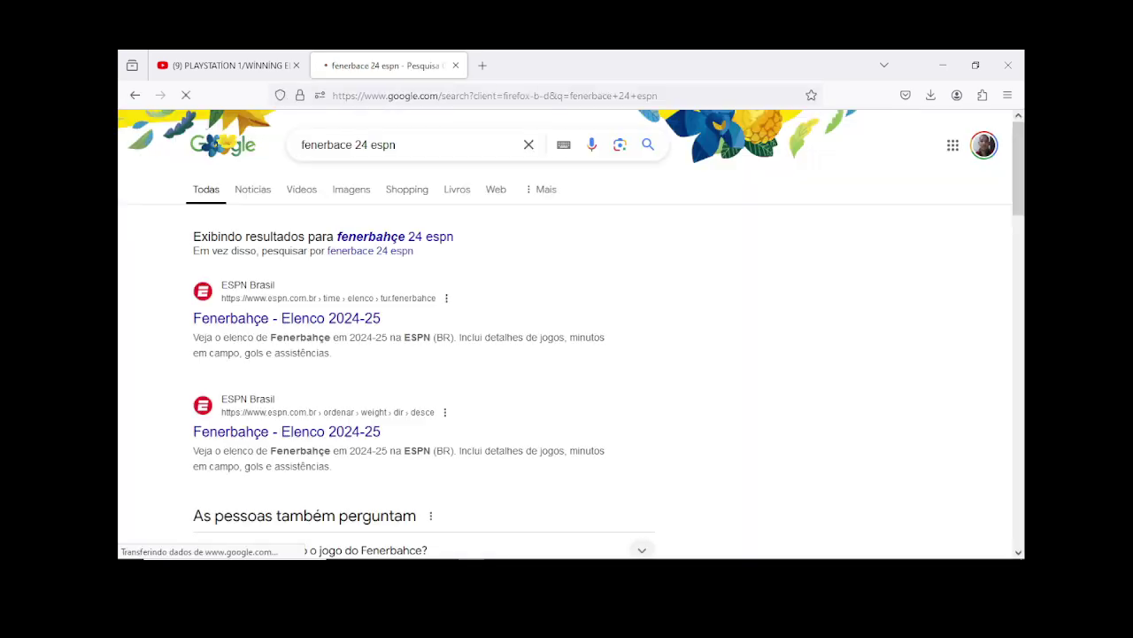
Step: Open the ESPN Brasil page Fenerbahçe - Elenco 2024-25 and look through the goalkeepers and outfield players
{"action": "left_click", "coordinate": [336, 324]}
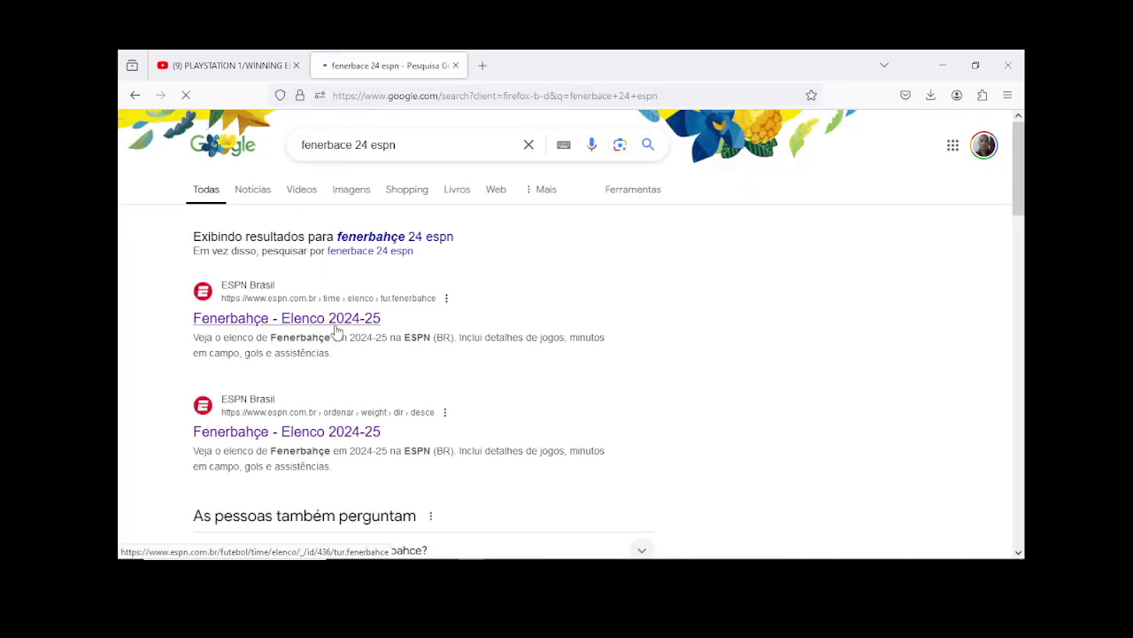
{"action": "scroll", "coordinate": [336, 331], "scroll_direction": "down", "scroll_amount": 3}
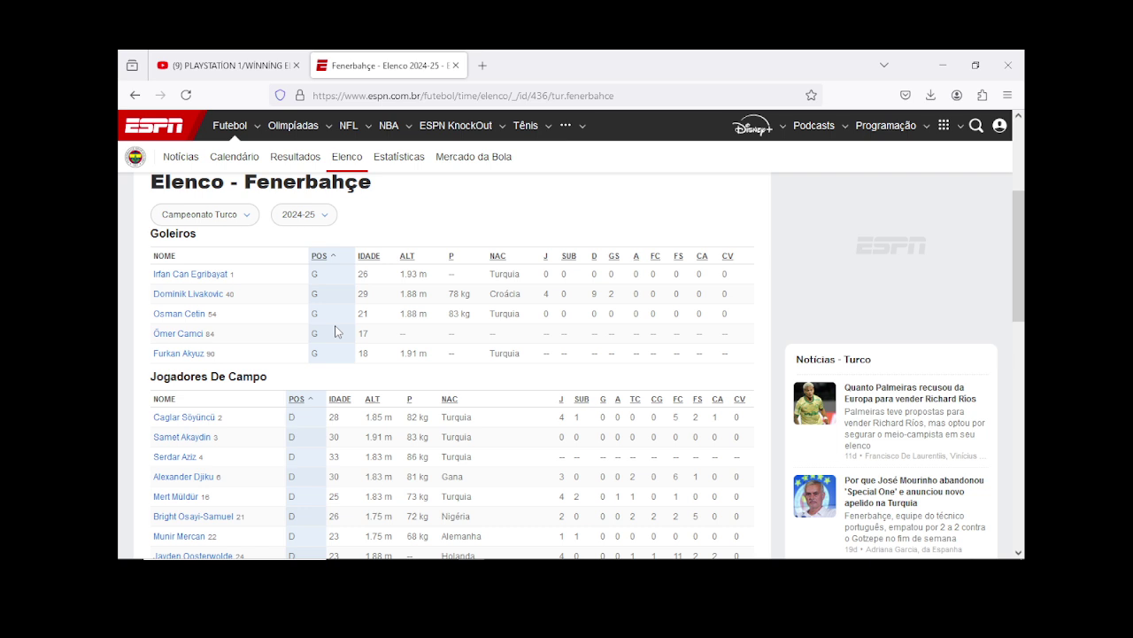
{"action": "scroll", "coordinate": [336, 331], "scroll_direction": "down", "scroll_amount": 3}
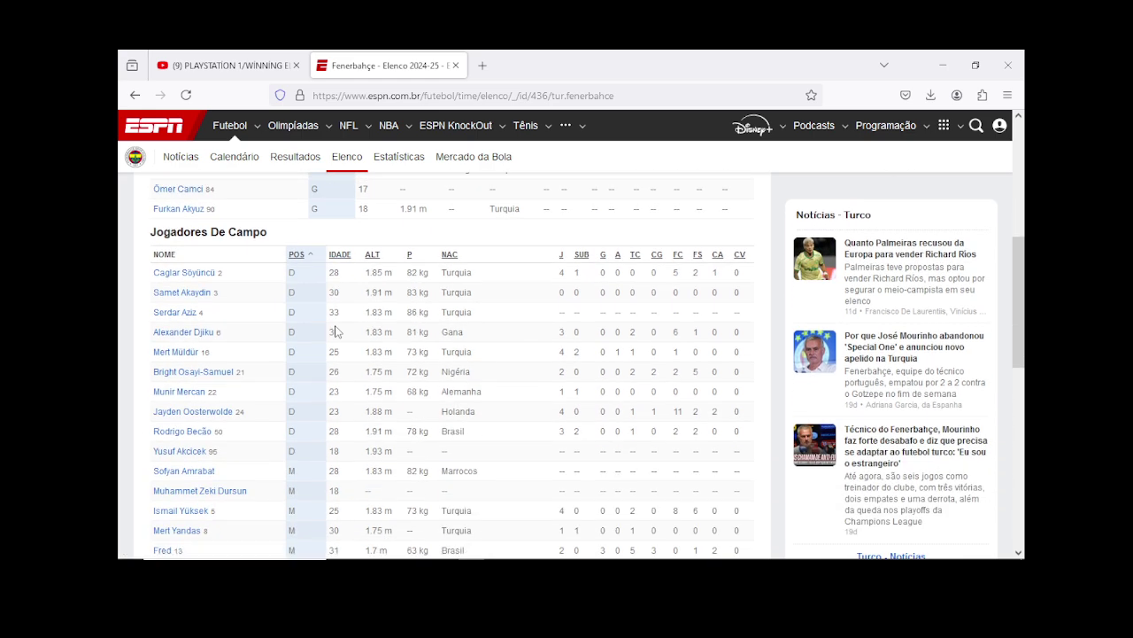
{"action": "scroll", "coordinate": [336, 331], "scroll_direction": "down", "scroll_amount": 2}
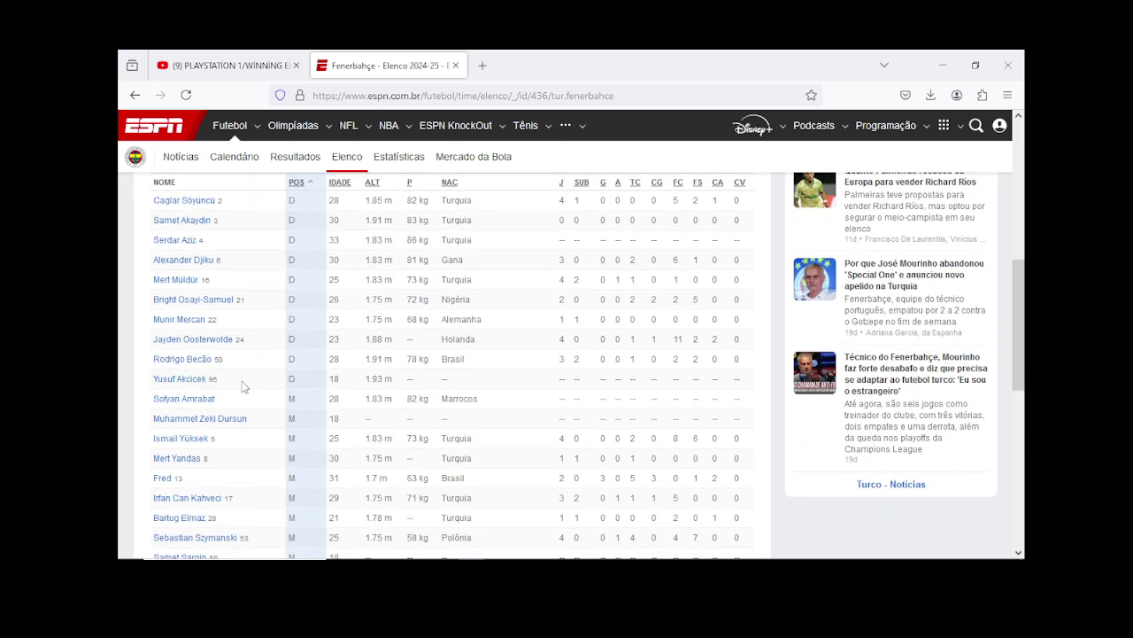
{"action": "scroll", "coordinate": [212, 378], "scroll_direction": "up", "scroll_amount": 2}
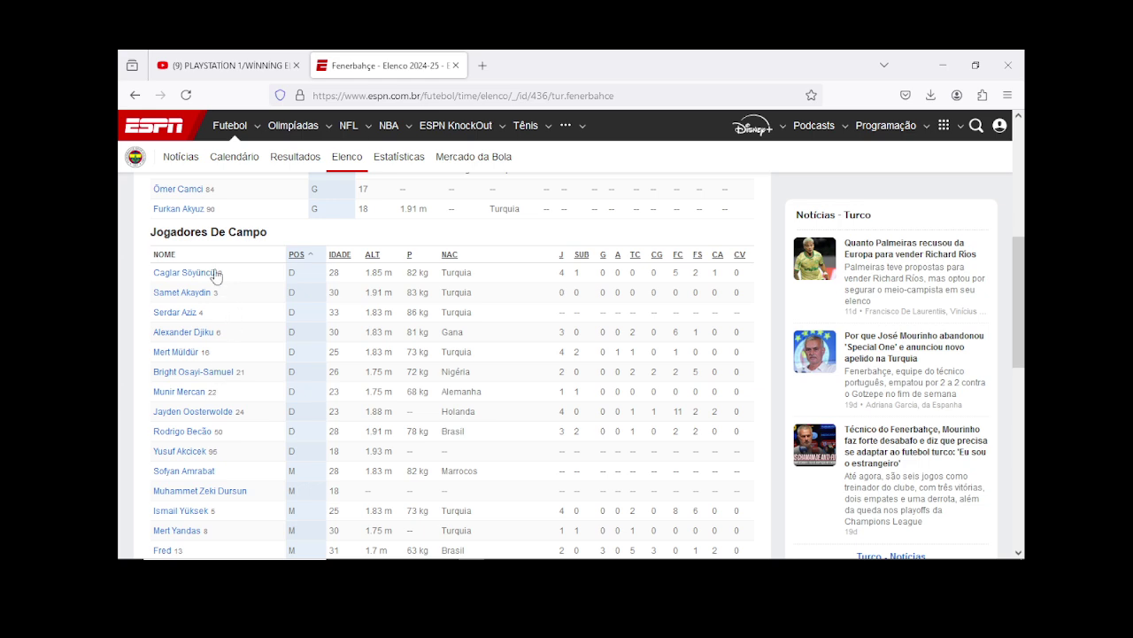
{"action": "scroll", "coordinate": [223, 414], "scroll_direction": "down", "scroll_amount": 5}
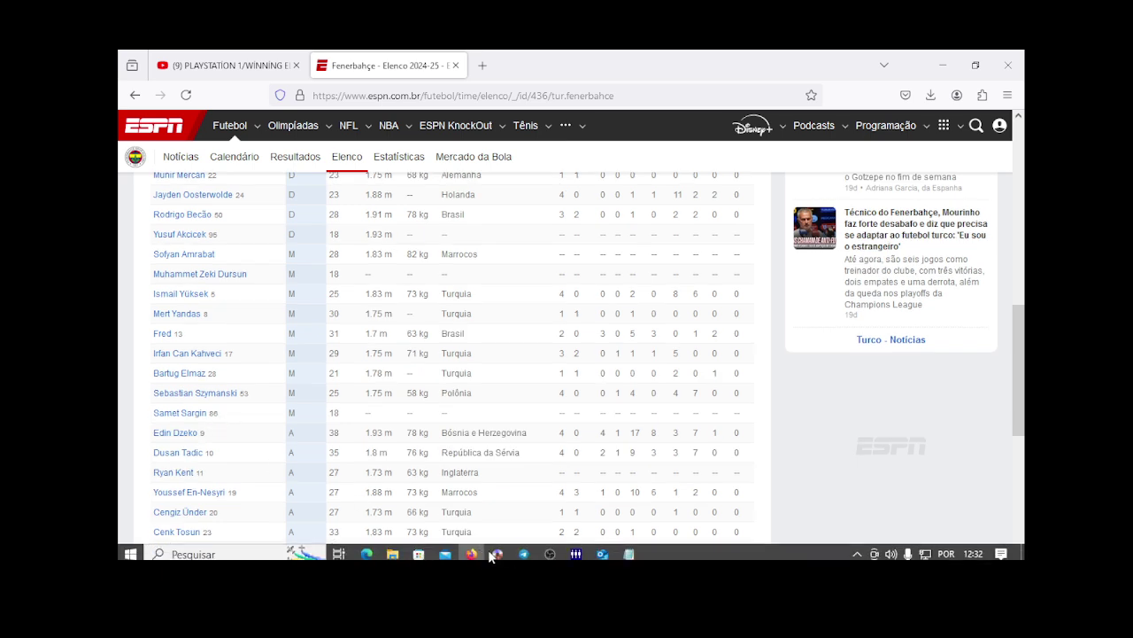
Step: Switch to WE2002 Team Editor and set goalkeeper Livakovic's shirt number to 40, following the ESPN squad list
{"action": "left_click", "coordinate": [576, 549]}
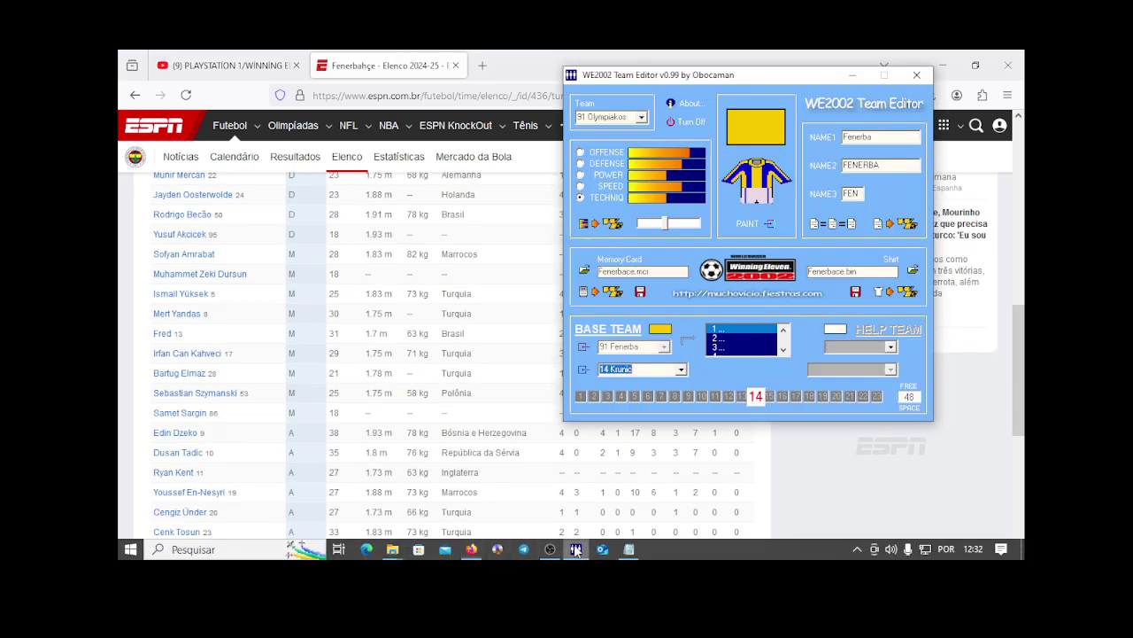
{"action": "left_click", "coordinate": [681, 369]}
{"action": "left_click", "coordinate": [651, 383]}
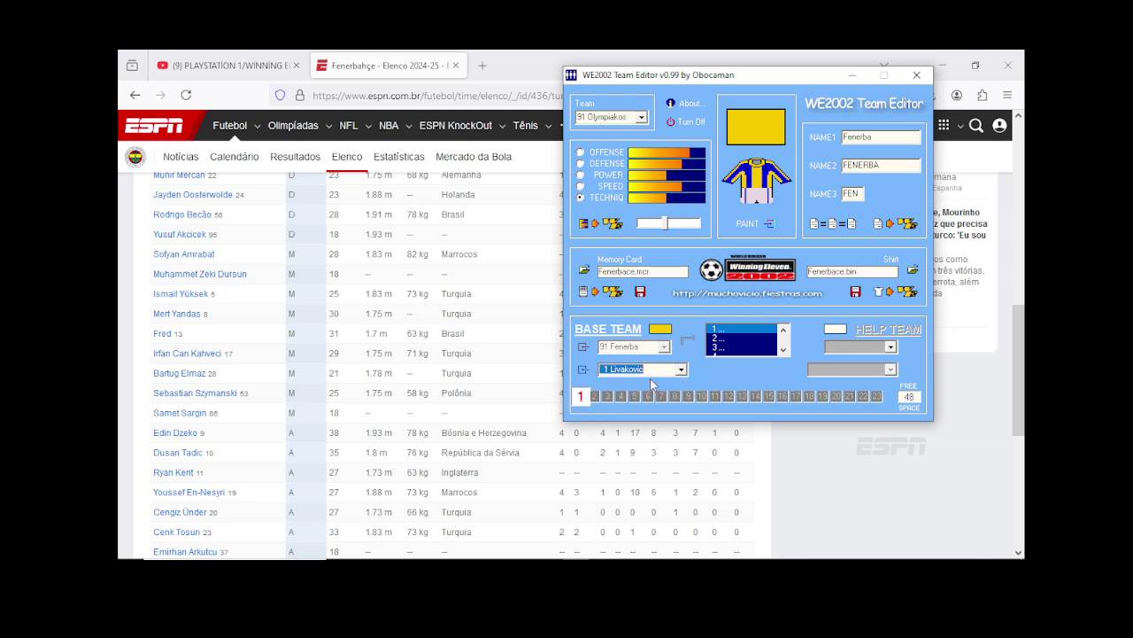
{"action": "scroll", "coordinate": [323, 332], "scroll_direction": "up", "scroll_amount": 3}
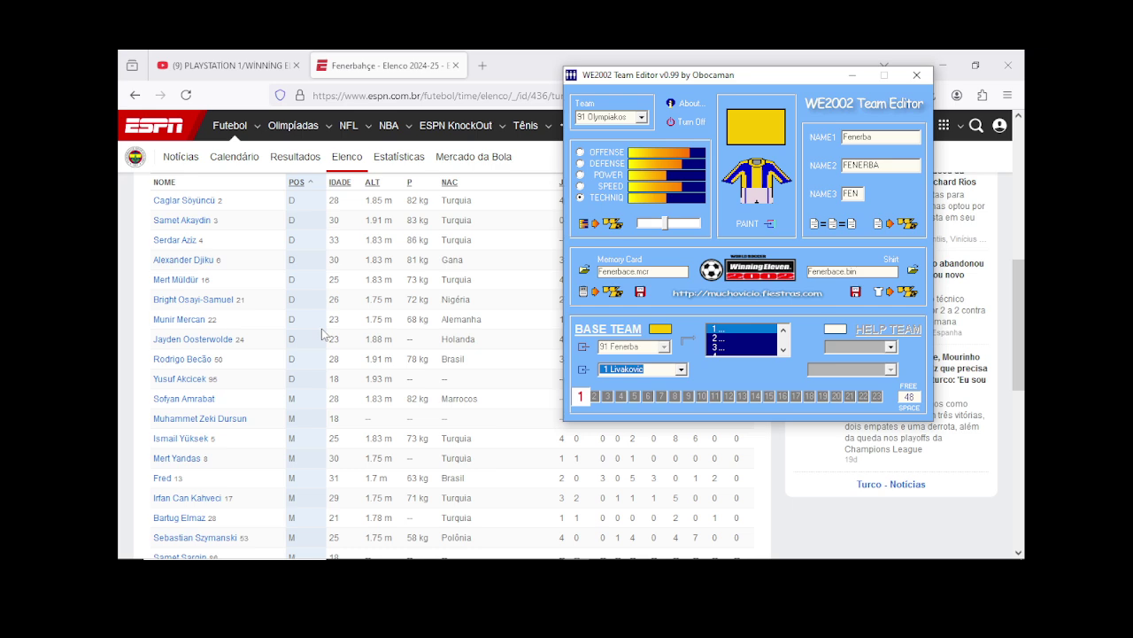
{"action": "scroll", "coordinate": [323, 332], "scroll_direction": "up", "scroll_amount": 3}
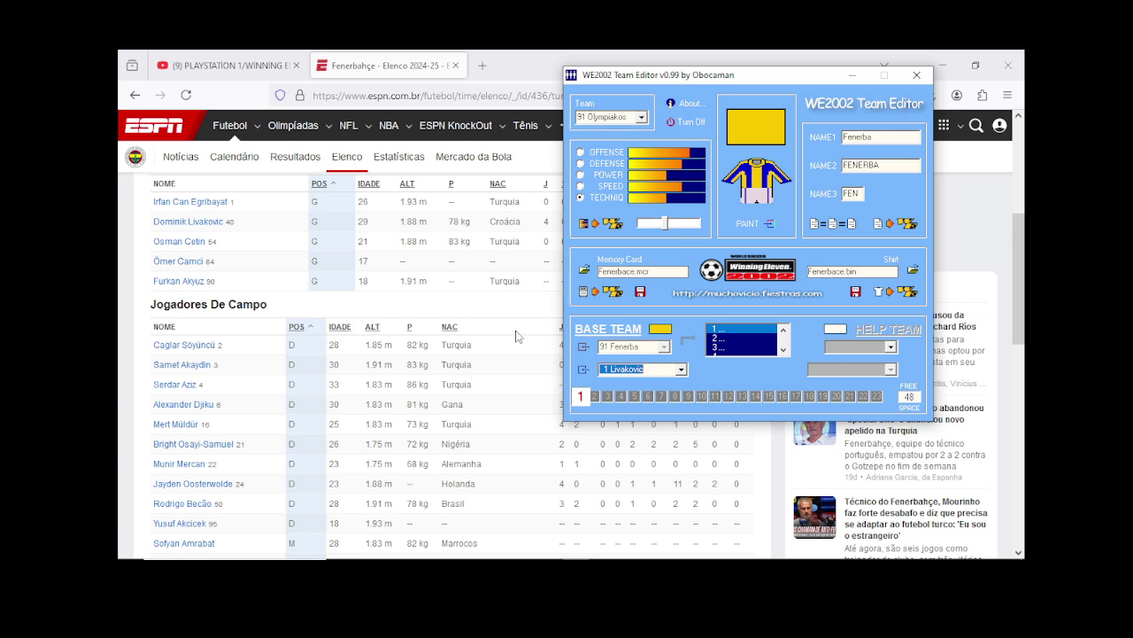
{"action": "left_click", "coordinate": [583, 369]}
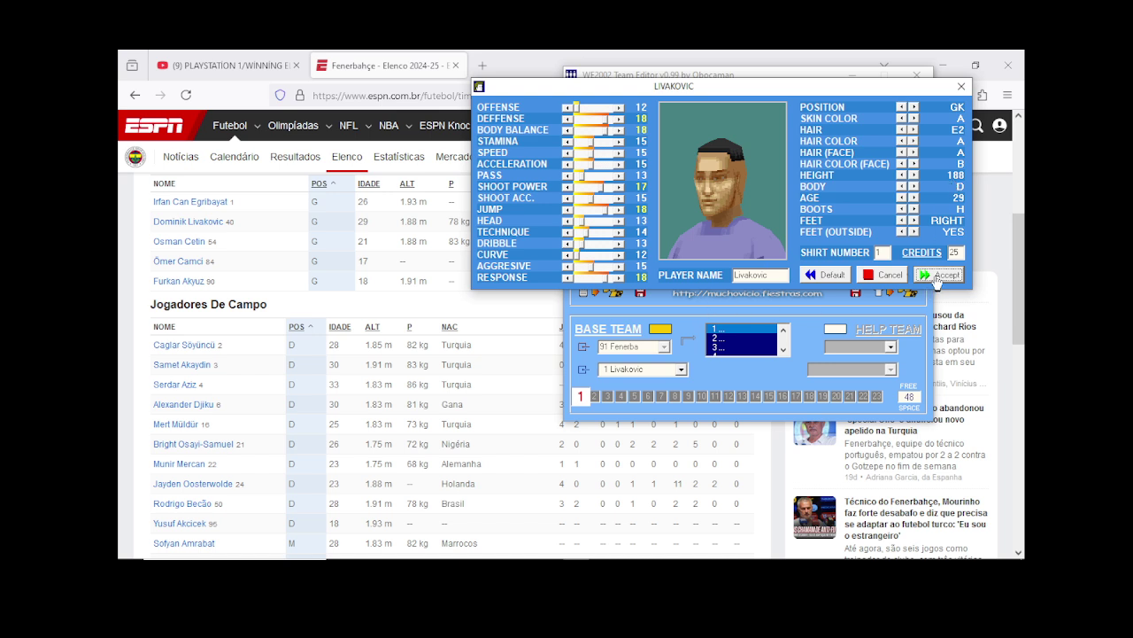
{"action": "double_click", "coordinate": [878, 252]}
{"action": "type", "text": "40"}
{"action": "left_click", "coordinate": [933, 276]}
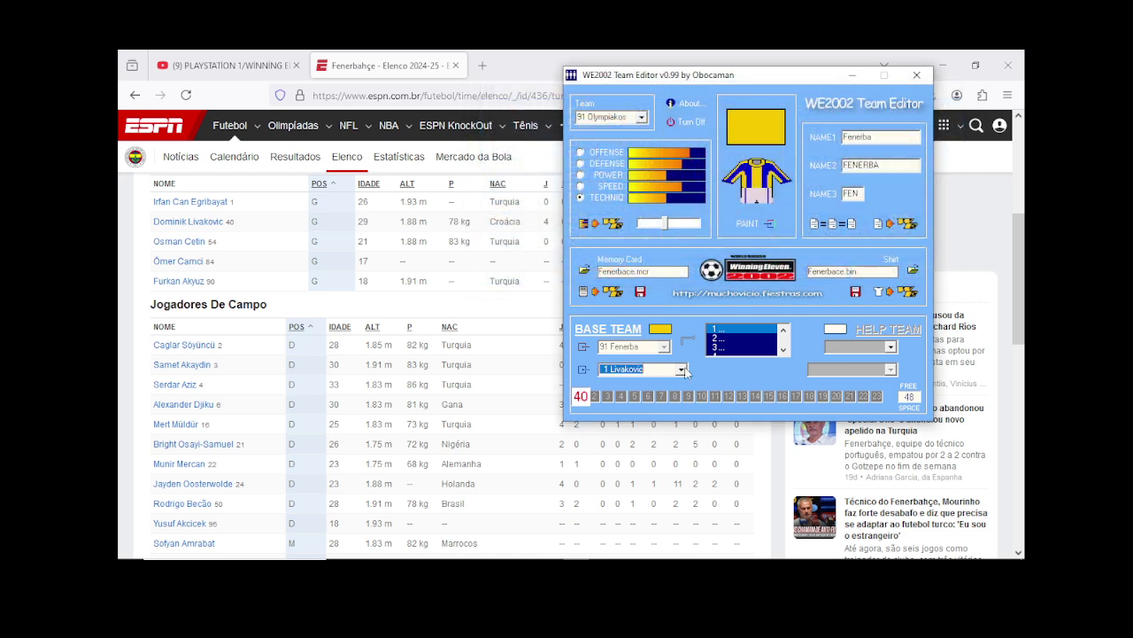
Step: Set Egribayat's shirt number to 1
{"action": "left_click", "coordinate": [875, 396]}
{"action": "left_click_drag", "start_coordinate": [905, 398], "coordinate": [906, 421]}
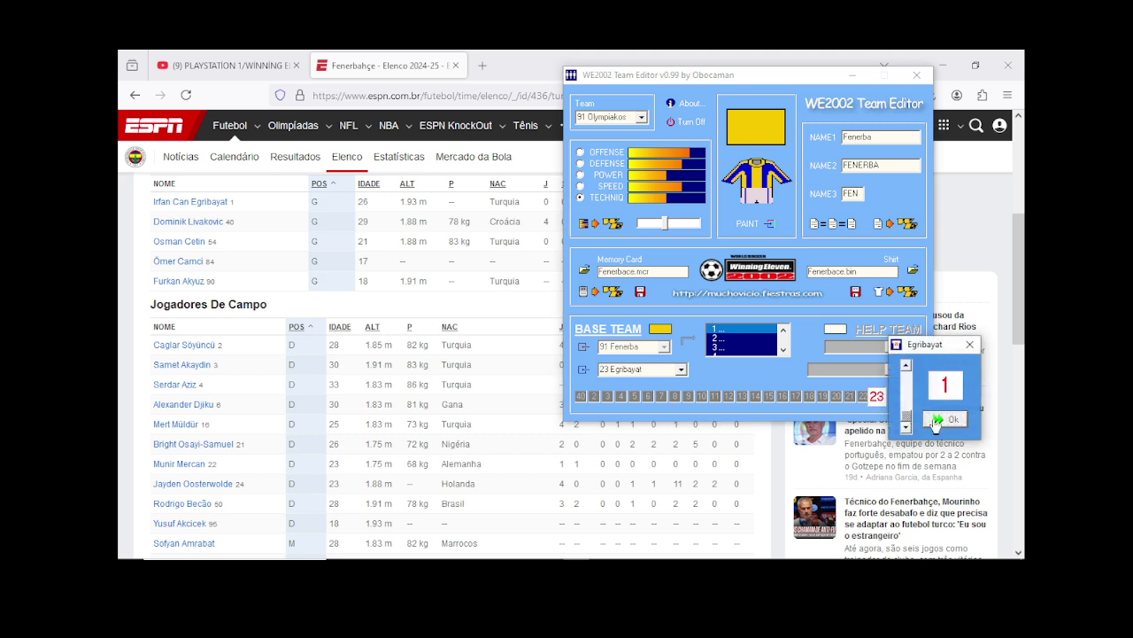
{"action": "left_click", "coordinate": [936, 420]}
Step: Check Soyuncu in the Fenerba player list and set A.Djiku's shirt number to 6
{"action": "left_click", "coordinate": [681, 369]}
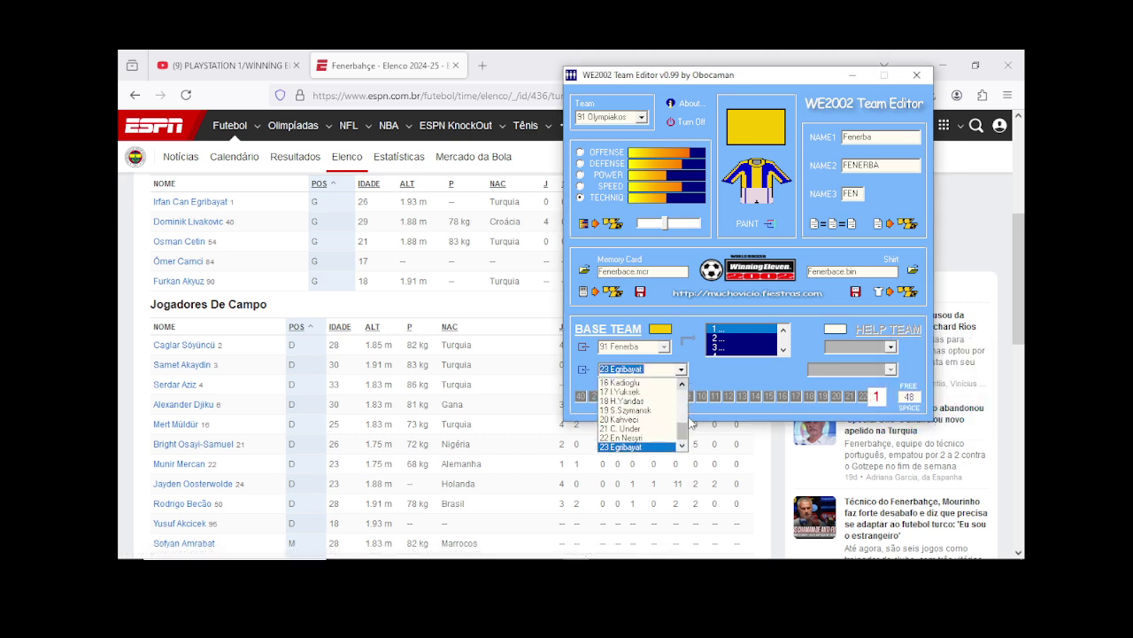
{"action": "scroll", "coordinate": [638, 416], "scroll_direction": "up", "scroll_amount": 5}
{"action": "left_click", "coordinate": [650, 396]}
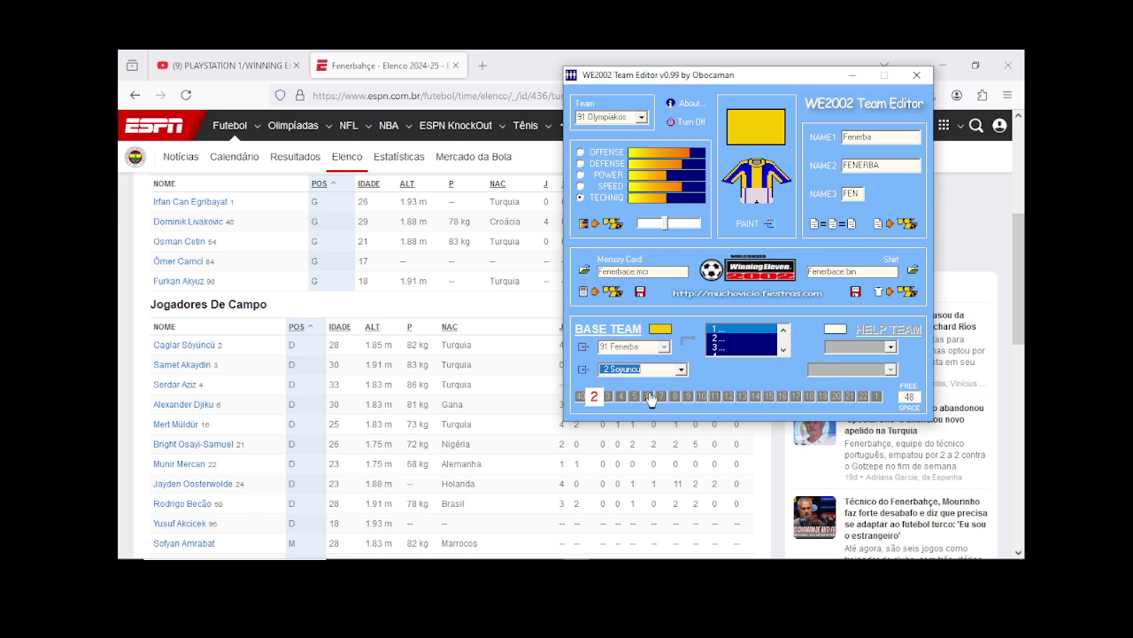
{"action": "left_click", "coordinate": [742, 397]}
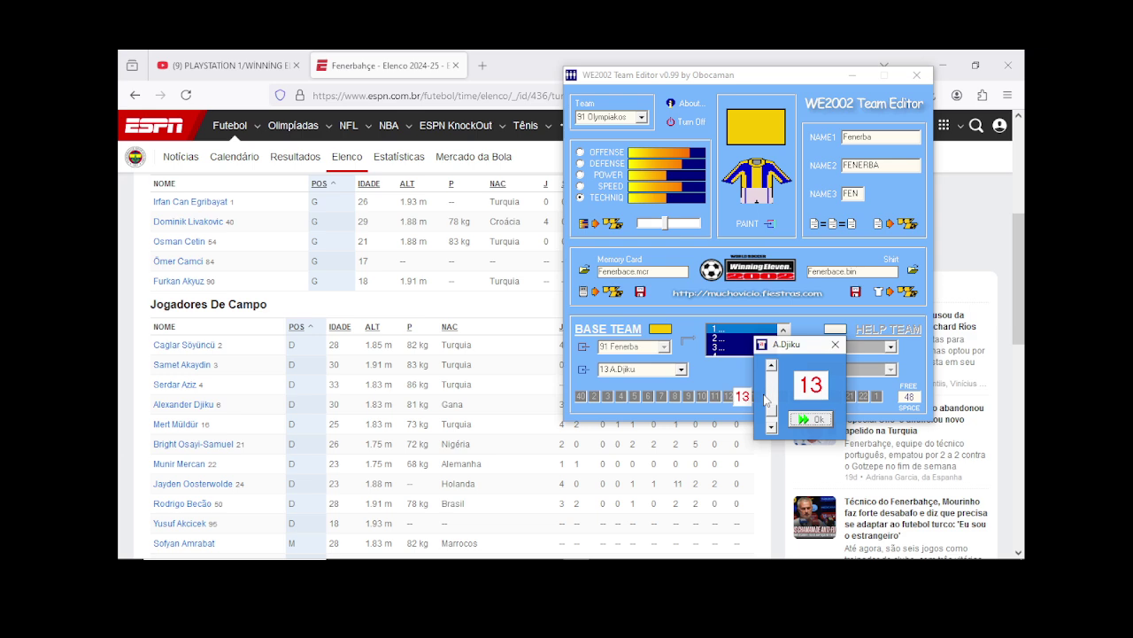
{"action": "left_click", "coordinate": [771, 427]}
{"action": "left_click", "coordinate": [772, 426]}
{"action": "left_click", "coordinate": [772, 427]}
{"action": "left_click", "coordinate": [772, 427]}
{"action": "left_click", "coordinate": [771, 427]}
{"action": "left_click", "coordinate": [771, 427]}
{"action": "left_click", "coordinate": [771, 427]}
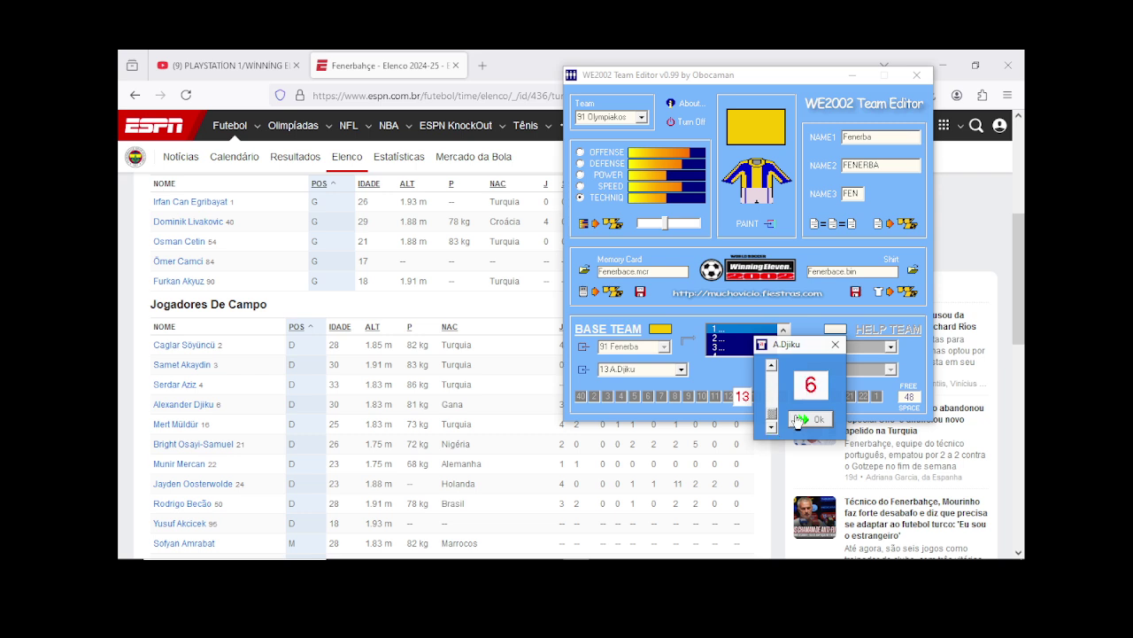
{"action": "left_click", "coordinate": [810, 419]}
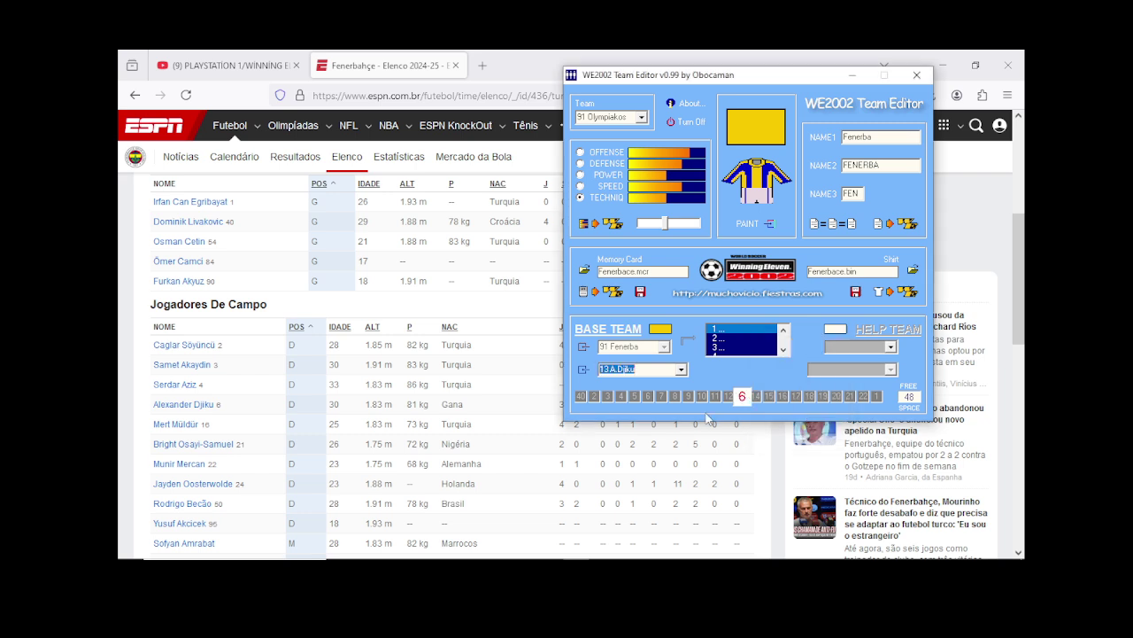
Step: Set R.Becao's shirt number to 50 to match the ESPN squad list
{"action": "left_click", "coordinate": [608, 396]}
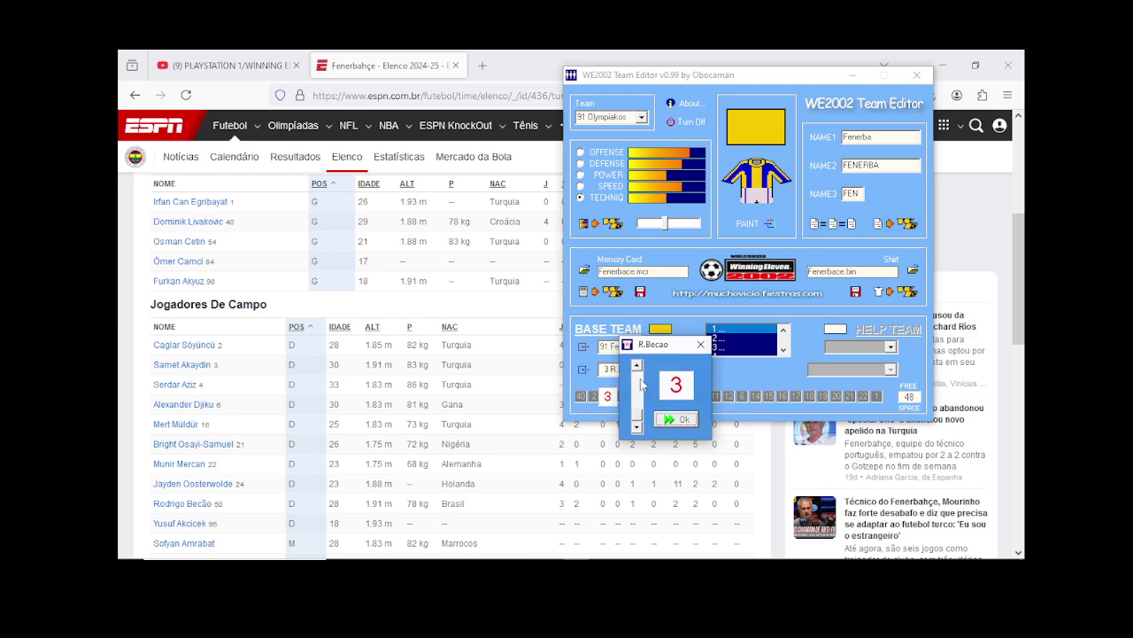
{"action": "mouse_move", "coordinate": [636, 413]}
{"action": "left_mouse_down"}
{"action": "mouse_move", "coordinate": [644, 366]}
{"action": "mouse_move", "coordinate": [647, 395]}
{"action": "left_mouse_up"}
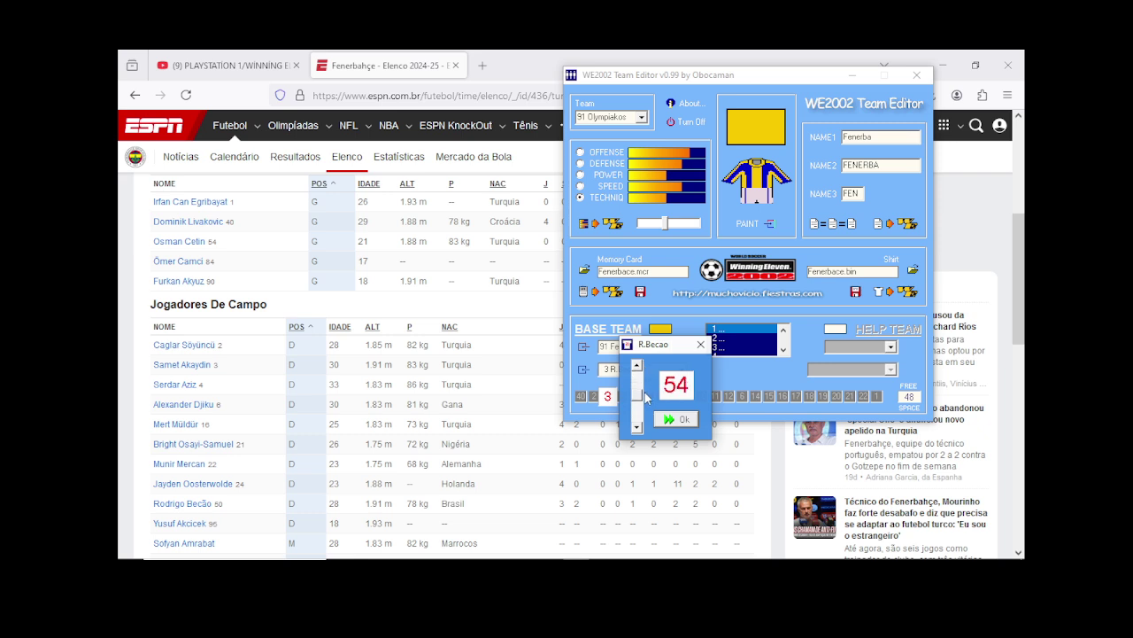
{"action": "left_click", "coordinate": [637, 429]}
{"action": "left_click", "coordinate": [637, 428]}
{"action": "left_click", "coordinate": [637, 429]}
{"action": "left_click", "coordinate": [636, 428]}
{"action": "left_click", "coordinate": [677, 419]}
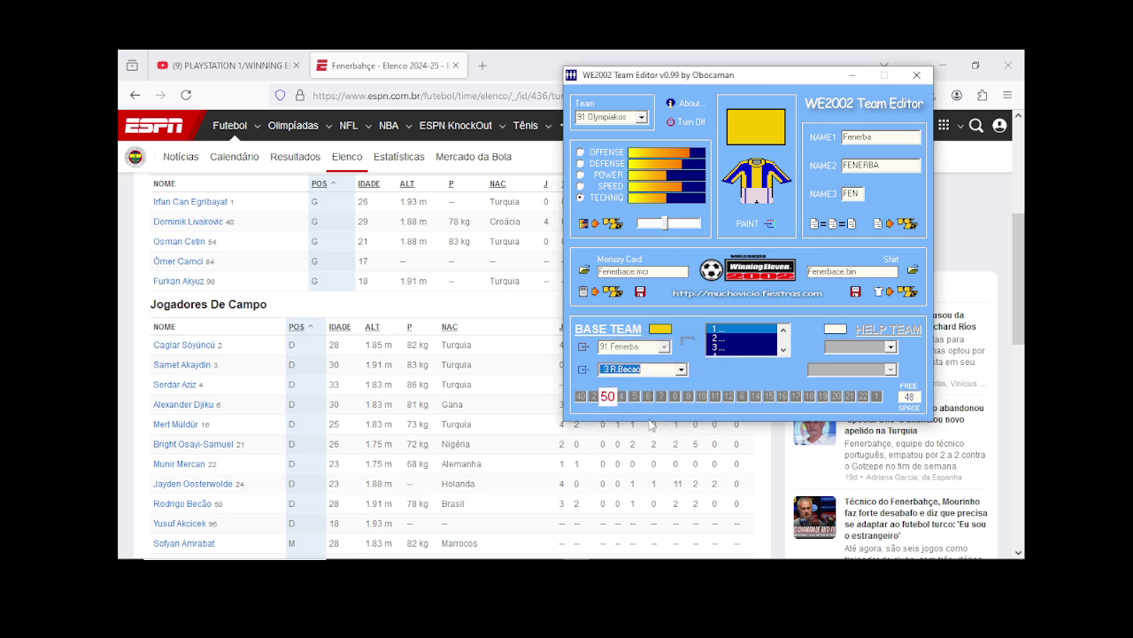
Step: Set Oosterwold's shirt number to 24
{"action": "left_click", "coordinate": [623, 398]}
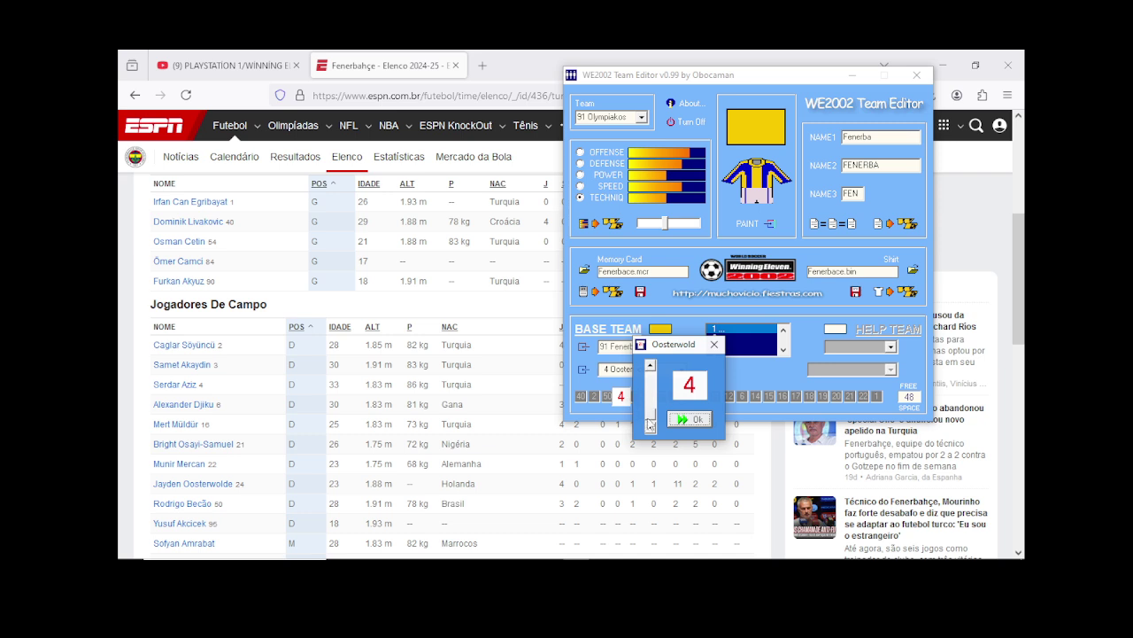
{"action": "left_click_drag", "start_coordinate": [651, 423], "coordinate": [655, 406]}
{"action": "left_click", "coordinate": [688, 419]}
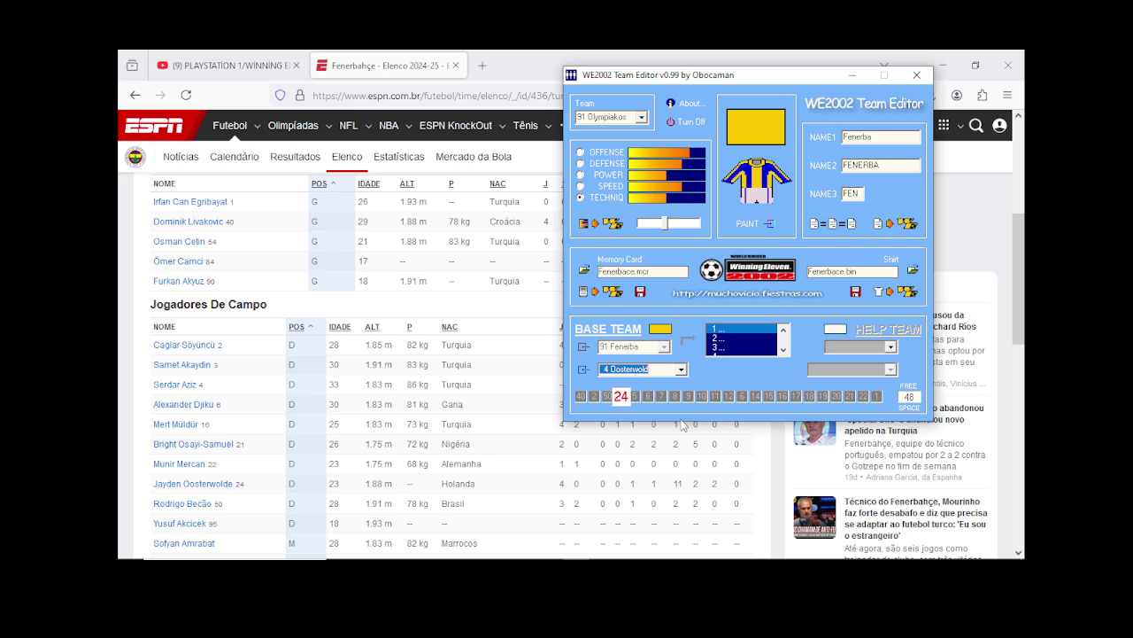
Step: Look through the midfielders on the ESPN squad page and set Tadic's shirt number to 10
{"action": "scroll", "coordinate": [275, 410], "scroll_direction": "down", "scroll_amount": 1}
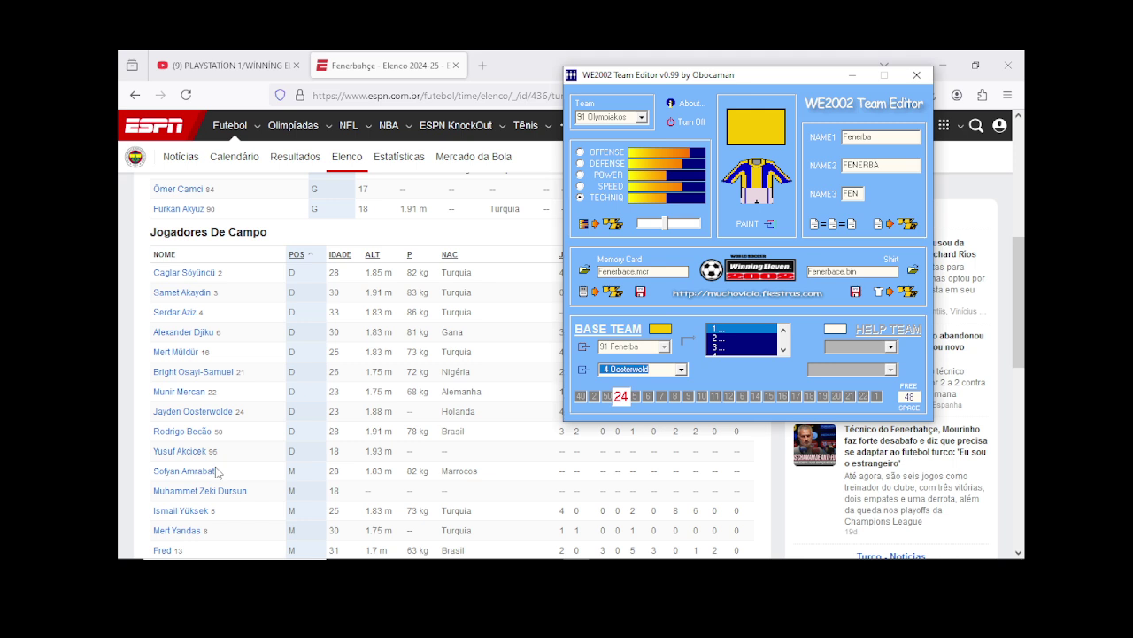
{"action": "scroll", "coordinate": [231, 472], "scroll_direction": "down", "scroll_amount": 1}
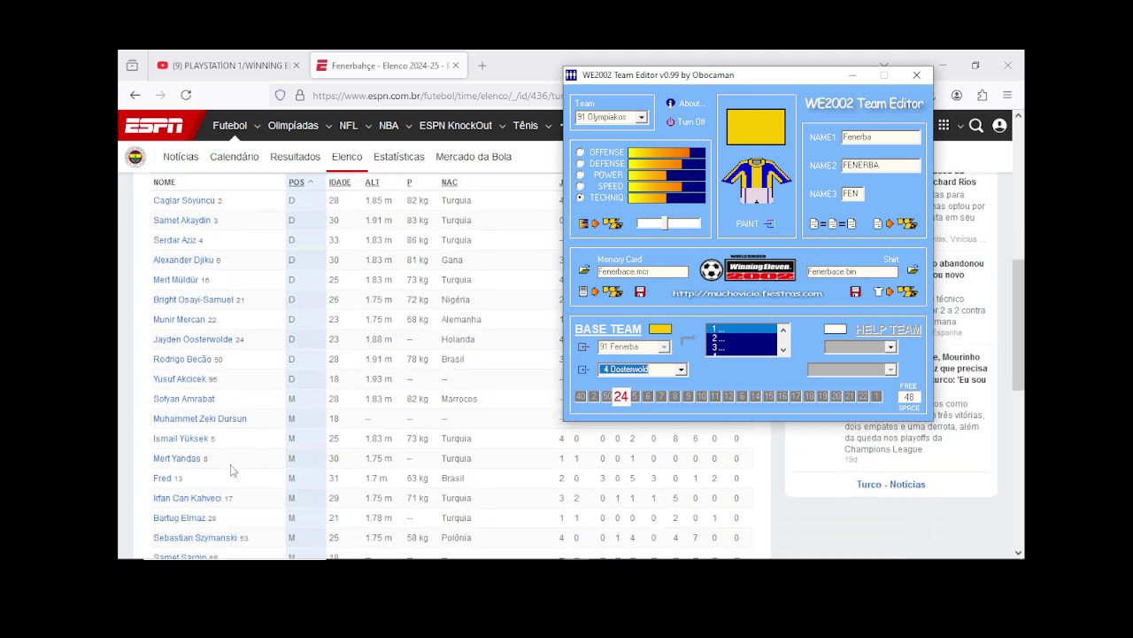
{"action": "left_click", "coordinate": [676, 398]}
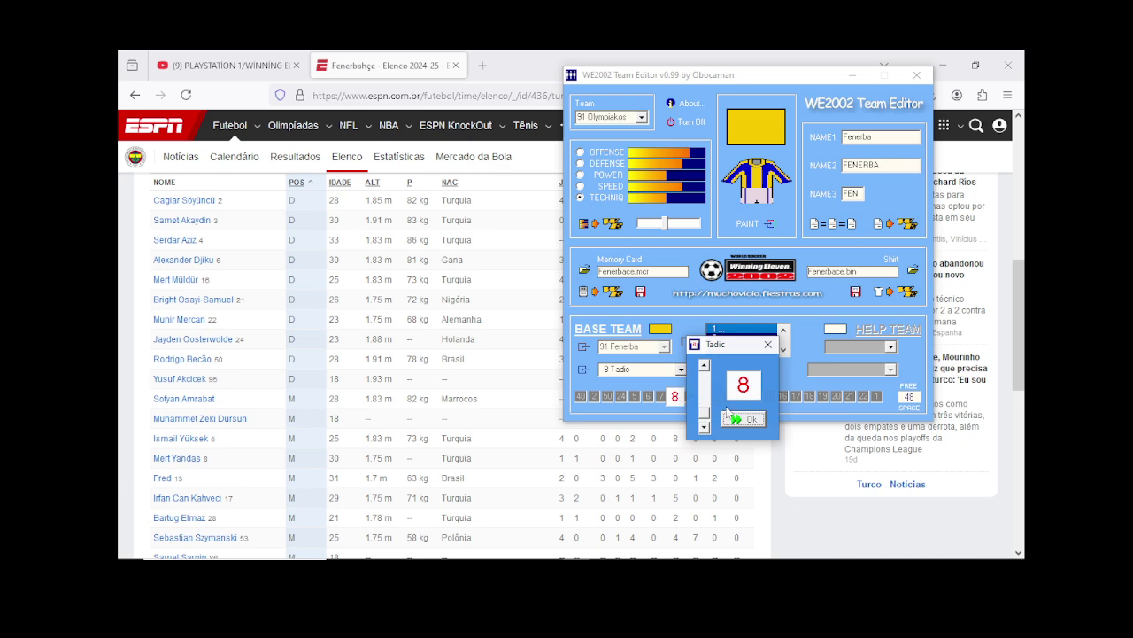
{"action": "left_click", "coordinate": [706, 426]}
{"action": "left_click", "coordinate": [706, 426]}
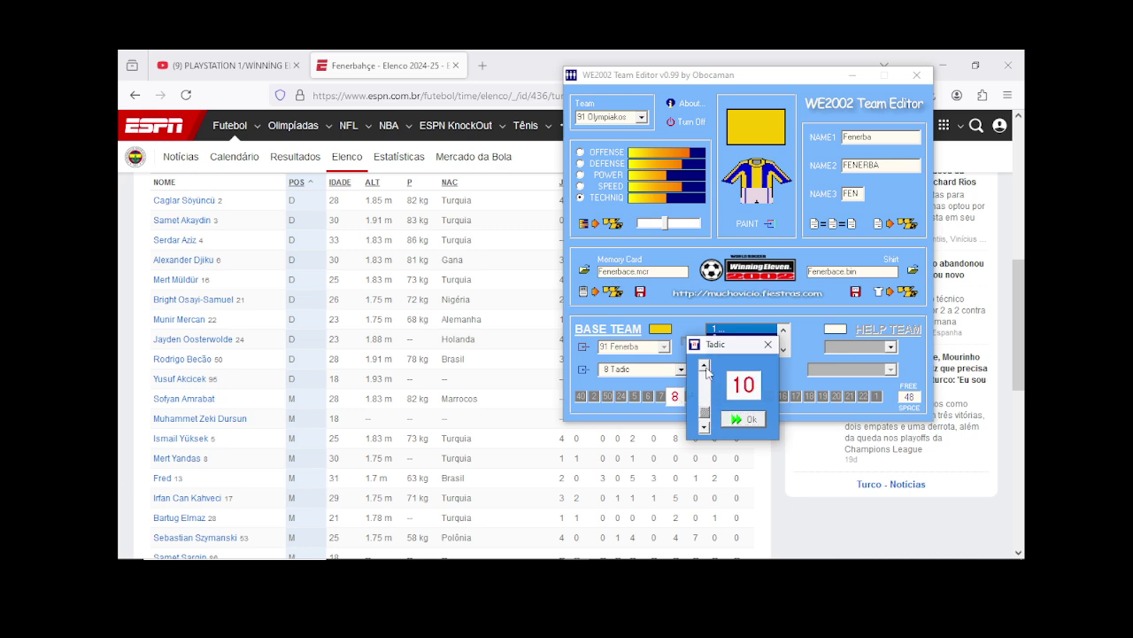
{"action": "left_click", "coordinate": [736, 420]}
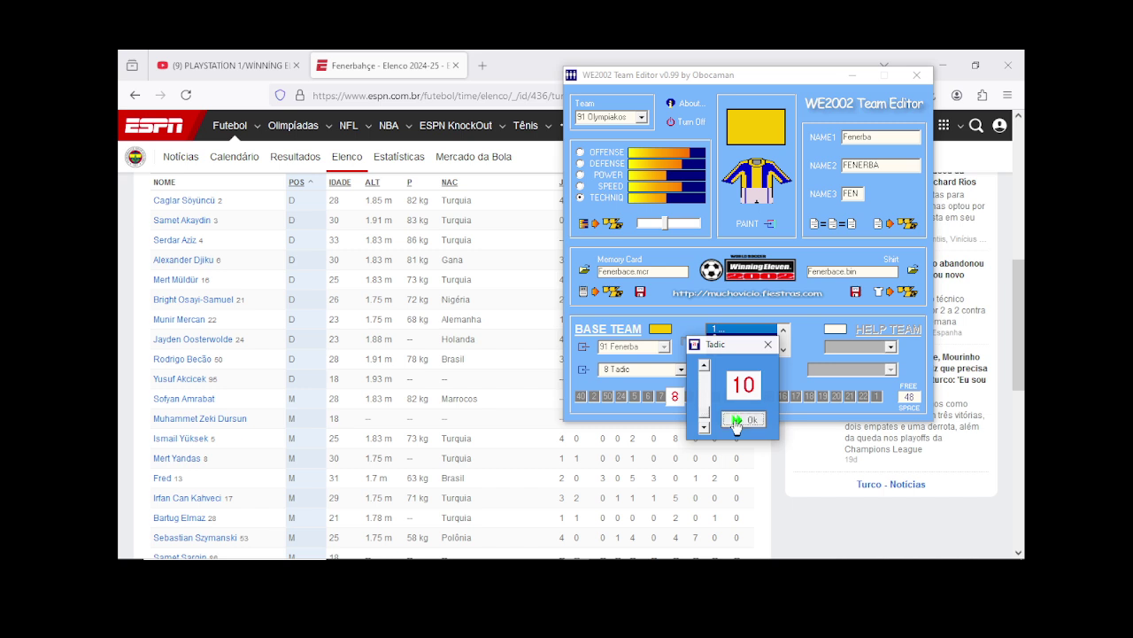
Step: Set Dzeko's shirt number to 9 following the ESPN forwards list, and recheck Tadic's number
{"action": "scroll", "coordinate": [346, 429], "scroll_direction": "down", "scroll_amount": 1}
{"action": "scroll", "coordinate": [345, 430], "scroll_direction": "down", "scroll_amount": 1}
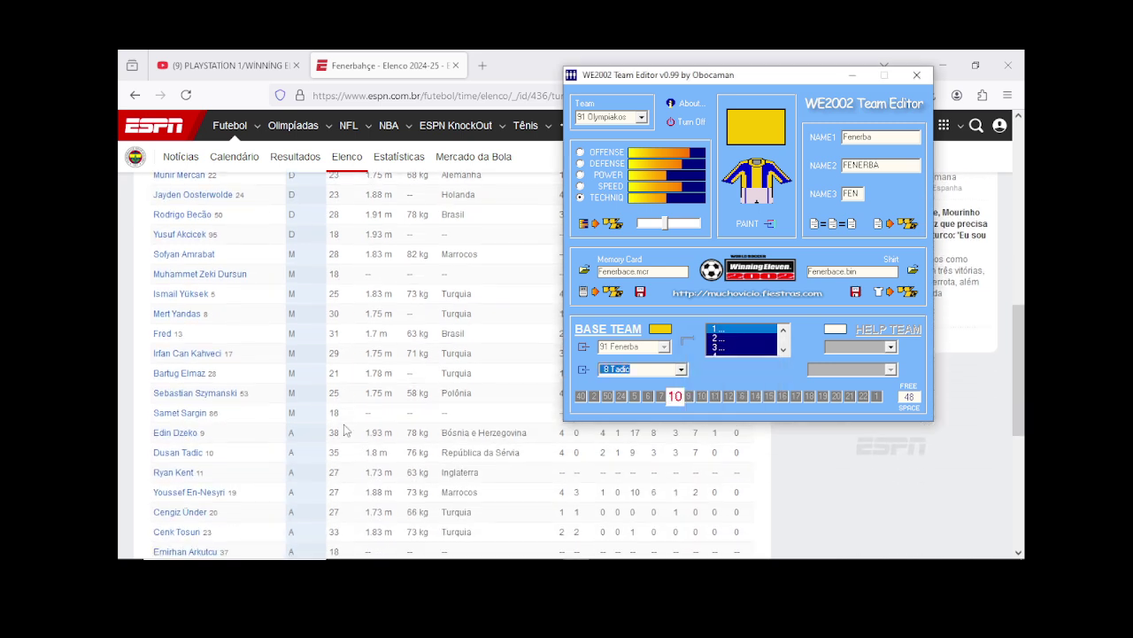
{"action": "left_click", "coordinate": [703, 398]}
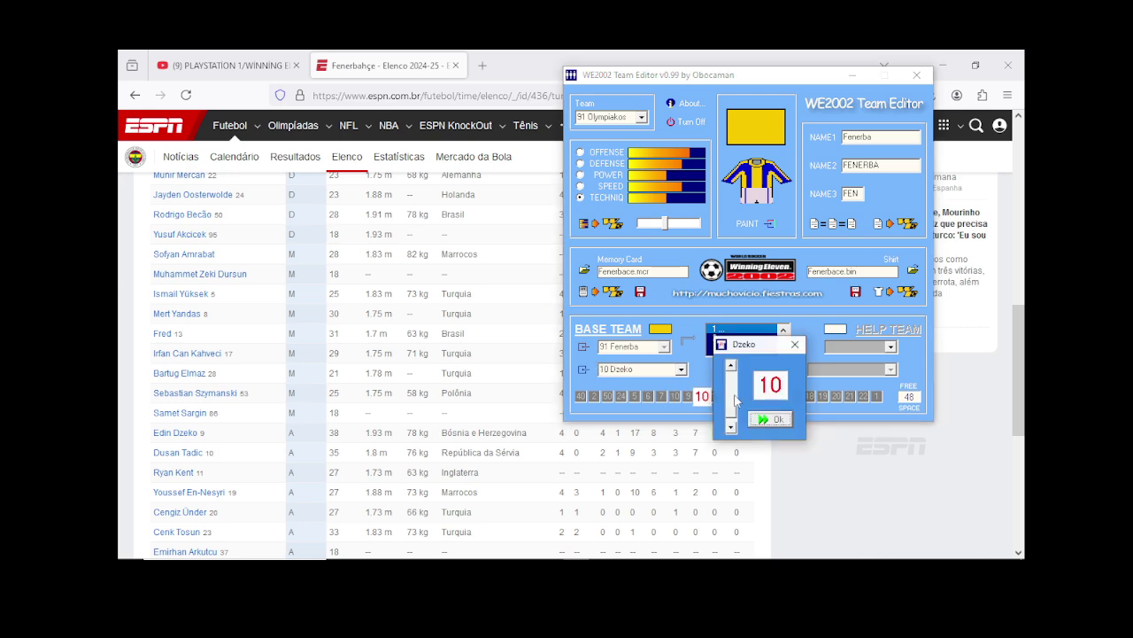
{"action": "left_click", "coordinate": [733, 424]}
{"action": "left_click", "coordinate": [765, 420]}
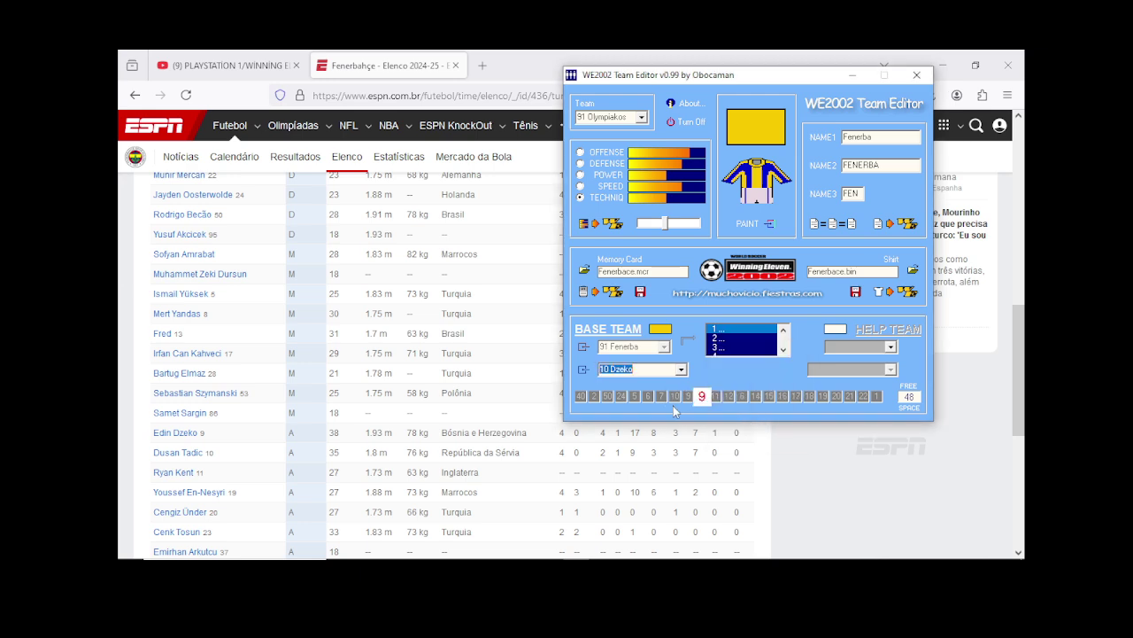
{"action": "left_click", "coordinate": [677, 399]}
{"action": "left_click", "coordinate": [740, 420]}
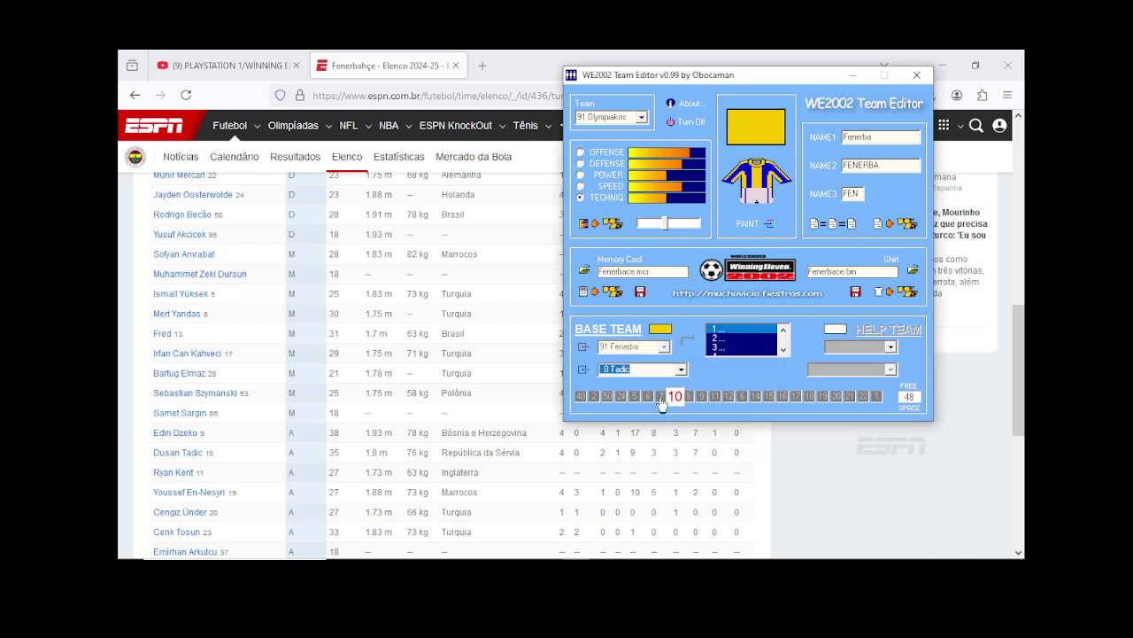
Step: Set Fred's shirt number to 13
{"action": "left_click", "coordinate": [661, 397]}
{"action": "left_click", "coordinate": [691, 365]}
{"action": "left_click", "coordinate": [691, 366]}
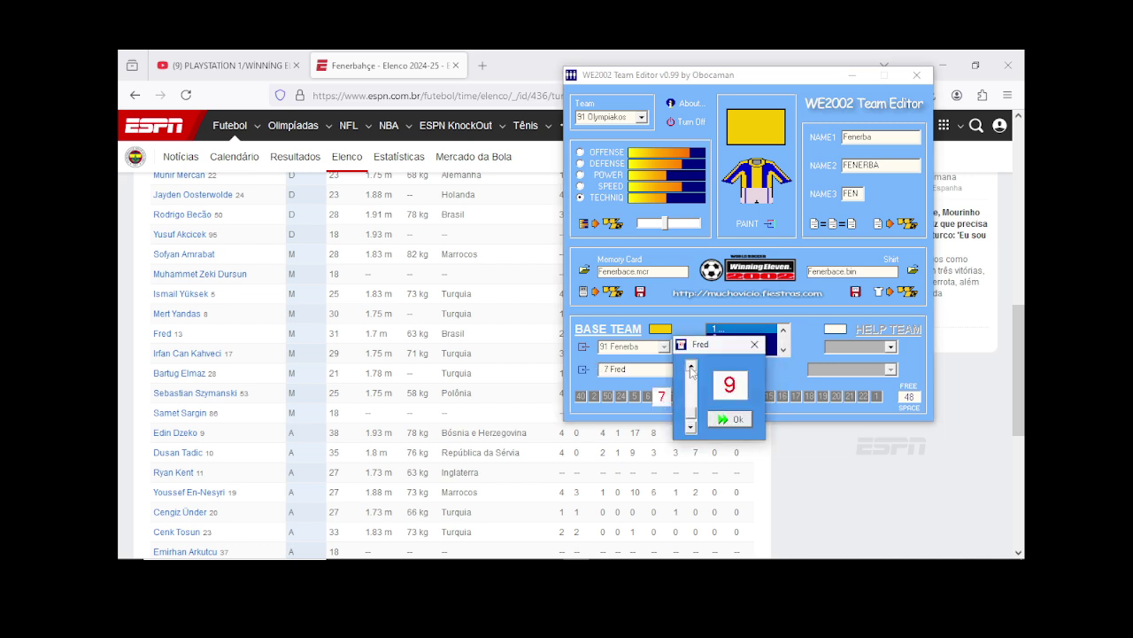
{"action": "left_click", "coordinate": [691, 366]}
{"action": "left_click", "coordinate": [691, 366]}
{"action": "left_click", "coordinate": [690, 365]}
{"action": "left_click", "coordinate": [691, 366]}
{"action": "left_click", "coordinate": [691, 366]}
{"action": "scroll", "coordinate": [719, 419], "scroll_direction": "up", "scroll_amount": 2}
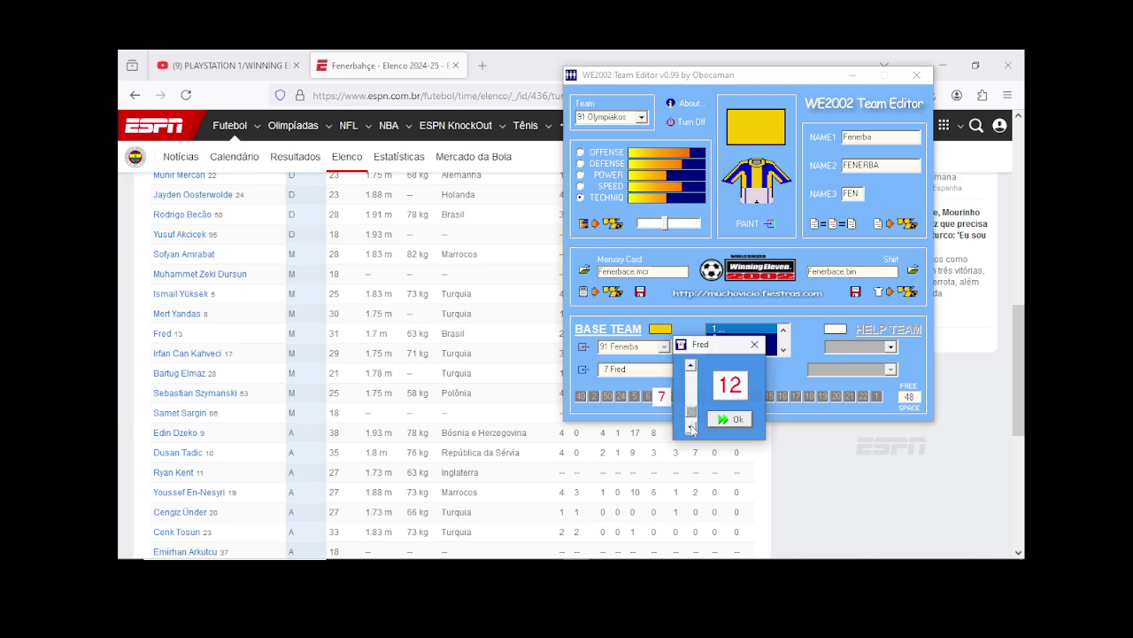
{"action": "scroll", "coordinate": [726, 418], "scroll_direction": "down", "scroll_amount": 1}
{"action": "left_click", "coordinate": [731, 420]}
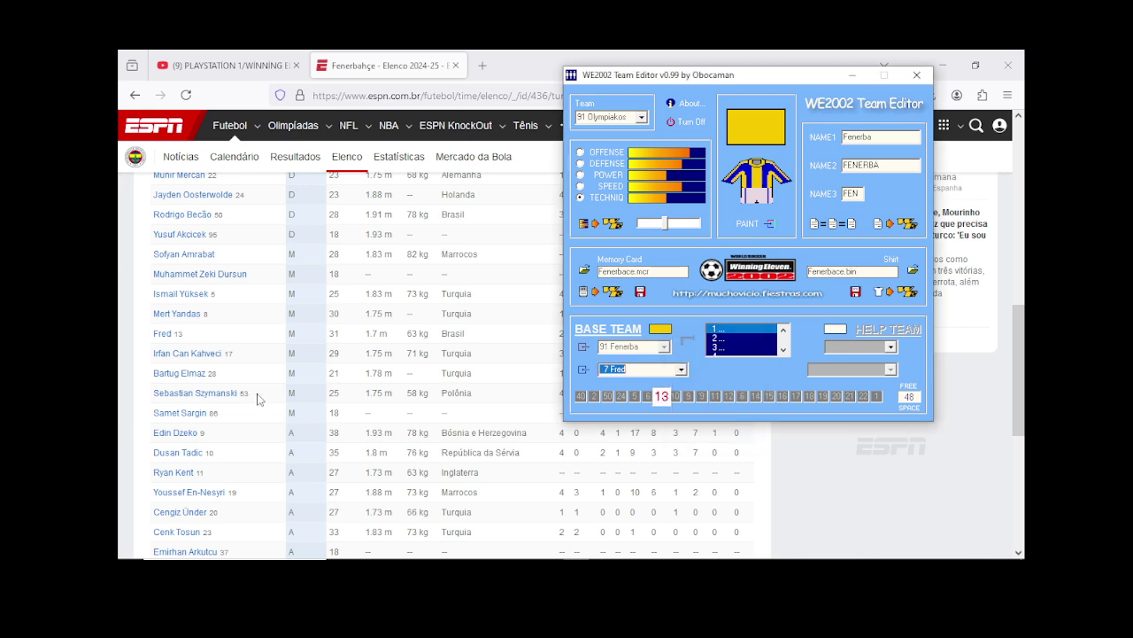
Step: Look up Allan Saint-Maximin in the ESPN squad list and set S.Maximin's shirt number to 97
{"action": "scroll", "coordinate": [233, 422], "scroll_direction": "down", "scroll_amount": 2}
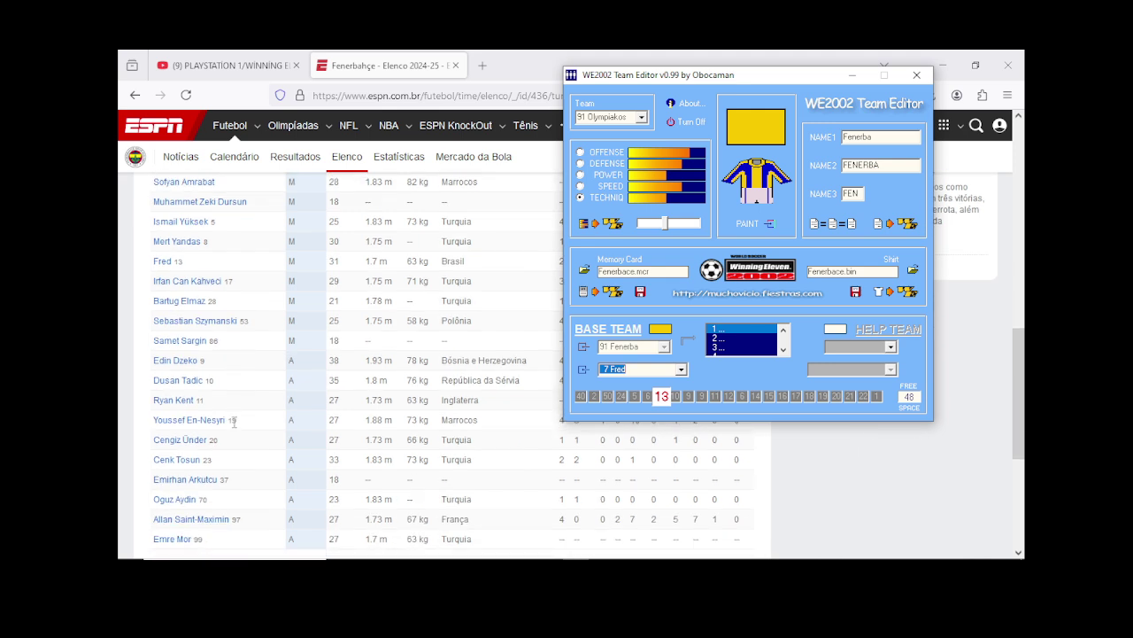
{"action": "scroll", "coordinate": [233, 422], "scroll_direction": "down", "scroll_amount": 2}
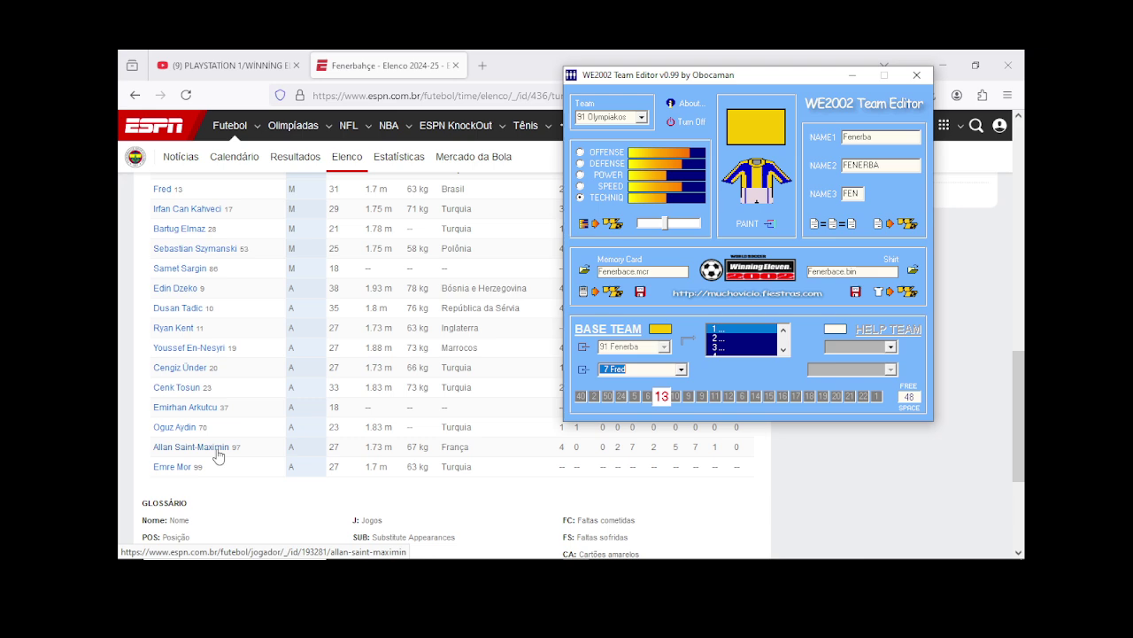
{"action": "left_click", "coordinate": [690, 398]}
{"action": "left_click_drag", "start_coordinate": [719, 417], "coordinate": [721, 398]}
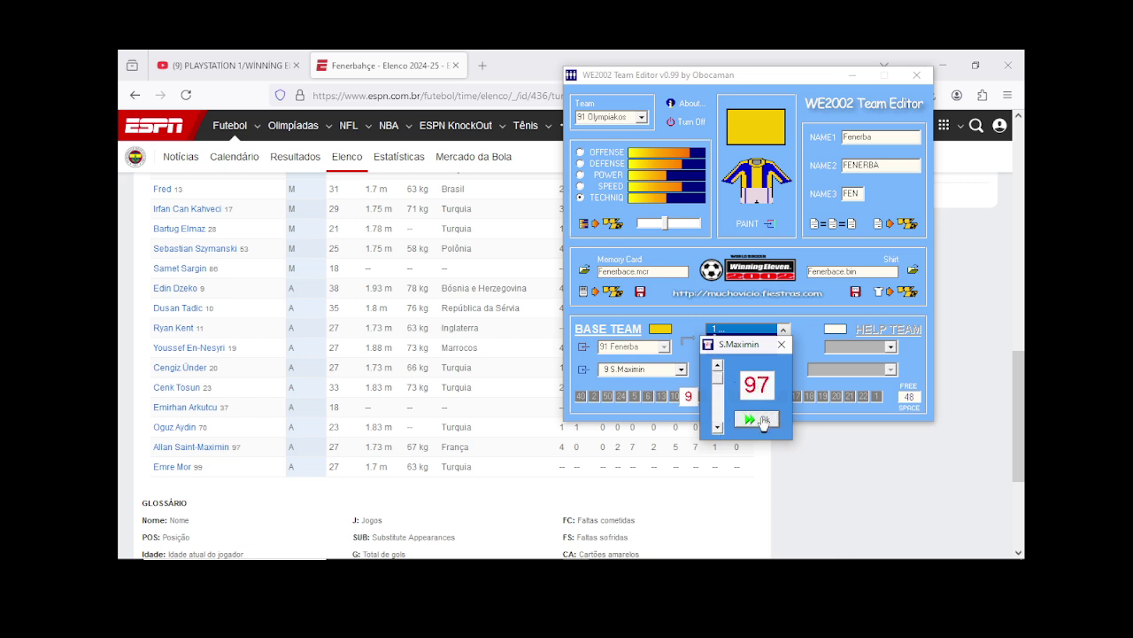
{"action": "left_click", "coordinate": [760, 420]}
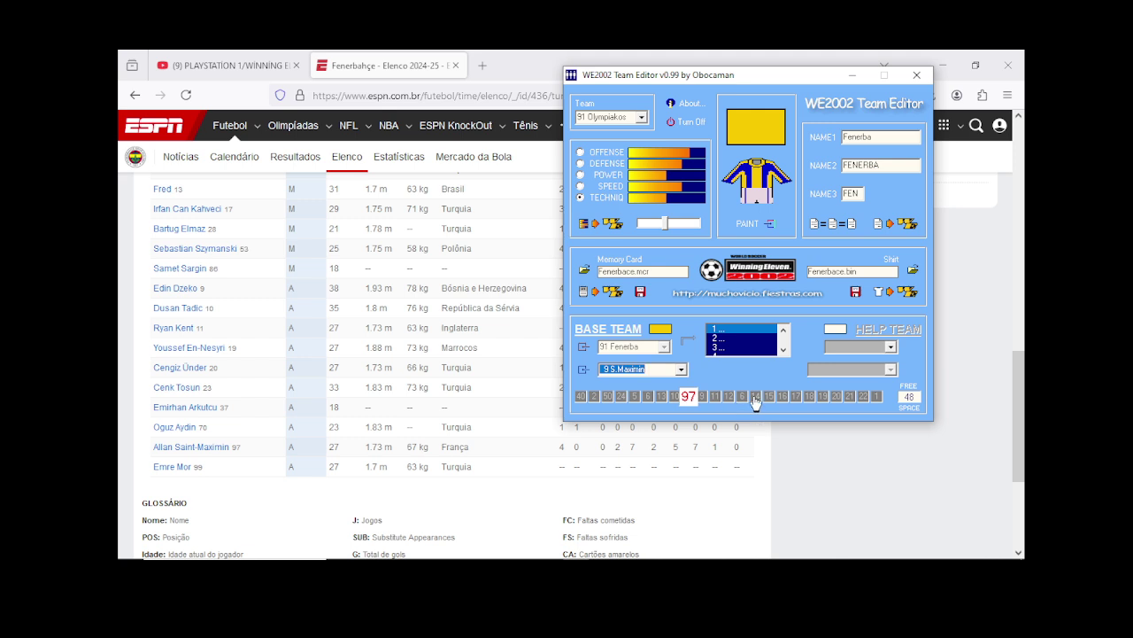
Step: Set En Nesyri's shirt number to 19
{"action": "left_click", "coordinate": [862, 397]}
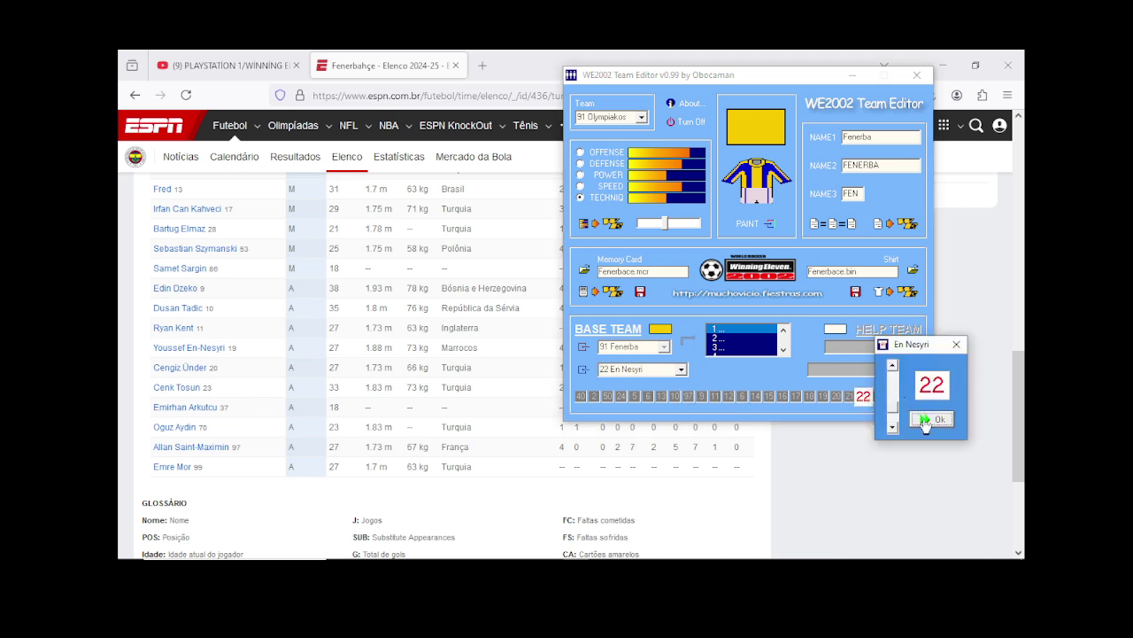
{"action": "left_click", "coordinate": [893, 427]}
{"action": "left_click", "coordinate": [894, 427]}
{"action": "left_click", "coordinate": [893, 427]}
{"action": "left_click", "coordinate": [926, 422]}
Step: Set C. Under's shirt number to 20, following Cengiz Ünder's entry in the ESPN squad list
{"action": "left_click", "coordinate": [852, 397]}
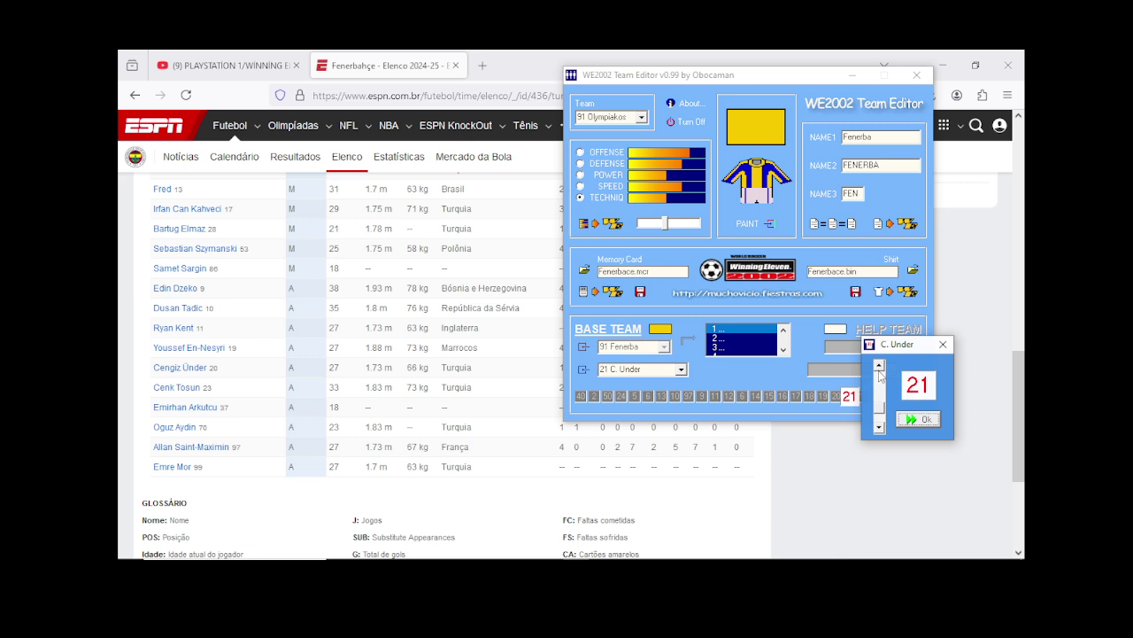
{"action": "left_click", "coordinate": [880, 427]}
{"action": "left_click", "coordinate": [917, 421]}
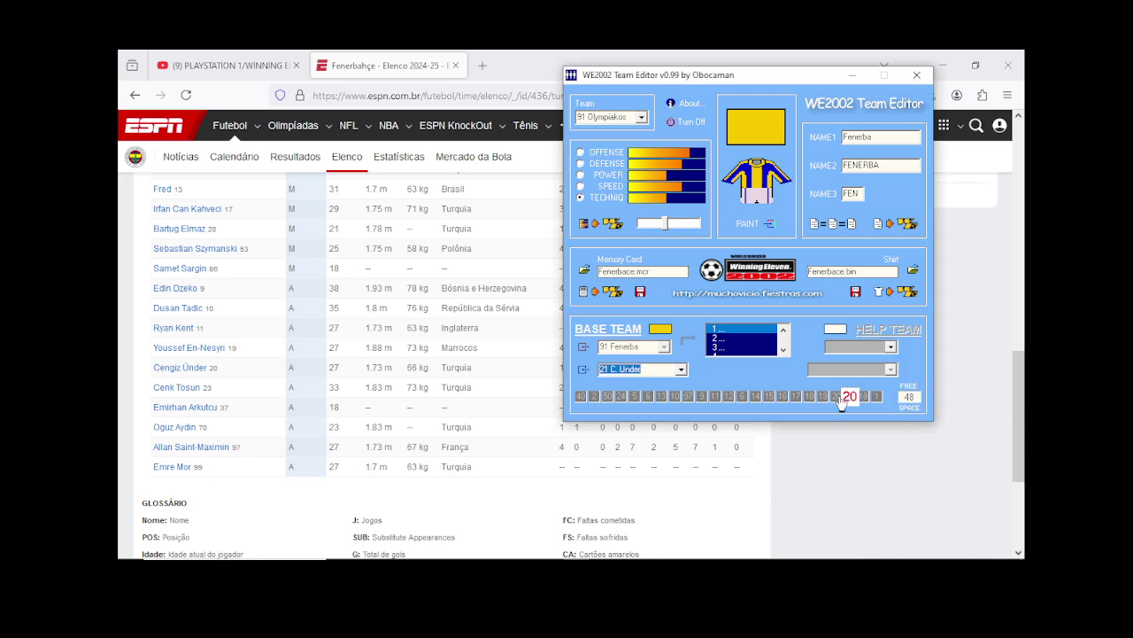
Step: Set Kahveci's shirt number to 17 to match the ESPN squad list
{"action": "left_click", "coordinate": [843, 400]}
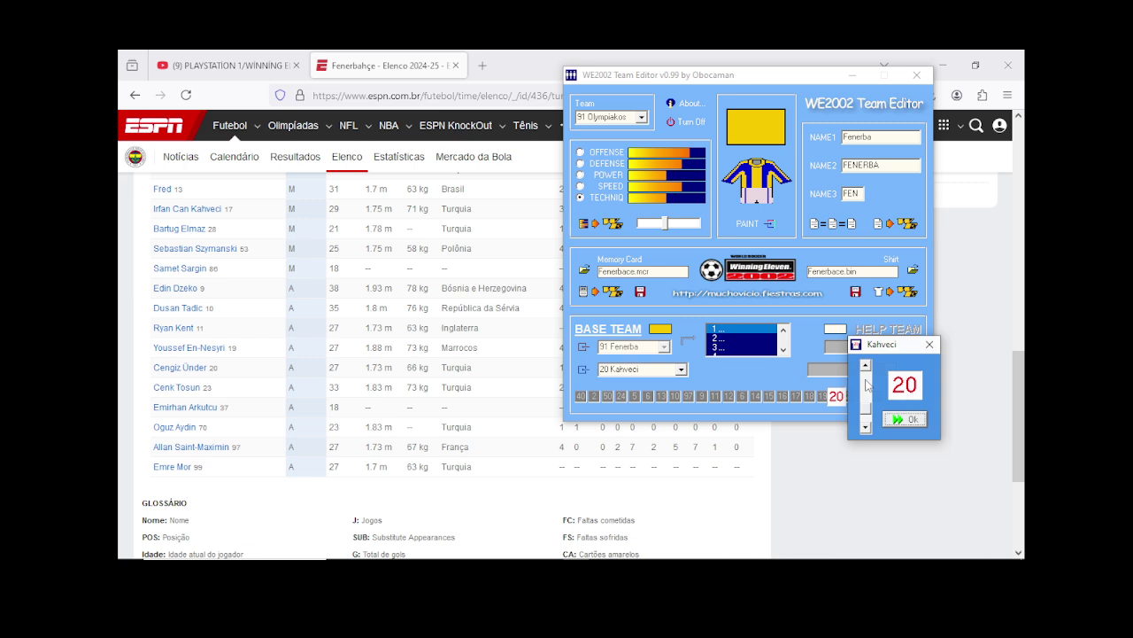
{"action": "left_click", "coordinate": [865, 427]}
{"action": "left_click", "coordinate": [865, 426]}
{"action": "left_click", "coordinate": [865, 426]}
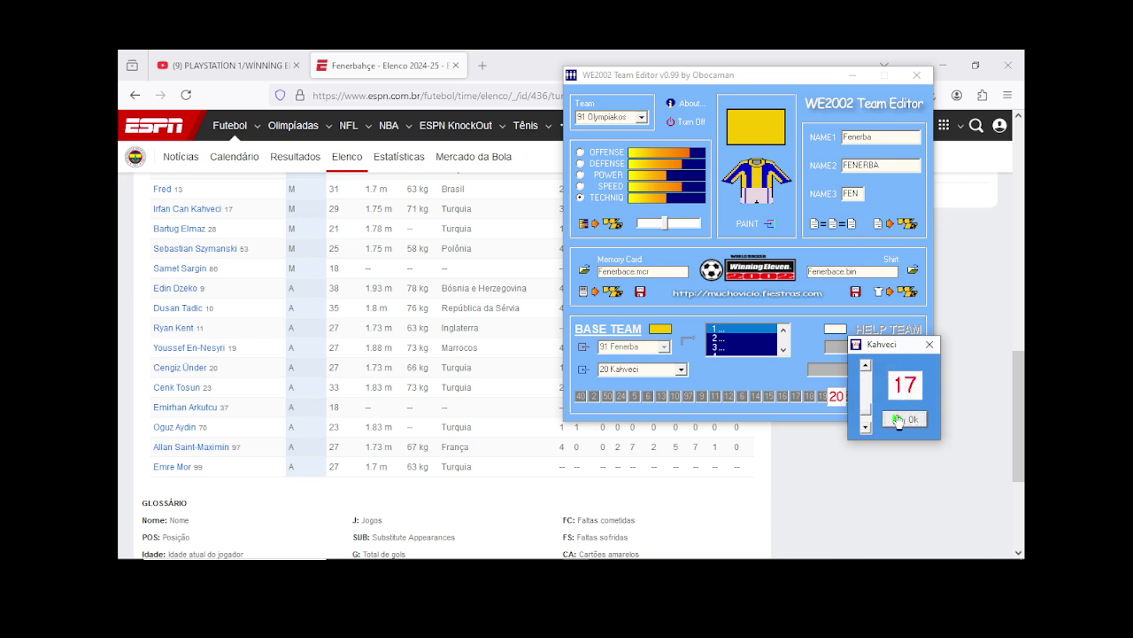
{"action": "left_click", "coordinate": [898, 421]}
Step: Set S.Szymansk's shirt number to 53, following Sebastian Szymanski's entry in the ESPN list
{"action": "left_click", "coordinate": [824, 398]}
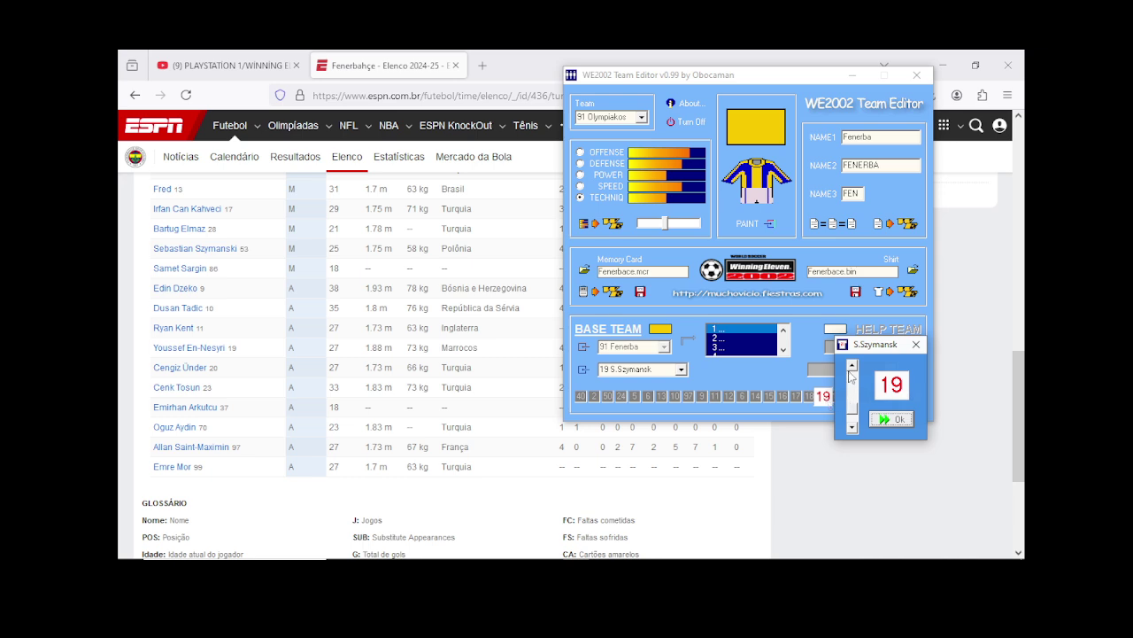
{"action": "left_click_drag", "start_coordinate": [852, 372], "coordinate": [852, 375]}
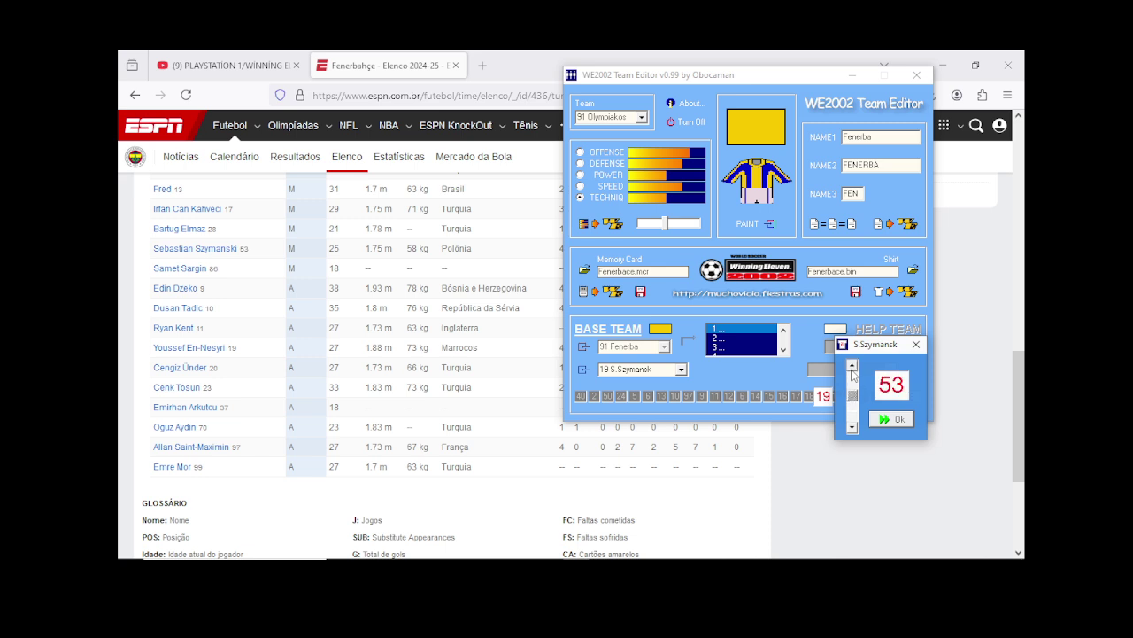
{"action": "left_click", "coordinate": [893, 419]}
Step: Look up Mert Yandas in the ESPN midfielders list and set H.Yandas's shirt number to 8
{"action": "left_click", "coordinate": [810, 399]}
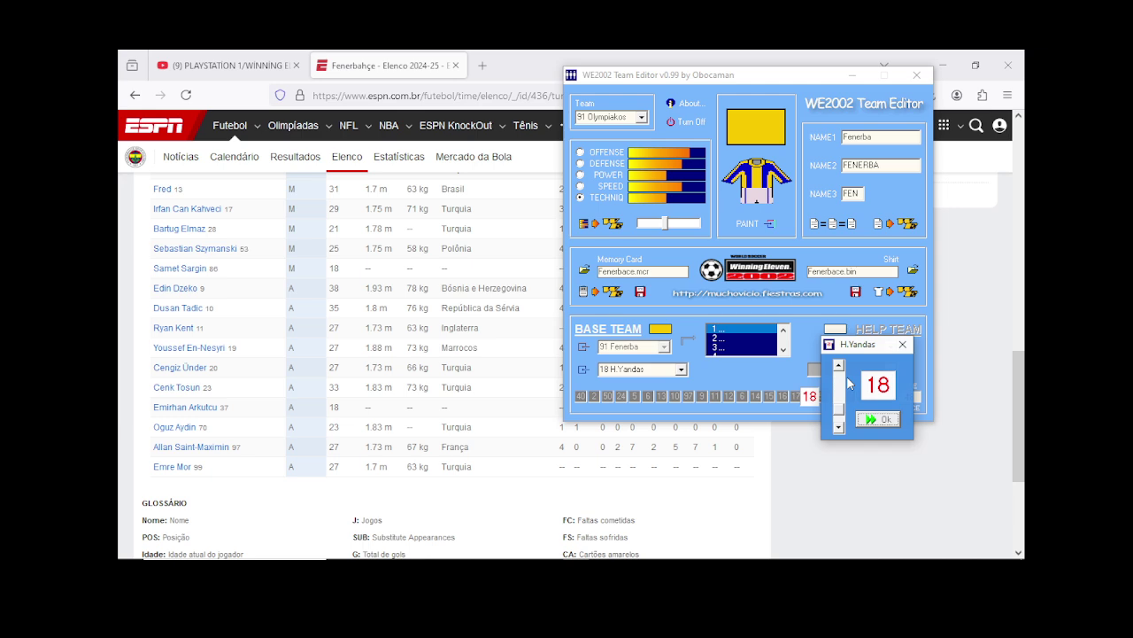
{"action": "scroll", "coordinate": [296, 456], "scroll_direction": "up", "scroll_amount": 1}
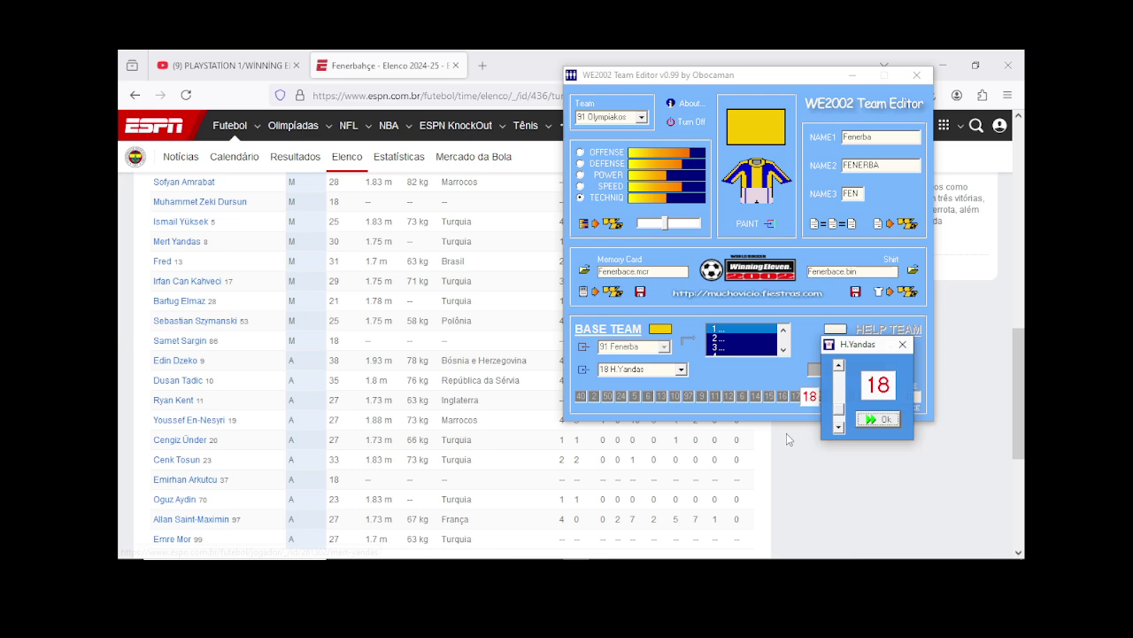
{"action": "left_click", "coordinate": [840, 426]}
{"action": "left_click", "coordinate": [840, 427]}
{"action": "left_click", "coordinate": [840, 427]}
{"action": "left_click", "coordinate": [839, 427]}
{"action": "left_click", "coordinate": [839, 427]}
{"action": "left_click", "coordinate": [840, 427]}
{"action": "left_click", "coordinate": [840, 427]}
{"action": "left_click", "coordinate": [840, 427]}
{"action": "left_click", "coordinate": [839, 427]}
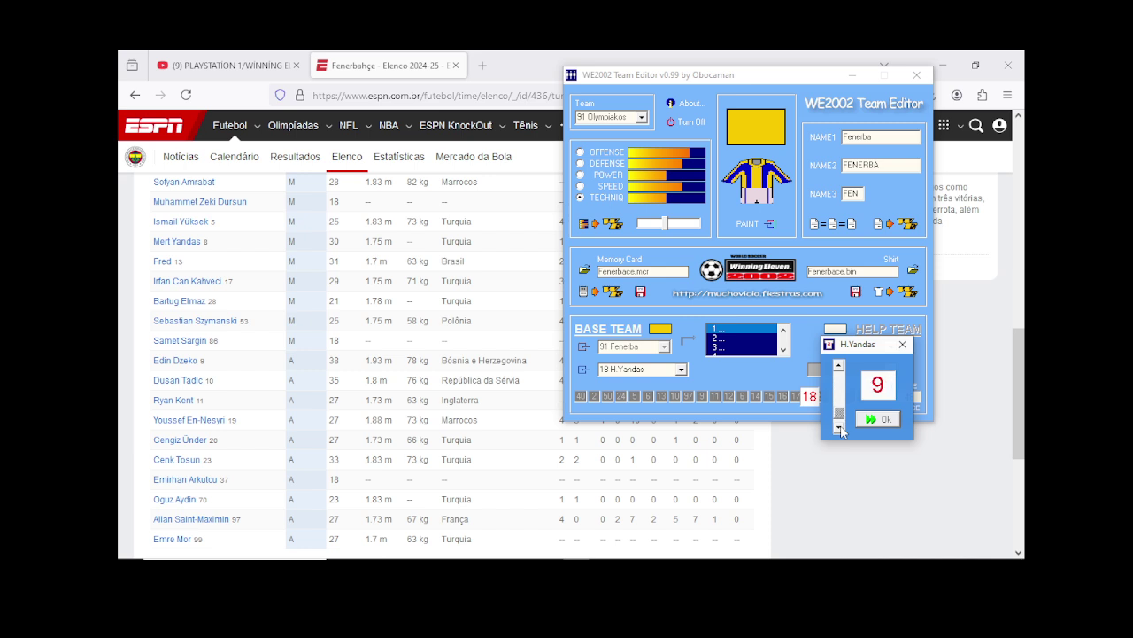
{"action": "left_click", "coordinate": [840, 427]}
{"action": "left_click", "coordinate": [871, 419]}
Step: Set I.Yuksek's shirt number to 5, following Ismail Yüksek's entry in the ESPN list
{"action": "left_click", "coordinate": [797, 398]}
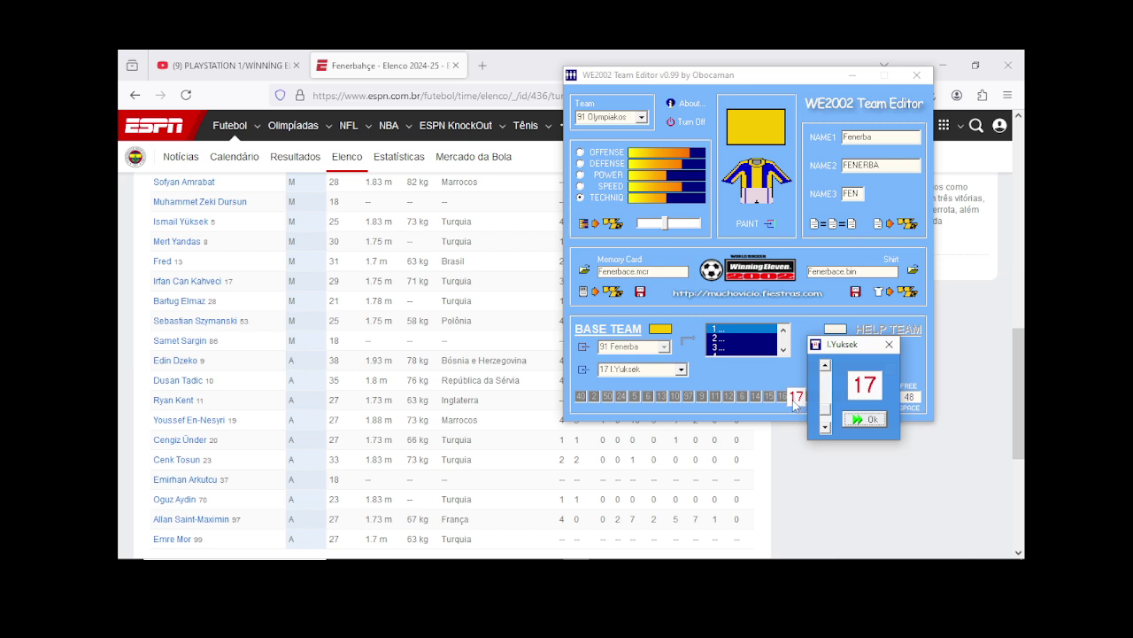
{"action": "left_click_drag", "start_coordinate": [826, 427], "coordinate": [827, 428]}
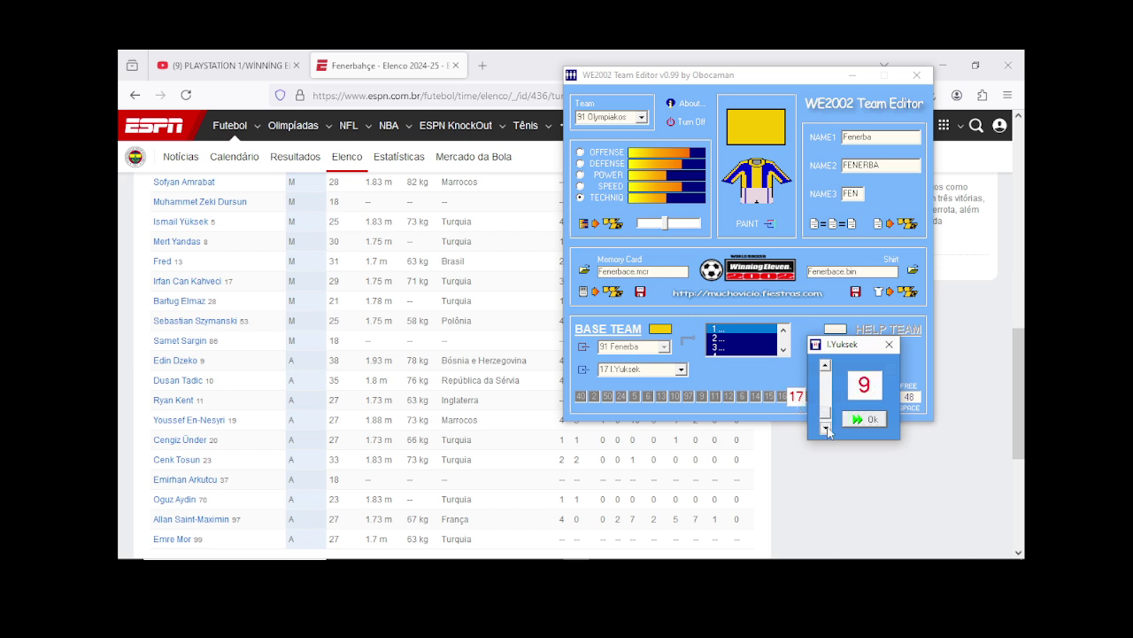
{"action": "left_click", "coordinate": [827, 428]}
{"action": "left_click", "coordinate": [826, 428]}
{"action": "left_click", "coordinate": [825, 430]}
{"action": "left_click", "coordinate": [825, 429]}
{"action": "left_click", "coordinate": [854, 421]}
Step: Open Kadioglu's shirt number for editing and look for the player throughout the ESPN squad list
{"action": "left_click", "coordinate": [784, 397]}
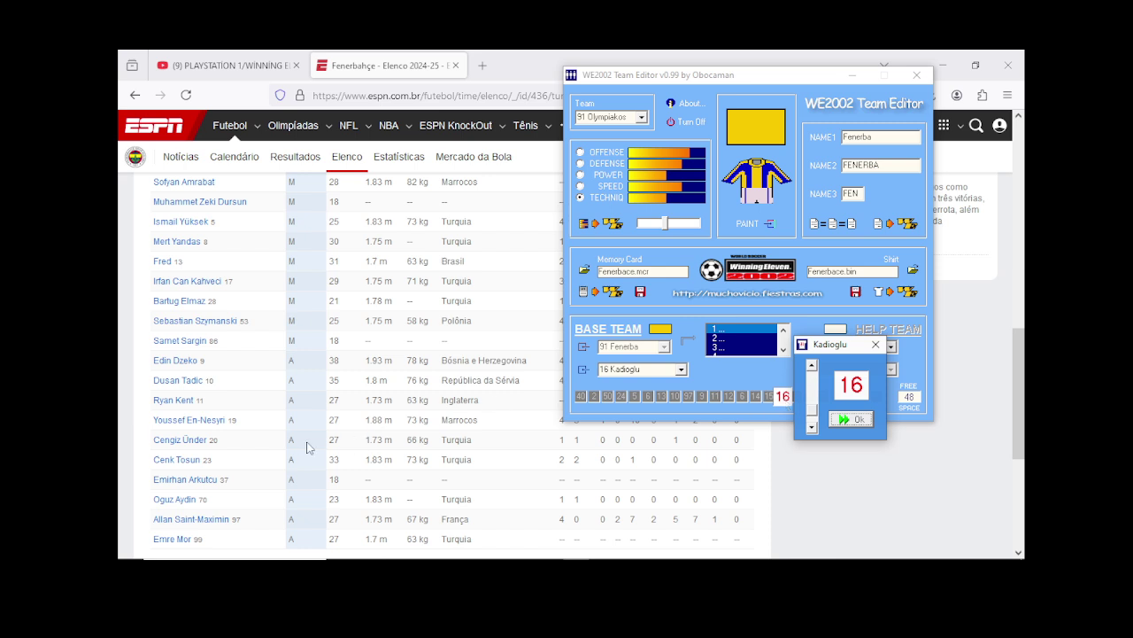
{"action": "scroll", "coordinate": [307, 447], "scroll_direction": "up", "scroll_amount": 3}
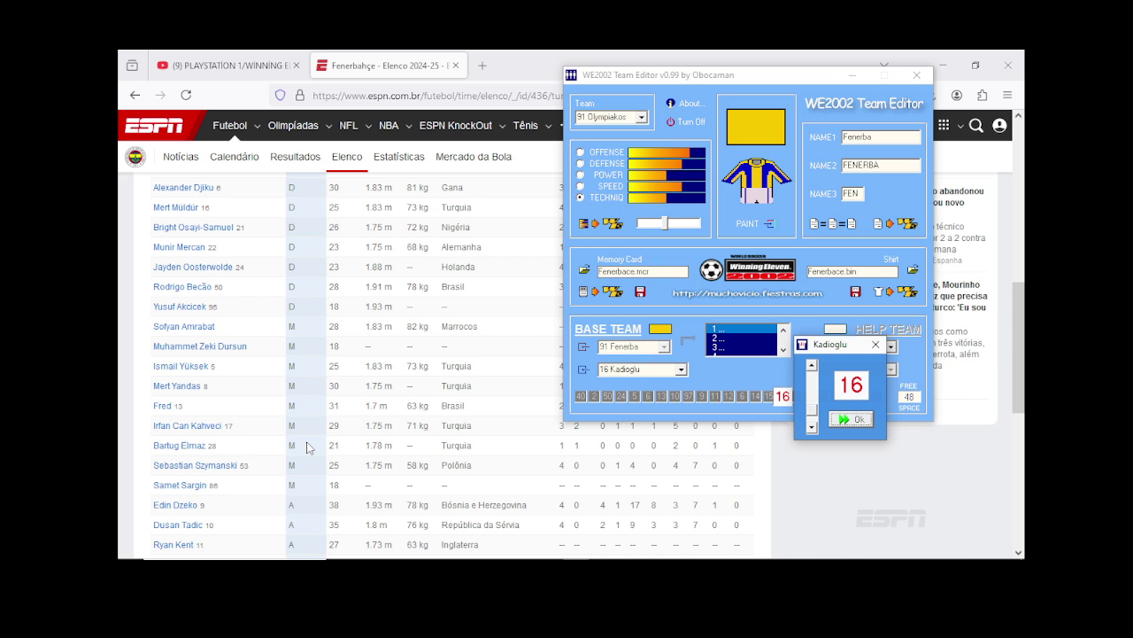
{"action": "scroll", "coordinate": [307, 447], "scroll_direction": "up", "scroll_amount": 2}
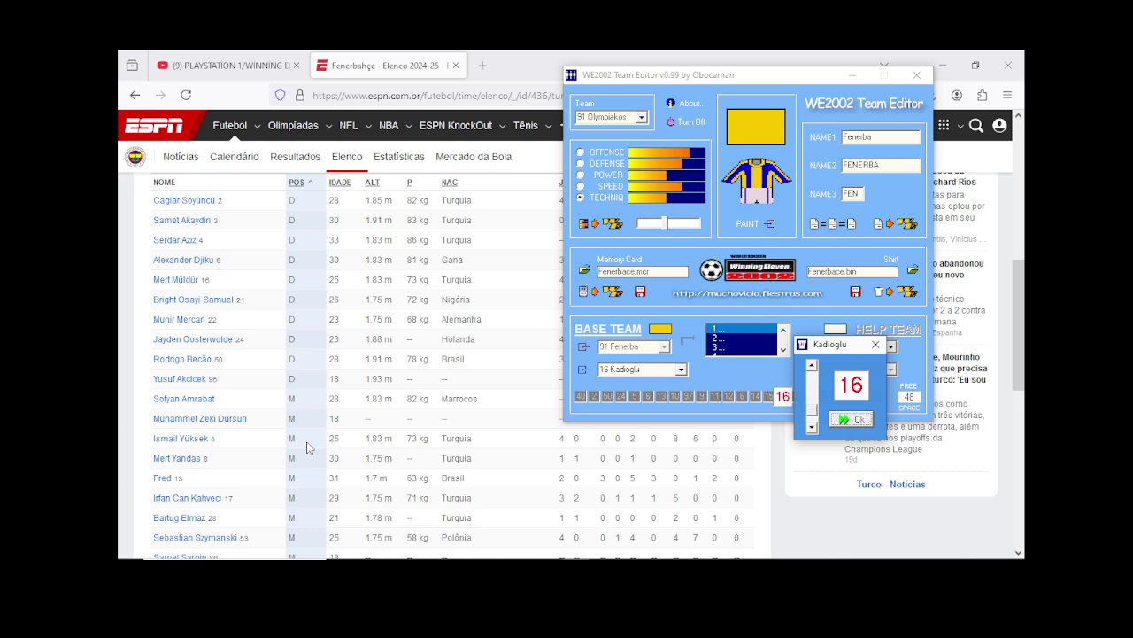
{"action": "scroll", "coordinate": [307, 447], "scroll_direction": "down", "scroll_amount": 2}
{"action": "scroll", "coordinate": [308, 447], "scroll_direction": "down", "scroll_amount": 2}
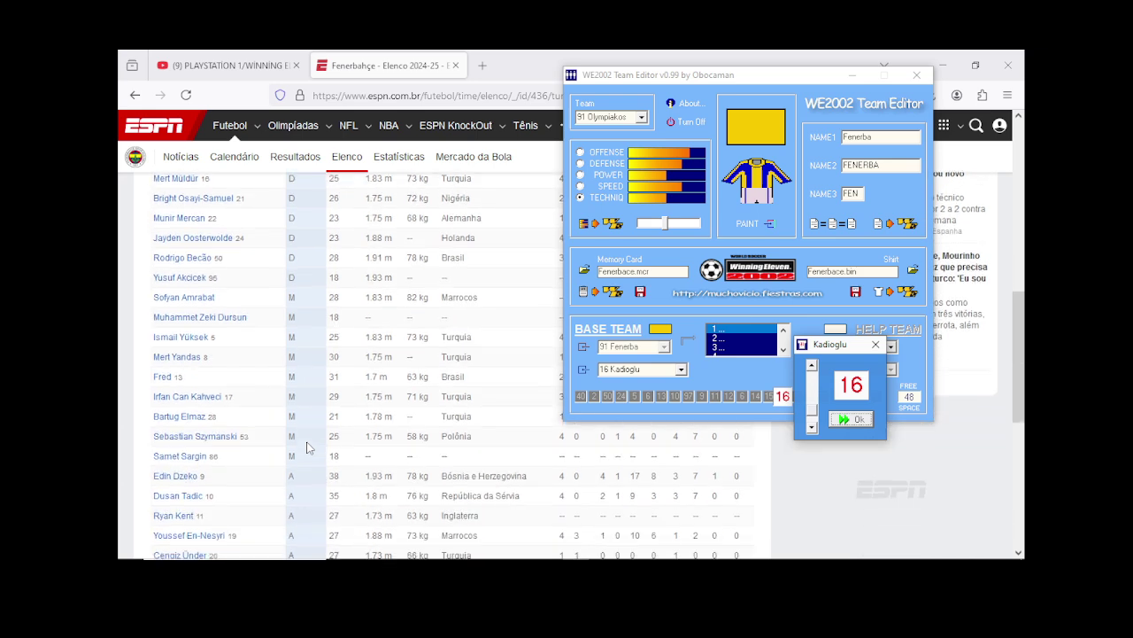
{"action": "scroll", "coordinate": [307, 447], "scroll_direction": "down", "scroll_amount": 2}
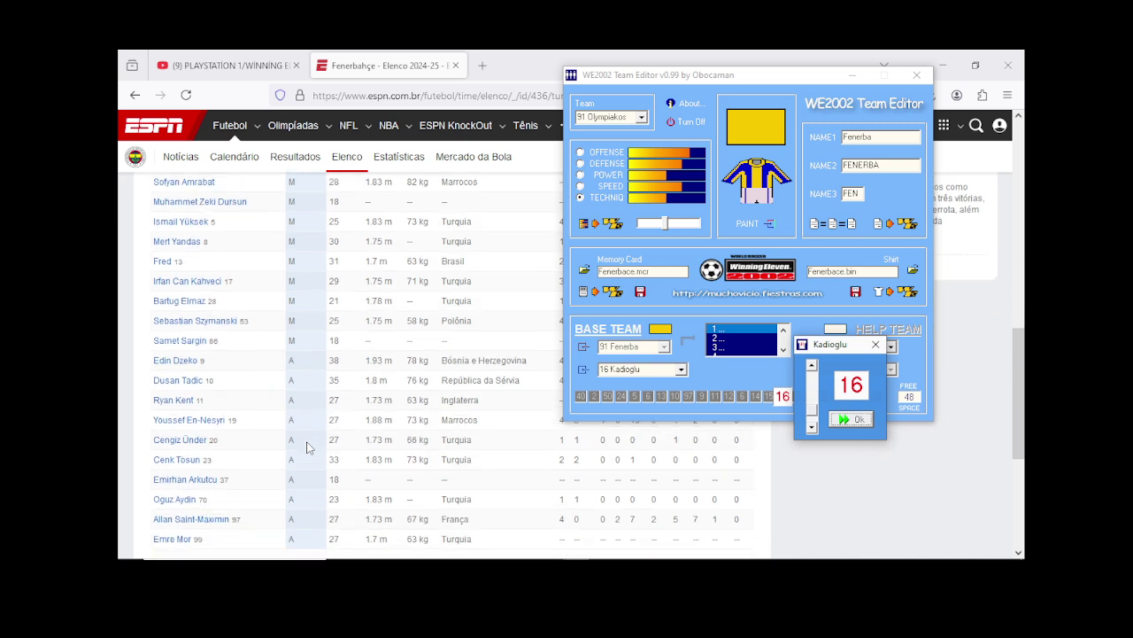
{"action": "scroll", "coordinate": [307, 447], "scroll_direction": "down", "scroll_amount": 2}
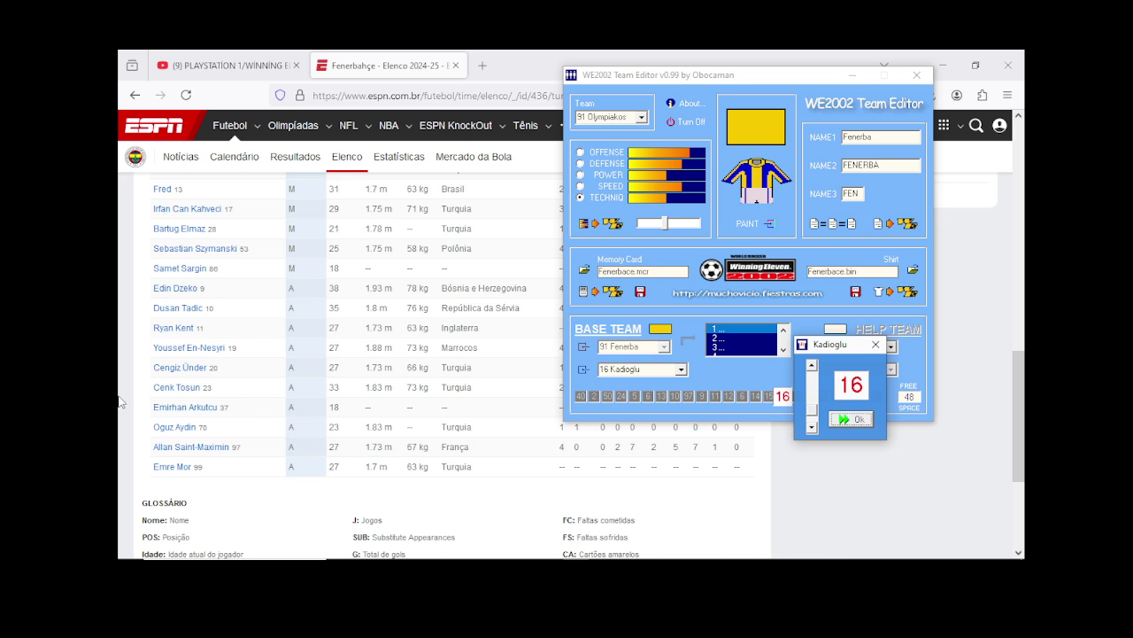
{"action": "scroll", "coordinate": [186, 425], "scroll_direction": "up", "scroll_amount": 2}
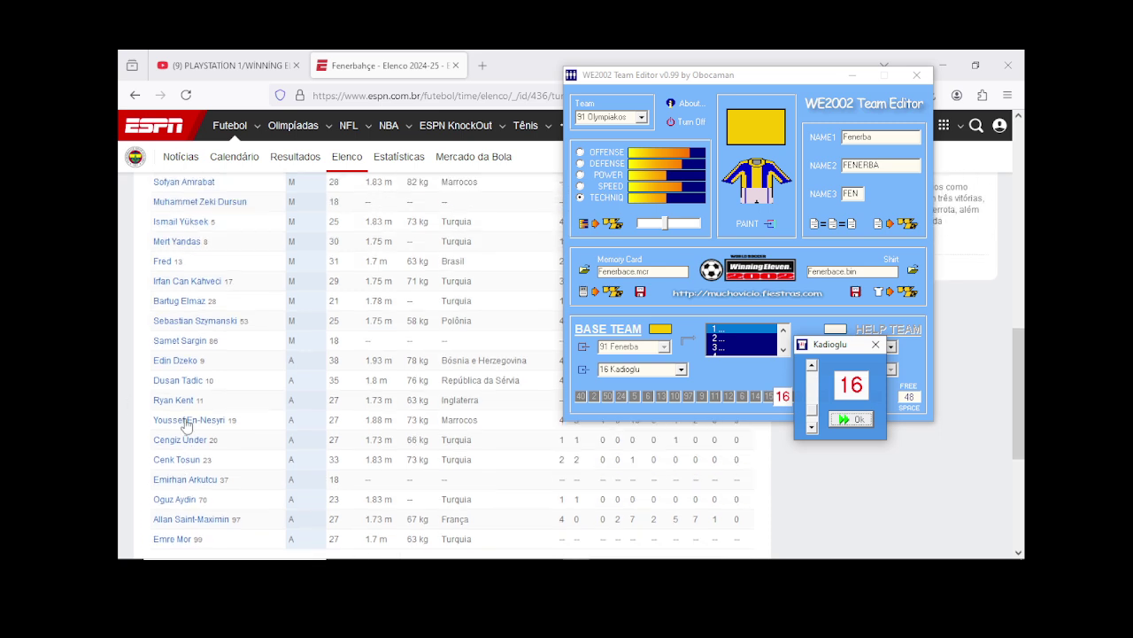
{"action": "scroll", "coordinate": [186, 425], "scroll_direction": "up", "scroll_amount": 4}
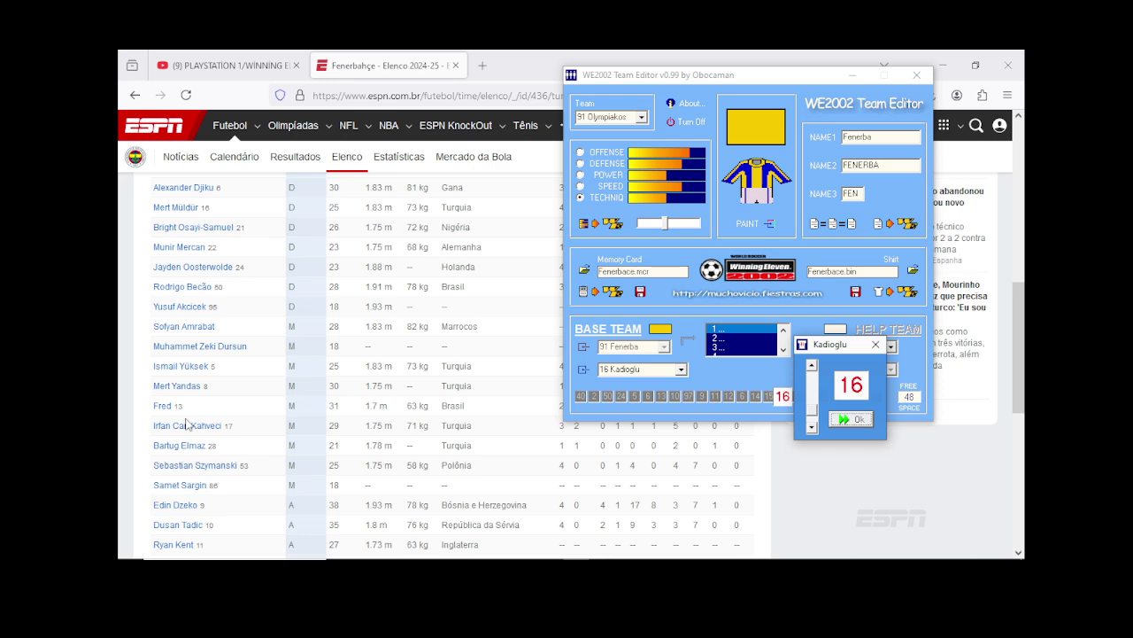
{"action": "scroll", "coordinate": [186, 425], "scroll_direction": "up", "scroll_amount": 4}
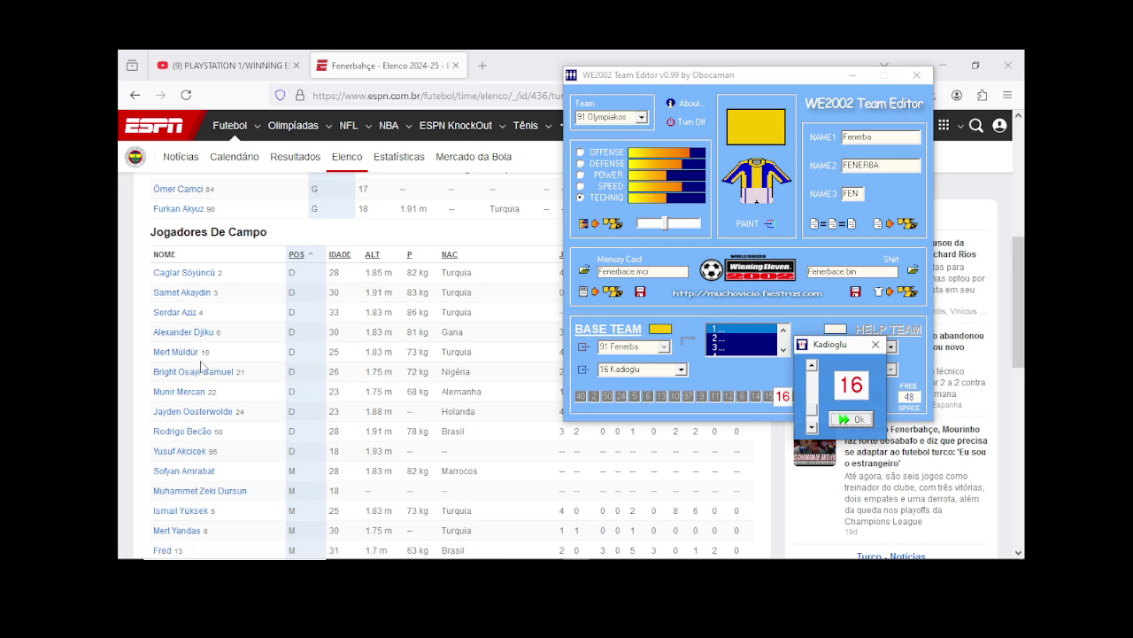
{"action": "scroll", "coordinate": [202, 366], "scroll_direction": "down", "scroll_amount": 1}
{"action": "scroll", "coordinate": [201, 366], "scroll_direction": "down", "scroll_amount": 1}
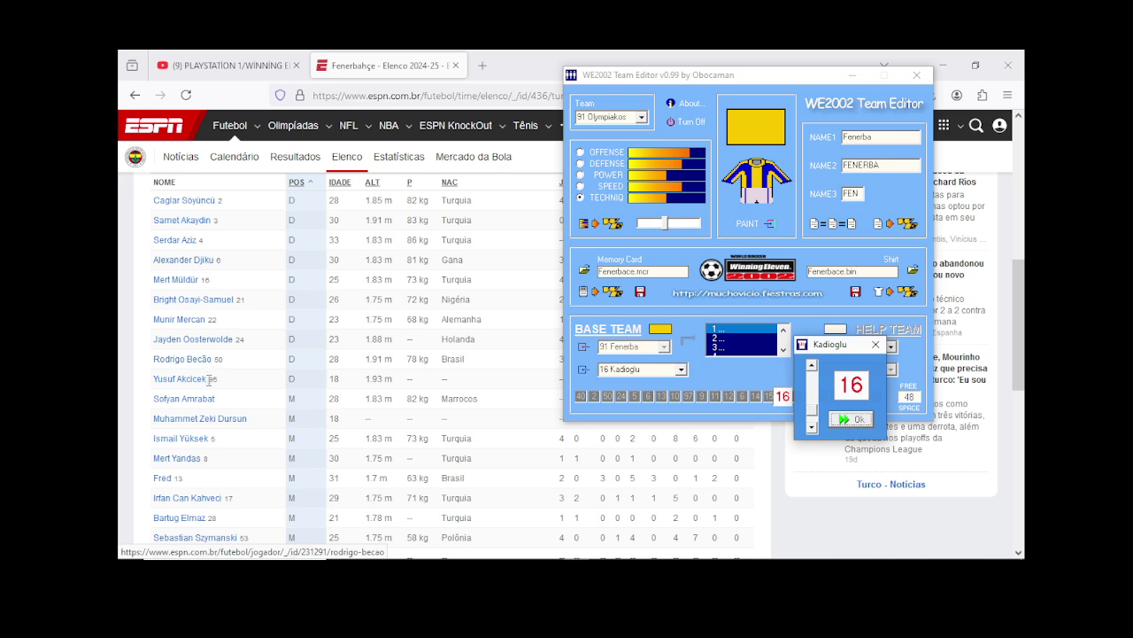
{"action": "scroll", "coordinate": [204, 390], "scroll_direction": "down", "scroll_amount": 3}
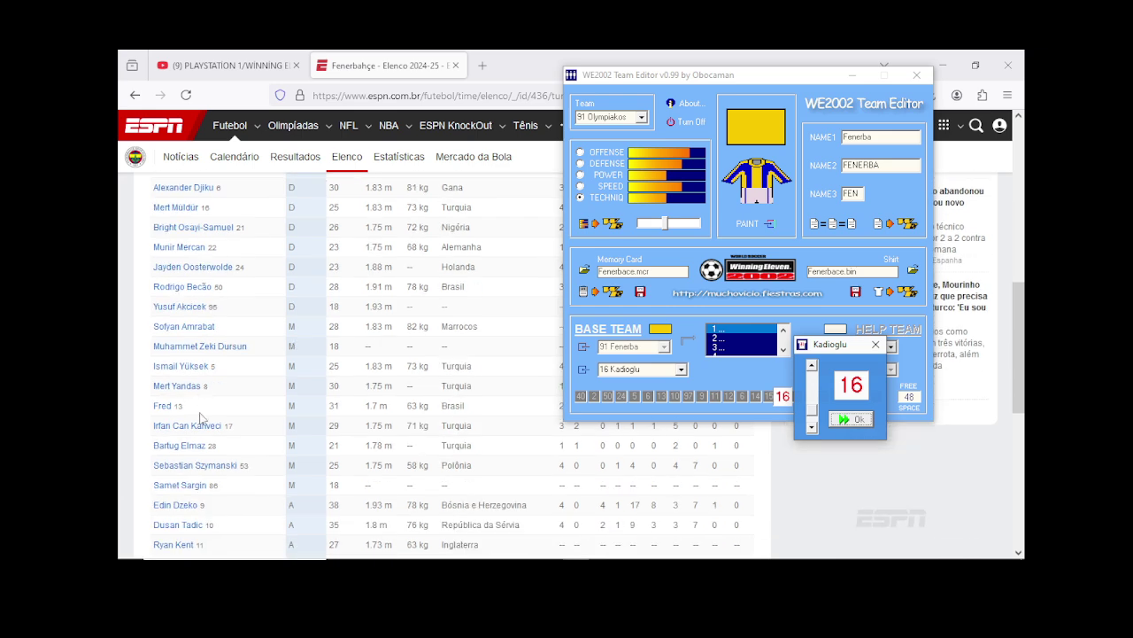
{"action": "scroll", "coordinate": [207, 450], "scroll_direction": "down", "scroll_amount": 2}
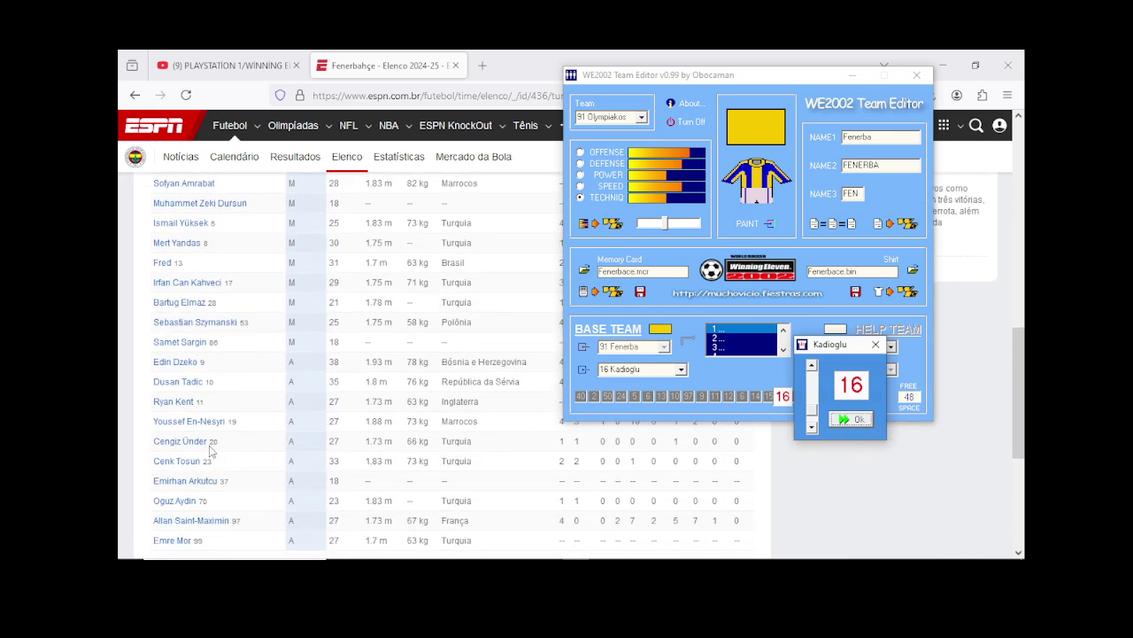
{"action": "scroll", "coordinate": [211, 451], "scroll_direction": "down", "scroll_amount": 2}
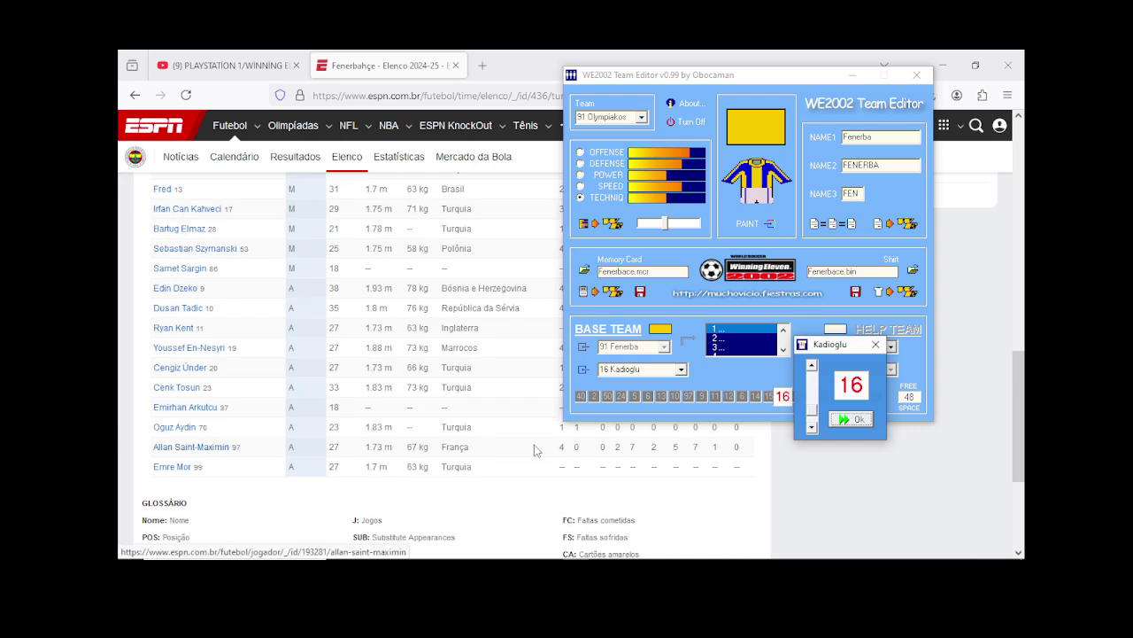
Step: Set Kadioglu's shirt number to 2
{"action": "left_click", "coordinate": [812, 426]}
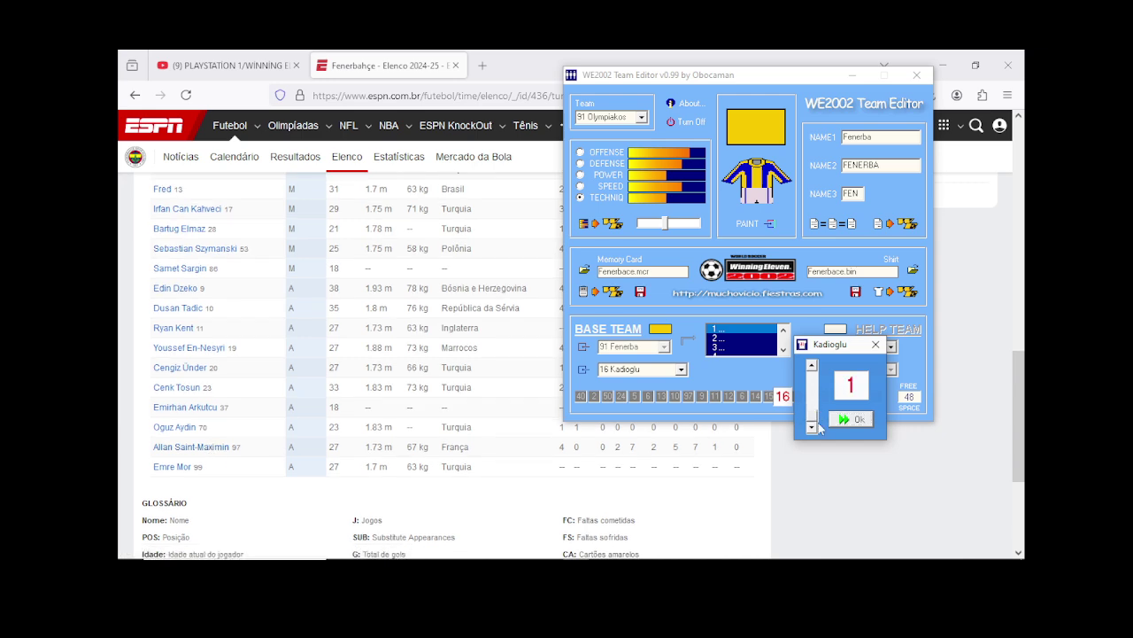
{"action": "left_click", "coordinate": [812, 366]}
{"action": "left_click", "coordinate": [812, 366]}
{"action": "left_click", "coordinate": [812, 366]}
{"action": "left_click", "coordinate": [812, 366]}
{"action": "left_click", "coordinate": [812, 365]}
{"action": "left_click", "coordinate": [812, 366]}
{"action": "left_click", "coordinate": [812, 366]}
{"action": "left_click", "coordinate": [812, 366]}
{"action": "left_click", "coordinate": [812, 409]}
{"action": "left_click", "coordinate": [812, 426]}
{"action": "left_click", "coordinate": [851, 419]}
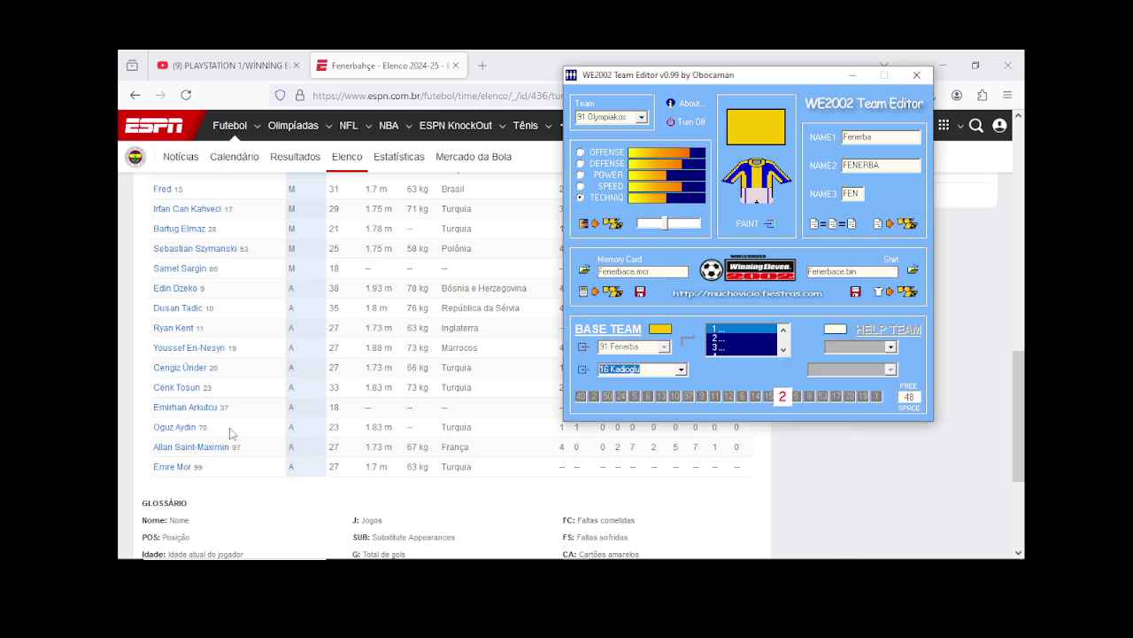
Step: Look up Mert Müldür in the ESPN defenders list and set M.Muldur's shirt number to 16
{"action": "left_click", "coordinate": [770, 397]}
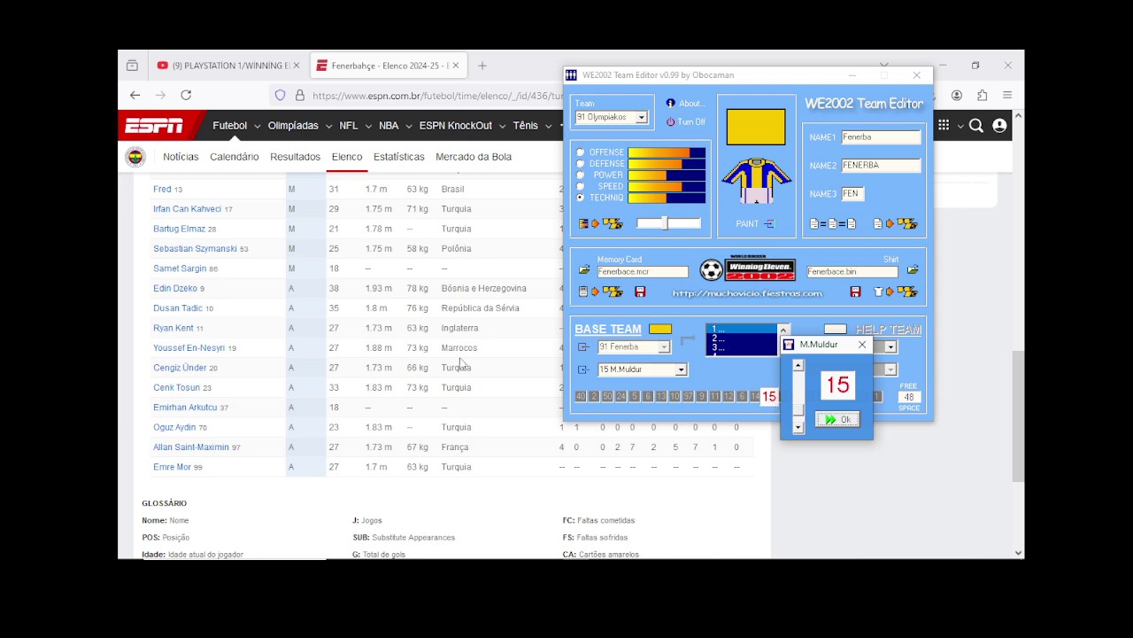
{"action": "scroll", "coordinate": [228, 416], "scroll_direction": "up", "scroll_amount": 2}
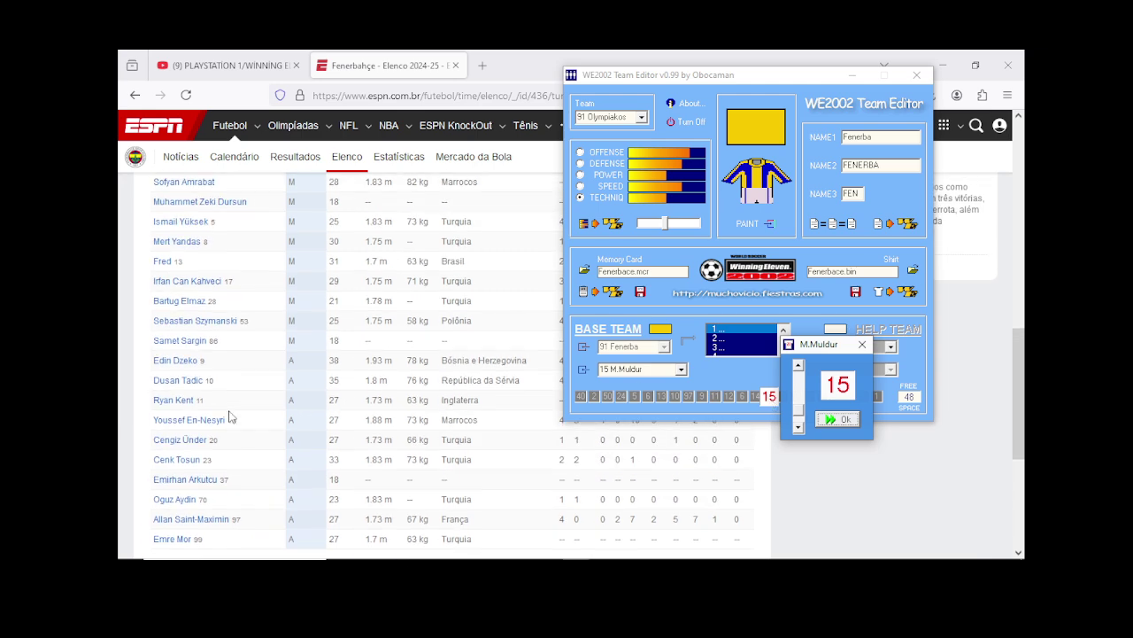
{"action": "scroll", "coordinate": [228, 417], "scroll_direction": "up", "scroll_amount": 2}
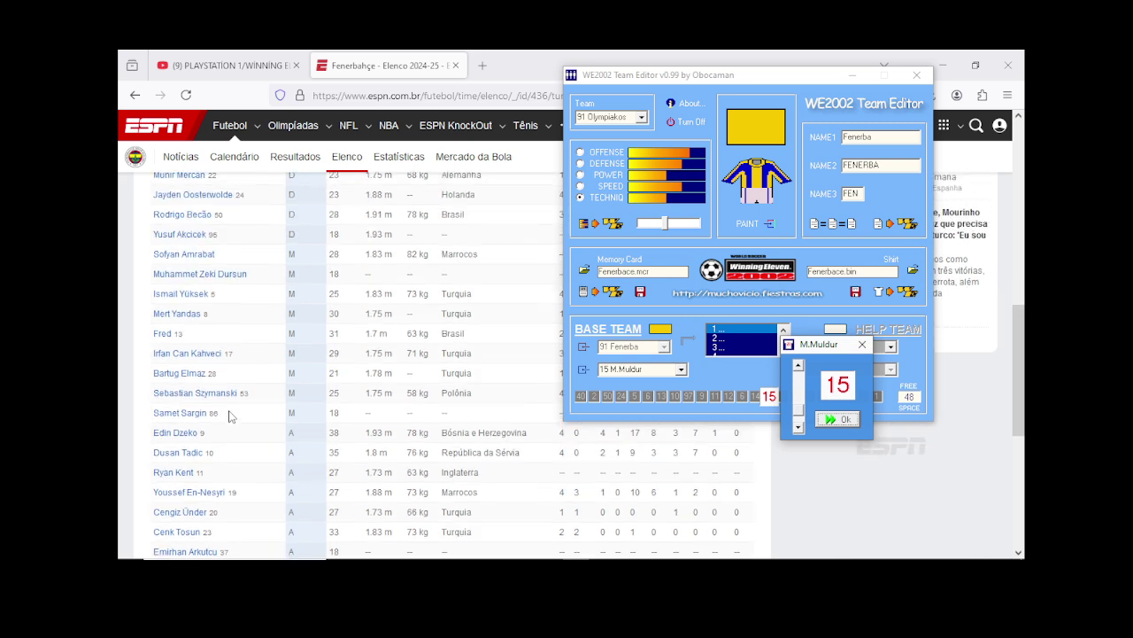
{"action": "scroll", "coordinate": [228, 416], "scroll_direction": "up", "scroll_amount": 2}
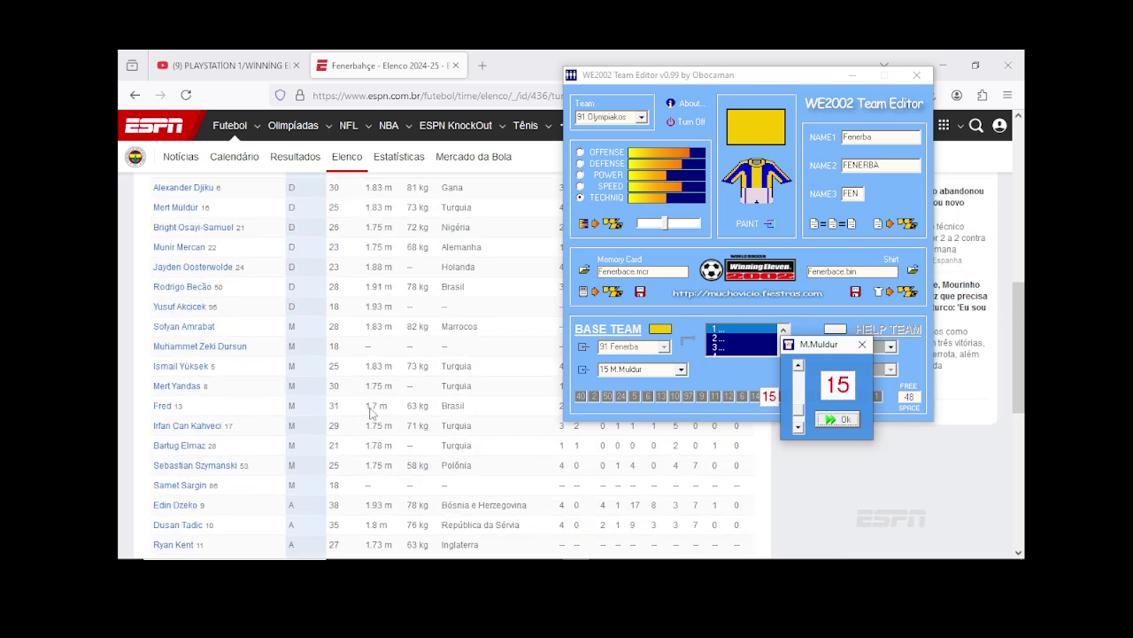
{"action": "left_click", "coordinate": [798, 364]}
{"action": "left_click", "coordinate": [832, 416]}
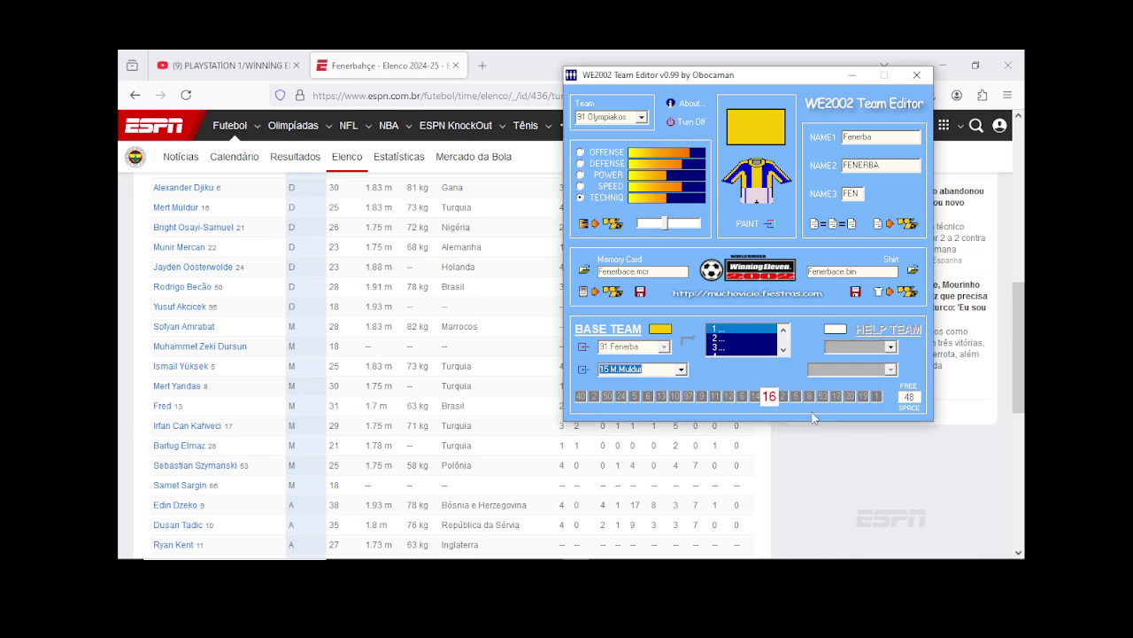
Step: Open Krunic's shirt number, look for the player throughout the ESPN squad list, and leave the number dialog without changes
{"action": "left_click", "coordinate": [755, 396]}
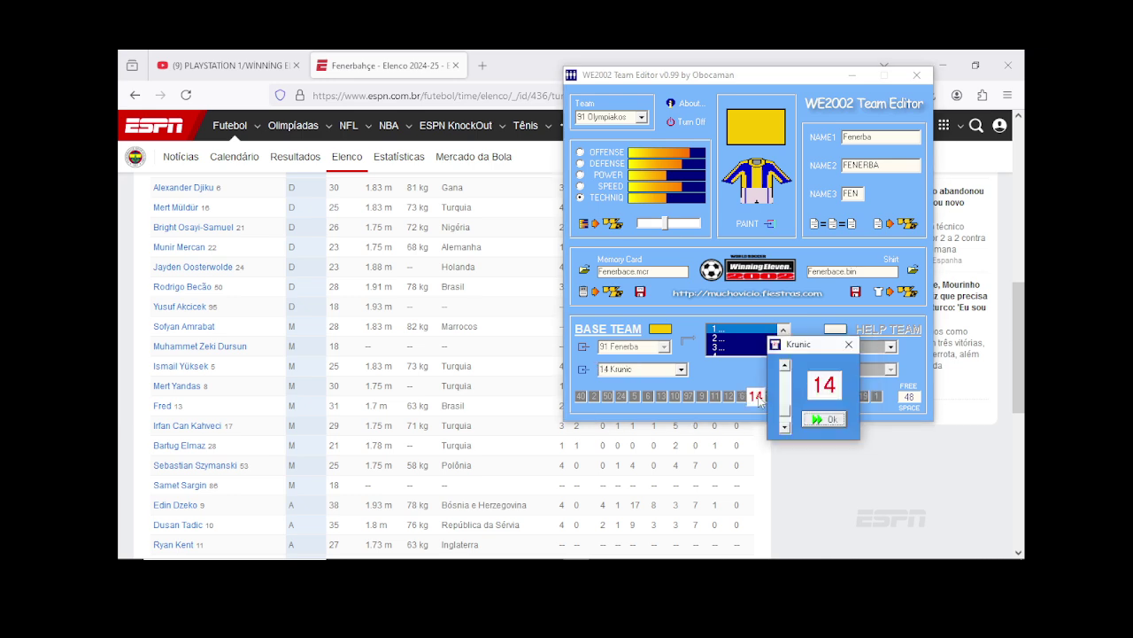
{"action": "scroll", "coordinate": [285, 485], "scroll_direction": "down", "scroll_amount": 5}
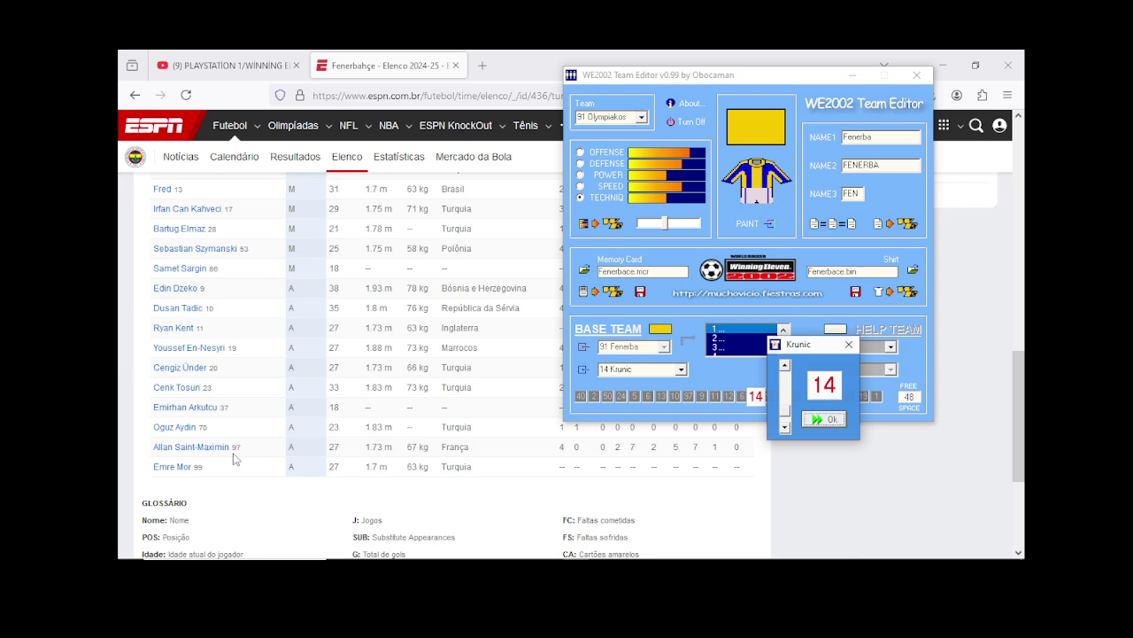
{"action": "scroll", "coordinate": [235, 459], "scroll_direction": "up", "scroll_amount": 2}
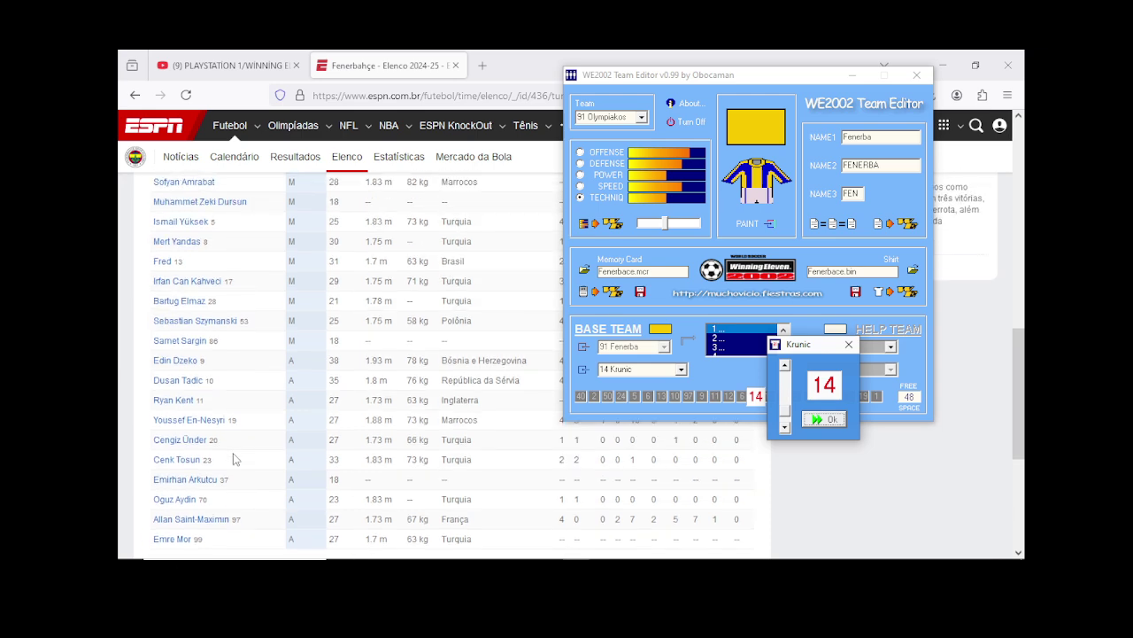
{"action": "scroll", "coordinate": [235, 458], "scroll_direction": "up", "scroll_amount": 2}
{"action": "scroll", "coordinate": [235, 459], "scroll_direction": "up", "scroll_amount": 2}
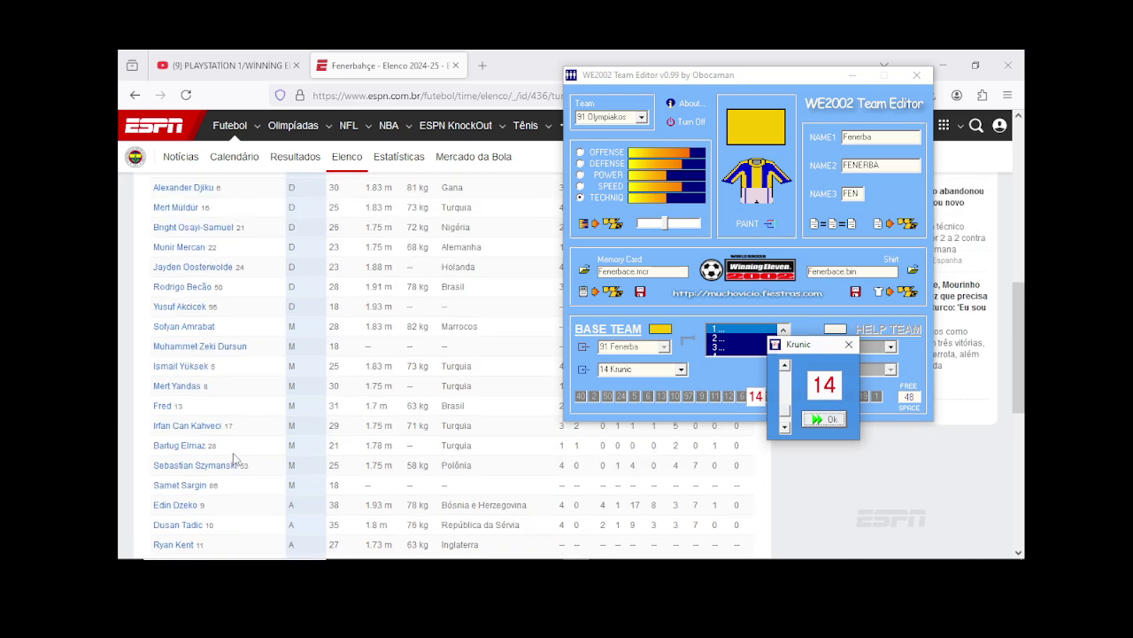
{"action": "scroll", "coordinate": [235, 458], "scroll_direction": "up", "scroll_amount": 2}
{"action": "scroll", "coordinate": [234, 459], "scroll_direction": "up", "scroll_amount": 2}
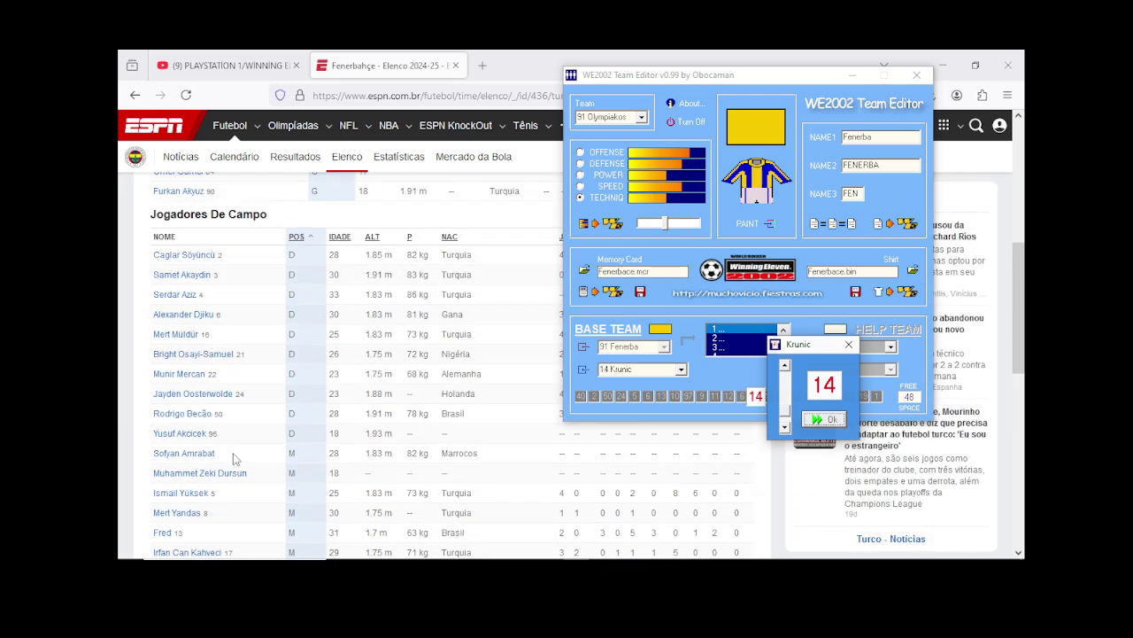
{"action": "left_click", "coordinate": [848, 344]}
Step: Check A.Djiku's shirt number against the ESPN list and set Akaydin's shirt number to 3
{"action": "left_click", "coordinate": [742, 398]}
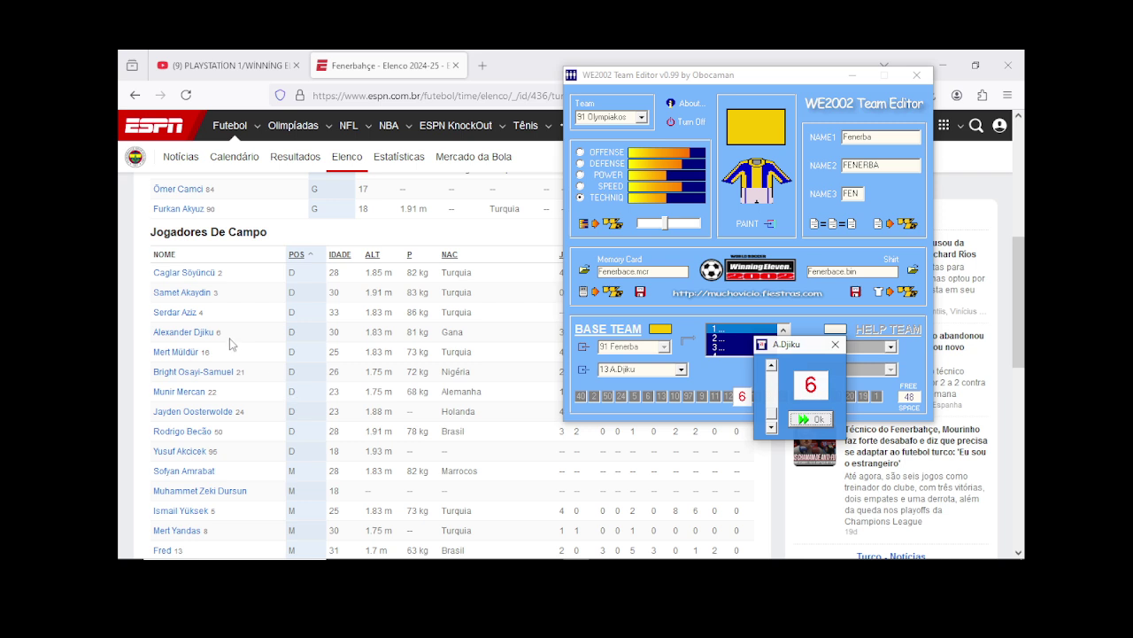
{"action": "left_click", "coordinate": [804, 417]}
{"action": "left_click", "coordinate": [729, 398]}
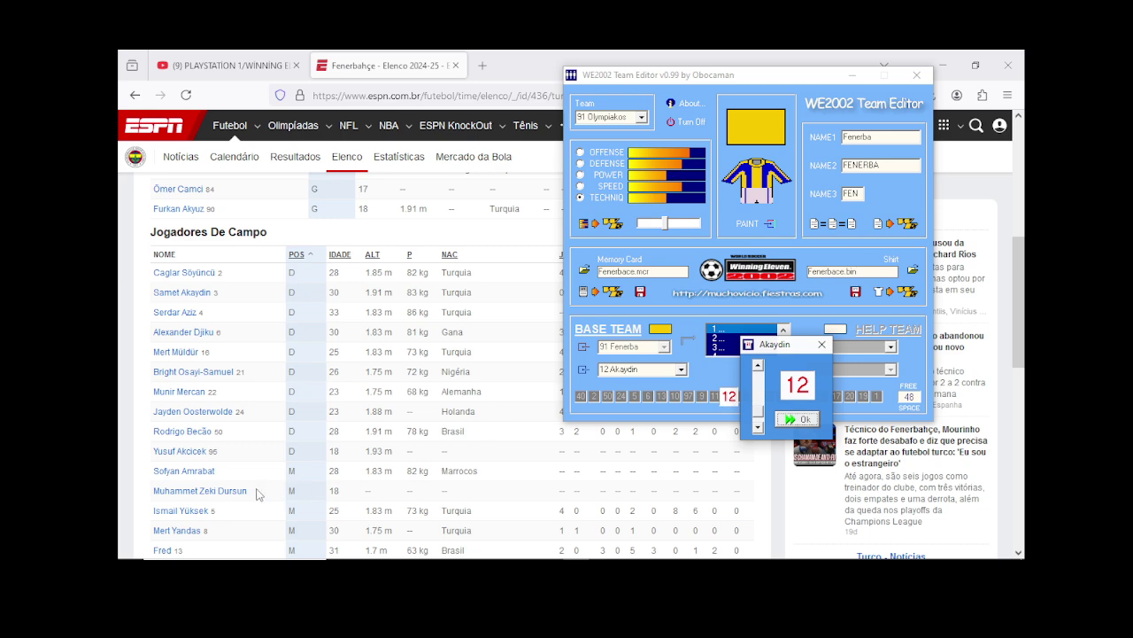
{"action": "left_click", "coordinate": [758, 428]}
{"action": "left_click", "coordinate": [758, 428]}
{"action": "left_click", "coordinate": [758, 428]}
{"action": "left_click", "coordinate": [758, 429]}
{"action": "left_click", "coordinate": [758, 428]}
{"action": "left_click", "coordinate": [758, 429]}
{"action": "left_click", "coordinate": [758, 429]}
{"action": "left_click", "coordinate": [758, 429]}
{"action": "left_click", "coordinate": [758, 428]}
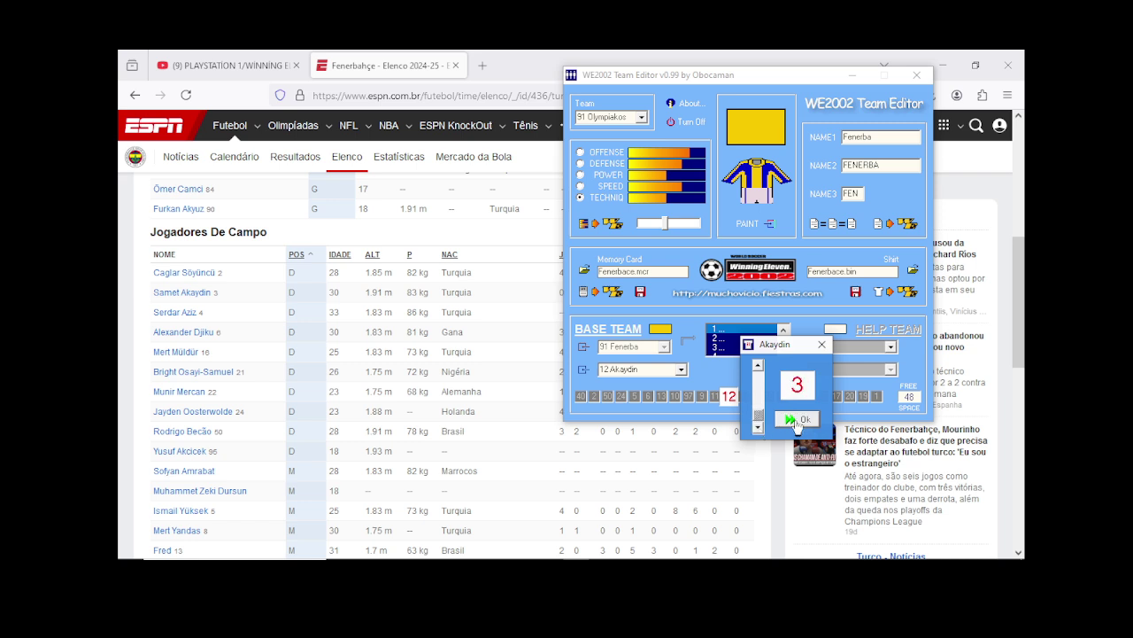
{"action": "left_click", "coordinate": [797, 420]}
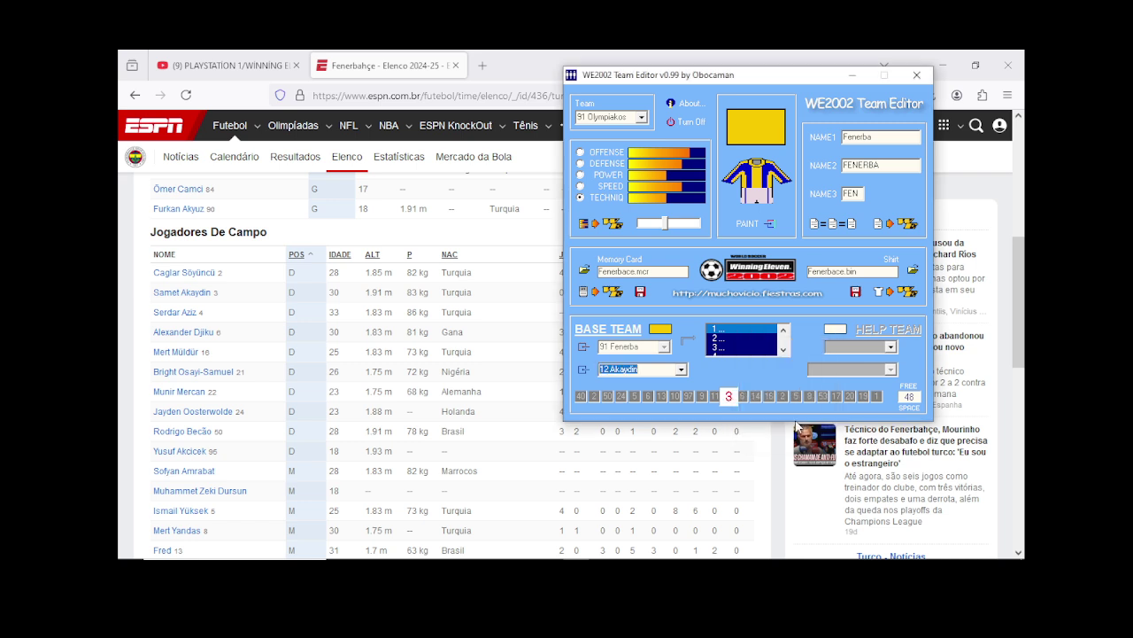
Step: Look up Cenk Tosun among the attackers in the ESPN list and set the player's shirt number to 23
{"action": "left_click", "coordinate": [714, 396]}
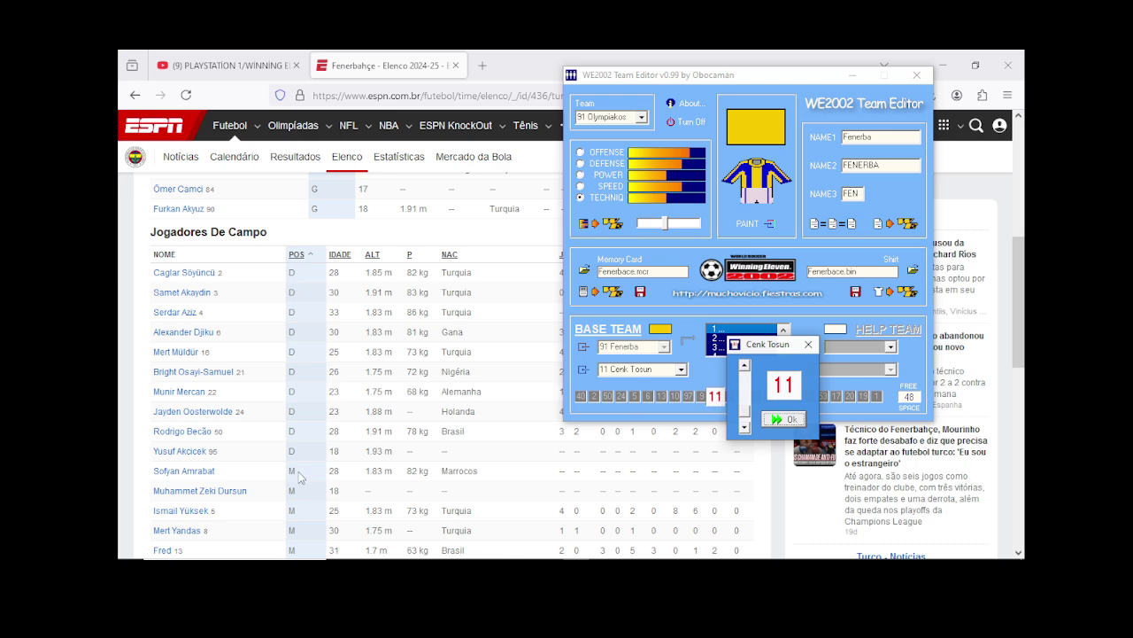
{"action": "scroll", "coordinate": [298, 475], "scroll_direction": "down", "scroll_amount": 3}
{"action": "scroll", "coordinate": [298, 475], "scroll_direction": "down", "scroll_amount": 4}
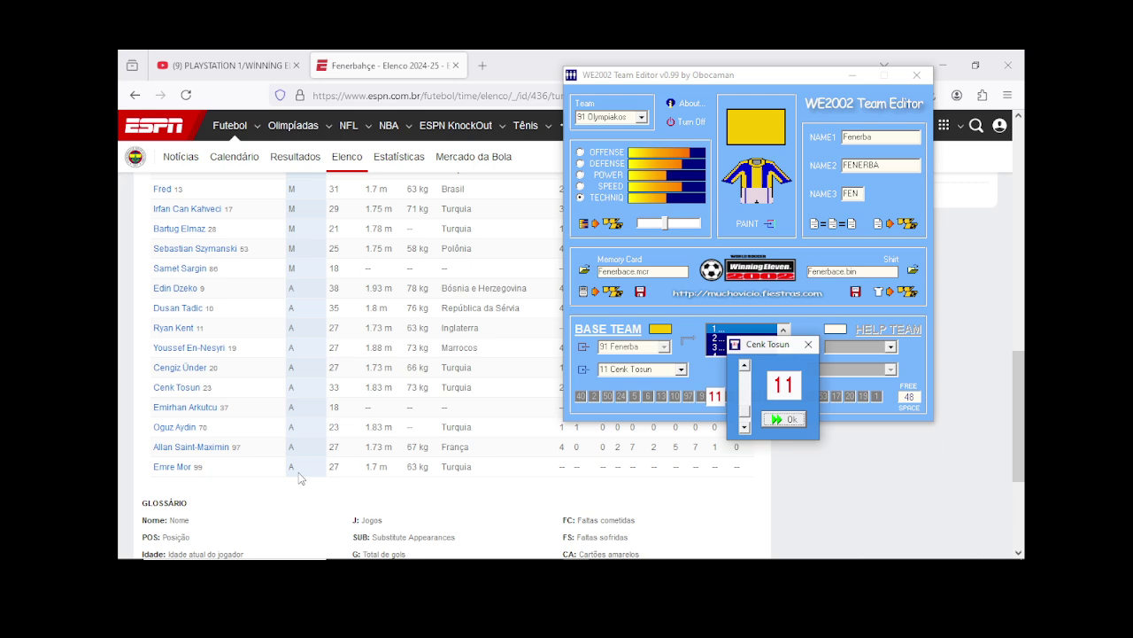
{"action": "left_click", "coordinate": [745, 367]}
{"action": "left_click", "coordinate": [744, 366]}
{"action": "left_click", "coordinate": [745, 367]}
{"action": "left_click", "coordinate": [744, 367]}
{"action": "left_click", "coordinate": [745, 366]}
{"action": "left_click", "coordinate": [745, 366]}
{"action": "left_click", "coordinate": [745, 367]}
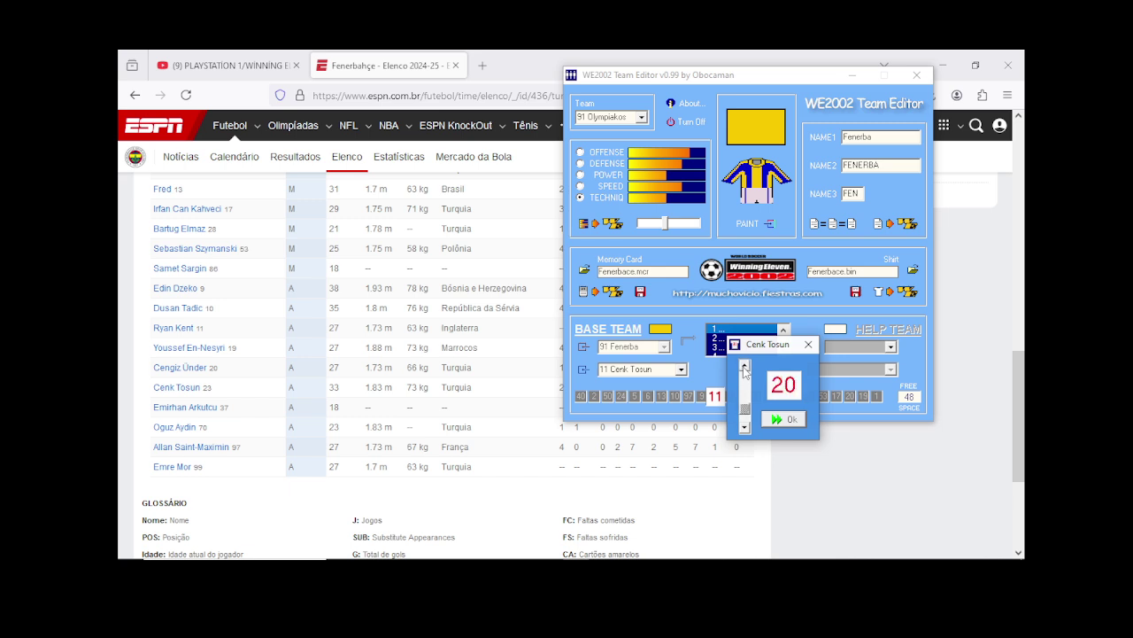
{"action": "left_click", "coordinate": [745, 367]}
{"action": "left_click", "coordinate": [744, 367]}
{"action": "left_click", "coordinate": [744, 367]}
{"action": "left_click", "coordinate": [801, 420]}
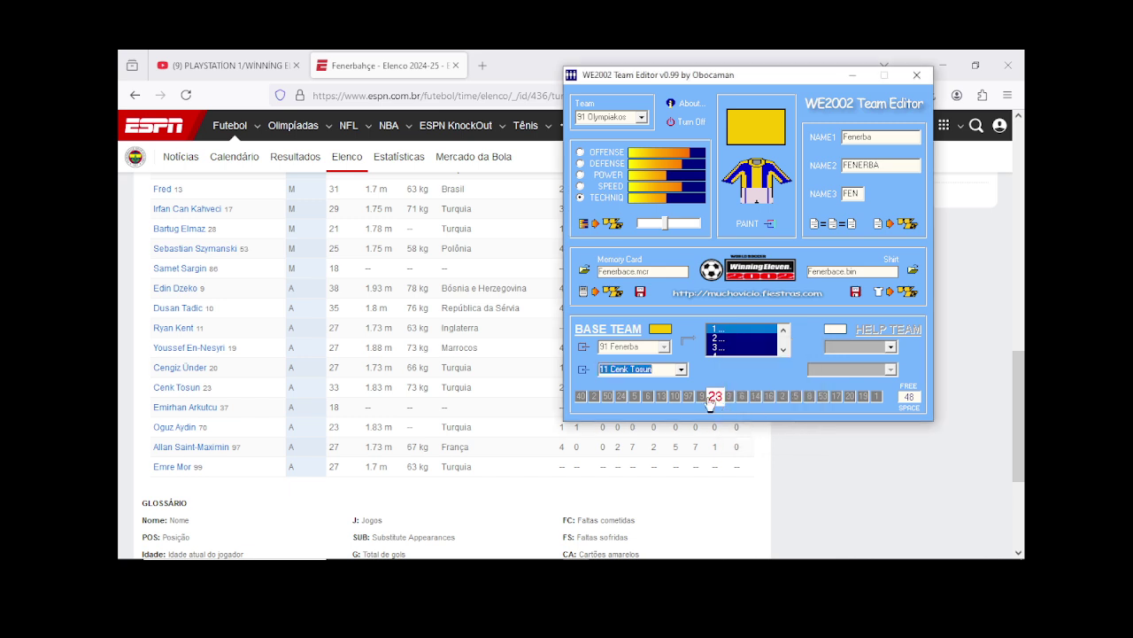
Step: Check the shirt numbers of Dzeko, Tadic, the seventh player and S.Amrabat, keeping each number as it is
{"action": "left_click", "coordinate": [702, 395]}
{"action": "left_click", "coordinate": [767, 421]}
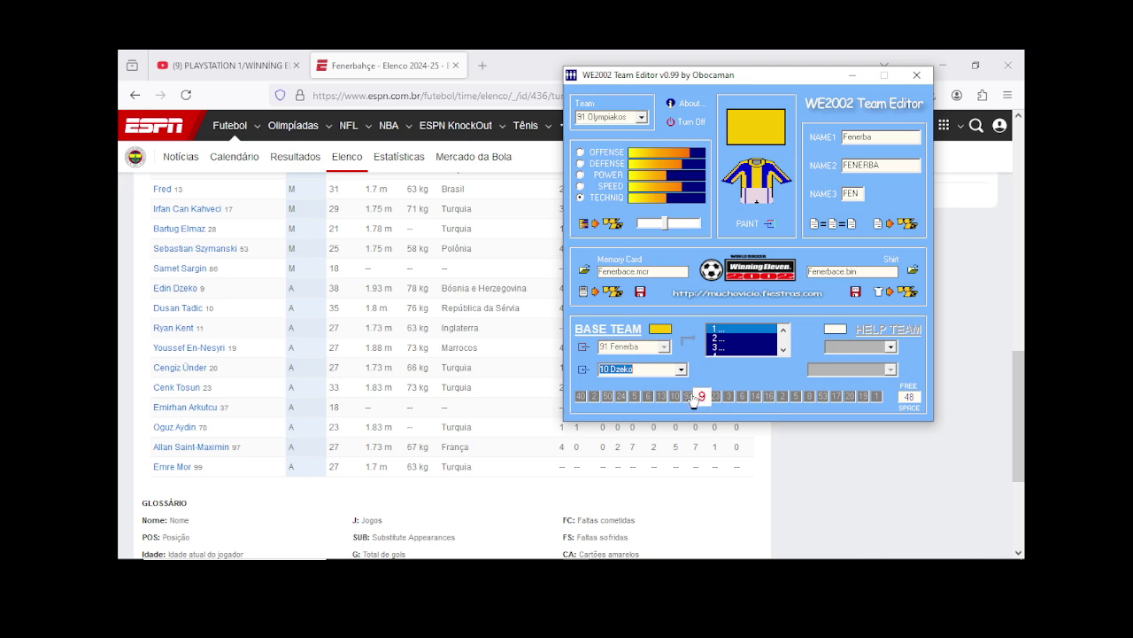
{"action": "left_click", "coordinate": [676, 398]}
{"action": "left_click", "coordinate": [741, 417]}
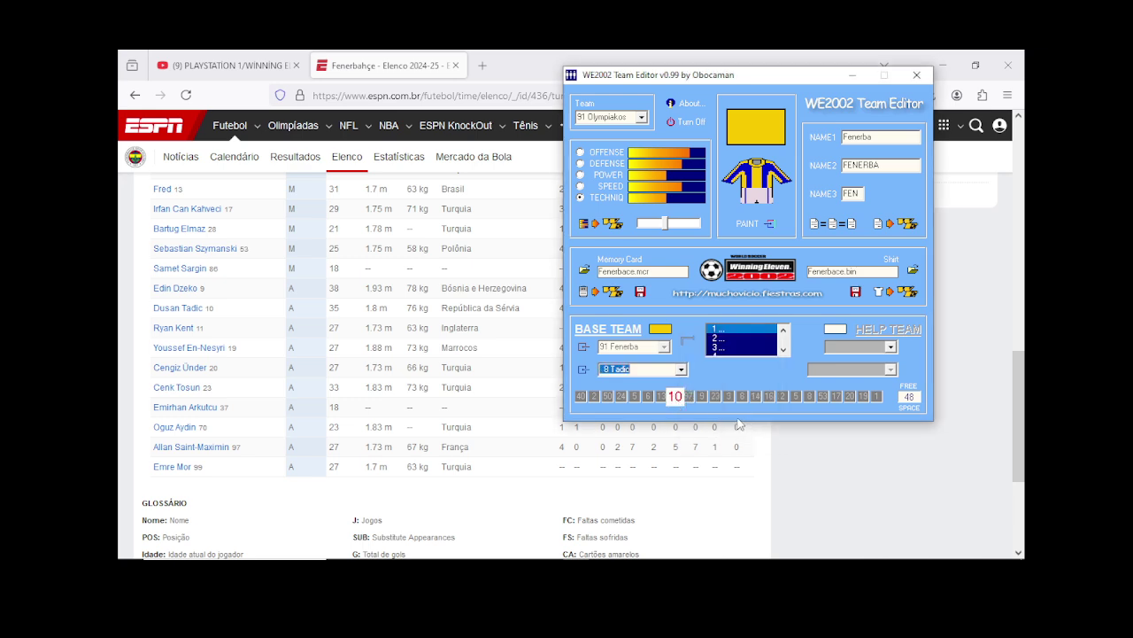
{"action": "left_click", "coordinate": [663, 399]}
{"action": "left_click", "coordinate": [726, 418]}
{"action": "left_click", "coordinate": [649, 398]}
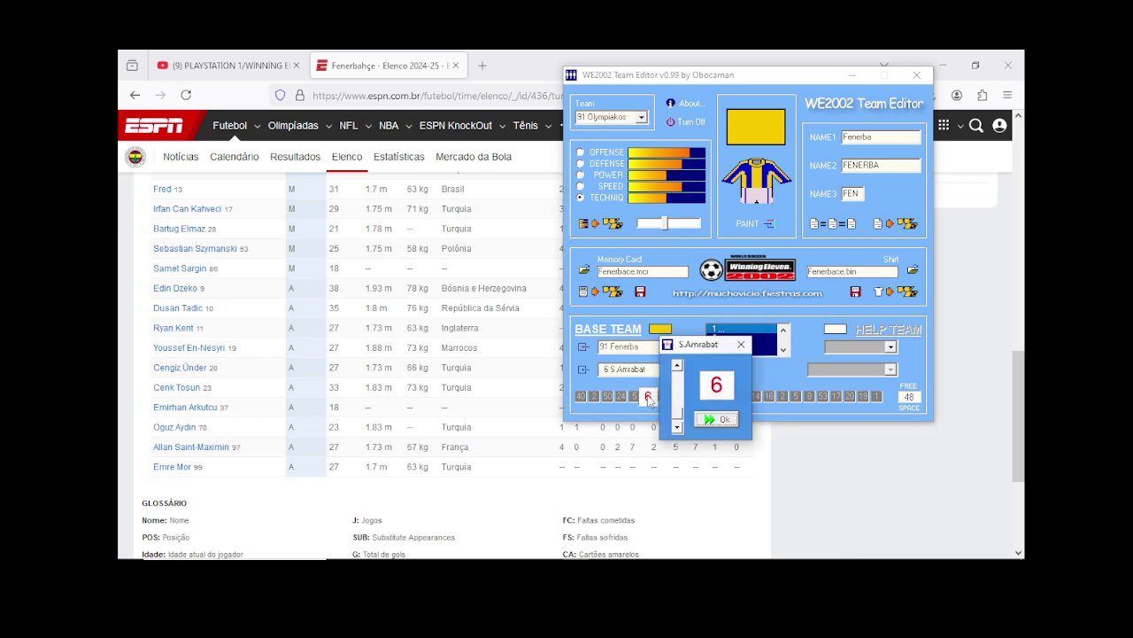
{"action": "left_click", "coordinate": [717, 419]}
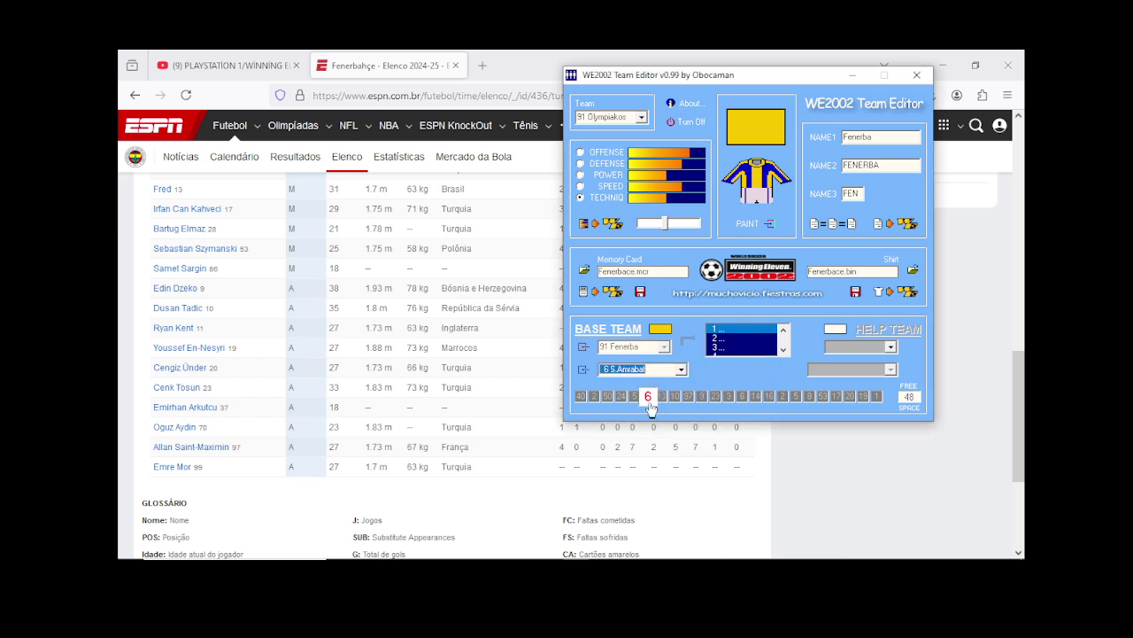
Step: Look up Bright Osayi-Samuel among the ESPN defenders and set B.Osayi's shirt number to 21
{"action": "left_click", "coordinate": [634, 396]}
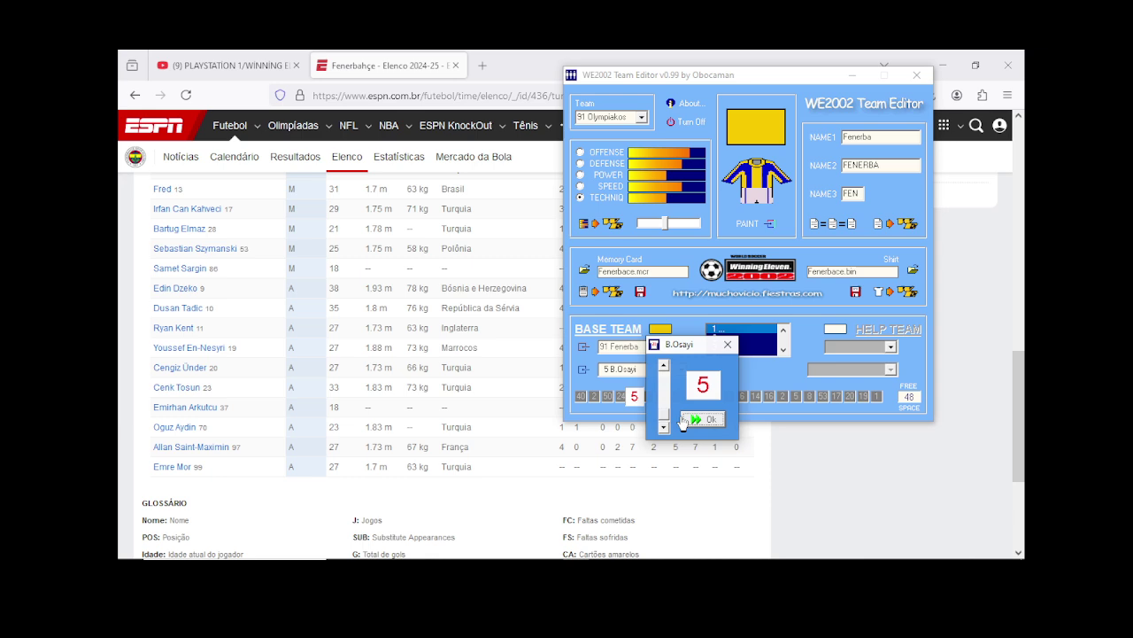
{"action": "scroll", "coordinate": [330, 403], "scroll_direction": "up", "scroll_amount": 3}
{"action": "scroll", "coordinate": [329, 403], "scroll_direction": "up", "scroll_amount": 2}
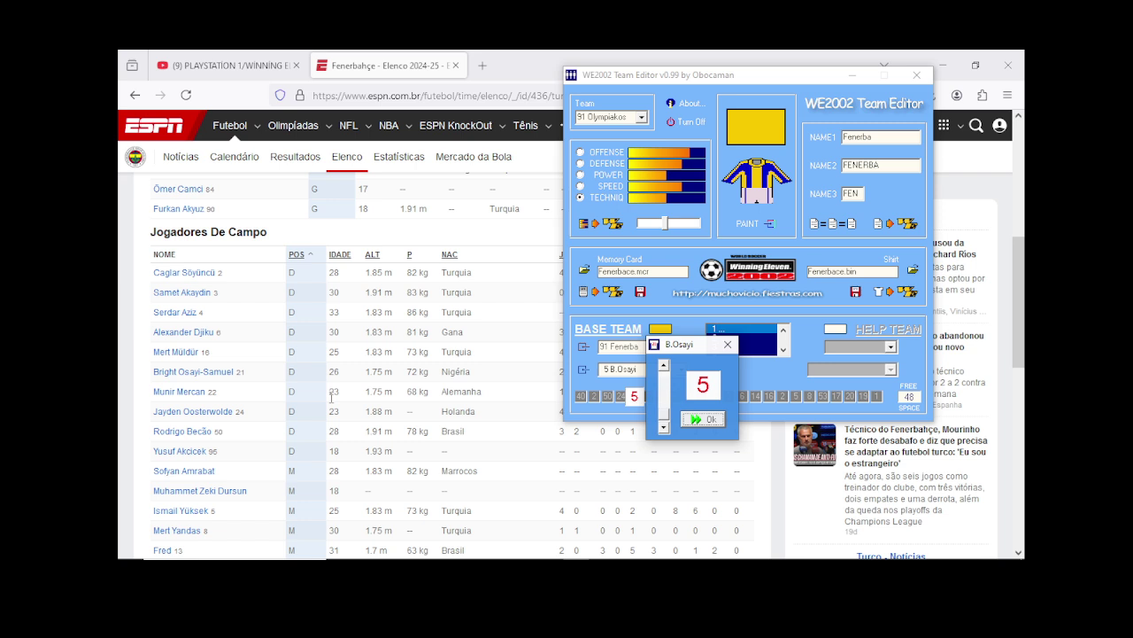
{"action": "left_click", "coordinate": [664, 366]}
{"action": "left_click", "coordinate": [664, 366]}
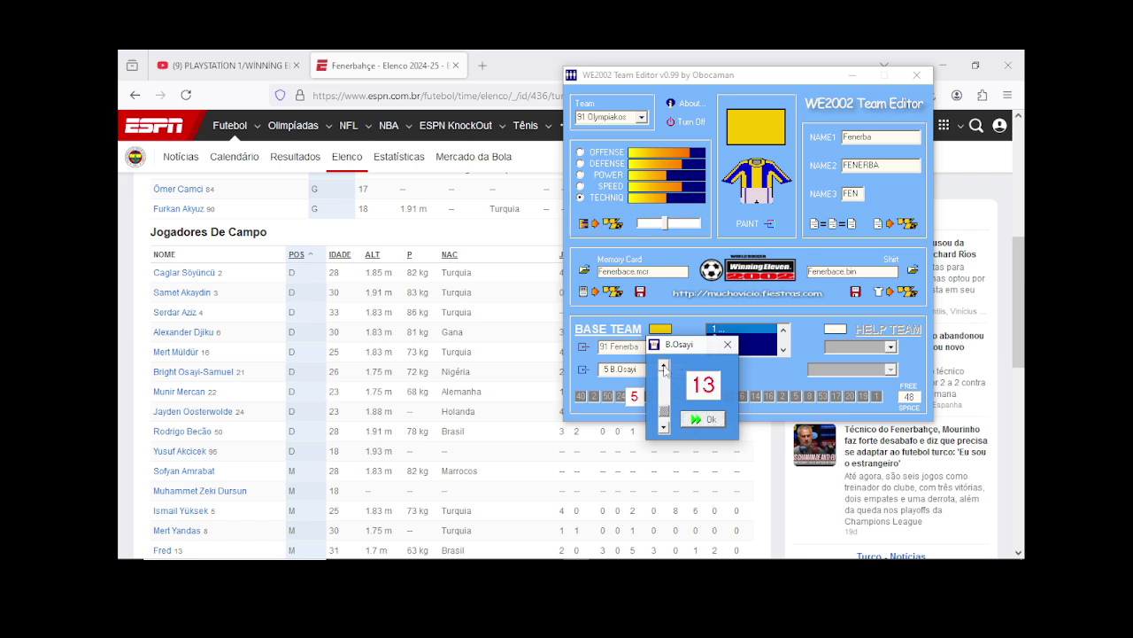
{"action": "left_click", "coordinate": [664, 366]}
{"action": "left_click", "coordinate": [664, 365]}
{"action": "left_click", "coordinate": [664, 366]}
{"action": "left_click", "coordinate": [664, 366]}
{"action": "left_click", "coordinate": [664, 366]}
{"action": "left_click", "coordinate": [664, 365]}
{"action": "left_click", "coordinate": [664, 366]}
{"action": "left_click", "coordinate": [664, 366]}
{"action": "left_click", "coordinate": [708, 420]}
Step: Check the shirt numbers of Oosterwold and Kadioglu, keeping both as they are
{"action": "left_click", "coordinate": [622, 398]}
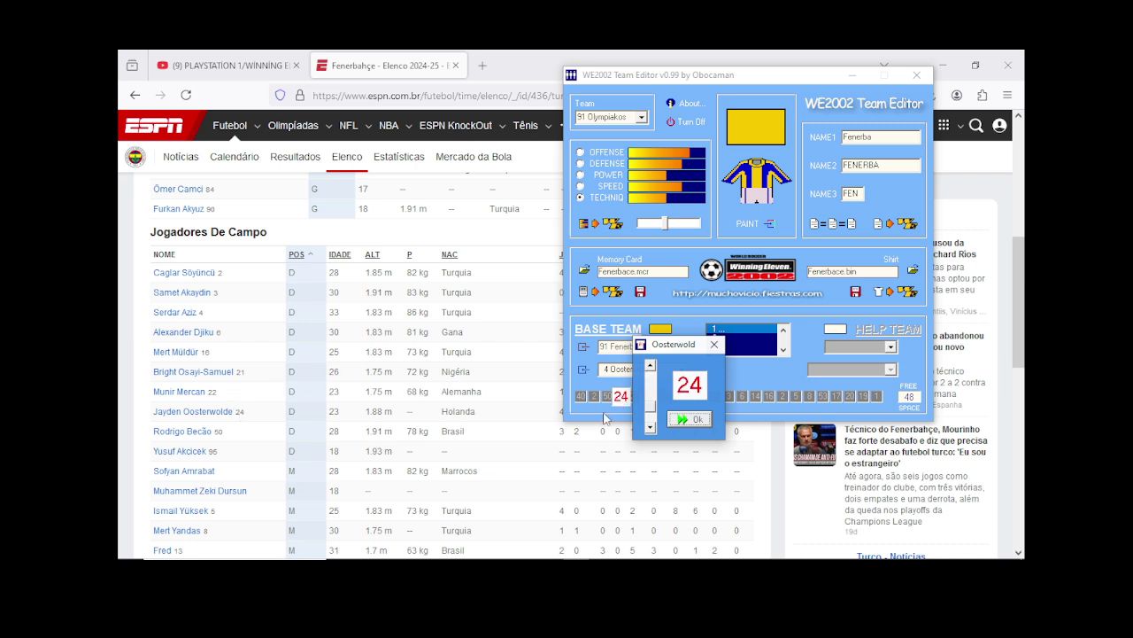
{"action": "left_click", "coordinate": [690, 419]}
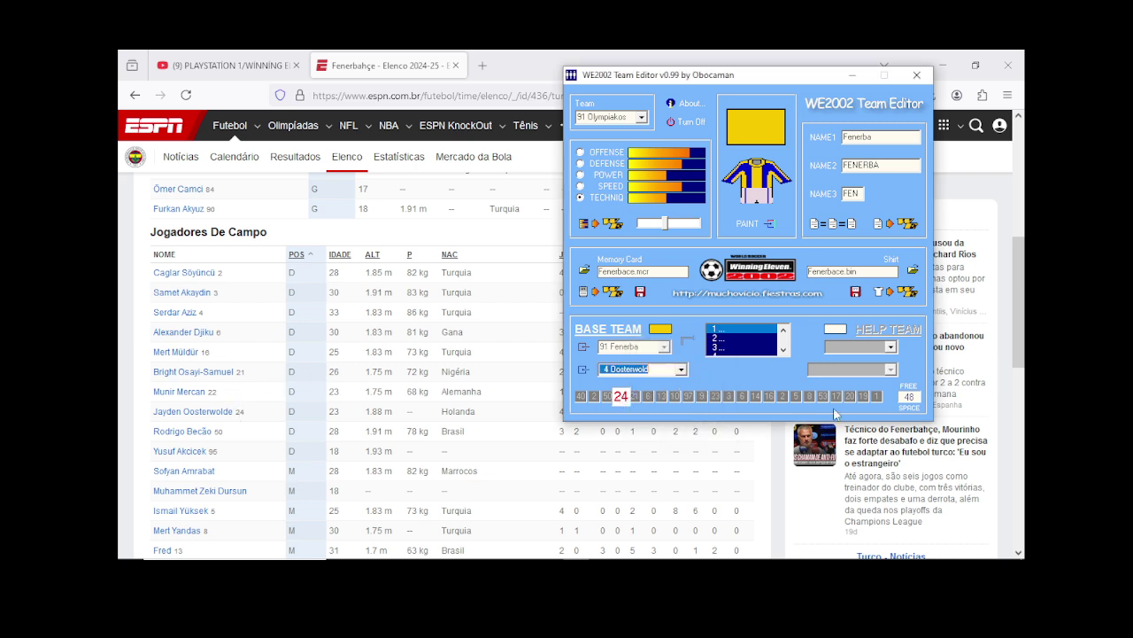
{"action": "left_click", "coordinate": [783, 397]}
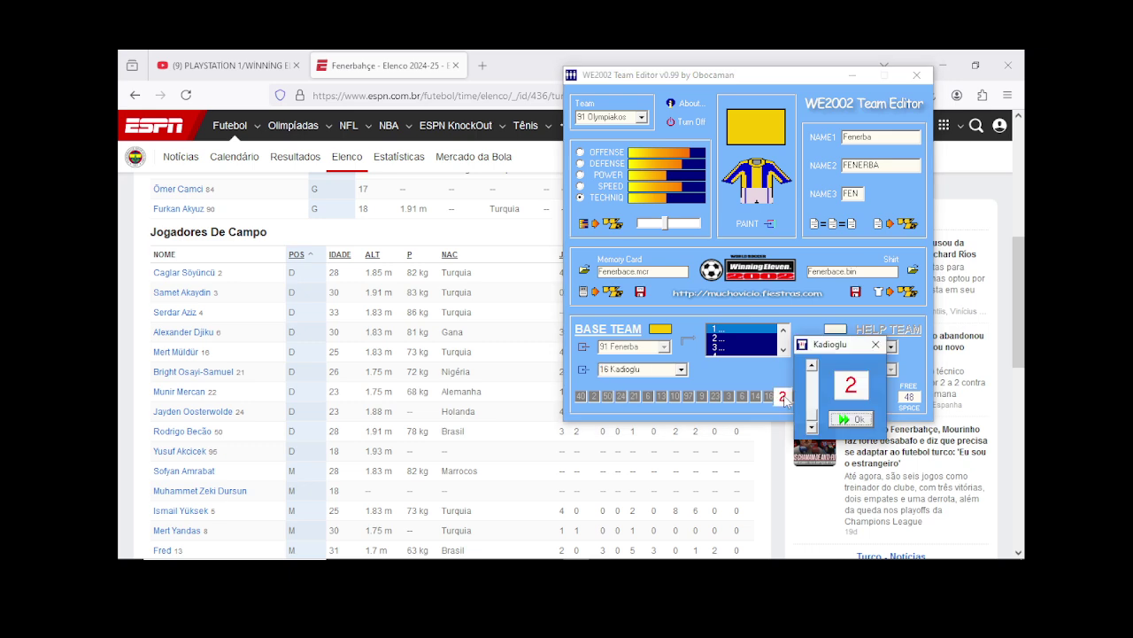
{"action": "left_click", "coordinate": [858, 419]}
Step: Search the web in a new browser tab for "kadioglu fenerbace" and look through the results for the player's shirt number
{"action": "left_click", "coordinate": [483, 66]}
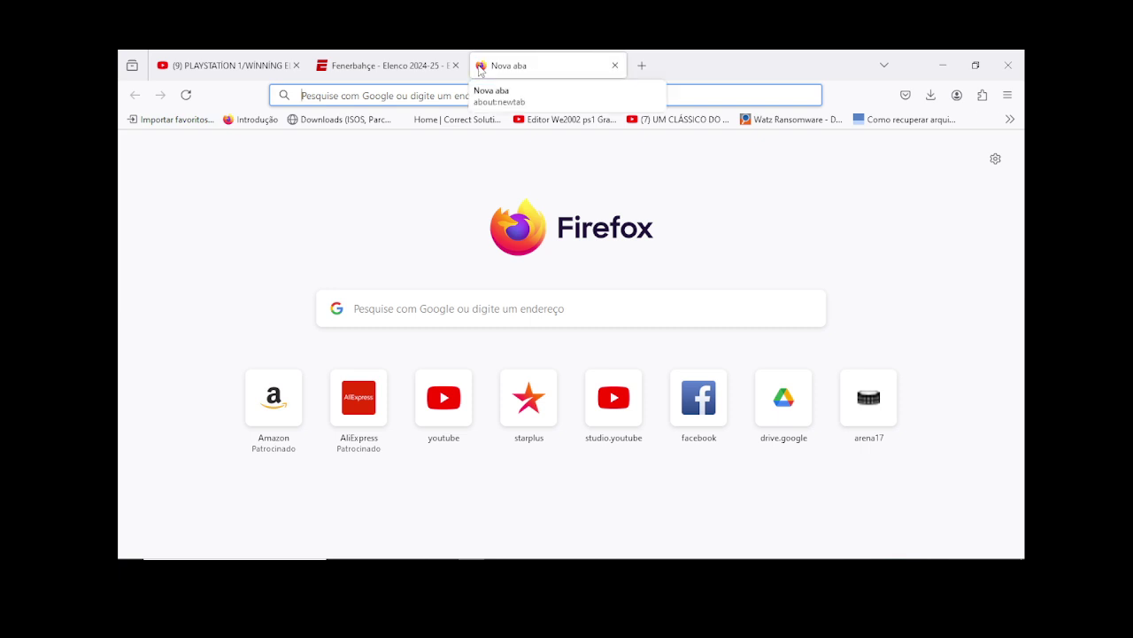
{"action": "type", "text": "kadio"}
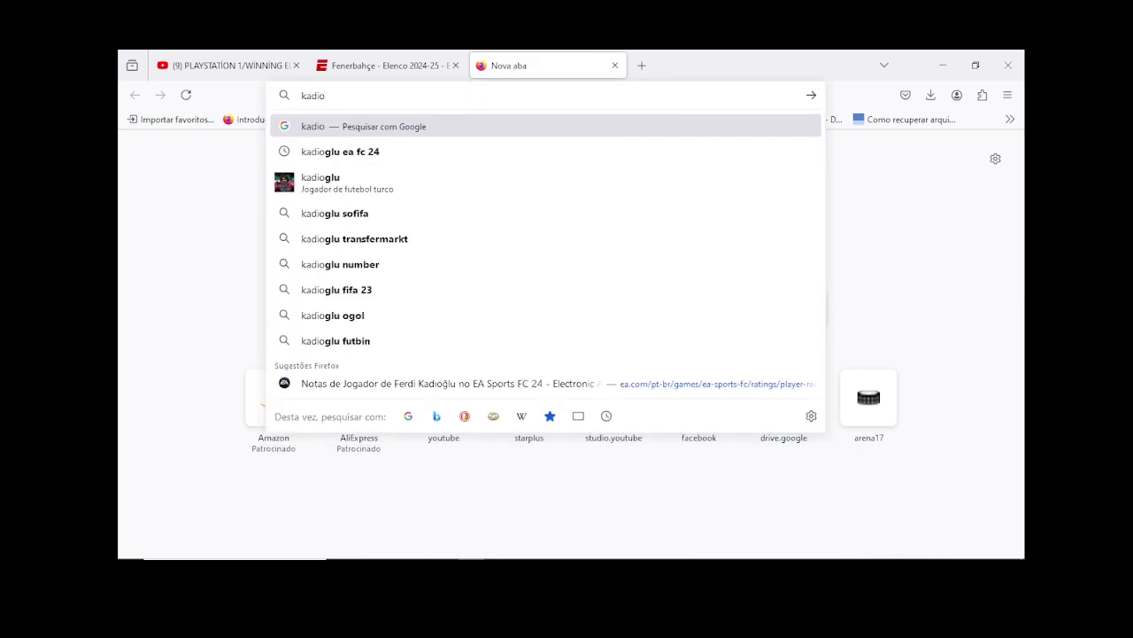
{"action": "type", "text": "glu fenerb"}
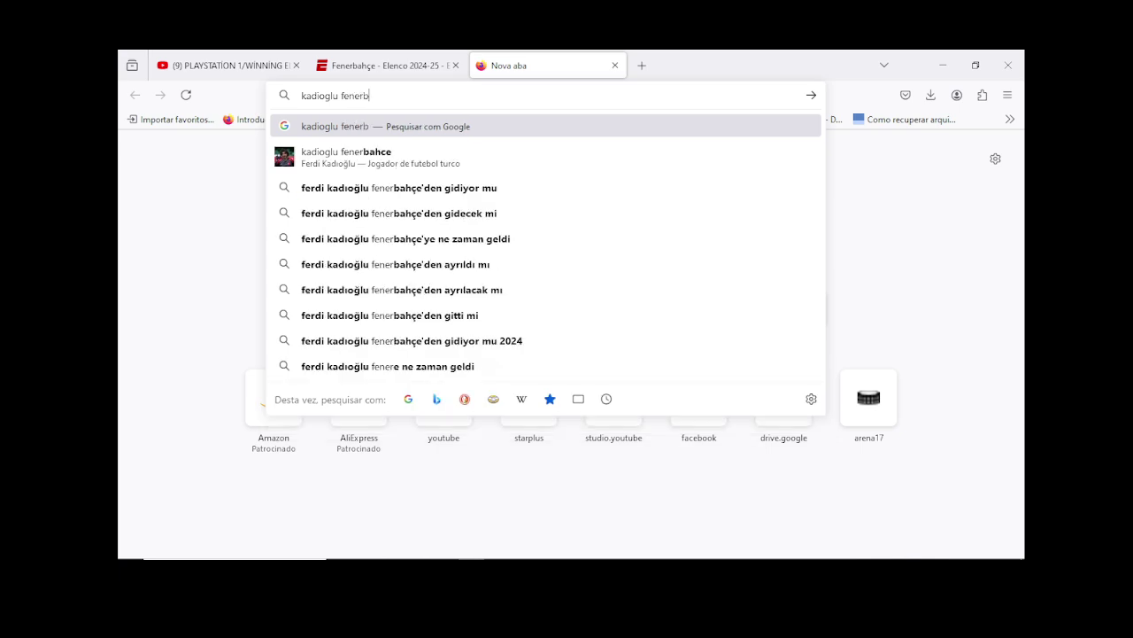
{"action": "type", "text": "ace"}
{"action": "key", "text": "Return"}
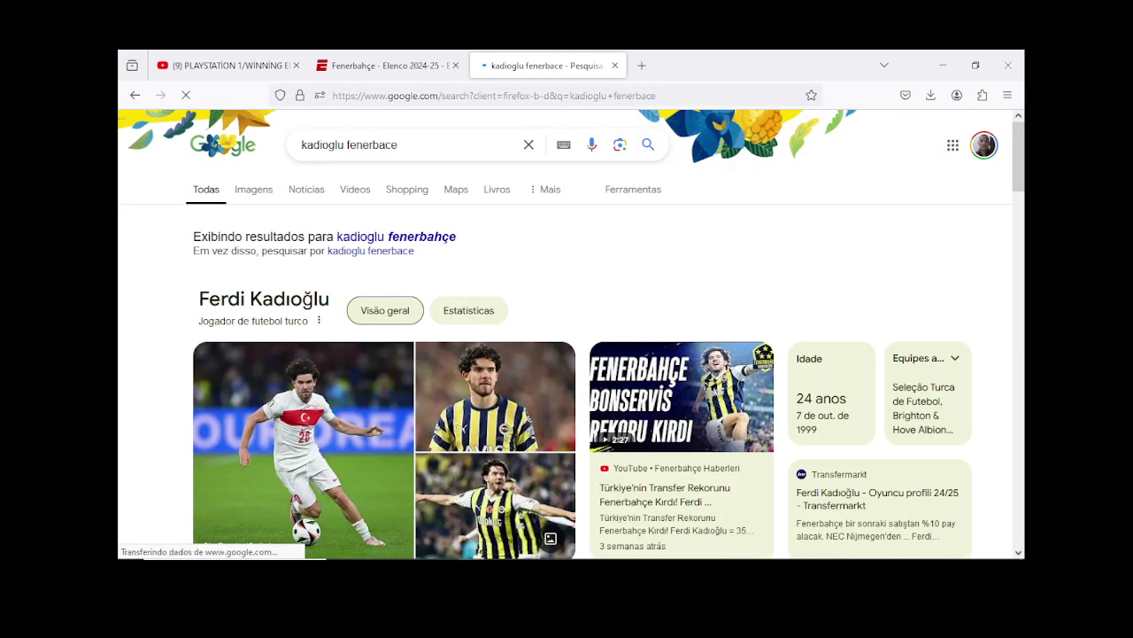
{"action": "scroll", "coordinate": [514, 347], "scroll_direction": "down", "scroll_amount": 1}
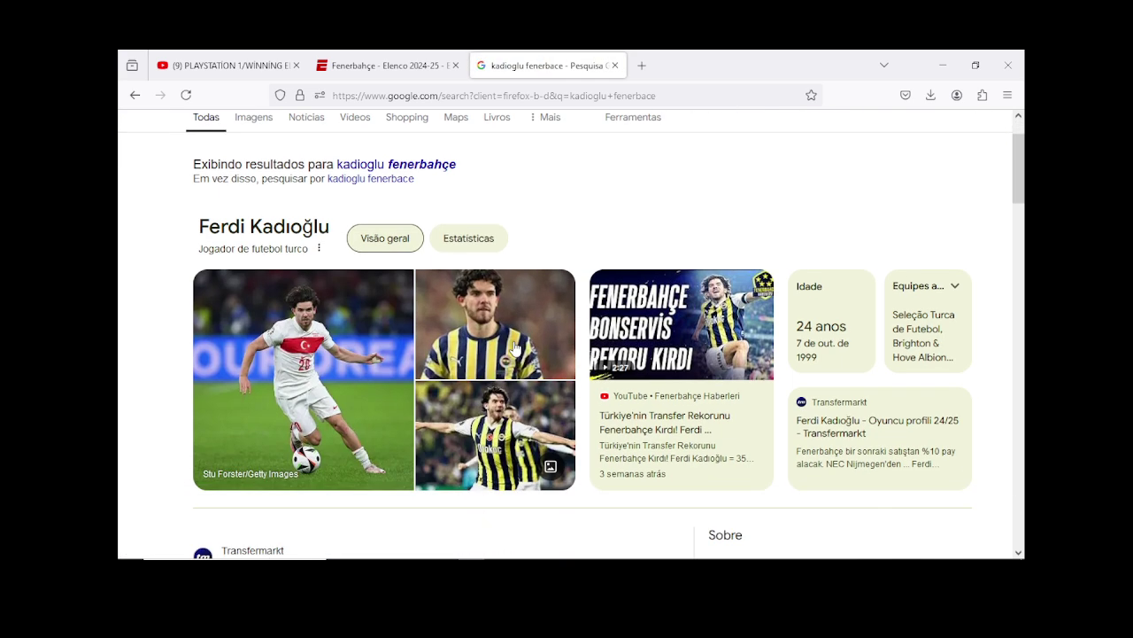
{"action": "scroll", "coordinate": [514, 347], "scroll_direction": "down", "scroll_amount": 2}
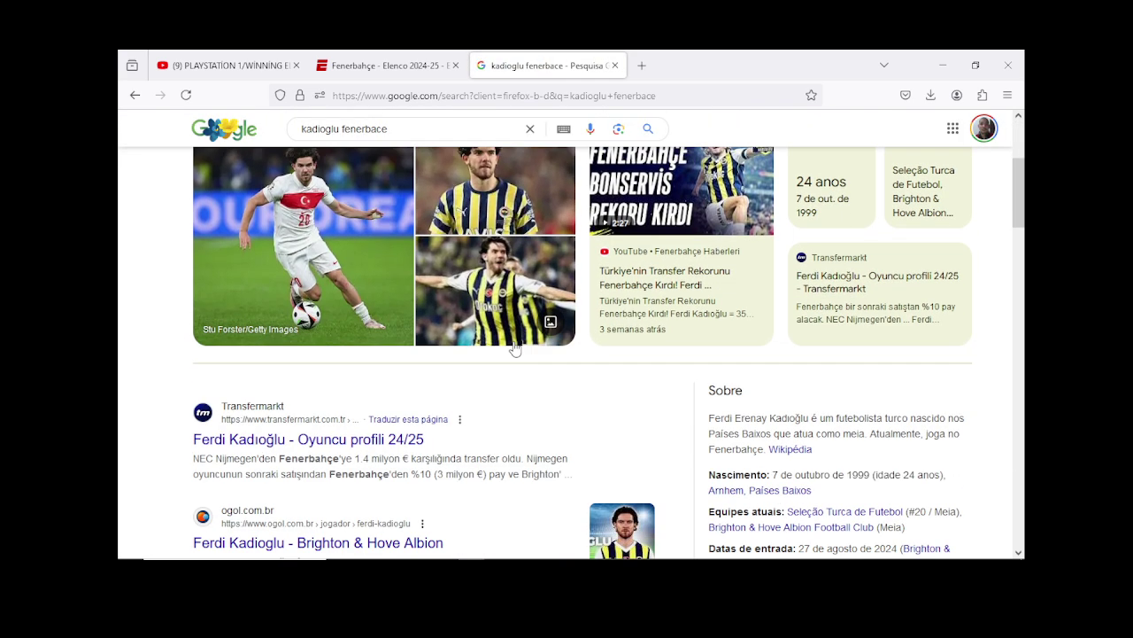
{"action": "scroll", "coordinate": [514, 348], "scroll_direction": "up", "scroll_amount": 3}
Step: Browse the image results for Kadioglu's Fenerbahçe shirt number, then return to WE2002 Team Editor
{"action": "left_click", "coordinate": [253, 191]}
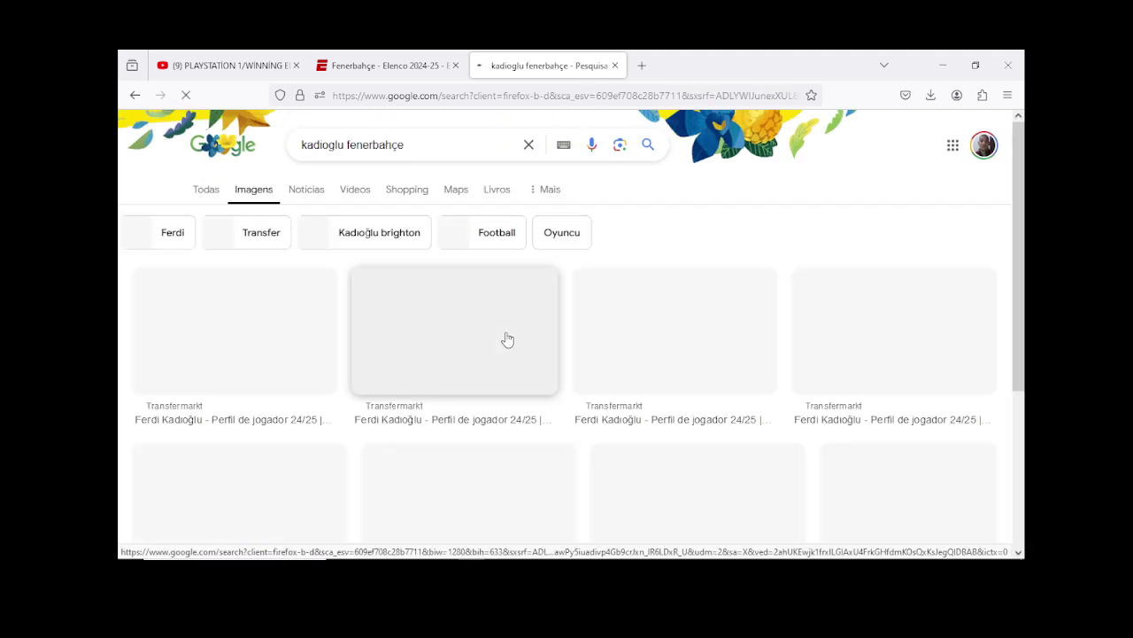
{"action": "scroll", "coordinate": [526, 366], "scroll_direction": "down", "scroll_amount": 1}
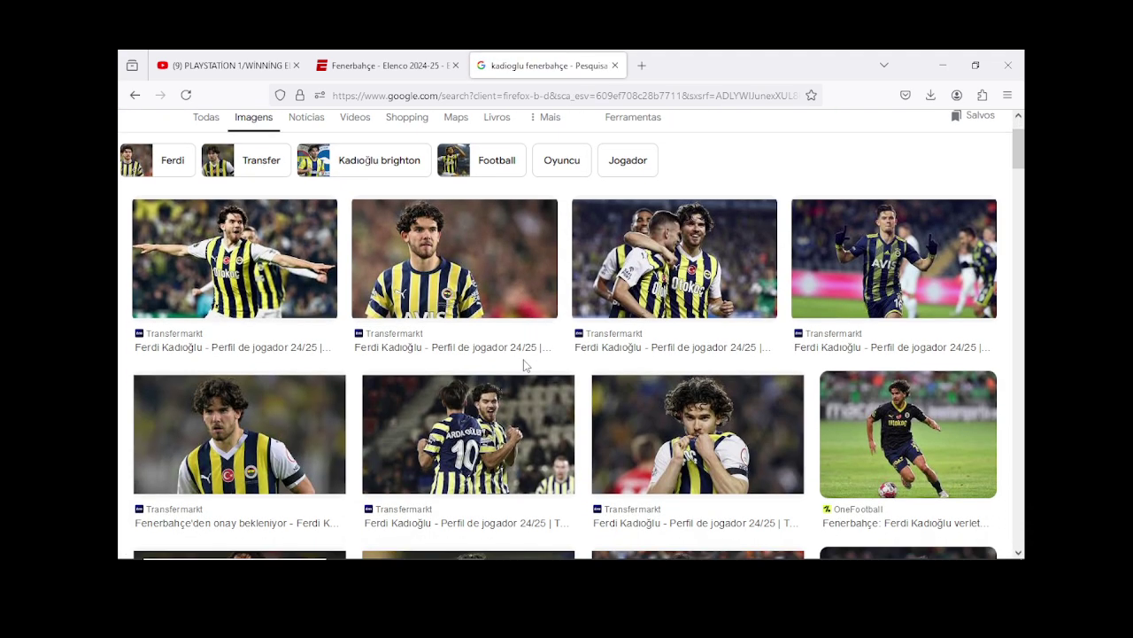
{"action": "scroll", "coordinate": [523, 365], "scroll_direction": "down", "scroll_amount": 1}
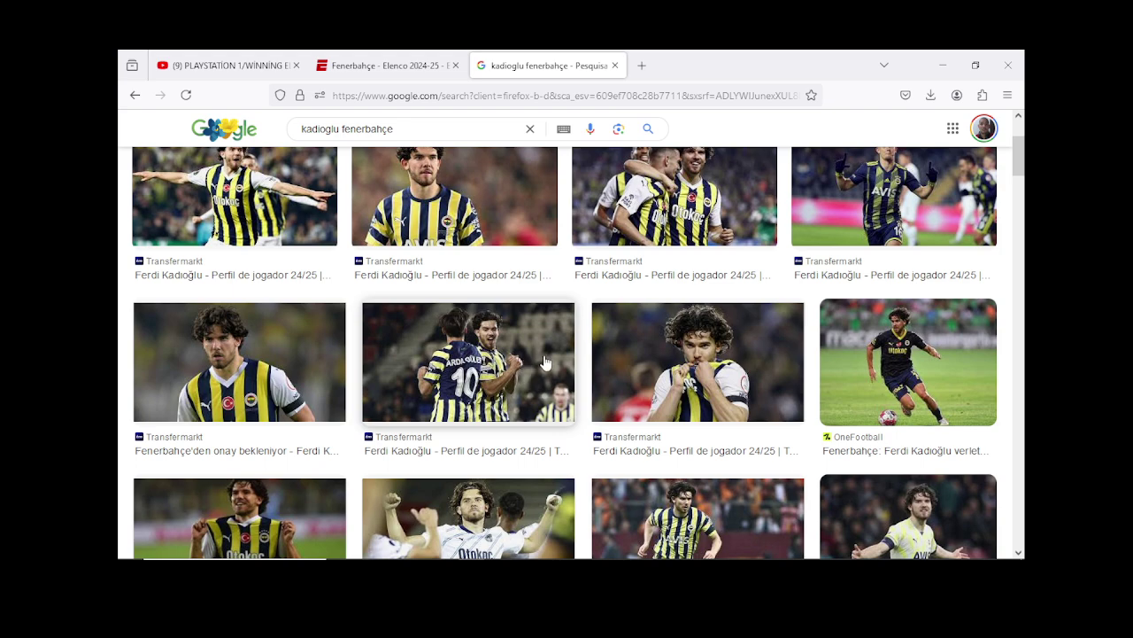
{"action": "scroll", "coordinate": [545, 362], "scroll_direction": "down", "scroll_amount": 2}
{"action": "scroll", "coordinate": [545, 361], "scroll_direction": "down", "scroll_amount": 1}
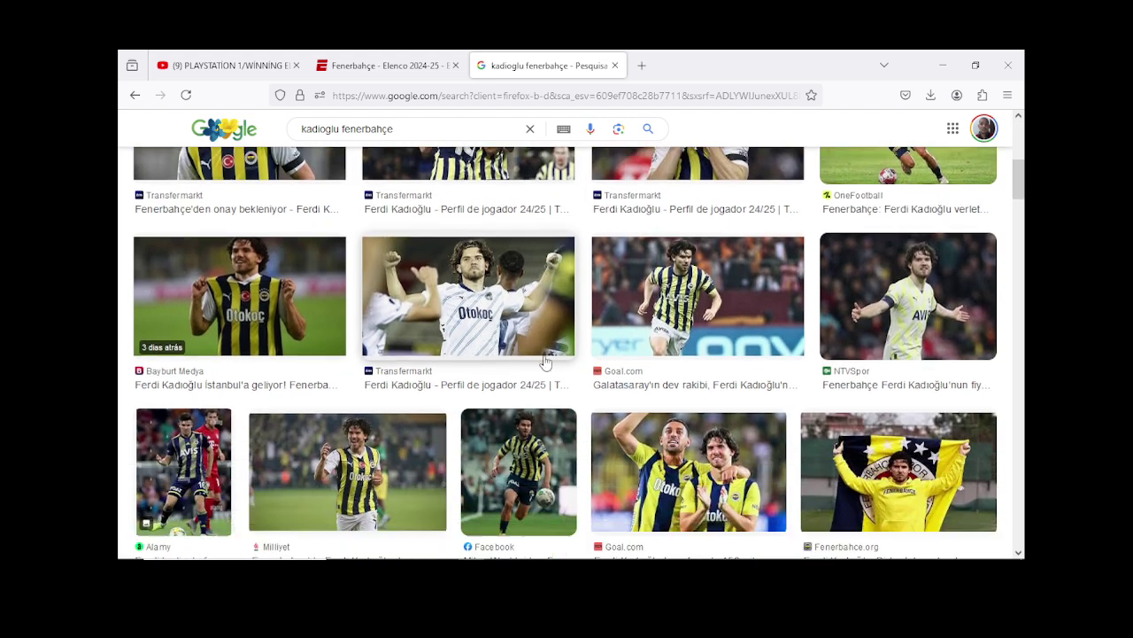
{"action": "scroll", "coordinate": [545, 362], "scroll_direction": "down", "scroll_amount": 1}
{"action": "scroll", "coordinate": [545, 361], "scroll_direction": "down", "scroll_amount": 2}
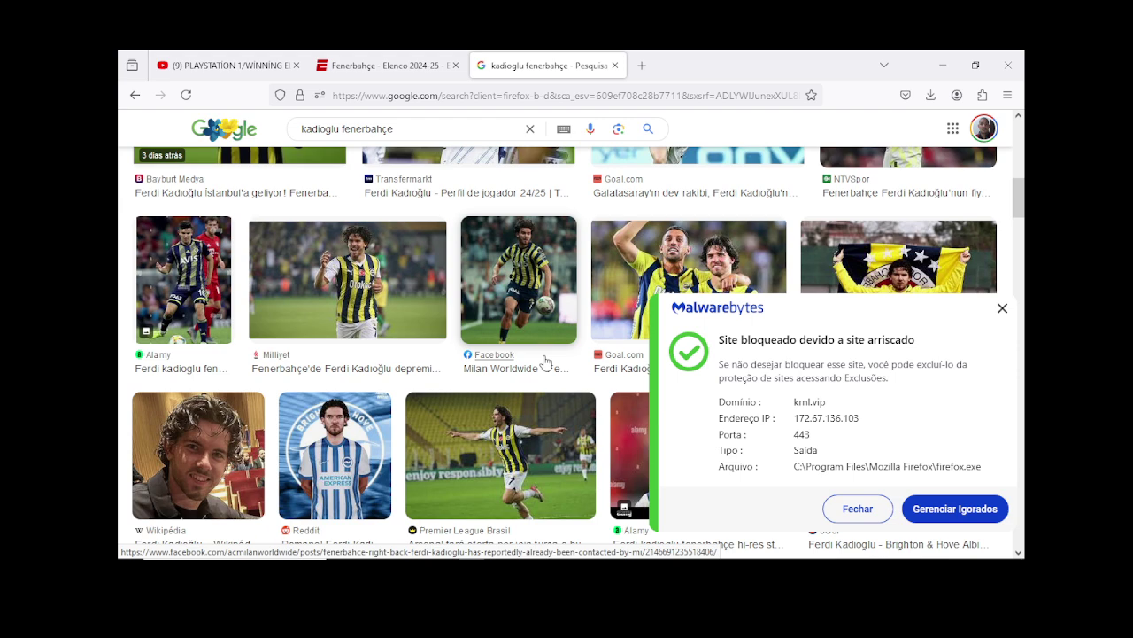
{"action": "left_click", "coordinate": [940, 65]}
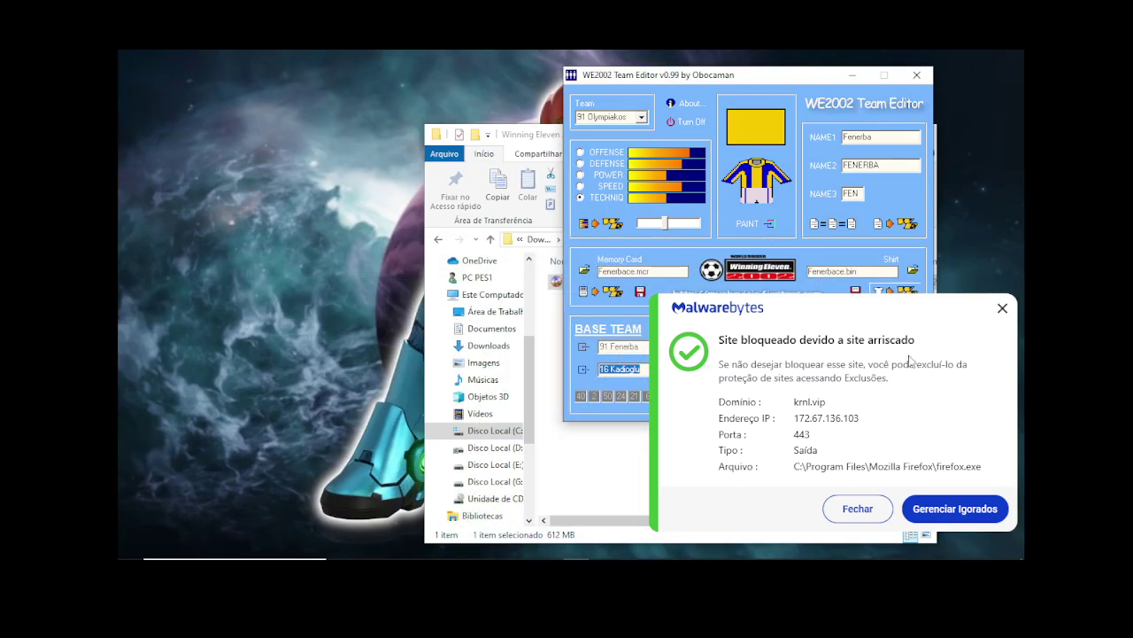
Step: Dismiss the Malwarebytes alert and set Kadioglu's shirt number to 12, keeping M.Muldur's number as it is
{"action": "left_click", "coordinate": [1001, 310]}
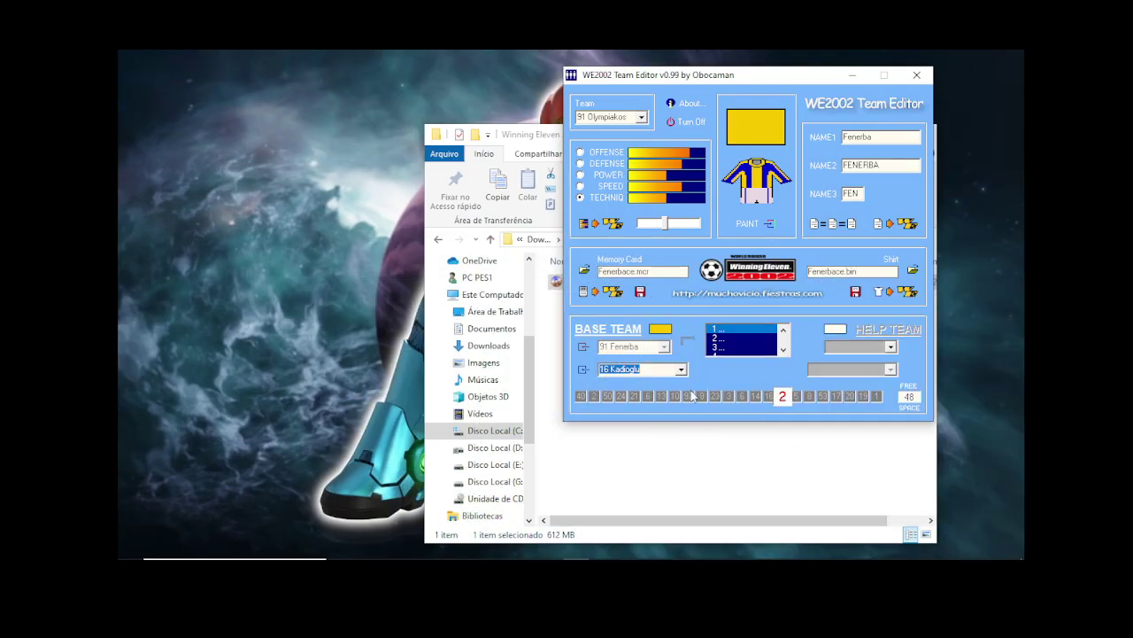
{"action": "left_click", "coordinate": [770, 399]}
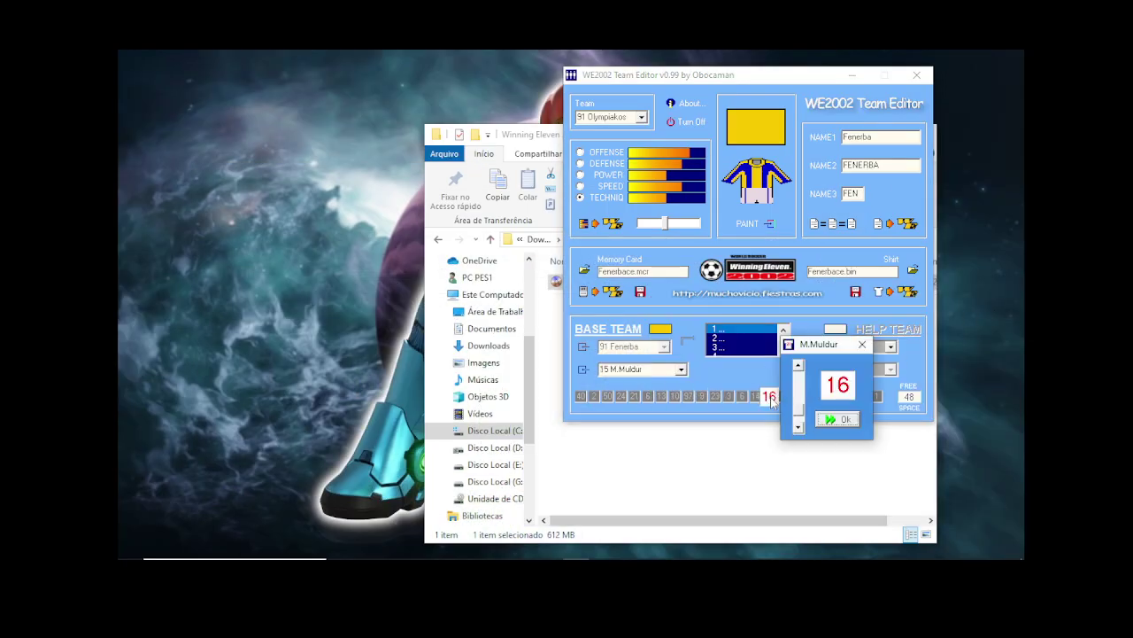
{"action": "left_click", "coordinate": [835, 420]}
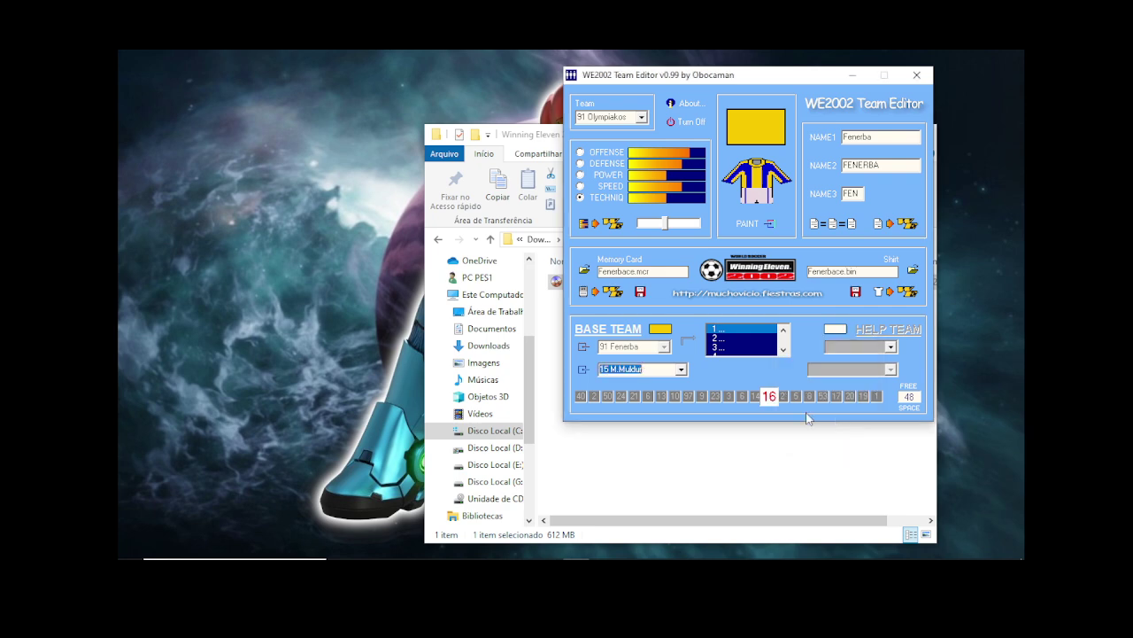
{"action": "left_click", "coordinate": [784, 399]}
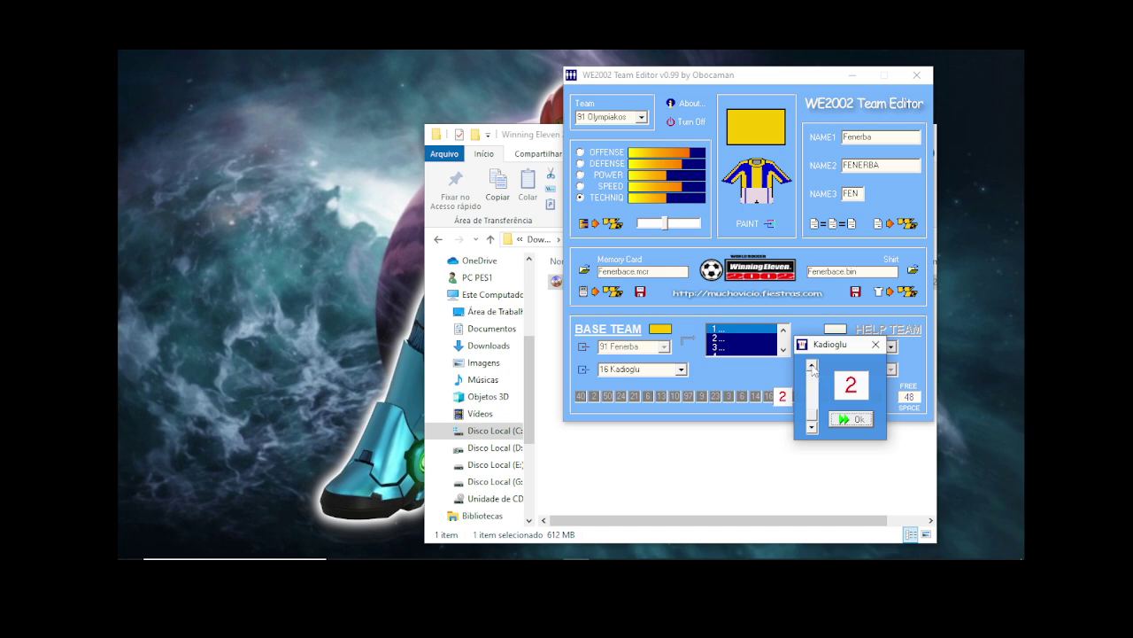
{"action": "double_click", "coordinate": [812, 367]}
{"action": "triple_click", "coordinate": [812, 367]}
{"action": "double_click", "coordinate": [812, 367]}
{"action": "triple_click", "coordinate": [812, 367]}
{"action": "left_click", "coordinate": [852, 418]}
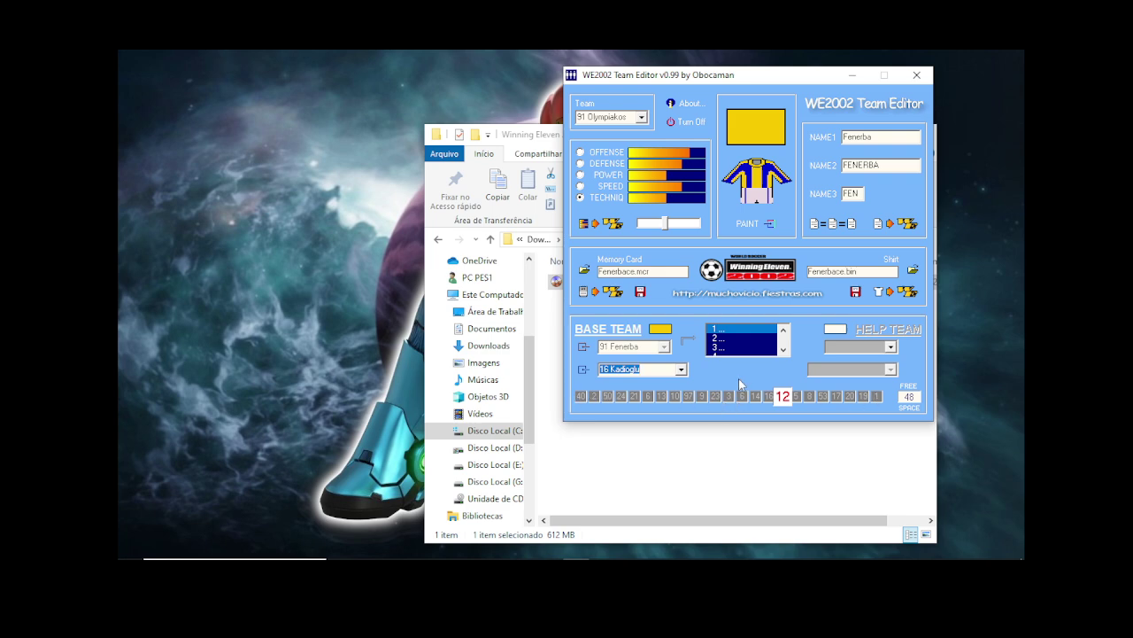
Step: Load 91 Fenerba as the help team so its players can be swapped within the squad
{"action": "left_click", "coordinate": [583, 347]}
{"action": "left_click", "coordinate": [695, 94]}
{"action": "left_click", "coordinate": [890, 346]}
{"action": "scroll", "coordinate": [885, 389], "scroll_direction": "down", "scroll_amount": 5}
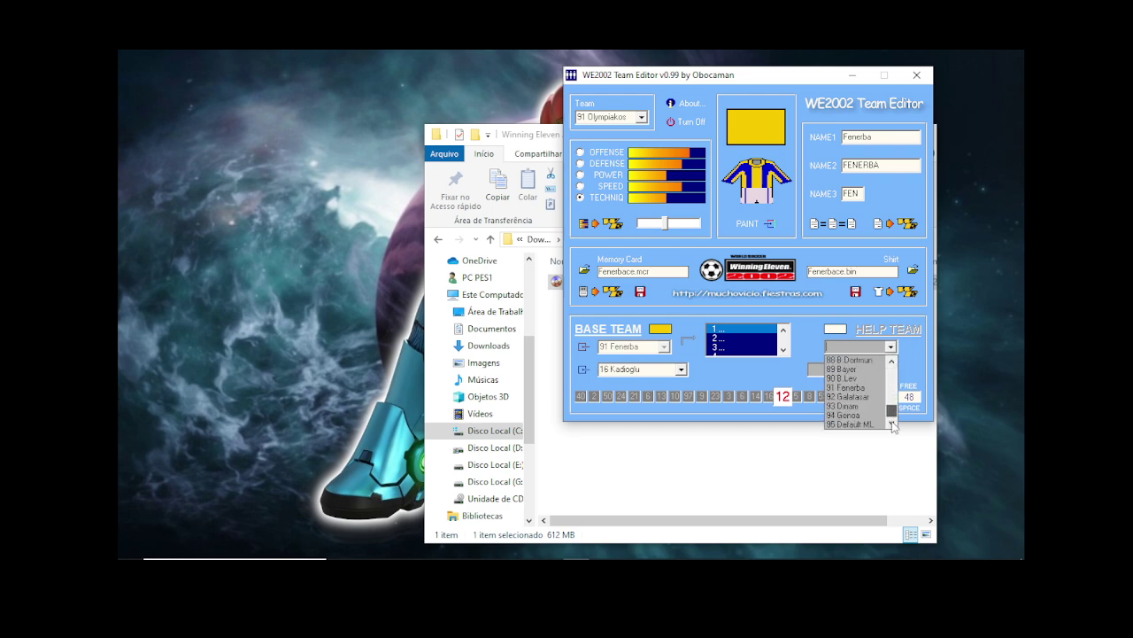
{"action": "left_click", "coordinate": [873, 387]}
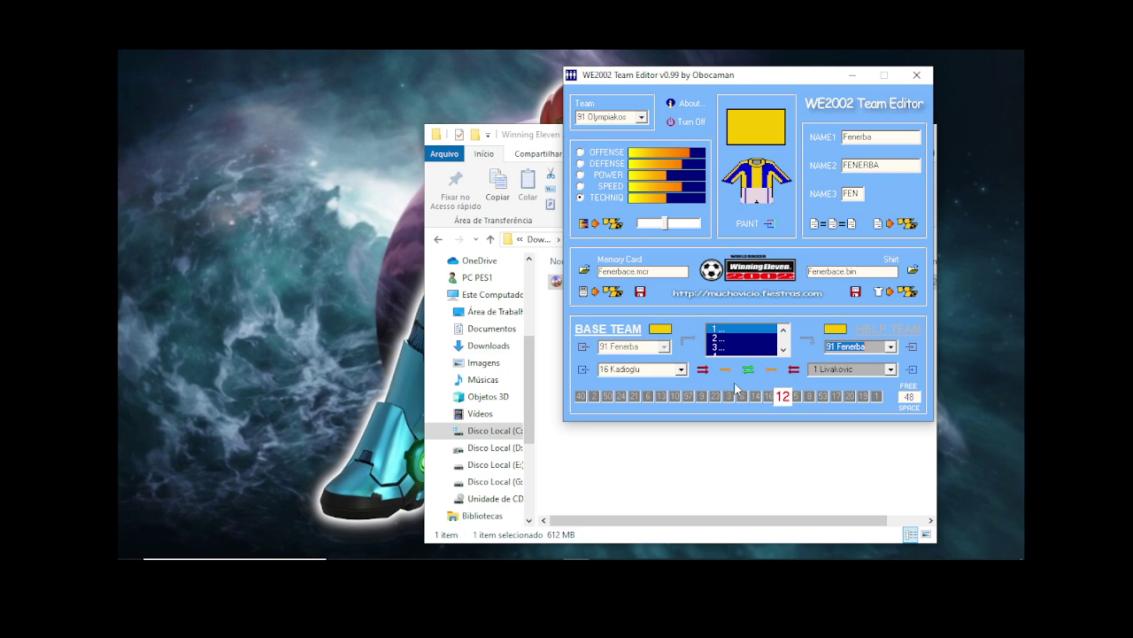
Step: Select R.Becao in the base team and look through both player lists for swap candidates
{"action": "left_click", "coordinate": [680, 370]}
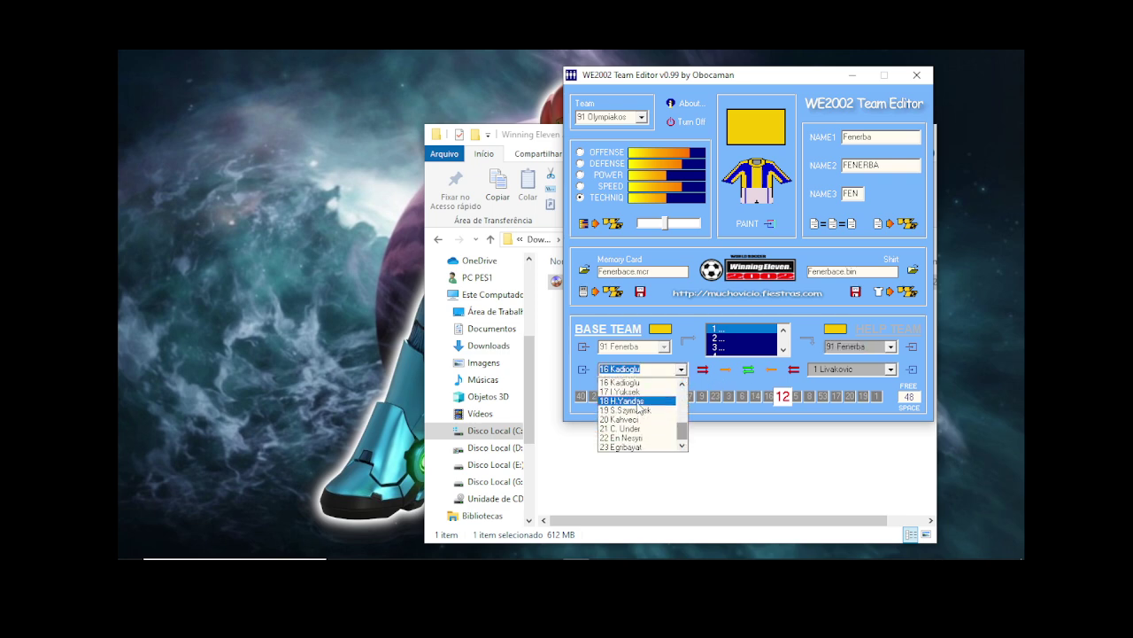
{"action": "scroll", "coordinate": [639, 407], "scroll_direction": "up", "scroll_amount": 5}
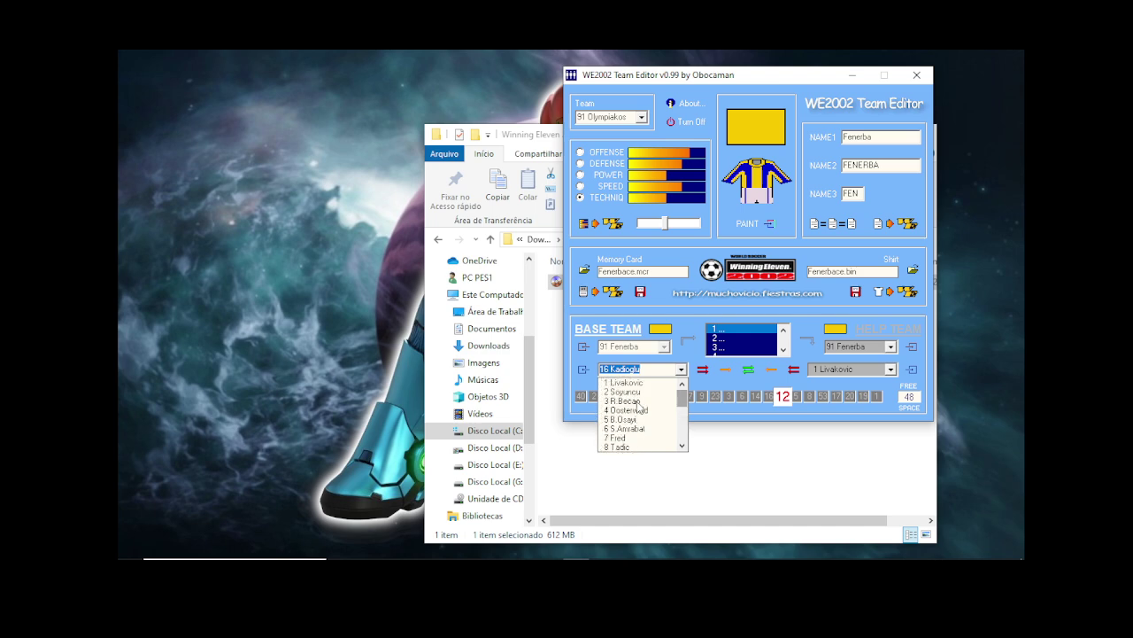
{"action": "left_click", "coordinate": [628, 401]}
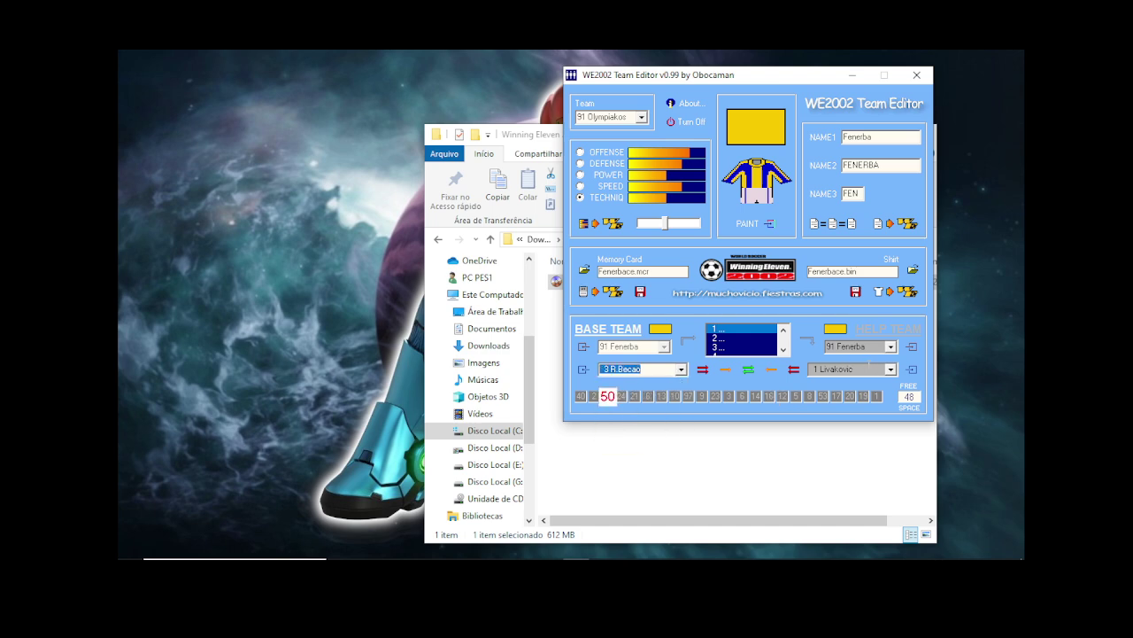
{"action": "left_click", "coordinate": [890, 370]}
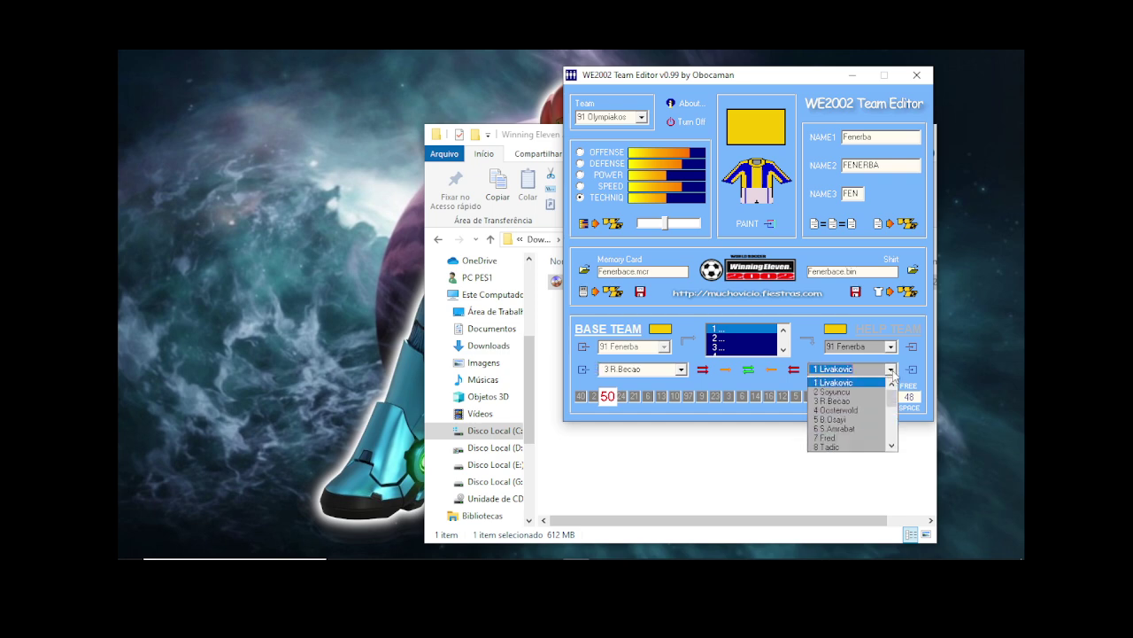
{"action": "scroll", "coordinate": [892, 375], "scroll_direction": "down", "scroll_amount": 2}
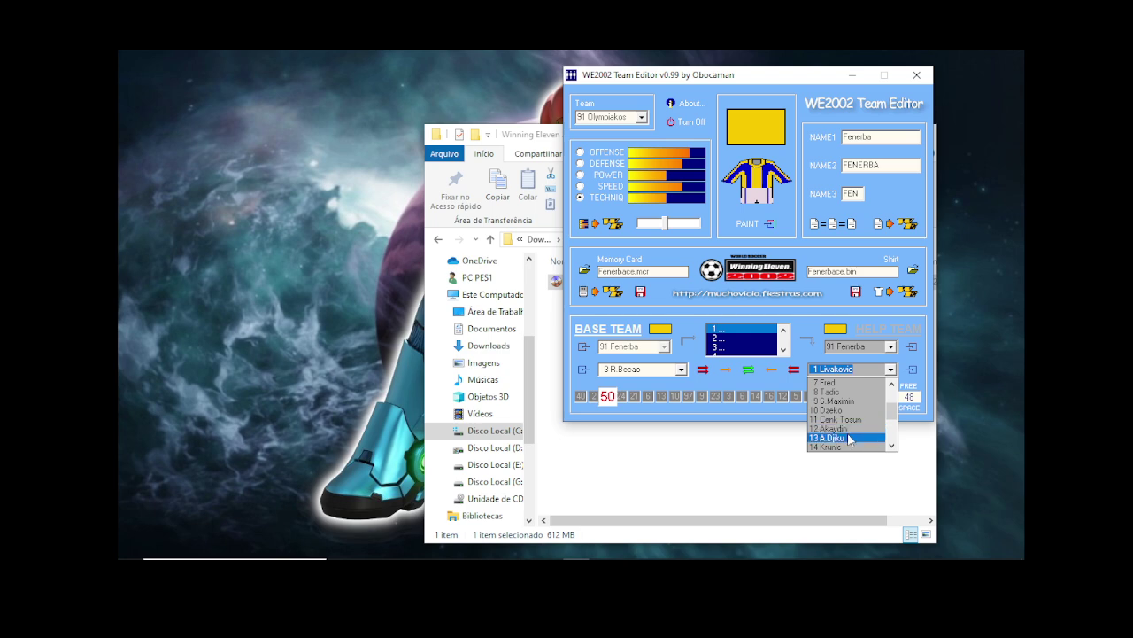
{"action": "left_click", "coordinate": [682, 376]}
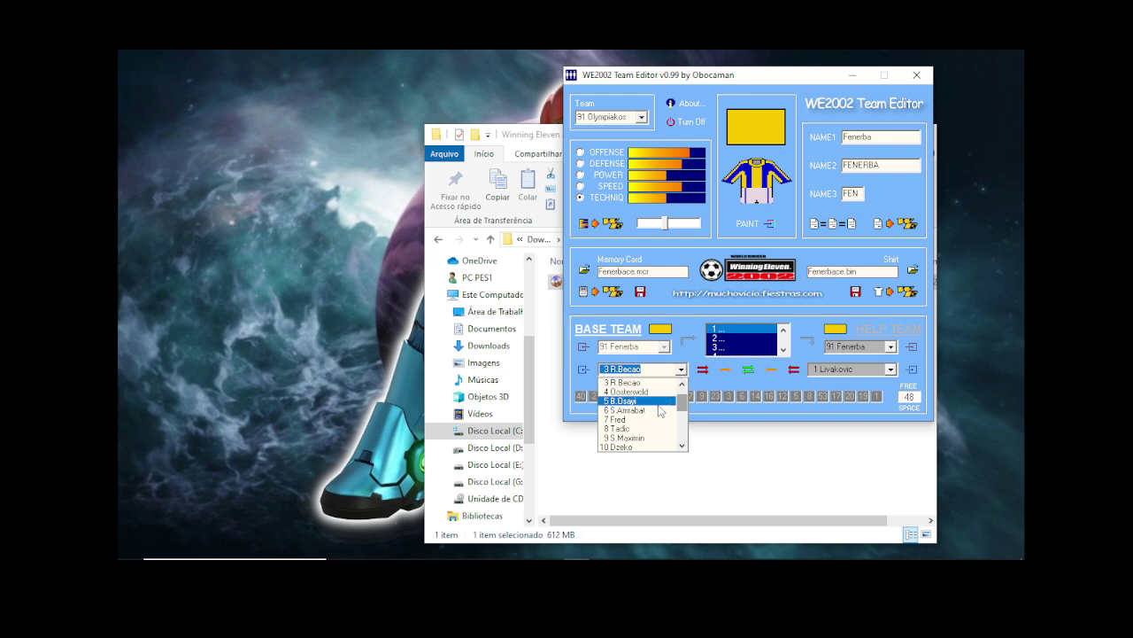
{"action": "left_click", "coordinate": [584, 371]}
Step: Apply the 4-3-3 B formation with wingers Dzeko and Cenk Tosun pulled back and out towards the touchlines
{"action": "left_click", "coordinate": [584, 346]}
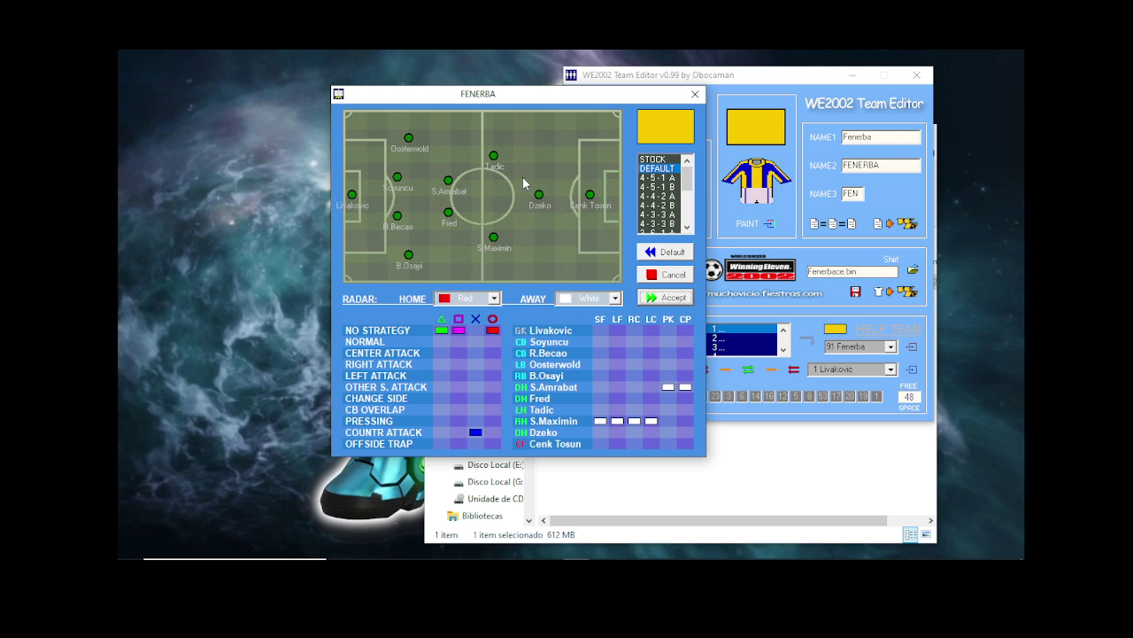
{"action": "left_click", "coordinate": [664, 205]}
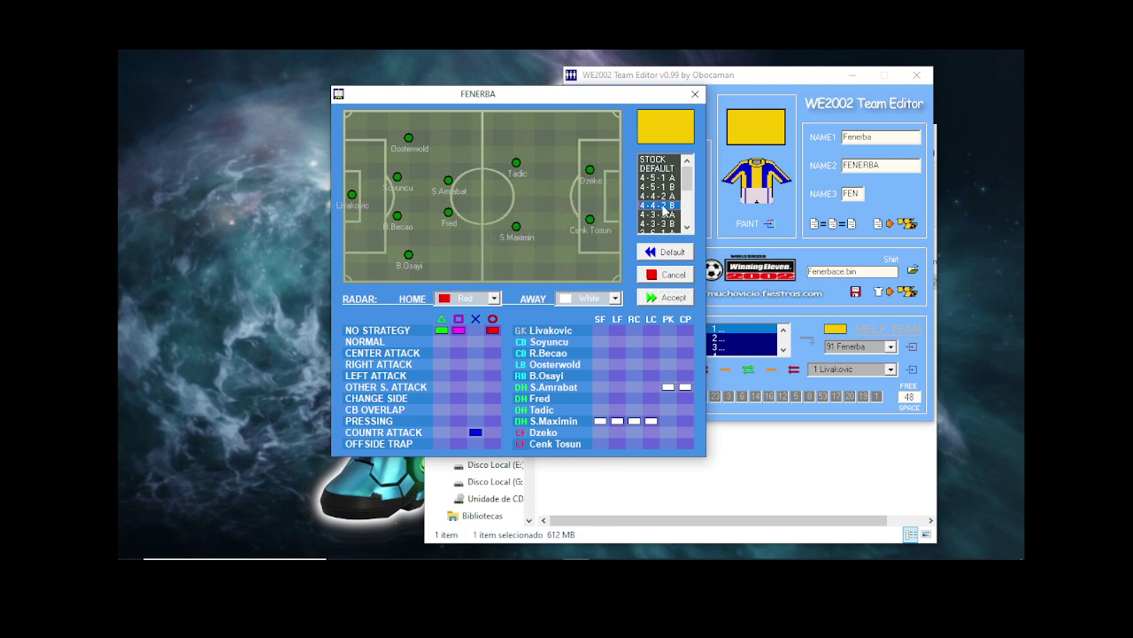
{"action": "left_click", "coordinate": [657, 216]}
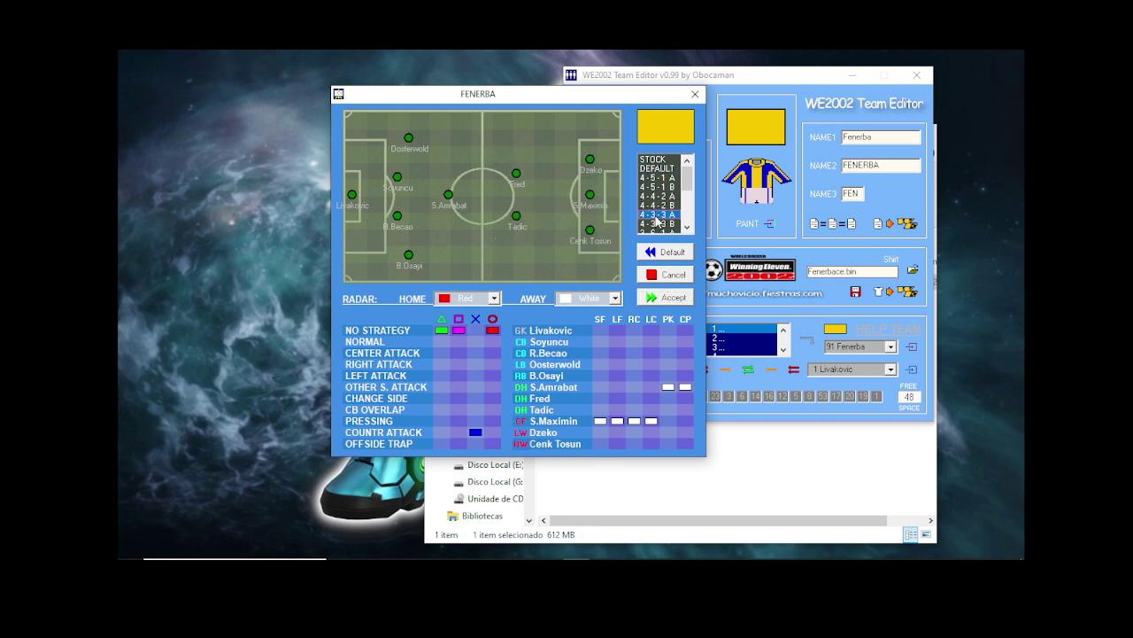
{"action": "left_click", "coordinate": [657, 224]}
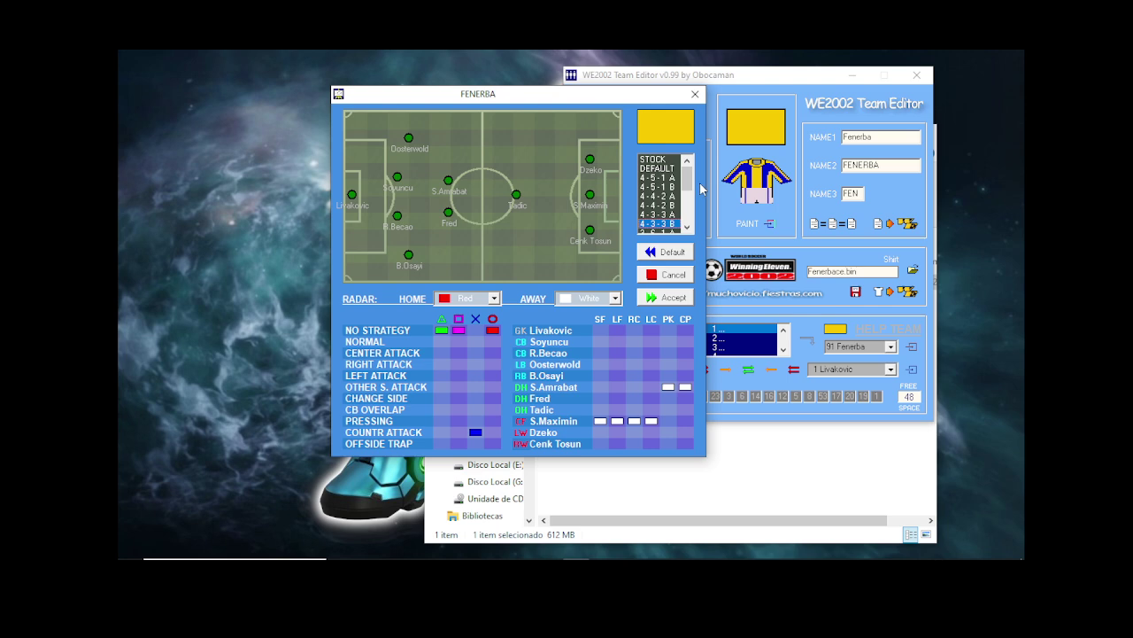
{"action": "left_click_drag", "start_coordinate": [590, 159], "coordinate": [539, 137]}
{"action": "left_click_drag", "start_coordinate": [584, 243], "coordinate": [539, 256]}
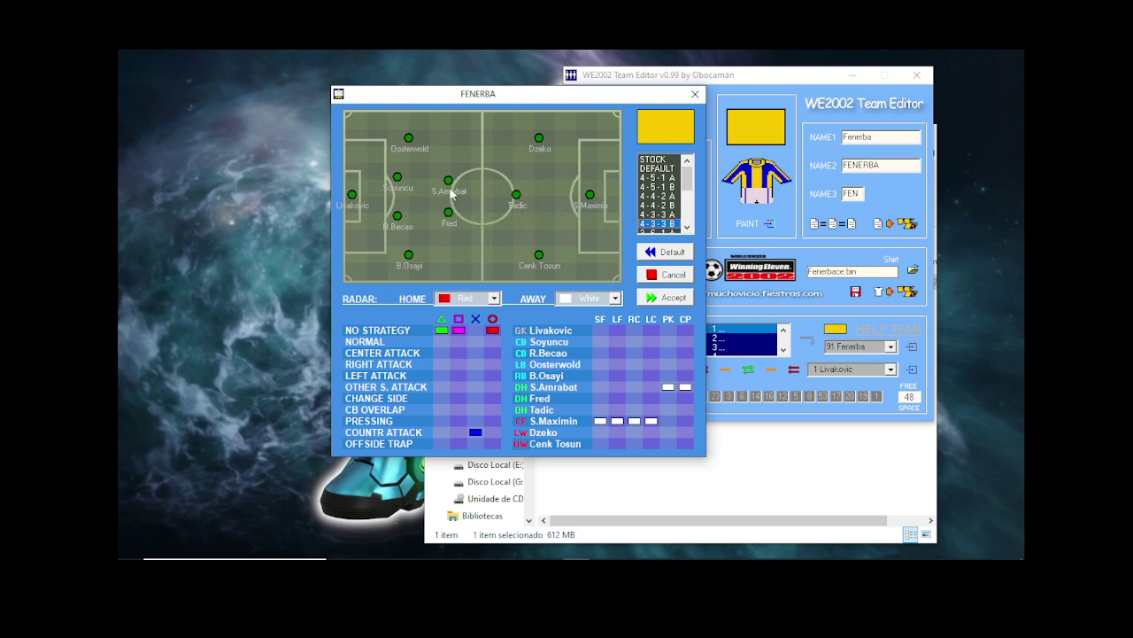
{"action": "left_click", "coordinate": [669, 301]}
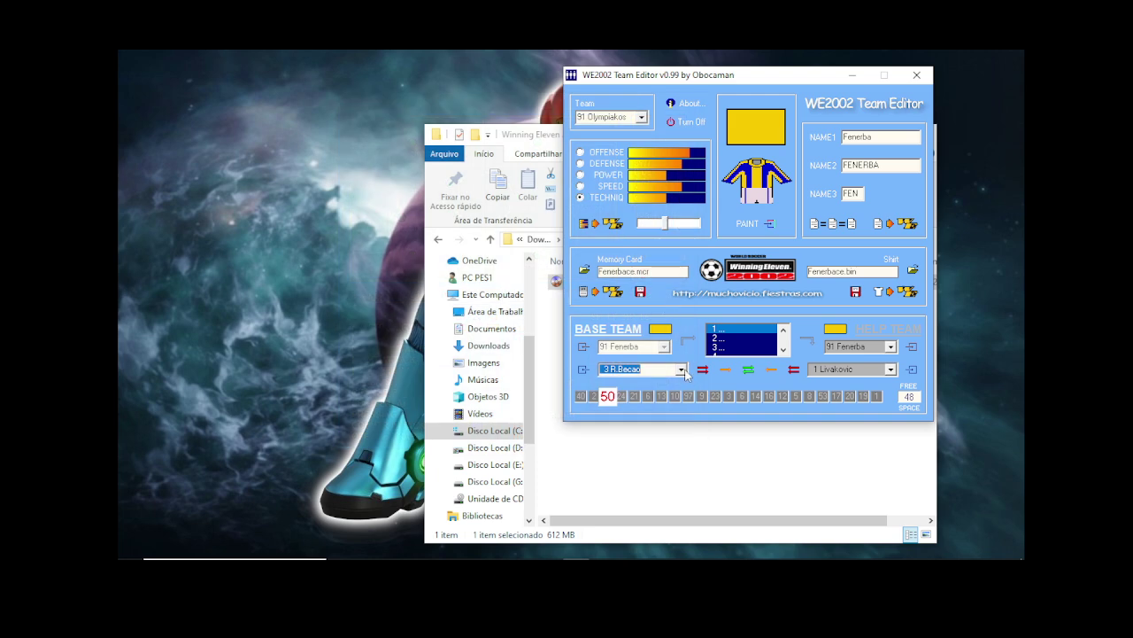
Step: Swap Fred in the base team with S.Amrabat in the help team to exchange their squad positions
{"action": "left_click", "coordinate": [680, 370]}
{"action": "left_click", "coordinate": [634, 381]}
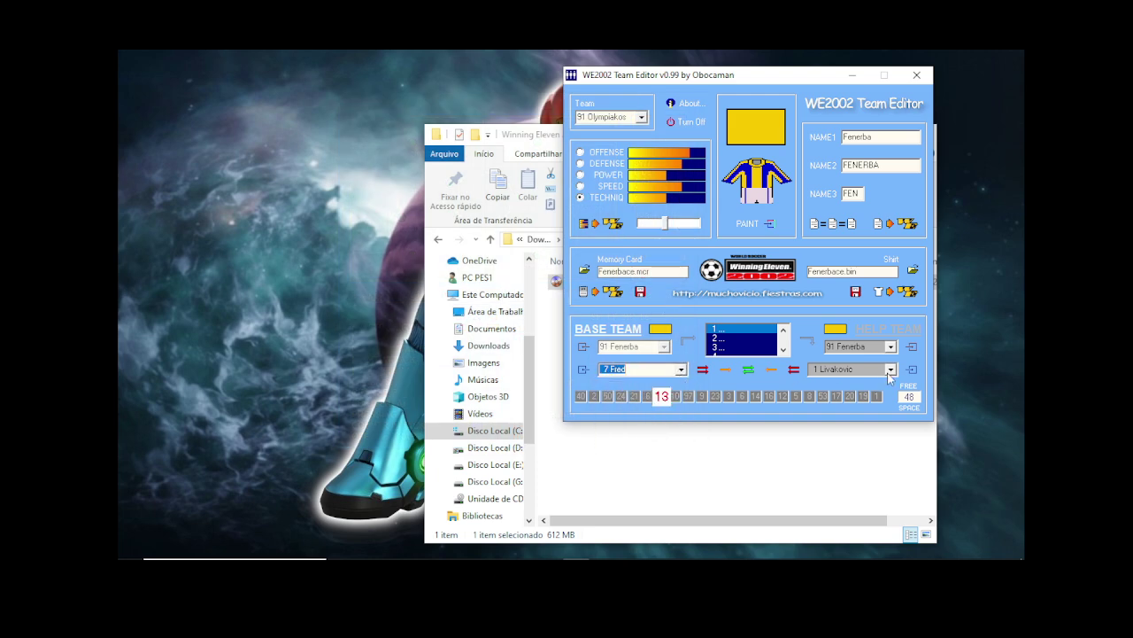
{"action": "left_click", "coordinate": [890, 369]}
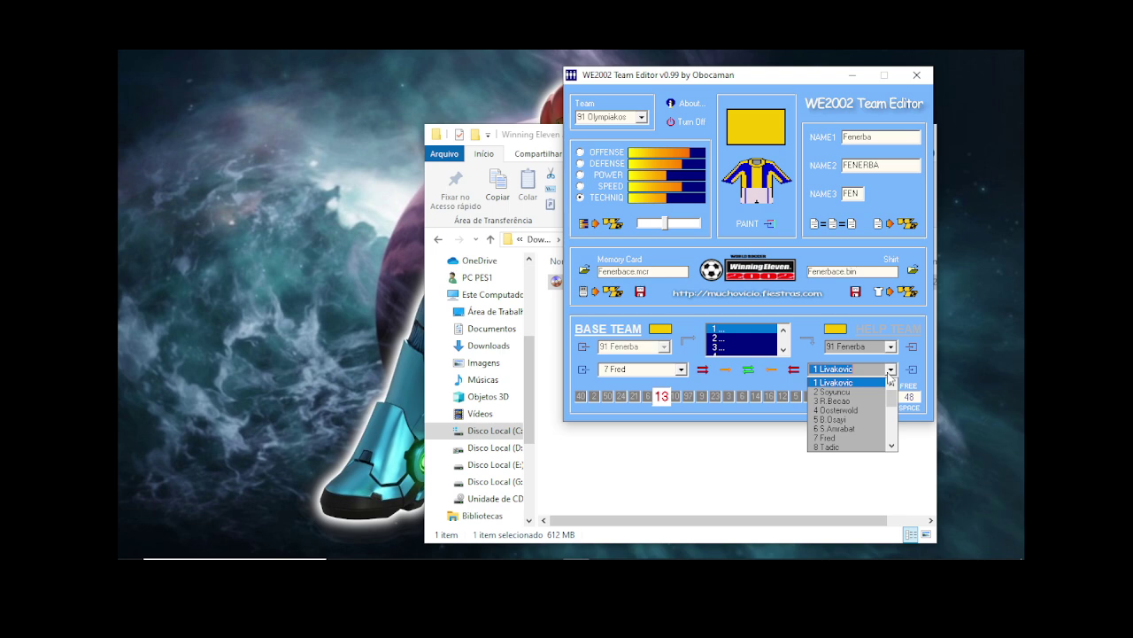
{"action": "left_click", "coordinate": [863, 431]}
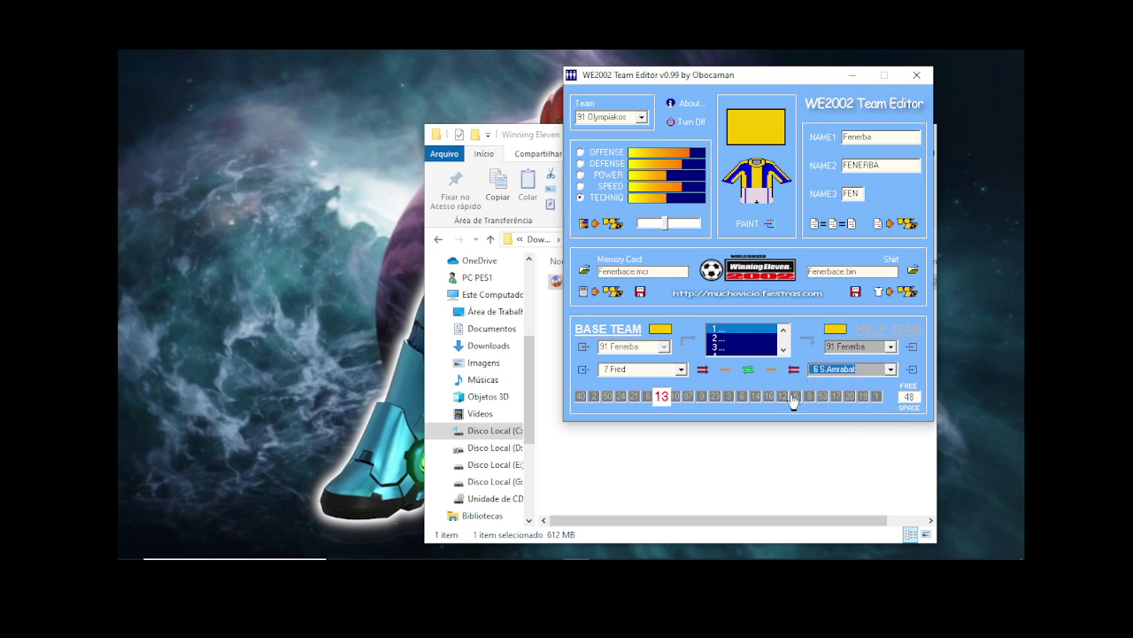
{"action": "left_click", "coordinate": [745, 377]}
Step: Set S.Amrabat's shirt number to 6
{"action": "left_click", "coordinate": [676, 396]}
{"action": "left_click", "coordinate": [691, 426]}
{"action": "left_click", "coordinate": [691, 426]}
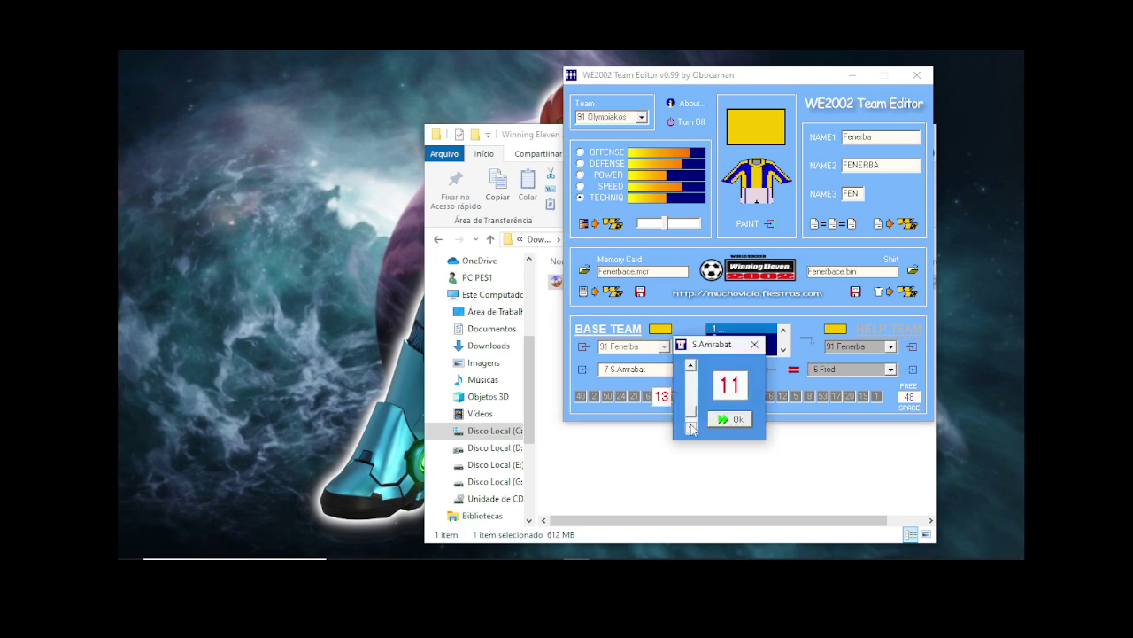
{"action": "left_click", "coordinate": [691, 426]}
{"action": "left_click", "coordinate": [691, 426]}
{"action": "left_click", "coordinate": [691, 425]}
{"action": "left_click", "coordinate": [690, 426]}
{"action": "left_click", "coordinate": [690, 426]}
{"action": "left_click", "coordinate": [726, 419]}
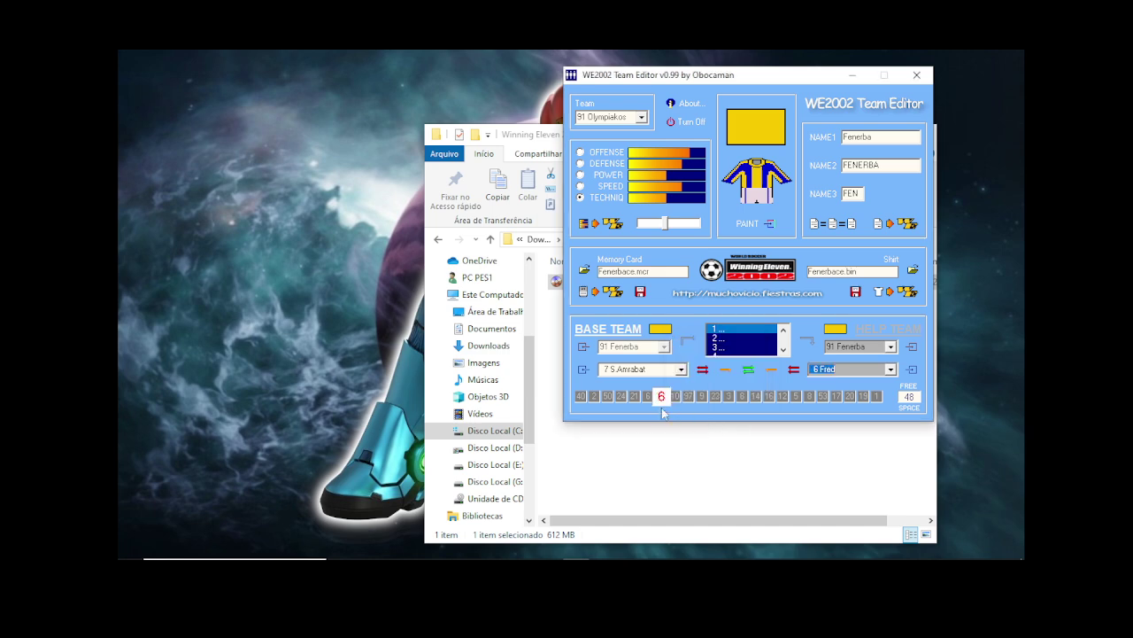
Step: Set Fred's shirt number to 13
{"action": "left_click", "coordinate": [648, 399]}
{"action": "left_click_drag", "start_coordinate": [678, 422], "coordinate": [679, 412]}
{"action": "left_click", "coordinate": [717, 418]}
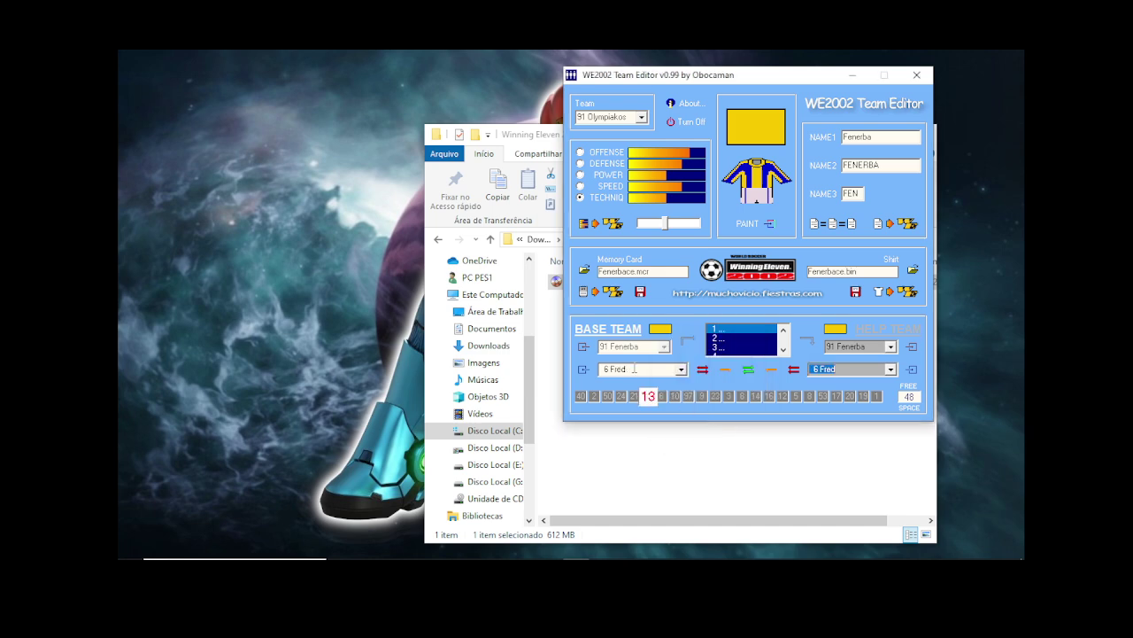
Step: Review the players' positions in the Fenerba formation and accept it
{"action": "left_click", "coordinate": [583, 347]}
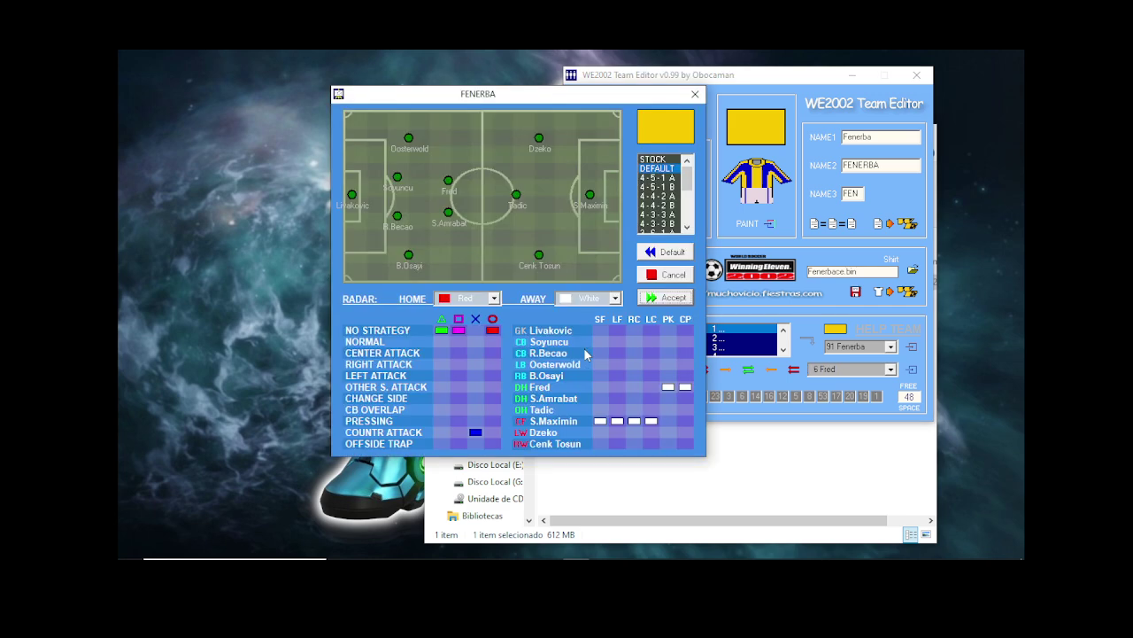
{"action": "left_click", "coordinate": [448, 184]}
{"action": "left_click", "coordinate": [590, 196]}
{"action": "left_click", "coordinate": [666, 298]}
Step: Set the shirt number of S.Maximin, in squad slot 9, to 9
{"action": "left_click", "coordinate": [688, 397]}
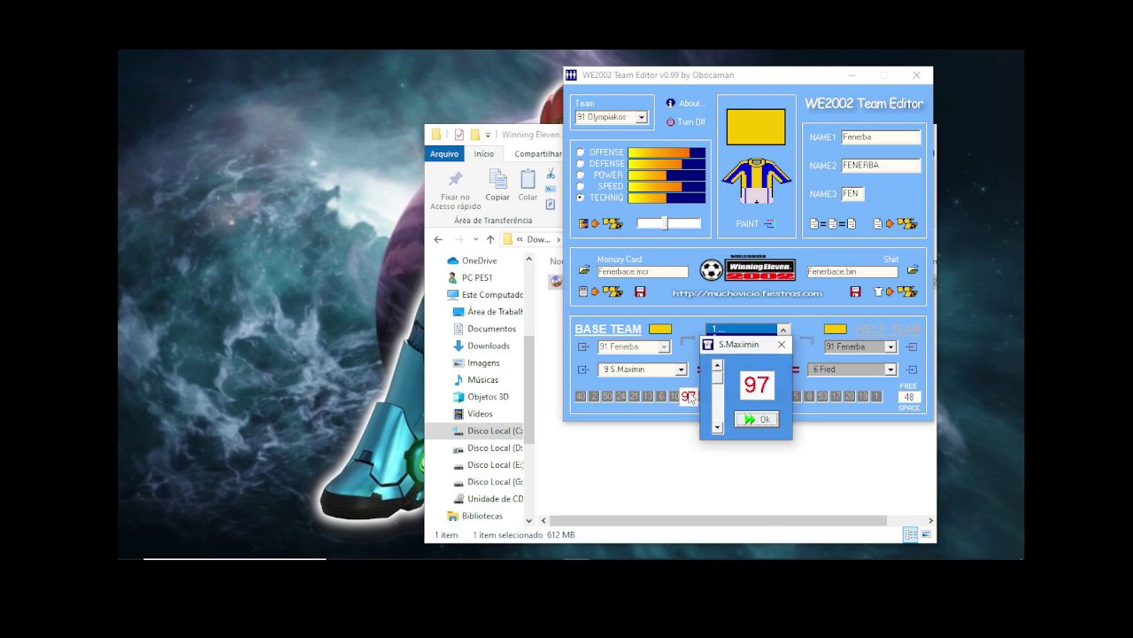
{"action": "left_click", "coordinate": [757, 420]}
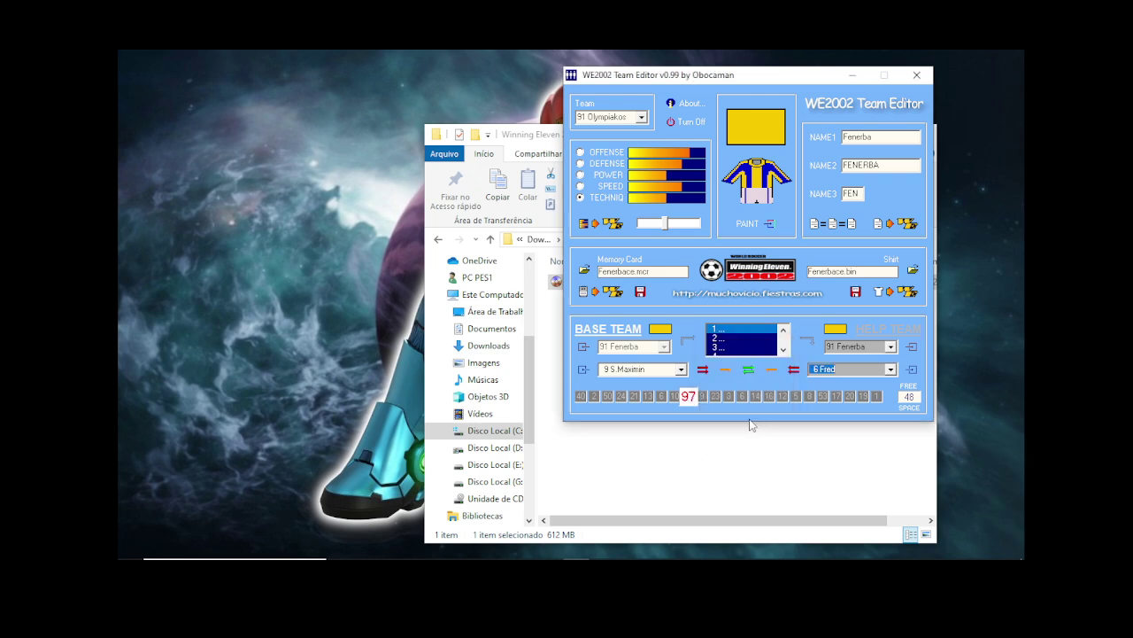
{"action": "left_click", "coordinate": [689, 398]}
{"action": "left_click", "coordinate": [719, 376]}
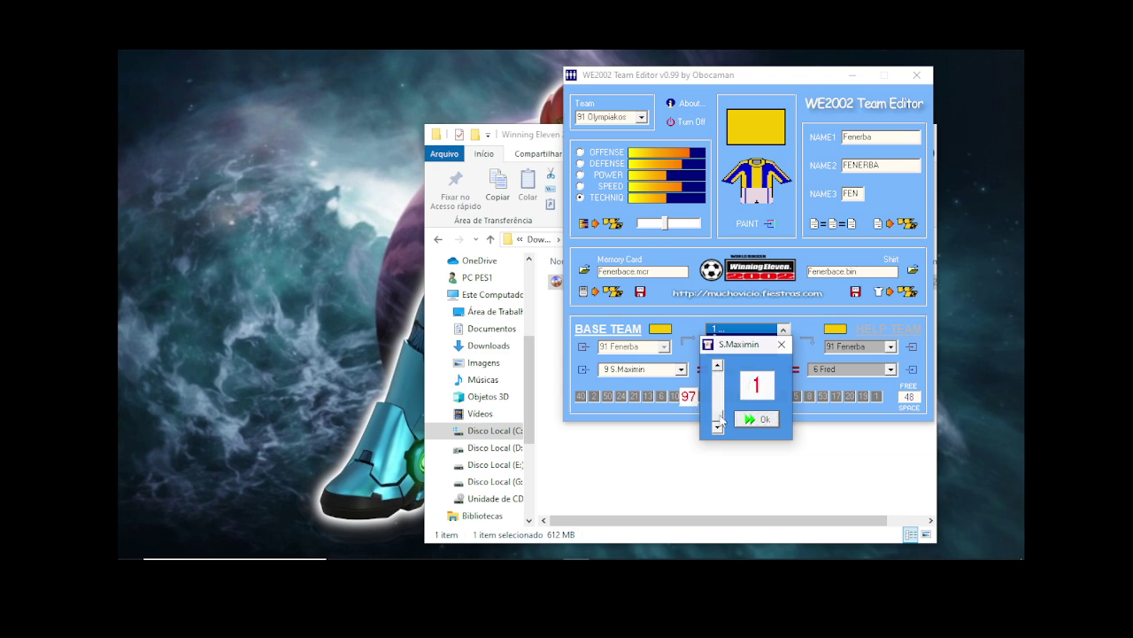
{"action": "left_click", "coordinate": [719, 376]}
{"action": "left_click", "coordinate": [719, 376]}
{"action": "left_click", "coordinate": [719, 376]}
{"action": "left_click", "coordinate": [743, 421]}
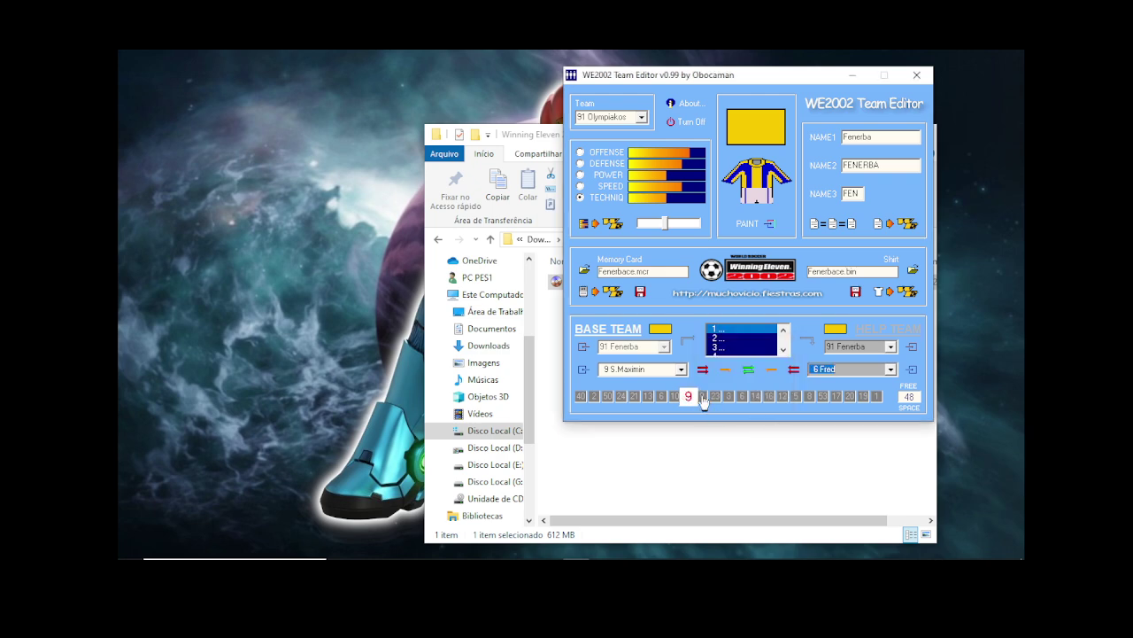
Step: Set the shirt number of Dzeko's slot 10 to 97 and swap Dzeko with S.Maximin
{"action": "left_click", "coordinate": [704, 400]}
{"action": "left_click_drag", "start_coordinate": [732, 414], "coordinate": [731, 372]}
{"action": "left_click", "coordinate": [731, 428]}
{"action": "left_click", "coordinate": [731, 428]}
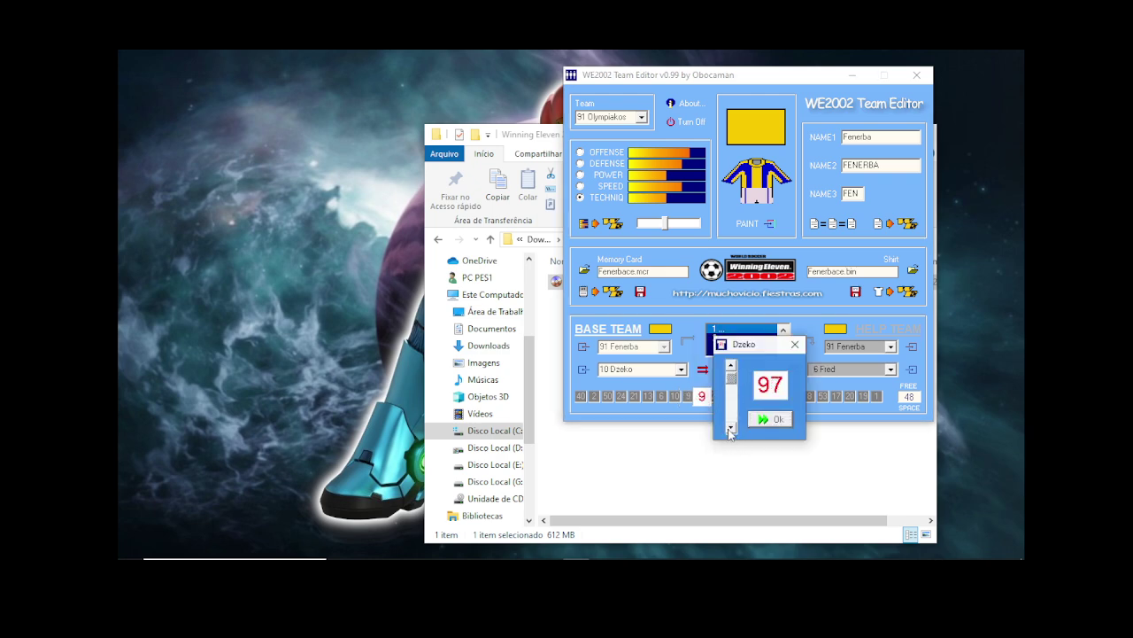
{"action": "left_click", "coordinate": [731, 427]}
{"action": "left_click", "coordinate": [730, 365]}
{"action": "left_click", "coordinate": [769, 419]}
{"action": "left_click", "coordinate": [890, 369]}
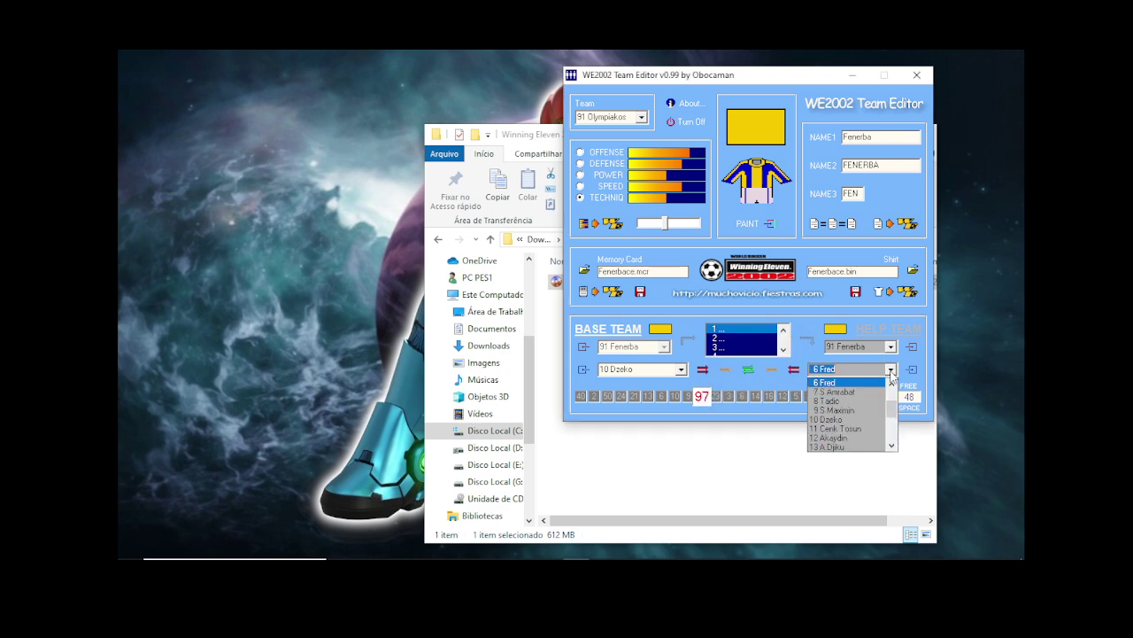
{"action": "left_click", "coordinate": [863, 409]}
Step: Compare the 4-5-1, 4-4-2 and 4-3-3 preset formations for Fenerba, return to the DEFAULT formation and accept it
{"action": "left_click", "coordinate": [584, 346]}
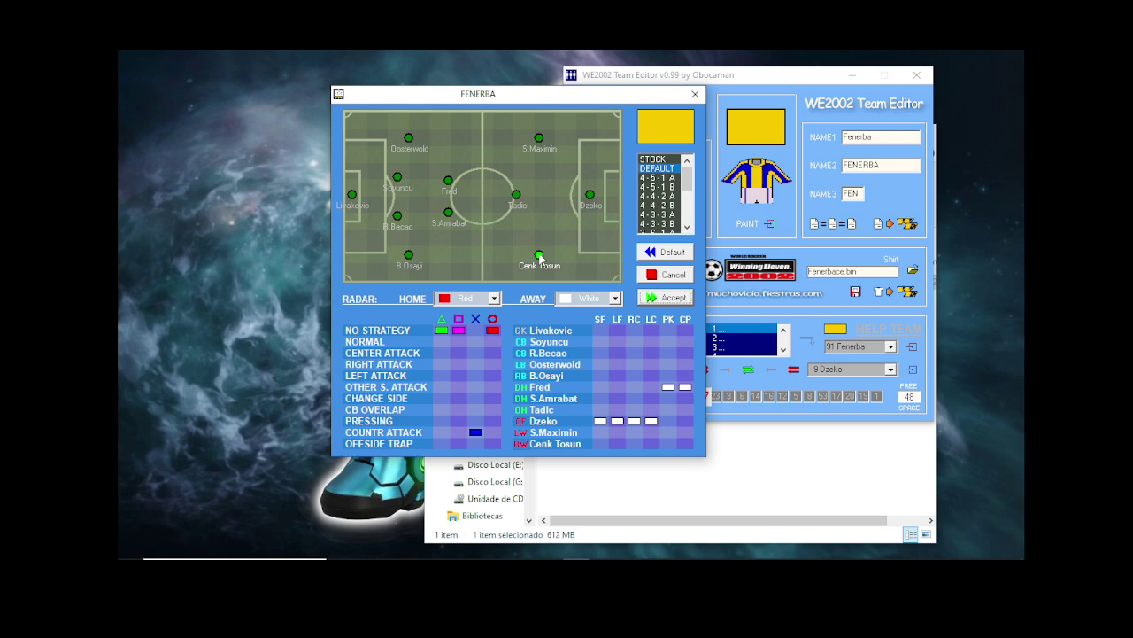
{"action": "left_click", "coordinate": [661, 197]}
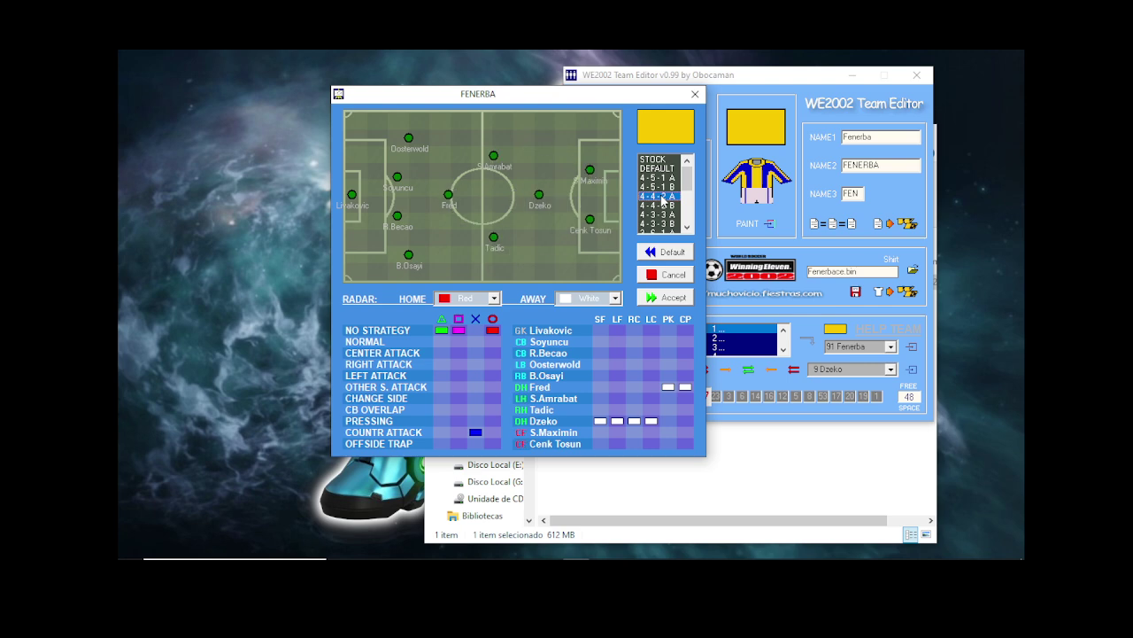
{"action": "left_click", "coordinate": [660, 205]}
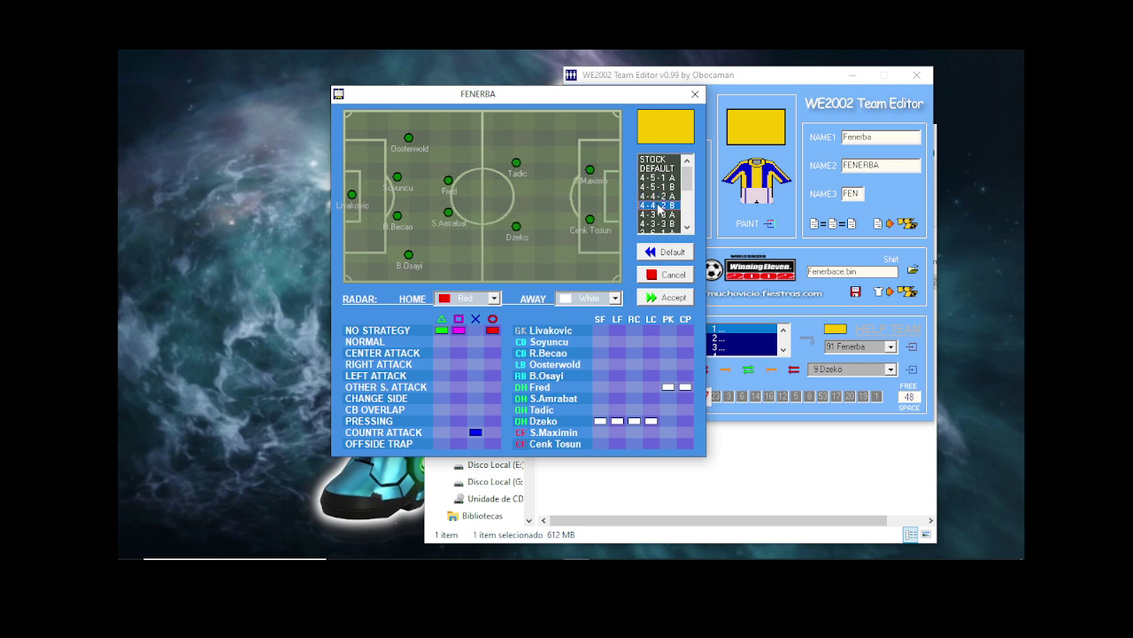
{"action": "left_click", "coordinate": [657, 196]}
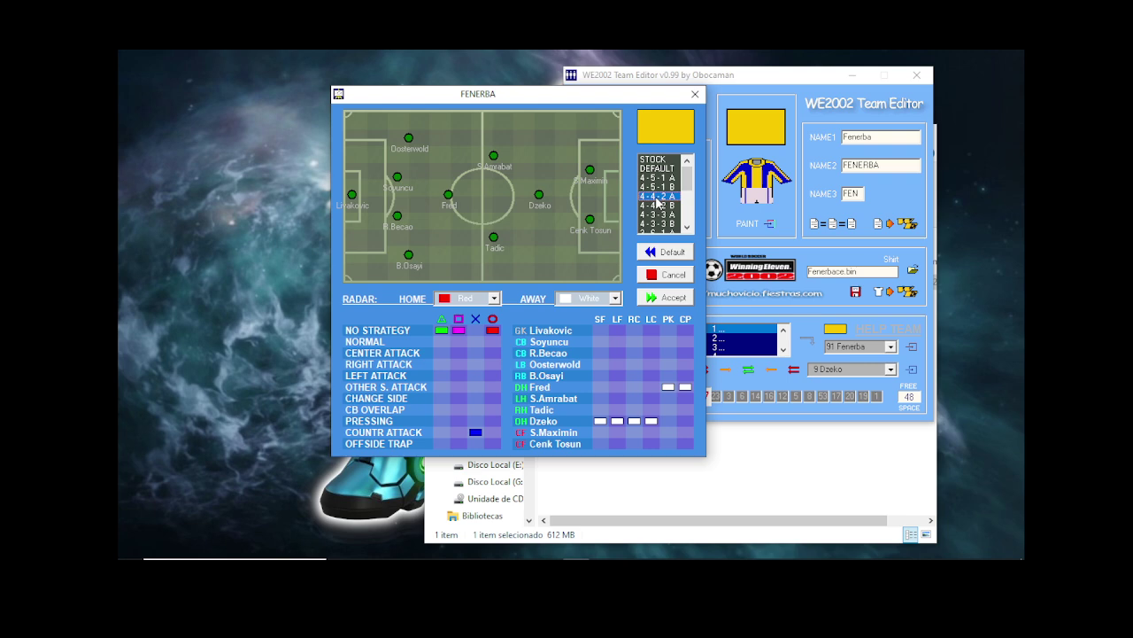
{"action": "left_click", "coordinate": [658, 215]}
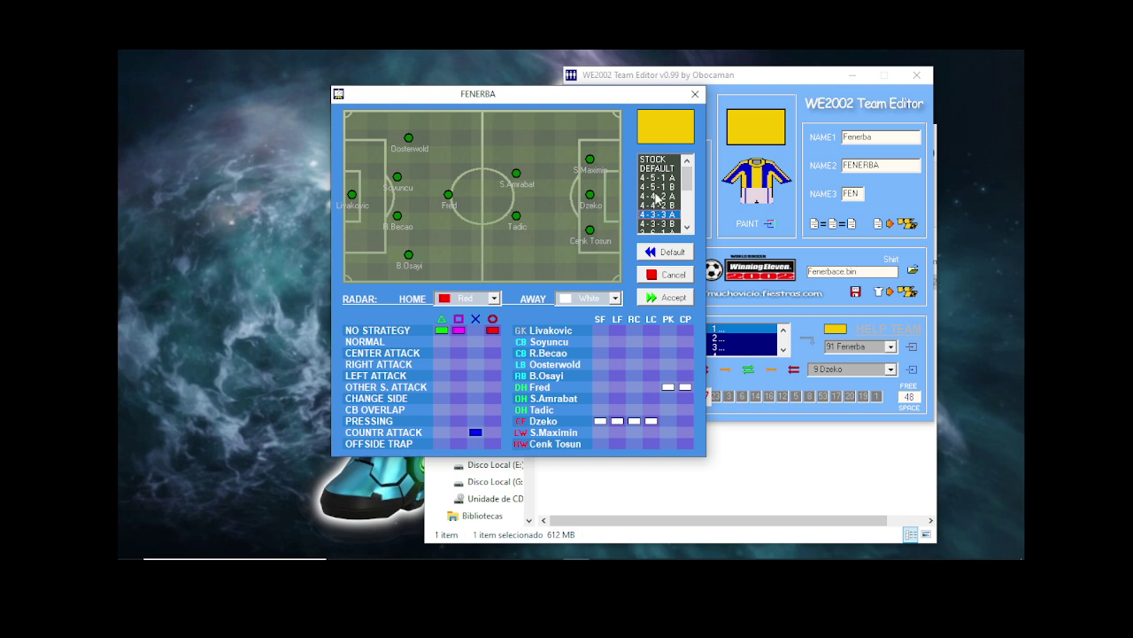
{"action": "left_click", "coordinate": [658, 189]}
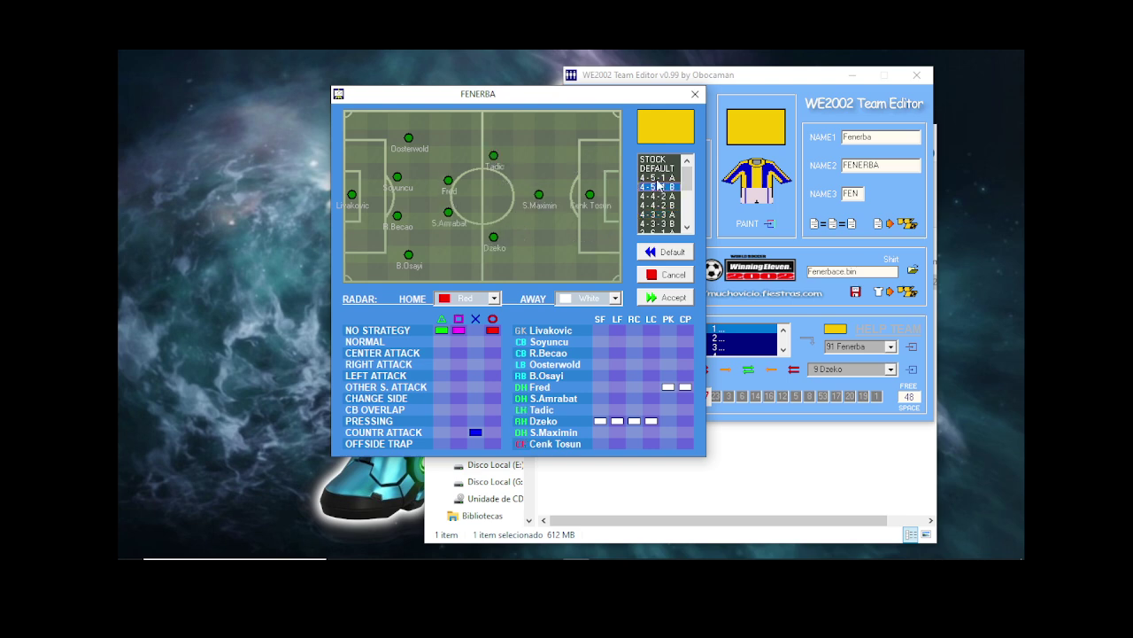
{"action": "left_click", "coordinate": [658, 179]}
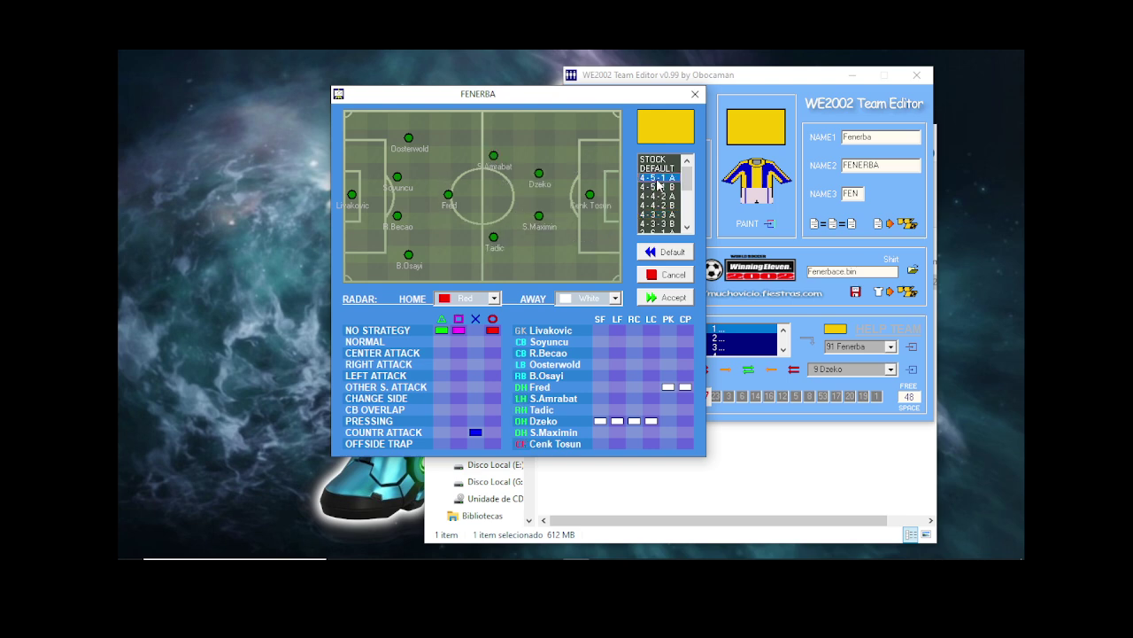
{"action": "left_click", "coordinate": [659, 214]}
{"action": "left_click", "coordinate": [659, 223]}
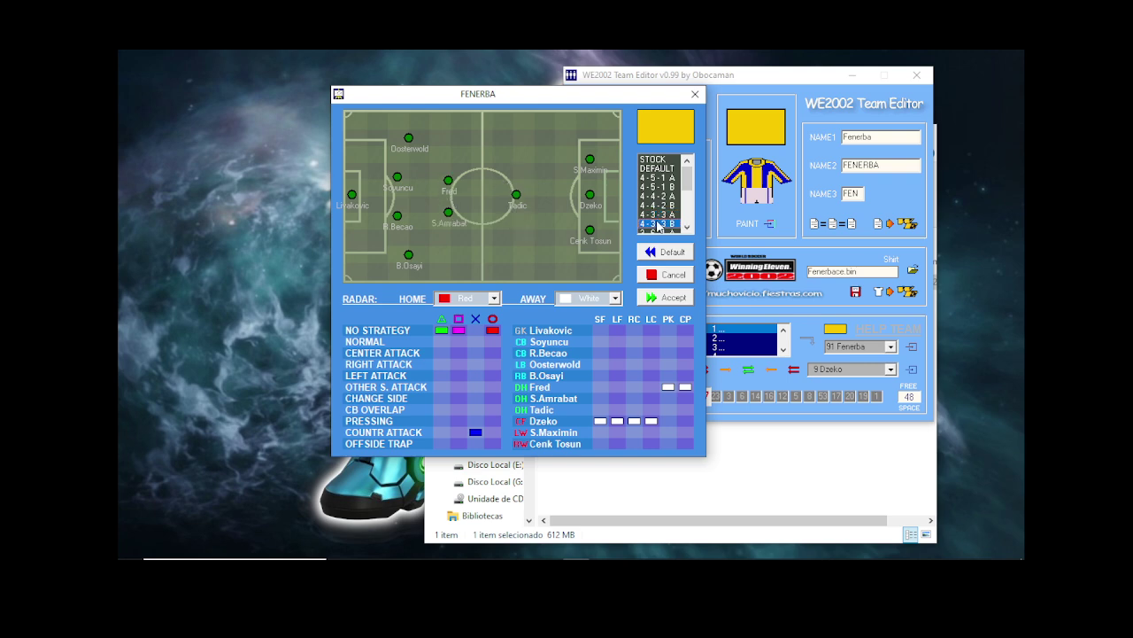
{"action": "left_click", "coordinate": [651, 170]}
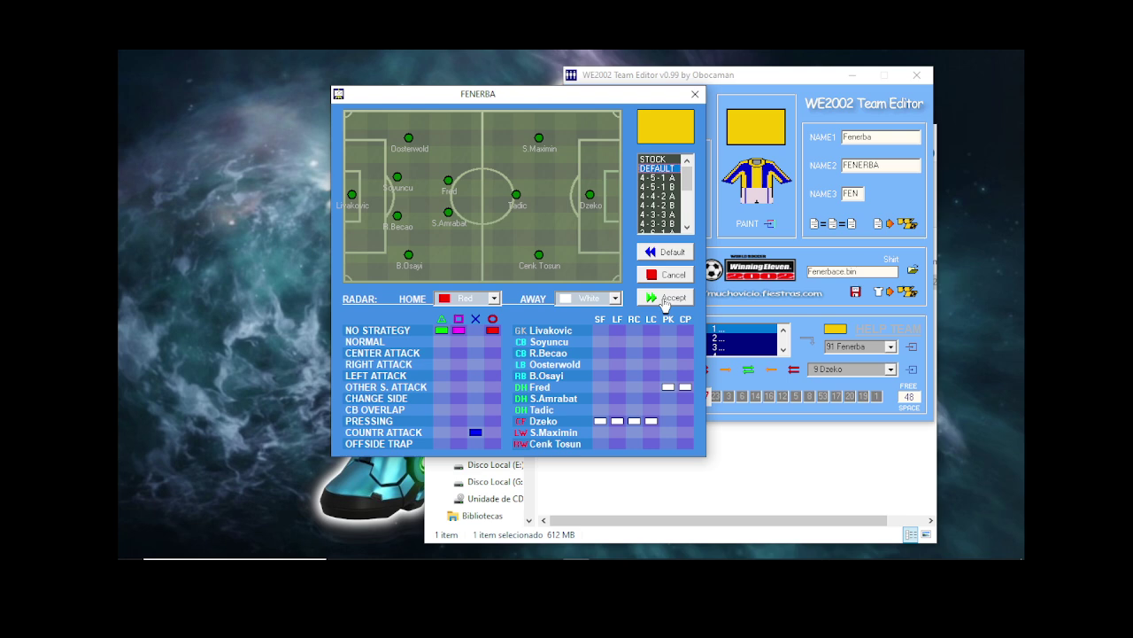
{"action": "left_click", "coordinate": [665, 298]}
Step: Advance the playing position of Kadioglu, in squad slot 16, by two options and accept the player's data
{"action": "left_click", "coordinate": [682, 370]}
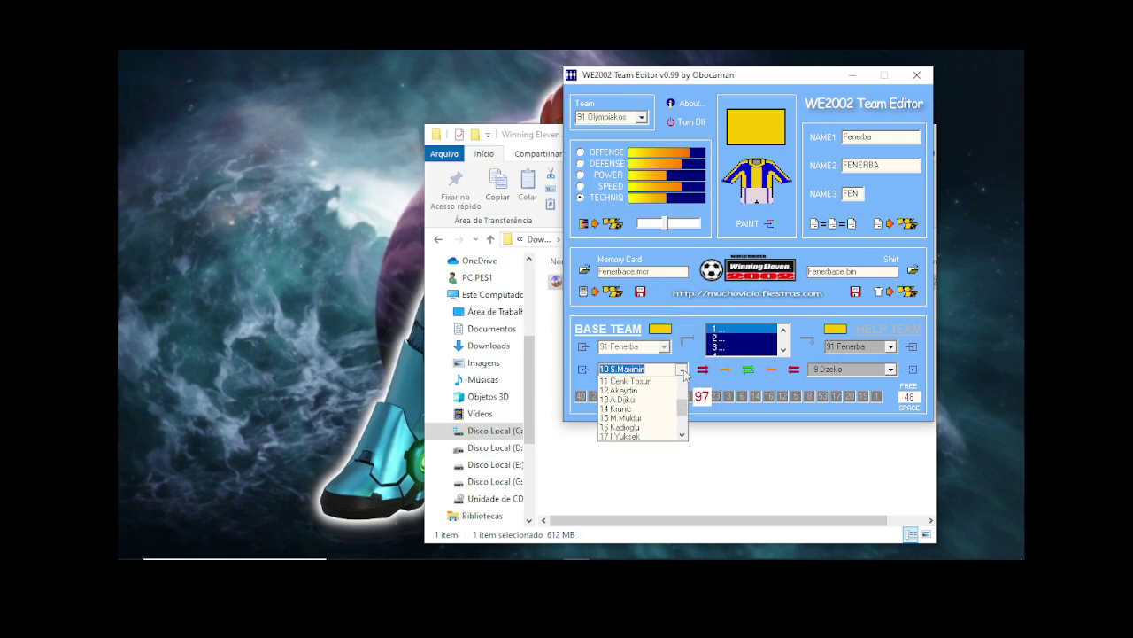
{"action": "scroll", "coordinate": [666, 401], "scroll_direction": "down", "scroll_amount": 1}
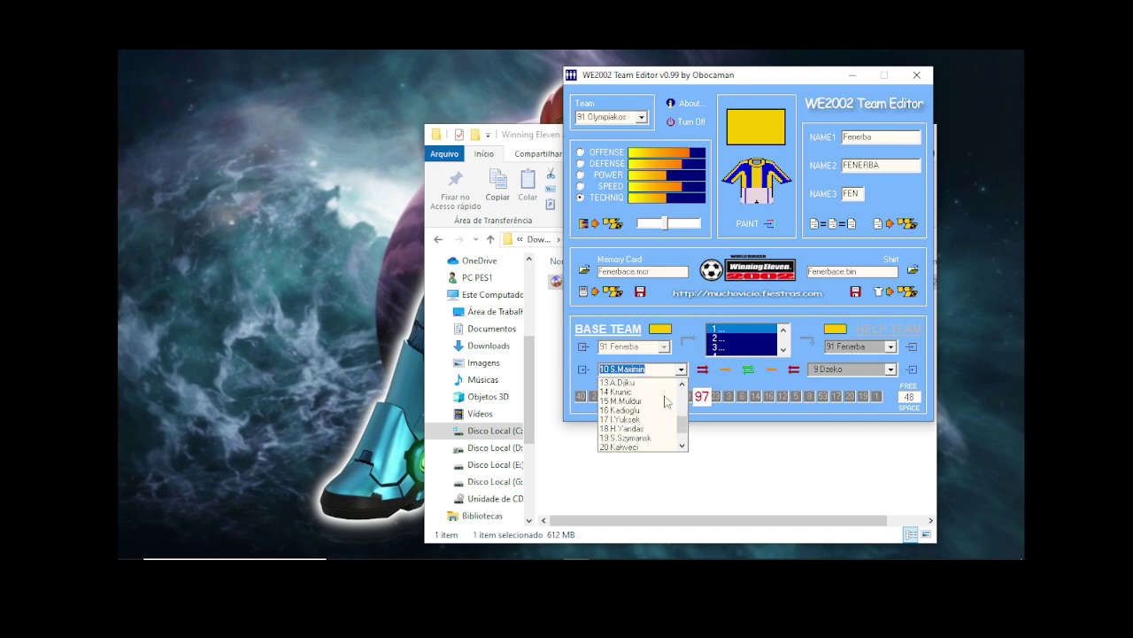
{"action": "scroll", "coordinate": [666, 401], "scroll_direction": "up", "scroll_amount": 1}
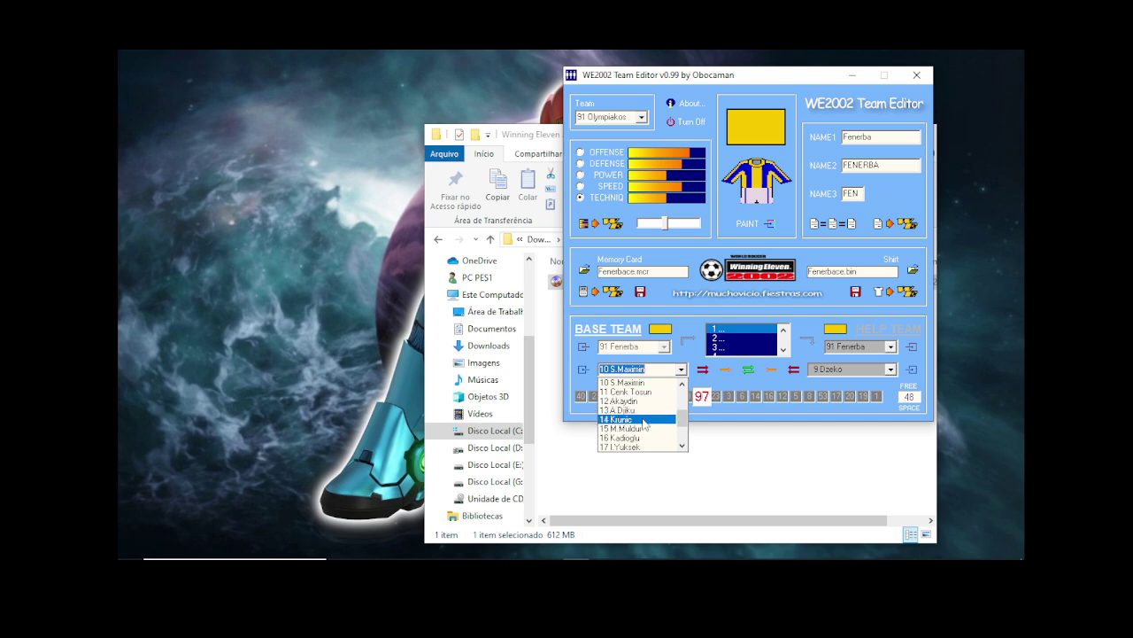
{"action": "left_click", "coordinate": [645, 437]}
{"action": "left_click", "coordinate": [584, 370]}
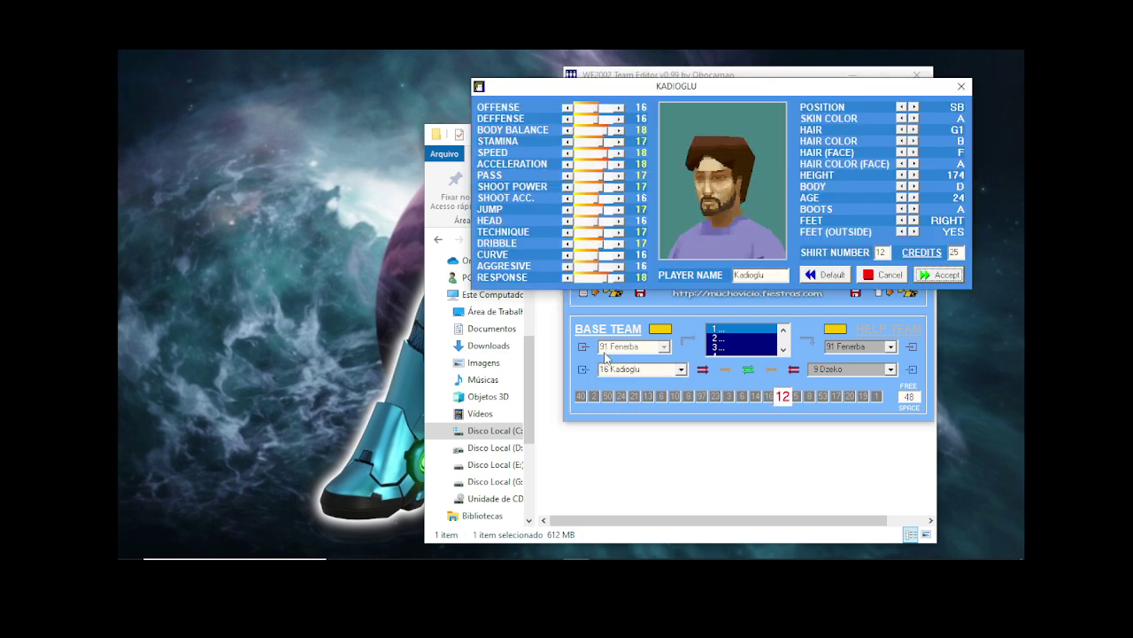
{"action": "left_click", "coordinate": [914, 107]}
{"action": "left_click", "coordinate": [914, 107]}
{"action": "left_click", "coordinate": [936, 276]}
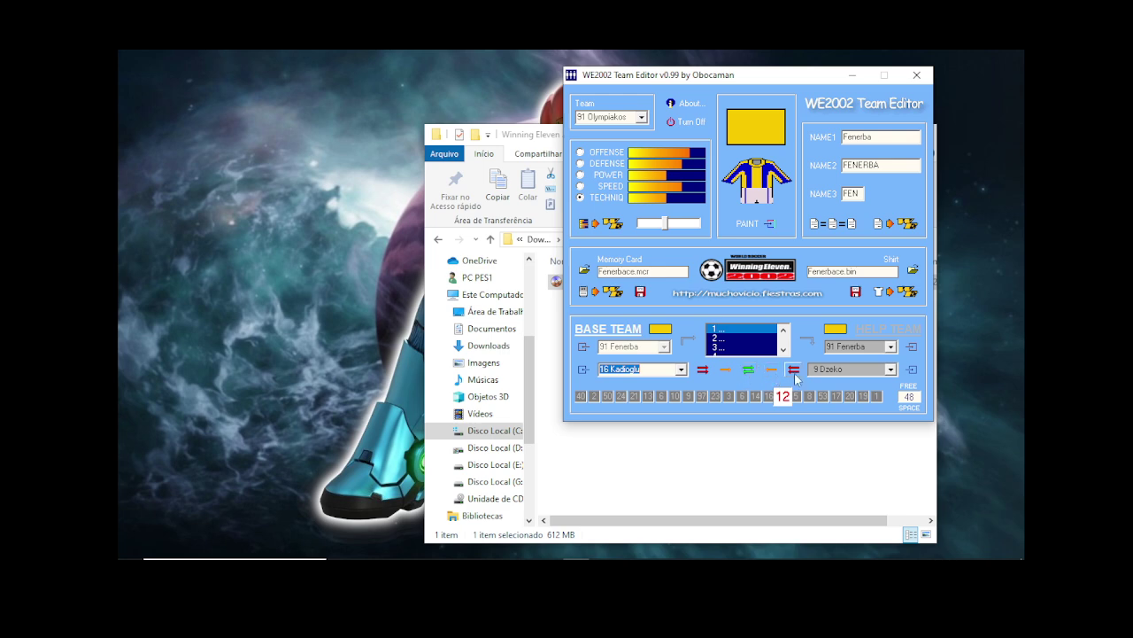
Step: Swap Kadioglu in squad slot 16 with Cenk Tosun in slot 11
{"action": "left_click", "coordinate": [891, 370]}
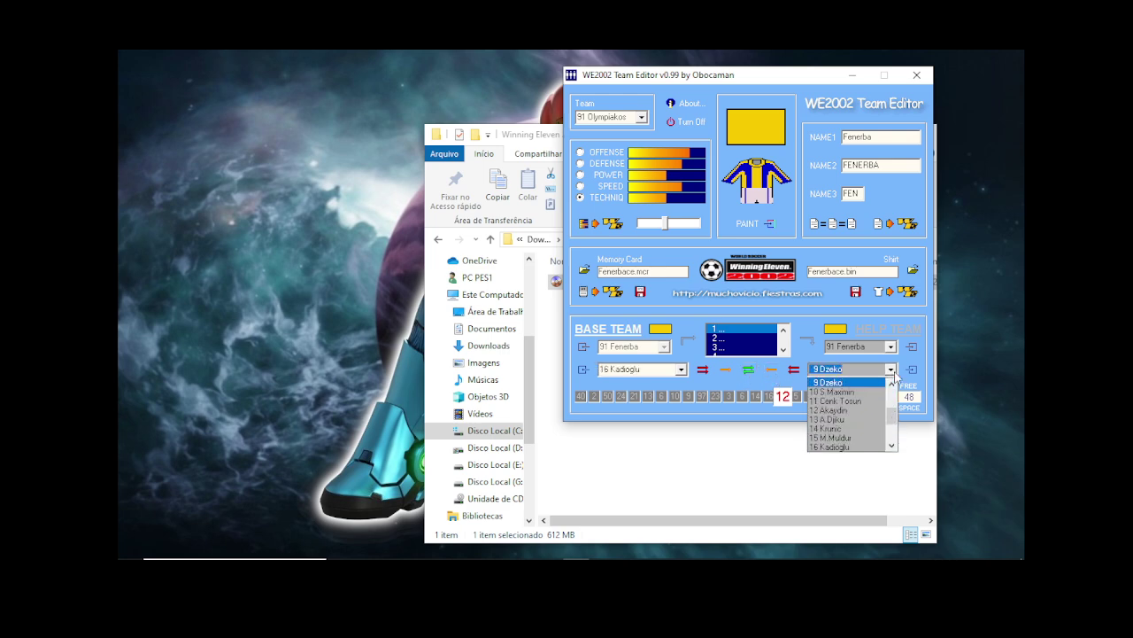
{"action": "left_click", "coordinate": [854, 404]}
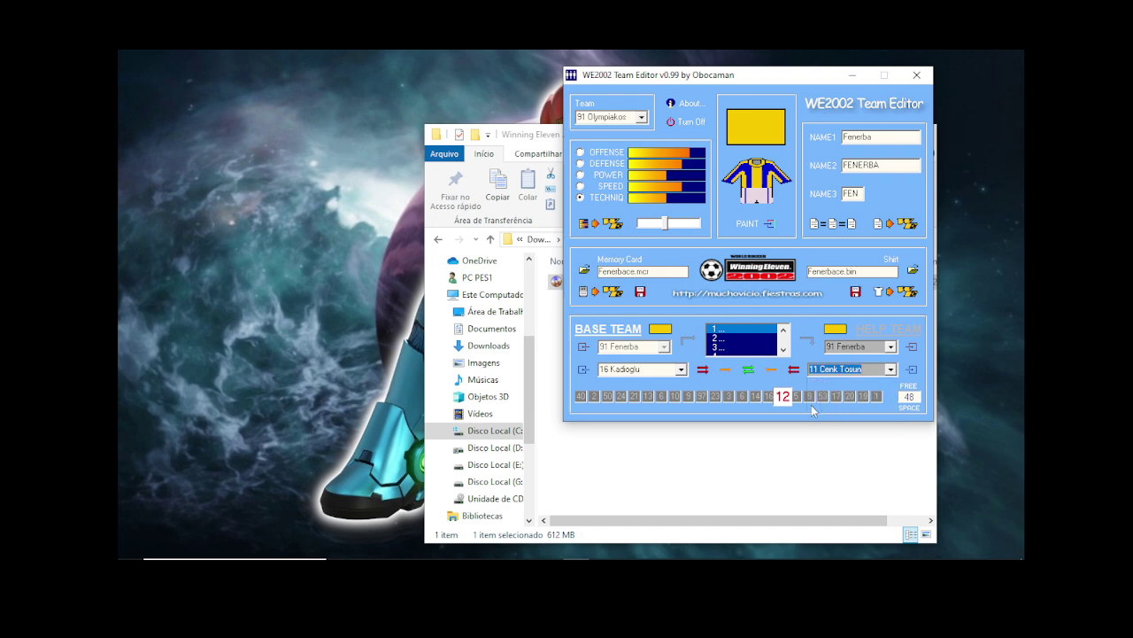
{"action": "left_click", "coordinate": [748, 372]}
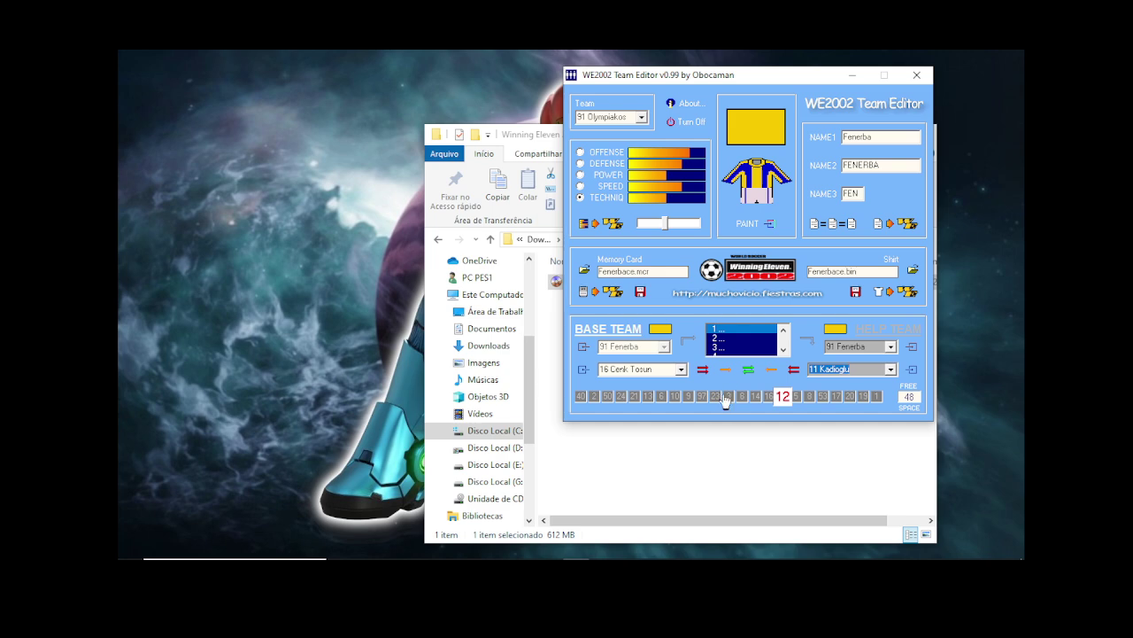
Step: Set the shirt number of Kadioglu, in squad slot 11, to 12 and that of Cenk Tosun, in slot 16, to 23
{"action": "left_click", "coordinate": [717, 397]}
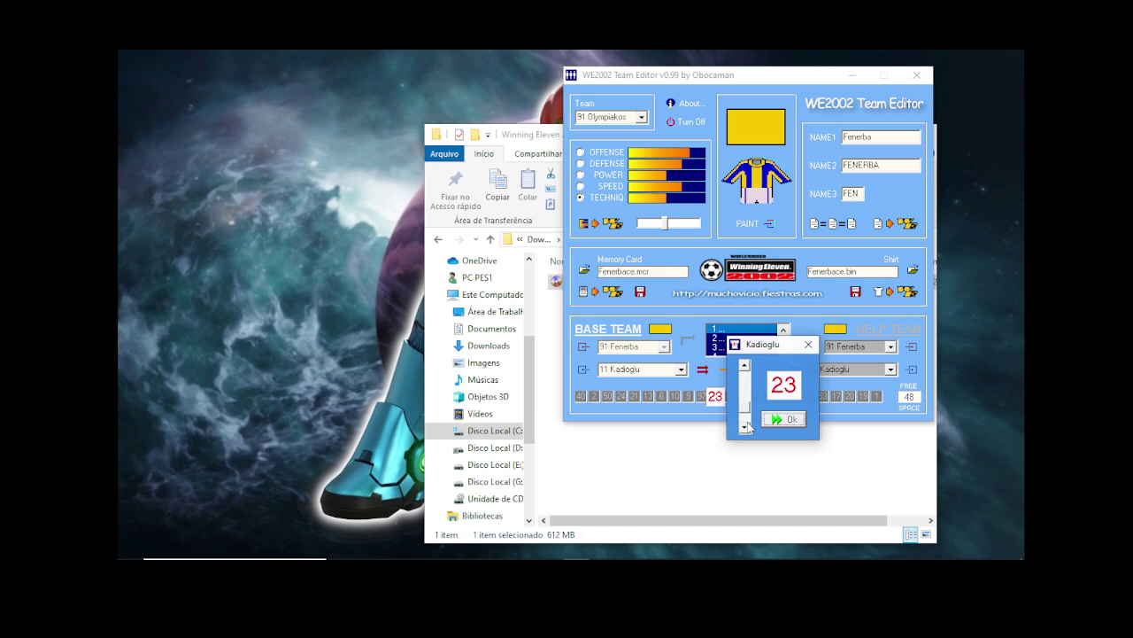
{"action": "left_click_drag", "start_coordinate": [745, 427], "coordinate": [746, 426]}
{"action": "left_click", "coordinate": [779, 420]}
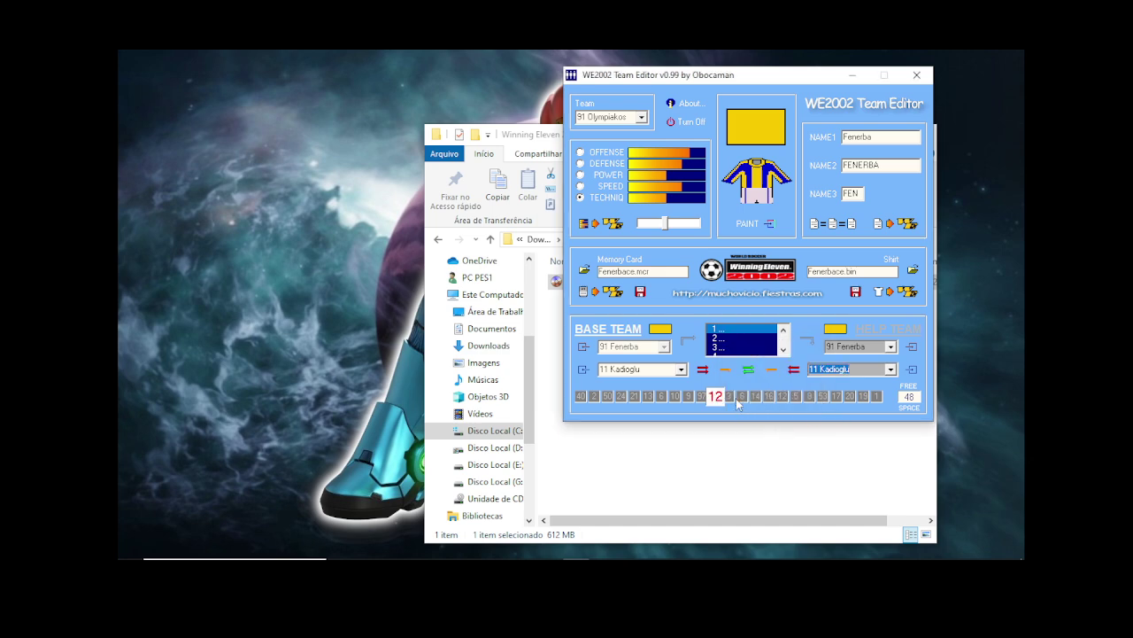
{"action": "left_click", "coordinate": [787, 398]}
{"action": "left_click_drag", "start_coordinate": [811, 365], "coordinate": [811, 365]}
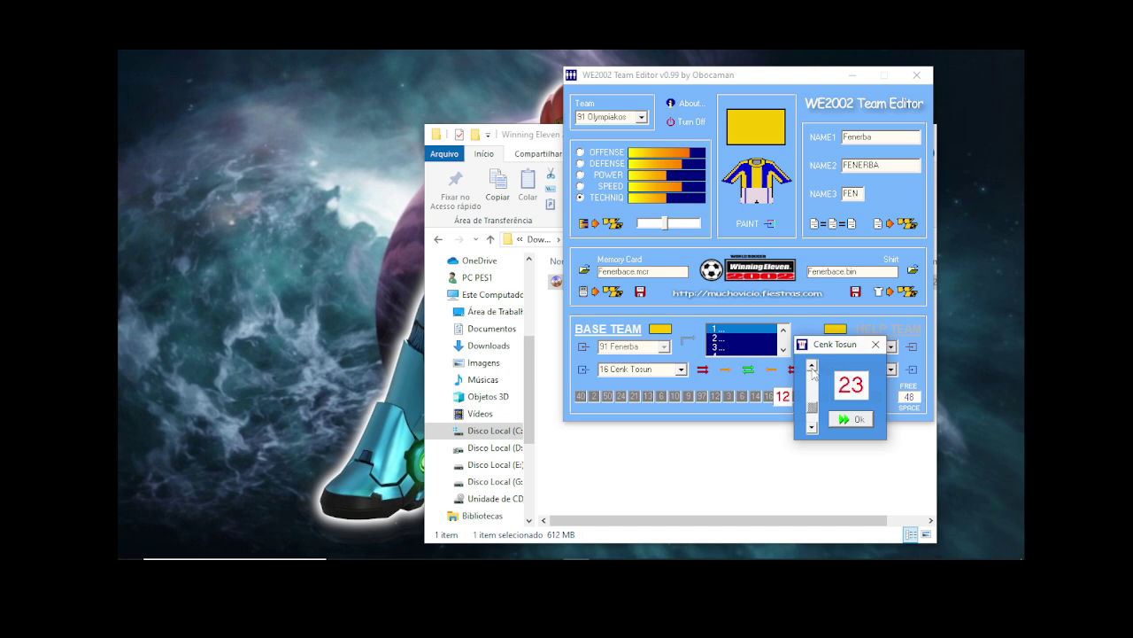
{"action": "left_click", "coordinate": [850, 420]}
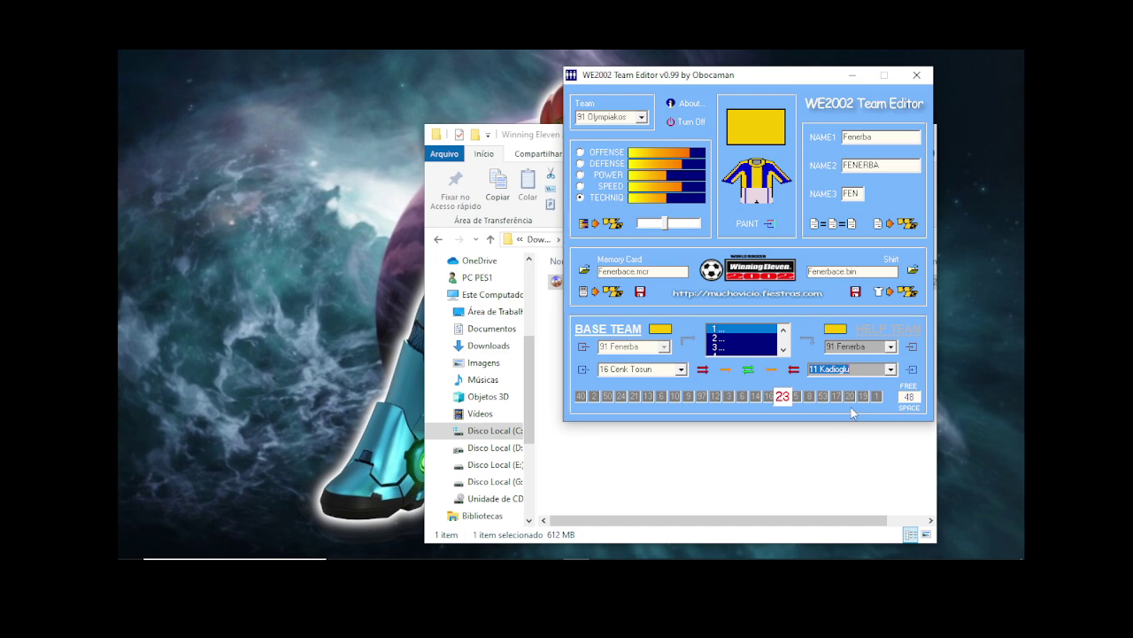
{"action": "mouse_move", "coordinate": [917, 555]}
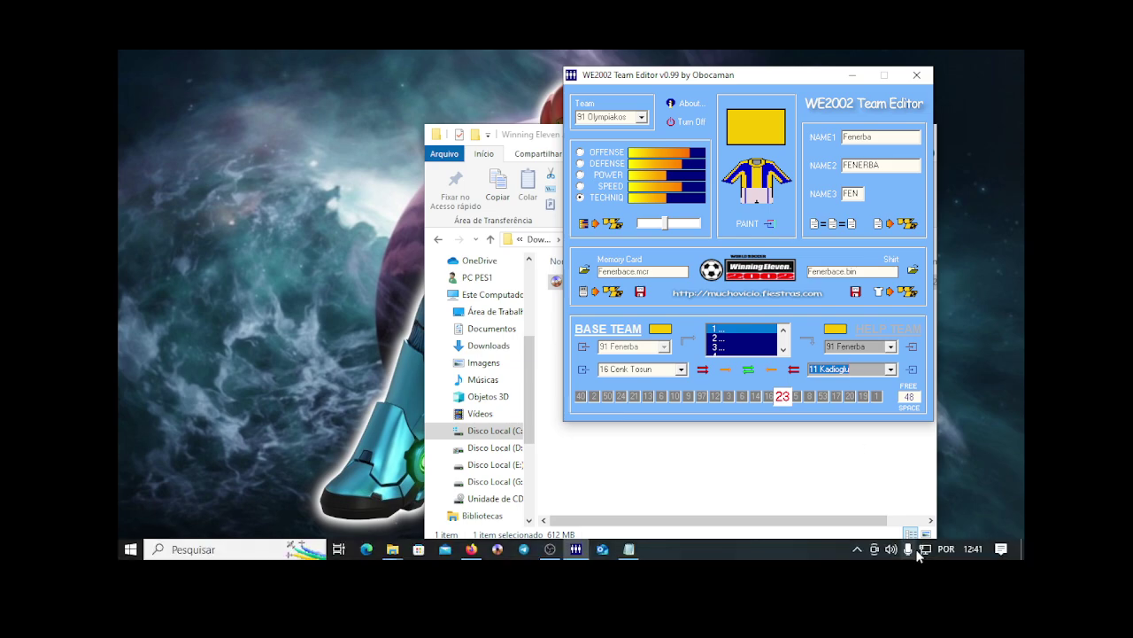
{"action": "left_click", "coordinate": [550, 549]}
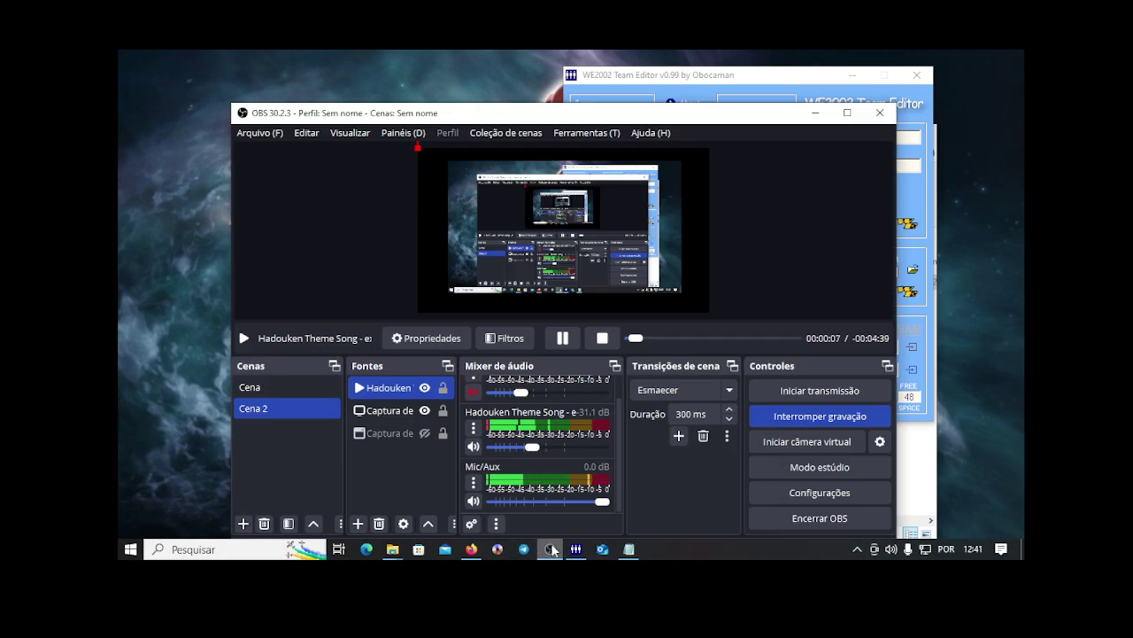
{"action": "left_click", "coordinate": [550, 549]}
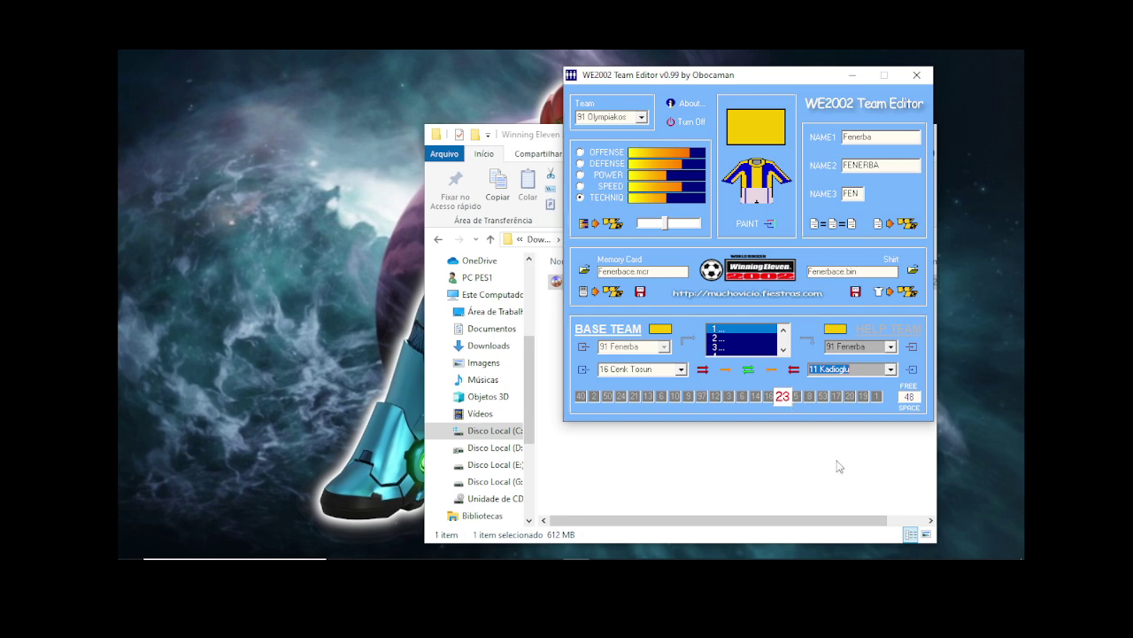
Step: Move S.Maximin farther forward and slightly infield on the Fenerba formation pitch
{"action": "left_click", "coordinate": [582, 348]}
{"action": "left_click", "coordinate": [544, 257]}
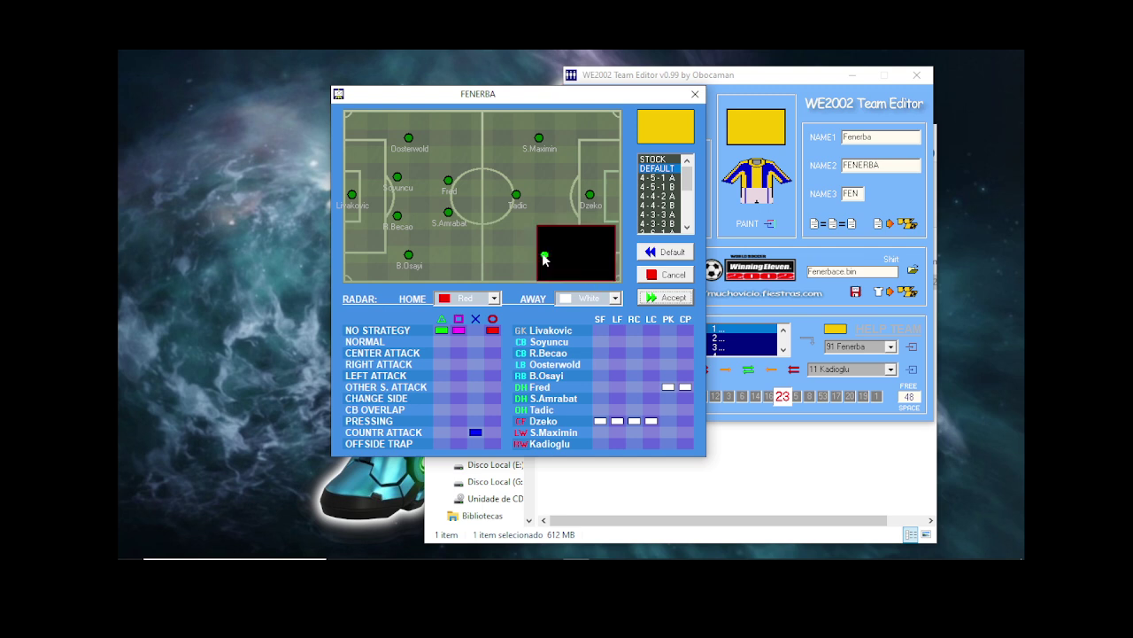
{"action": "left_click_drag", "start_coordinate": [539, 139], "coordinate": [573, 148]}
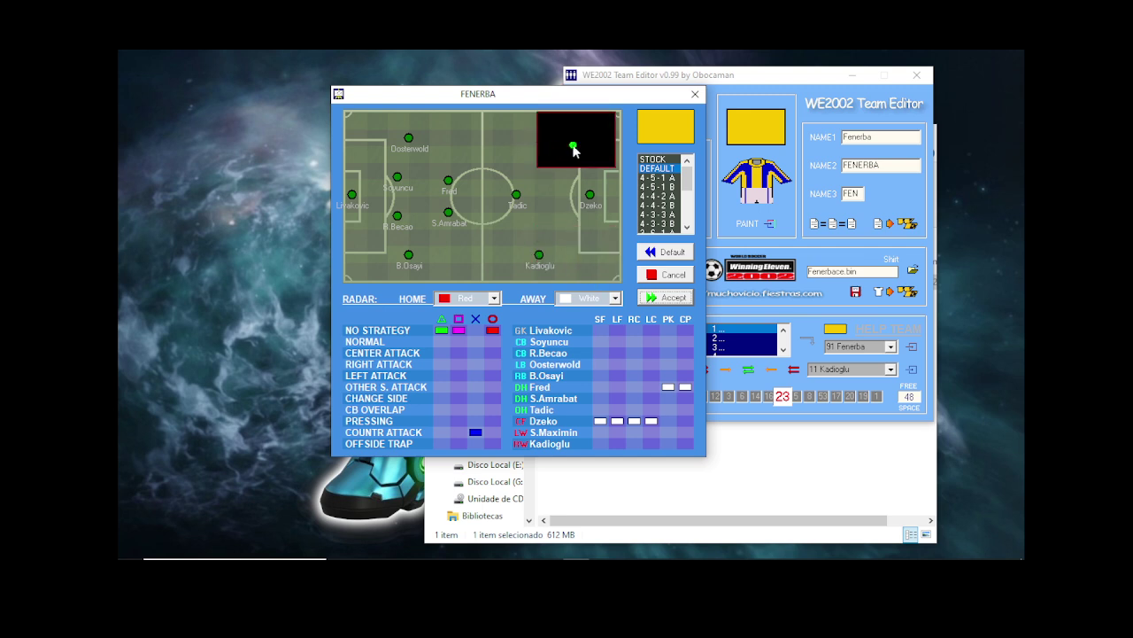
{"action": "left_click", "coordinate": [517, 199]}
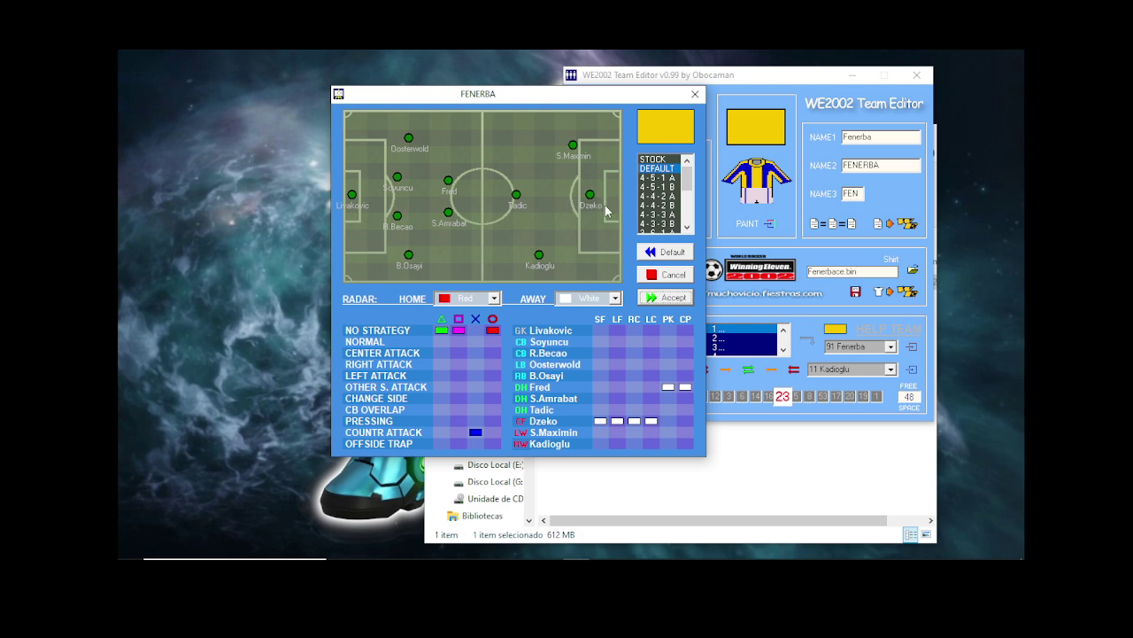
Step: Assign the strategies: triangle to COUNTR ATTACK, square to CENTER ATTACK, X to LEFT ATTACK and circle to RIGHT ATTACK
{"action": "left_click", "coordinate": [474, 331]}
{"action": "left_click", "coordinate": [442, 433]}
{"action": "left_click", "coordinate": [460, 364]}
{"action": "left_click", "coordinate": [476, 375]}
{"action": "left_click", "coordinate": [459, 353]}
{"action": "left_click", "coordinate": [493, 364]}
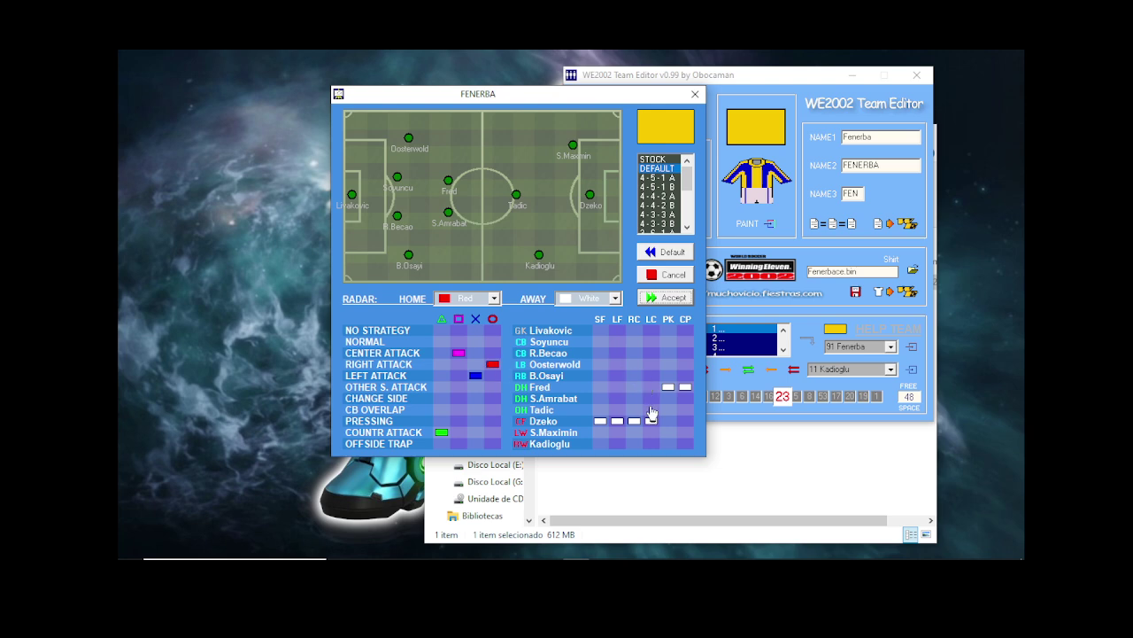
Step: Assign the SF, LF, RC and LC roles to Tadic, PK to Dzeko and CP to Kadioglu, and accept the formation
{"action": "left_click", "coordinate": [600, 409]}
{"action": "left_click", "coordinate": [617, 409]}
{"action": "left_click", "coordinate": [634, 409]}
{"action": "left_click", "coordinate": [651, 410]}
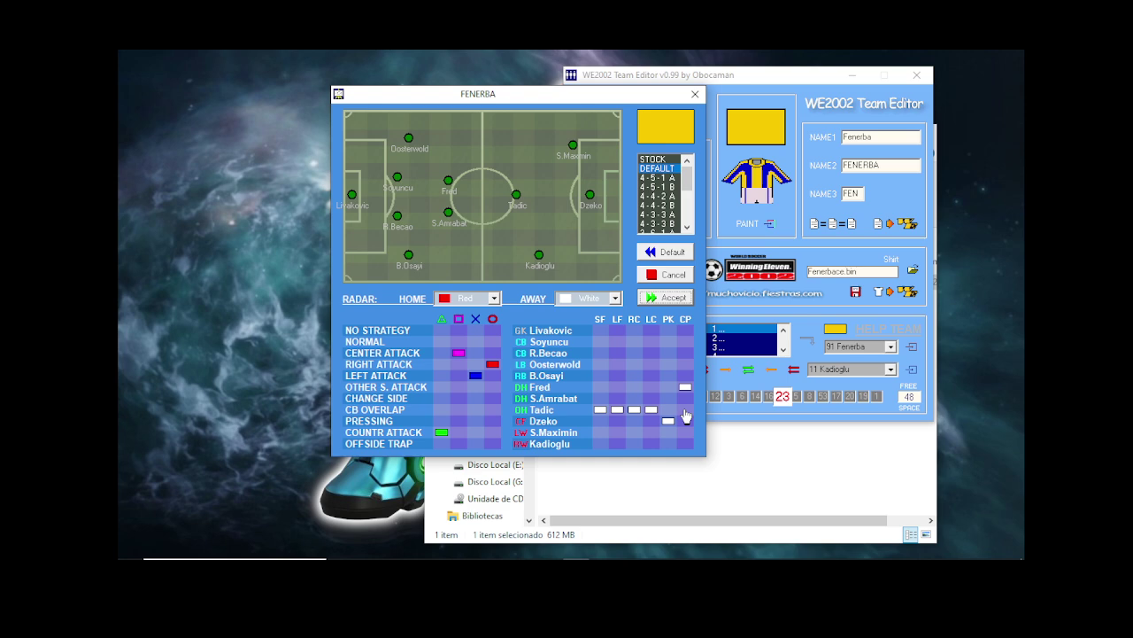
{"action": "left_click", "coordinate": [686, 444]}
{"action": "left_click", "coordinate": [673, 298]}
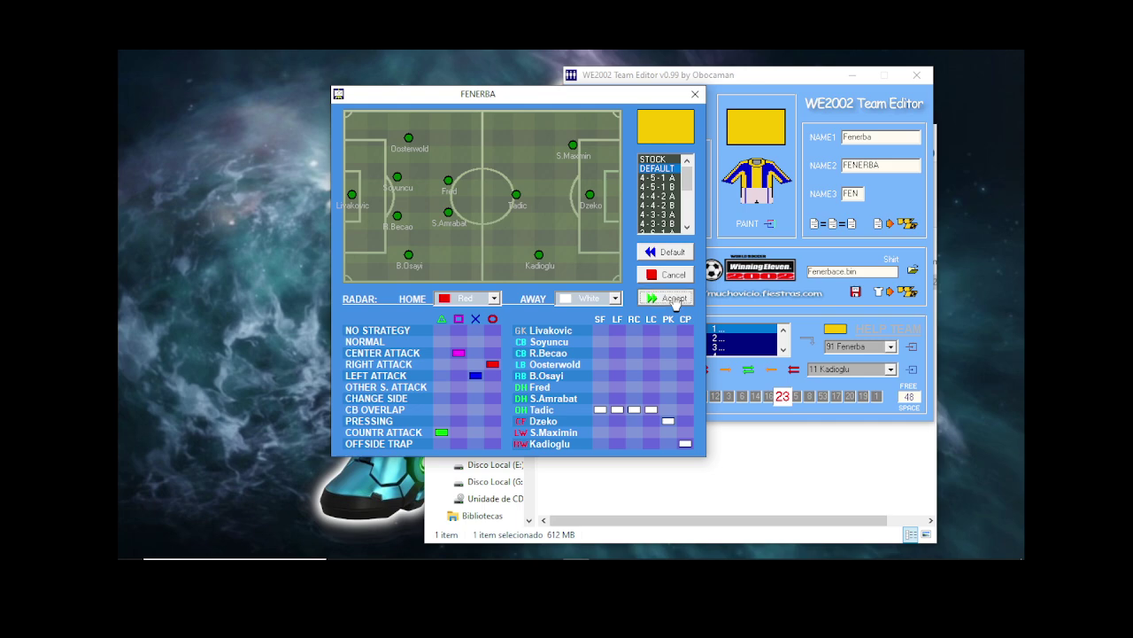
Step: Close the team editor and the Winning Eleven 2002 Türkiye Ligi Ps1 folder window
{"action": "left_click", "coordinate": [914, 77]}
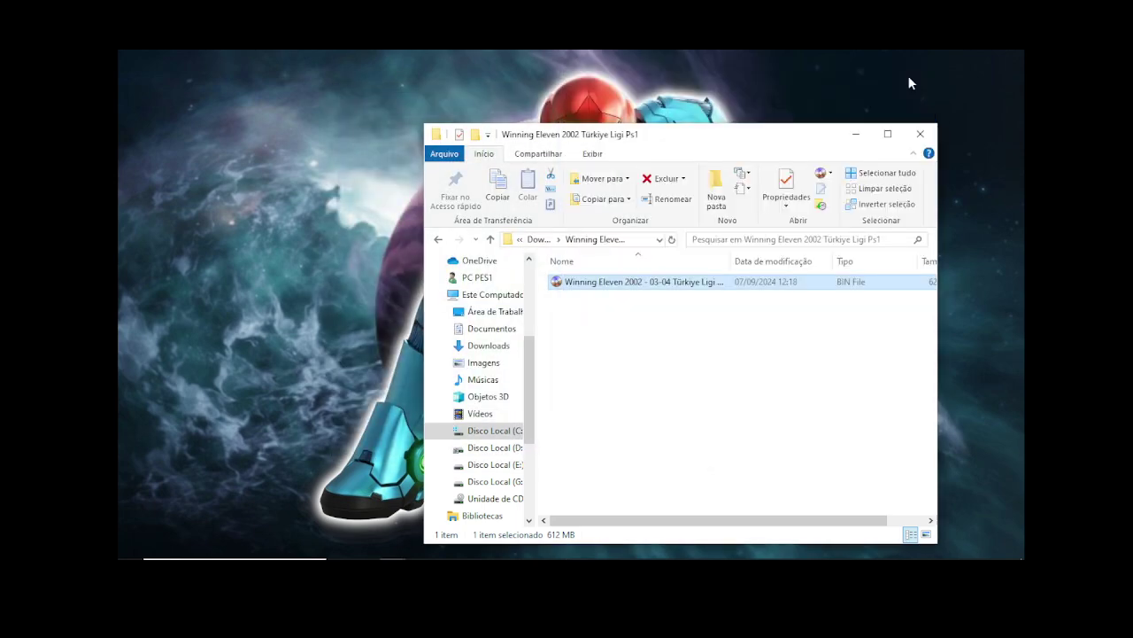
{"action": "left_click", "coordinate": [918, 134]}
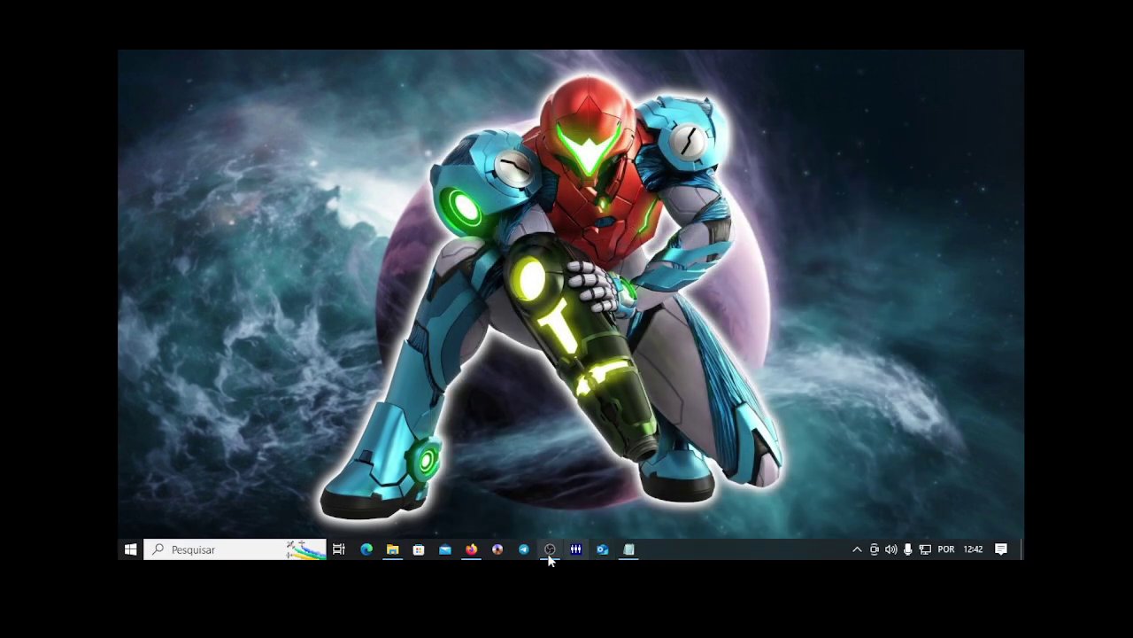
{"action": "left_click", "coordinate": [393, 550]}
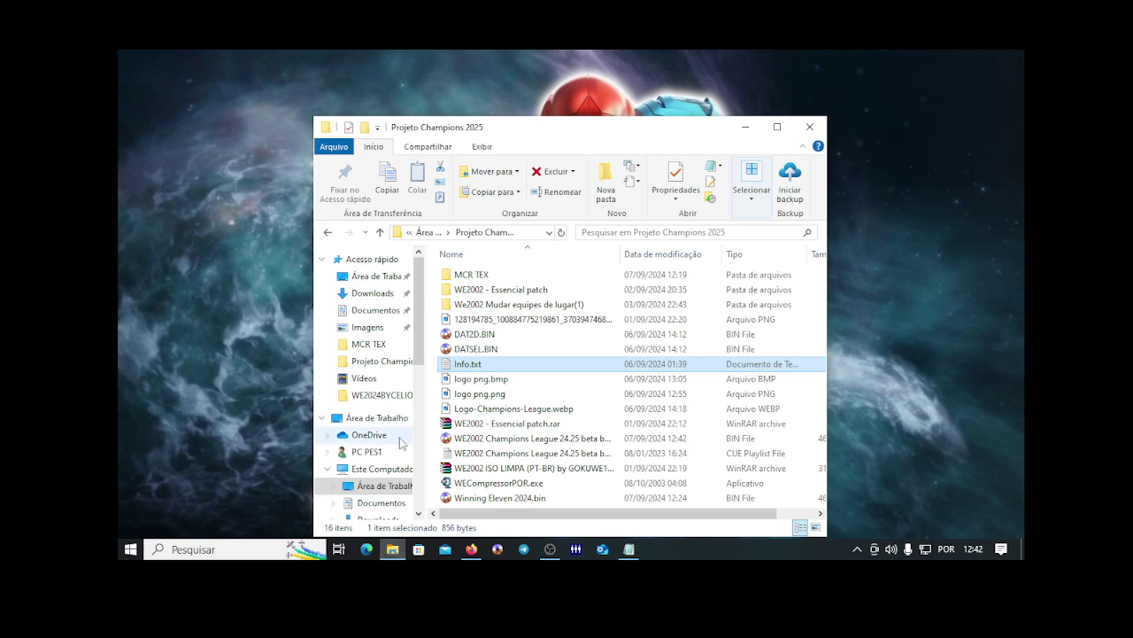
{"action": "left_click", "coordinate": [374, 277]}
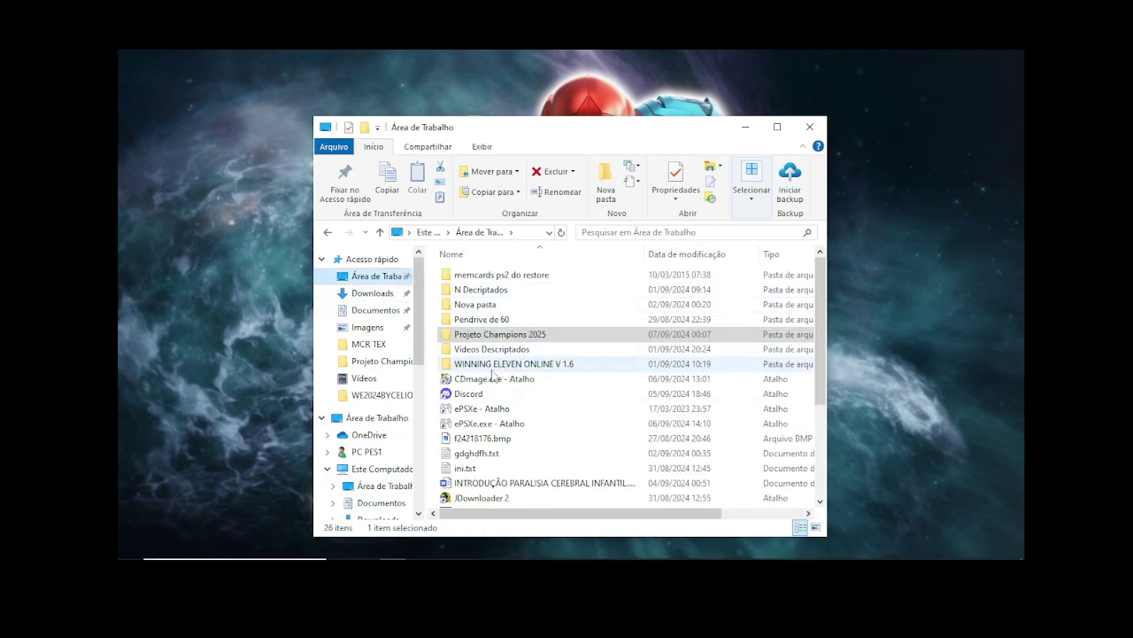
{"action": "left_click", "coordinate": [816, 129]}
Step: Show the hidden desktop icons
{"action": "right_click", "coordinate": [819, 129]}
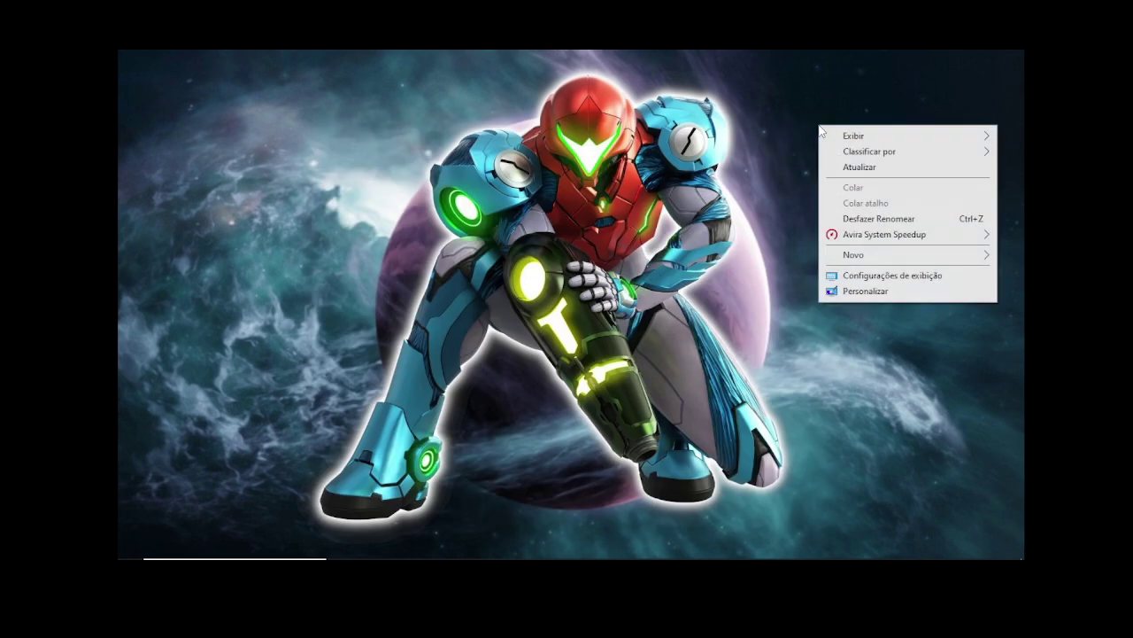
{"action": "mouse_move", "coordinate": [855, 136]}
{"action": "left_click", "coordinate": [727, 225]}
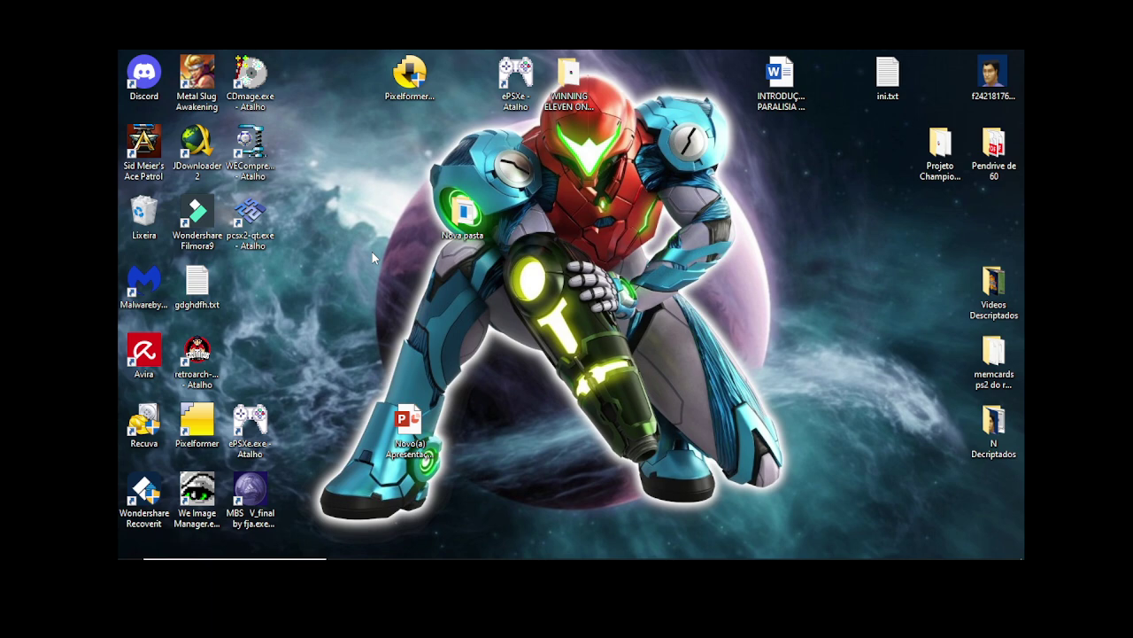
Step: Launch ePSXe and run the WE2002 Champions League 24.25 disc image from the Projeto Champions 2025 folder
{"action": "left_click", "coordinate": [257, 434]}
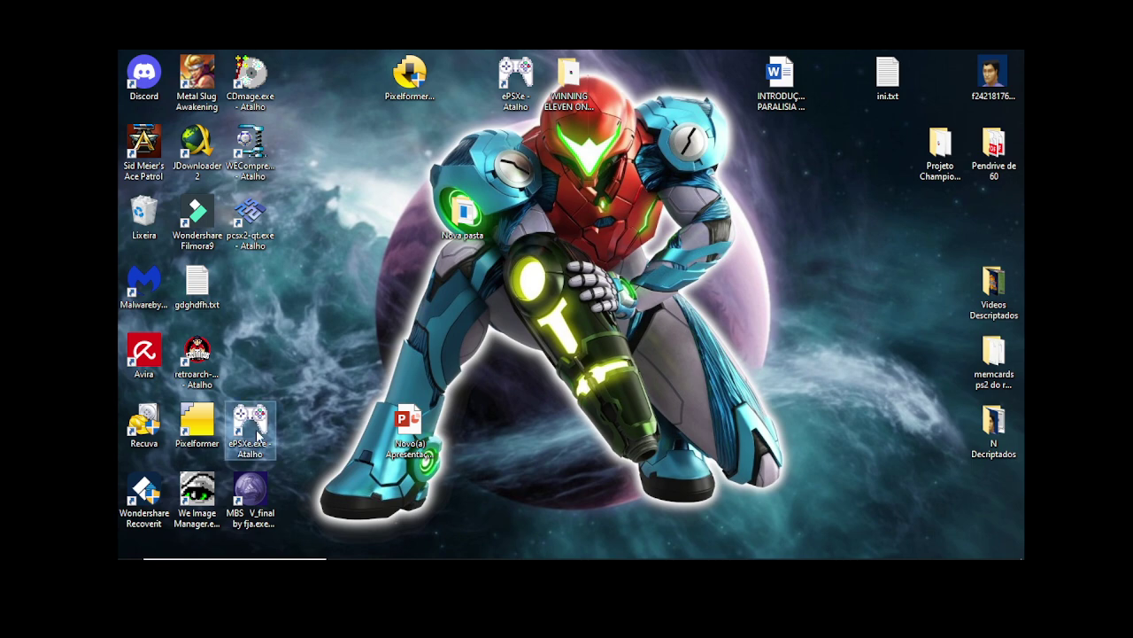
{"action": "double_click", "coordinate": [256, 434]}
{"action": "left_click", "coordinate": [131, 74]}
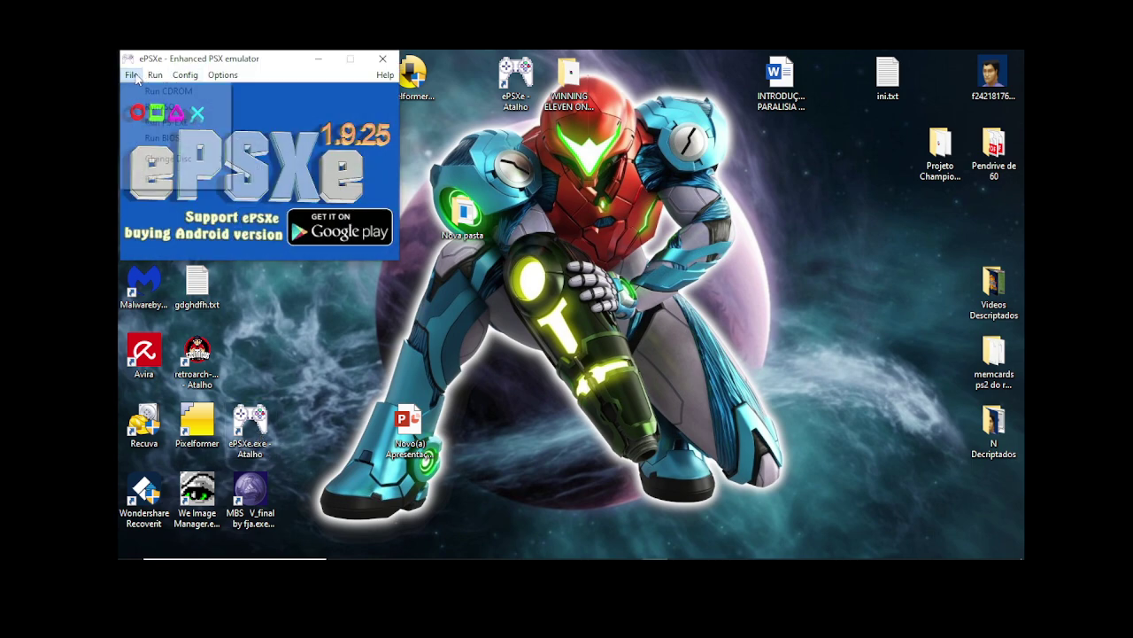
{"action": "left_click", "coordinate": [159, 108]}
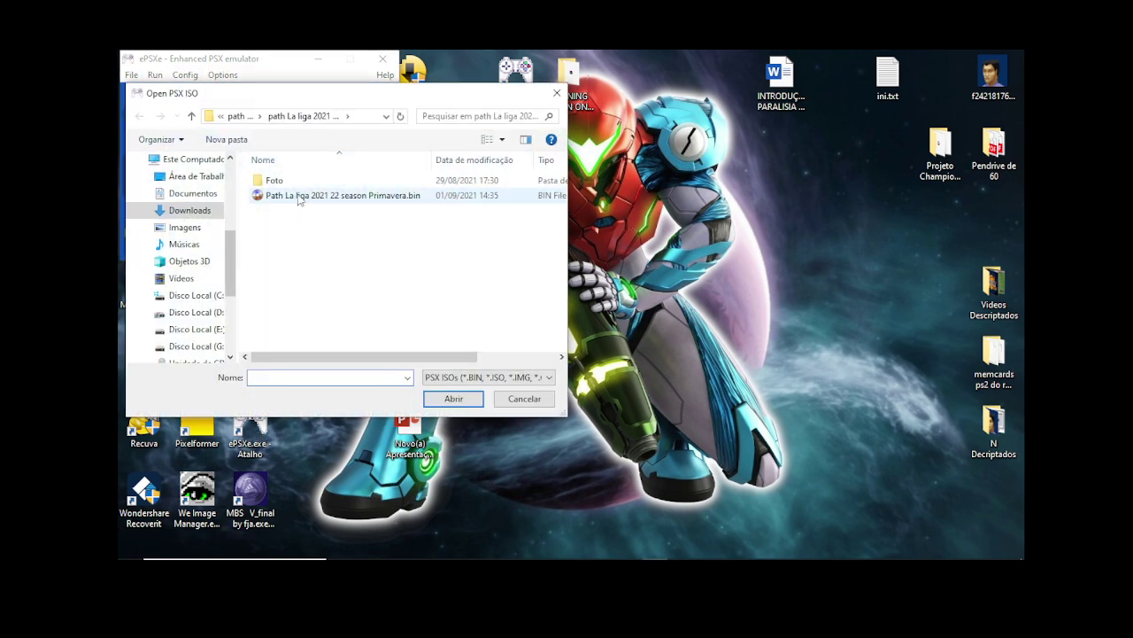
{"action": "left_click", "coordinate": [196, 176]}
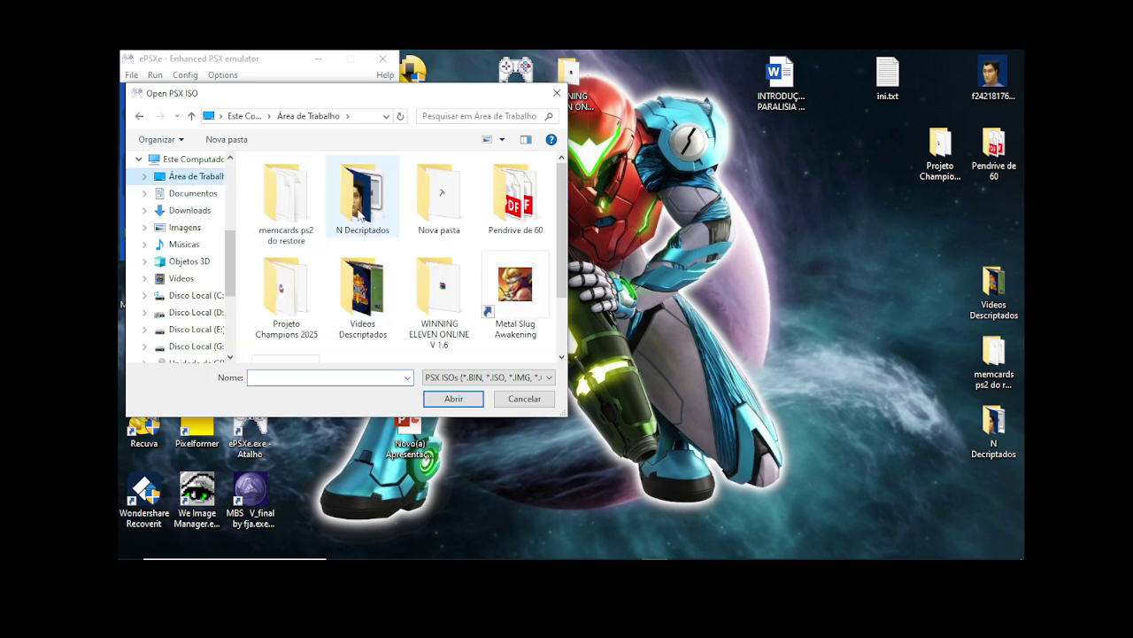
{"action": "double_click", "coordinate": [285, 288]}
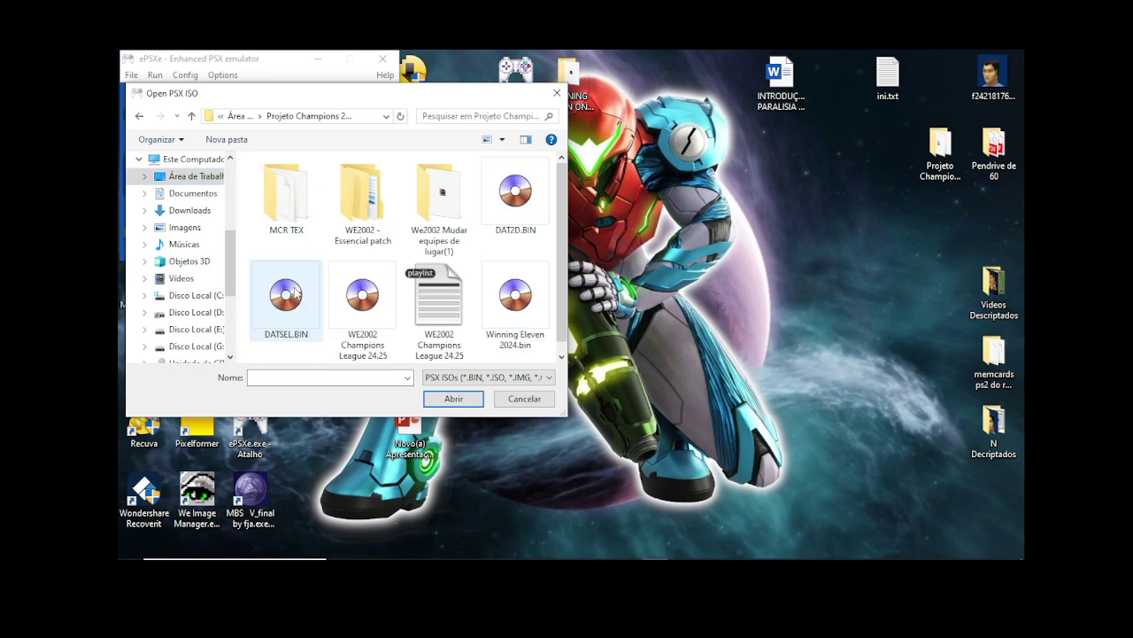
{"action": "double_click", "coordinate": [362, 296]}
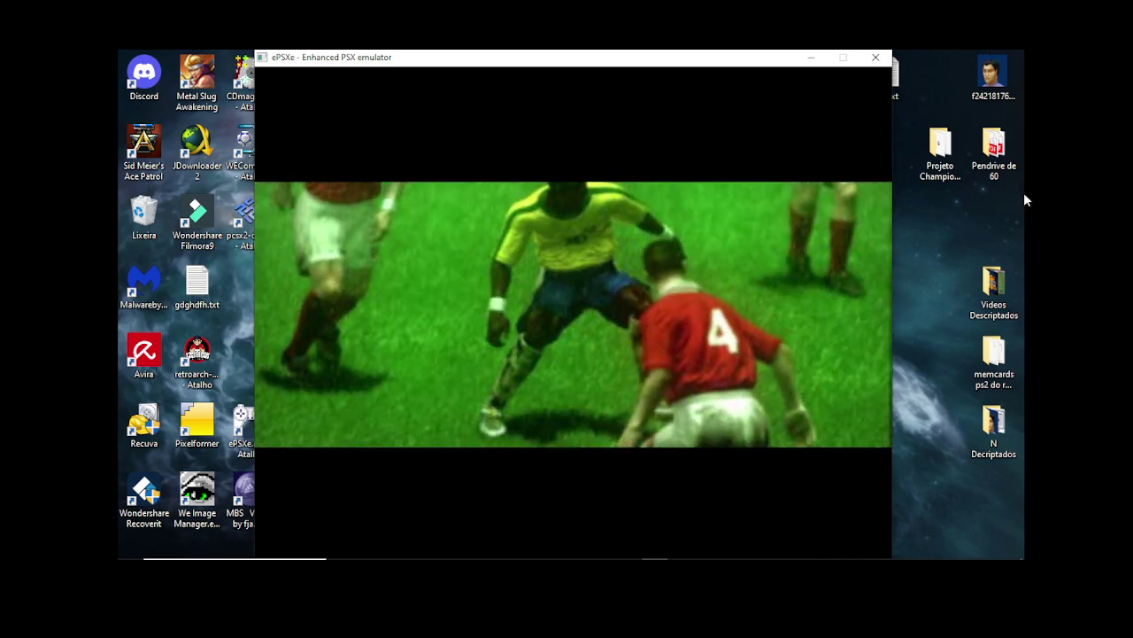
Step: Hide the desktop icons behind the emulator window
{"action": "right_click", "coordinate": [914, 230]}
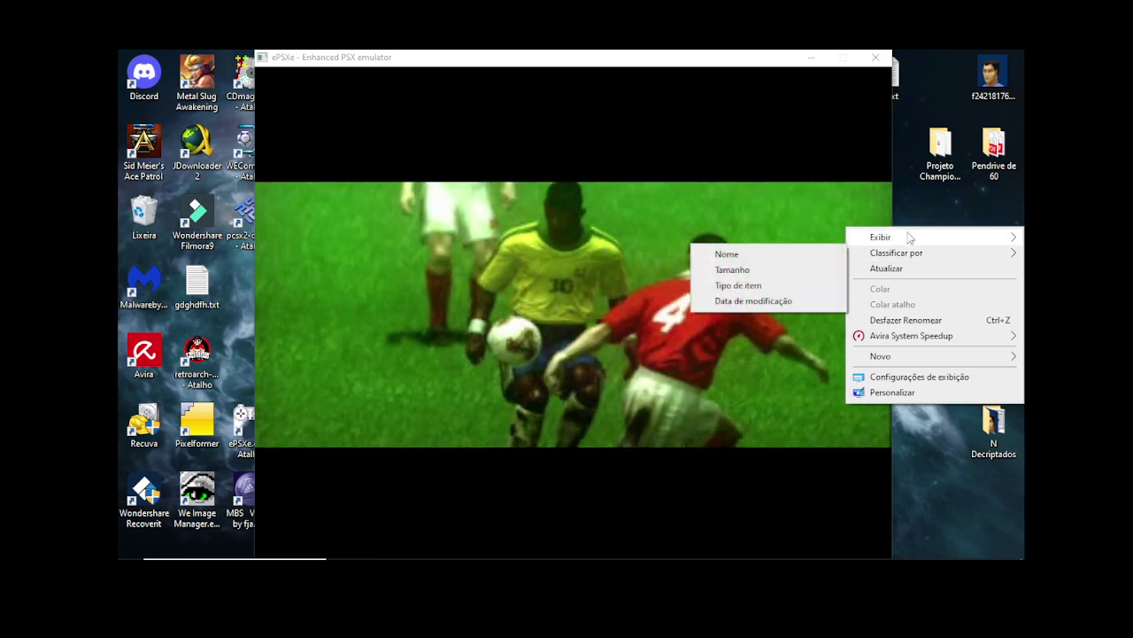
{"action": "mouse_move", "coordinate": [910, 237]}
{"action": "left_click", "coordinate": [736, 324]}
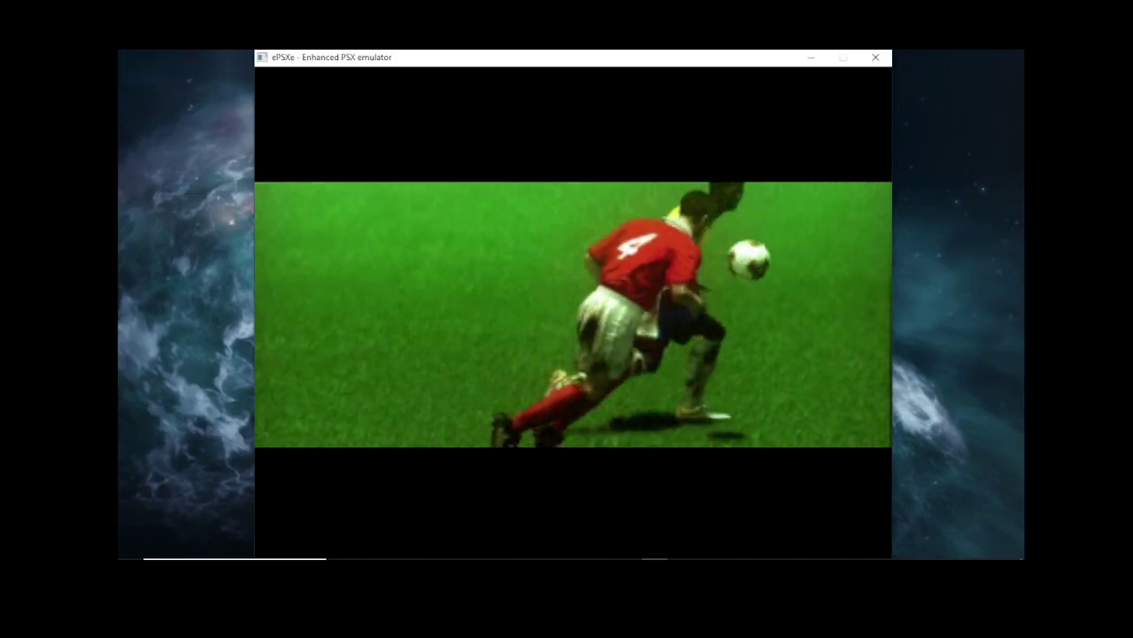
Step: Switch to OBS, mute the Hadouken Theme Song, unmute the desktop audio at -24.3 dB and minimize OBS
{"action": "left_click", "coordinate": [551, 549]}
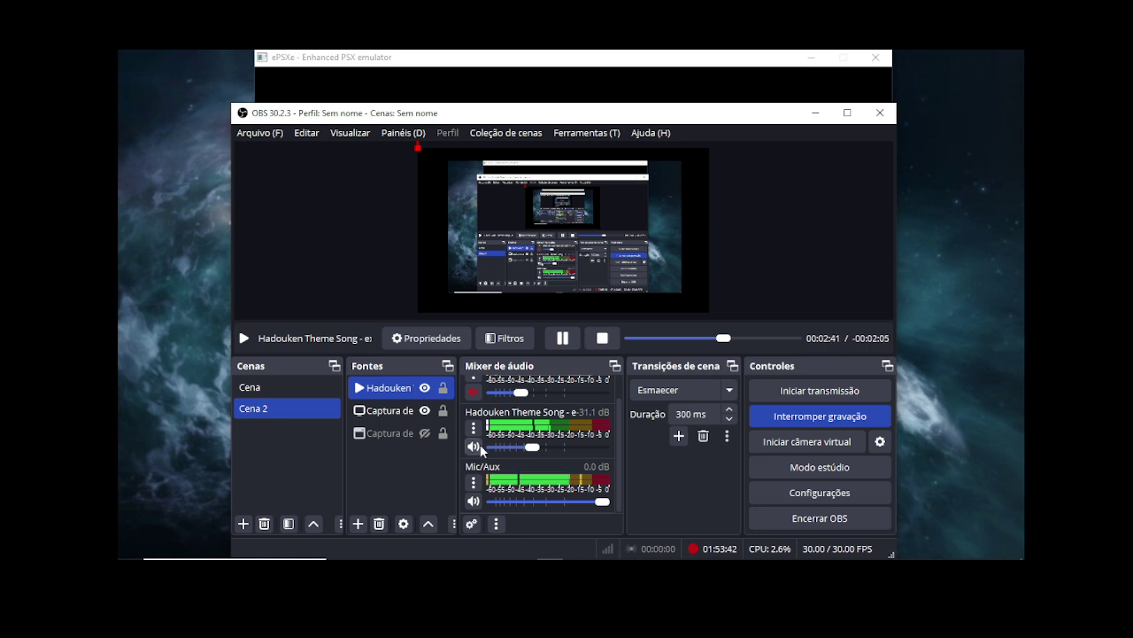
{"action": "scroll", "coordinate": [473, 445], "scroll_direction": "up", "scroll_amount": 1}
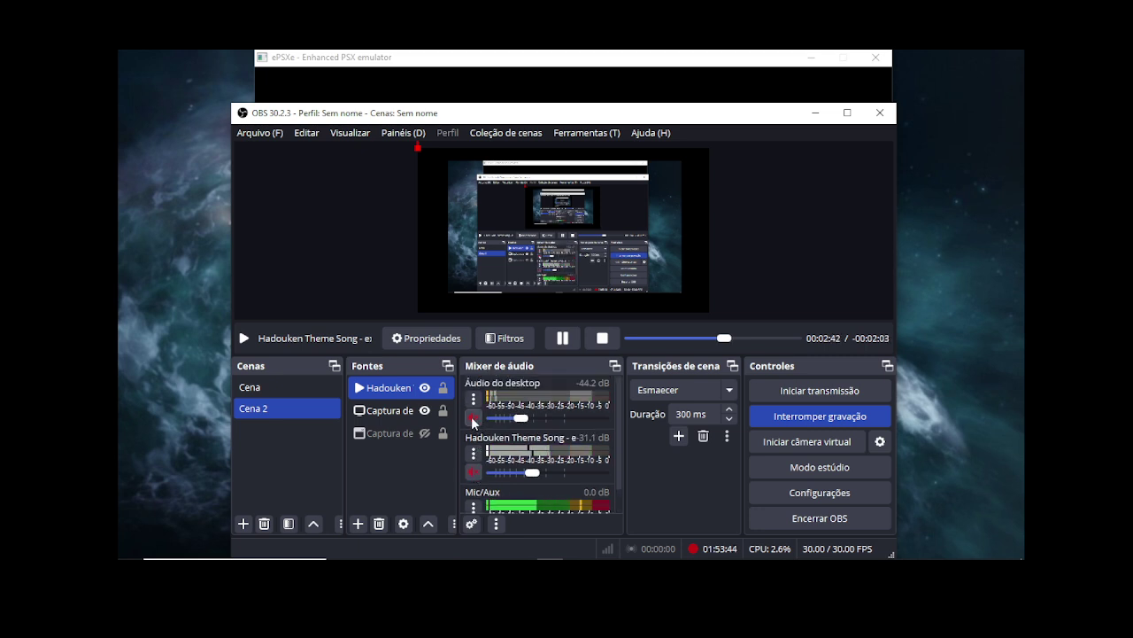
{"action": "left_click", "coordinate": [474, 417]}
{"action": "left_click_drag", "start_coordinate": [520, 417], "coordinate": [541, 417]}
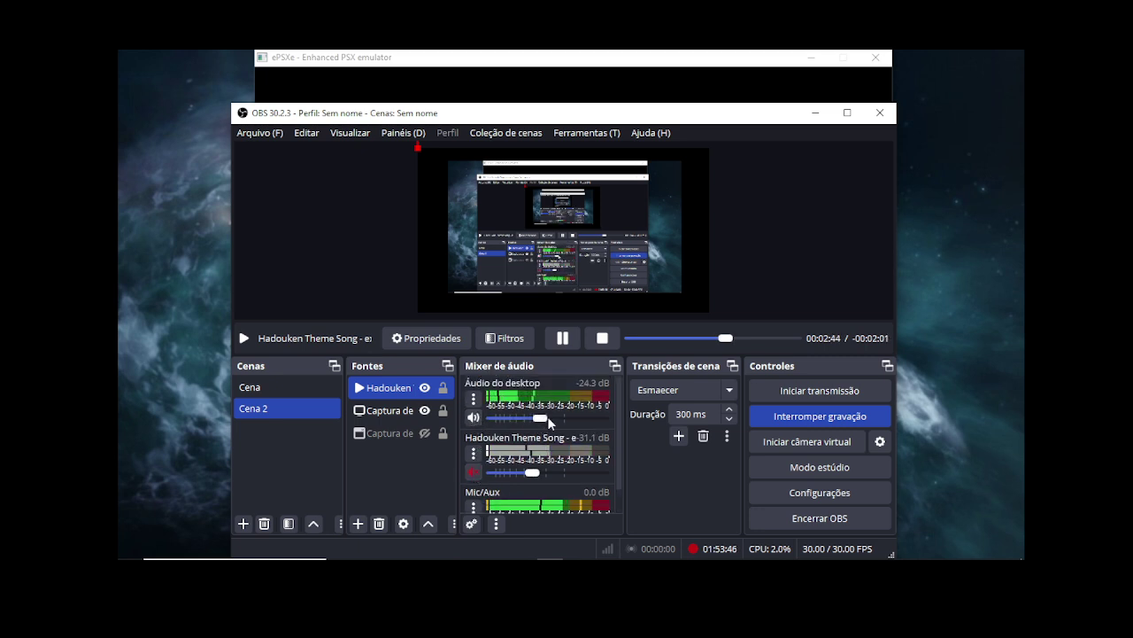
{"action": "left_click", "coordinate": [812, 114]}
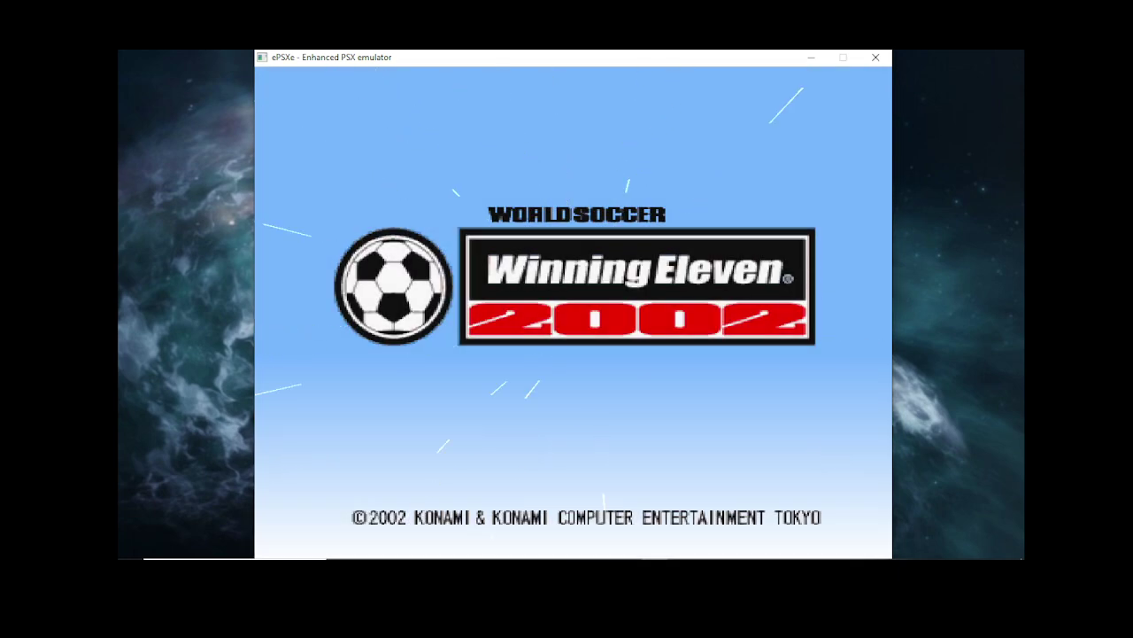
Step: Enter the game's AMISTOSO team selection, check the clubs up to RB Leip and exit the emulator
{"action": "key", "text": "Return"}
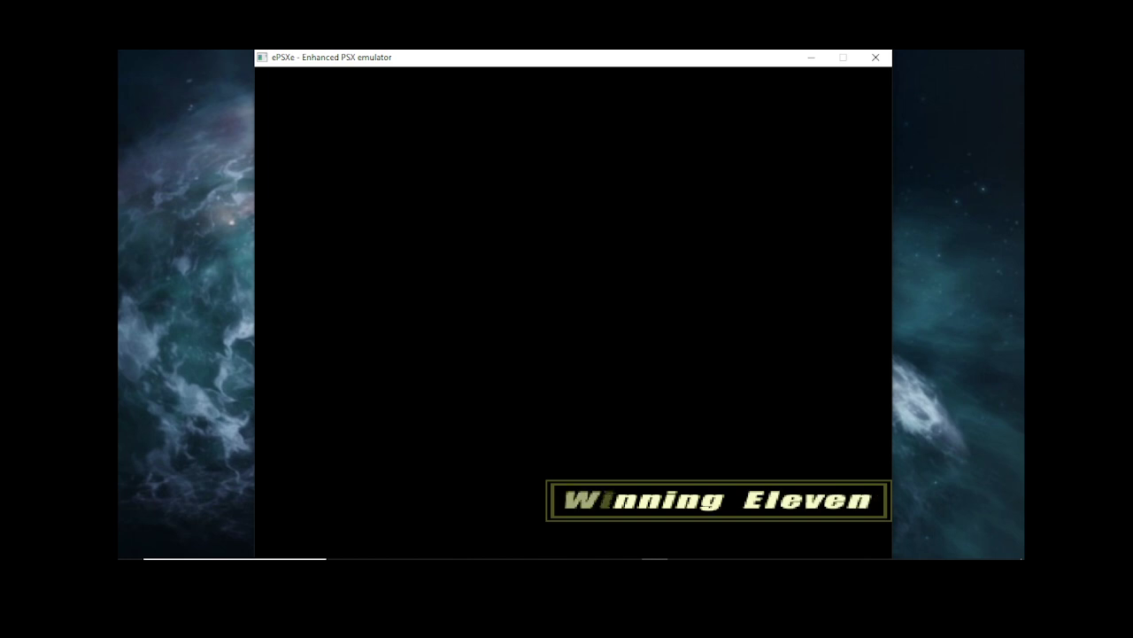
{"action": "key", "text": "Return"}
{"action": "key", "text": "Return"}
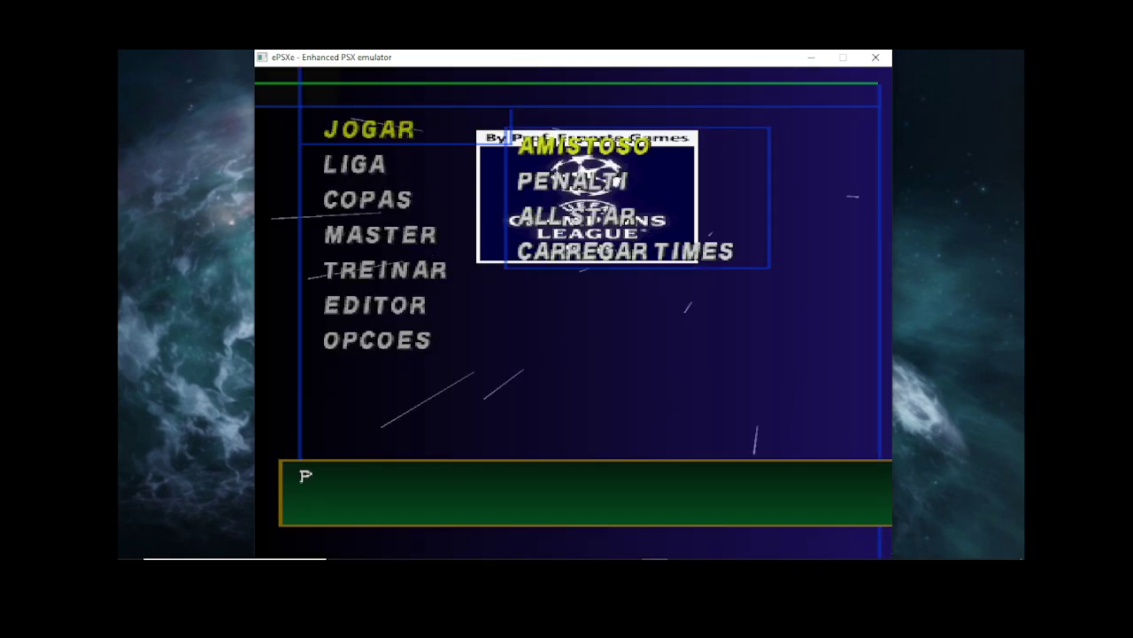
{"action": "key", "text": "Return"}
{"action": "key", "text": "Return"}
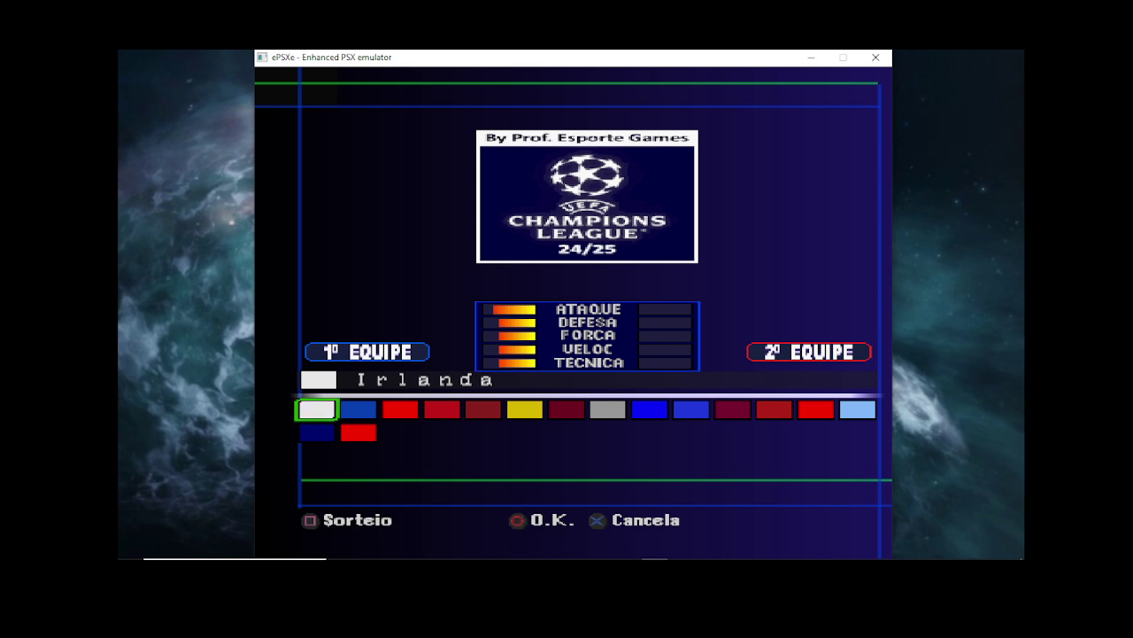
{"action": "key", "text": "Down"}
{"action": "key", "text": "Right"}
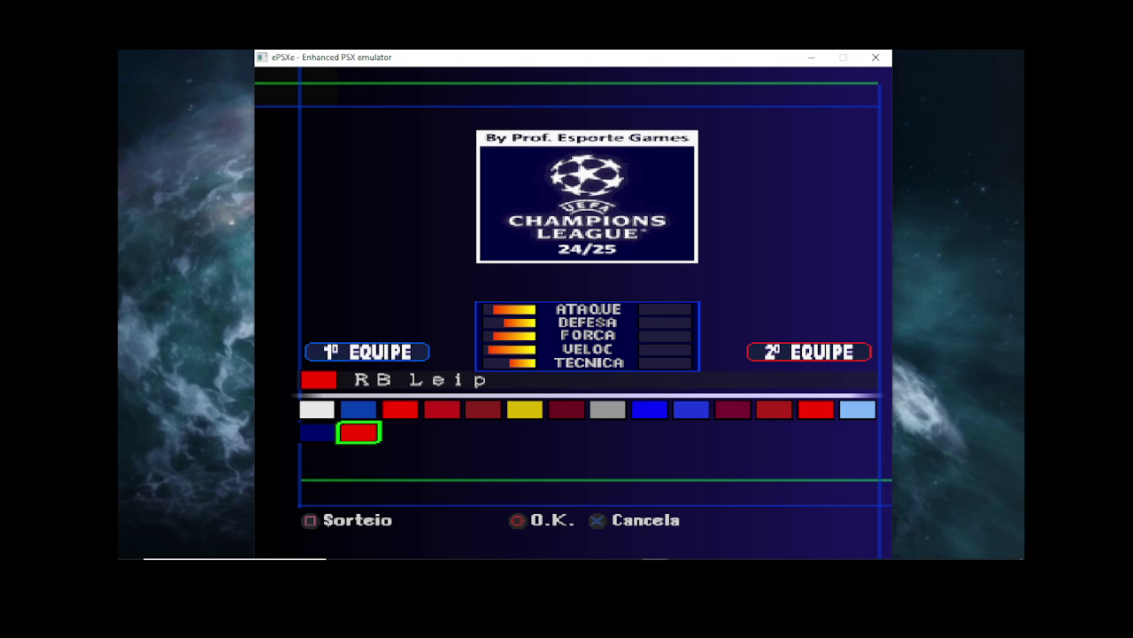
{"action": "key", "text": "Escape"}
{"action": "left_click", "coordinate": [131, 75]}
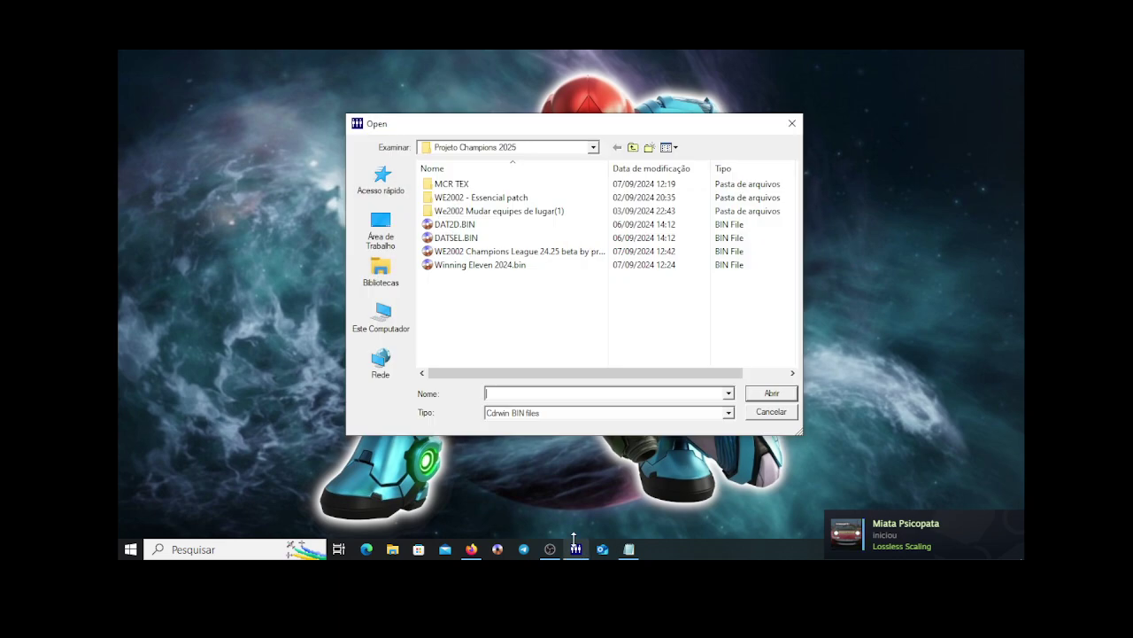
Step: Open the WE2002 Champions League 24.25 image in WE2002 Team Editor, look up Fenerba's team number and close the editor
{"action": "left_click", "coordinate": [499, 251]}
{"action": "double_click", "coordinate": [498, 255]}
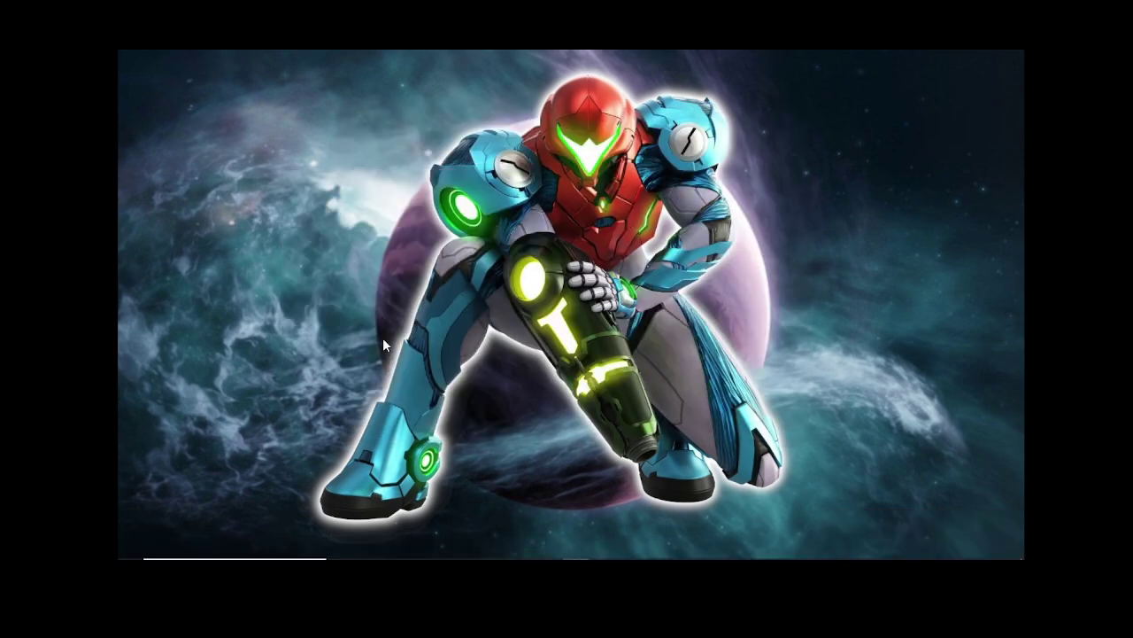
{"action": "left_click", "coordinate": [293, 156]}
{"action": "left_click_drag", "start_coordinate": [293, 168], "coordinate": [299, 229]}
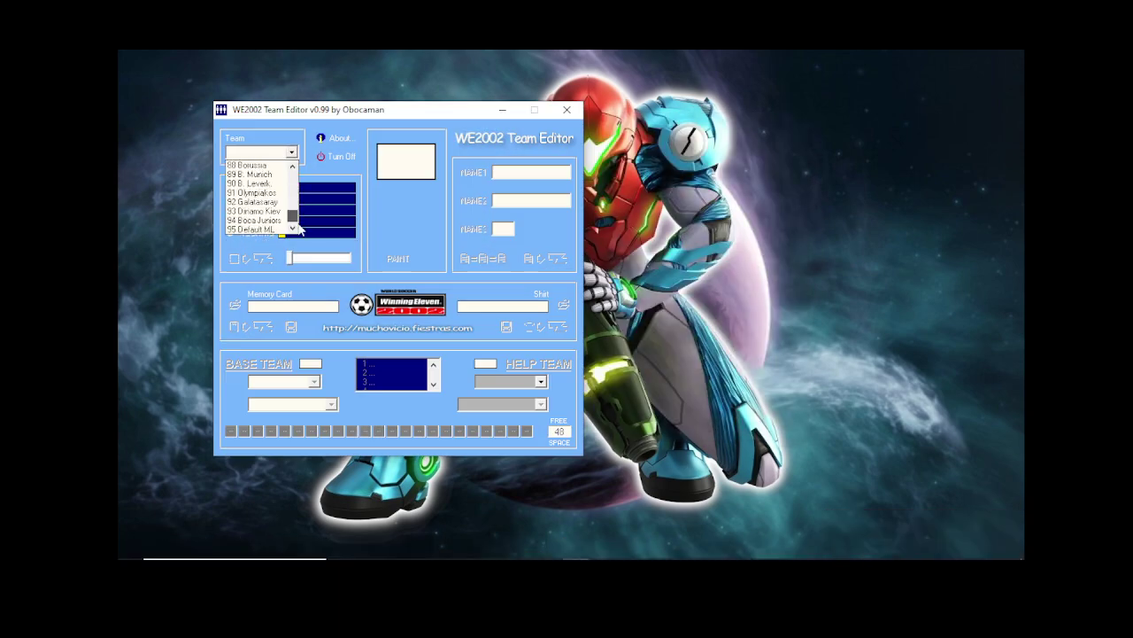
{"action": "left_click", "coordinate": [270, 213]}
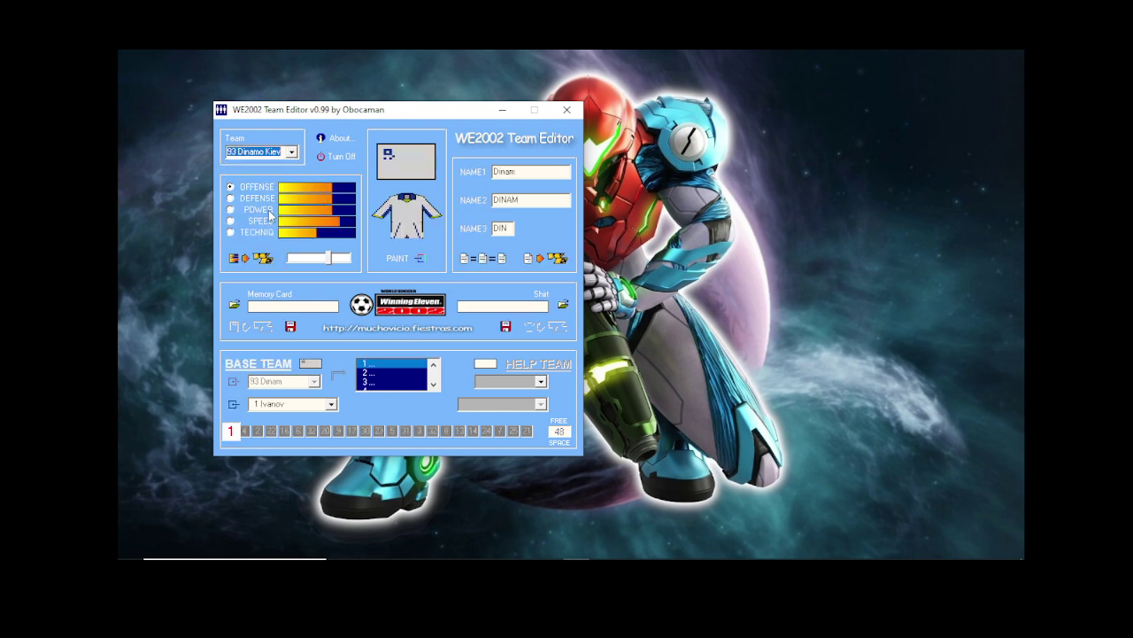
{"action": "key", "text": "Up"}
{"action": "key", "text": "Up"}
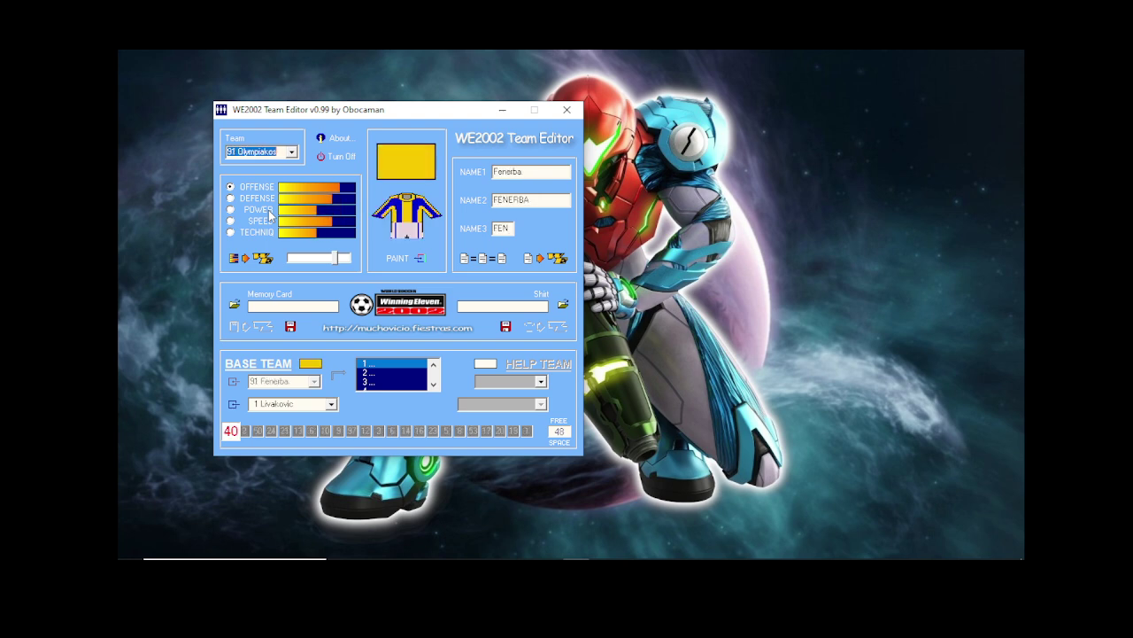
{"action": "left_click", "coordinate": [568, 110]}
{"action": "right_click", "coordinate": [626, 151]}
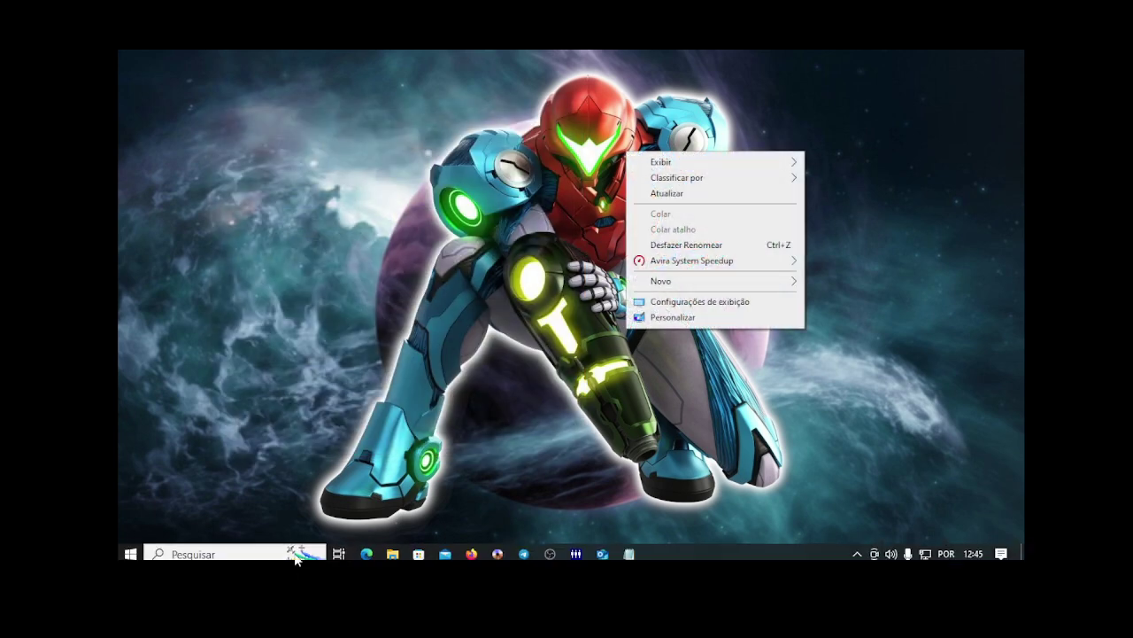
Step: Launch We2002 Mudar equipes.exe from the We2002 Mudar equipes de lugar folder and load the WE2002 Champions League 24.25 image
{"action": "left_click", "coordinate": [392, 553]}
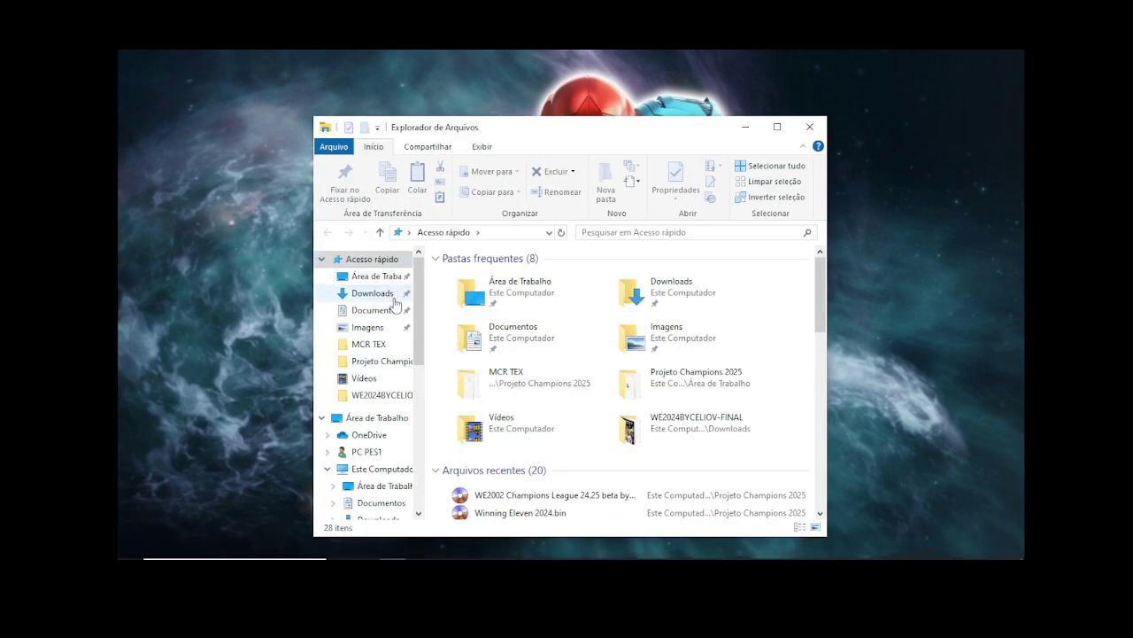
{"action": "left_click", "coordinate": [379, 277]}
{"action": "double_click", "coordinate": [509, 330]}
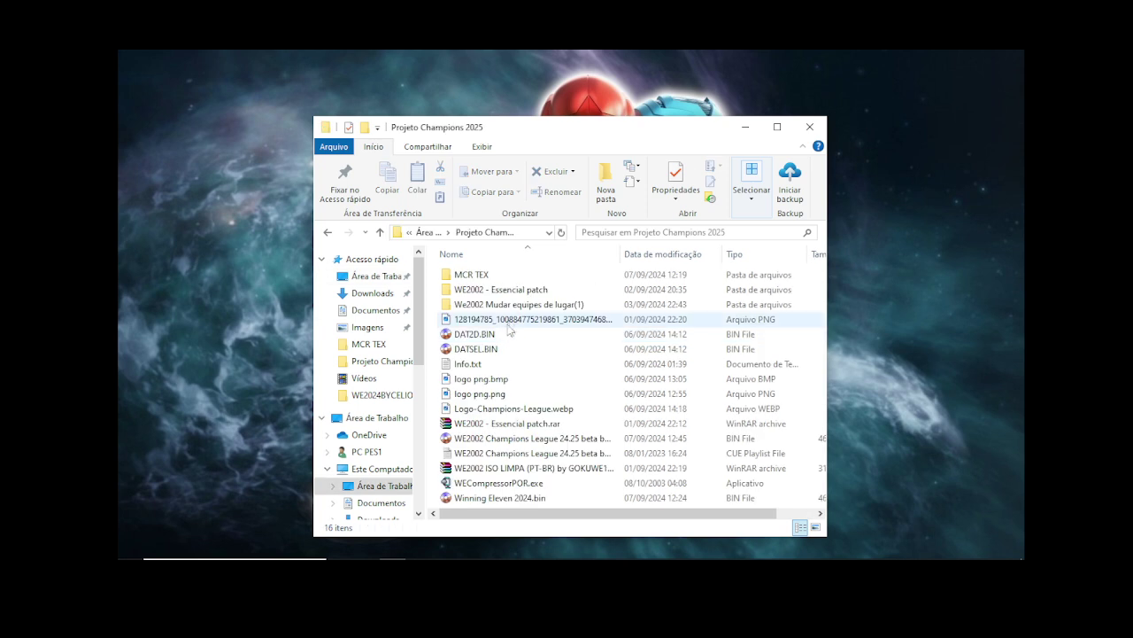
{"action": "double_click", "coordinate": [509, 304]}
{"action": "double_click", "coordinate": [504, 275]}
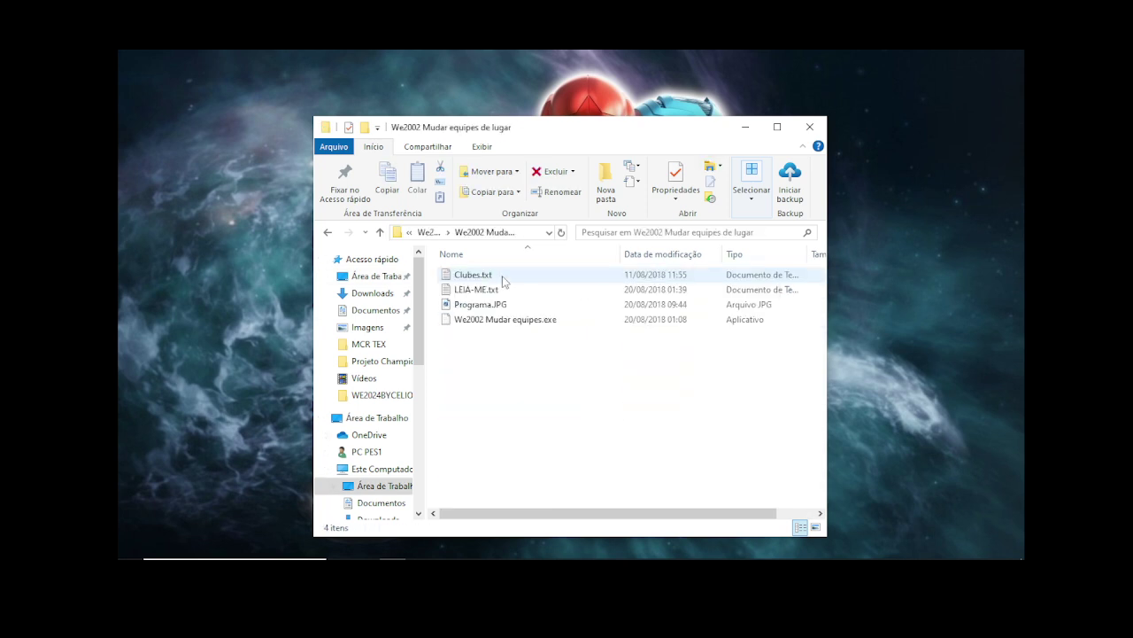
{"action": "double_click", "coordinate": [476, 322]}
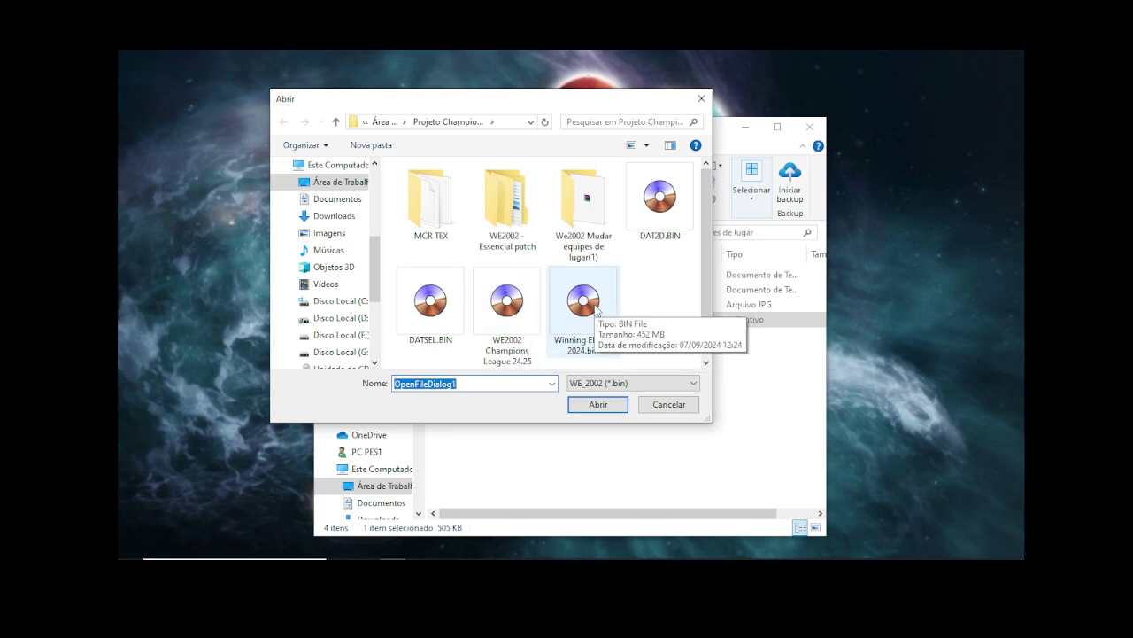
{"action": "double_click", "coordinate": [505, 304]}
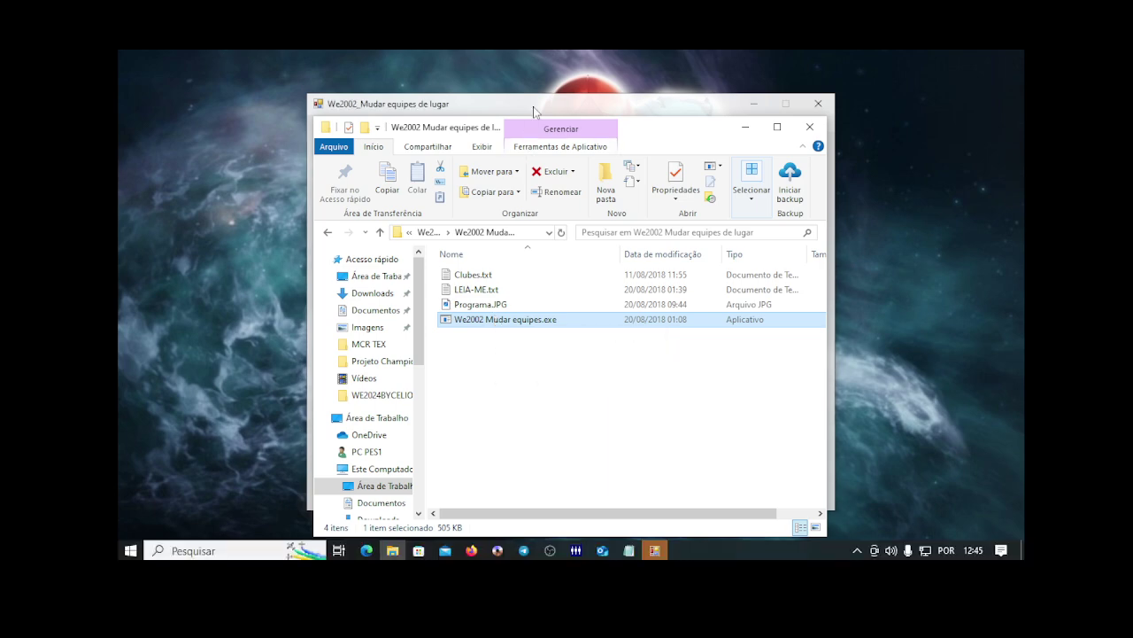
Step: Set the Seleções slot after team 67 to 91, save the team order, and close the tool, returning to its parent folder
{"action": "double_click", "coordinate": [496, 321]}
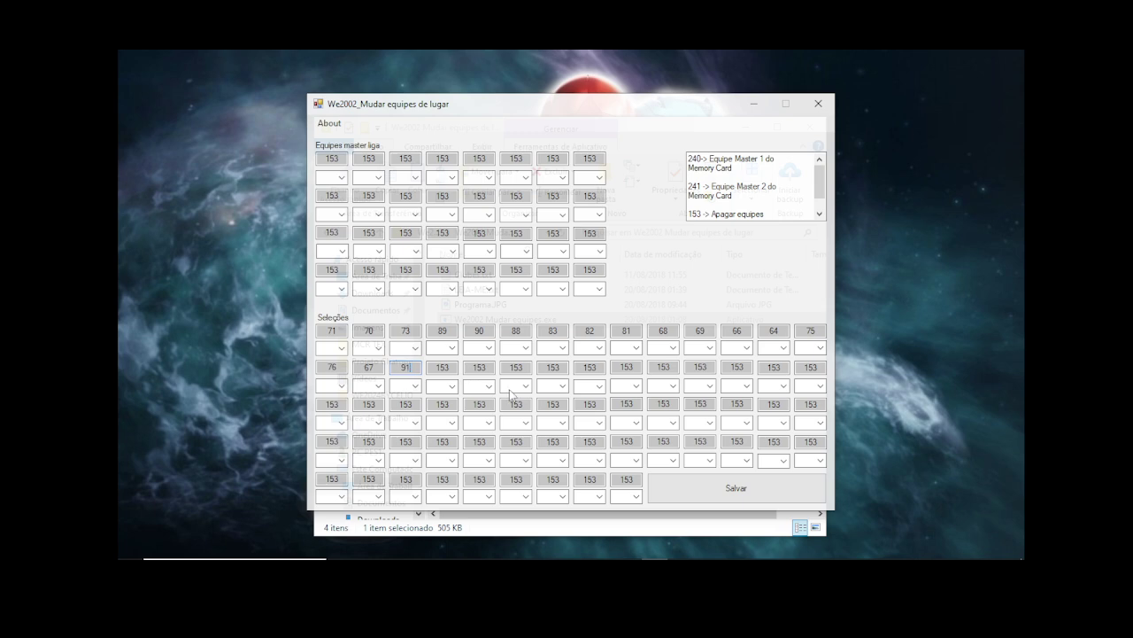
{"action": "left_click", "coordinate": [725, 489]}
{"action": "left_click", "coordinate": [614, 366]}
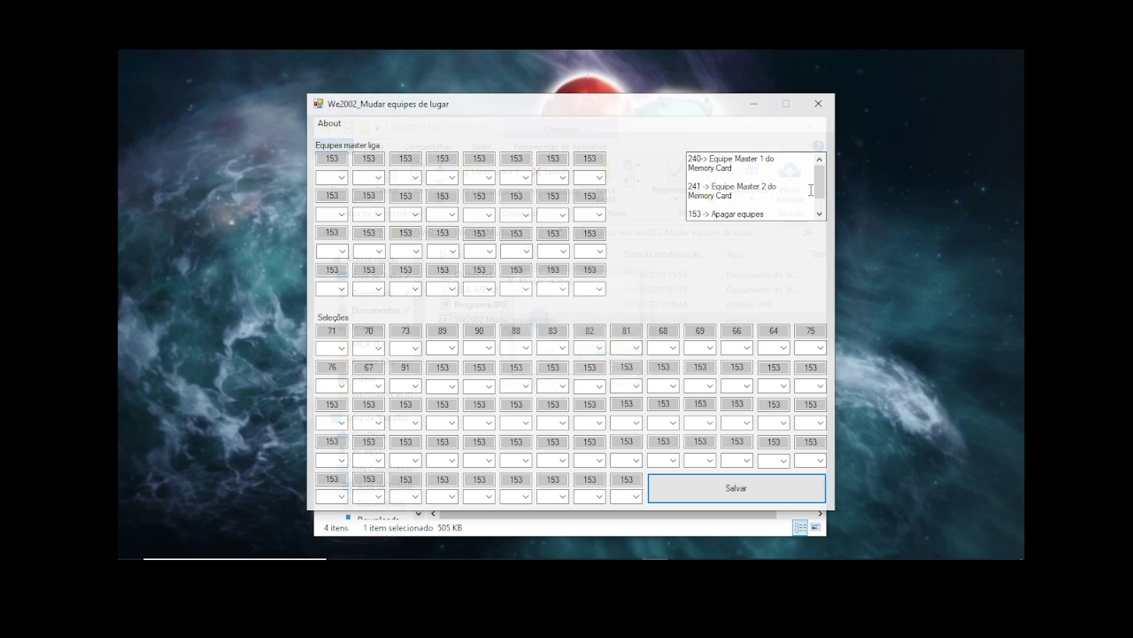
{"action": "left_click", "coordinate": [818, 105]}
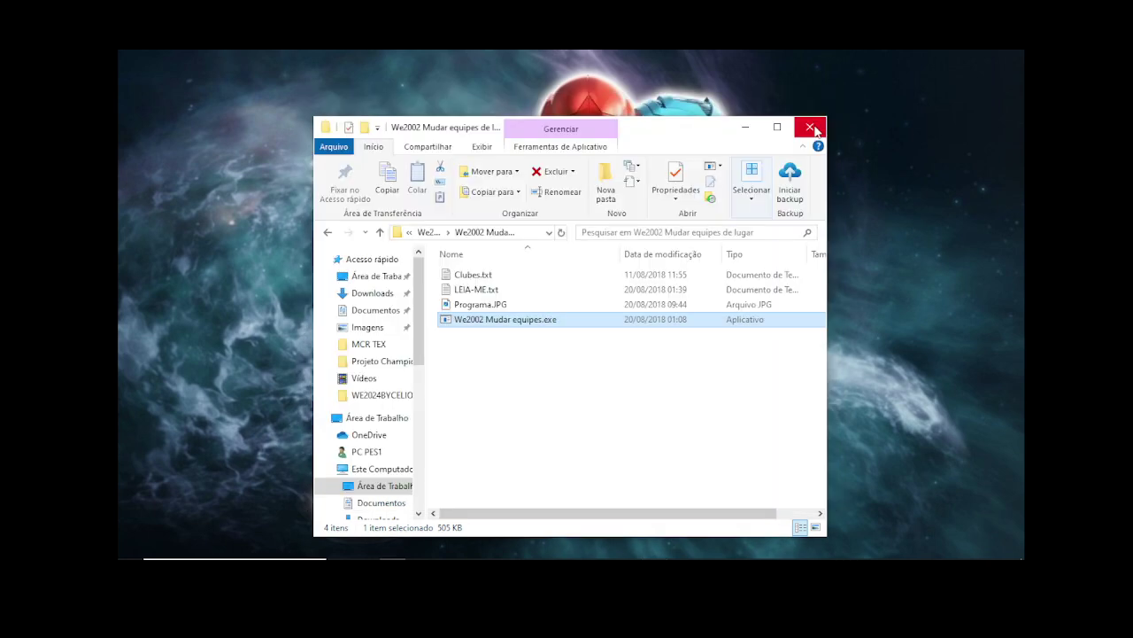
{"action": "left_click", "coordinate": [380, 232]}
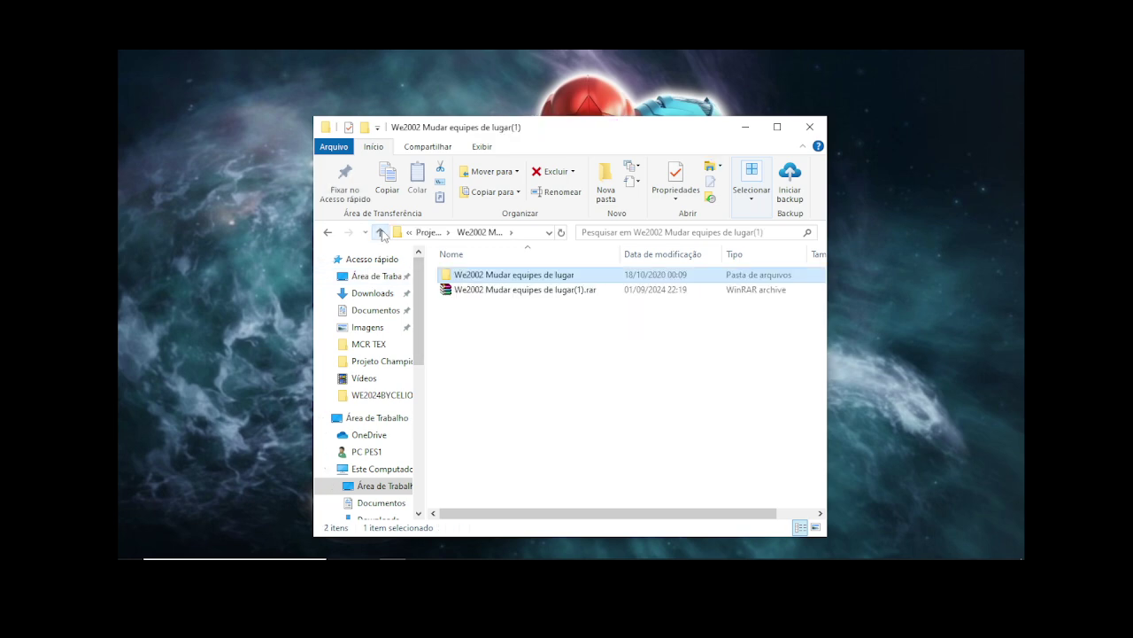
Step: Close the Projeto Champions 2025 folder, show the desktop icons and launch the ePSXe emulator
{"action": "left_click", "coordinate": [381, 232]}
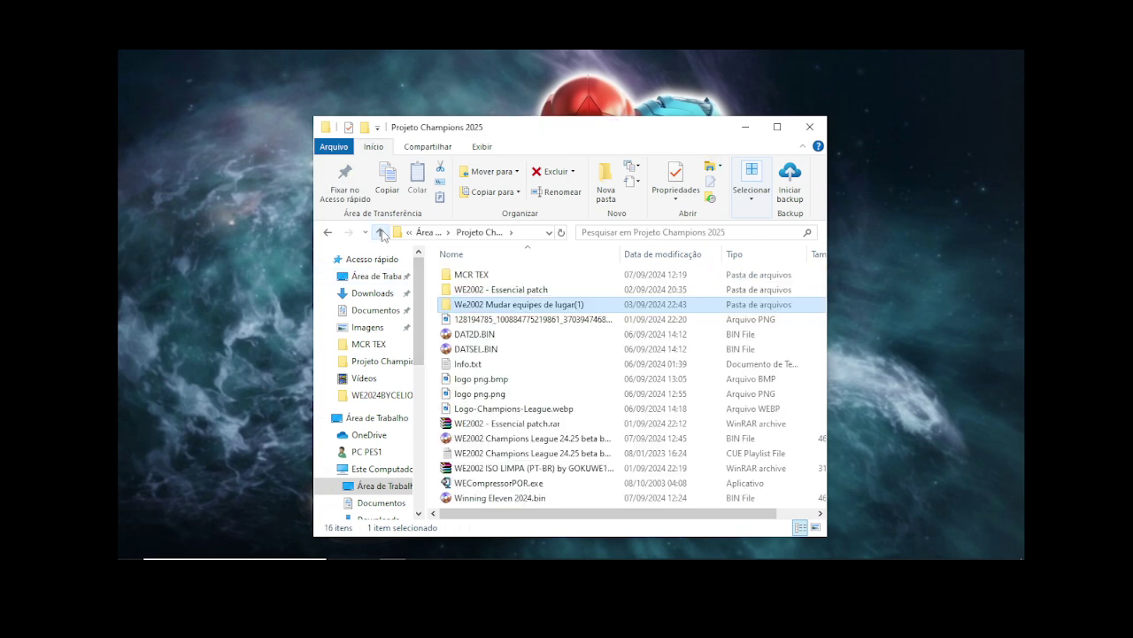
{"action": "left_click", "coordinate": [809, 127]}
{"action": "right_click", "coordinate": [824, 126]}
{"action": "mouse_move", "coordinate": [852, 146]}
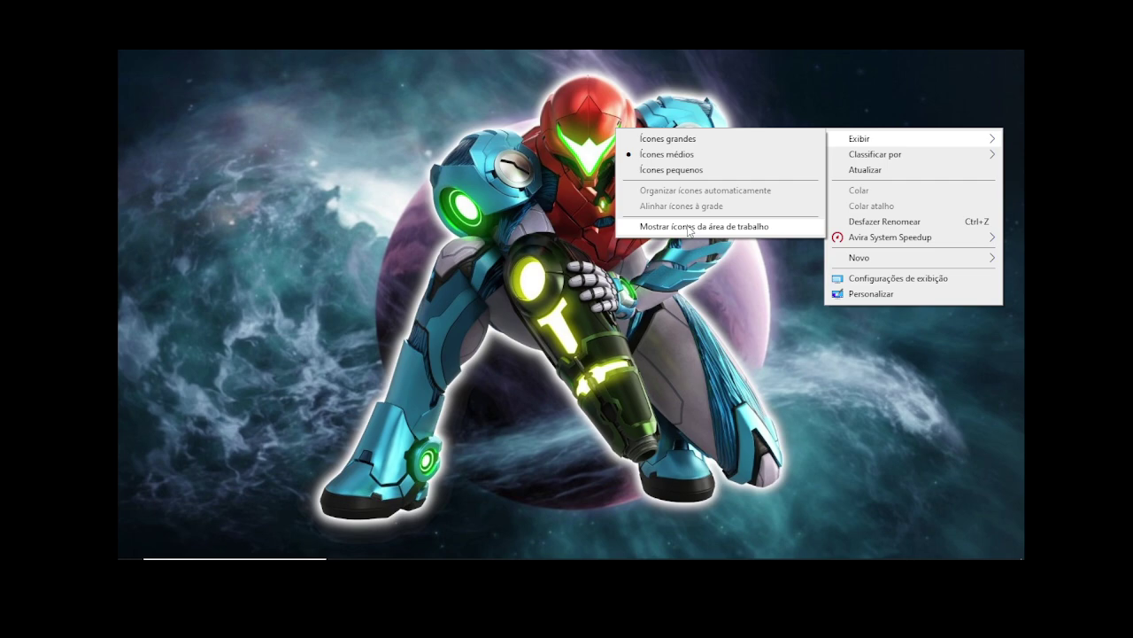
{"action": "left_click", "coordinate": [762, 229]}
{"action": "double_click", "coordinate": [249, 427]}
Step: Hide the desktop icons and run the WE2002 Champions League 24.25 ISO from the project folder in ePSXe
{"action": "right_click", "coordinate": [800, 337]}
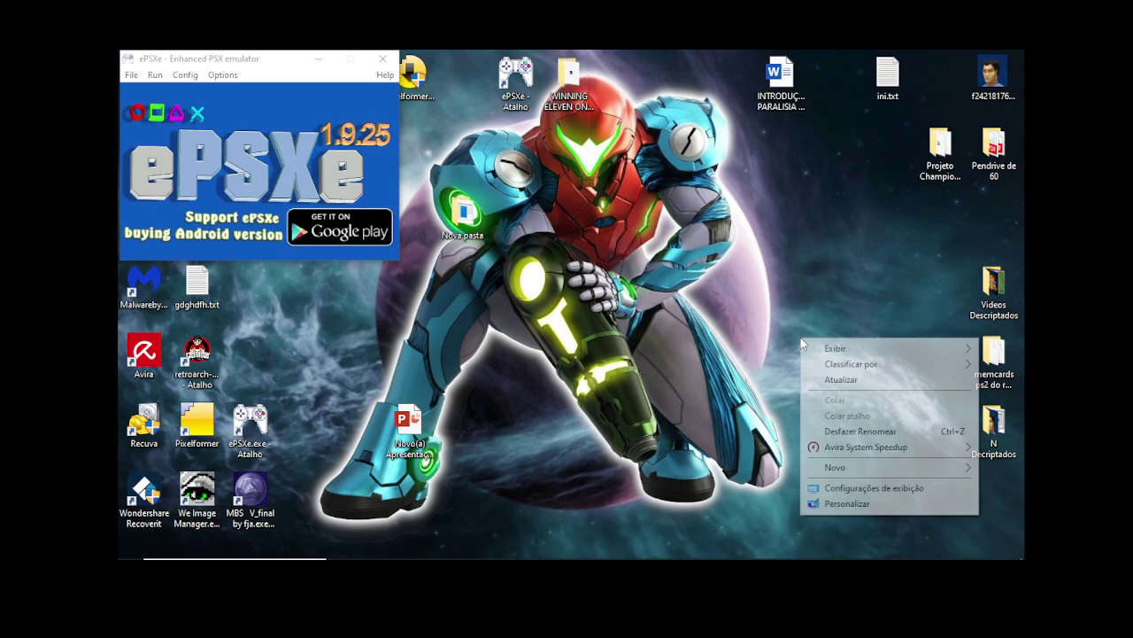
{"action": "mouse_move", "coordinate": [833, 348]}
{"action": "left_click", "coordinate": [651, 436]}
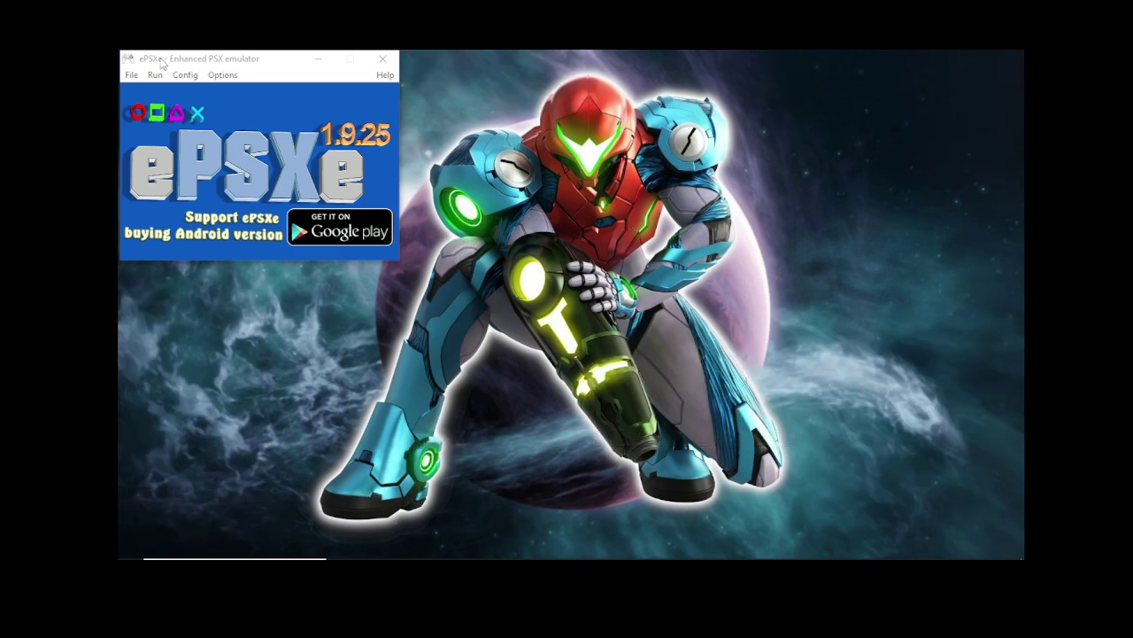
{"action": "left_click", "coordinate": [131, 75]}
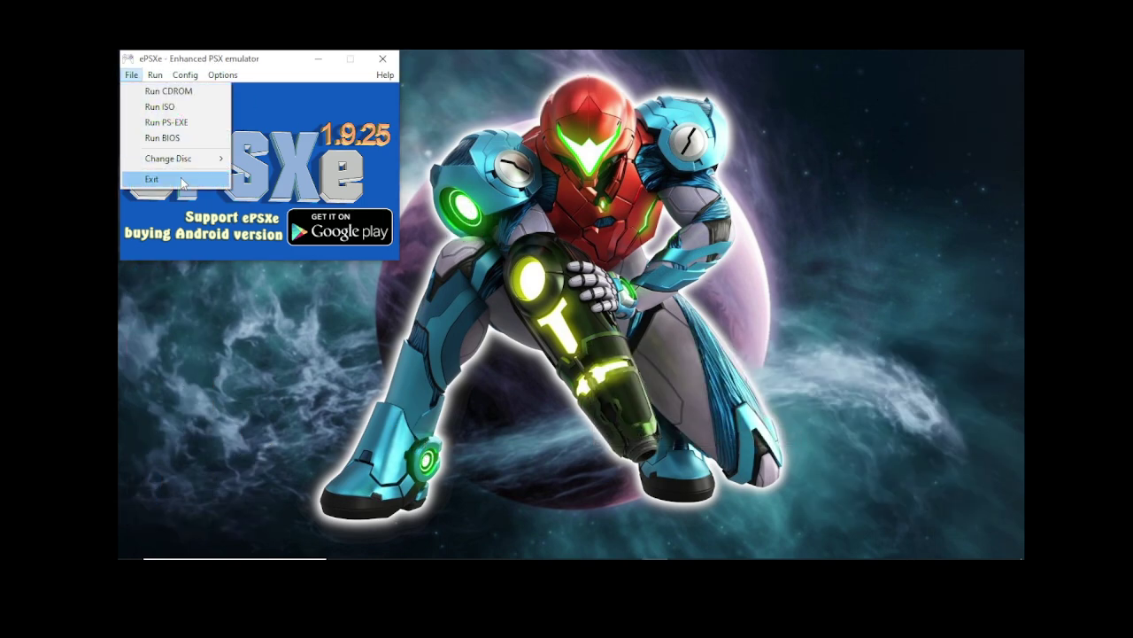
{"action": "left_click", "coordinate": [160, 106]}
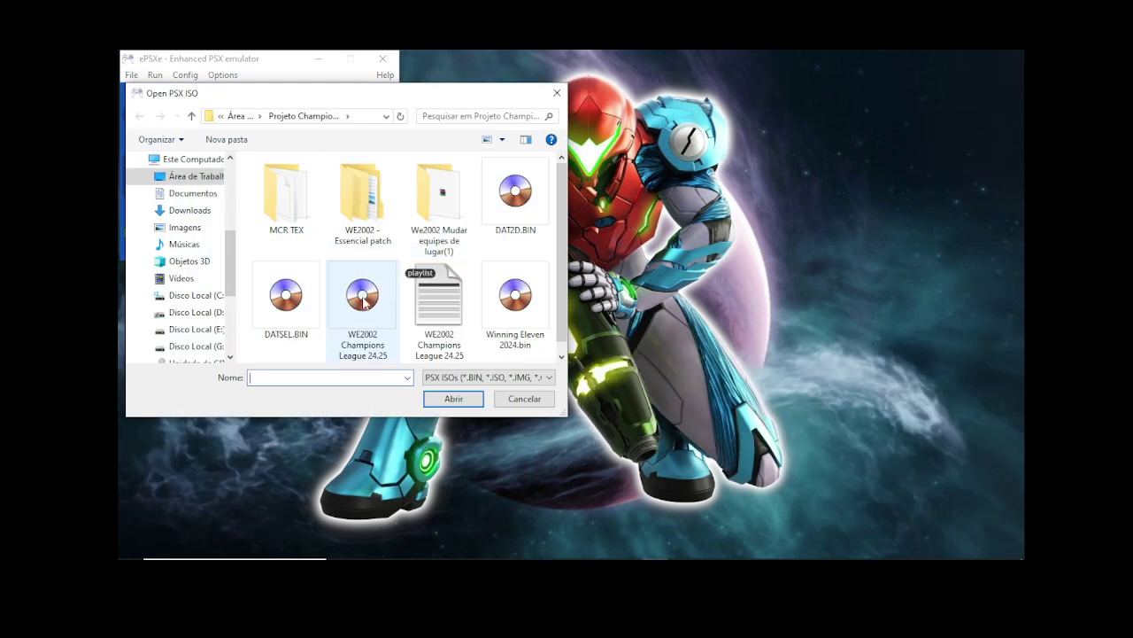
{"action": "double_click", "coordinate": [364, 299]}
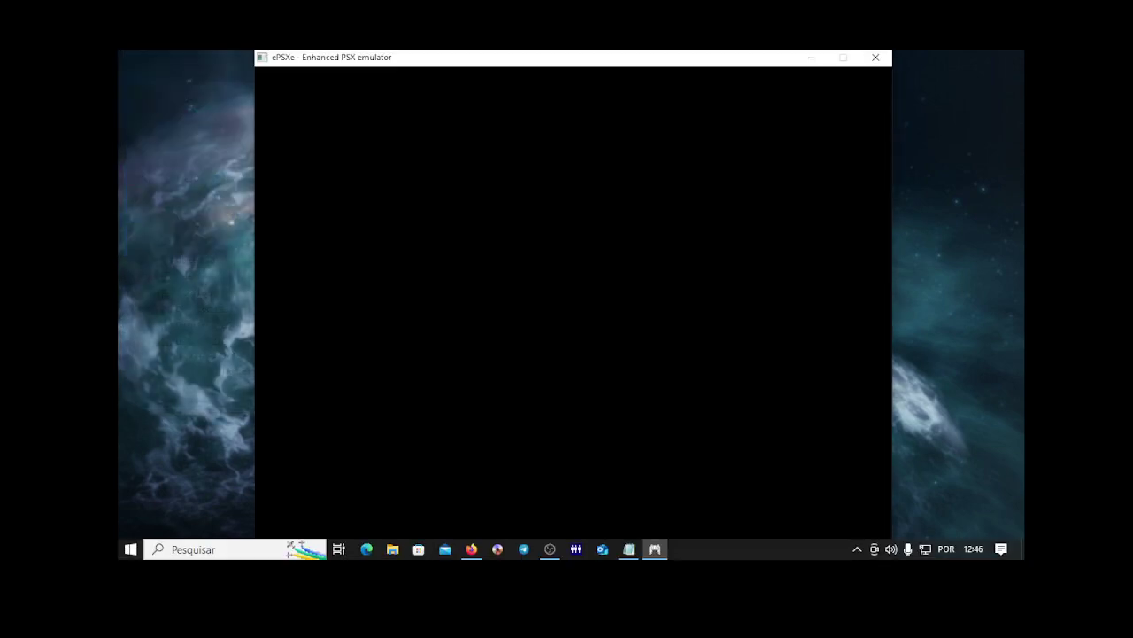
Step: Switch to OBS and change Cena 2 from the display capture source to the game capture source
{"action": "left_click", "coordinate": [550, 550]}
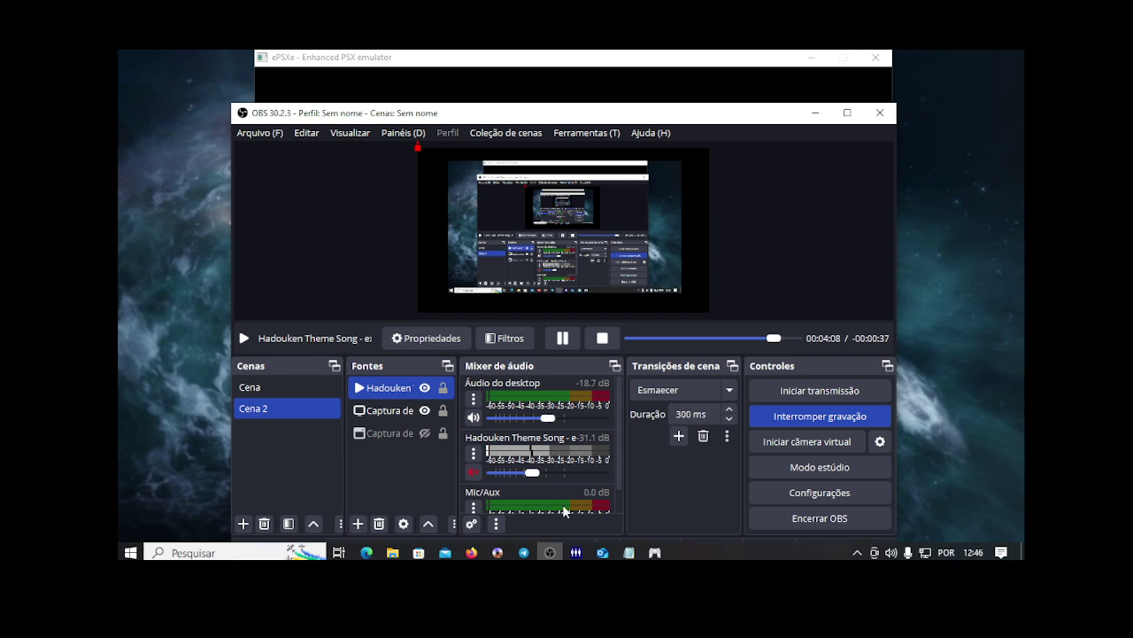
{"action": "left_click", "coordinate": [405, 432]}
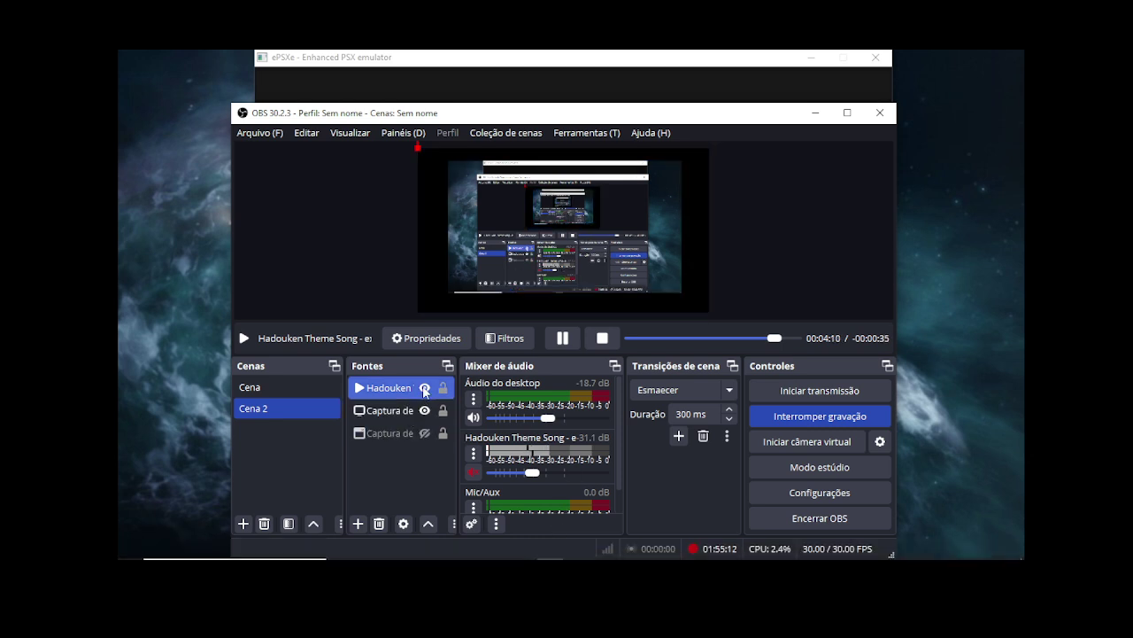
{"action": "left_click", "coordinate": [412, 410]}
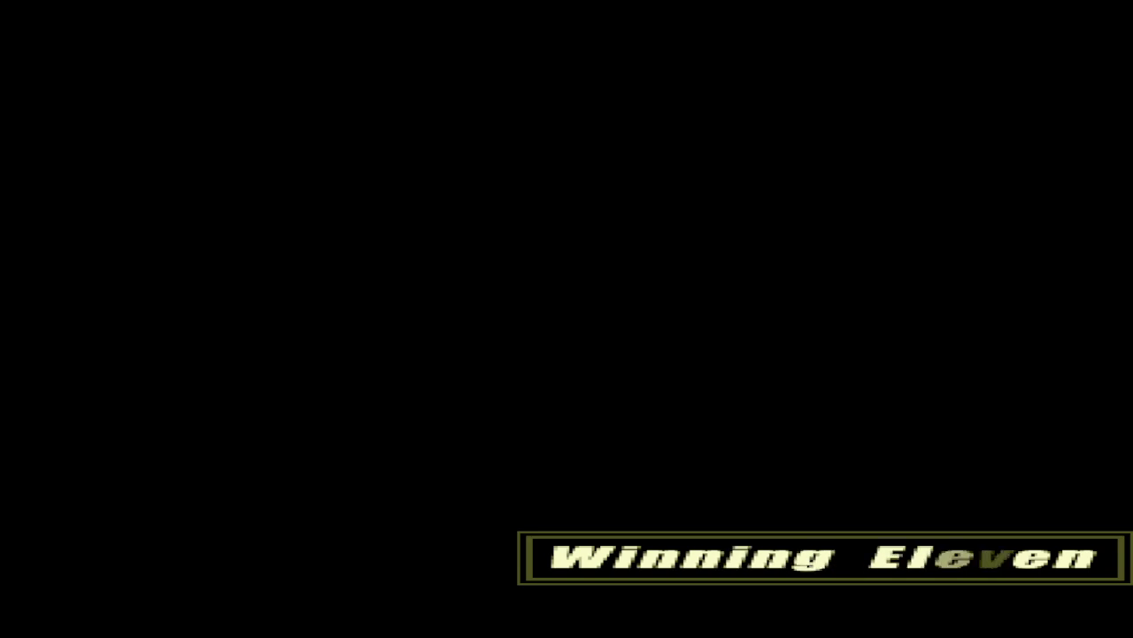
Step: Enter the game's AMISTOSO team selection, choose Fenerba as the first team and confirm the second team
{"action": "key", "text": "Return"}
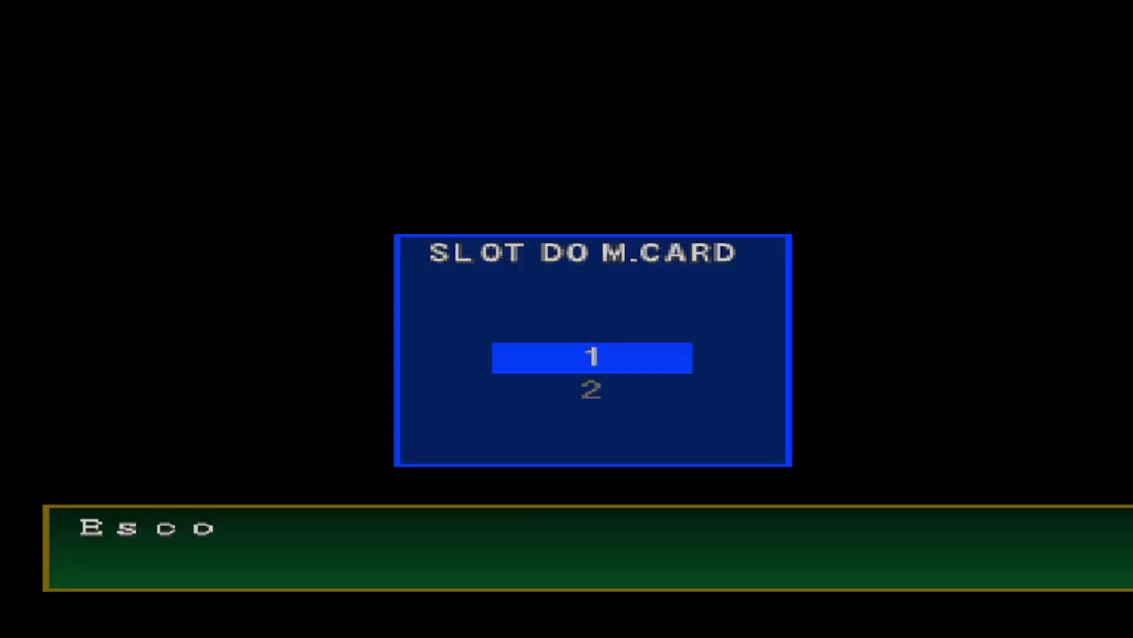
{"action": "key", "text": "x"}
{"action": "key", "text": "x"}
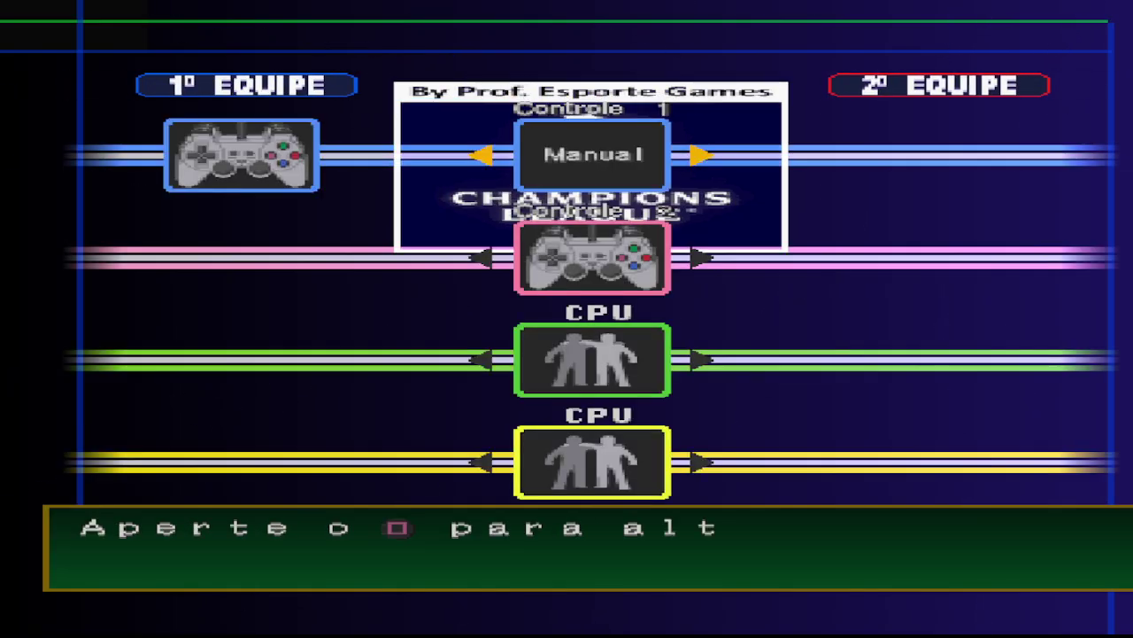
{"action": "key", "text": "x"}
{"action": "key", "text": "Right"}
{"action": "key", "text": "Right"}
{"action": "key", "text": "Down"}
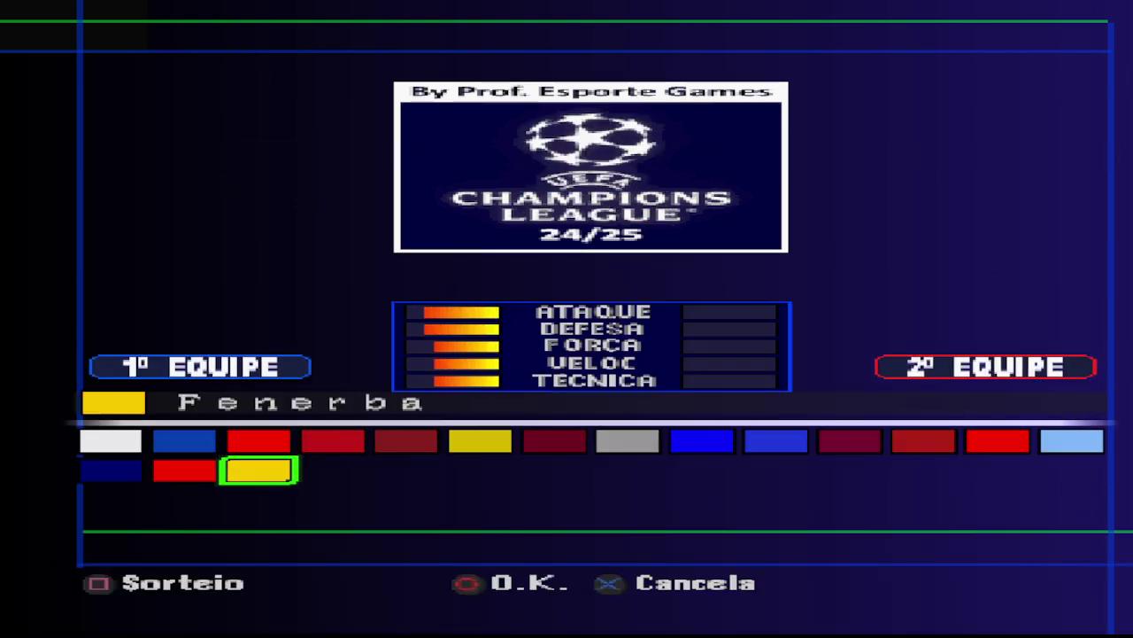
{"action": "key", "text": "x"}
{"action": "key", "text": "Right"}
{"action": "key", "text": "Right"}
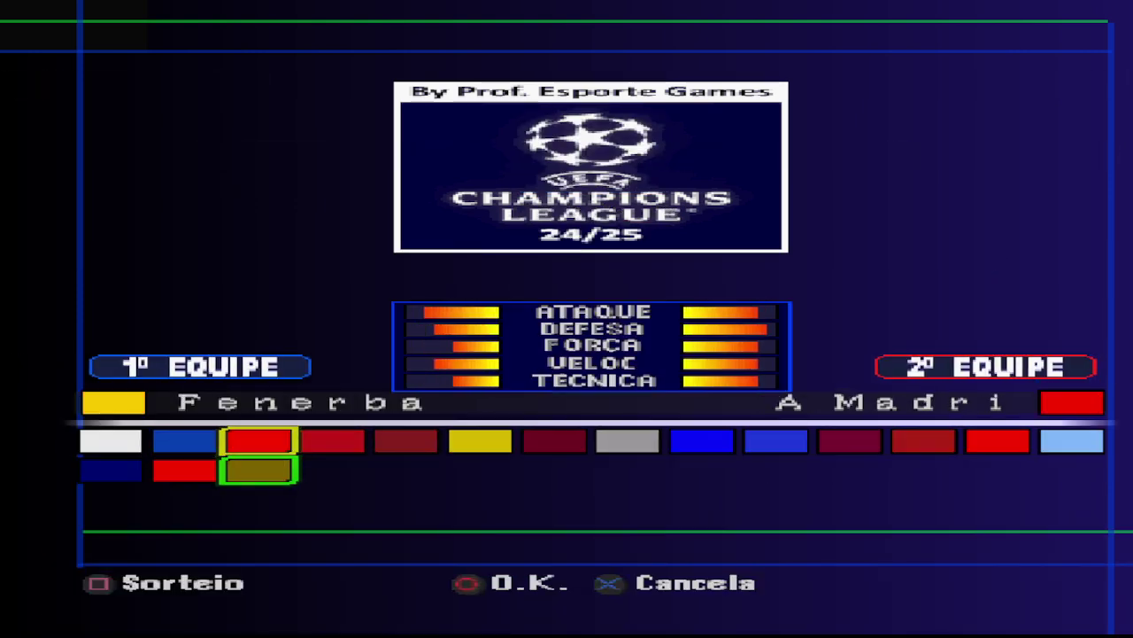
{"action": "key", "text": "x"}
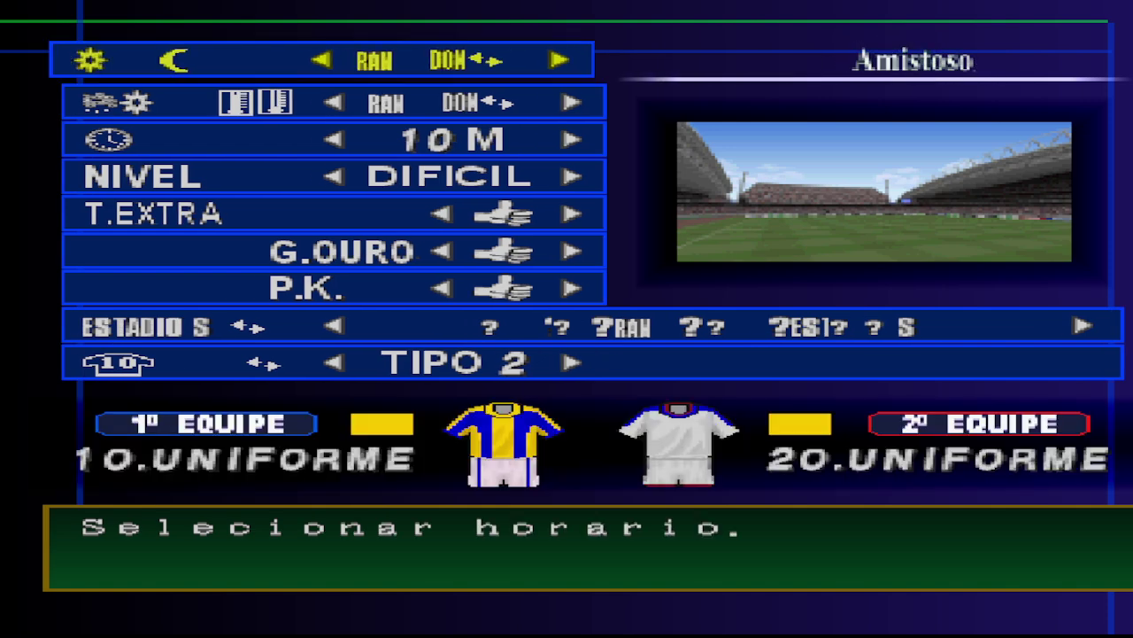
Step: Return to the team selection, pick Fenerba for both sides and start the friendly match with the current settings
{"action": "key", "text": "Escape"}
{"action": "key", "text": "Right"}
{"action": "key", "text": "Right"}
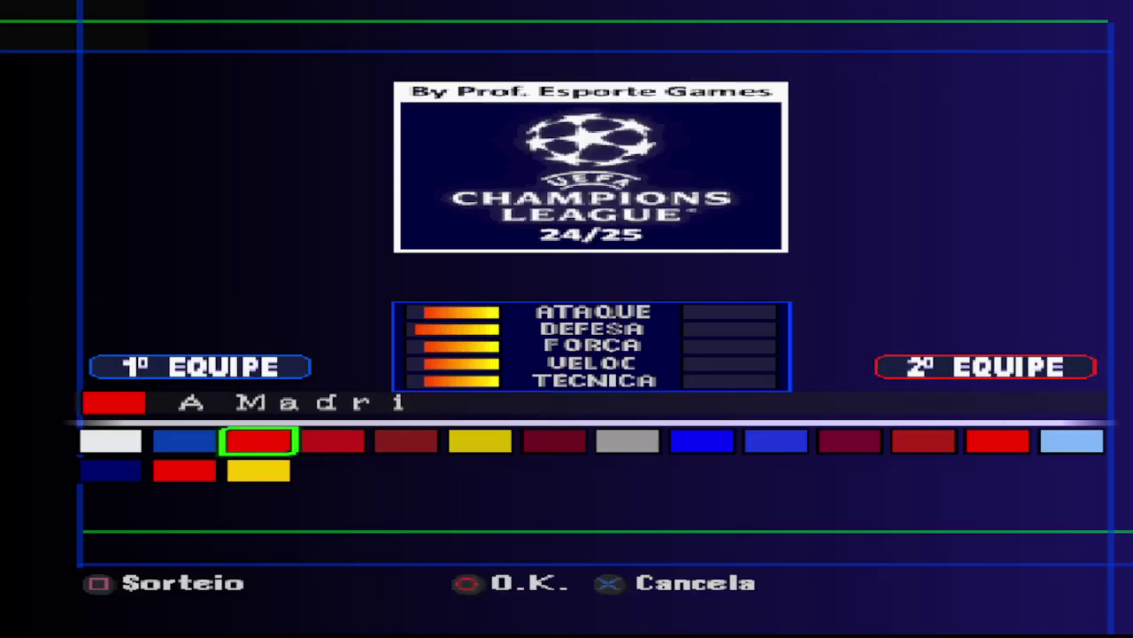
{"action": "key", "text": "Down"}
{"action": "key", "text": "x"}
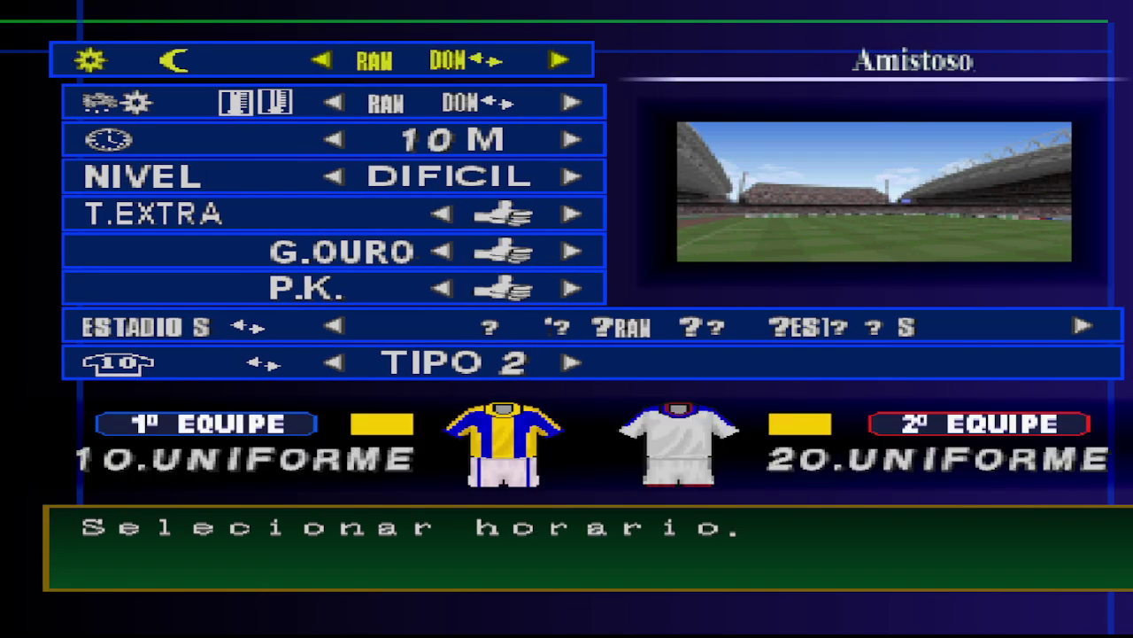
{"action": "key", "text": "x"}
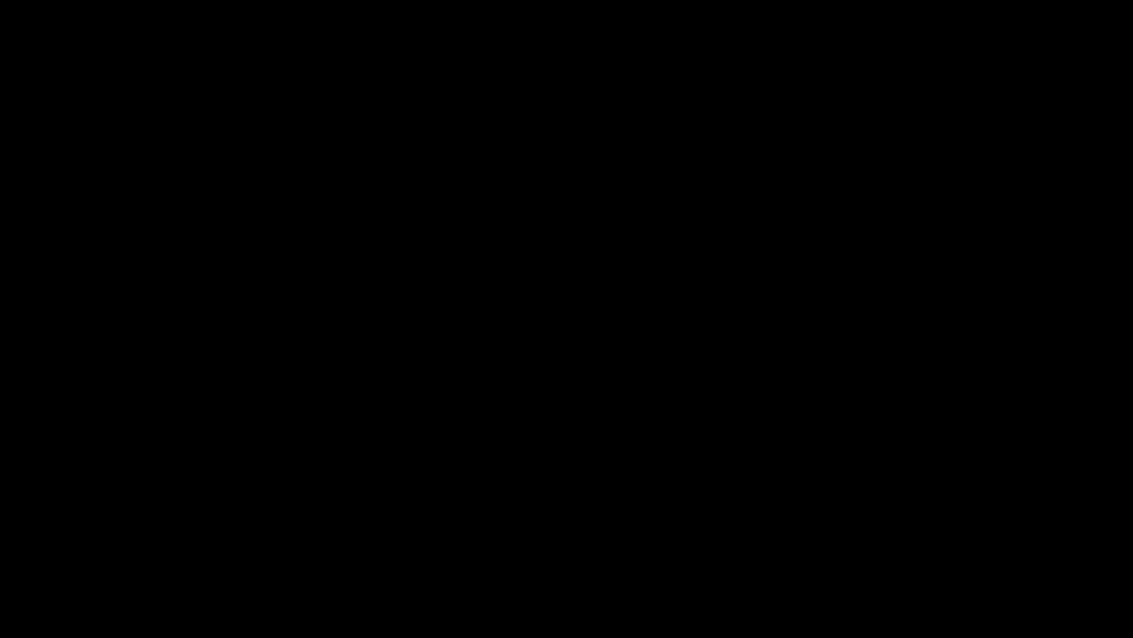
{"action": "key", "text": "x"}
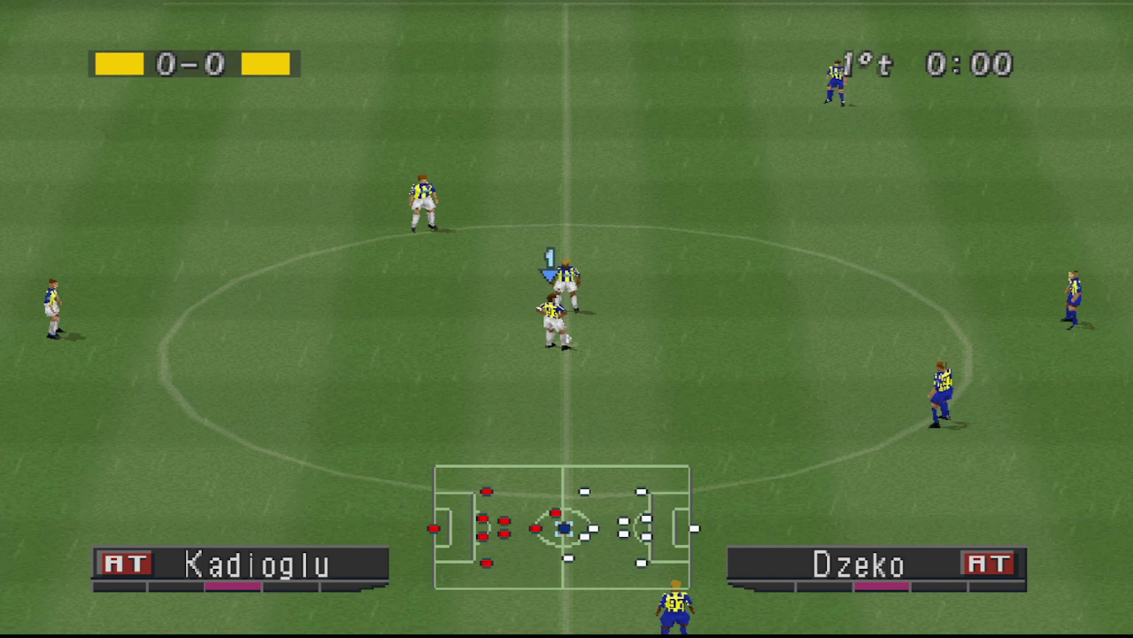
Step: Pause the Fenerba against Fenerba match and quit to the title screen
{"action": "key", "text": "Return"}
{"action": "key", "text": "Up"}
{"action": "key", "text": "Return"}
{"action": "key", "text": "Up"}
{"action": "key", "text": "Return"}
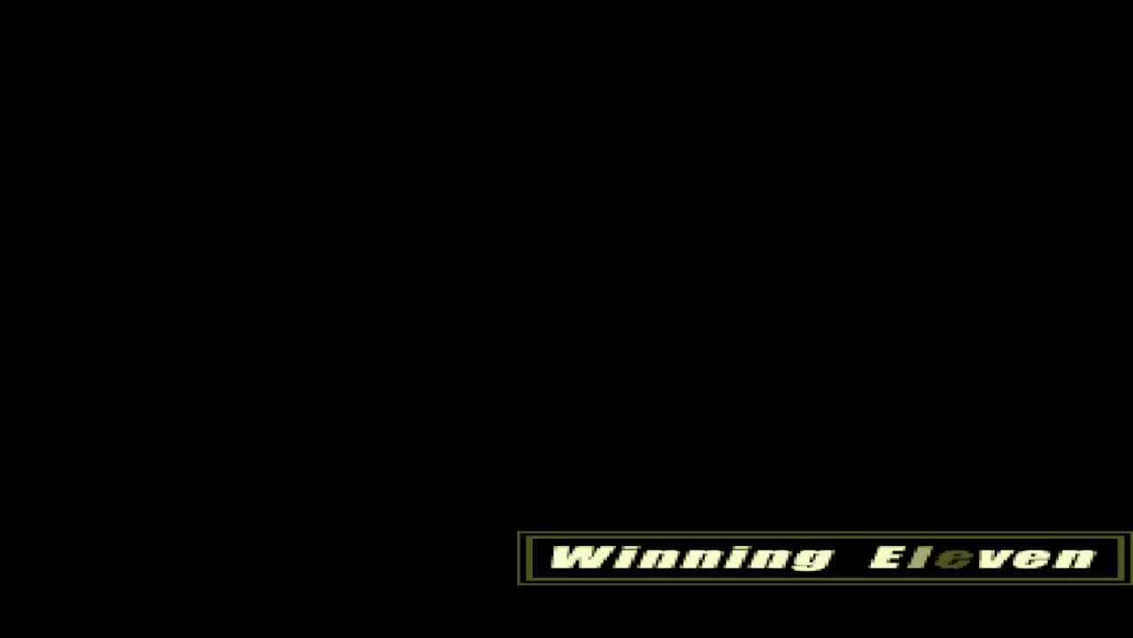
Step: Enter the AMISTOSO team selection again and choose Fenerba as the first team
{"action": "key", "text": "Return"}
{"action": "key", "text": "Return"}
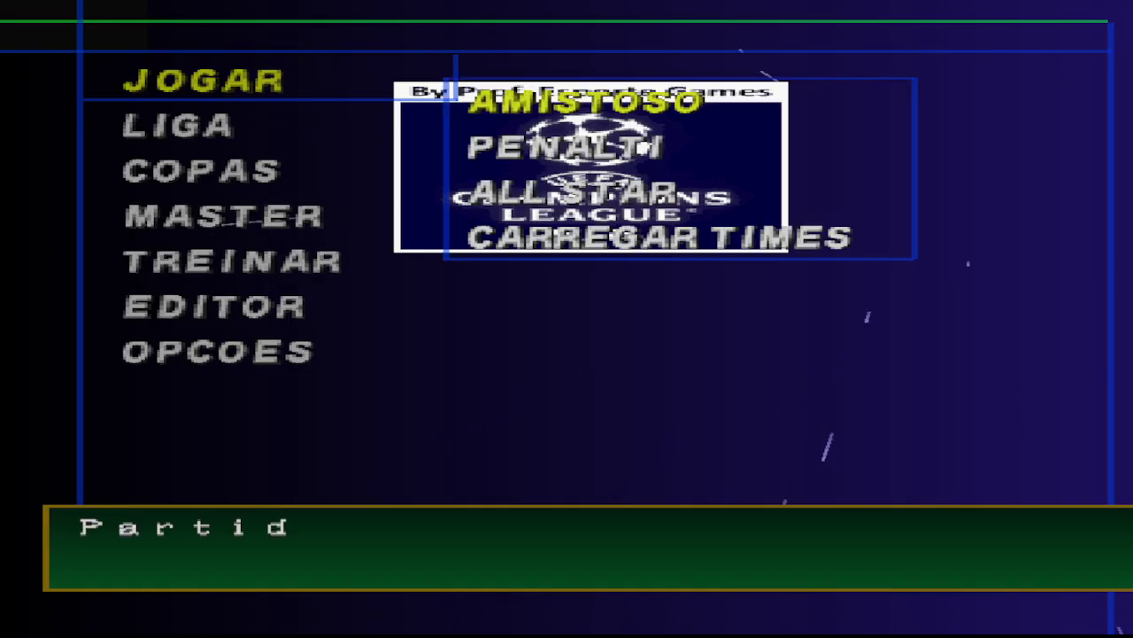
{"action": "key", "text": "Return"}
{"action": "key", "text": "Return"}
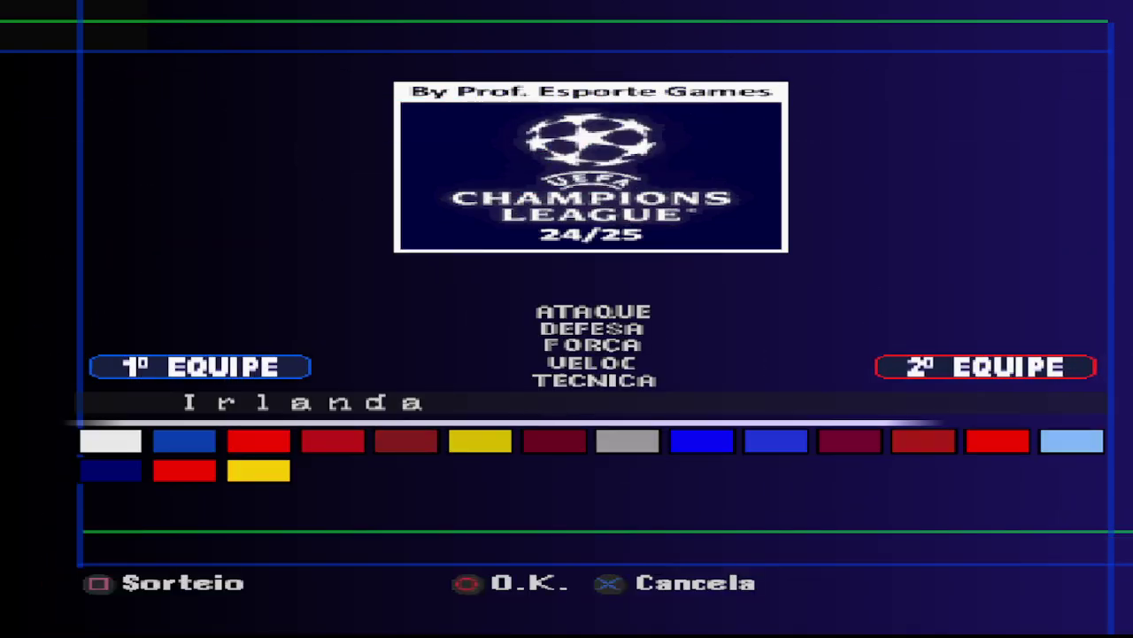
{"action": "key", "text": "Down"}
{"action": "key", "text": "Return"}
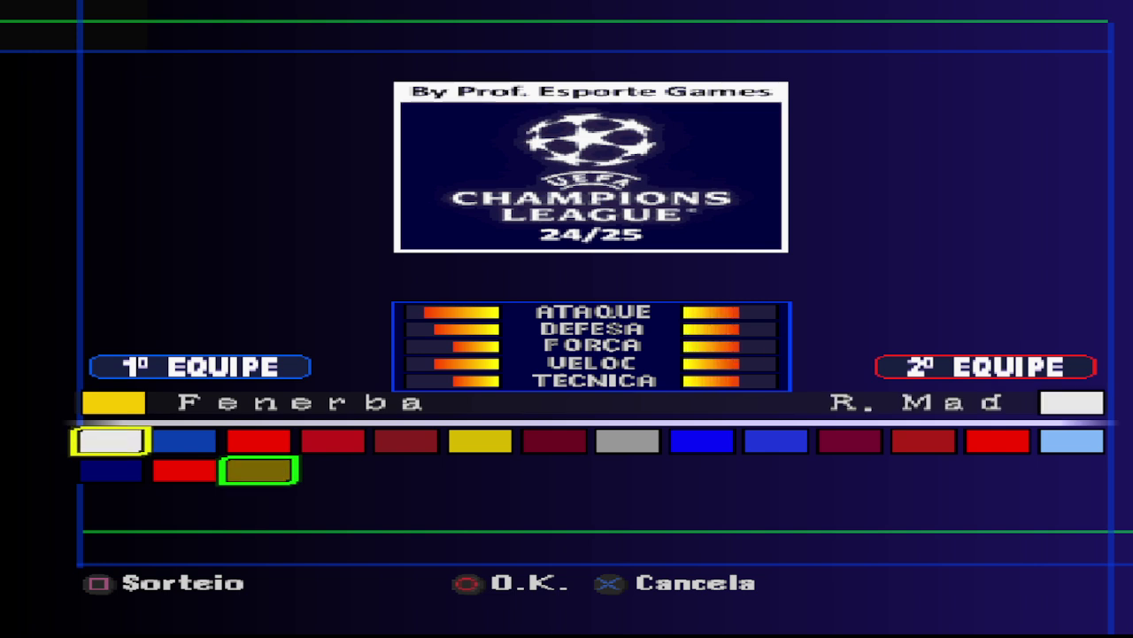
Step: Browse through the available clubs and choose M. City as the second team
{"action": "key", "text": "Right"}
{"action": "key", "text": "Right"}
{"action": "key", "text": "Right"}
{"action": "key", "text": "Right"}
{"action": "key", "text": "Right"}
{"action": "key", "text": "Right"}
{"action": "key", "text": "Right"}
{"action": "key", "text": "Right"}
{"action": "key", "text": "Right"}
{"action": "key", "text": "Right"}
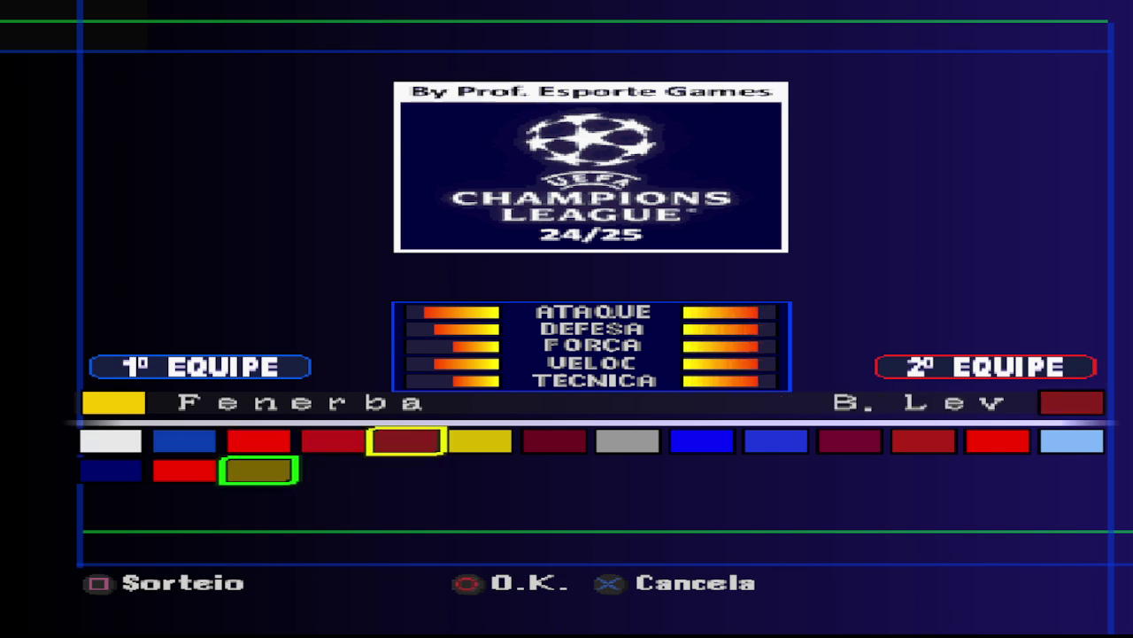
{"action": "key", "text": "Right"}
{"action": "key", "text": "Right"}
{"action": "key", "text": "Right"}
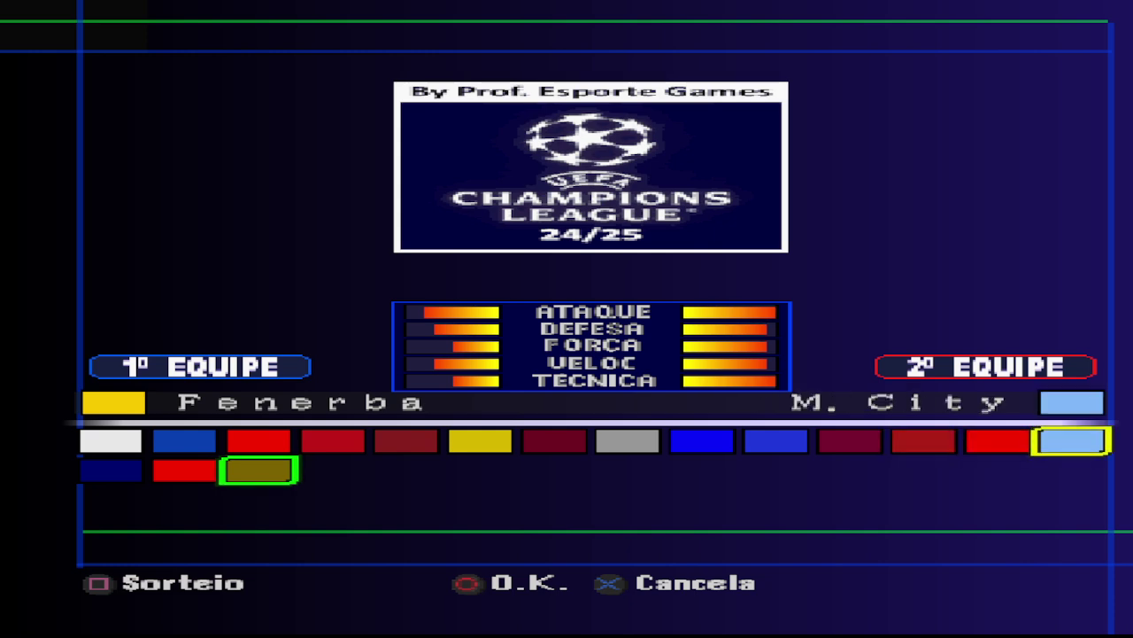
{"action": "key", "text": "Return"}
Step: Set the match NIVEL to FACIL, keep uniform TIPO 1 and load the match
{"action": "key", "text": "Down"}
{"action": "key", "text": "Down"}
{"action": "key", "text": "Down"}
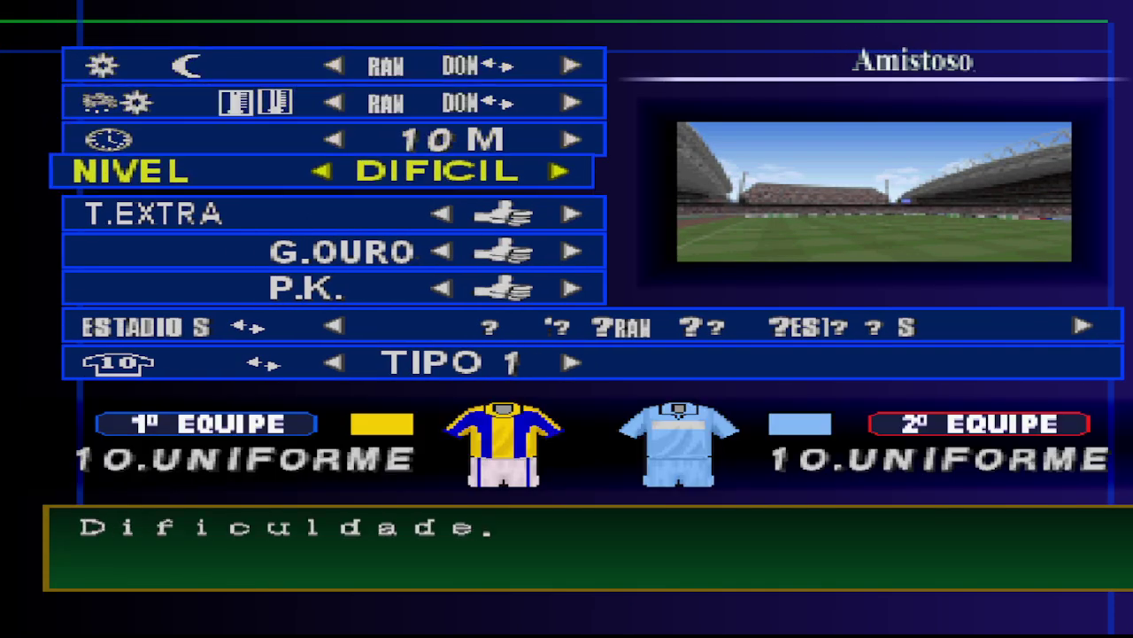
{"action": "key", "text": "Down"}
{"action": "key", "text": "Down"}
{"action": "key", "text": "Down"}
{"action": "key", "text": "Down"}
{"action": "key", "text": "Down"}
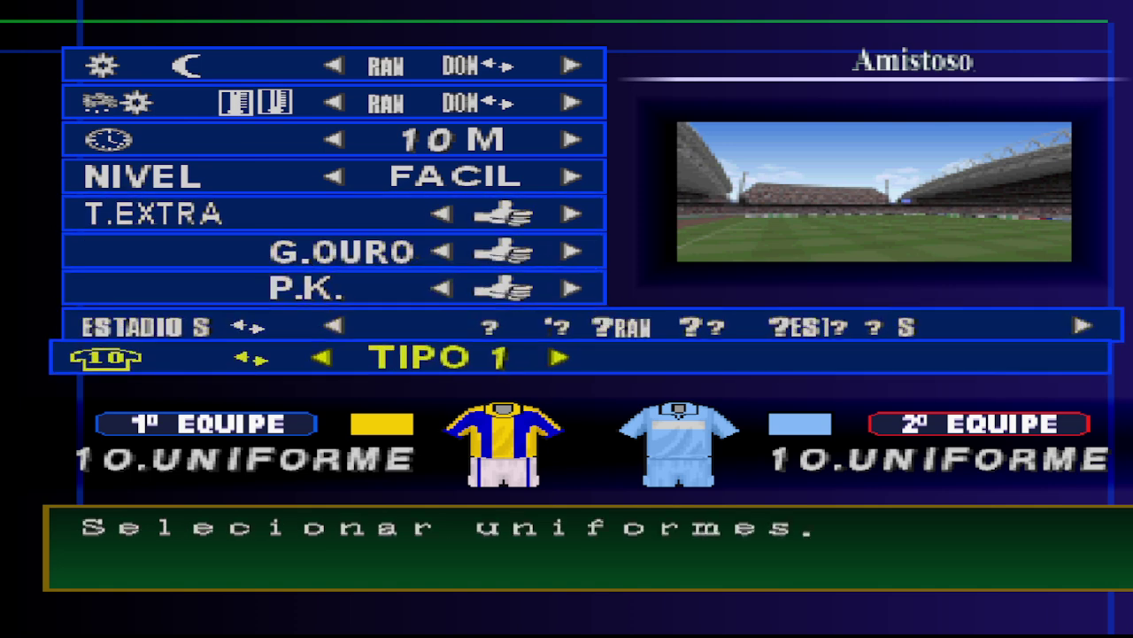
{"action": "key", "text": "Return"}
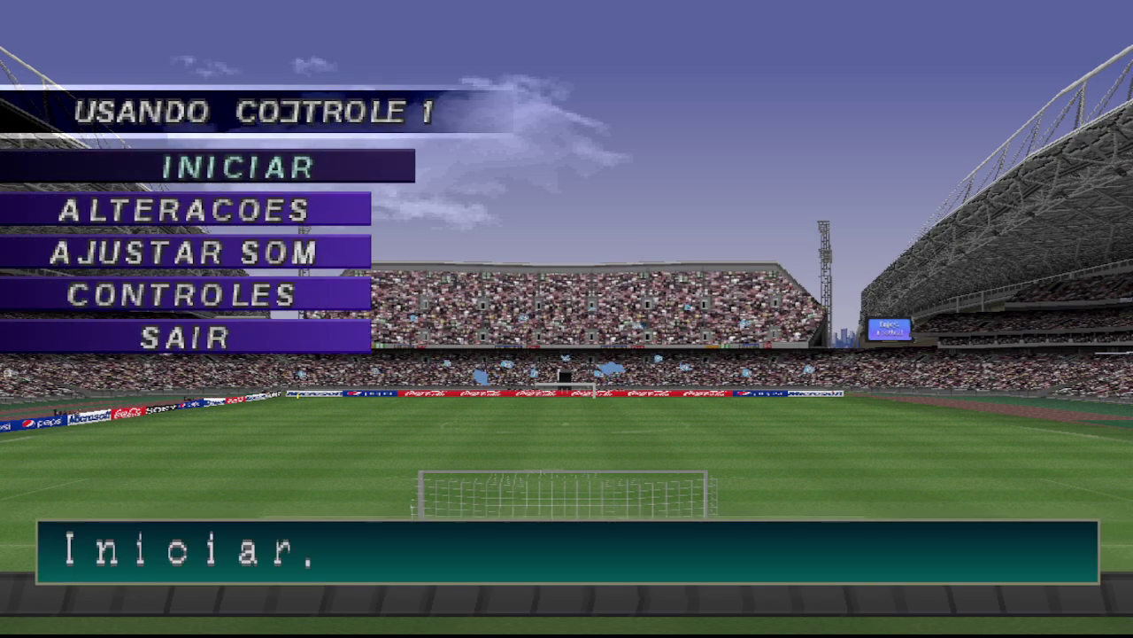
Step: Assign Control 1 to the visiting team, M. City, in the pre-match CONTROLES settings
{"action": "key", "text": "Down"}
{"action": "key", "text": "Down"}
{"action": "key", "text": "Down"}
{"action": "key", "text": "Return"}
{"action": "key", "text": "Right"}
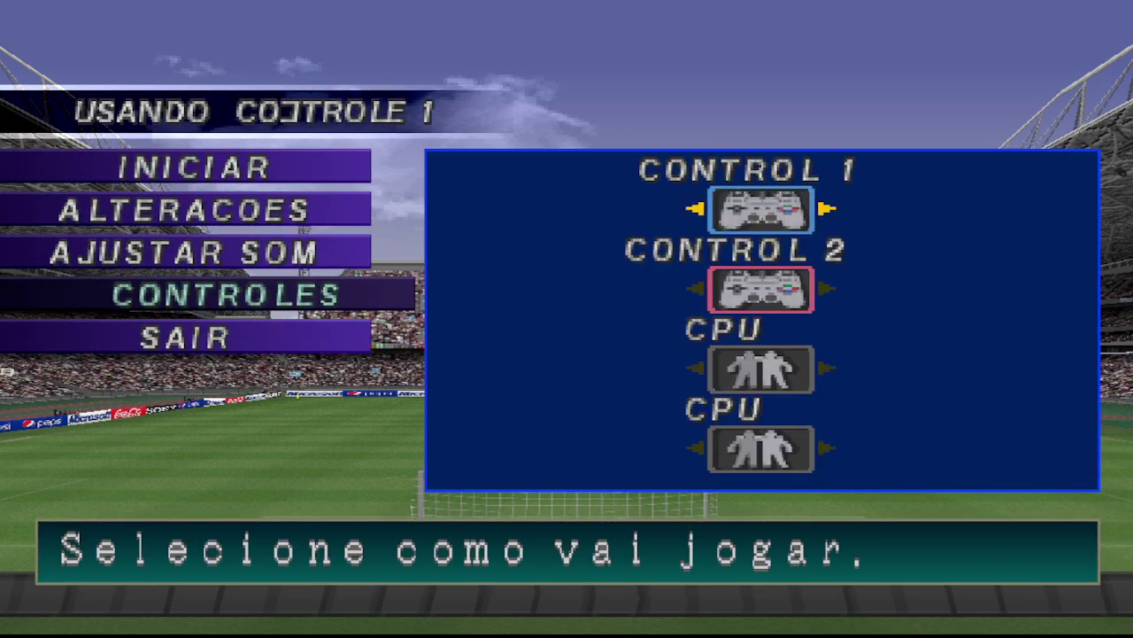
{"action": "key", "text": "Right"}
{"action": "key", "text": "Return"}
Step: Open the SUBSTITUIR list under ALTERACOES for the visiting team and check the attributes of the M. City starters
{"action": "key", "text": "Up"}
{"action": "key", "text": "Up"}
{"action": "key", "text": "Return"}
{"action": "key", "text": "Return"}
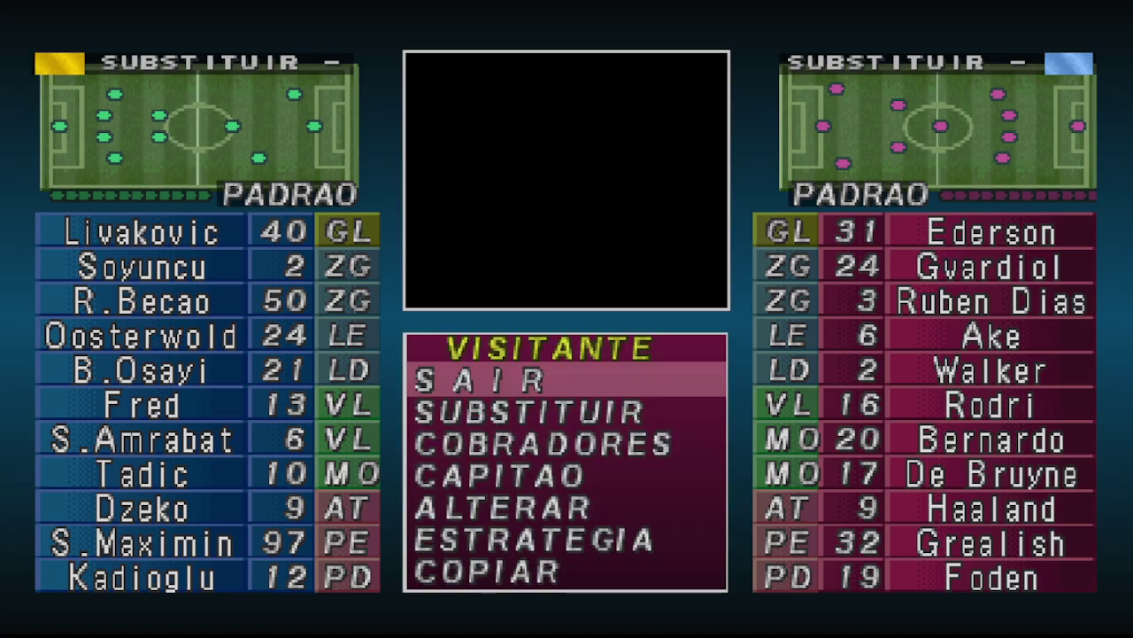
{"action": "key", "text": "Down"}
{"action": "key", "text": "Down"}
{"action": "key", "text": "Down"}
{"action": "key", "text": "Down"}
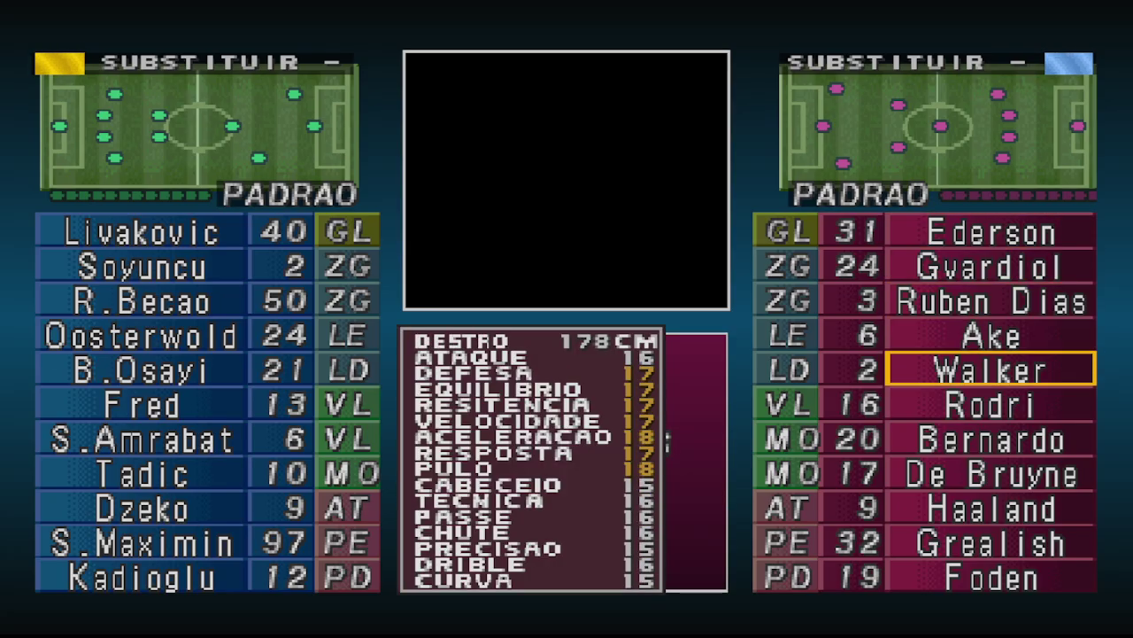
{"action": "key", "text": "Down"}
{"action": "key", "text": "Down"}
{"action": "key", "text": "Down"}
{"action": "key", "text": "Down"}
{"action": "key", "text": "Down"}
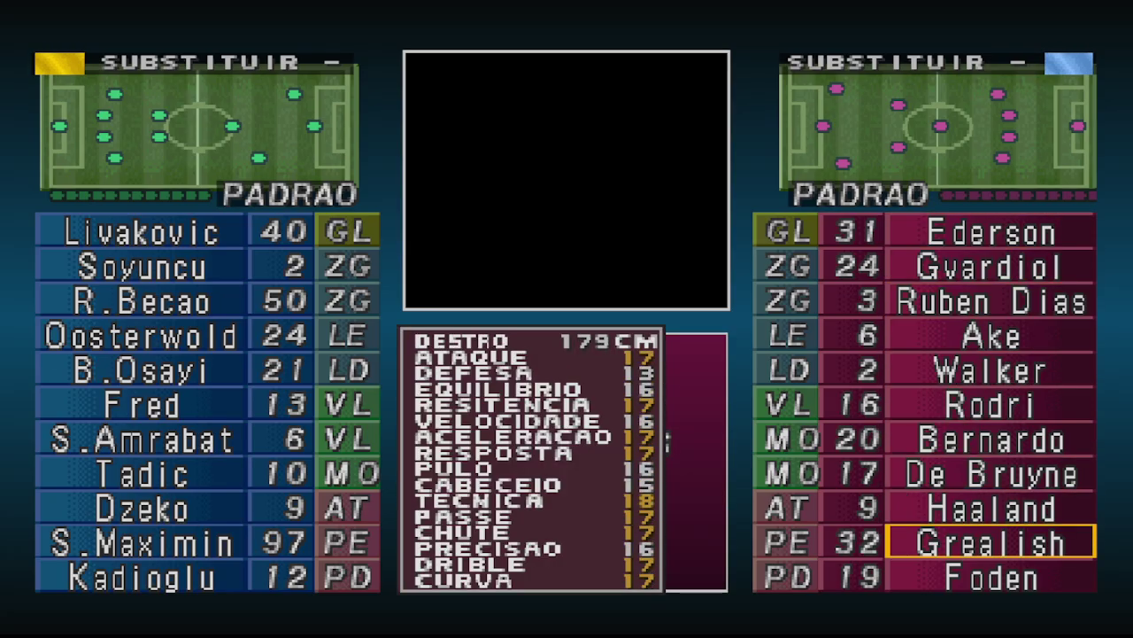
{"action": "key", "text": "Down"}
Step: Check the attributes of the M. City reserve players in the substitution list
{"action": "key", "text": "Down"}
{"action": "key", "text": "Up"}
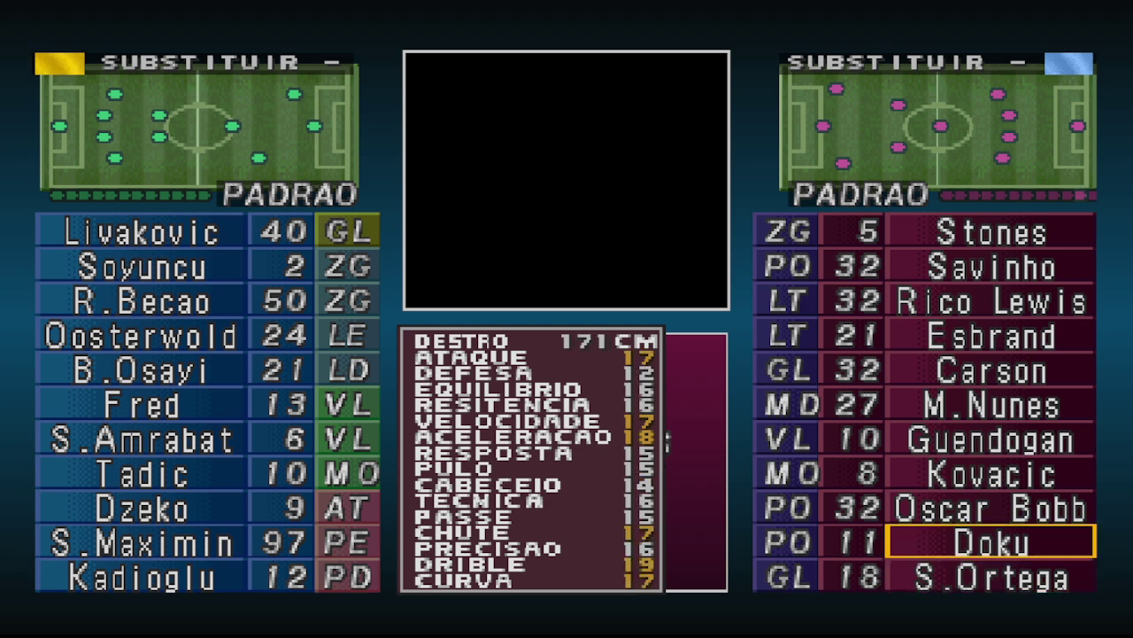
{"action": "key", "text": "Up"}
{"action": "key", "text": "Up"}
{"action": "key", "text": "Up"}
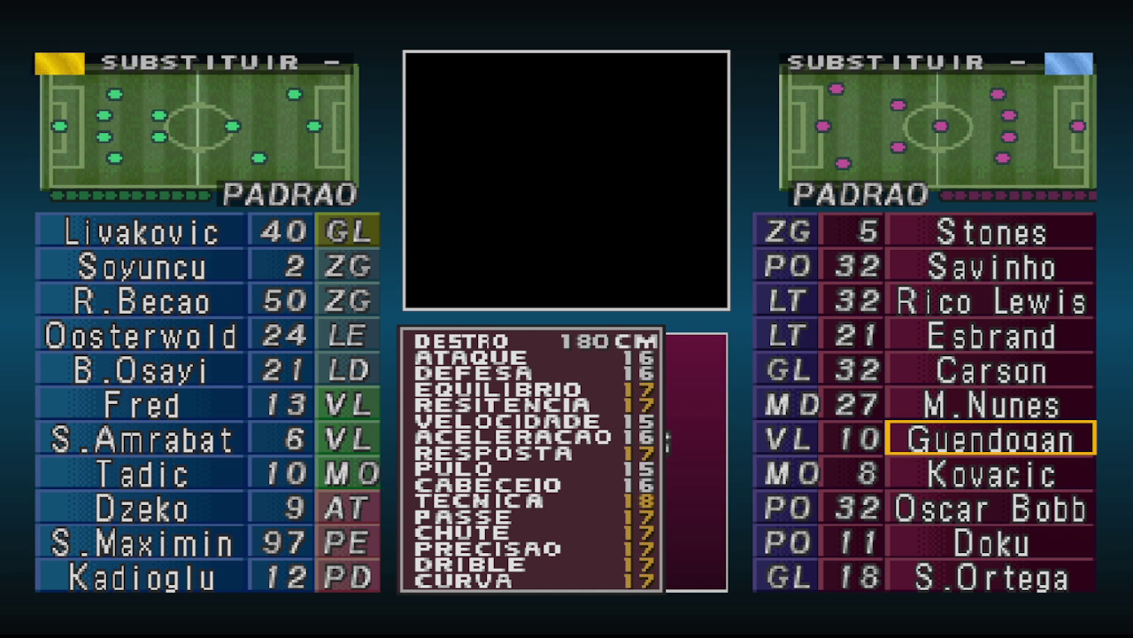
{"action": "key", "text": "Up"}
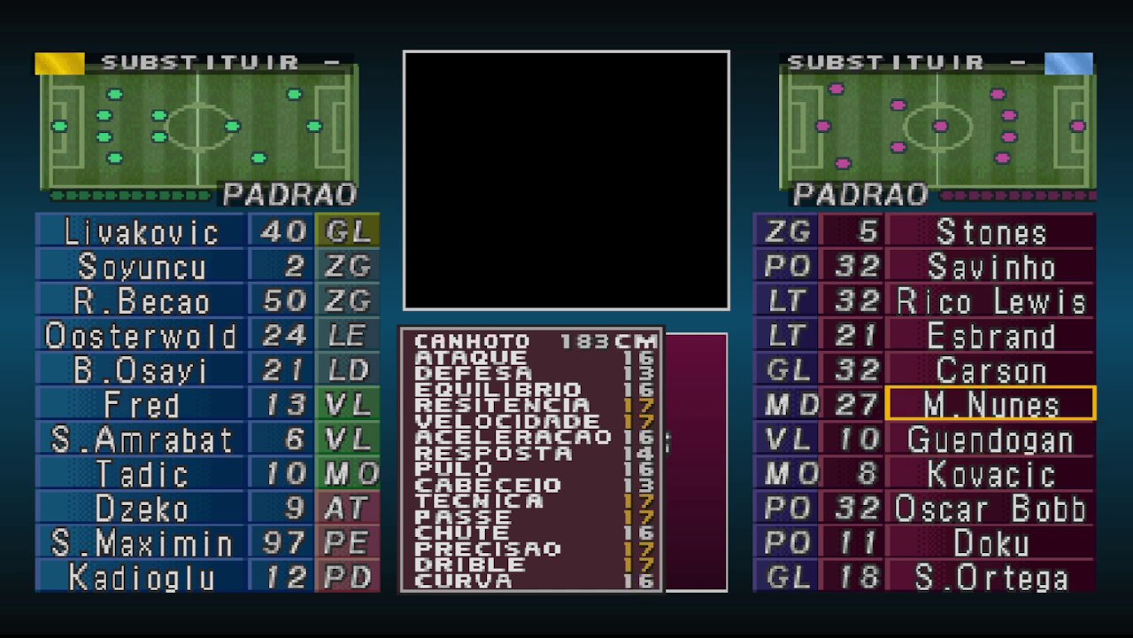
{"action": "key", "text": "Up"}
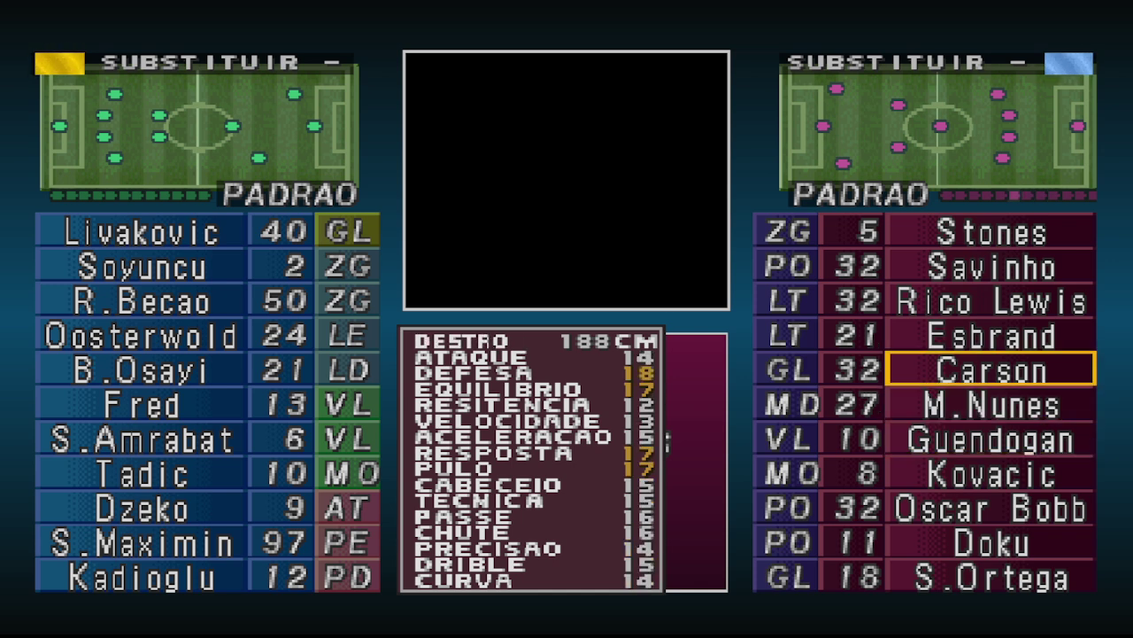